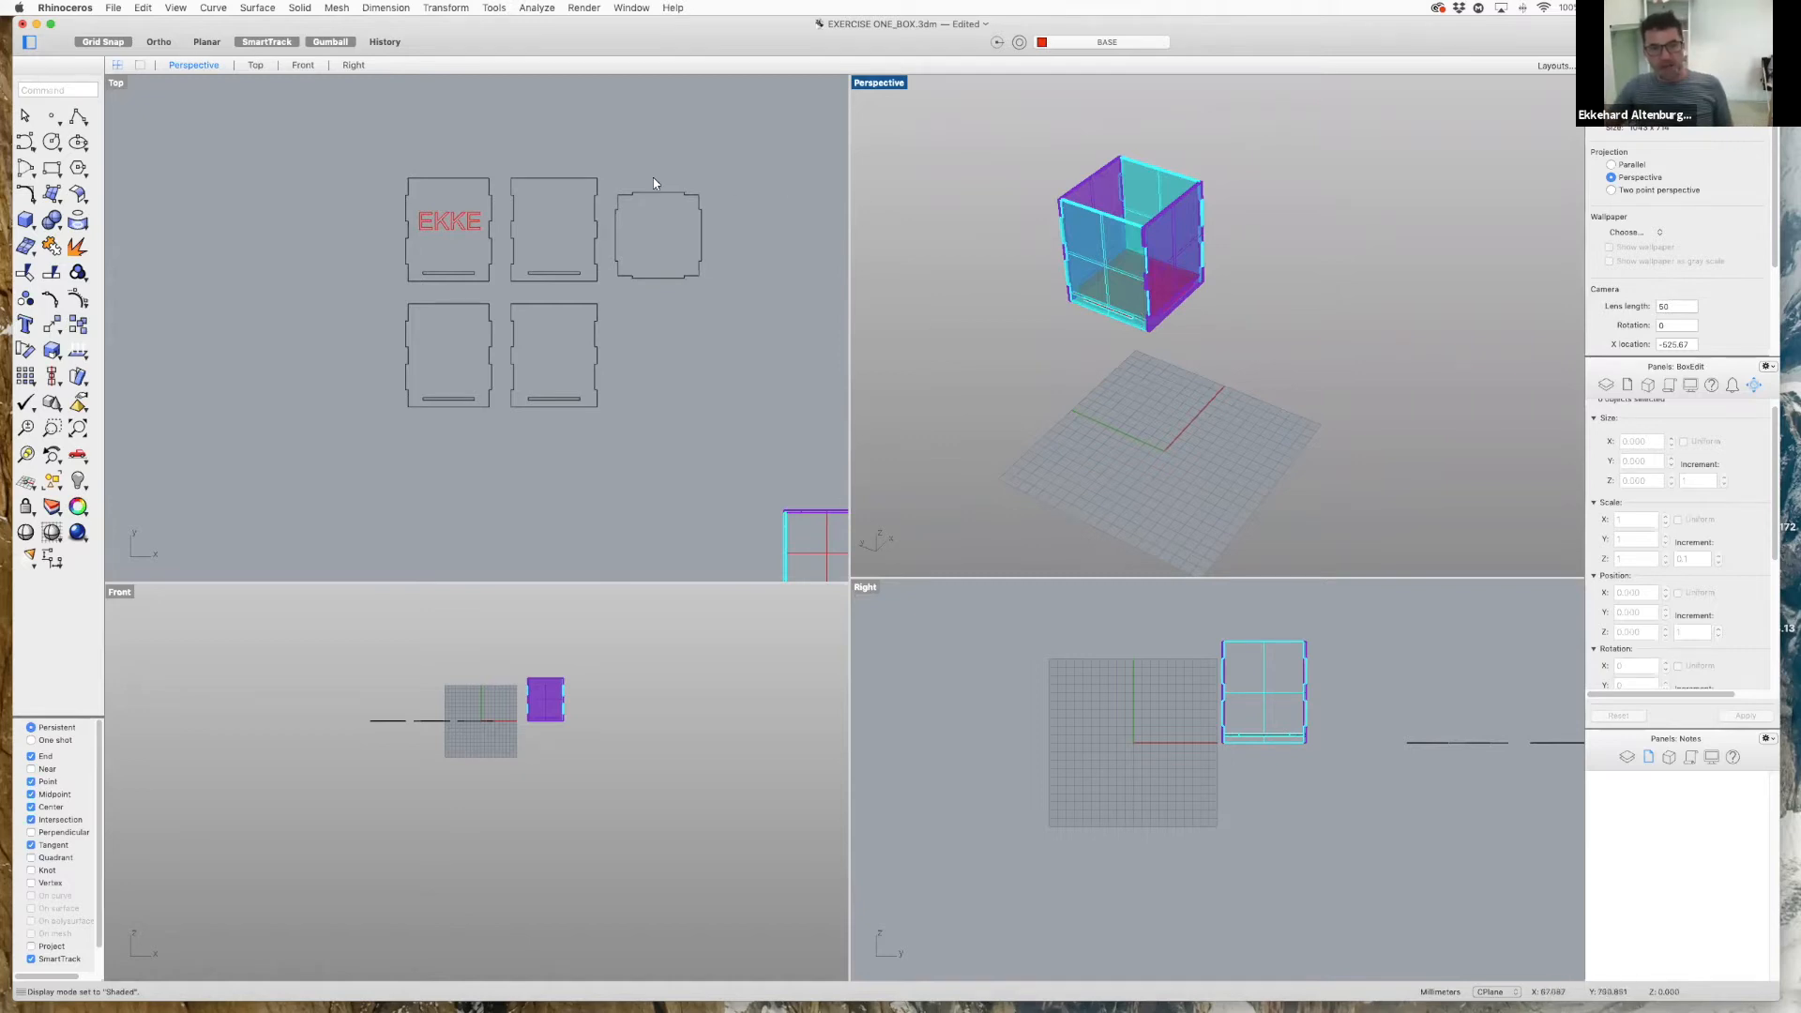
- Start a new blank document in millimetres and move its window into place
scroll(689, 185, up, 3)
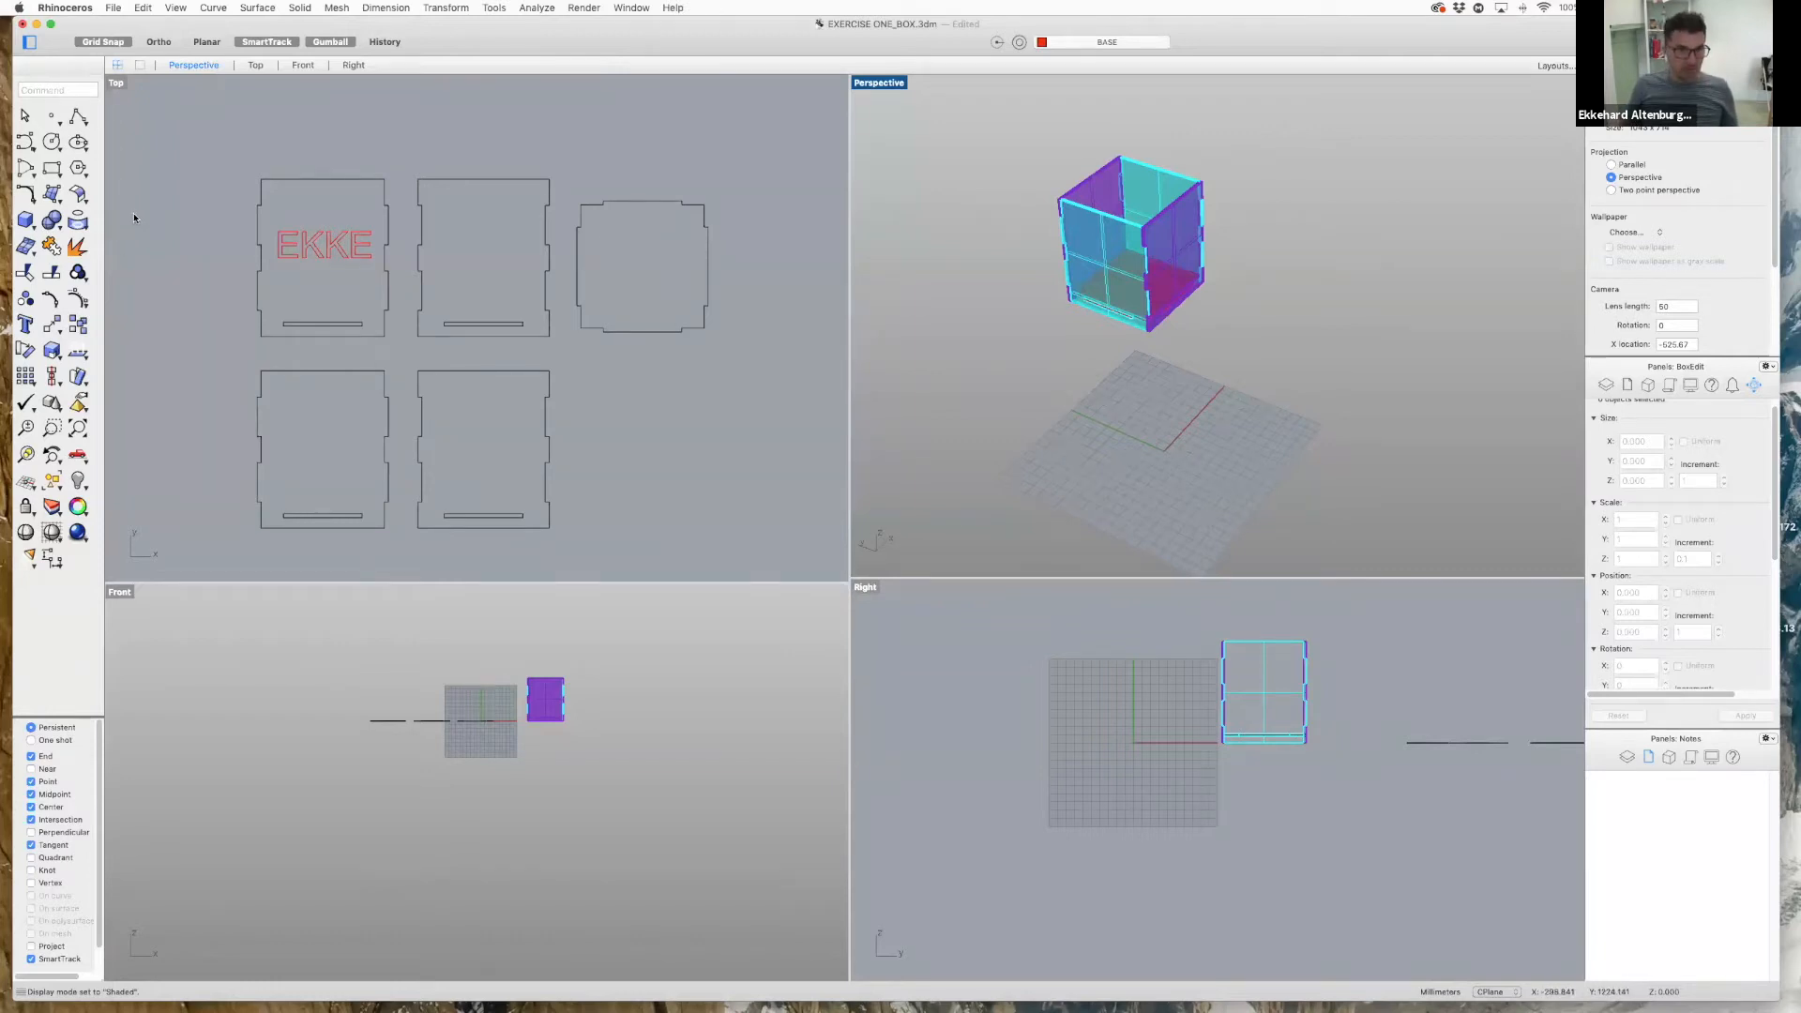
click(376, 169)
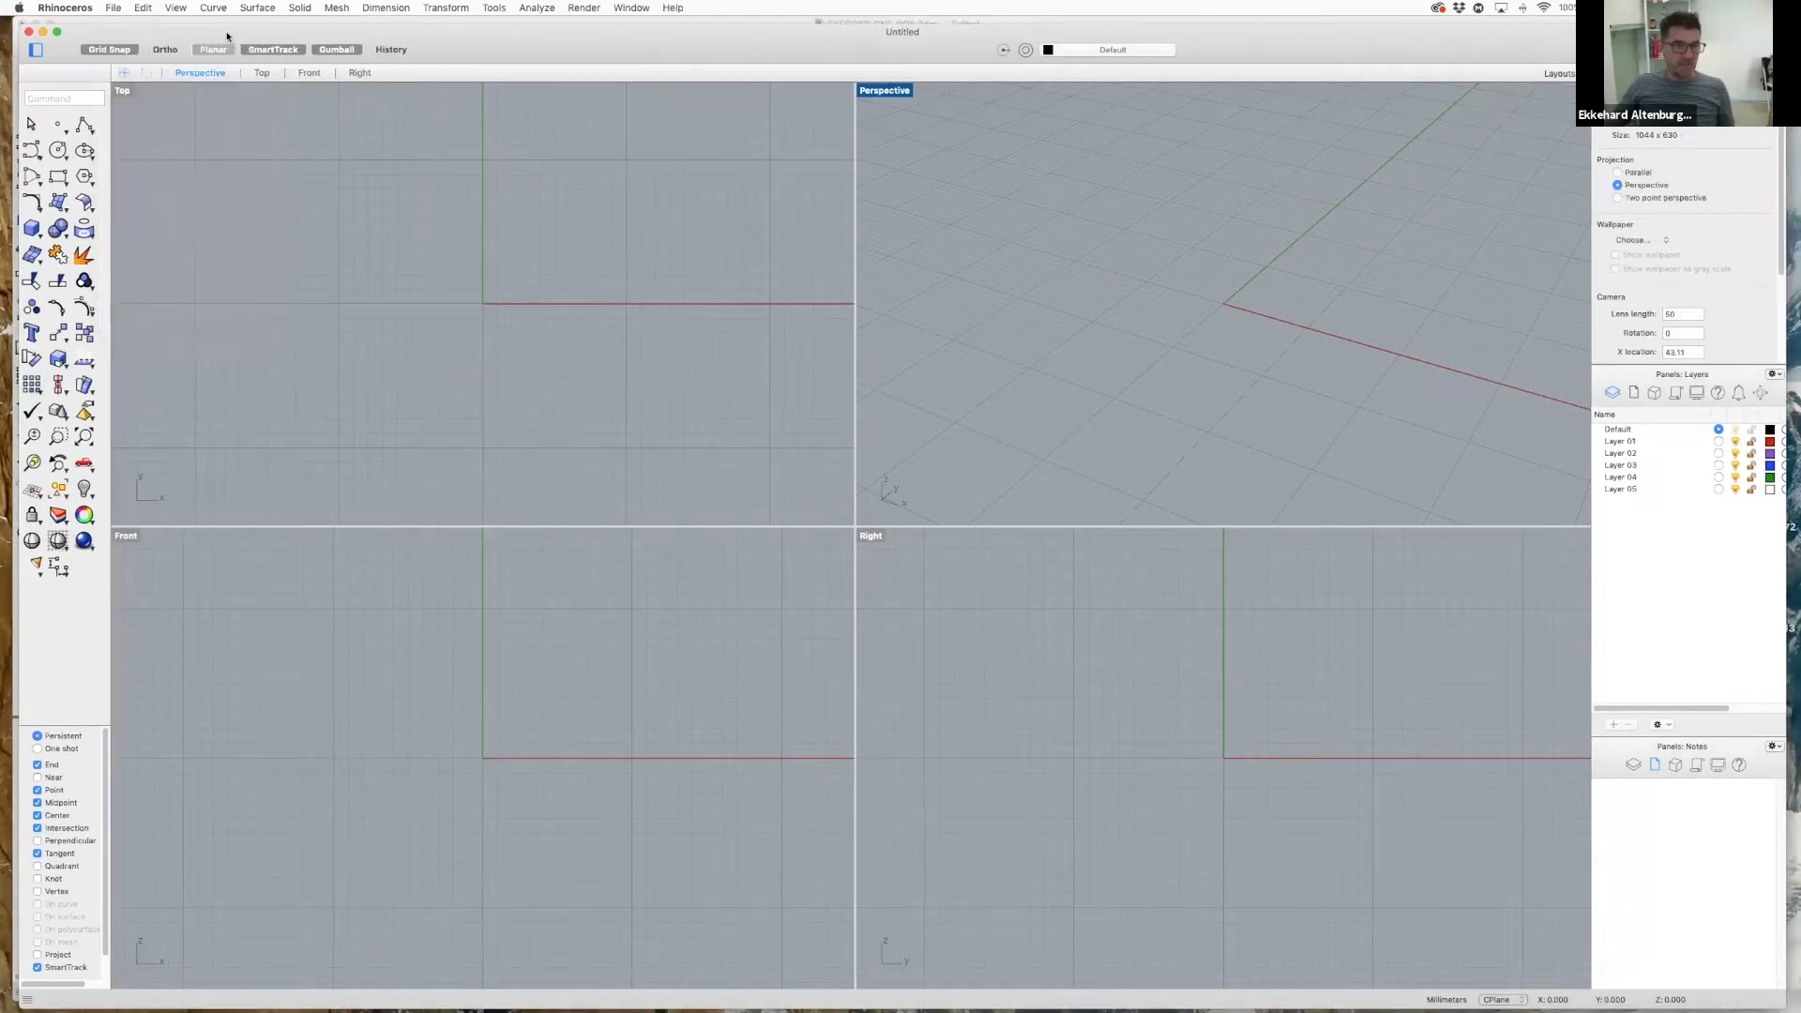
drag(879, 48, 875, 47)
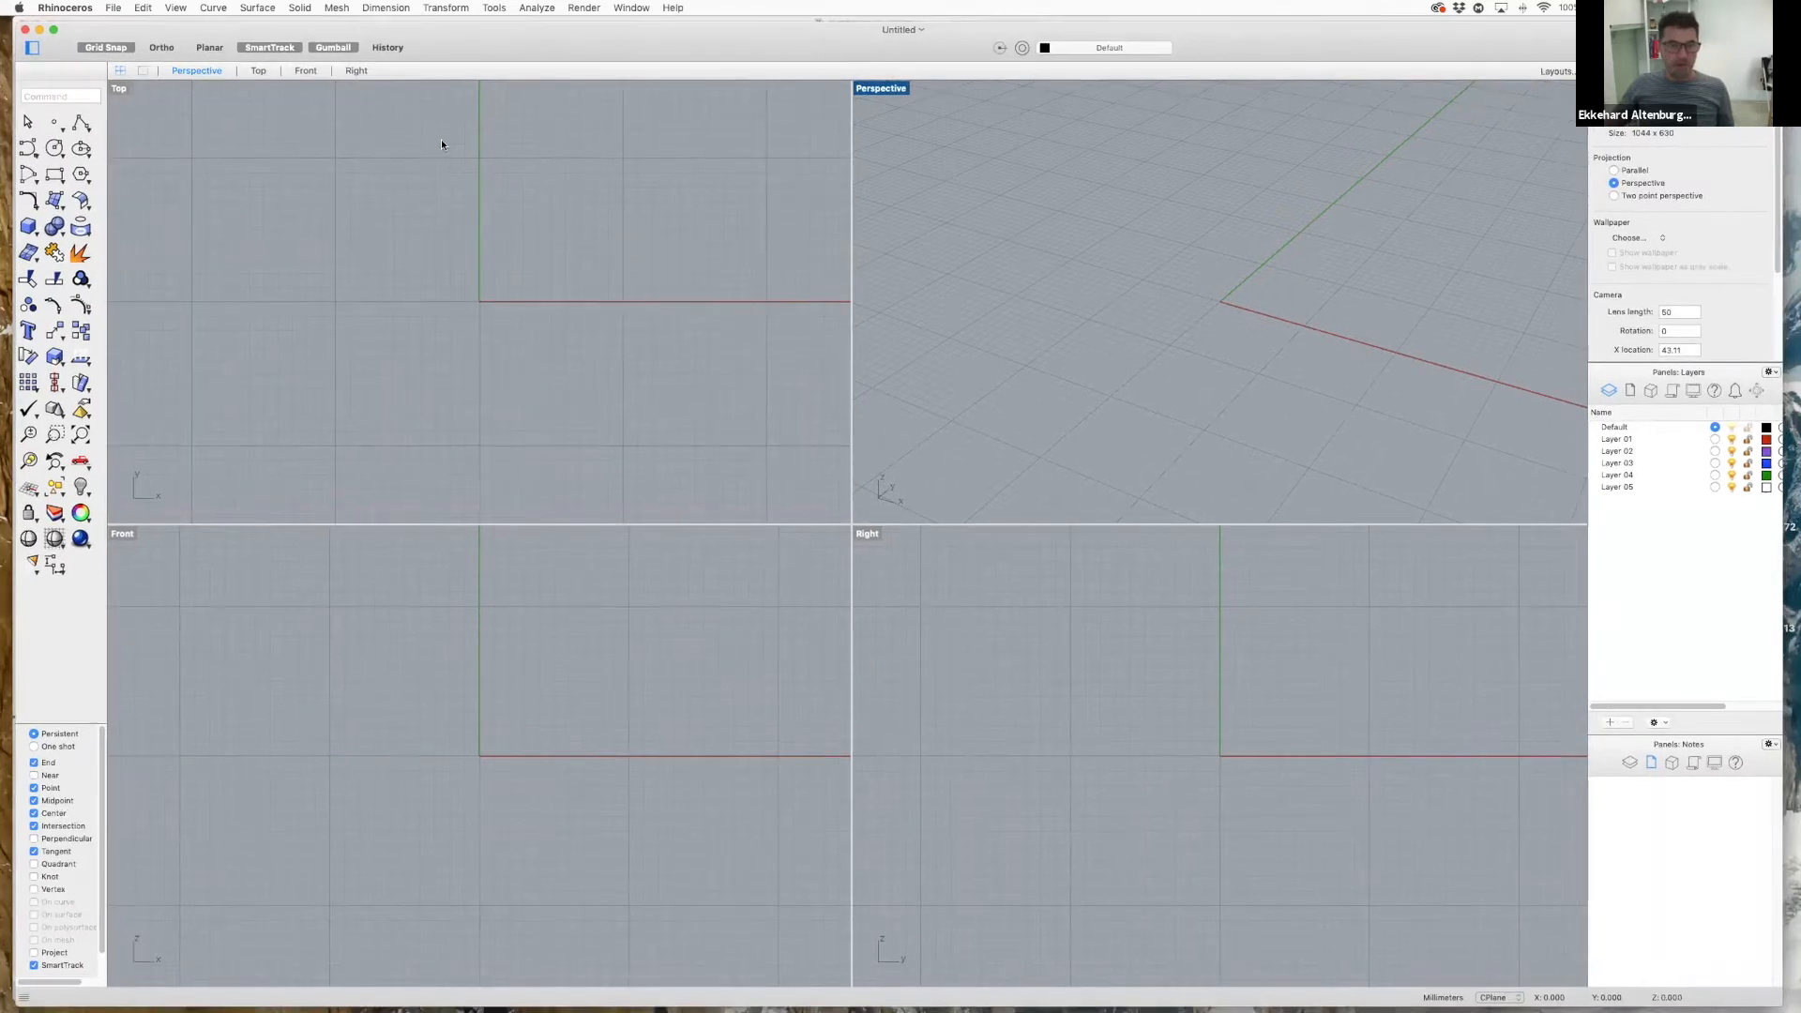
drag(652, 37, 624, 23)
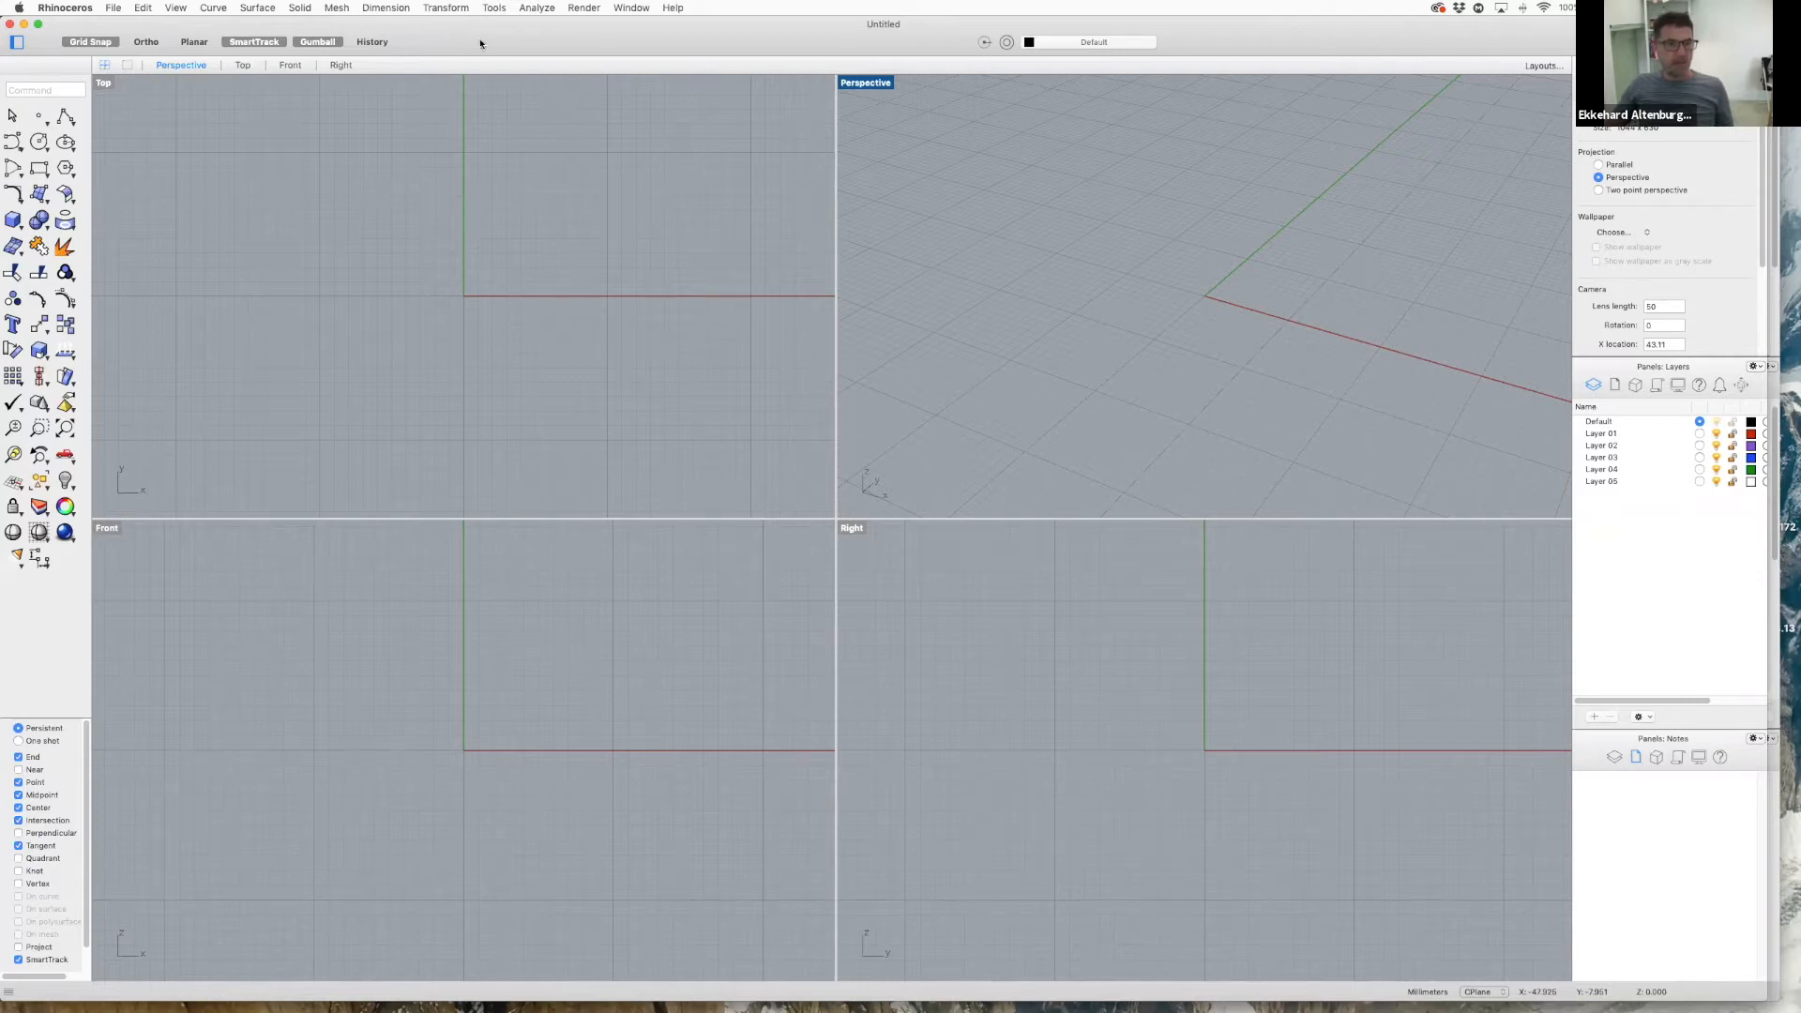
drag(480, 43, 484, 62)
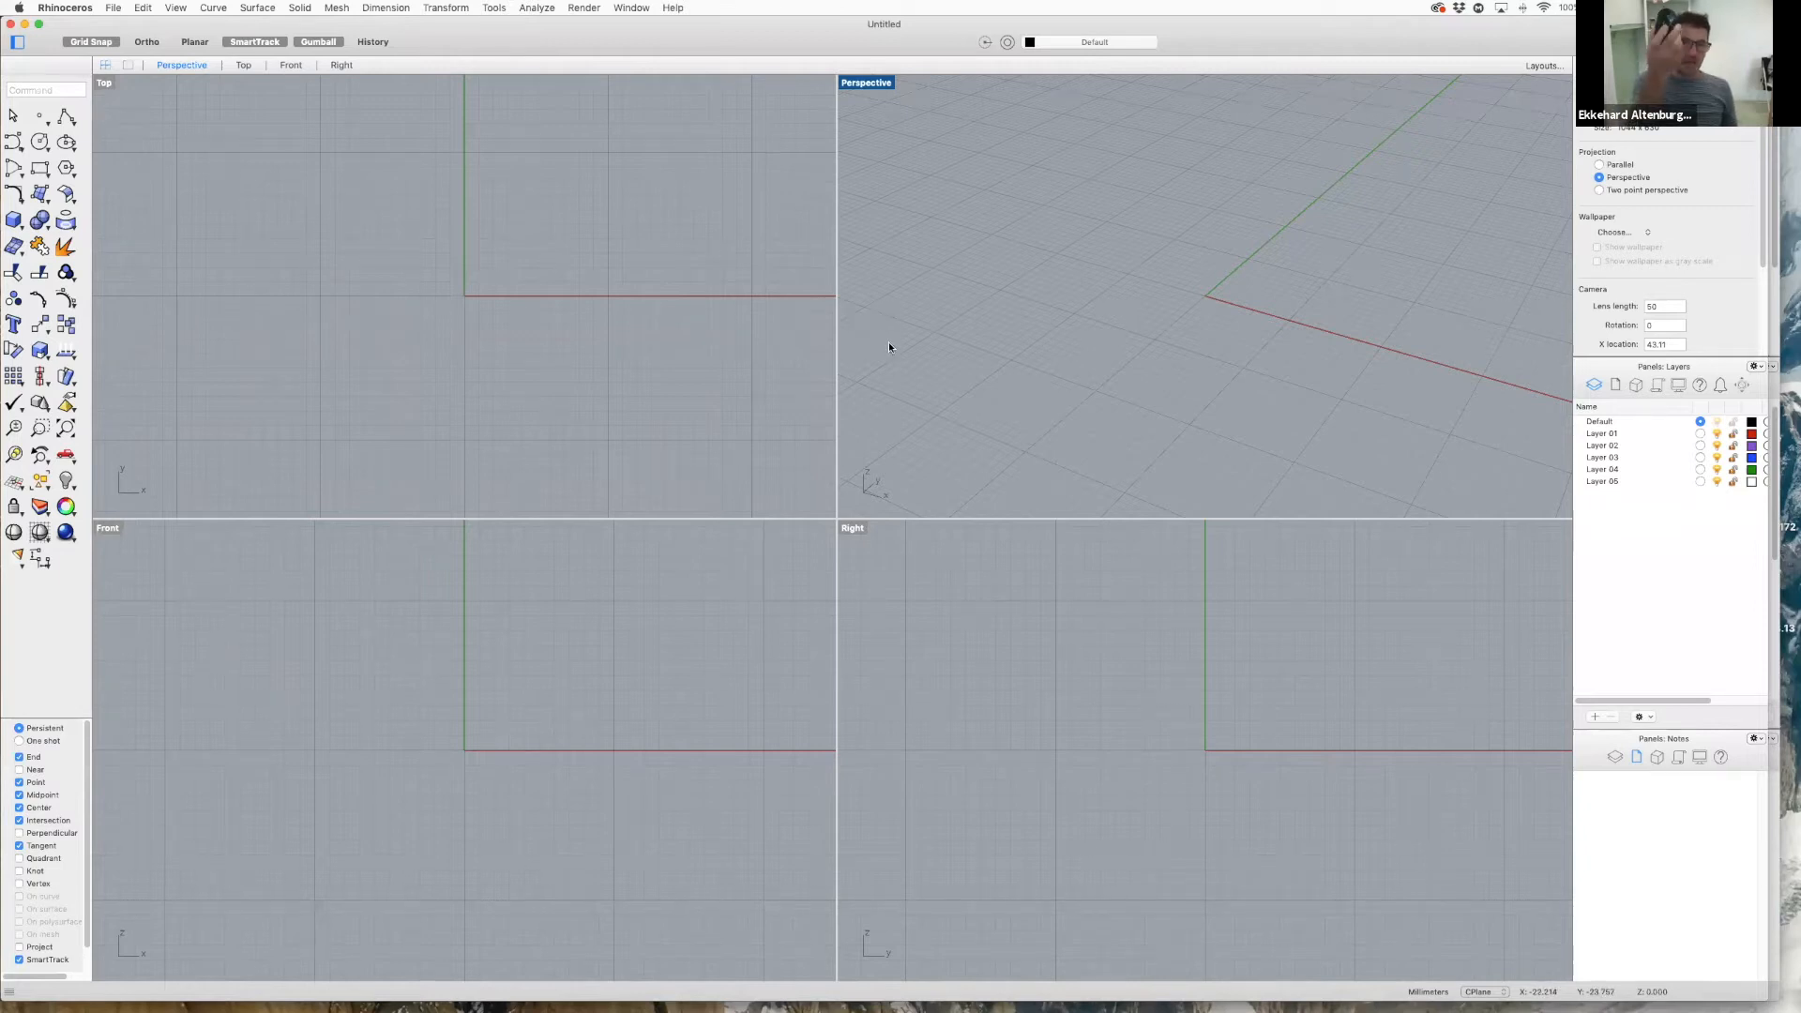
- Open the Rhino preferences and review the Wireframe display mode's General, Grid and Objects settings
scroll(888, 344, down, 6)
scroll(889, 343, up, 2)
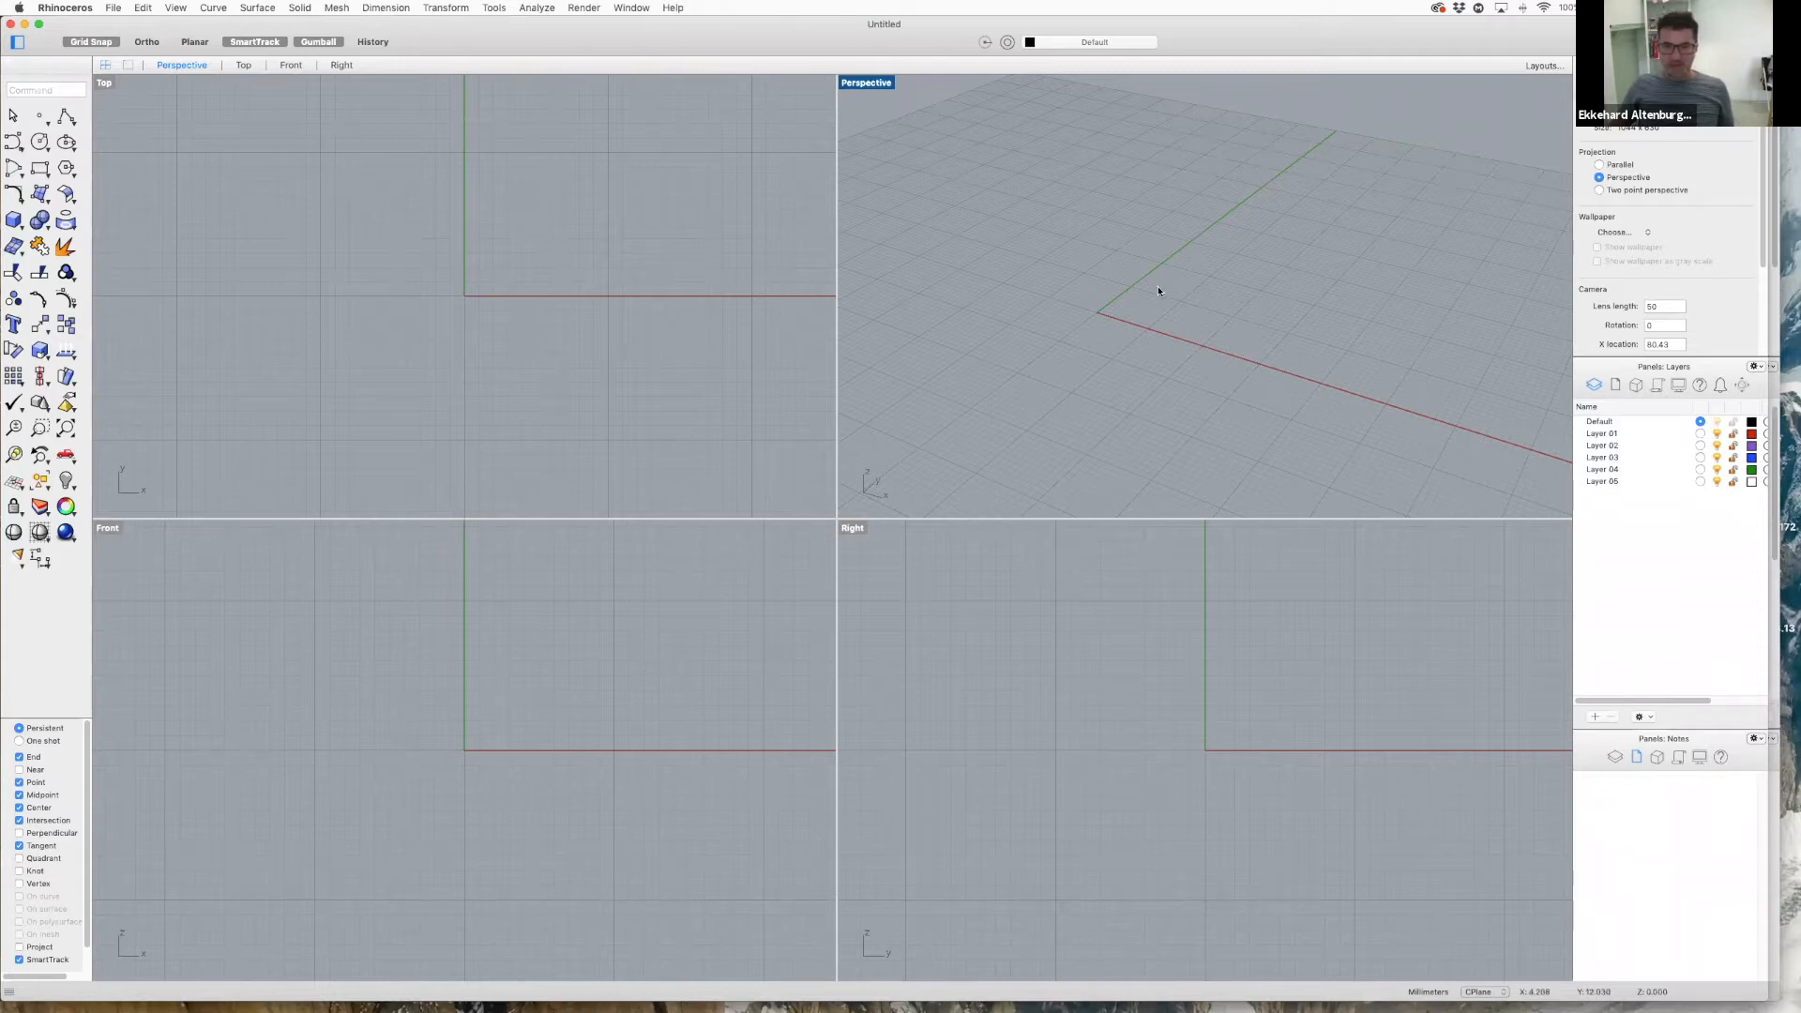
click(114, 10)
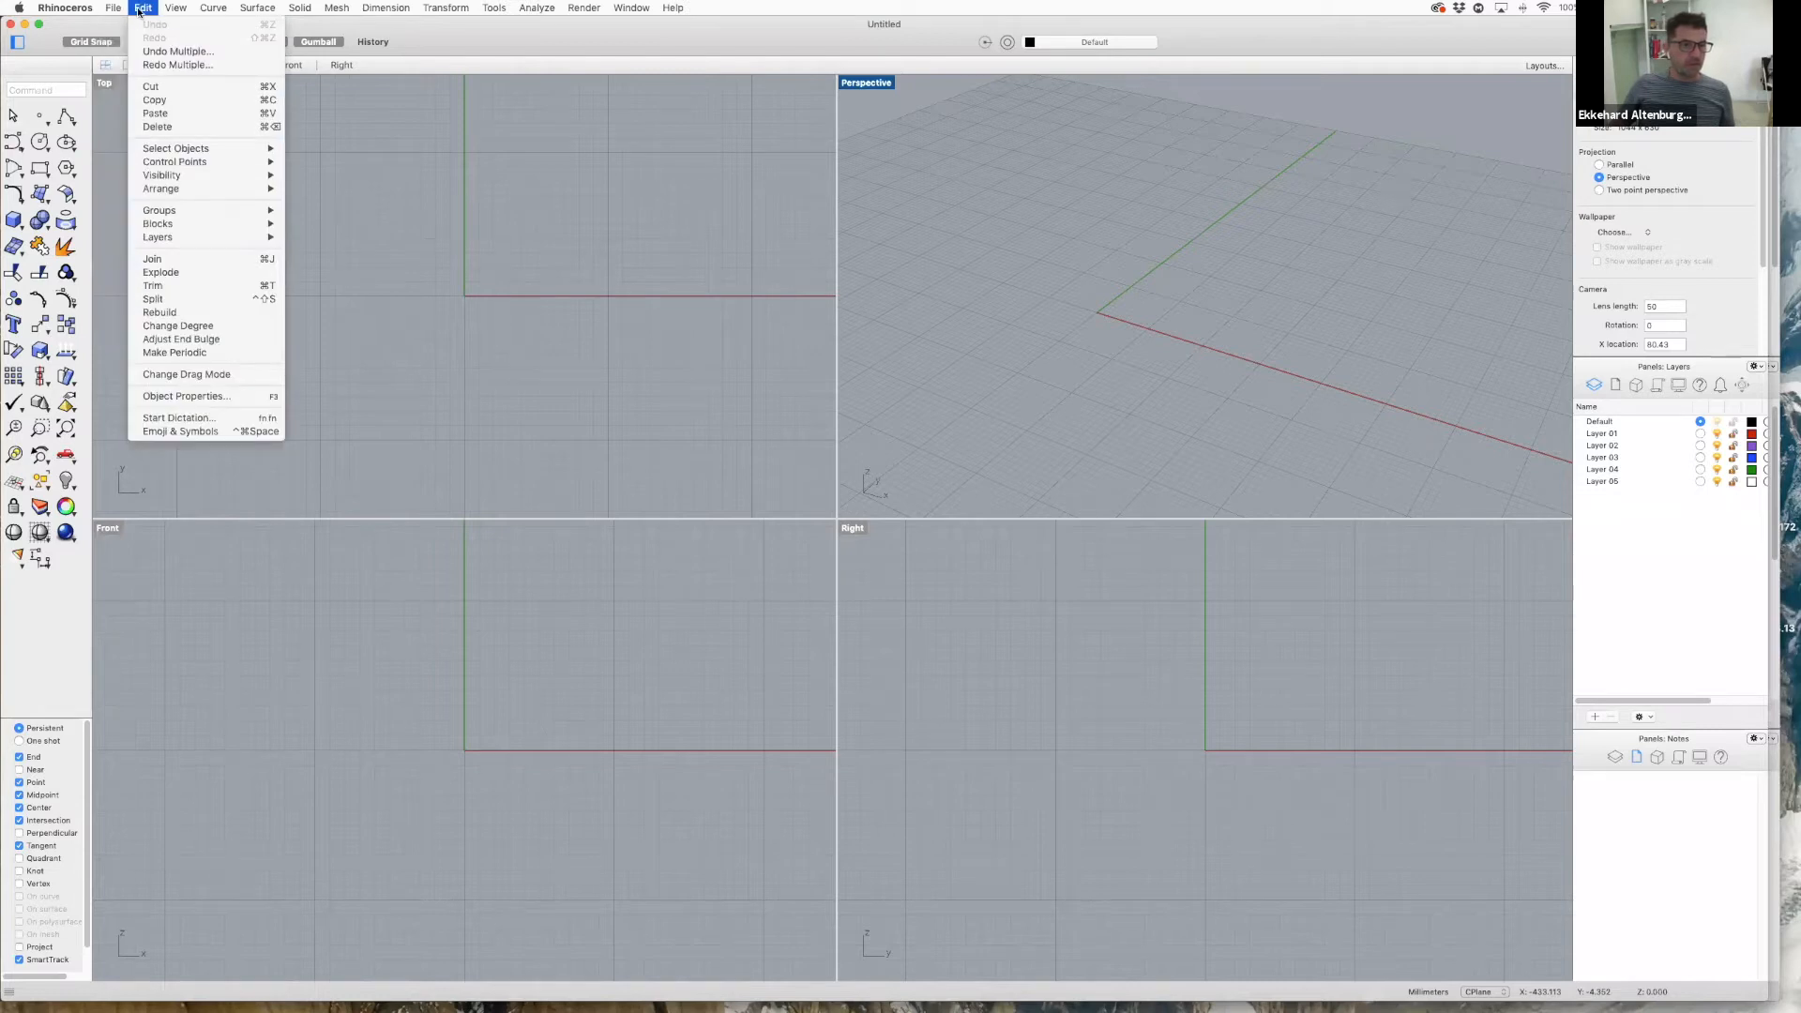
mouse_move(79, 9)
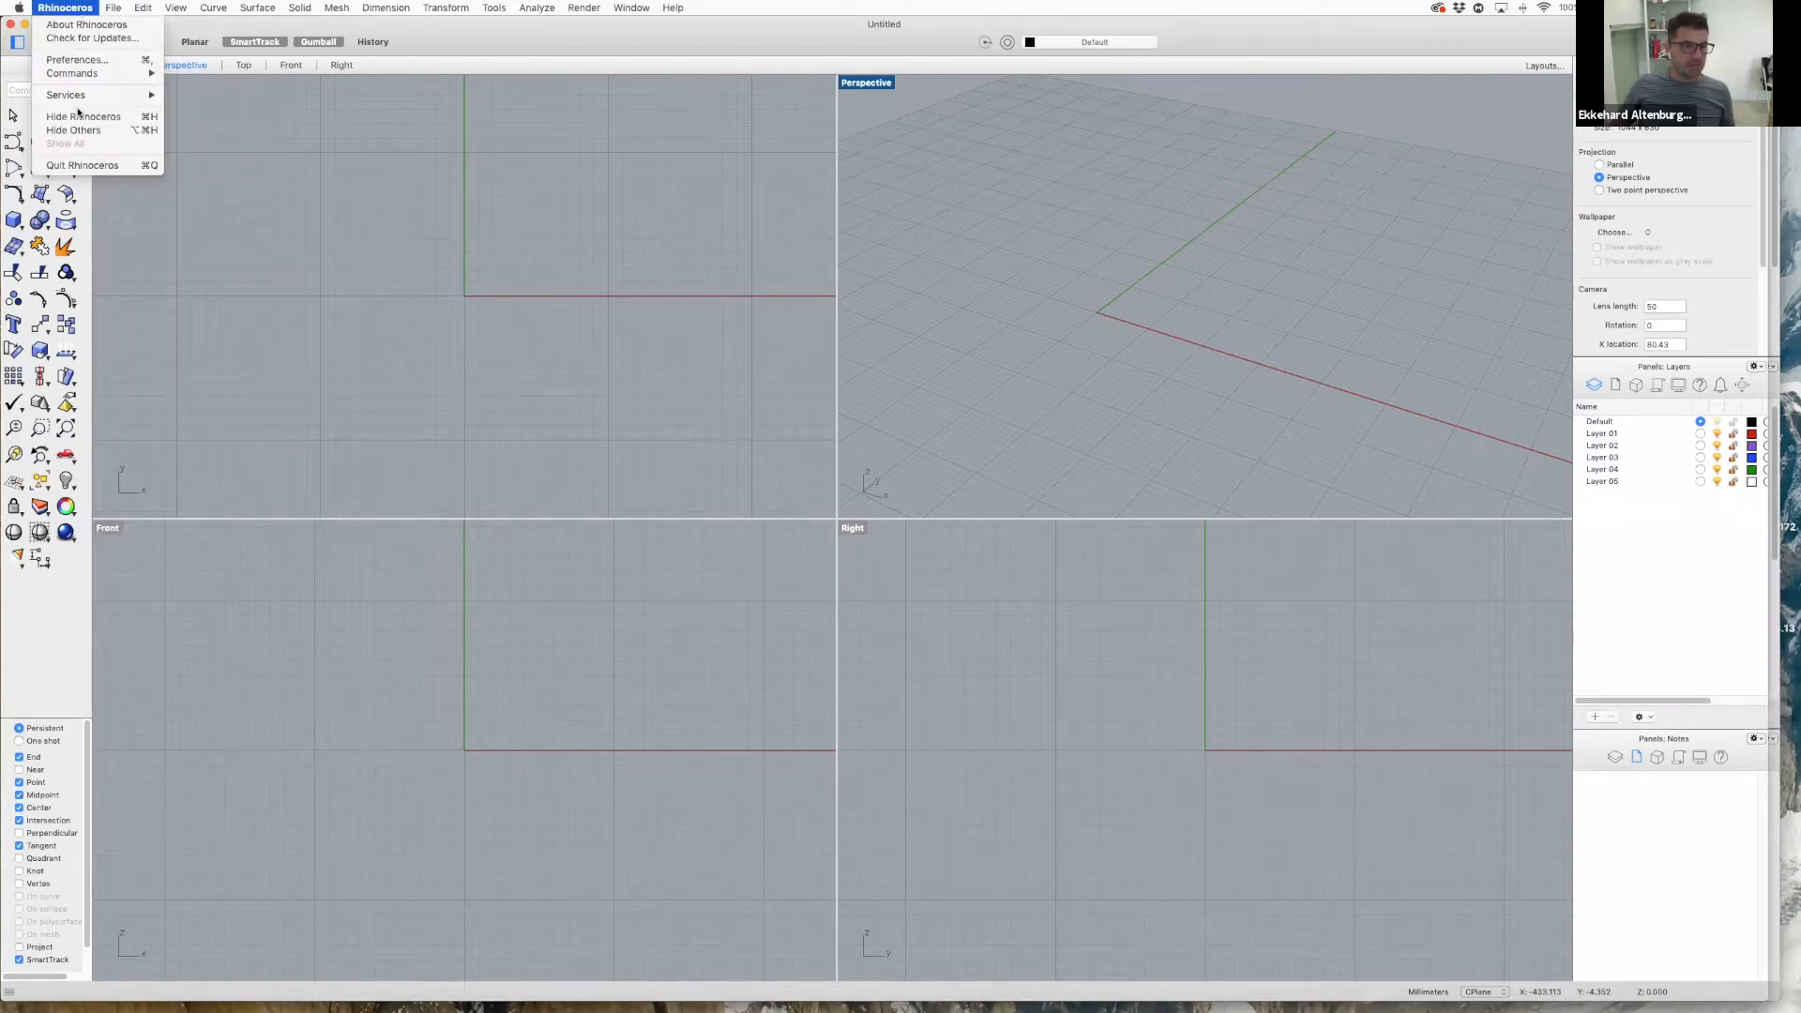
click(77, 60)
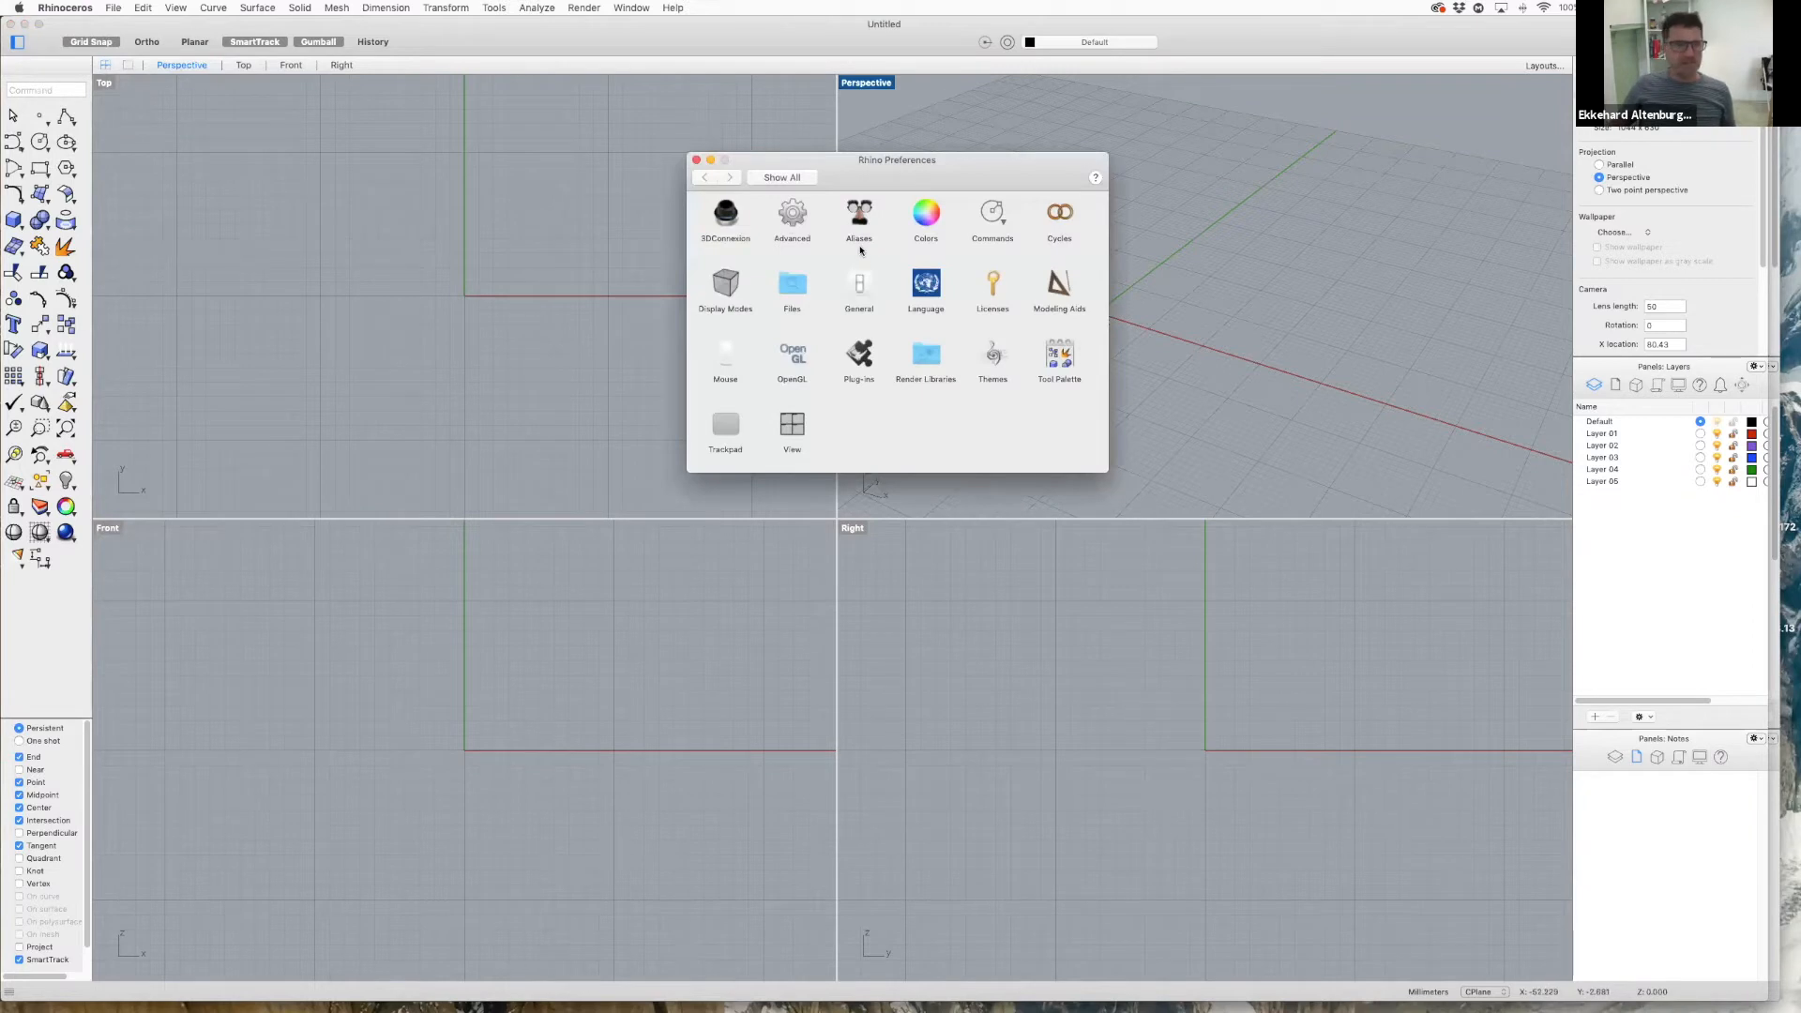
mouse_move(1041, 1002)
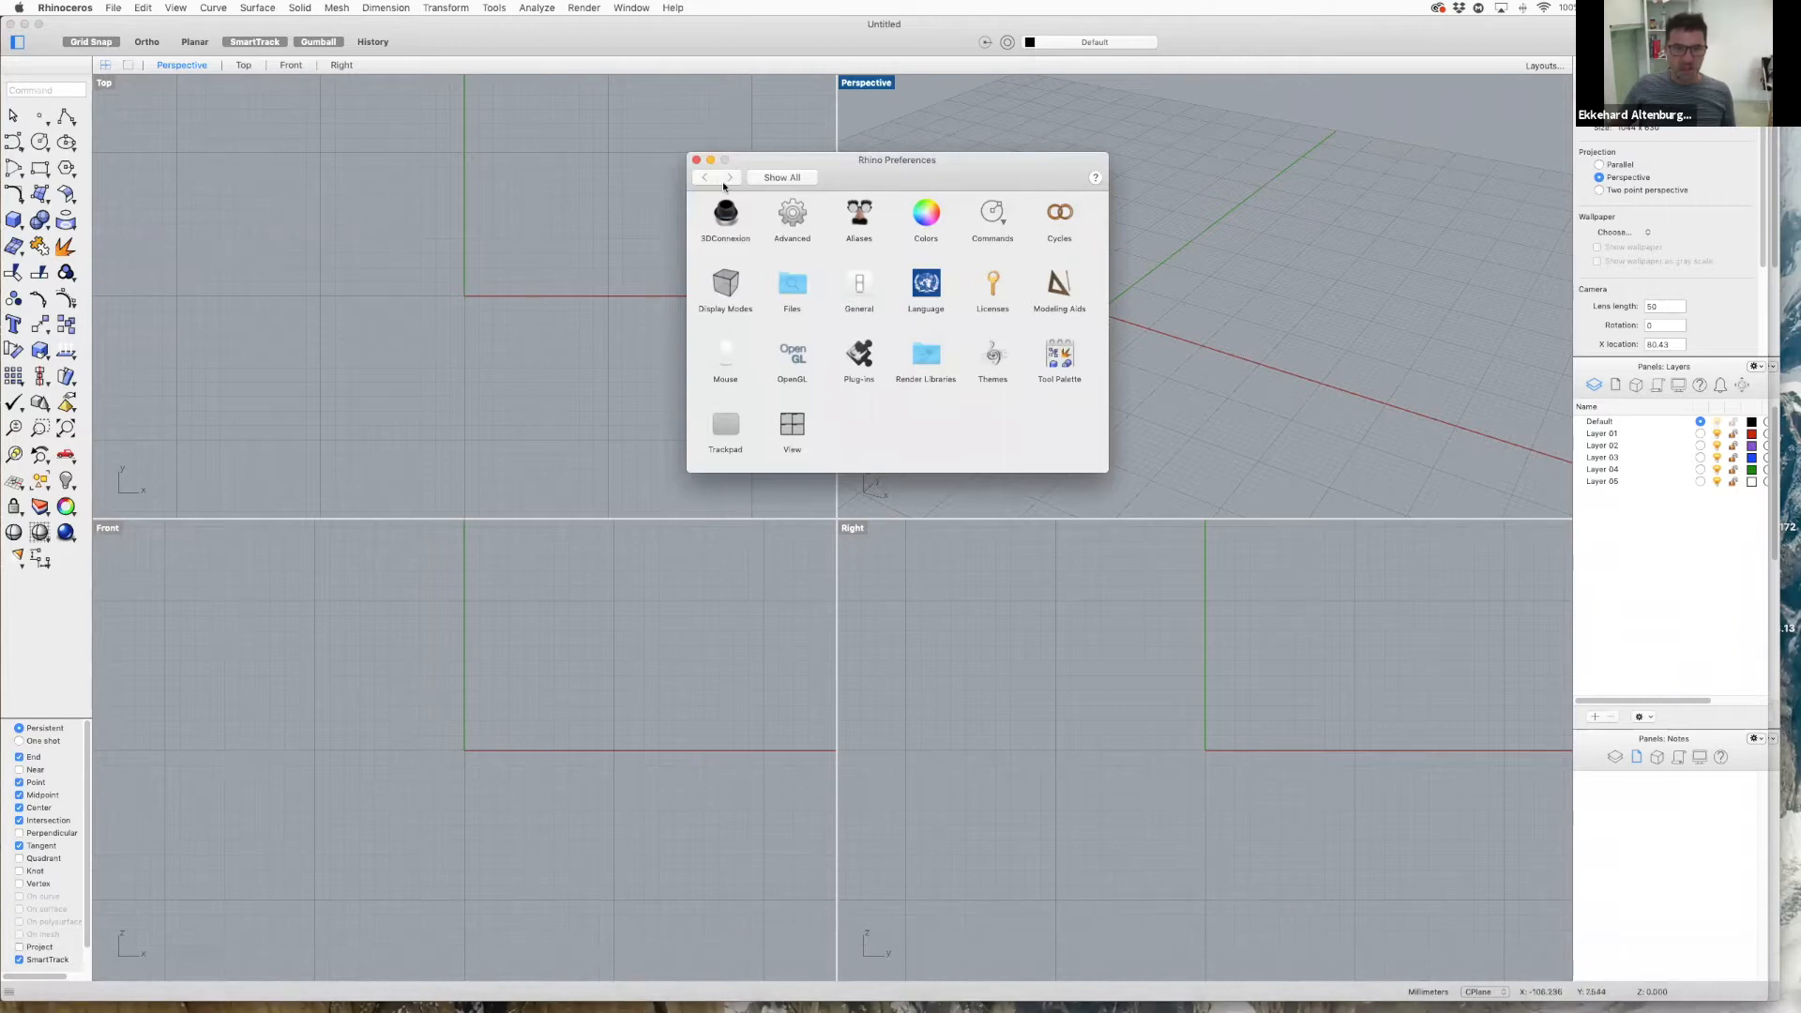
click(726, 286)
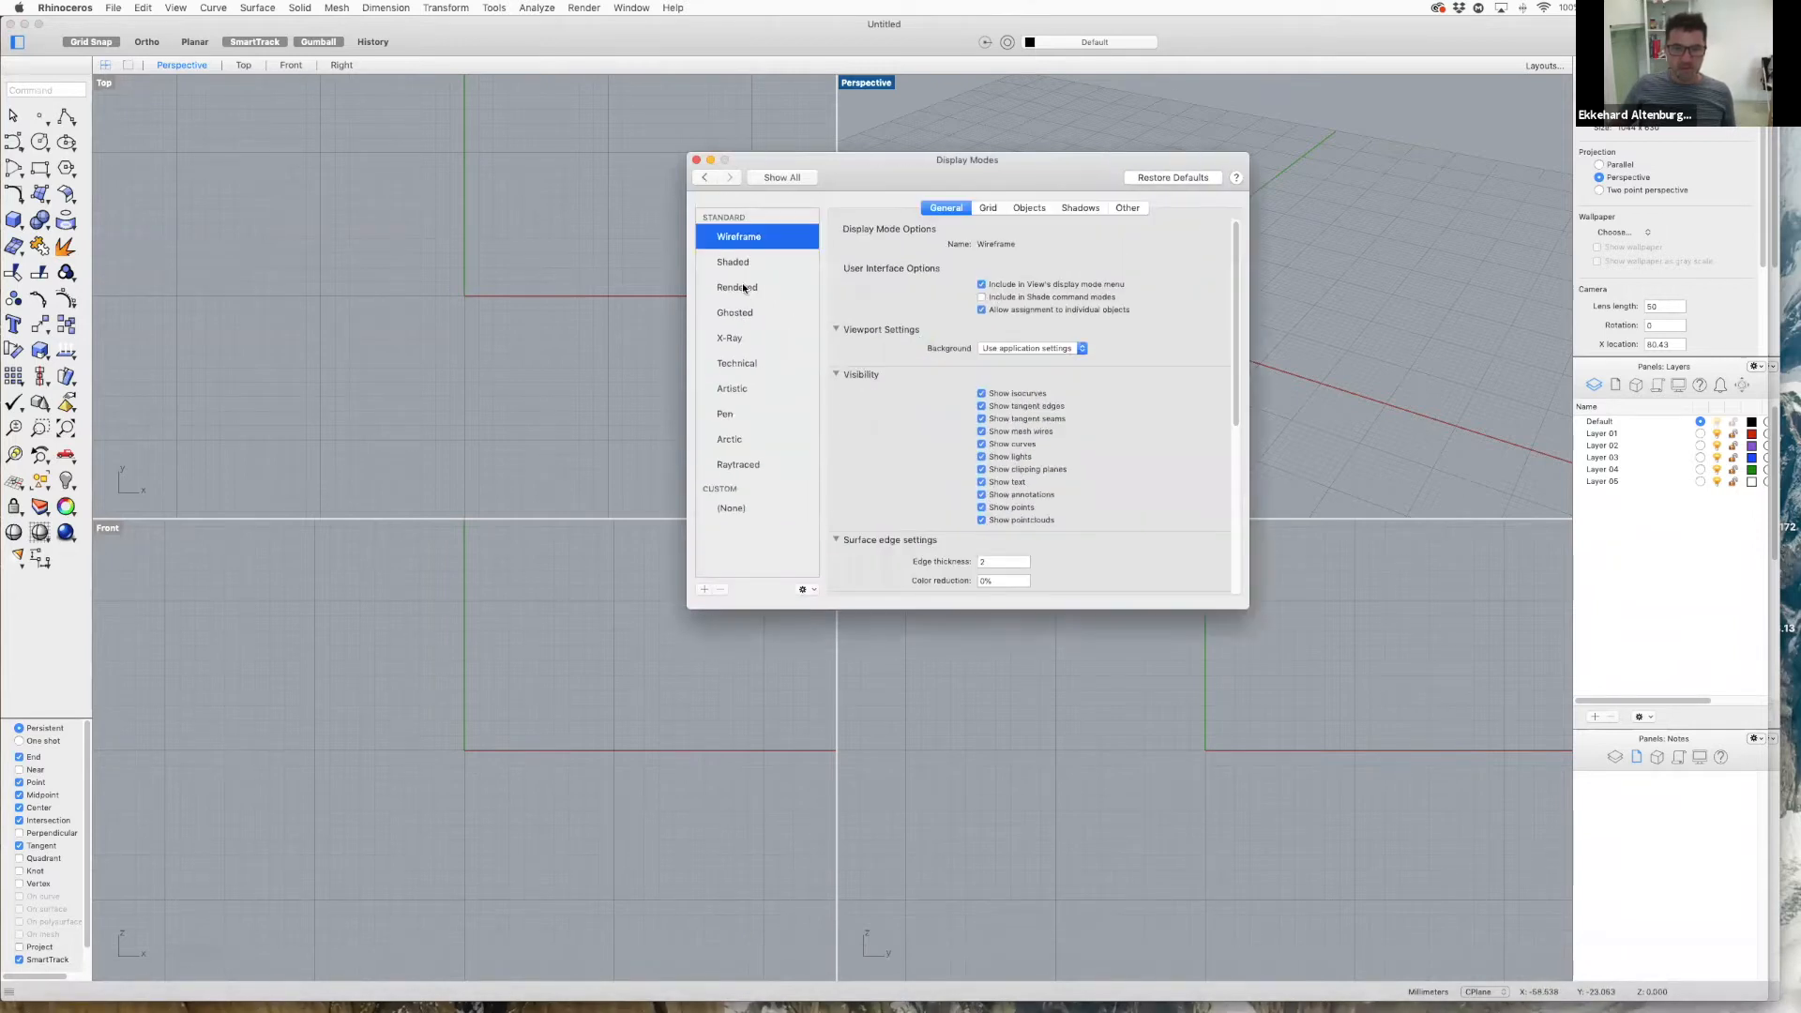
click(984, 208)
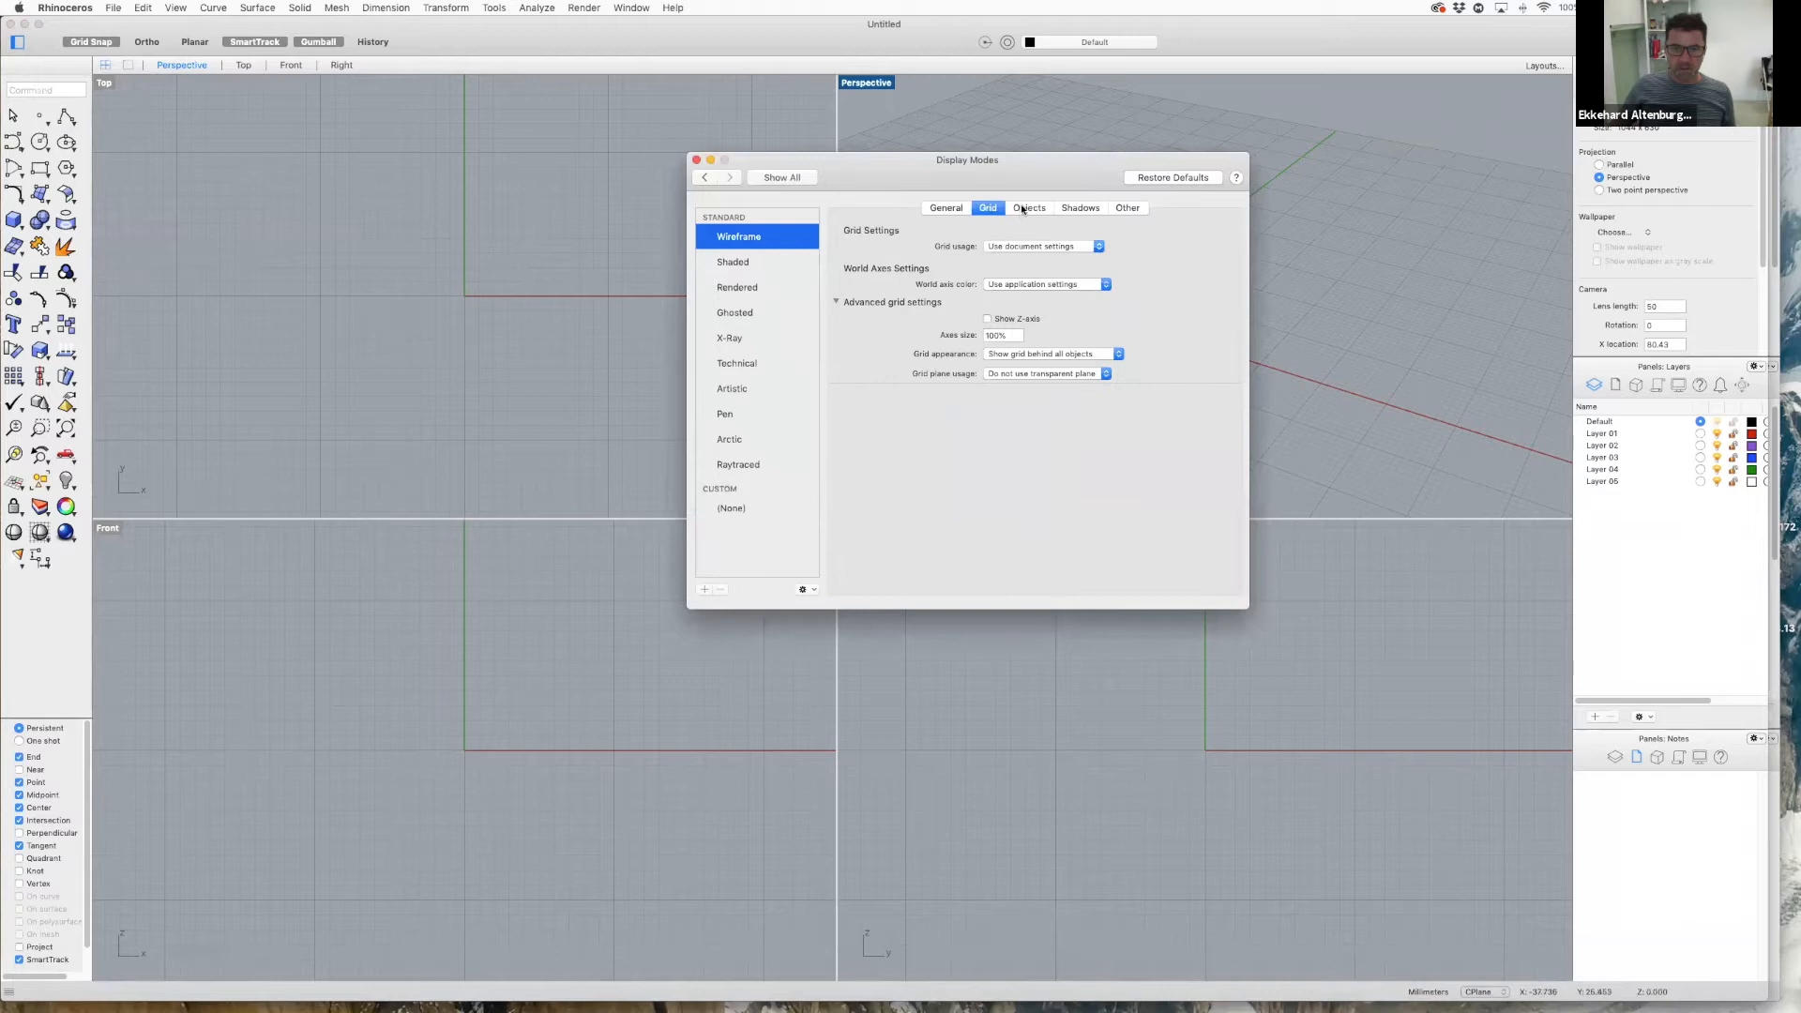
click(1028, 208)
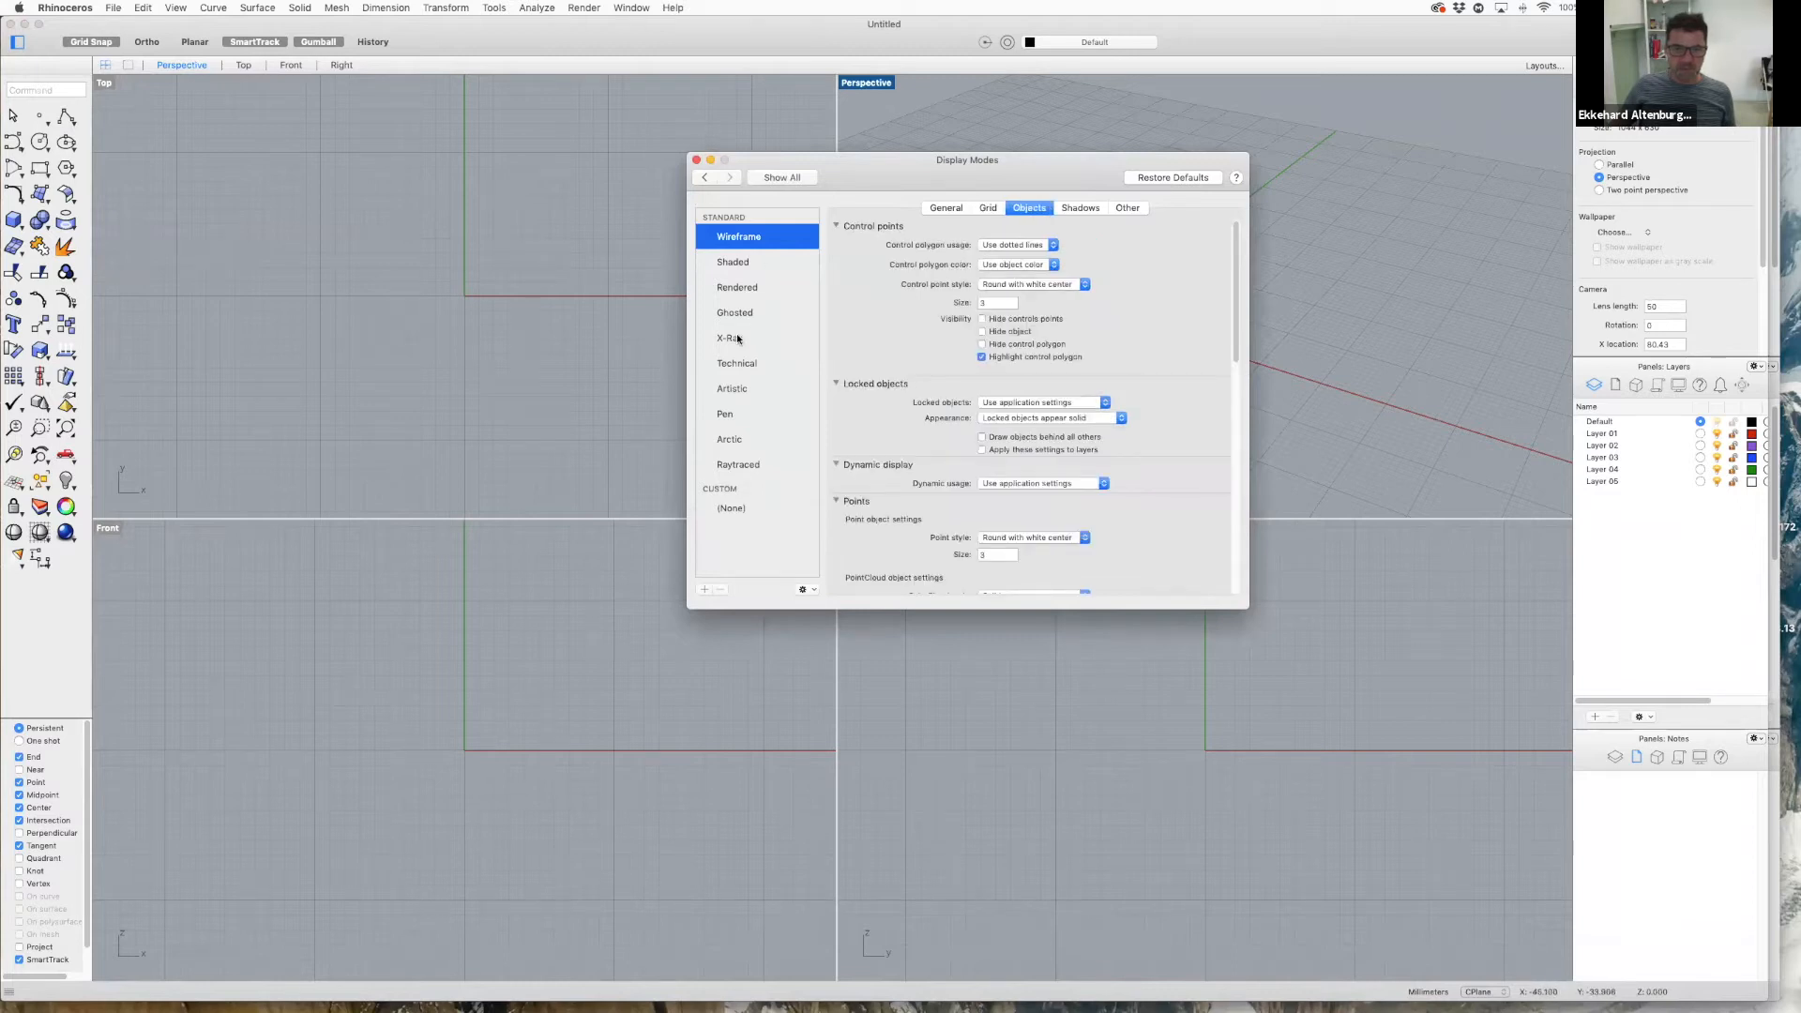
click(738, 338)
click(764, 177)
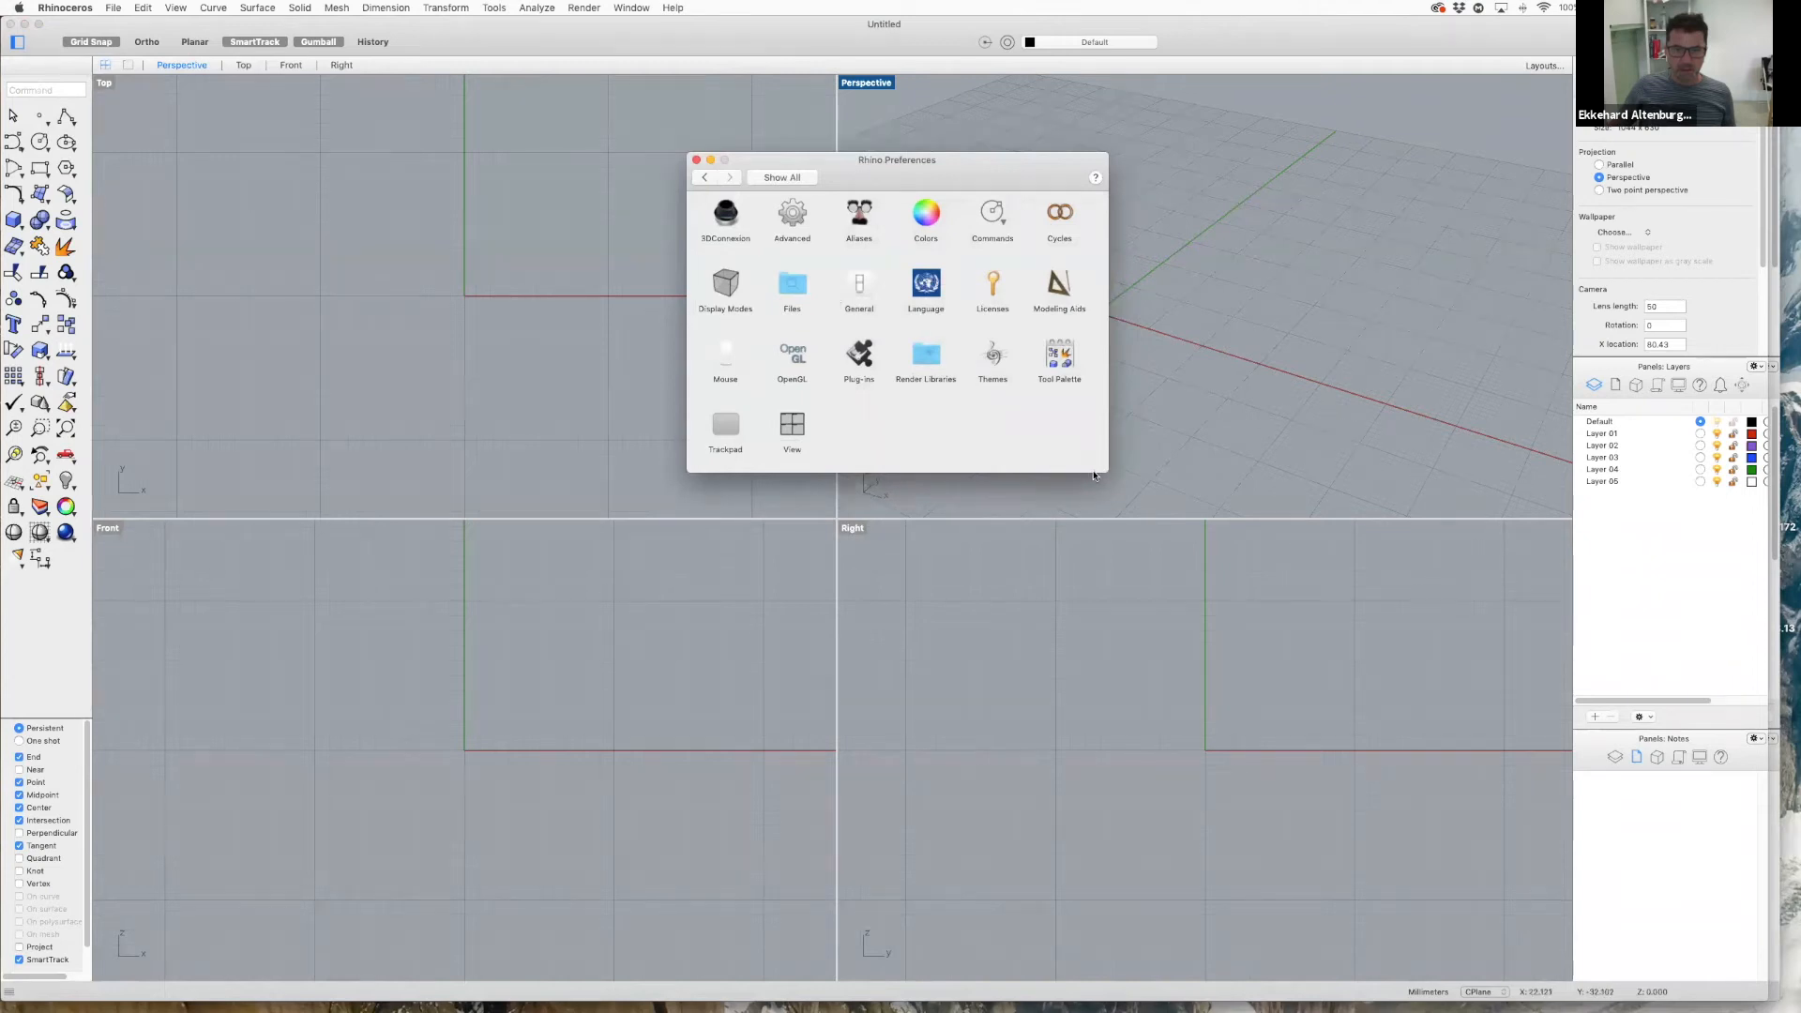
- Turn on Show Z-axis in the Wireframe display mode's grid settings and close the preferences
click(725, 283)
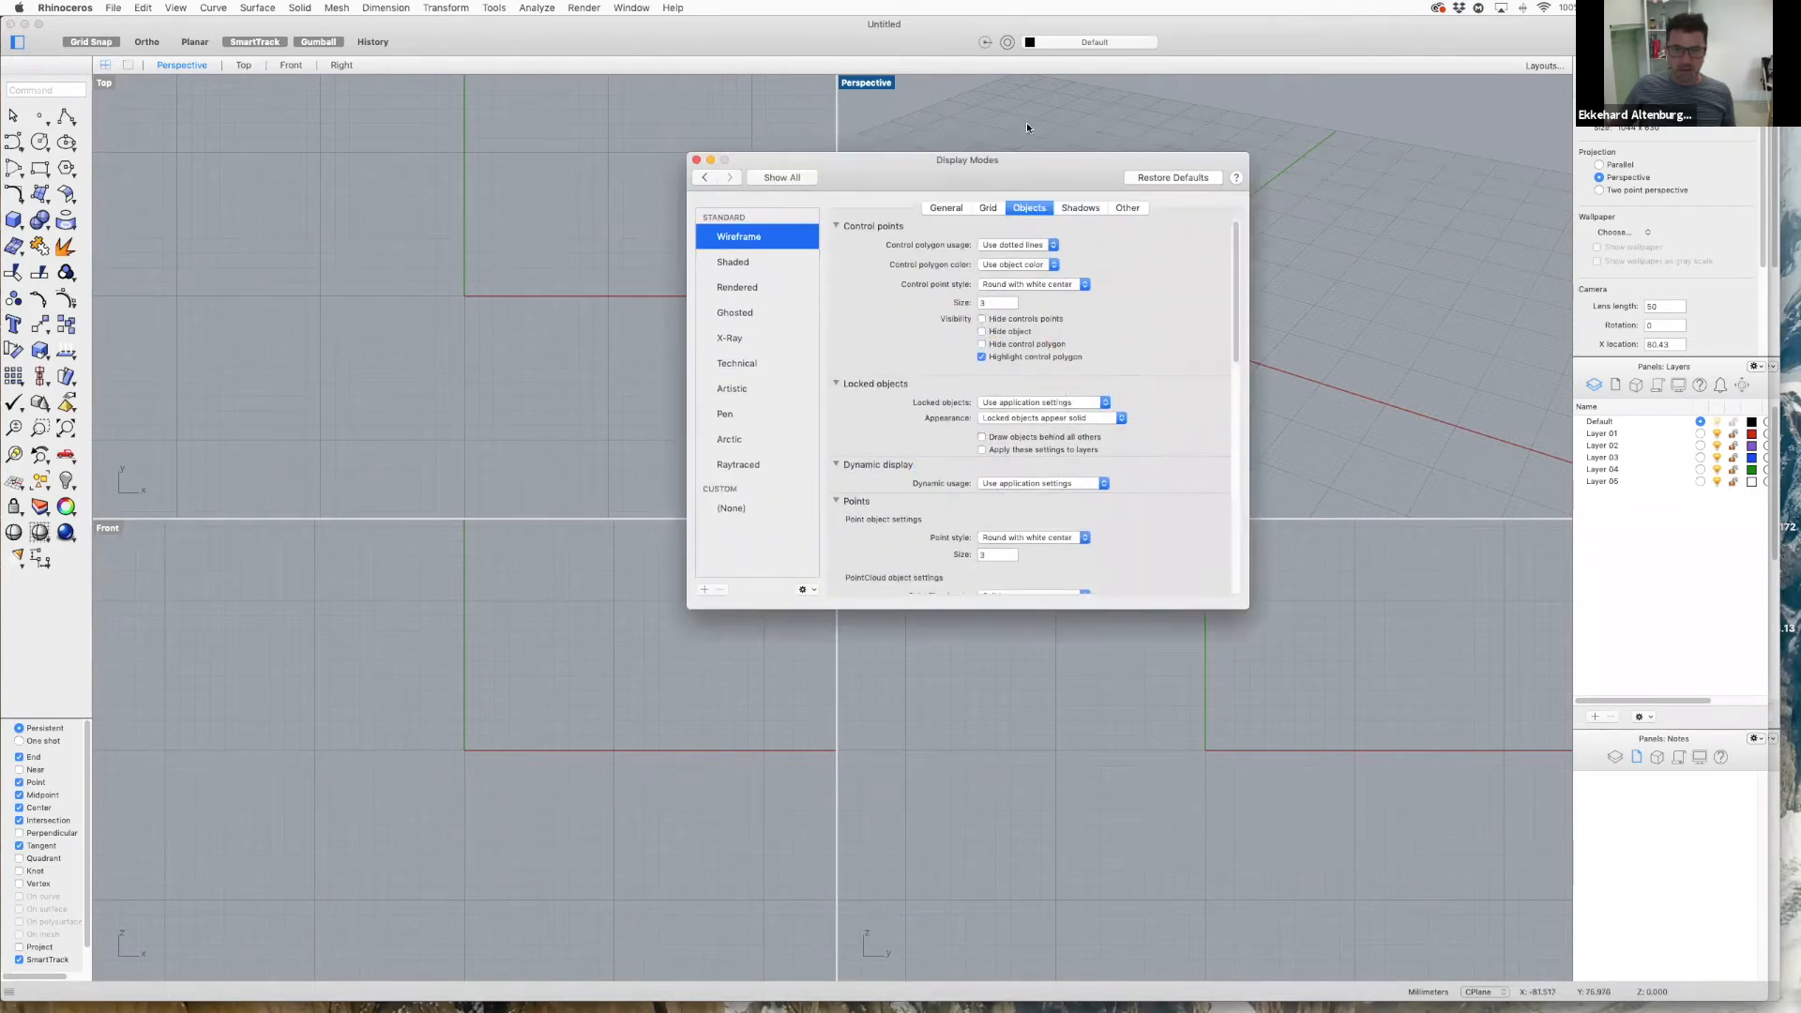
click(1083, 207)
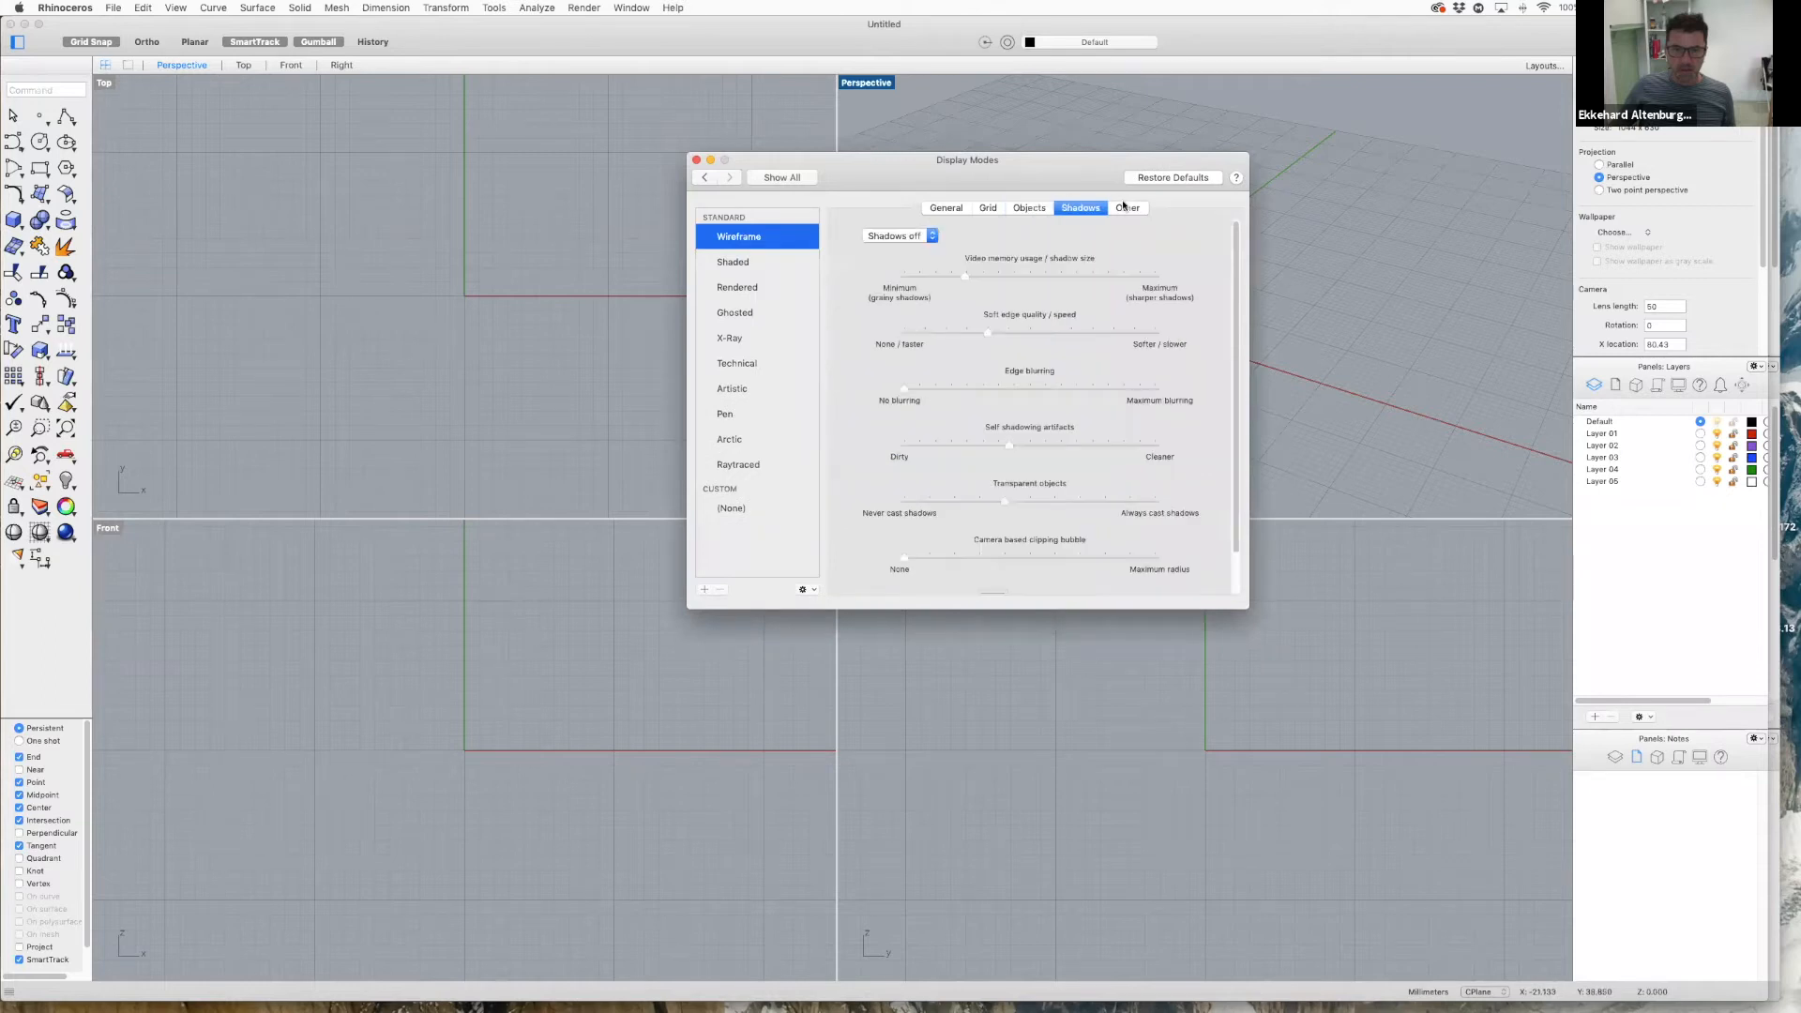
click(947, 208)
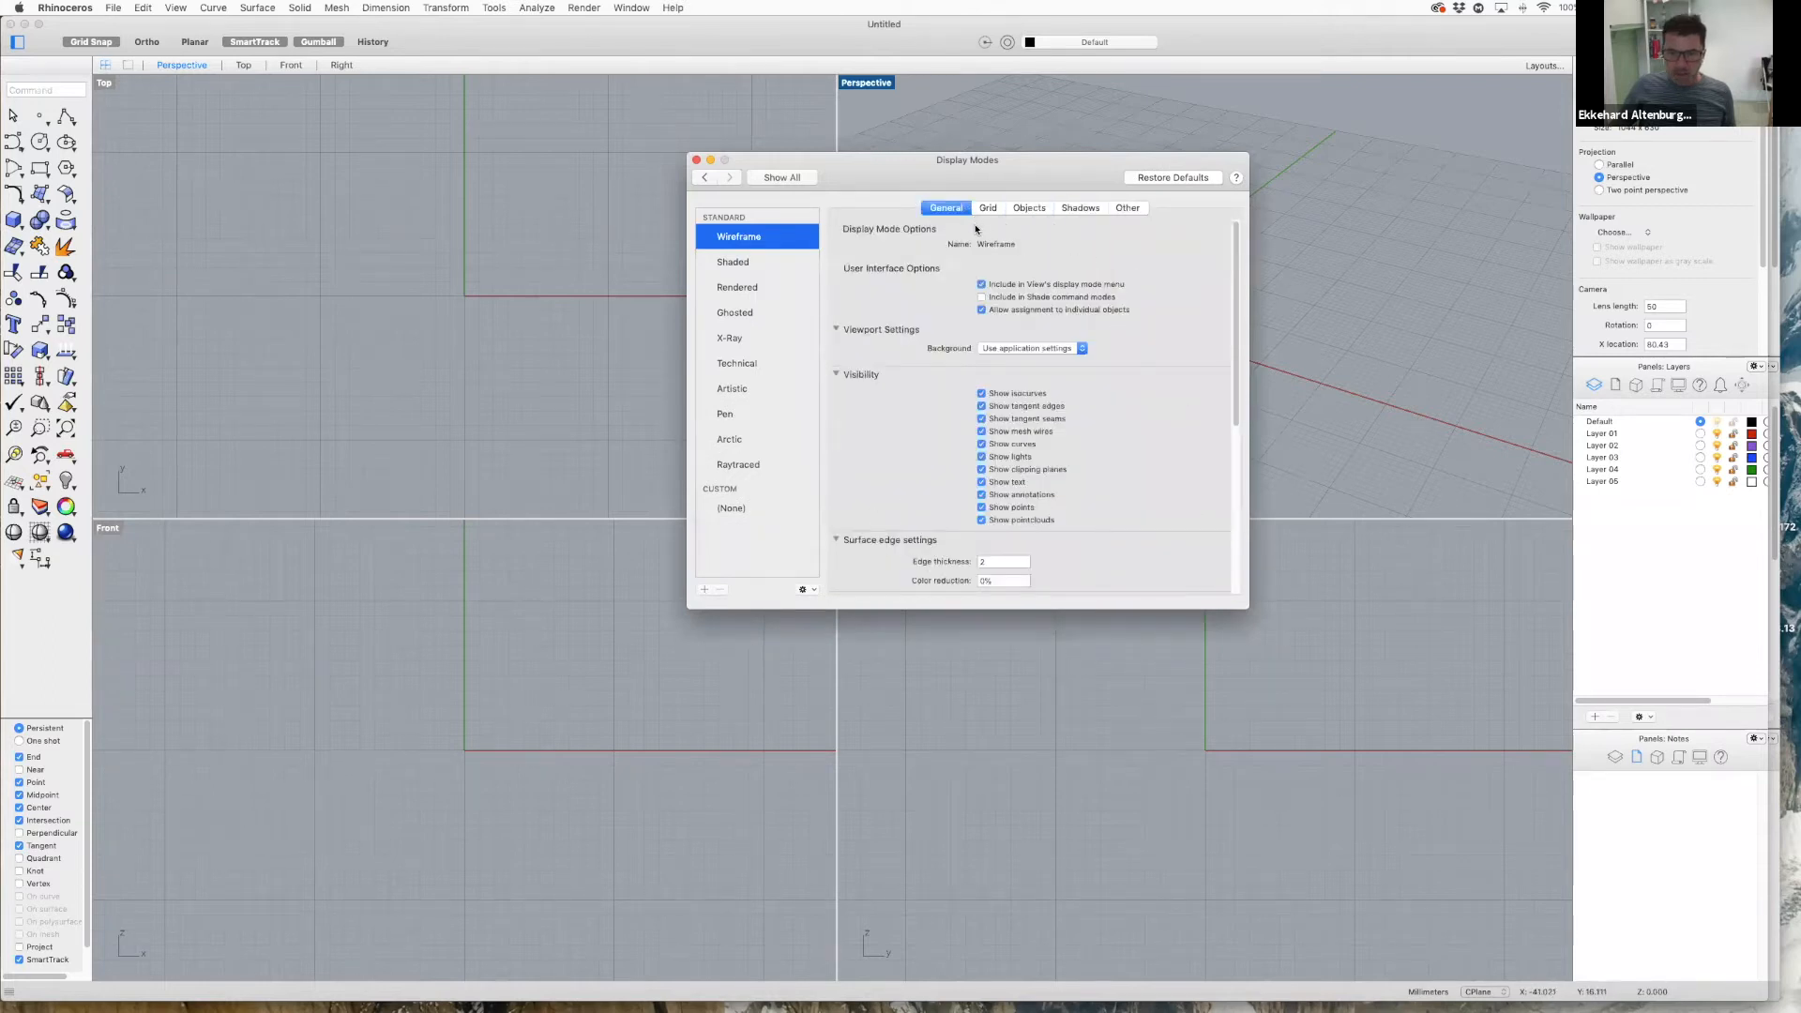
click(989, 210)
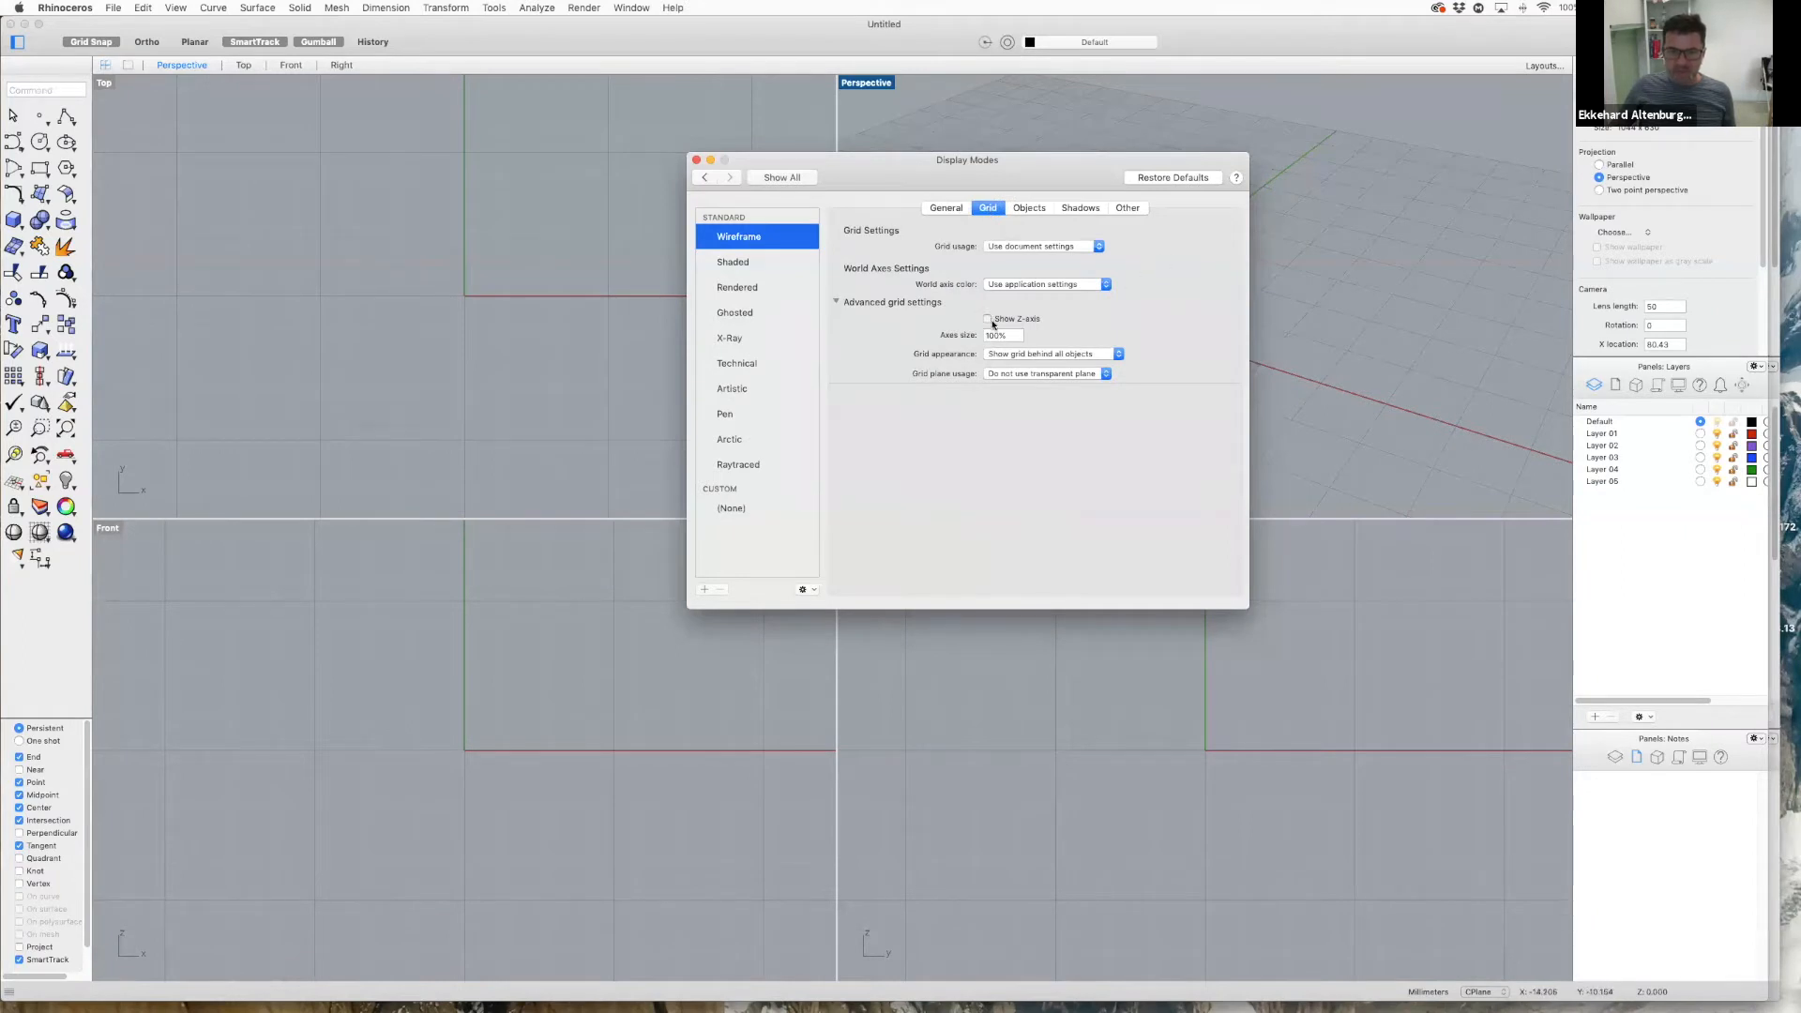
click(696, 161)
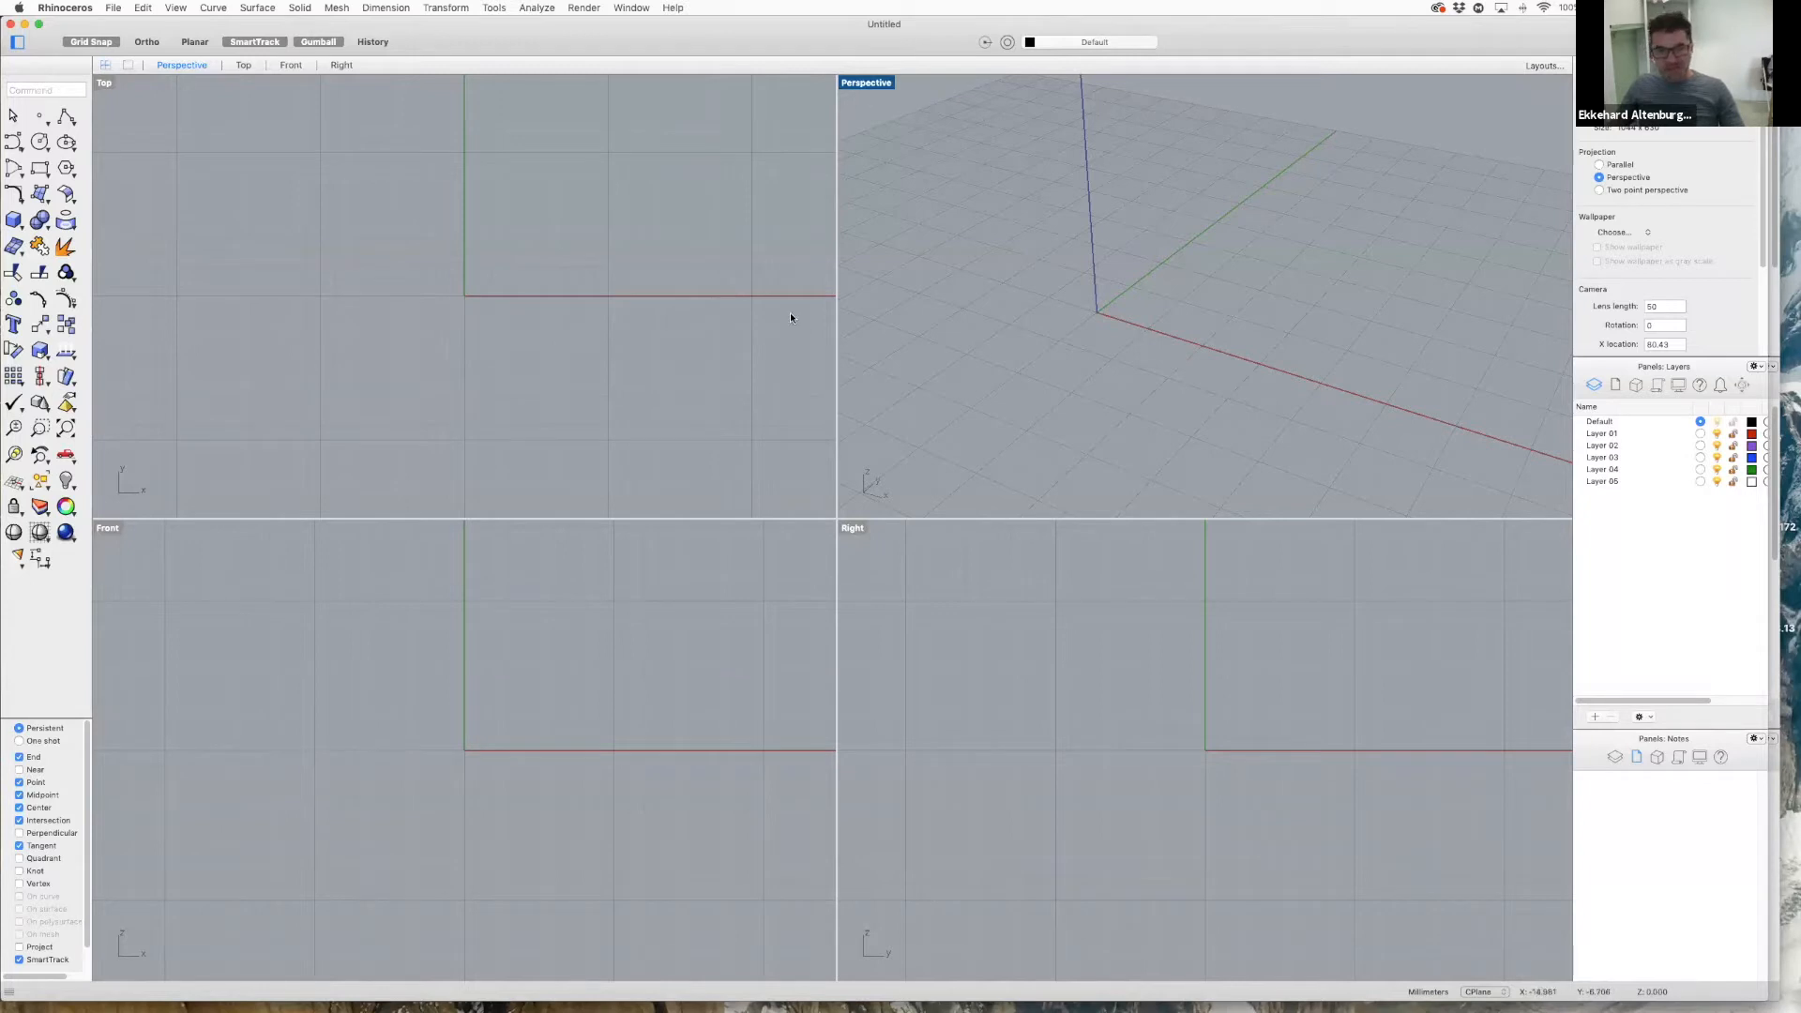
- Show only the Top view with the whole grid in sight
click(243, 64)
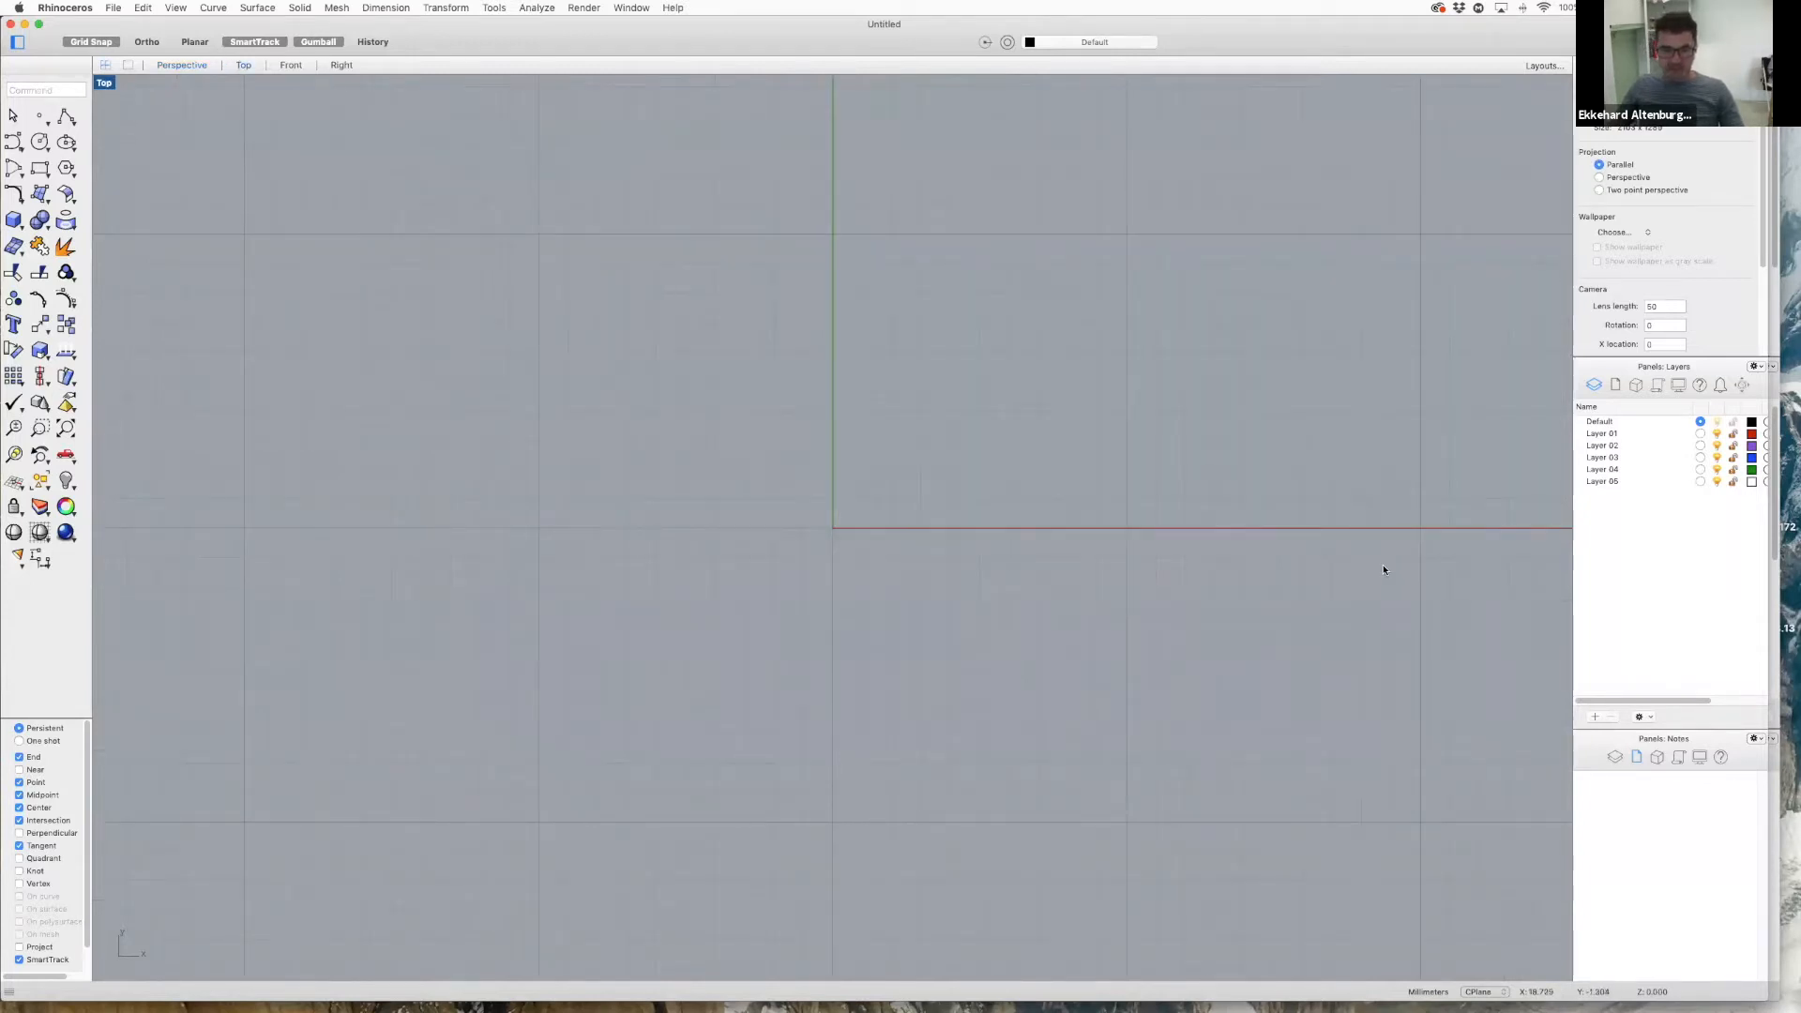
scroll(1048, 627, down, 6)
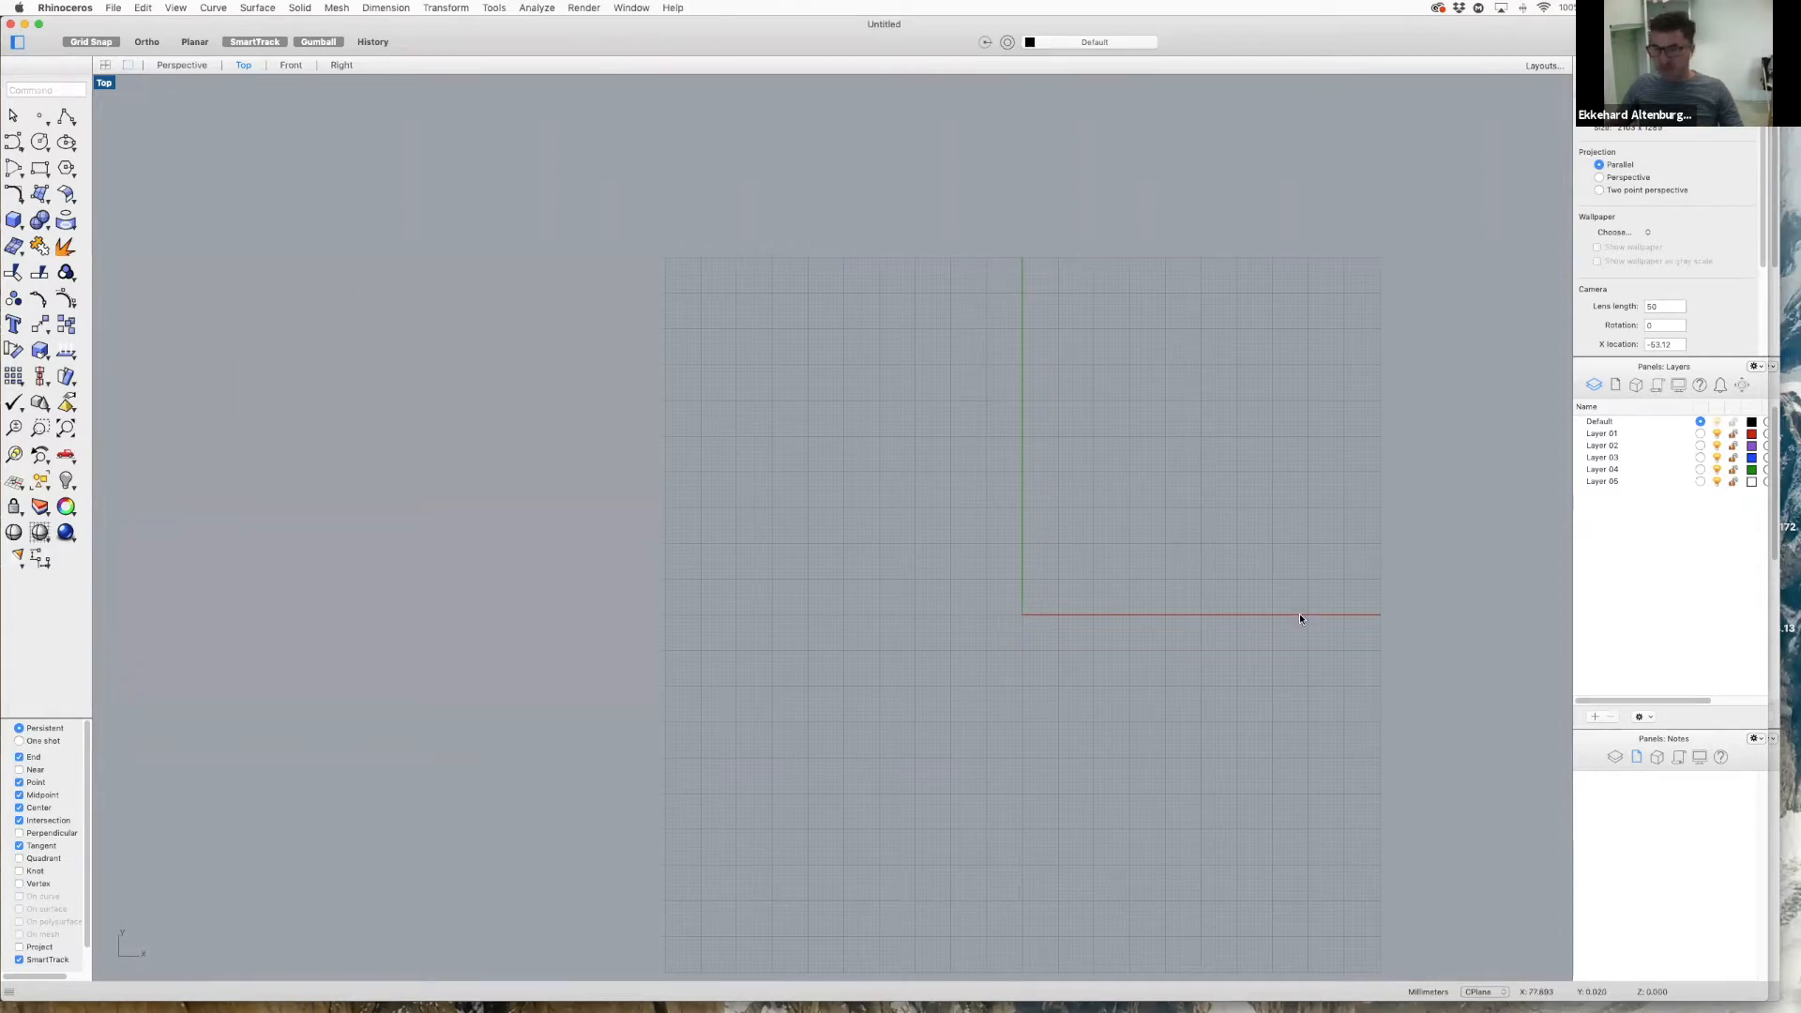
- Draw a V-shaped polyline of two segments above the X axis with the Polyline tool and delete it
click(69, 120)
click(1030, 408)
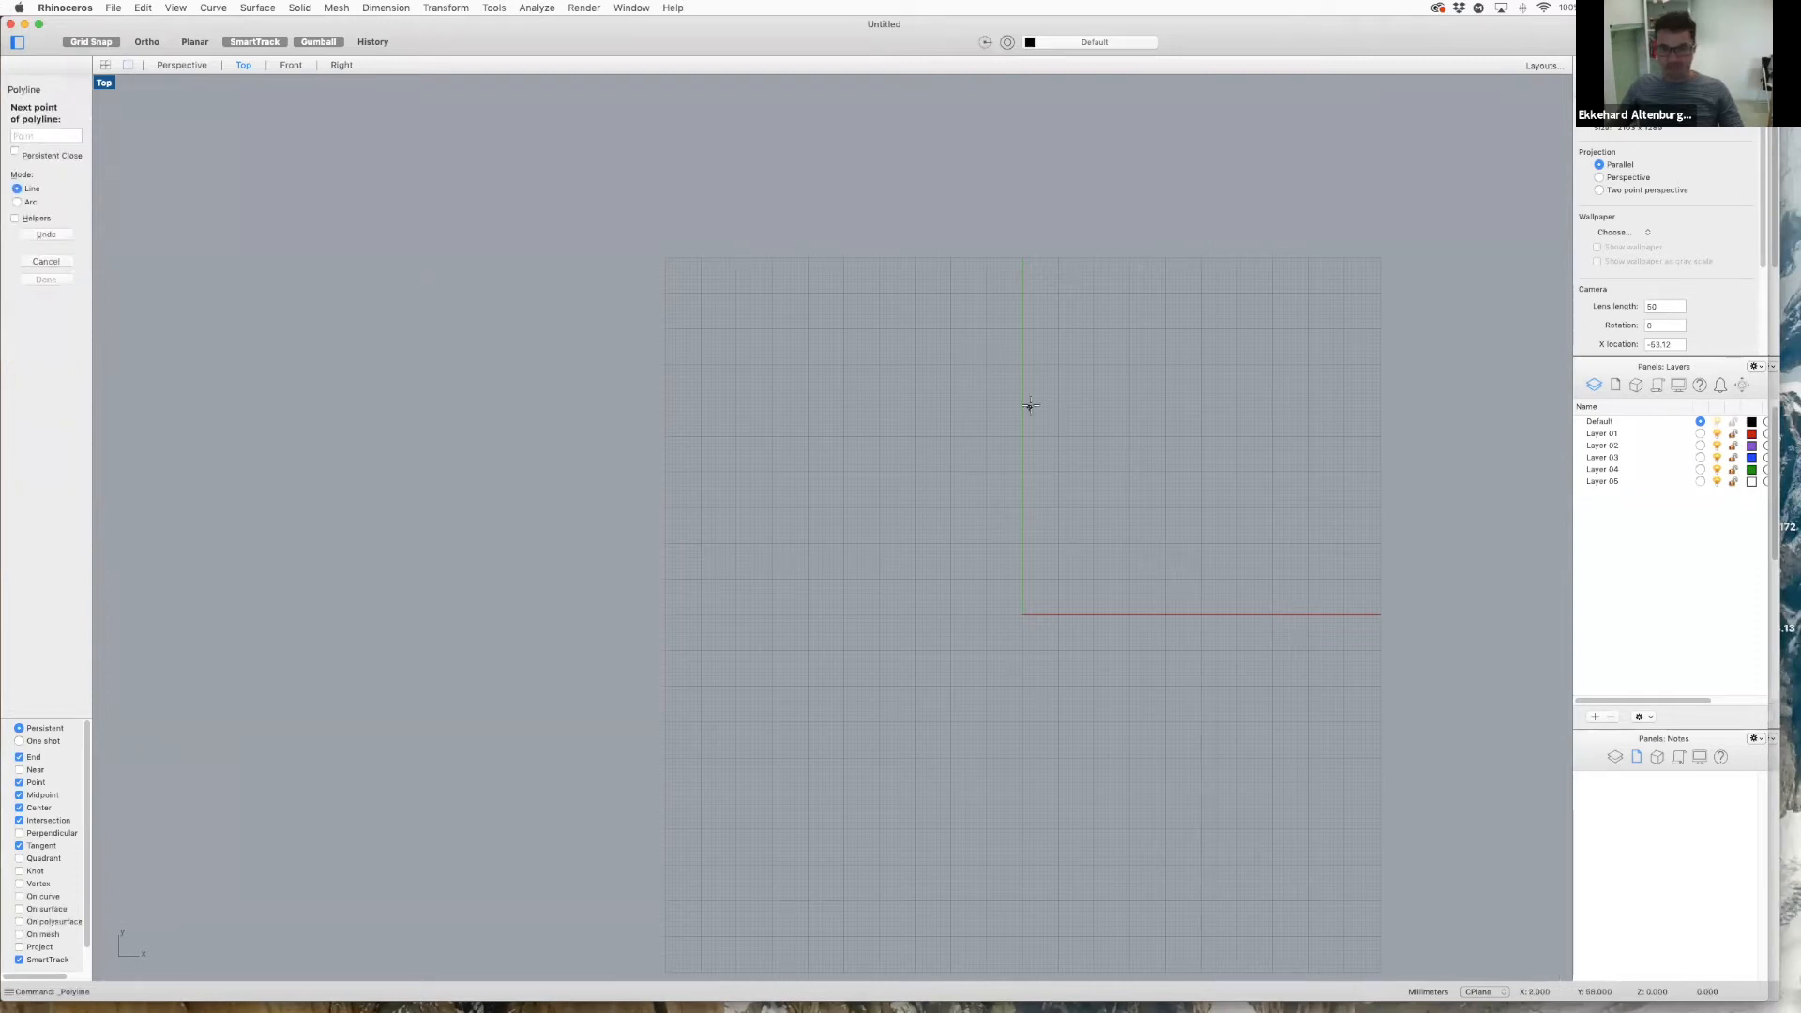
click(1189, 603)
click(1225, 529)
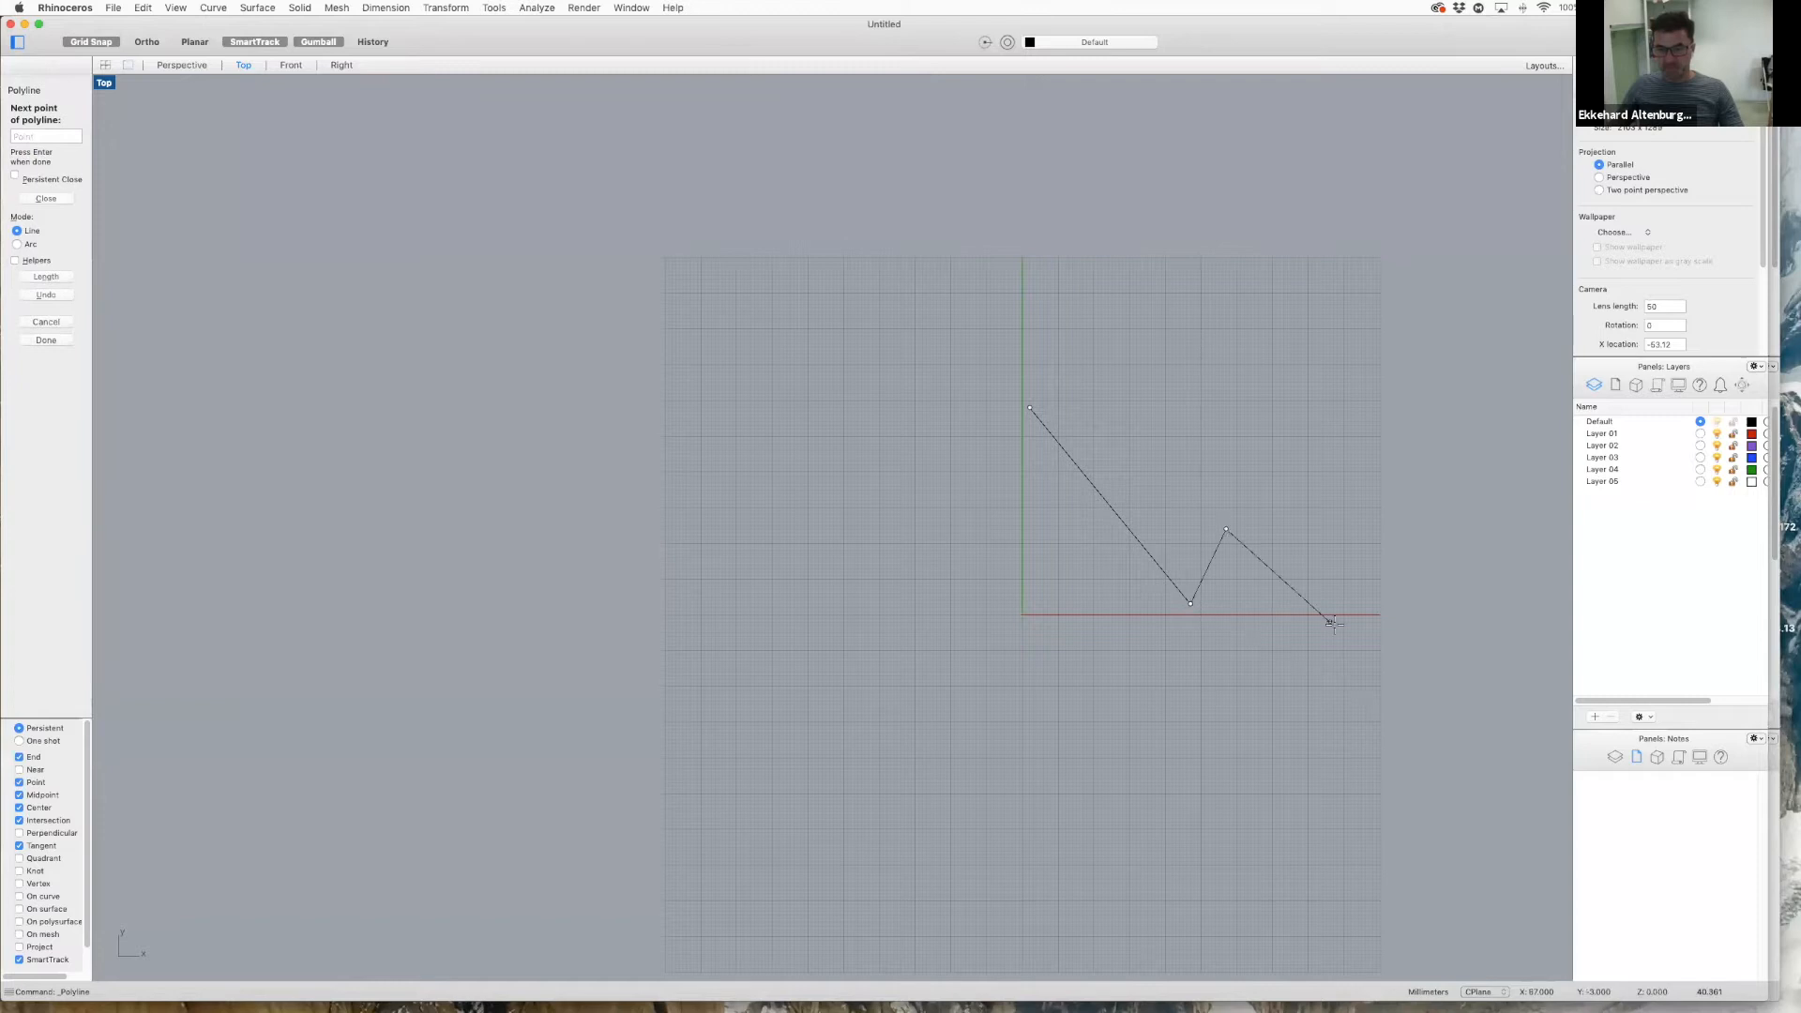
key(Return)
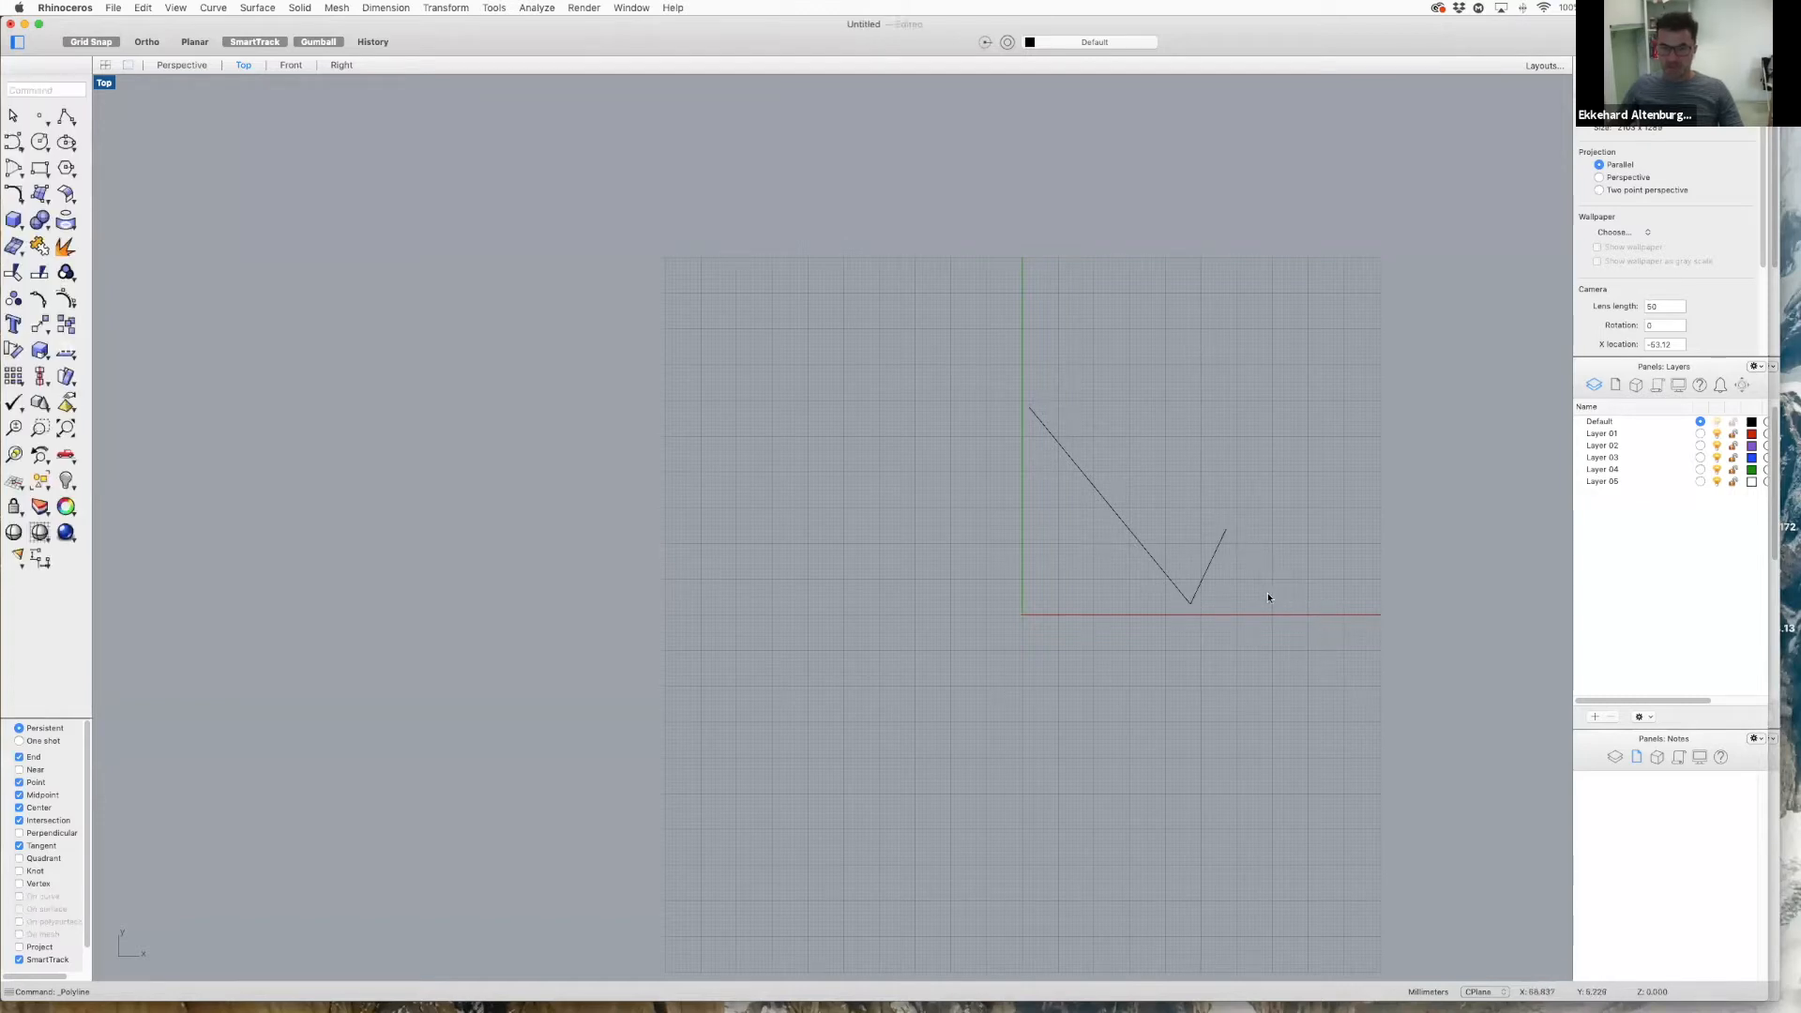
click(1215, 554)
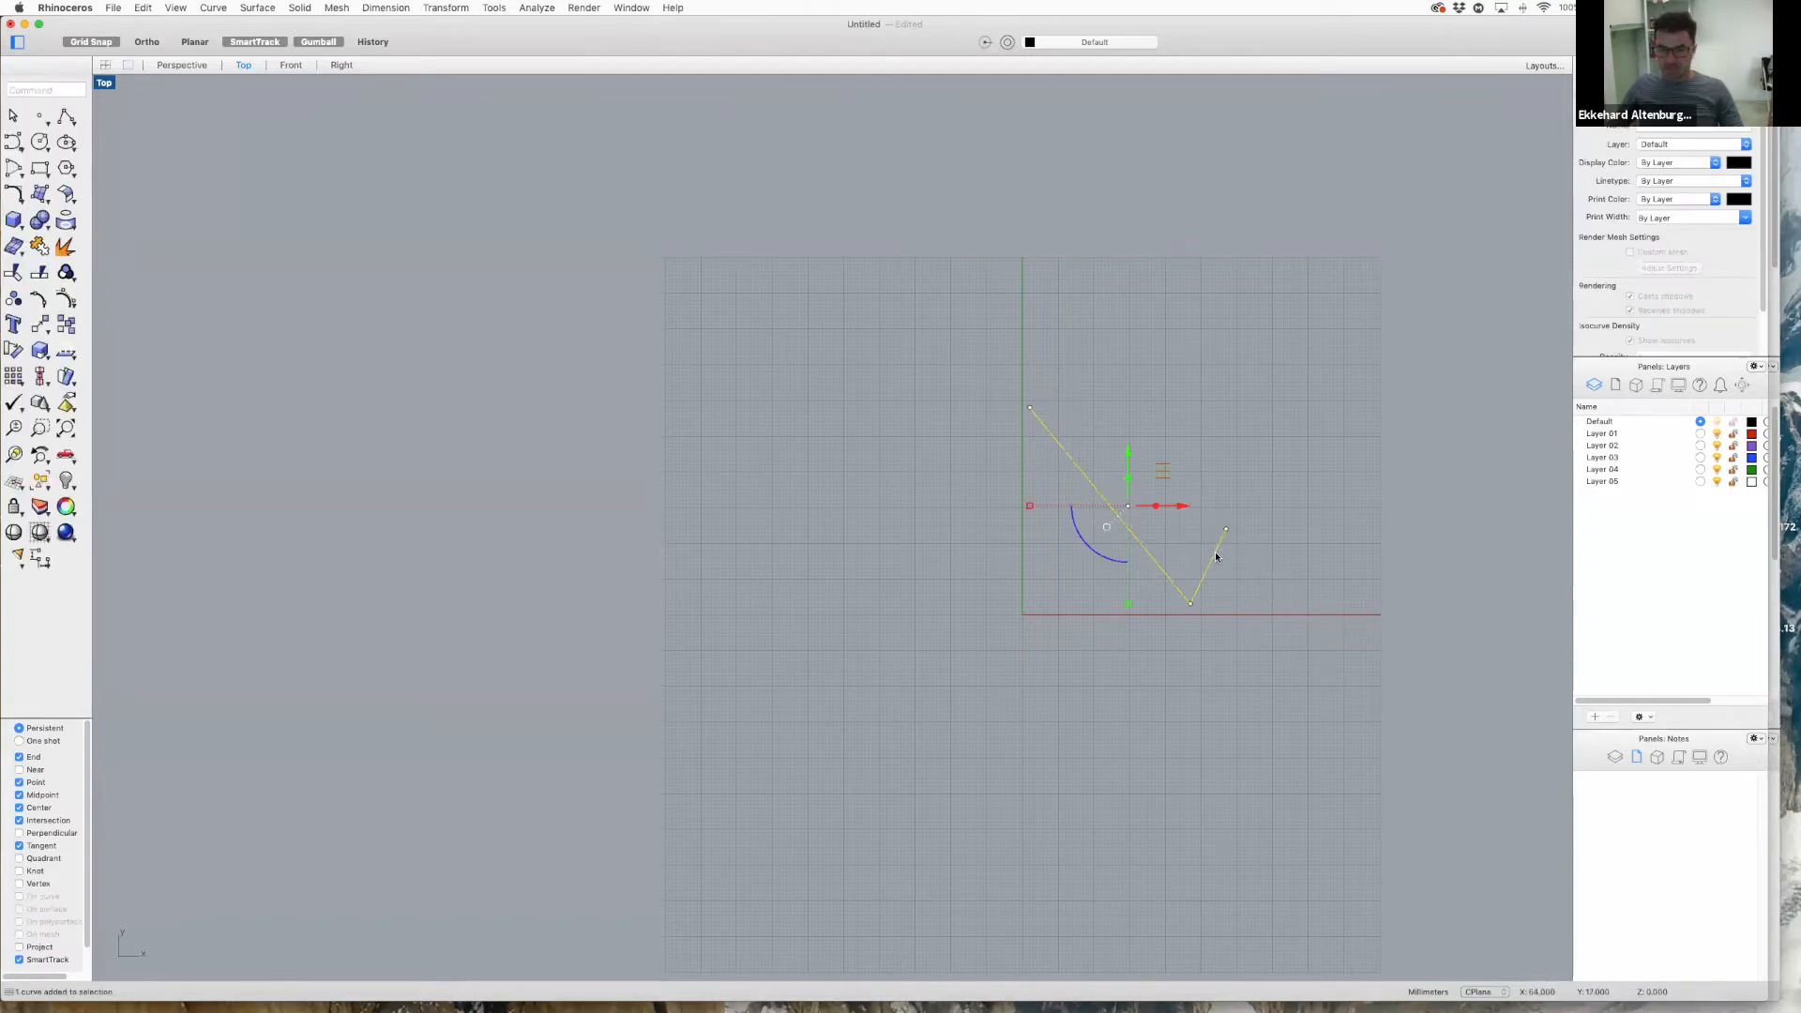
key(Delete)
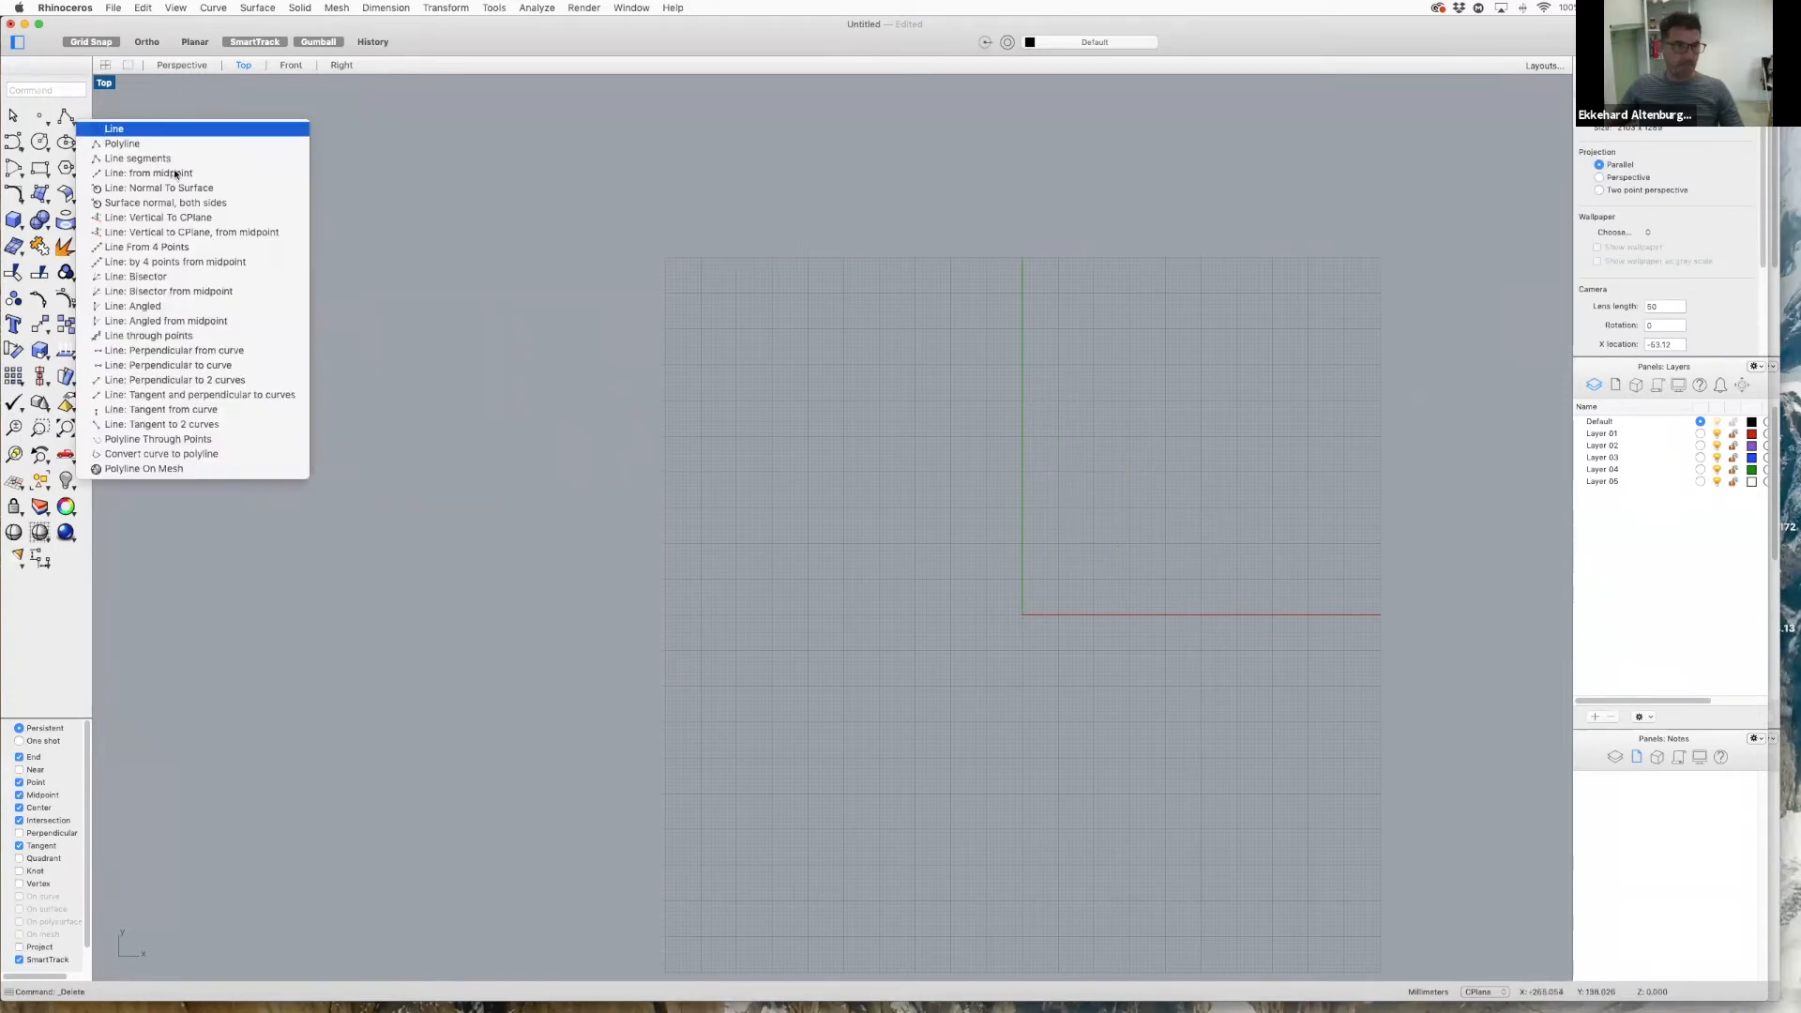
- Draw a single diagonal line from beside the Y axis down to just above the X axis
click(113, 128)
click(986, 429)
key(Escape)
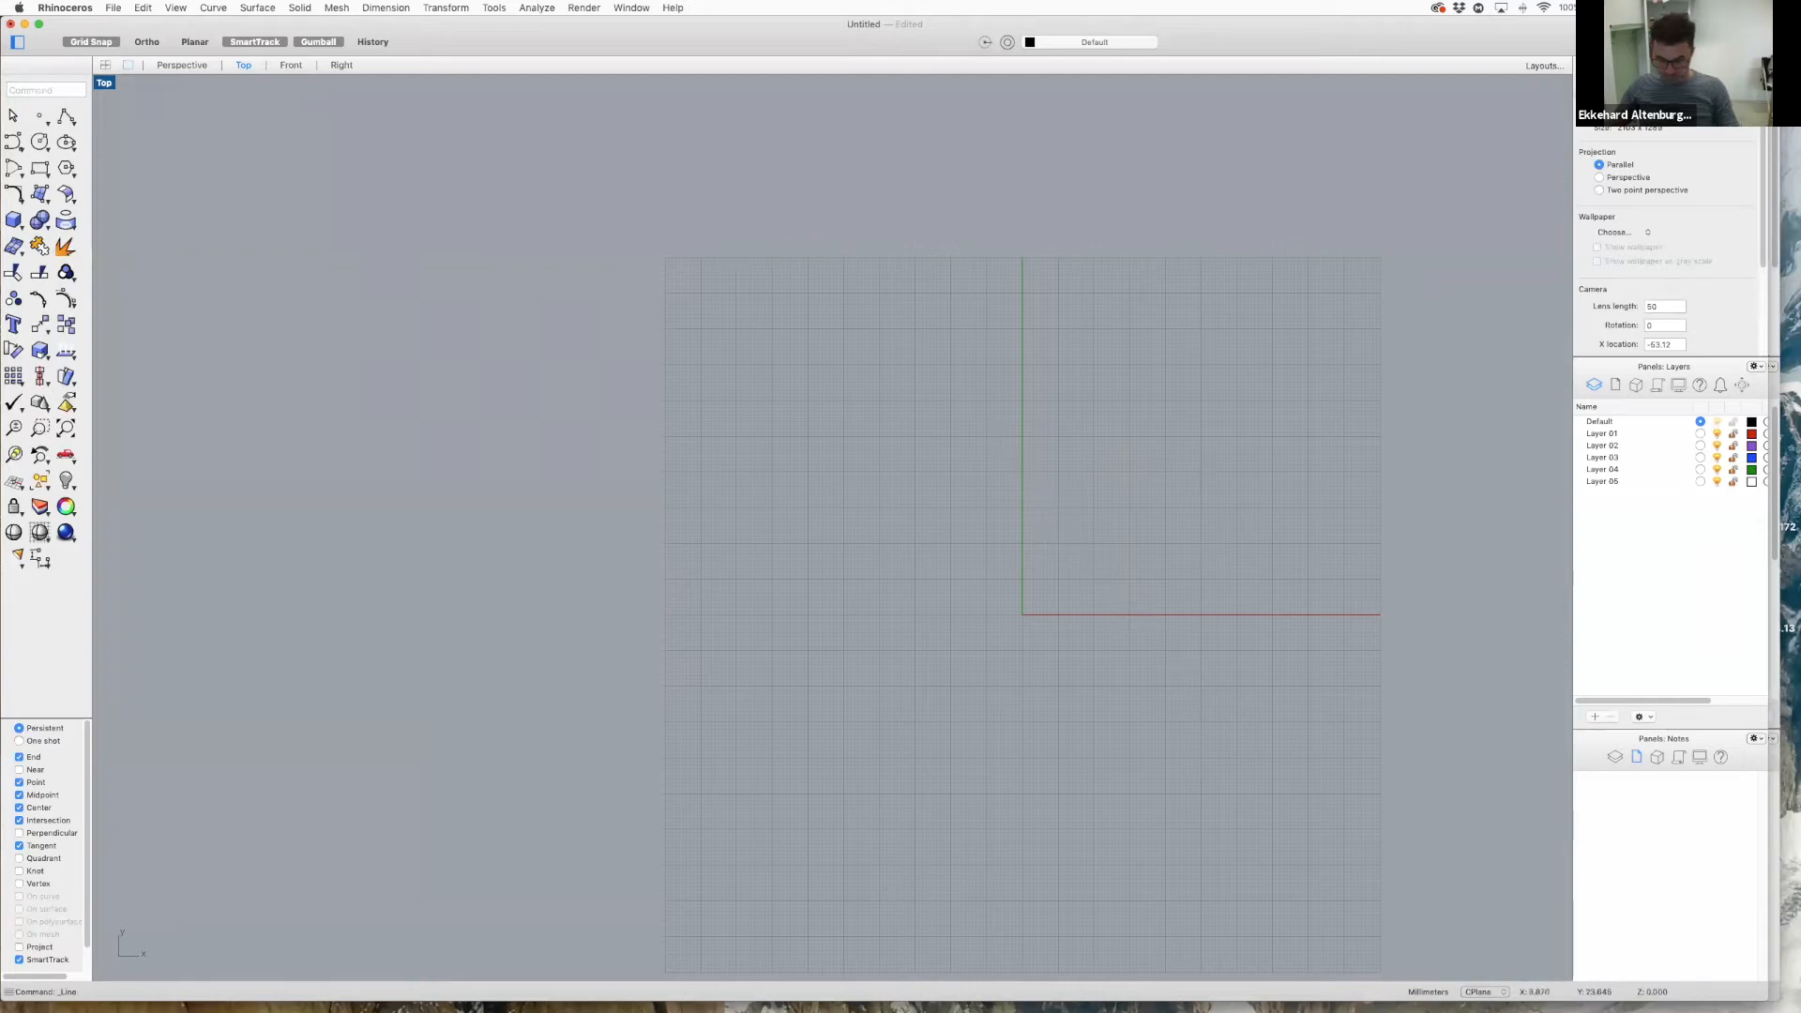
key(Return)
click(1008, 472)
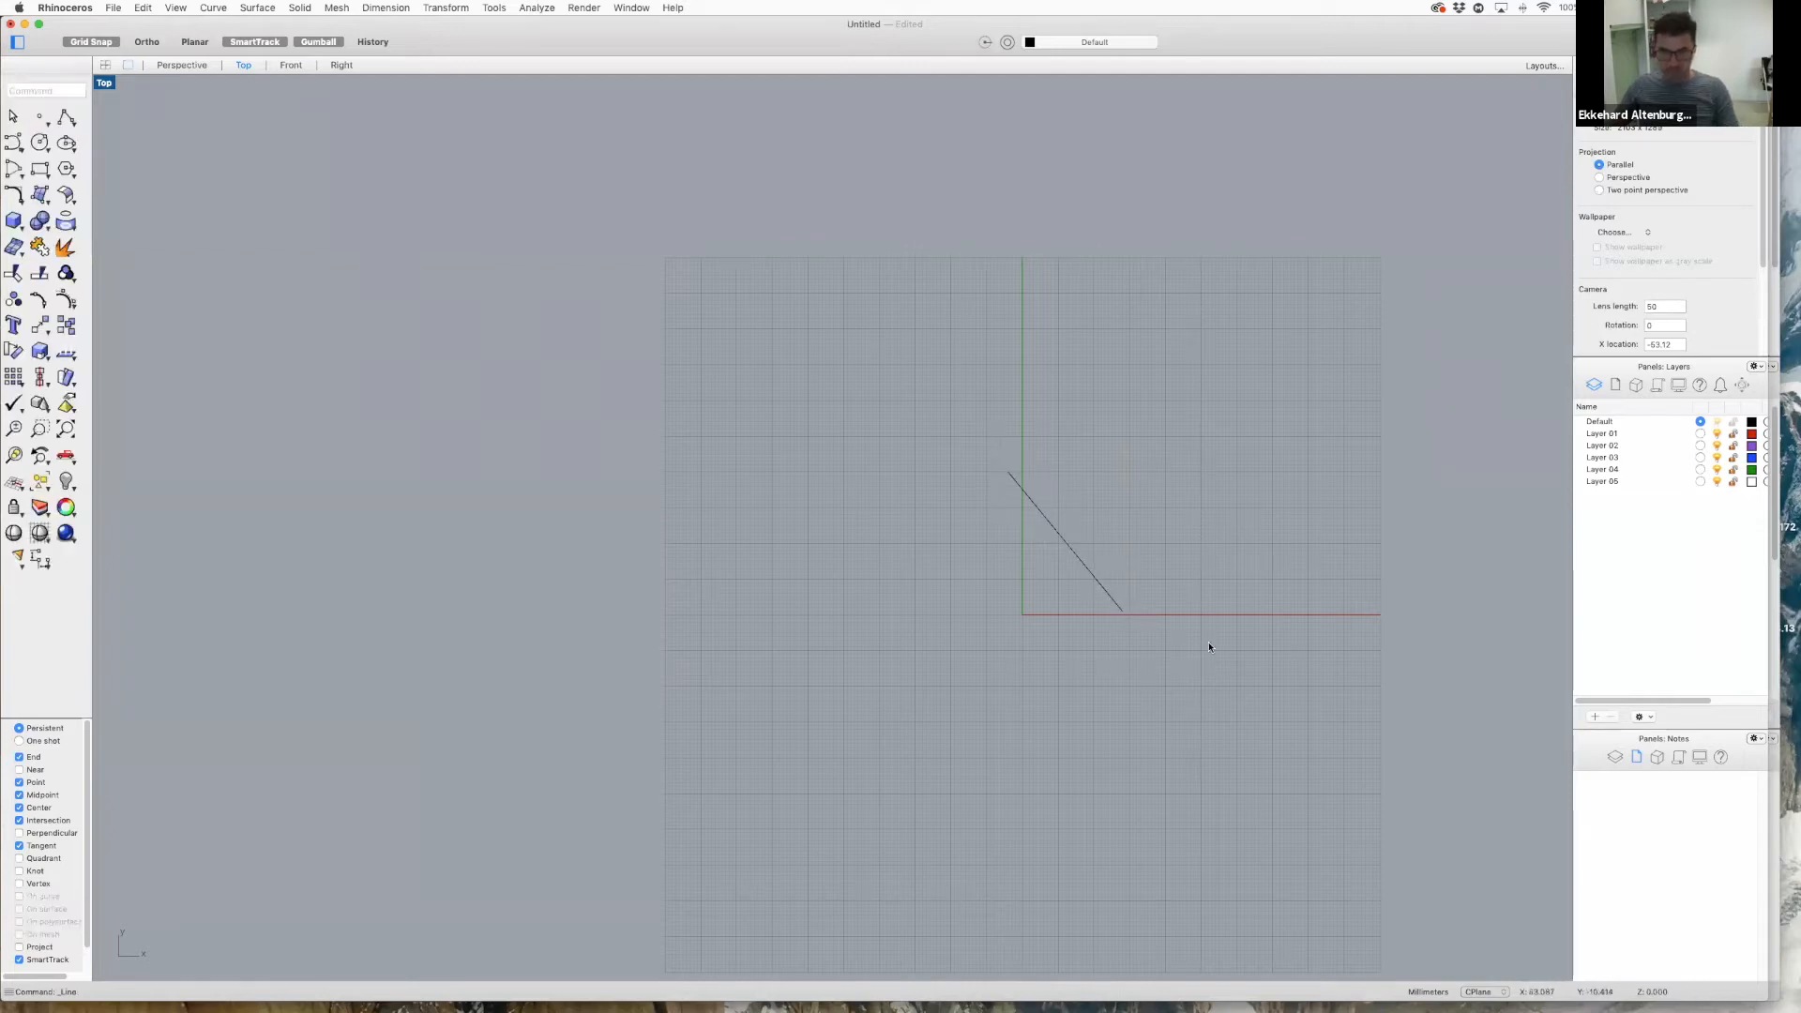
- Move the diagonal line freely, and shift it along X and Y with the gumball, up and away from the axes
click(1053, 524)
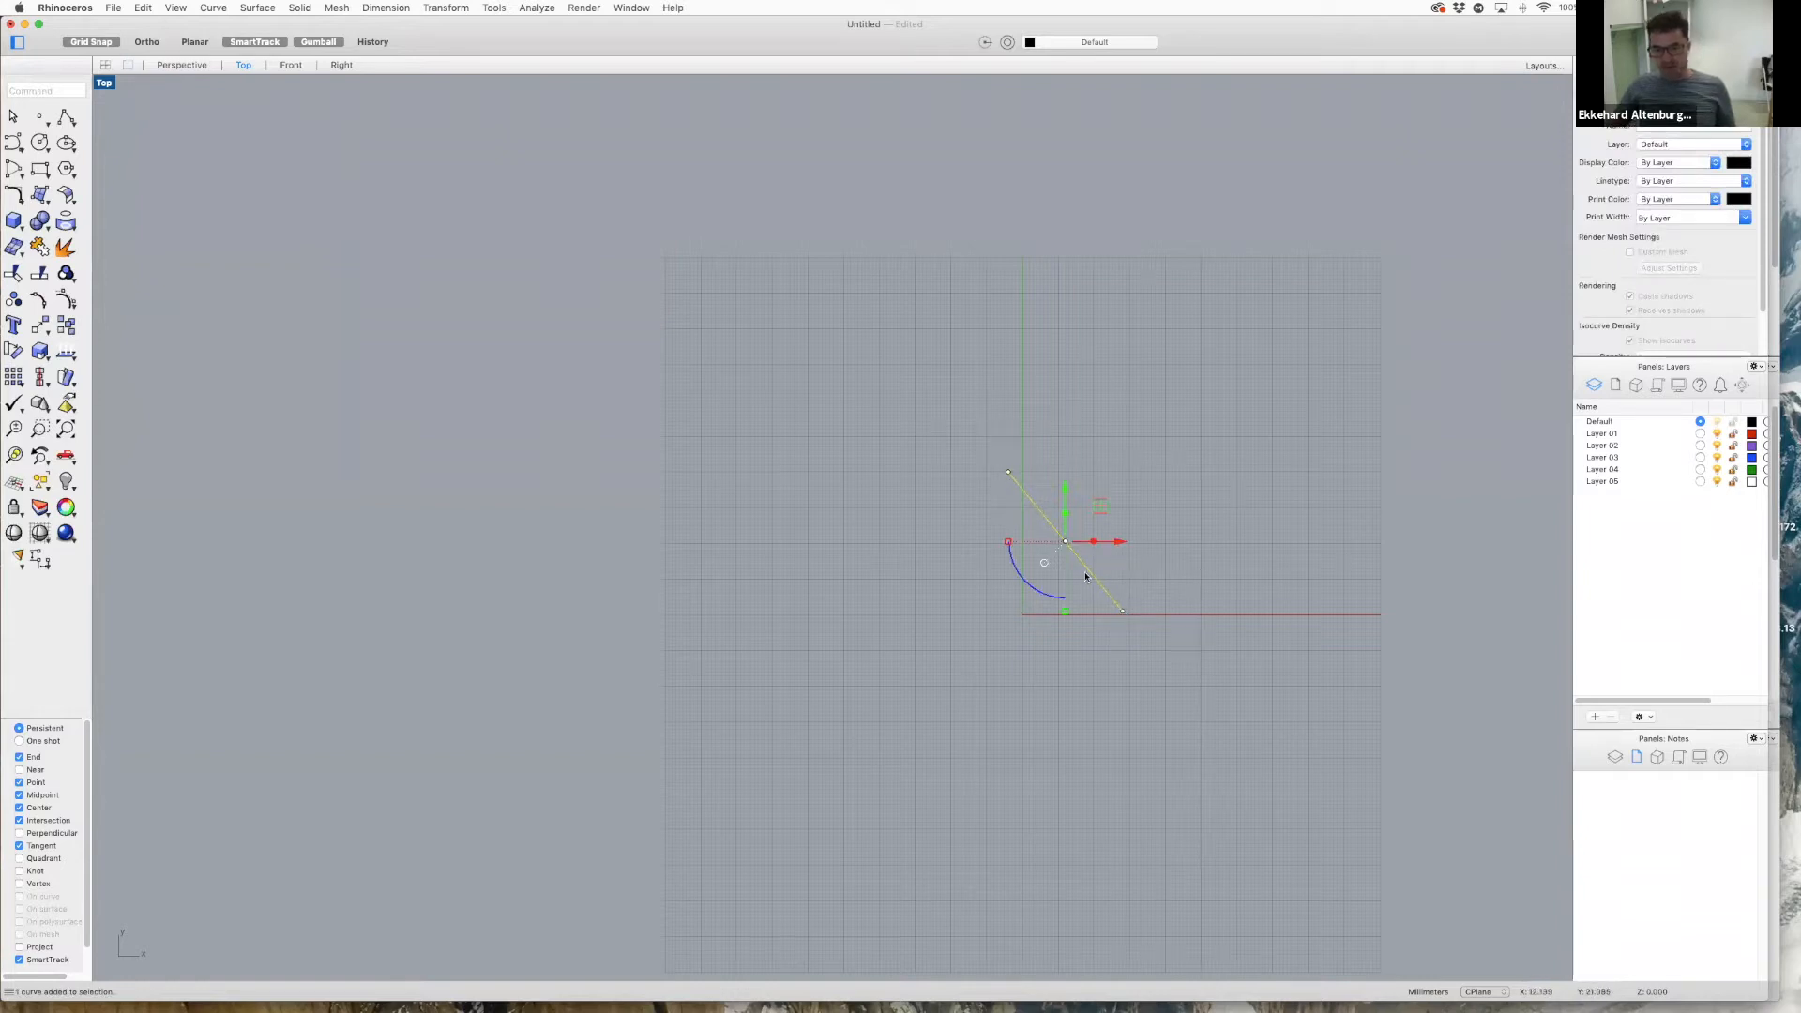
drag(1102, 539, 1079, 575)
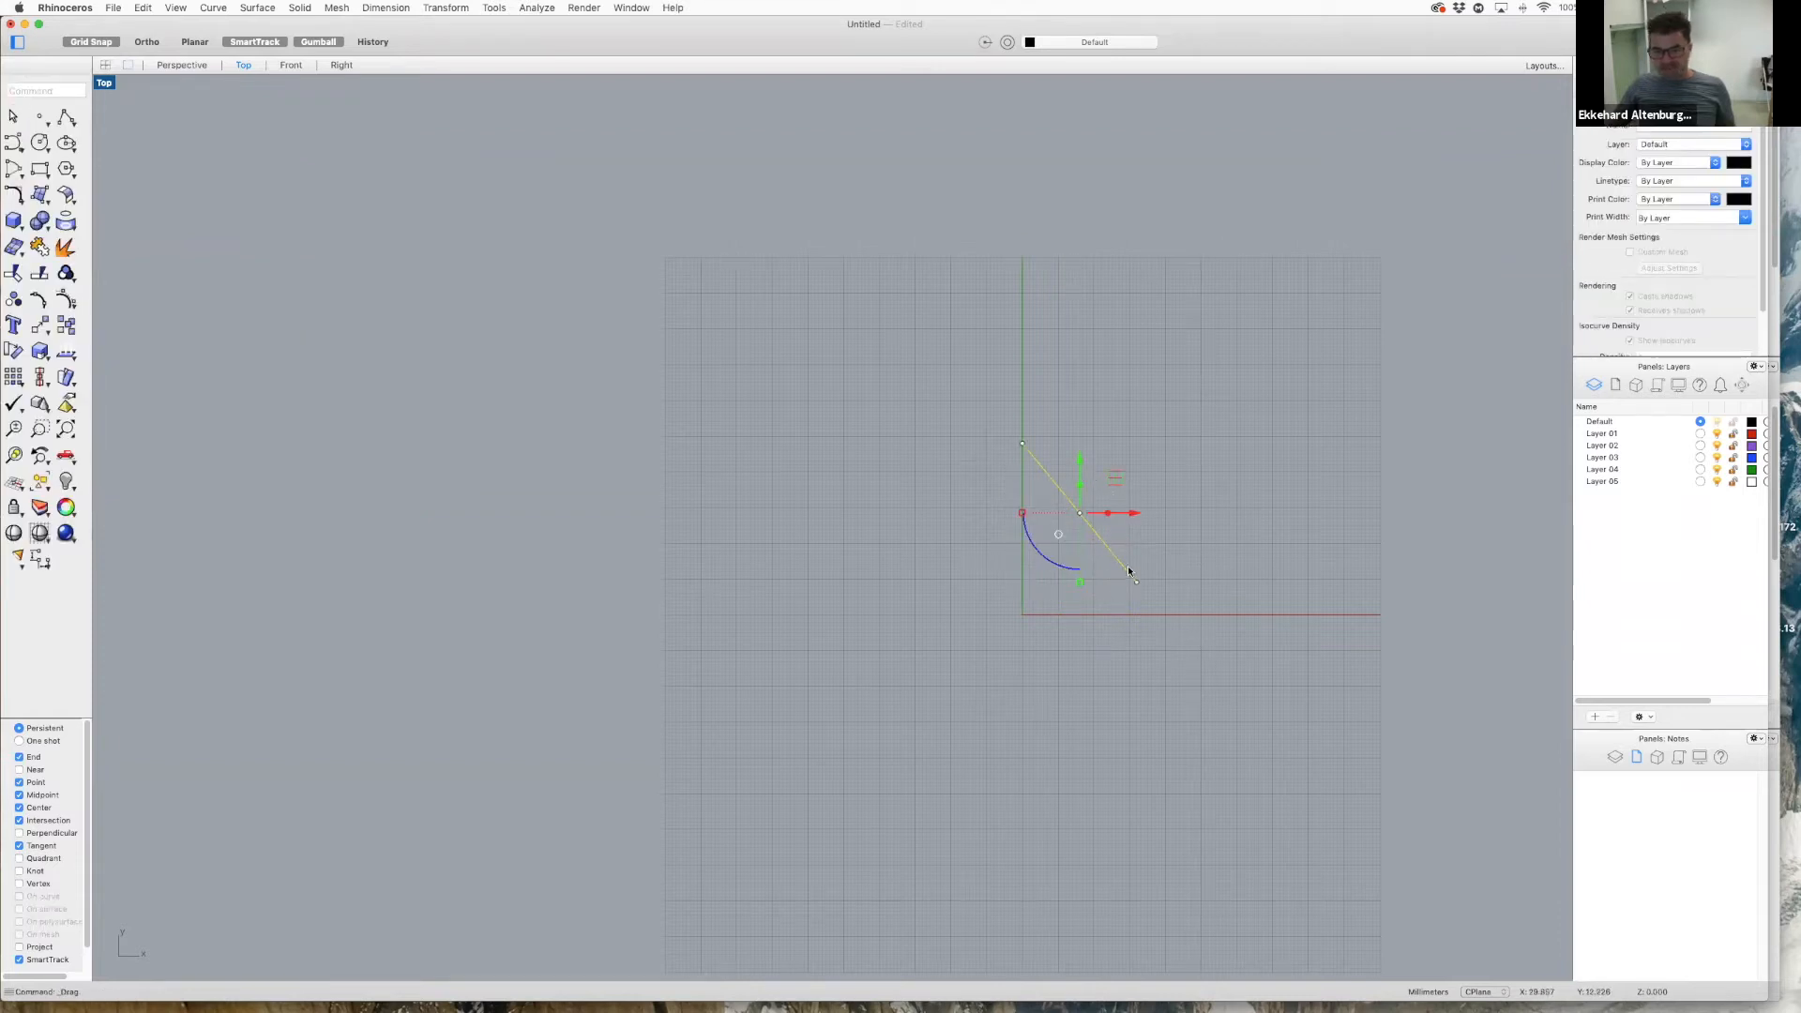
drag(1126, 514, 1173, 514)
drag(1137, 449, 1137, 401)
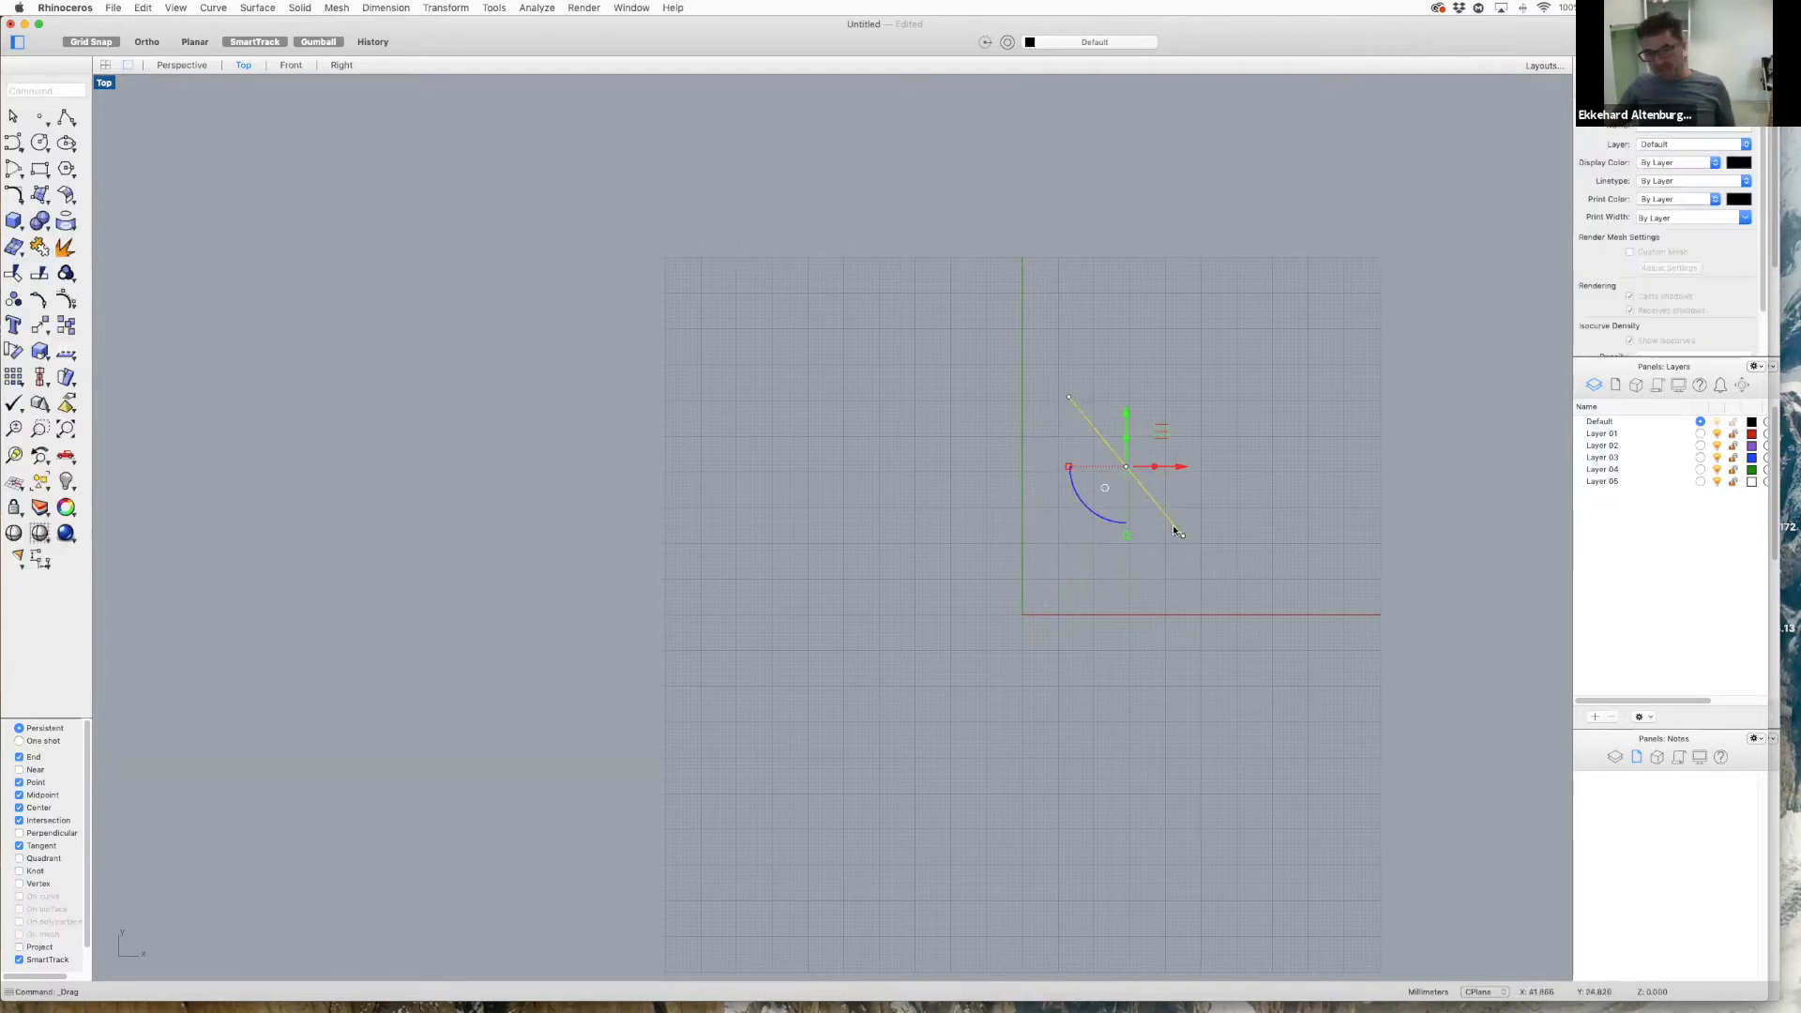
click(1219, 561)
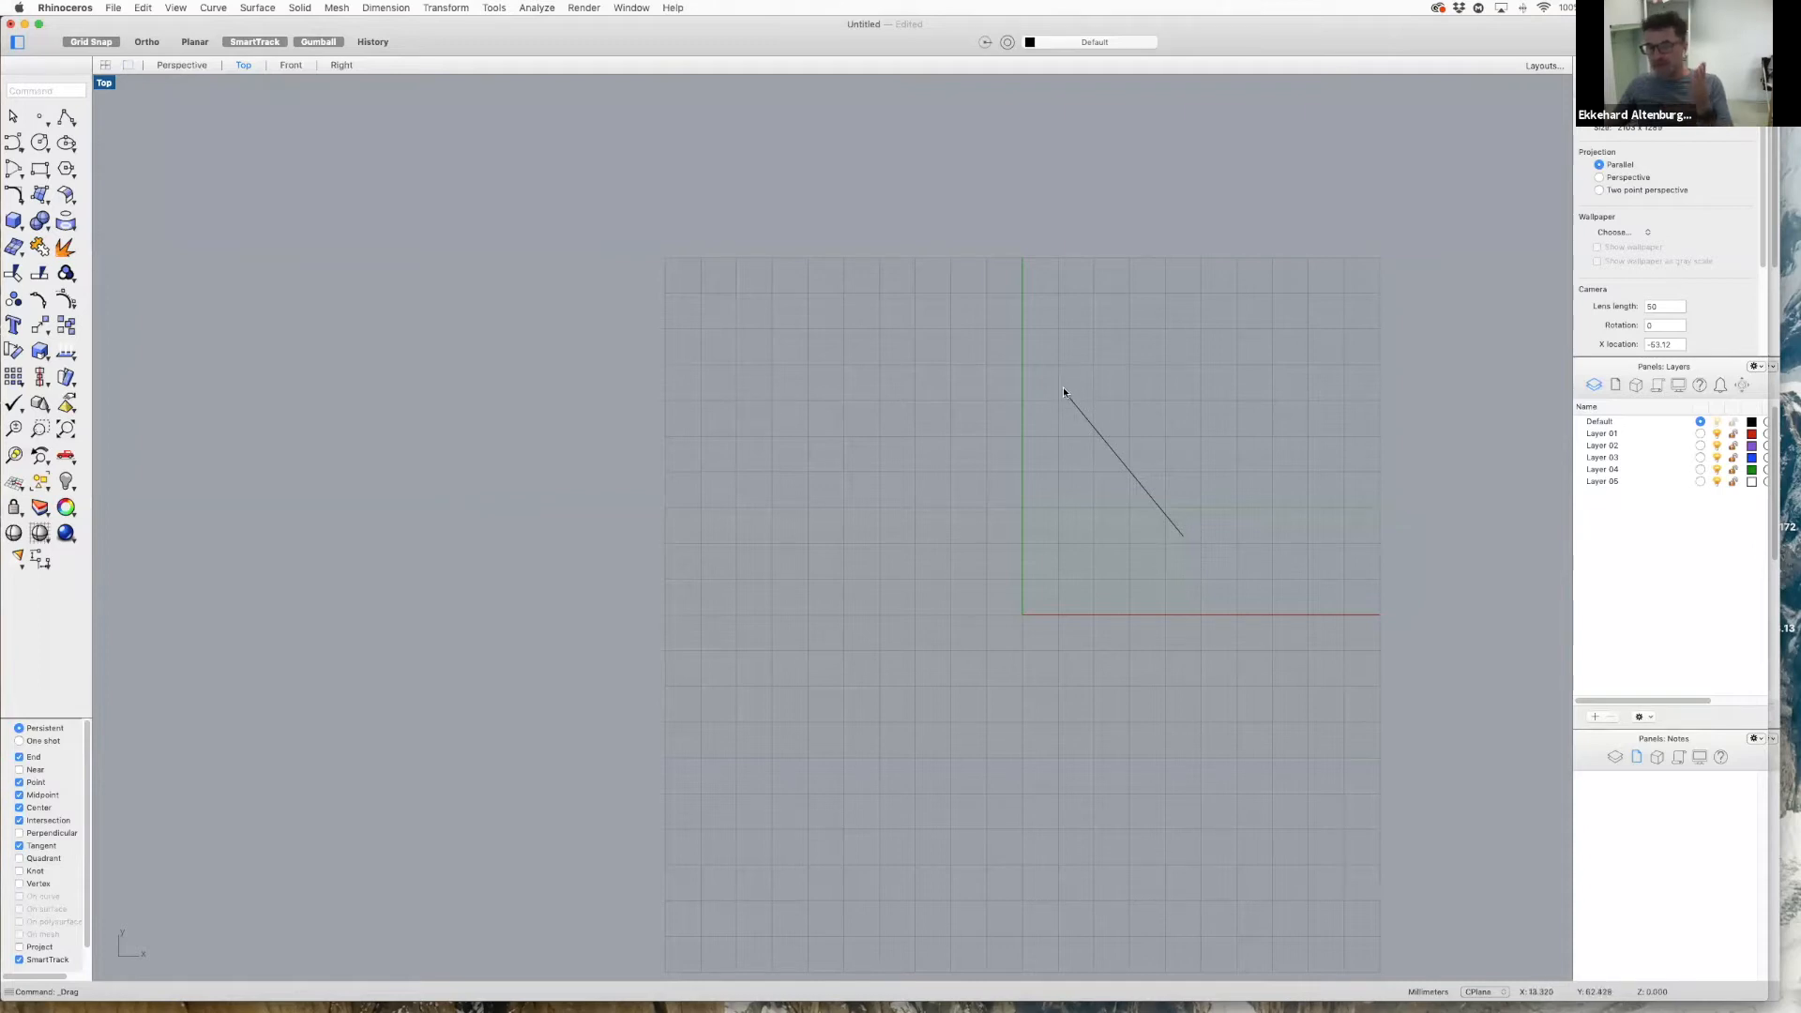
- Delete the diagonal line from the Top view
drag(1063, 392, 1085, 424)
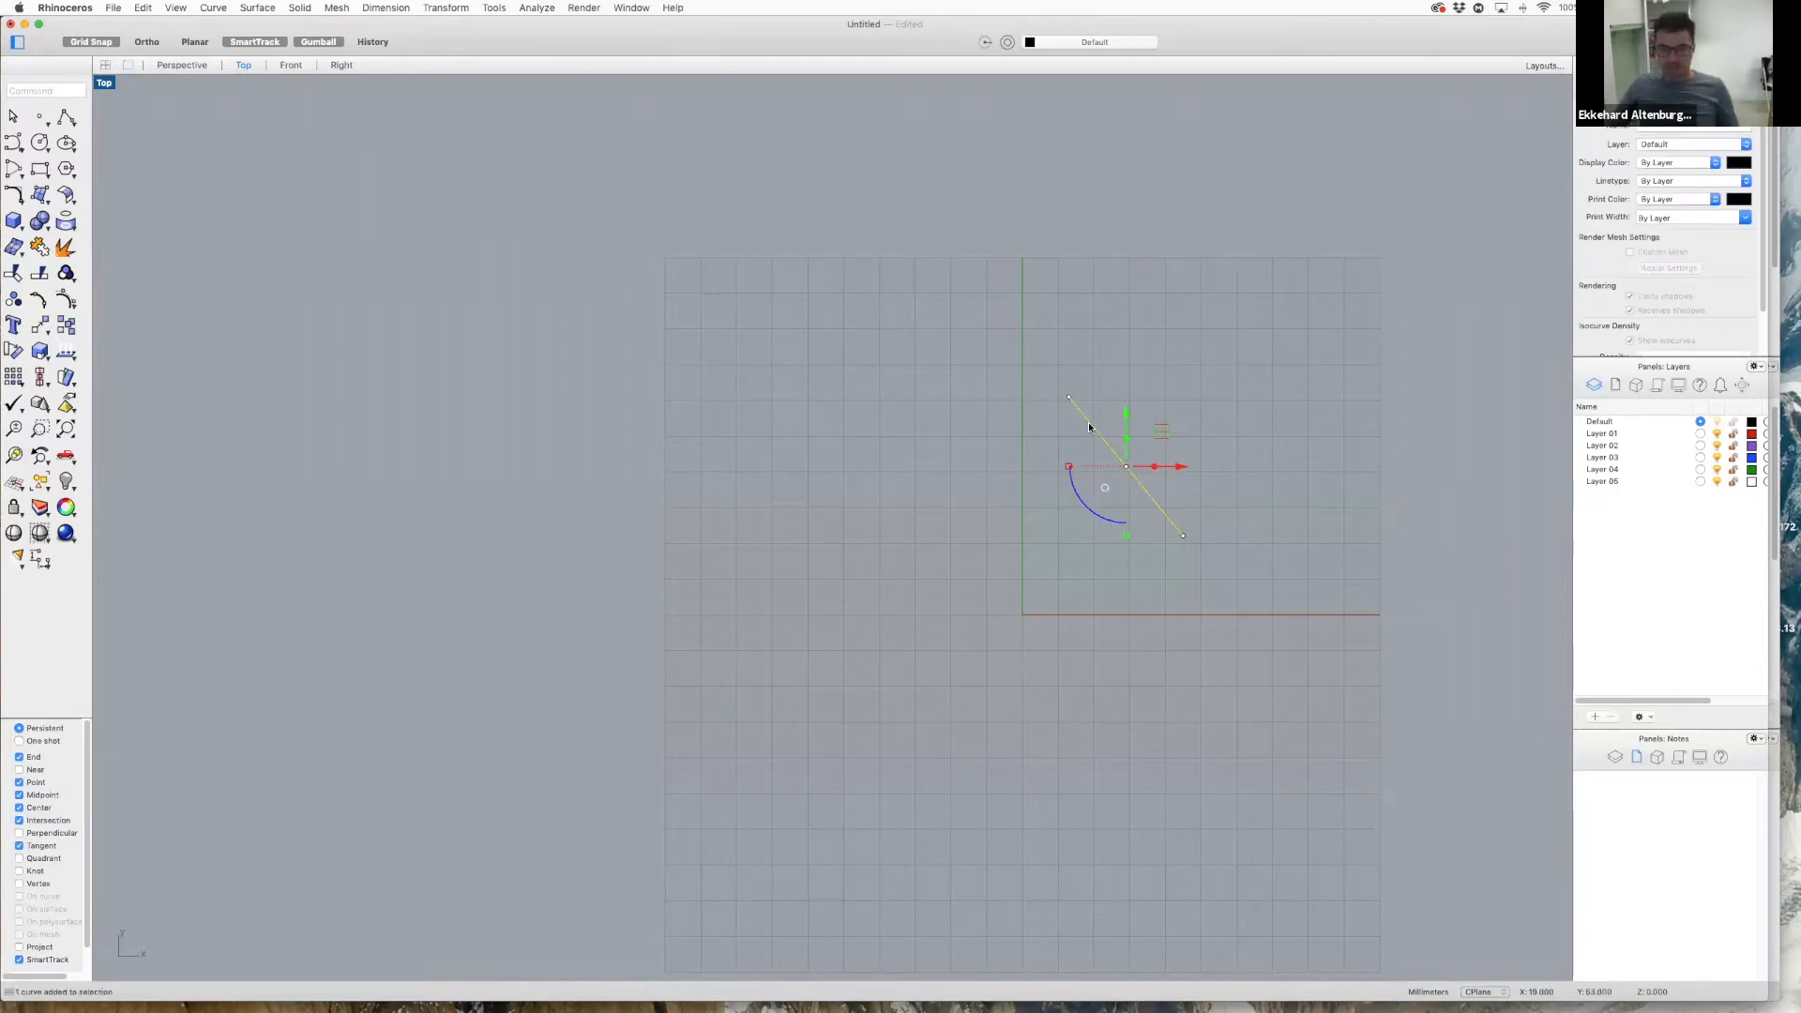
key(Delete)
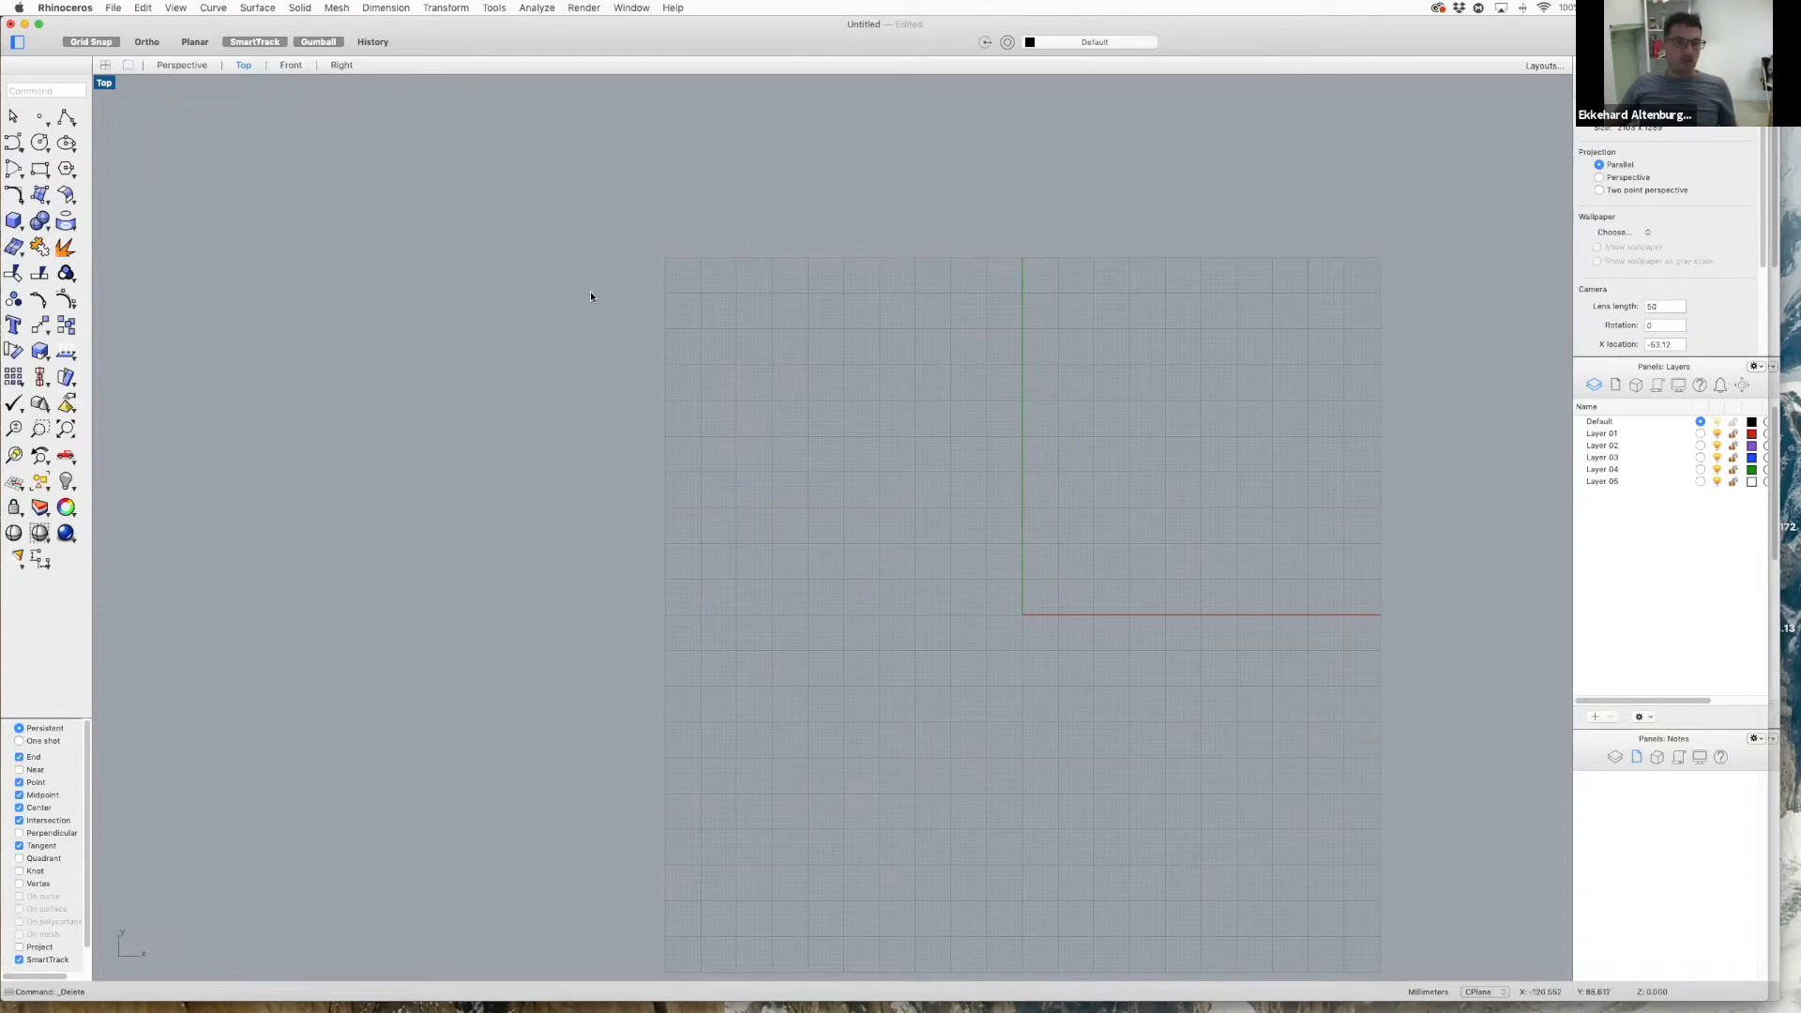
click(106, 66)
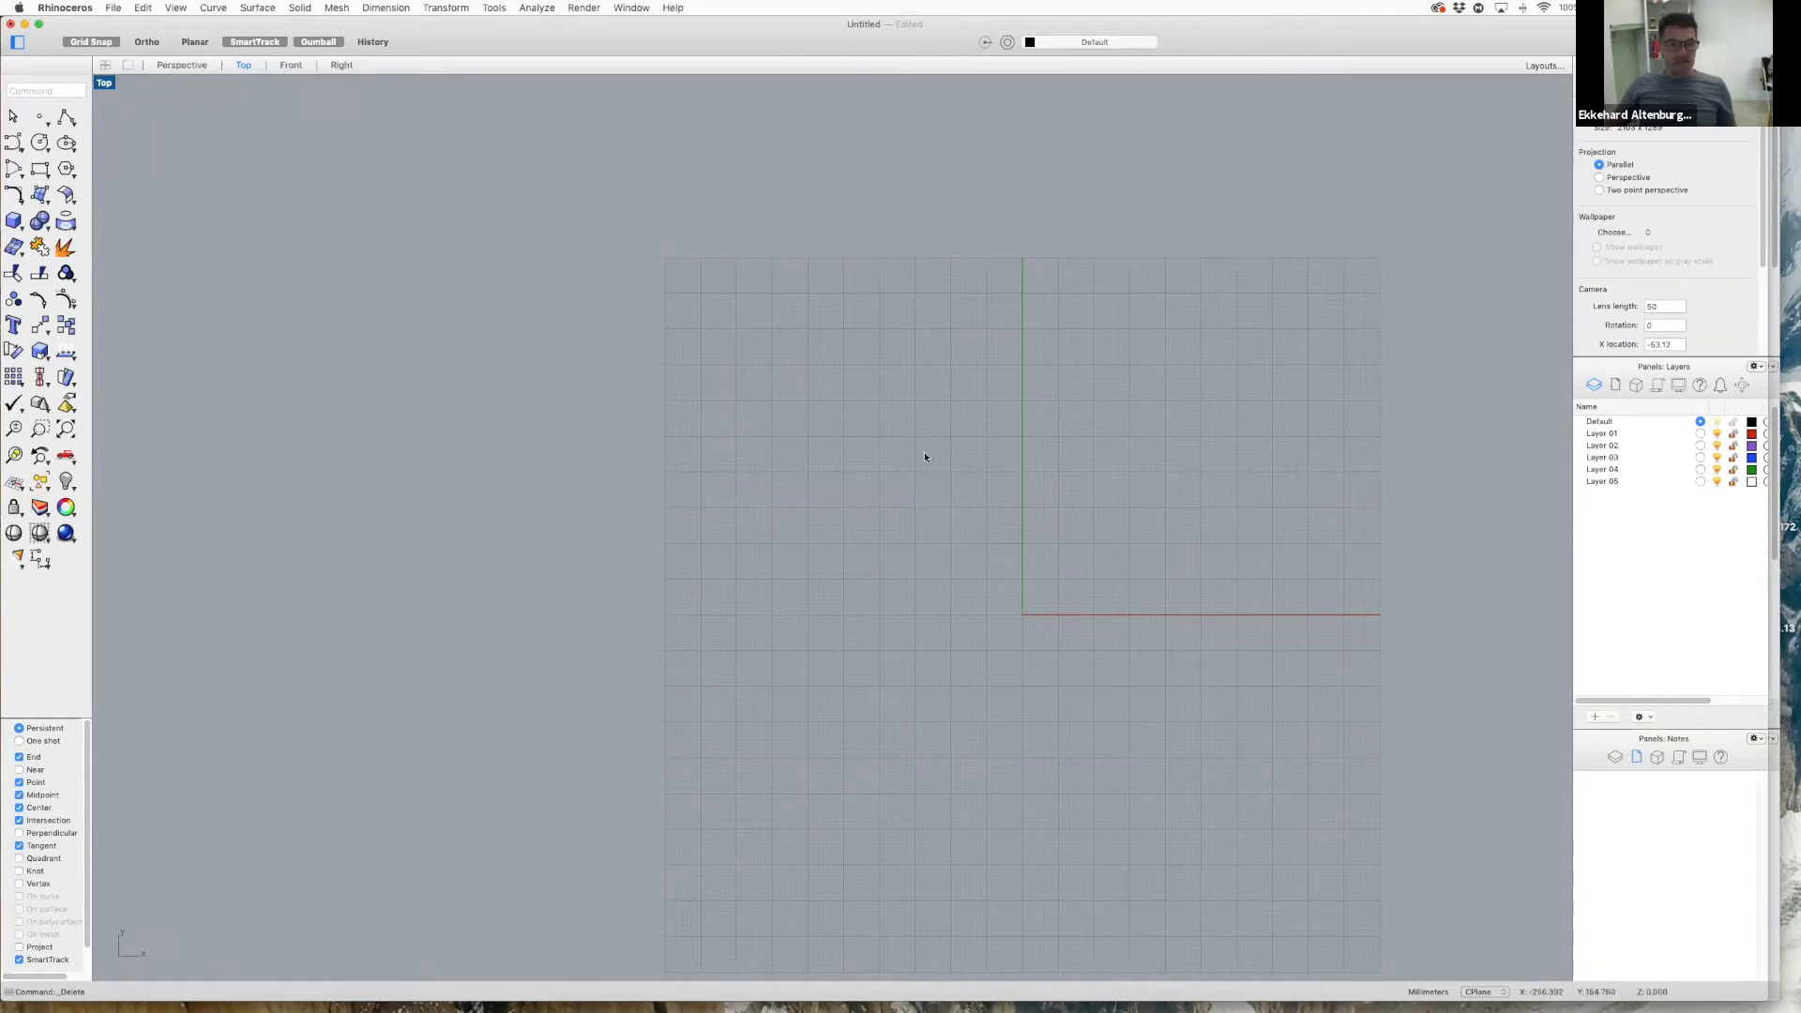
- Draw a flat box in the Top view from beside the origin to X 62, Y 42, setting its low height in the Front view
scroll(574, 273, down, 8)
click(14, 221)
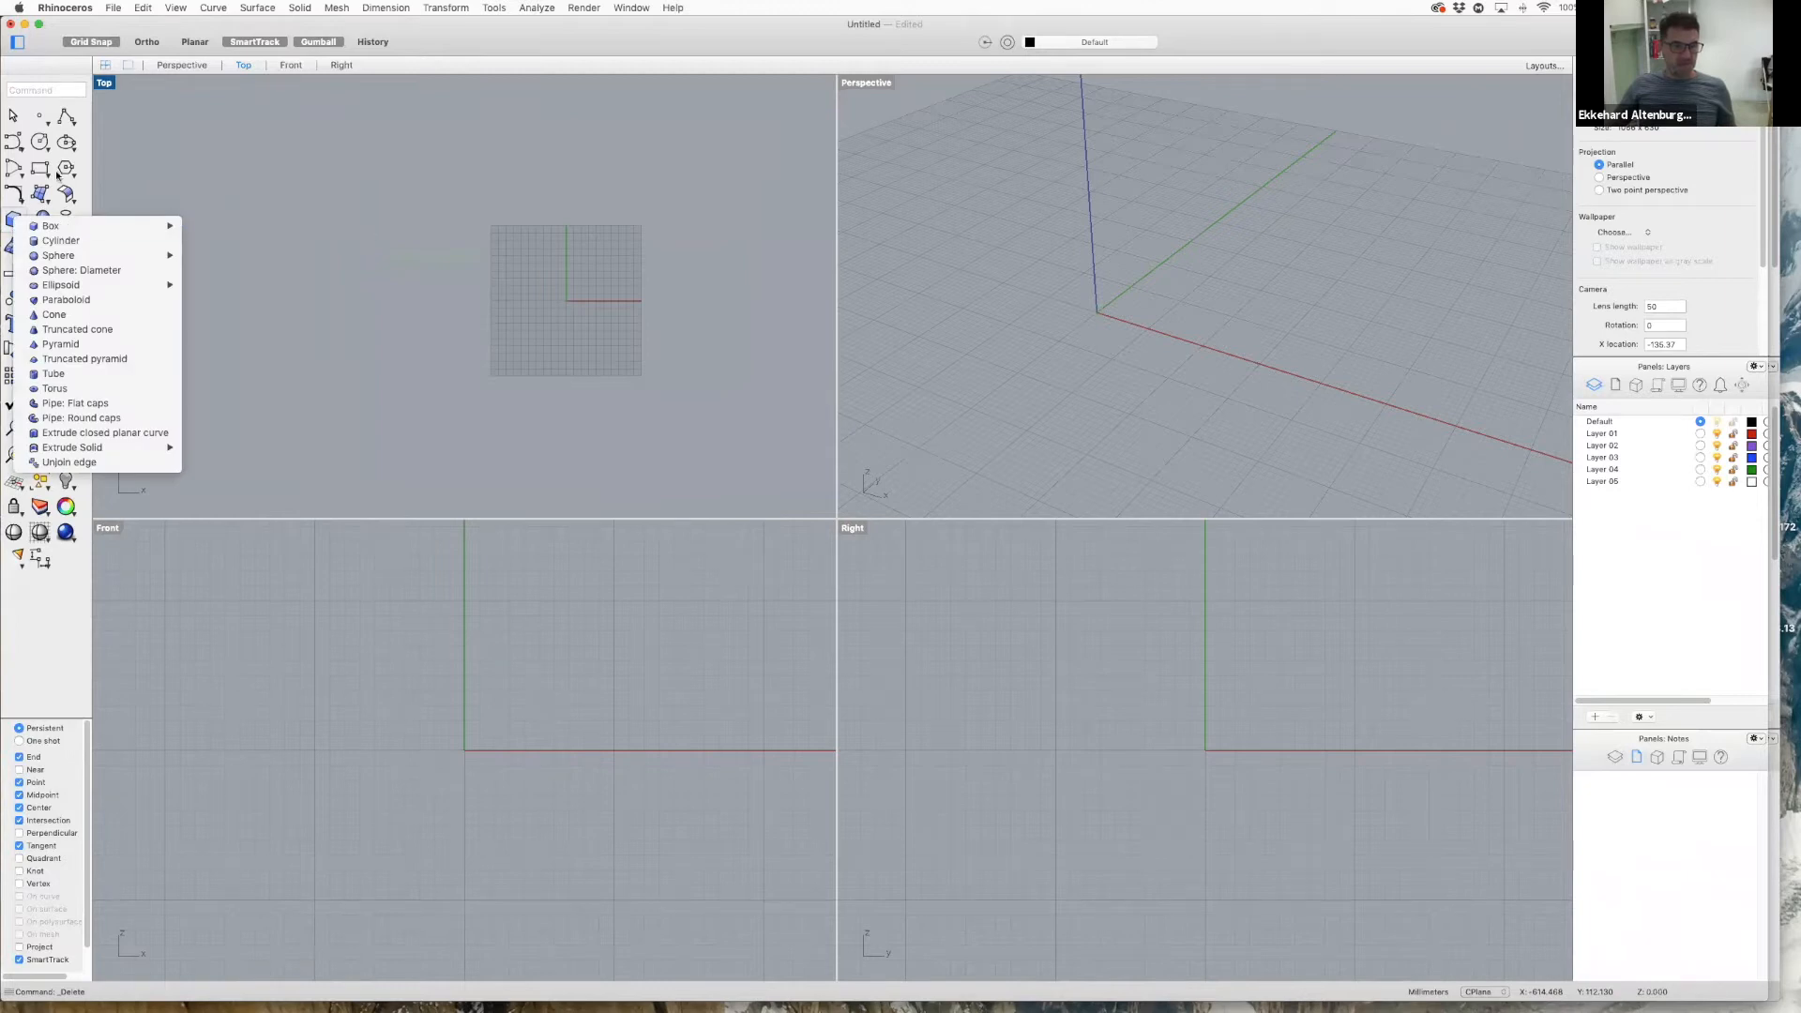
mouse_move(113, 226)
click(576, 293)
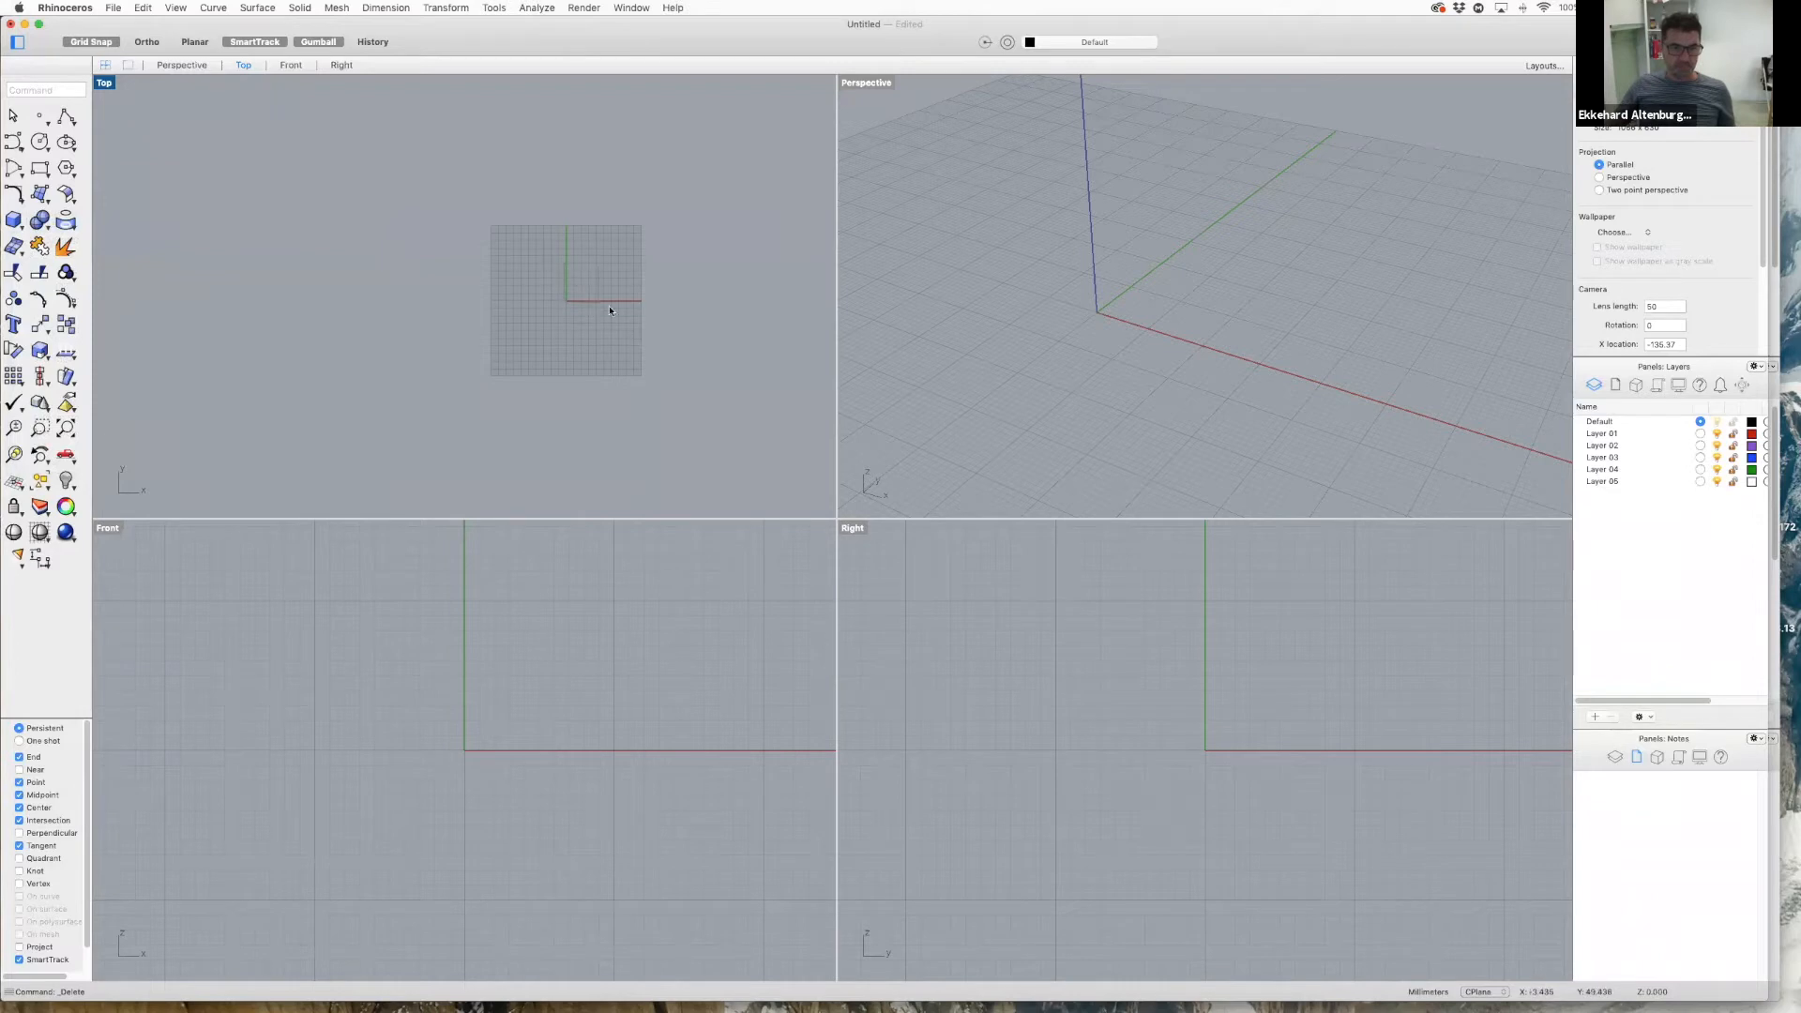
click(15, 223)
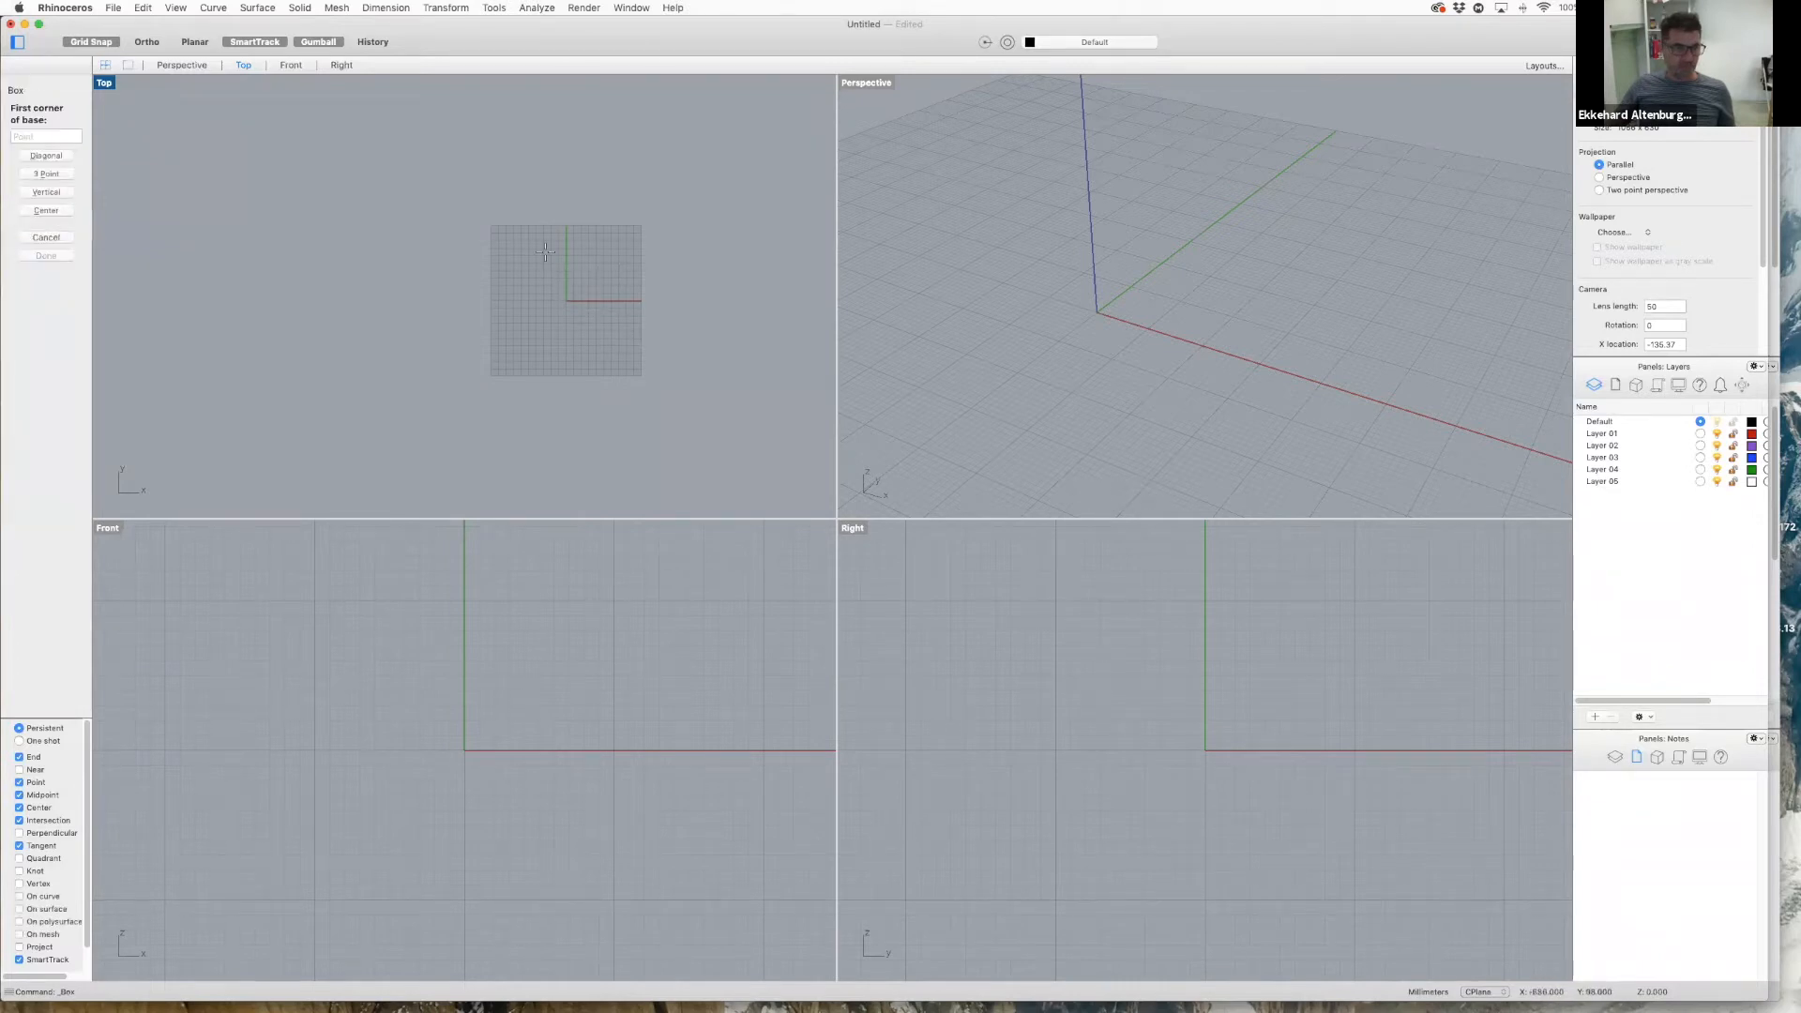
scroll(514, 297, up, 3)
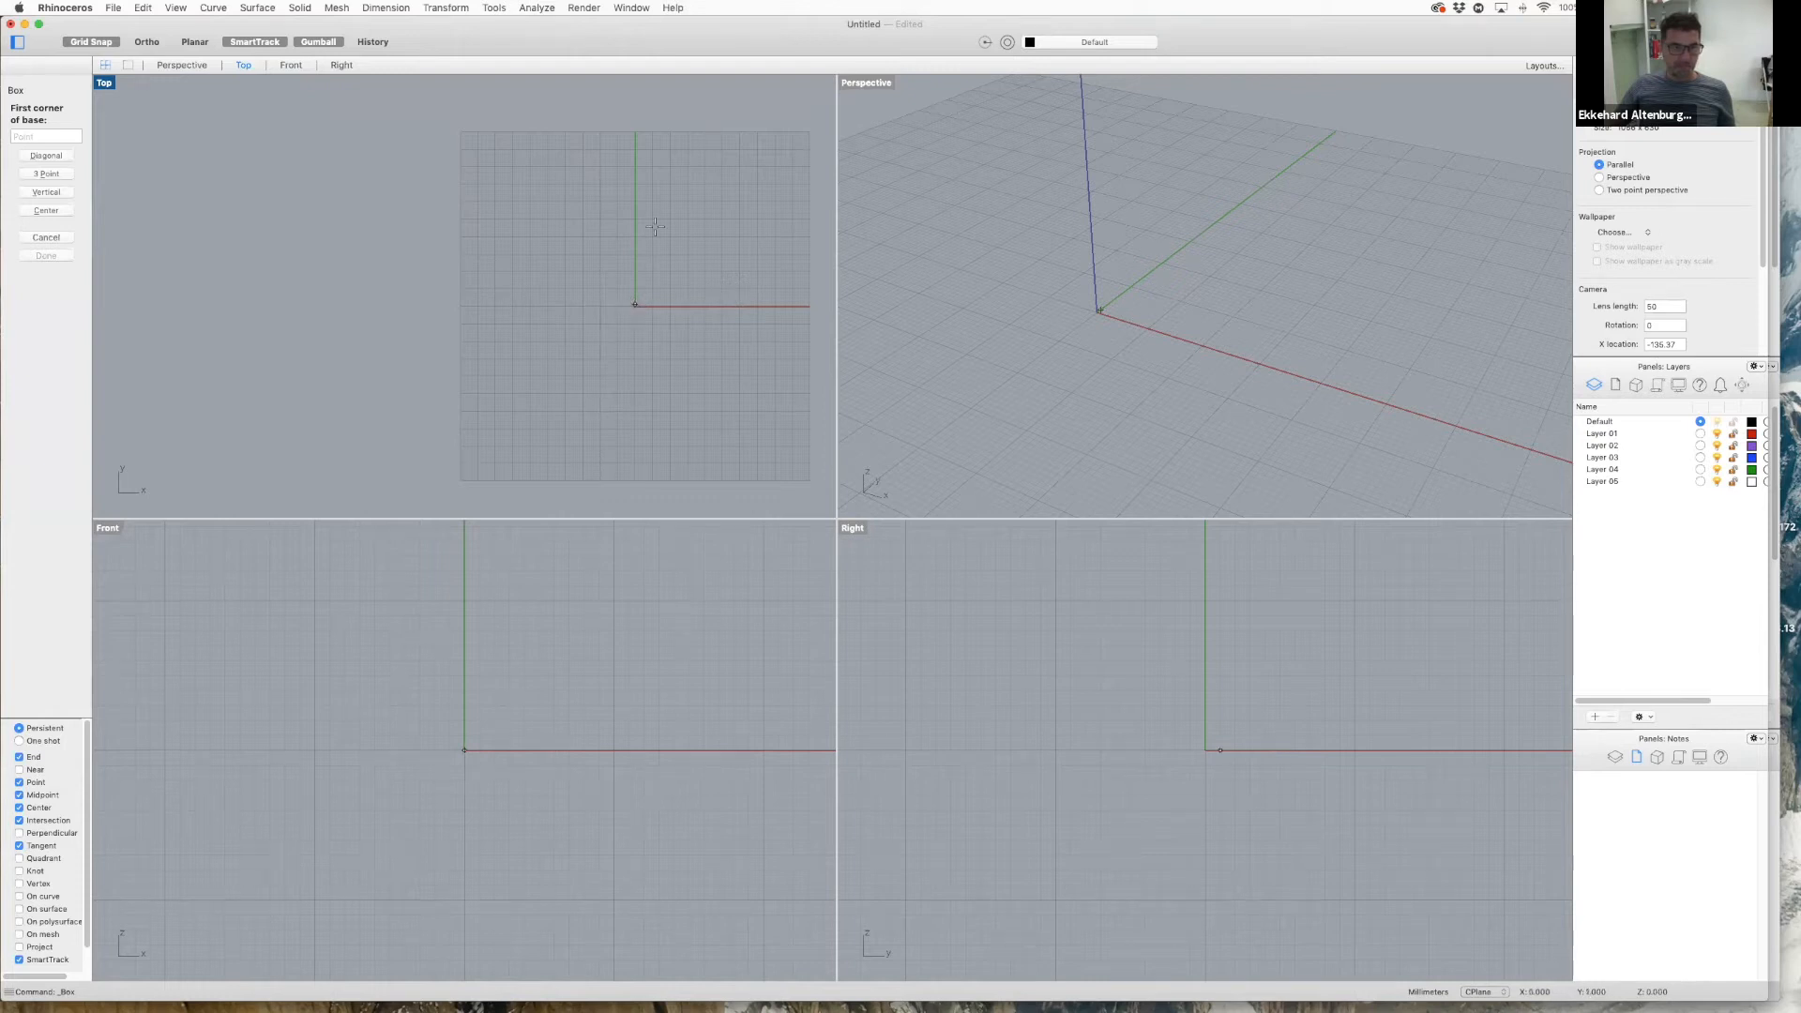
click(635, 304)
click(743, 231)
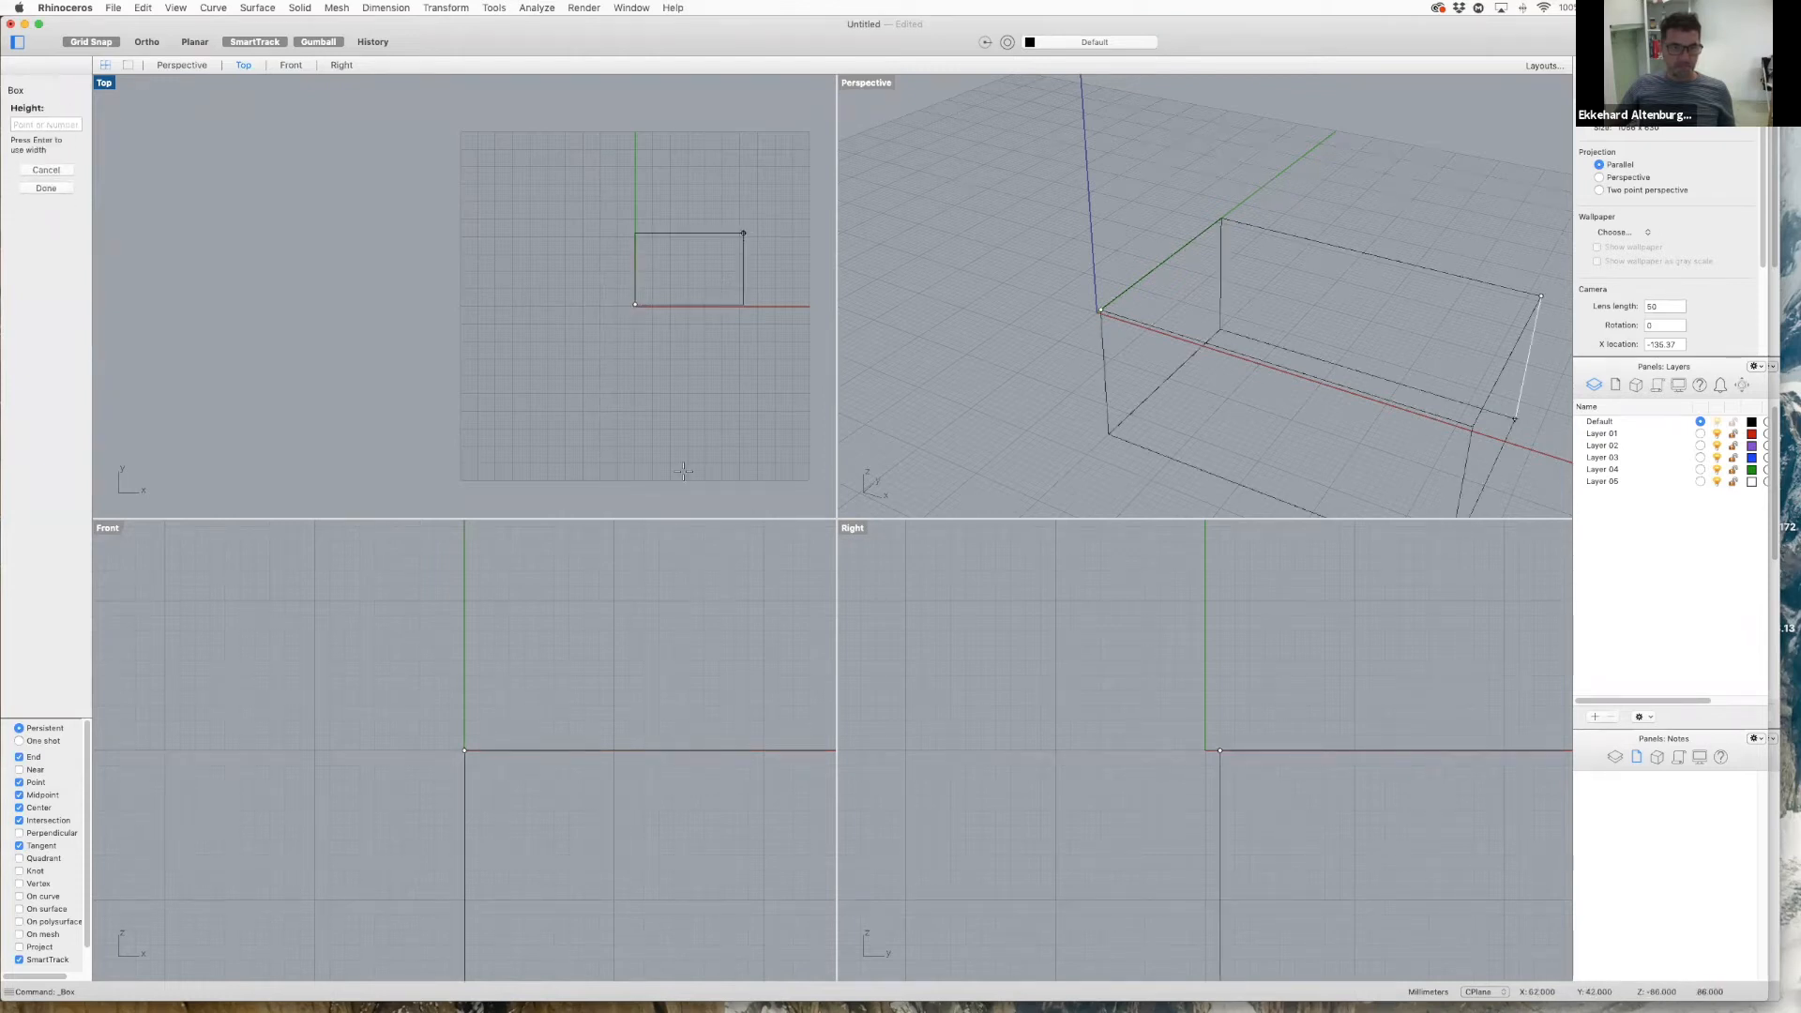
click(604, 638)
scroll(668, 633, down, 5)
scroll(778, 633, down, 4)
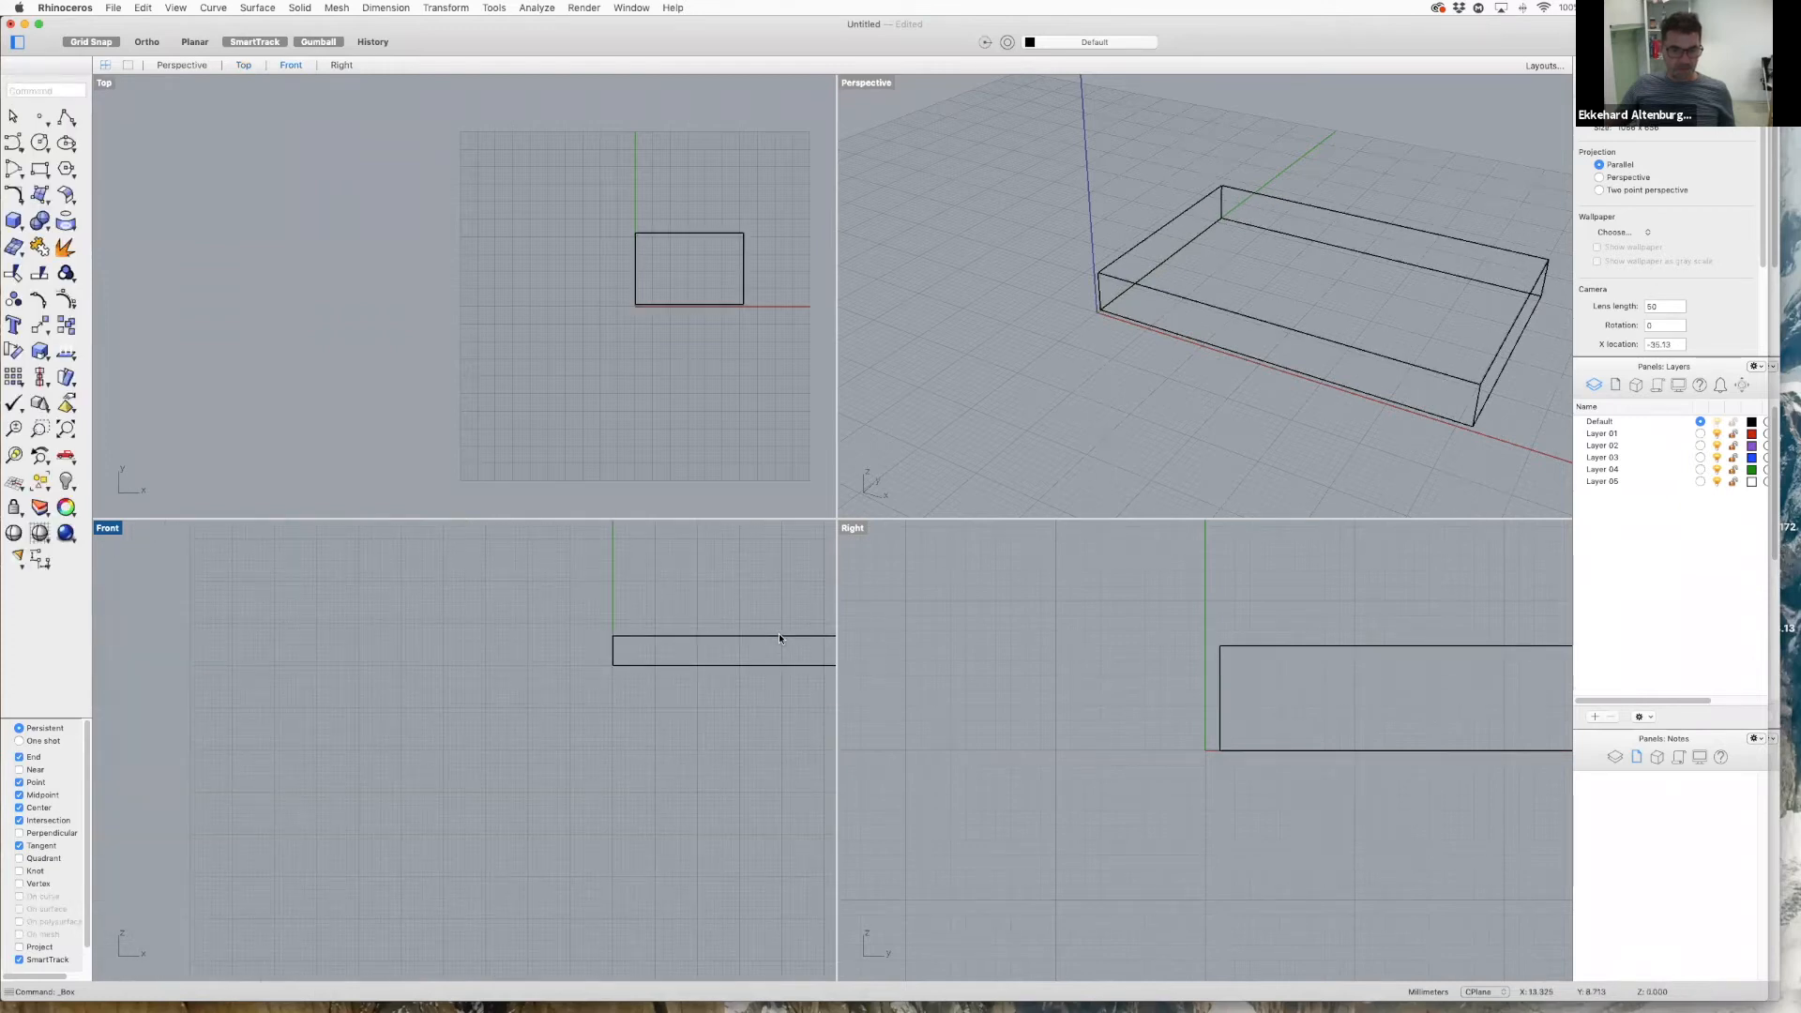
scroll(779, 633, up, 7)
click(703, 232)
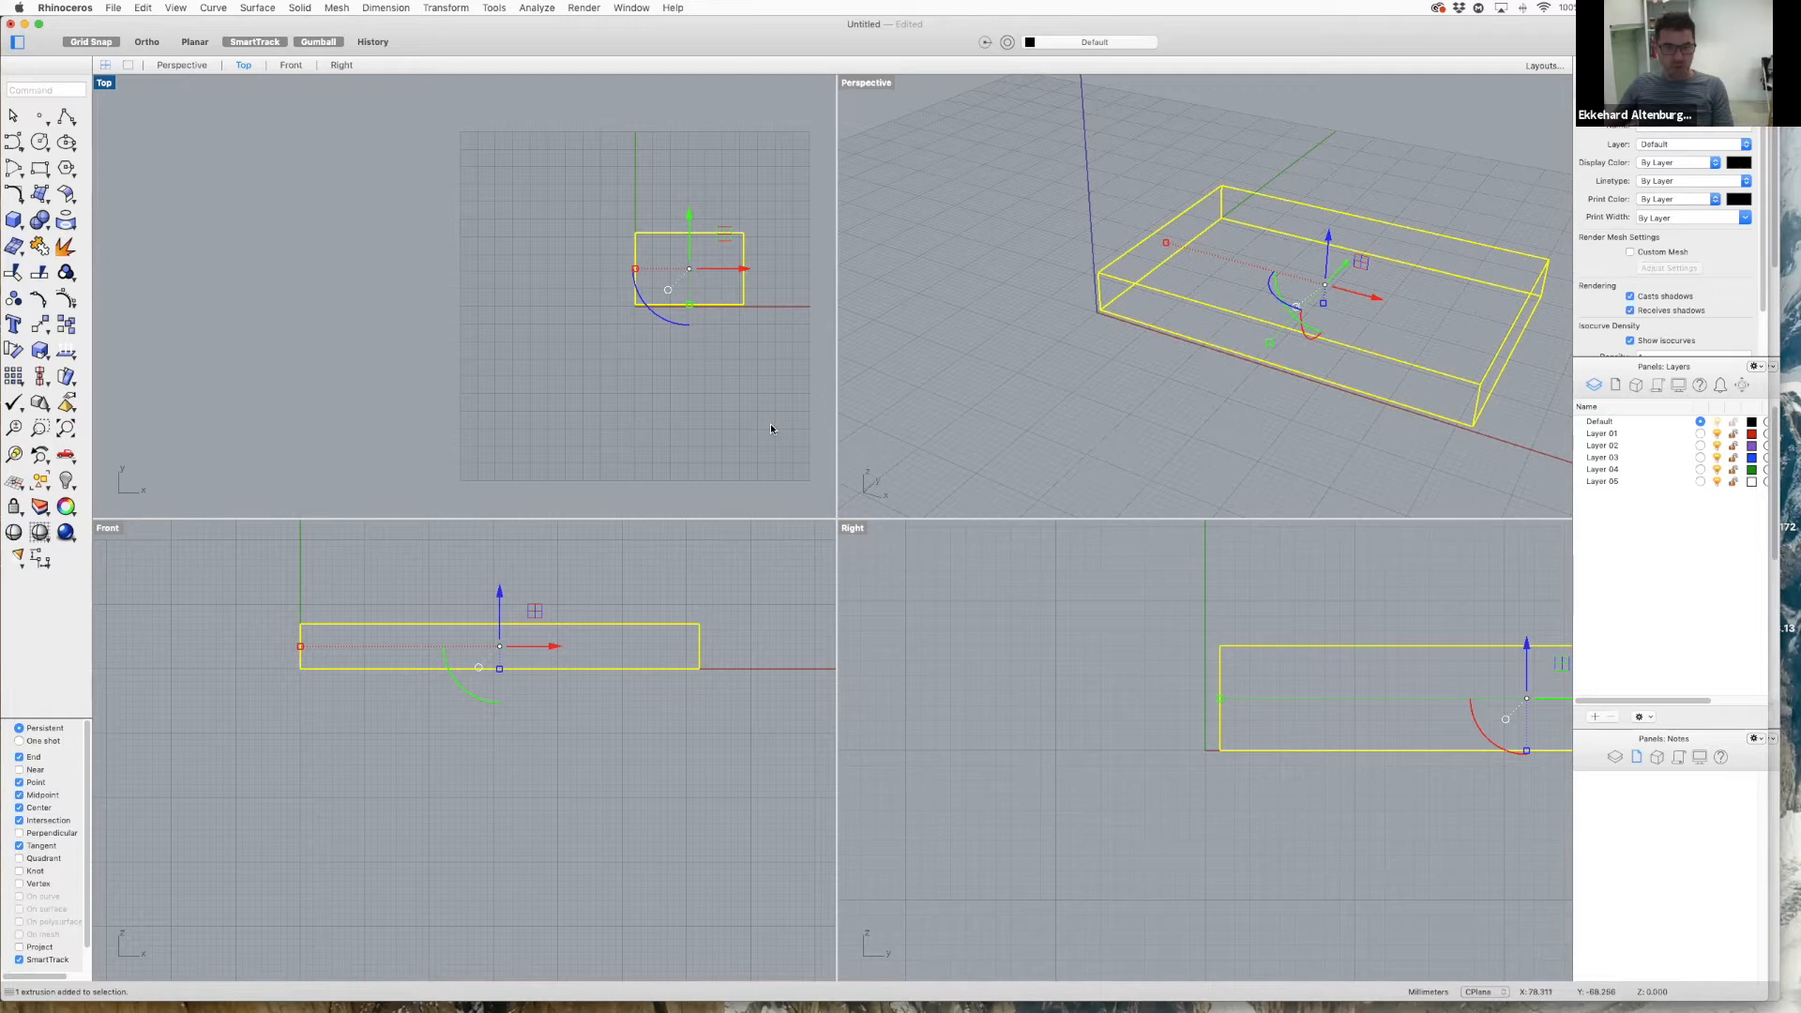
click(732, 400)
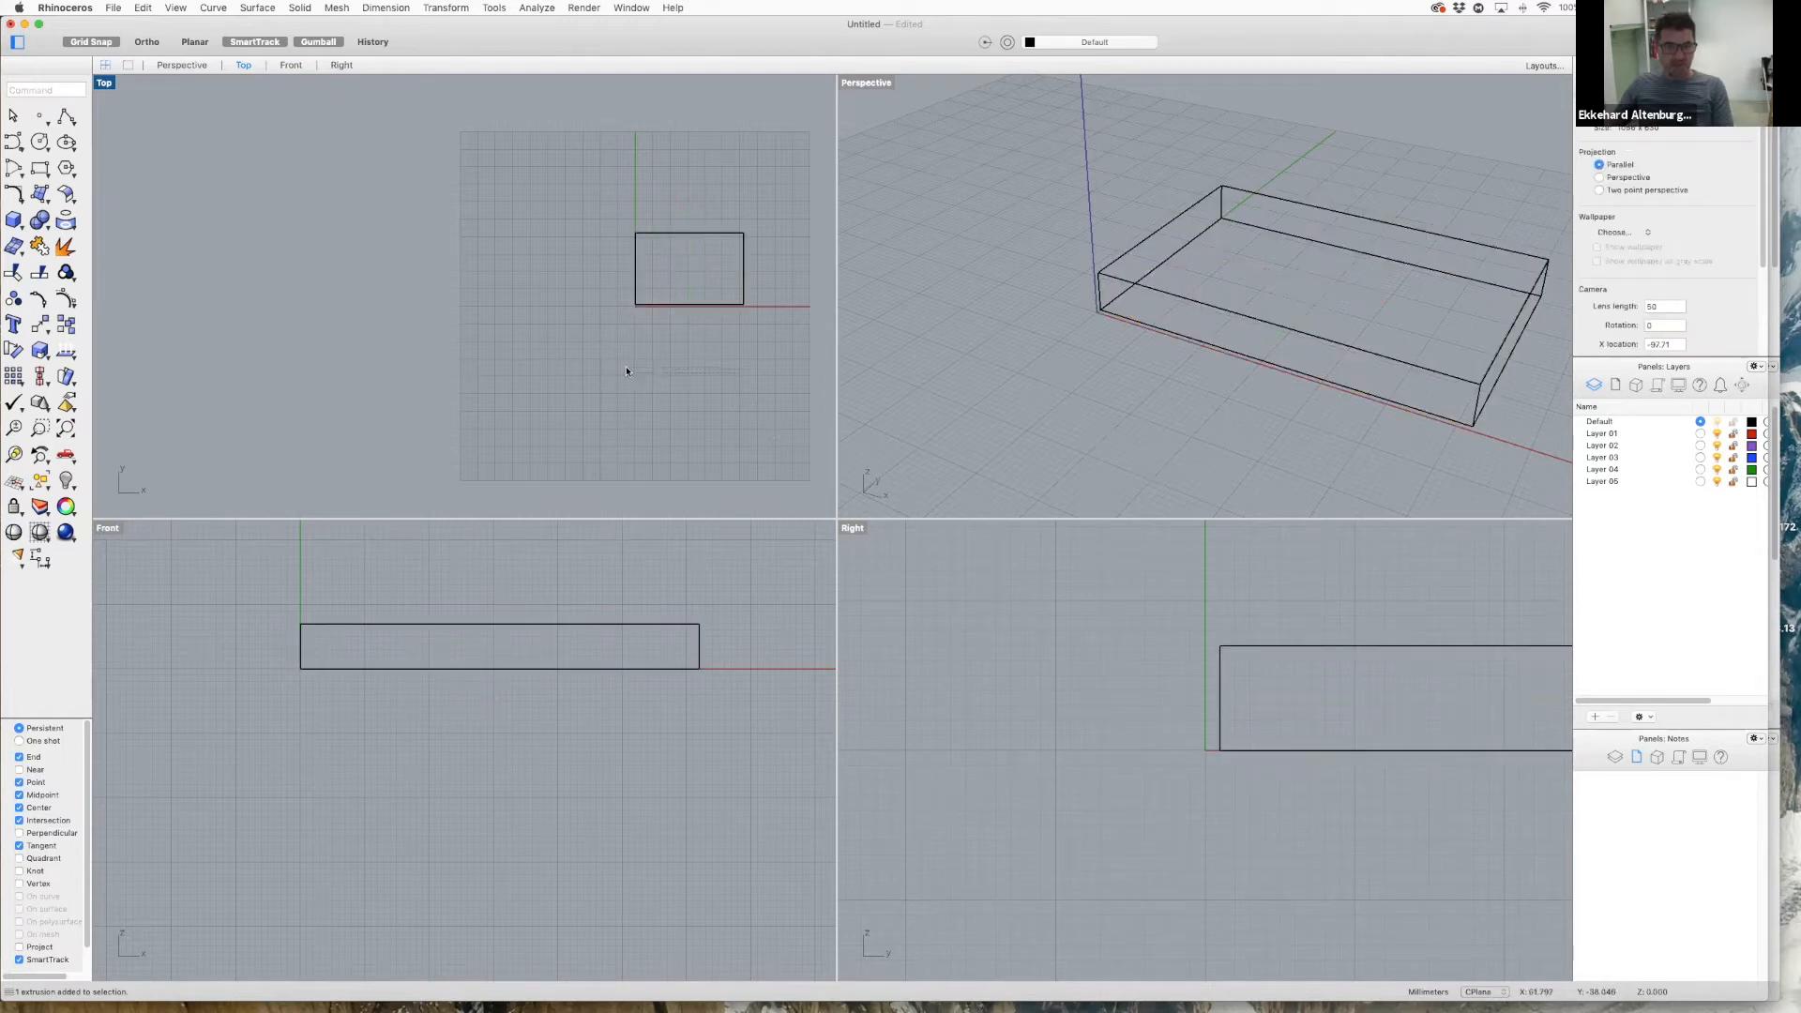
scroll(705, 379, up, 2)
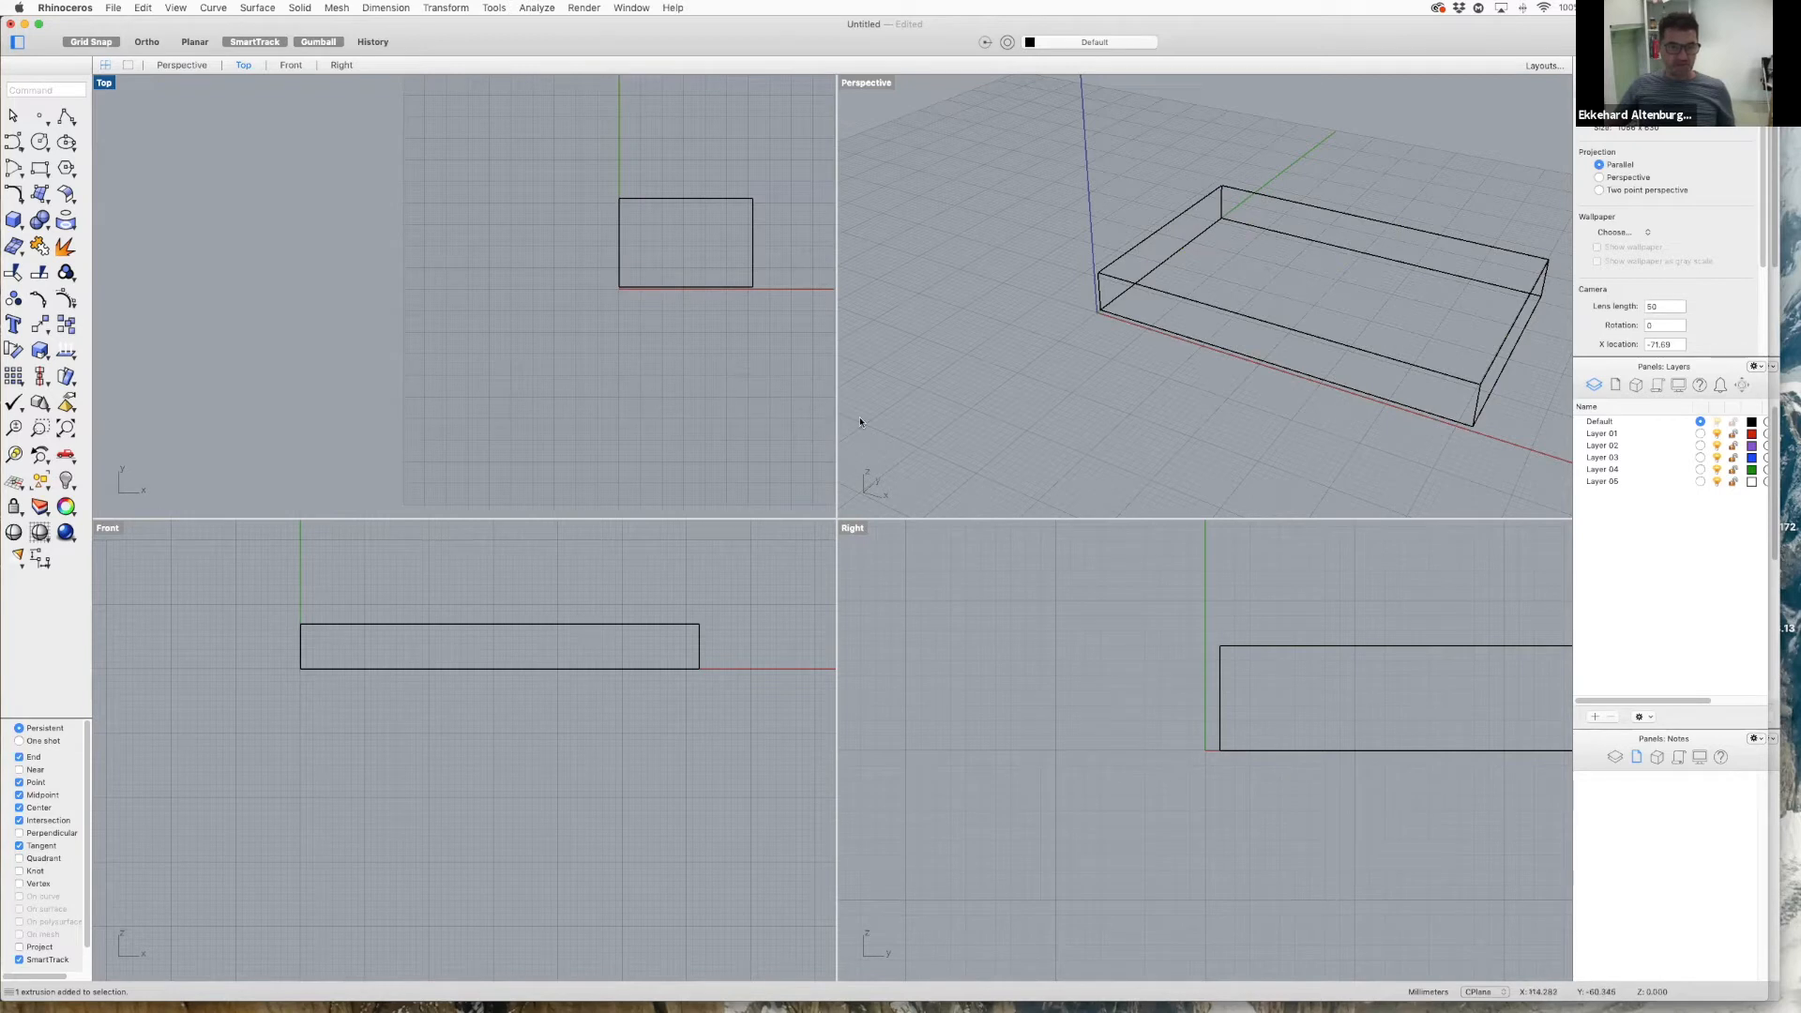
key(Return)
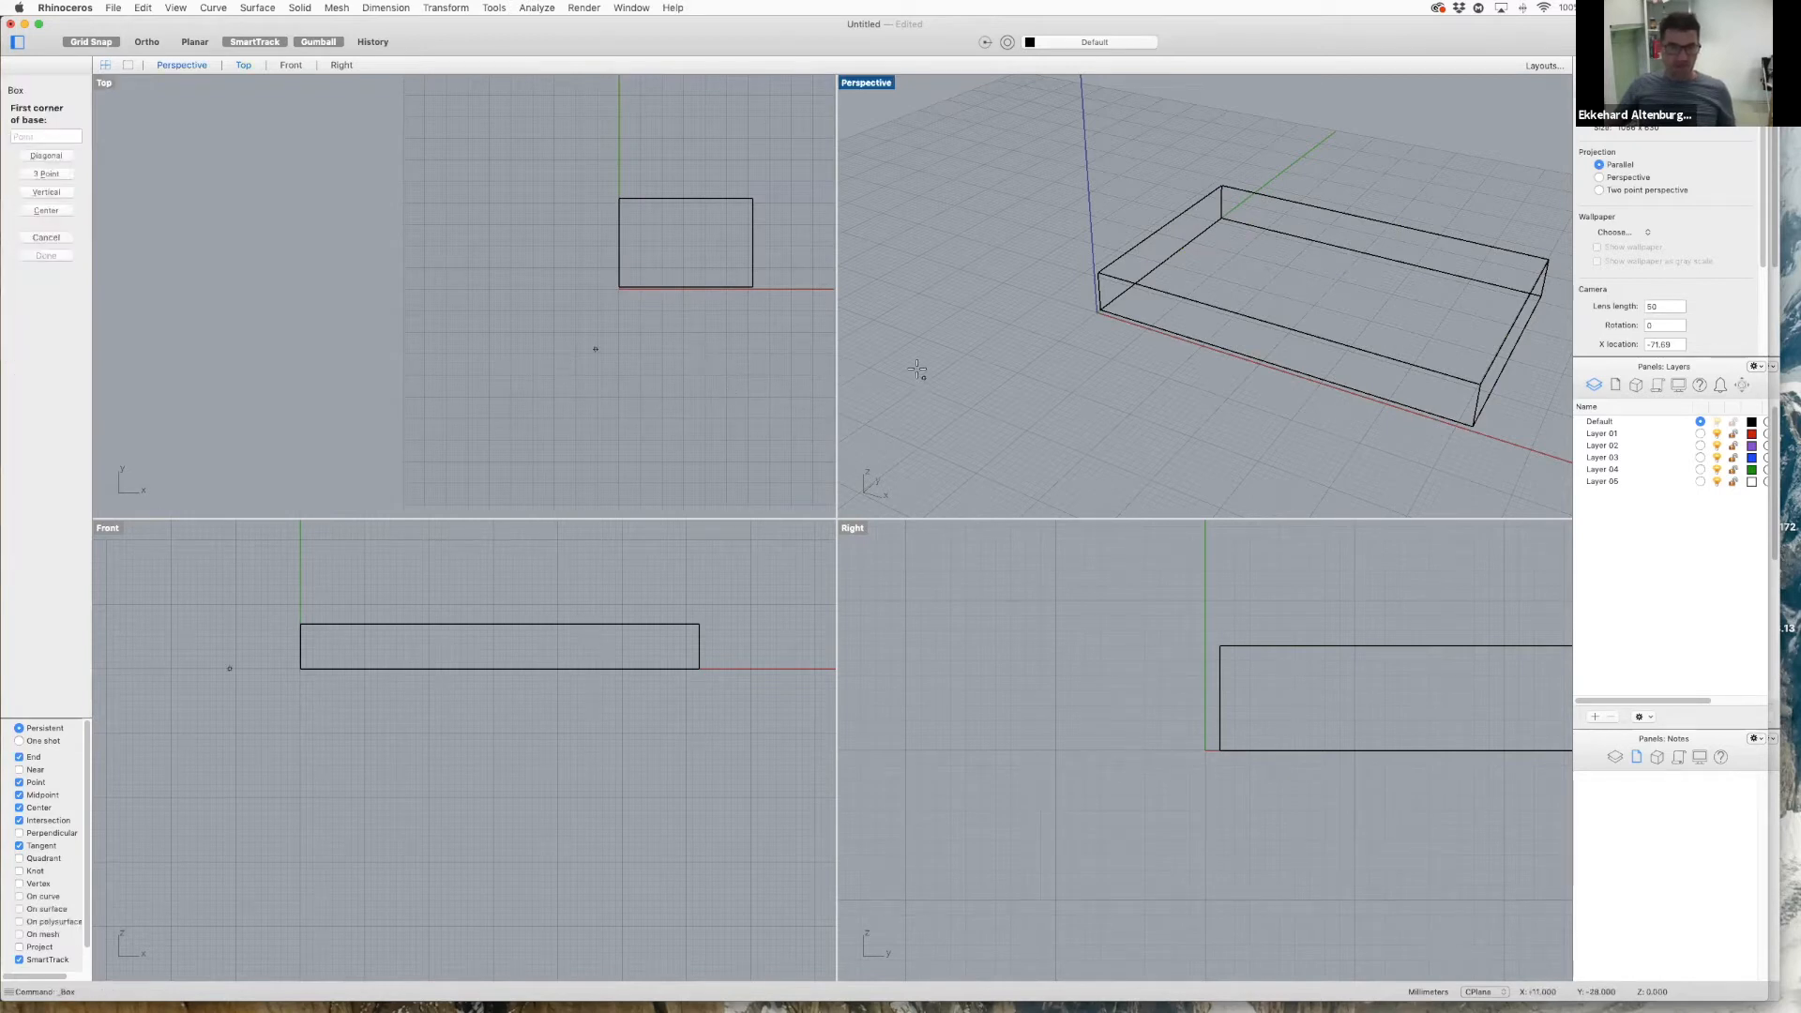
scroll(756, 291, down, 10)
scroll(777, 288, up, 12)
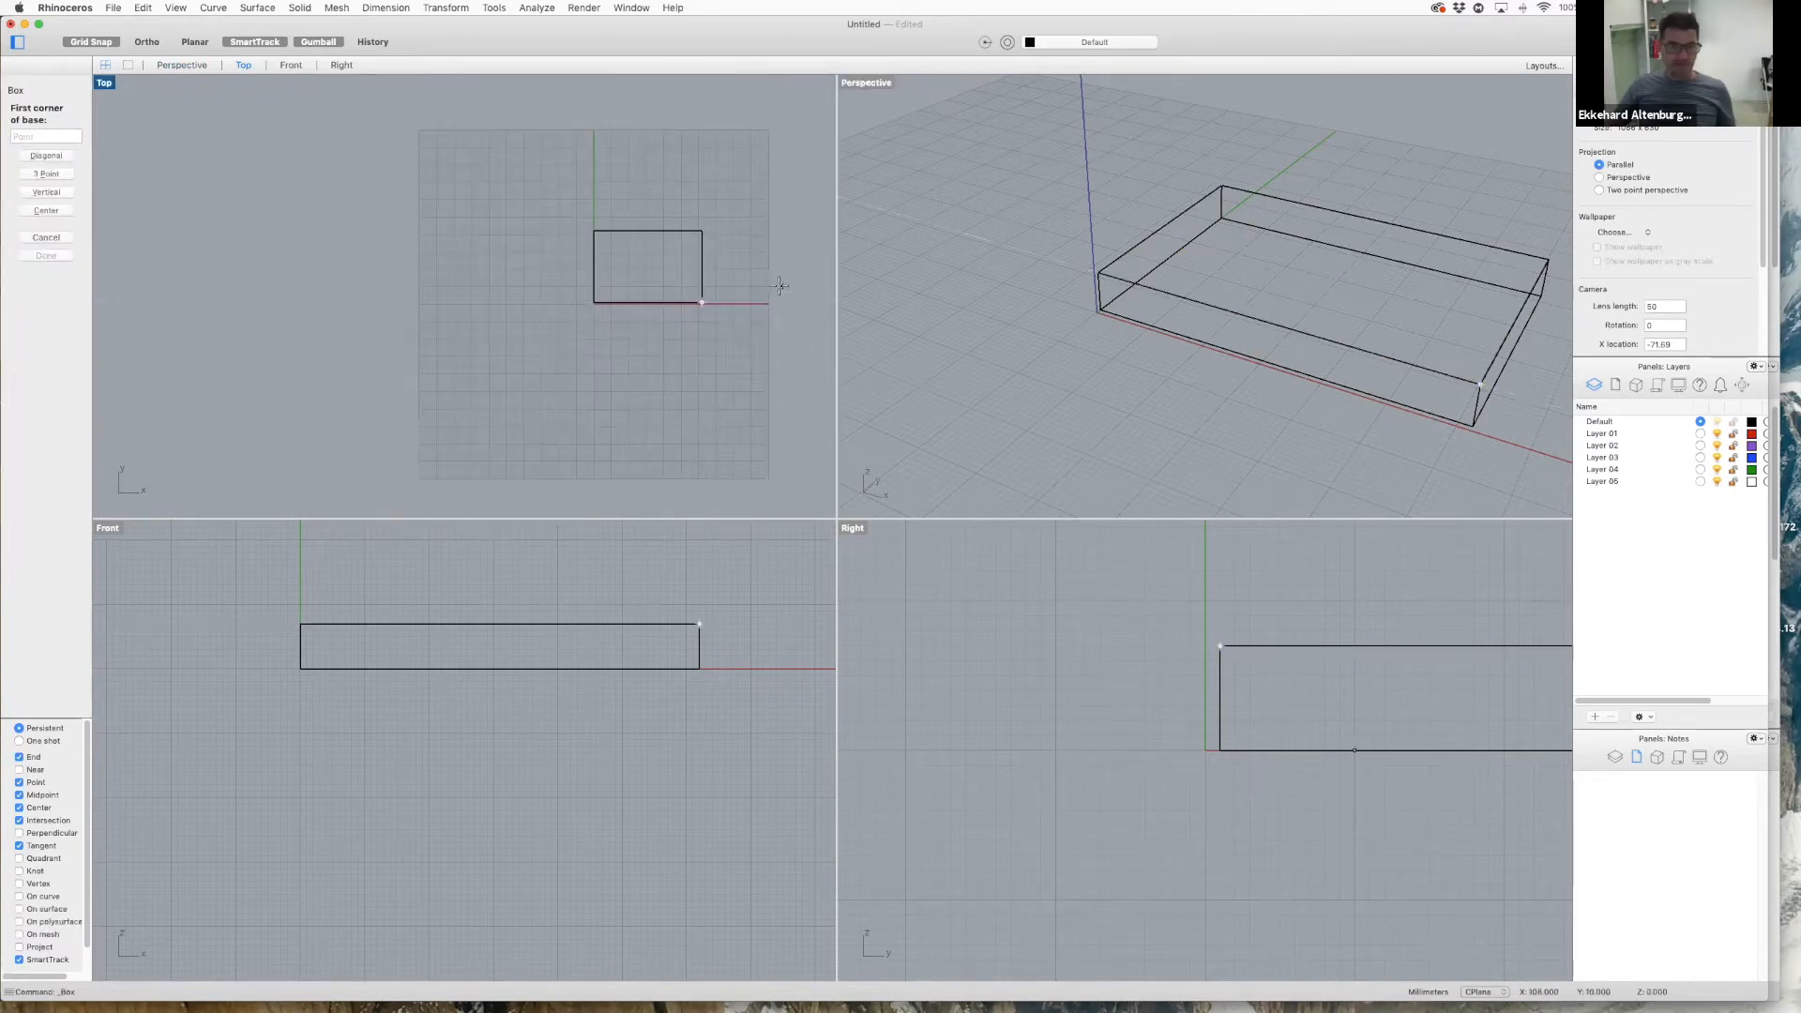
click(32, 238)
- Delete the flat box from the model
click(532, 203)
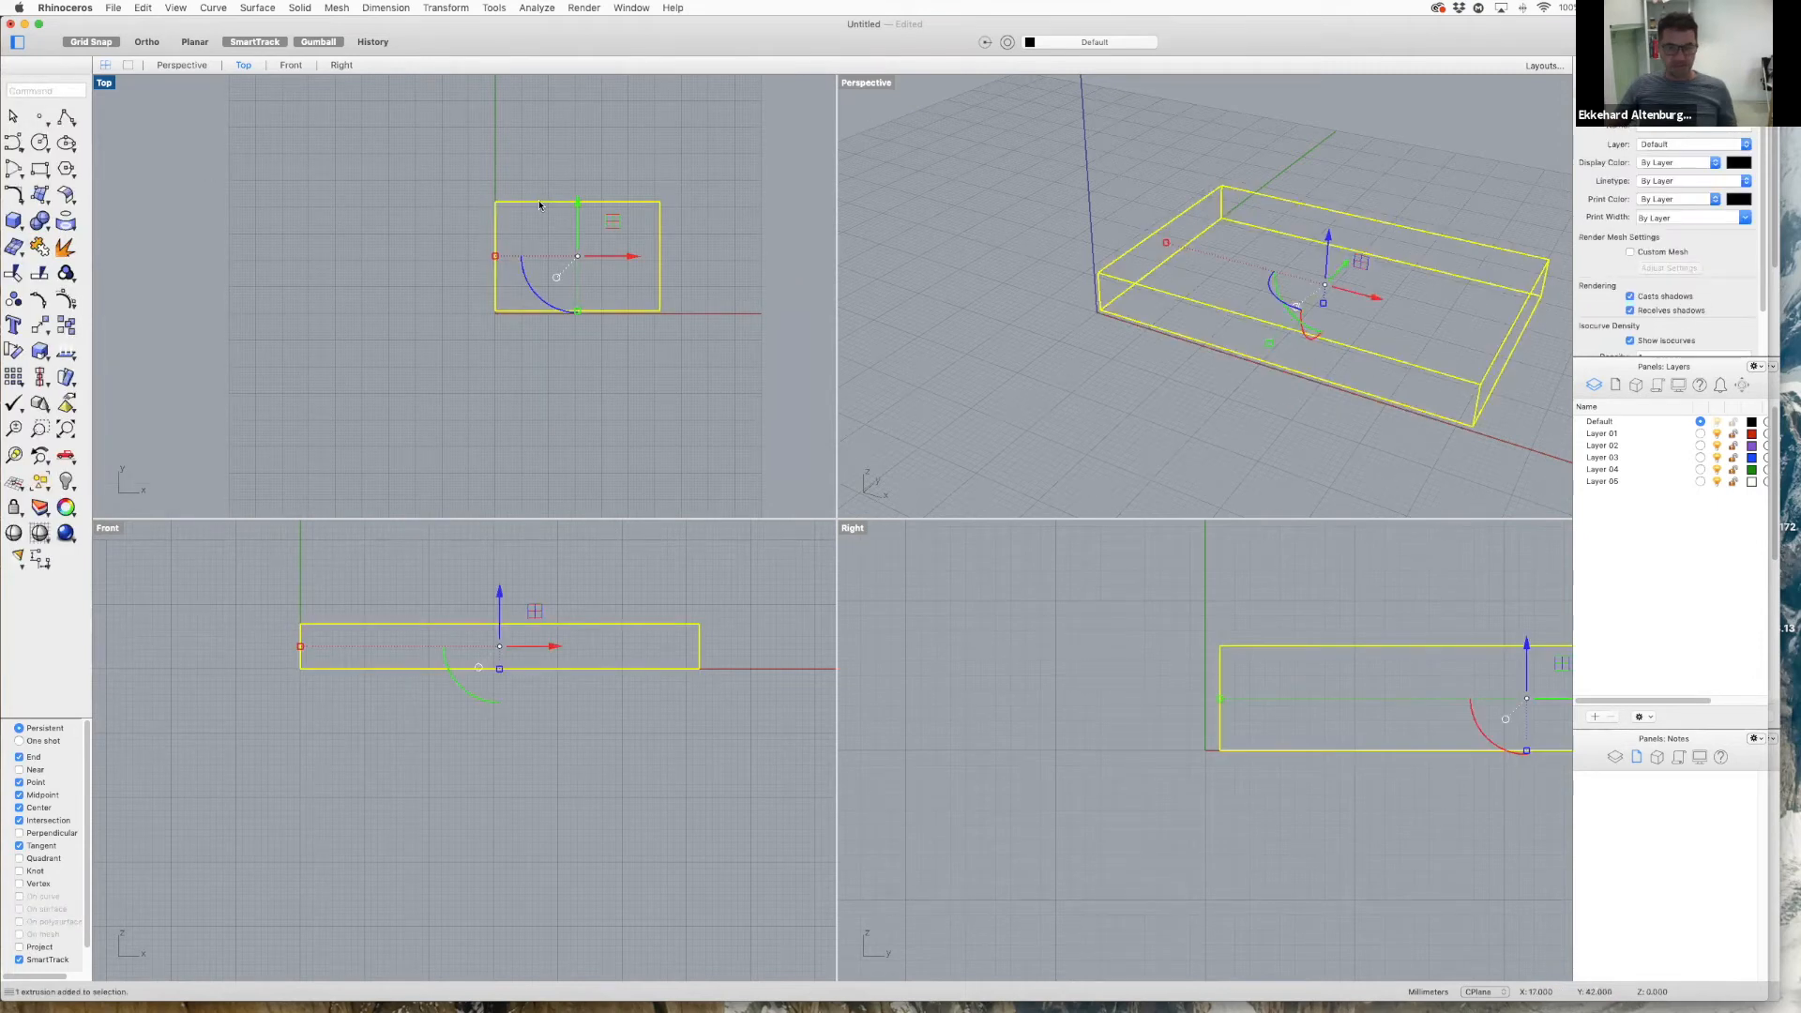
key(Delete)
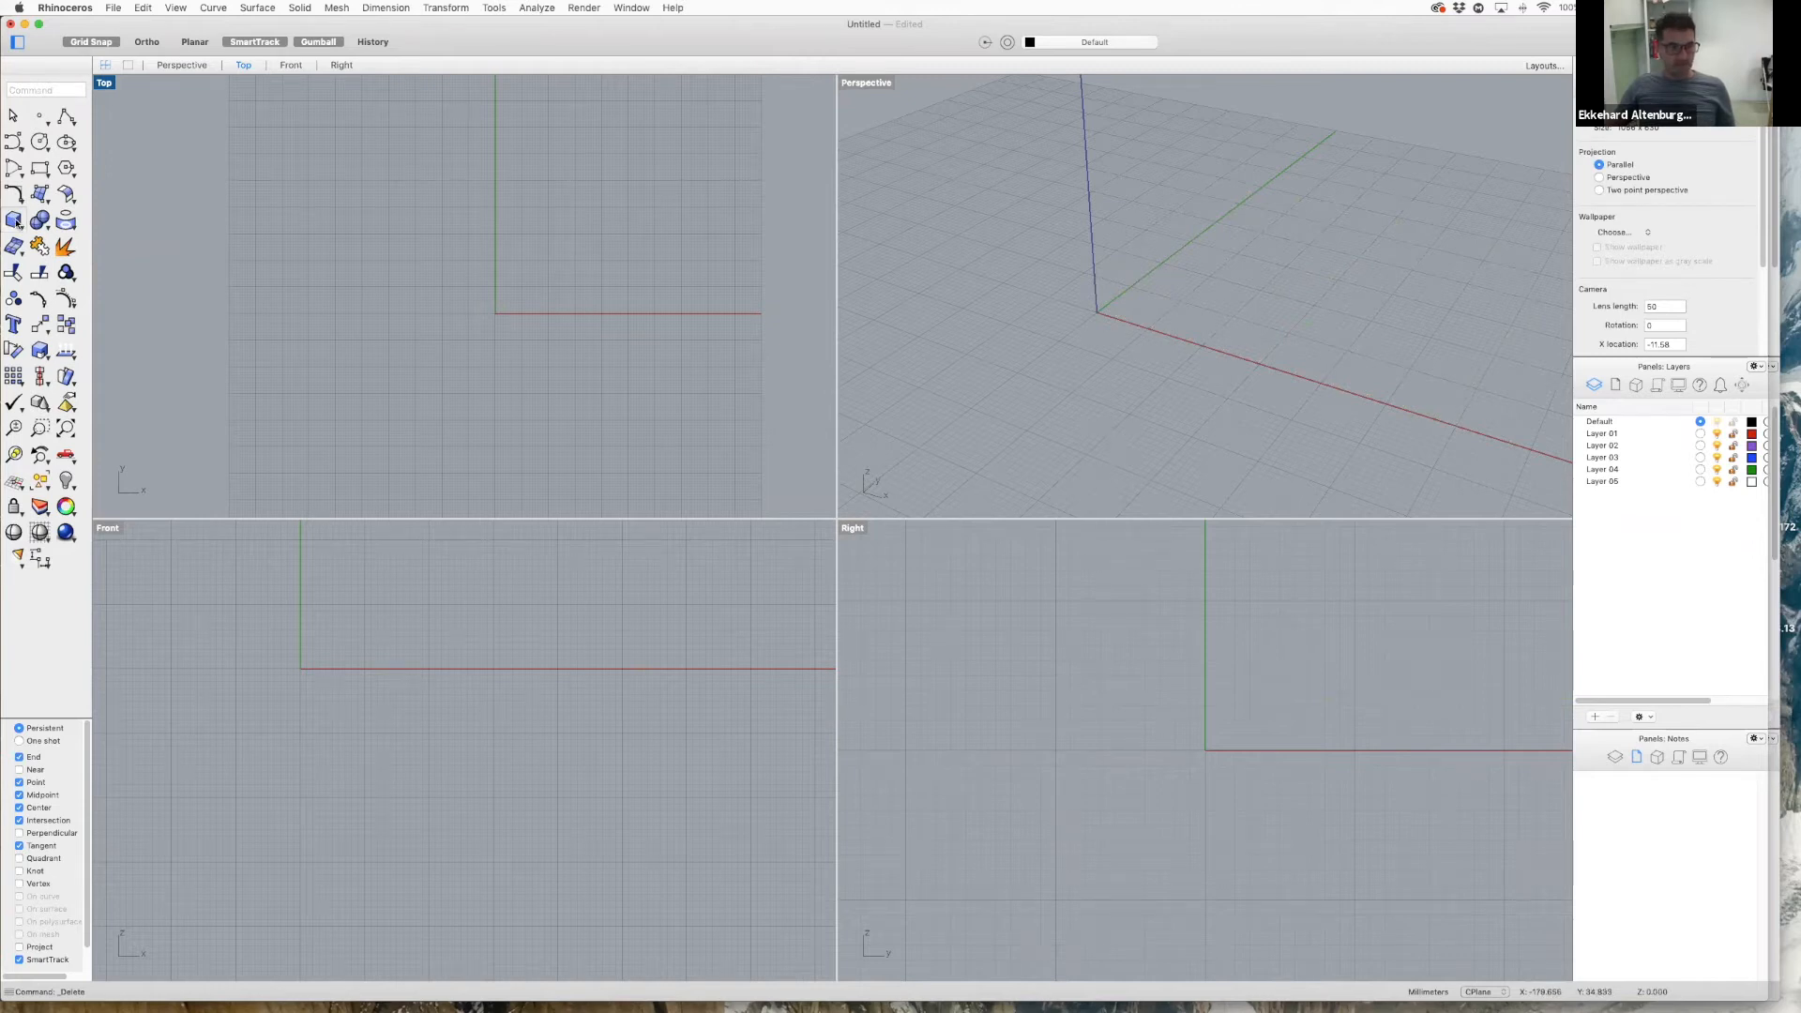
- Draw a tall box with Box: Corner to Corner, Height from the origin, with a base about 74 by 46 mm, setting the height in Perspective
click(18, 224)
mouse_move(146, 228)
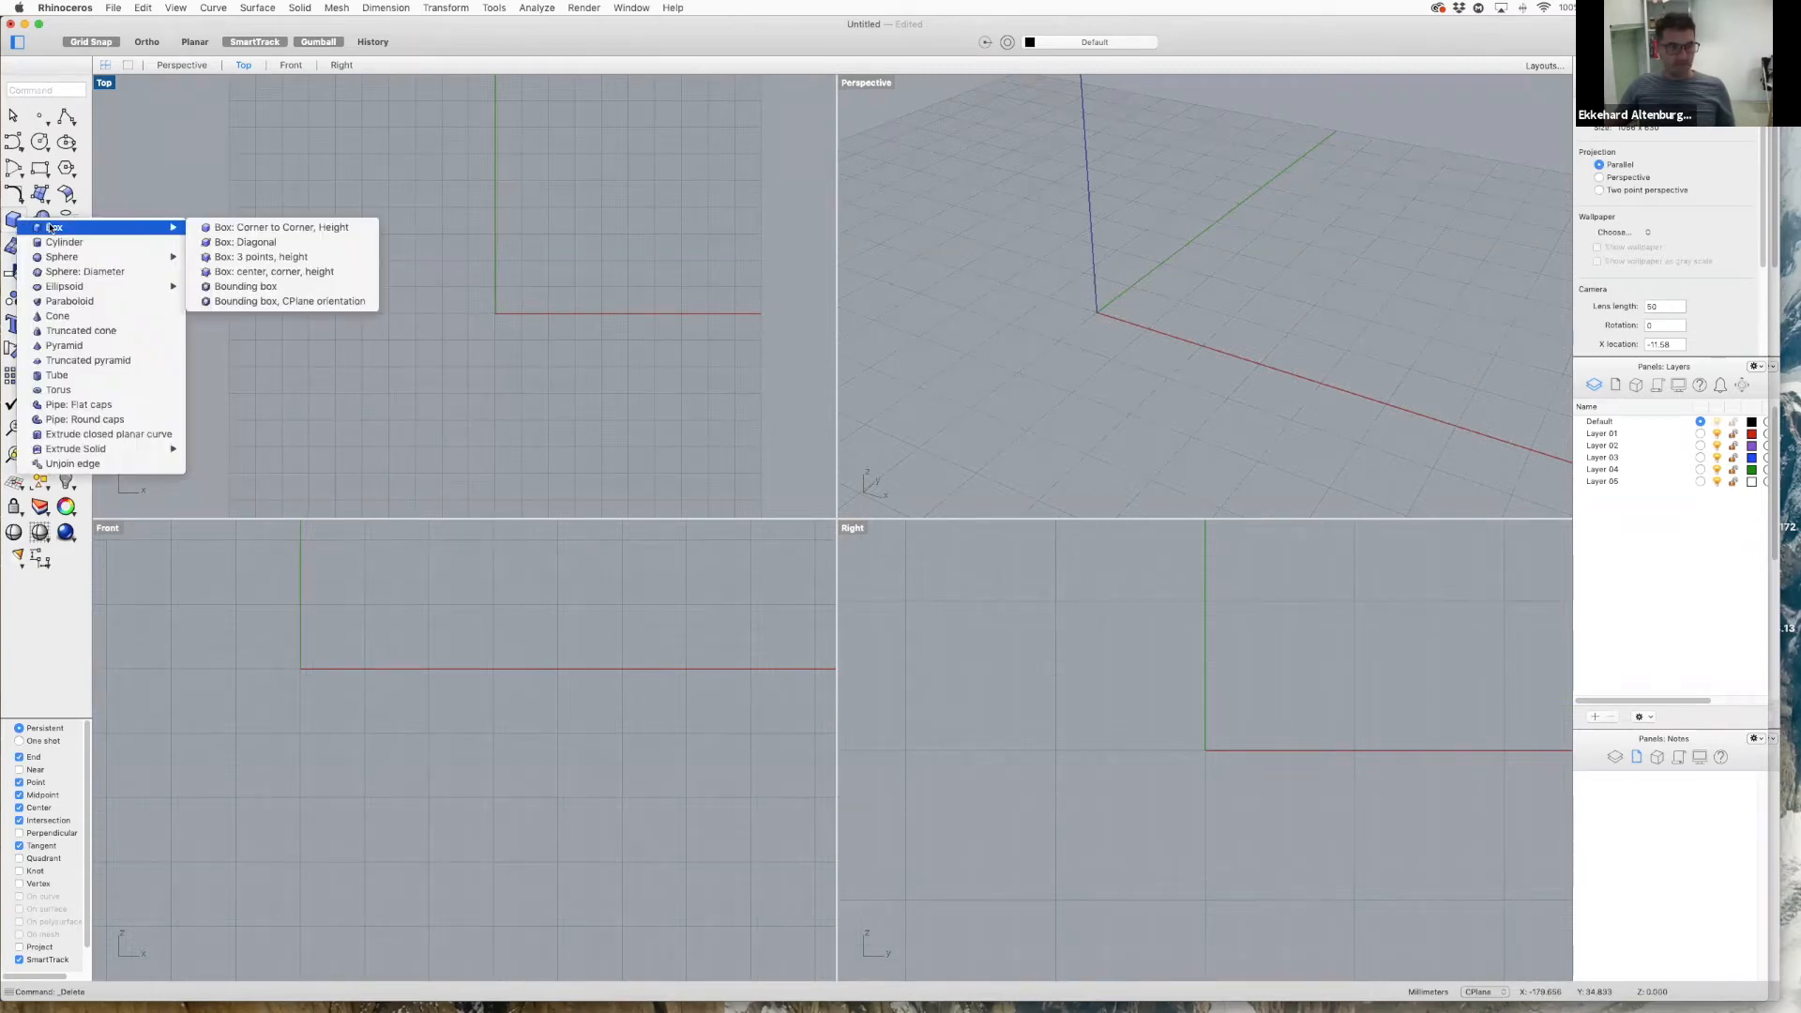
click(233, 228)
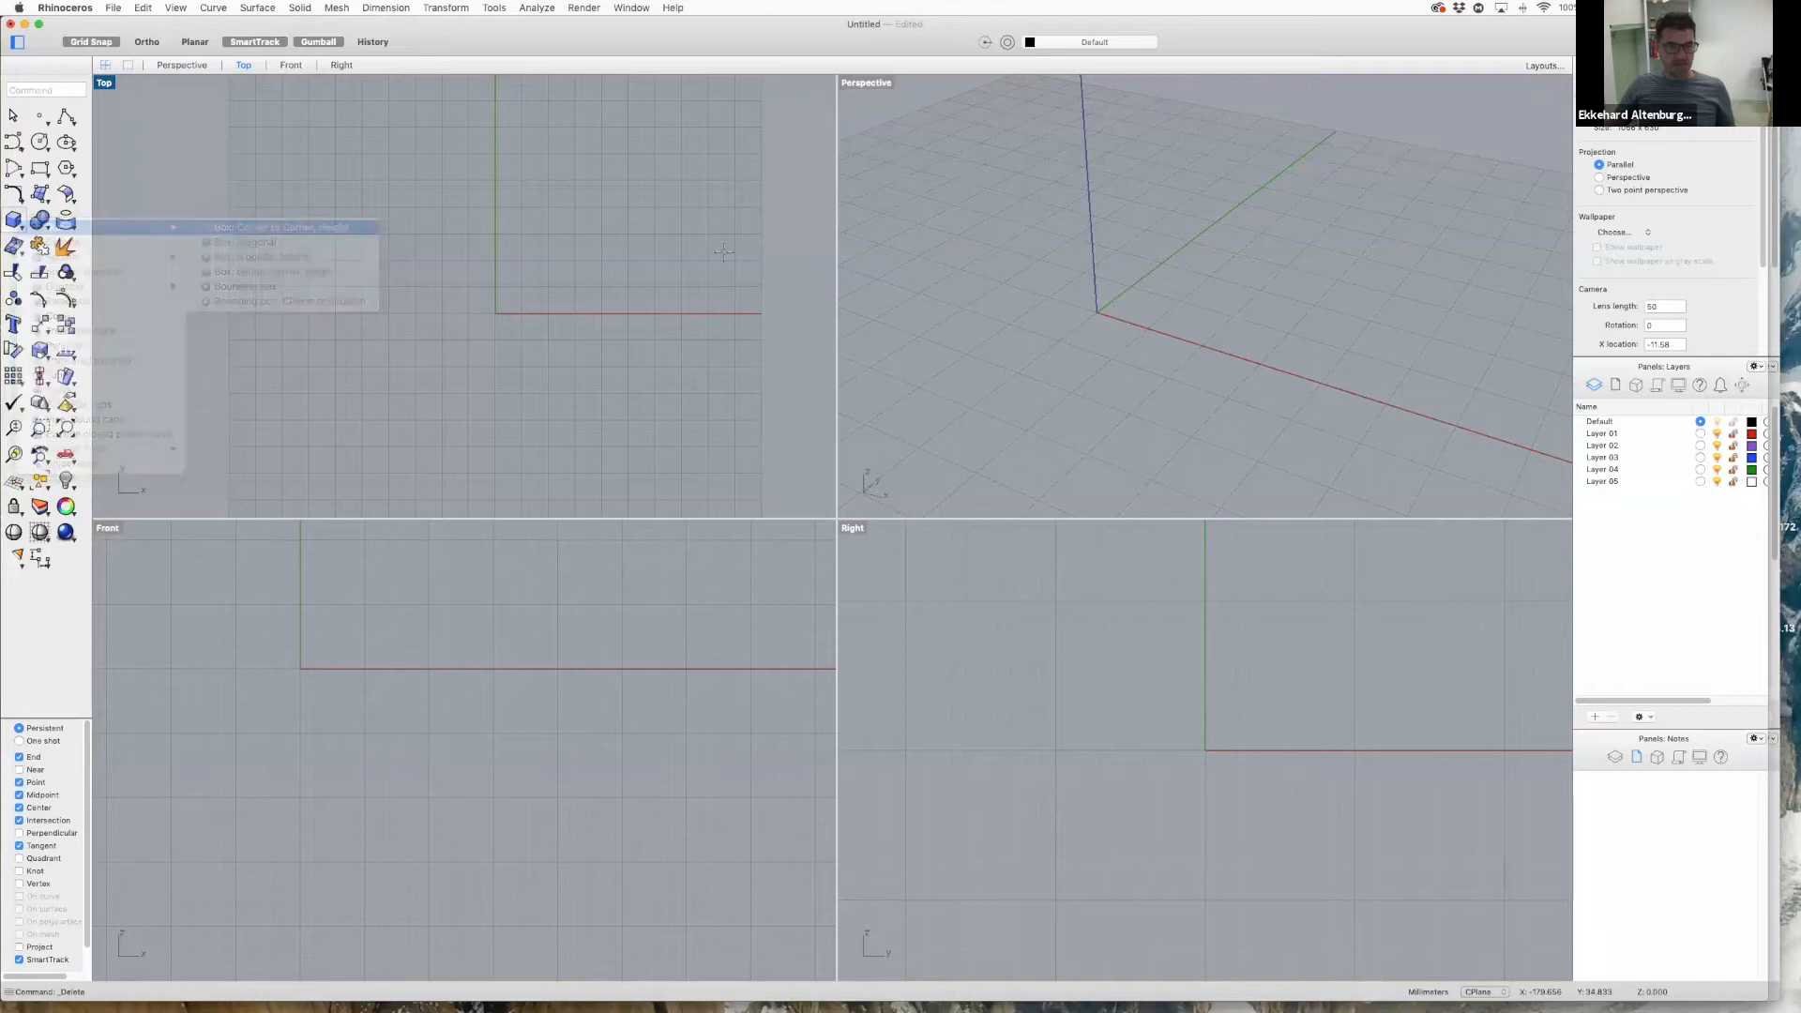
click(495, 313)
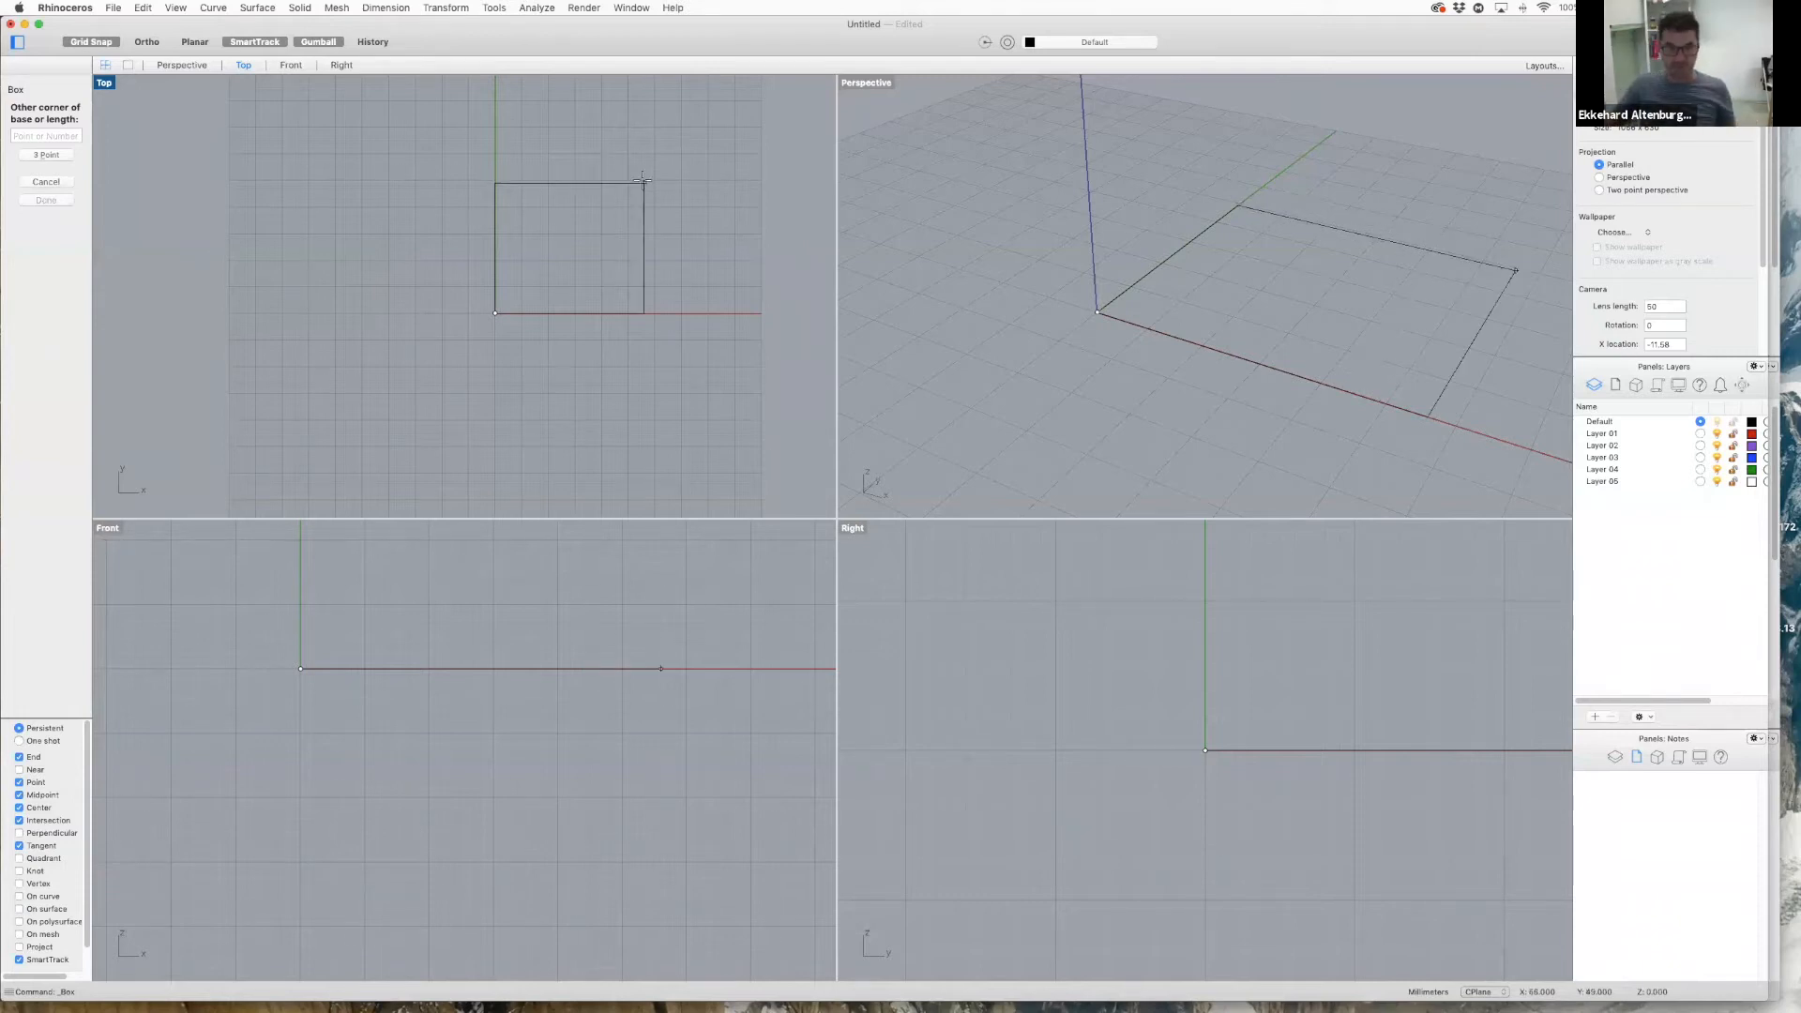
click(692, 190)
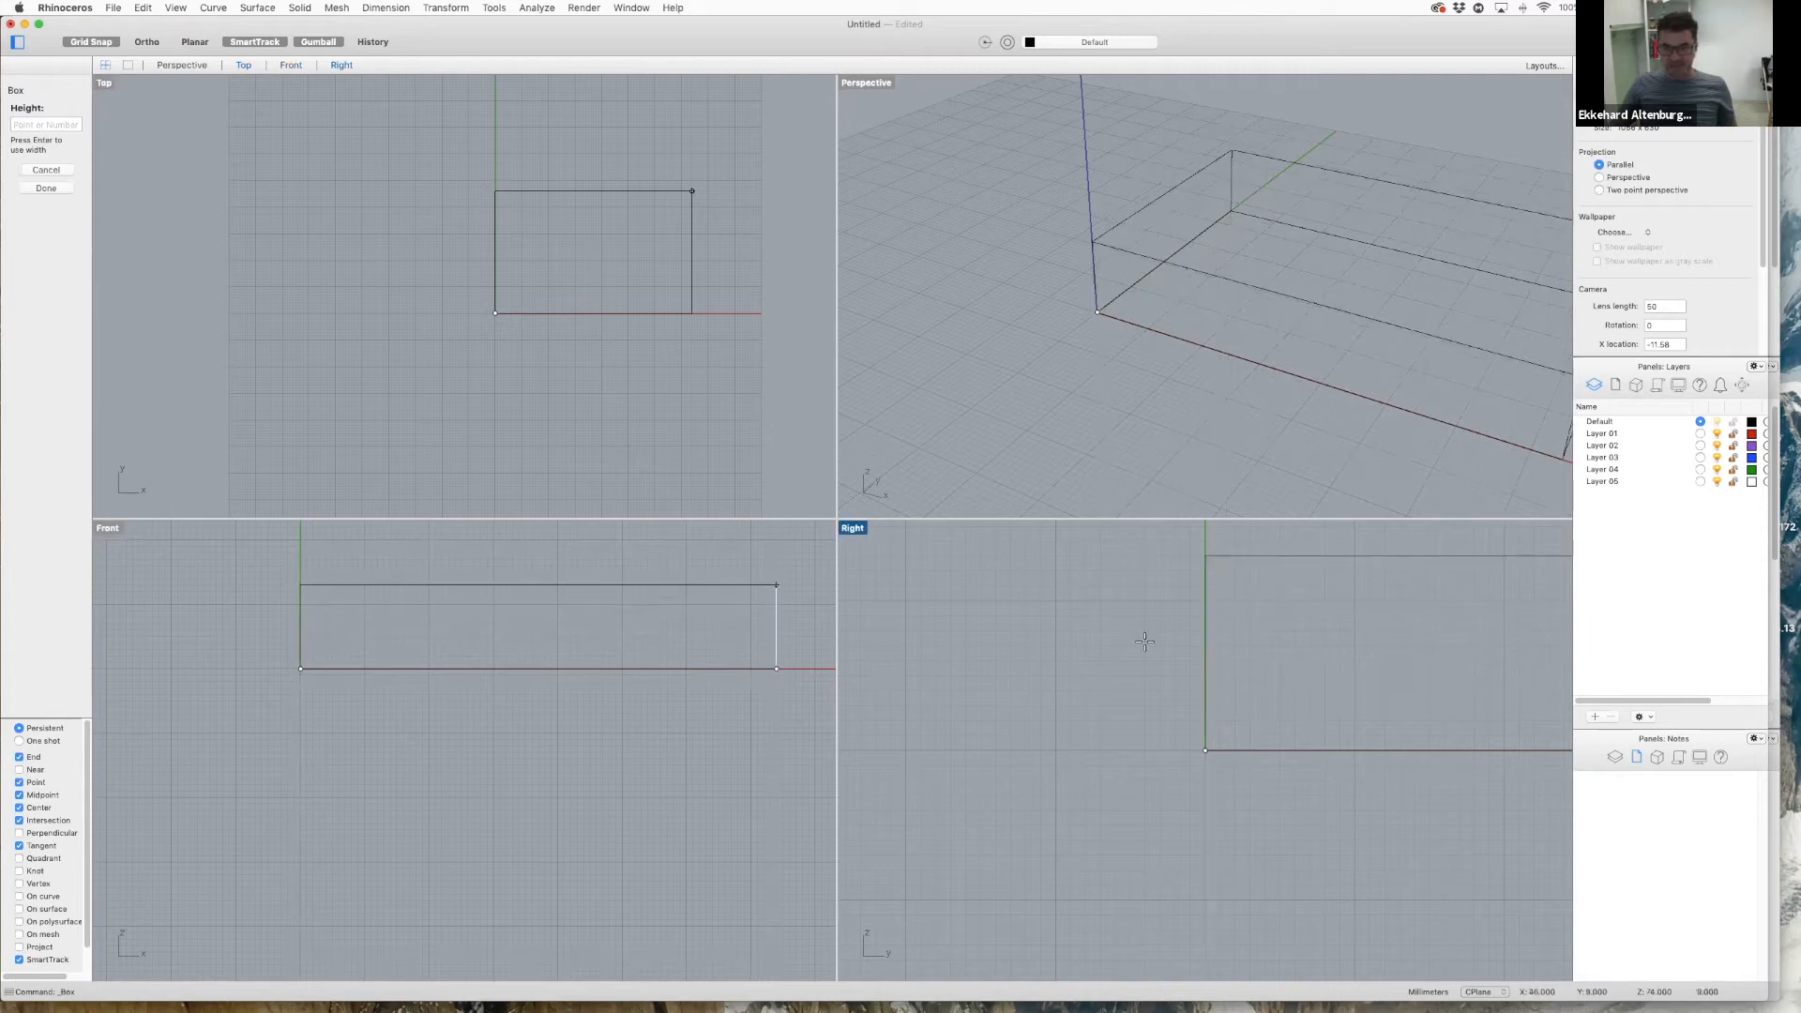
scroll(1229, 349, down, 4)
scroll(1229, 349, down, 5)
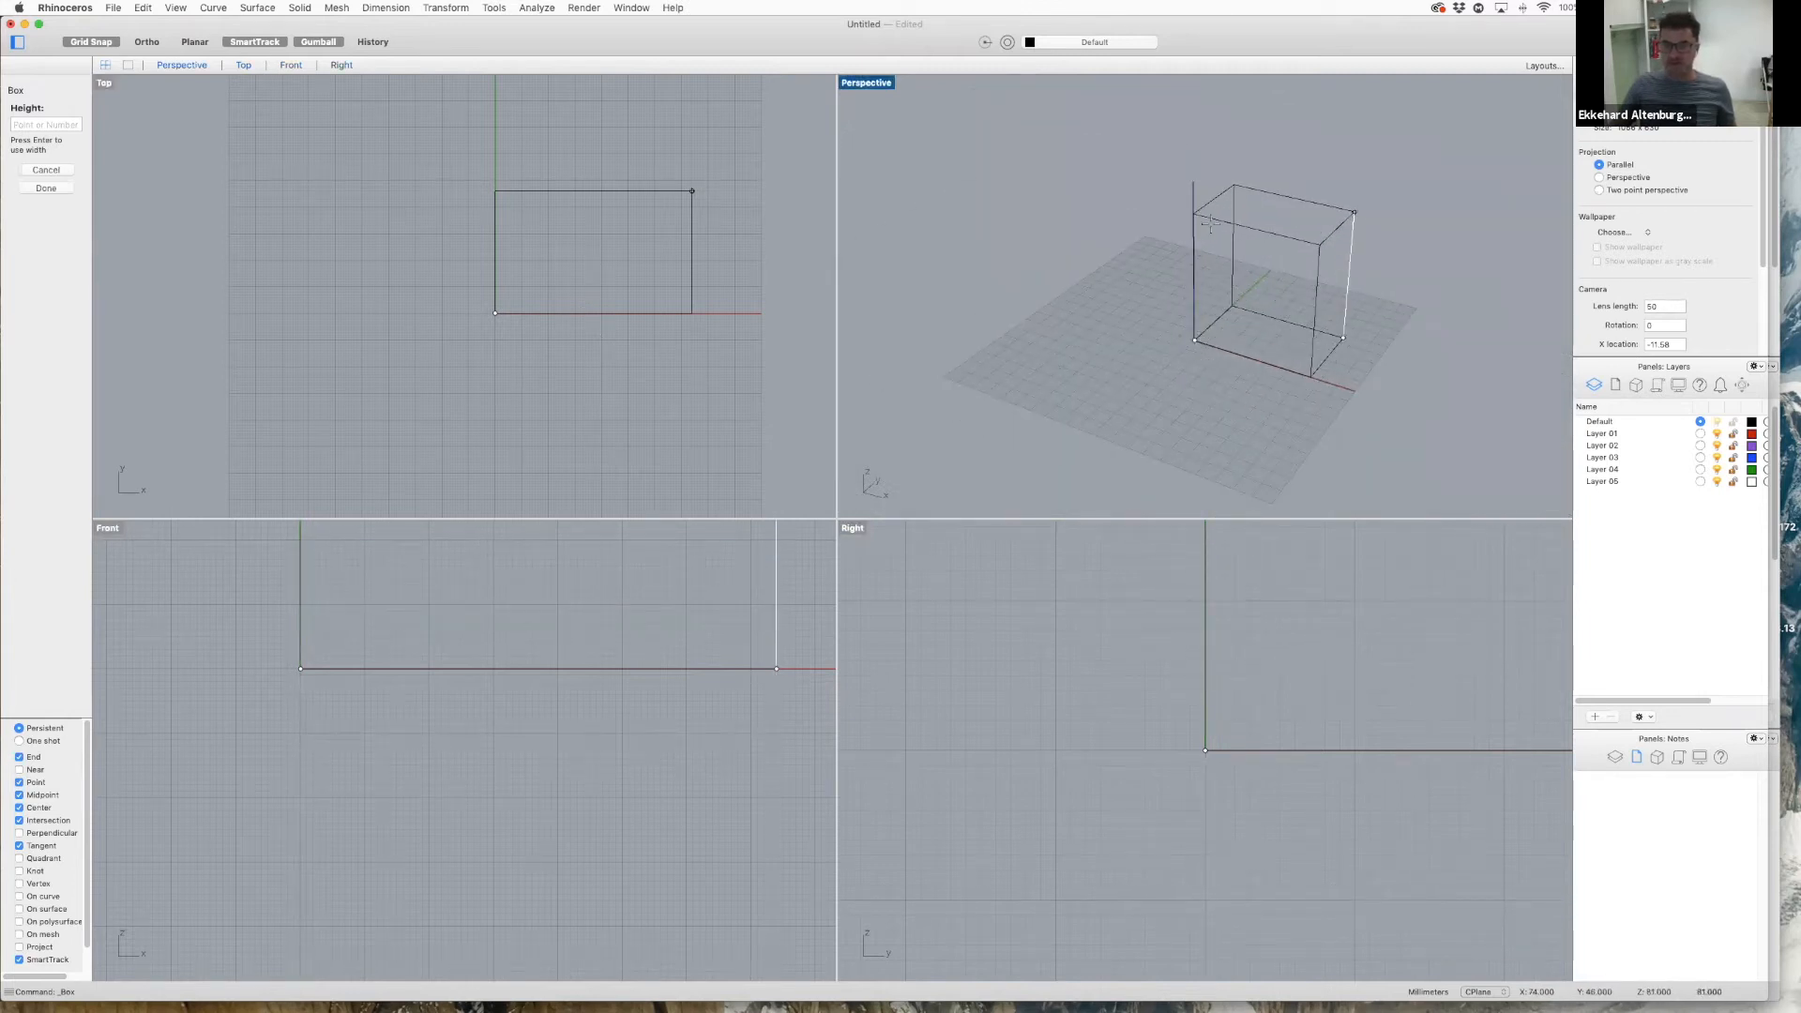
click(1218, 141)
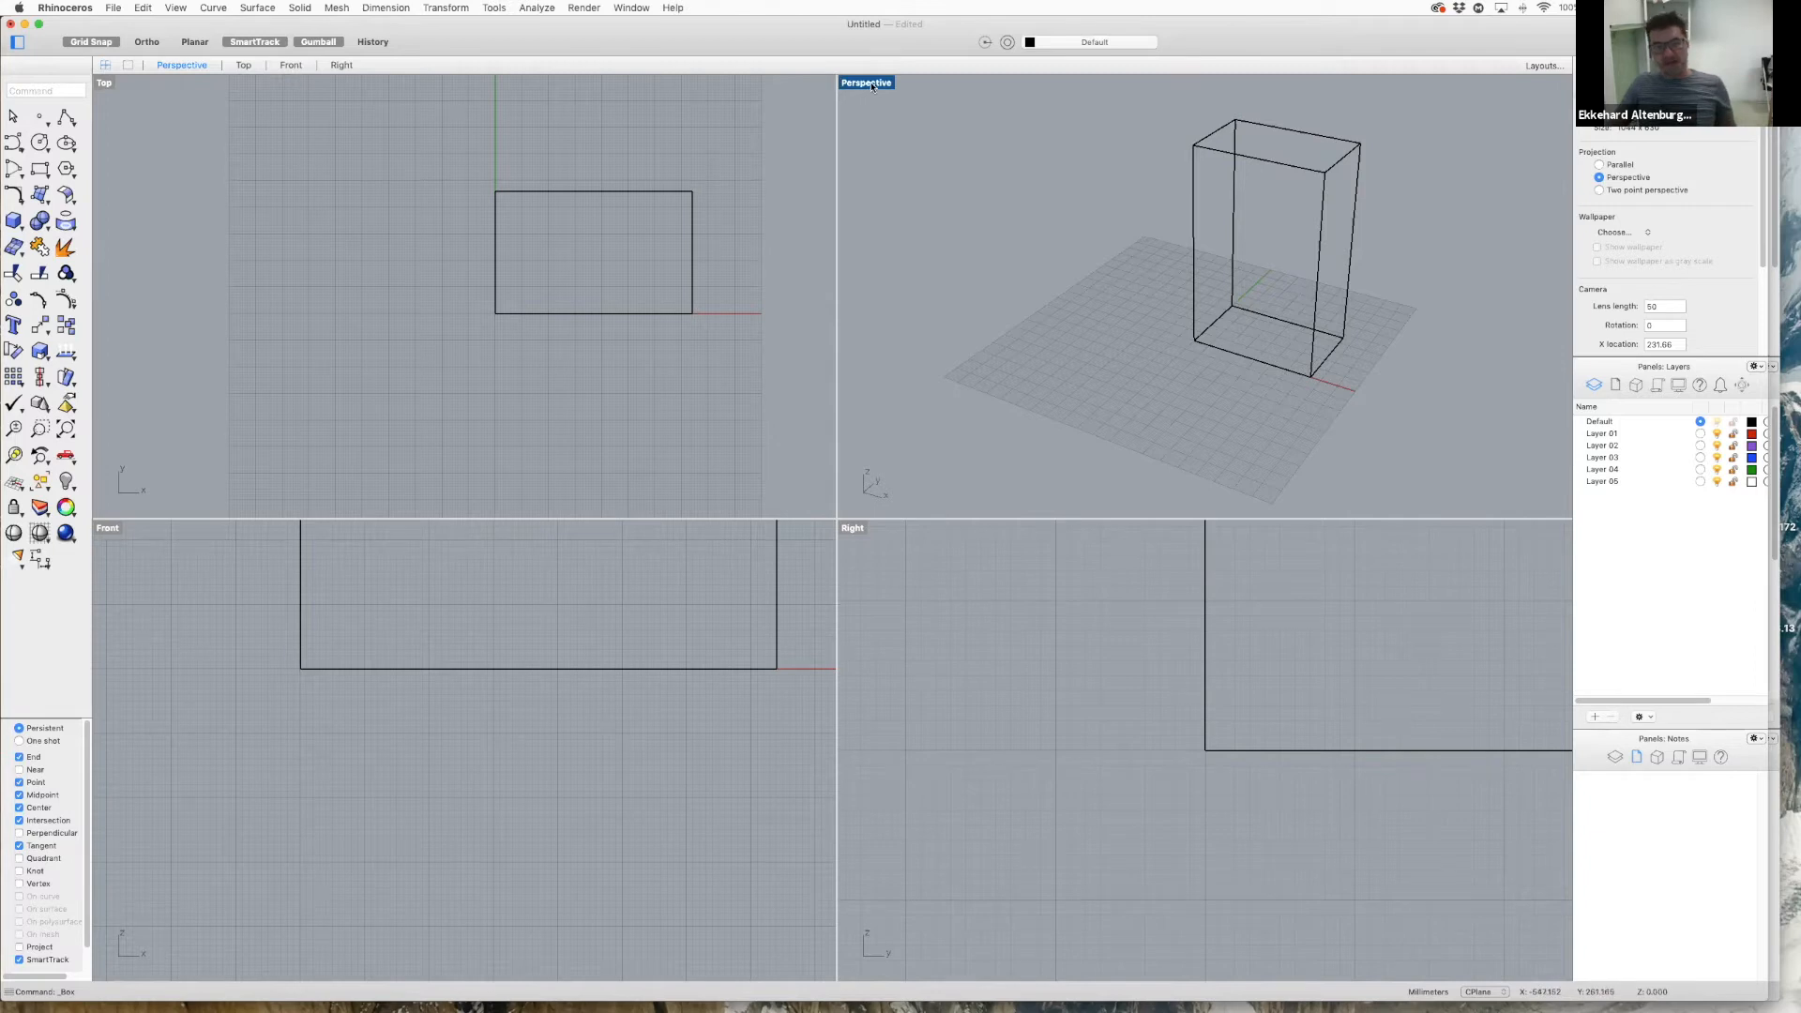
- Examine the tall box in the Top, Front and Right viewports, zooming out until its whole outline fits in Top and Front
click(326, 78)
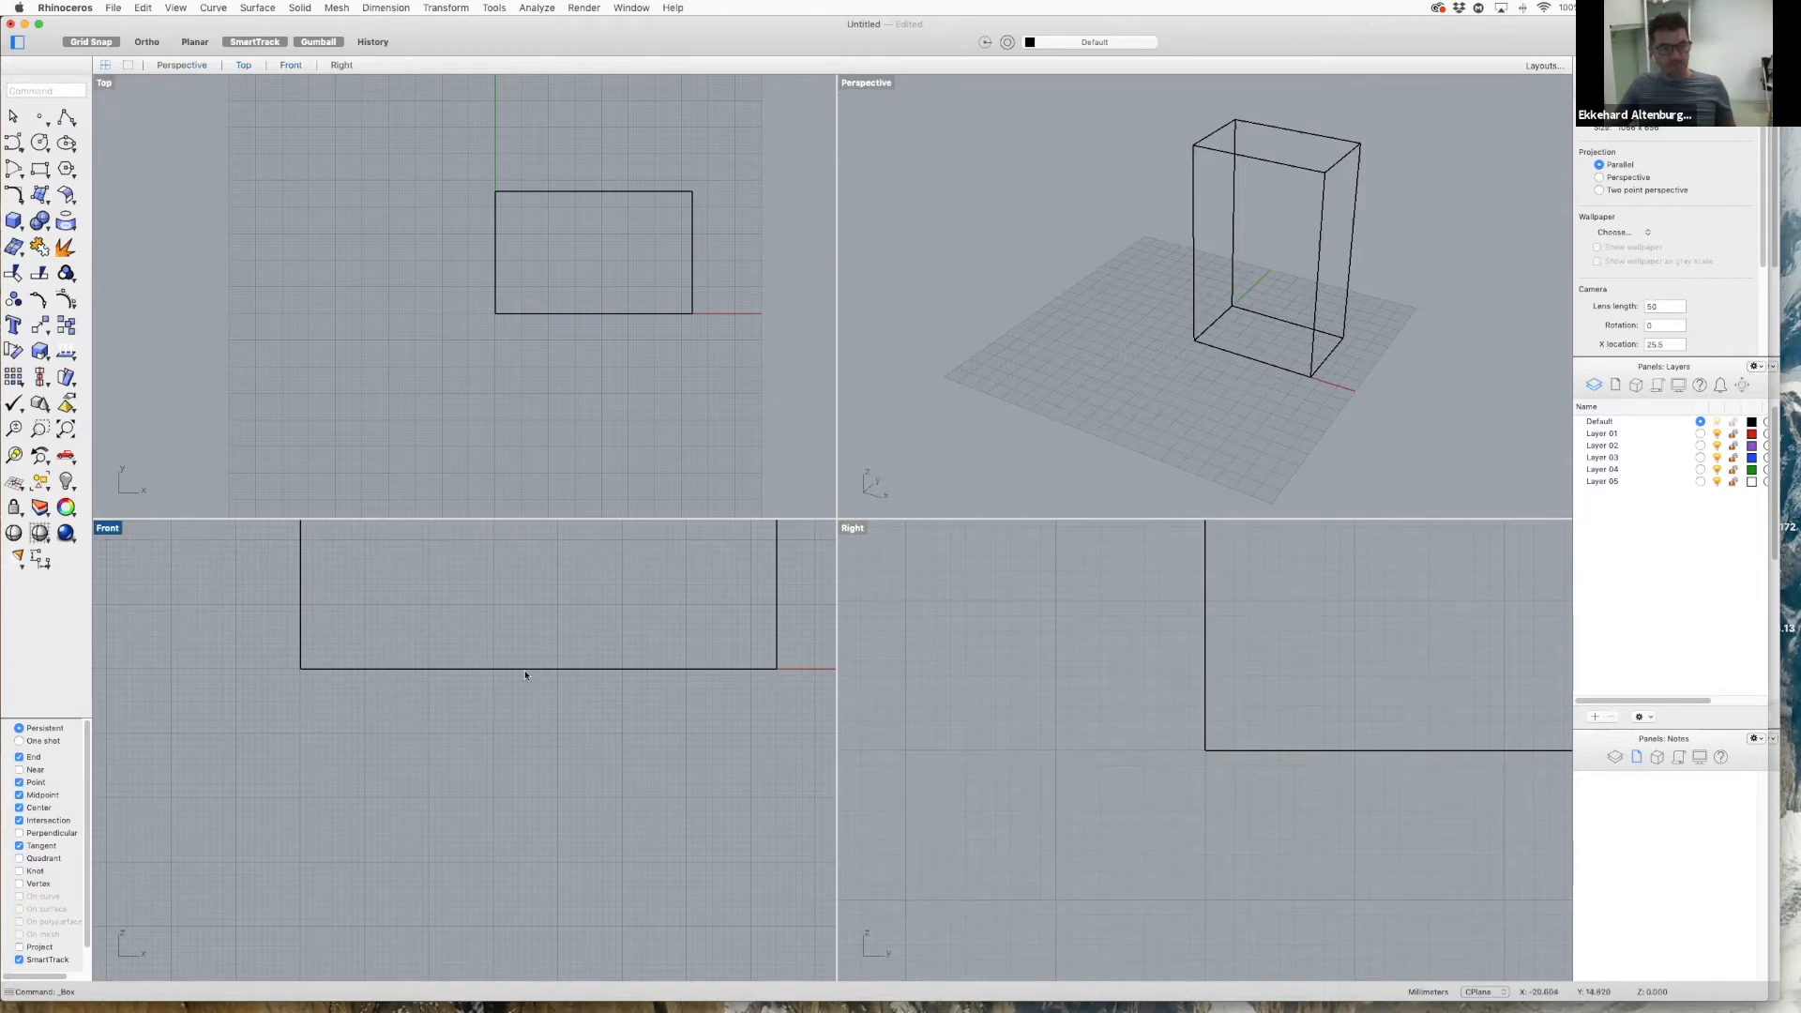
click(844, 528)
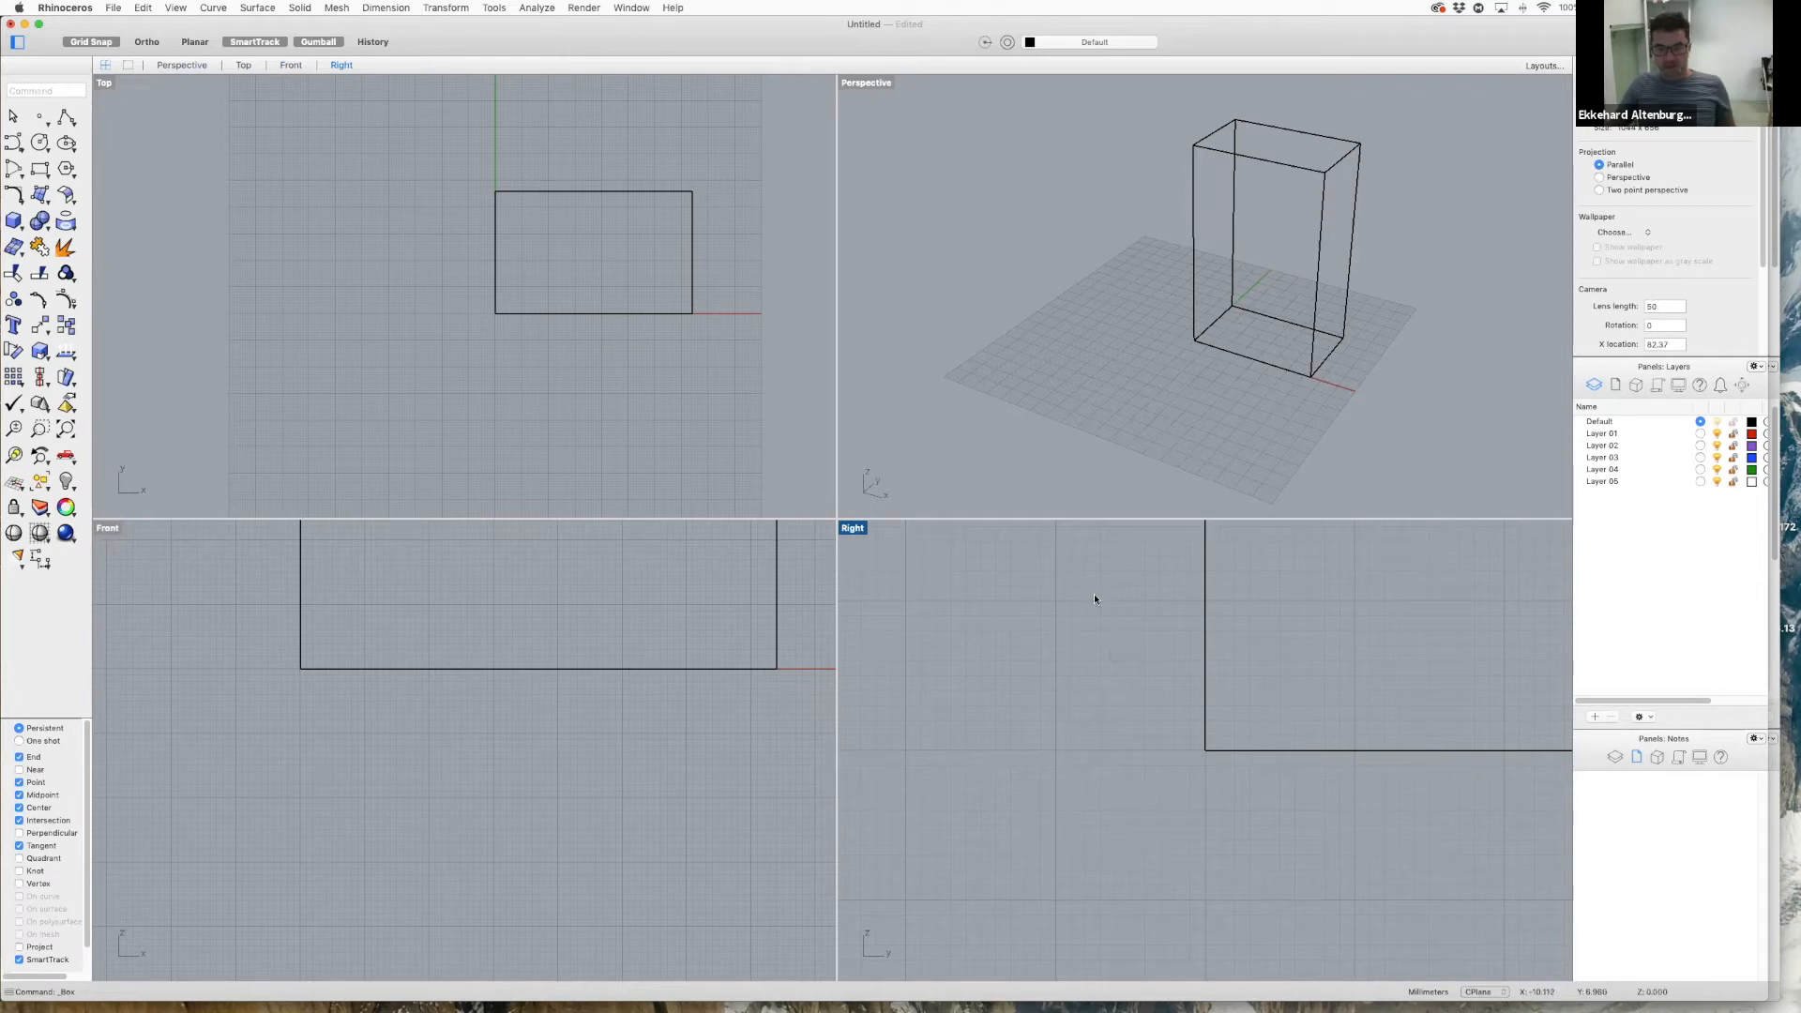
scroll(1191, 617, down, 5)
scroll(1159, 622, up, 4)
scroll(474, 579, down, 6)
scroll(655, 581, down, 3)
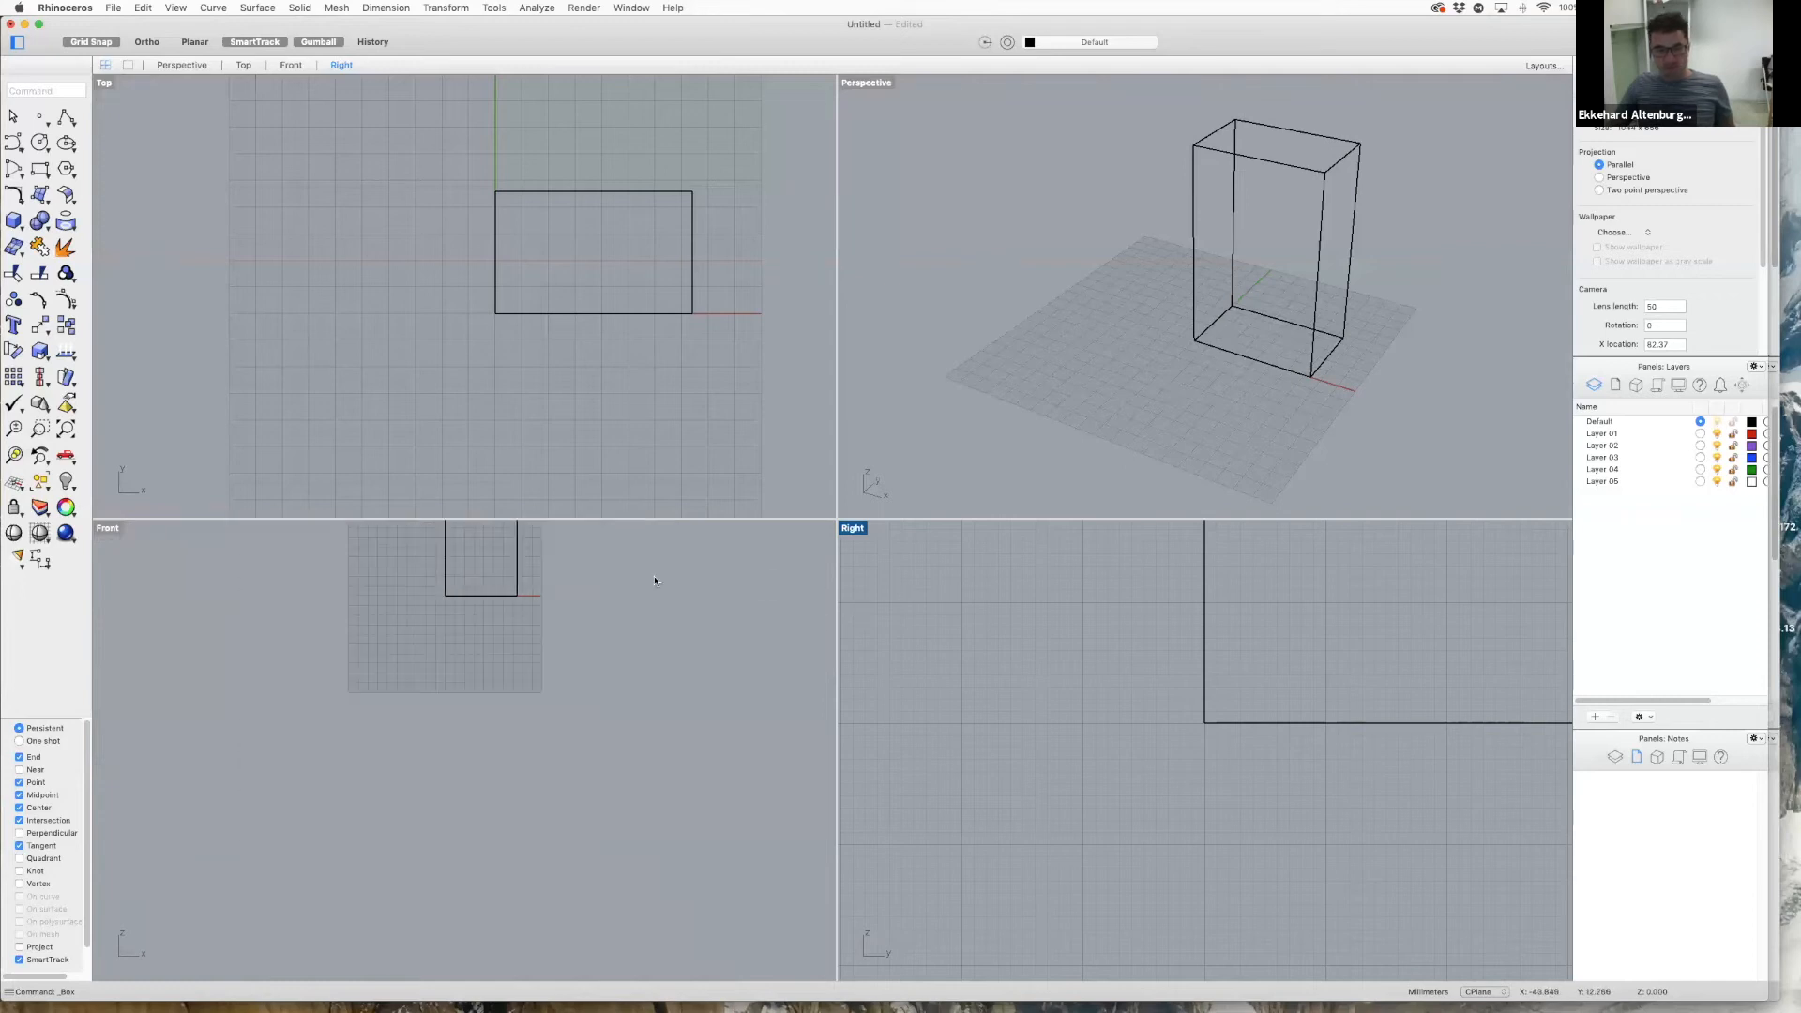
scroll(619, 338, down, 6)
scroll(634, 291, up, 5)
scroll(576, 576, down, 4)
scroll(571, 544, up, 4)
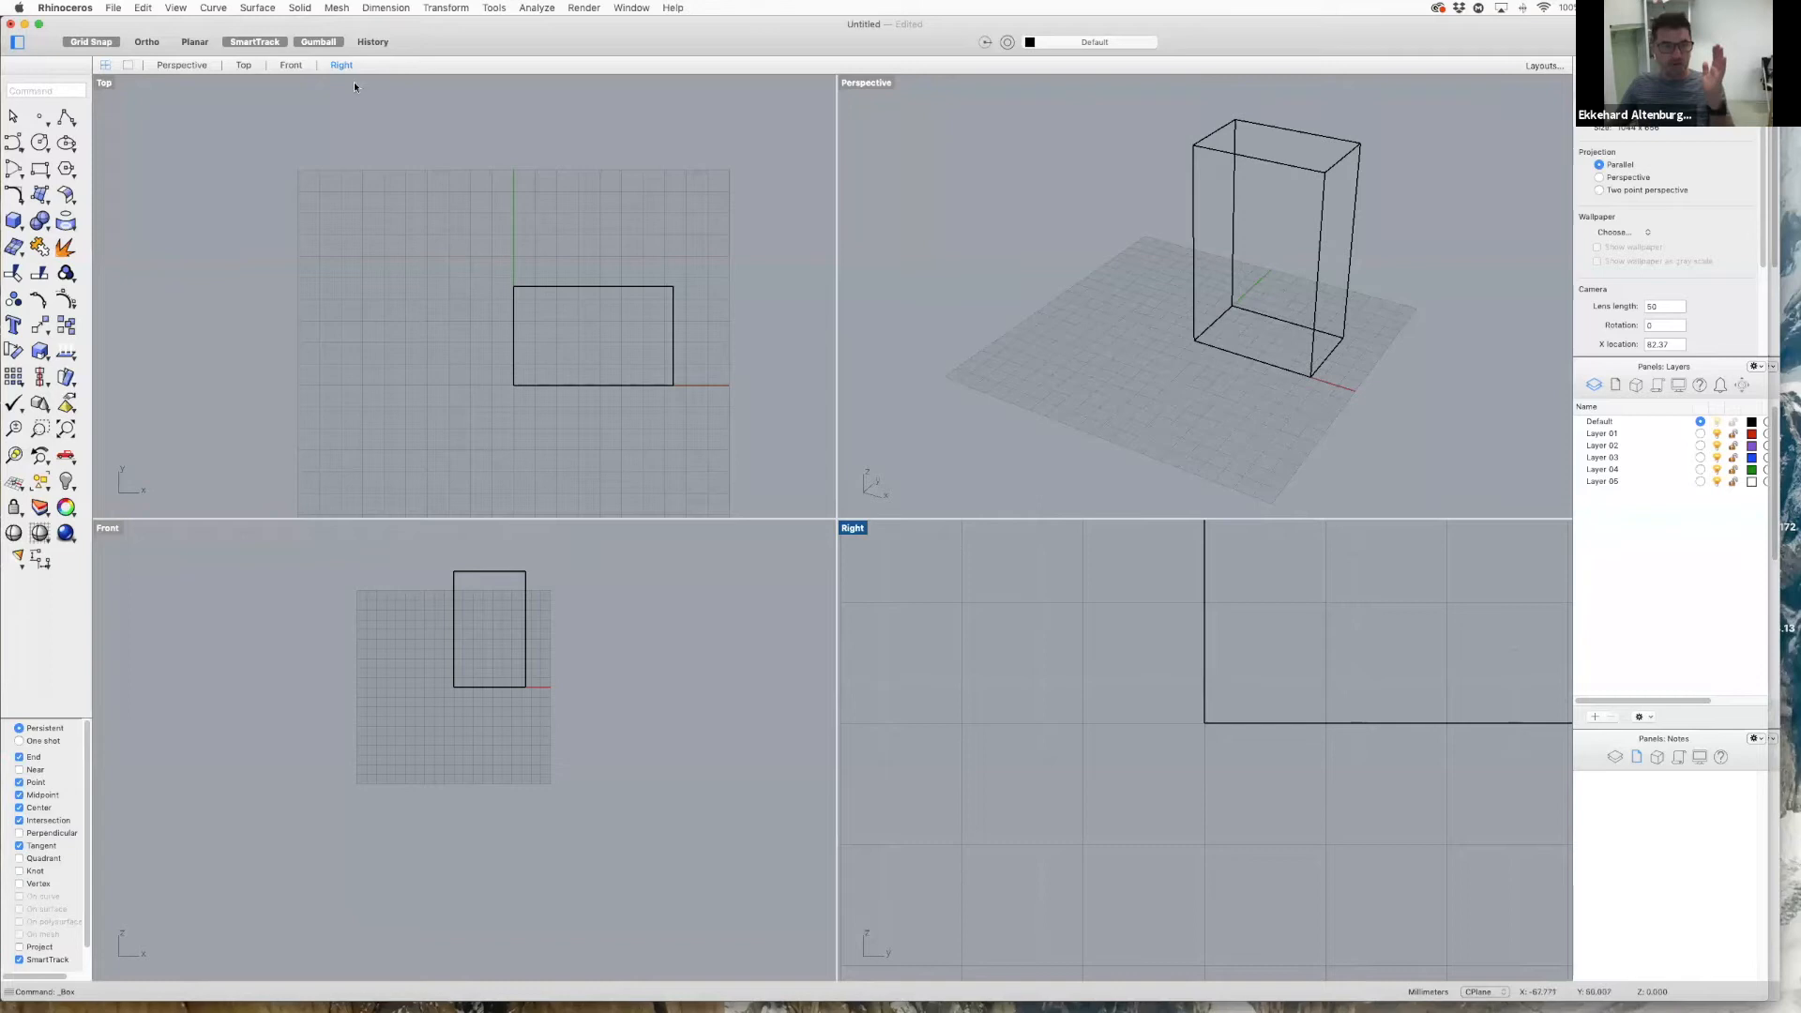
- Maximize the Top viewport and restore the four-viewport layout
click(130, 66)
click(105, 66)
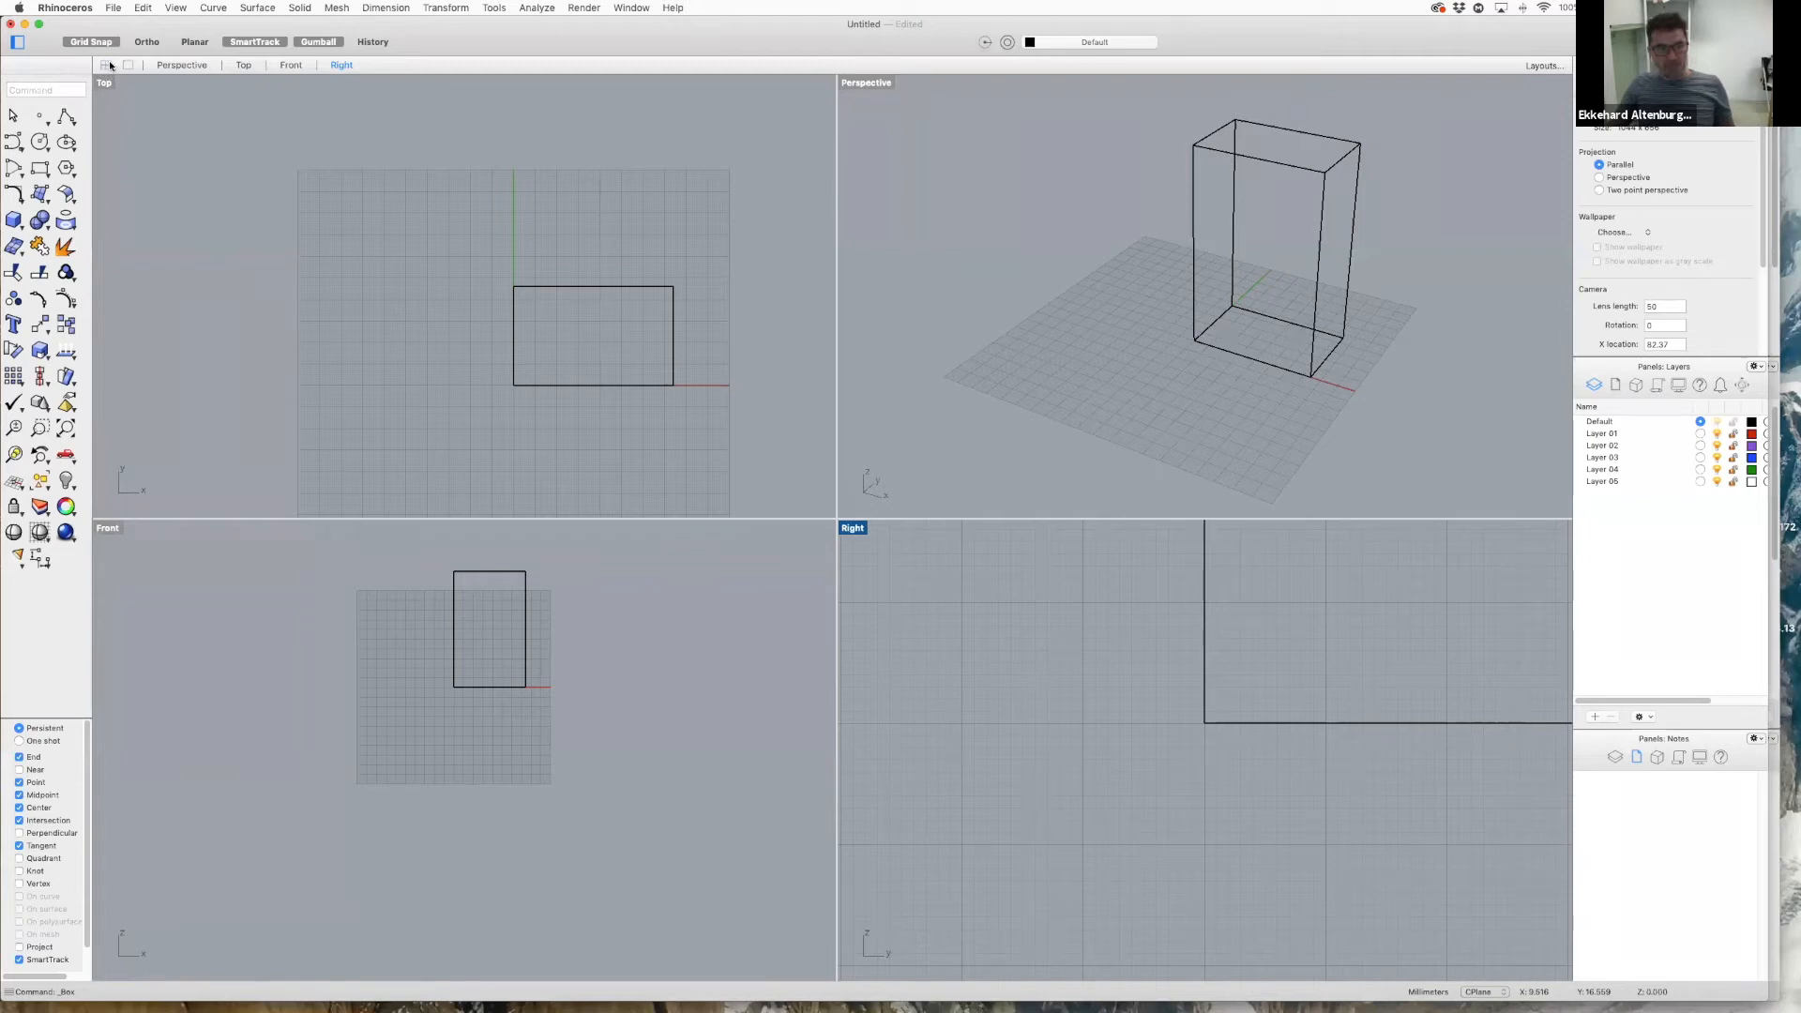
double_click(105, 83)
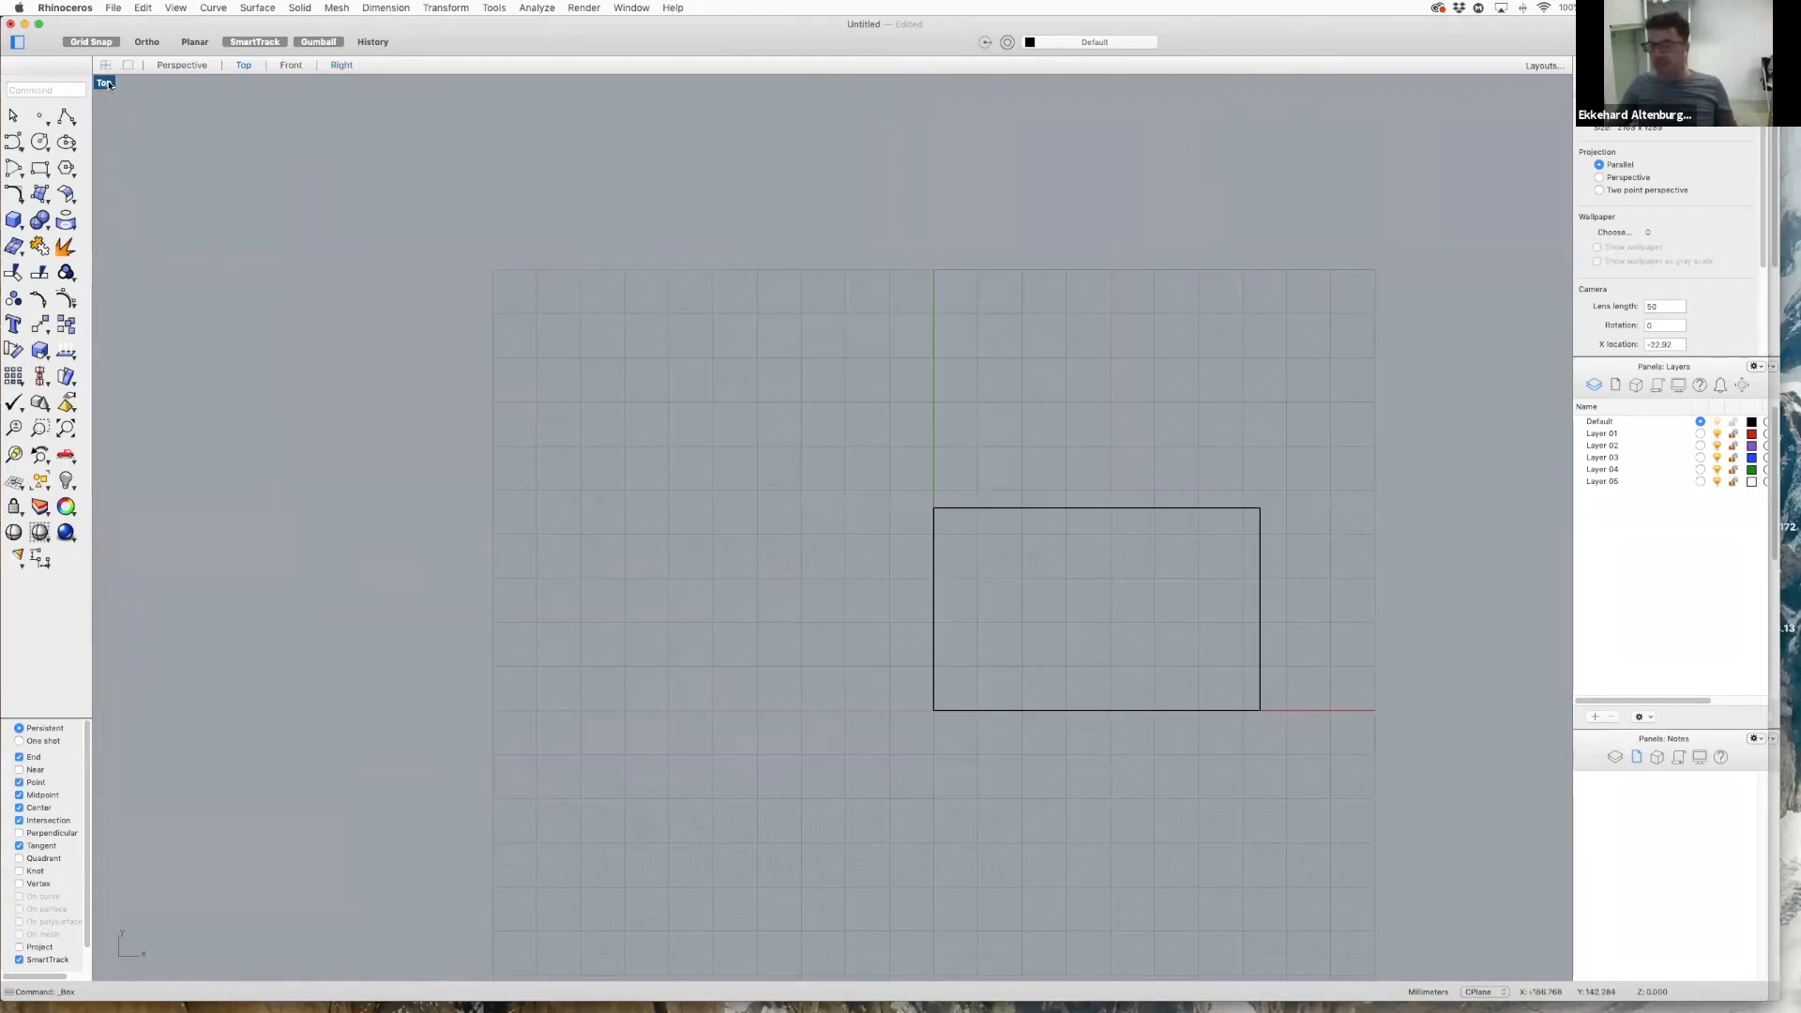
click(105, 66)
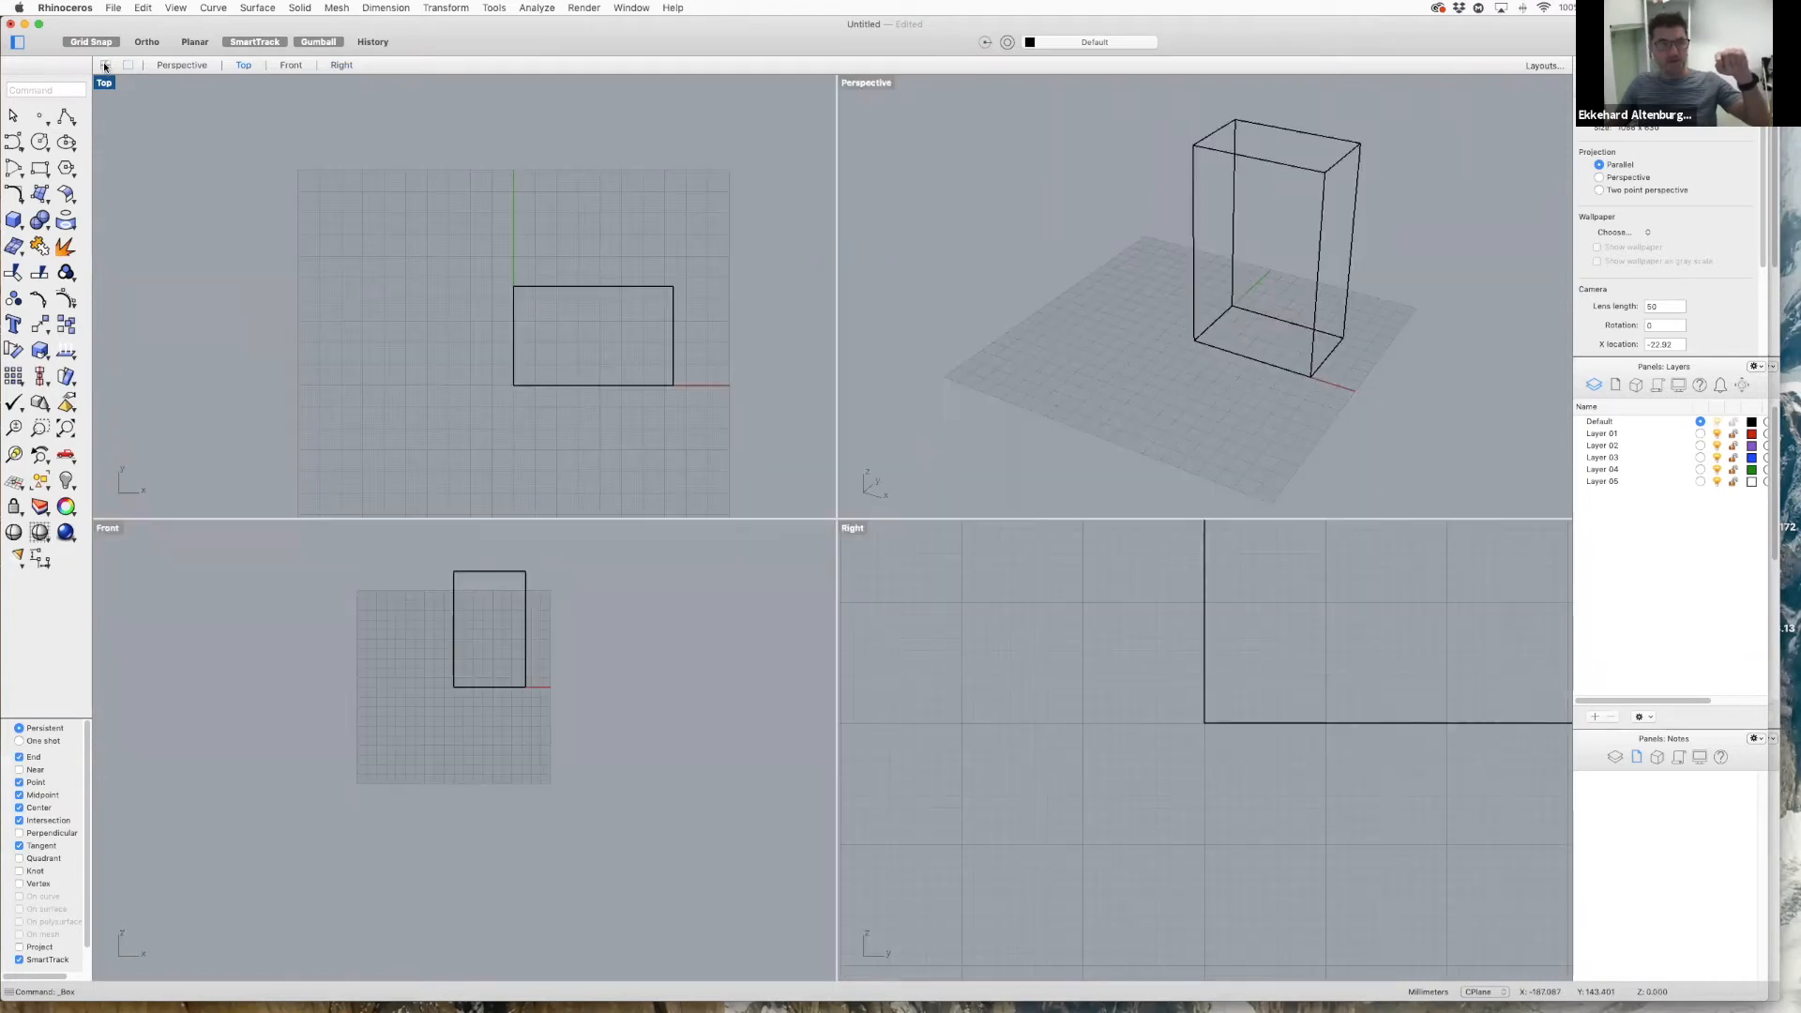
- Maximize the Perspective viewport and look at the tall box from closer and farther away
double_click(863, 81)
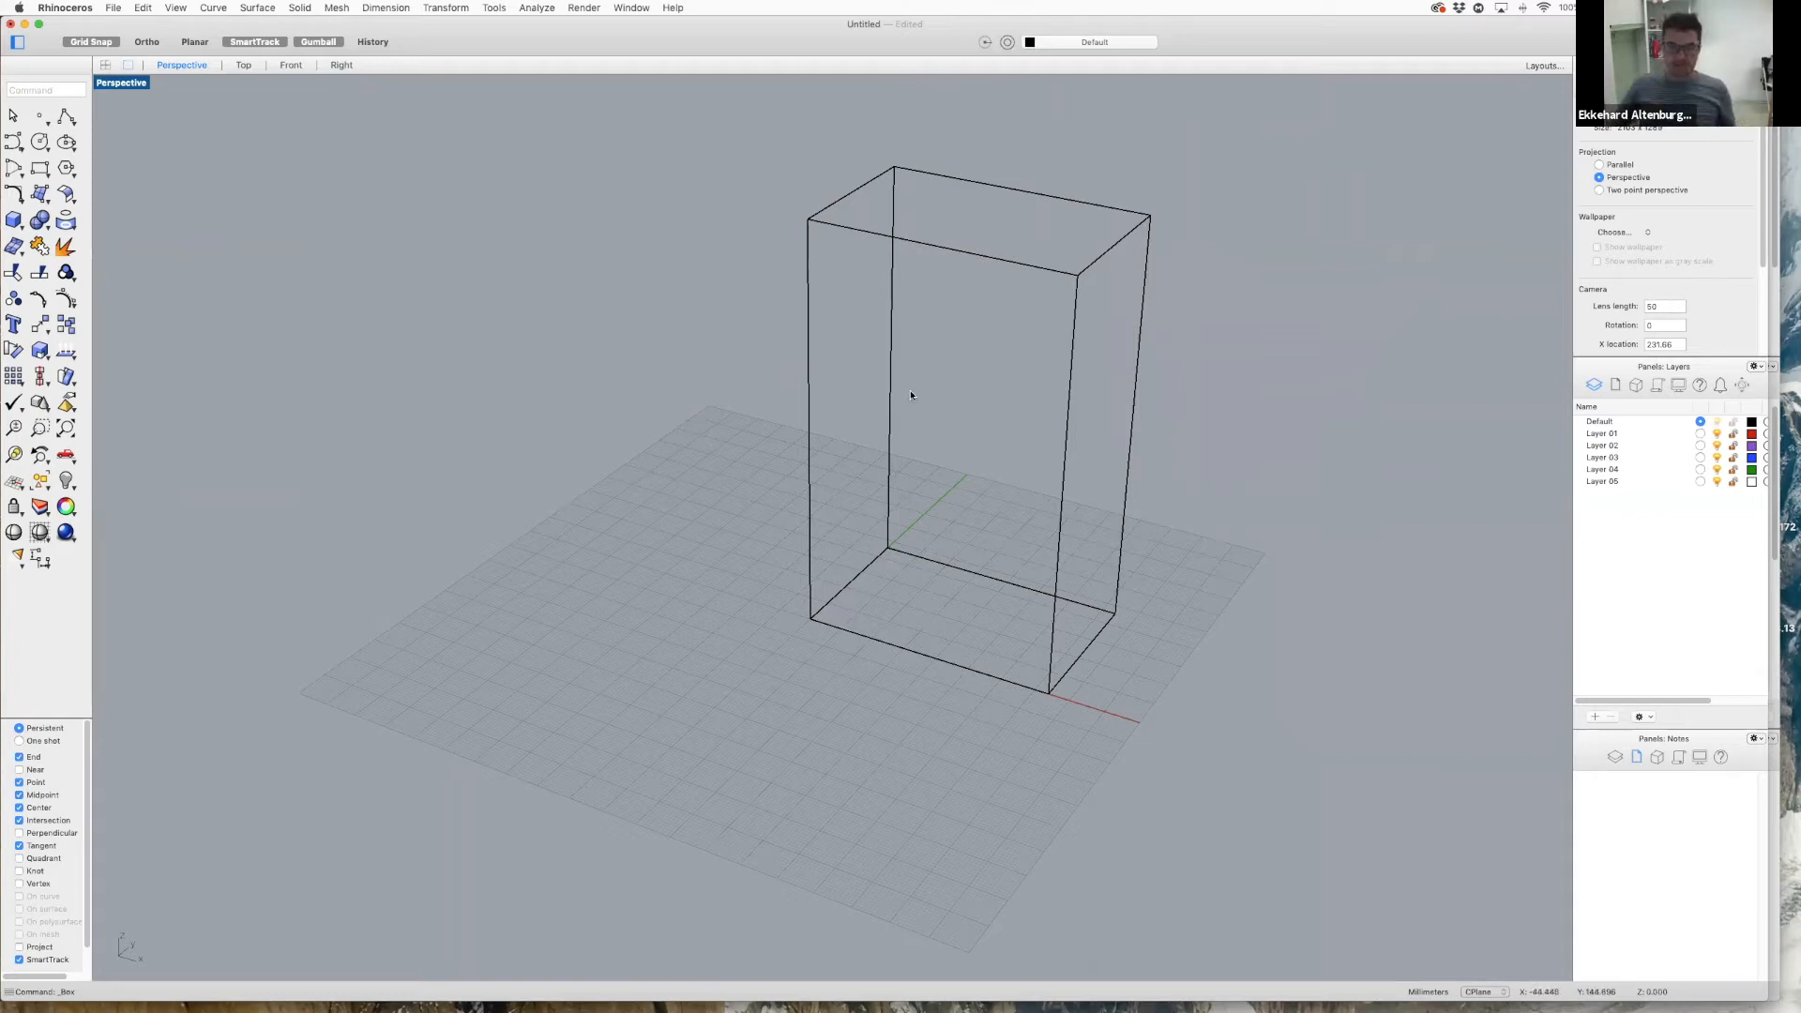
scroll(922, 387, down, 5)
scroll(922, 388, up, 4)
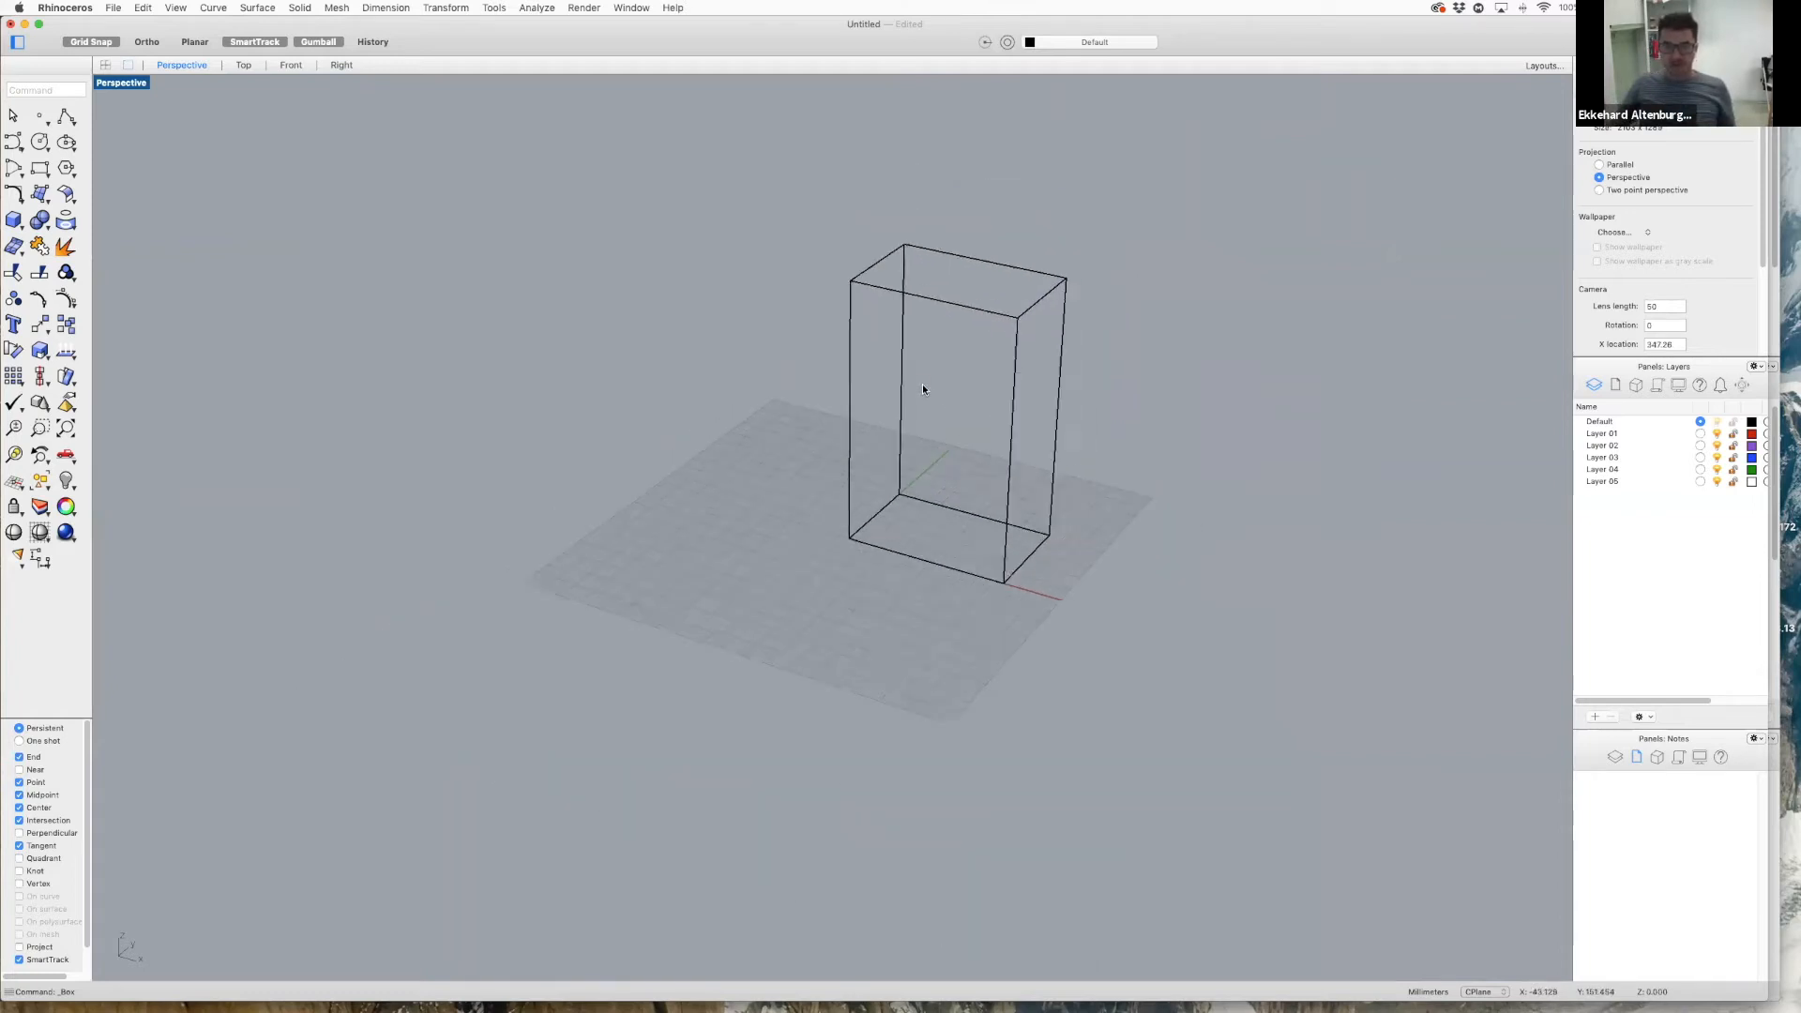
scroll(928, 390, down, 4)
scroll(931, 388, up, 3)
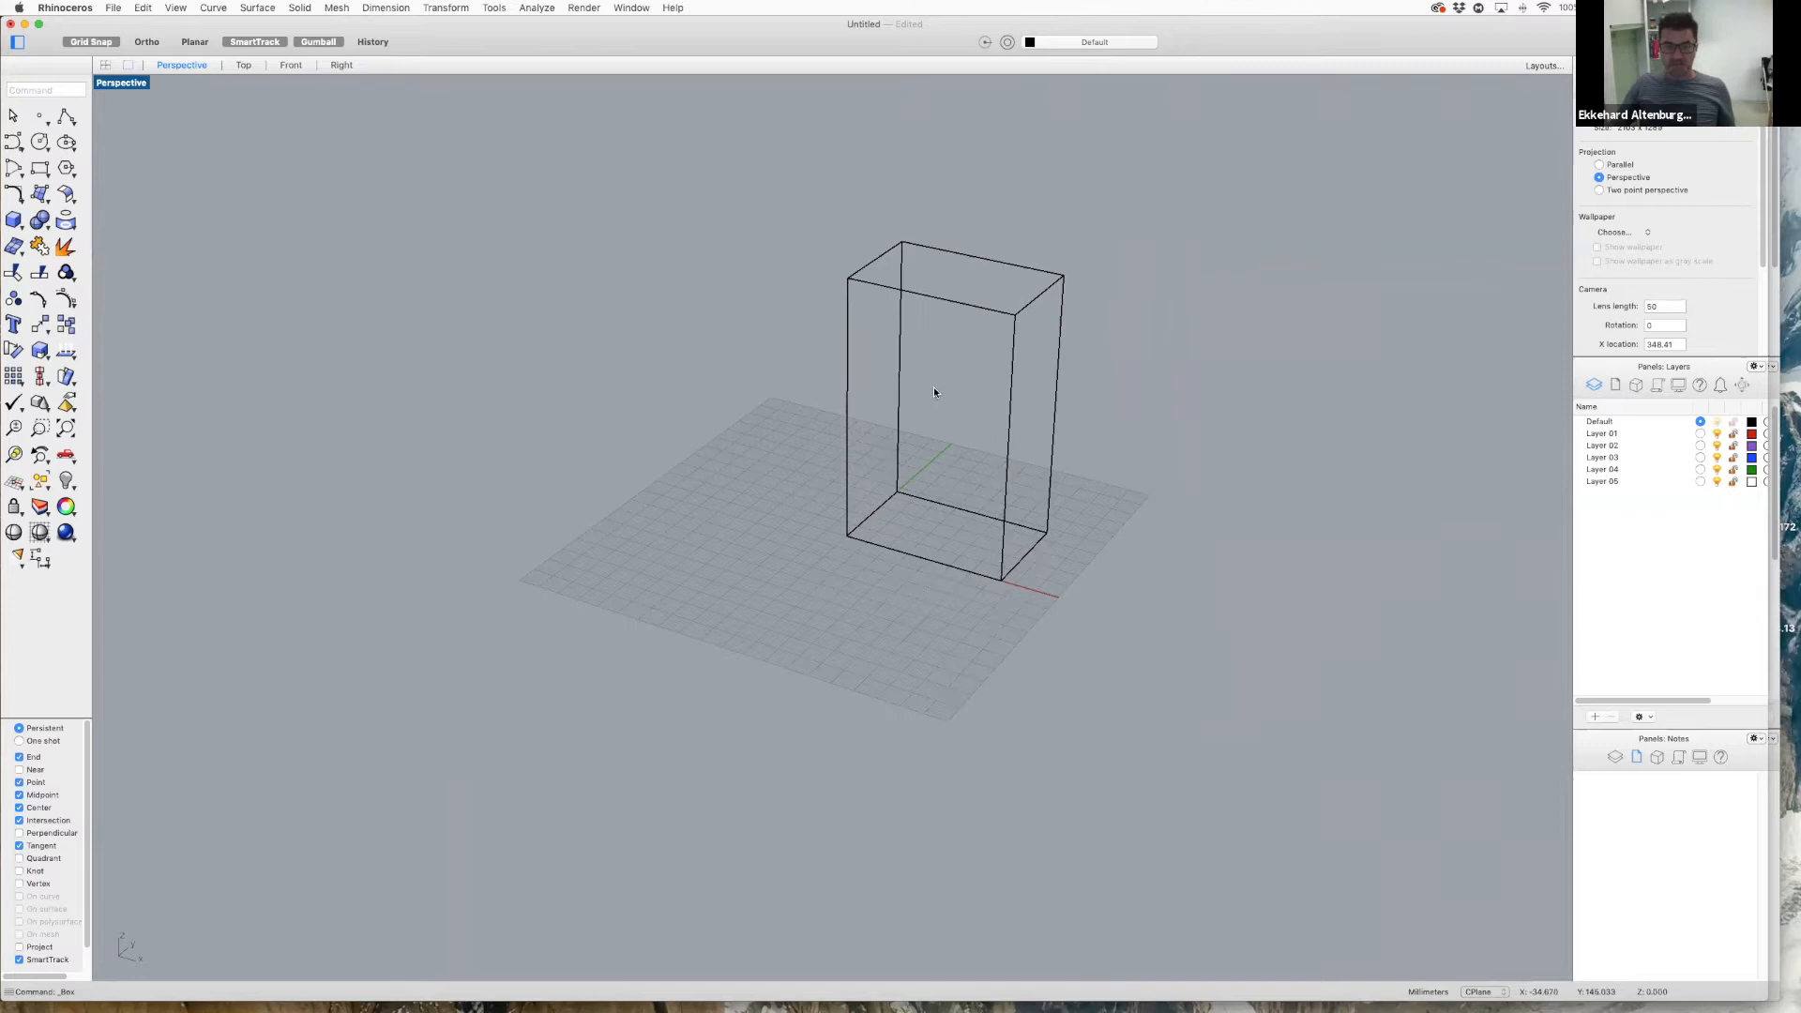
scroll(937, 390, up, 3)
scroll(938, 389, down, 2)
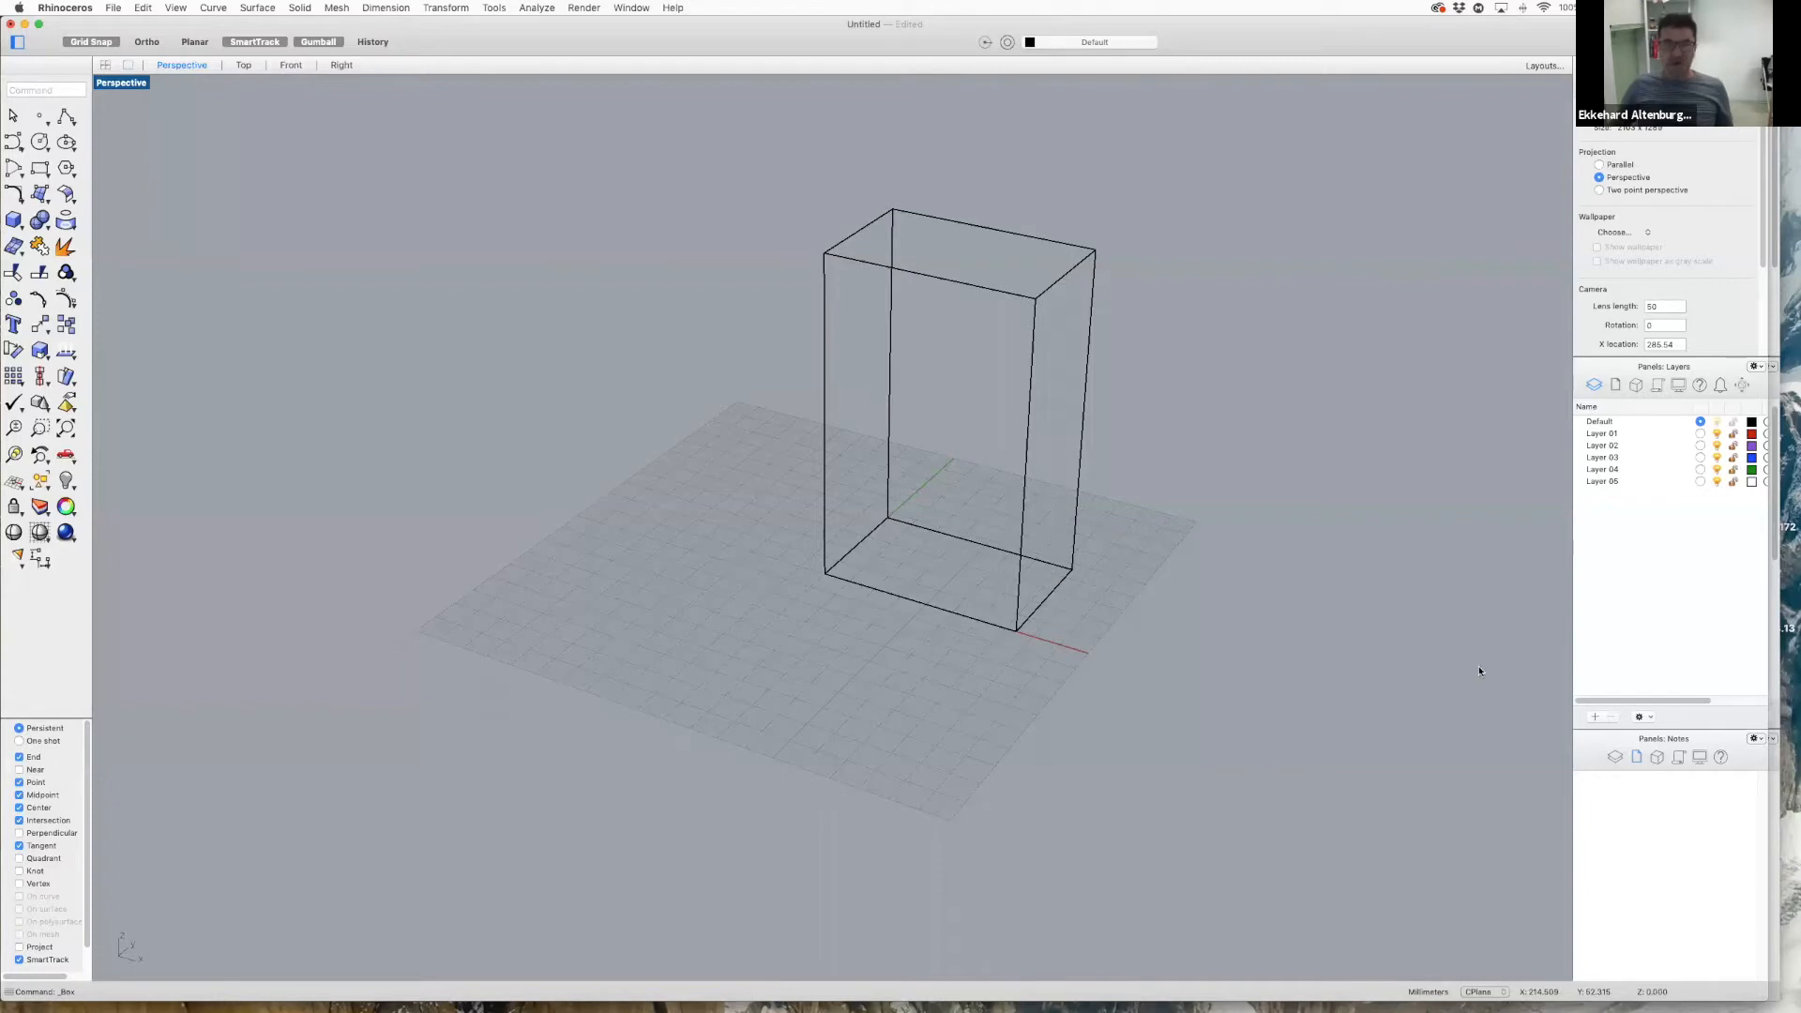
- Orbit around the tall box in the Perspective viewport and return to the four-viewport layout
right_drag(941, 522, 976, 9)
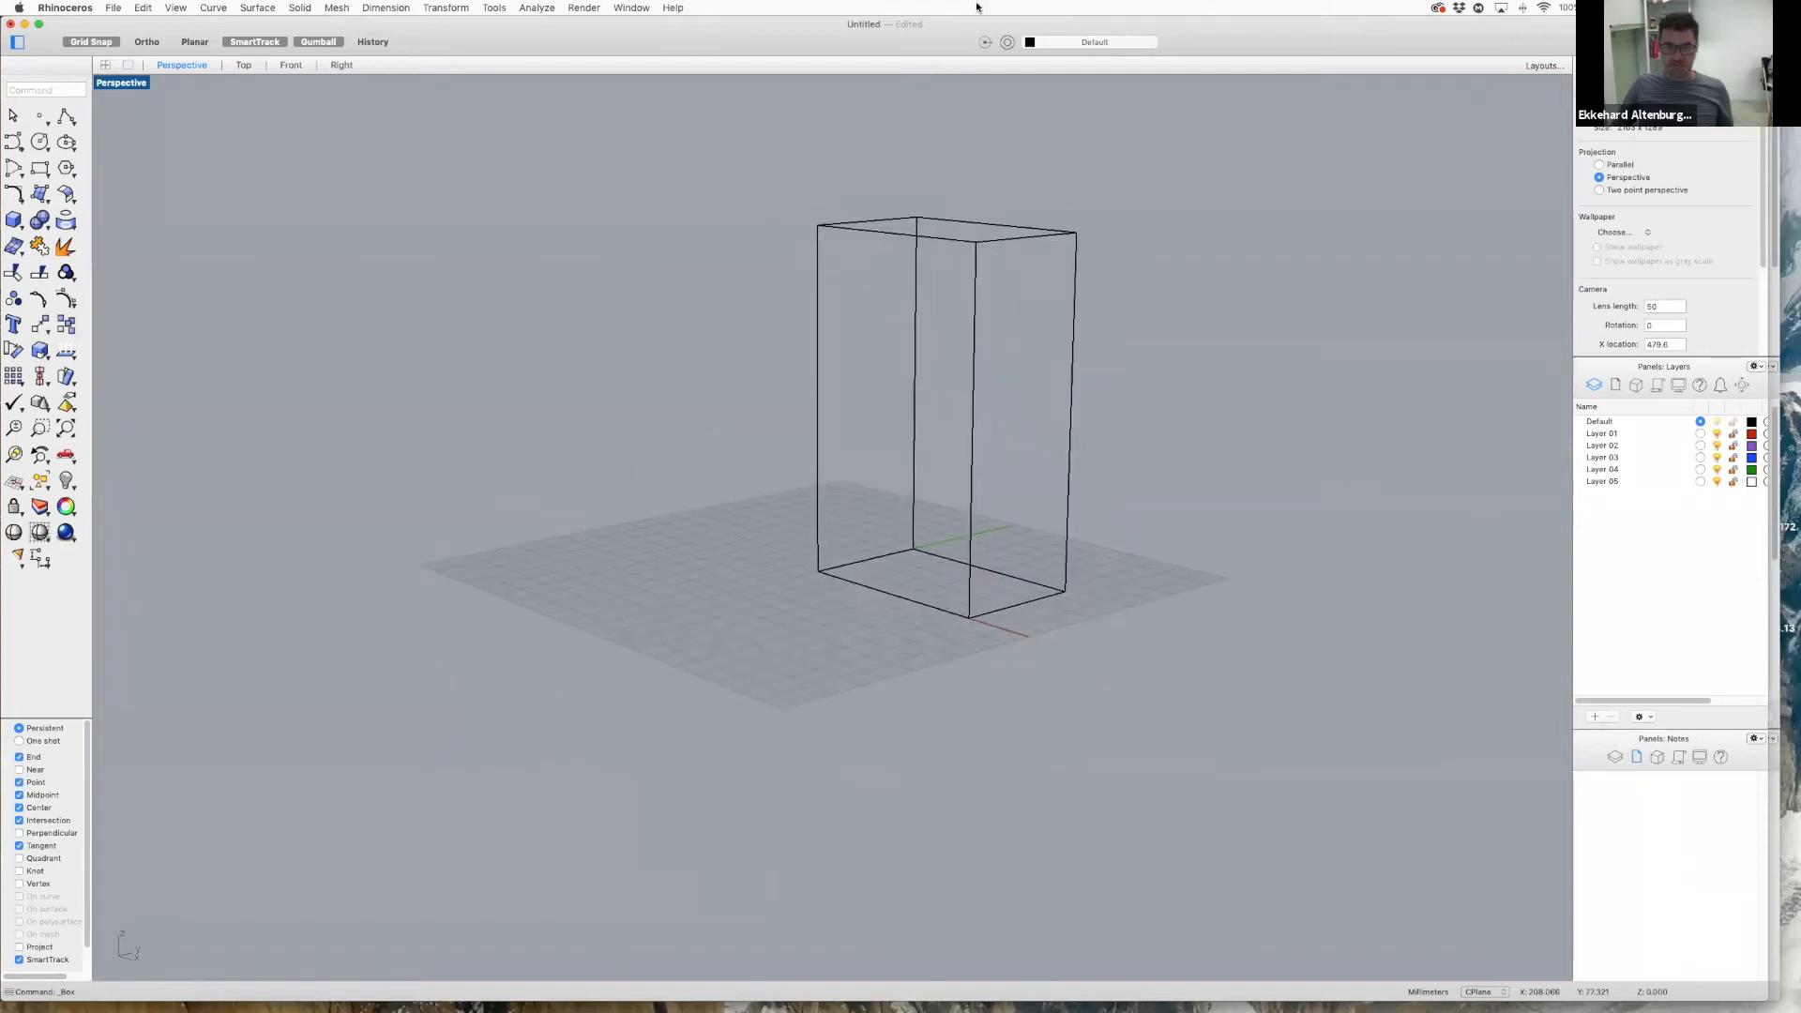
scroll(1276, 161, down, 2)
scroll(1278, 152, up, 6)
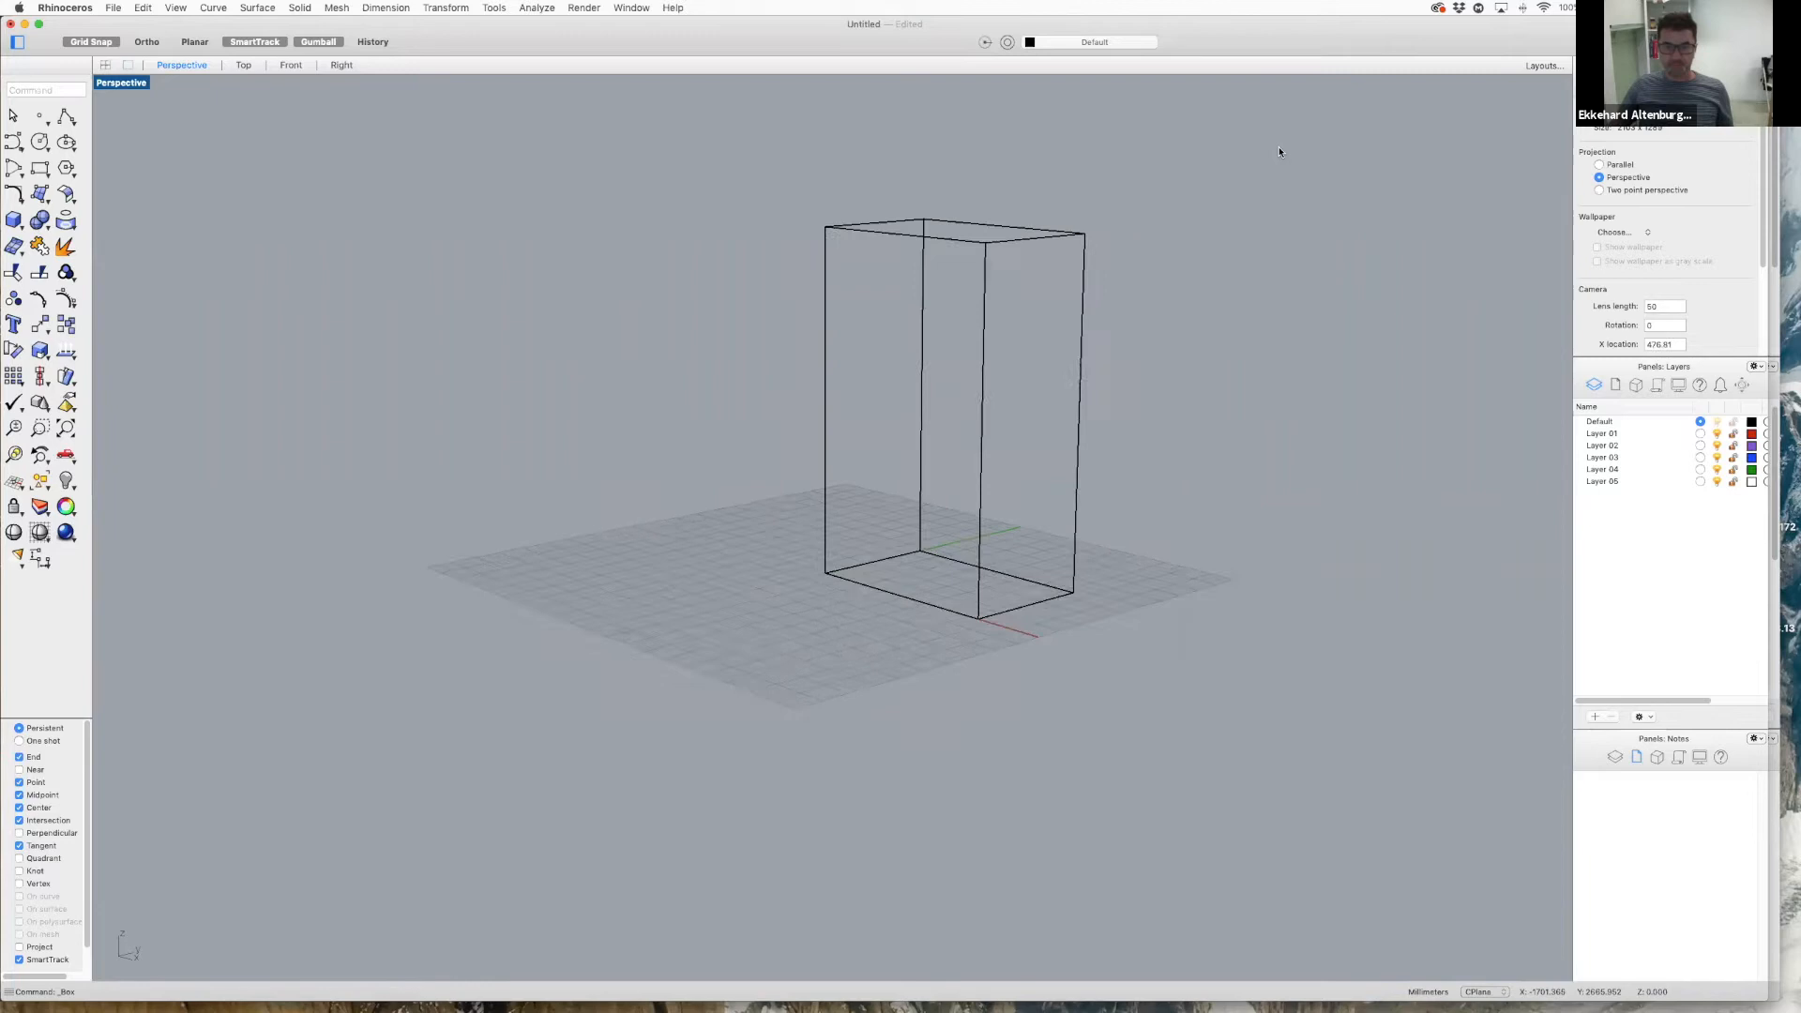
scroll(1192, 346, down, 6)
right_drag(1059, 353, 732, 450)
double_click(107, 77)
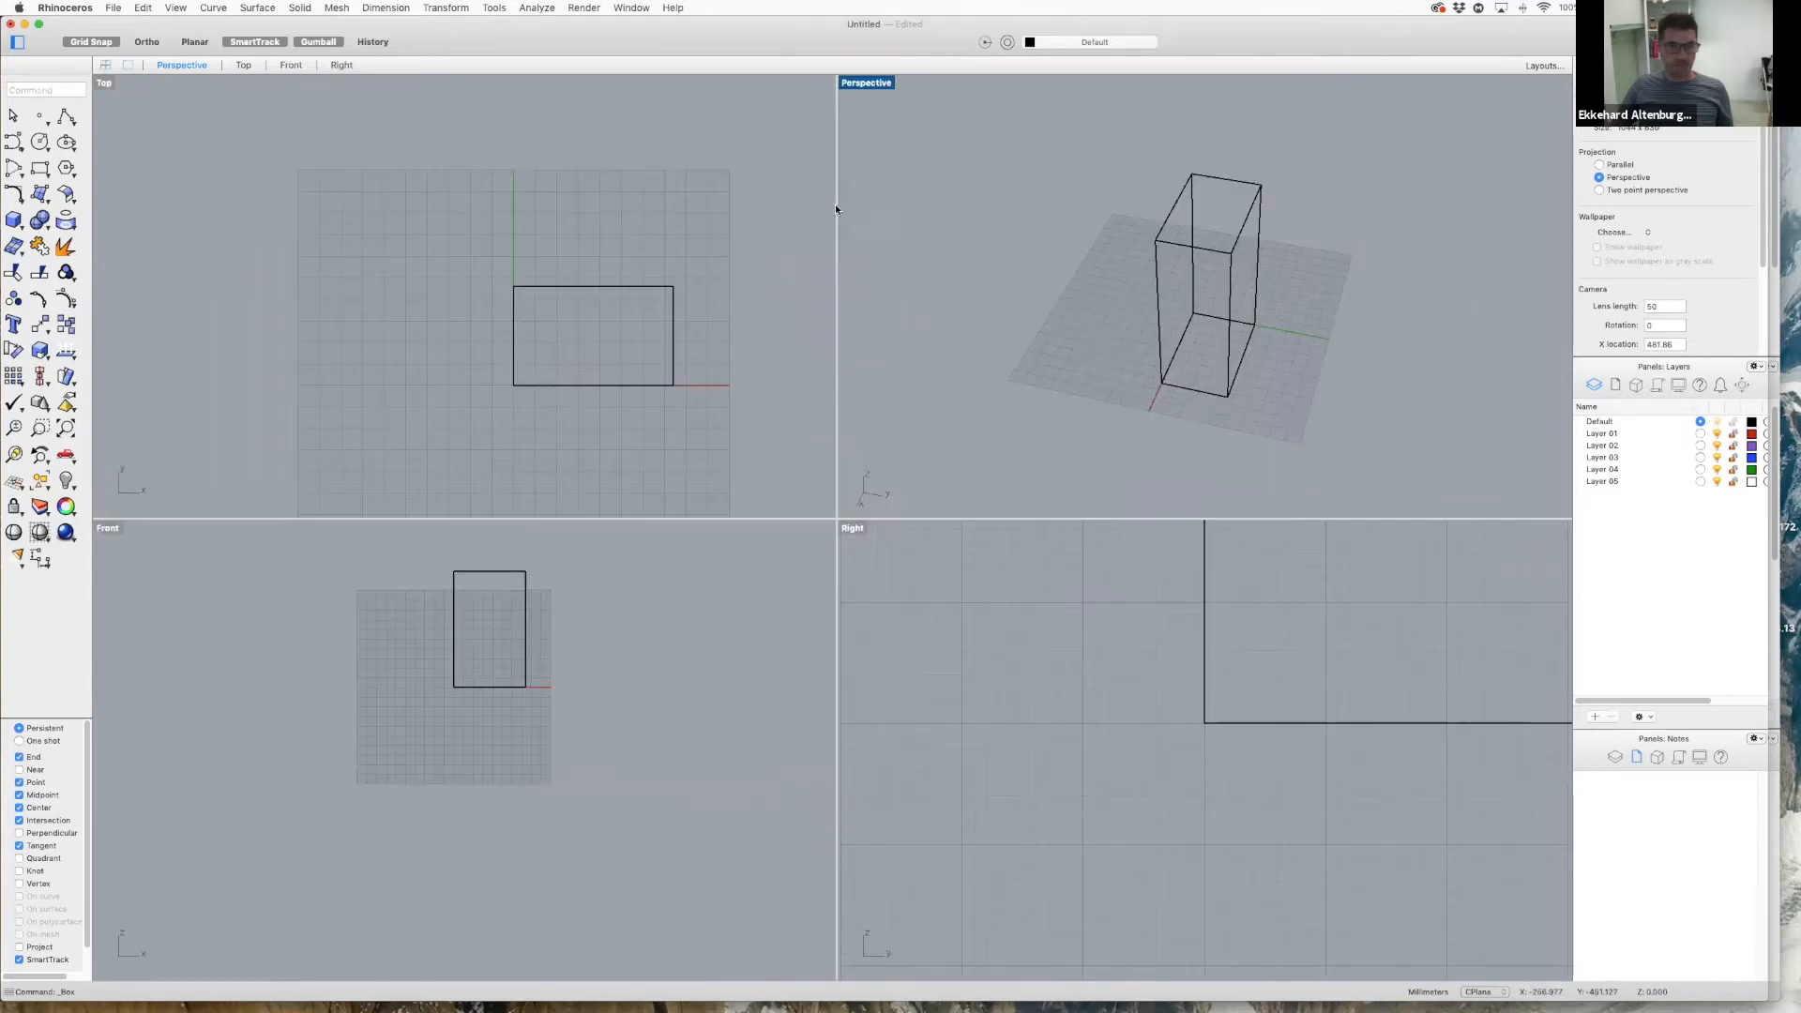
- Zoom out in the Perspective, Top and Right viewports to view more of the tall box and its grid
scroll(451, 268, down, 3)
scroll(1336, 212, down, 3)
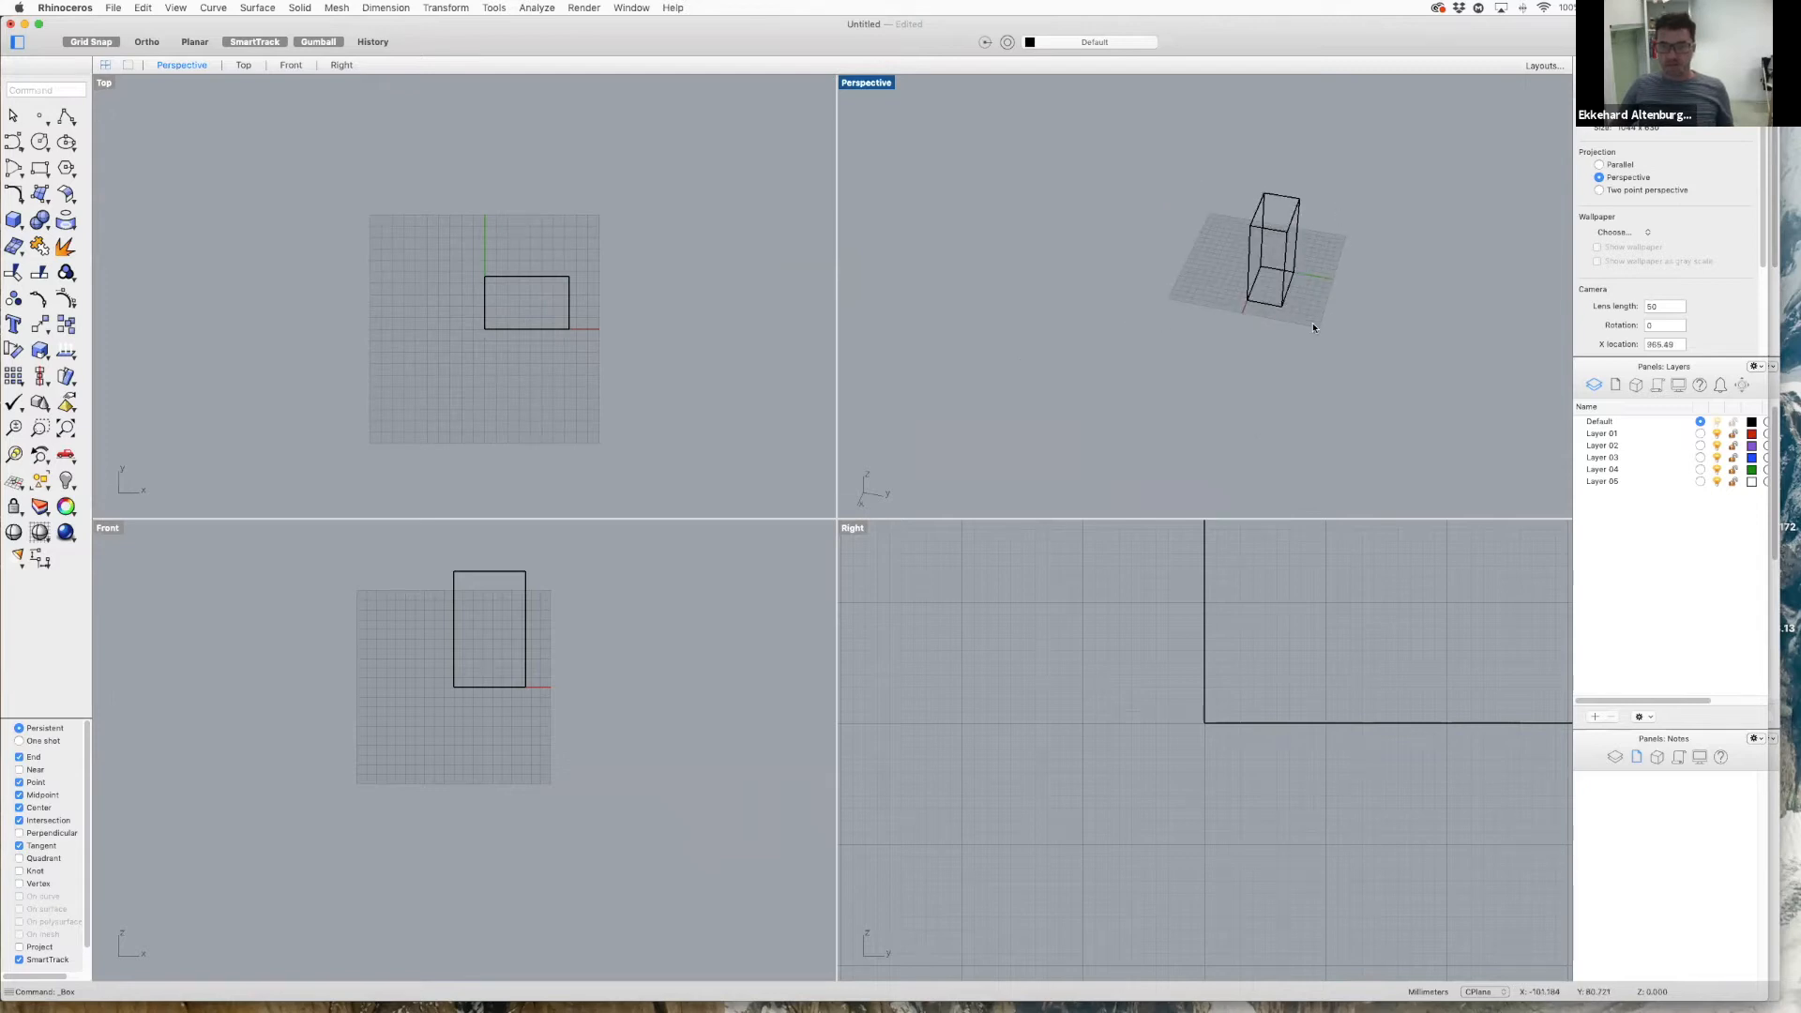
scroll(1277, 556, down, 10)
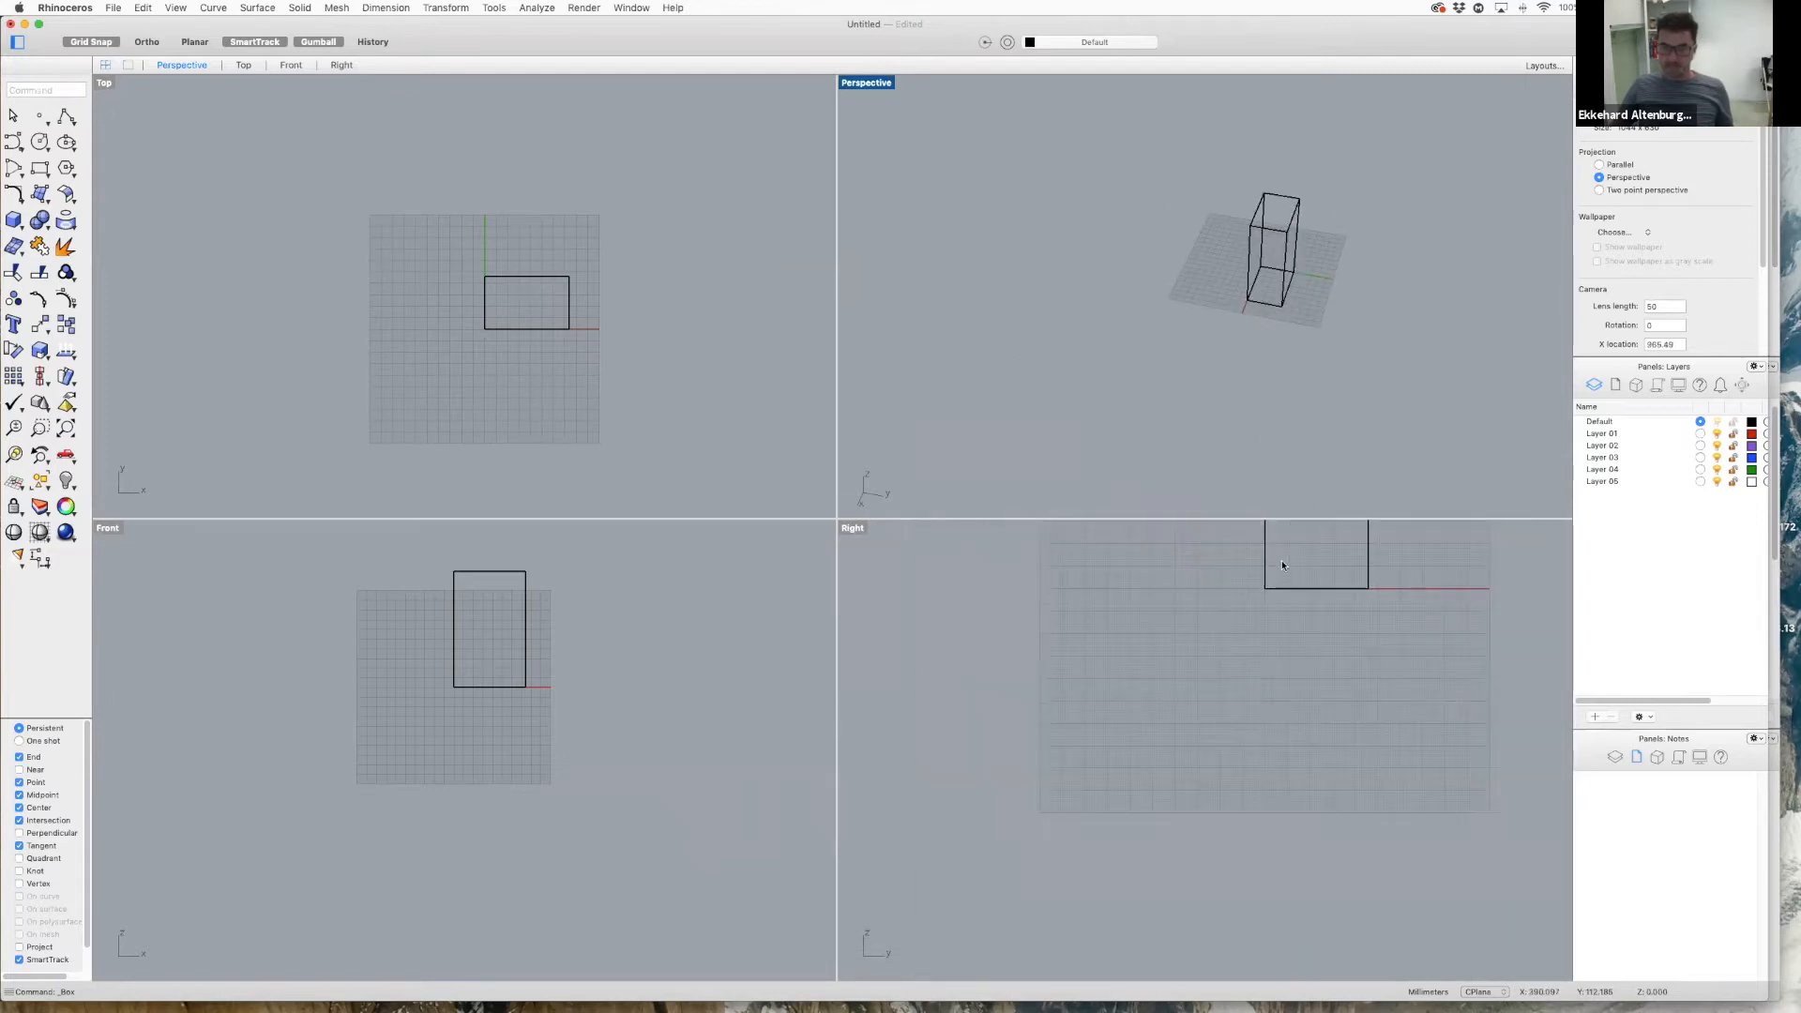
- Draw a closed, irregular arrow-like polyline above the box in the Top viewport
scroll(1291, 537, up, 4)
scroll(293, 675, up, 2)
scroll(293, 675, down, 4)
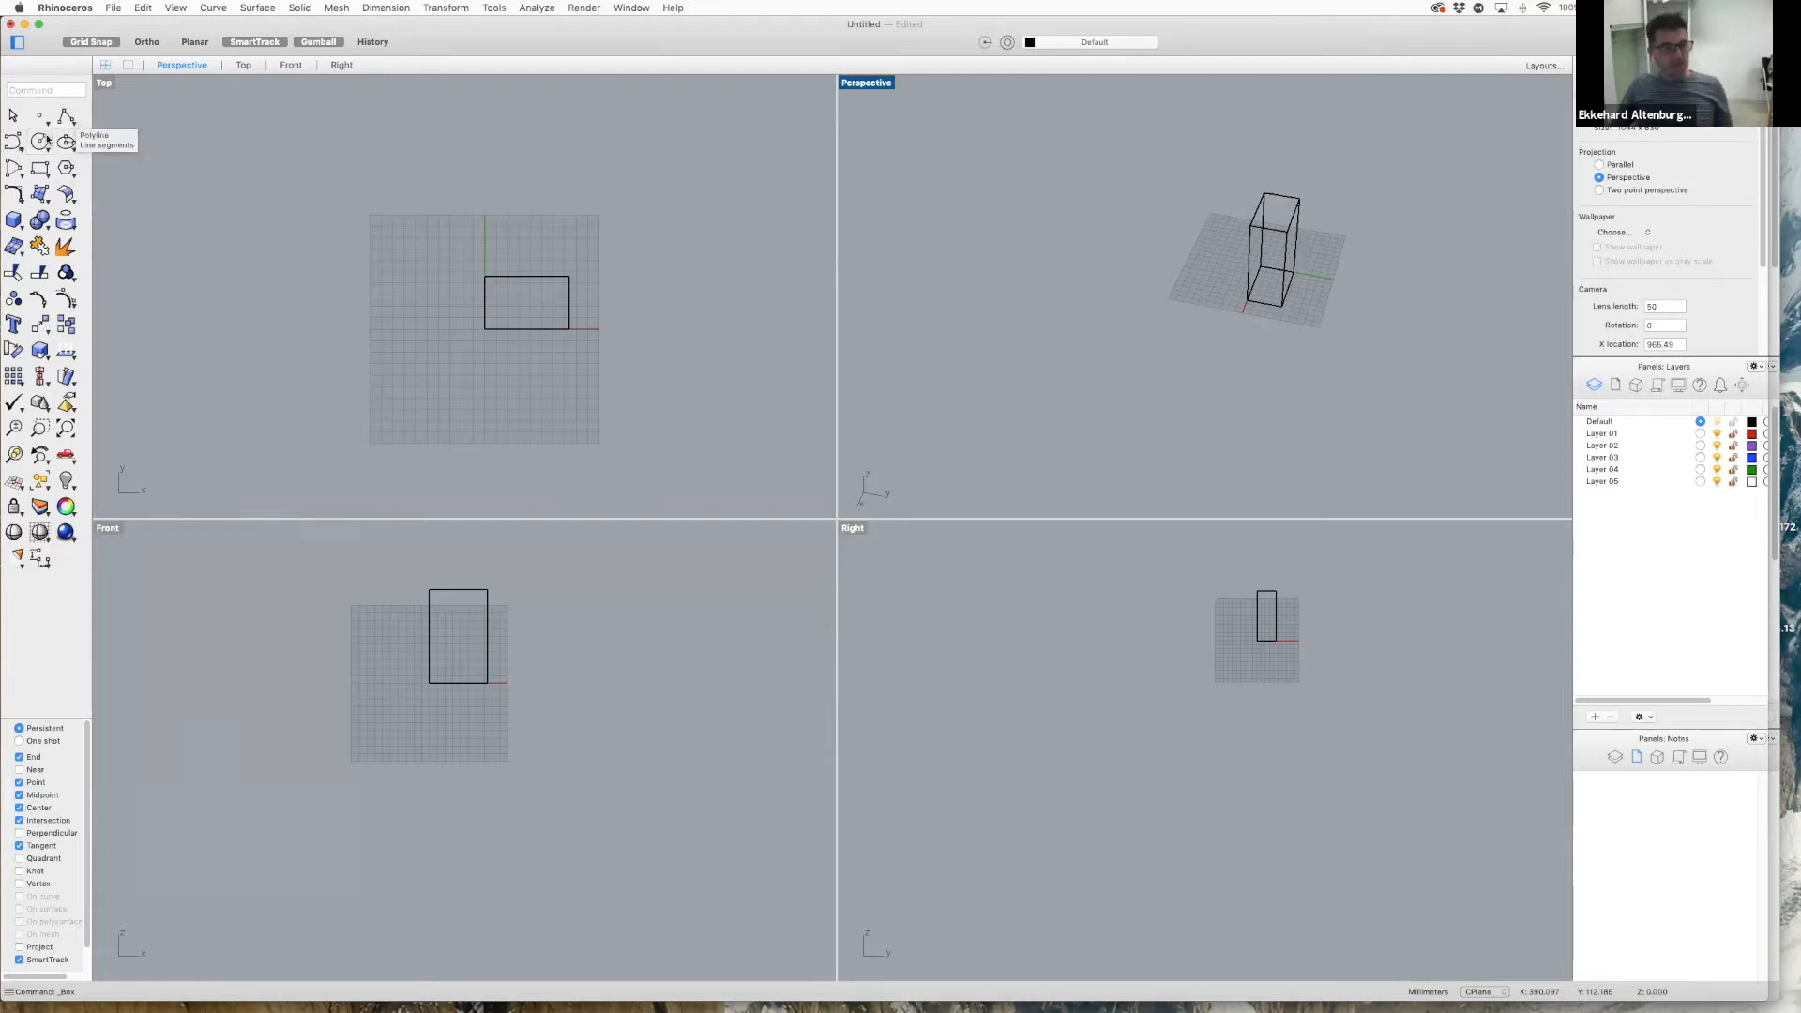
click(65, 115)
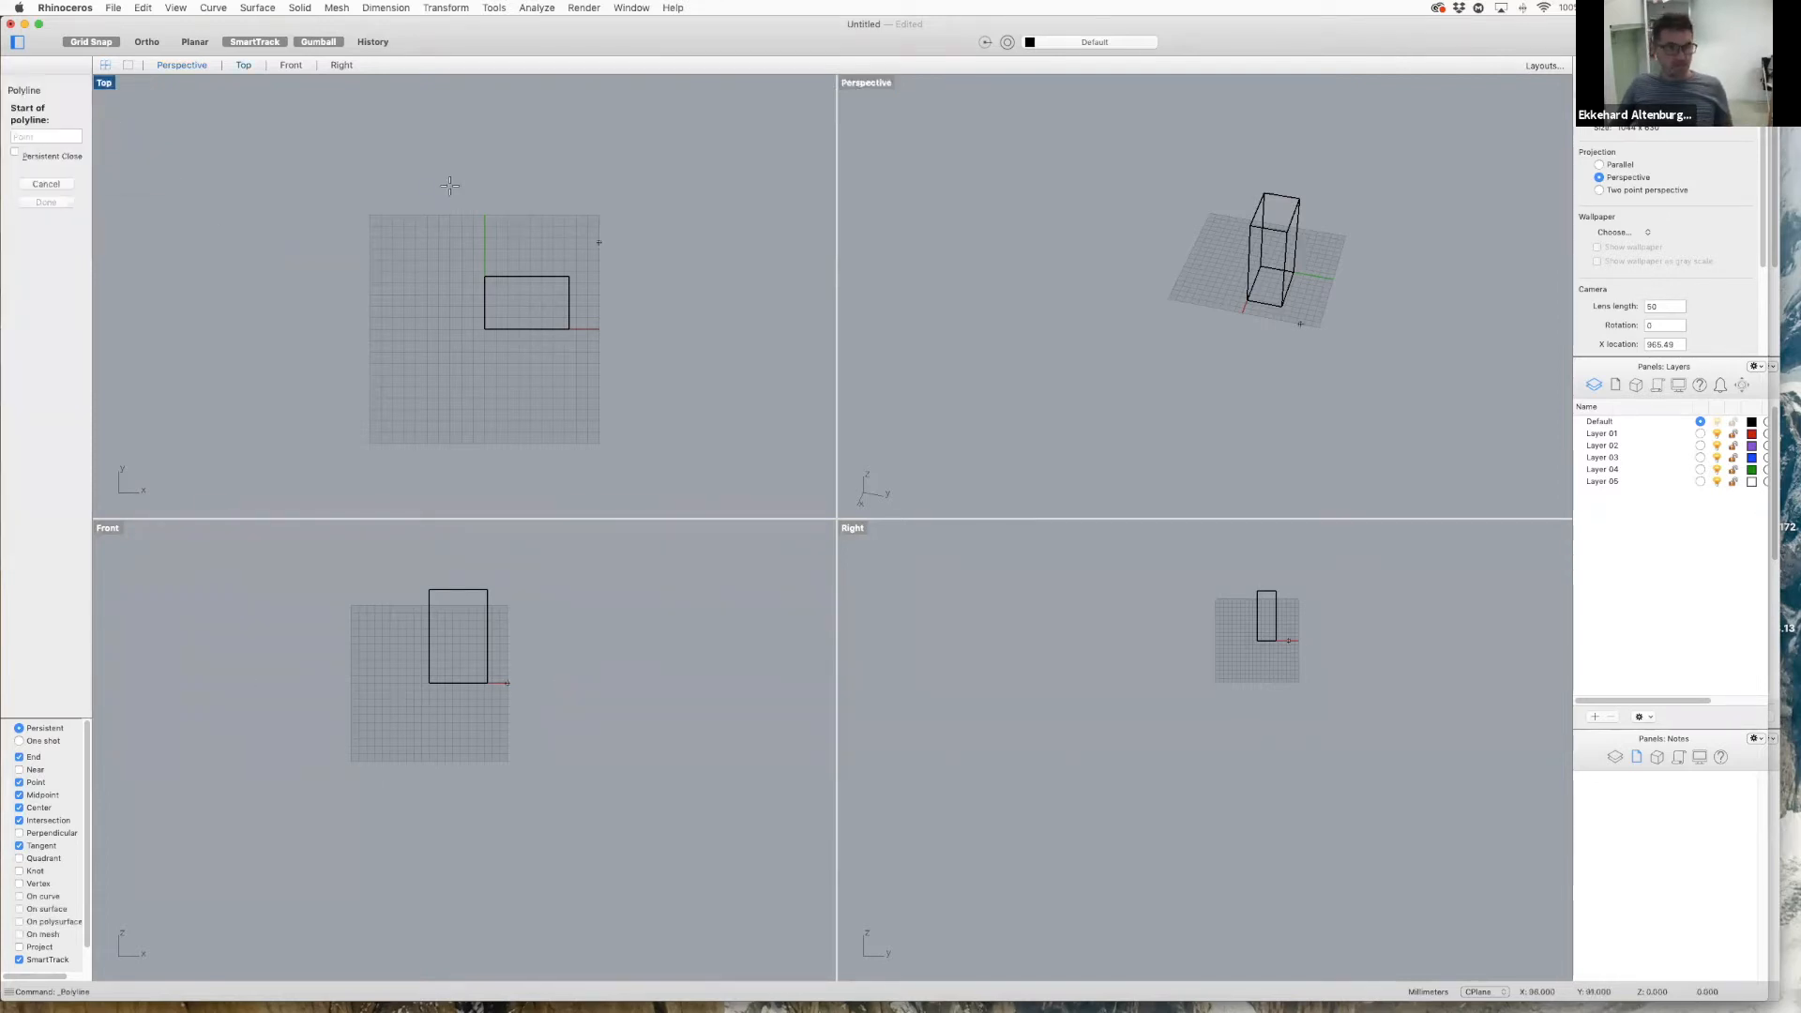
click(373, 191)
click(549, 214)
click(543, 176)
click(629, 205)
click(571, 253)
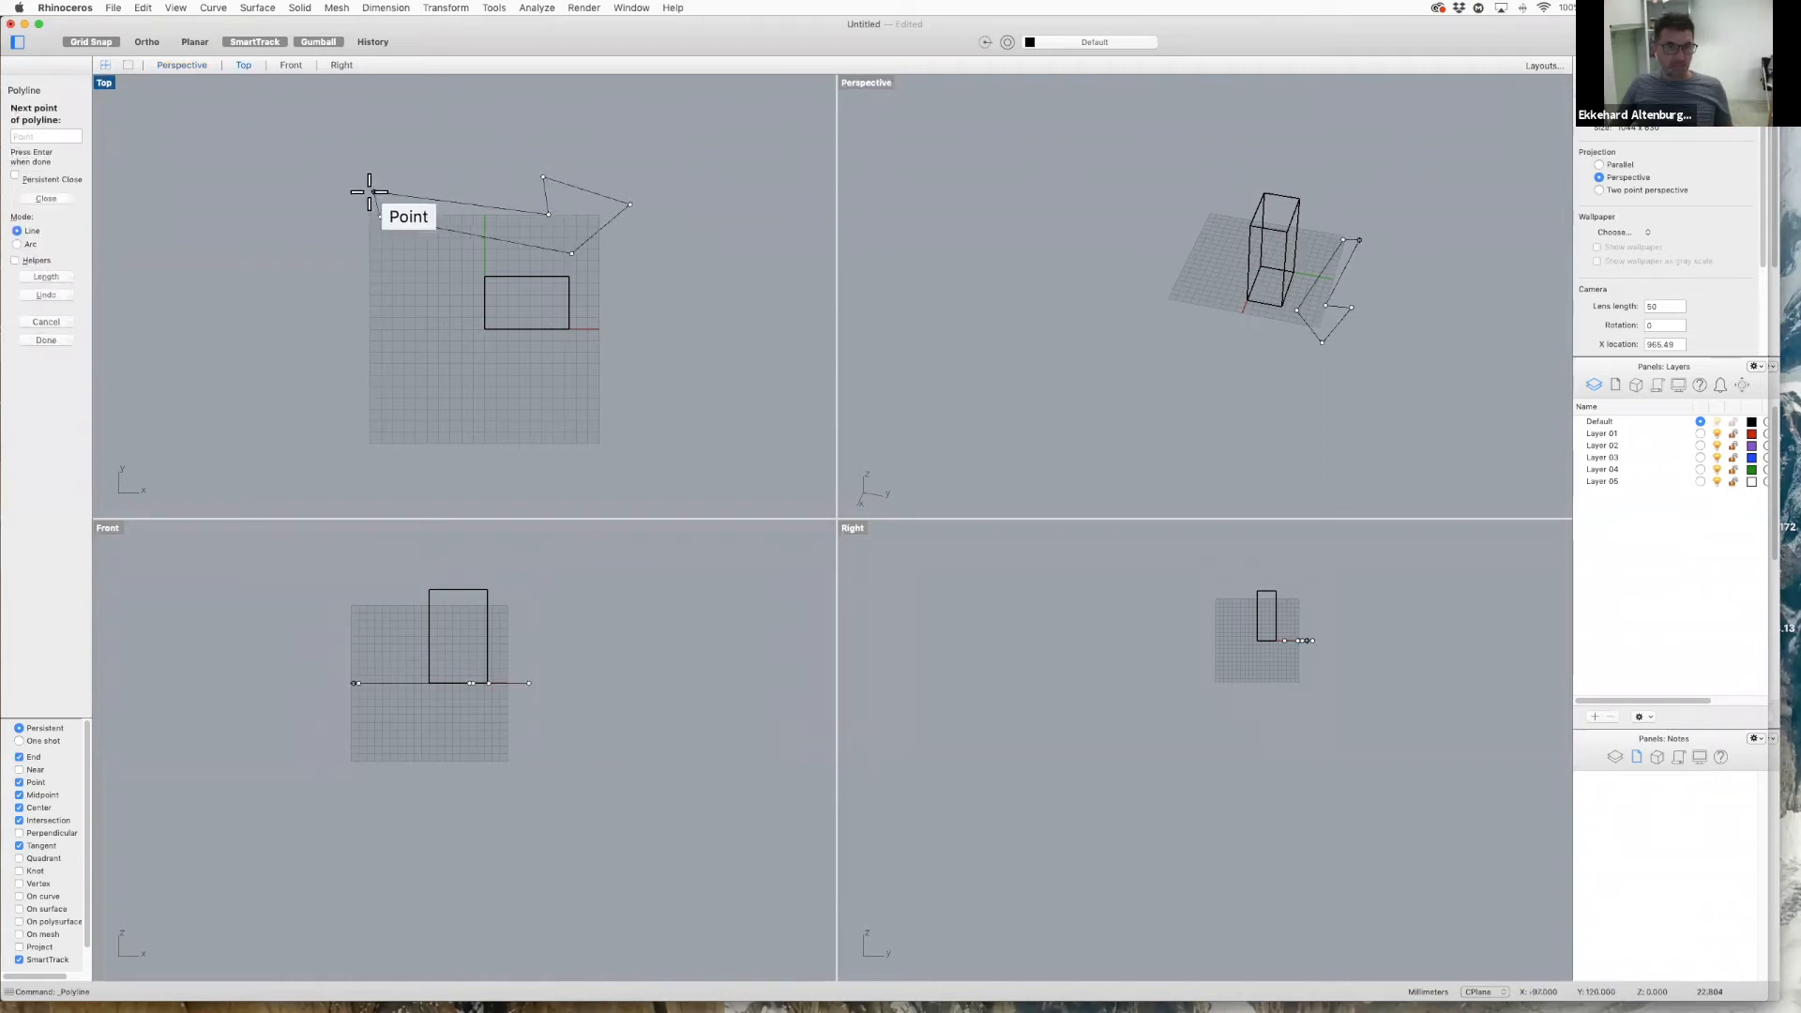
click(370, 193)
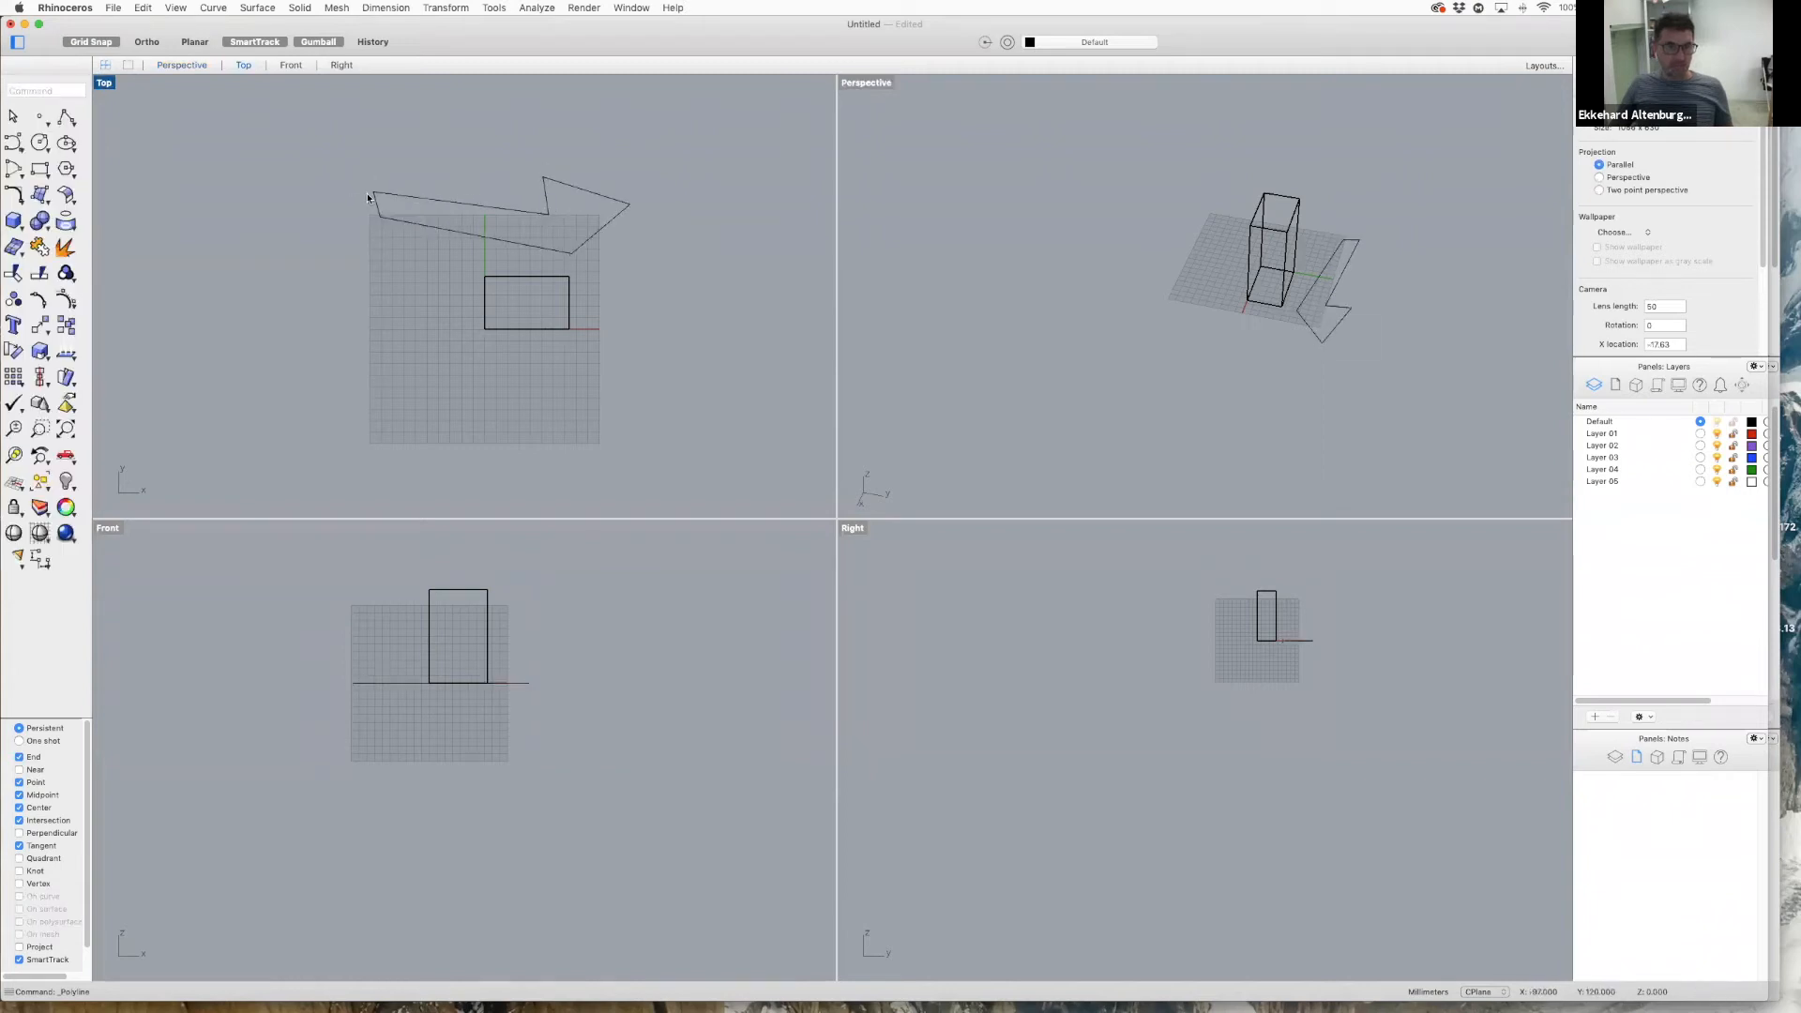
- Draw an open four-segment polyline beside the box, past the grid's positive X edge, in the Top viewport
click(73, 126)
click(50, 94)
click(72, 122)
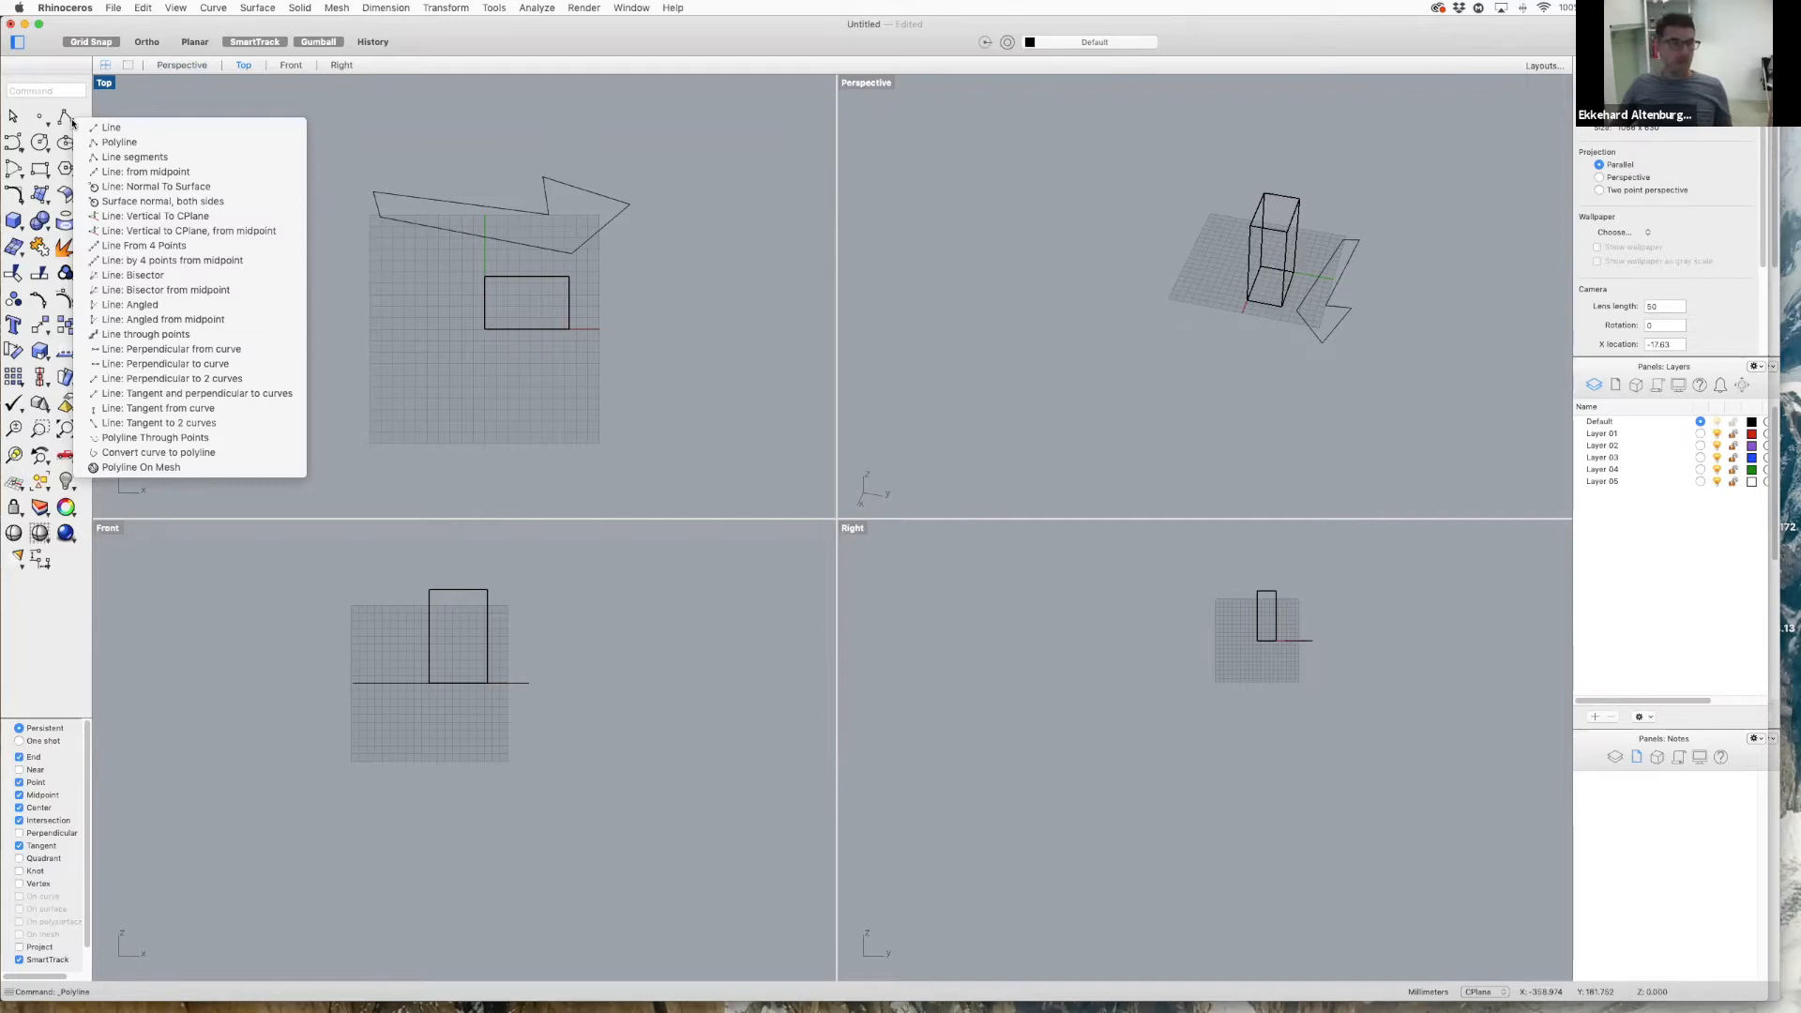
click(145, 143)
click(602, 293)
click(652, 364)
click(731, 281)
click(679, 210)
click(627, 256)
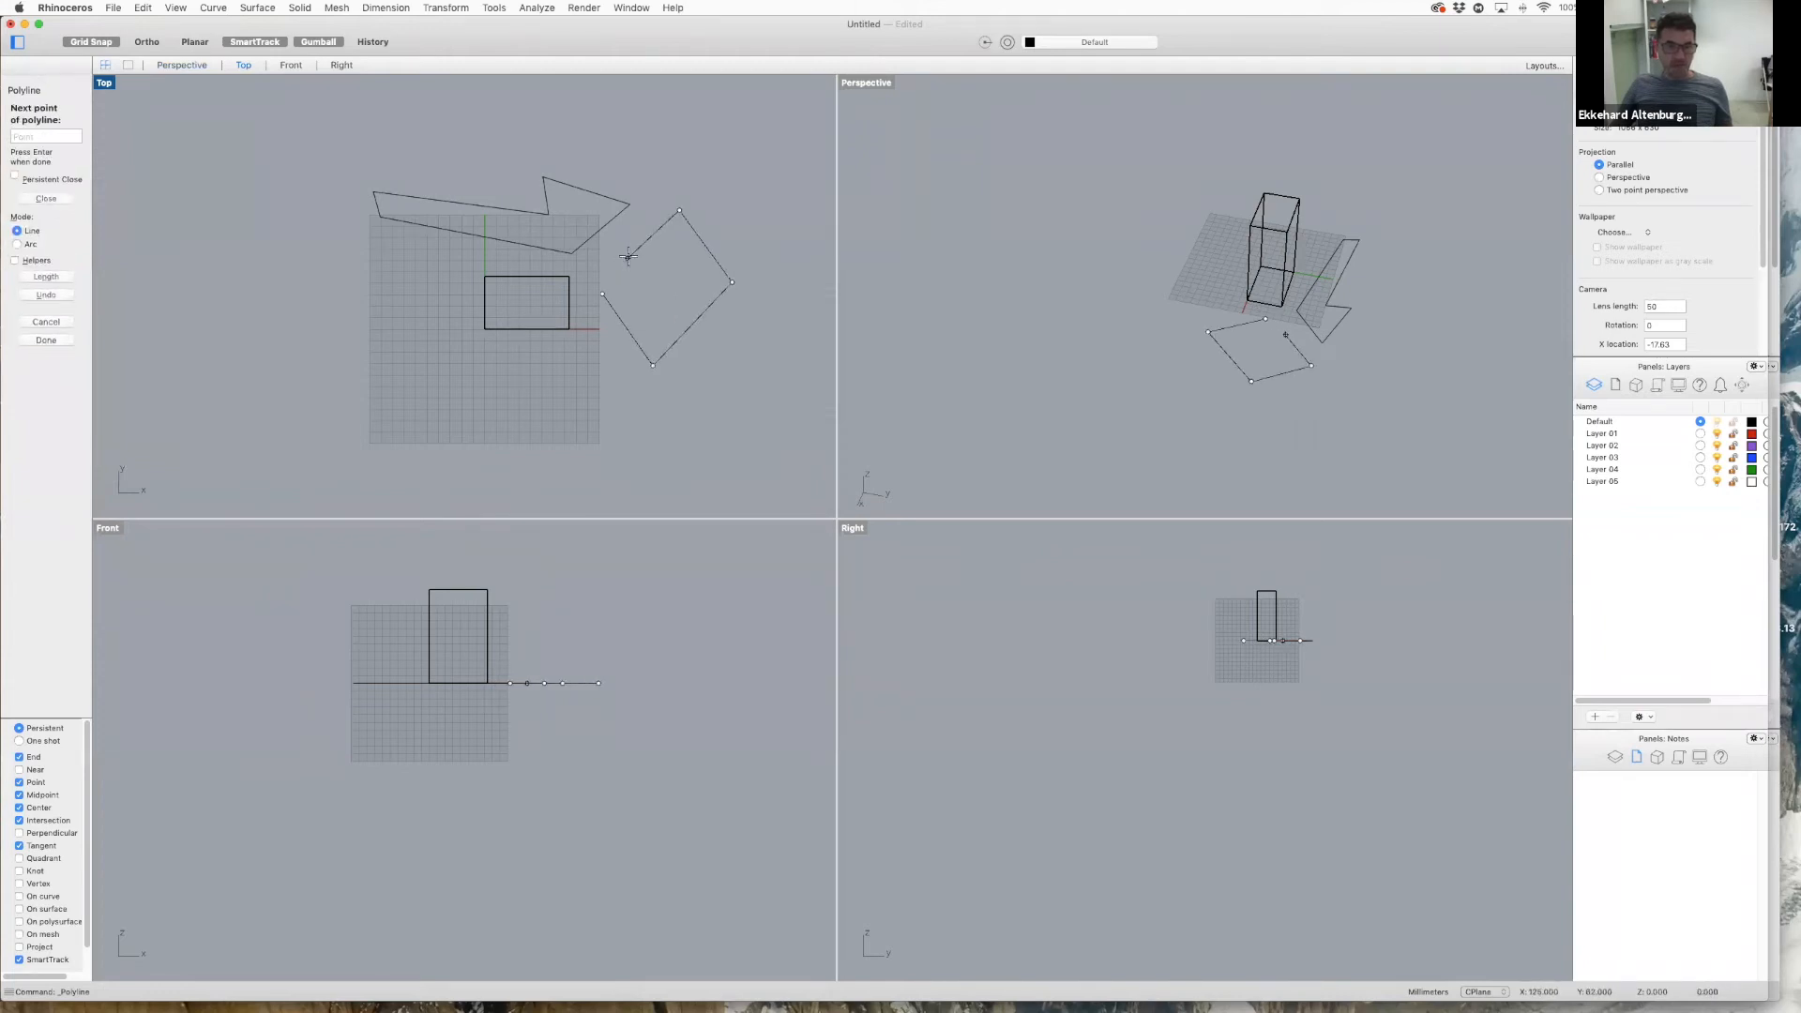
key(Return)
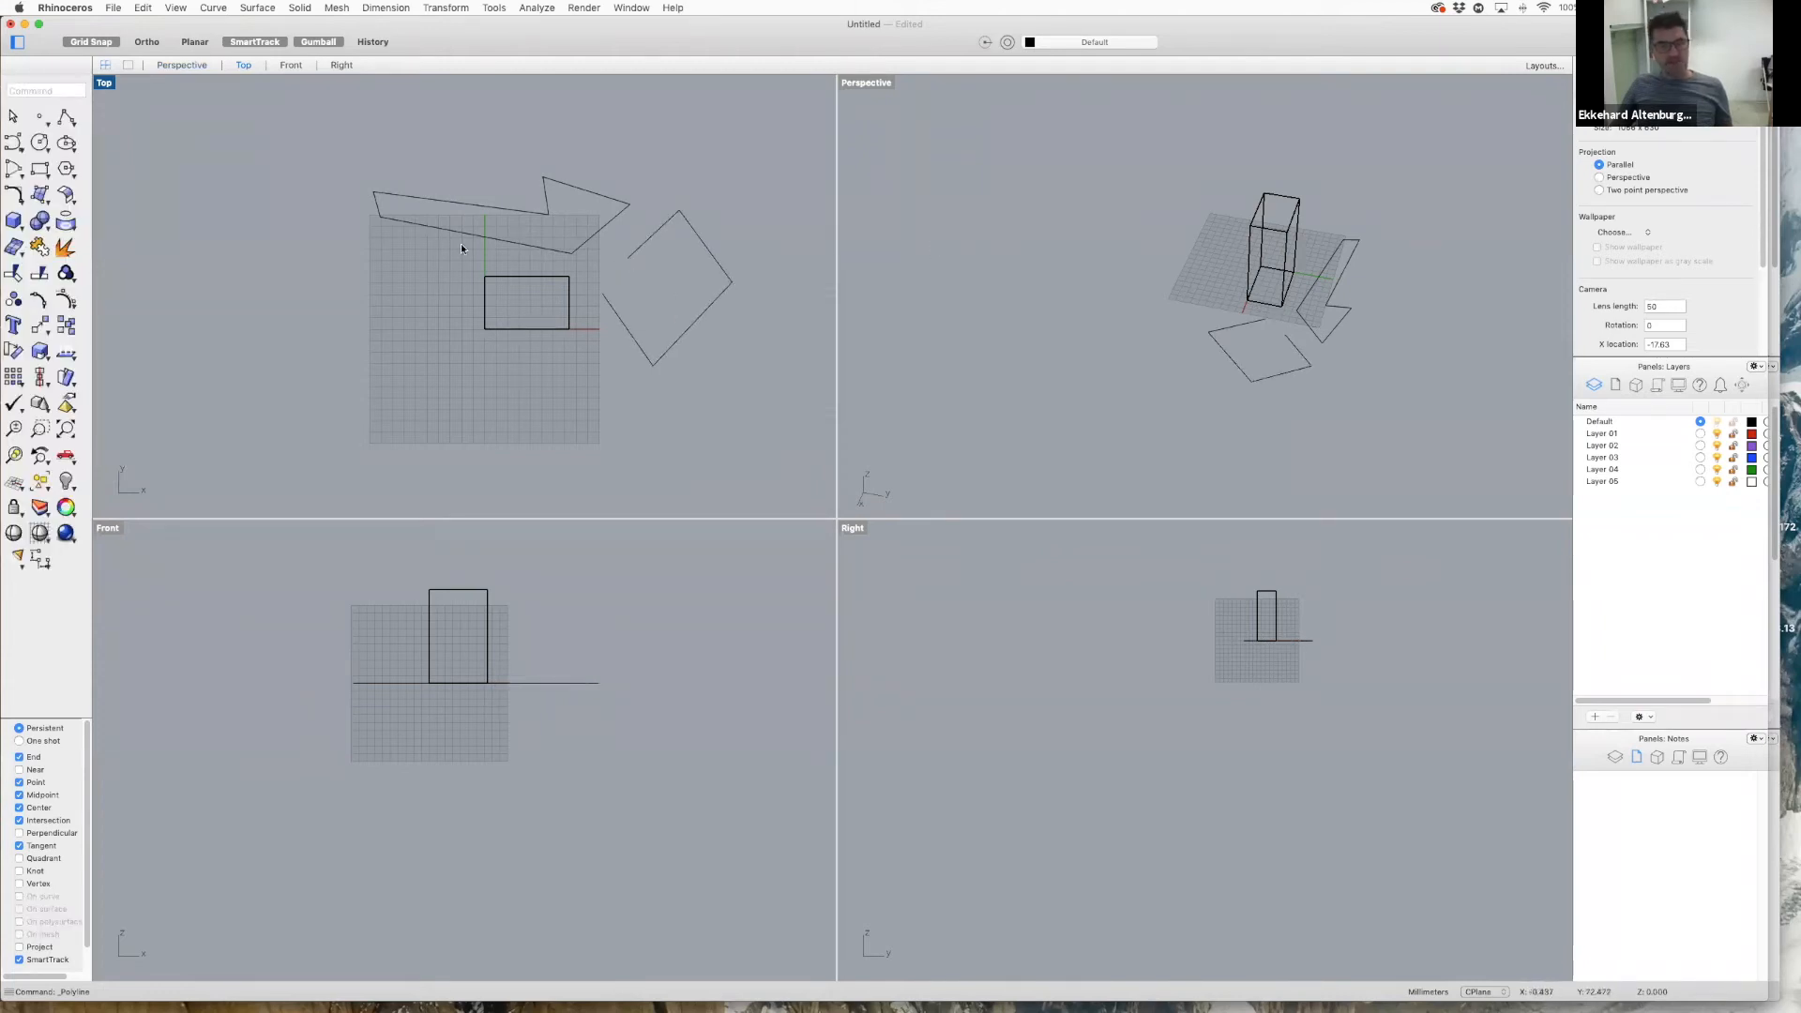
- Delete the box together with both polylines
drag(341, 143, 788, 459)
key(Delete)
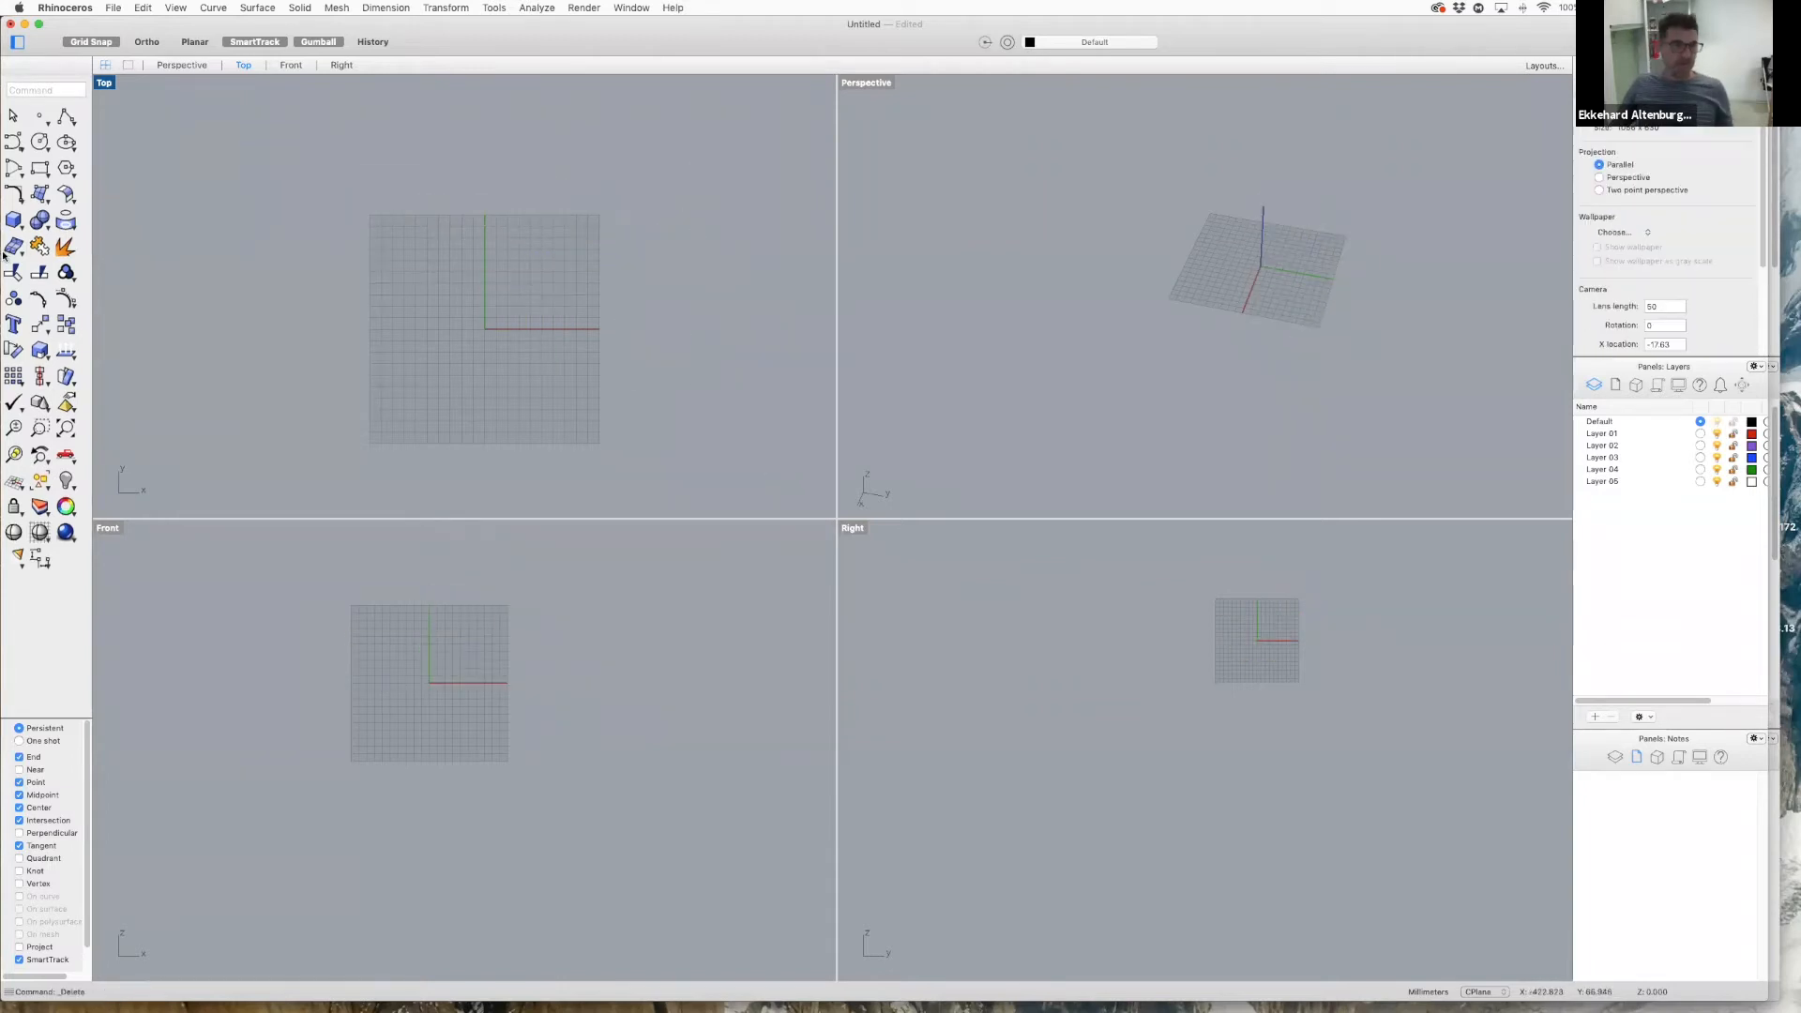
- Draw a closed control point curve in the Top viewport, starting and ending near the origin and bulging beyond the grid's positive X edge
click(75, 125)
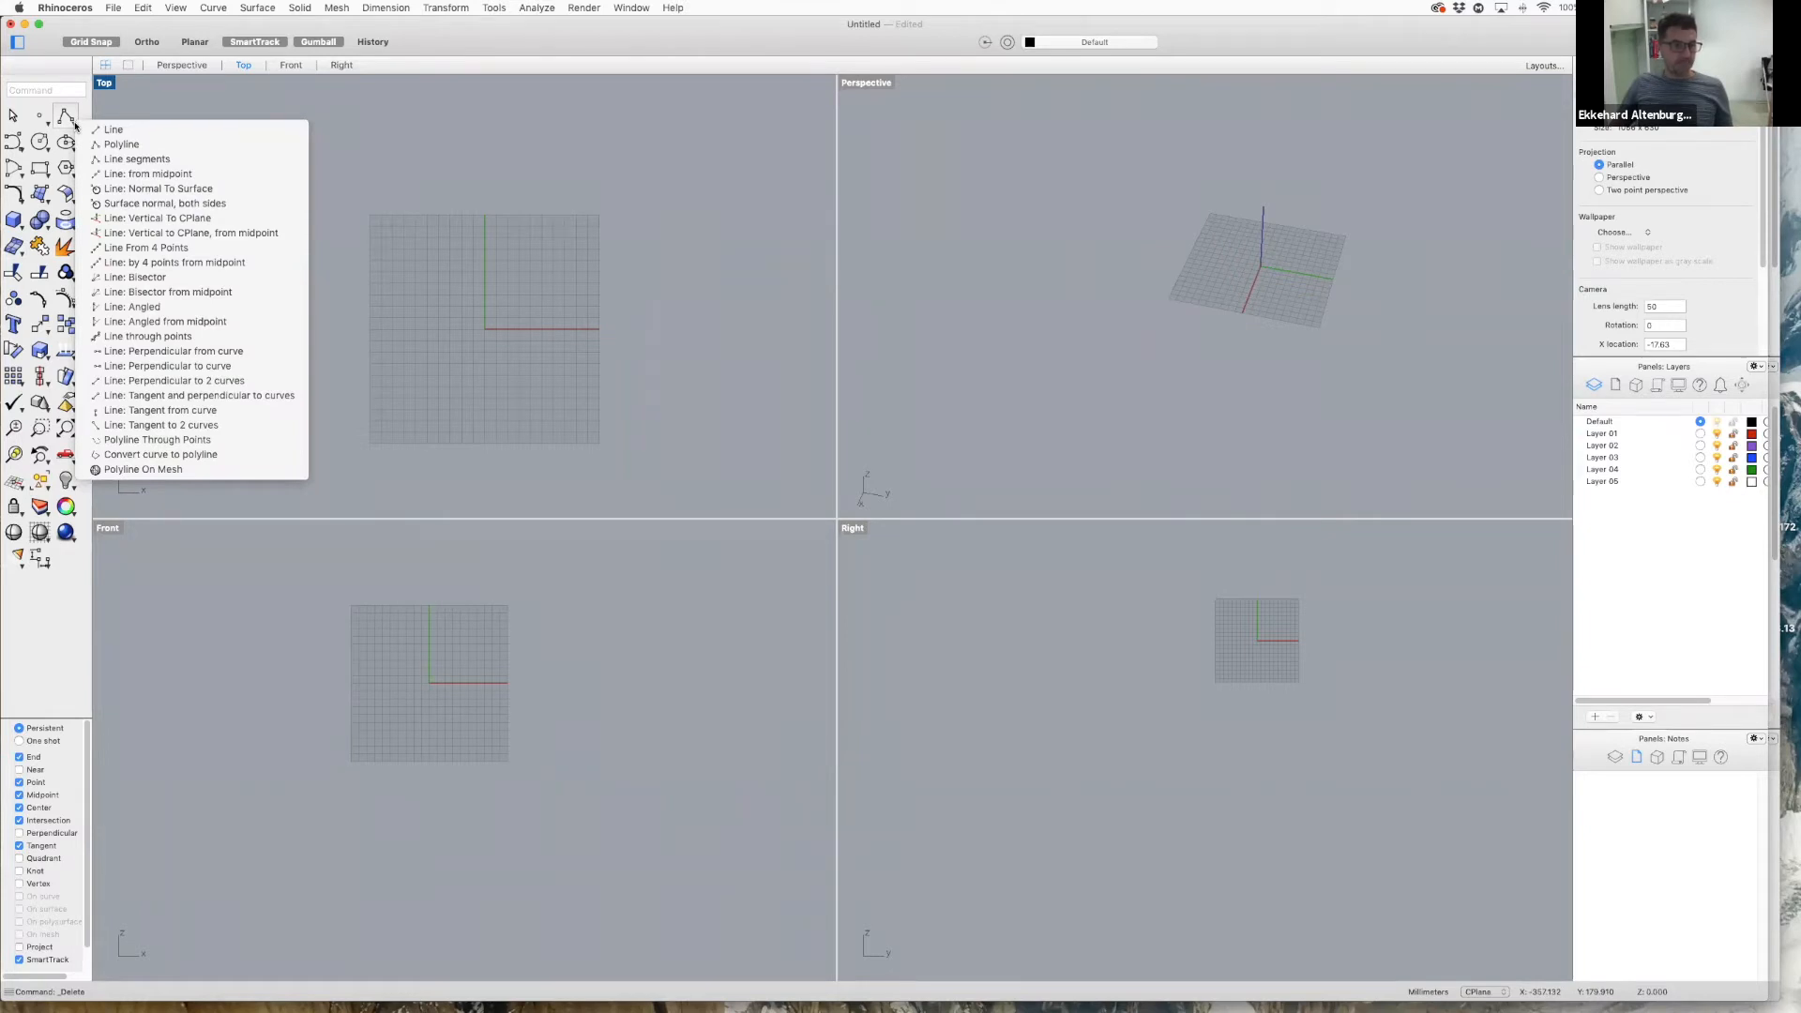
click(14, 142)
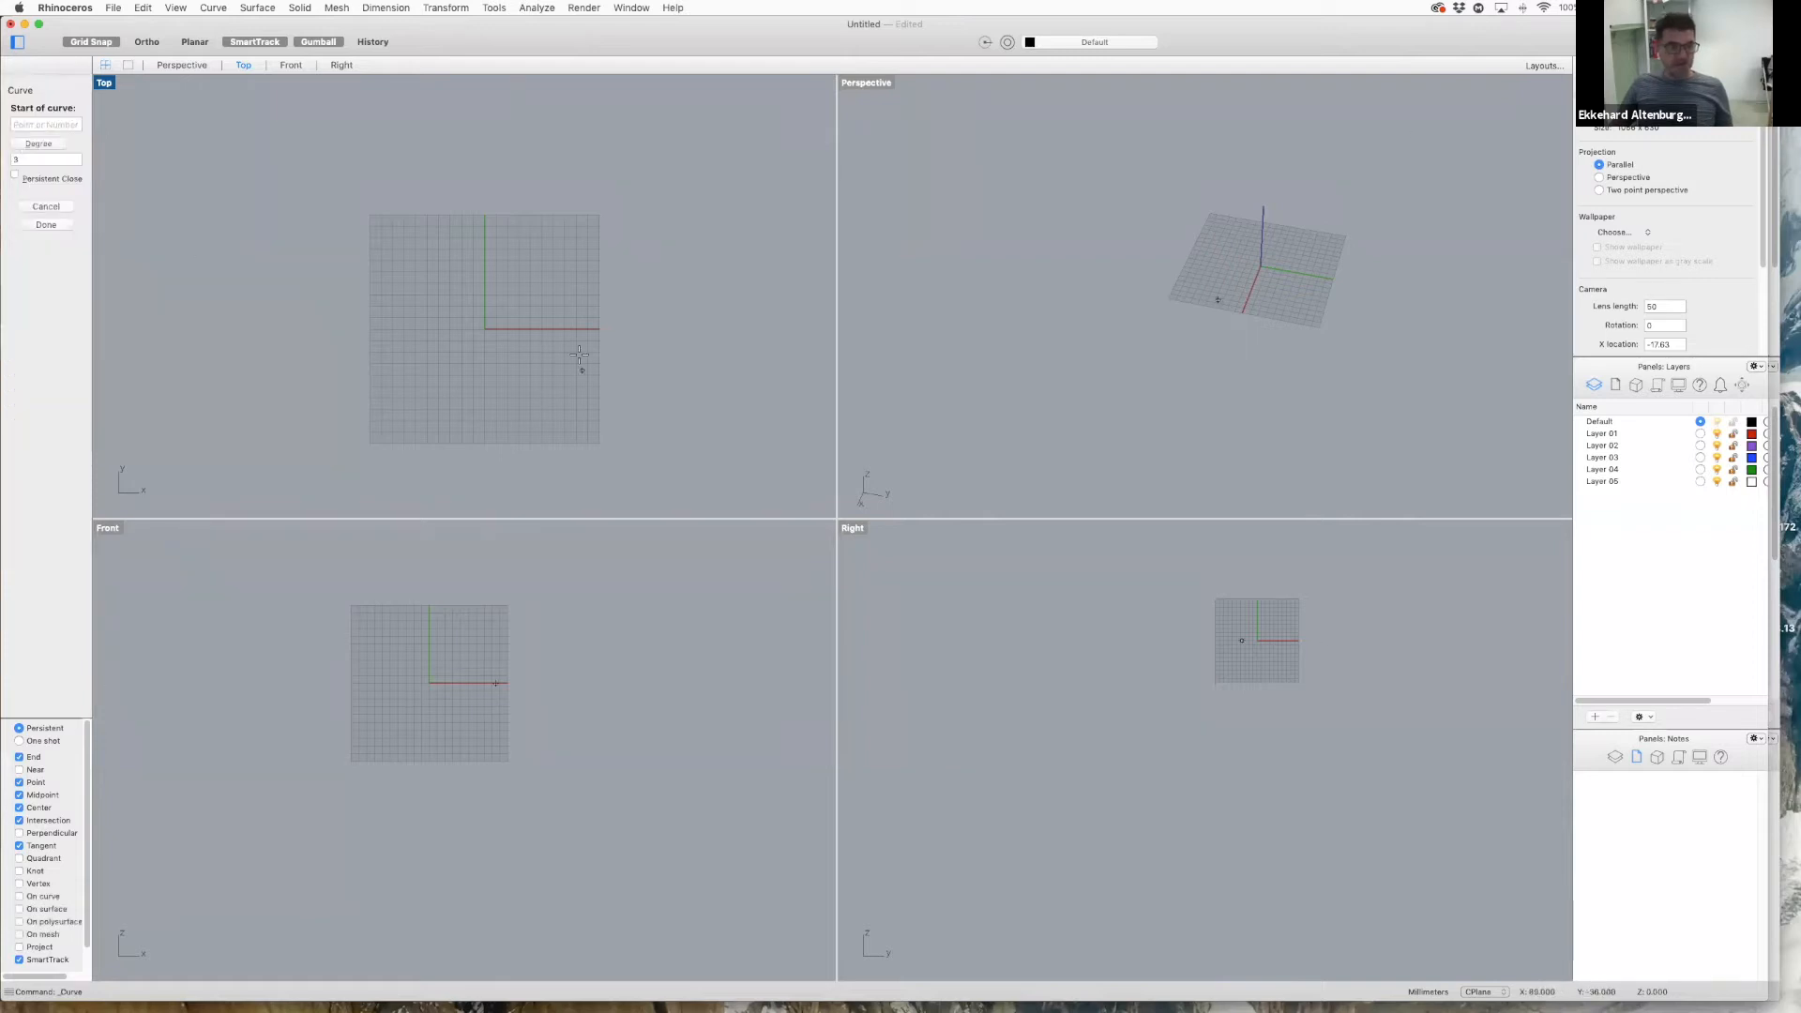
click(476, 329)
click(645, 228)
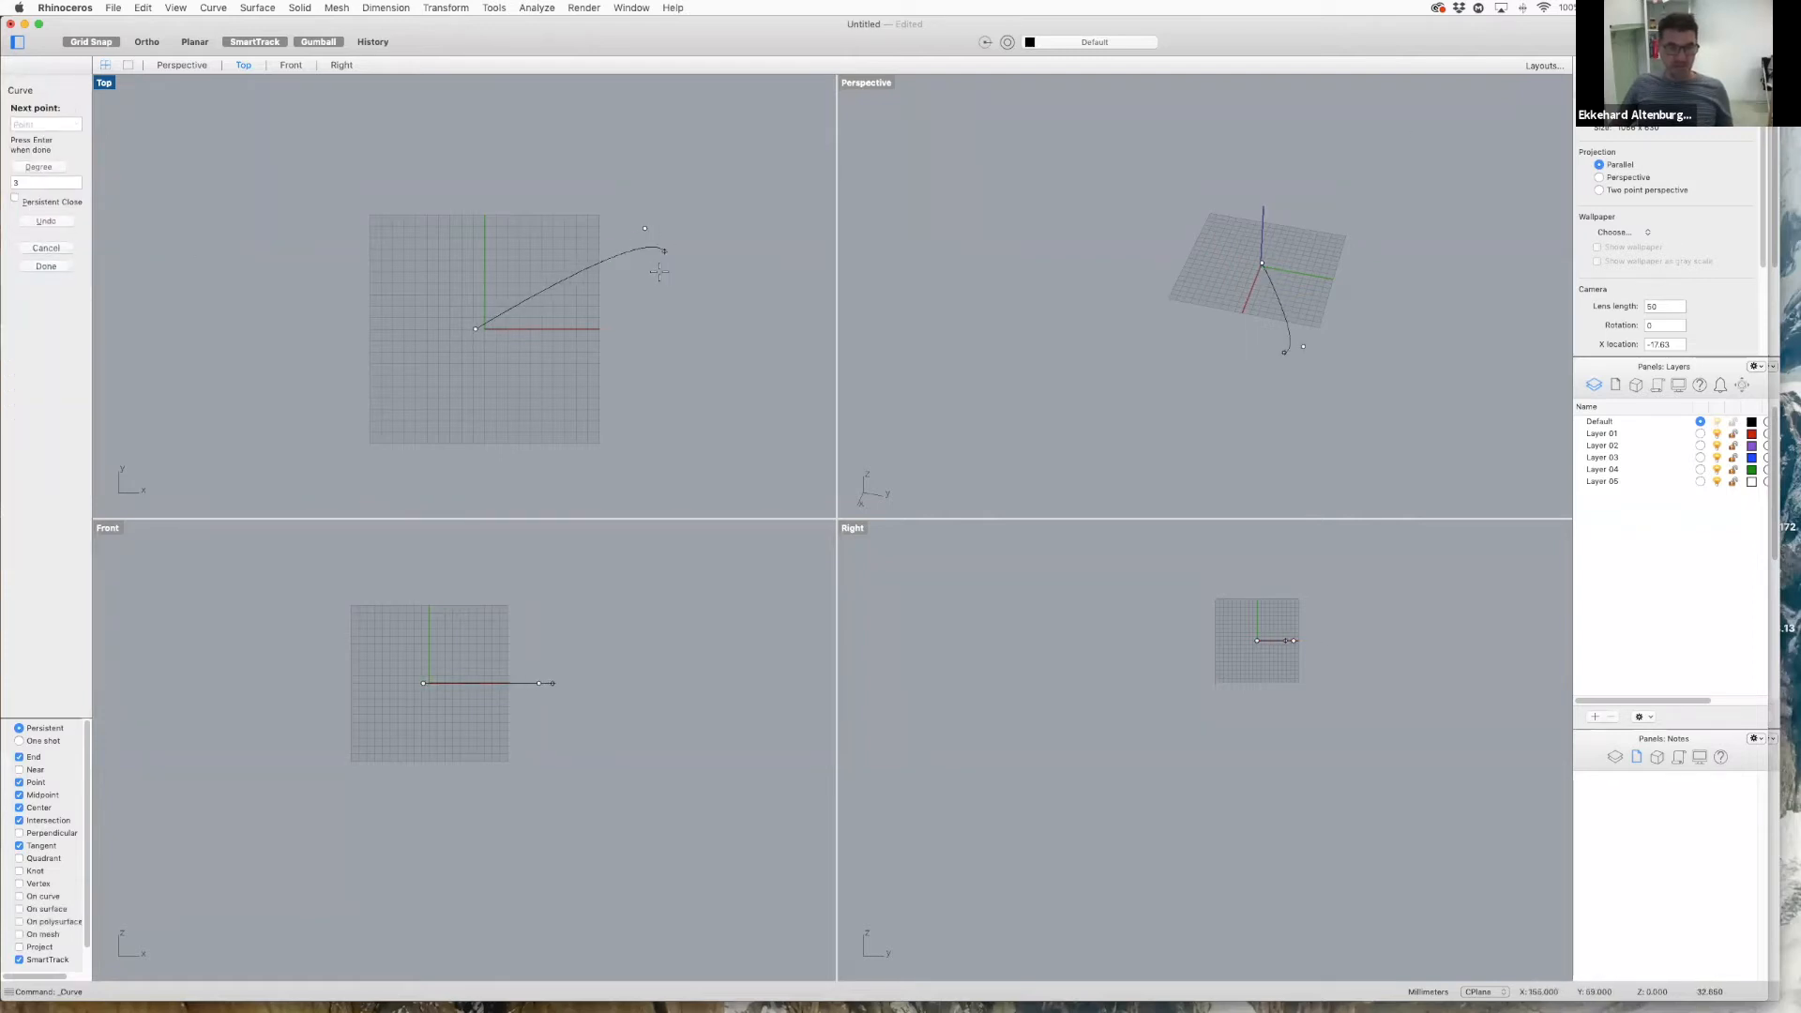
click(699, 343)
click(640, 419)
click(577, 428)
click(476, 329)
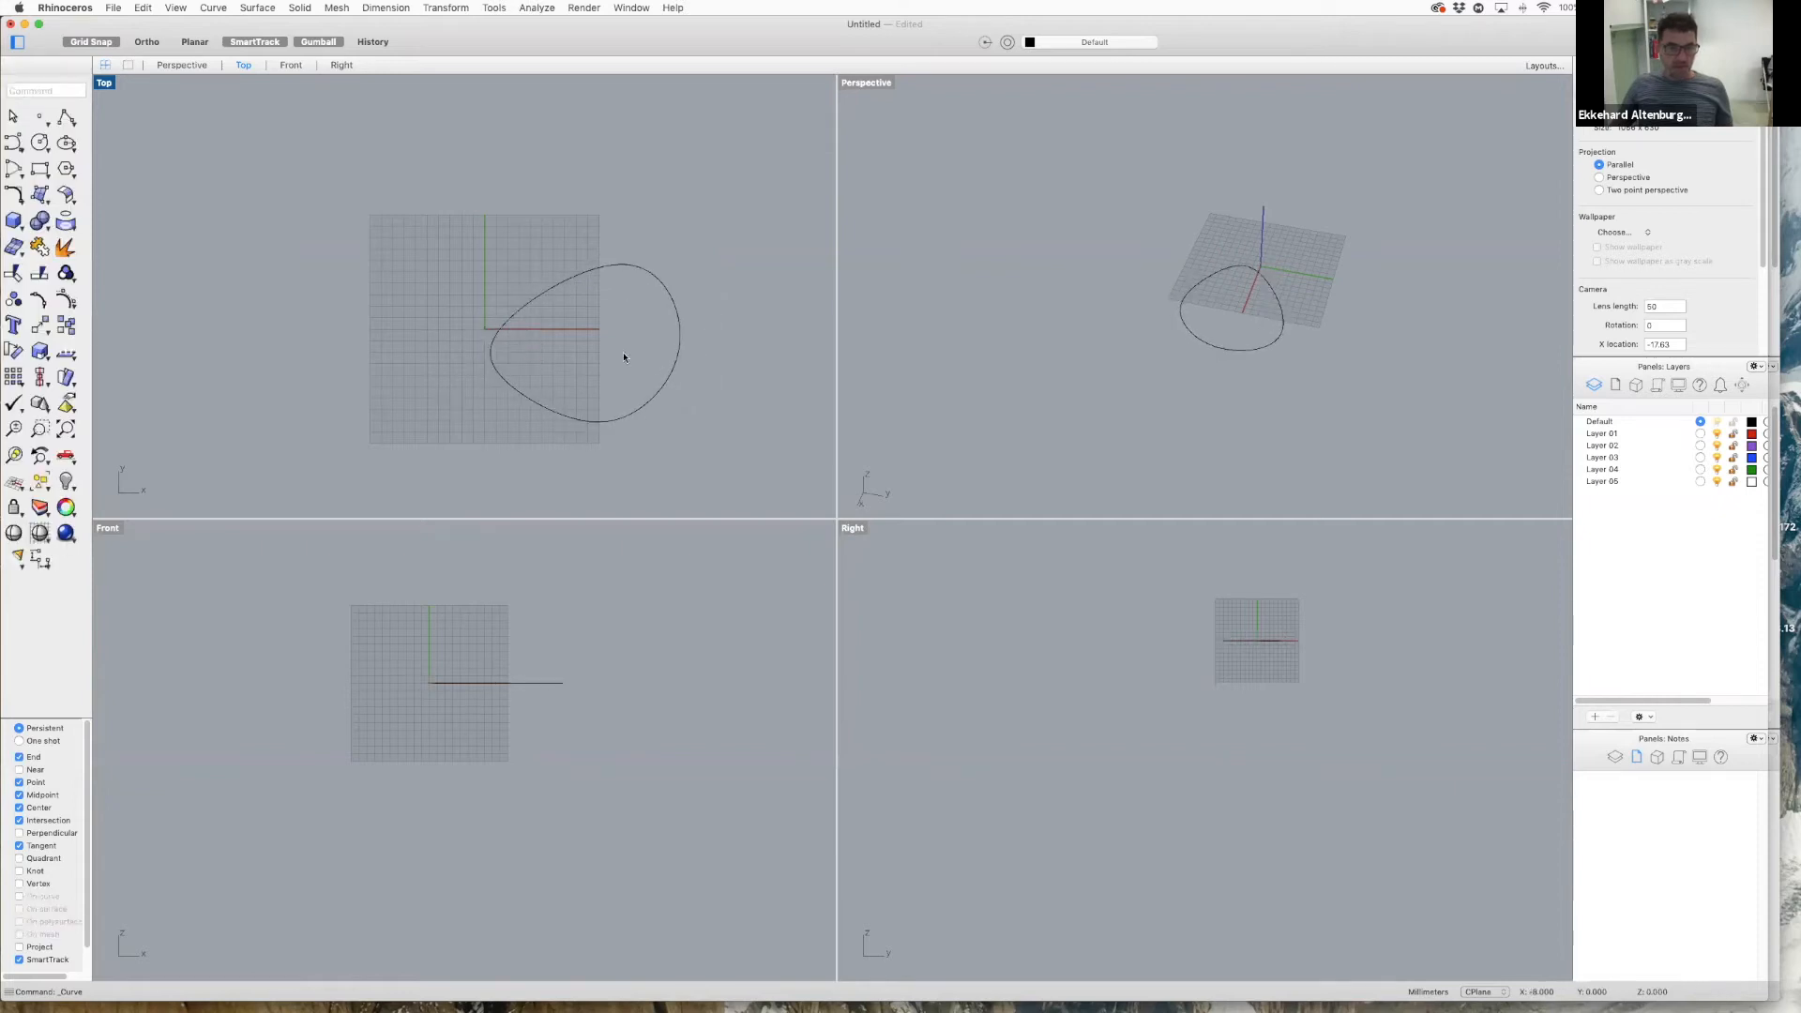
- Select the closed curve, look through the available curve types and delete the curve
click(572, 277)
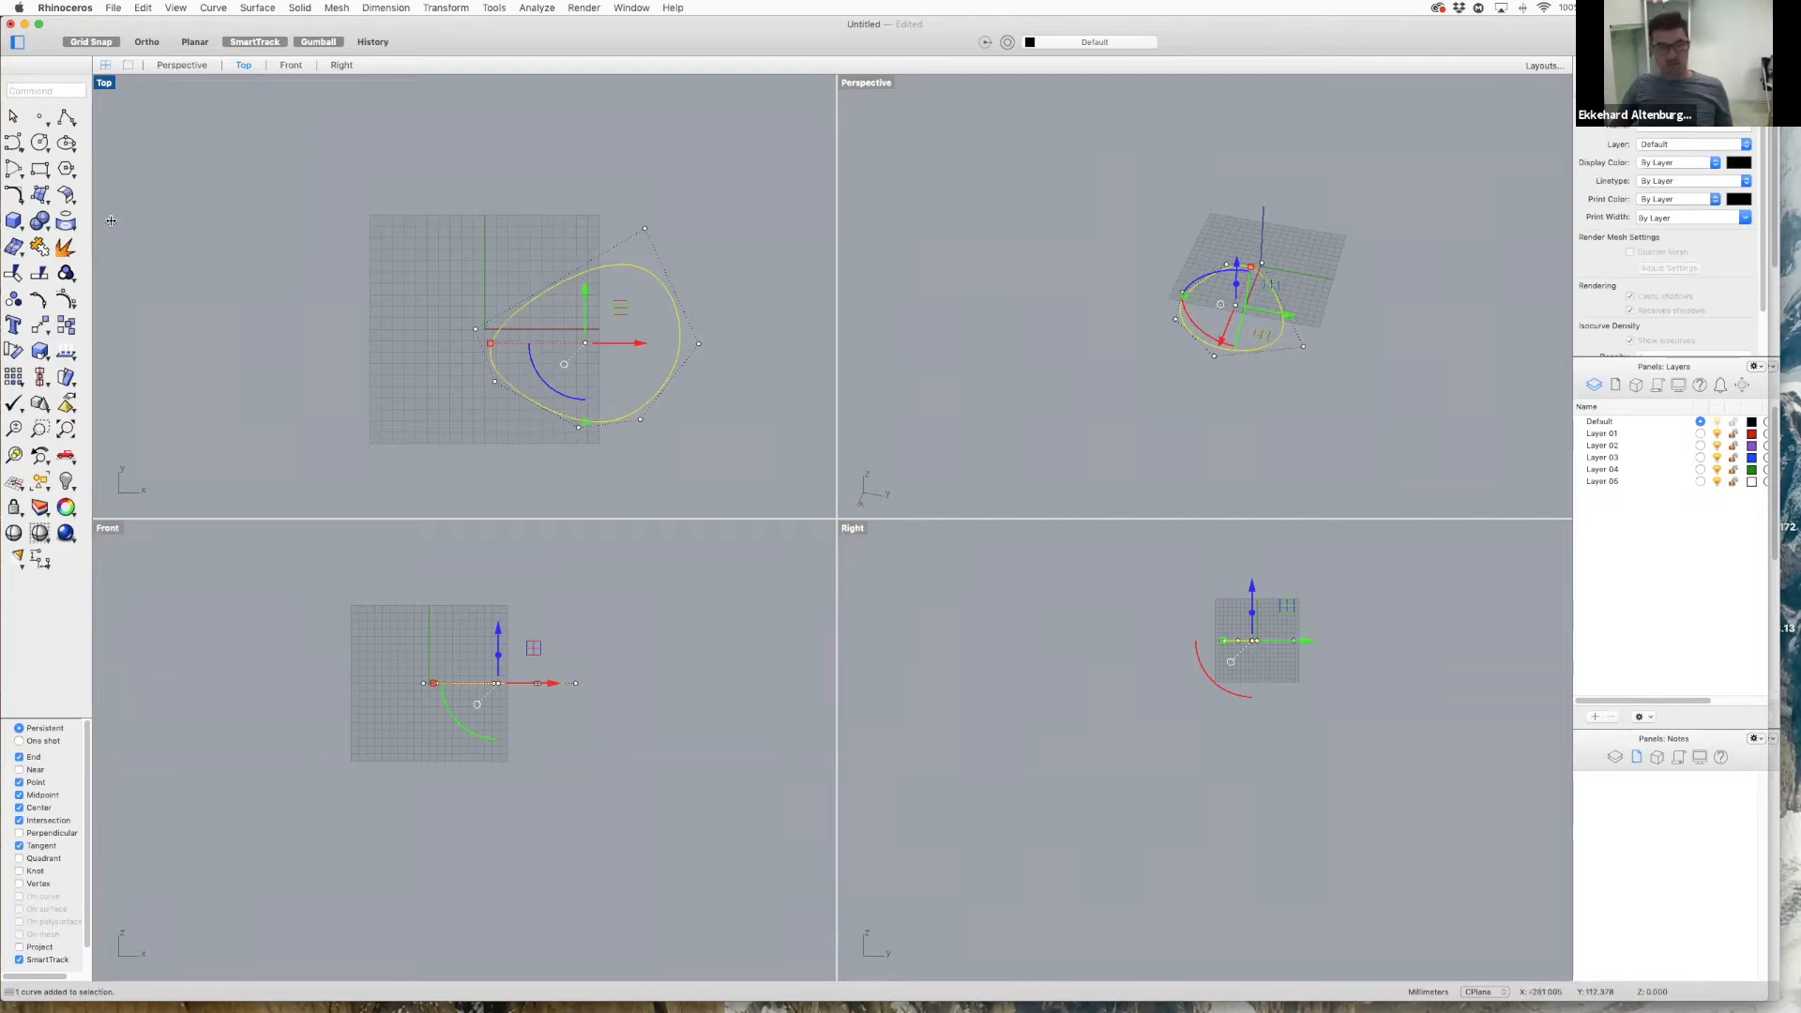
click(19, 150)
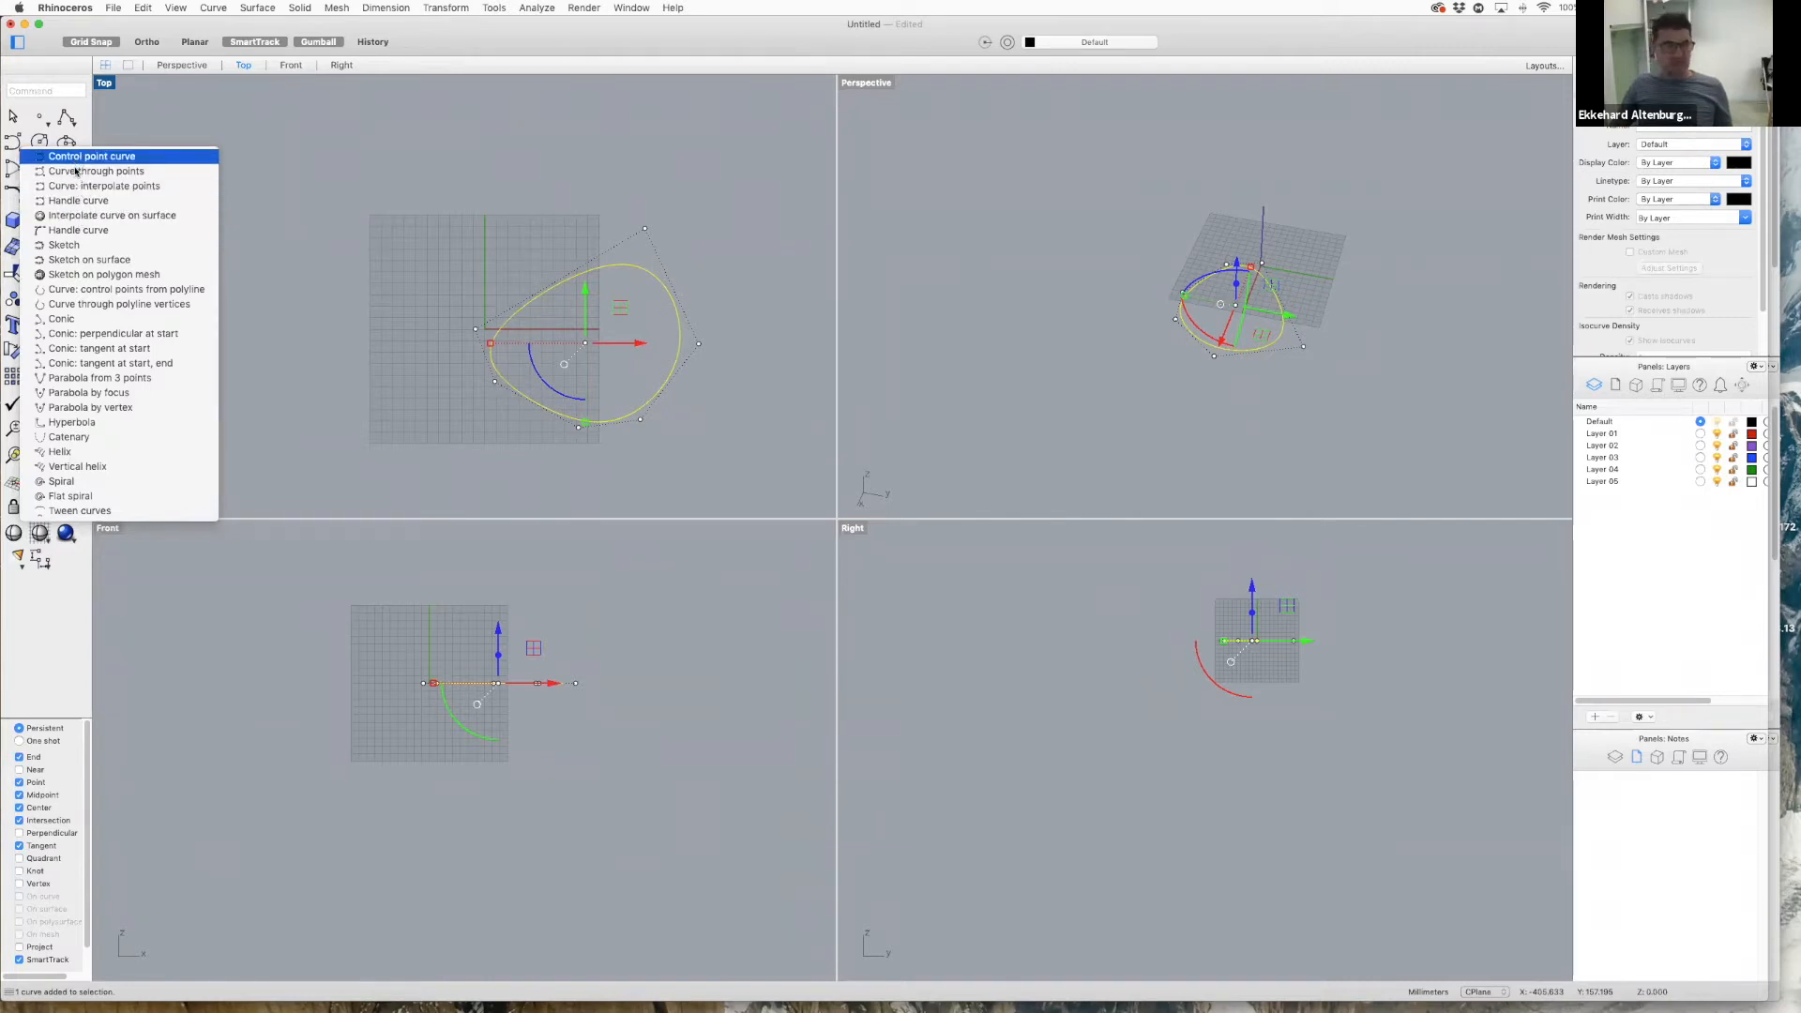
click(15, 142)
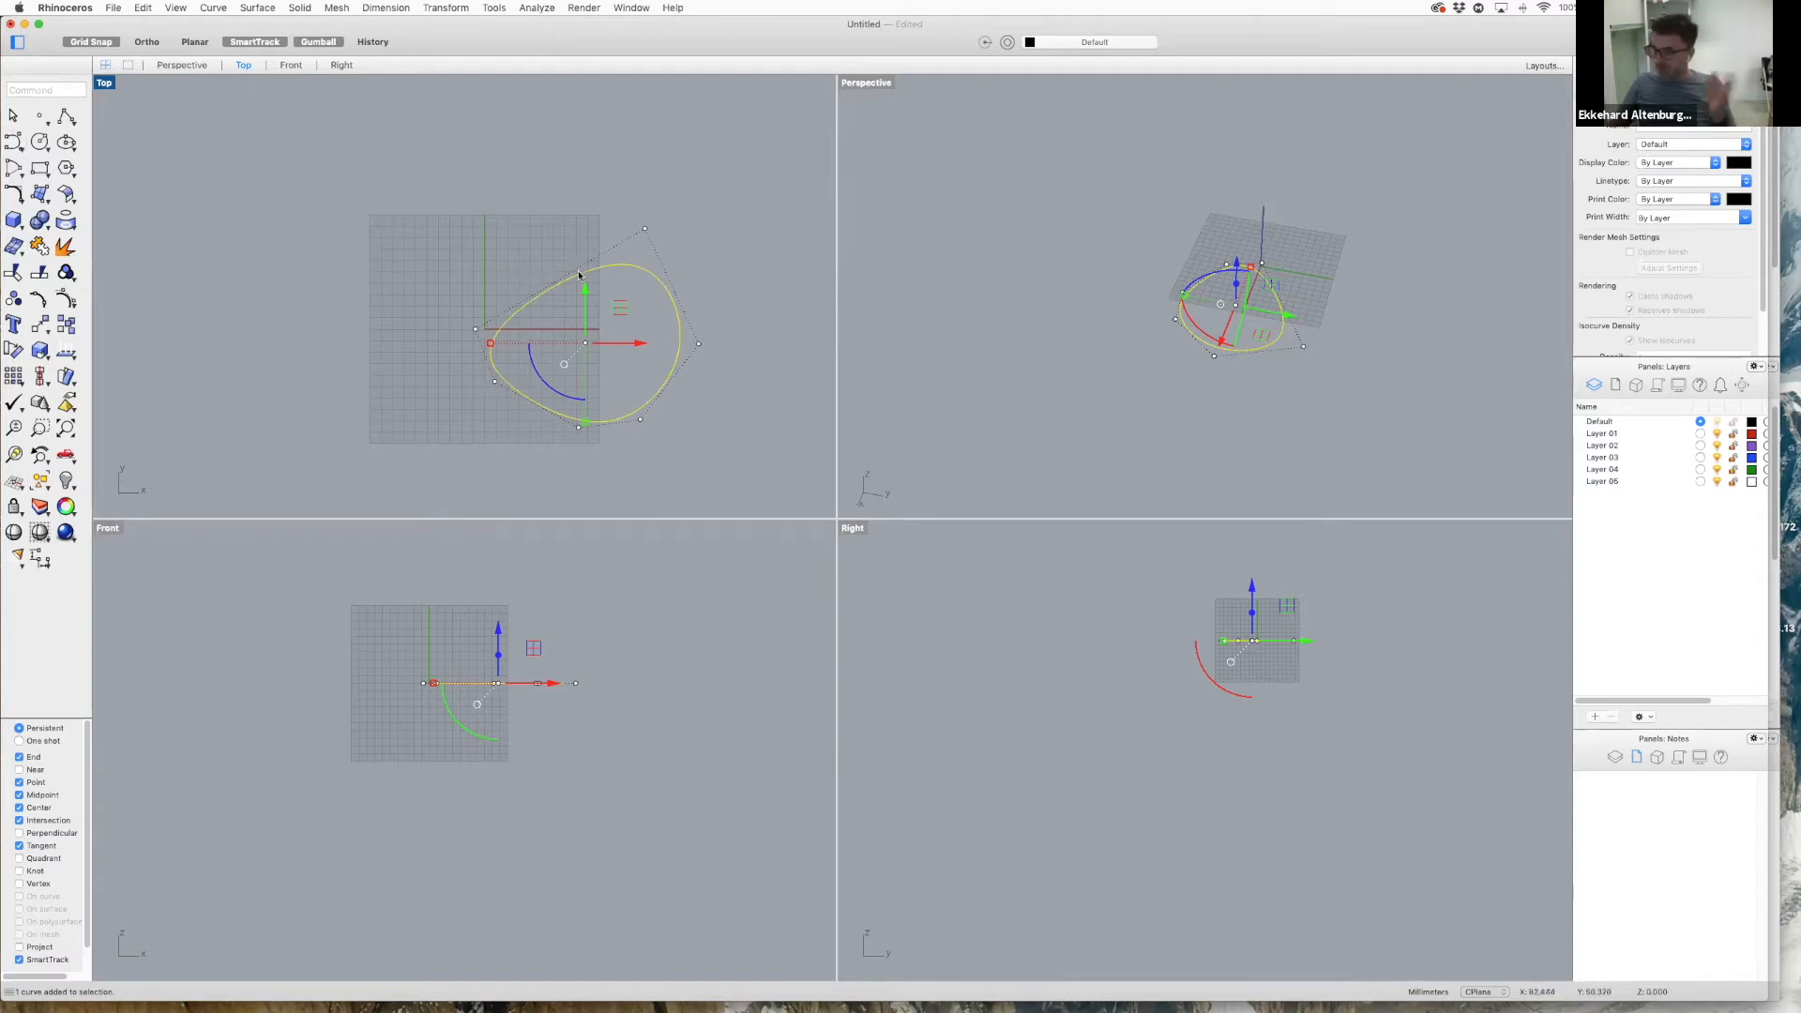
click(579, 302)
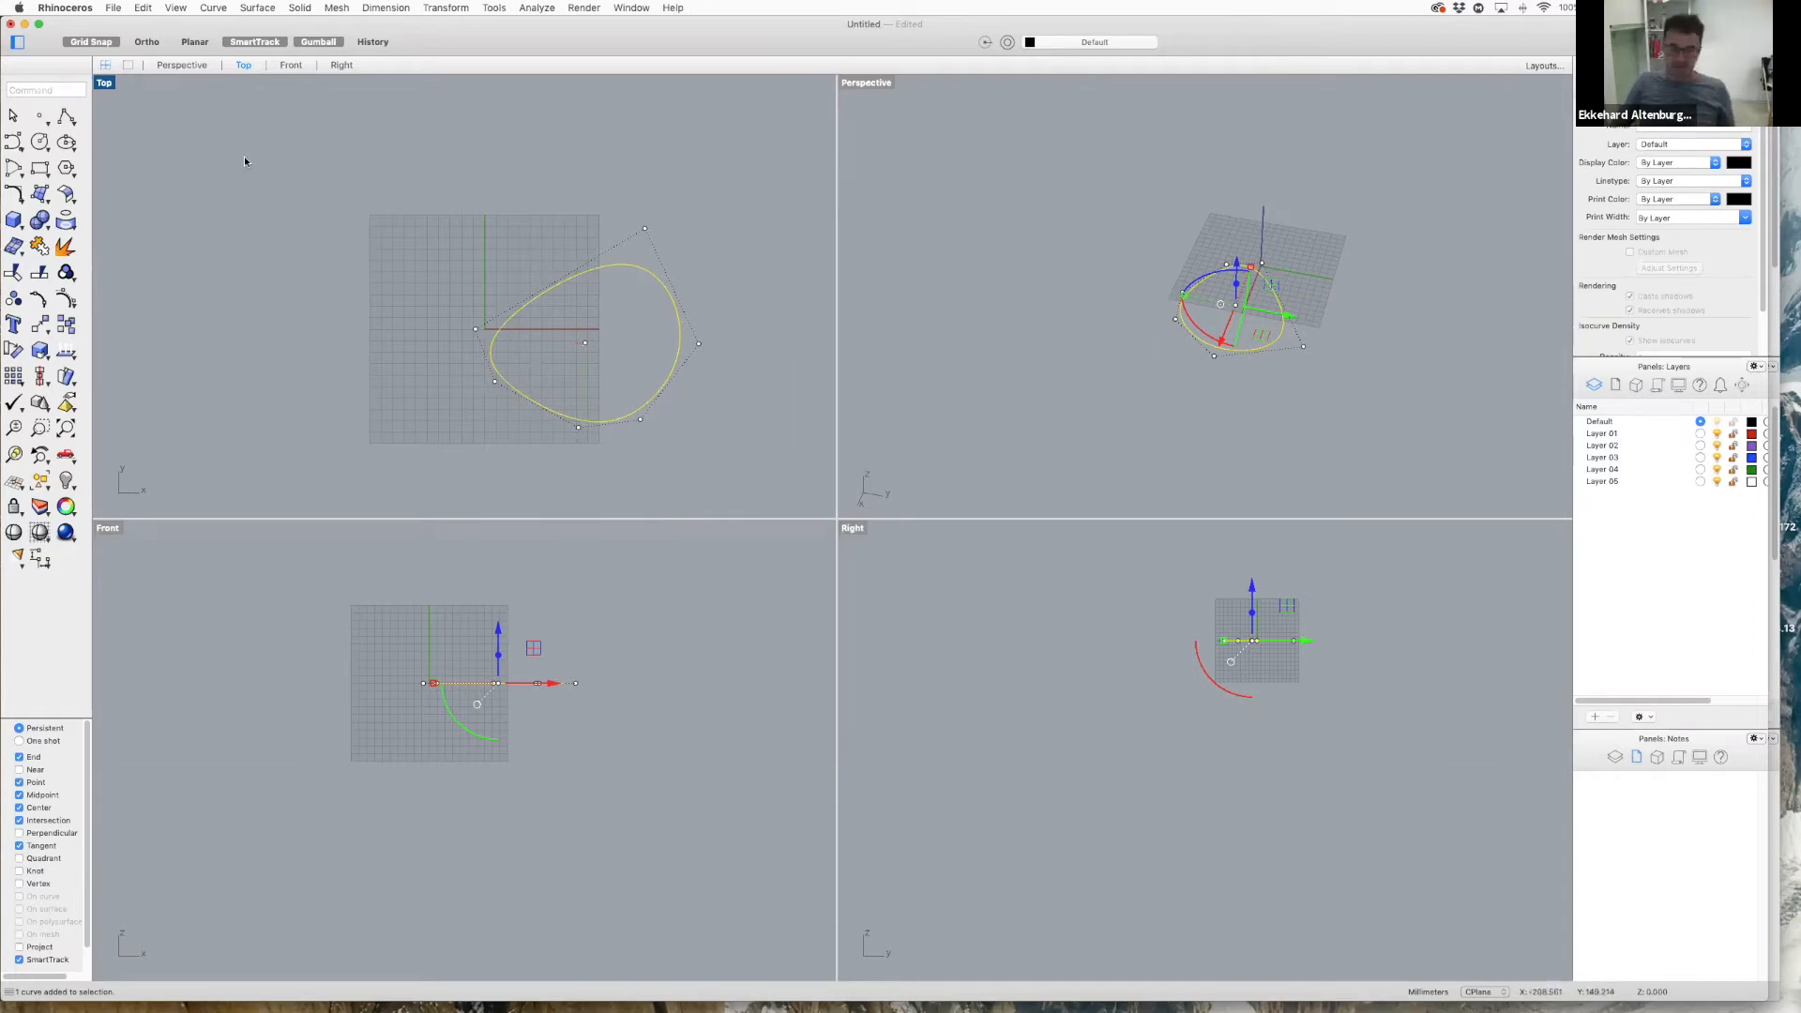
key(Delete)
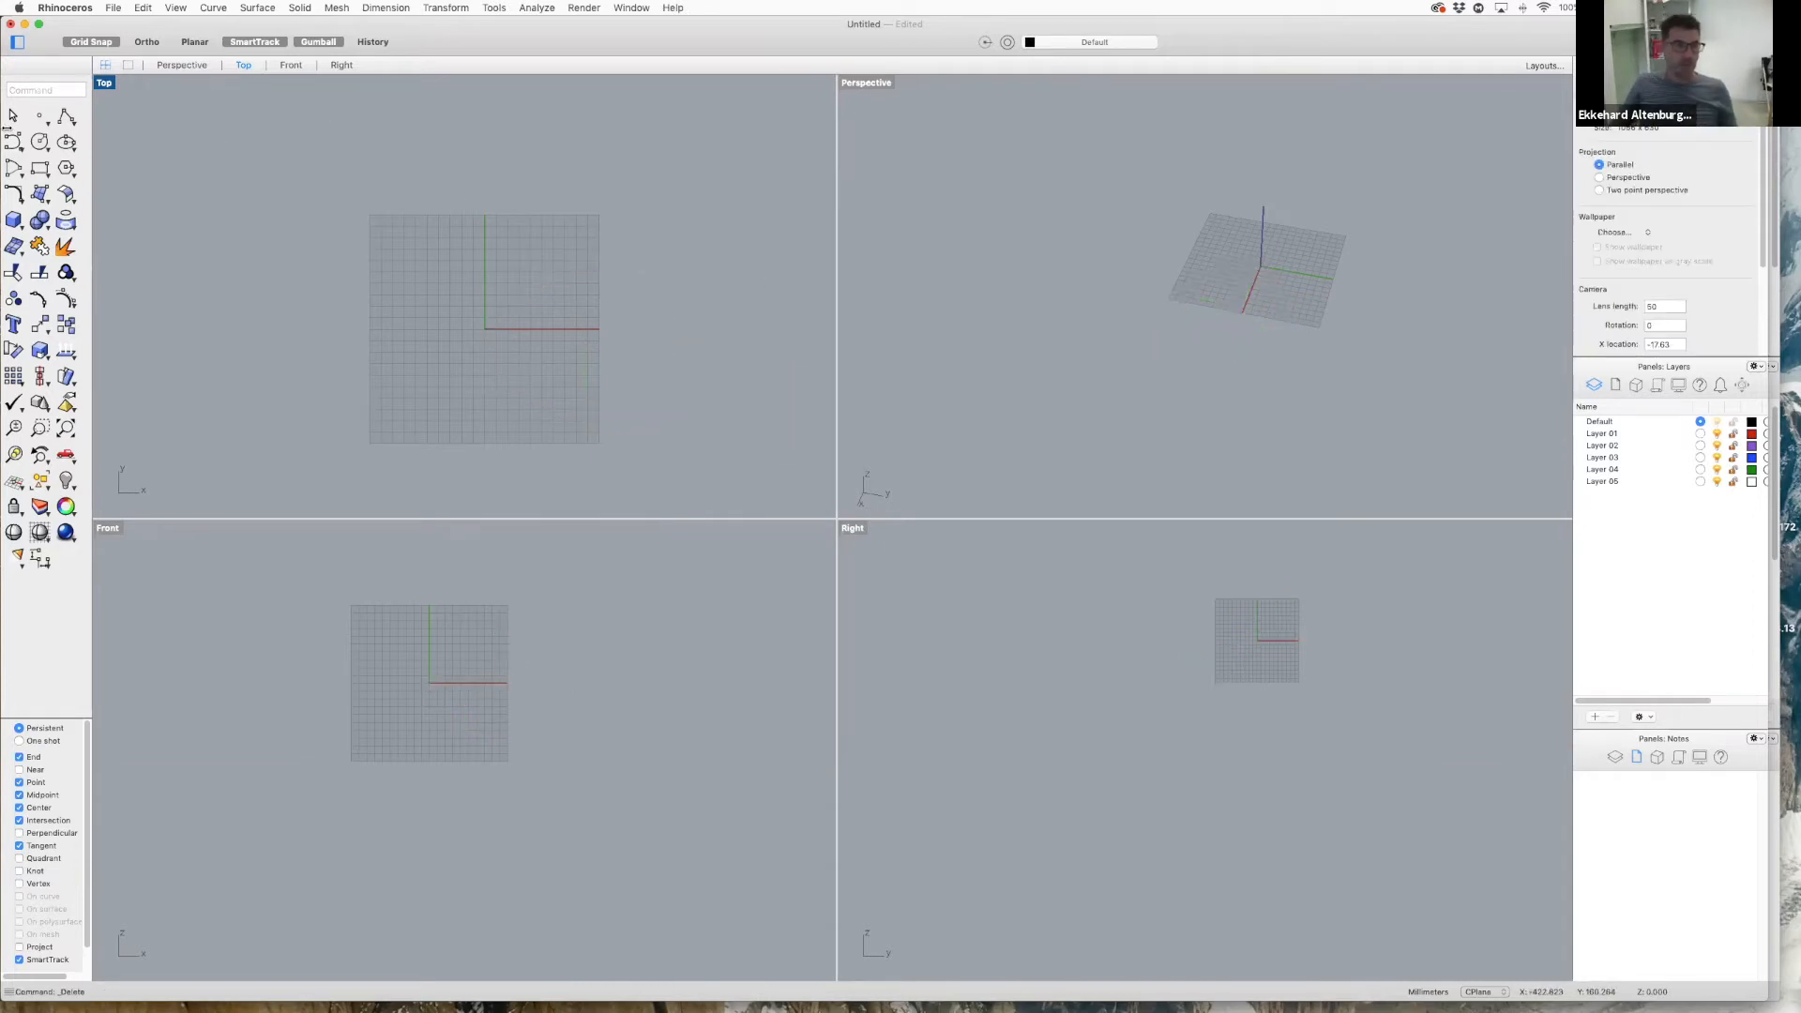
- Draw two overlapping rectangles in the Top viewport, one wide and one tall
click(39, 167)
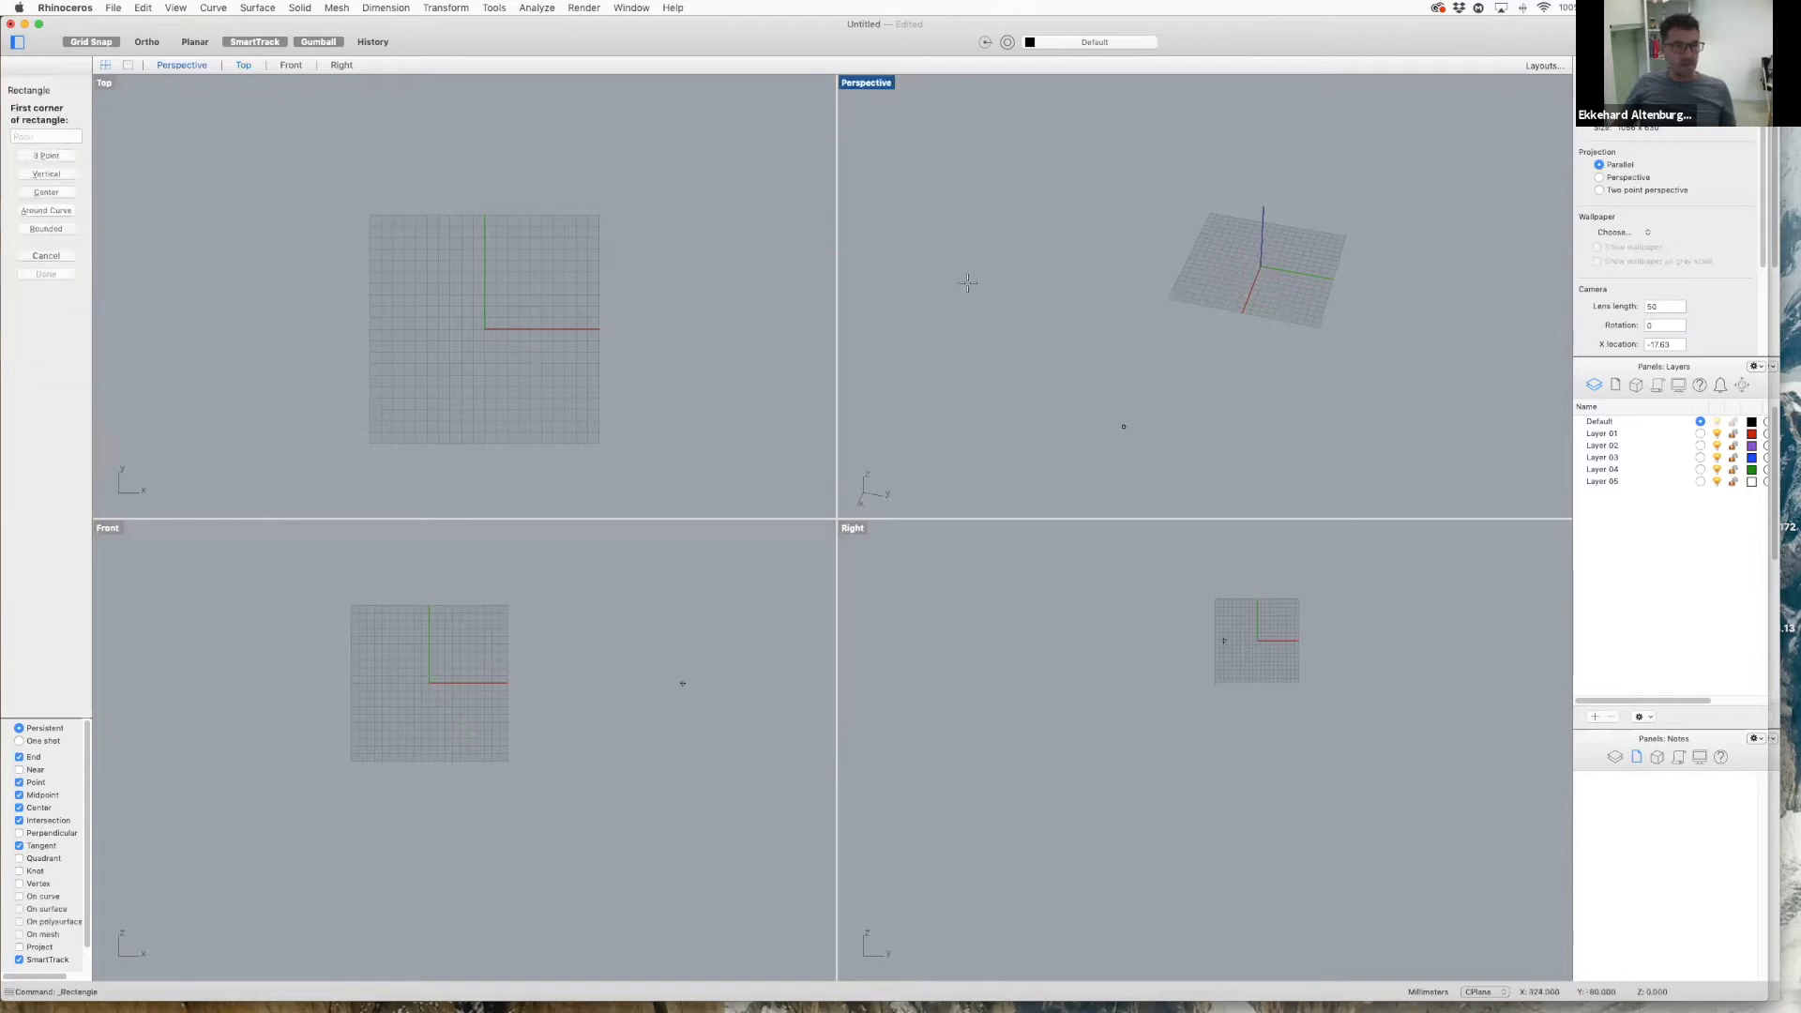
click(435, 225)
click(707, 347)
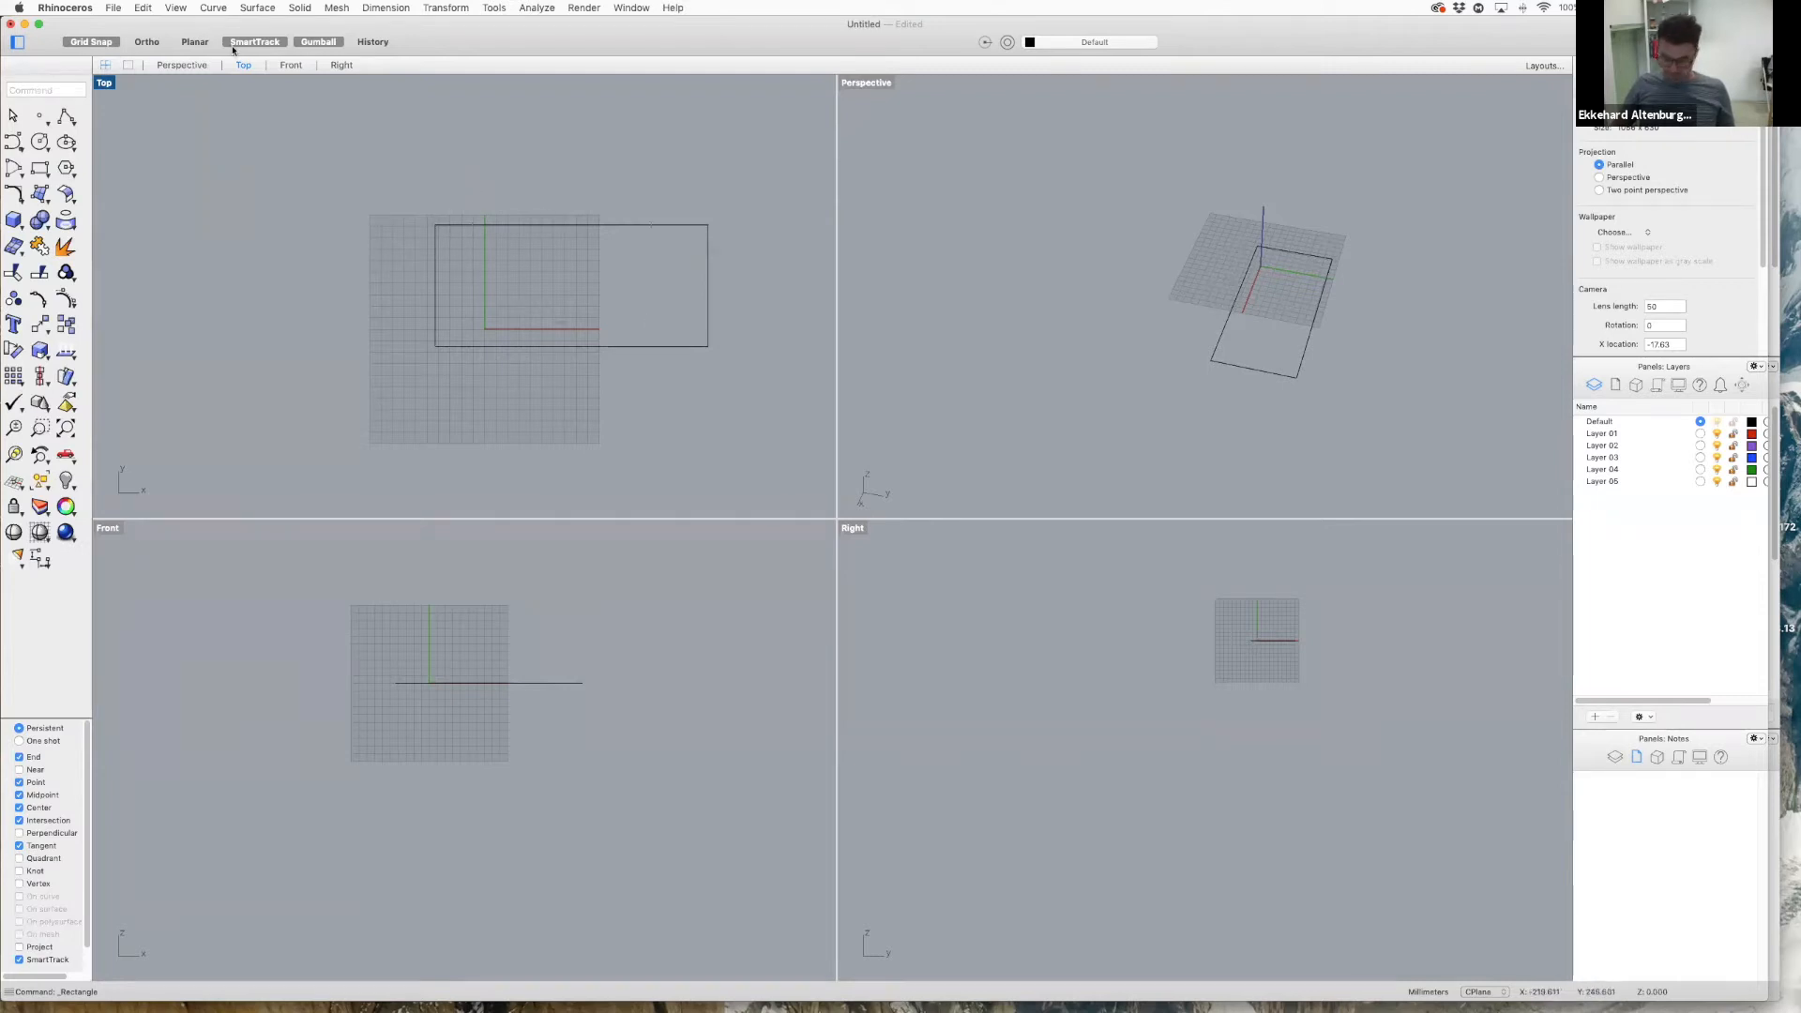
key(Return)
click(435, 226)
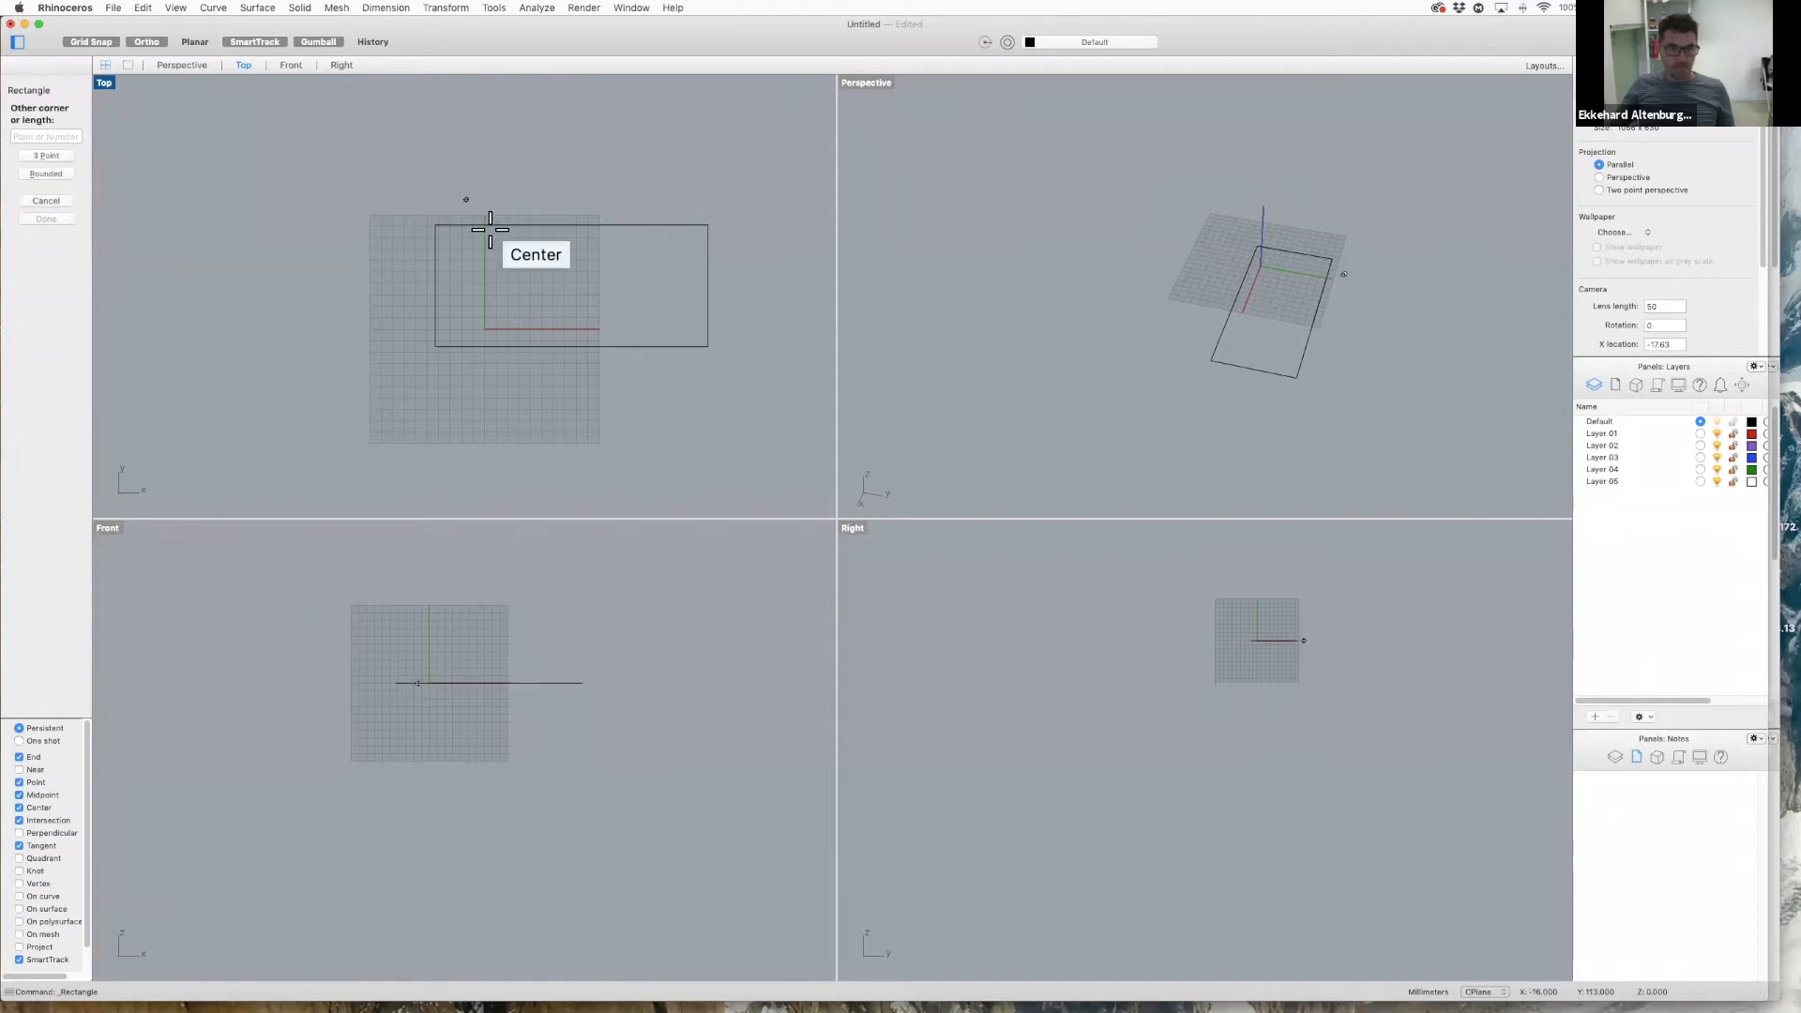
click(615, 410)
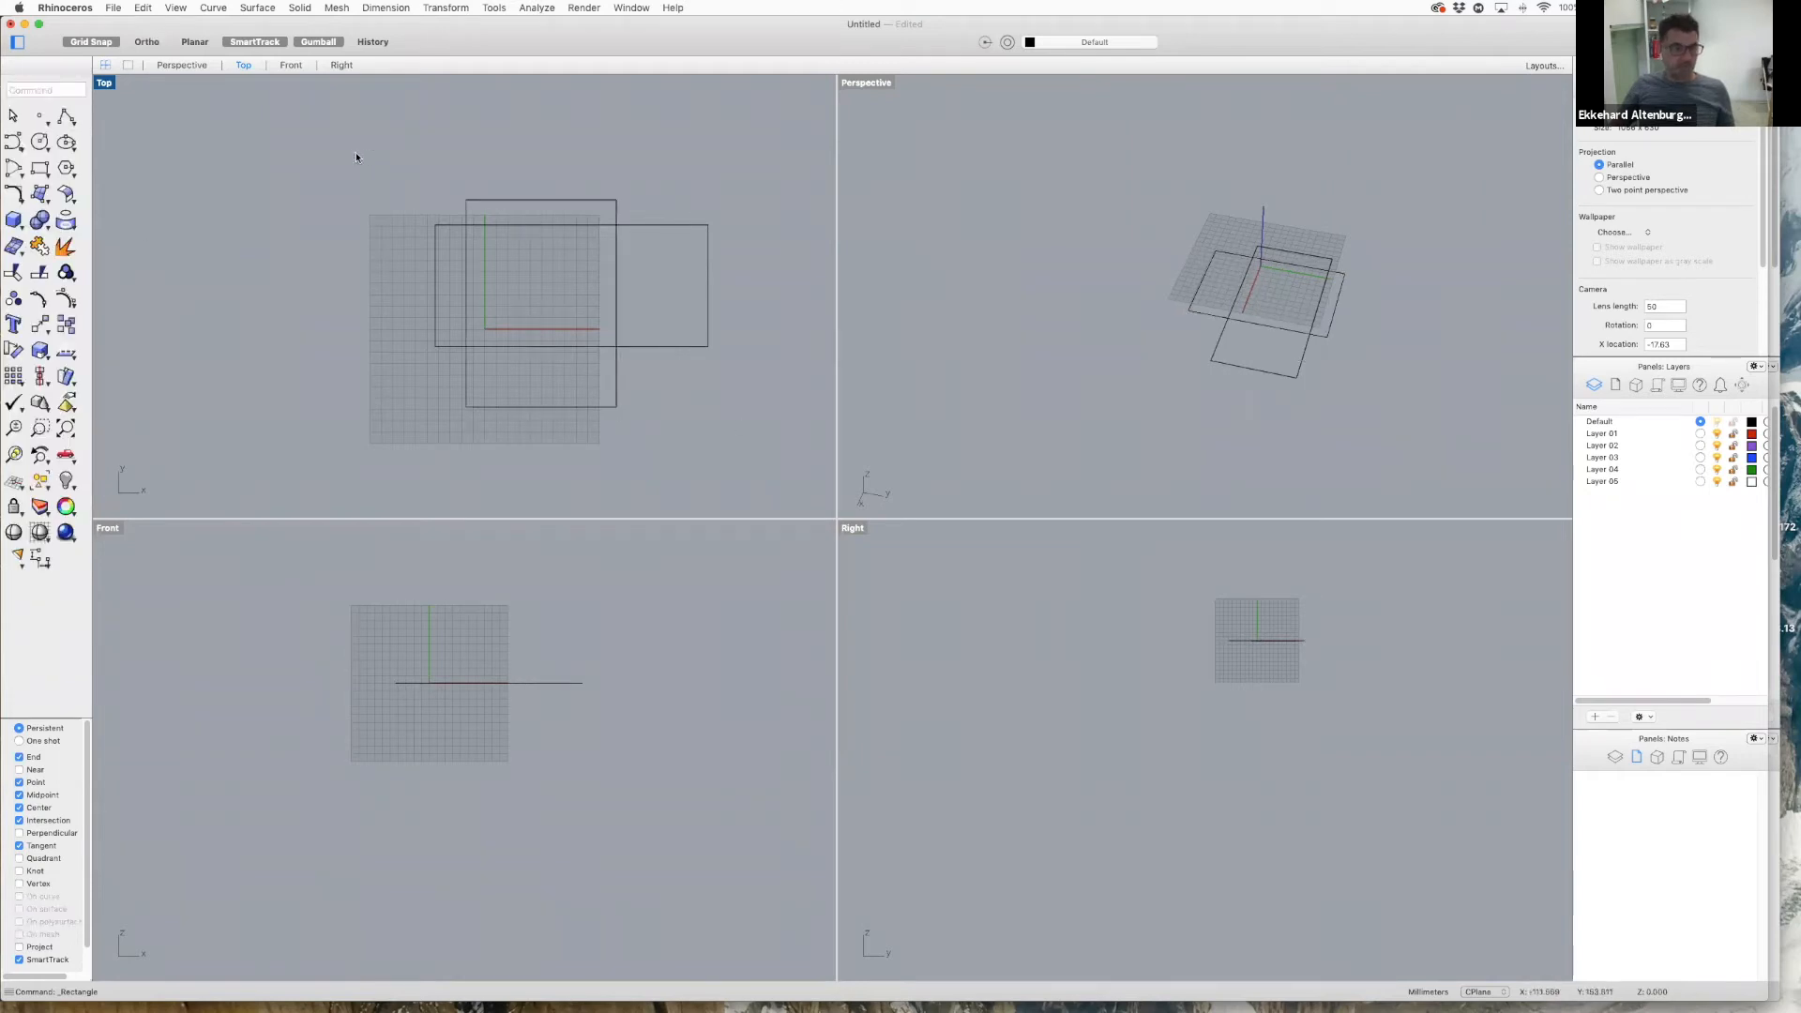
- Select both rectangles and delete them
key(super+a)
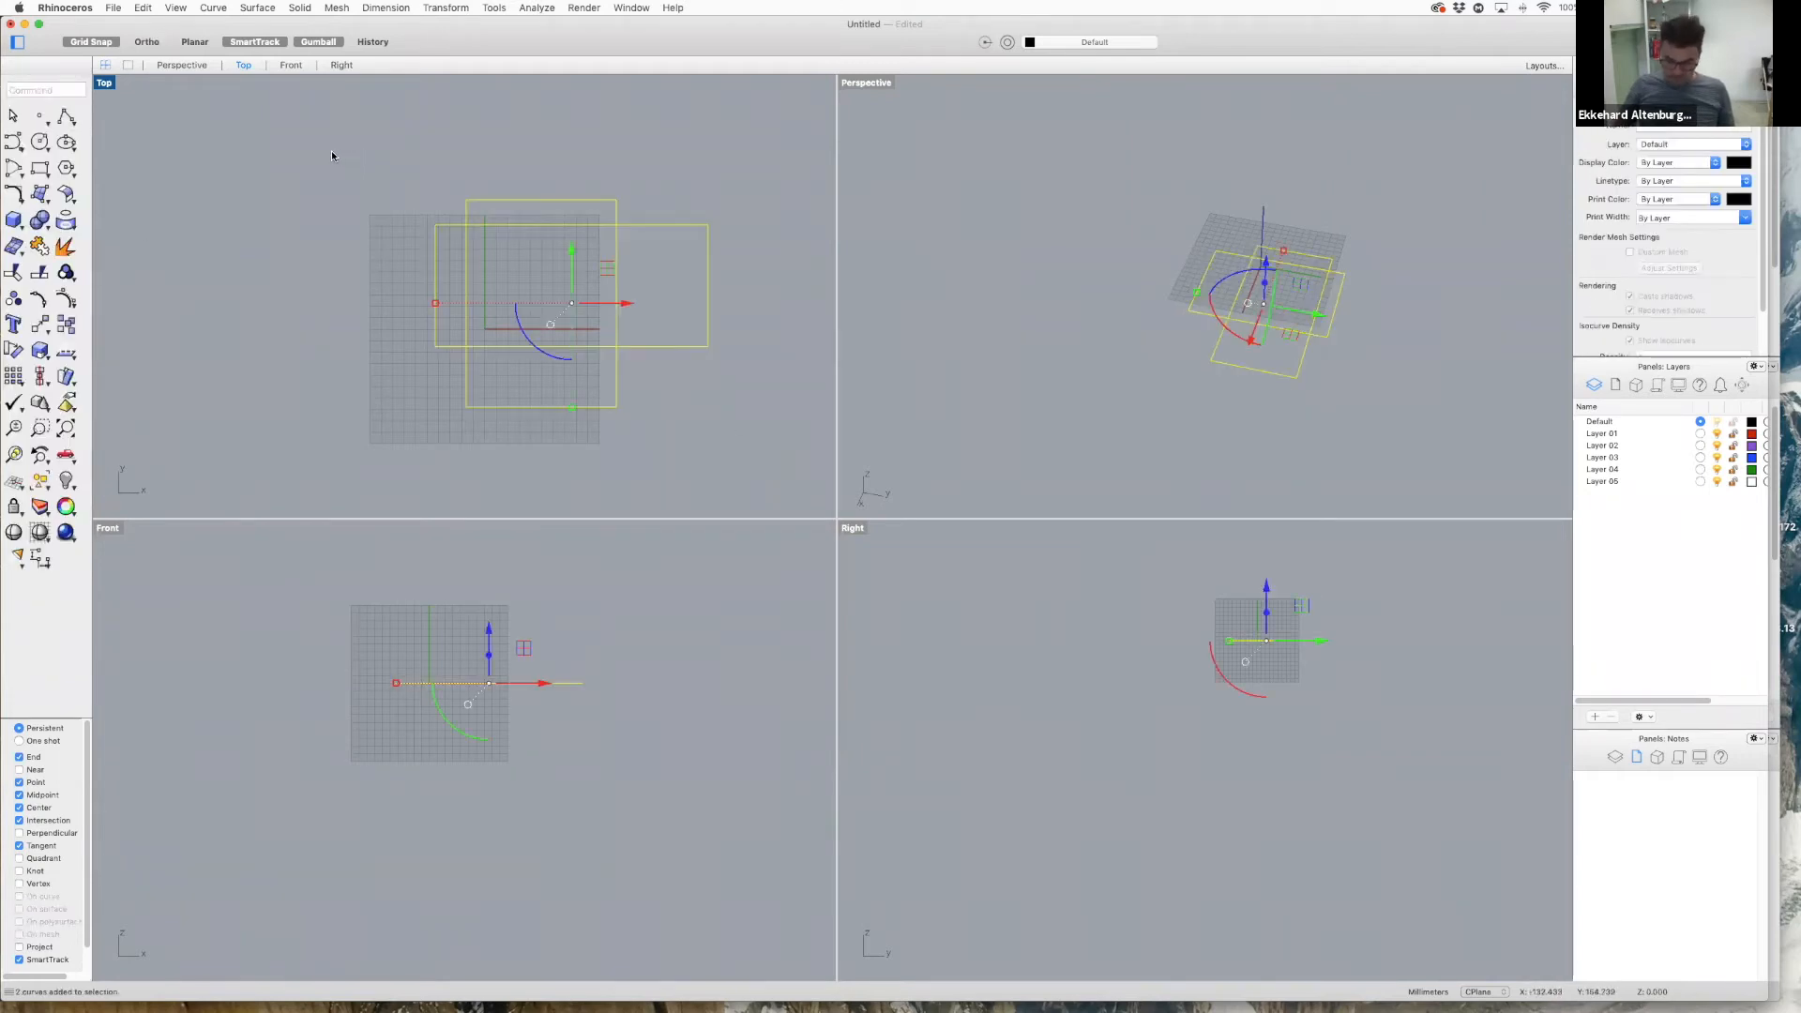
key(Delete)
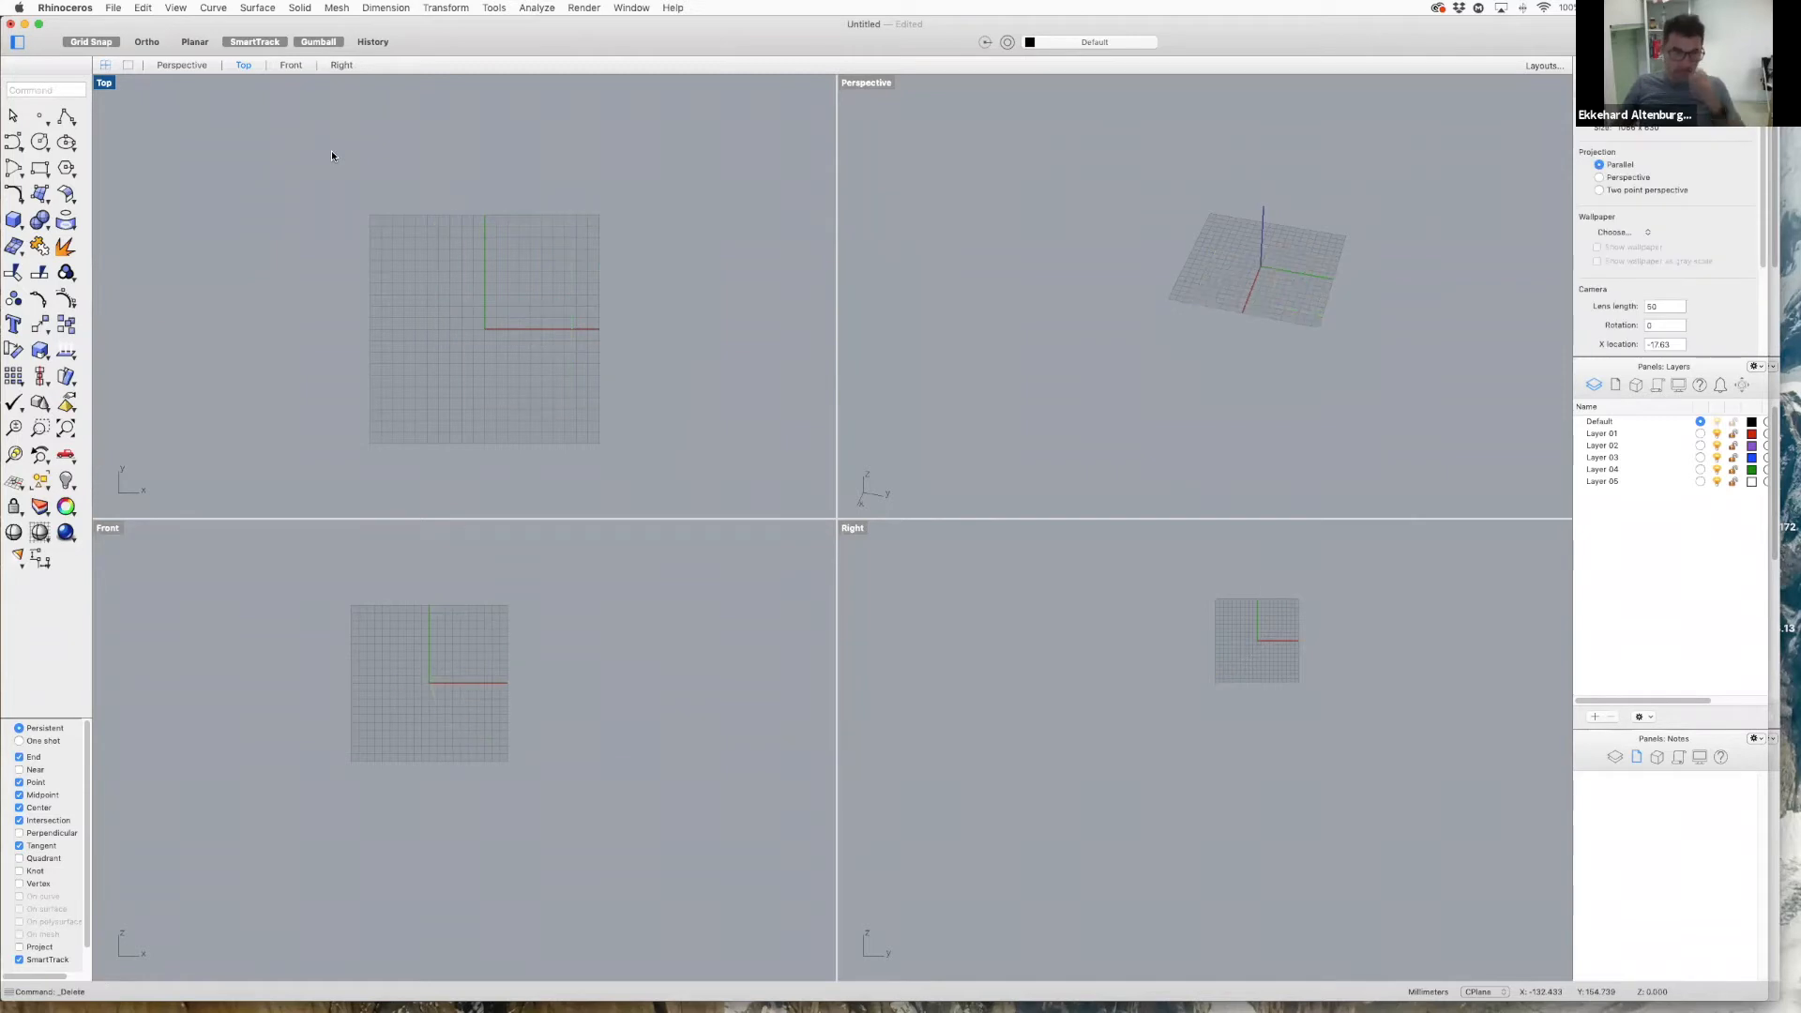
- Create an irregular four-sided surface from four corner points around the origin in the Top viewport
click(41, 194)
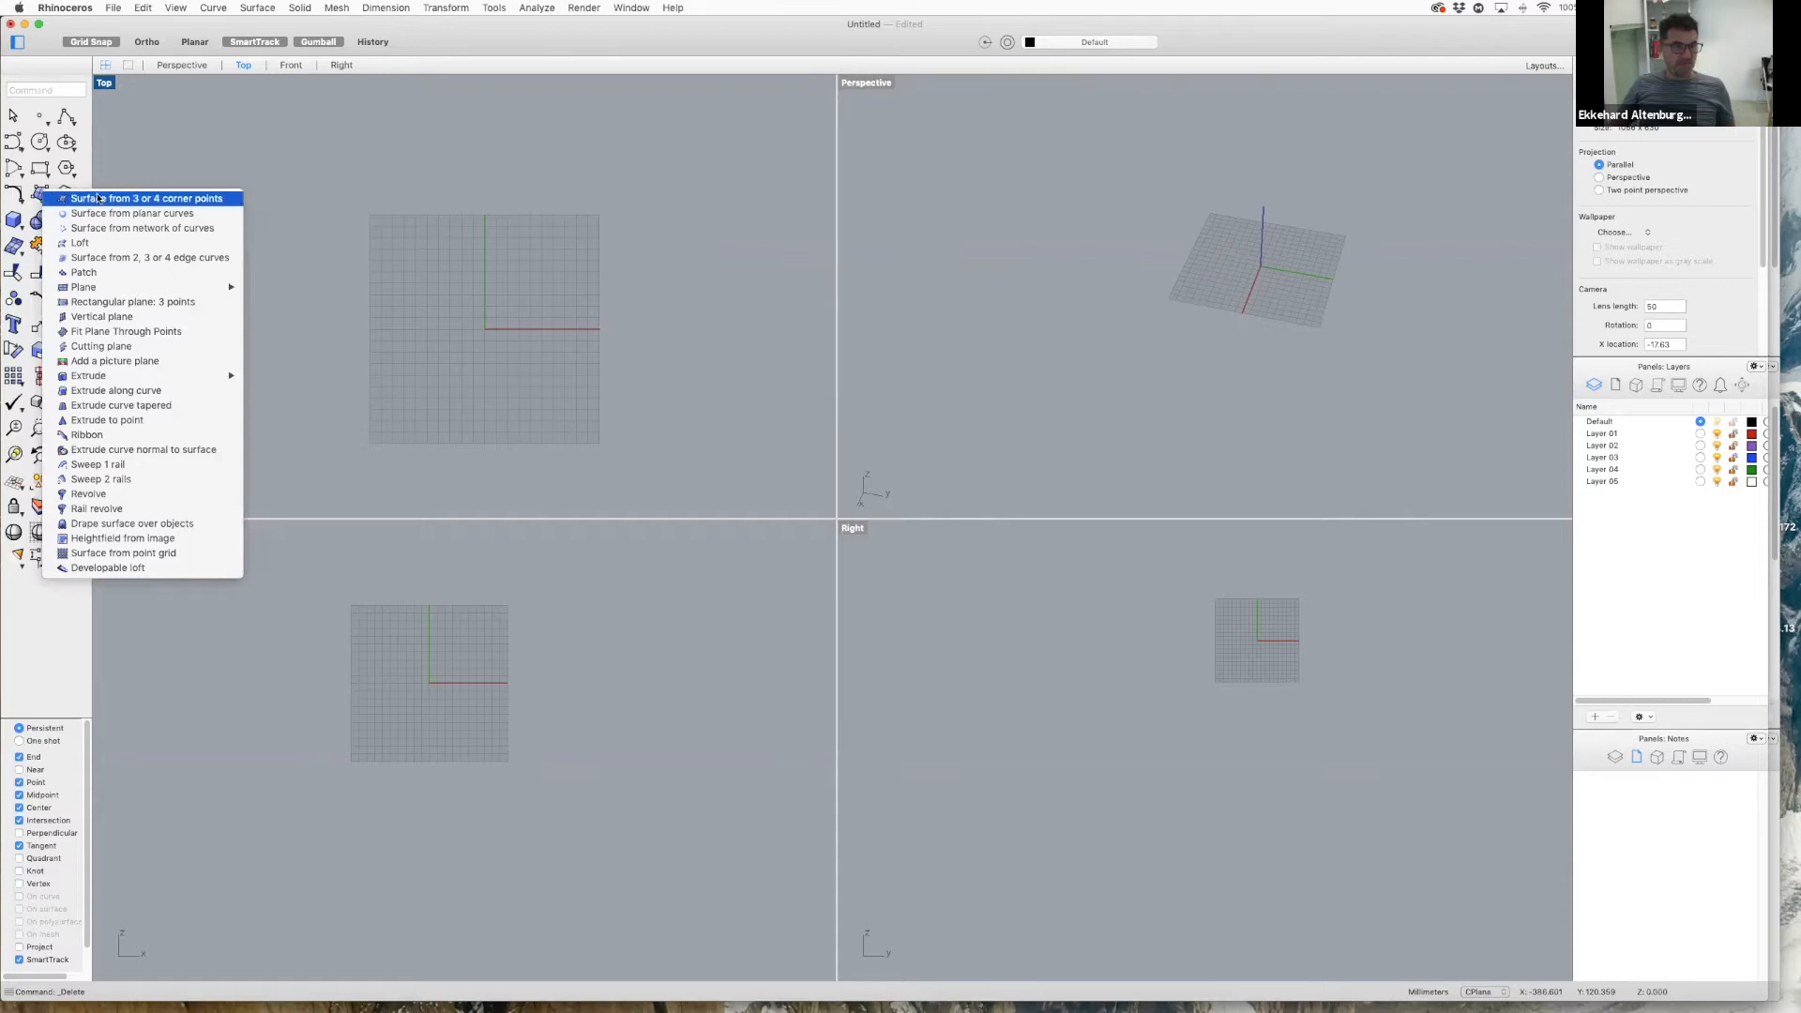
click(98, 198)
click(401, 211)
click(582, 210)
click(662, 352)
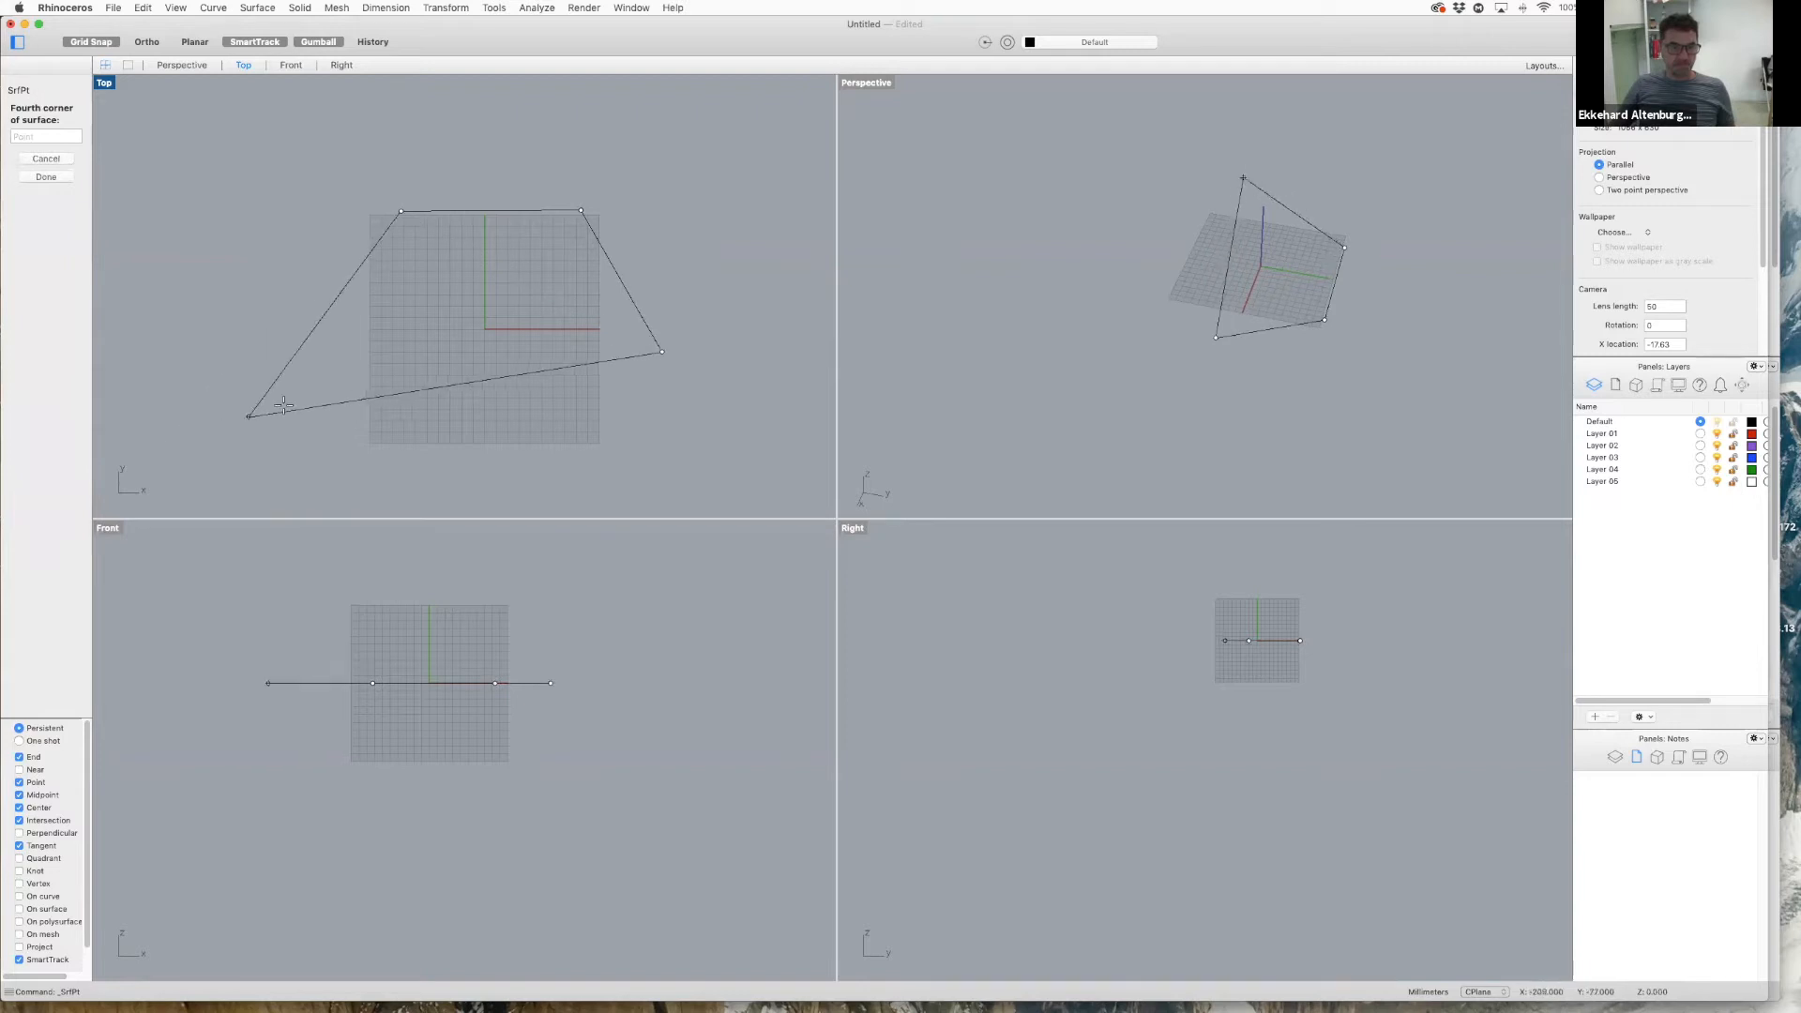
click(362, 387)
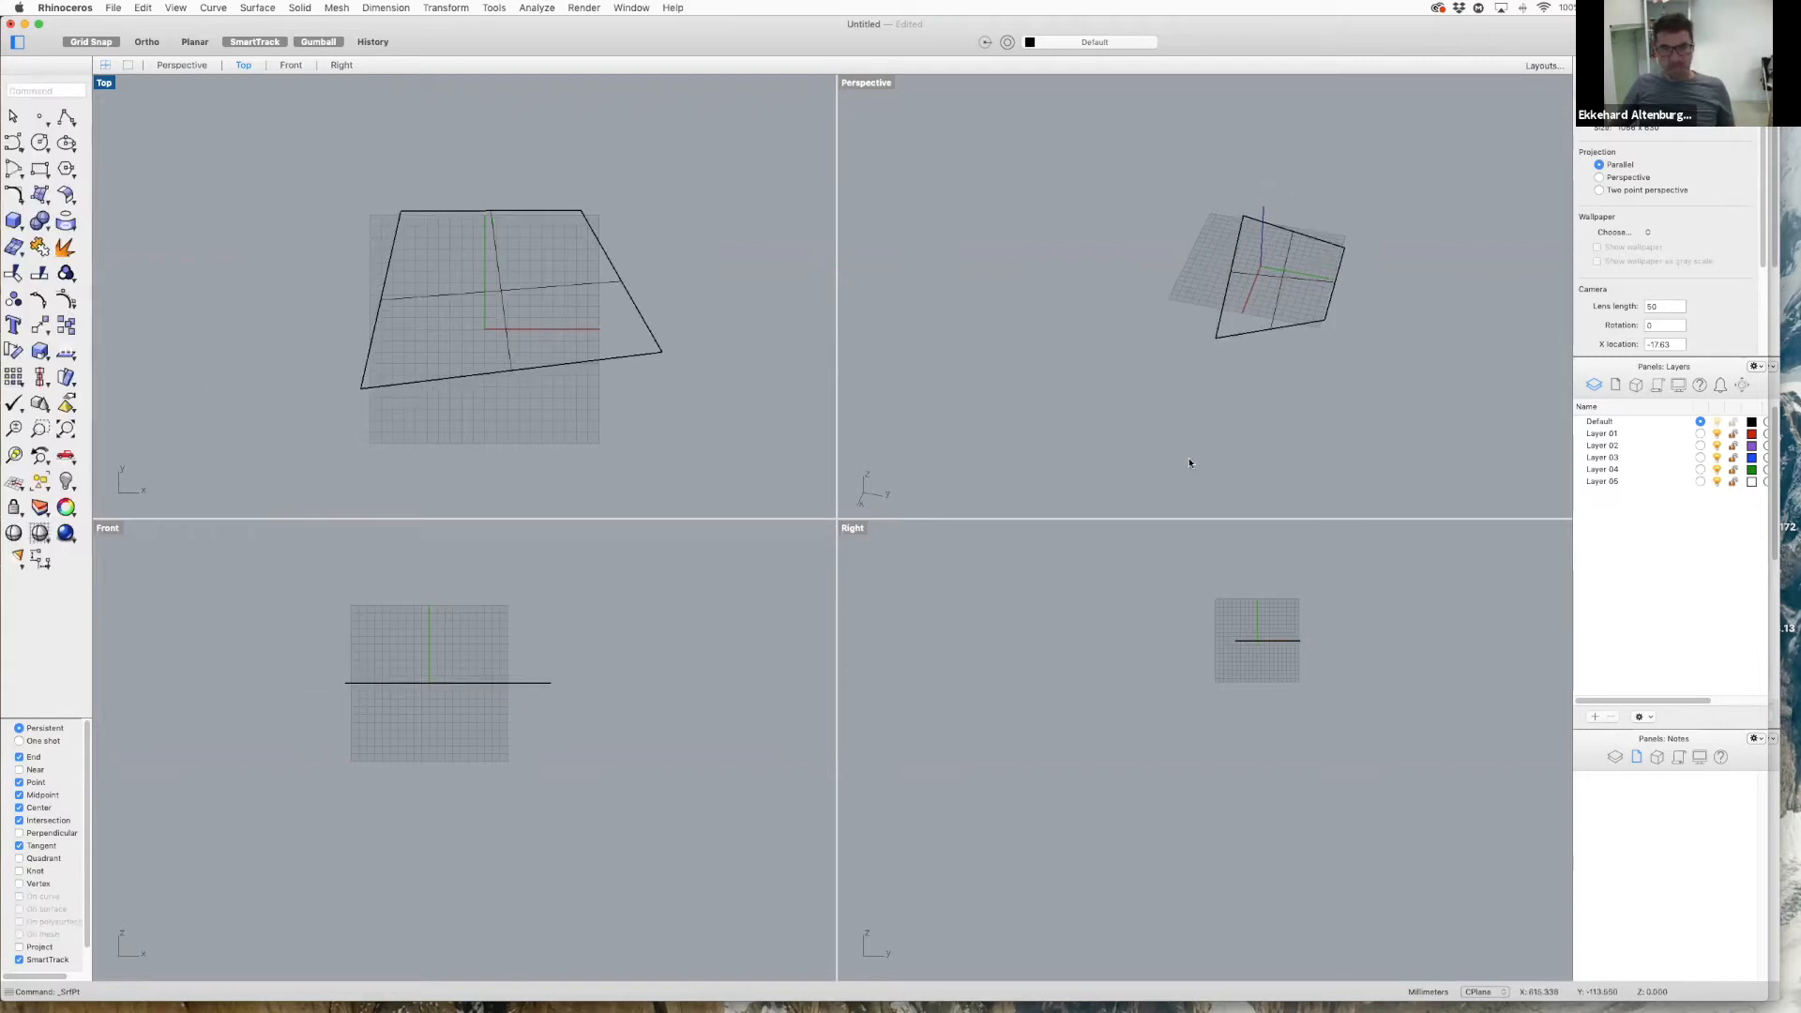
- Preview the surface in Rendered mode in the Perspective viewport and set that viewport's display mode to Shaded
click(1248, 186)
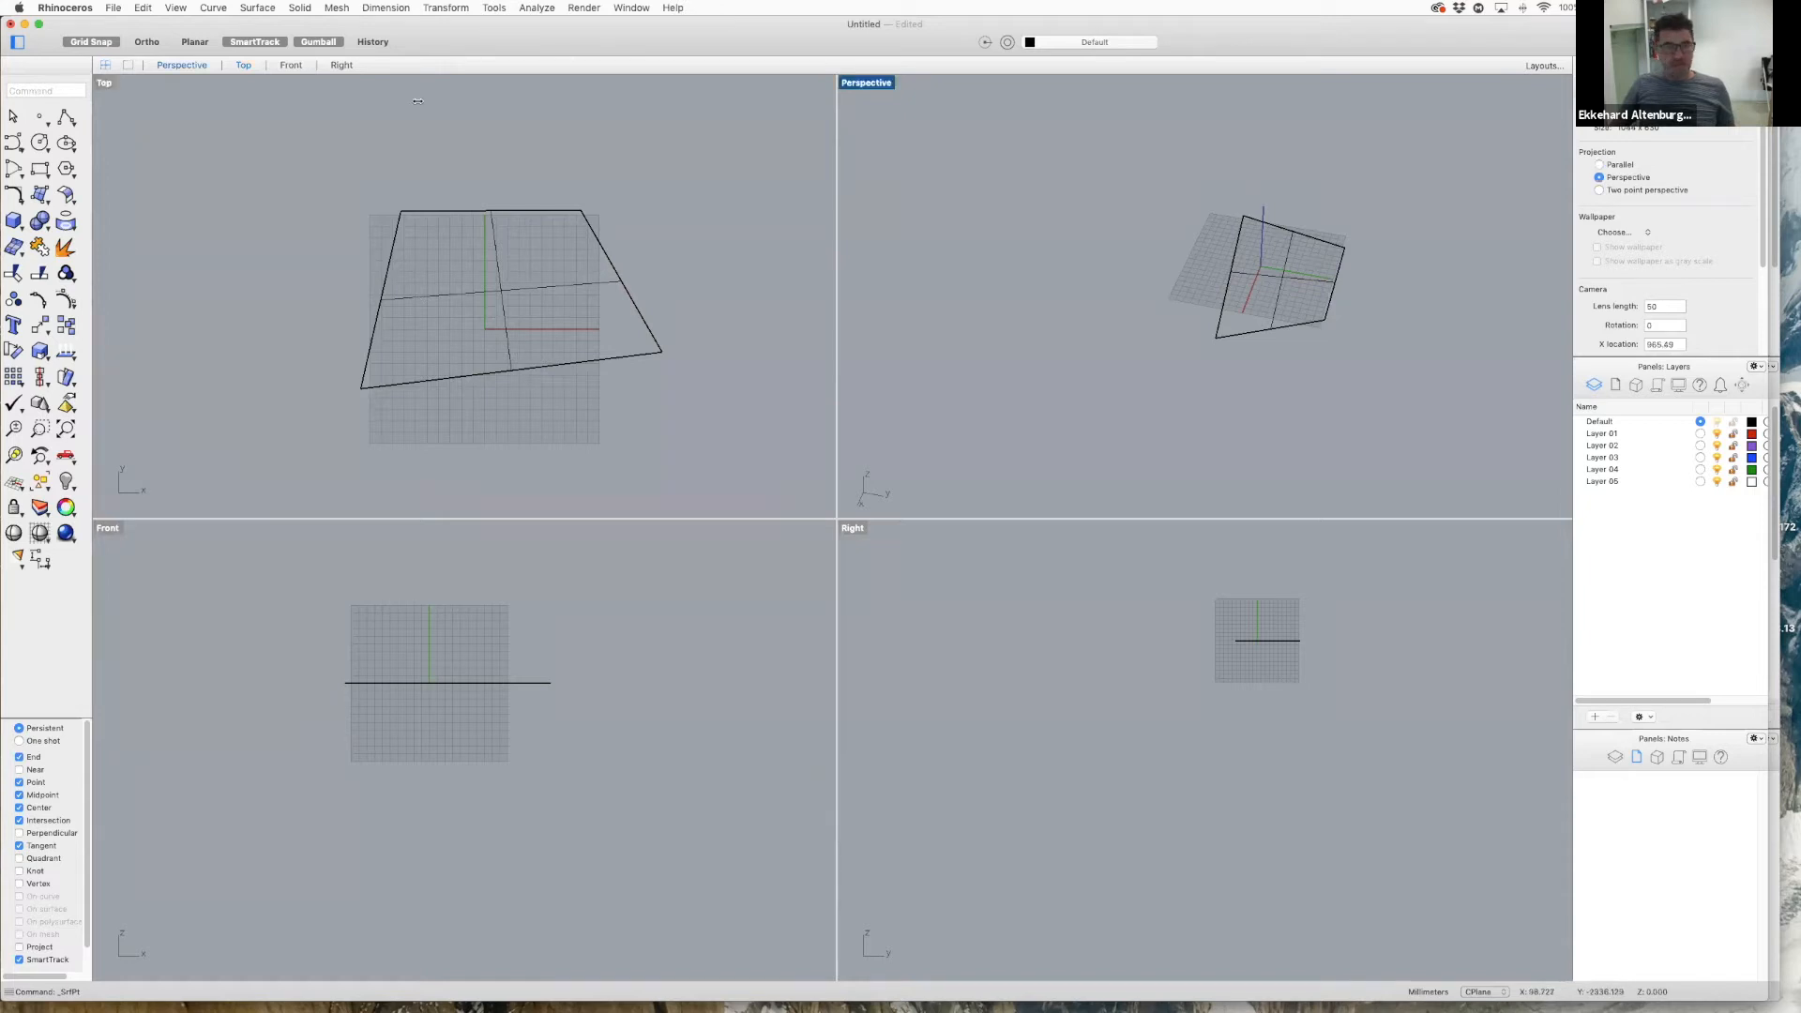
click(176, 8)
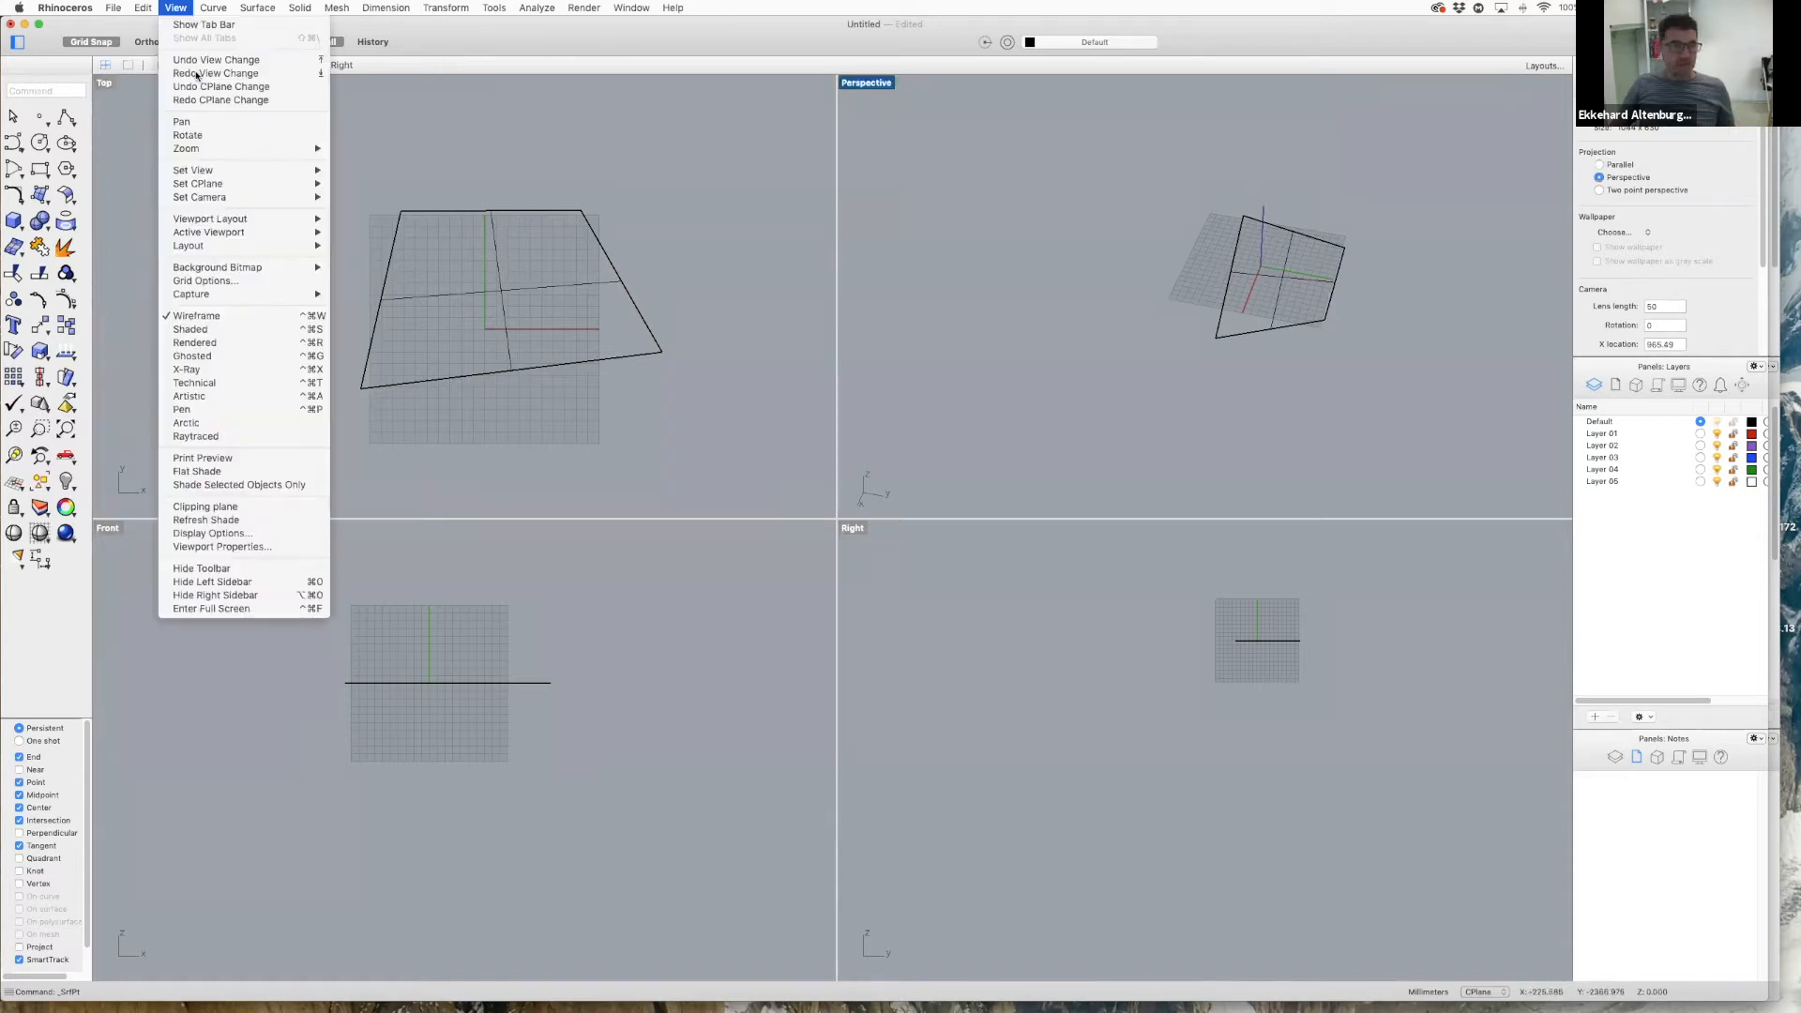
click(272, 342)
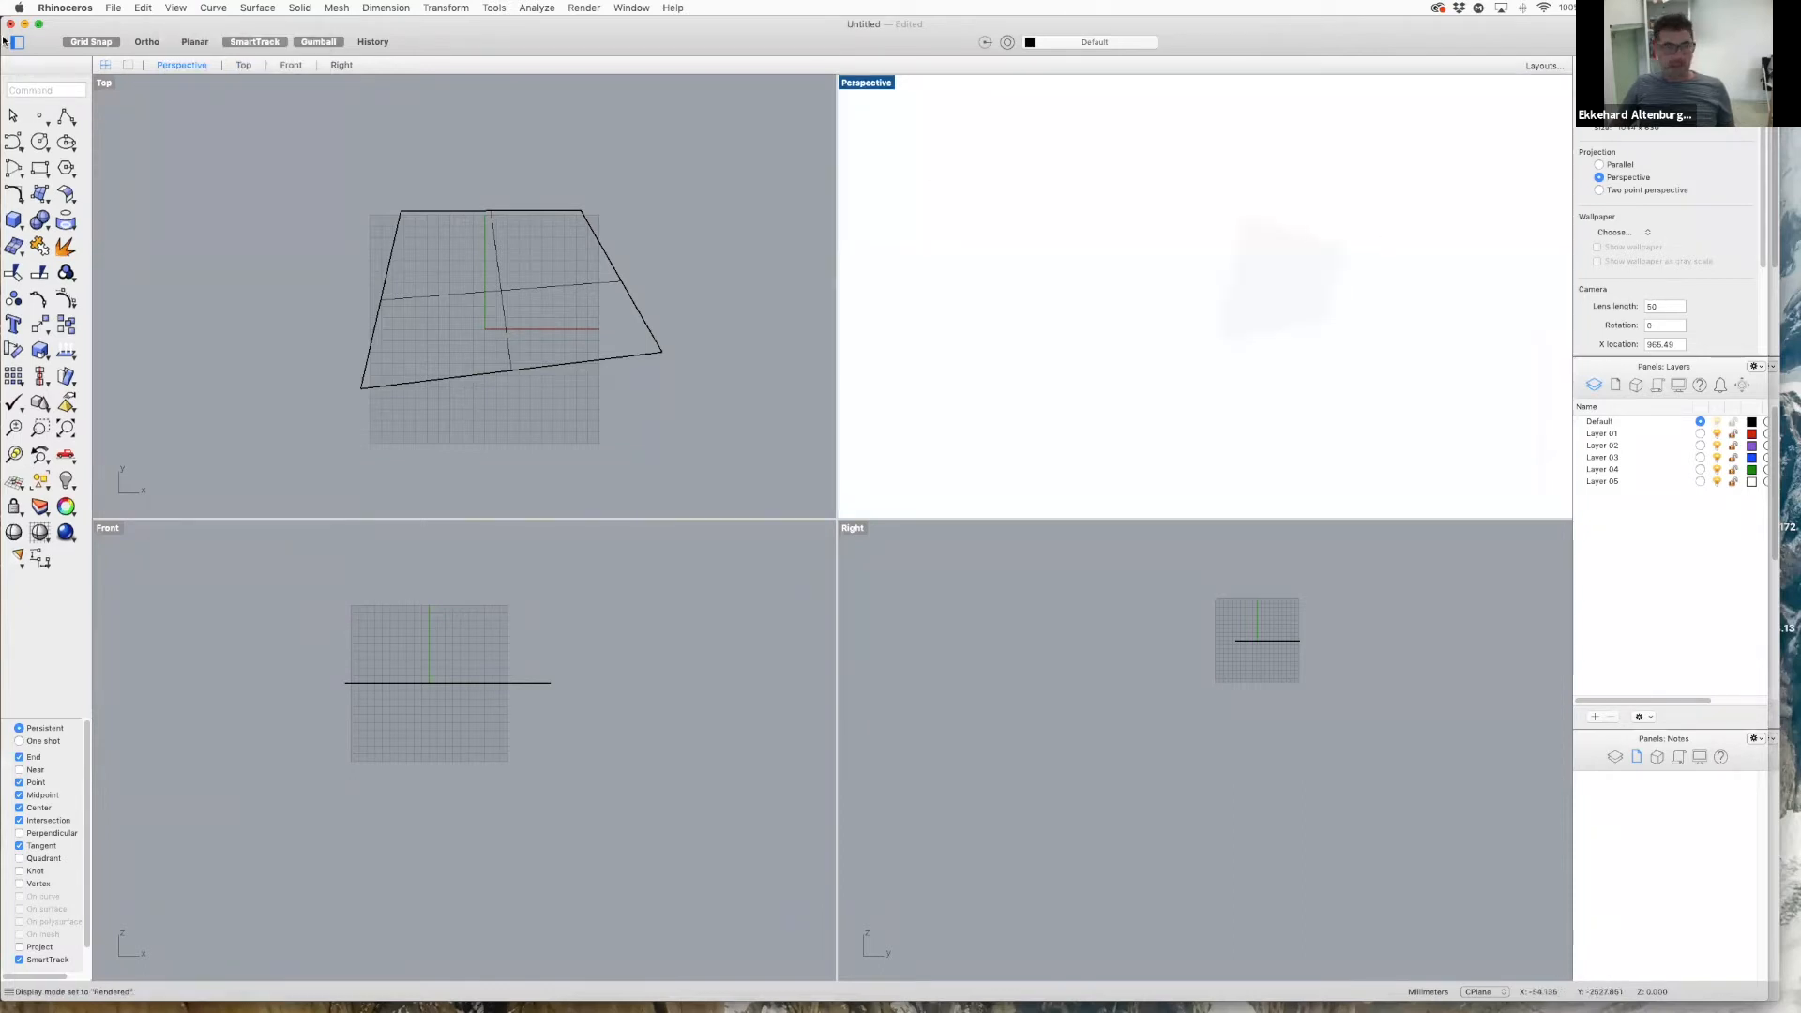
click(178, 8)
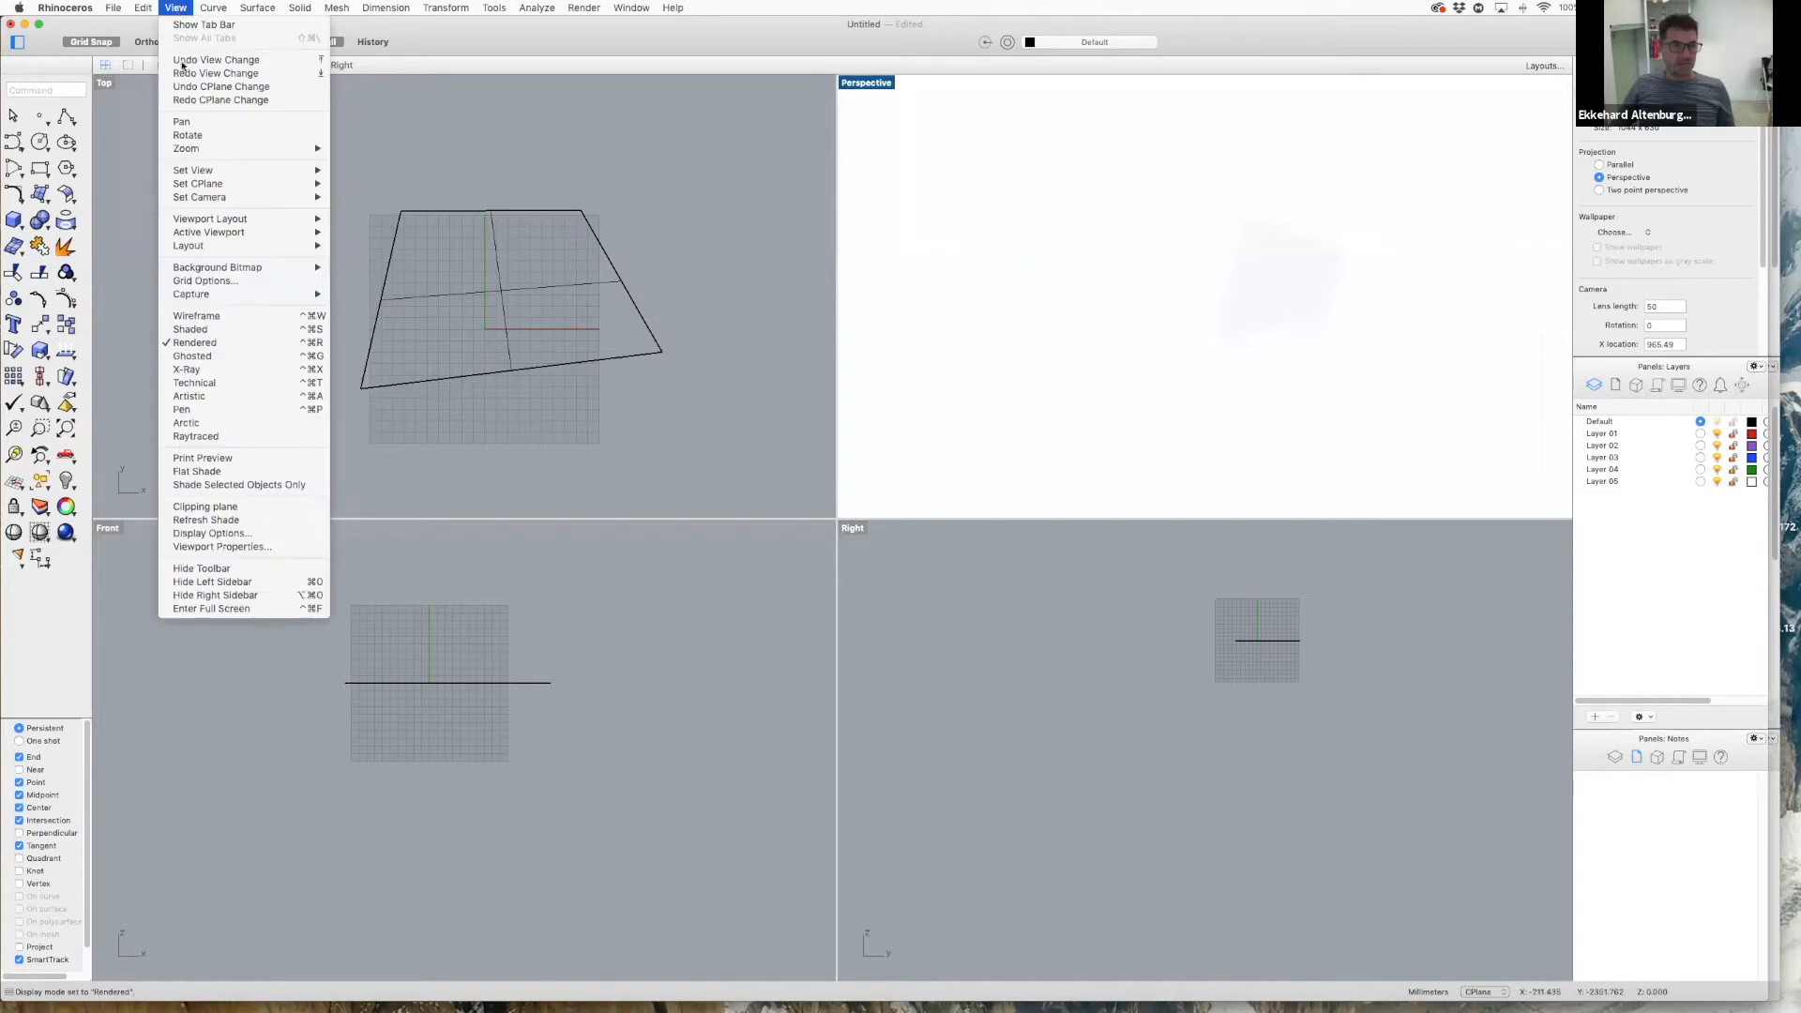
click(222, 328)
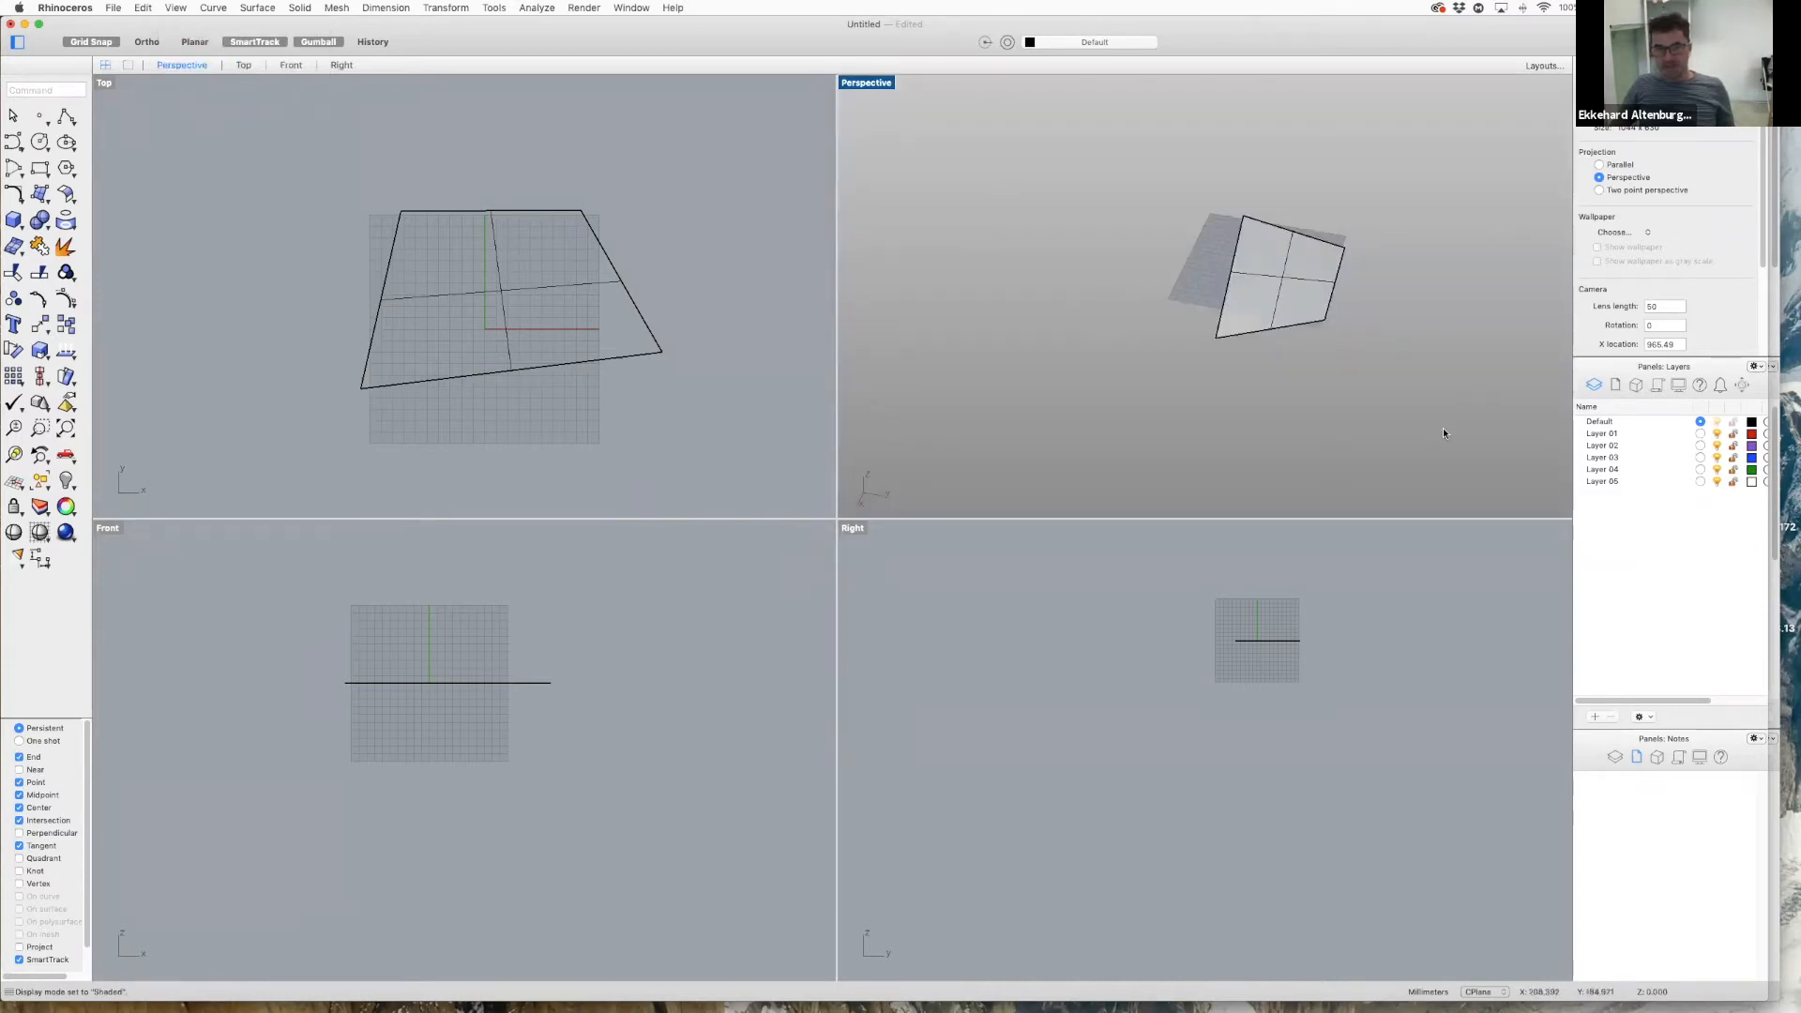
mouse_move(1364, 414)
right_down()
mouse_move(1411, 313)
mouse_move(1361, 372)
mouse_move(1347, 425)
mouse_move(1463, 370)
mouse_move(1331, 406)
mouse_move(1325, 432)
mouse_move(1348, 439)
right_up()
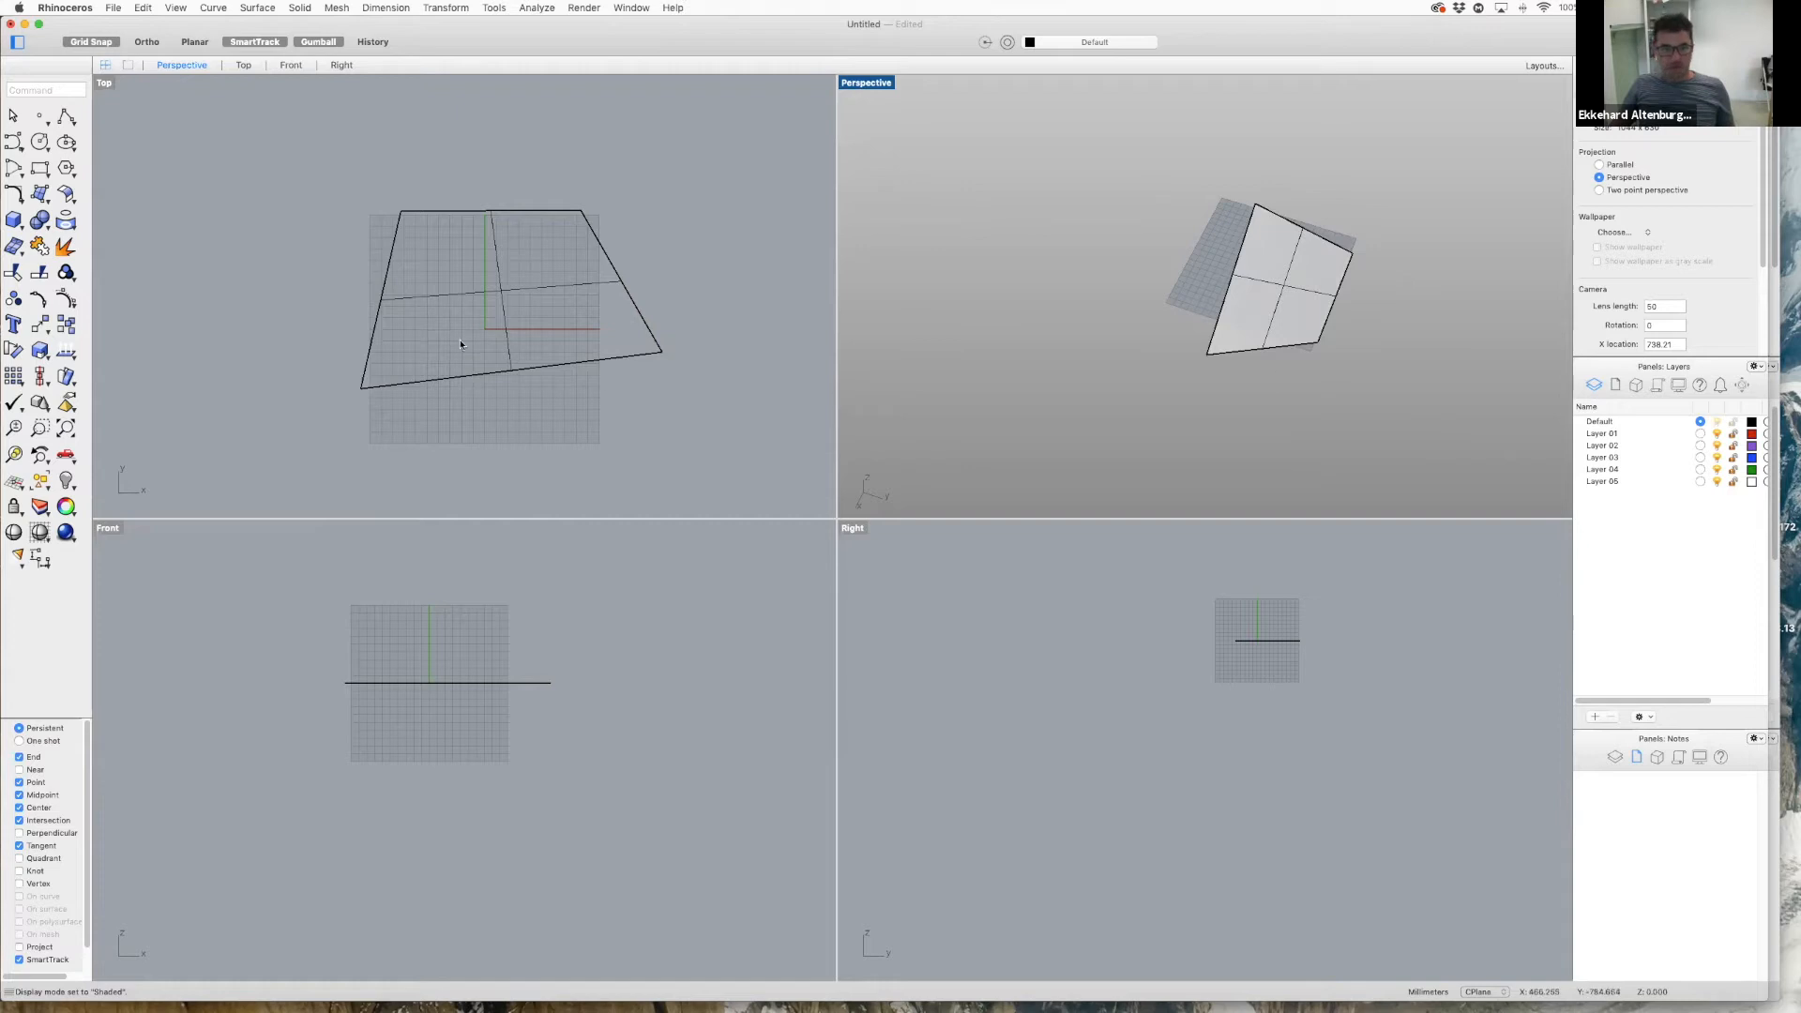
- Draw a closed triangular polyline from above the surface to its centre in the Top viewport, and move it toward the surface's upper-right corner
click(65, 117)
click(488, 139)
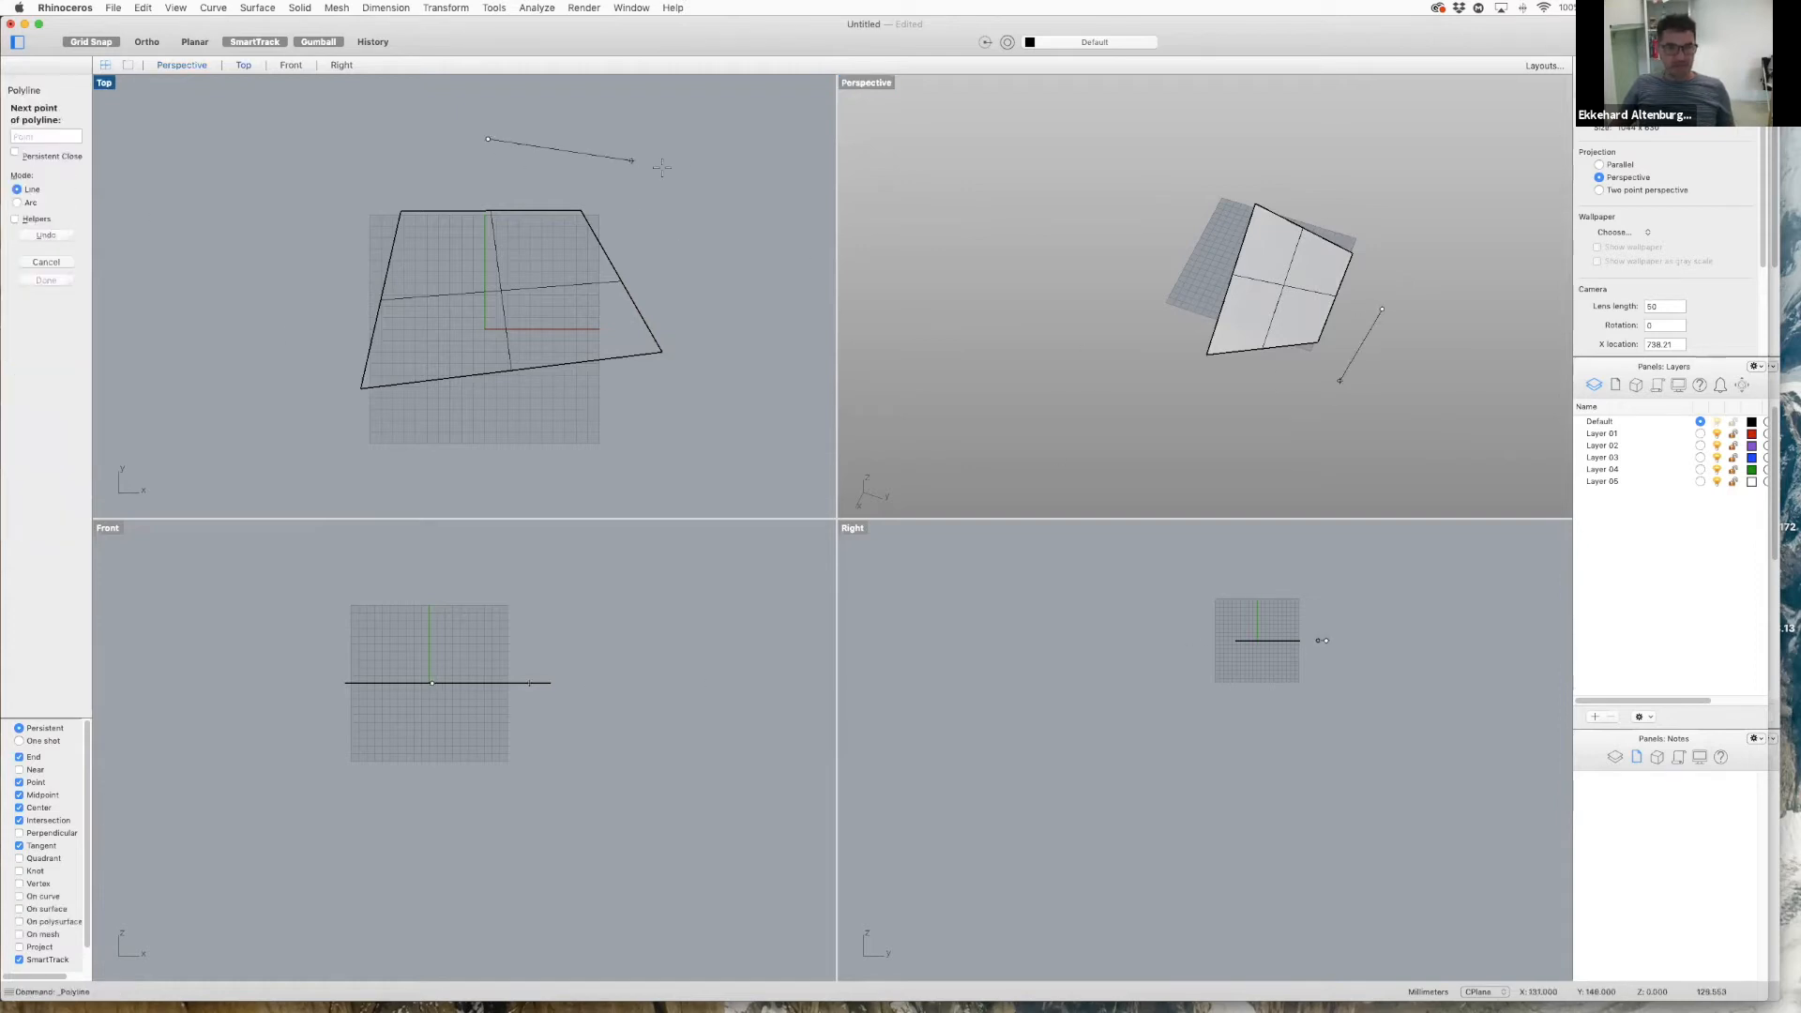
click(681, 166)
click(500, 289)
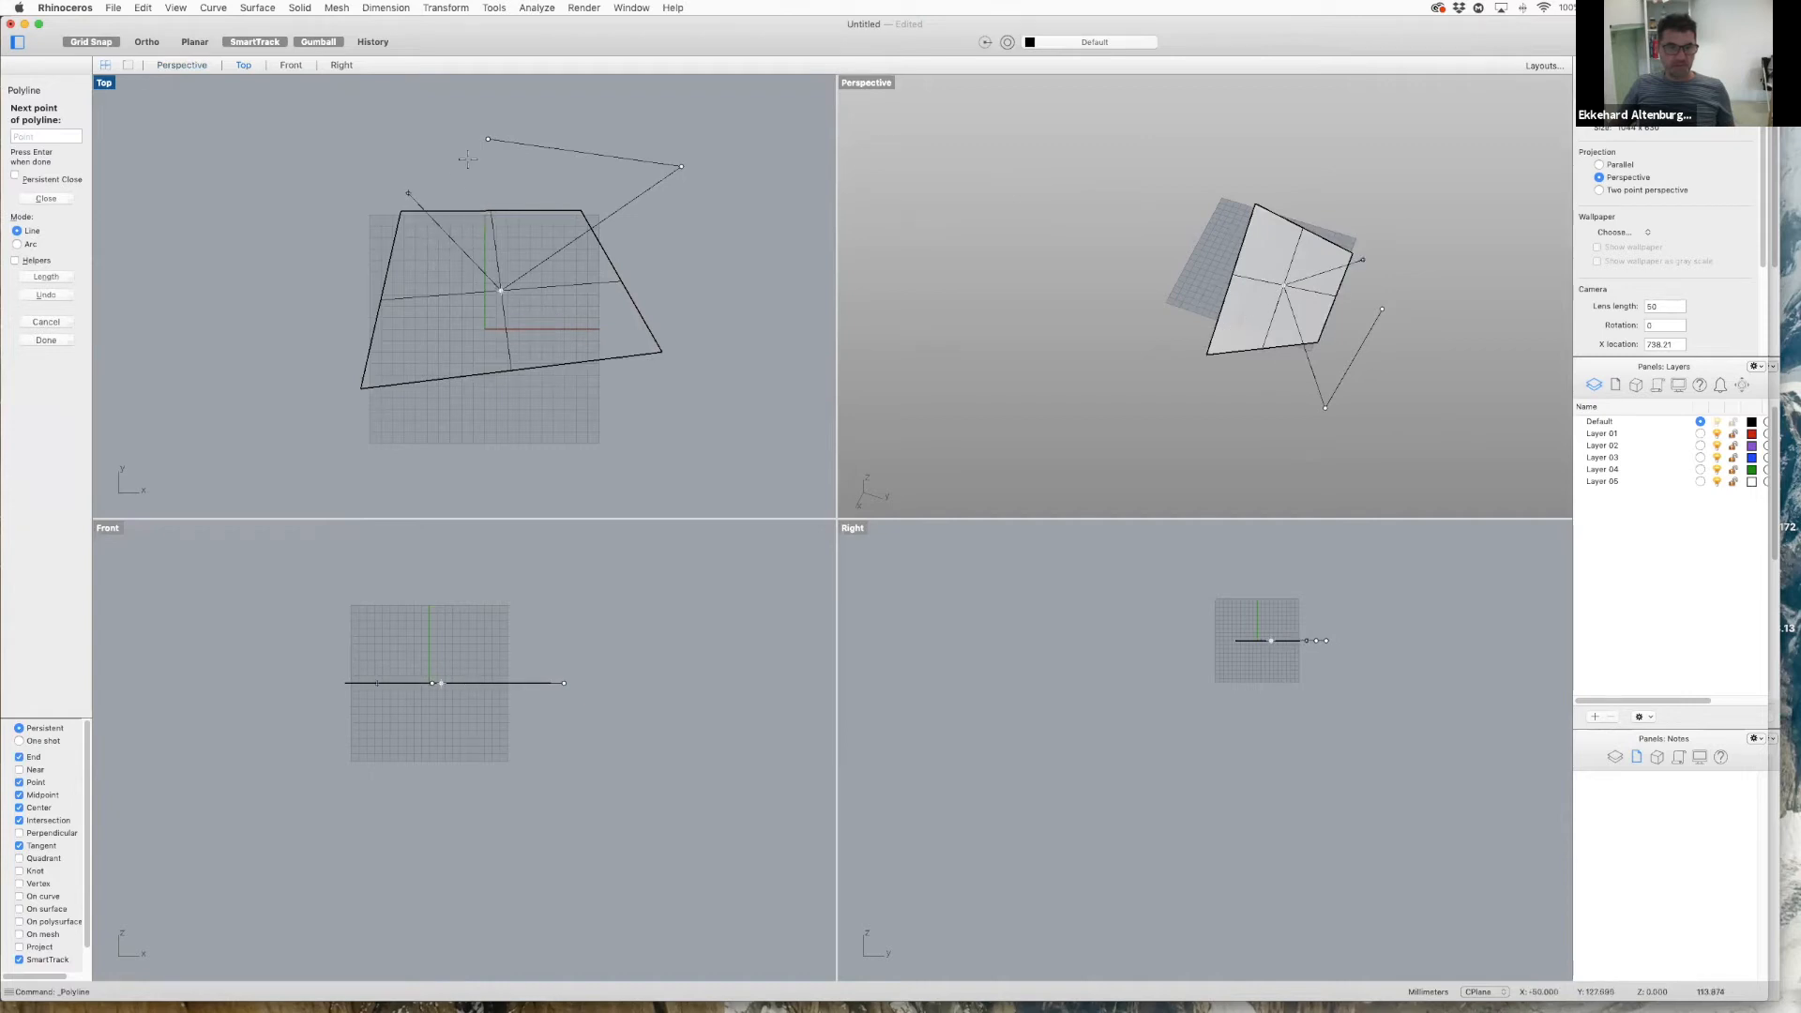
click(488, 139)
click(579, 153)
drag(579, 152, 659, 134)
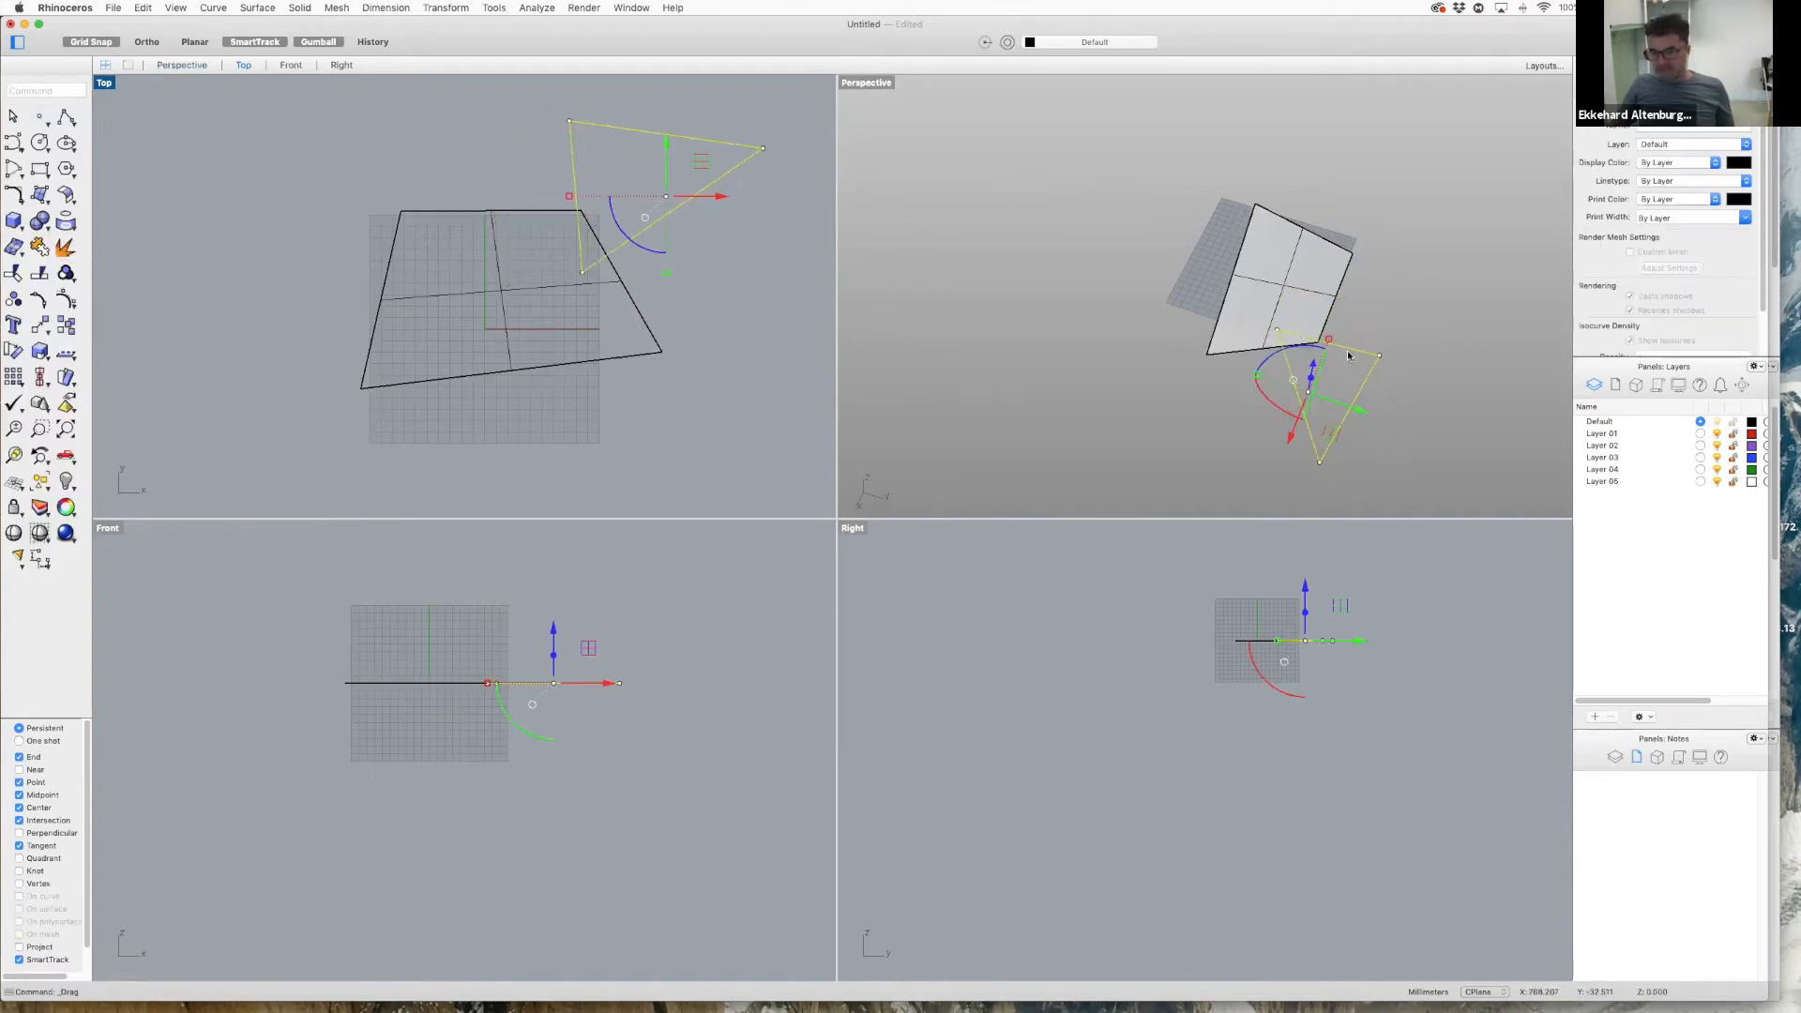
- Move the triangular polyline clear of the surface in the Perspective viewport and deselect it
click(1390, 358)
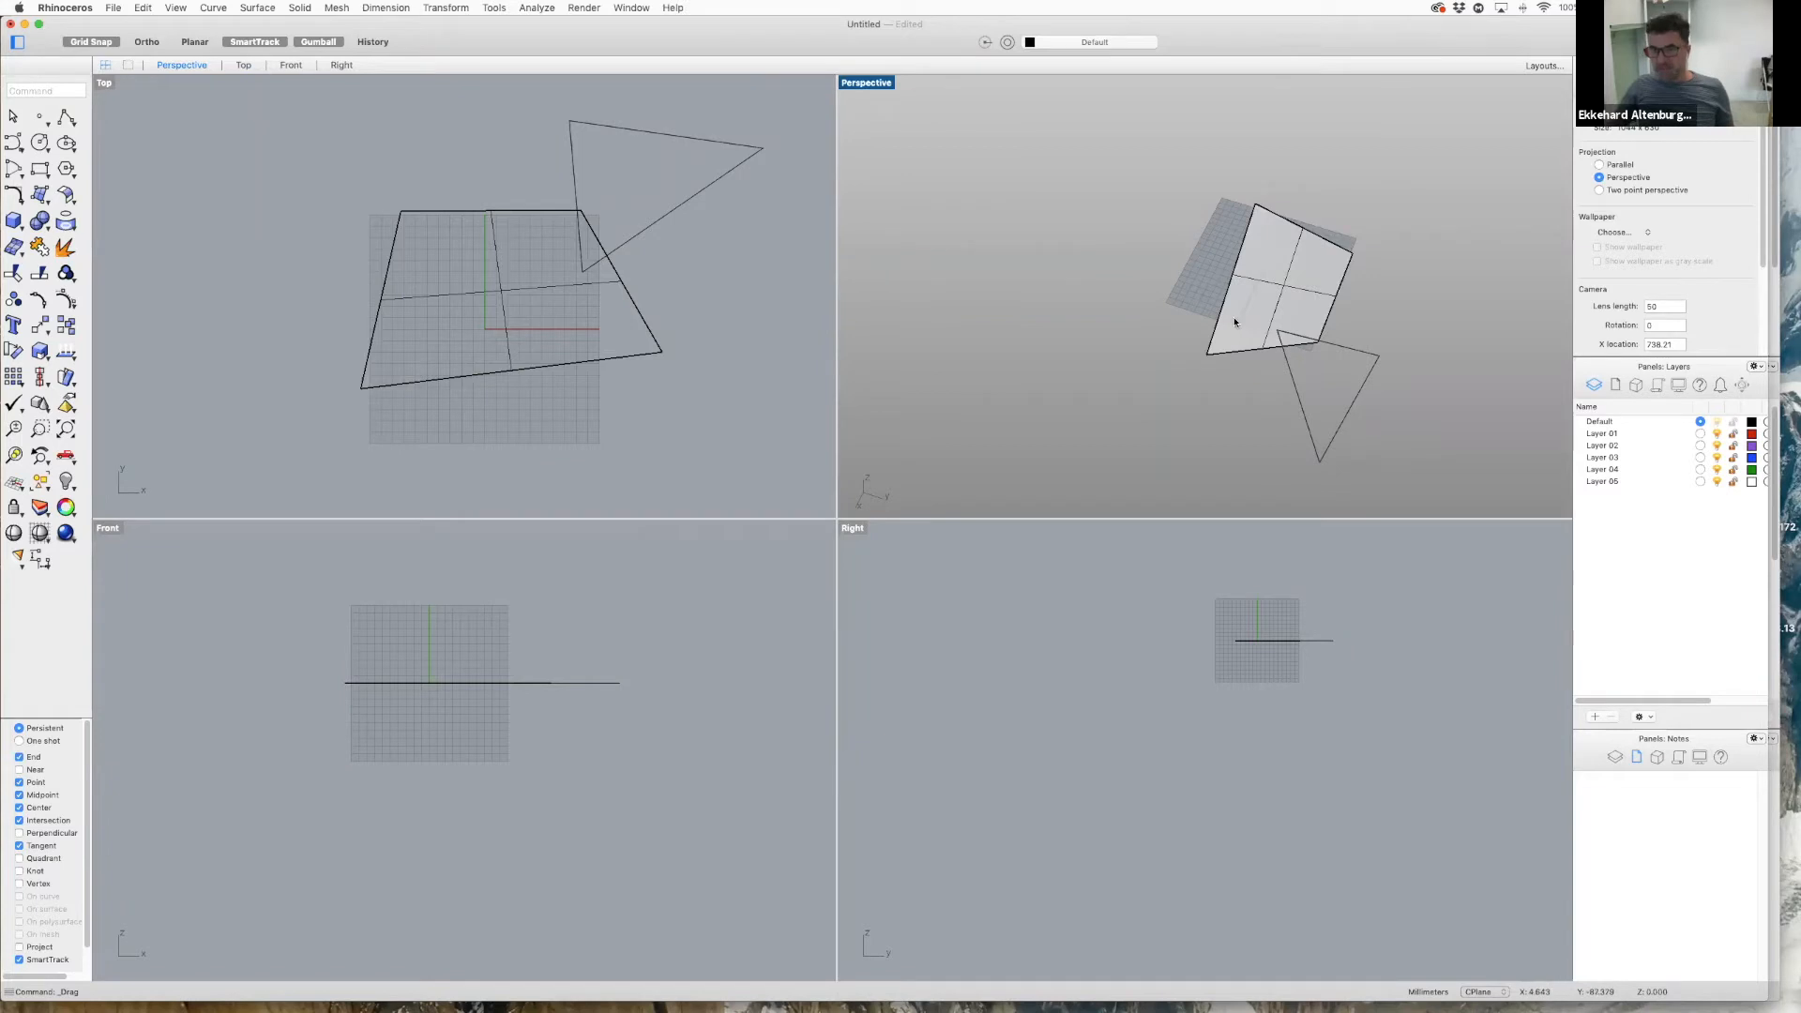
click(1355, 350)
drag(1360, 350, 1453, 286)
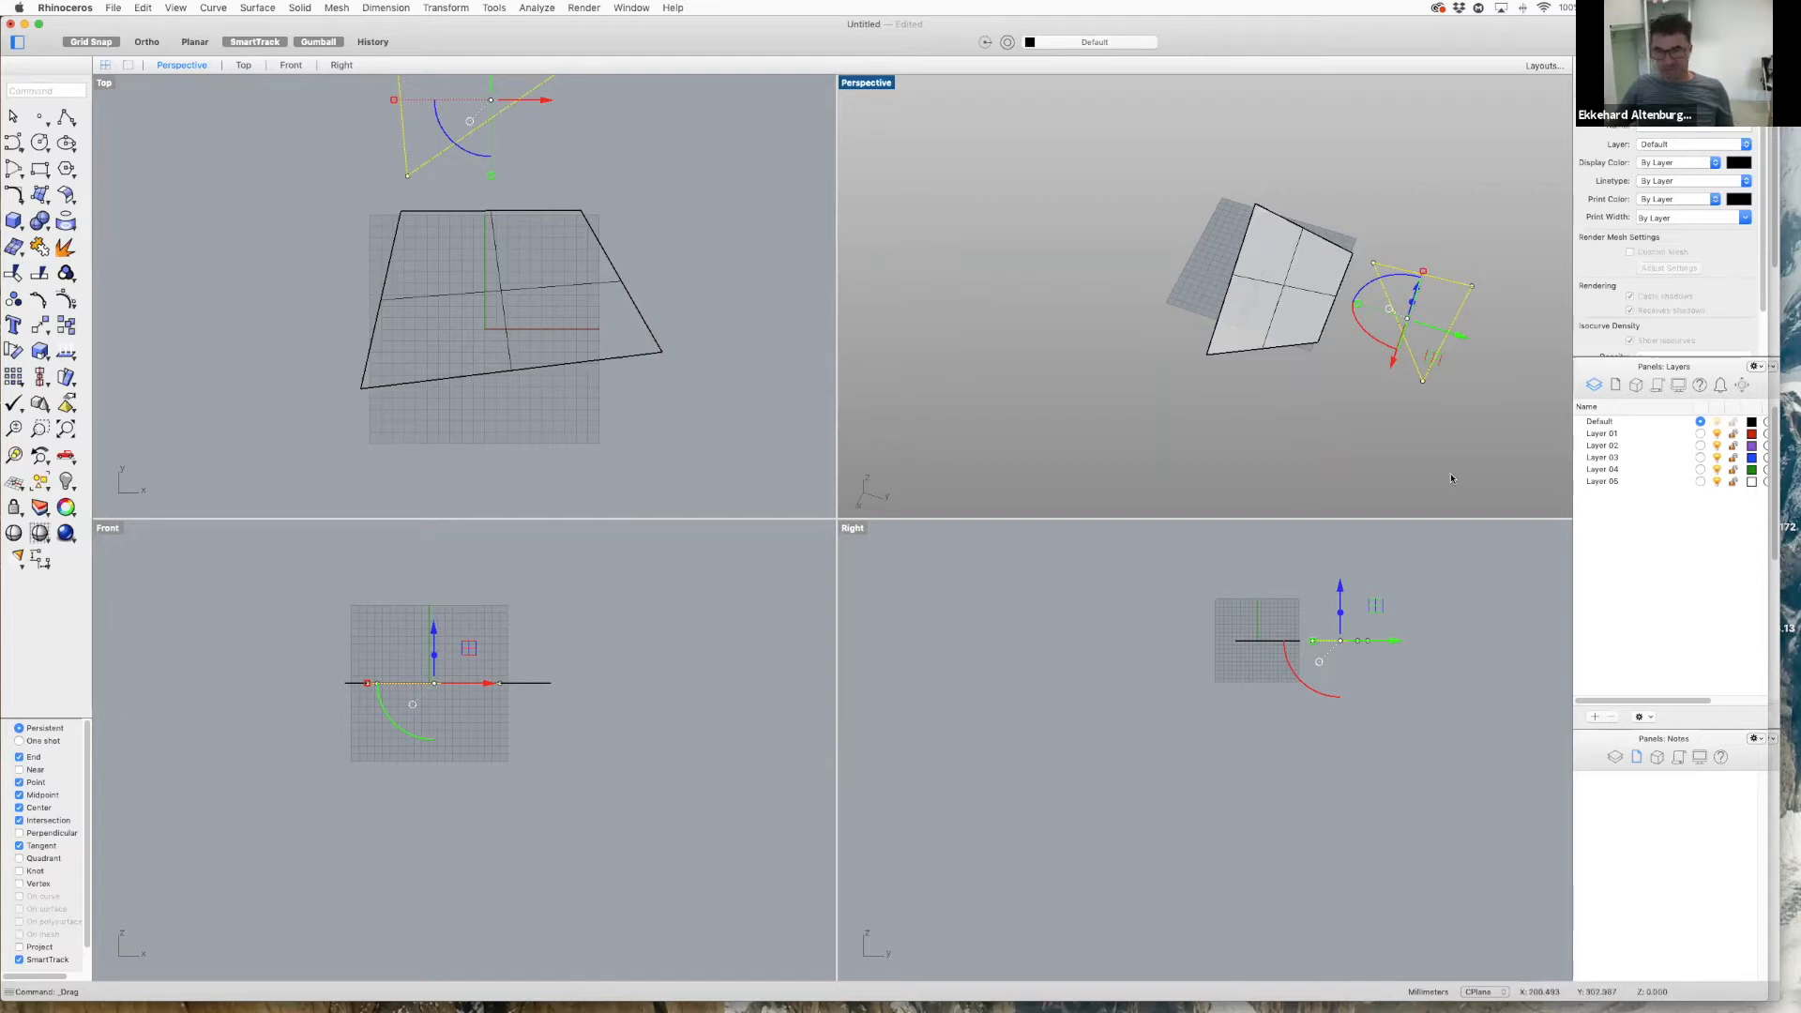
scroll(1452, 250, up, 7)
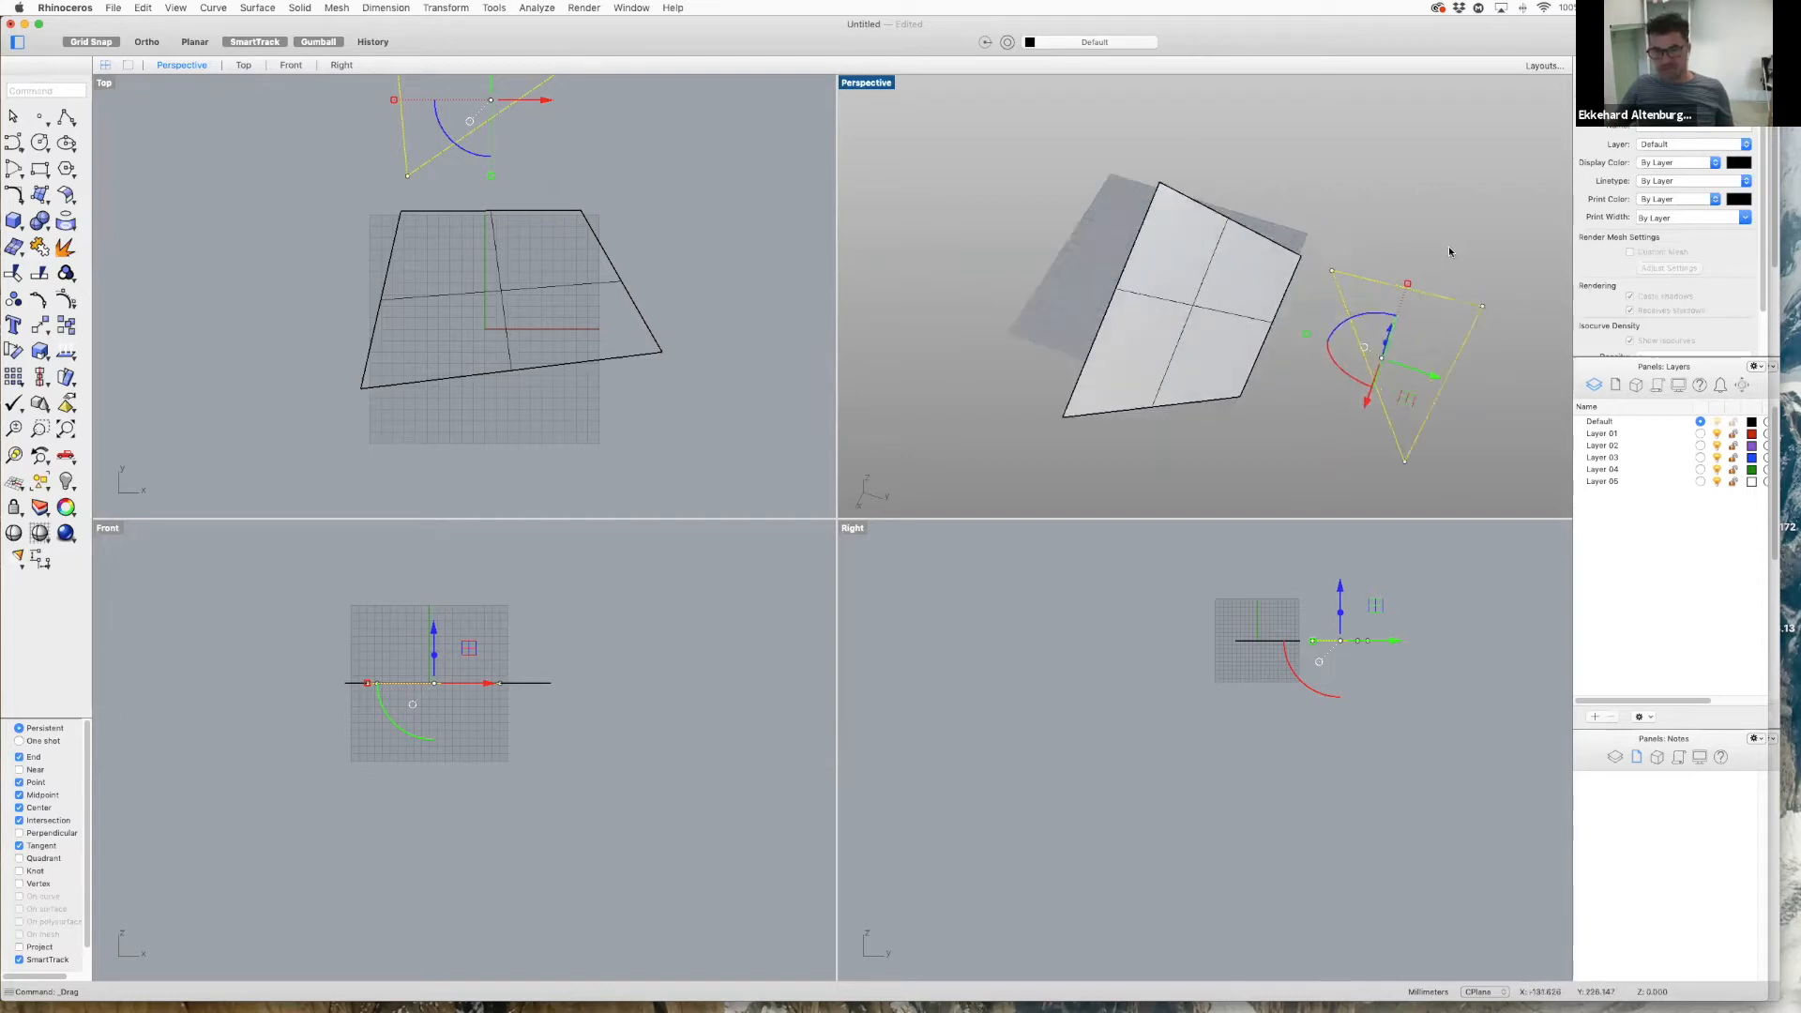
scroll(1439, 249, down, 5)
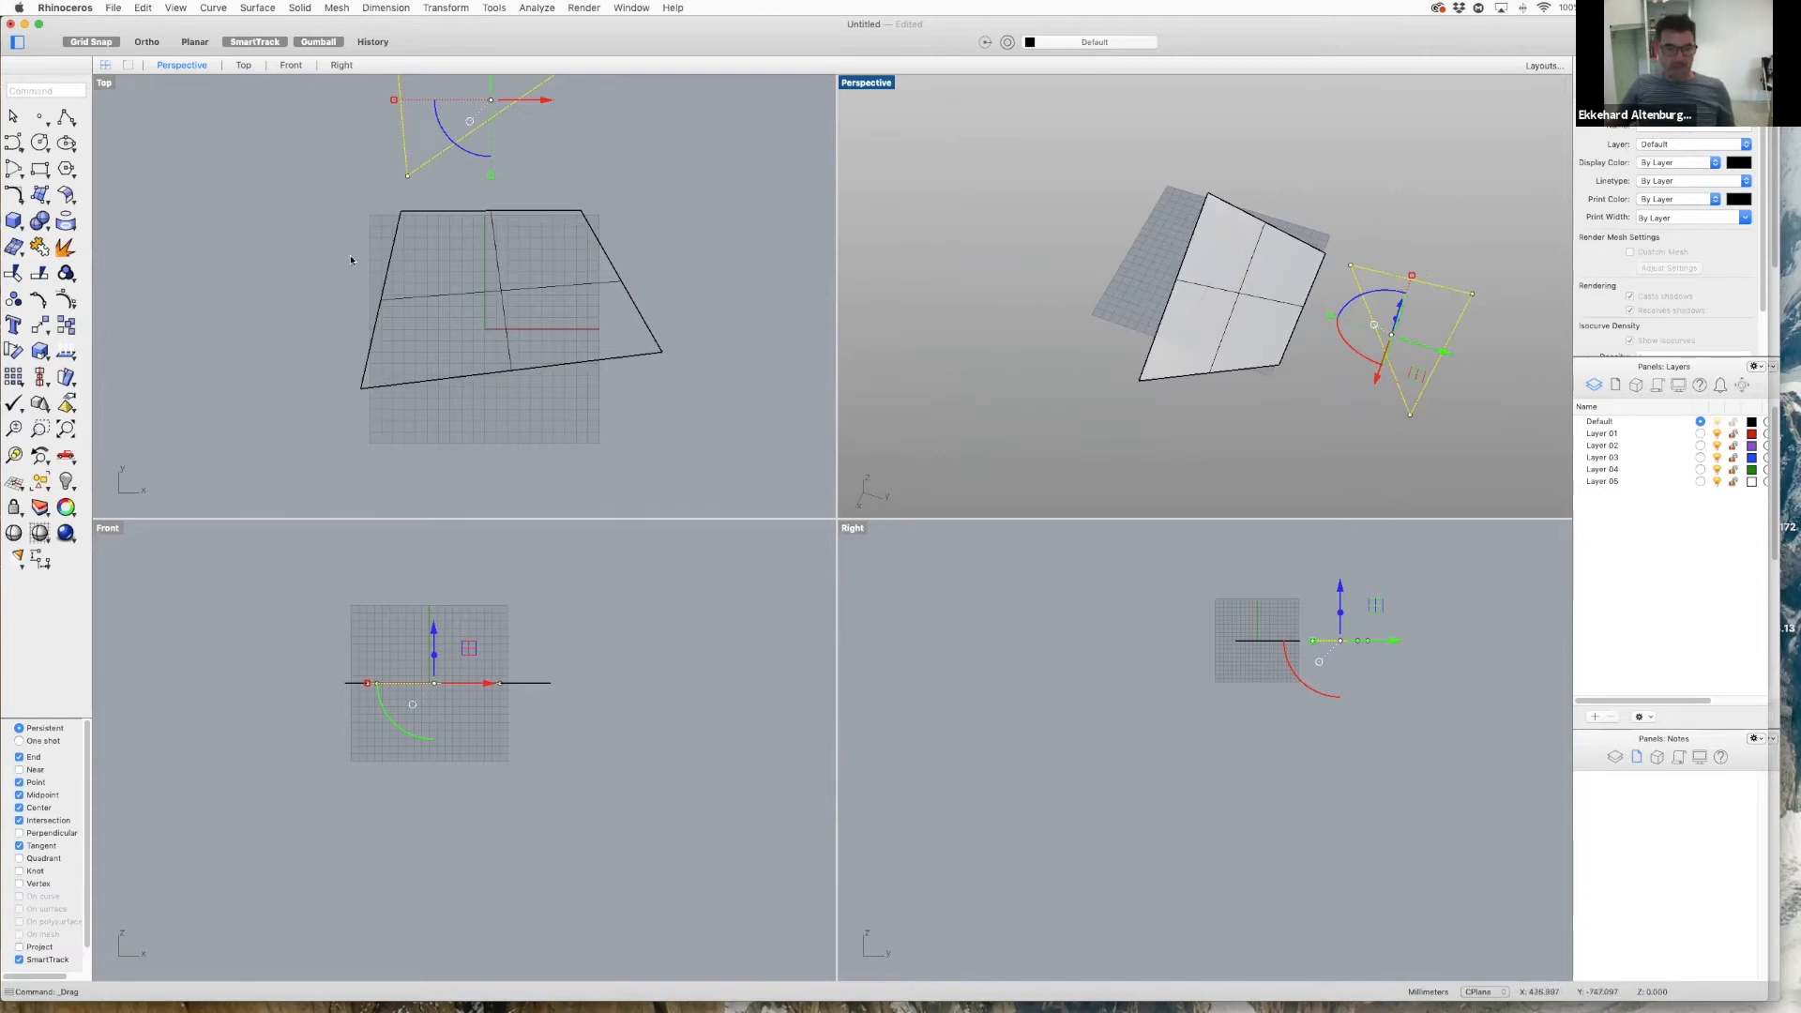
scroll(422, 238, down, 4)
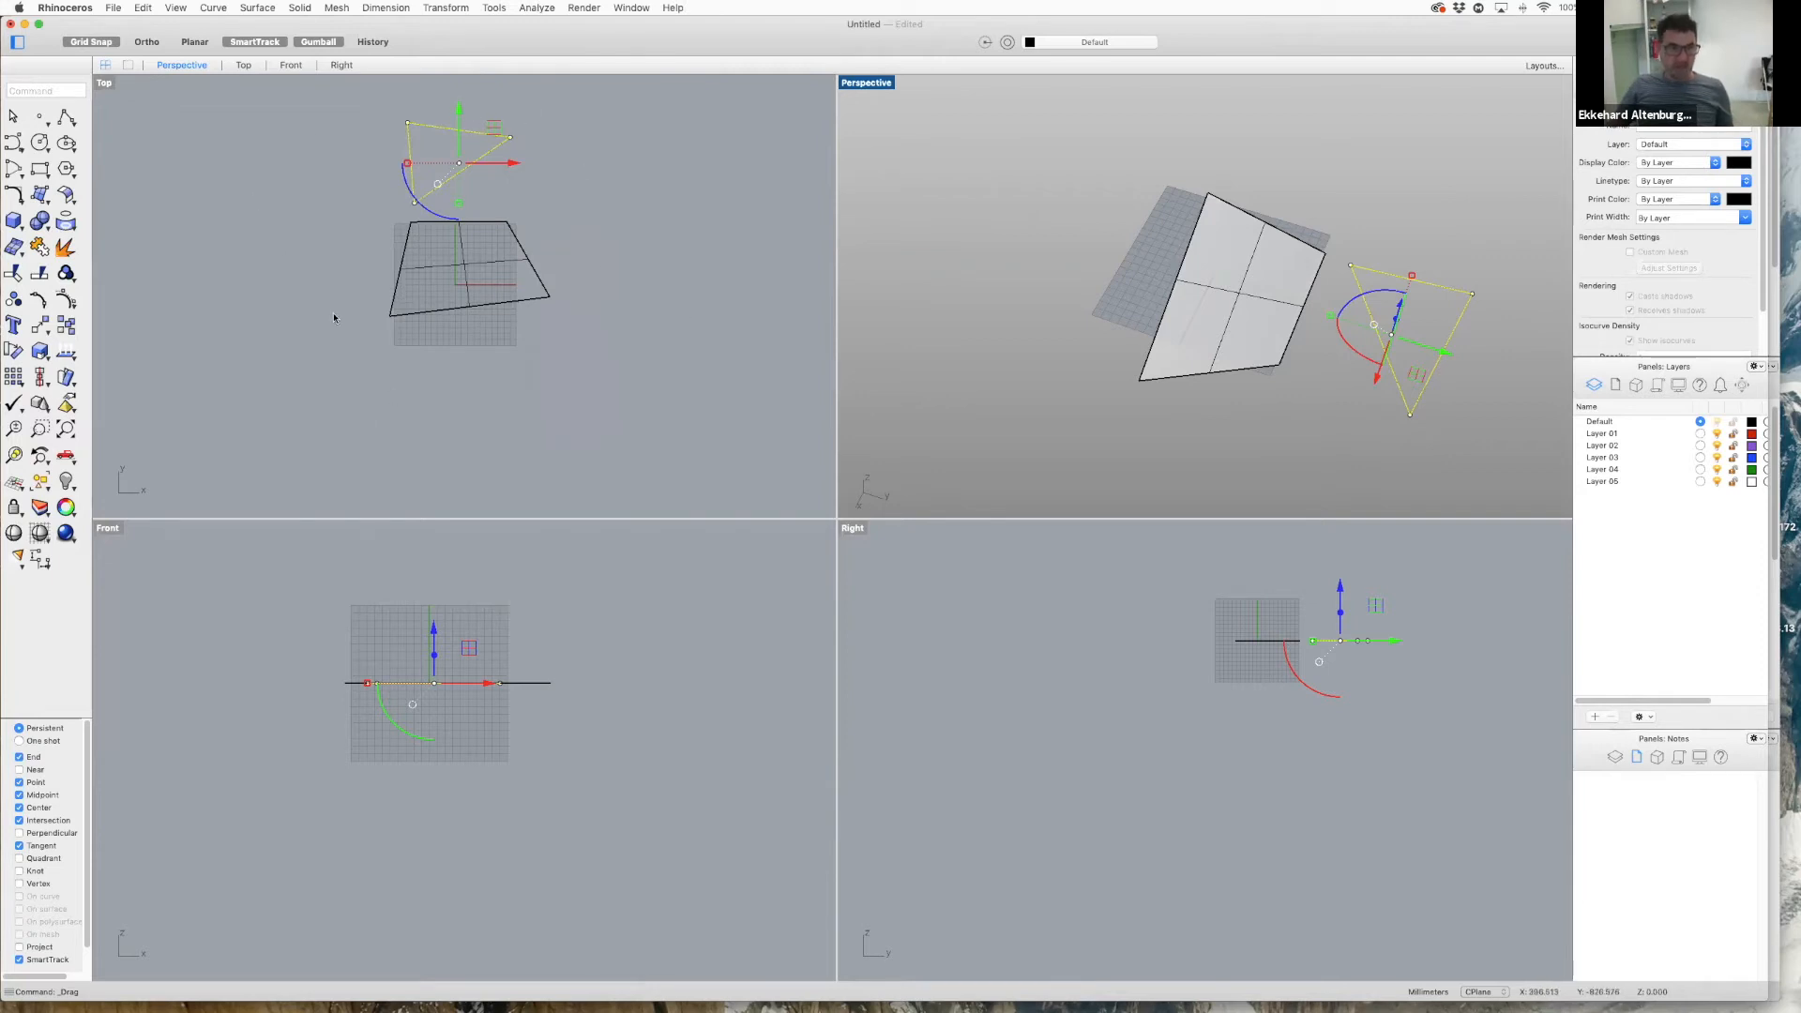
click(637, 218)
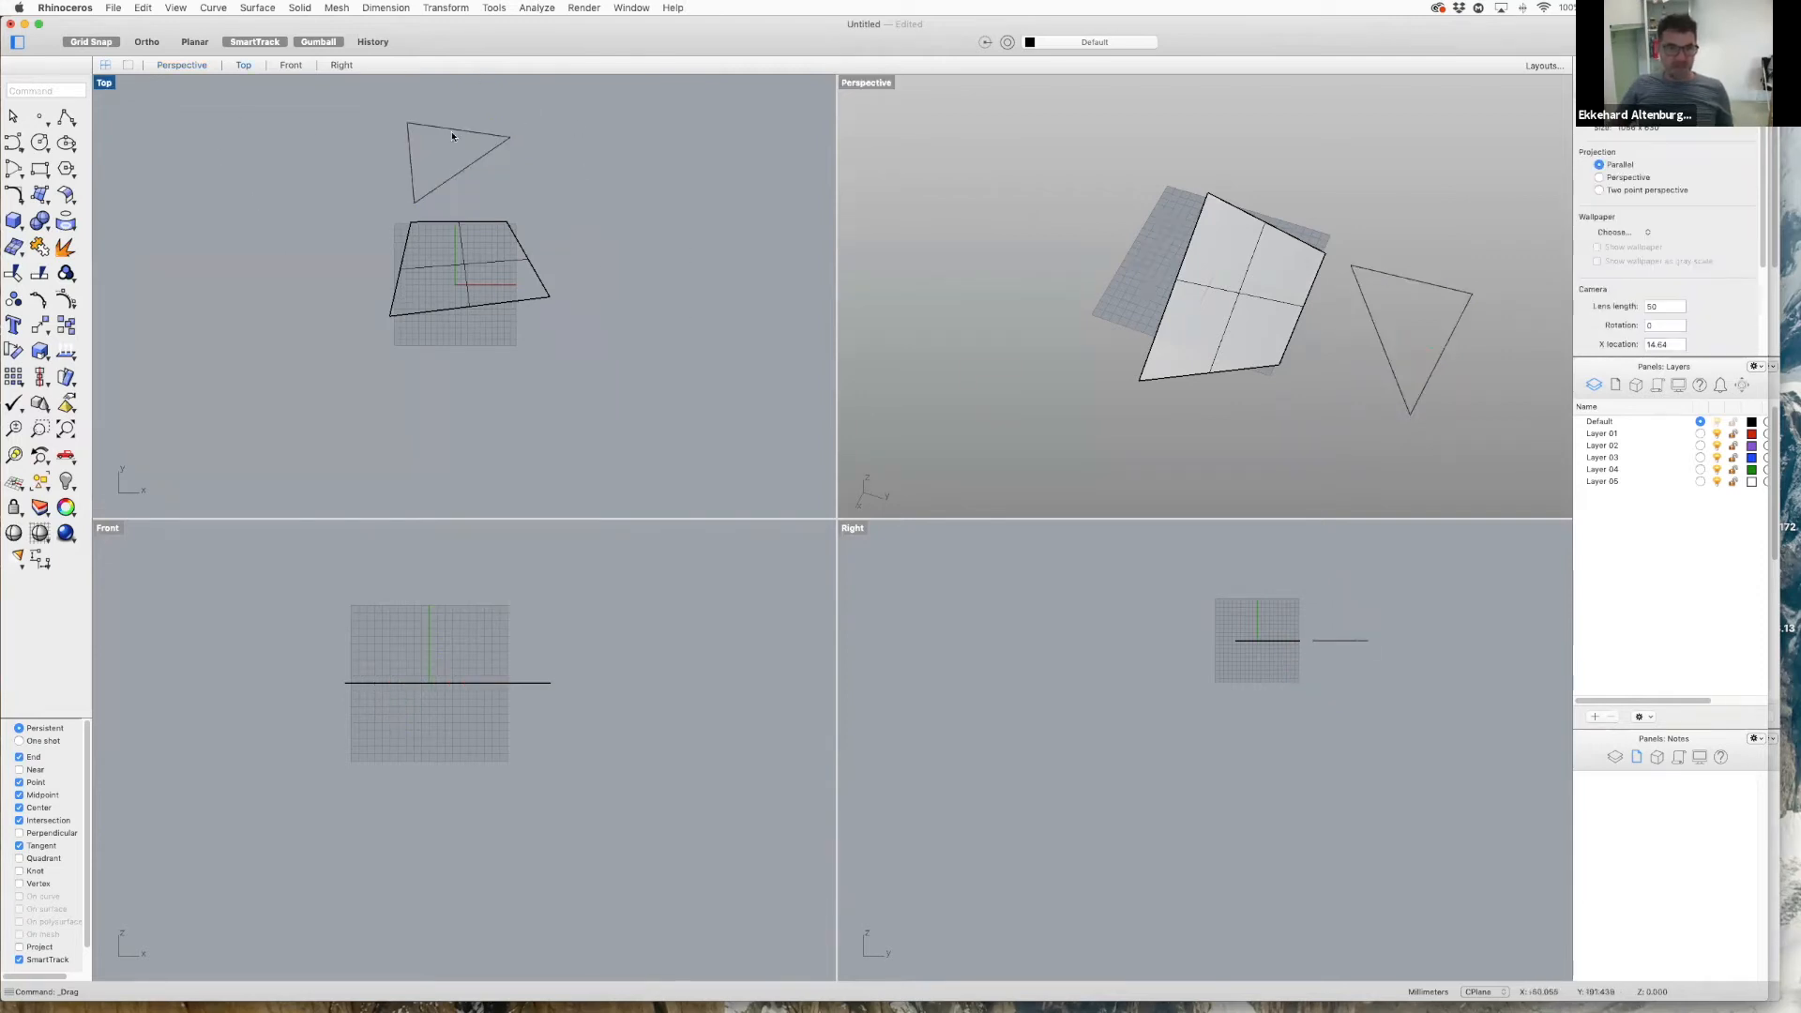
- Try raising the surface above the construction plane with the Front viewport set to Rendered mode, and undo the move
click(463, 266)
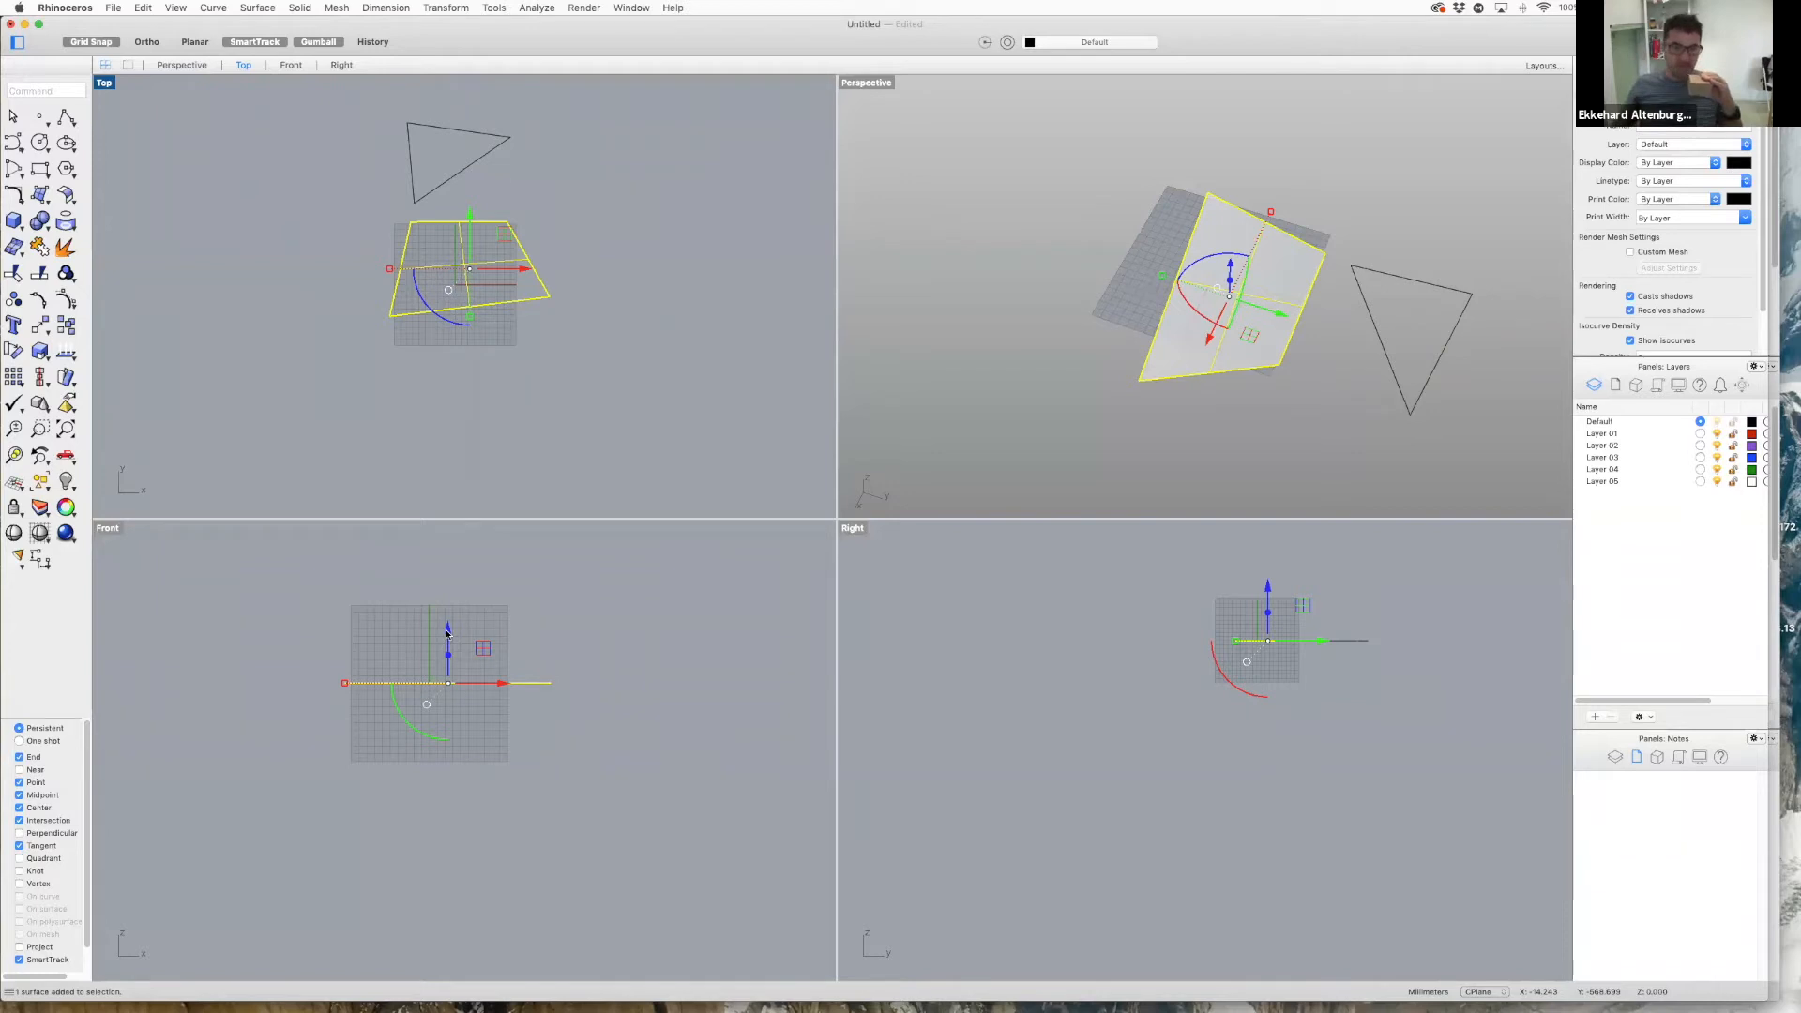
drag(450, 628, 457, 577)
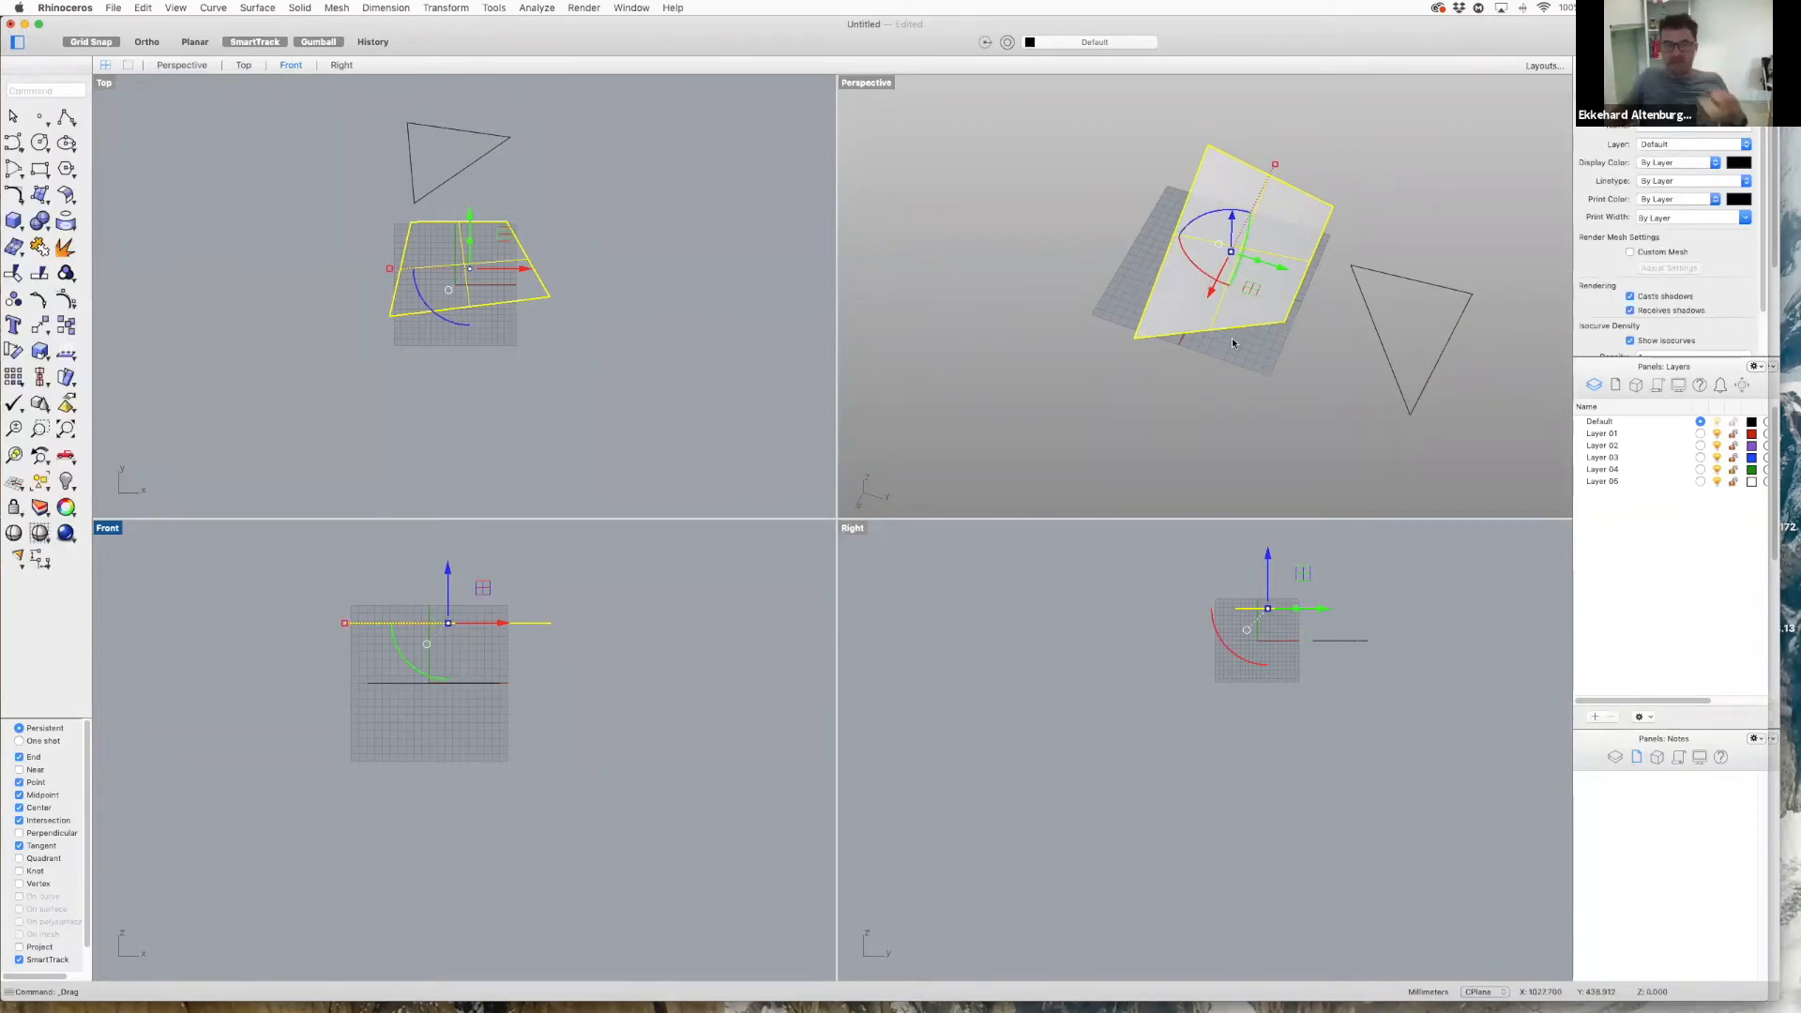
click(175, 8)
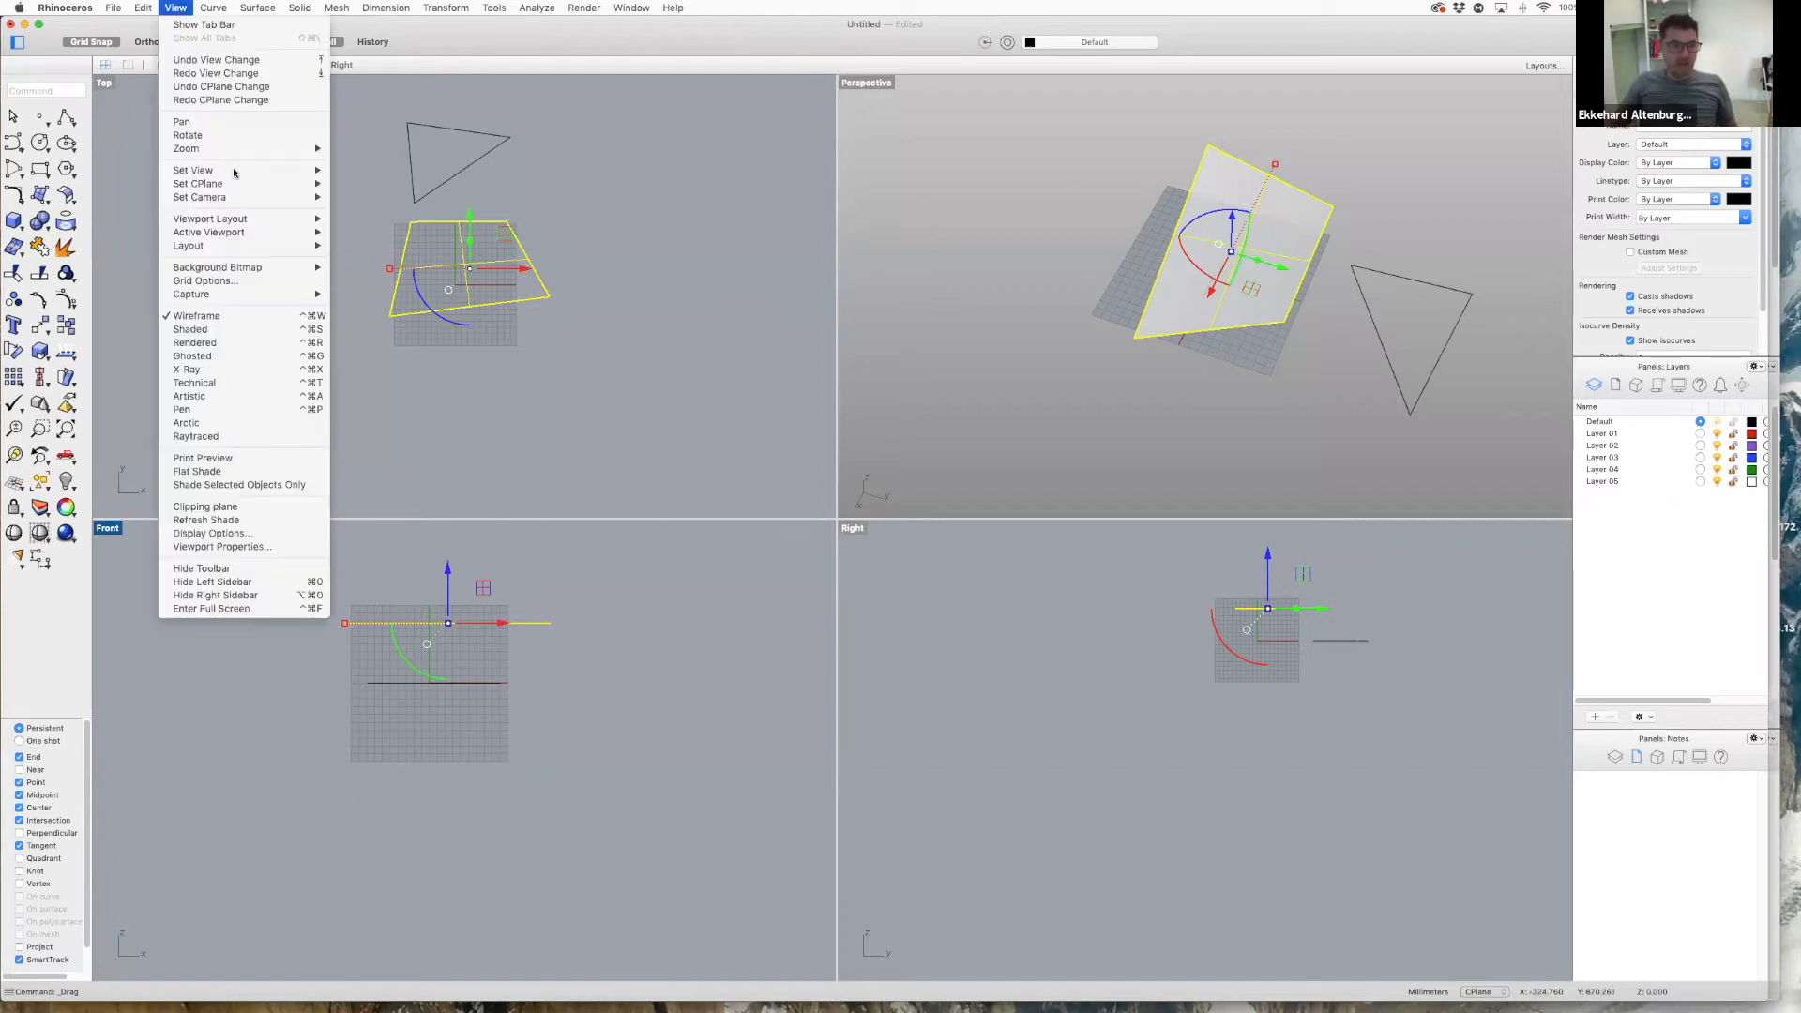
click(241, 343)
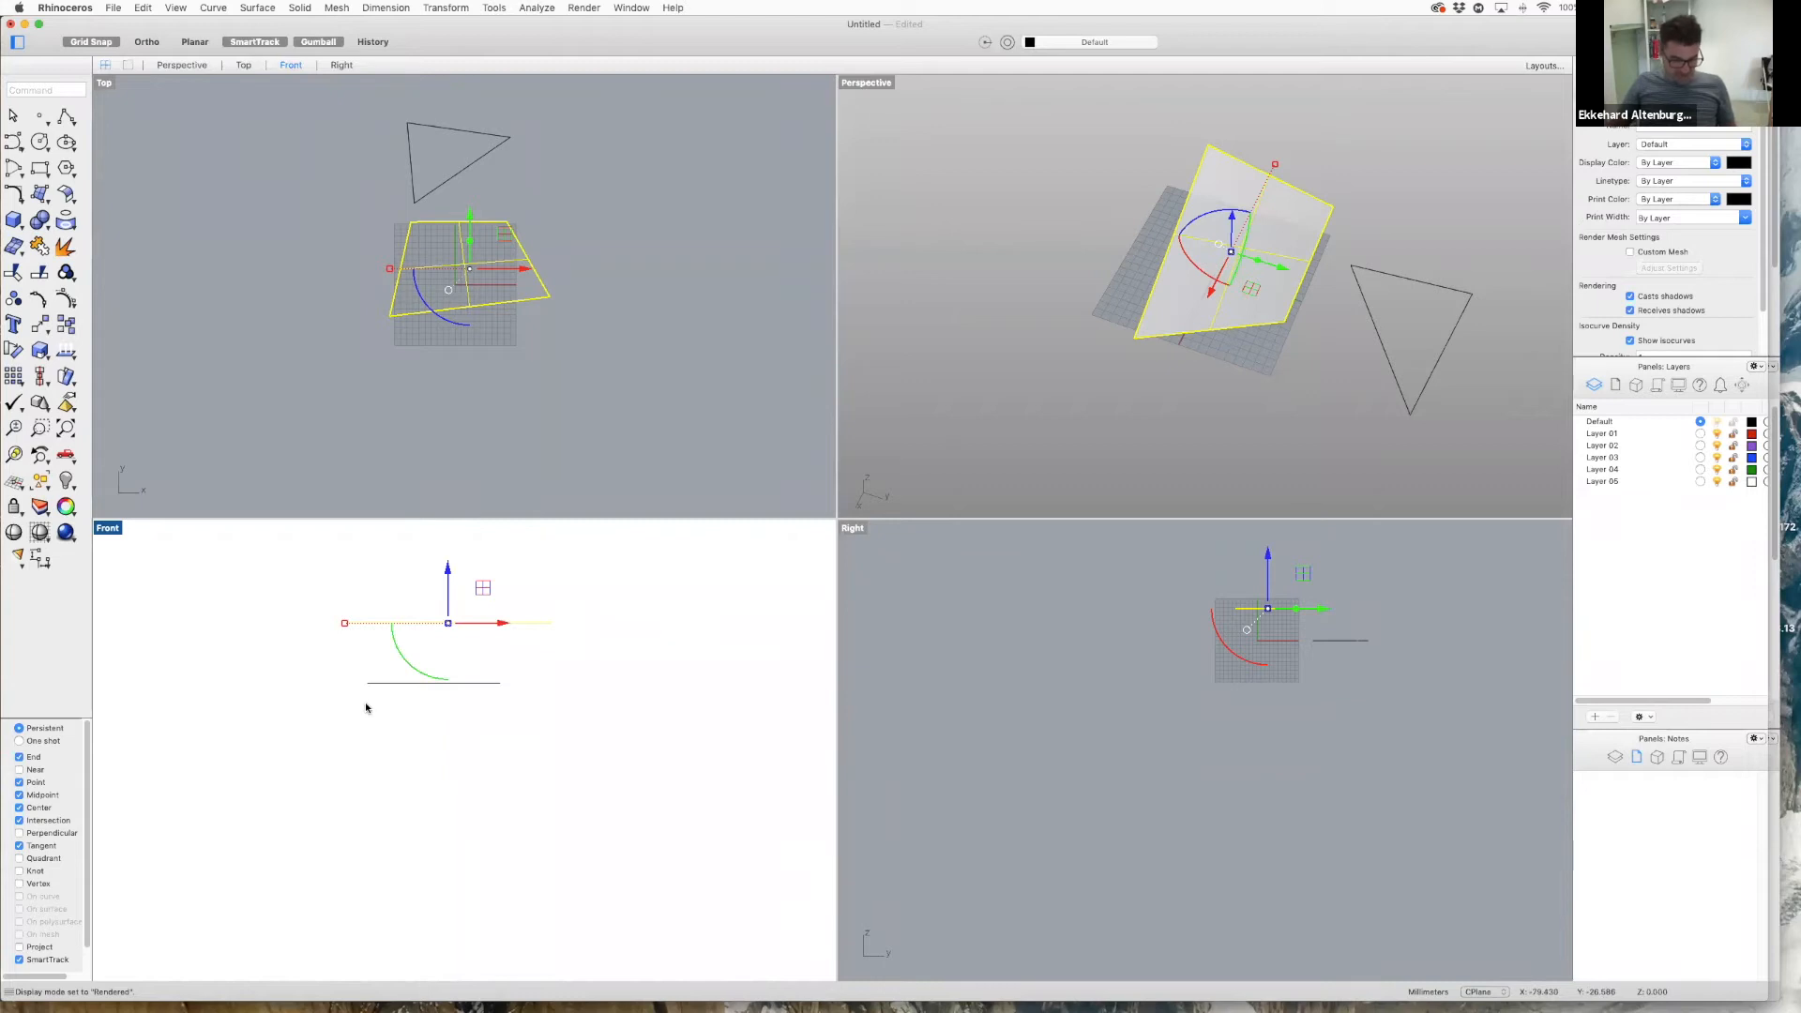
key(super+z)
- Set the Perspective viewport to Rendered mode to preview the surface and the triangle
click(983, 123)
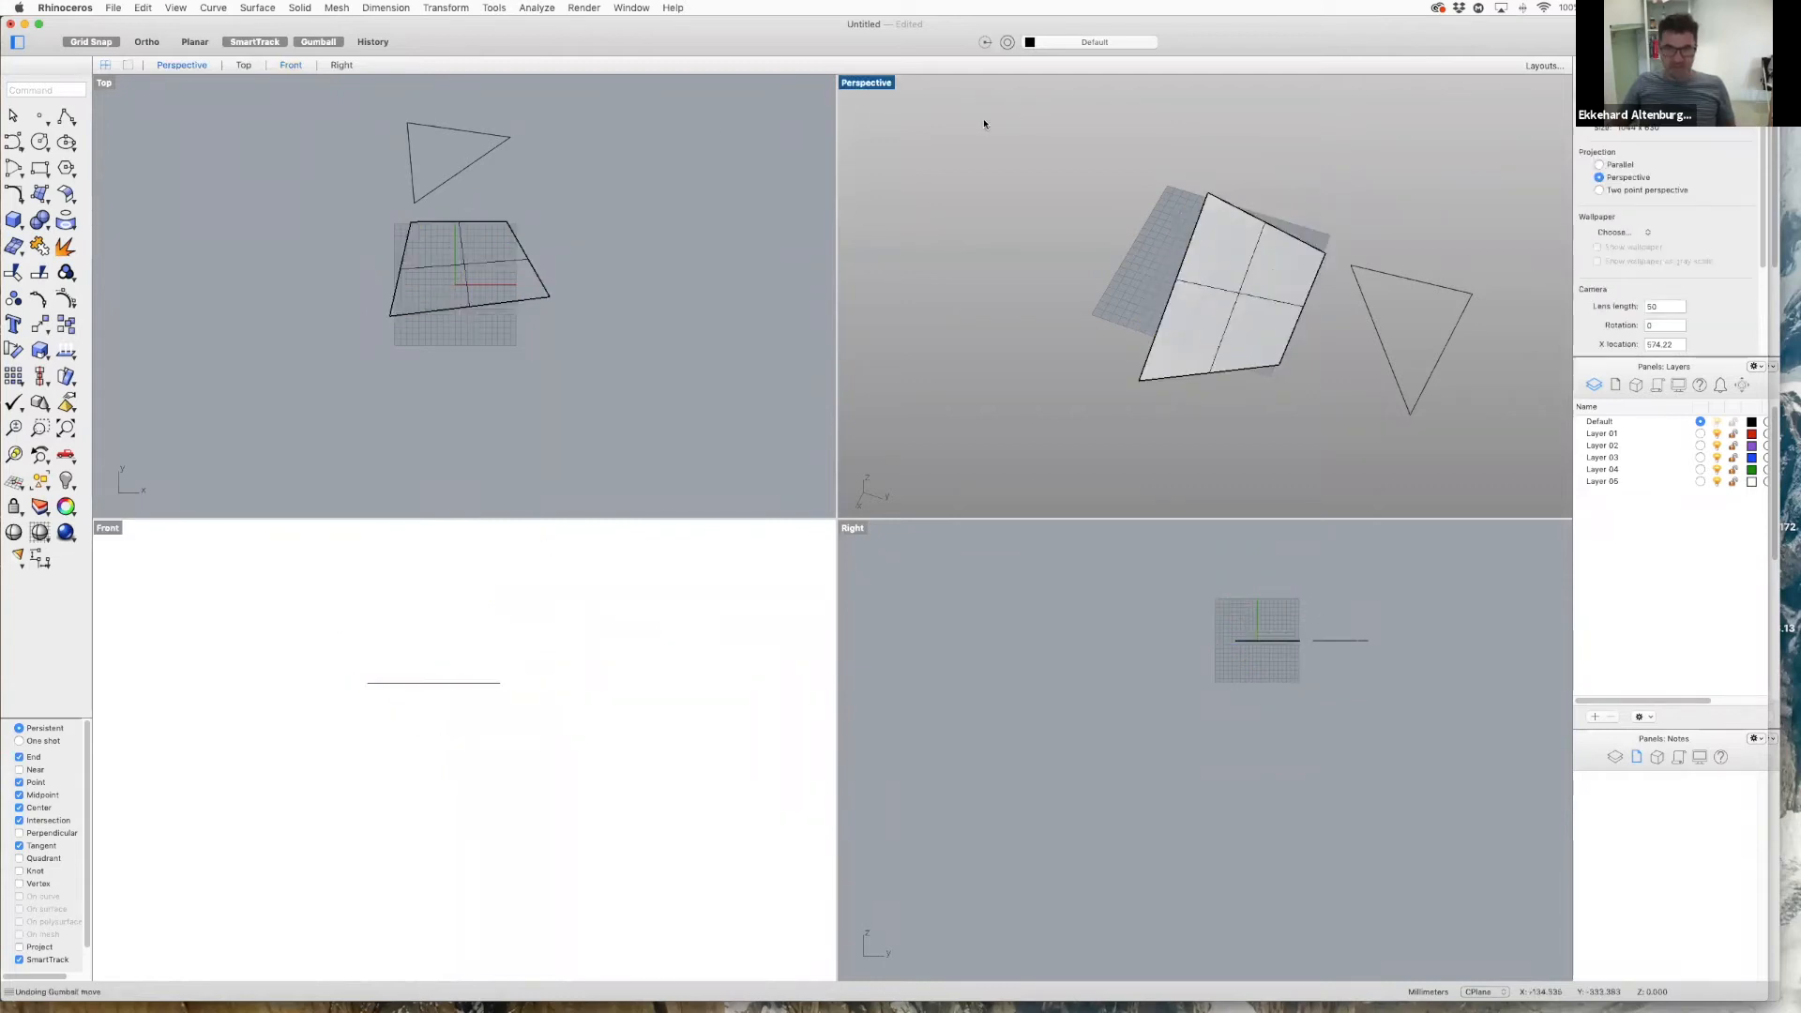
click(176, 8)
click(319, 344)
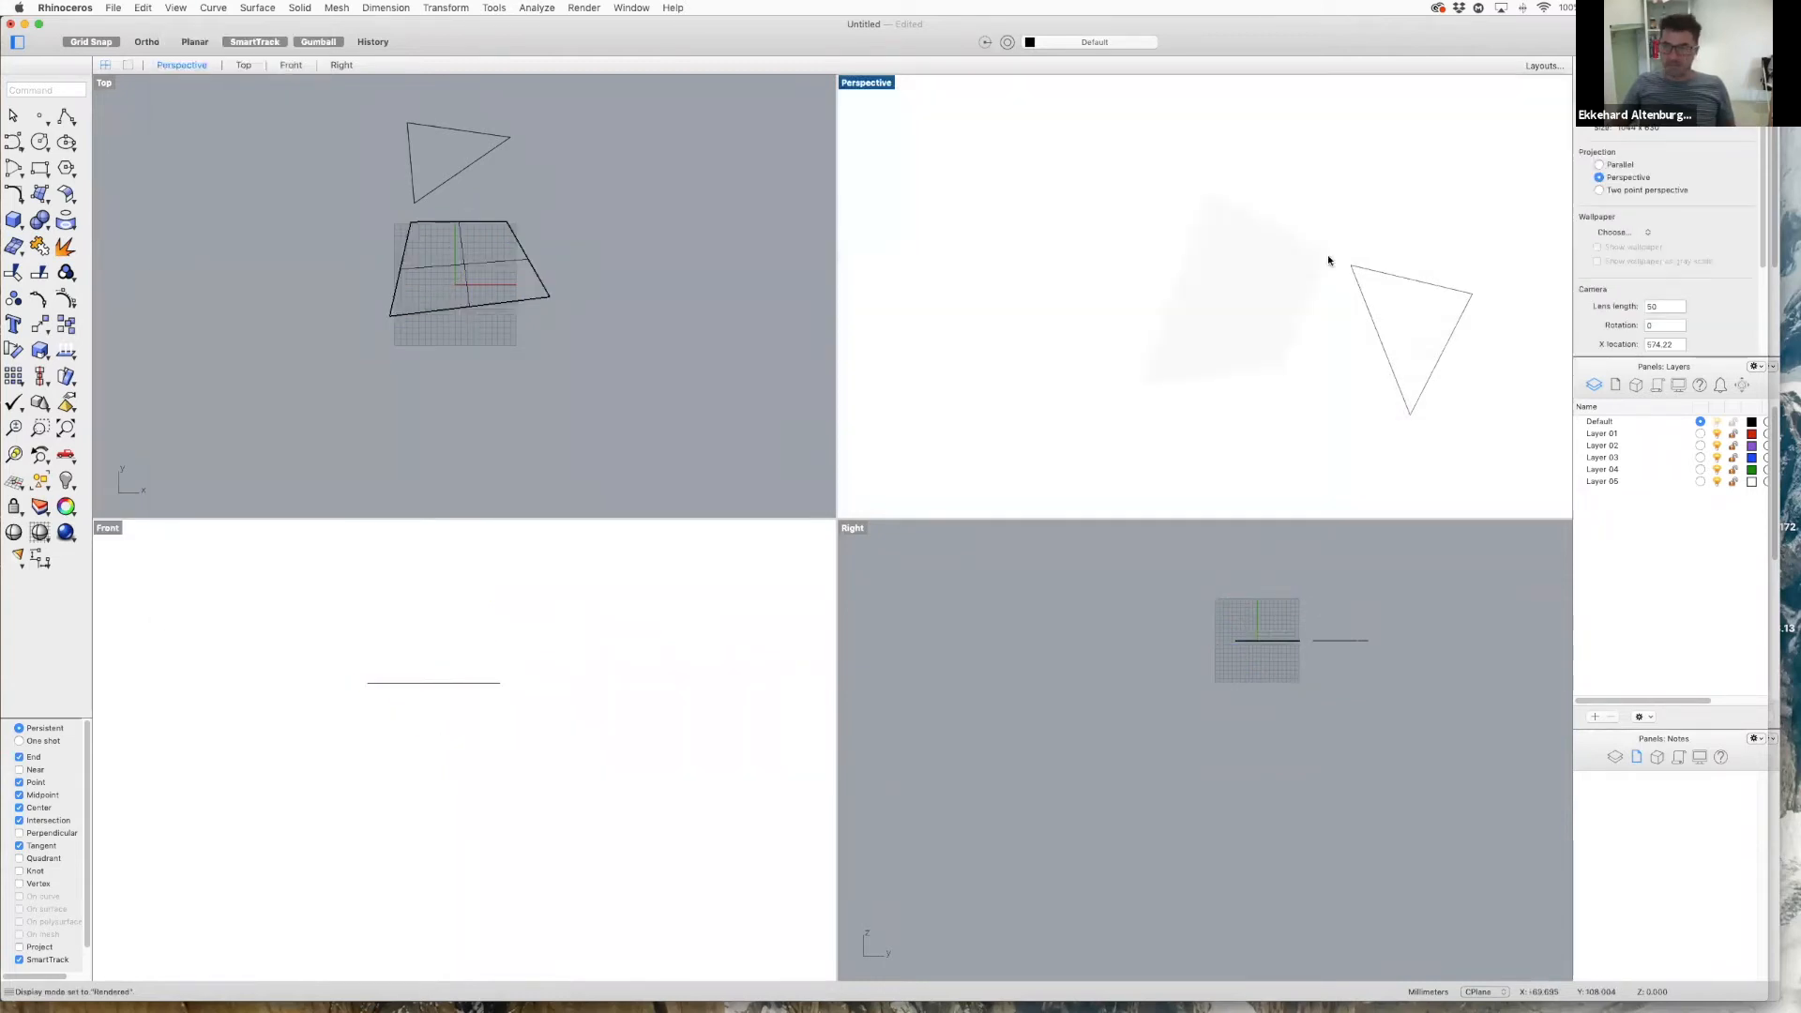
right_drag(1322, 394, 1319, 278)
scroll(1314, 285, down, 6)
scroll(1310, 285, up, 9)
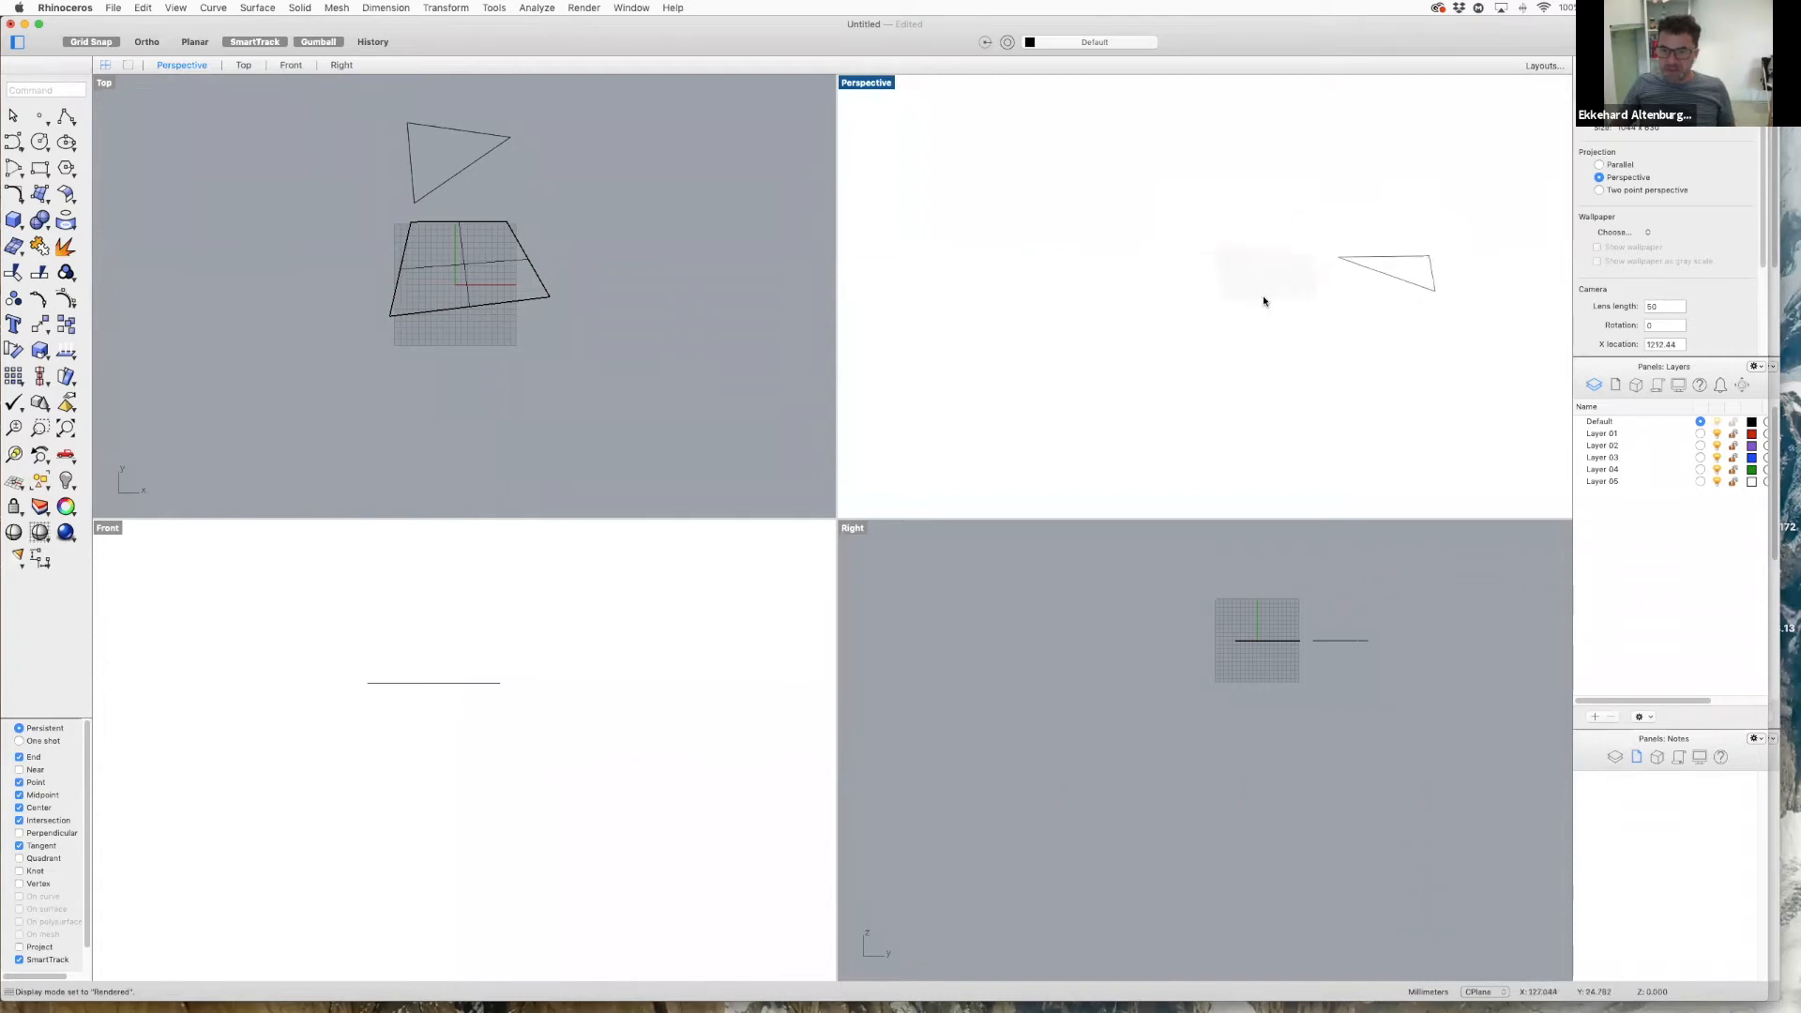
- Try the Raytraced display mode in the Perspective viewport and switch that viewport to Arctic
click(175, 7)
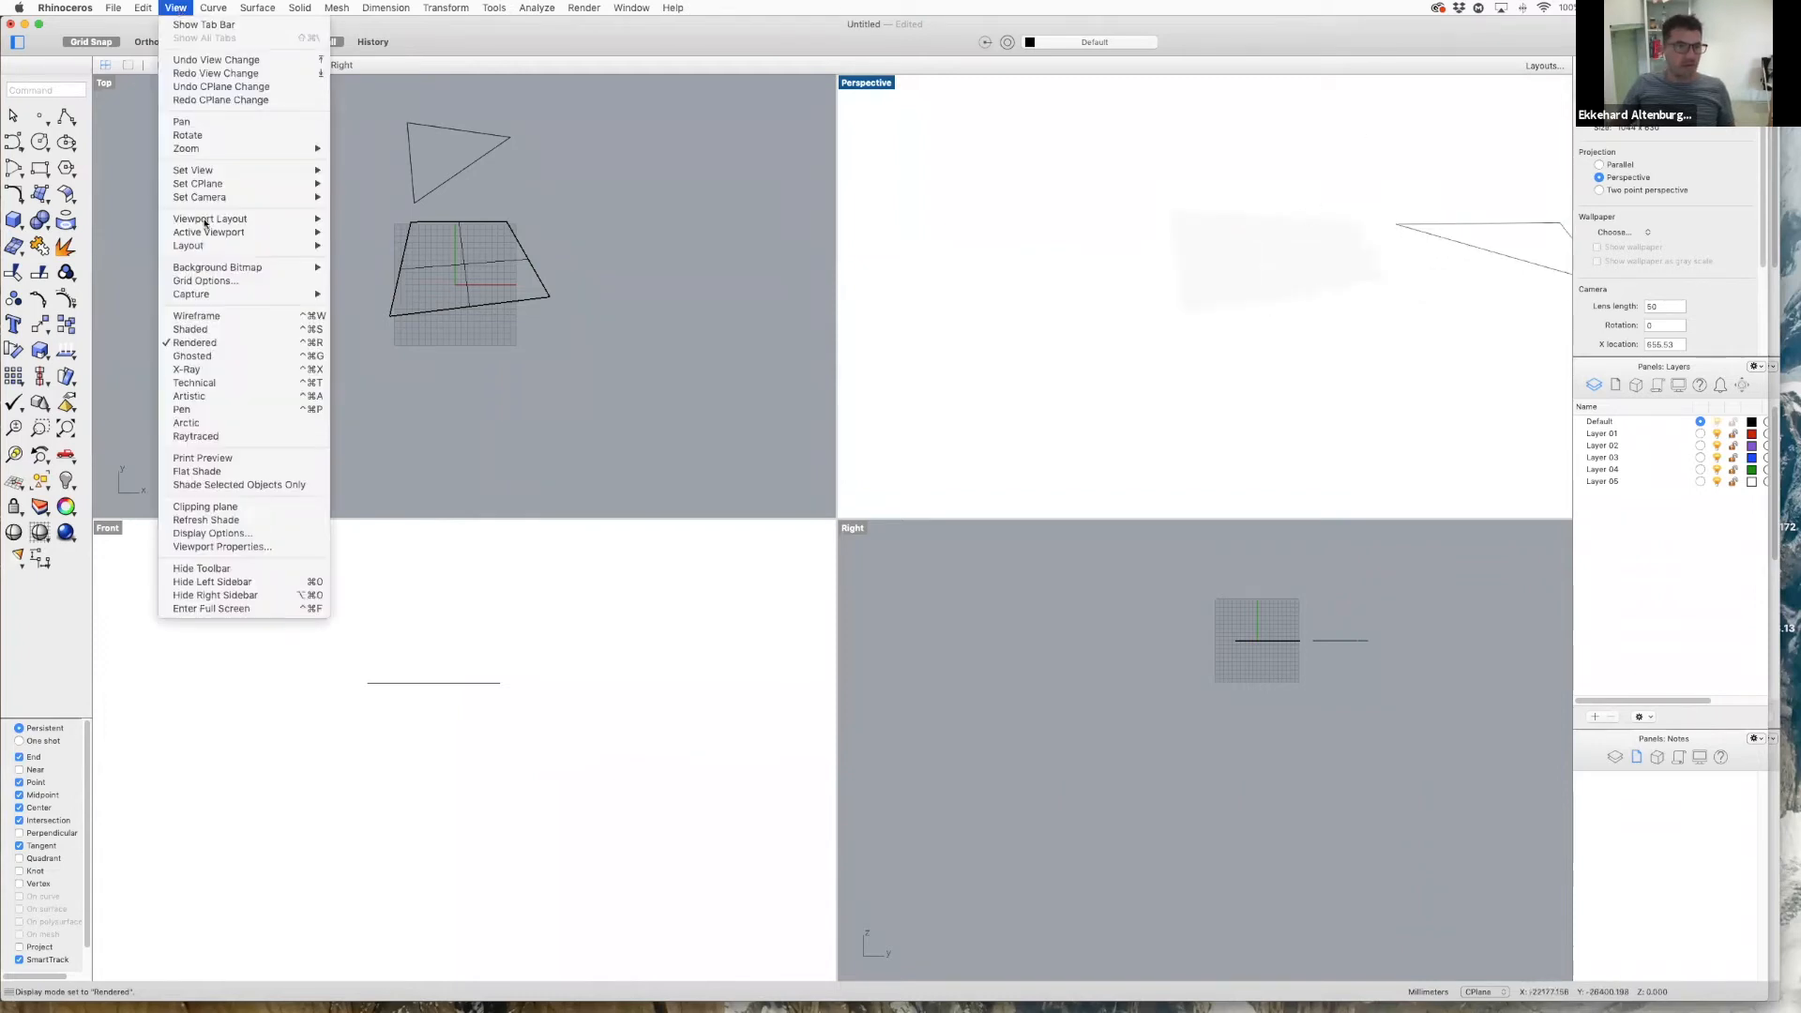
click(214, 436)
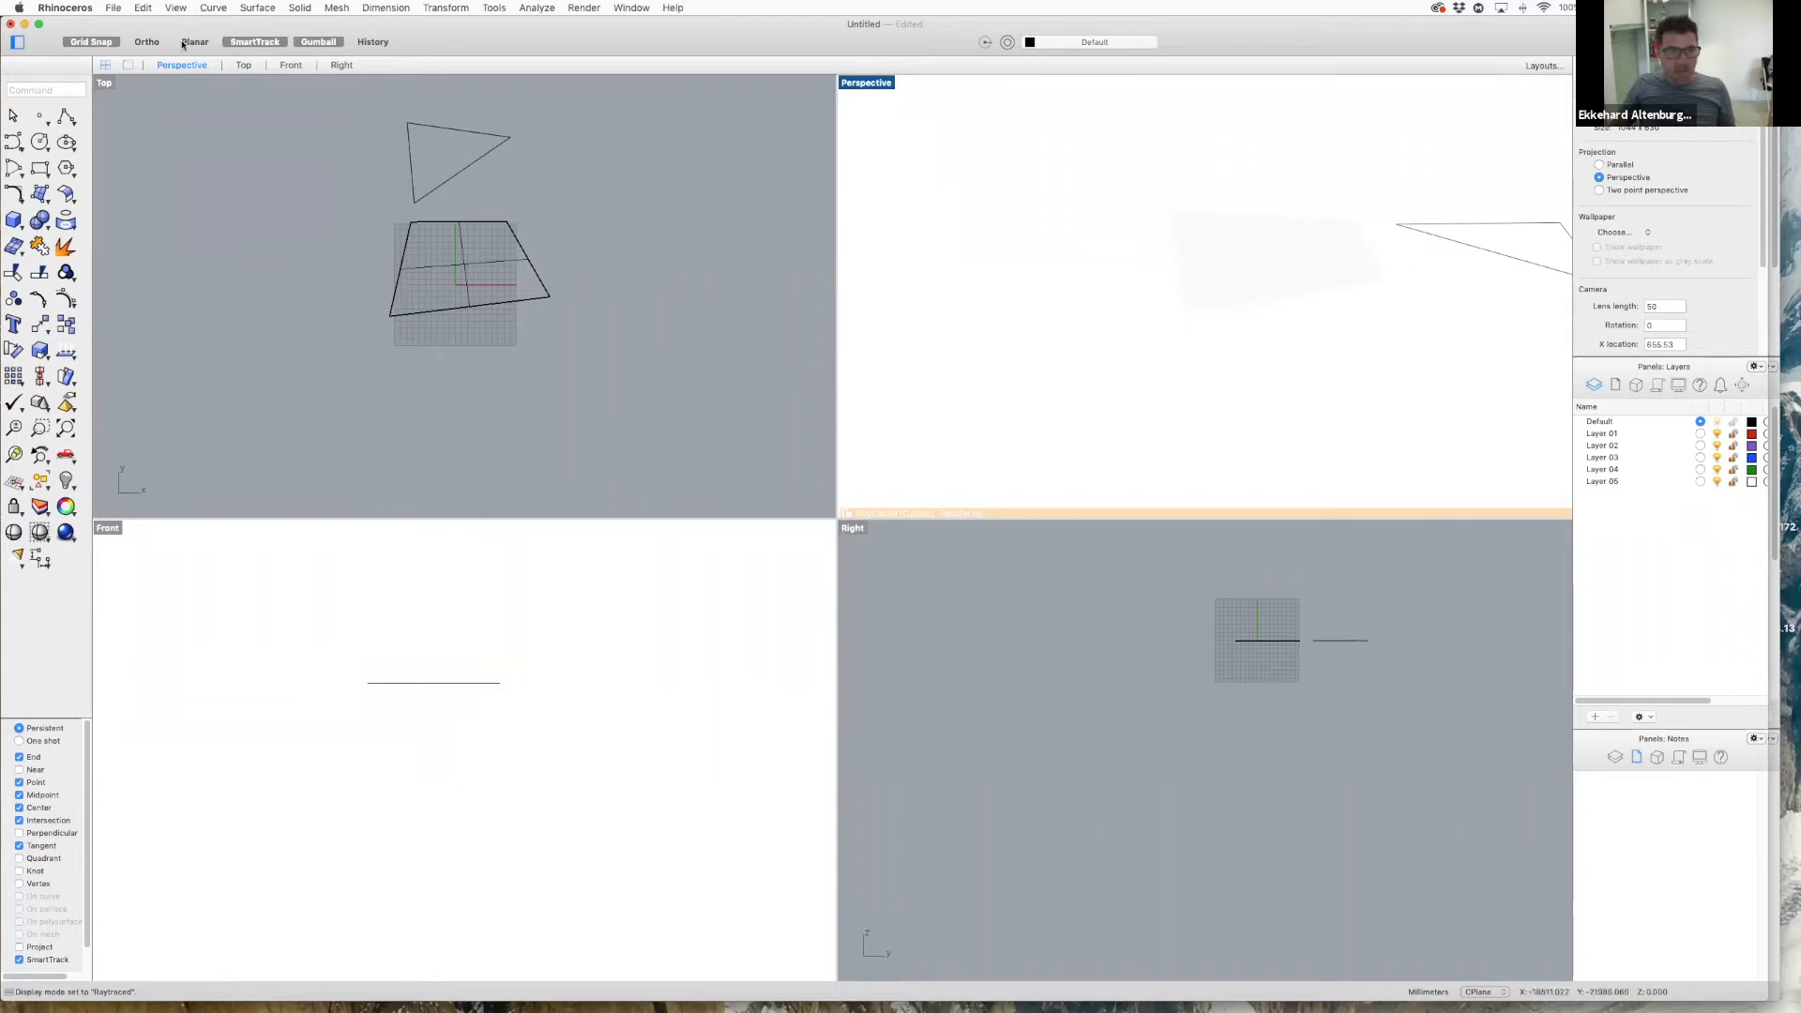
click(175, 8)
click(187, 423)
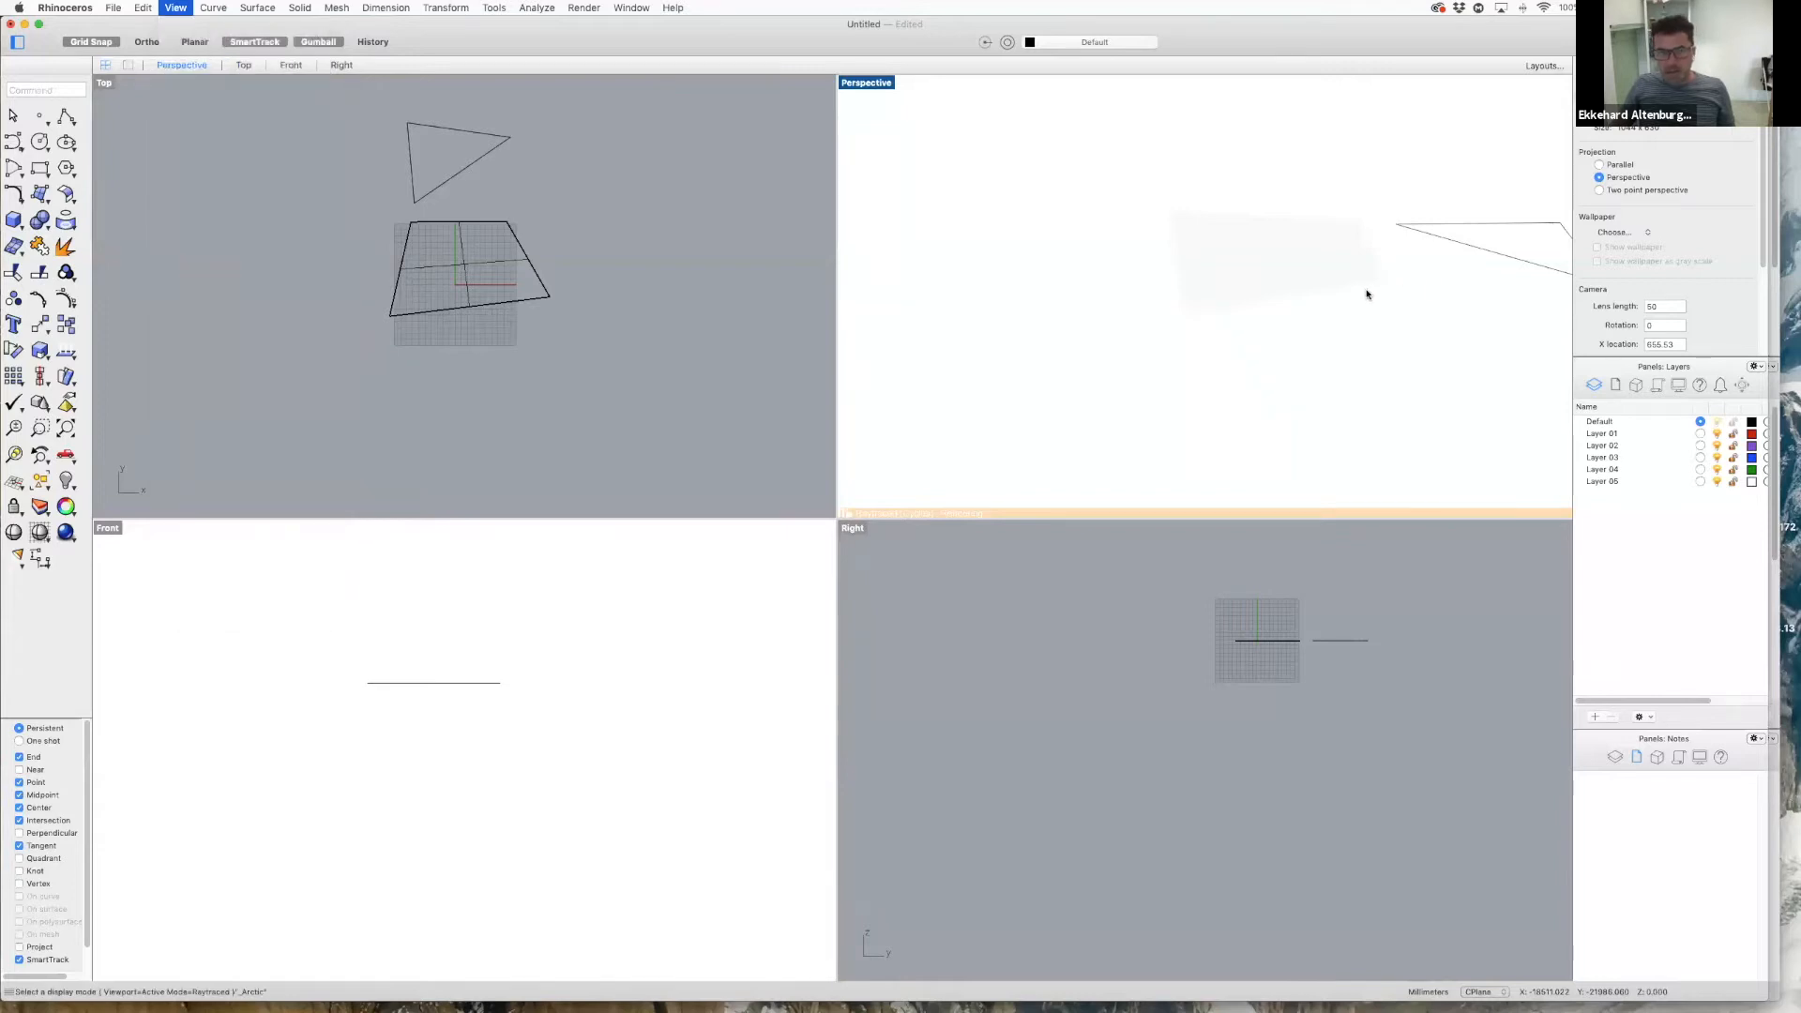
mouse_move(1363, 296)
right_down()
mouse_move(1386, 229)
mouse_move(1378, 281)
mouse_move(1342, 297)
right_up()
- Create a large flat box enclosing the surface and triangle in the Top viewport, extending its height below the construction plane
click(143, 42)
click(15, 220)
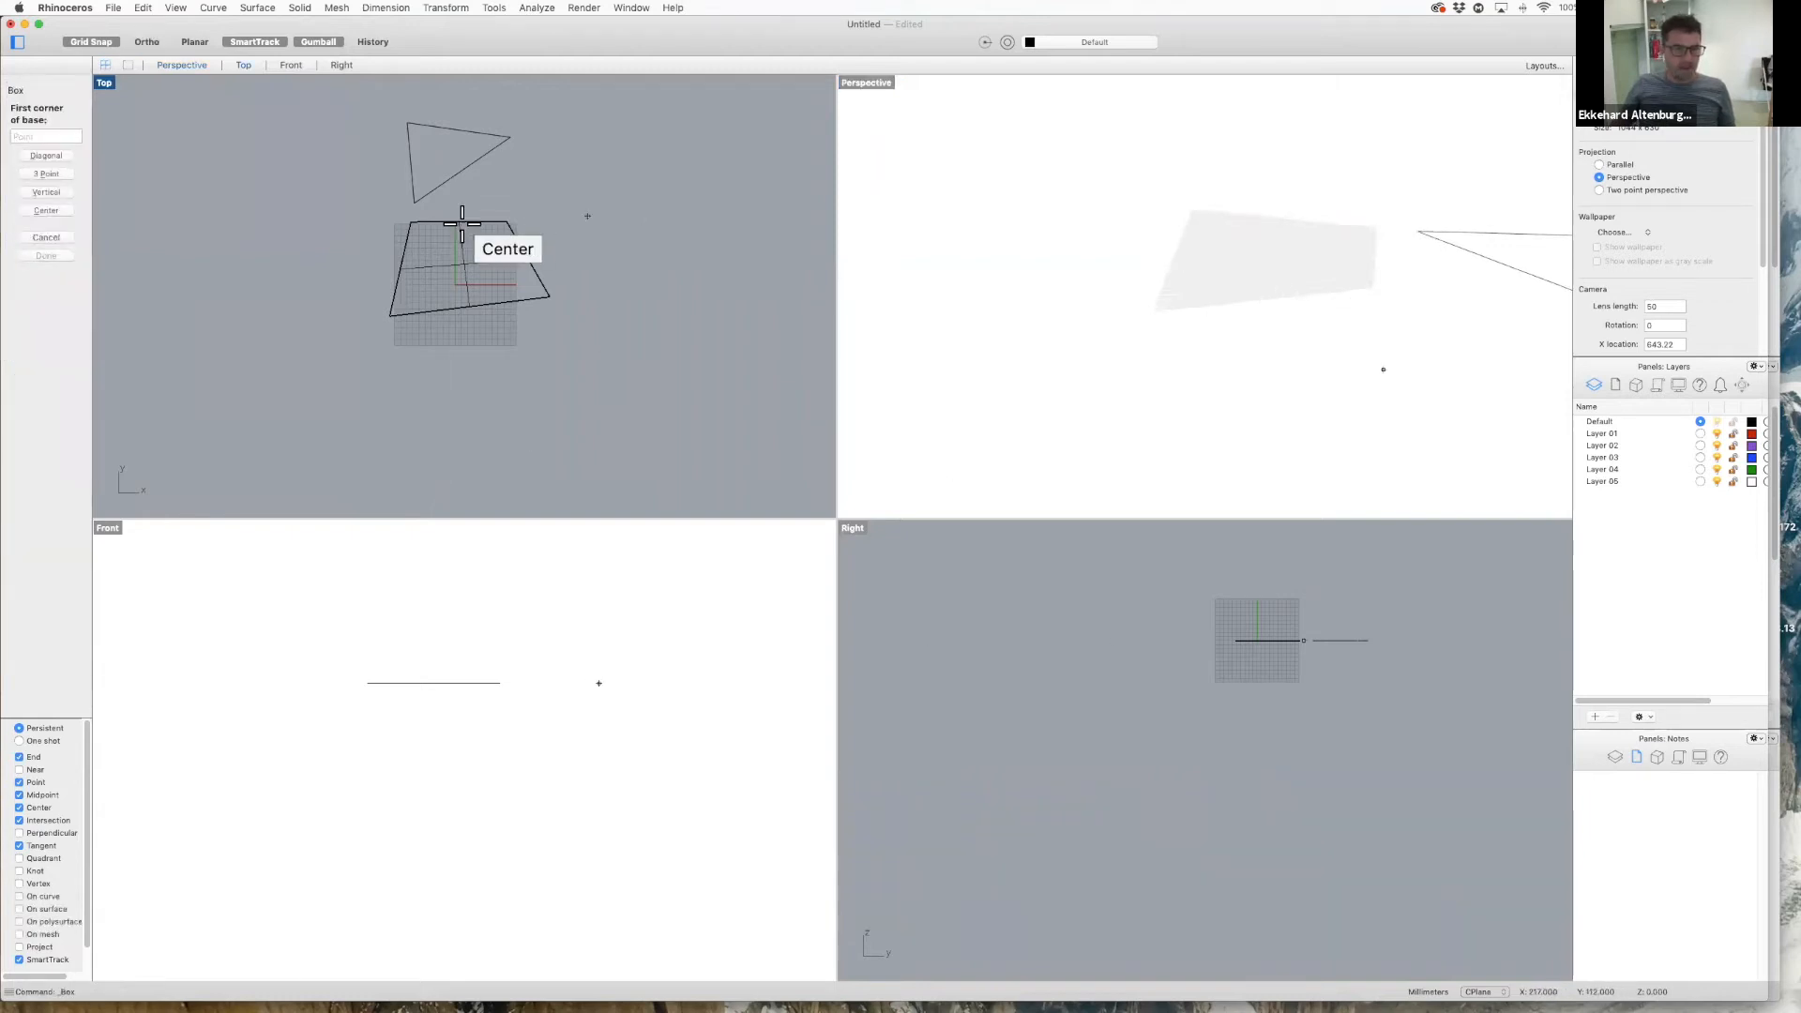
click(214, 111)
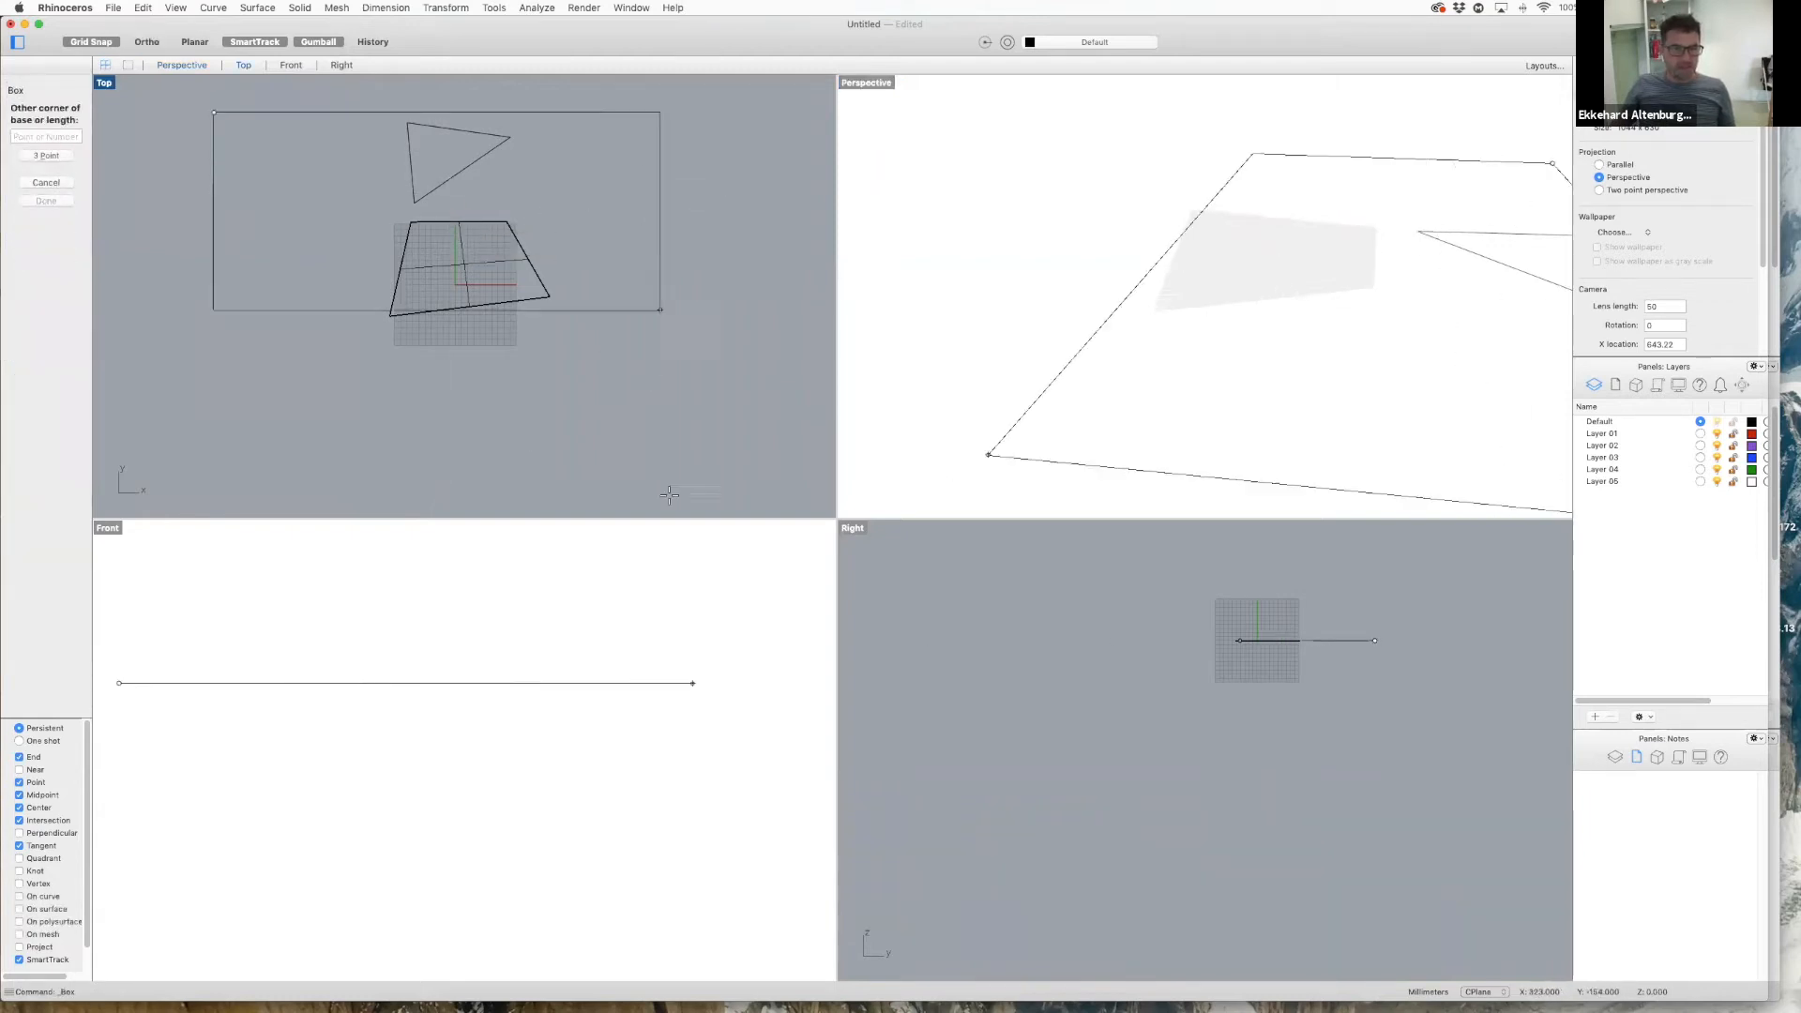
click(732, 492)
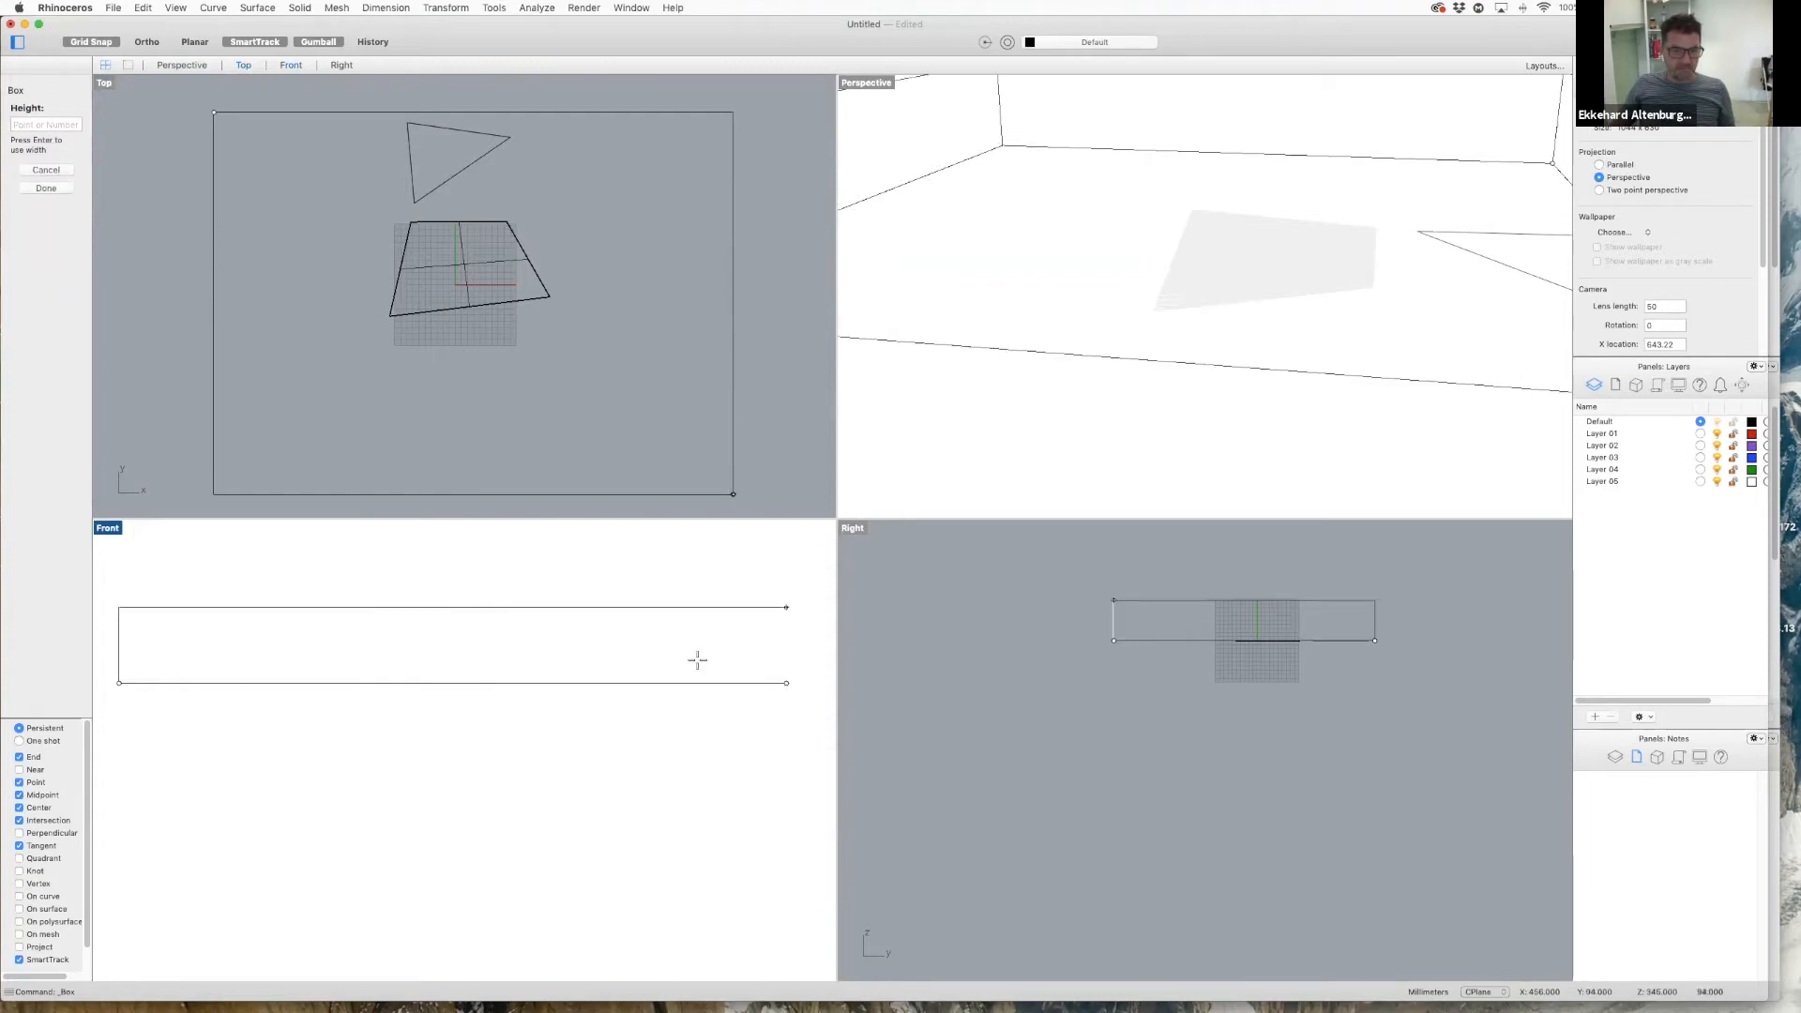
click(706, 751)
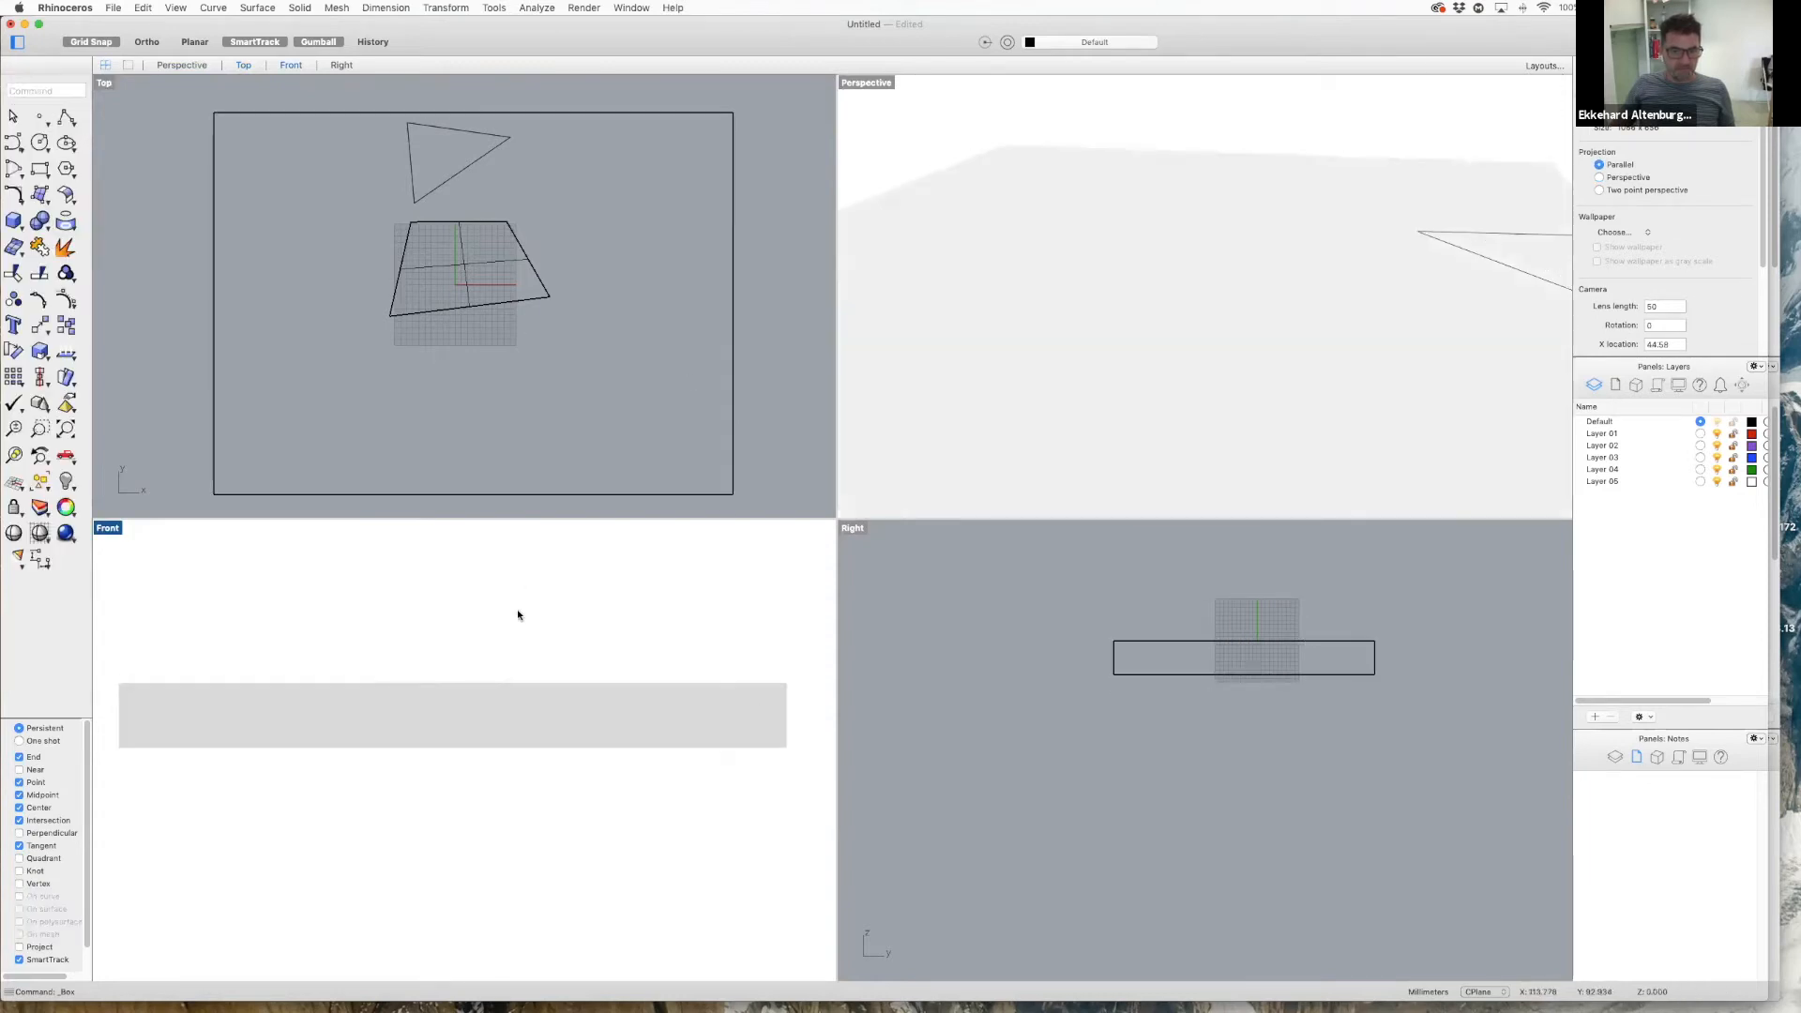
- Raise the surface above the box in the Front viewport and set that viewport's display mode to Wireframe
click(475, 312)
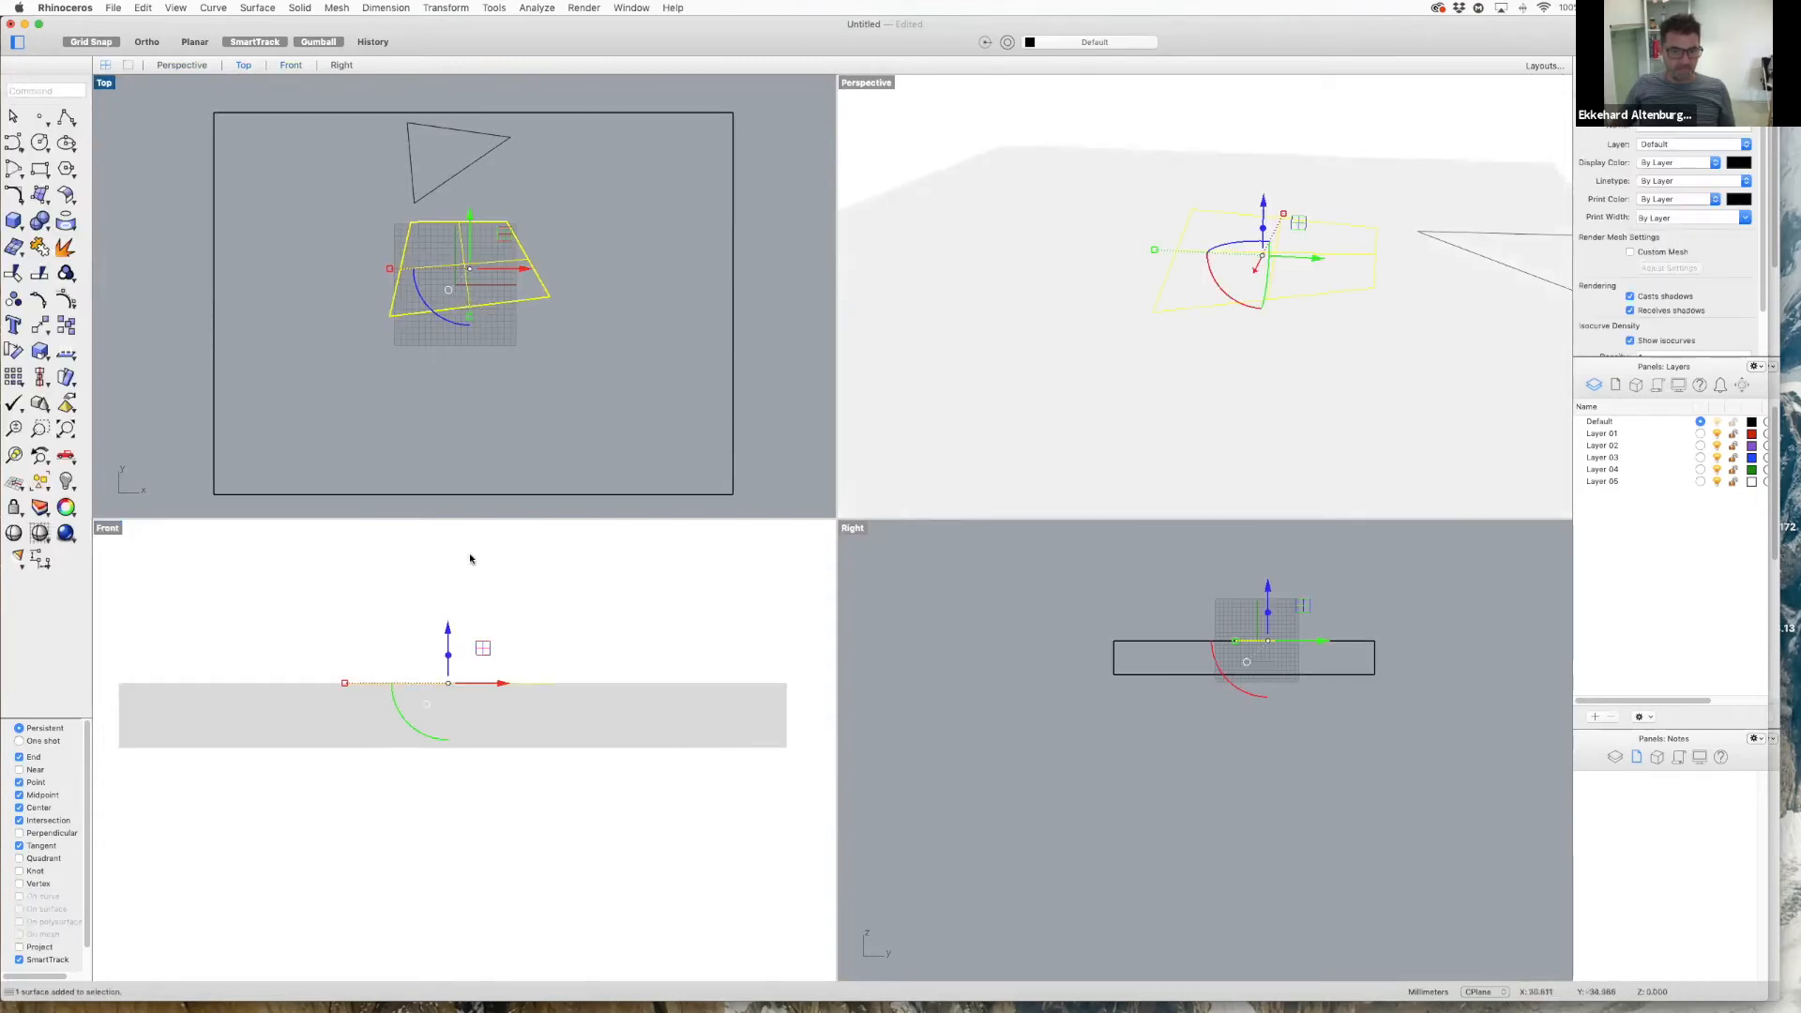
drag(447, 642, 450, 601)
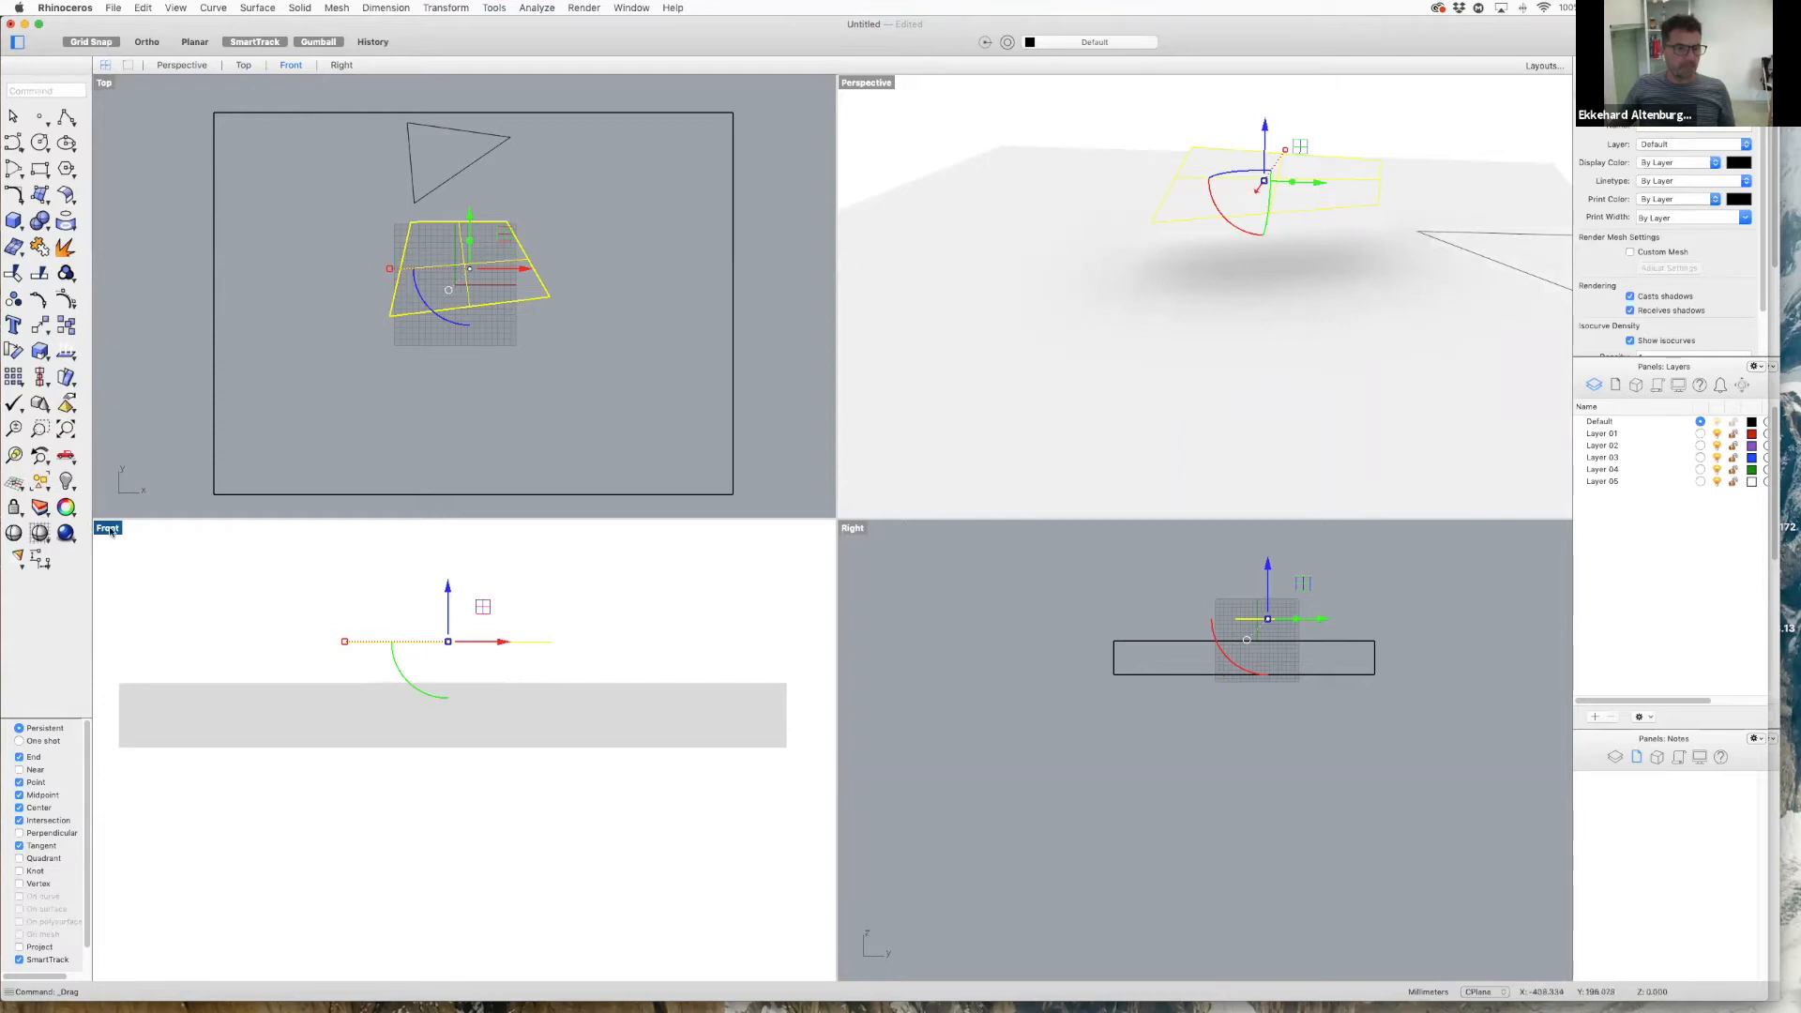
click(175, 8)
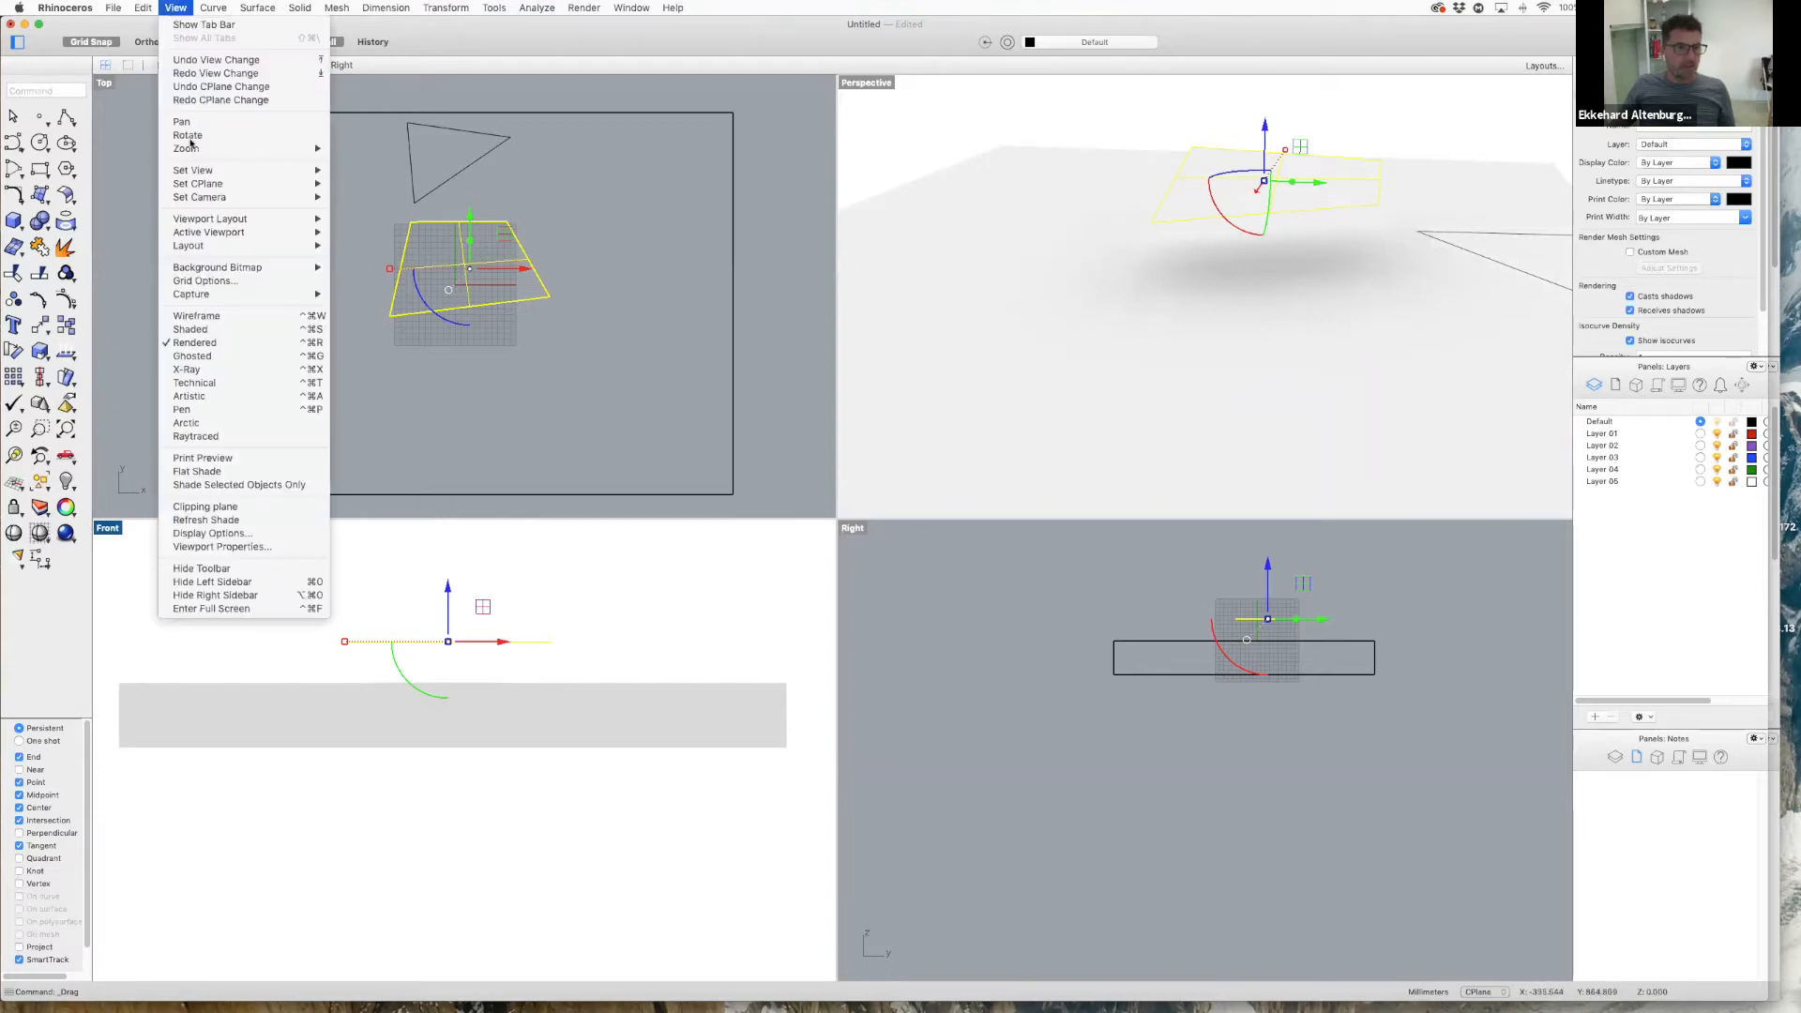
click(196, 316)
- Set the Perspective viewport to Rendered mode and examine the raised surface's shadow on the box from several angles
click(1111, 150)
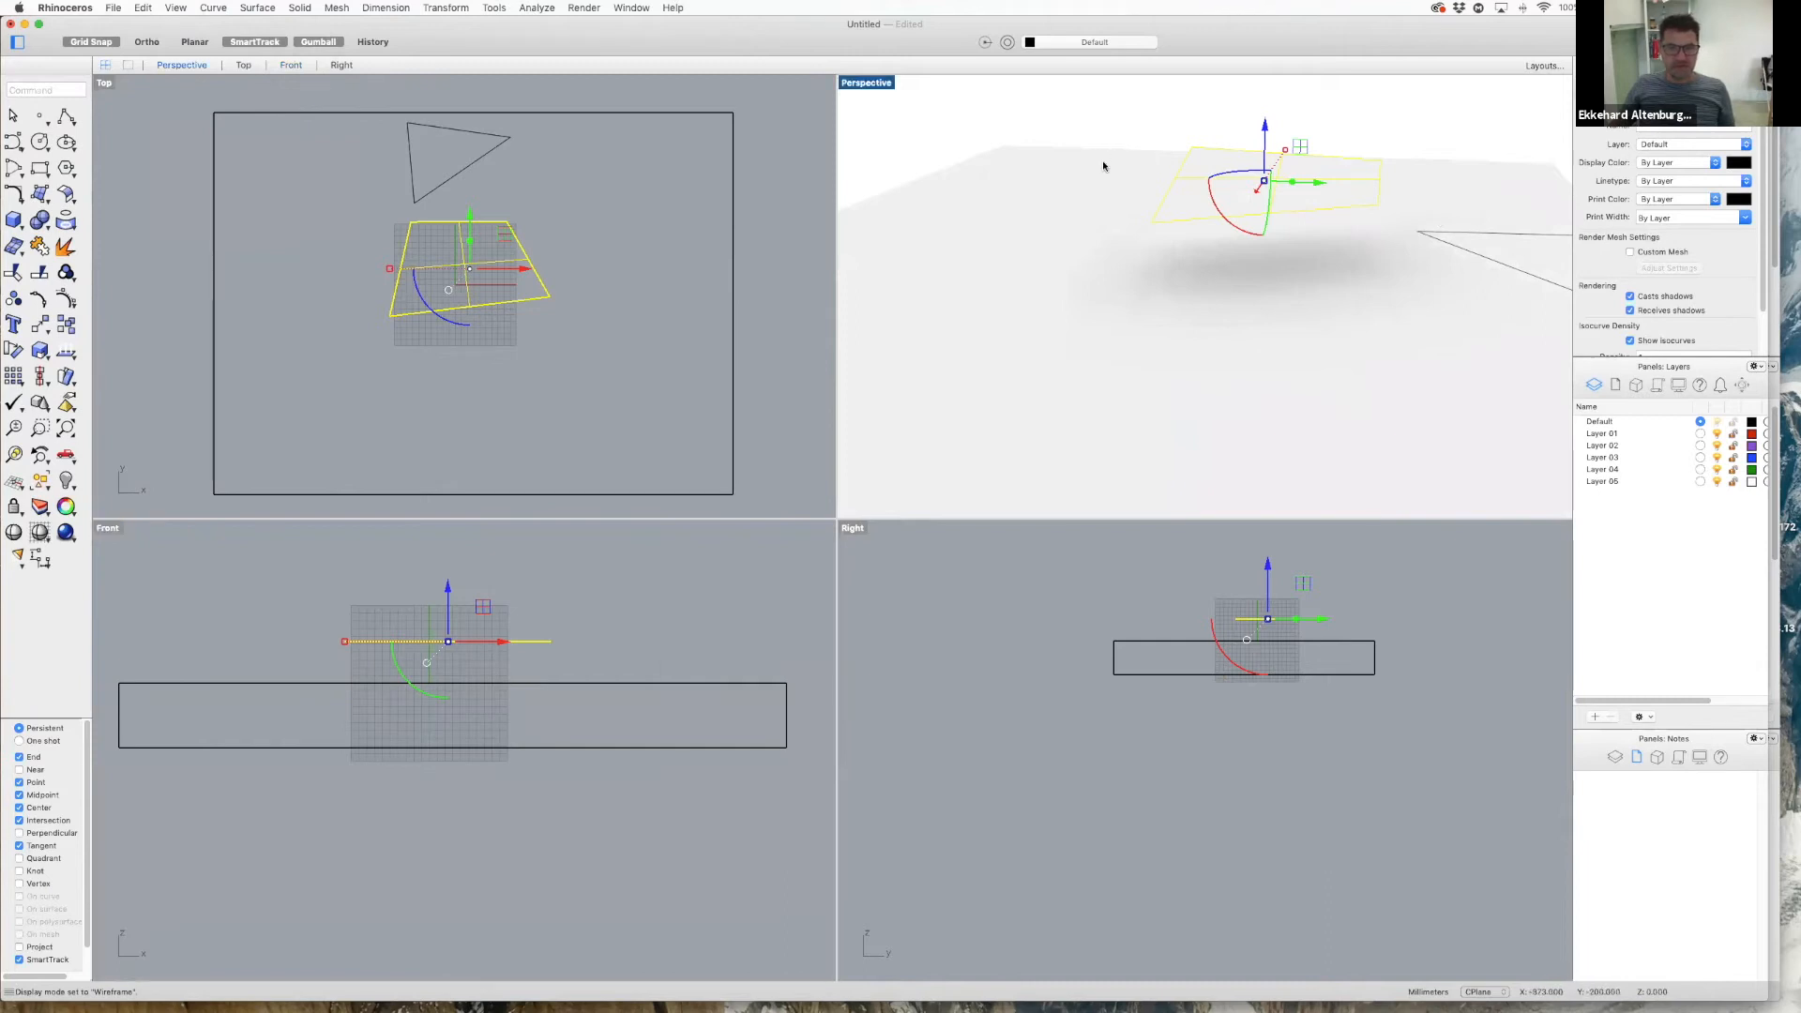
right_drag(1241, 295, 1363, 318)
right_drag(1314, 341, 1294, 338)
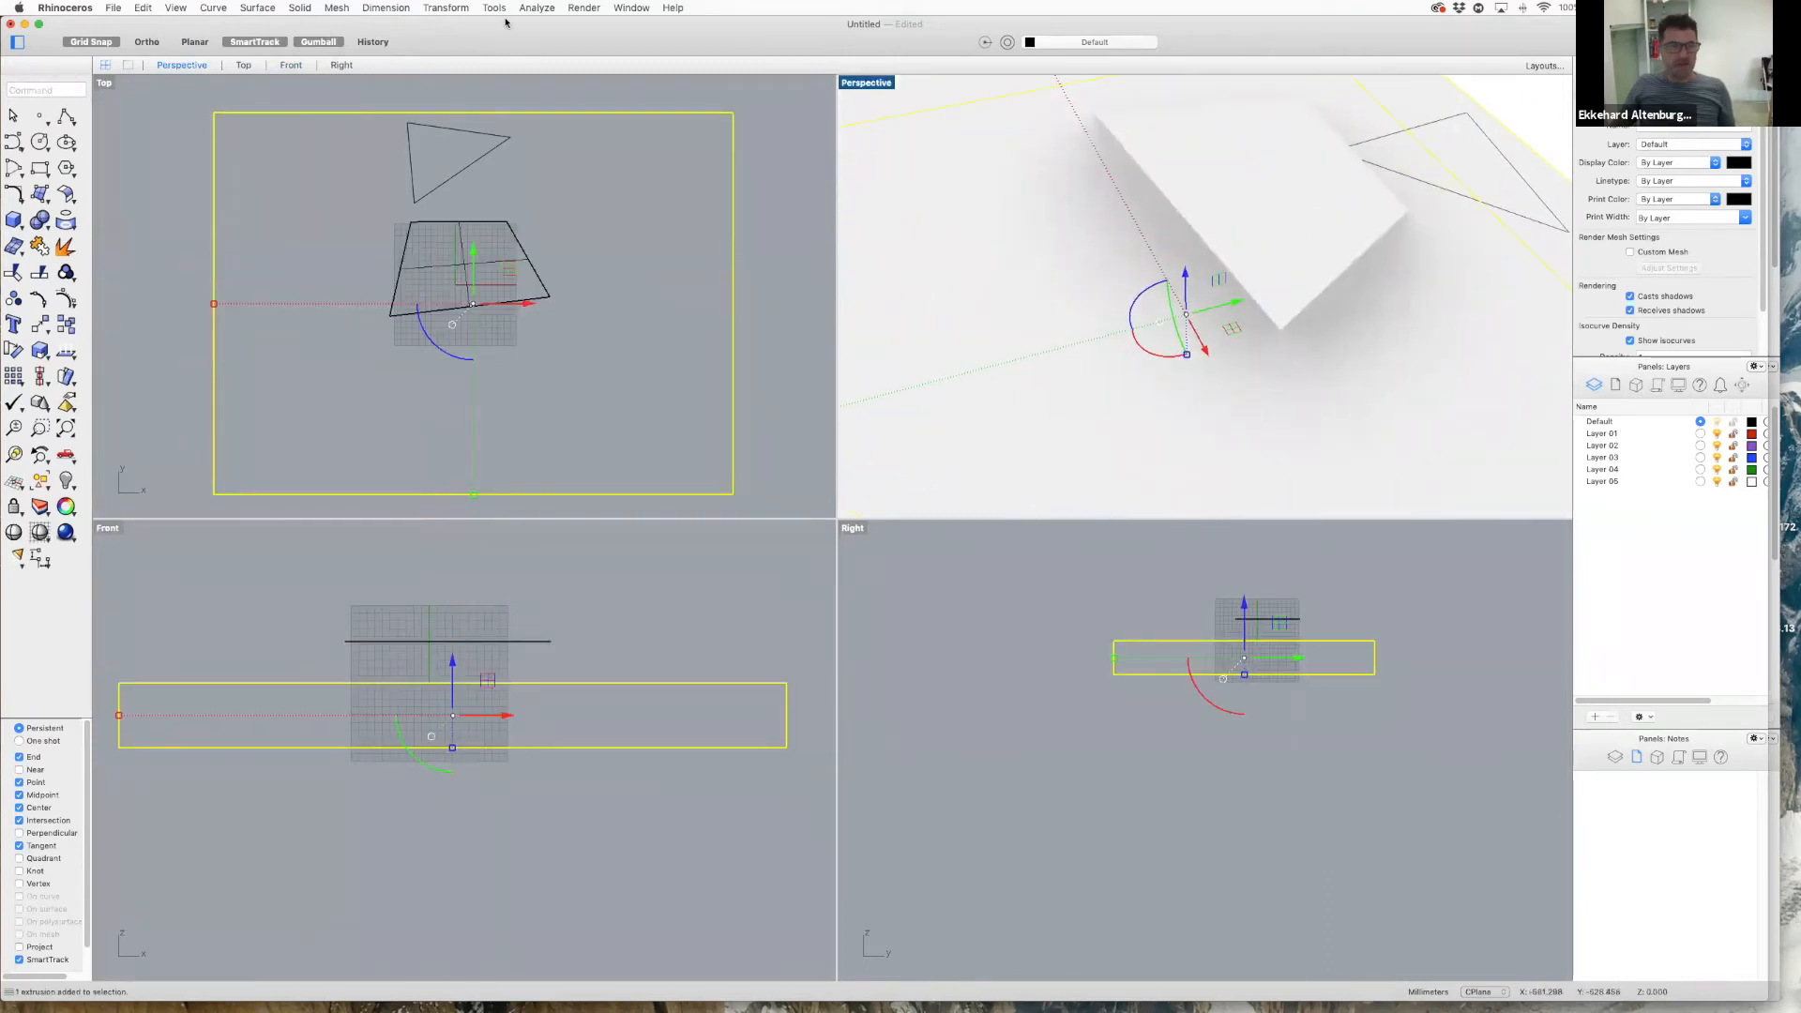
click(175, 7)
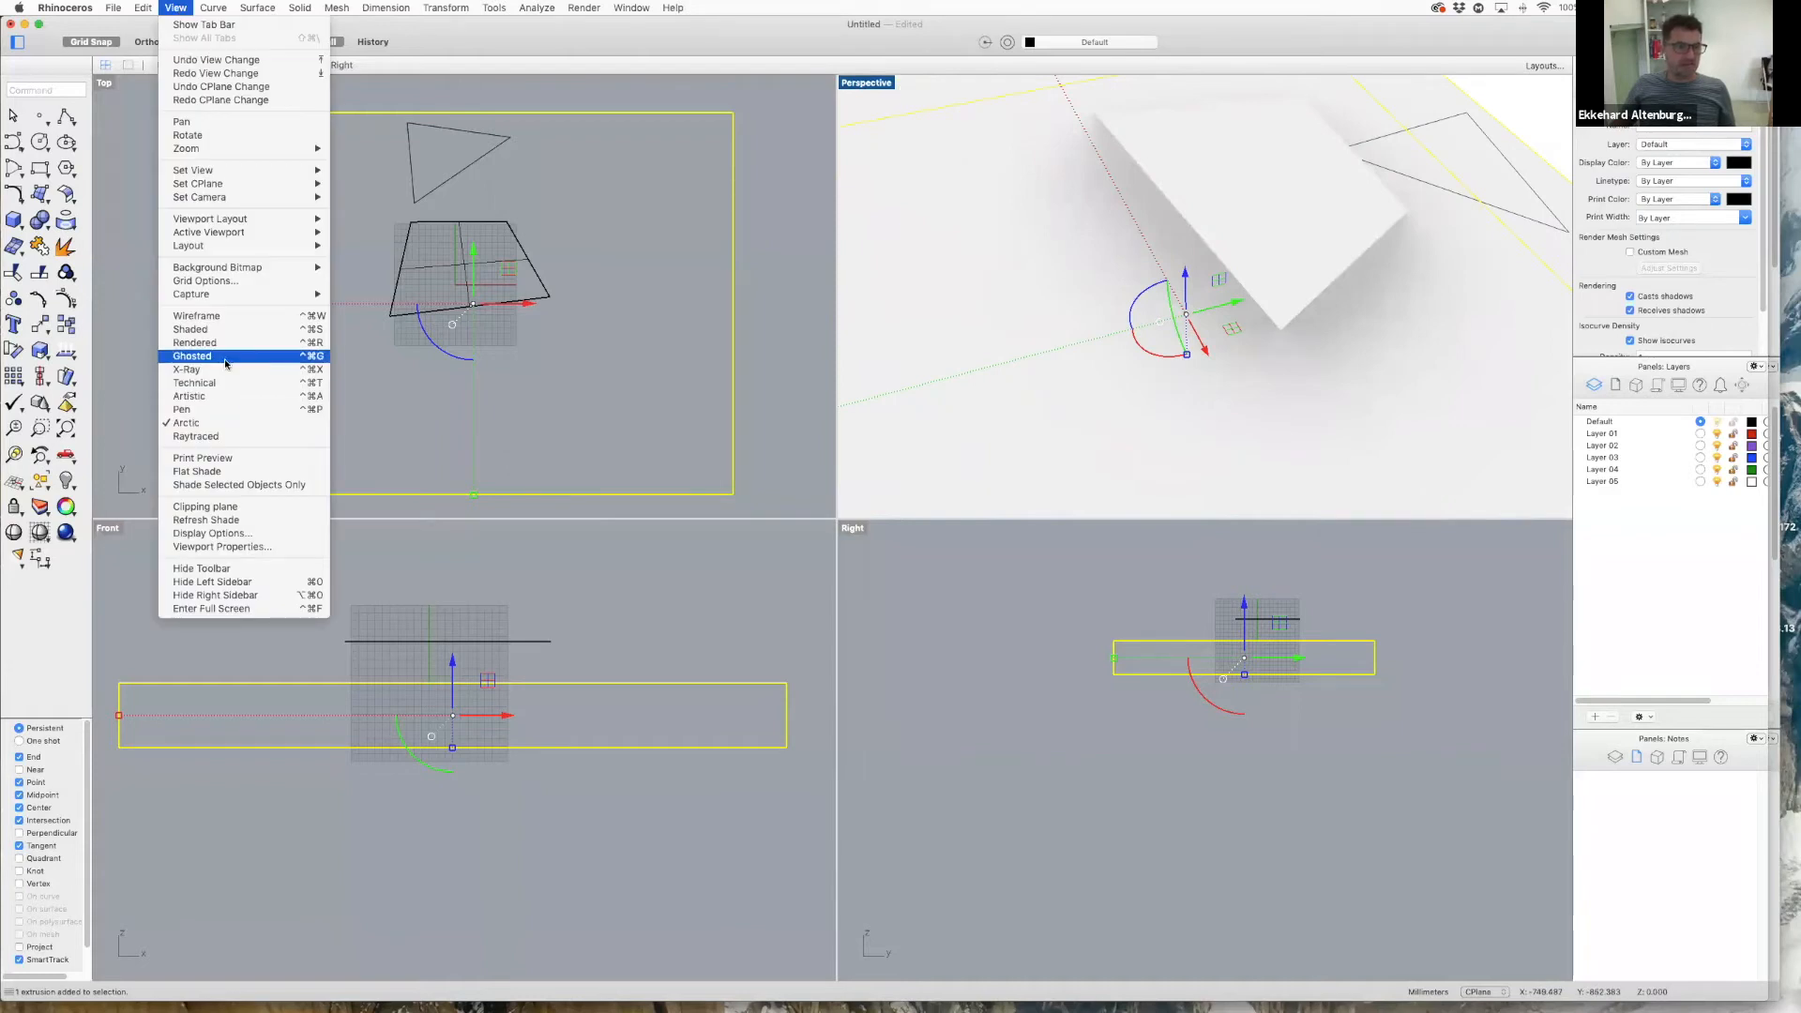
click(197, 343)
right_drag(1328, 371, 1314, 213)
right_drag(1314, 390, 1275, 365)
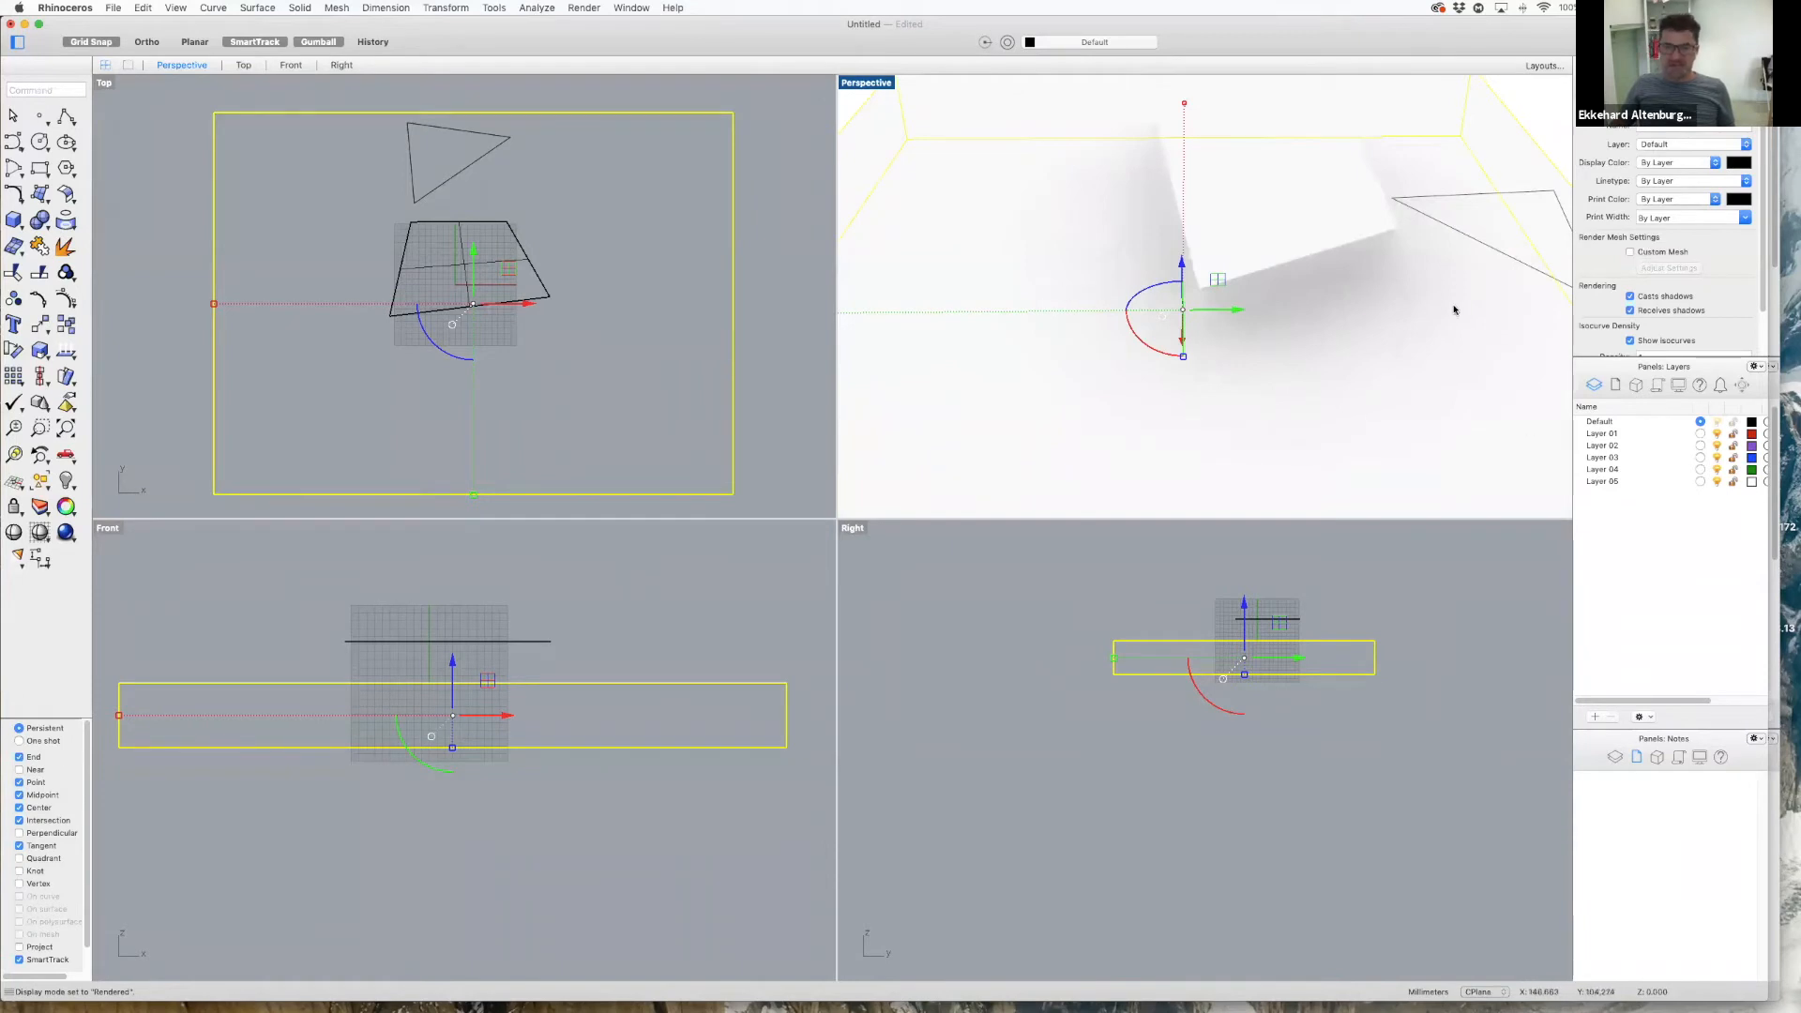
right_drag(1415, 353, 1471, 354)
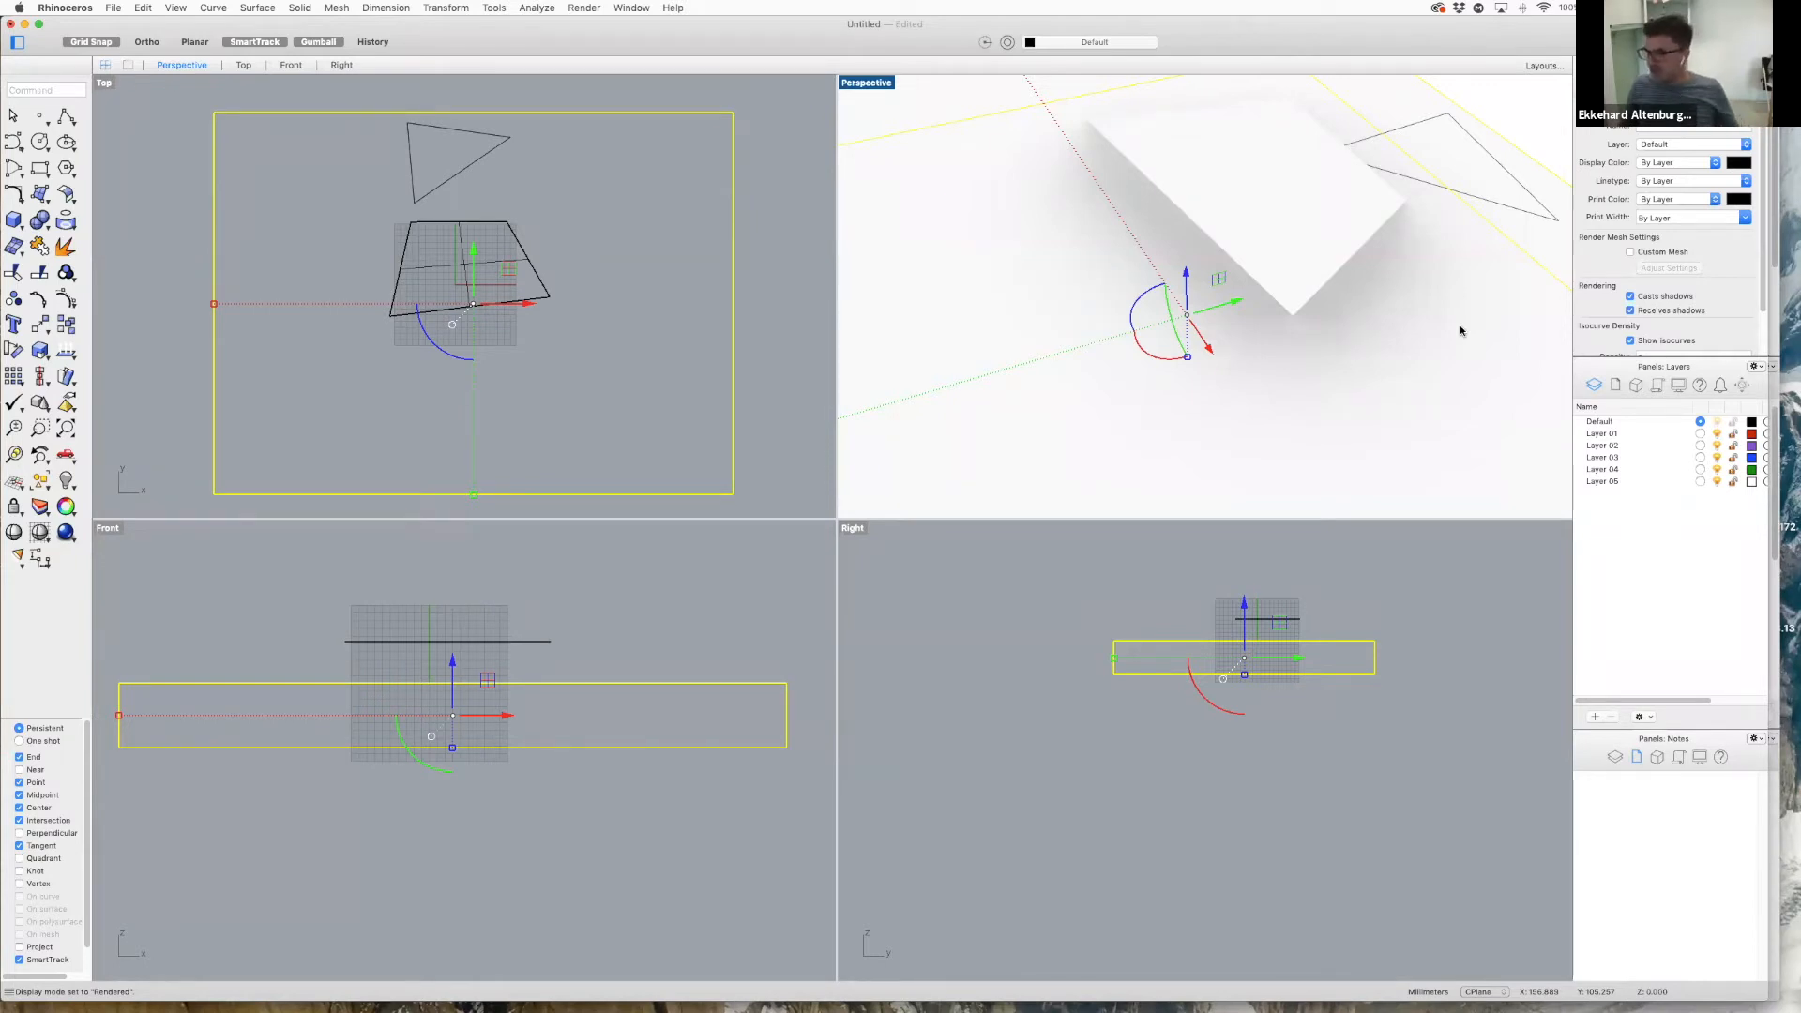
mouse_move(1792, 1002)
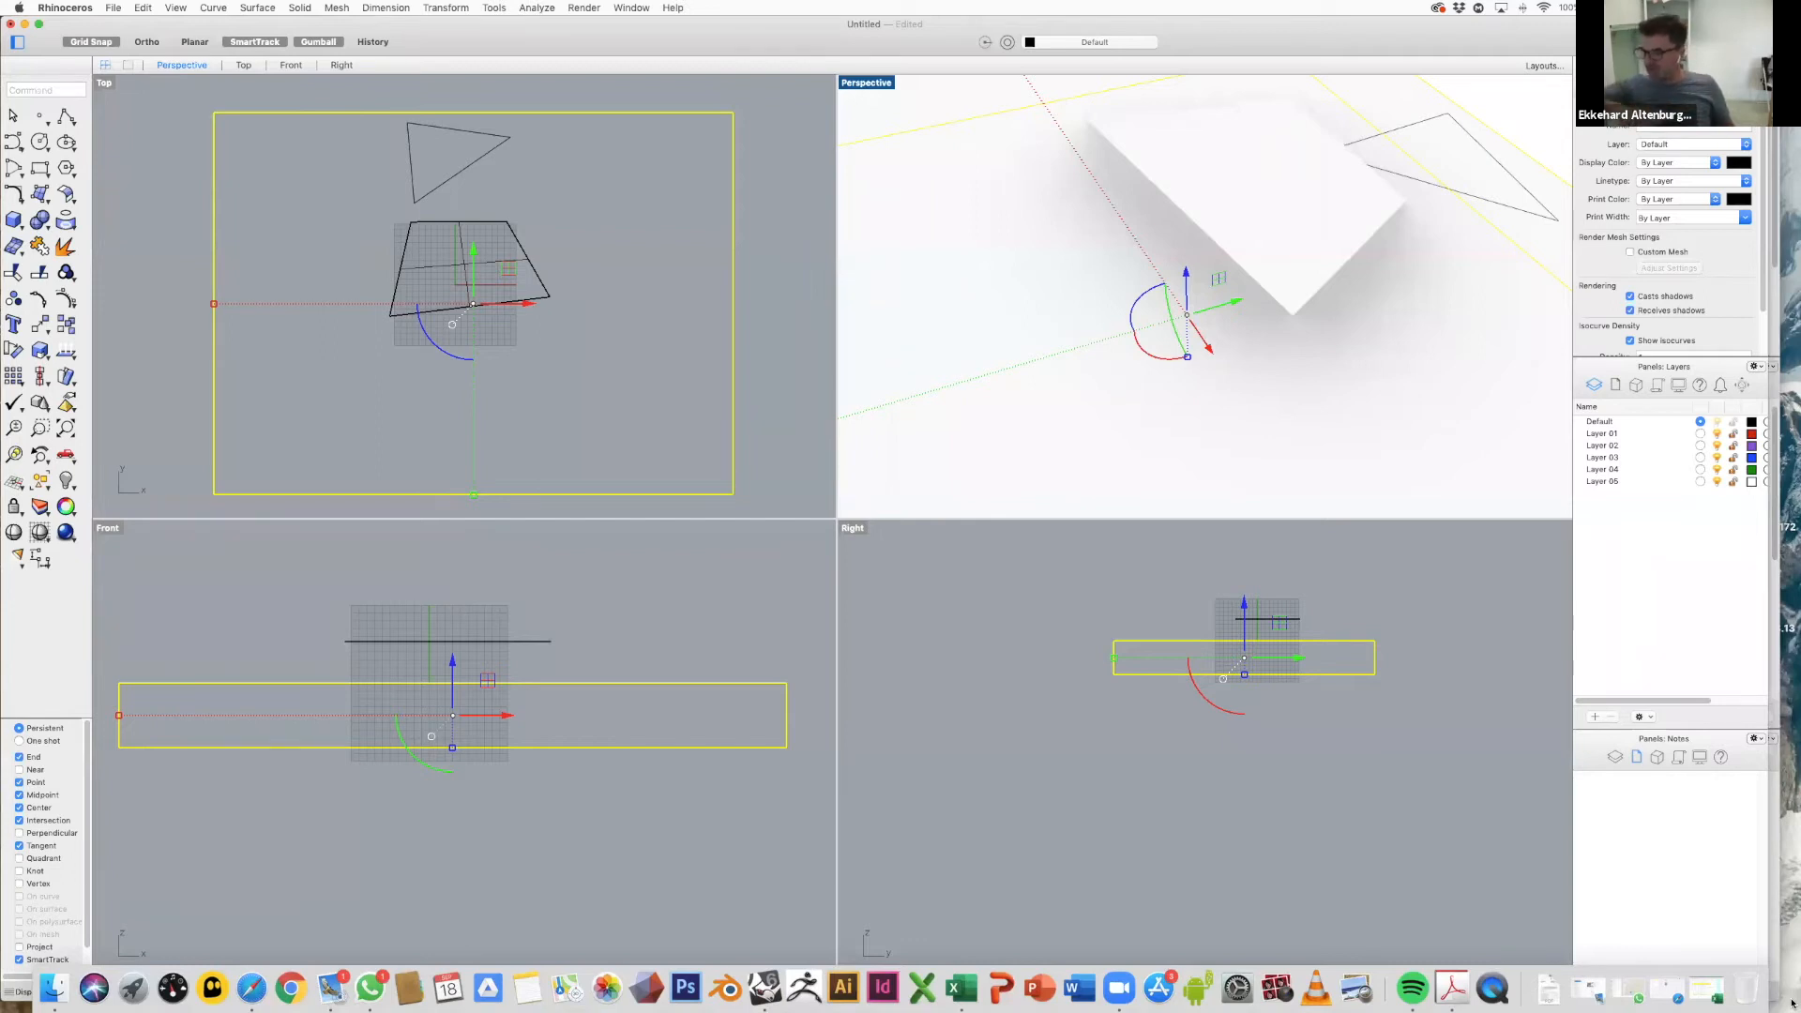
mouse_move(1233, 394)
right_down()
mouse_move(1247, 374)
mouse_move(1416, 402)
mouse_move(1509, 318)
mouse_move(1032, 360)
right_up()
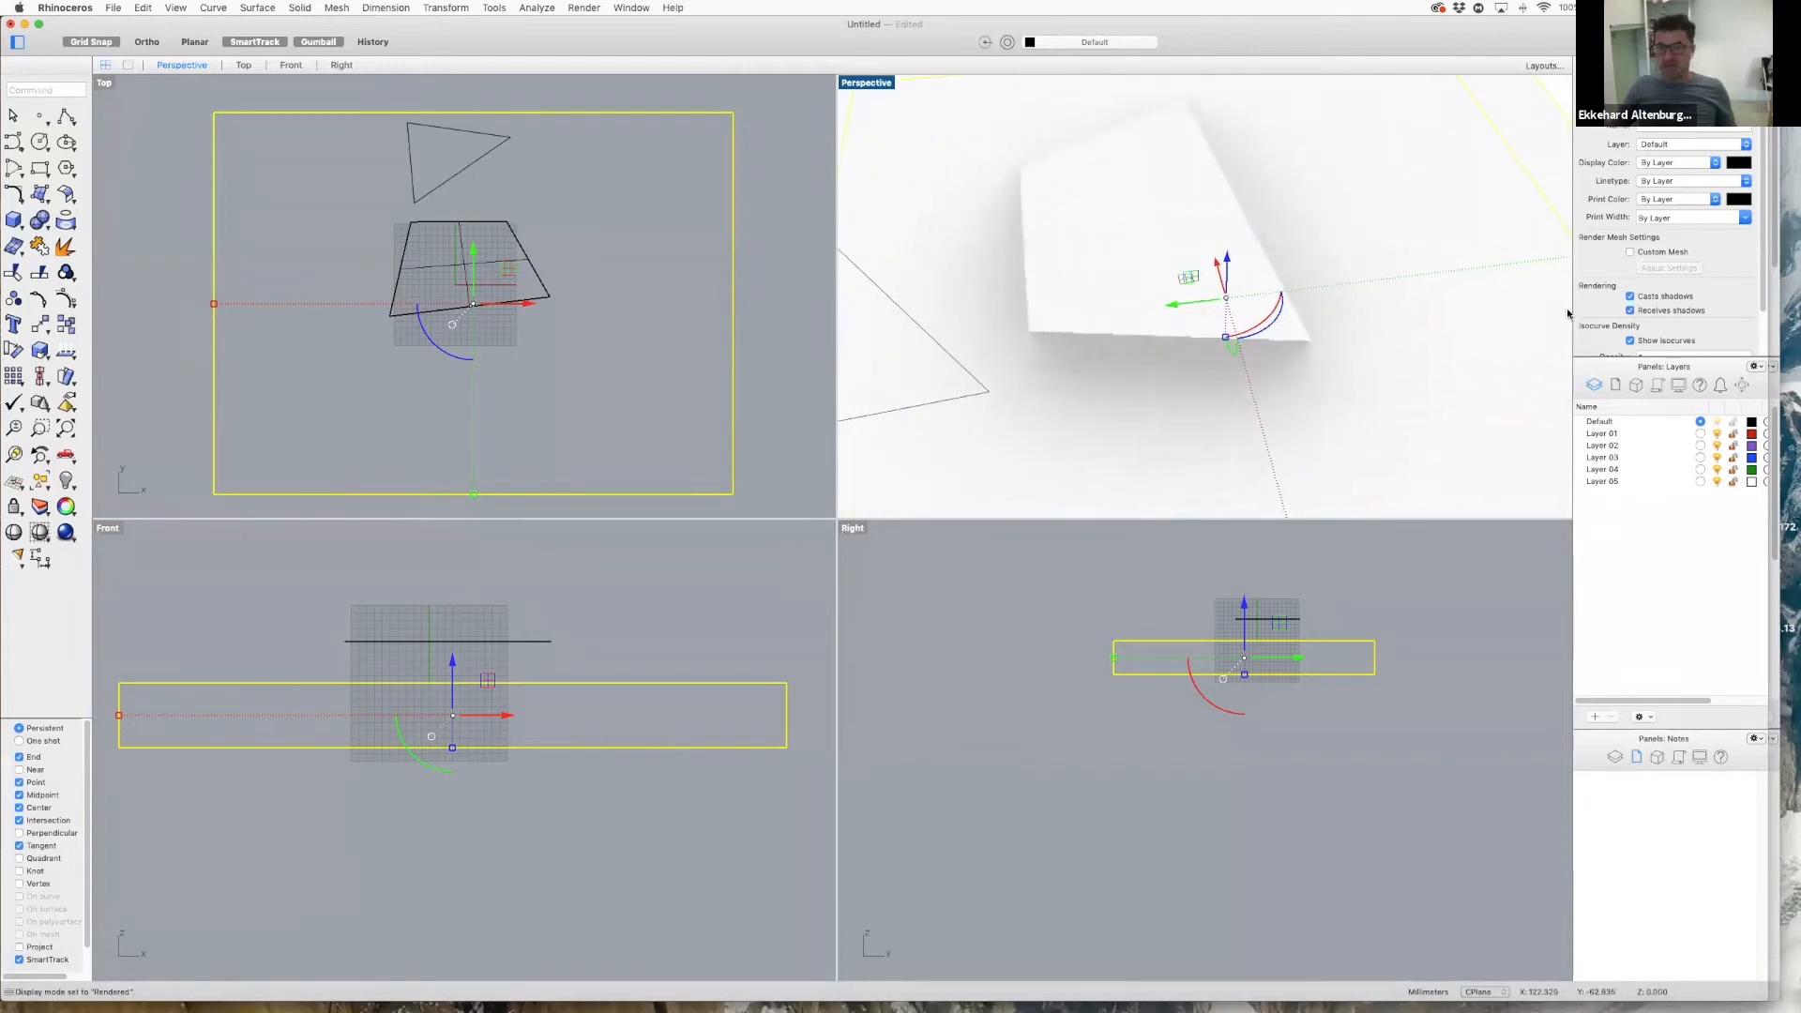
- Delete the raised surface, the triangular polyline and the large box to empty the model
click(574, 289)
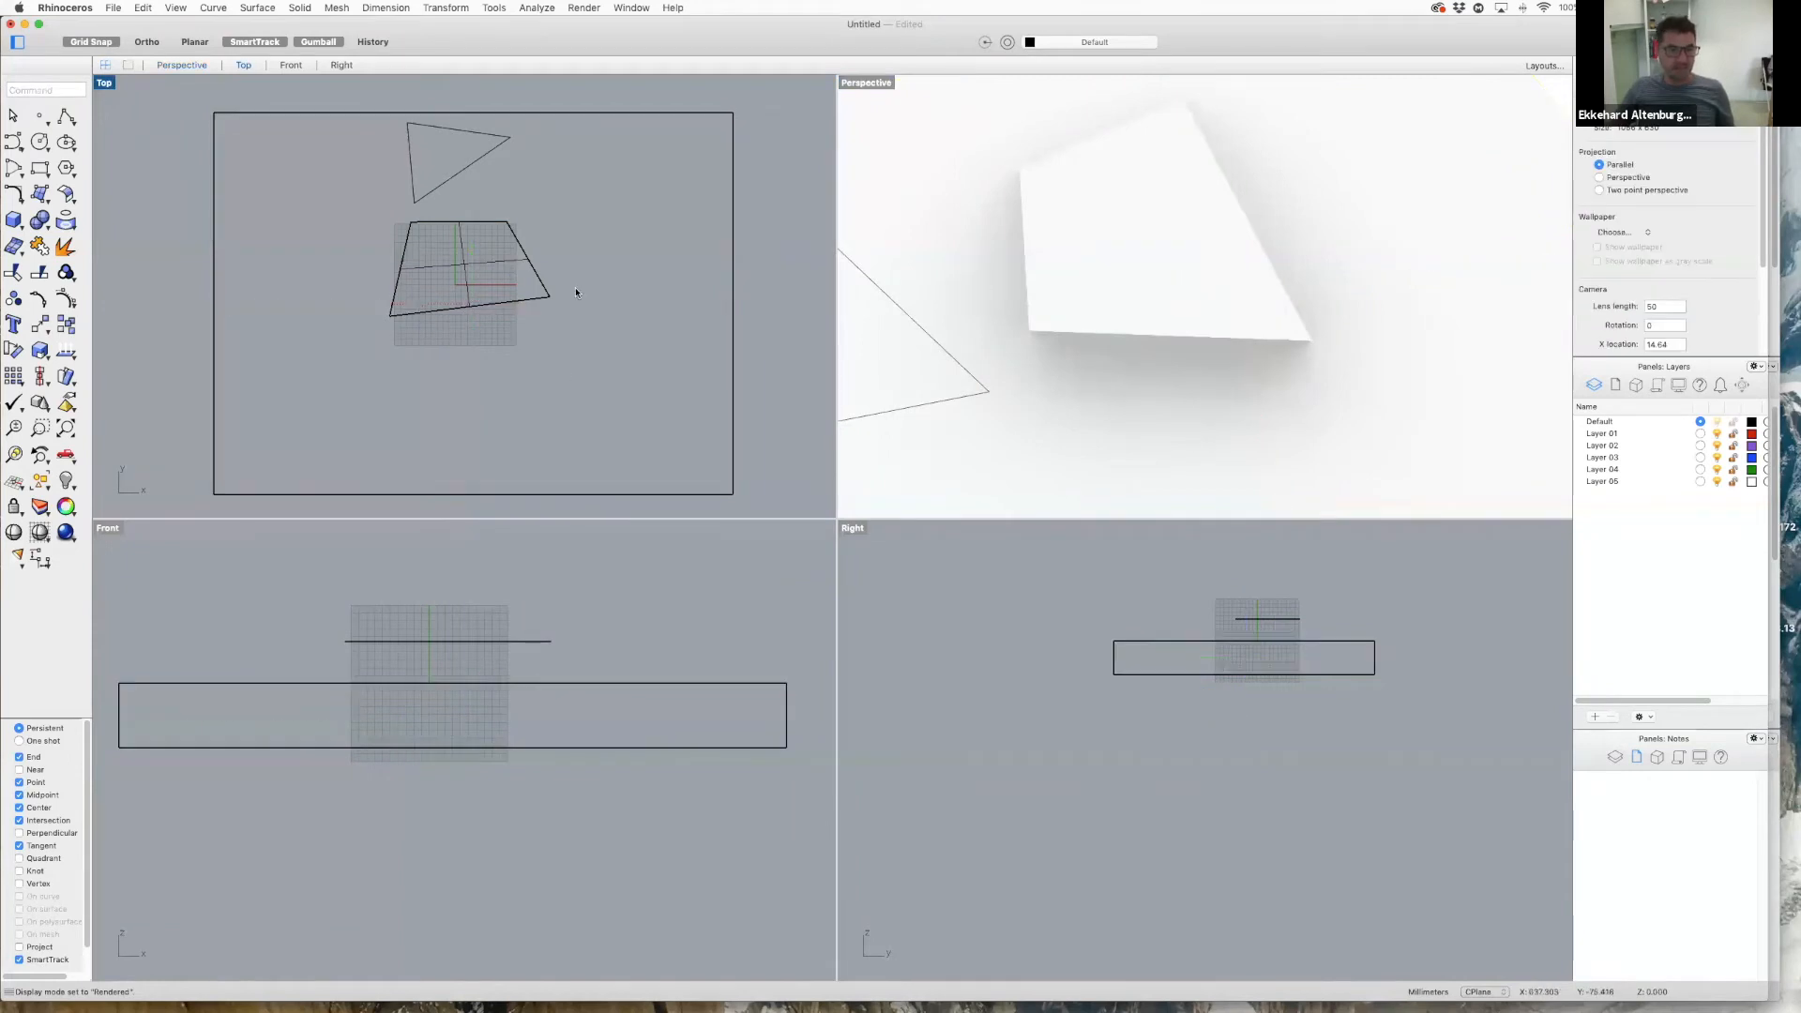
click(516, 643)
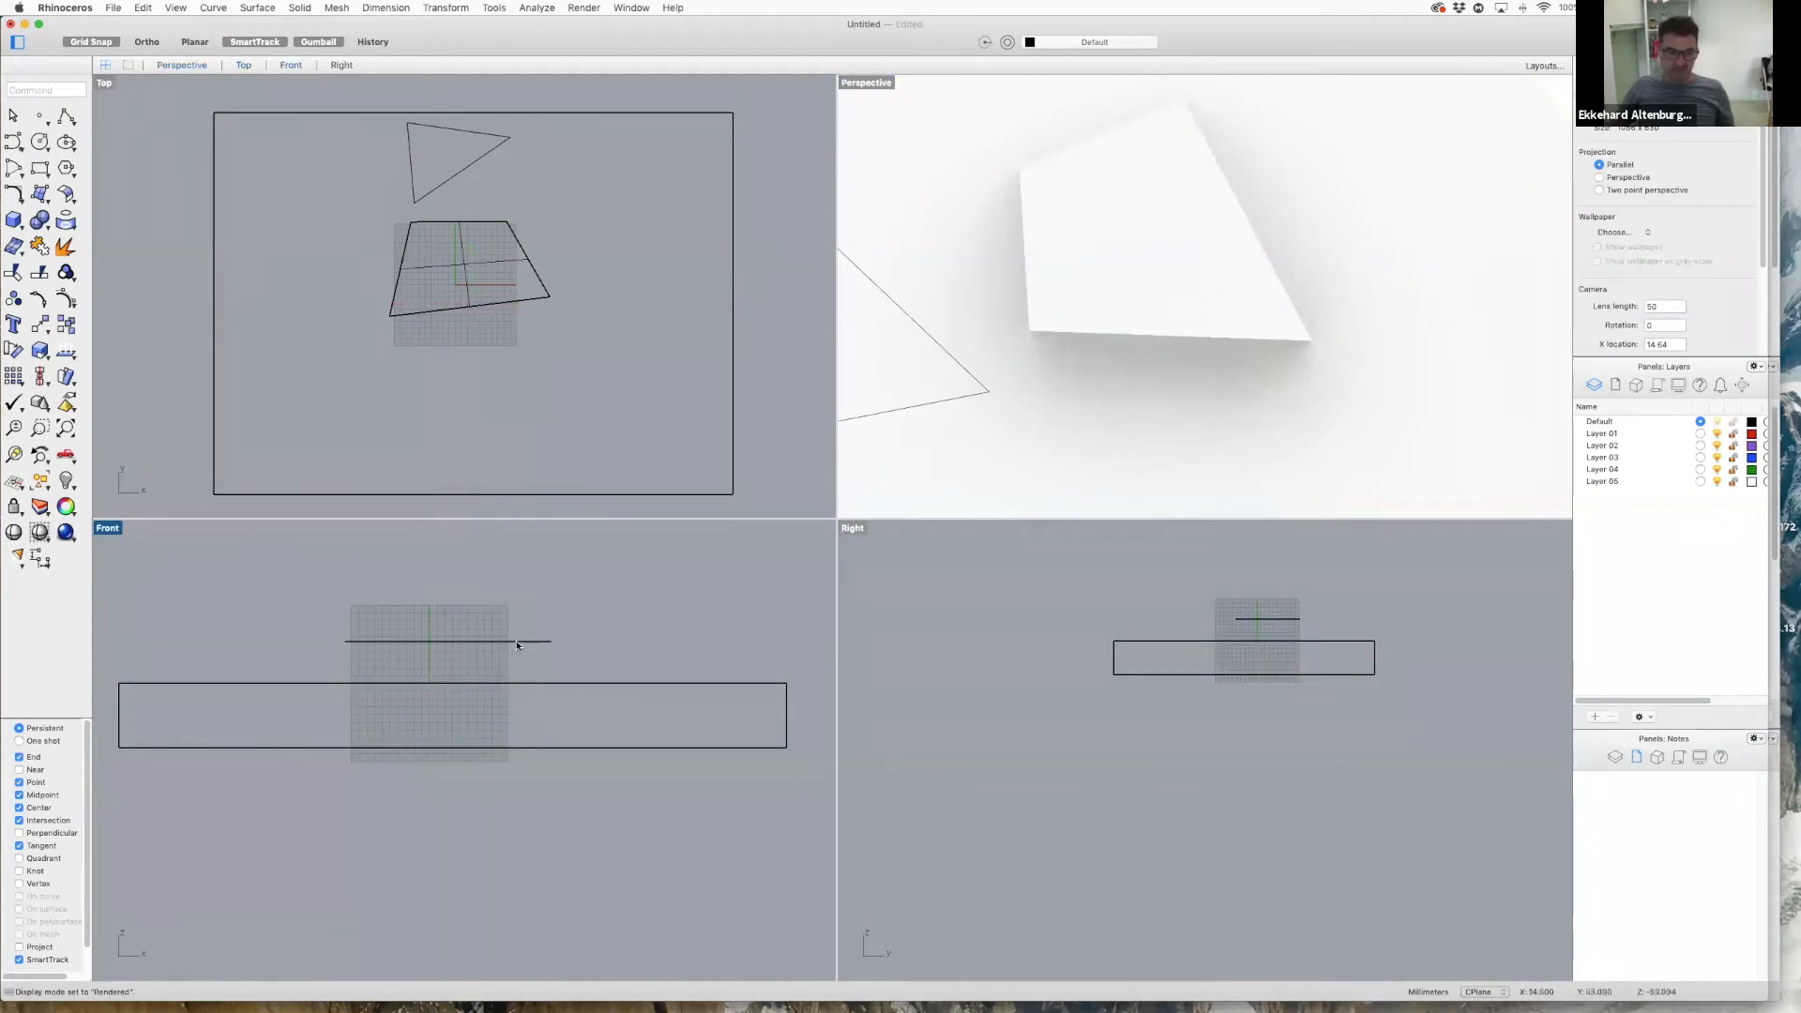
key(Delete)
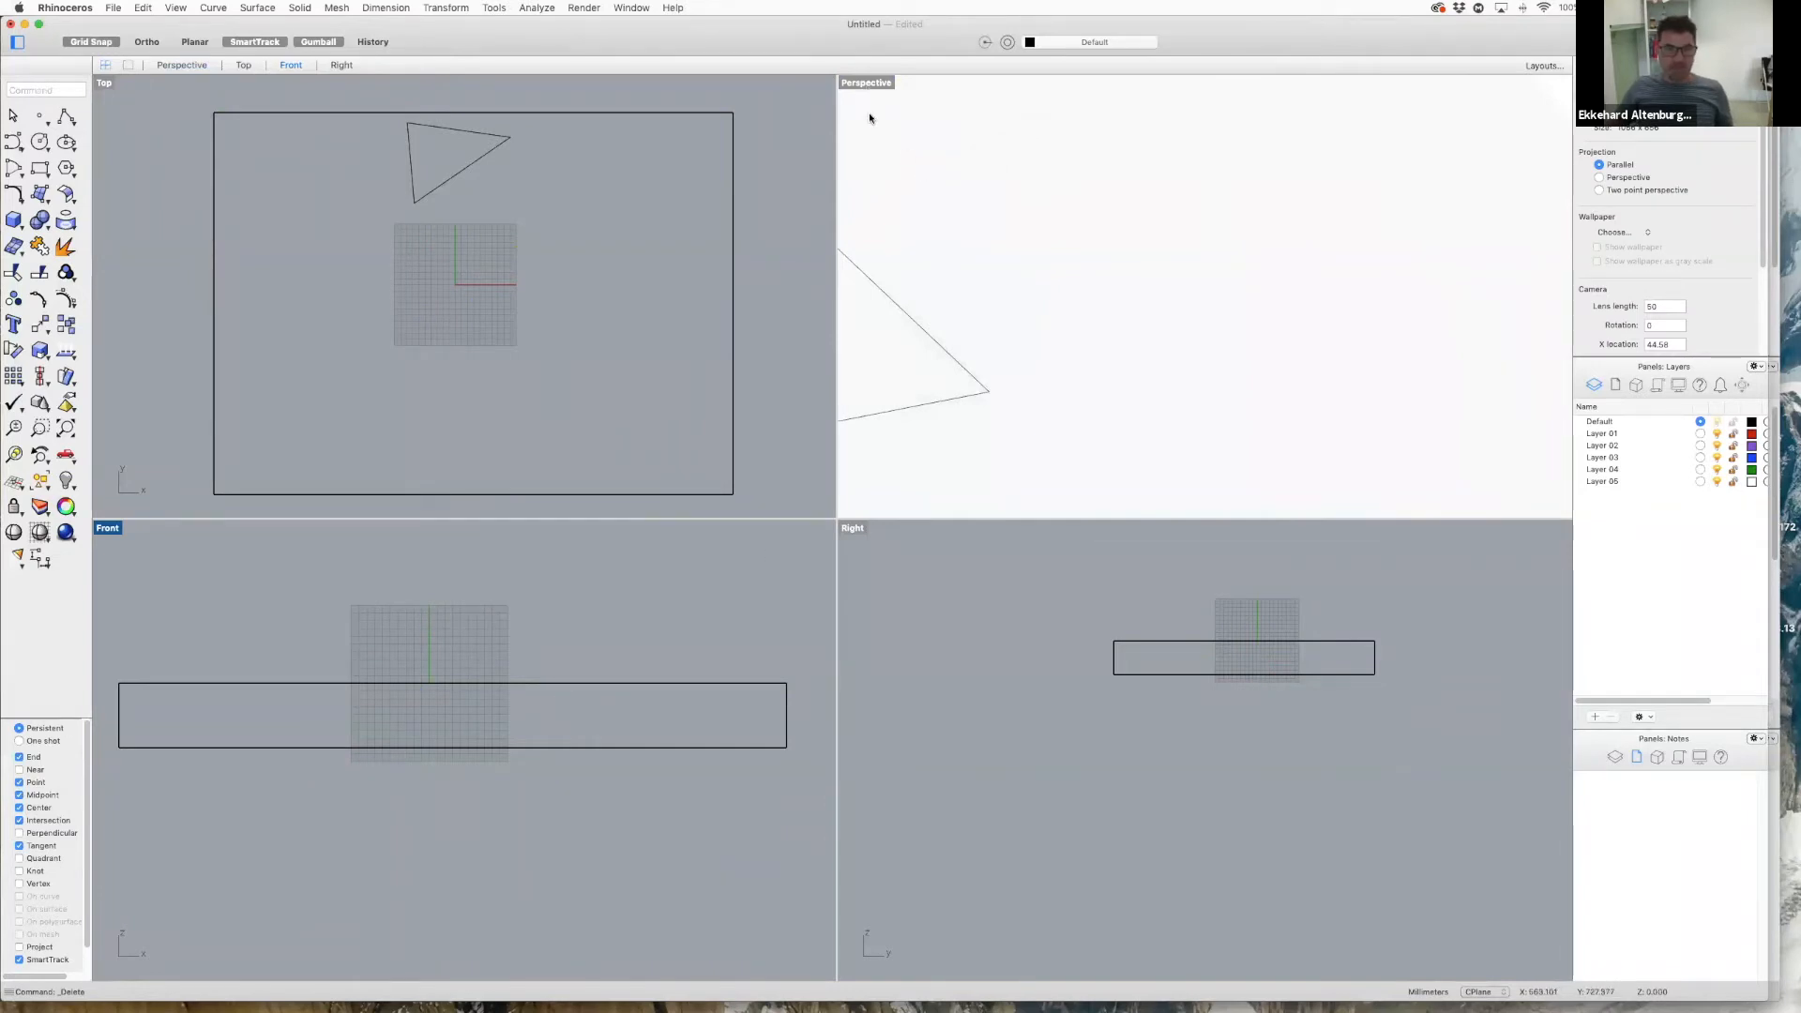
click(445, 134)
click(445, 135)
key(Delete)
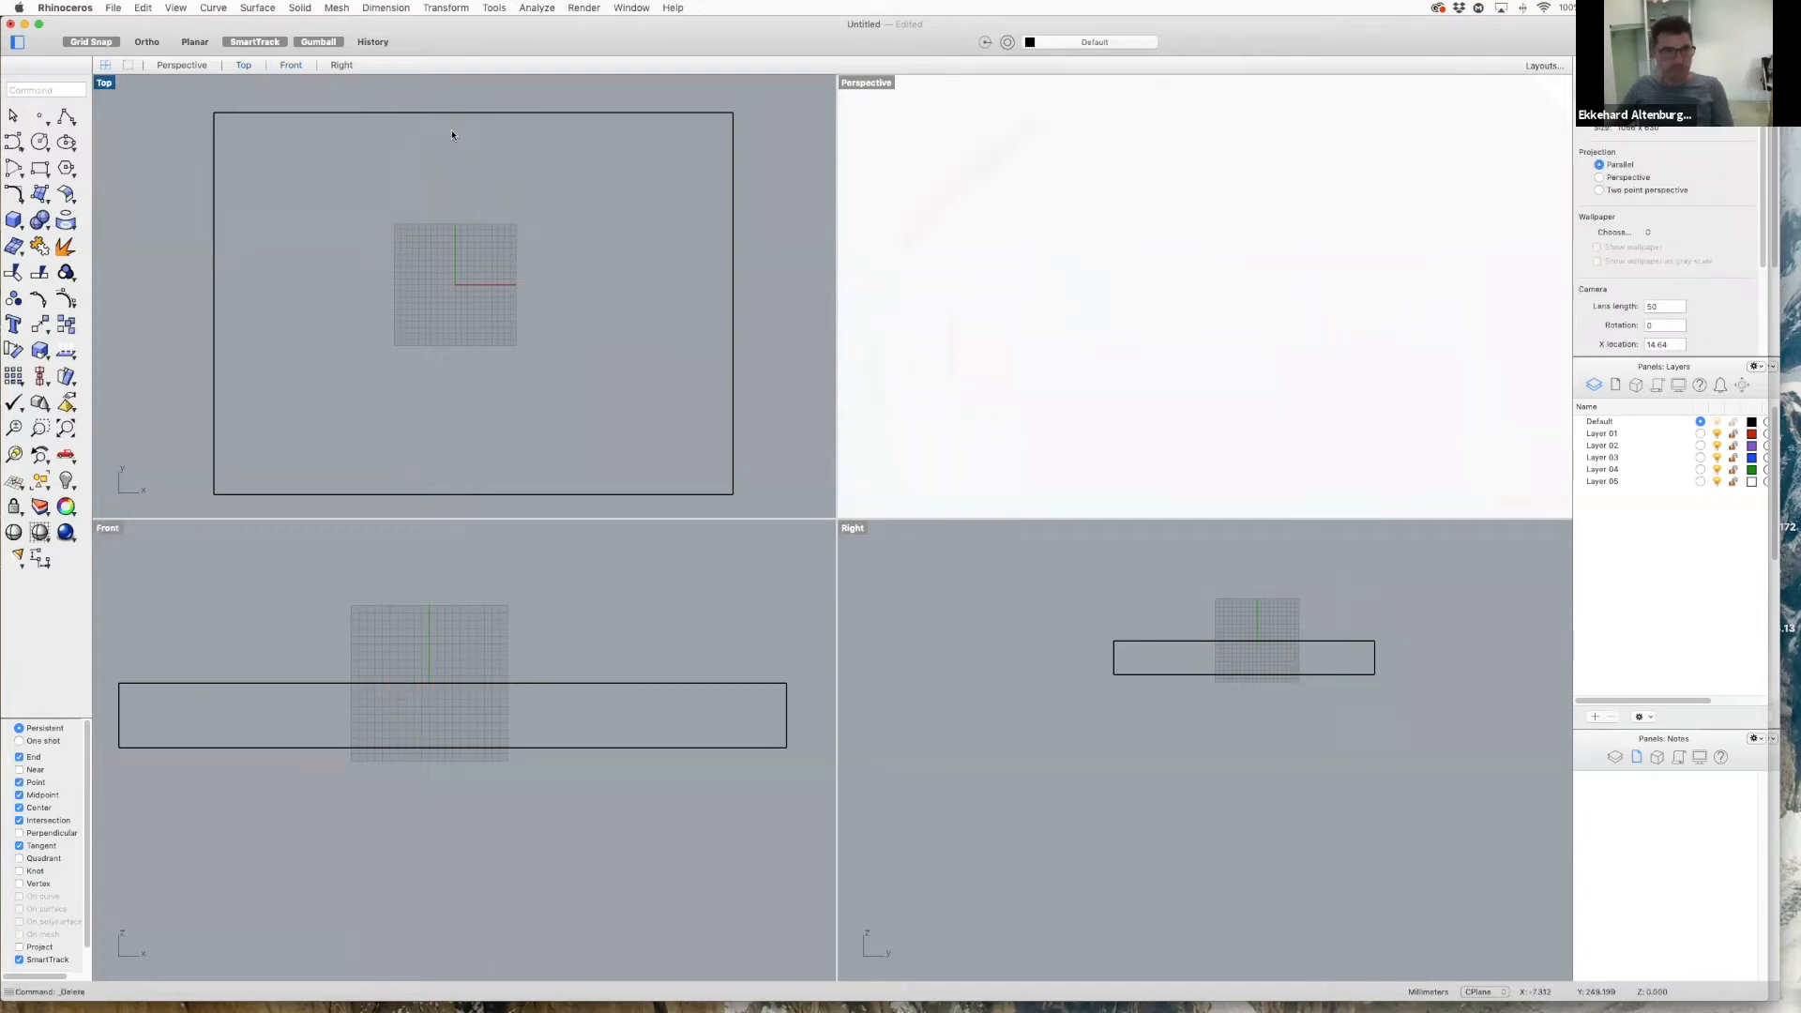
click(458, 112)
key(Delete)
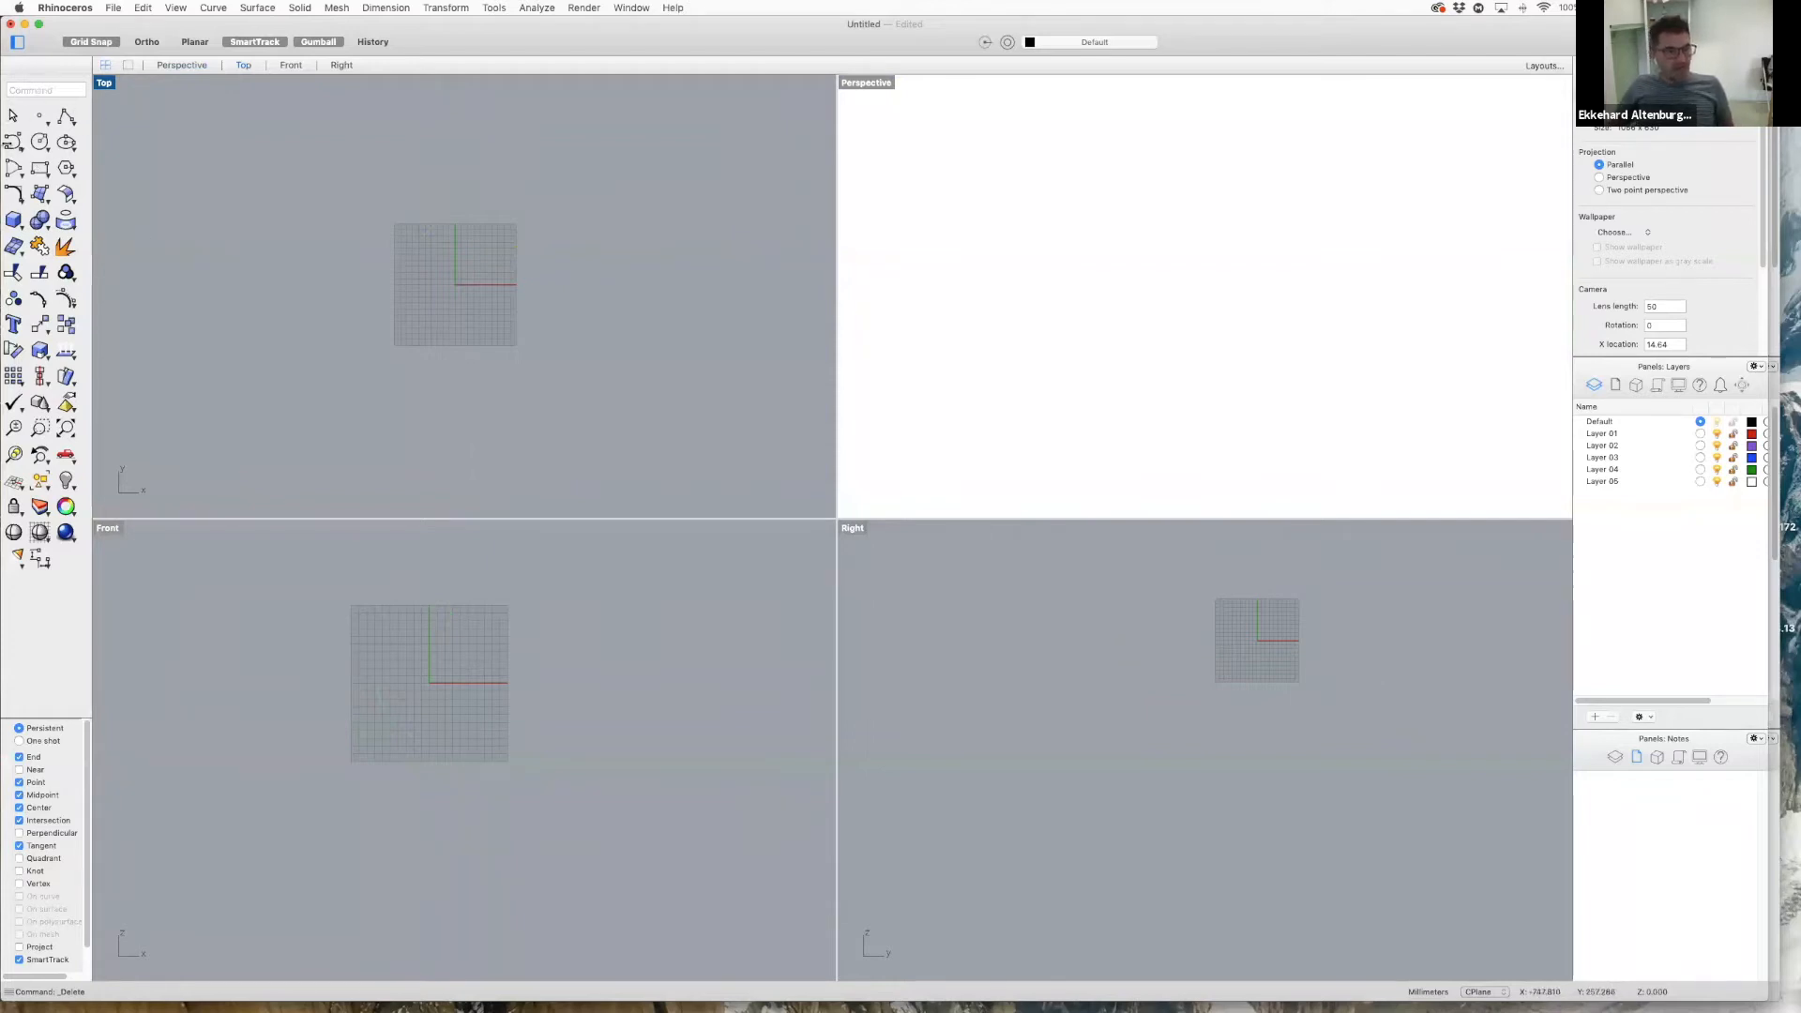
click(73, 202)
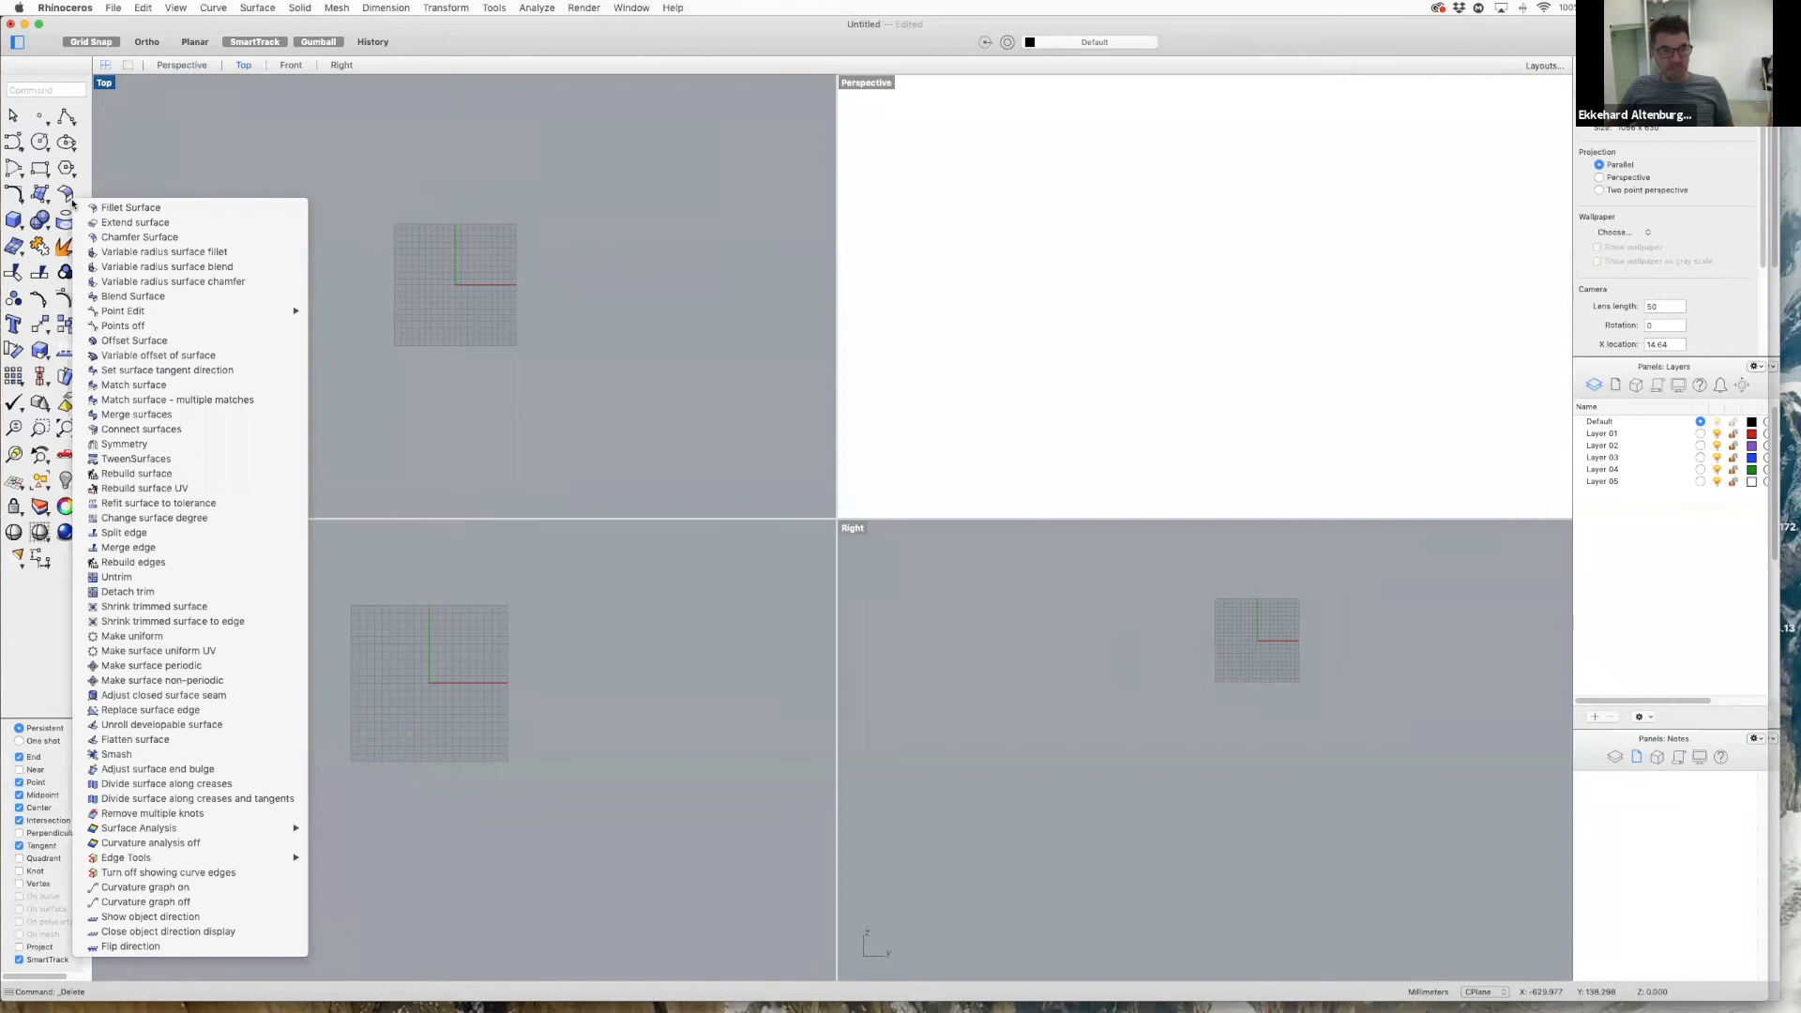
click(72, 193)
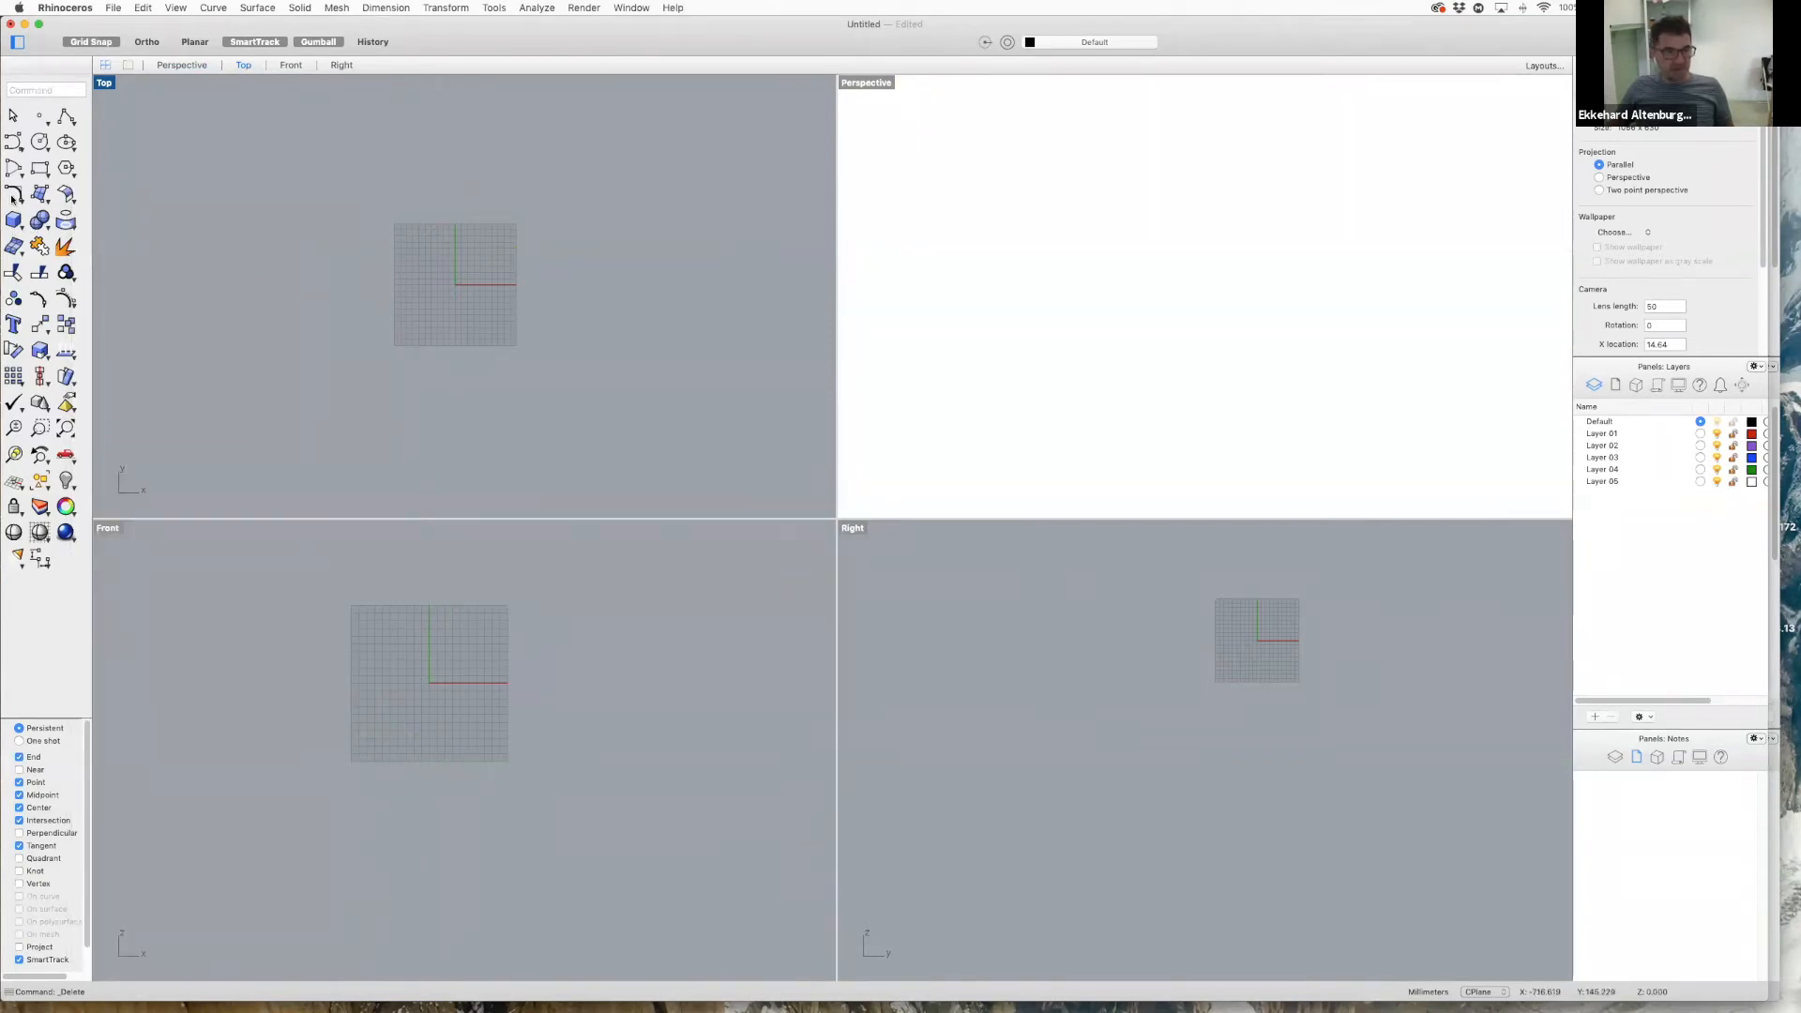
click(19, 227)
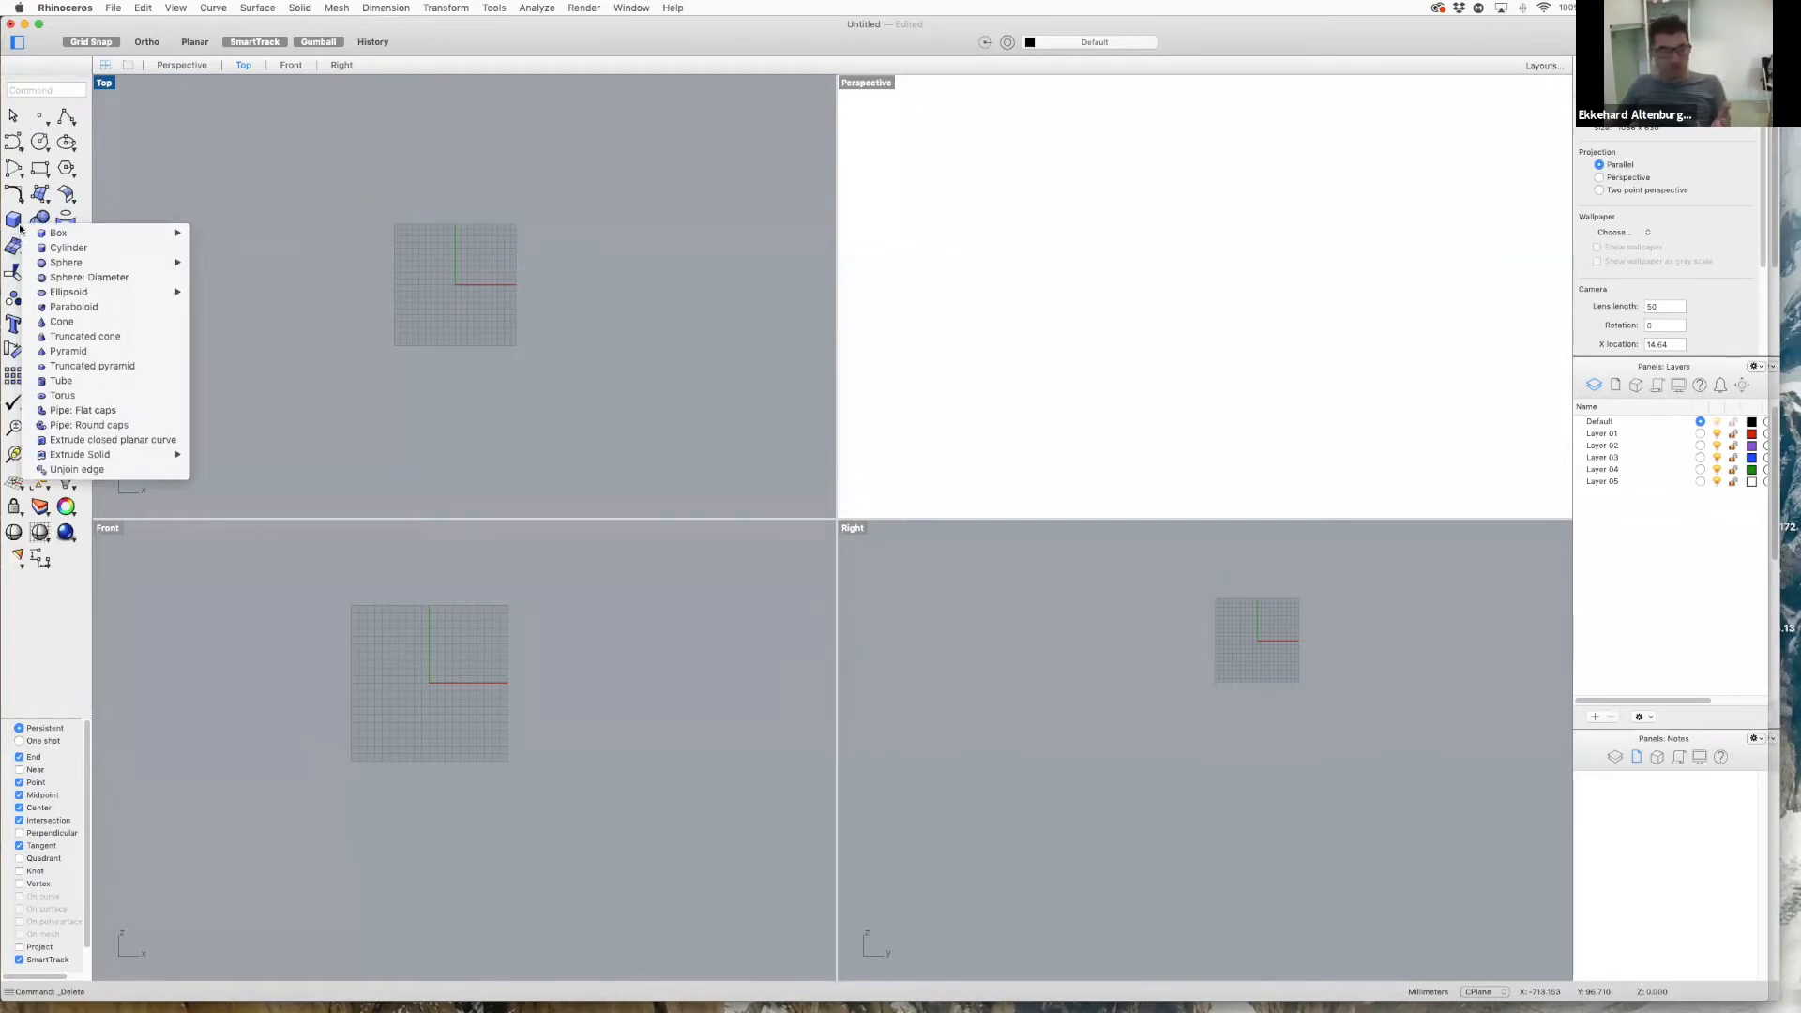
mouse_move(43, 232)
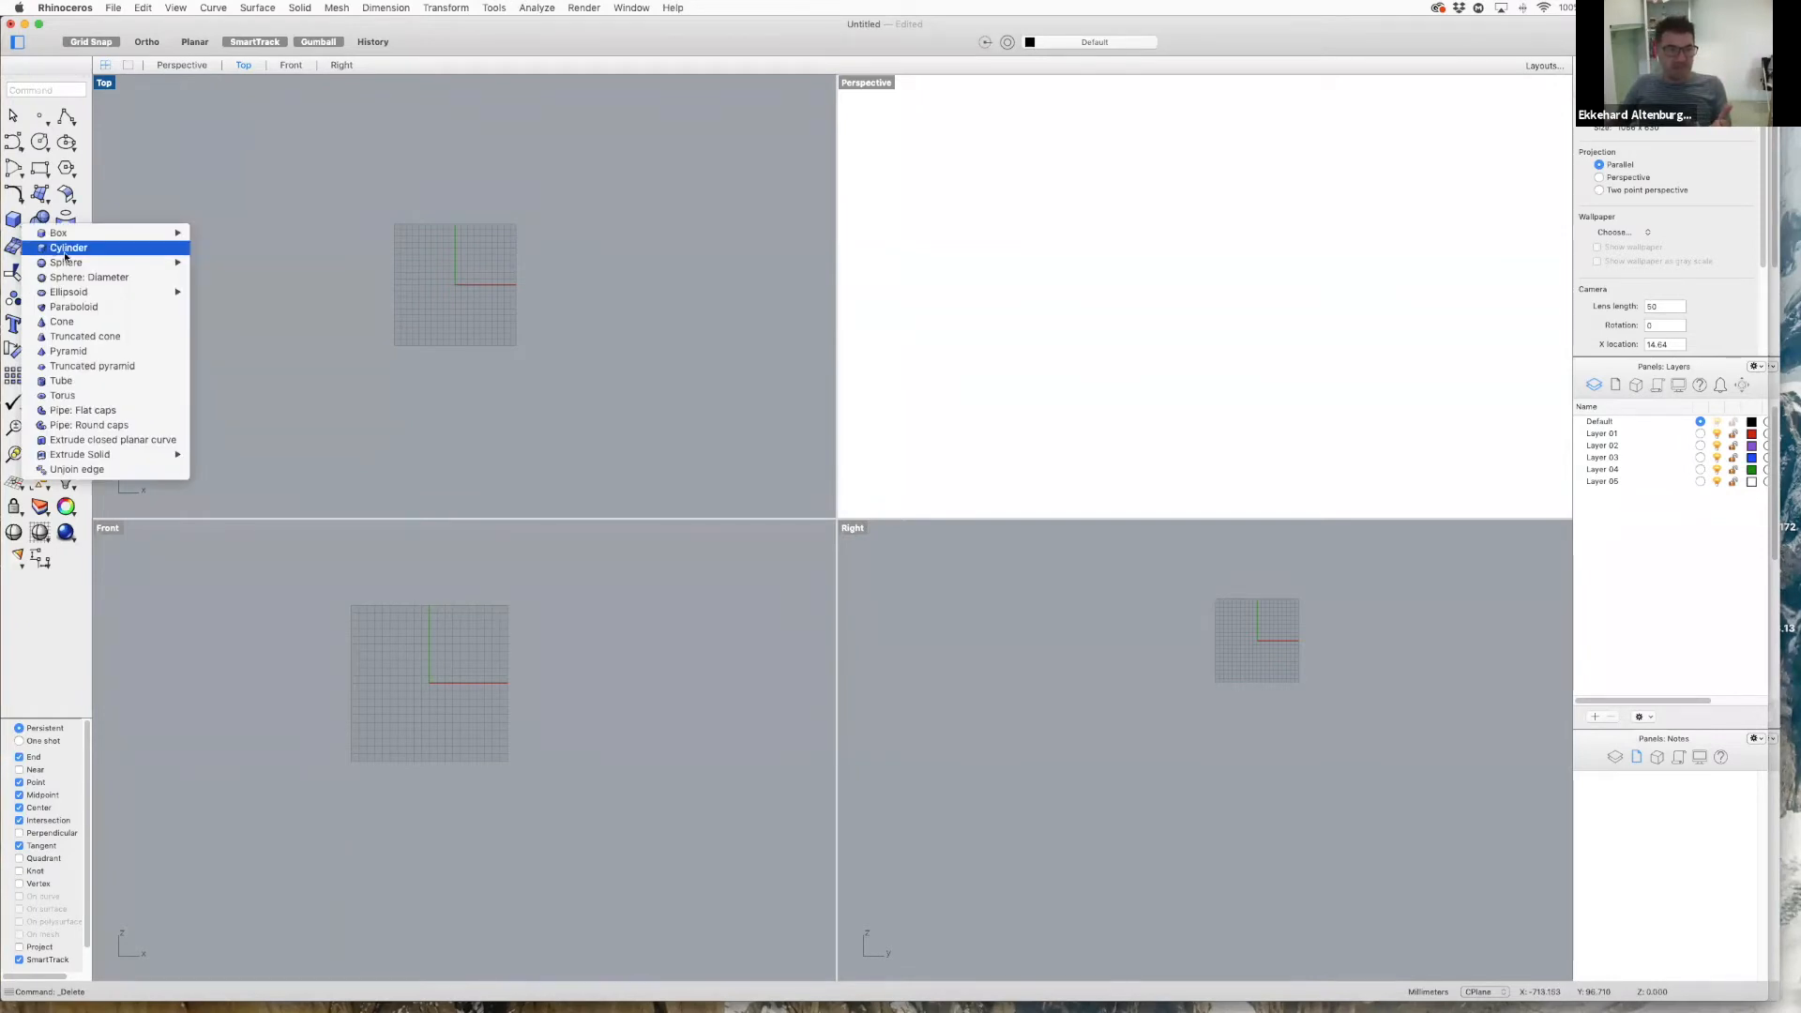
mouse_move(87, 264)
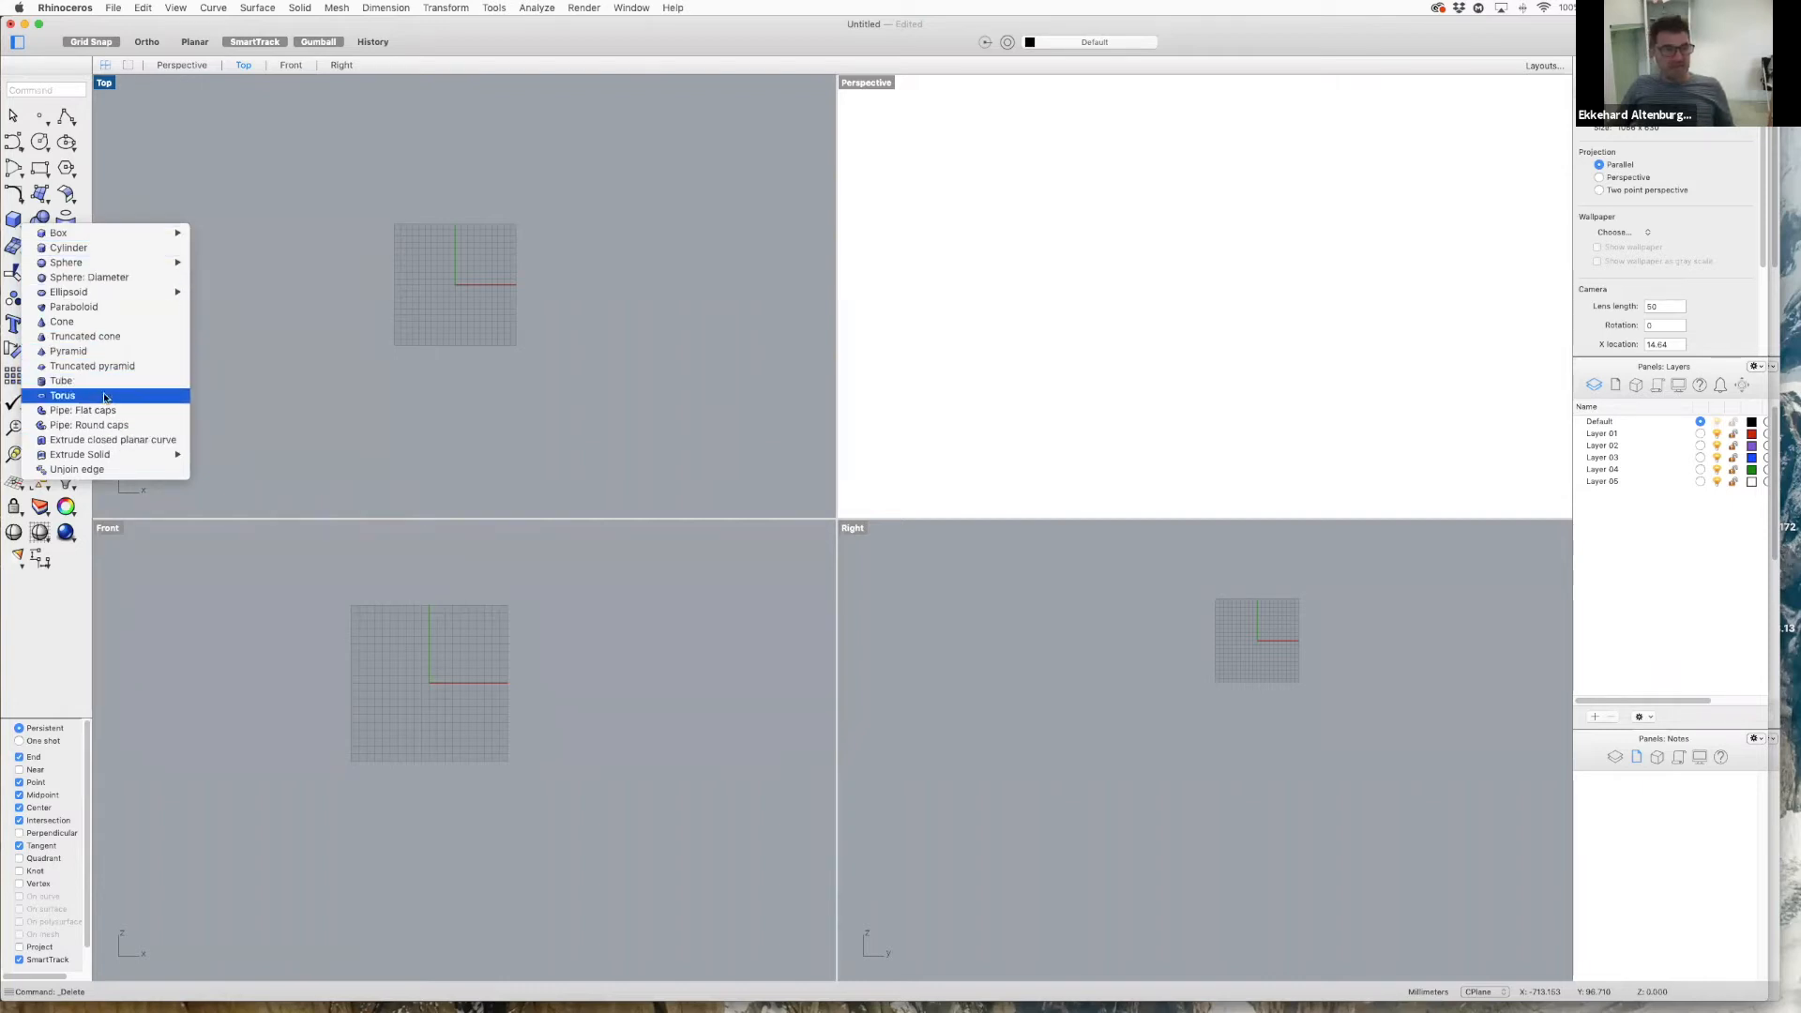
click(149, 179)
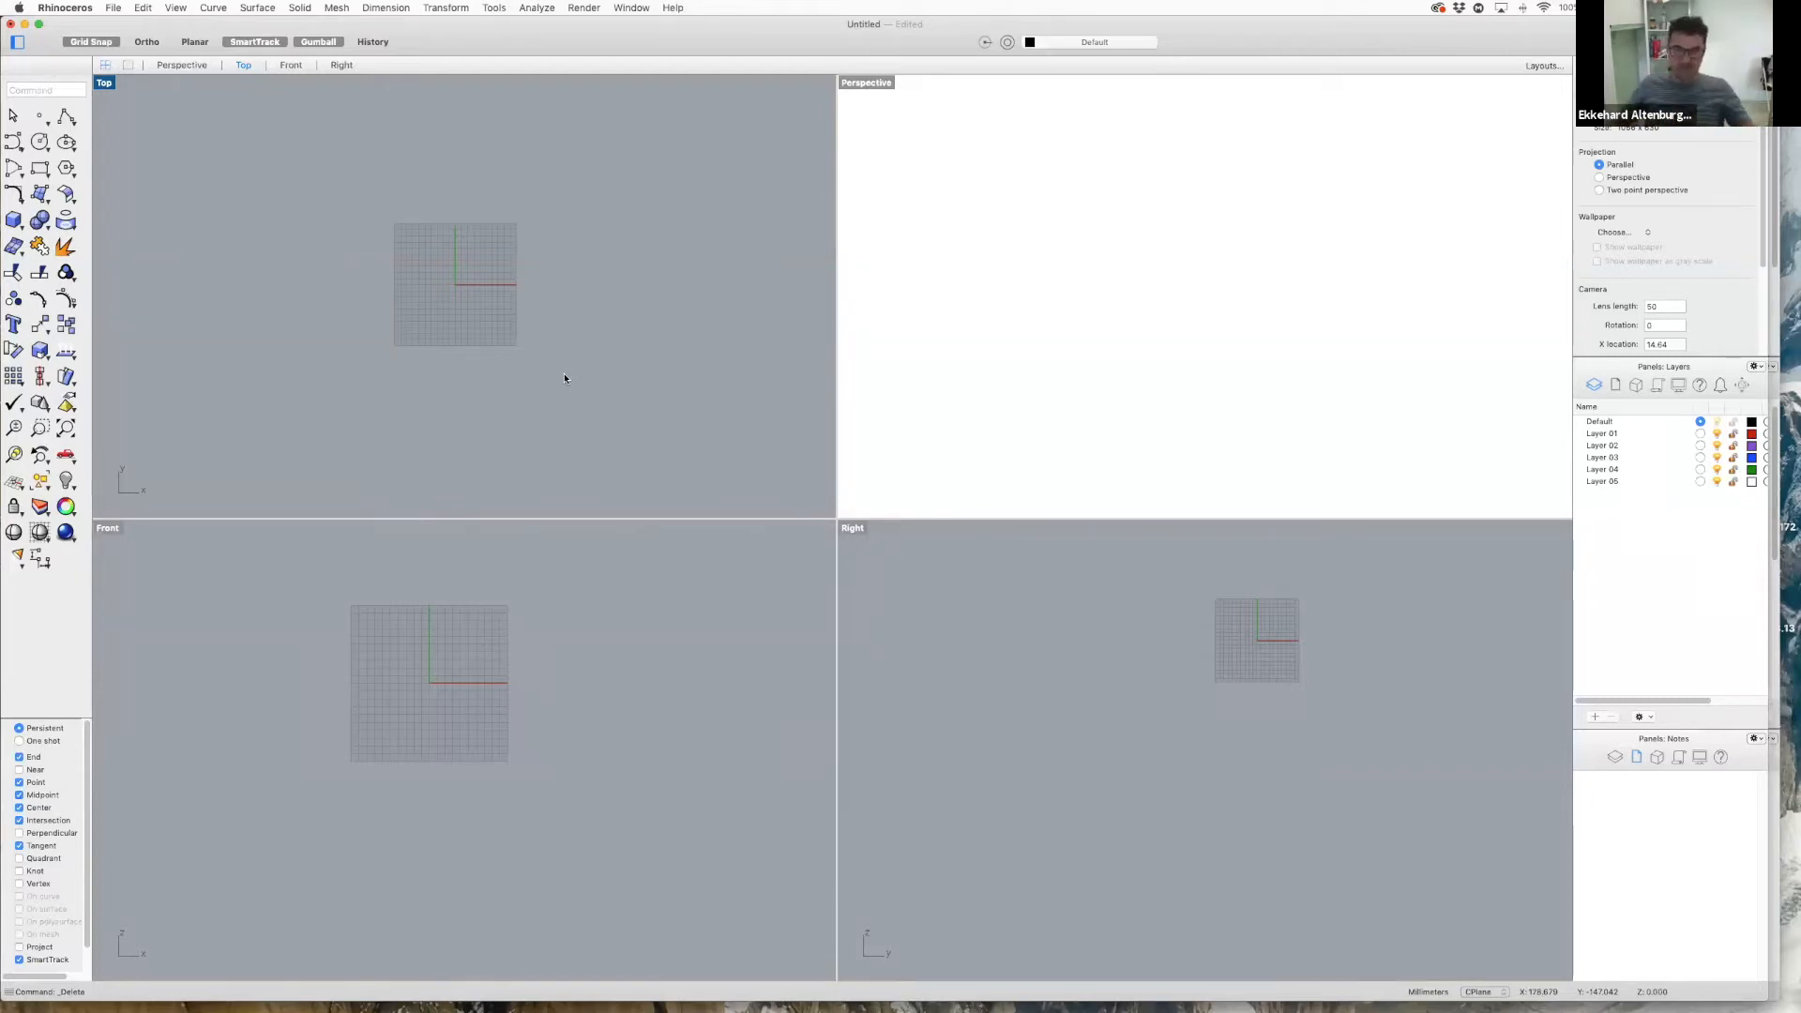
- Set the Perspective viewport's display mode to Wireframe
click(881, 92)
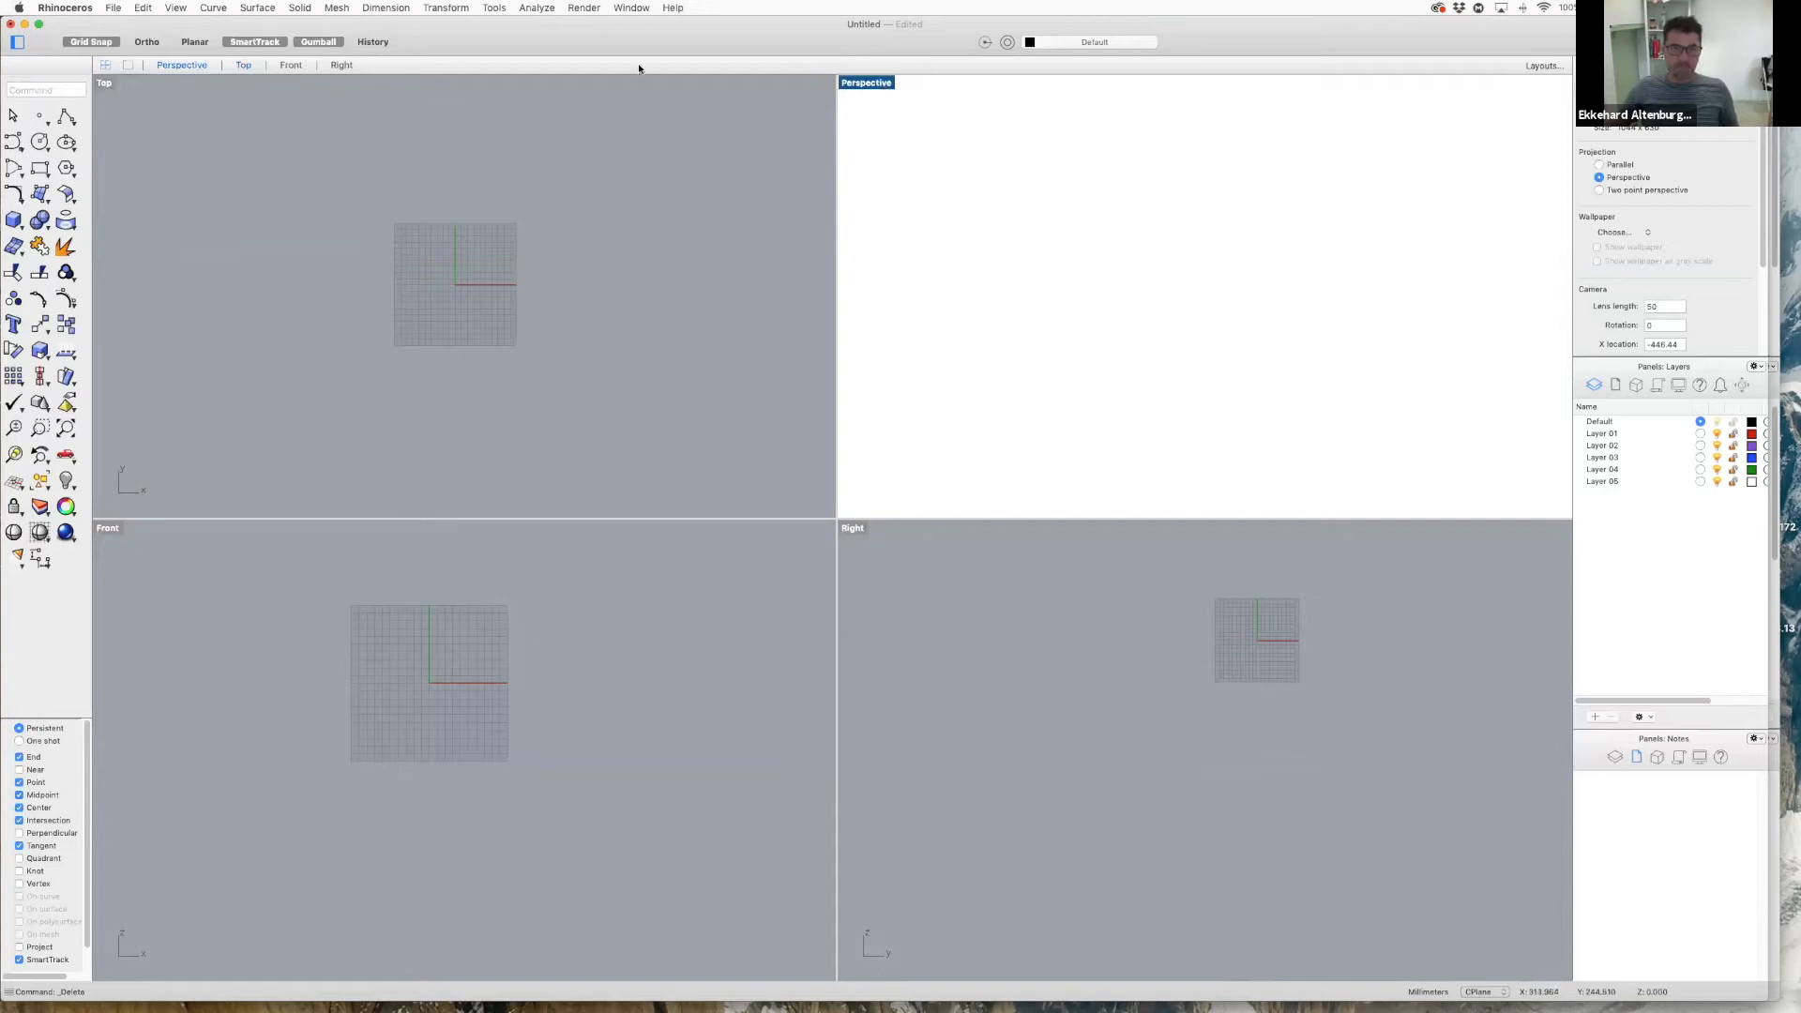
click(168, 8)
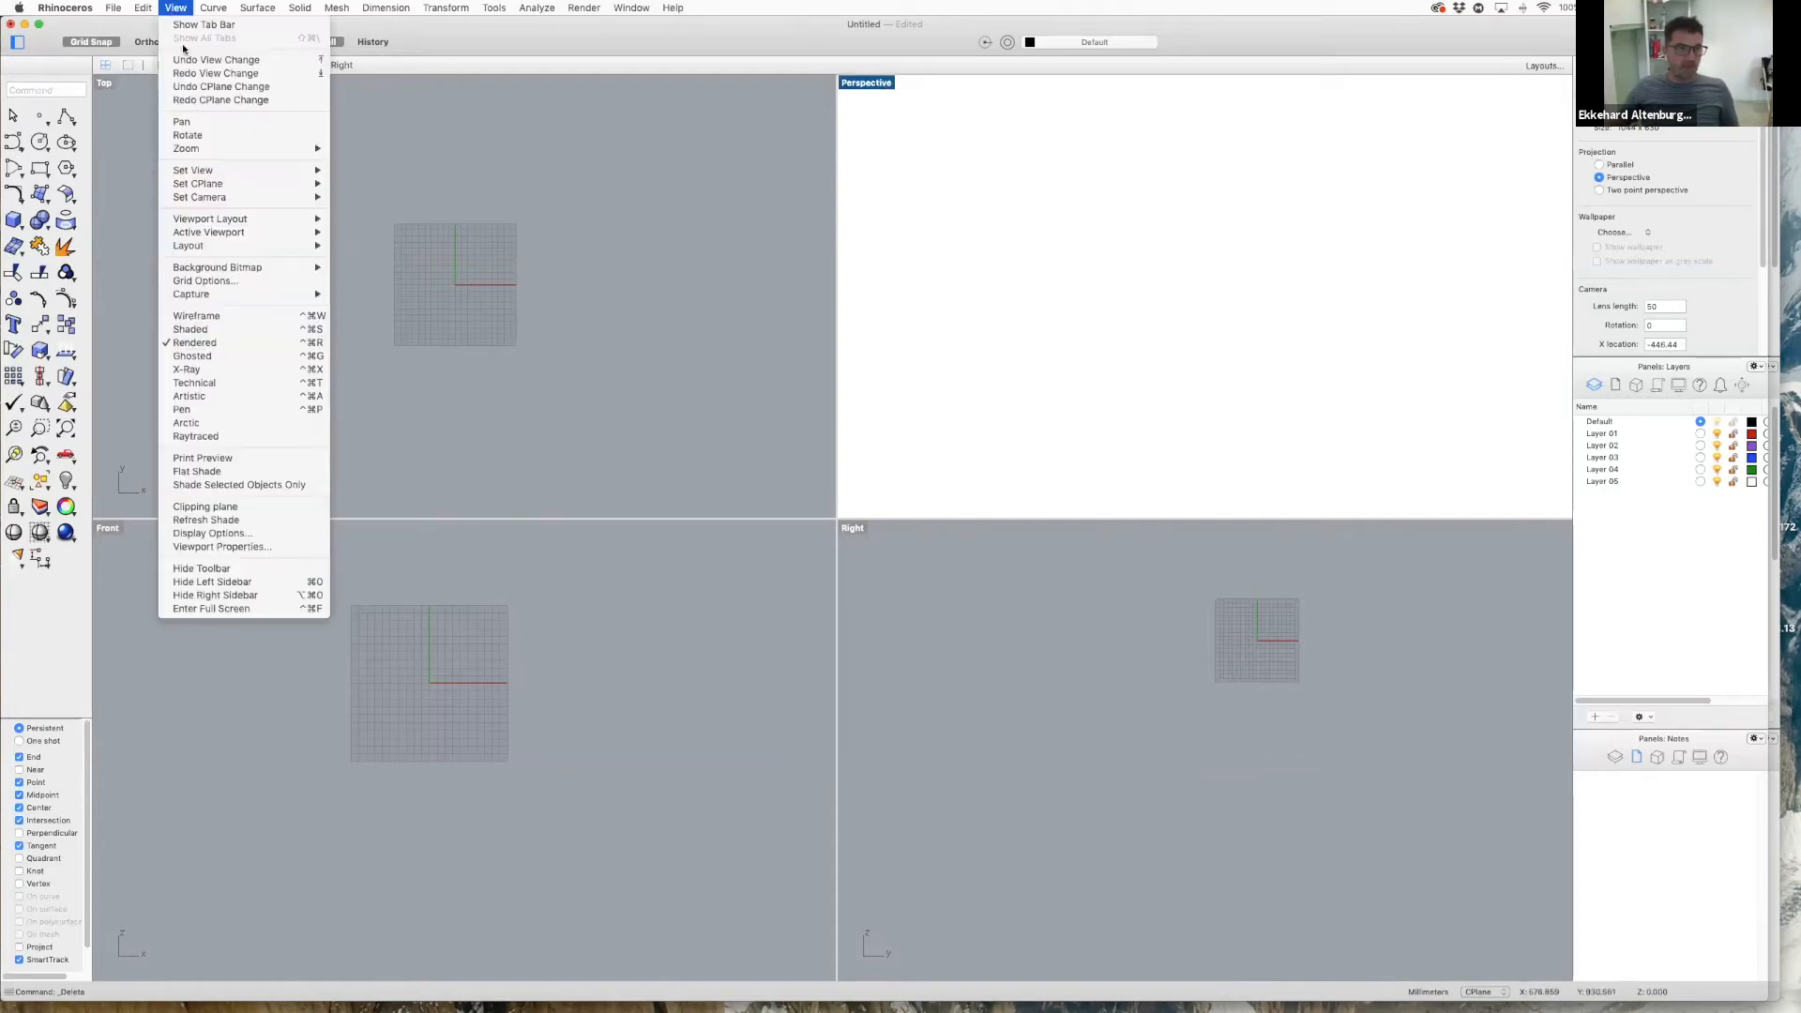
click(232, 316)
- Create a solid box about 265 × 79 mm from near the origin in the Top viewport, about 52 mm high
click(13, 219)
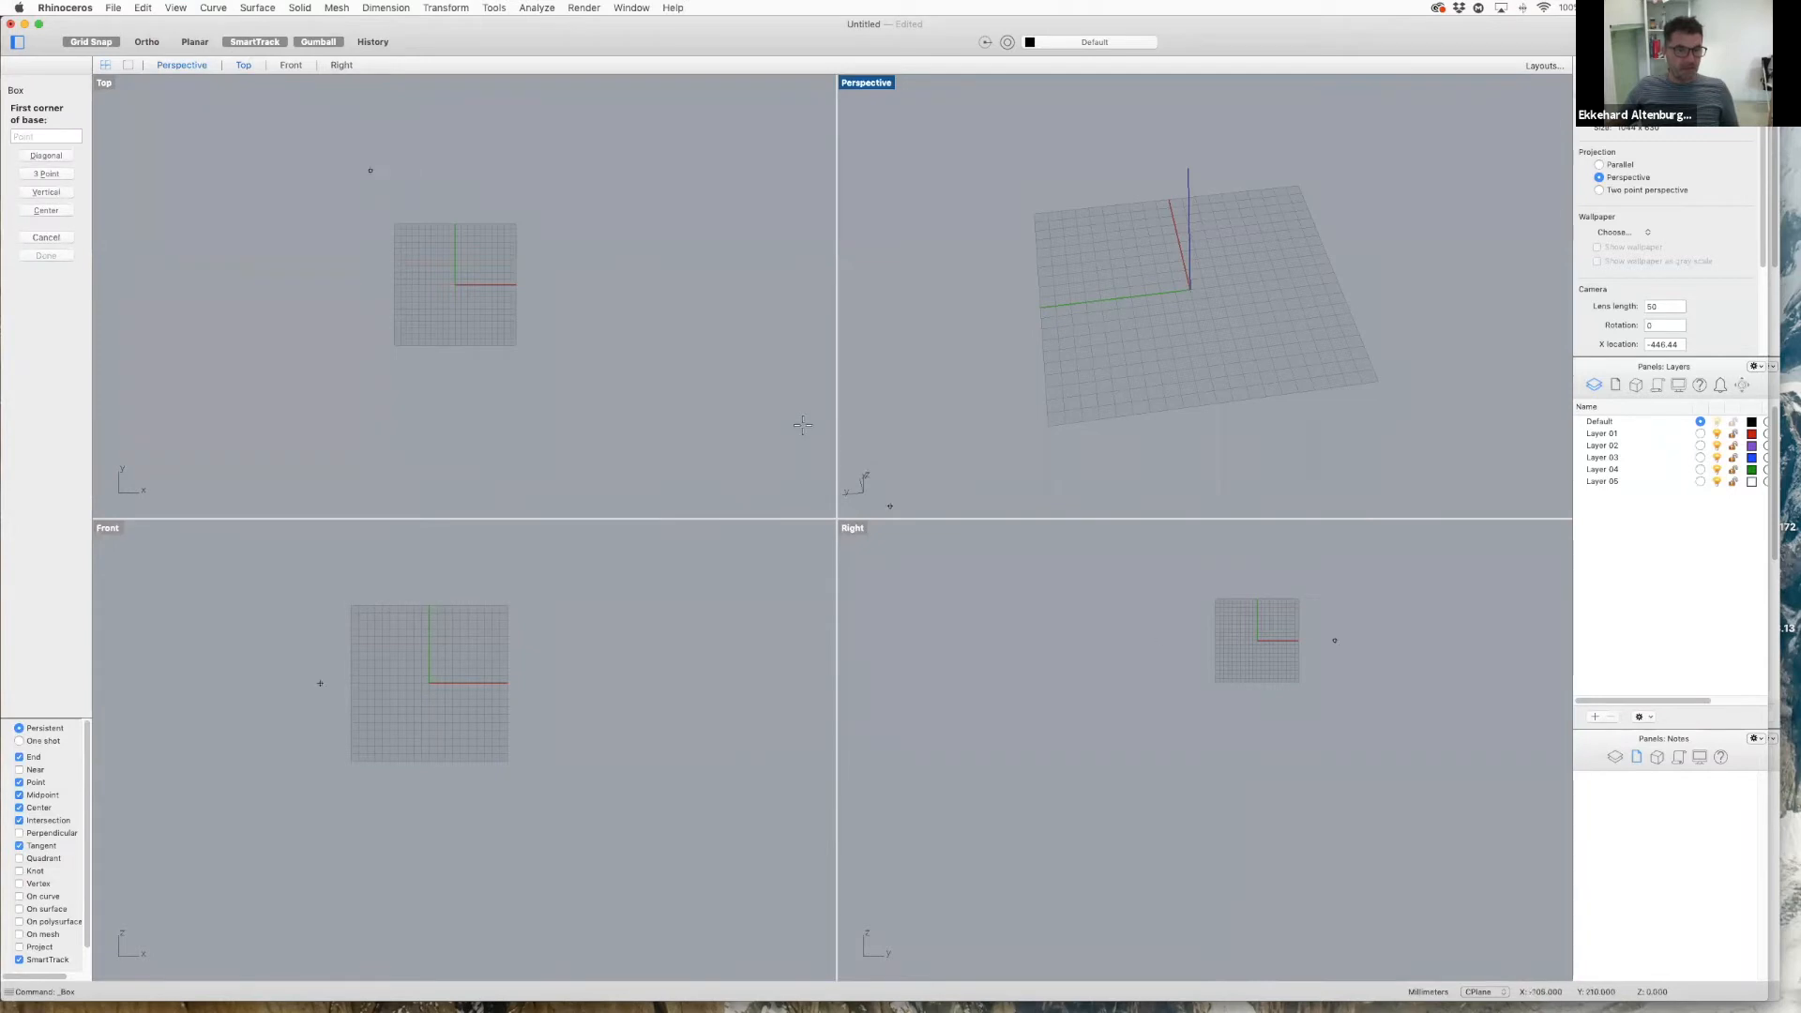
click(454, 285)
click(615, 237)
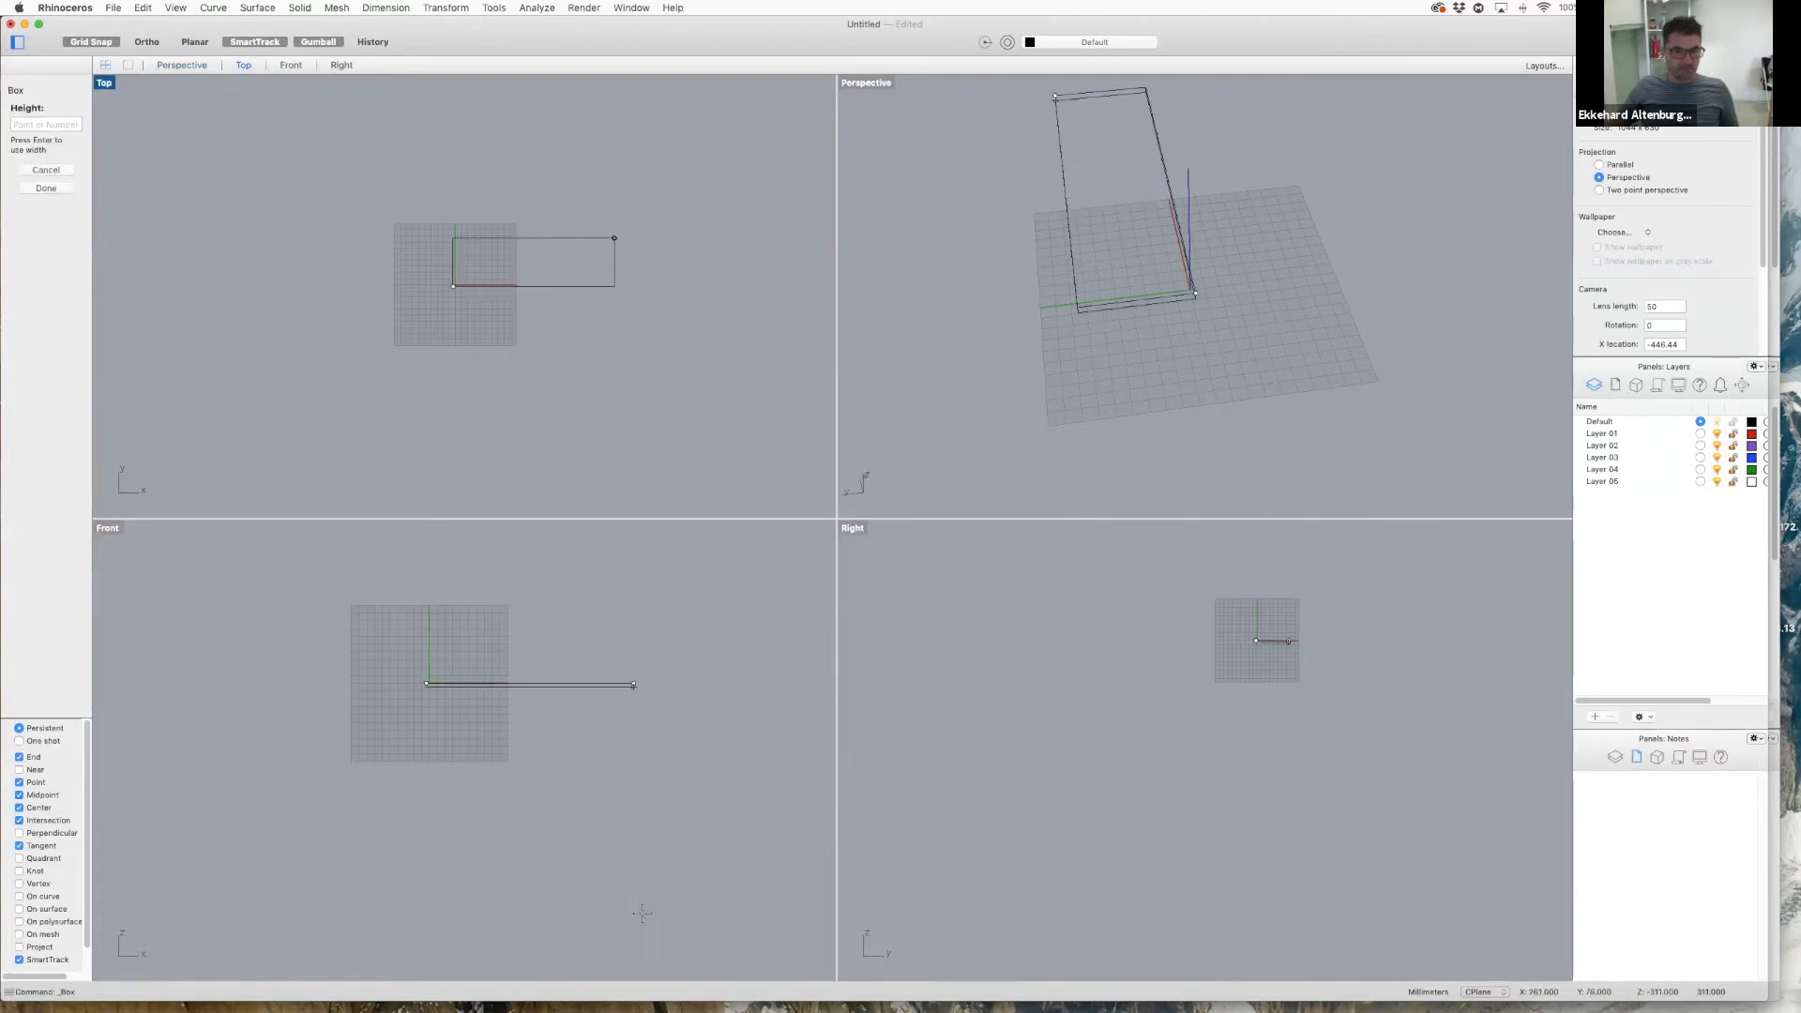
click(634, 643)
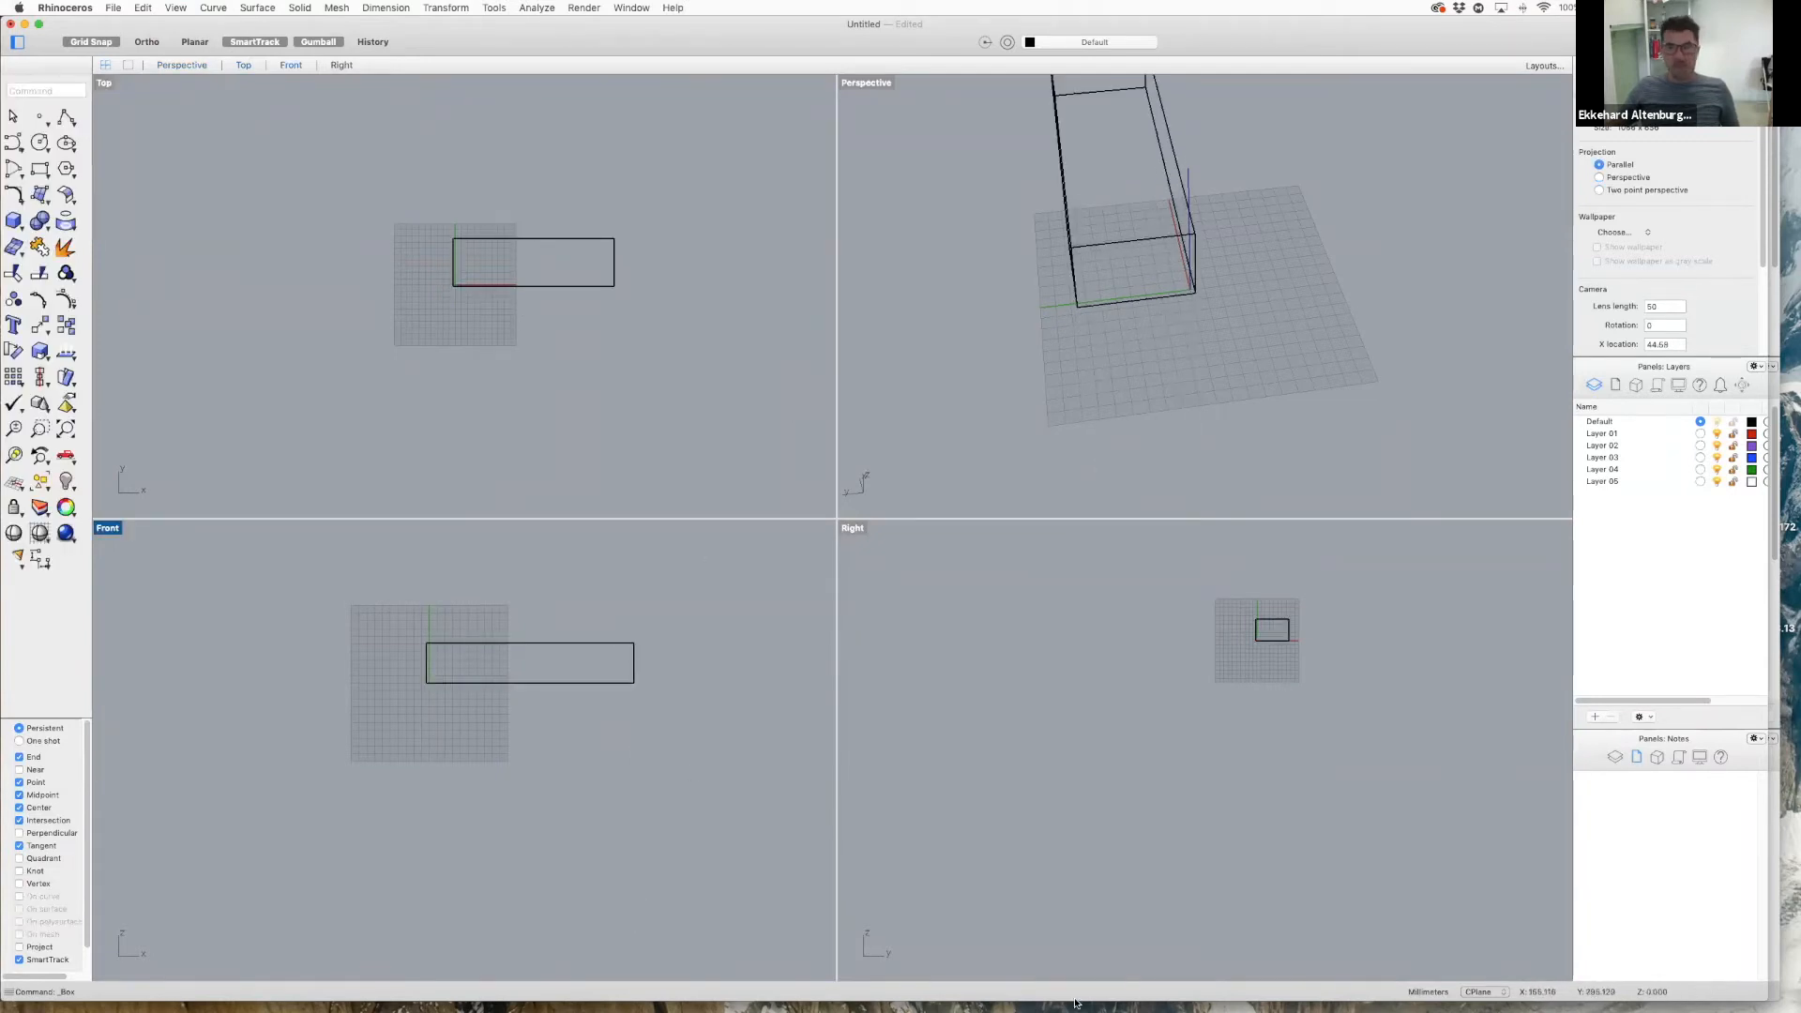
scroll(1195, 304, down, 5)
right_drag(1177, 323, 1261, 283)
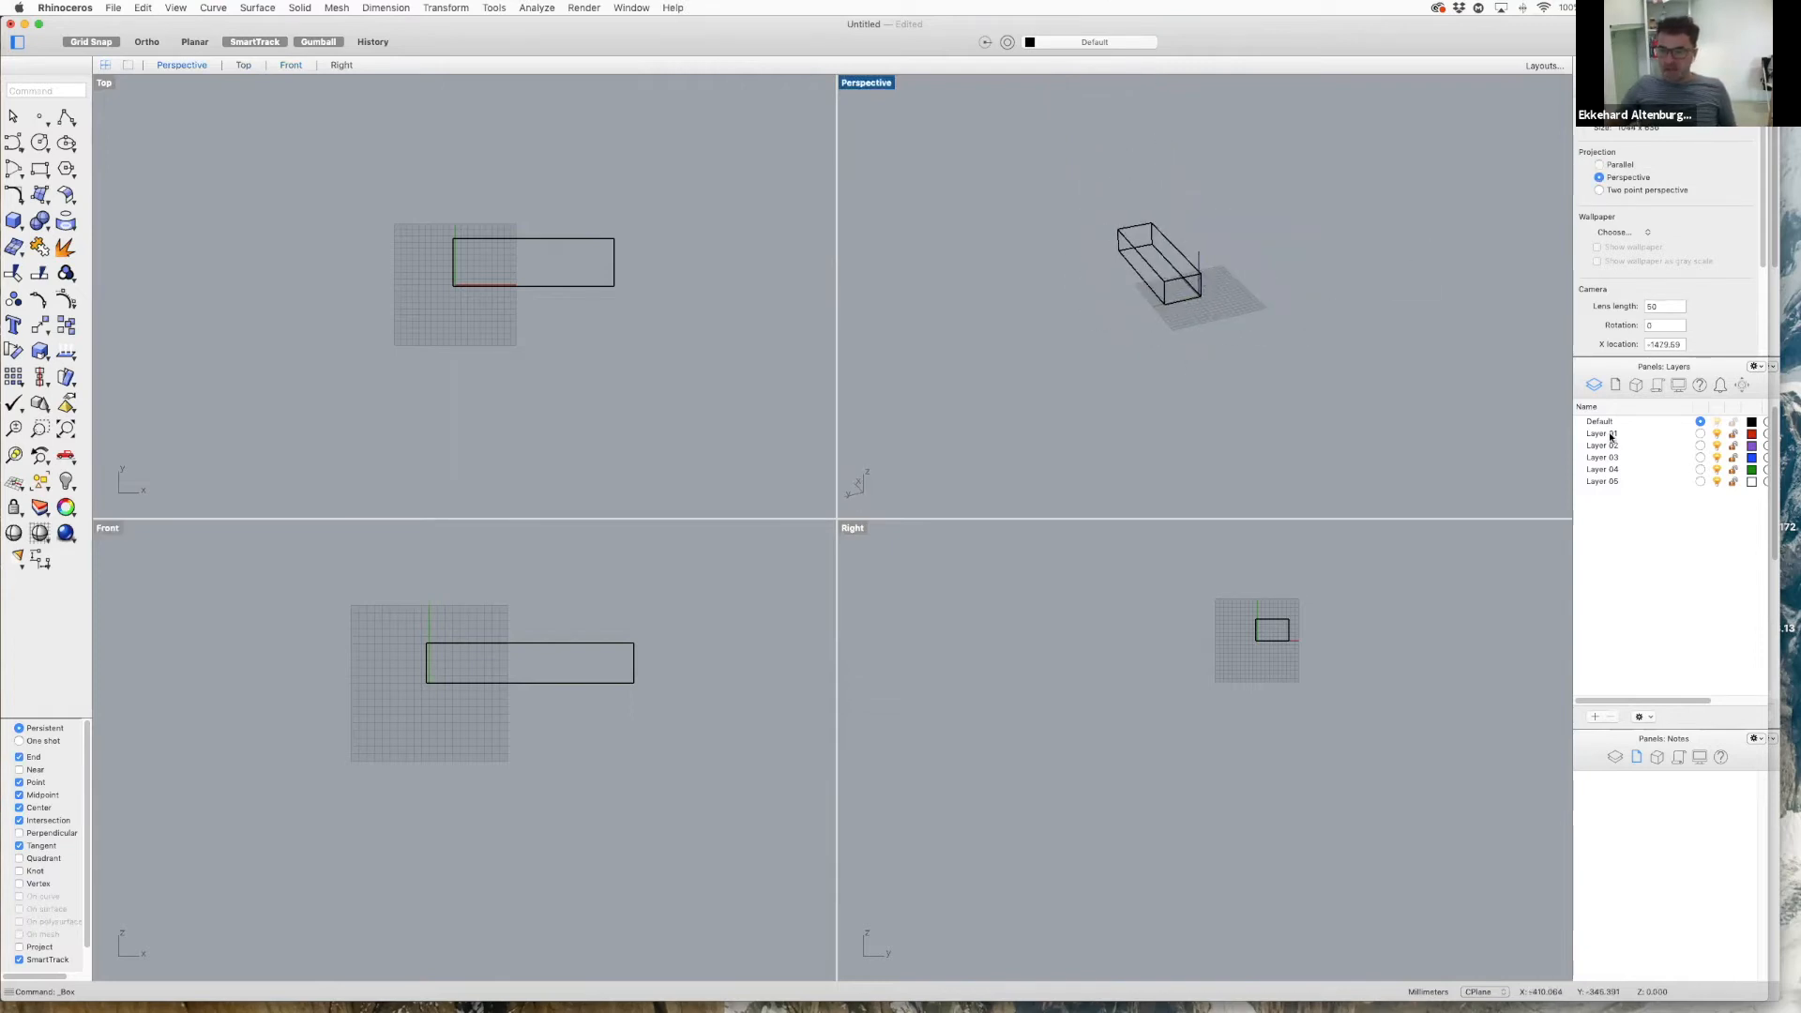
- Open the BoxEdit panel and select the box to examine its size and position values
click(1742, 385)
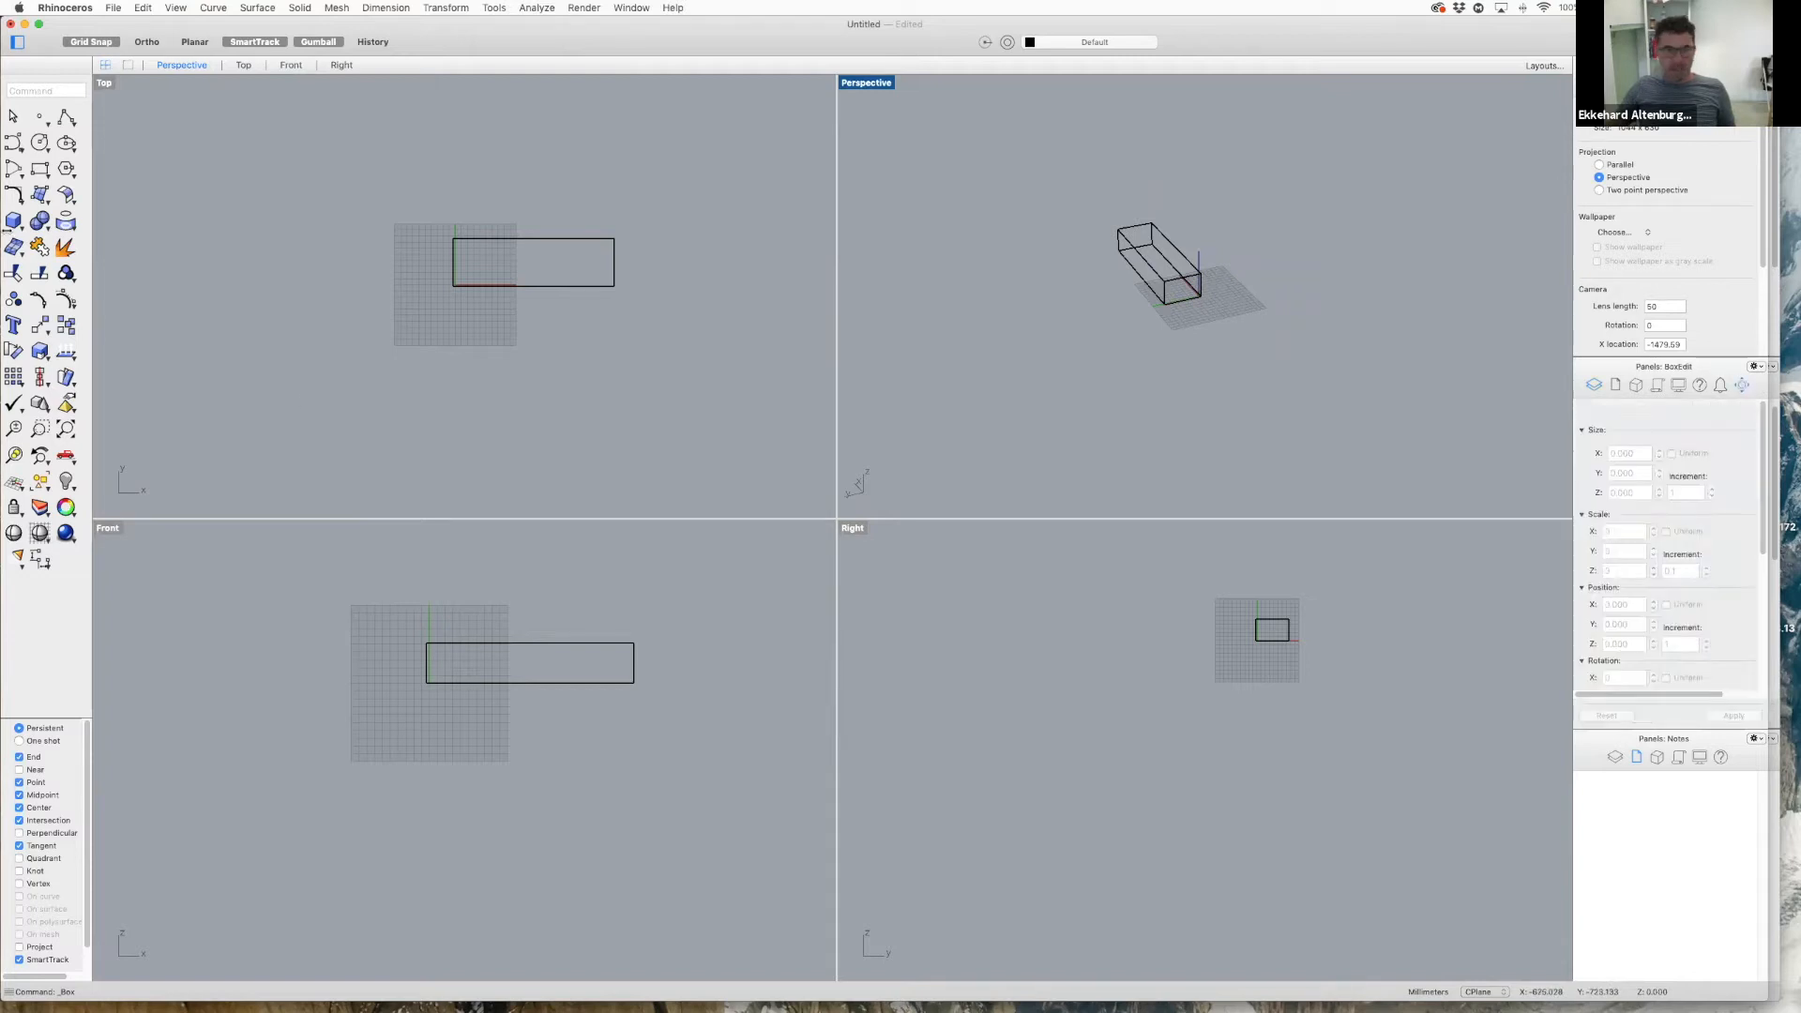
click(36, 87)
text(Box)
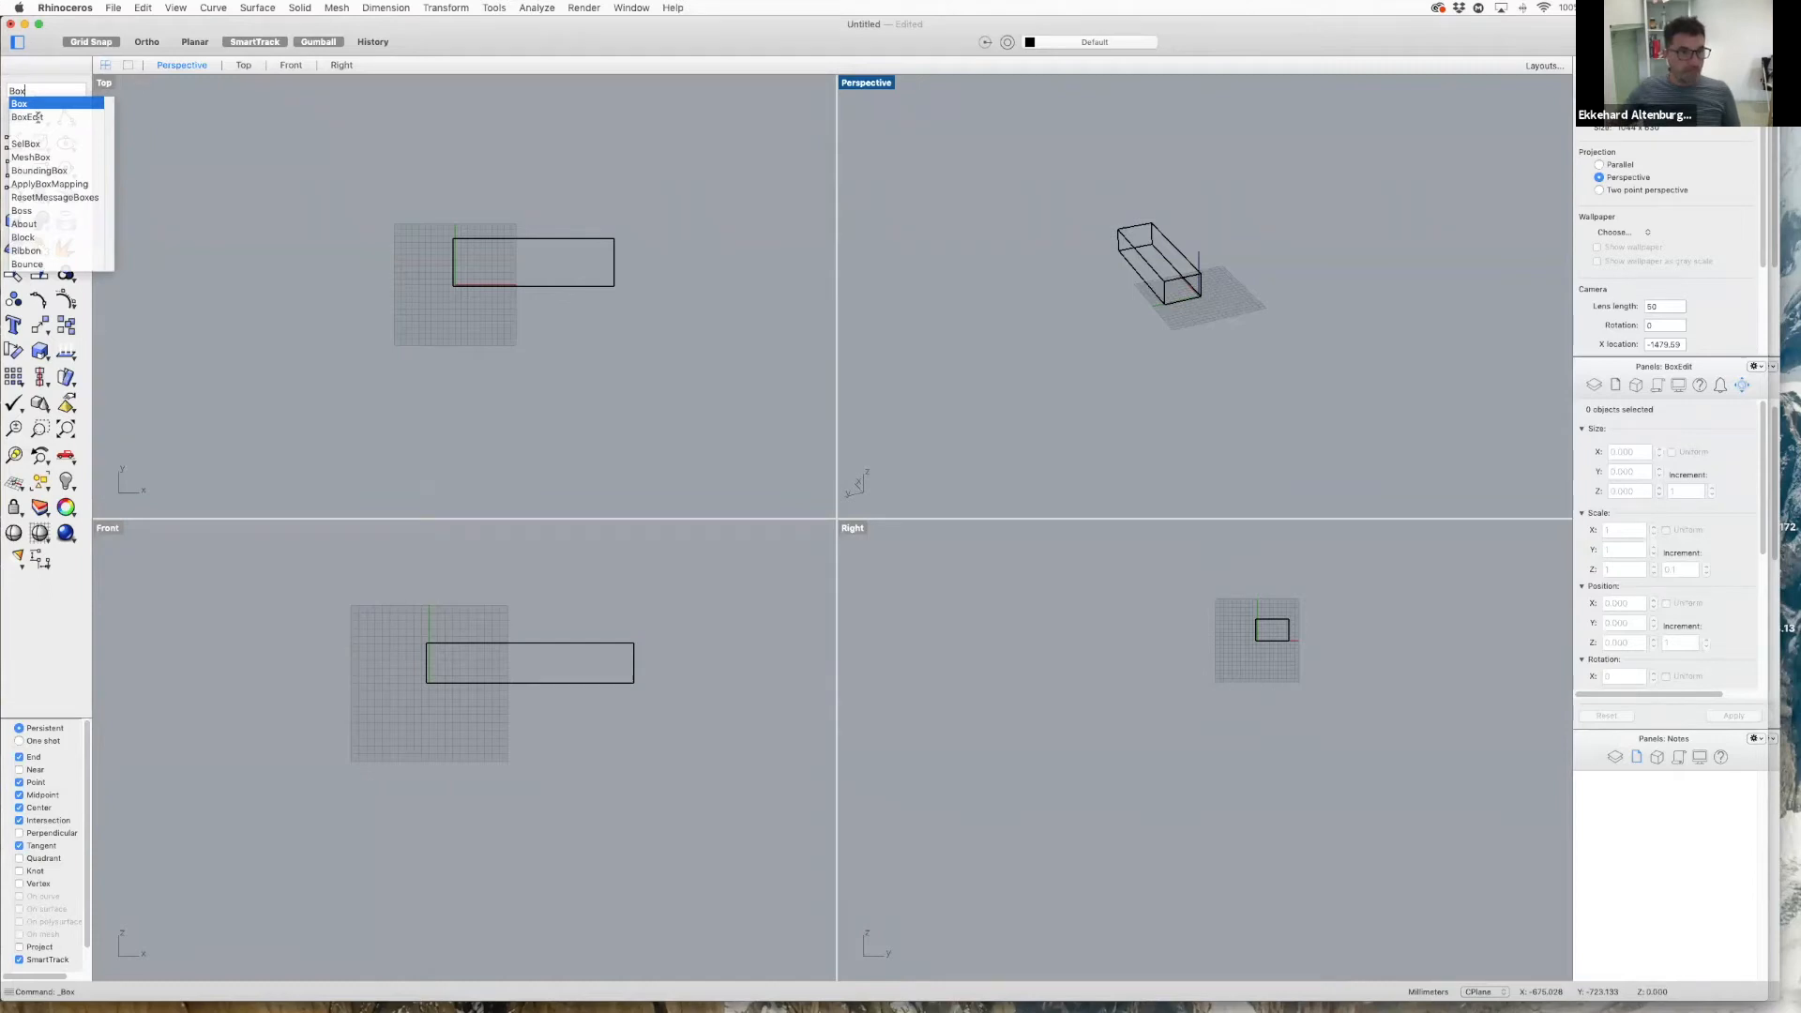
click(38, 117)
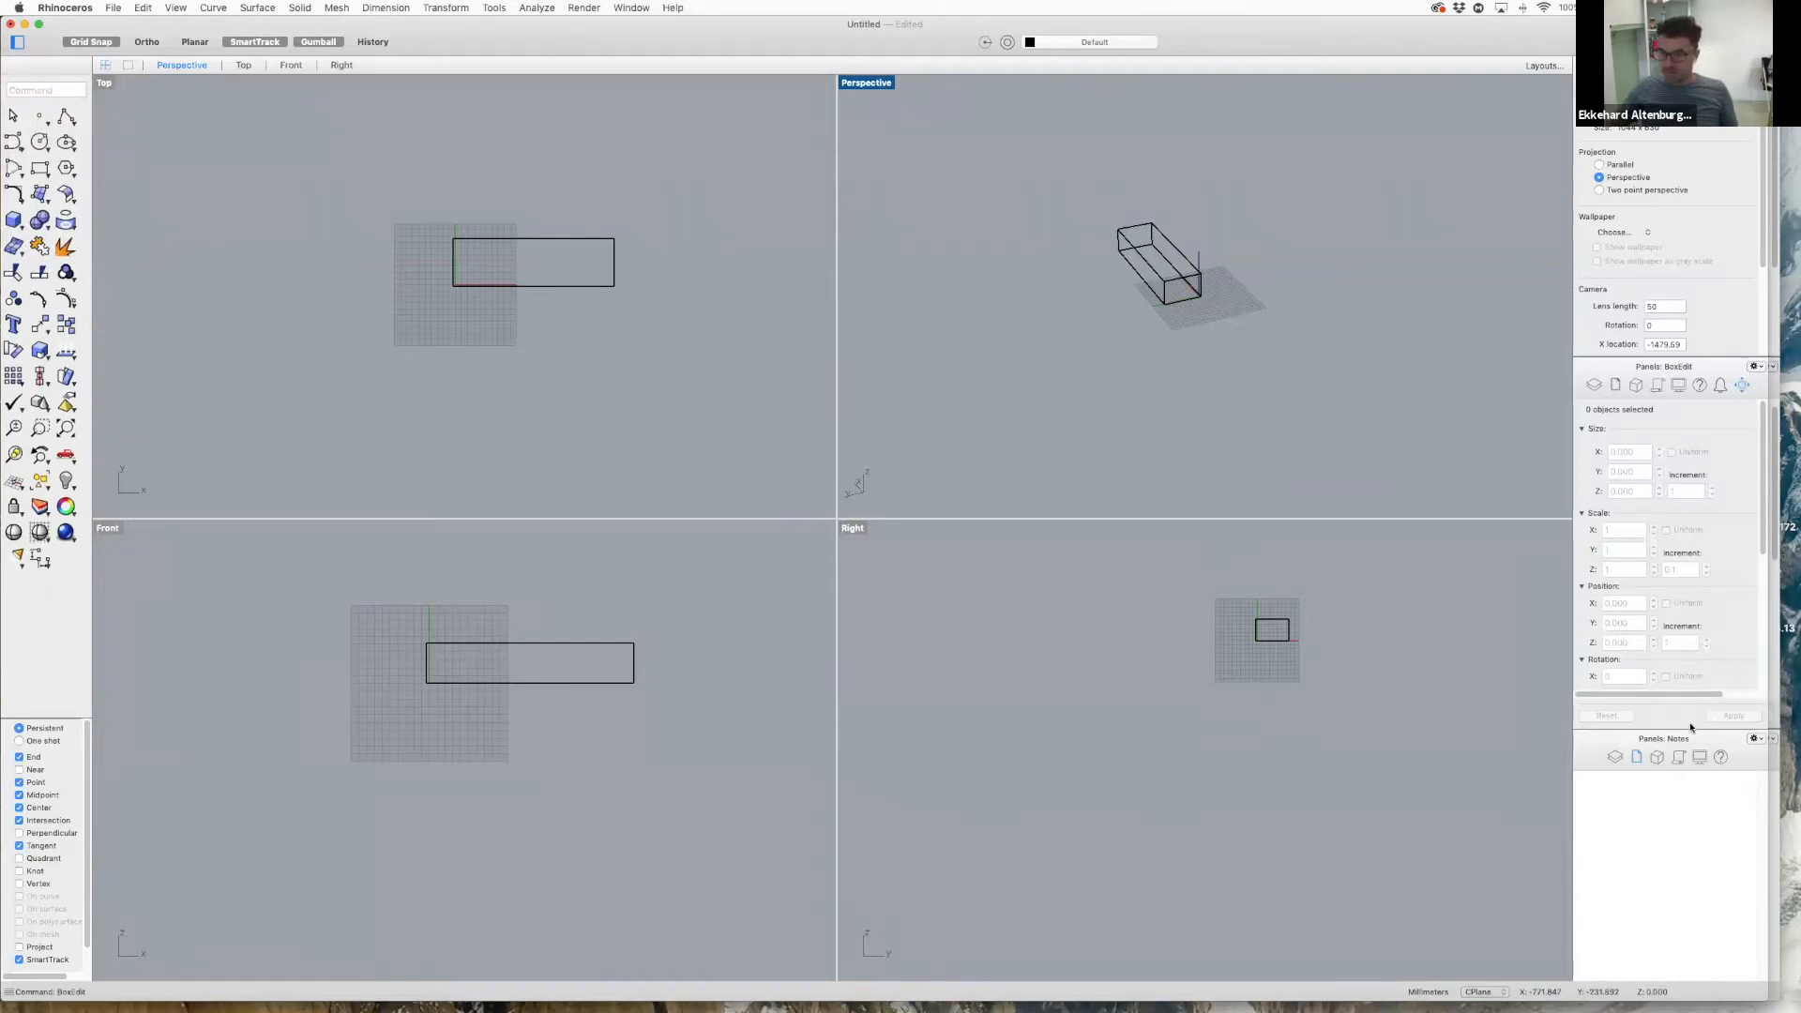
click(1162, 279)
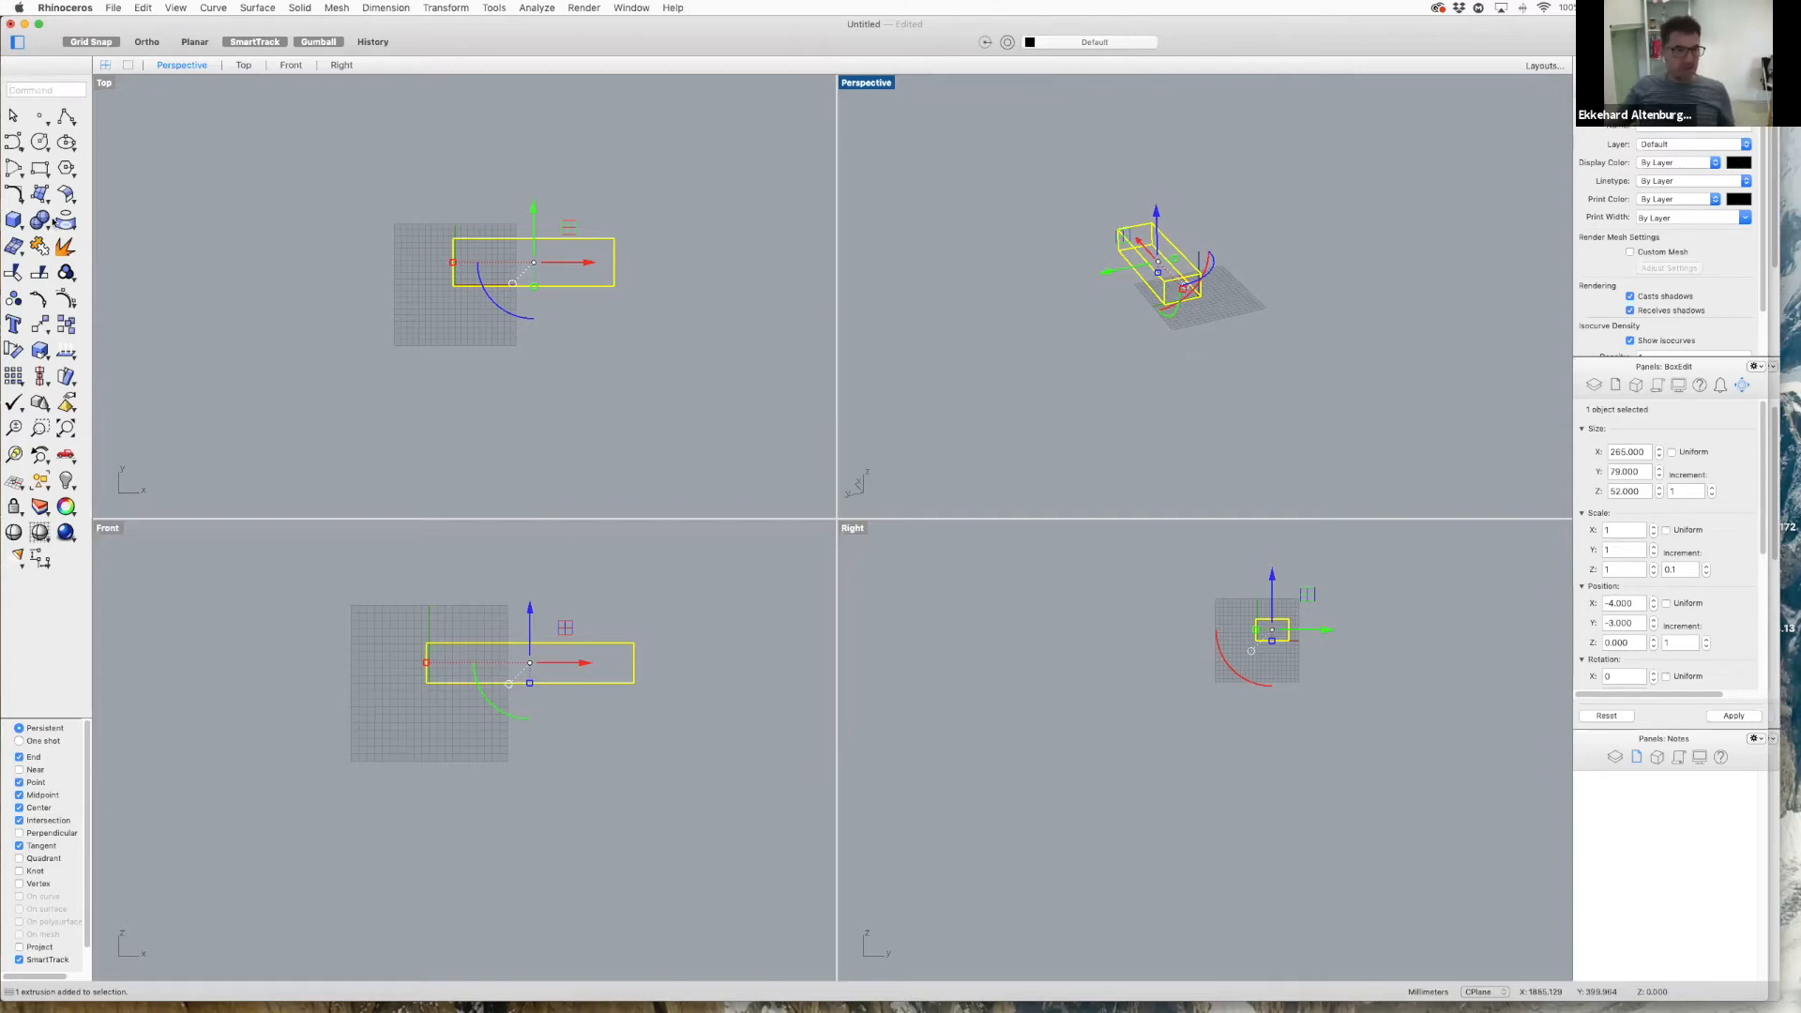
- Create a vertical solid cylinder beside the box in the Top viewport, about 101 mm in diameter and 126 mm high, and clear the selection
click(19, 222)
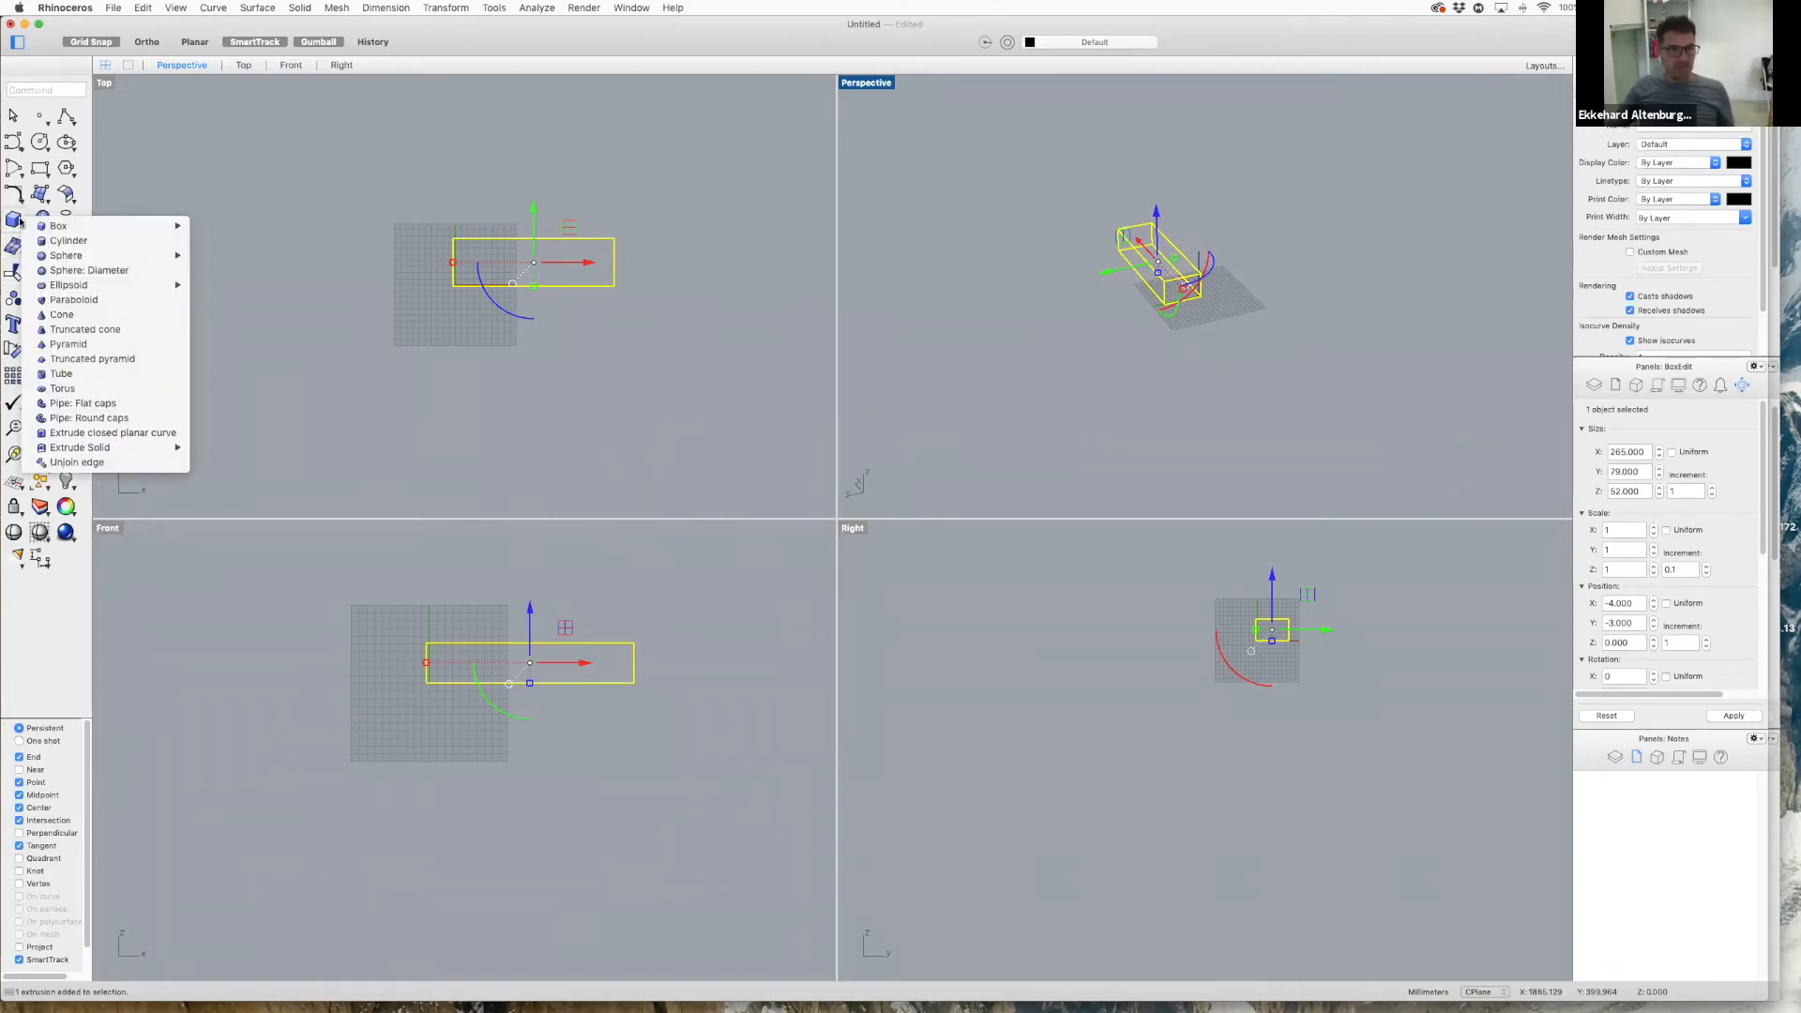
click(73, 241)
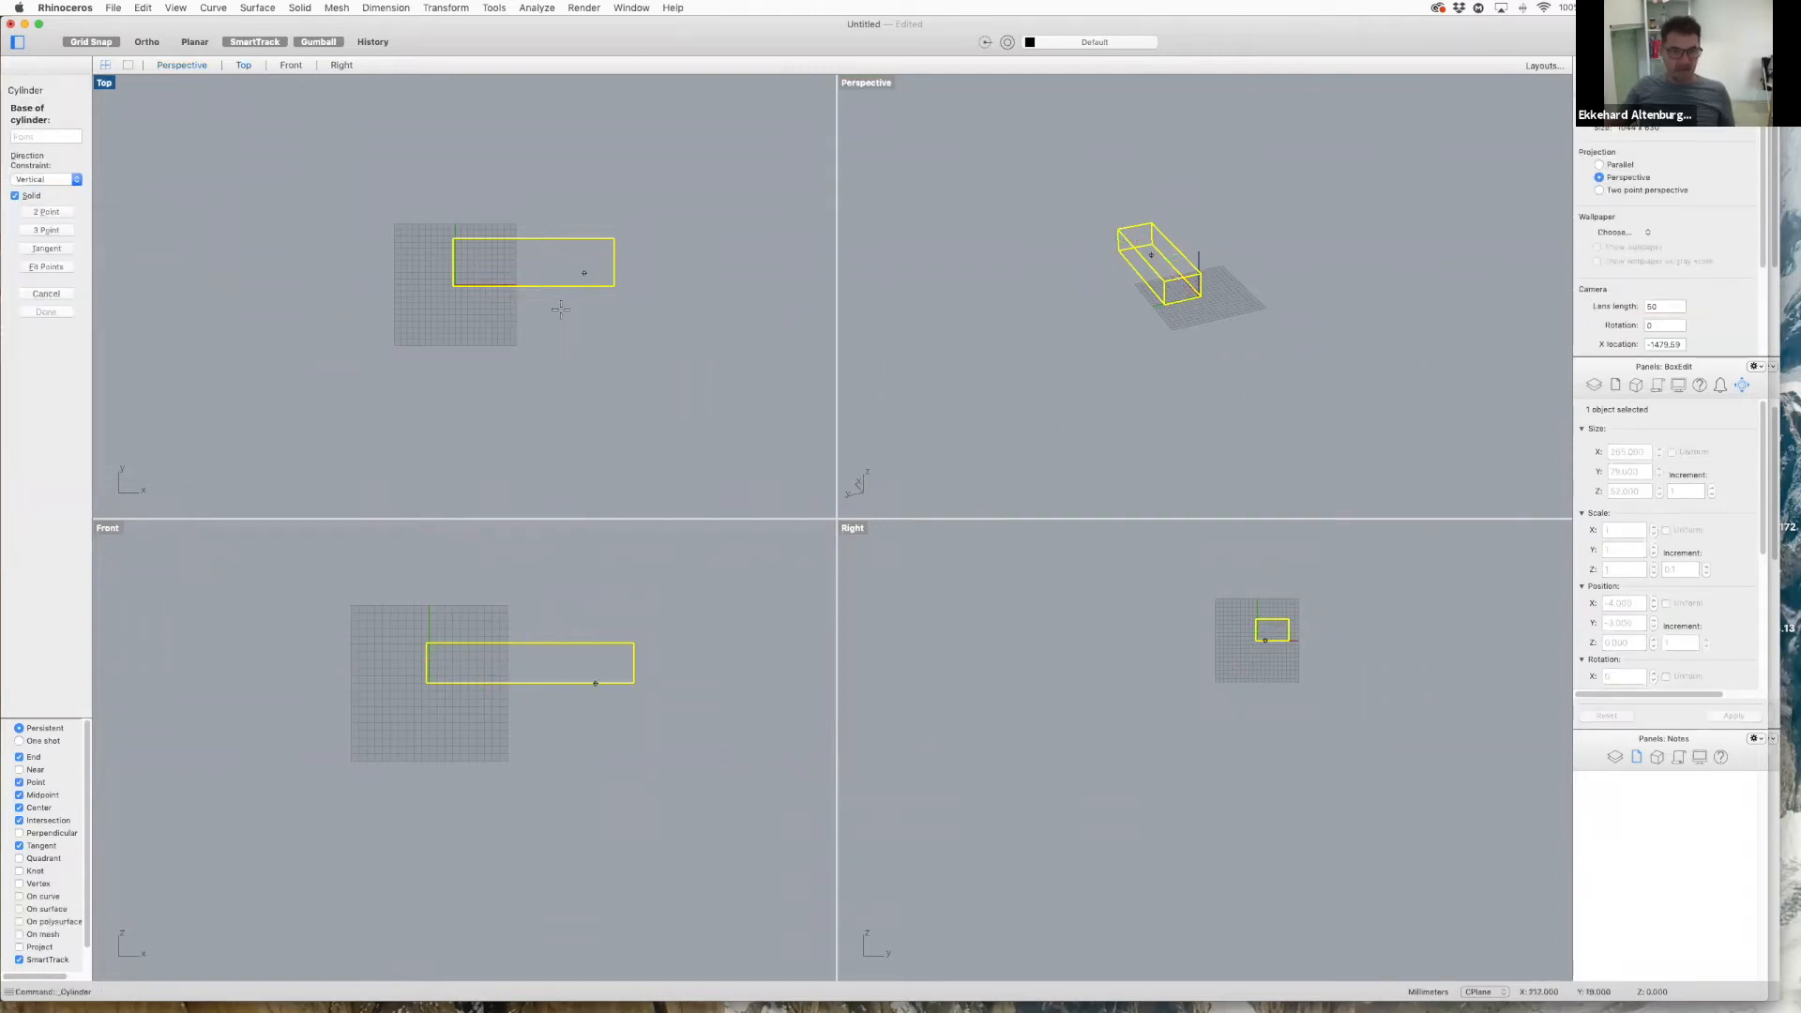
click(495, 329)
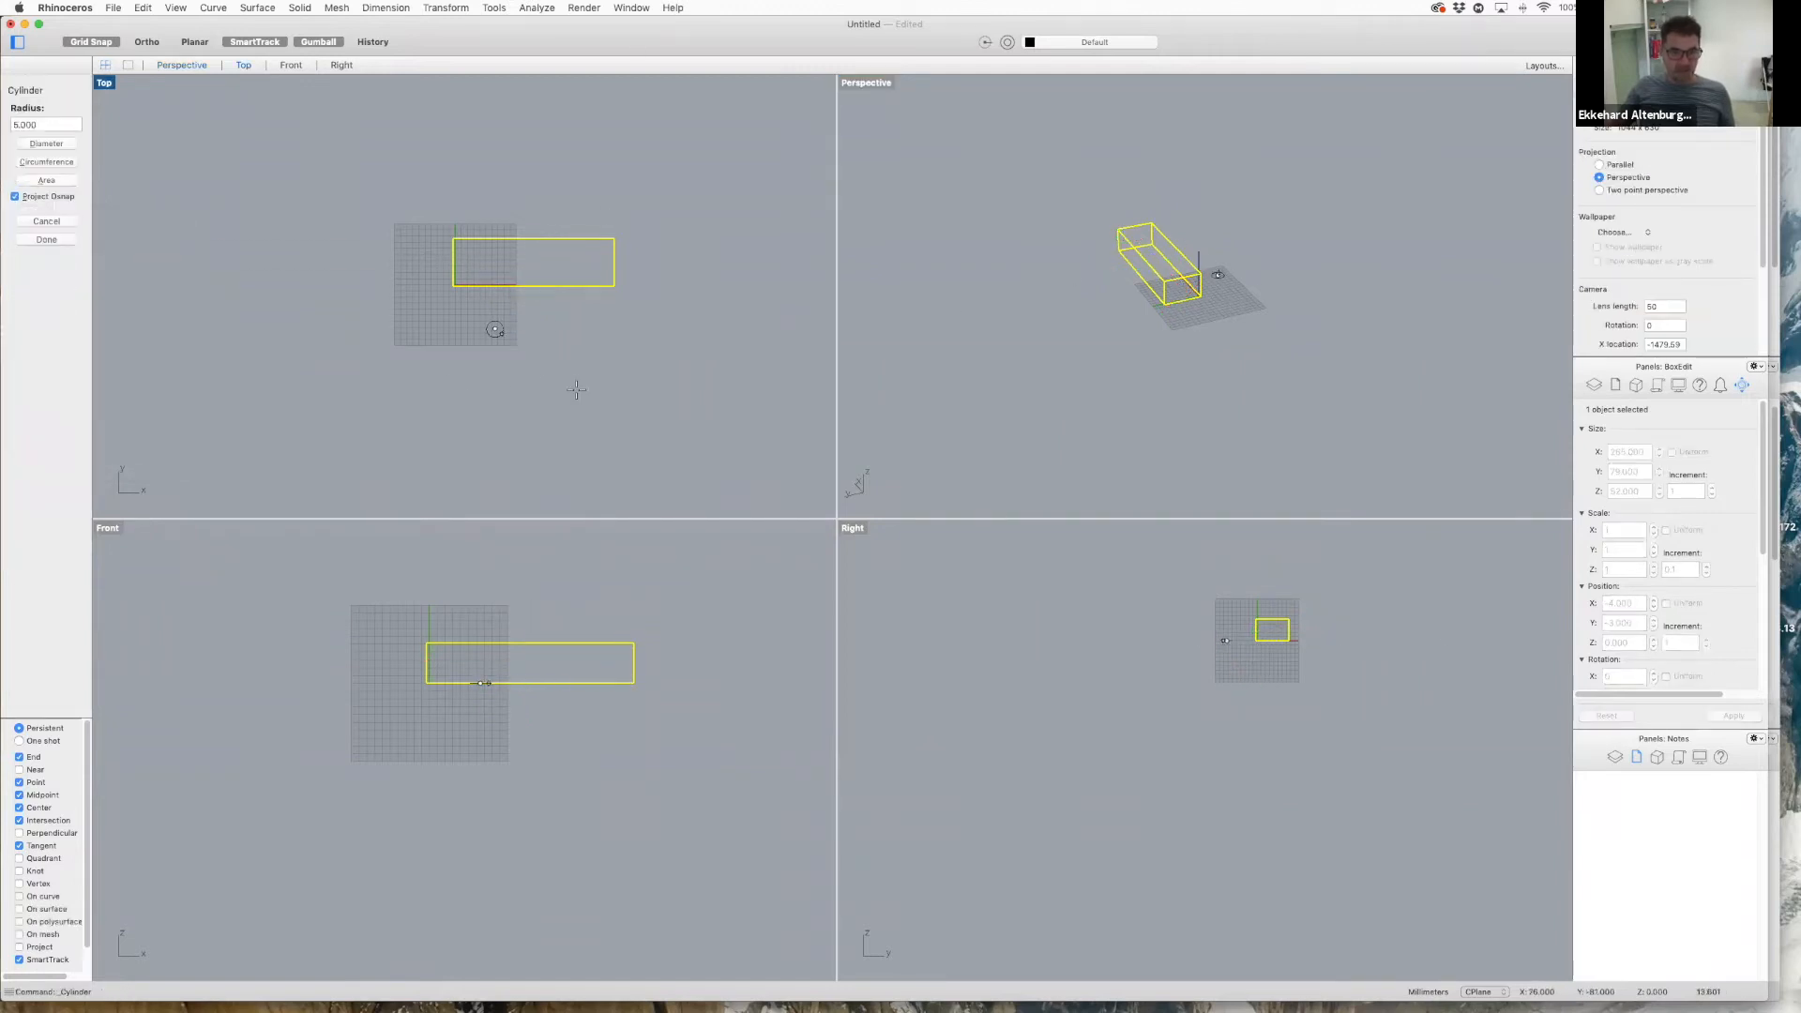
click(511, 354)
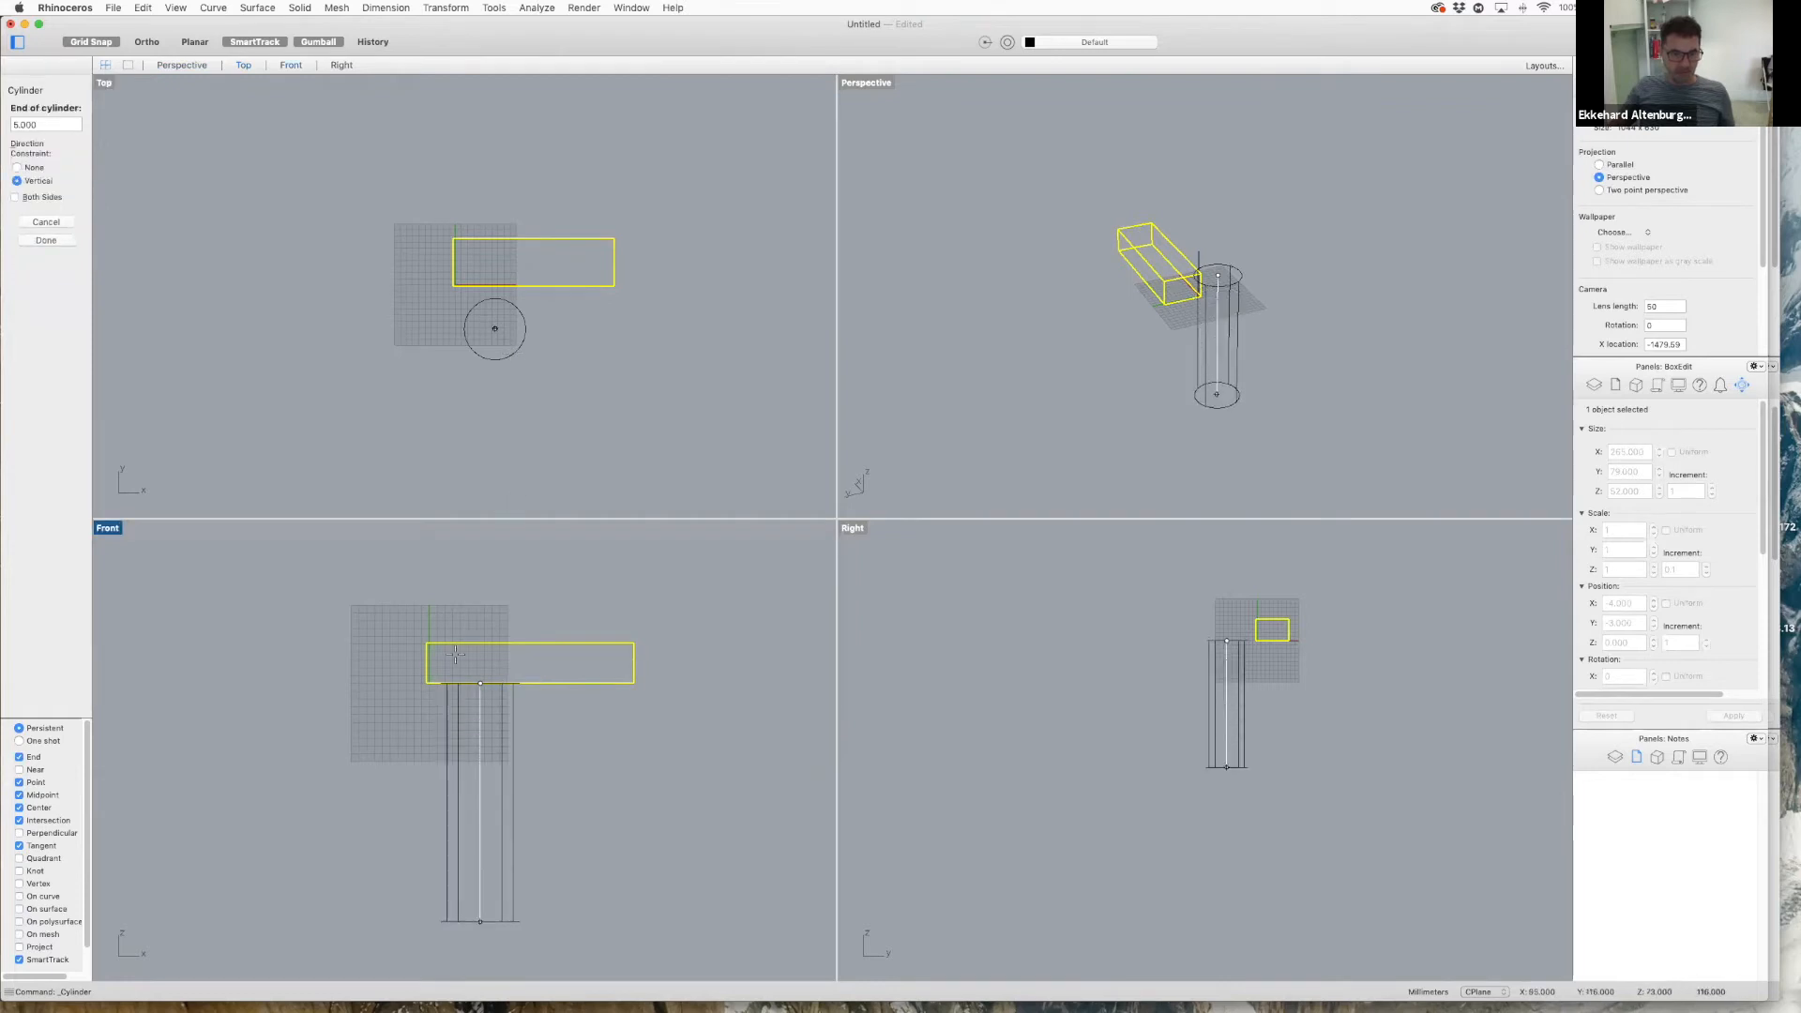
click(469, 603)
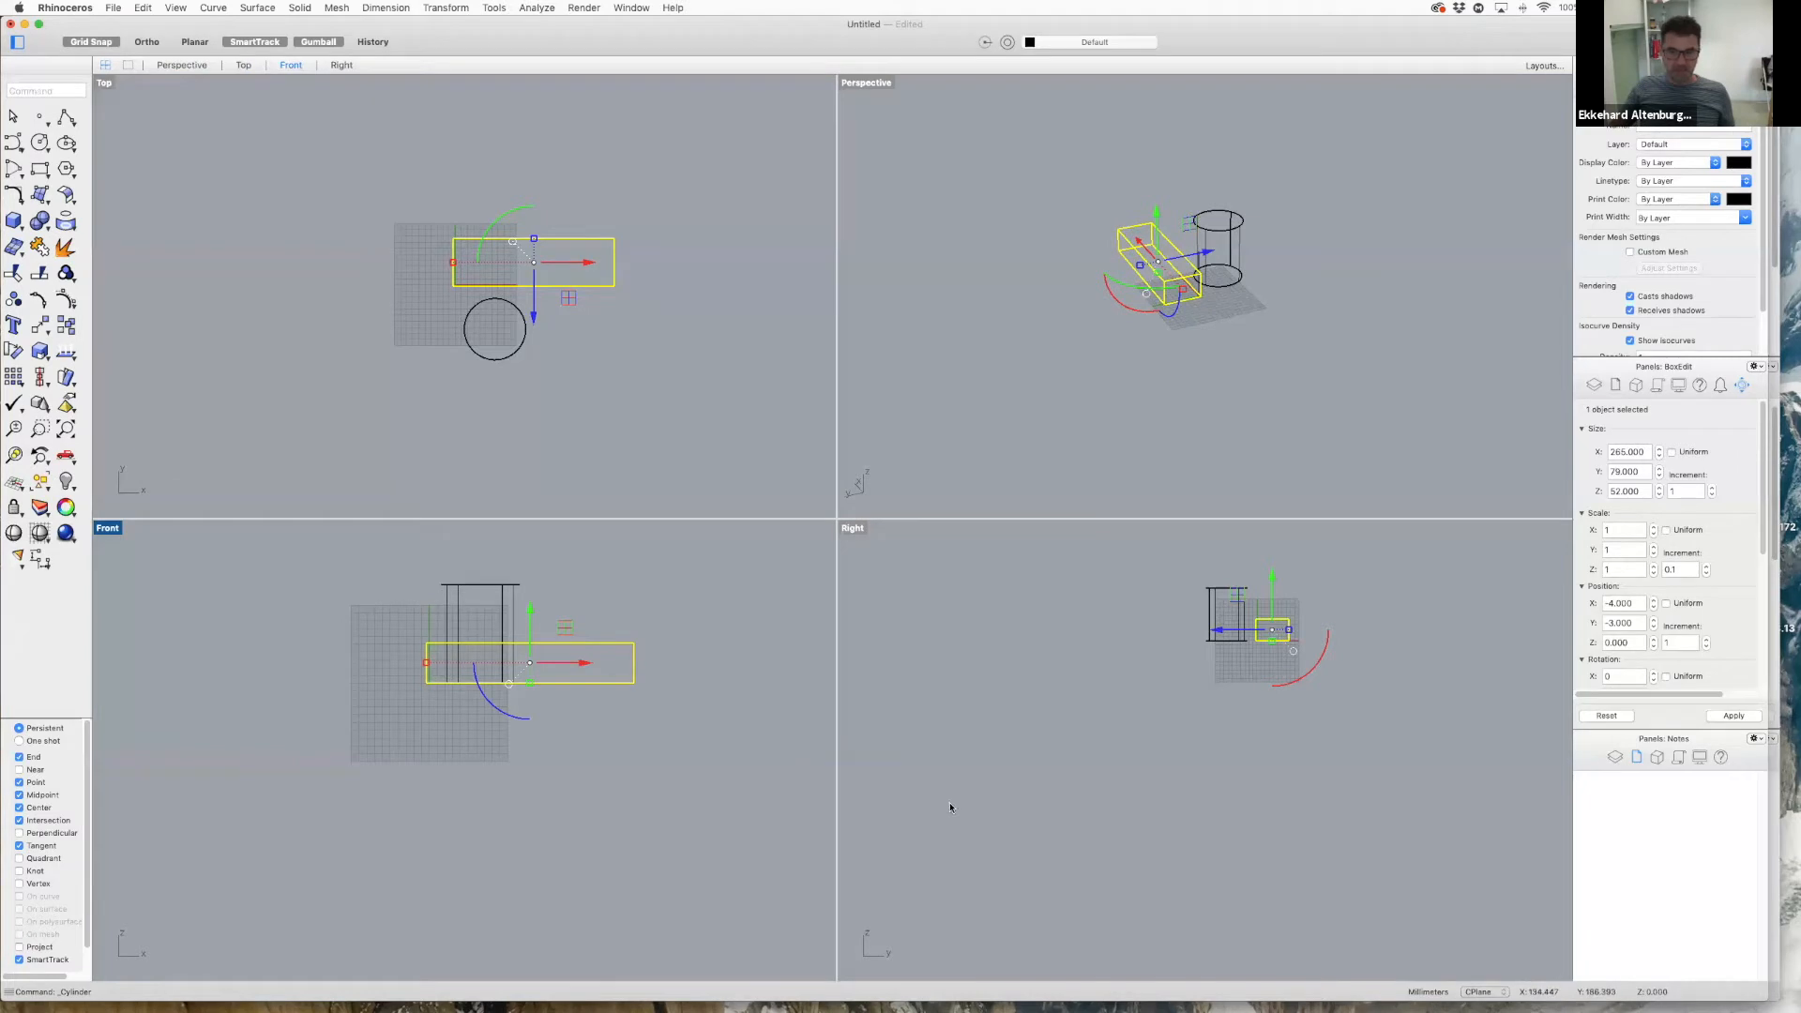
click(1433, 396)
click(1233, 230)
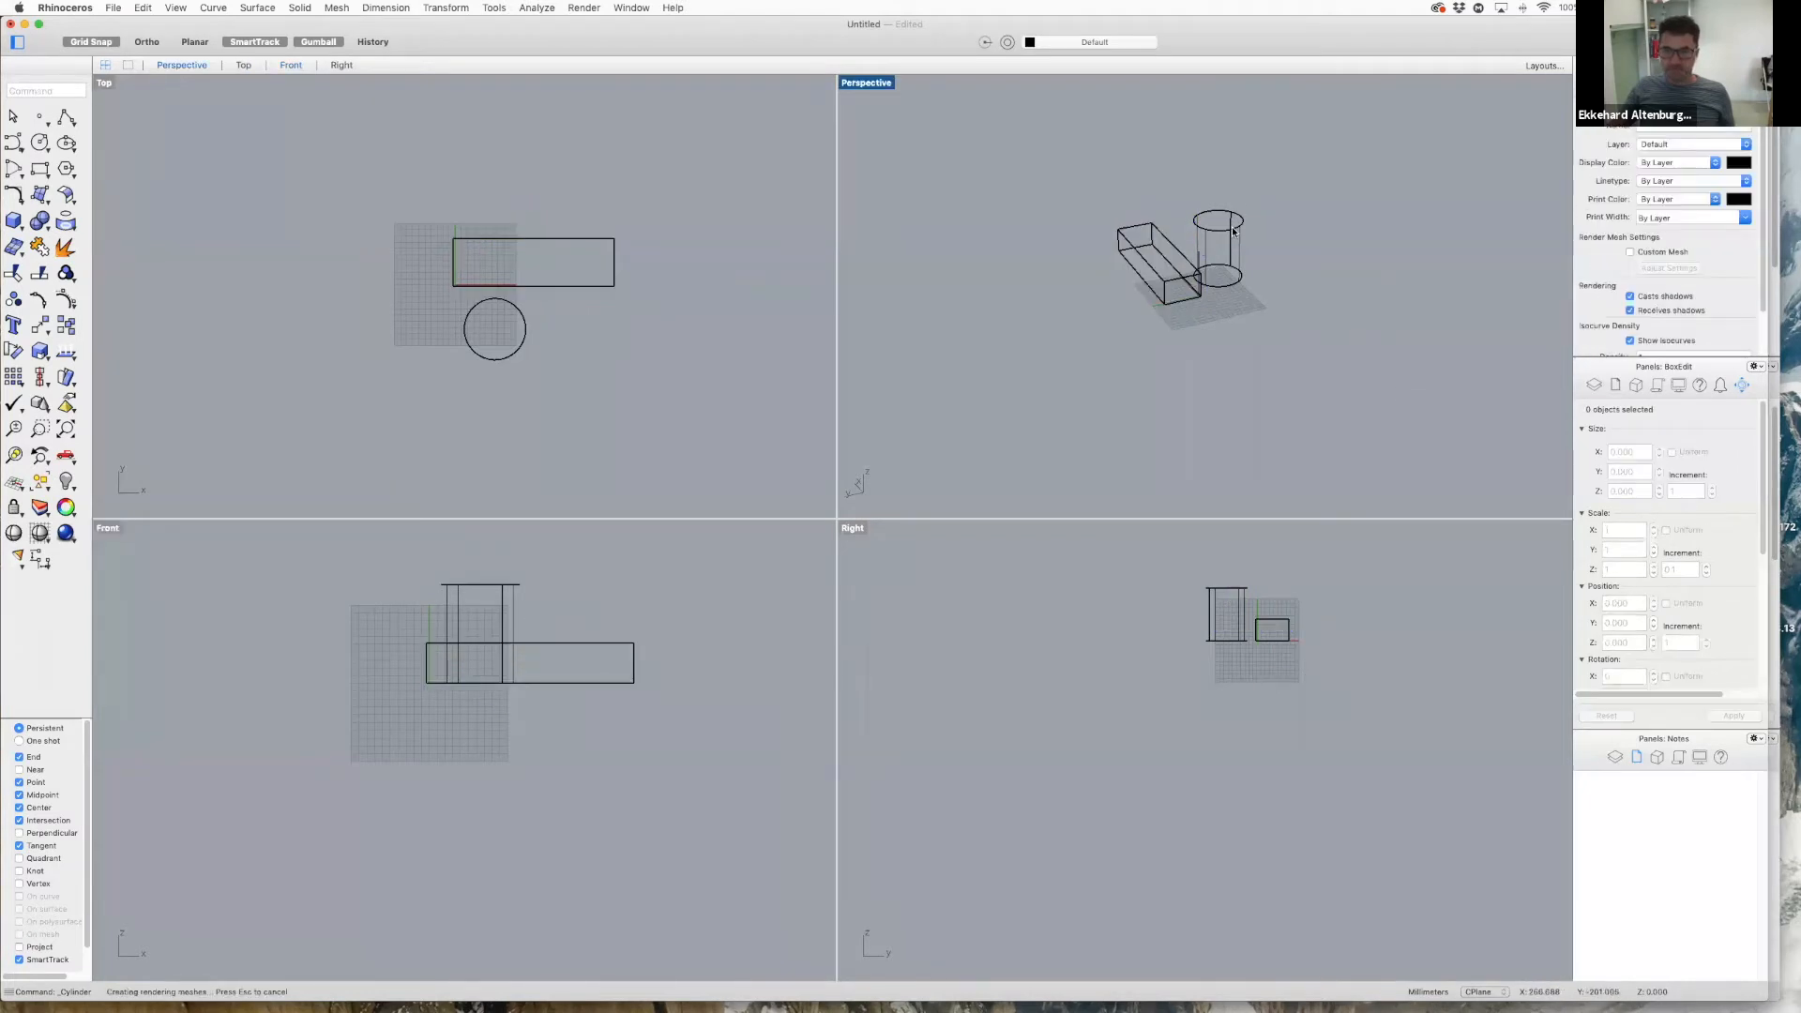
click(568, 361)
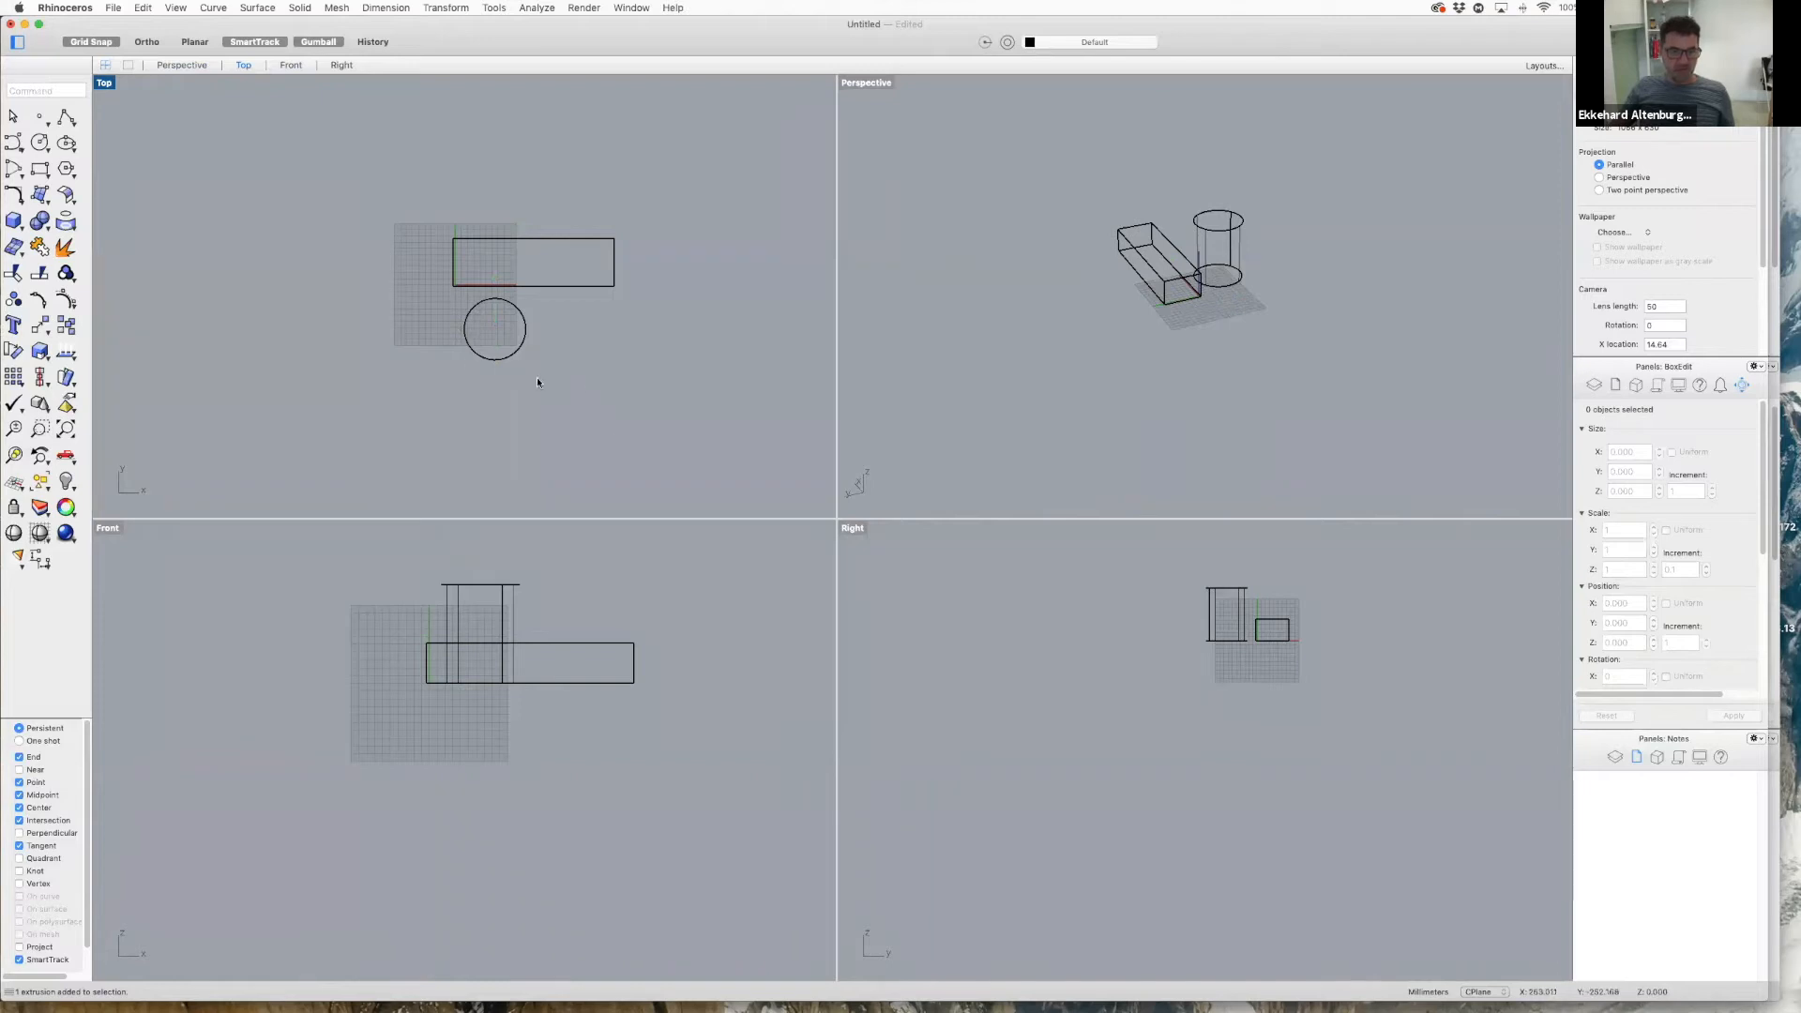
- Move the cylinder about 70 mm along negative Y and shift the box about 30 mm along X and 16 mm along Y
click(489, 356)
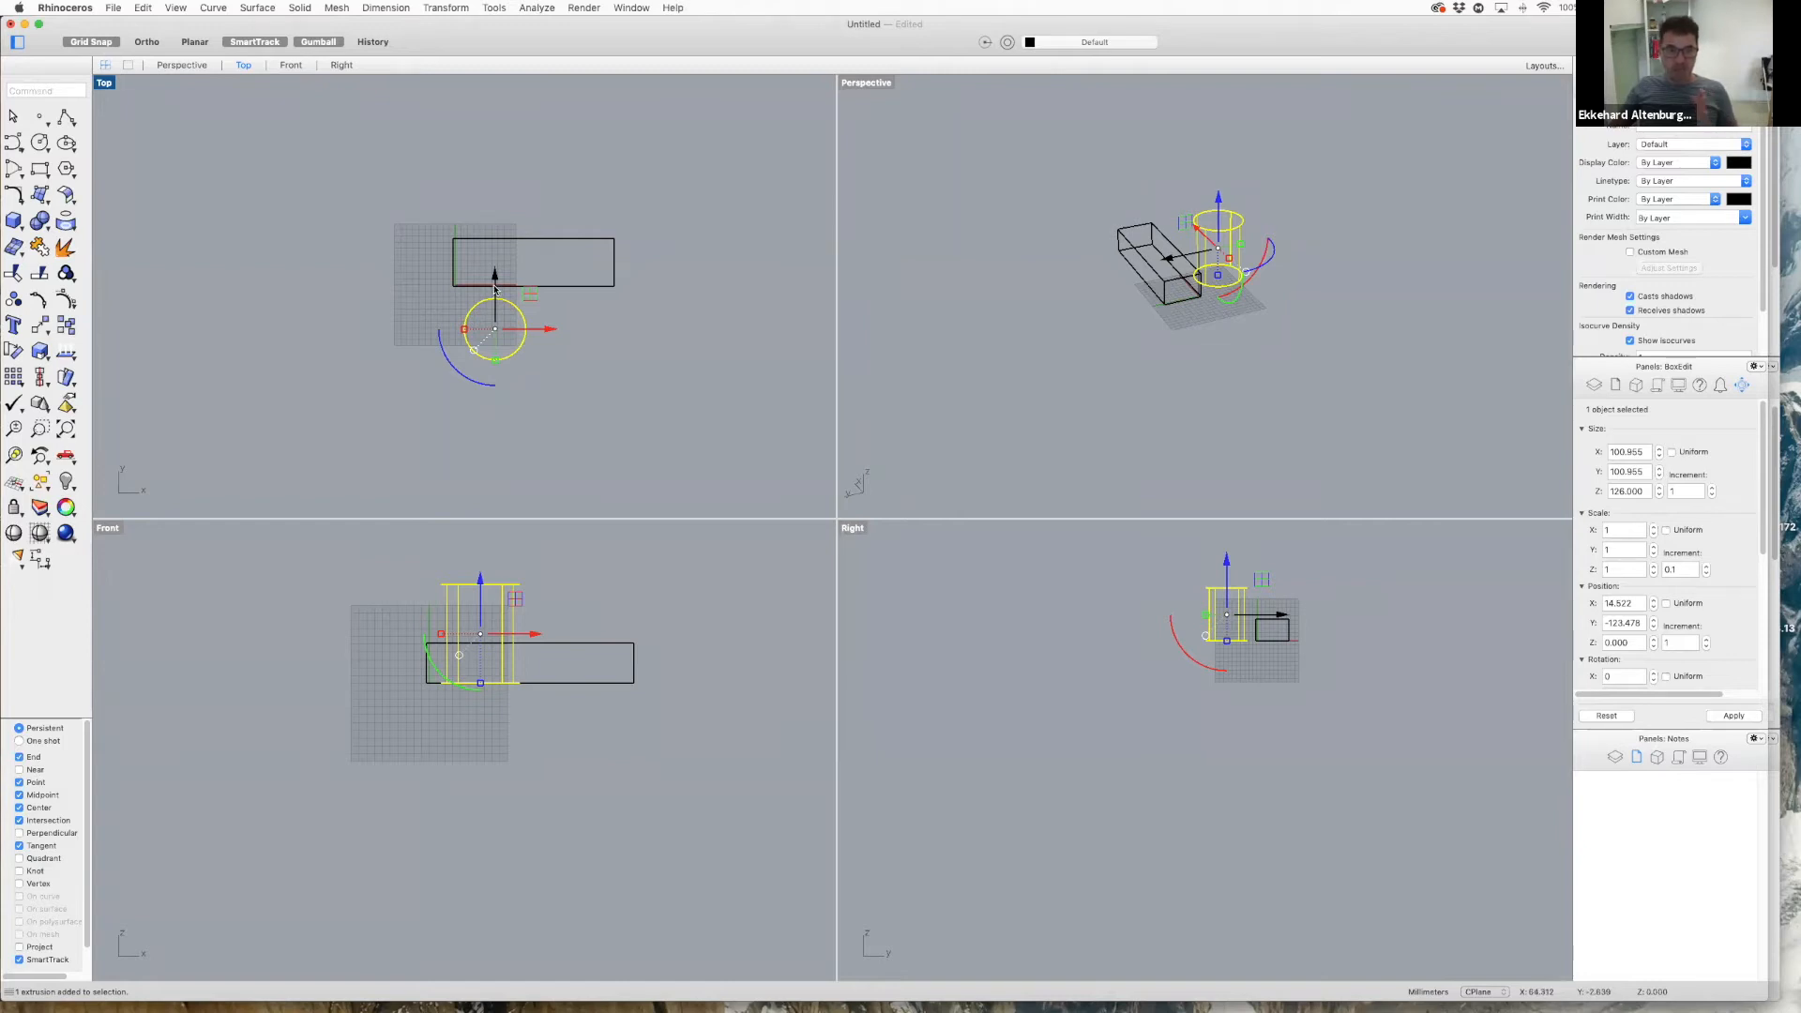
drag(494, 289, 505, 351)
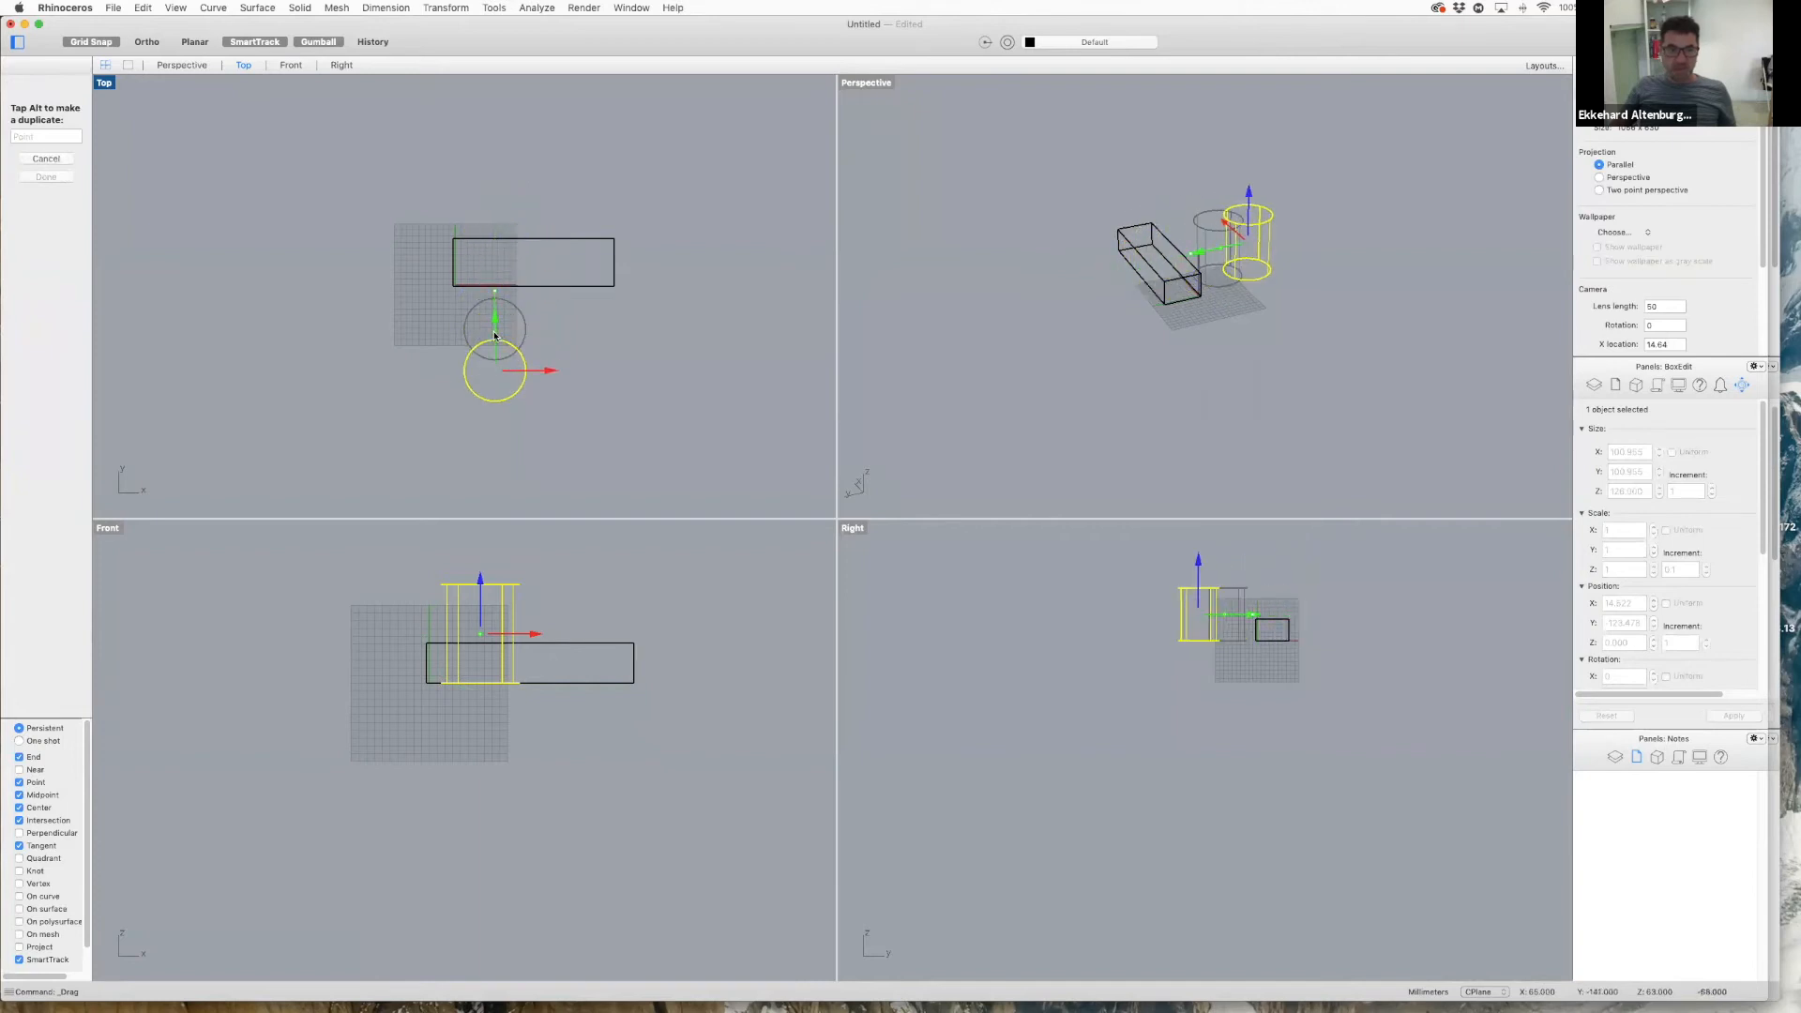
click(587, 287)
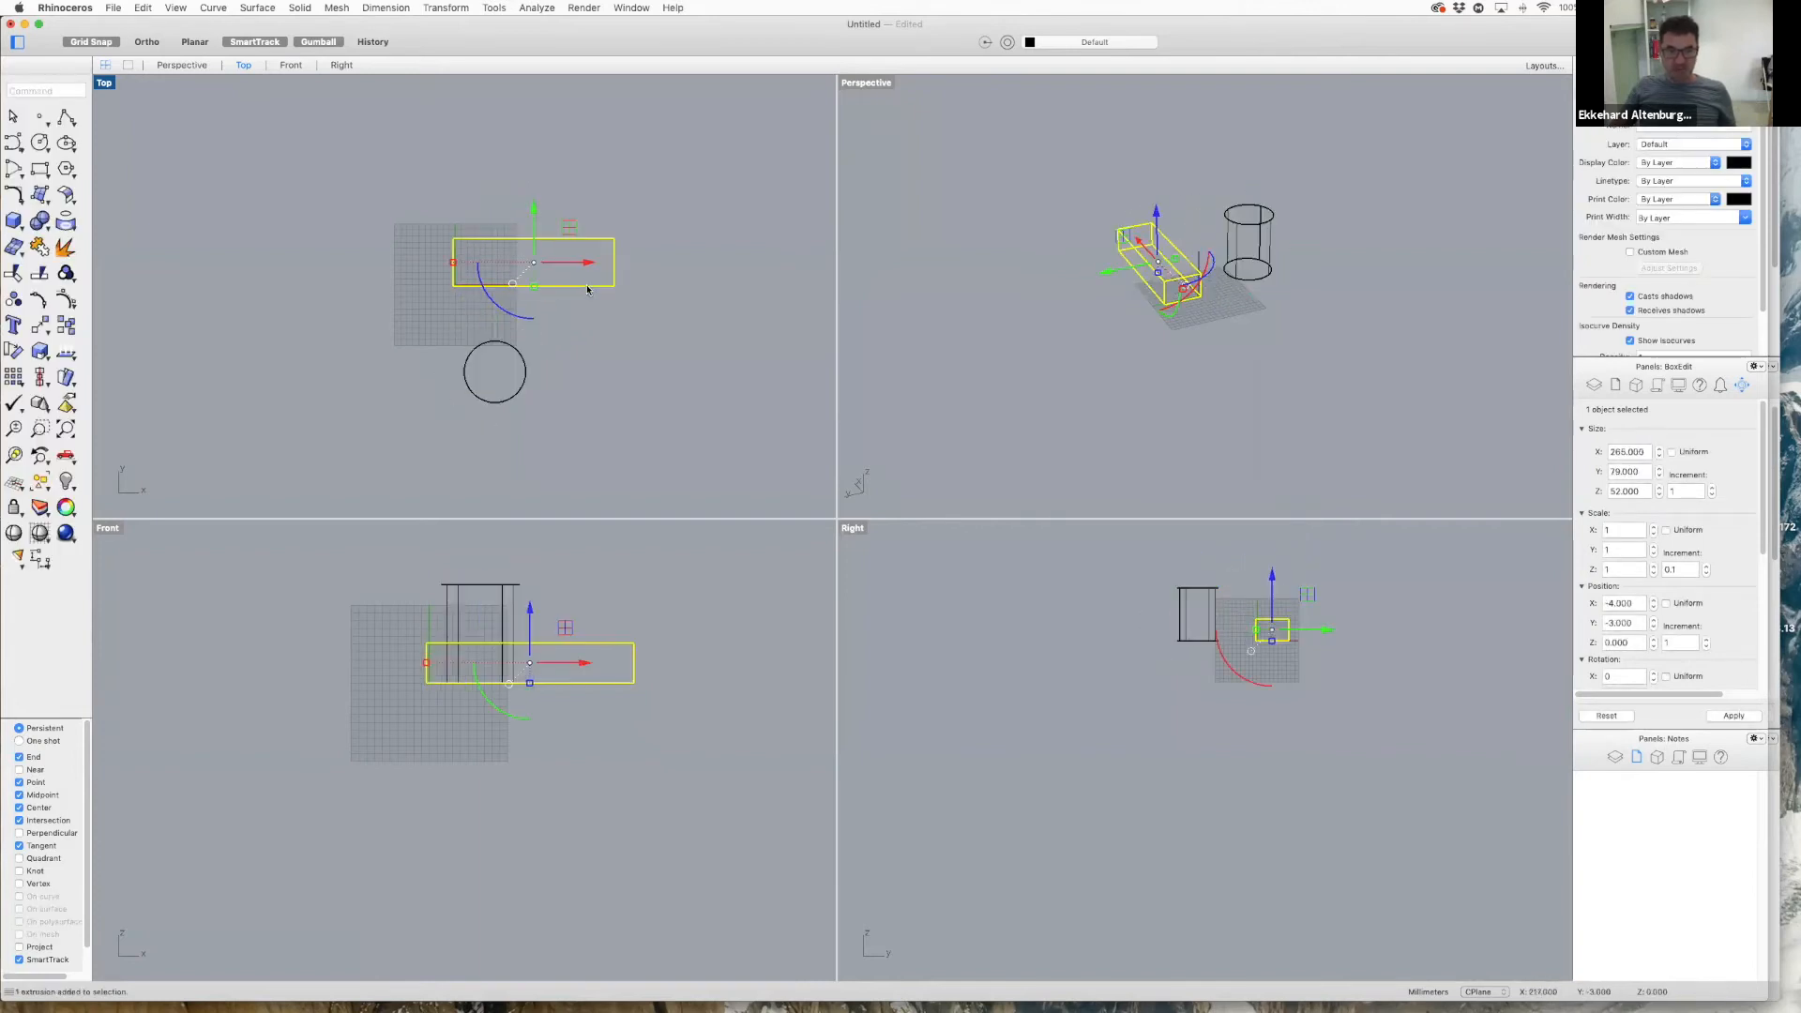
drag(534, 259, 660, 294)
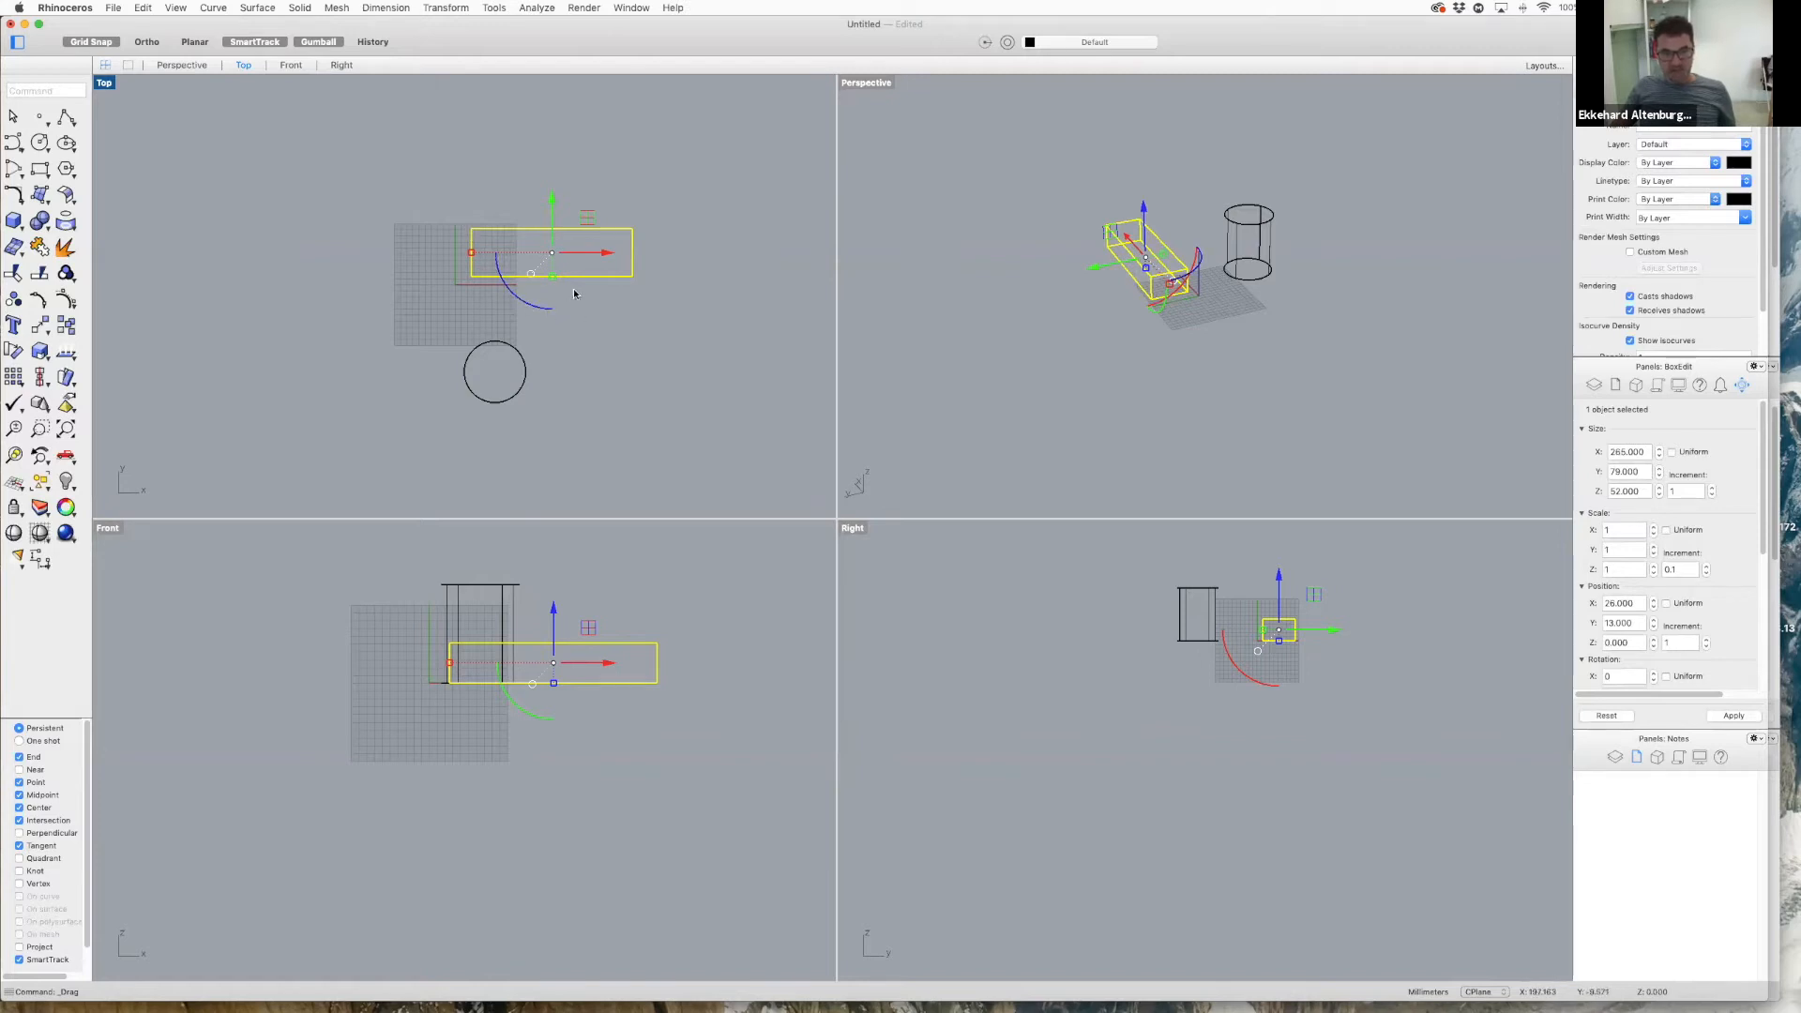
- Rotate the box freehand about its Z axis in the Top viewport and undo the rotation
click(525, 305)
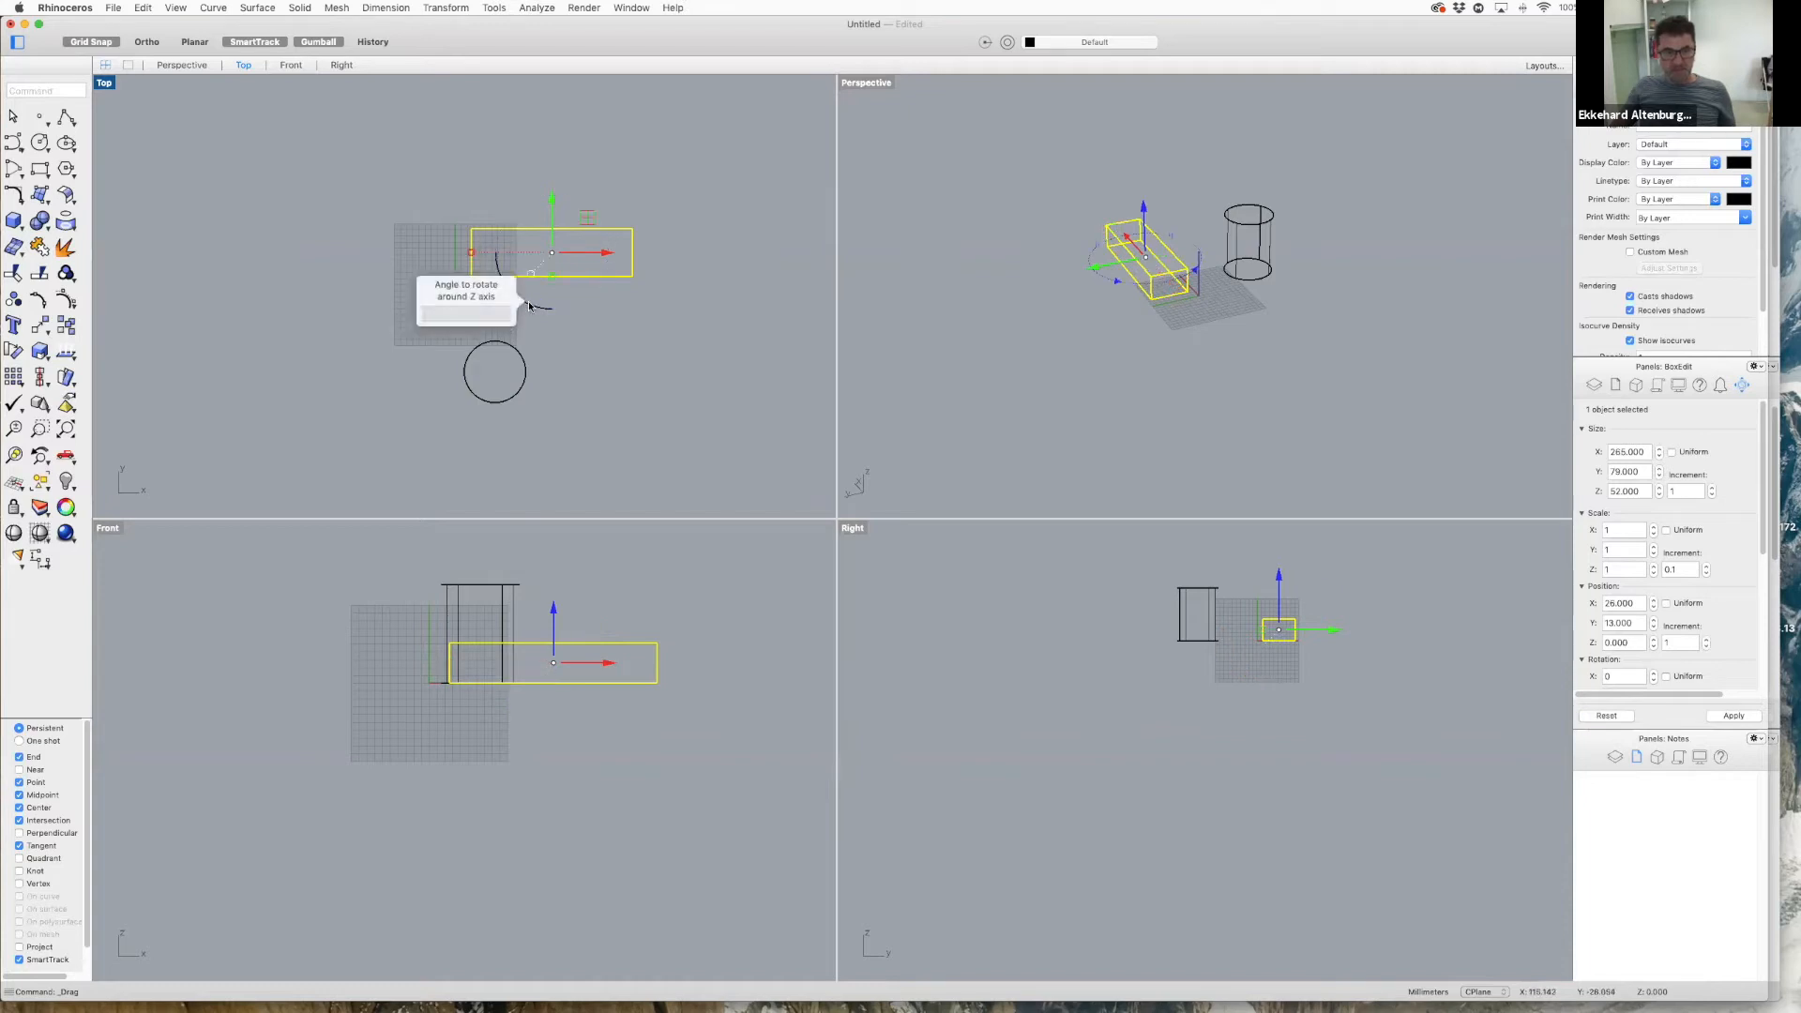
drag(528, 304, 583, 298)
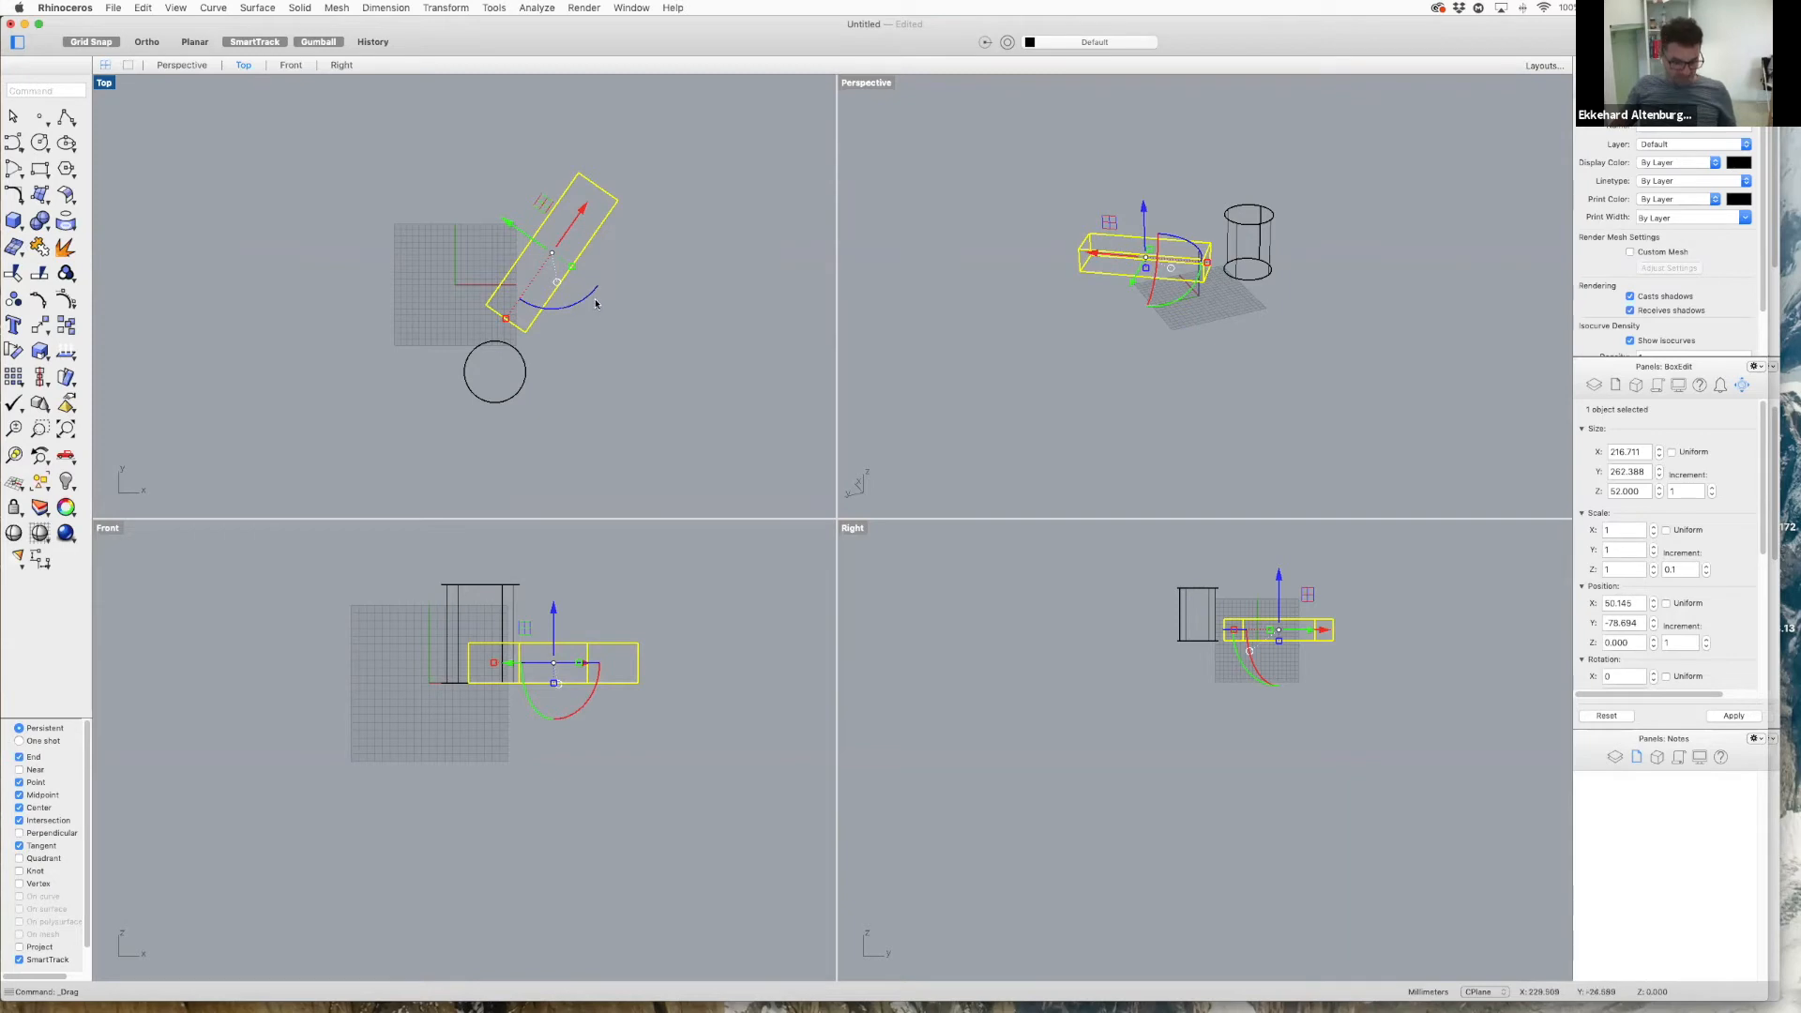
key(super+z)
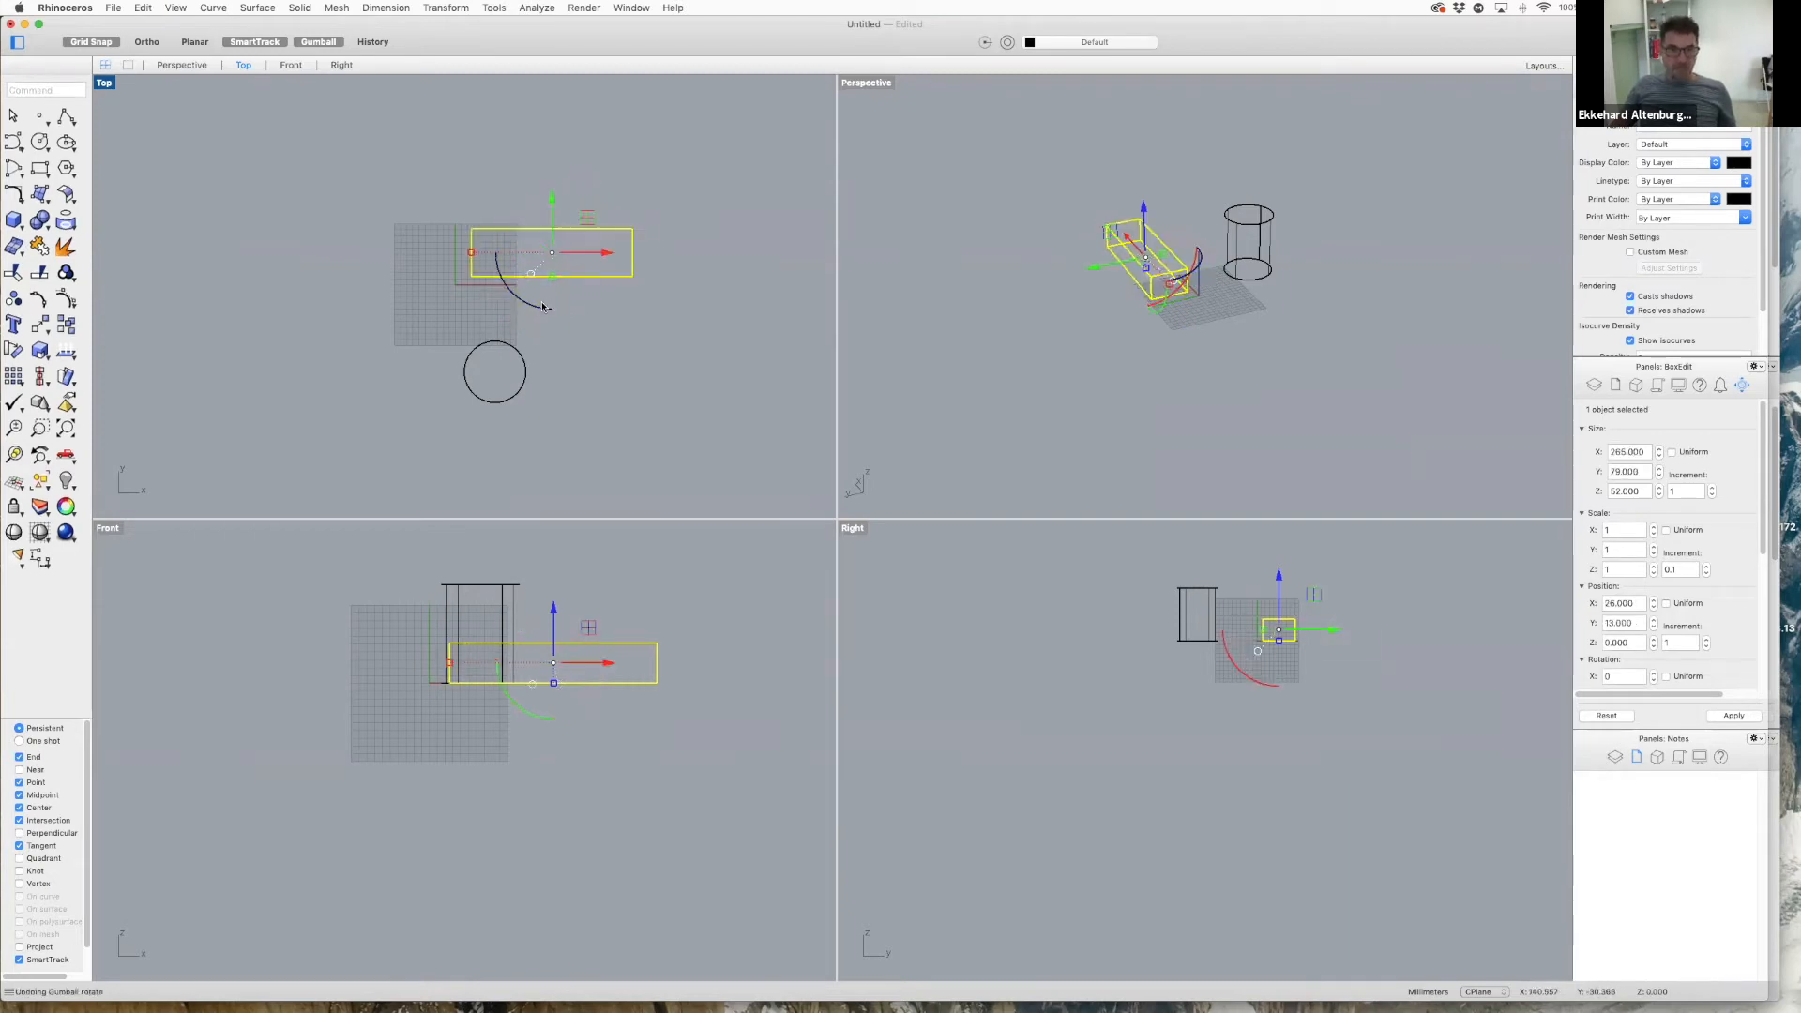
- Rotate the box by exactly 45 degrees around the Z axis in the Top viewport
click(517, 298)
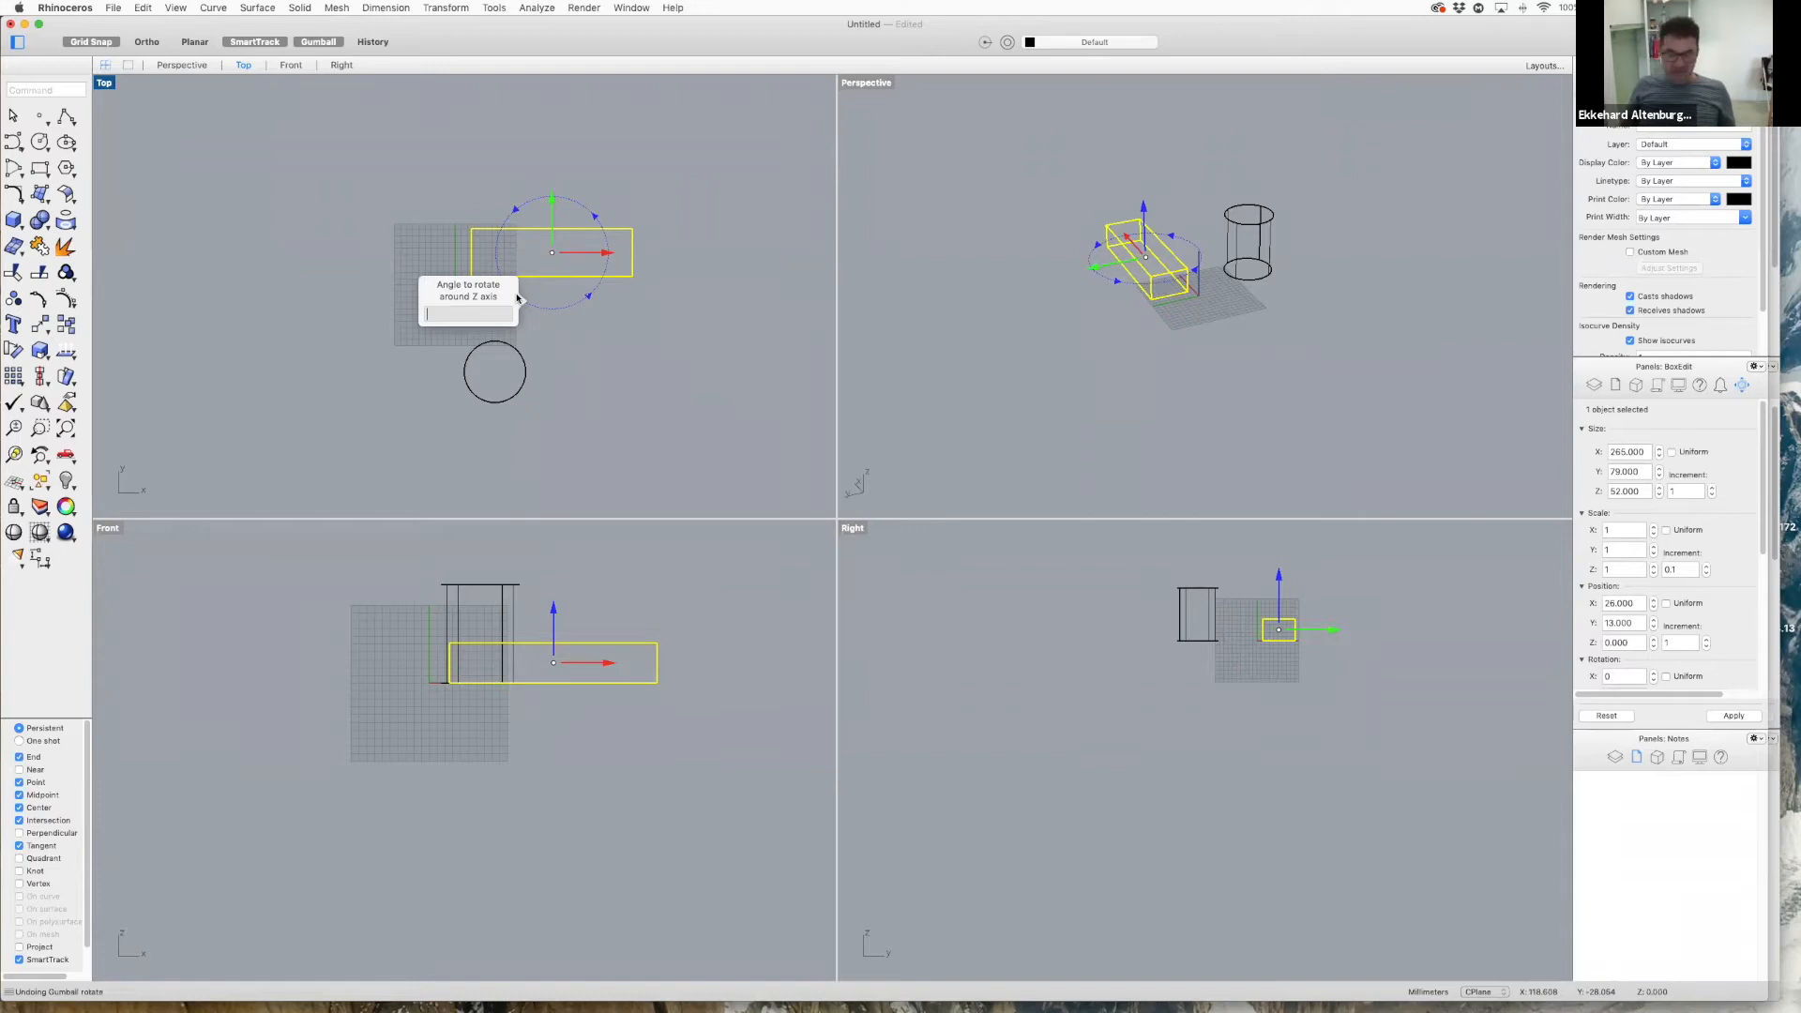
text(45)
key(Return)
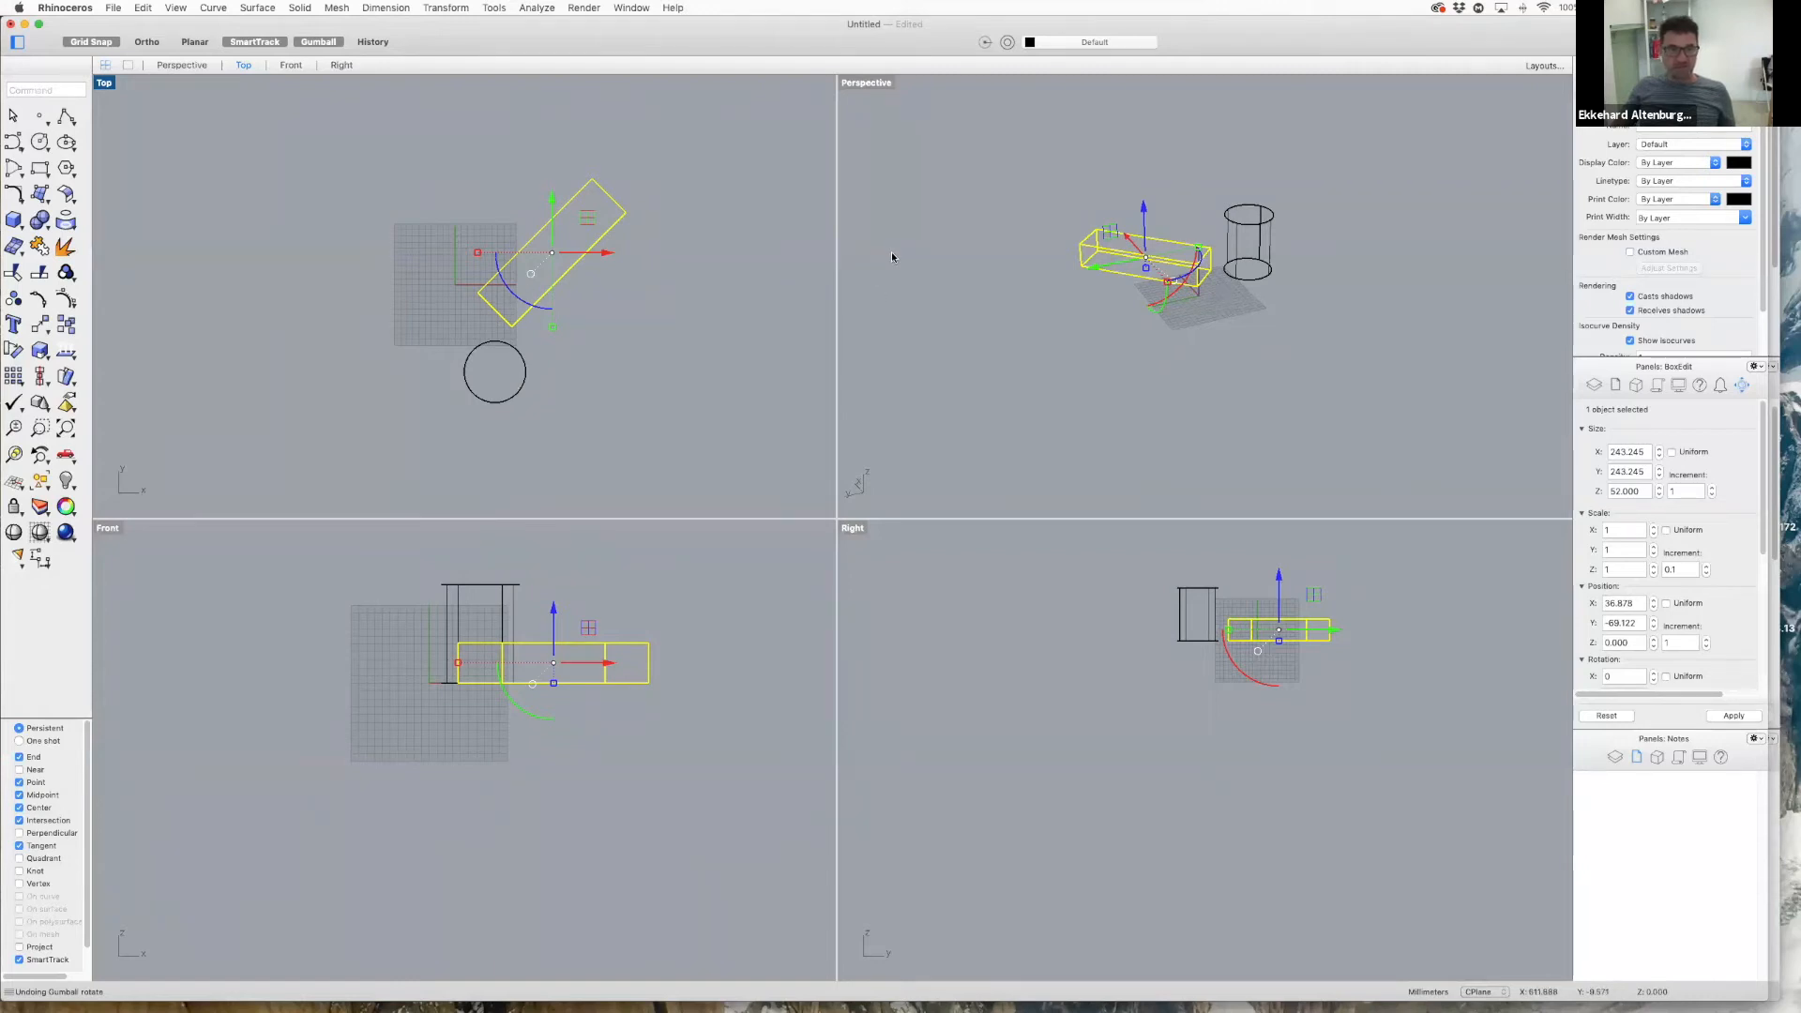
- Move the cylinder with the Gumball about 264 mm along X and 265 mm along Y, against the rotated box's outer corner
click(503, 347)
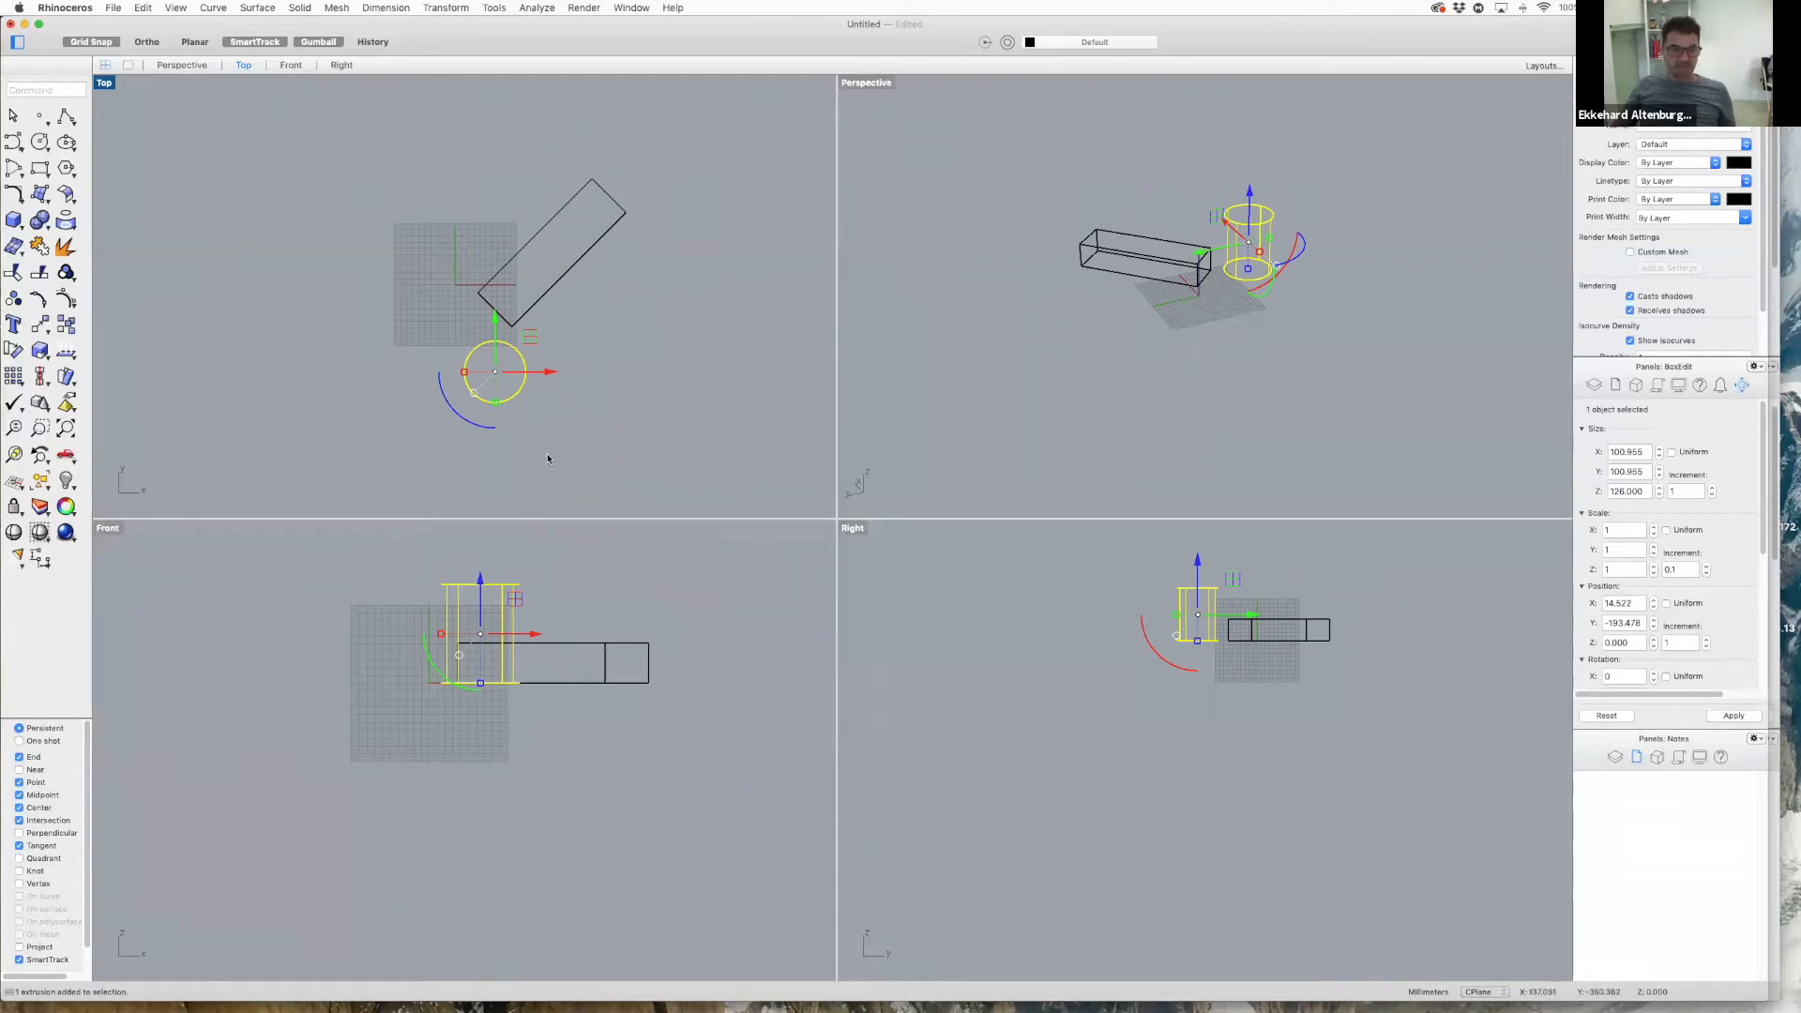
drag(539, 371, 650, 384)
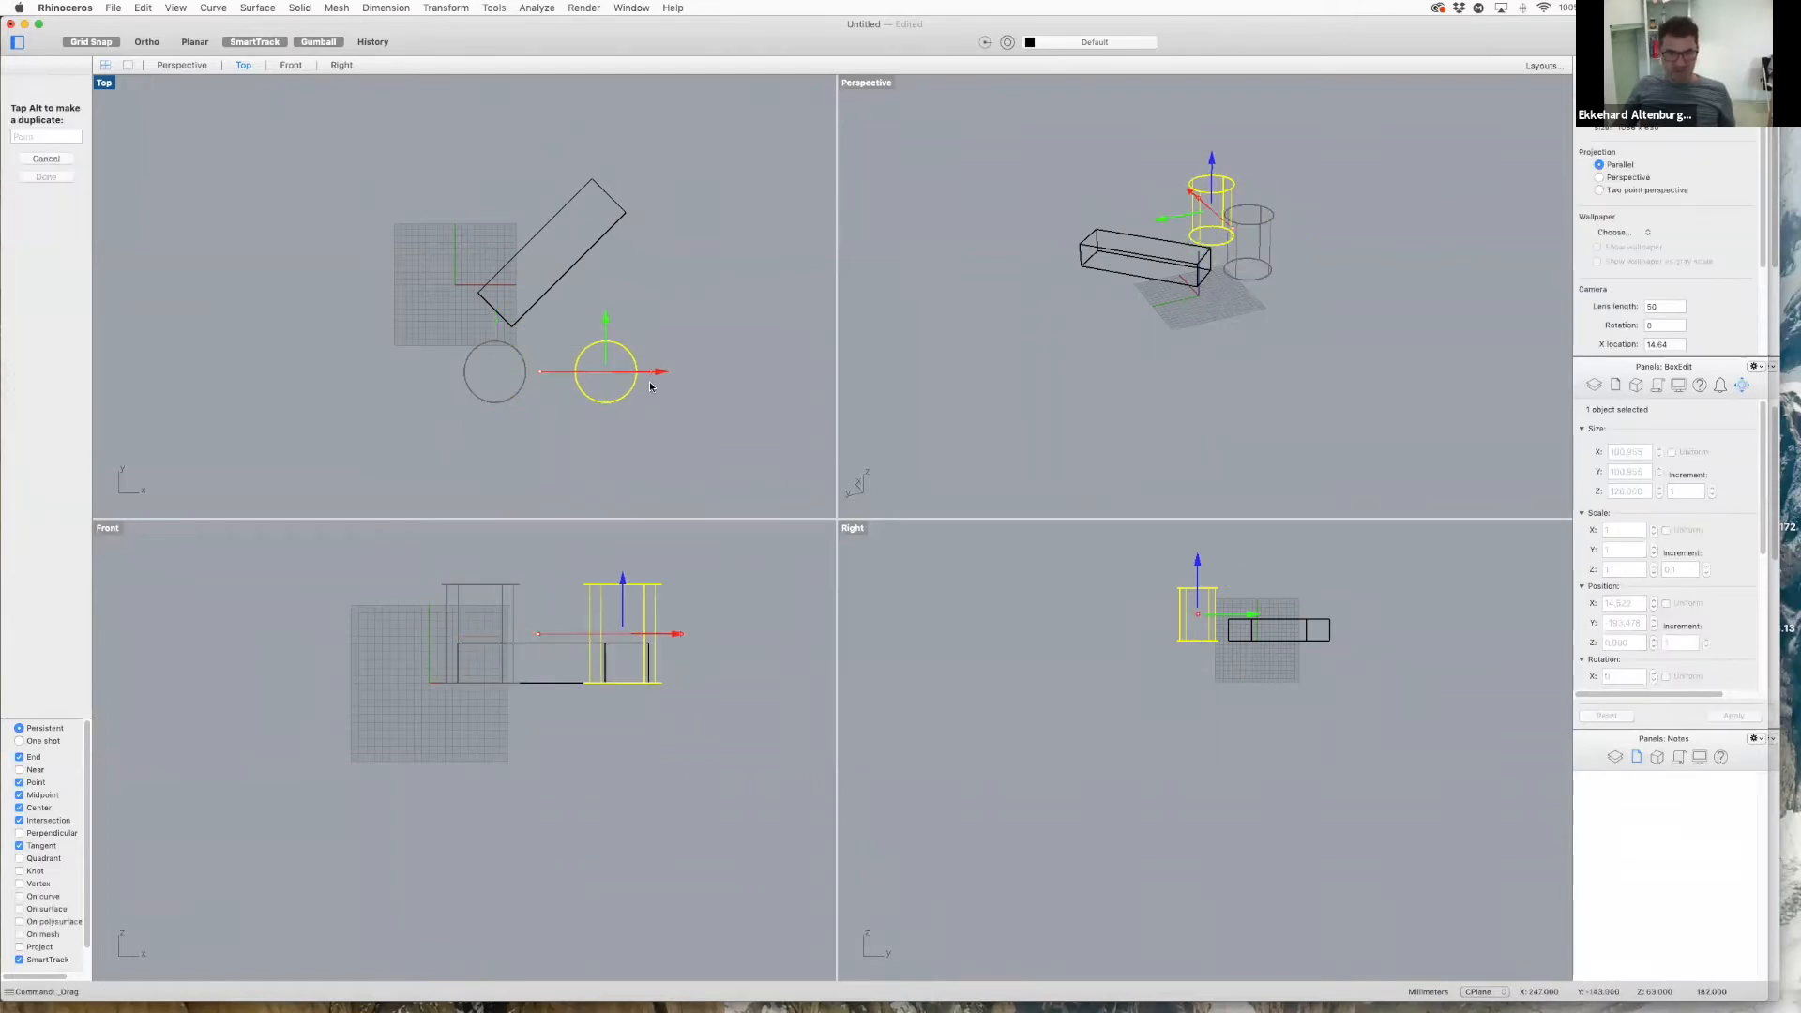
drag(606, 323, 690, 215)
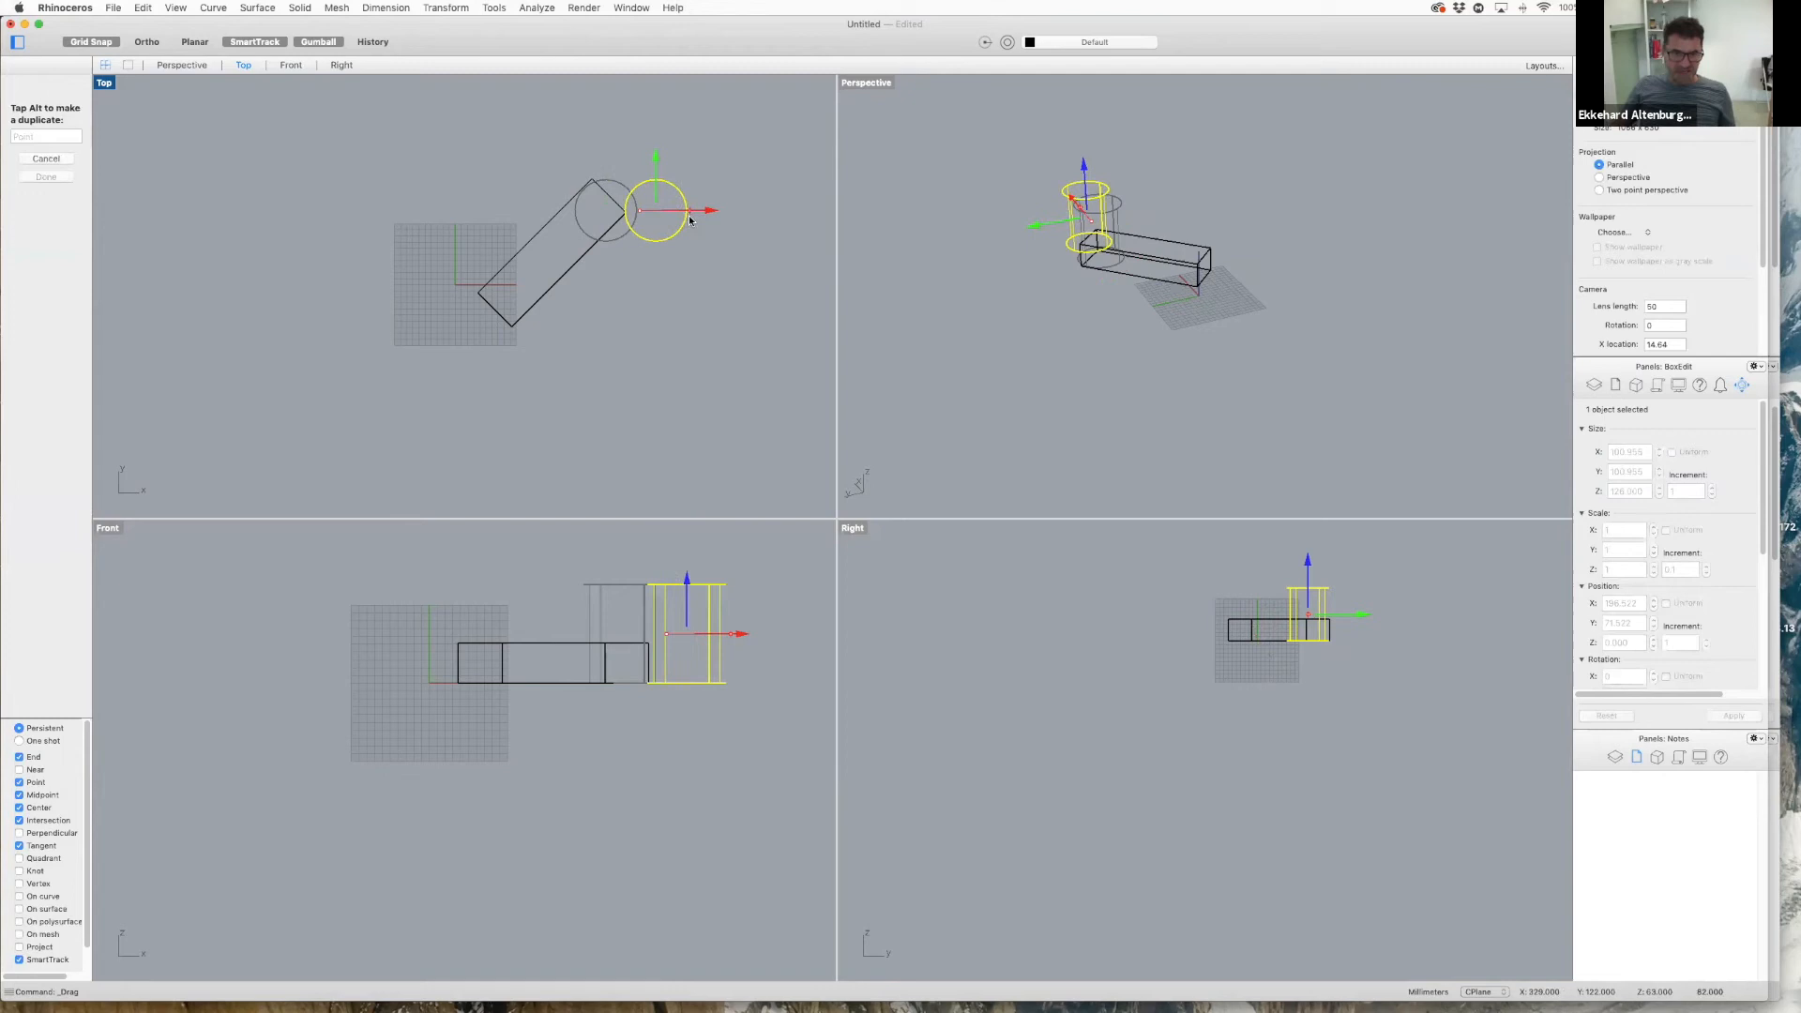
scroll(619, 207, up, 10)
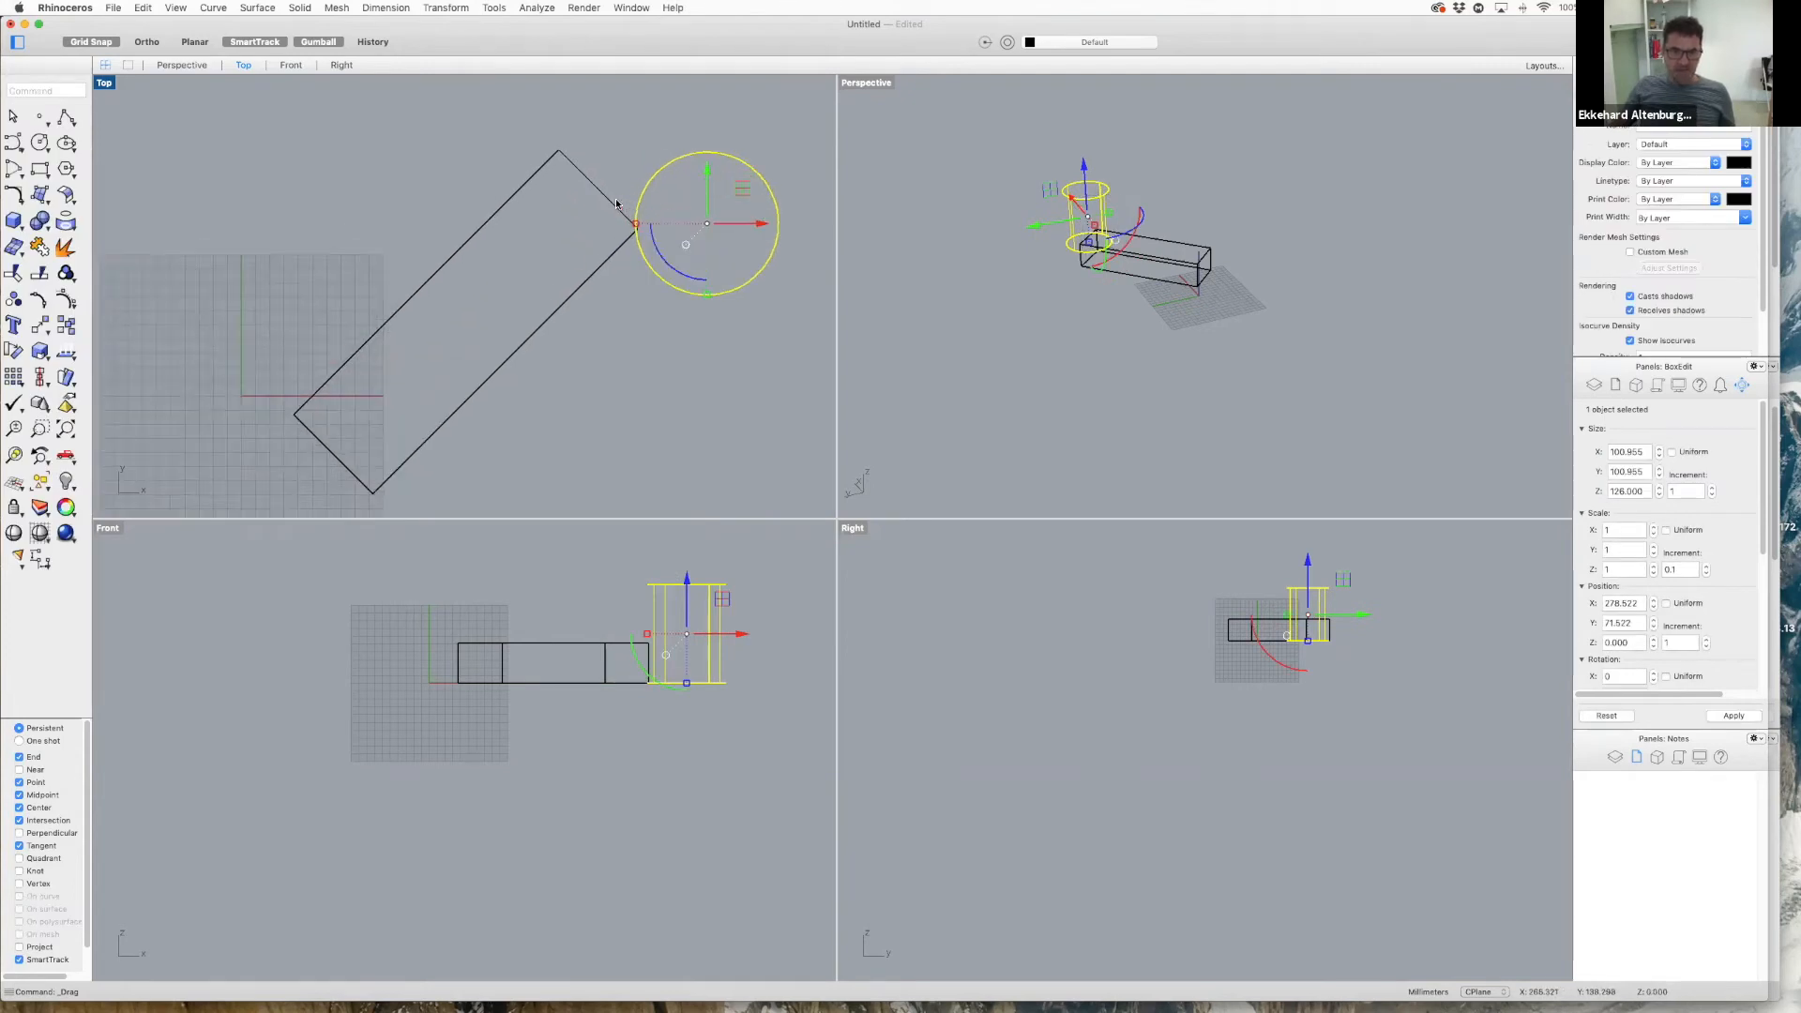
scroll(650, 225, up, 10)
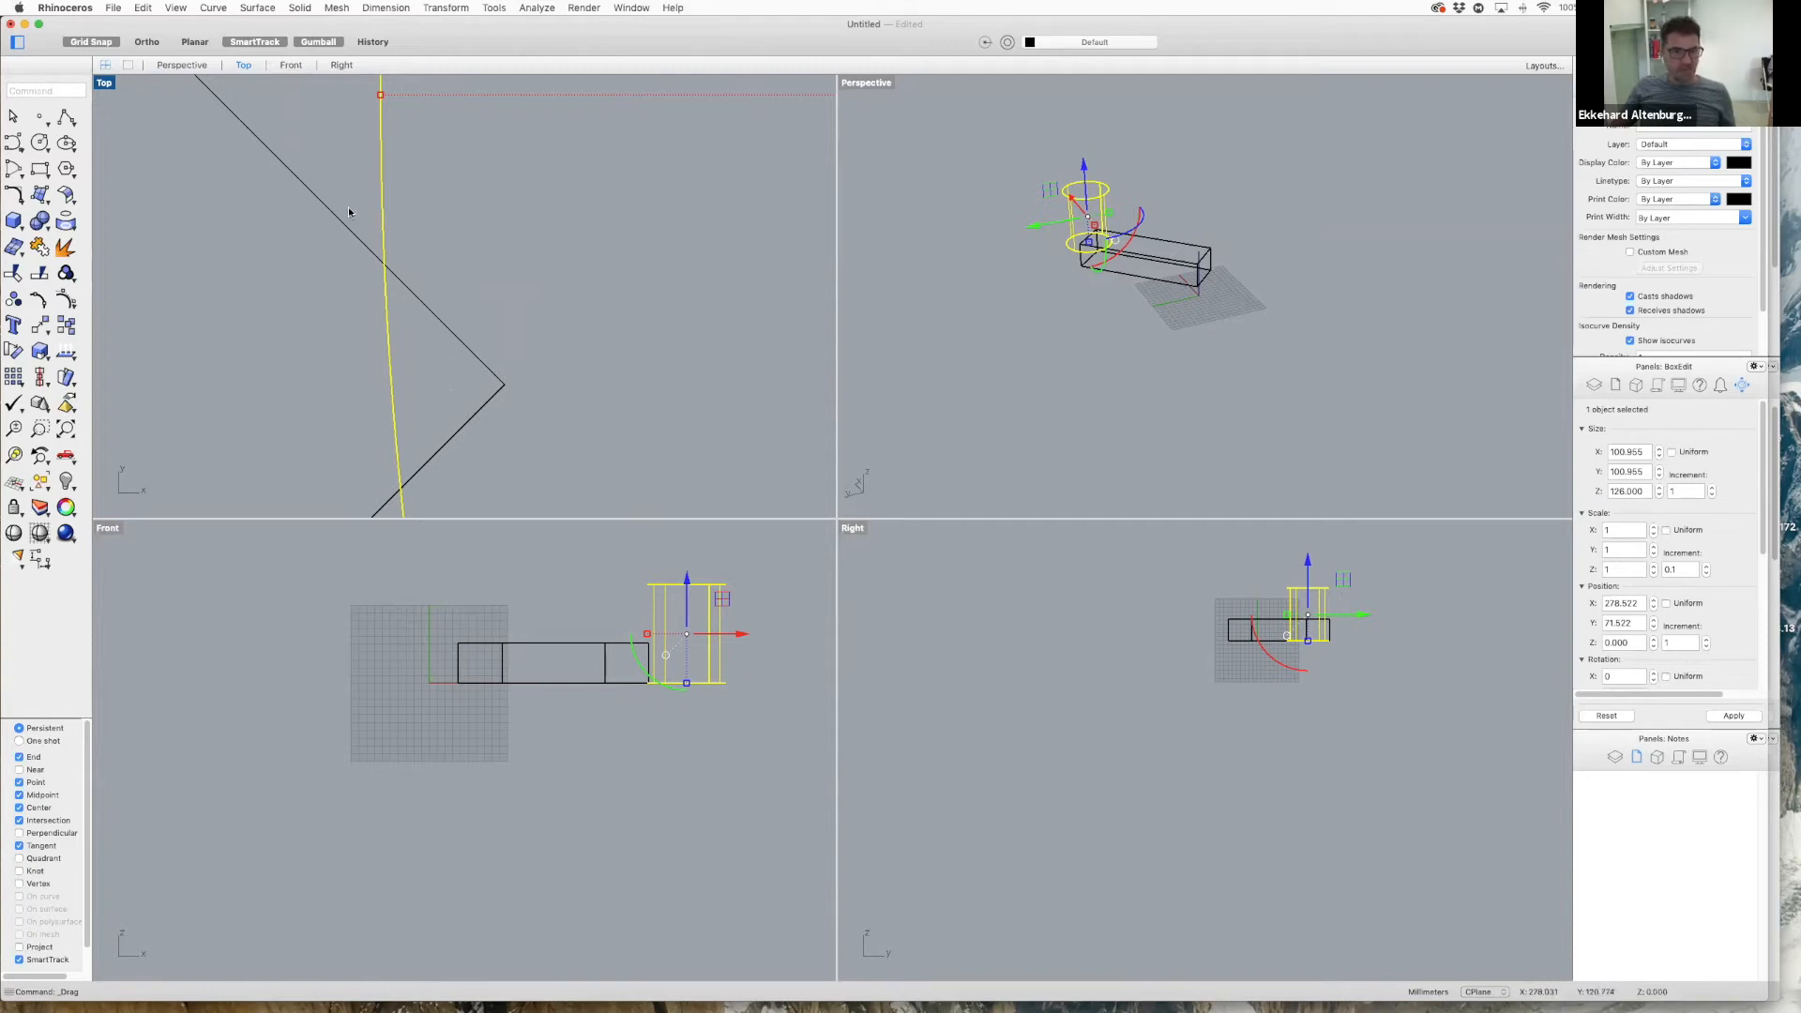
scroll(362, 184, down, 3)
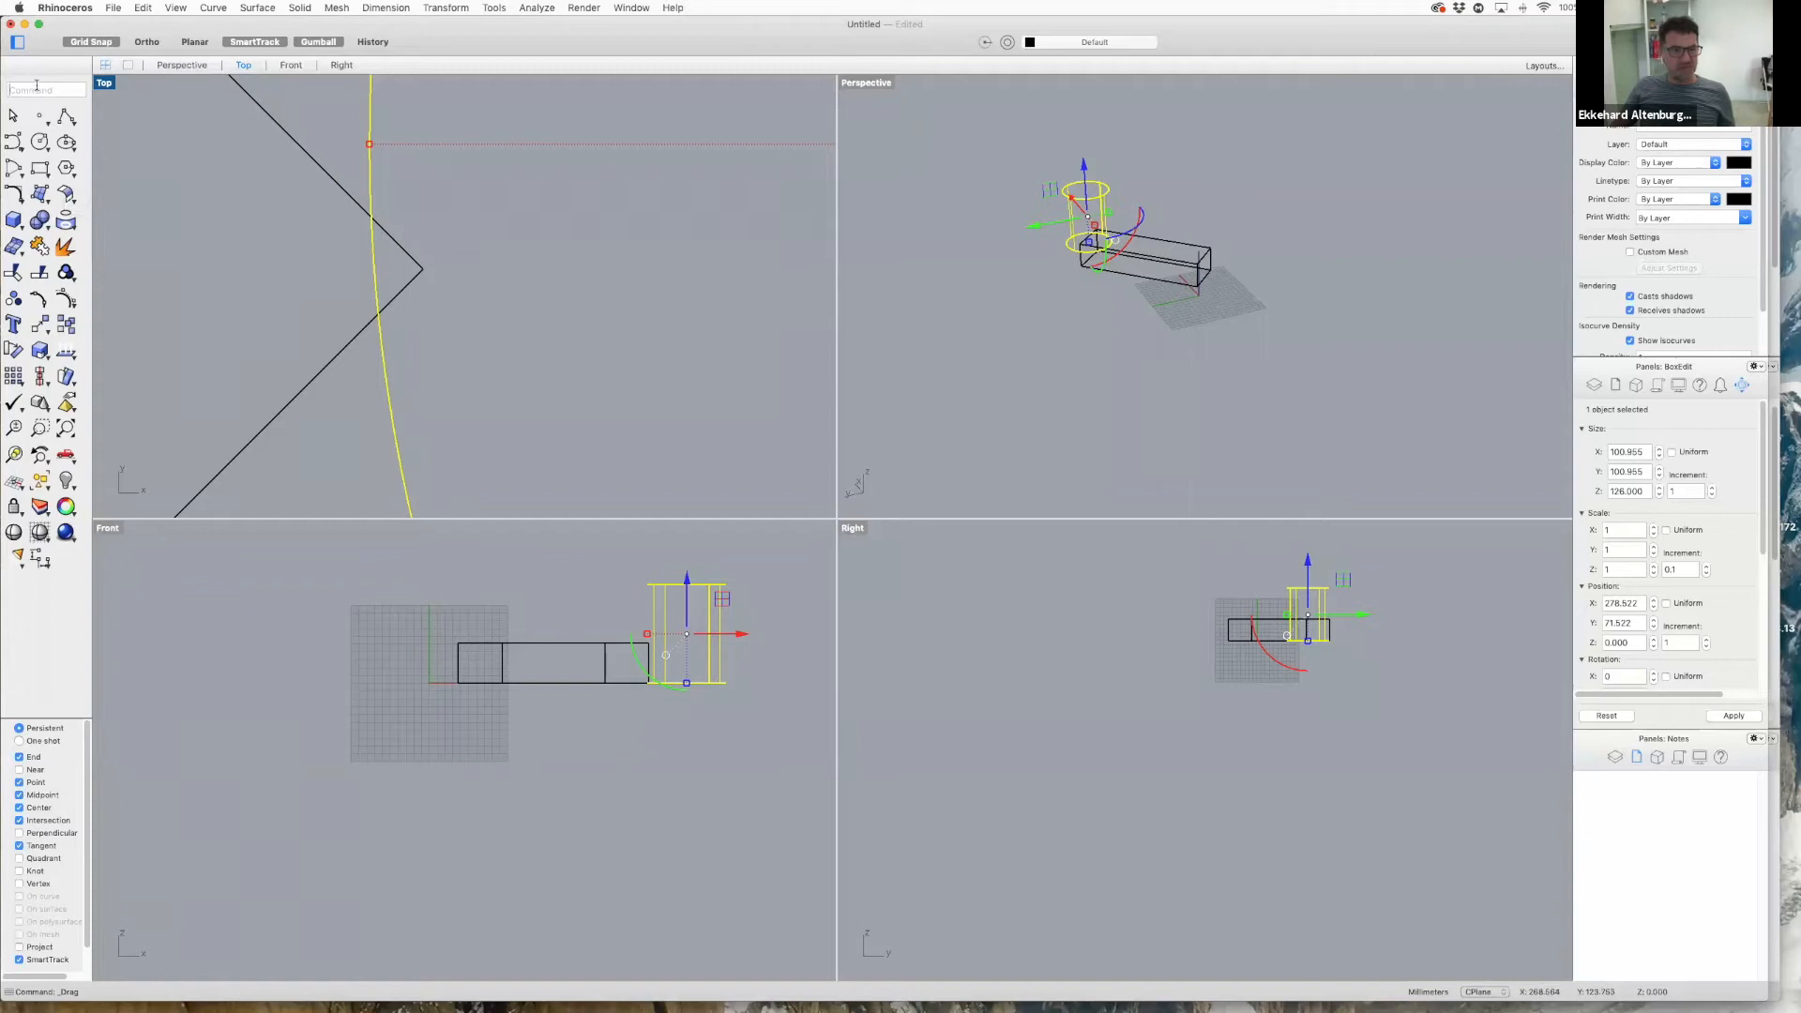
- Start the Move command on the selected cylinder and turn off SmartTrack and Grid Snap for free point picking
text(move)
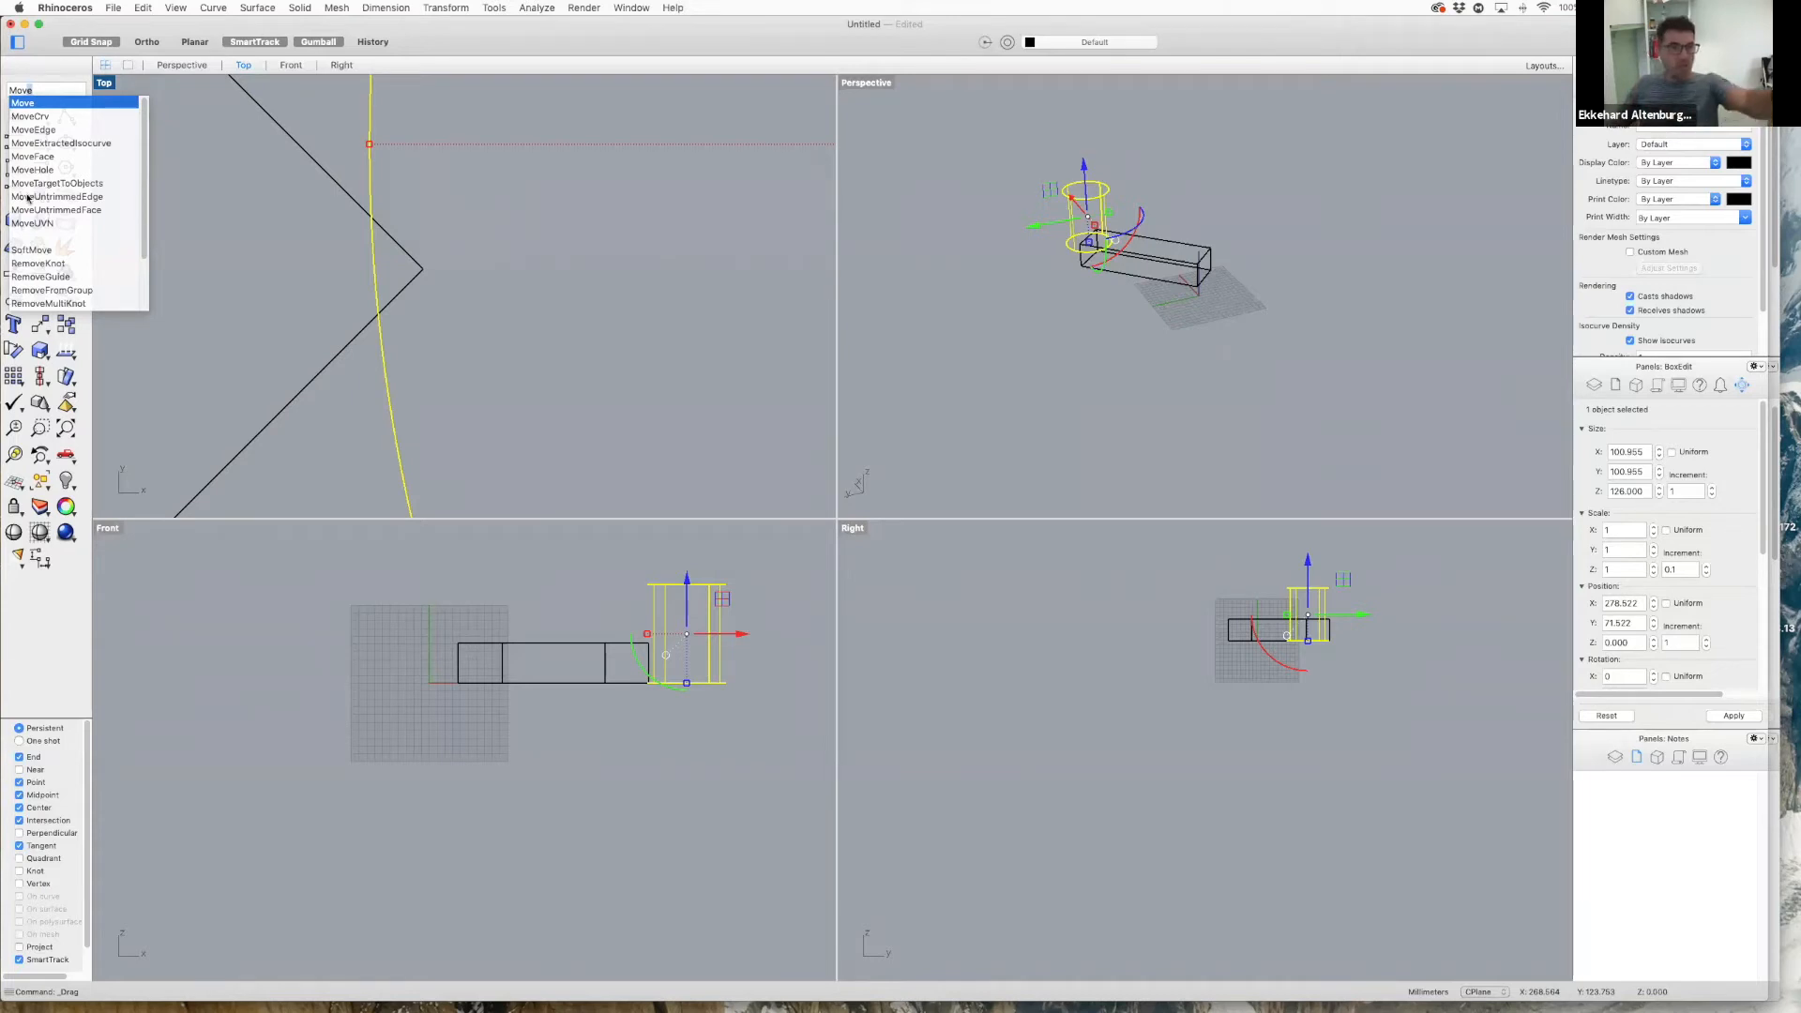
click(48, 92)
drag(48, 91, 7, 89)
key(Return)
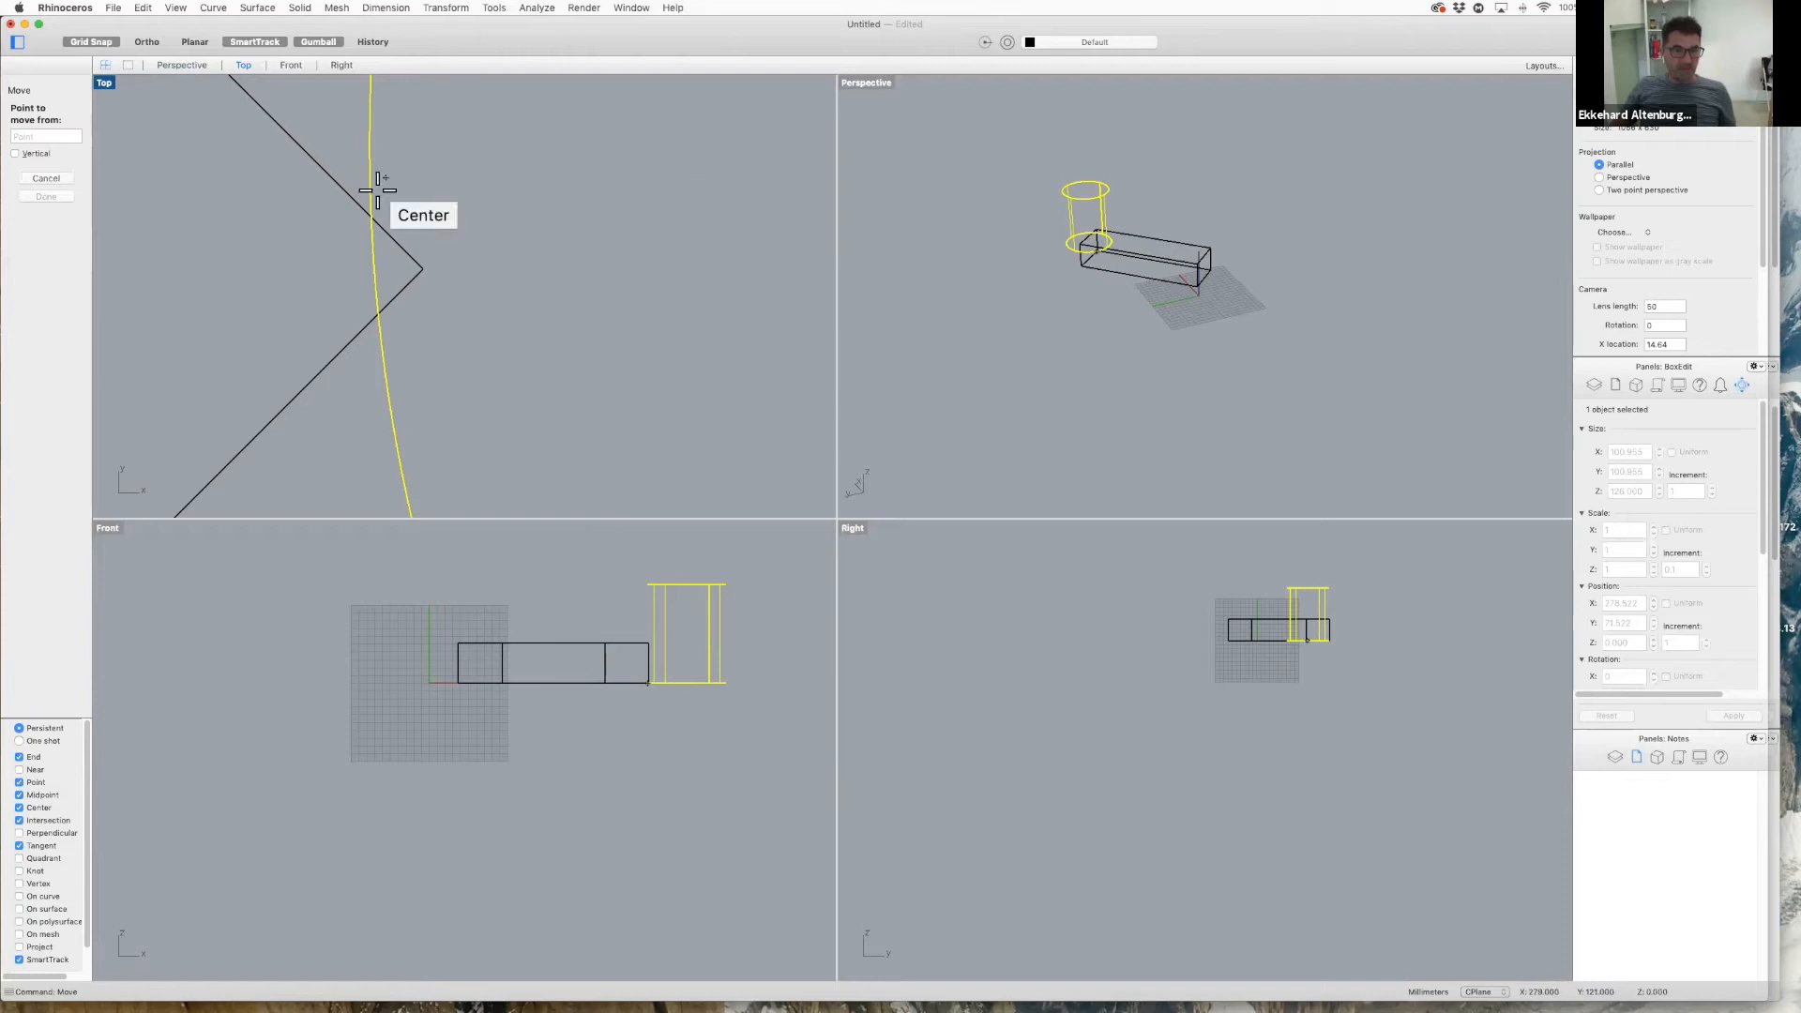
scroll(521, 233, down, 5)
scroll(527, 227, down, 2)
click(254, 42)
click(91, 41)
scroll(536, 218, down, 4)
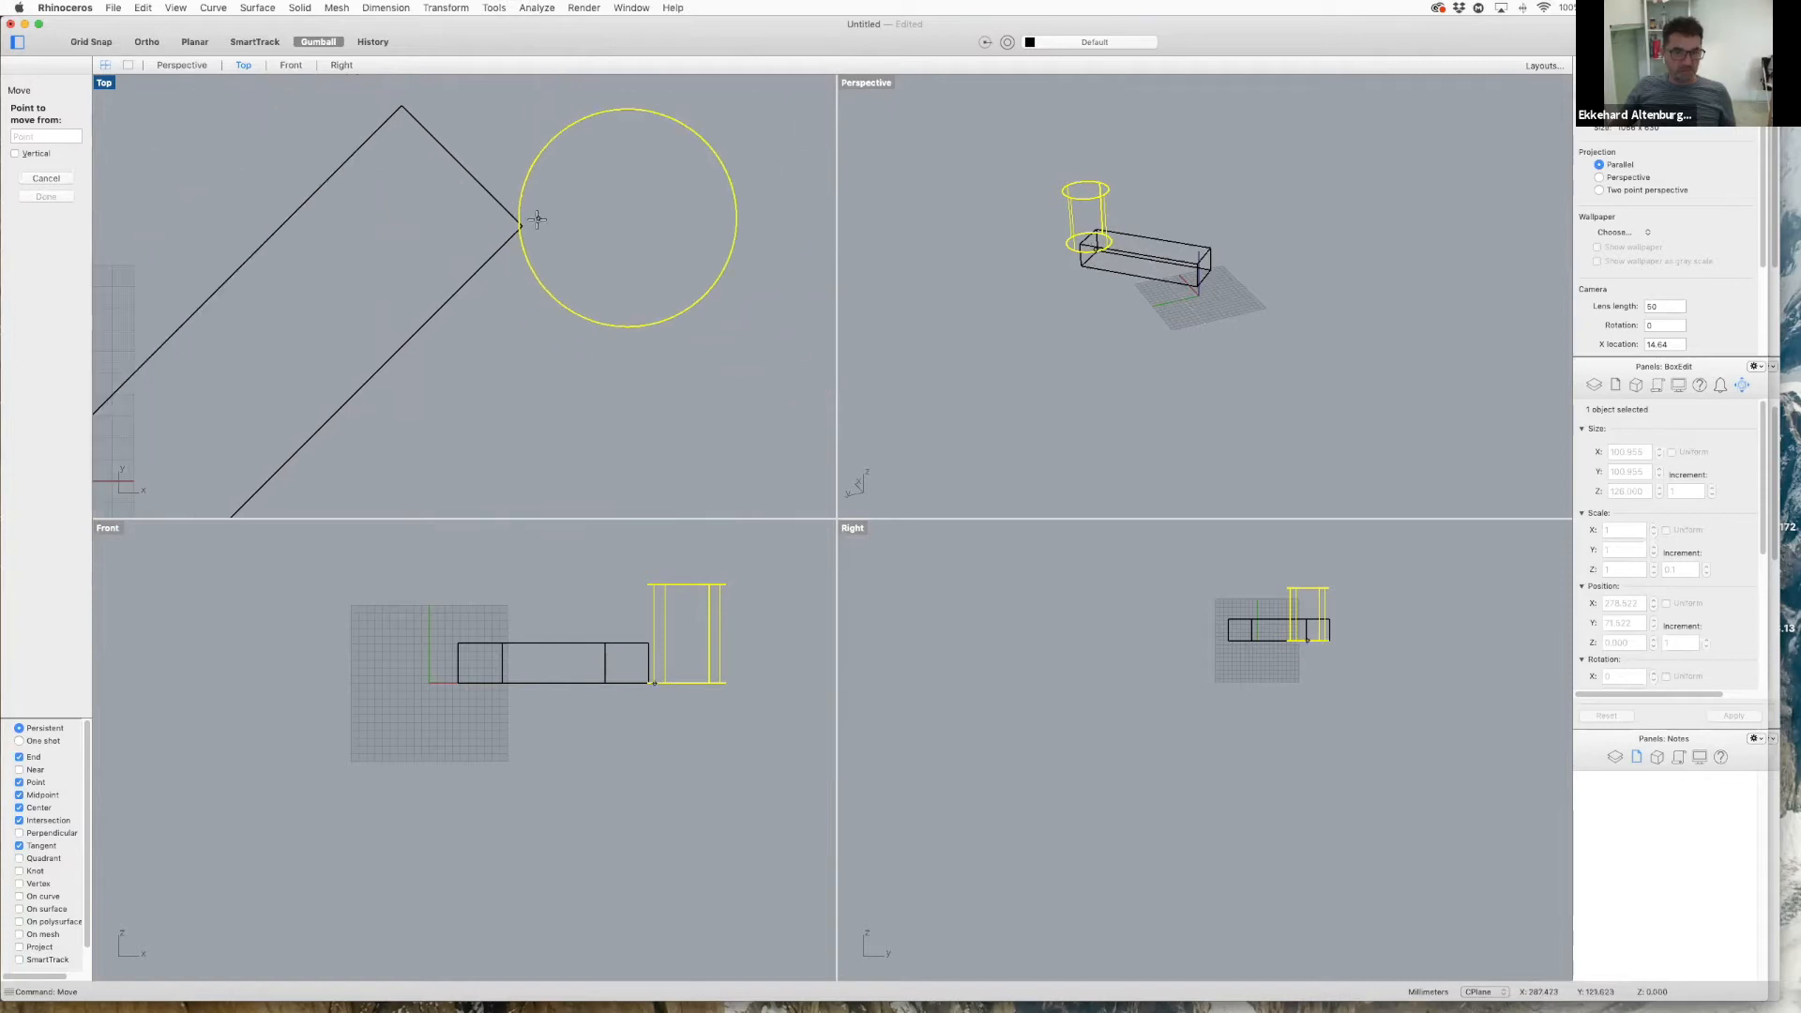
- Move the cylinder from a point on its top rim onto the nearest corner of the rotated box in the Top viewport
click(543, 285)
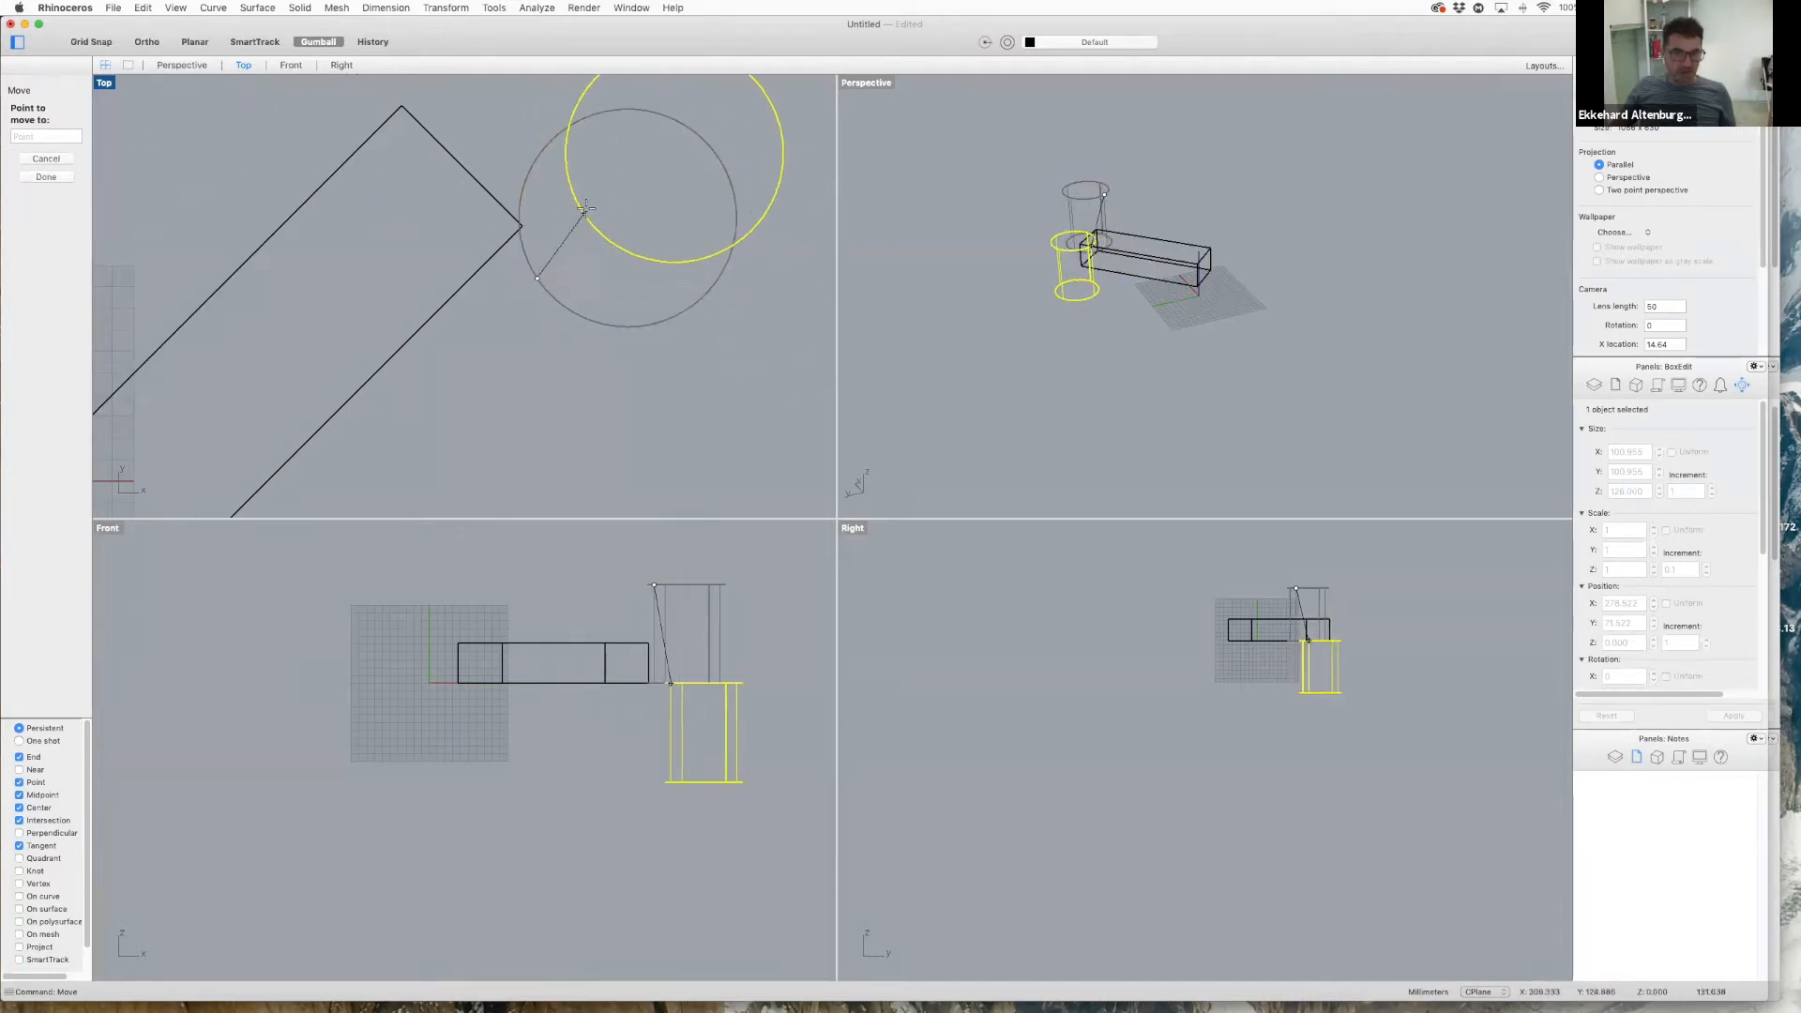
scroll(523, 219, up, 6)
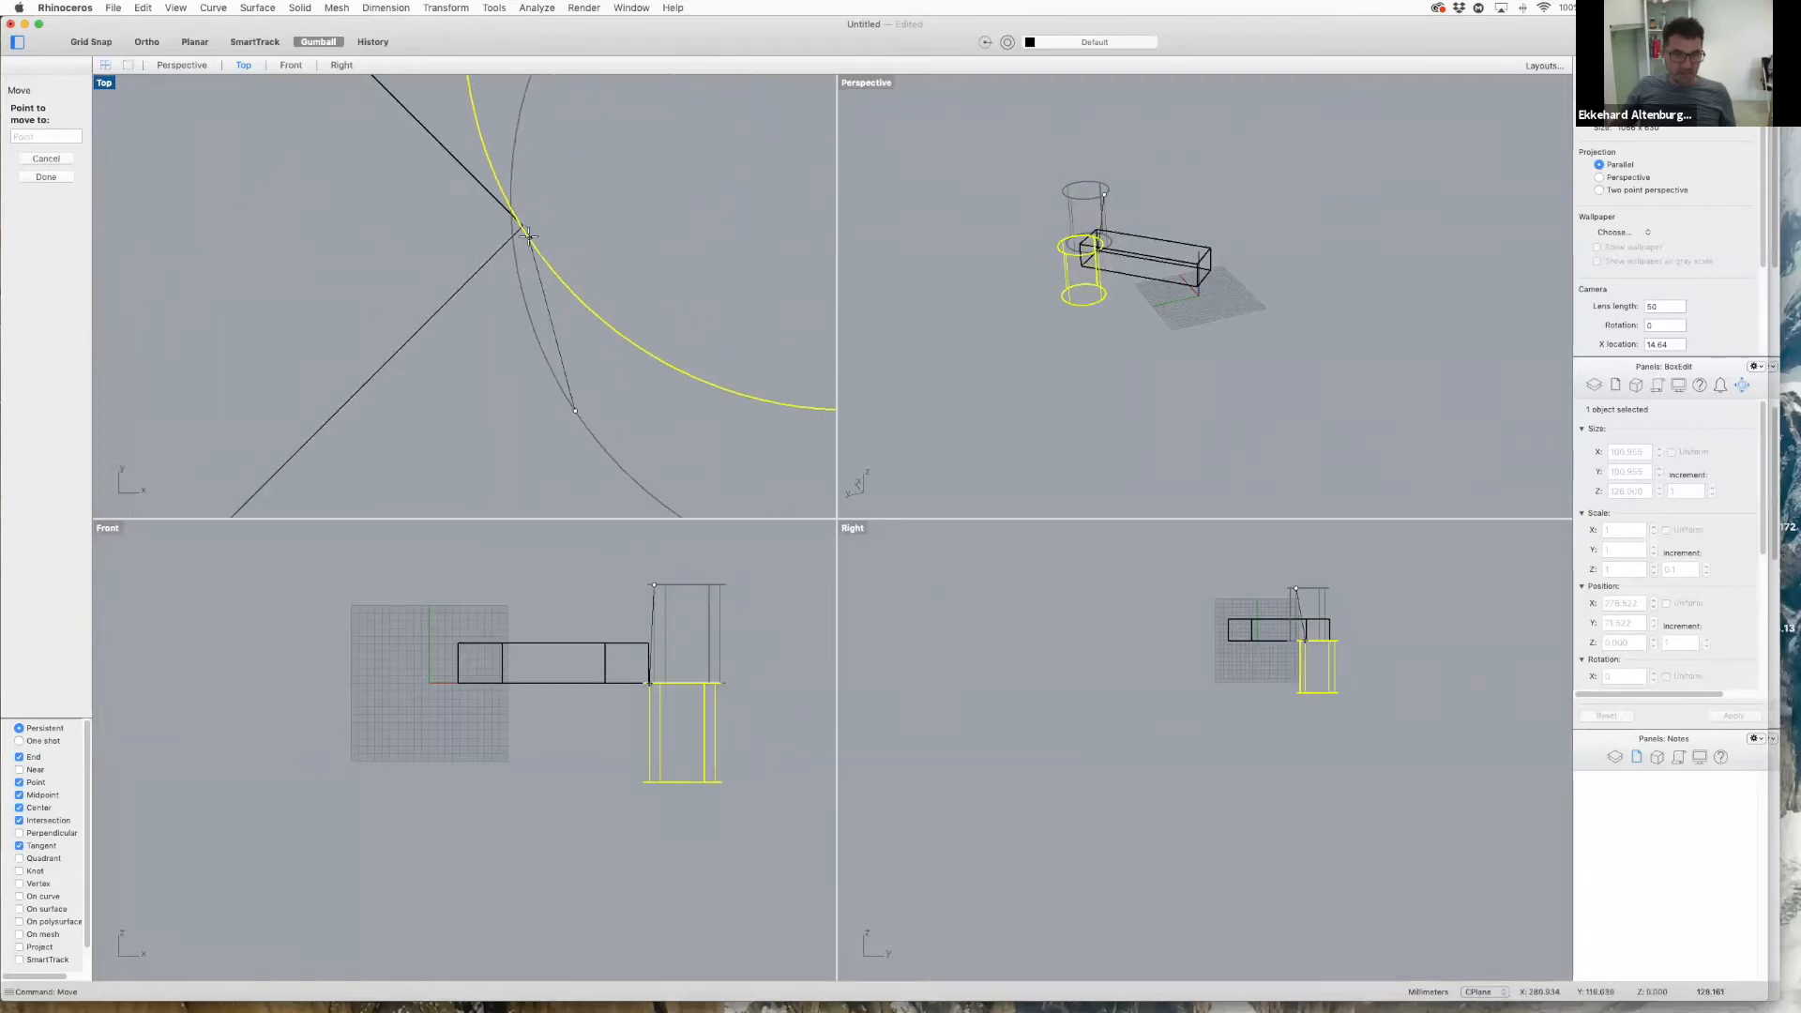
click(504, 185)
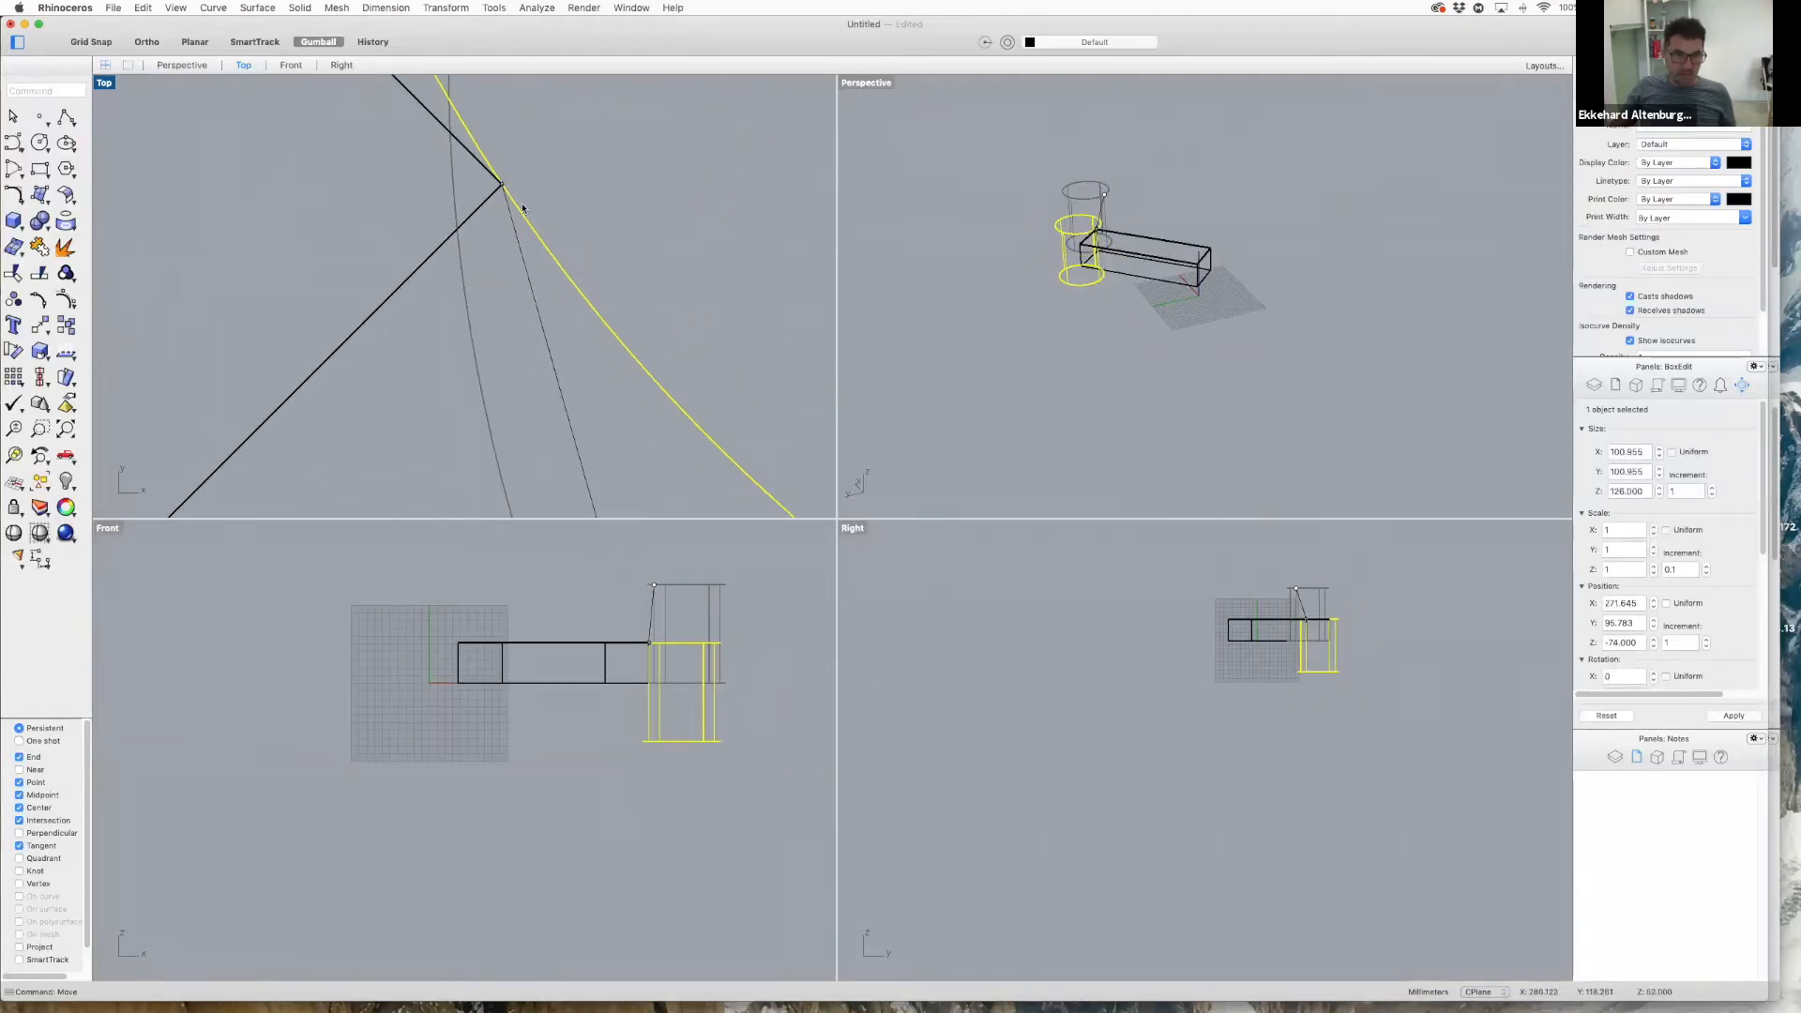
scroll(469, 335, down, 2)
scroll(491, 332, down, 5)
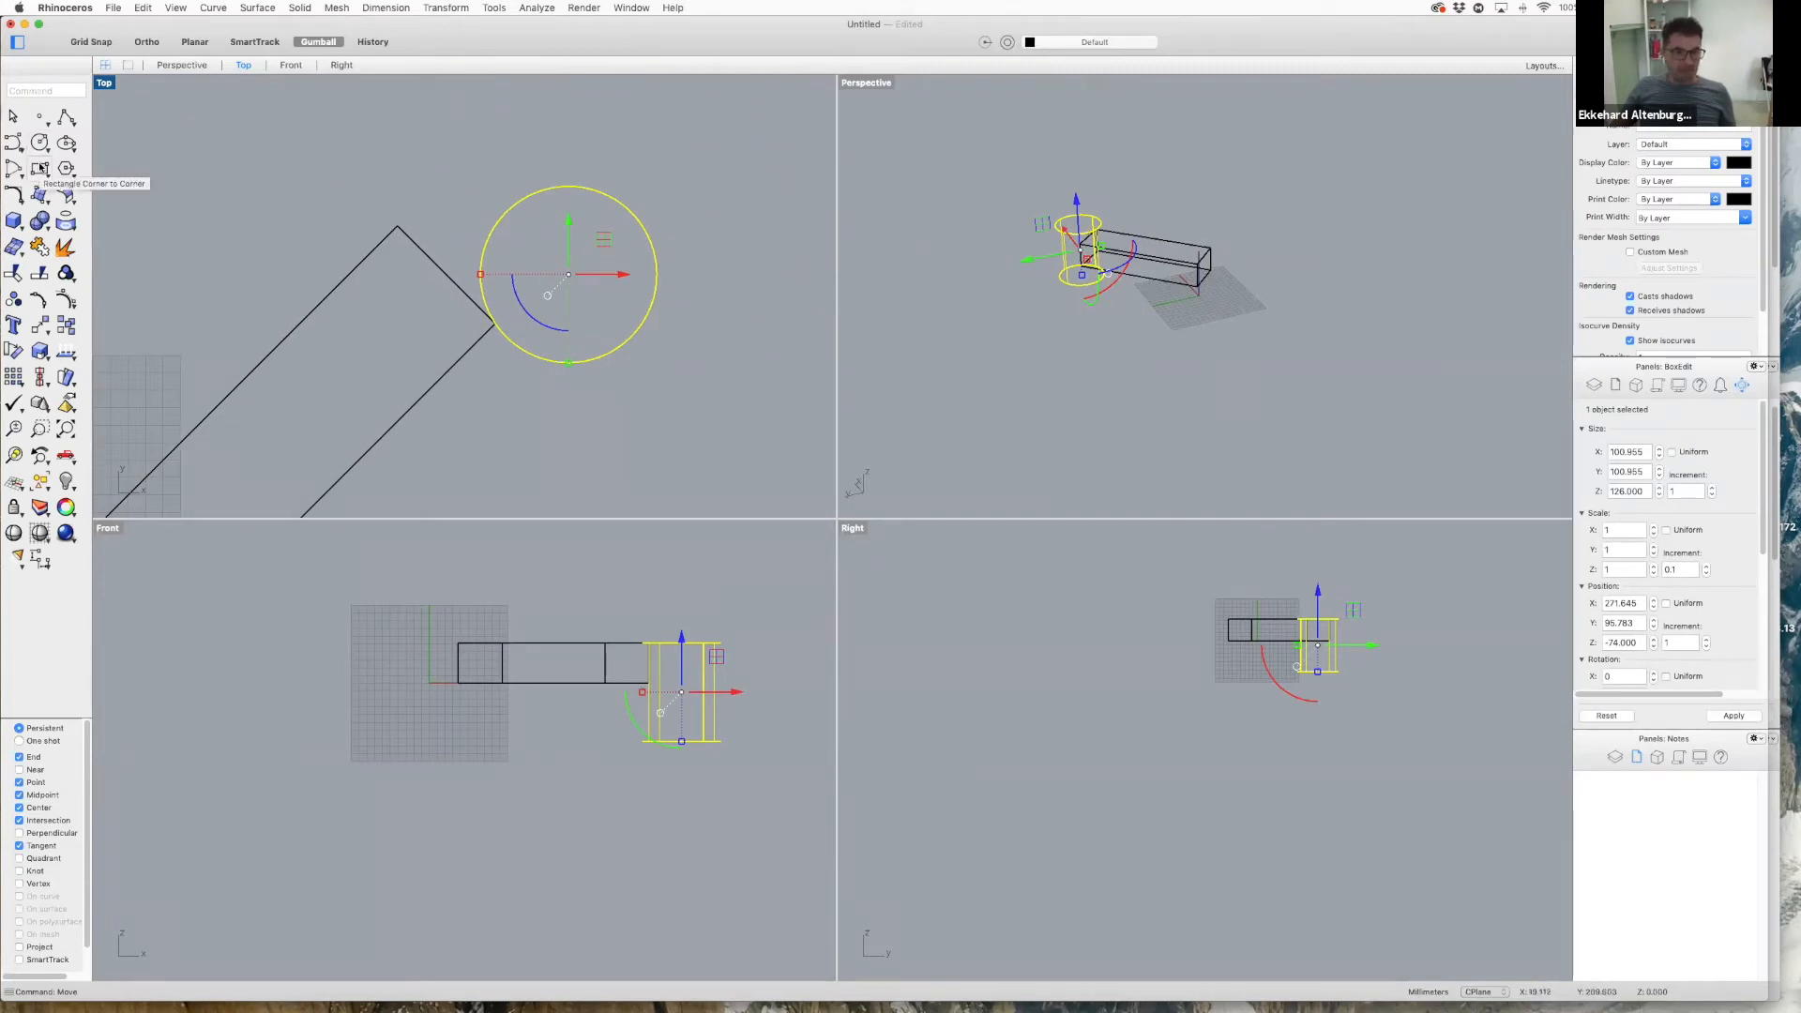
- Draw a single straight line below the cylinder in the Top viewport, spanning about 64 mm in X and 27 mm in Y
click(65, 116)
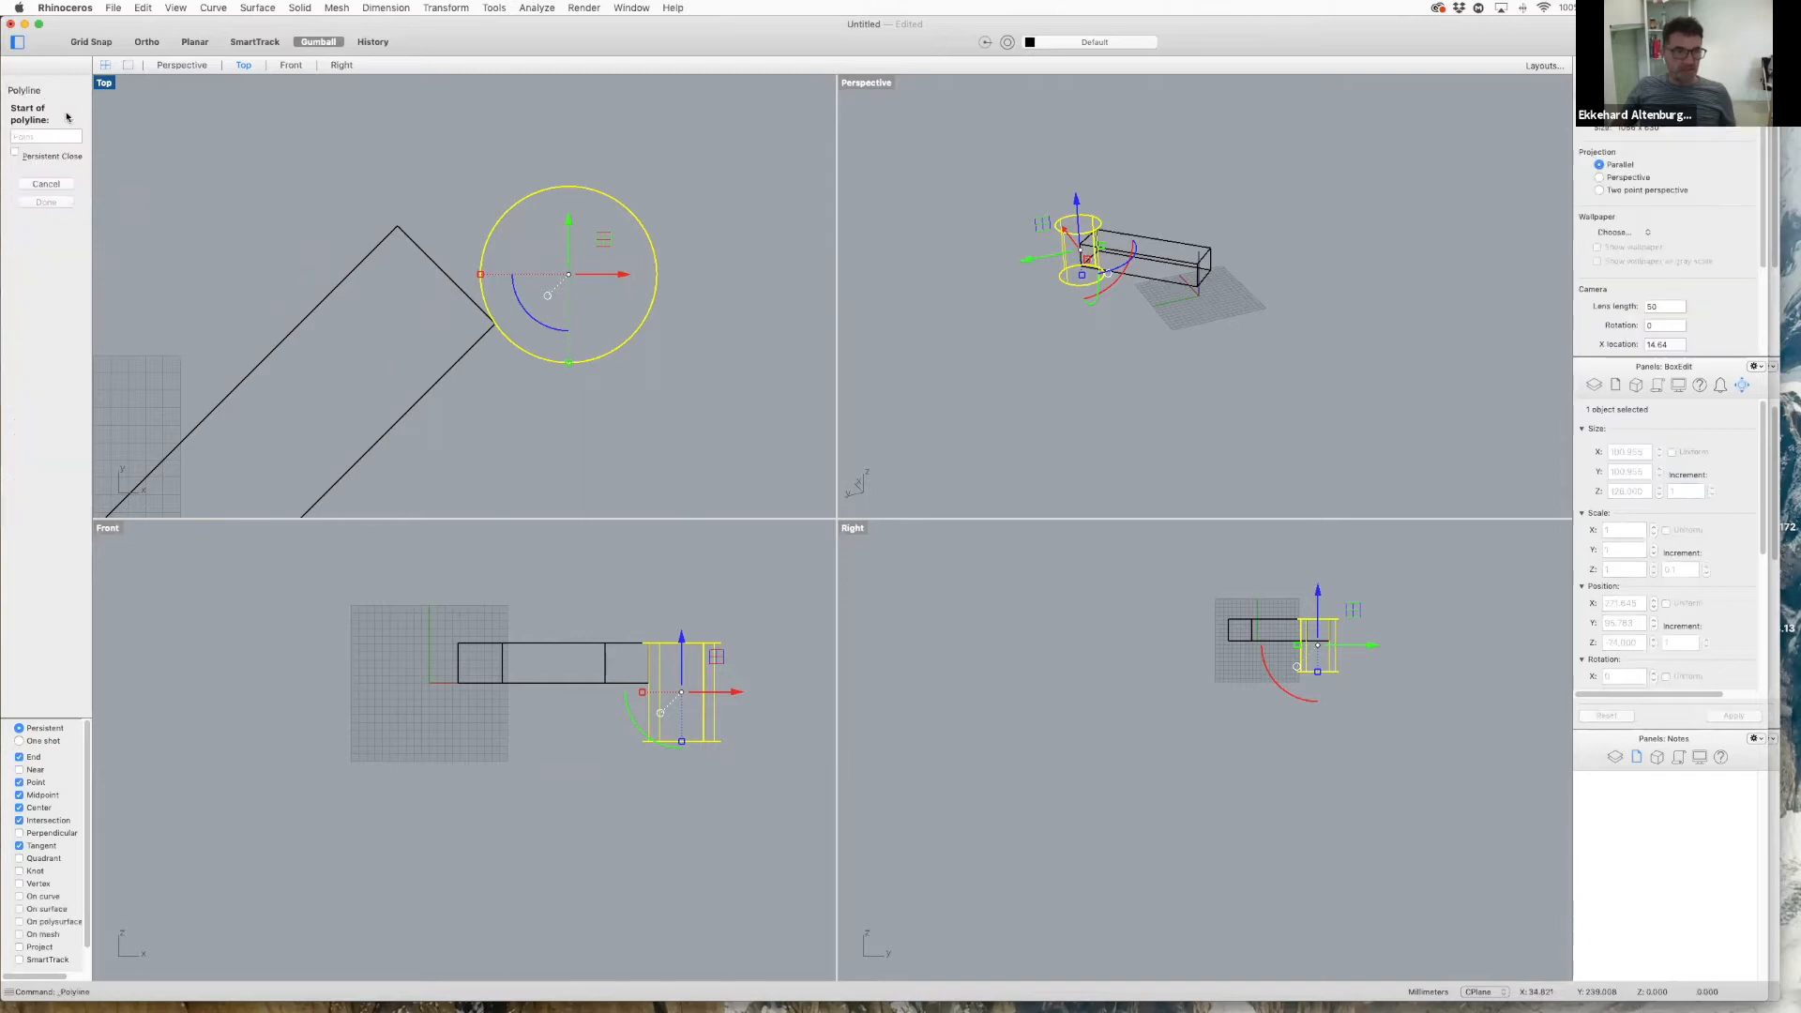
click(53, 182)
click(64, 116)
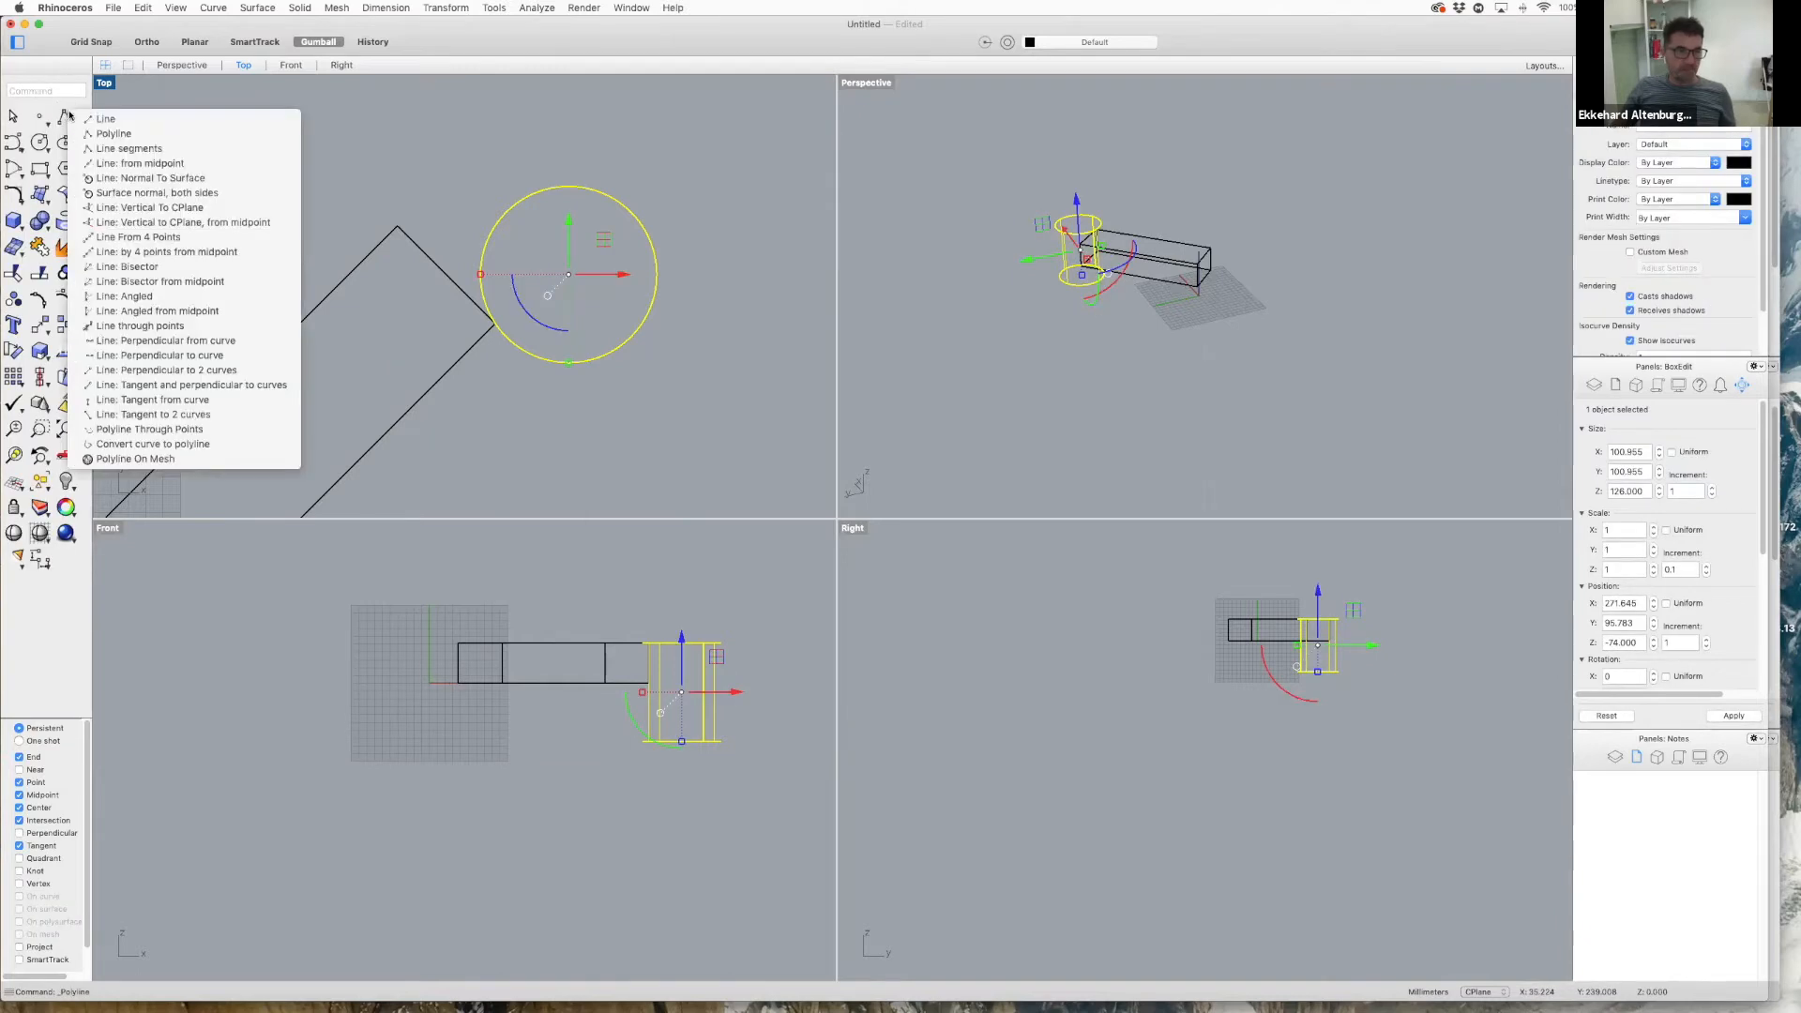
click(104, 122)
click(532, 412)
click(645, 459)
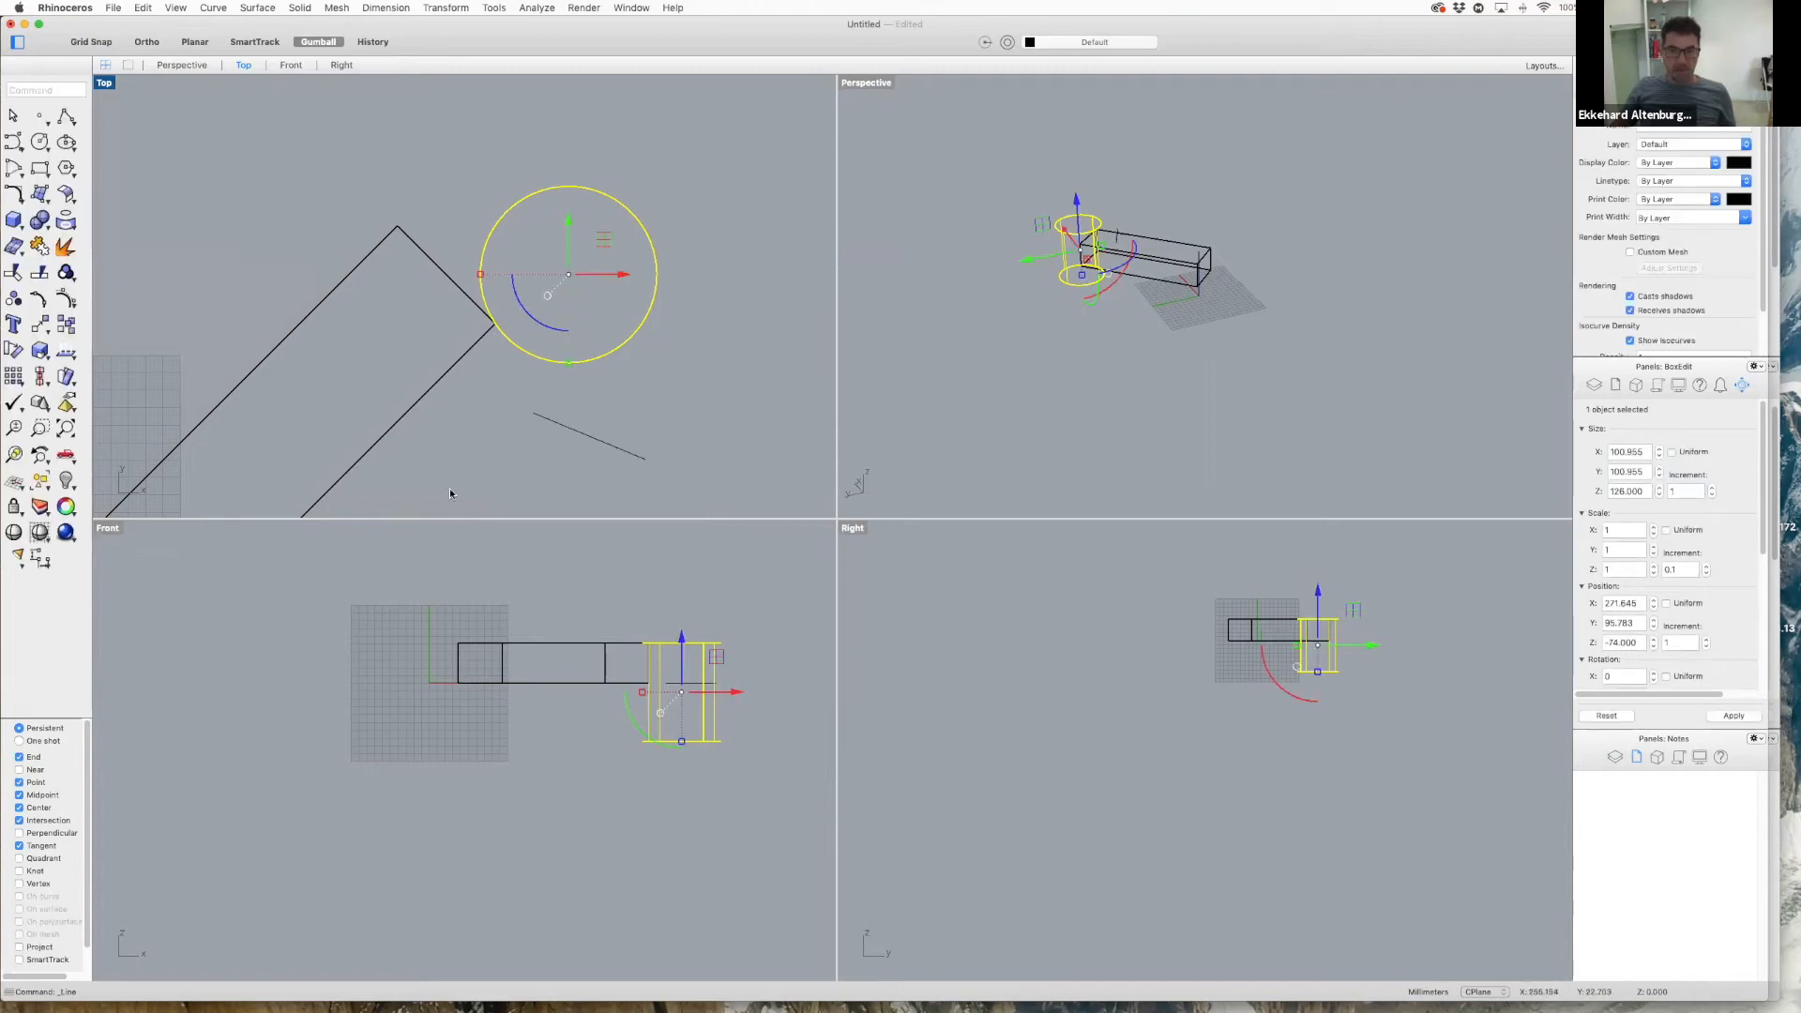
- Move the new line vertically in the Front viewport, down to about Z -146 mm and back up to about Z 99 mm
right_drag(1195, 306, 1034, 306)
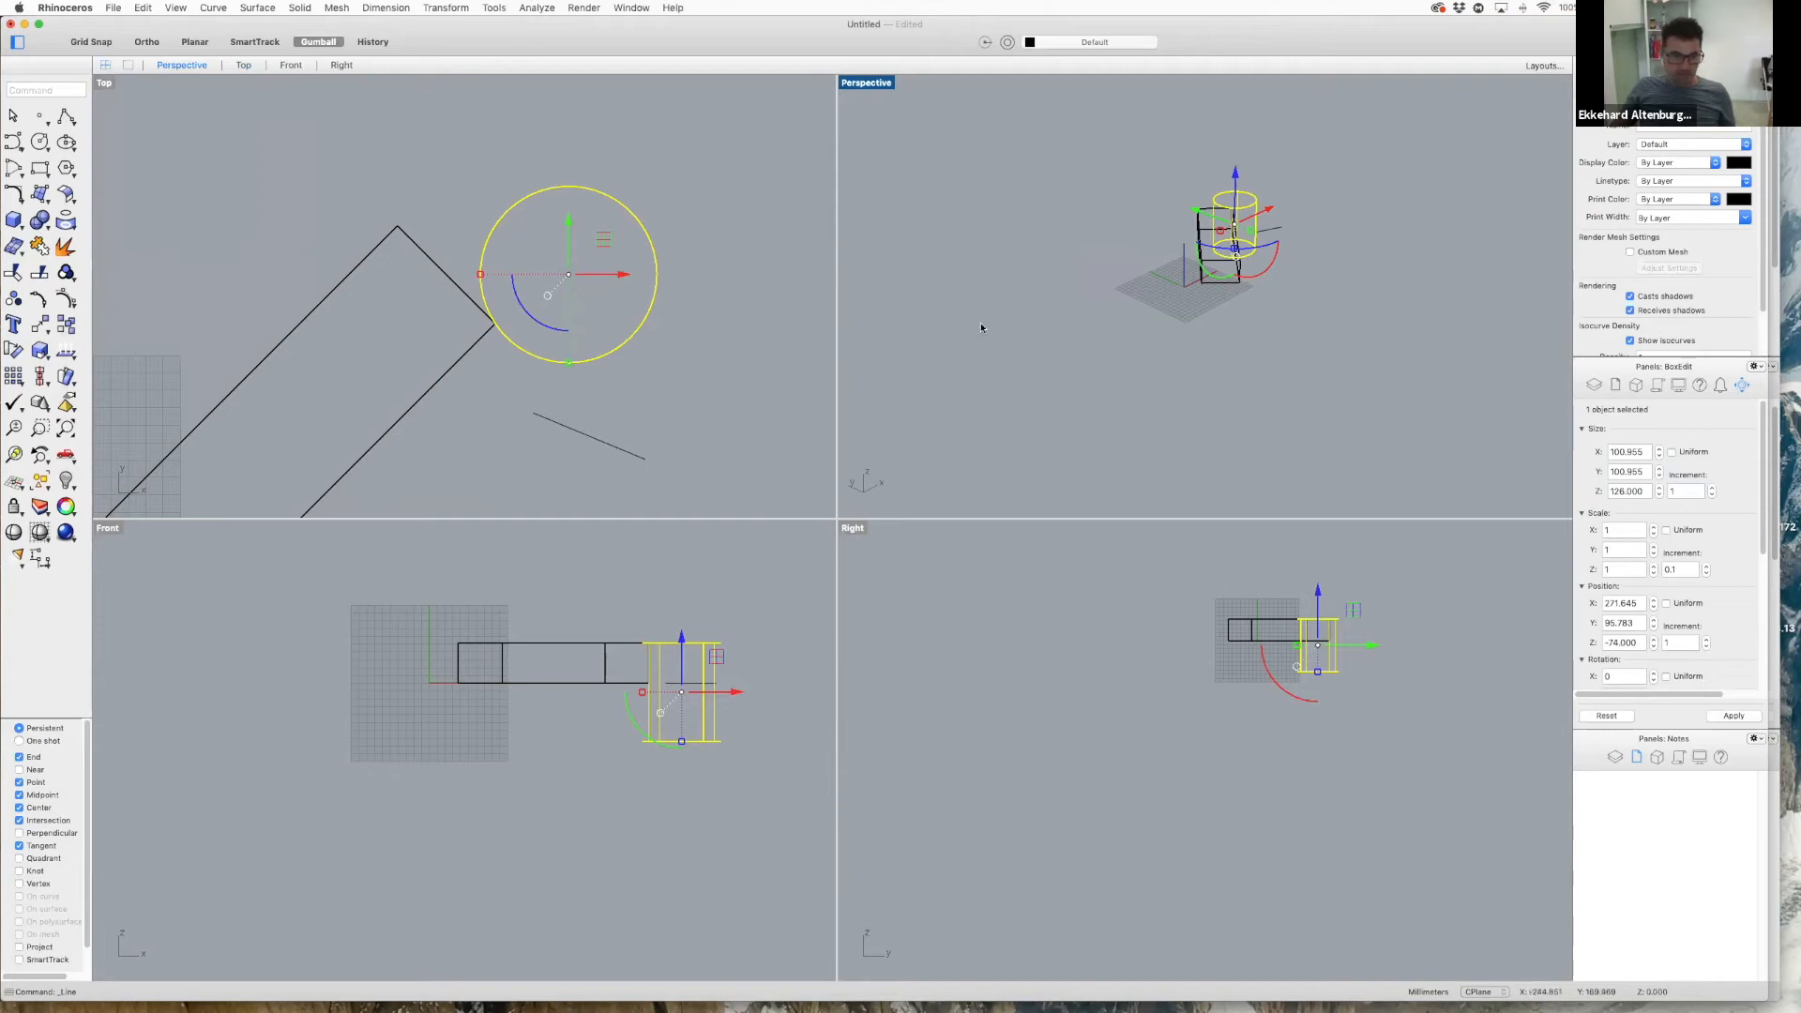
click(558, 423)
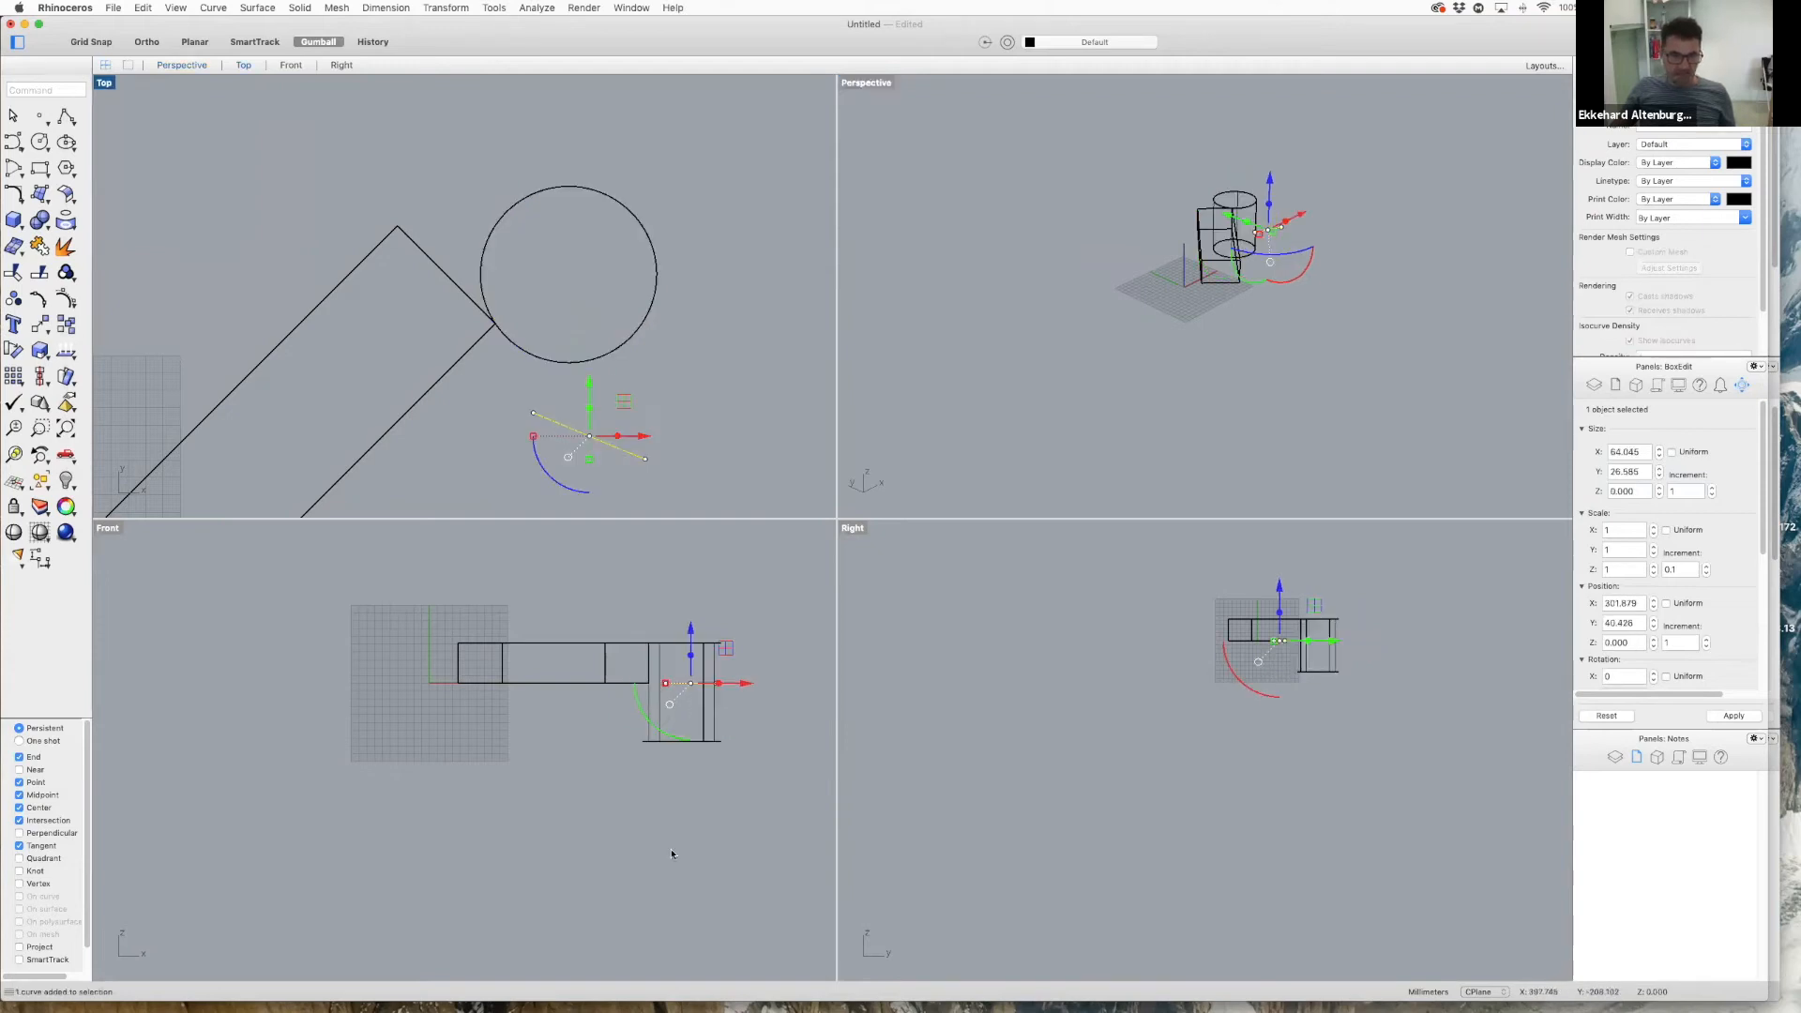
drag(691, 641, 697, 755)
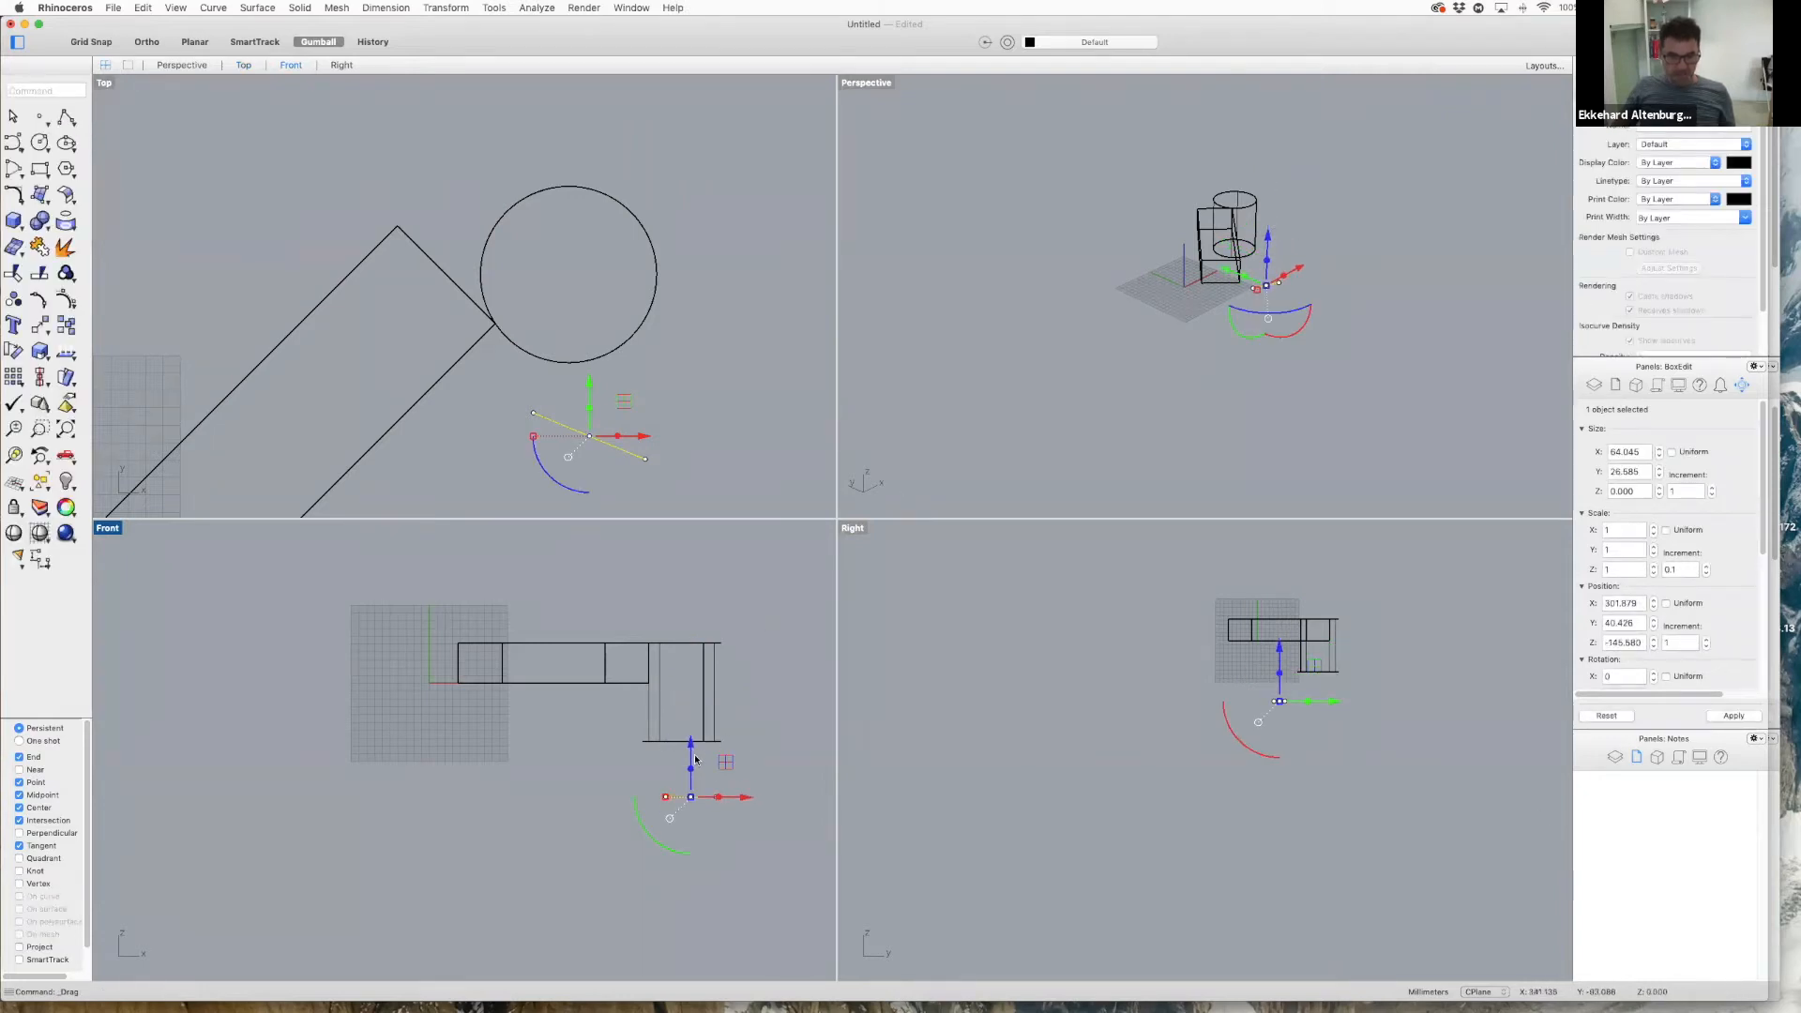
drag(695, 758, 695, 567)
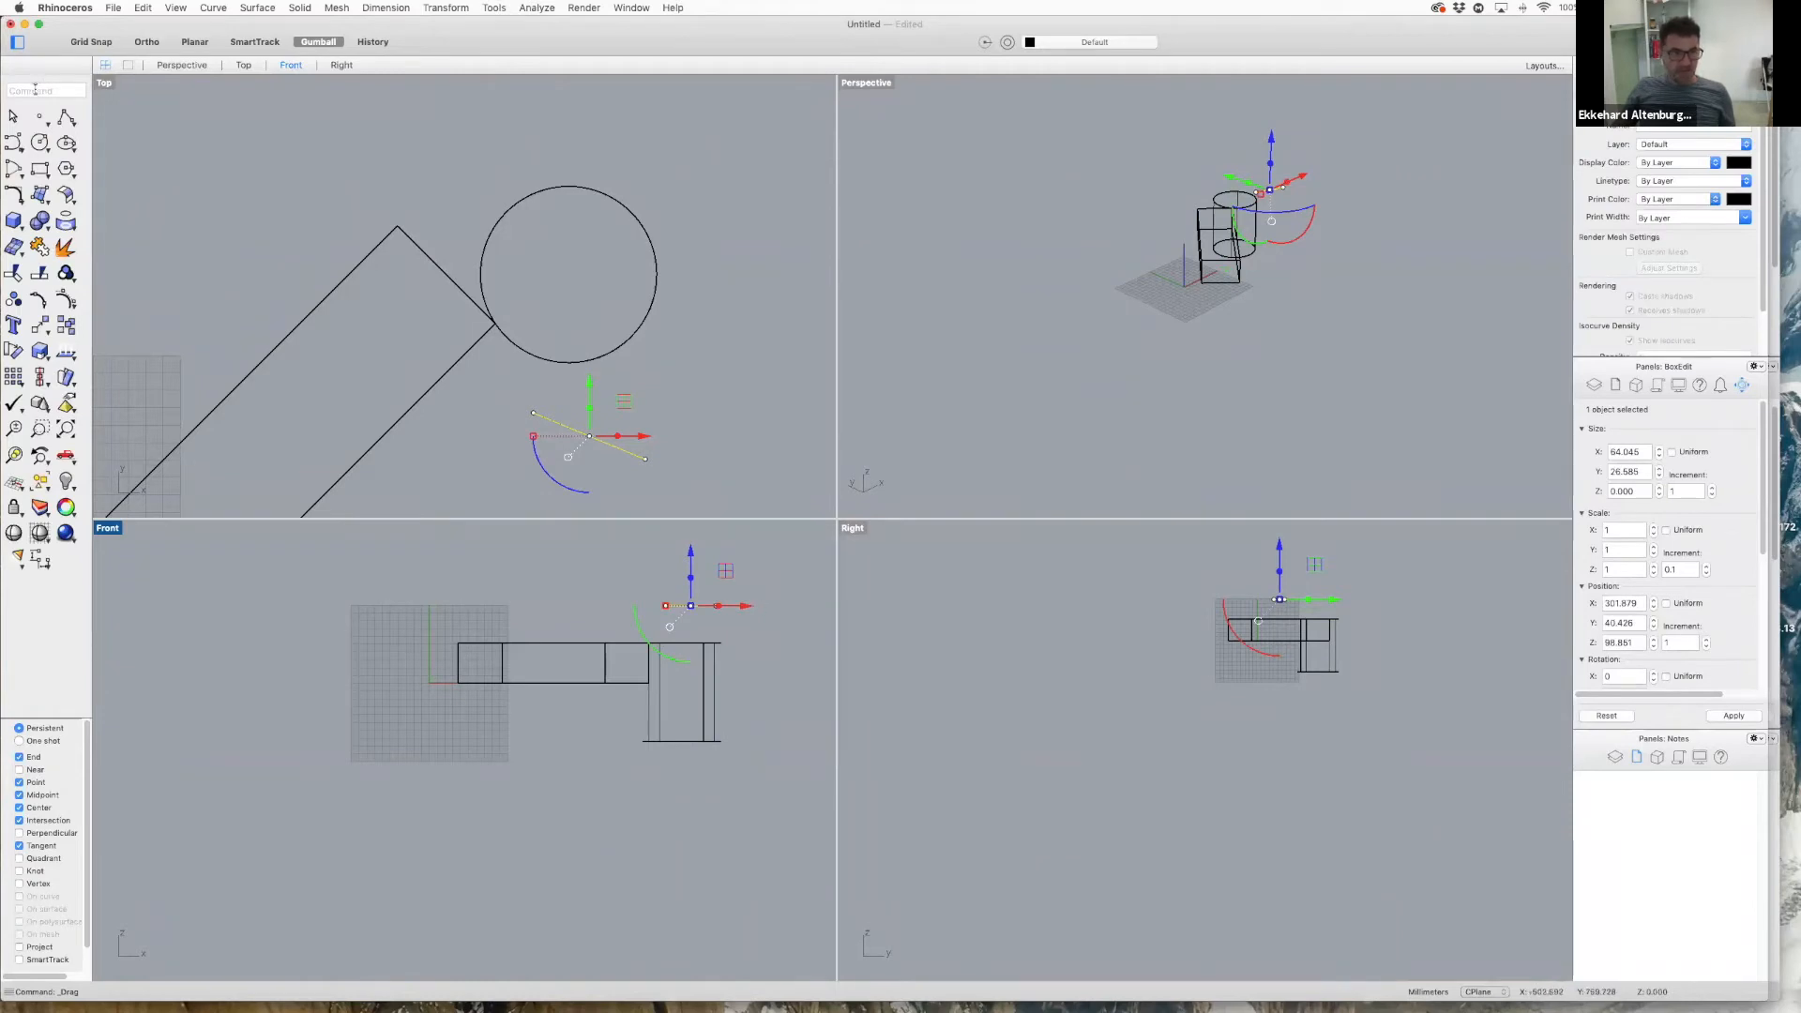
- Use the Move command to snap the line's upper endpoint onto the rotated box's uppermost corner in the Top viewport
text(M)
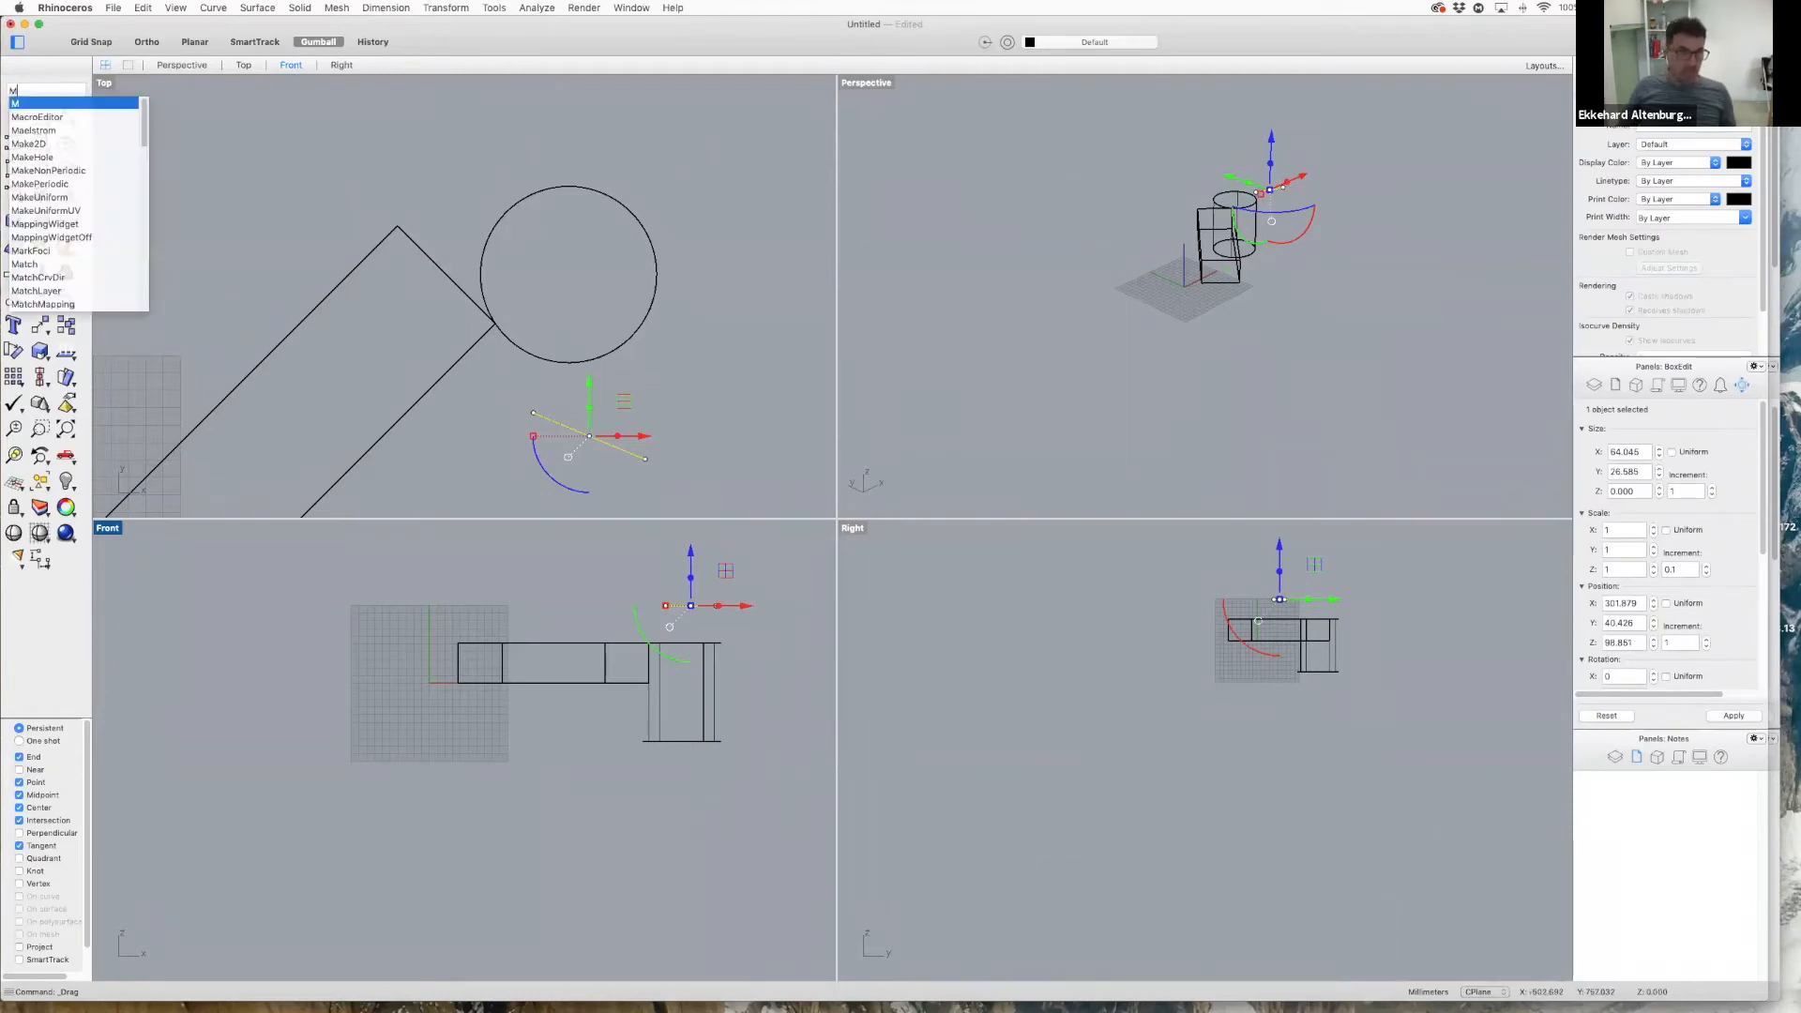
text(ove)
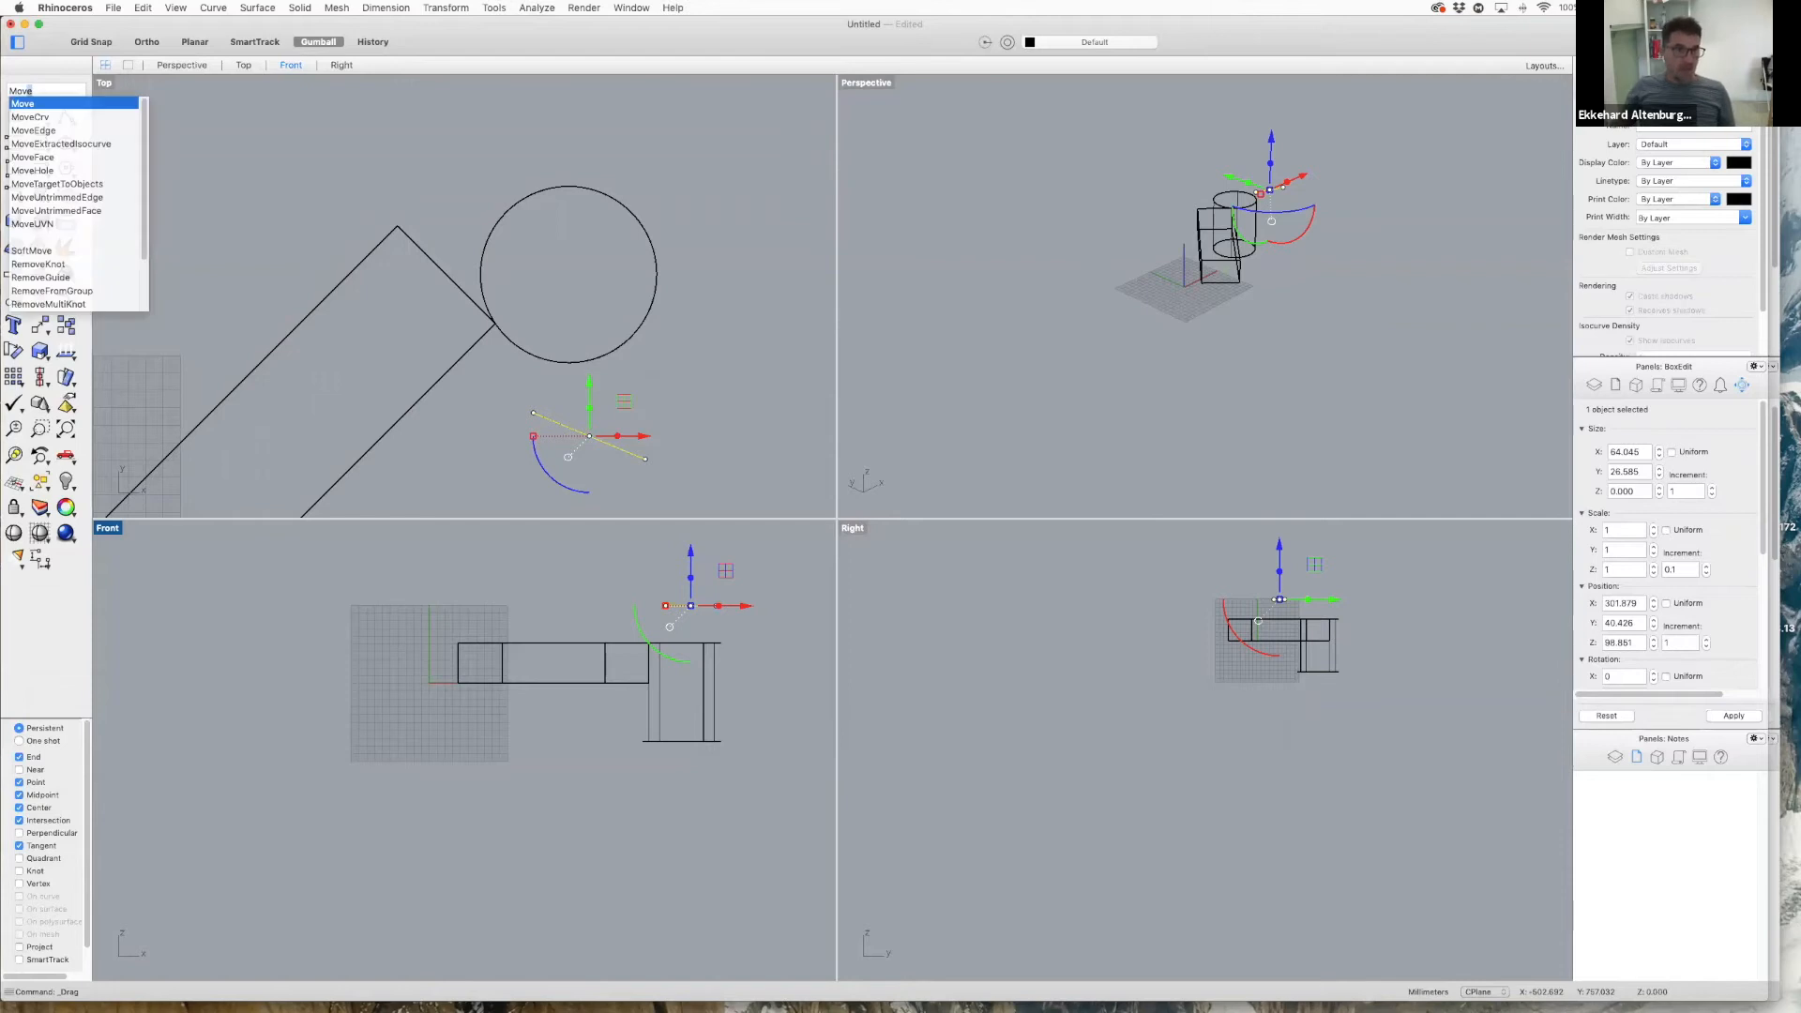
key(Return)
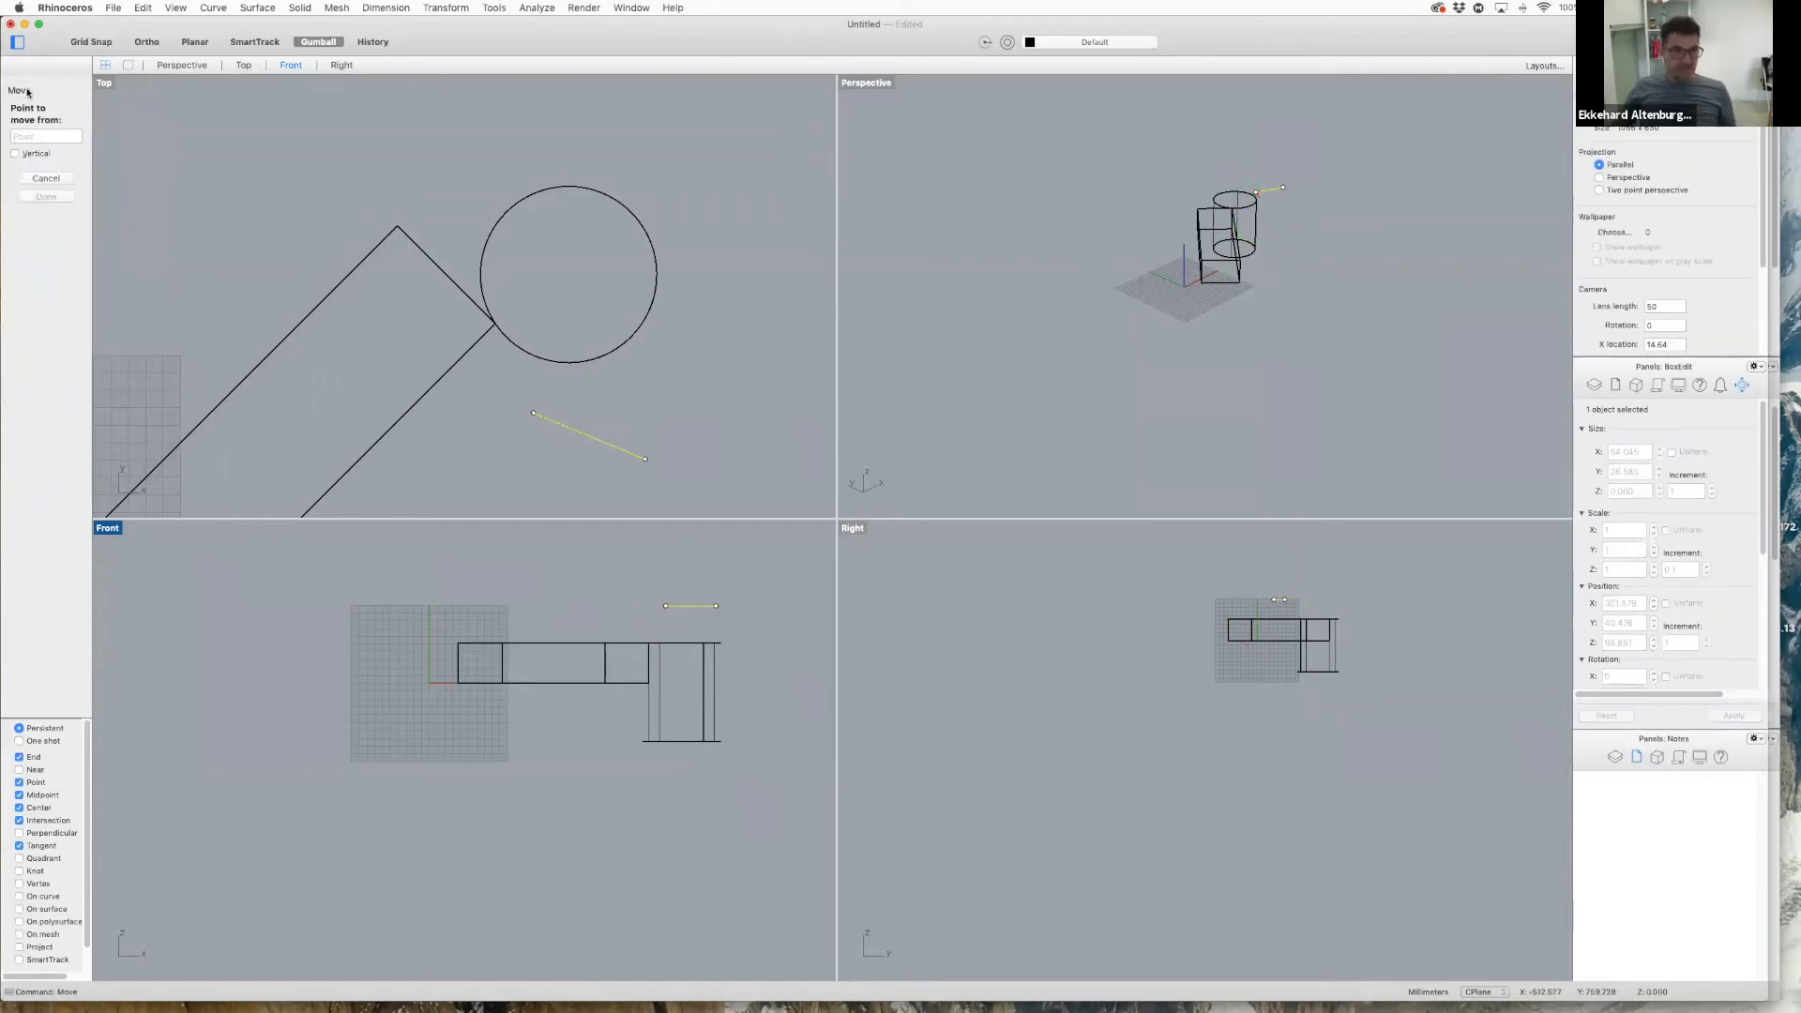
click(532, 413)
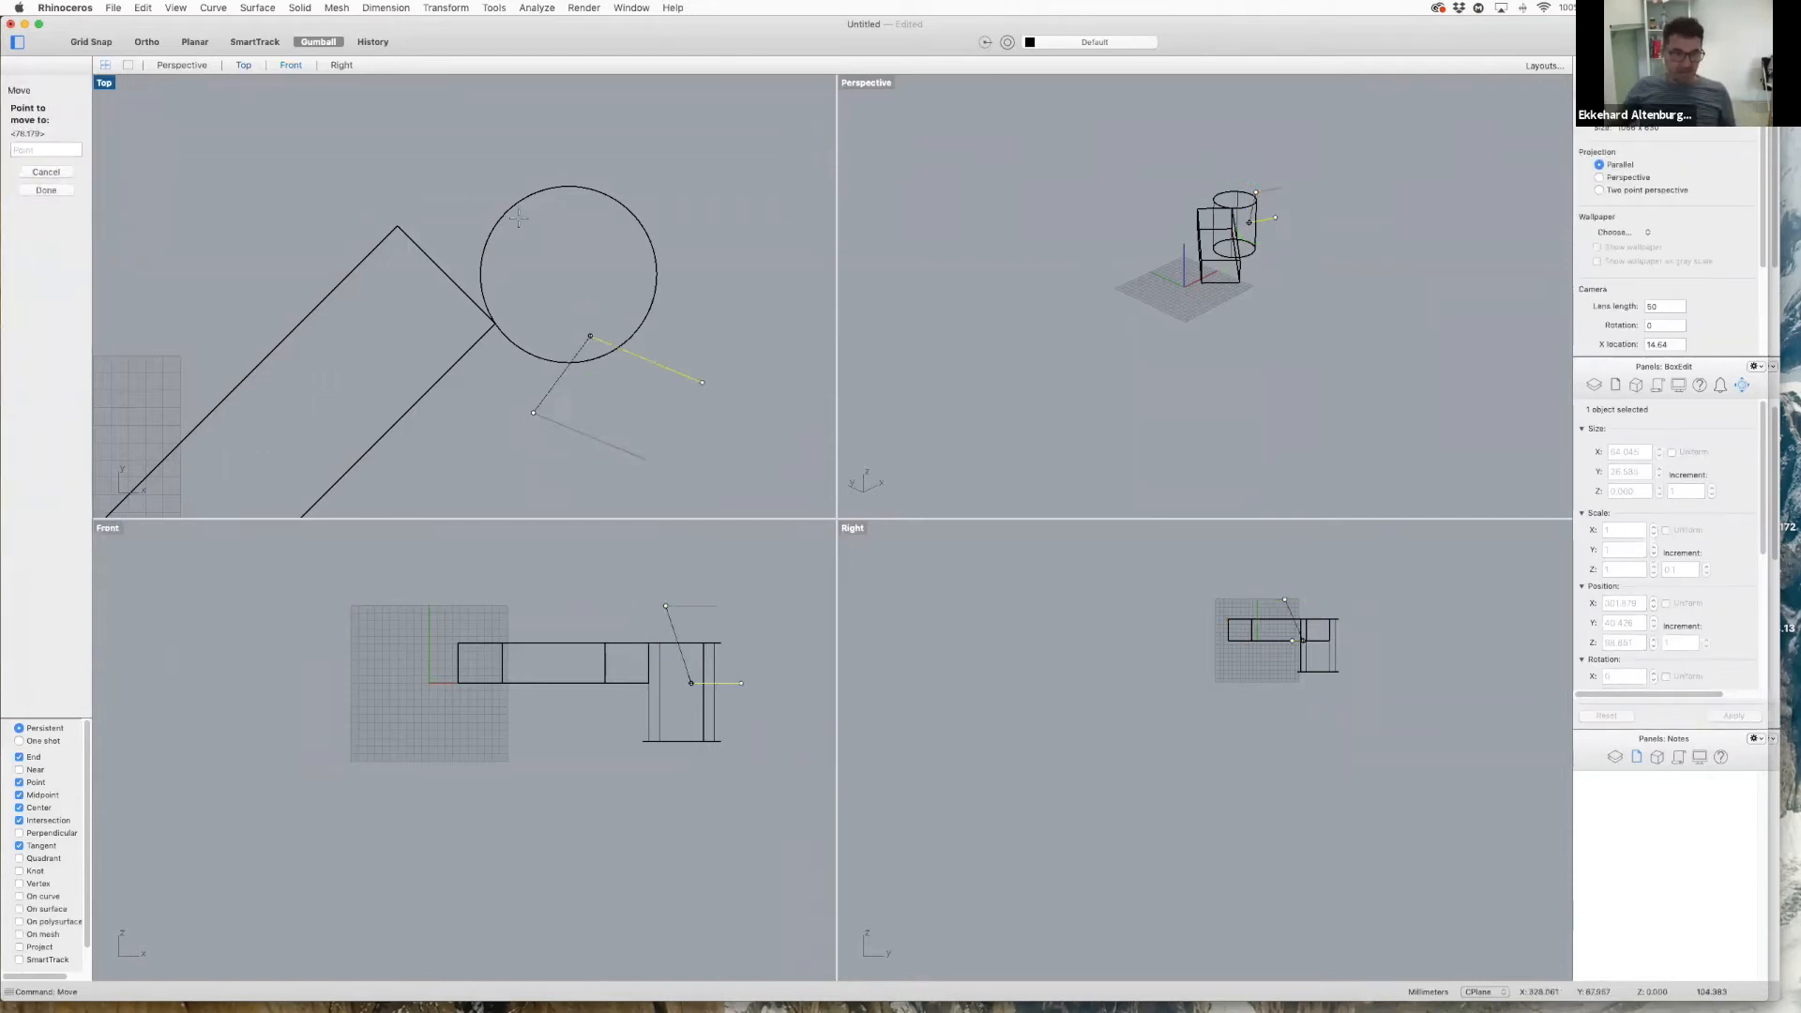
click(397, 227)
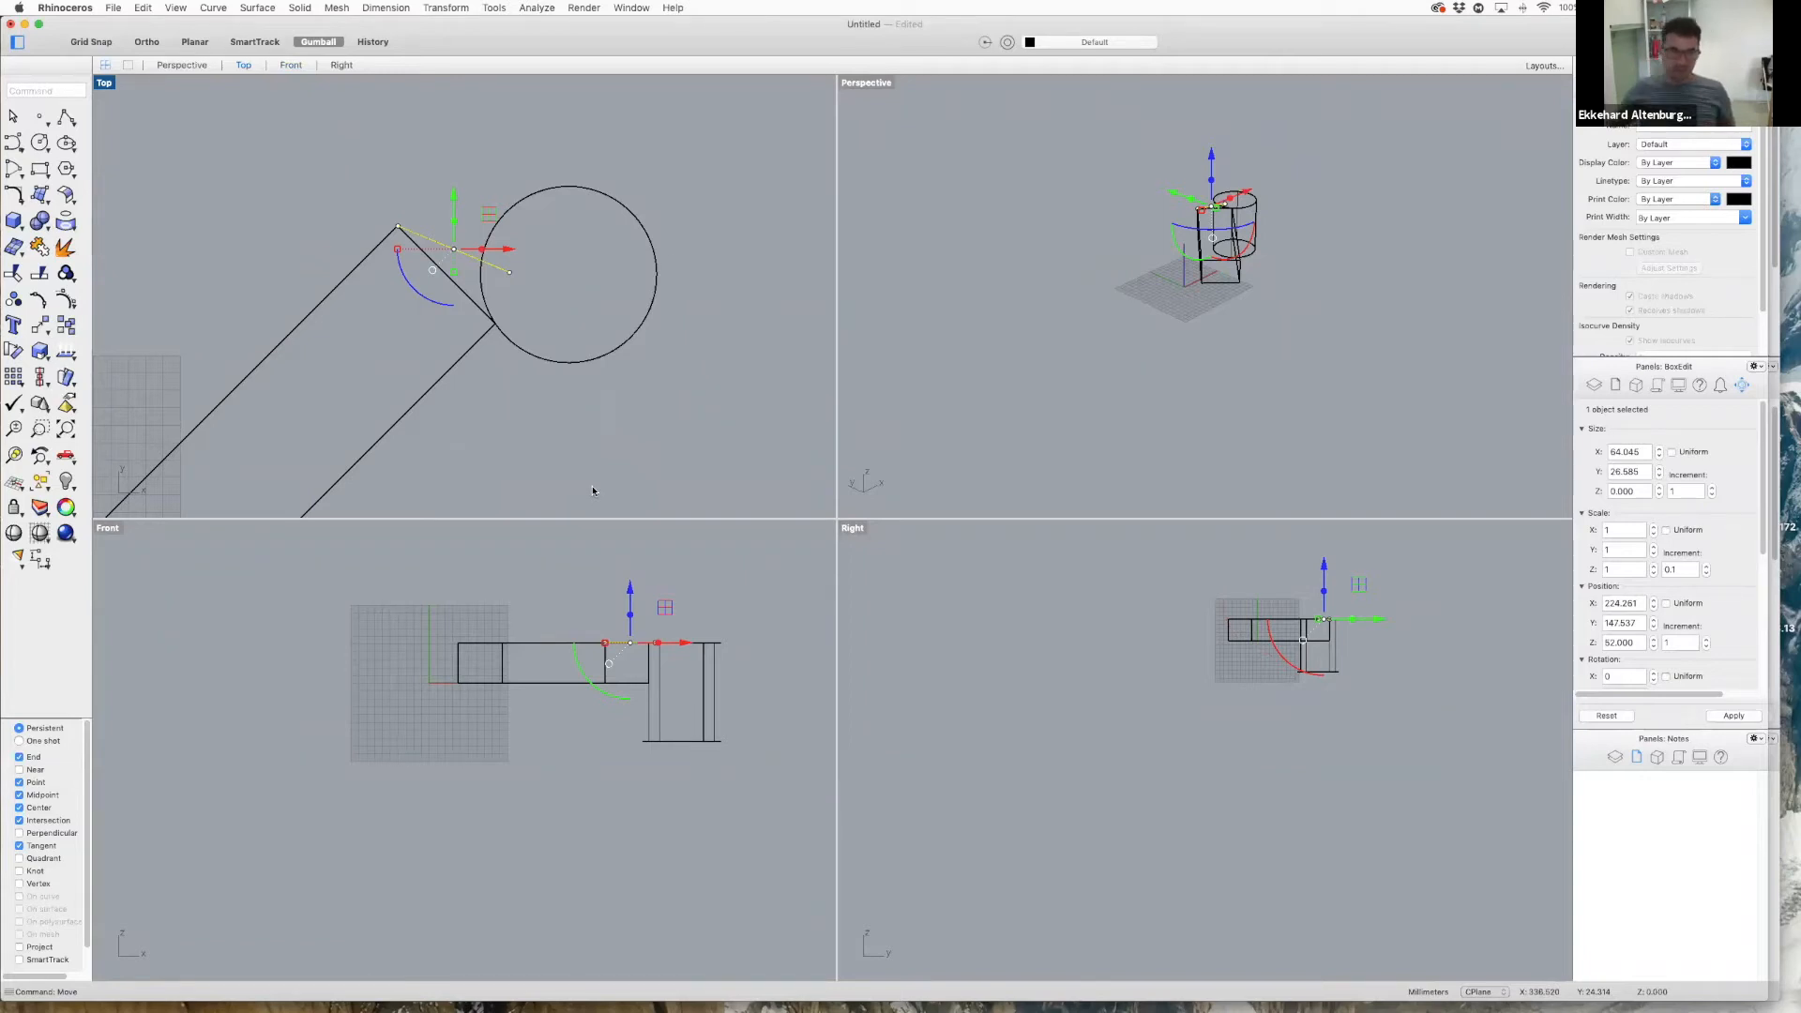
- Look at the Repeat Move choices for the selected line, then clear the selection
right_click(672, 121)
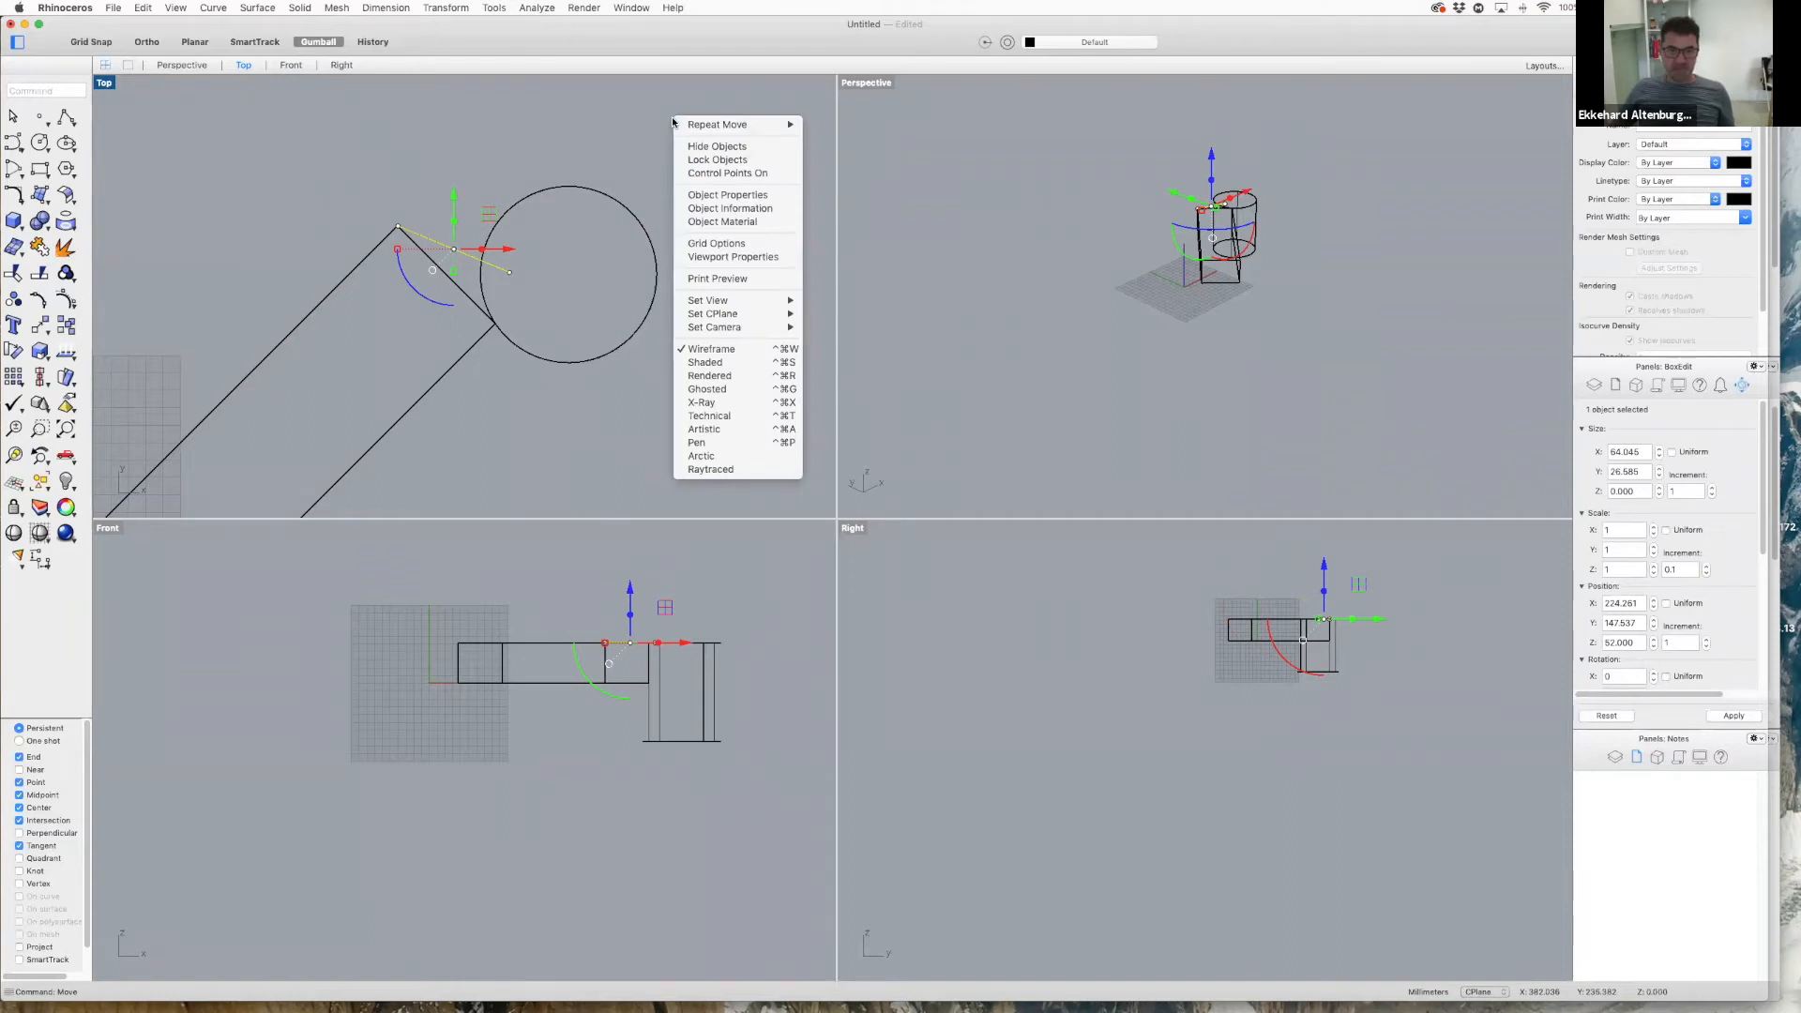
mouse_move(699, 128)
mouse_move(777, 126)
click(466, 434)
click(534, 418)
- Repeat the Move command on the box, moving it from its lowest corner to its original uppermost corner at the line's endpoint
right_click(724, 347)
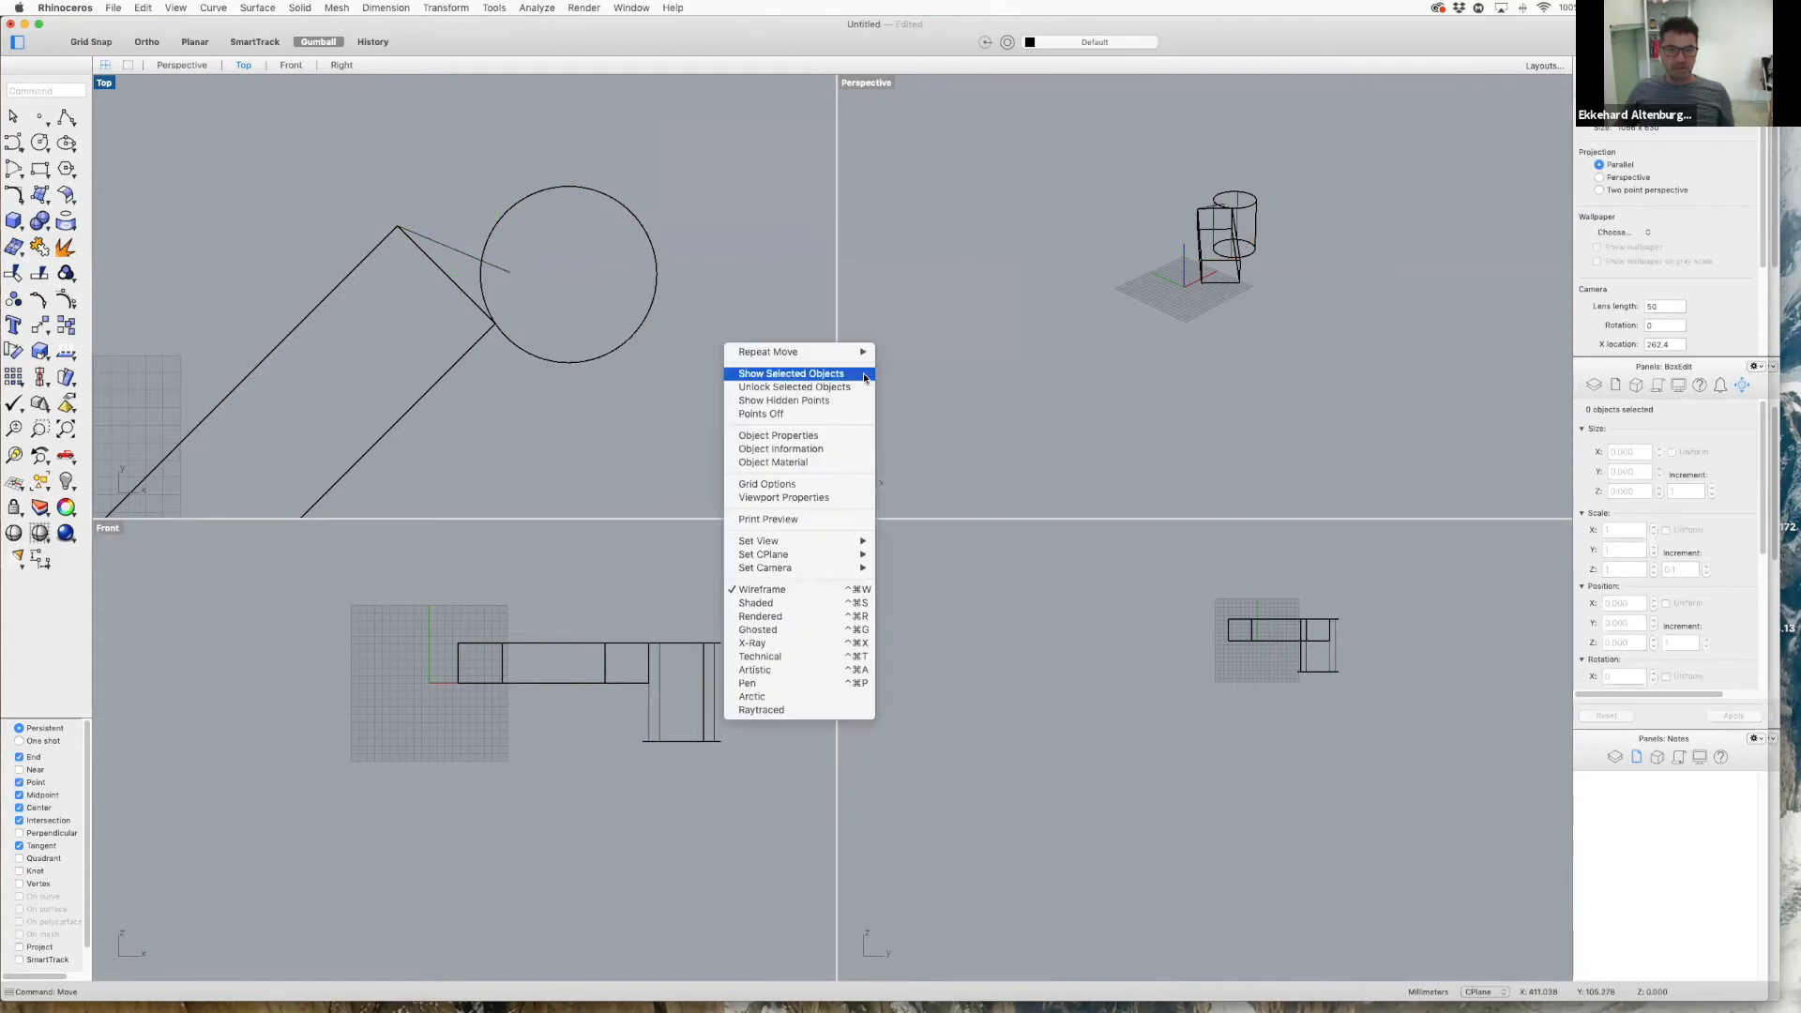
mouse_move(827, 359)
click(935, 365)
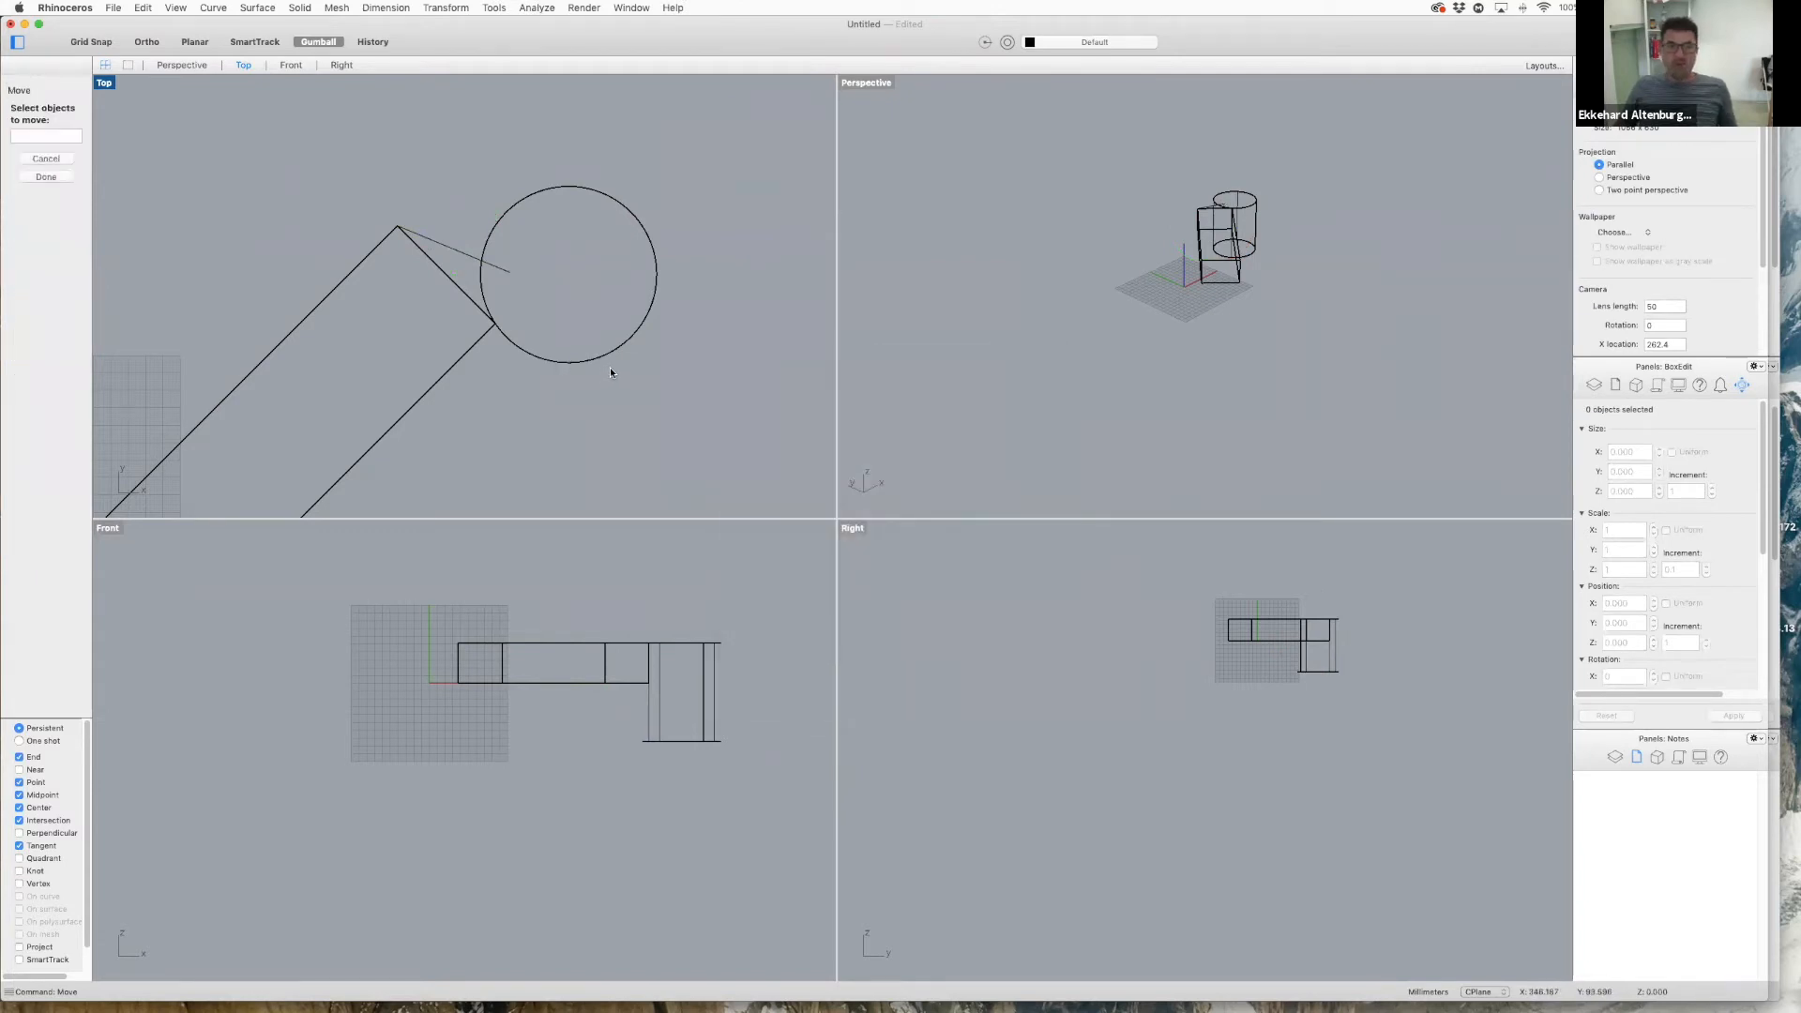
click(391, 431)
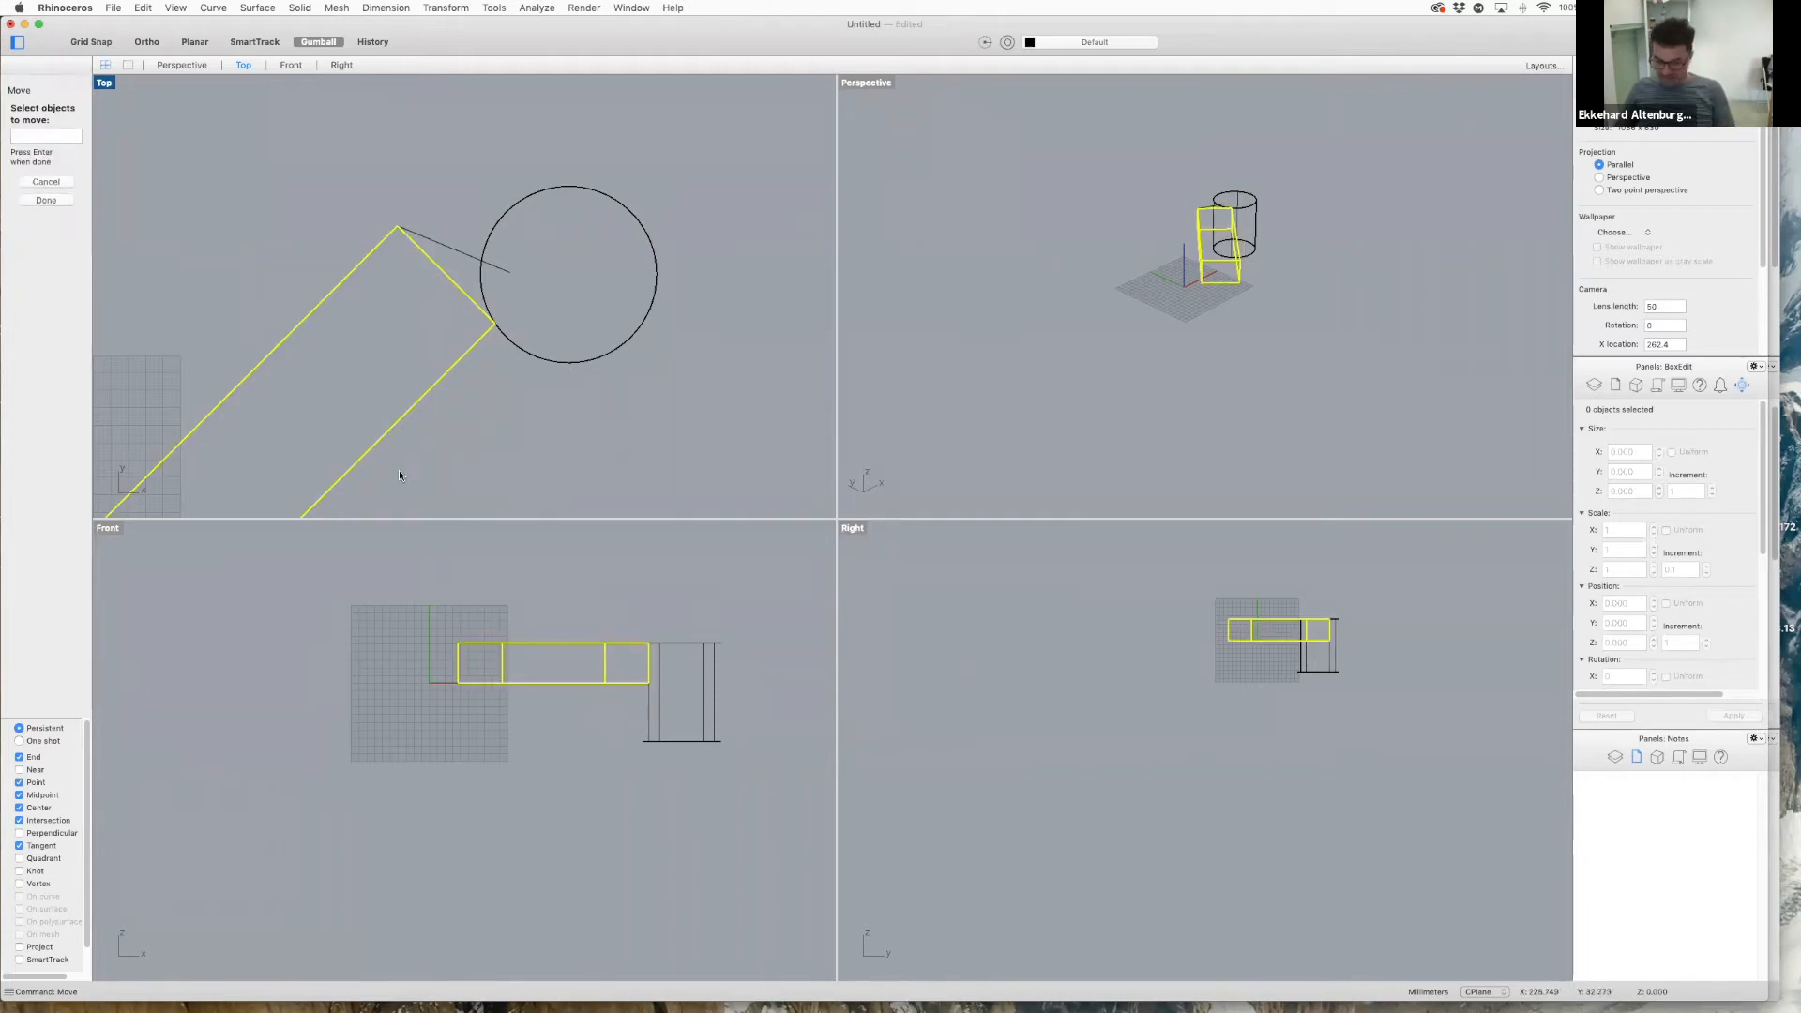
click(45, 201)
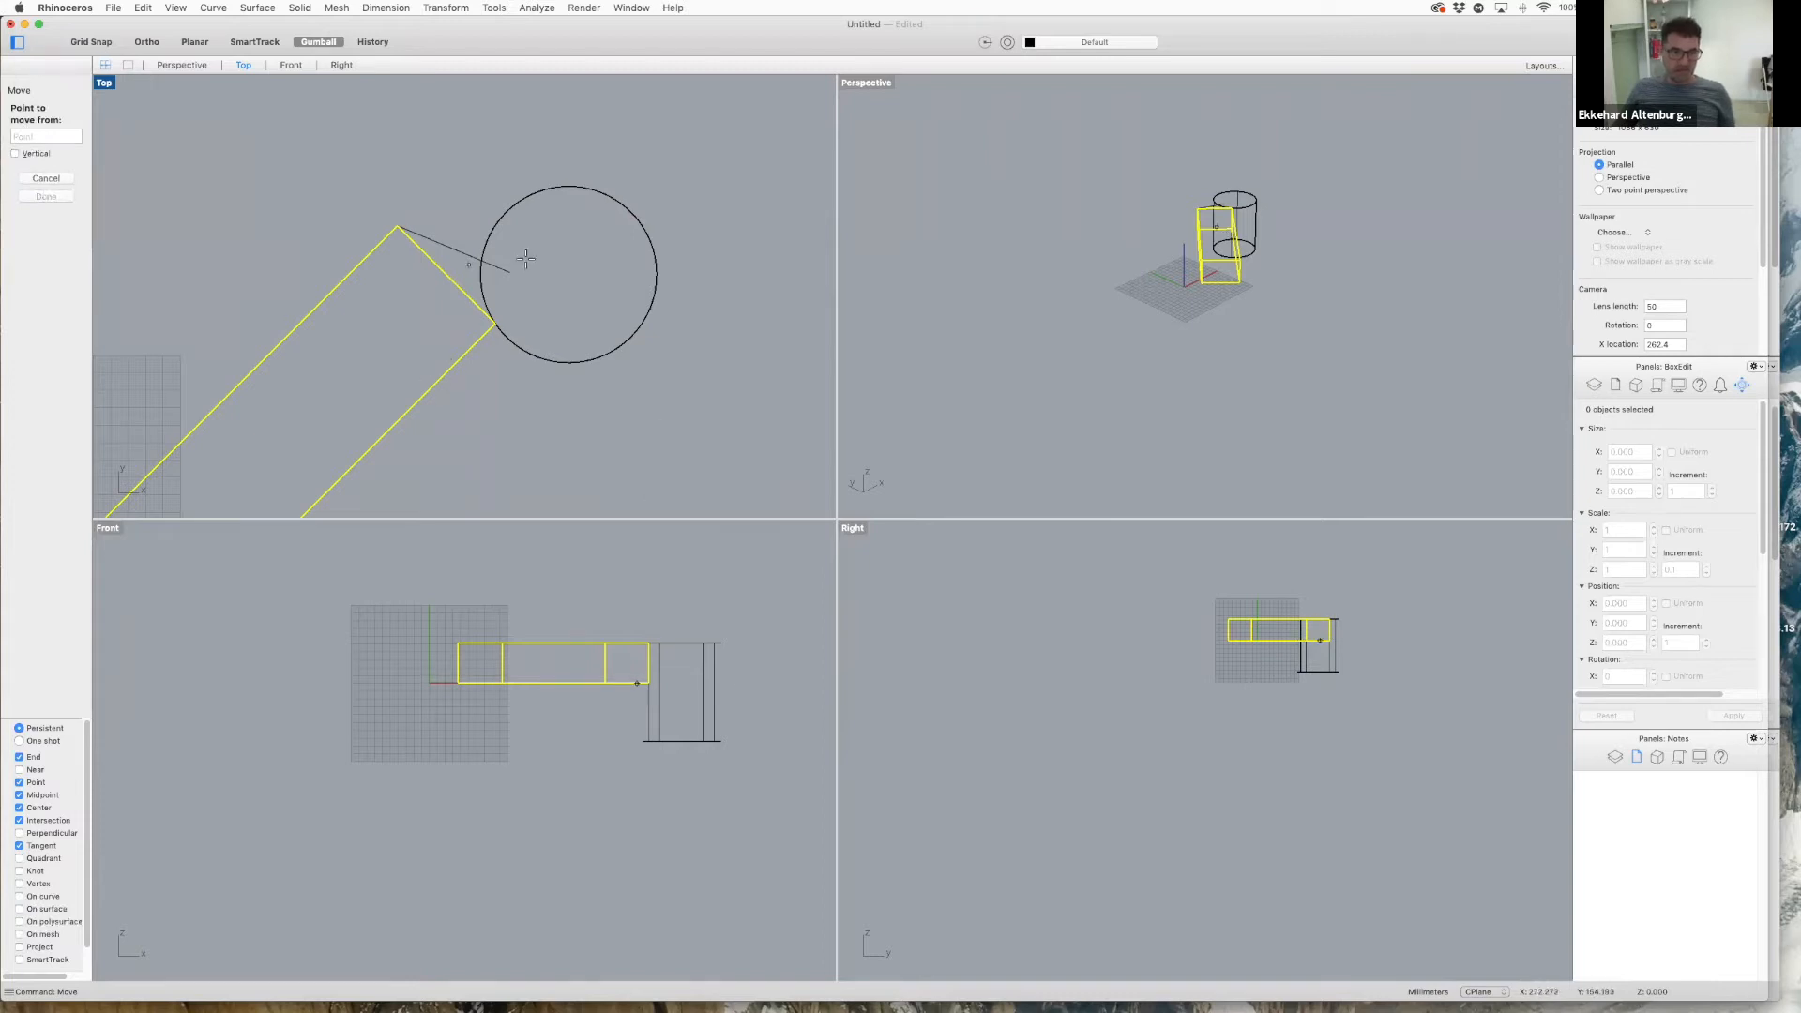
scroll(494, 255, down, 5)
click(387, 394)
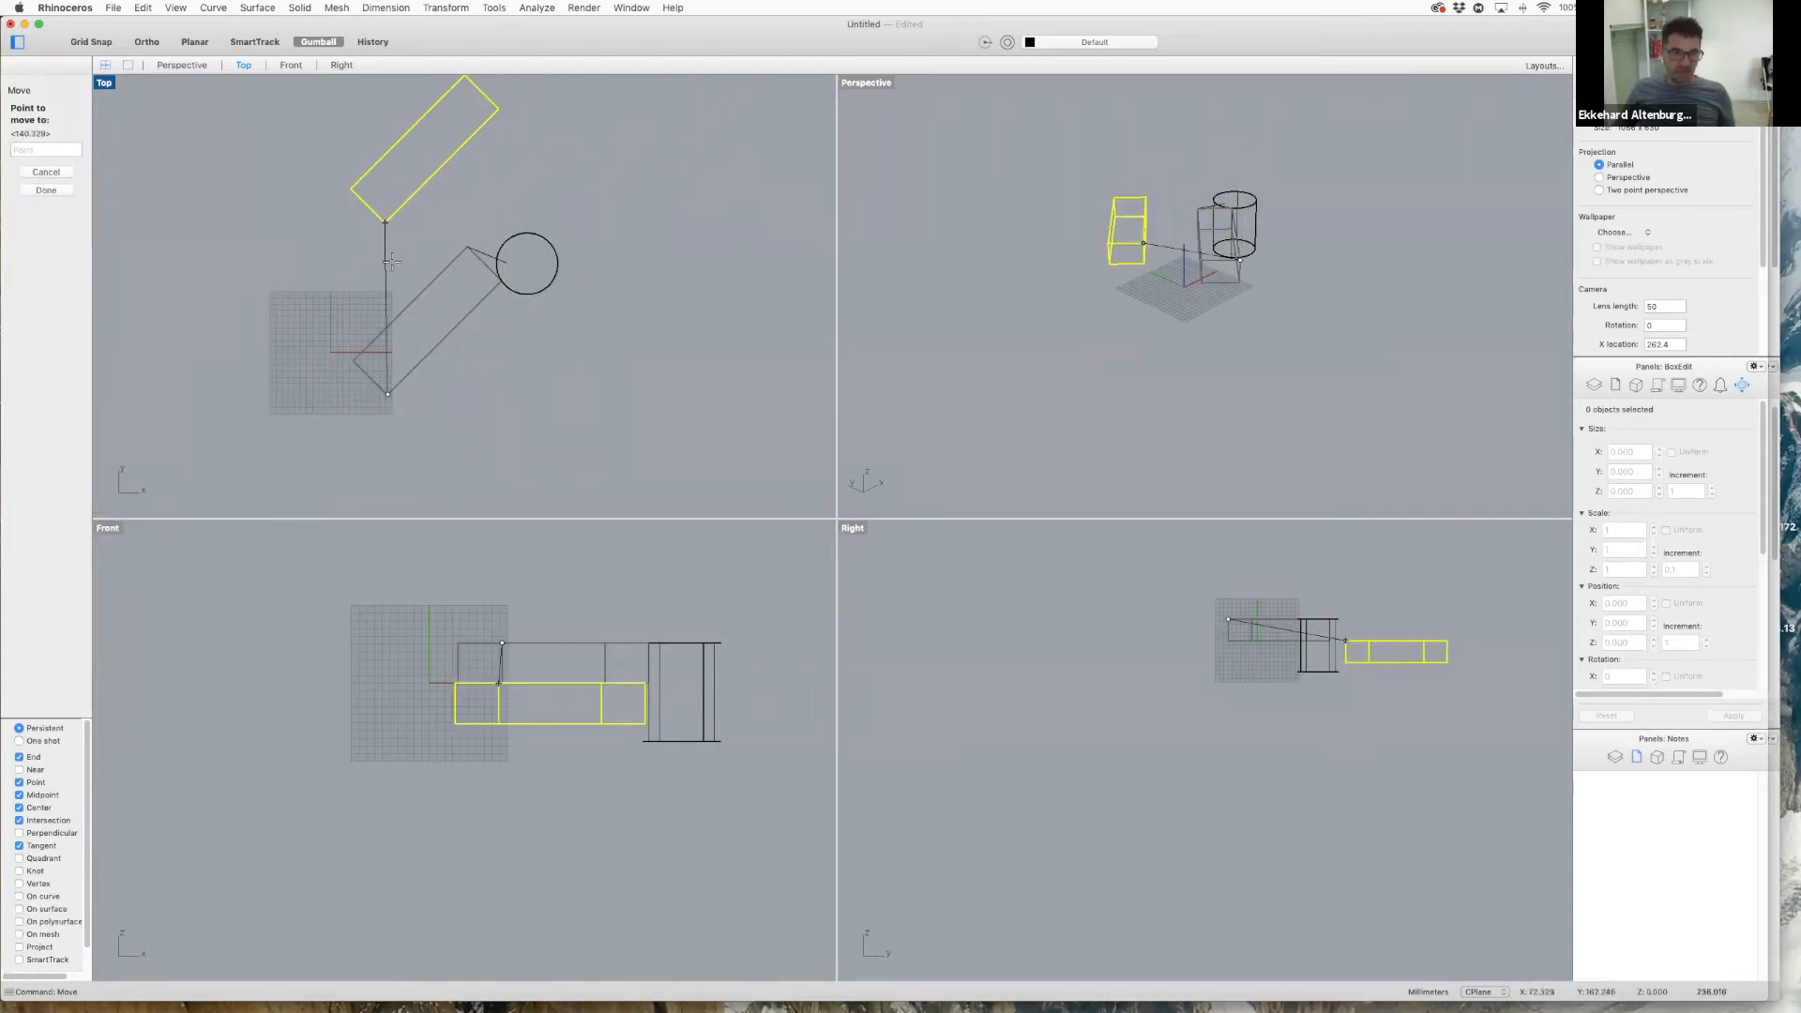
click(468, 249)
scroll(565, 329, down, 5)
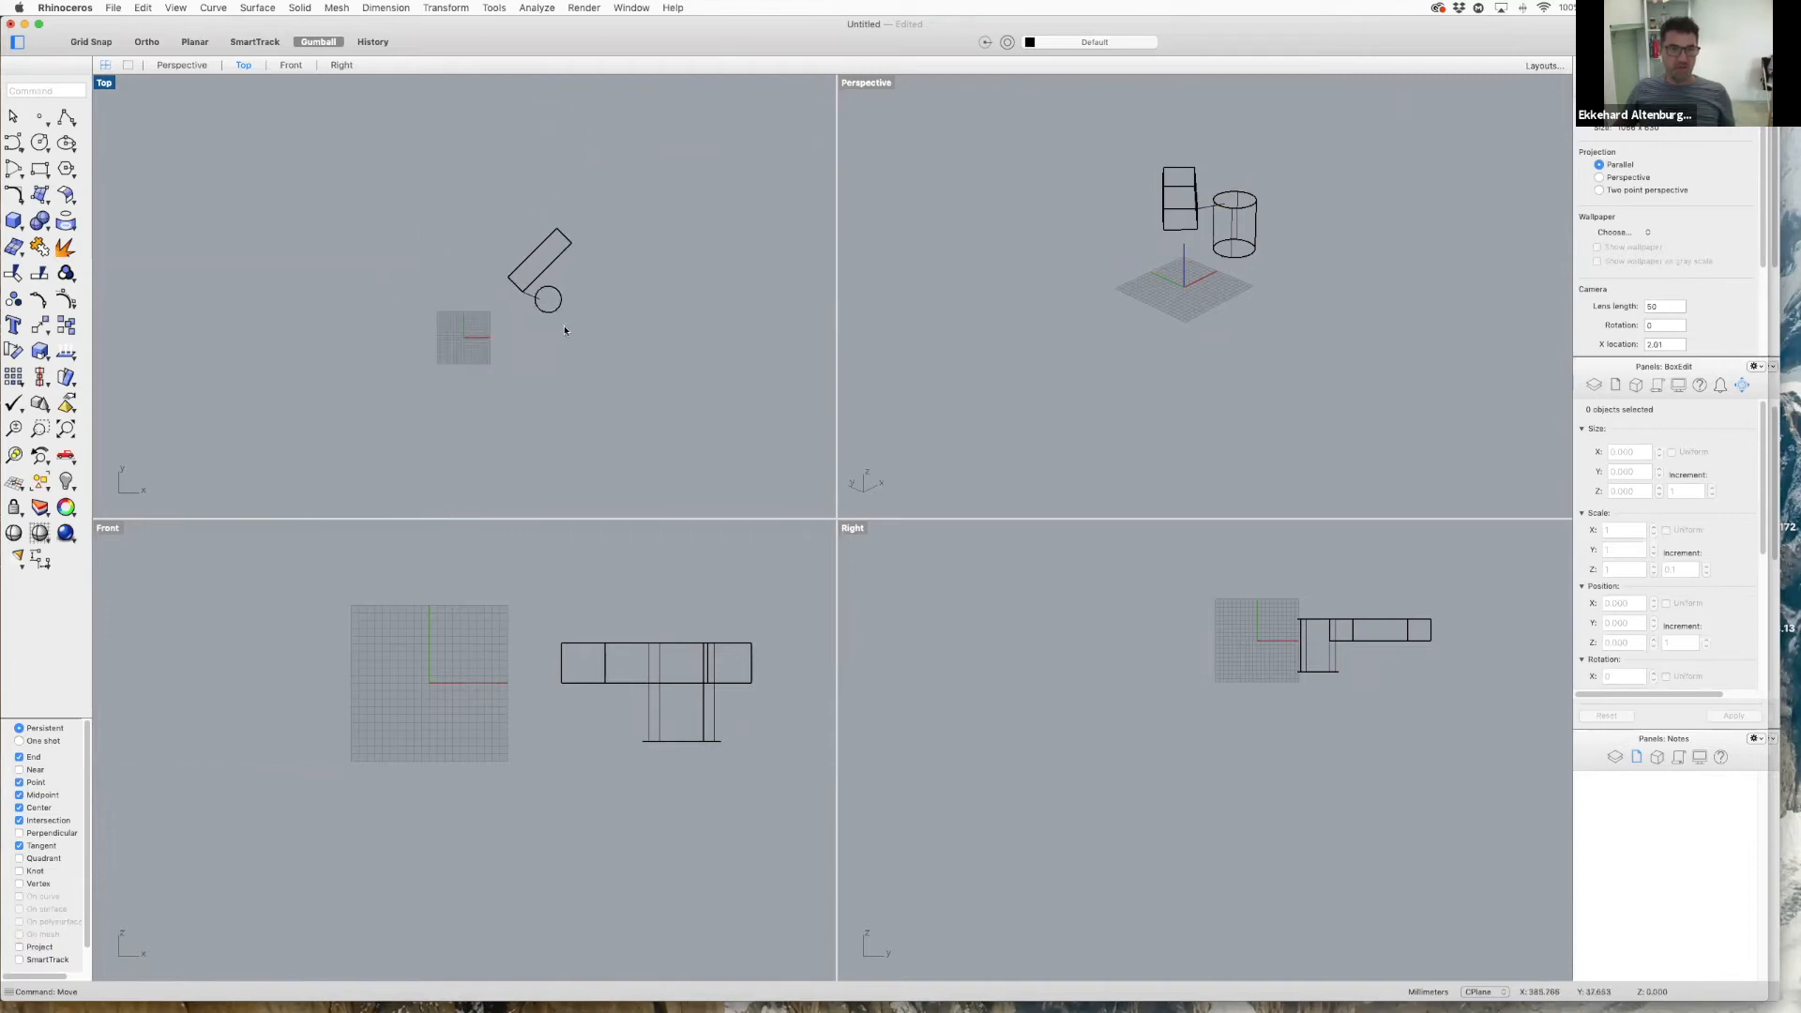
scroll(528, 240, up, 5)
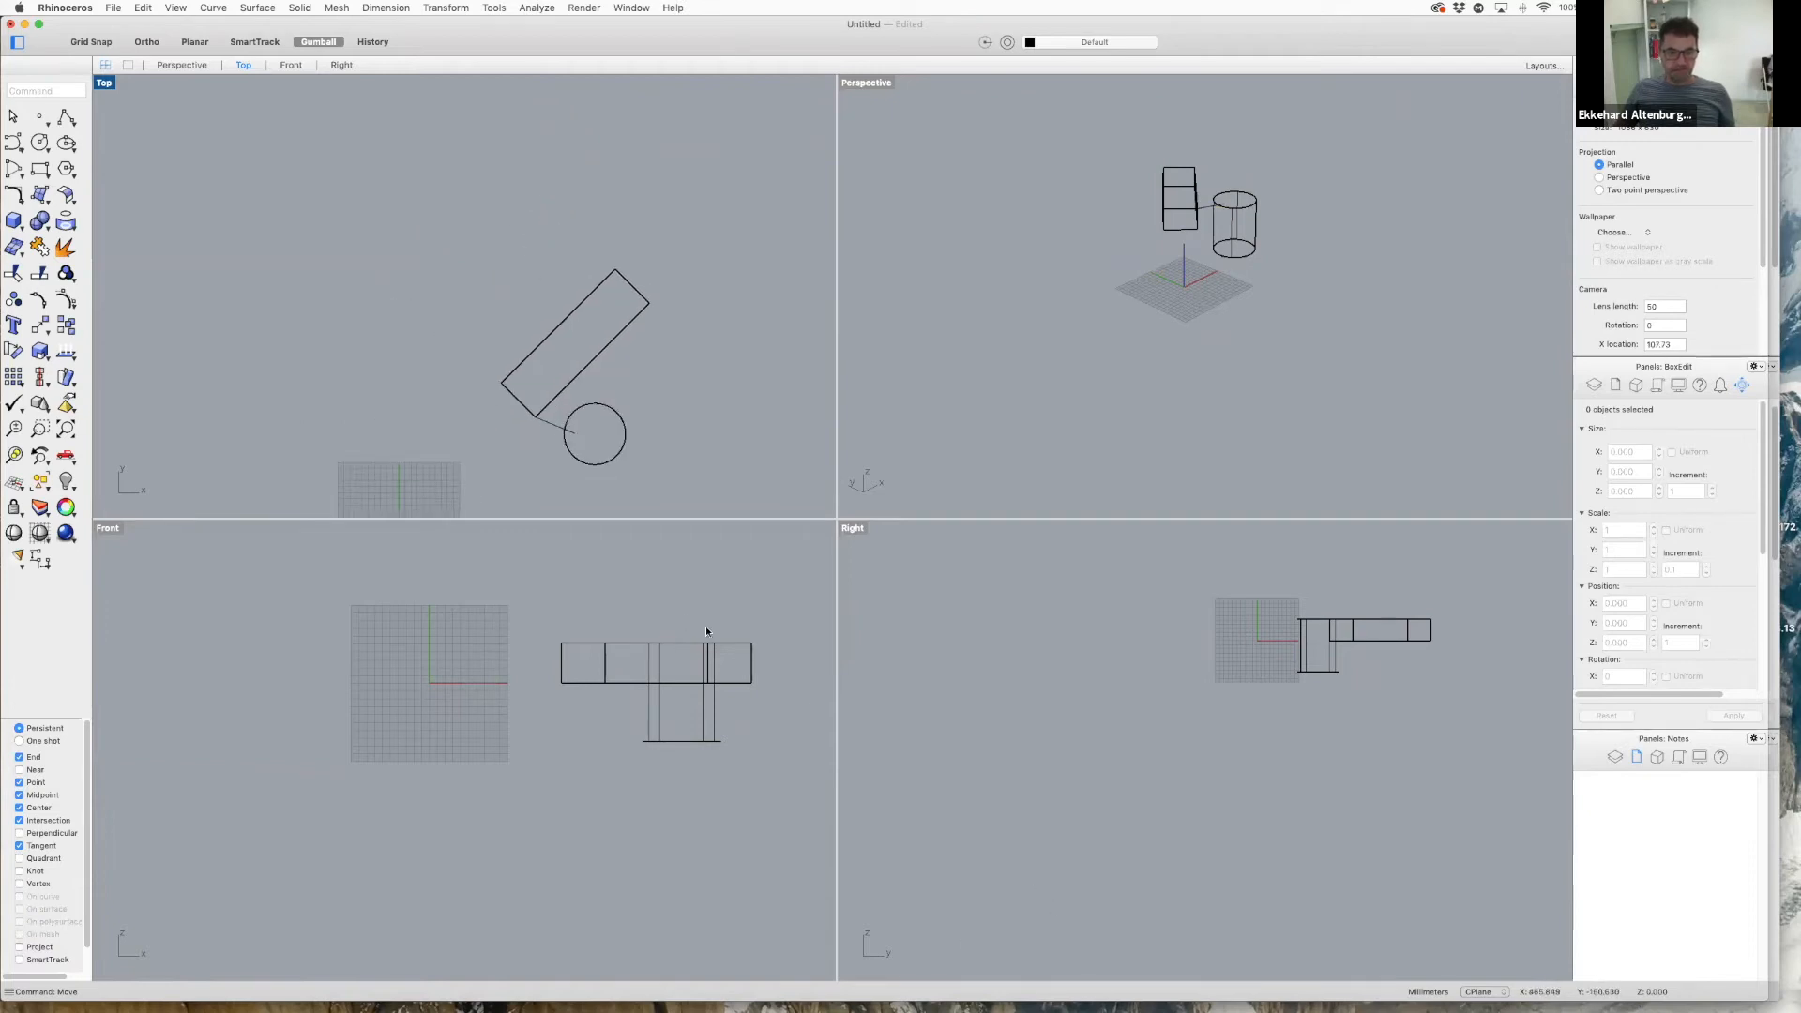
- Set the Perspective viewport to Rendered display mode and view the cylinder and box from ground level
scroll(683, 621, down, 5)
right_drag(1372, 319, 1091, 241)
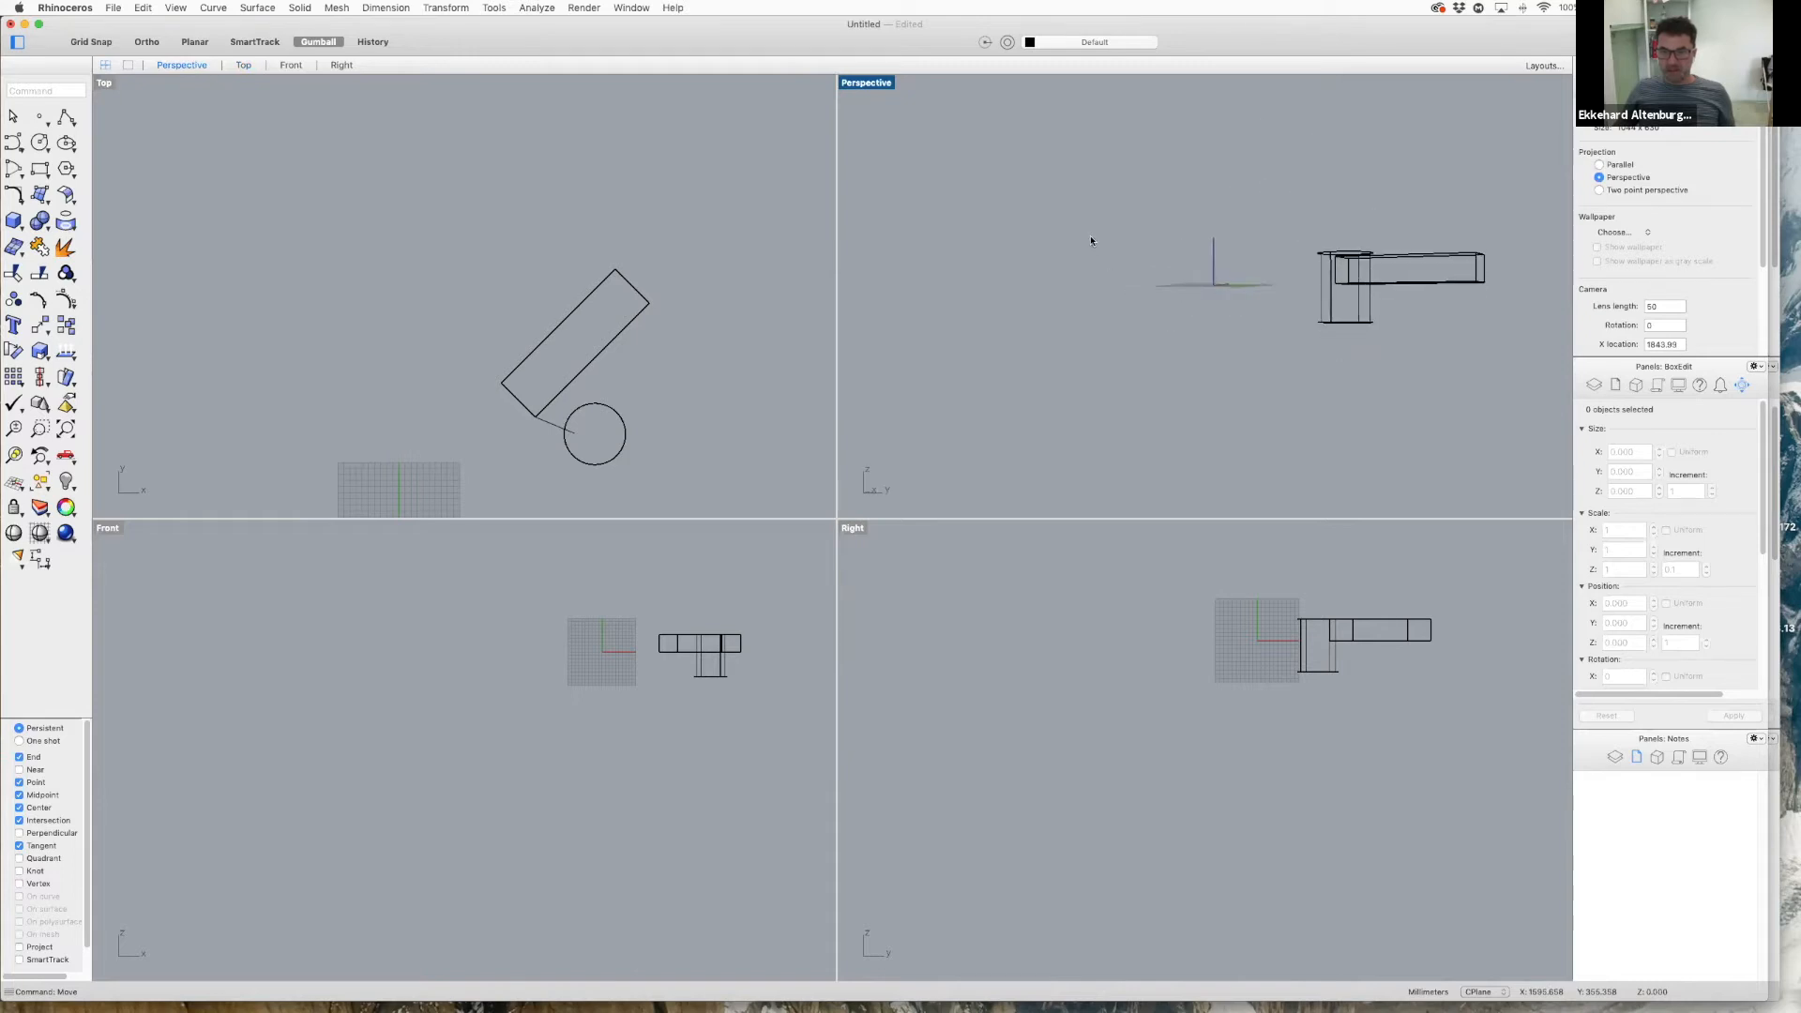
click(176, 8)
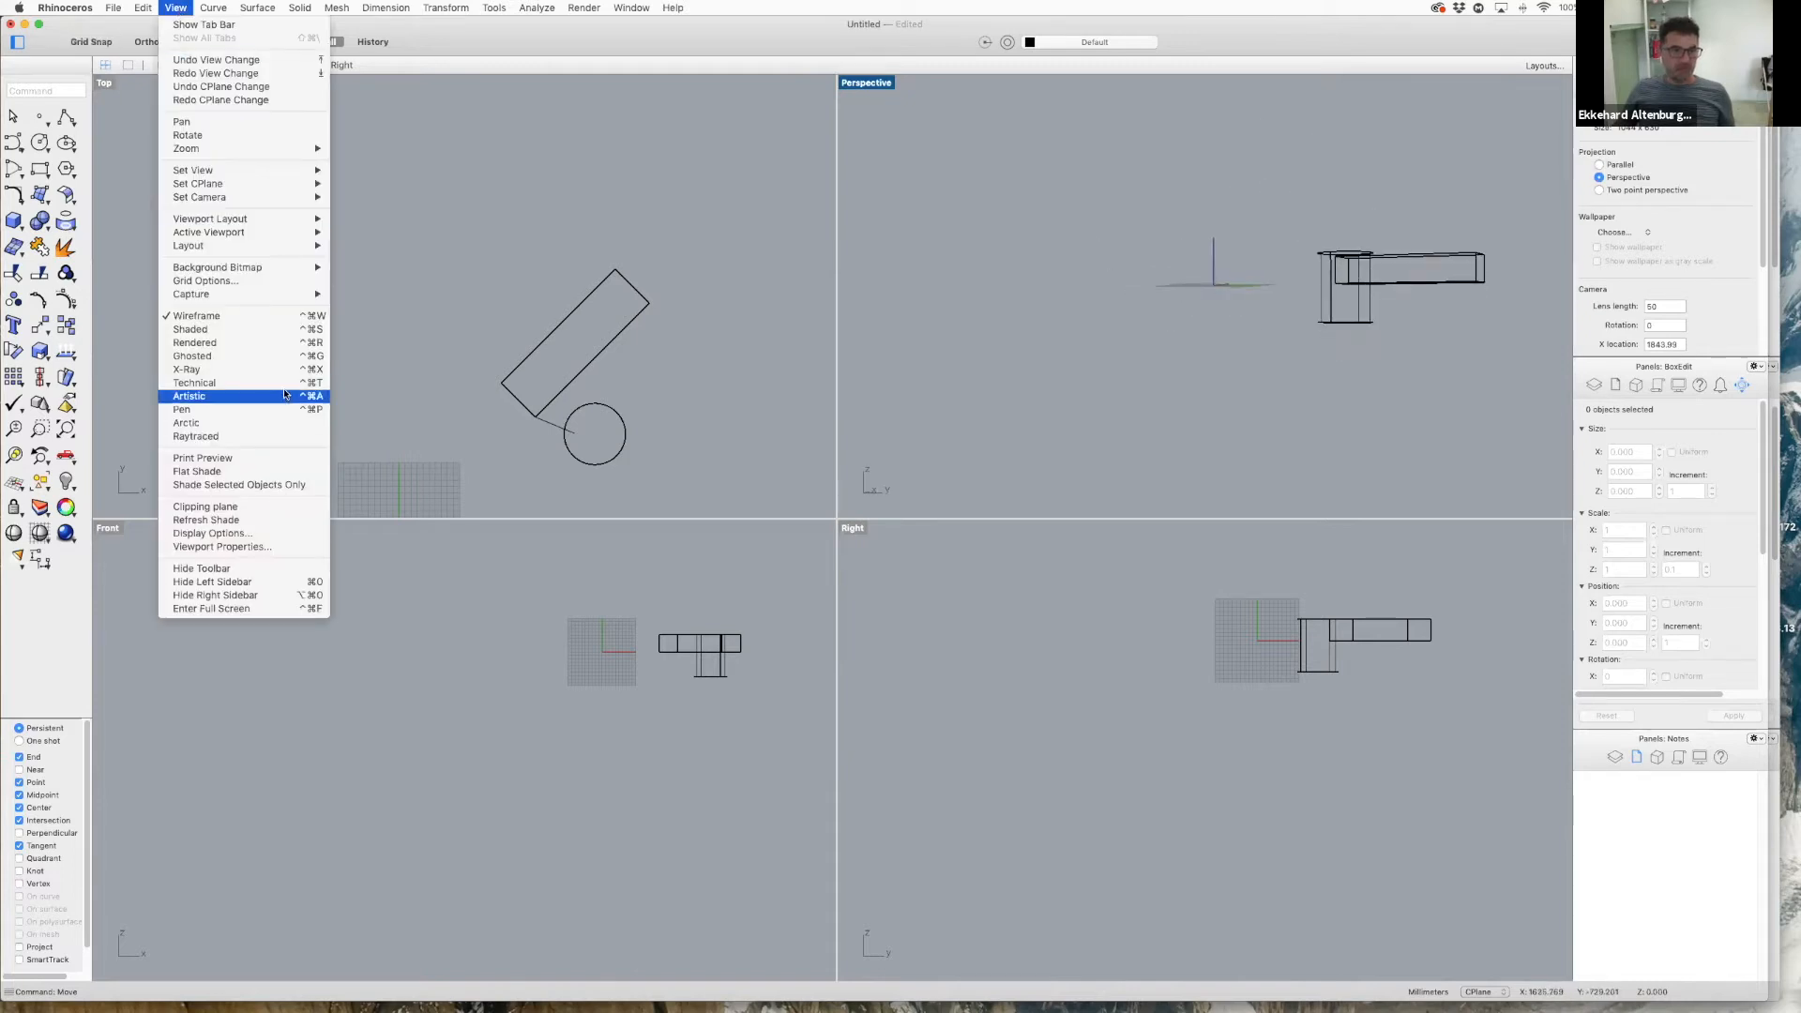
click(241, 345)
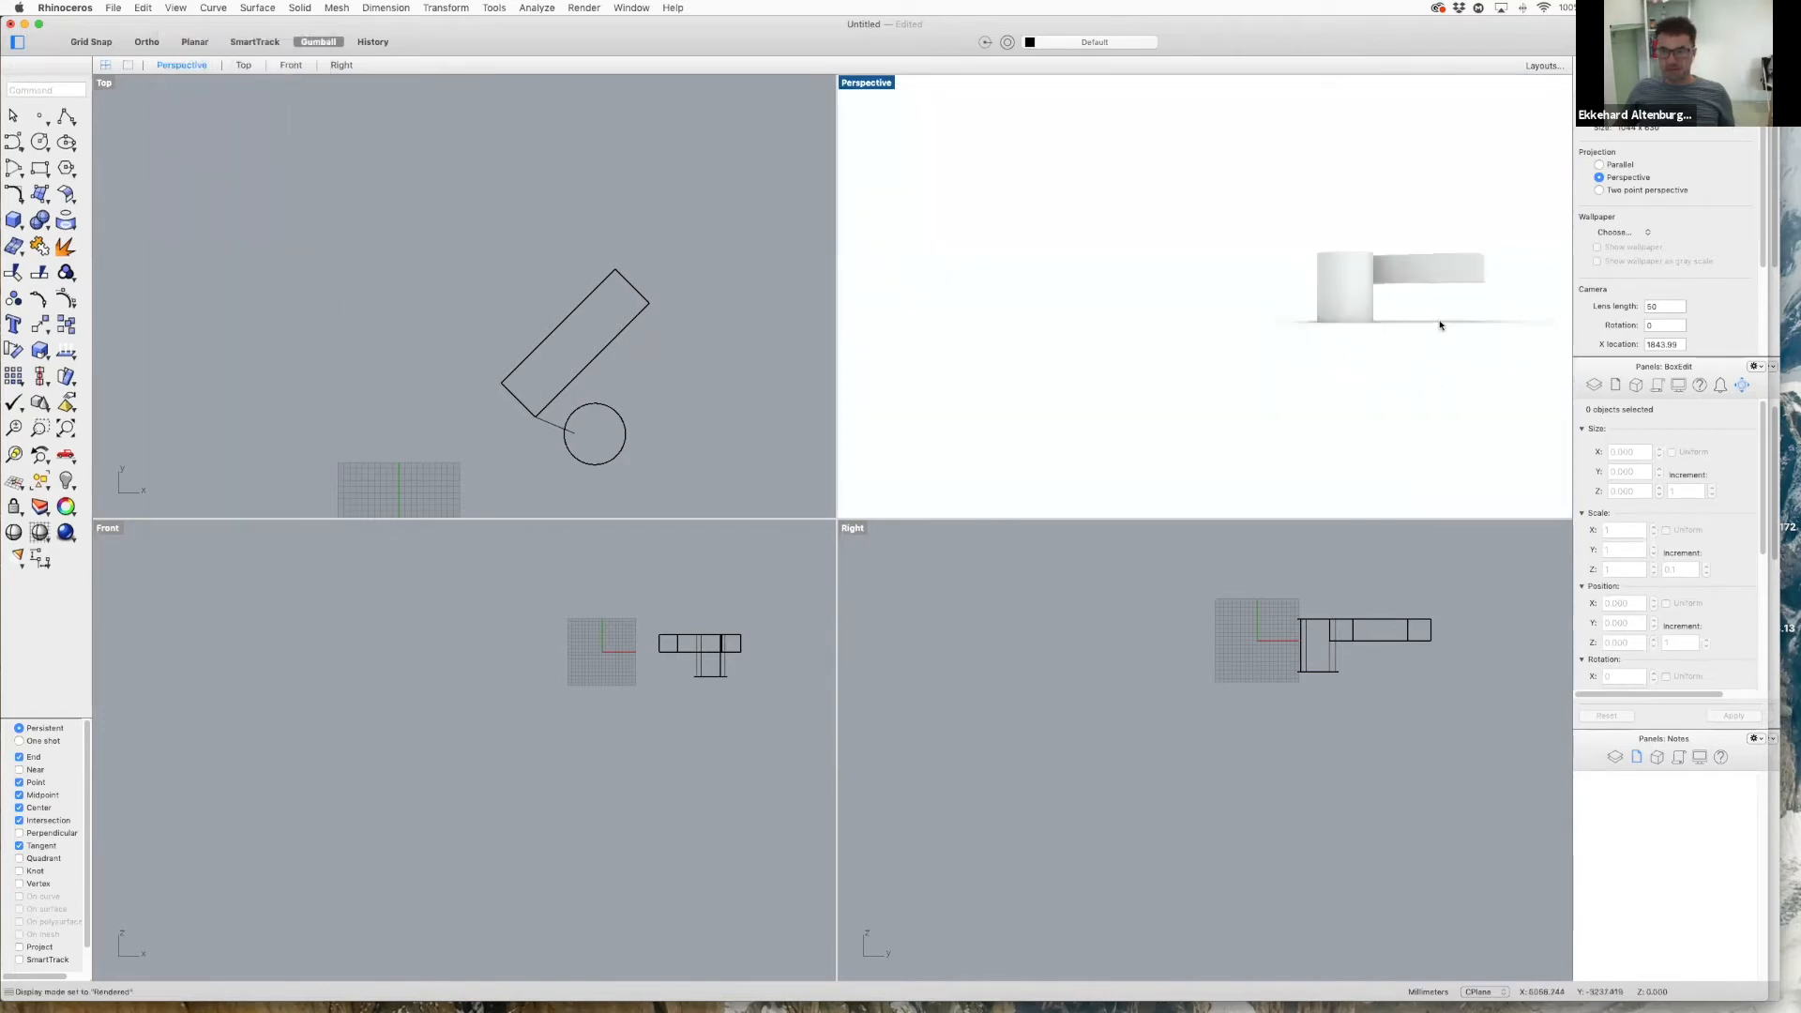
right_drag(1240, 406, 1296, 326)
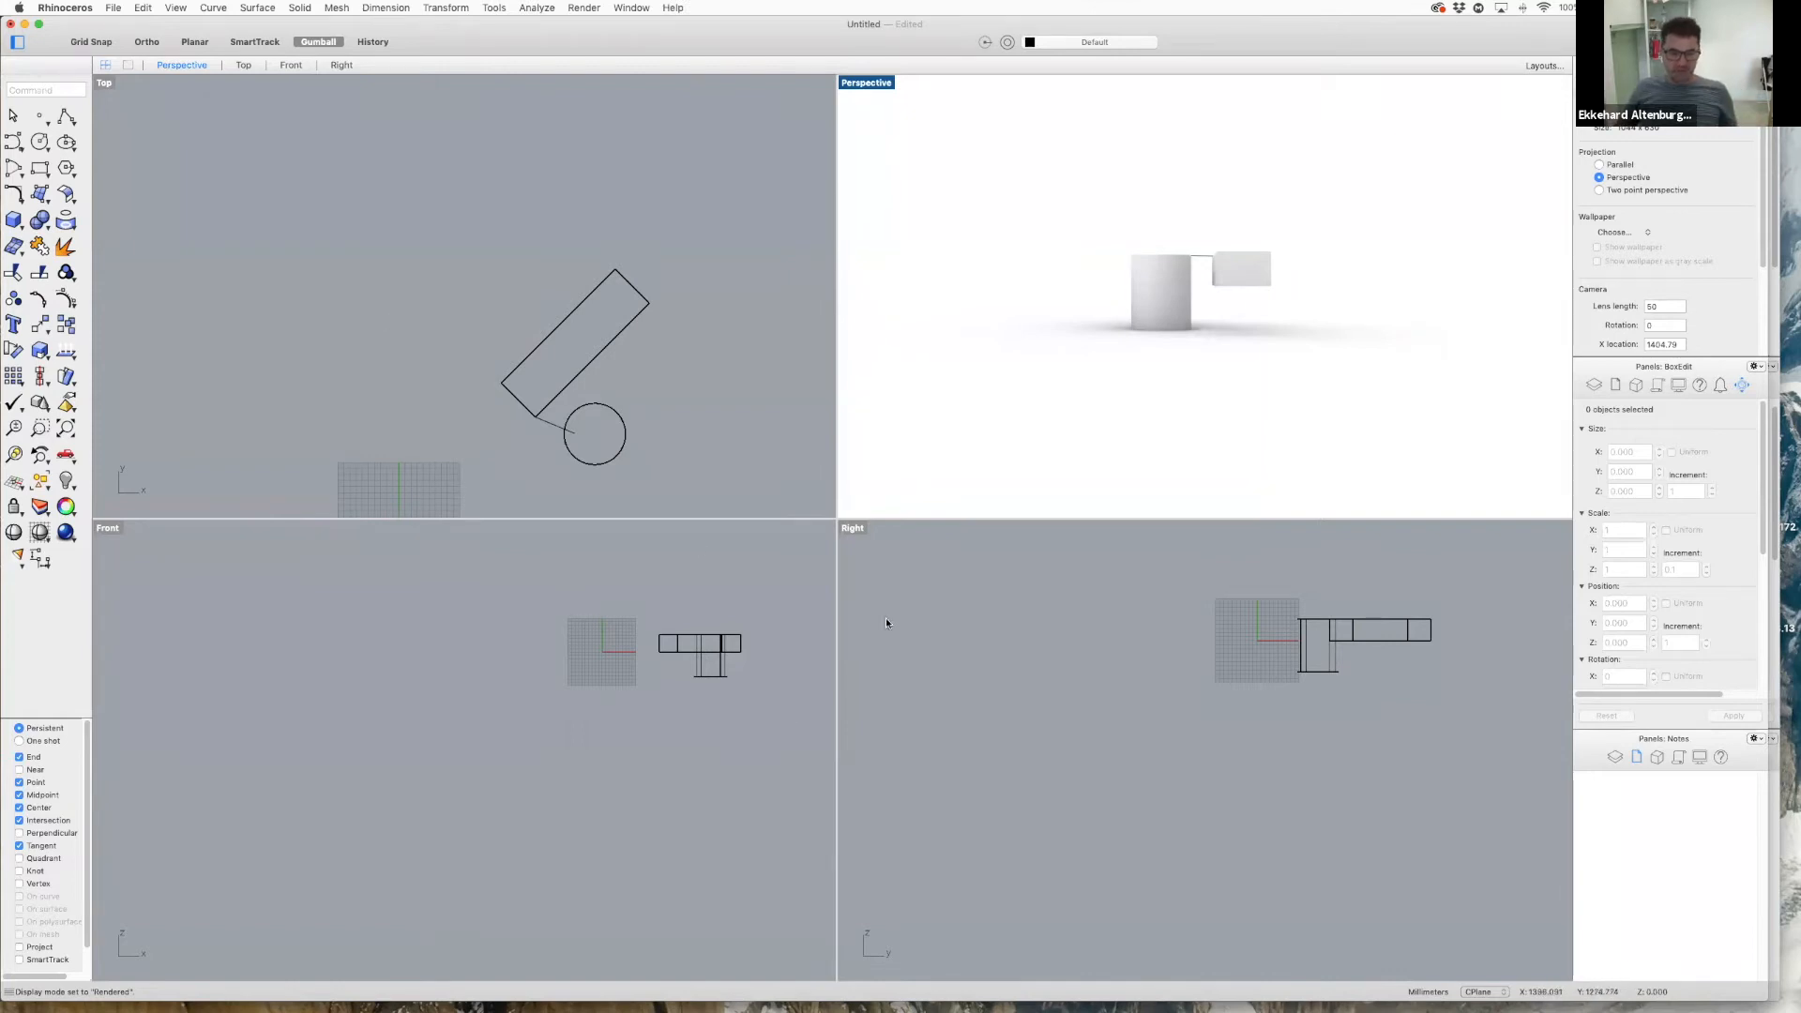
- Select the box, line and cylinder together, enlarge the BoxEdit panel, and set their Z position to 0
scroll(680, 625, down, 3)
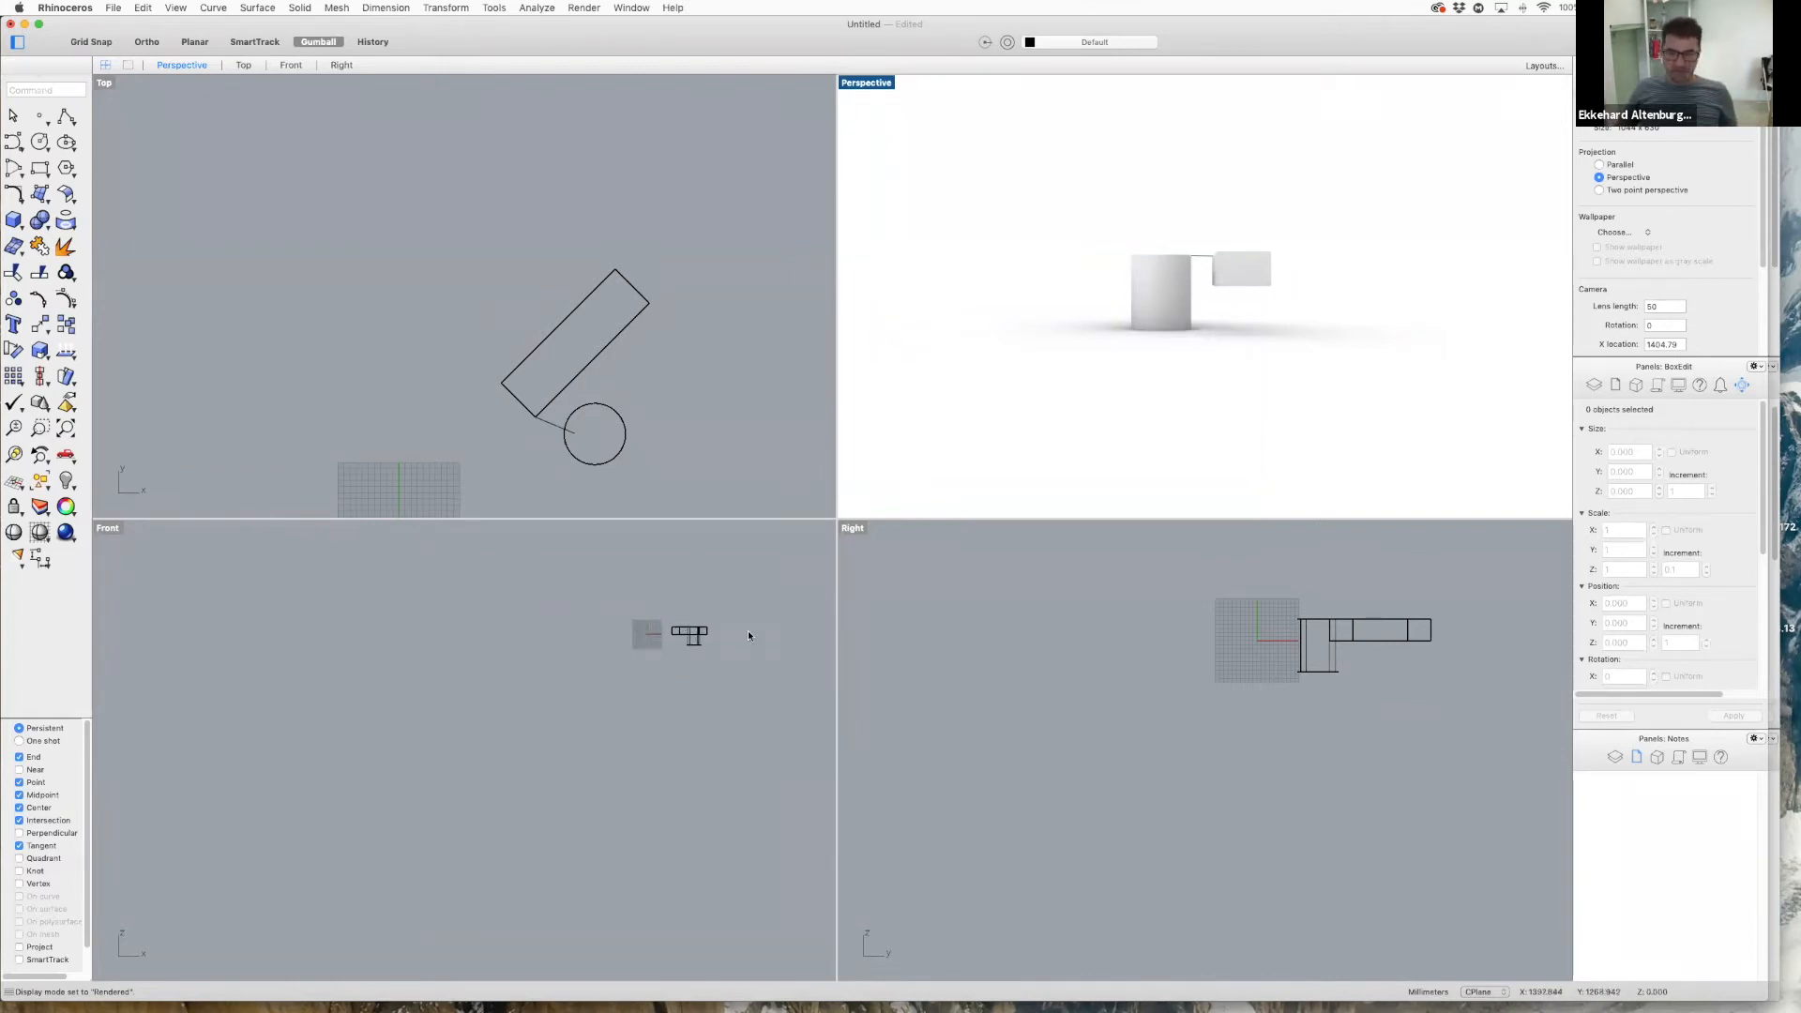
scroll(656, 642, up, 5)
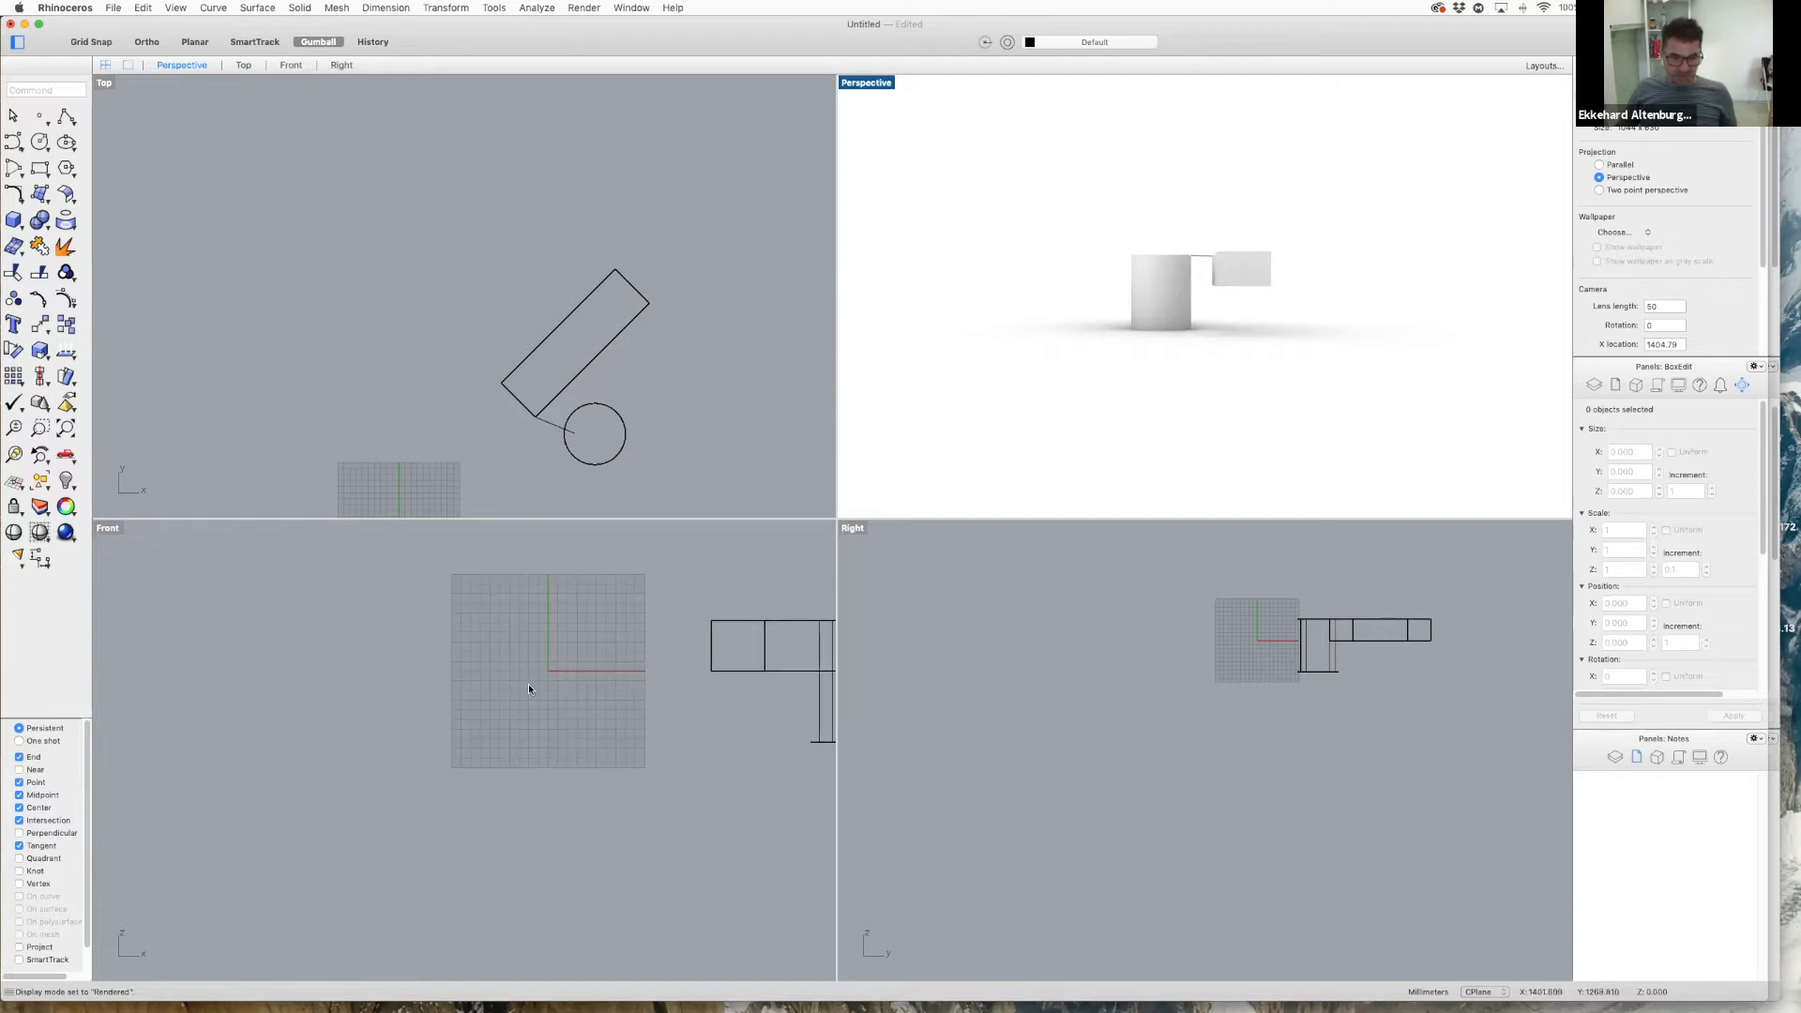
scroll(429, 657, down, 3)
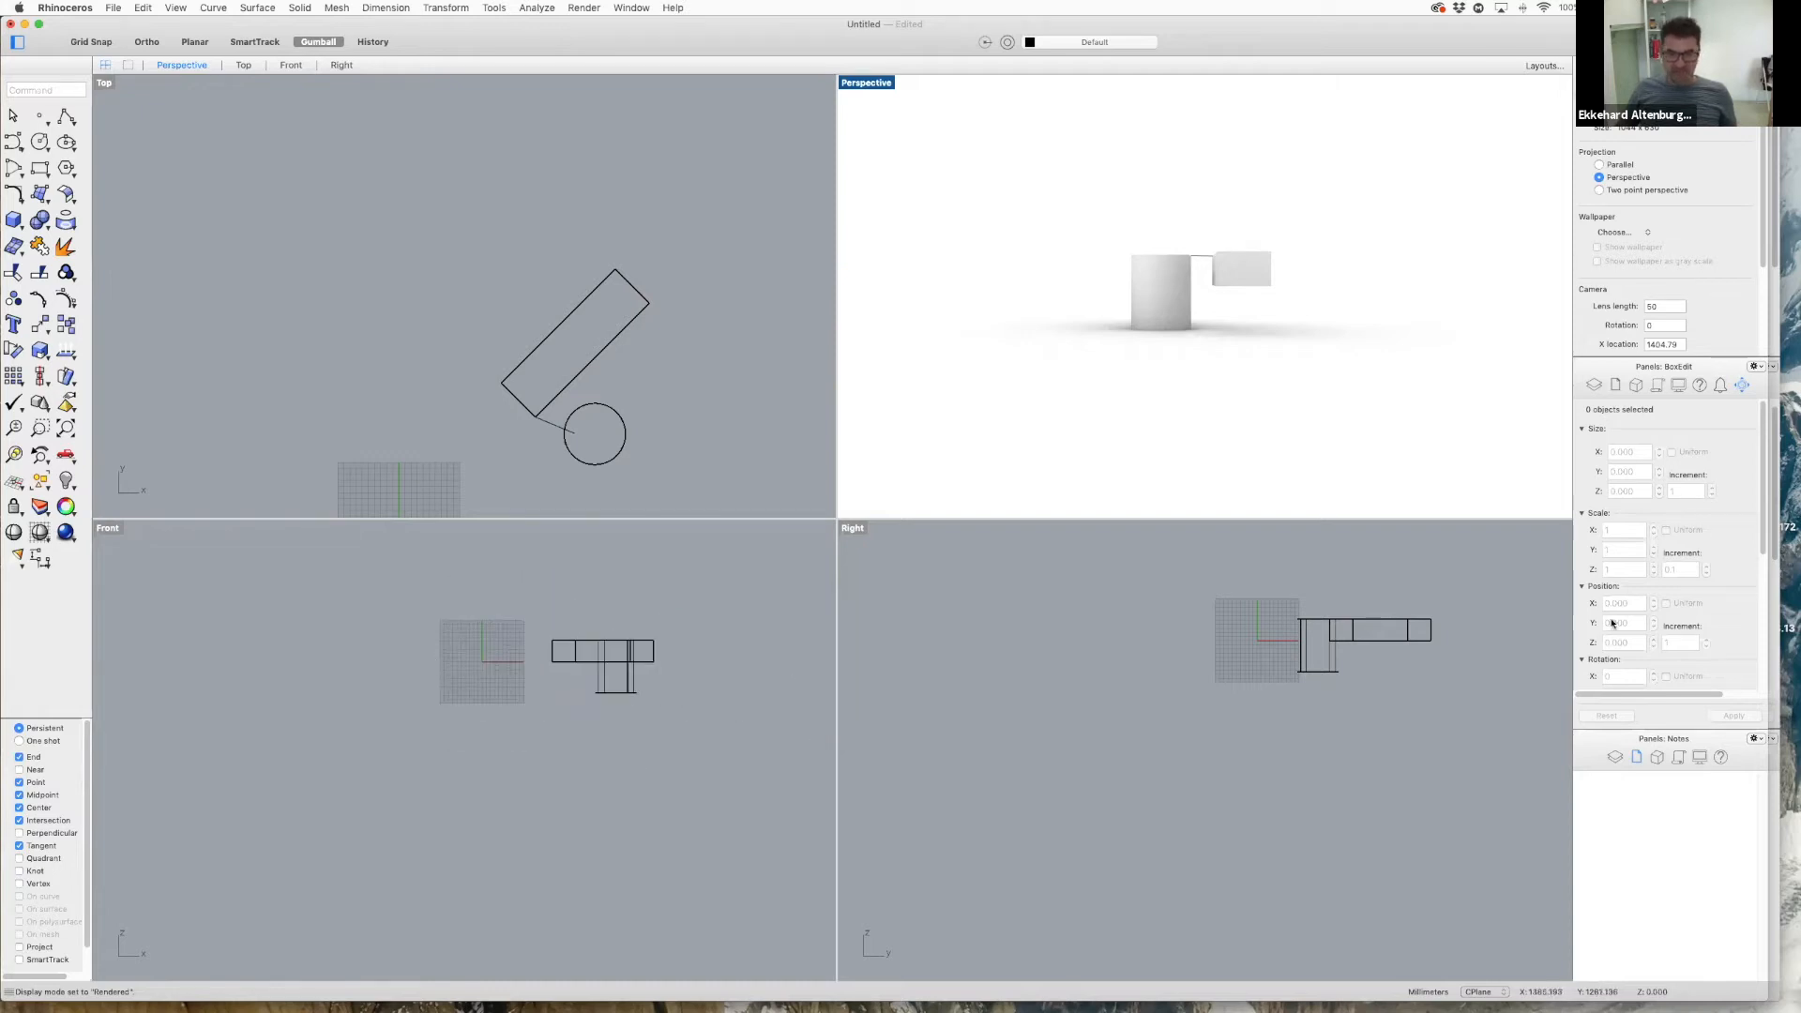
drag(1058, 198, 1322, 362)
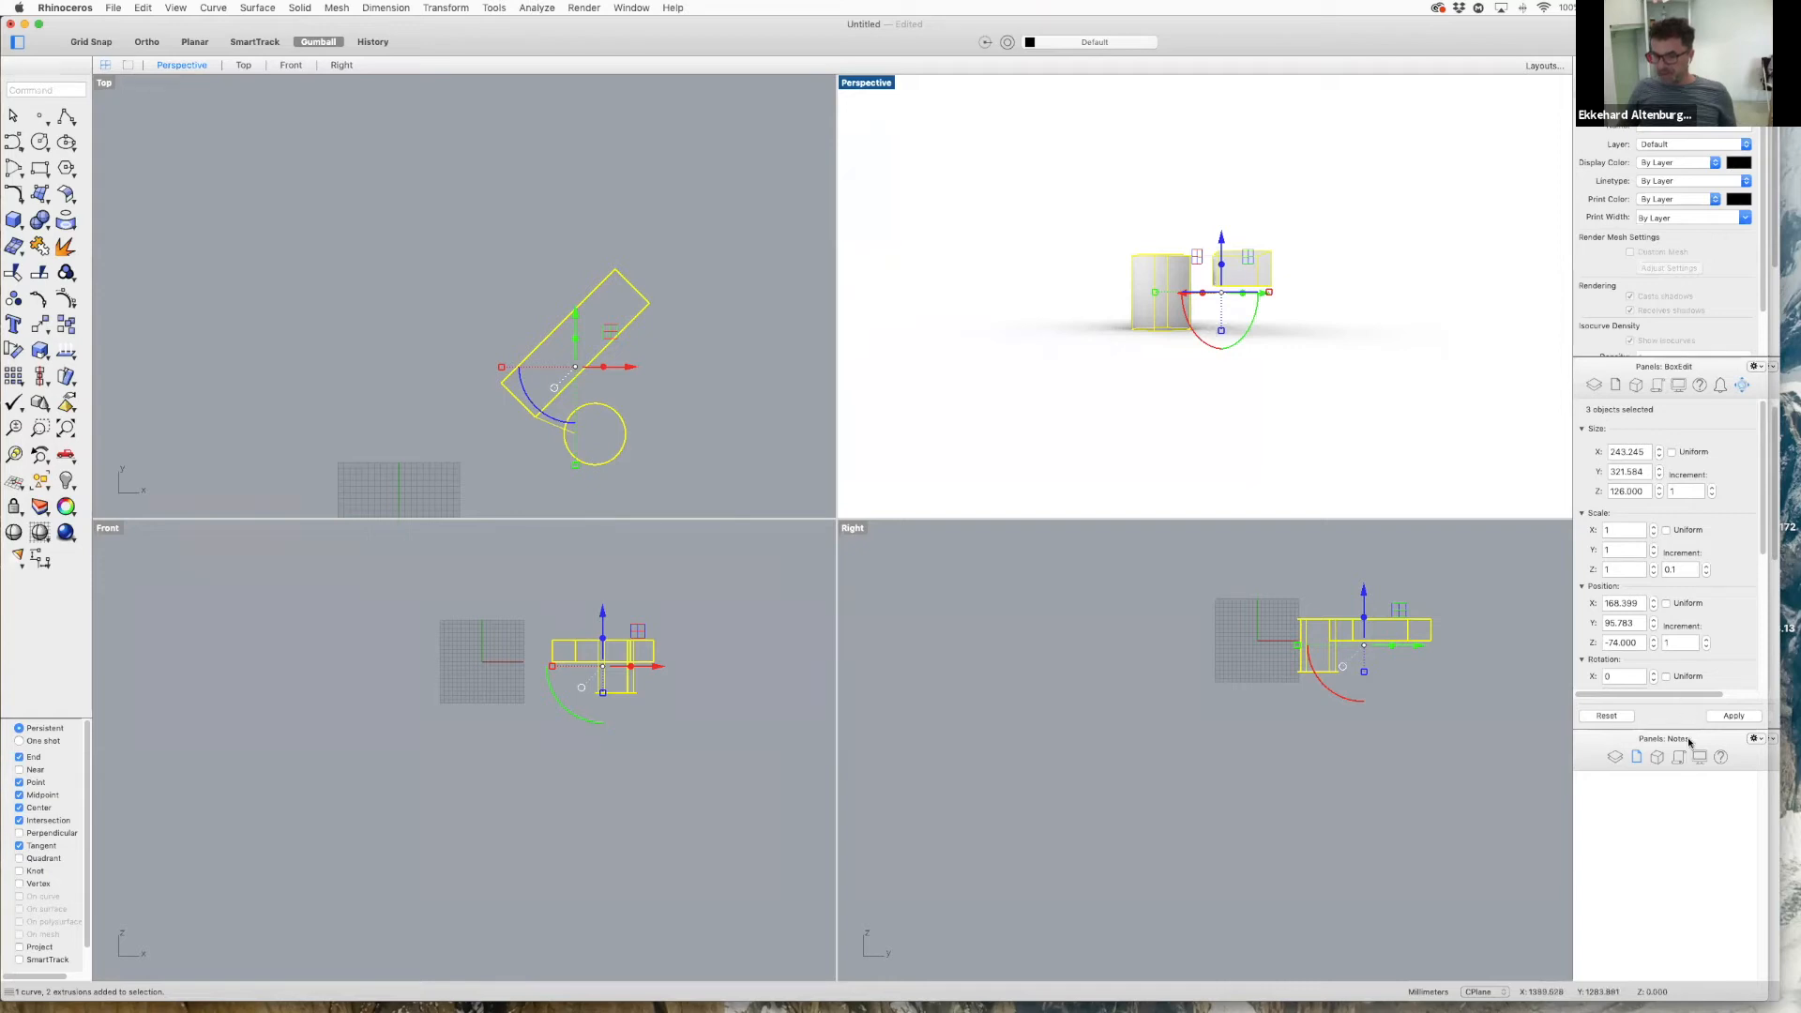
drag(1686, 729, 1715, 929)
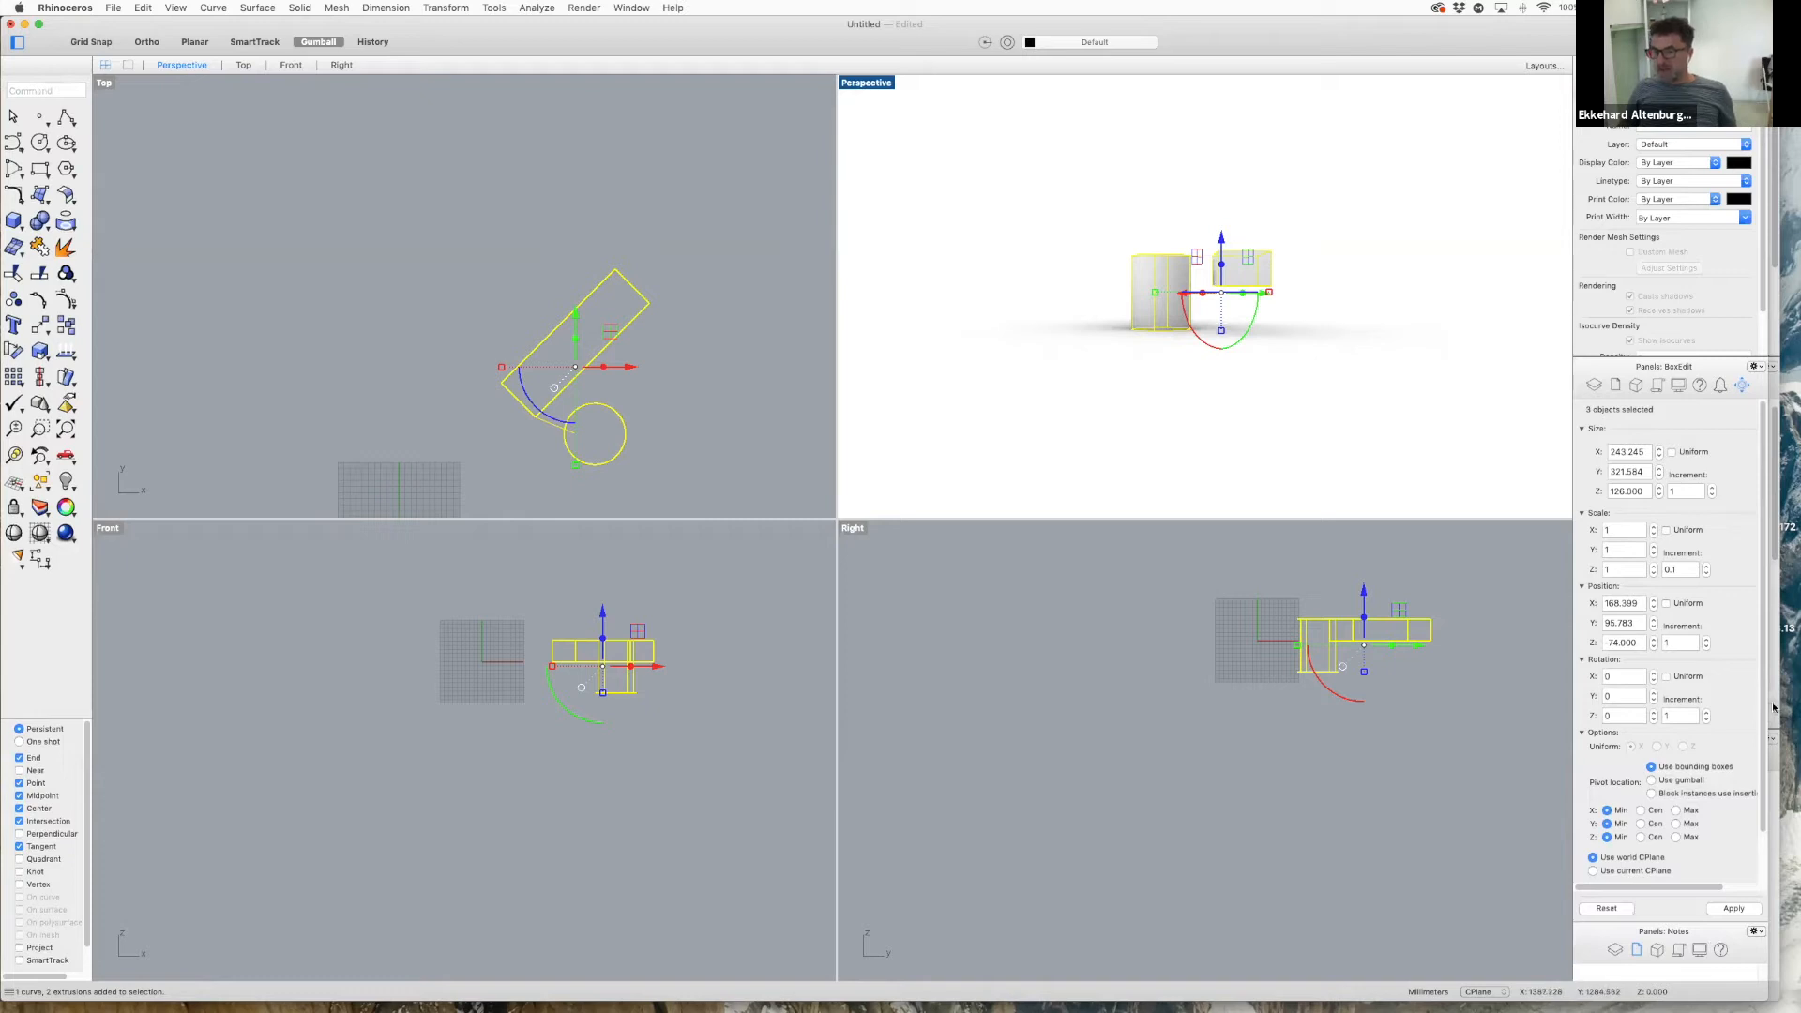
double_click(1630, 596)
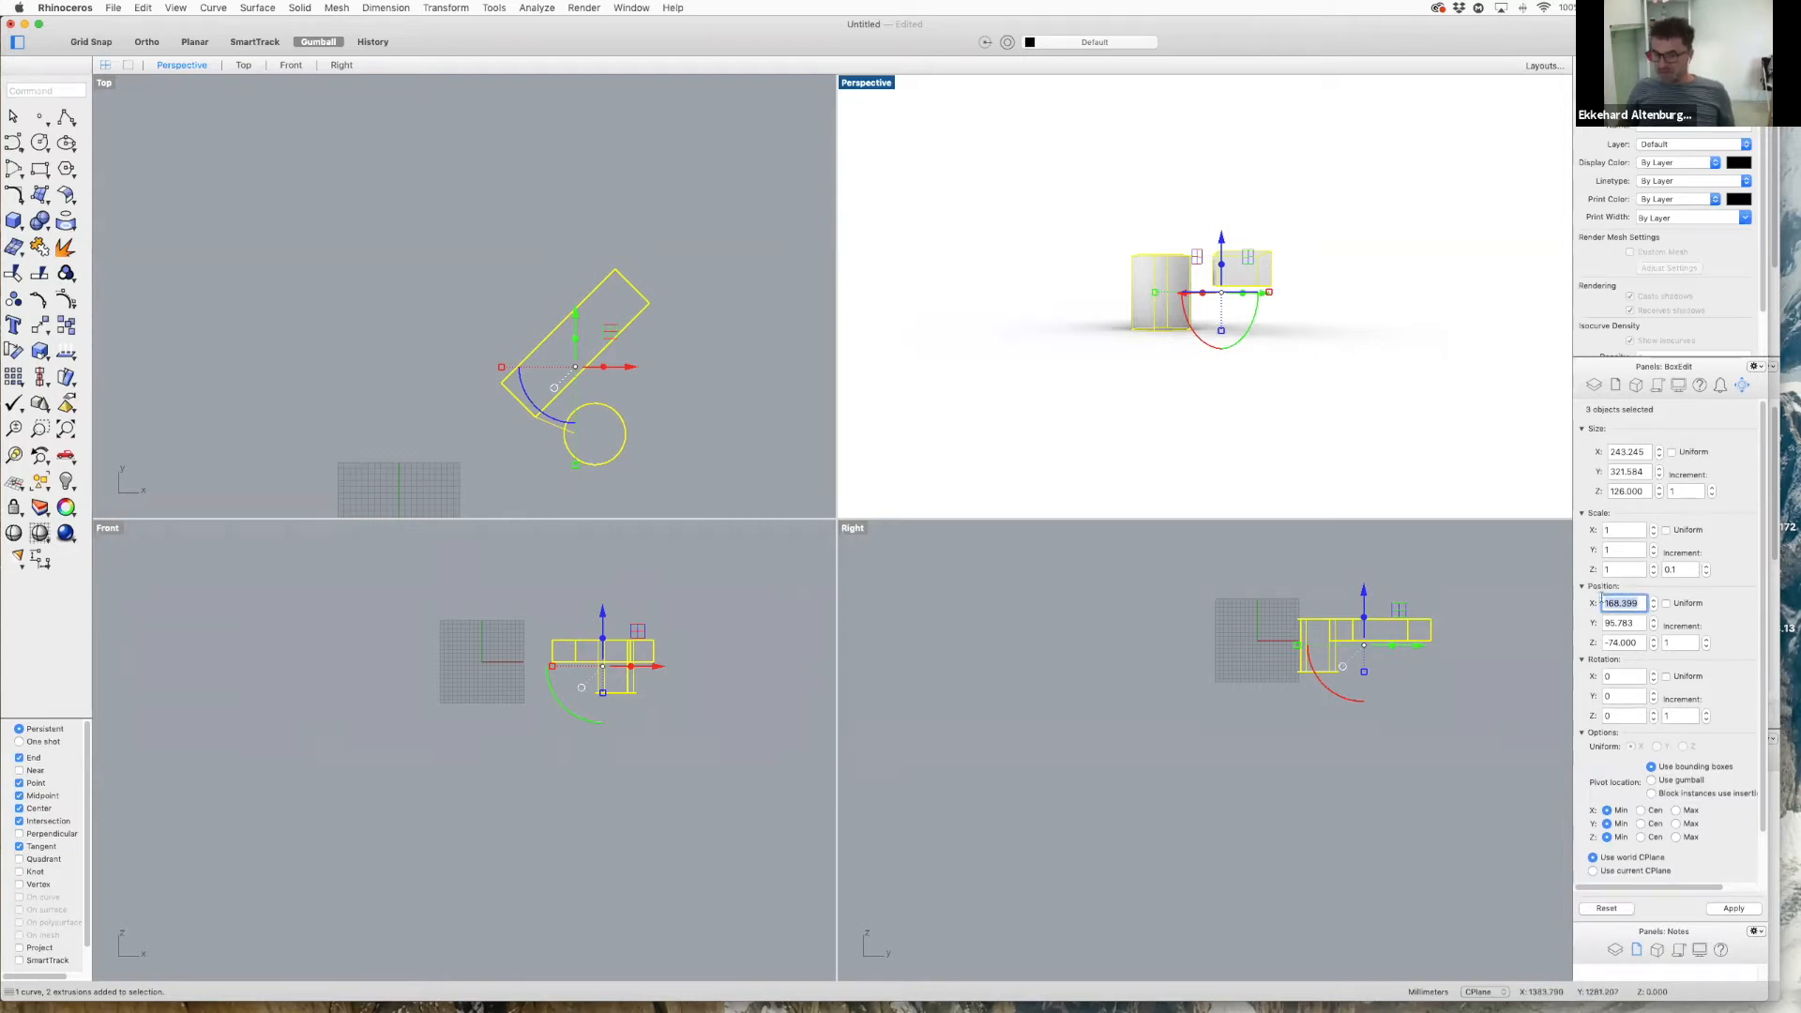
double_click(1636, 643)
text(0)
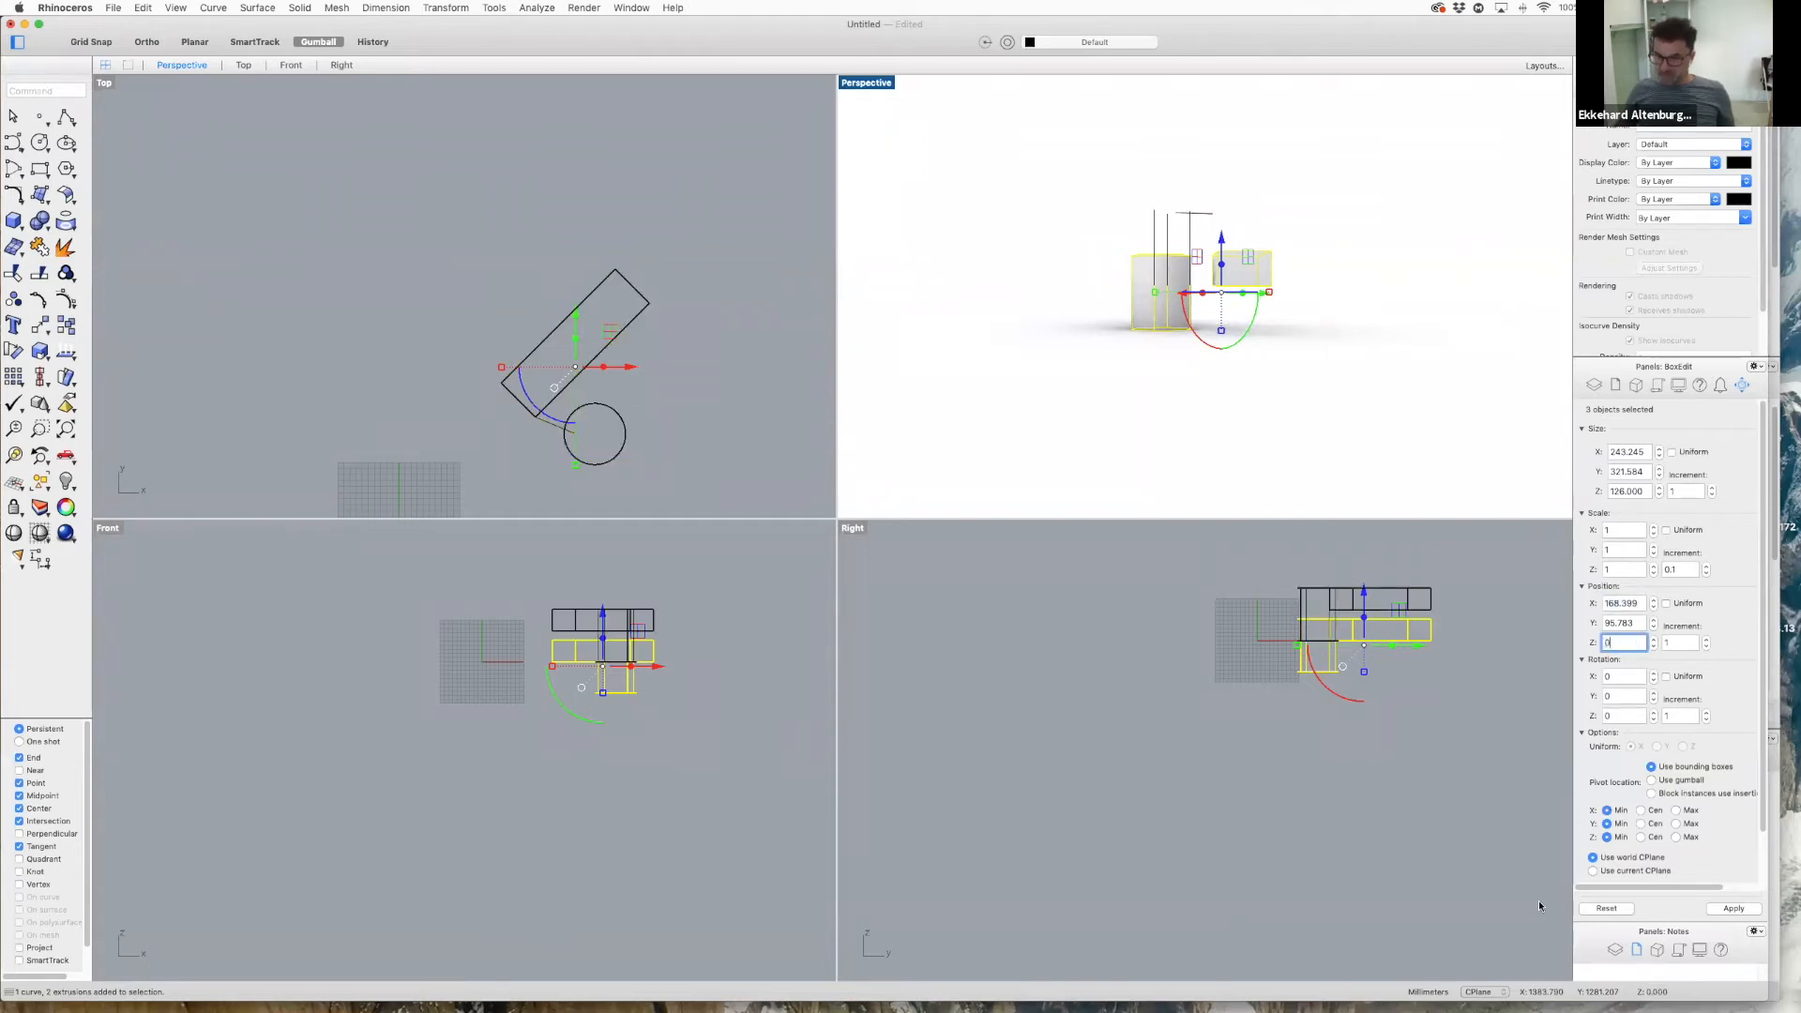
click(1731, 909)
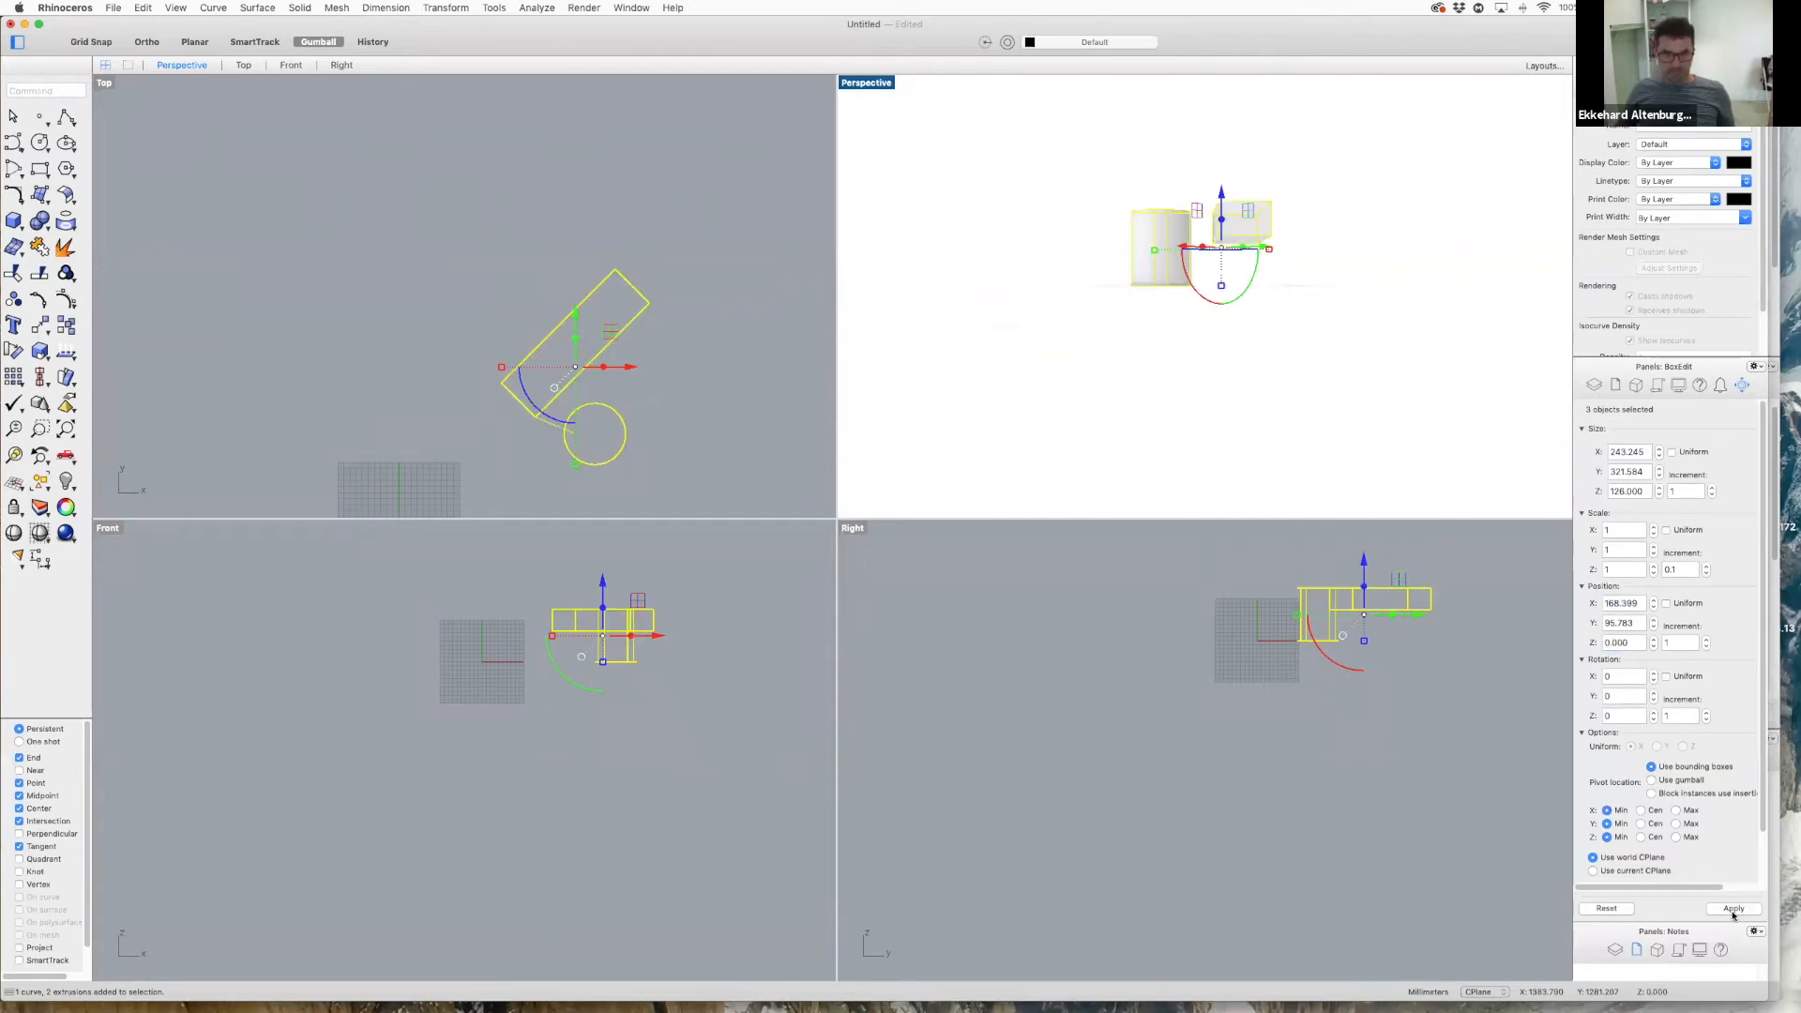
- Select only the rotated box and set its BoxEdit Z position to 0
click(645, 480)
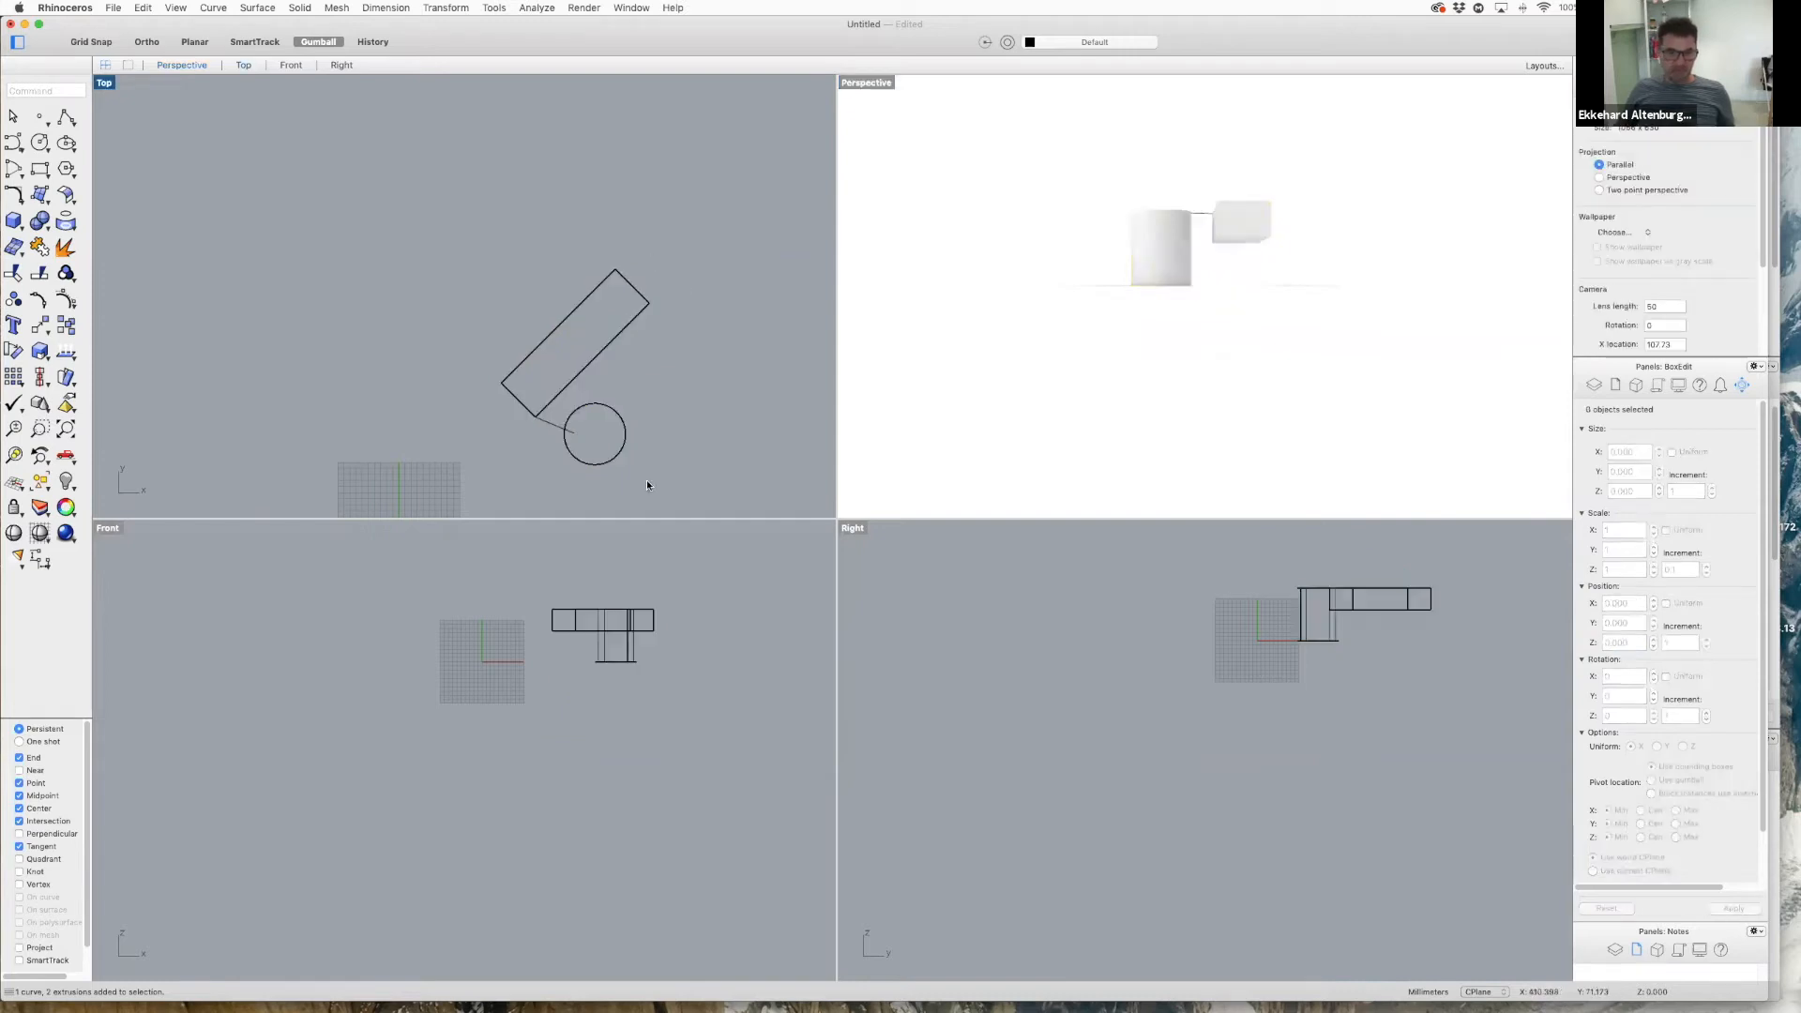
click(598, 360)
double_click(1601, 643)
text(0)
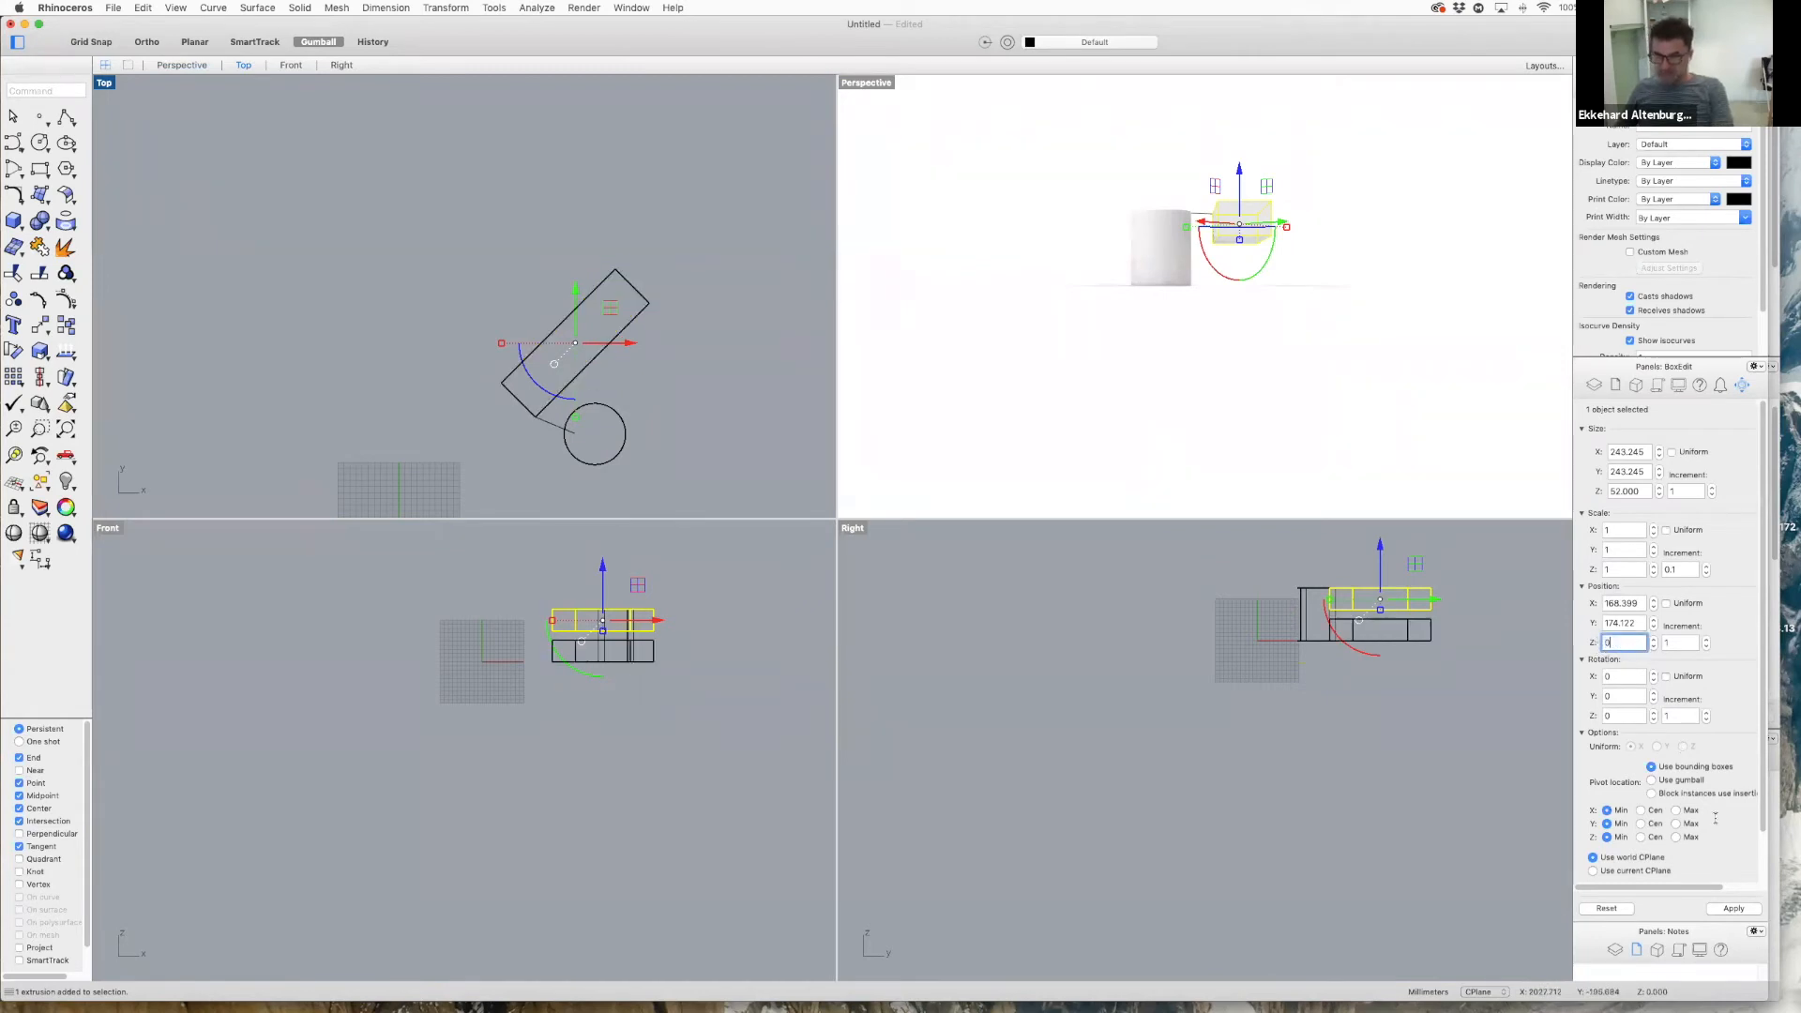
click(1735, 909)
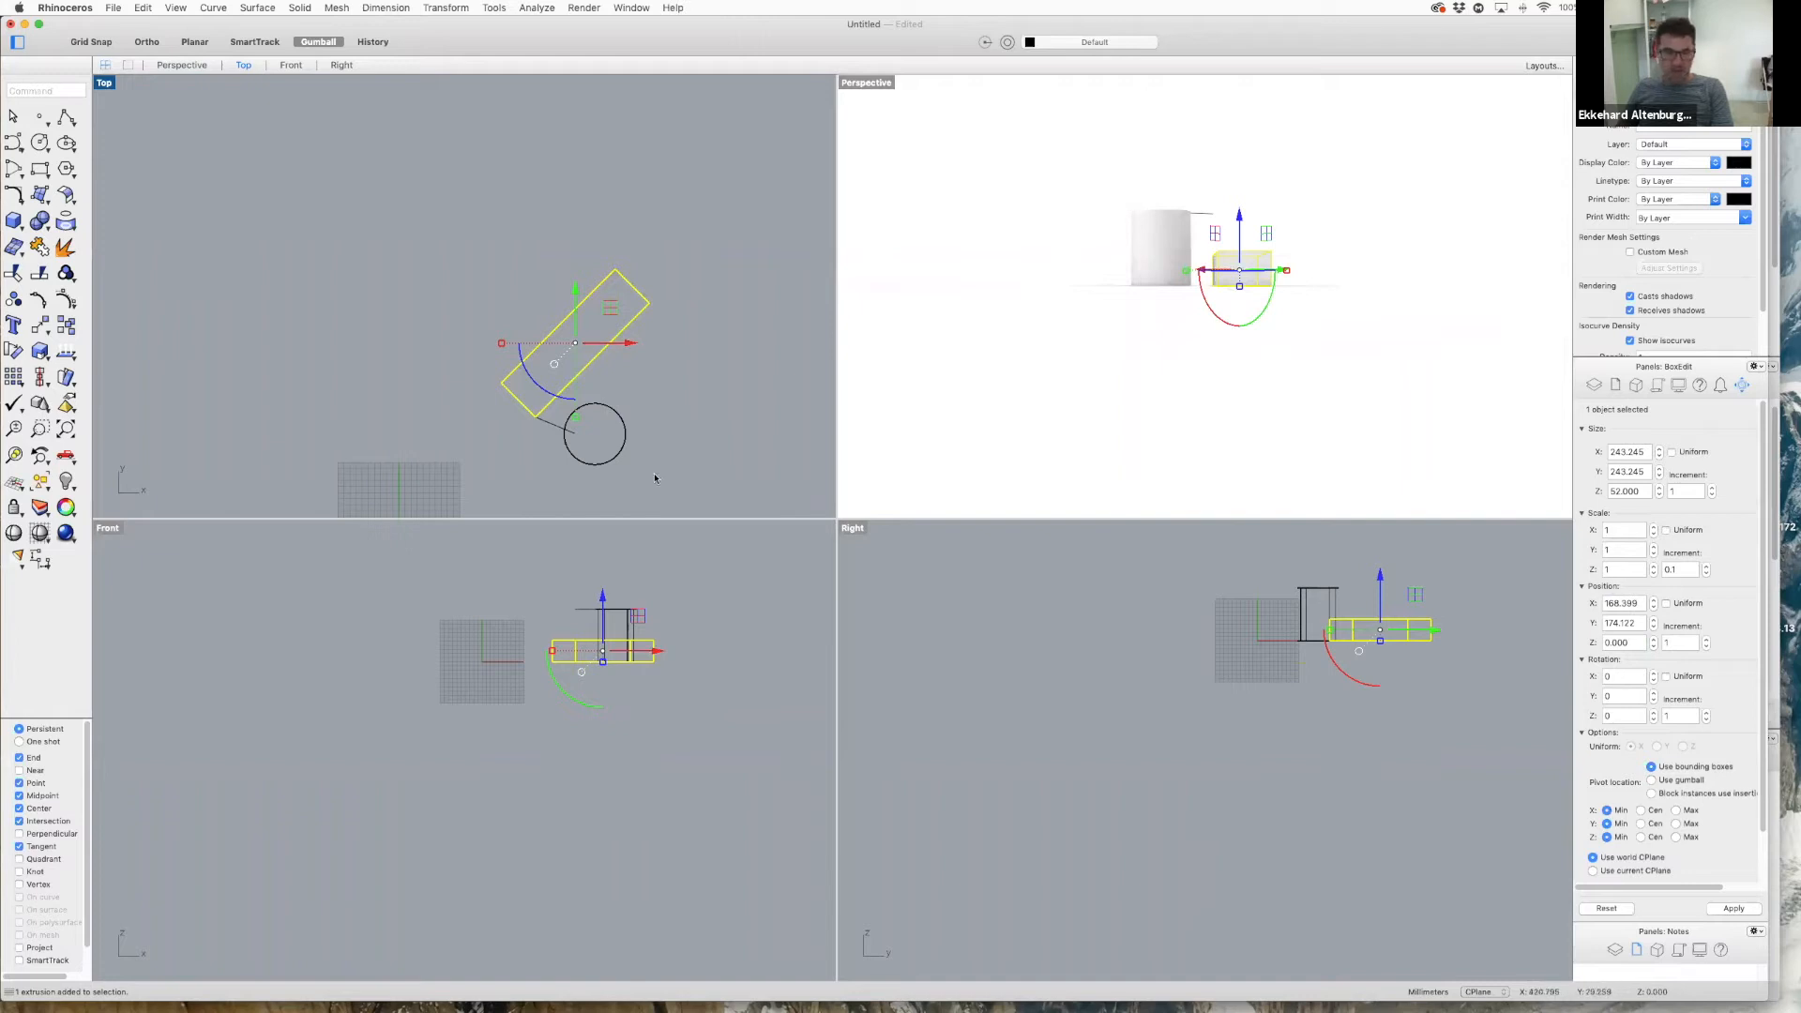
- Select the line between the box and the cylinder and set its BoxEdit Z position to 0
click(550, 427)
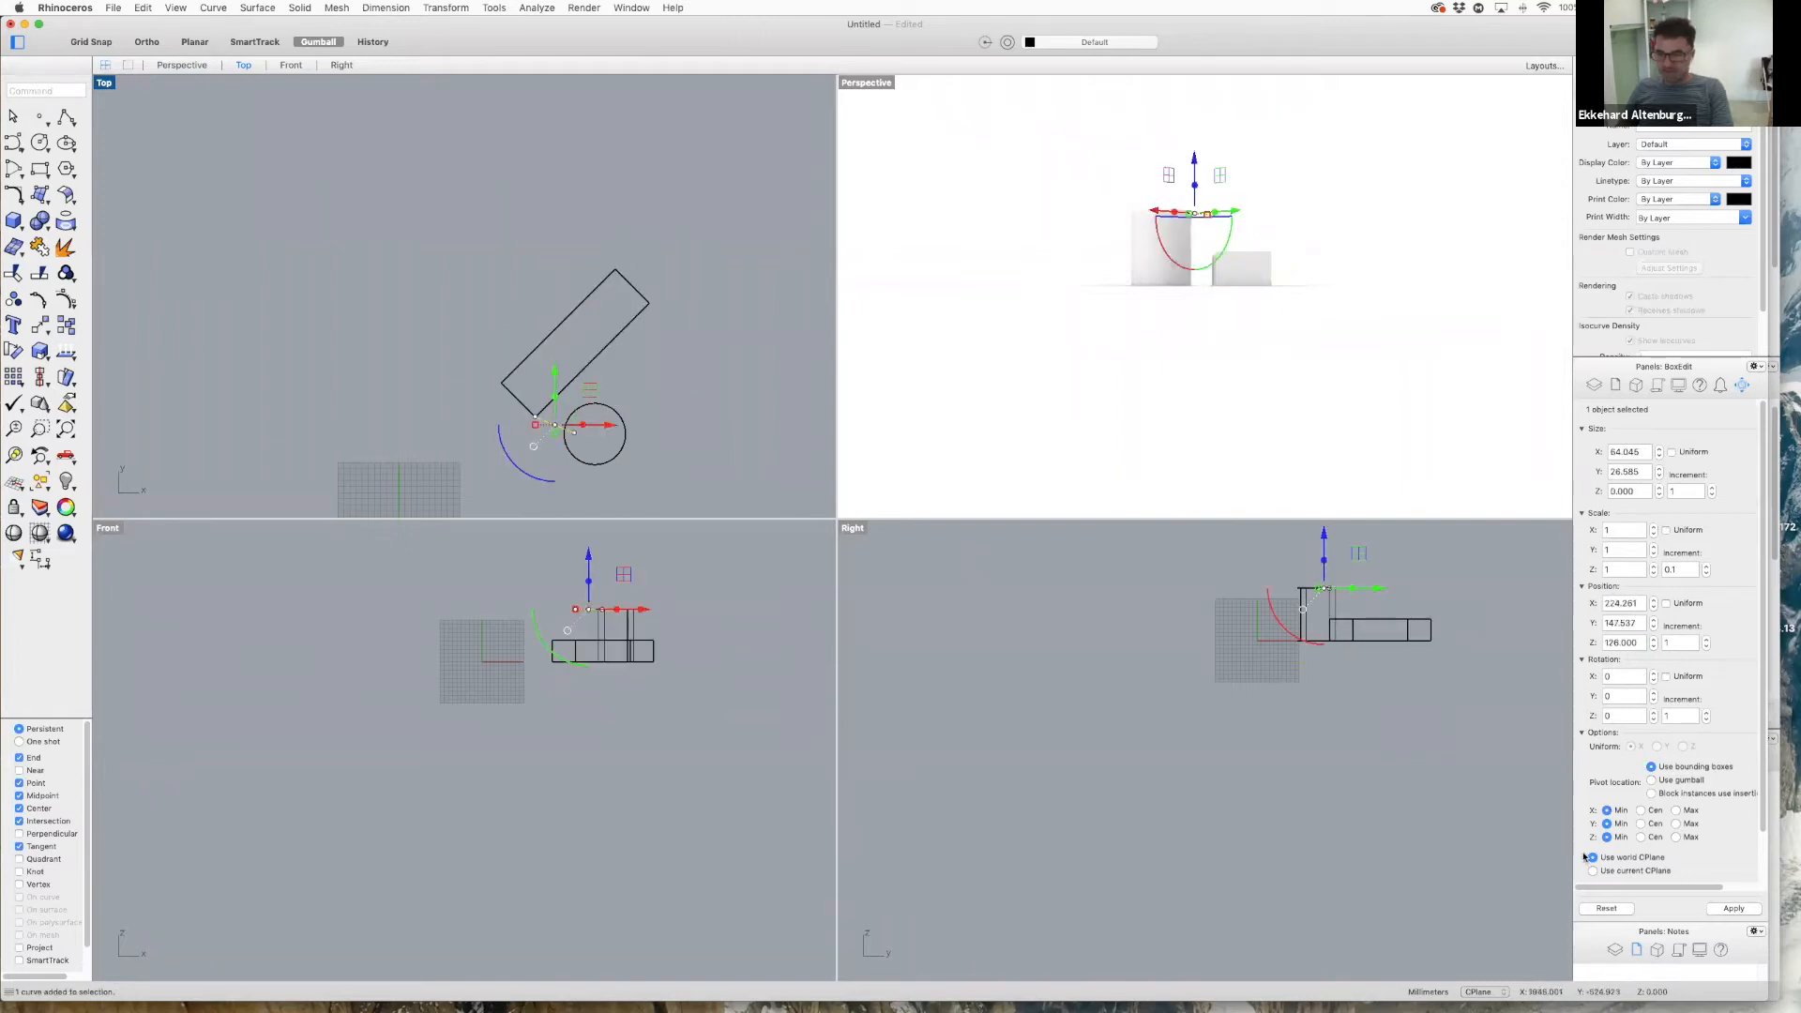
double_click(1640, 644)
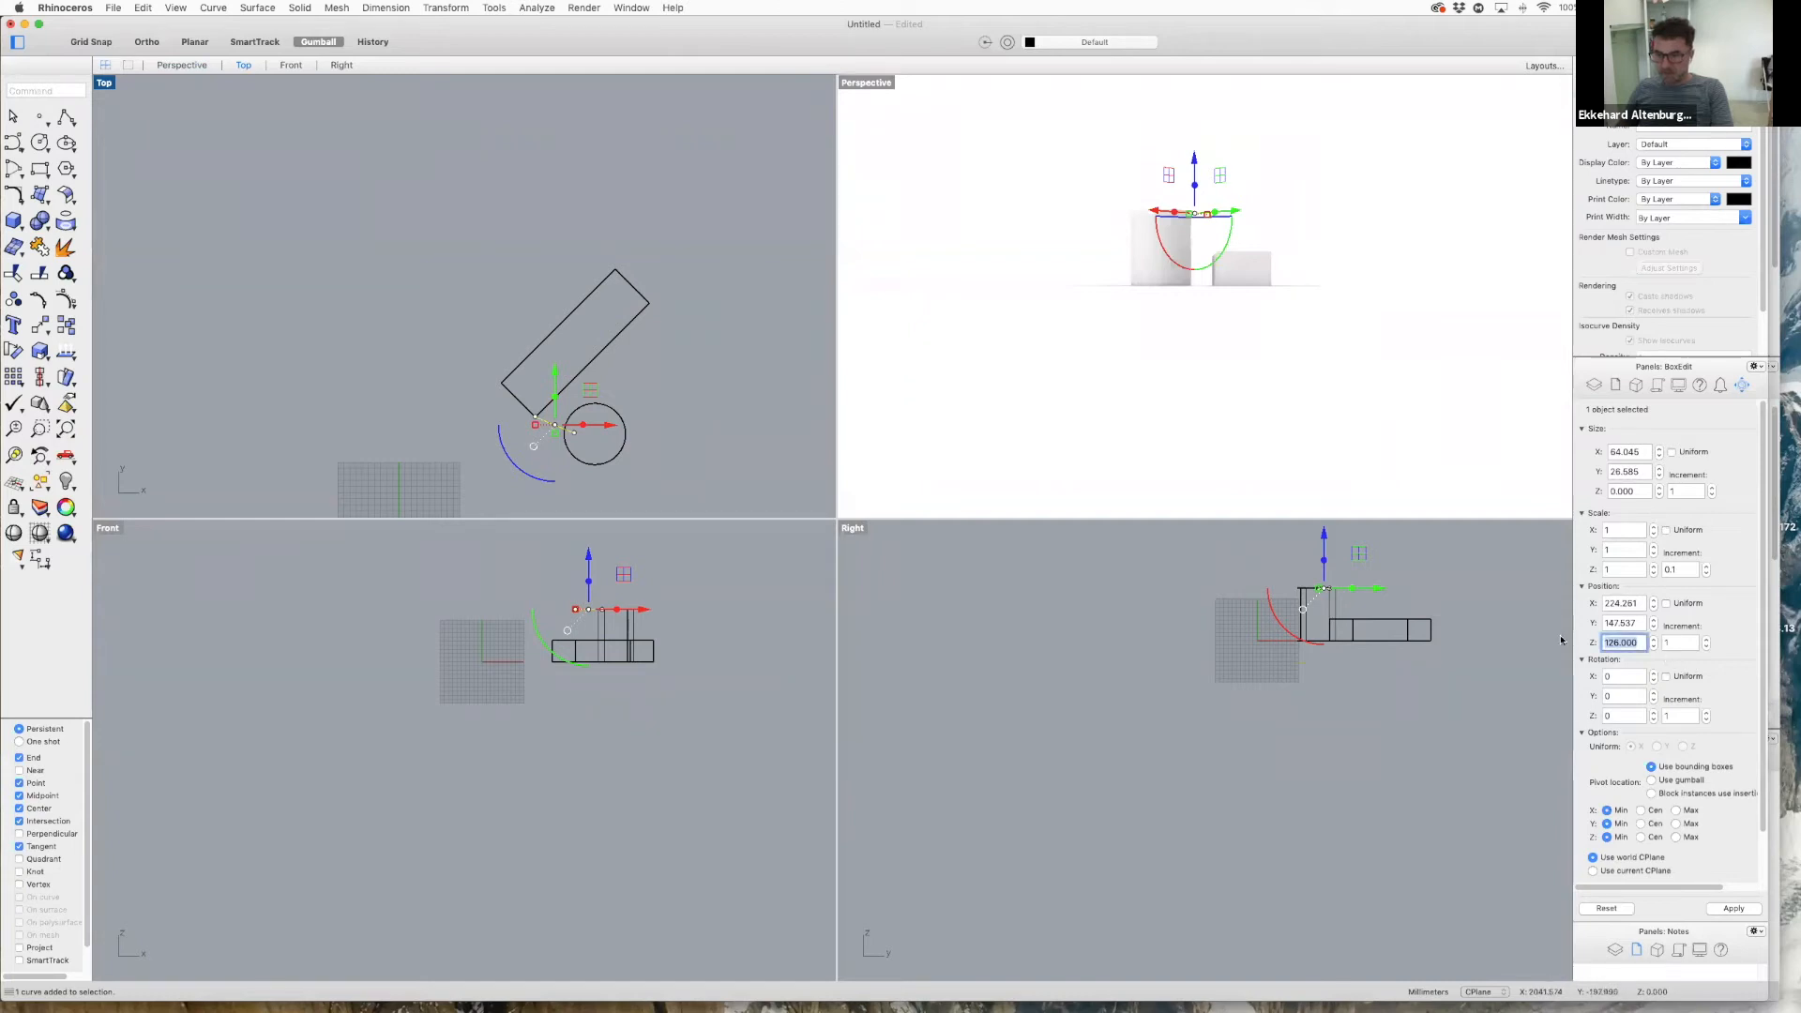
text(0)
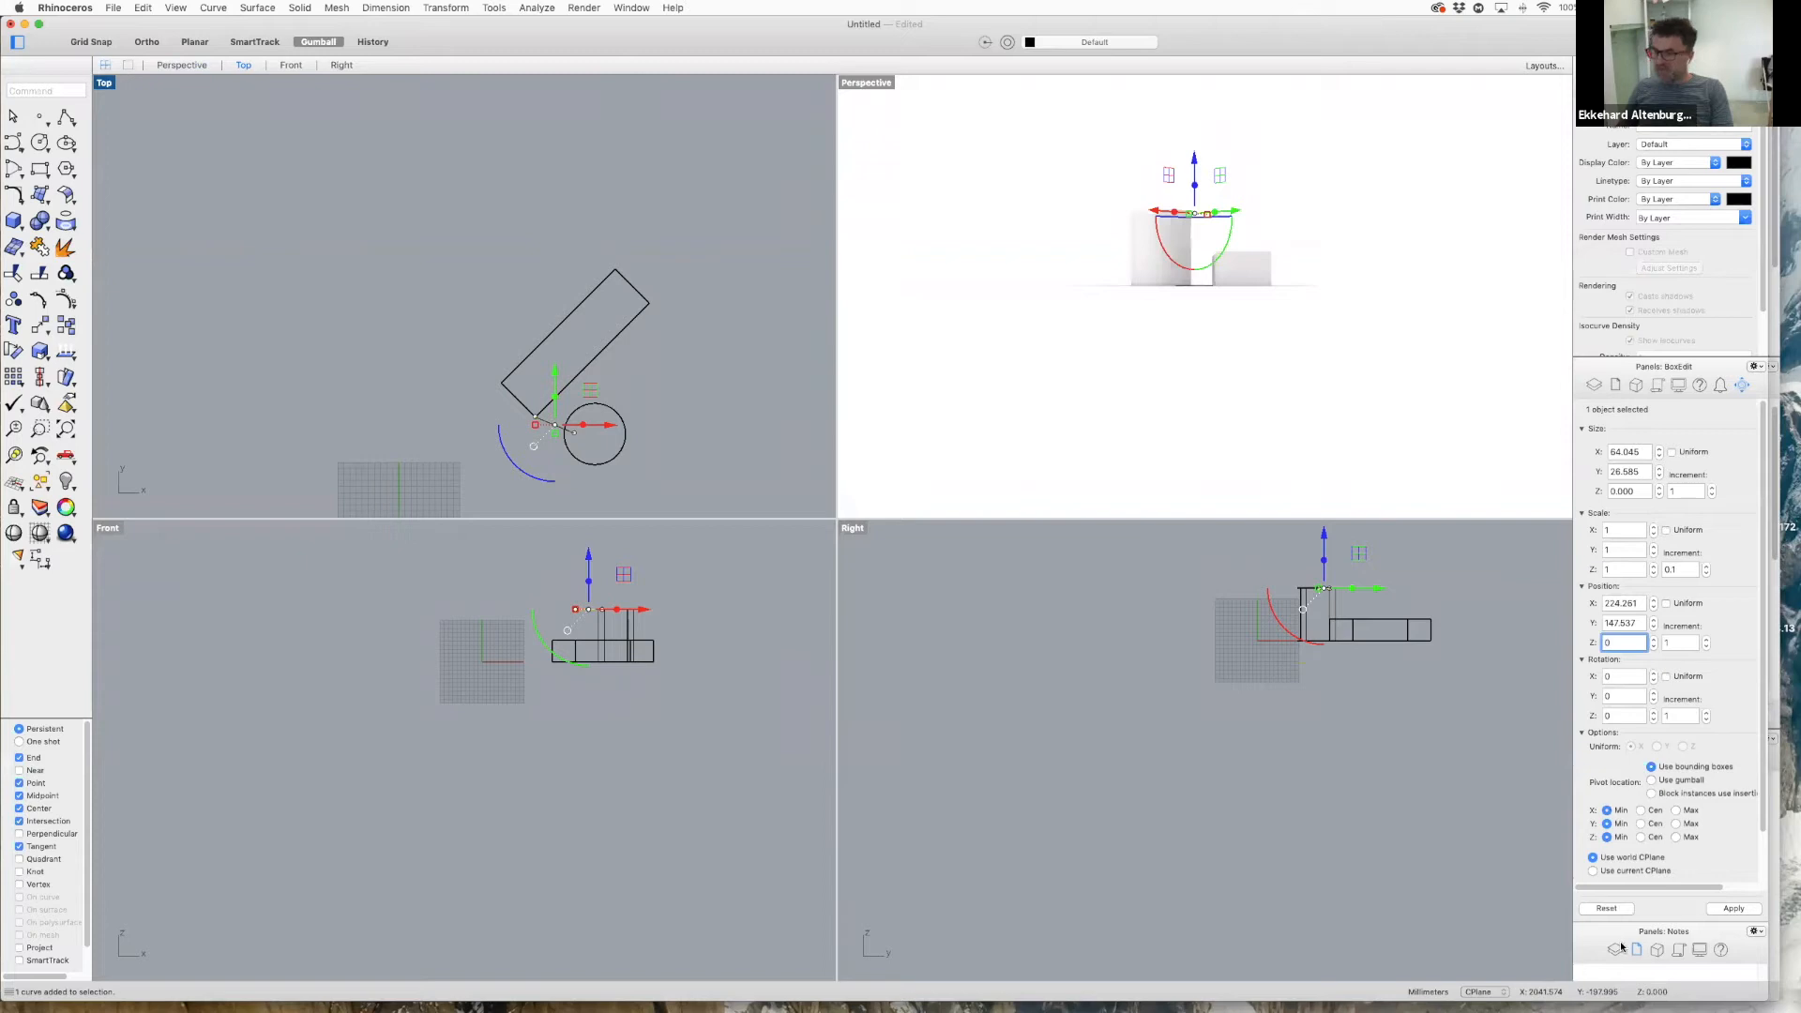
click(1730, 907)
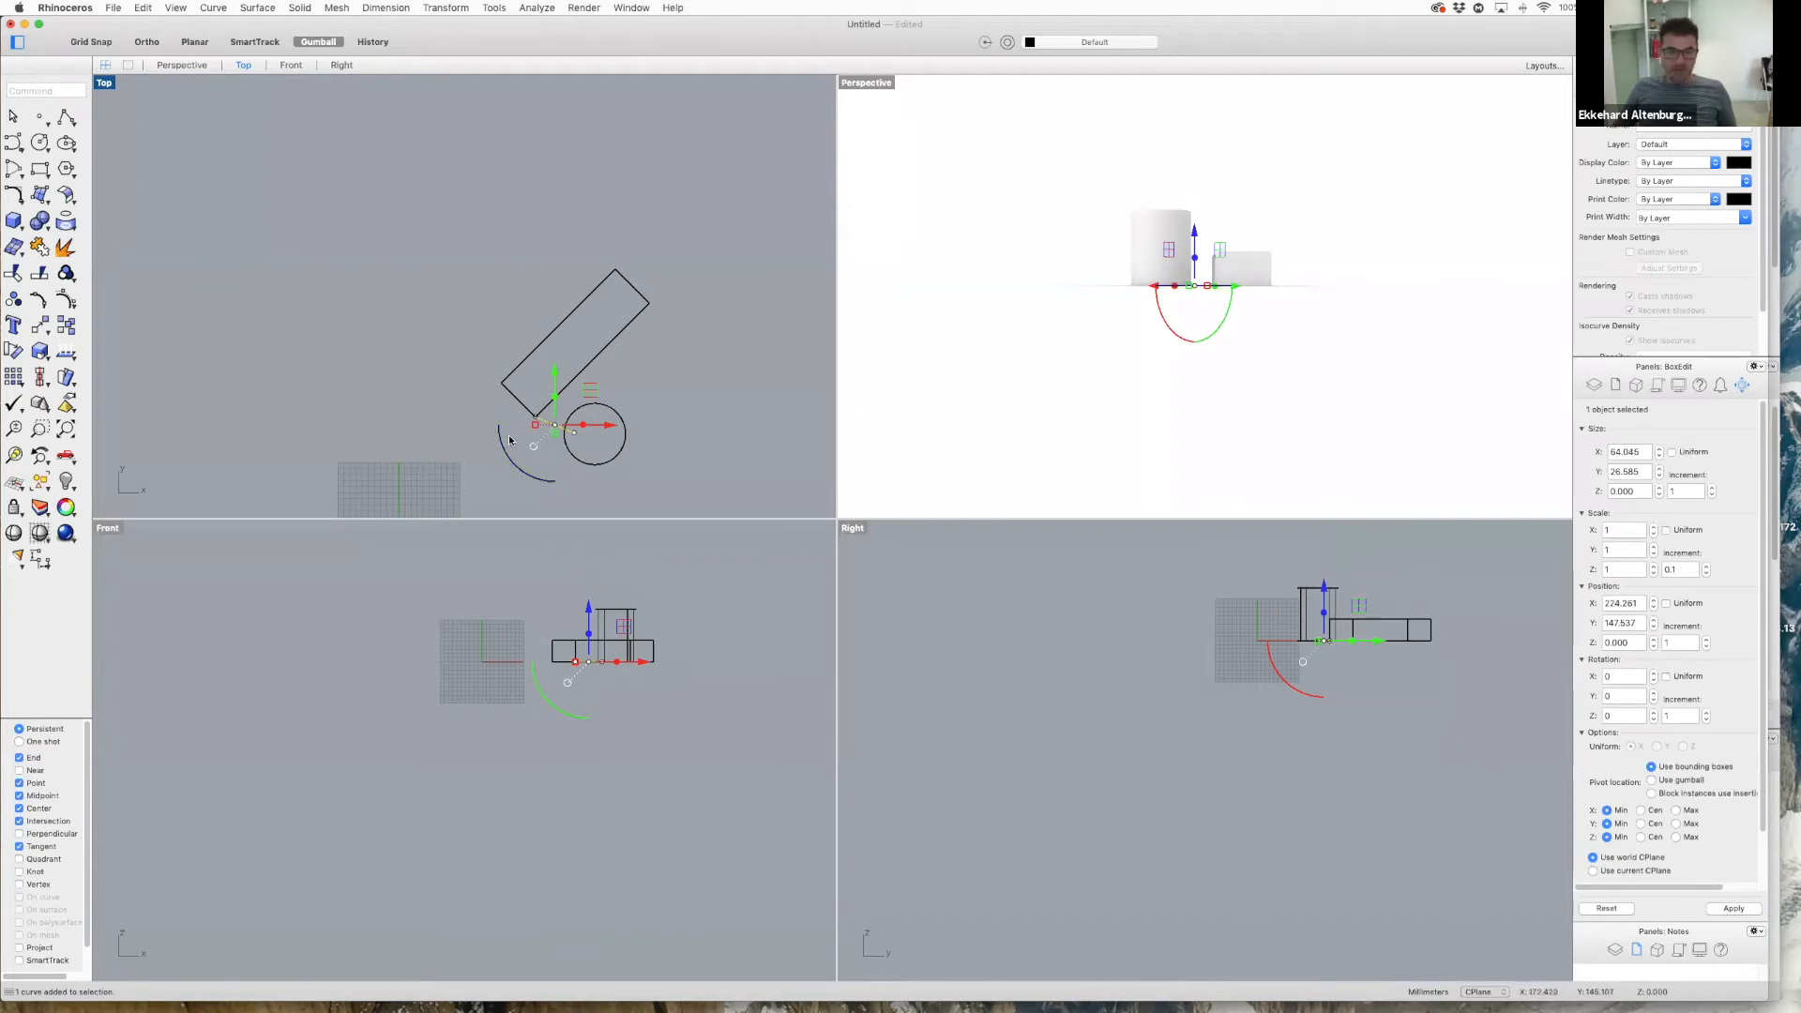
right_drag(739, 438, 713, 410)
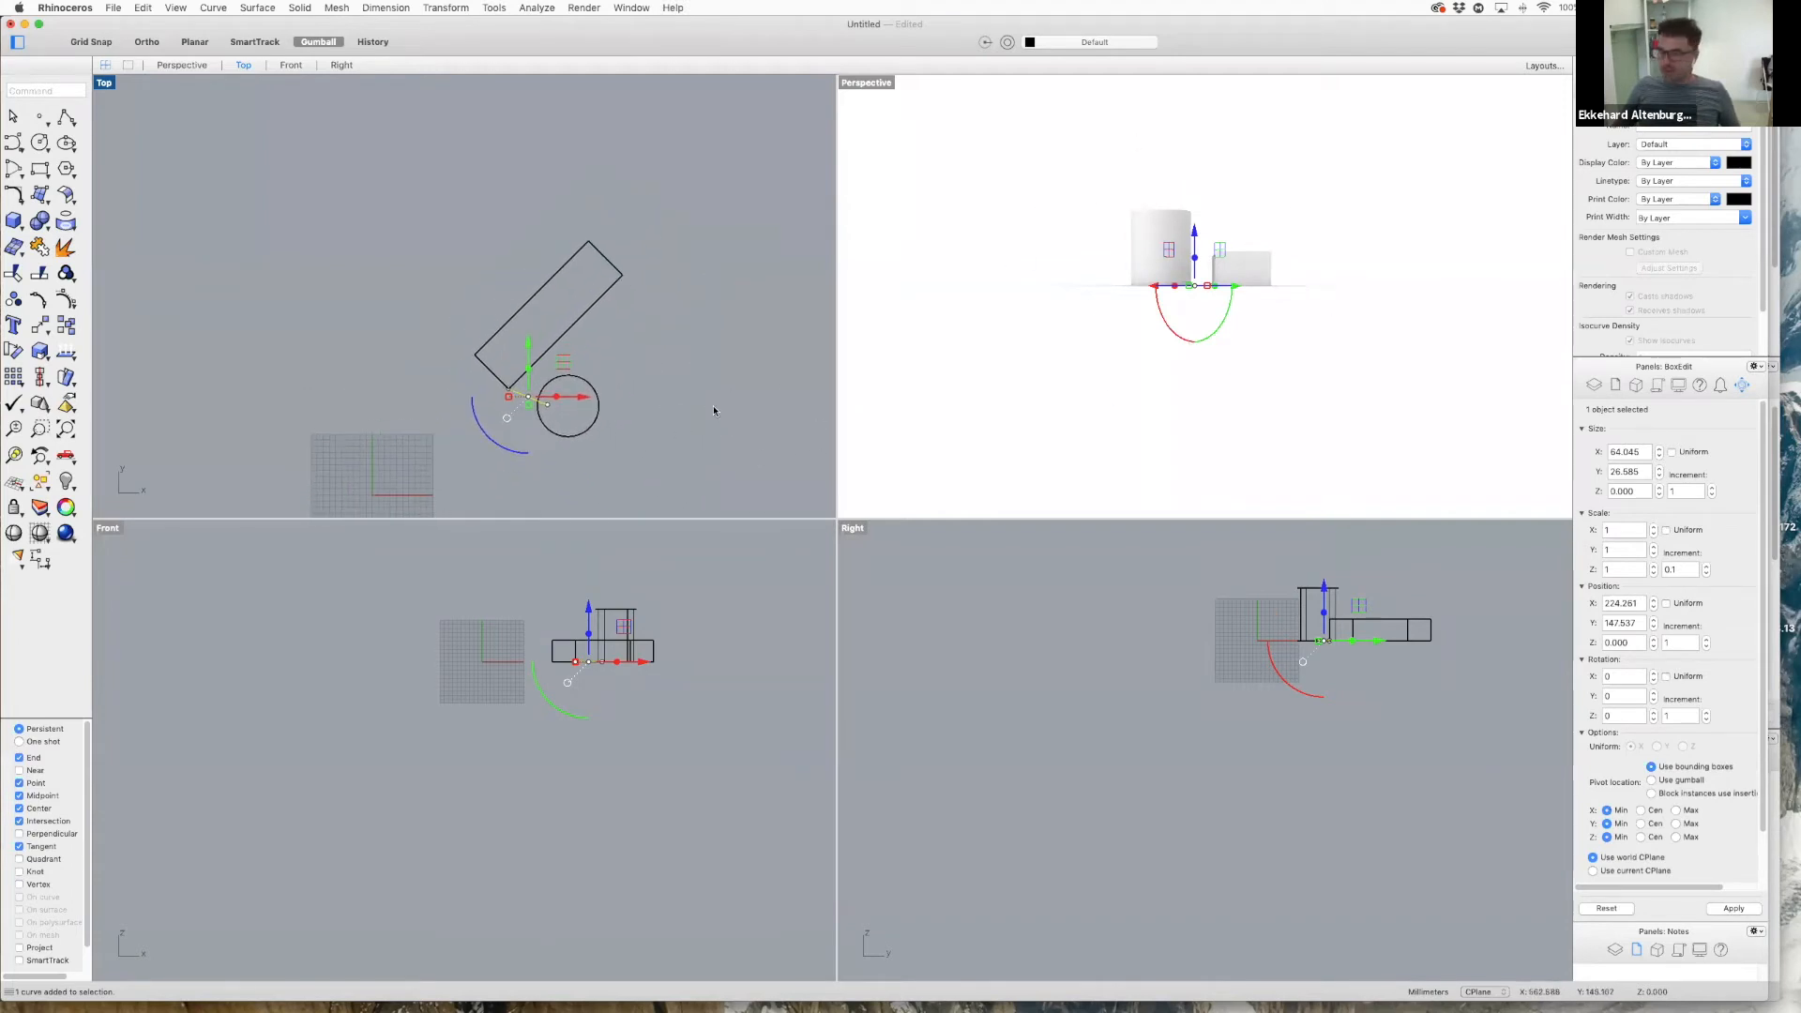
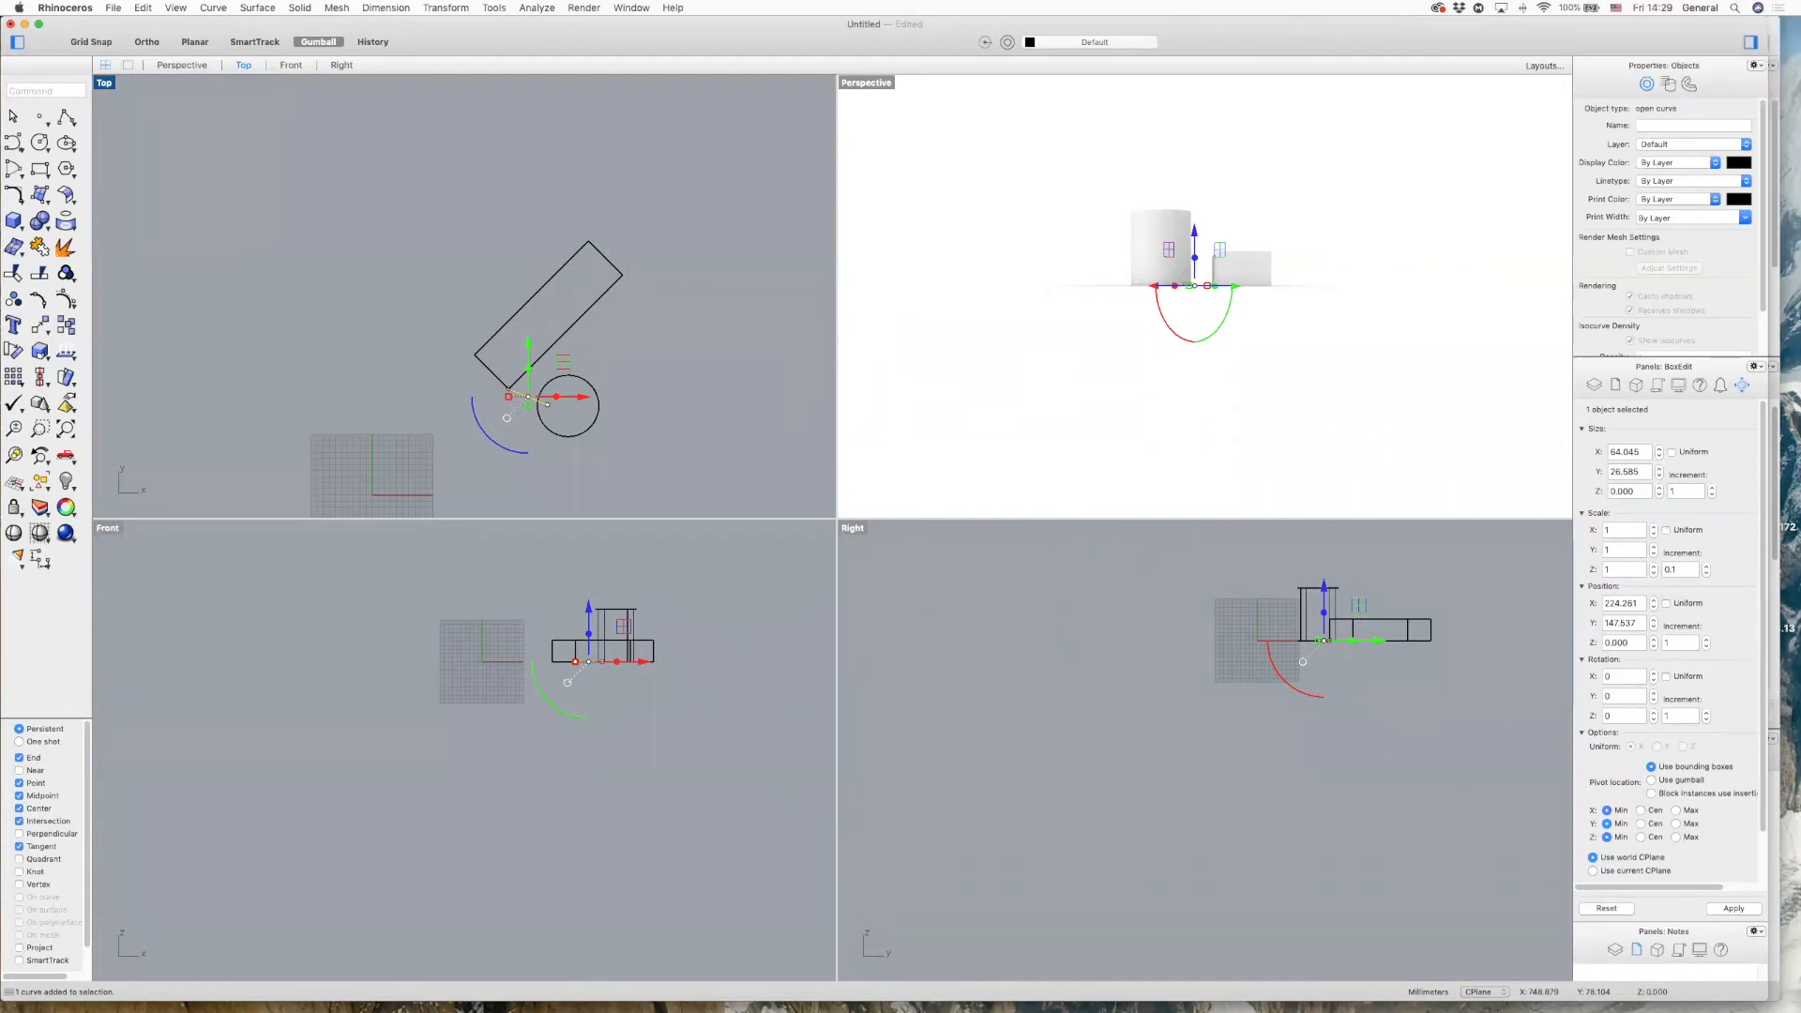
drag(452, 44, 821, 198)
drag(494, 67, 467, 49)
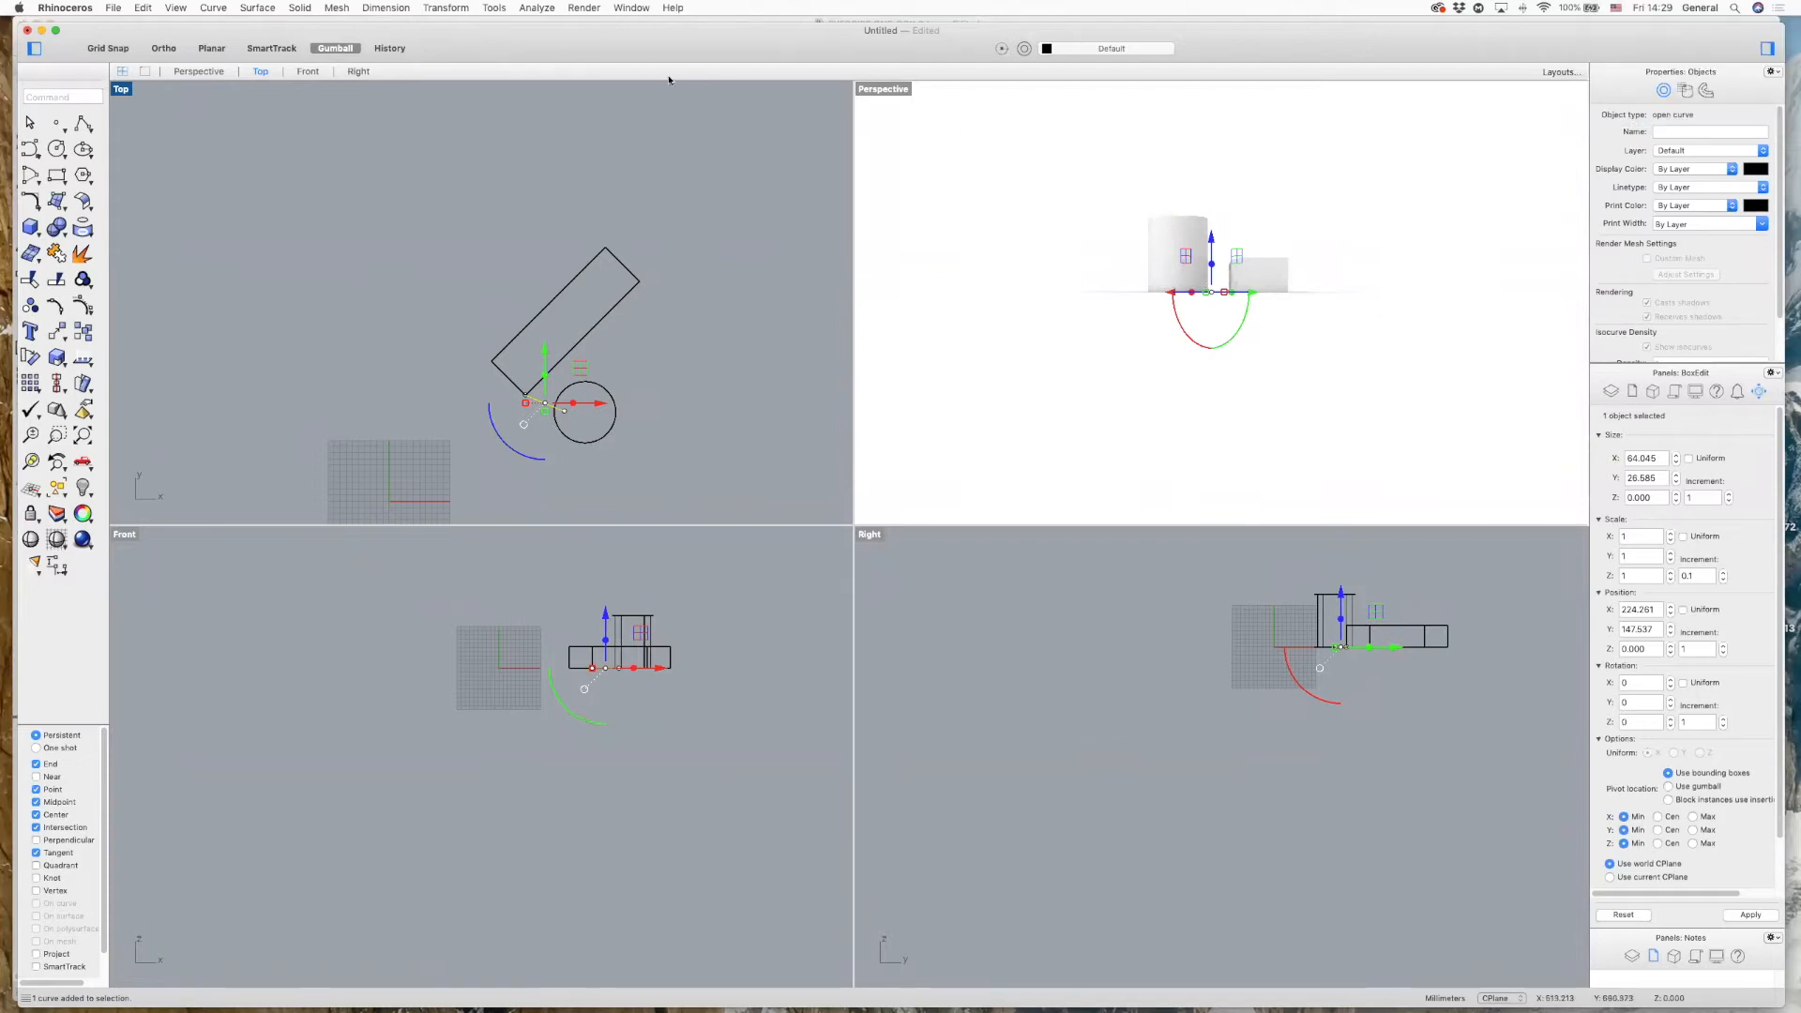
drag(941, 47, 630, 9)
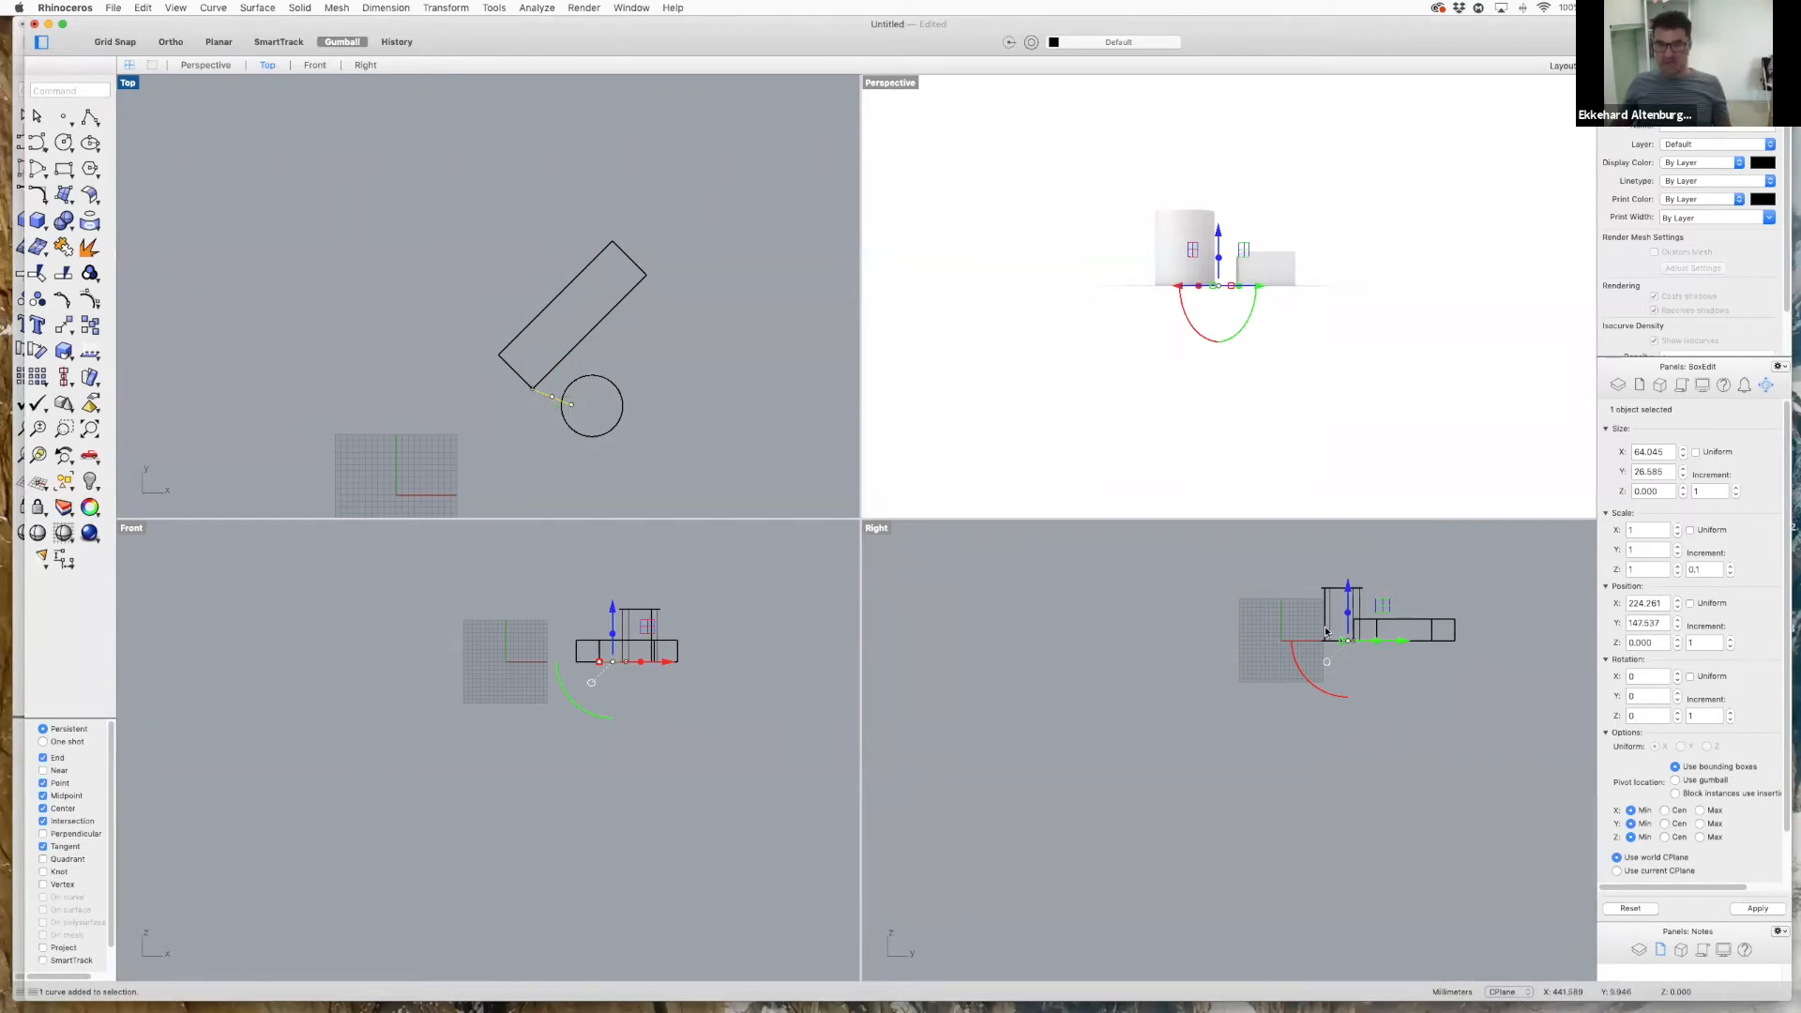
- Examine the grounded box, line and cylinder from different angles and distances in the Perspective and Top viewports
right_drag(1045, 307, 1103, 341)
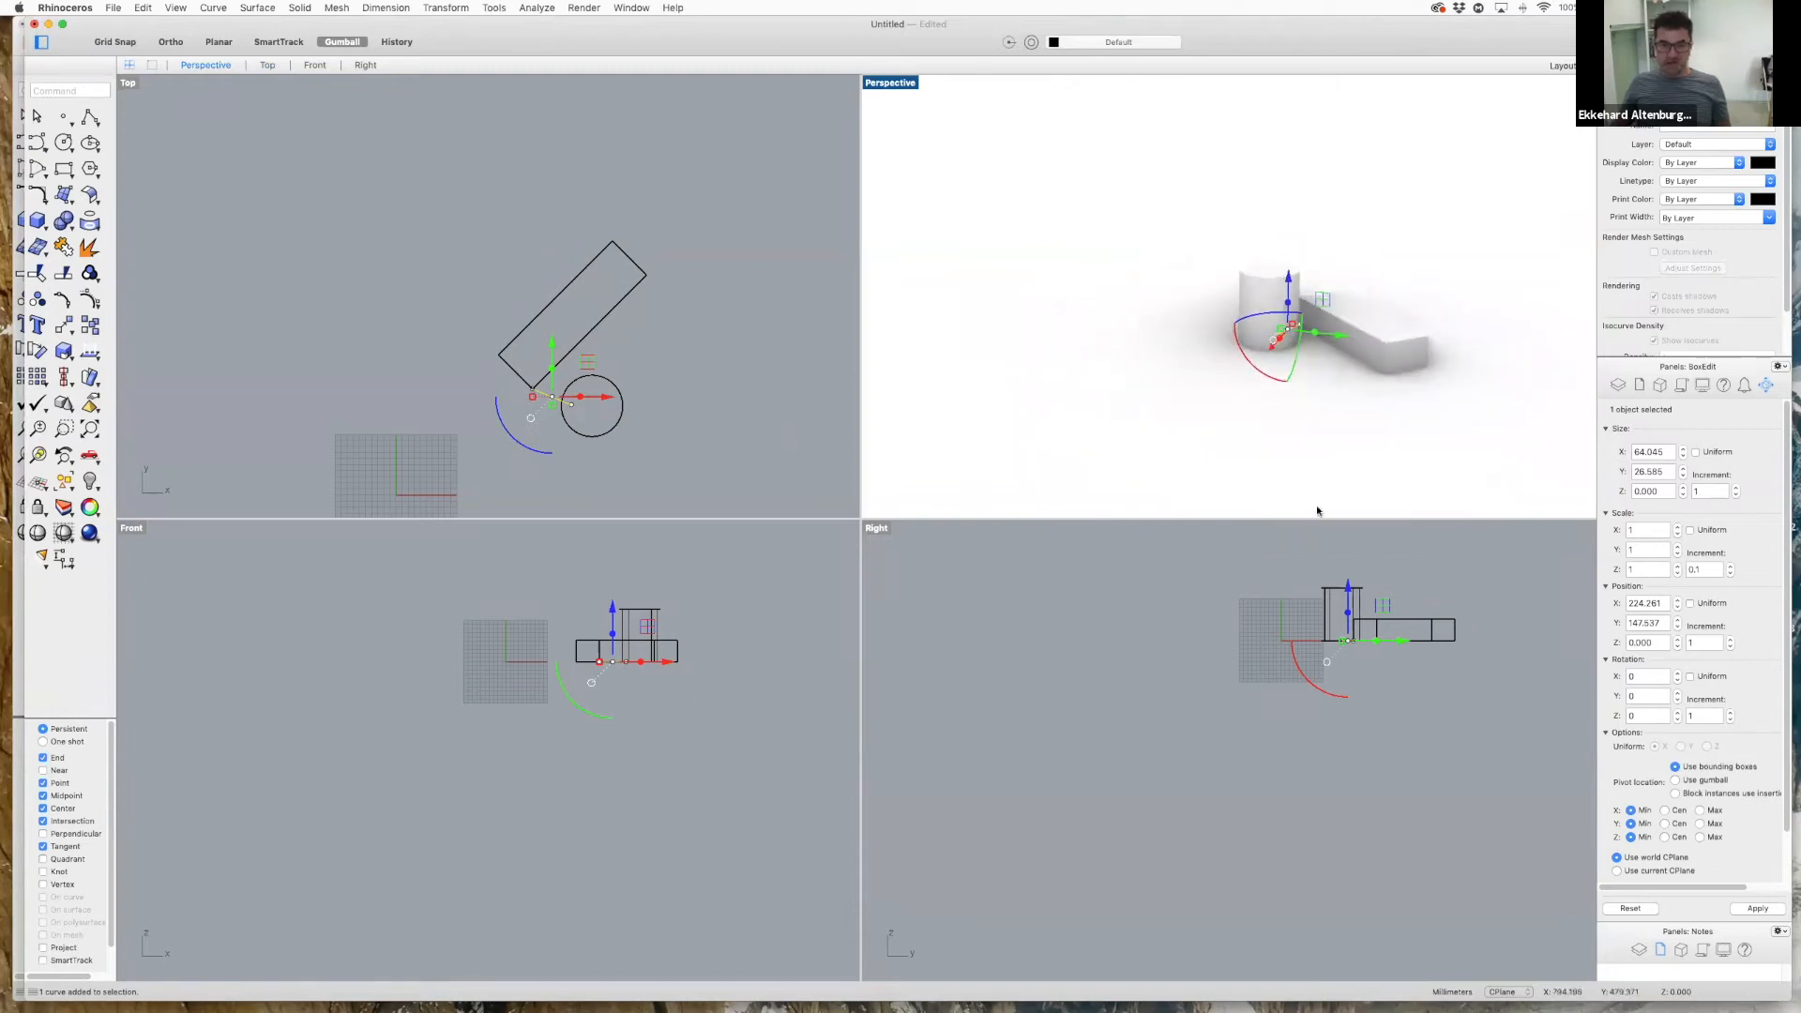
scroll(1329, 274, up, 5)
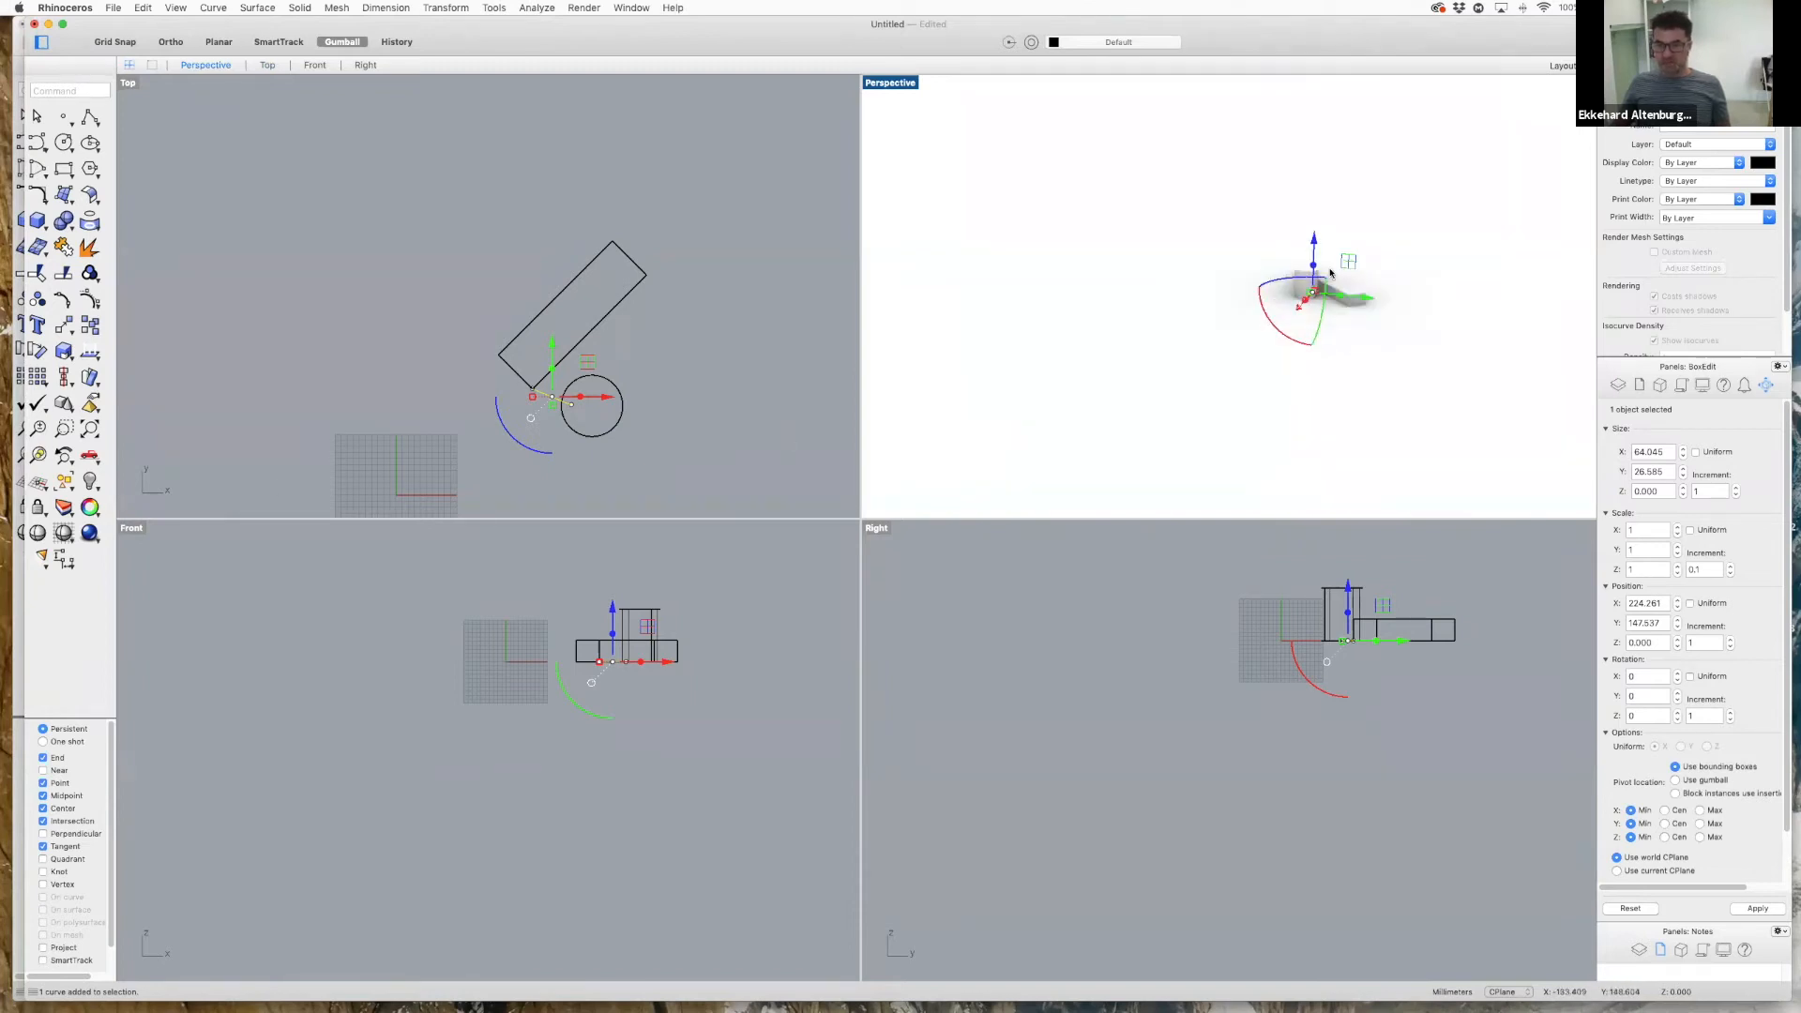
scroll(1334, 279, up, 5)
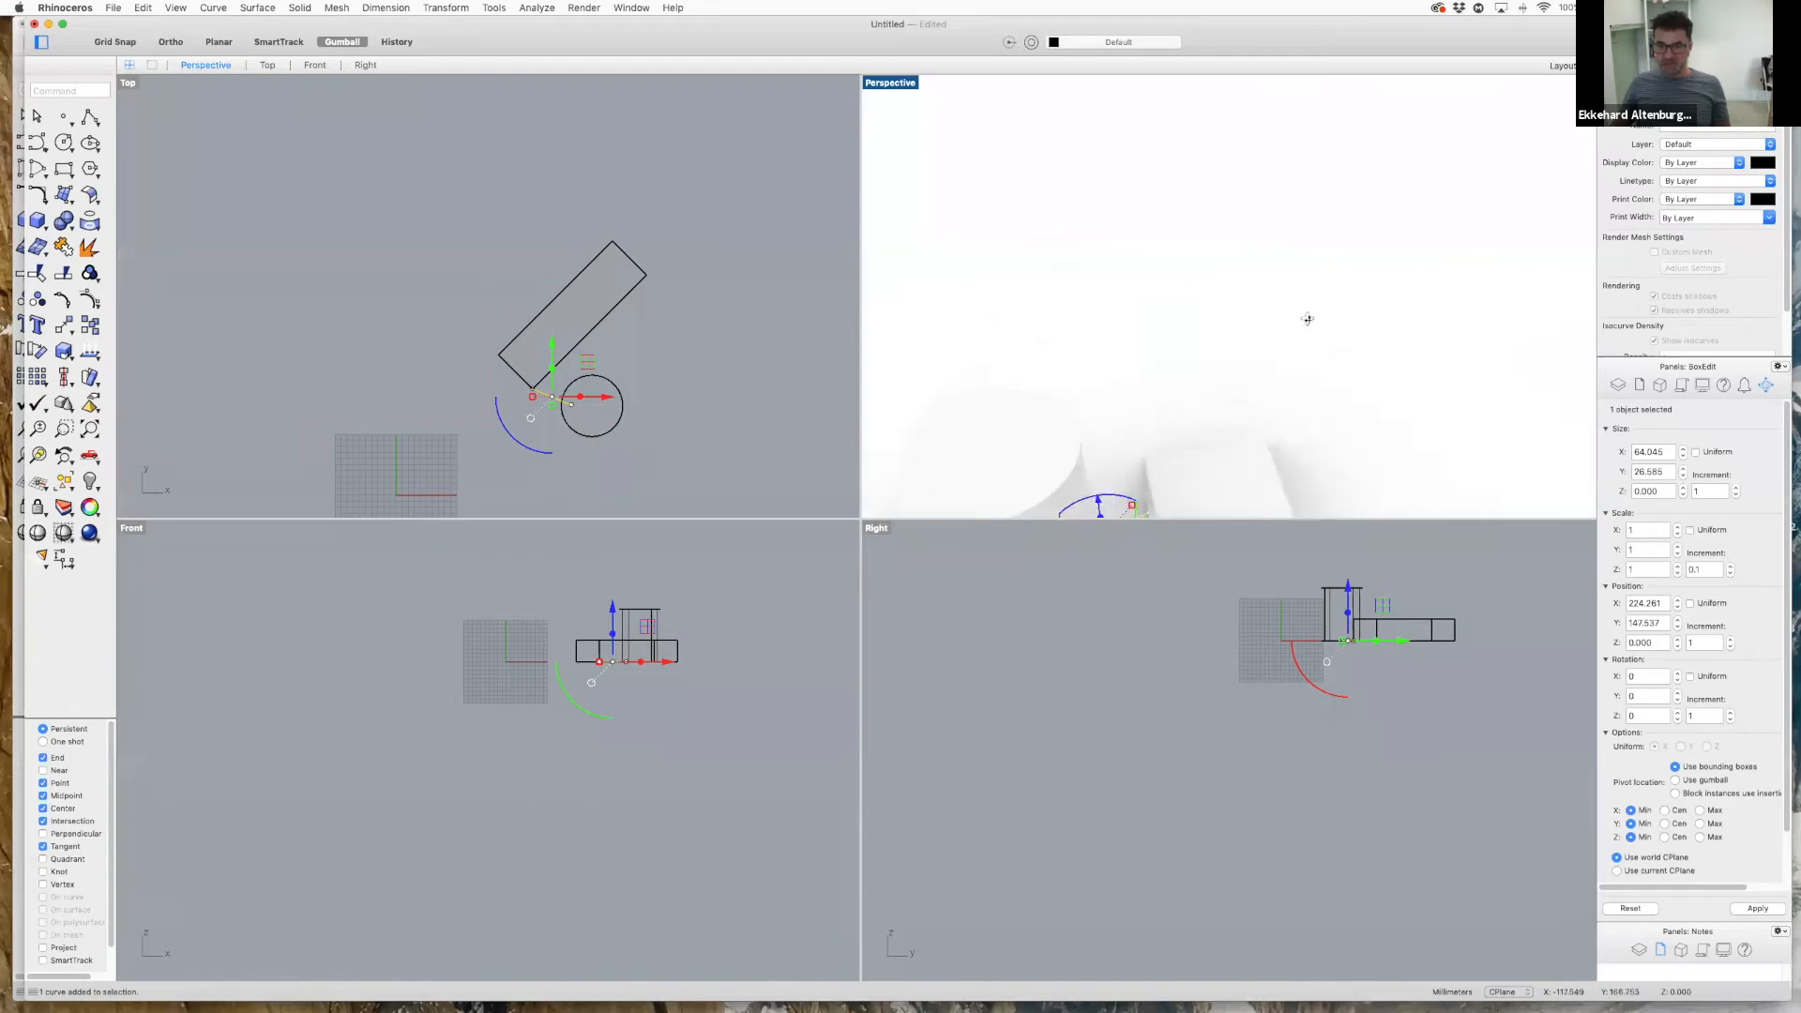
scroll(1333, 255, down, 10)
right_drag(1331, 246, 1104, 298)
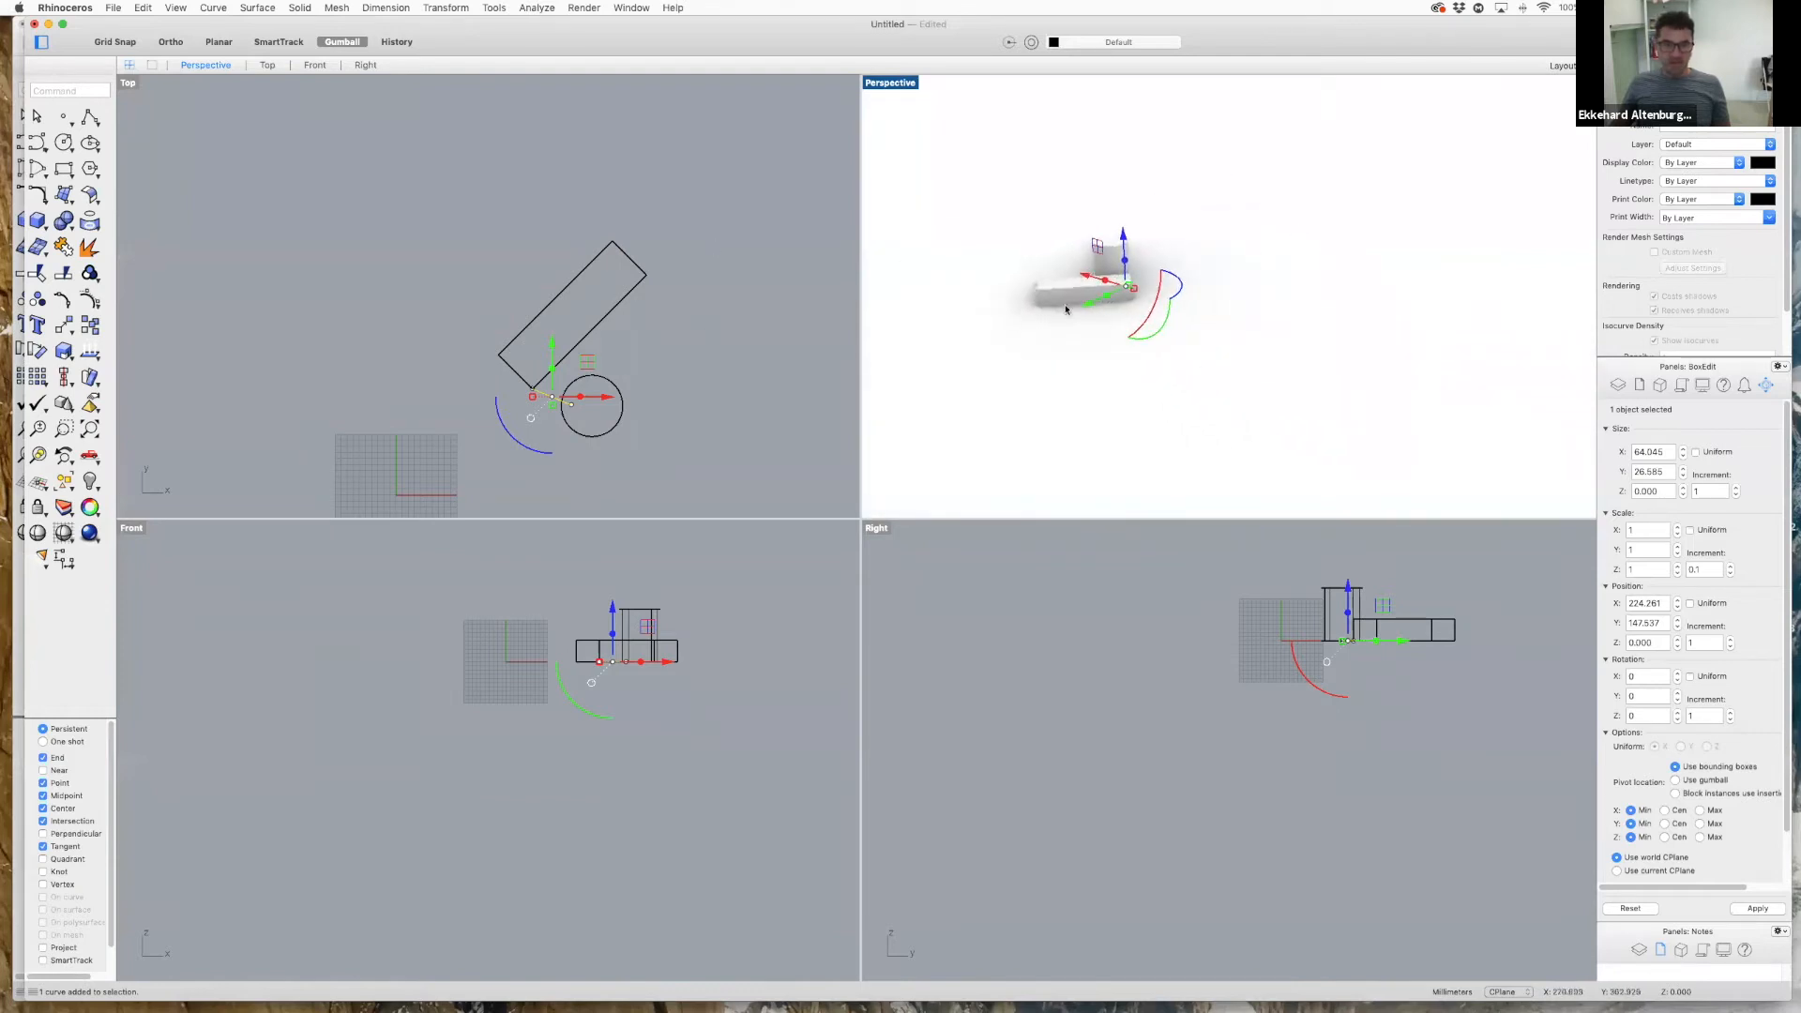
scroll(555, 334, up, 6)
scroll(555, 334, down, 8)
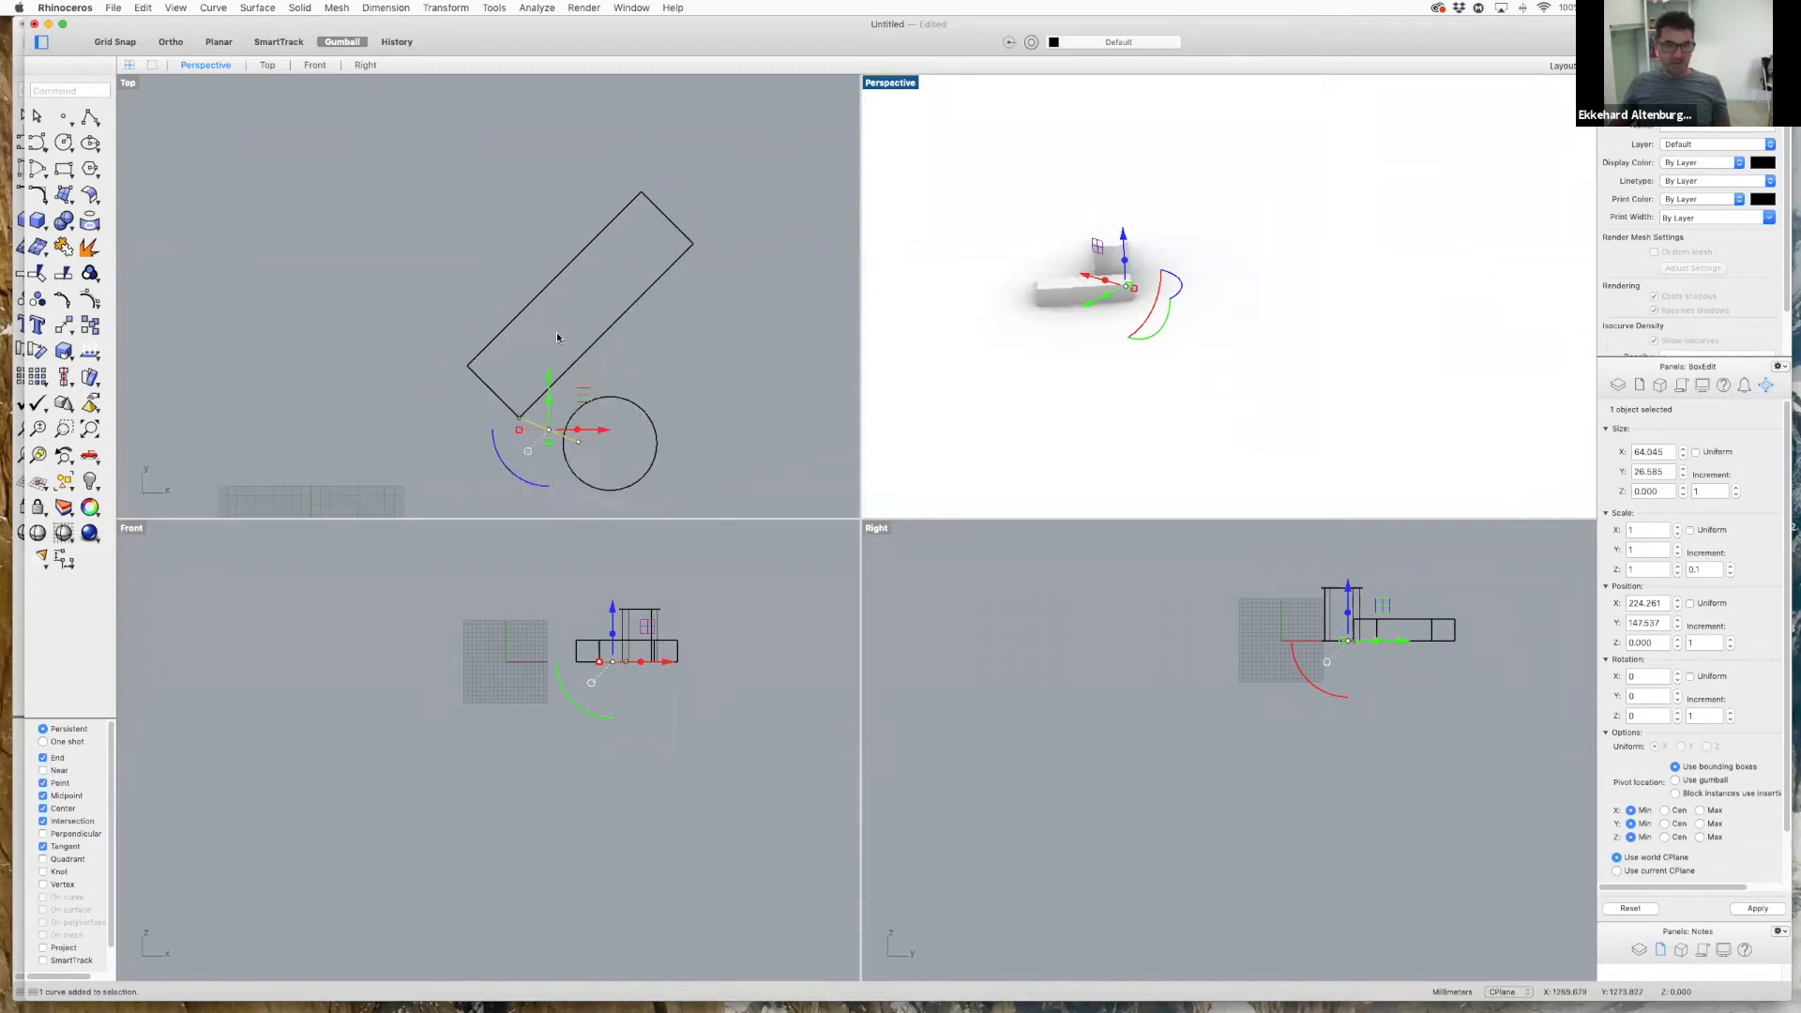
right_drag(660, 332, 631, 293)
scroll(572, 296, down, 4)
scroll(572, 296, up, 5)
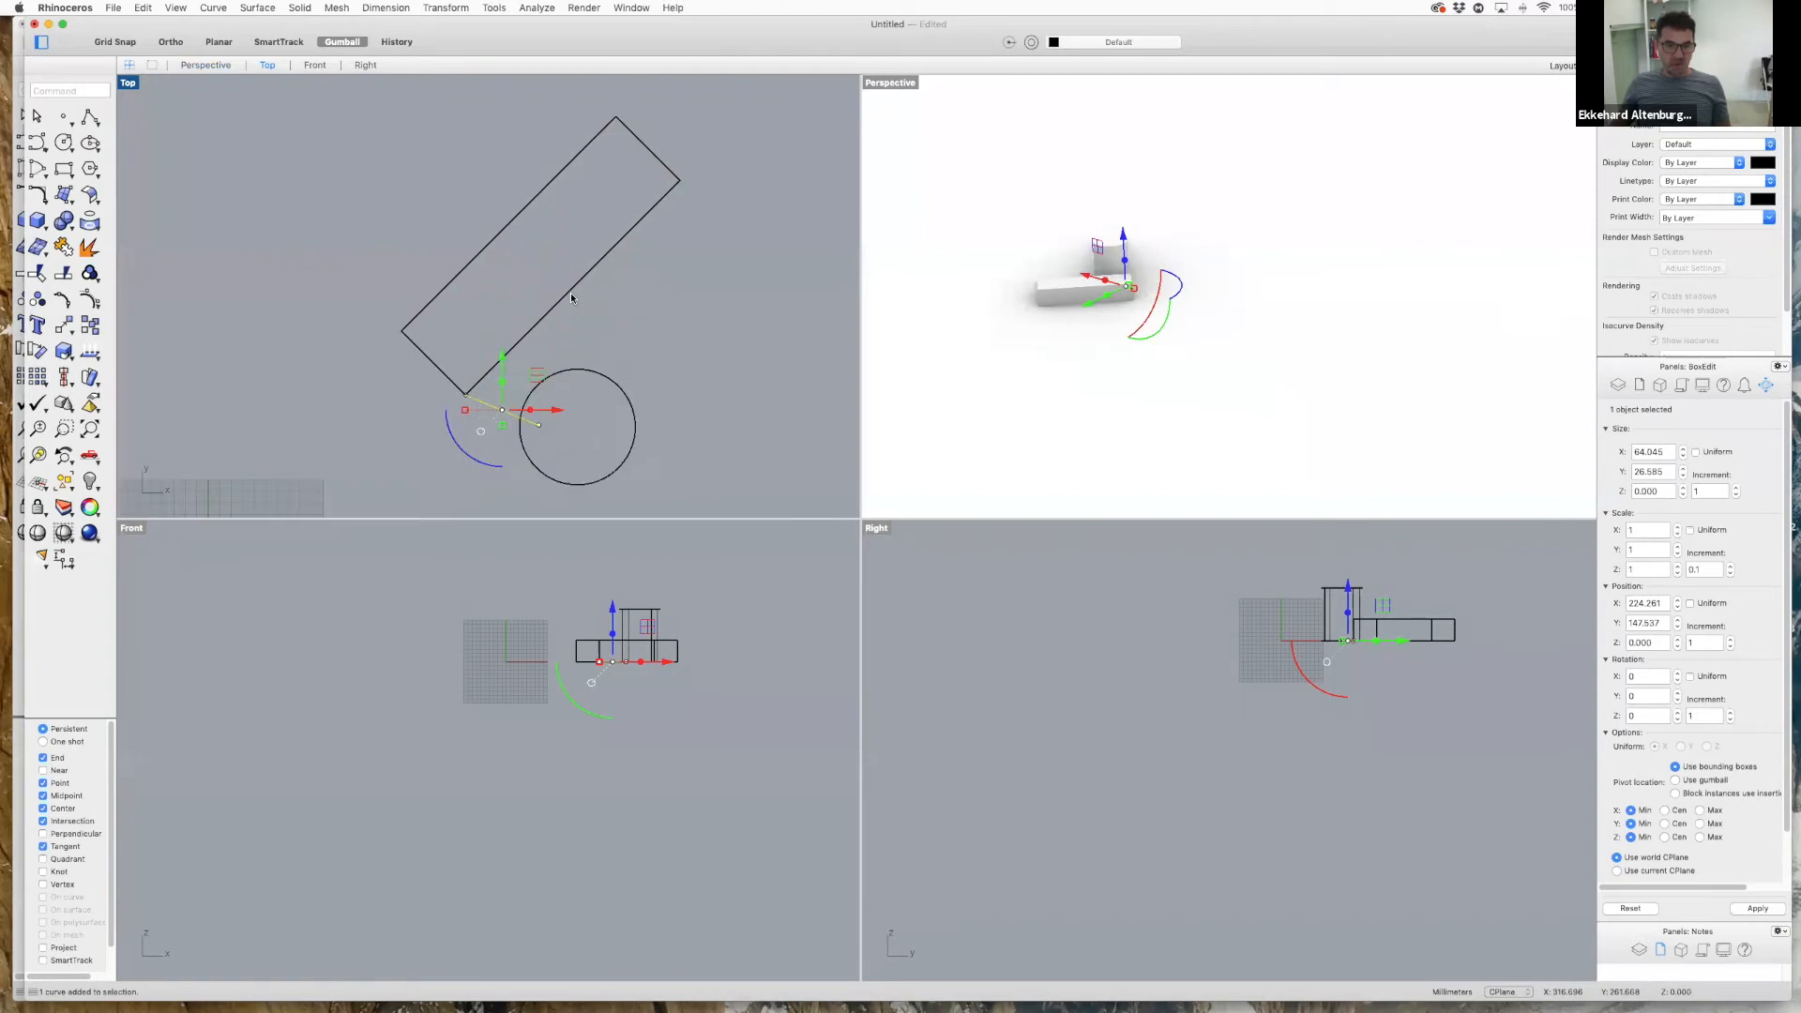
scroll(570, 299, down, 3)
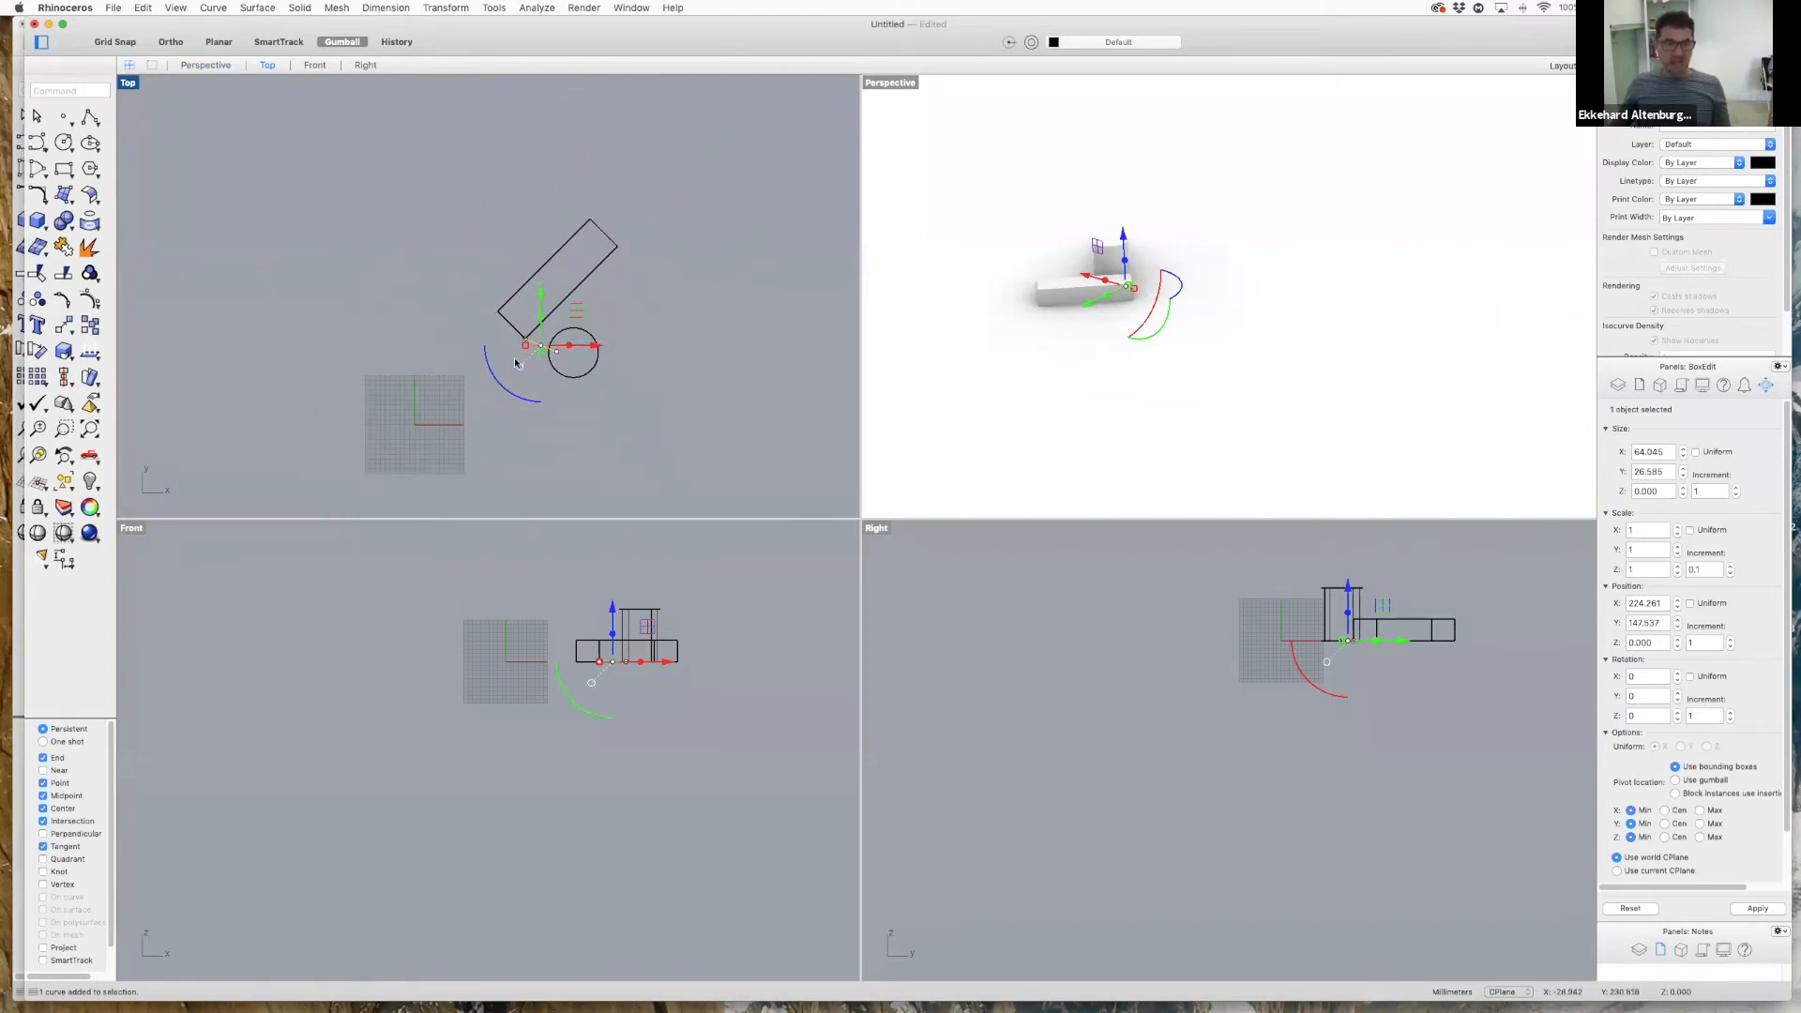
- Look at the context menu for the selected line in the Top viewport and dismiss it without choosing anything
right_click(668, 291)
click(650, 266)
right_click(649, 265)
click(623, 281)
right_click(495, 349)
right_click(647, 269)
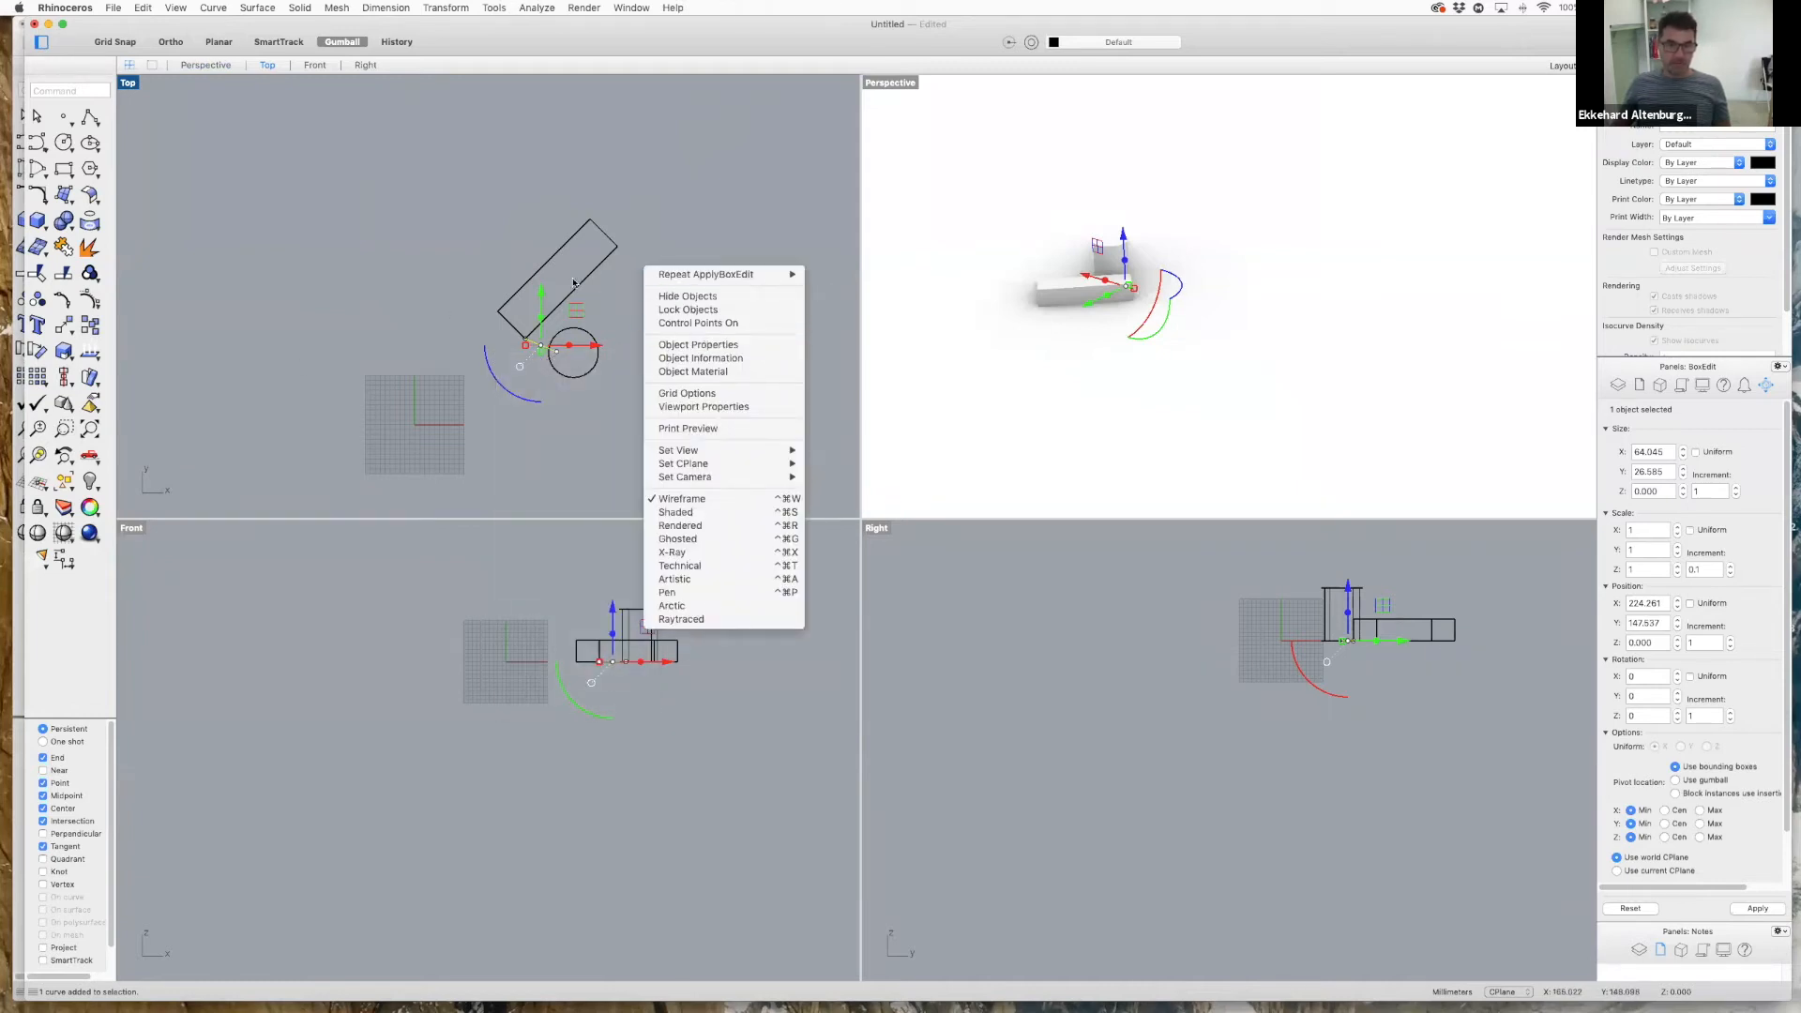
click(617, 283)
- Practise panning and zooming in the Top and Front viewports around the box and cylinder
right_drag(617, 283, 565, 281)
right_drag(717, 567, 728, 588)
right_drag(695, 374, 744, 362)
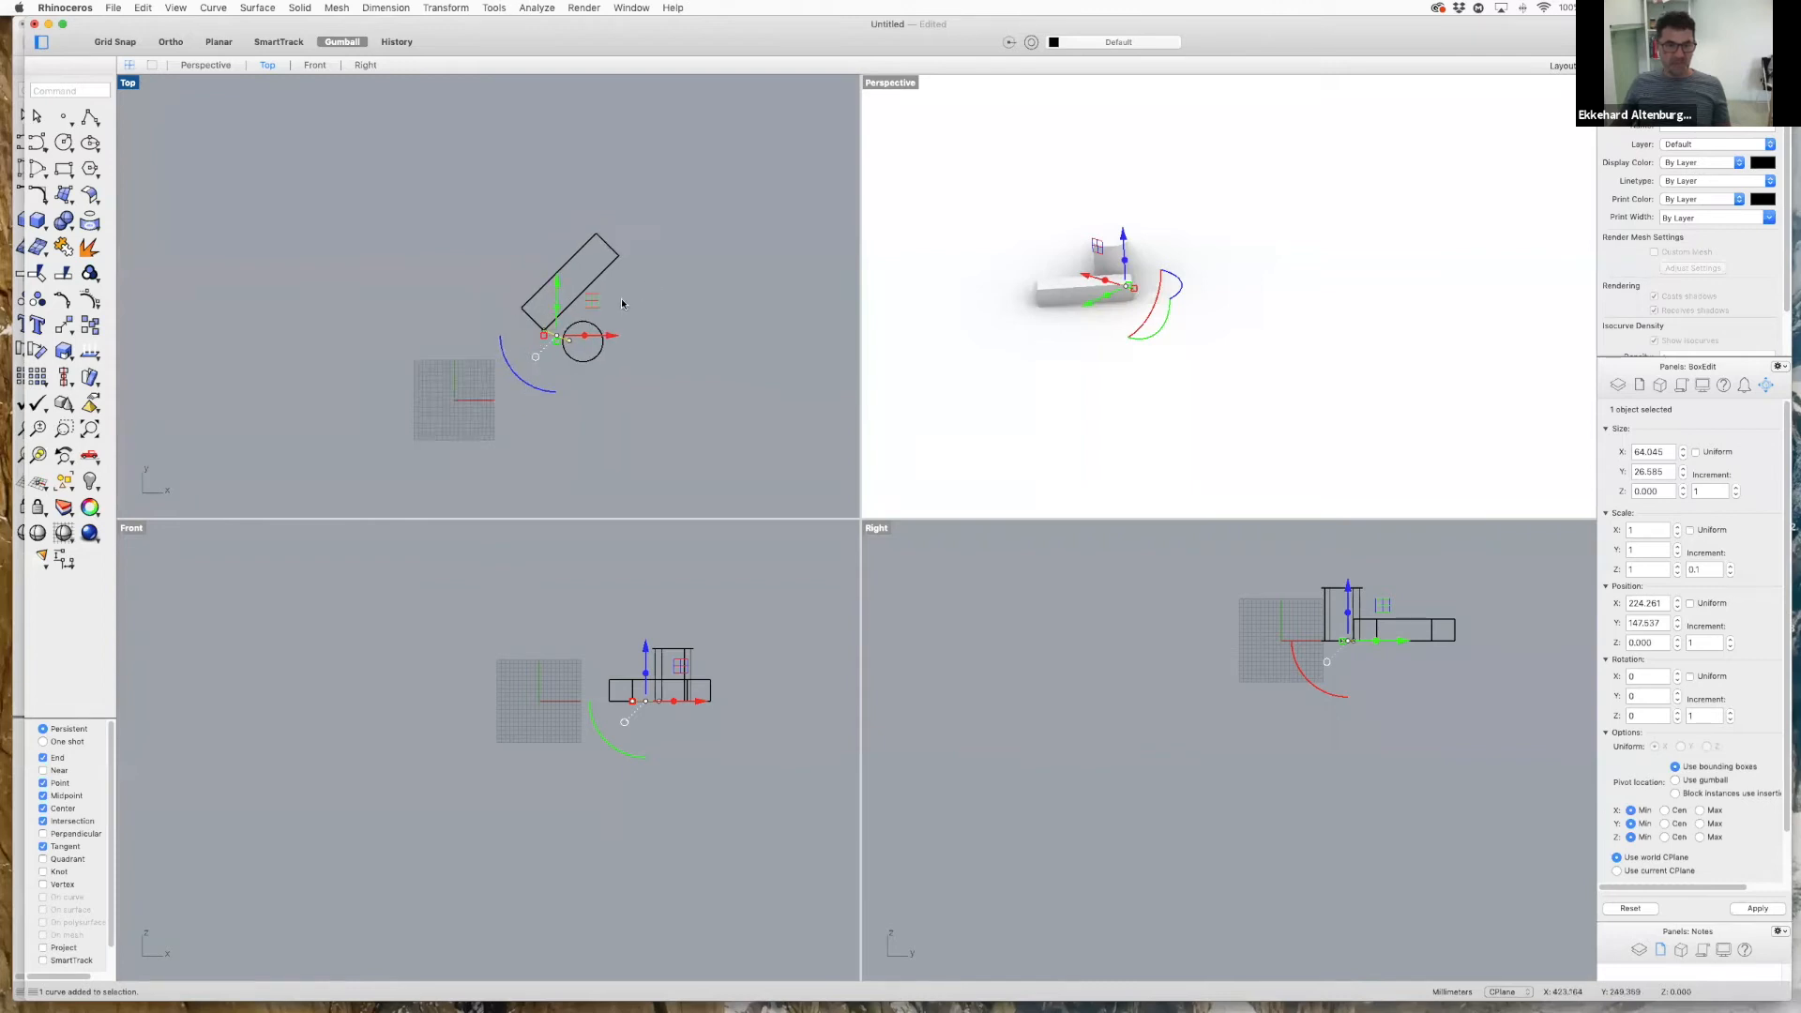
scroll(489, 448, up, 5)
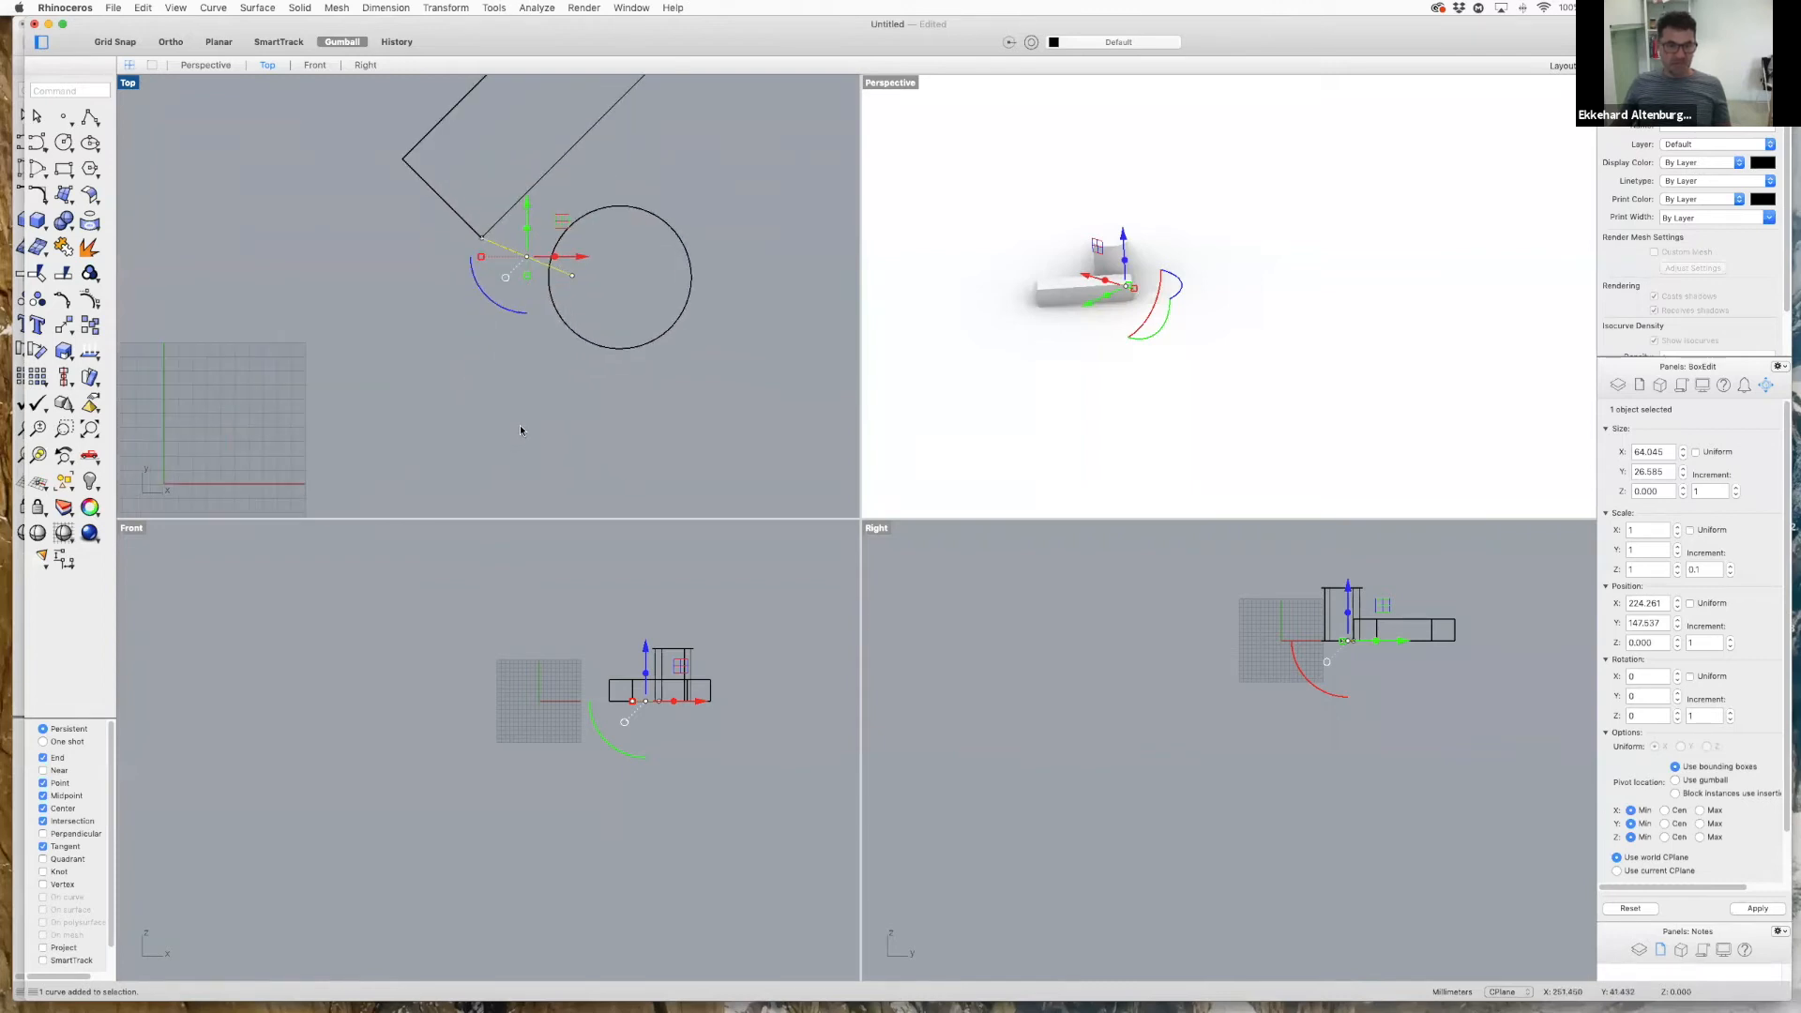
scroll(522, 430, down, 3)
scroll(731, 671, up, 4)
scroll(722, 664, down, 3)
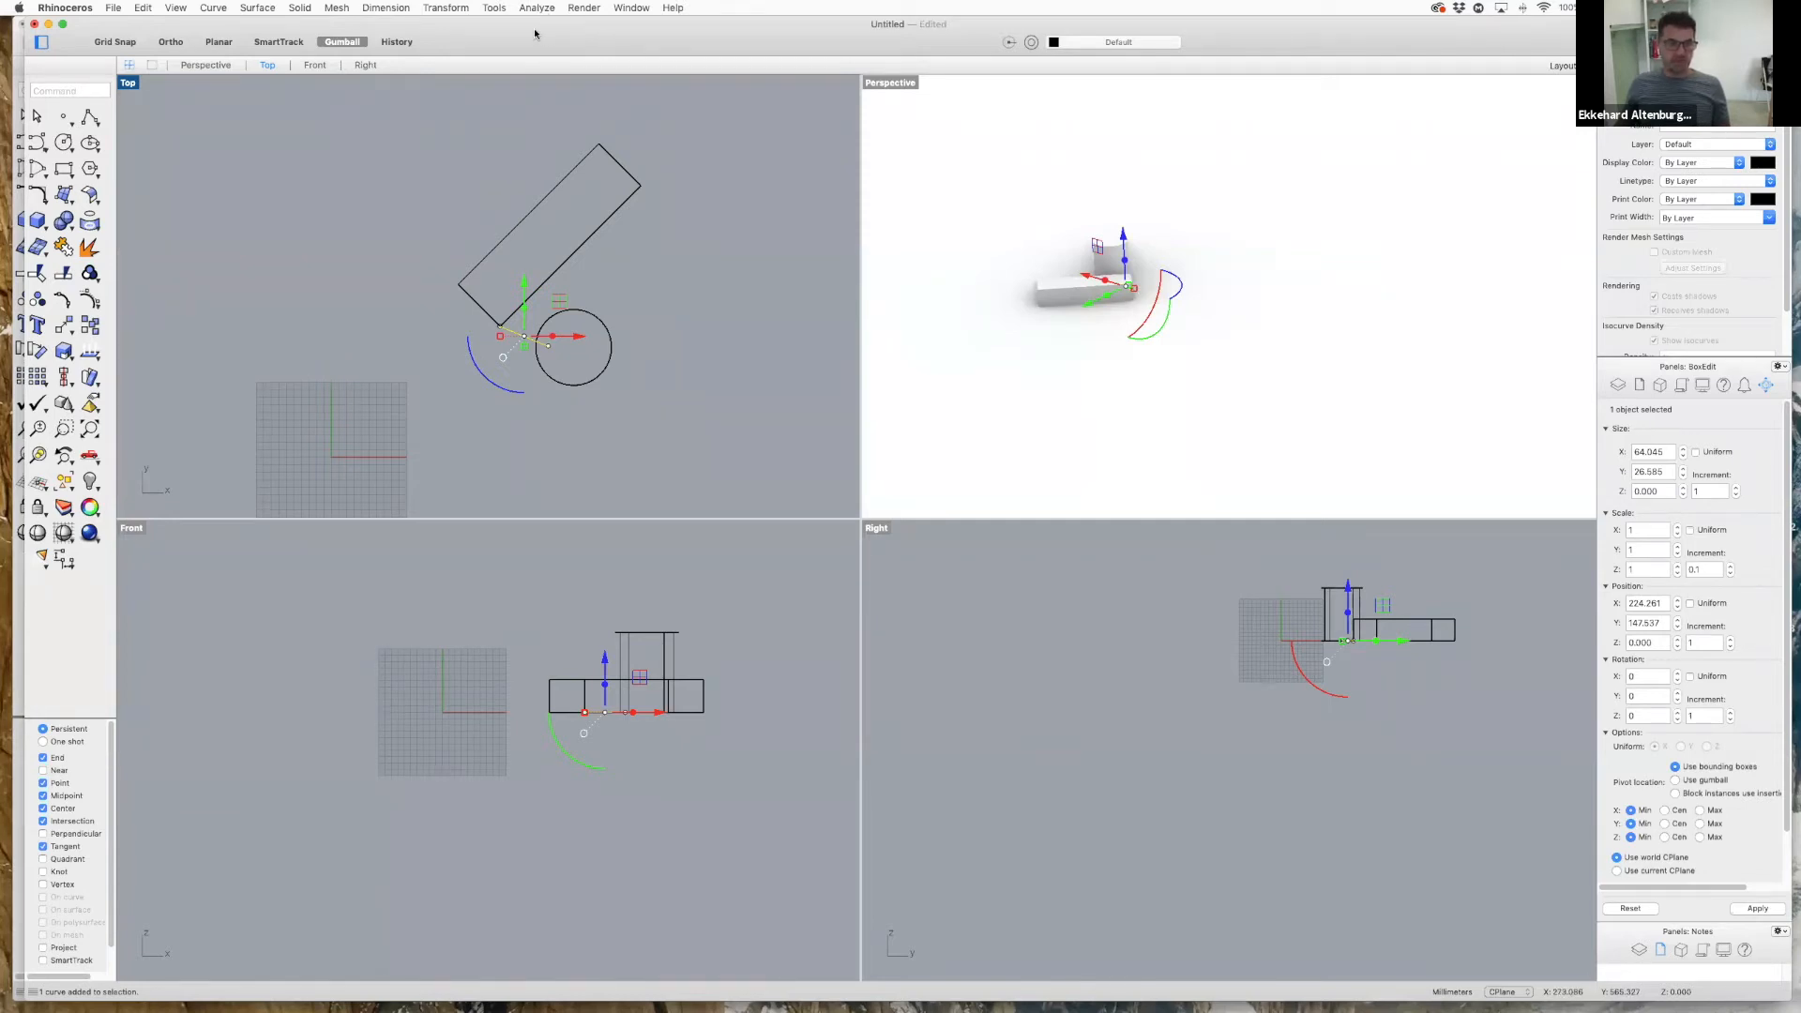
- Switch to the WOOD+METAL COURSE OUTLINE workbook in Excel and find the finger interlocking box table
drag(535, 33, 536, 237)
mouse_move(509, 85)
mouse_down()
mouse_move(551, 35)
mouse_move(510, 83)
mouse_move(493, 33)
mouse_move(490, 56)
mouse_move(519, 54)
mouse_move(503, 48)
mouse_move(472, 106)
mouse_move(519, 90)
mouse_up()
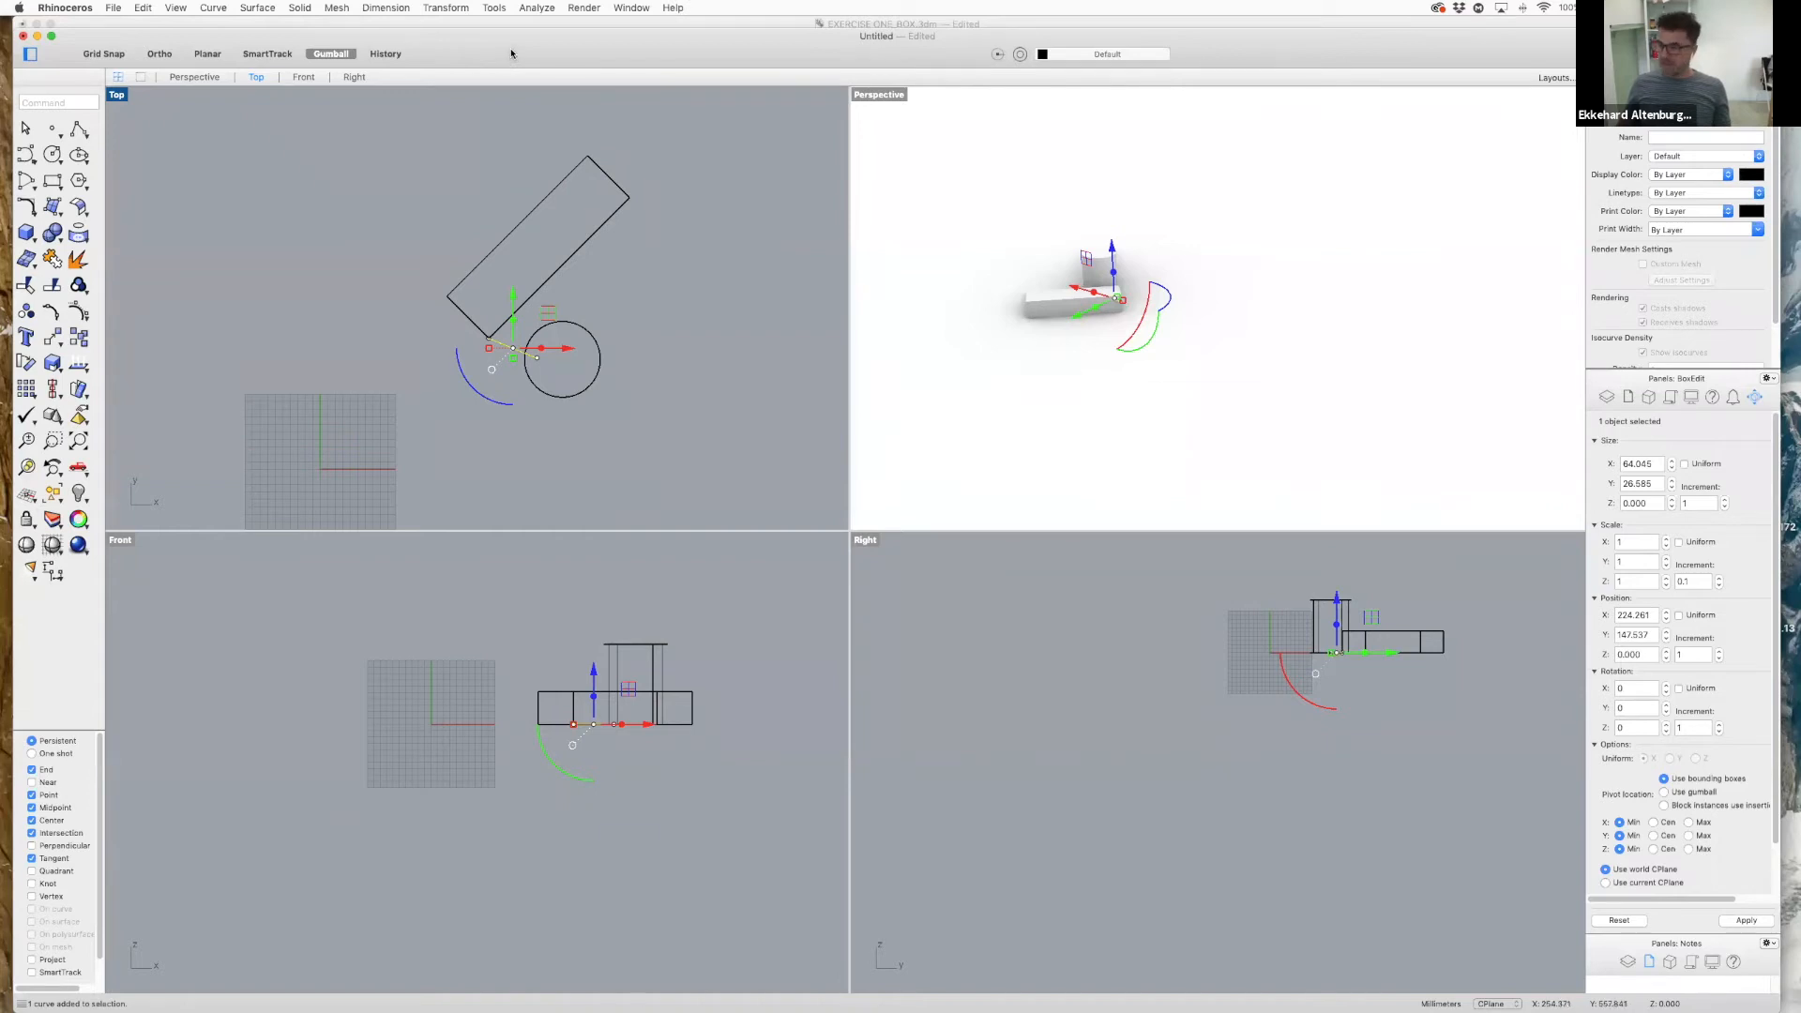
mouse_move(1045, 1007)
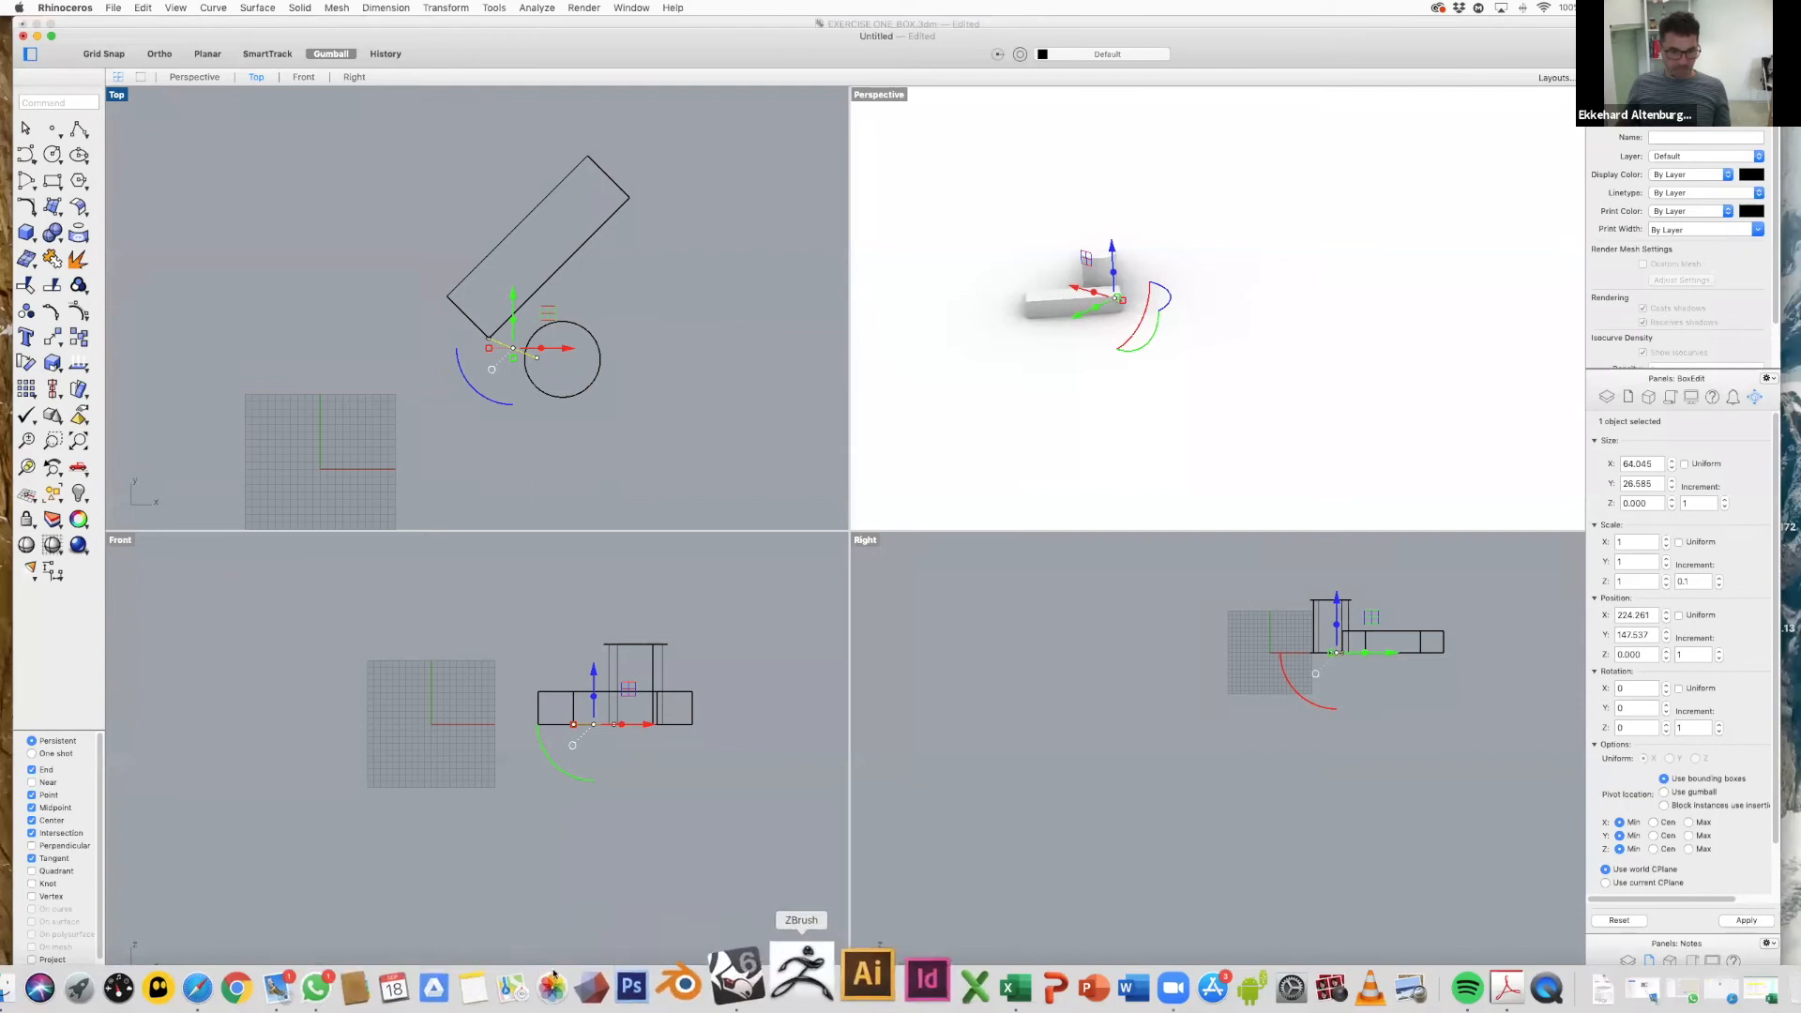
click(980, 980)
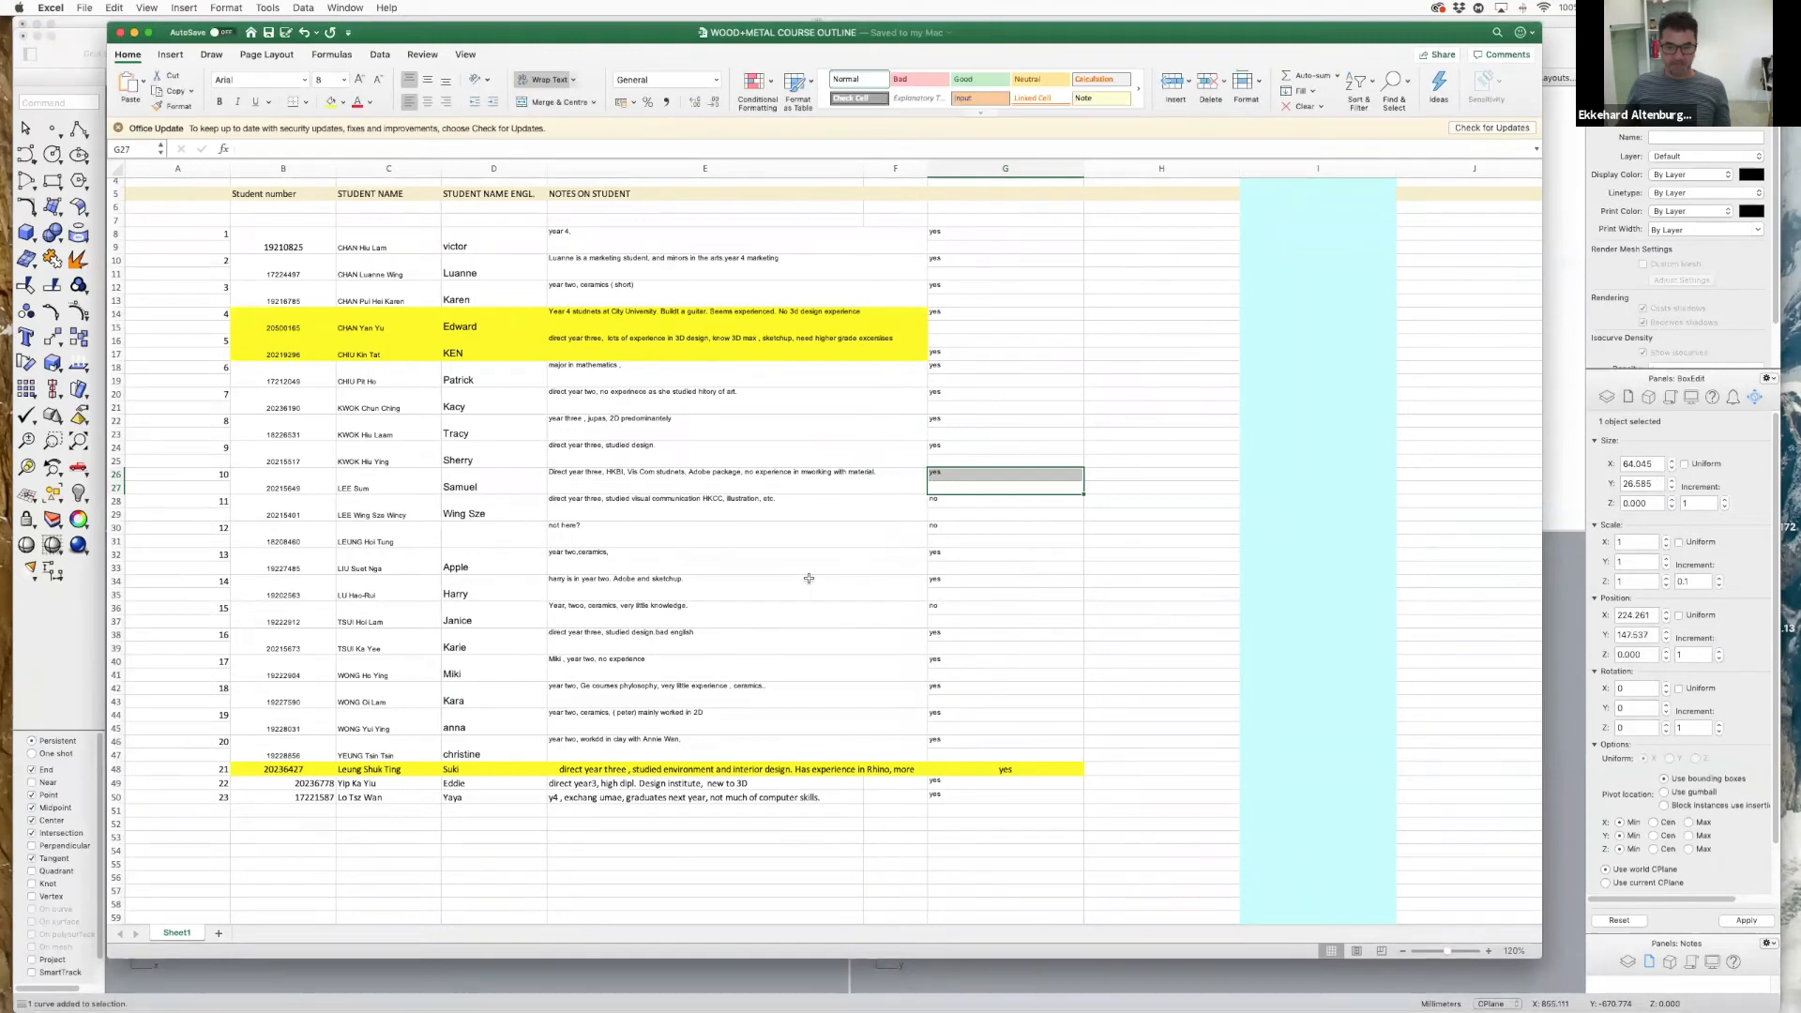
scroll(809, 577, down, 5)
scroll(809, 577, down, 5)
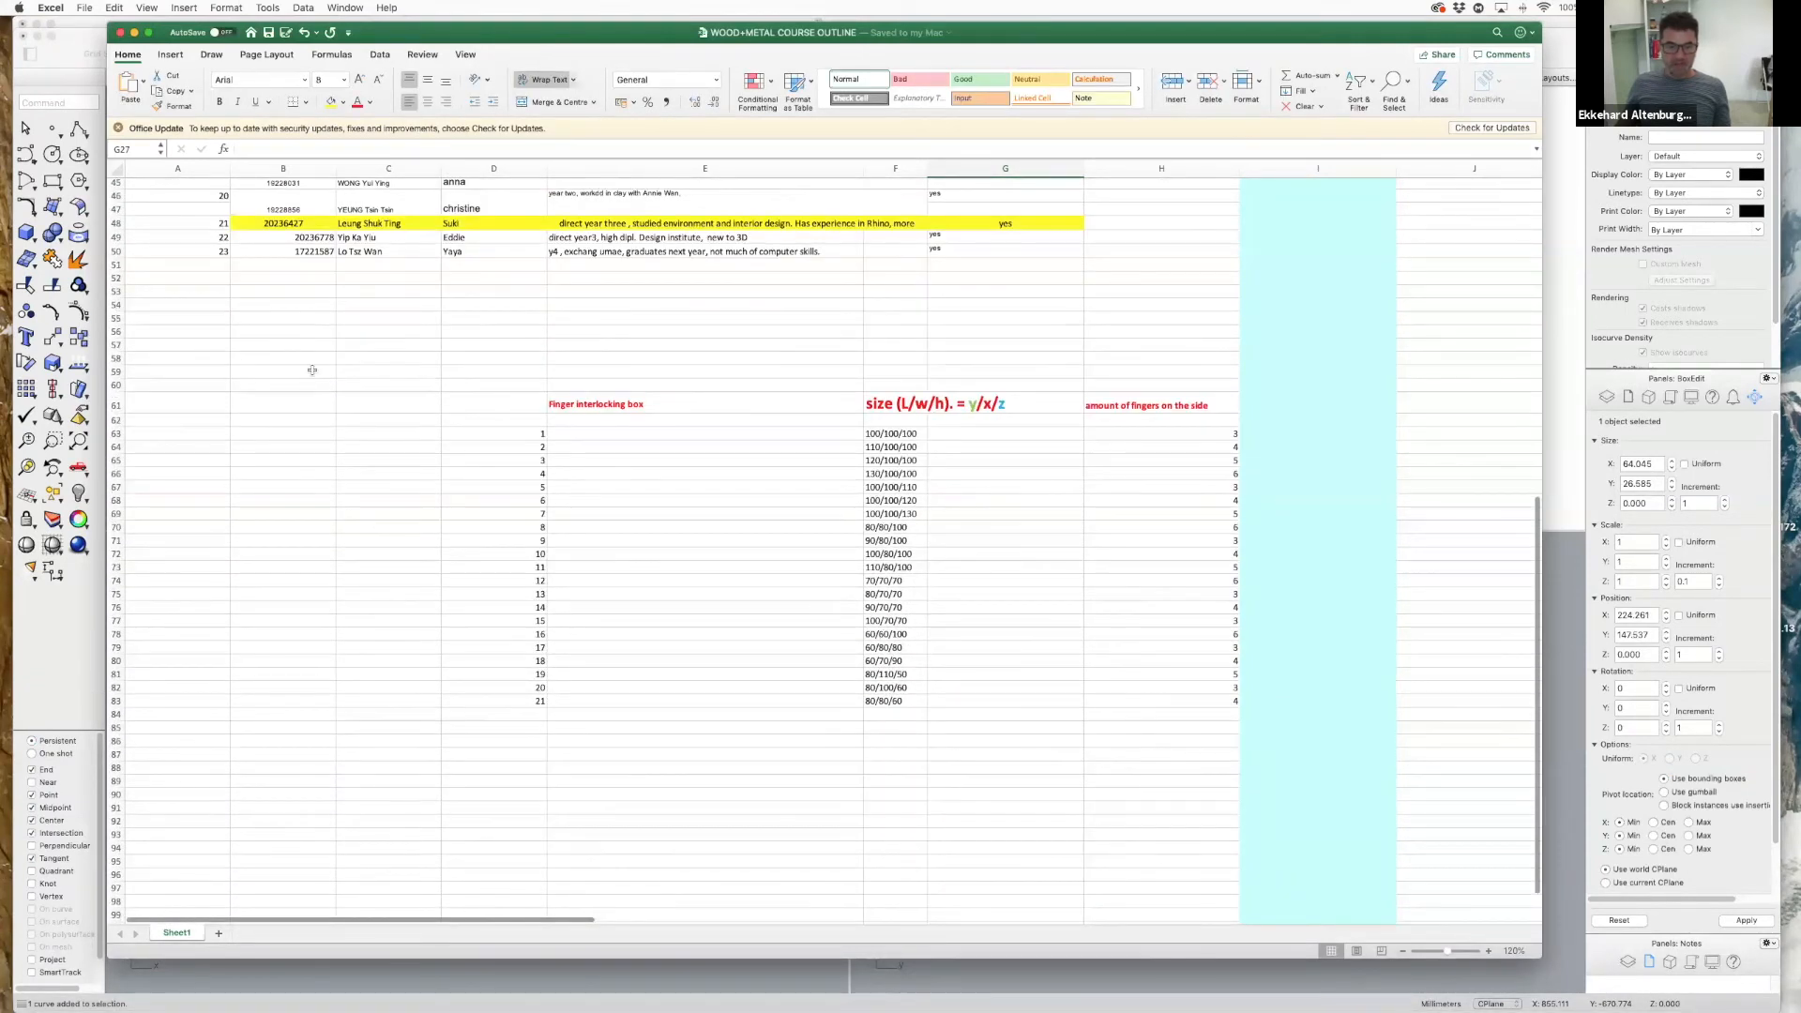
- Extend the numbering of the finger interlocking box table down to 23 as a series
click(541, 701)
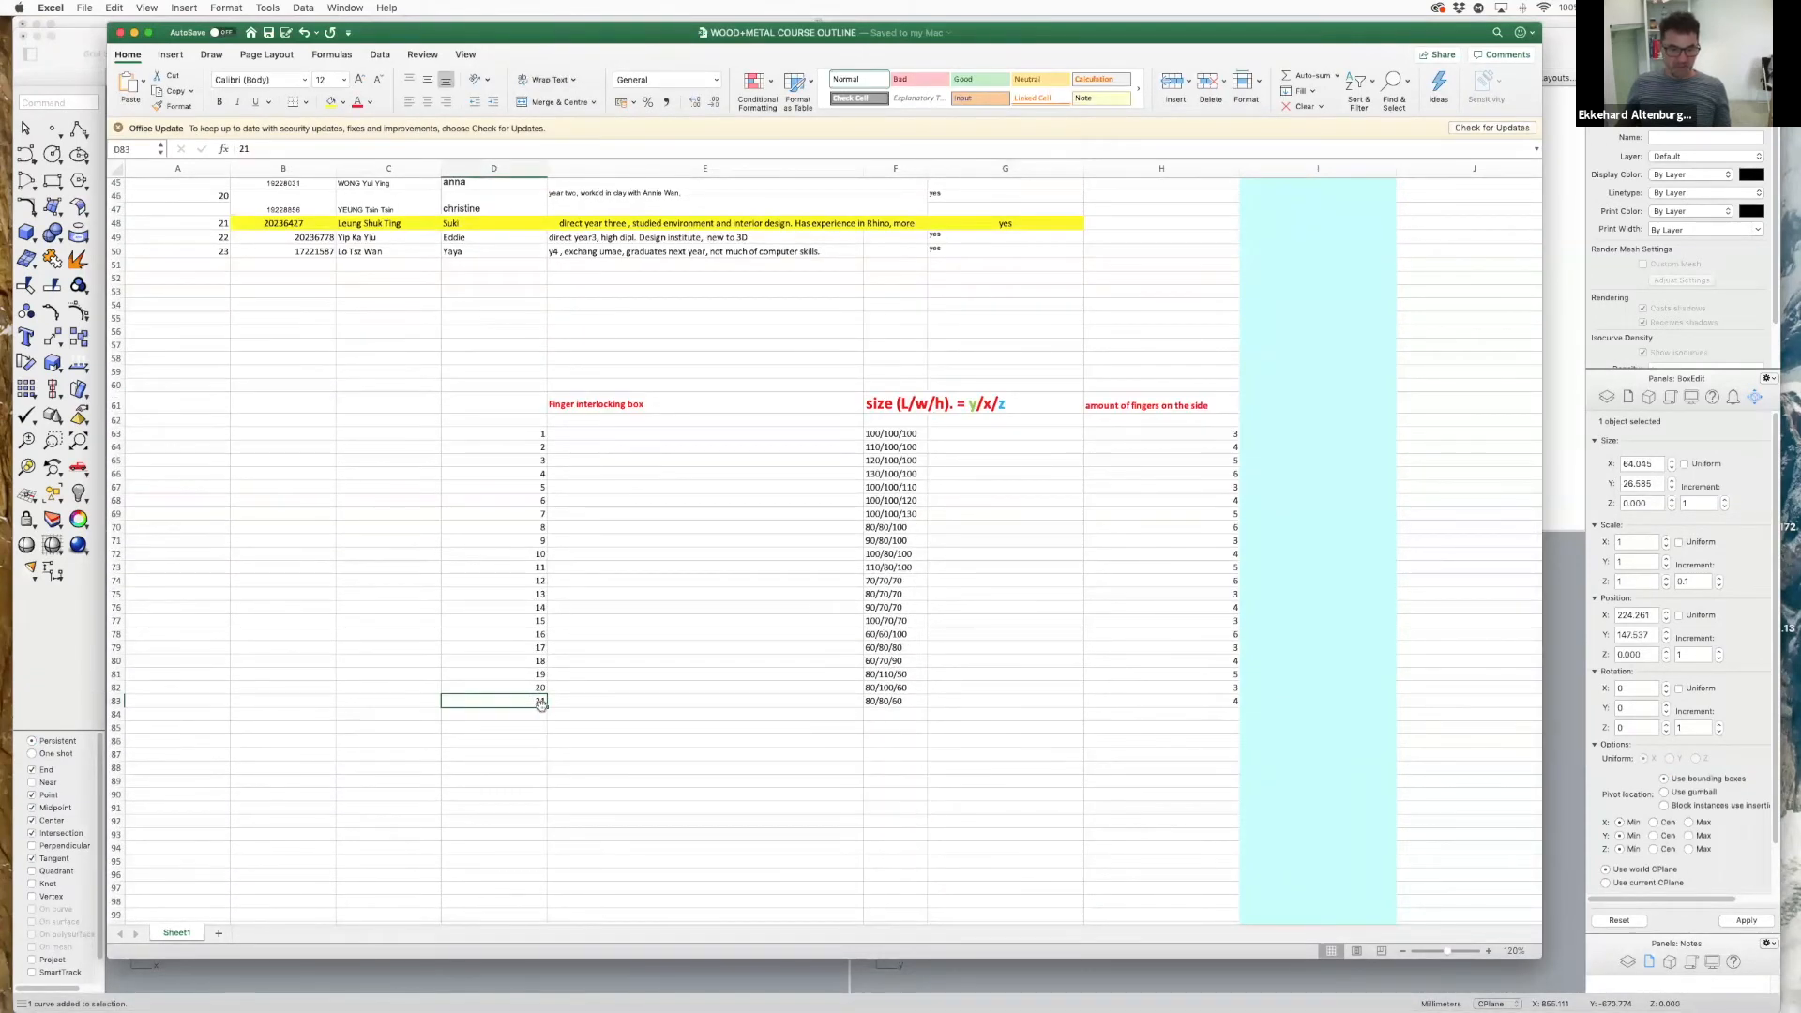
drag(547, 708, 547, 732)
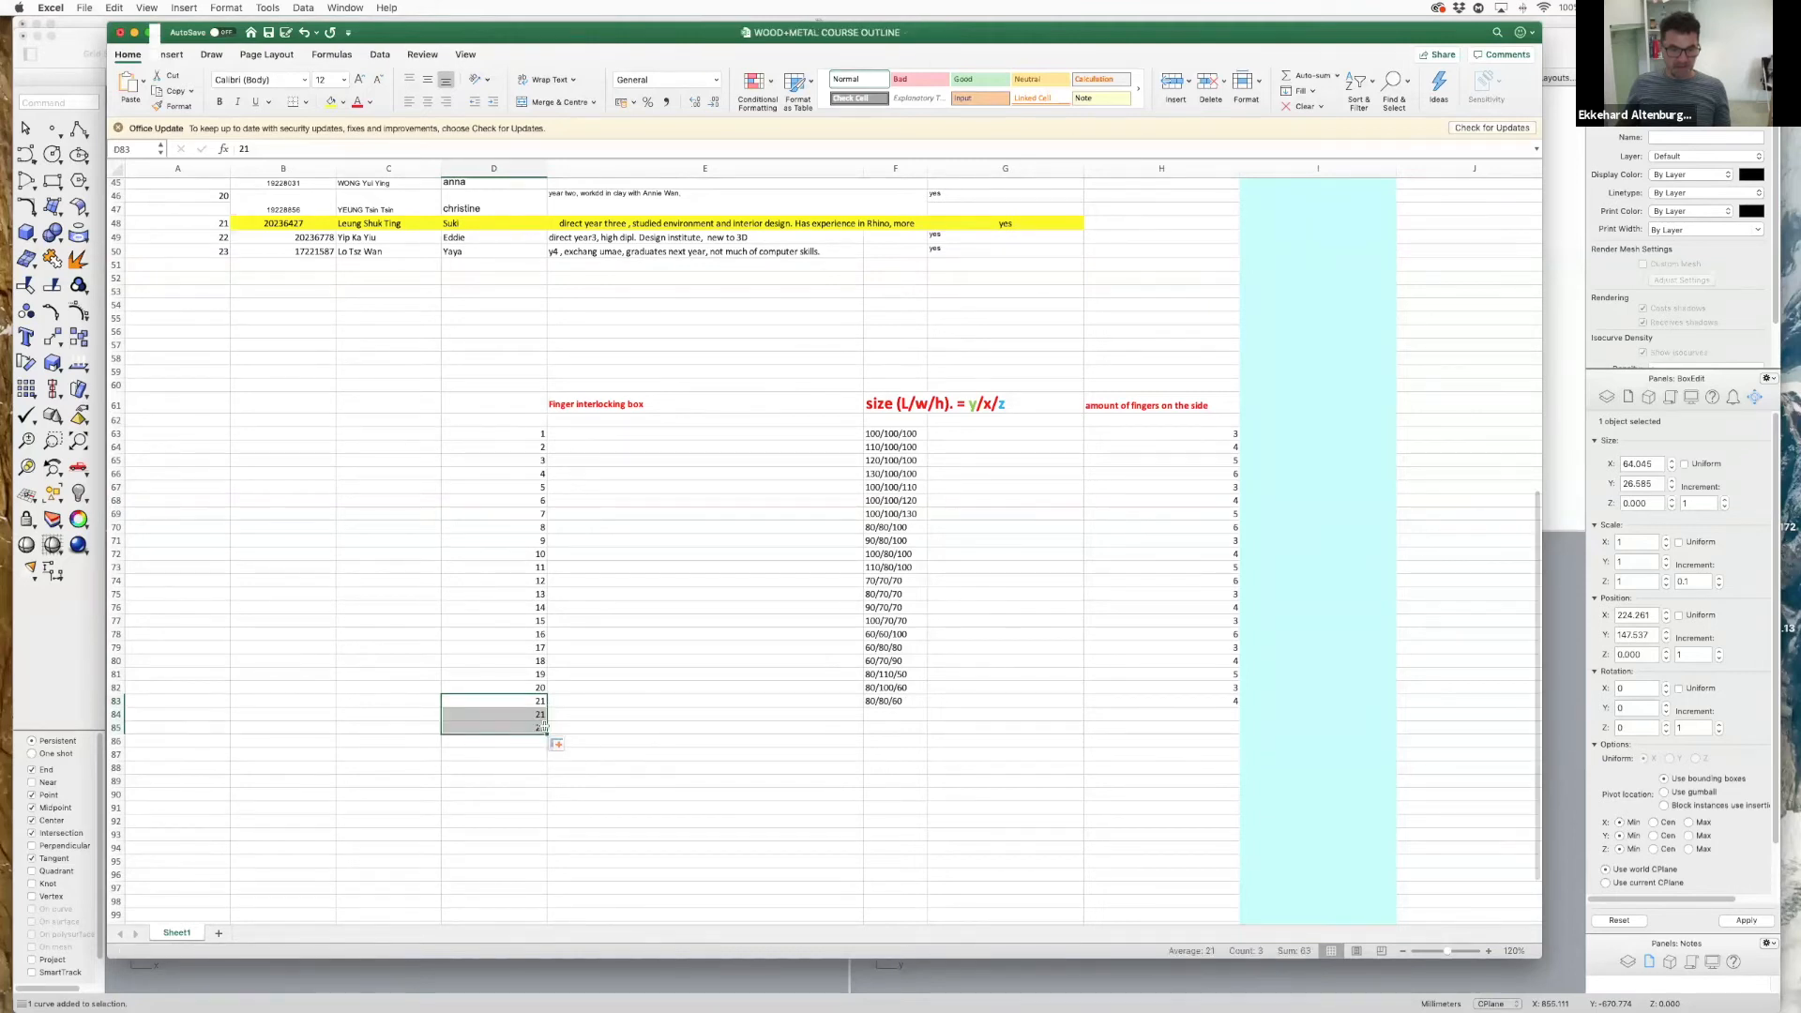
click(558, 749)
click(574, 775)
click(723, 731)
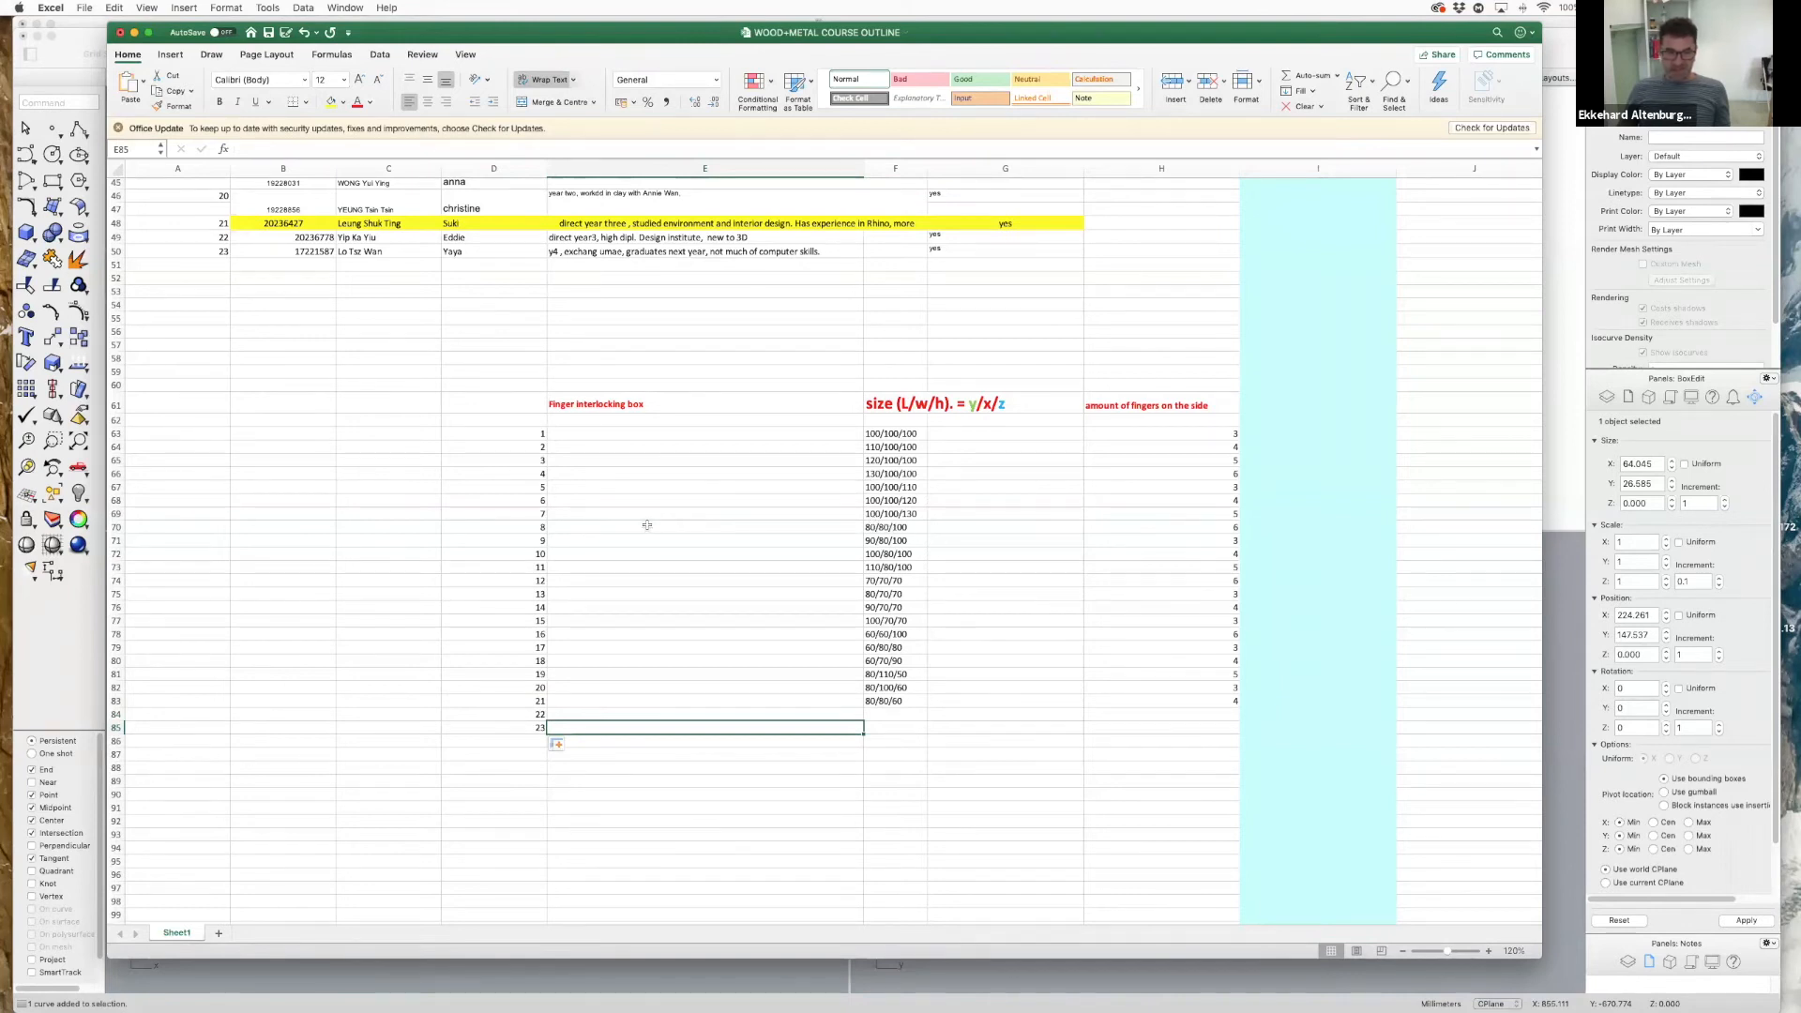
- Enter the person's short name beside number 8 in cell E70 and select the size cell in that row
click(513, 527)
click(573, 527)
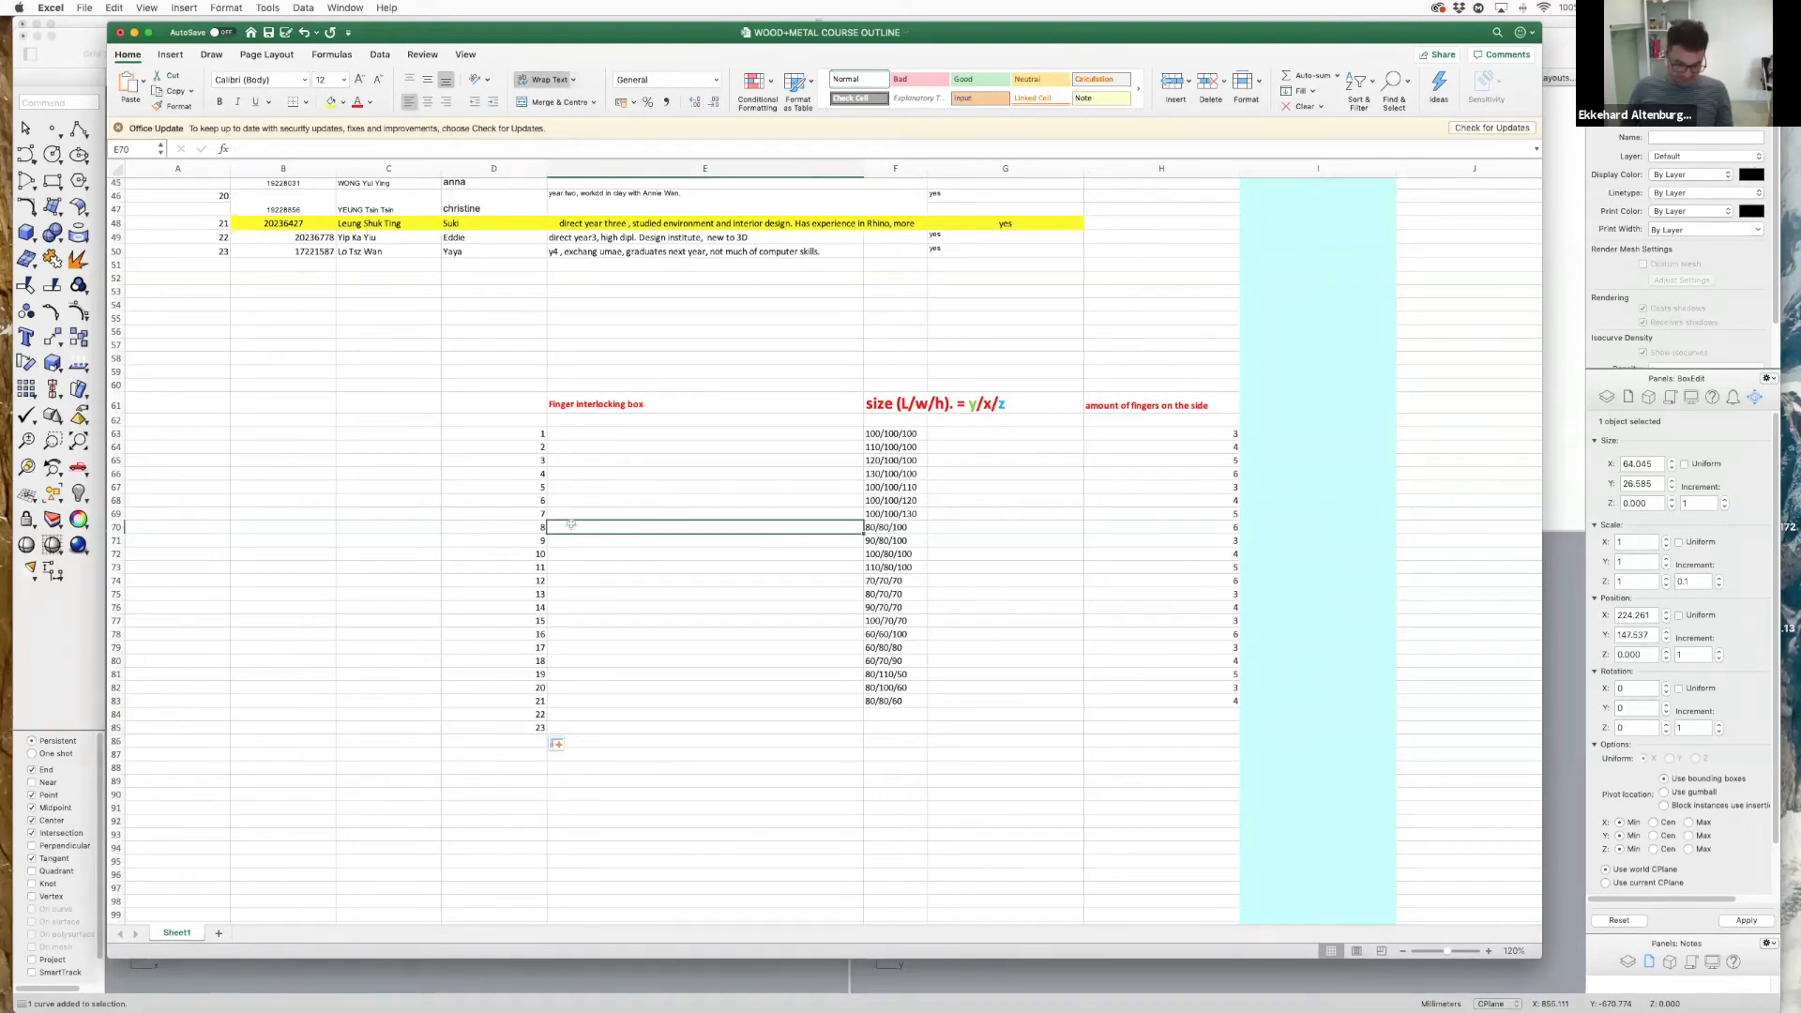
text(ekjke)
key(BackSpace)
key(BackSpace)
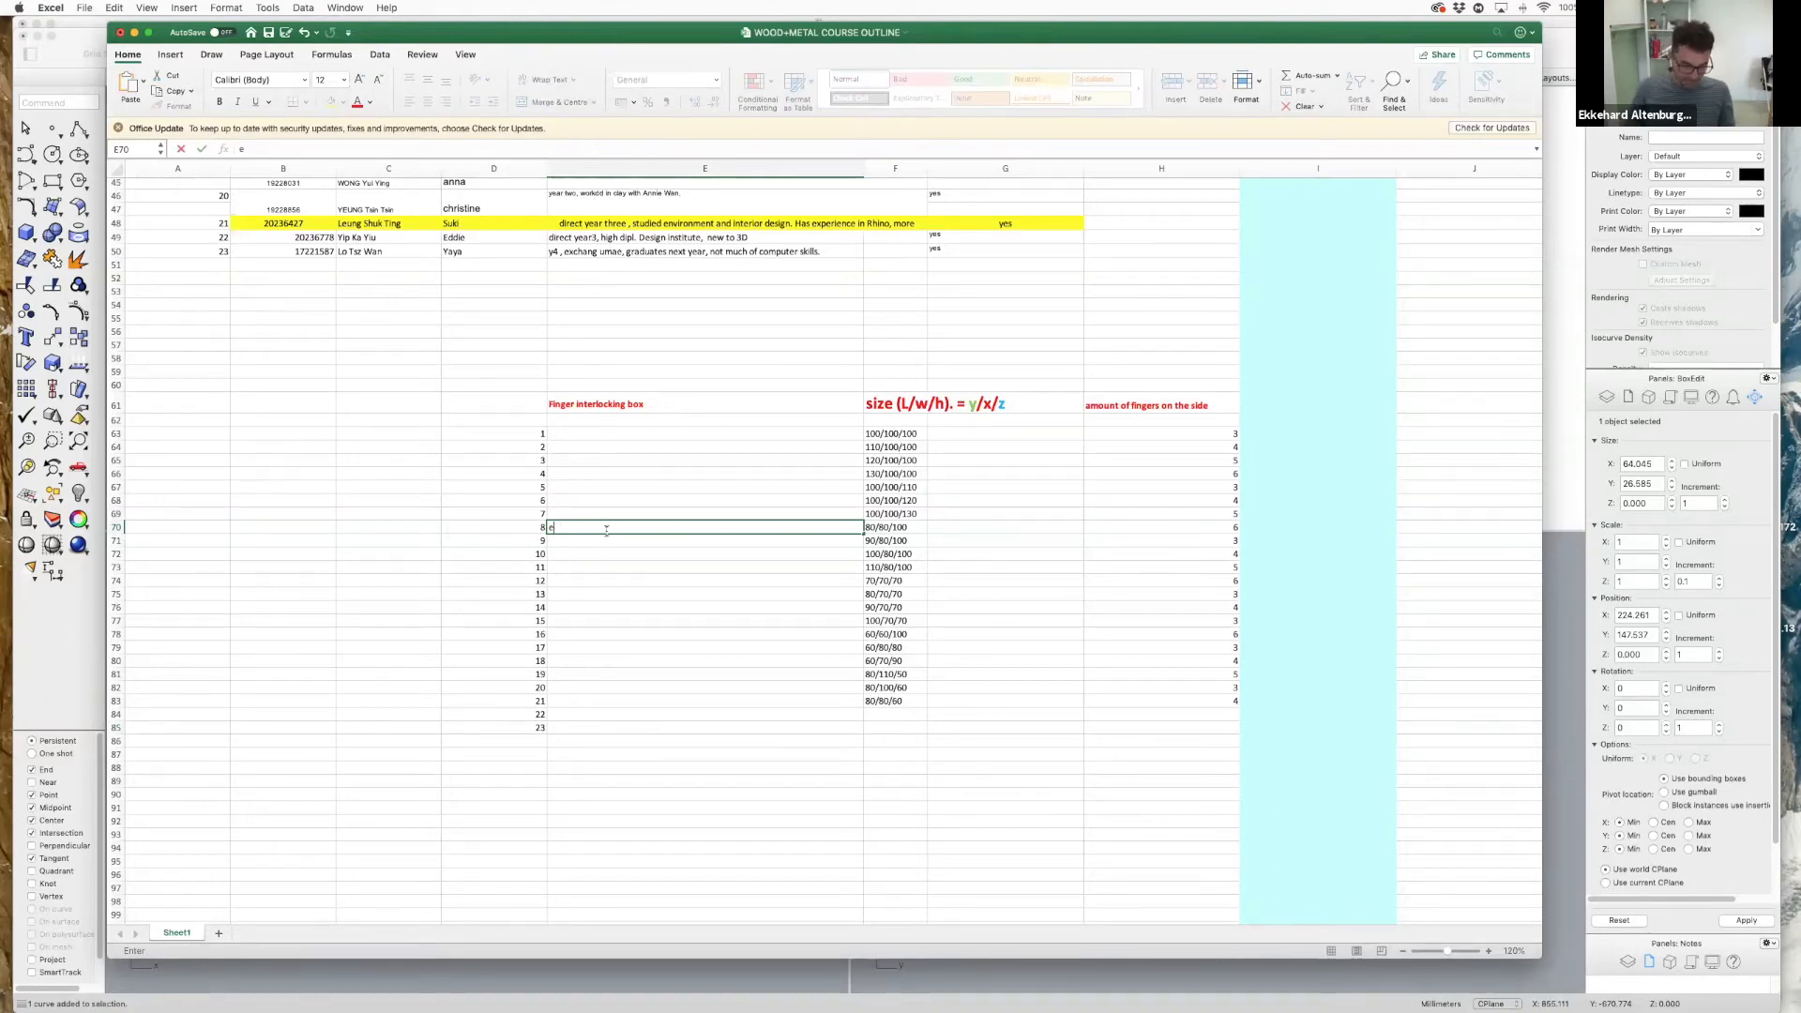
key(BackSpace)
text(Ekk)
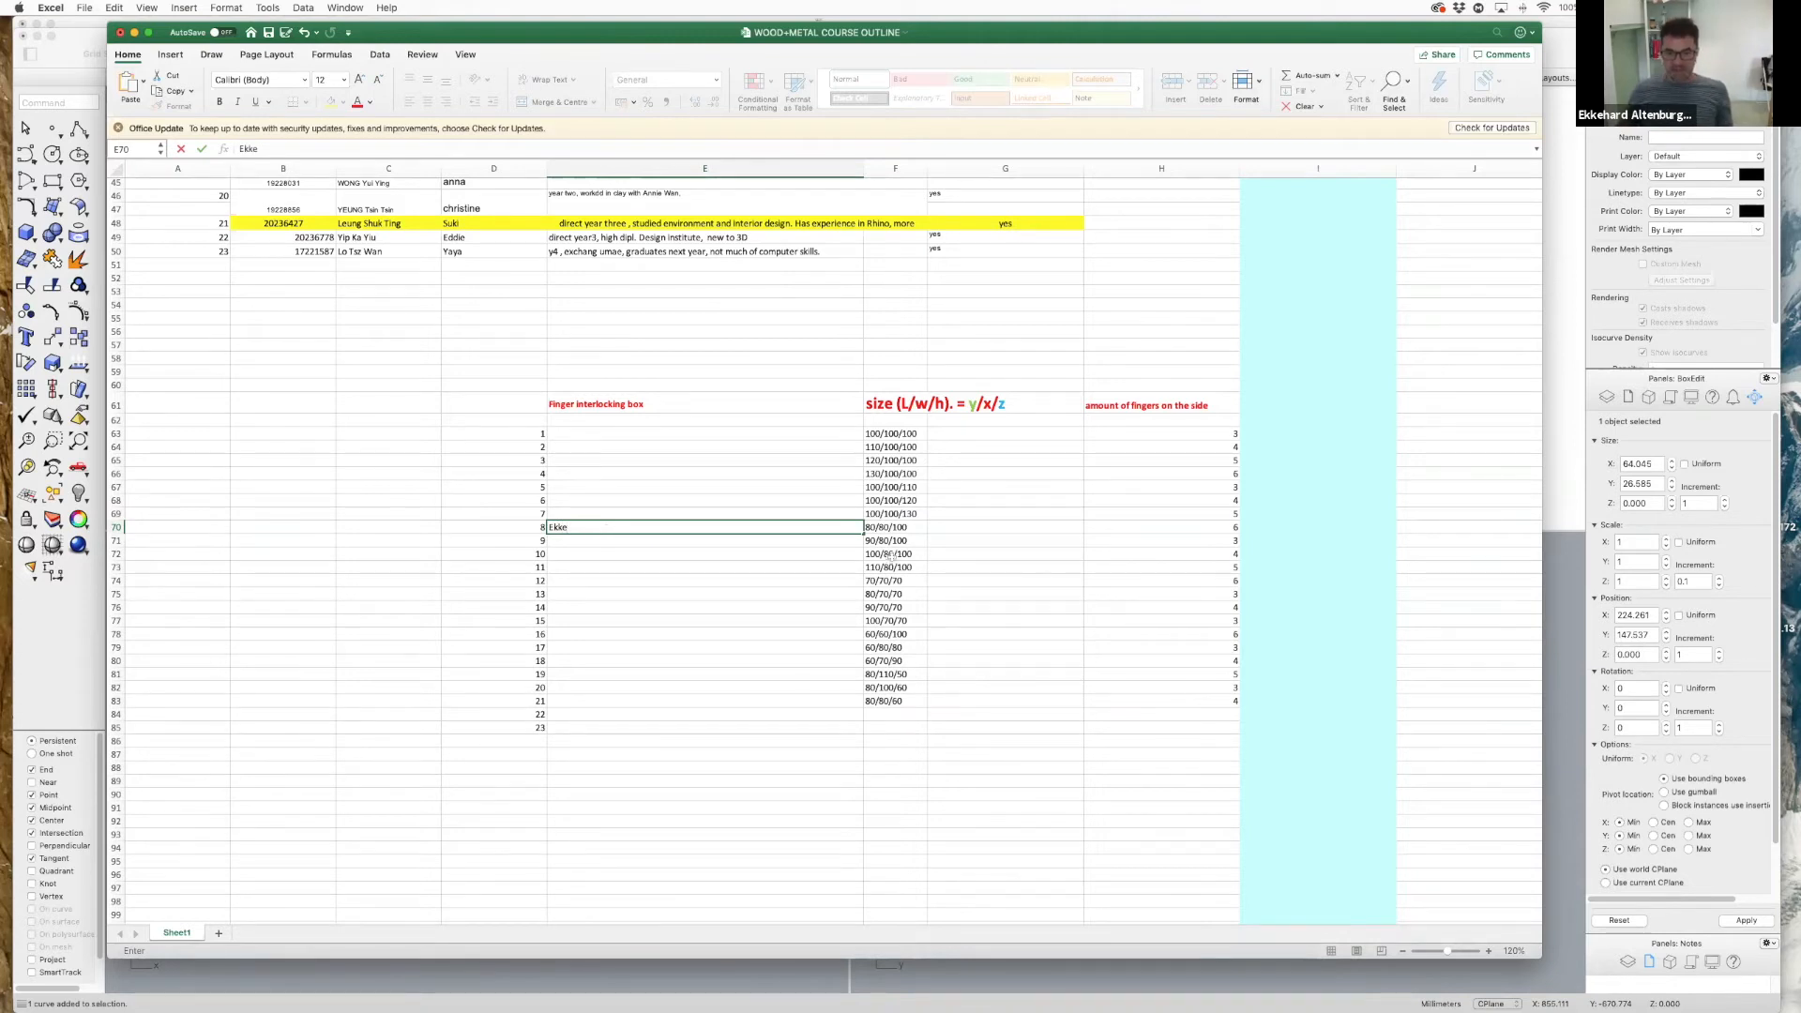
click(905, 527)
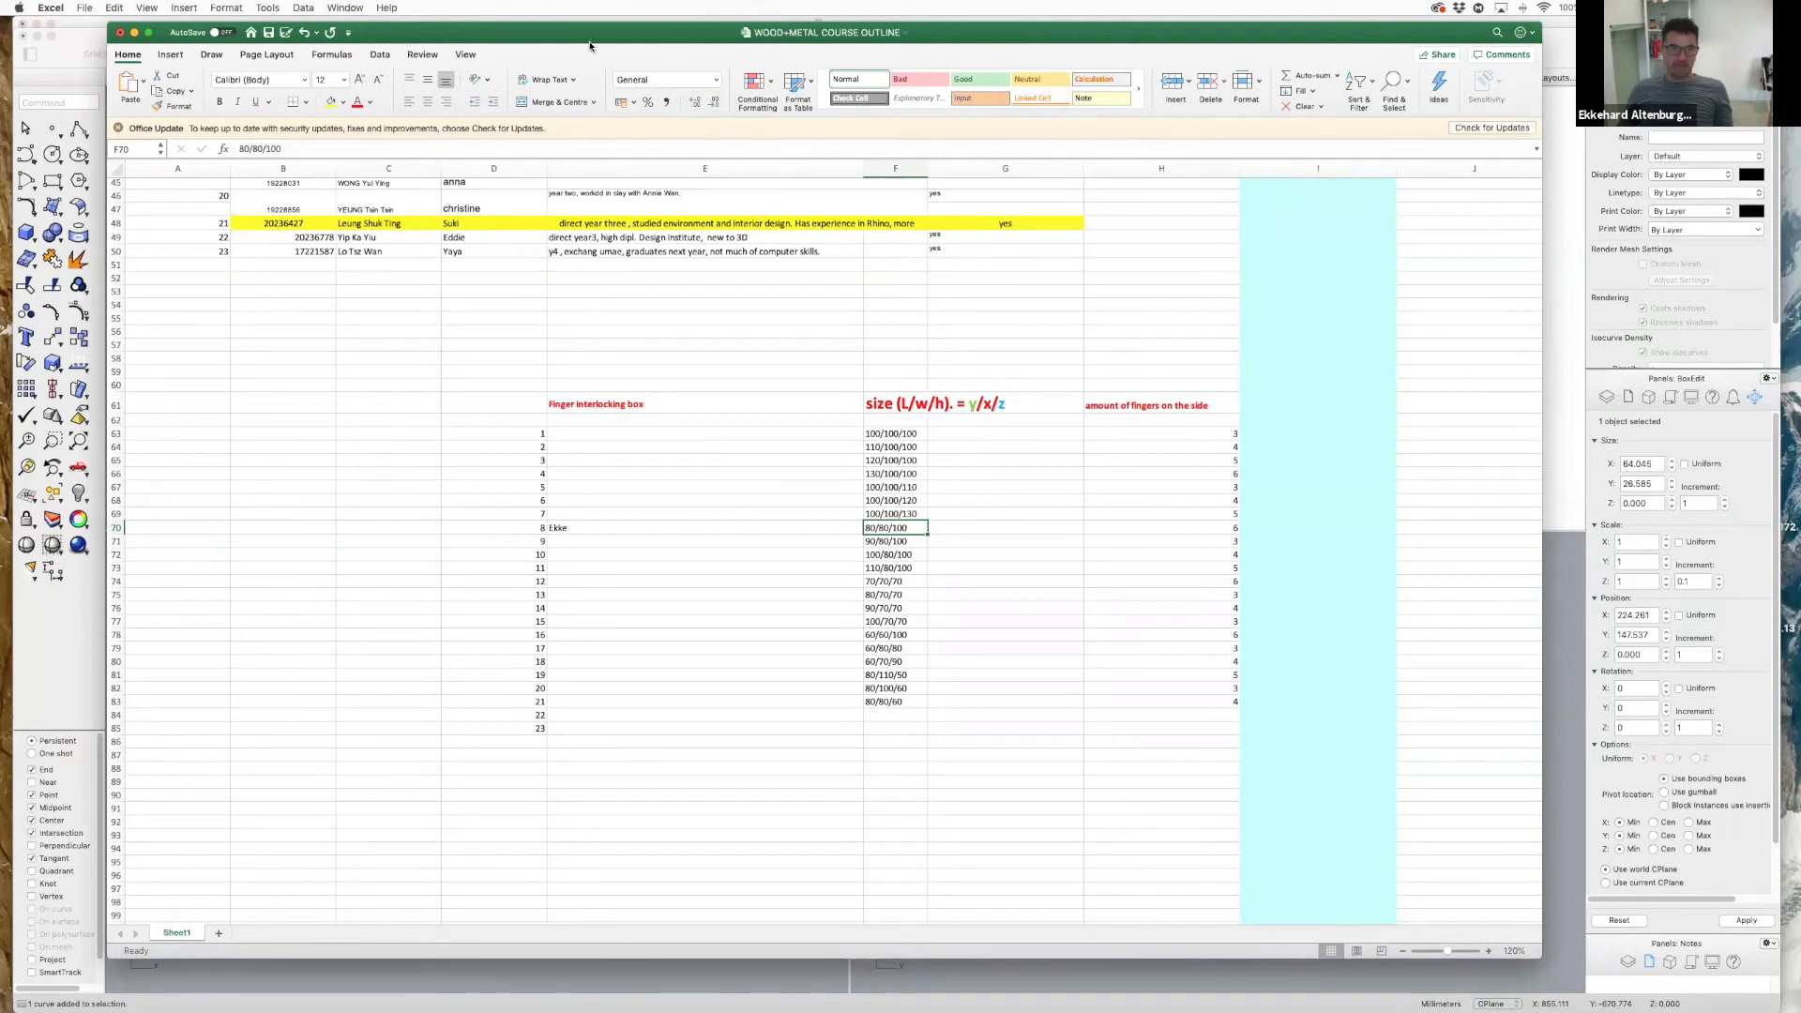
- Switch to EXERCISE ONE_BOX.3dm in Rhino and examine the finger-jointed box up close in the Perspective viewport
drag(574, 39, 1800, 158)
click(699, 261)
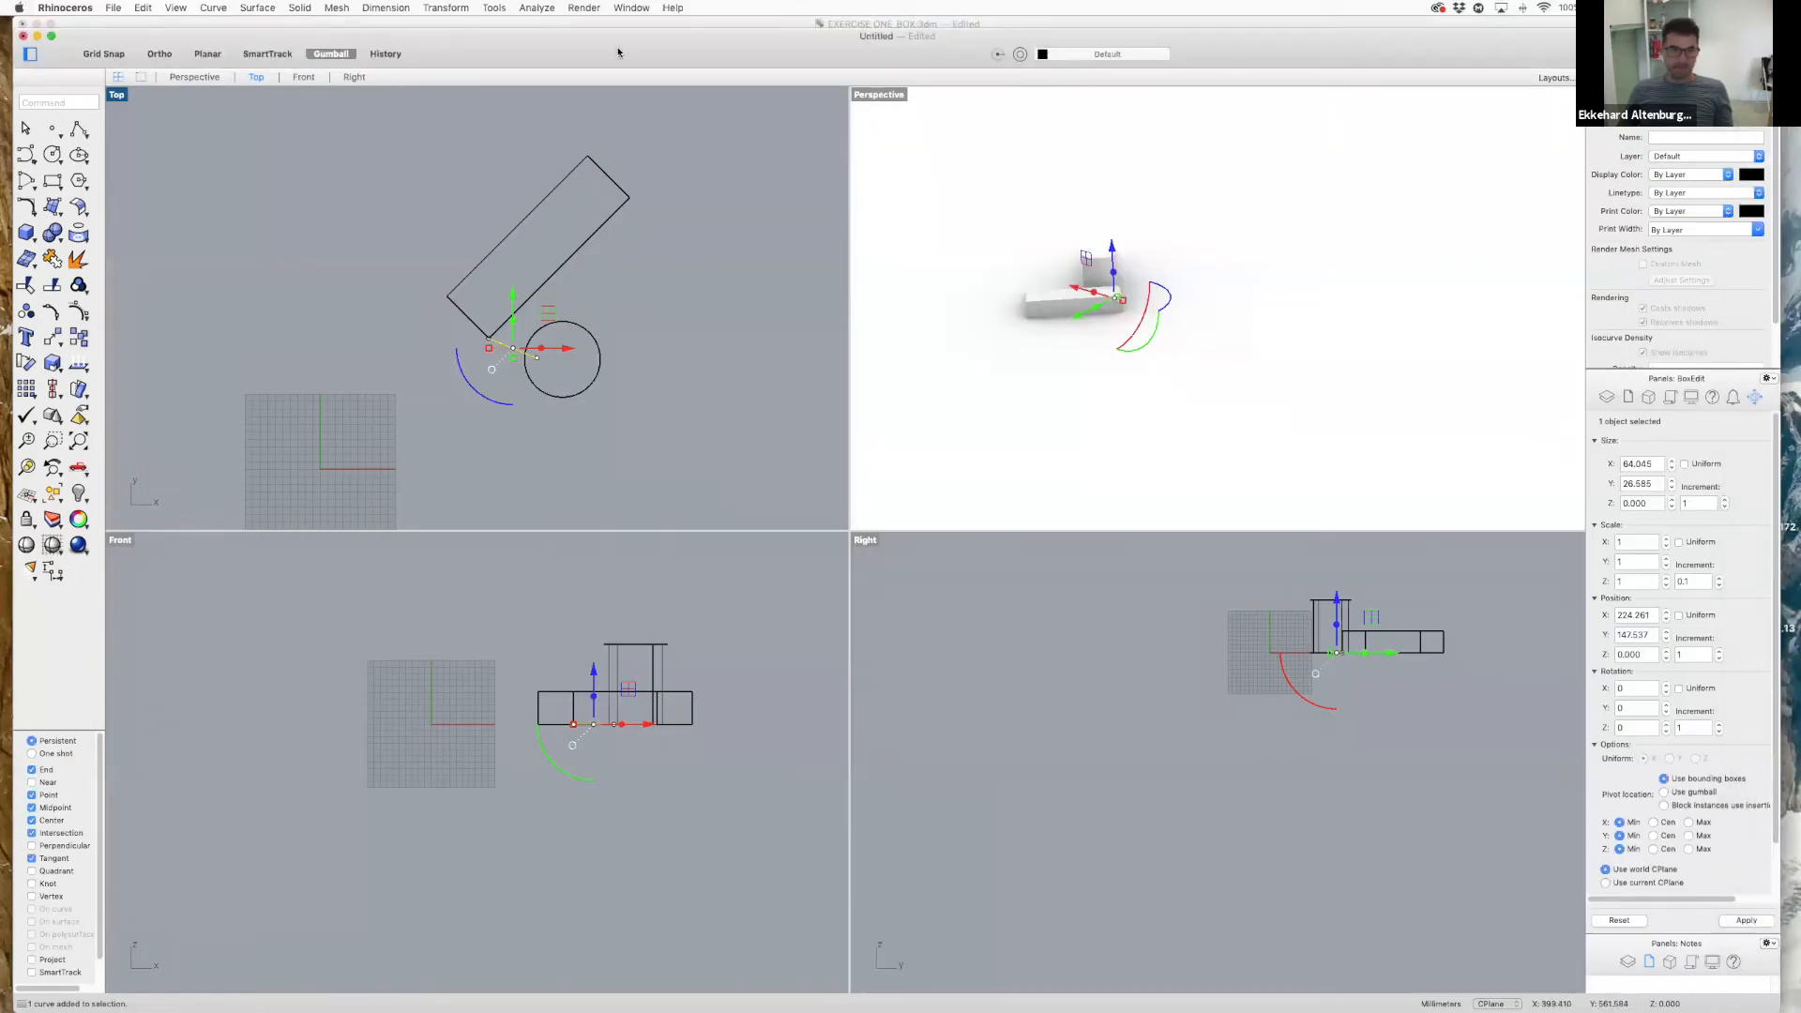
drag(870, 37, 928, 508)
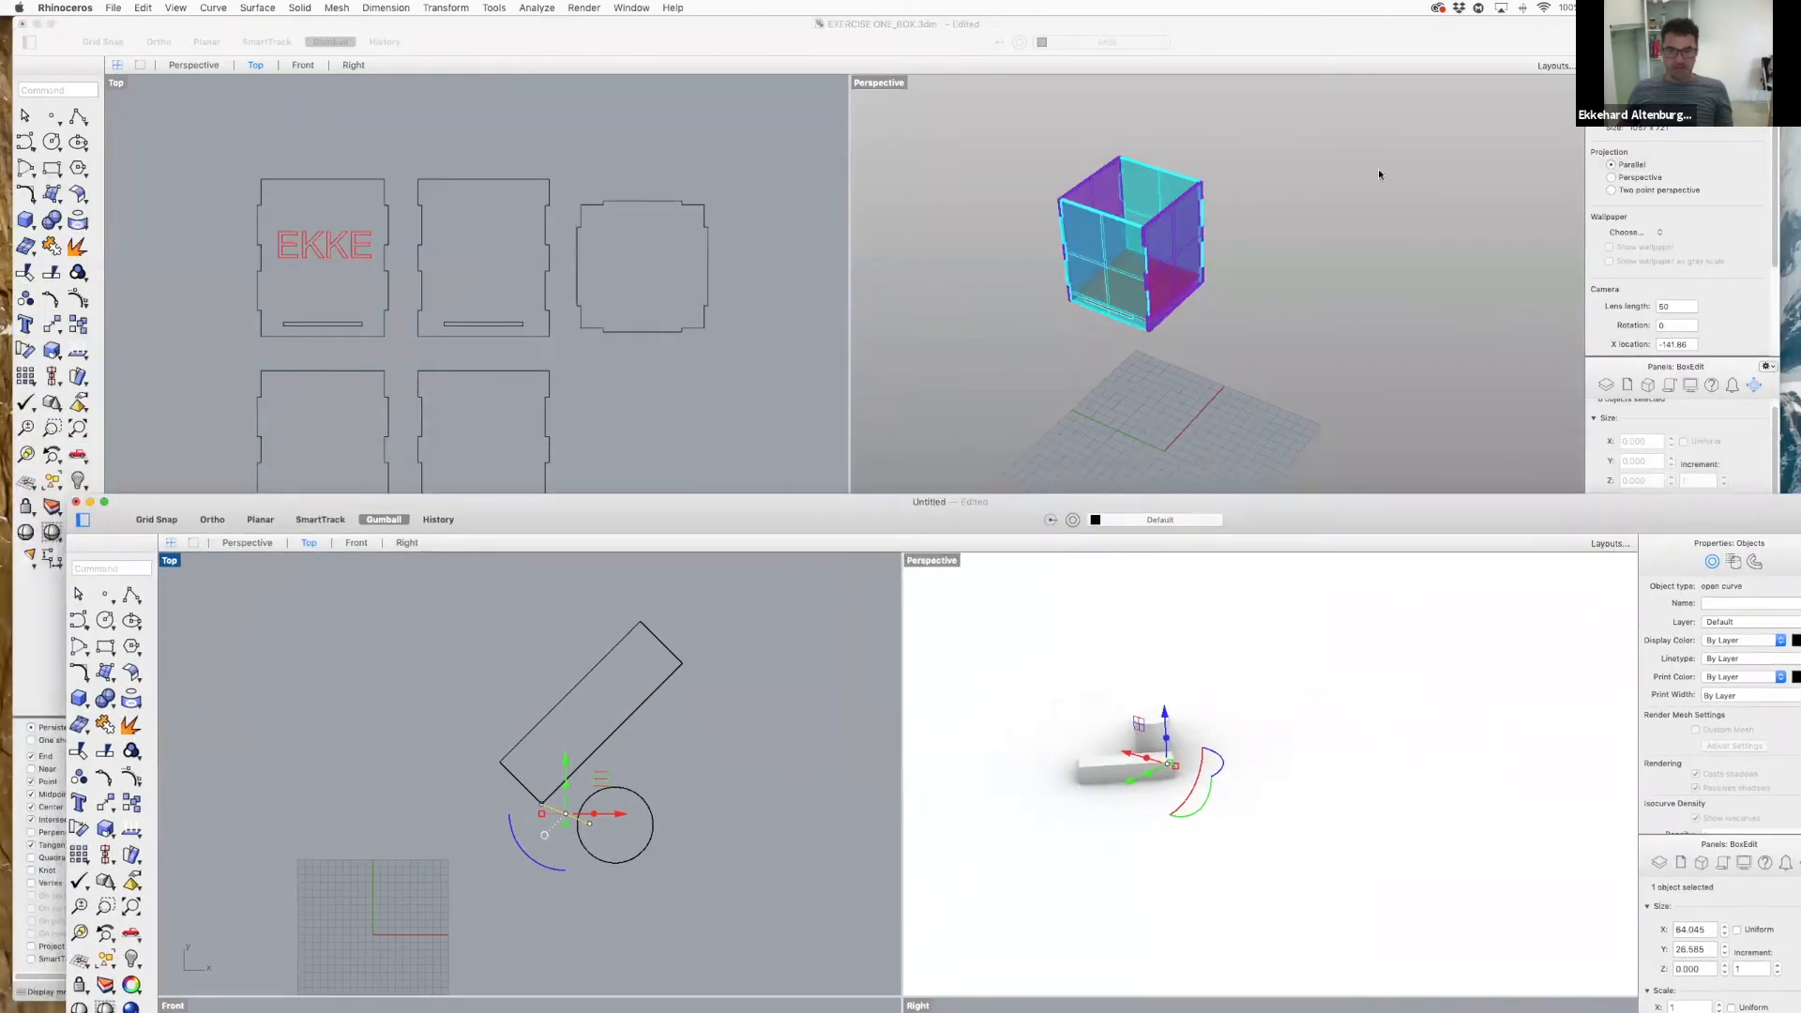
click(1249, 221)
scroll(1248, 220, up, 3)
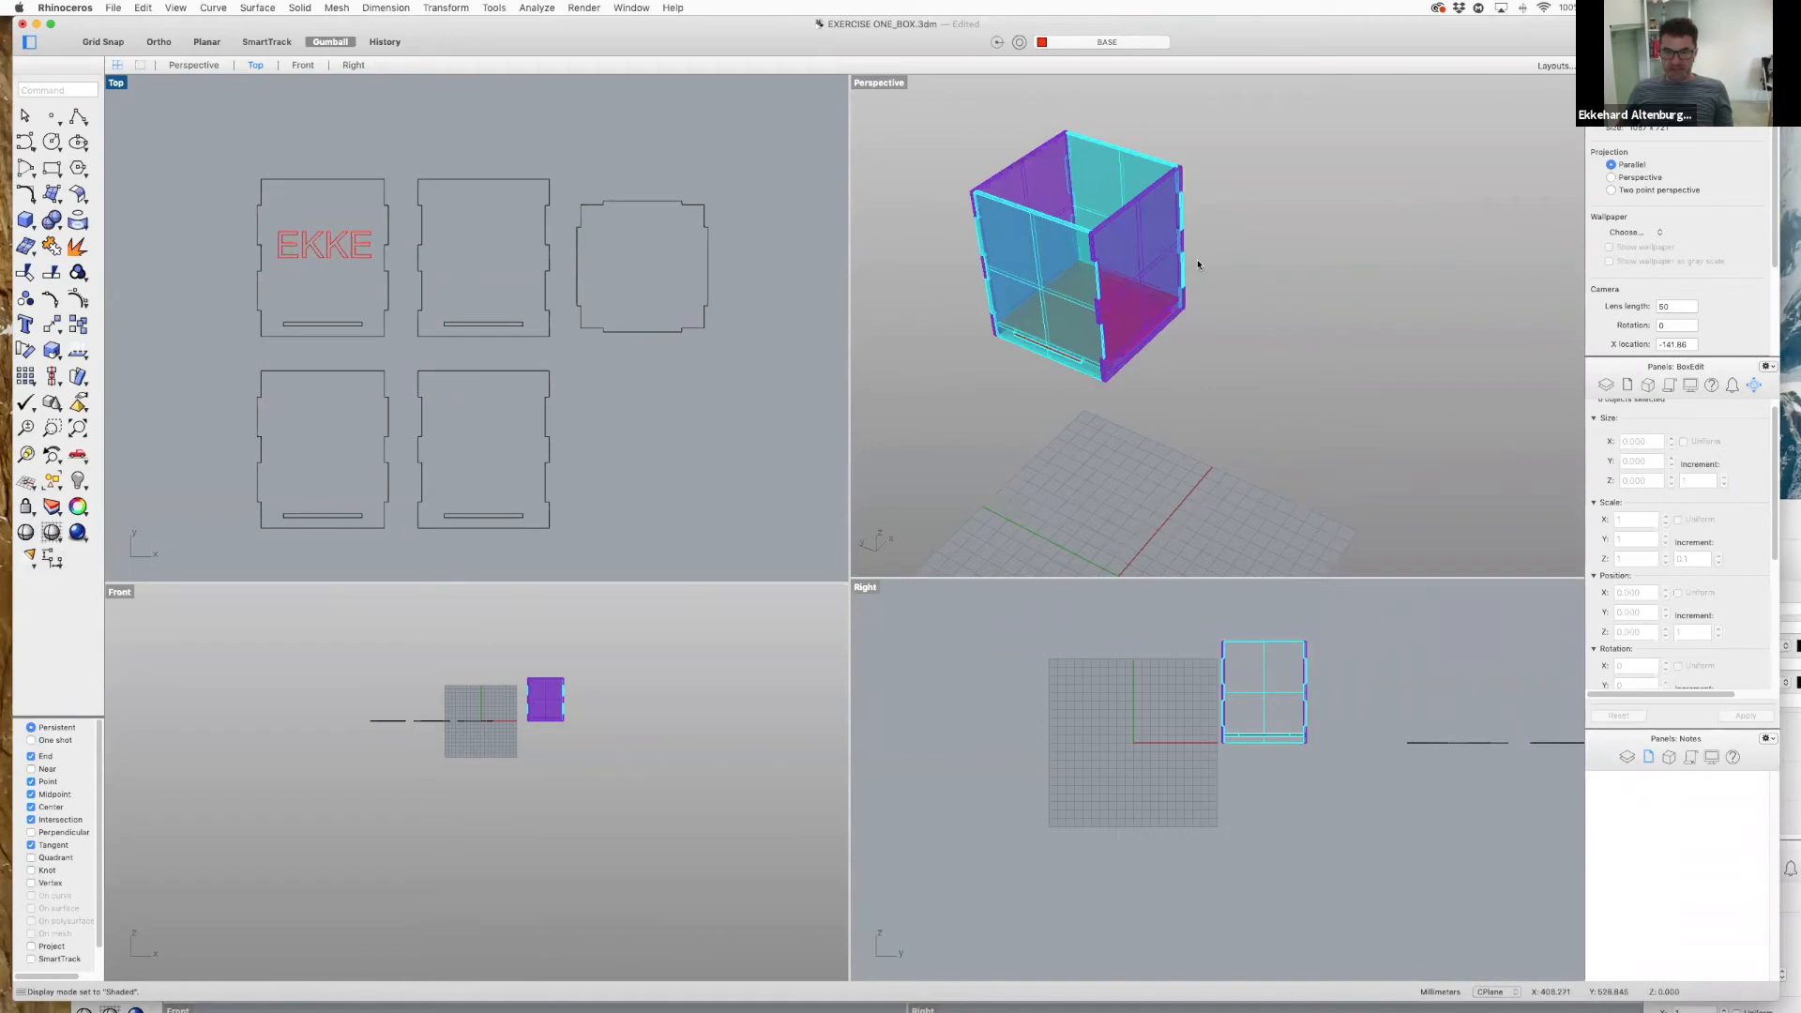
scroll(1088, 354, up, 3)
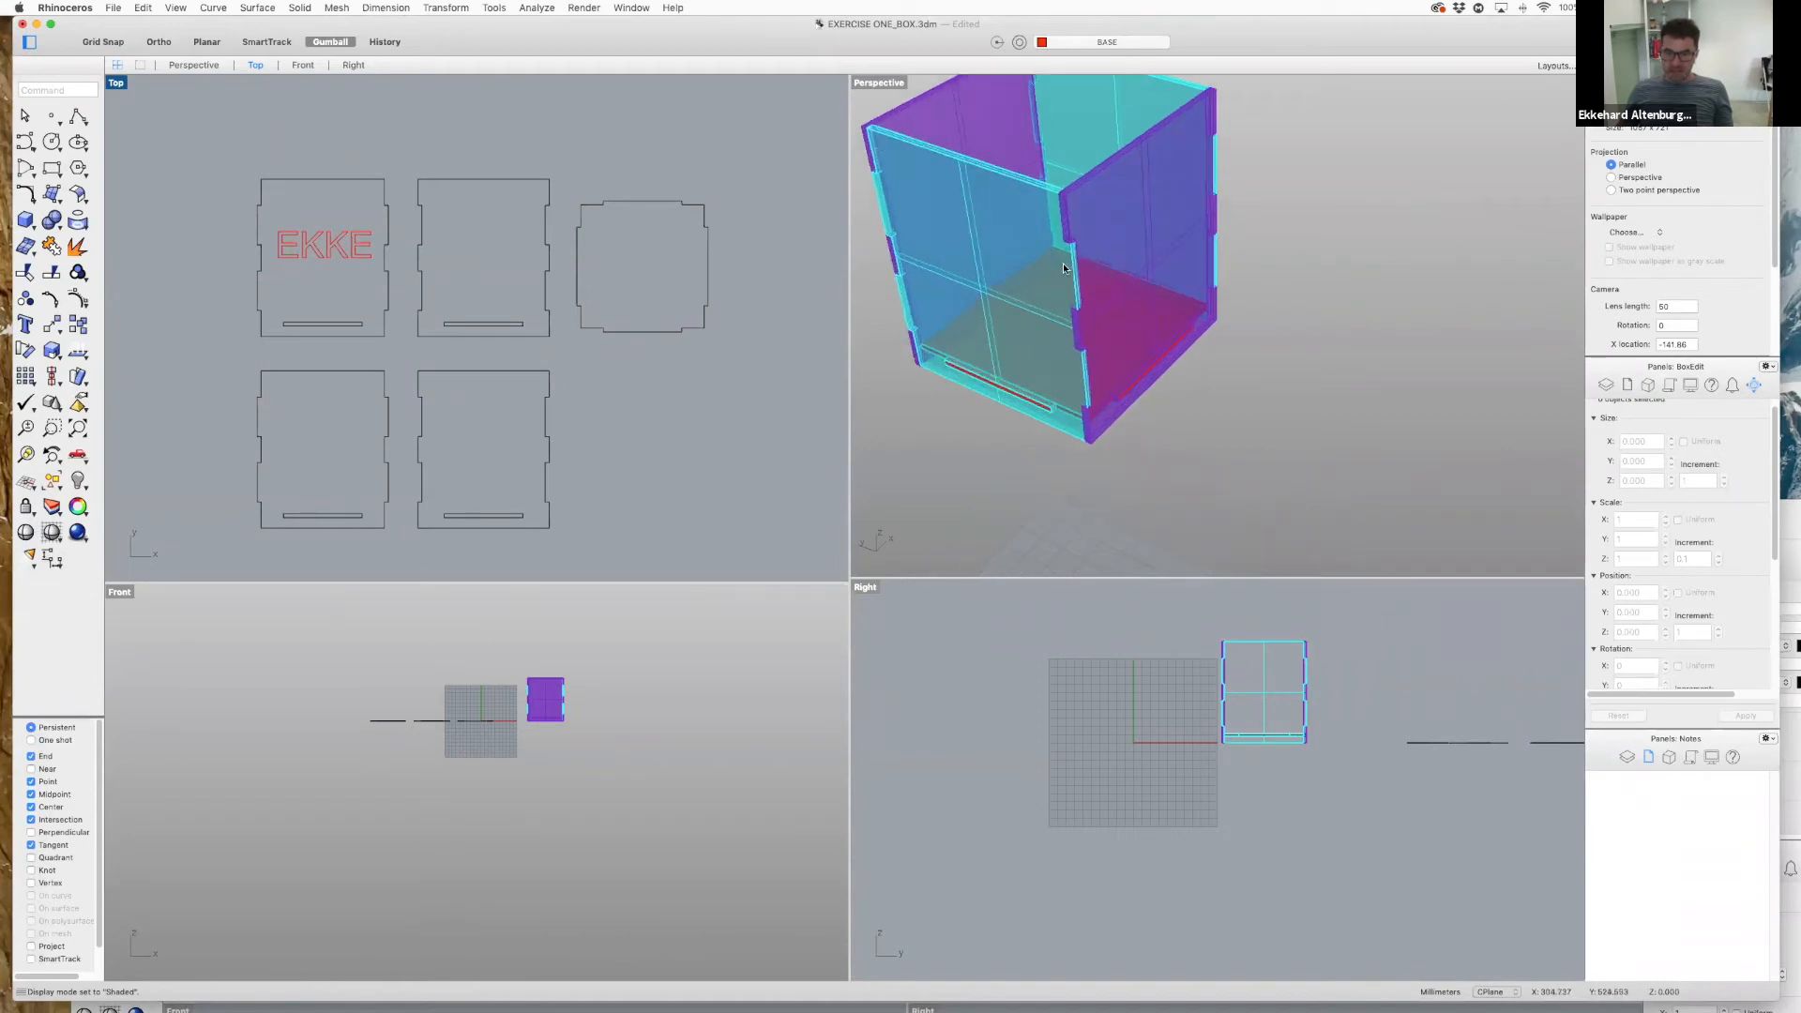
scroll(1074, 479, up, 3)
scroll(1082, 446, down, 4)
scroll(1075, 286, up, 3)
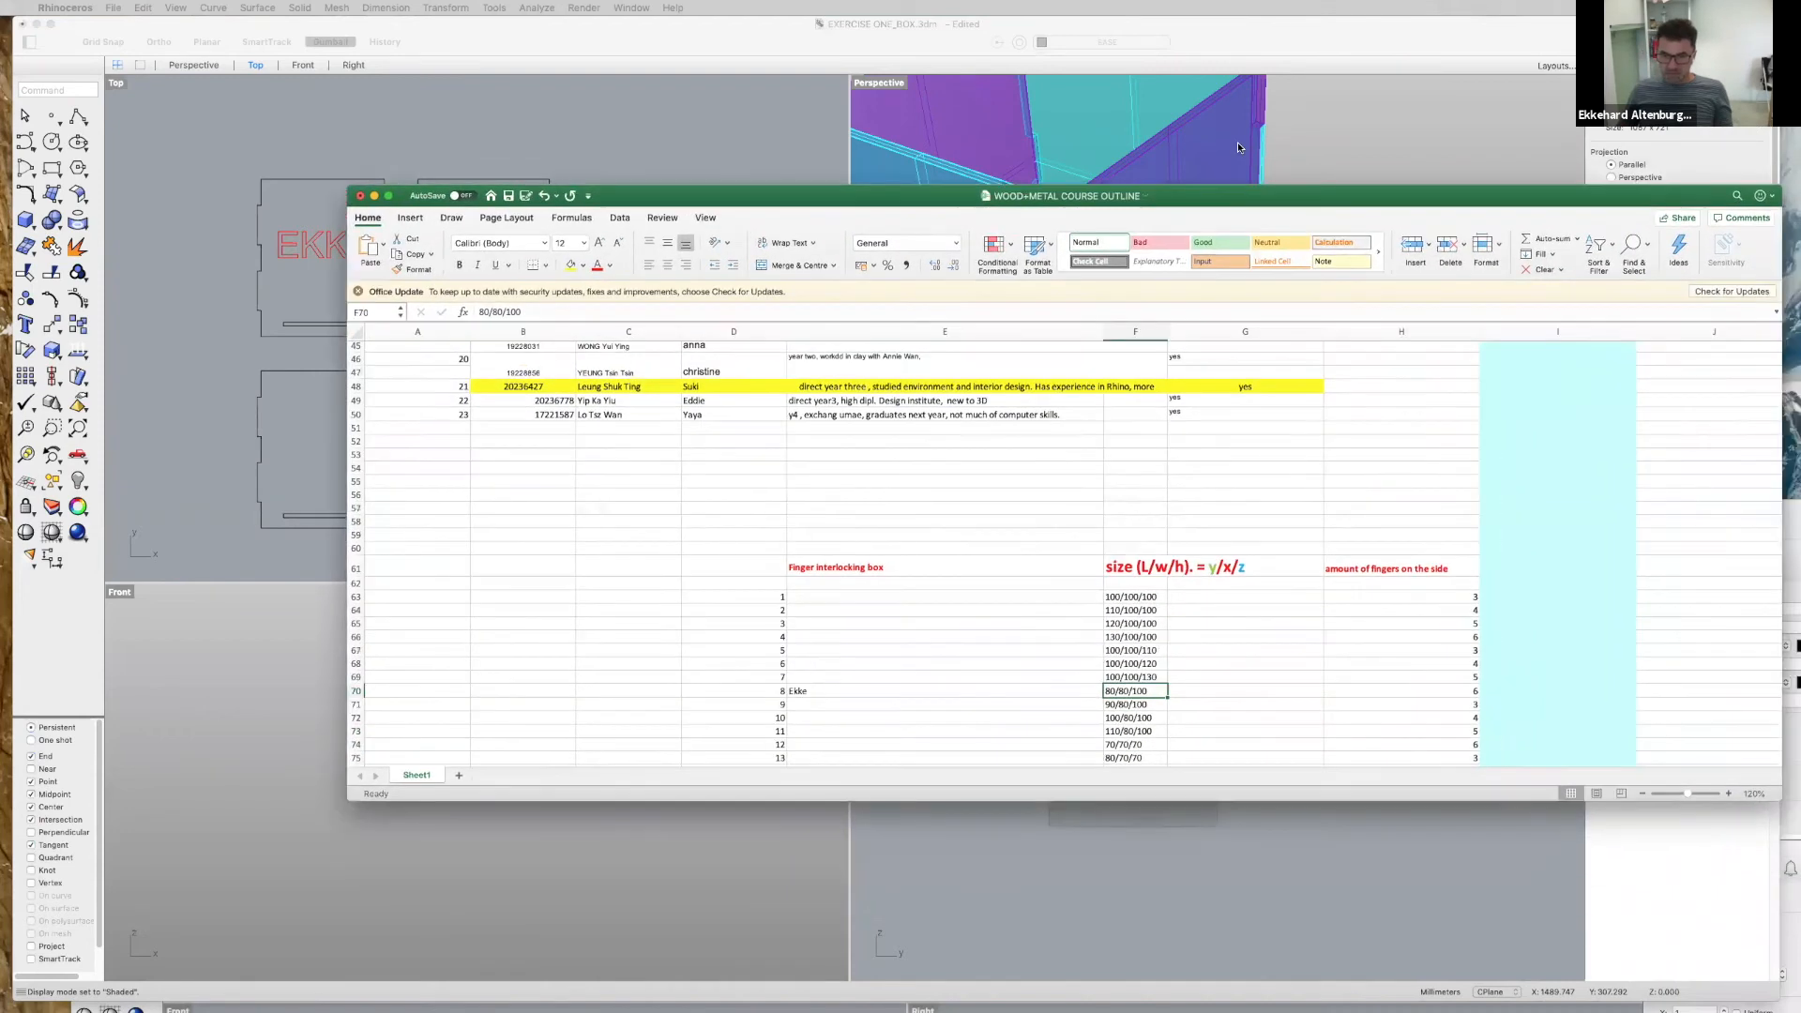
- Check the sizes and finger counts in the Excel finger interlocking box table and return to the Rhino box model
drag(1238, 147, 1798, 192)
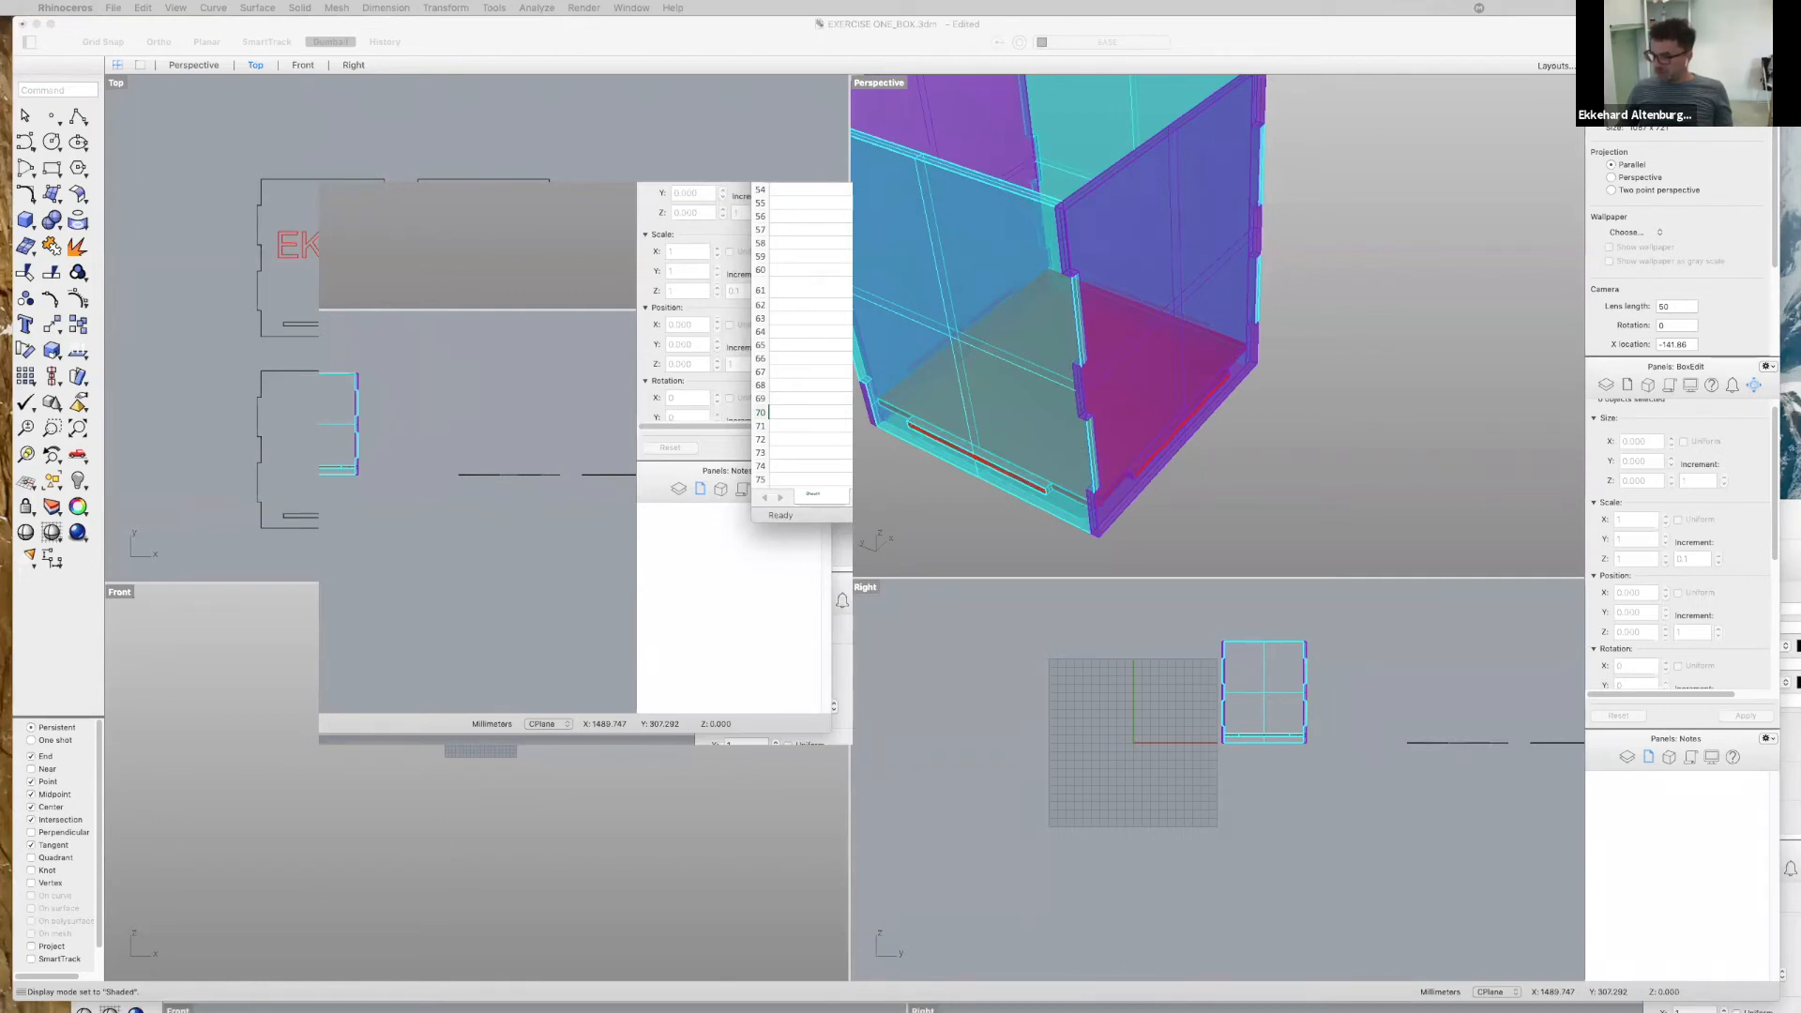
drag(1799, 105, 1172, 41)
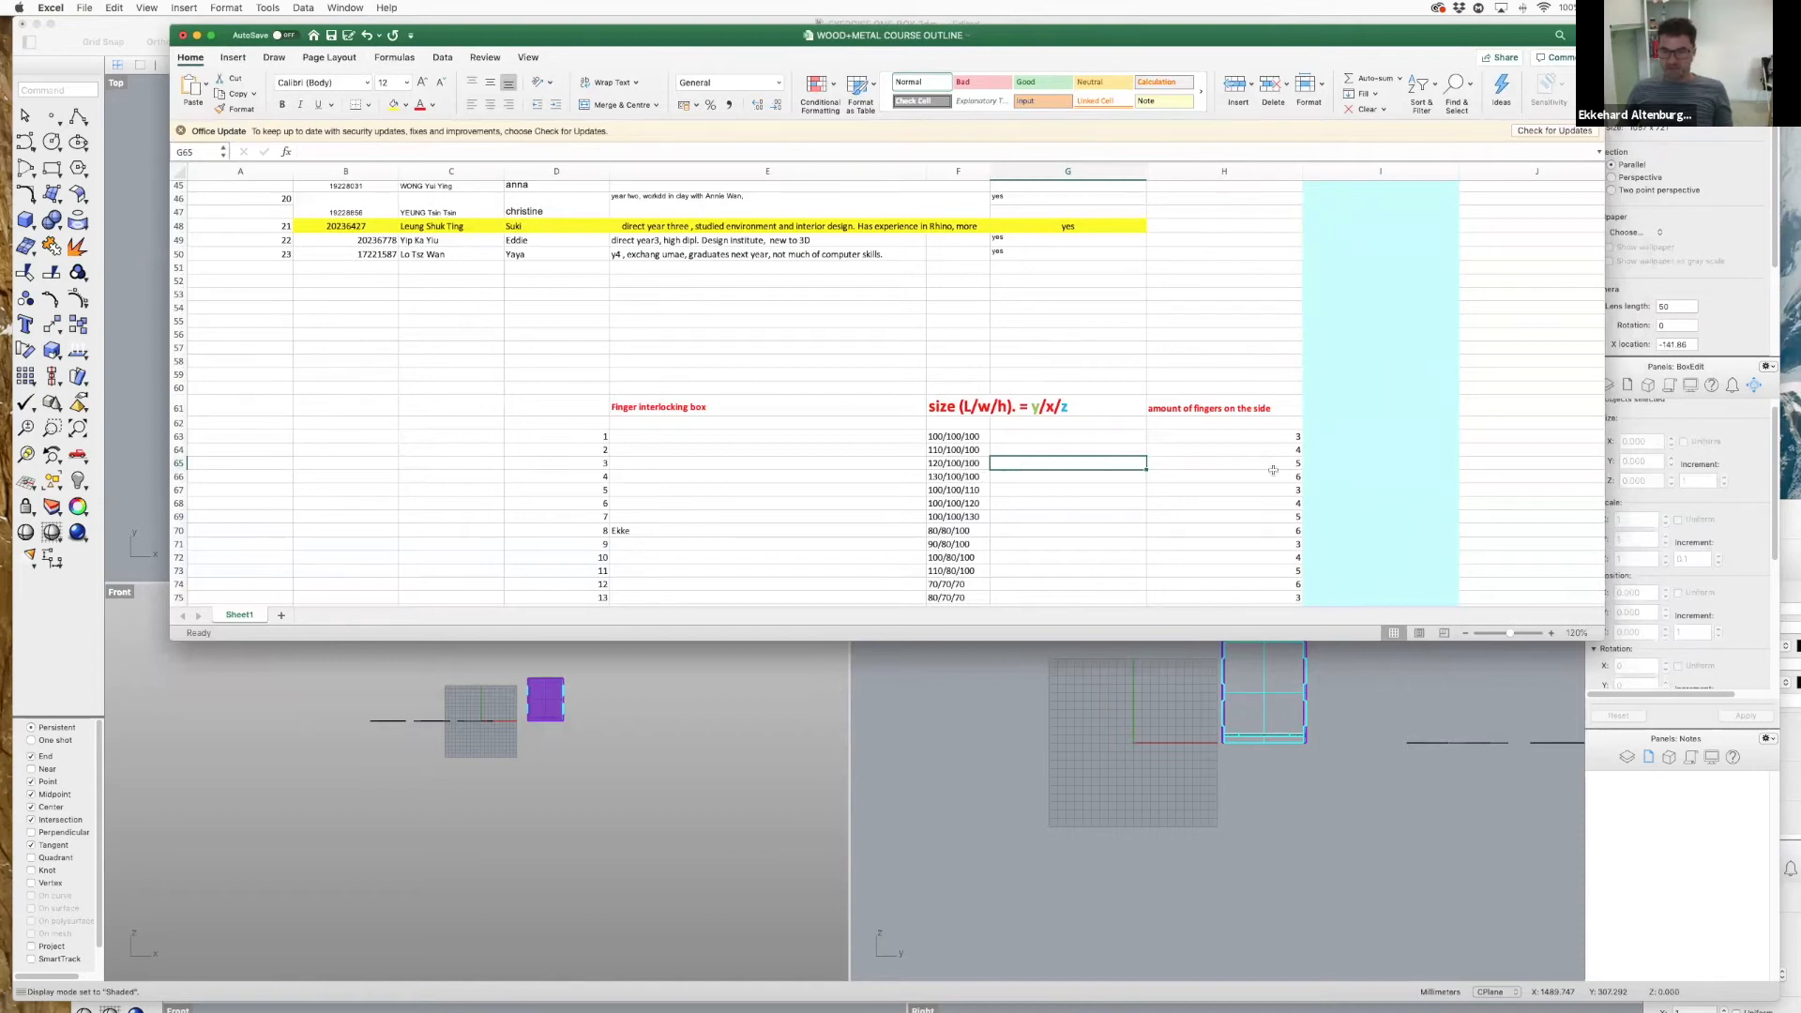
click(1018, 819)
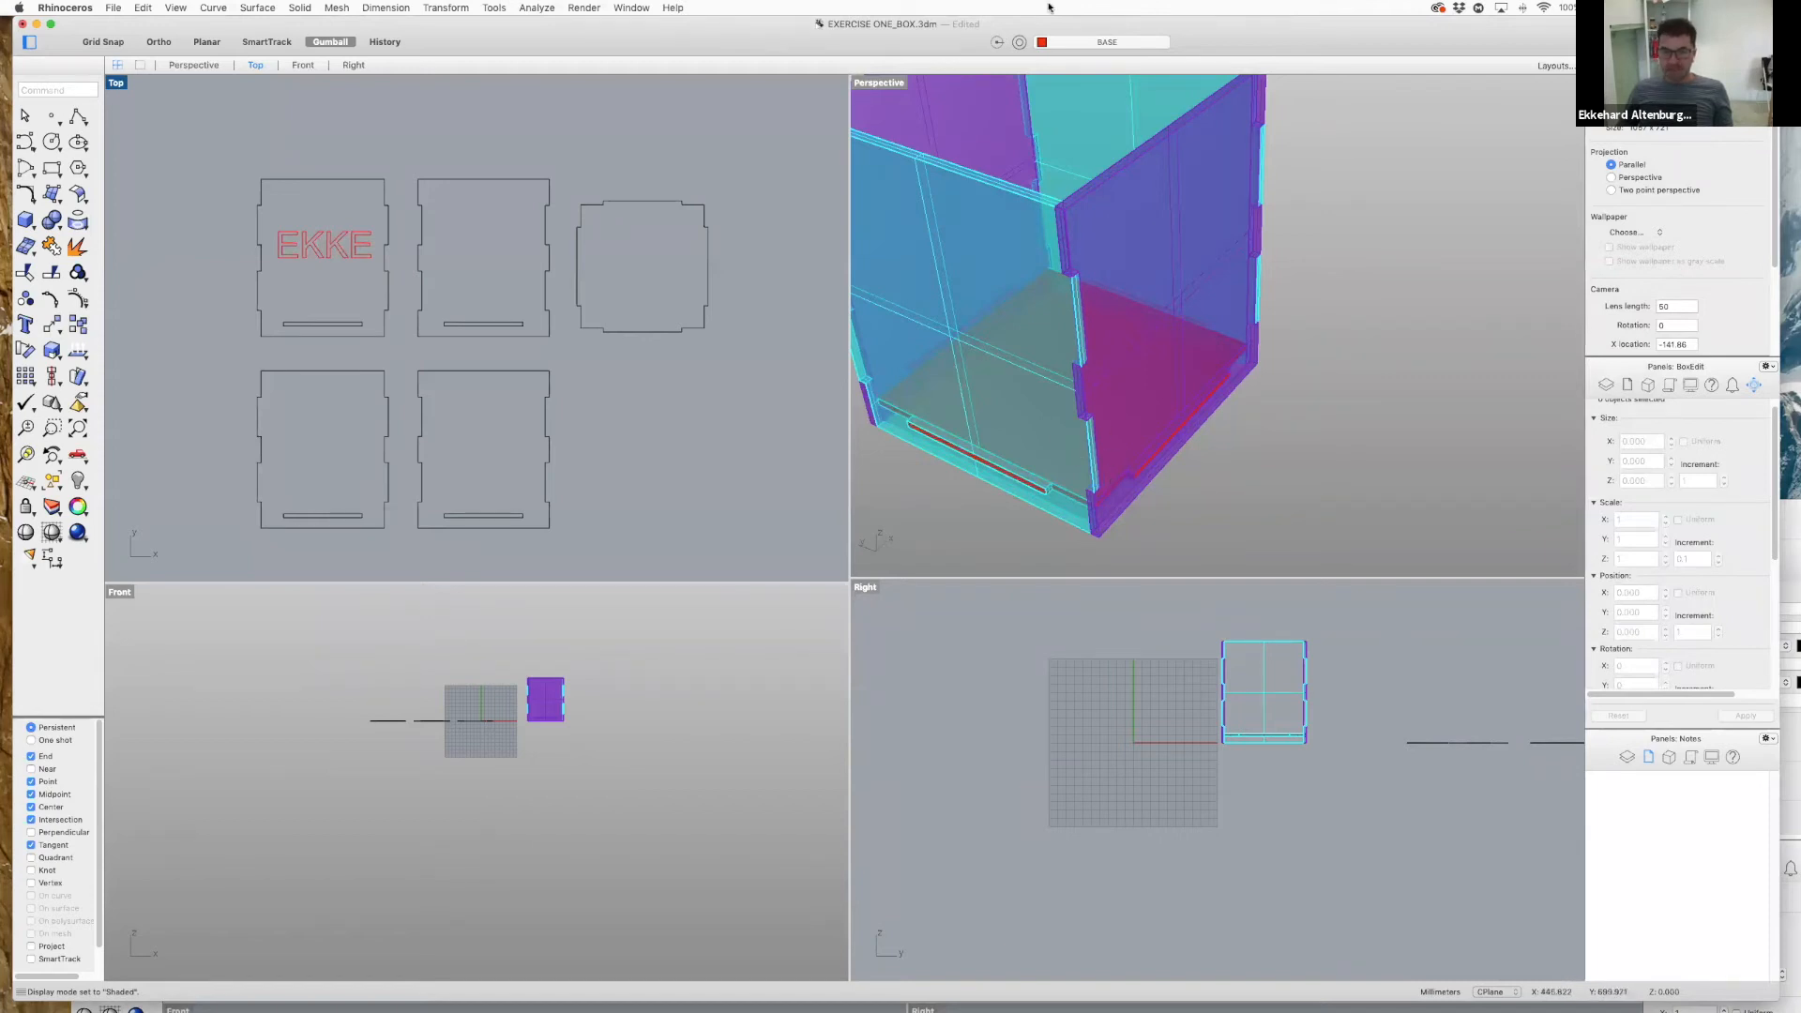
- Close EXERCISE ONE_BOX.3dm, saving its changes
scroll(543, 187, down, 5)
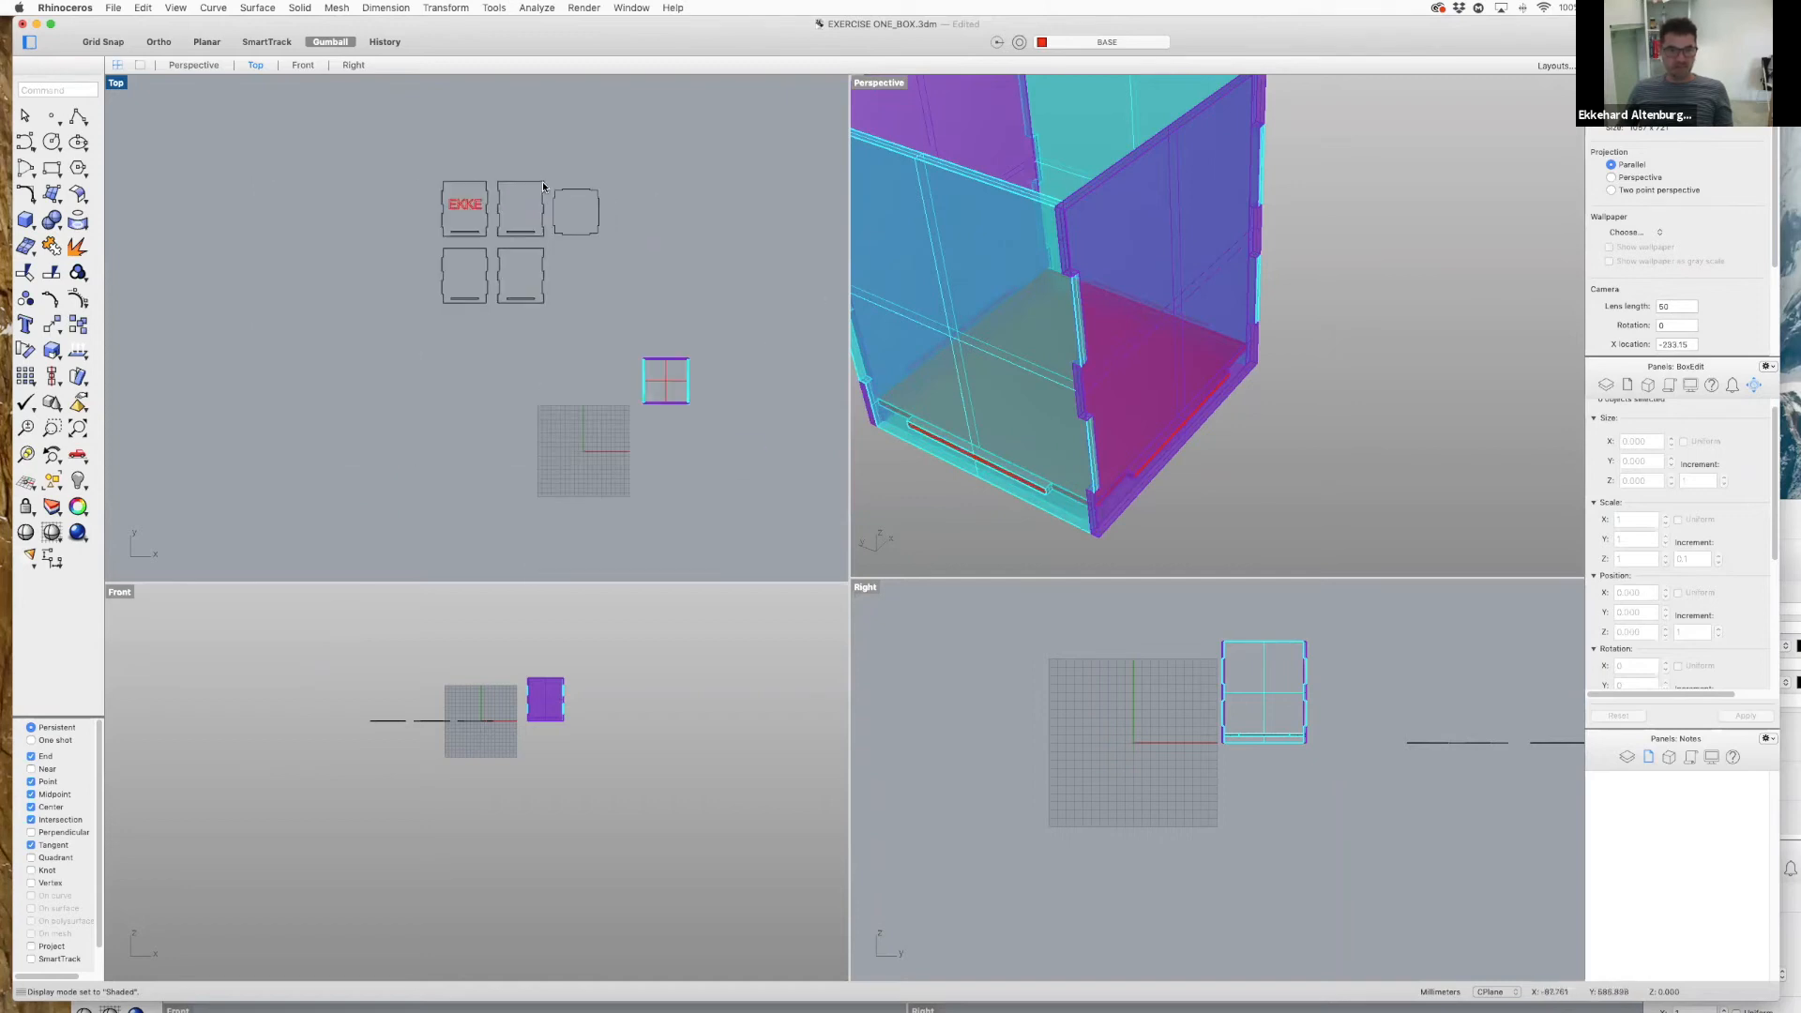
scroll(1133, 212, down, 5)
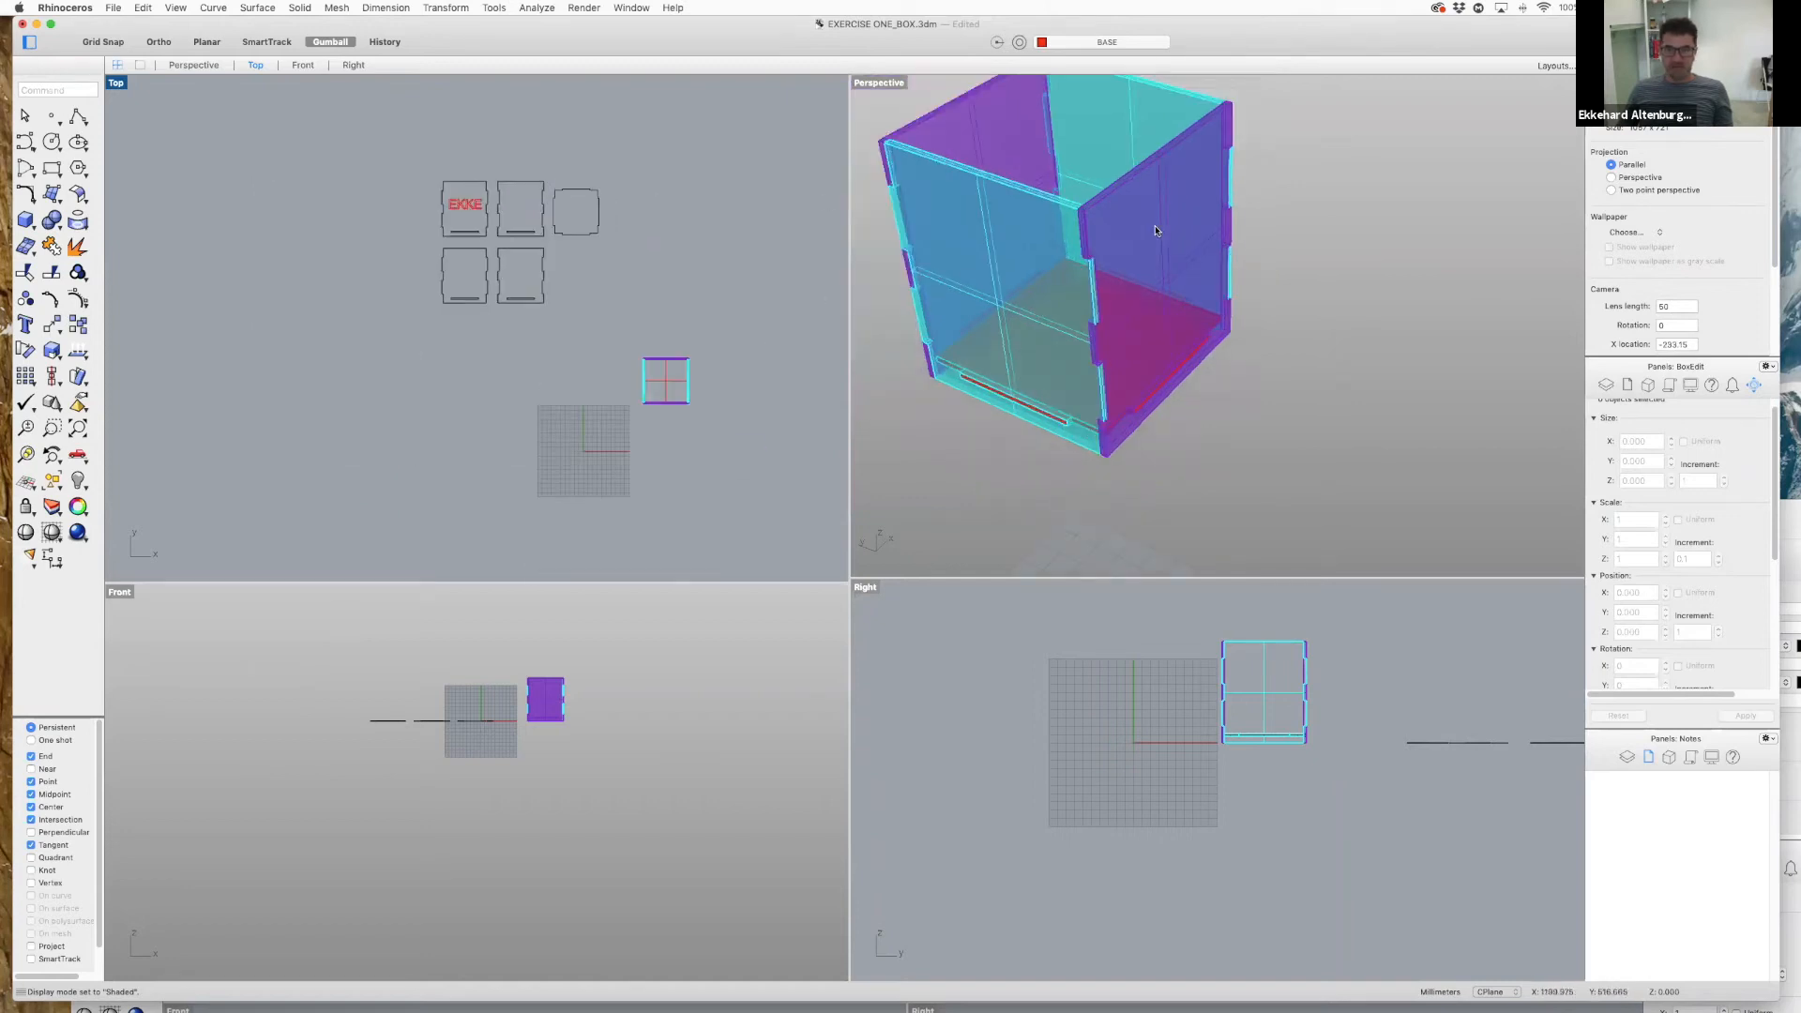
click(22, 24)
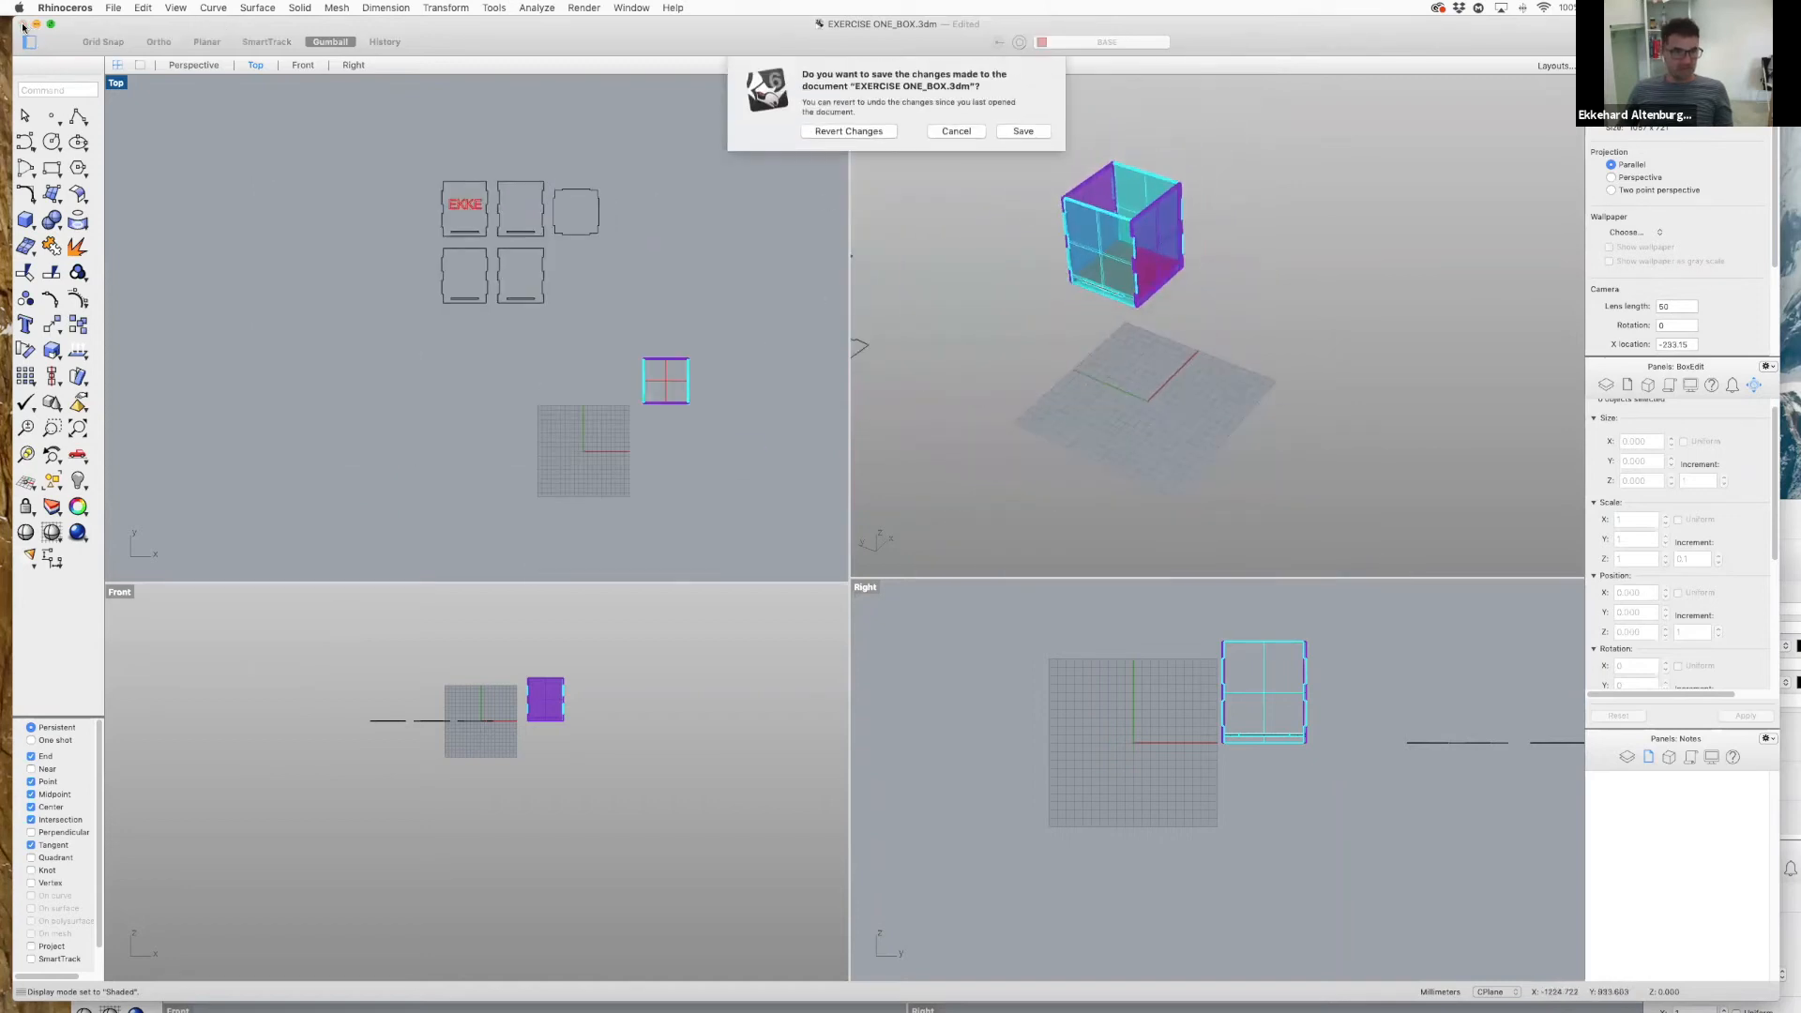
click(1008, 134)
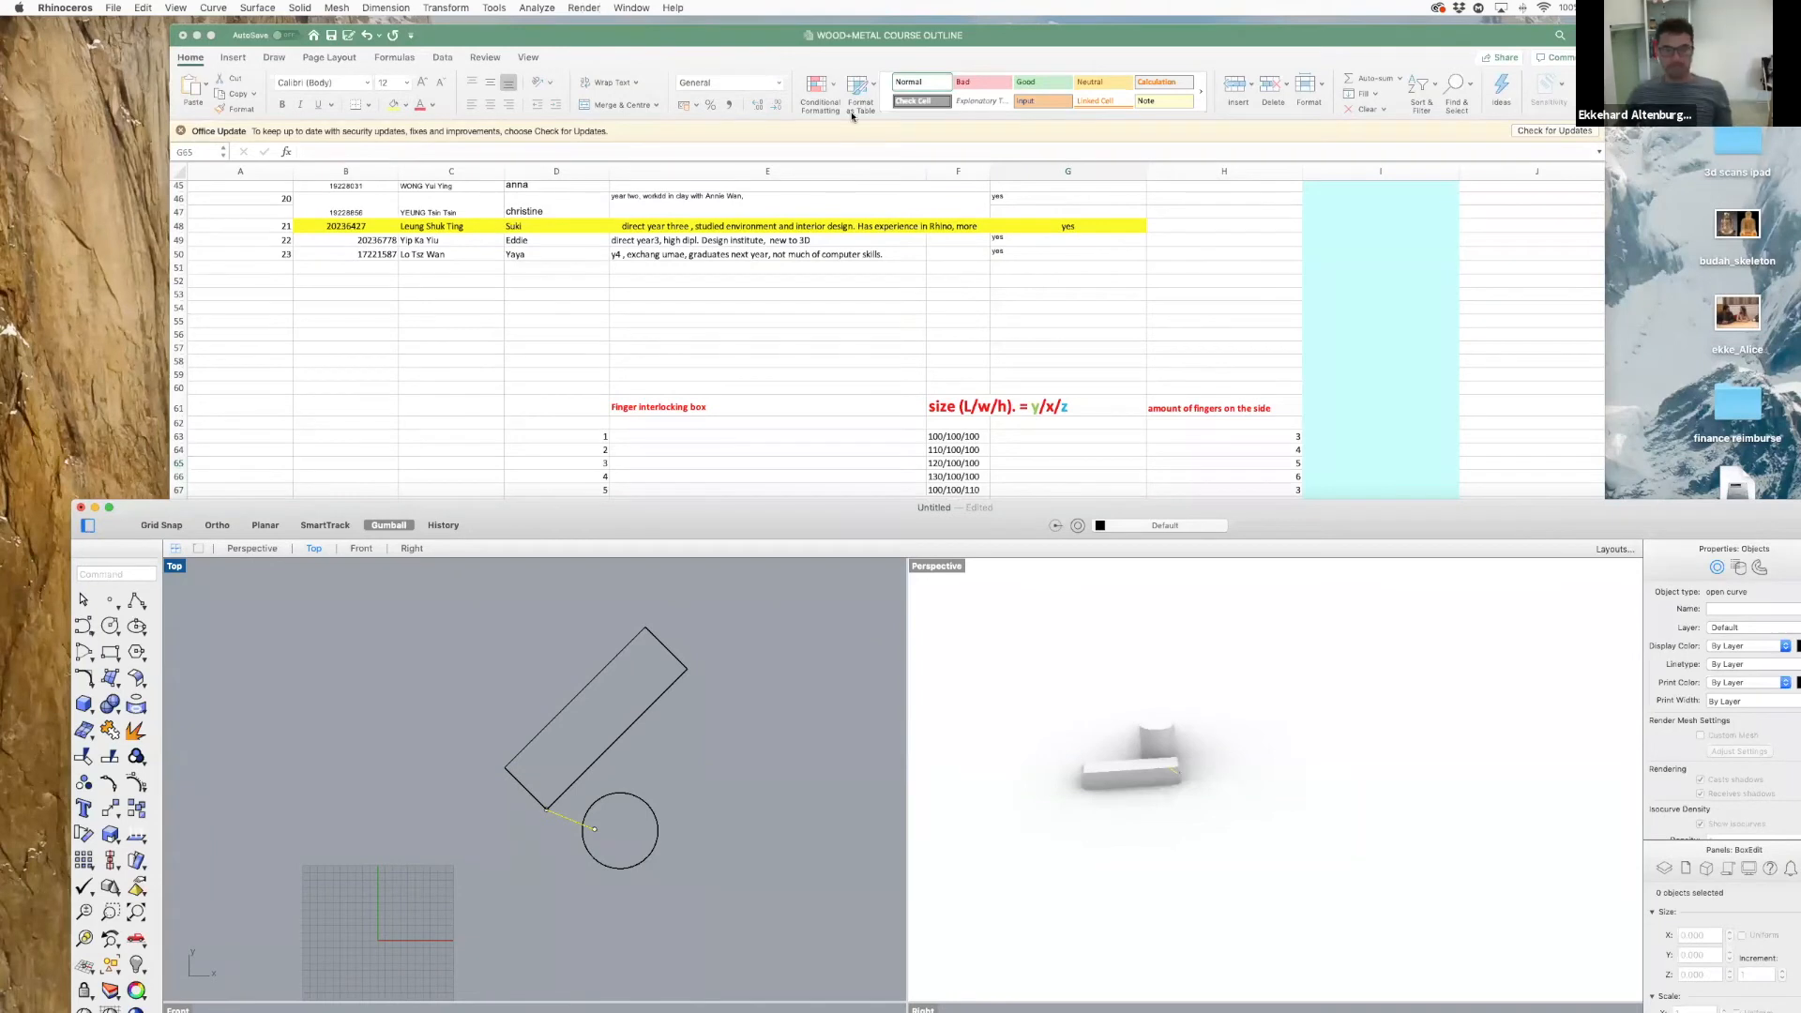
- Create a new Rhino document and arrange its window in front, clear of the earlier Untitled model
key(super+n)
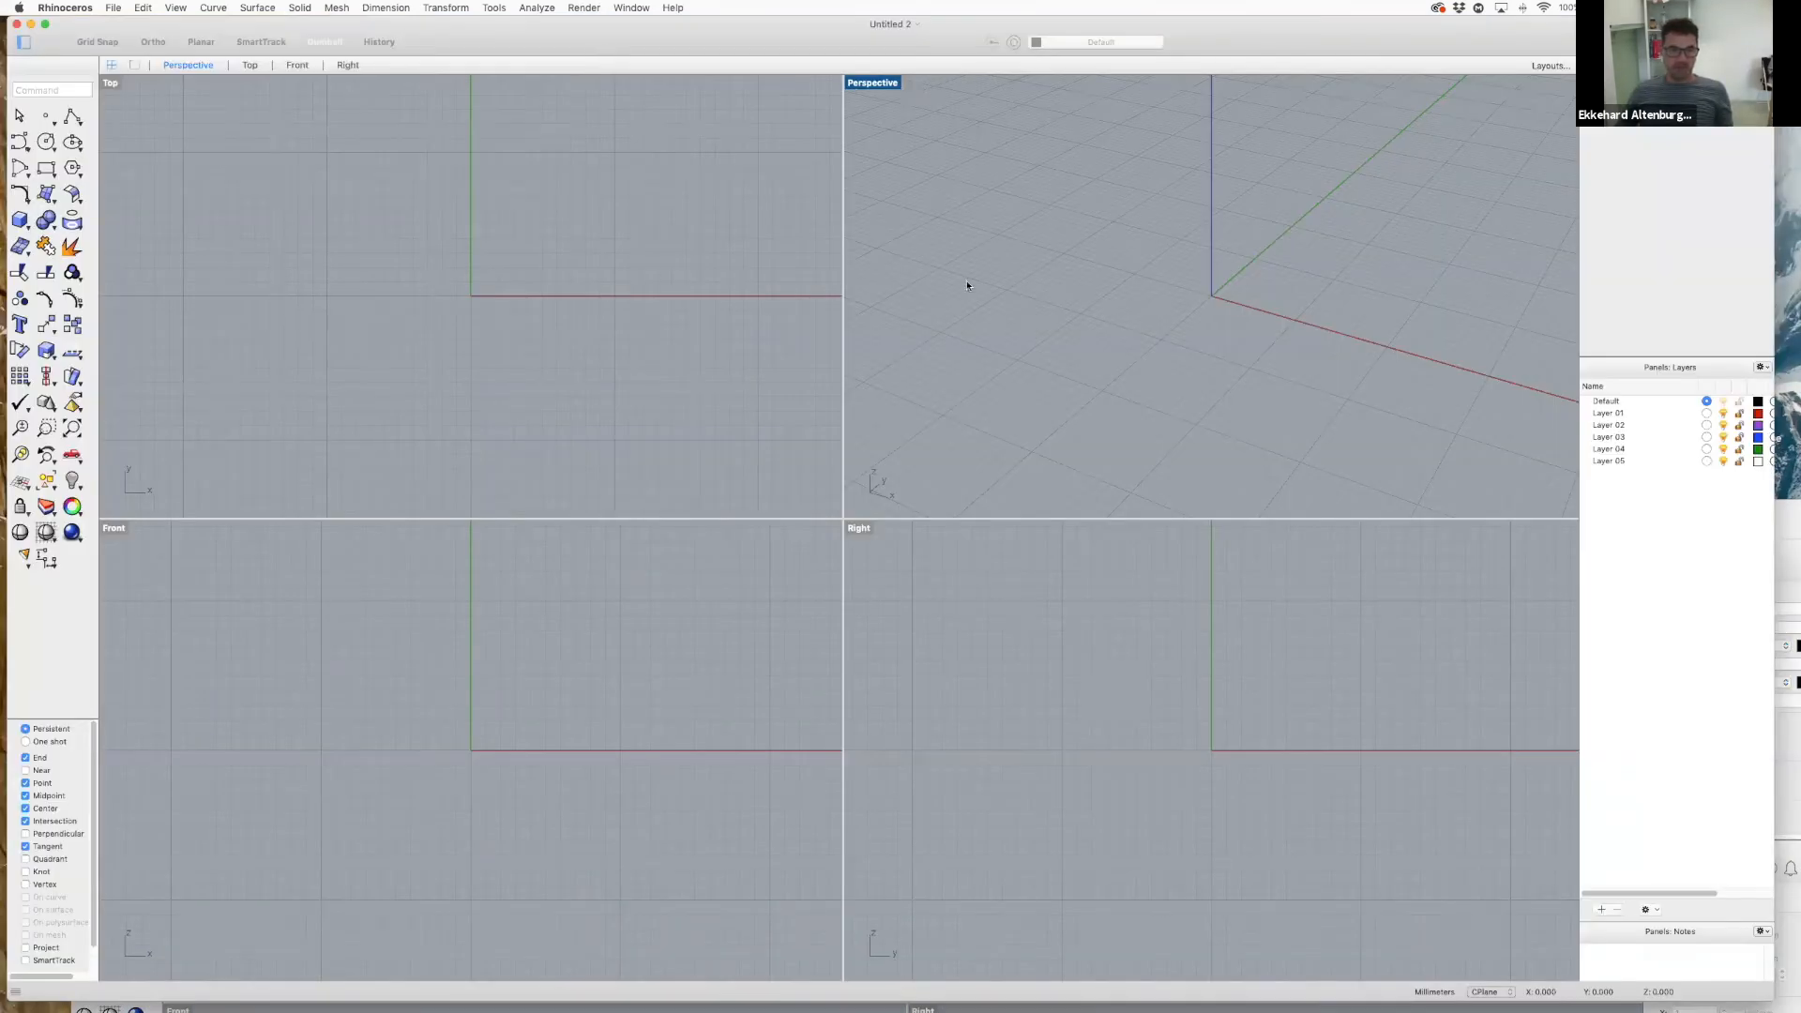
drag(592, 42, 967, 261)
drag(531, 519, 537, 6)
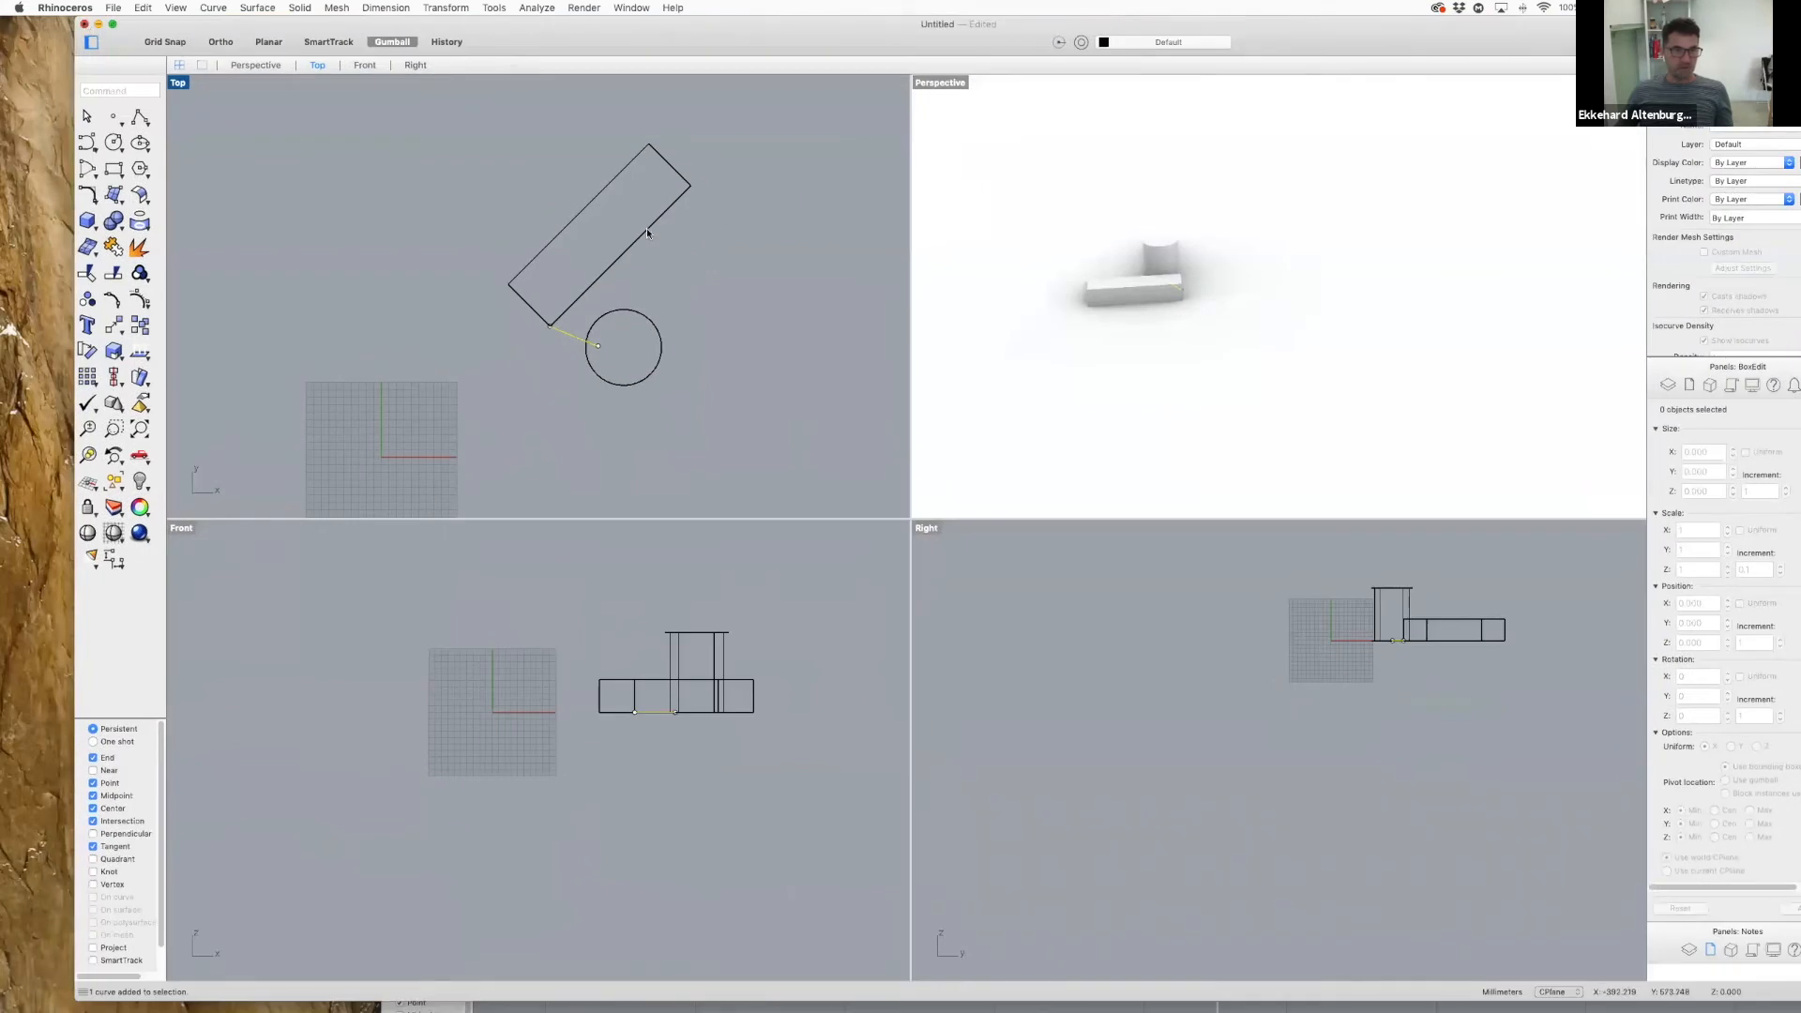
click(857, 270)
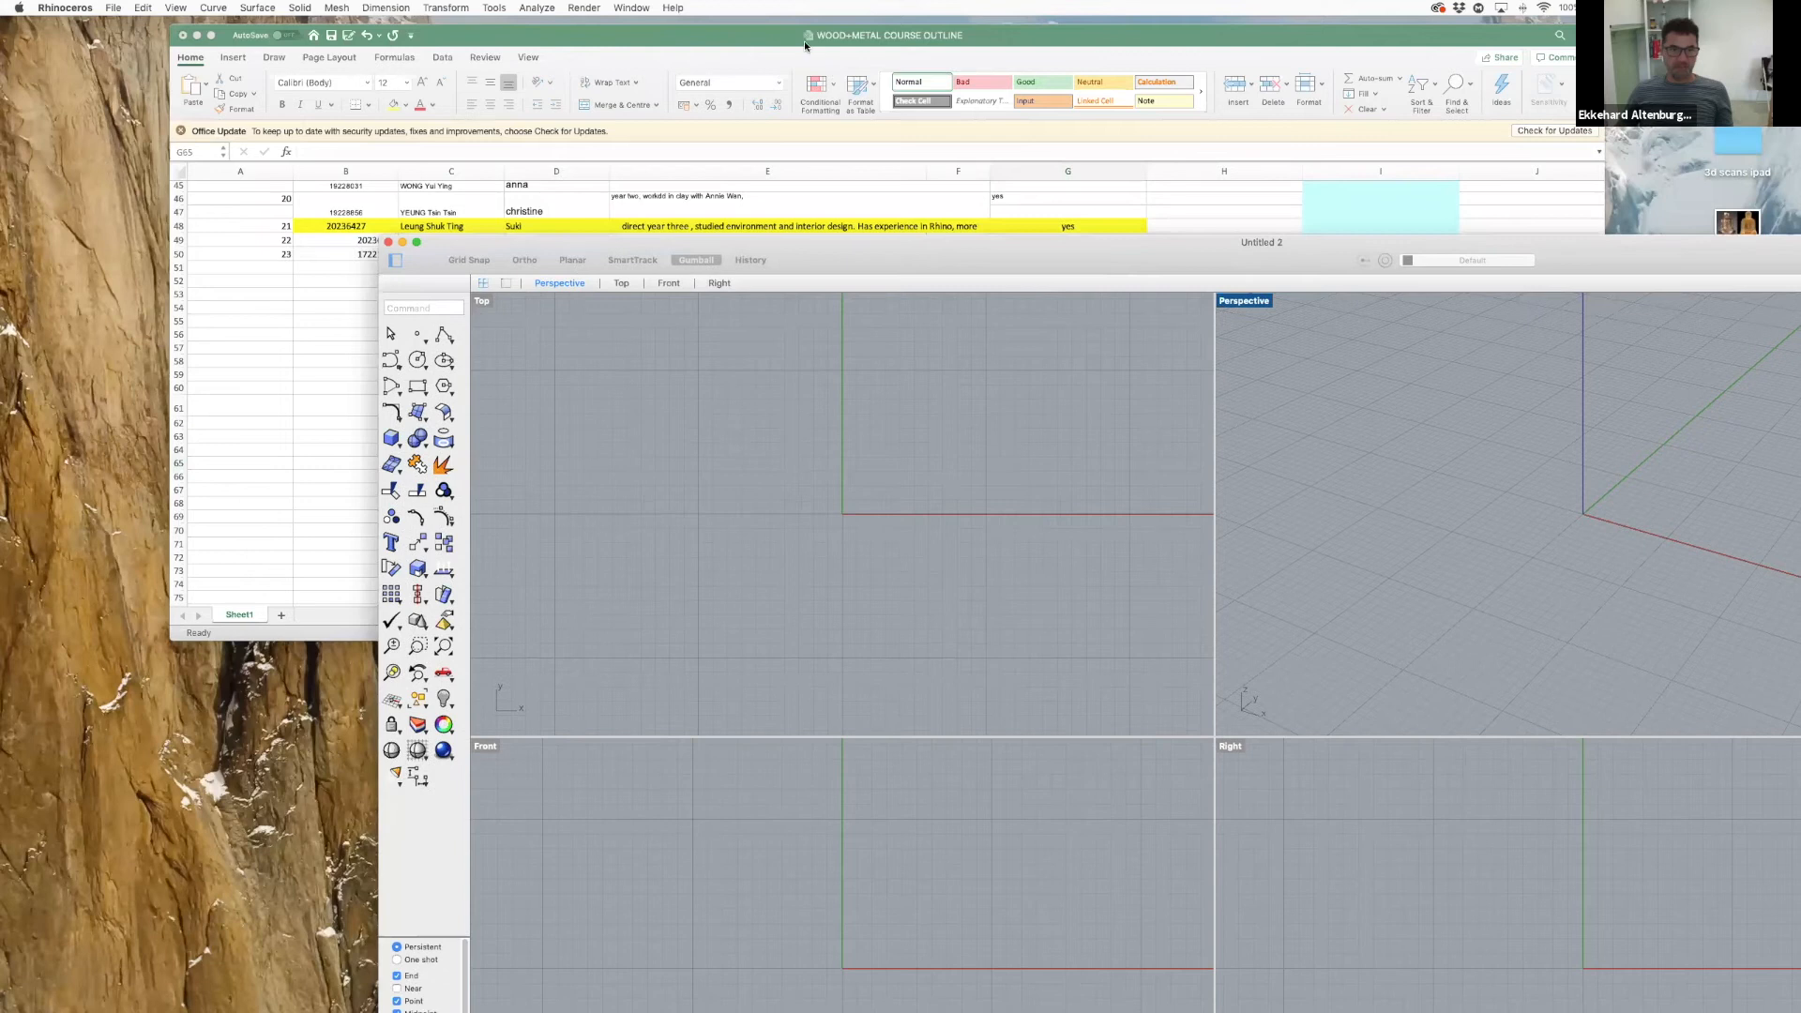
drag(971, 246, 737, 35)
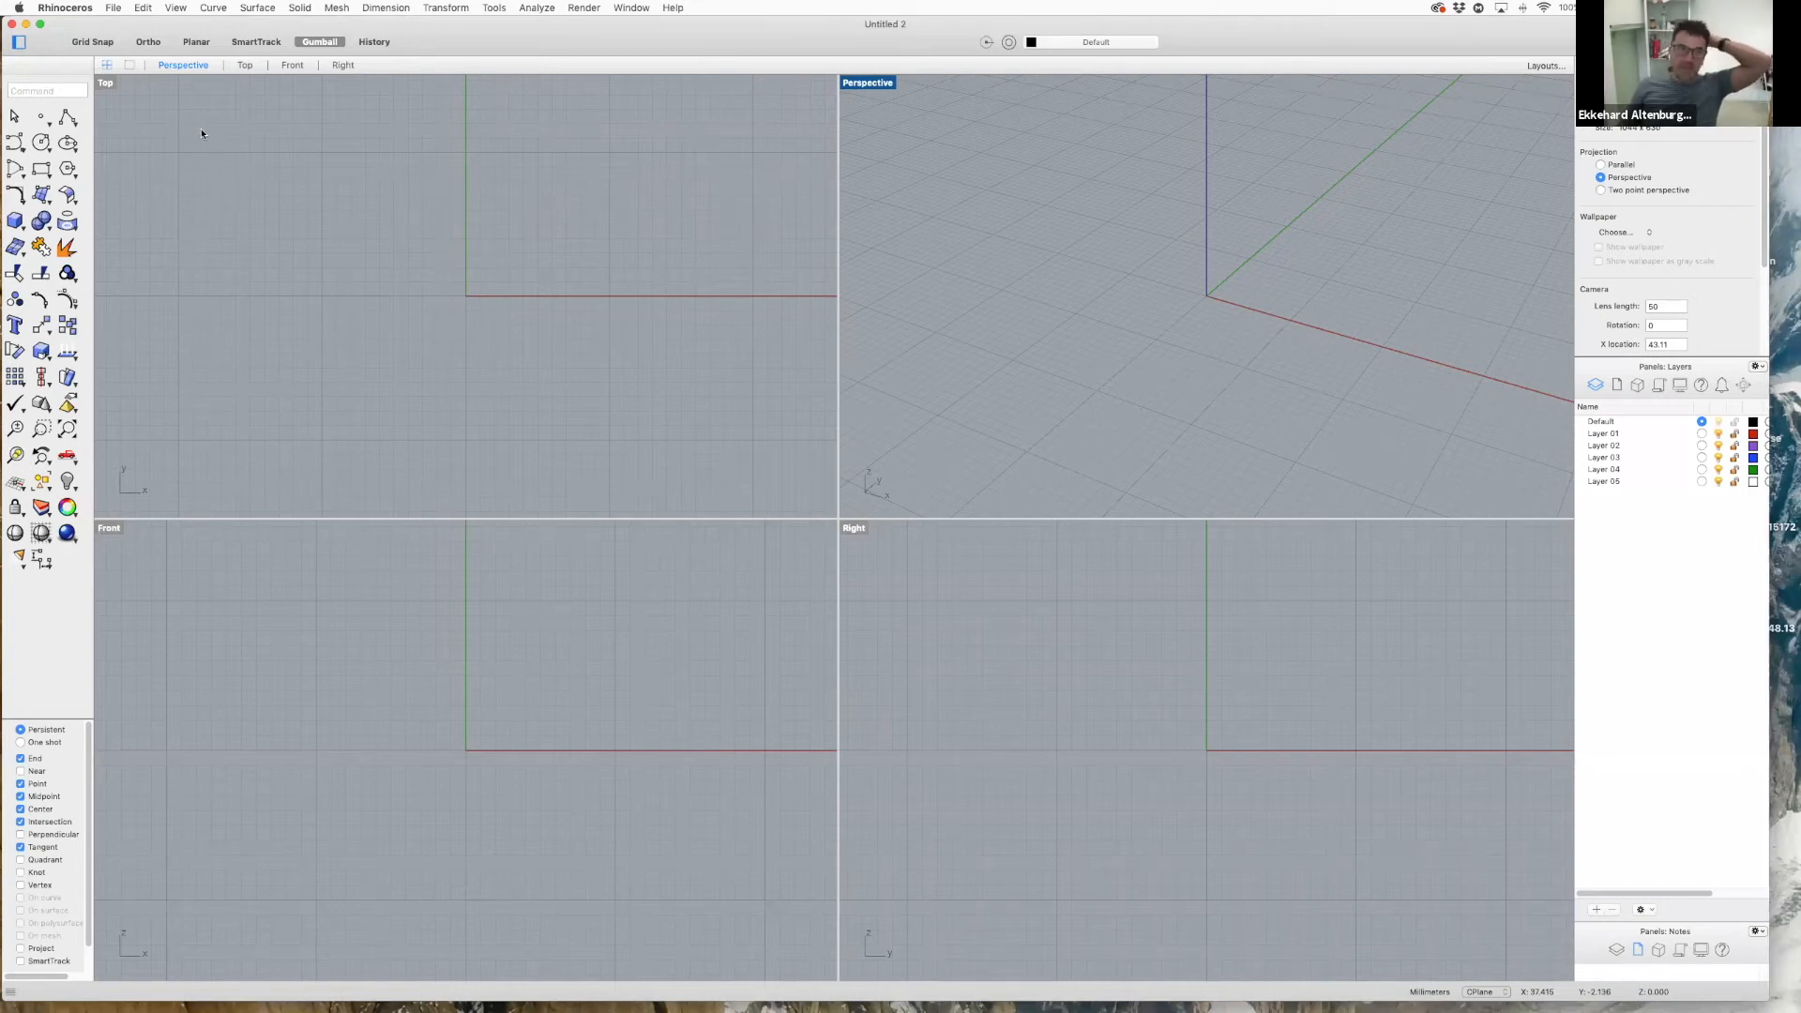
- Start a solid box with the Box: Corner to Corner, Height command
click(16, 222)
mouse_move(143, 231)
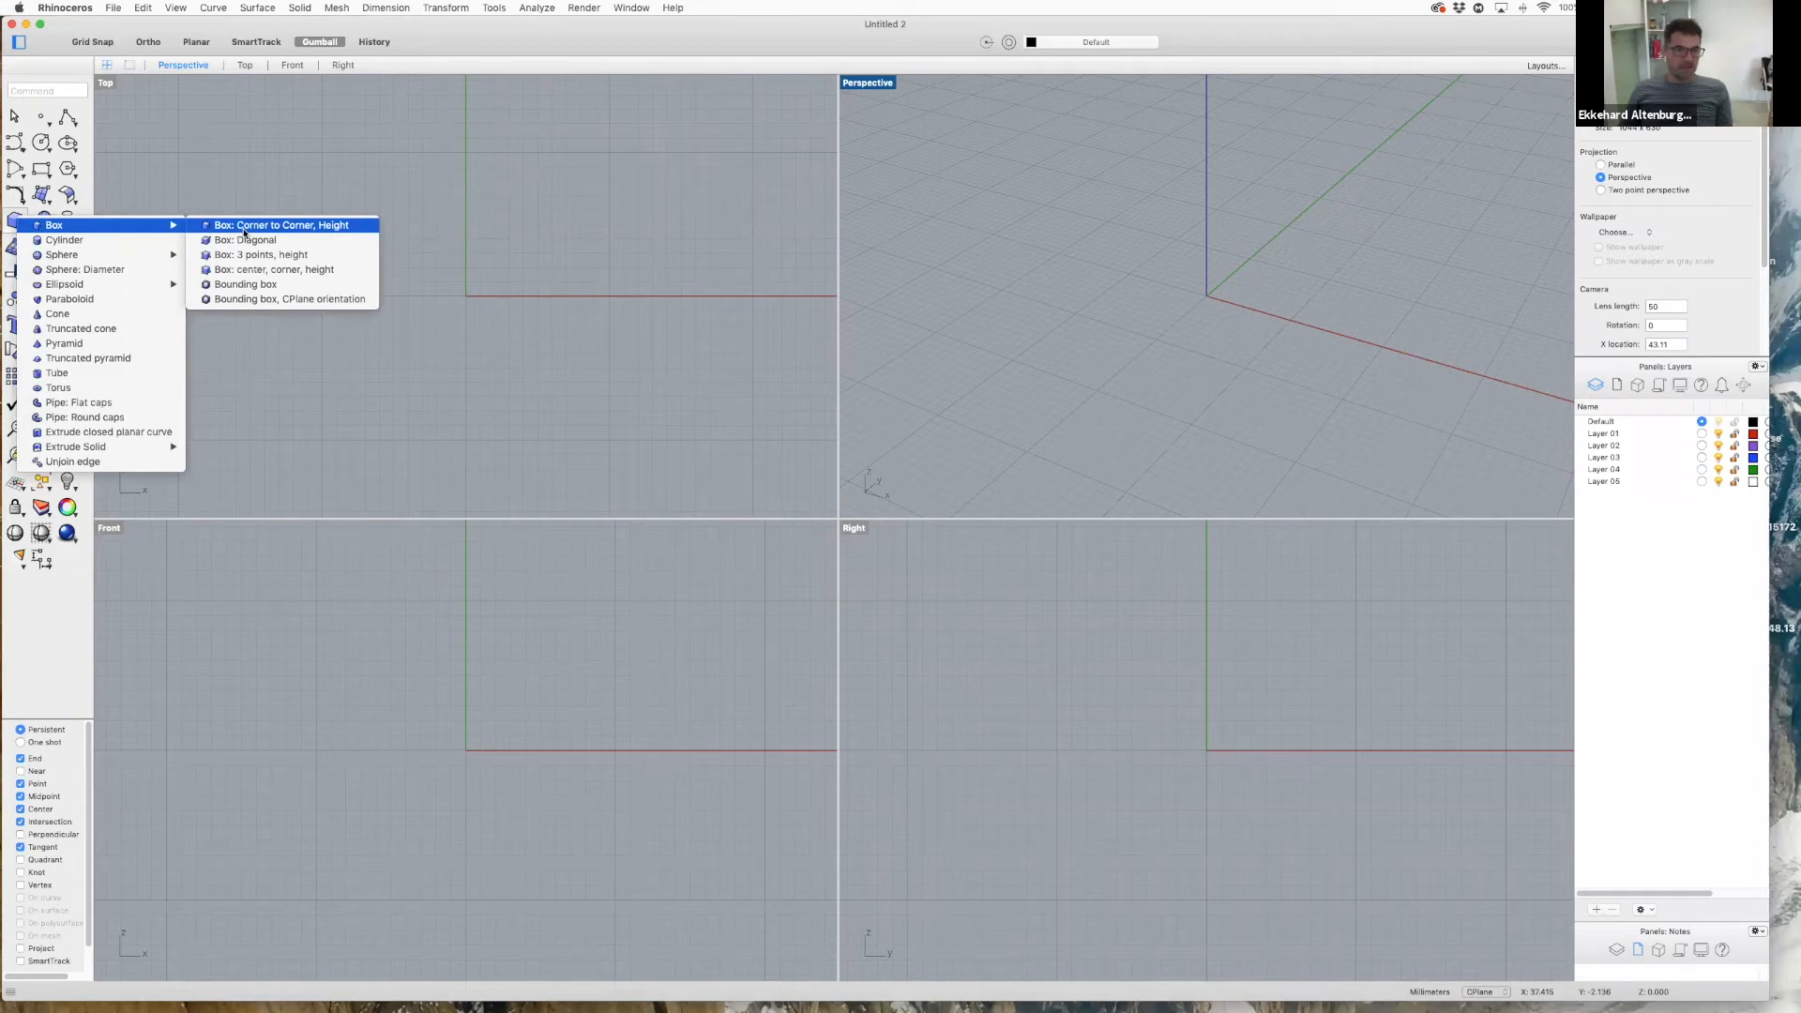
- Turn on Ortho mode for drawing
click(151, 44)
click(150, 44)
click(150, 43)
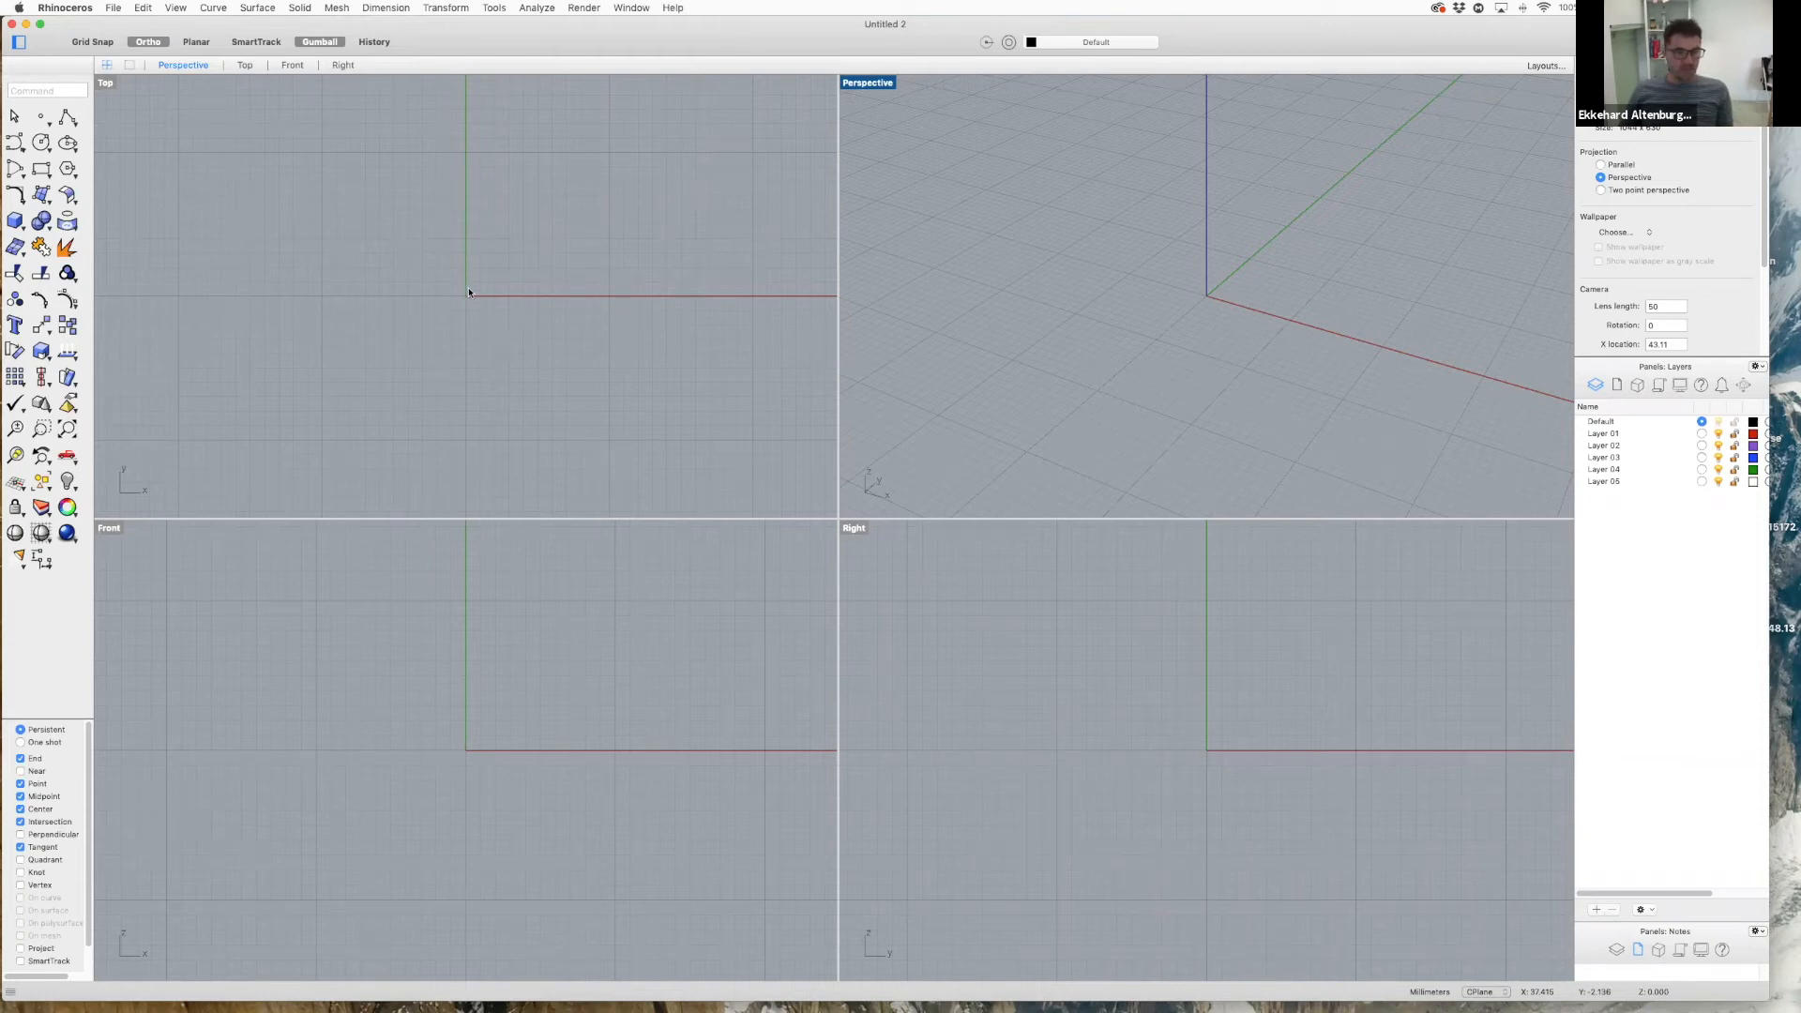
- Start a corner-to-corner box at the origin in the Top view, with a base 80 mm long and 80 mm wide
click(15, 221)
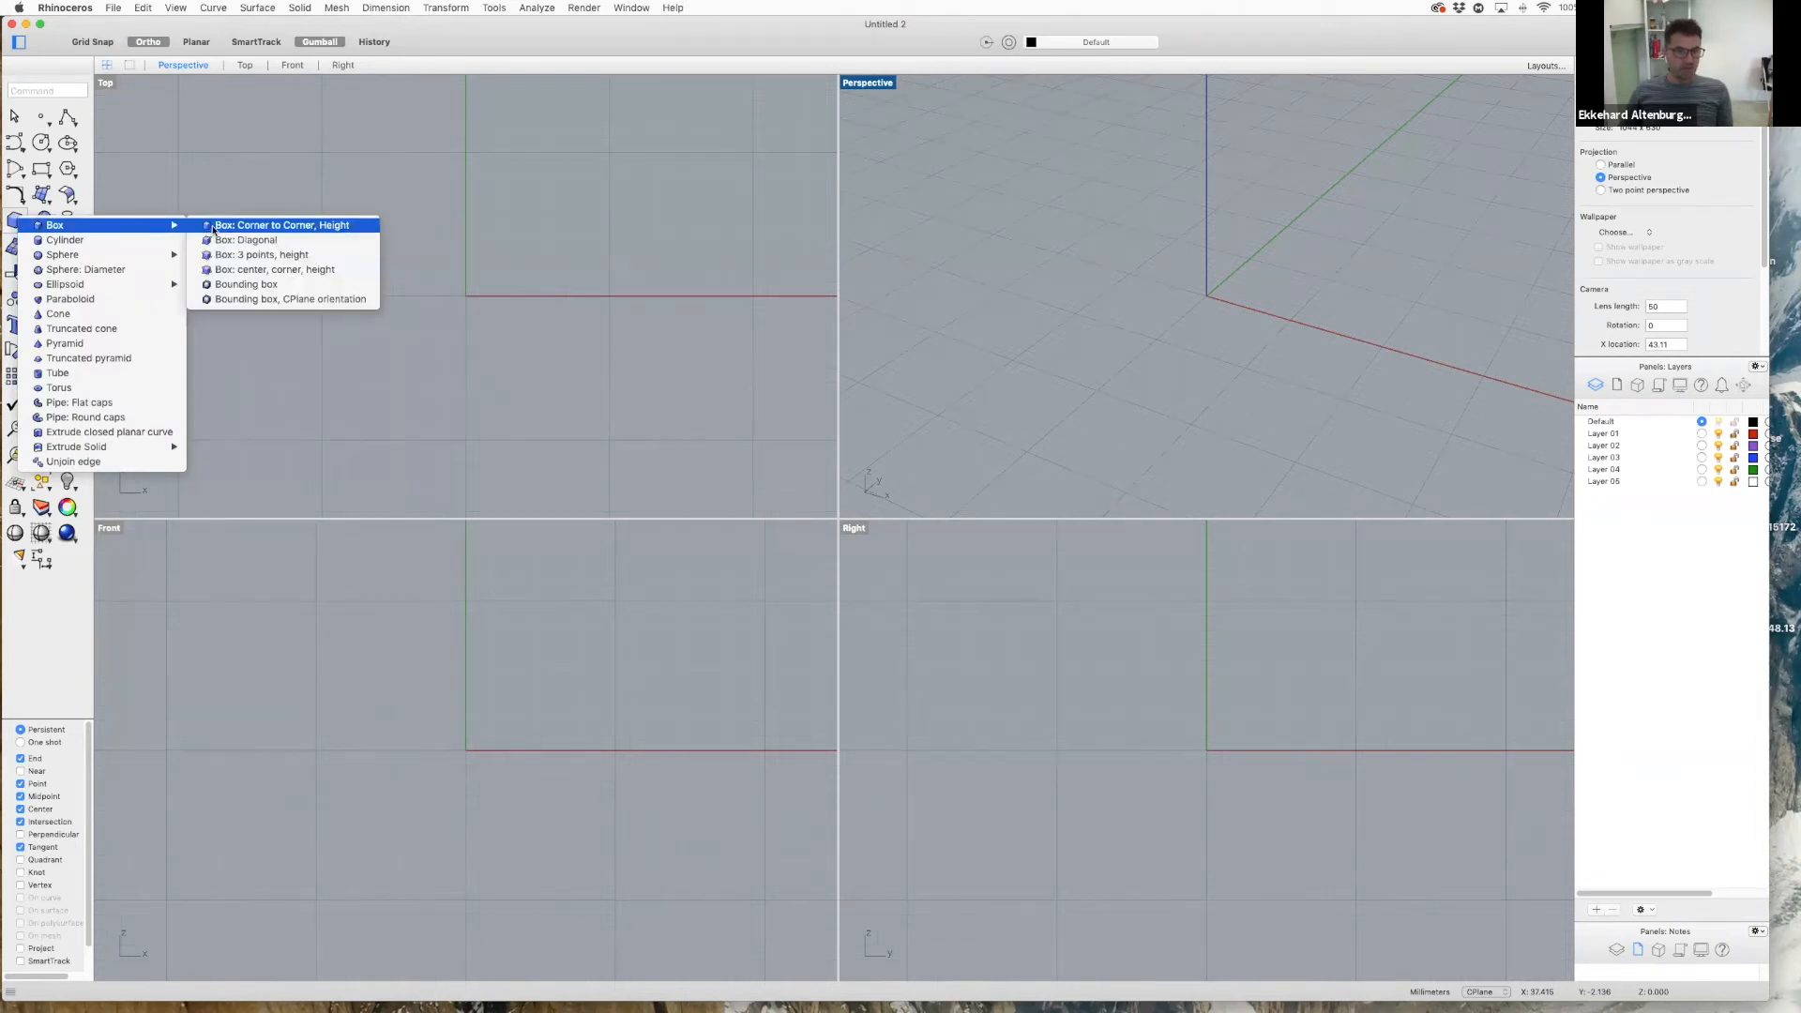
click(467, 295)
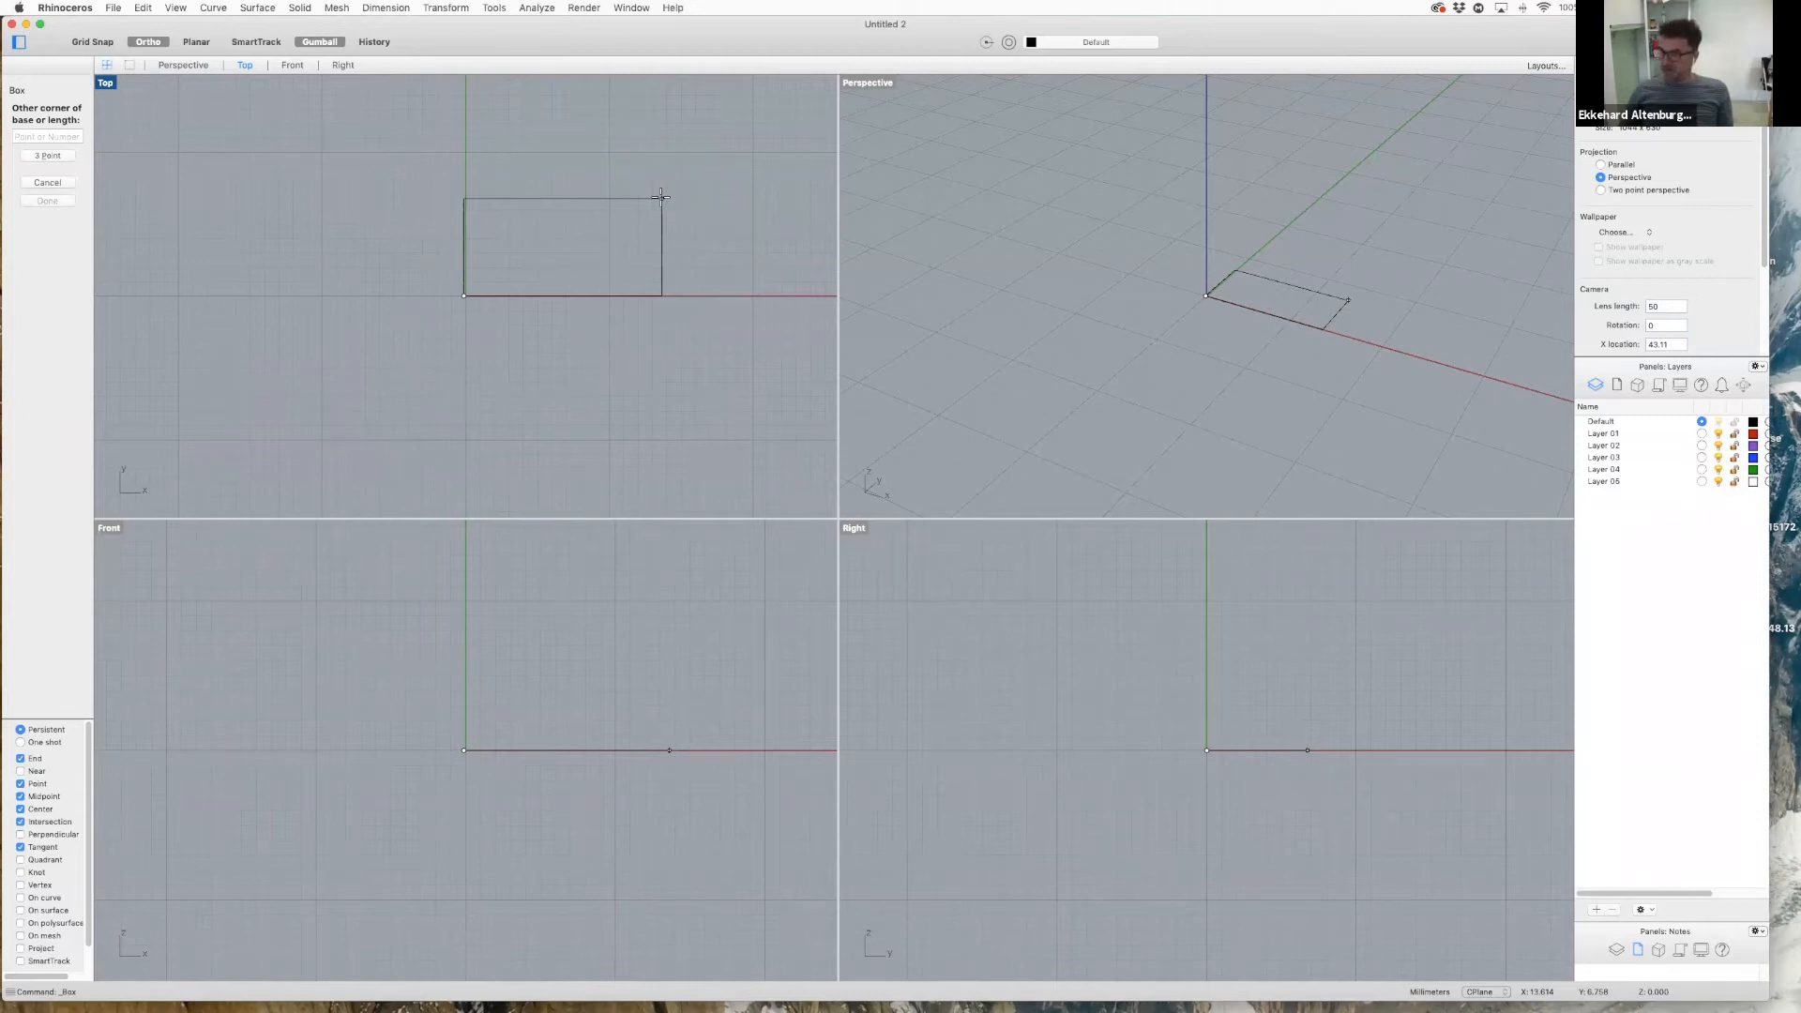
text(80)
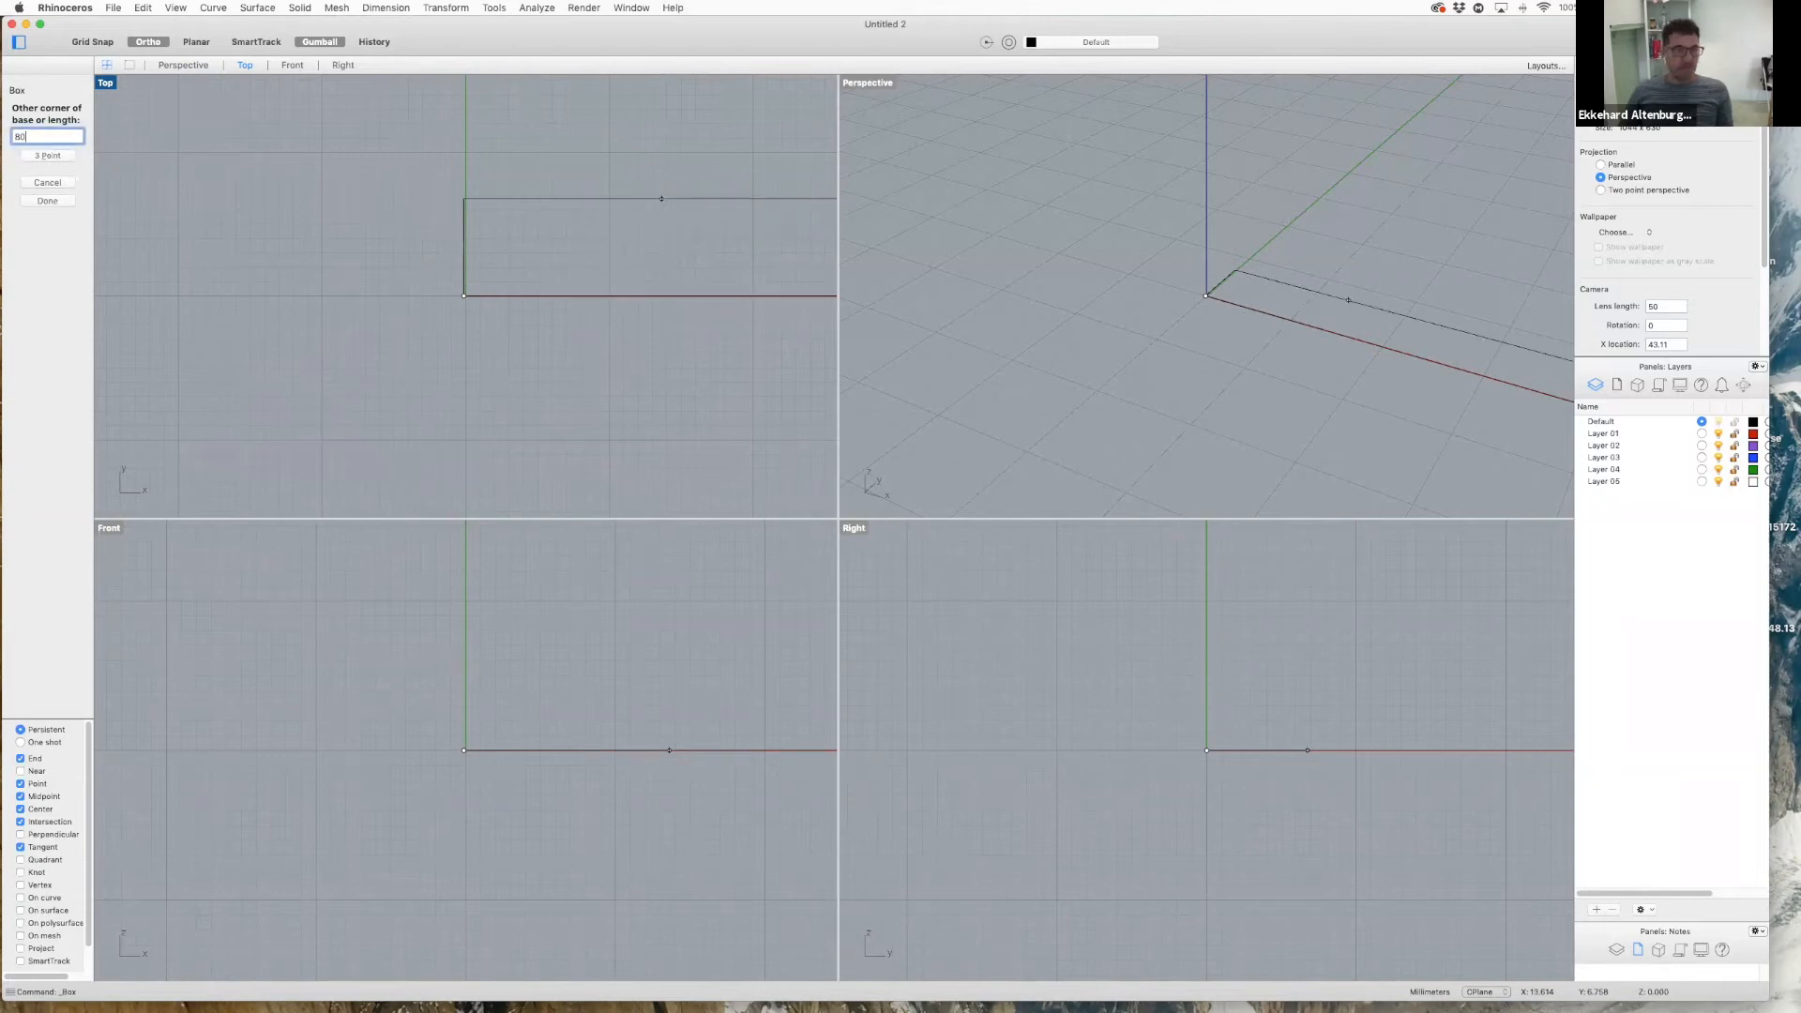
key(Return)
scroll(599, 199, down, 5)
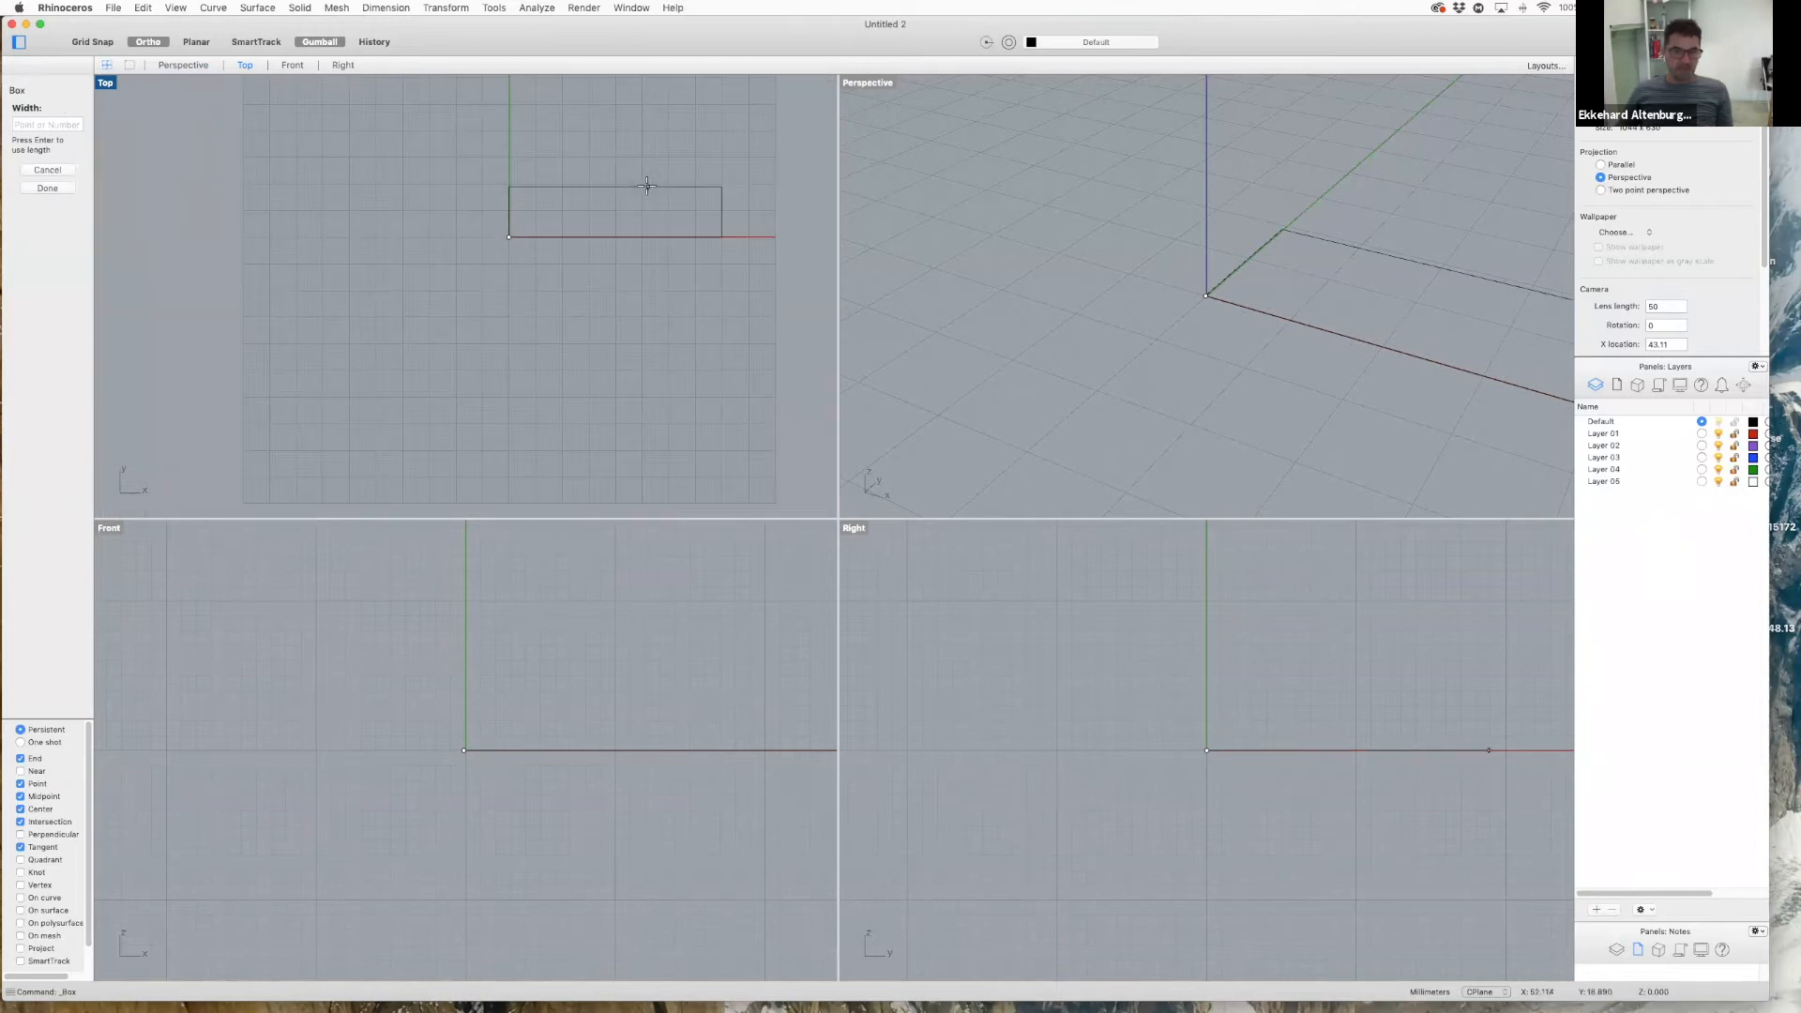
scroll(647, 186, up, 2)
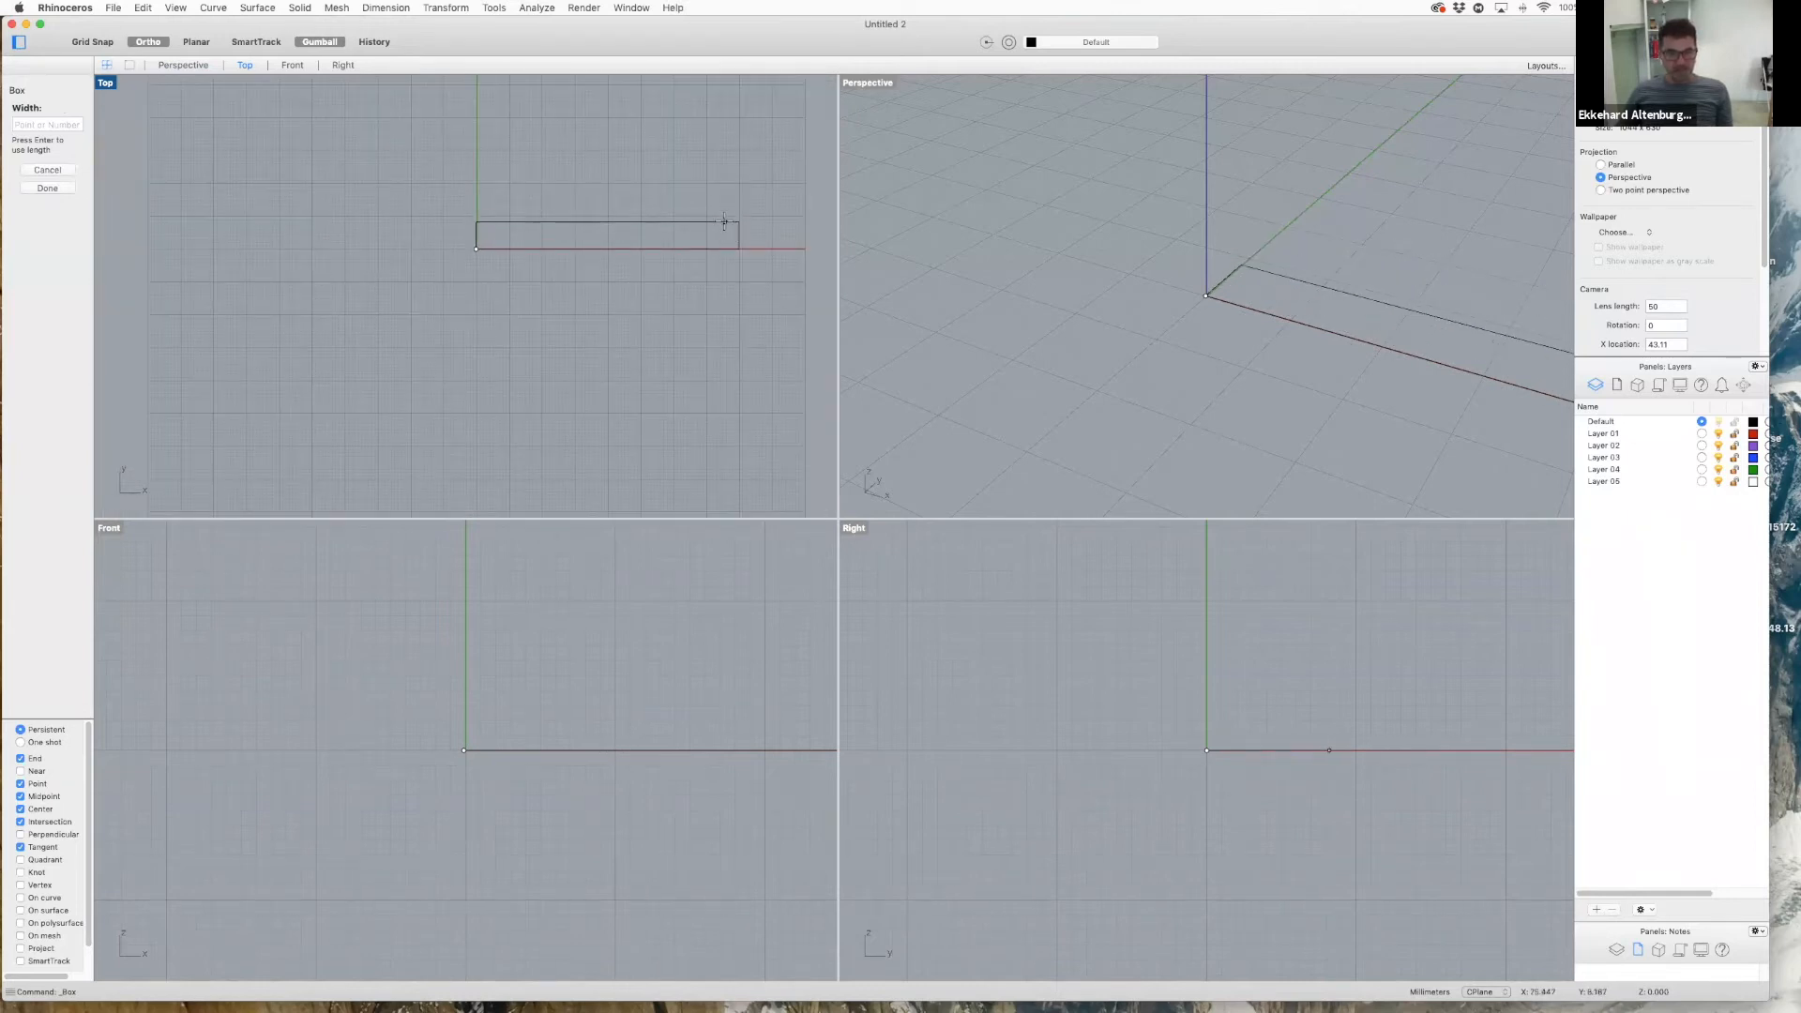
scroll(724, 222, up, 3)
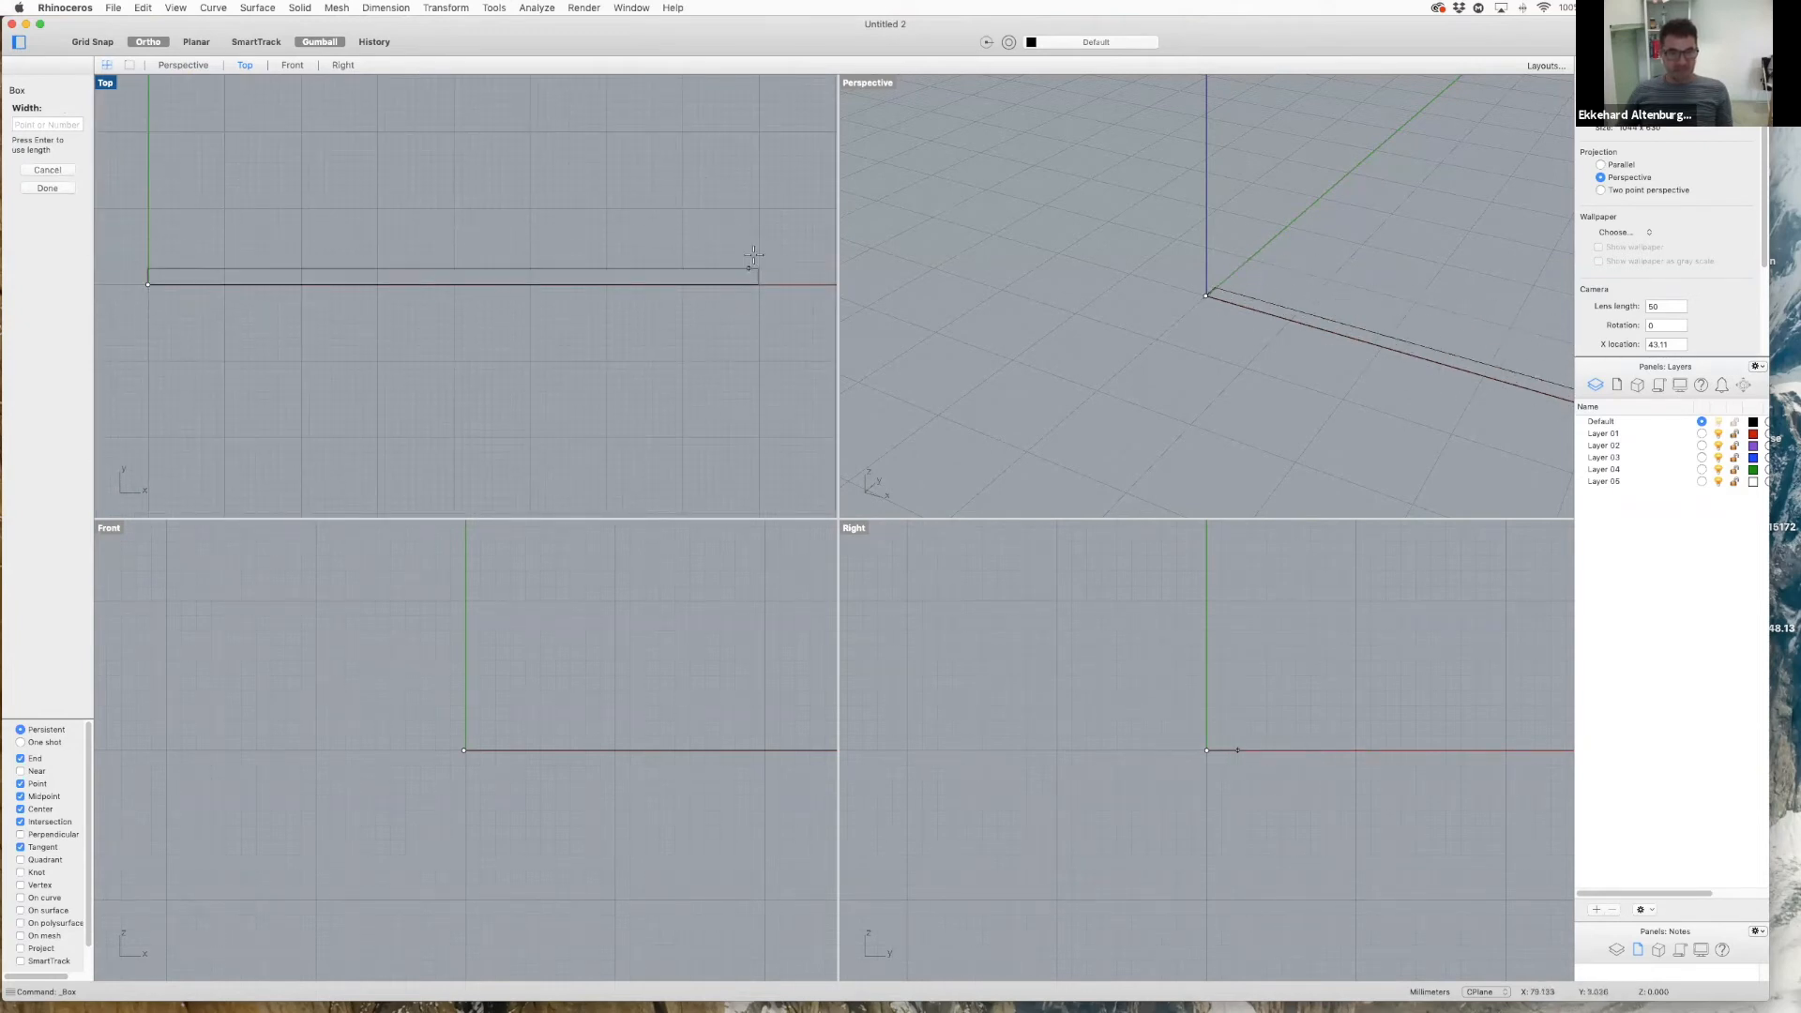
scroll(757, 227, down, 3)
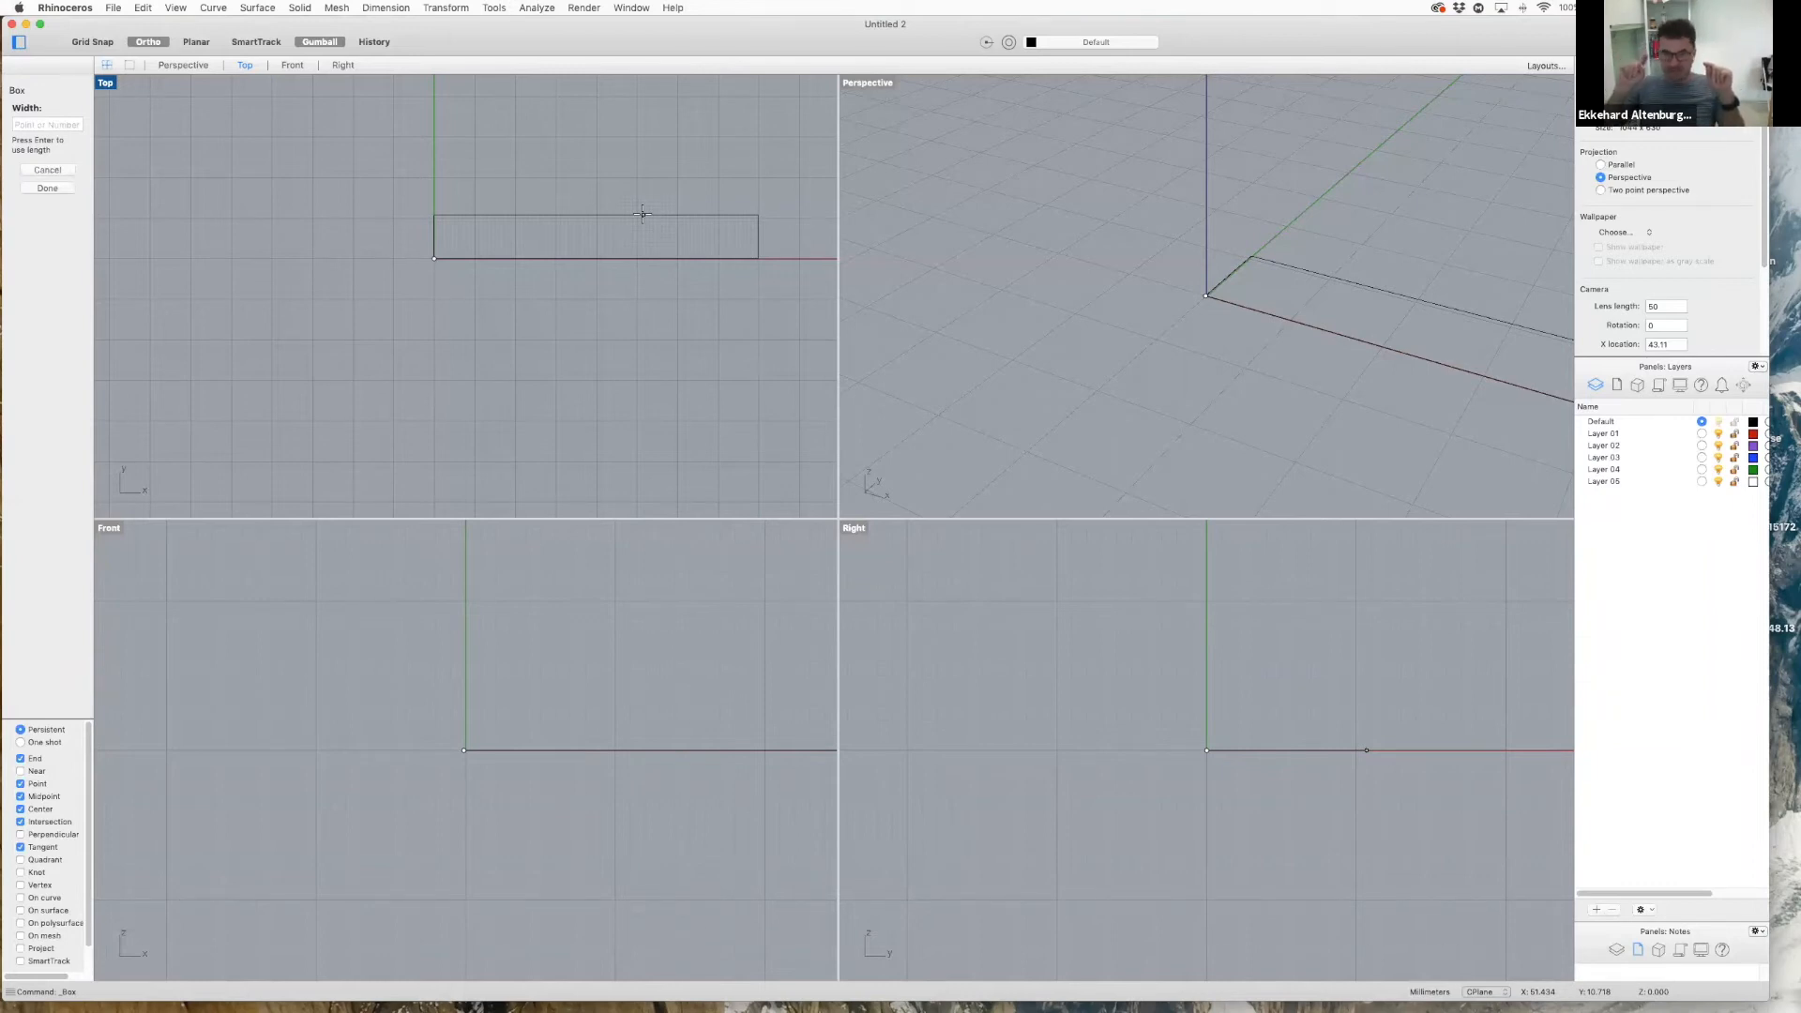
text(80)
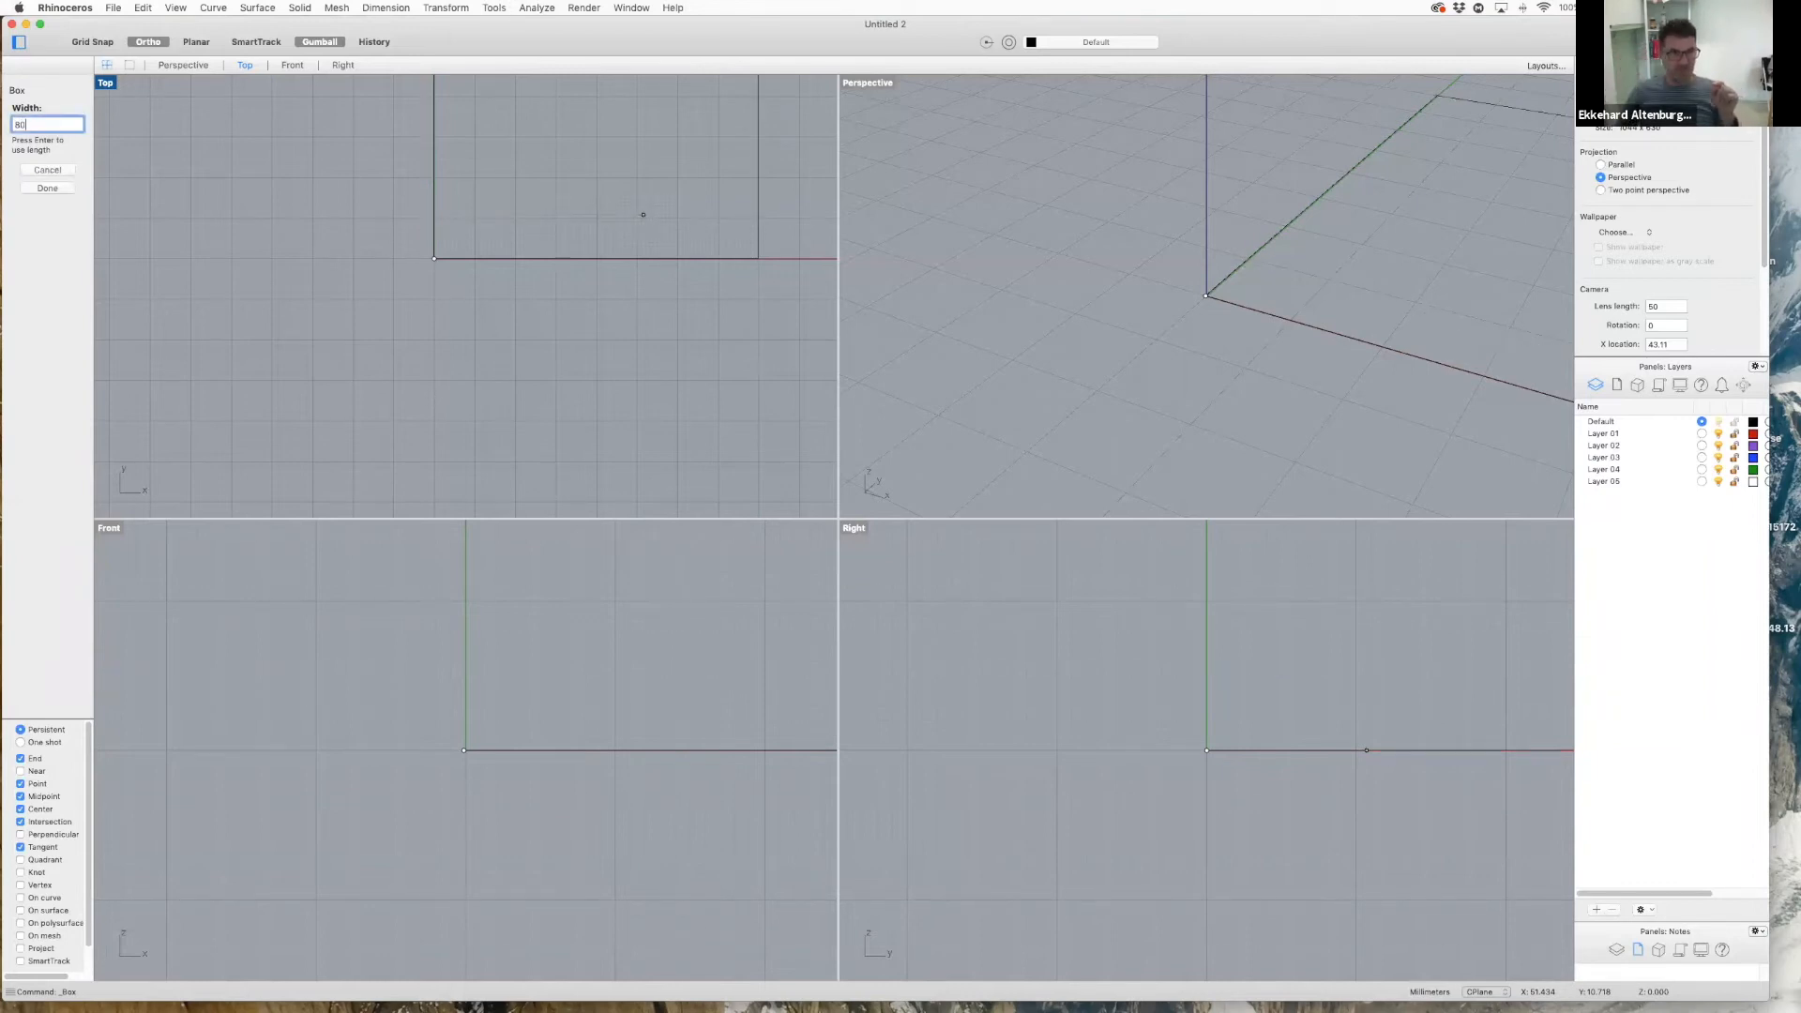
key(Return)
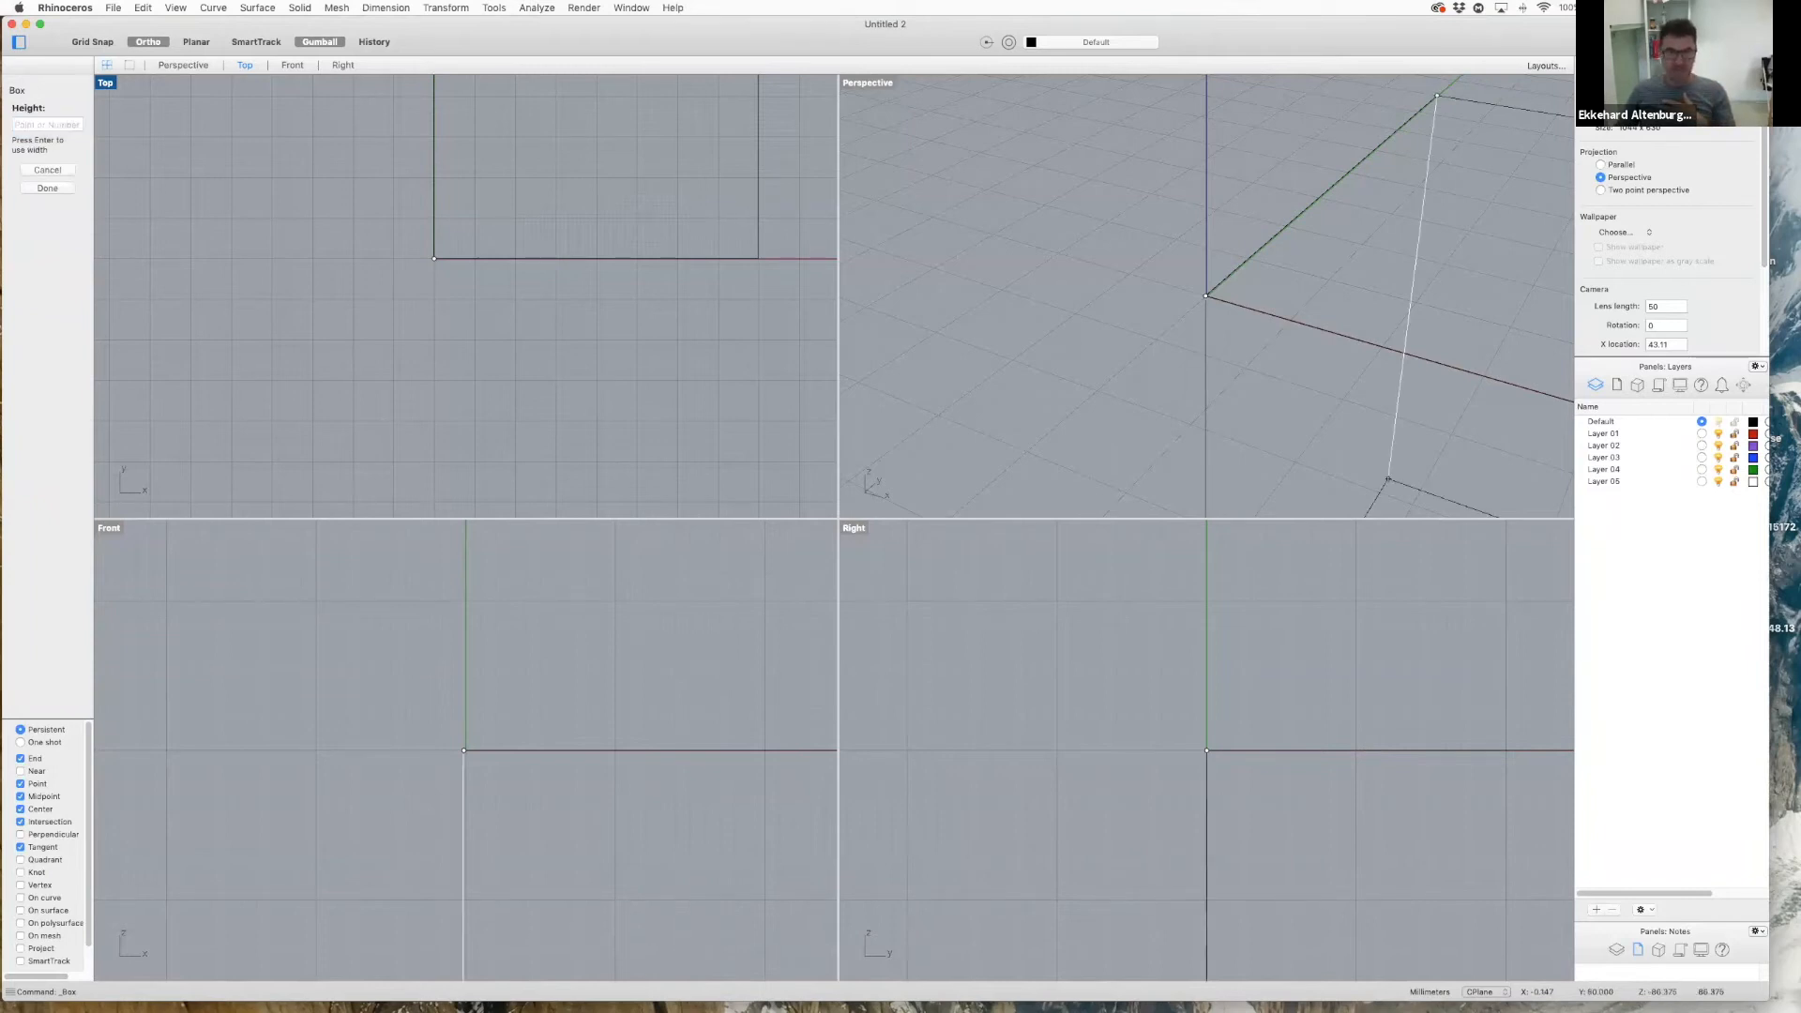
- Finish the box with a height of 3 mm
scroll(656, 241, down, 5)
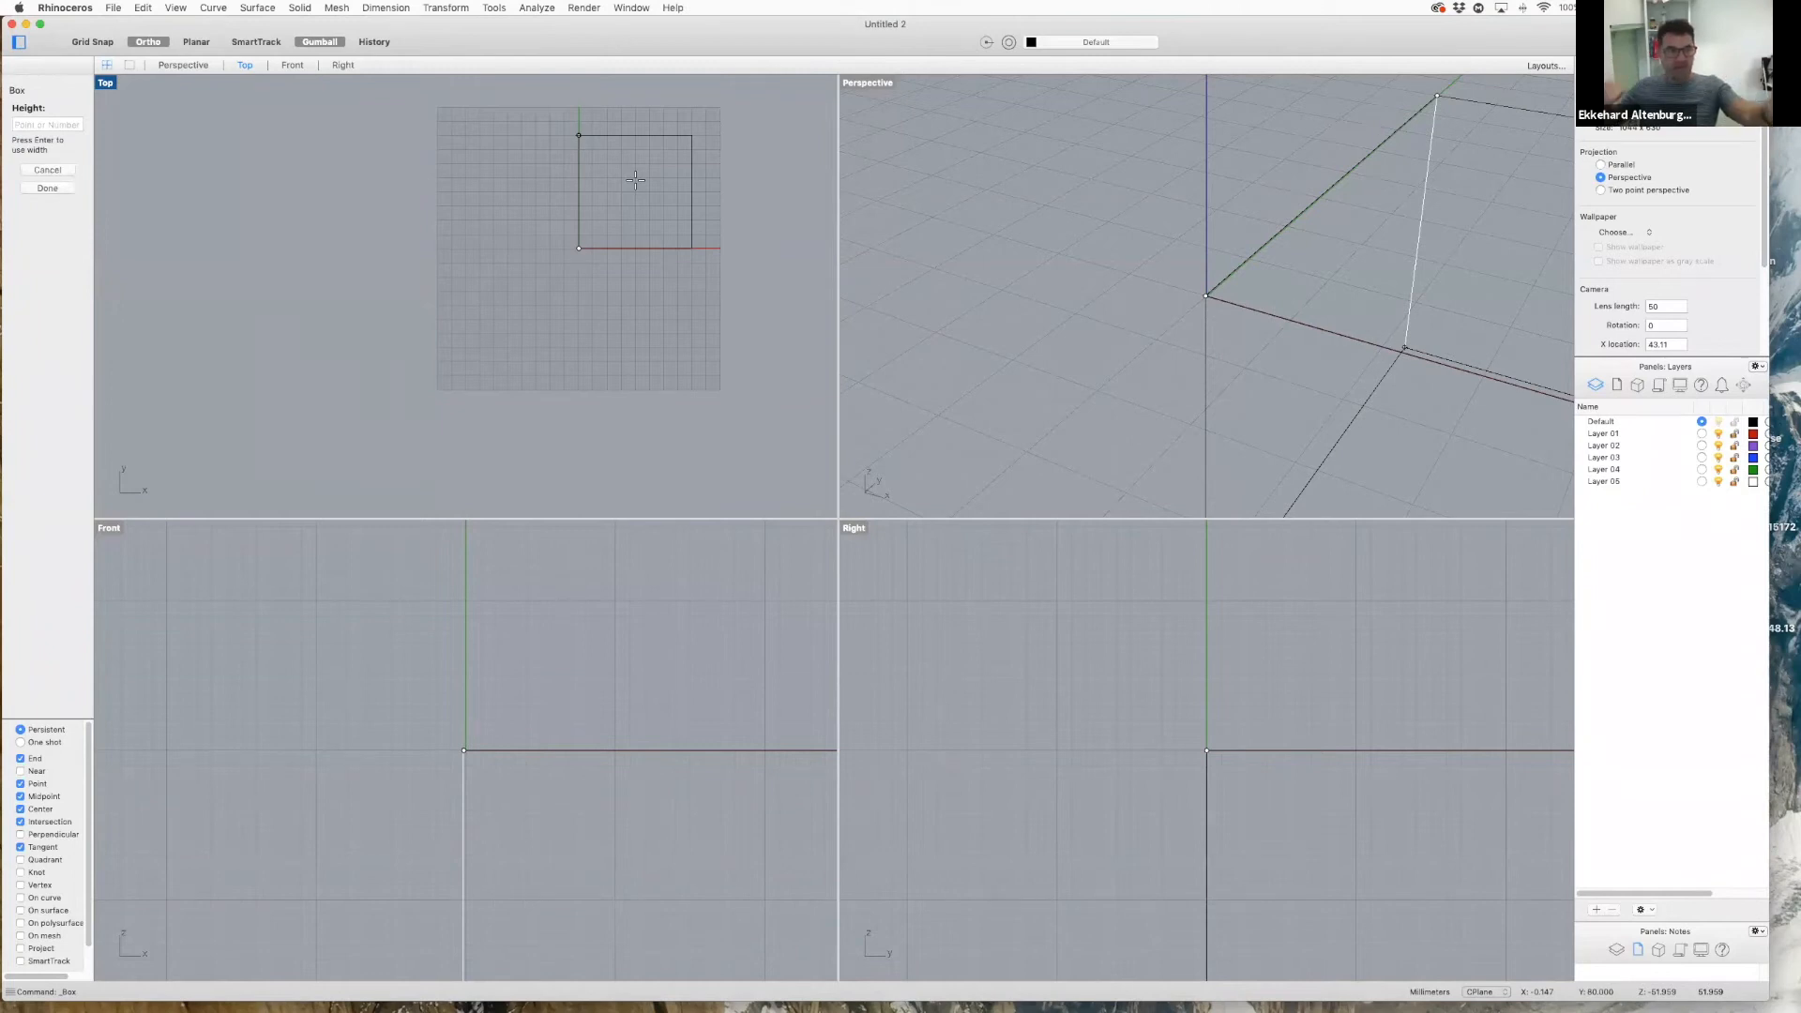
click(41, 127)
text(3)
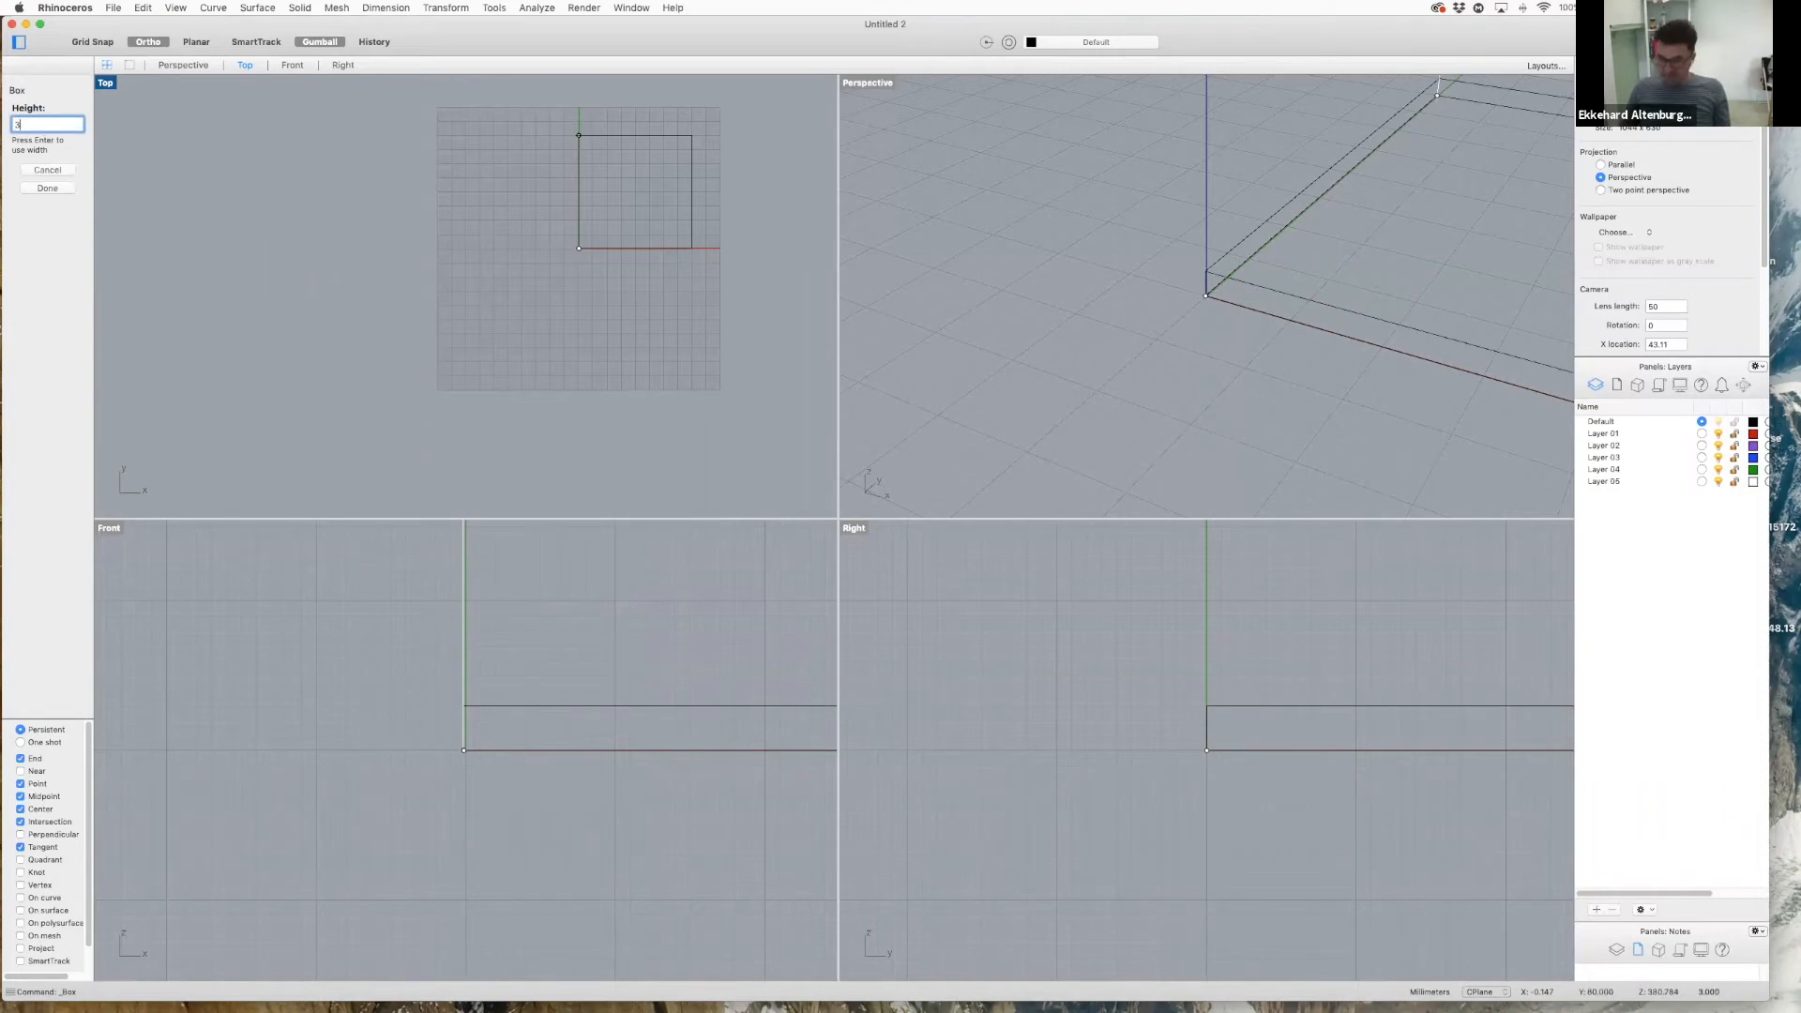
key(Return)
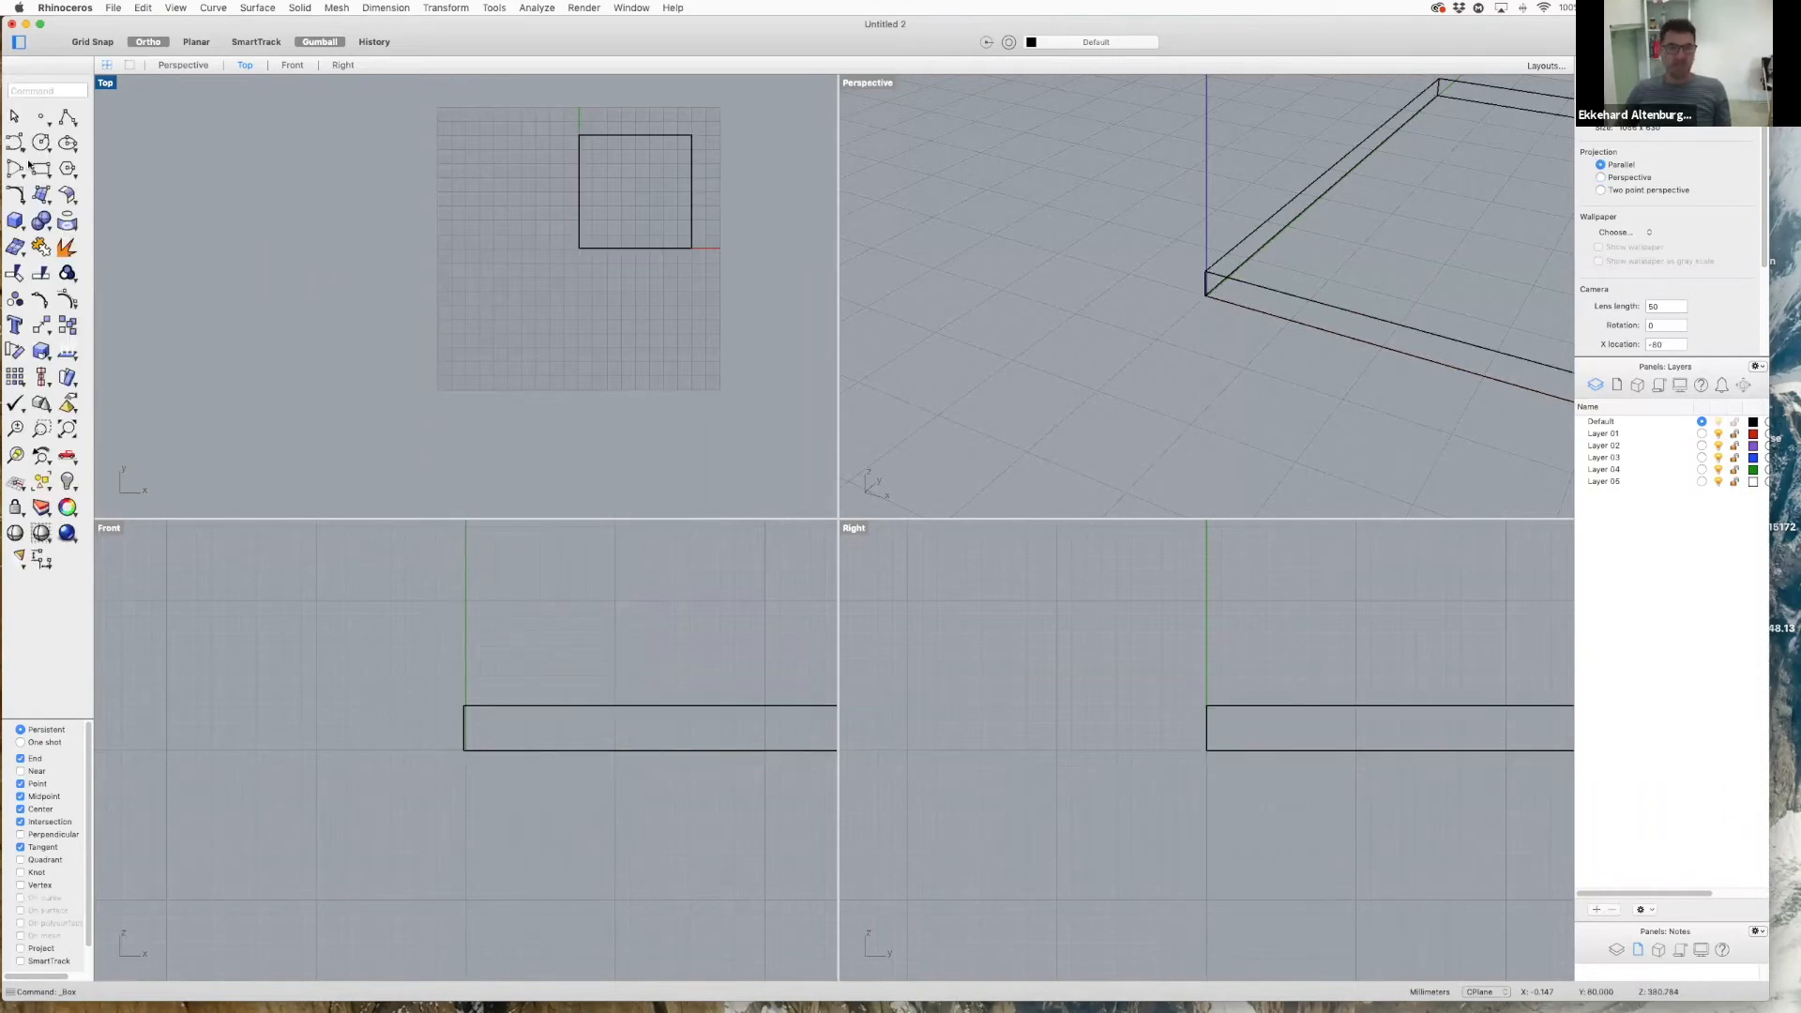
- Select the box and stretch it freehand along Y and X using its gumball scale handles in the Top view
scroll(1218, 328, down, 10)
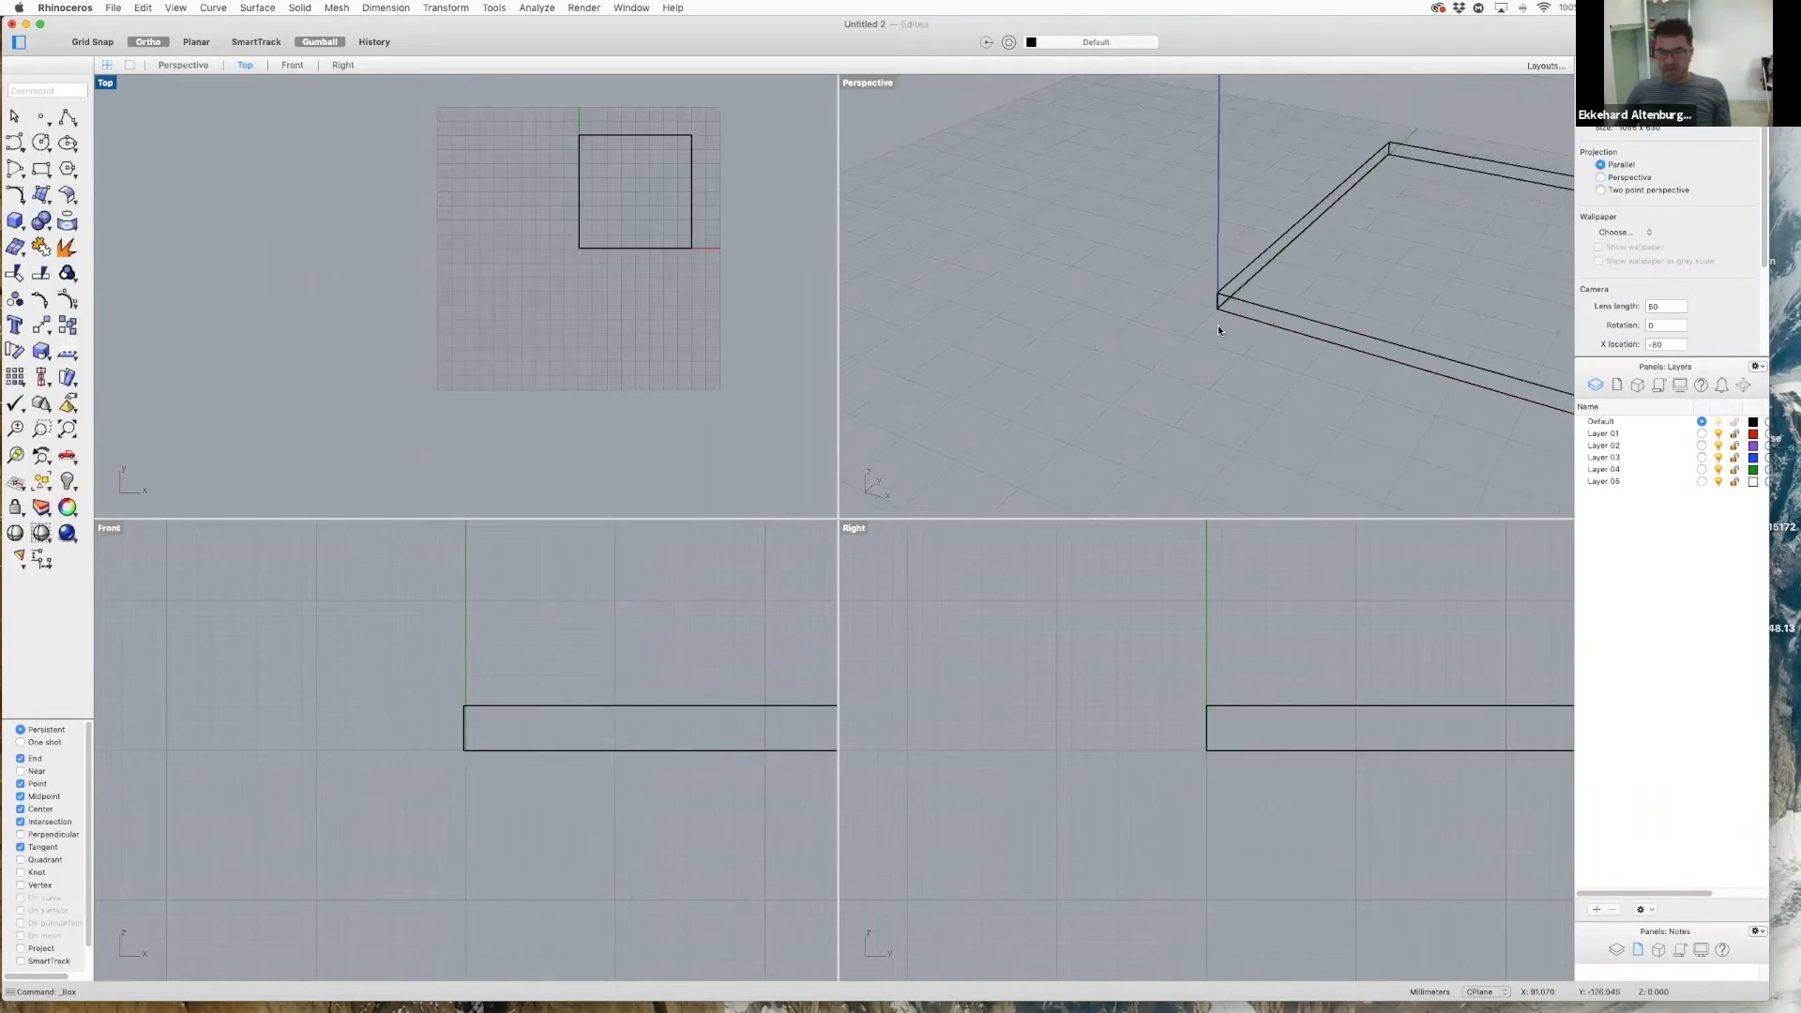
right_drag(1435, 357, 1032, 300)
click(657, 136)
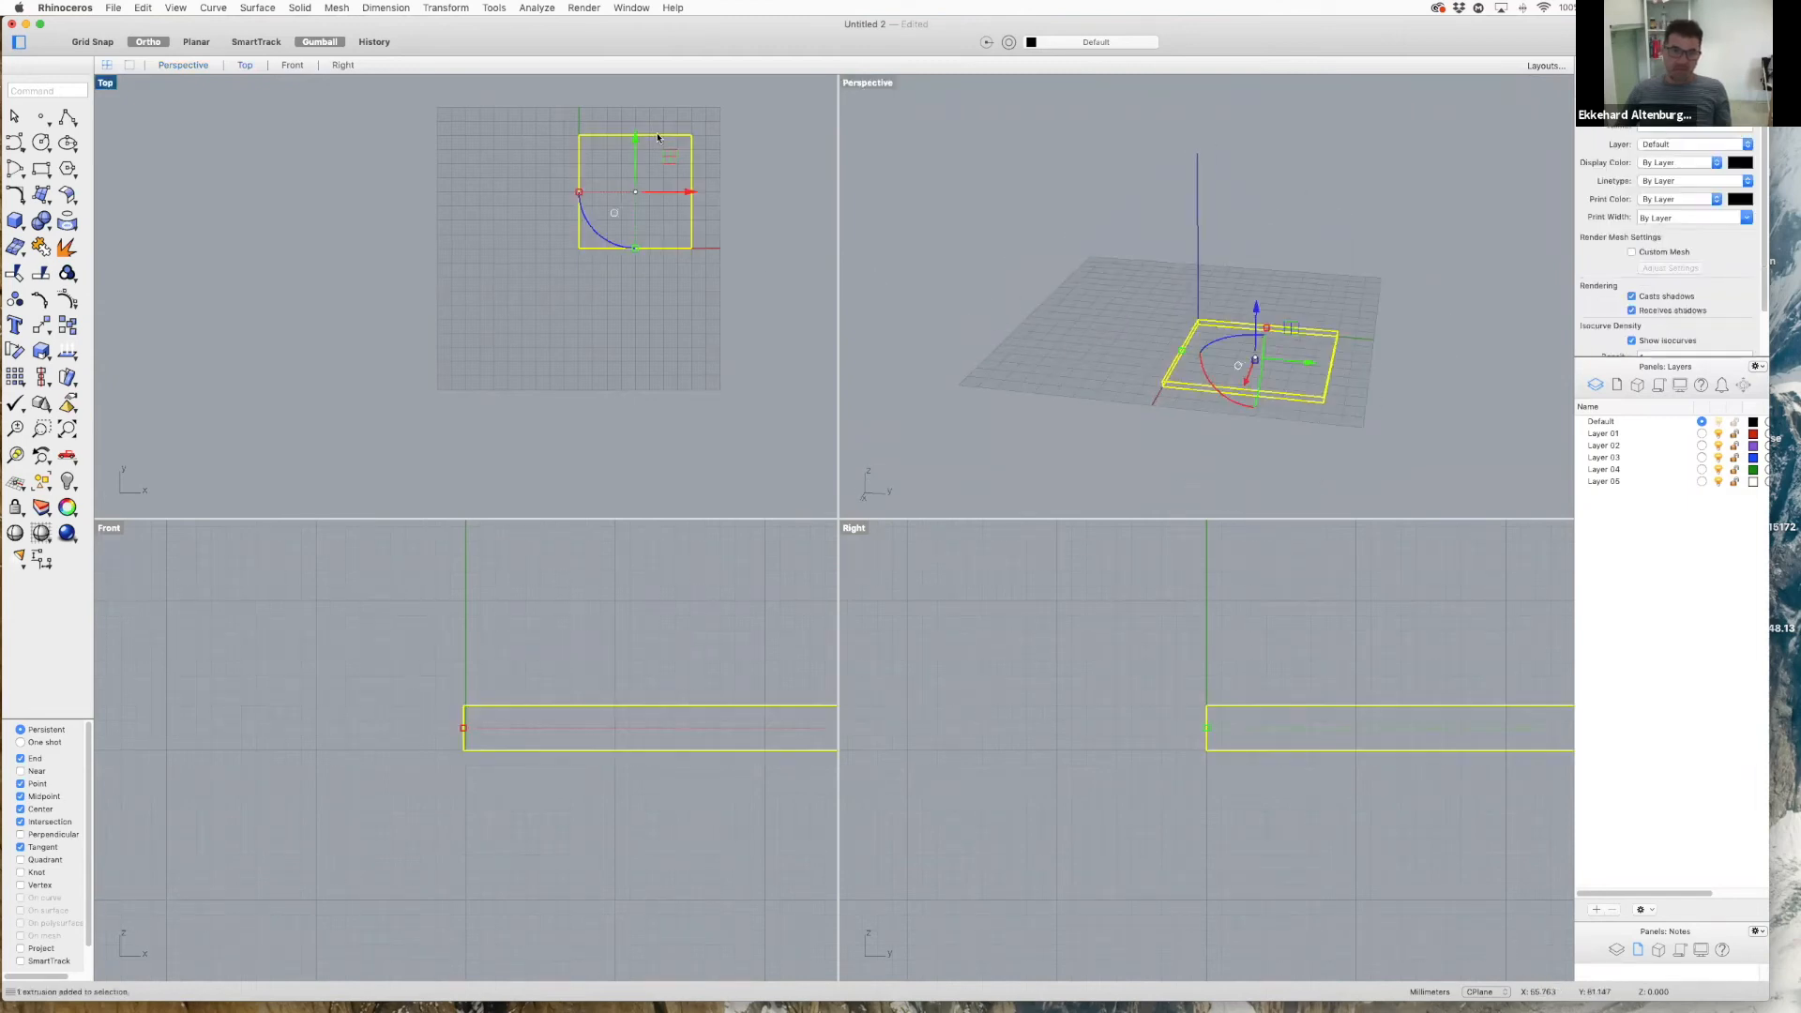
drag(634, 249, 606, 300)
scroll(632, 212, down, 3)
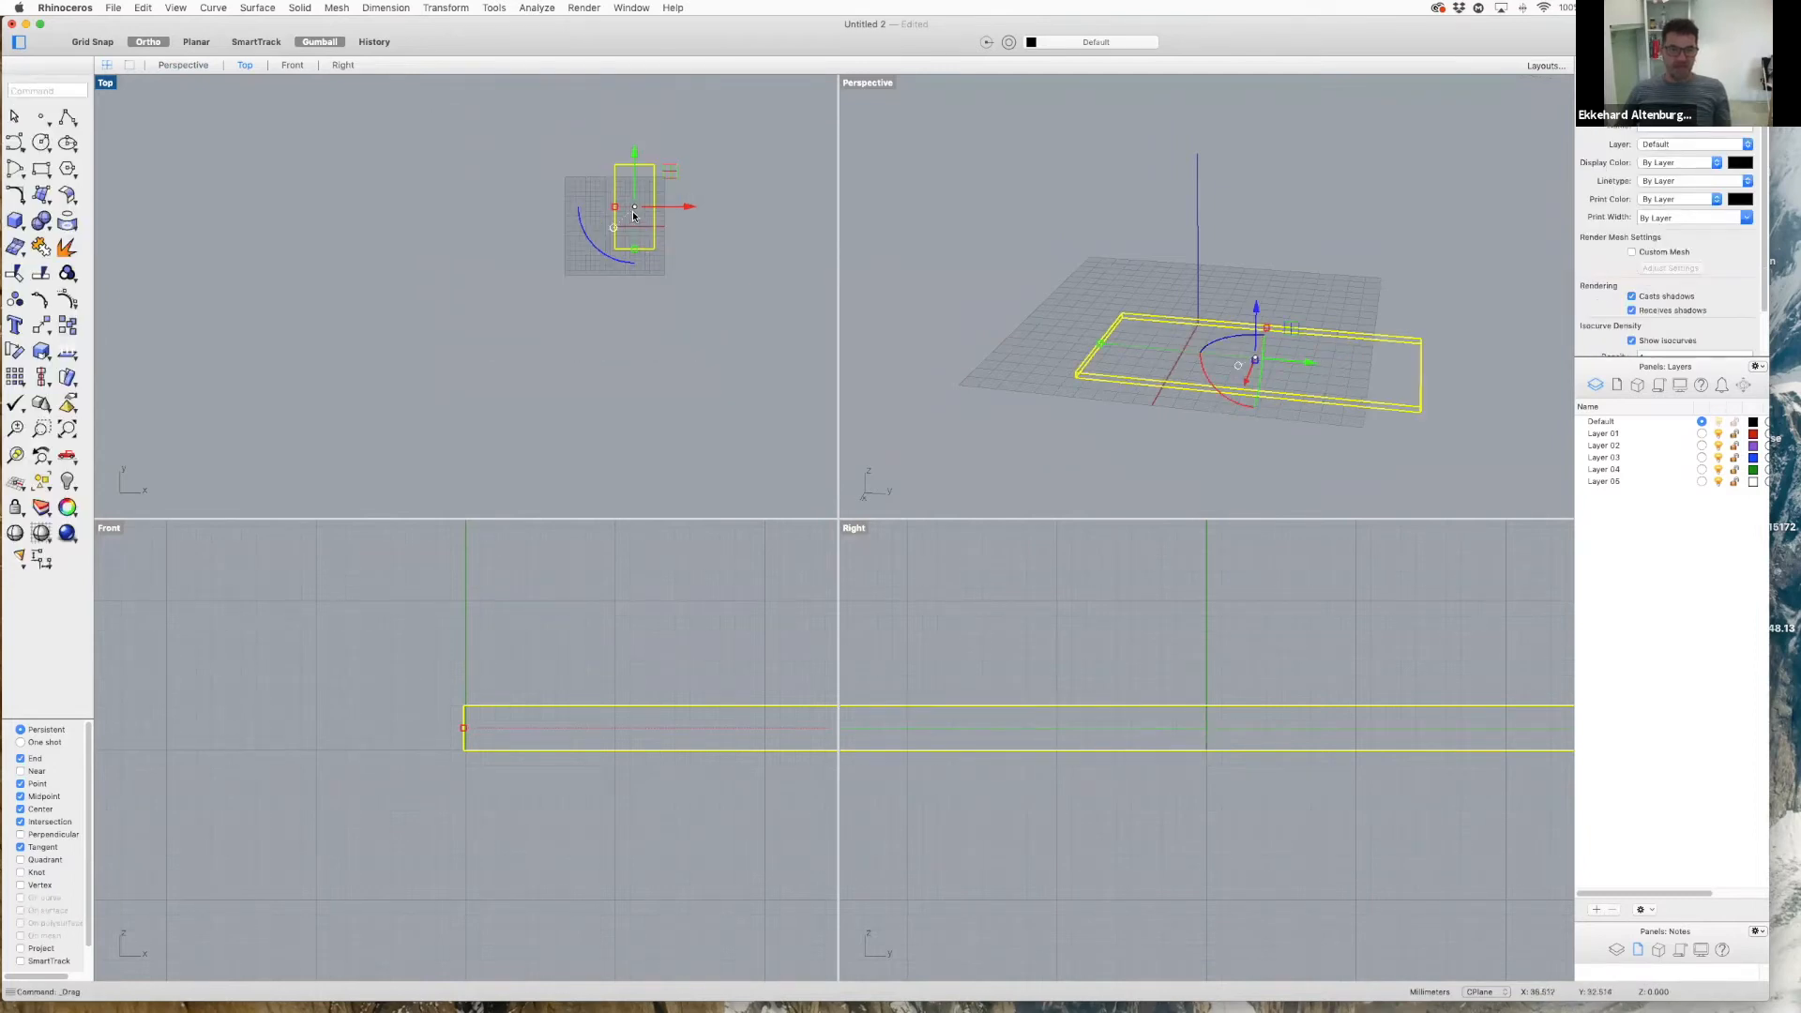
drag(614, 206, 600, 206)
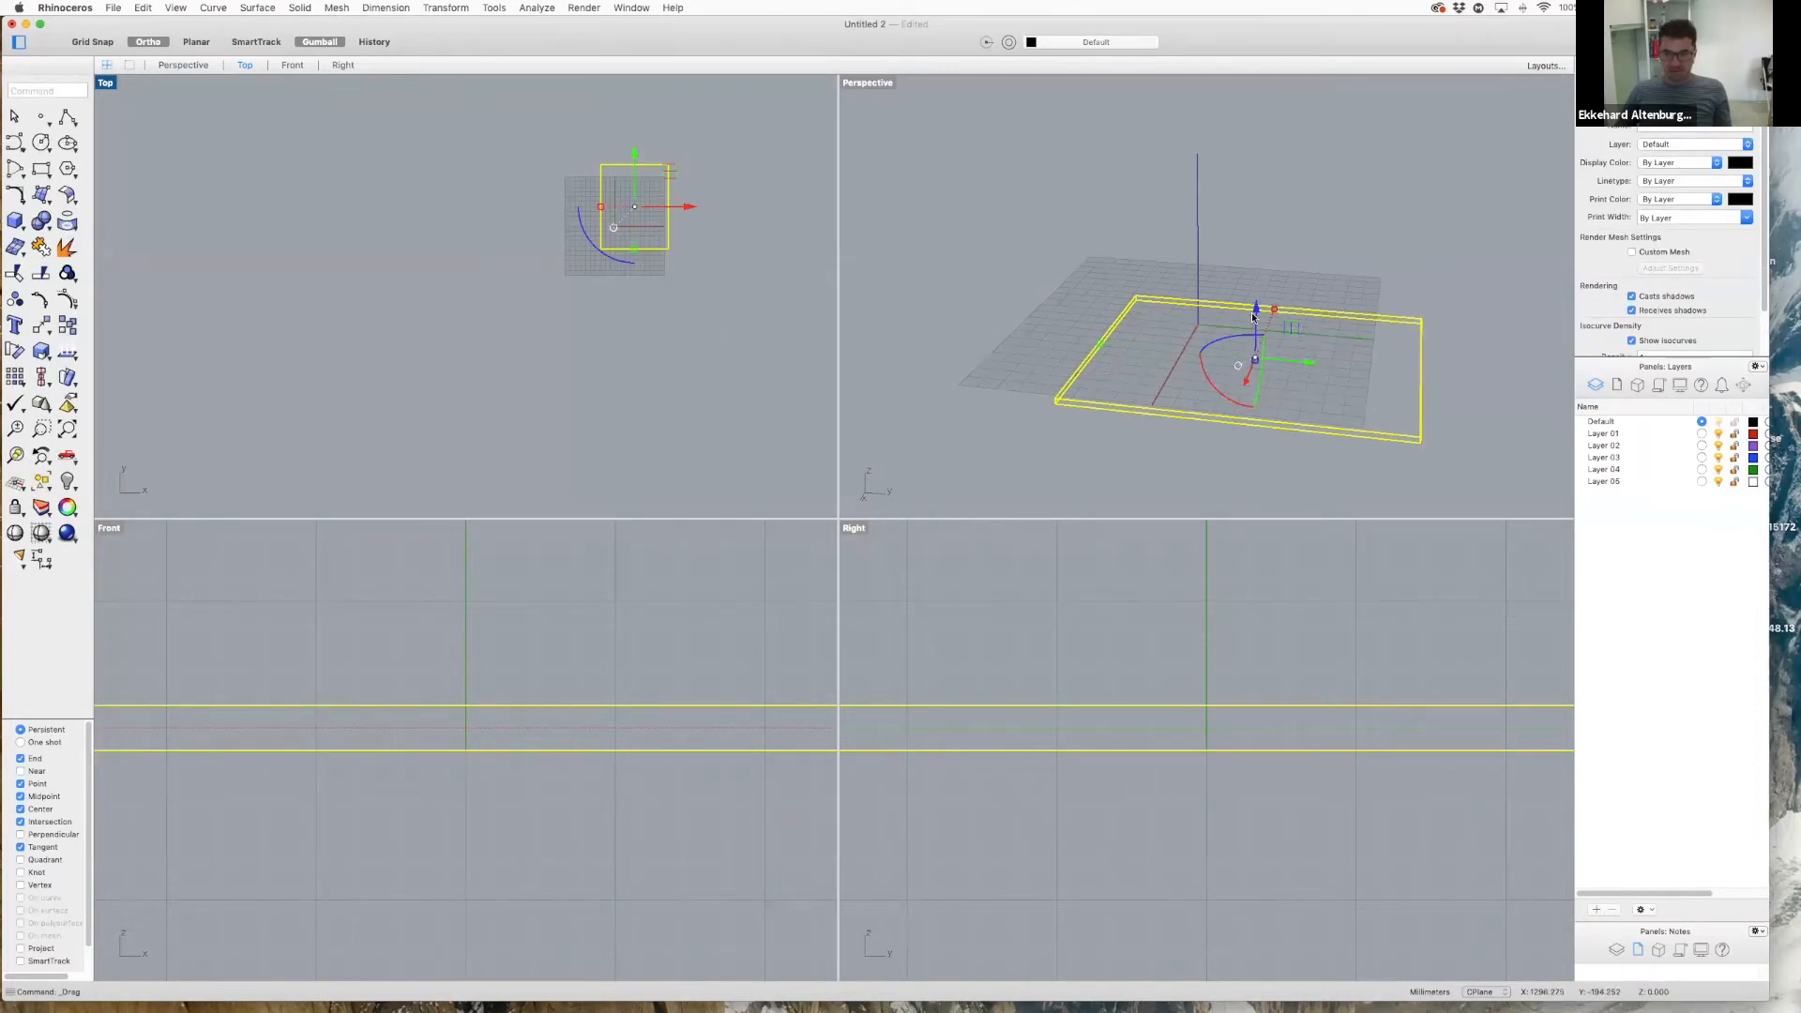
- Scale the box freehand along Z, Y and X with the gumball to about 306 × 167 × 48 mm
drag(1252, 364, 1249, 379)
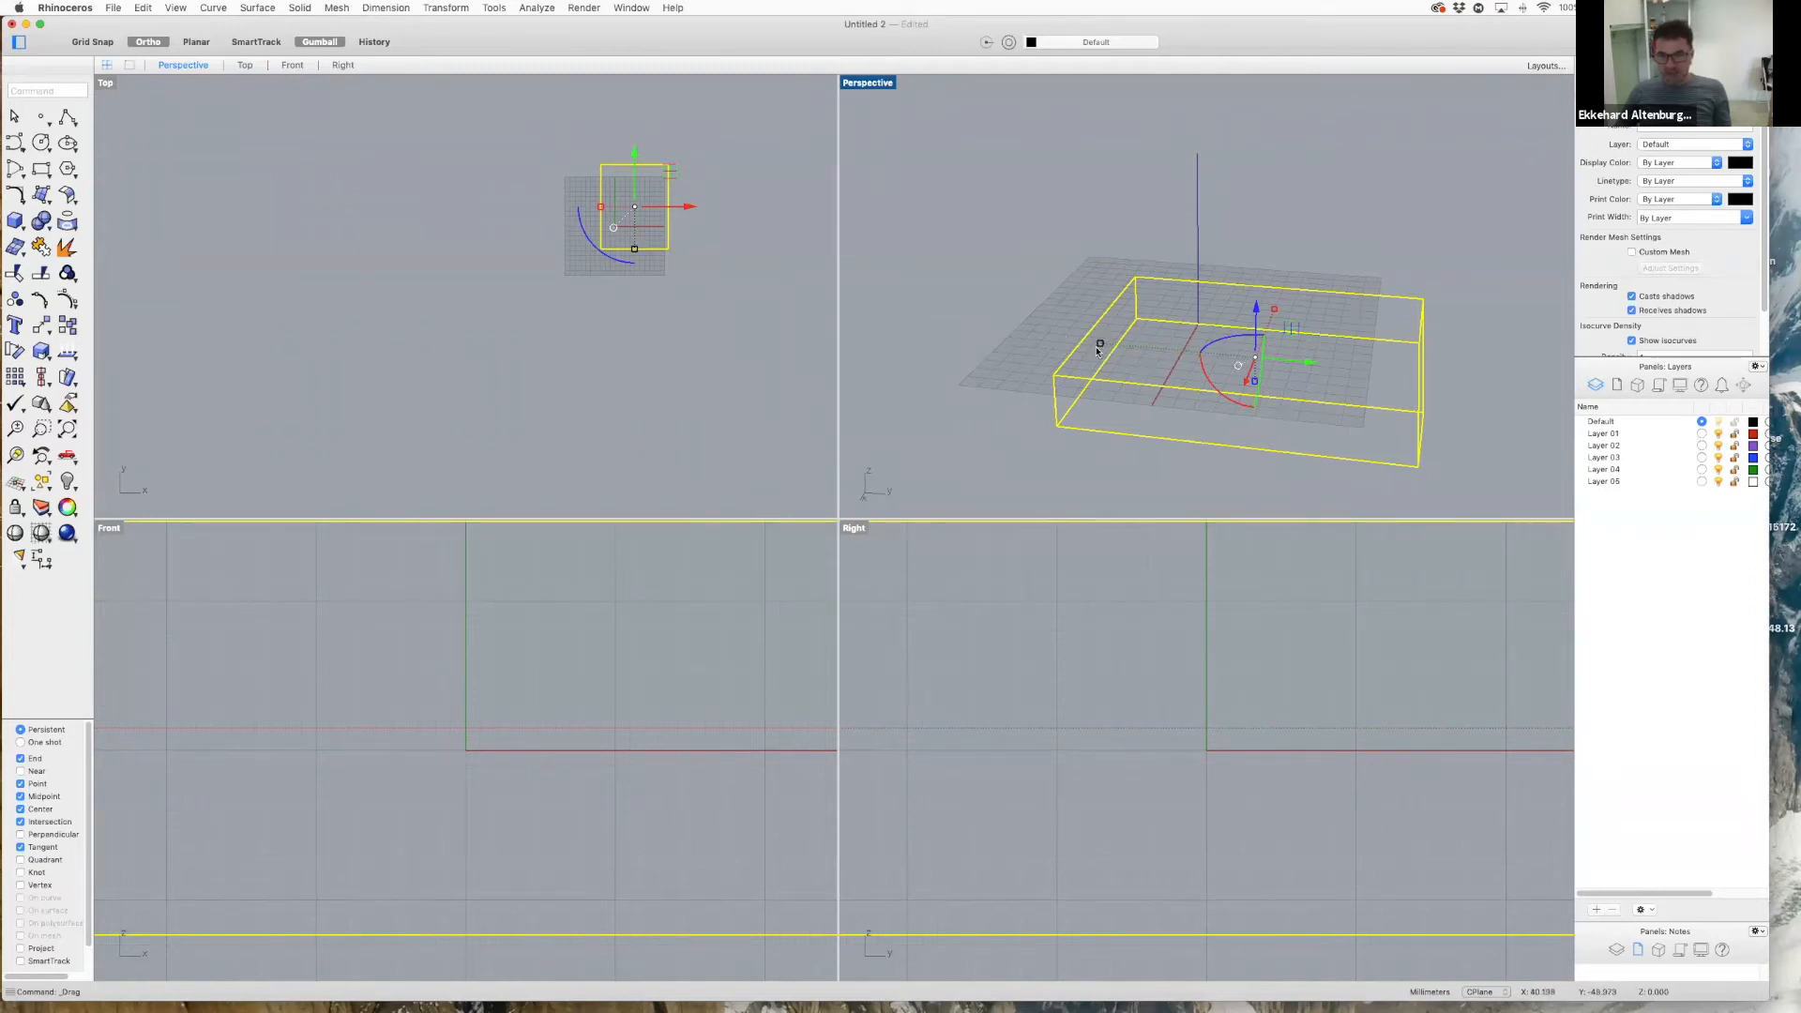
mouse_move(1101, 345)
mouse_down()
mouse_move(1003, 332)
mouse_move(1163, 352)
mouse_move(1103, 347)
mouse_up()
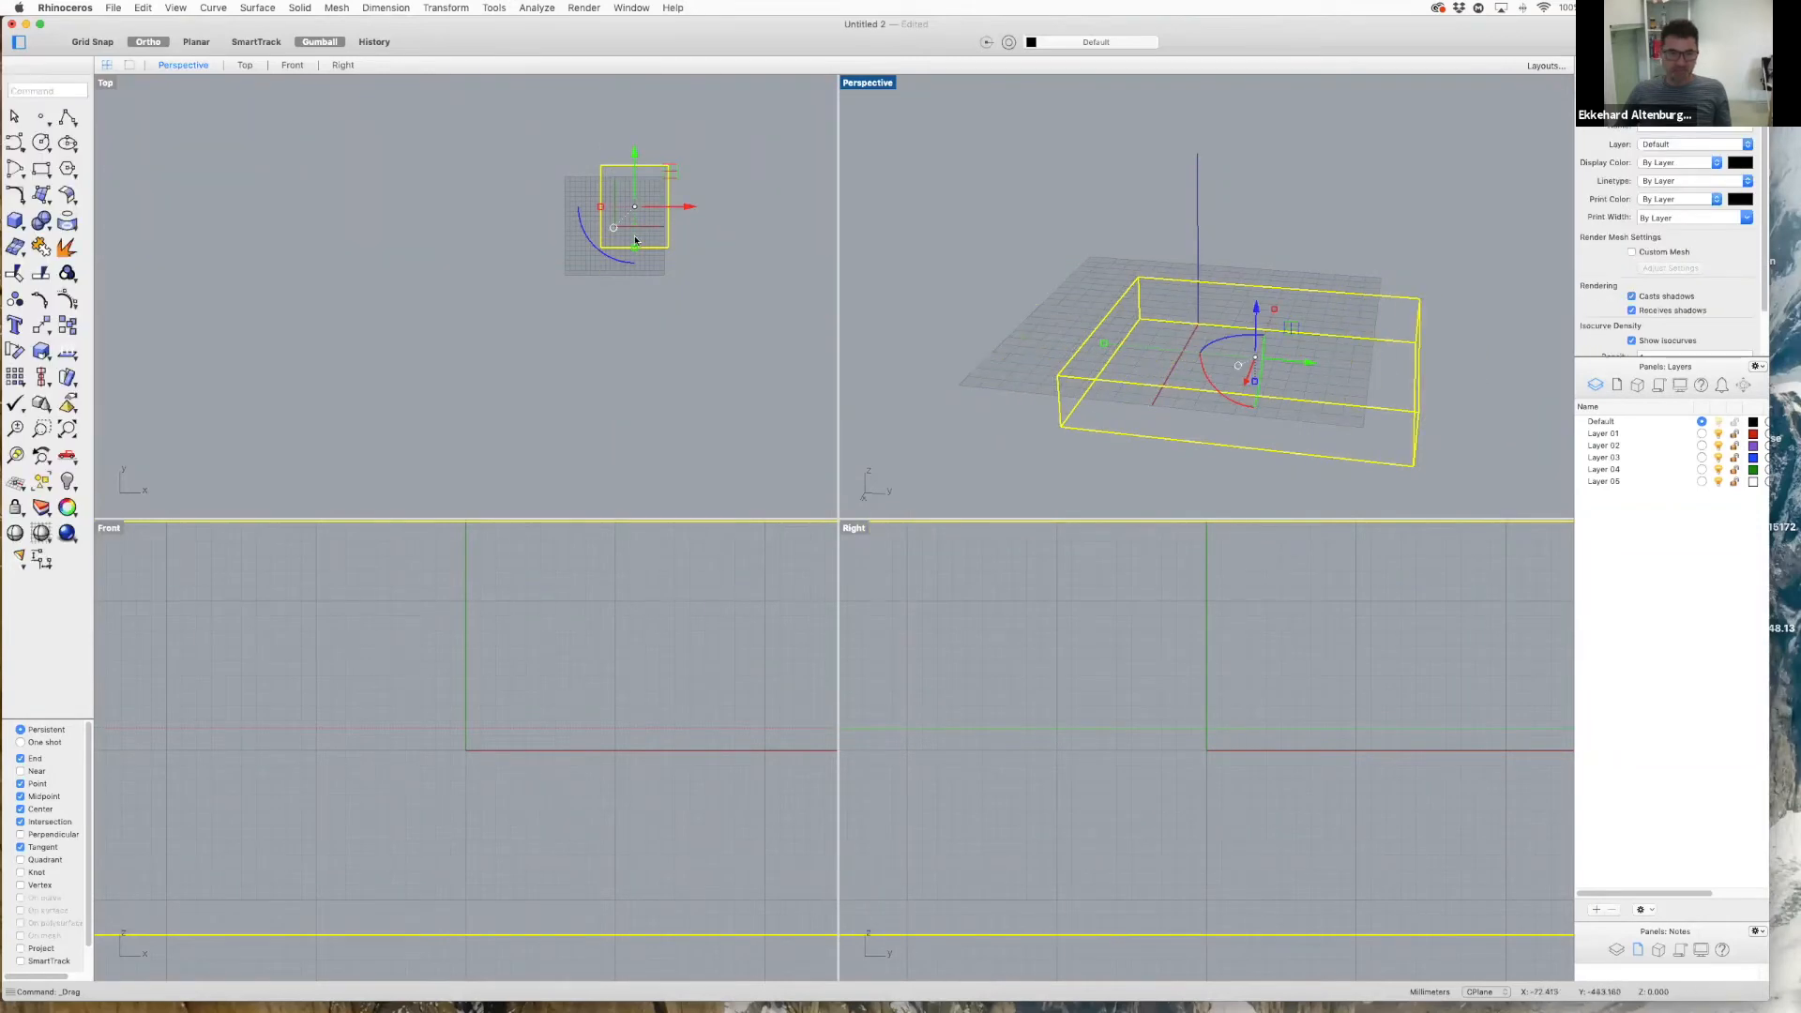
mouse_move(601, 207)
mouse_down()
mouse_move(563, 207)
mouse_move(584, 207)
mouse_up()
scroll(646, 507, down, 8)
scroll(638, 634, down, 10)
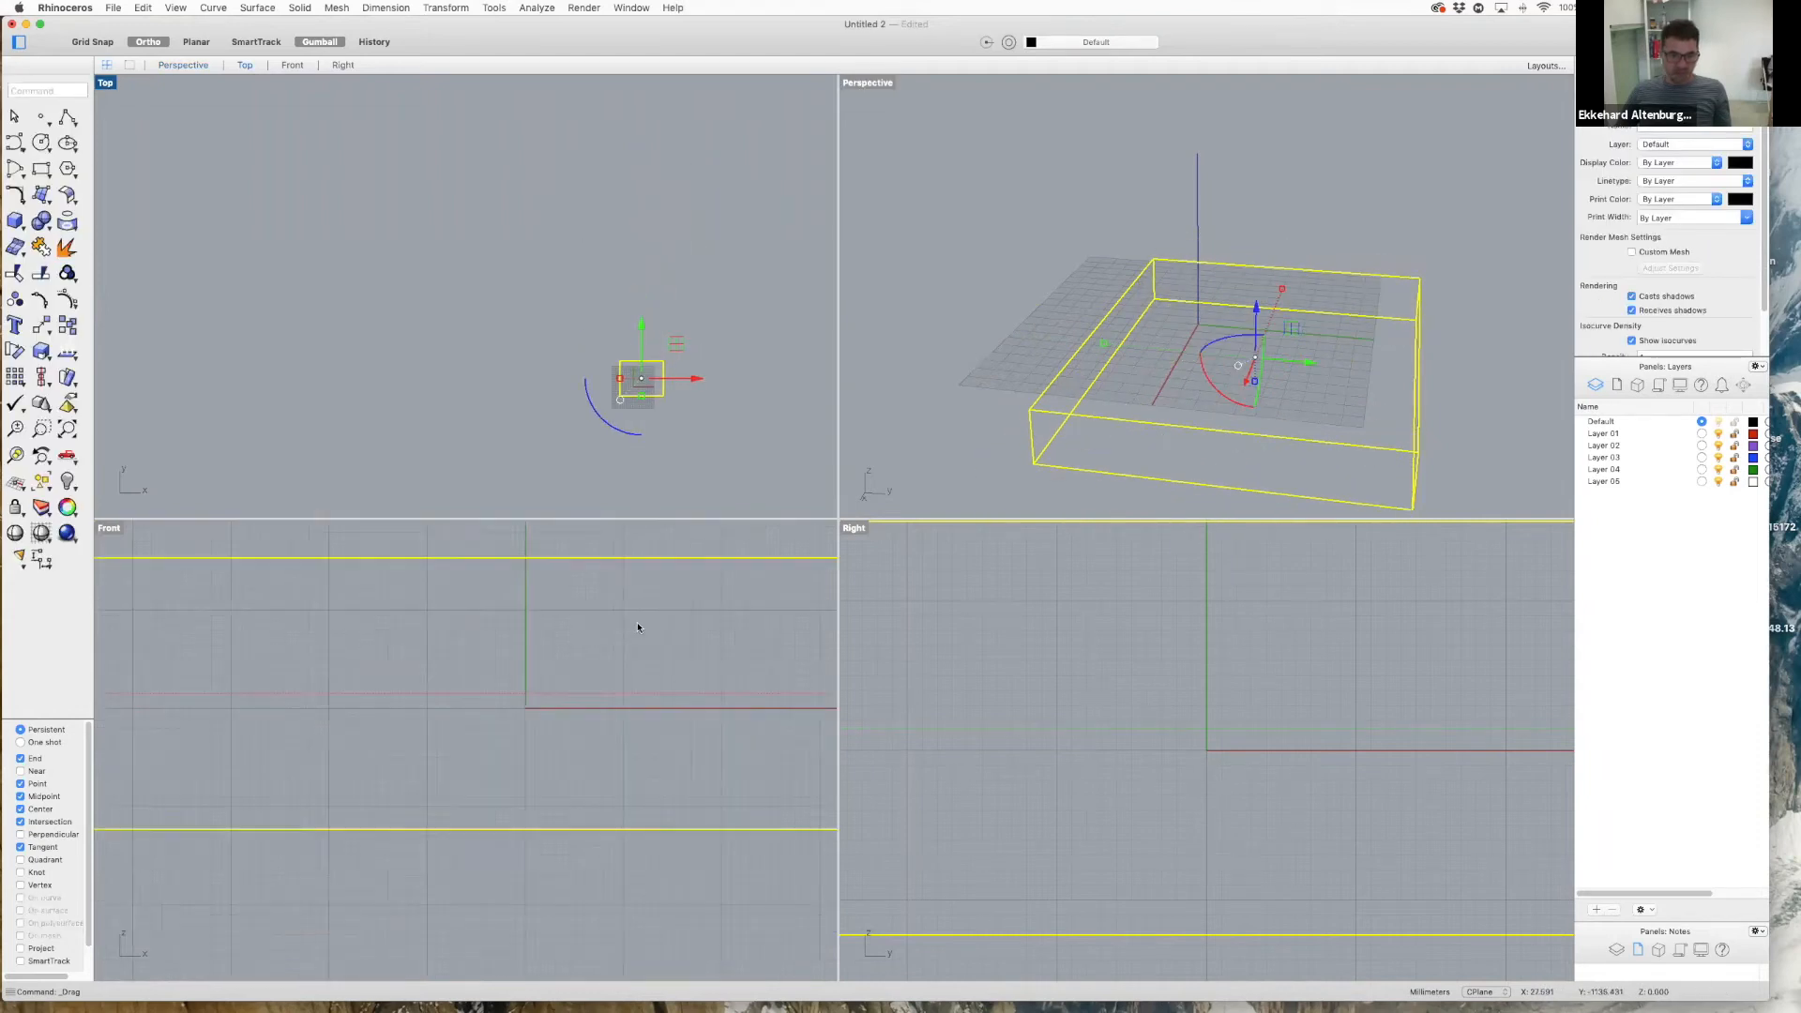
drag(660, 640, 540, 627)
scroll(1420, 286, down, 5)
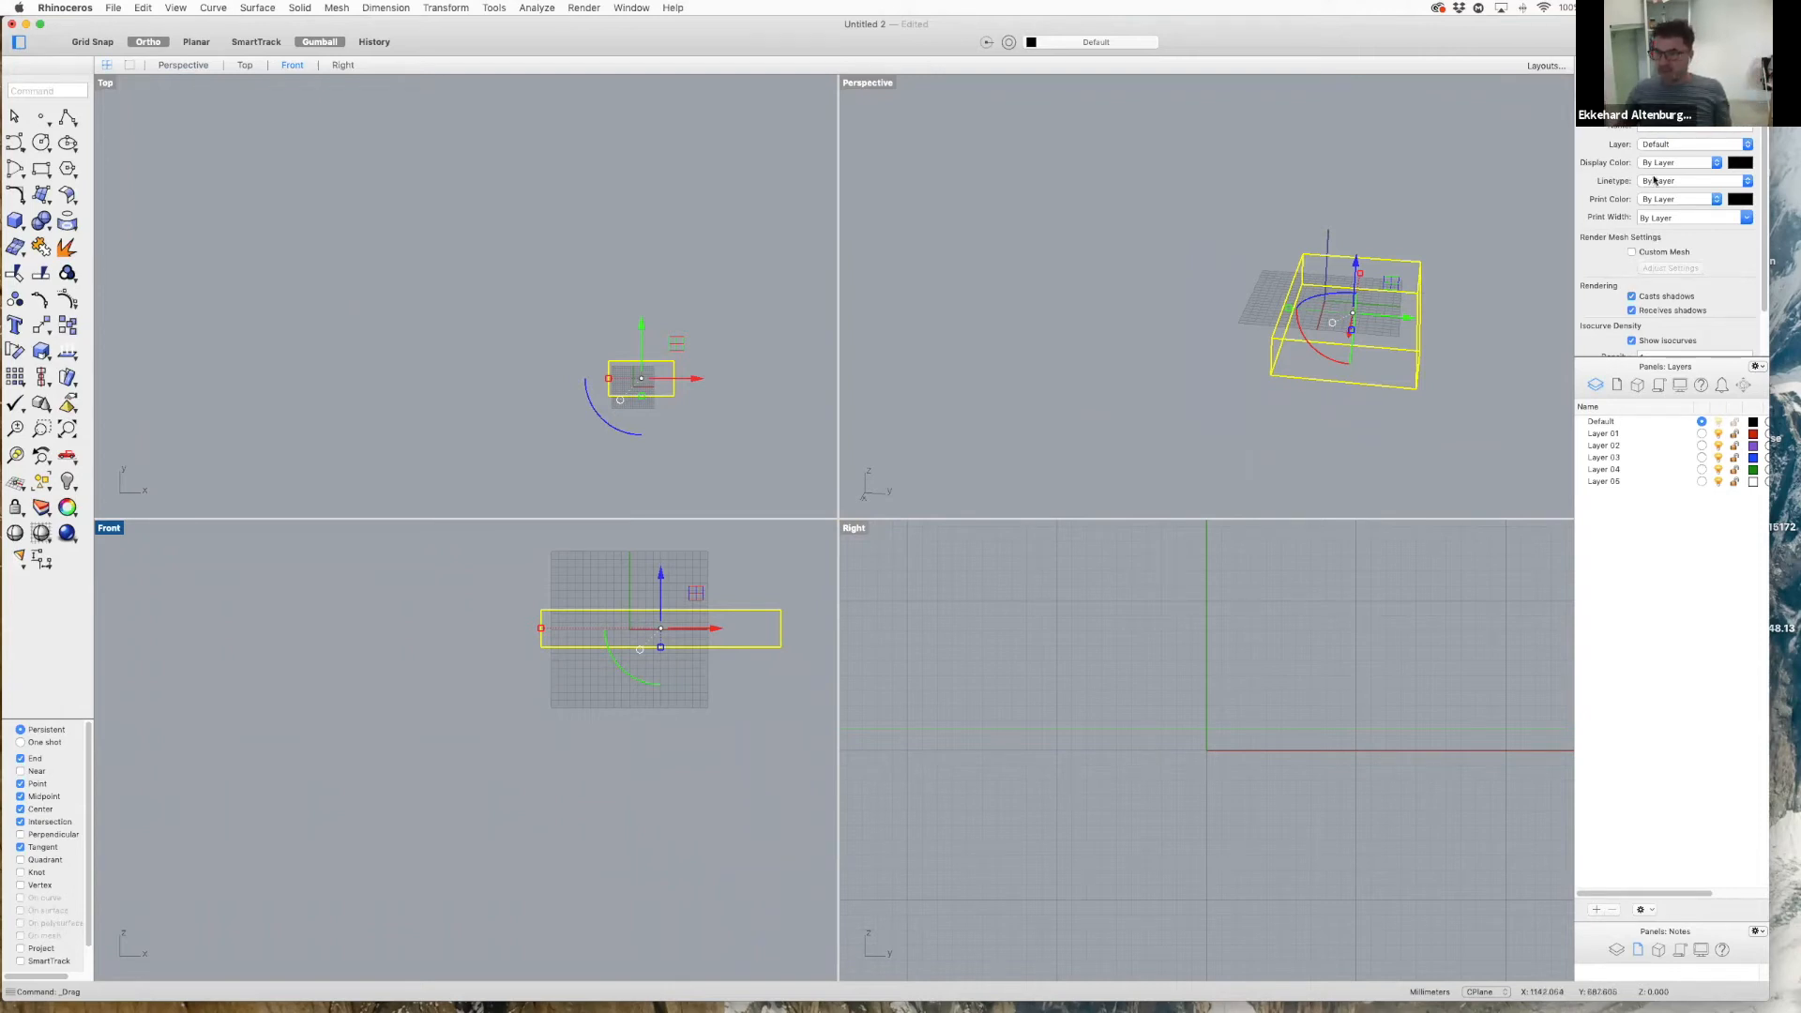
- Open BoxEdit for the selected box and stretch its X dimension with the gumball to about 614 mm
click(1741, 384)
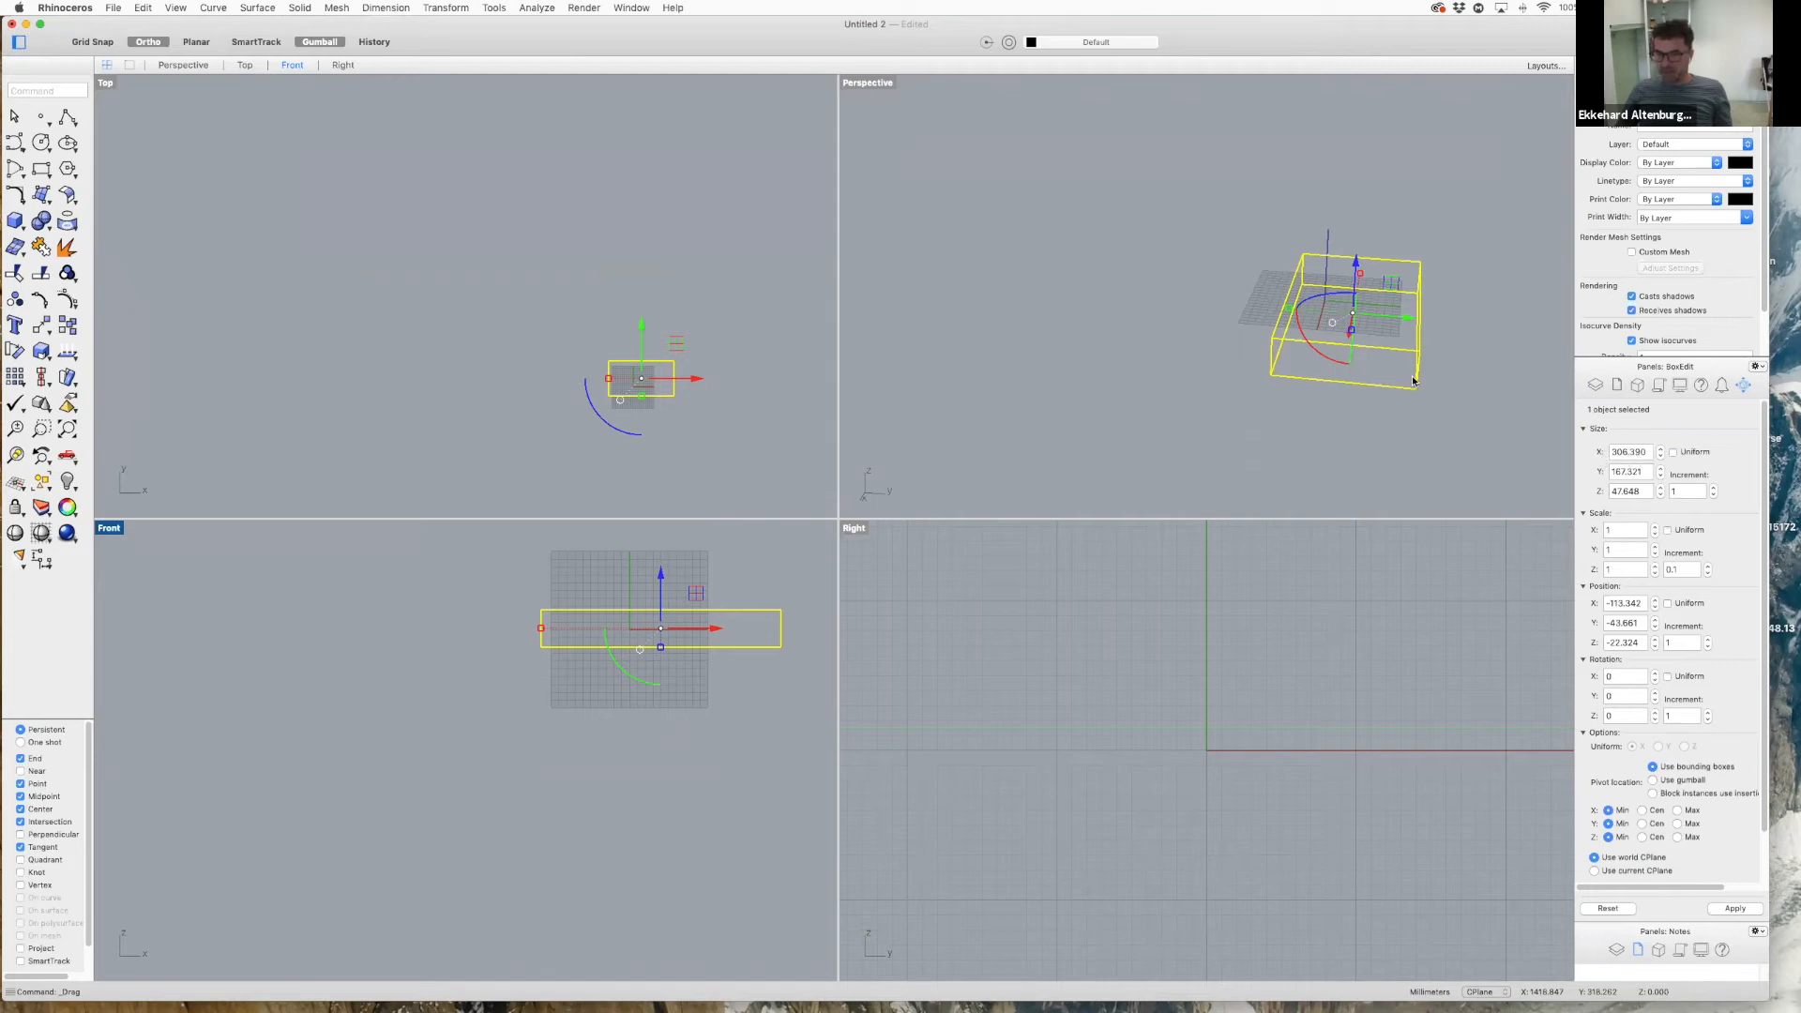
mouse_move(608, 378)
mouse_down()
mouse_move(575, 381)
mouse_move(632, 400)
mouse_up()
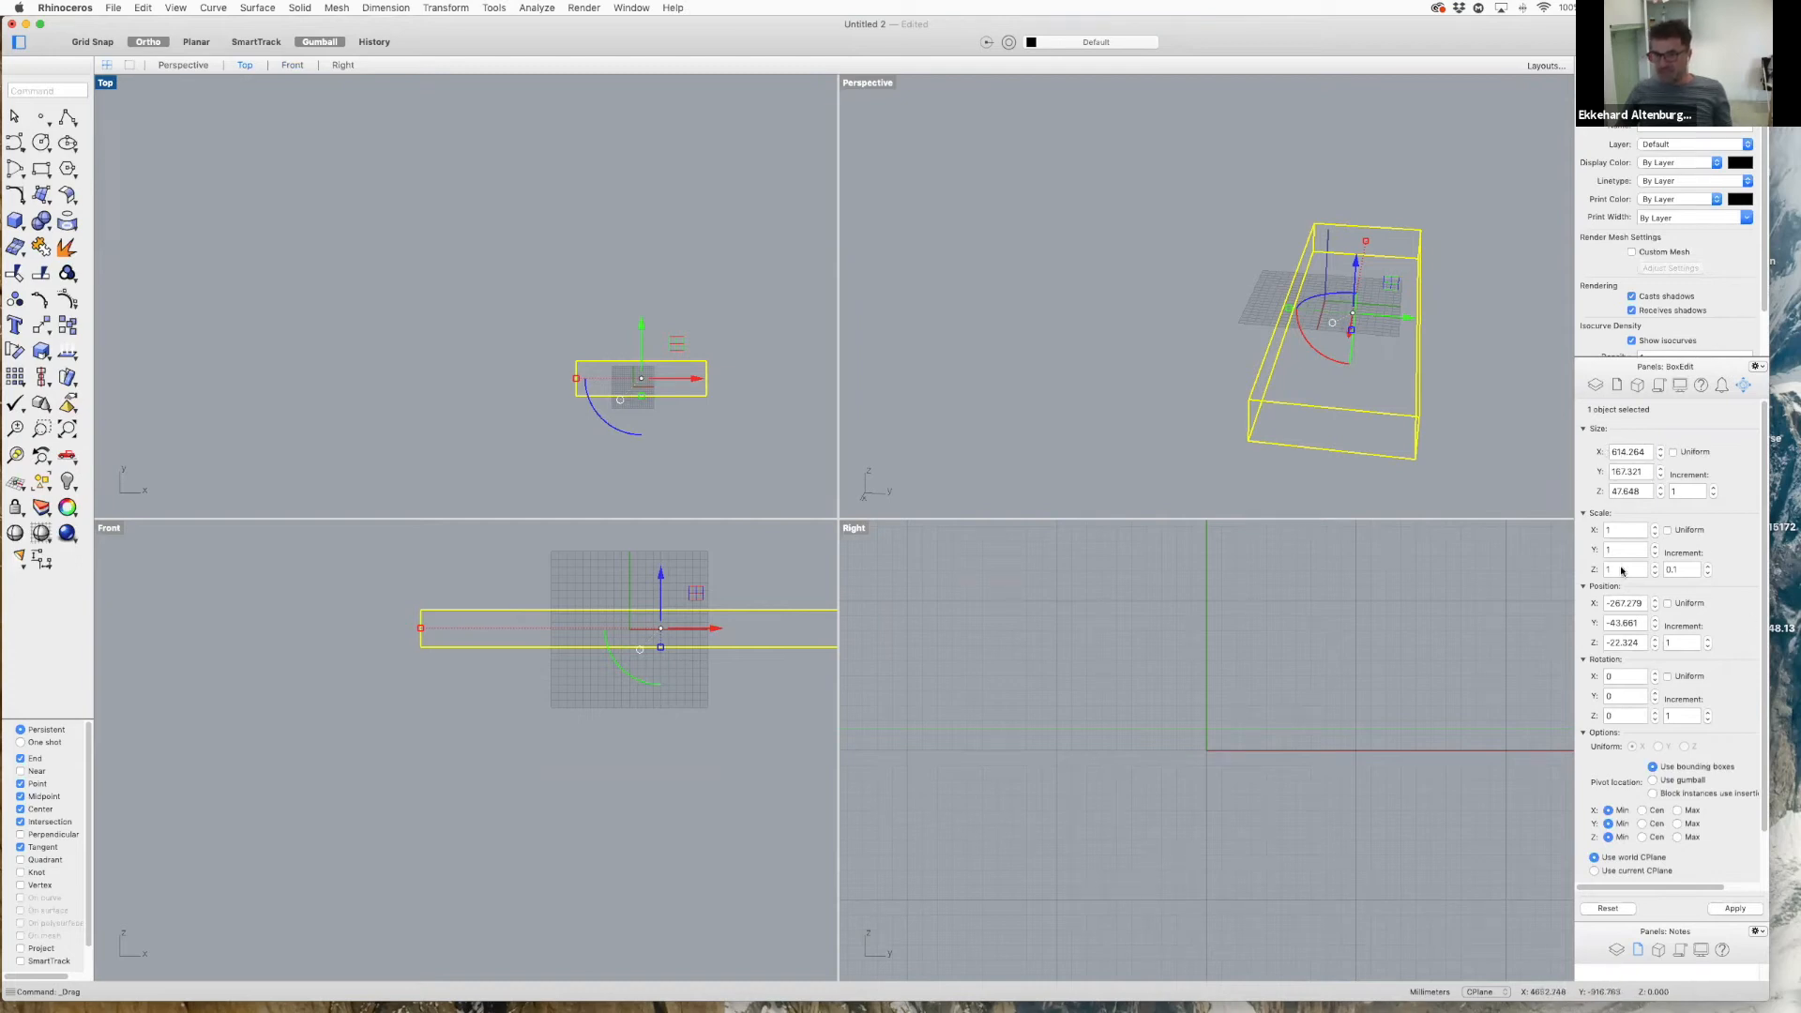
- Set the box size in BoxEdit to X 80, Y 80 and Z 3 mm and apply it
double_click(1632, 451)
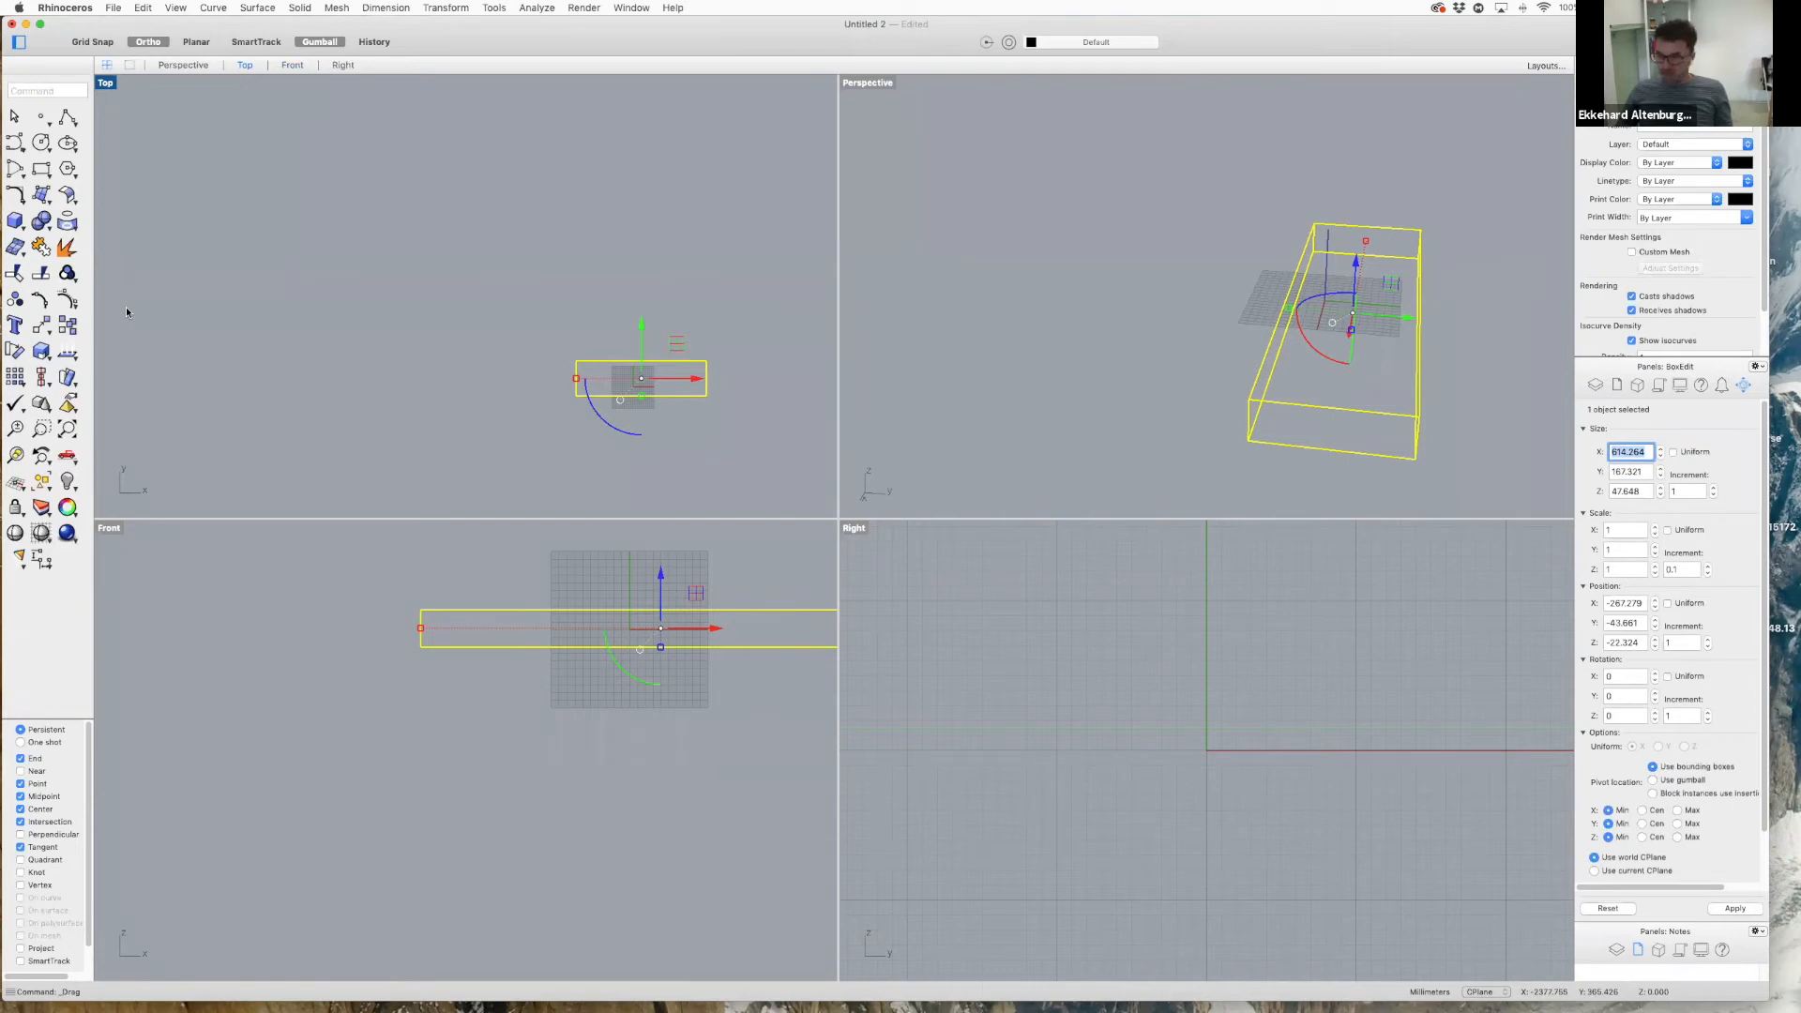
text(80)
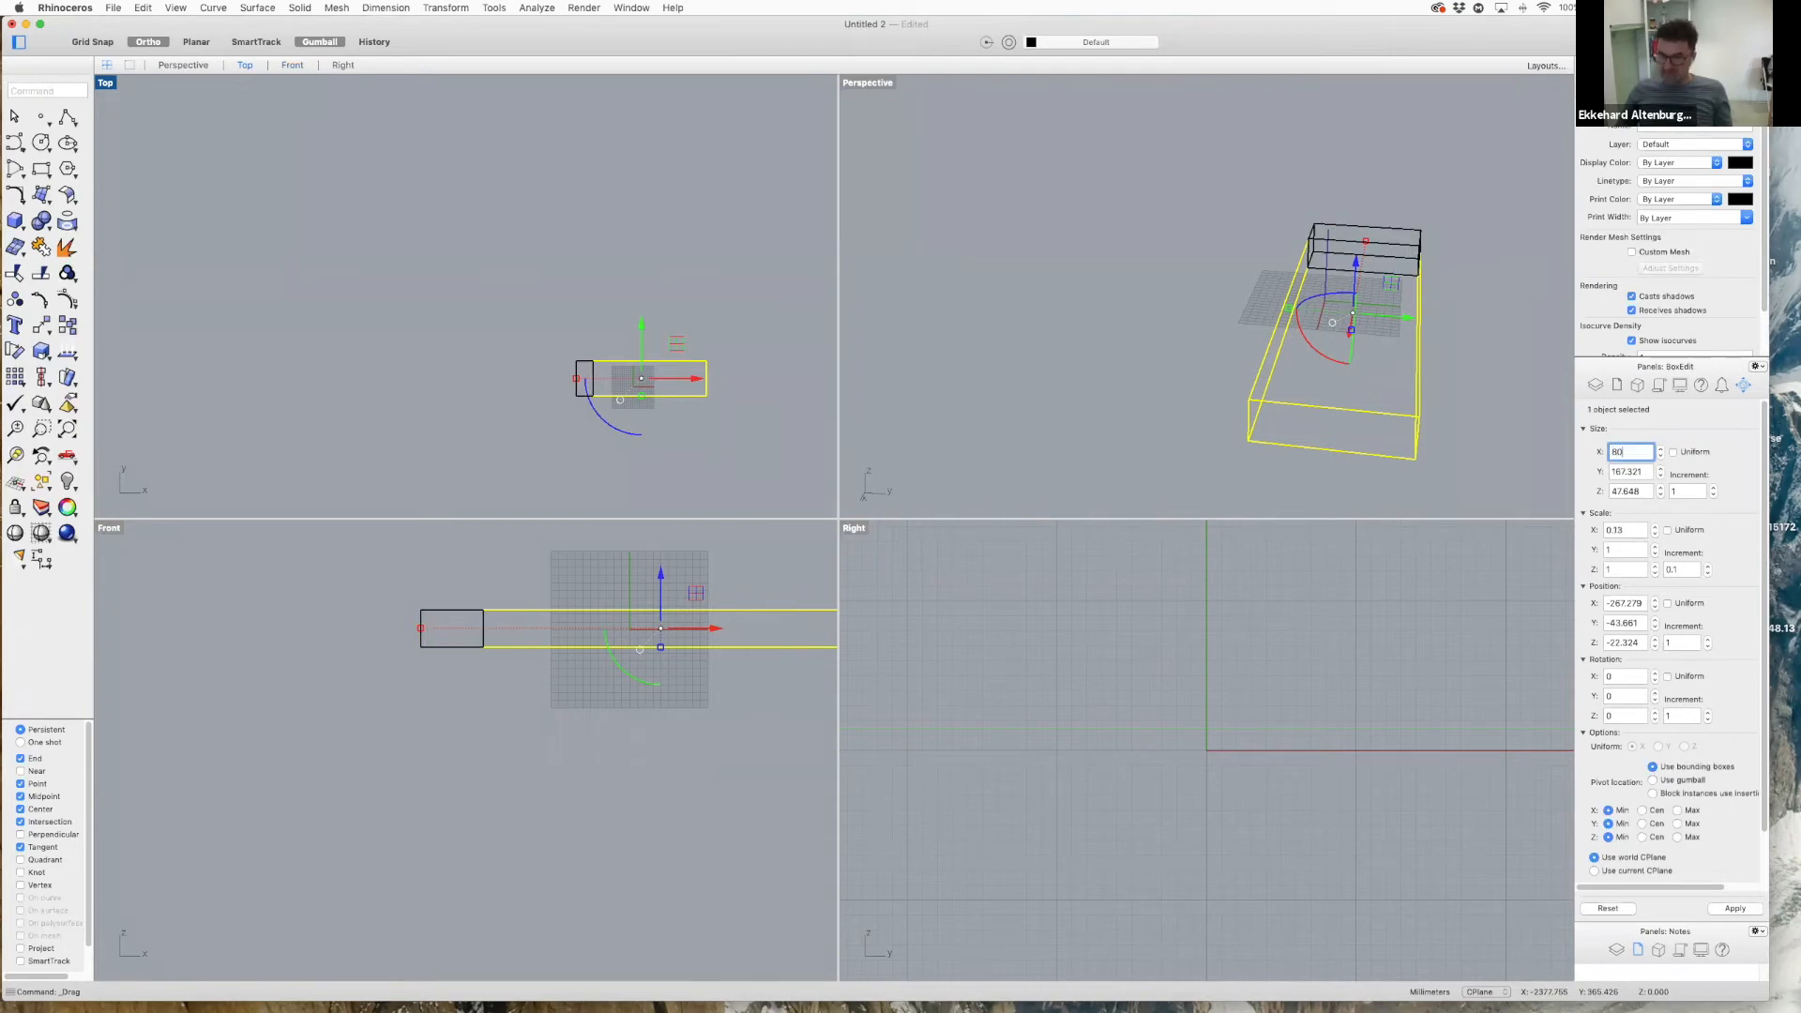
key(Tab)
text(80)
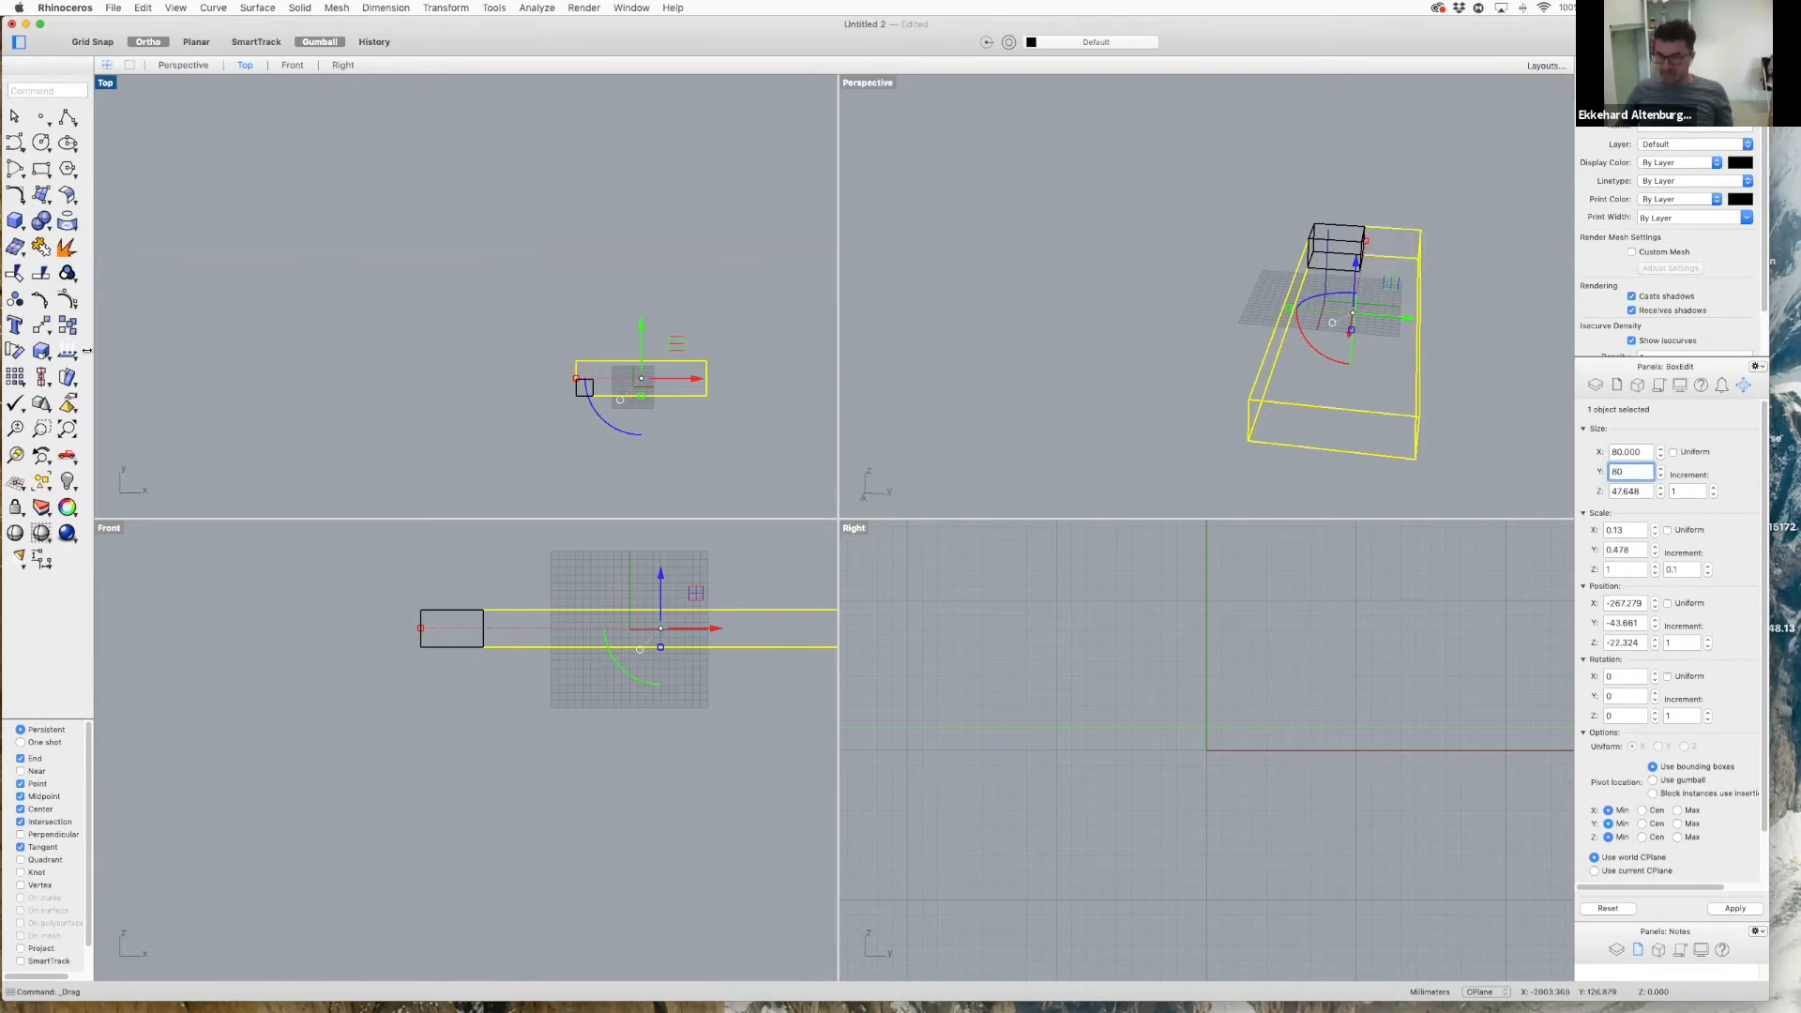
key(Tab)
text(3)
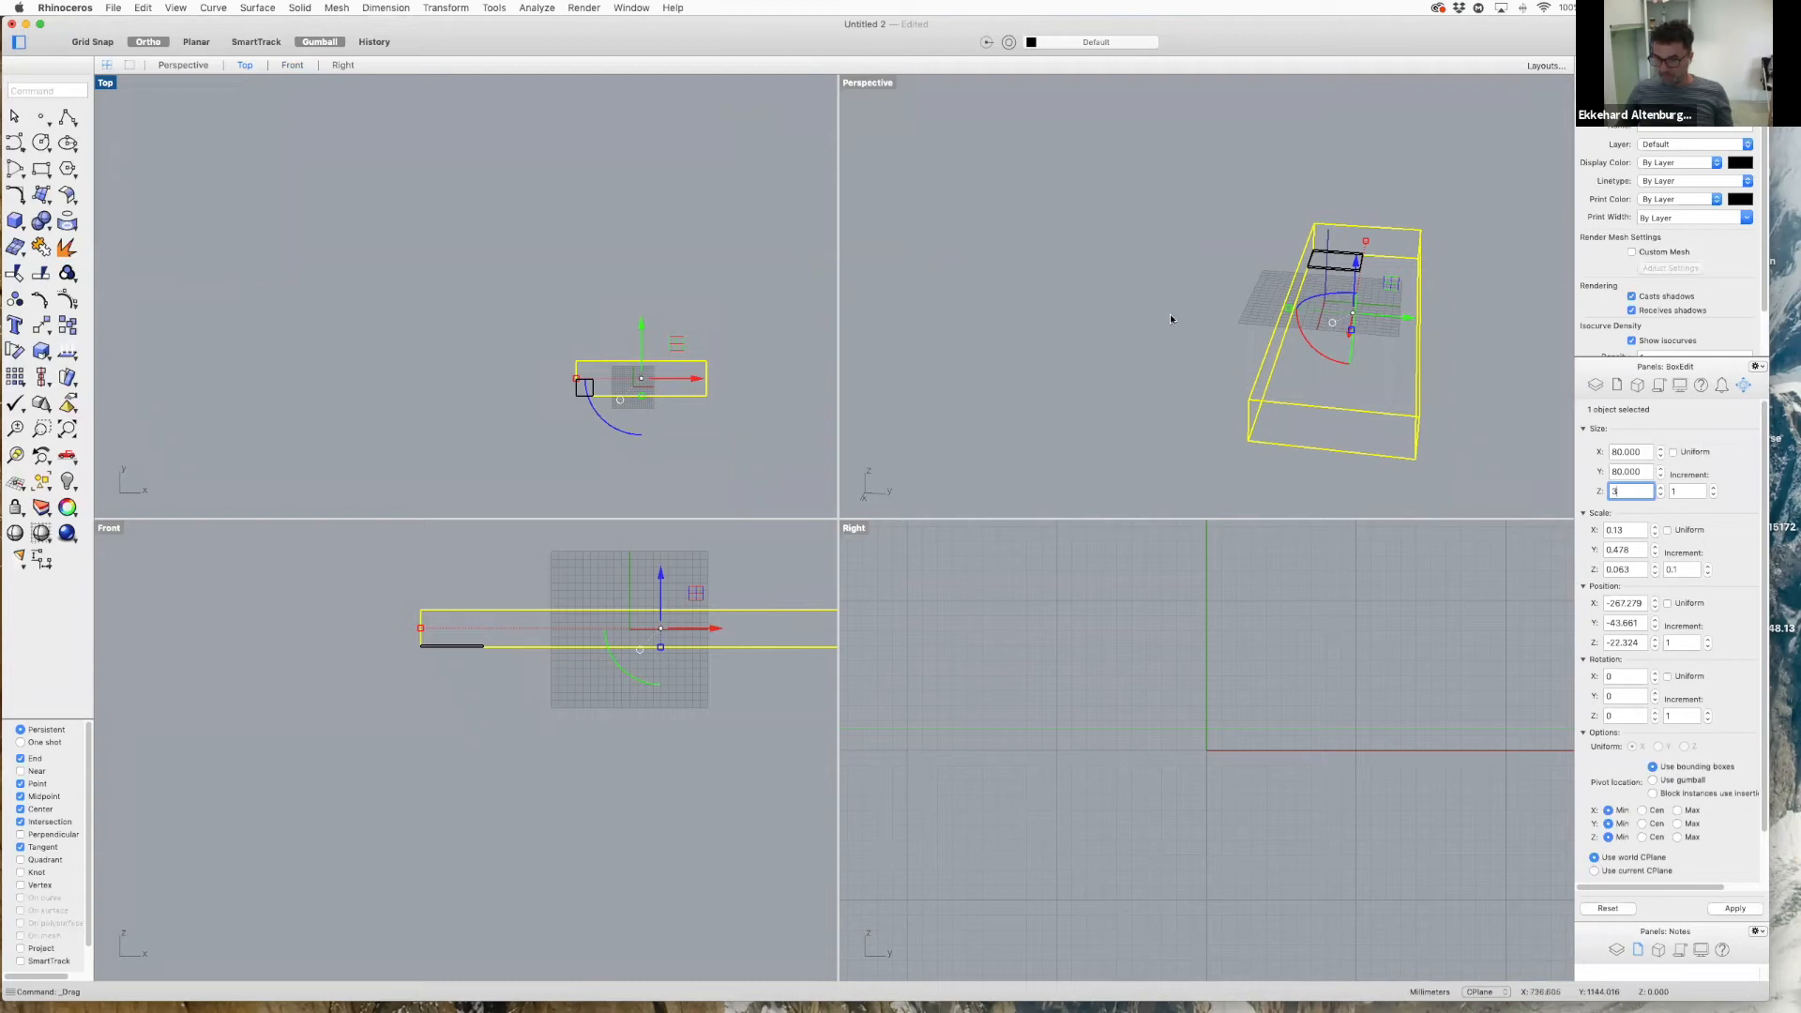
click(1734, 908)
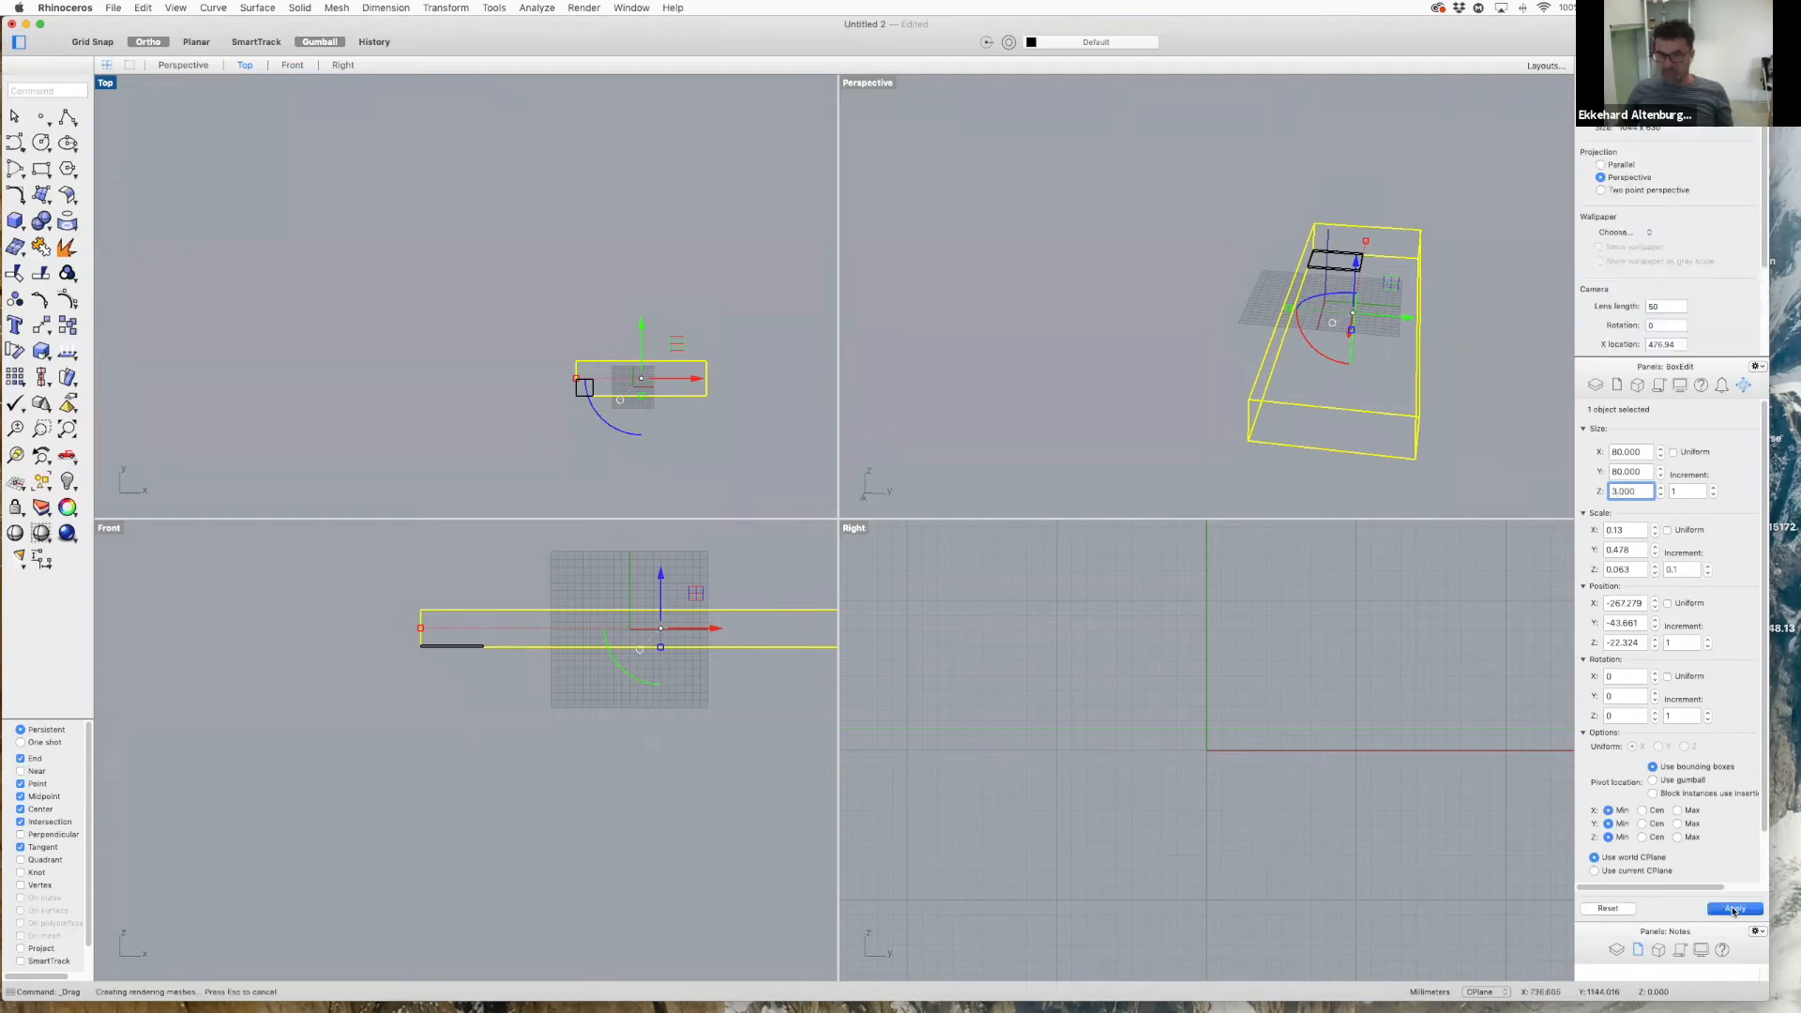
- Set the box position in BoxEdit to X 0, Y 0 and Z 0 and apply it
scroll(1363, 227, up, 5)
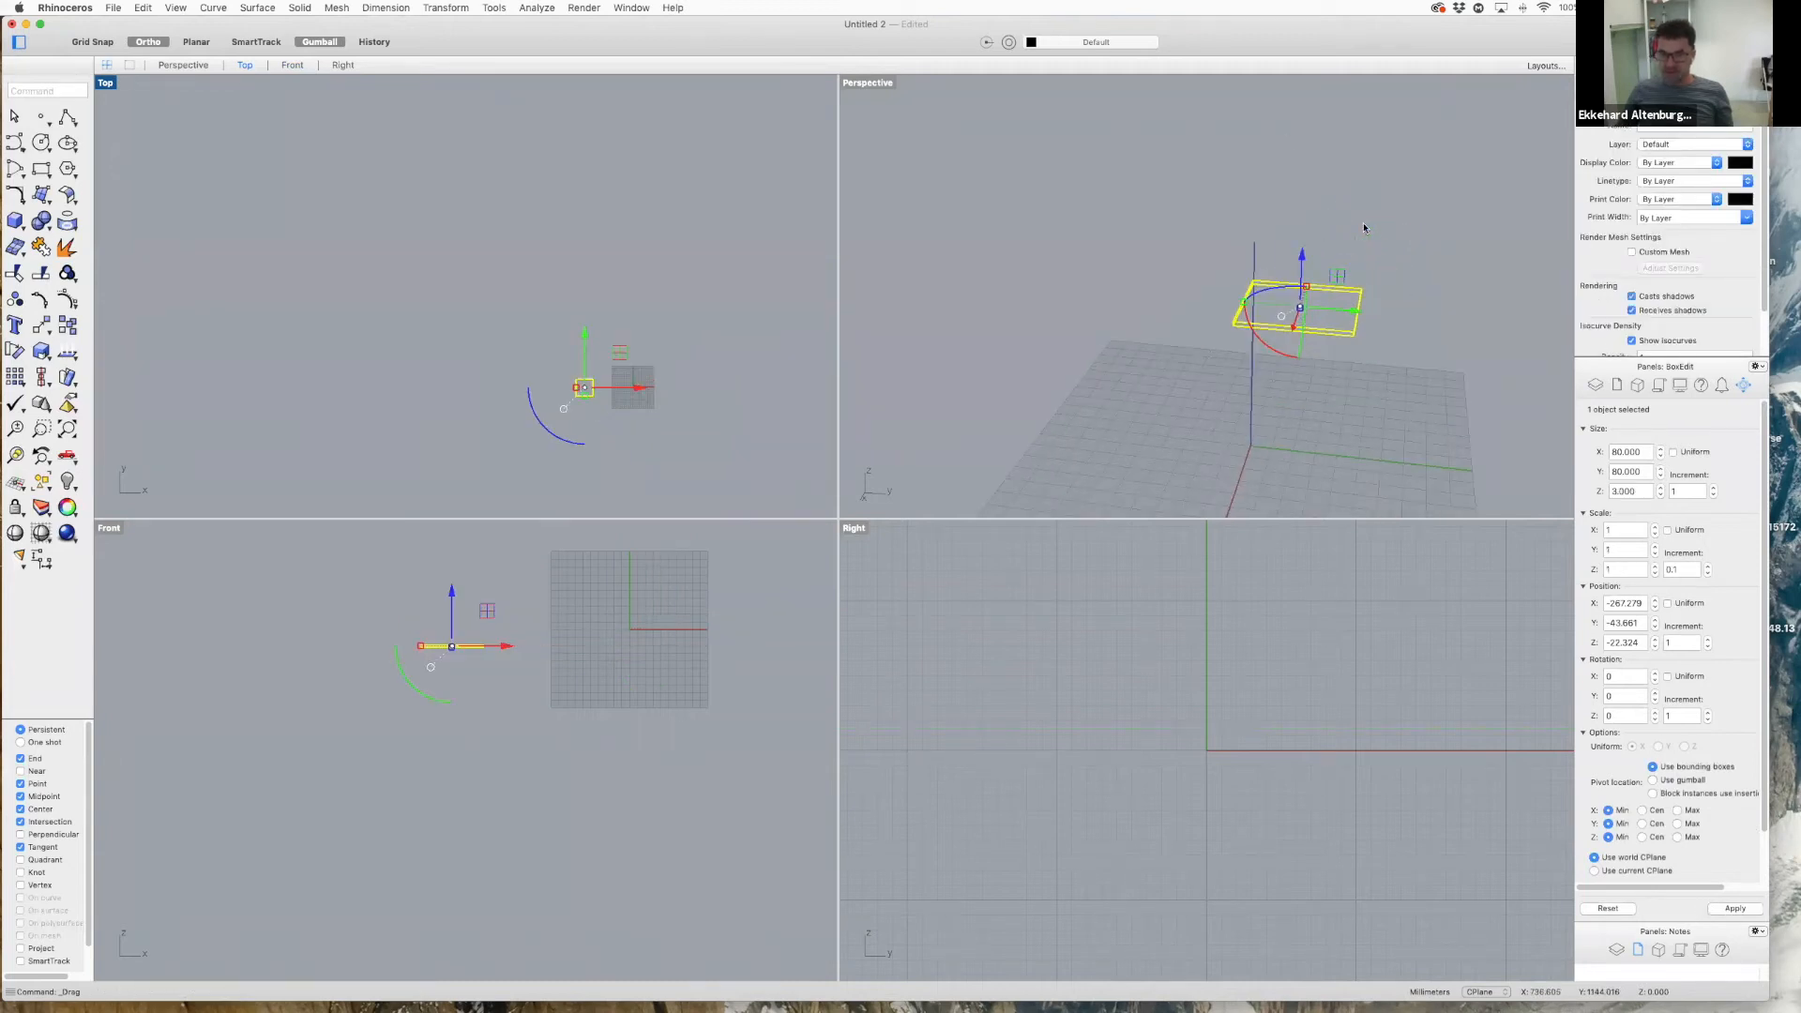
scroll(1363, 227, down, 3)
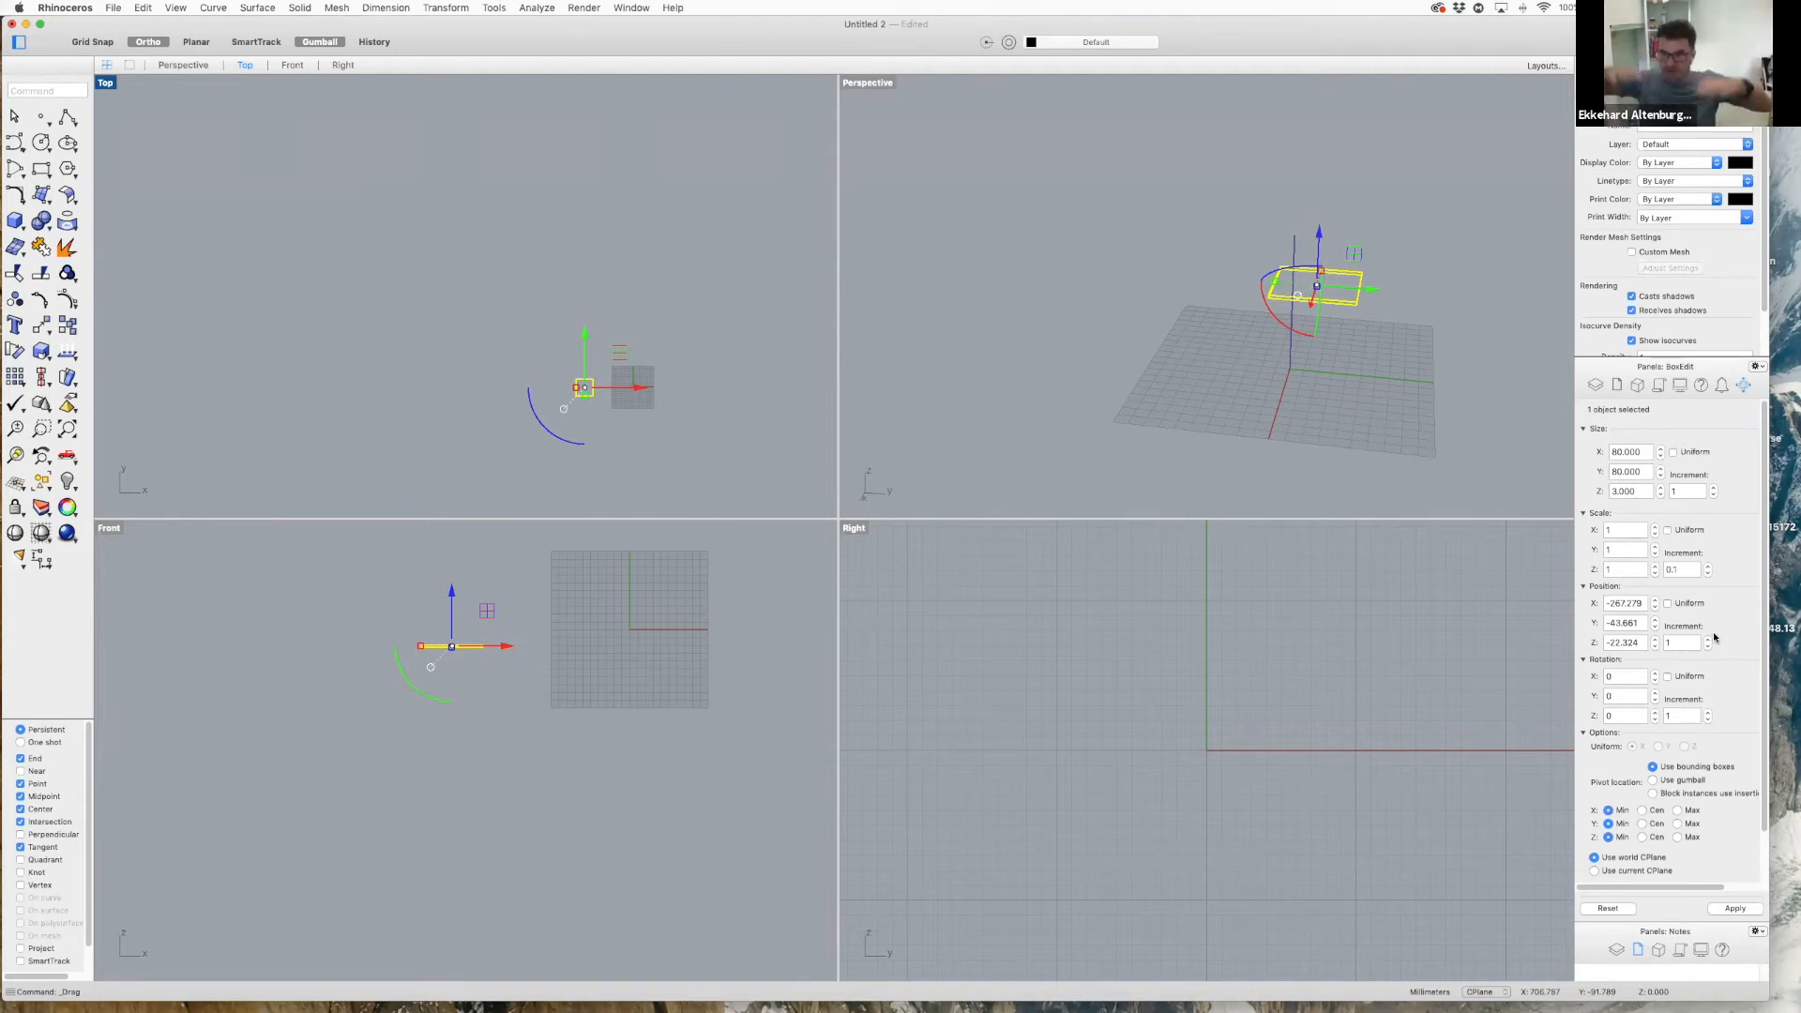
click(1615, 602)
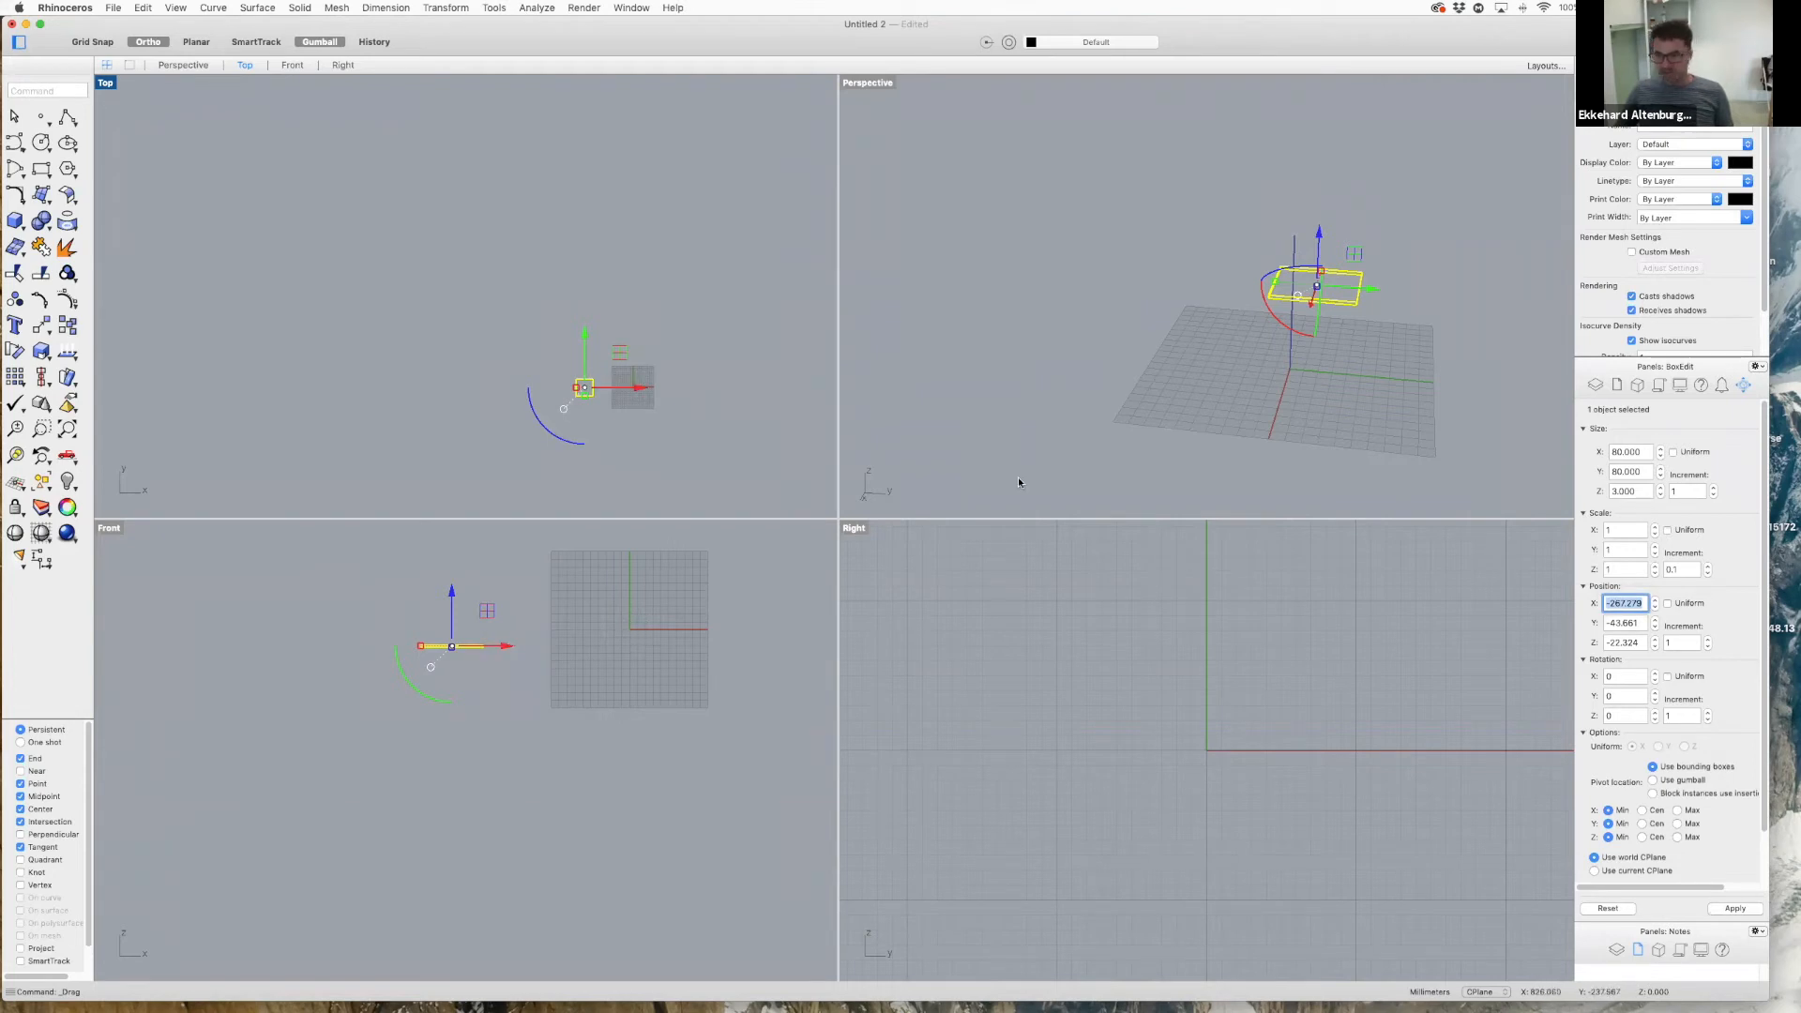
text(0)
key(Return)
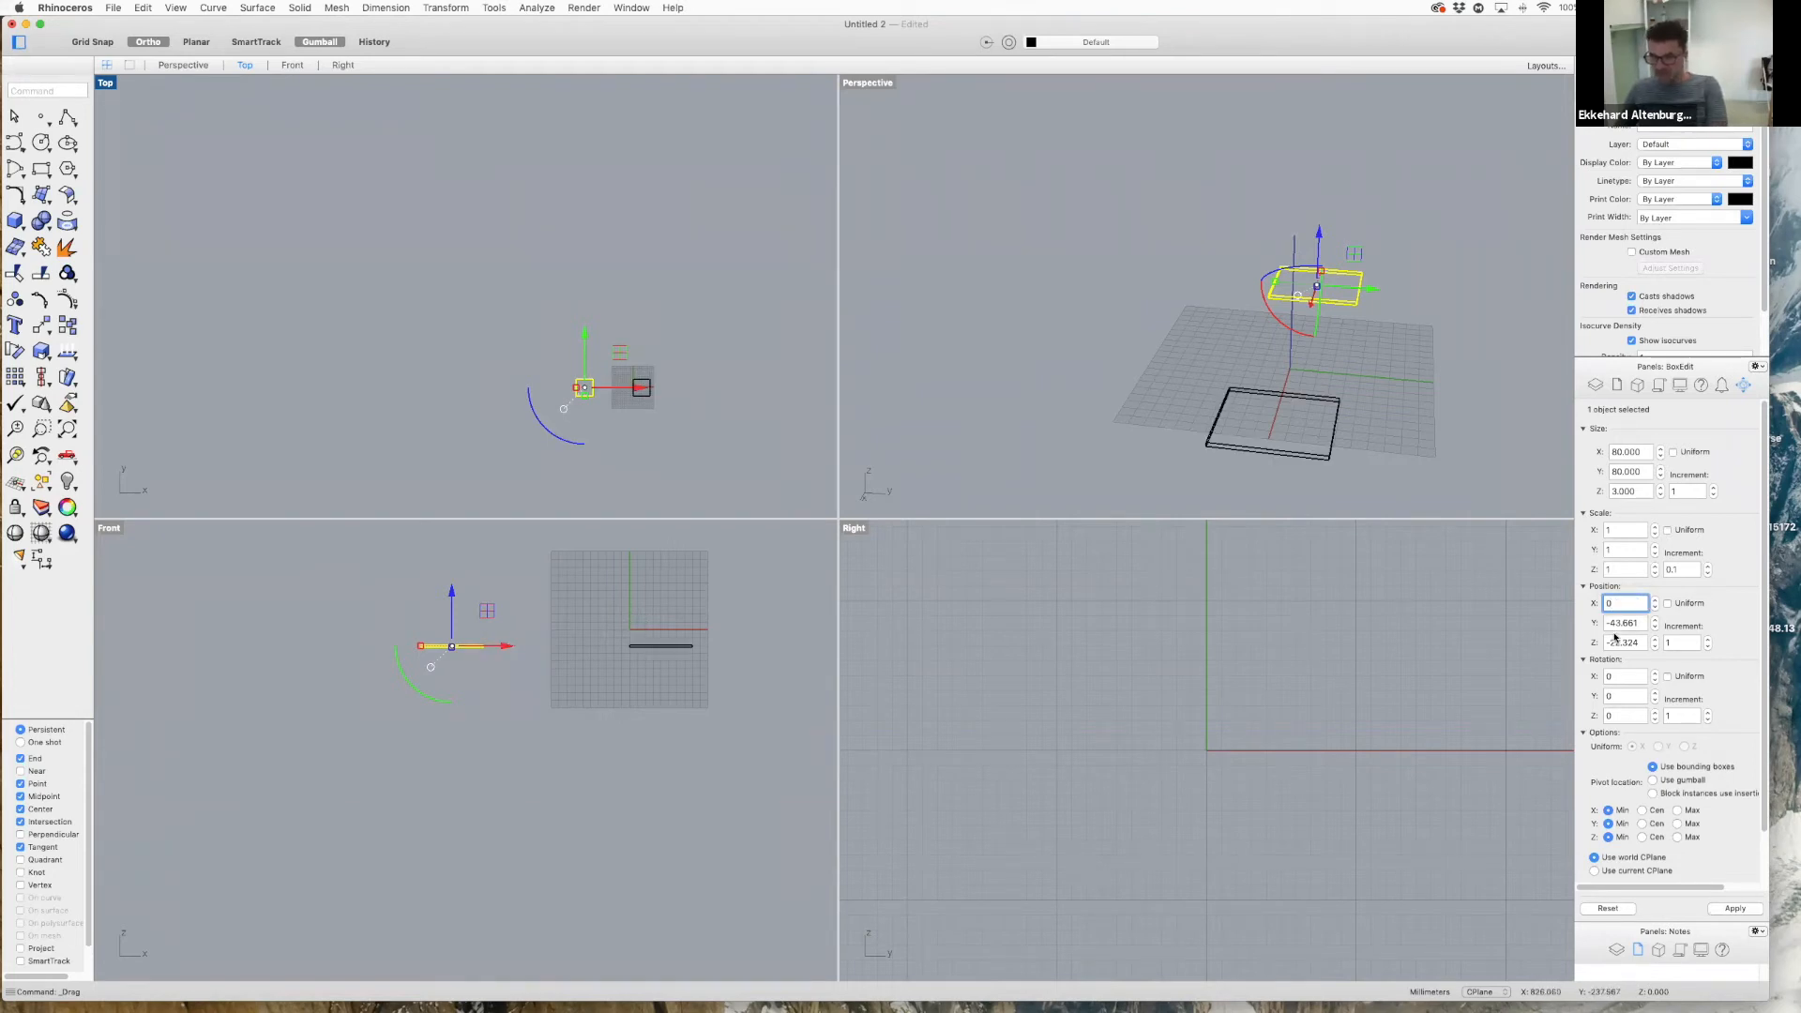
drag(1637, 622, 1593, 637)
text(00)
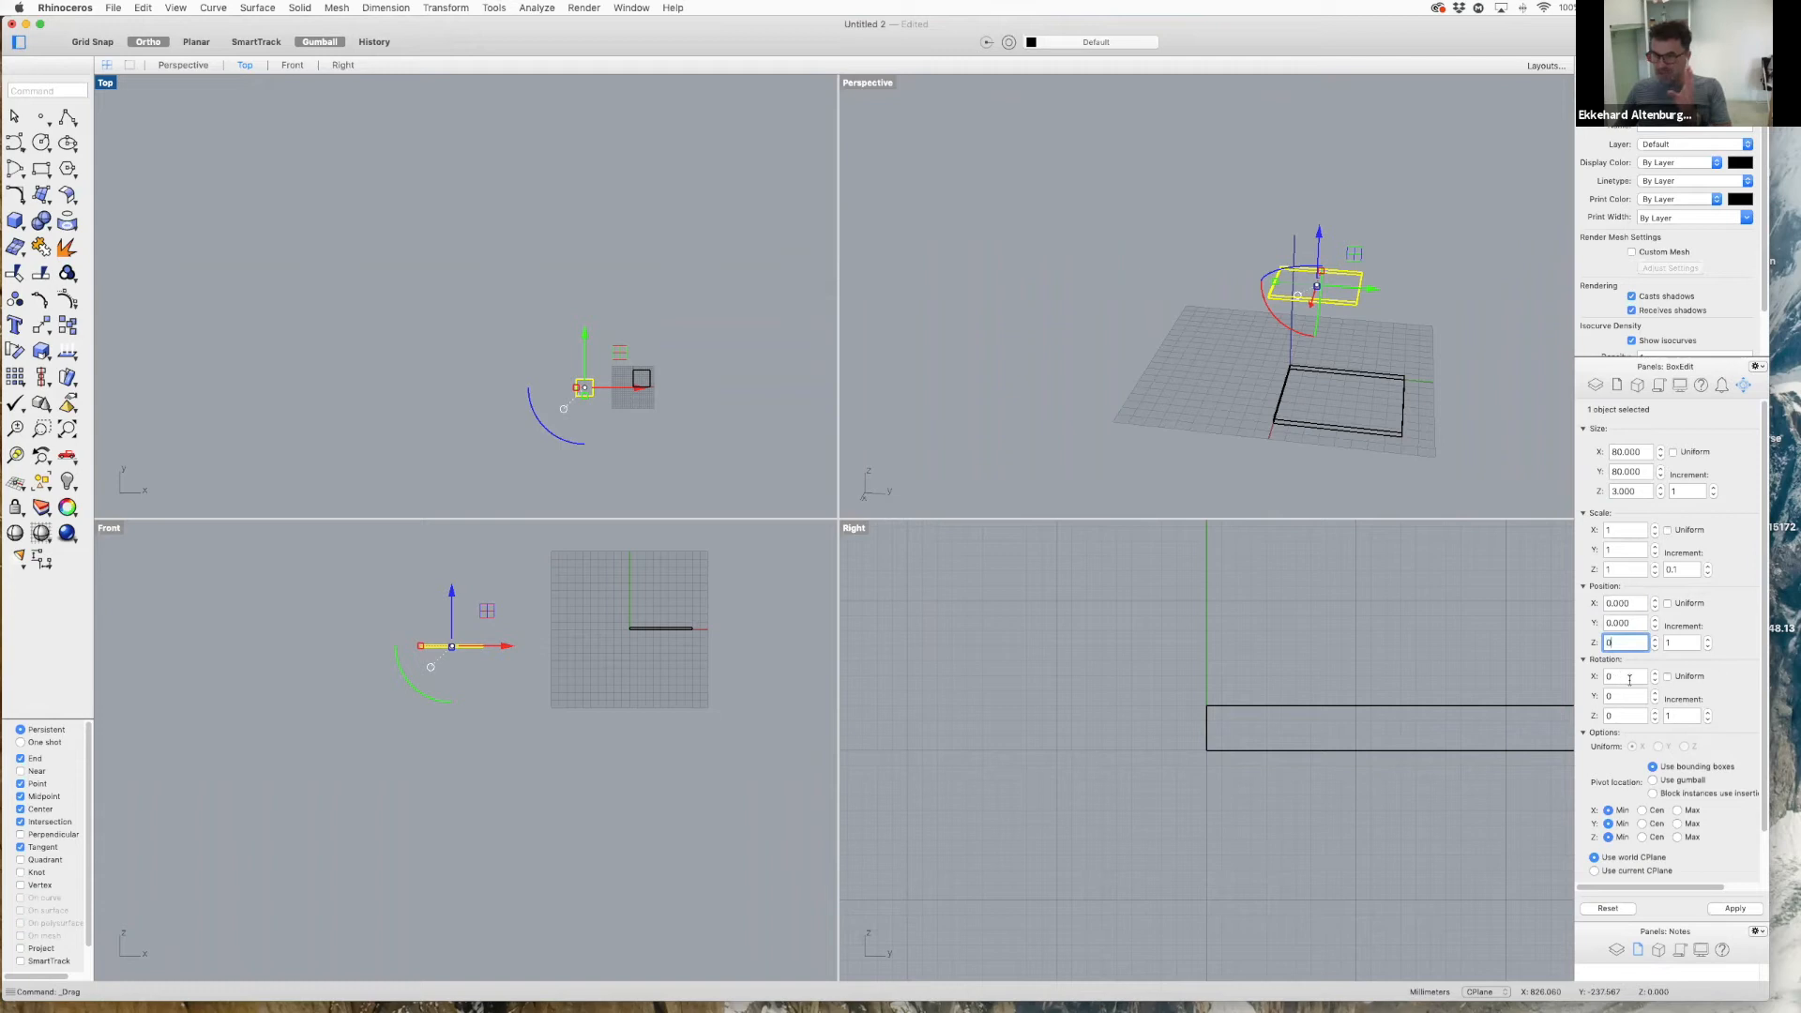
click(1728, 910)
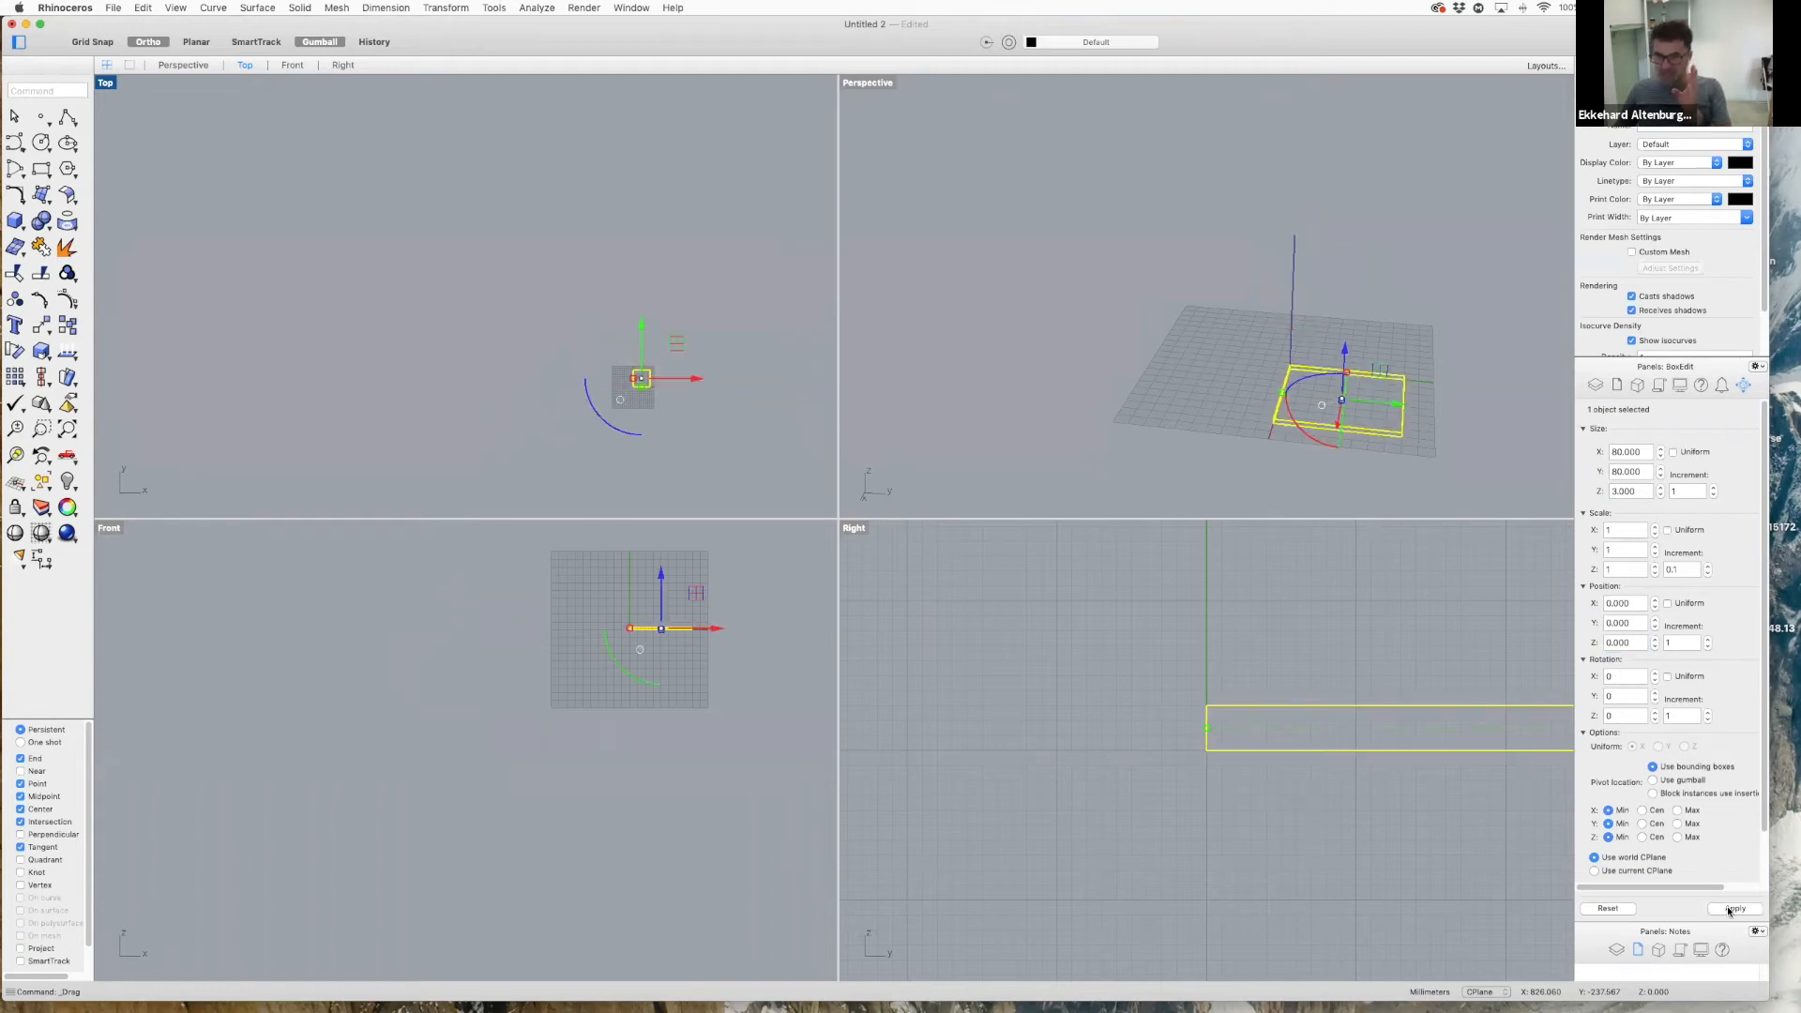
scroll(598, 414, up, 6)
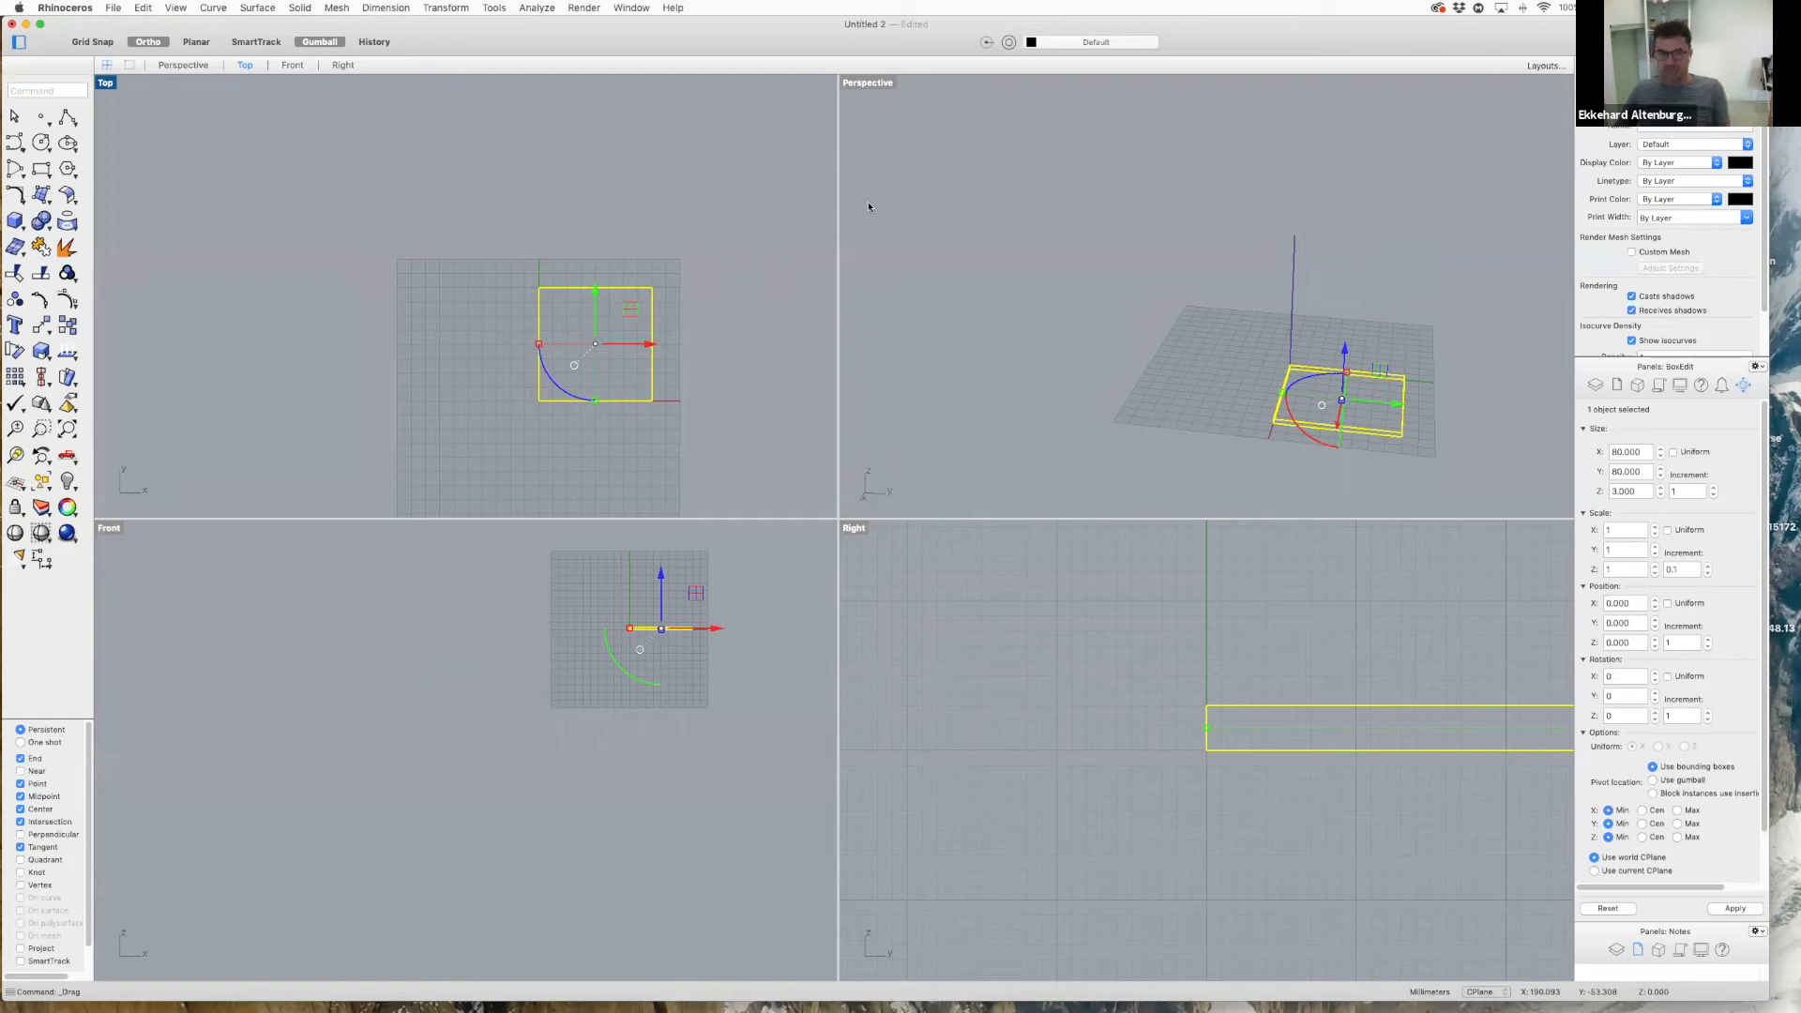
- Draw a corner-to-corner box on the base plate from its Y-end edge, about 80 mm long, 30 mm wide and 94 mm high
scroll(463, 303, up, 3)
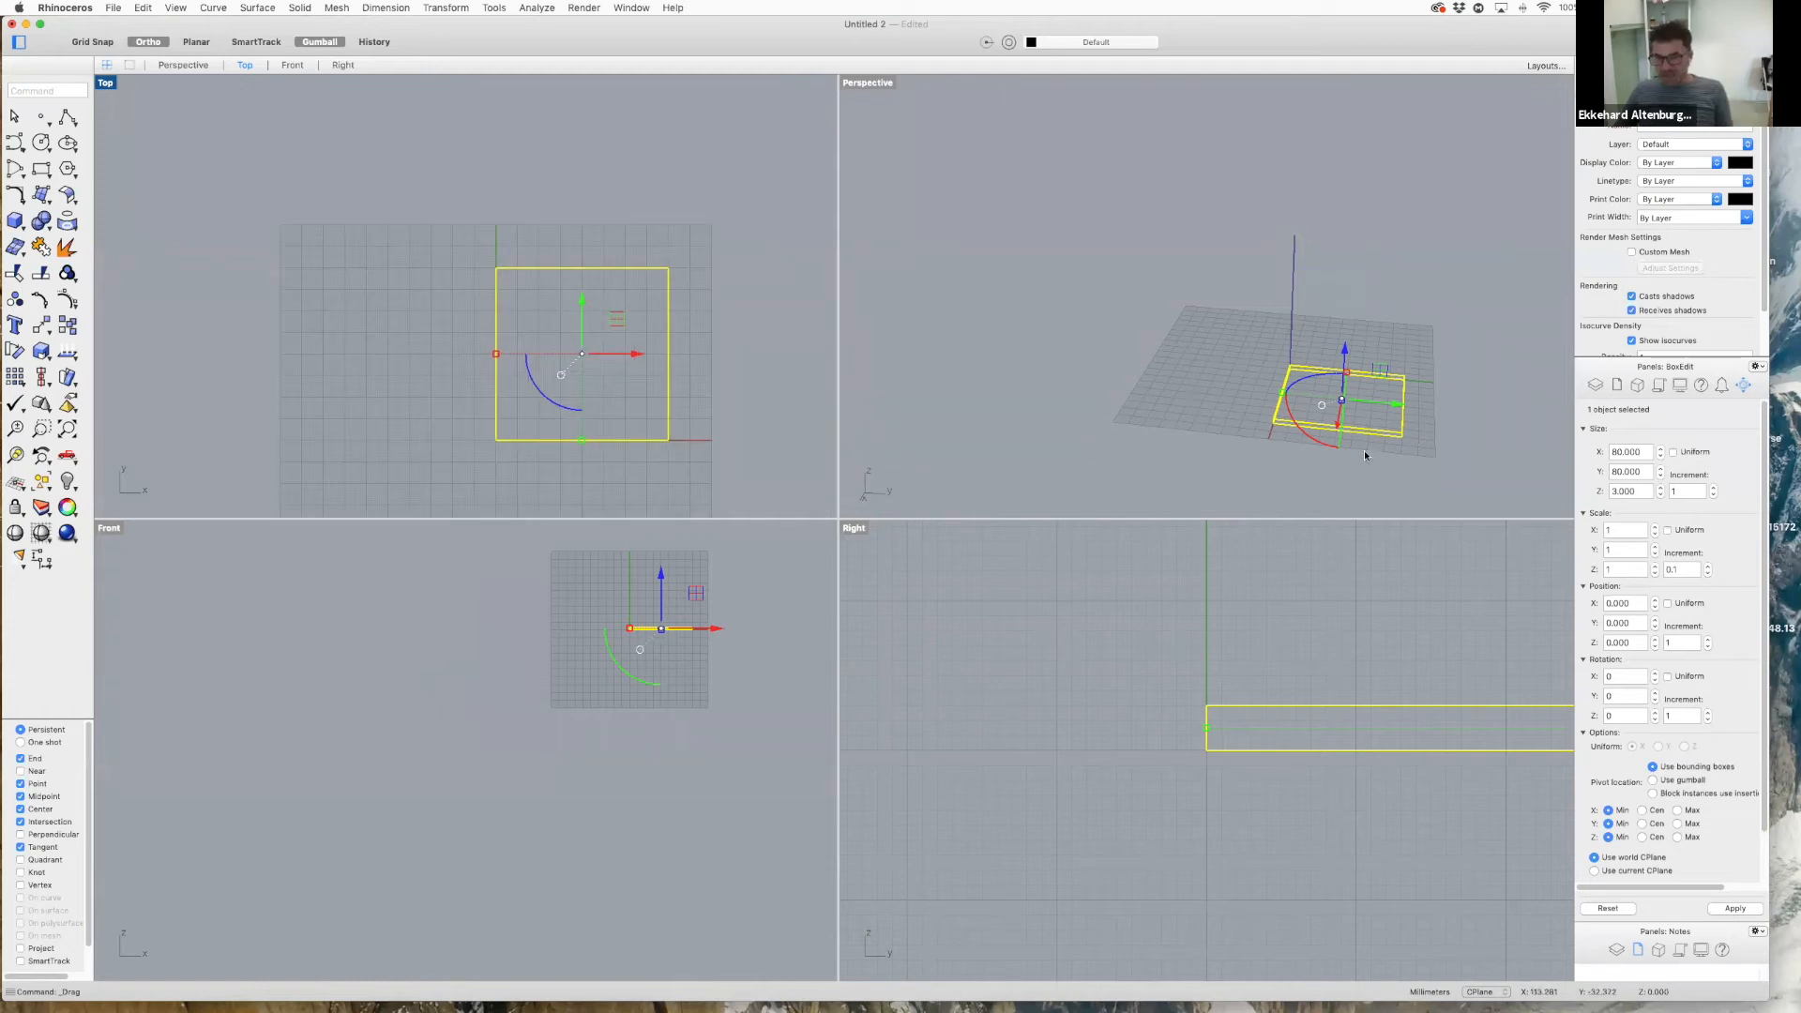
scroll(1364, 456, up, 3)
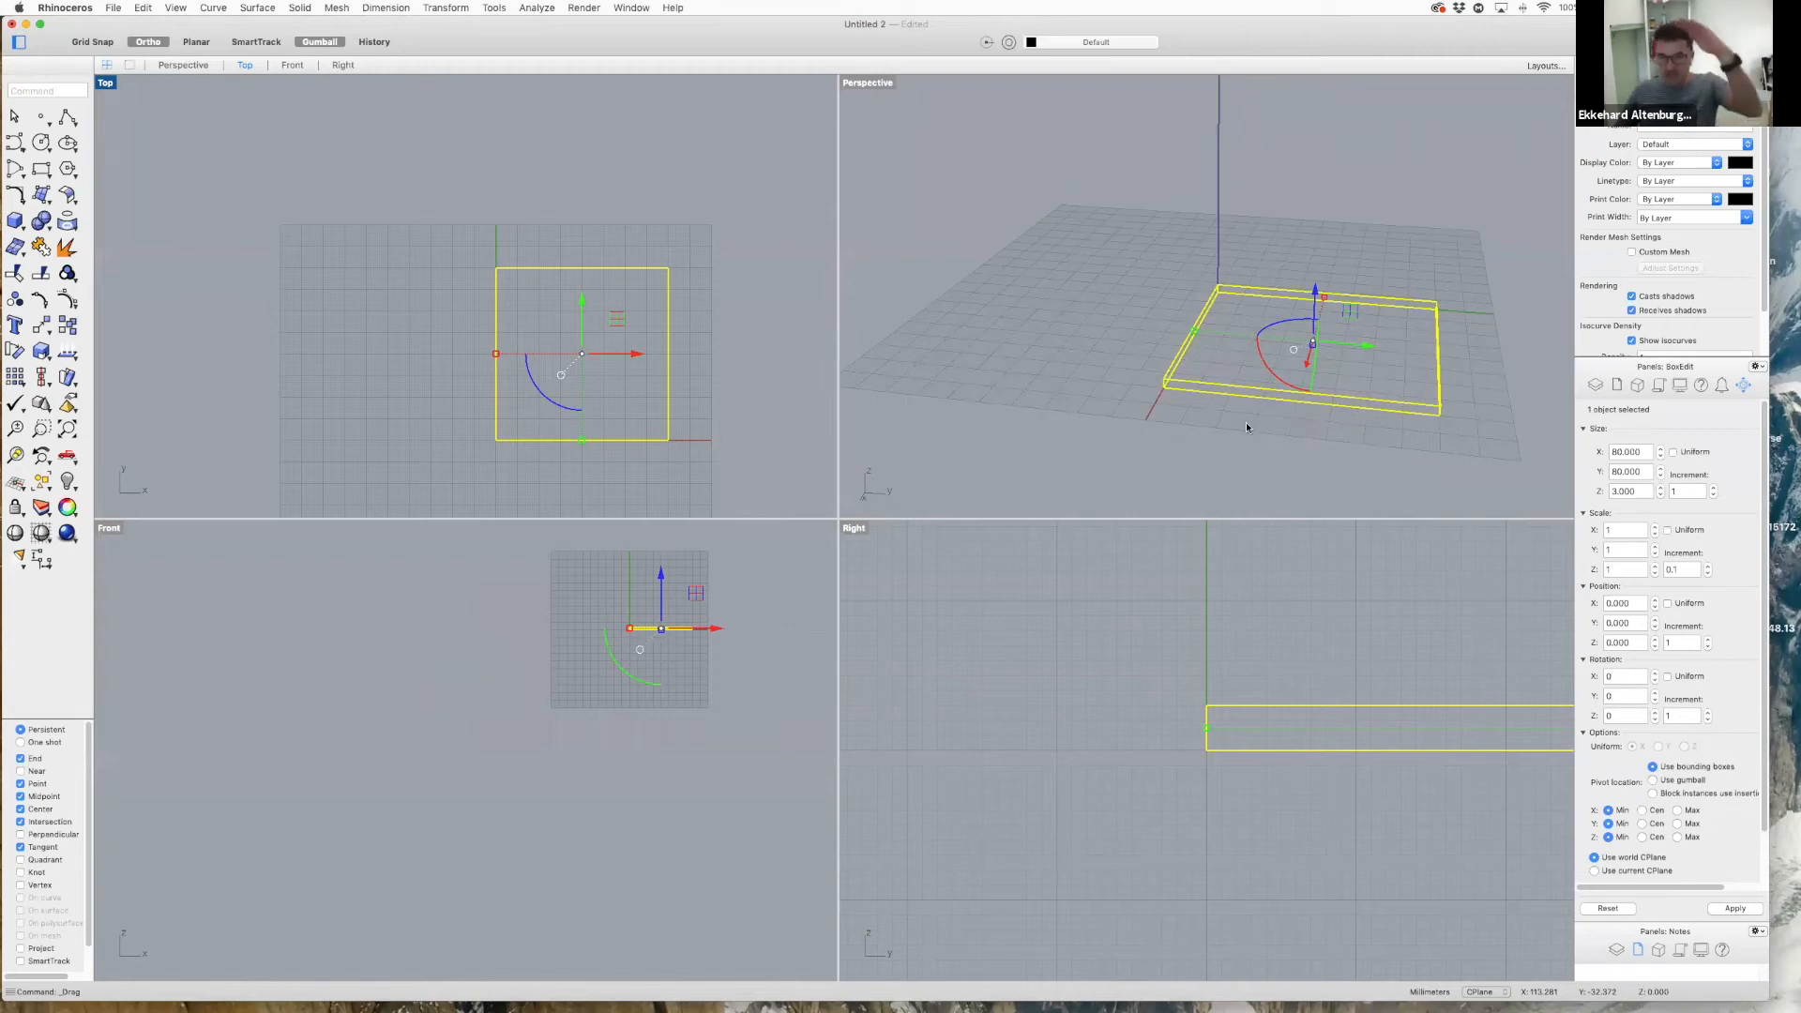
right_drag(1228, 396, 1381, 469)
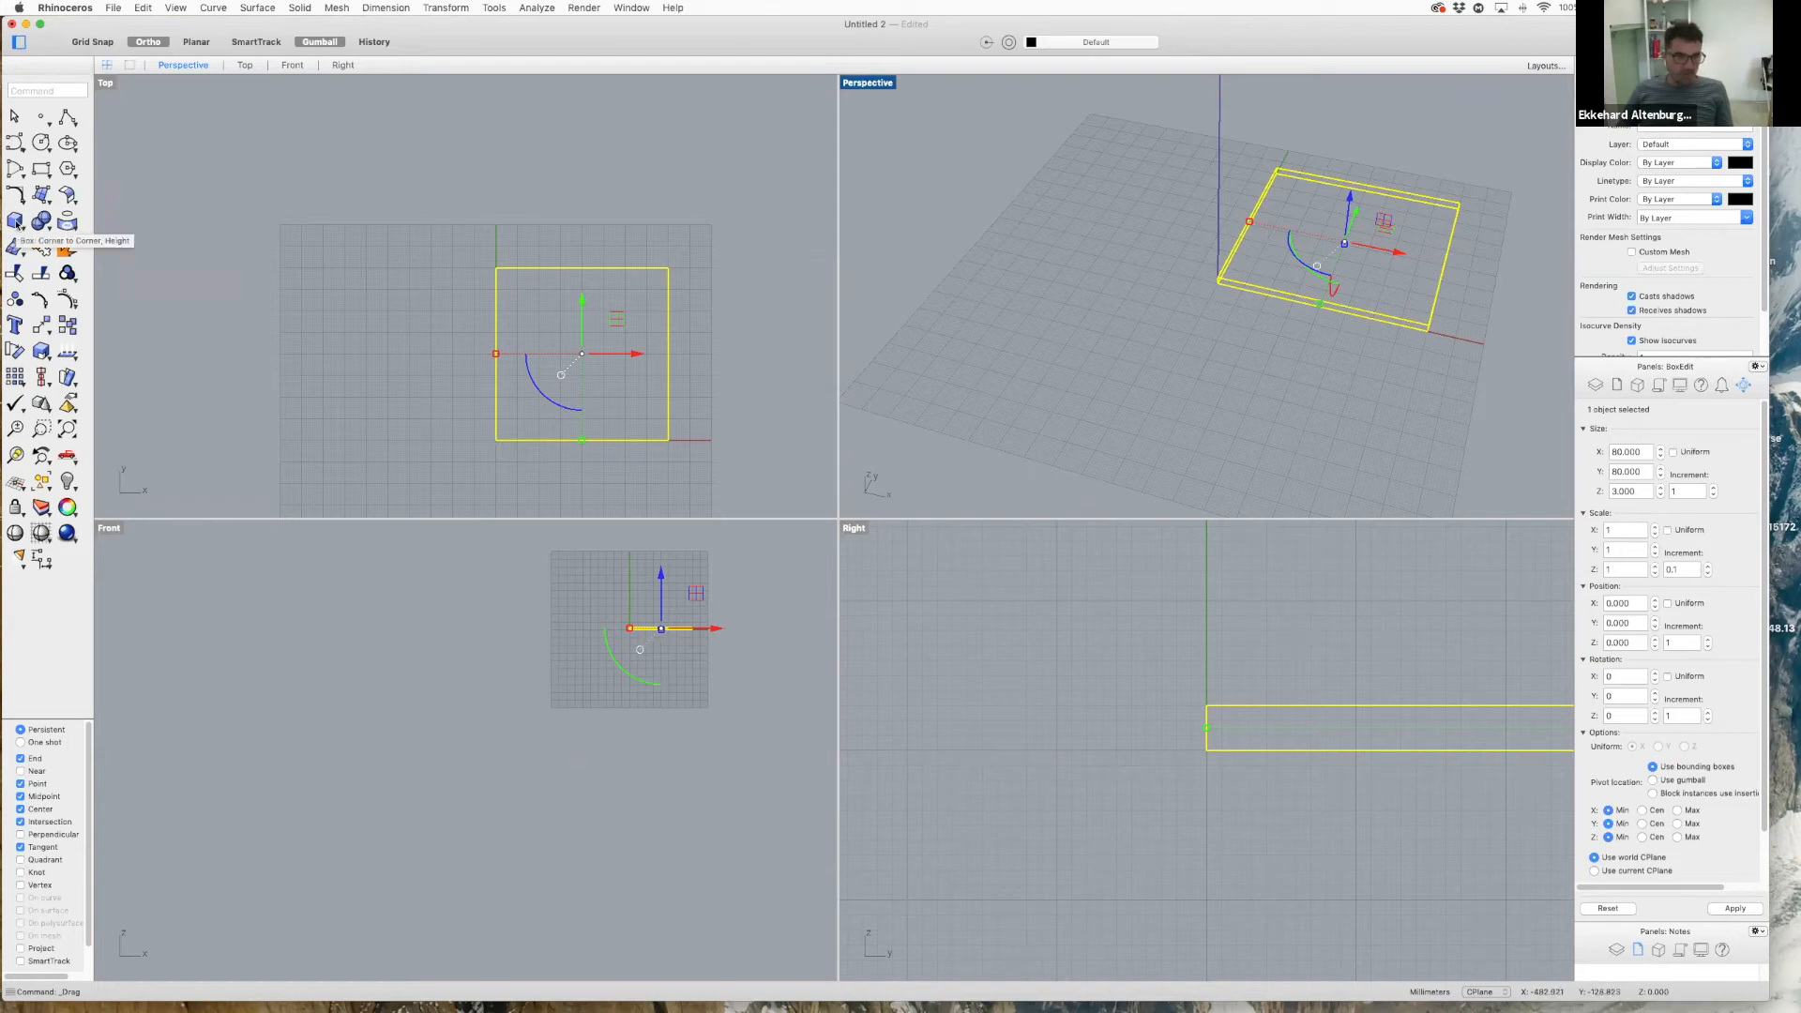
click(17, 223)
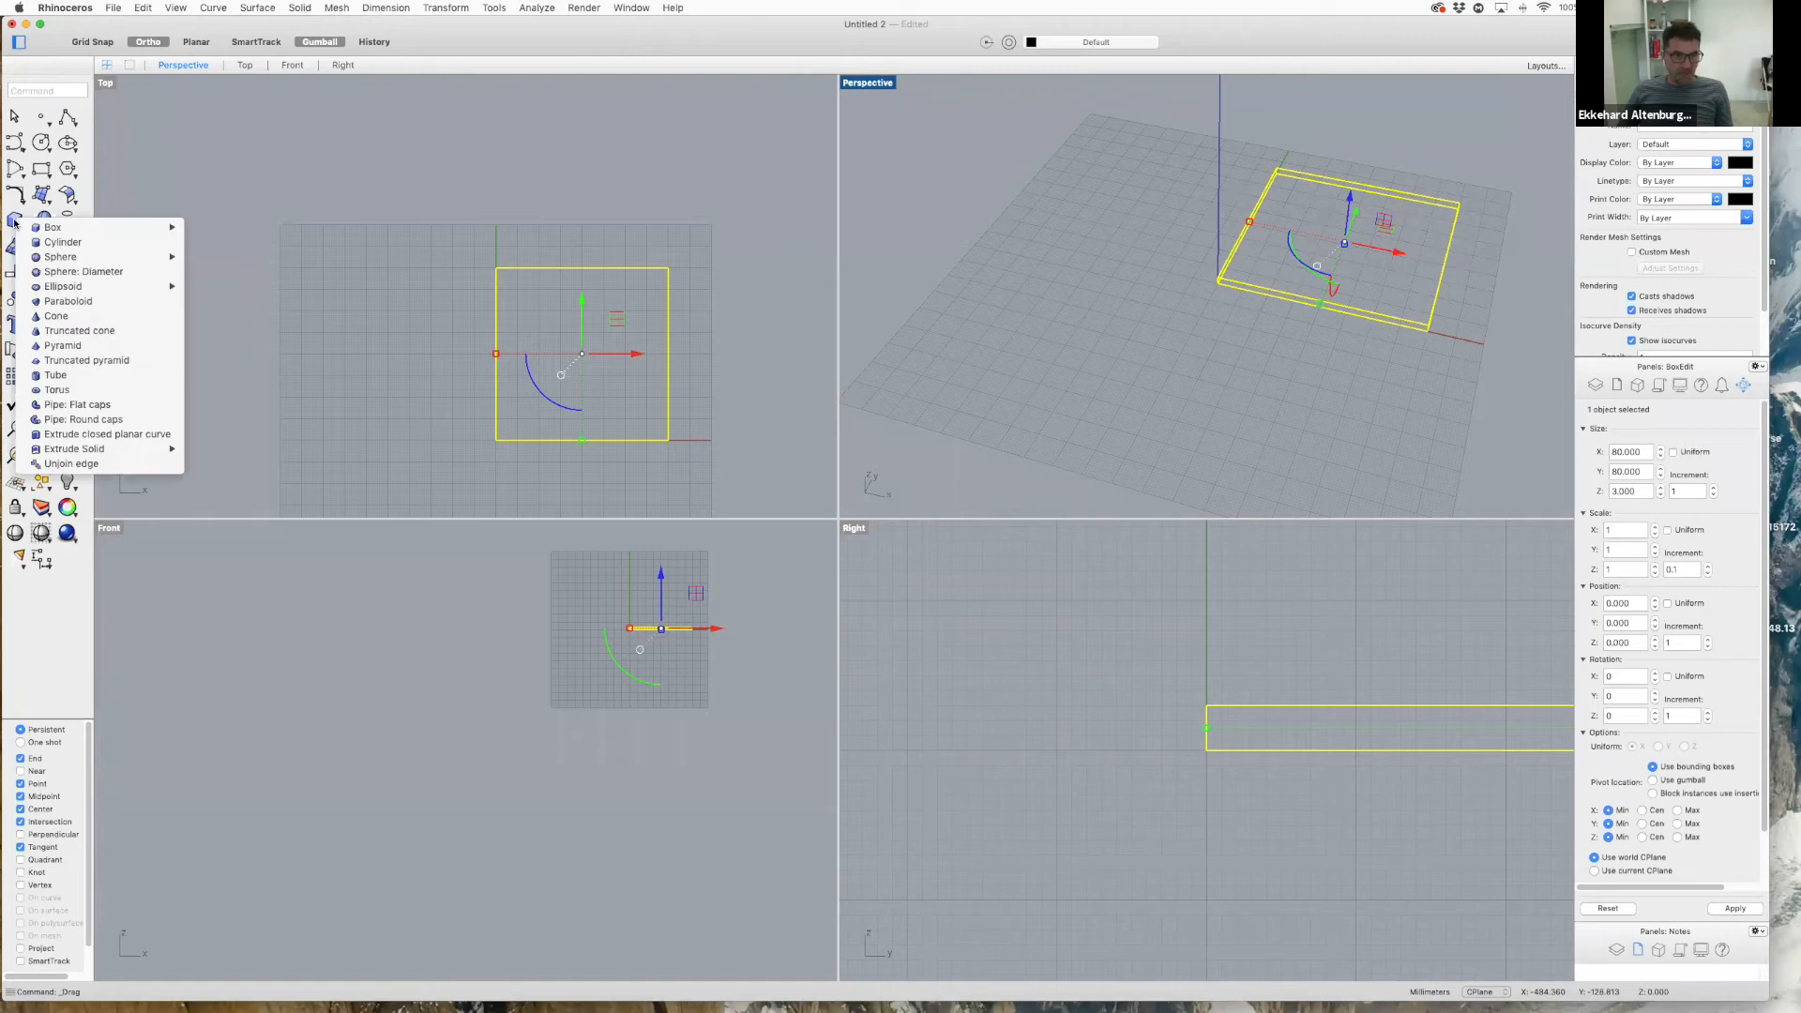
mouse_move(163, 225)
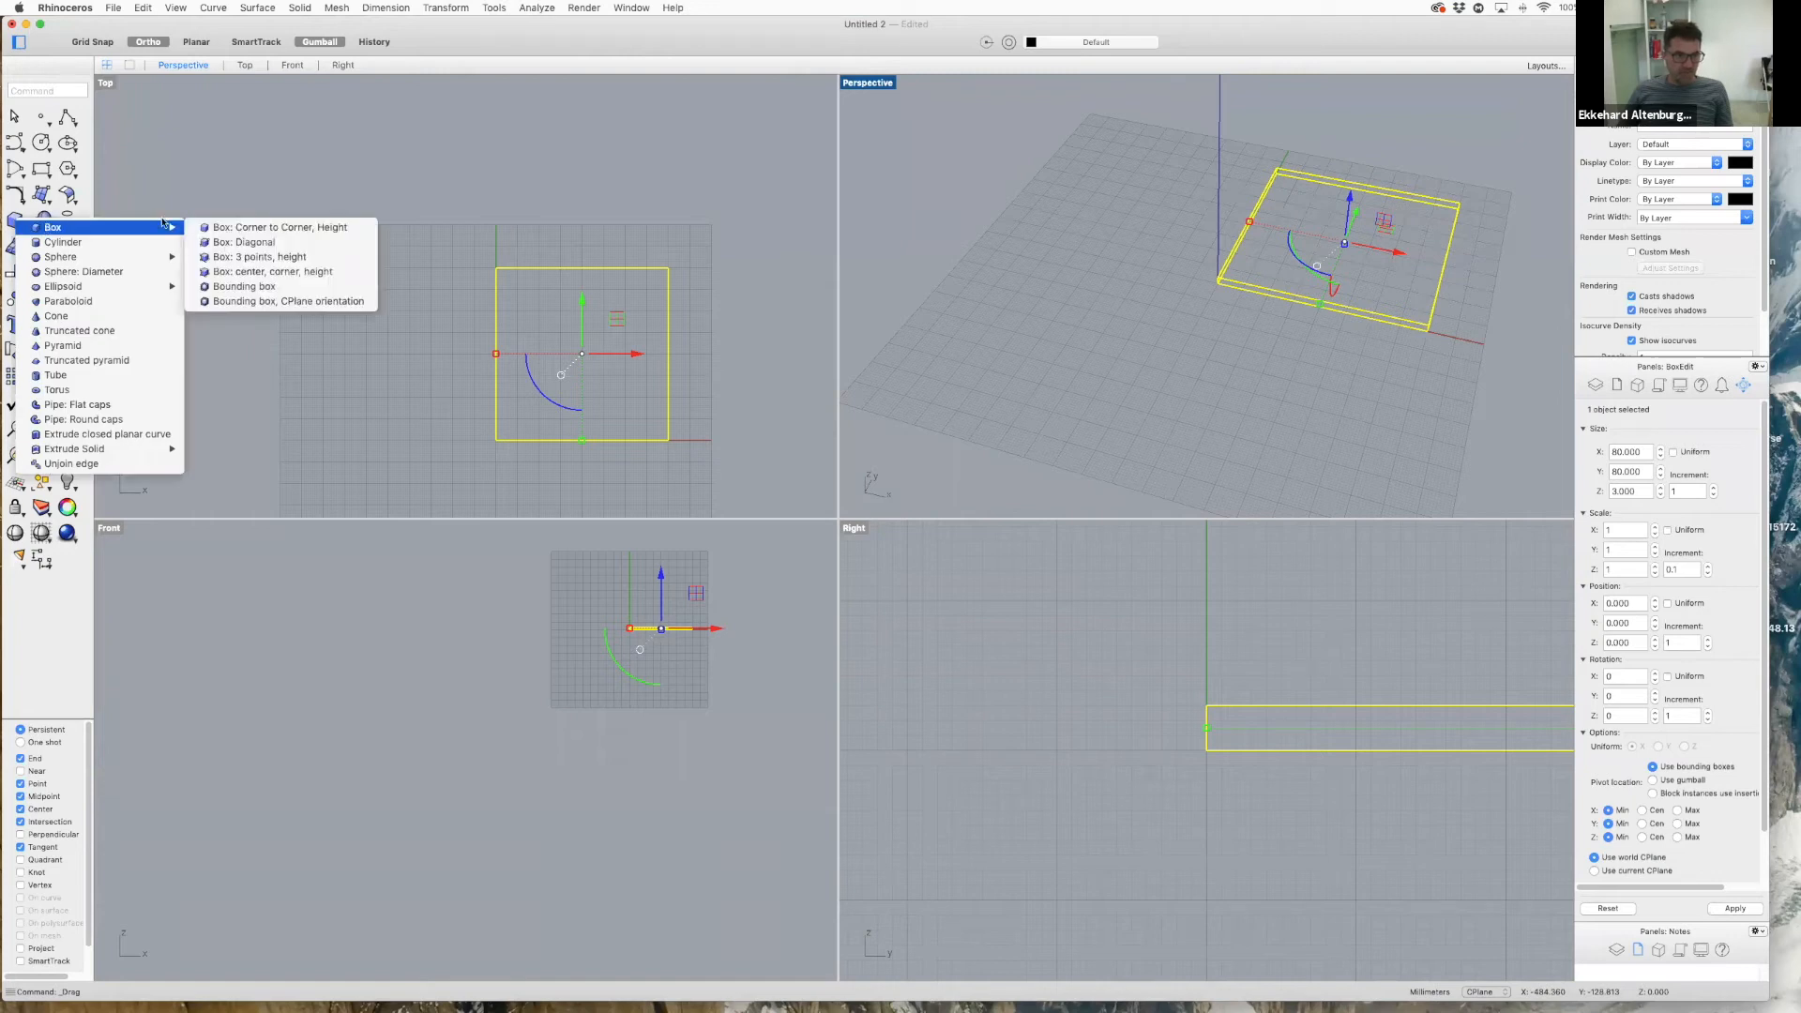
click(267, 233)
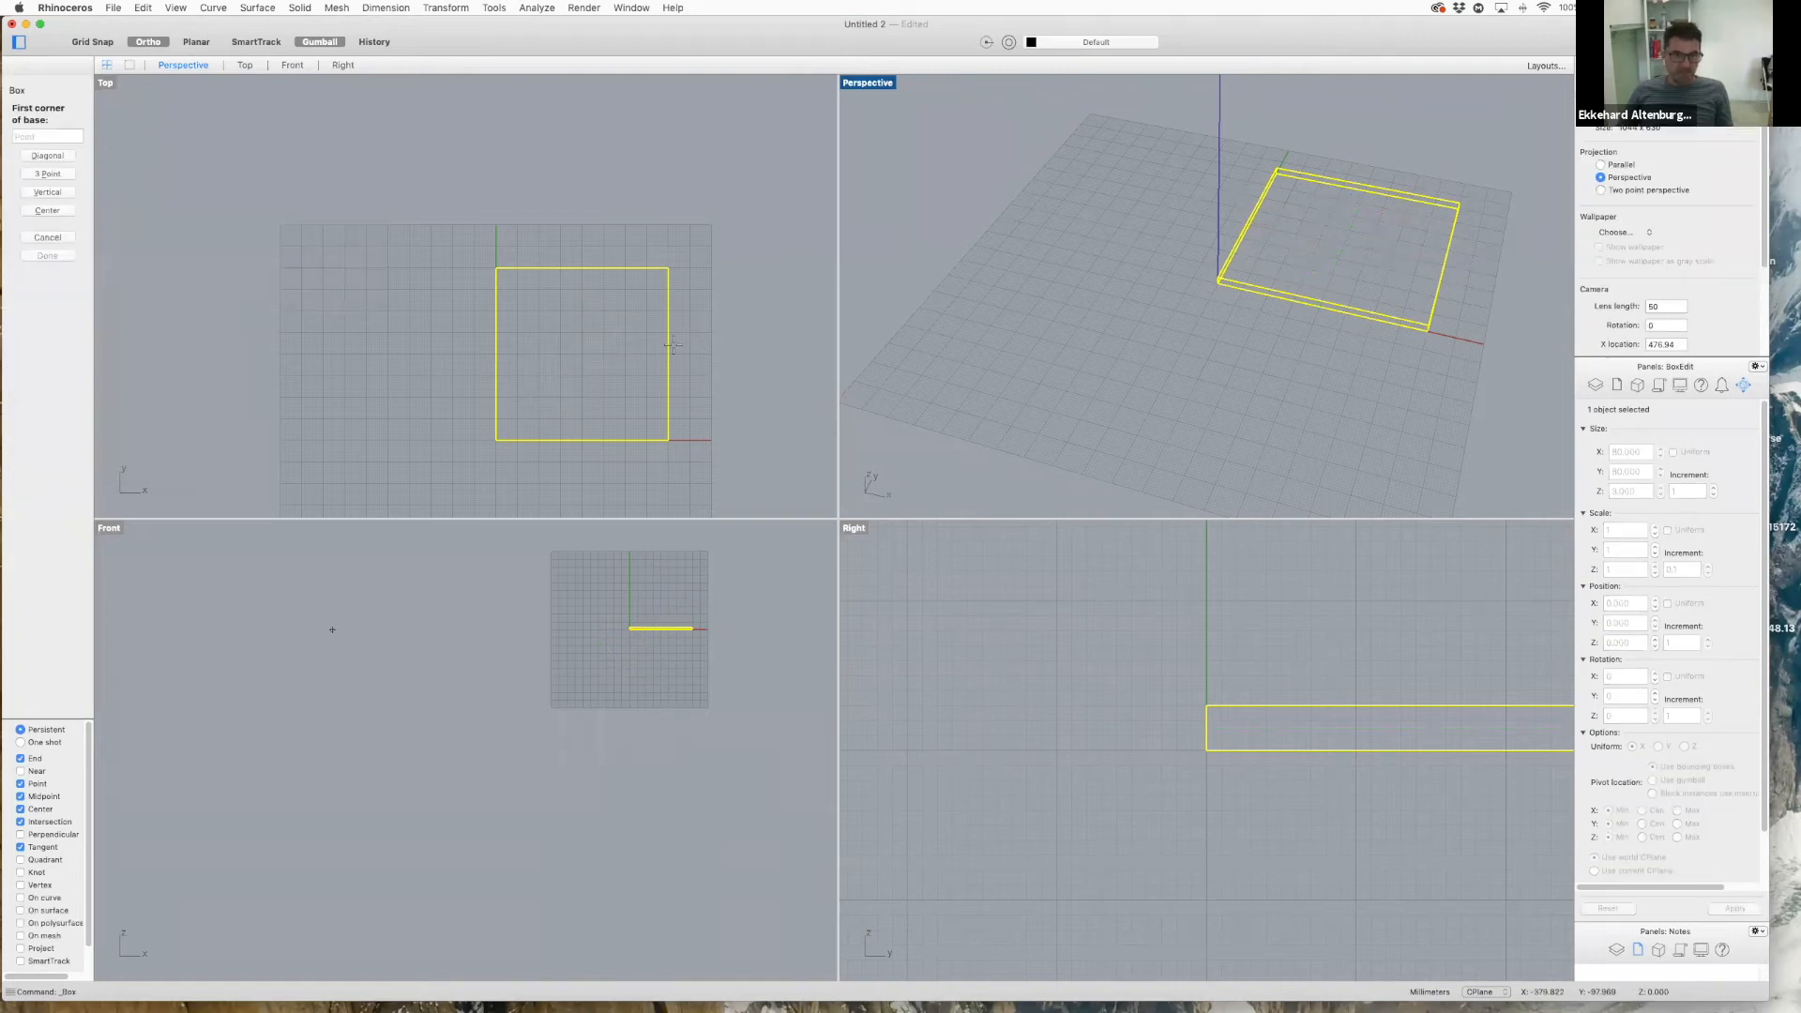
scroll(582, 428, up, 2)
scroll(581, 428, up, 2)
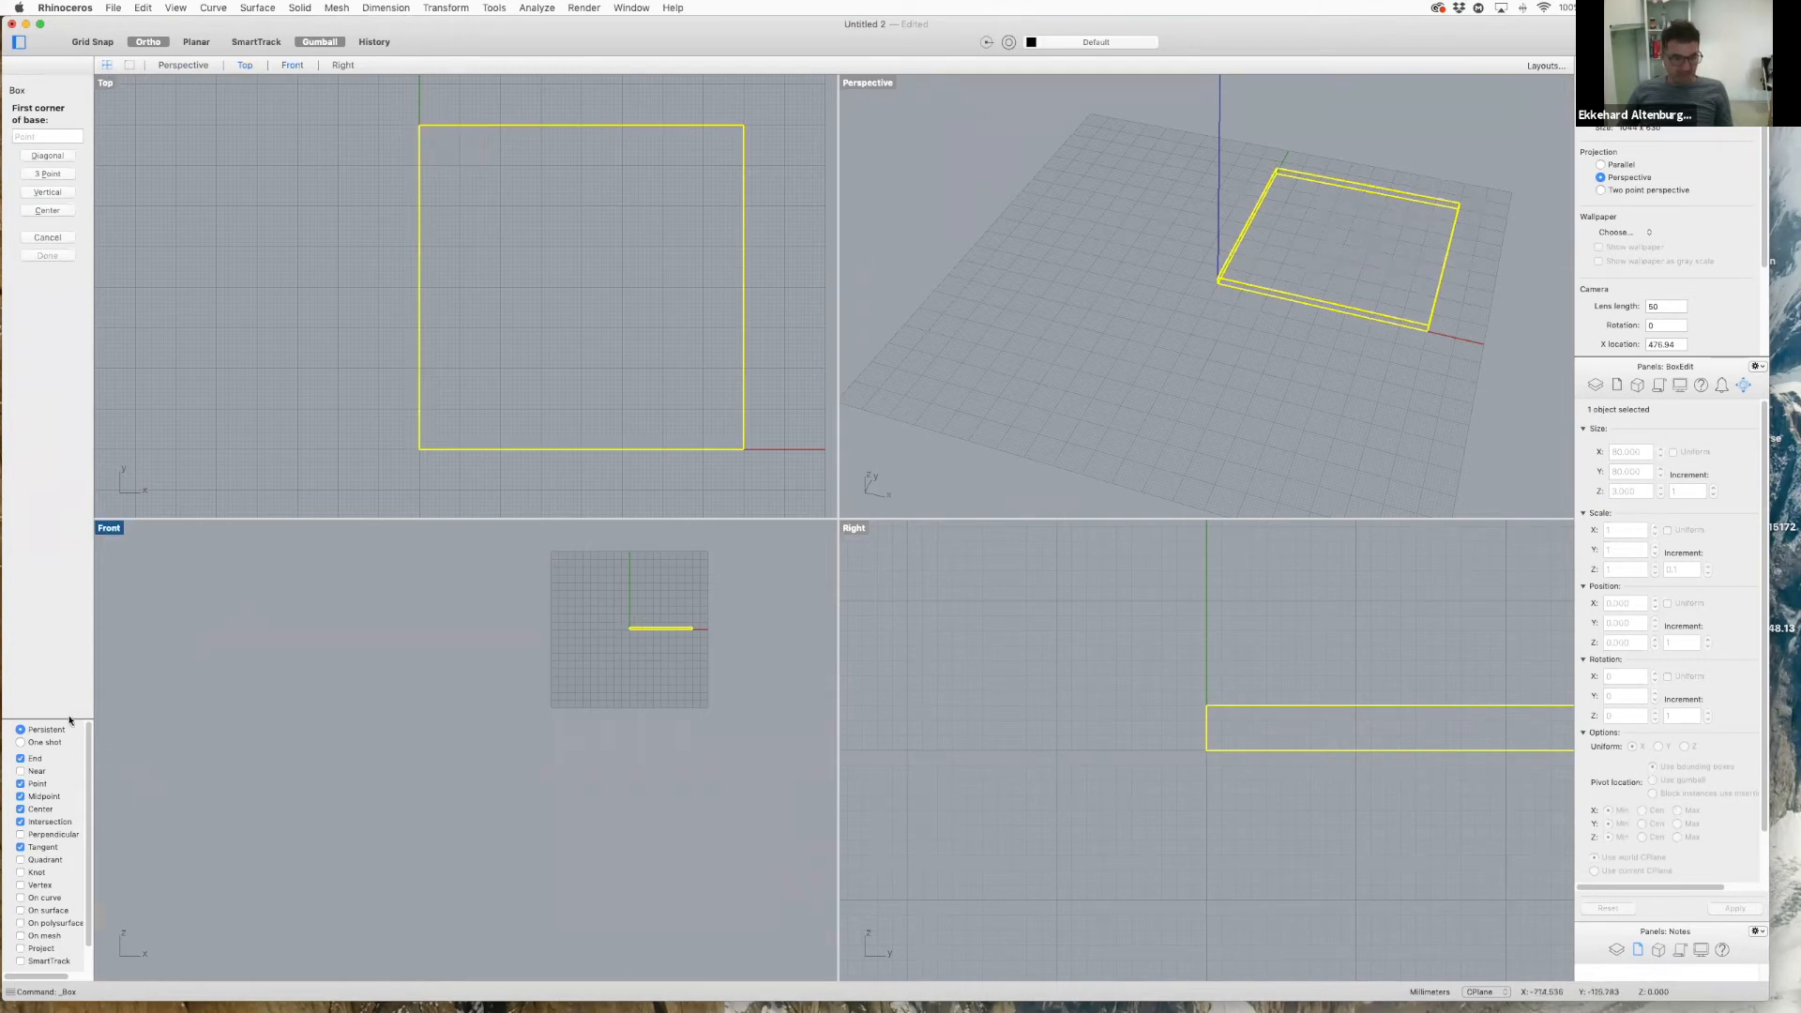
drag(69, 727, 73, 433)
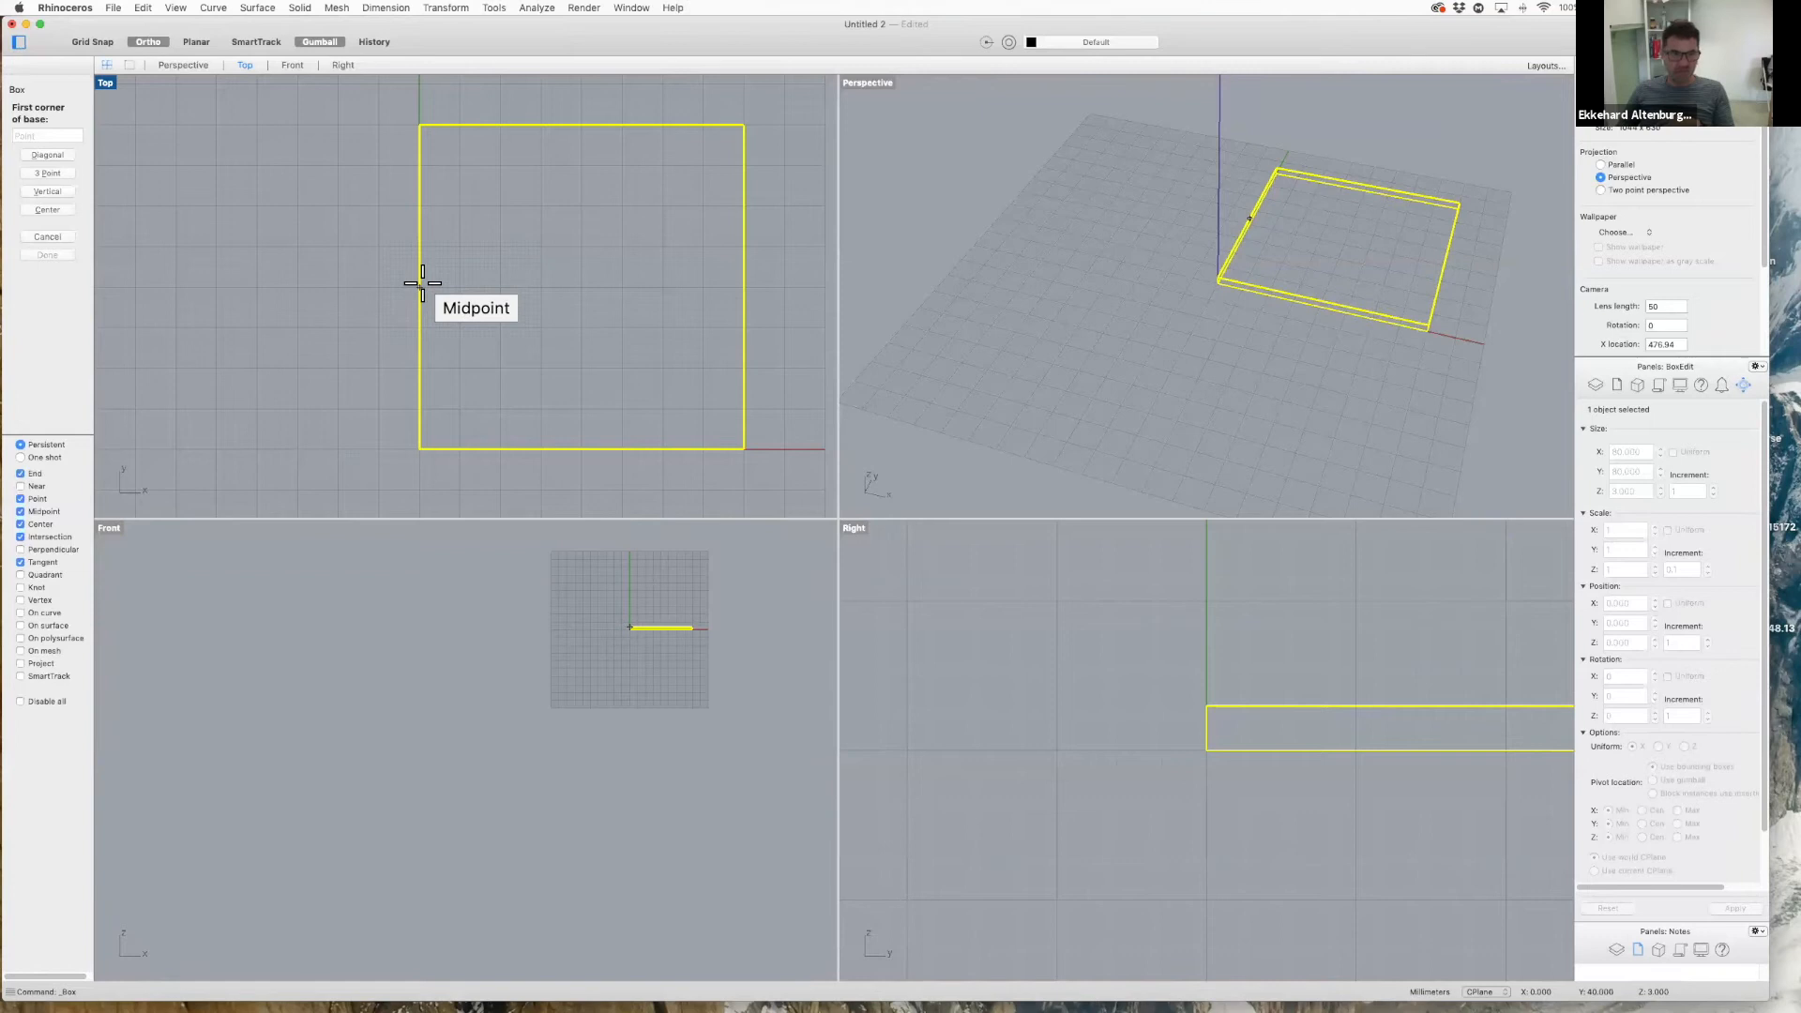
click(424, 125)
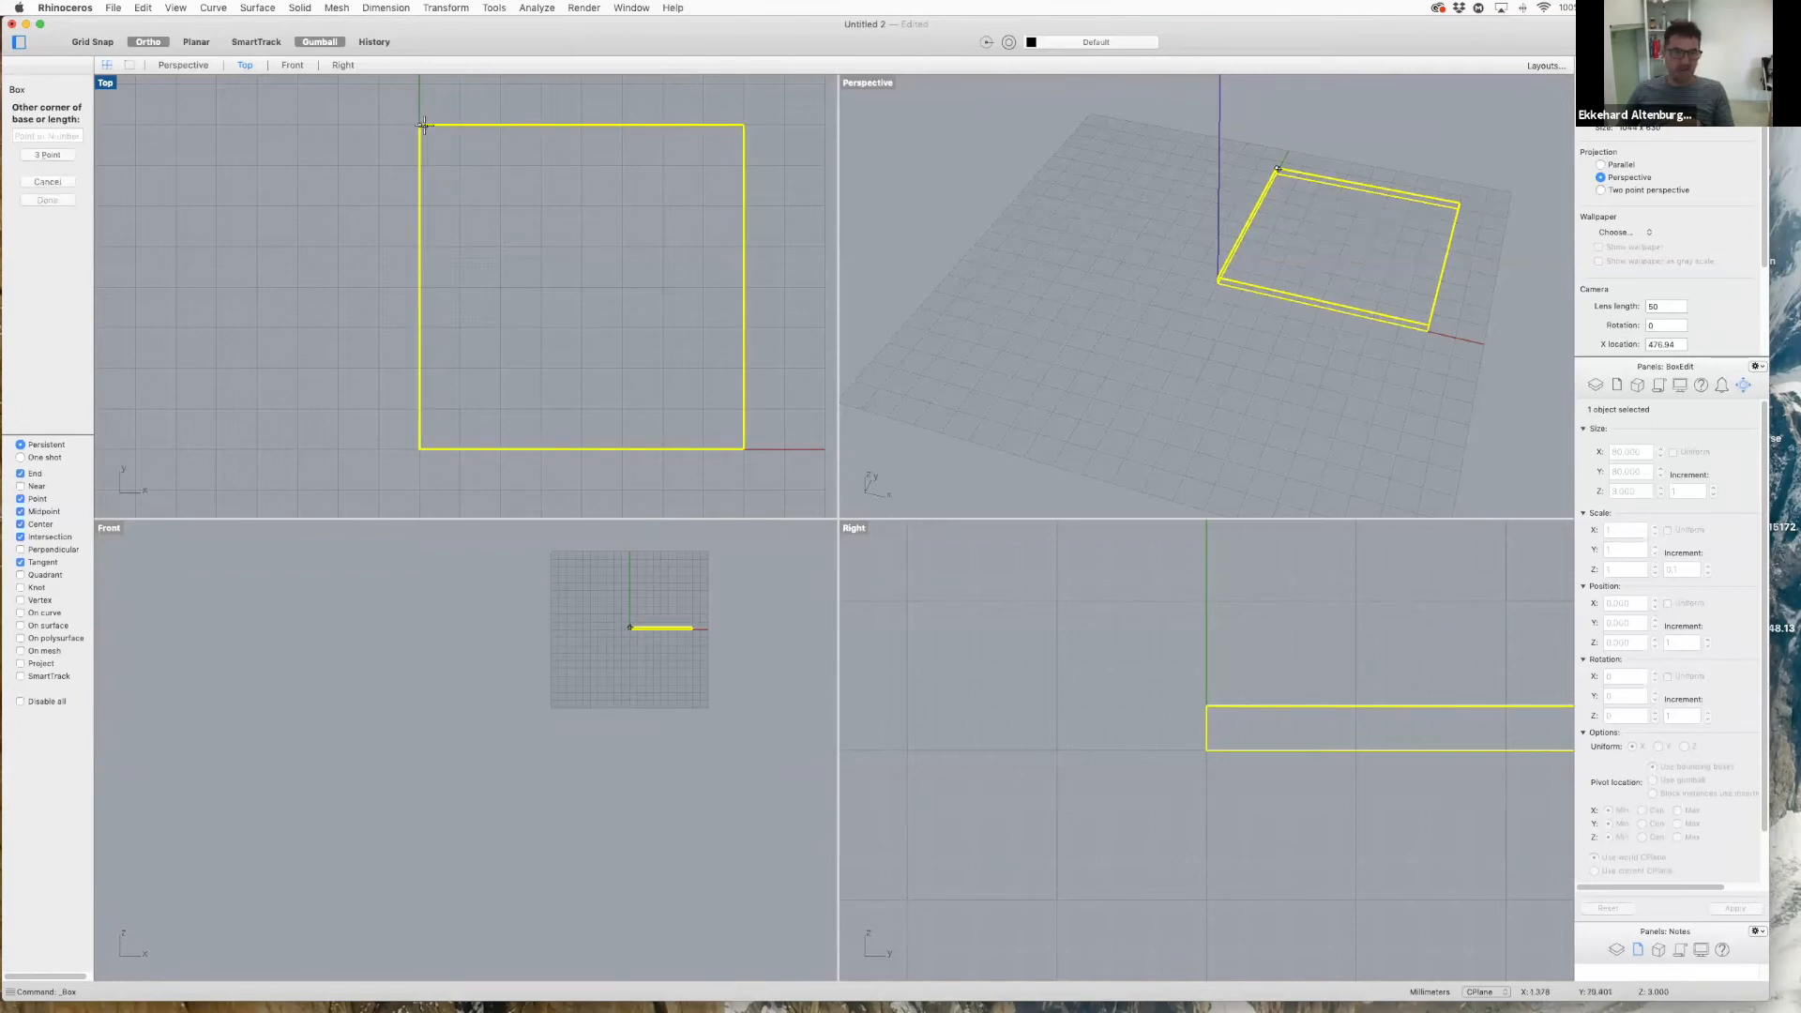
click(744, 125)
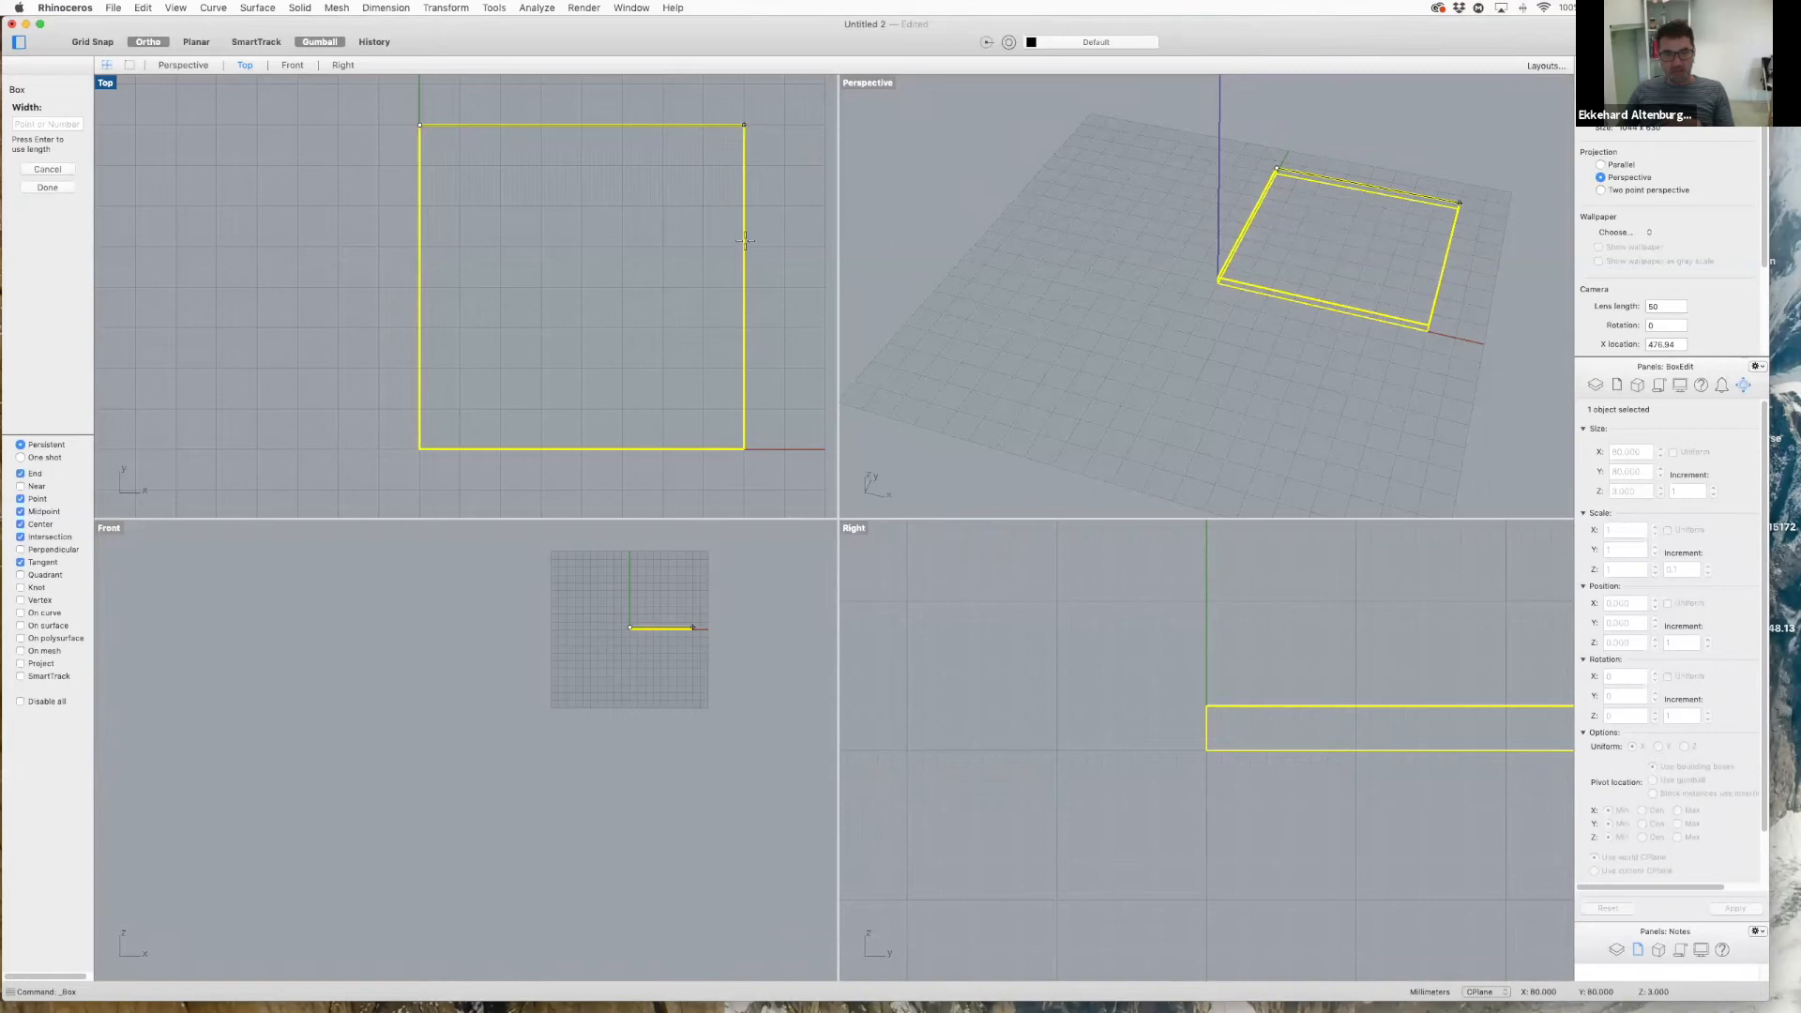
click(745, 244)
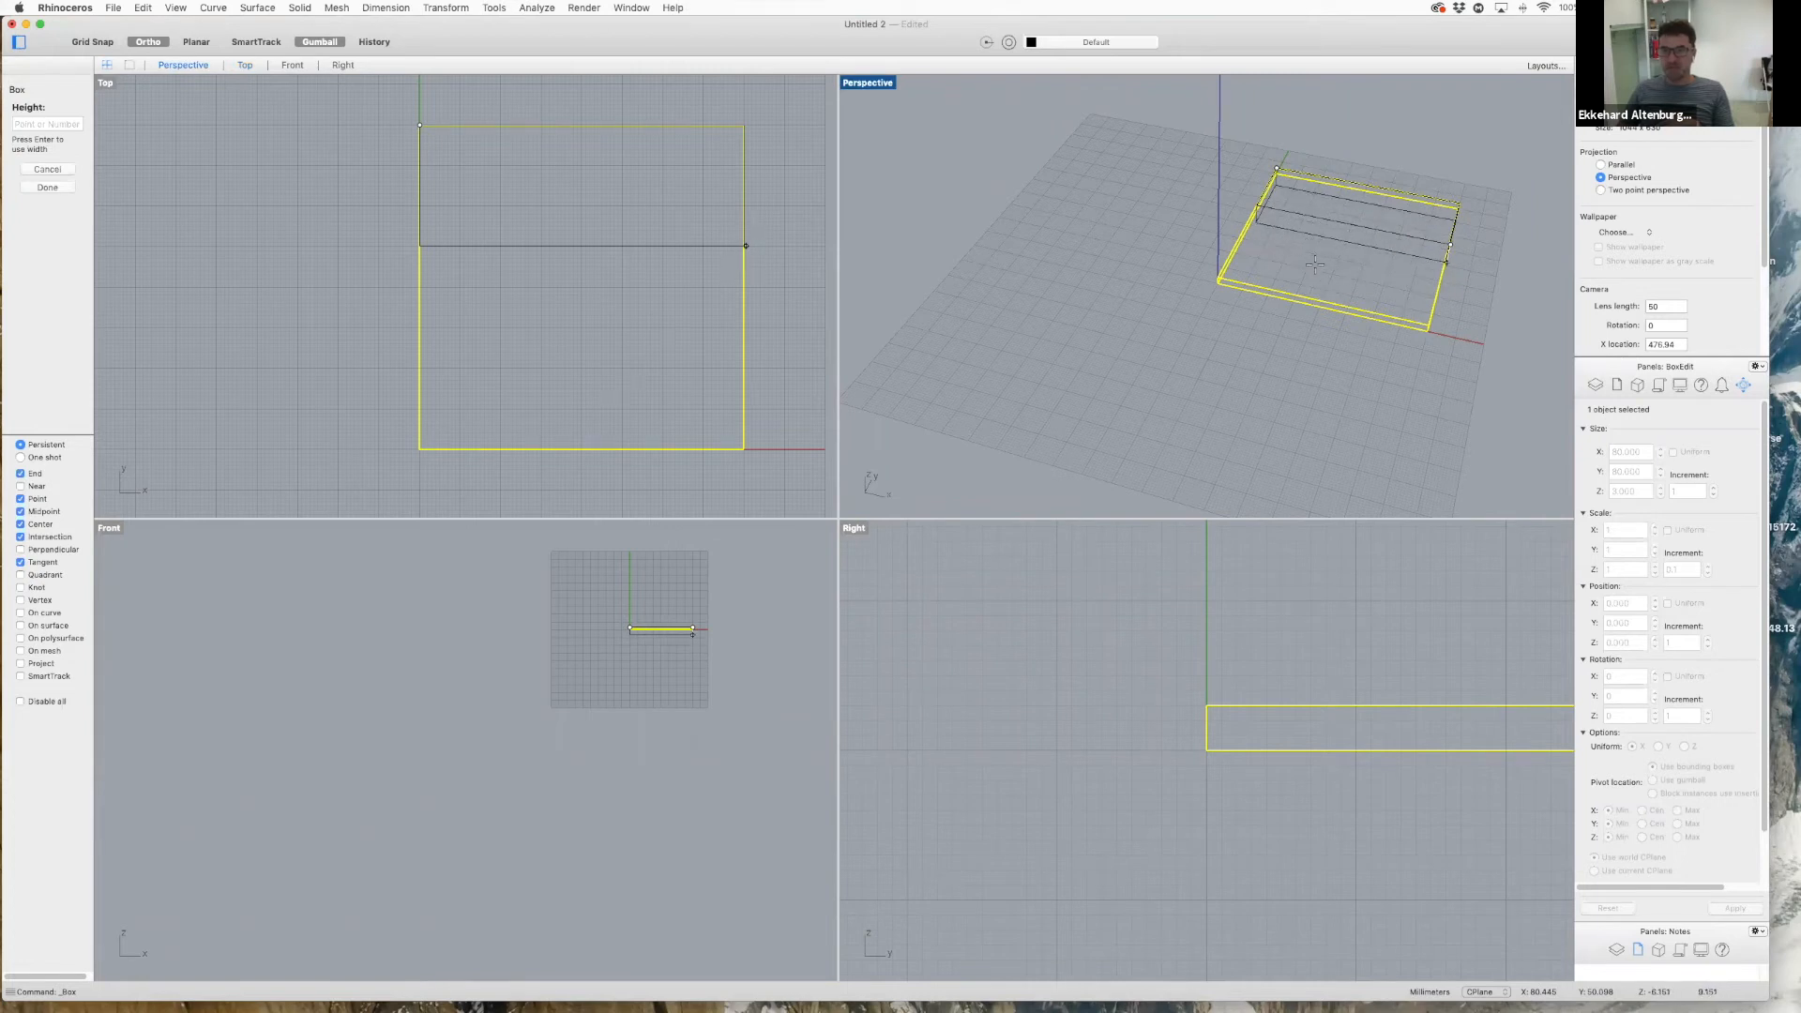
scroll(1321, 246, down, 4)
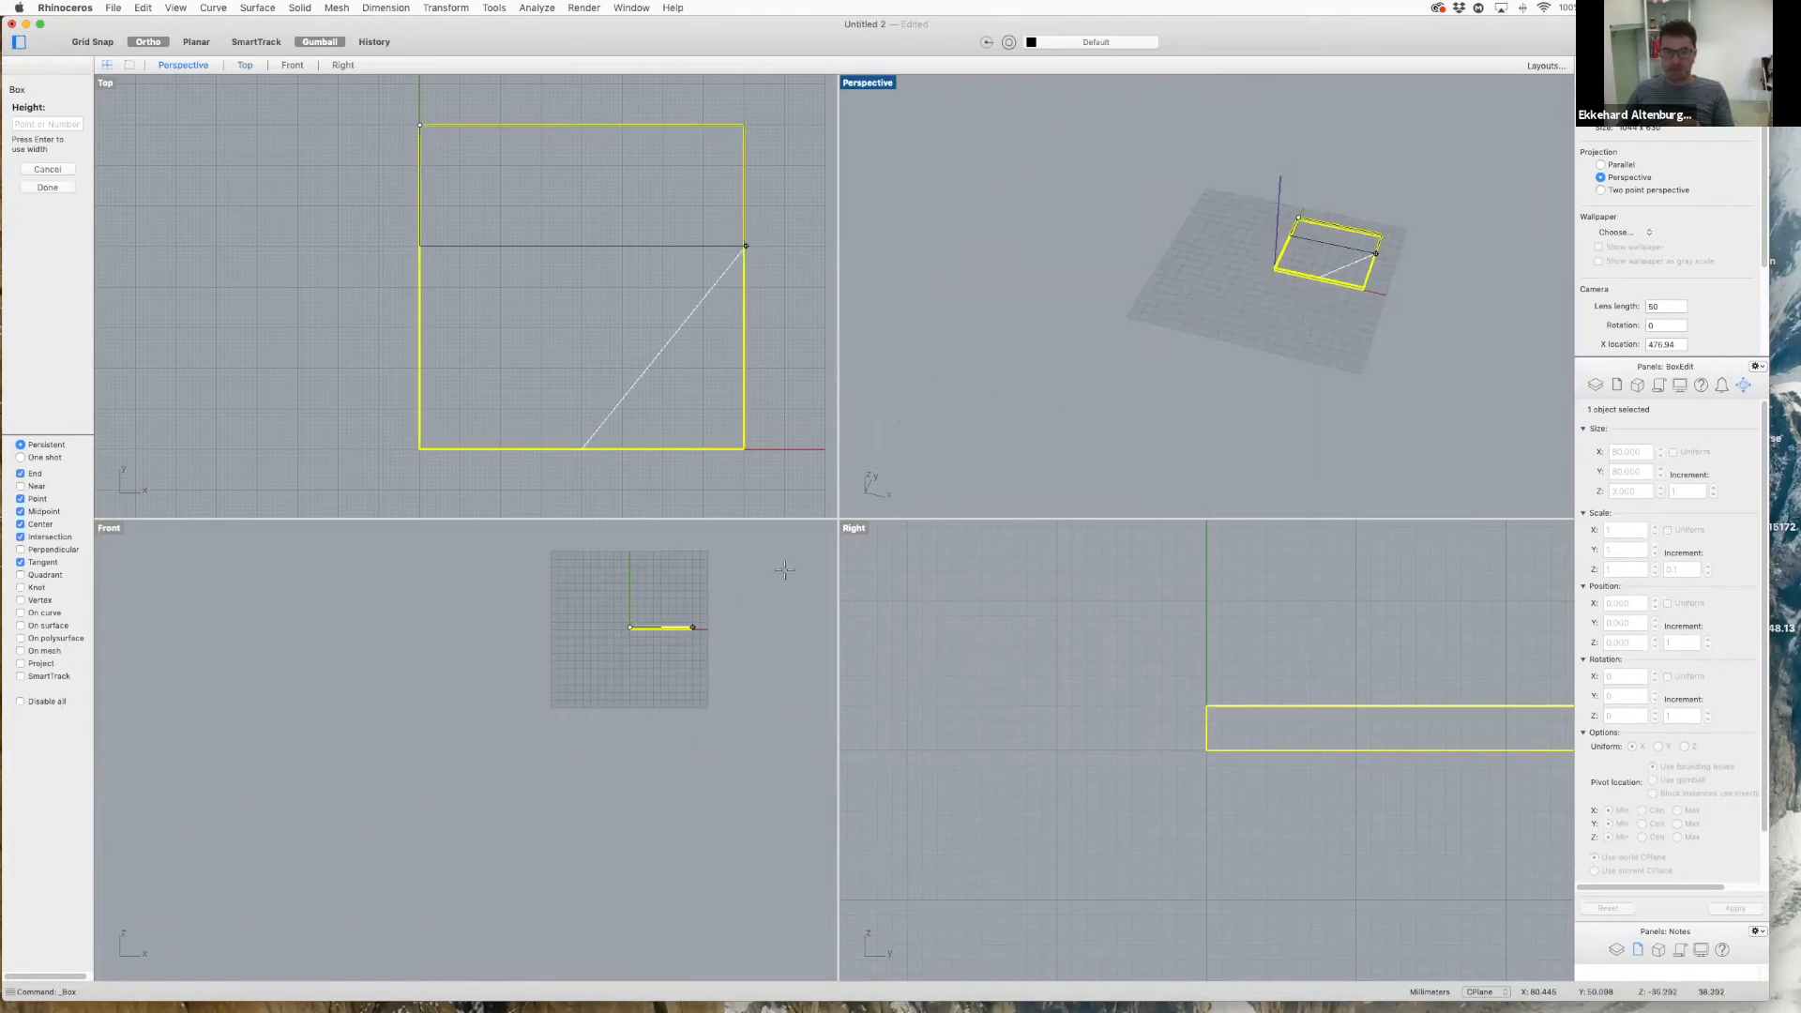
click(675, 556)
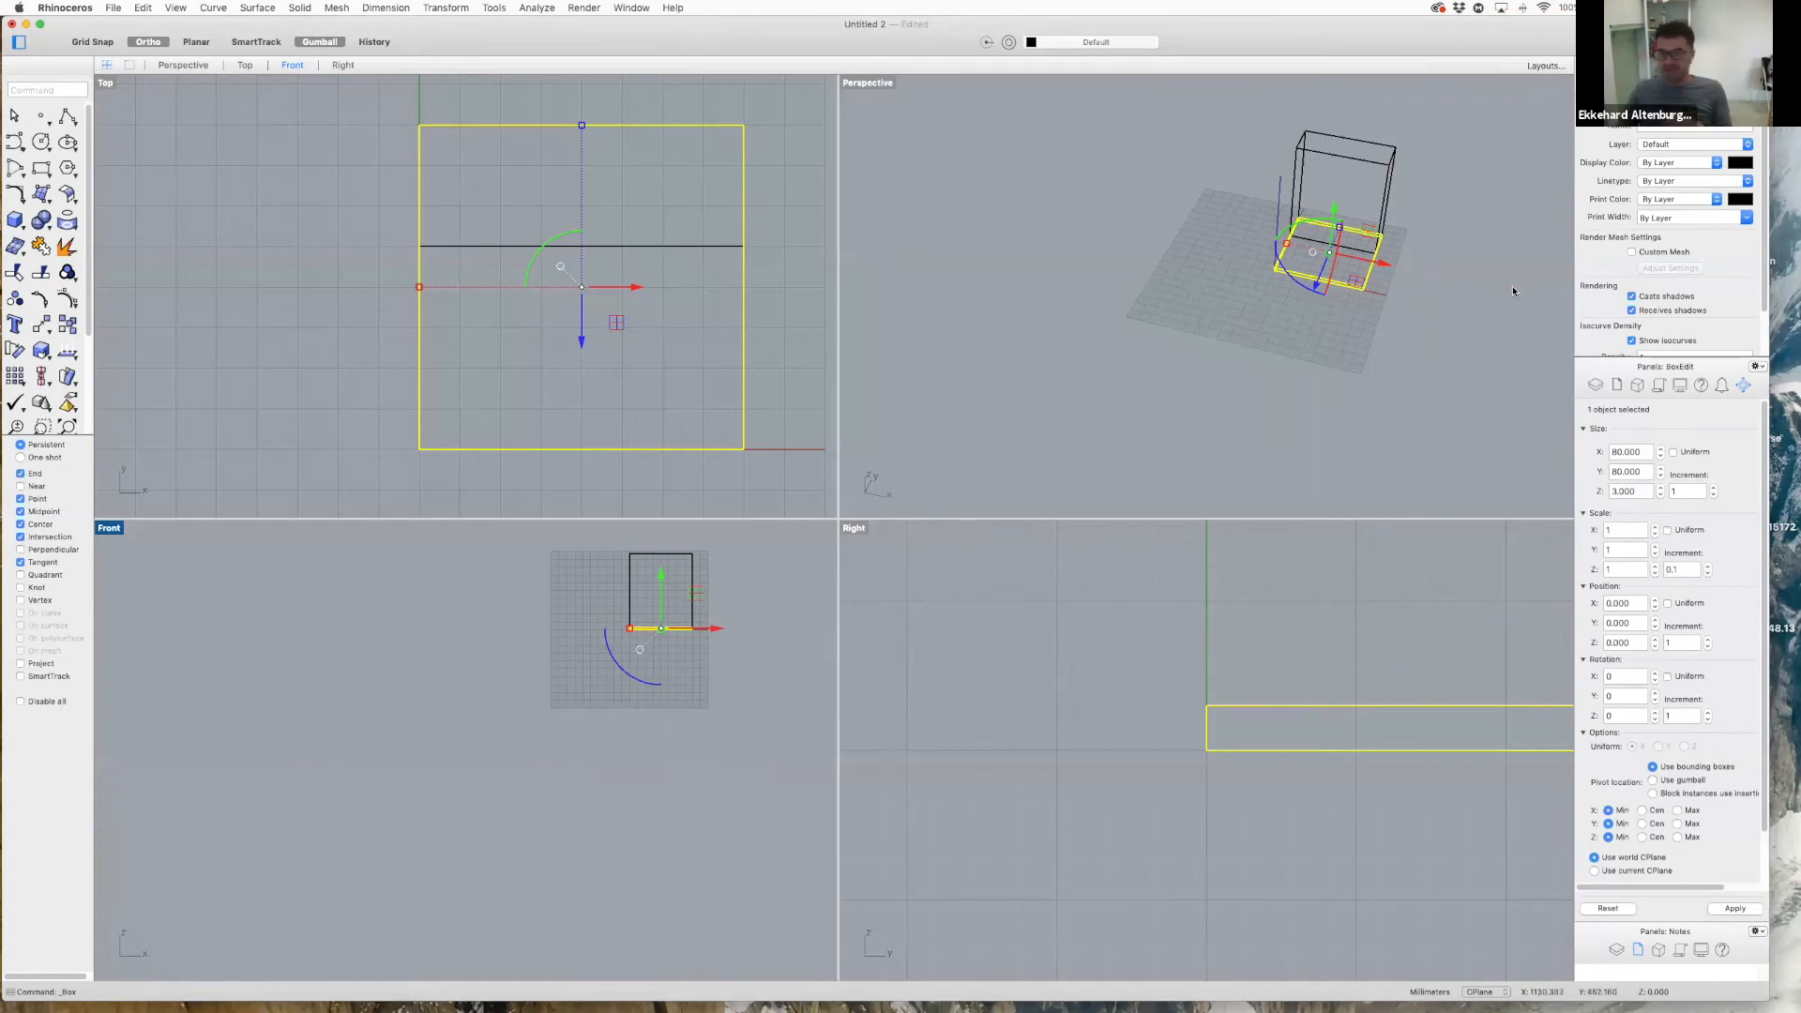
- Select the new upright box and set its BoxEdit size to Y 3 and Z 100 mm, applying the change
click(1423, 233)
right_drag(1419, 222, 1390, 188)
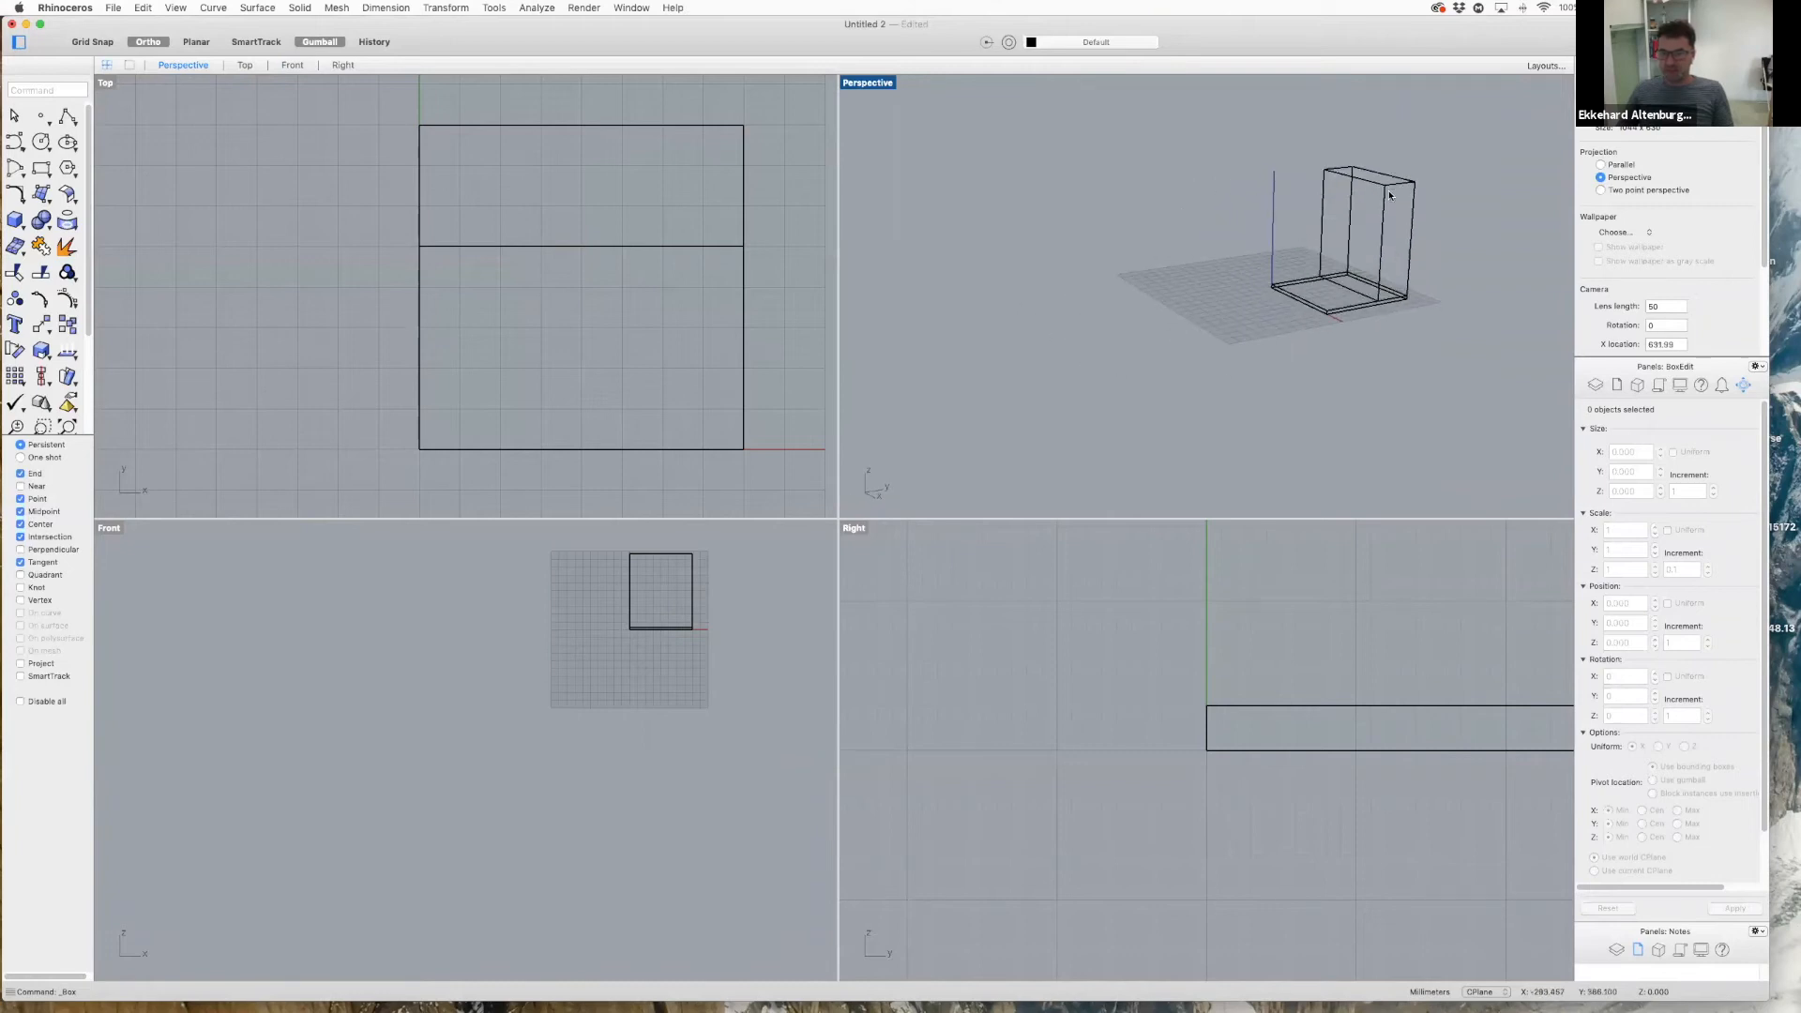
click(1390, 195)
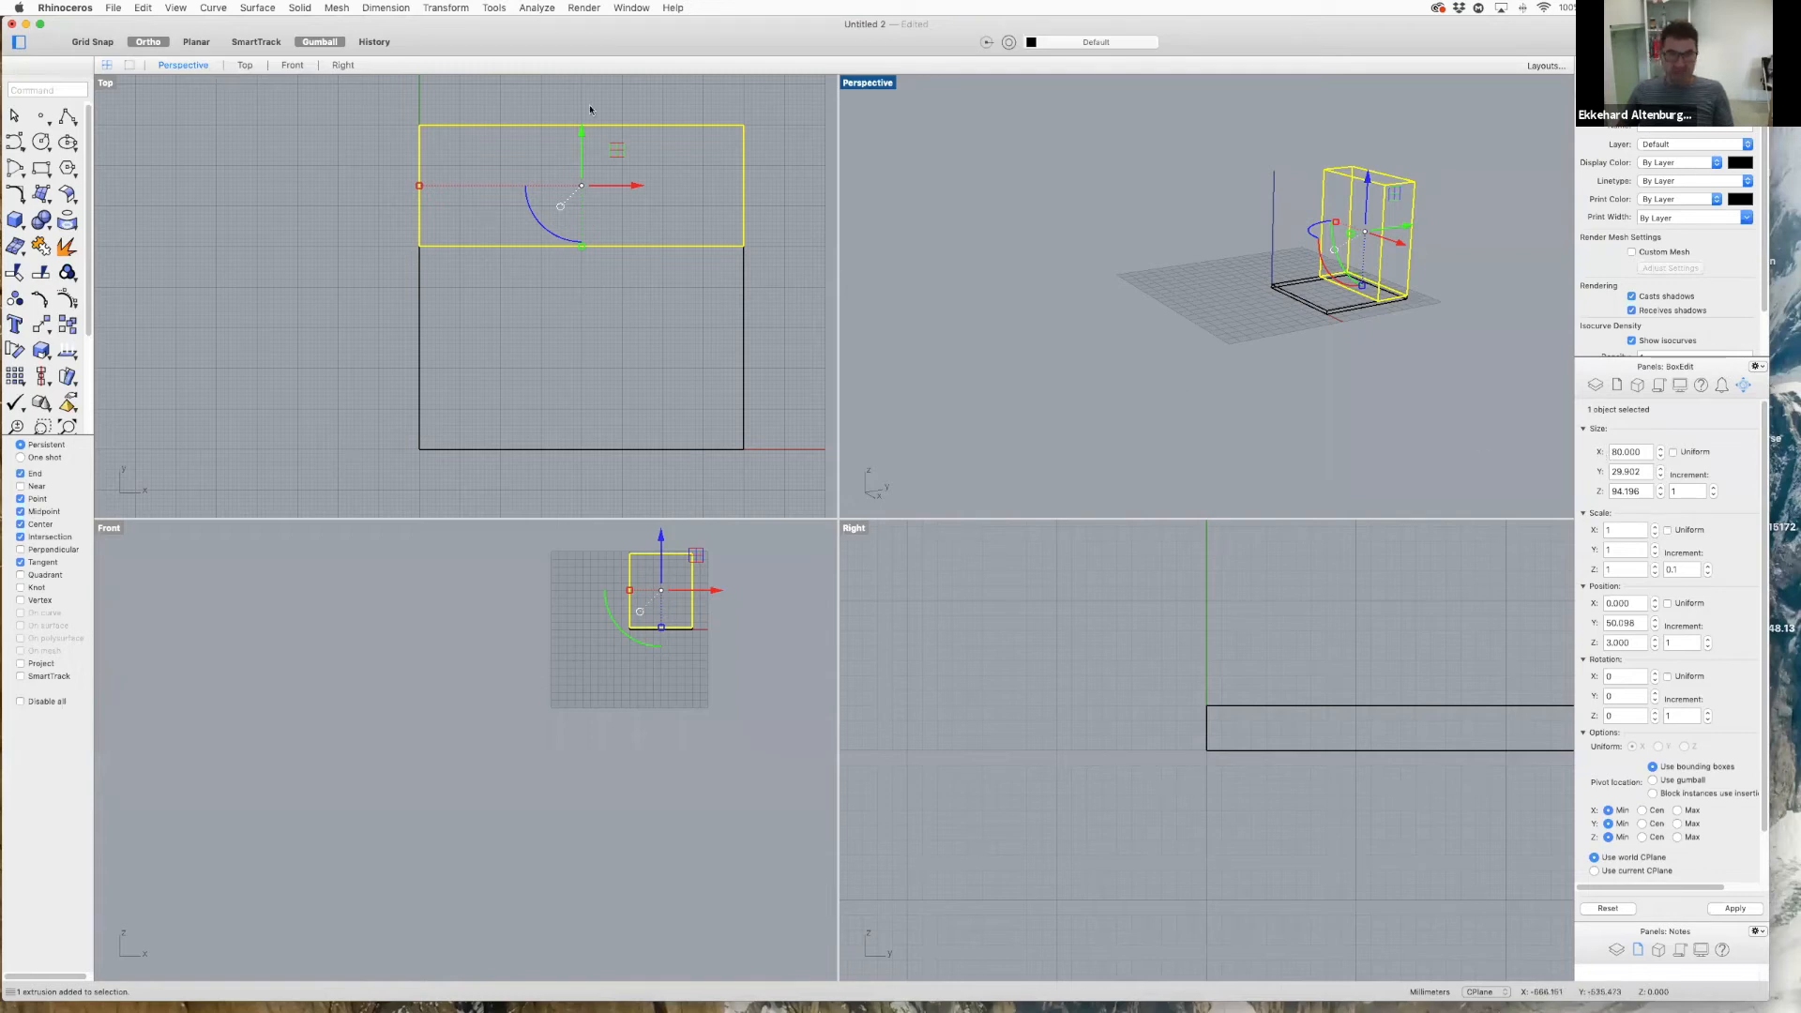
double_click(1644, 471)
text(3)
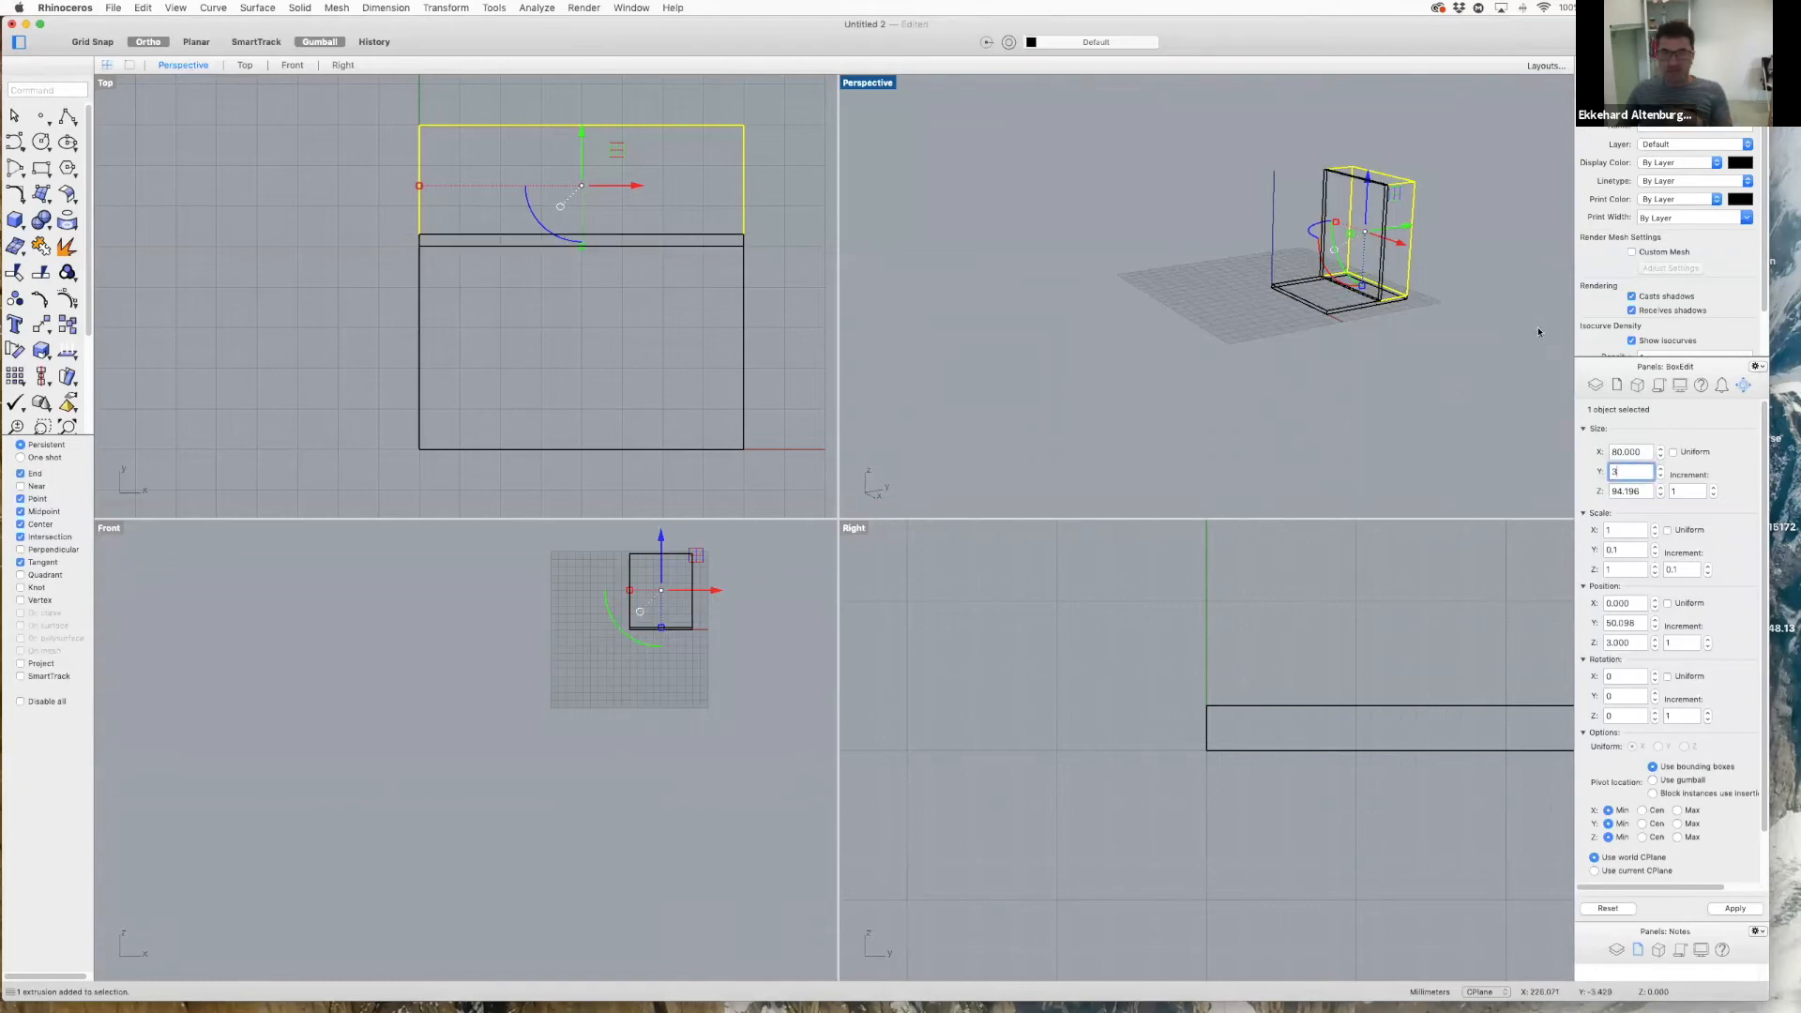
scroll(1470, 182, up, 5)
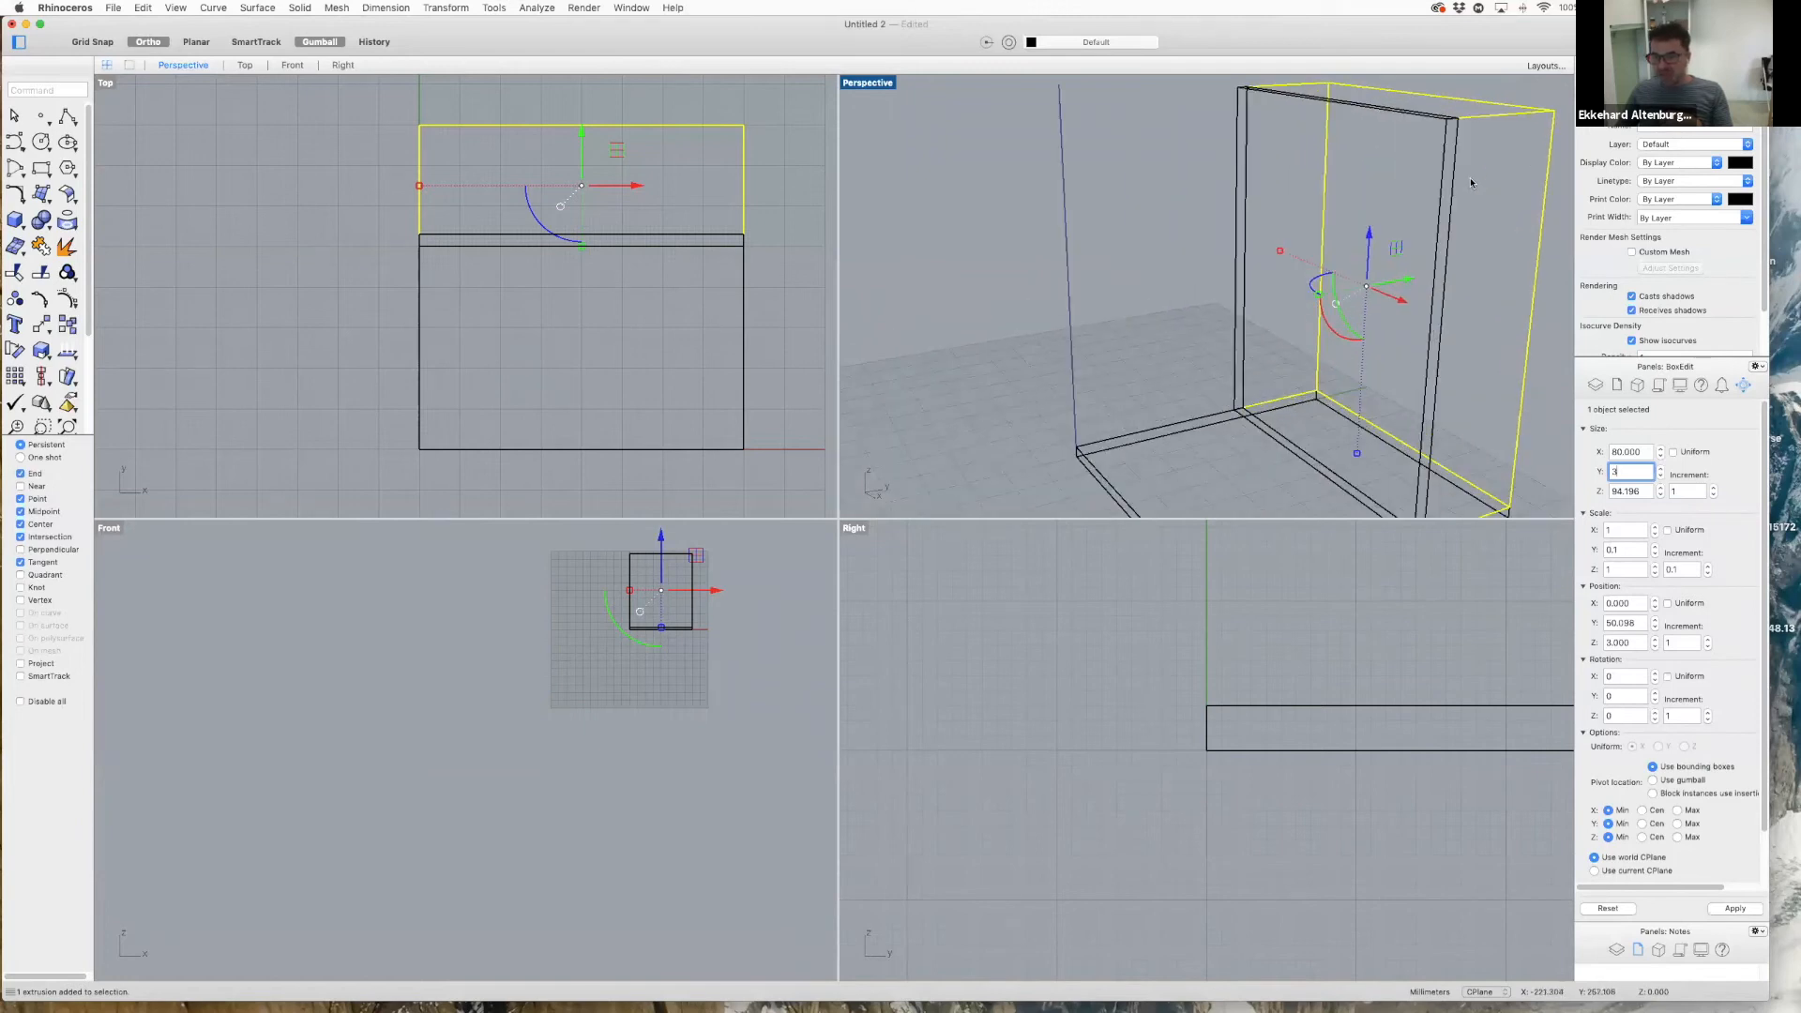
scroll(1445, 276, down, 5)
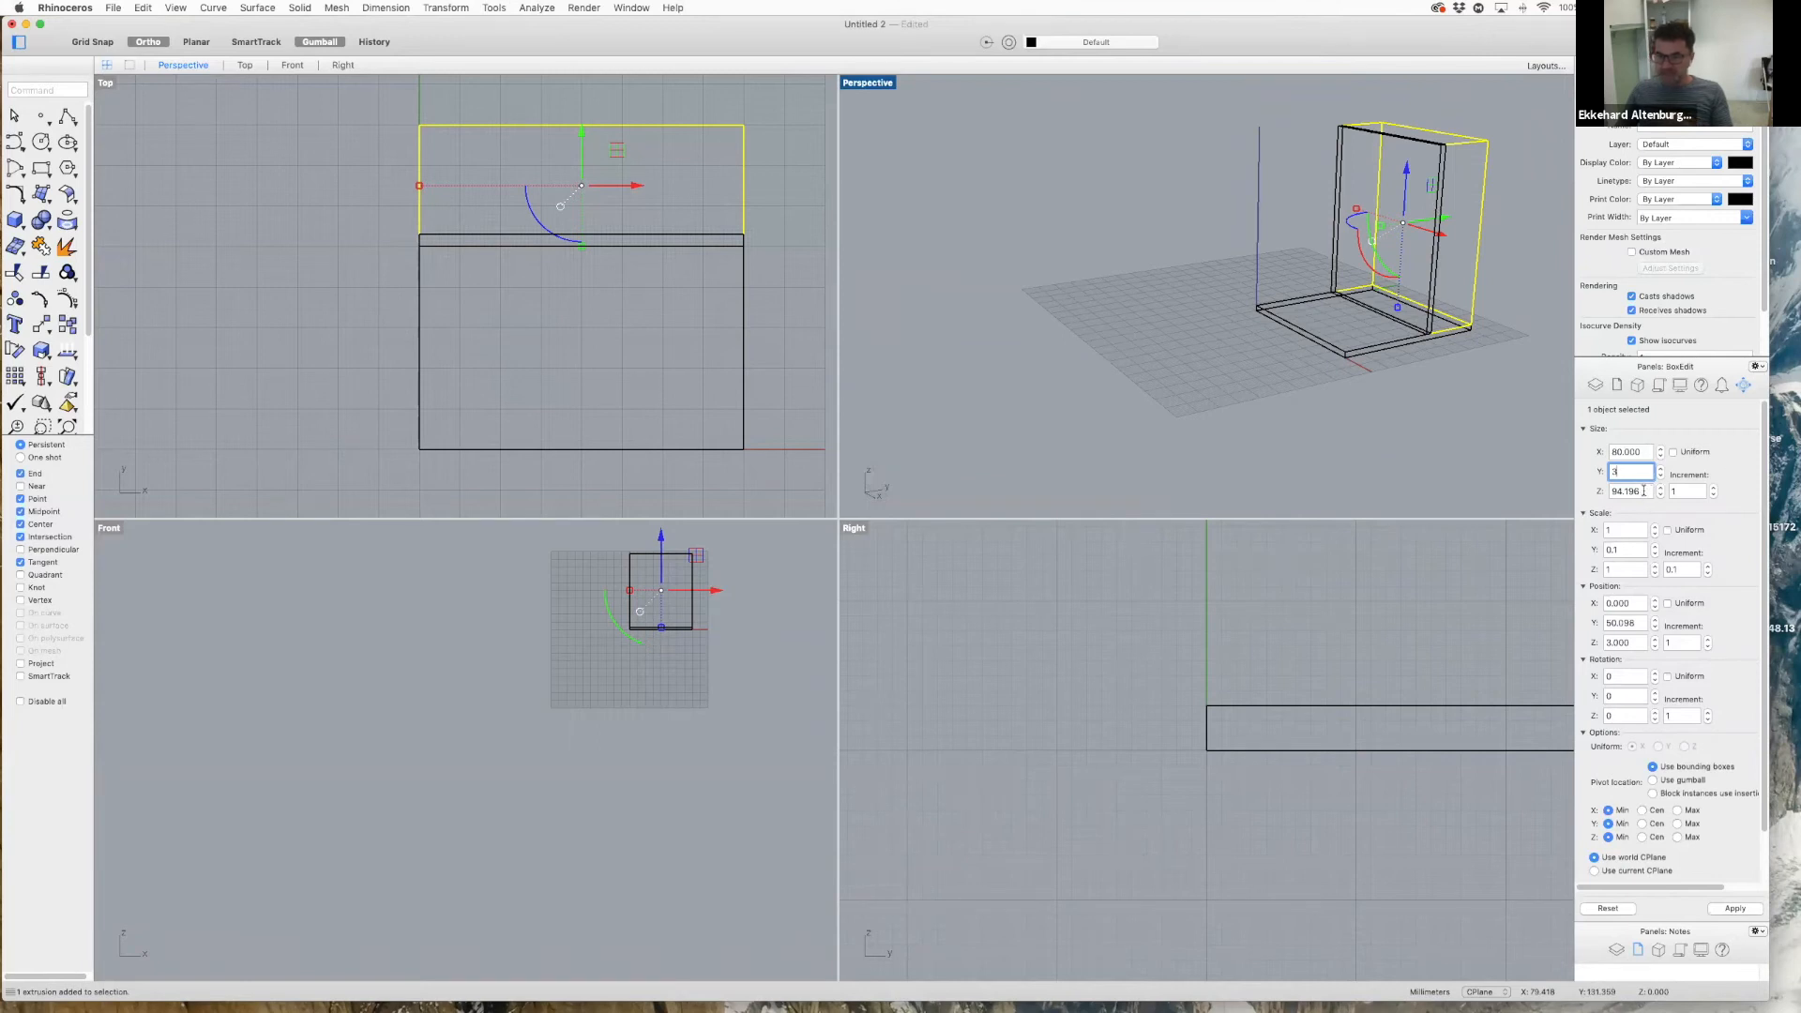
key(Tab)
text(100)
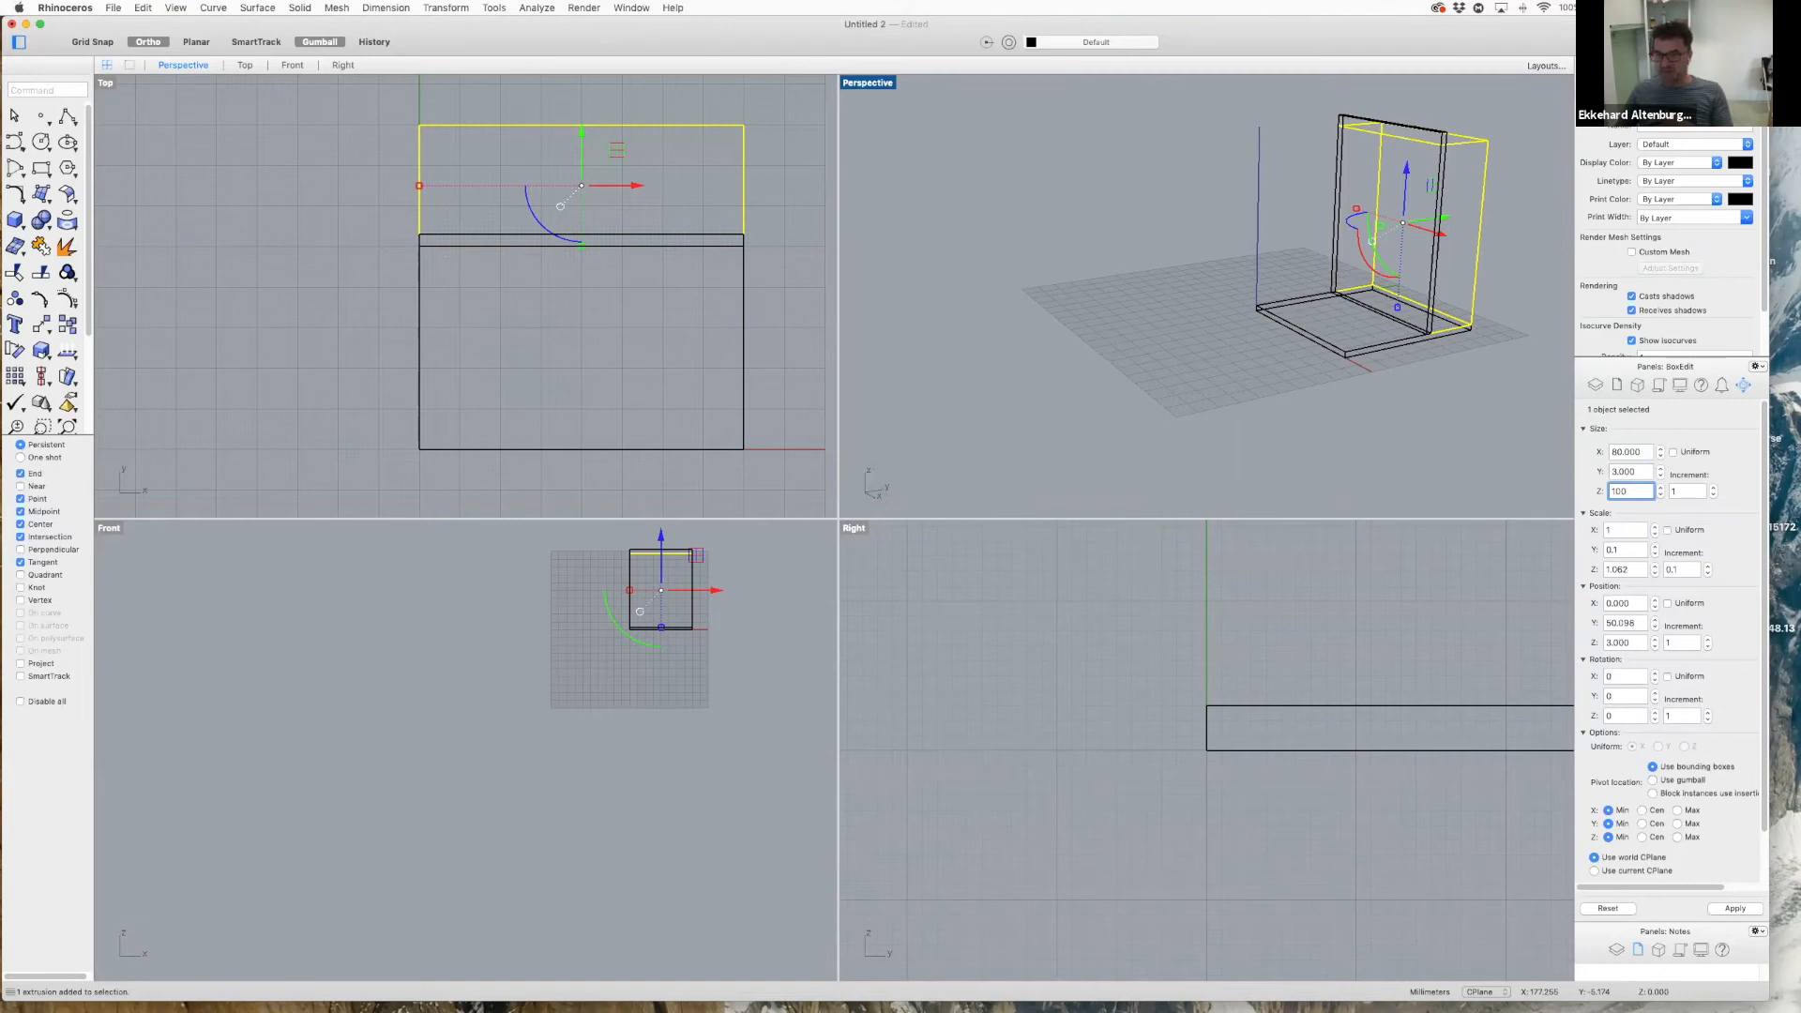
click(1732, 908)
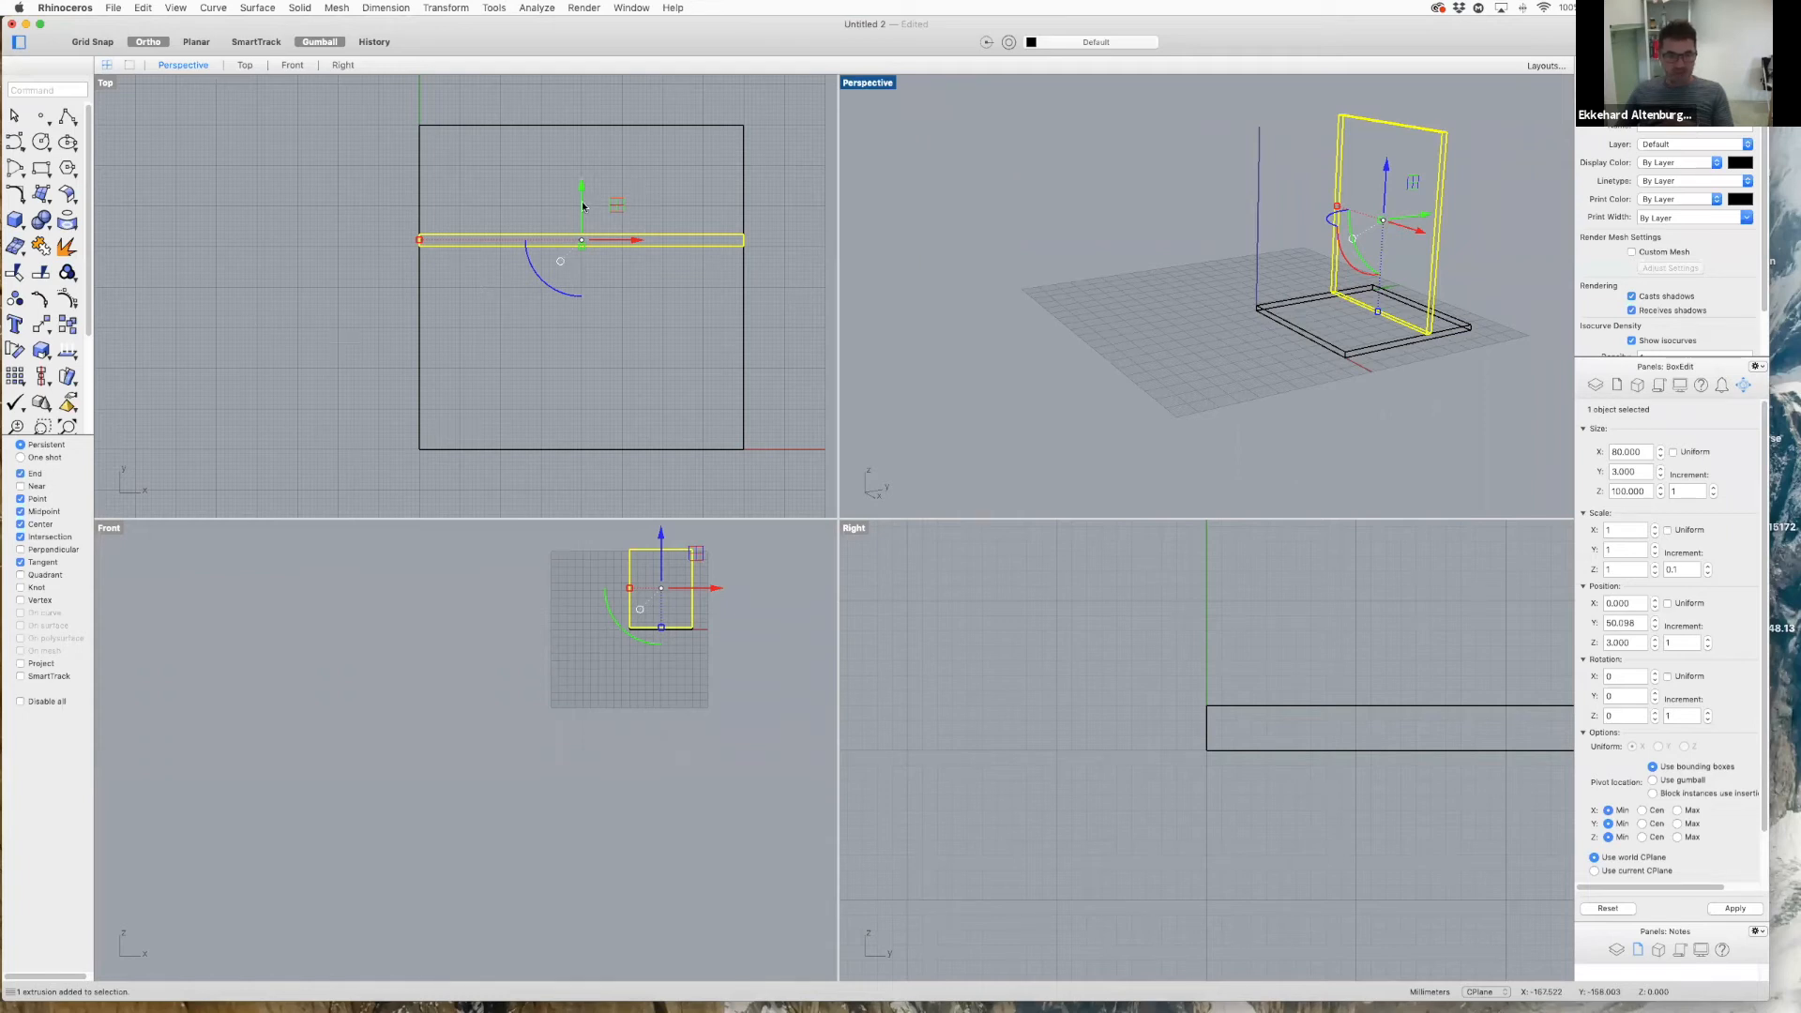
- Shift the upright panel along Y with the gumball to the base plate's far edge, at about Y 77.3 mm
drag(579, 209, 596, 85)
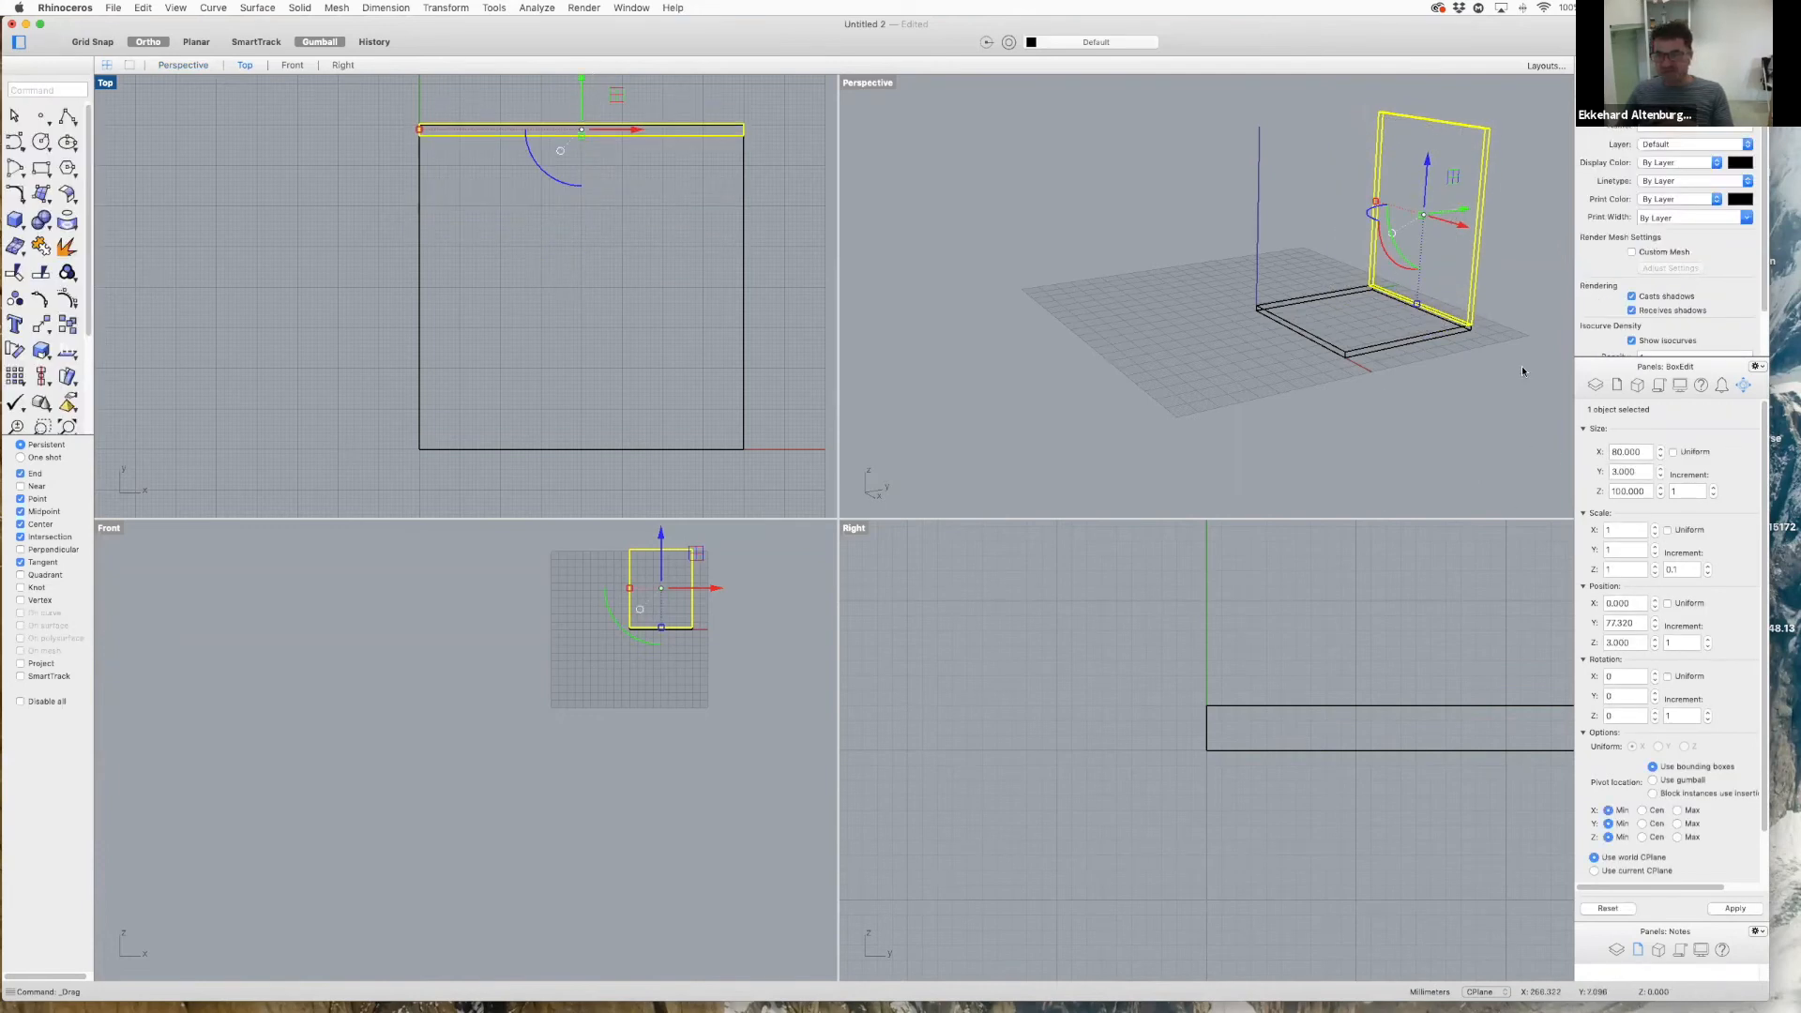
scroll(1494, 330, up, 10)
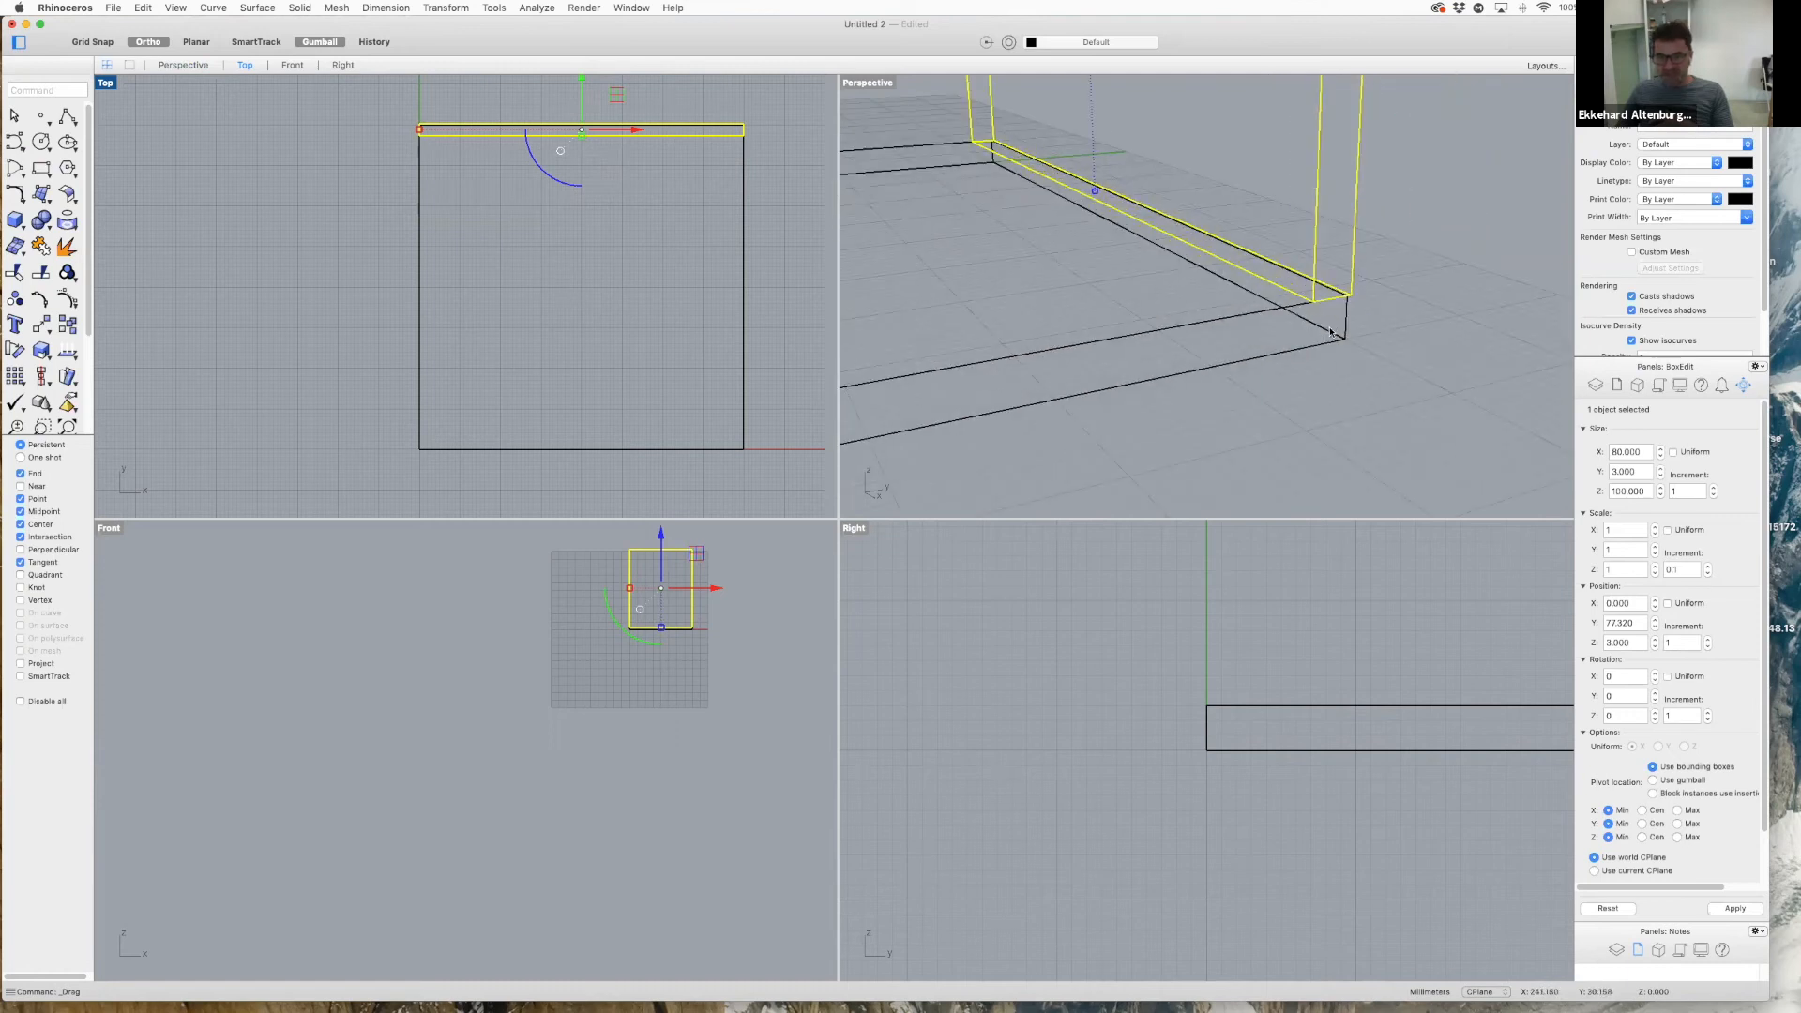
scroll(1322, 331, down, 3)
scroll(446, 94, up, 8)
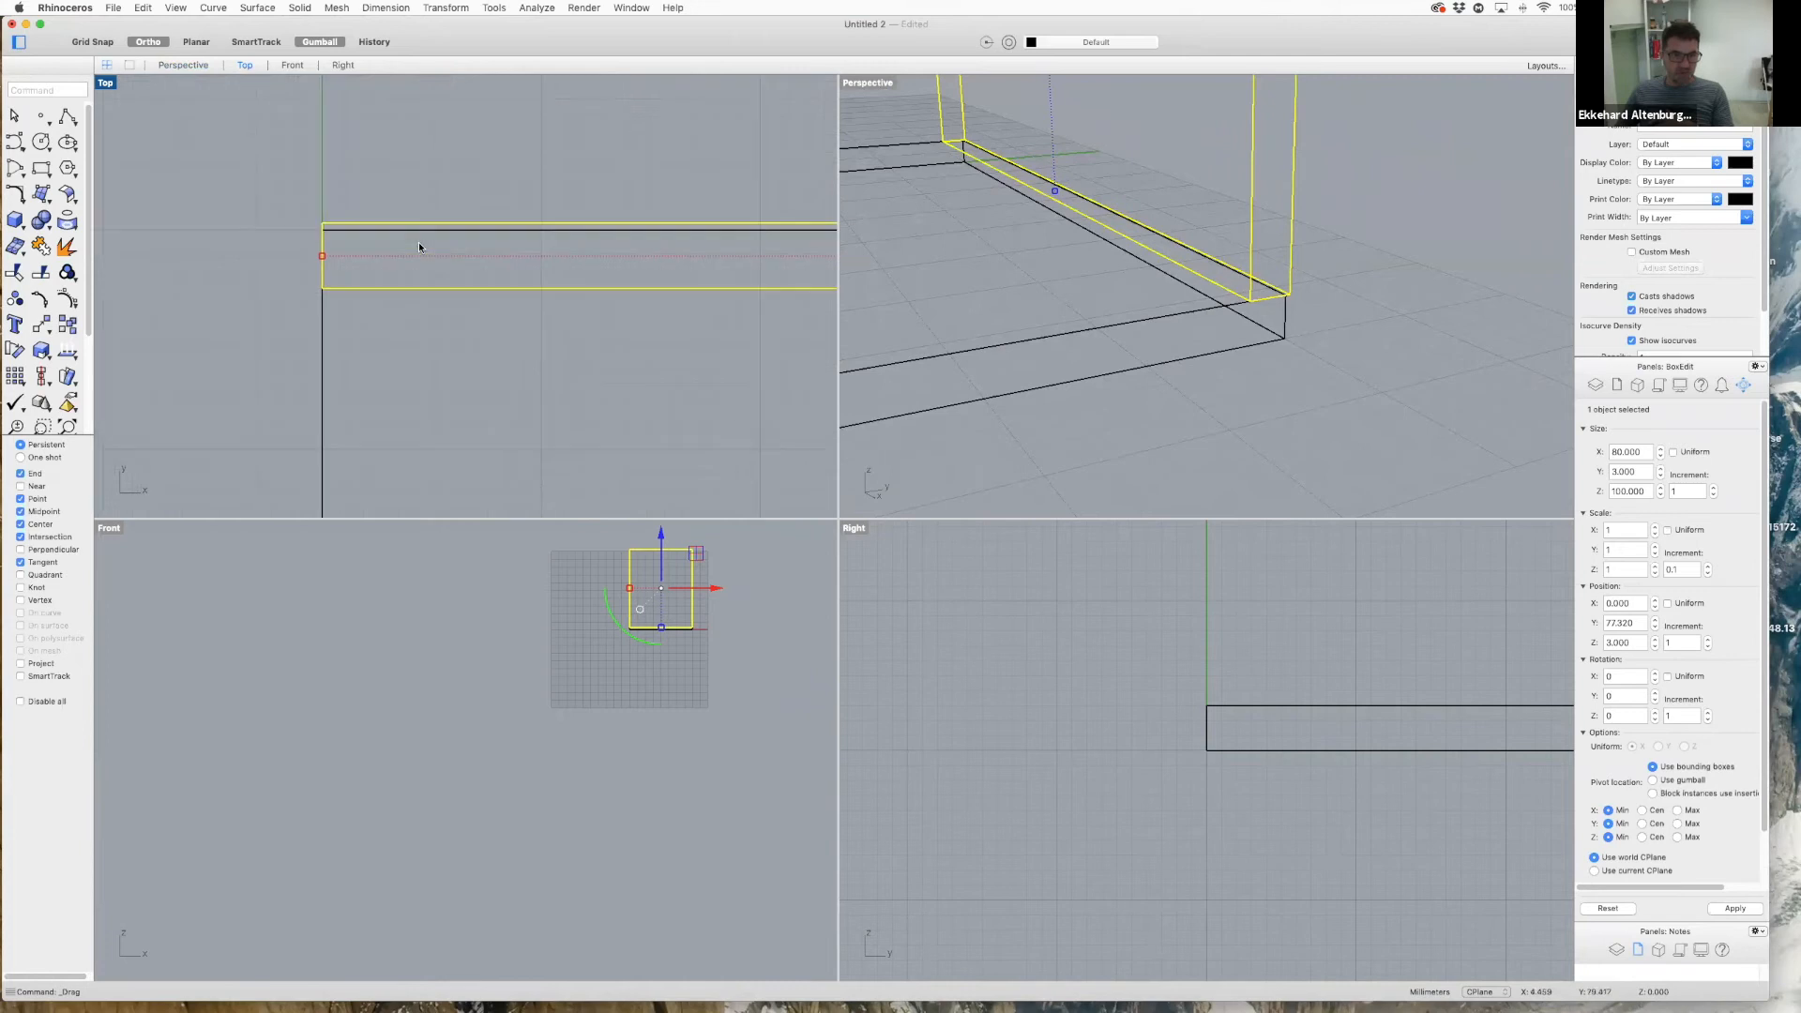
scroll(420, 246, down, 5)
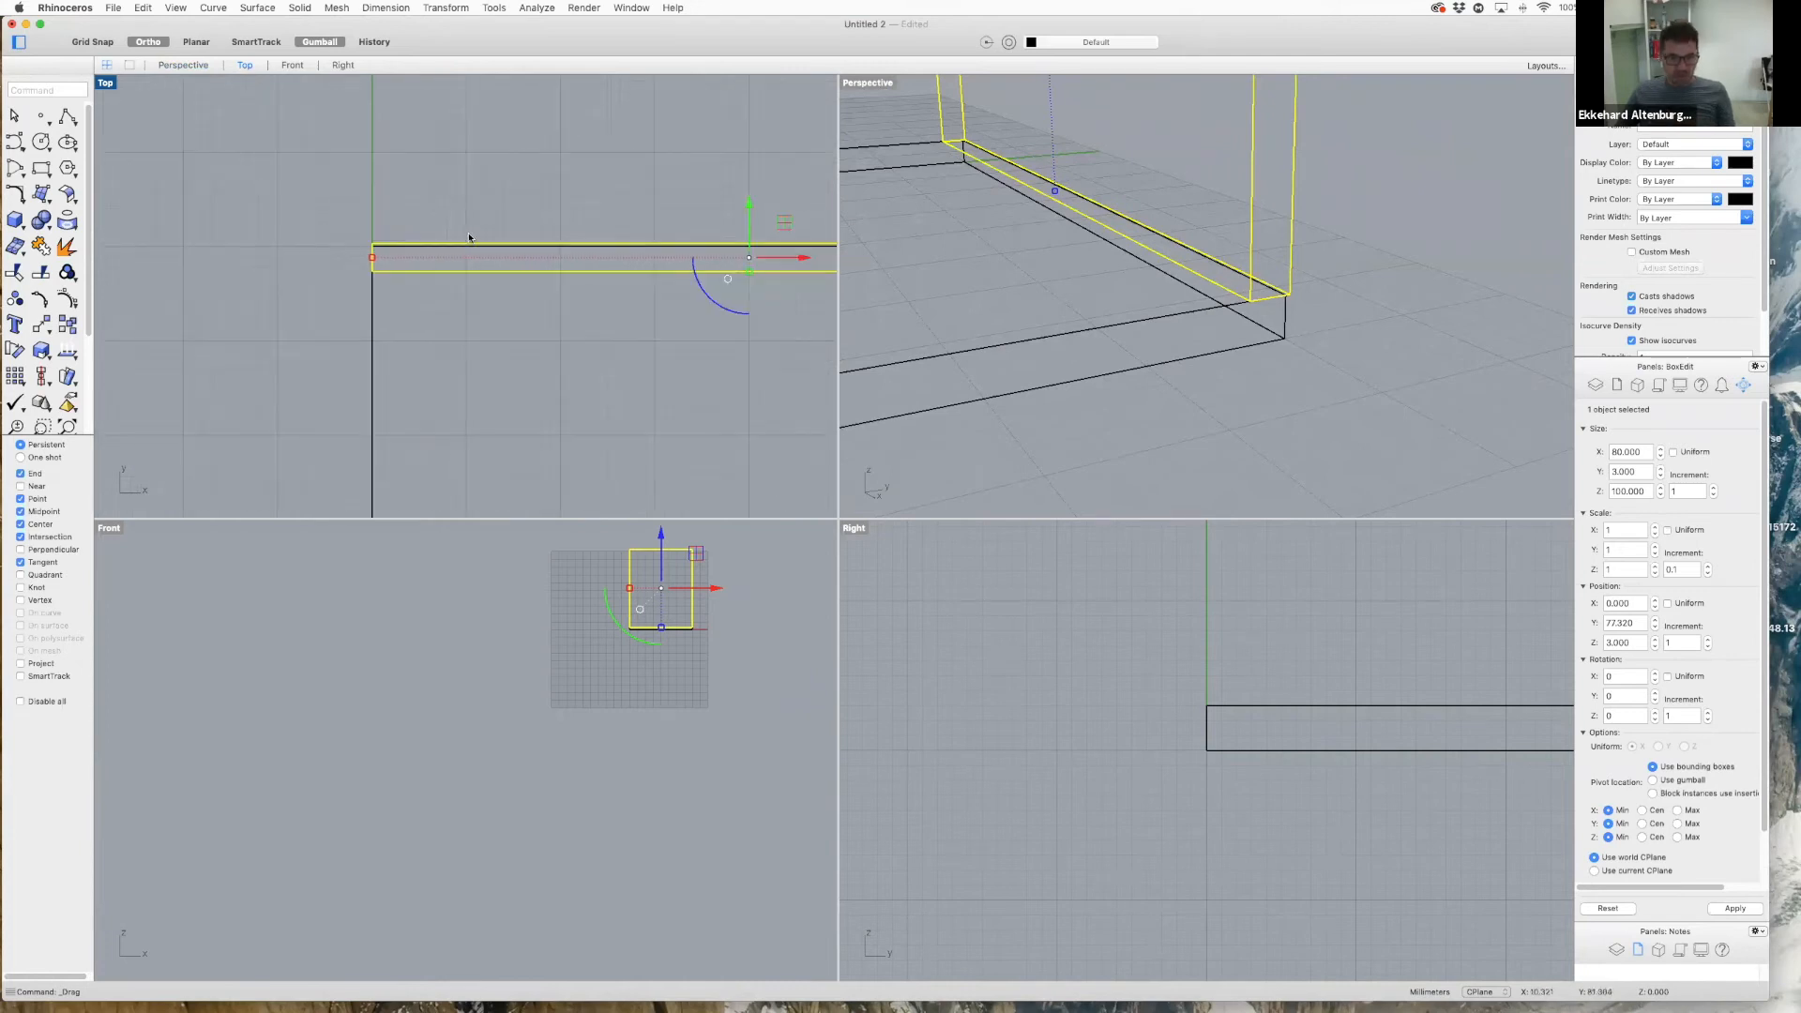
- Move the upright panel from its lower outer corner to the base plate's matching upper corner using end snaps
text(Move)
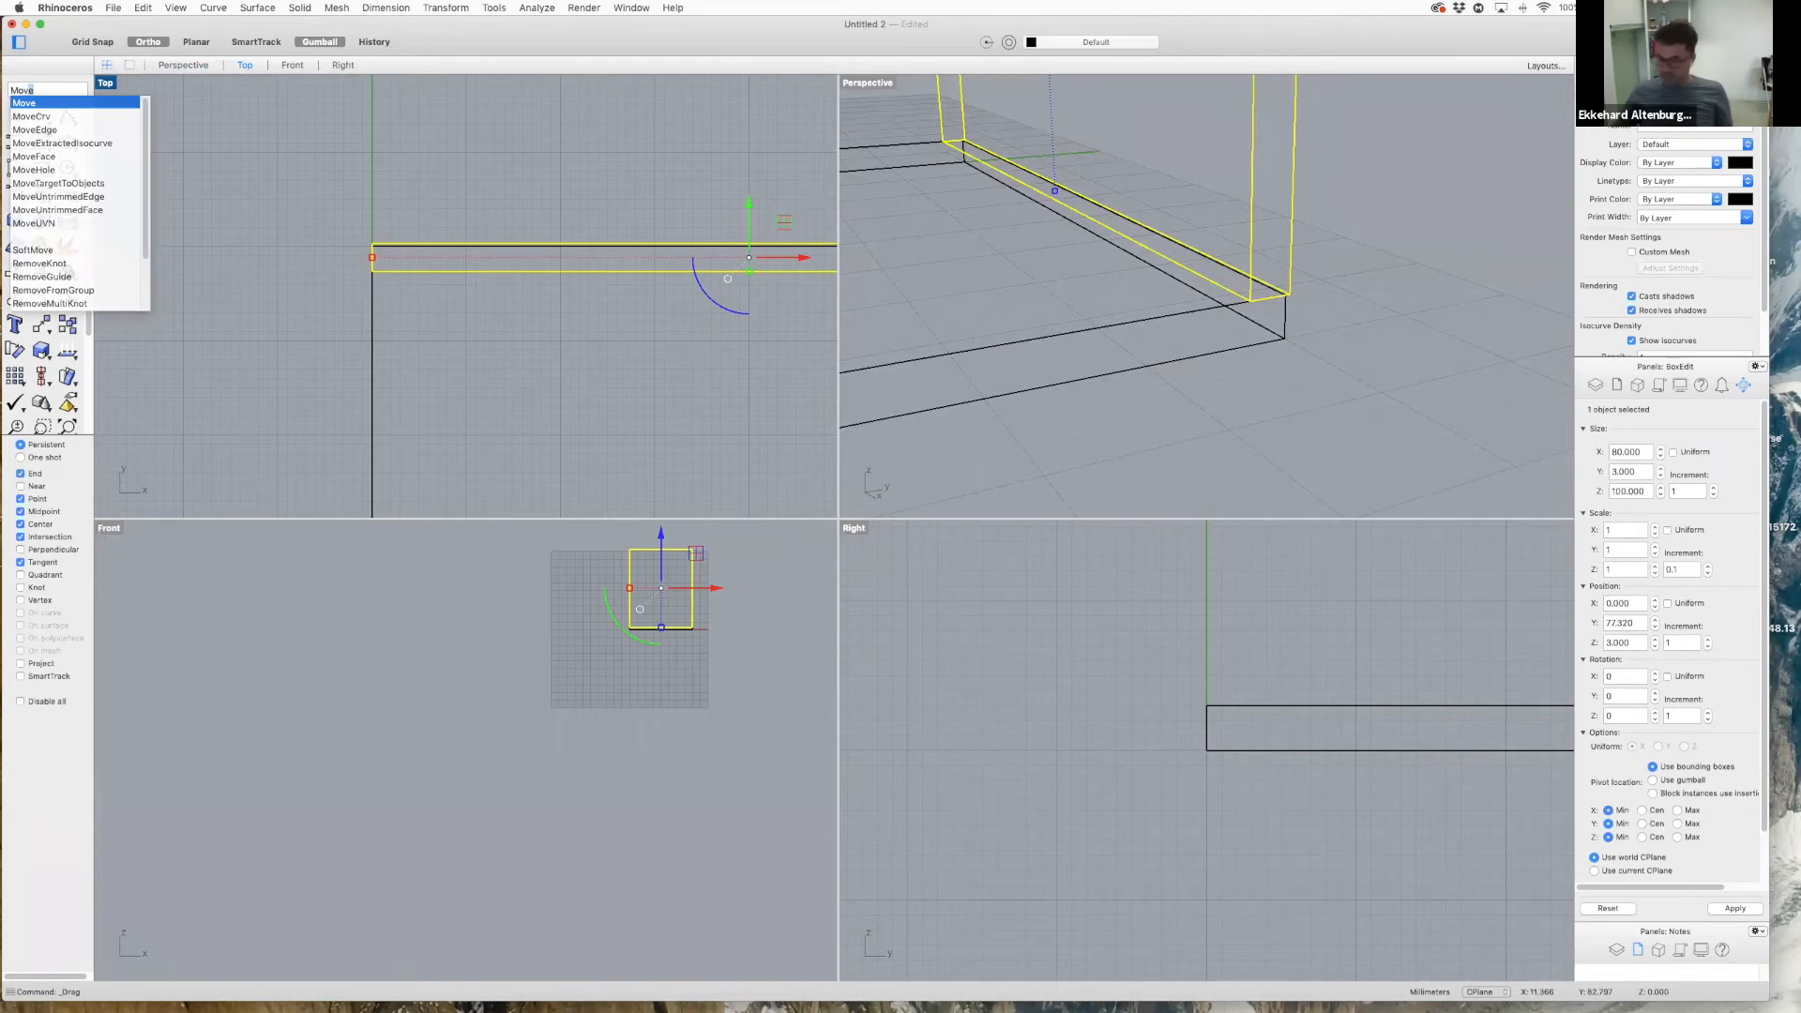
key(Return)
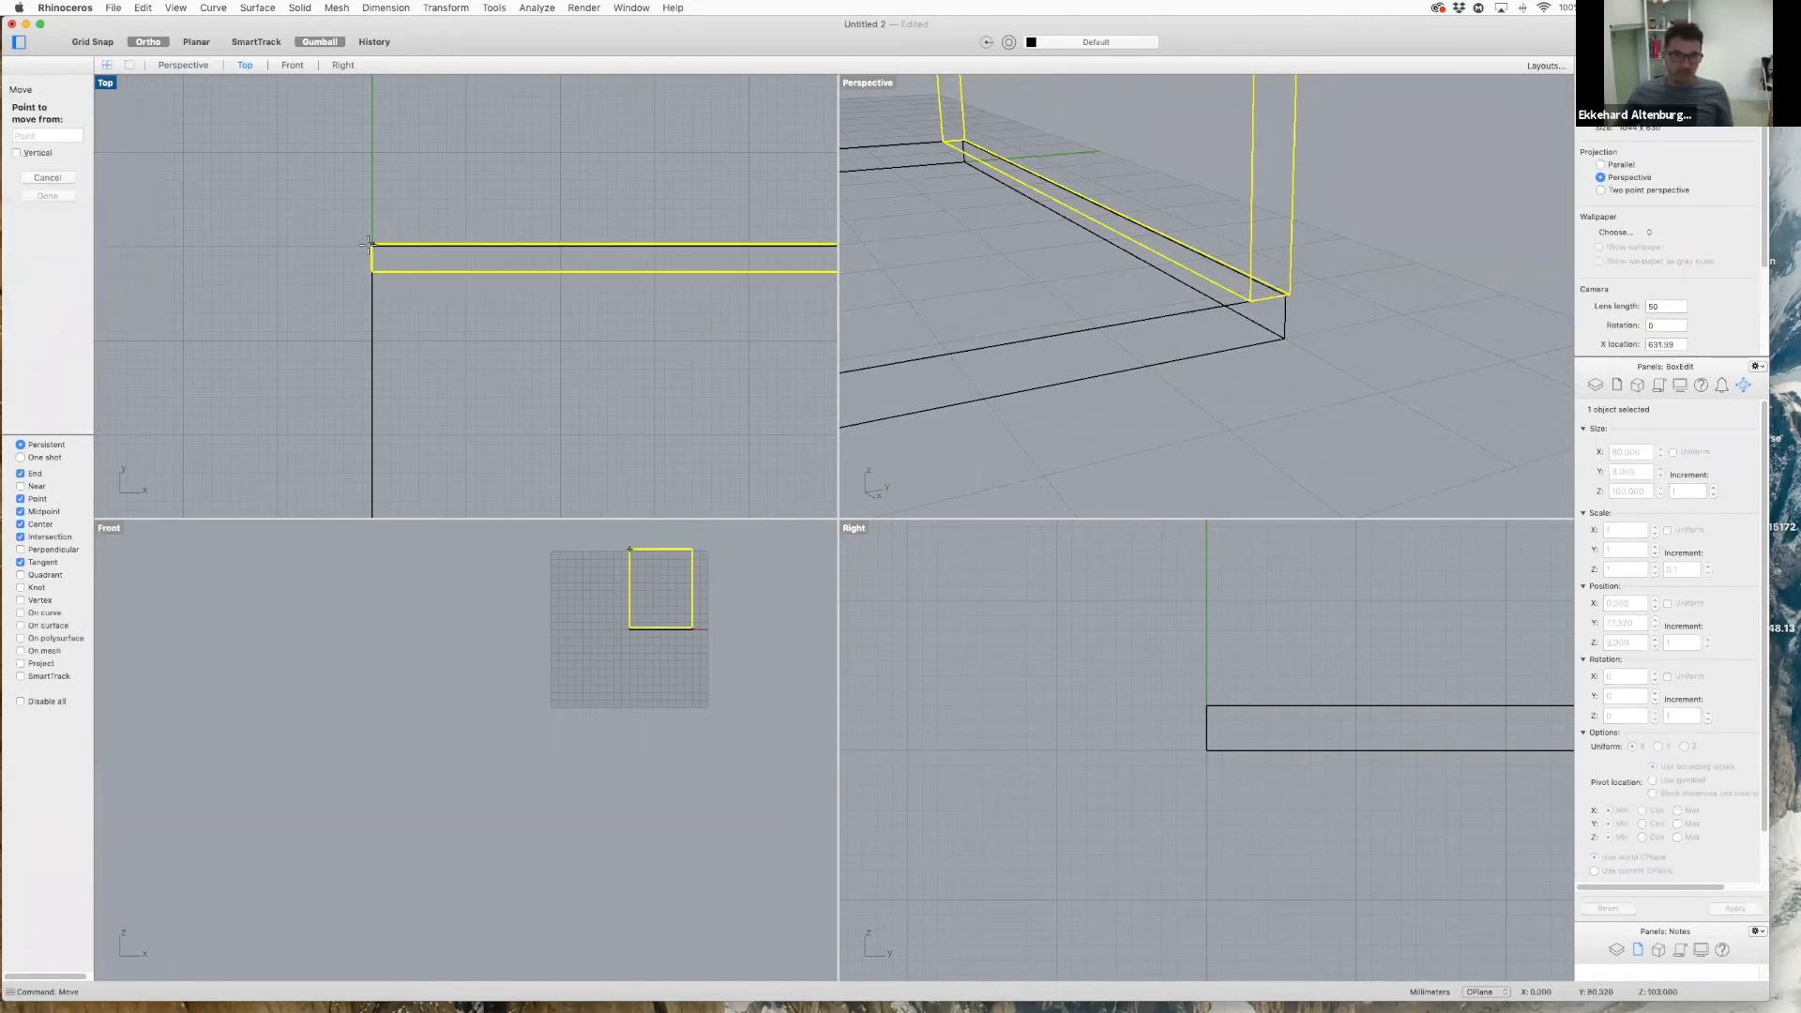
right_drag(1370, 309, 1657, 292)
right_drag(900, 235, 863, 94)
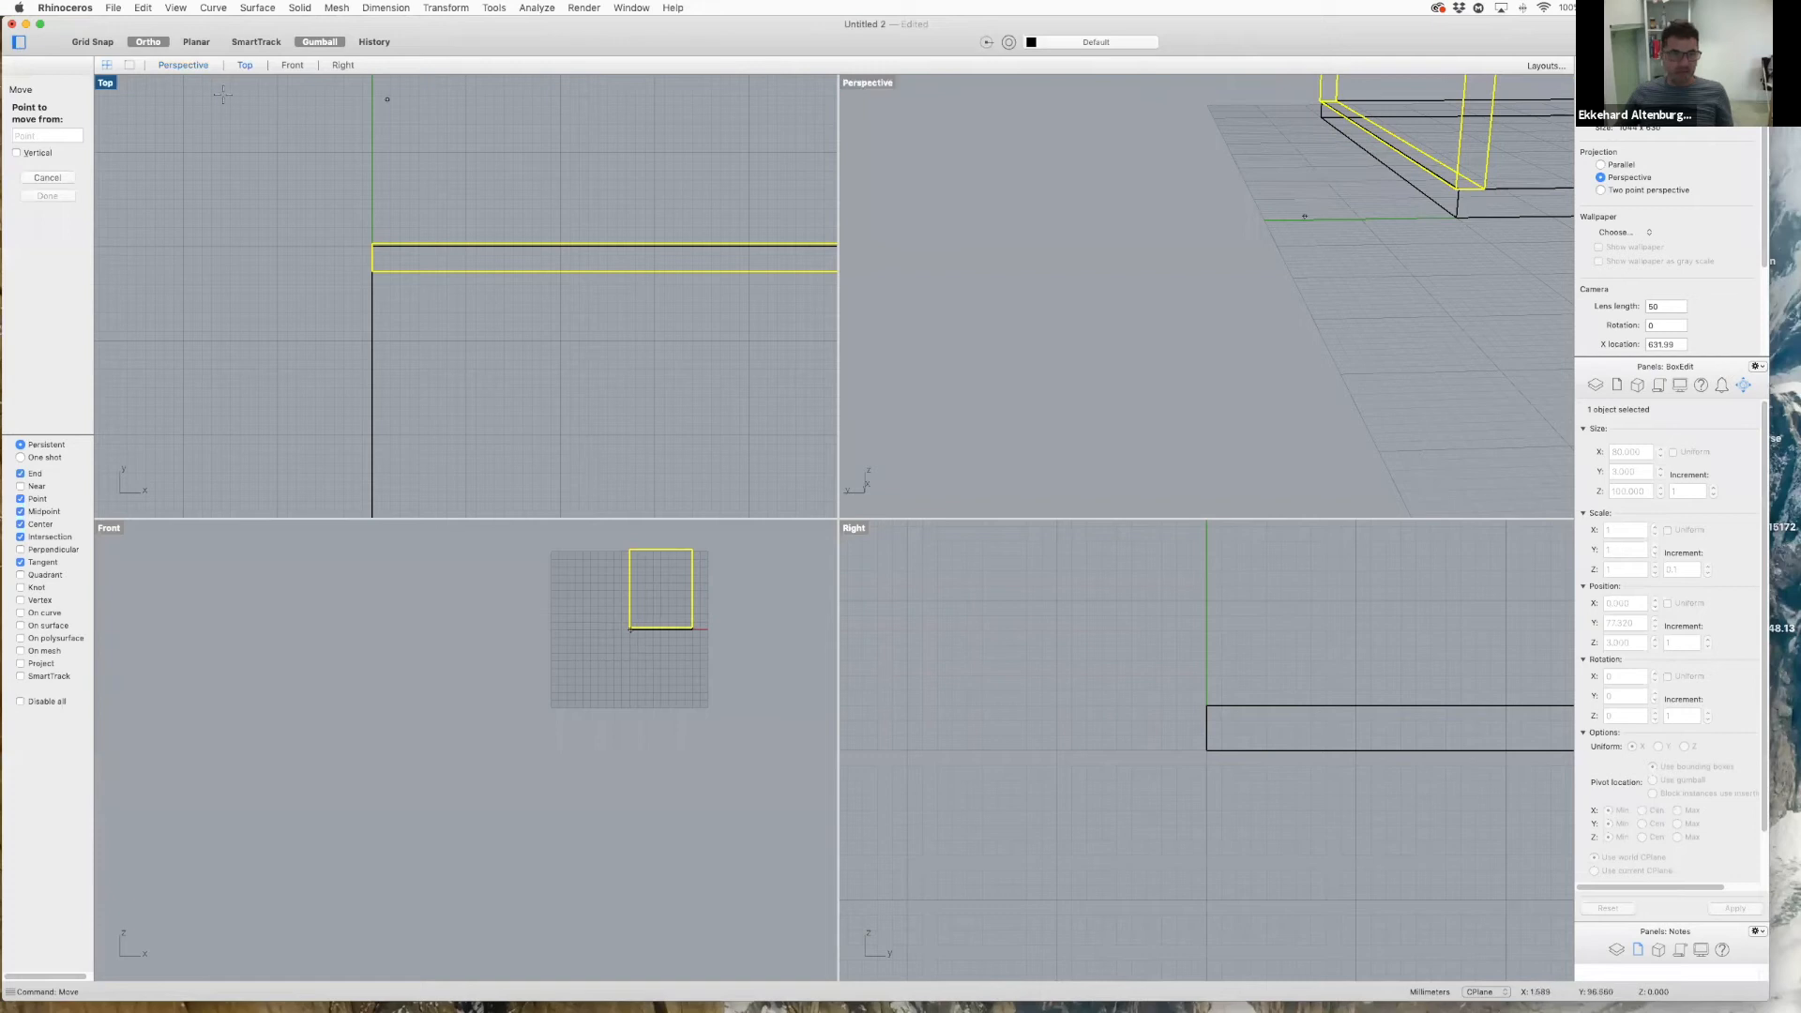
click(175, 67)
scroll(839, 272, down, 5)
scroll(958, 184, down, 10)
scroll(952, 142, up, 6)
scroll(952, 143, up, 4)
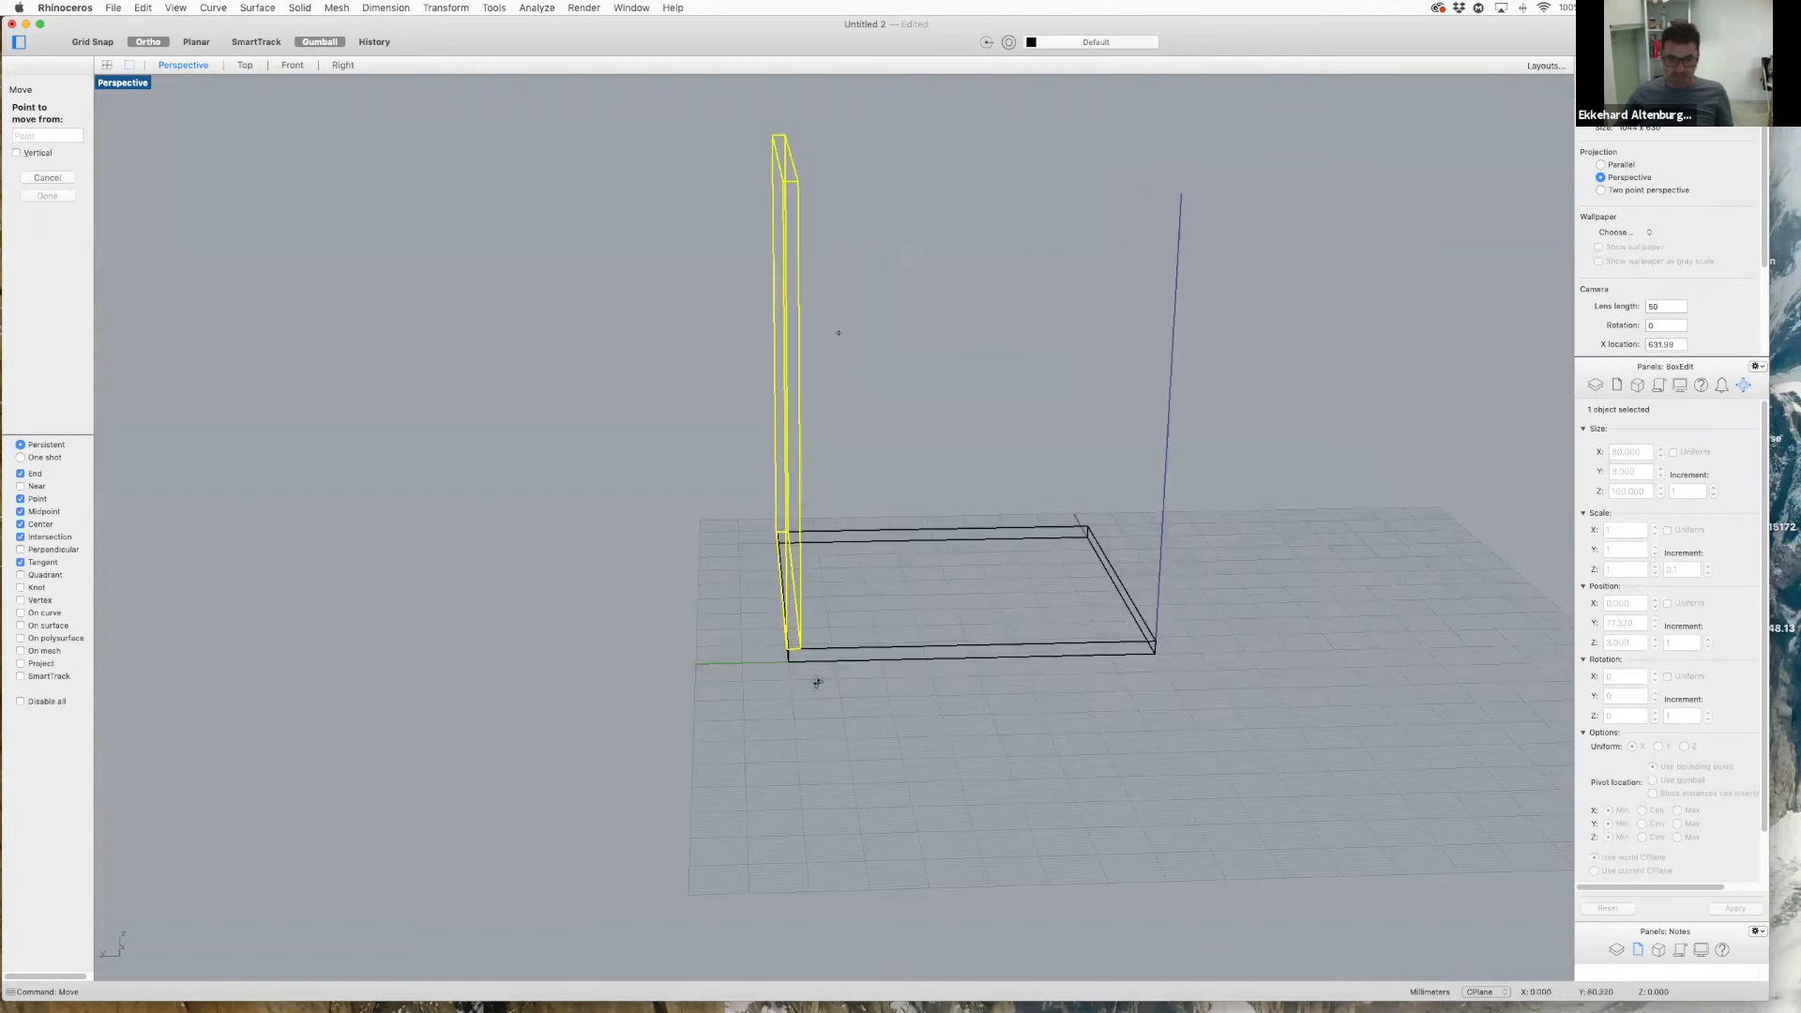
right_drag(904, 636, 877, 675)
scroll(858, 647, up, 4)
scroll(844, 640, up, 6)
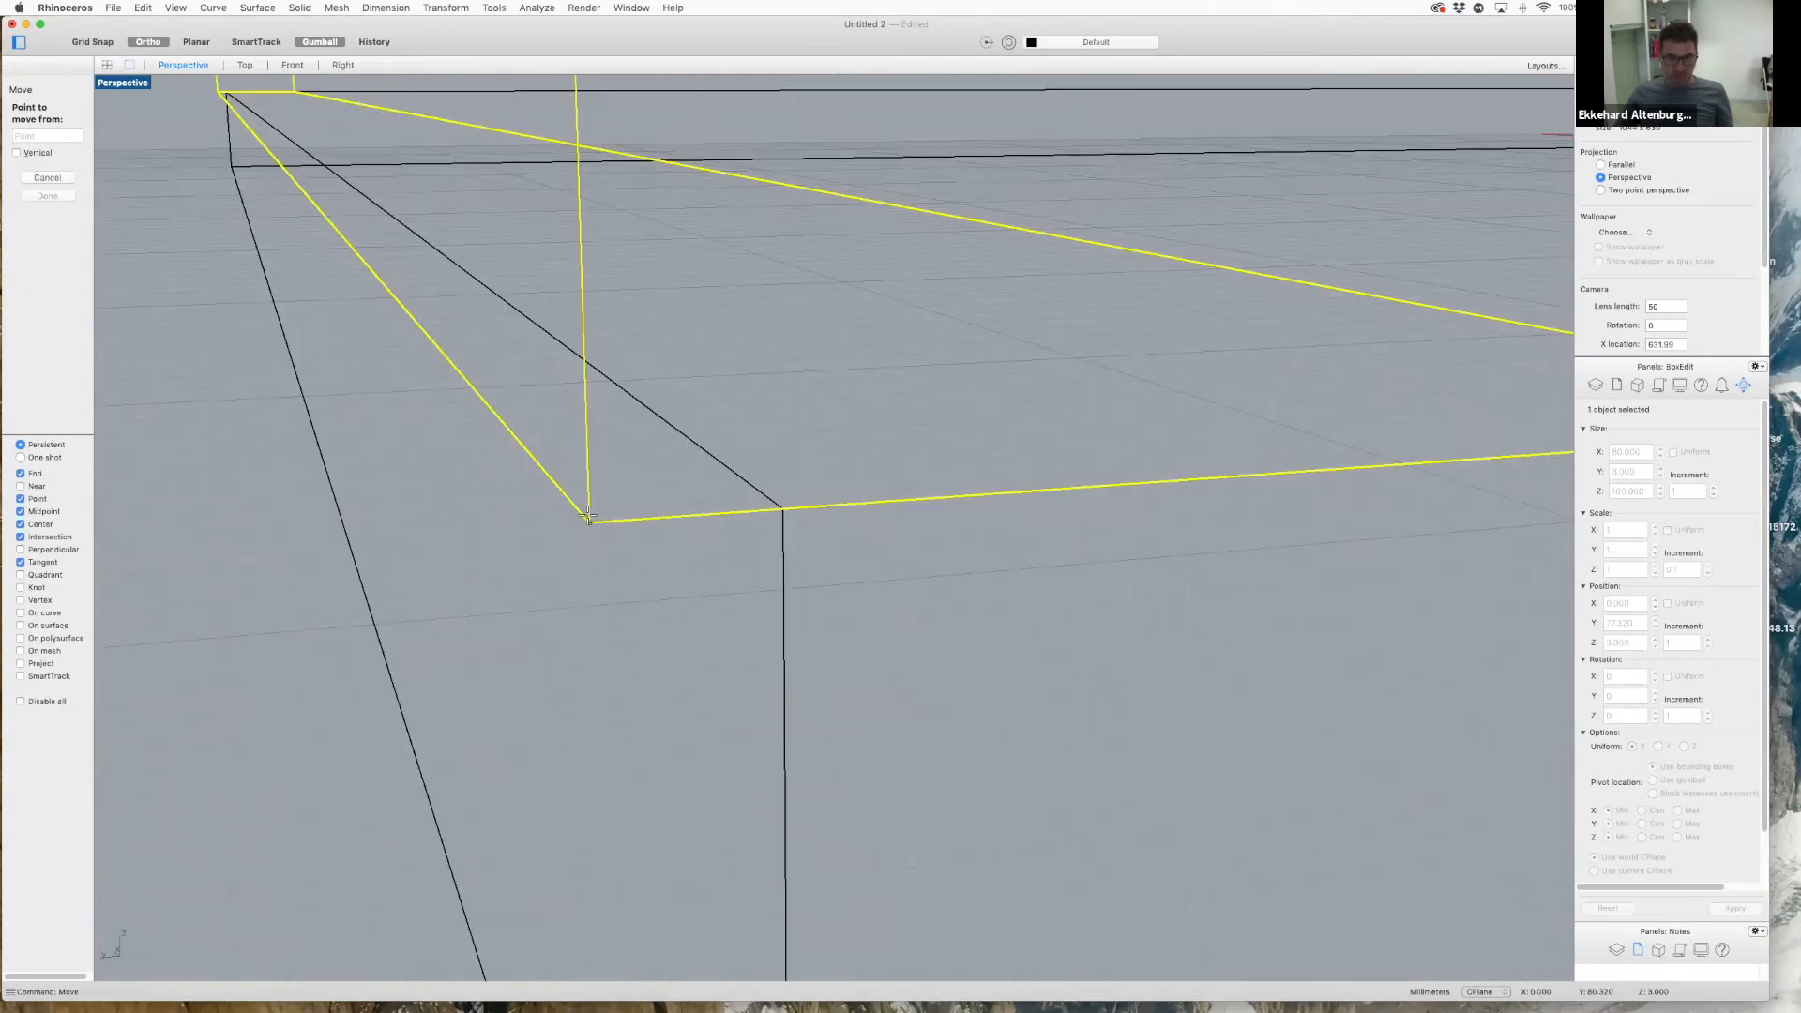
click(587, 516)
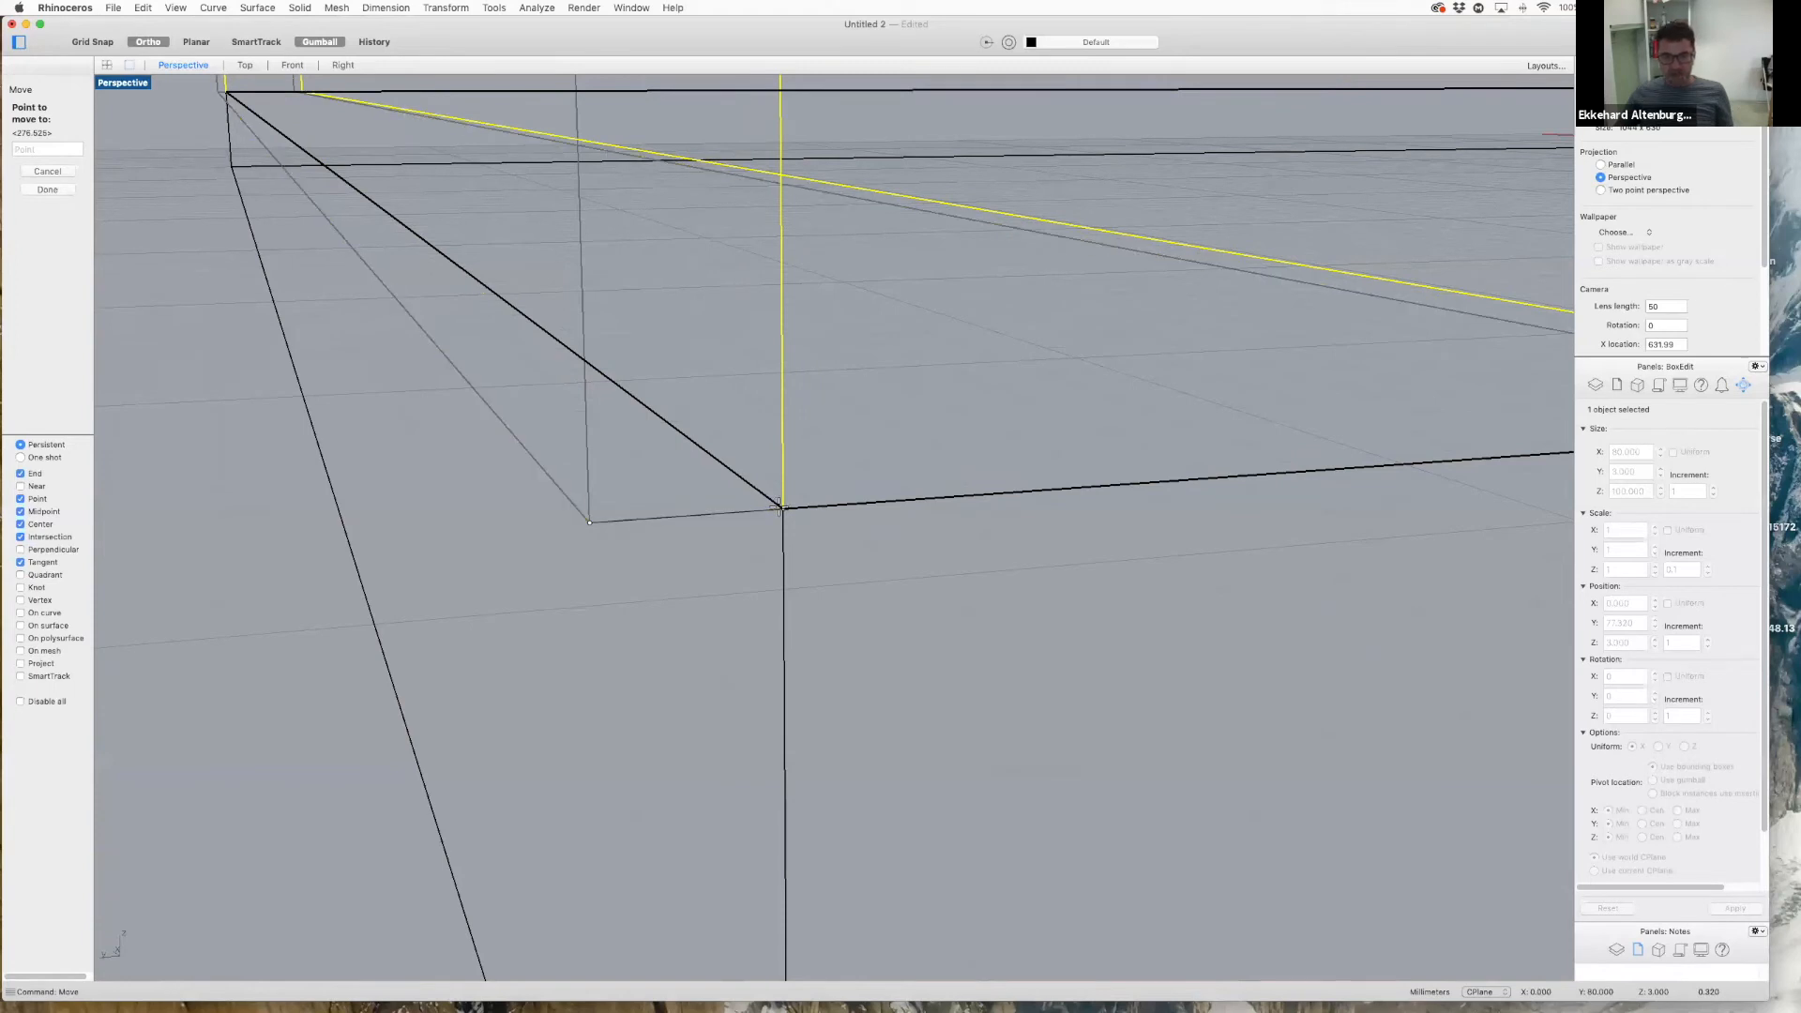
click(780, 510)
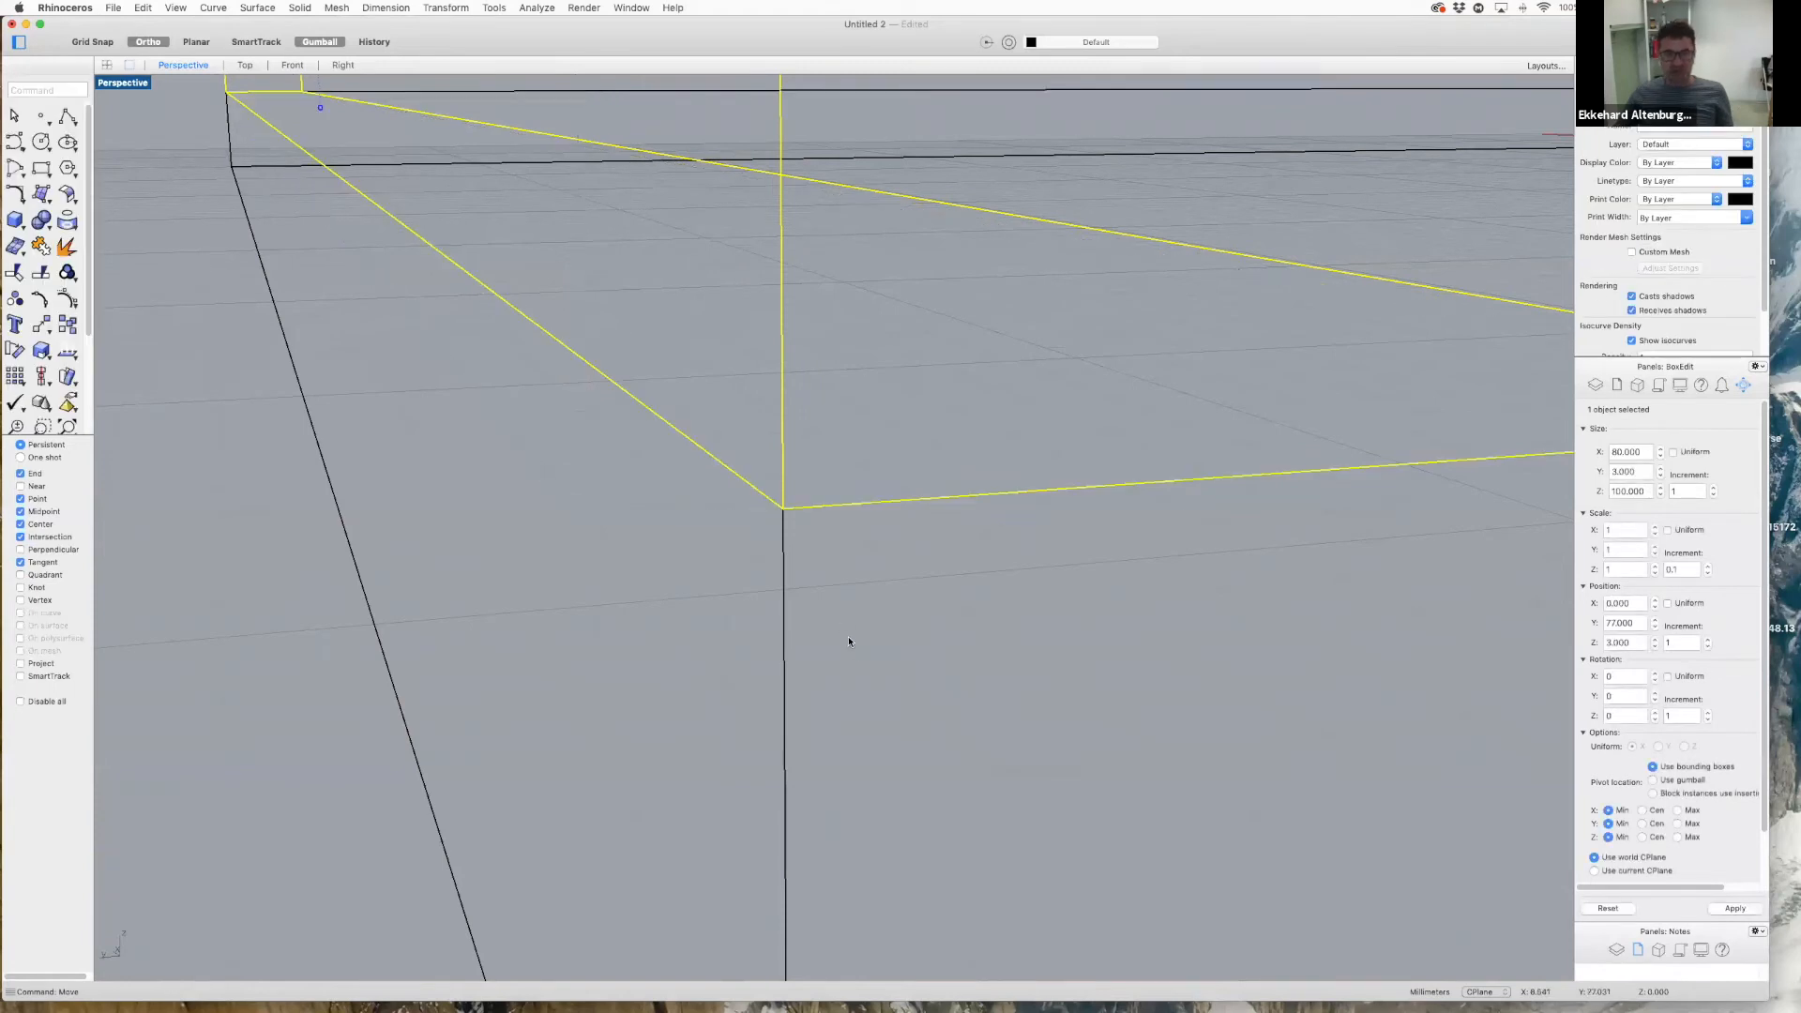
- Return to the four-viewport layout and examine how the upright panel sits on the base plate in perspective
scroll(843, 628, down, 5)
scroll(1075, 616, down, 8)
right_drag(1049, 569, 954, 565)
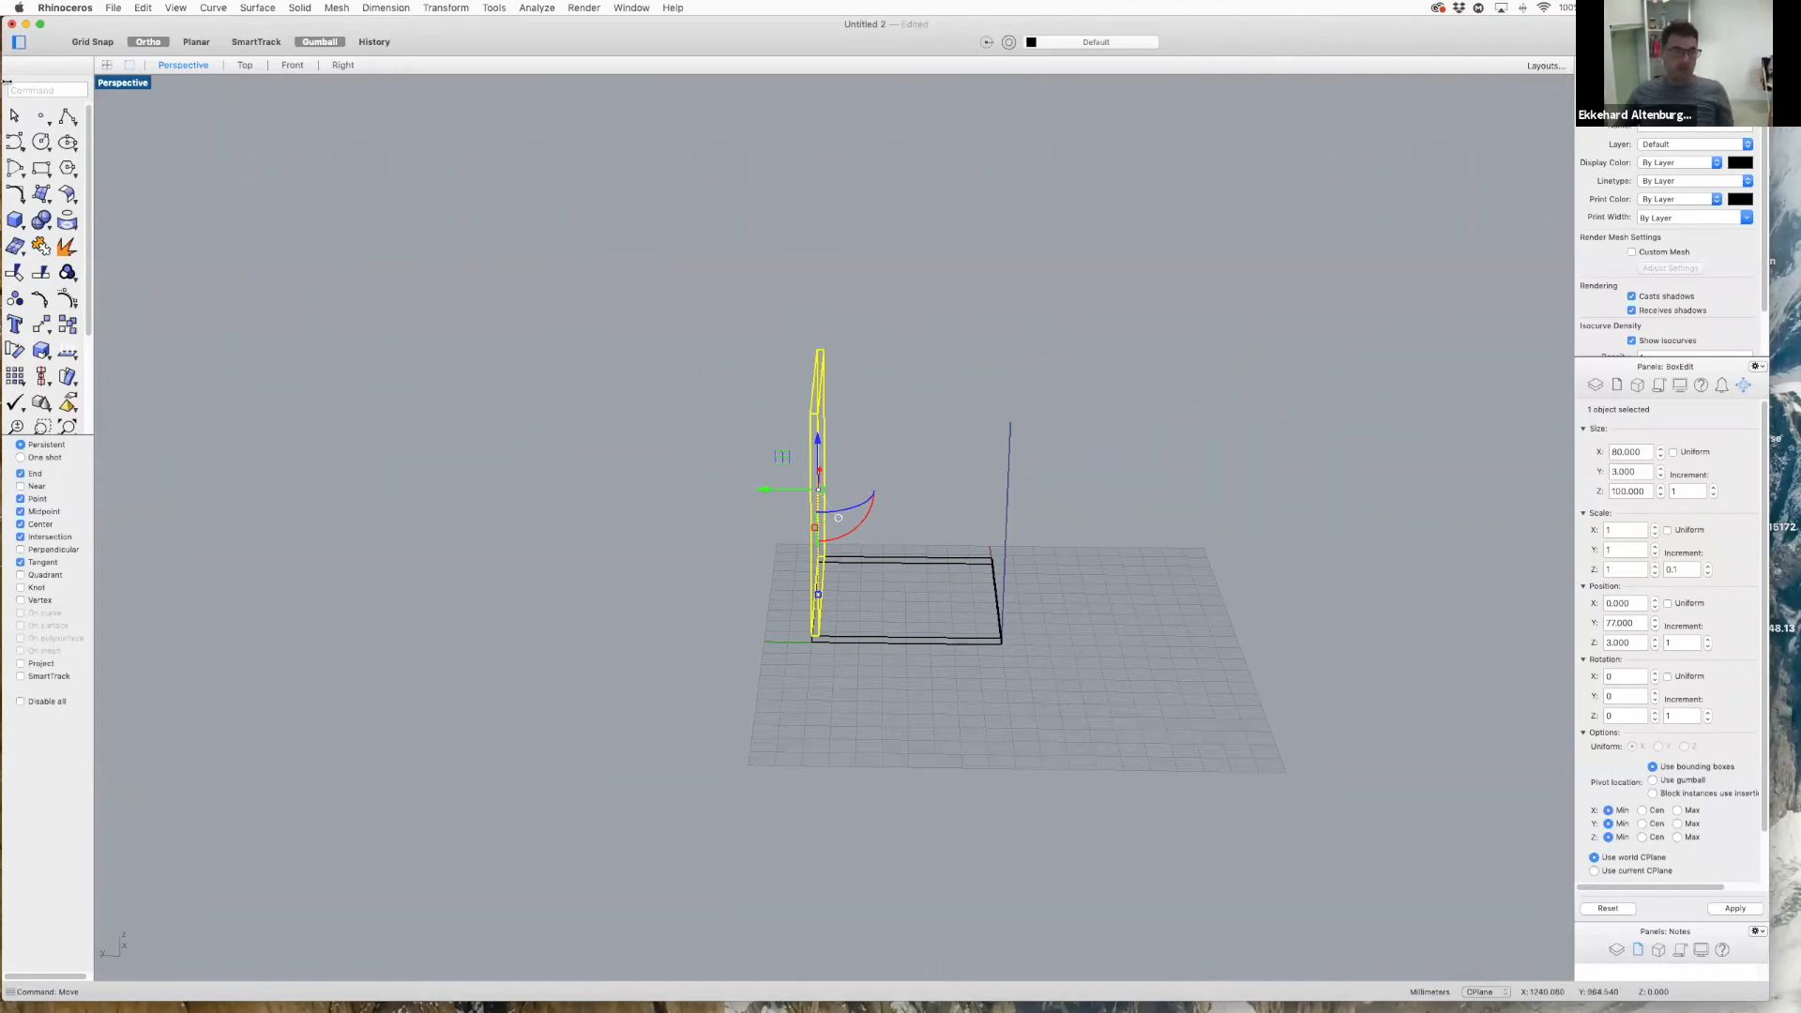
click(104, 65)
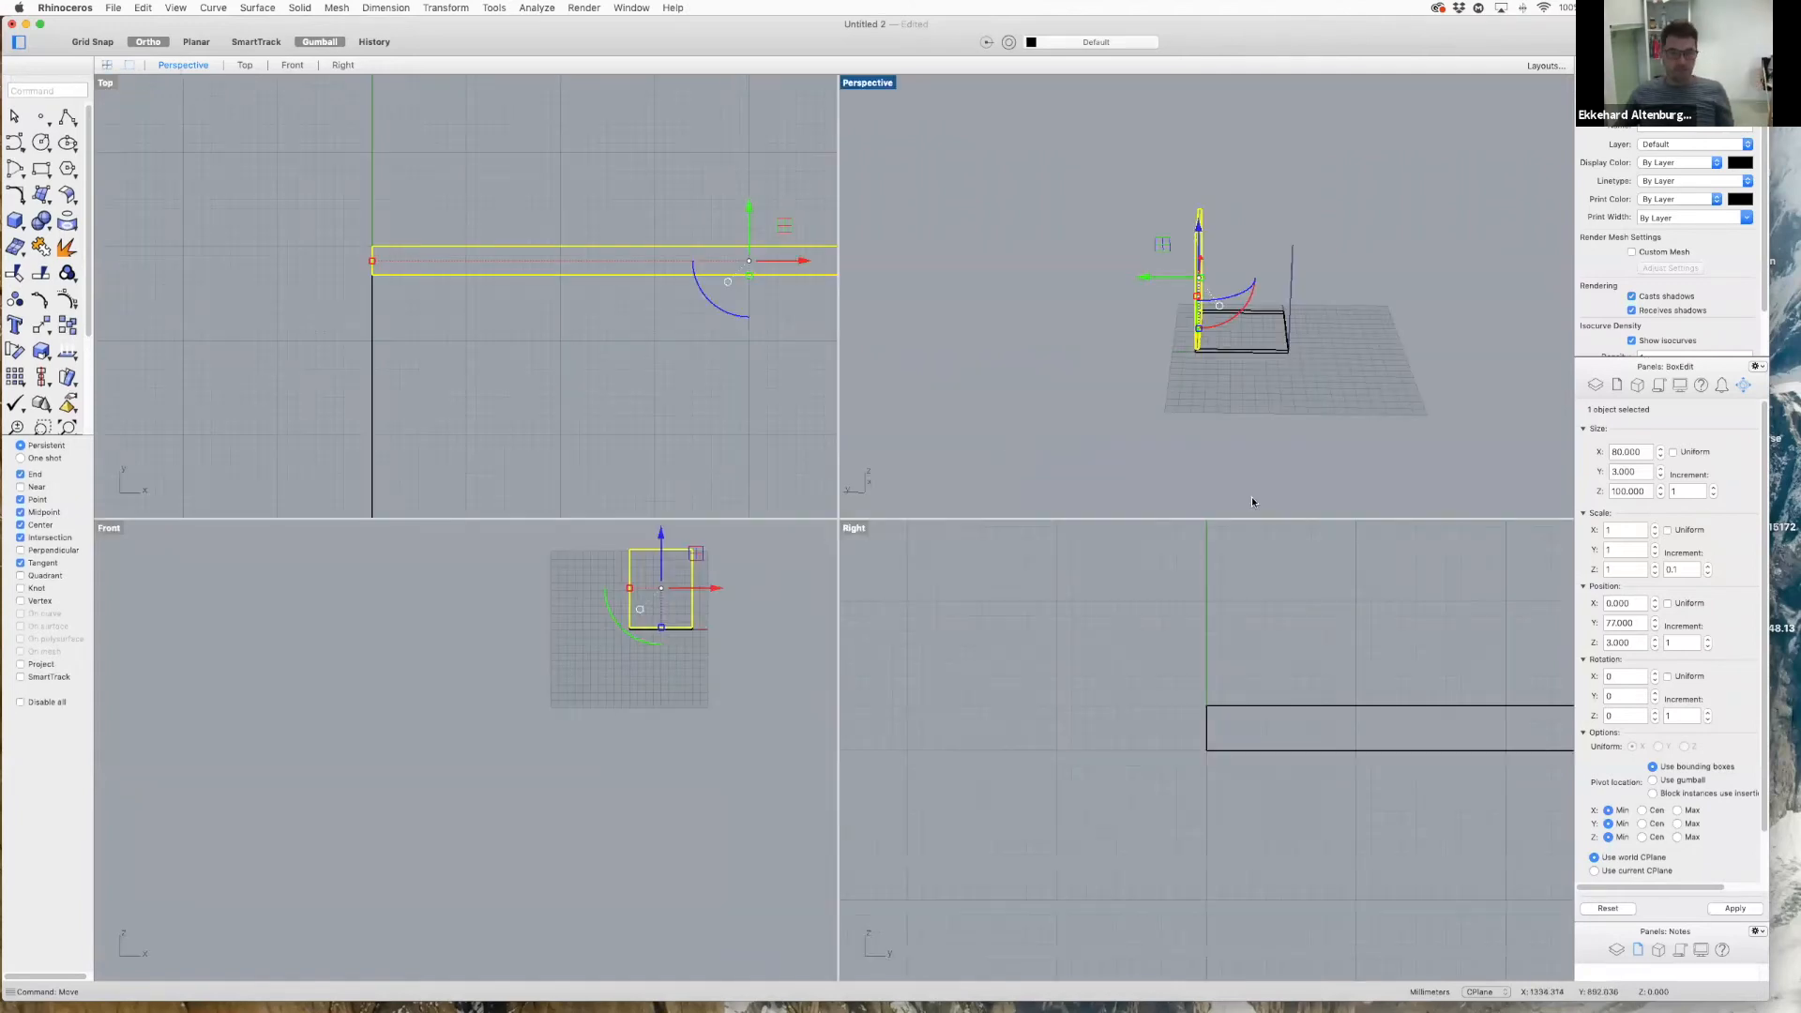
scroll(1256, 319, down, 3)
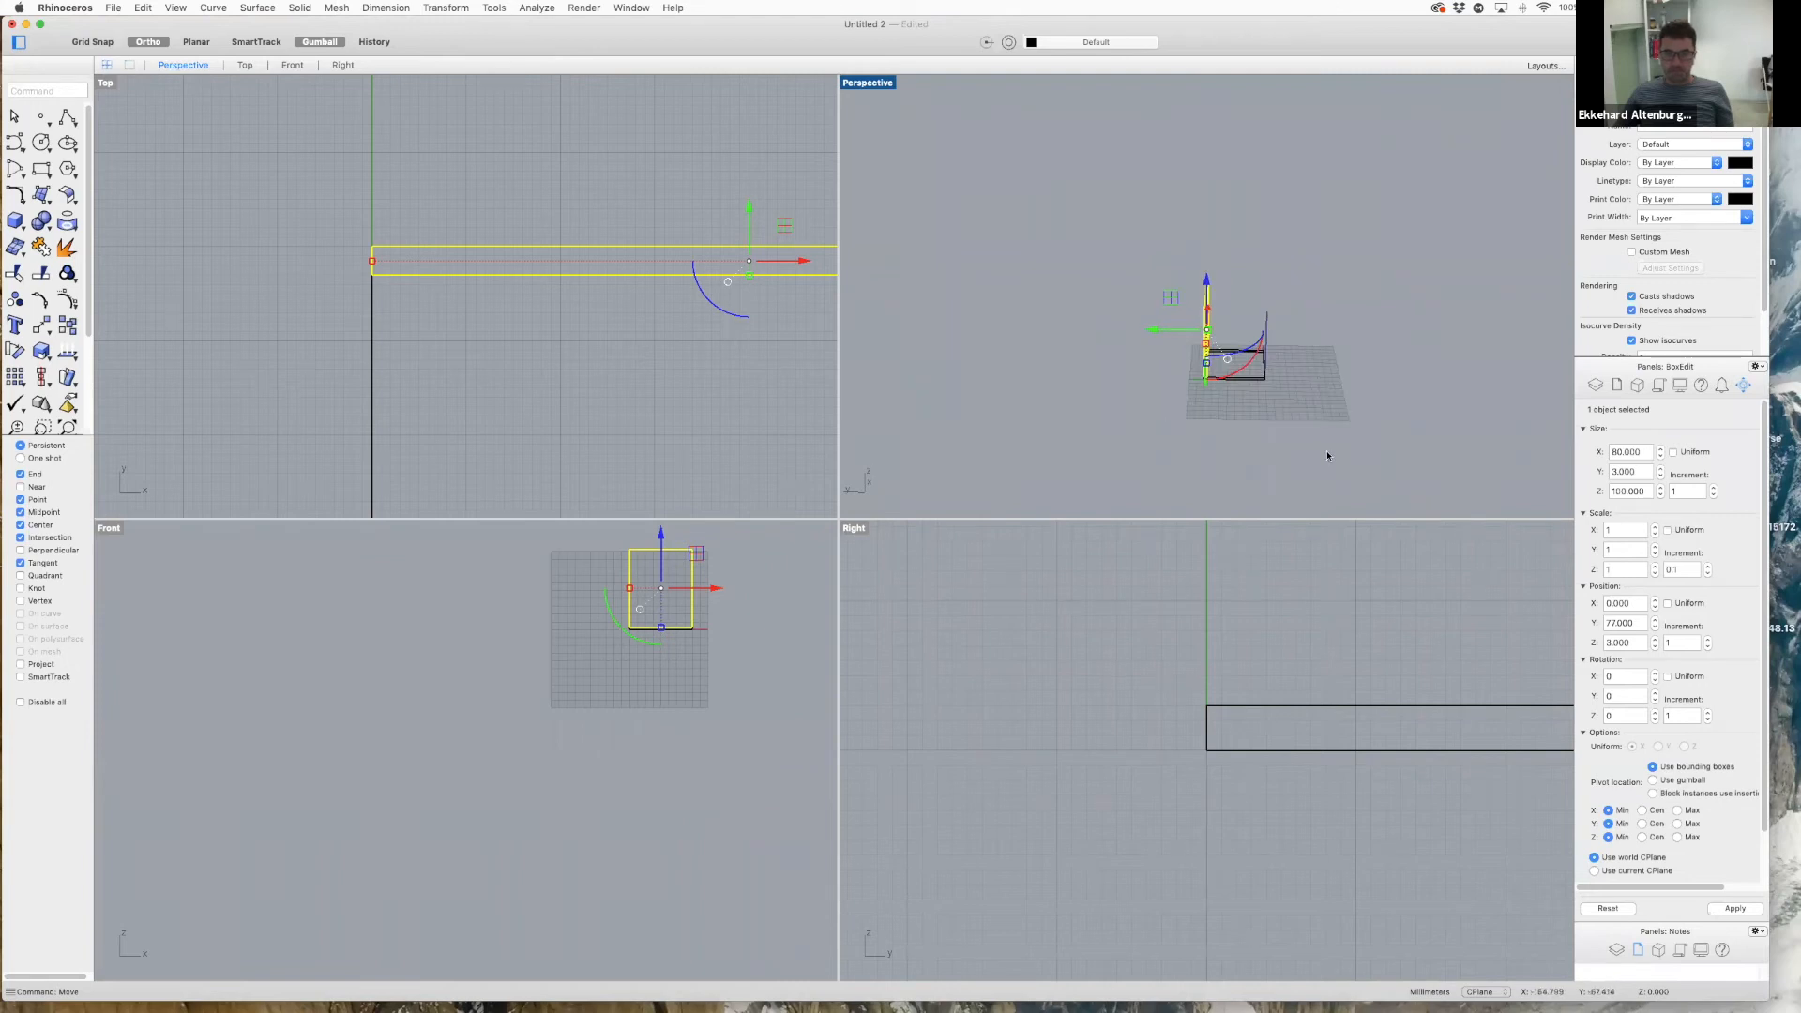
scroll(1320, 450, up, 8)
scroll(1282, 441, down, 6)
scroll(1273, 219, up, 3)
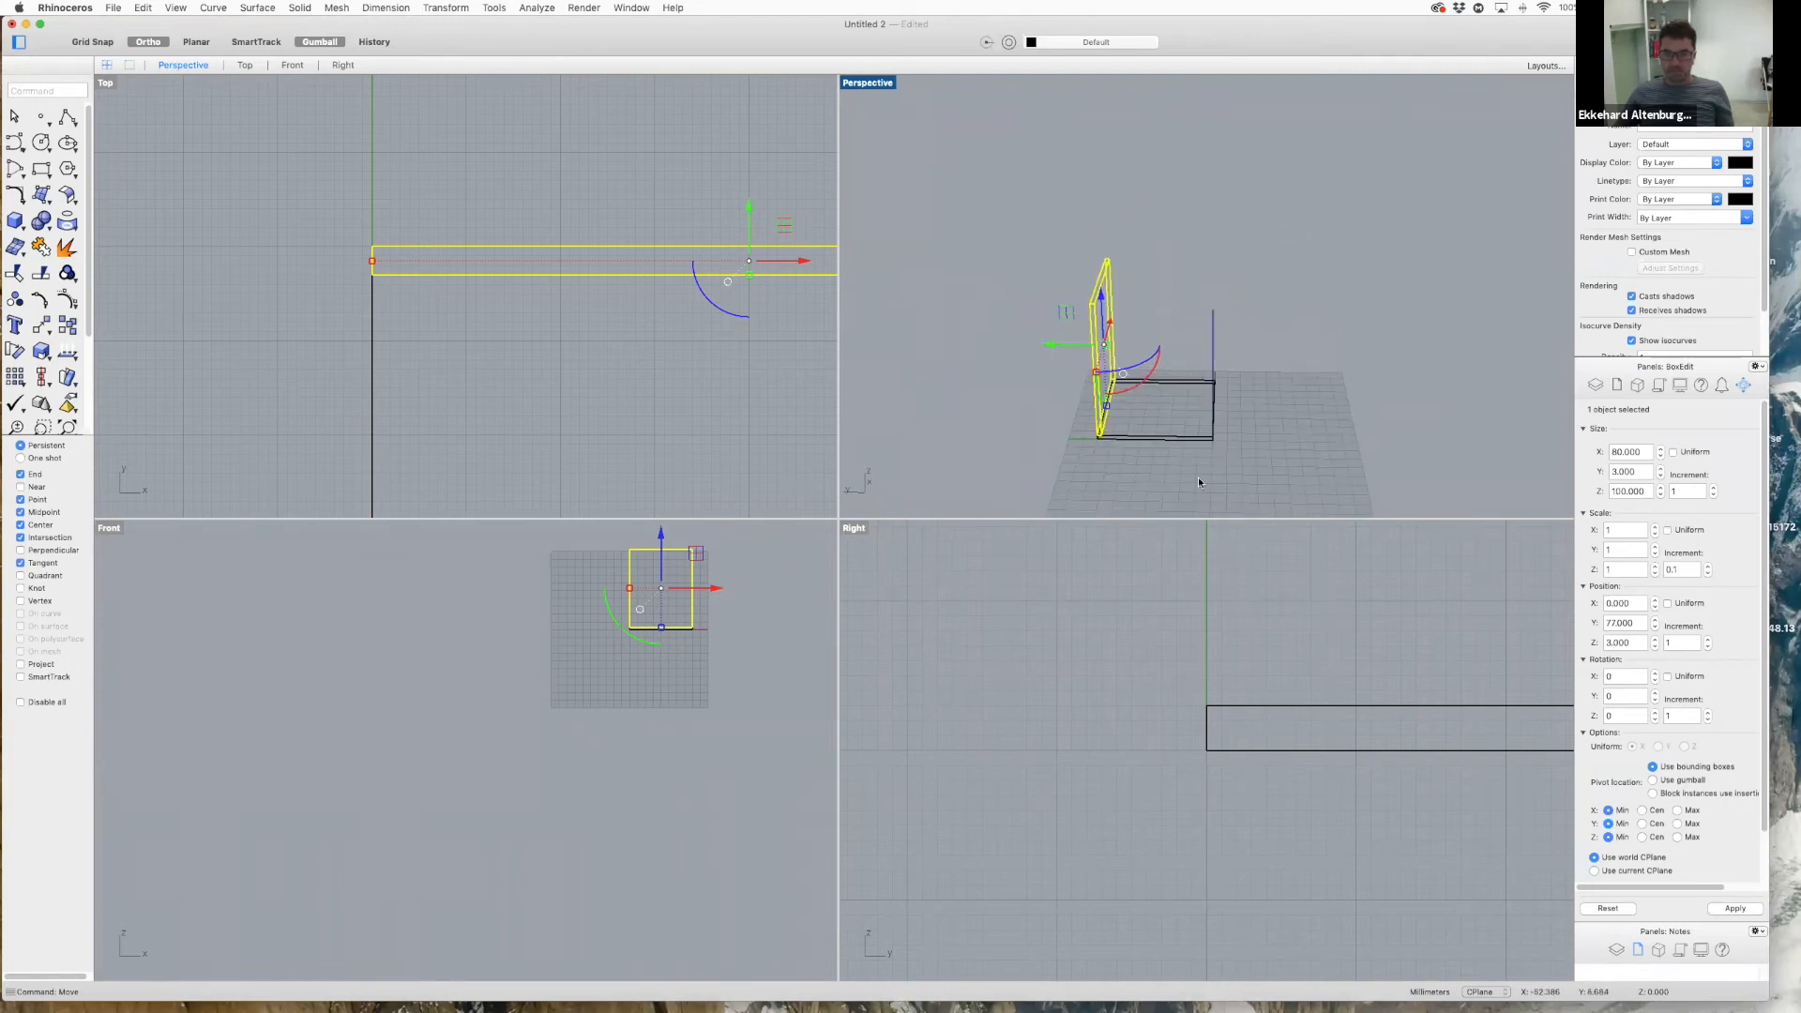
- Examine the upright panel on the base plate in perspective, selecting the upright and the base plate in turn
right_drag(1204, 460, 1292, 405)
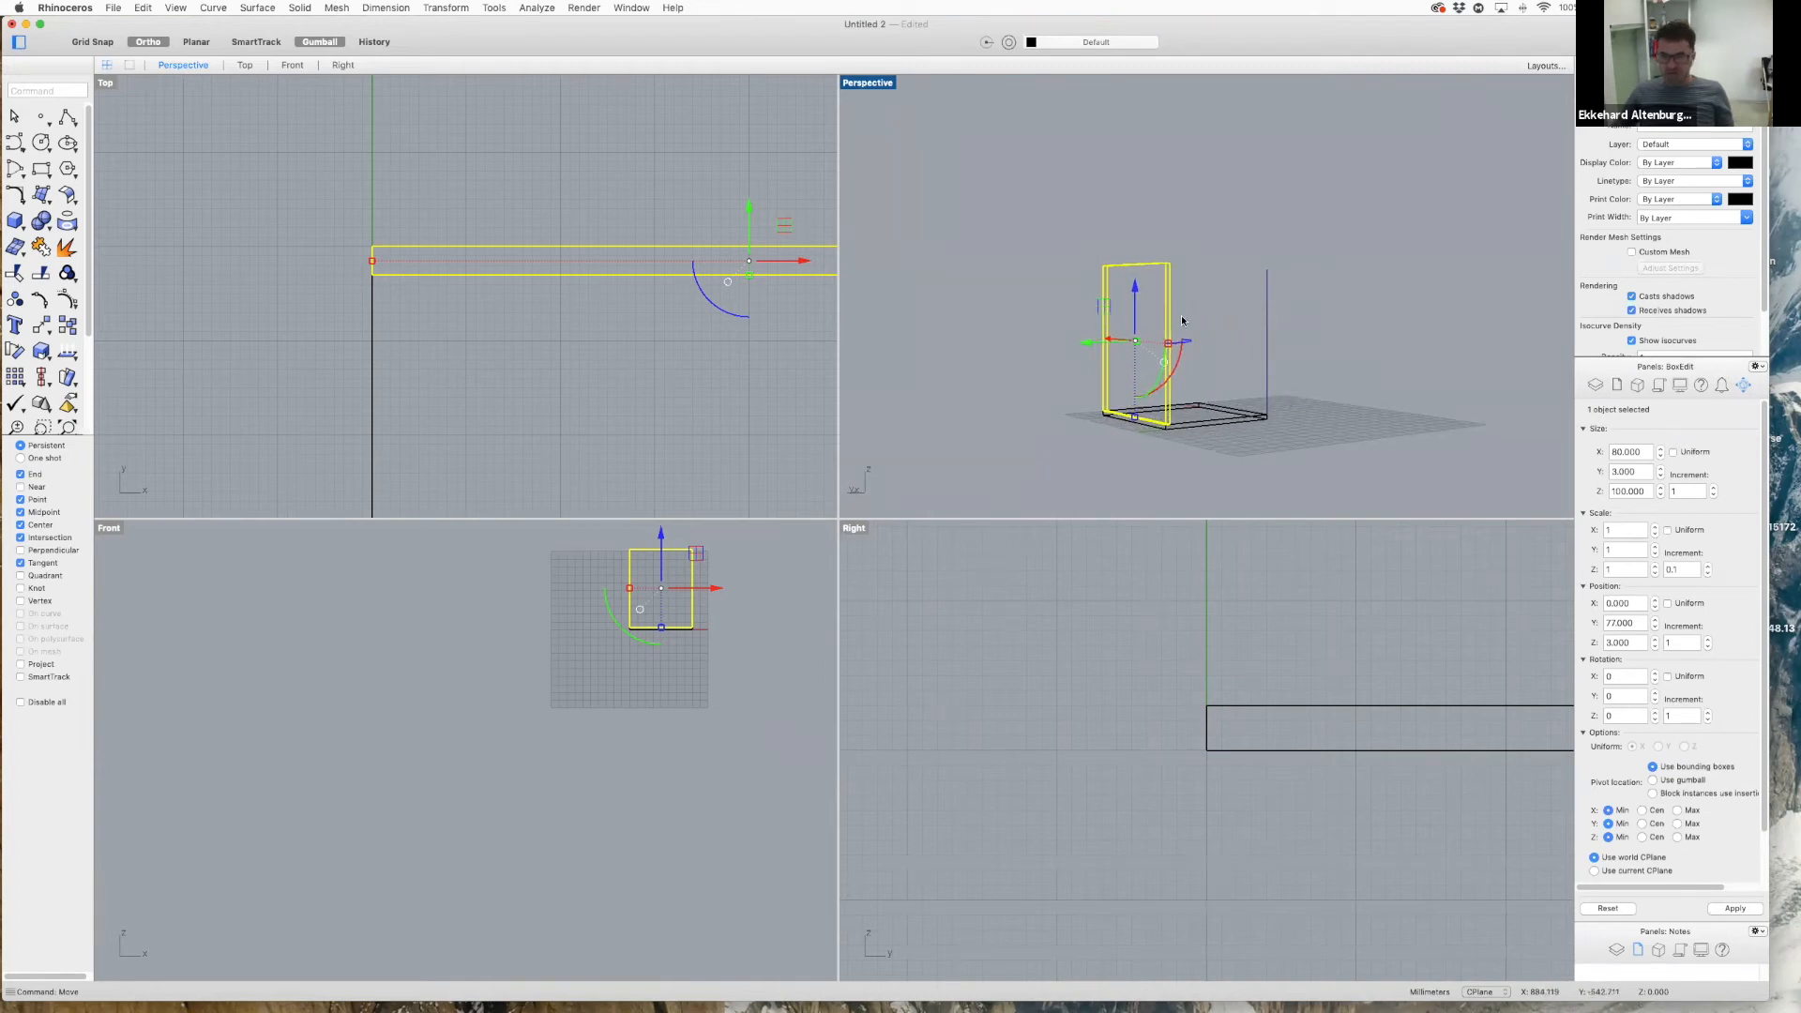
scroll(1229, 392, up, 3)
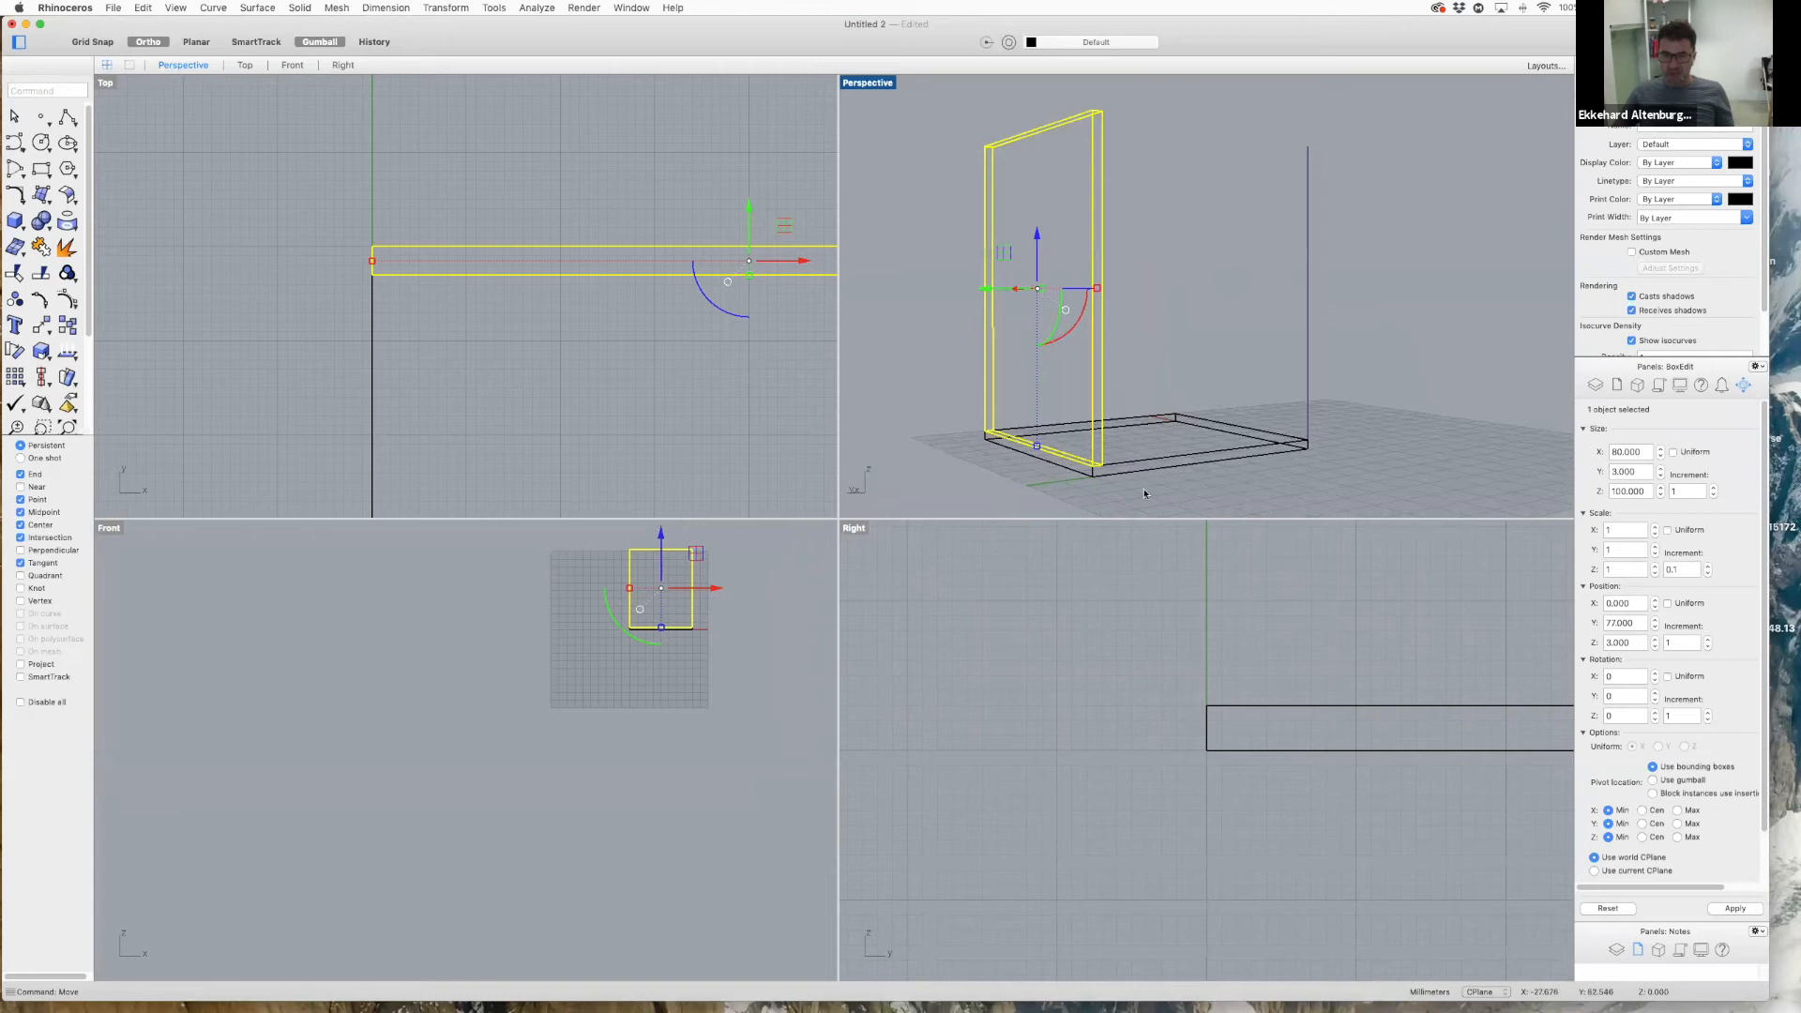
click(1116, 189)
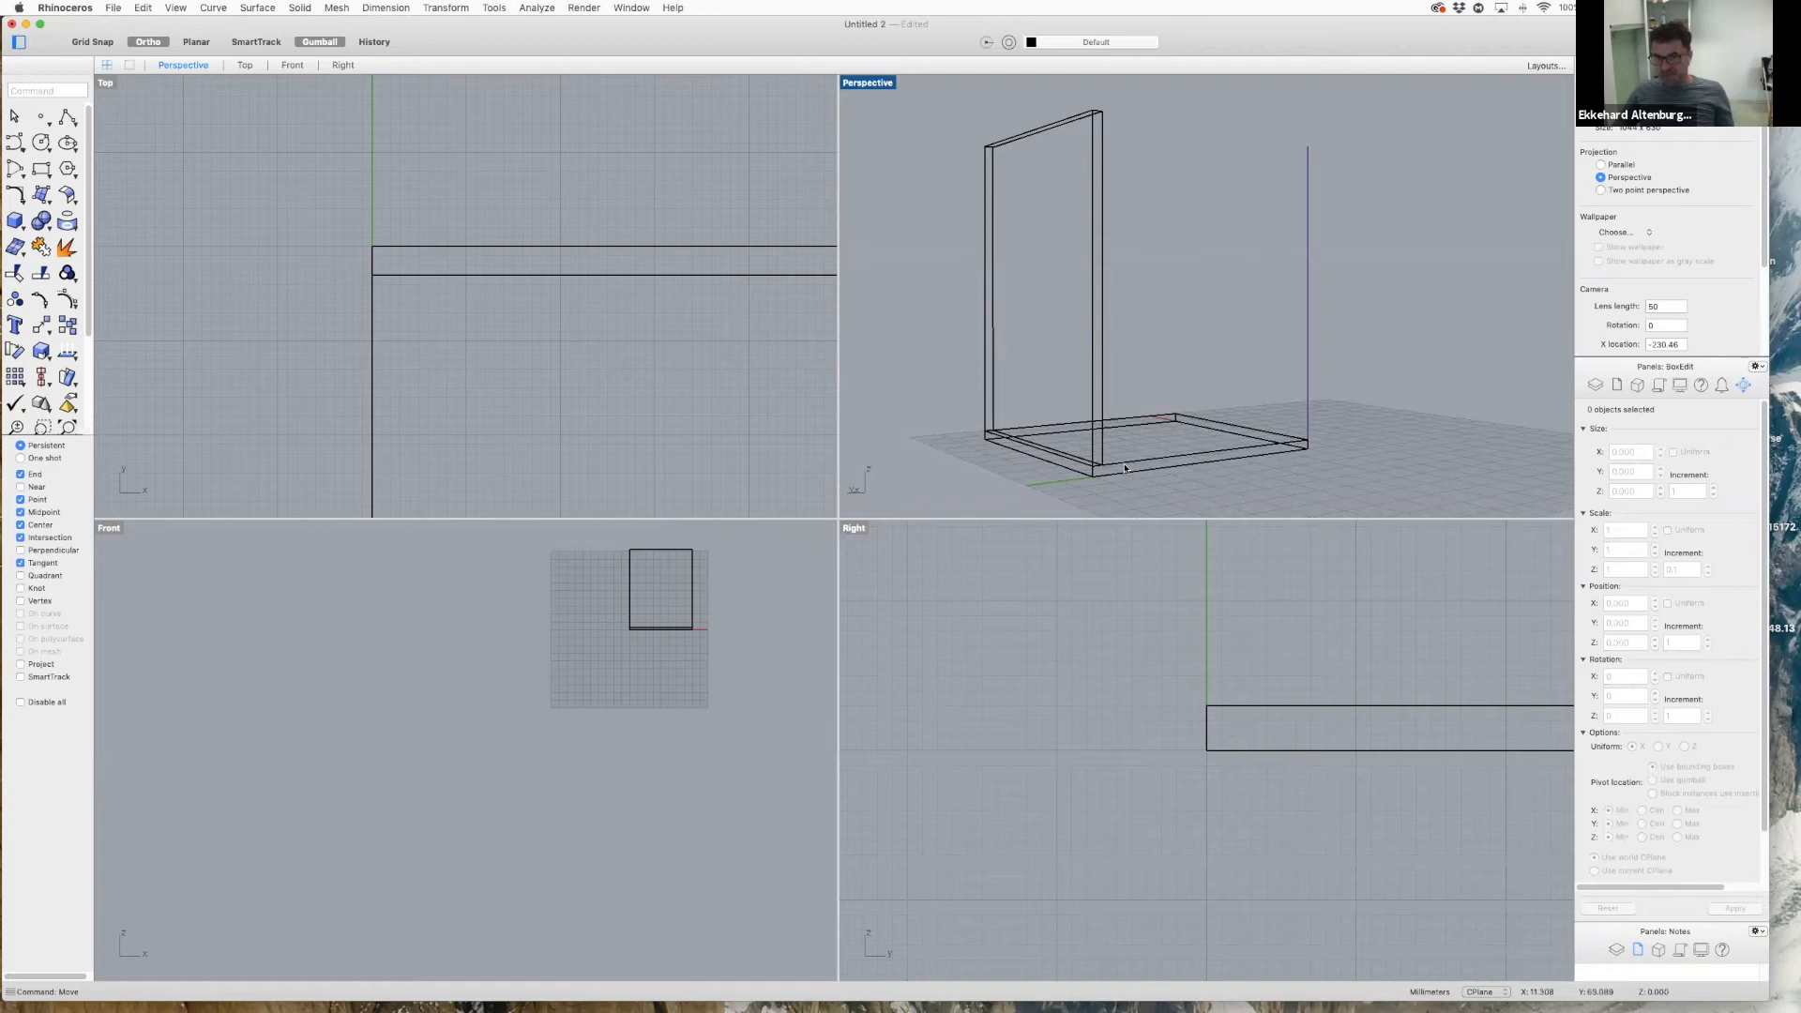
click(1091, 388)
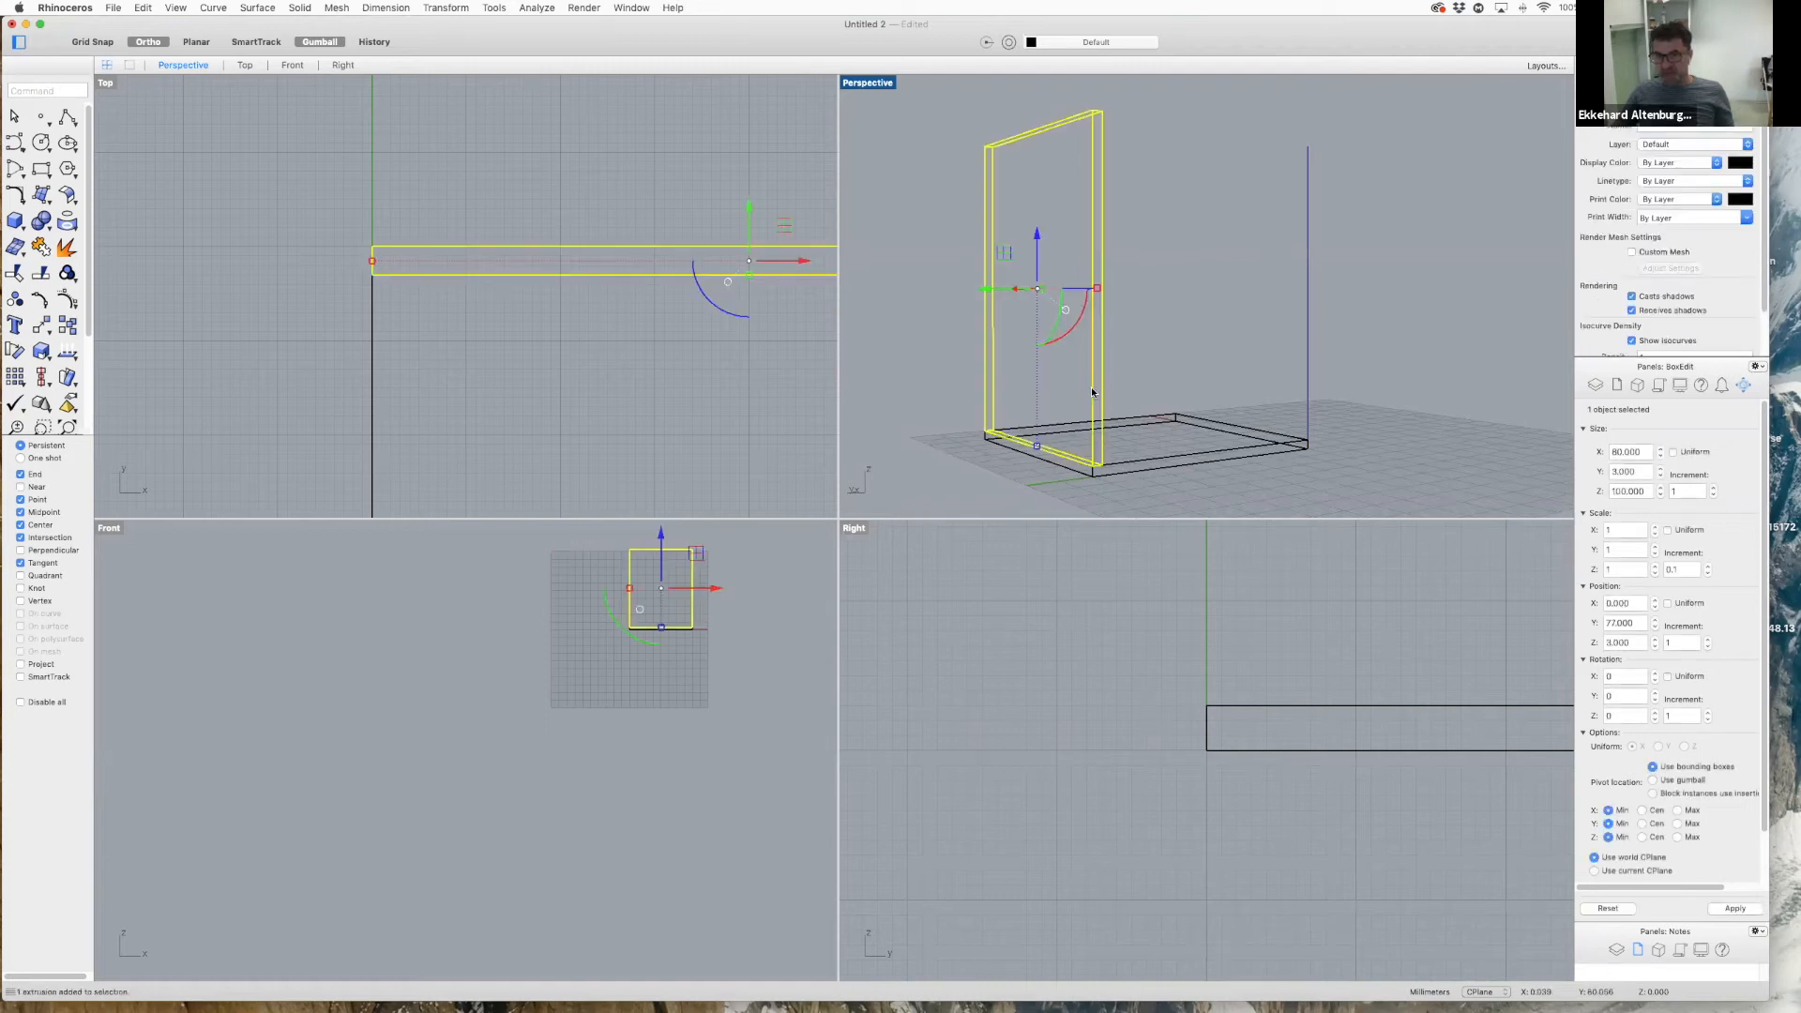
click(1122, 463)
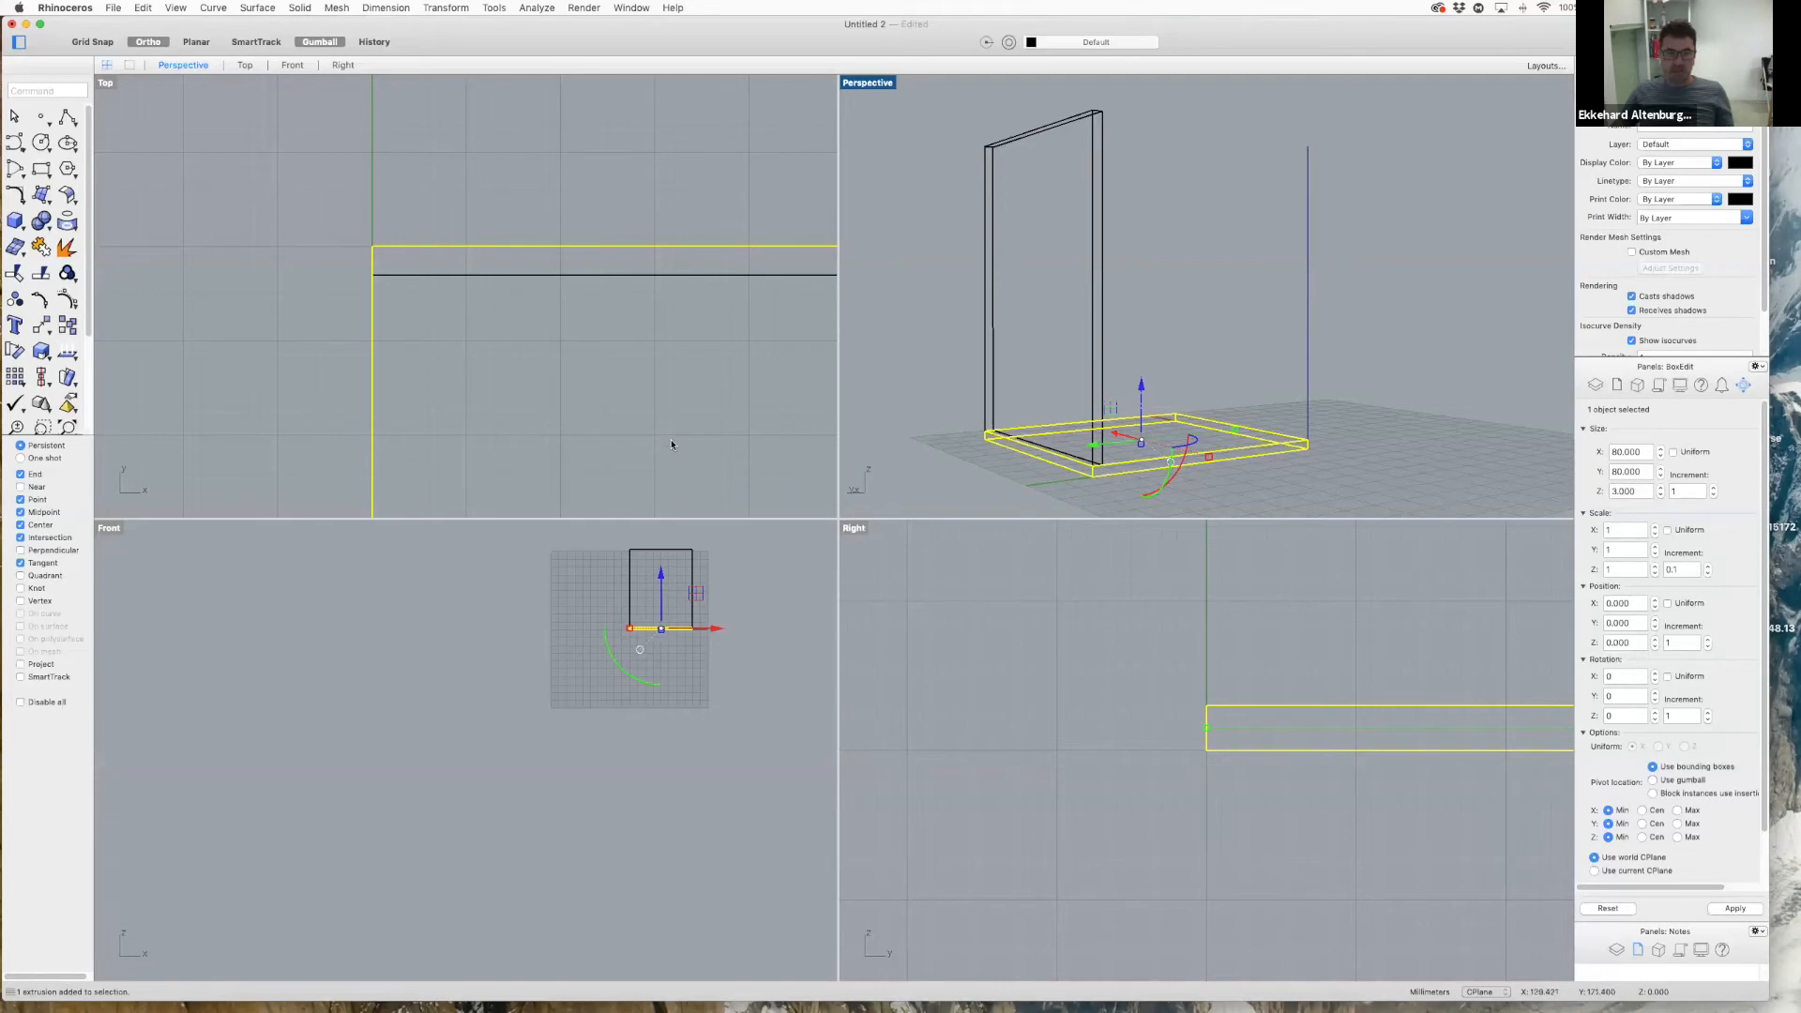
- Try mirroring a copy of the upright panel across the base plate's midline in the top view, and undo it
scroll(547, 266, down, 8)
scroll(717, 337, up, 4)
scroll(716, 338, down, 4)
click(704, 223)
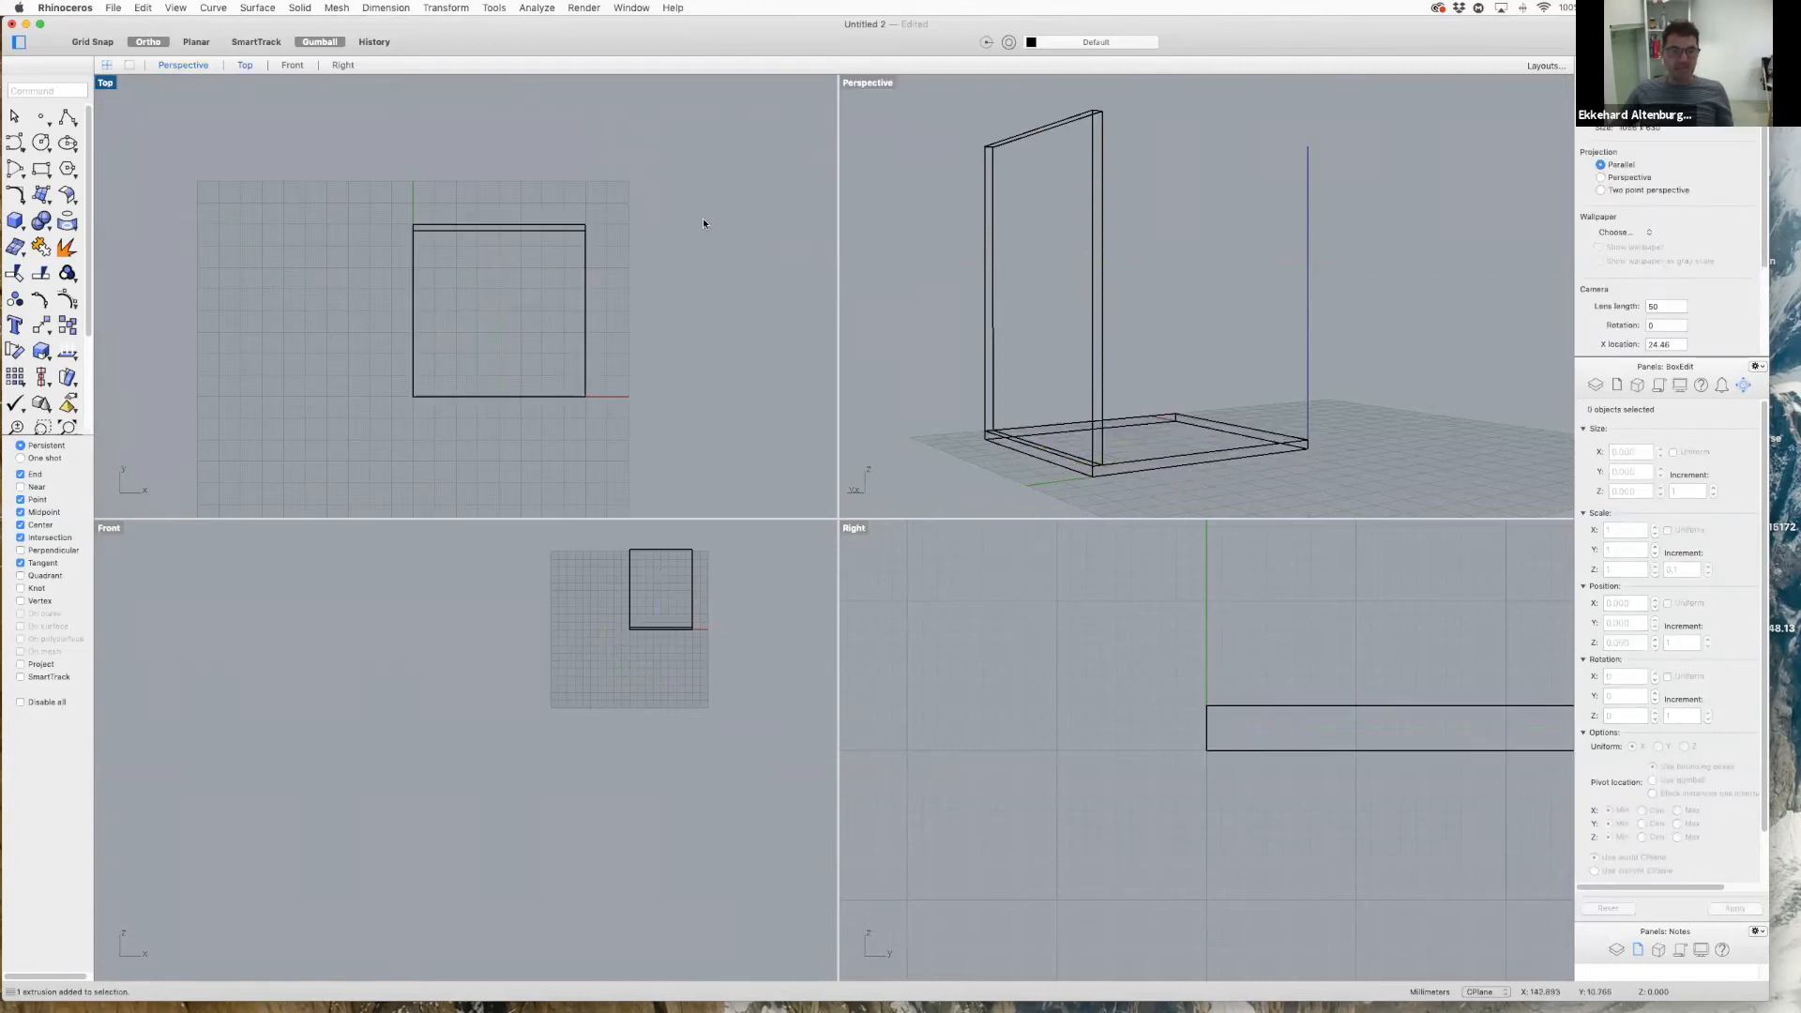
click(497, 230)
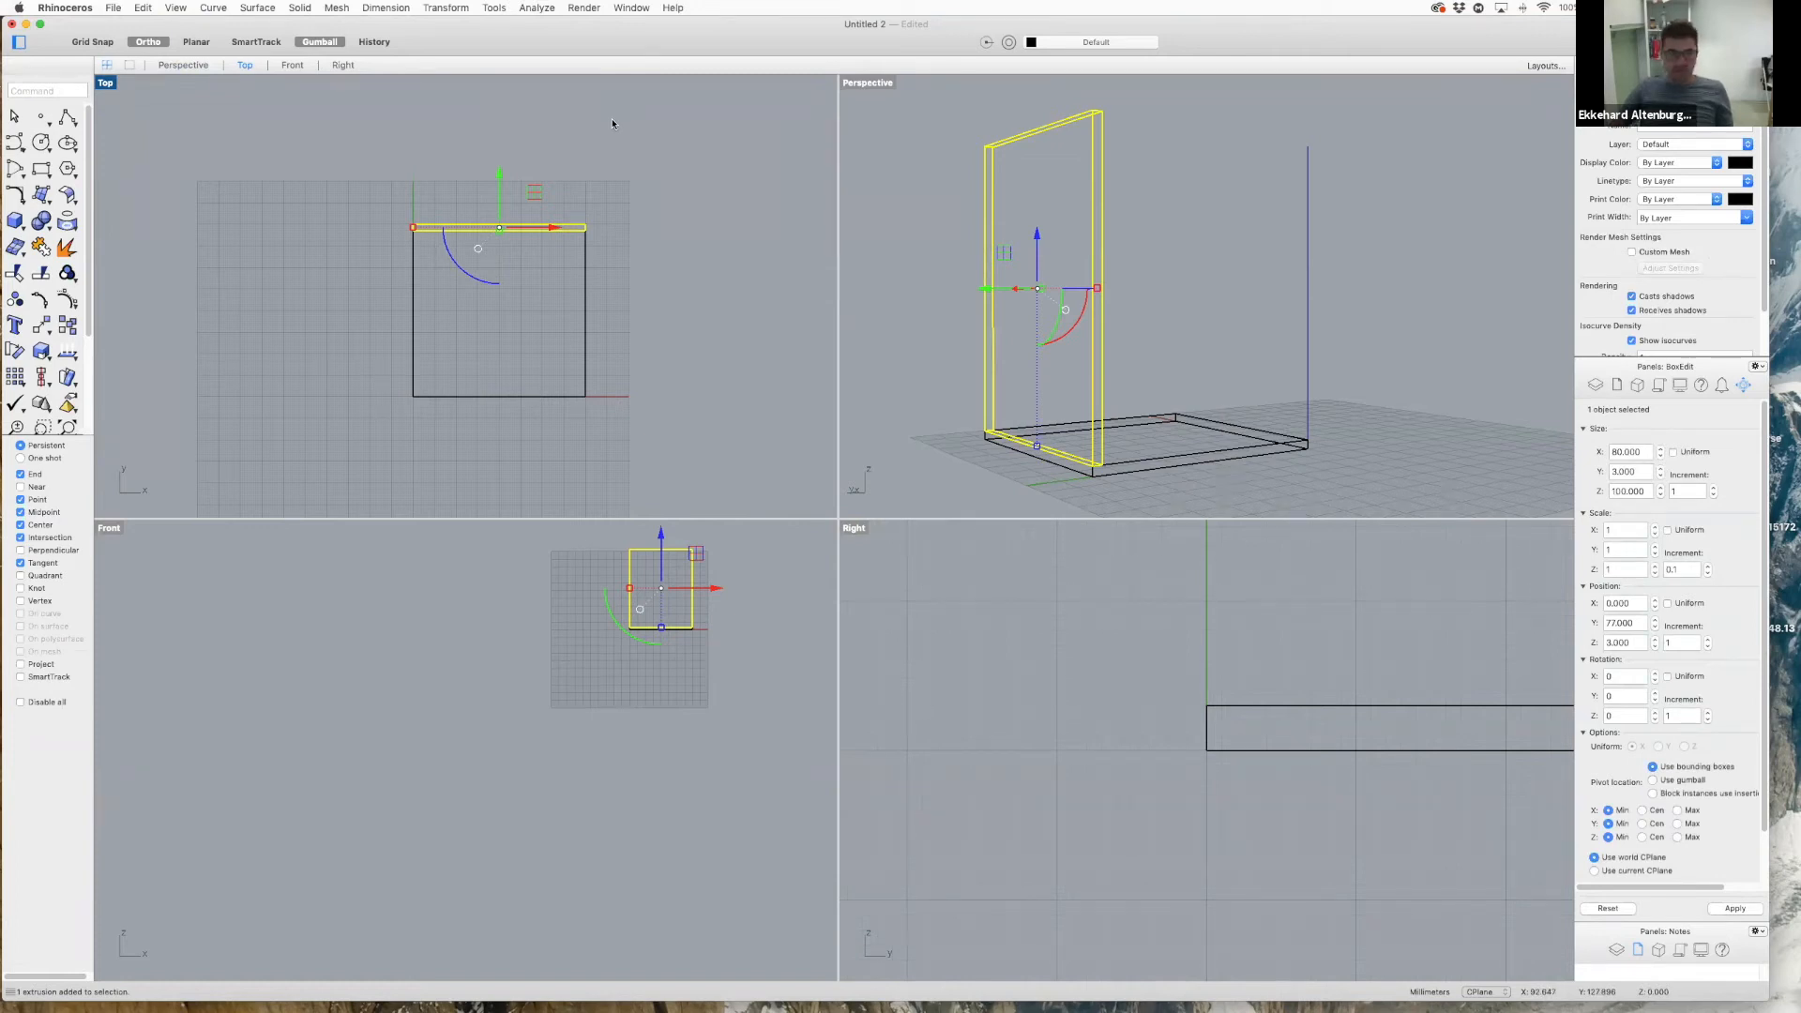
text(mi)
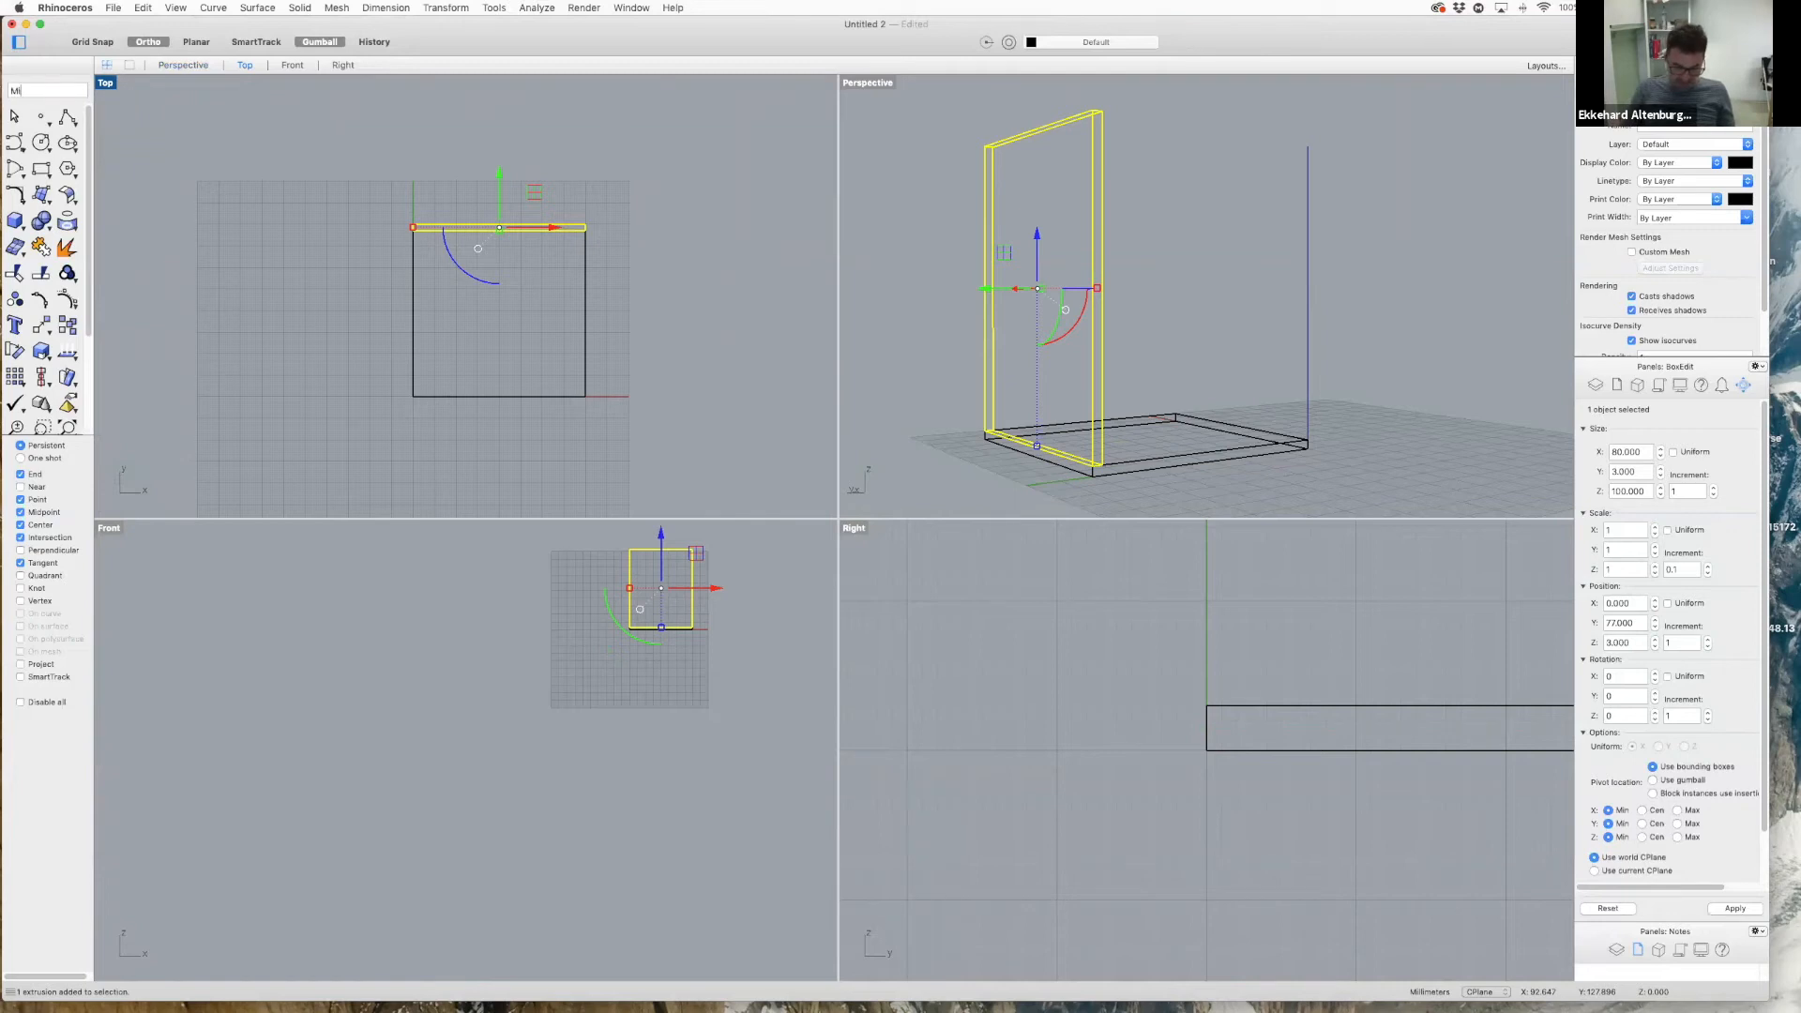
text(r)
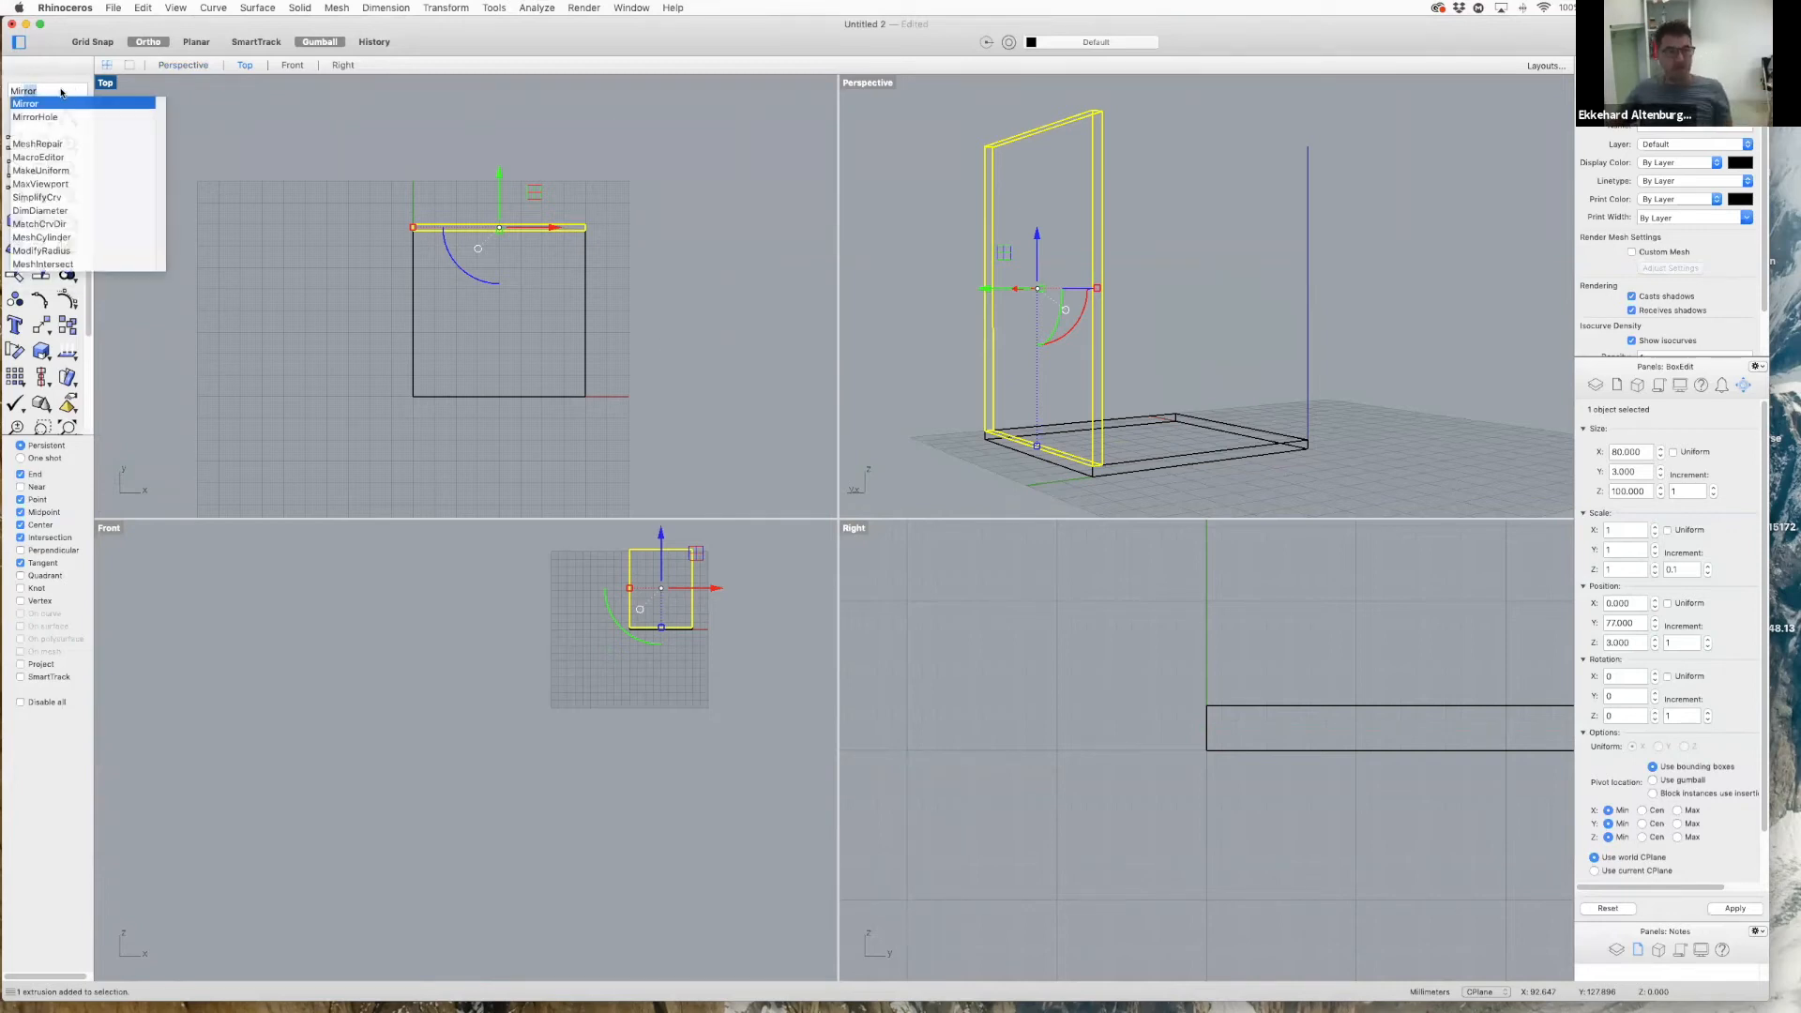
key(Escape)
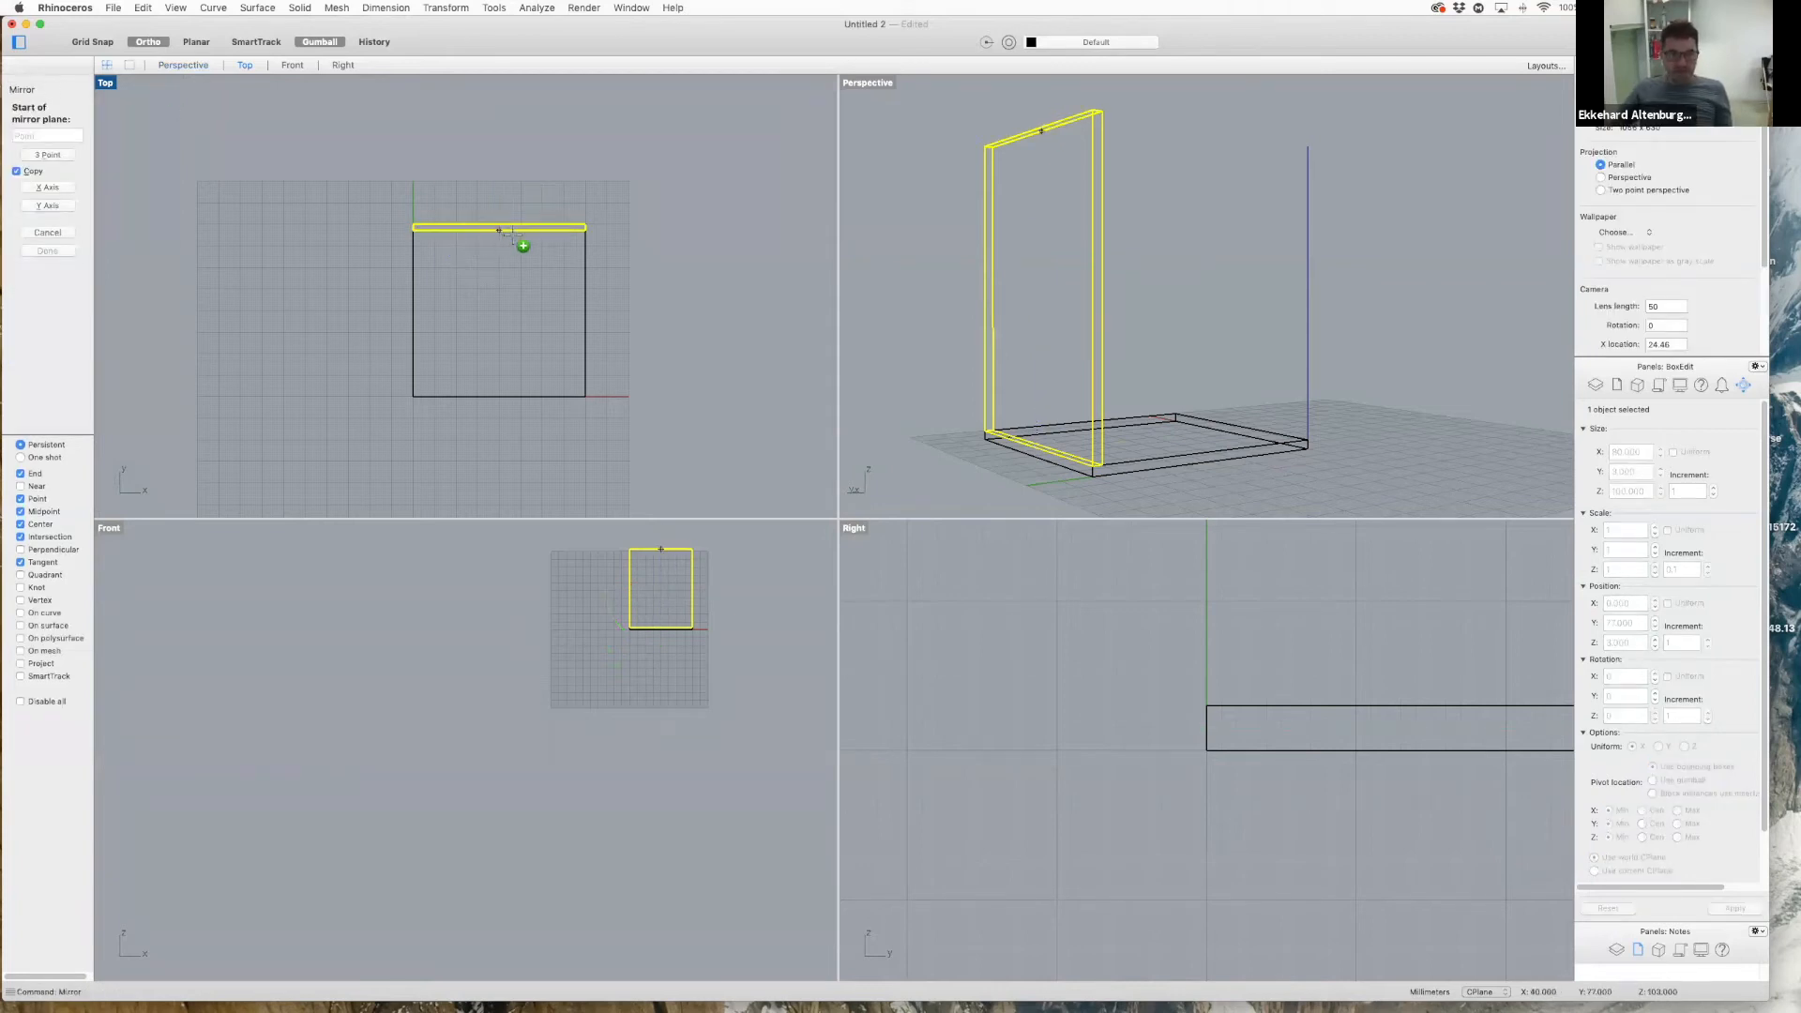
click(414, 310)
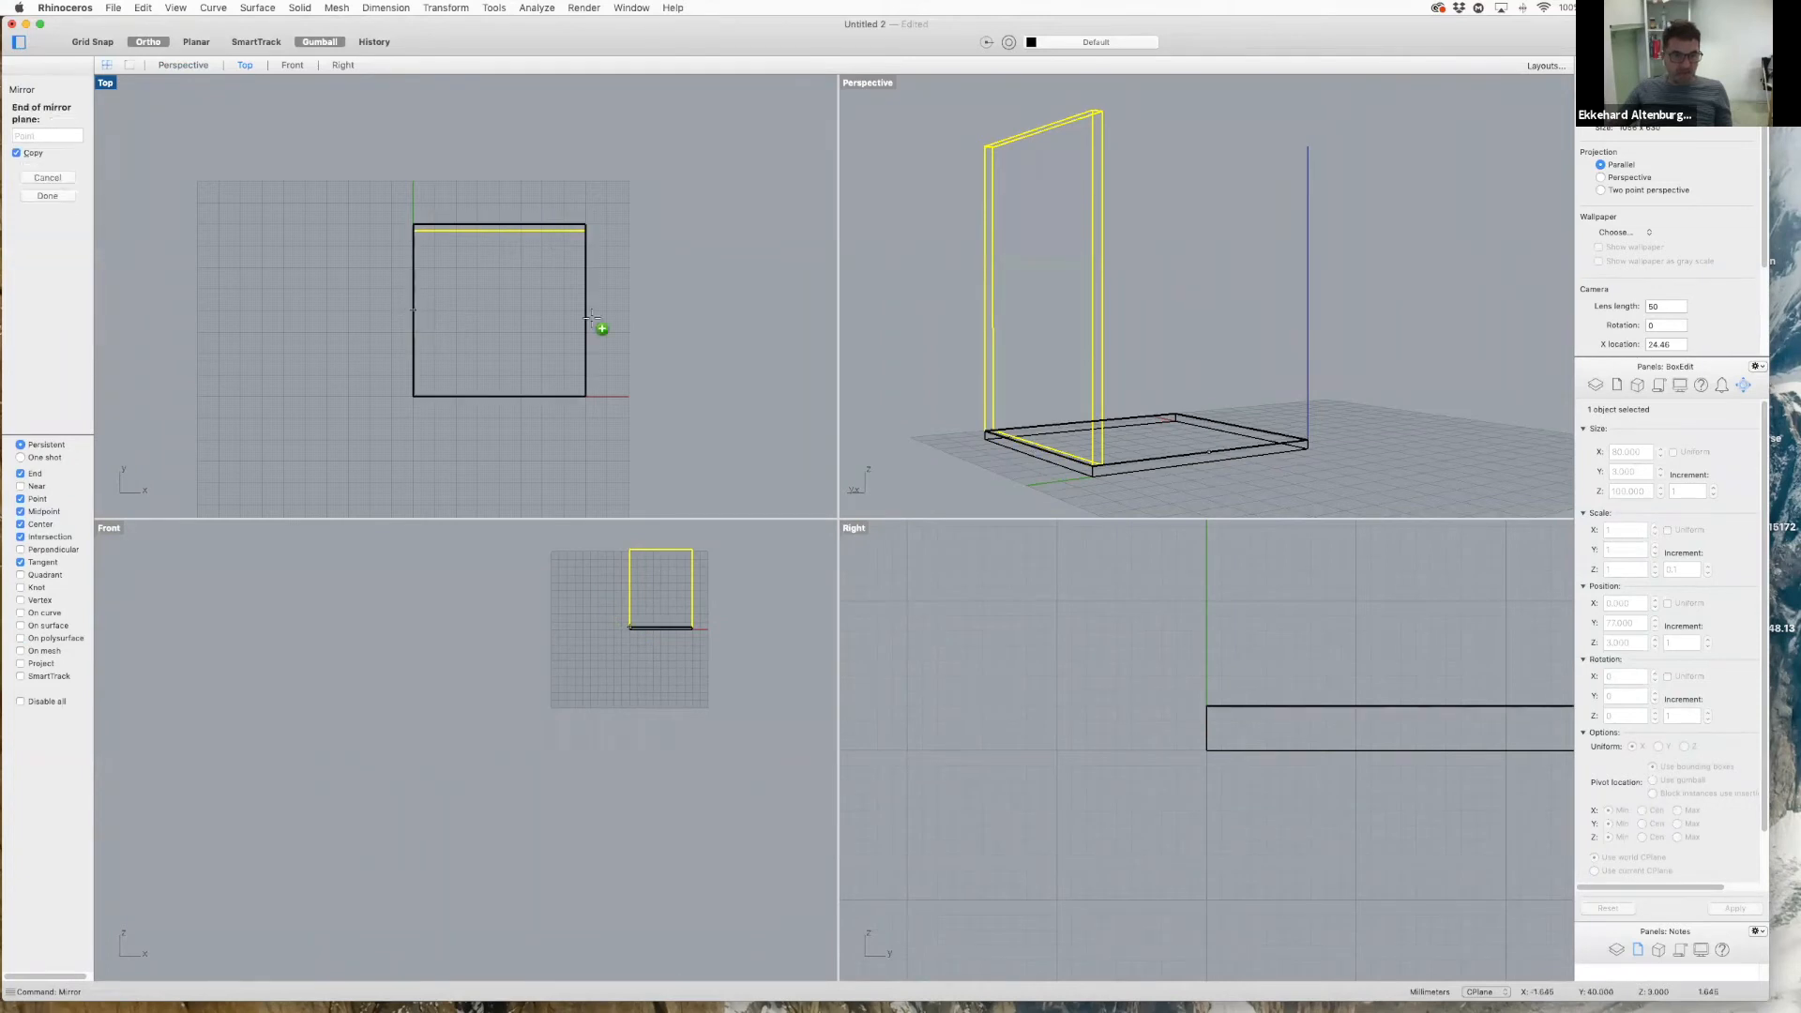
click(693, 311)
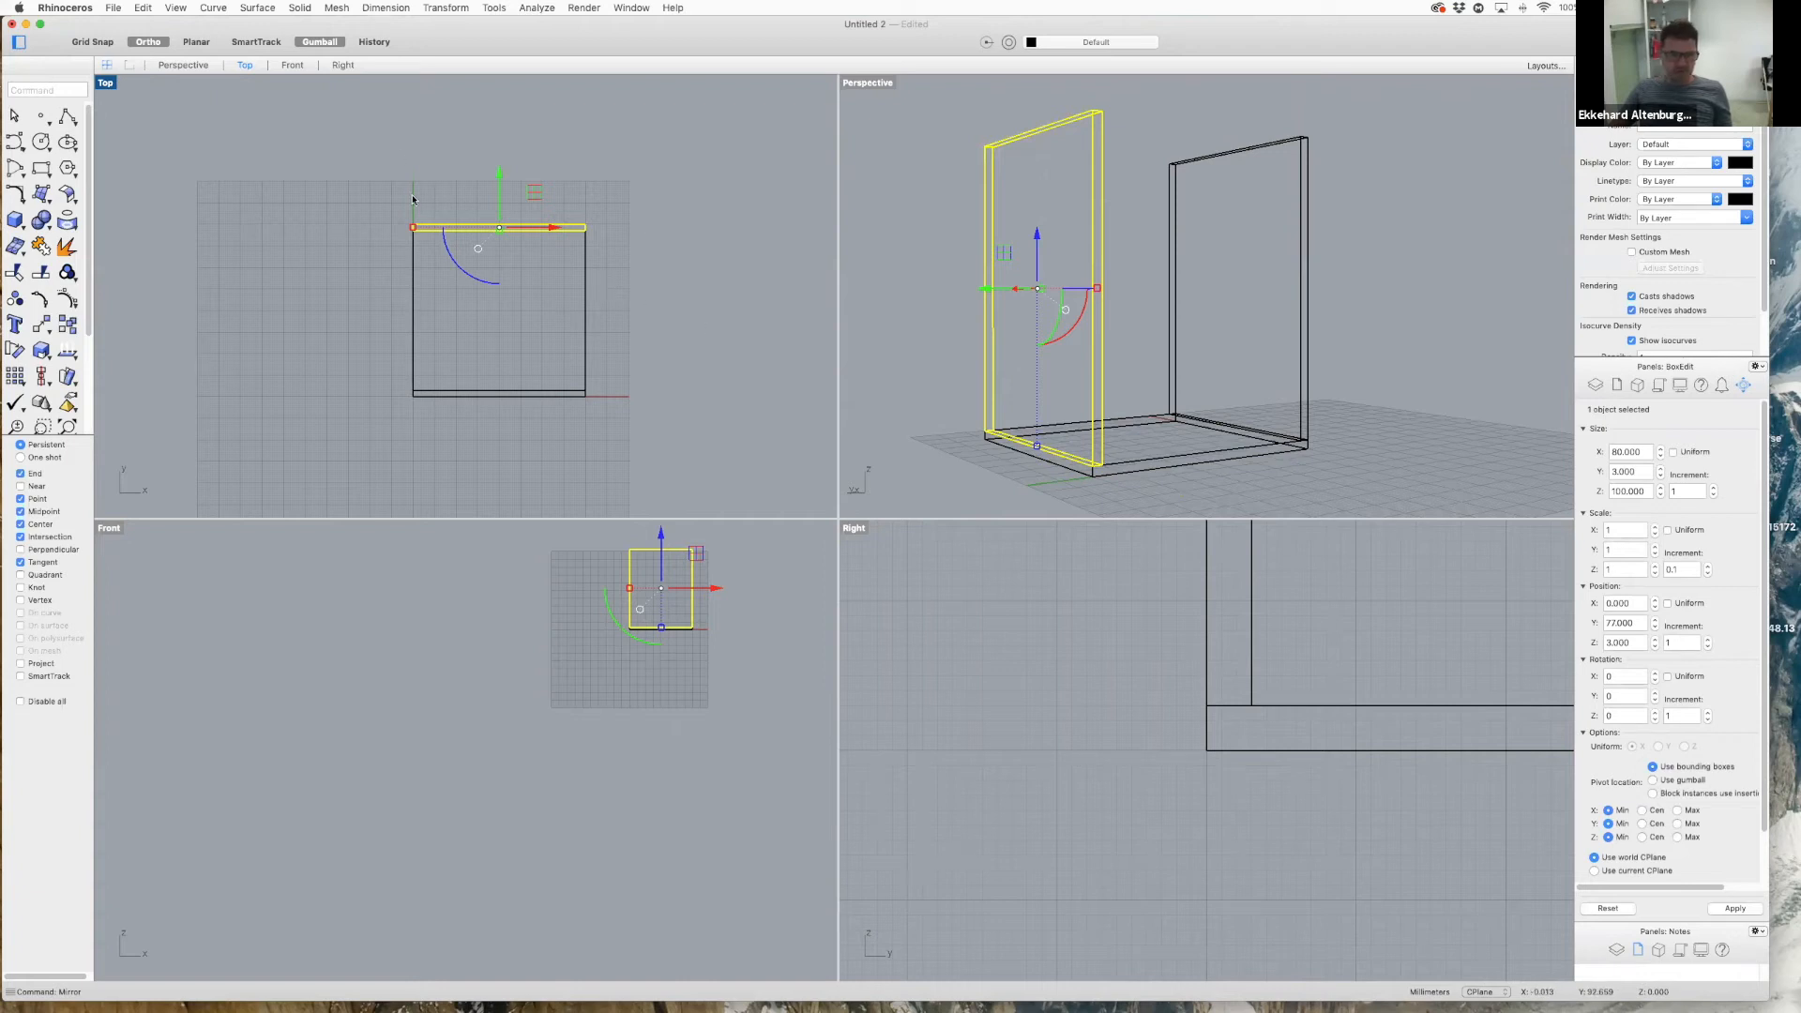
right_drag(1430, 347, 1355, 373)
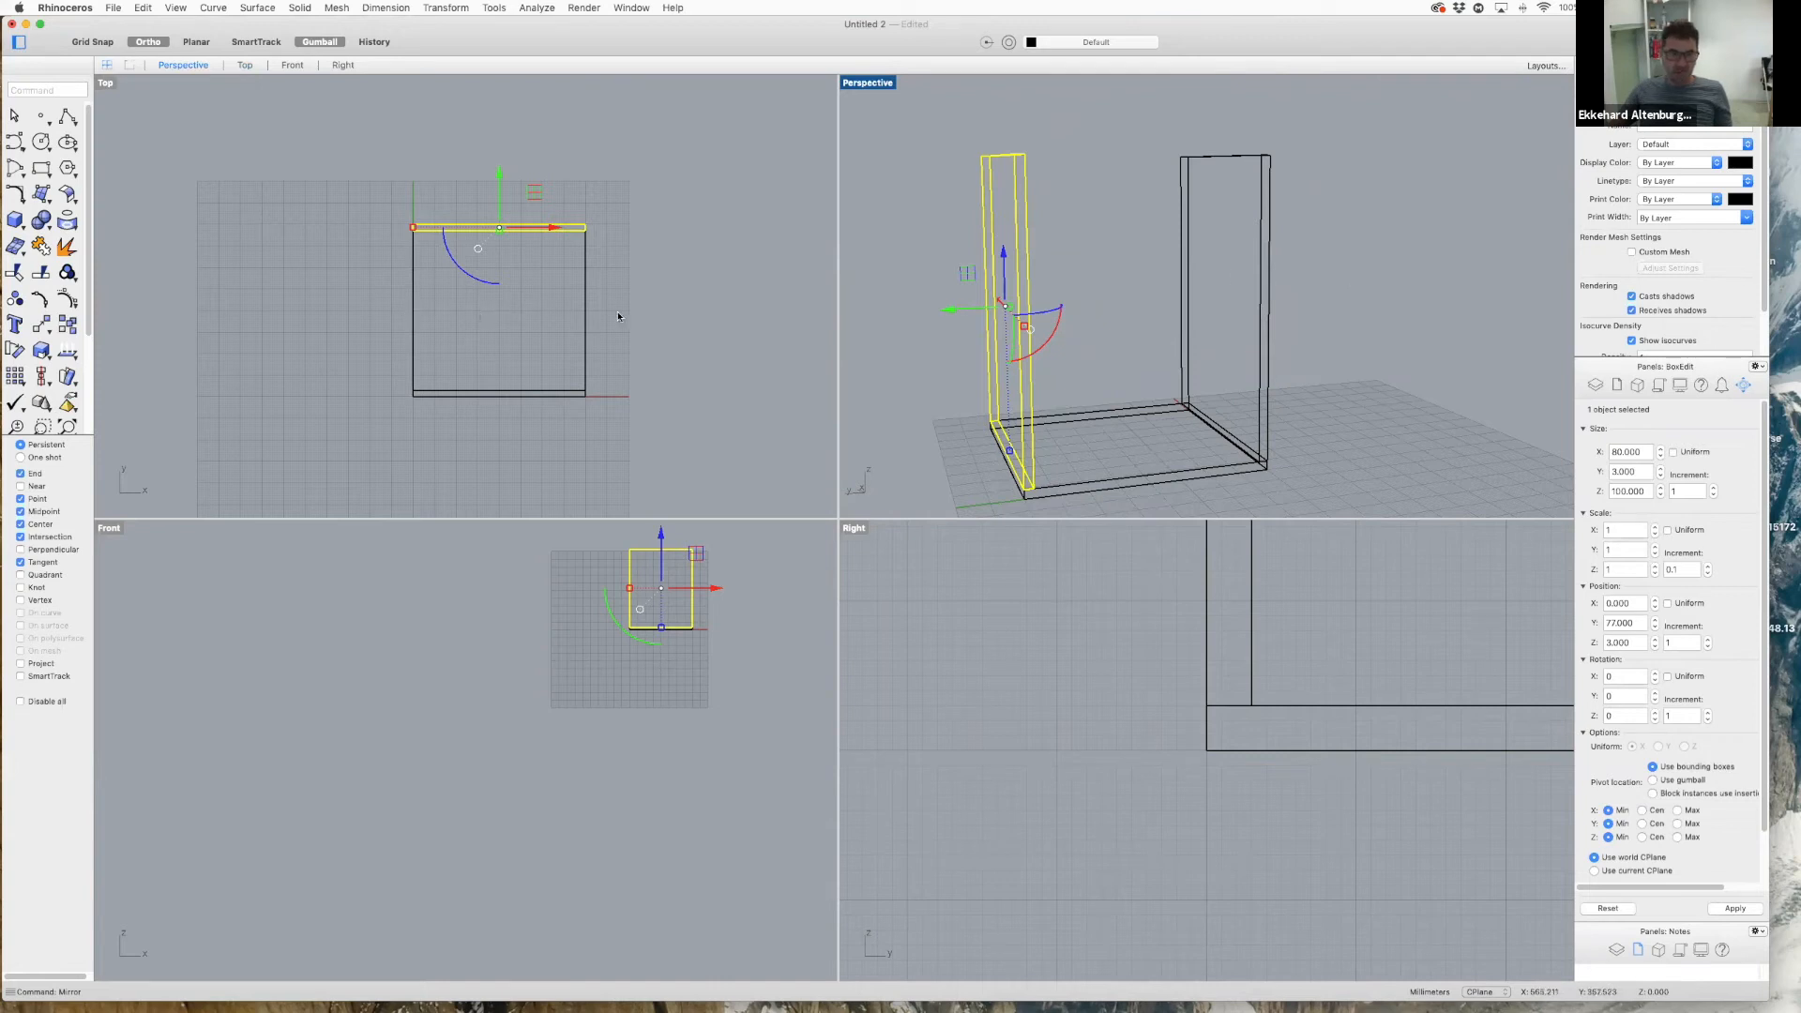
key(super+z)
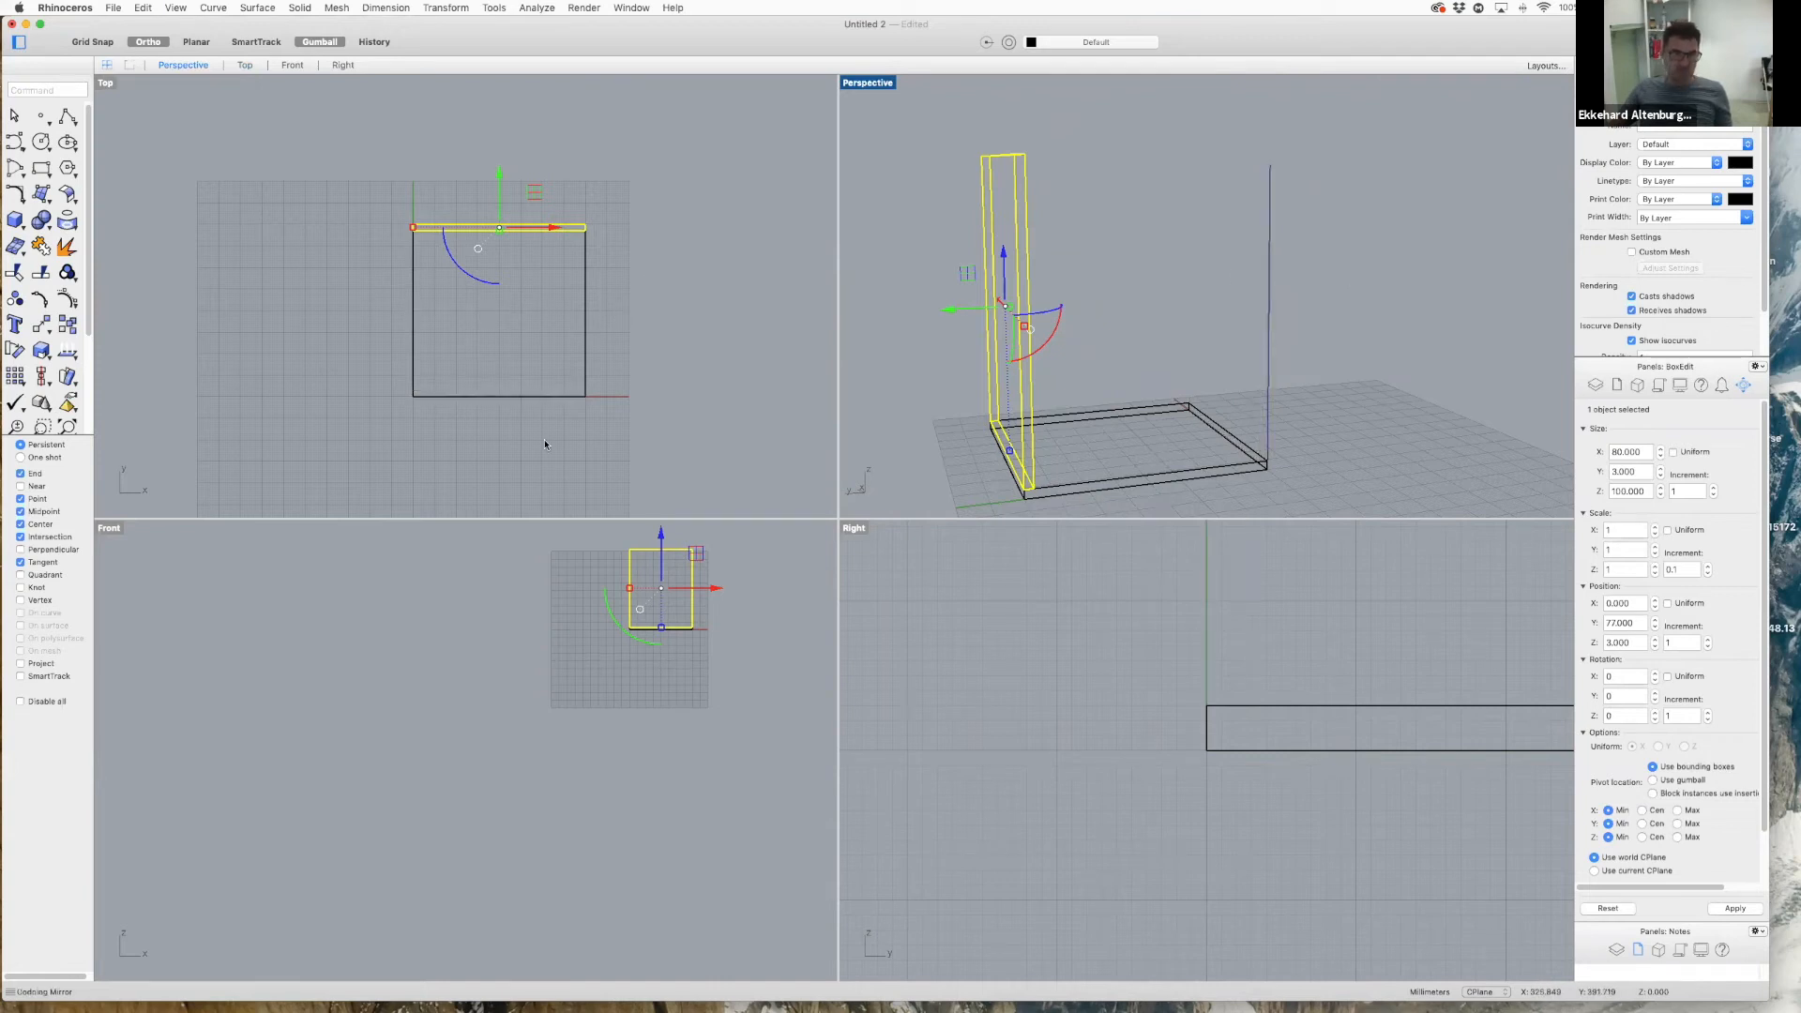
- Duplicate the upright panel in place by copying and pasting it
scroll(501, 225, up, 5)
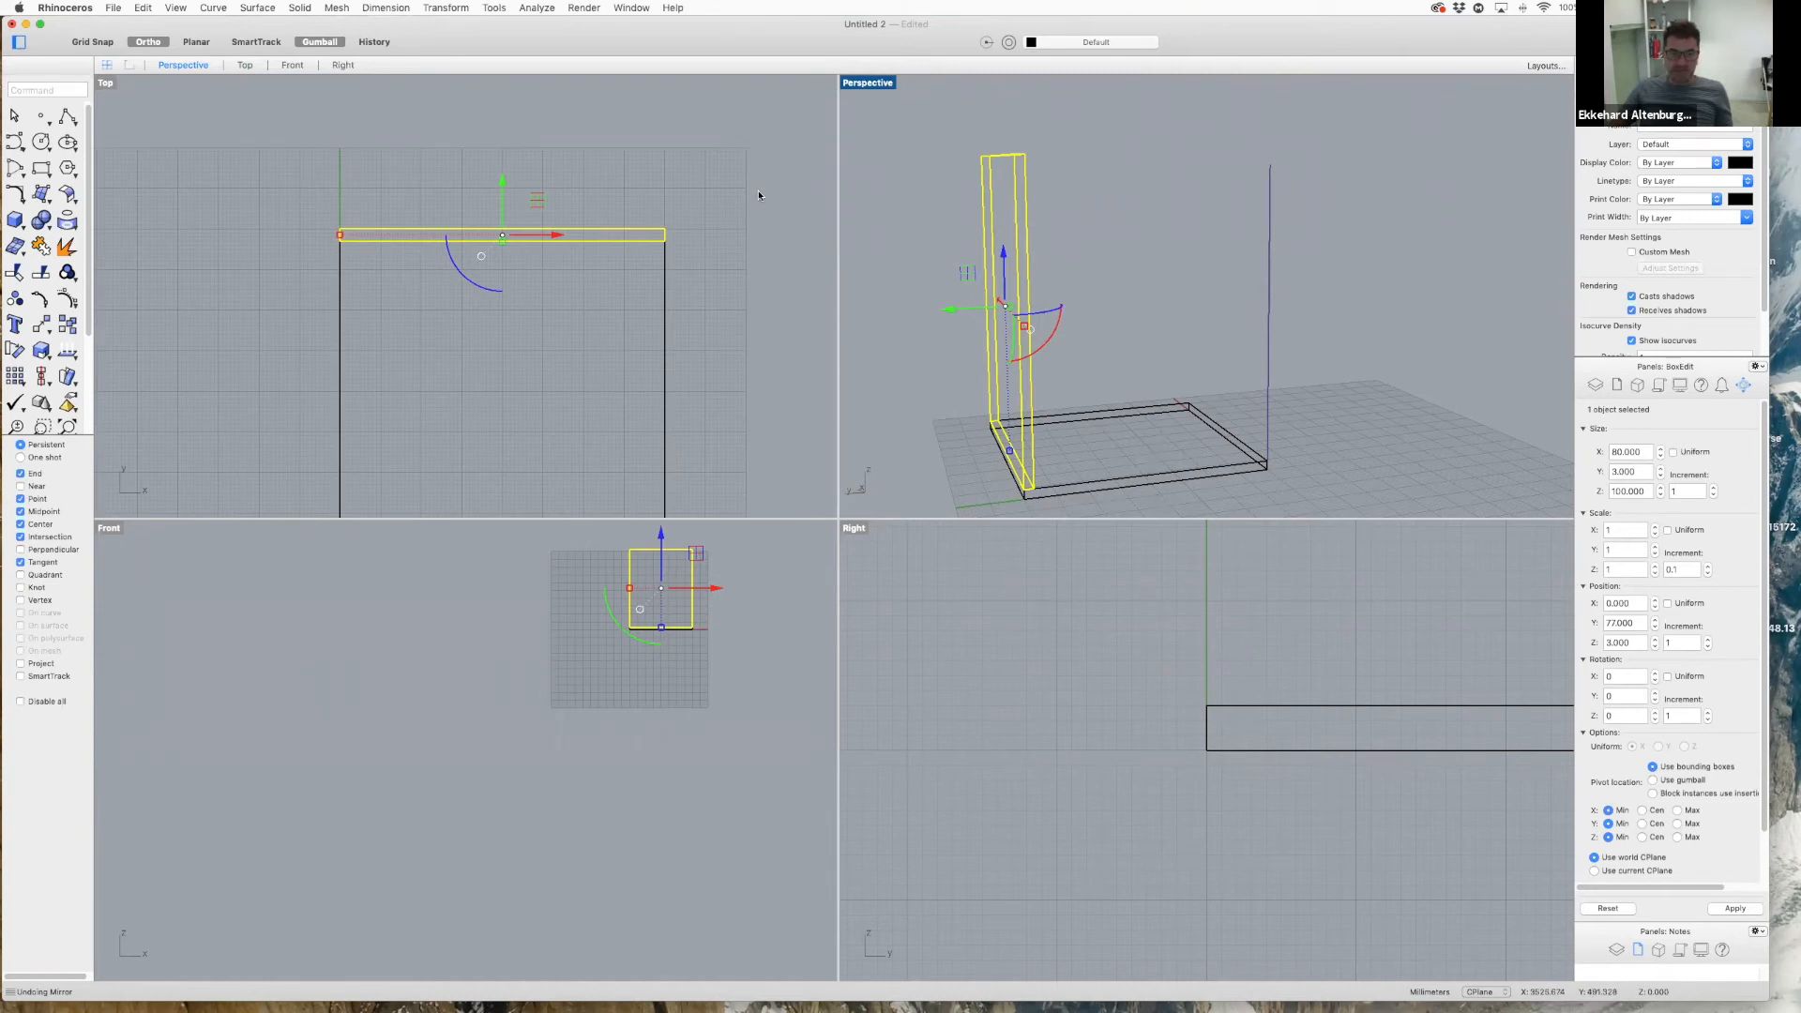
click(717, 149)
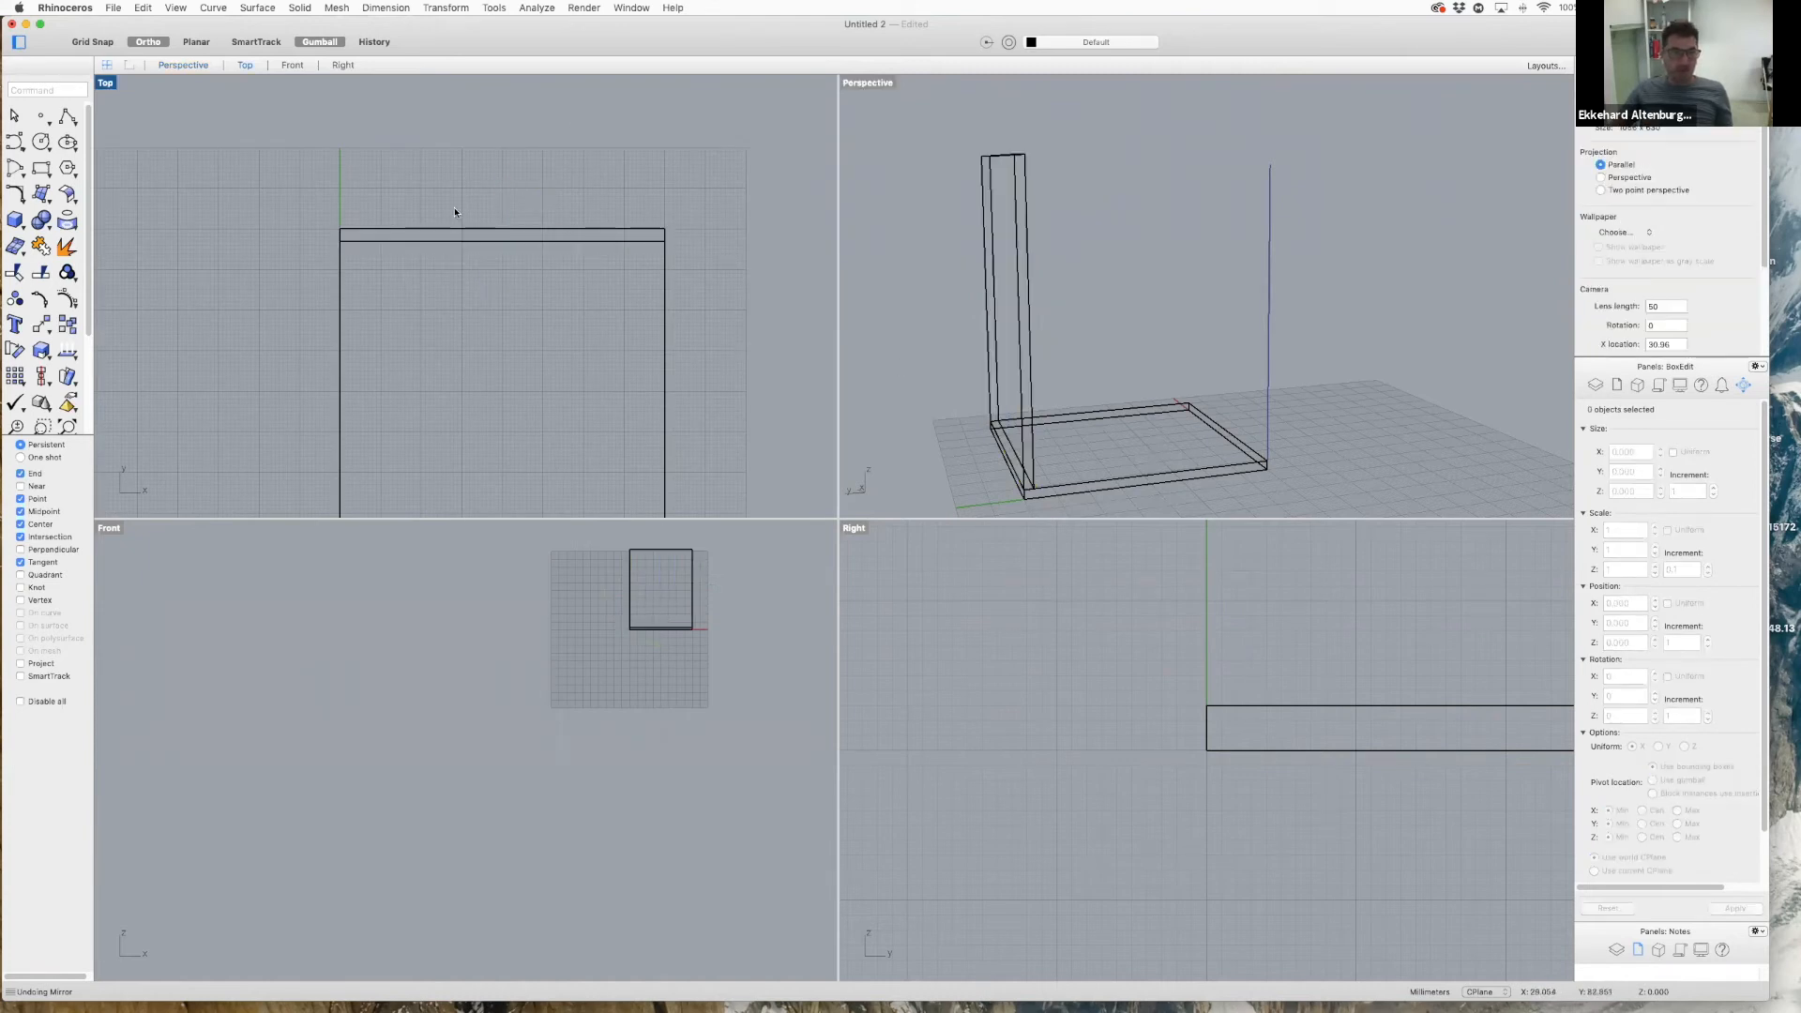
click(489, 237)
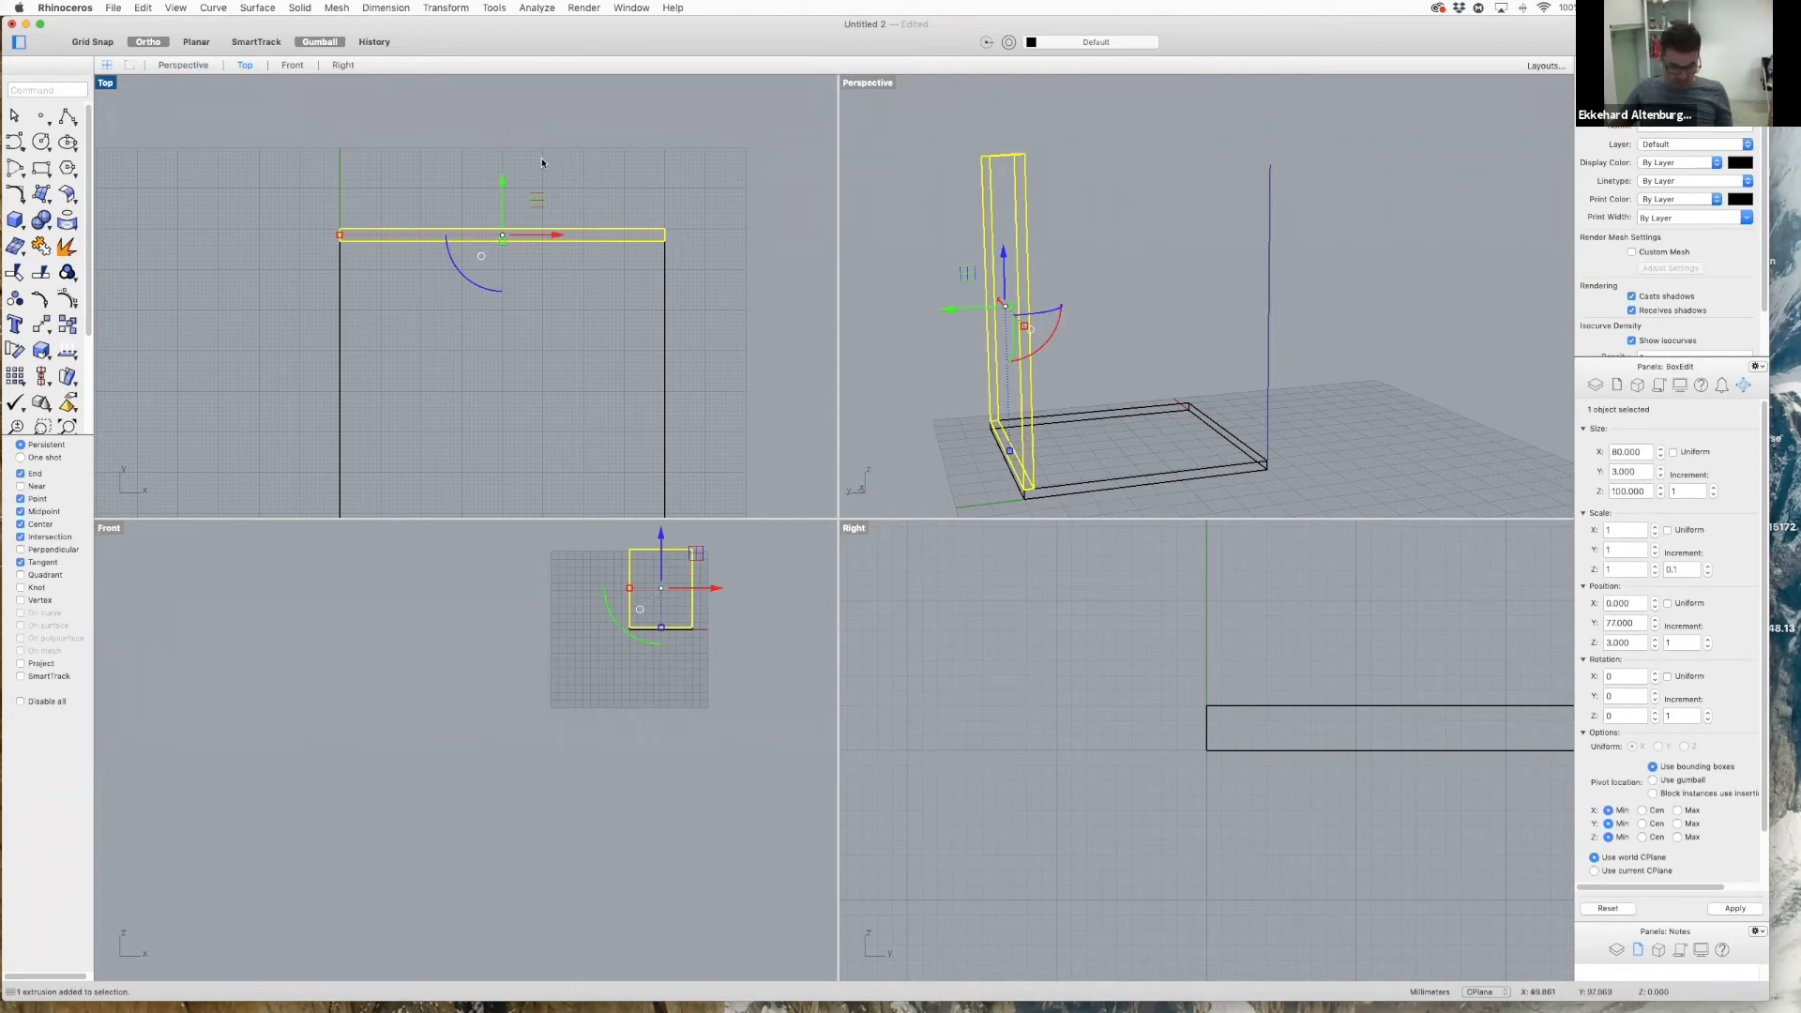
key(super+c)
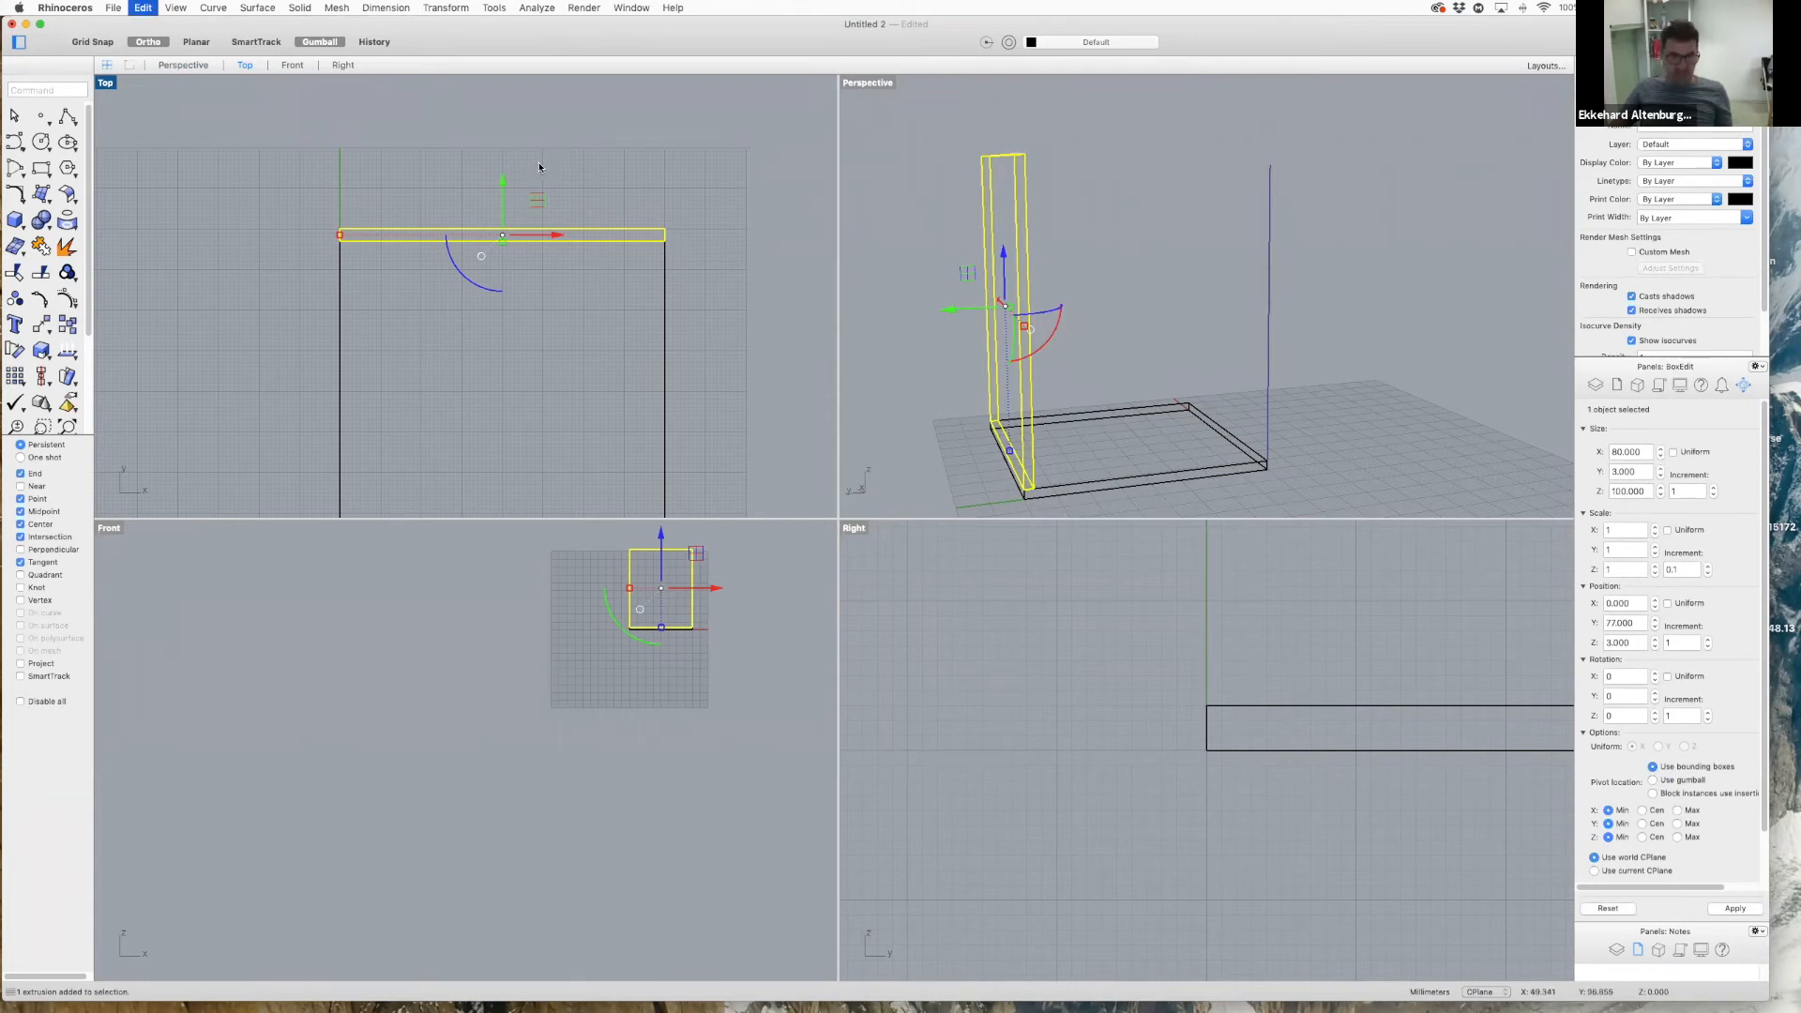
key(super+v)
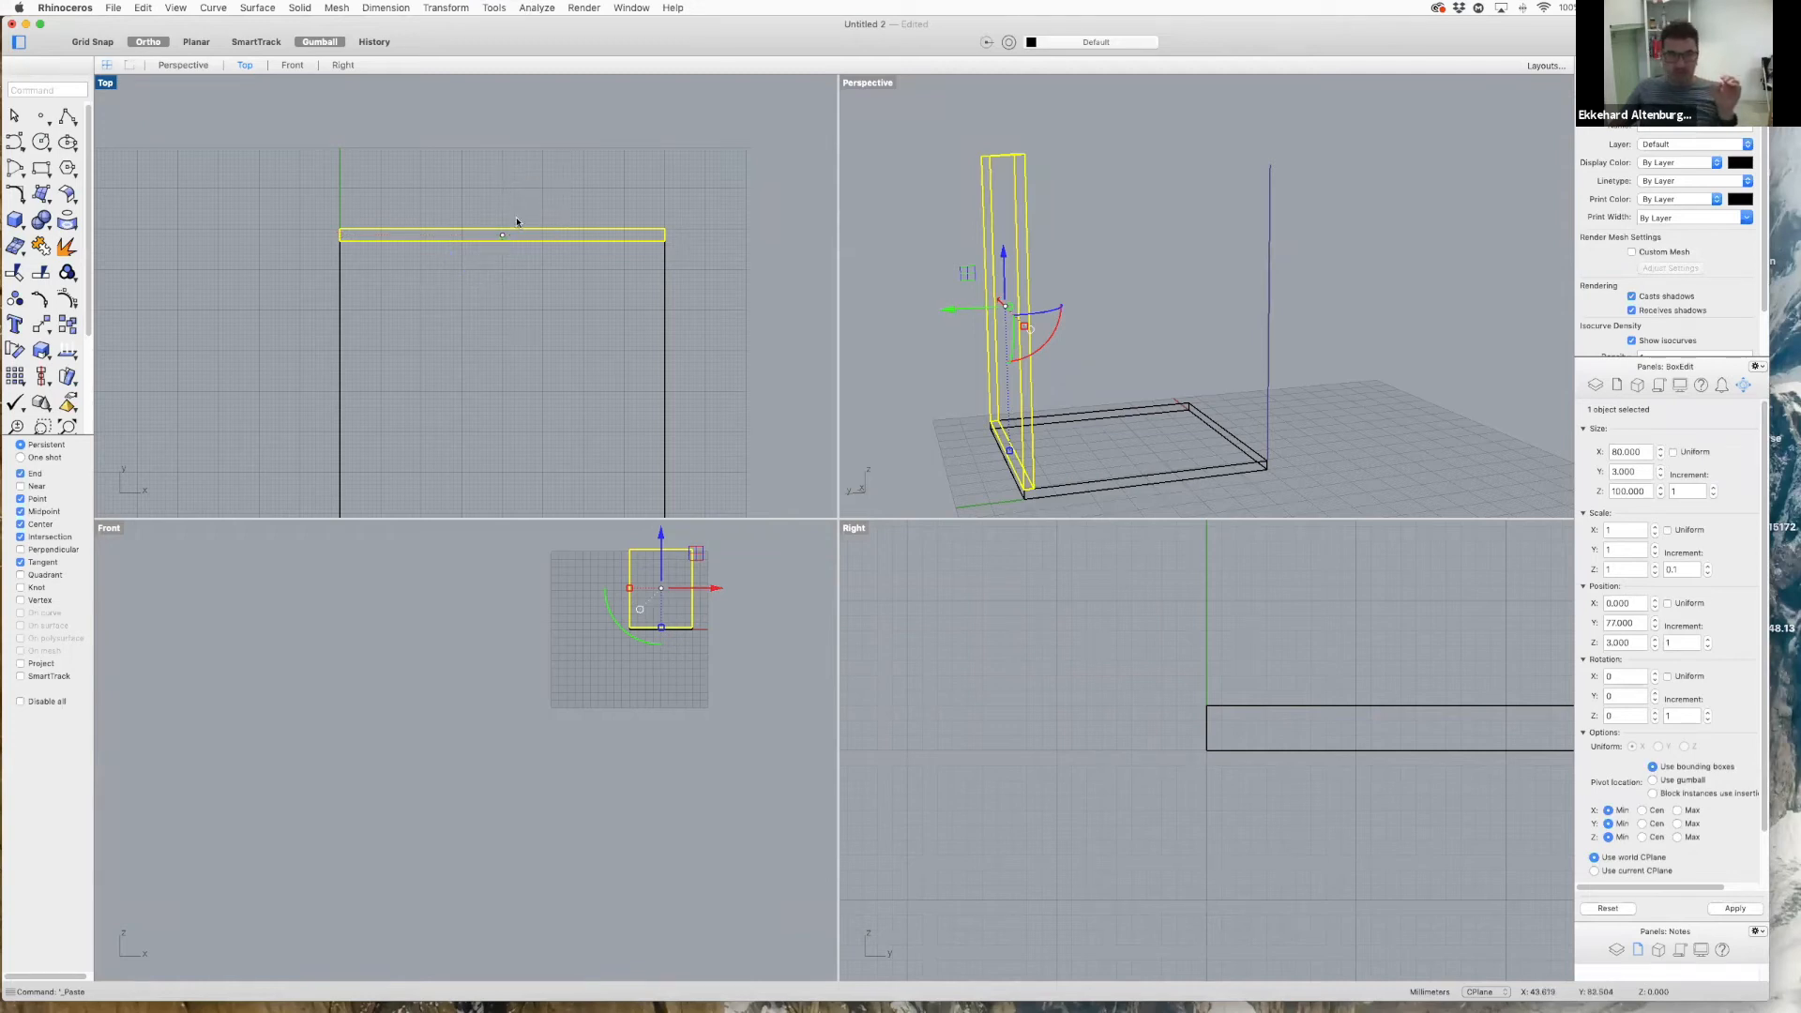
- Try shifting one of the two overlapping uprights along Y to about 30.9 mm with the gumball, and delete it
click(556, 247)
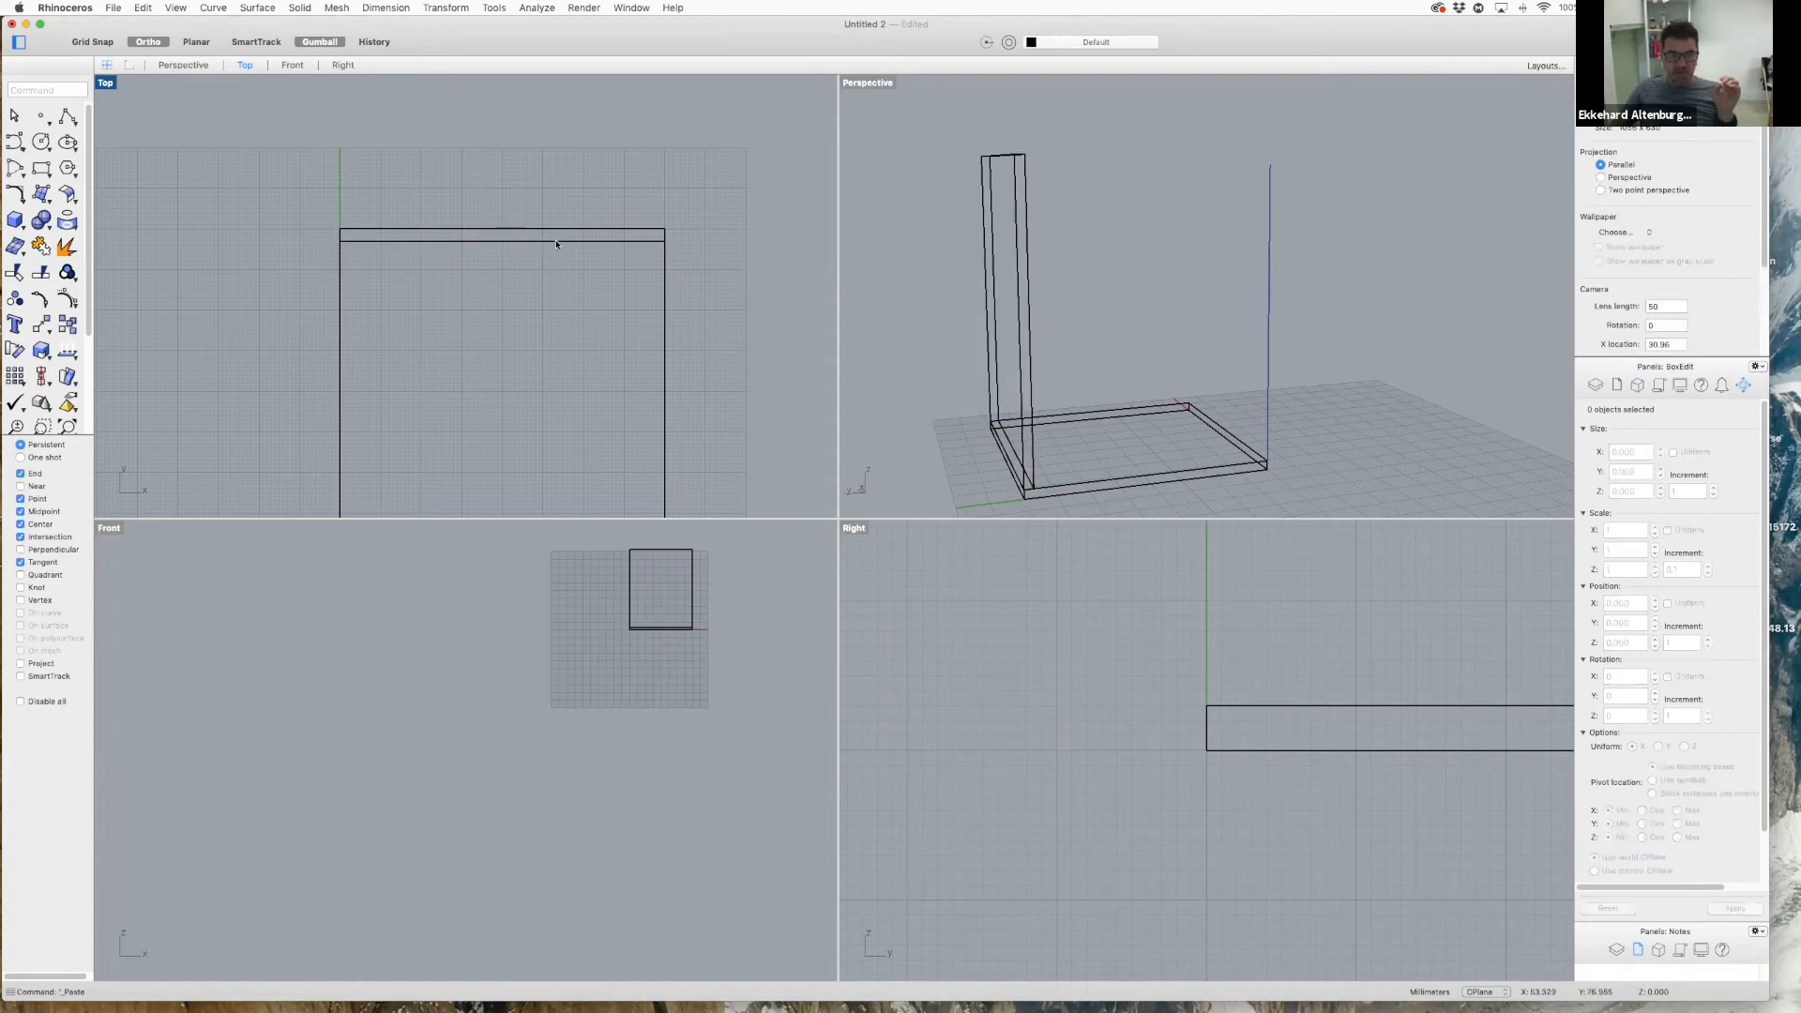
click(557, 243)
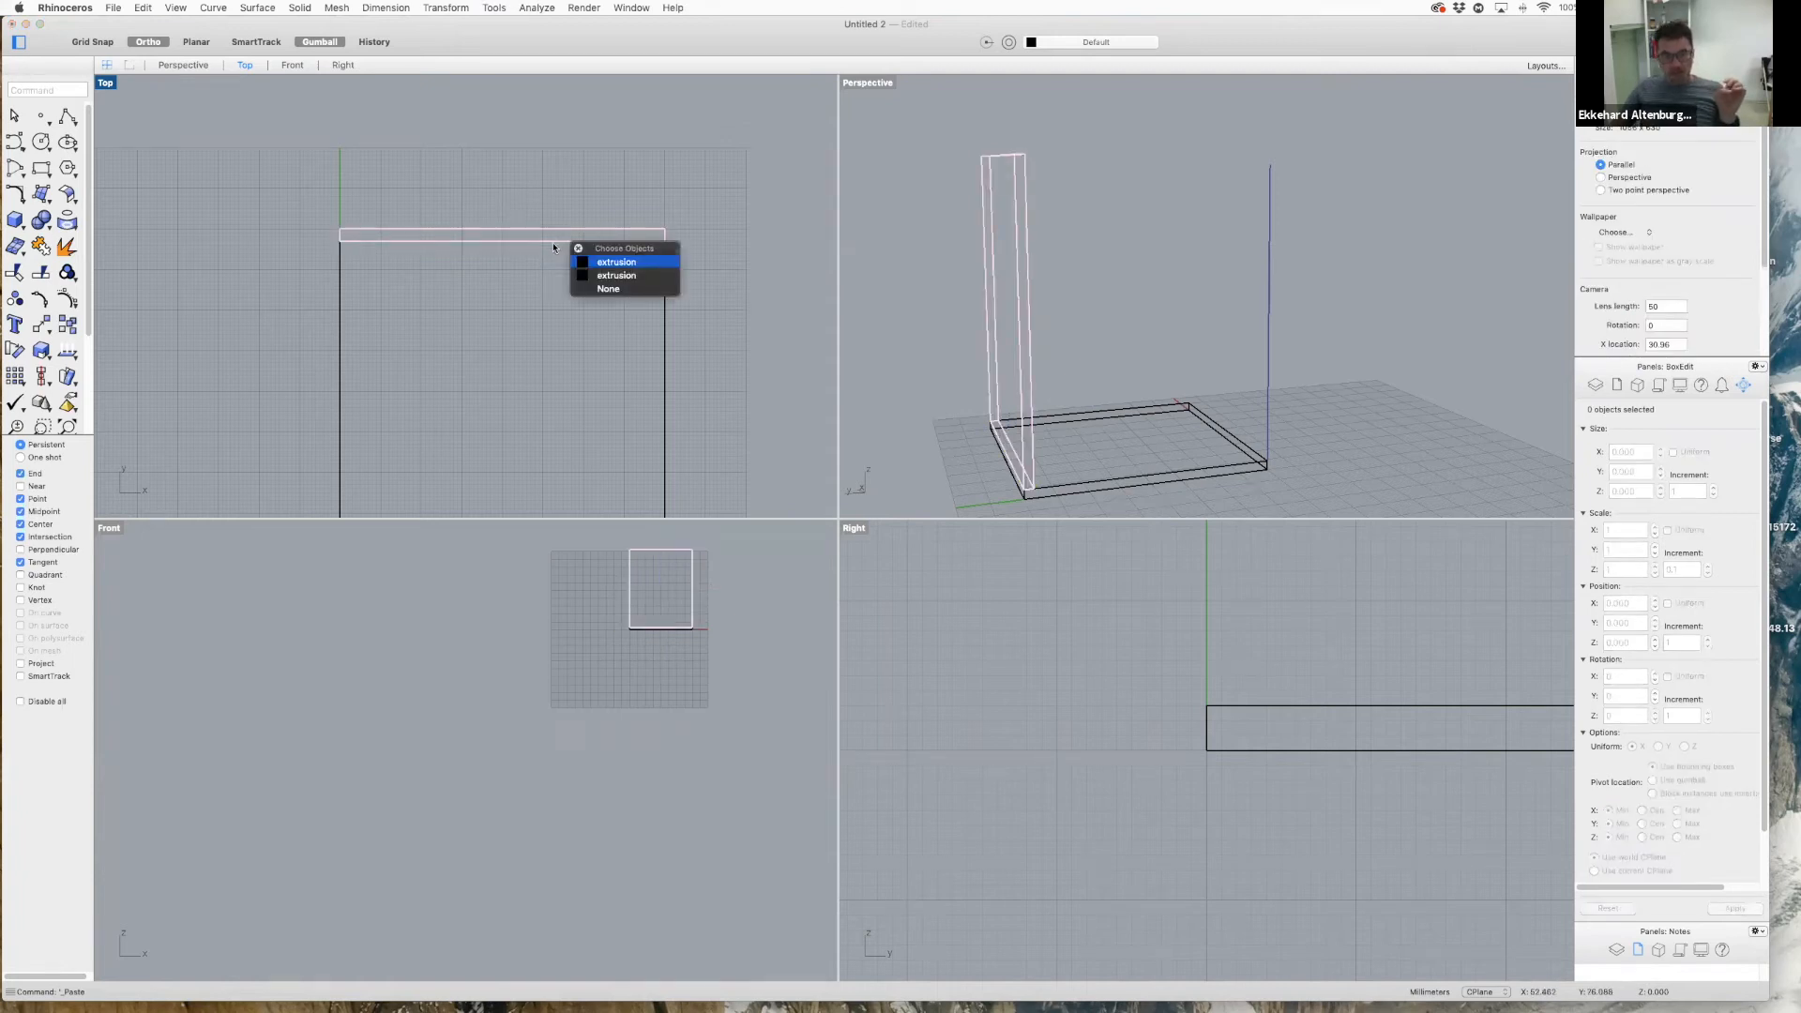
click(628, 265)
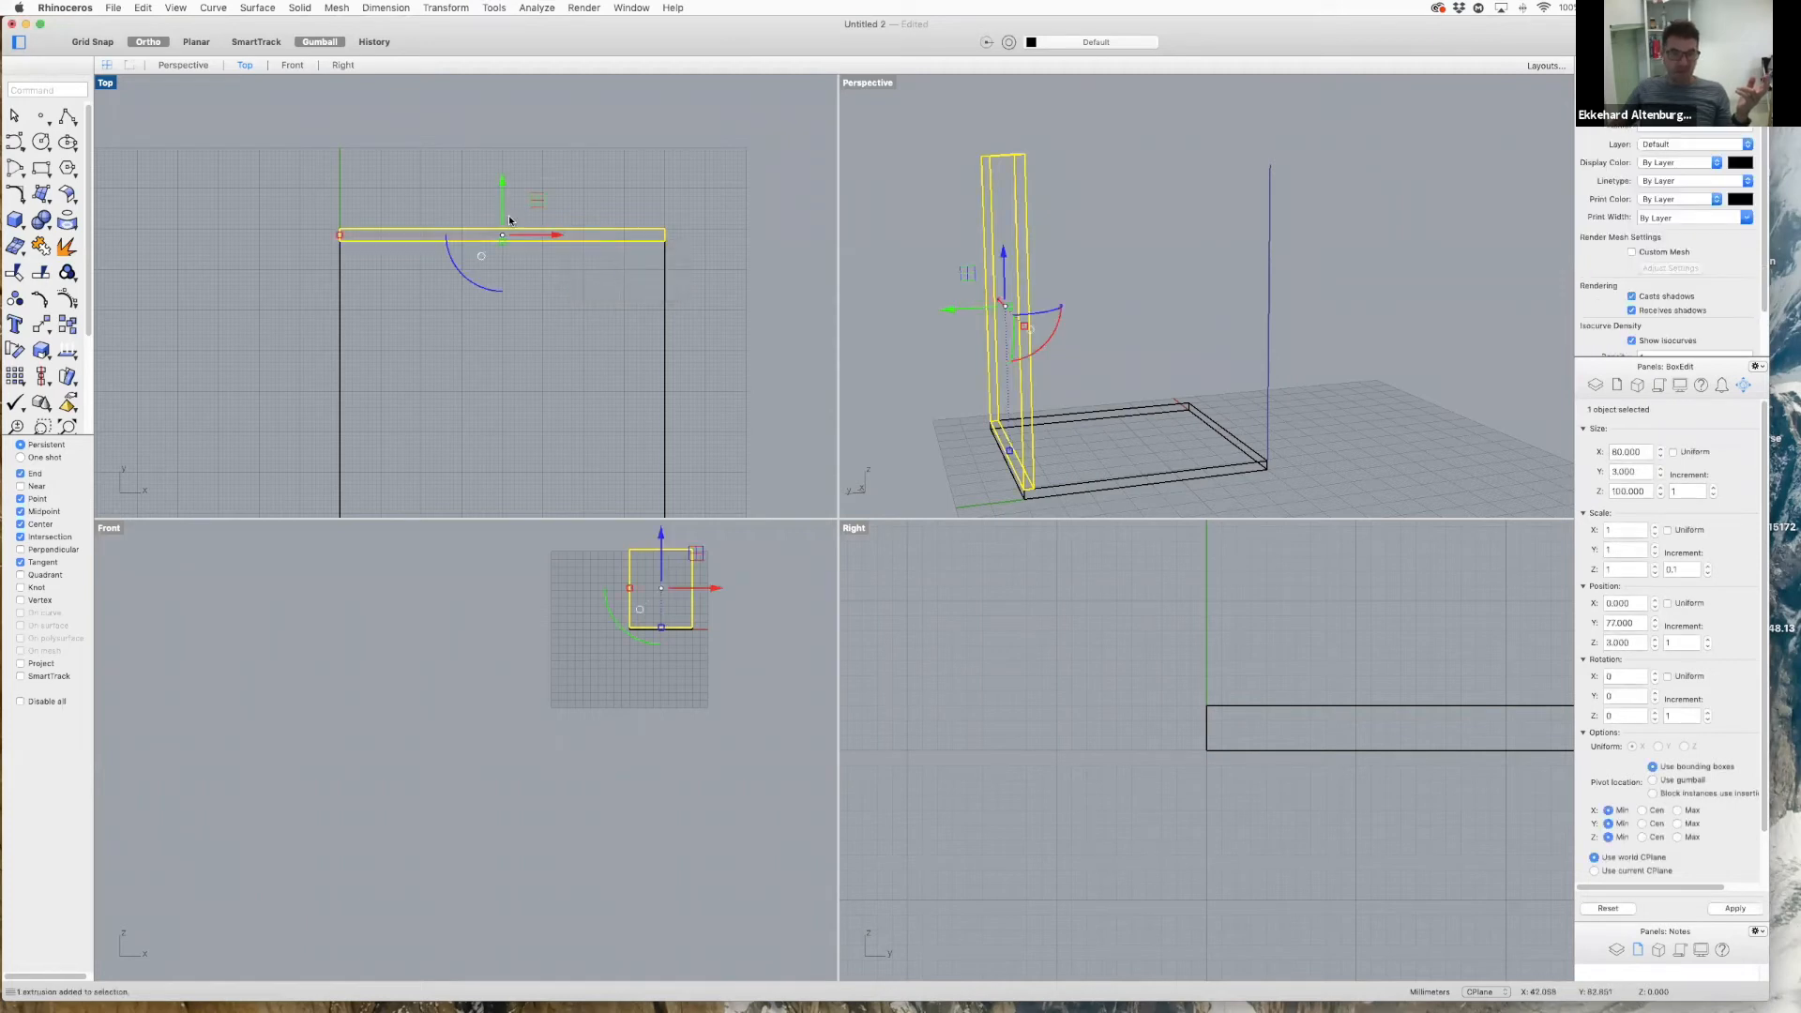
drag(503, 238, 509, 408)
scroll(1173, 313, up, 3)
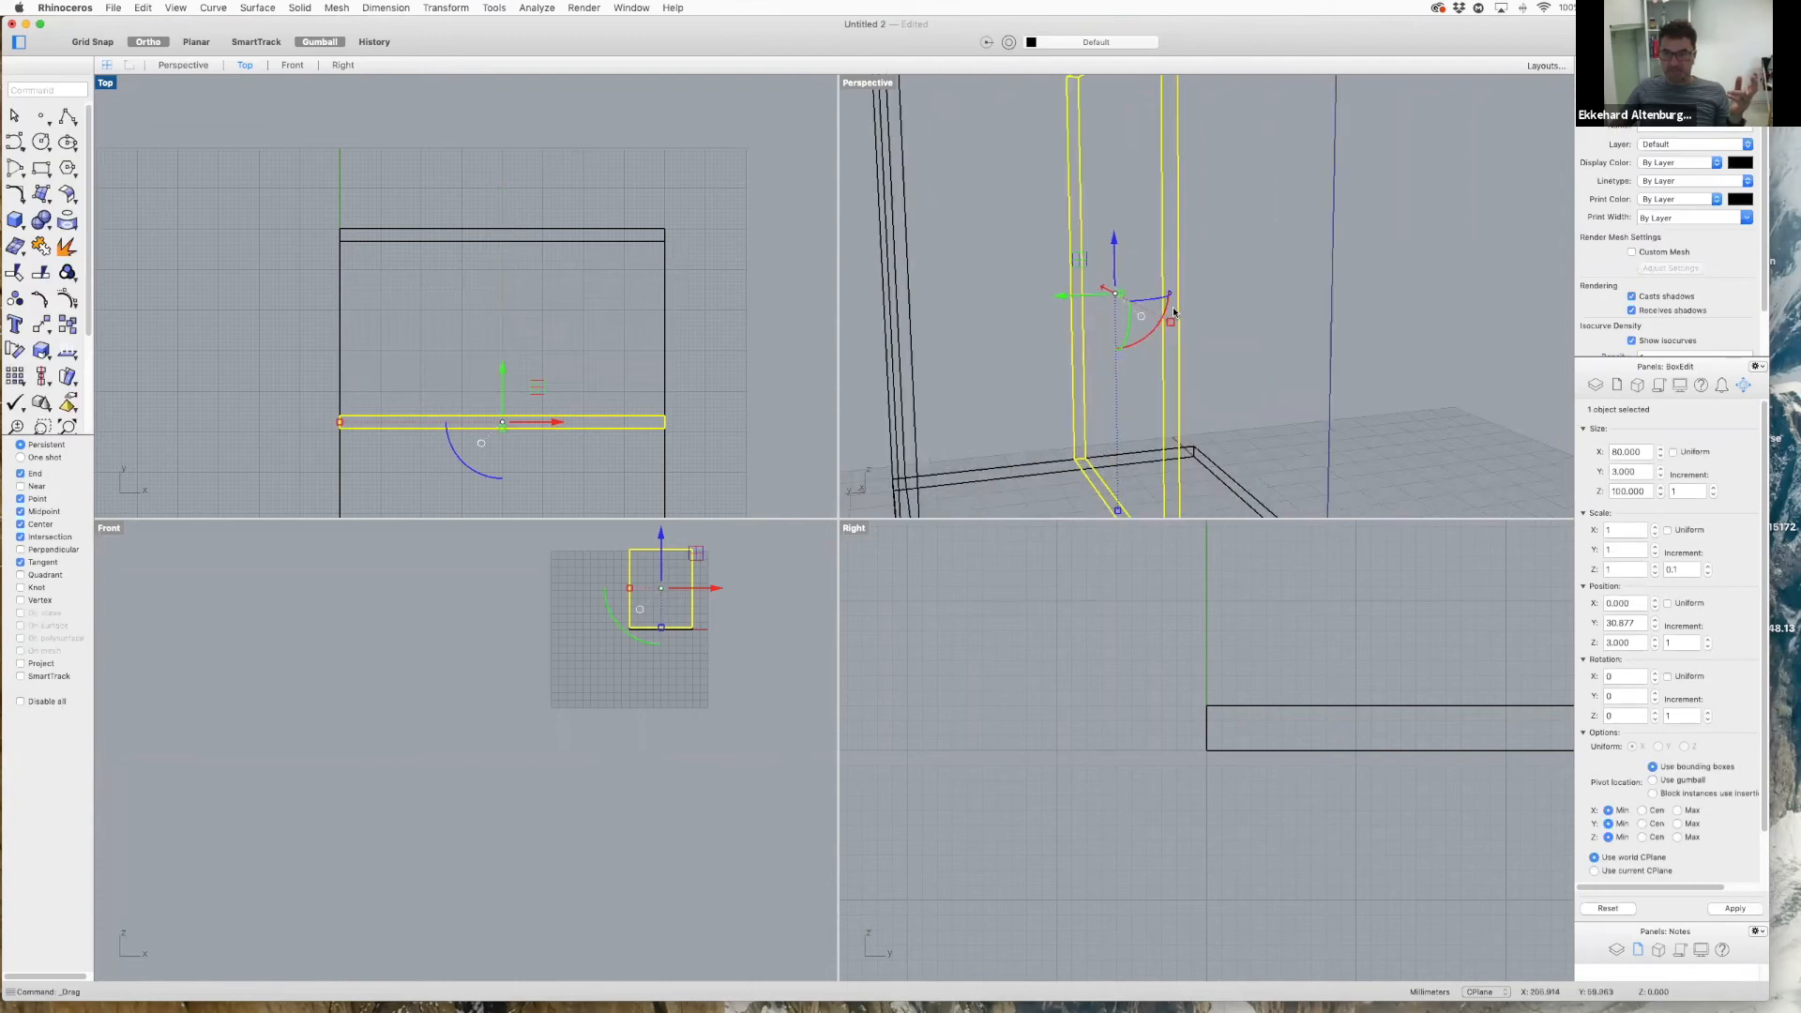
scroll(1173, 312, down, 5)
mouse_move(1153, 416)
right_down()
mouse_move(1105, 406)
mouse_move(1162, 391)
right_up()
scroll(615, 215, down, 5)
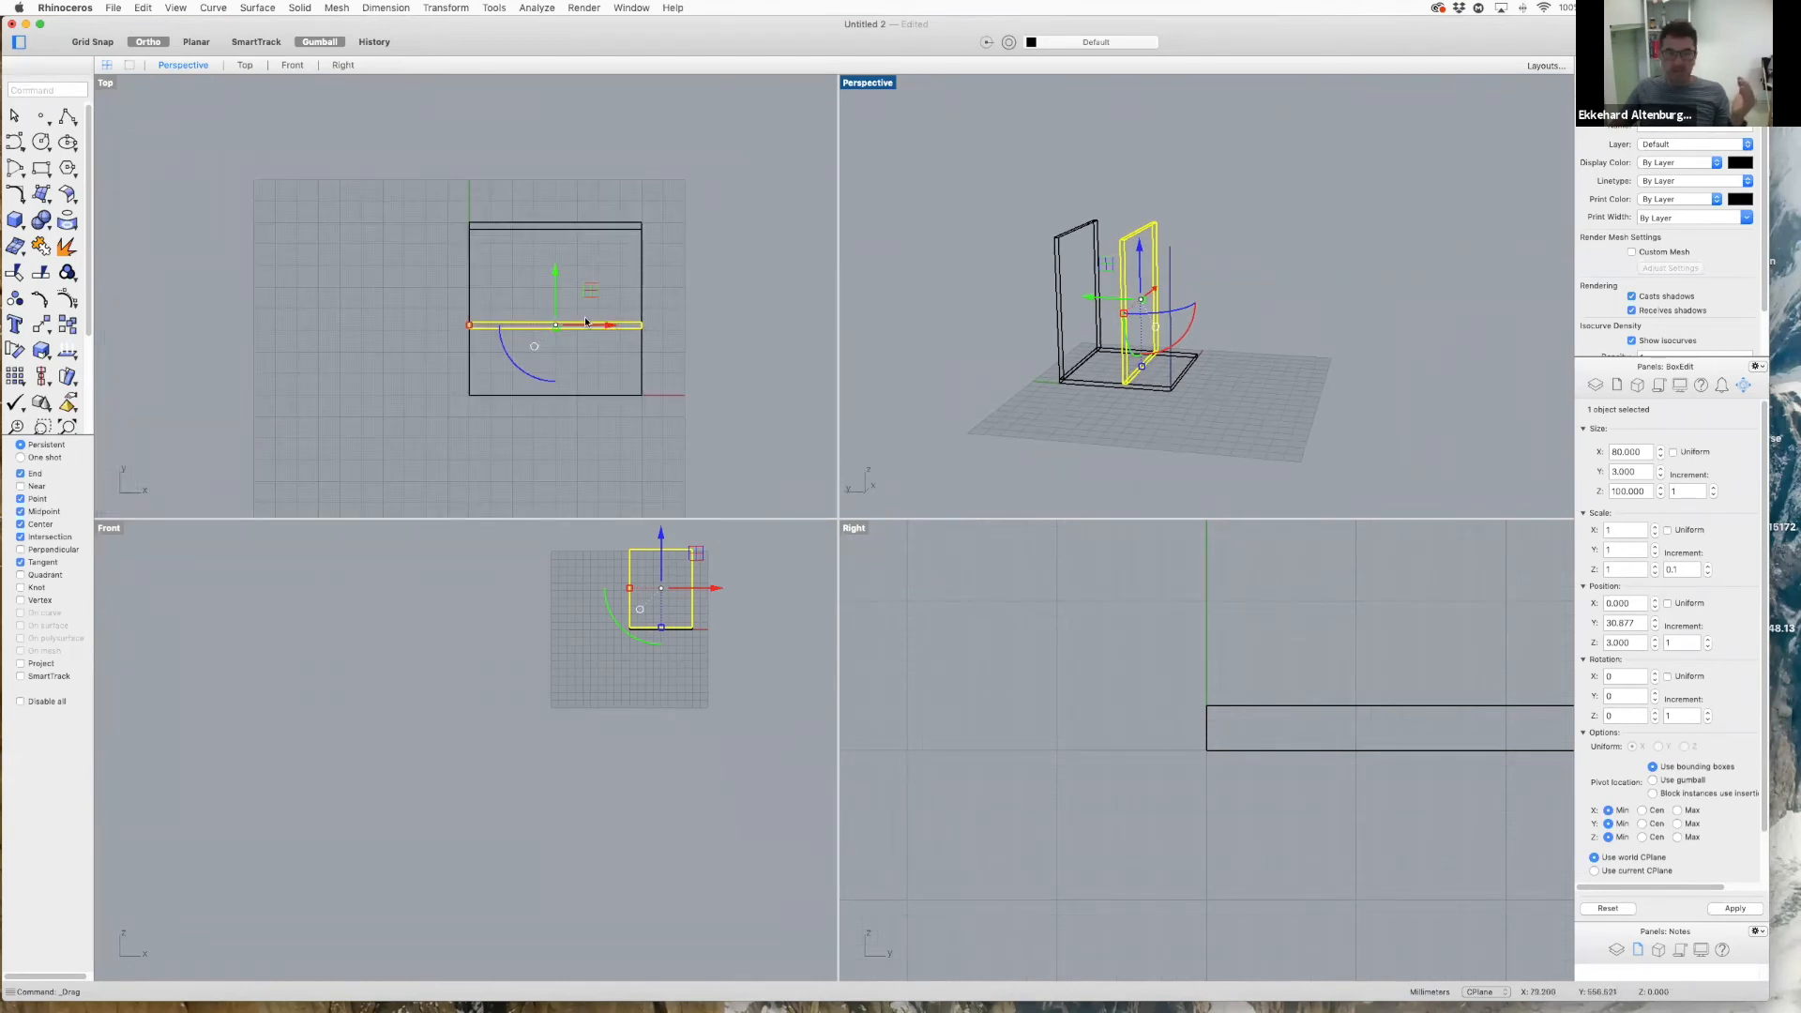
key(Delete)
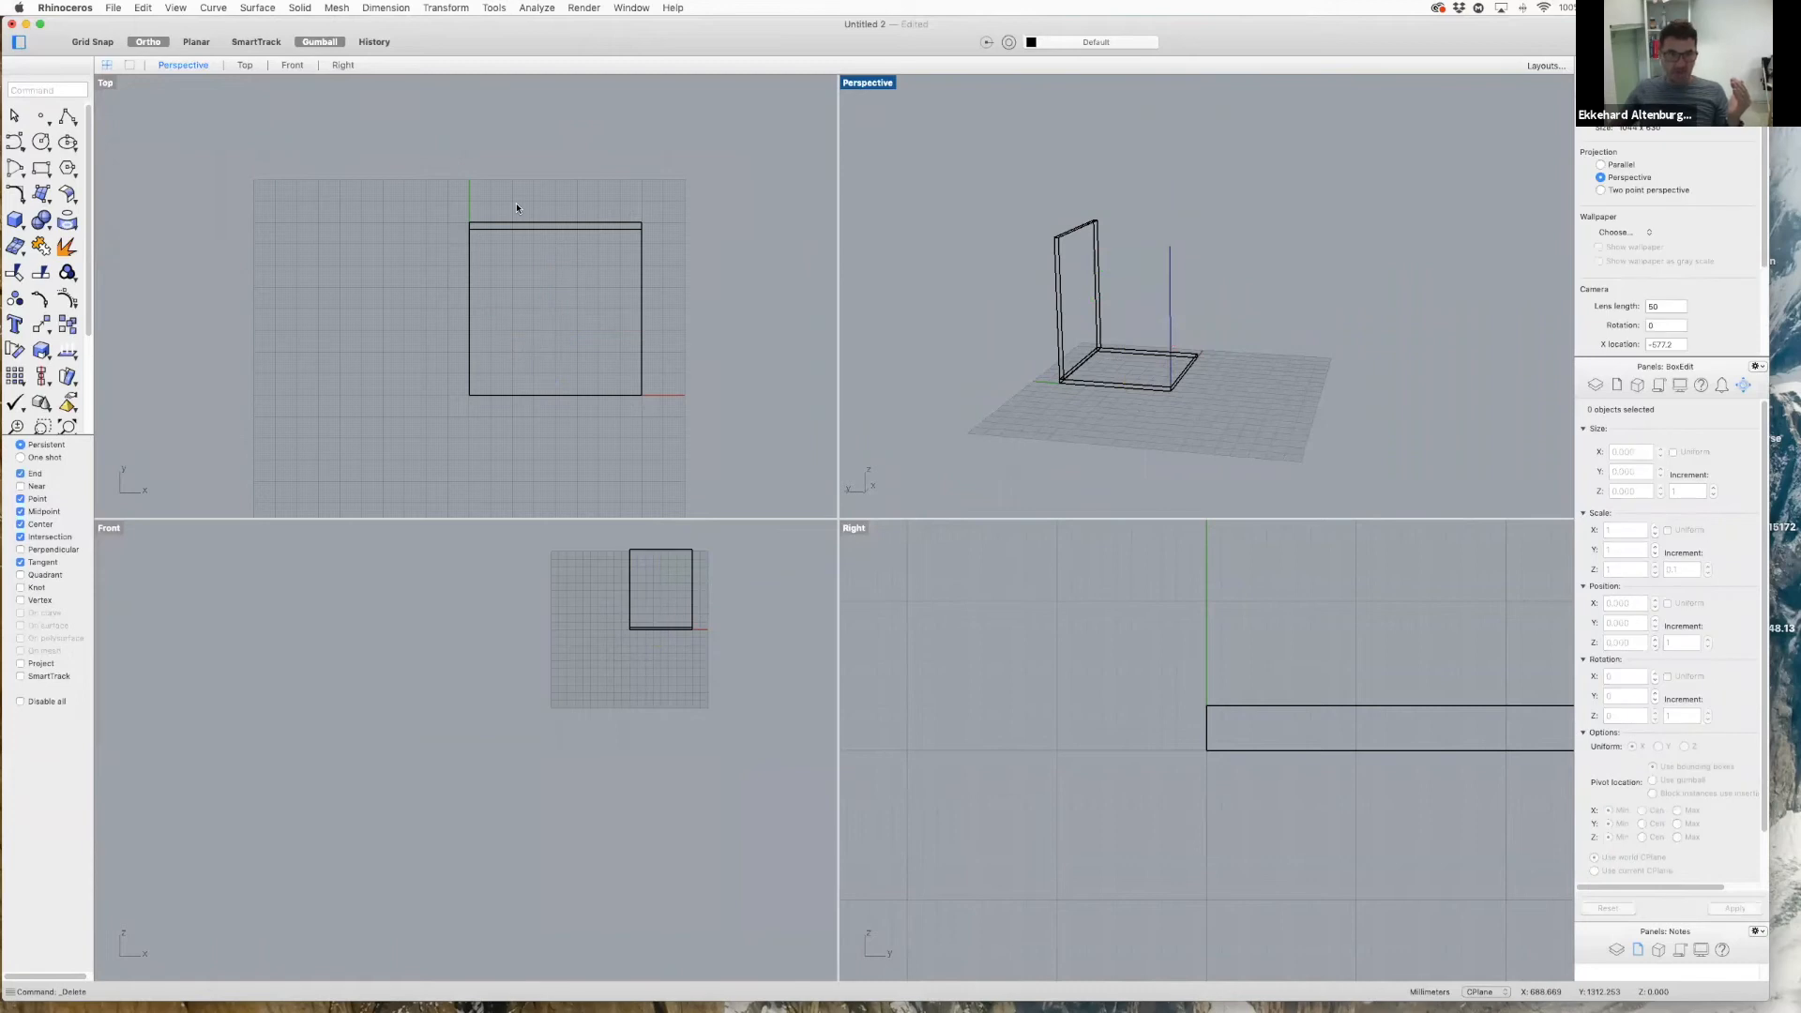
- Mirror a copy of the upright panel to the base plate's opposite edge, using a mirror line along X from the side edge's midpoint
click(557, 229)
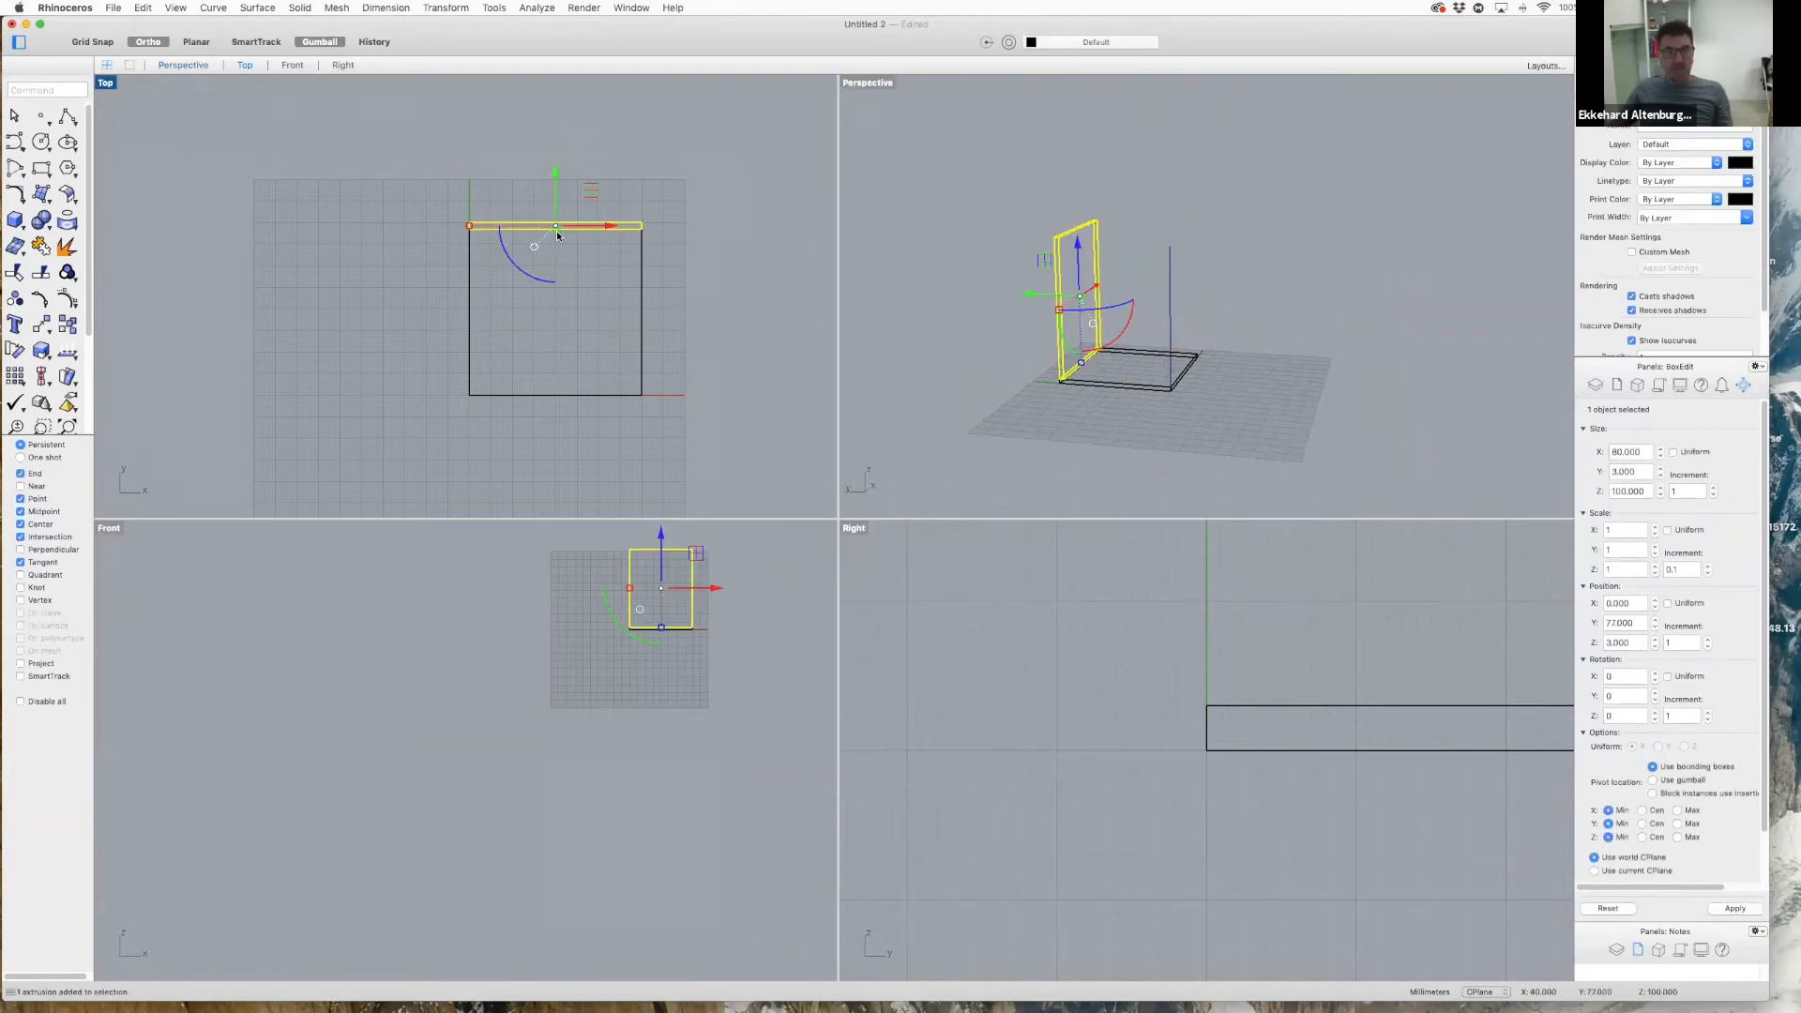
right_click(669, 234)
mouse_move(862, 237)
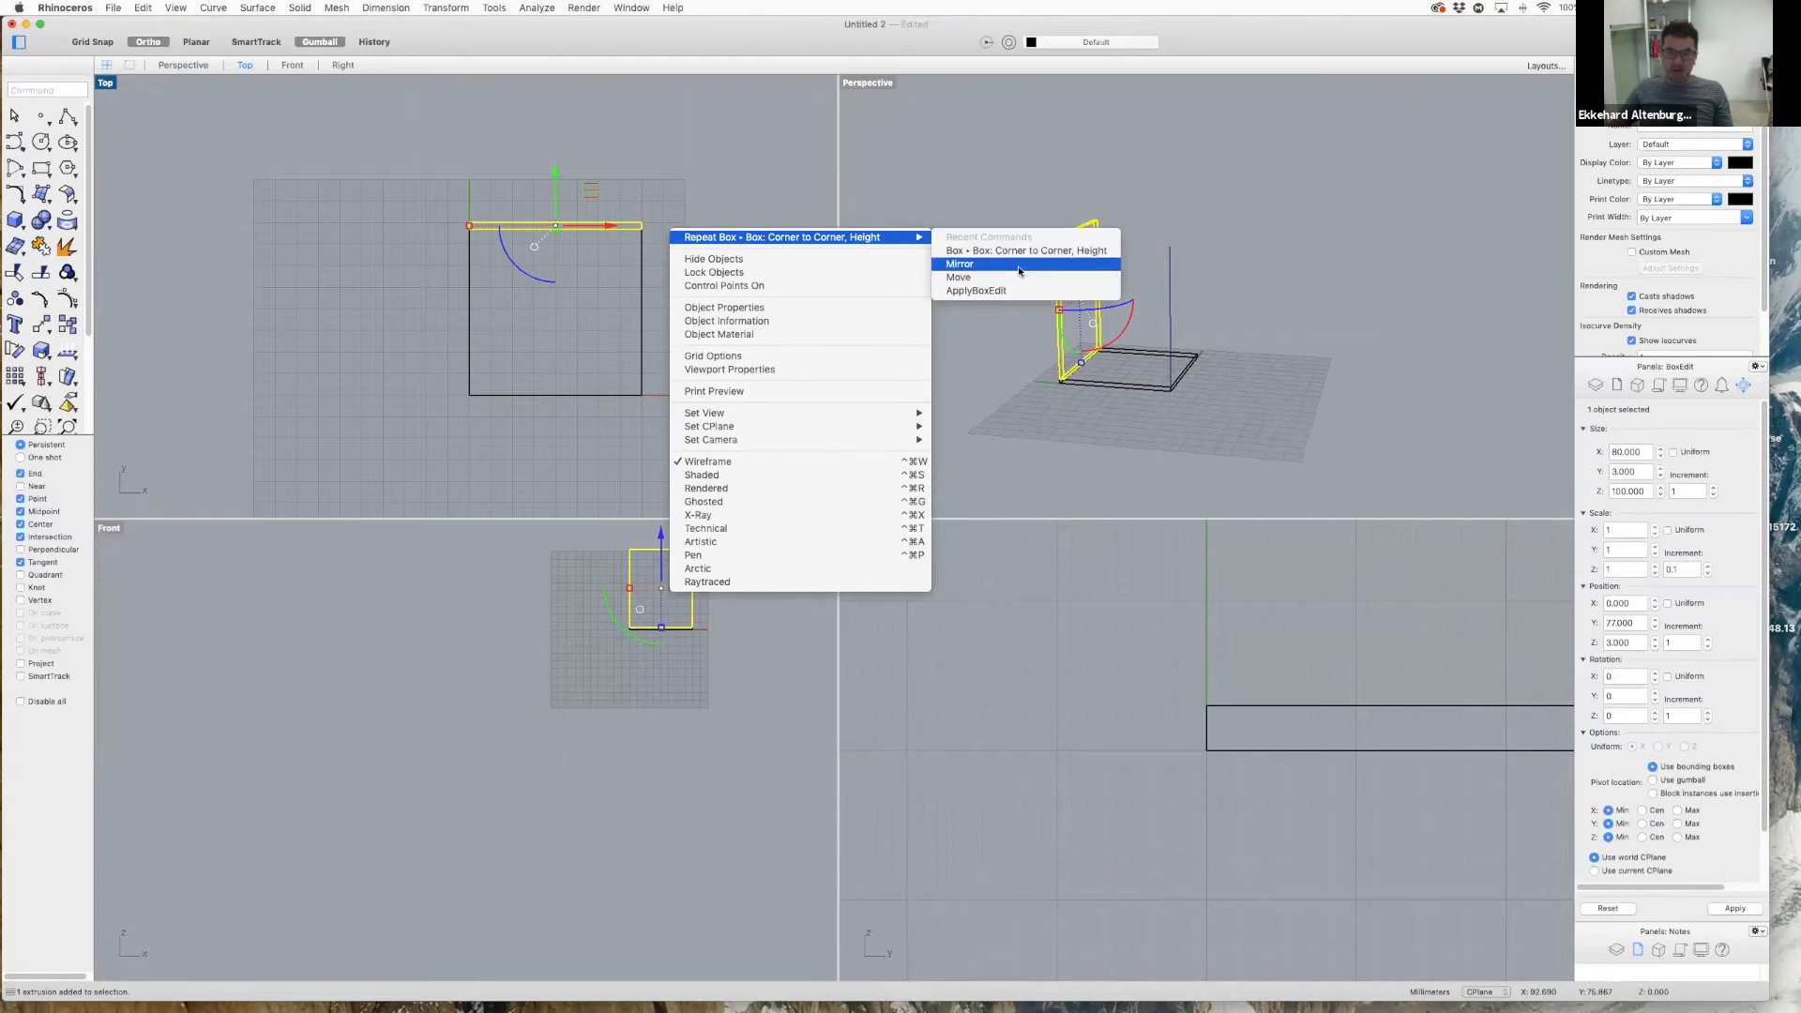
click(1019, 271)
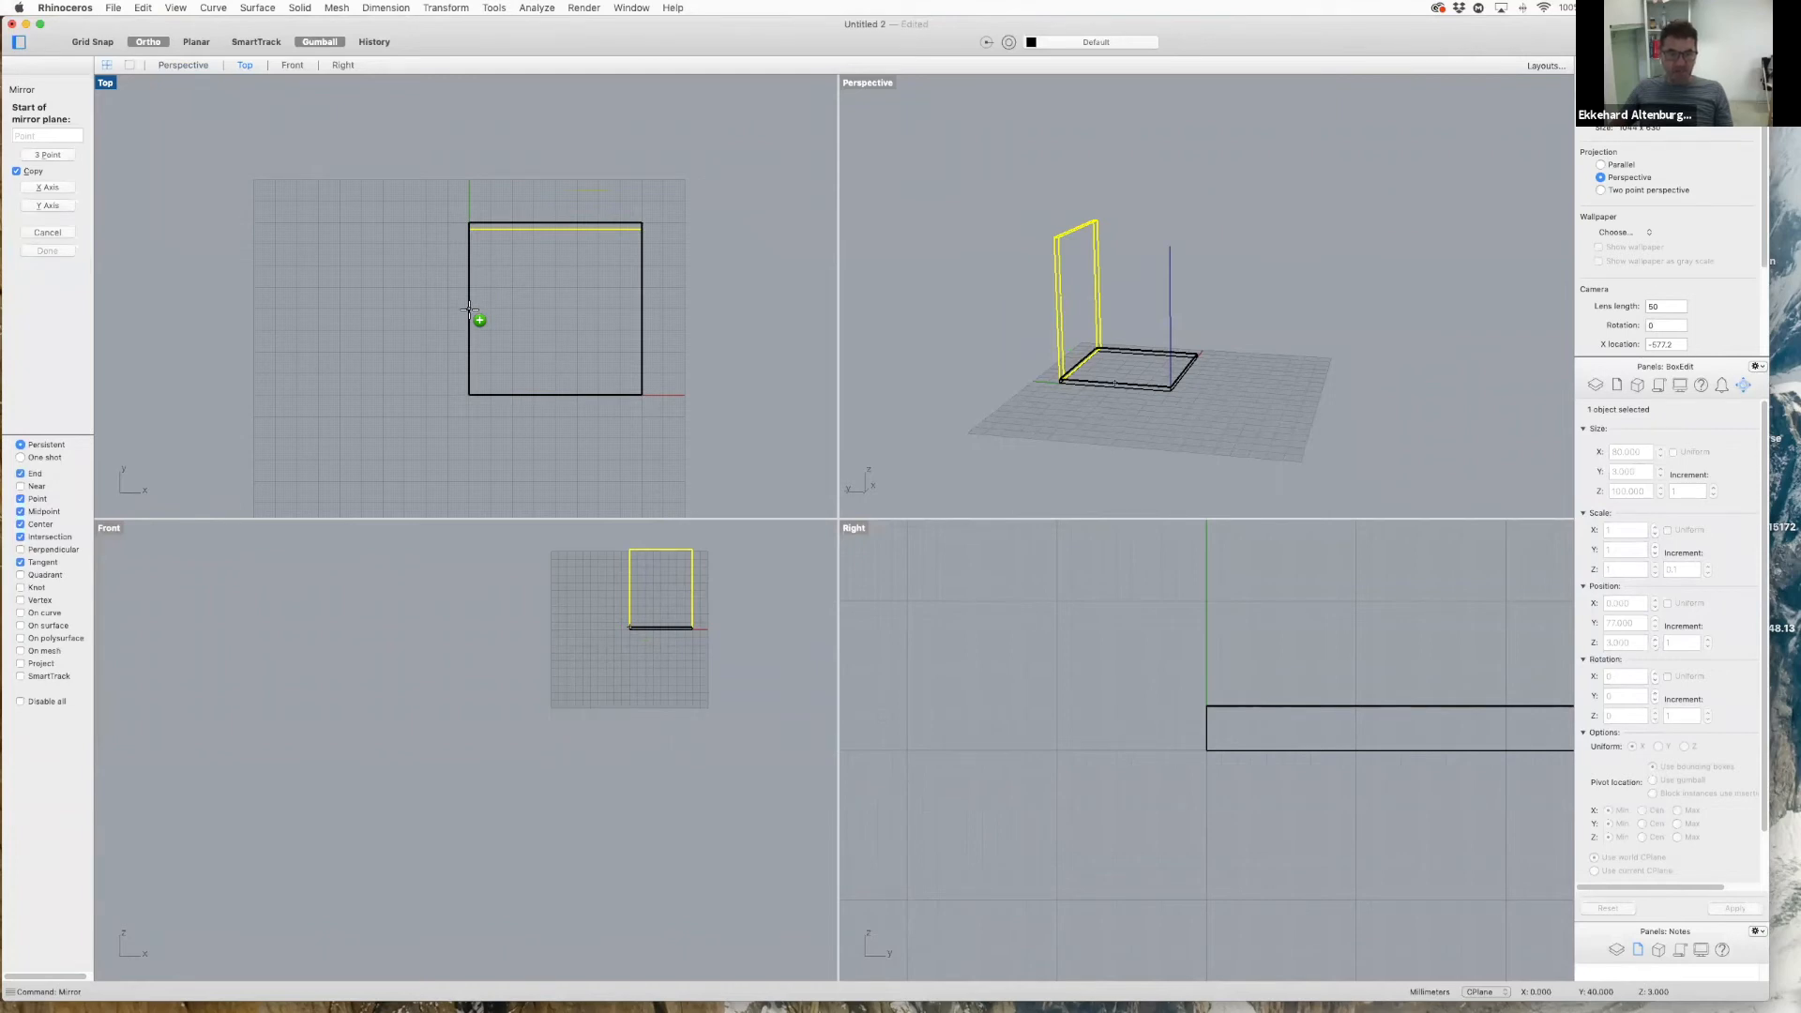
click(469, 309)
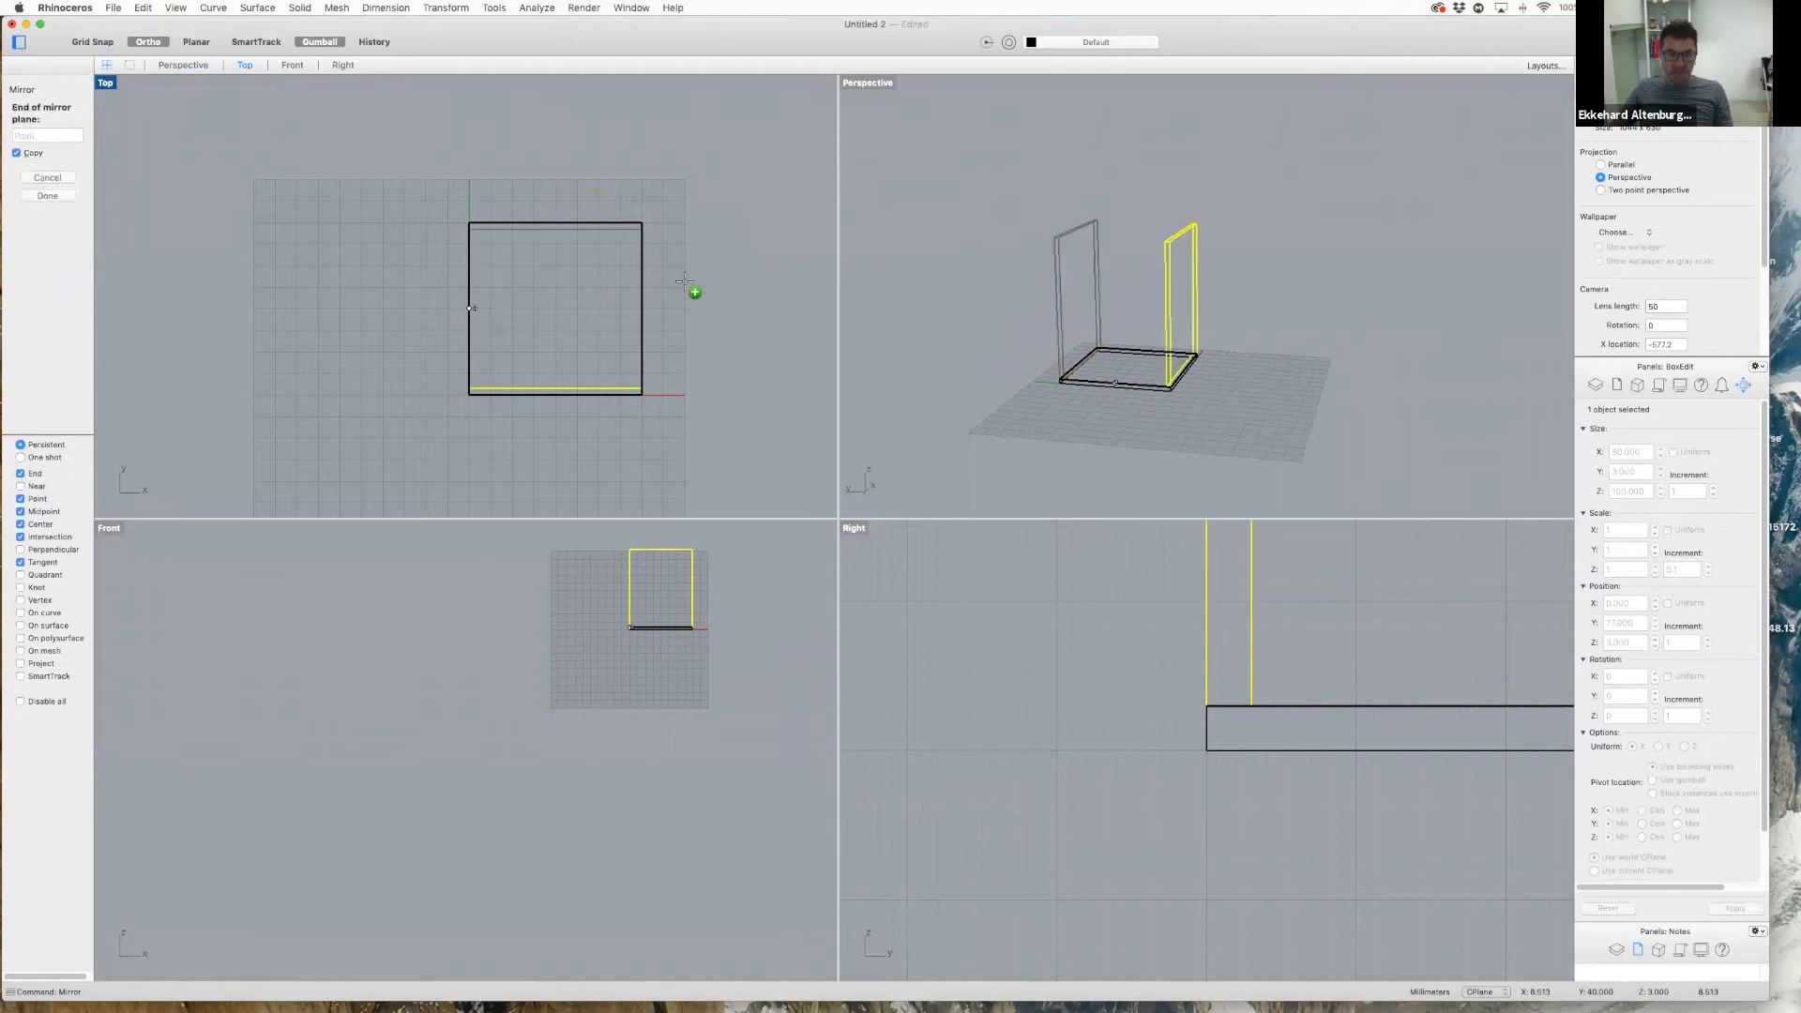
click(717, 290)
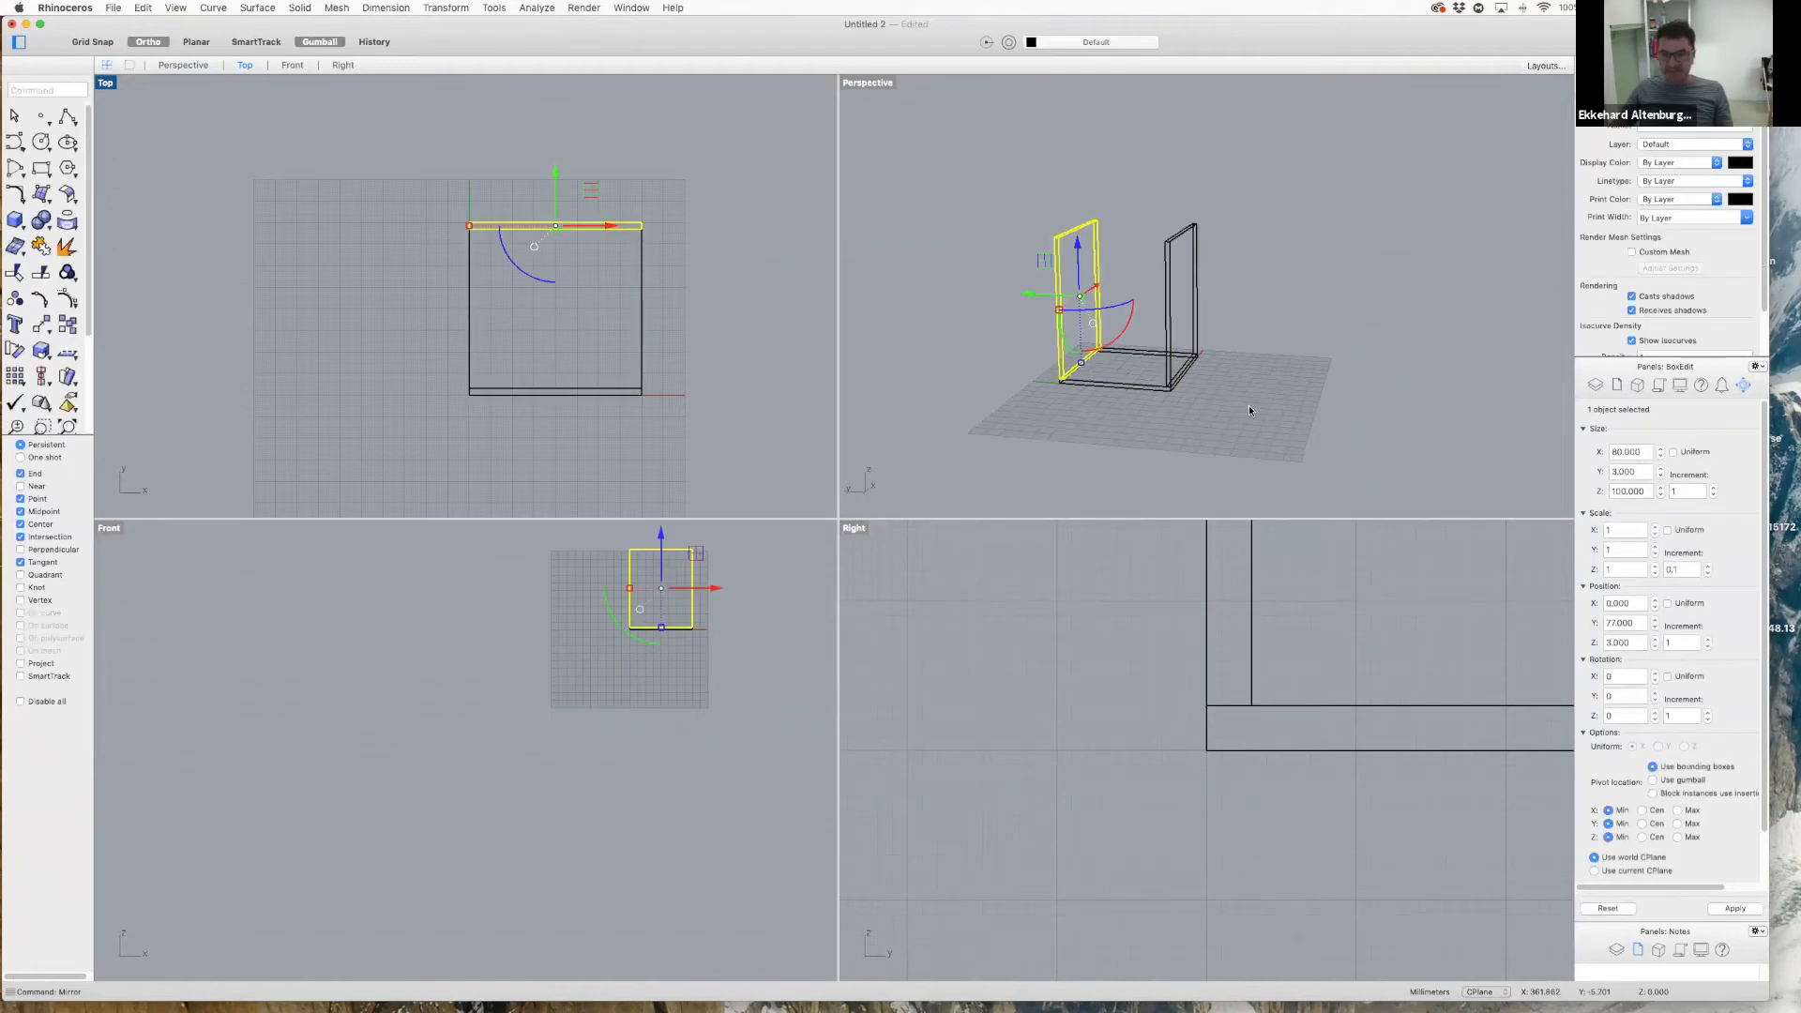
scroll(1195, 390, up, 10)
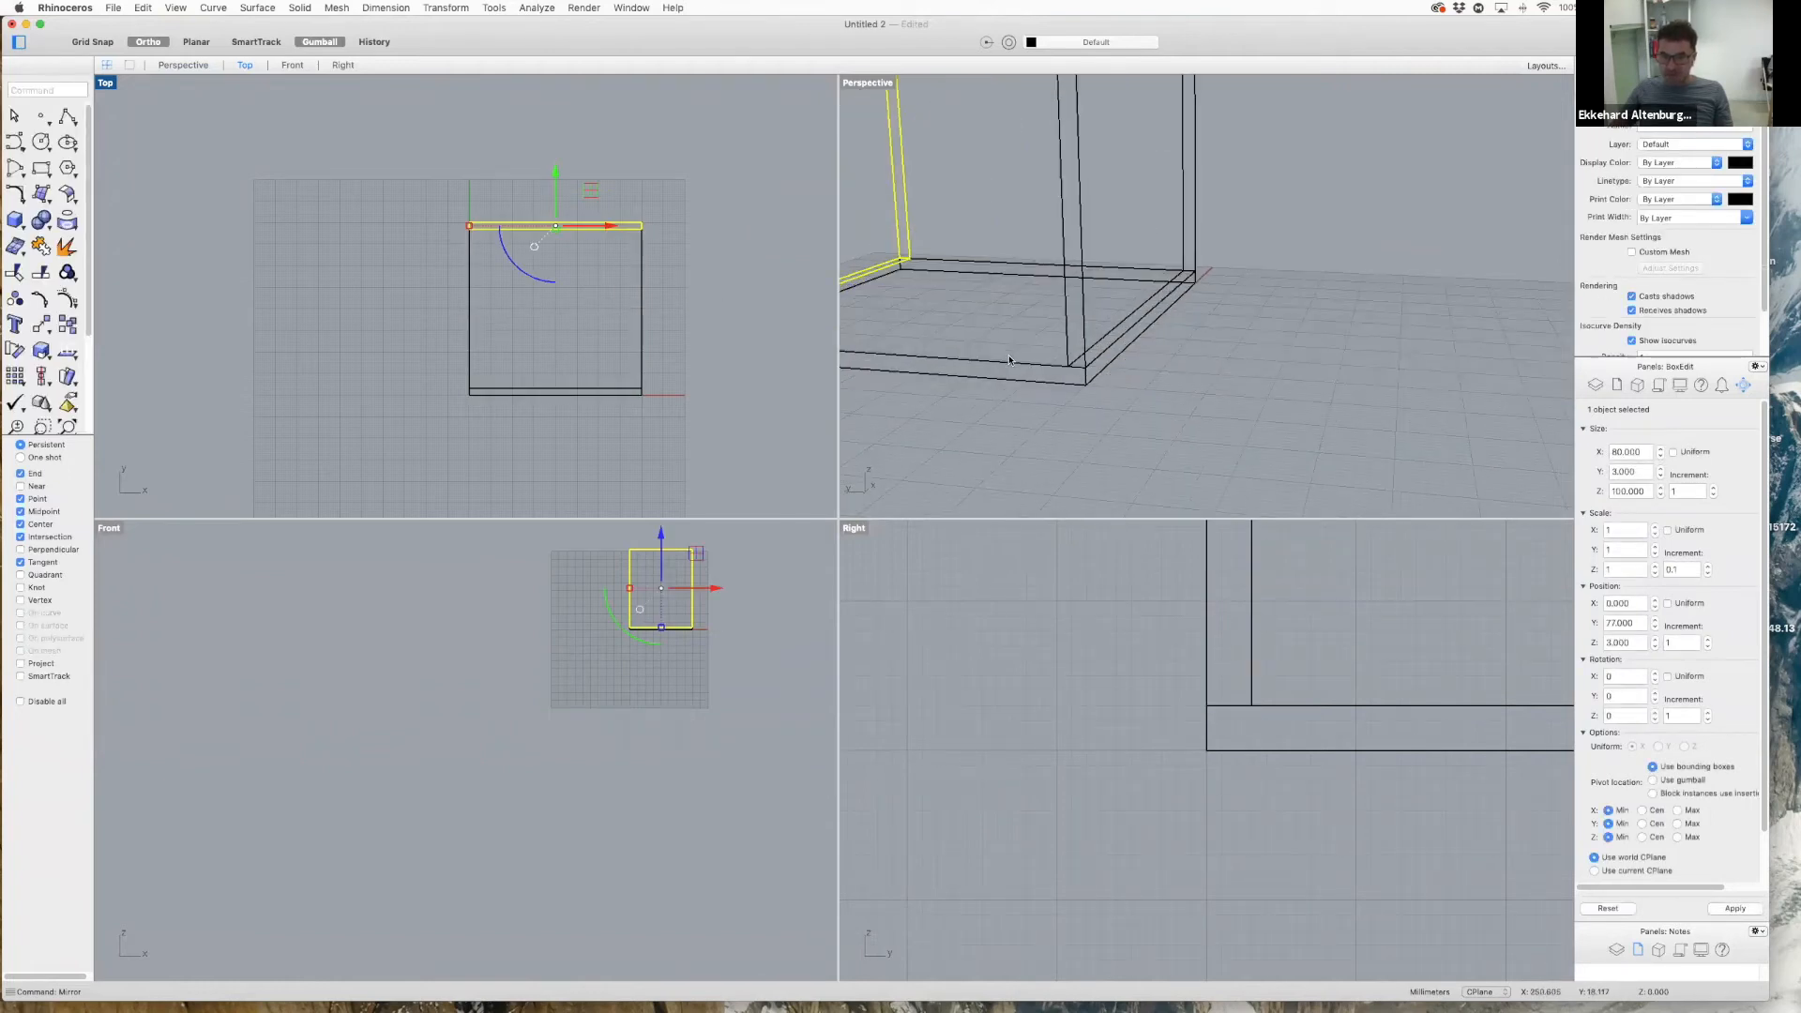
scroll(1248, 374, up, 5)
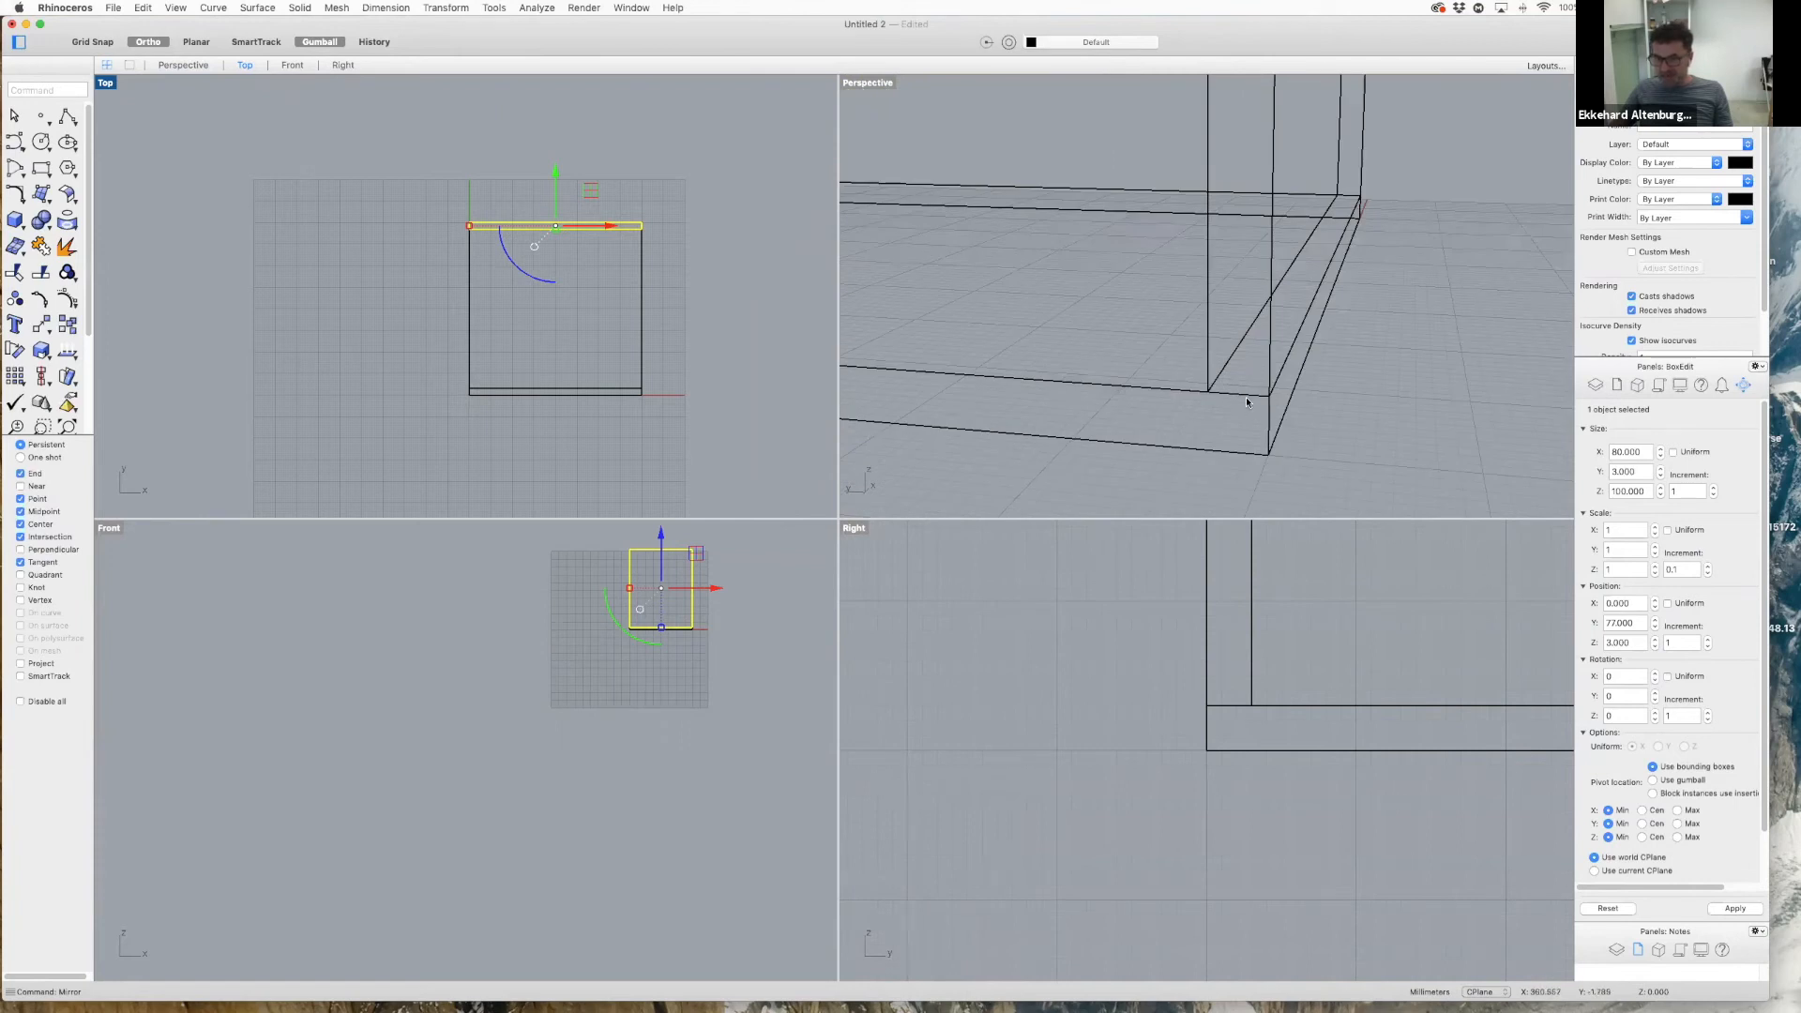
scroll(1125, 394, down, 5)
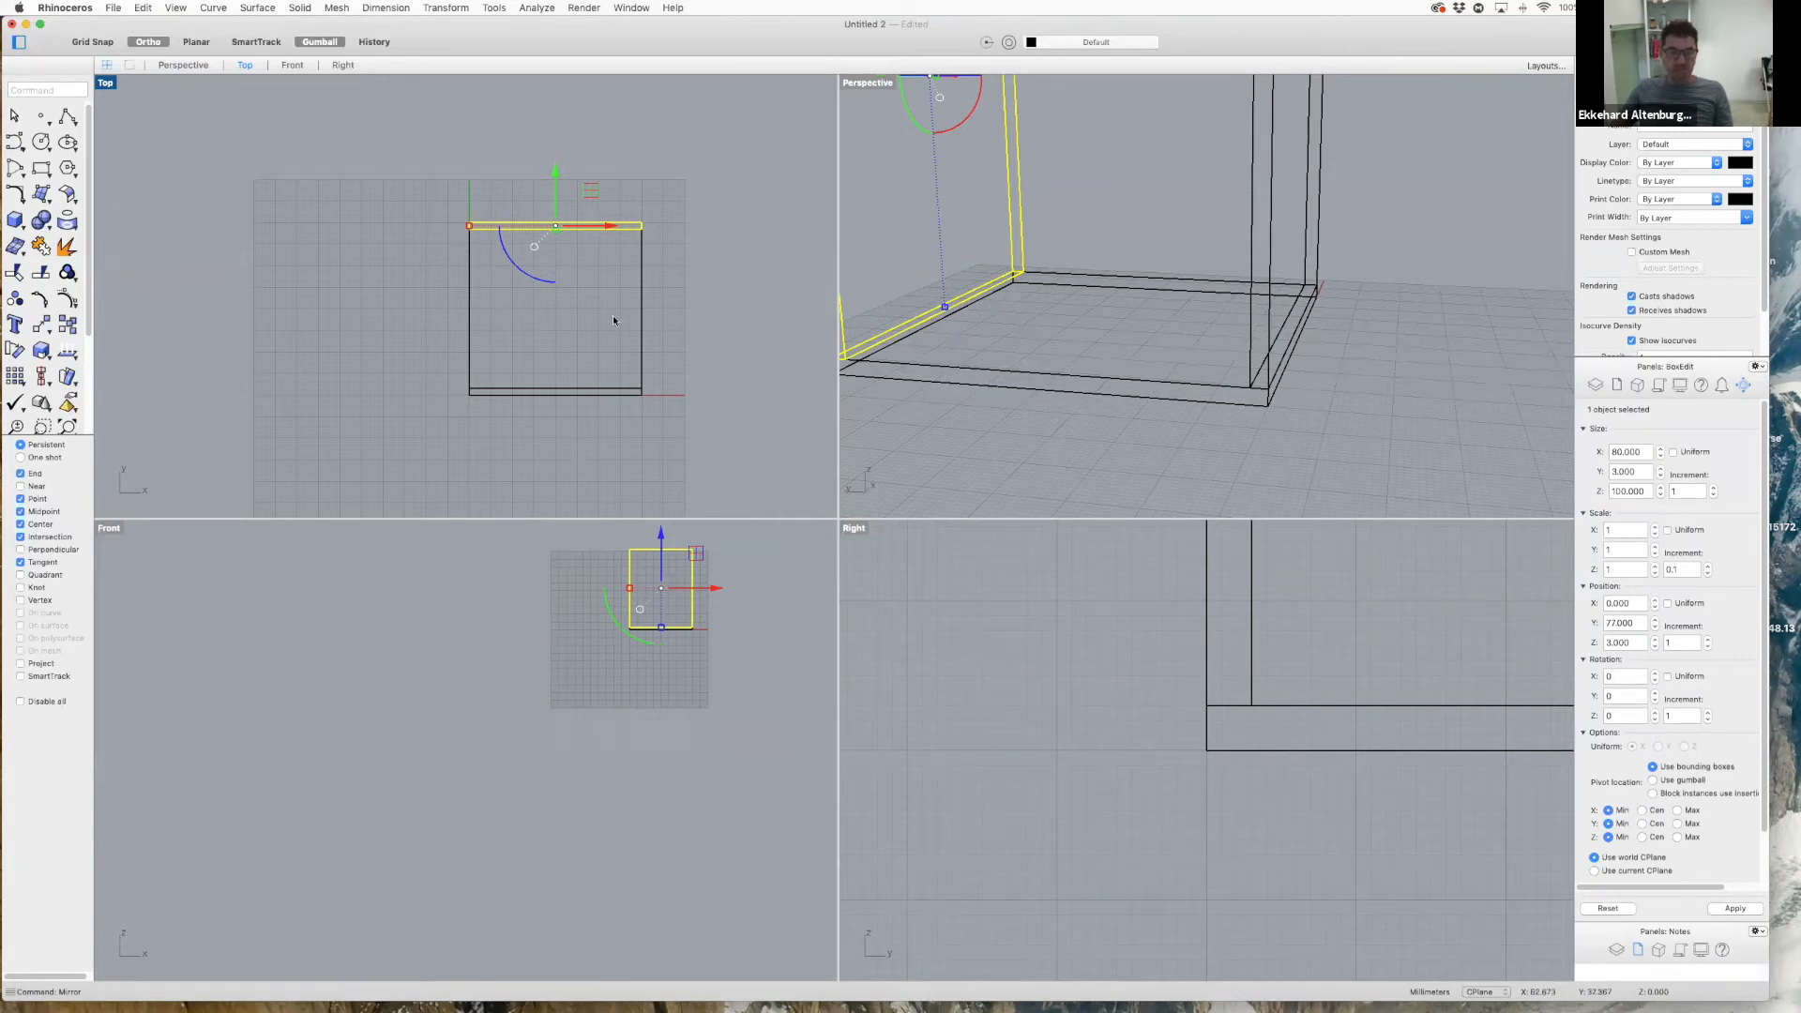
click(514, 251)
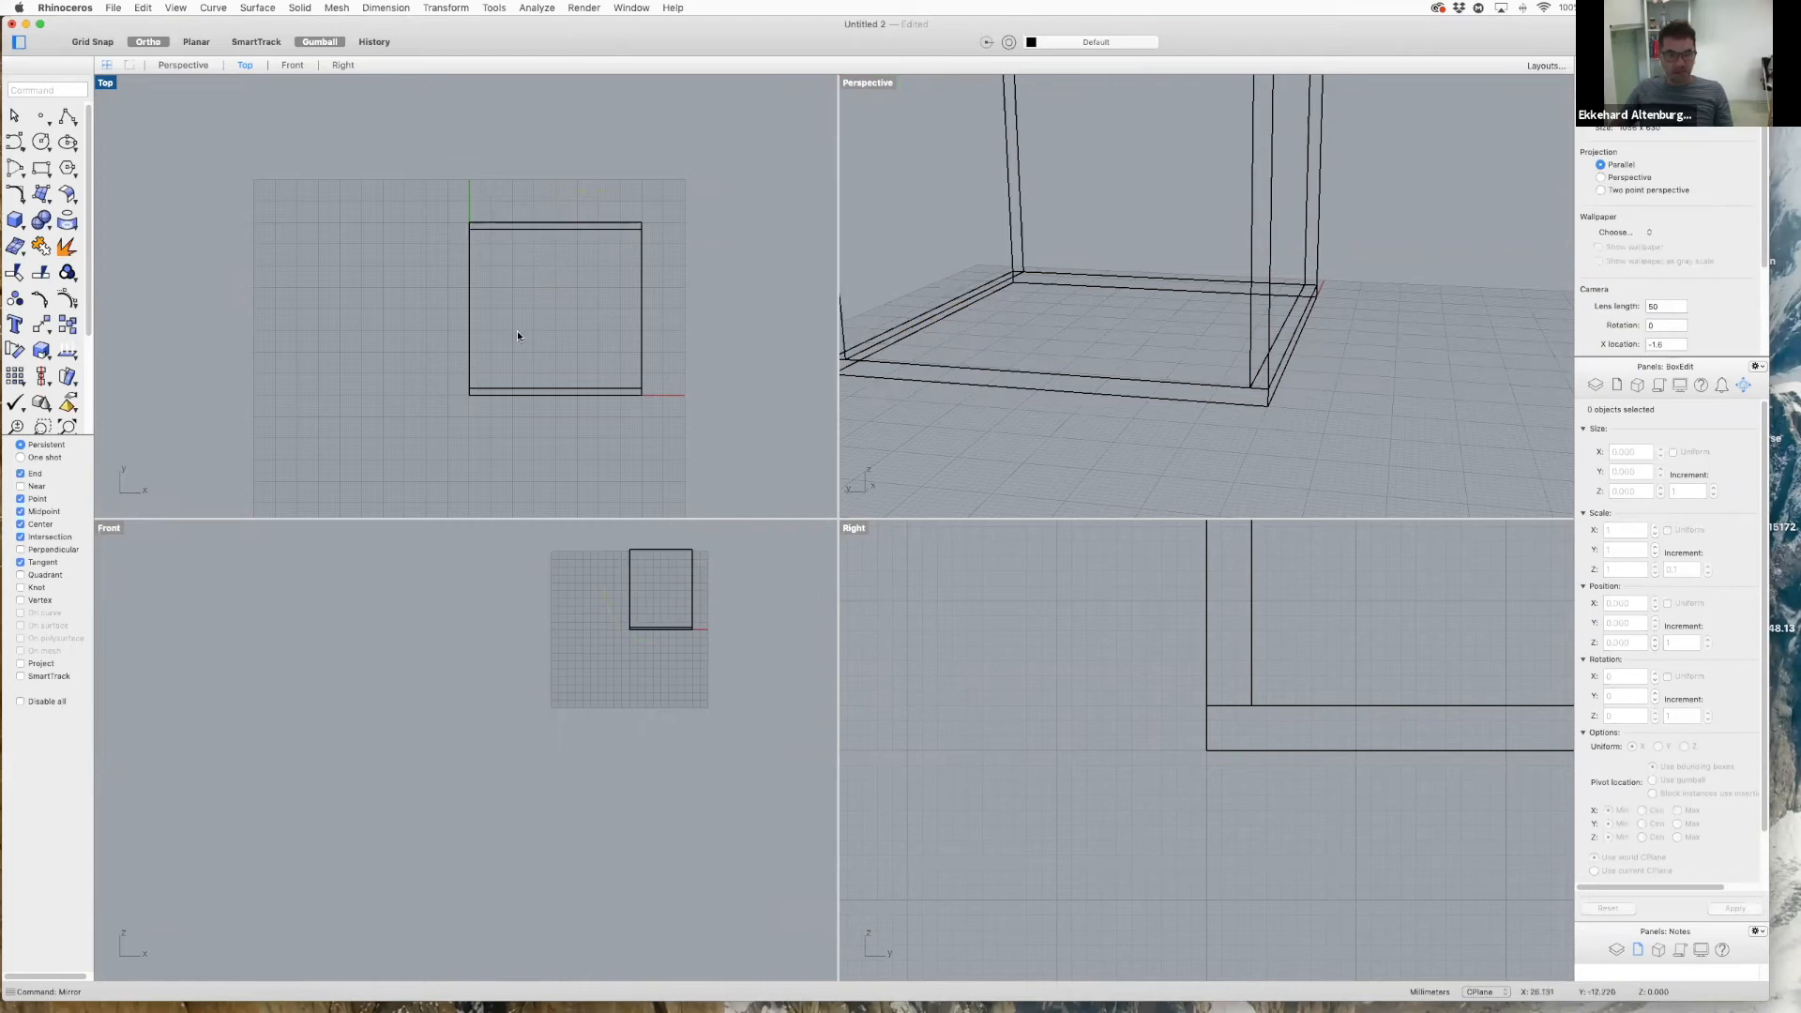
- Draw a box panel 3 mm thick, 80 mm wide and 80 mm high along the base plate's edge on the Y axis
click(14, 219)
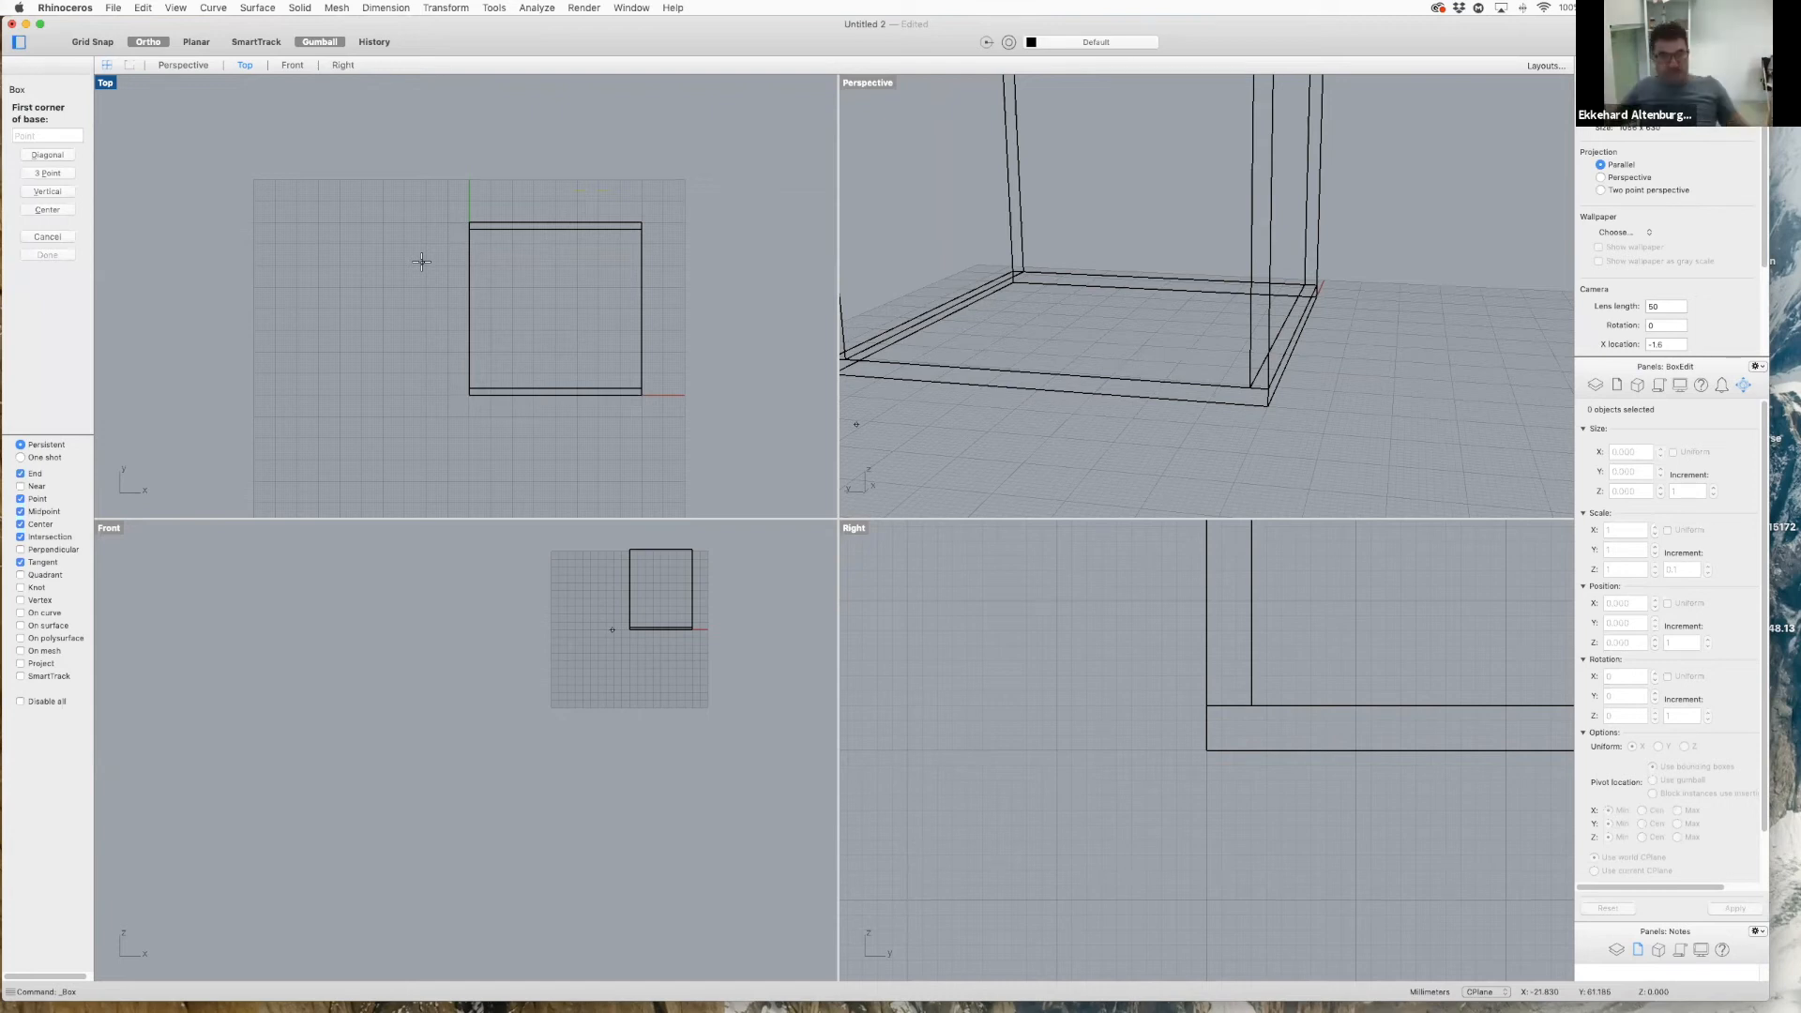
scroll(466, 236, up, 5)
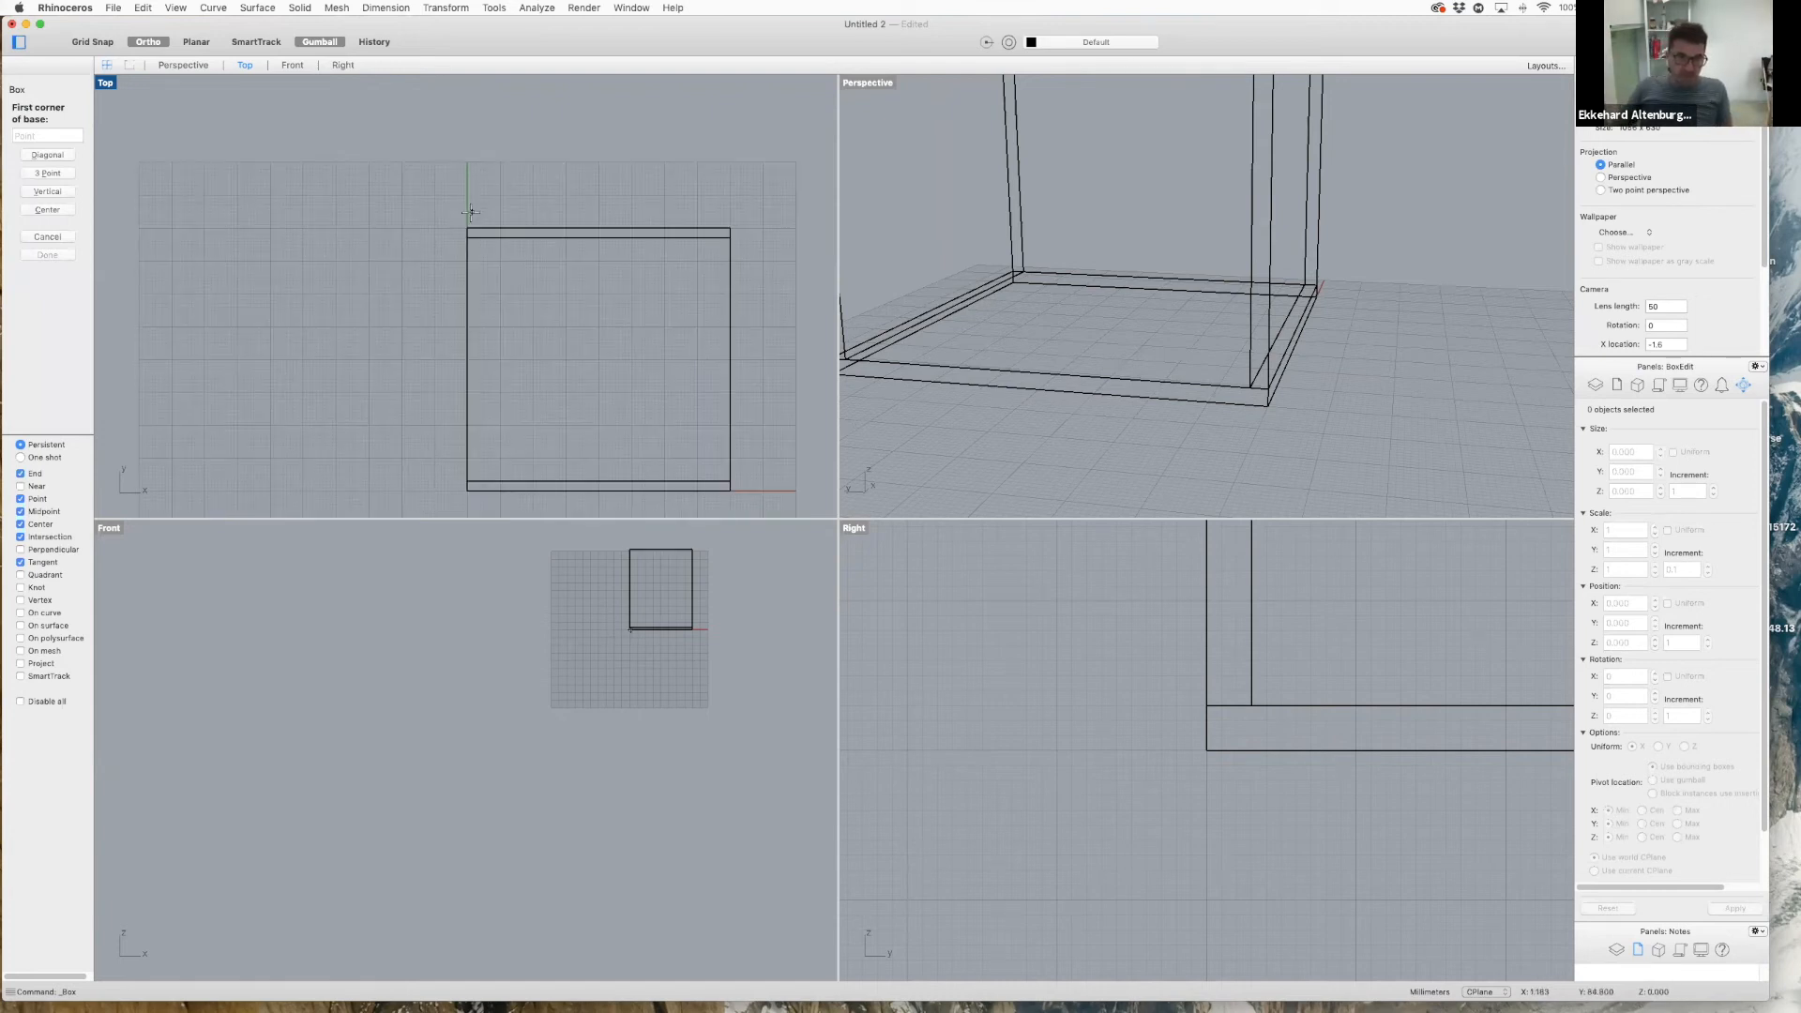
scroll(466, 237, down, 2)
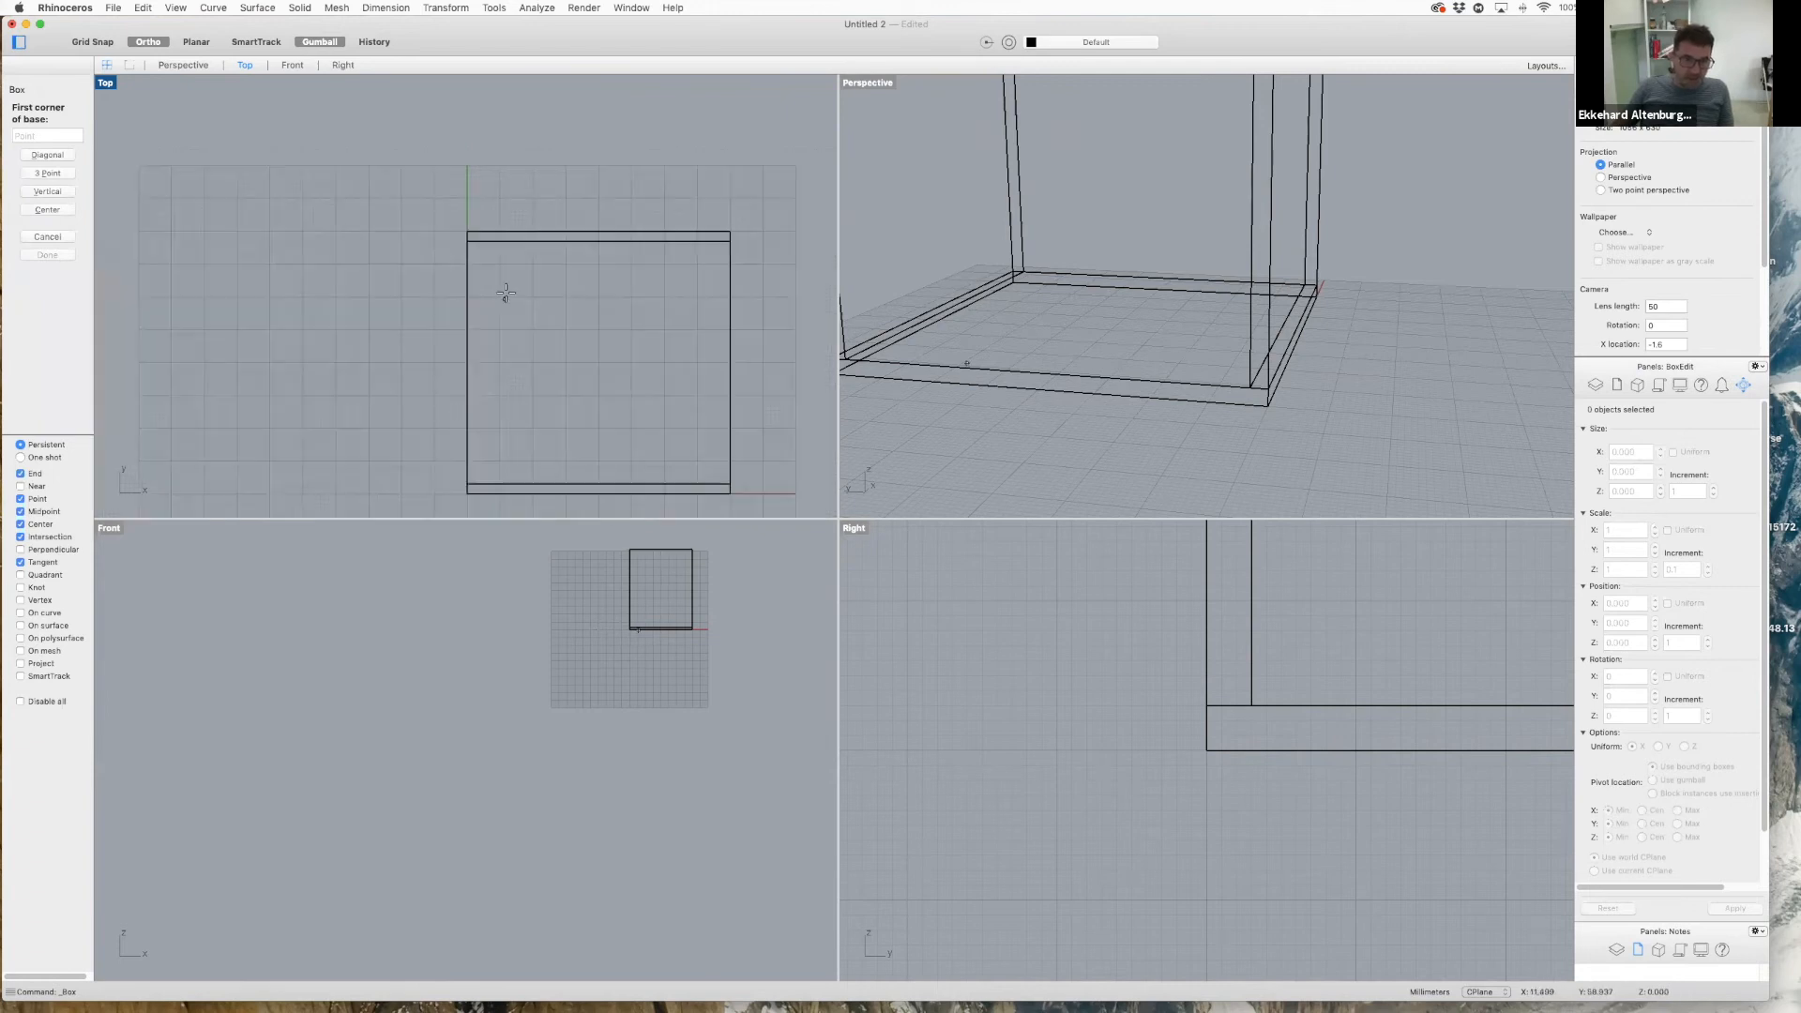
click(467, 230)
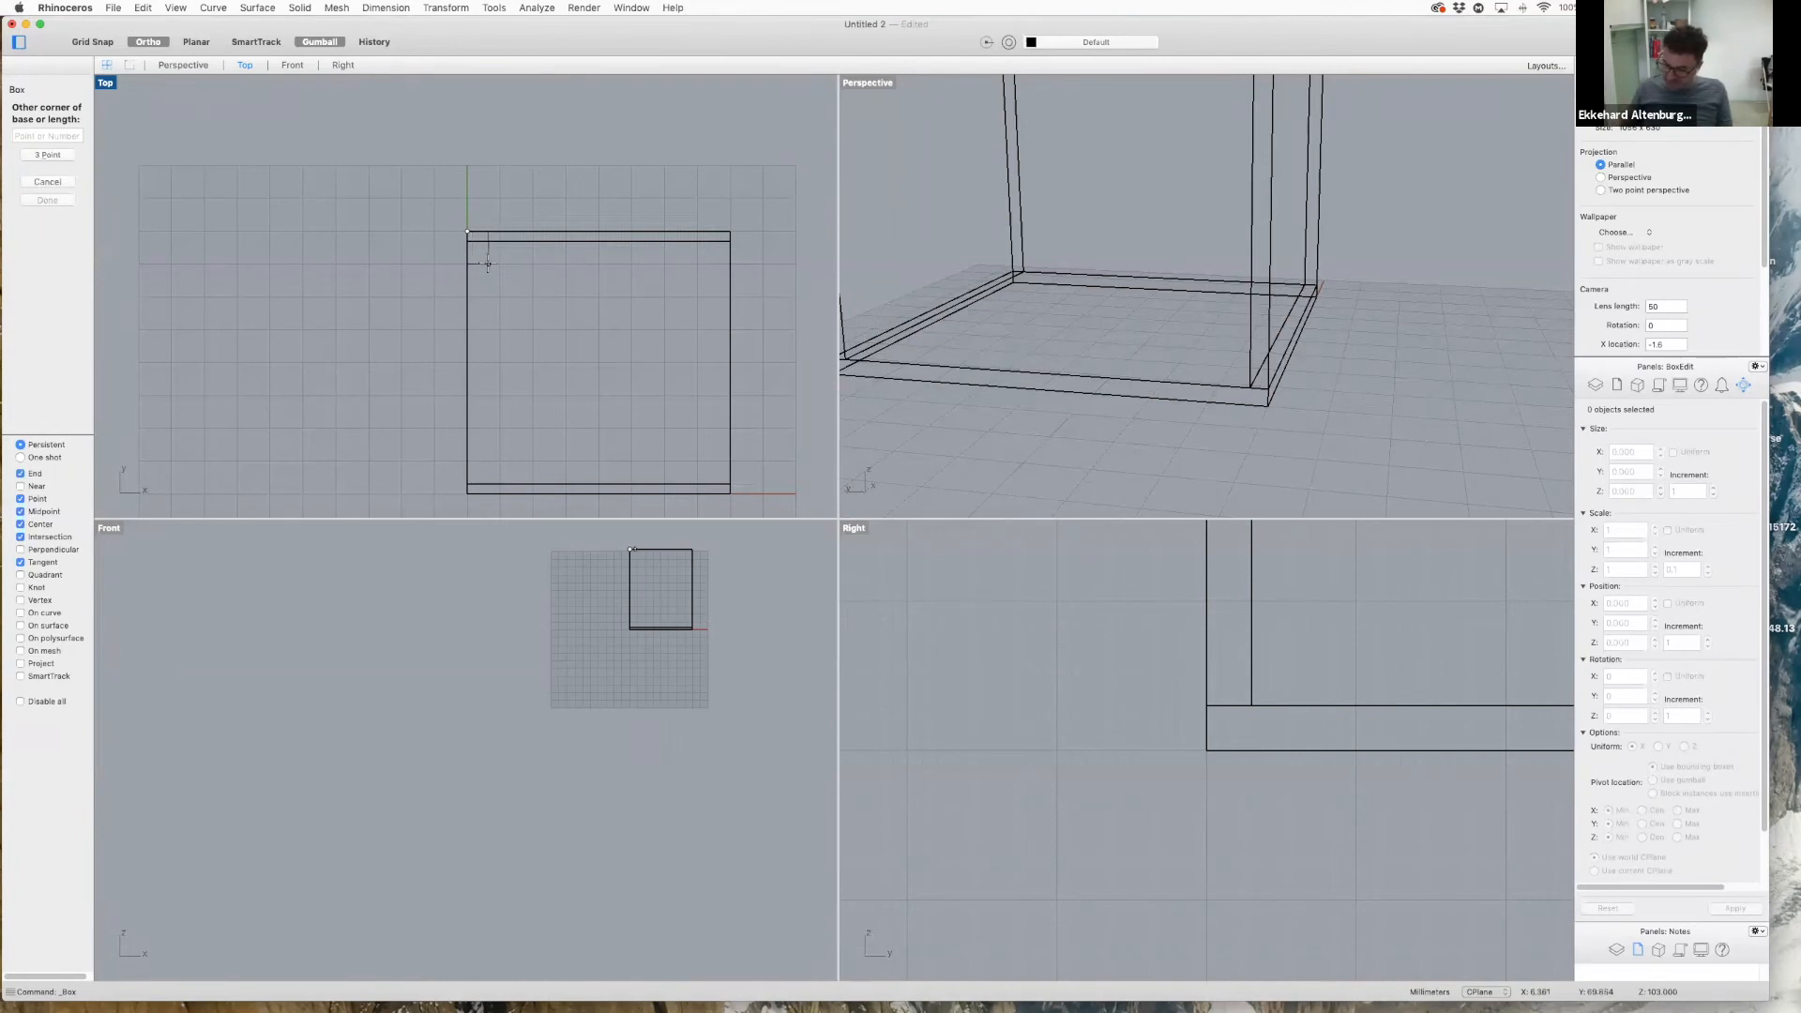
text(3)
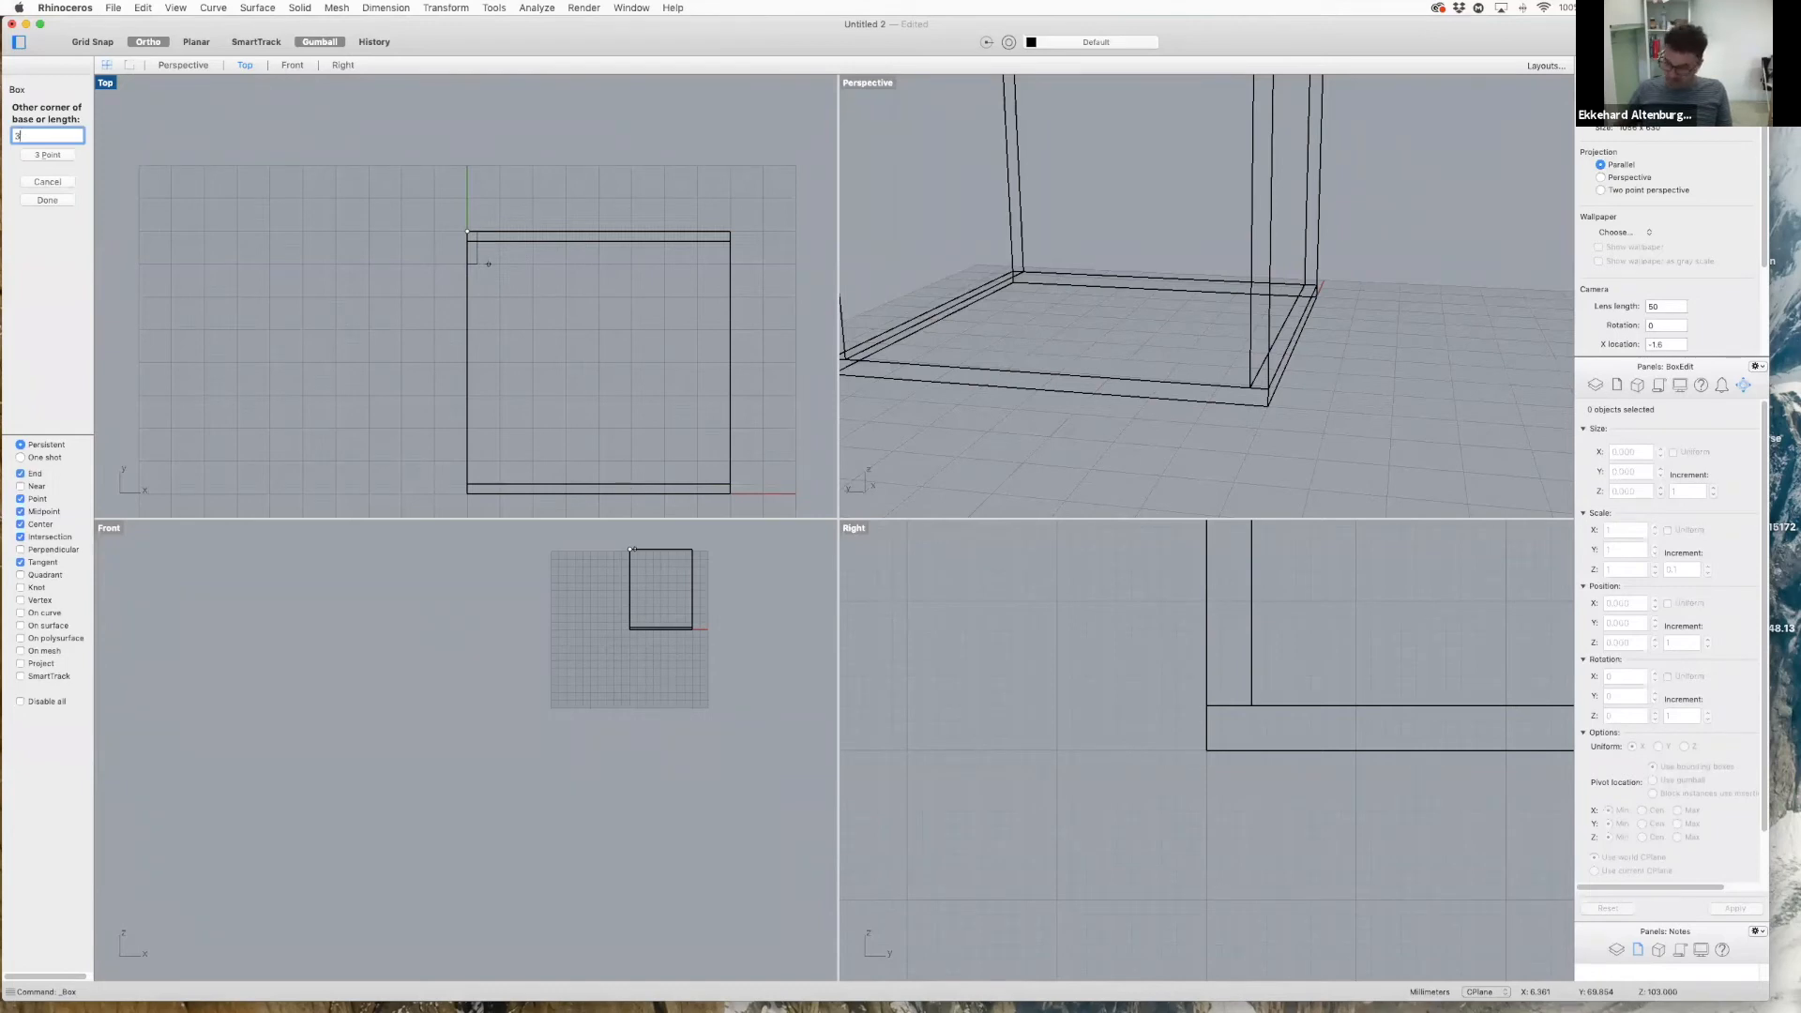
key(Return)
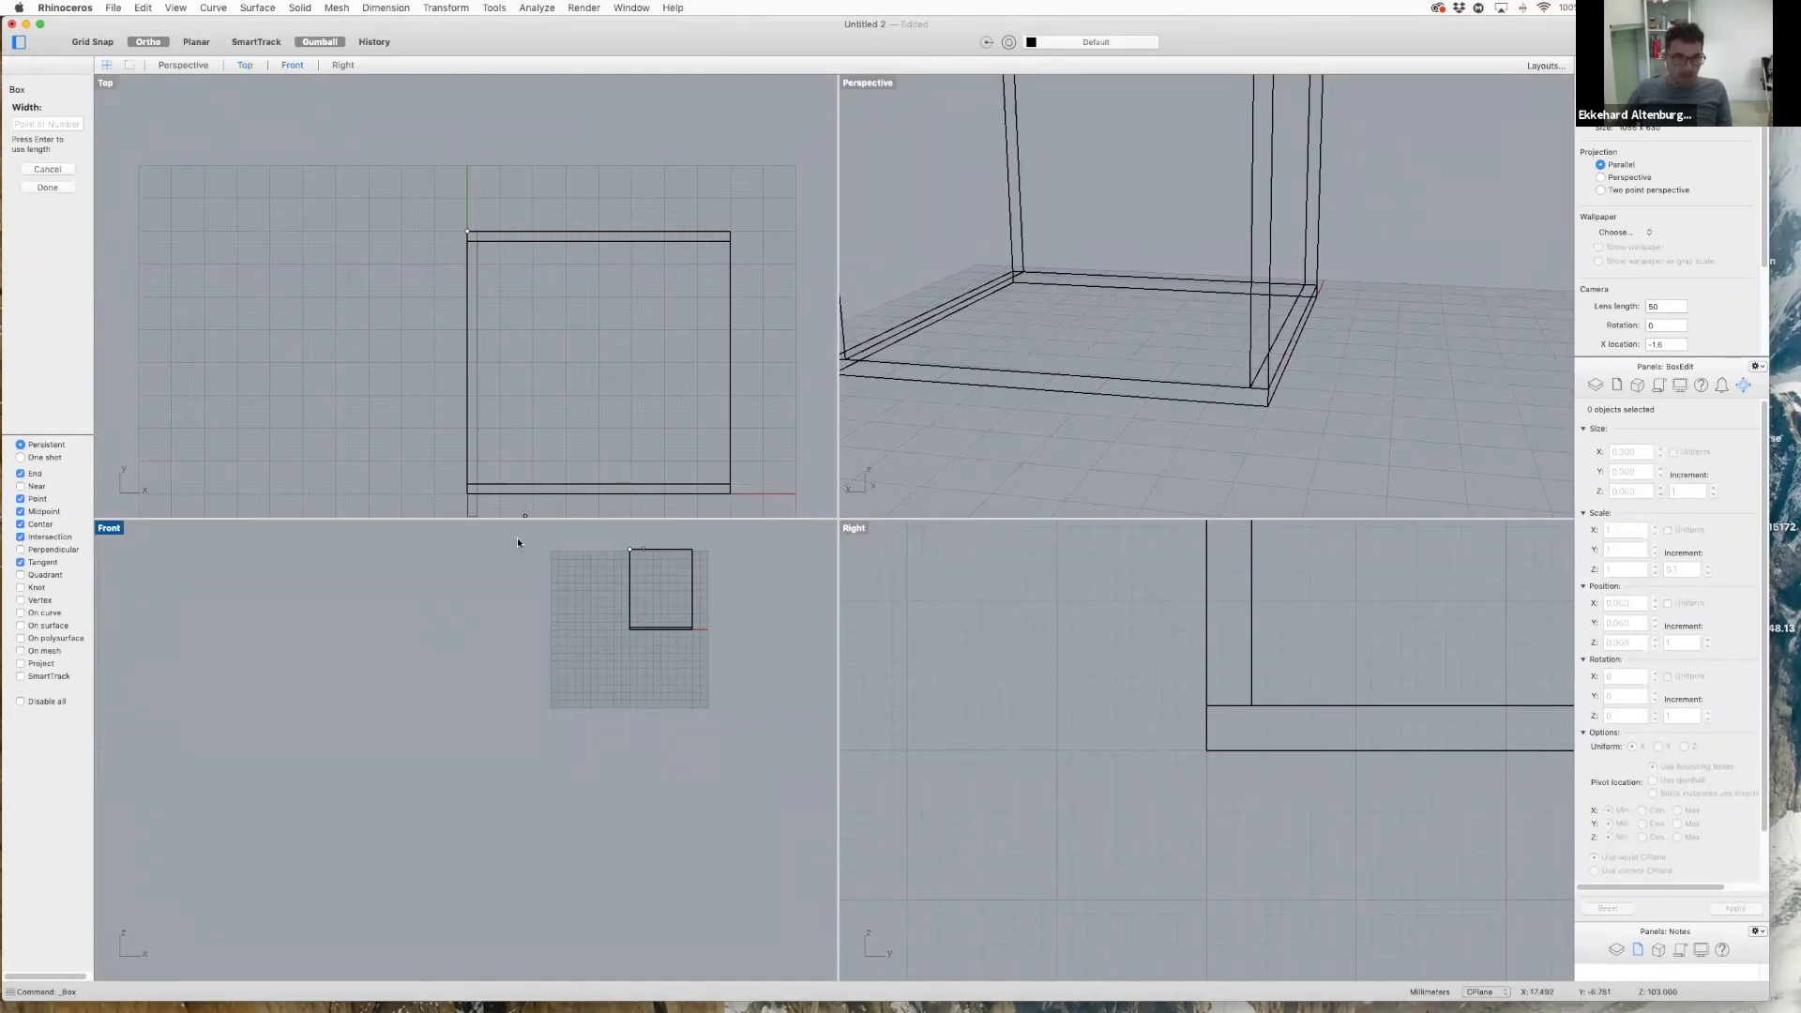
click(468, 494)
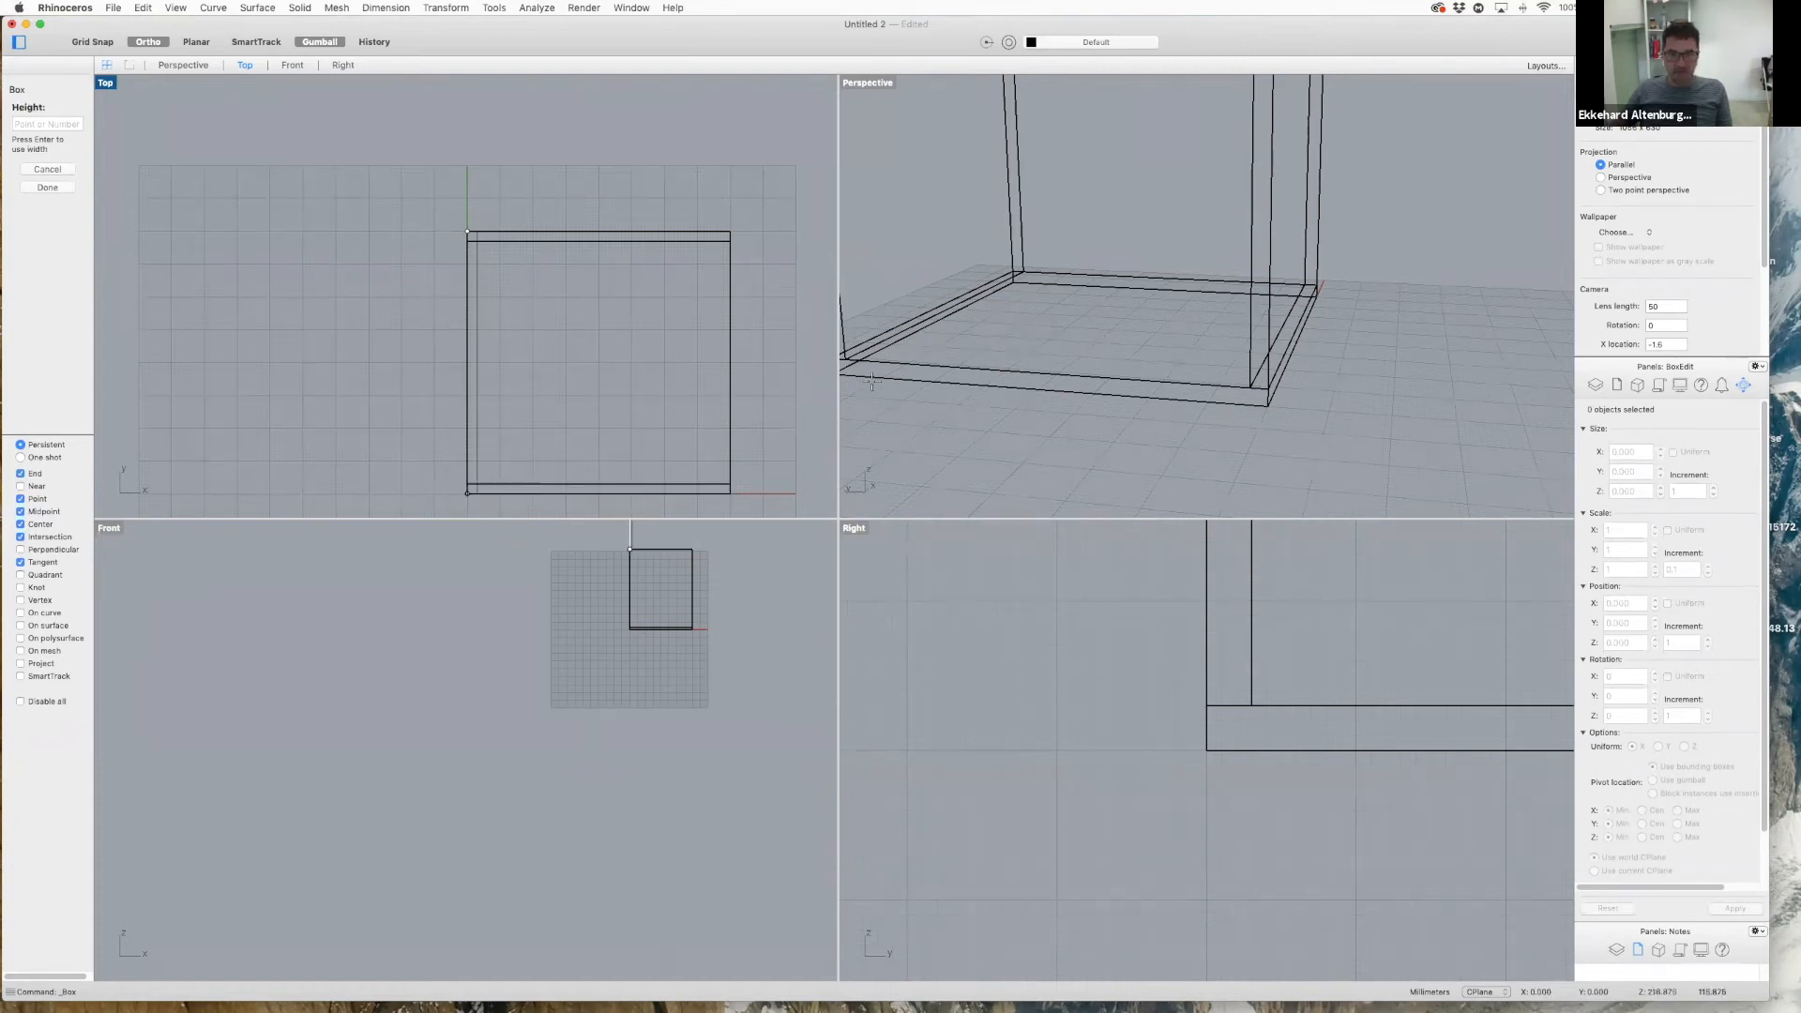
scroll(699, 441, down, 3)
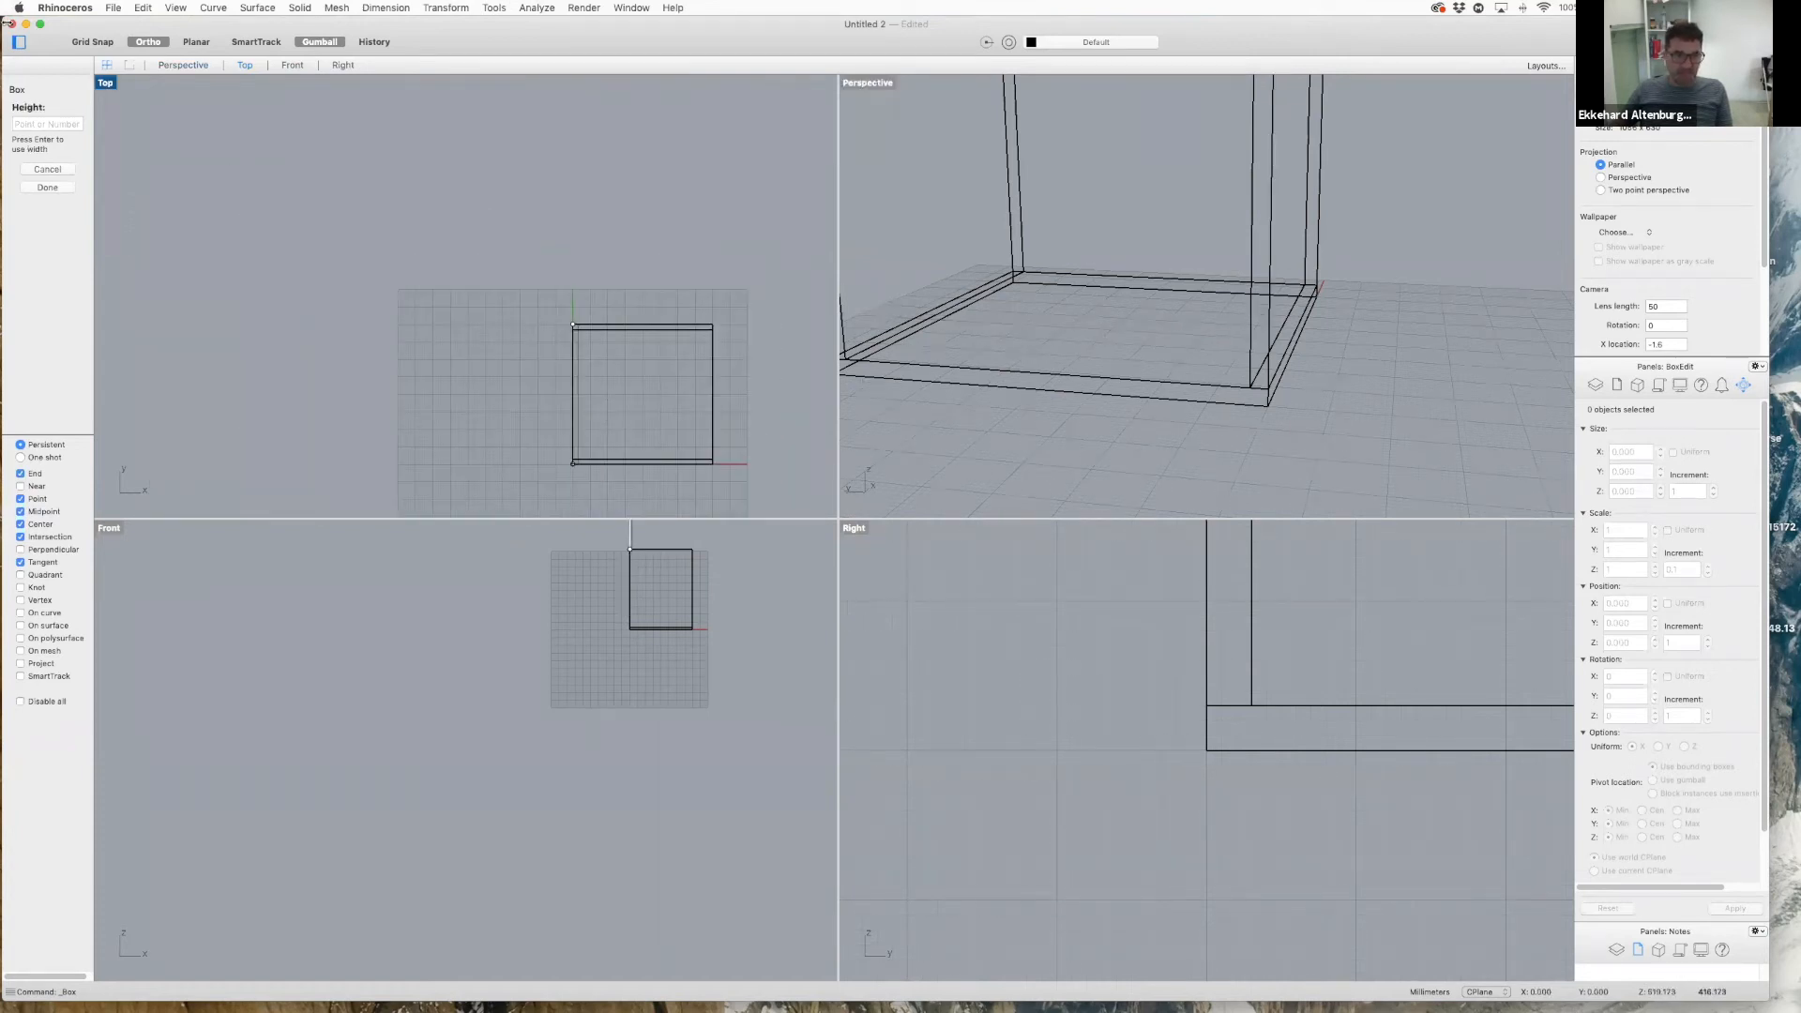
click(47, 187)
- Set the new 3 mm panel's Z position to 0 so it stands at the base plate's underside
click(576, 390)
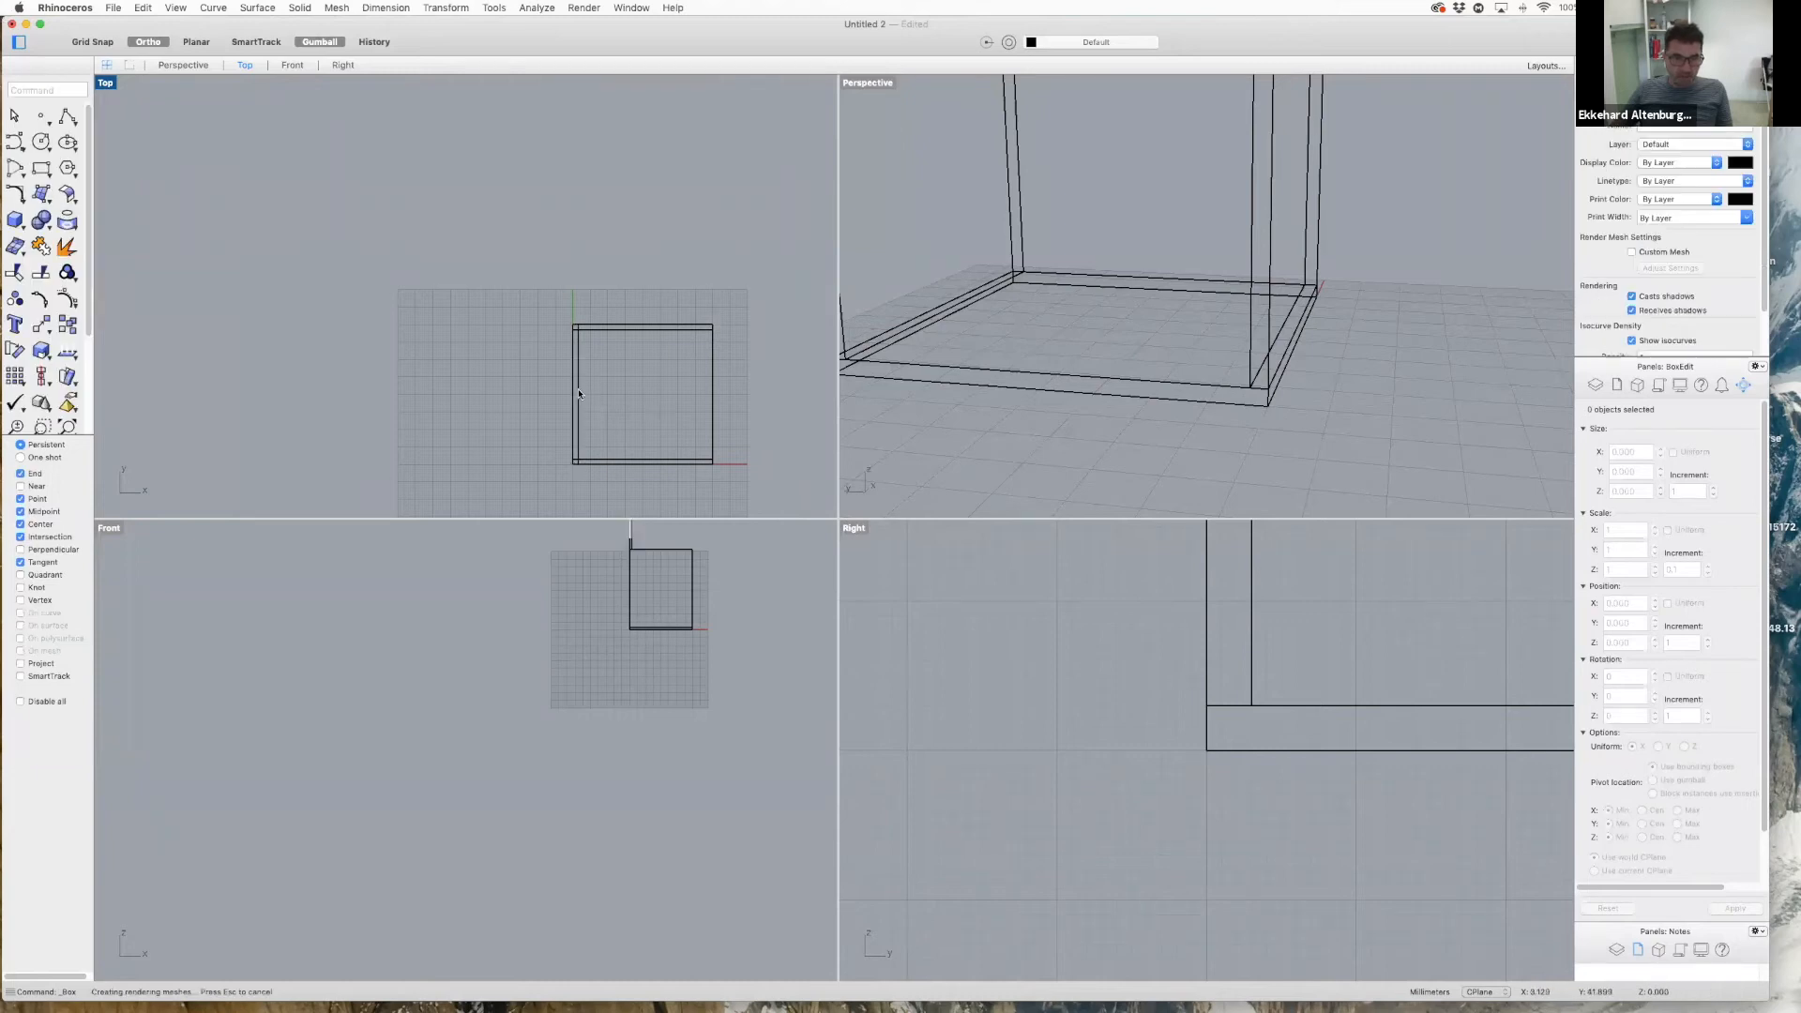
right_drag(1076, 422, 410, 470)
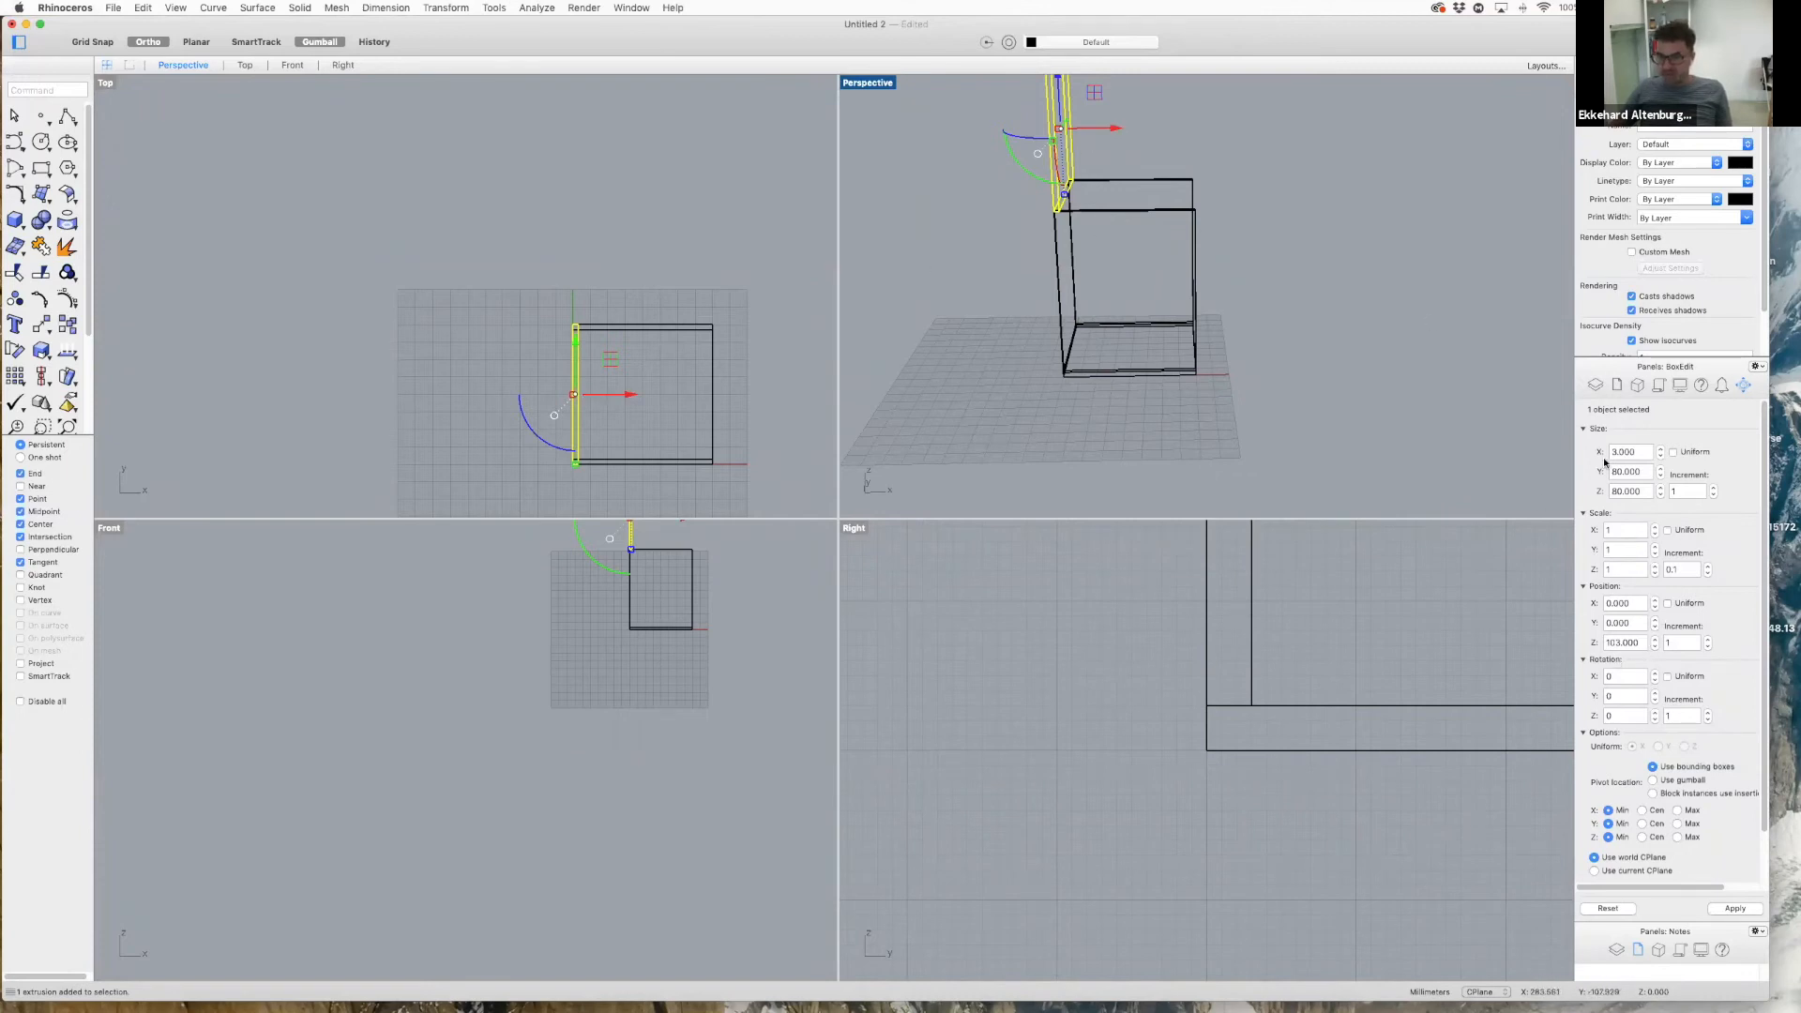
drag(1643, 646, 1583, 638)
text(0)
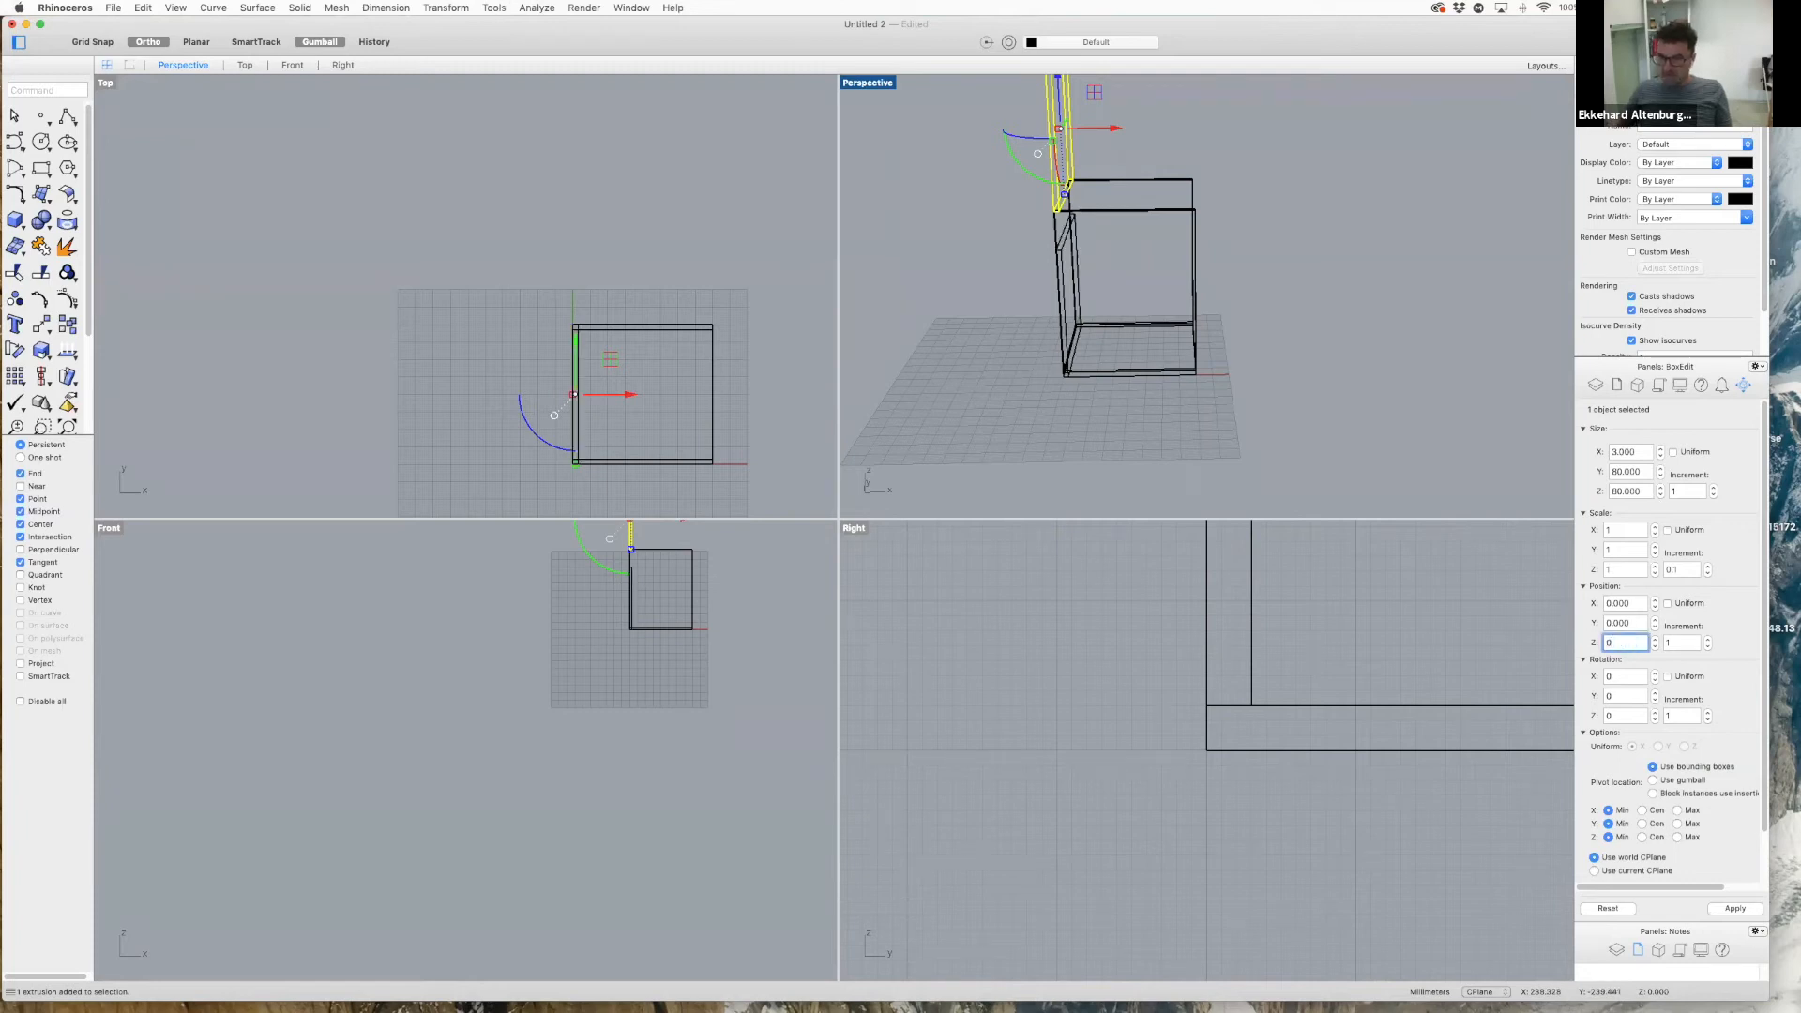
click(1716, 907)
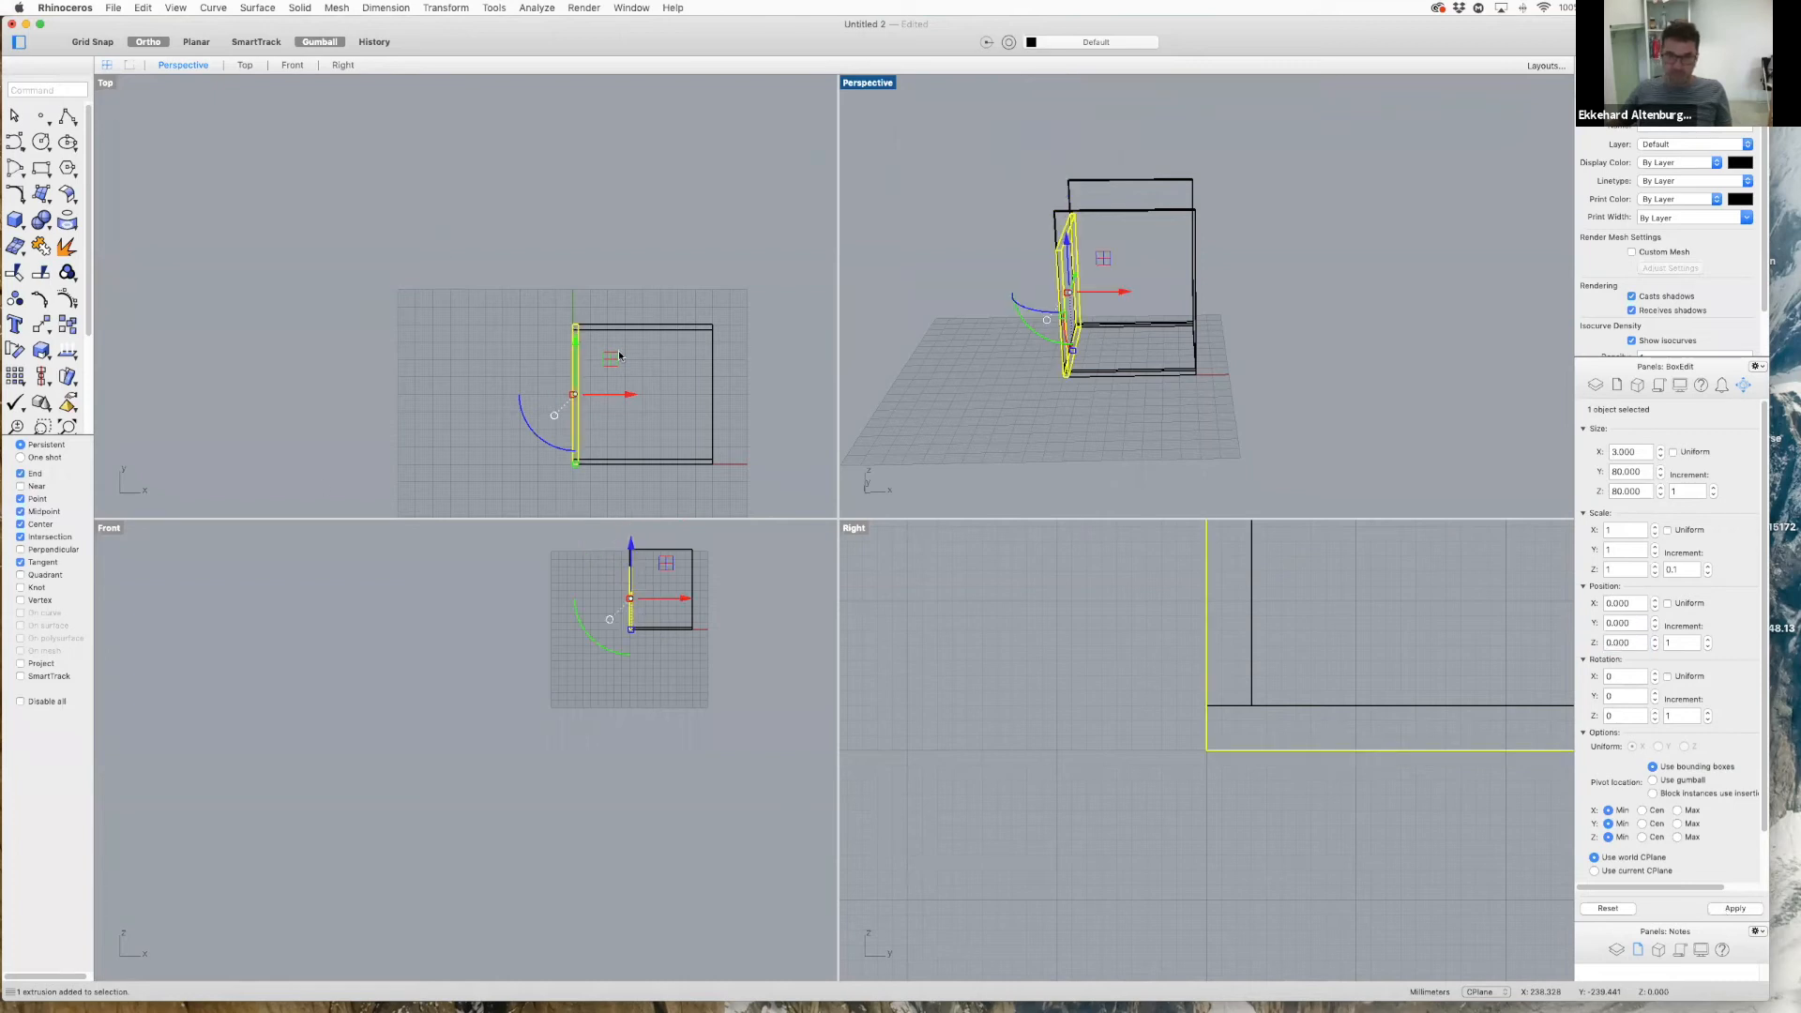
- Set the Z size of the new side panel to 100 mm
scroll(1063, 390, up, 3)
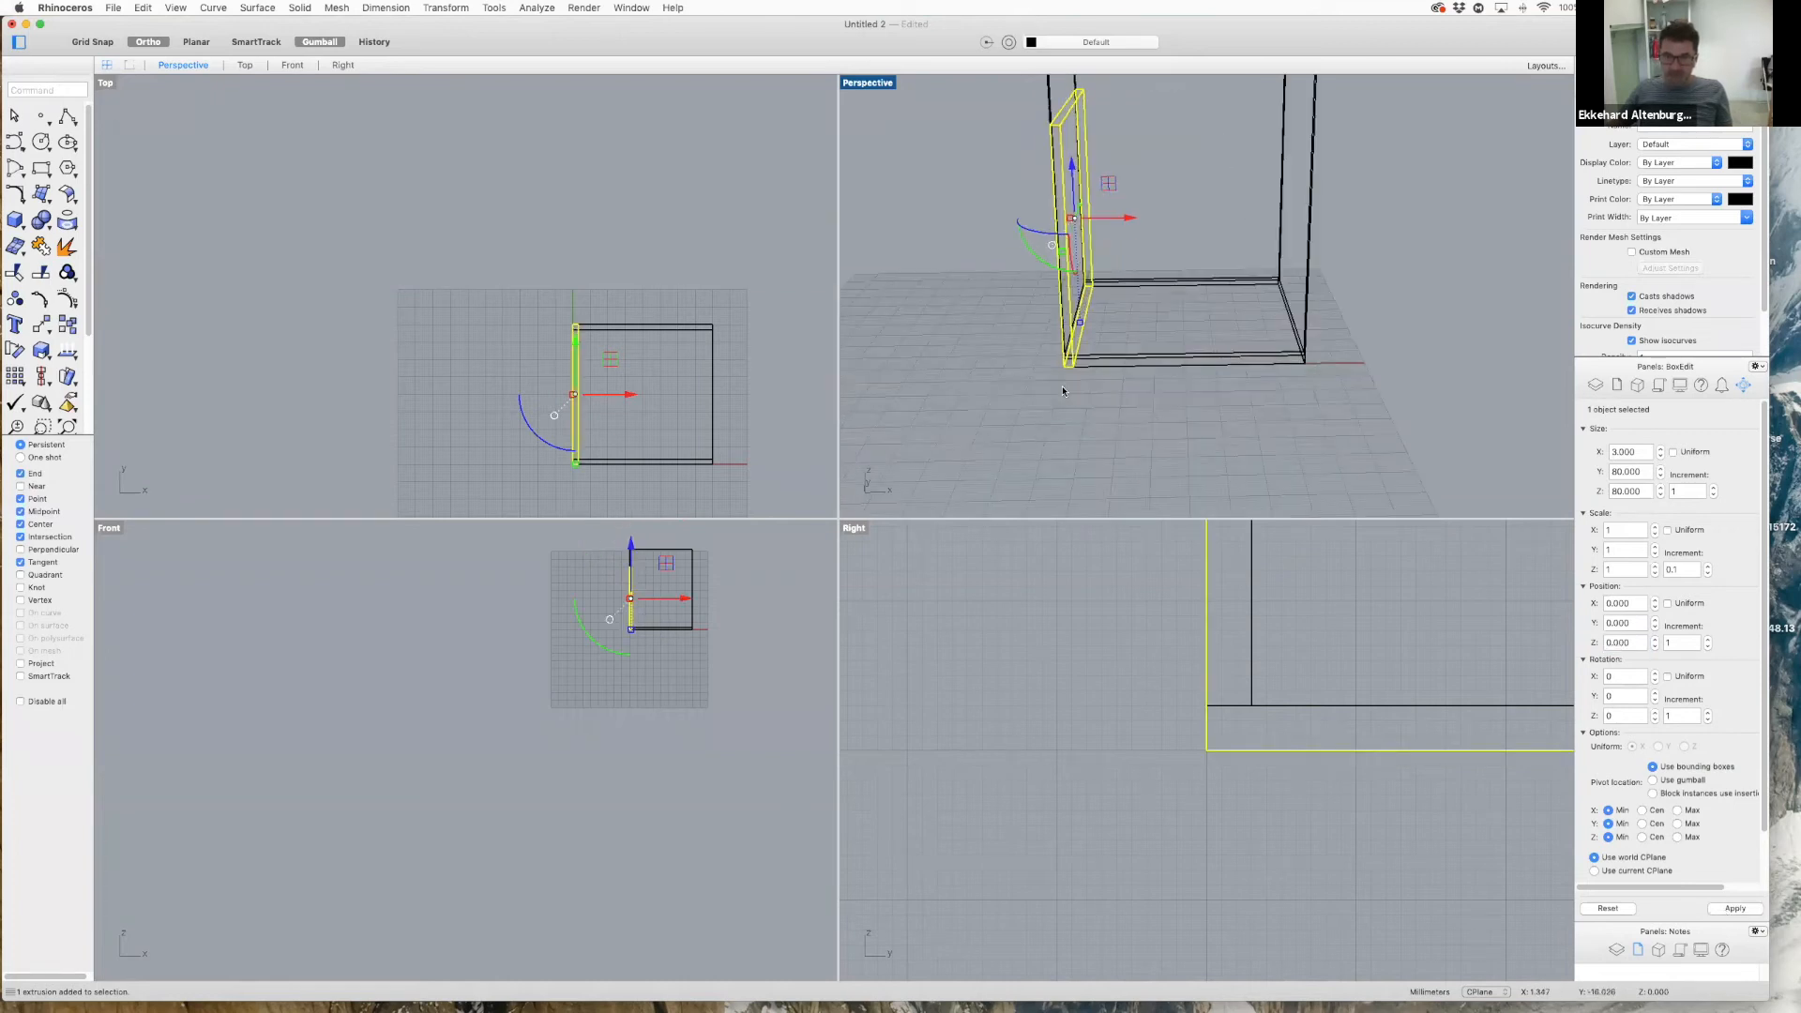
scroll(1062, 390, up, 2)
right_drag(1077, 384, 1181, 352)
scroll(1180, 353, down, 6)
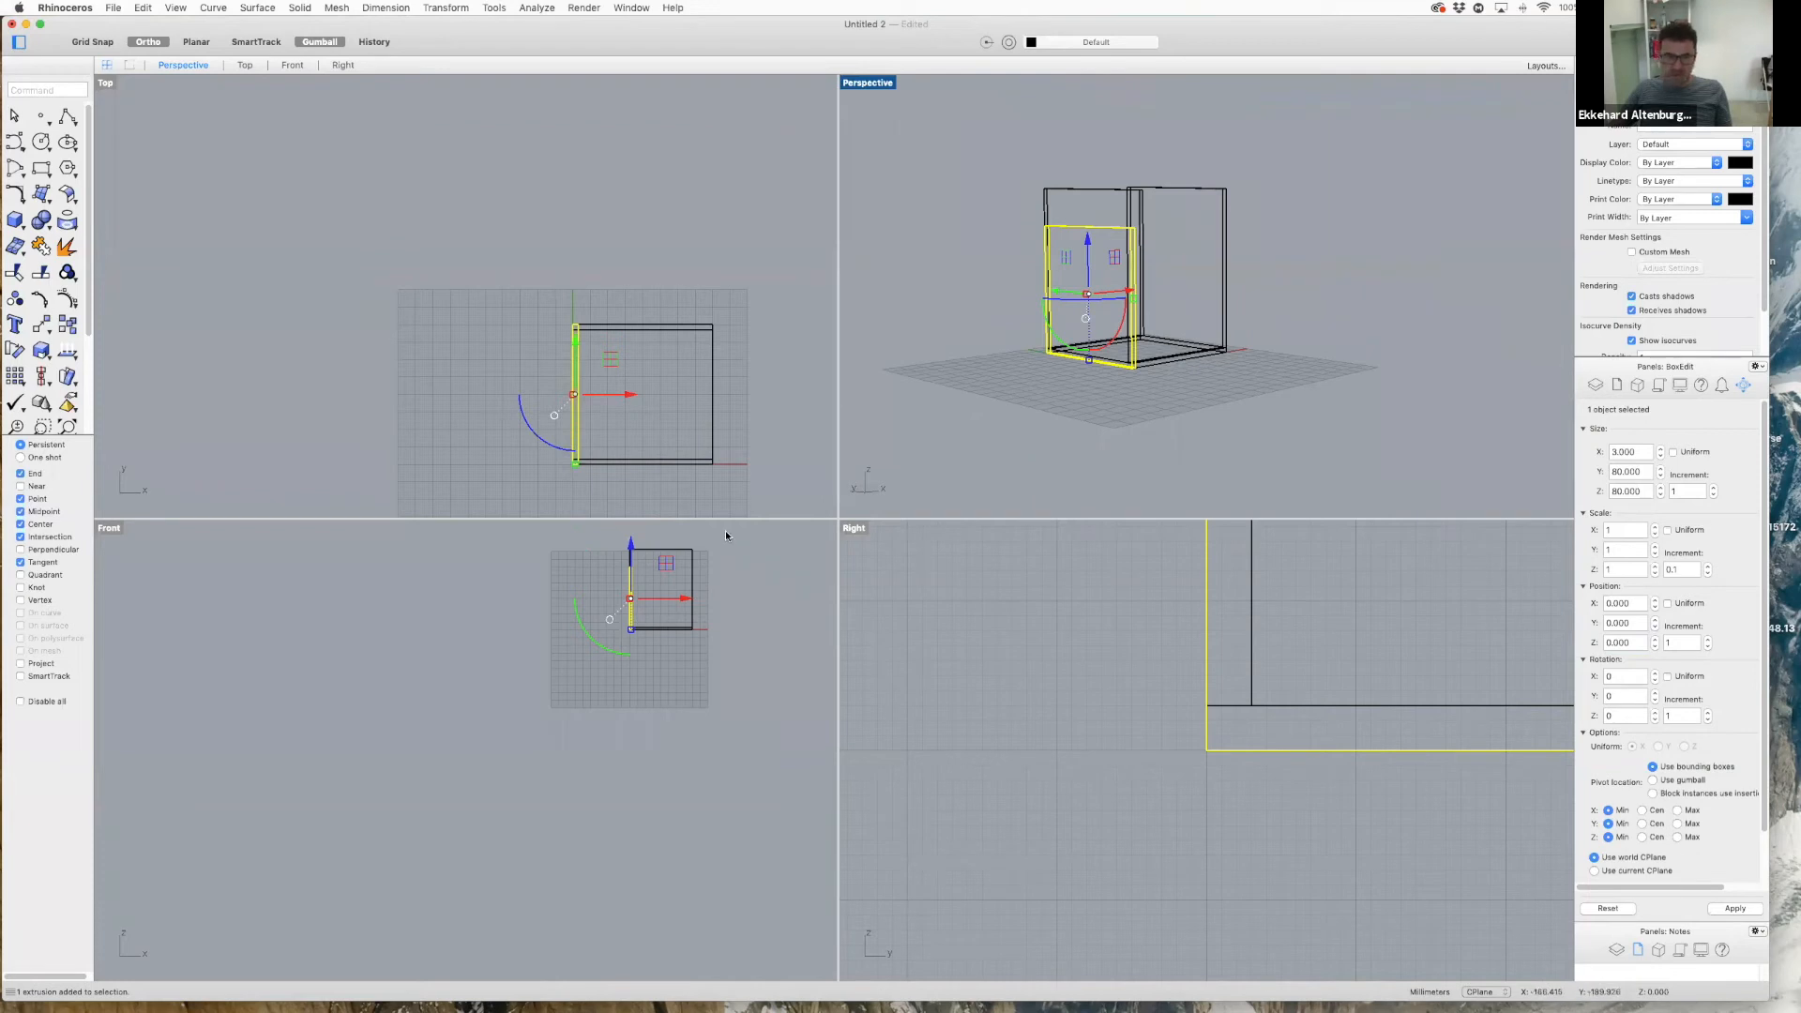
double_click(1638, 489)
text(100)
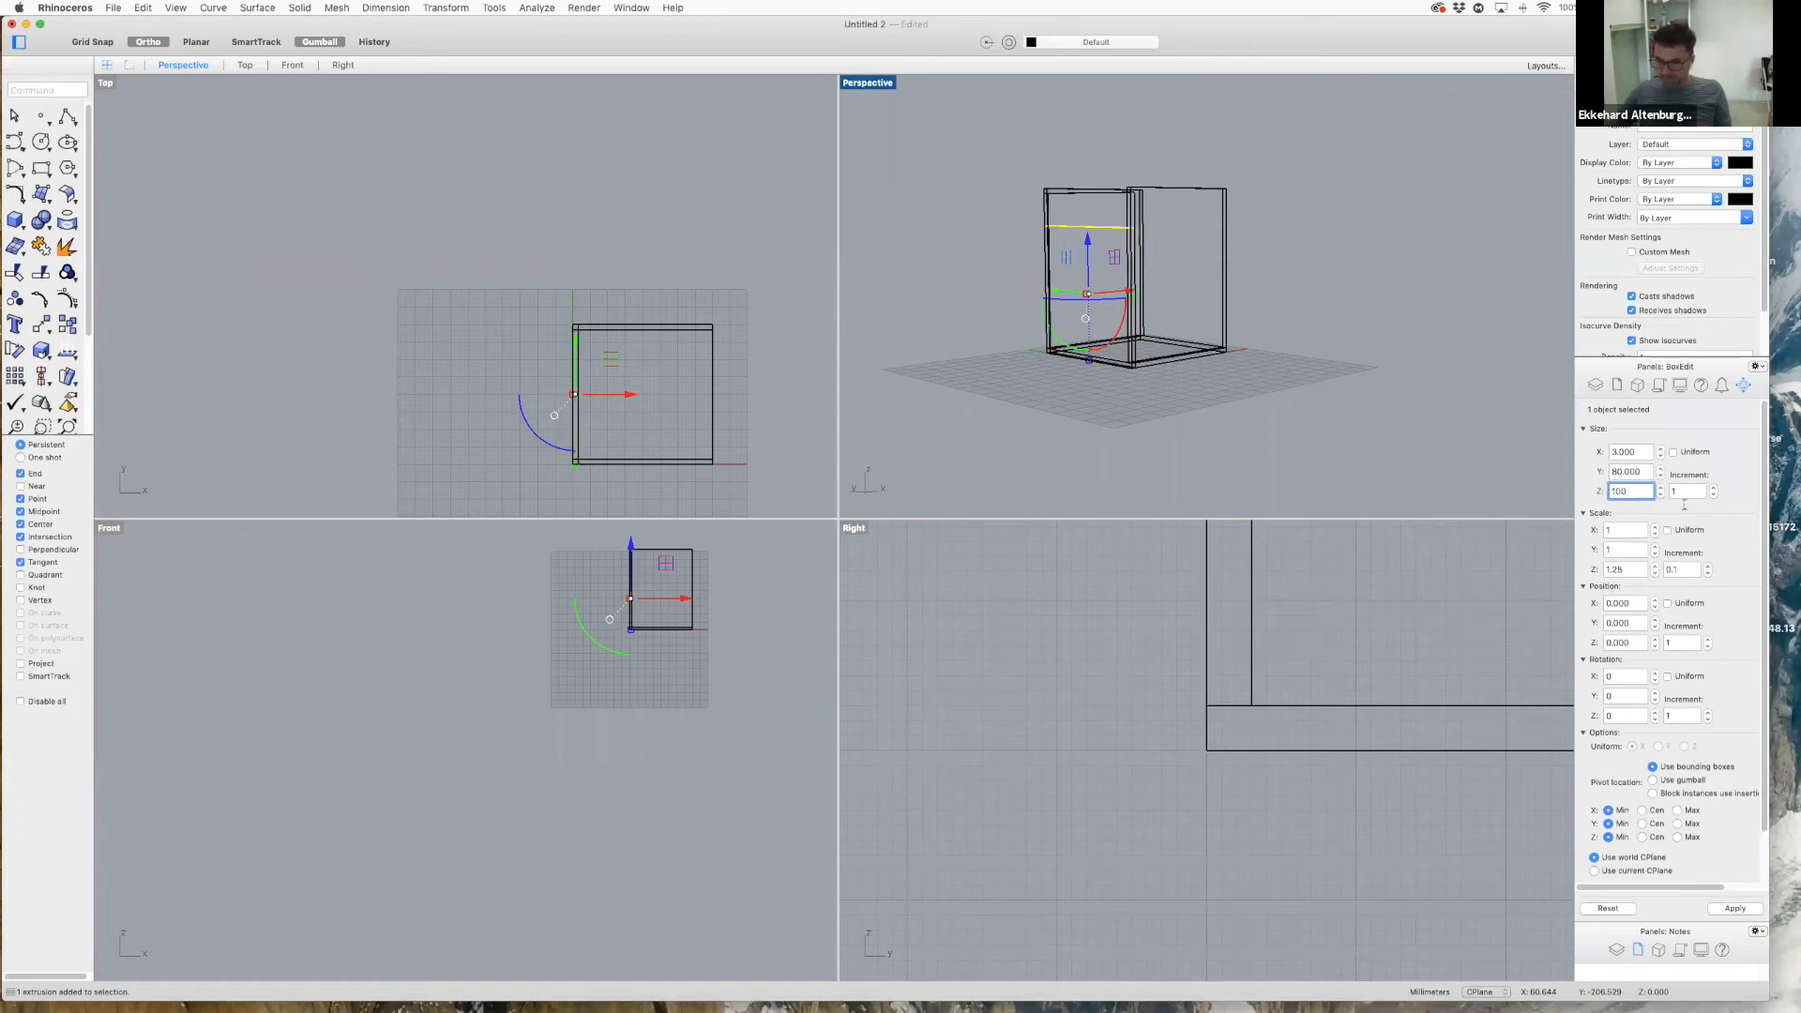
click(1735, 907)
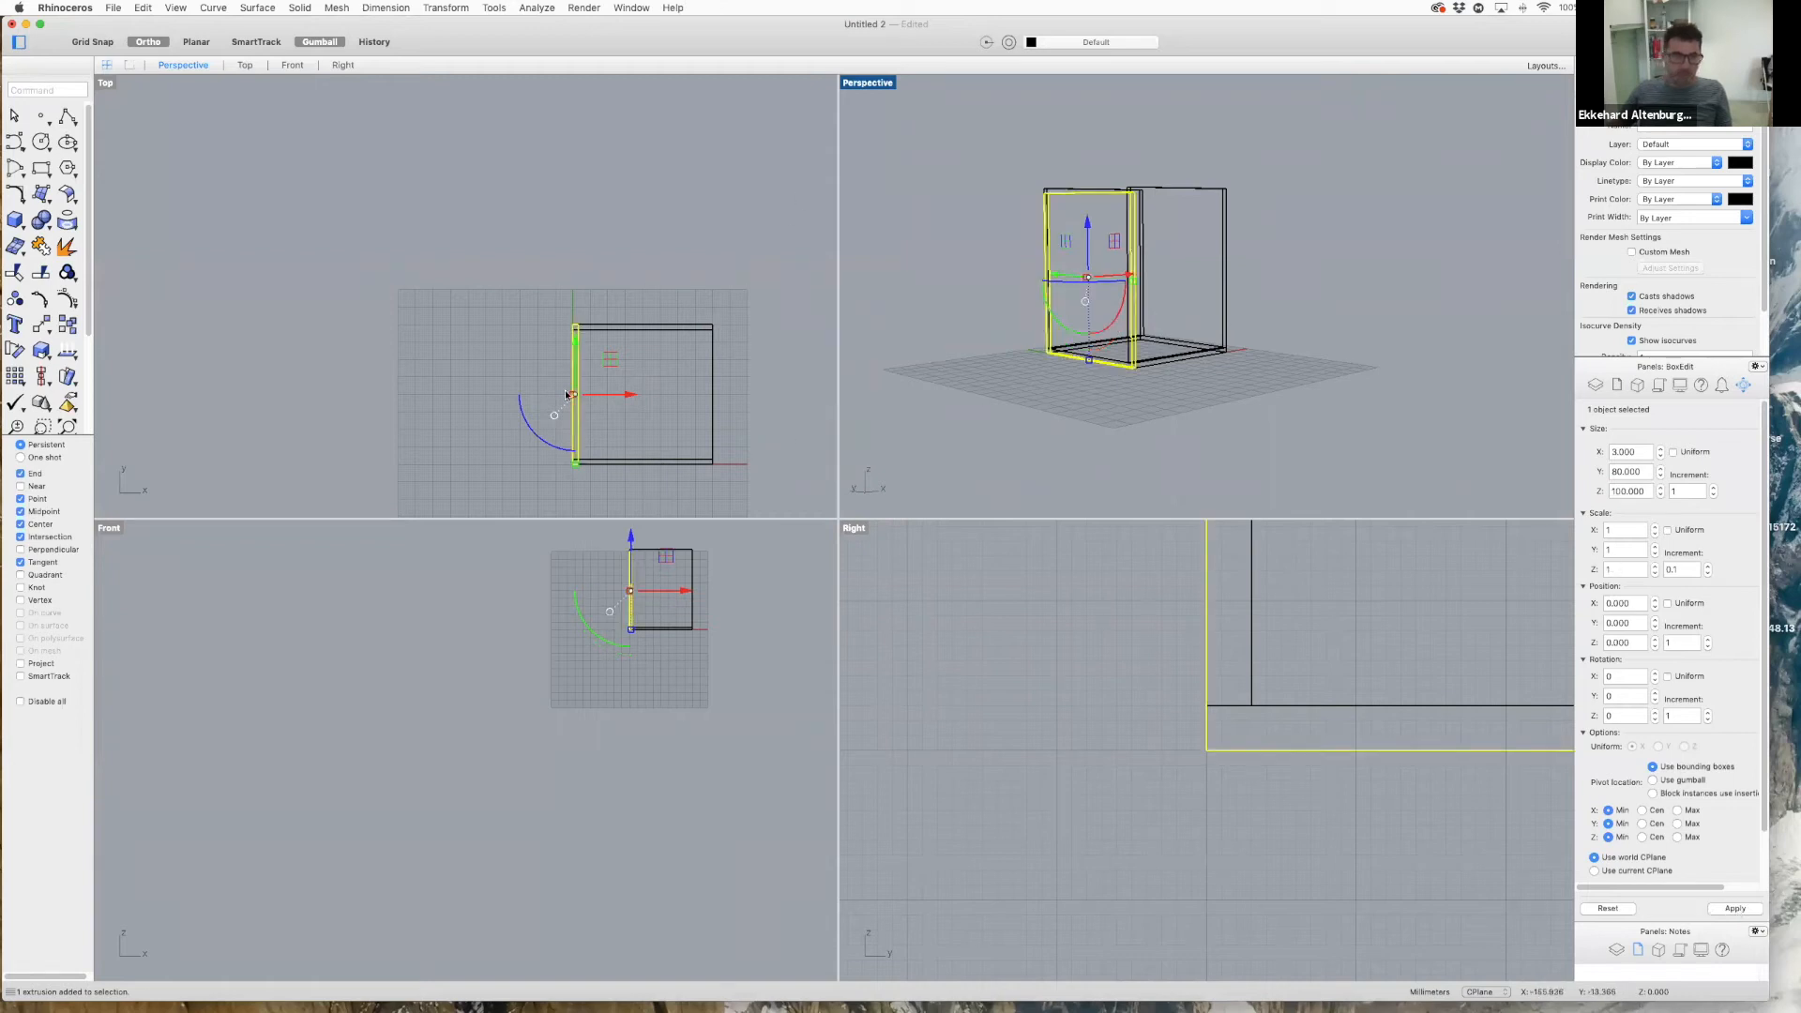
- Mirror a copy of the side panel to the base's opposite edge, using a mirror line along Y from the upright's midpoint in the top view
scroll(583, 451, up, 3)
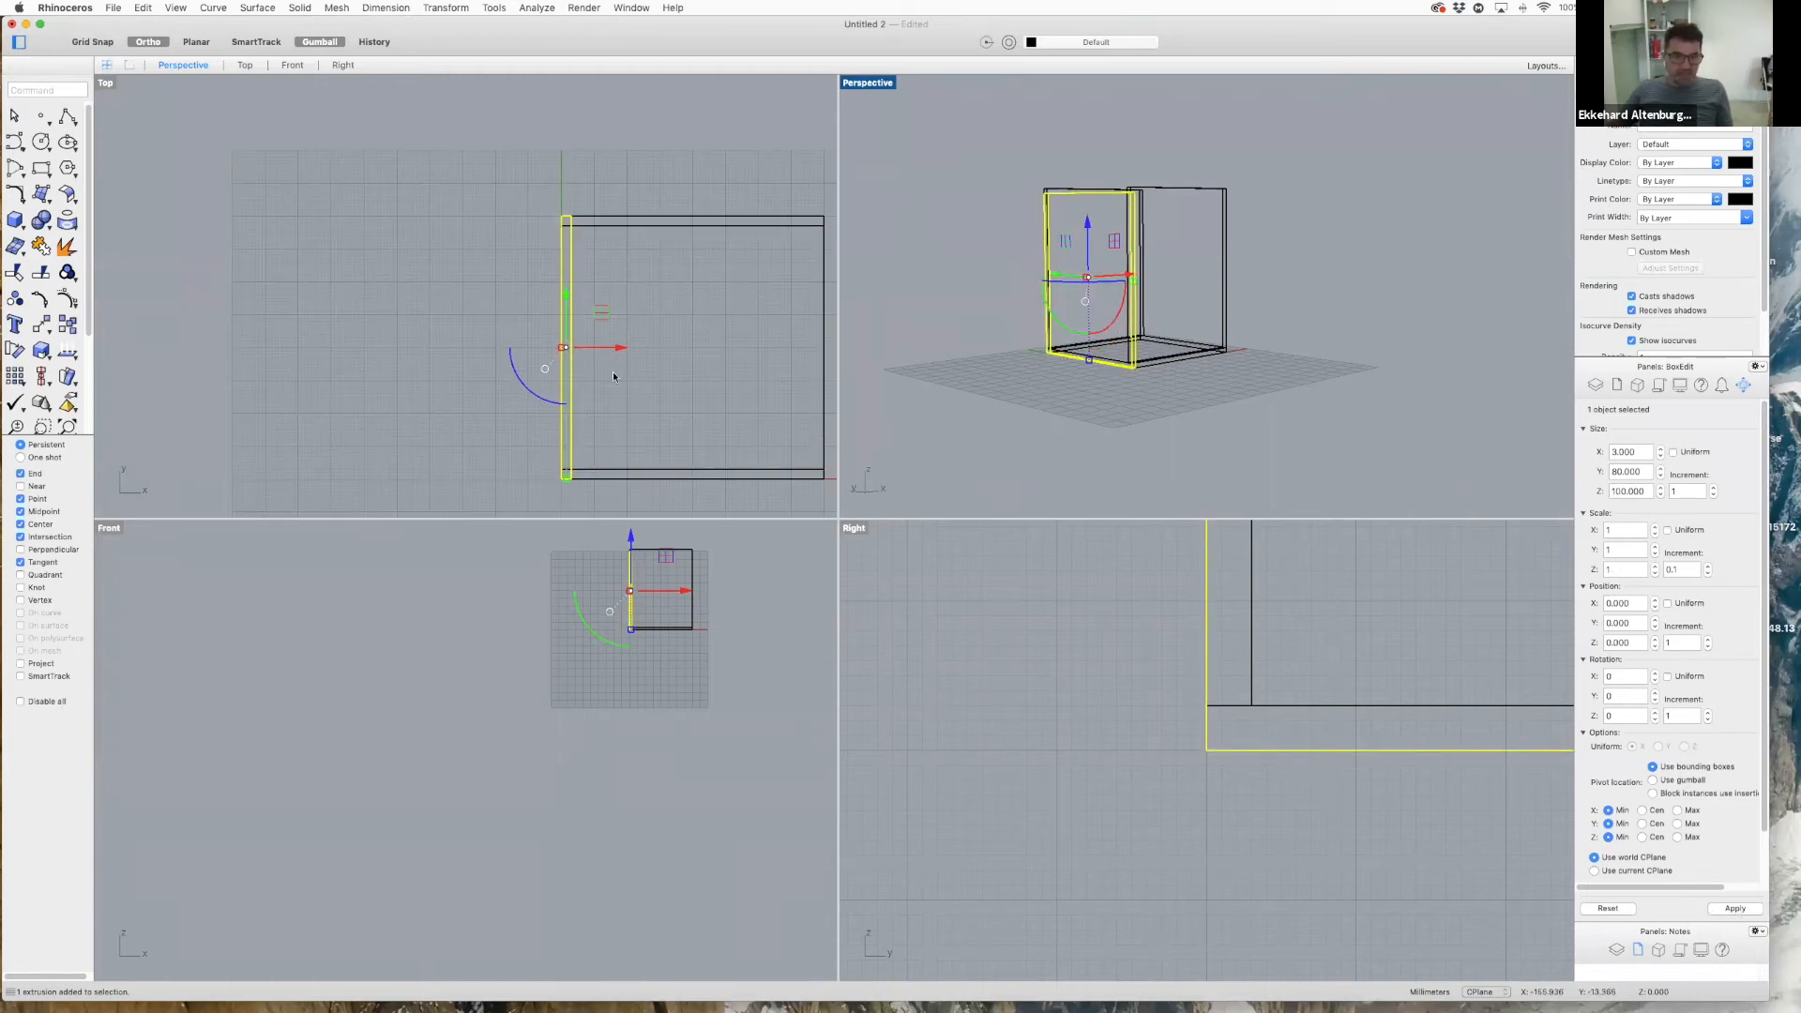
scroll(1120, 361, up, 5)
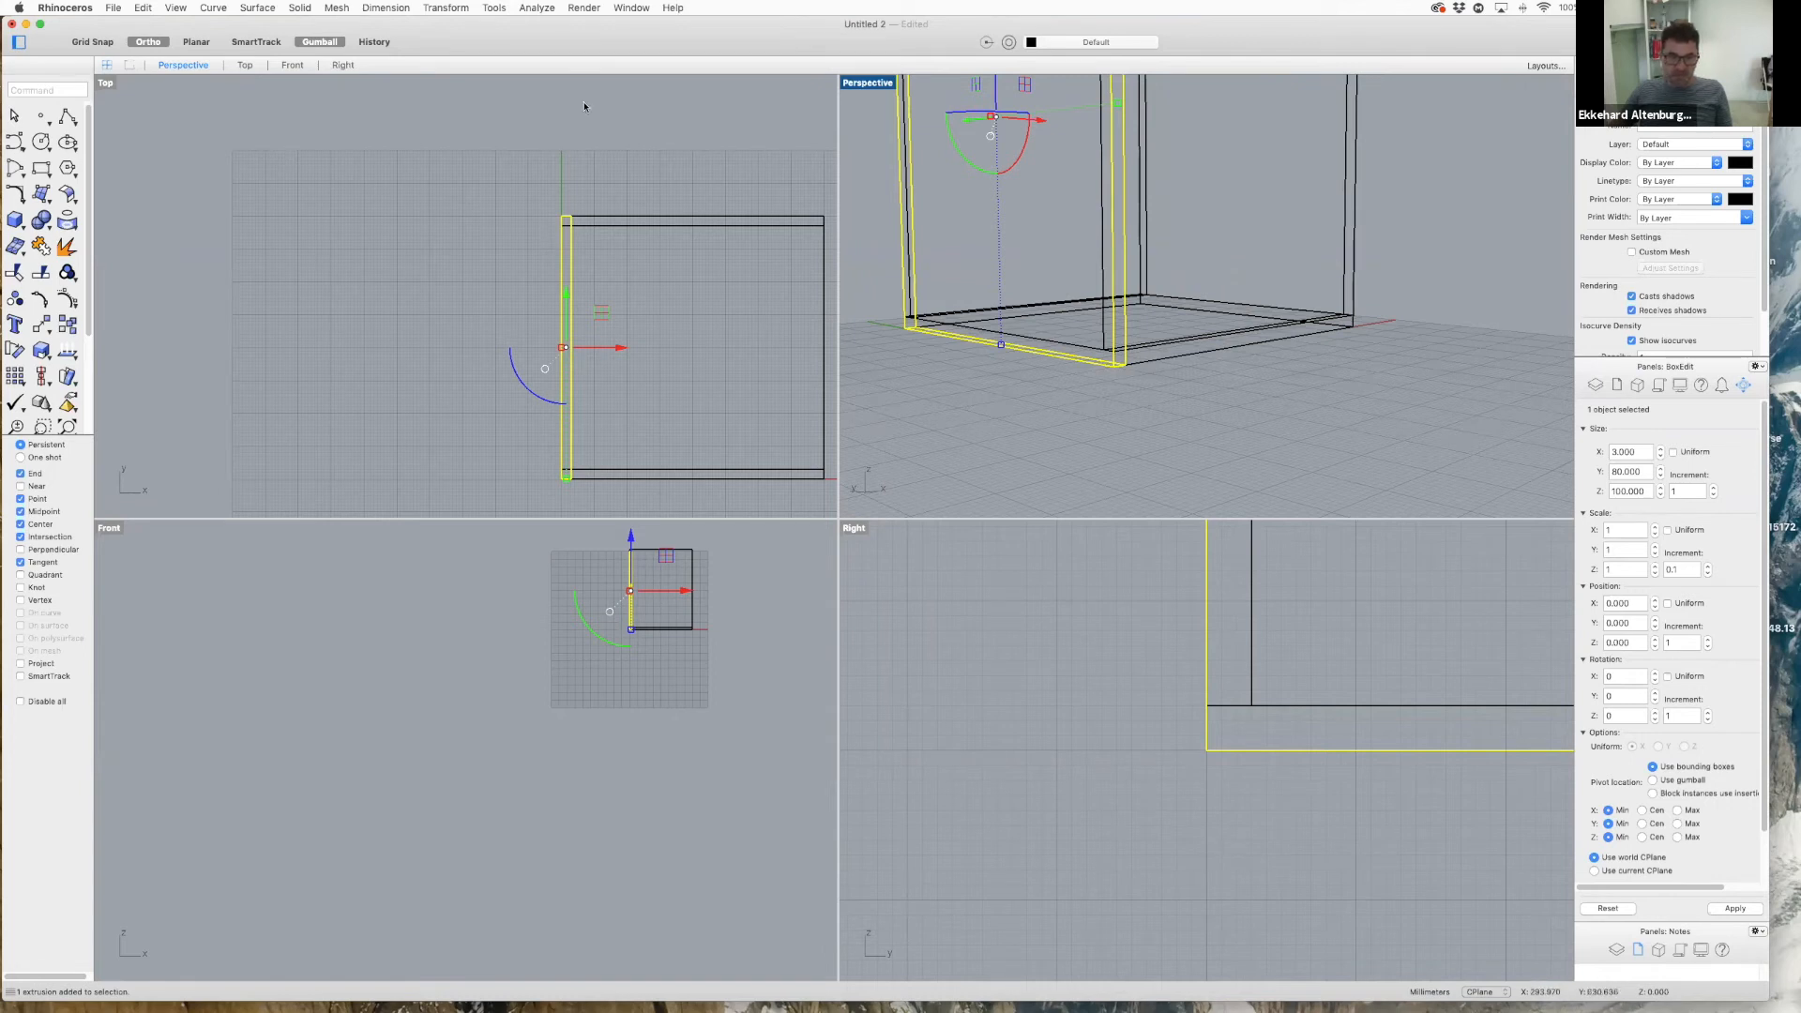
scroll(655, 266, down, 2)
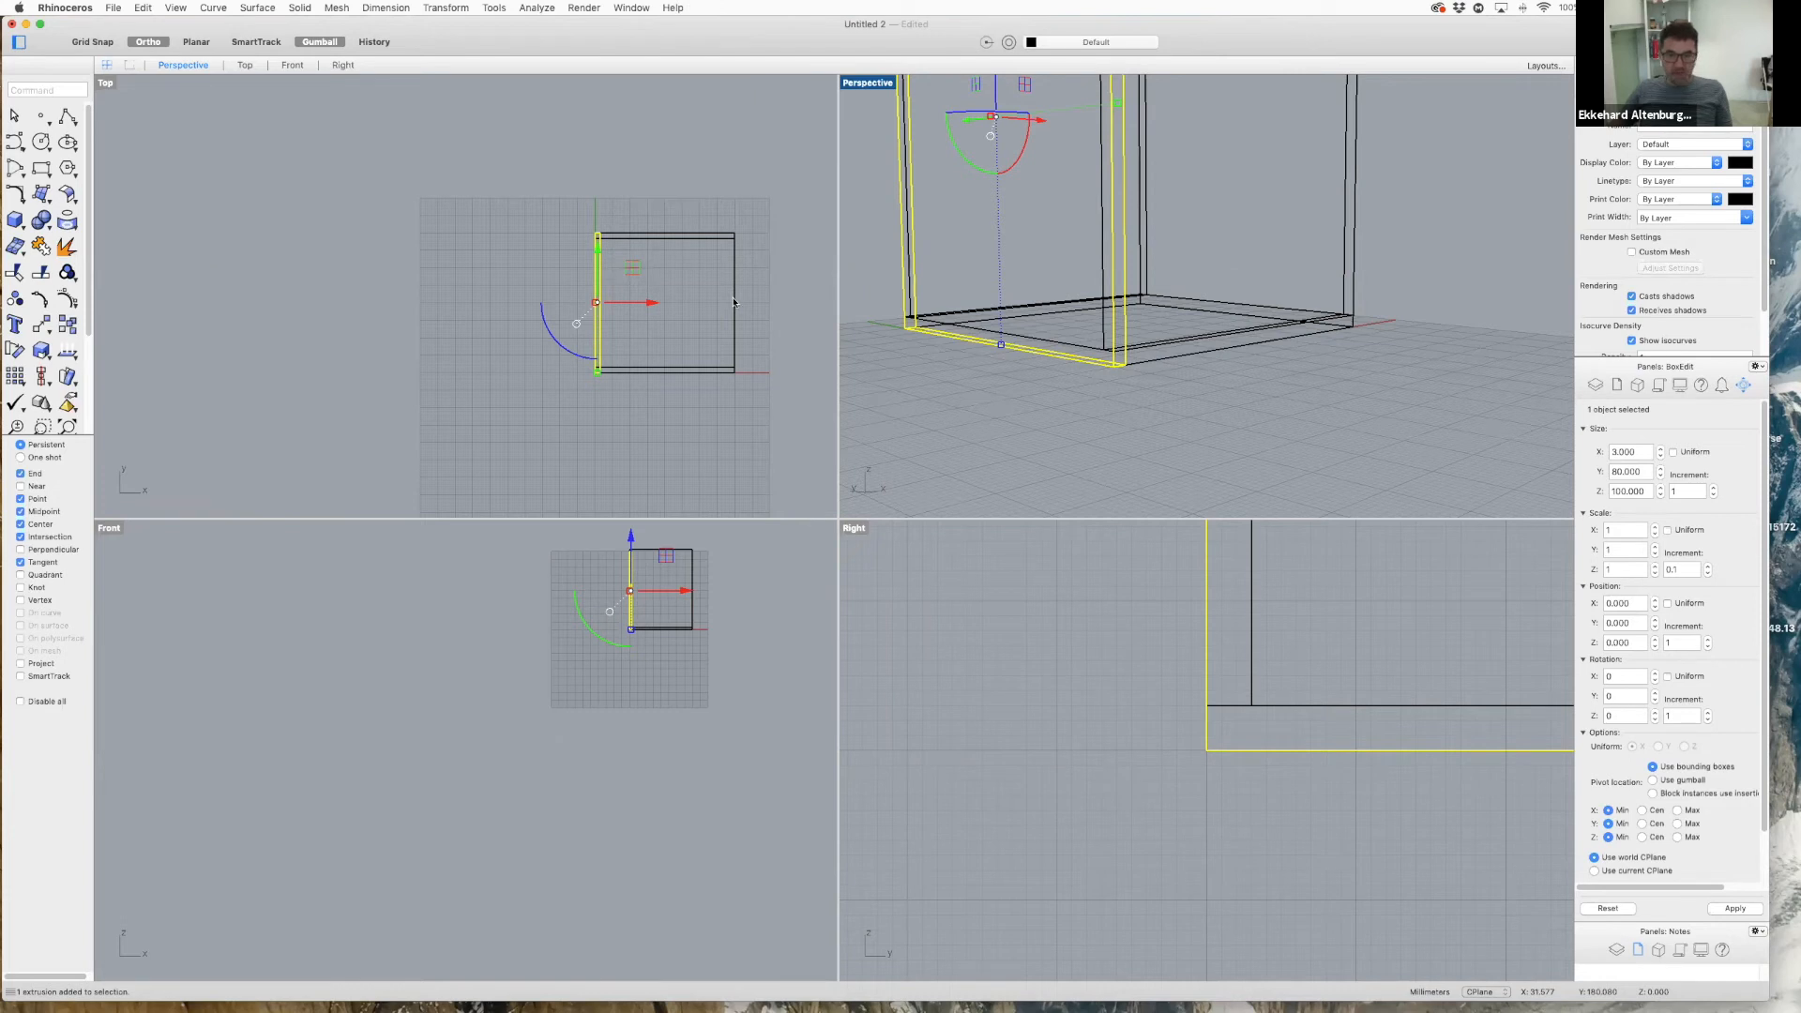
right_click(674, 190)
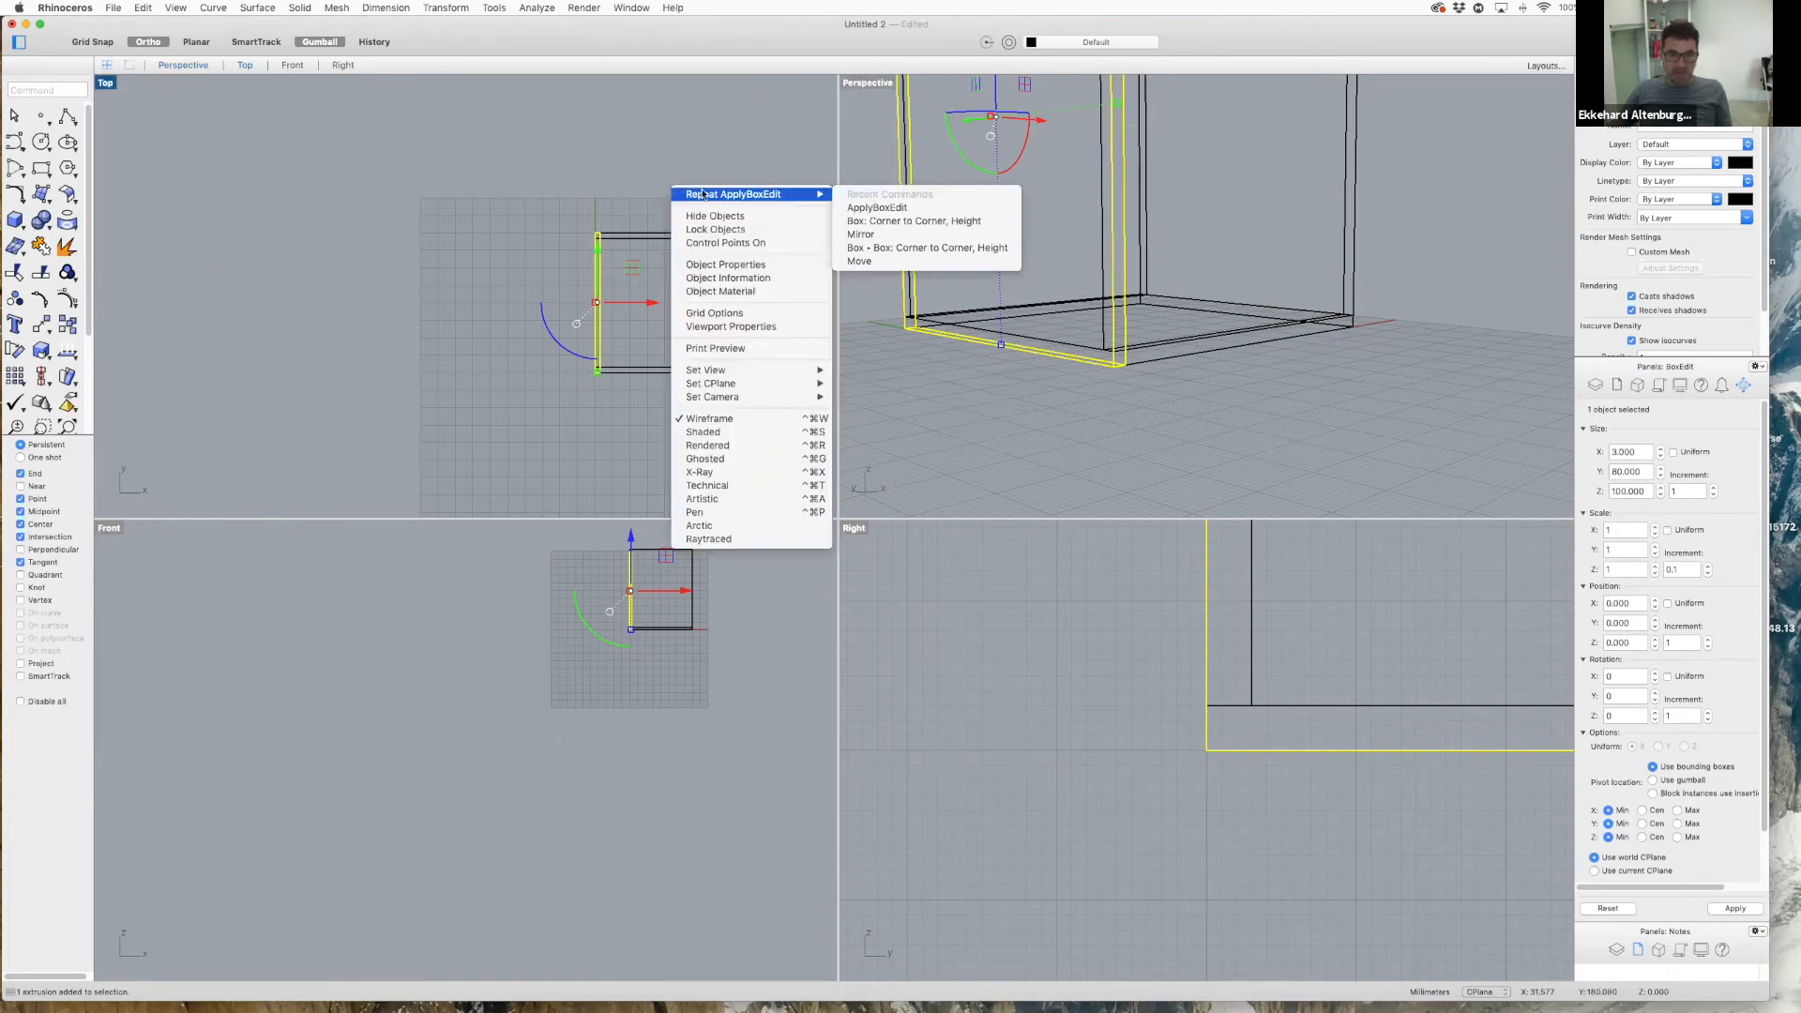
click(911, 236)
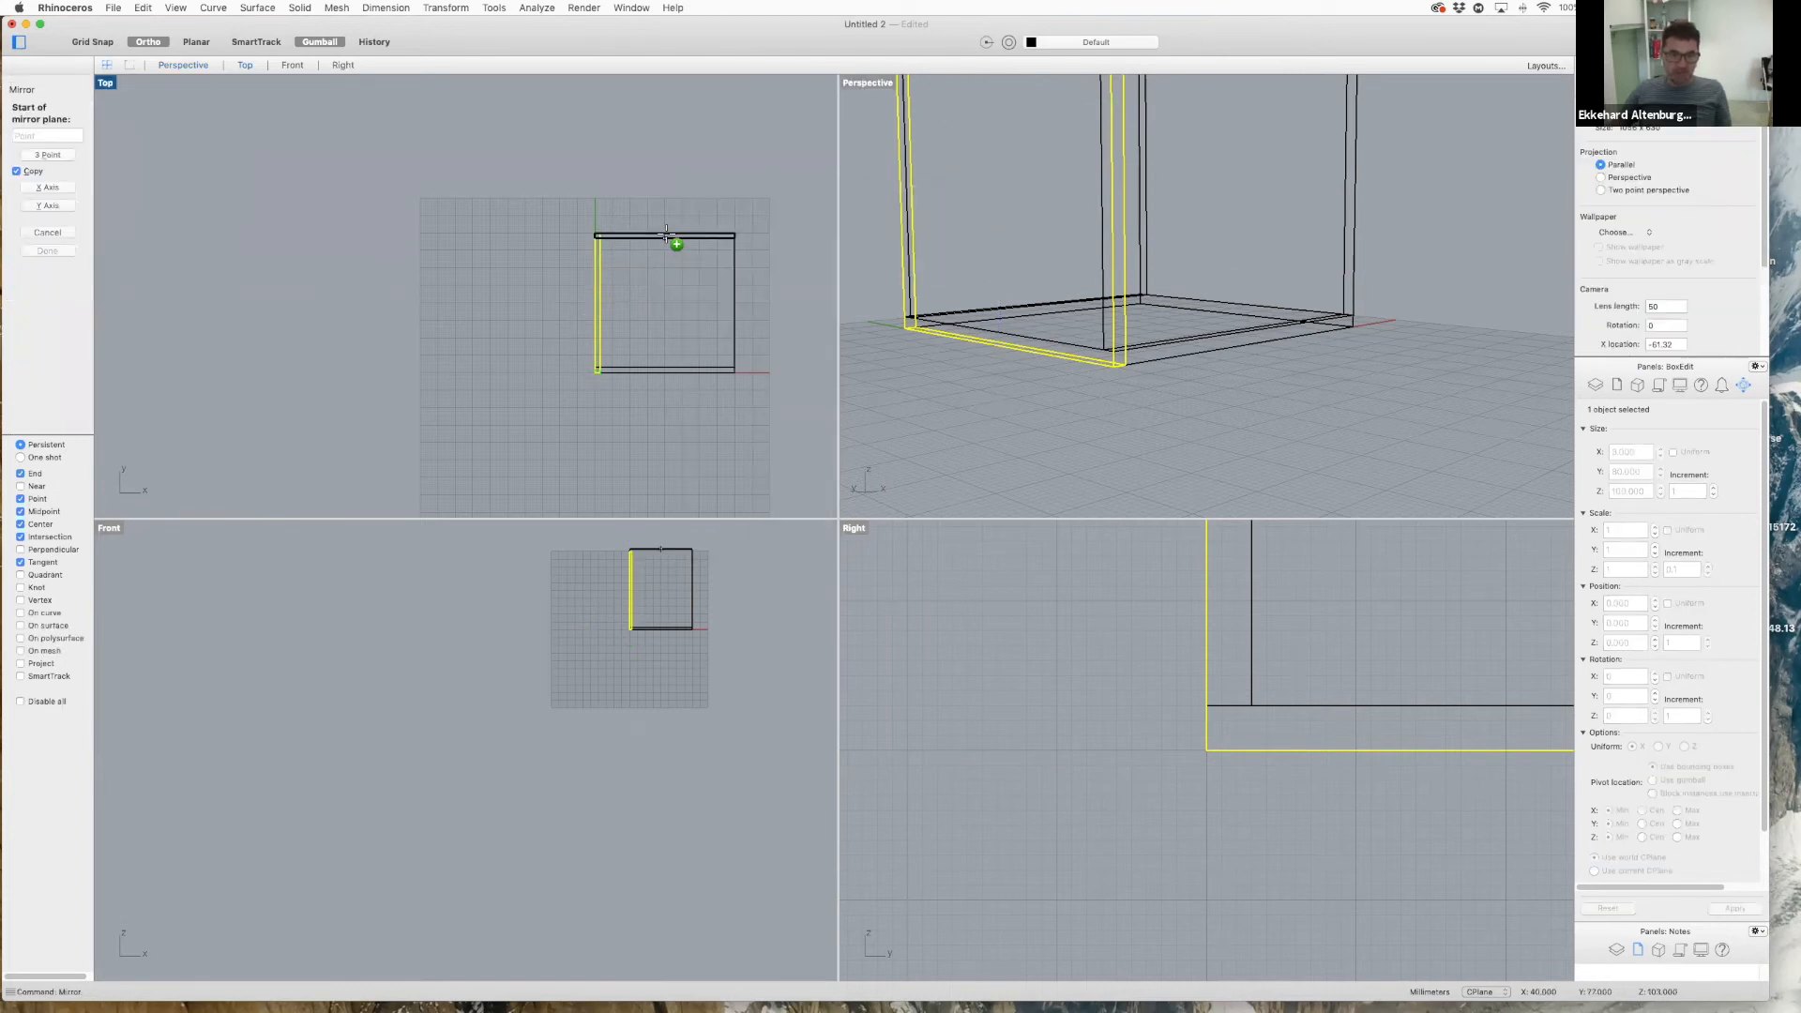
click(664, 237)
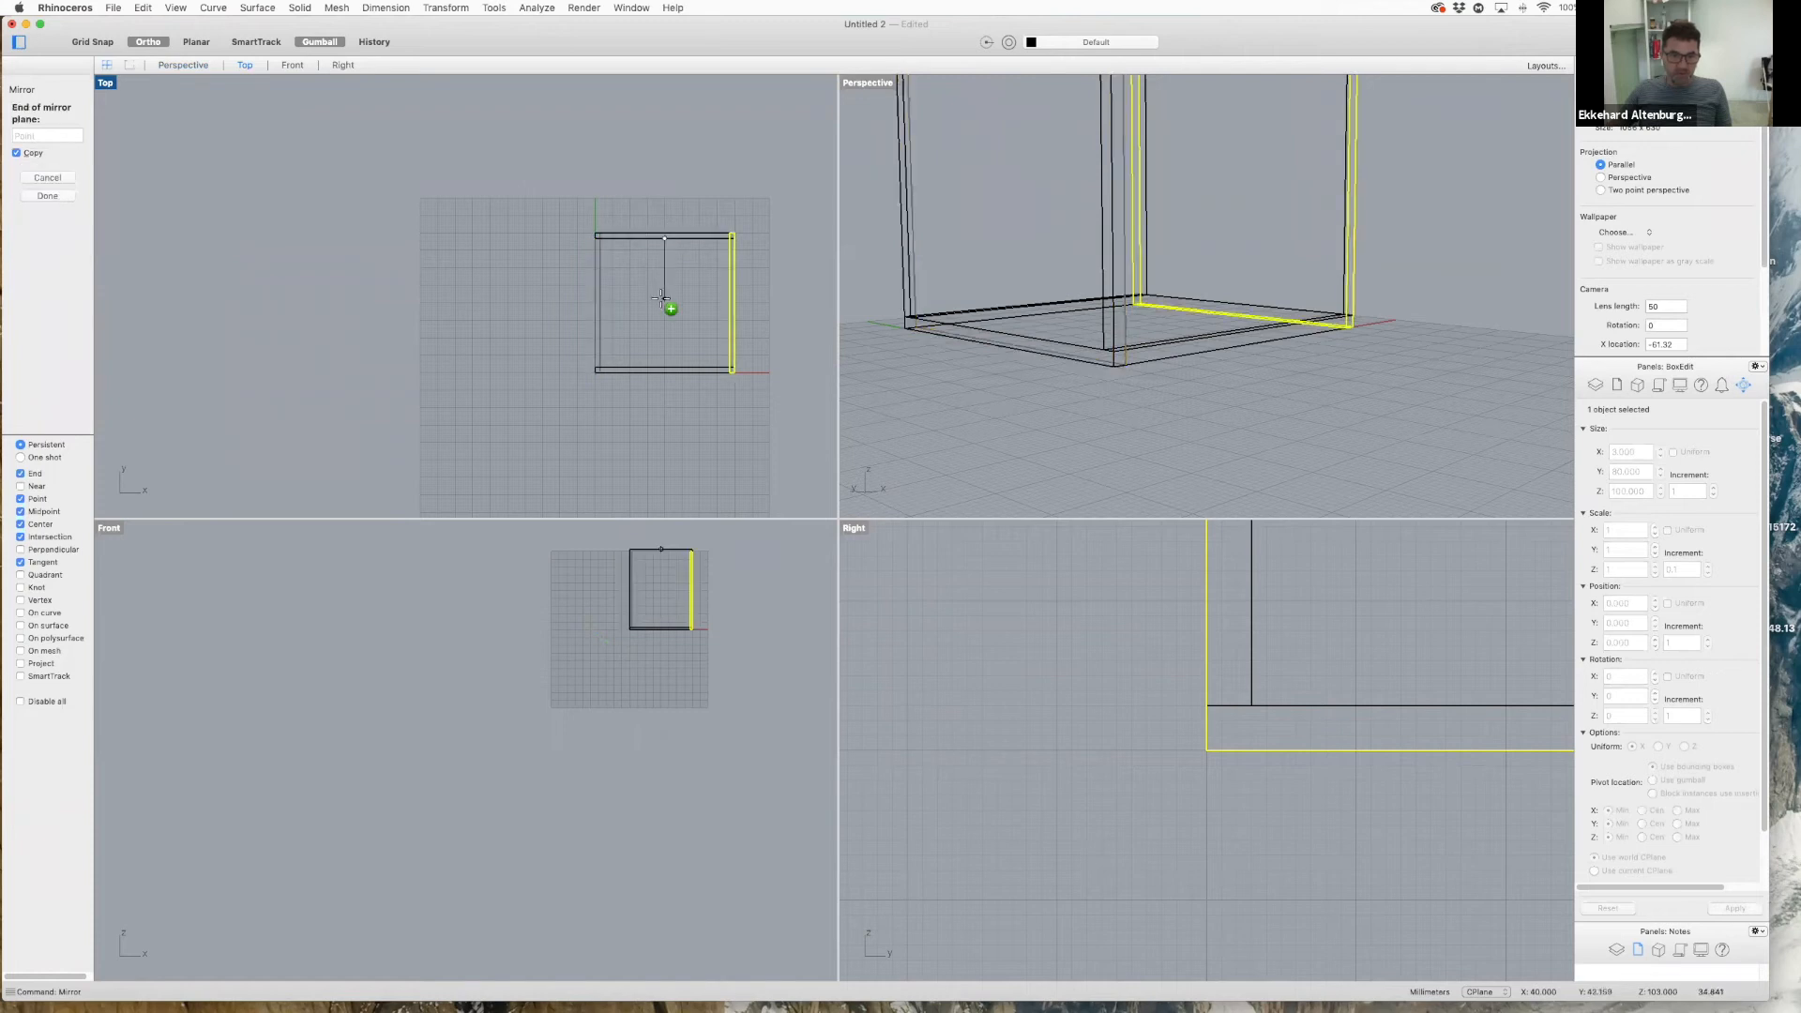
click(660, 296)
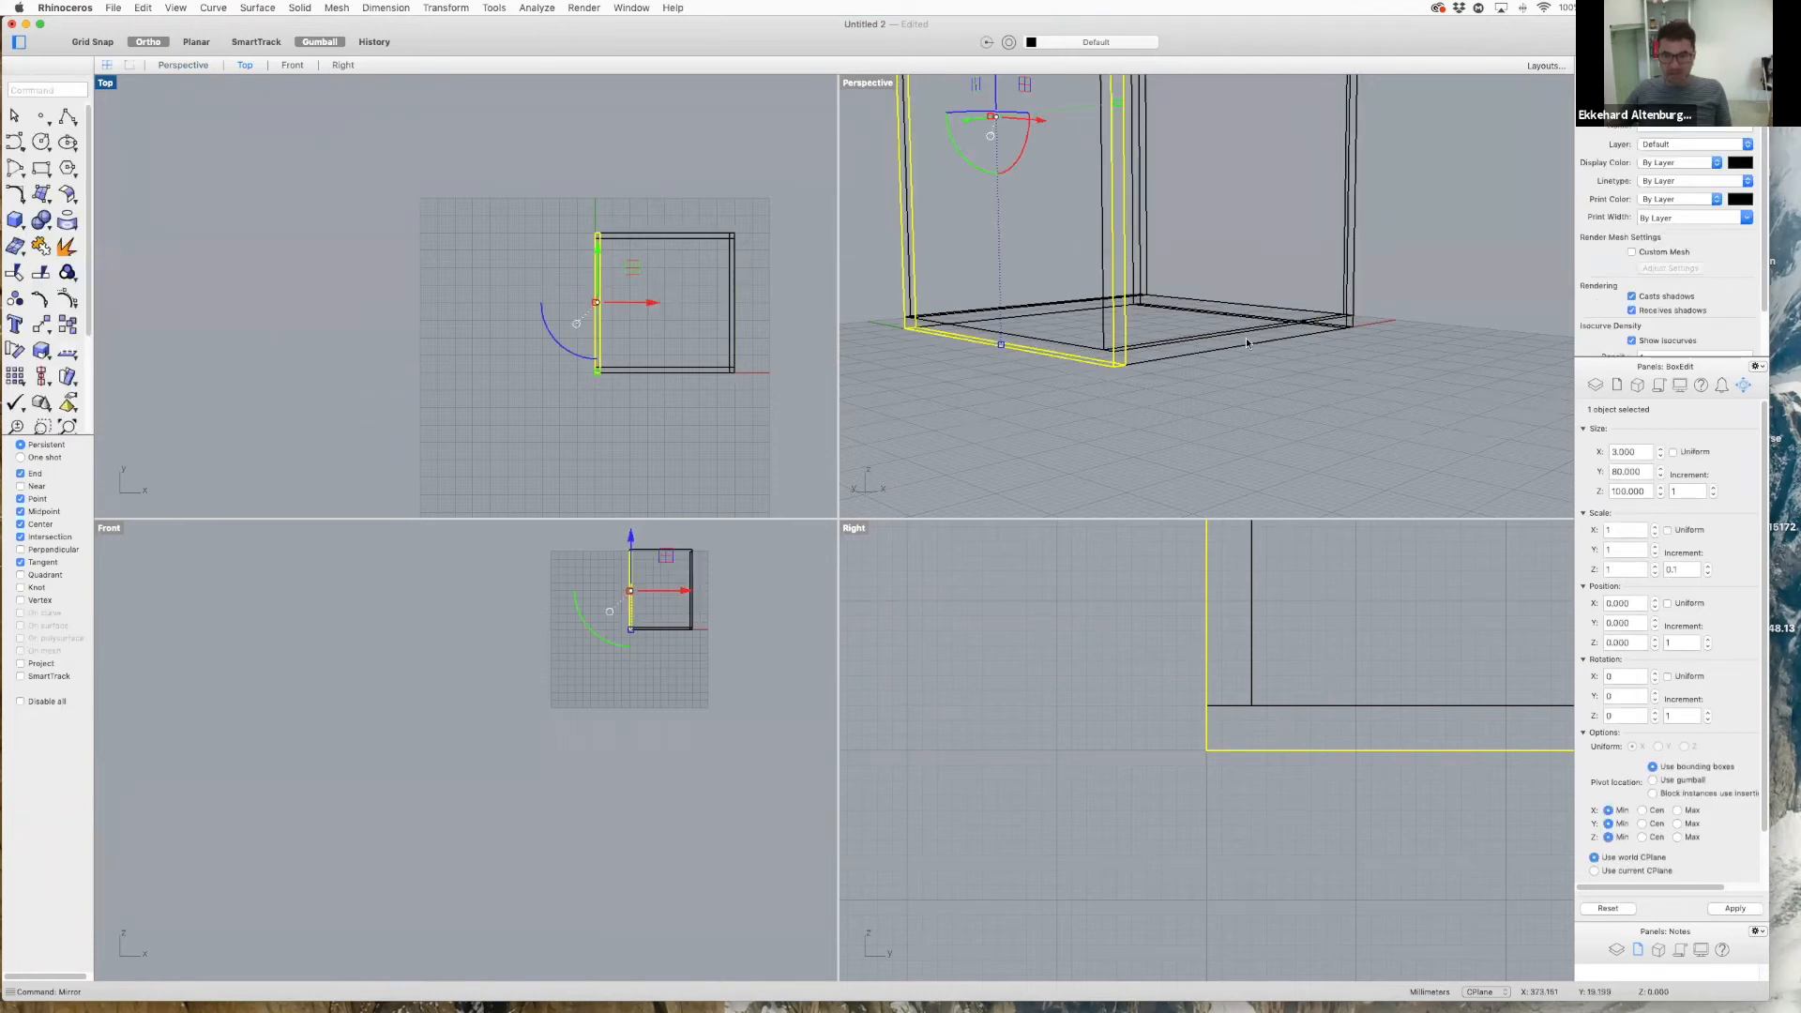
- Select the two original uprights that run along X, set their Z position to 0, and deselect them
right_drag(1380, 394, 1284, 346)
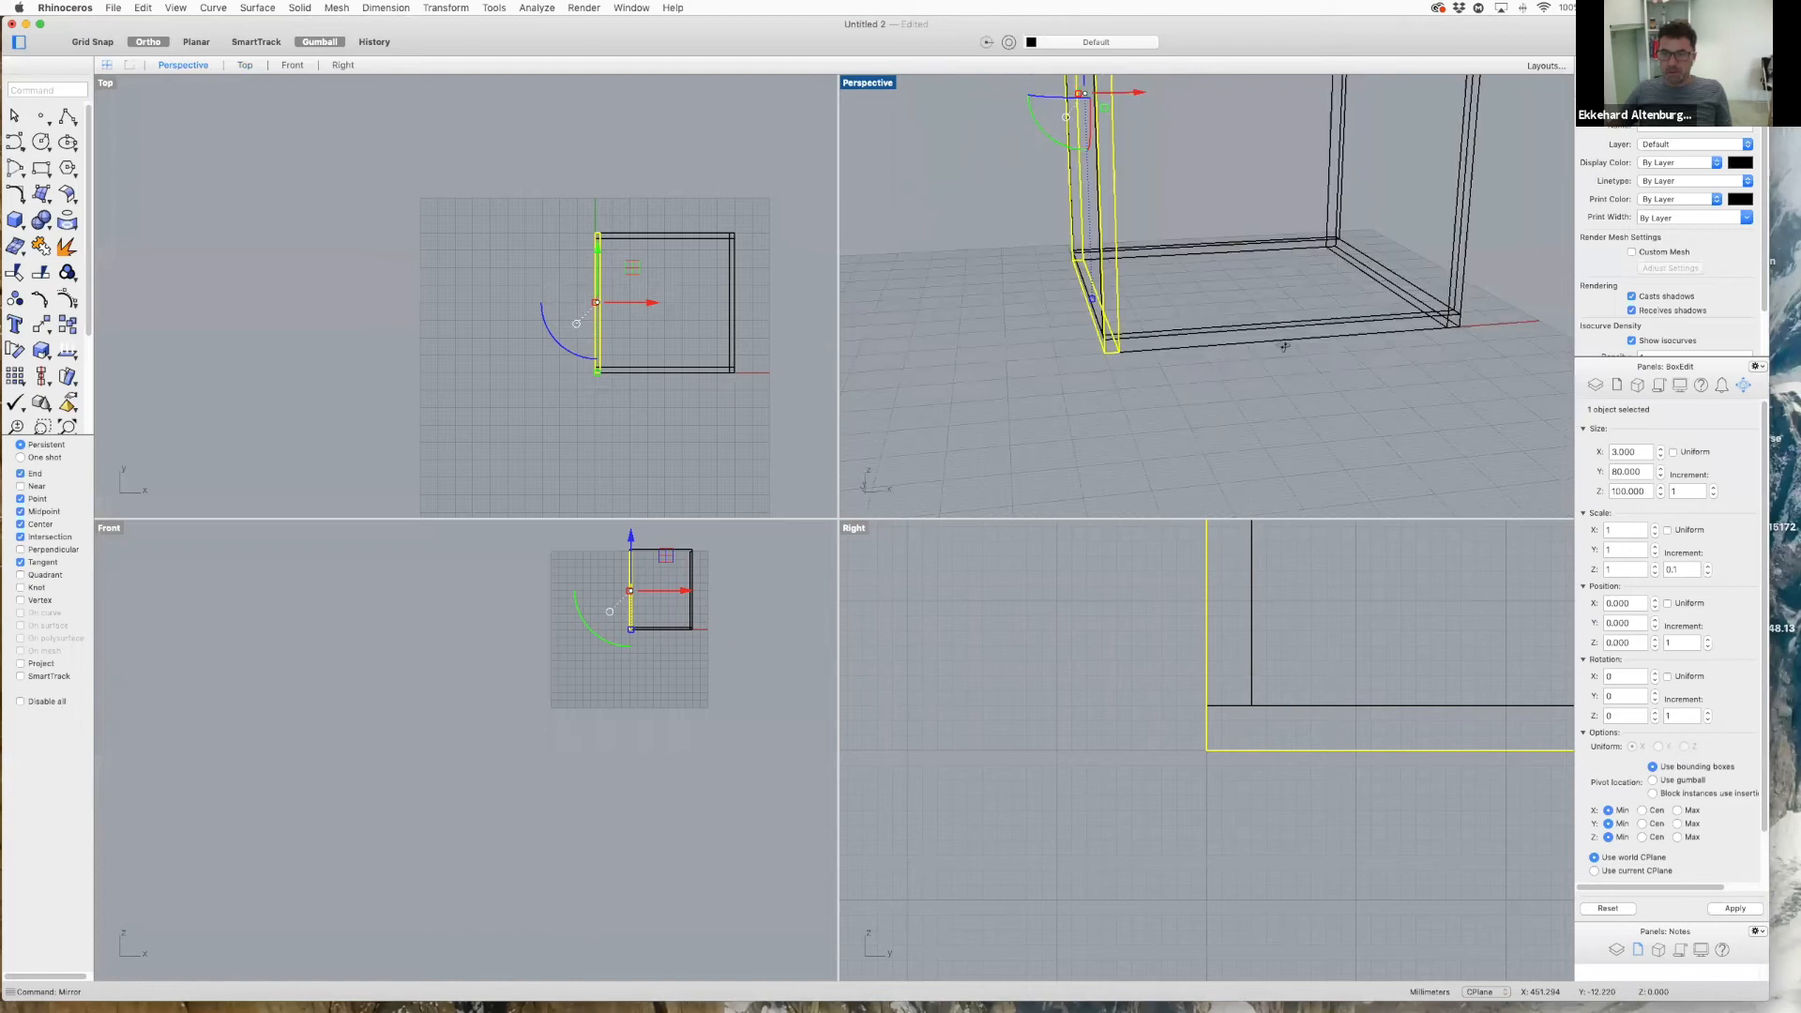
click(1407, 439)
right_drag(1423, 418, 1287, 484)
right_drag(1426, 285, 1289, 361)
click(1395, 504)
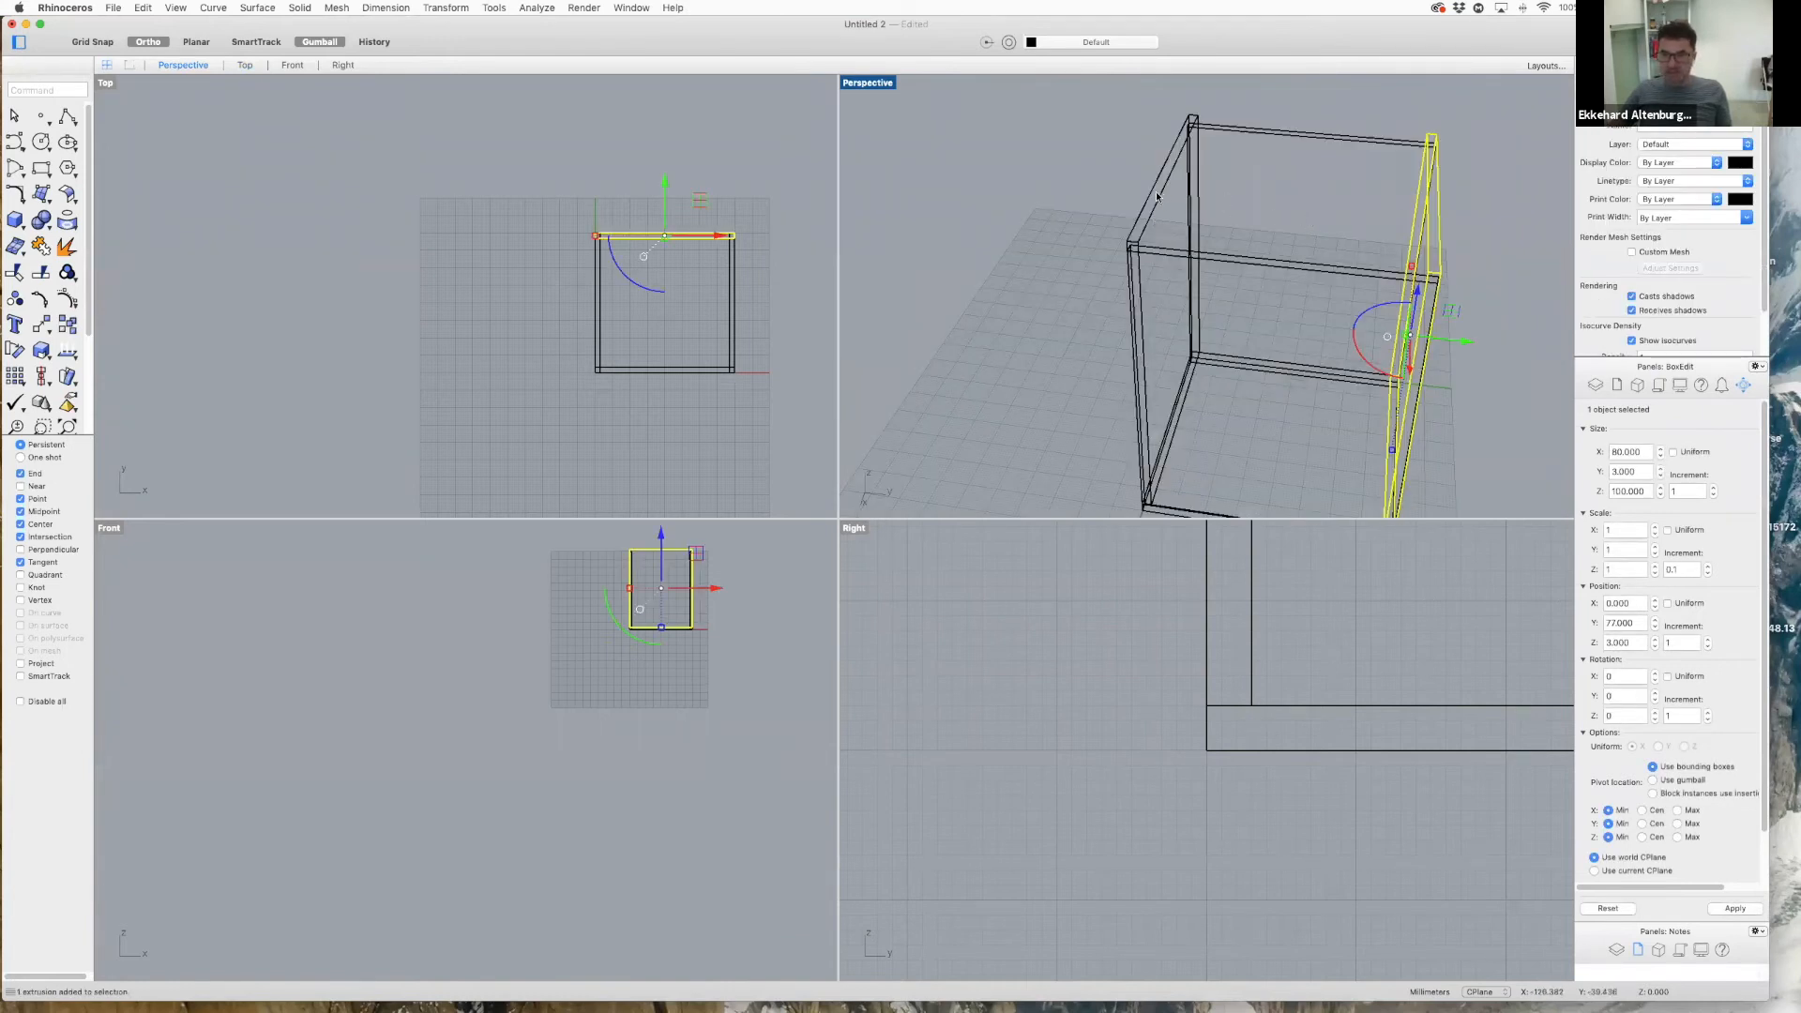
shift+click(1163, 198)
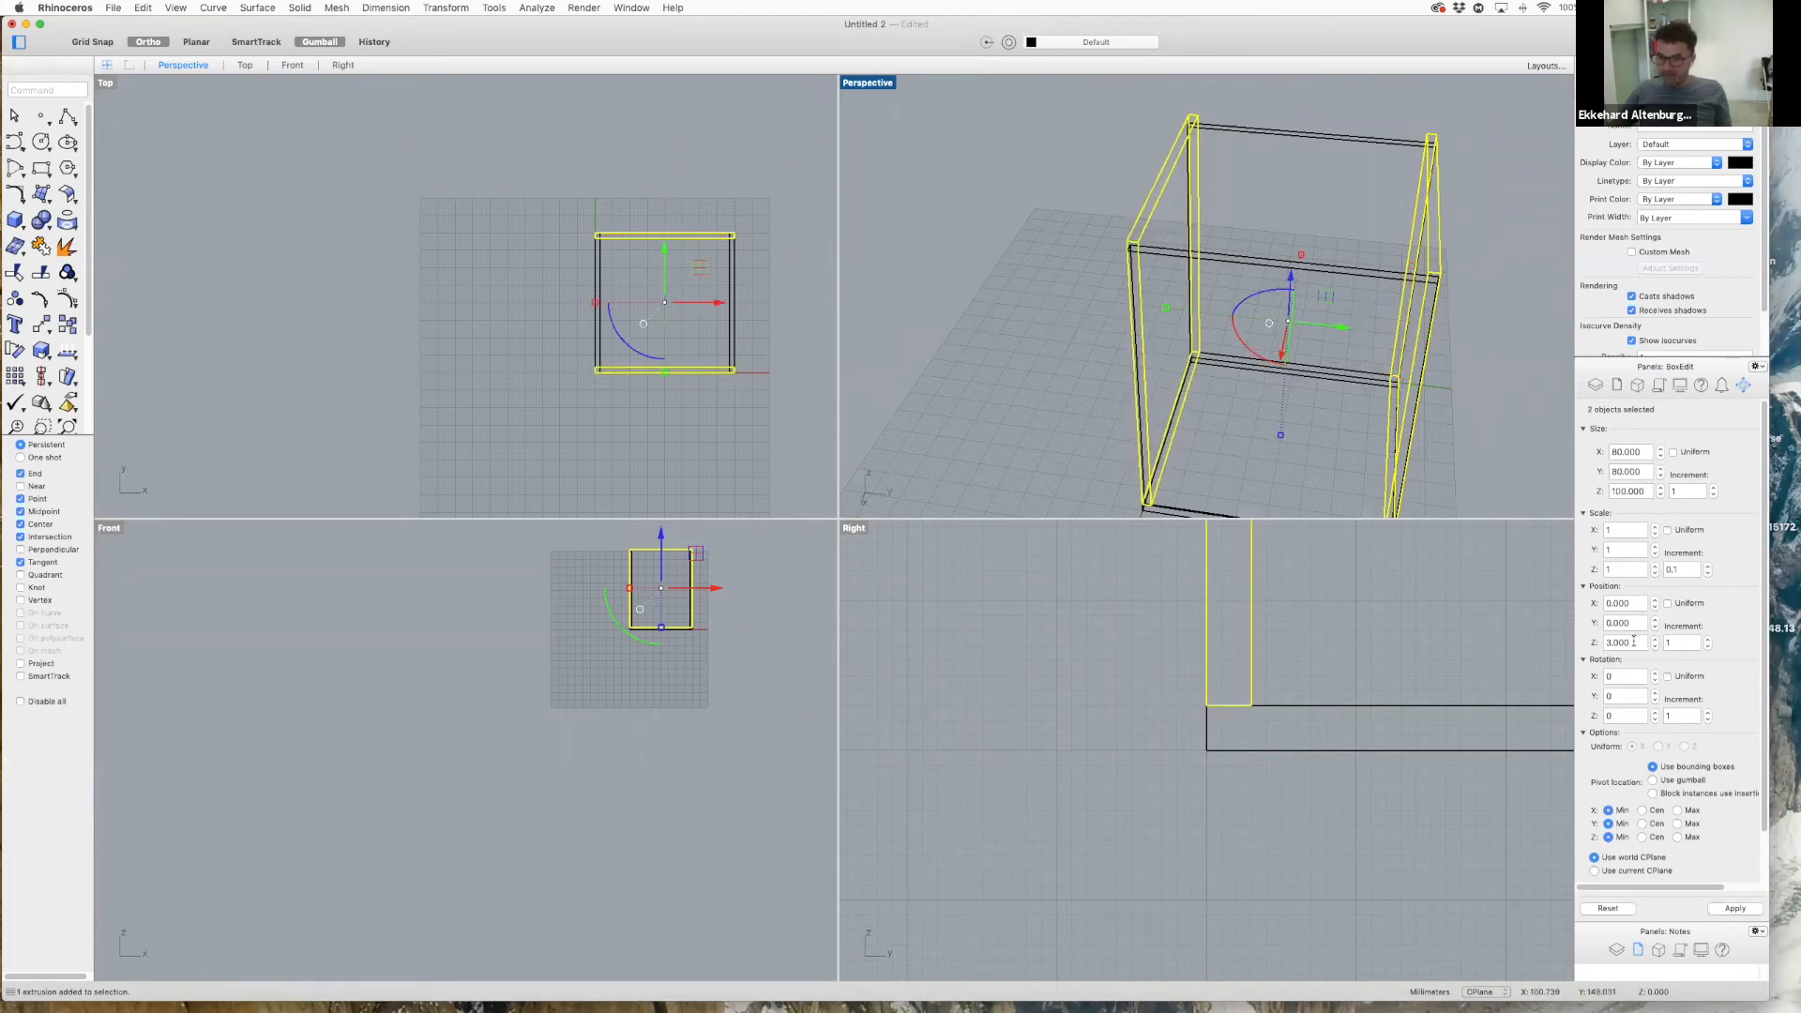
click(1609, 642)
text(0)
click(1726, 909)
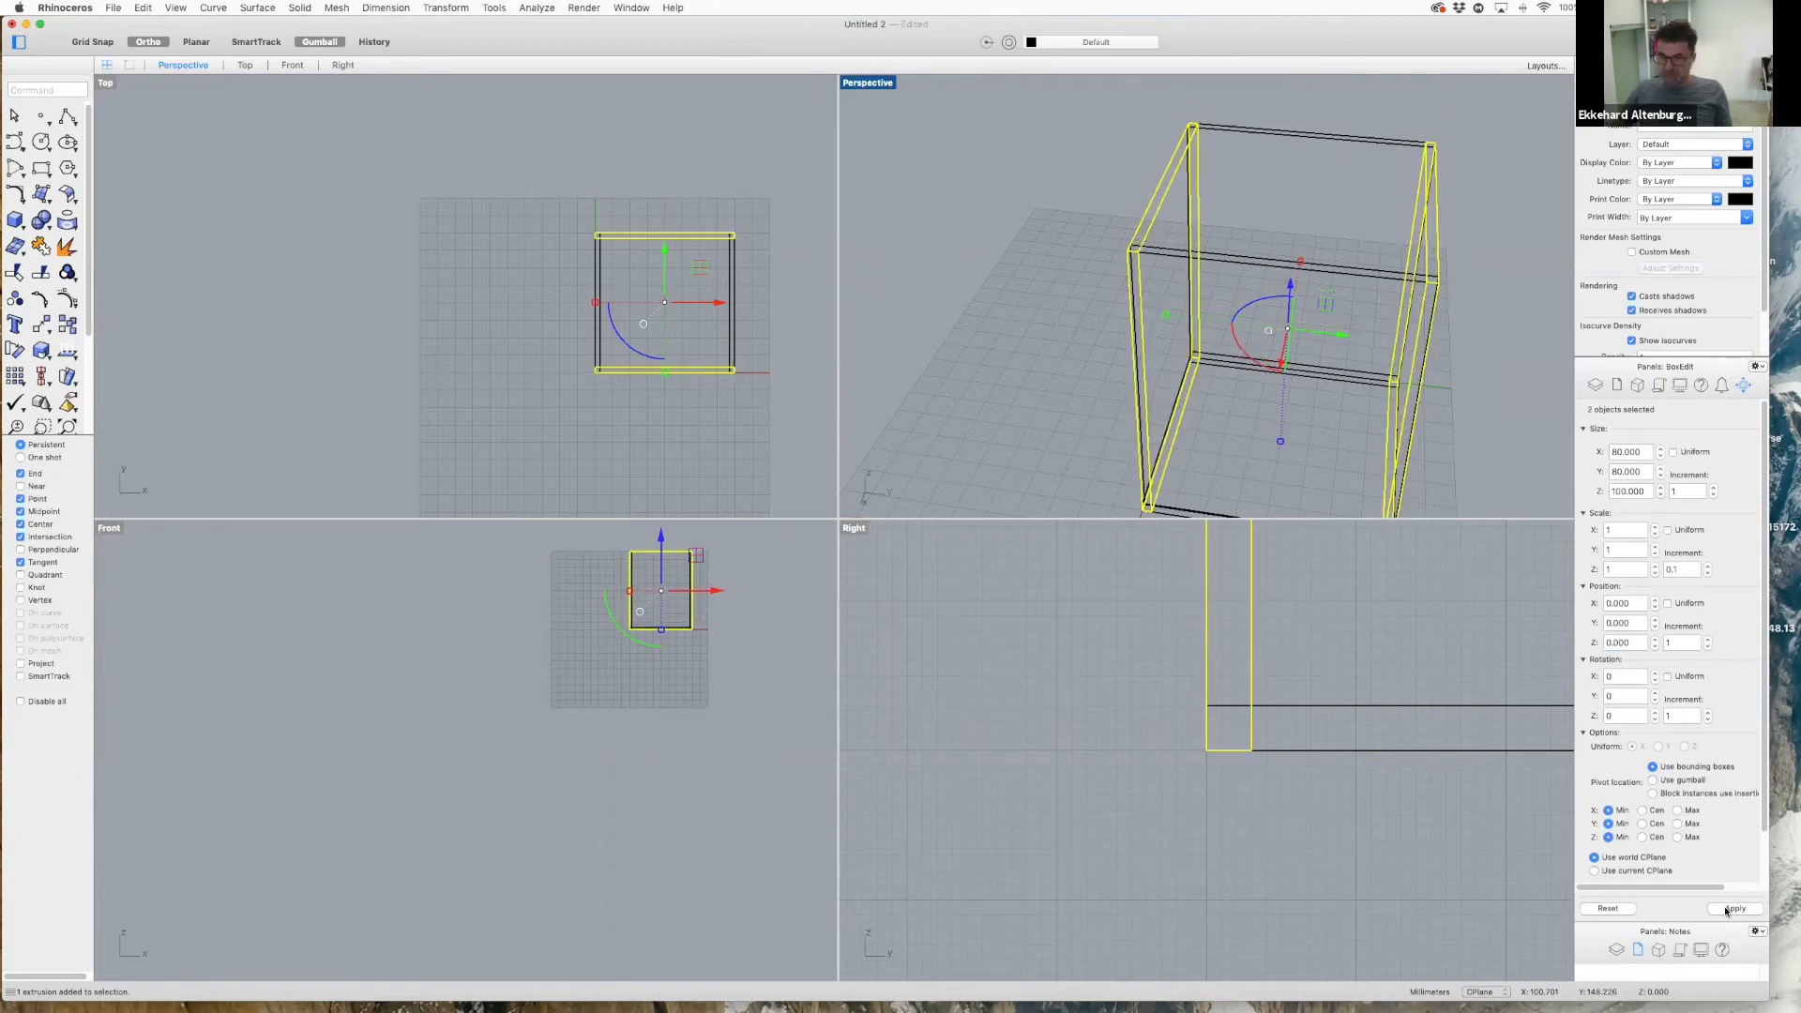
scroll(1397, 384, down, 3)
right_drag(1401, 429, 1187, 353)
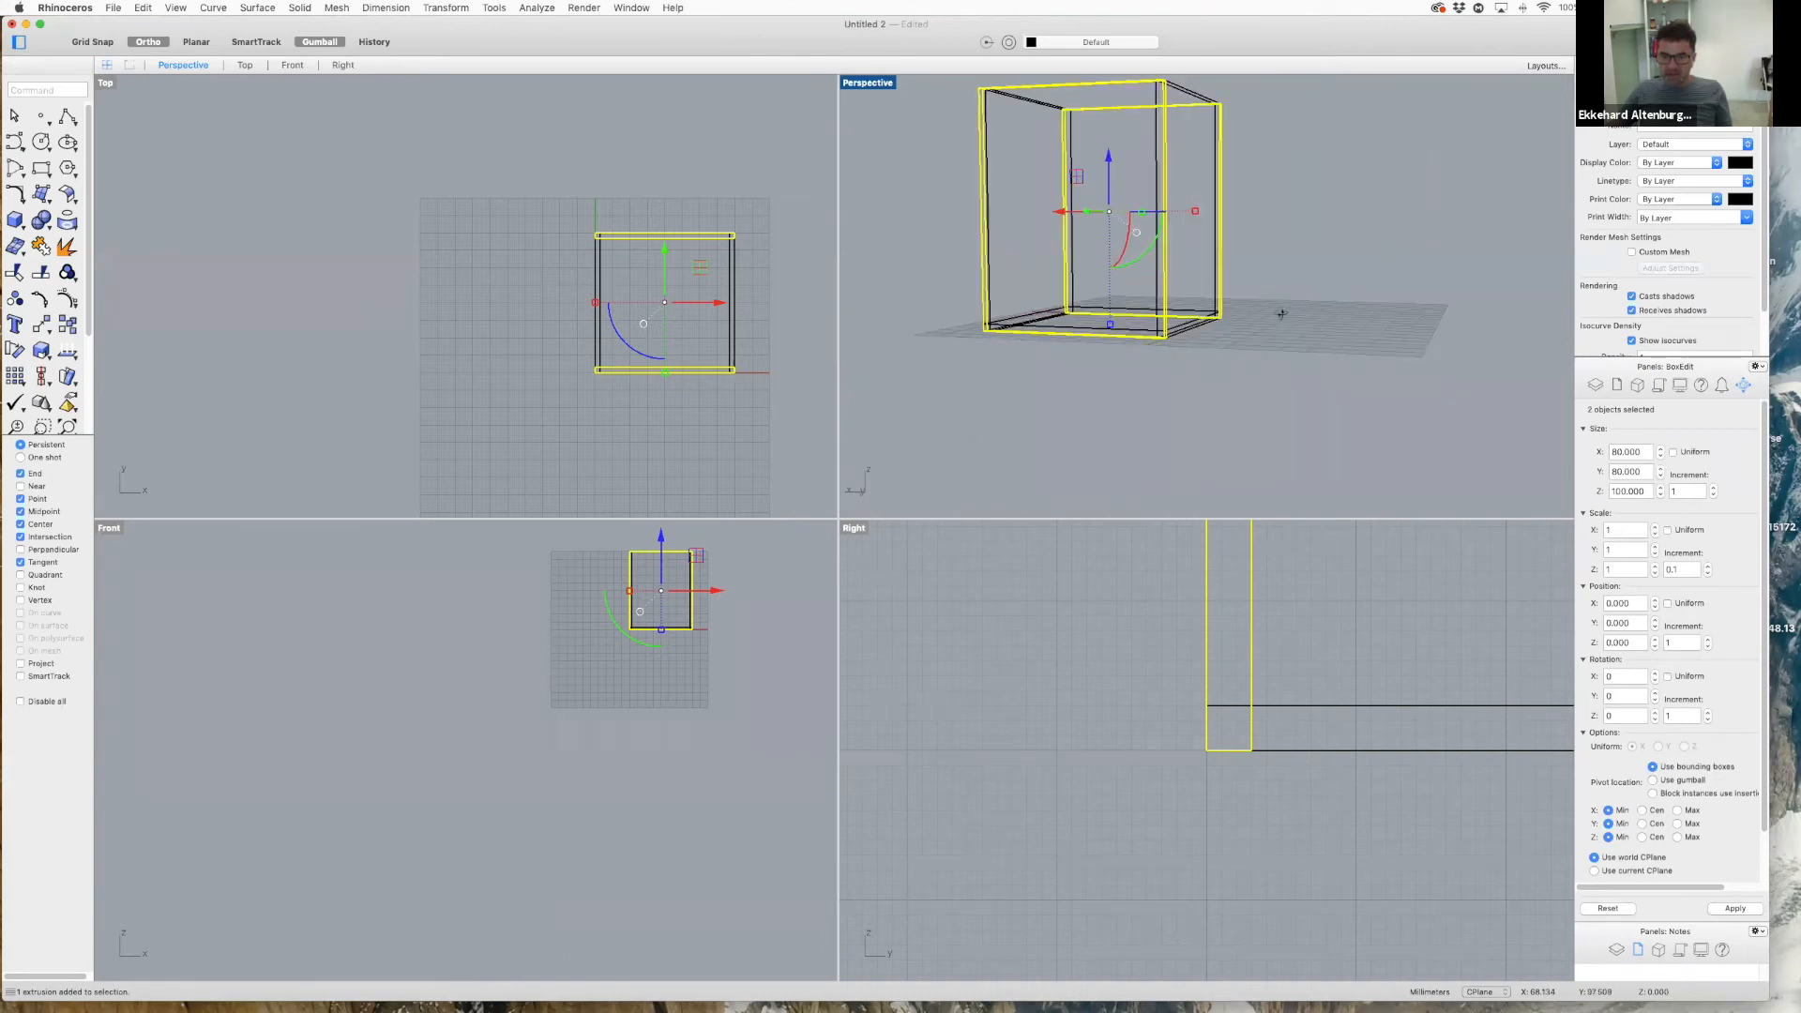
right_drag(1286, 308, 1228, 379)
click(1227, 379)
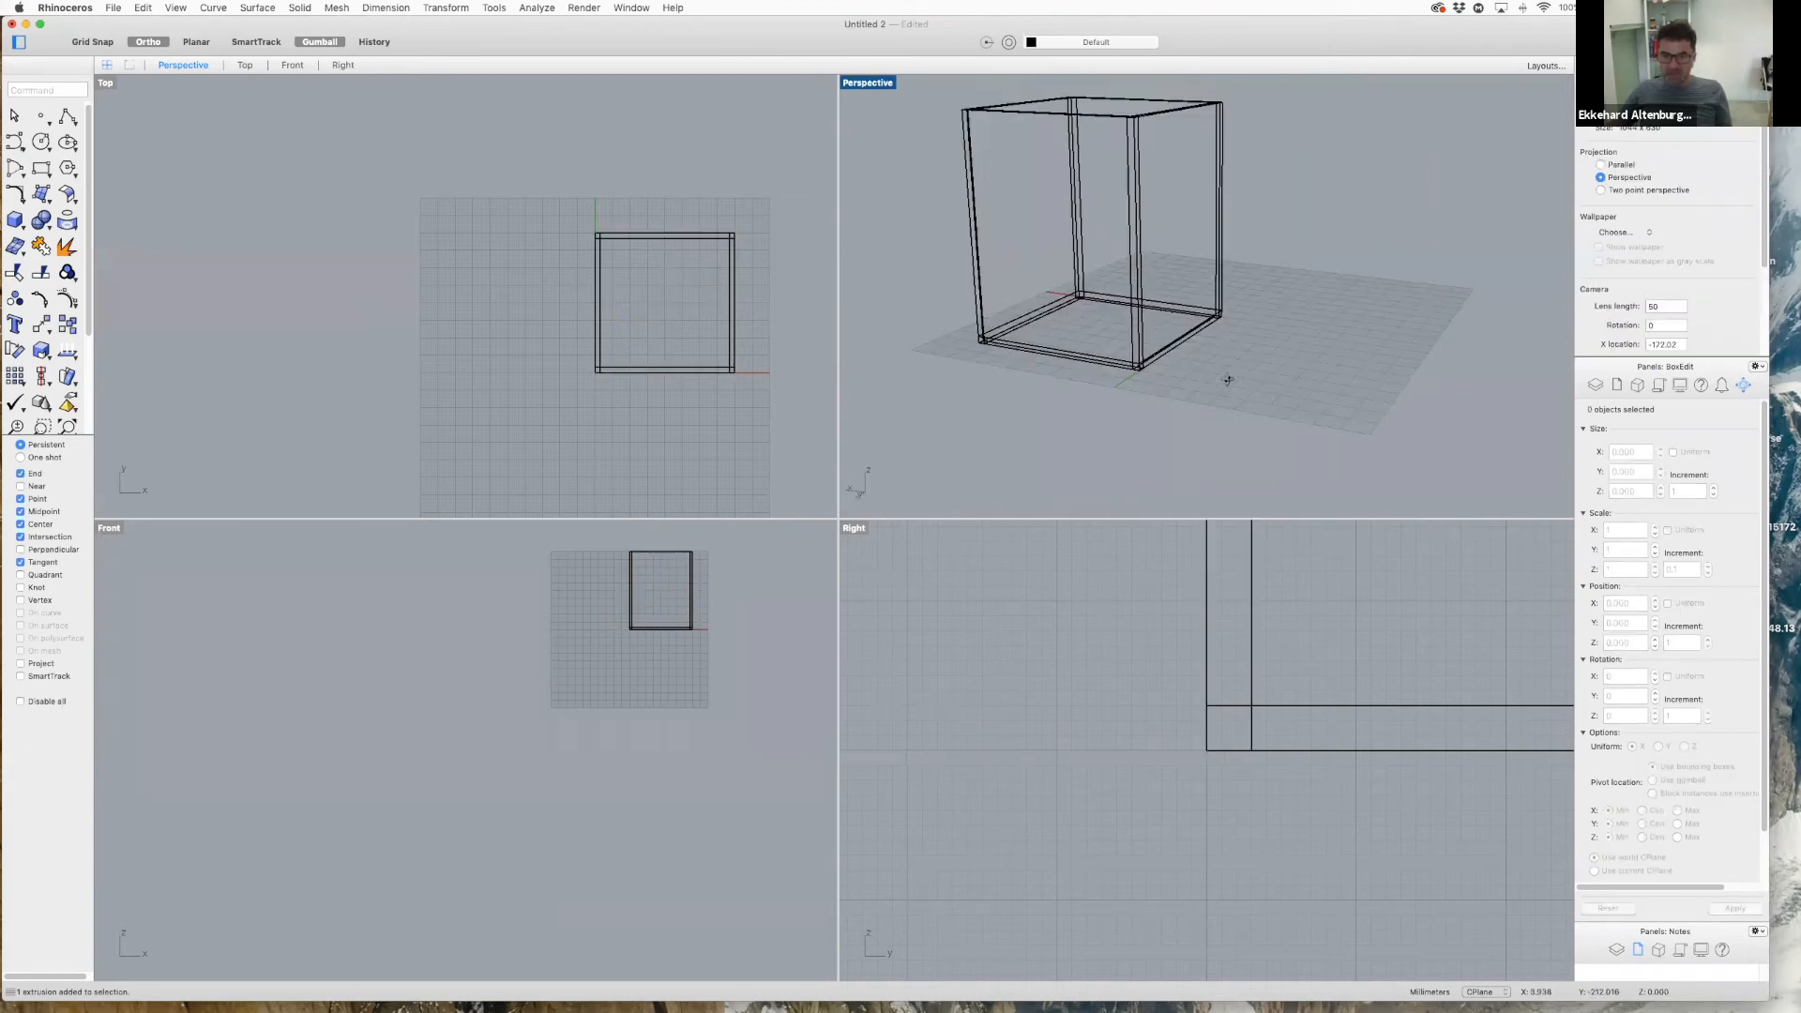
- Inspect the open box in Rendered display mode in the perspective view, return to Wireframe, and examine its overlapping panel corners
click(196, 8)
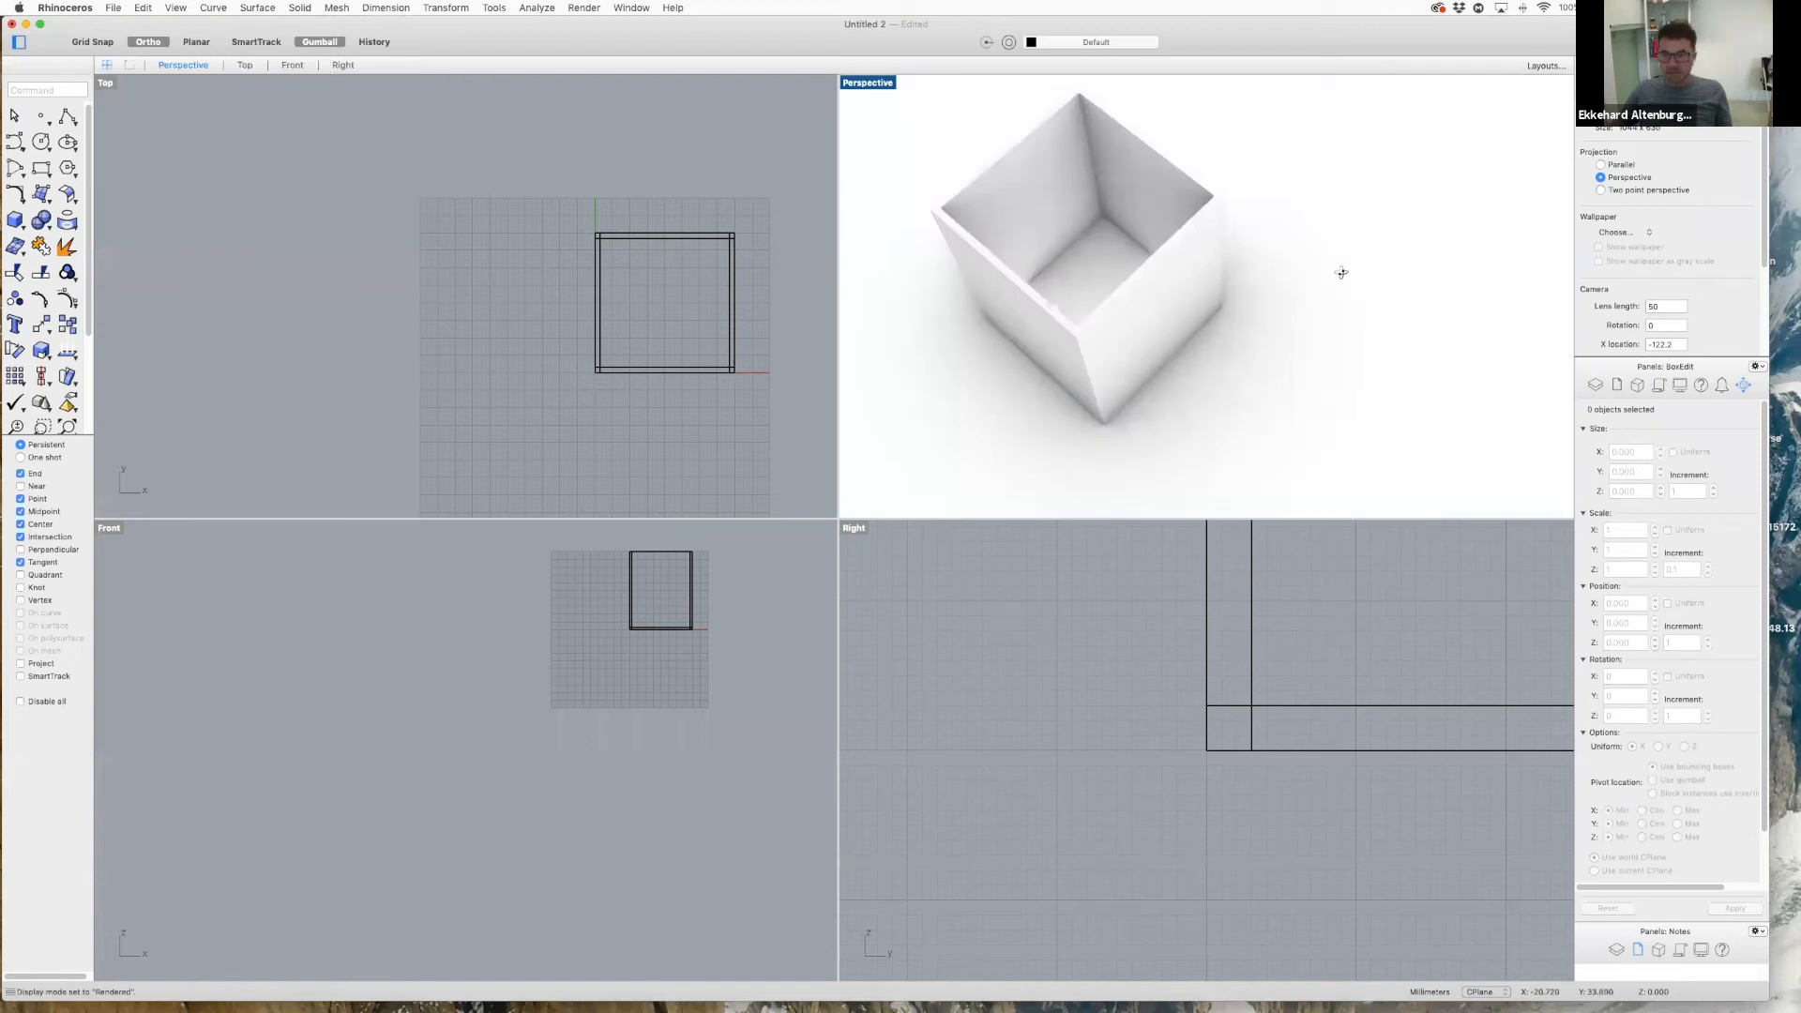
right_drag(1447, 234, 1331, 401)
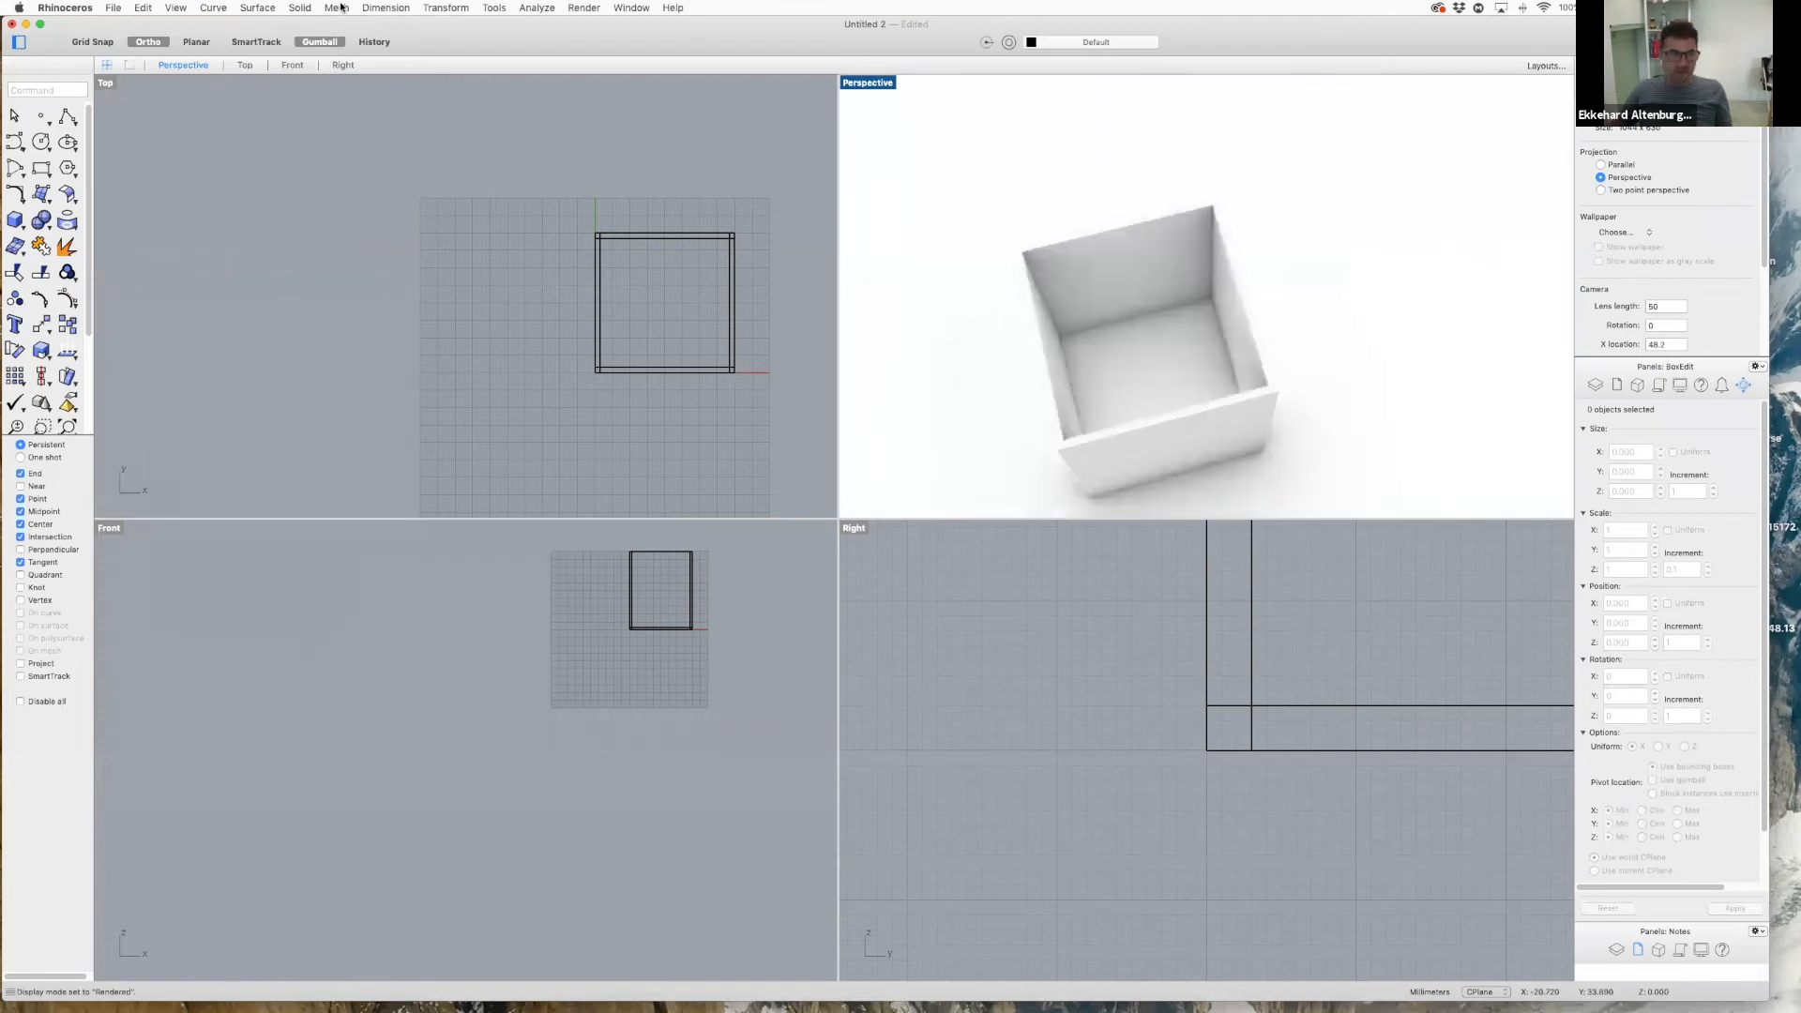
click(176, 7)
click(206, 315)
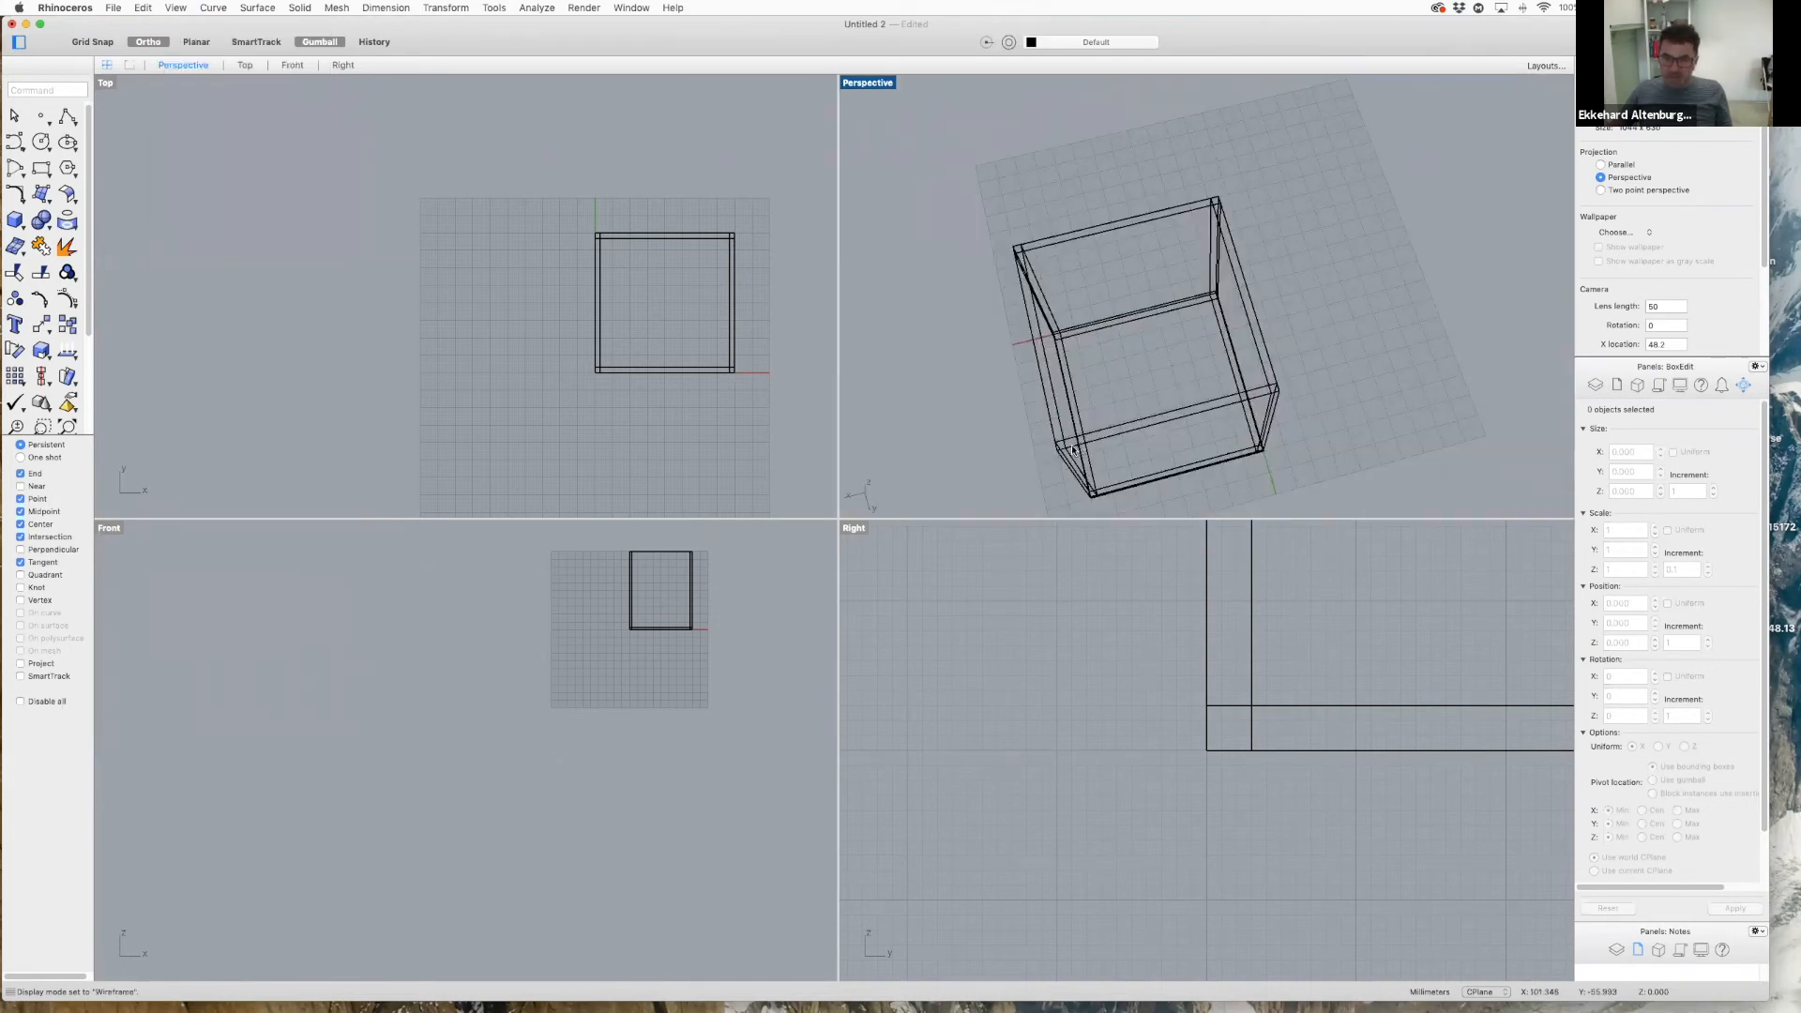
scroll(1144, 409, up, 3)
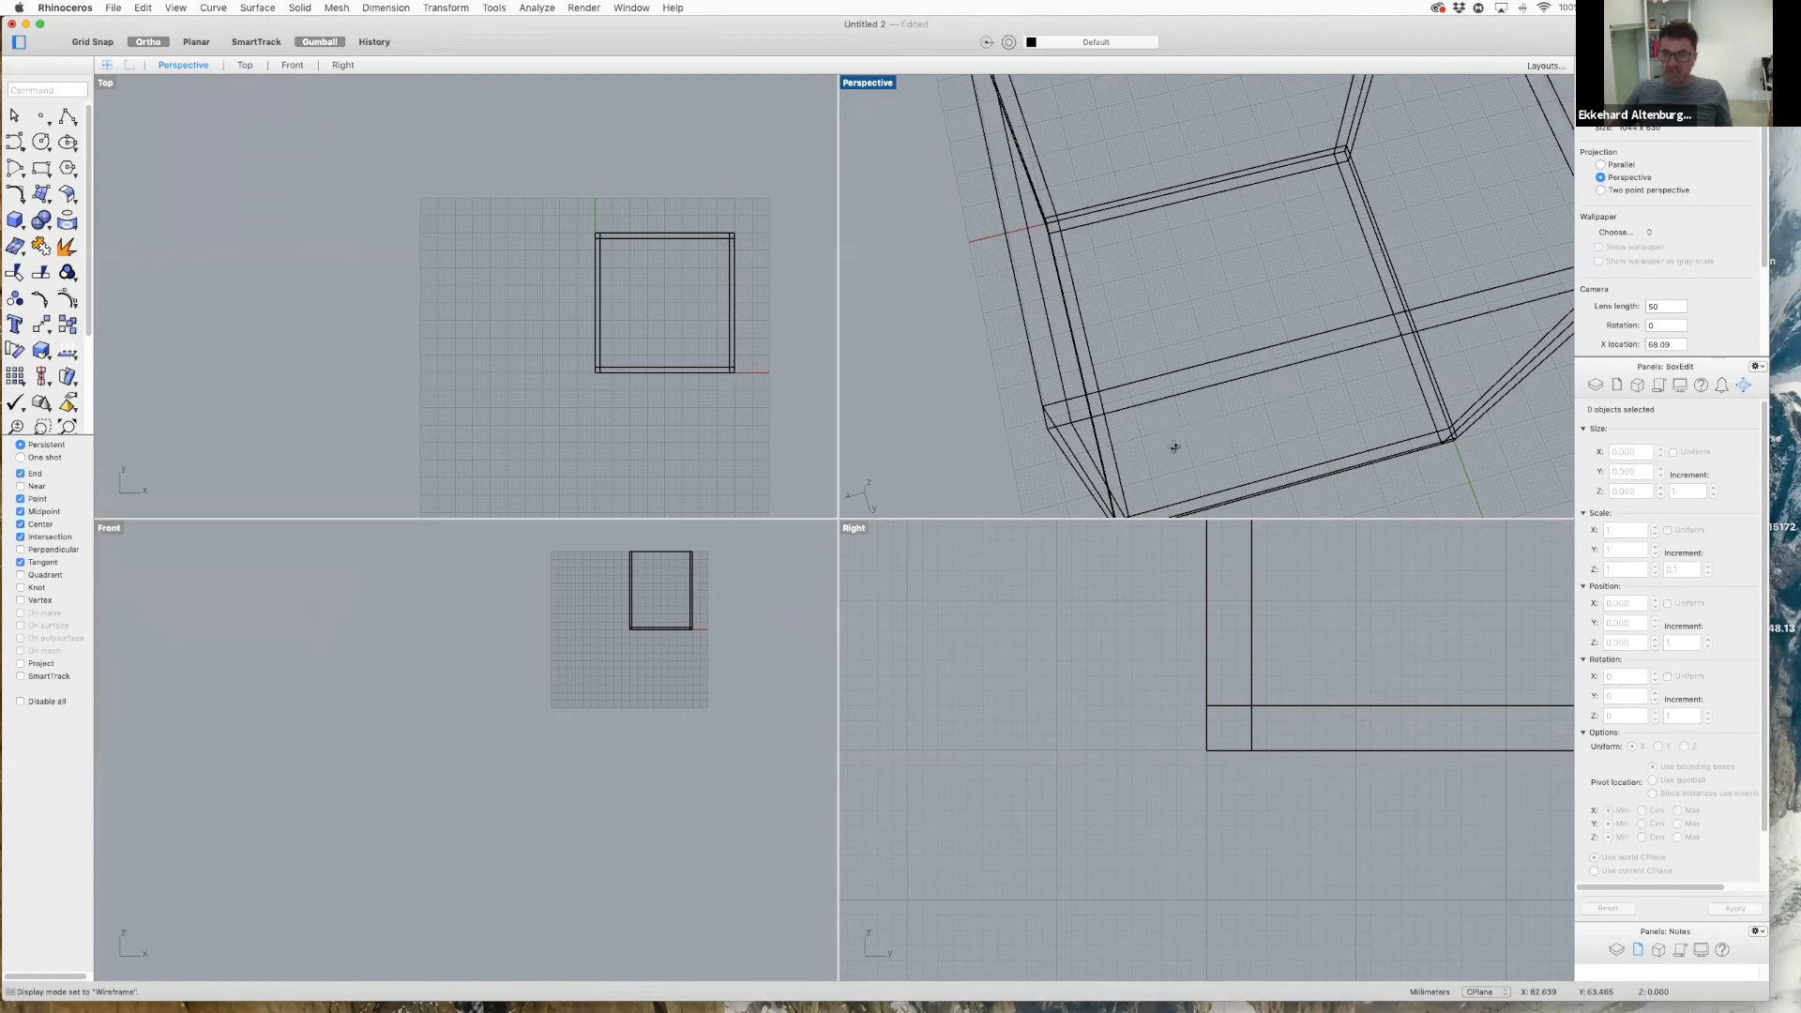
right_drag(1195, 401, 1155, 433)
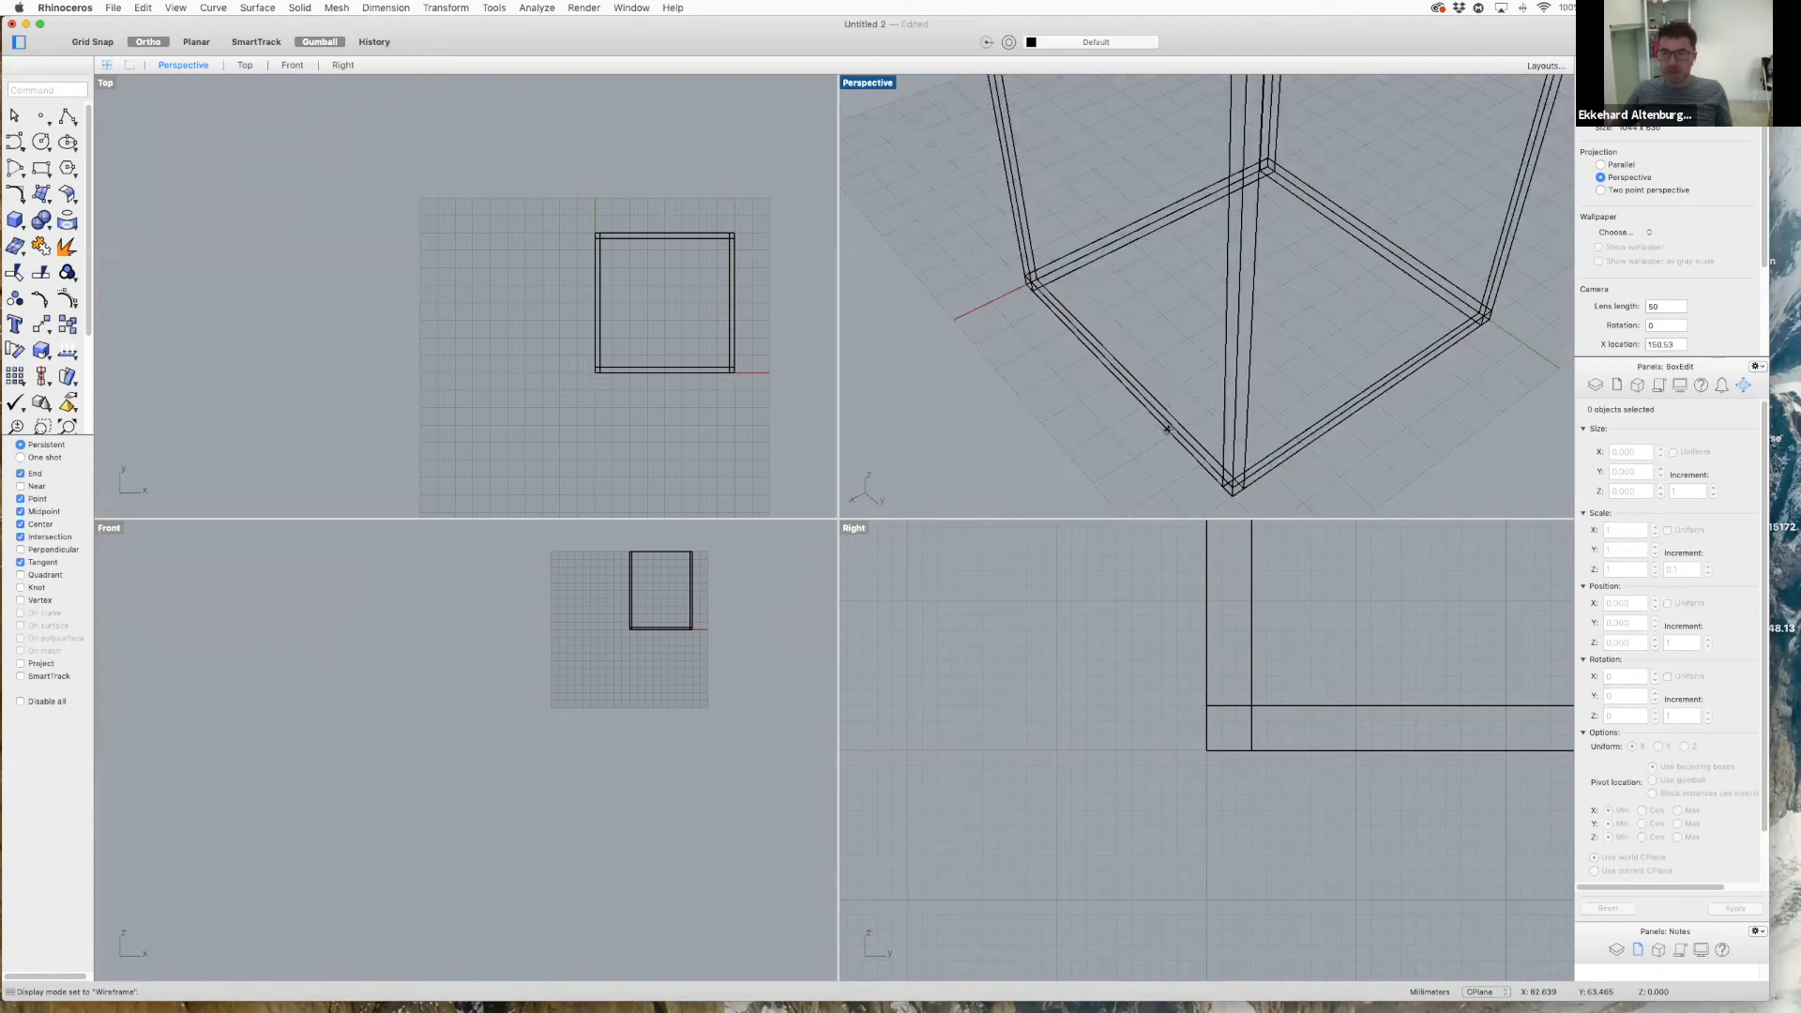
right_drag(1315, 218, 1295, 277)
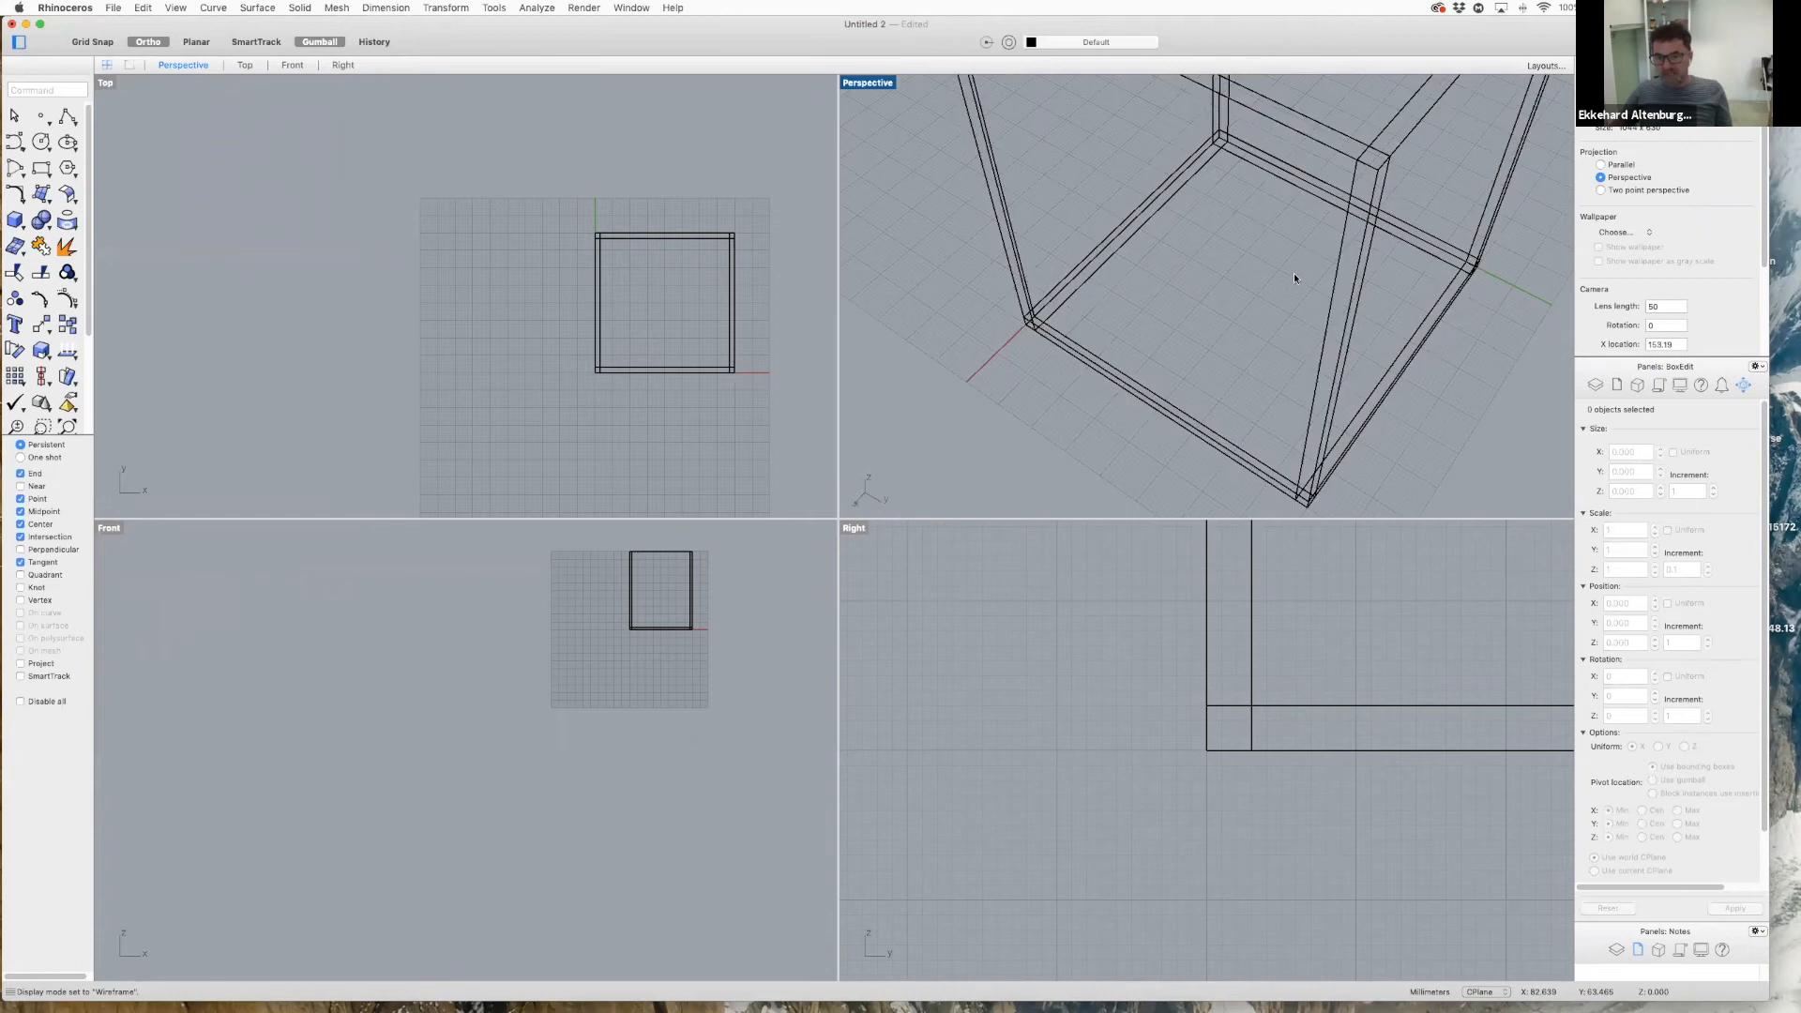
- Examine the open box's panel corners in the perspective view, then inspect the box's elevation in the enlarged Front view
right_drag(1341, 476, 1411, 285)
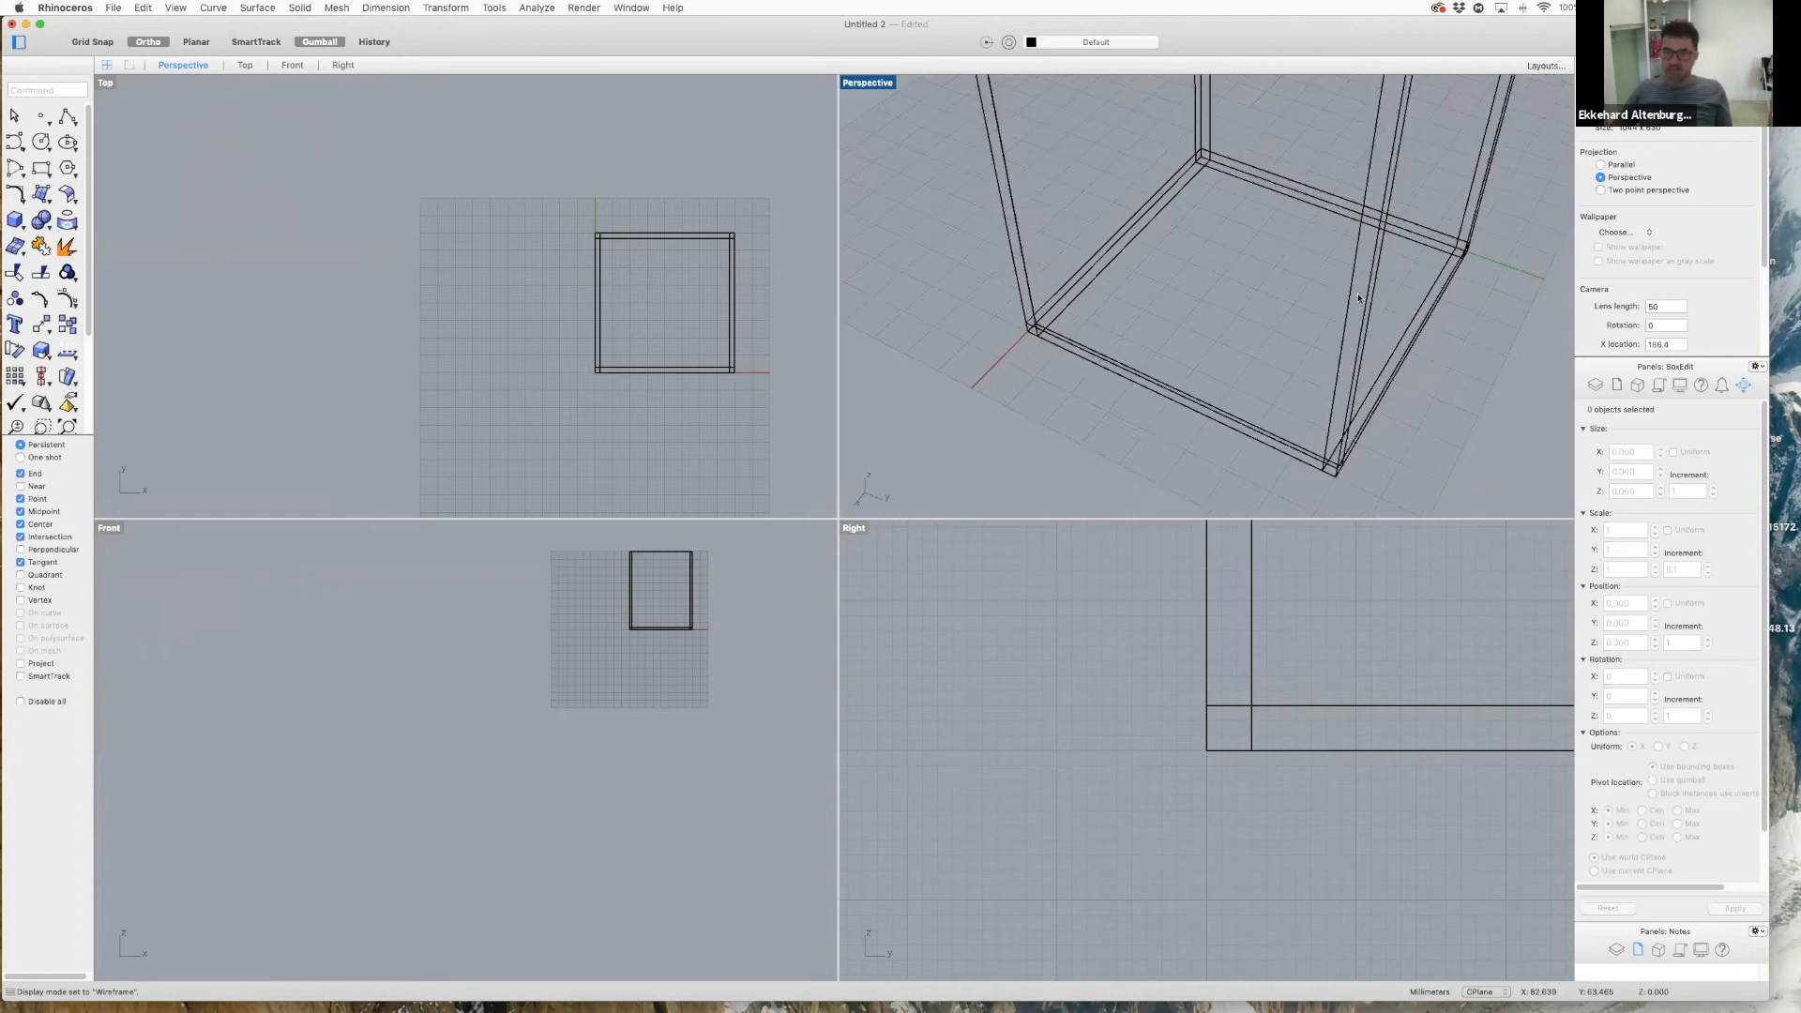
scroll(1410, 281, down, 10)
right_drag(1512, 318, 1146, 238)
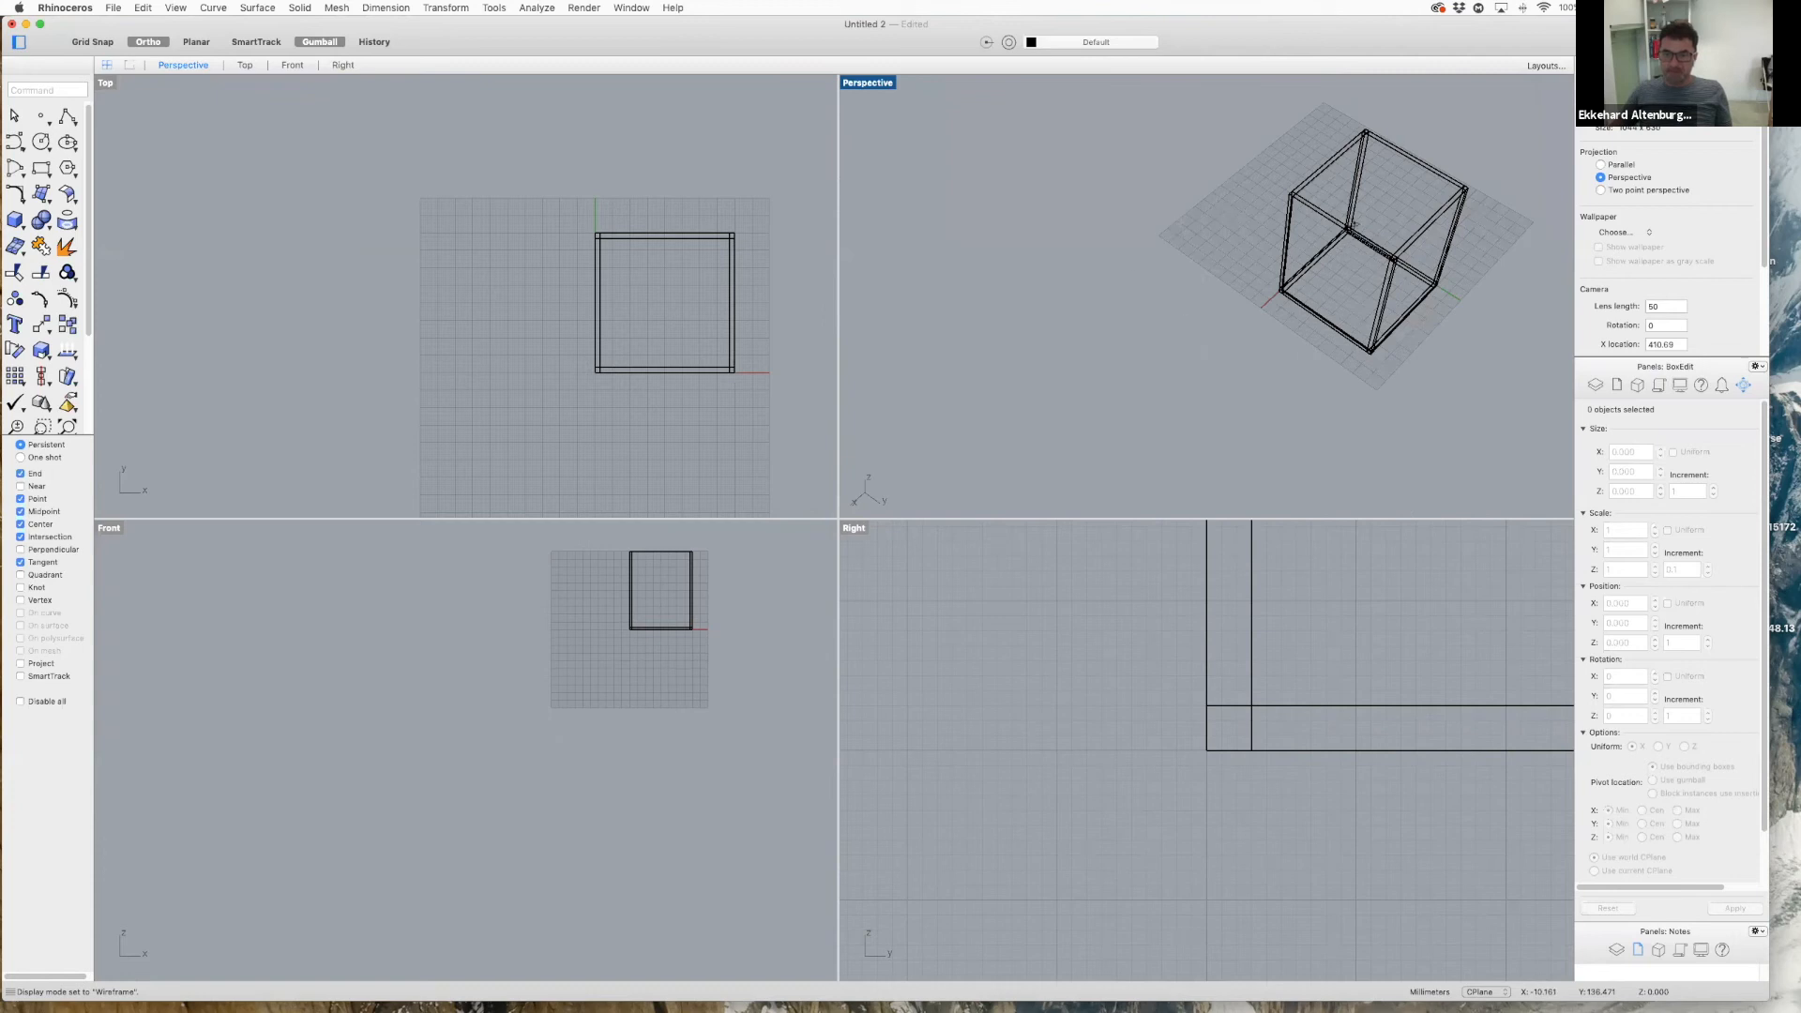
right_drag(1356, 220, 475, 799)
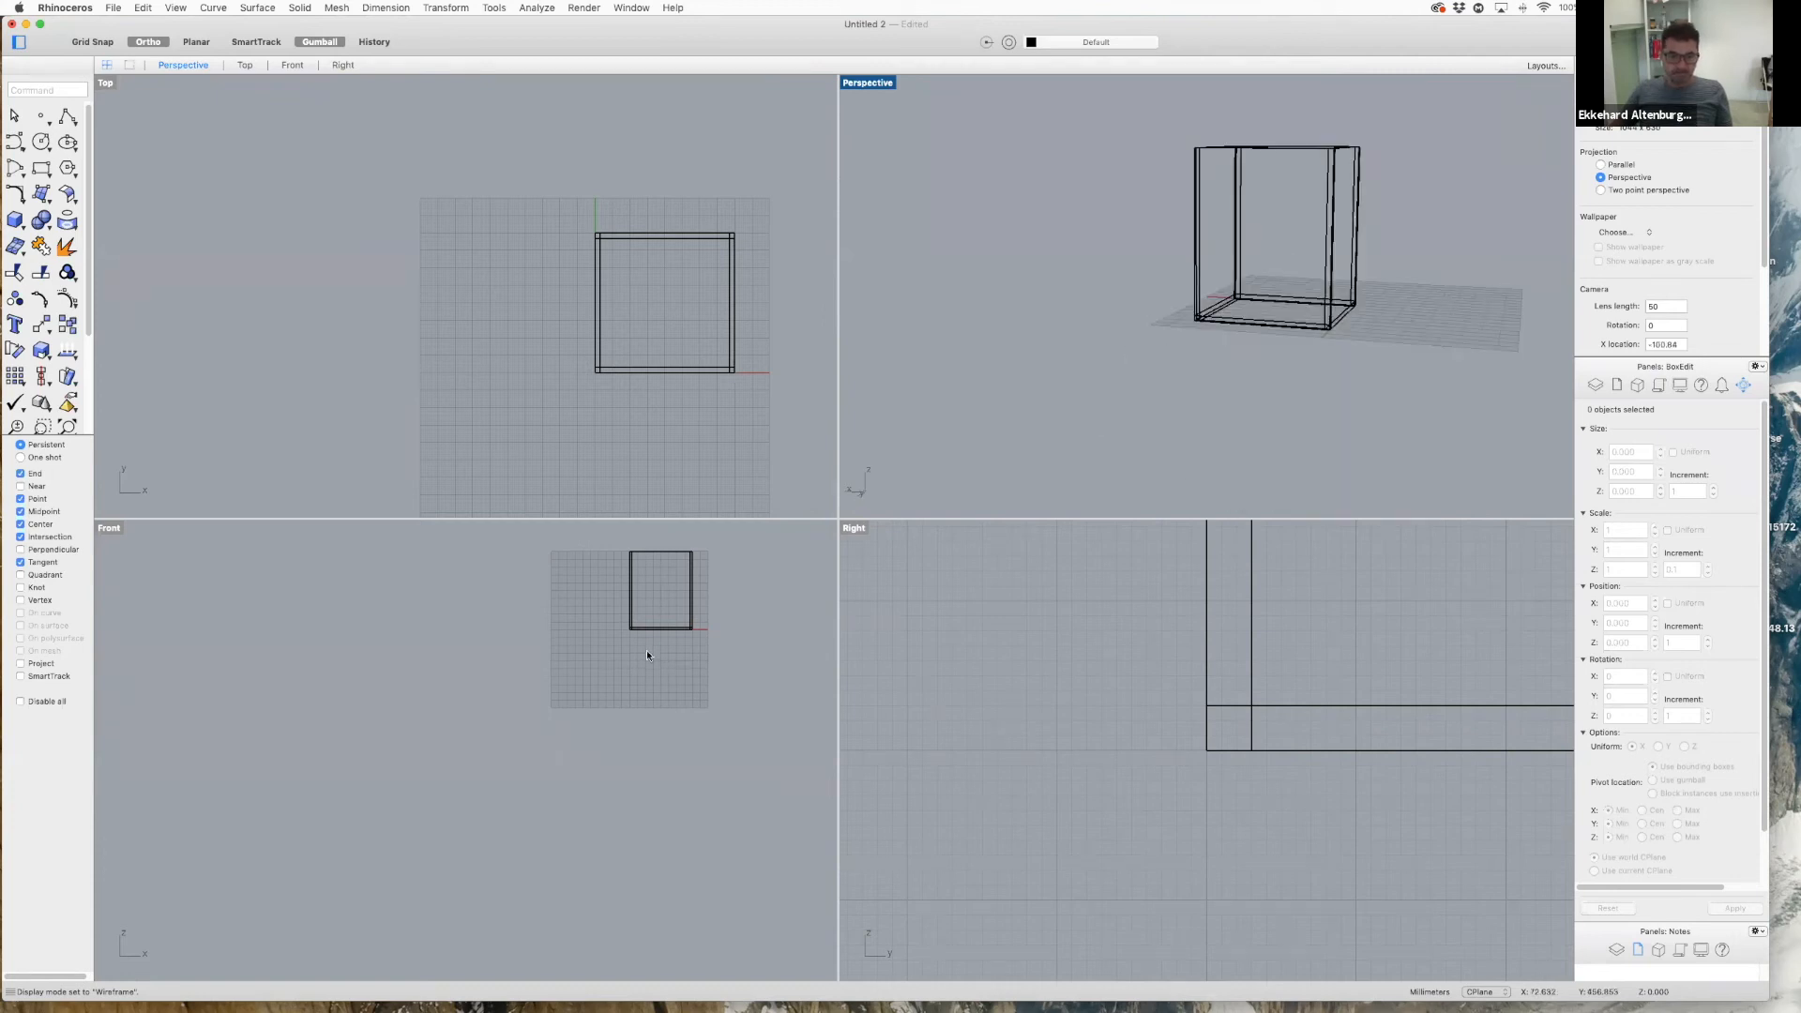
scroll(675, 625, down, 3)
scroll(680, 611, up, 3)
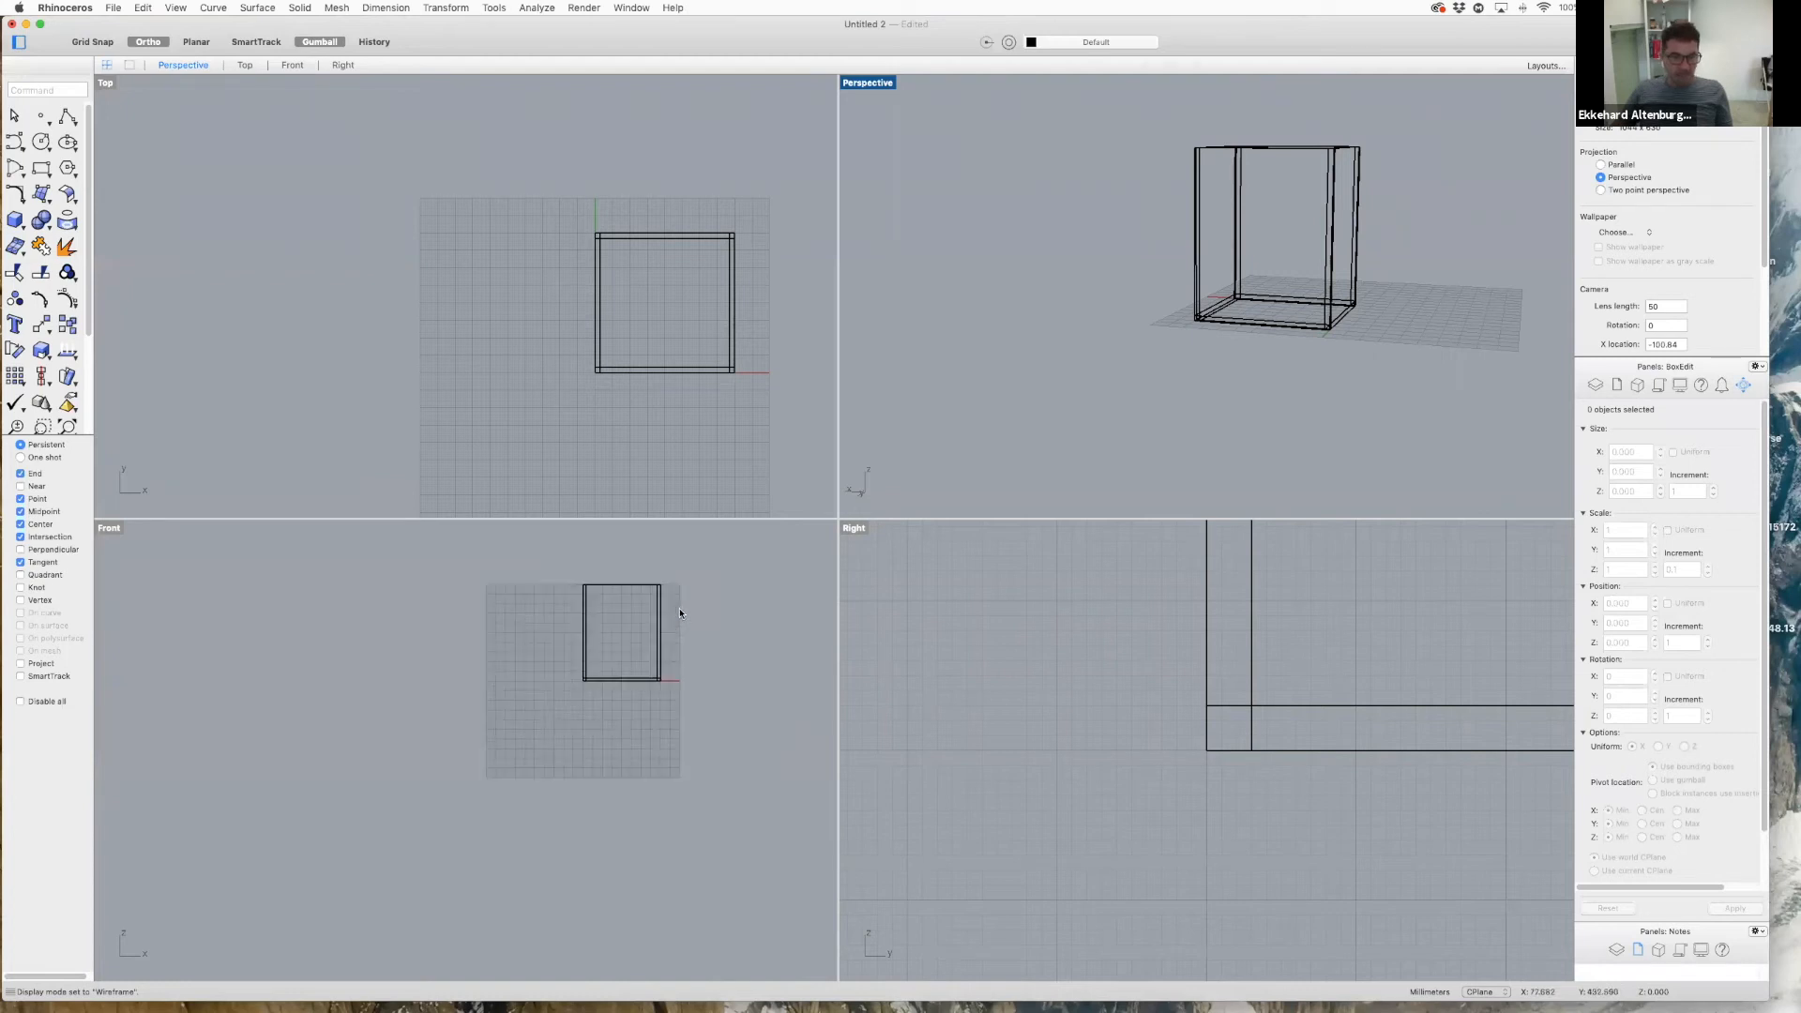
scroll(677, 612, up, 2)
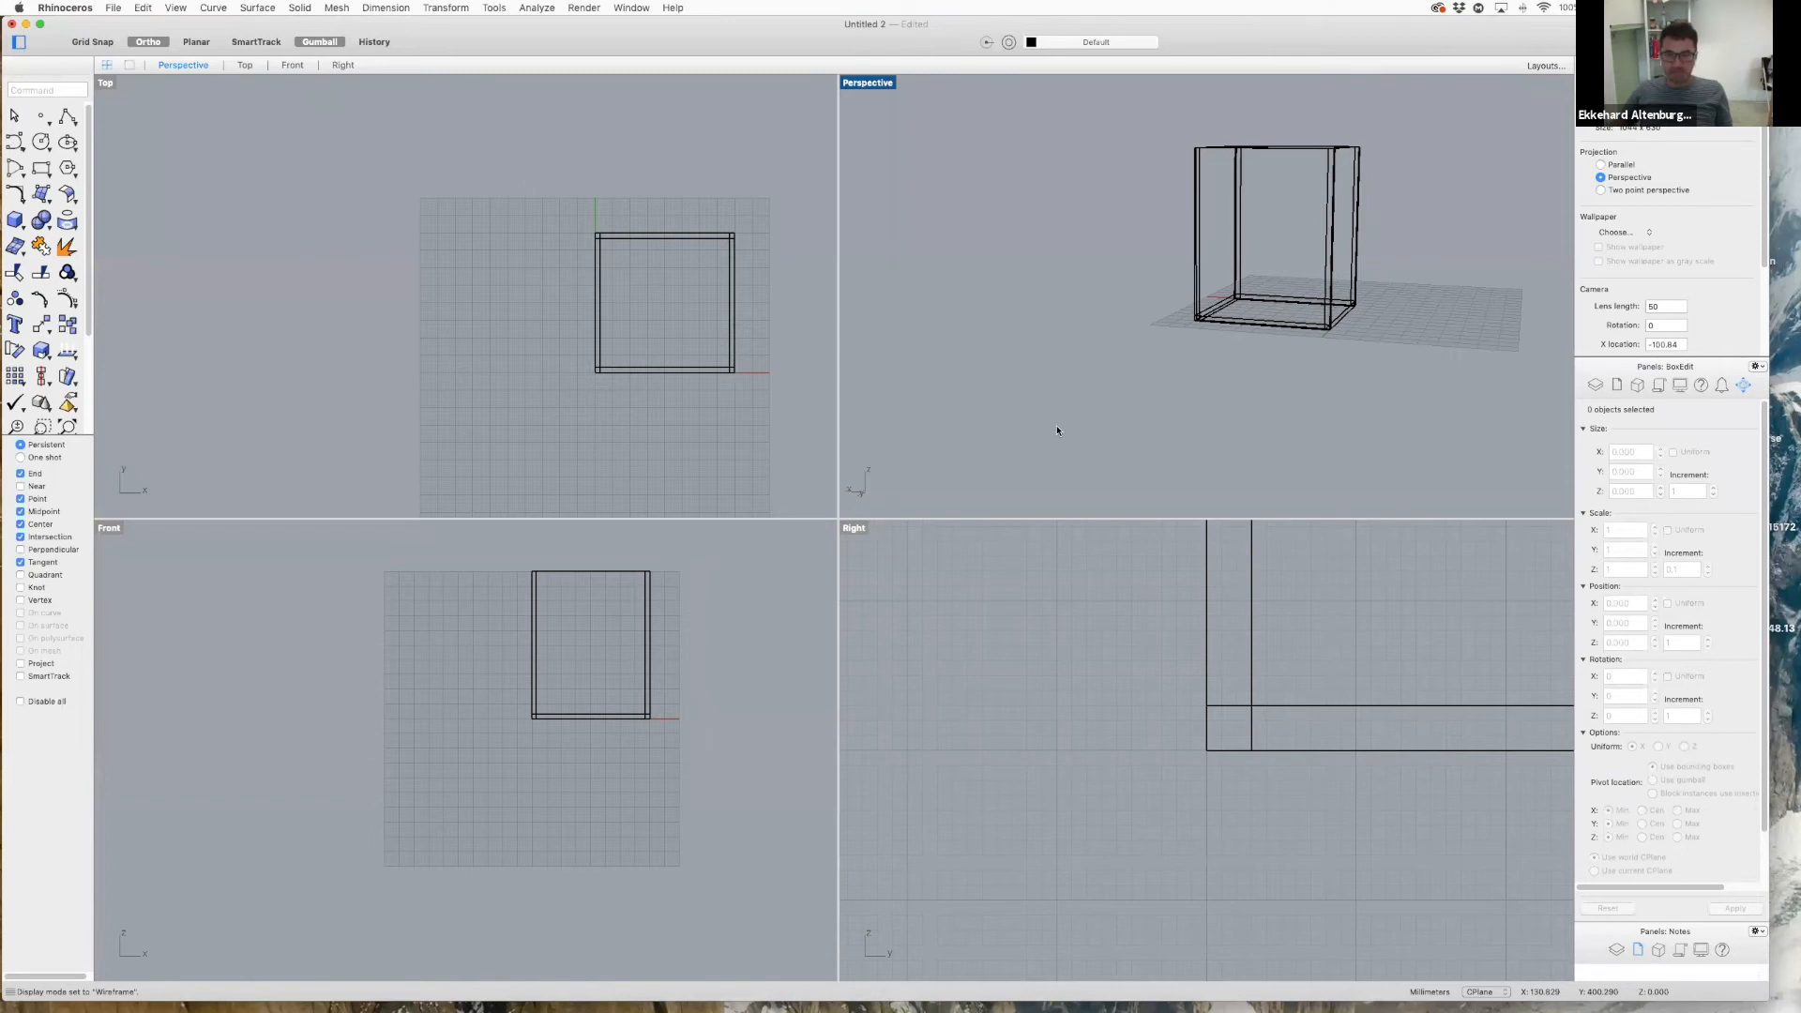
scroll(1101, 346, down, 3)
scroll(521, 276, up, 2)
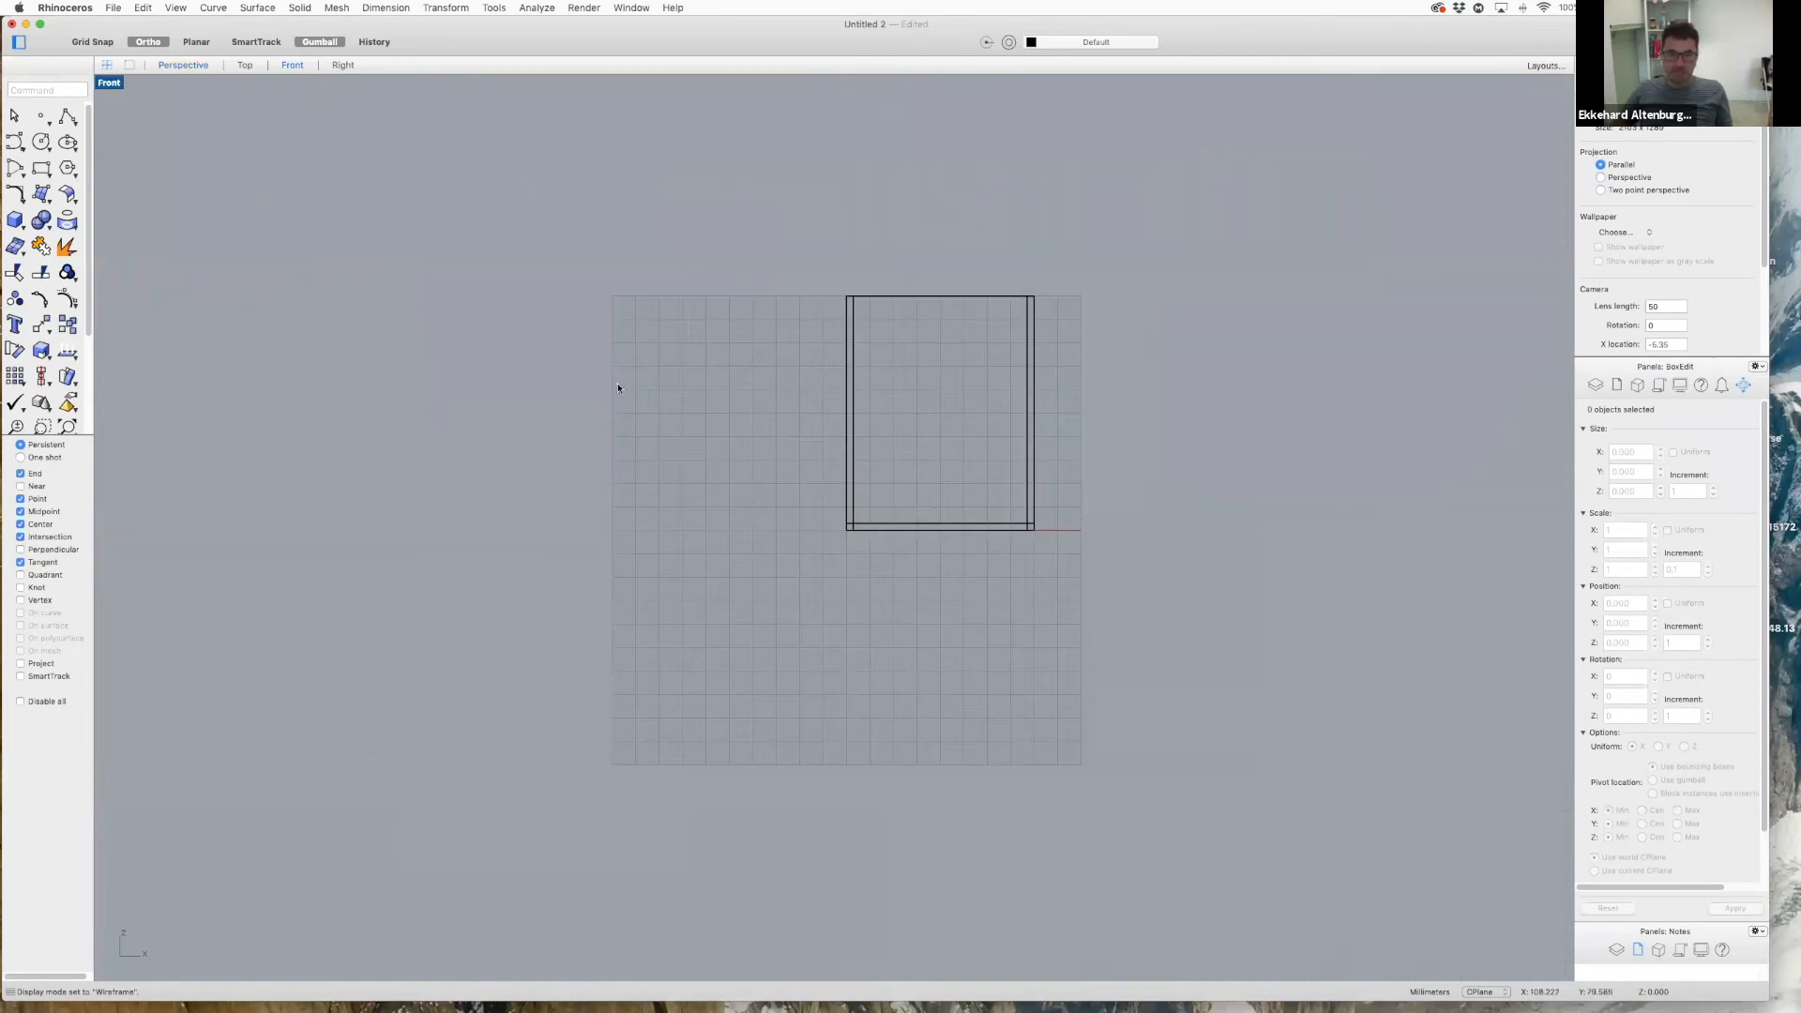
scroll(647, 659, up, 4)
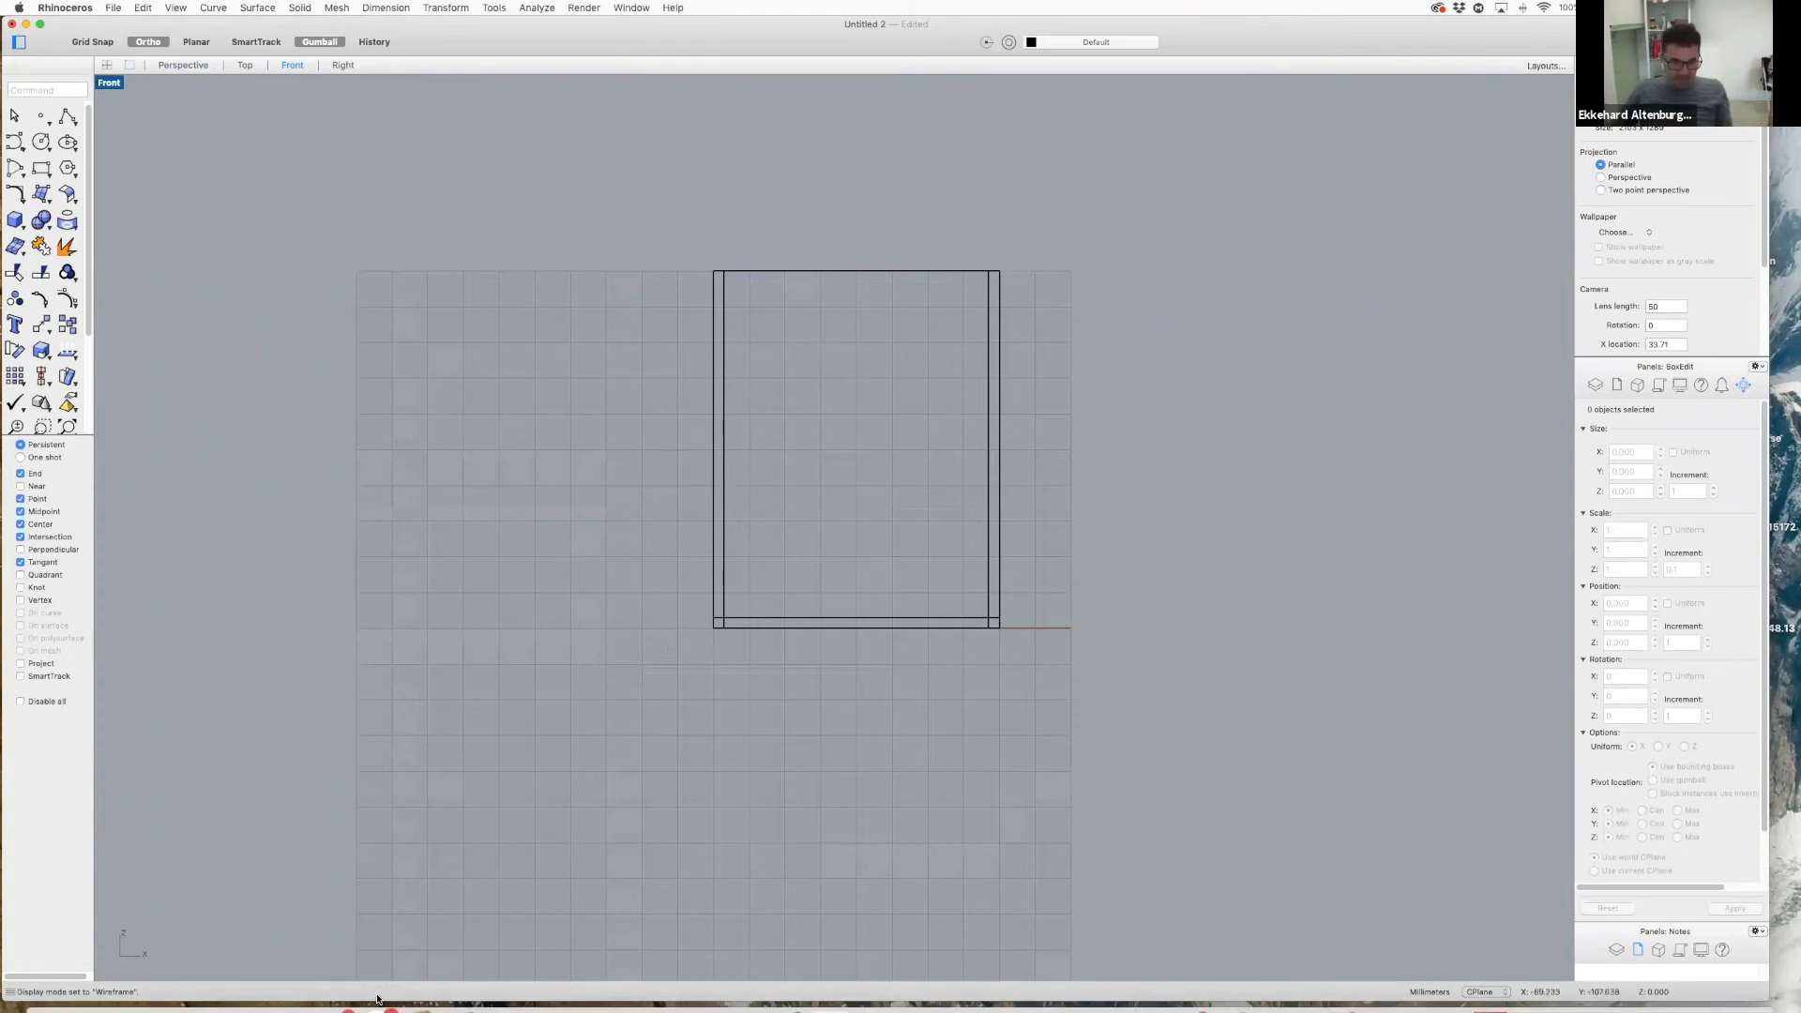
- Switch to PowerPoint and open Wood steel intro.pptx from the 03.WOOD+METALWORK folder in 01.CURRENT SEMESTER
mouse_move(803, 1002)
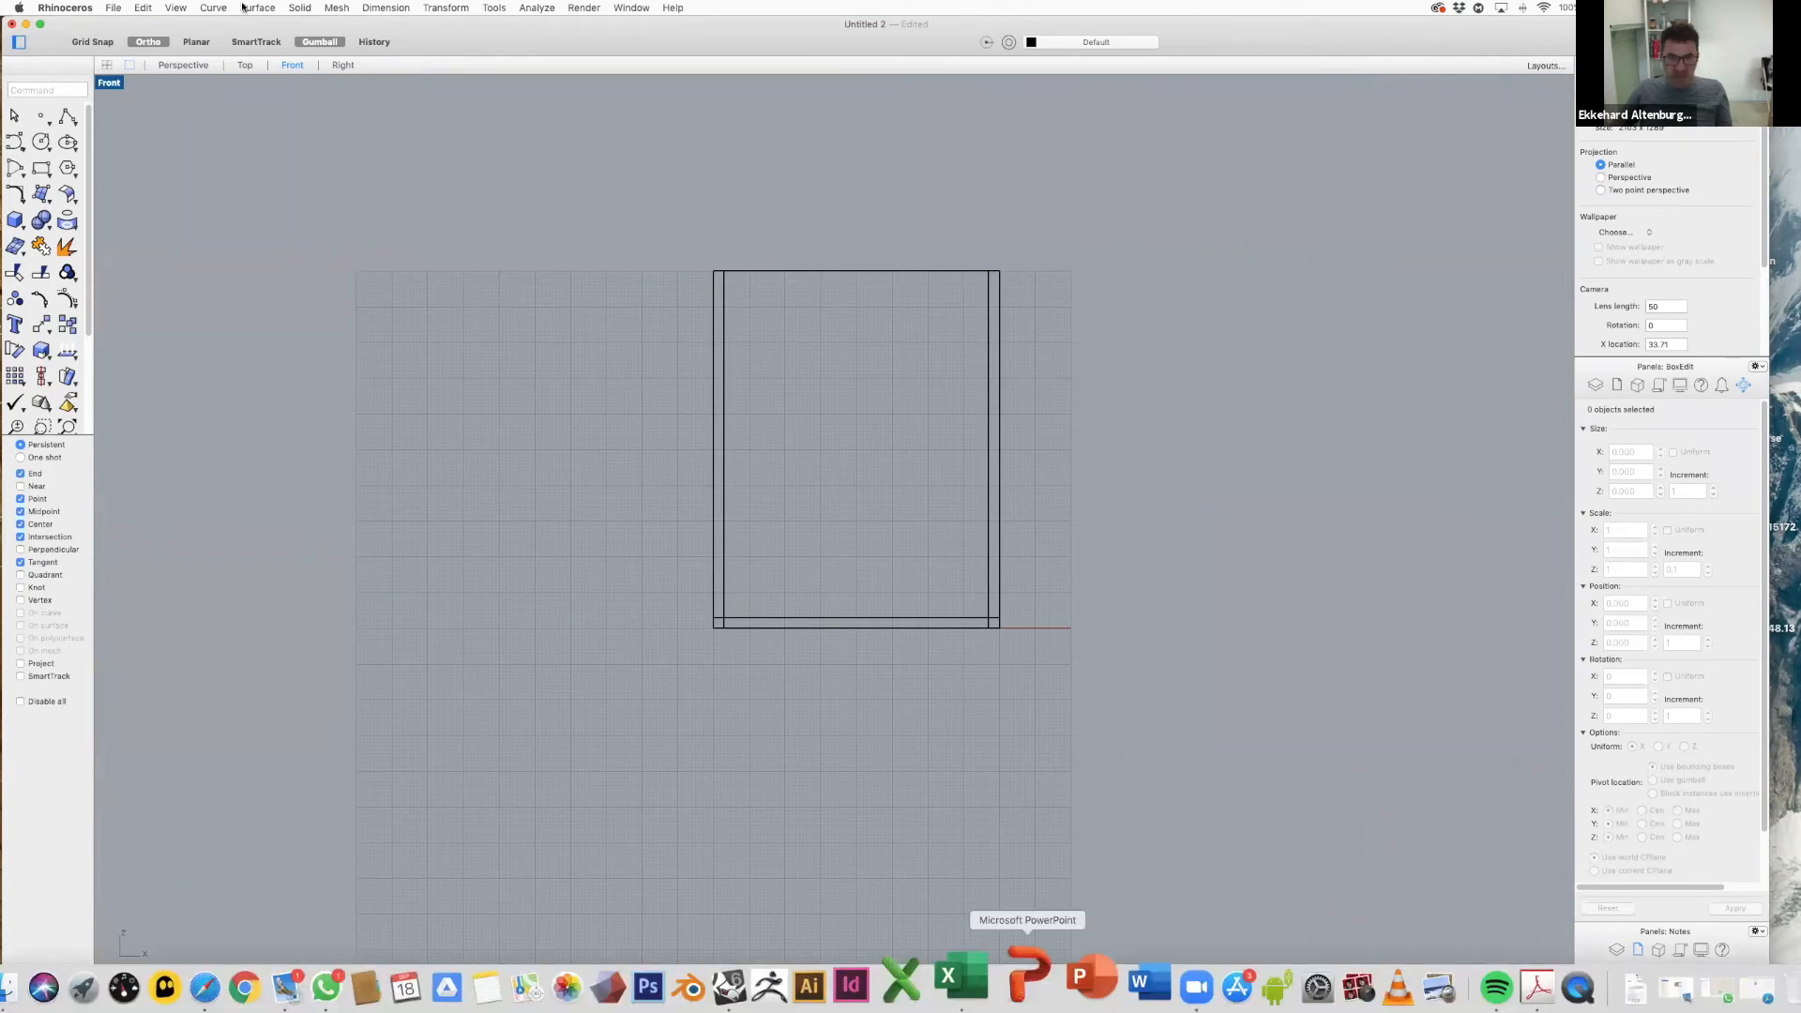
click(1085, 1006)
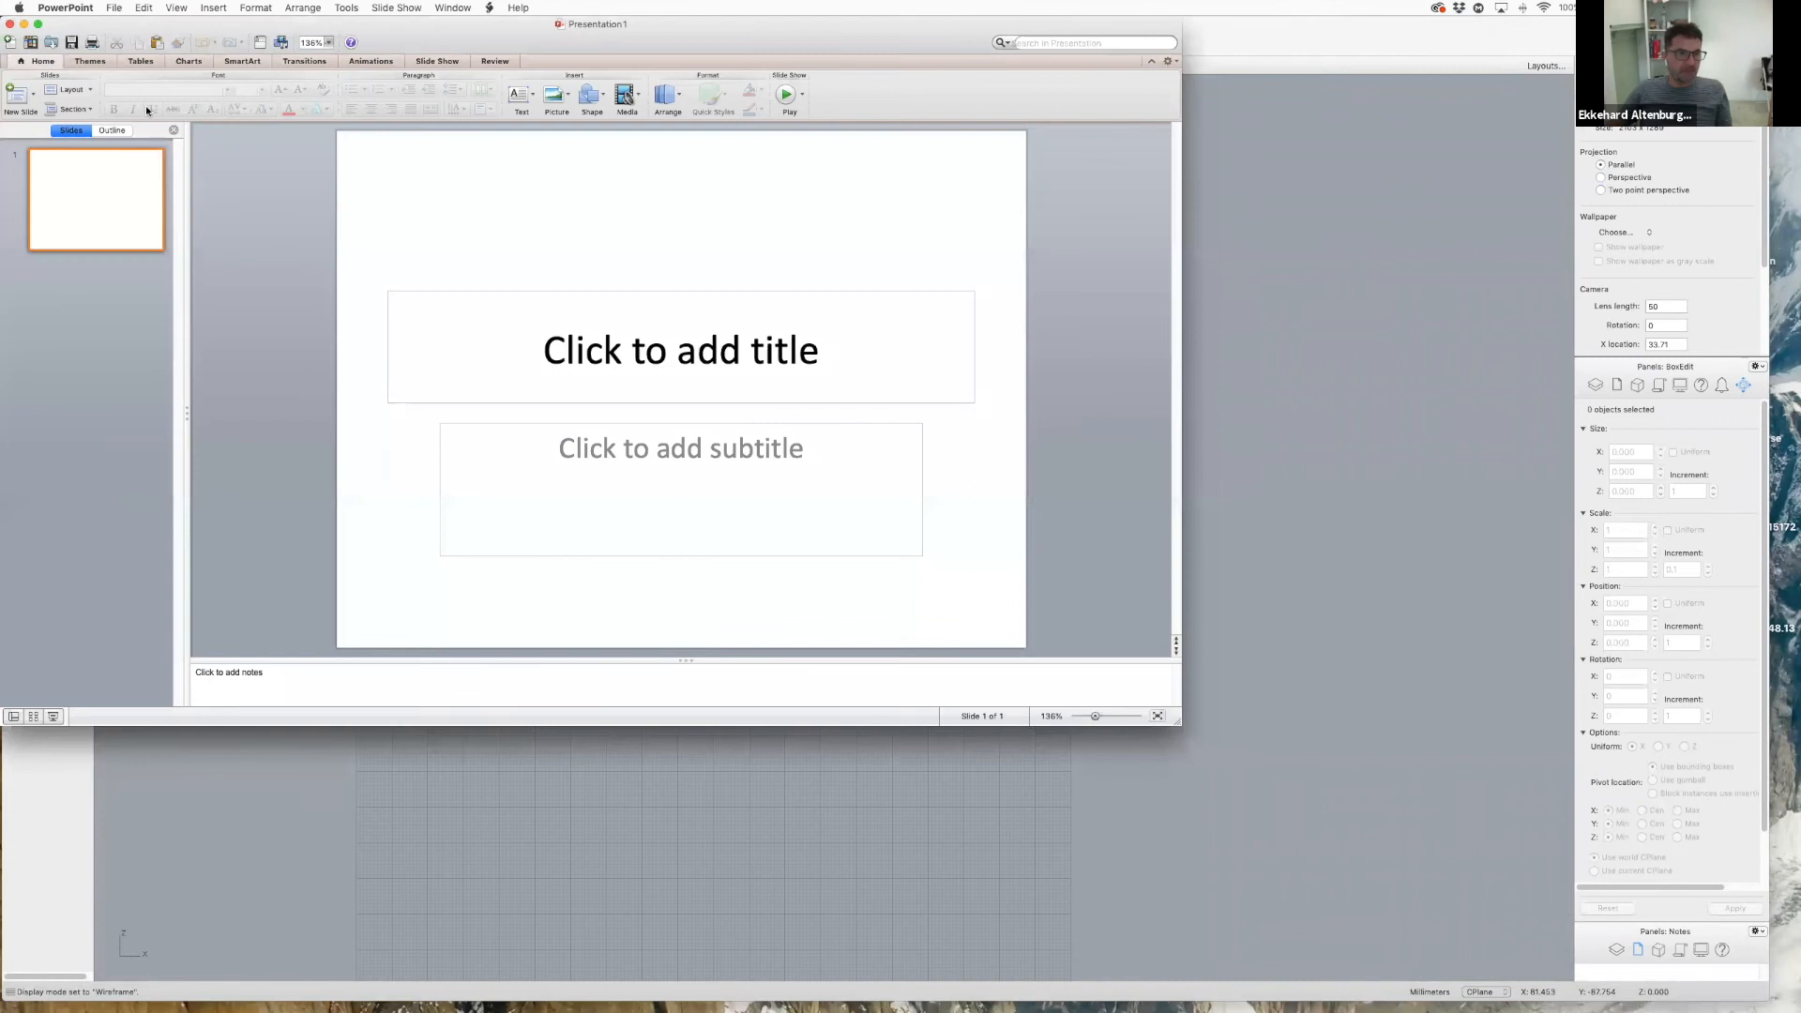
click(113, 8)
mouse_move(202, 83)
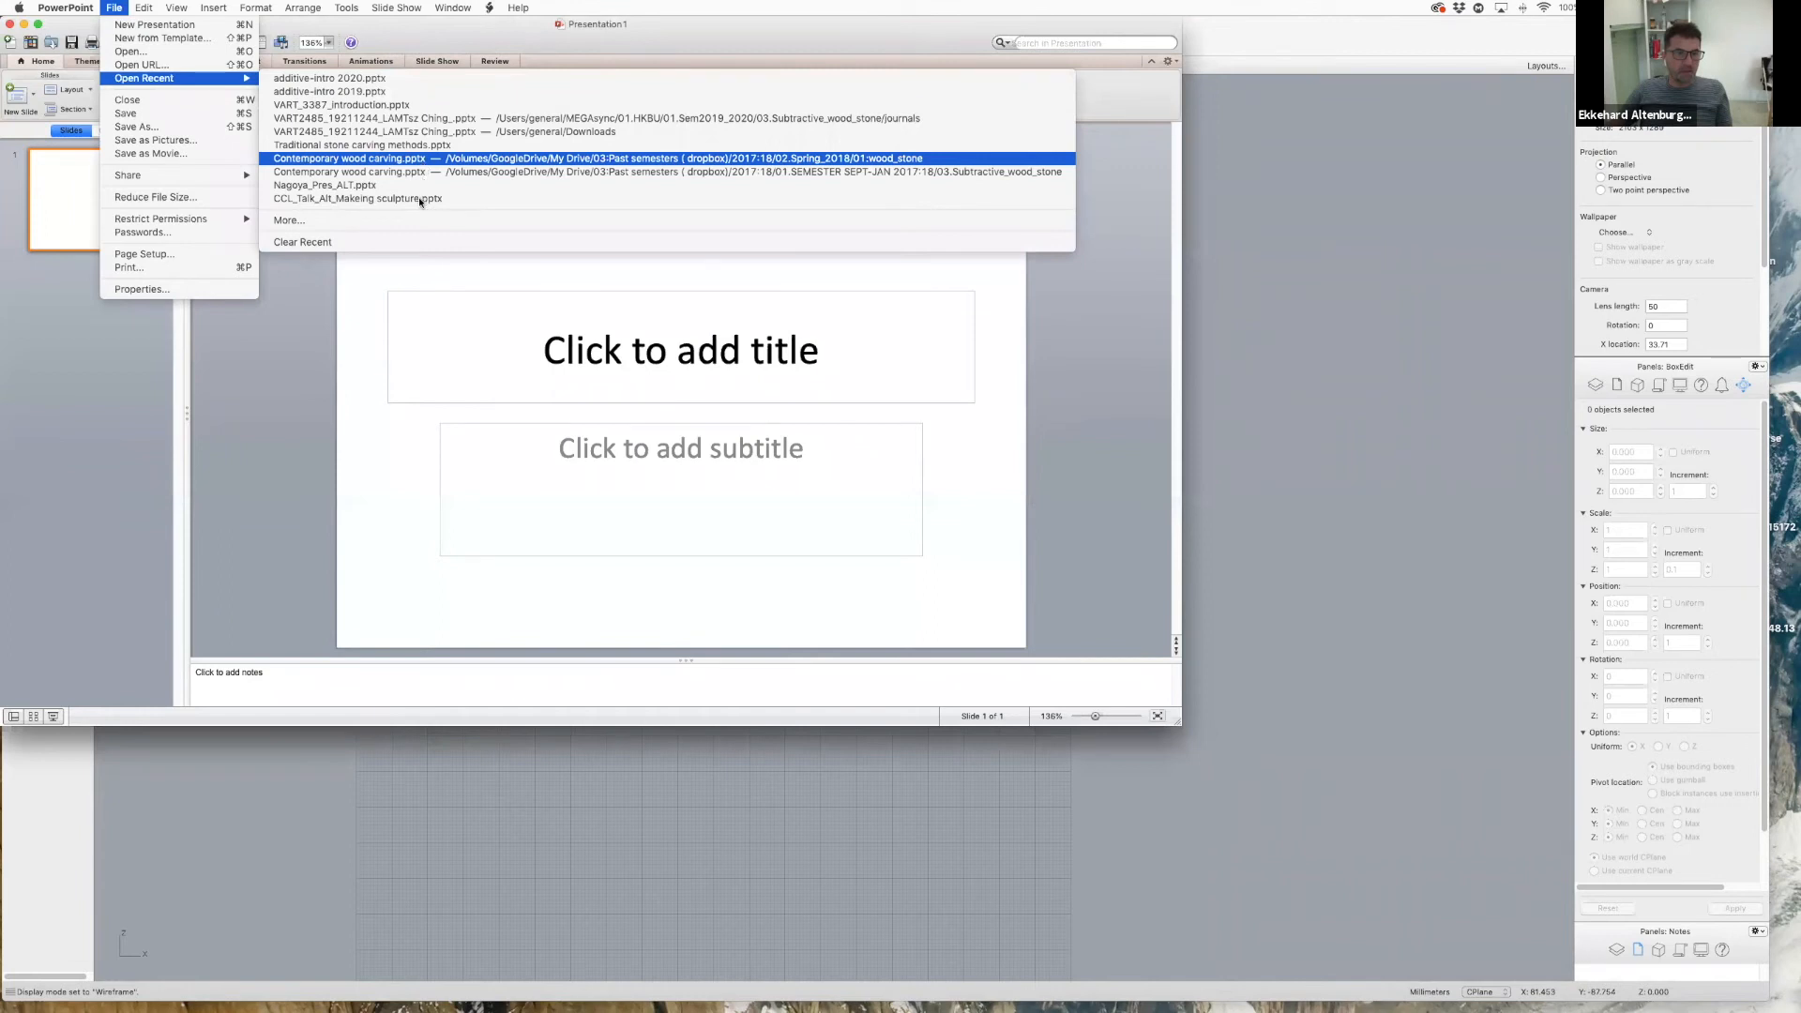
click(133, 50)
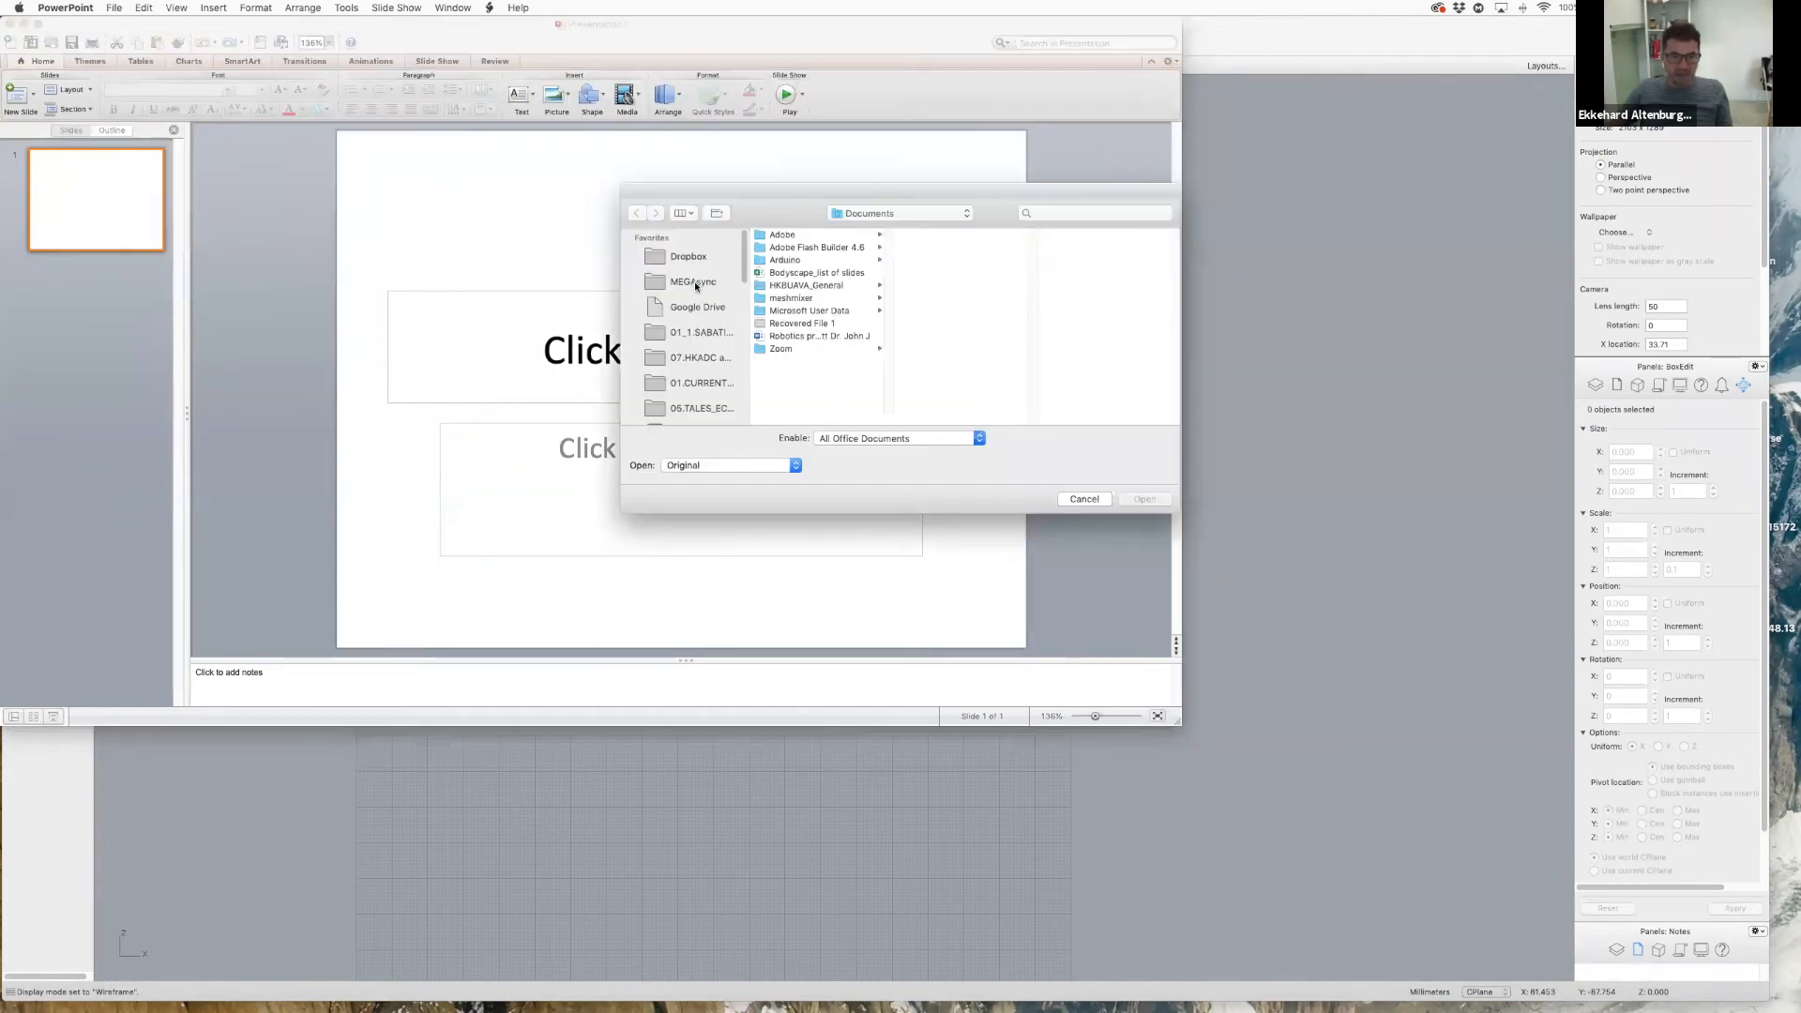
click(698, 309)
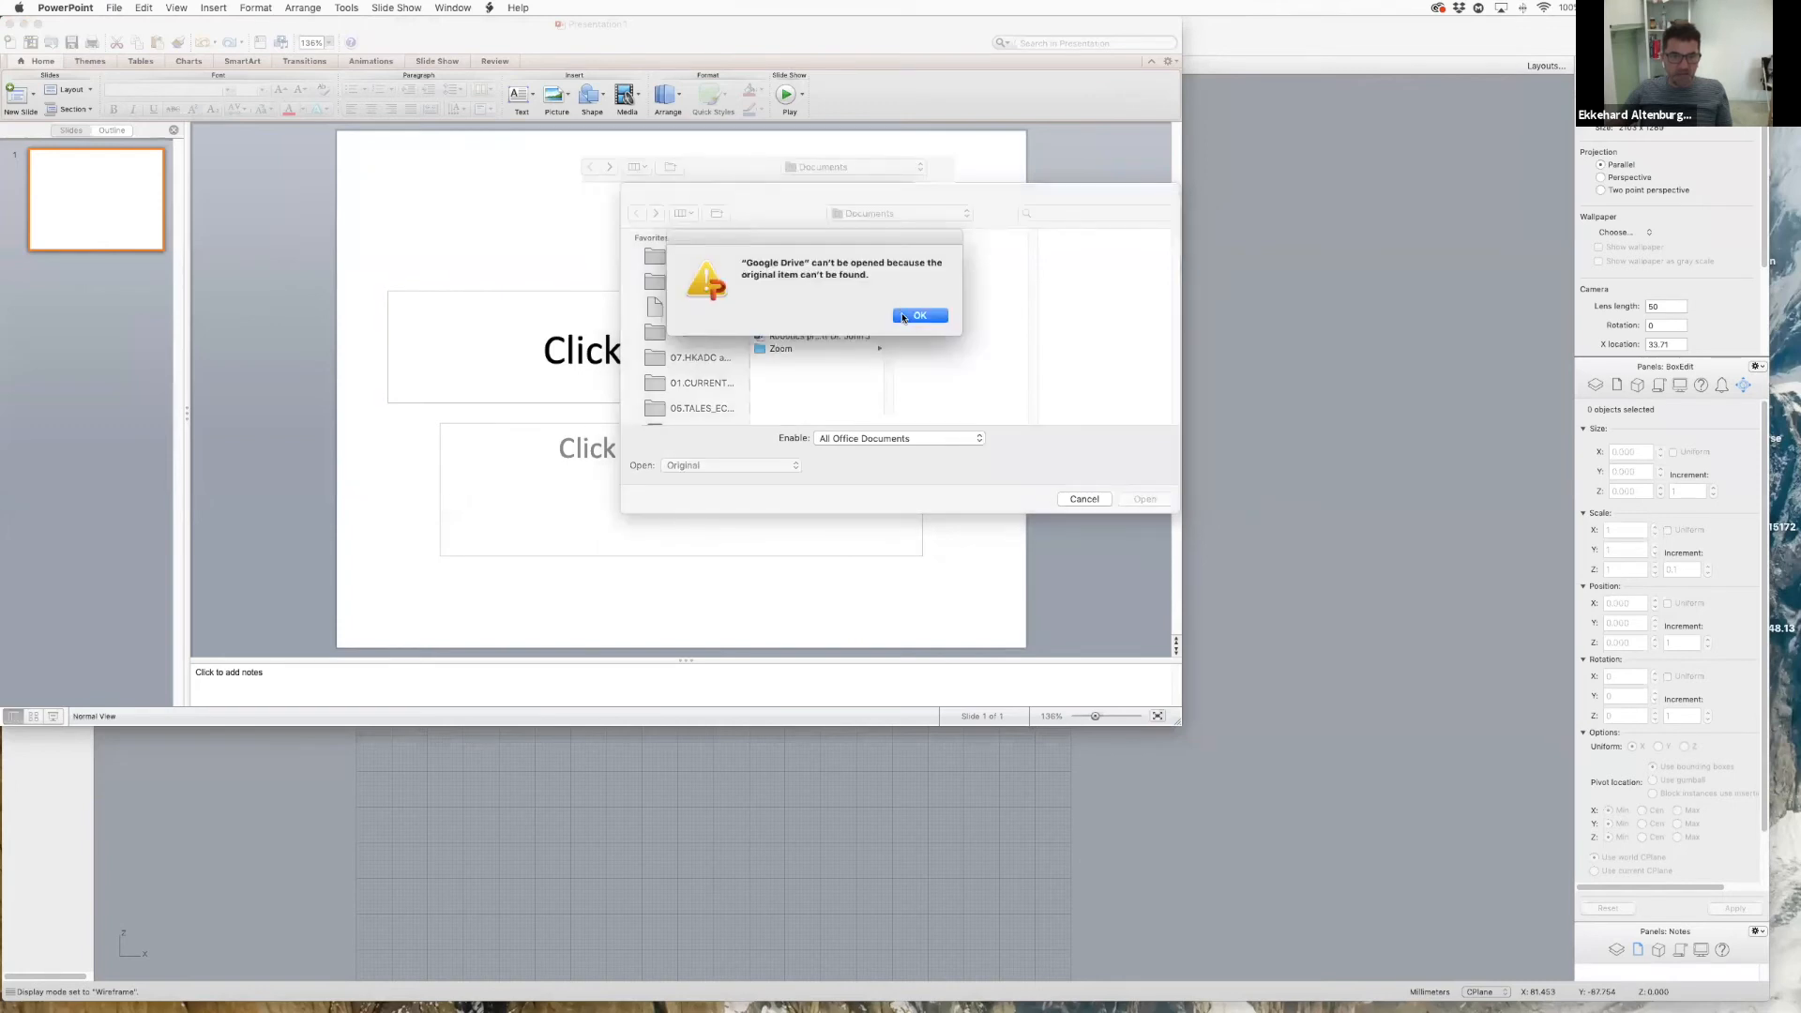
click(711, 381)
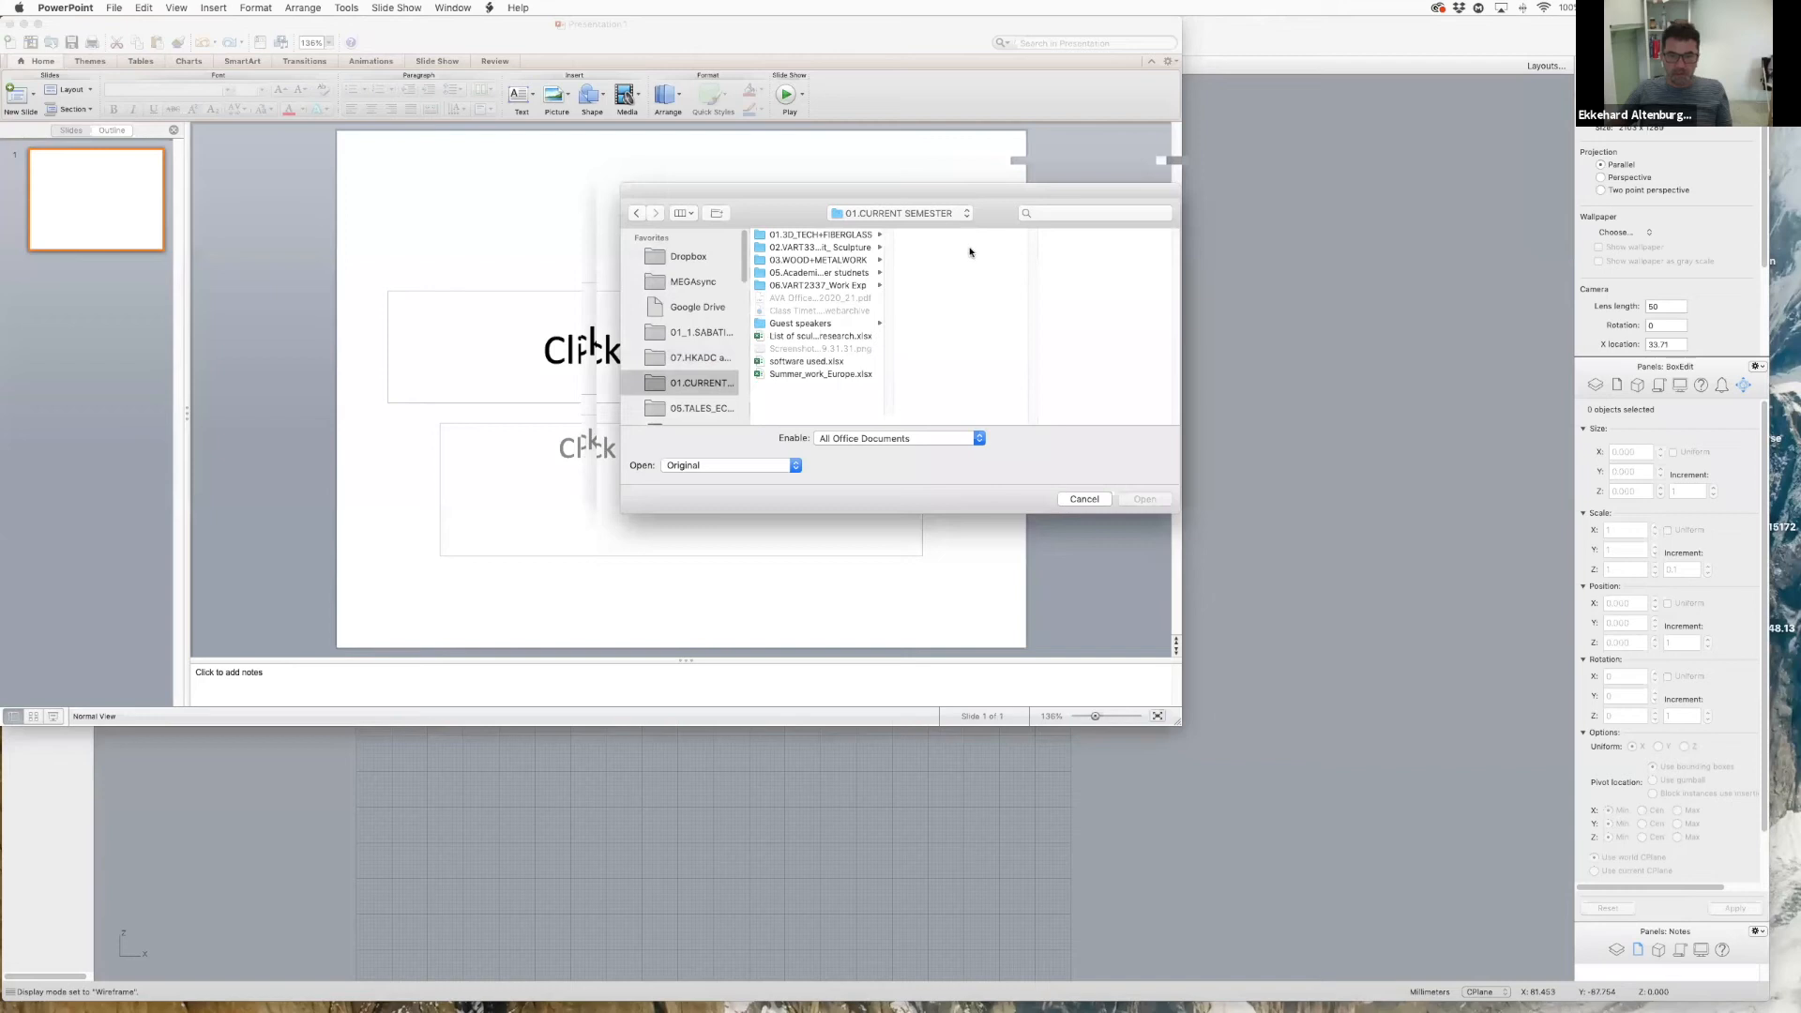
click(819, 260)
click(956, 336)
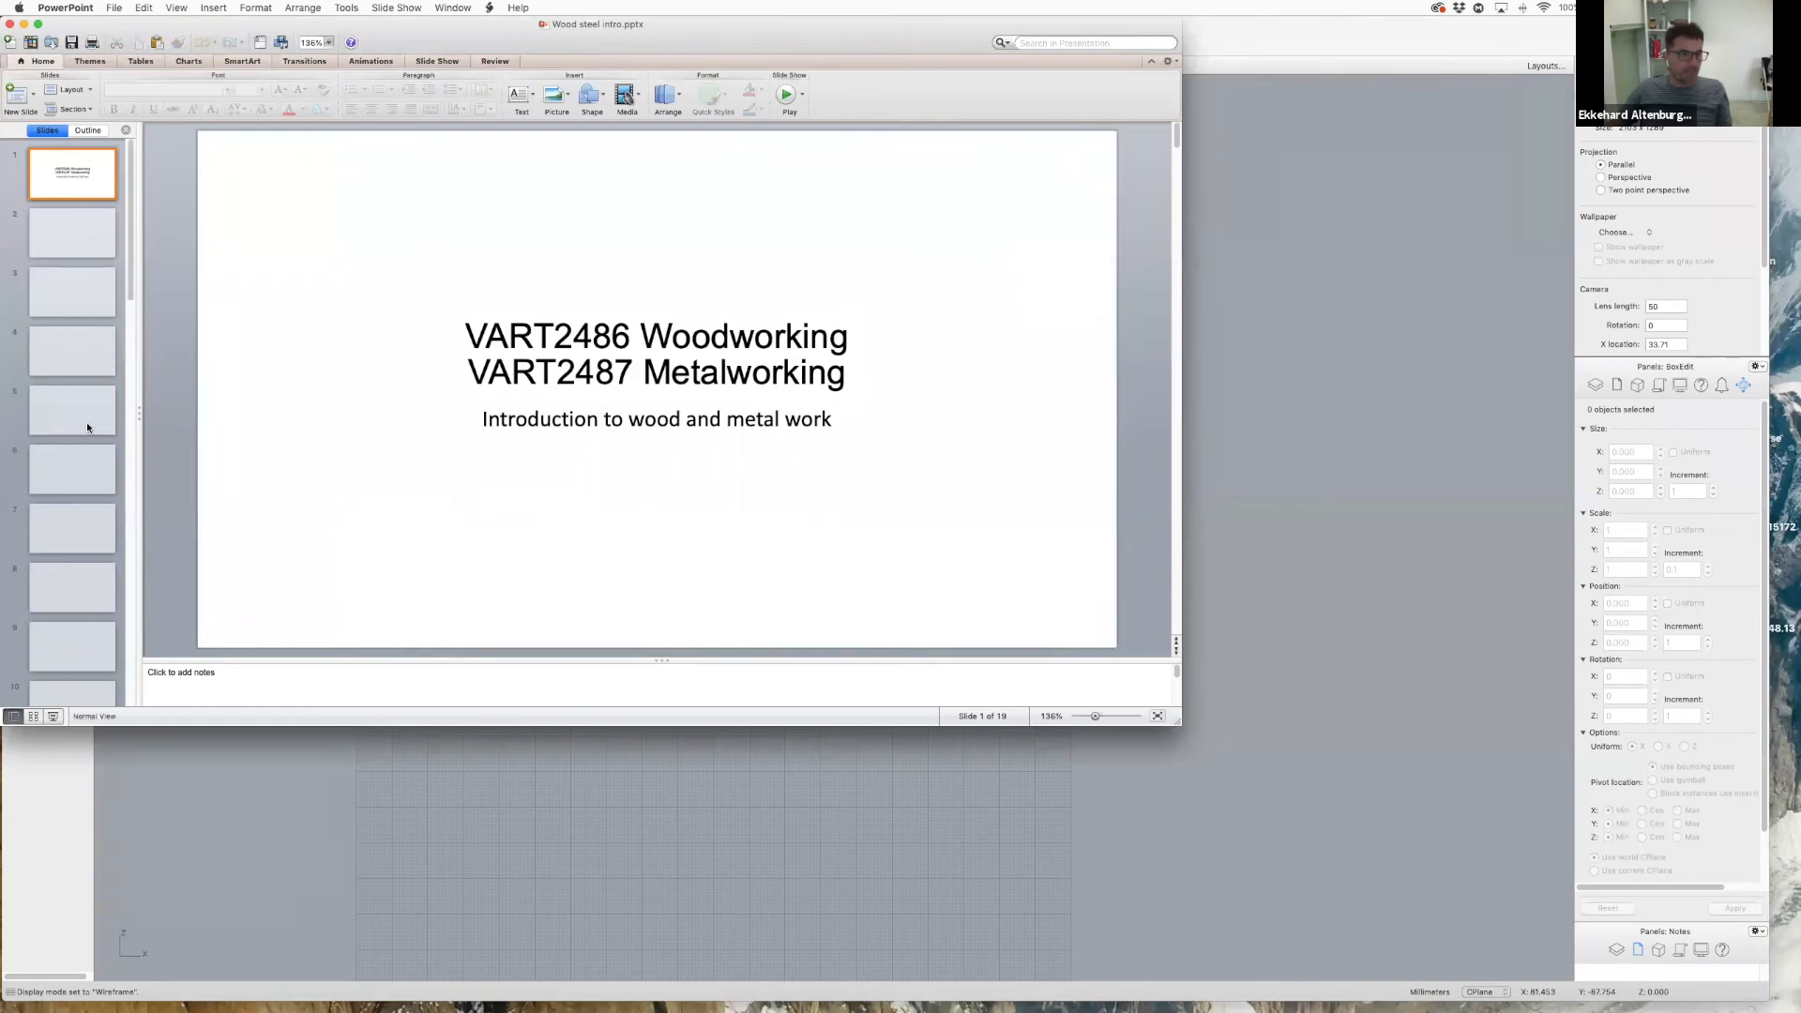
- Find the First assignment slide, enlarge the presentation window, and examine the finger joints on the pictured interlocking box
scroll(89, 425, down, 5)
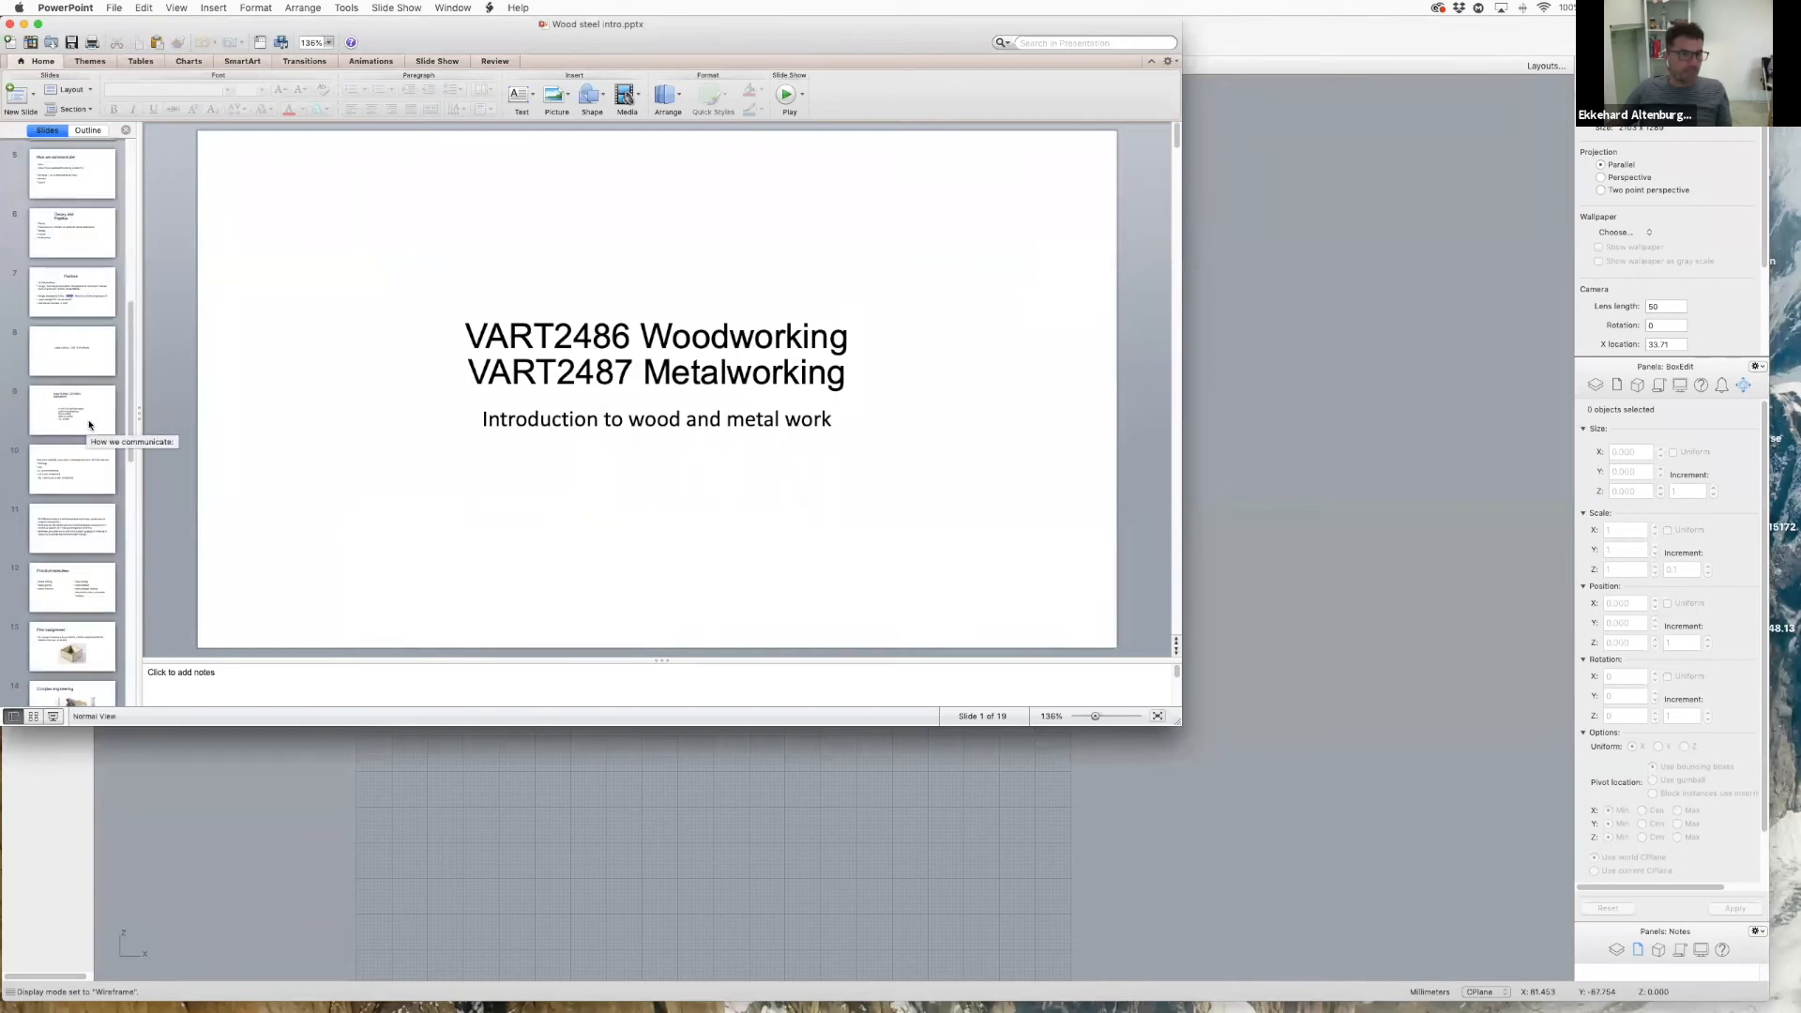
click(73, 694)
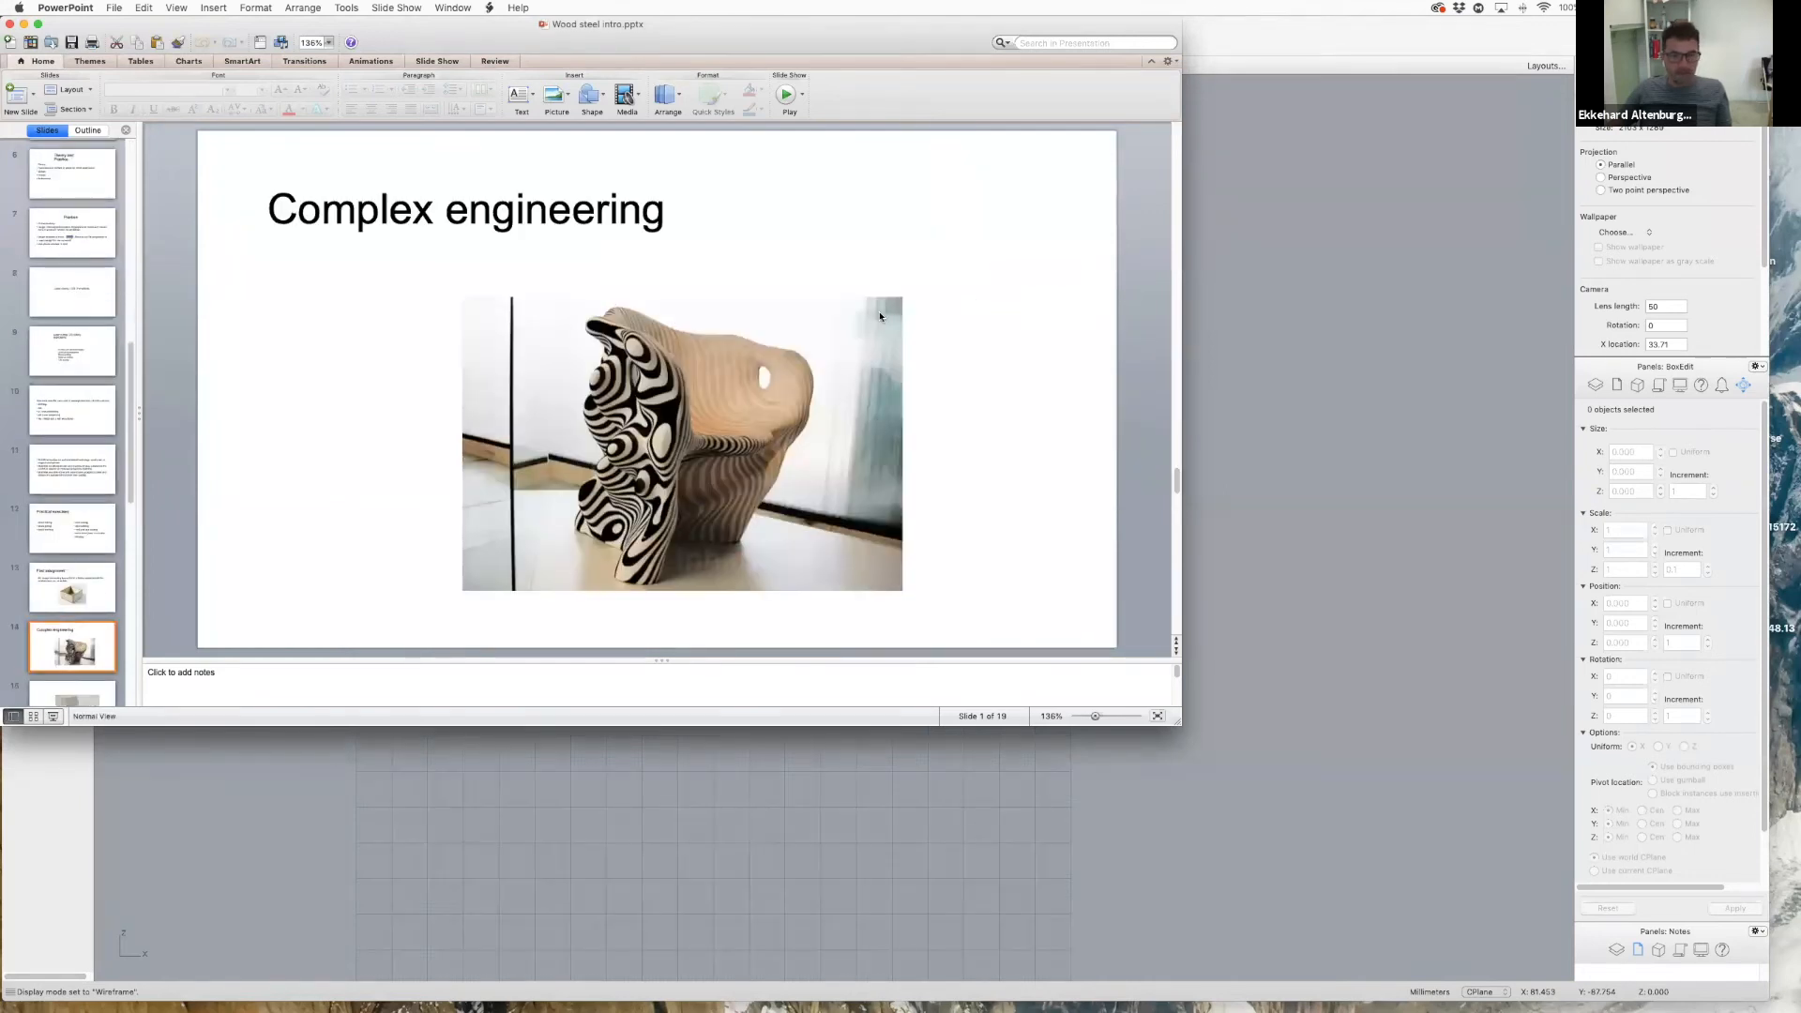
click(66, 587)
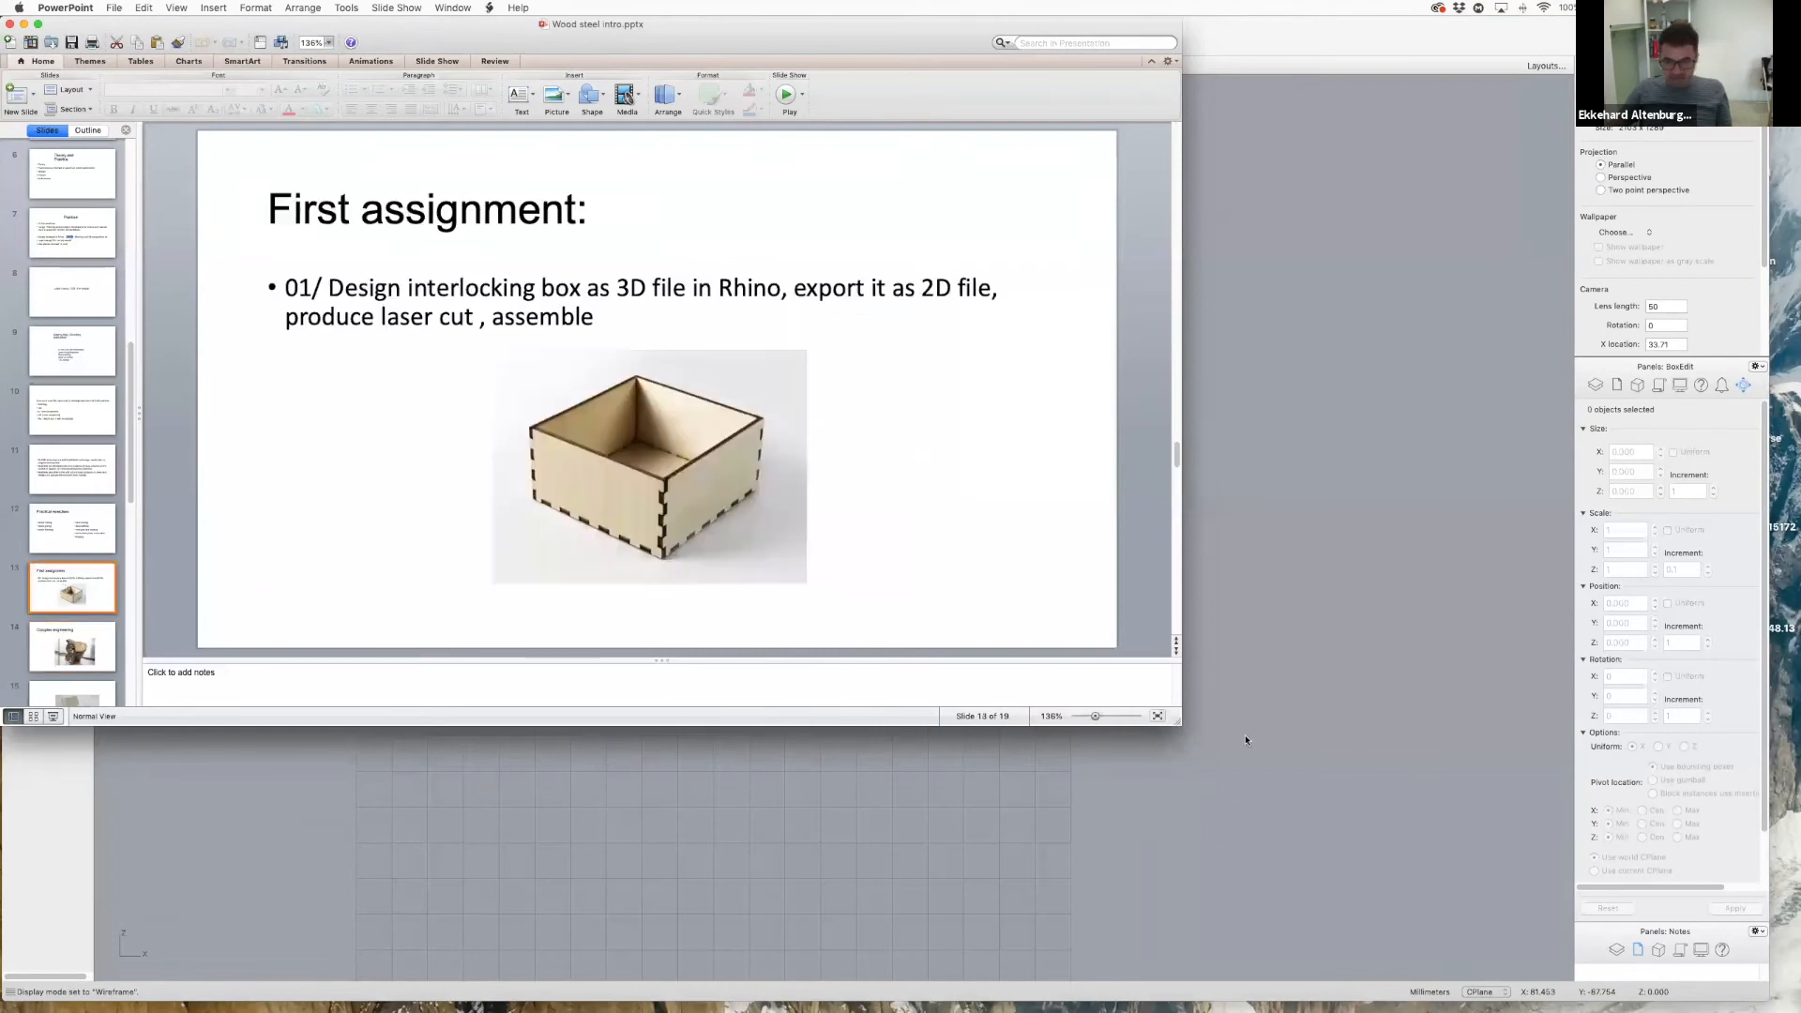
drag(1181, 723, 1635, 881)
scroll(923, 722, up, 3)
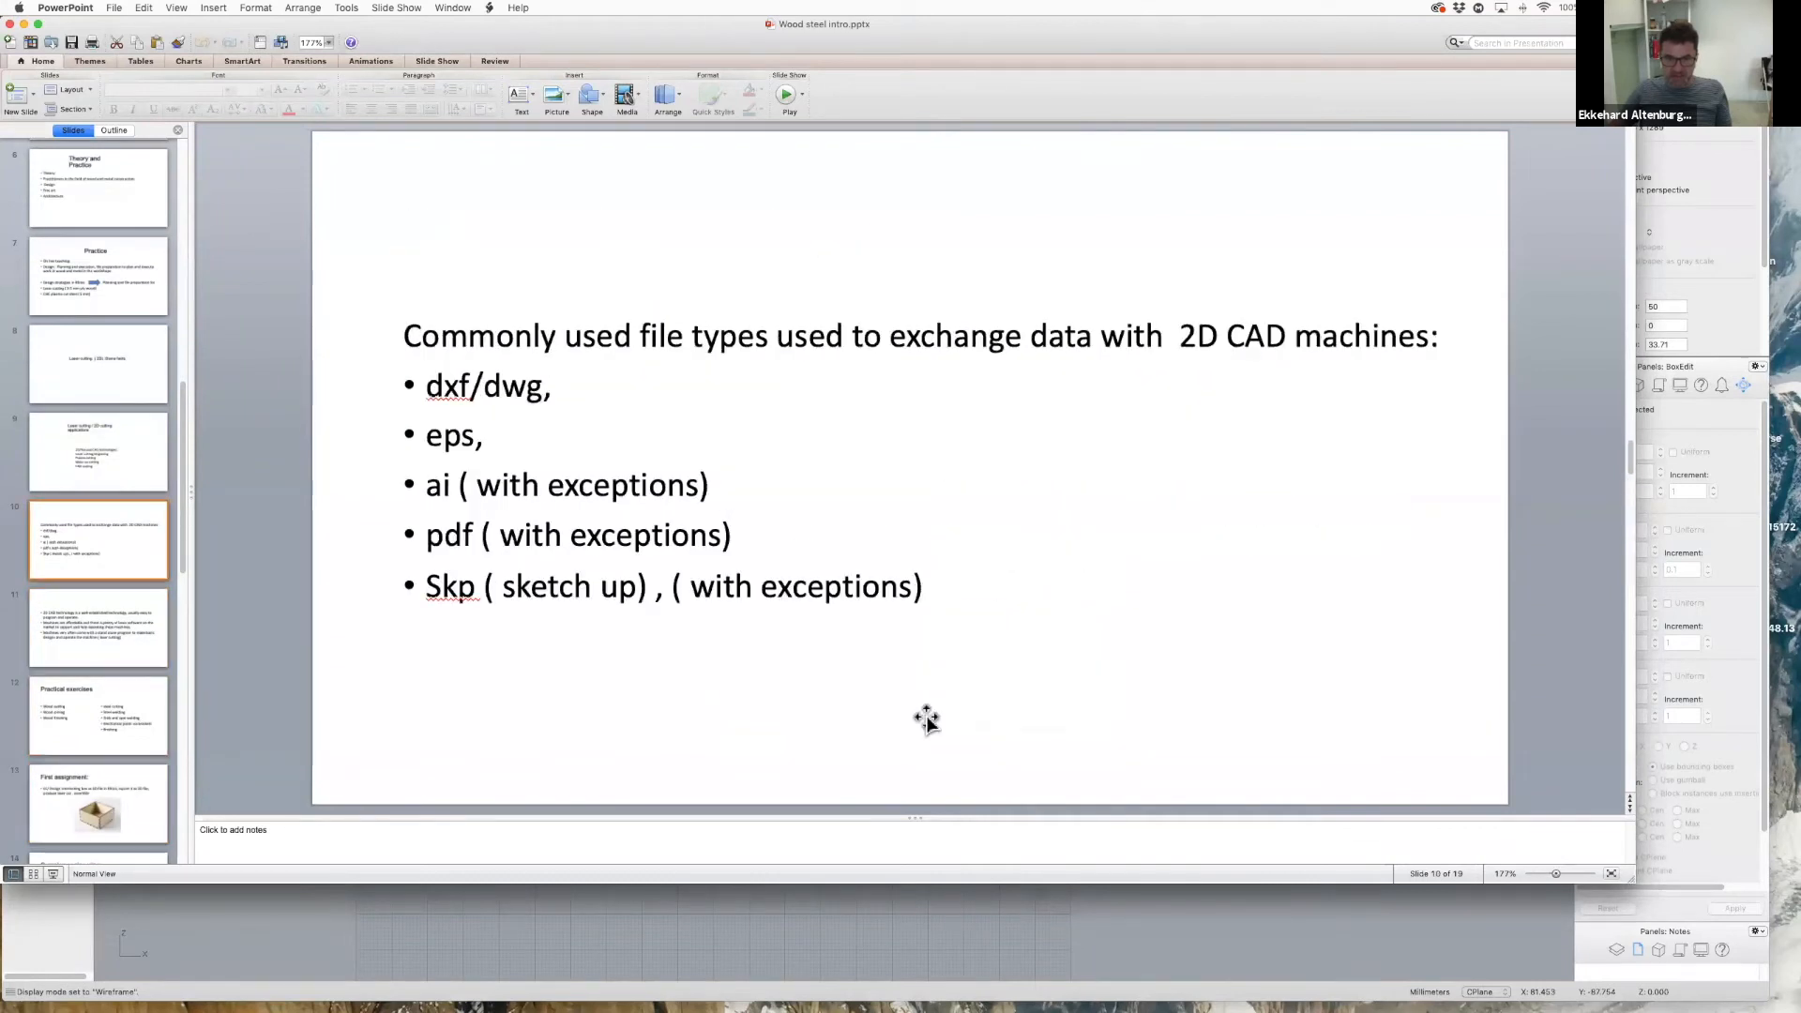
scroll(925, 723, down, 4)
scroll(926, 723, up, 1)
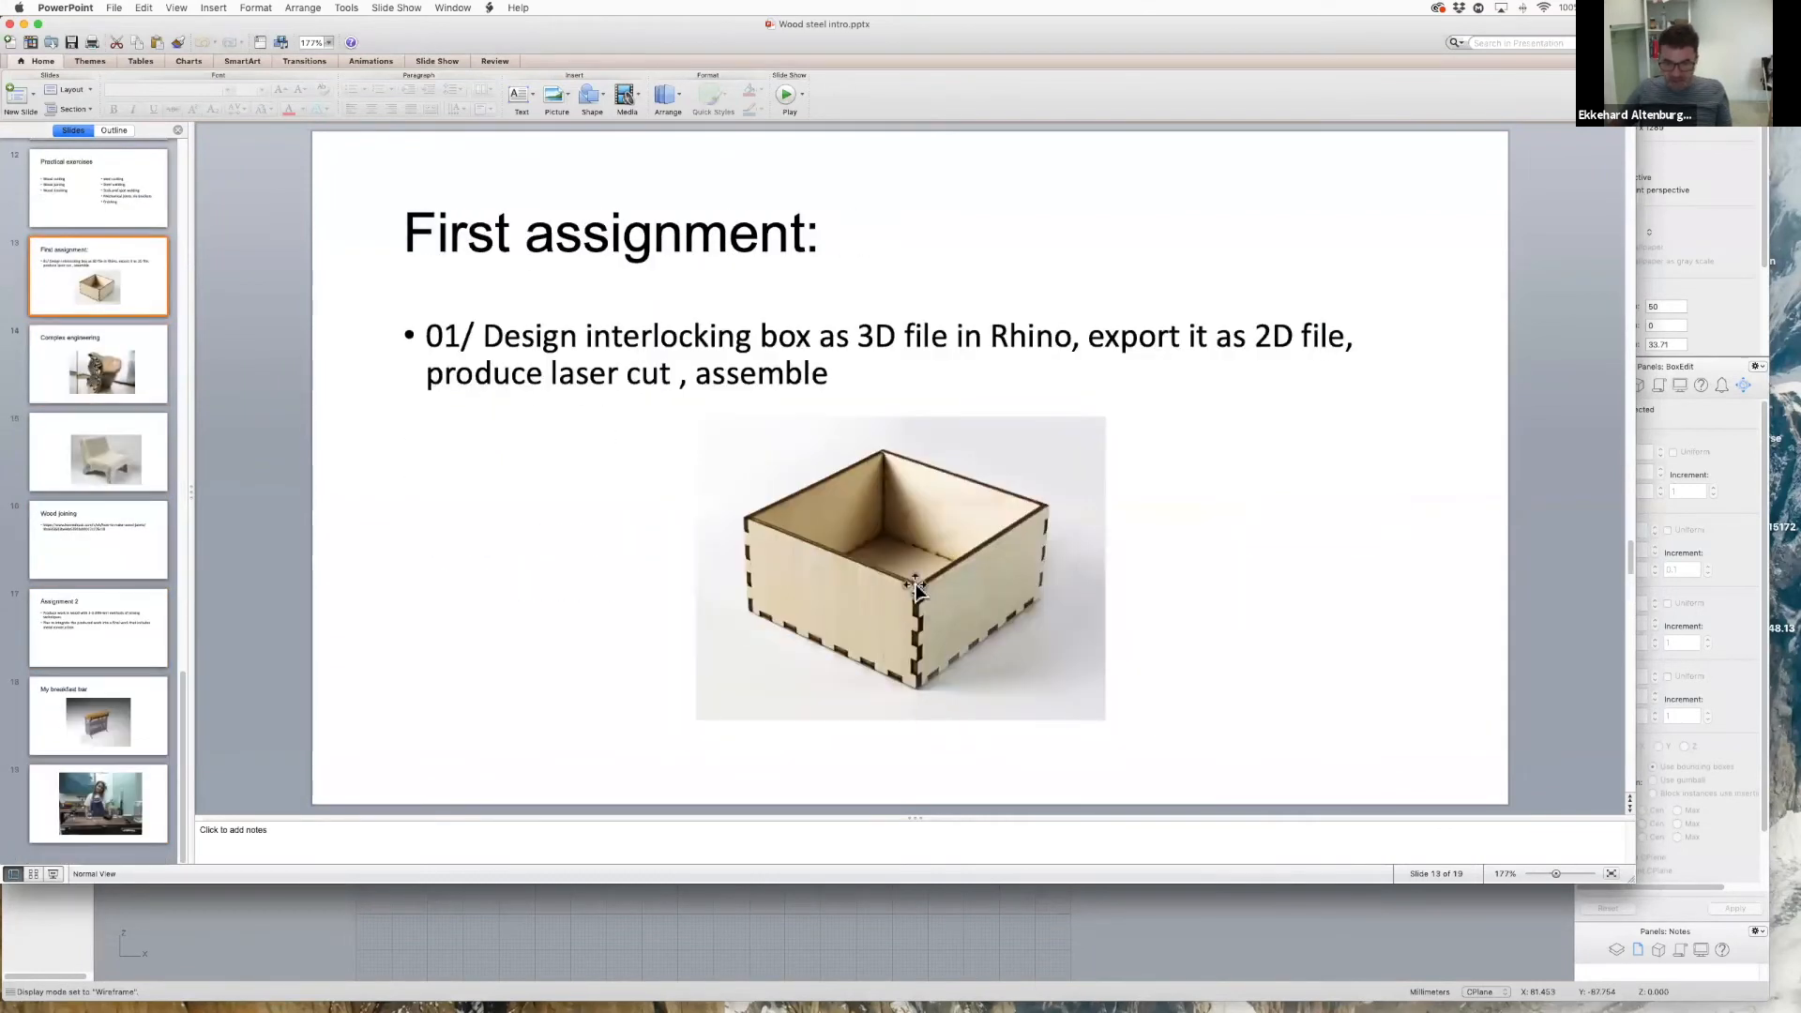
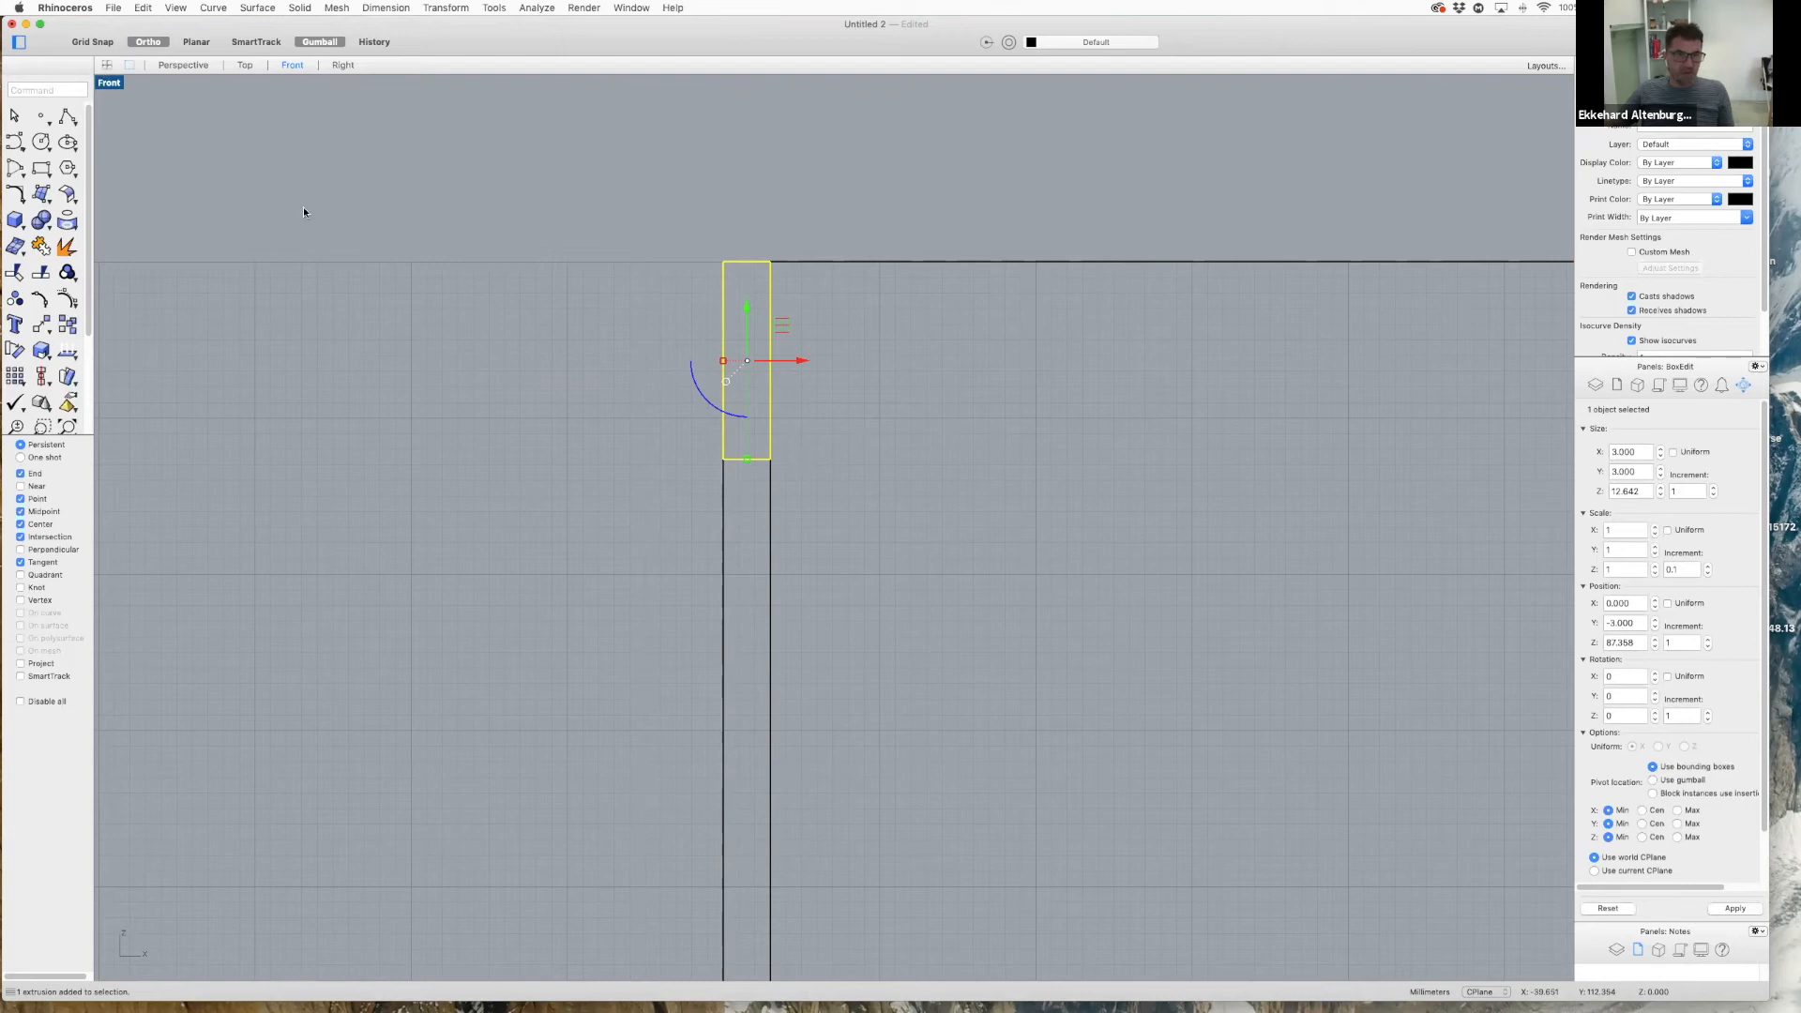
- Examine the small 3 × 3 mm block at the box's upper front corner in the perspective, top and front views
scroll(1402, 118, down, 2)
scroll(1388, 124, up, 5)
scroll(1384, 136, up, 10)
scroll(1377, 148, down, 3)
right_drag(1352, 297, 1245, 366)
click(1245, 366)
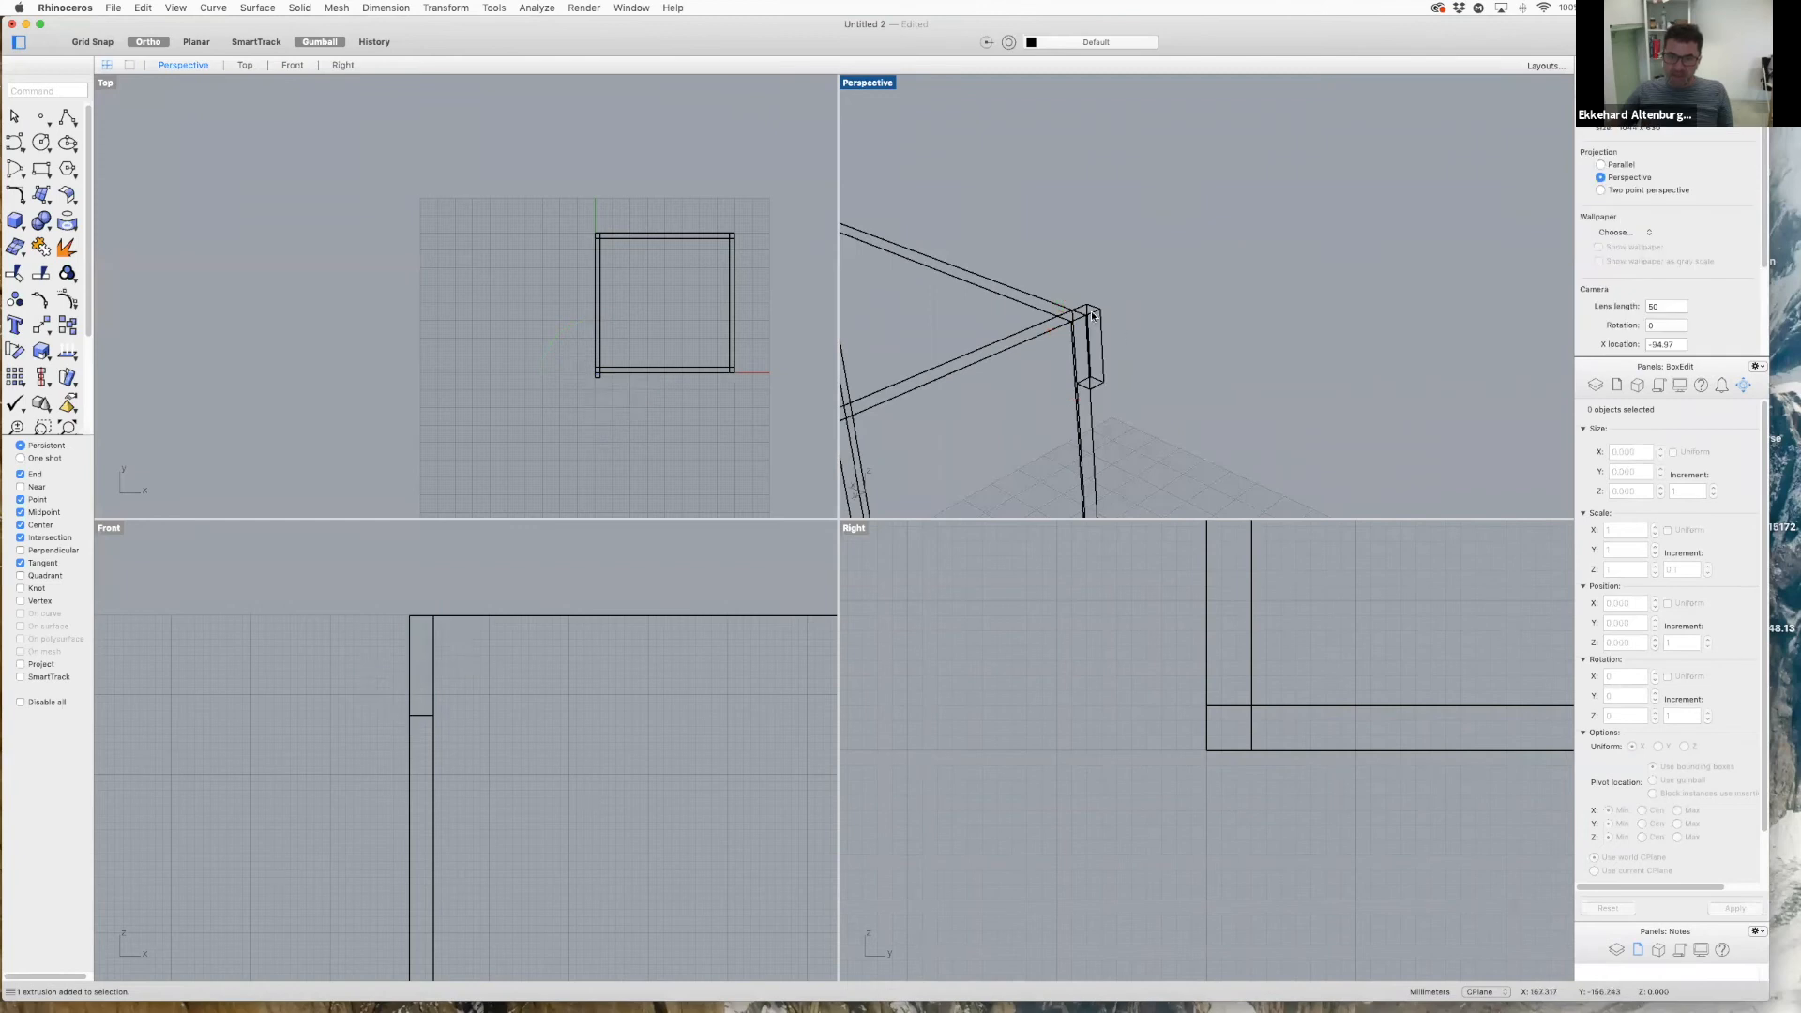
click(1092, 316)
right_drag(1332, 357, 1270, 403)
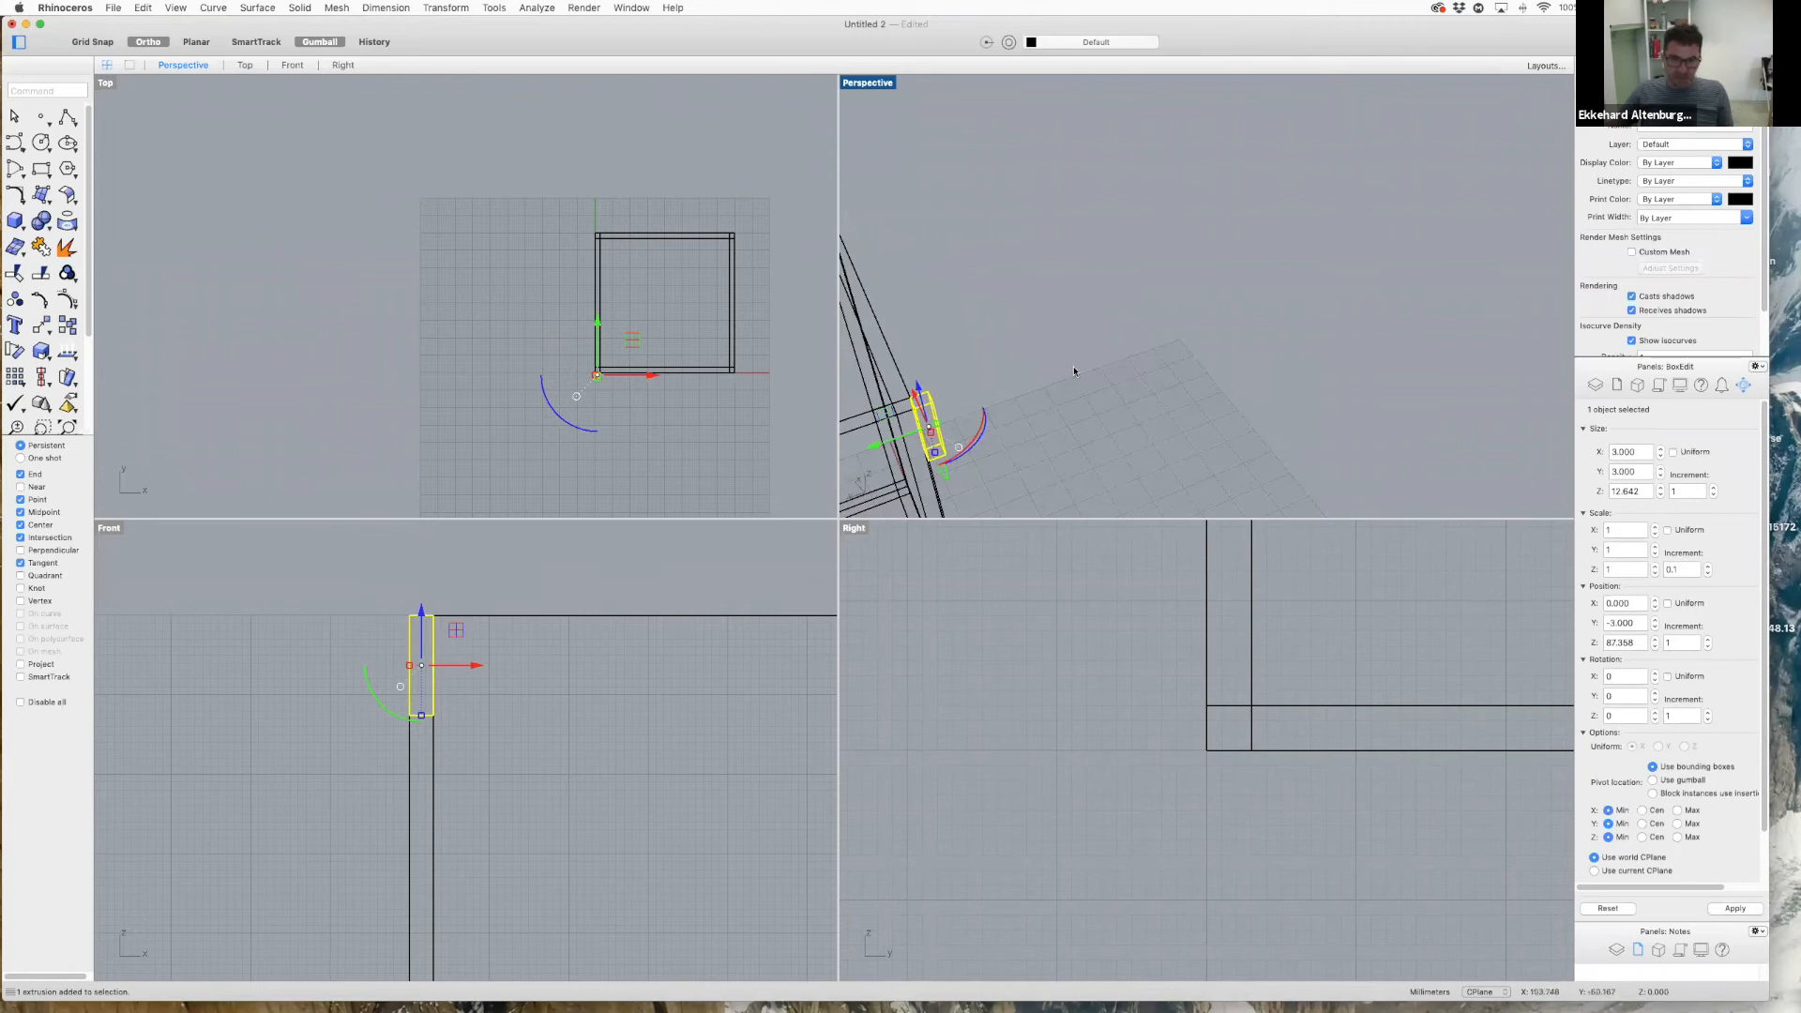
scroll(611, 368, up, 8)
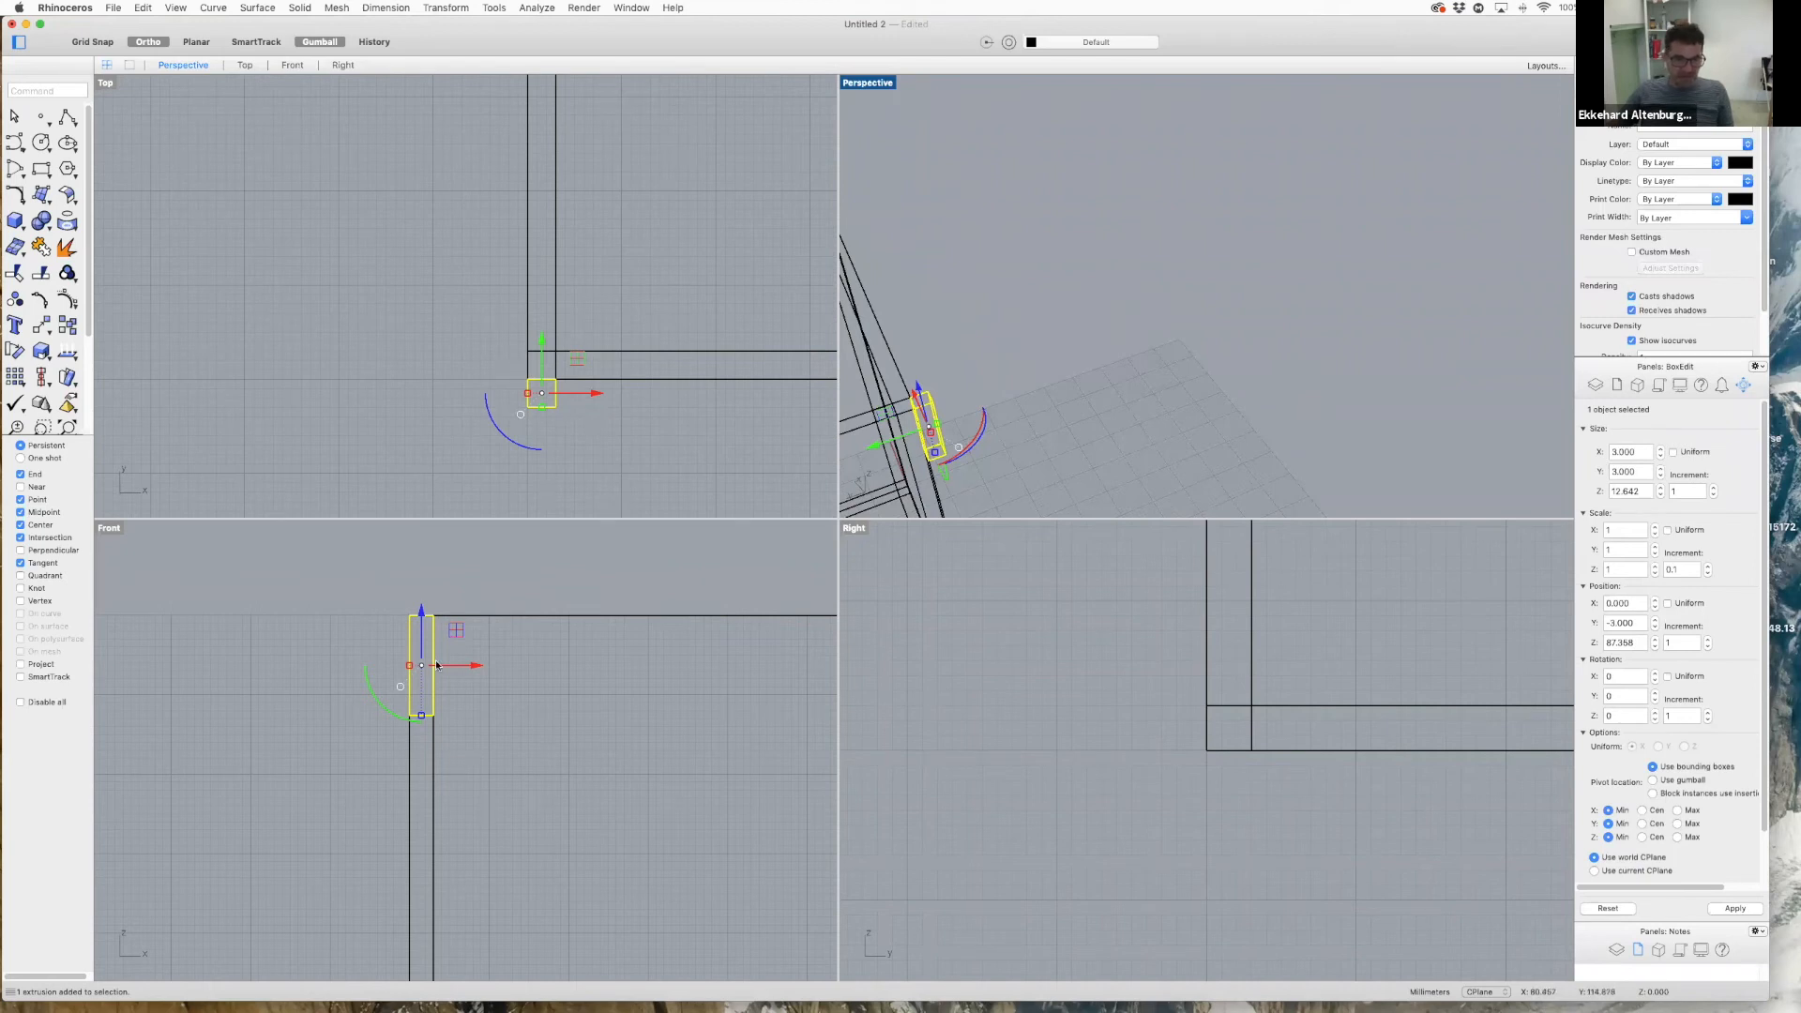
scroll(456, 631, down, 6)
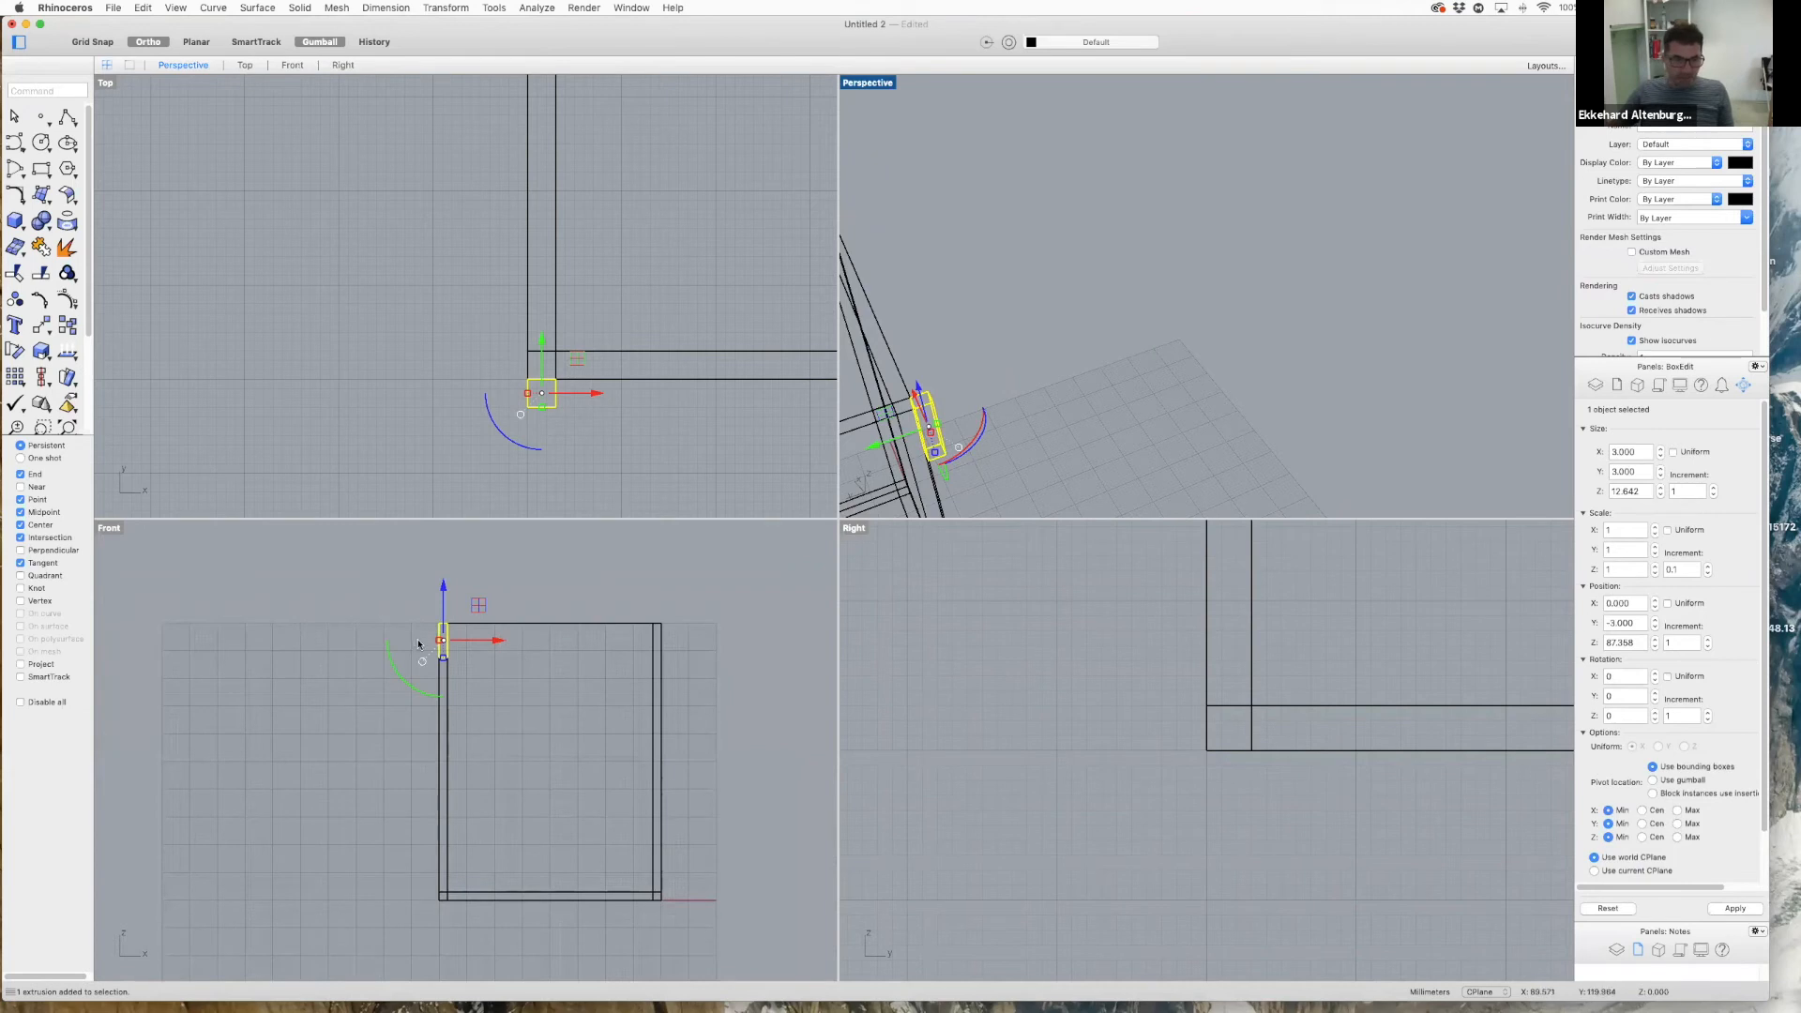
- Select the small corner block in the Front view and set its Z size to 8 mm
click(463, 631)
click(442, 655)
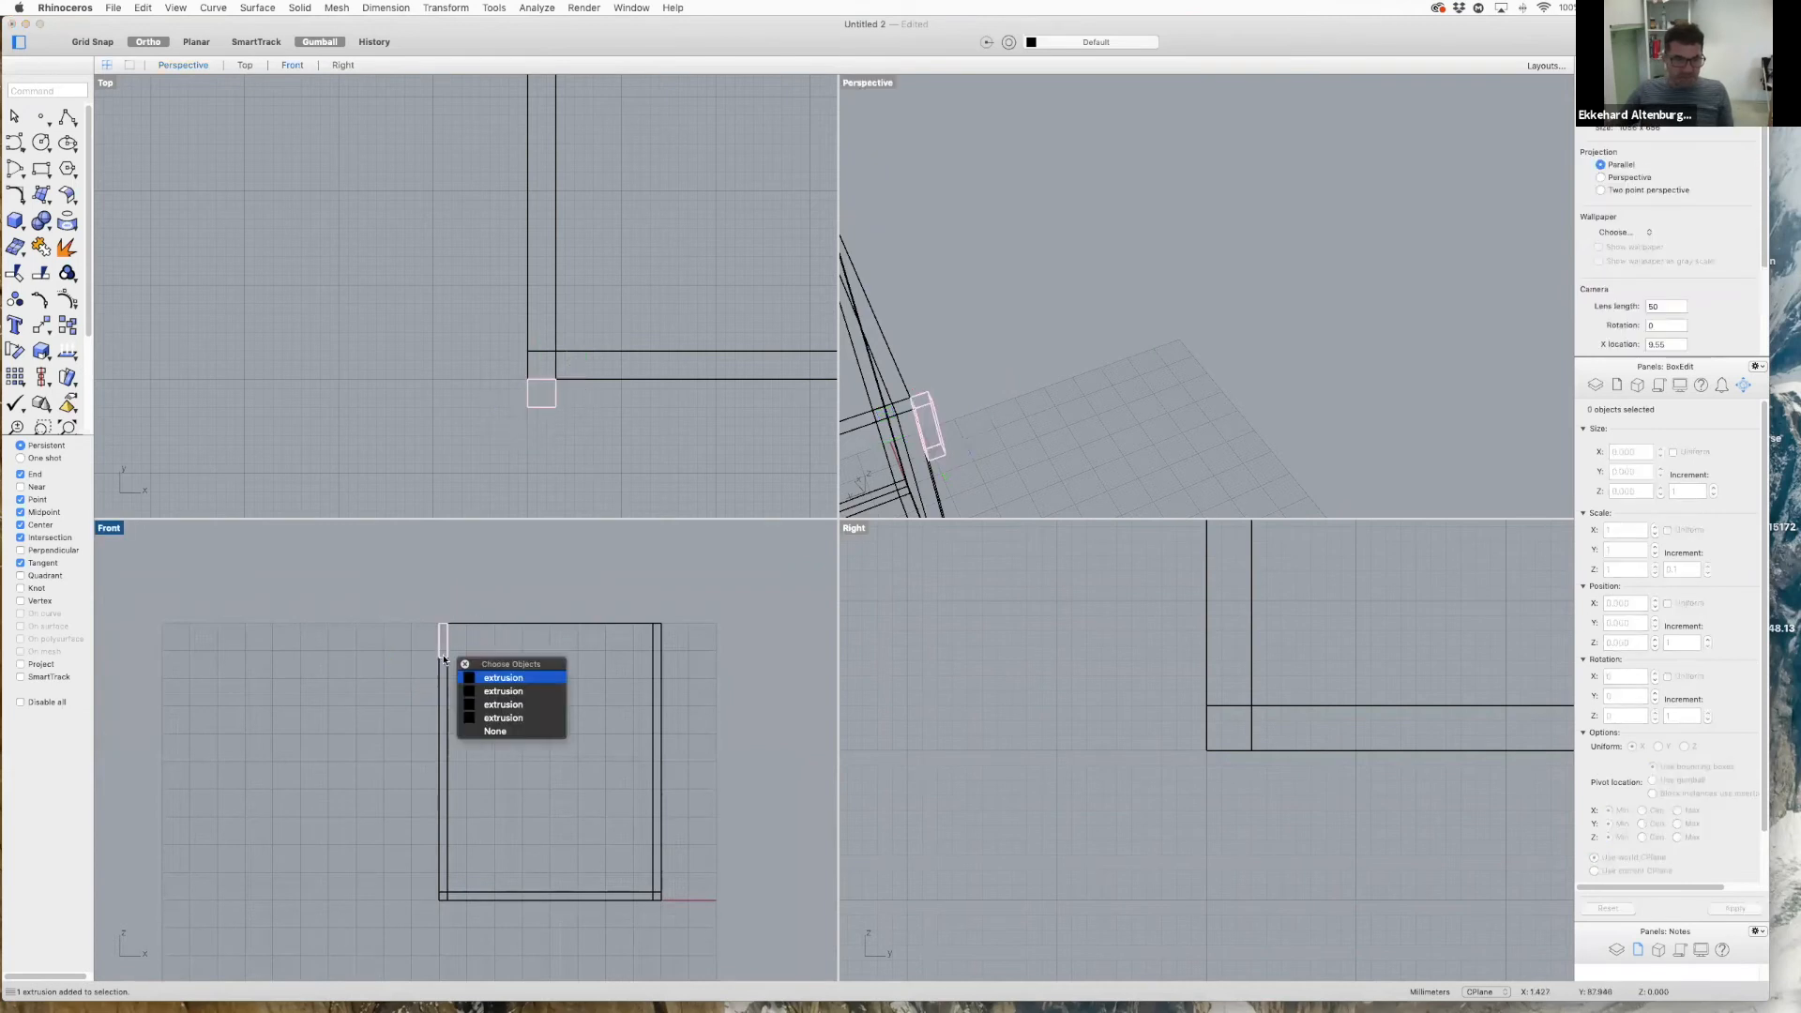
click(503, 678)
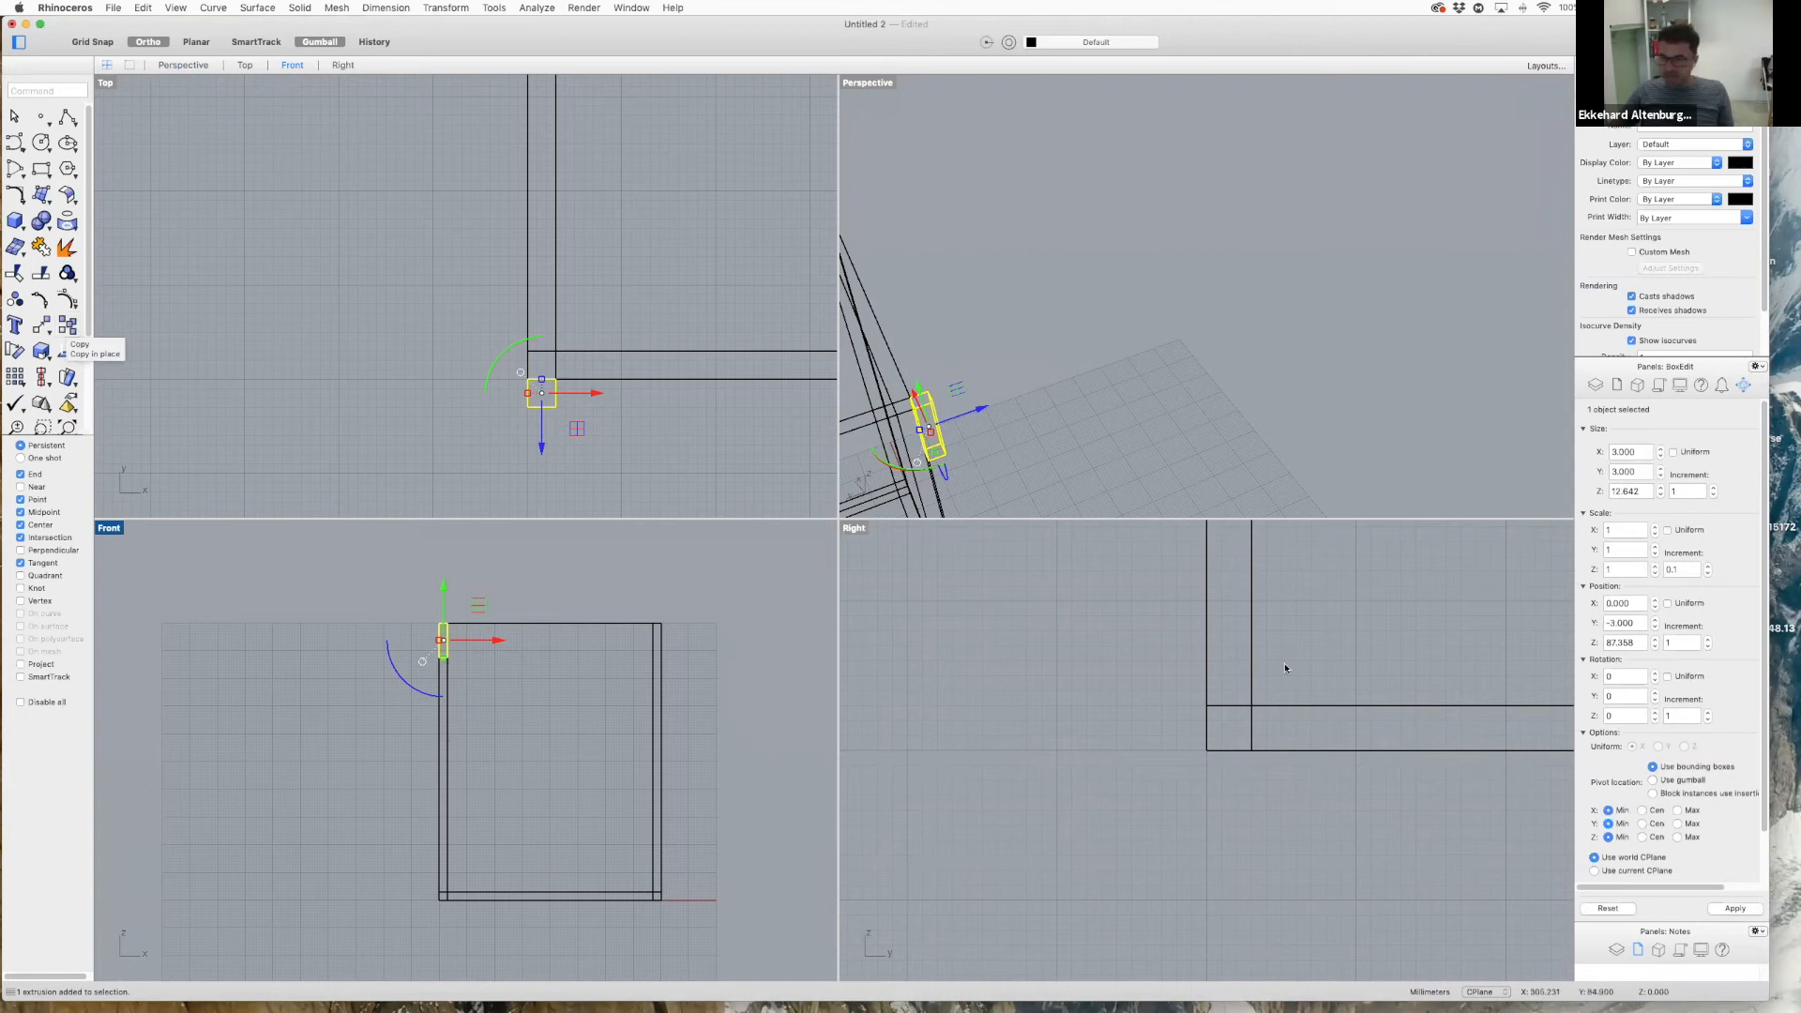
double_click(1640, 490)
text(8)
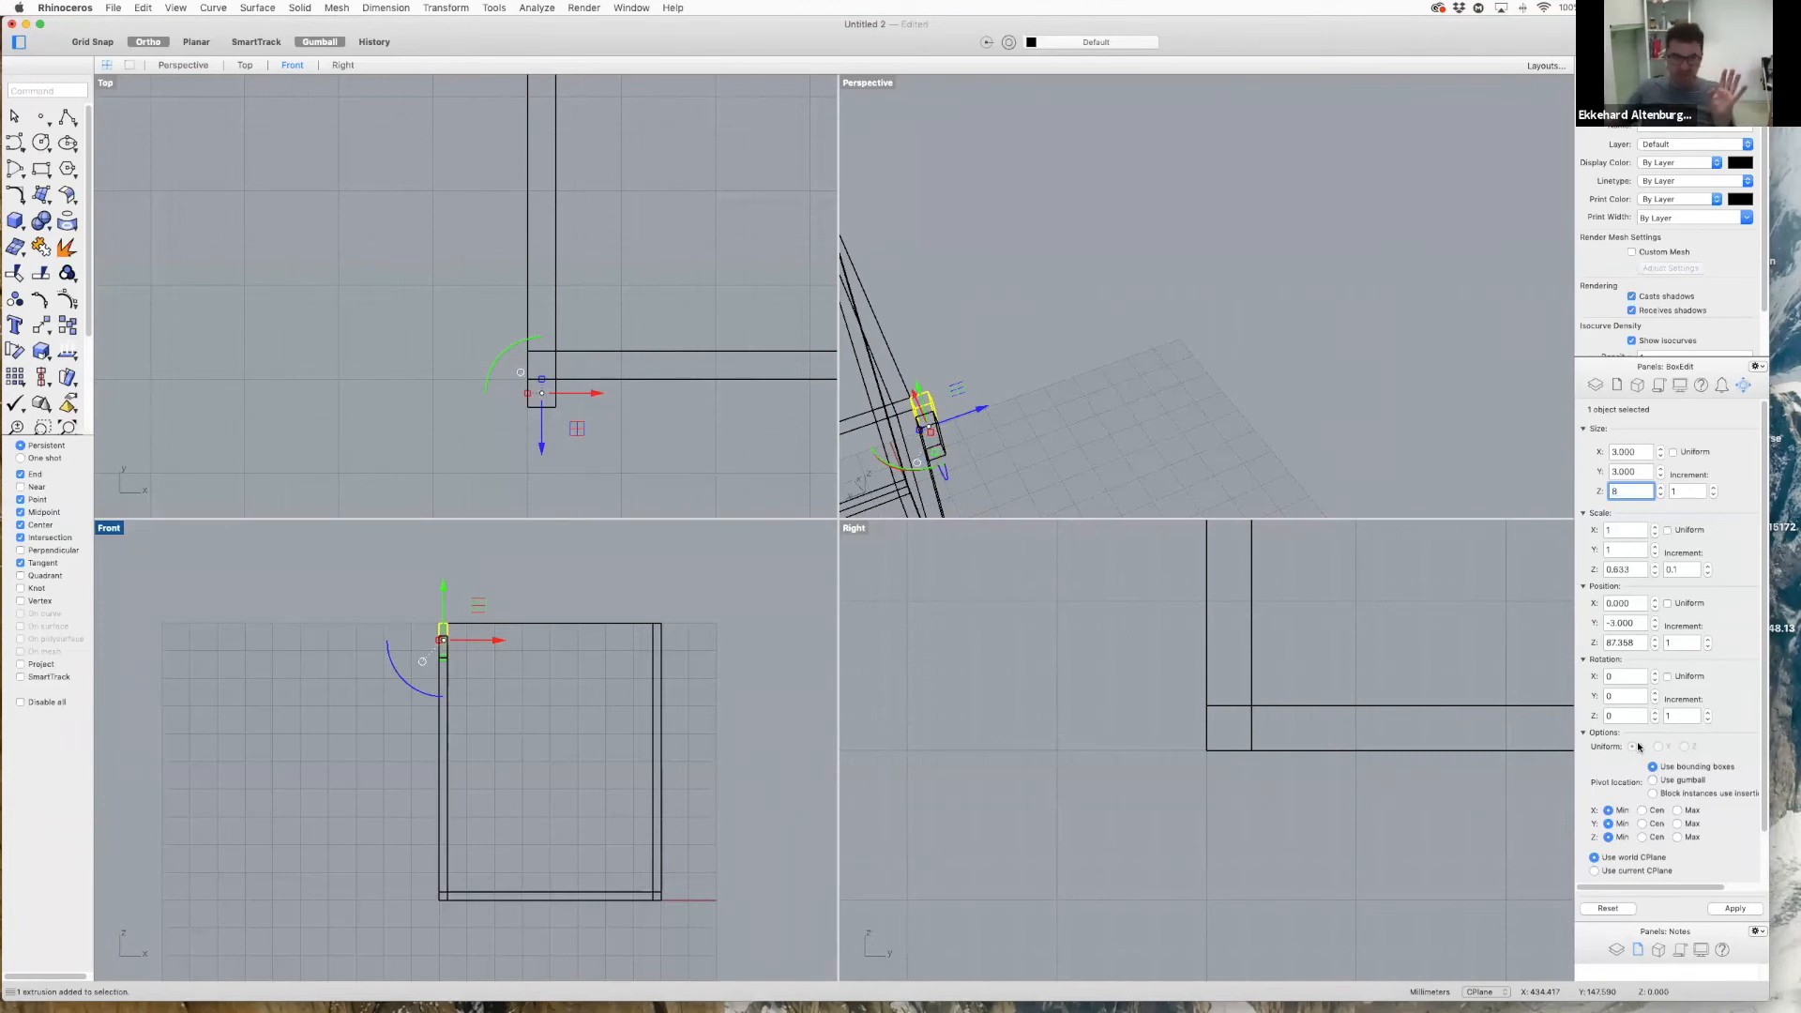
click(1734, 908)
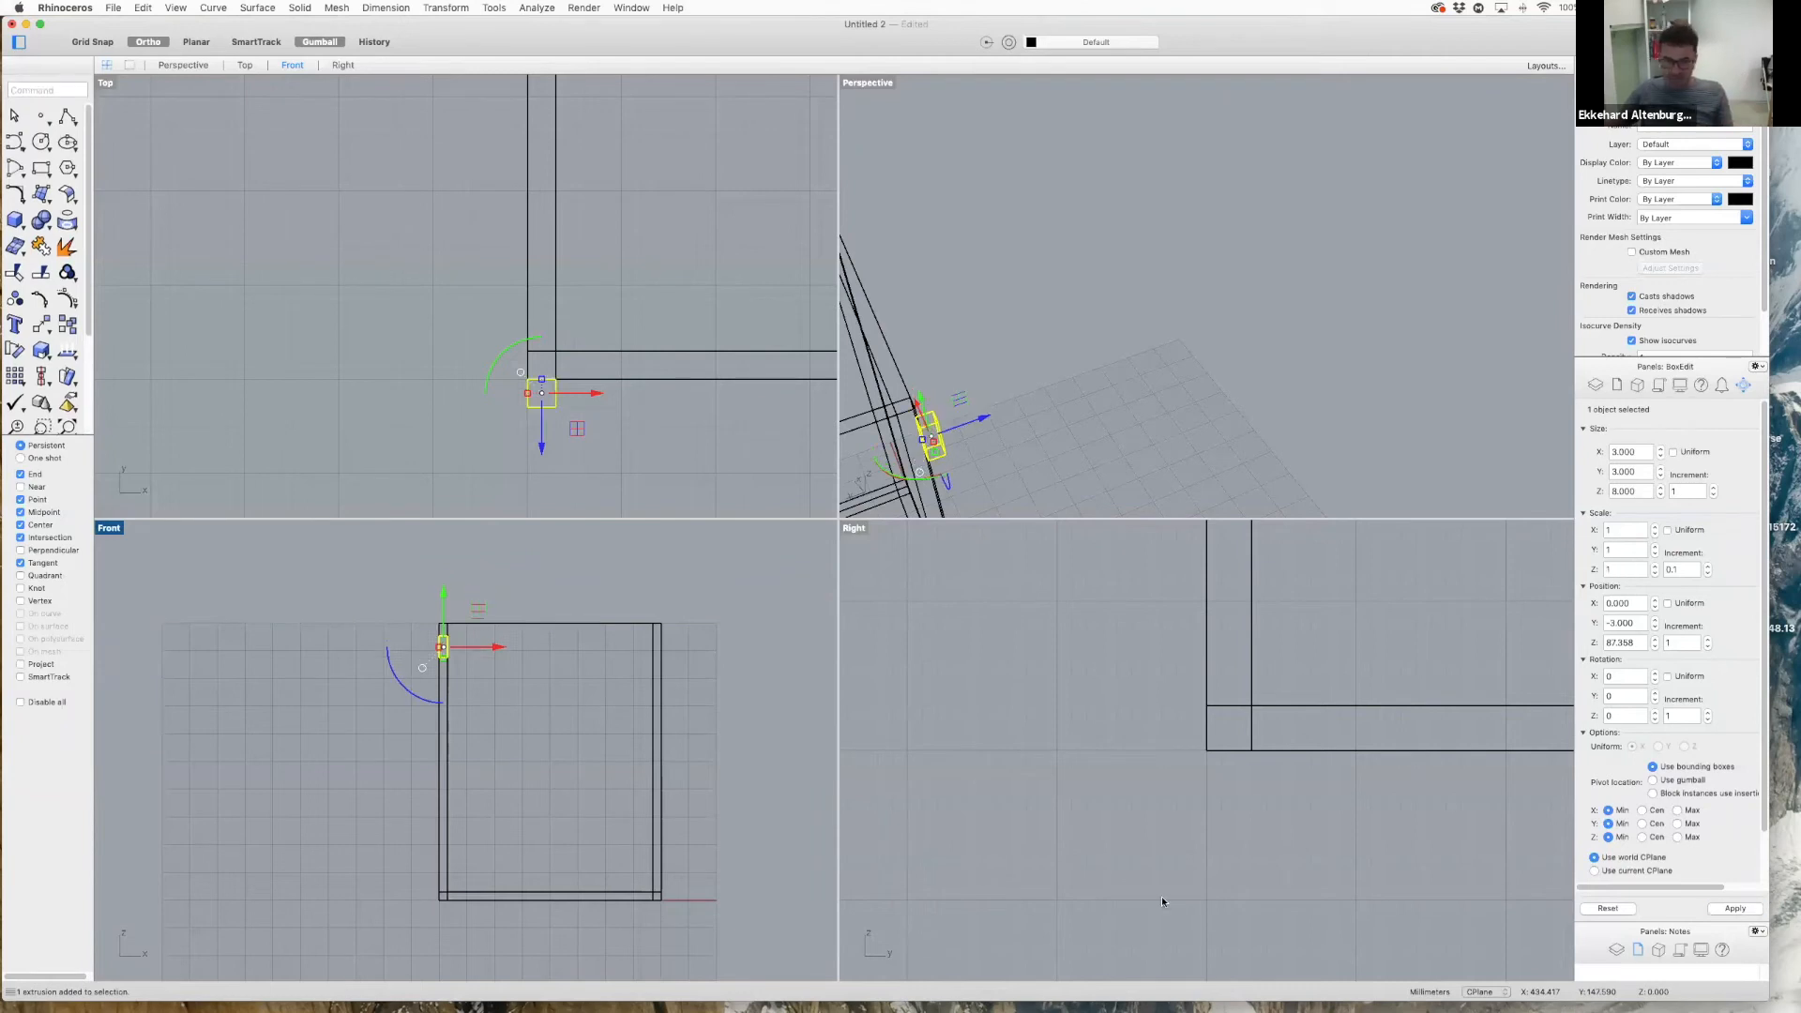
scroll(436, 650, up, 5)
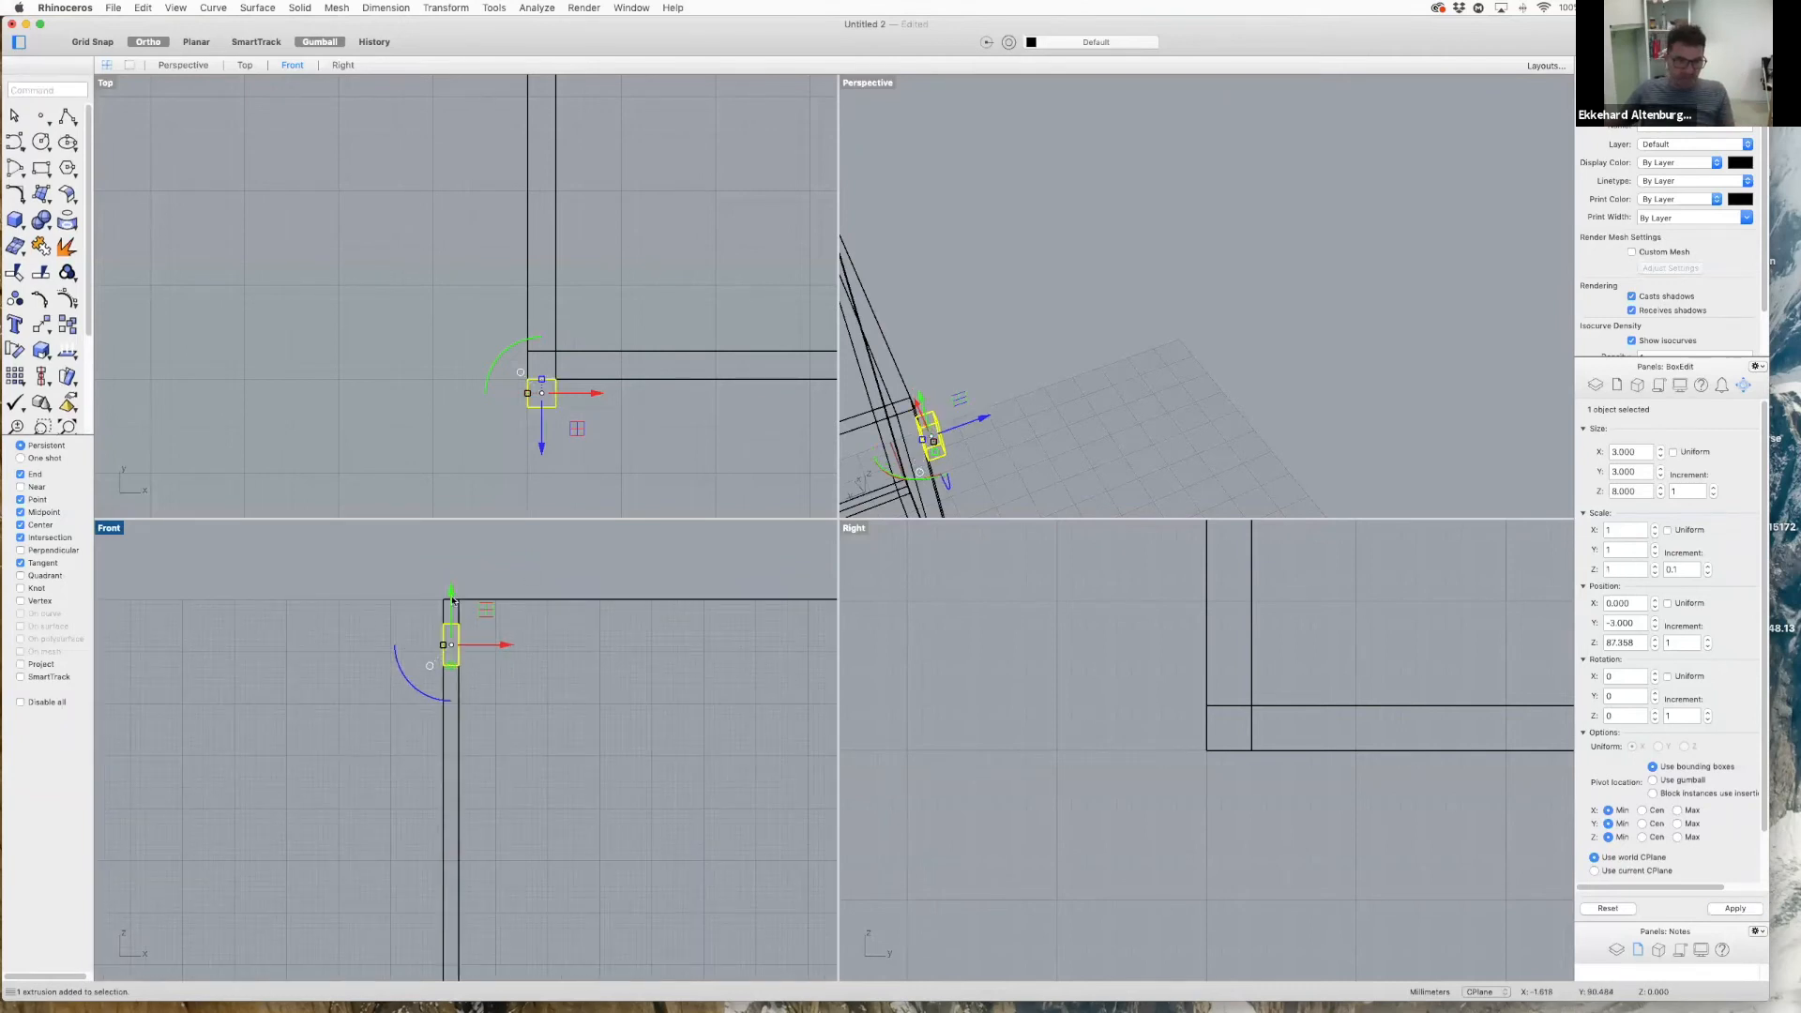
scroll(433, 652, up, 1)
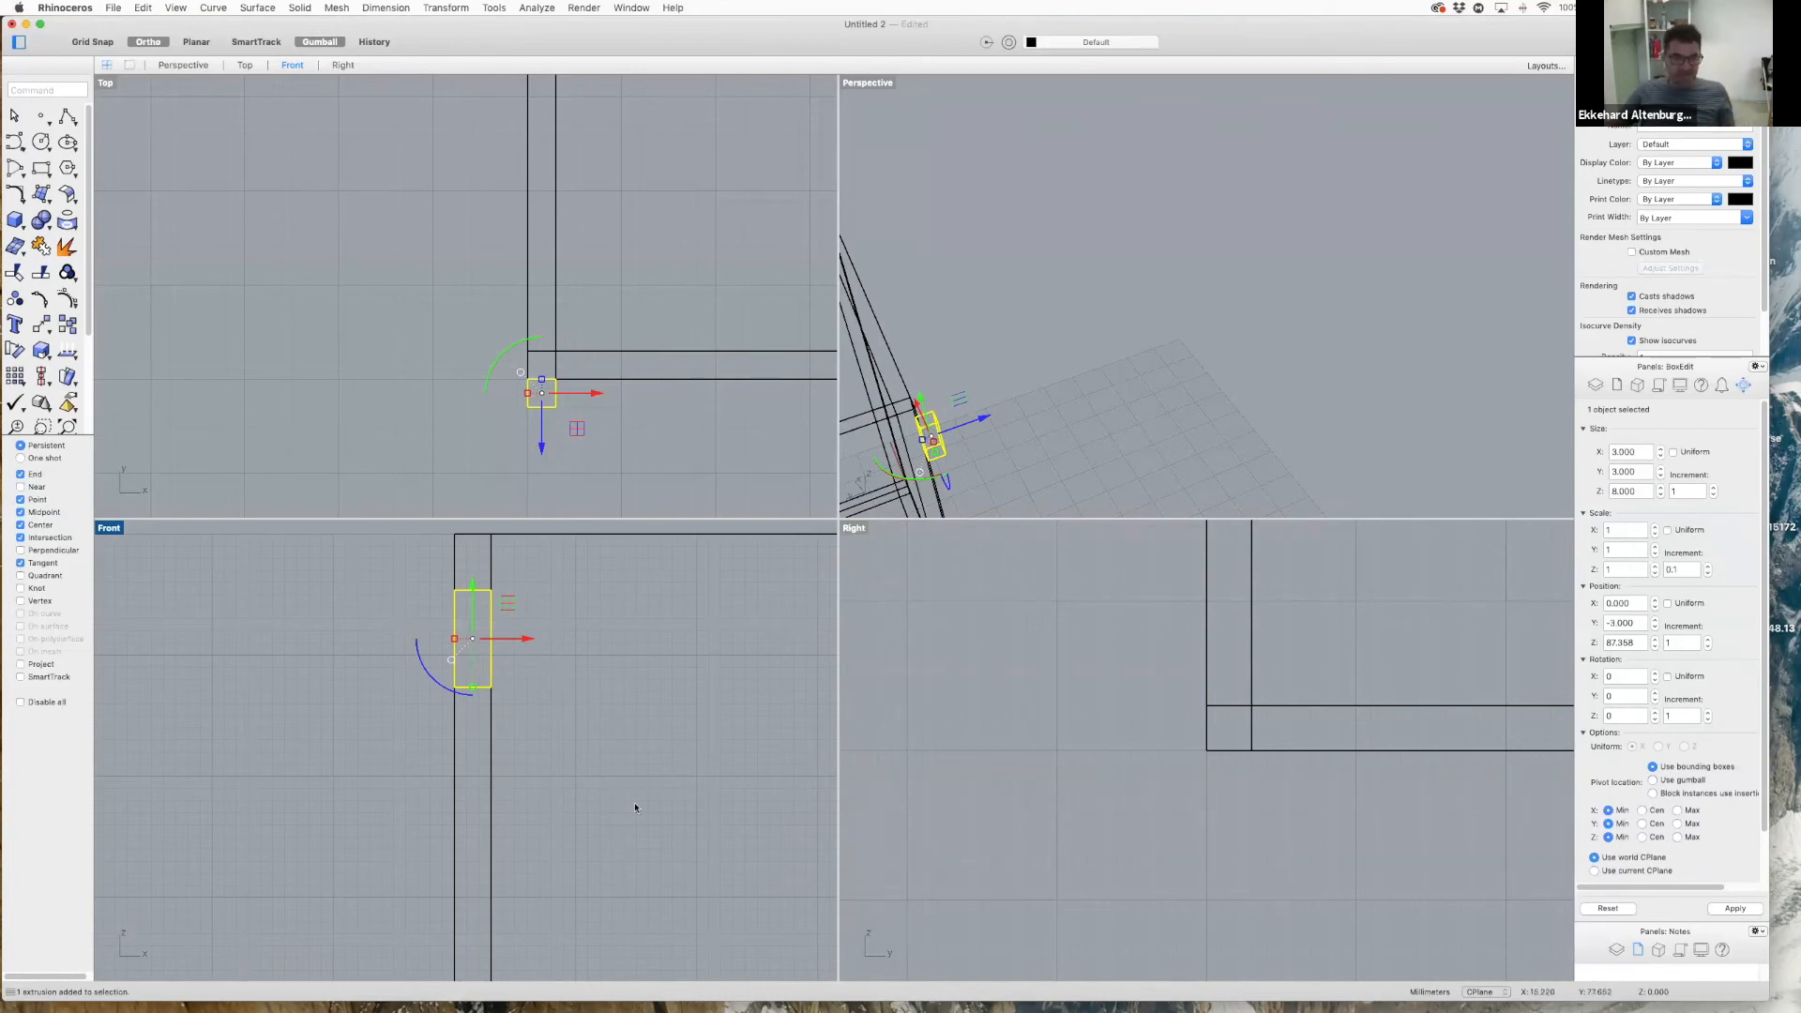
scroll(642, 709, down, 4)
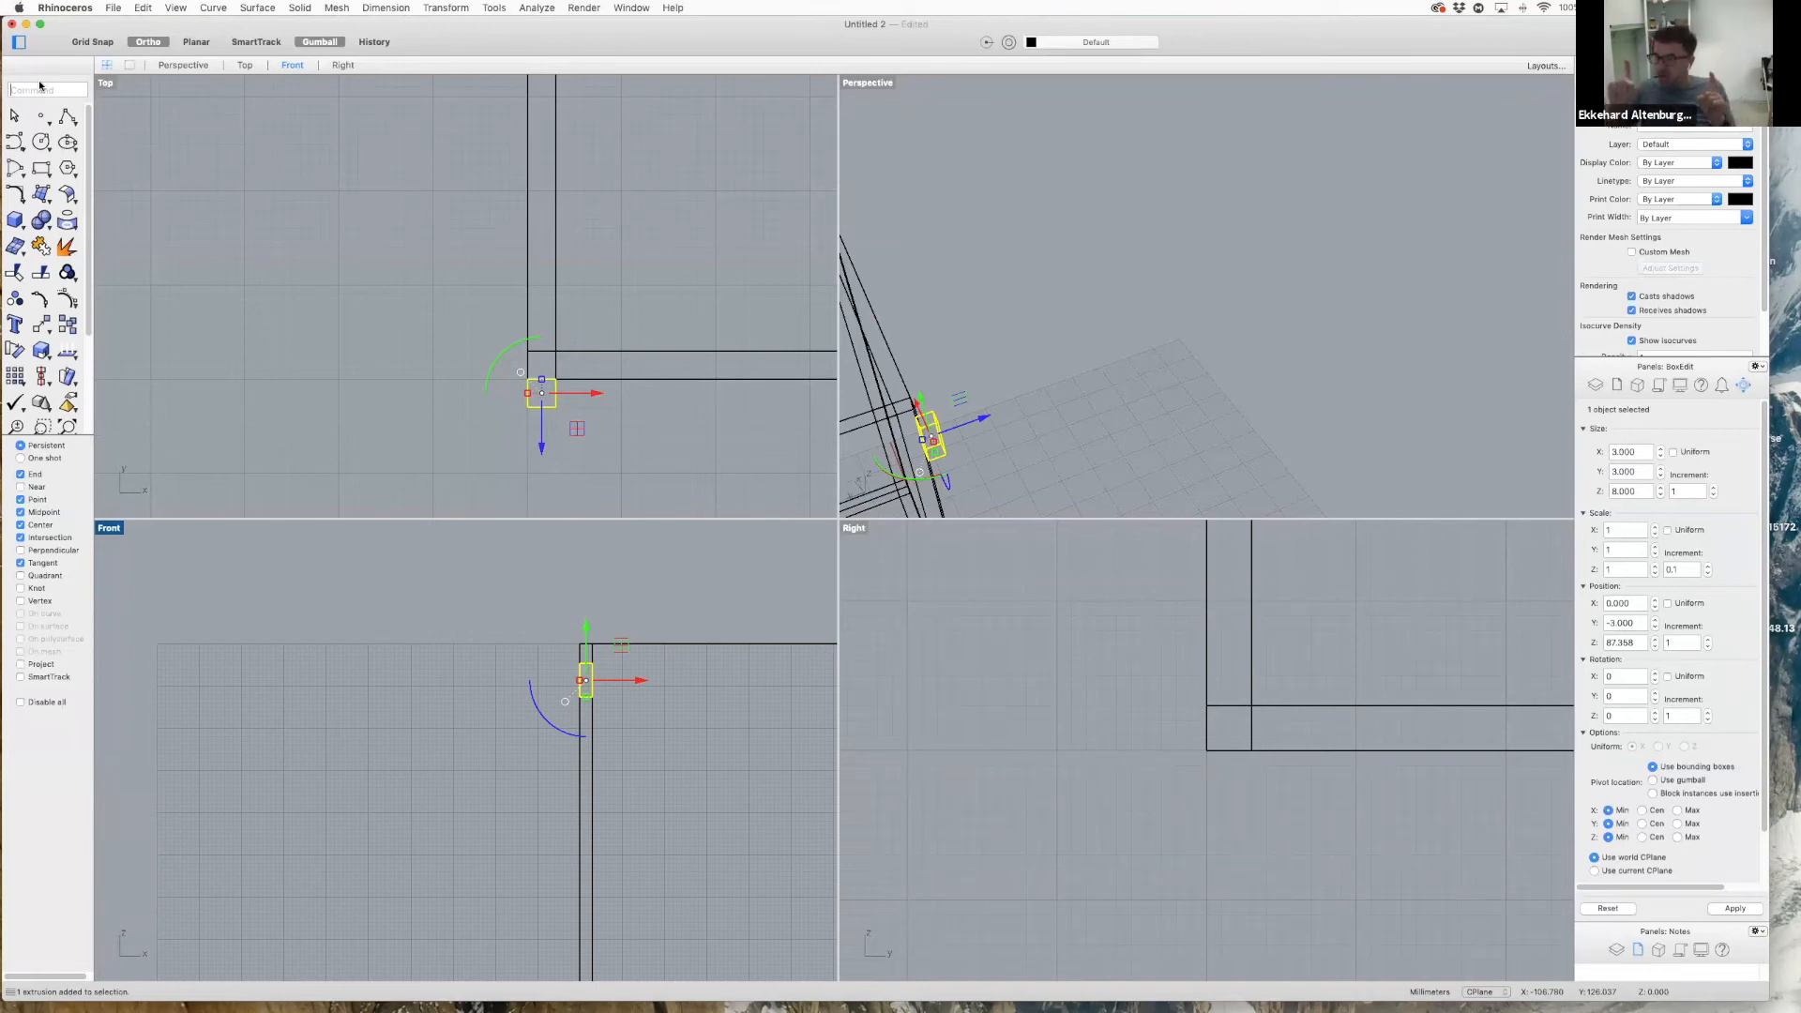
text(Array)
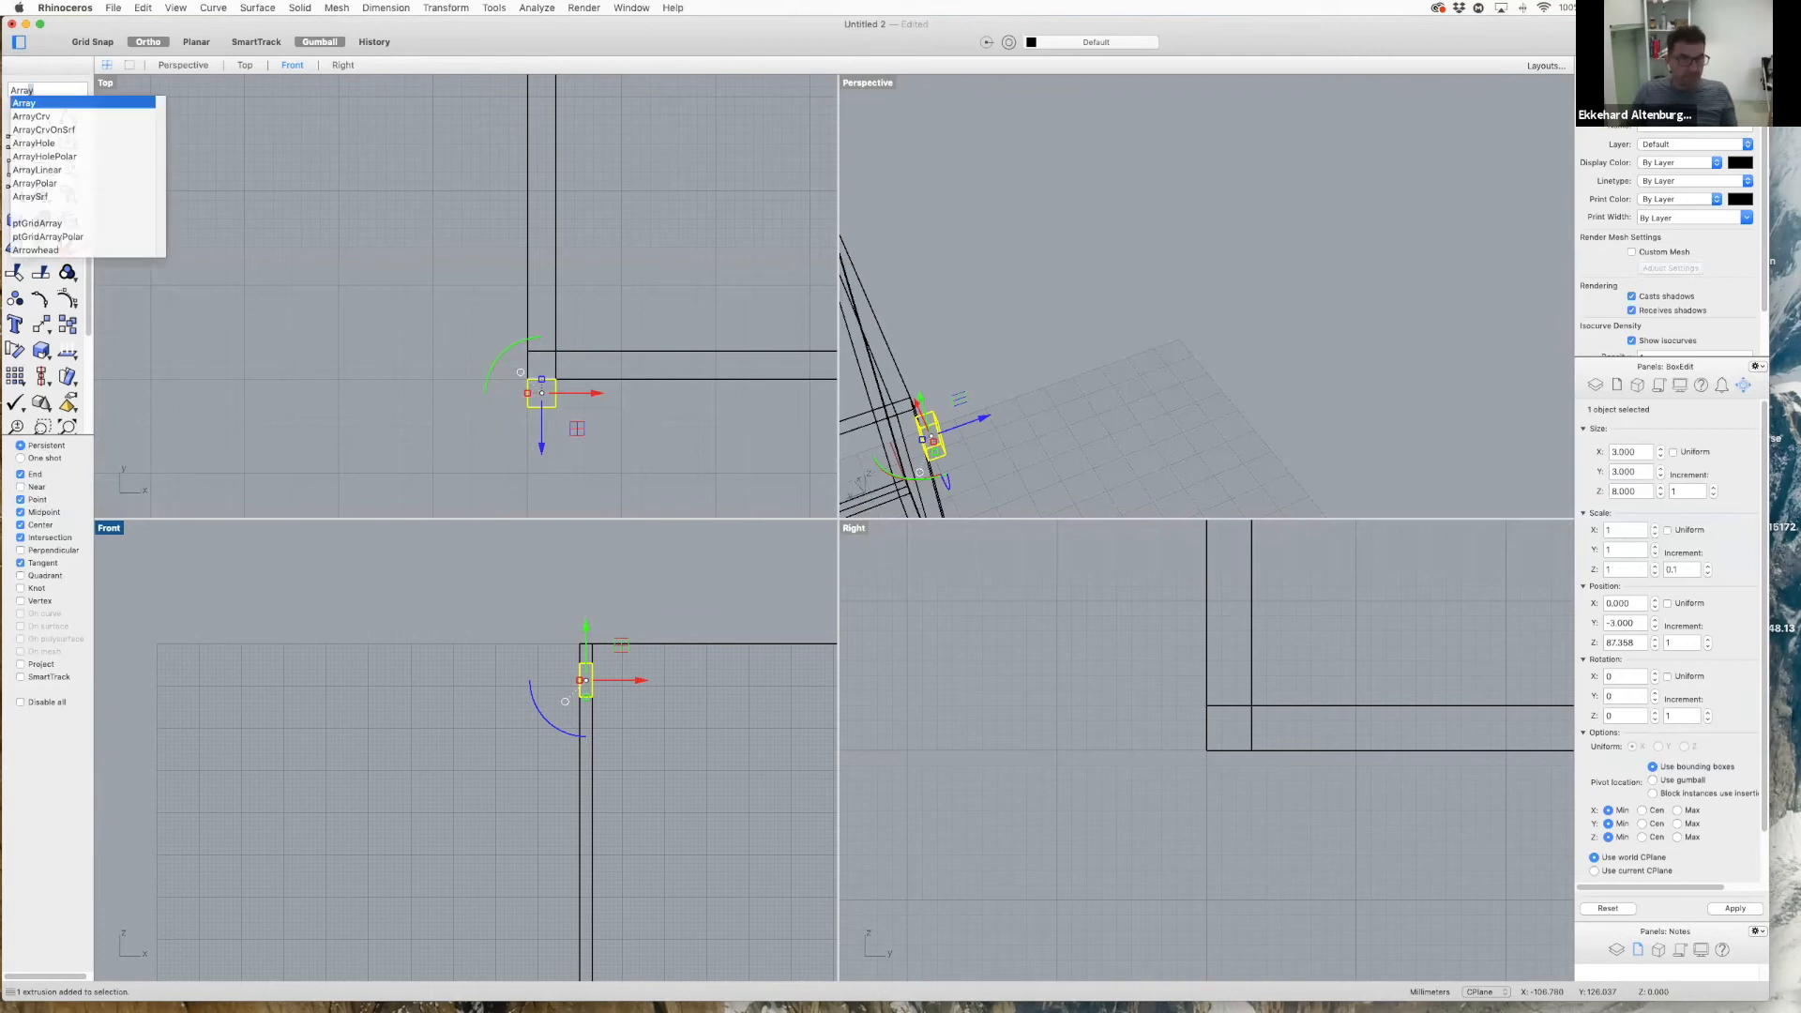
key(Return)
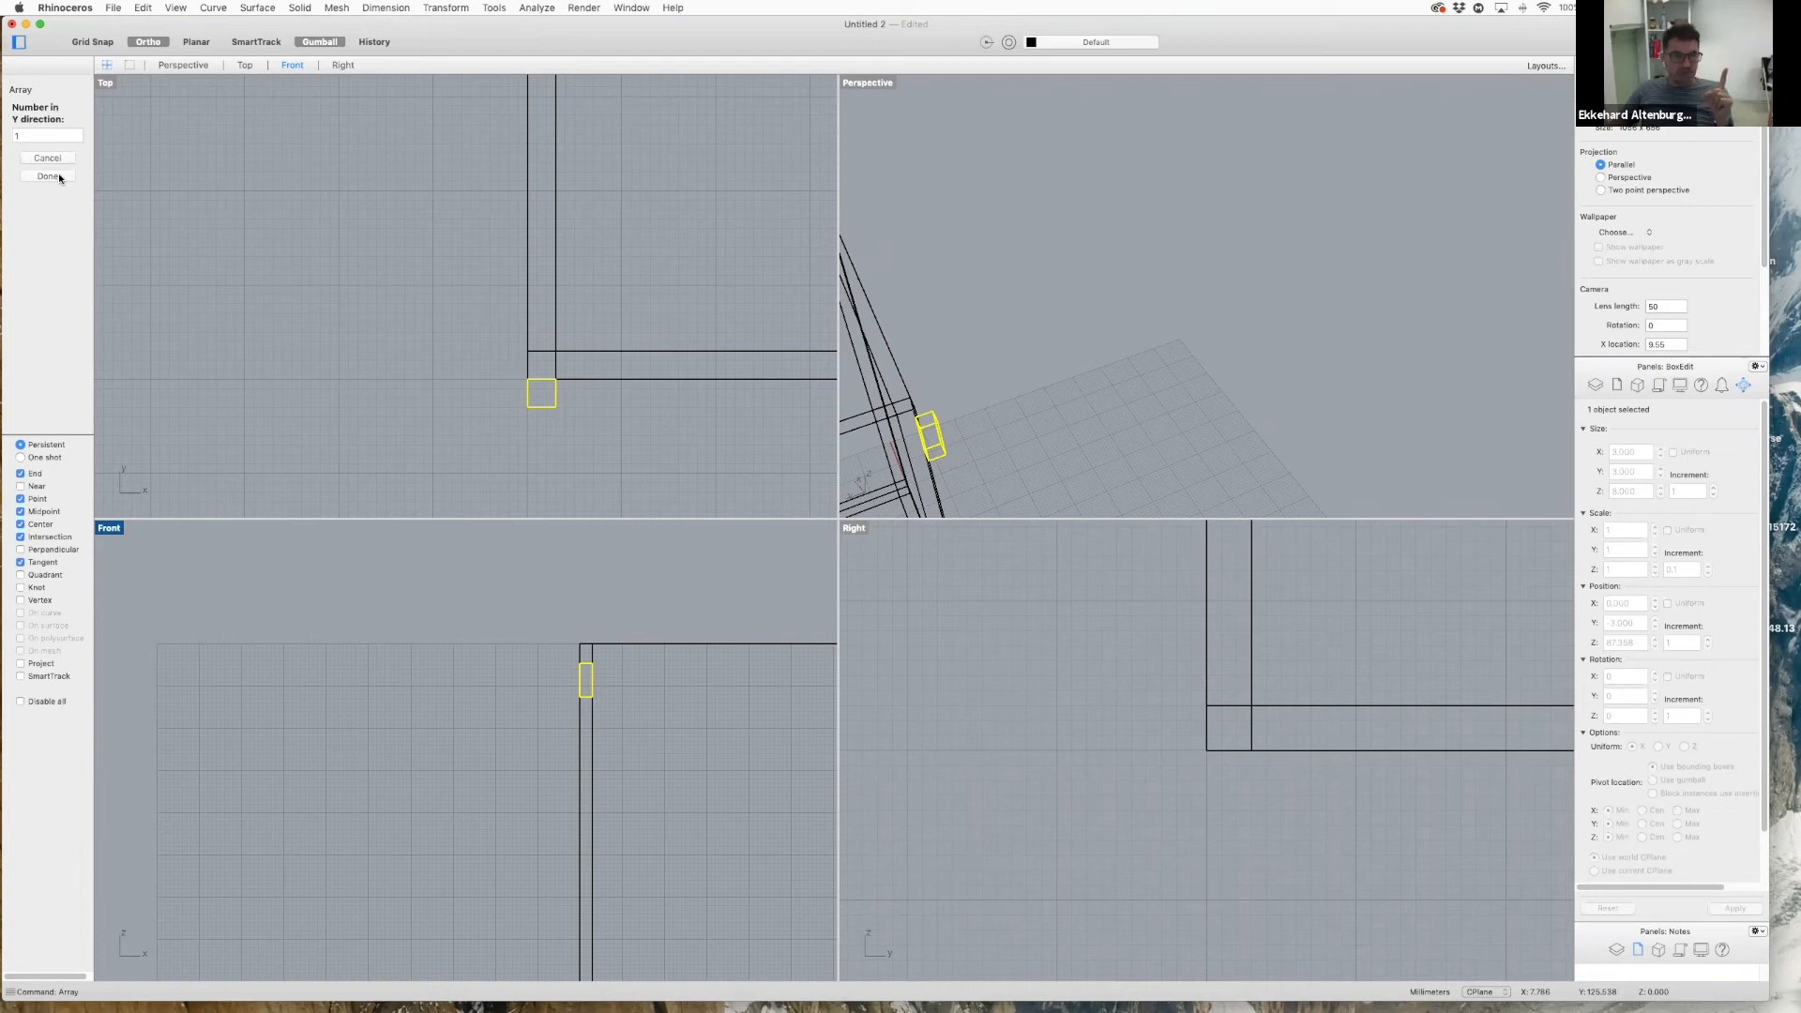
click(22, 136)
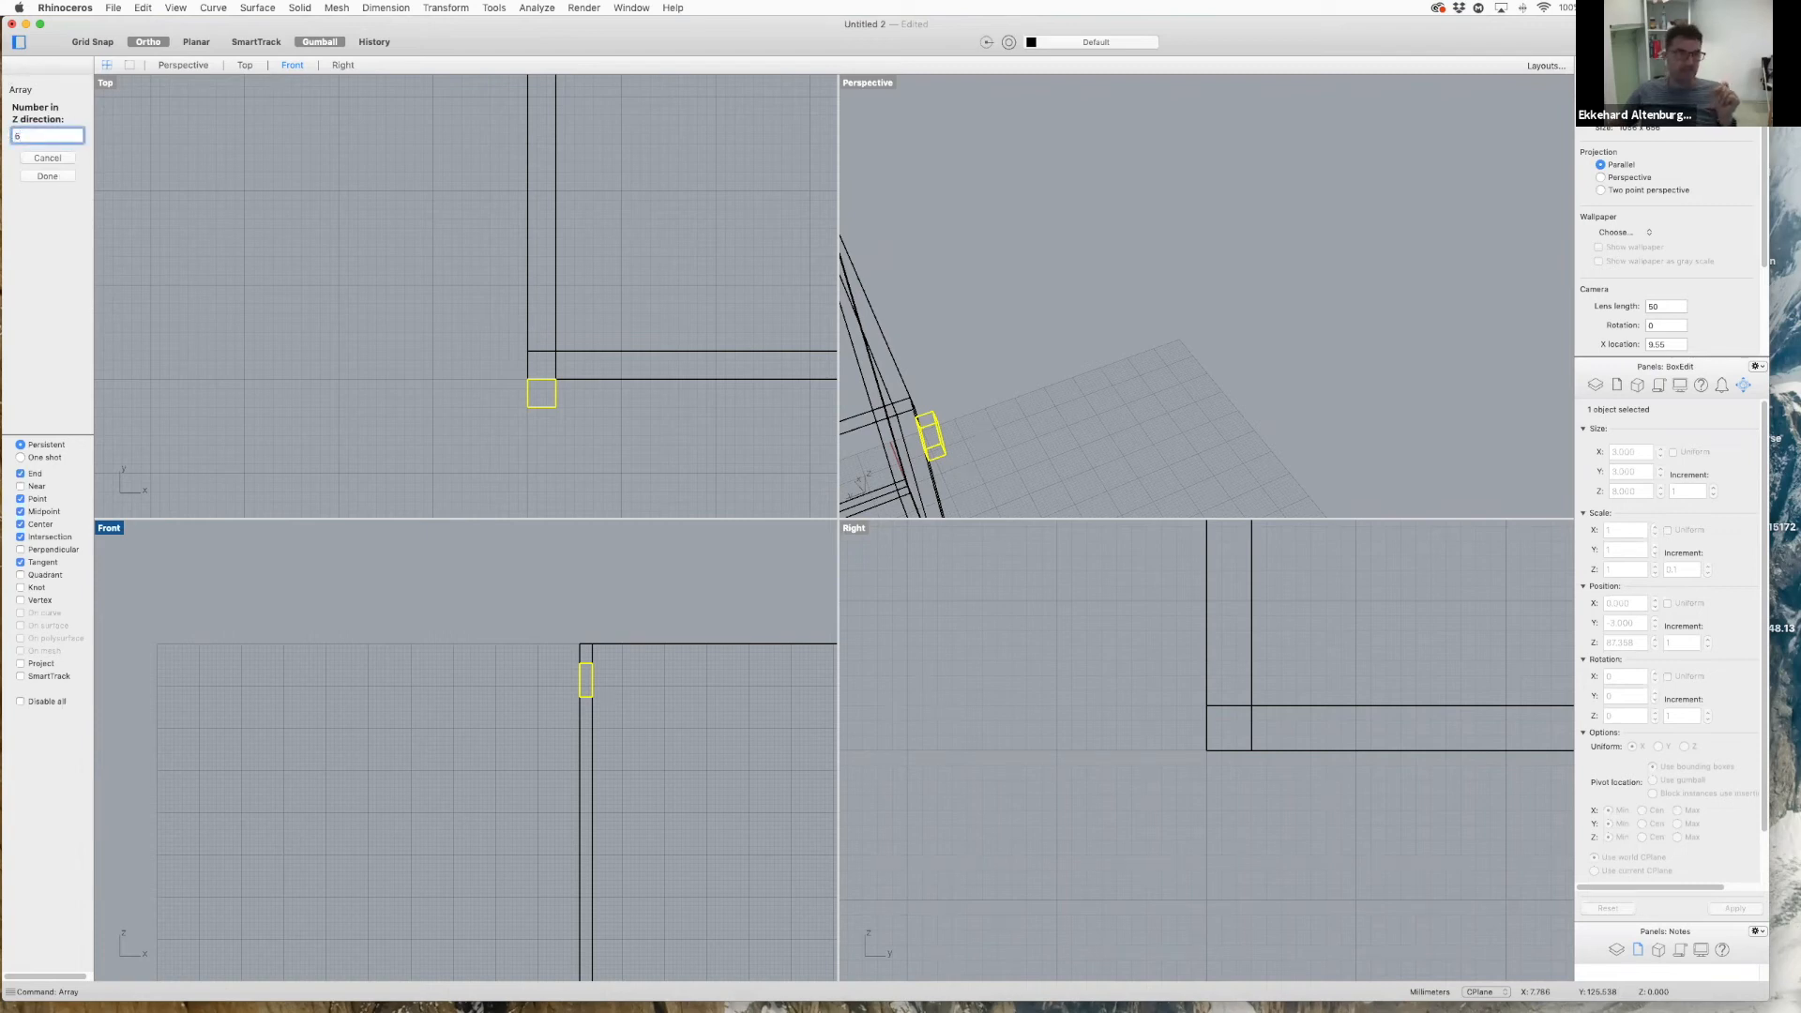
click(47, 175)
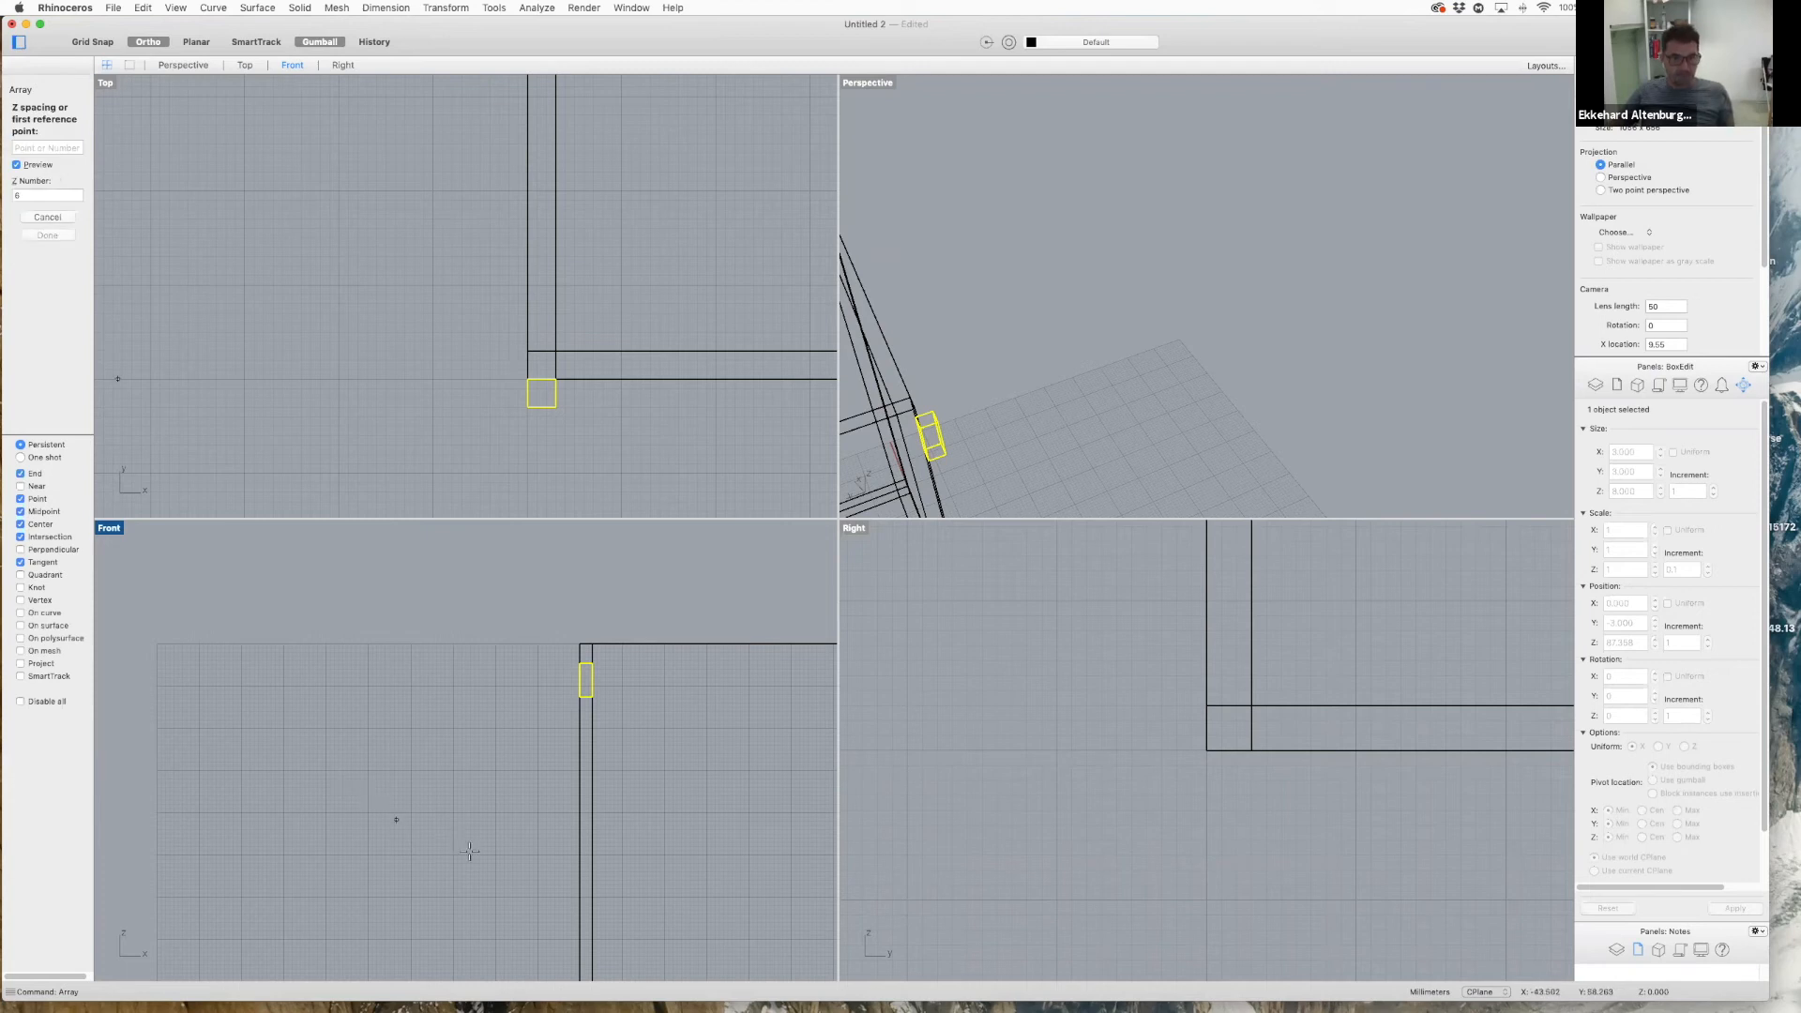
scroll(598, 715, up, 2)
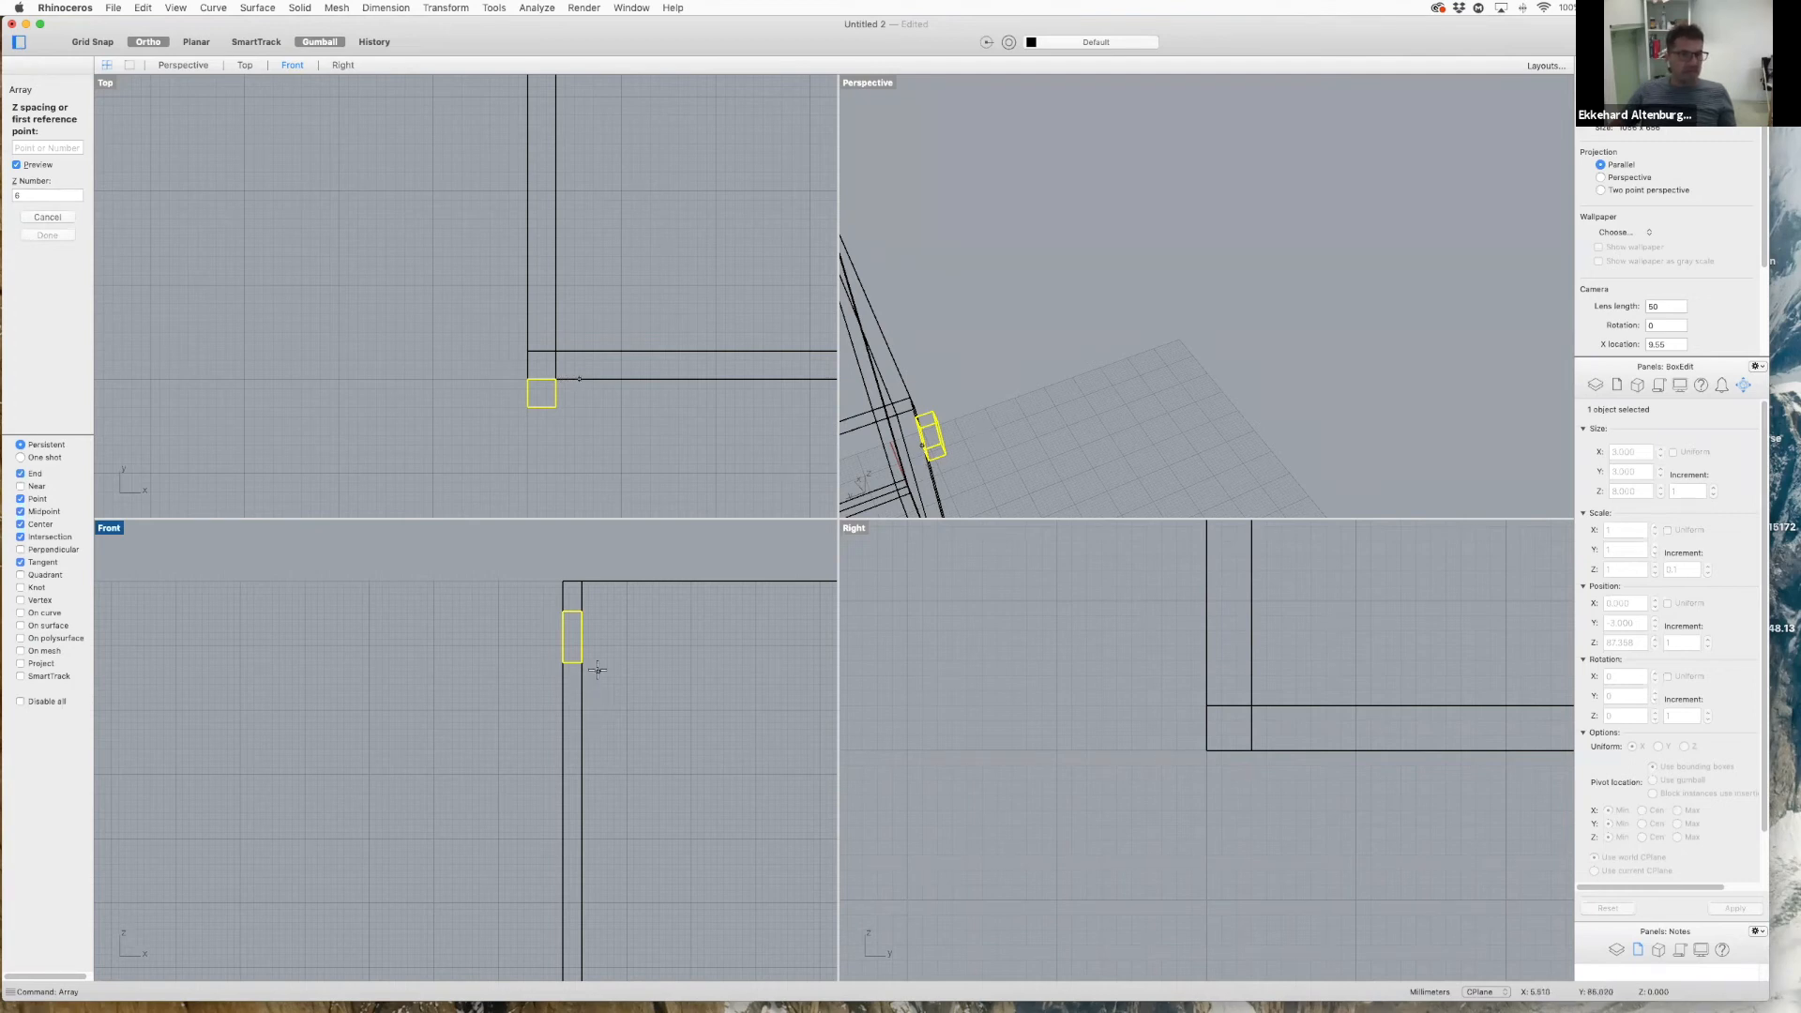
scroll(598, 666, down, 4)
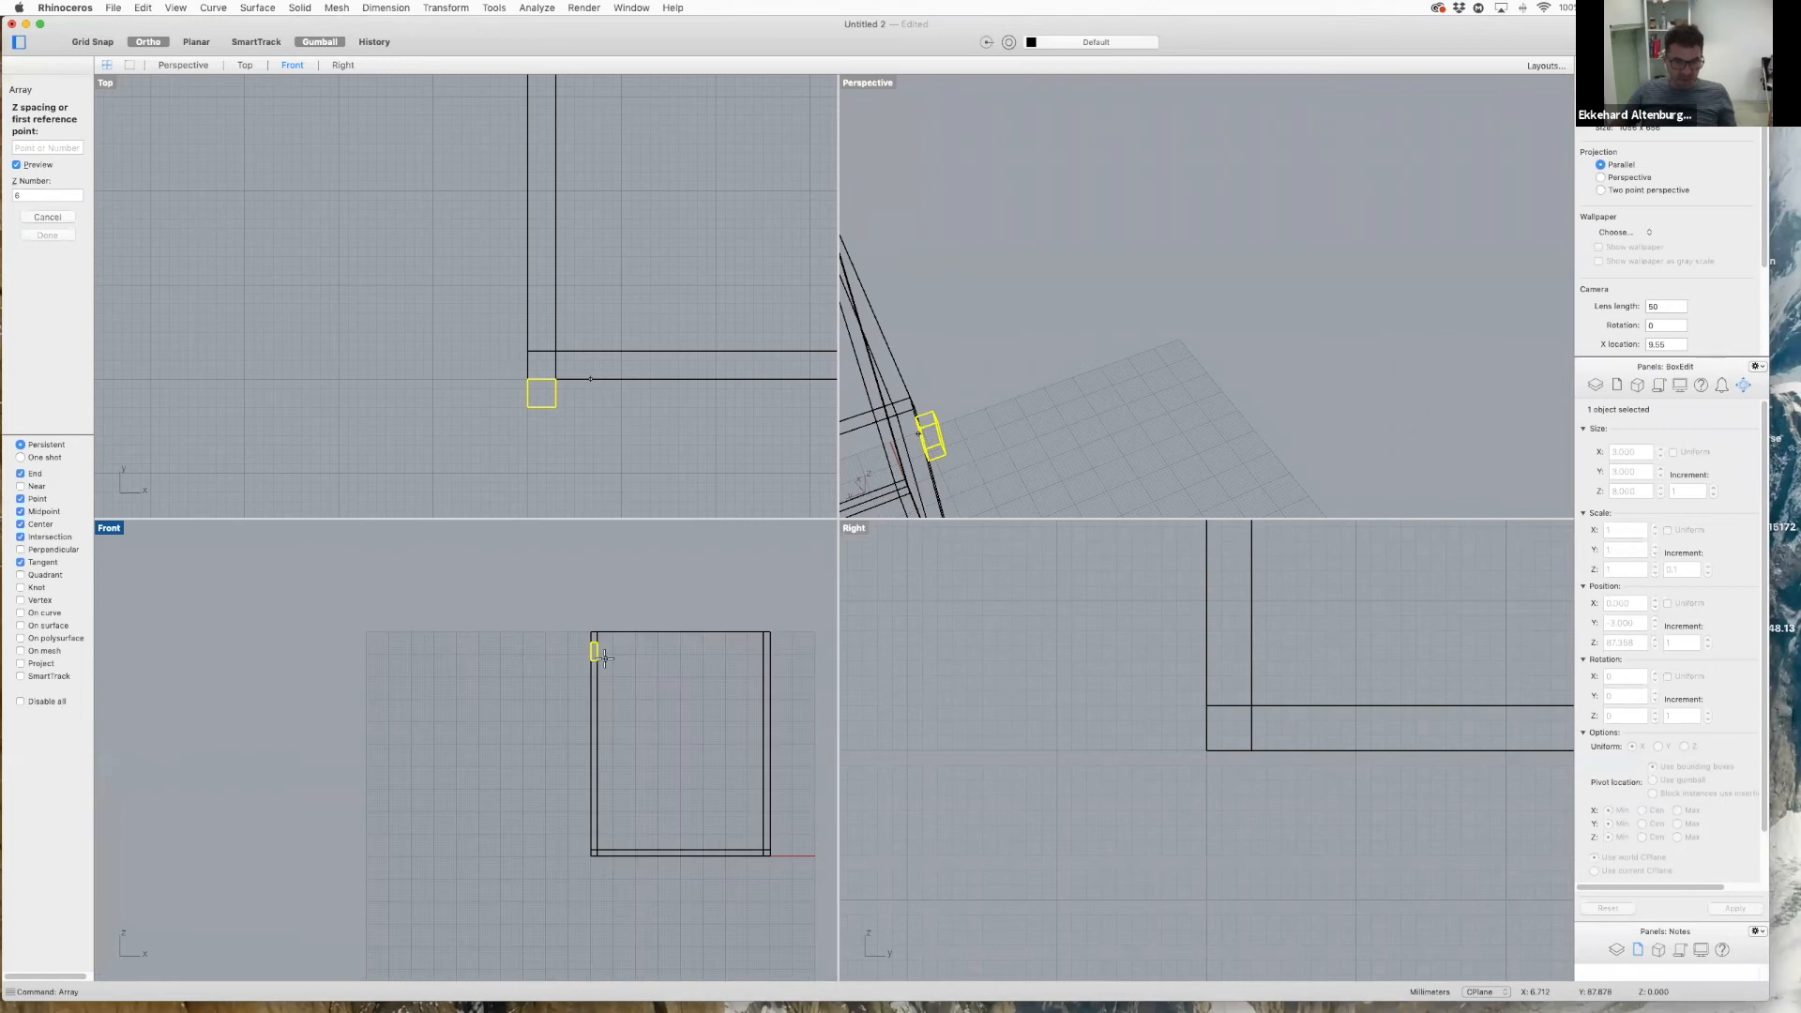
scroll(591, 853, up, 5)
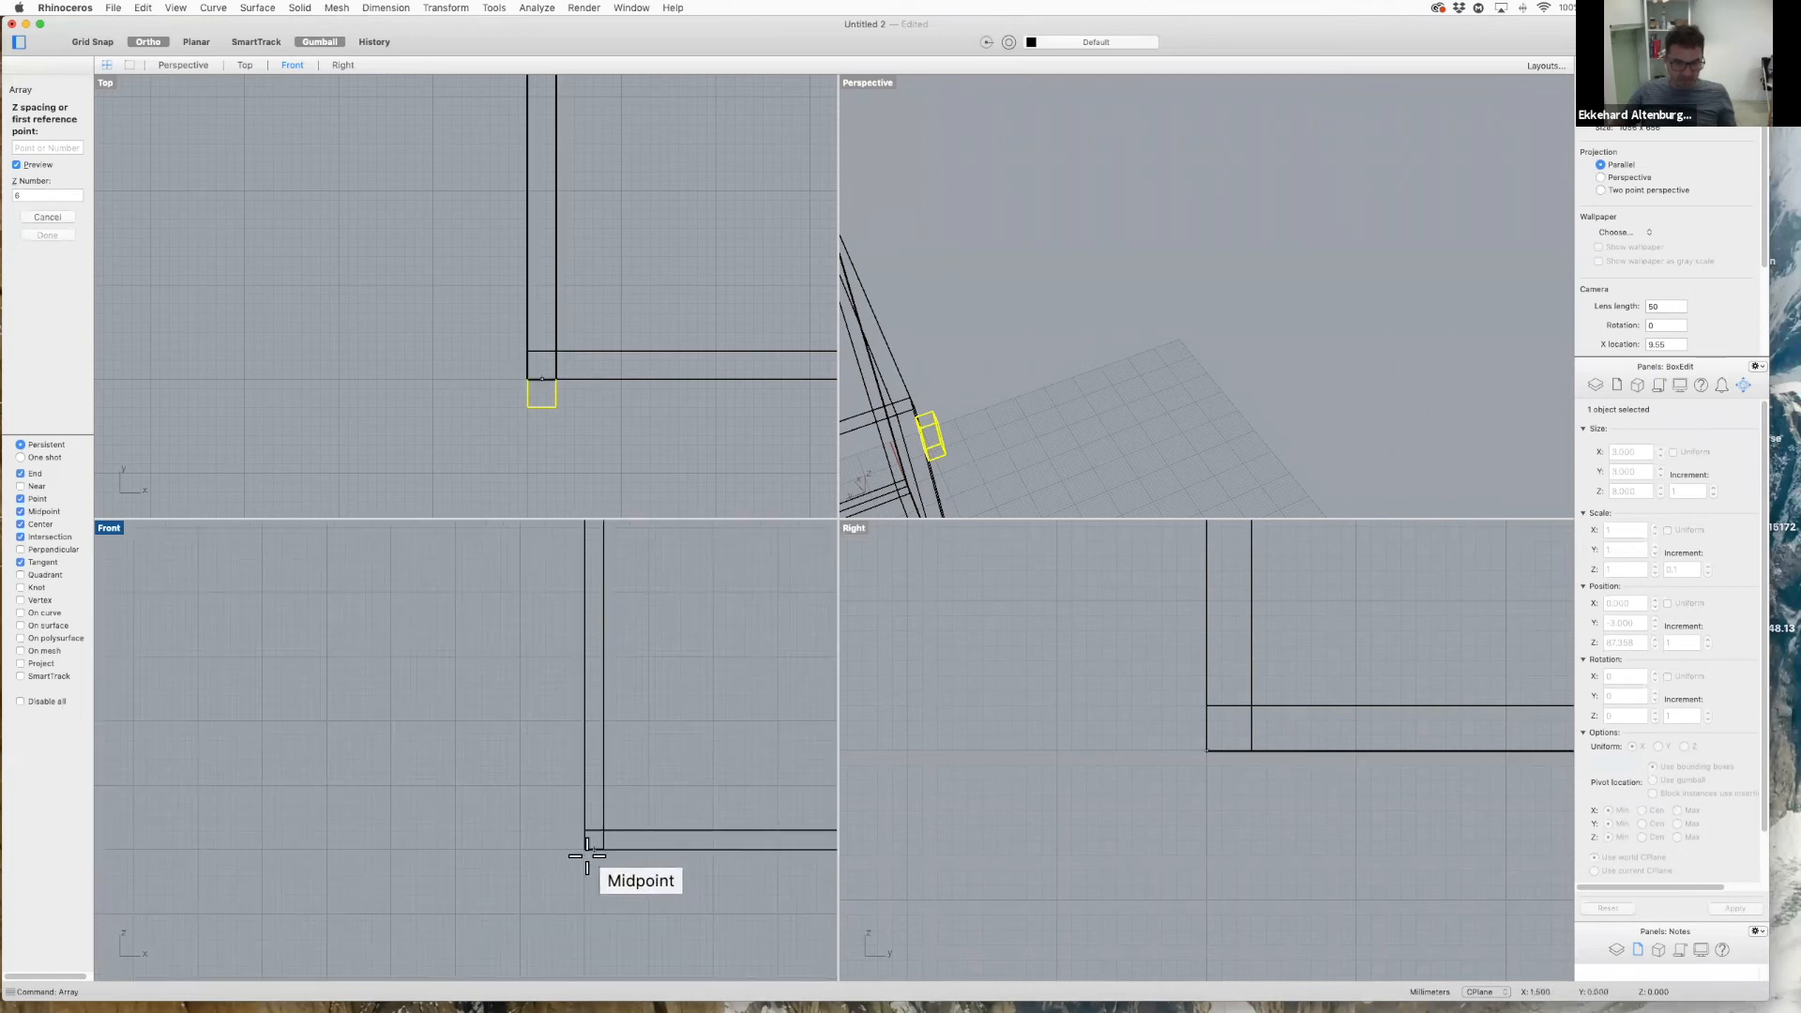
click(588, 852)
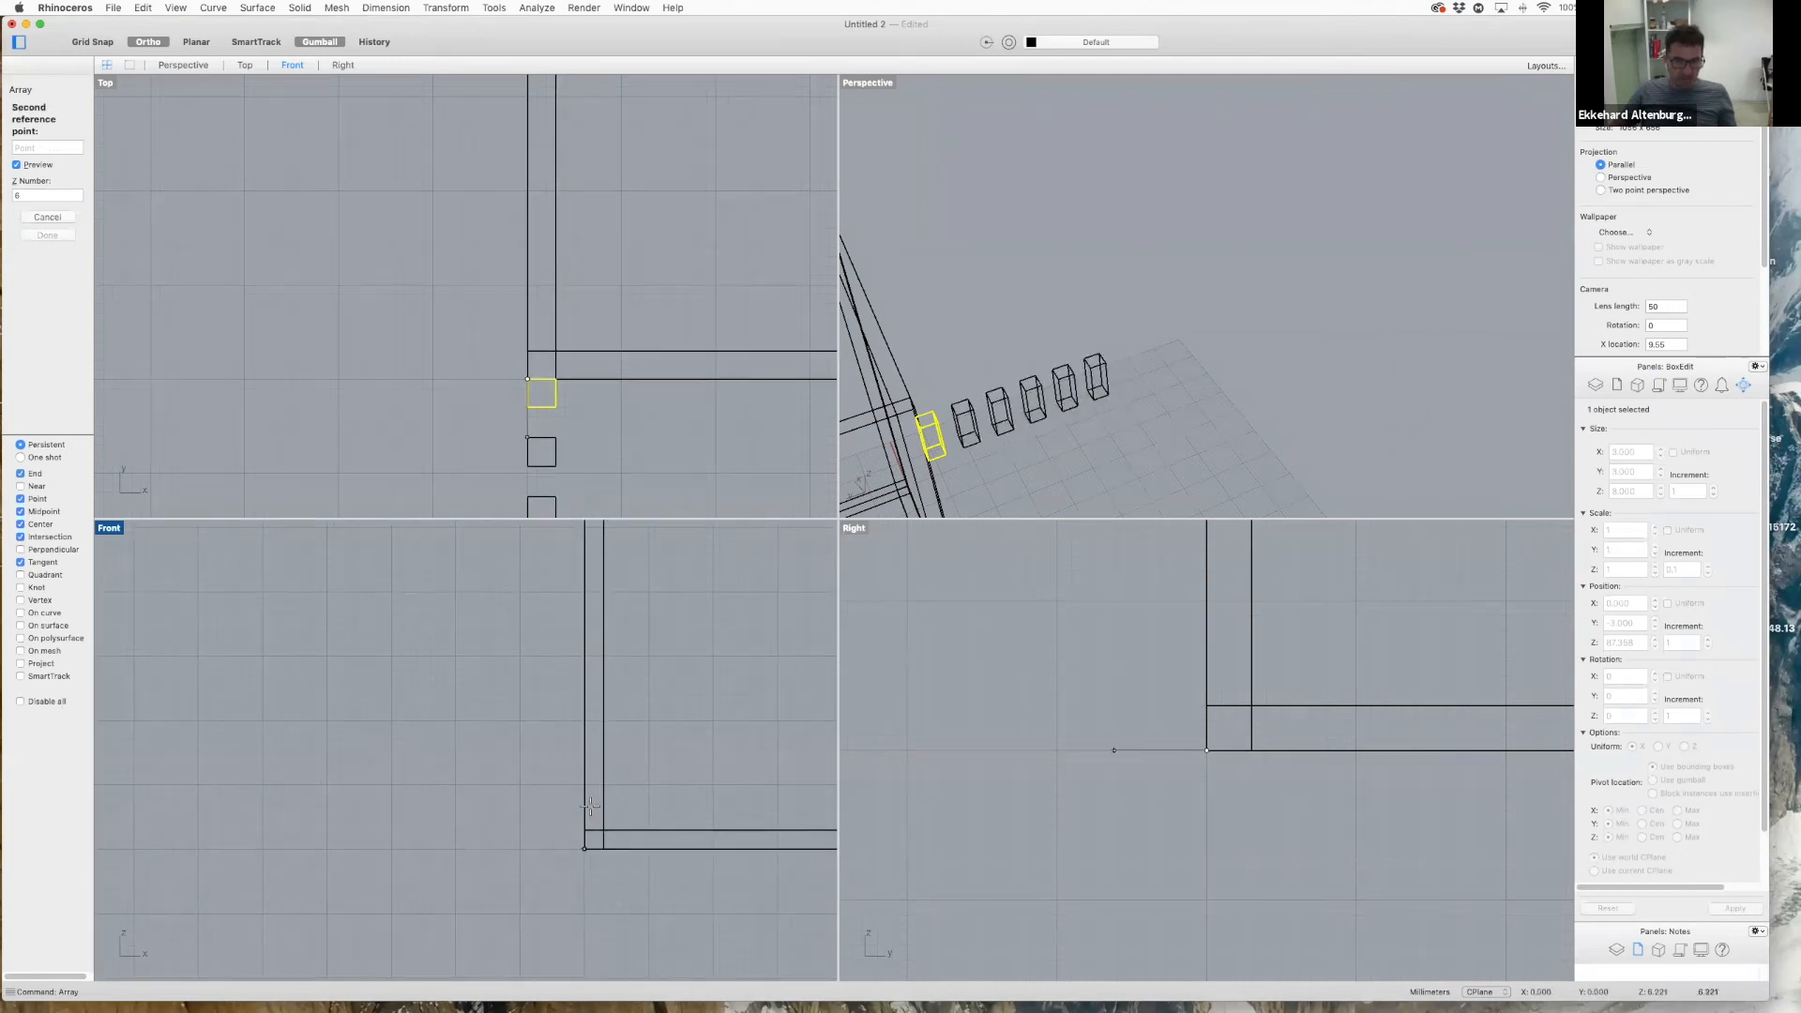
scroll(597, 783, down, 5)
scroll(598, 776, down, 2)
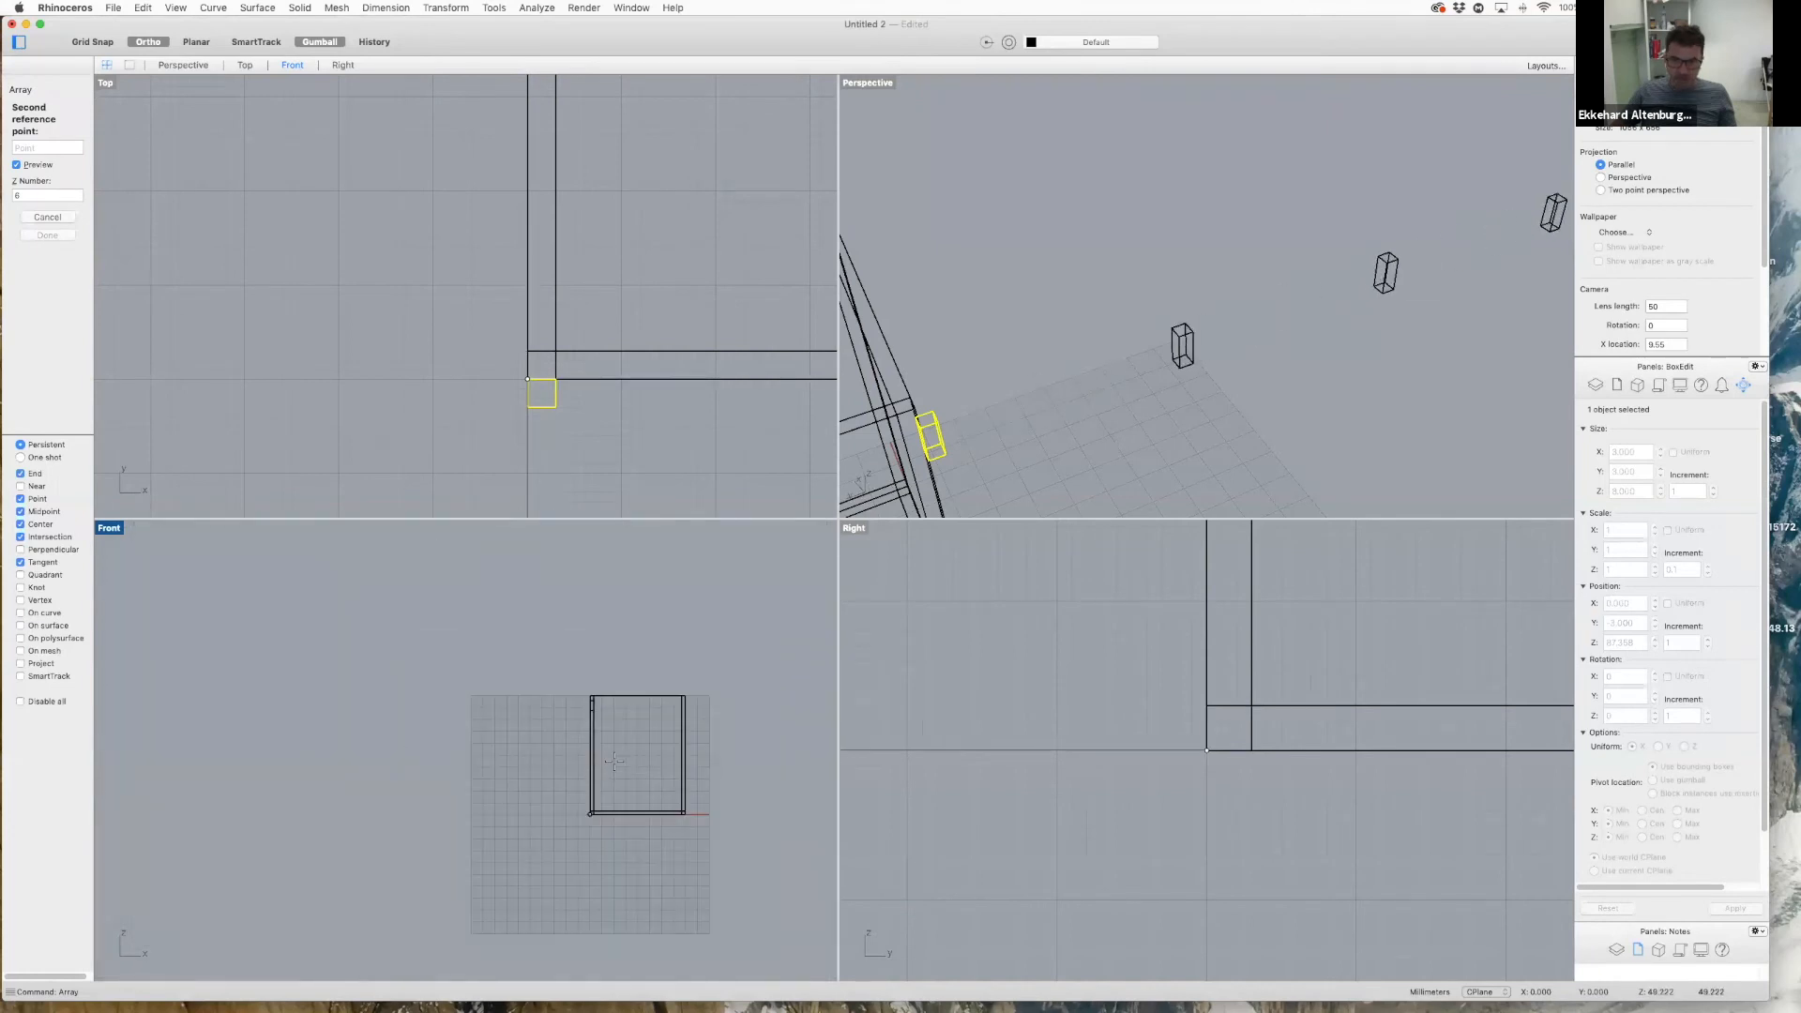
click(615, 787)
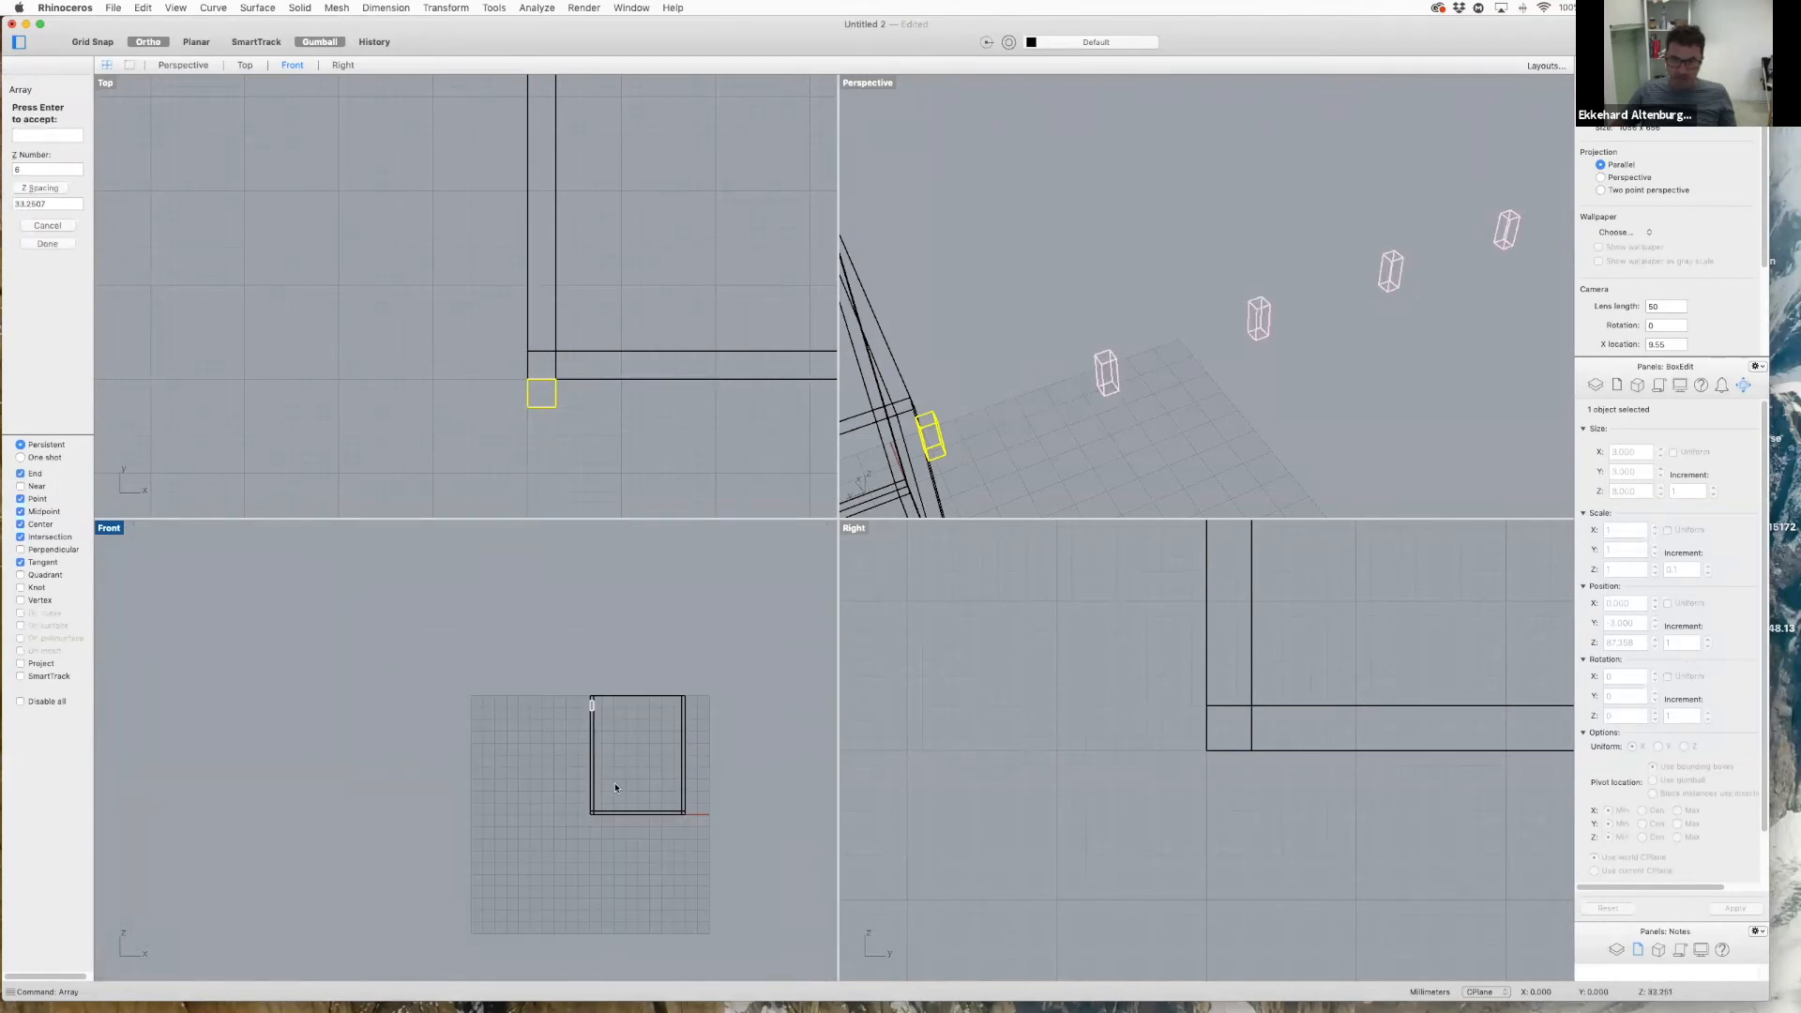
click(54, 226)
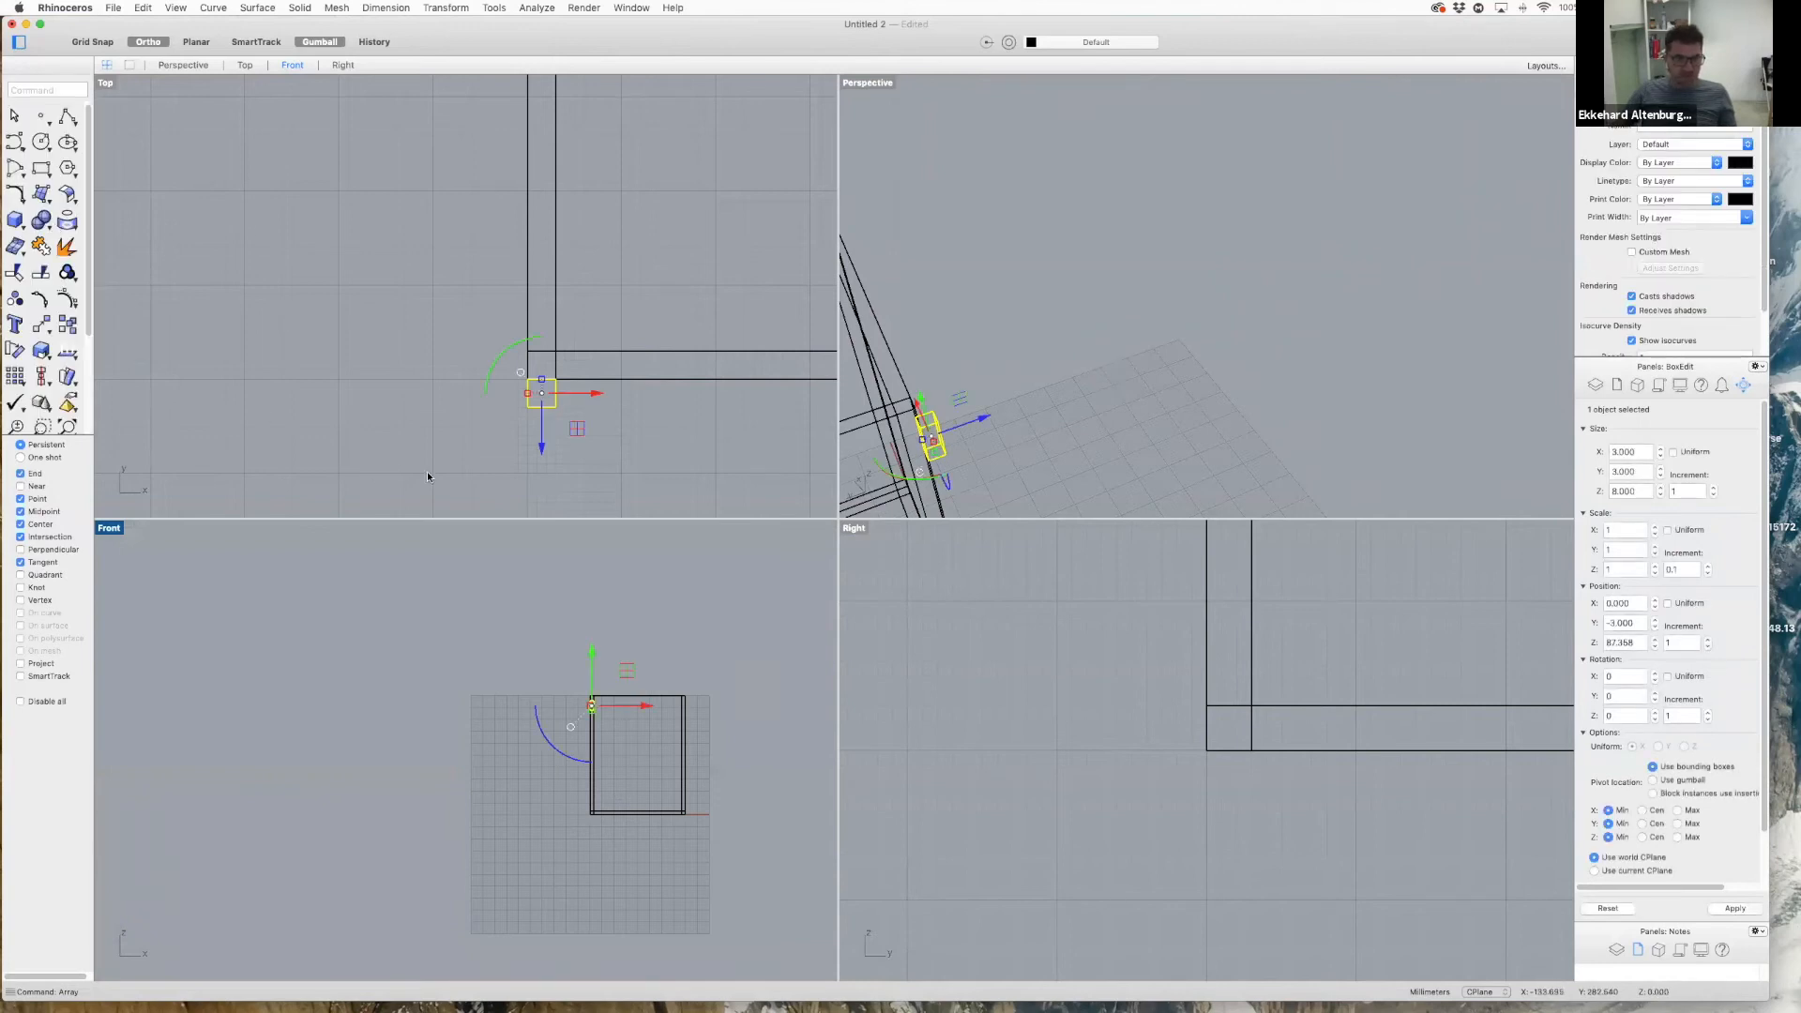
right_click(232, 207)
mouse_move(268, 214)
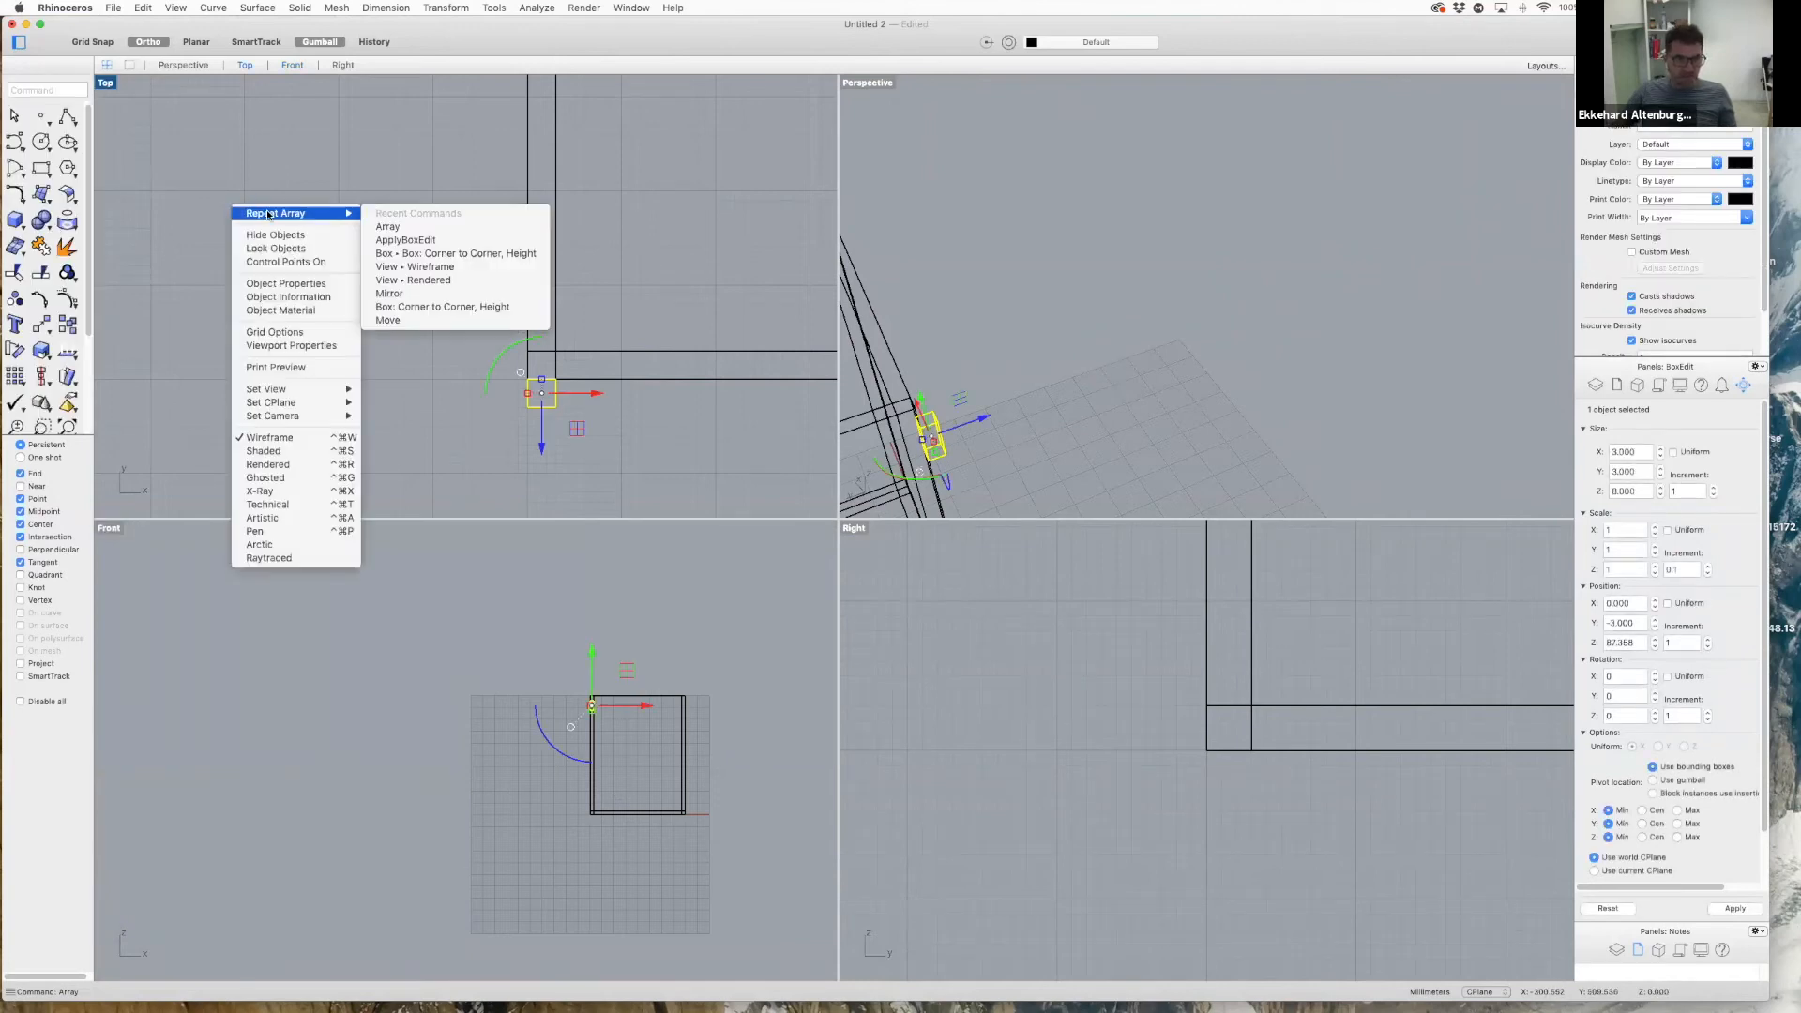
click(423, 226)
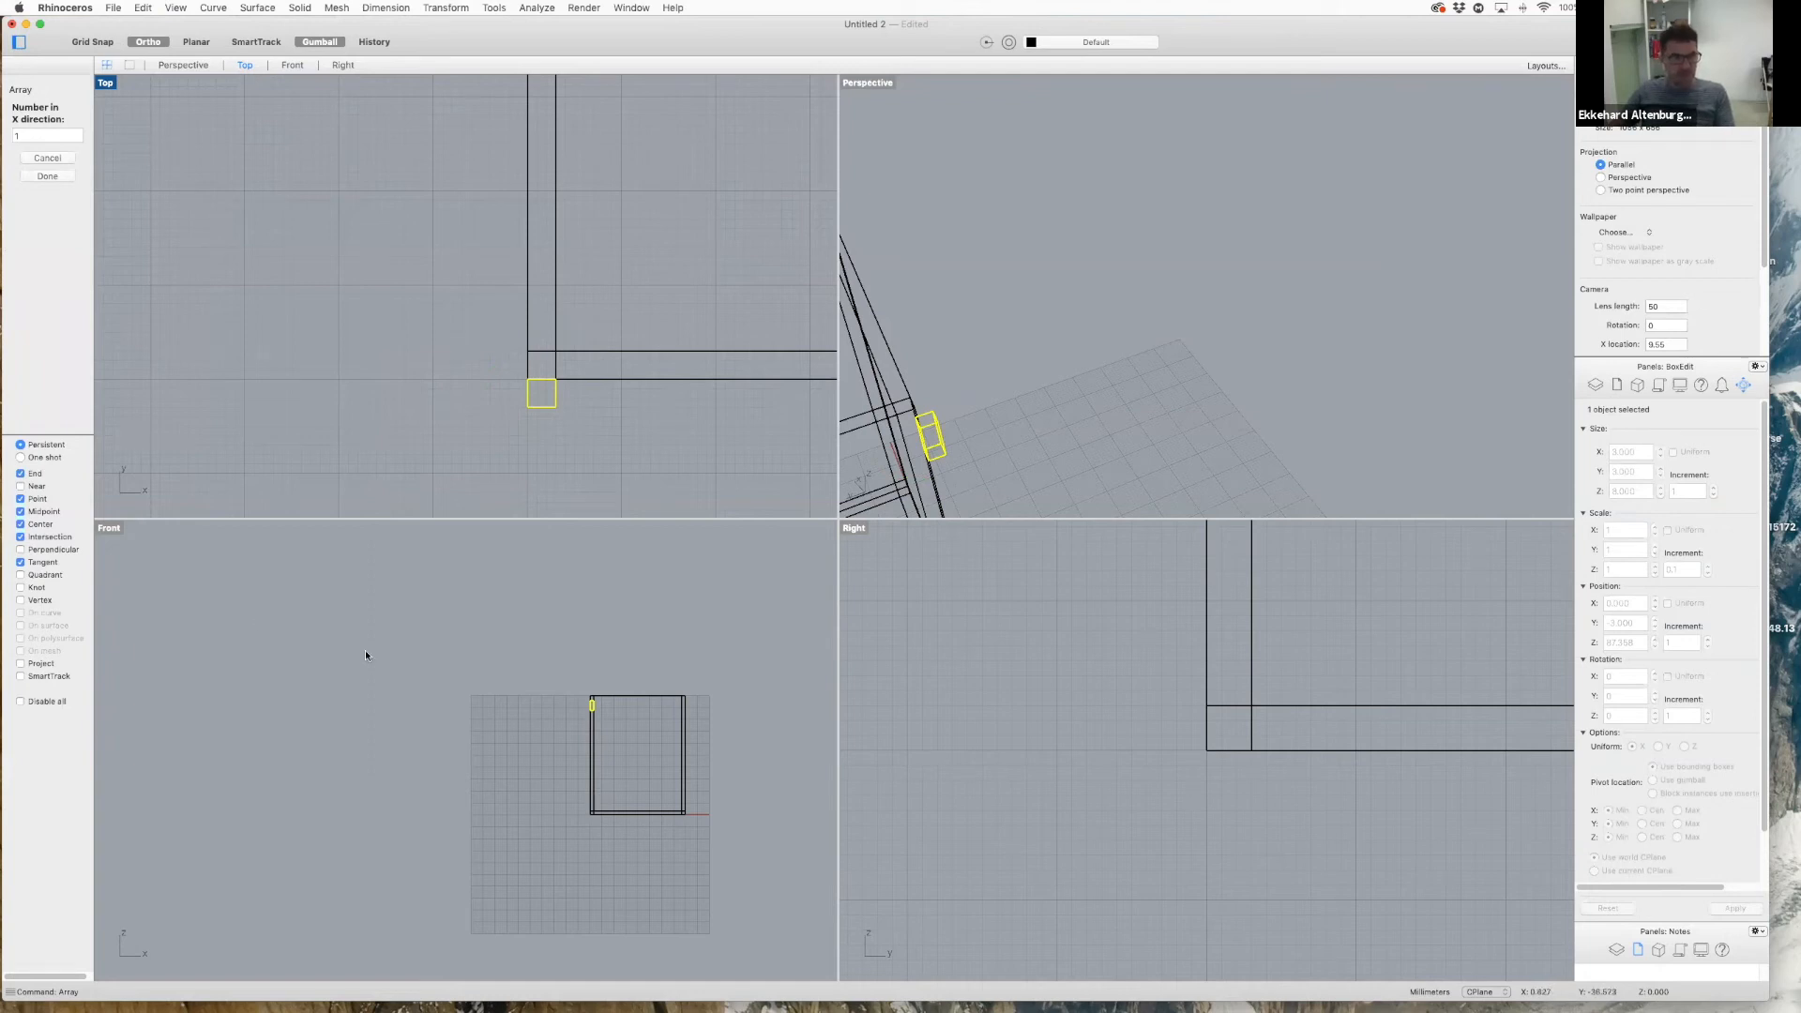
click(37, 176)
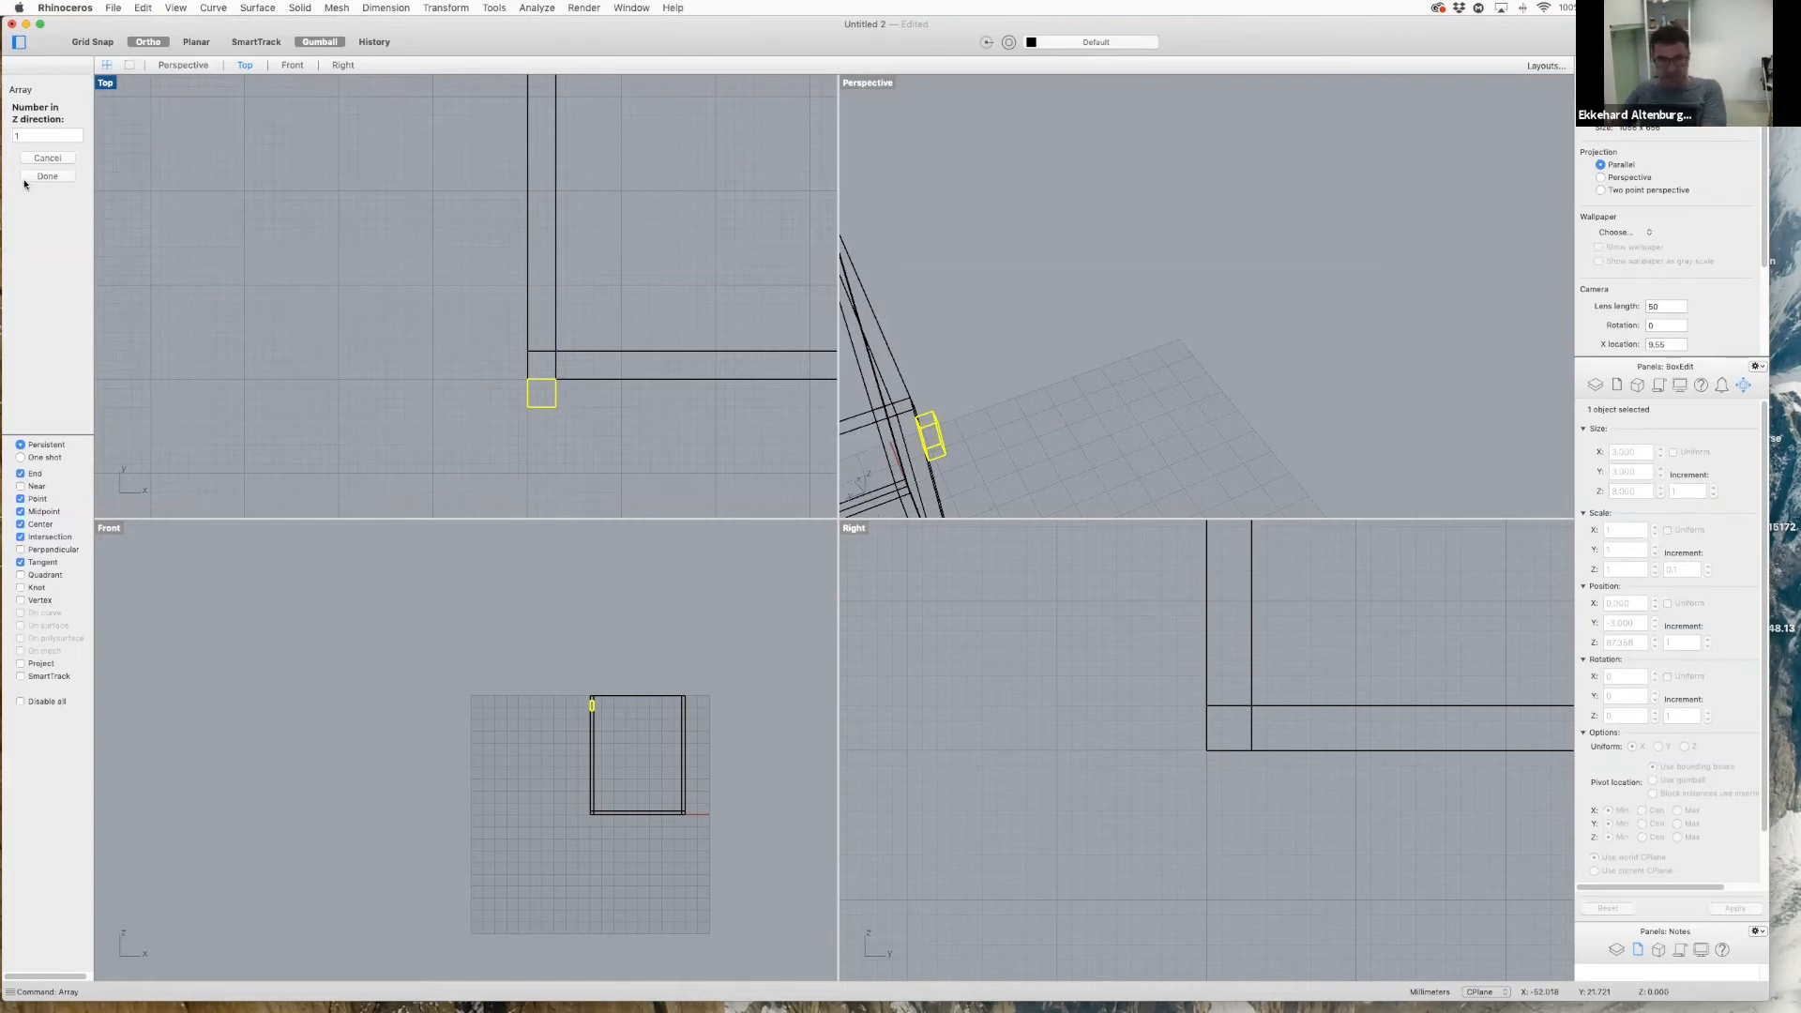
text(6)
click(47, 174)
scroll(1139, 418, down, 3)
scroll(1140, 418, down, 3)
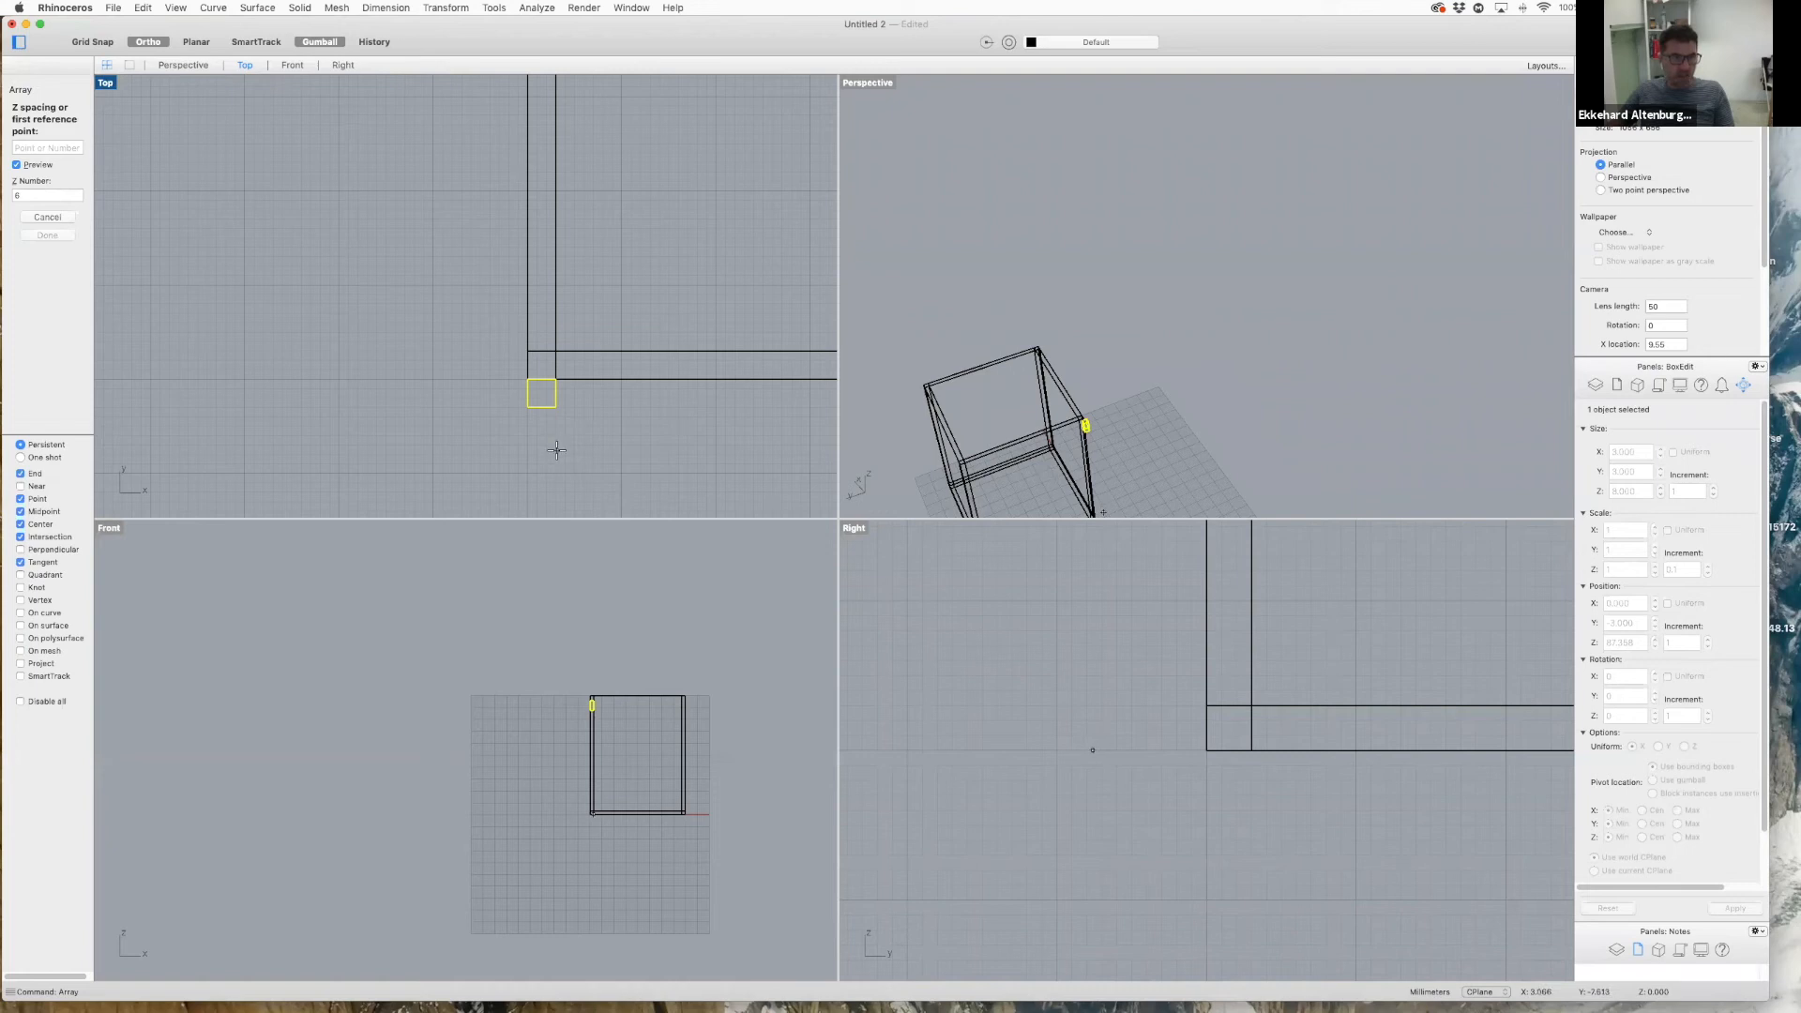
scroll(591, 702, up, 5)
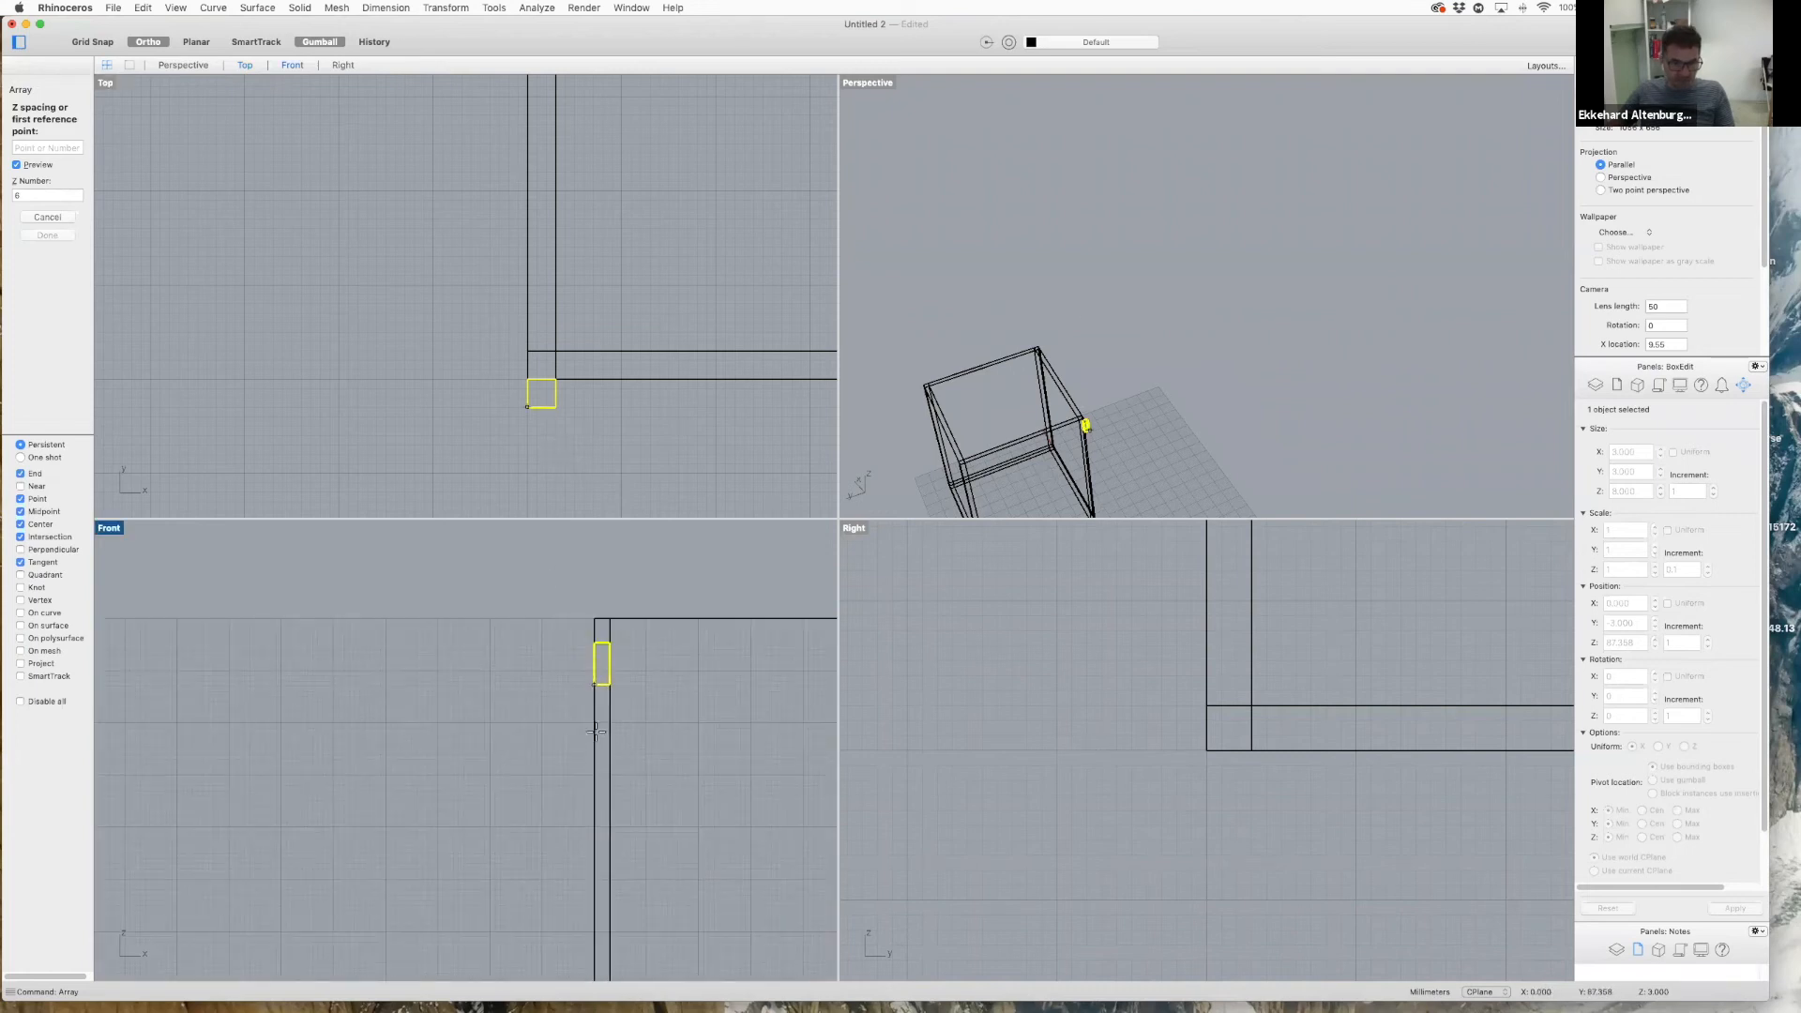
click(594, 728)
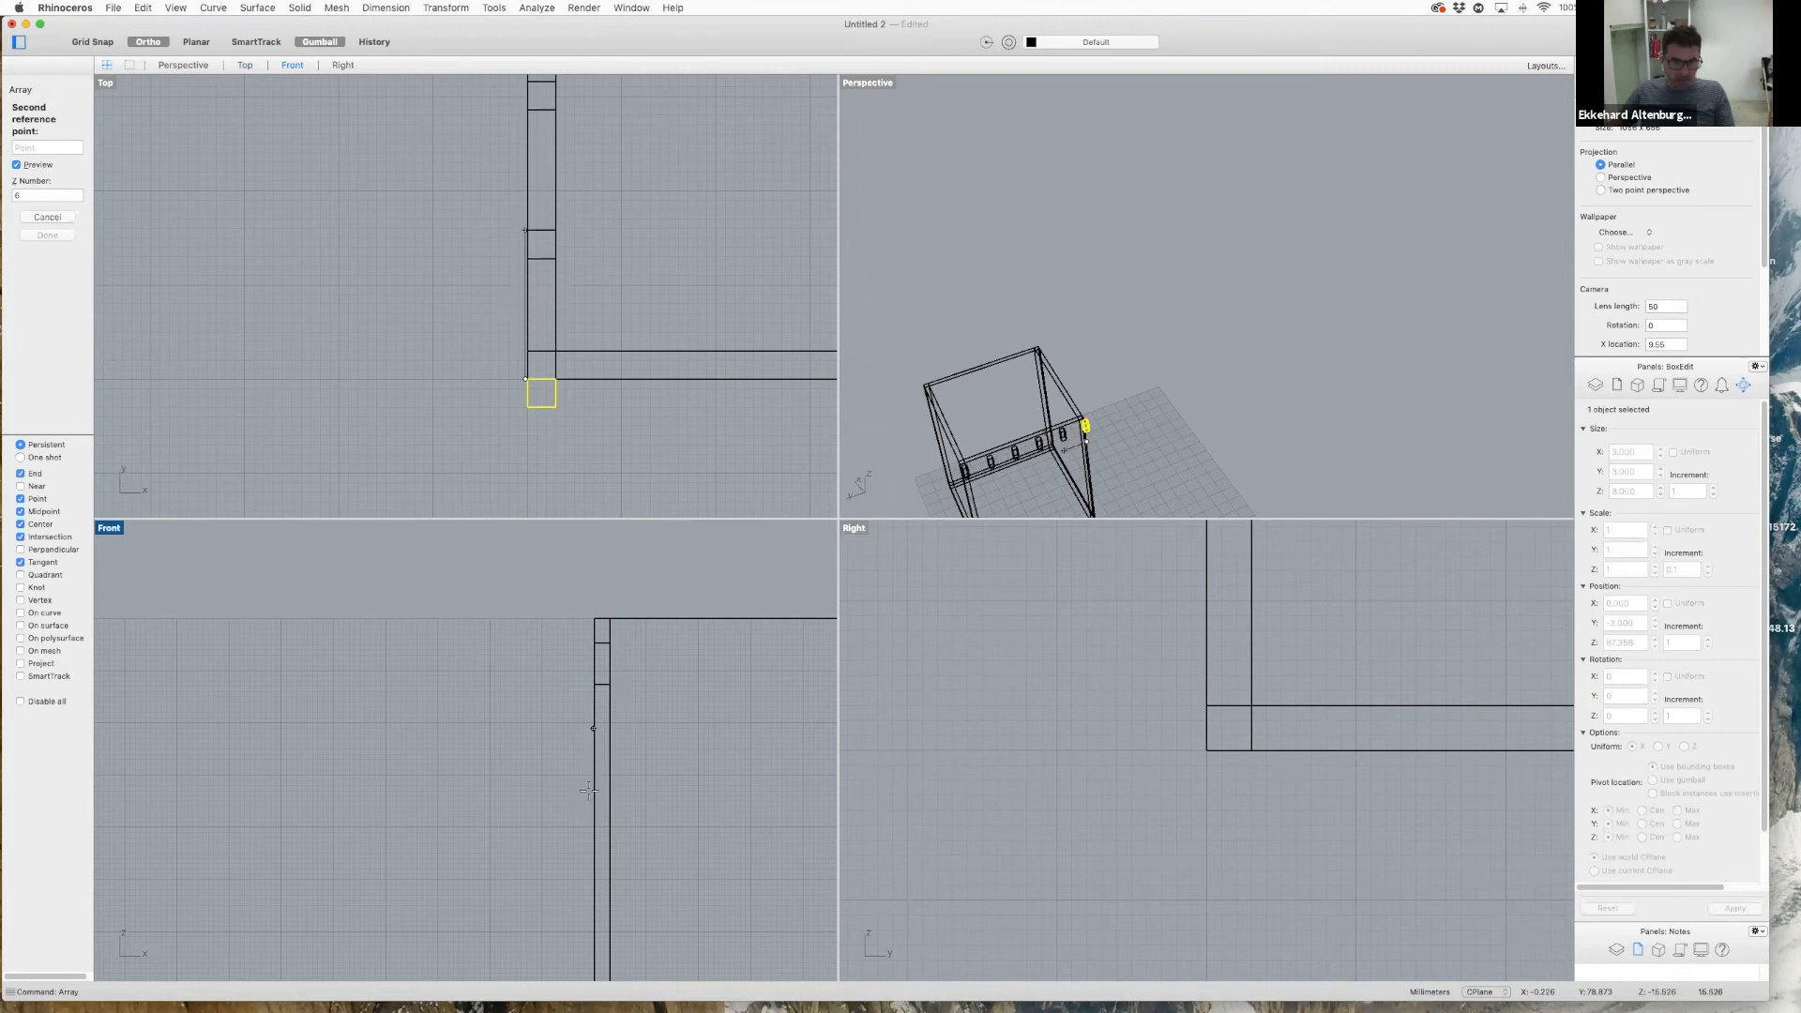
click(605, 704)
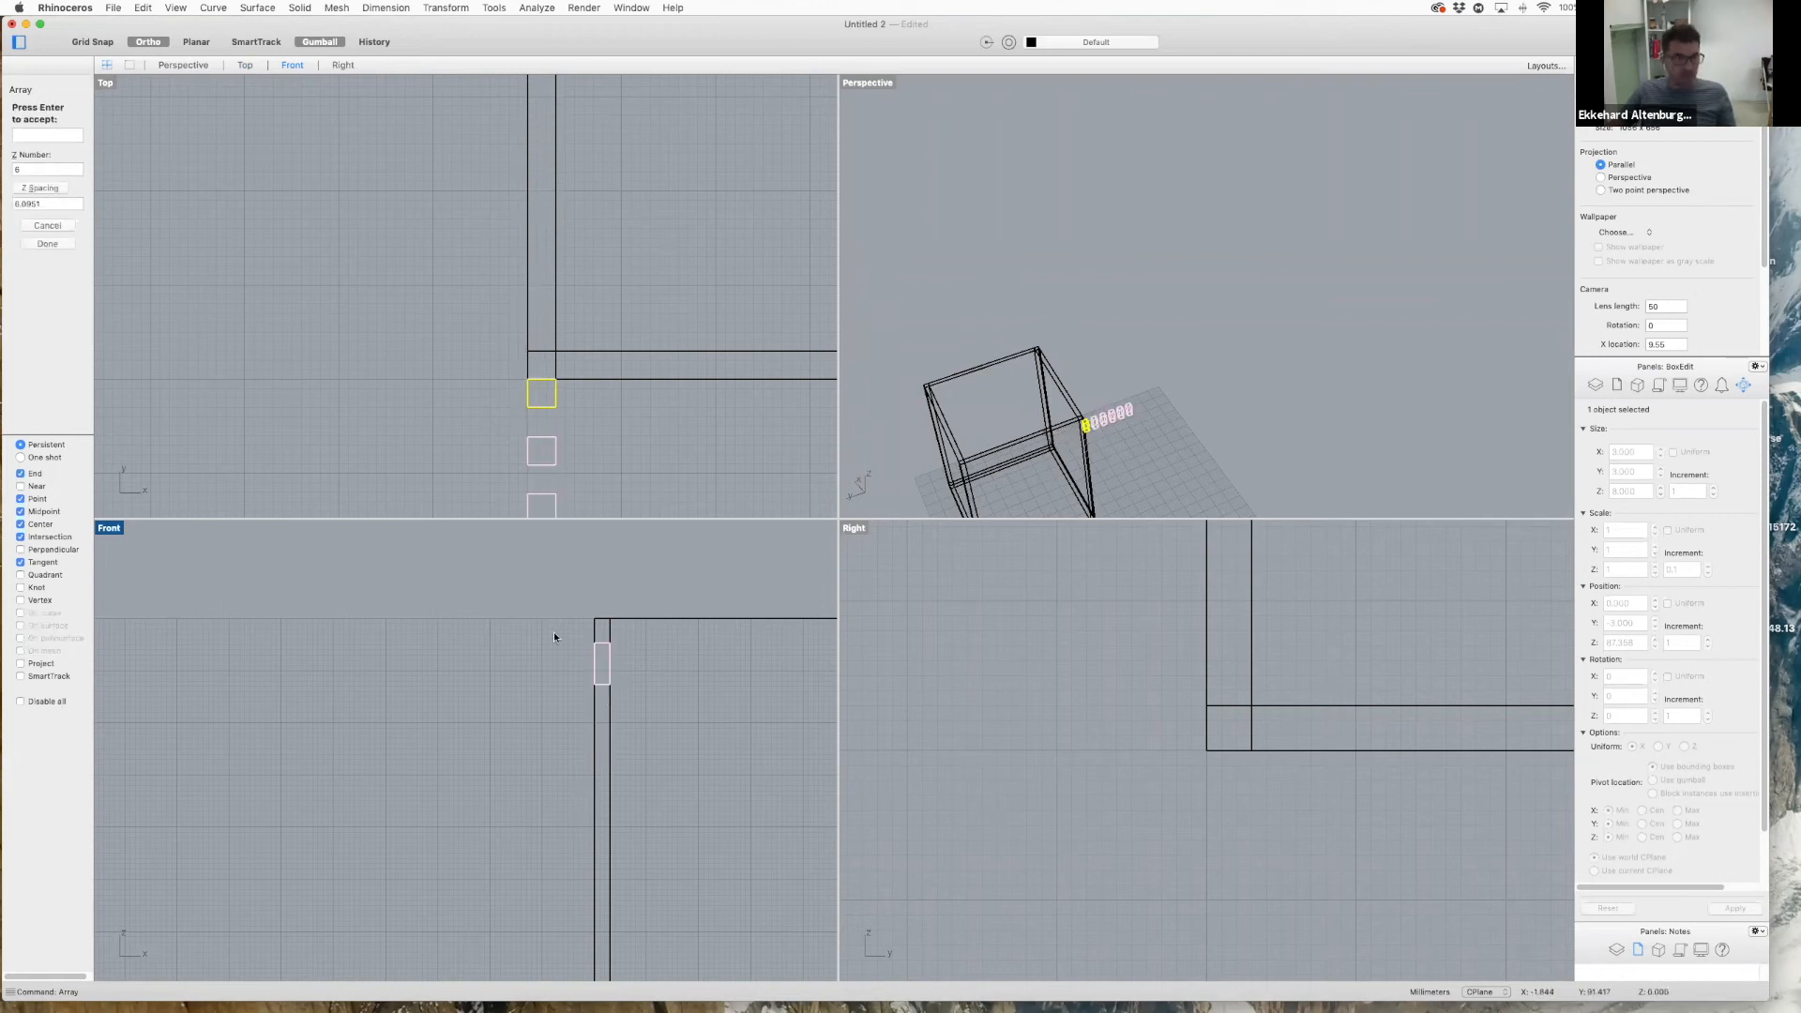
click(48, 226)
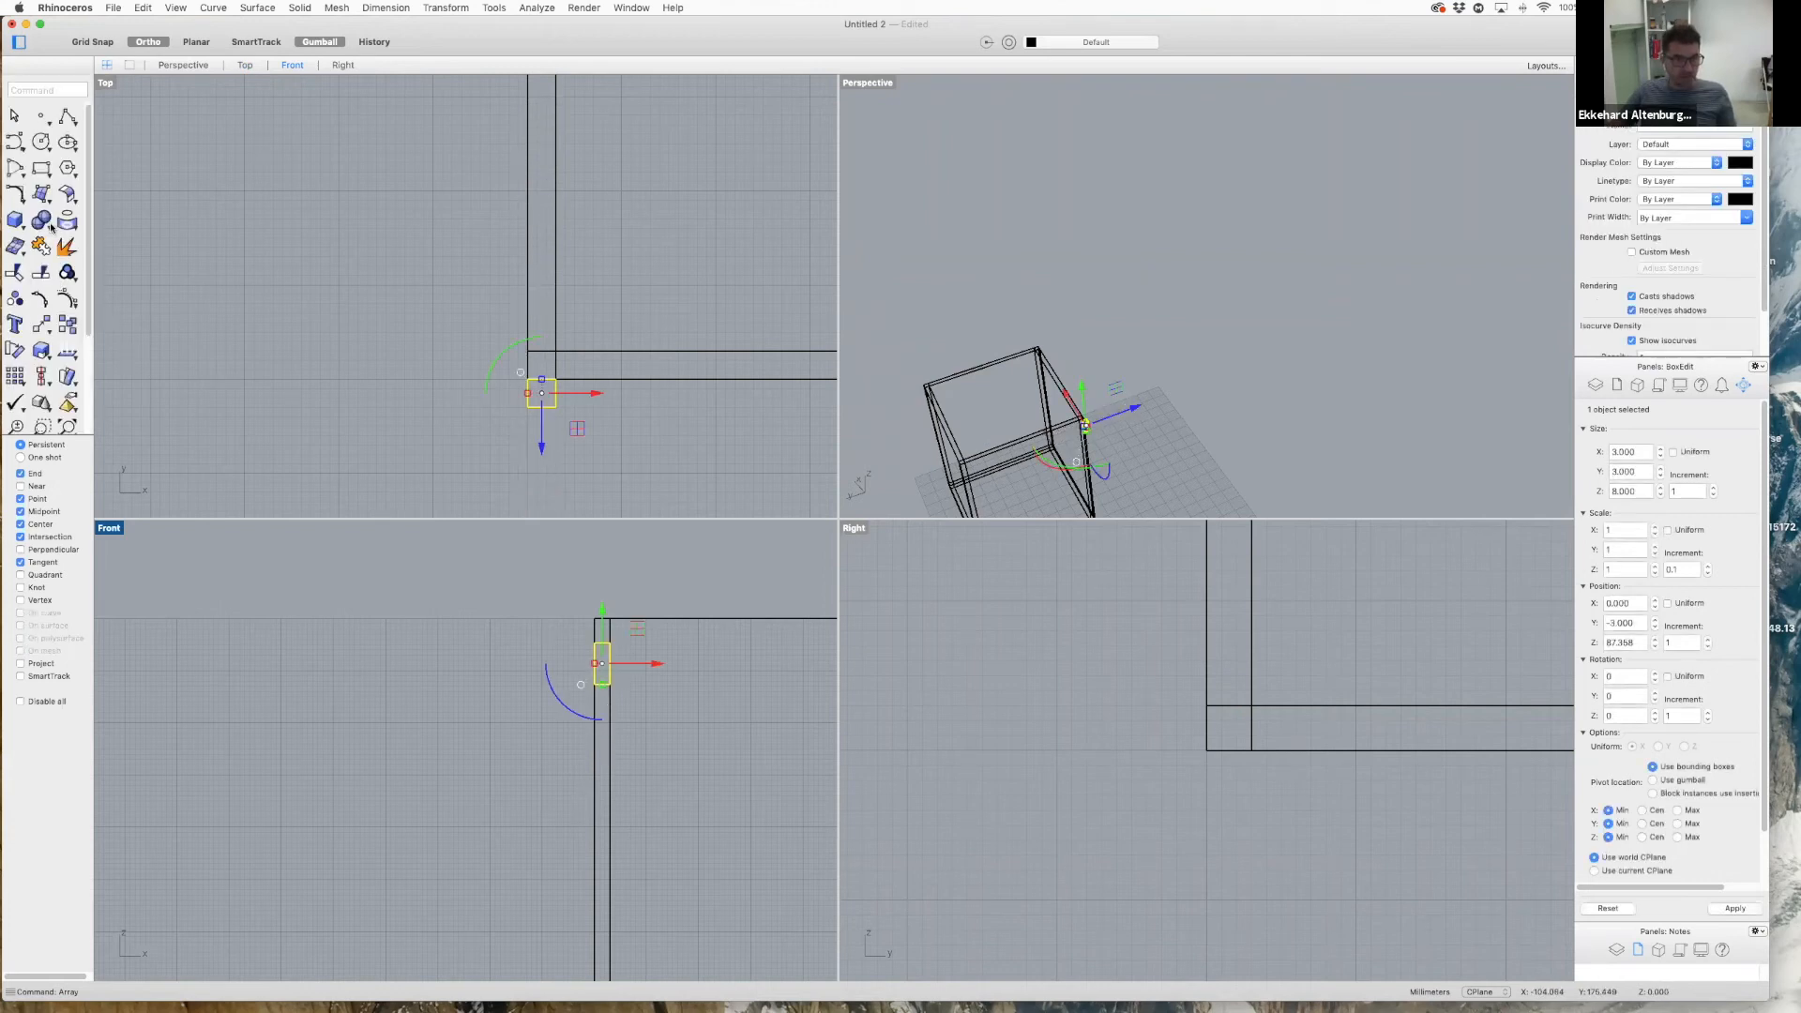
- Array the selected corner block from the Top view as 1 × 1 × 6 copies, spaced about 15.8 mm downward in Z along the box's vertical edge
right_click(252, 256)
mouse_move(288, 265)
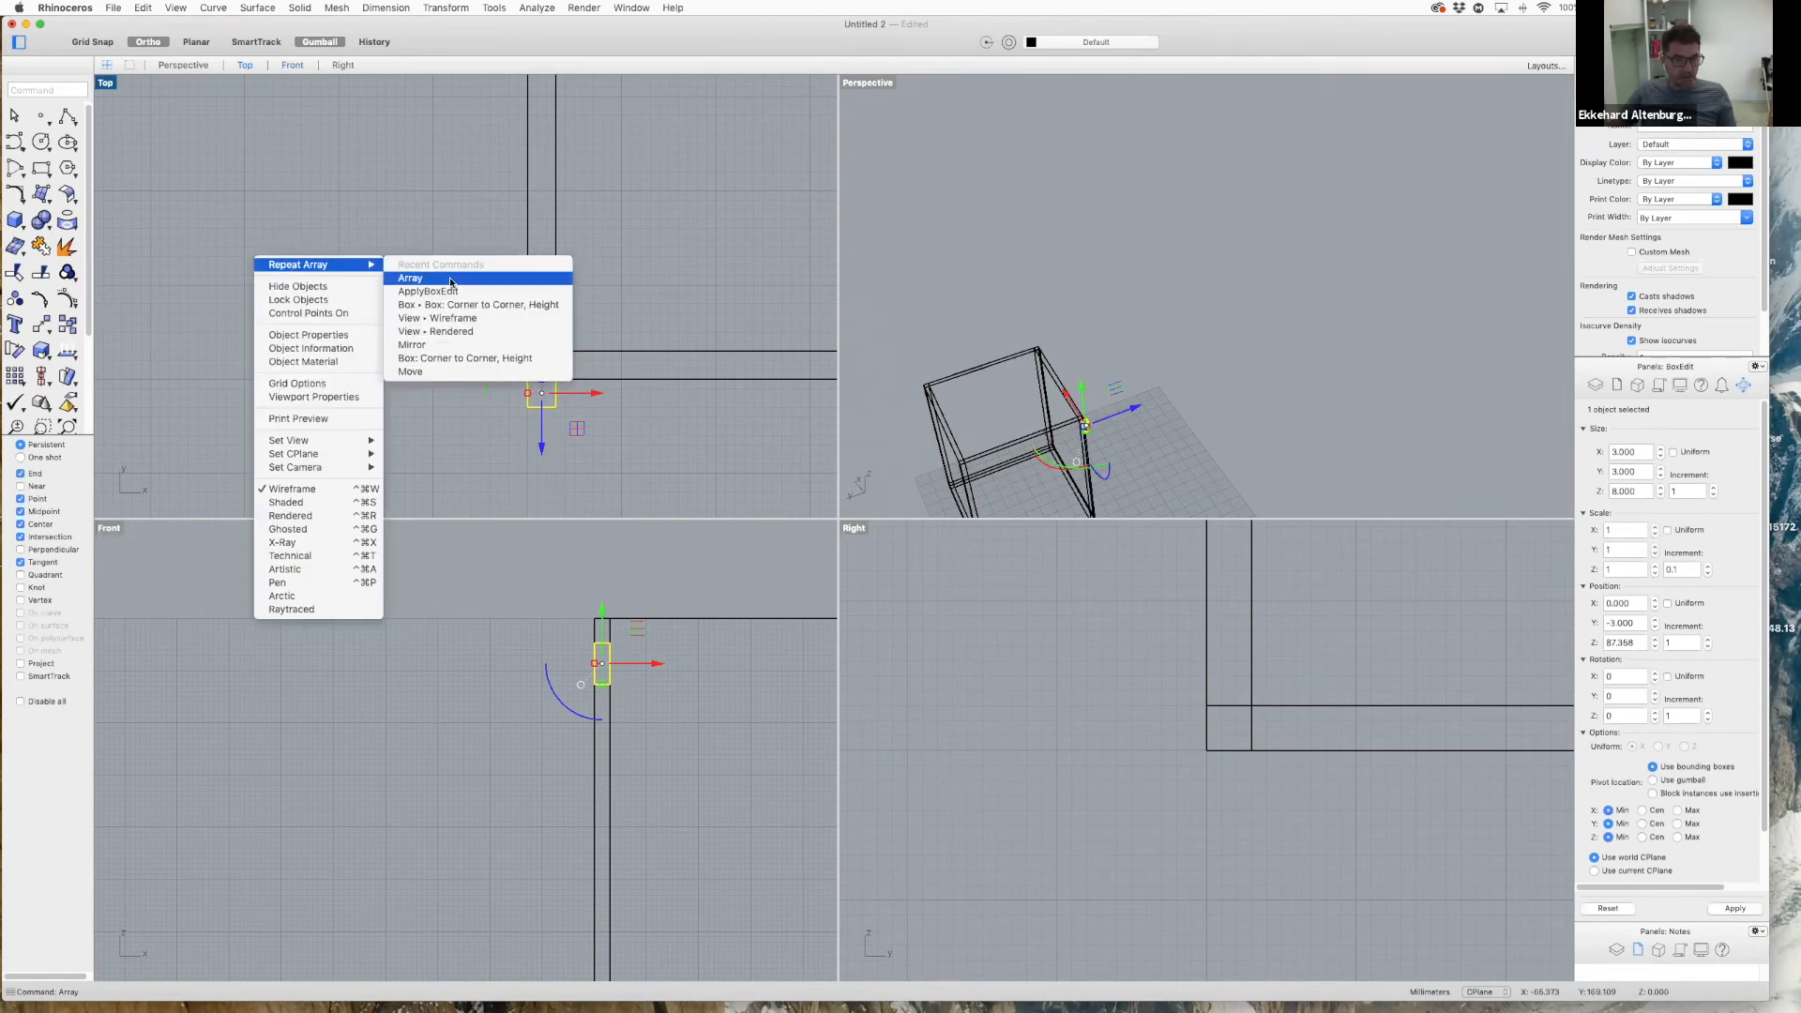
click(448, 278)
key(Return)
key(Return)
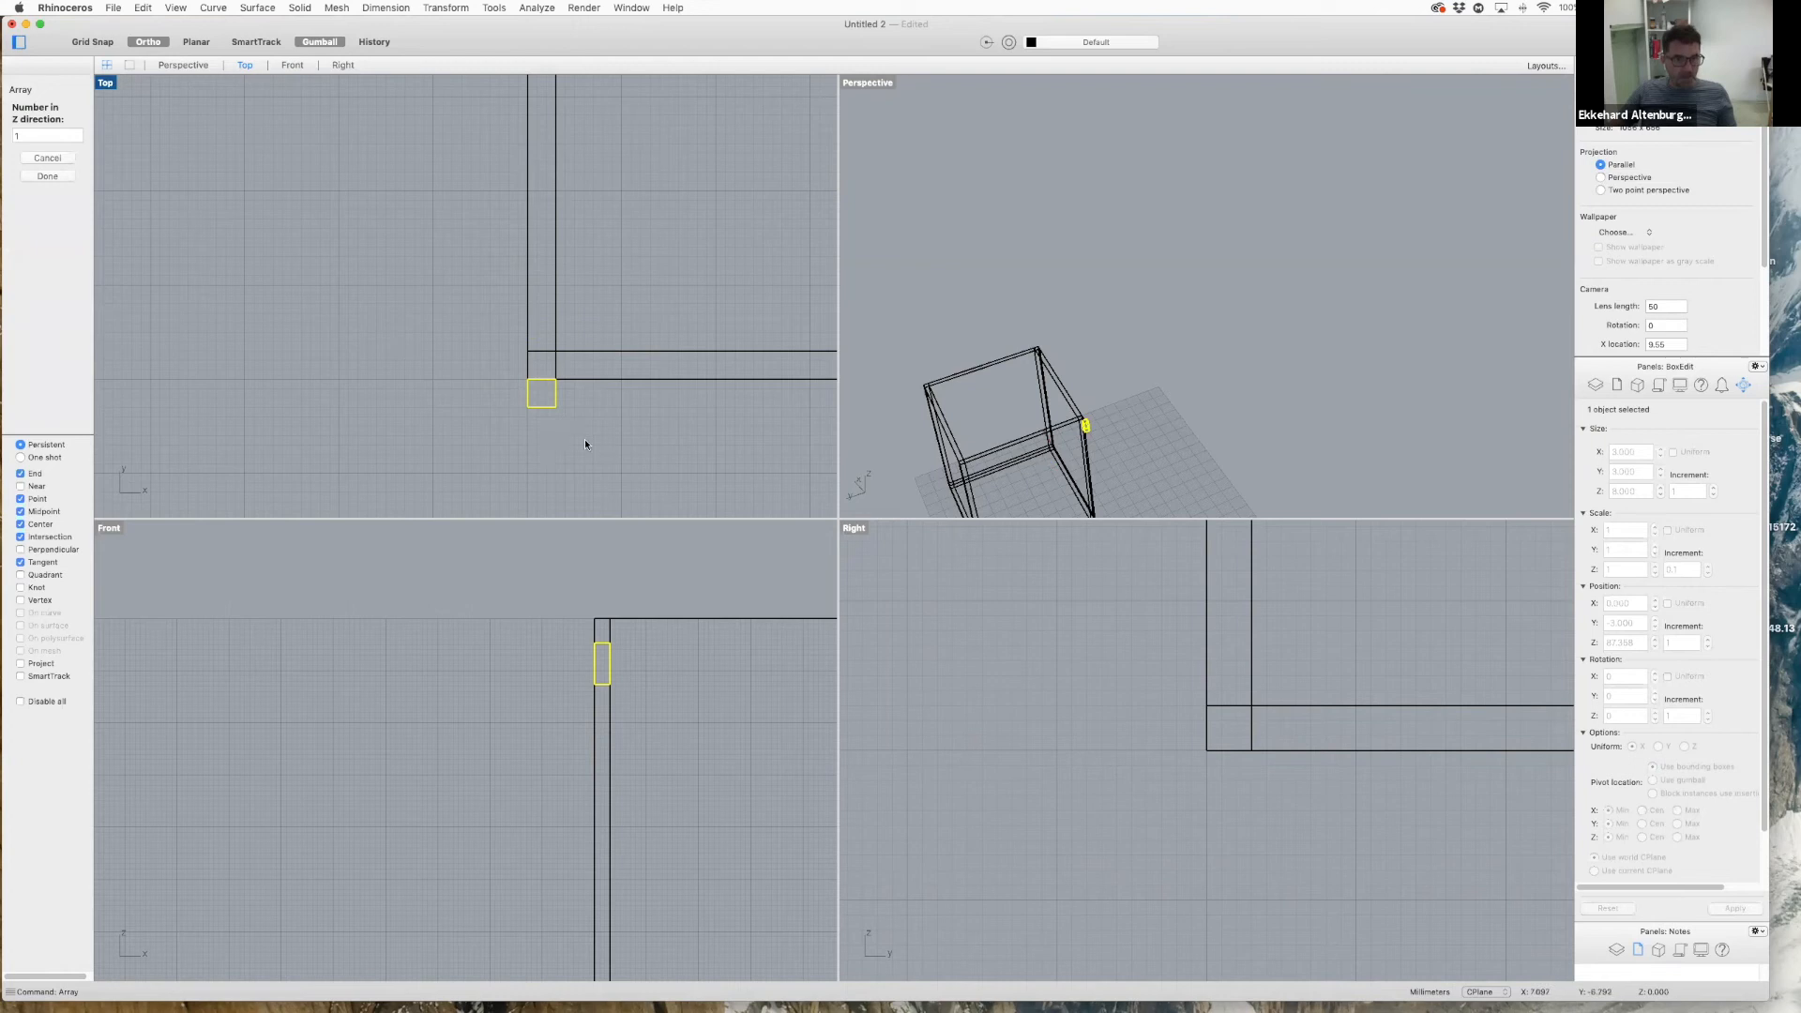
text(6)
key(Return)
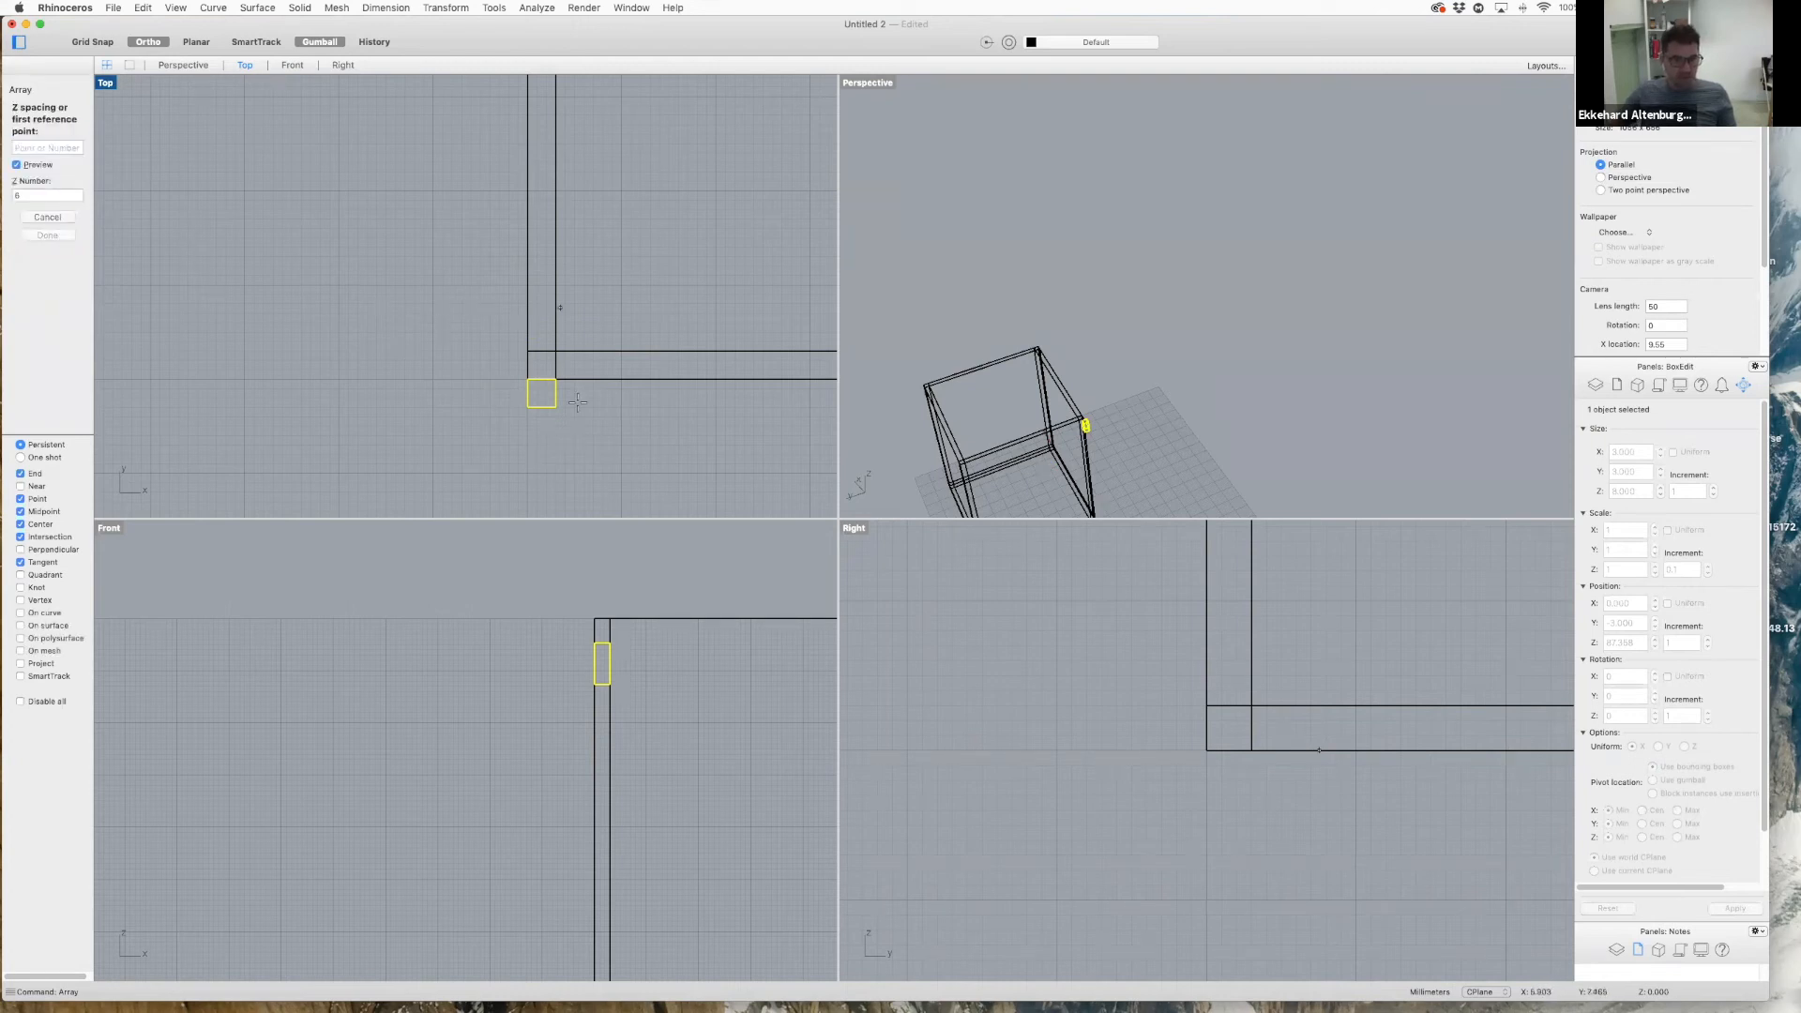
click(555, 375)
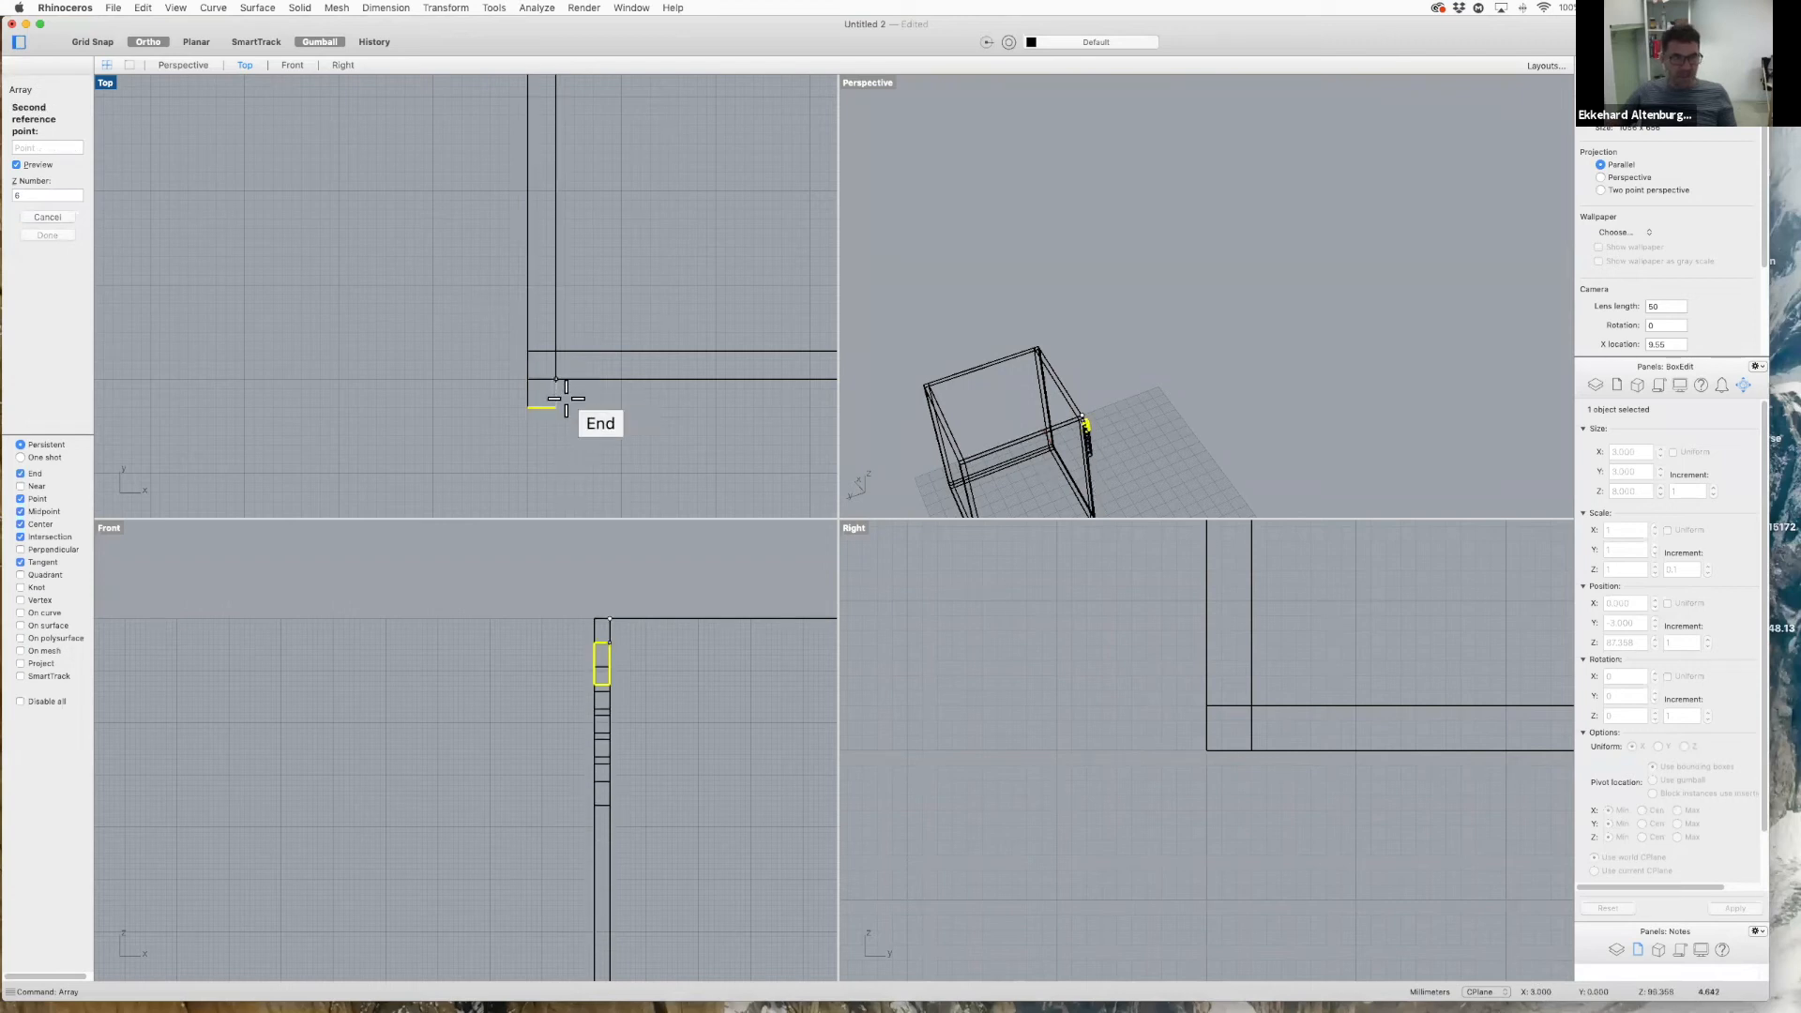
scroll(602, 415, down, 1)
scroll(603, 416, down, 1)
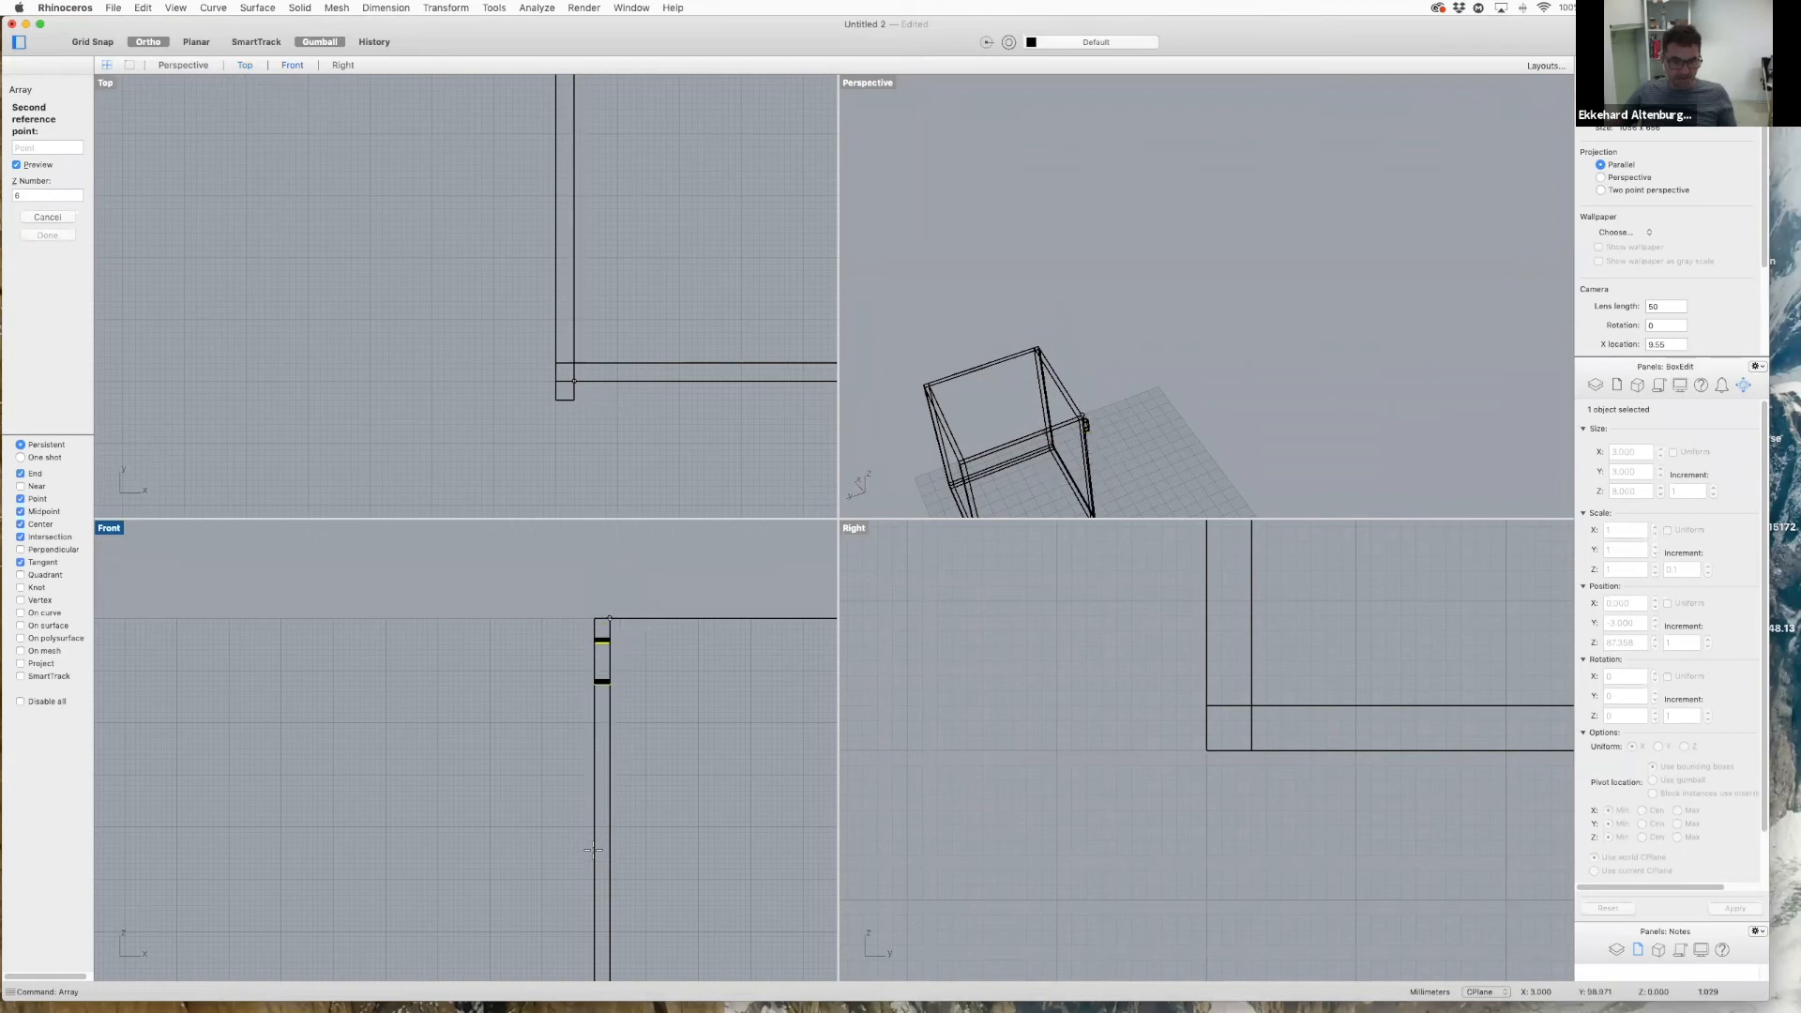
scroll(619, 731, down, 3)
scroll(624, 755, down, 4)
scroll(632, 774, up, 5)
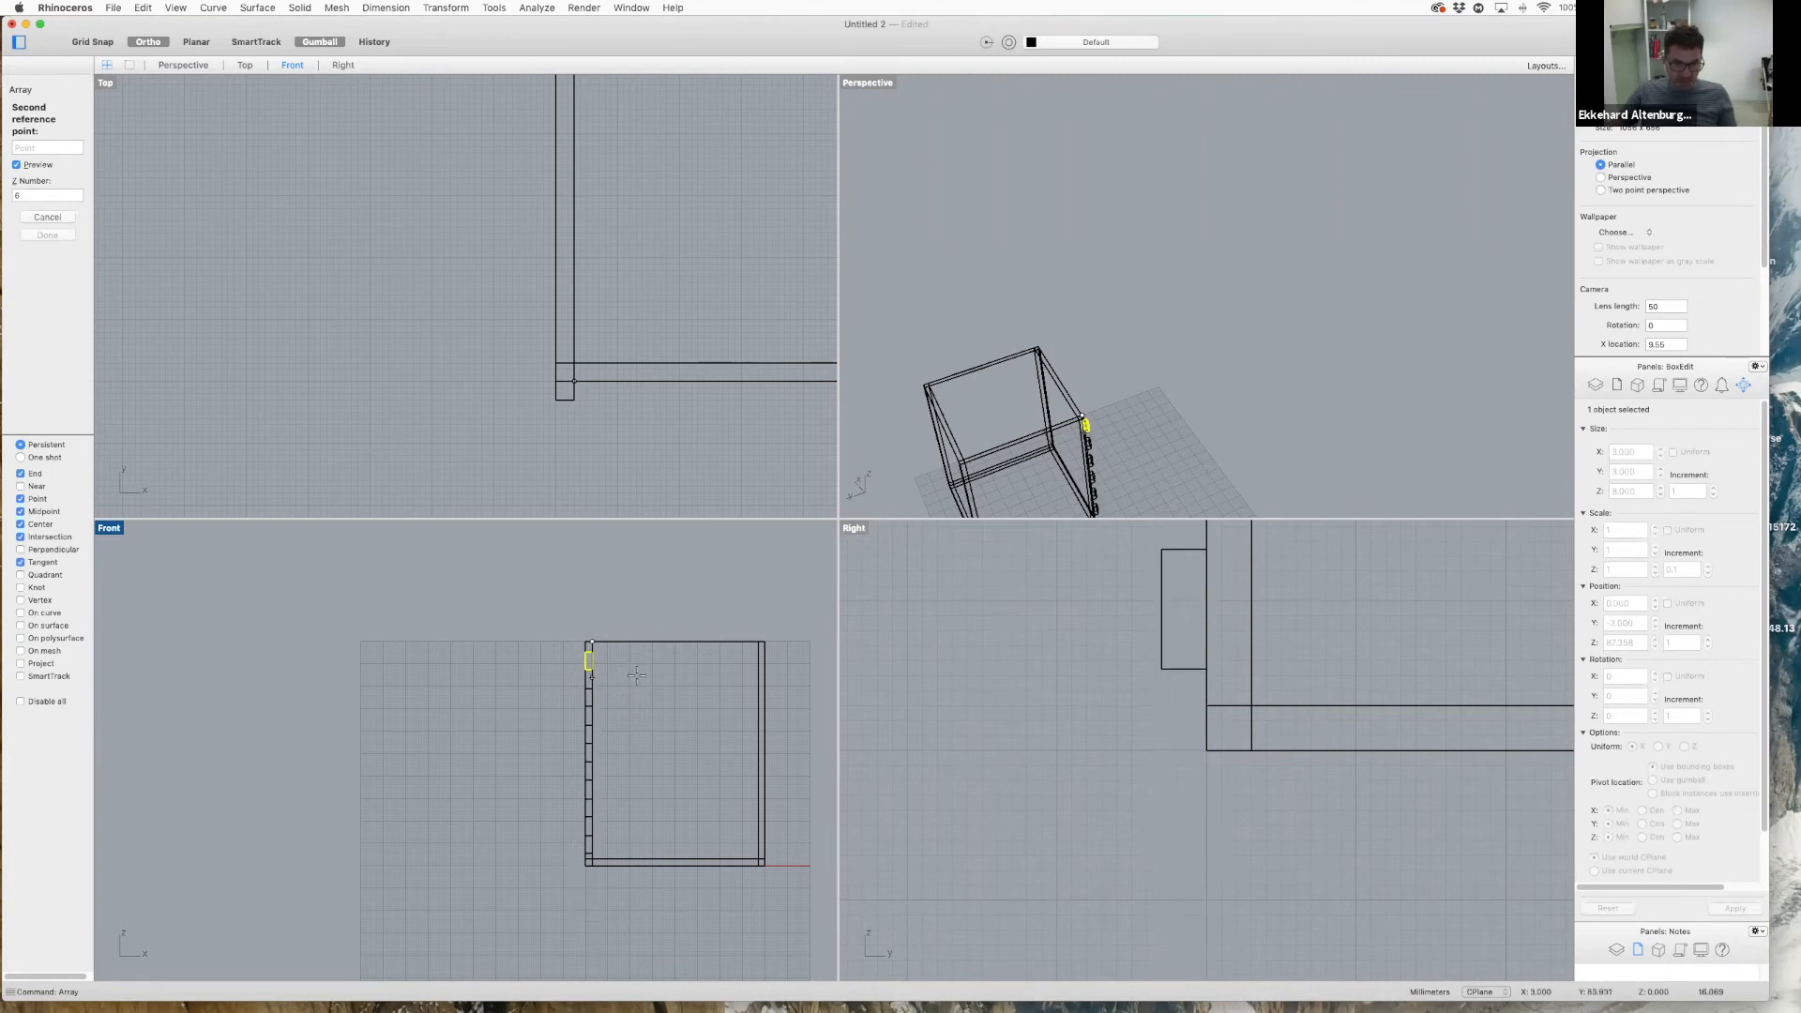
click(638, 679)
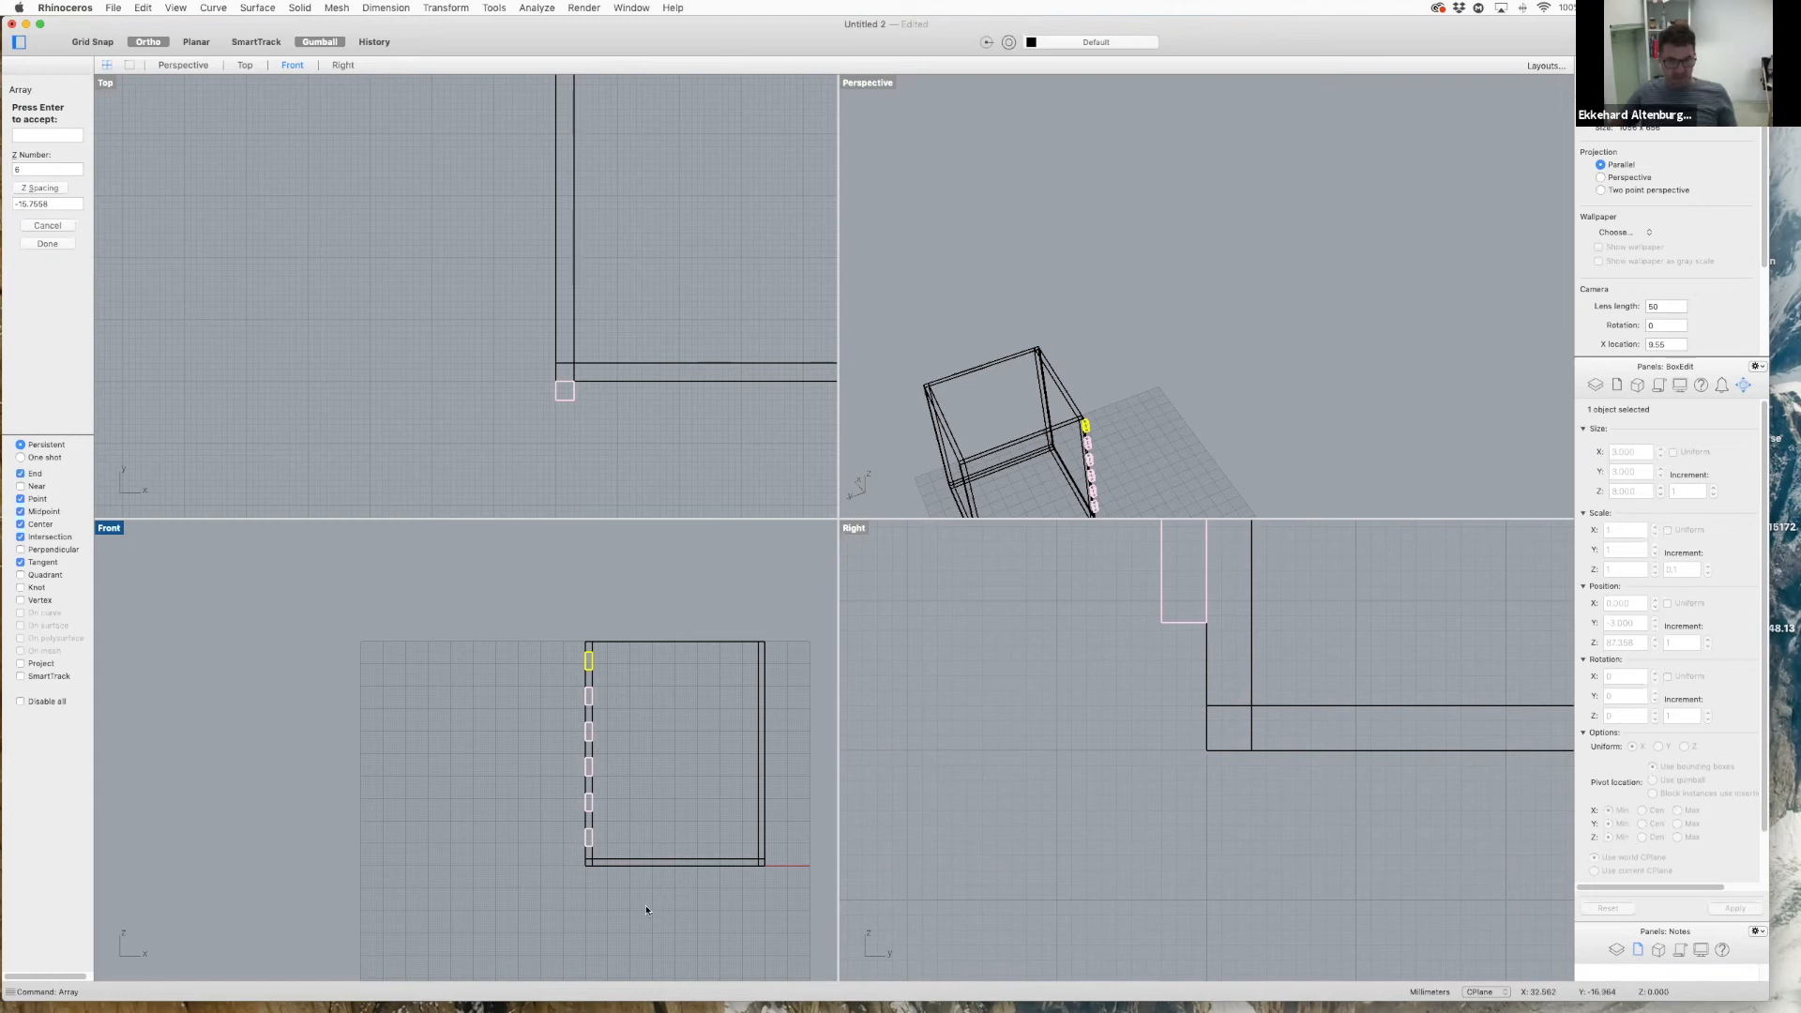
scroll(619, 902, up, 1)
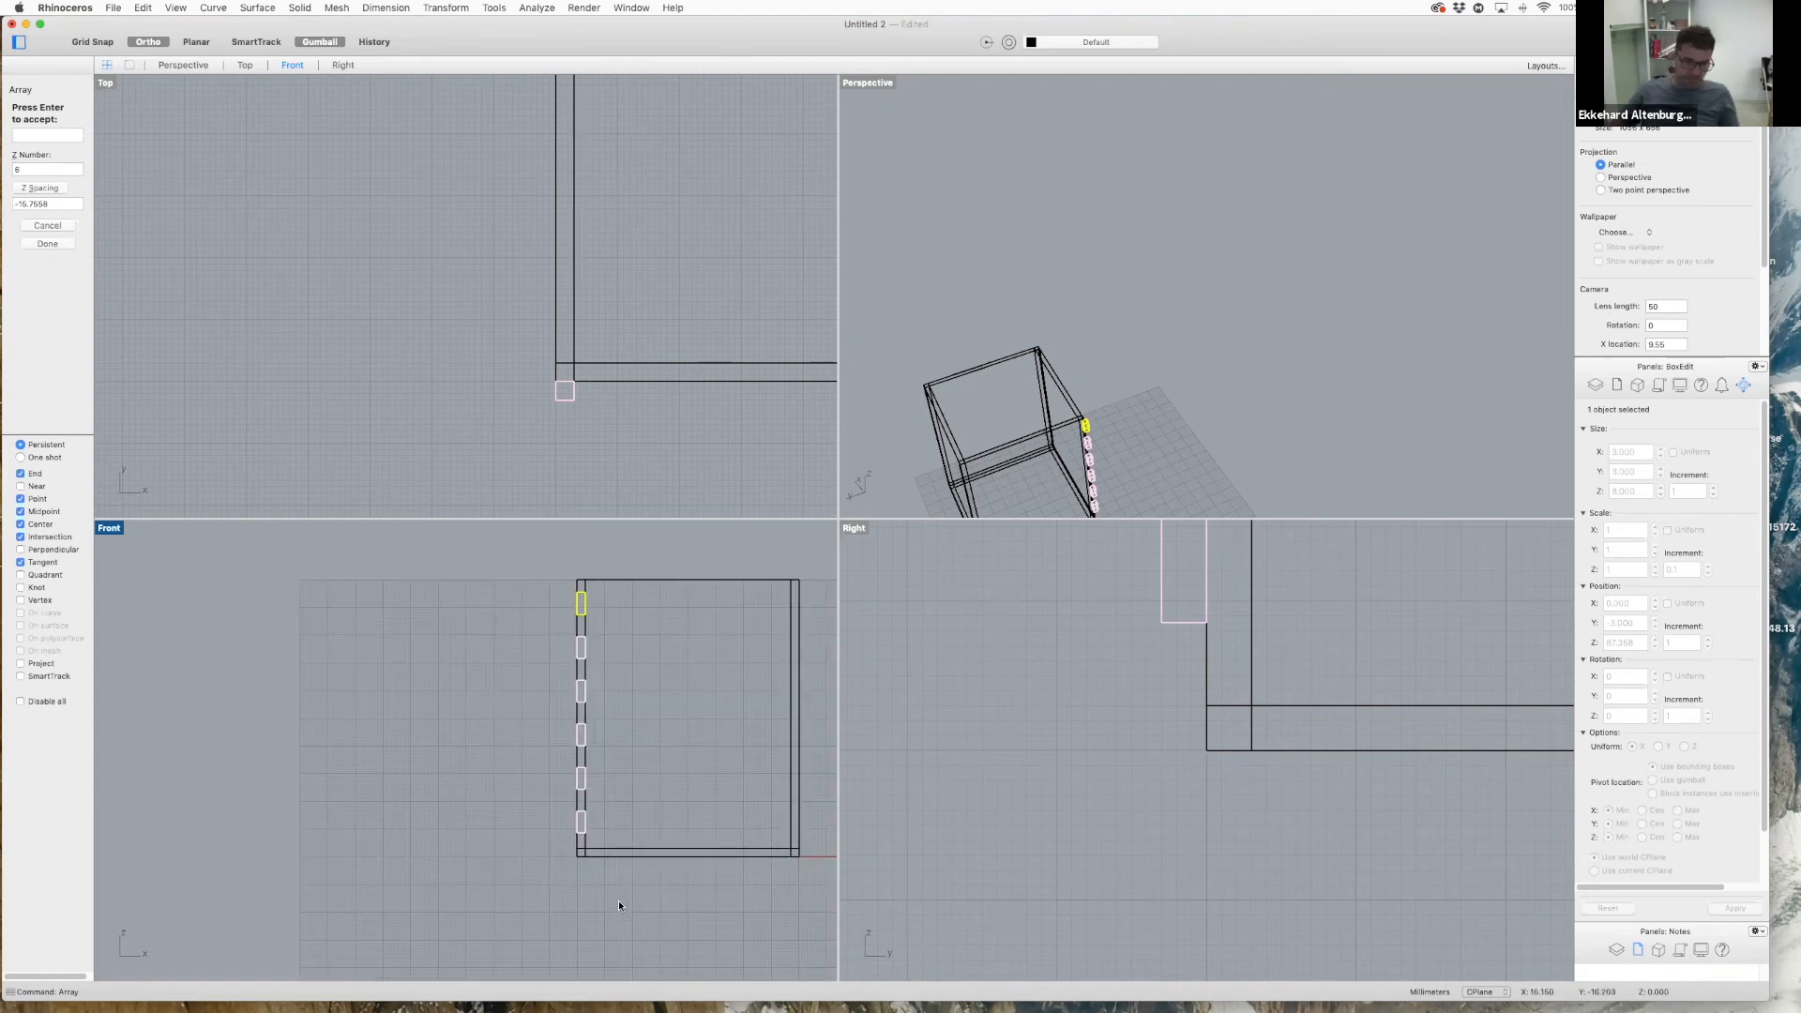
click(45, 243)
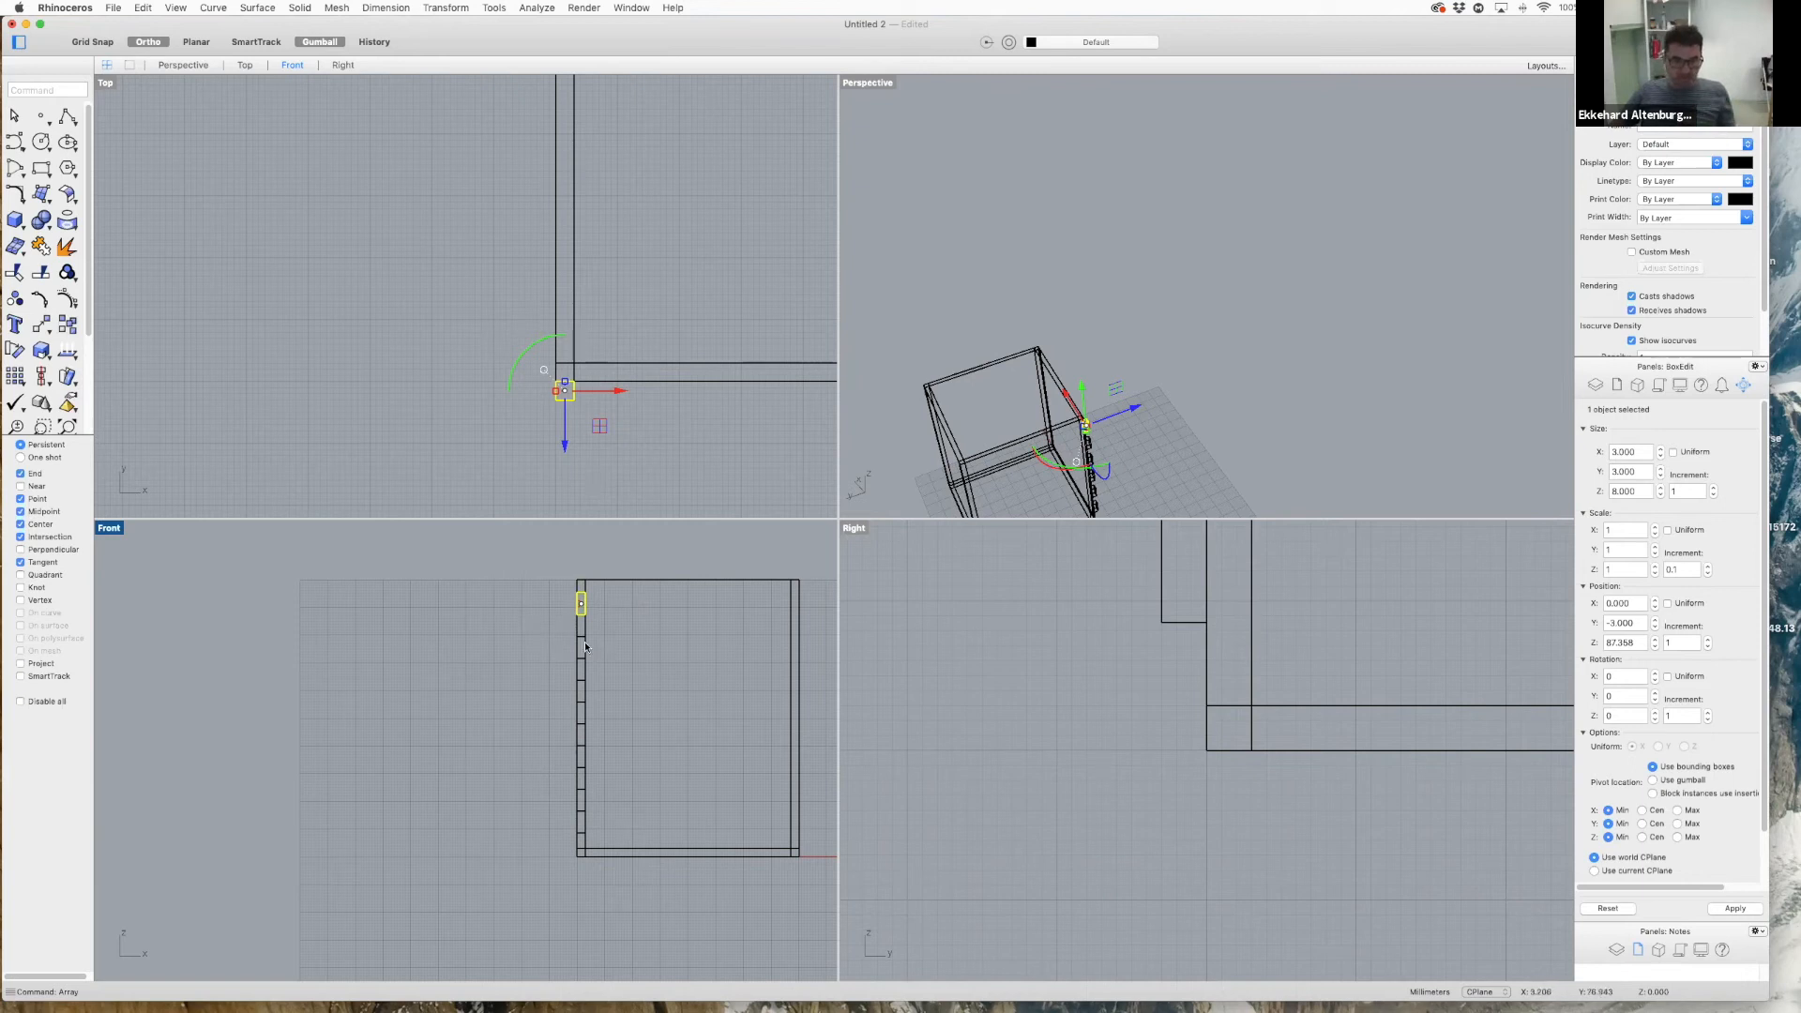
- Select all six arrayed corner blocks together in the Top view and group them
click(481, 351)
mouse_move(550, 406)
mouse_down()
mouse_move(635, 451)
mouse_move(540, 381)
mouse_up()
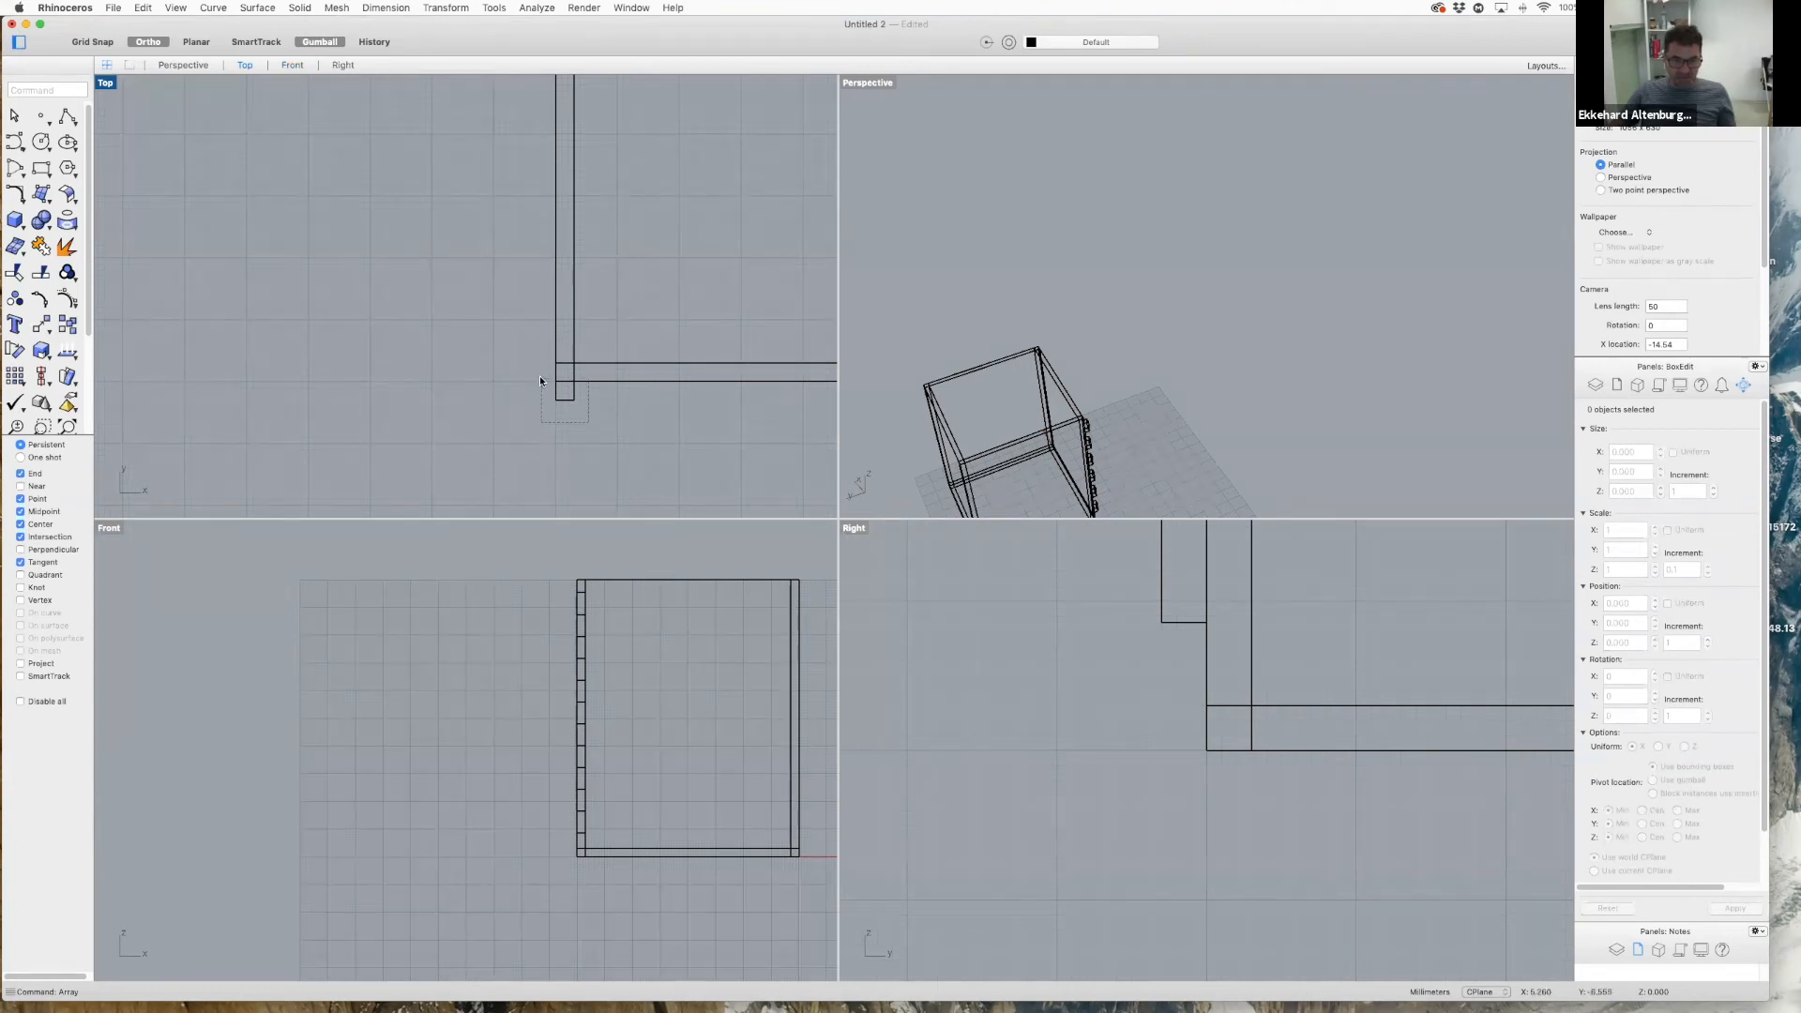
click(609, 431)
drag(576, 402, 576, 401)
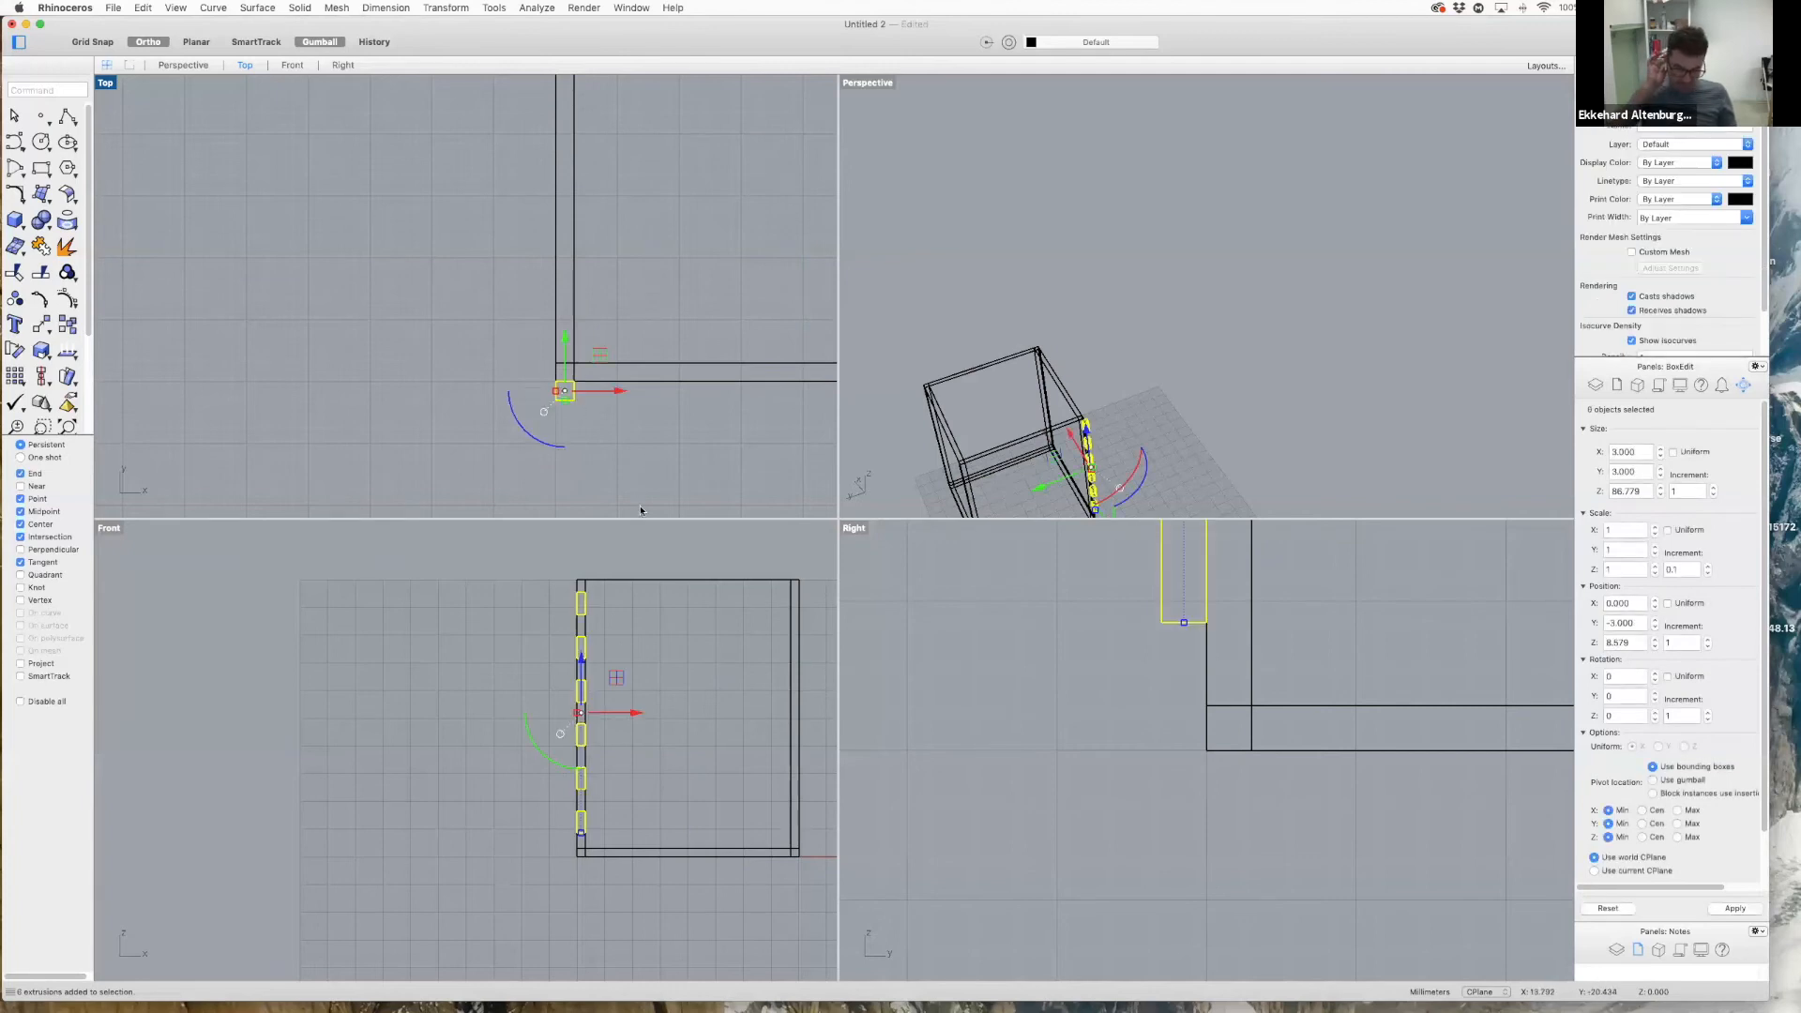
text(Gr)
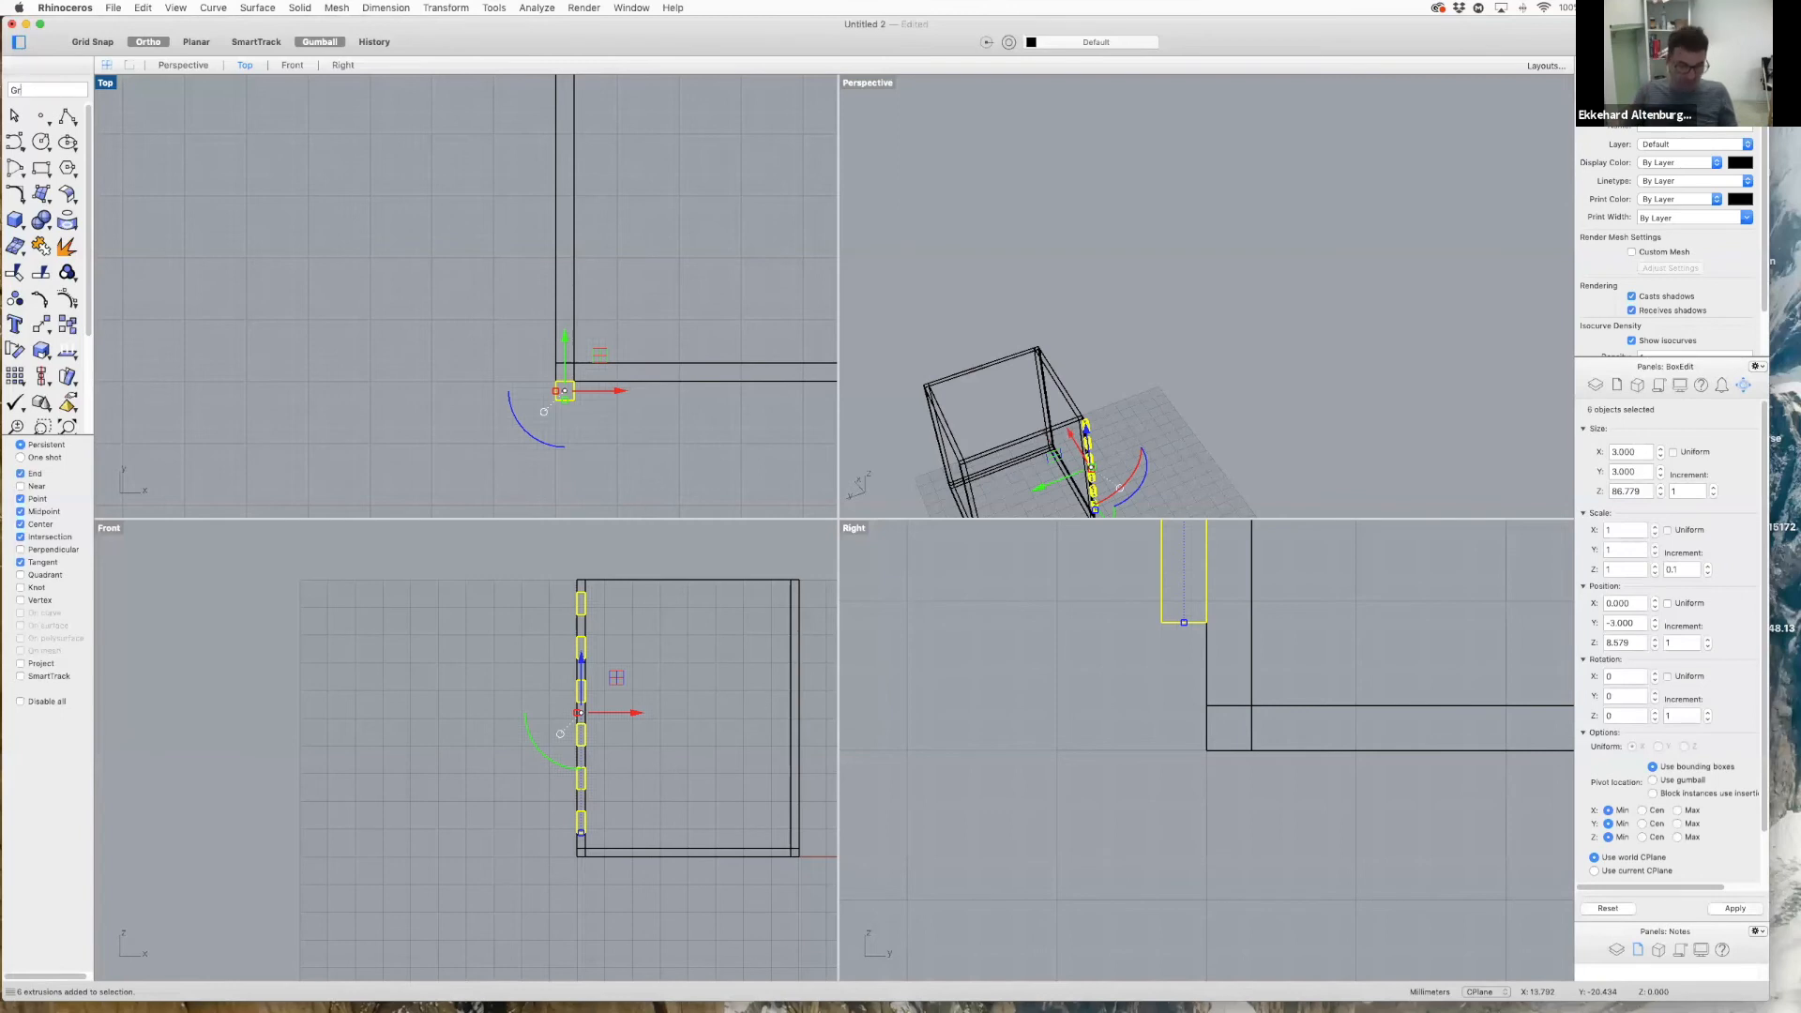
text(oup)
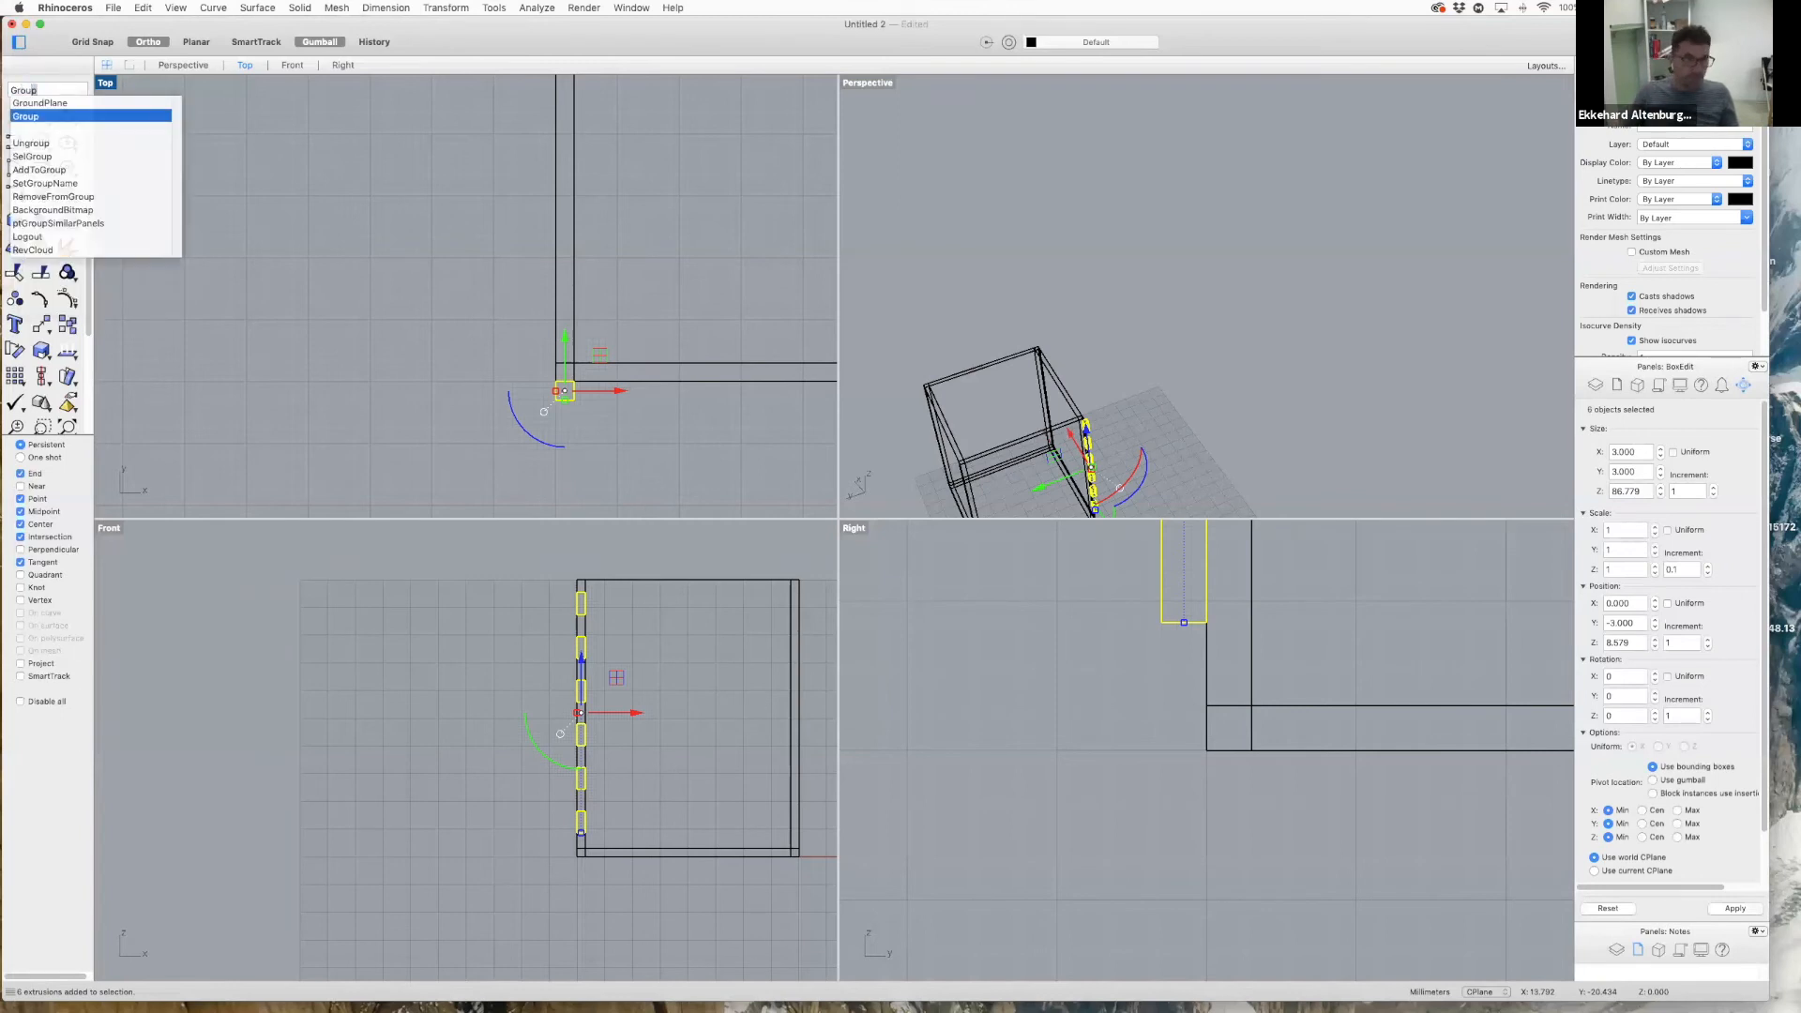
key(Return)
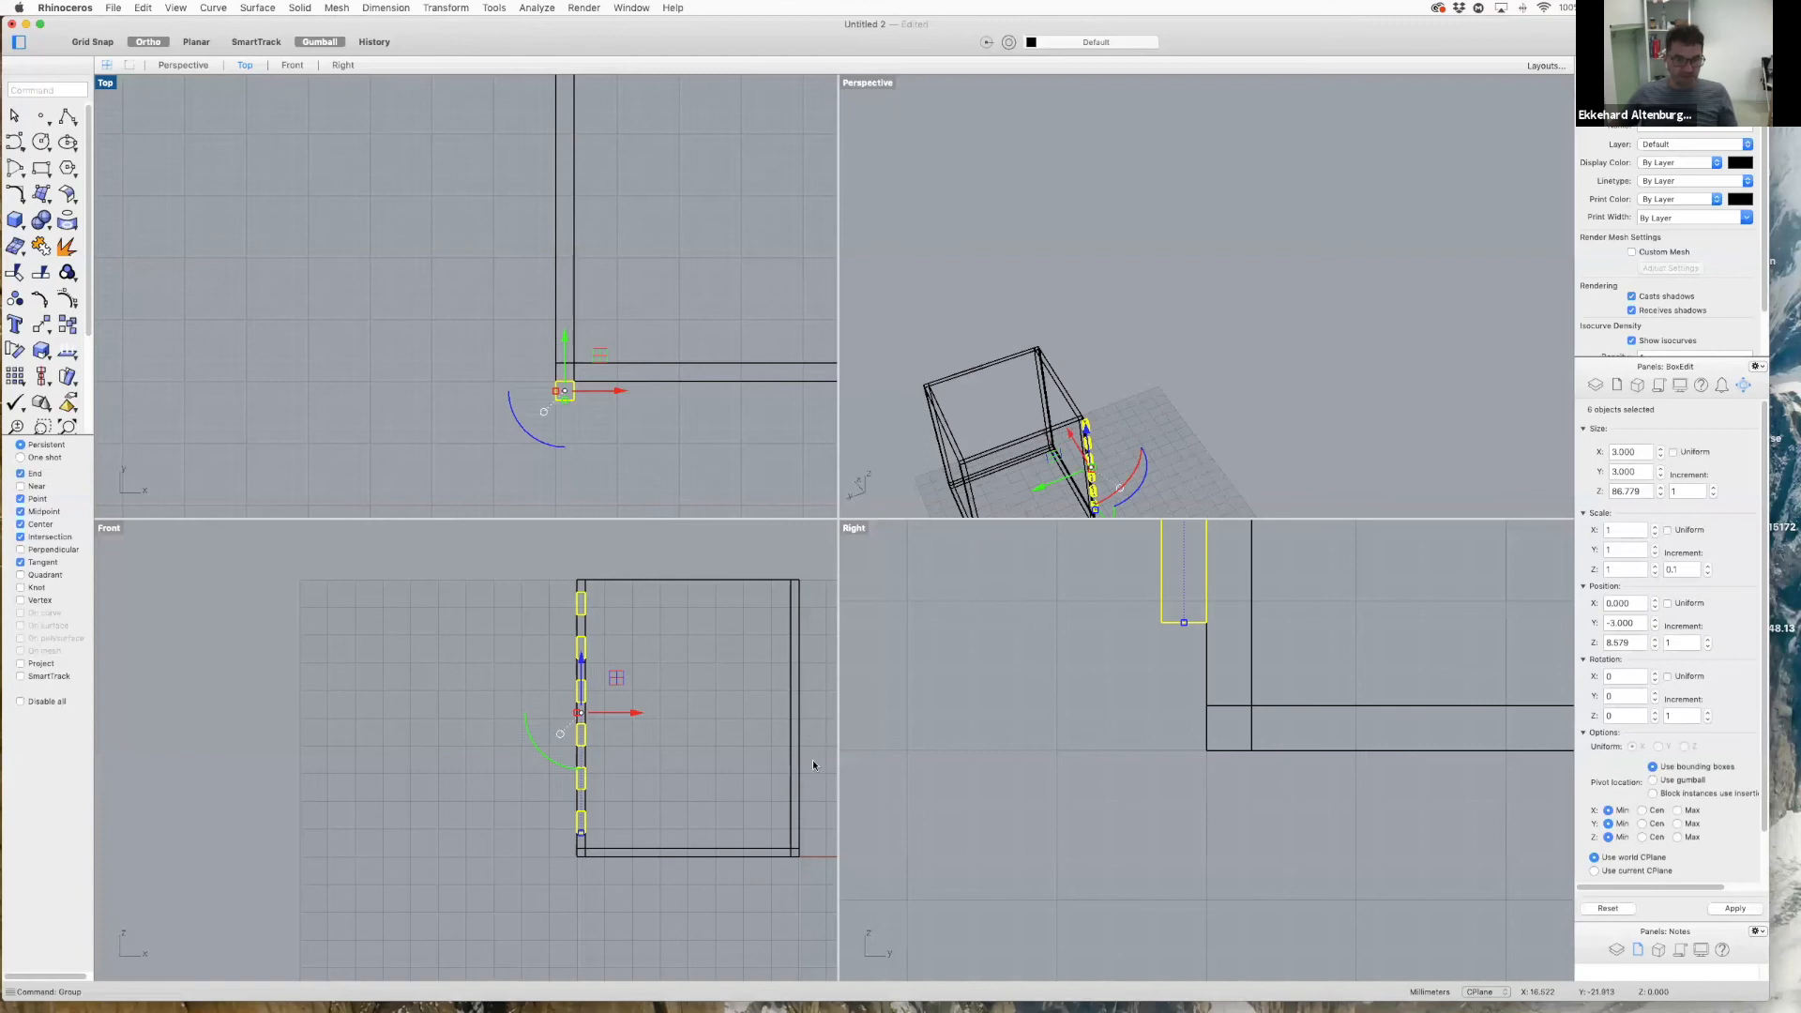
- Pull the block group about 43 mm away from the box in X, and move it by its upper corner point onto the box's upper outer front corner
drag(580, 692, 460, 691)
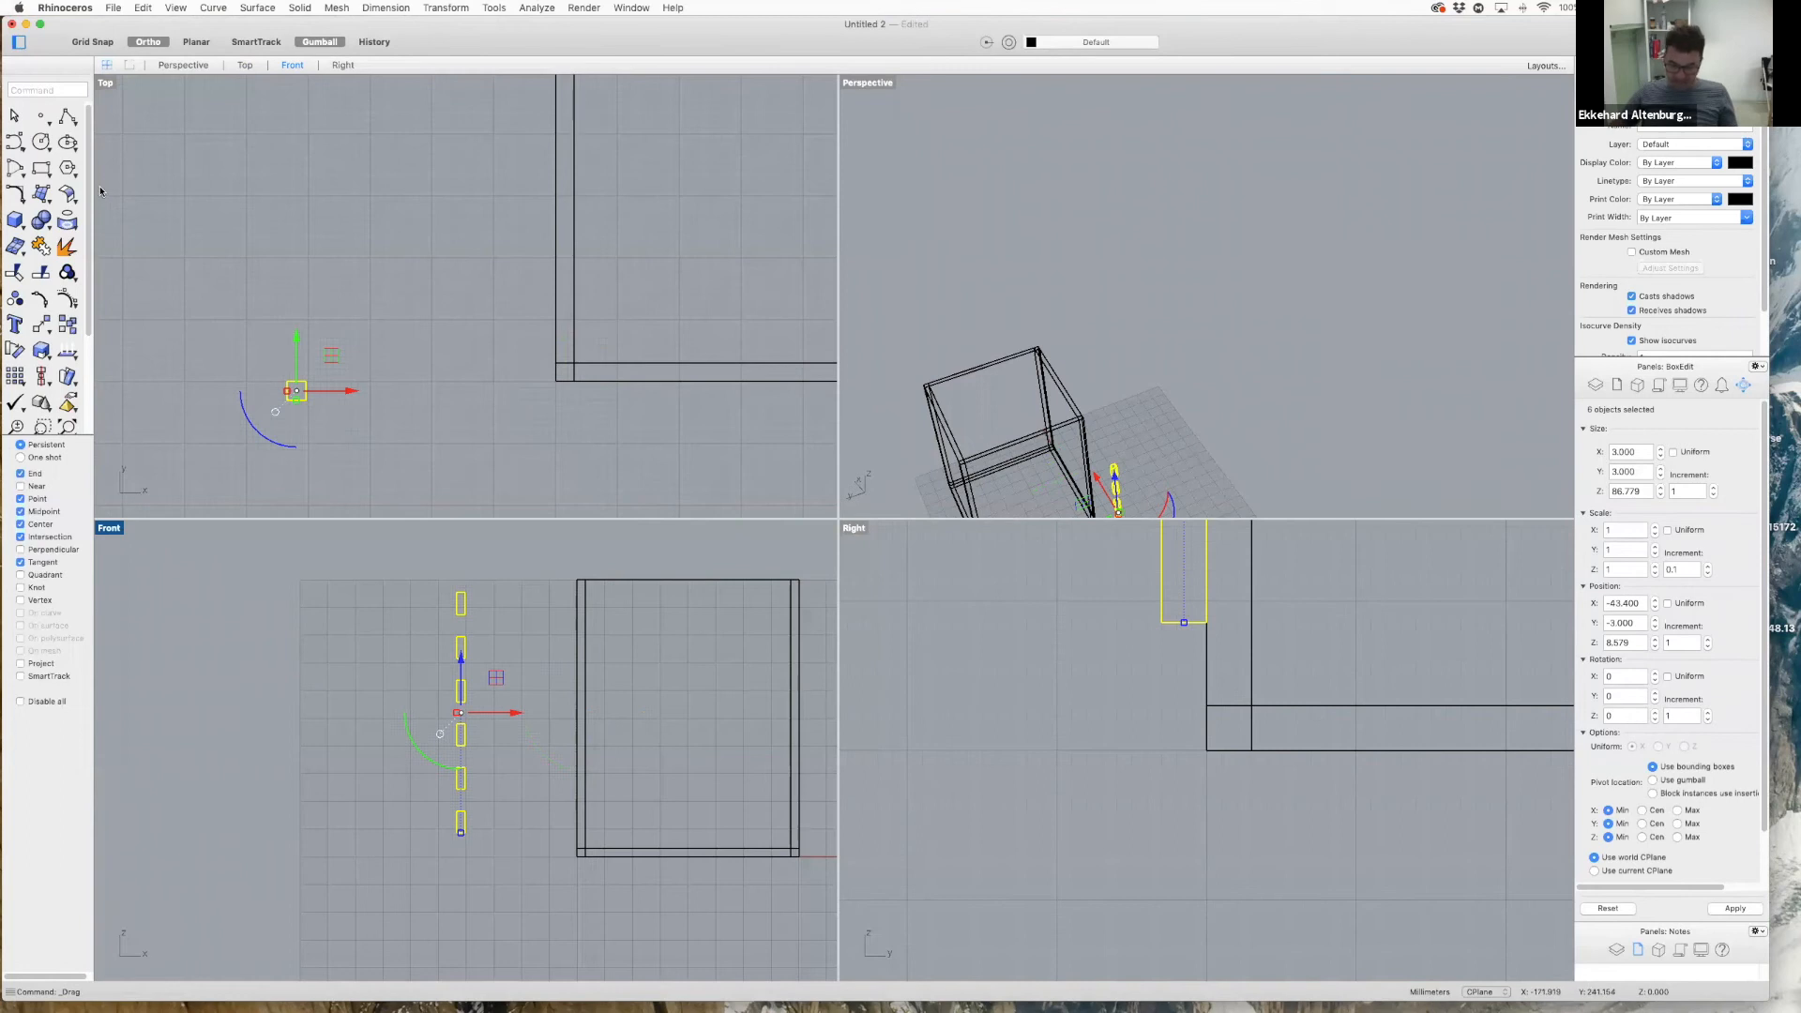
text(move)
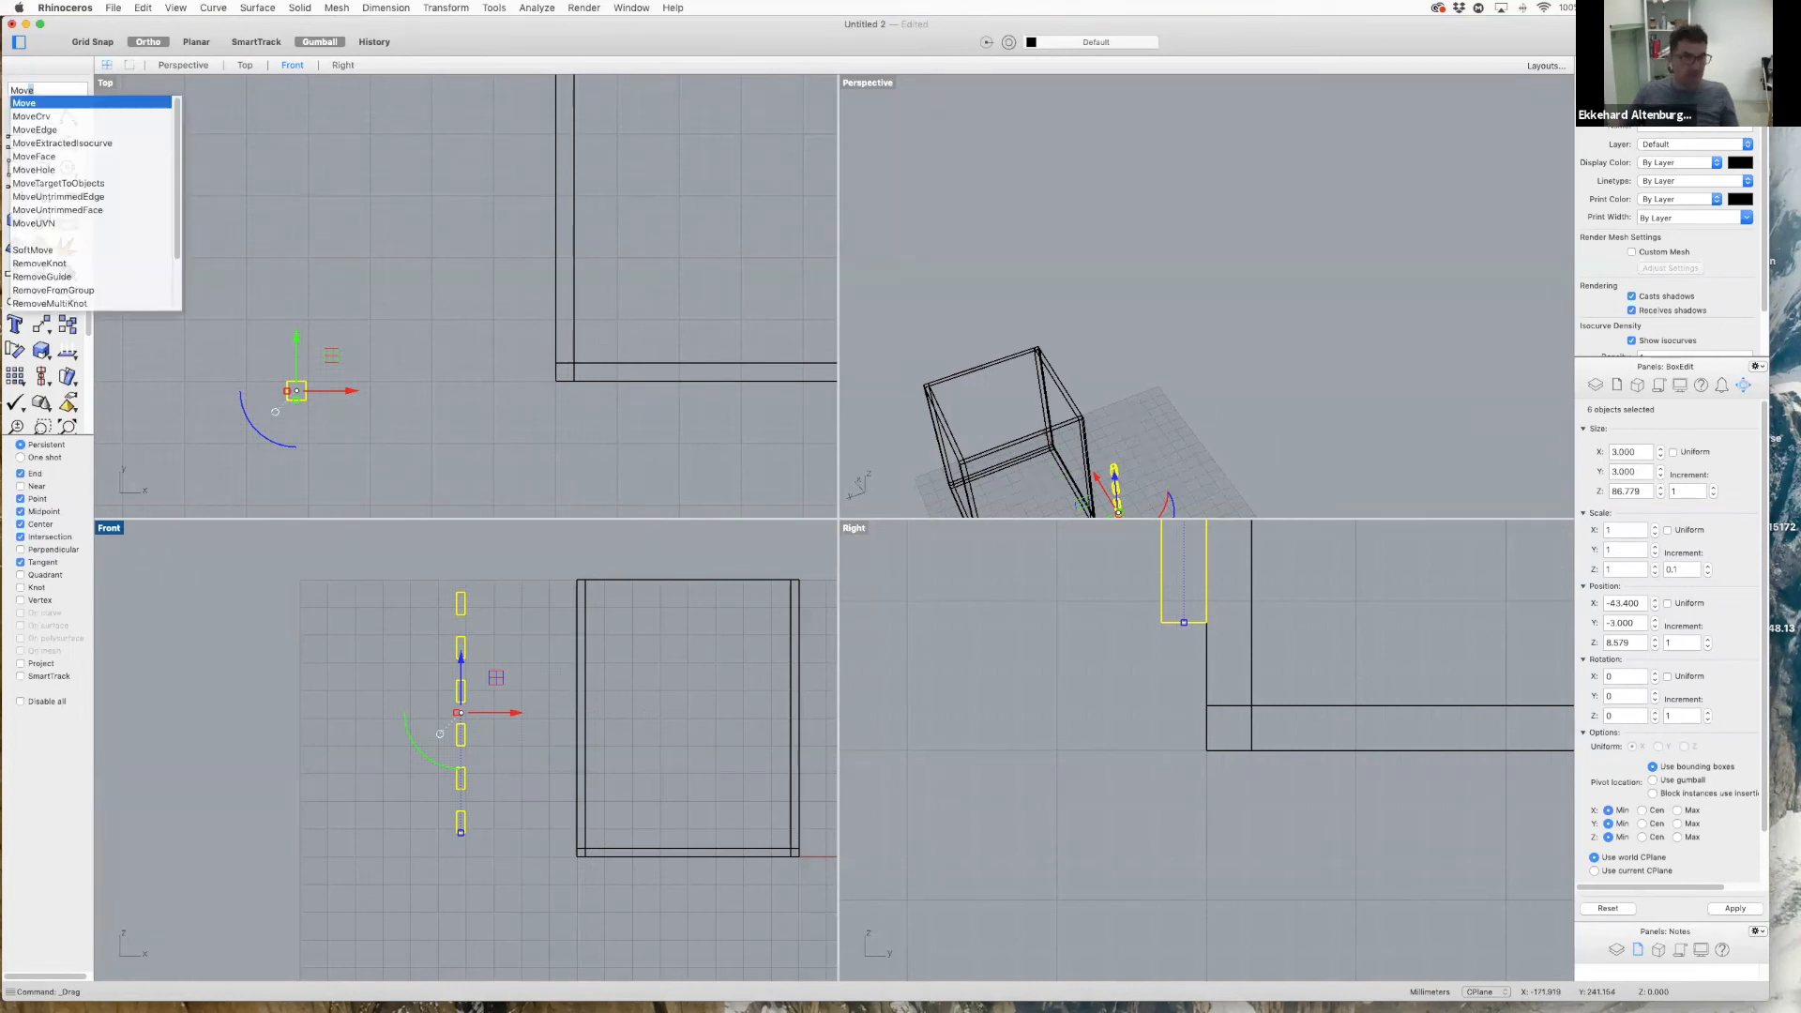
key(Return)
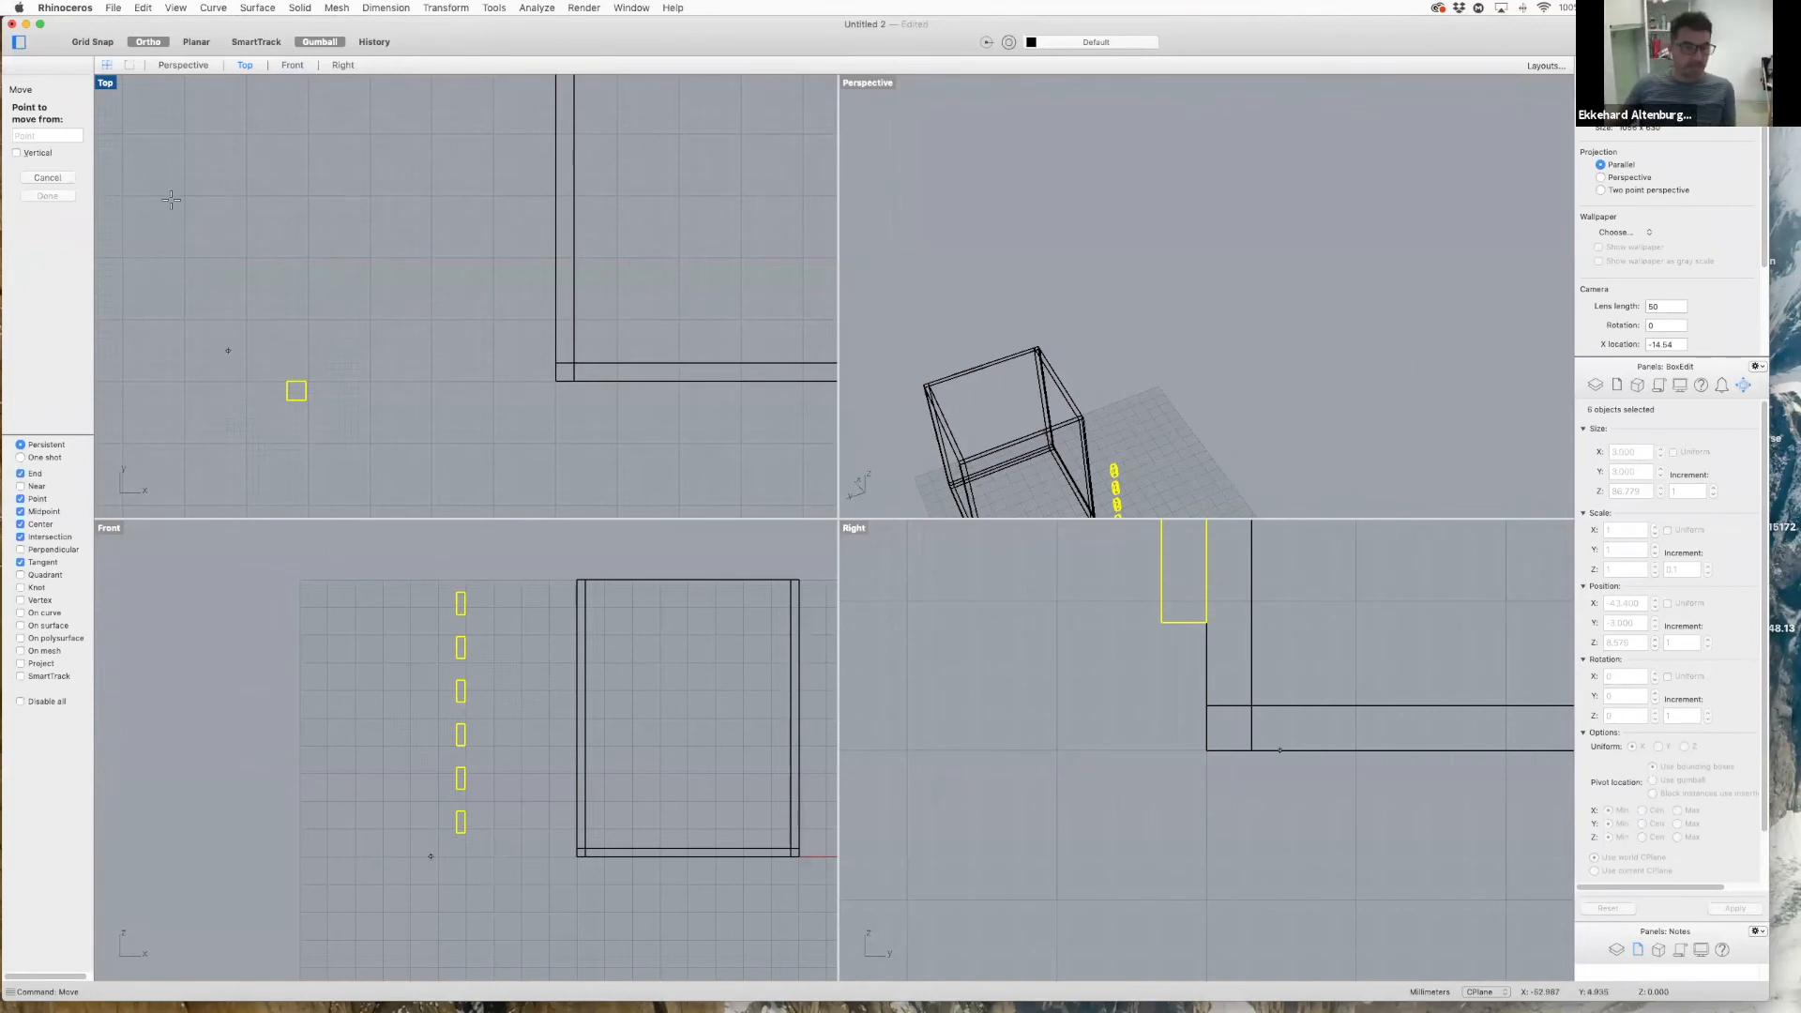
click(290, 398)
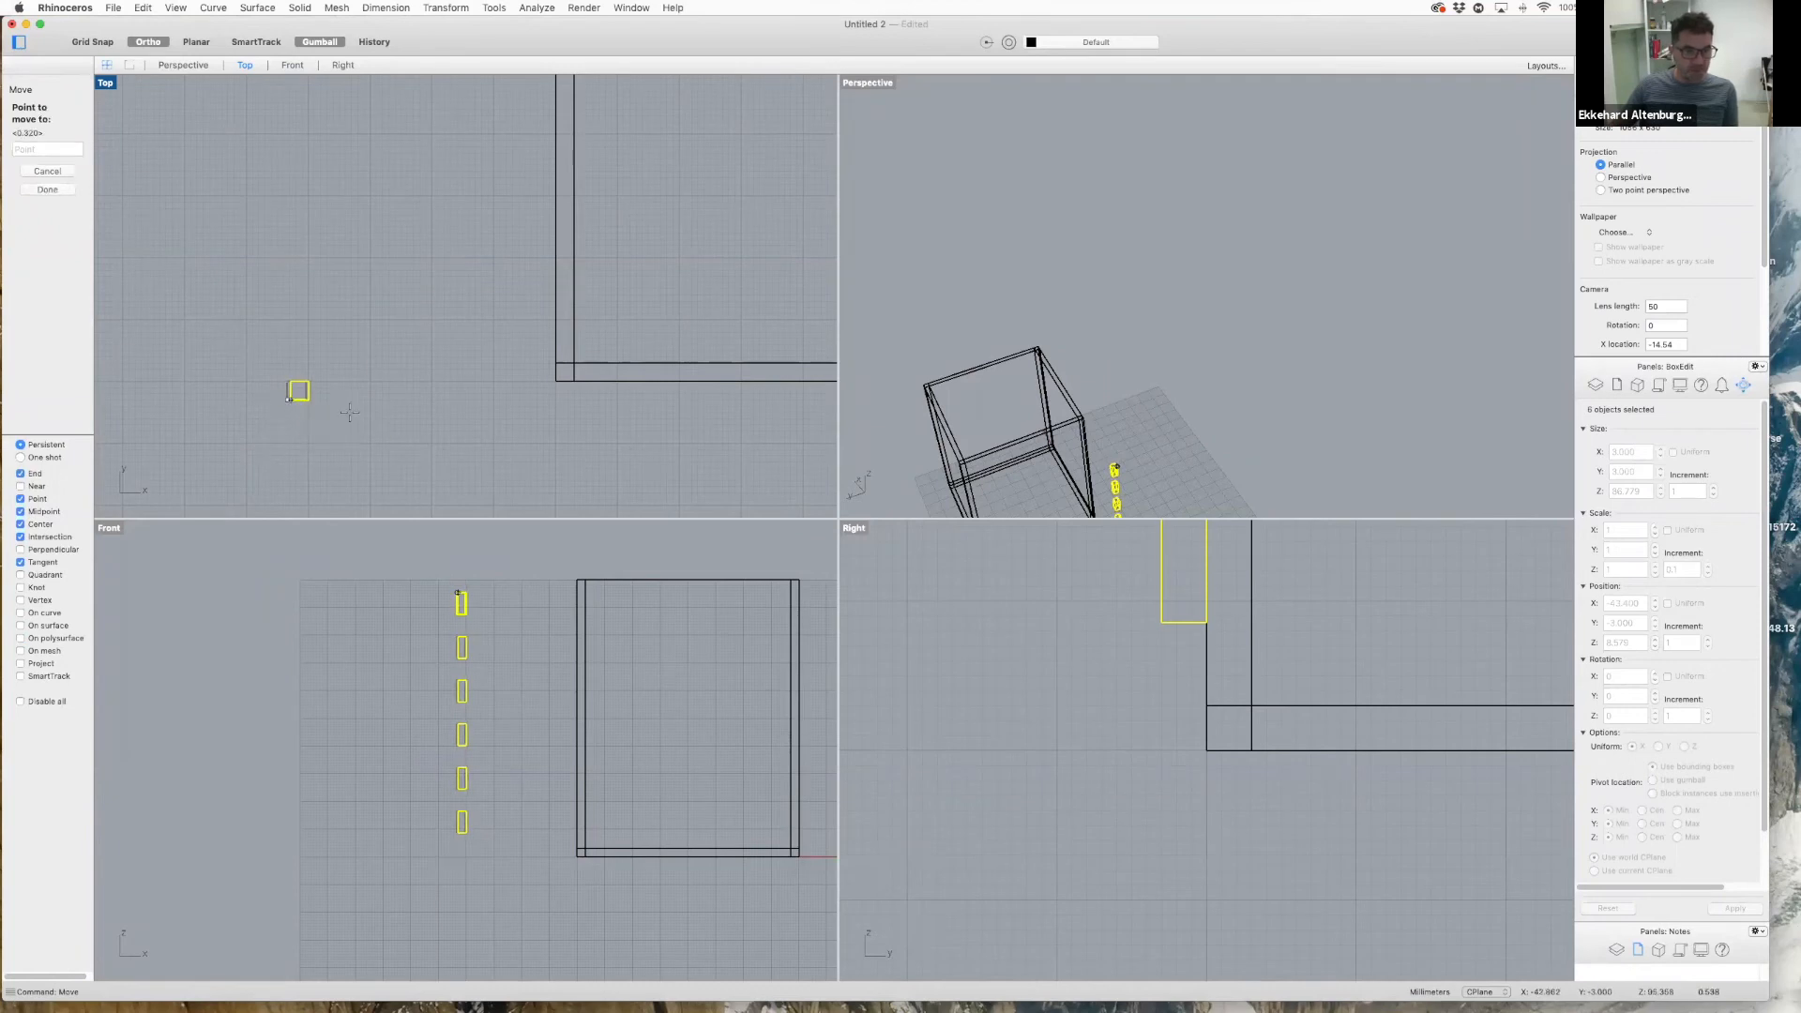
click(555, 381)
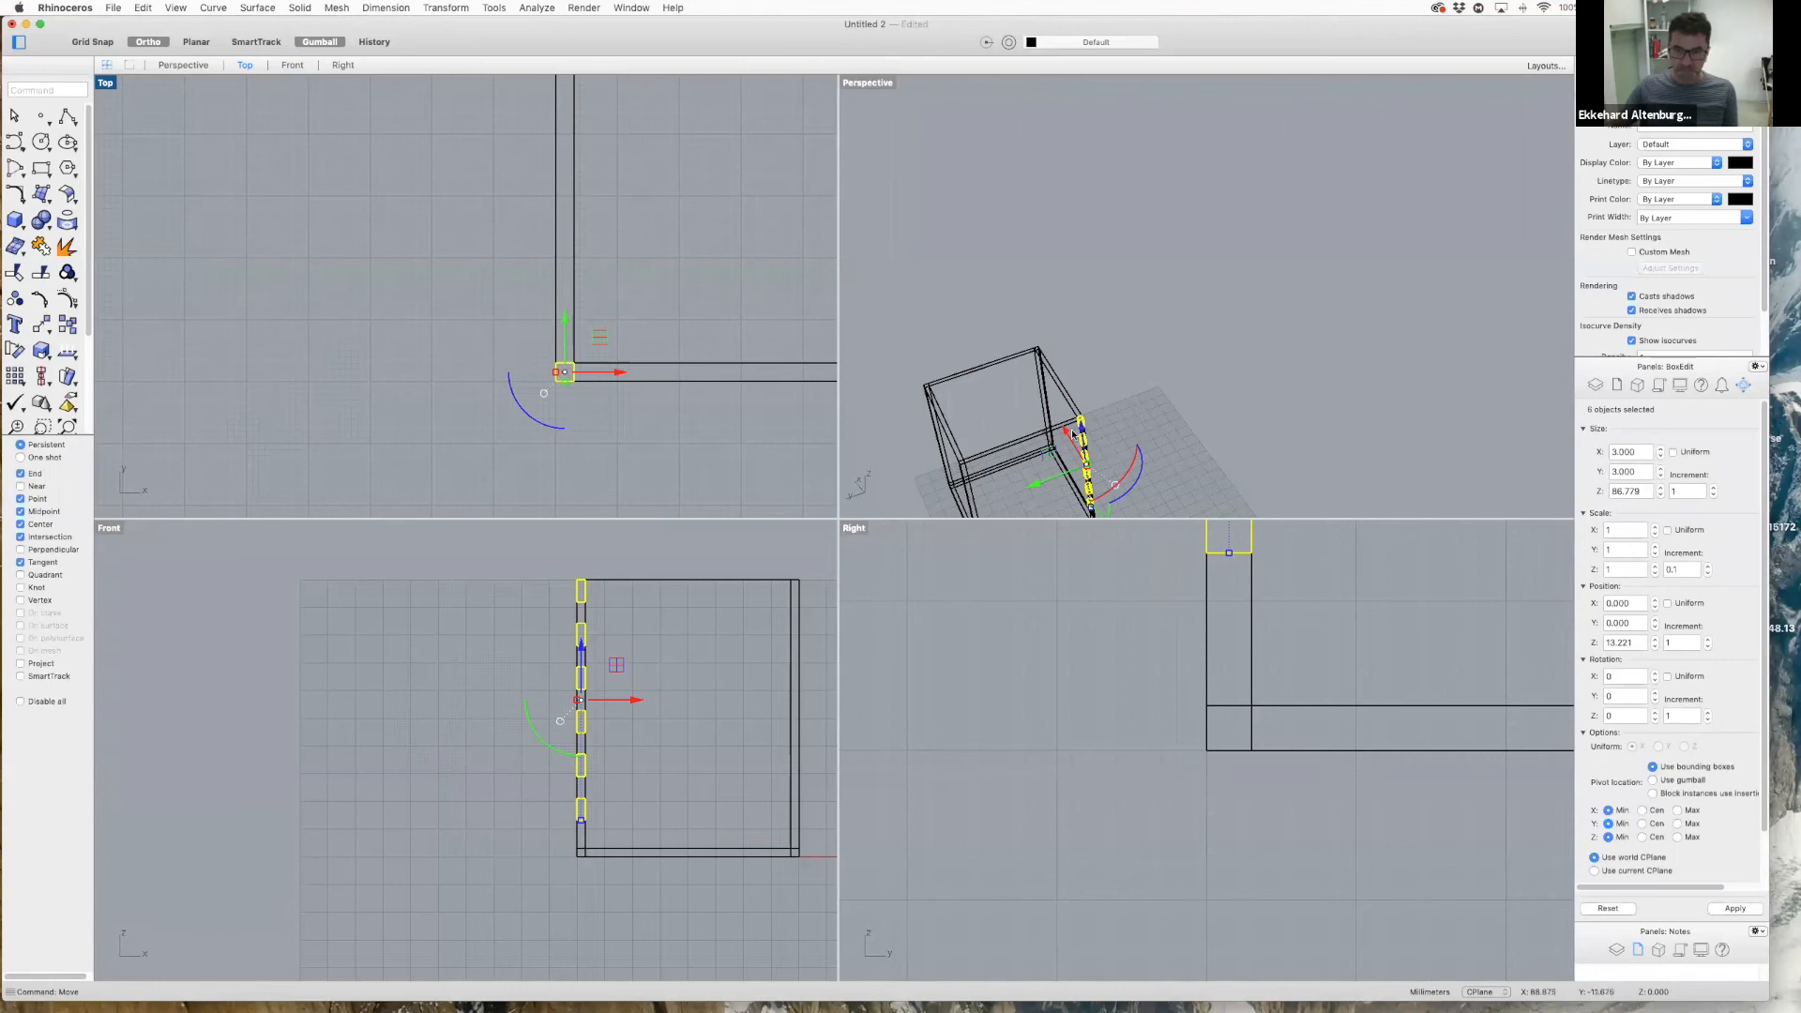
- Examine in the Perspective view how the grouped blocks overlap the front and left side panels along the box's vertical corner edge
scroll(1156, 483, down, 3)
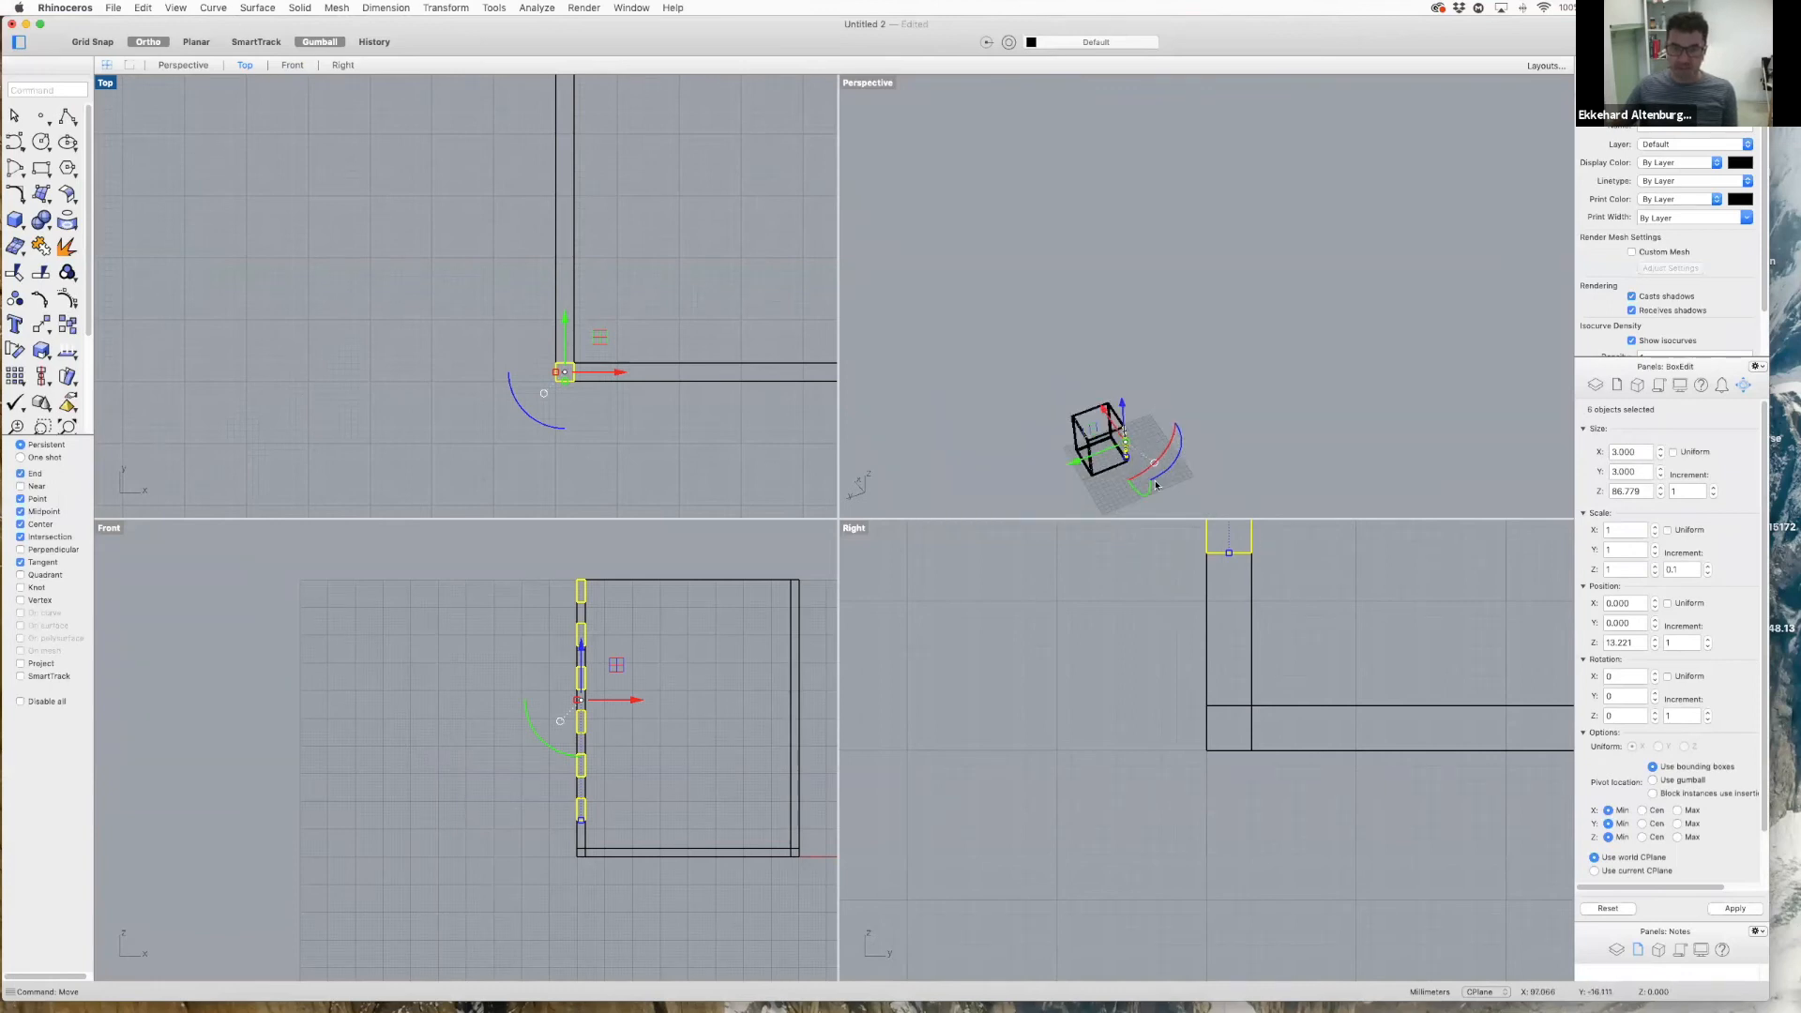
right_drag(1156, 483, 993, 457)
scroll(1090, 361, up, 8)
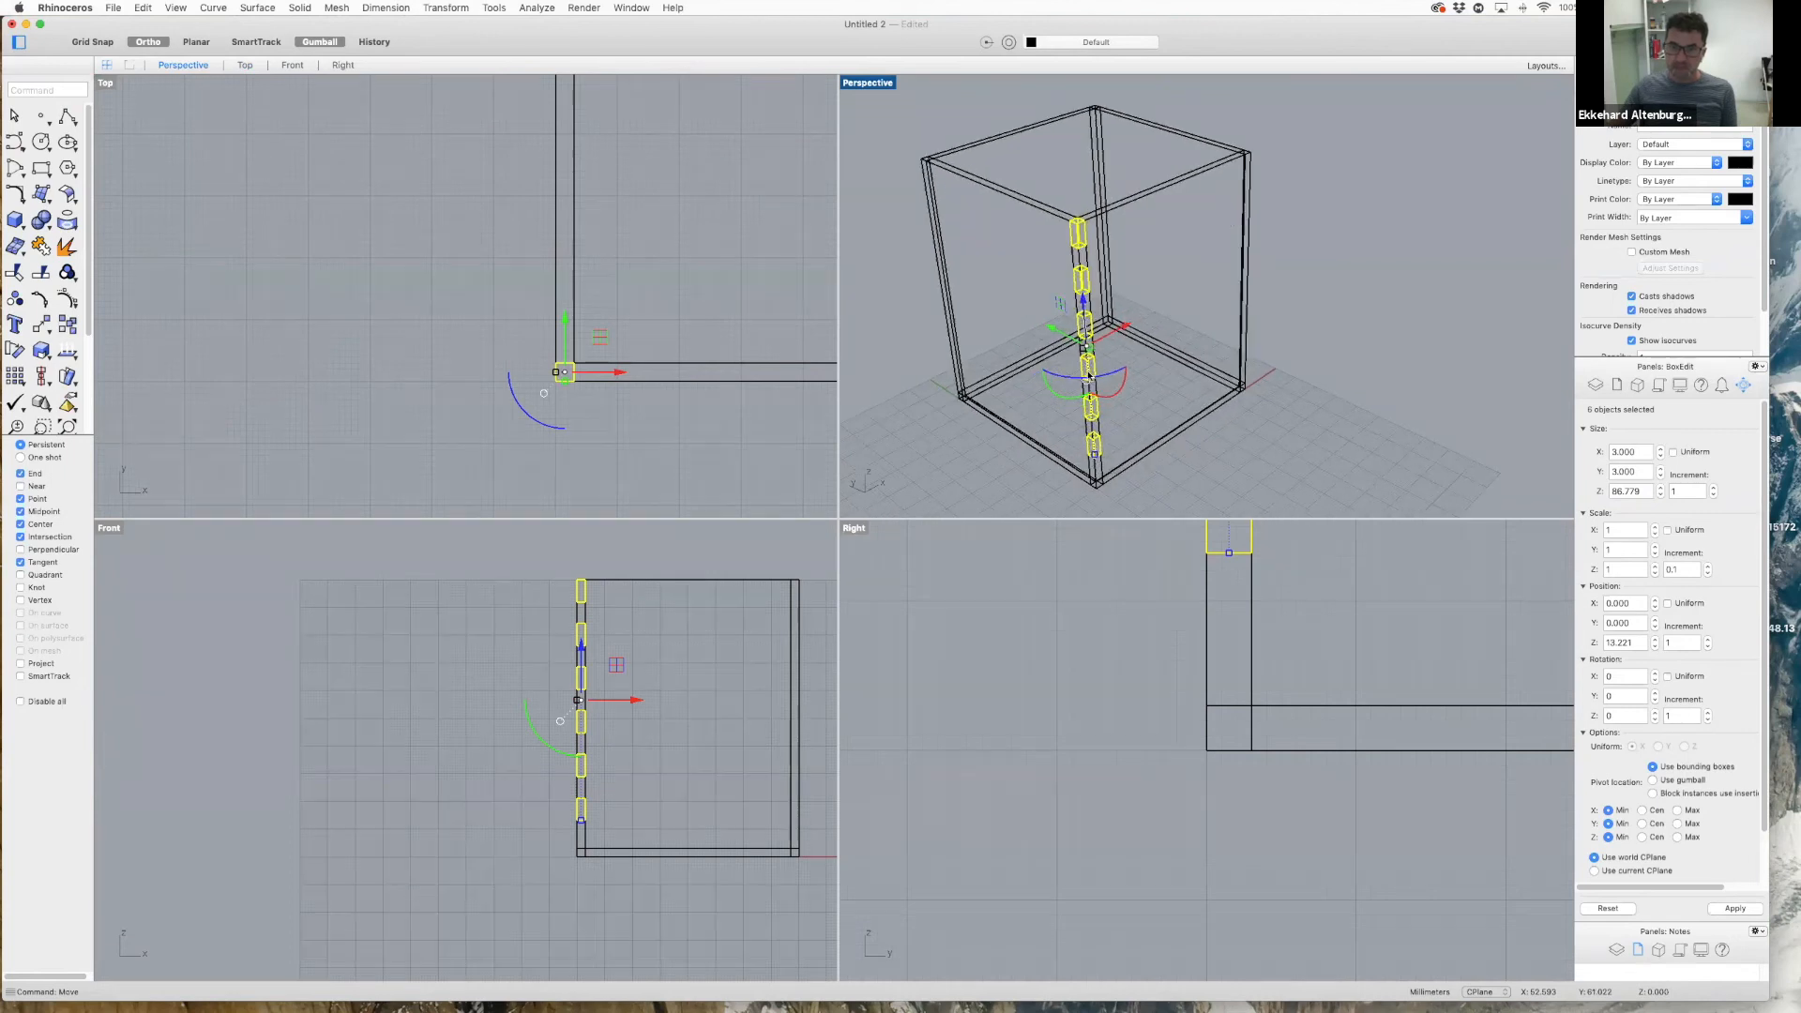
scroll(1088, 375, up, 3)
right_drag(1234, 446, 1202, 178)
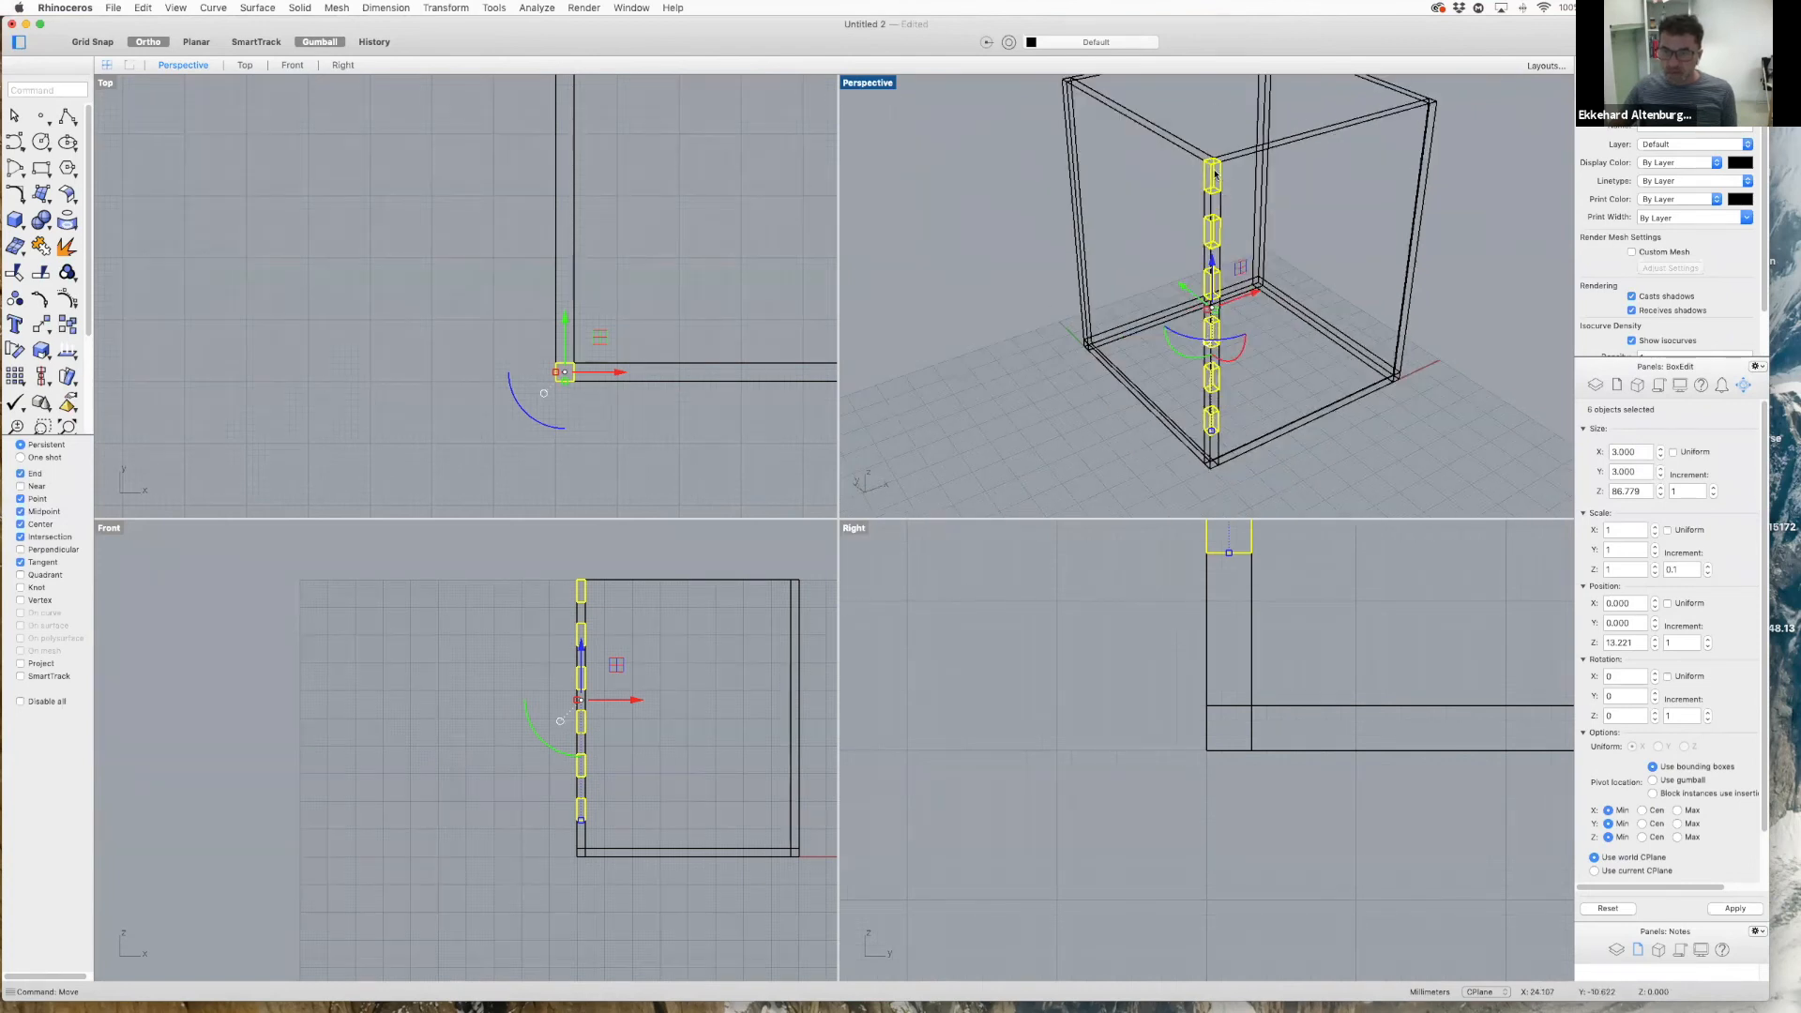
key(Escape)
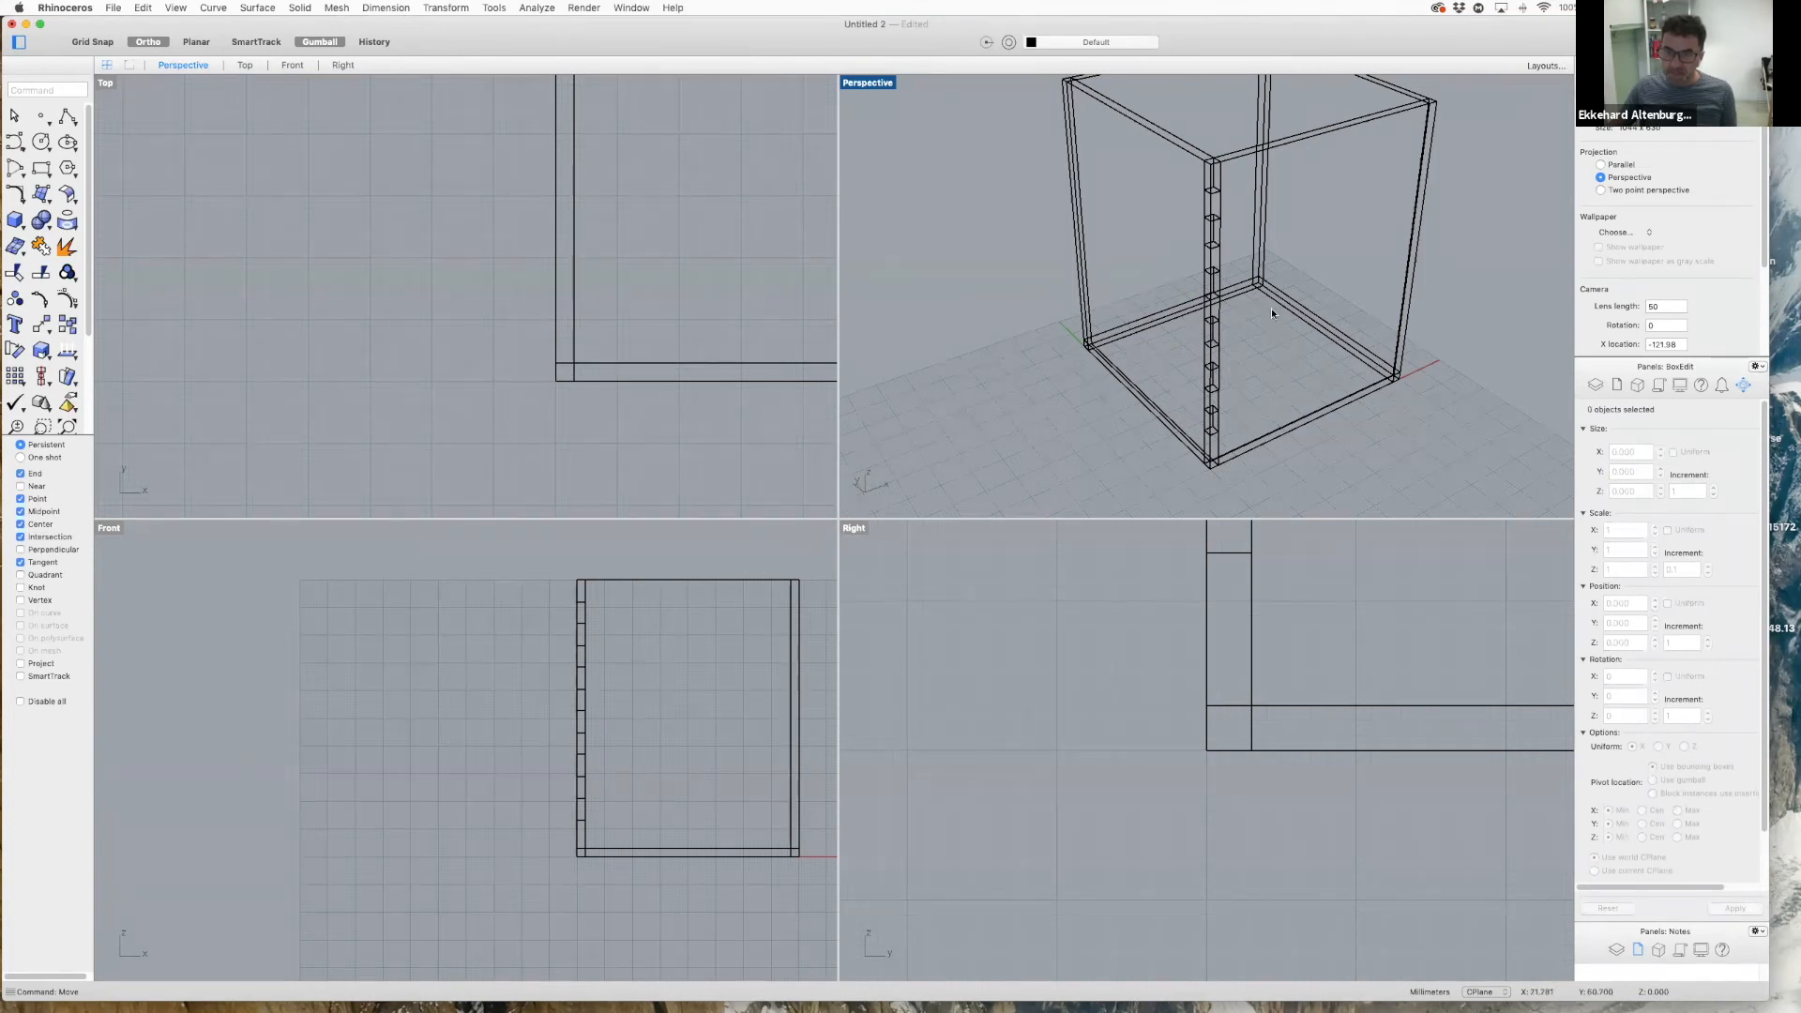
click(1209, 194)
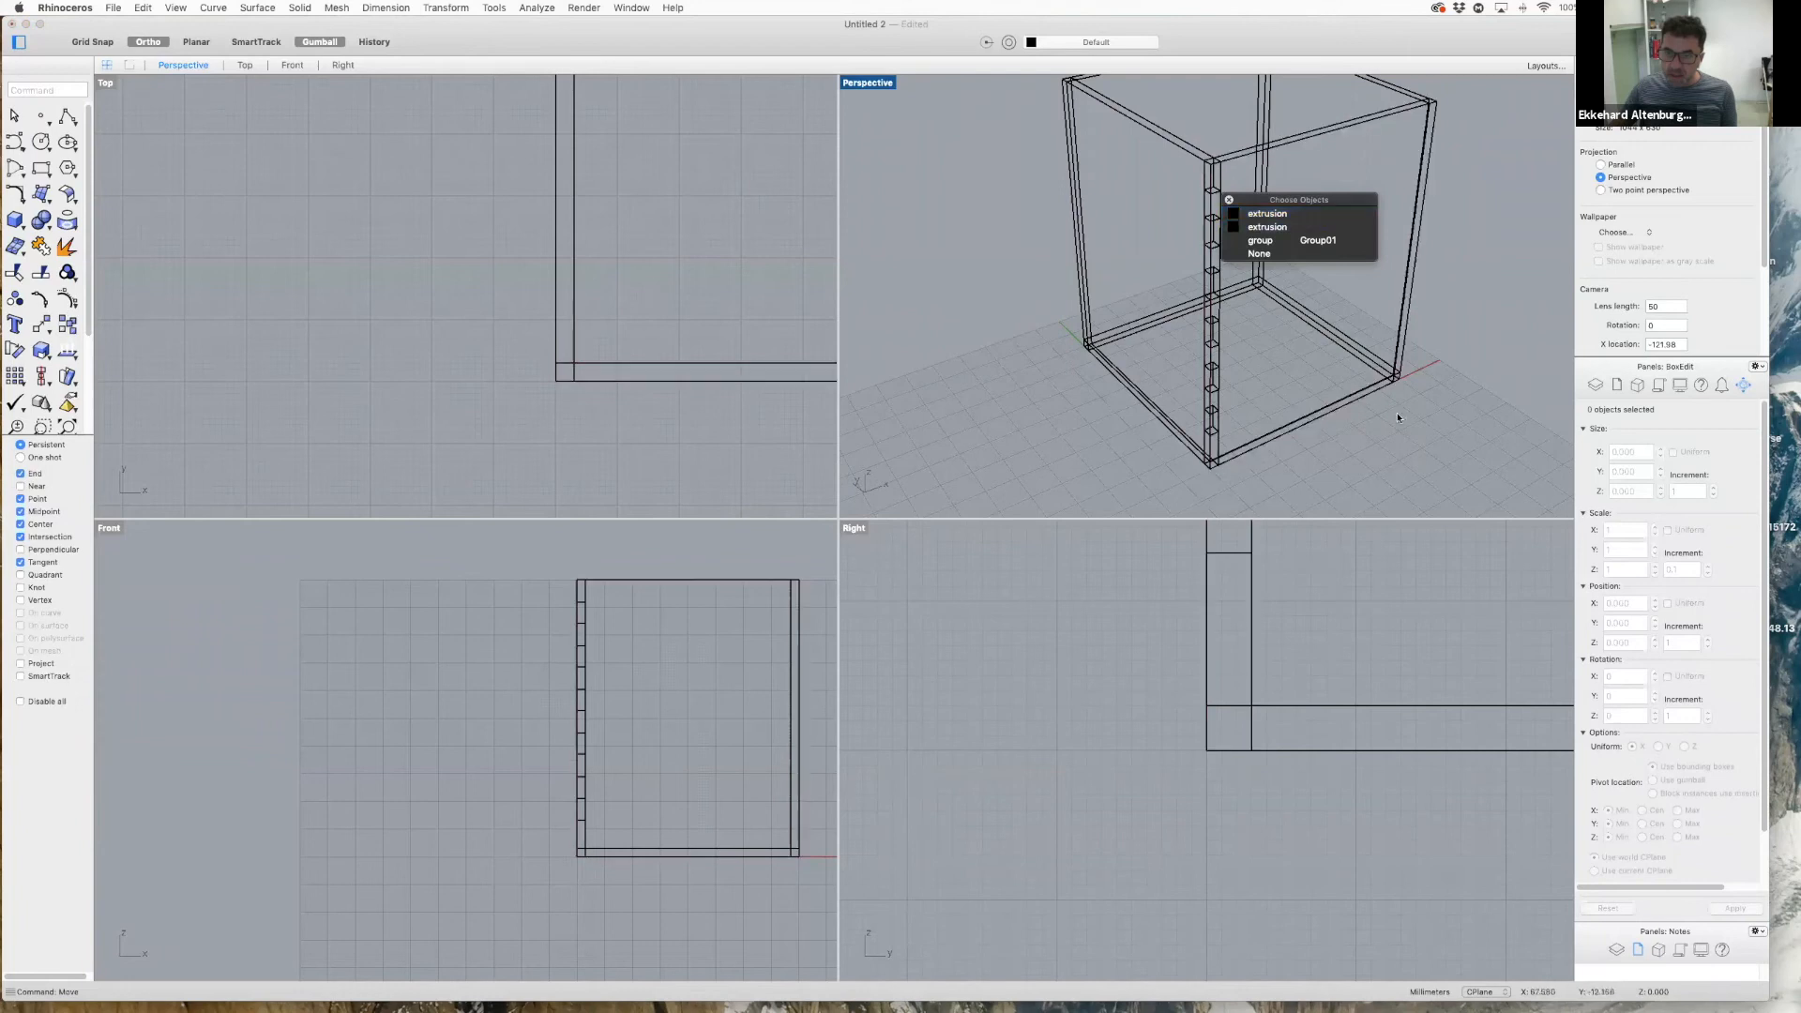
click(1395, 439)
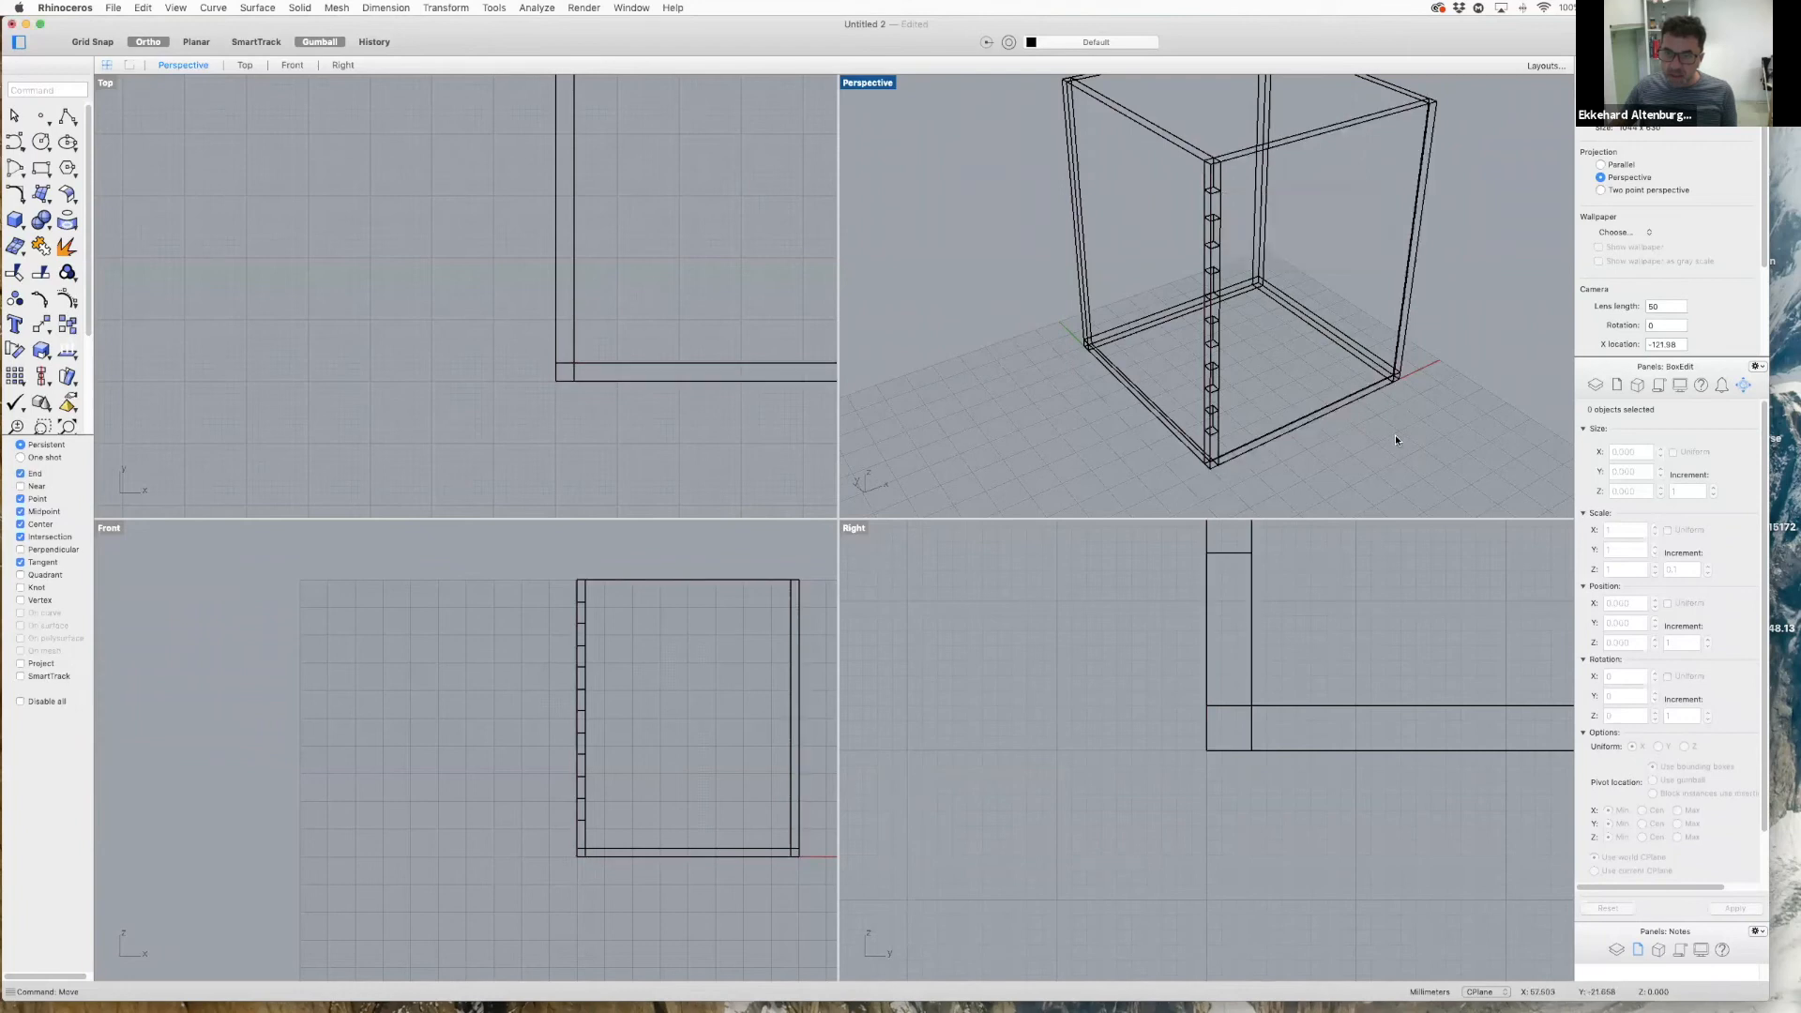
scroll(1460, 302, down, 2)
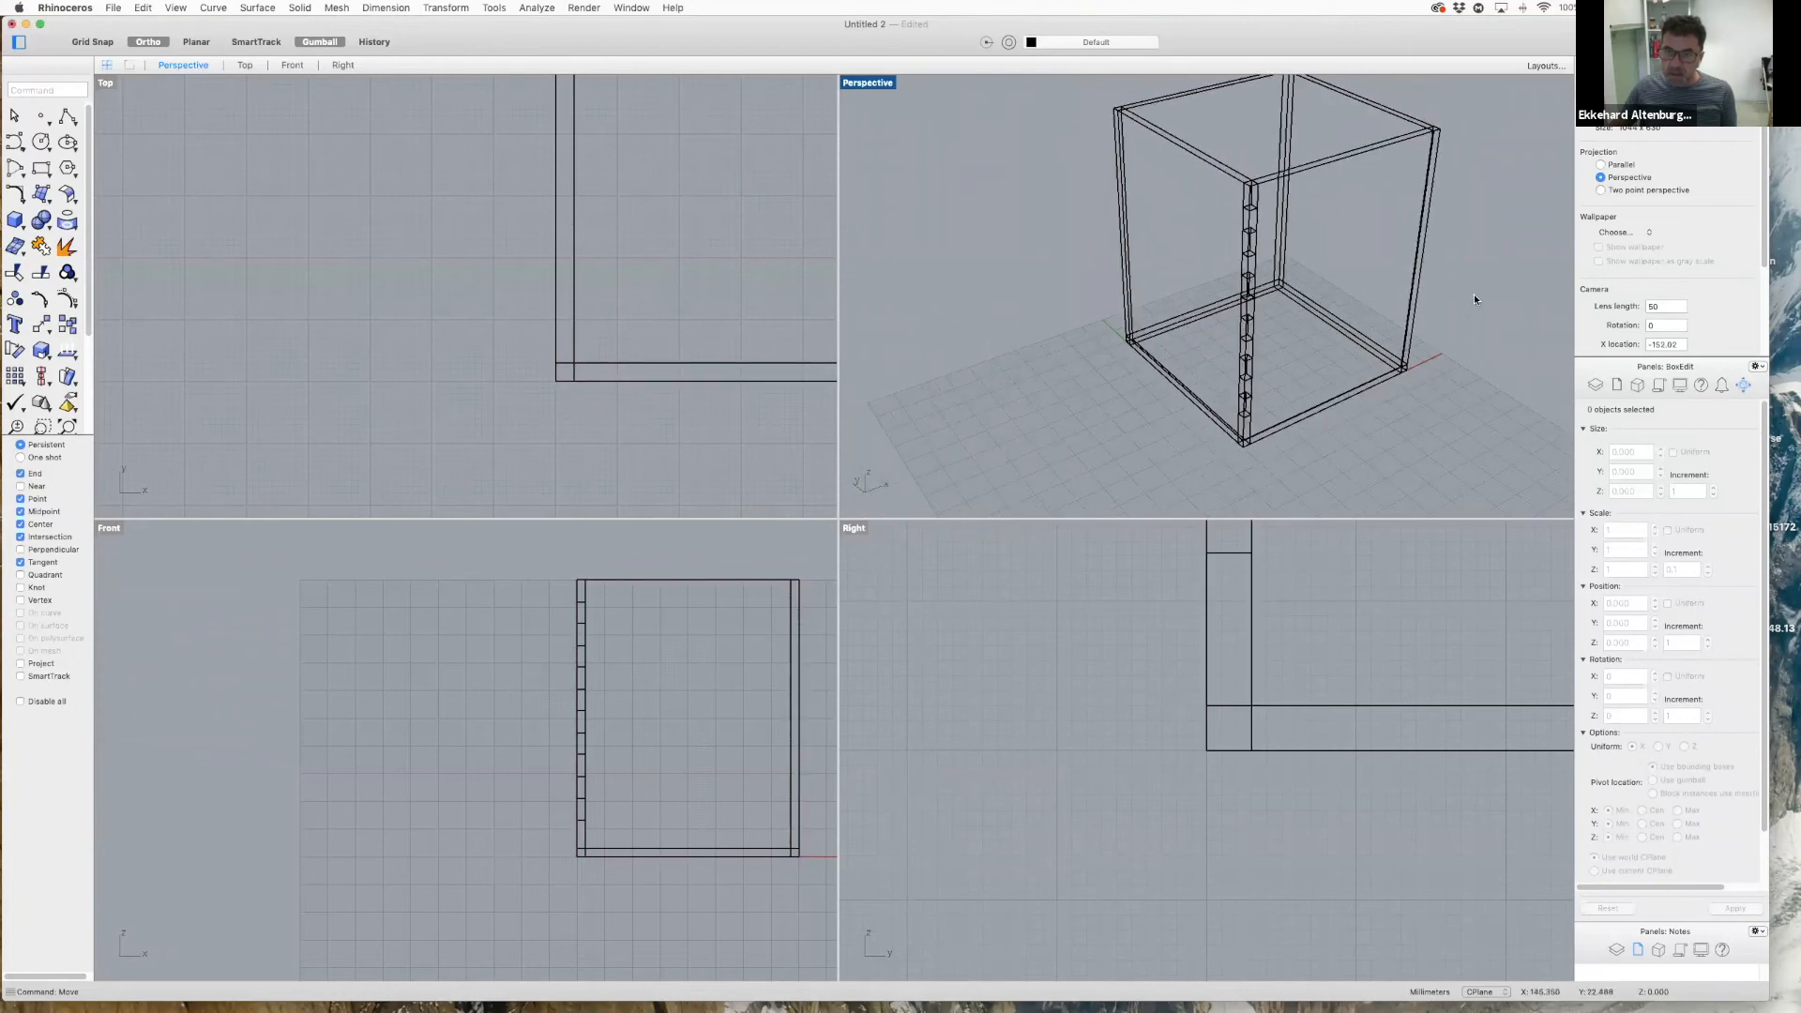
scroll(1472, 298, up, 2)
scroll(1466, 305, up, 2)
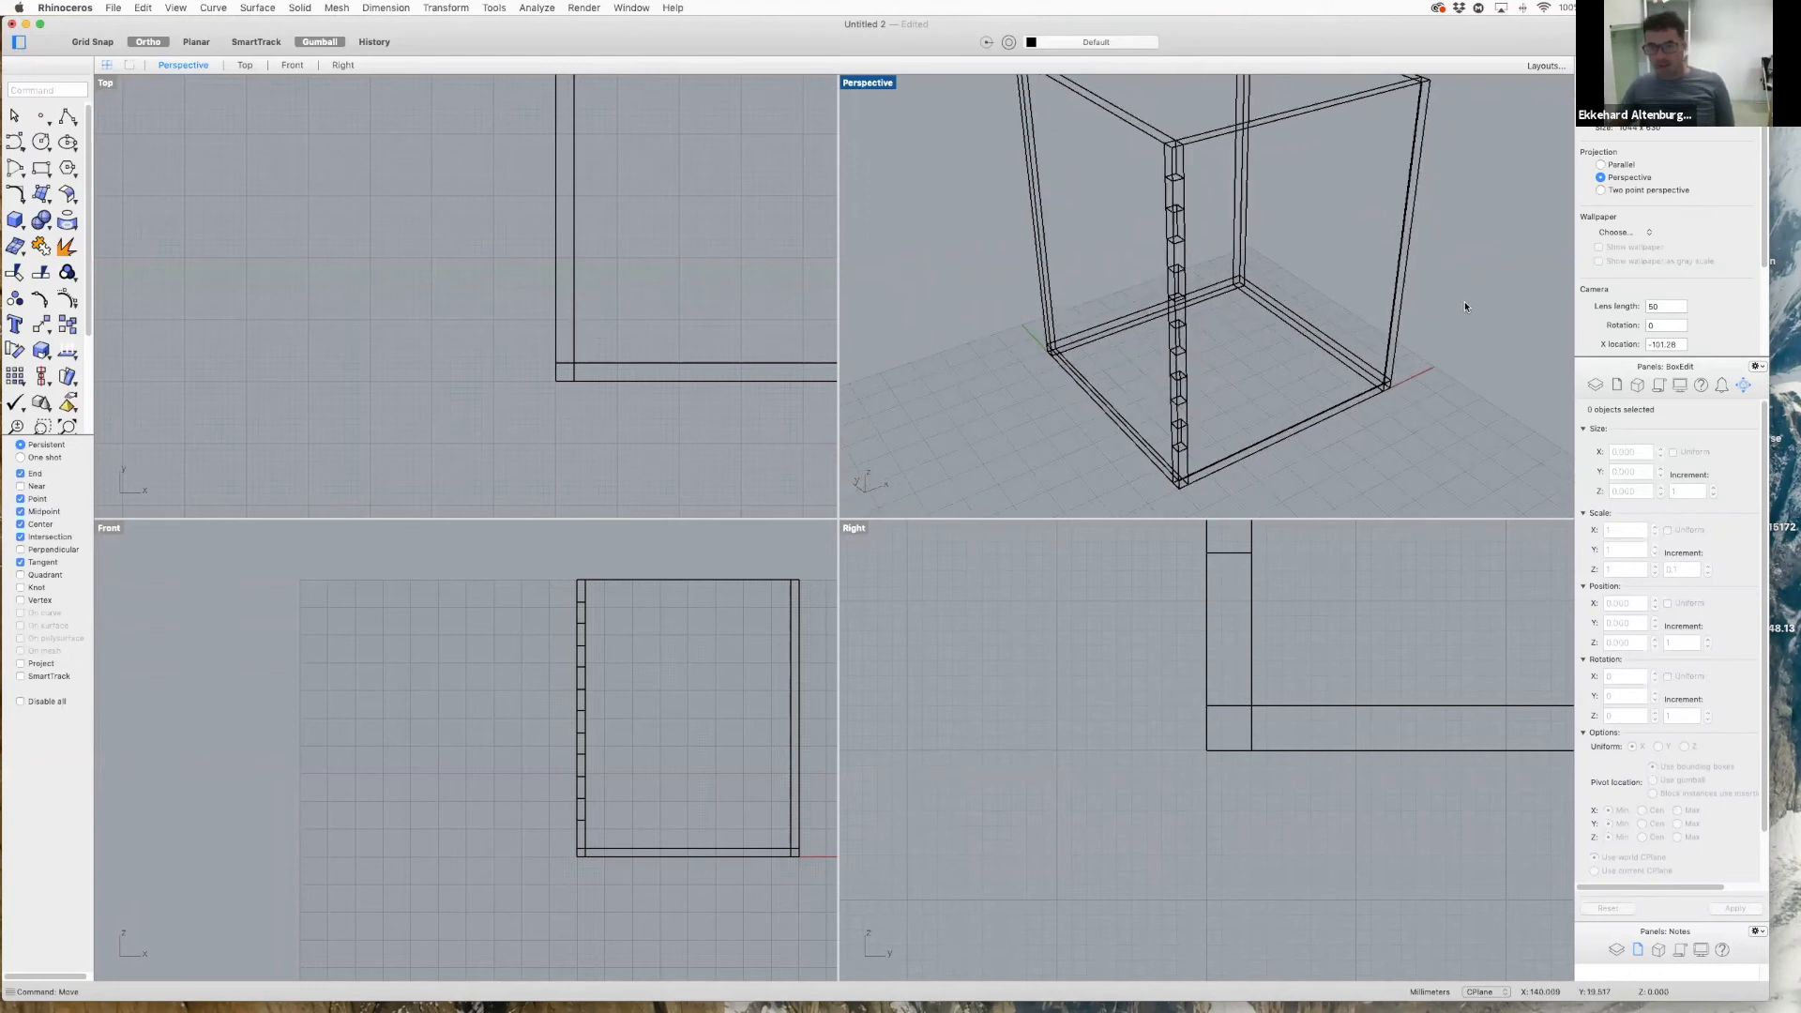
scroll(1425, 313, up, 2)
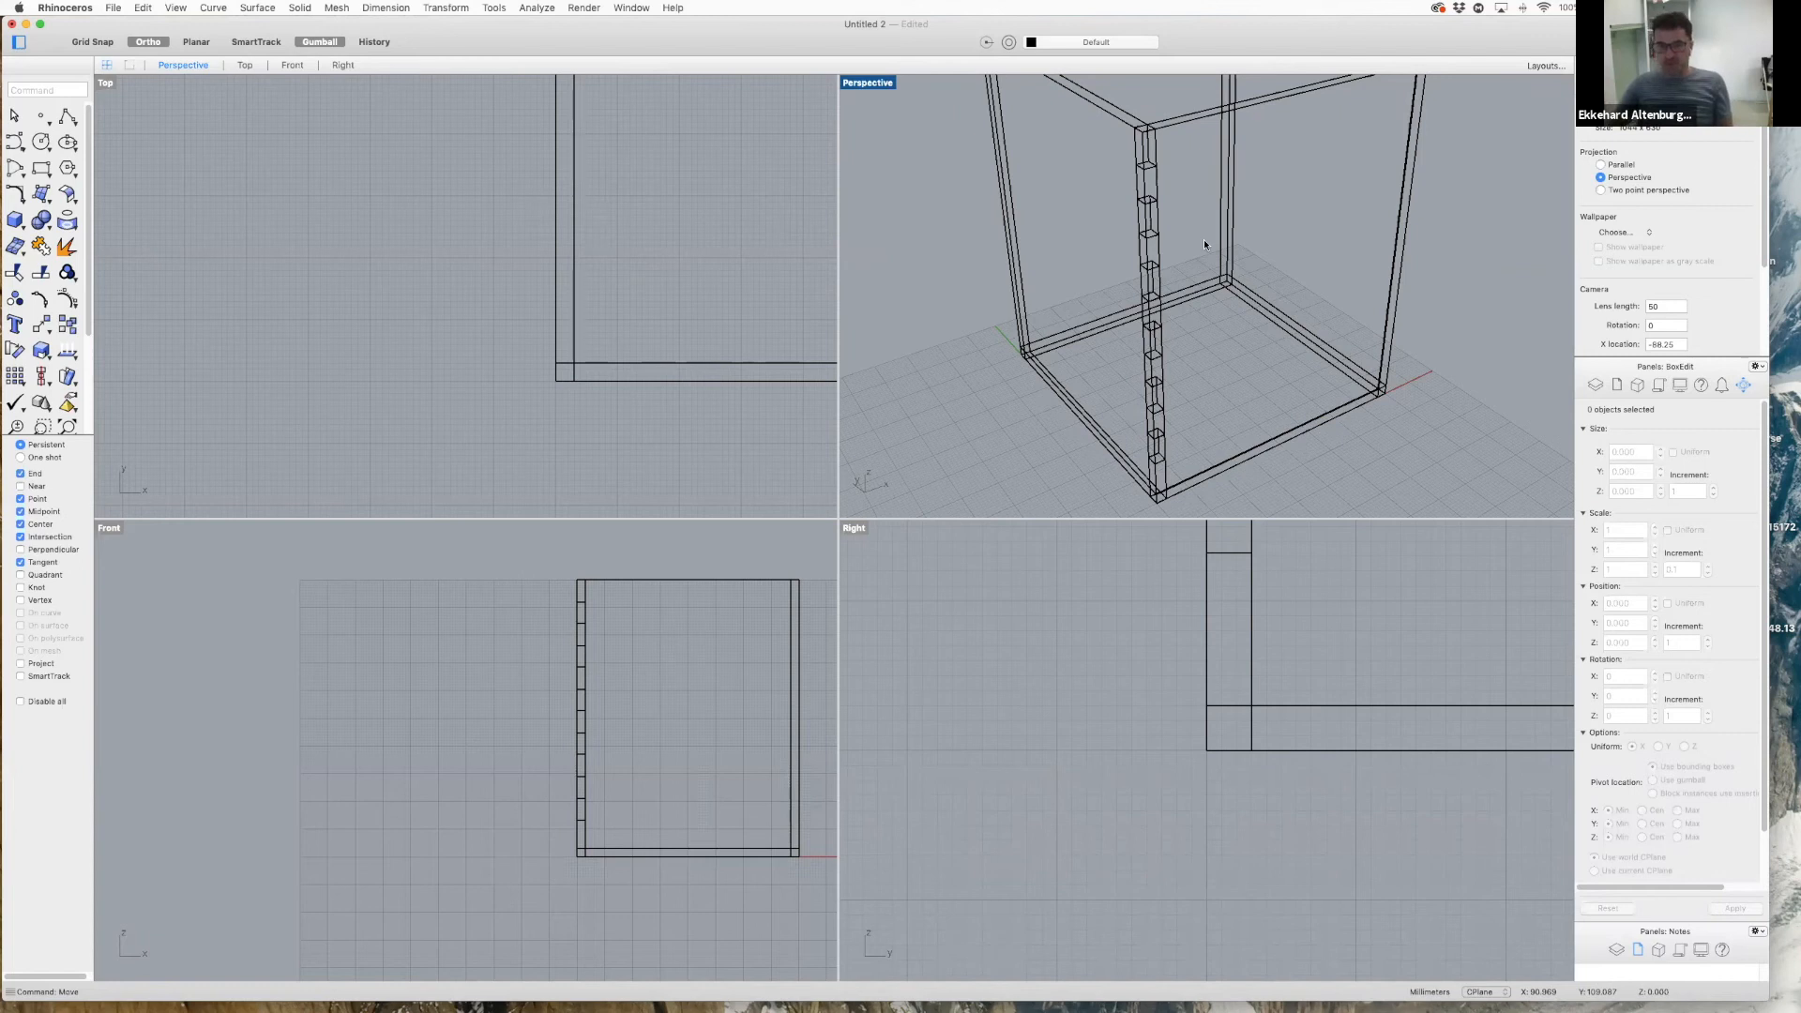
click(1216, 119)
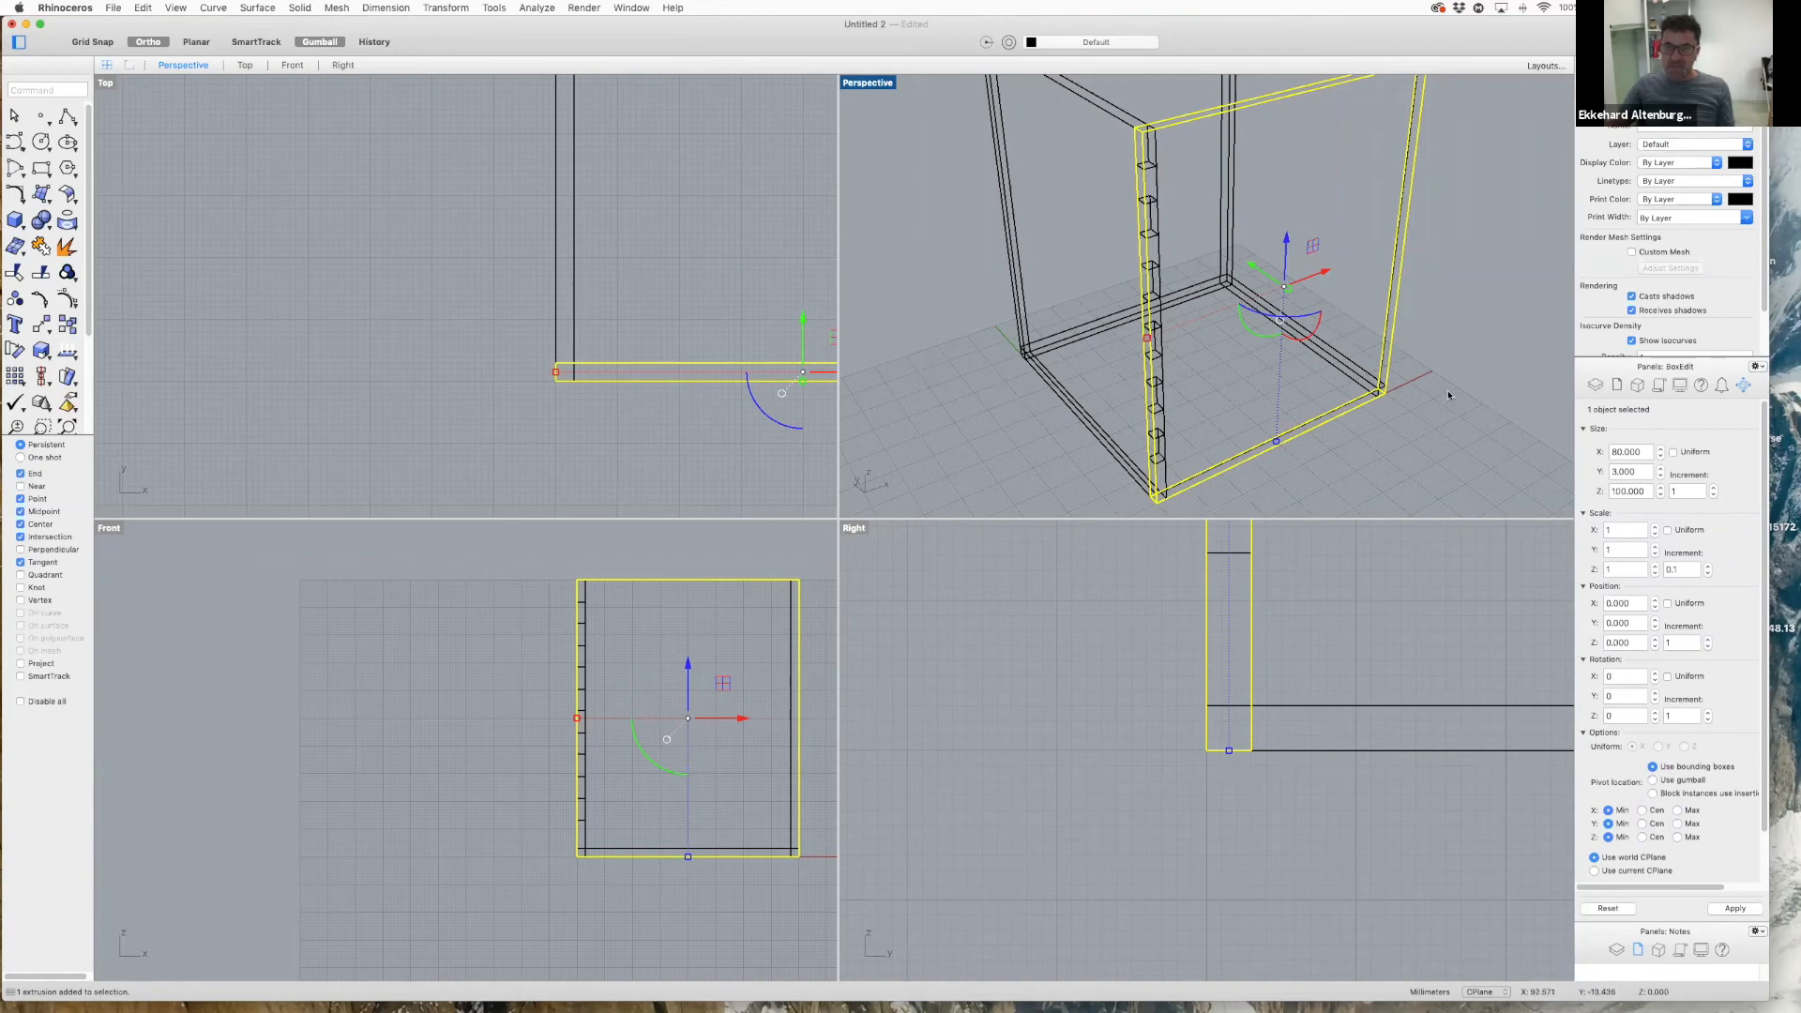
click(1446, 339)
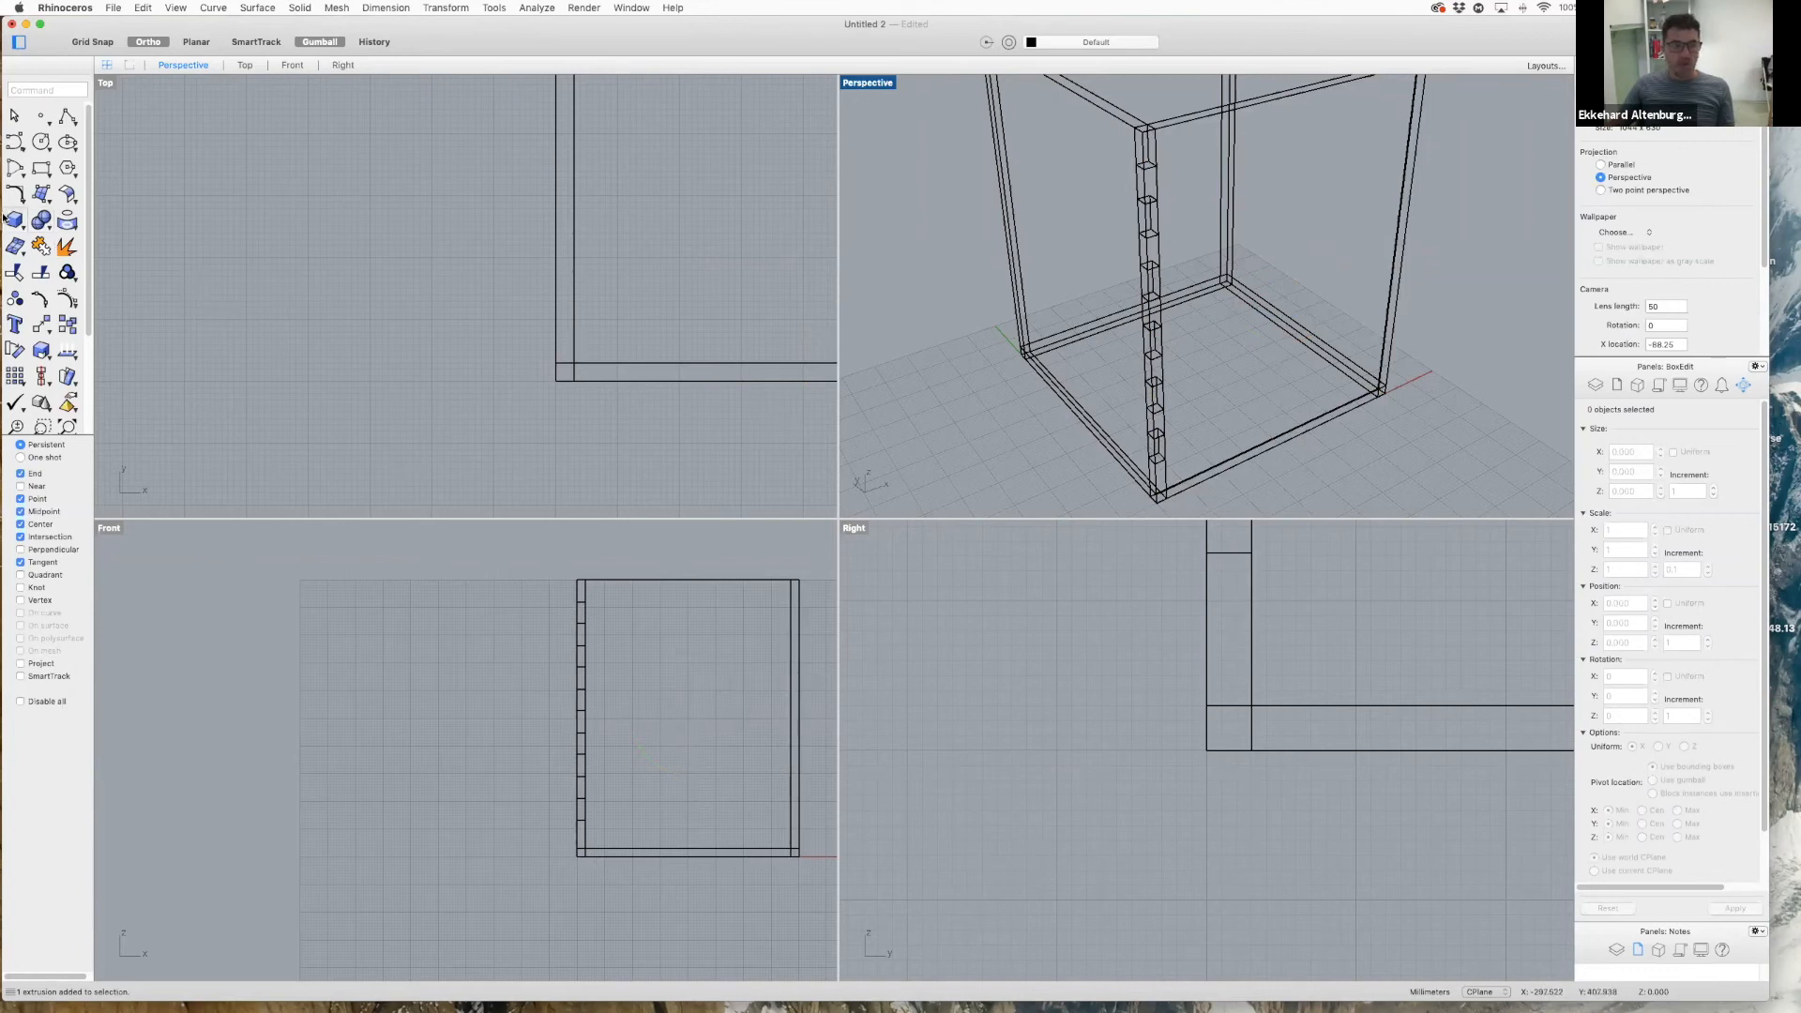
- Boolean split the 80 × 100 mm front panel using the six corner blocks as cutting objects, with the input deleted
click(50, 228)
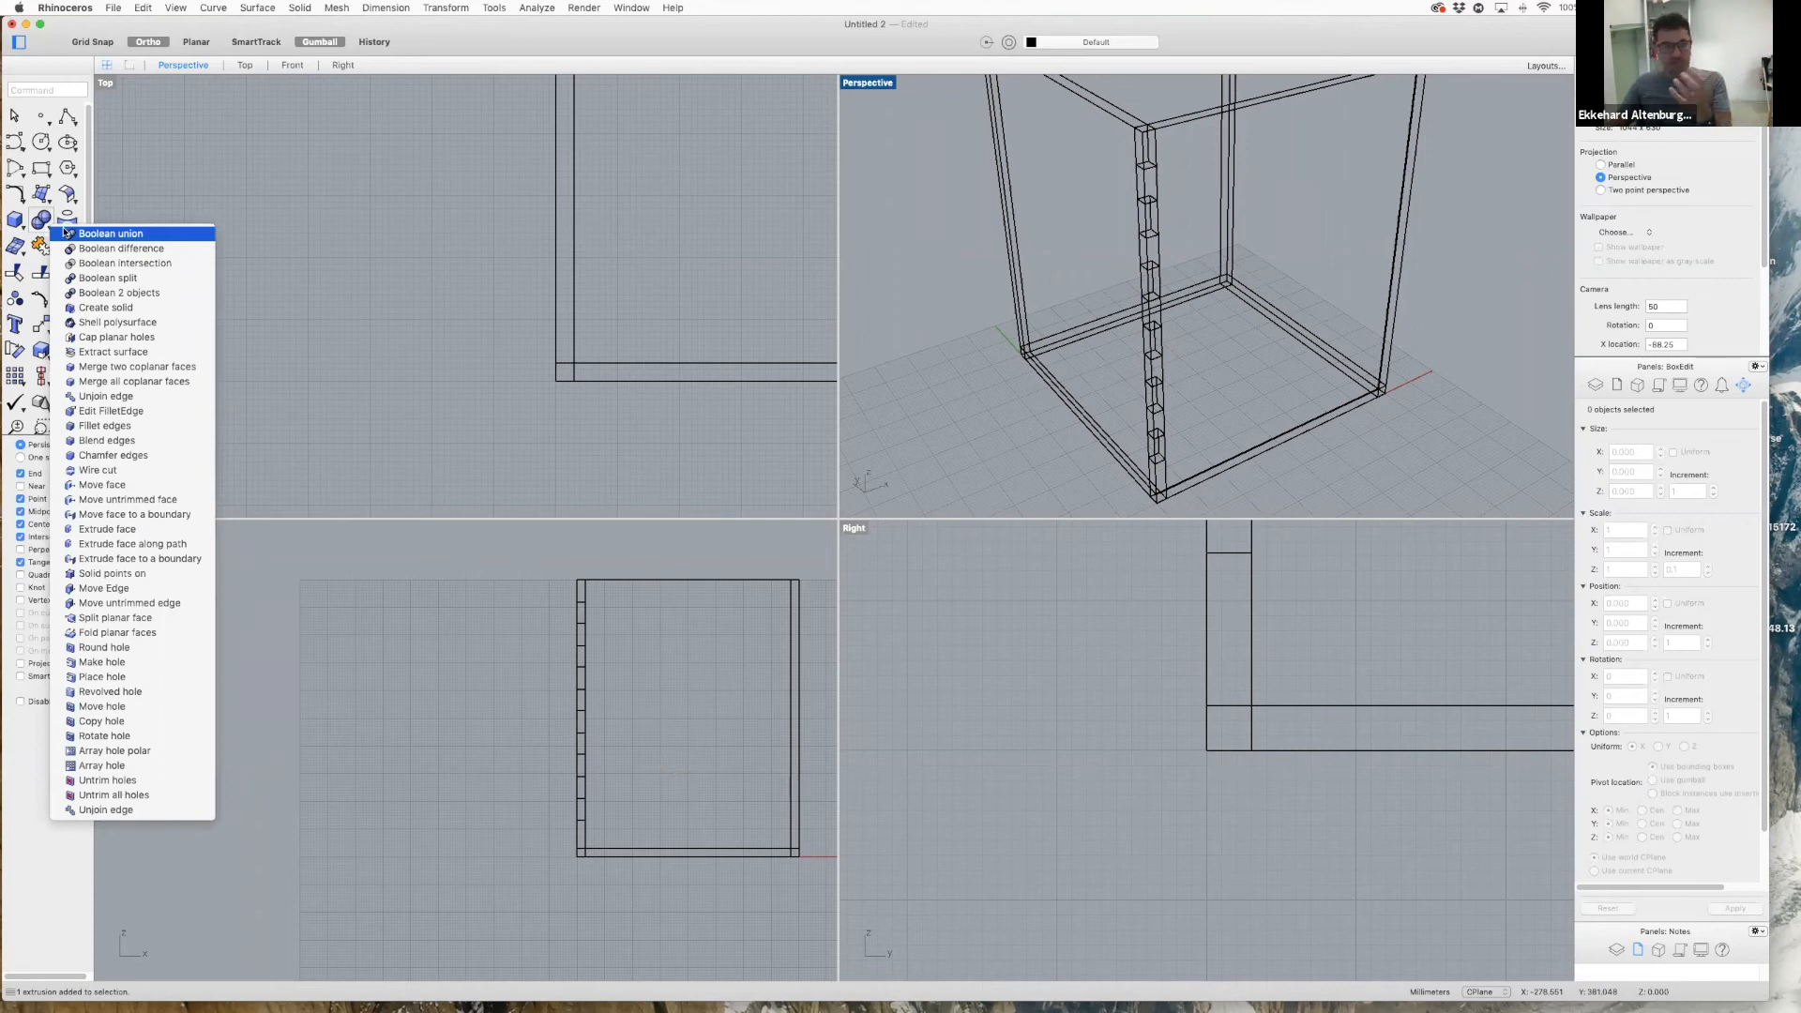
click(123, 279)
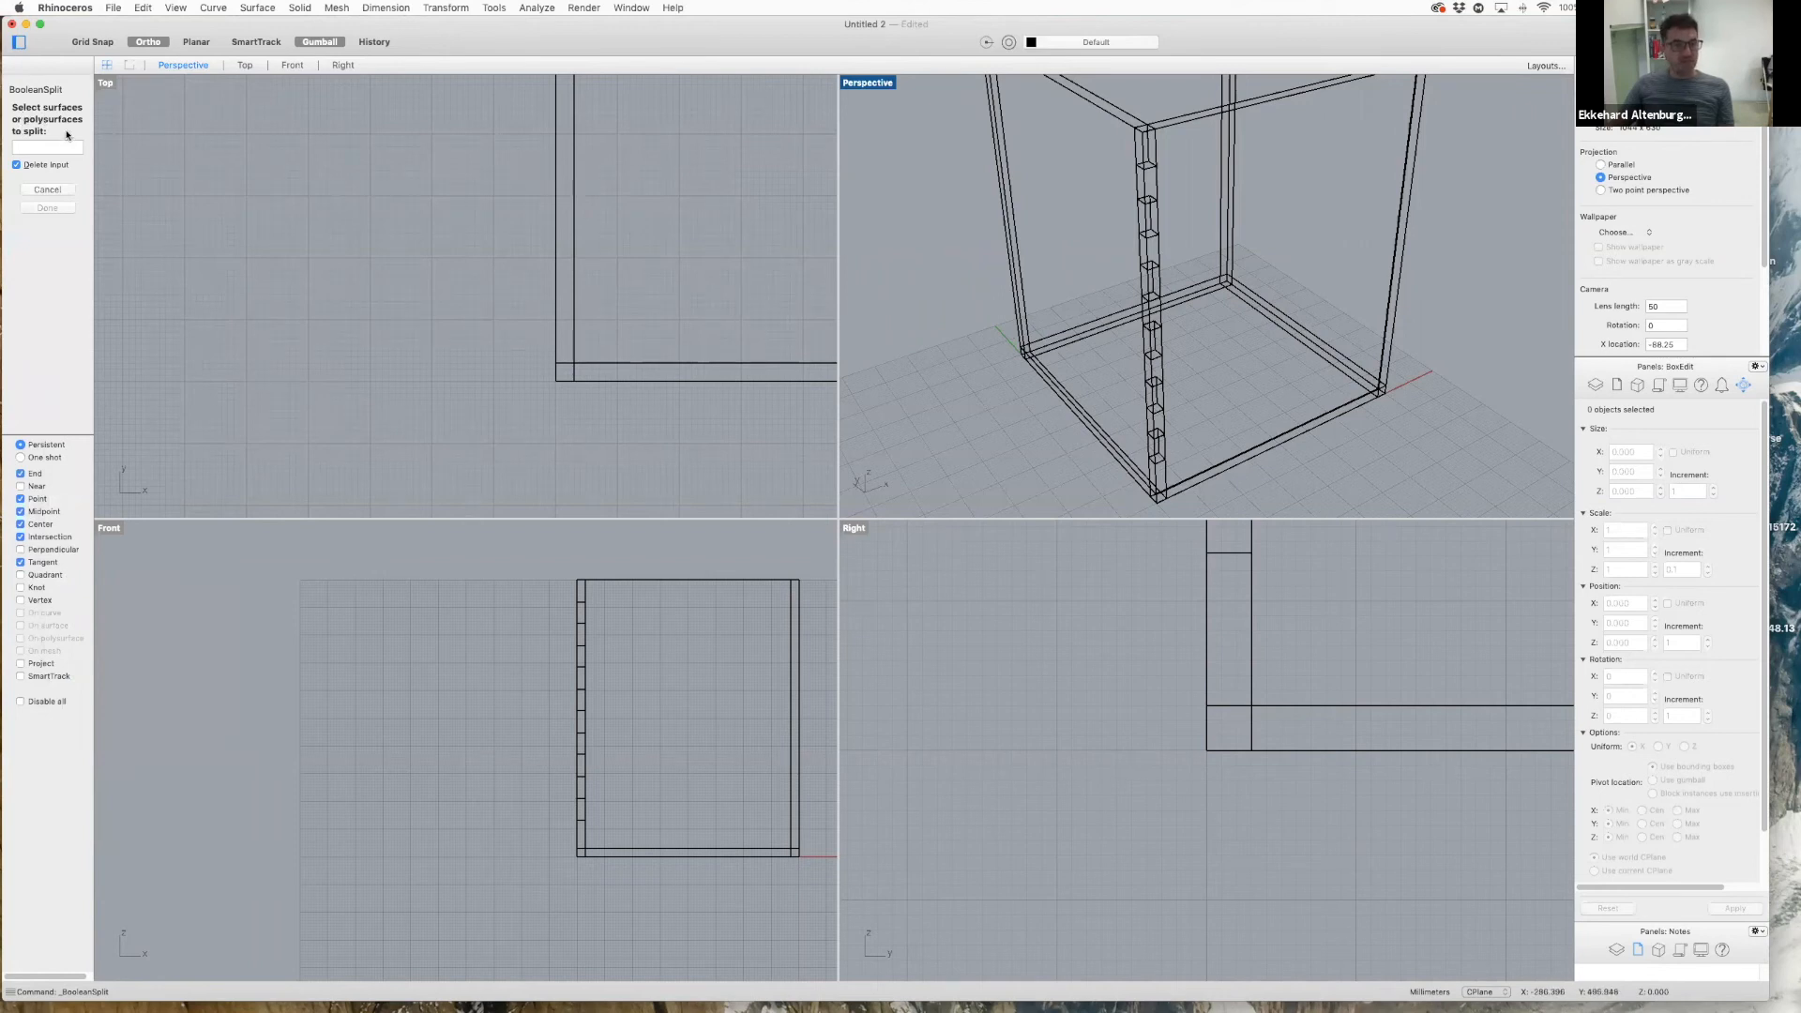
click(1198, 122)
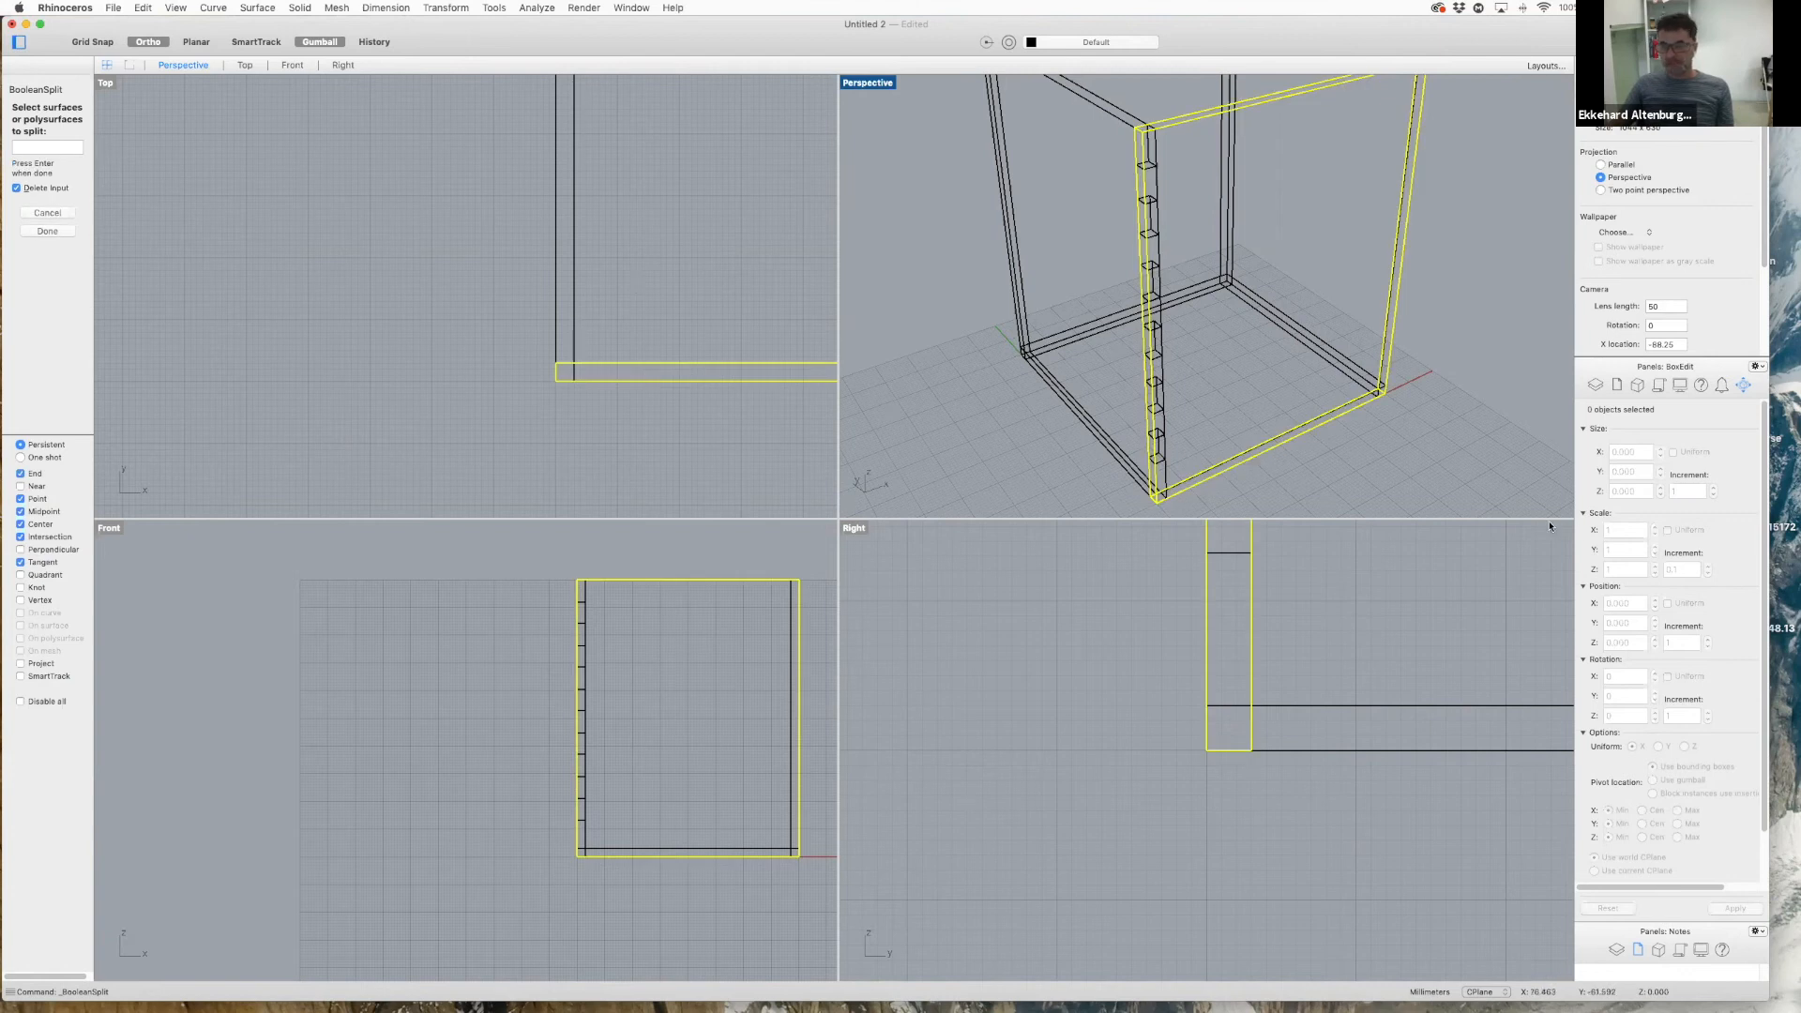
click(47, 231)
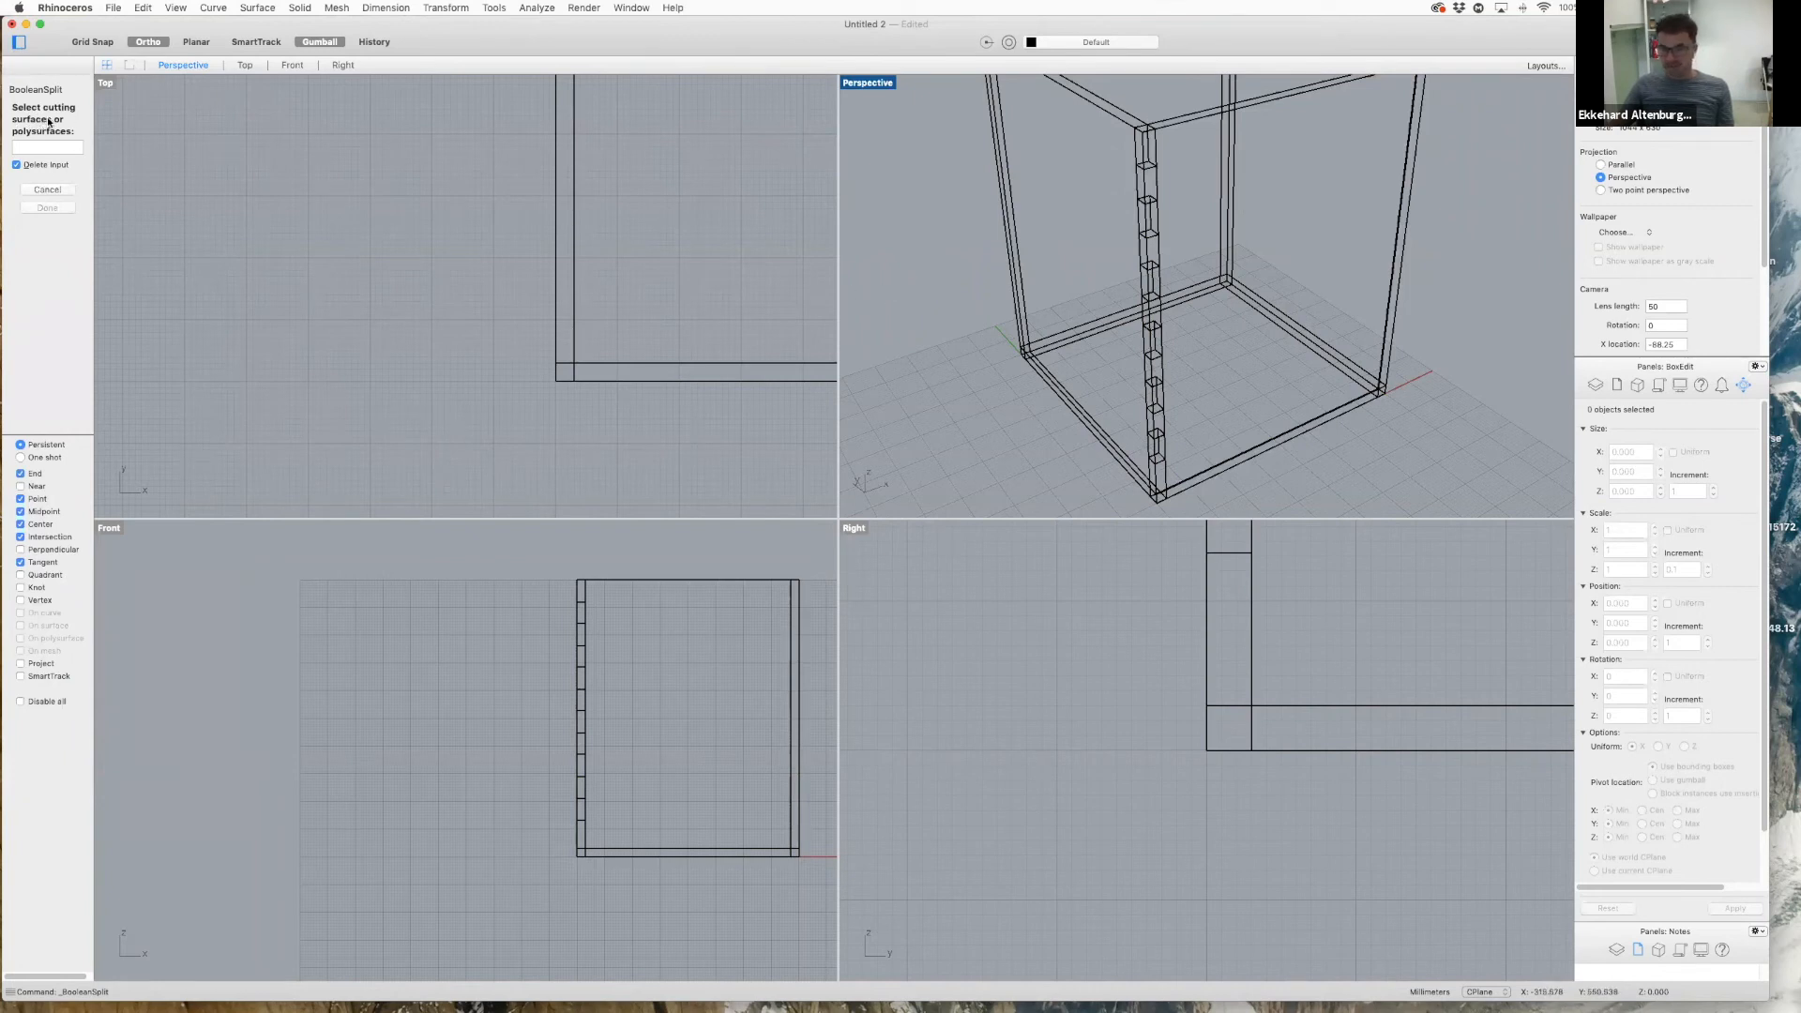
click(1151, 172)
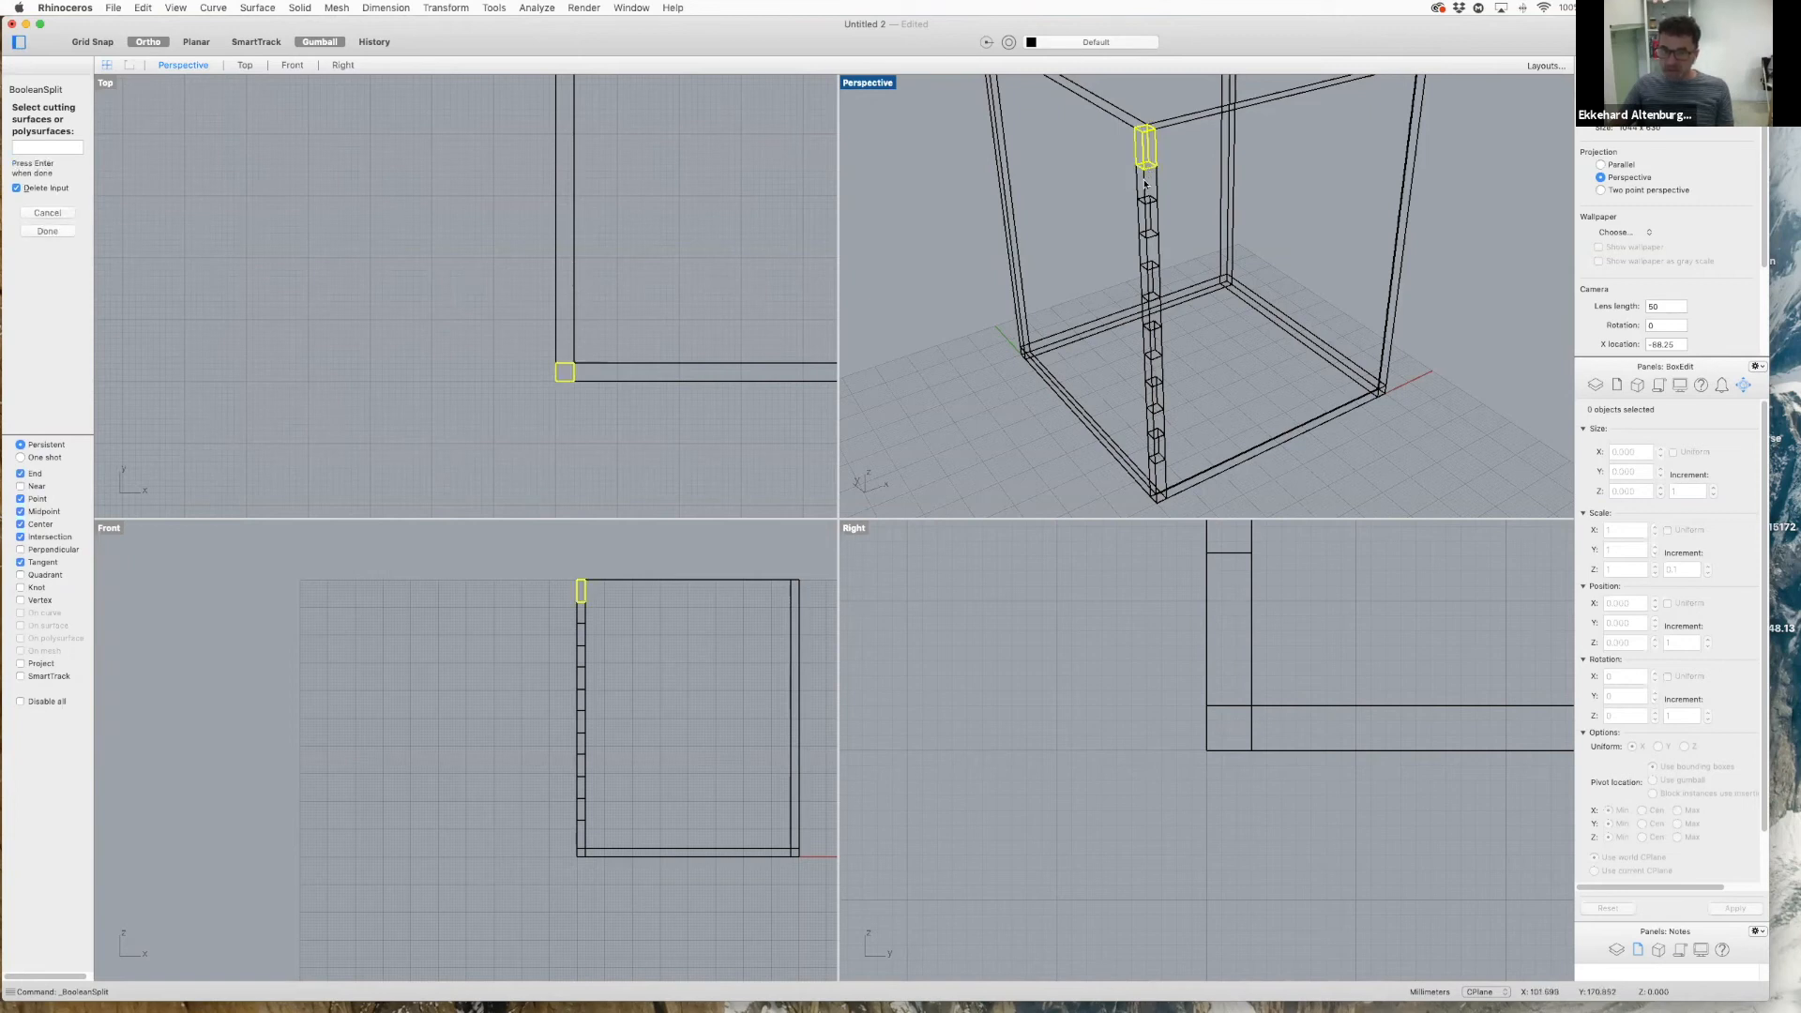
click(1144, 184)
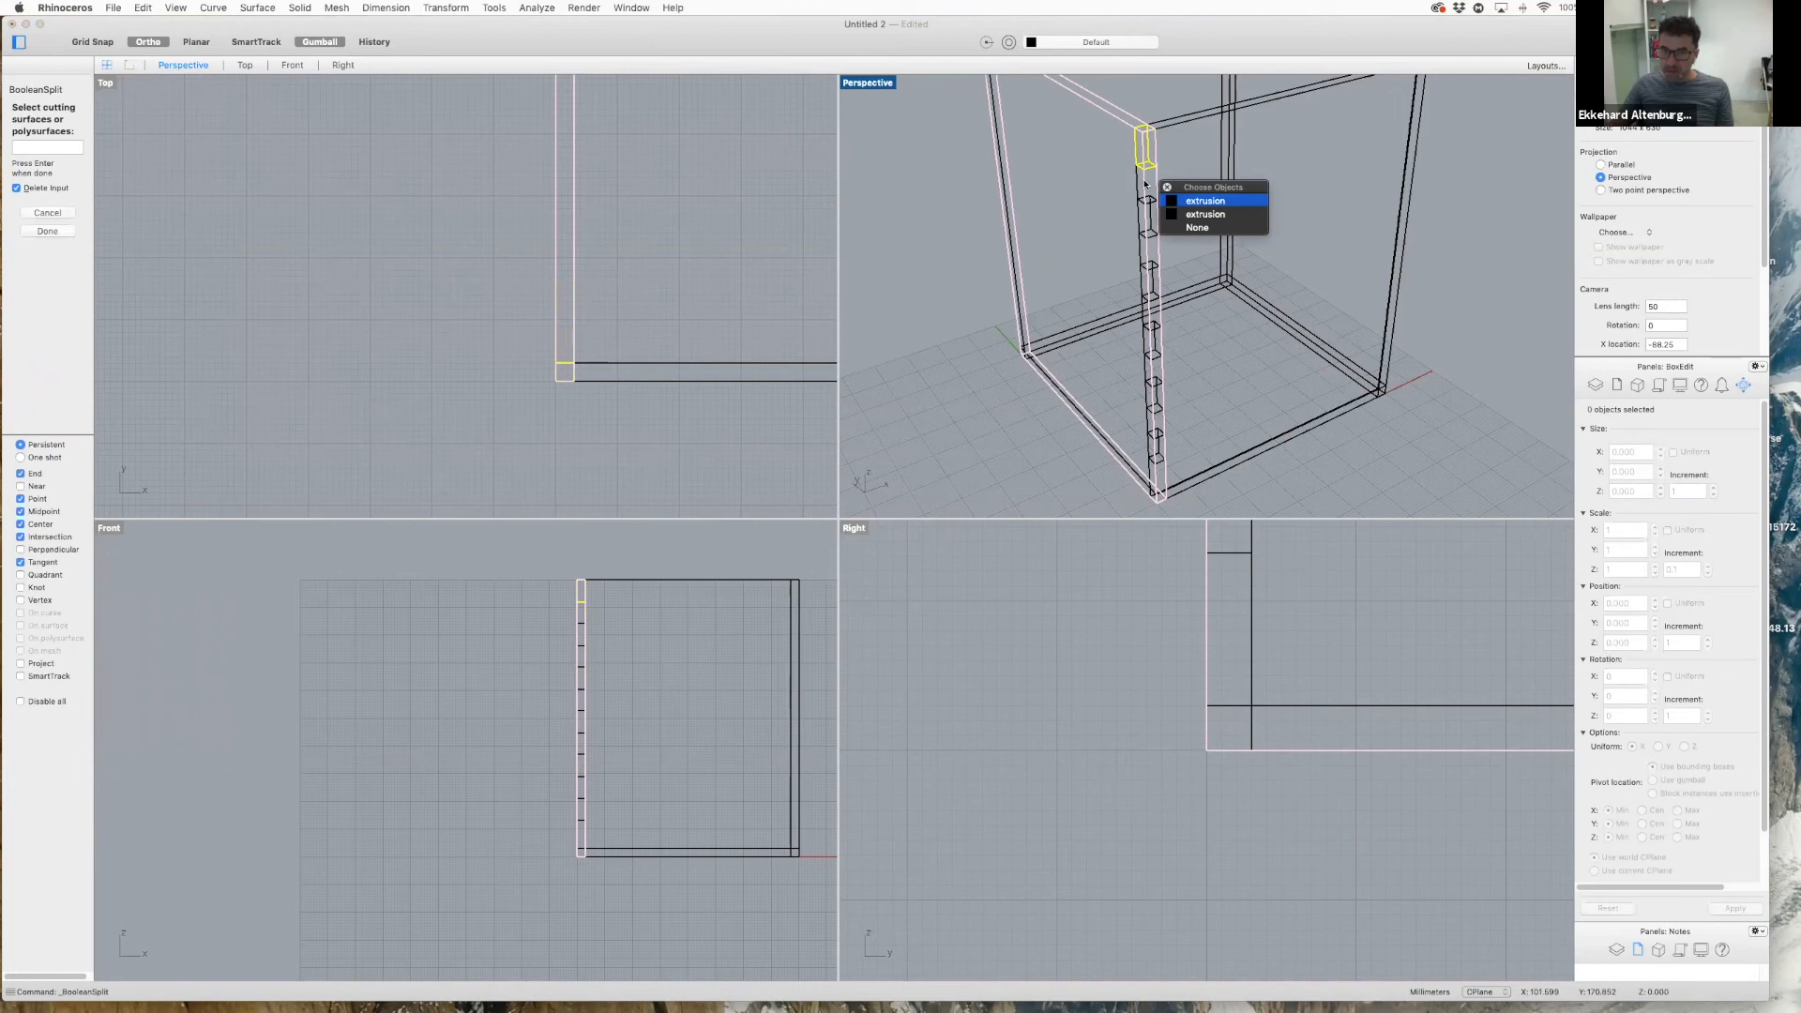
click(1151, 204)
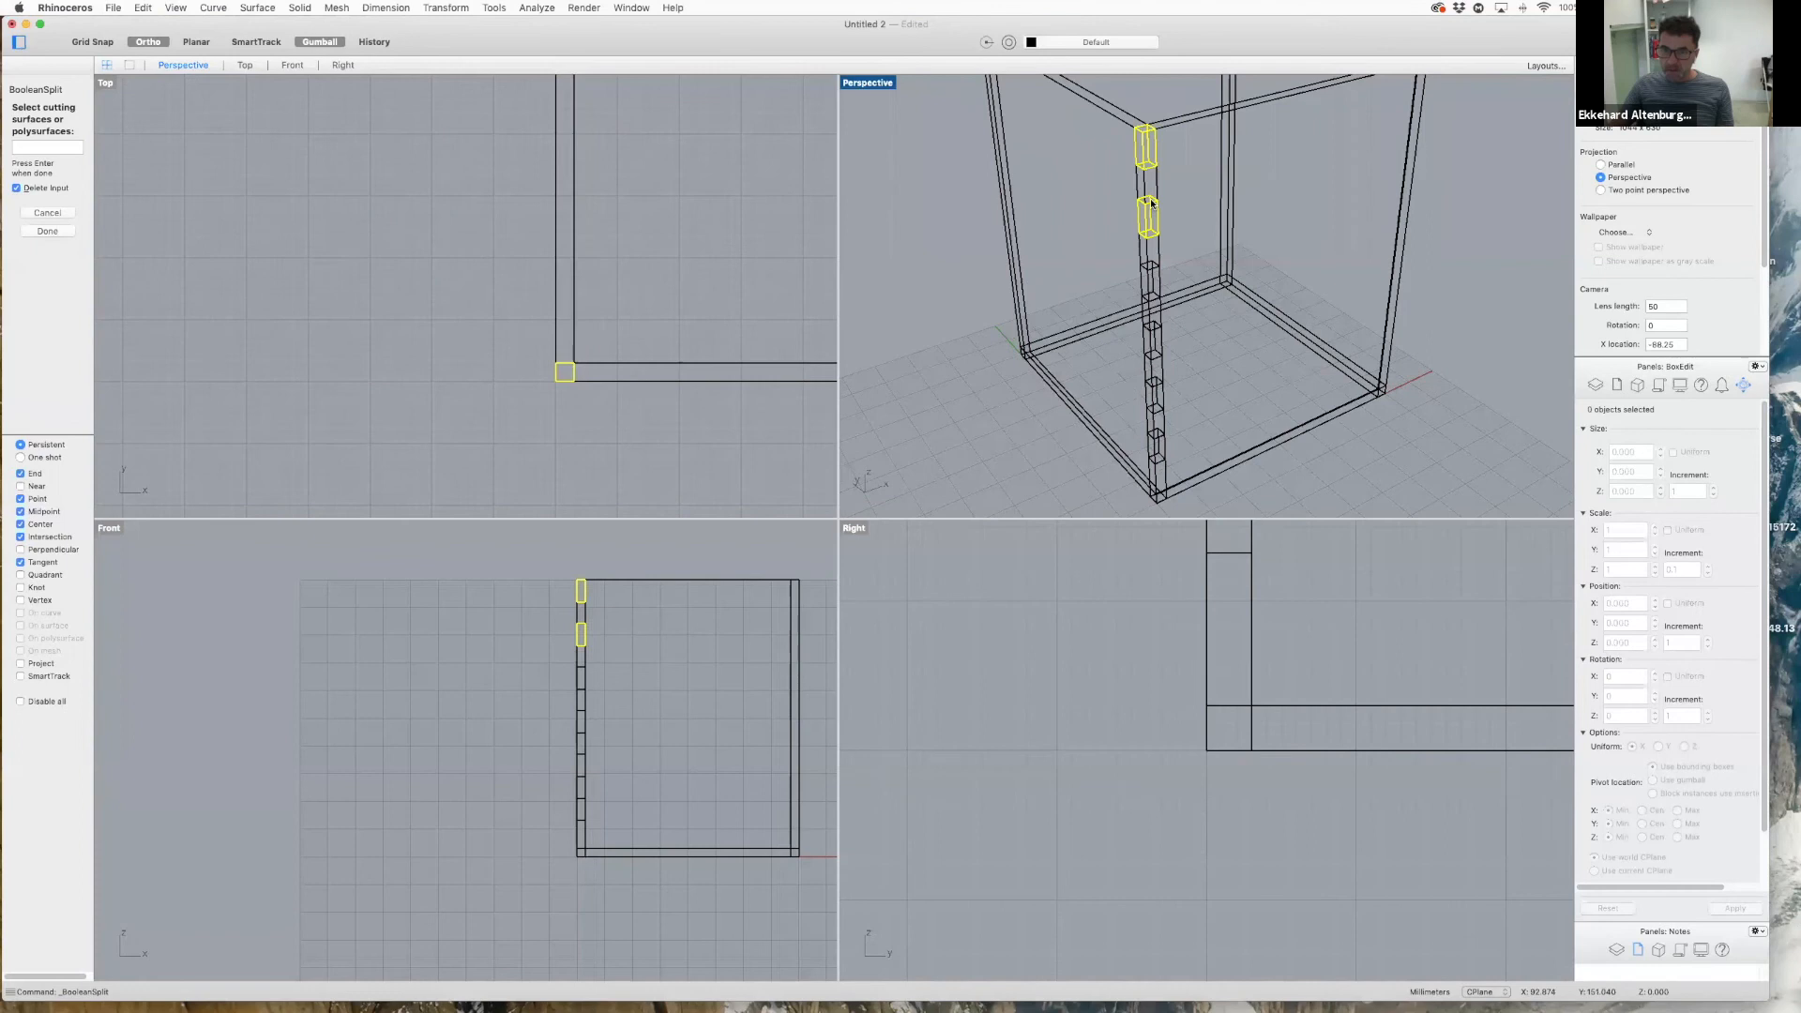
click(1150, 281)
click(1155, 334)
click(1156, 394)
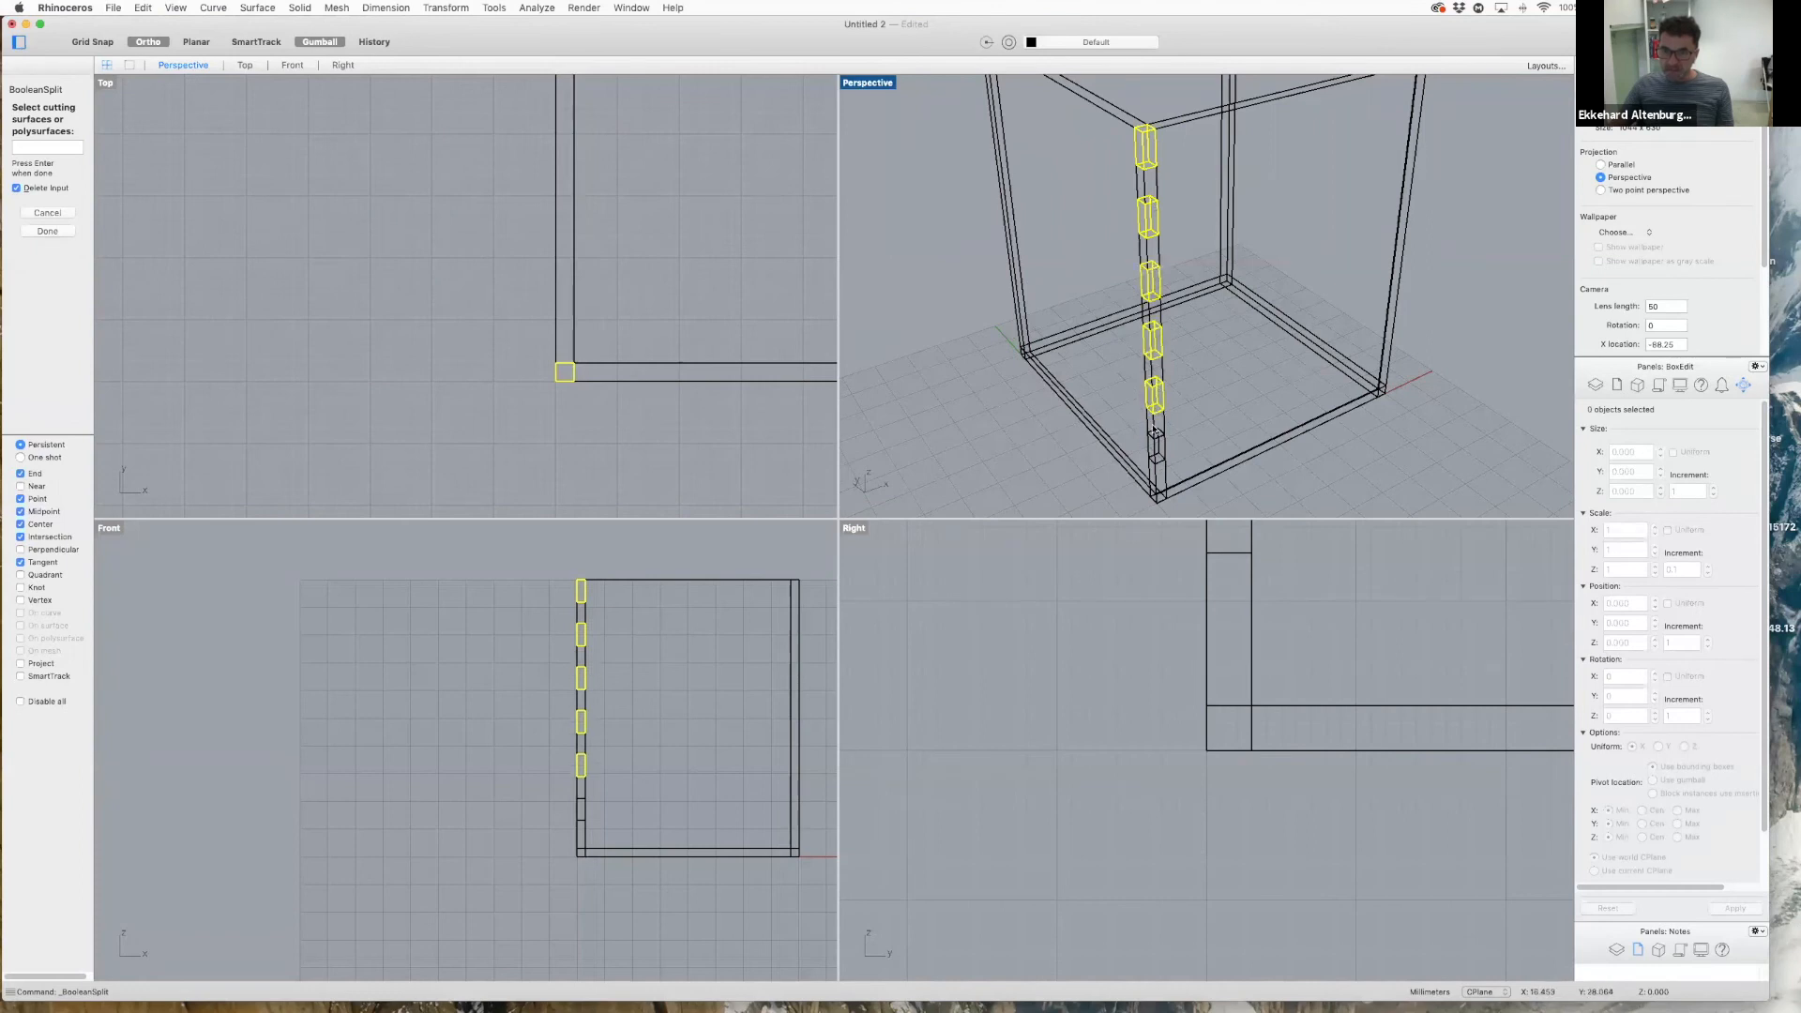
click(1159, 442)
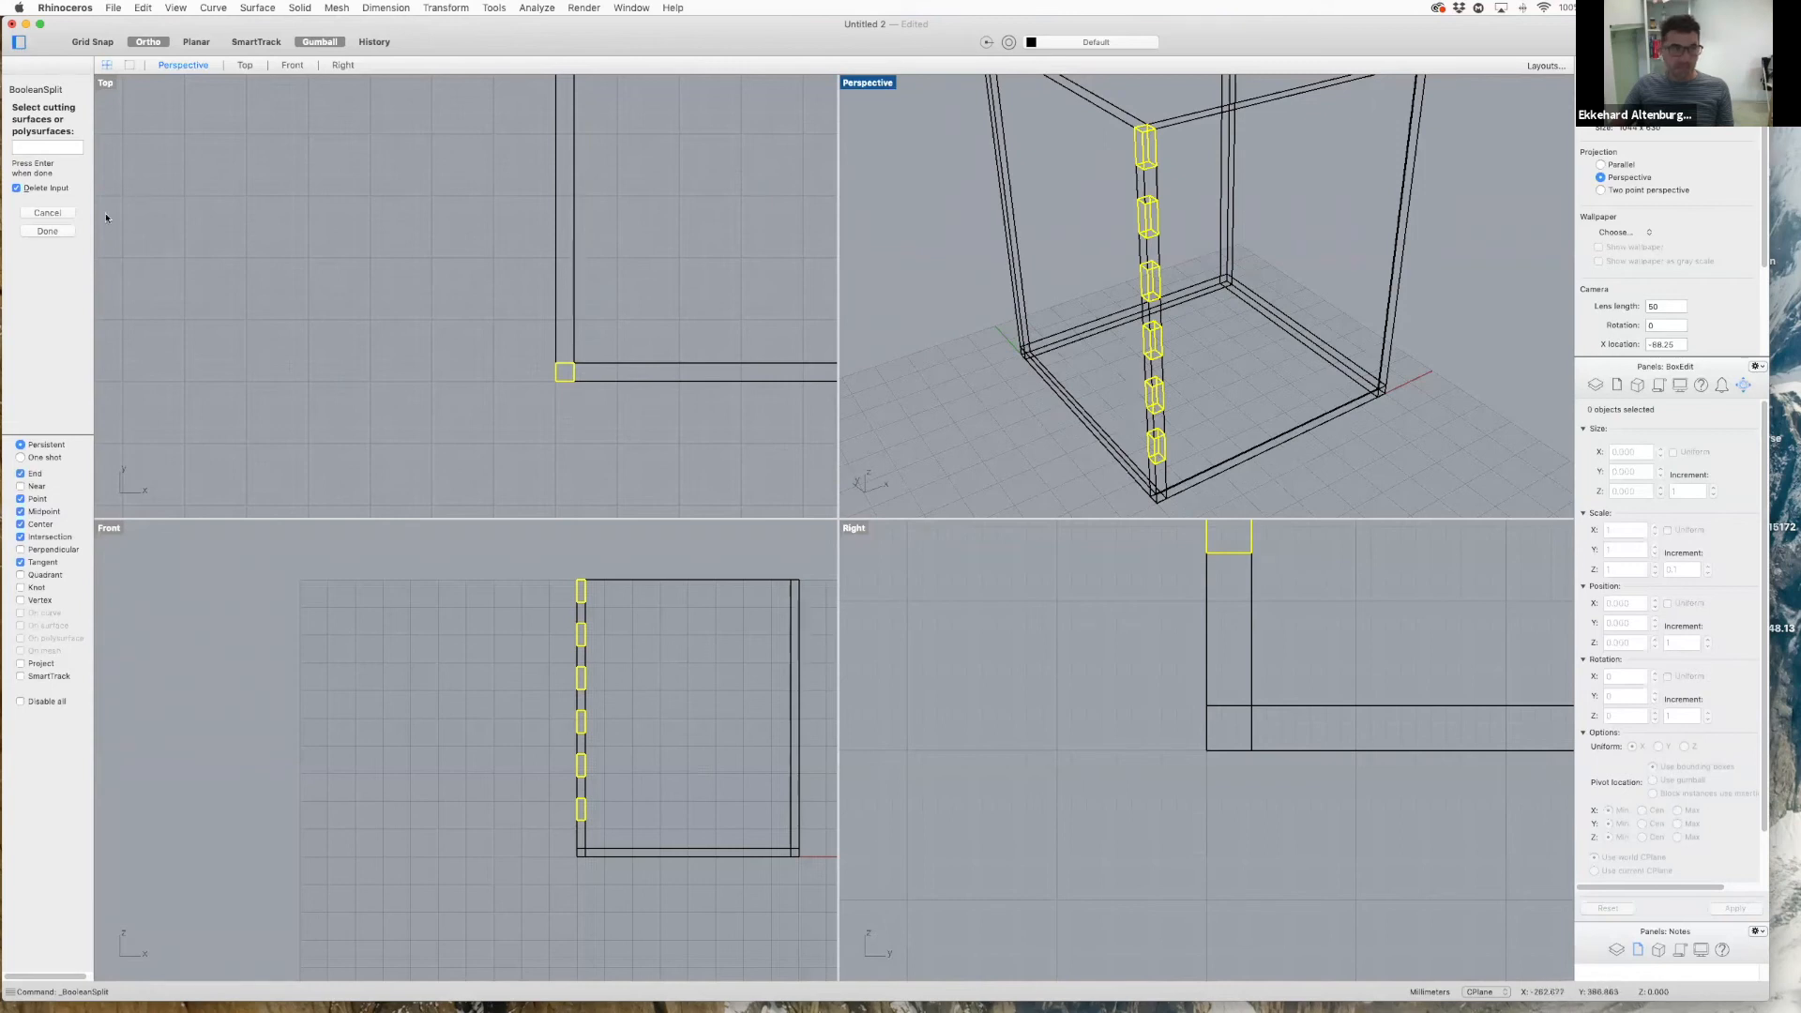
click(40, 231)
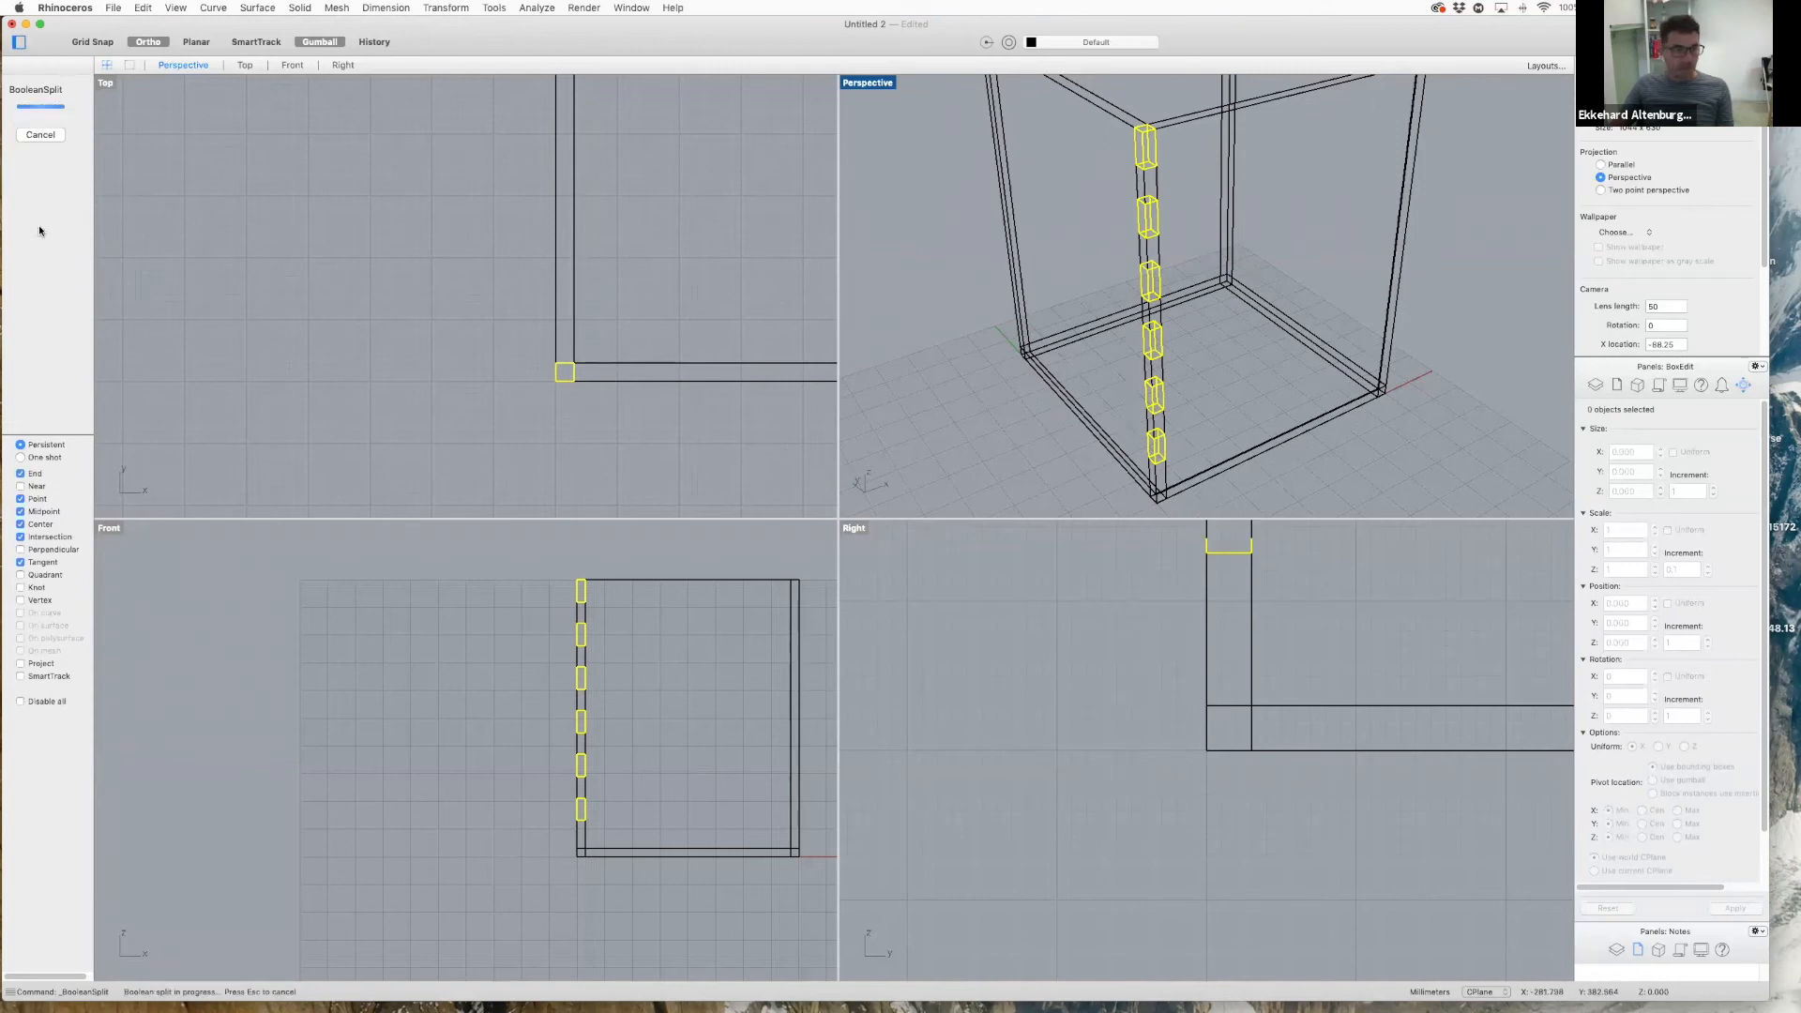
- Check the front panel's notched edge by selecting the panel in the Perspective view, and select the adjoining left side panel
shift+right_drag(1283, 338, 1291, 339)
shift+right_drag(1450, 282, 1429, 285)
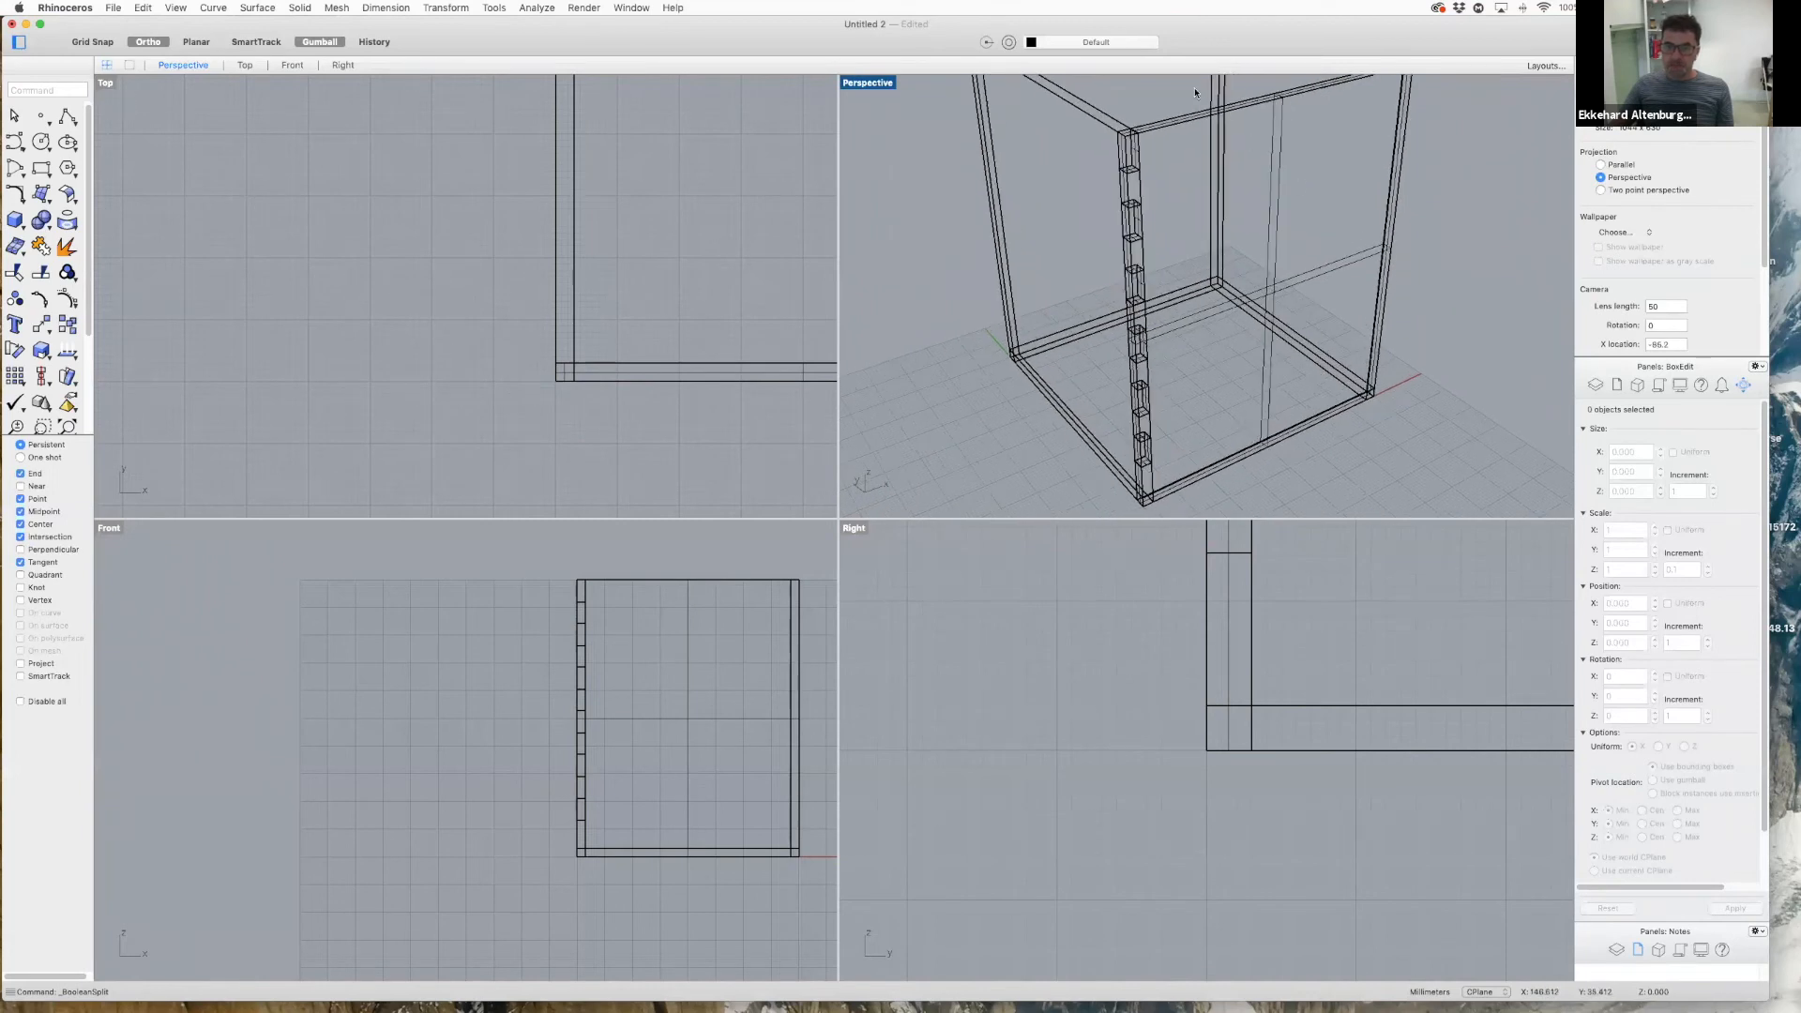
shift+right_drag(1195, 92, 1189, 109)
click(1189, 110)
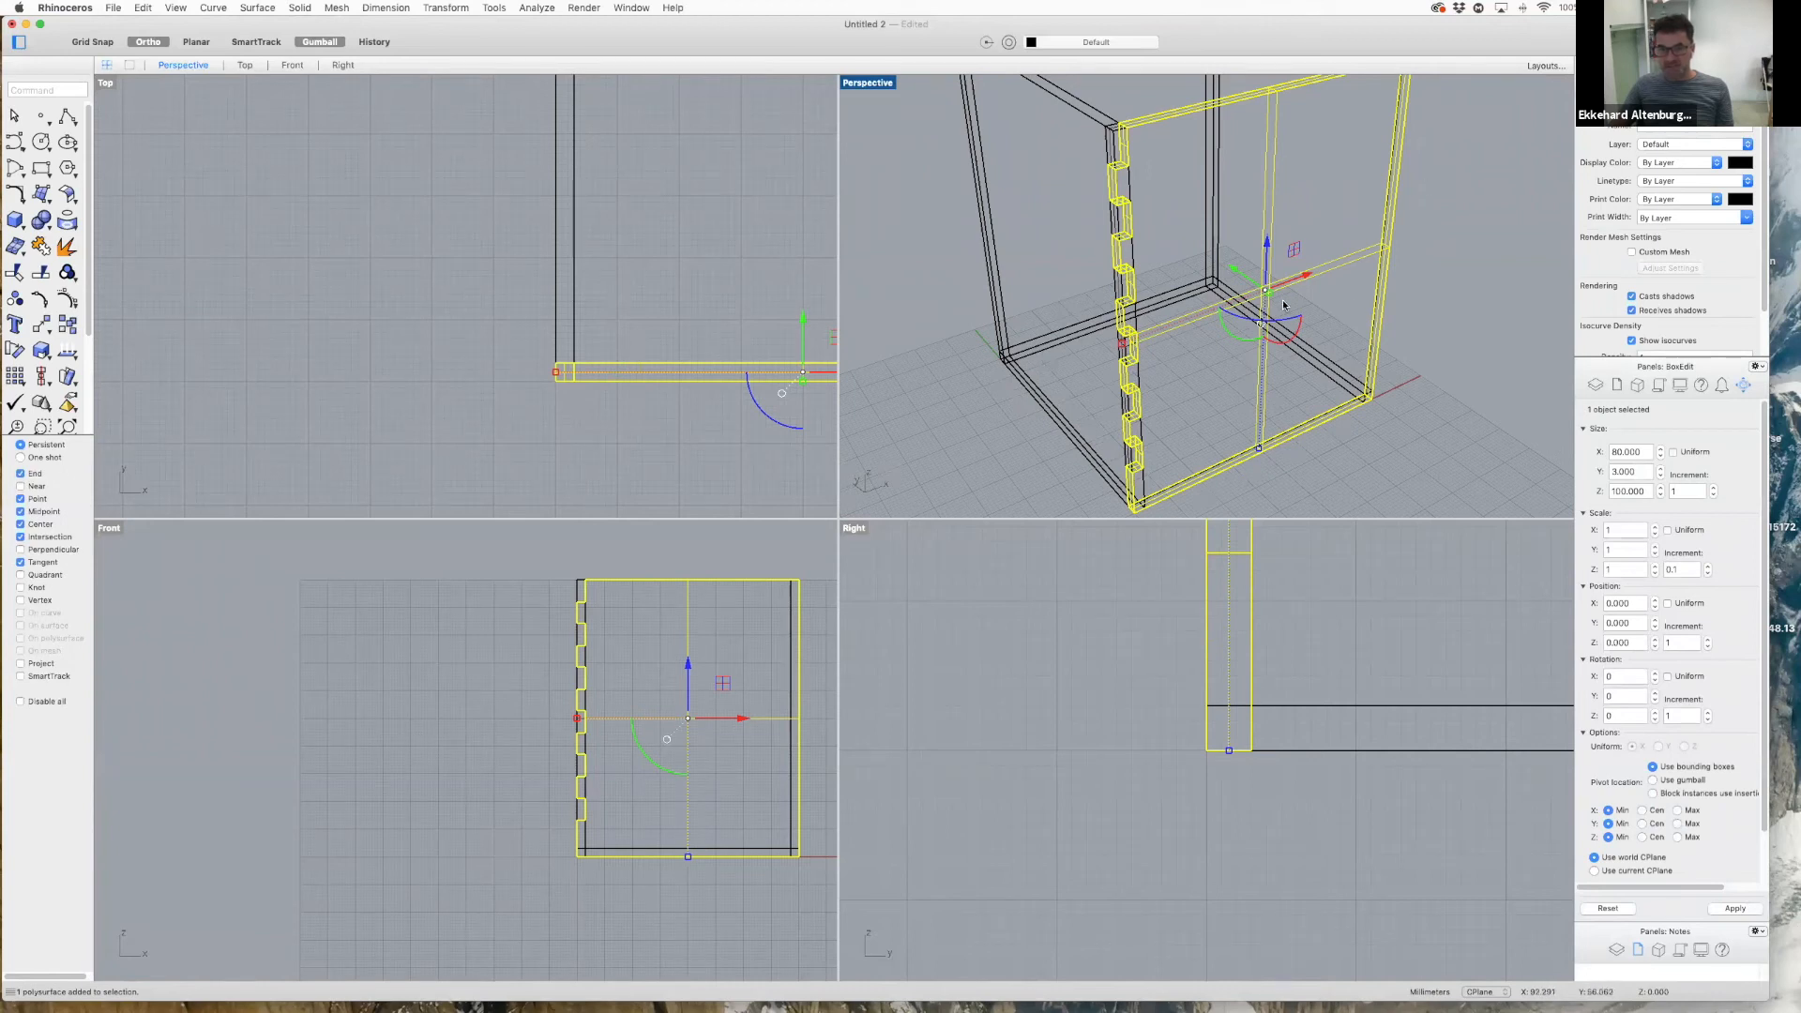
scroll(1247, 278, down, 2)
scroll(1577, 246, down, 3)
scroll(1450, 234, up, 2)
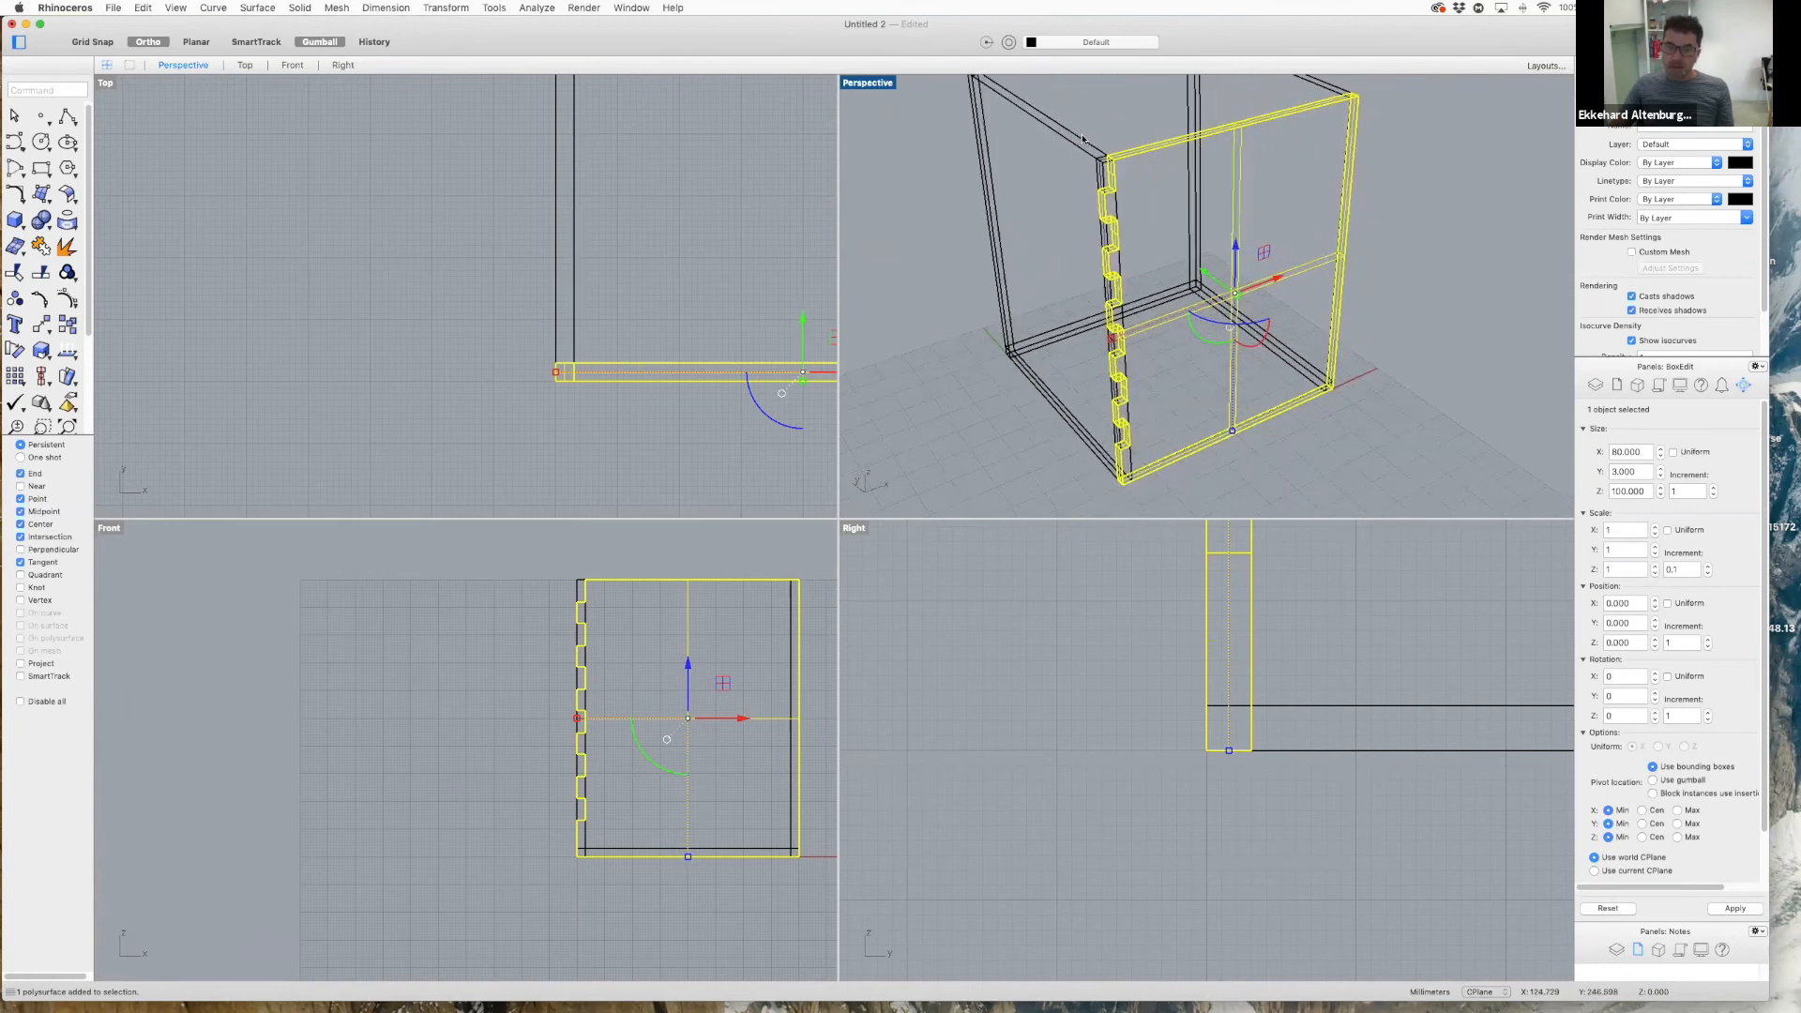
click(1072, 144)
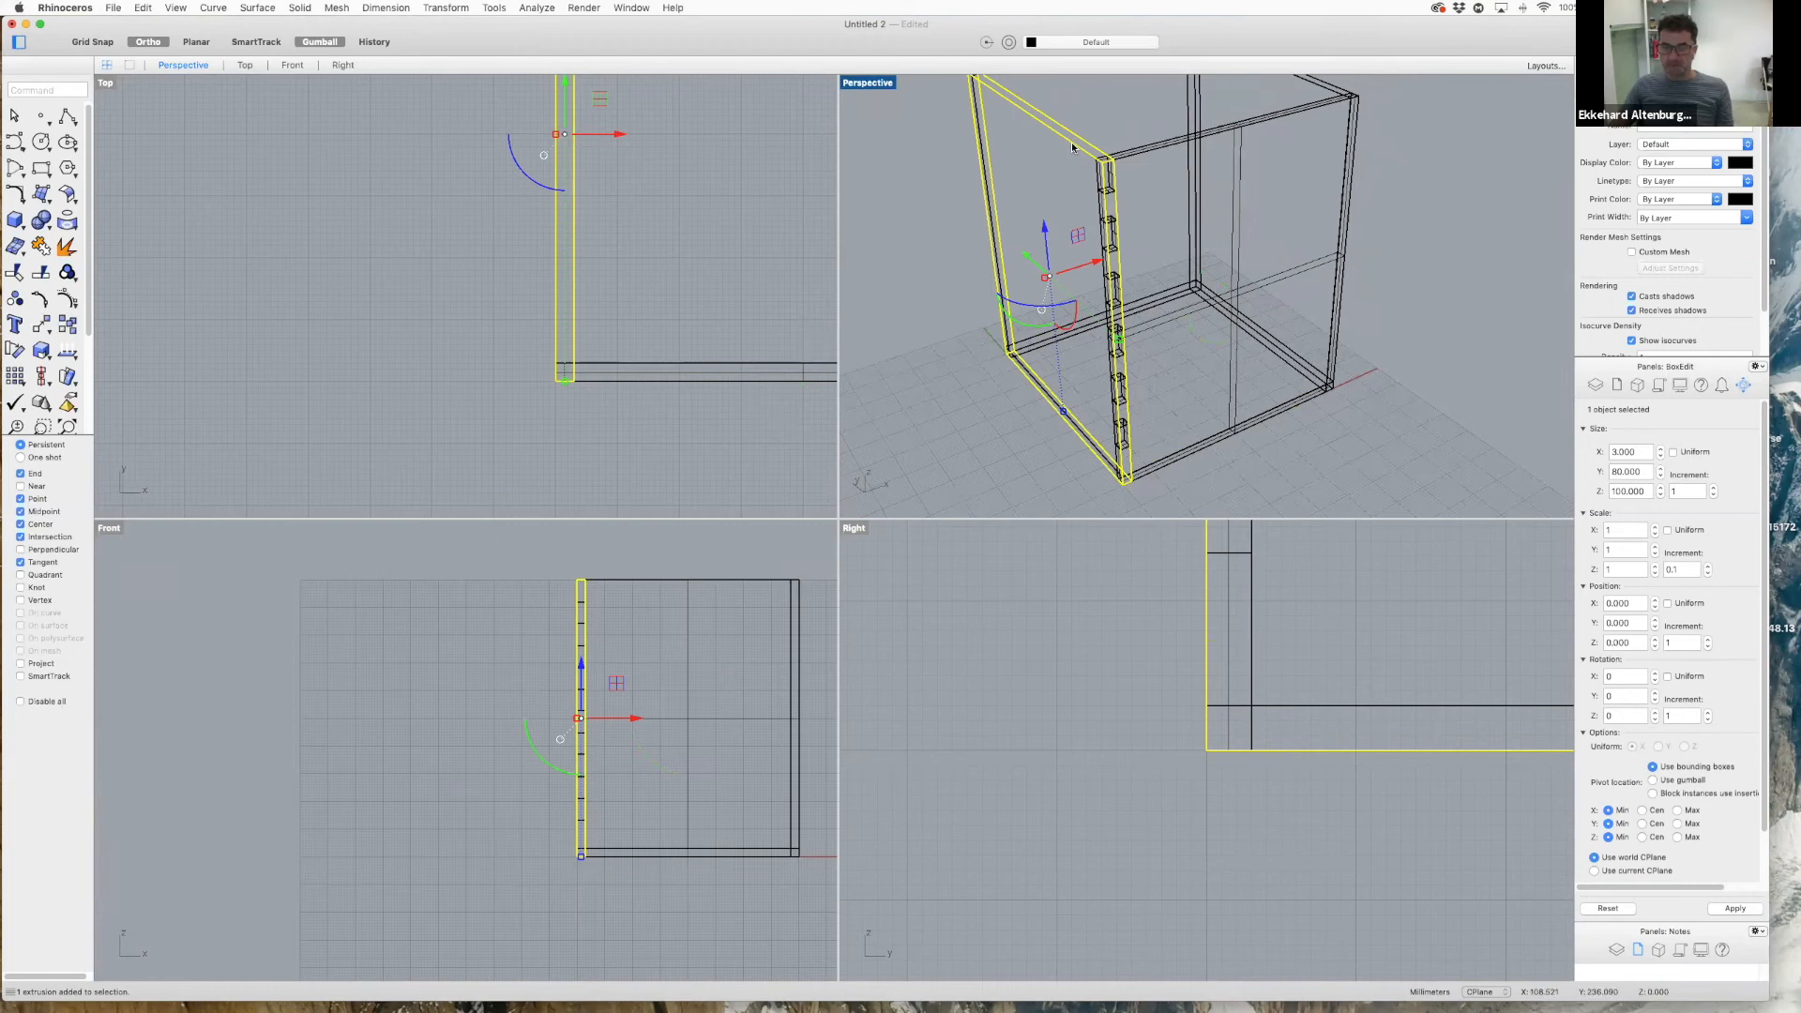
- Mirror the corner blocks at the box's front left vertical edge across the front panel's vertical midline, keeping a copy on the opposite edge
click(1164, 148)
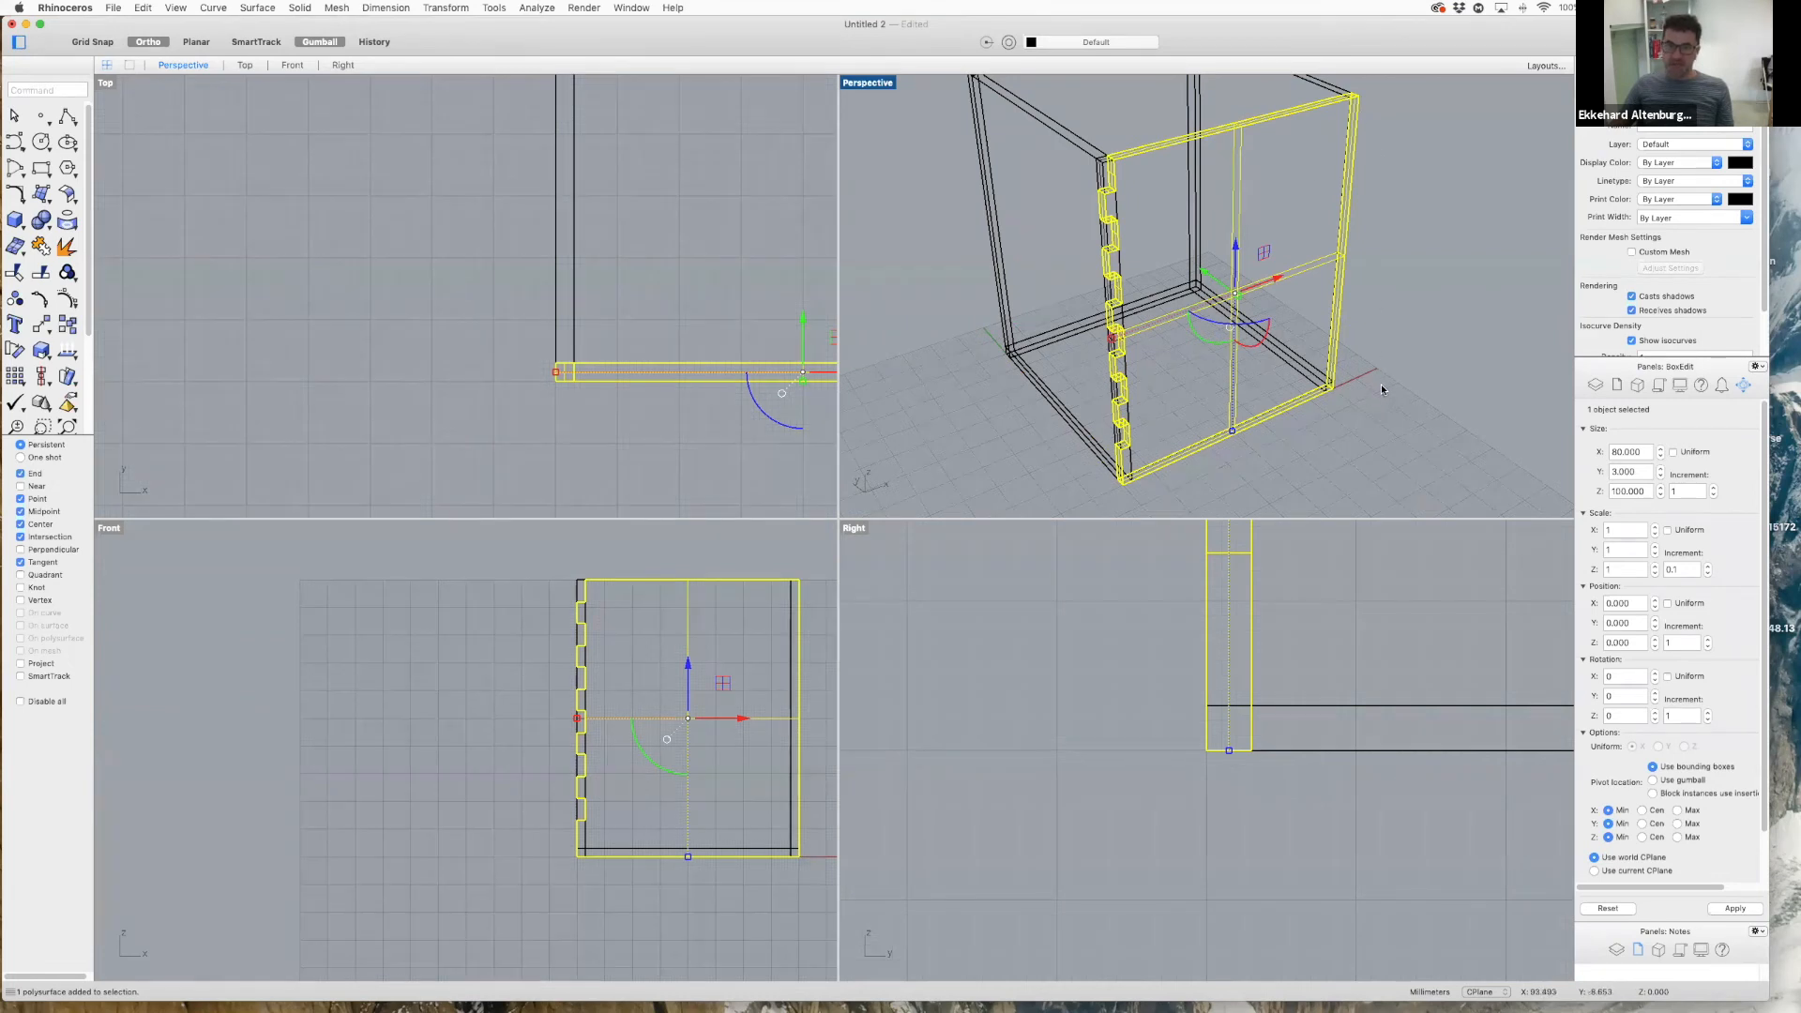
shift+right_drag(1419, 362, 1428, 386)
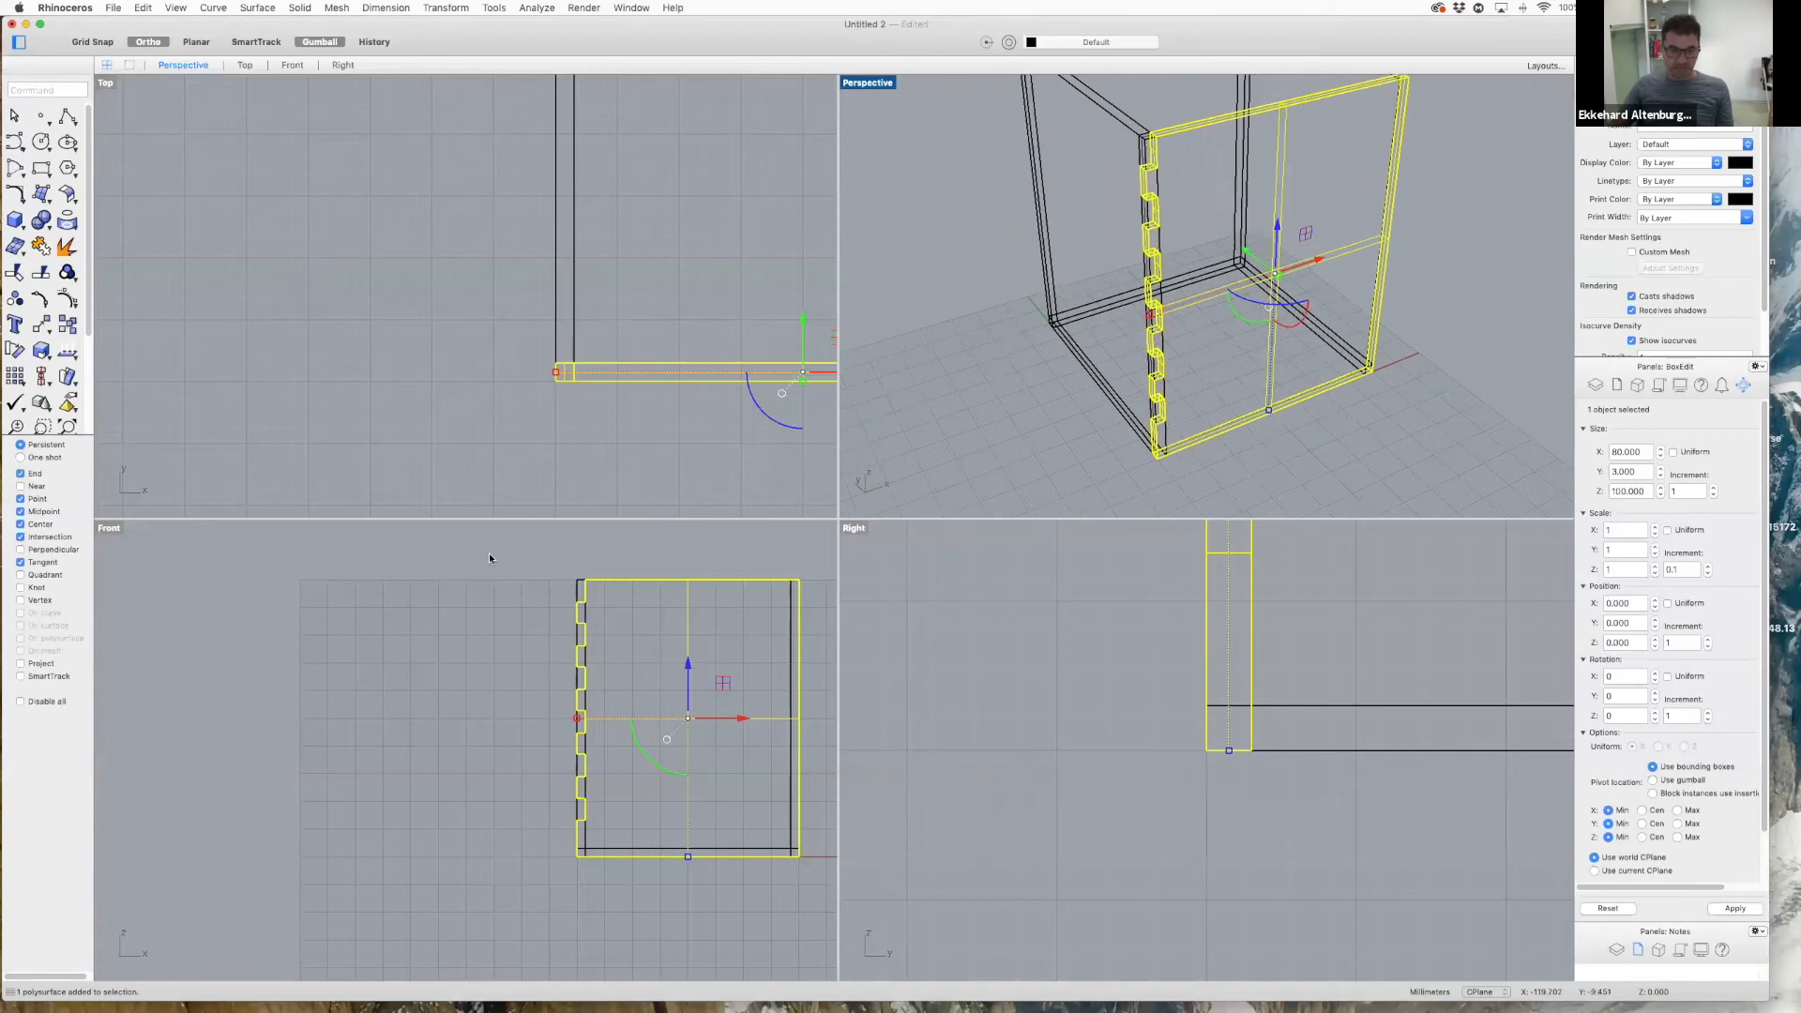
click(491, 352)
drag(517, 346, 565, 386)
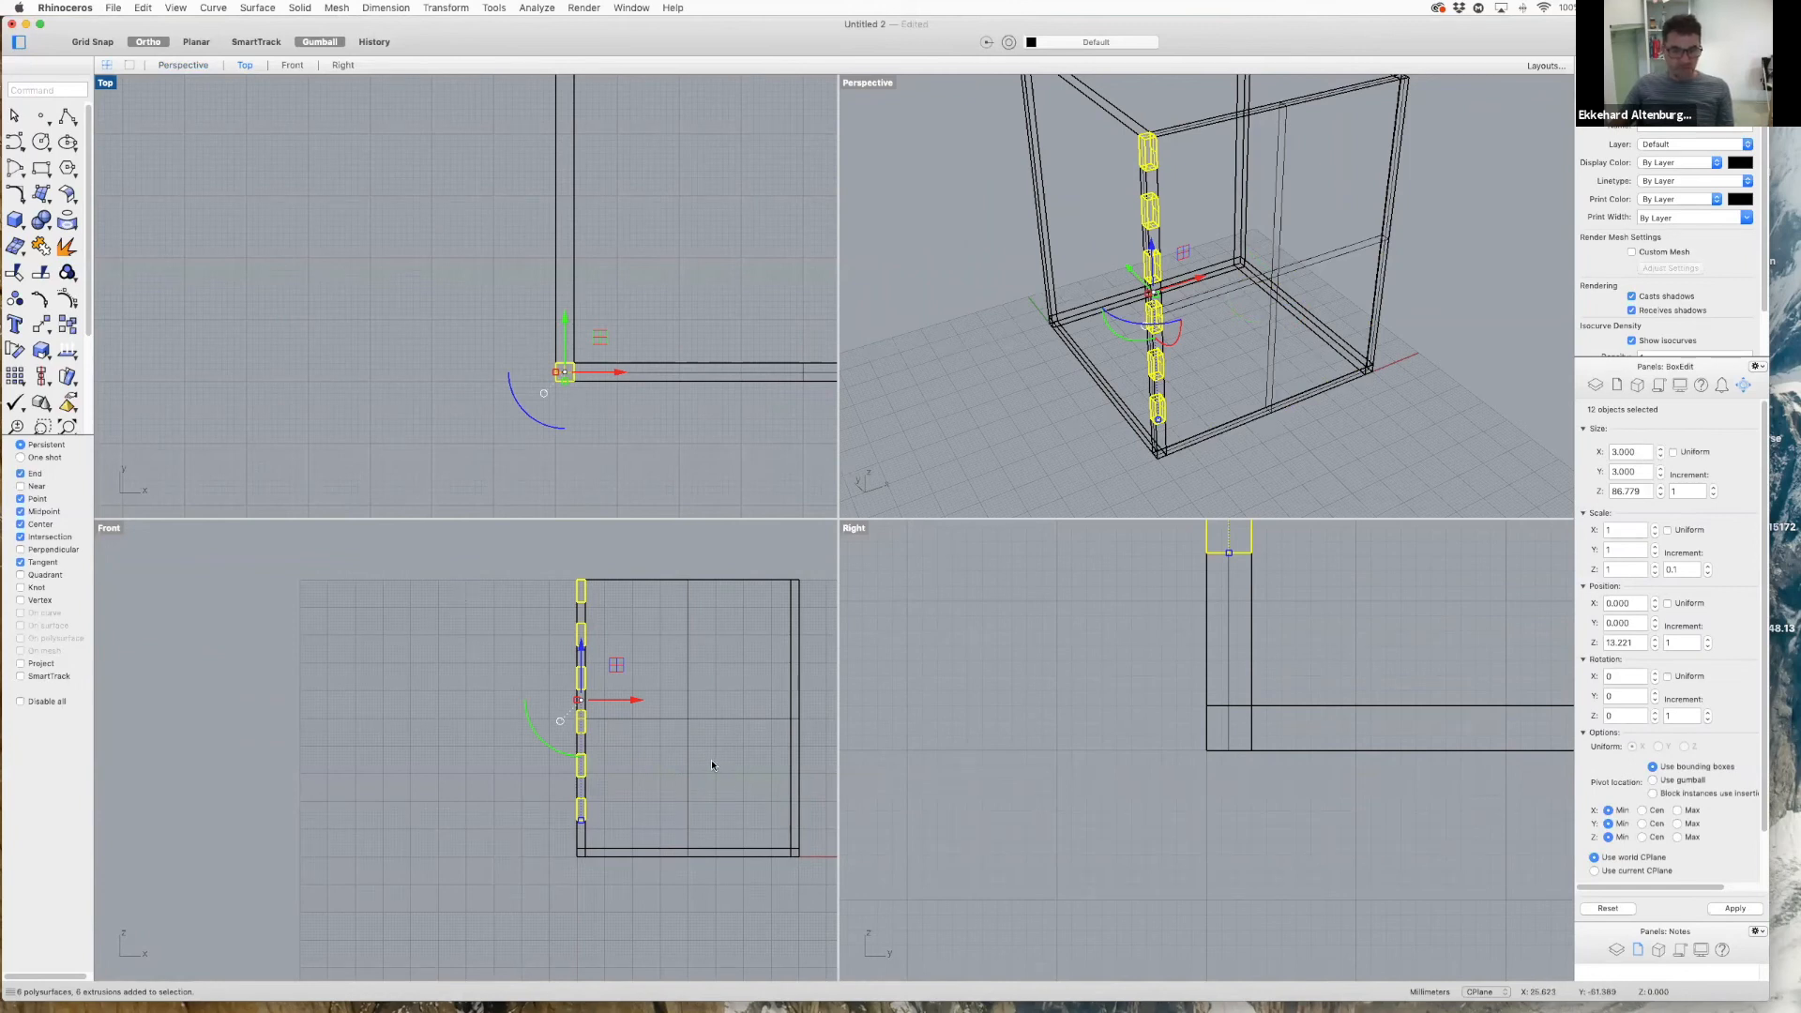
scroll(711, 759, down, 2)
scroll(779, 750, up, 2)
scroll(750, 694, up, 1)
scroll(728, 616, down, 1)
scroll(815, 651, up, 2)
scroll(815, 650, up, 1)
scroll(806, 647, down, 1)
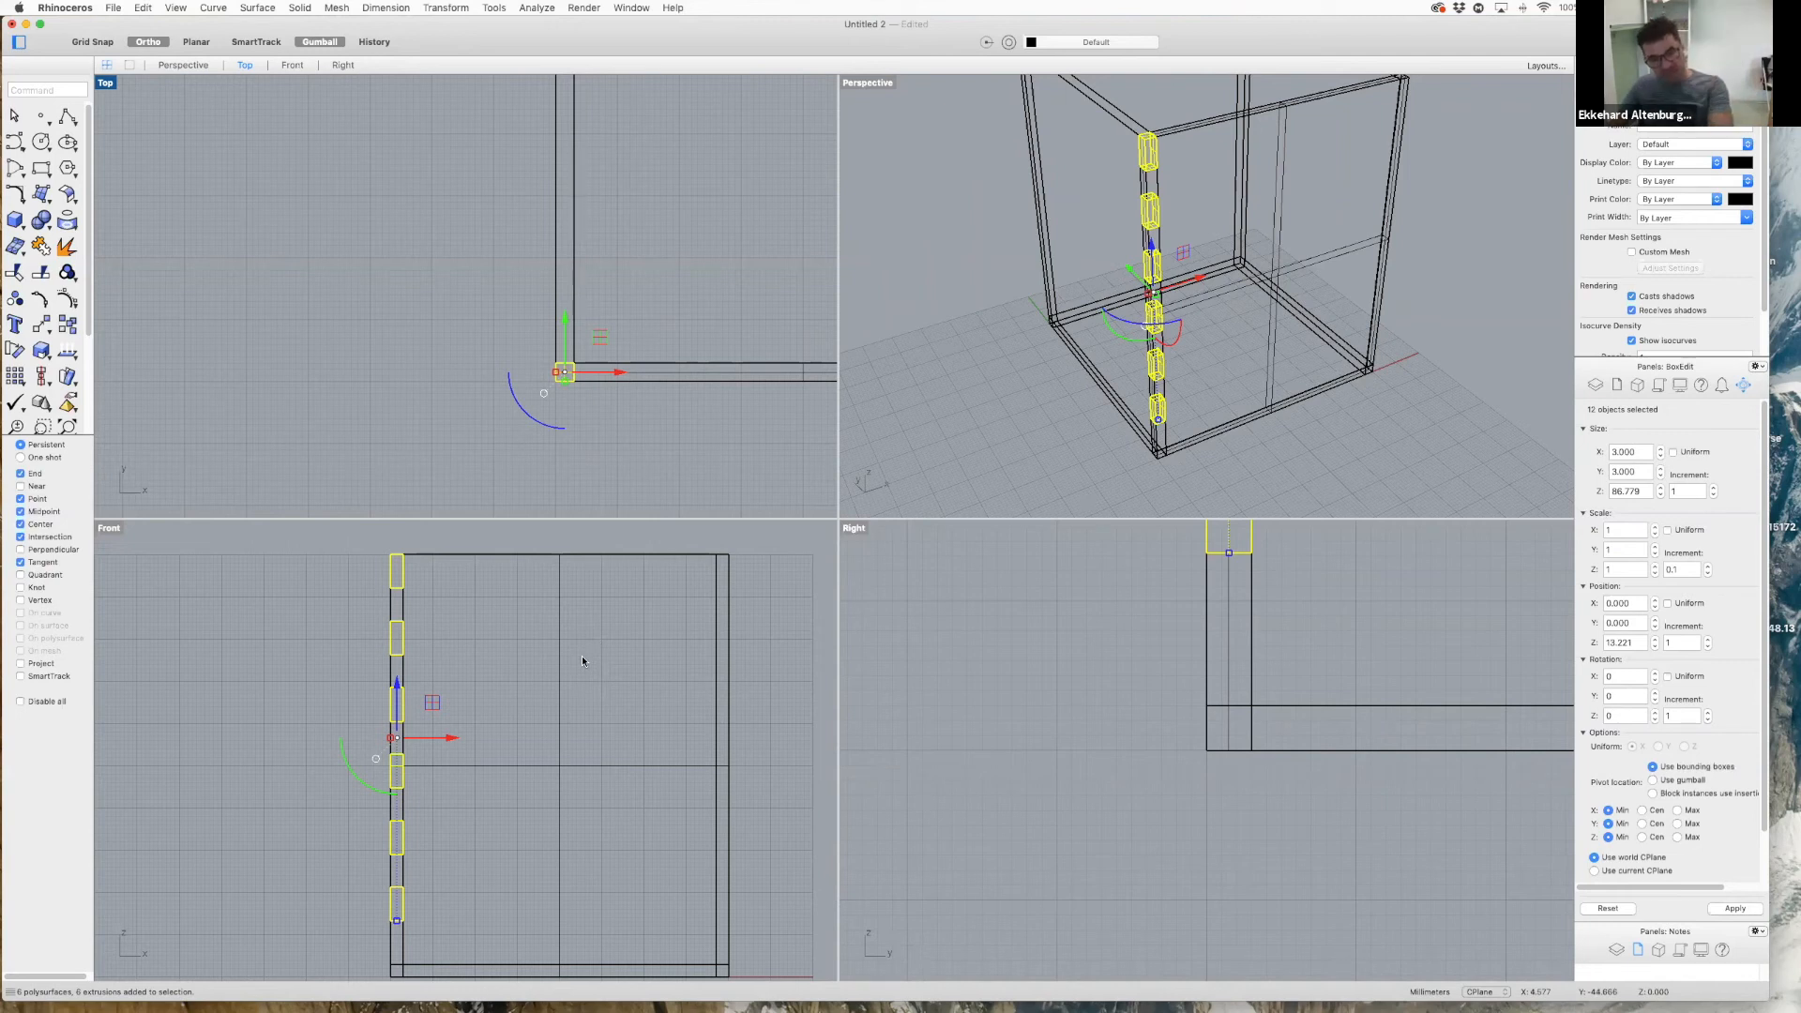
right_click(564, 551)
mouse_move(676, 555)
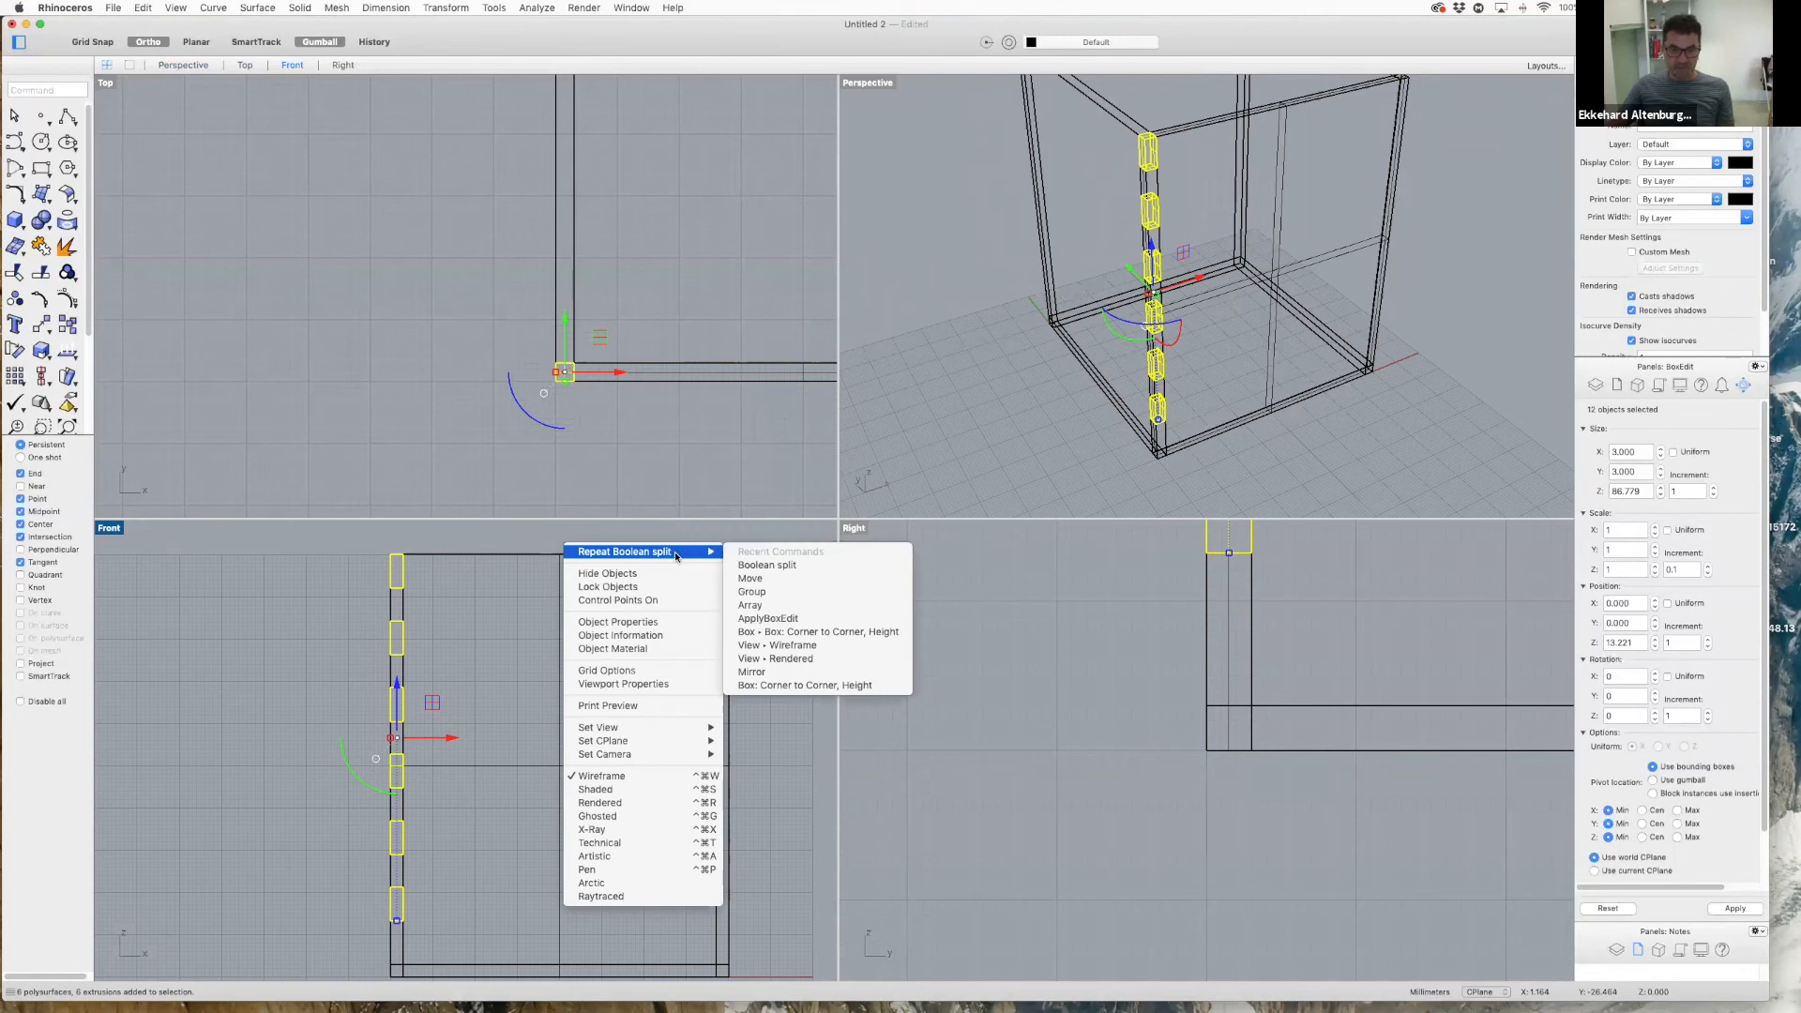
click(777, 678)
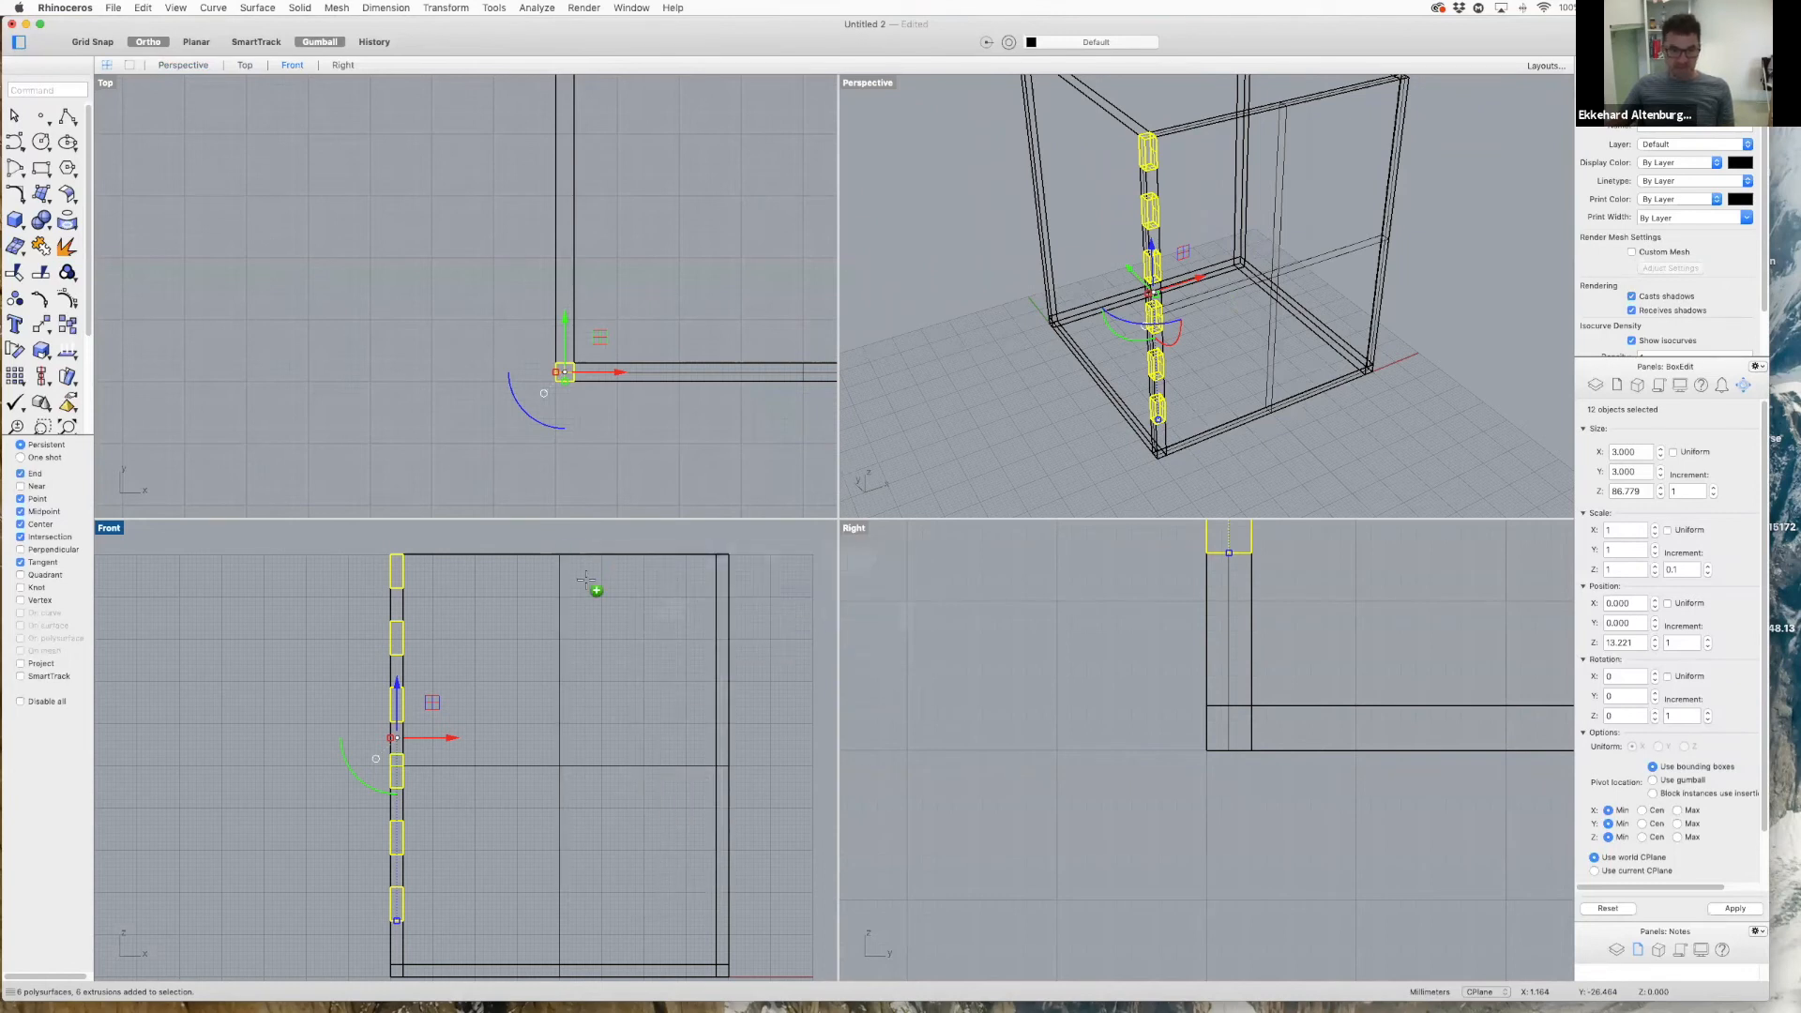
click(560, 554)
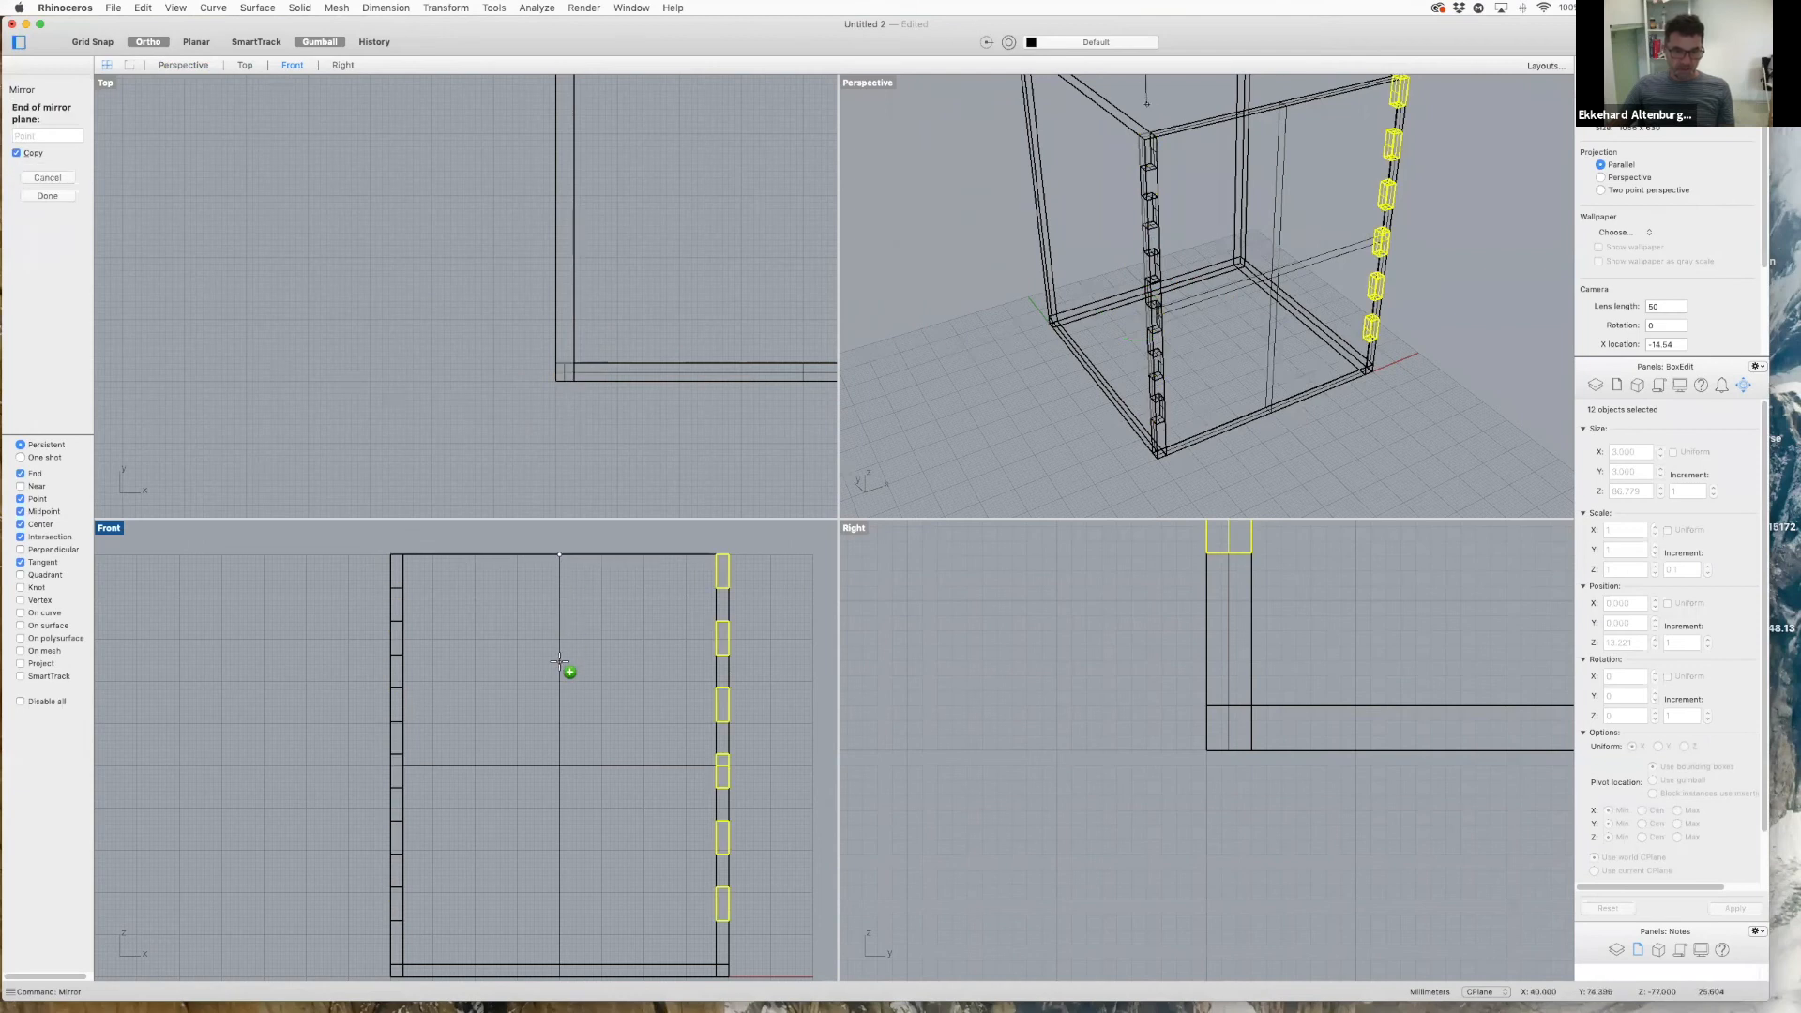
click(559, 663)
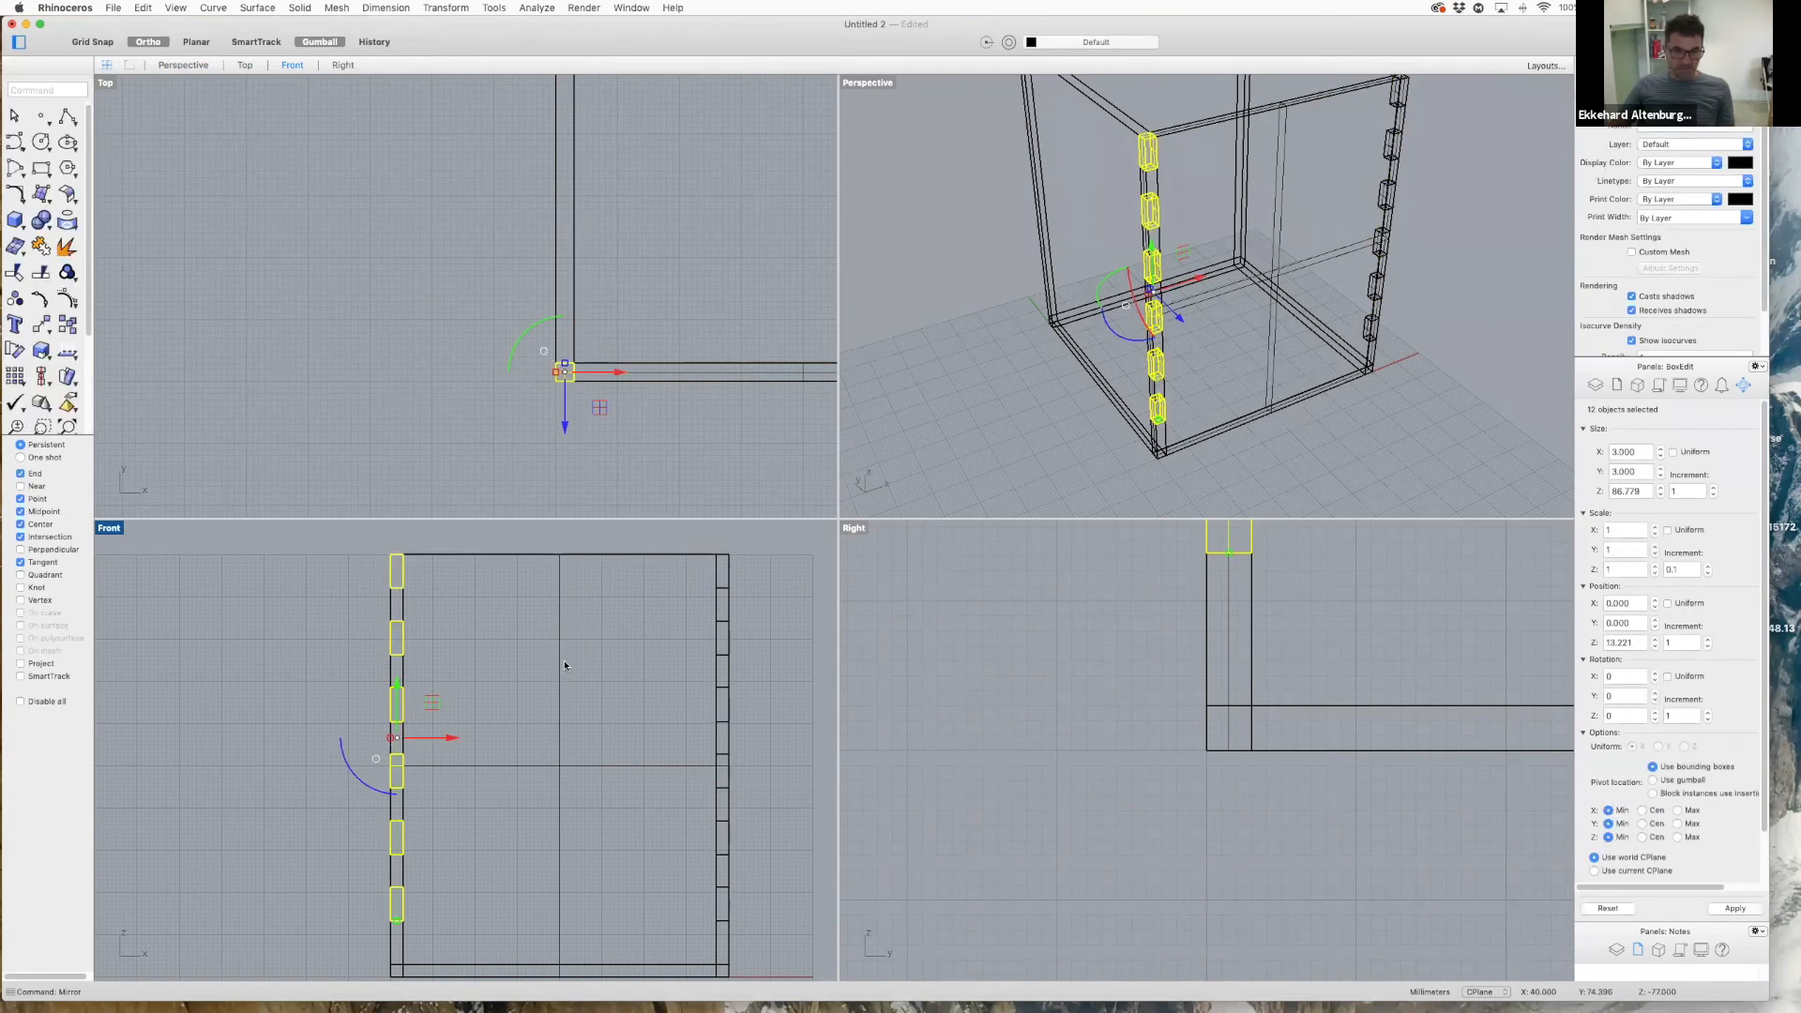
click(784, 604)
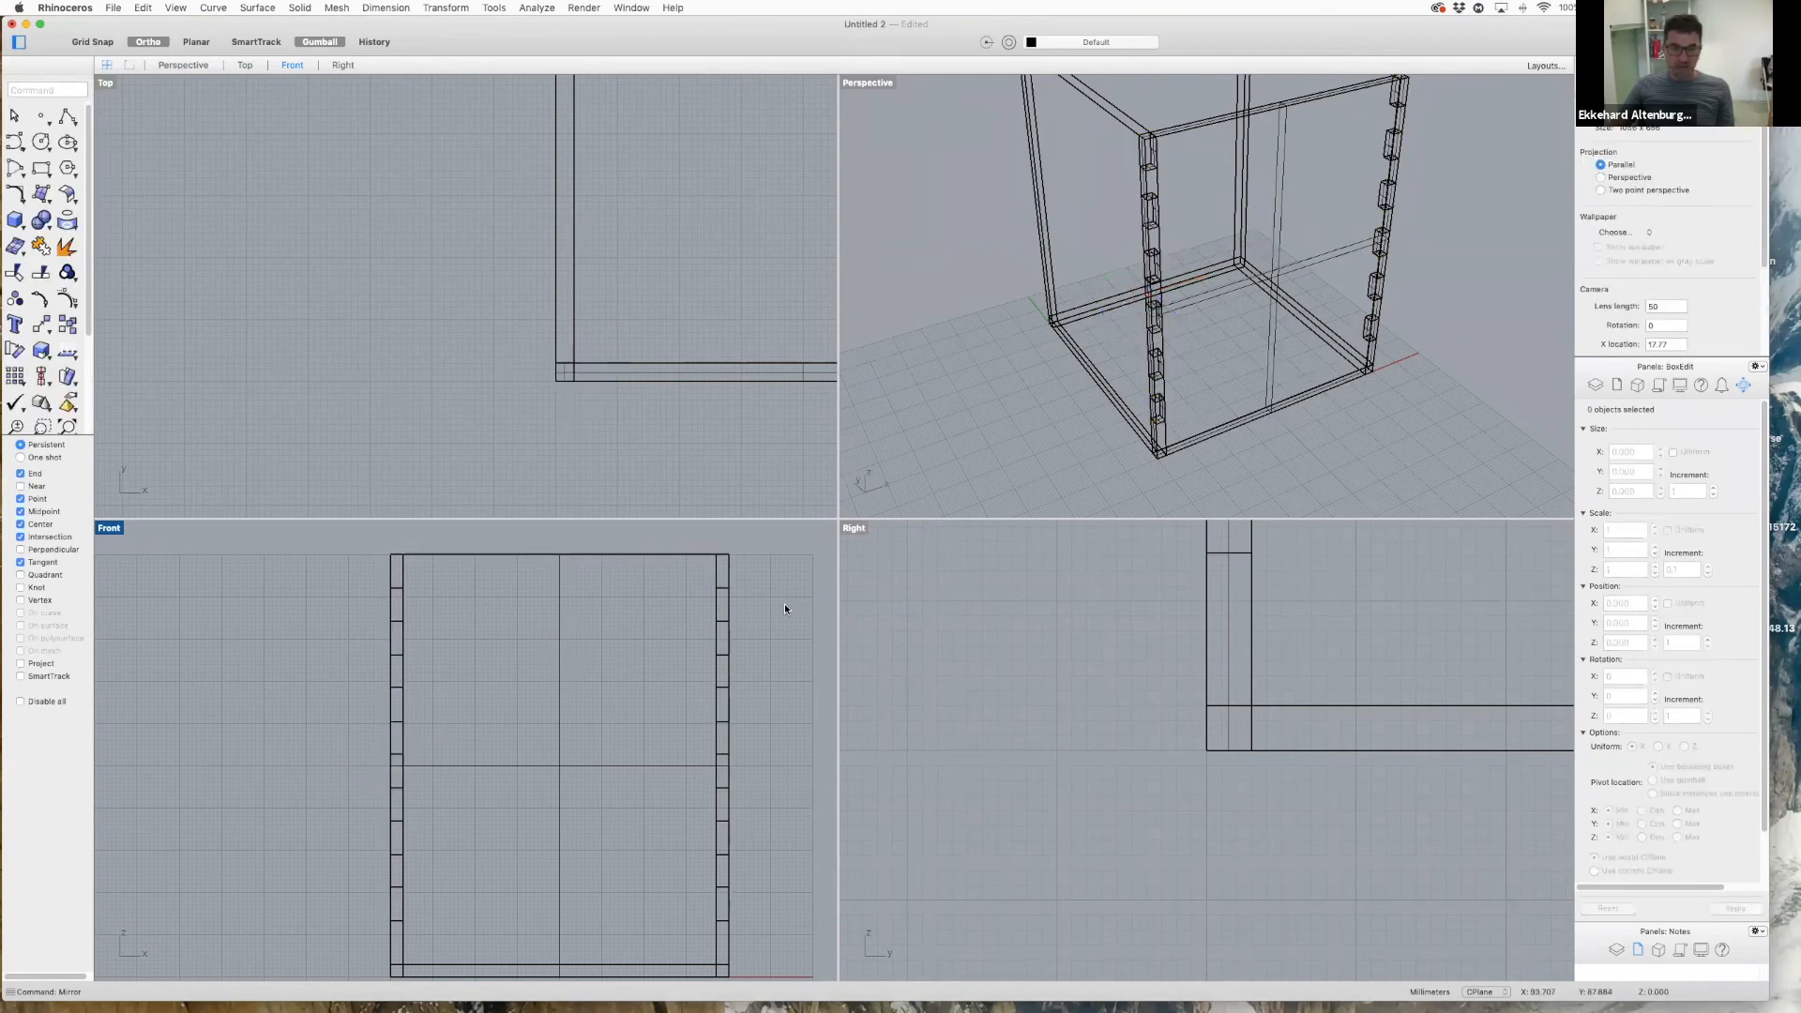
right_click(778, 581)
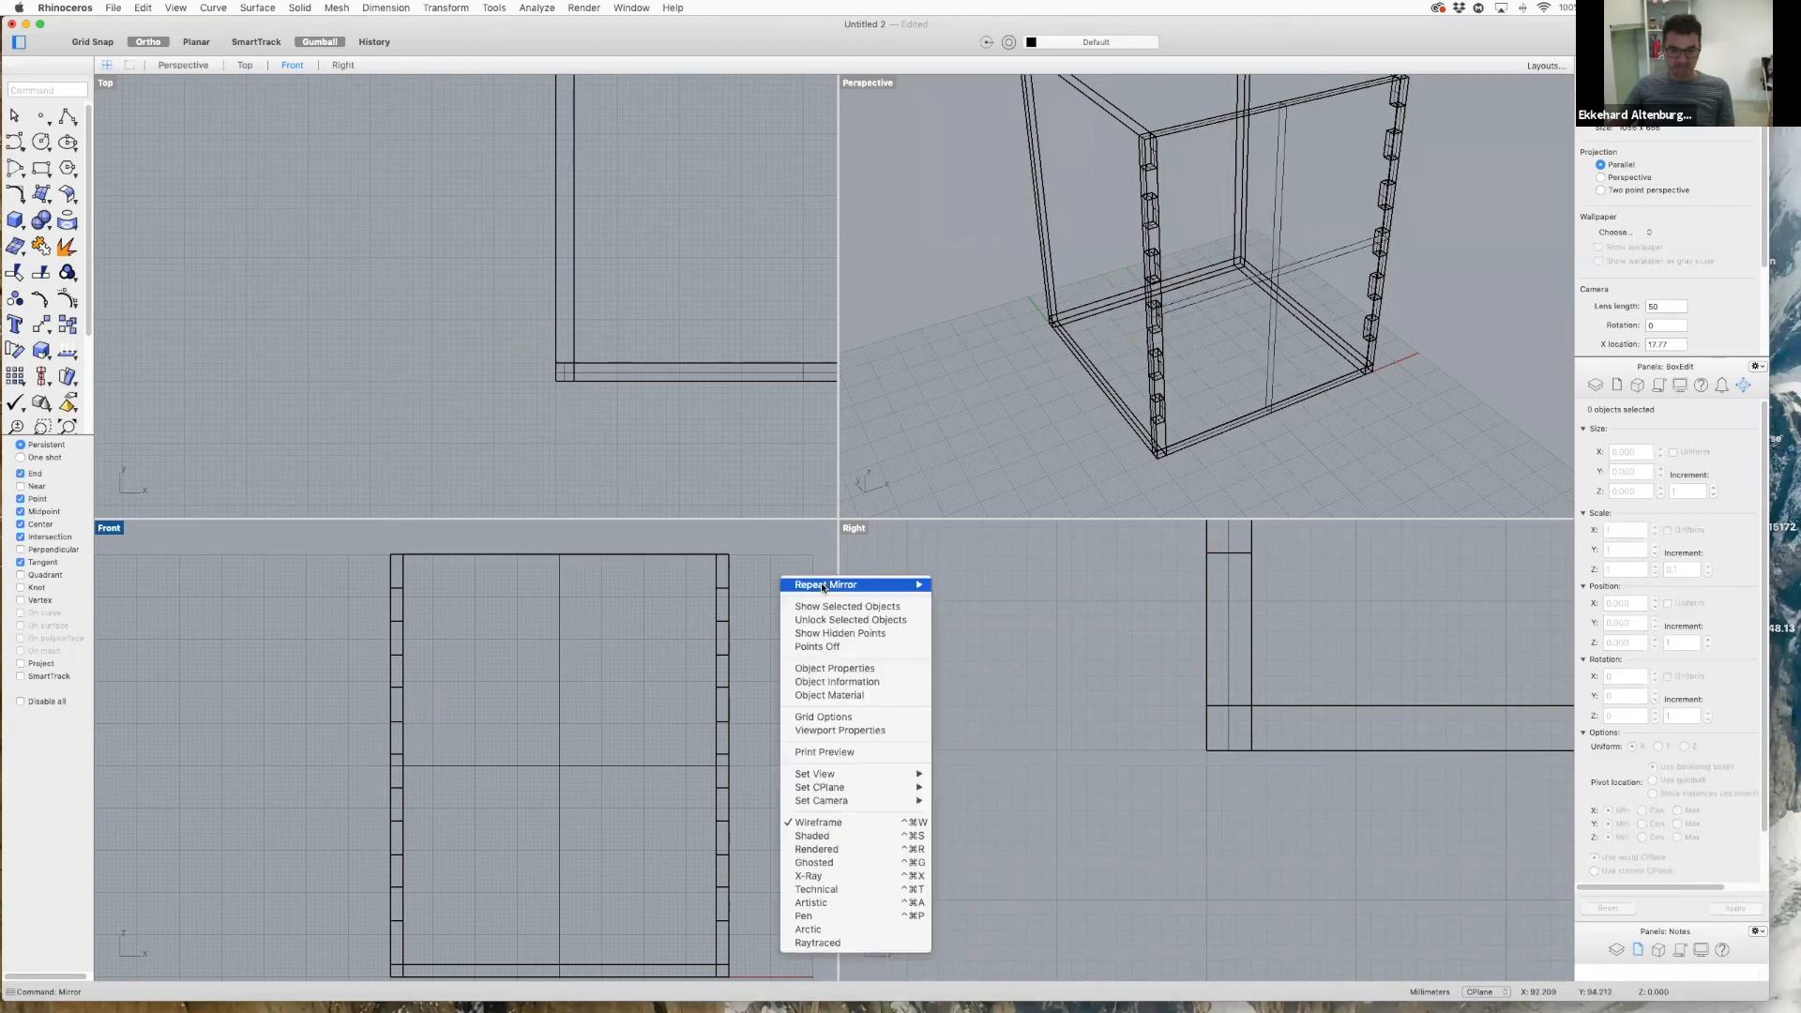
mouse_move(872, 584)
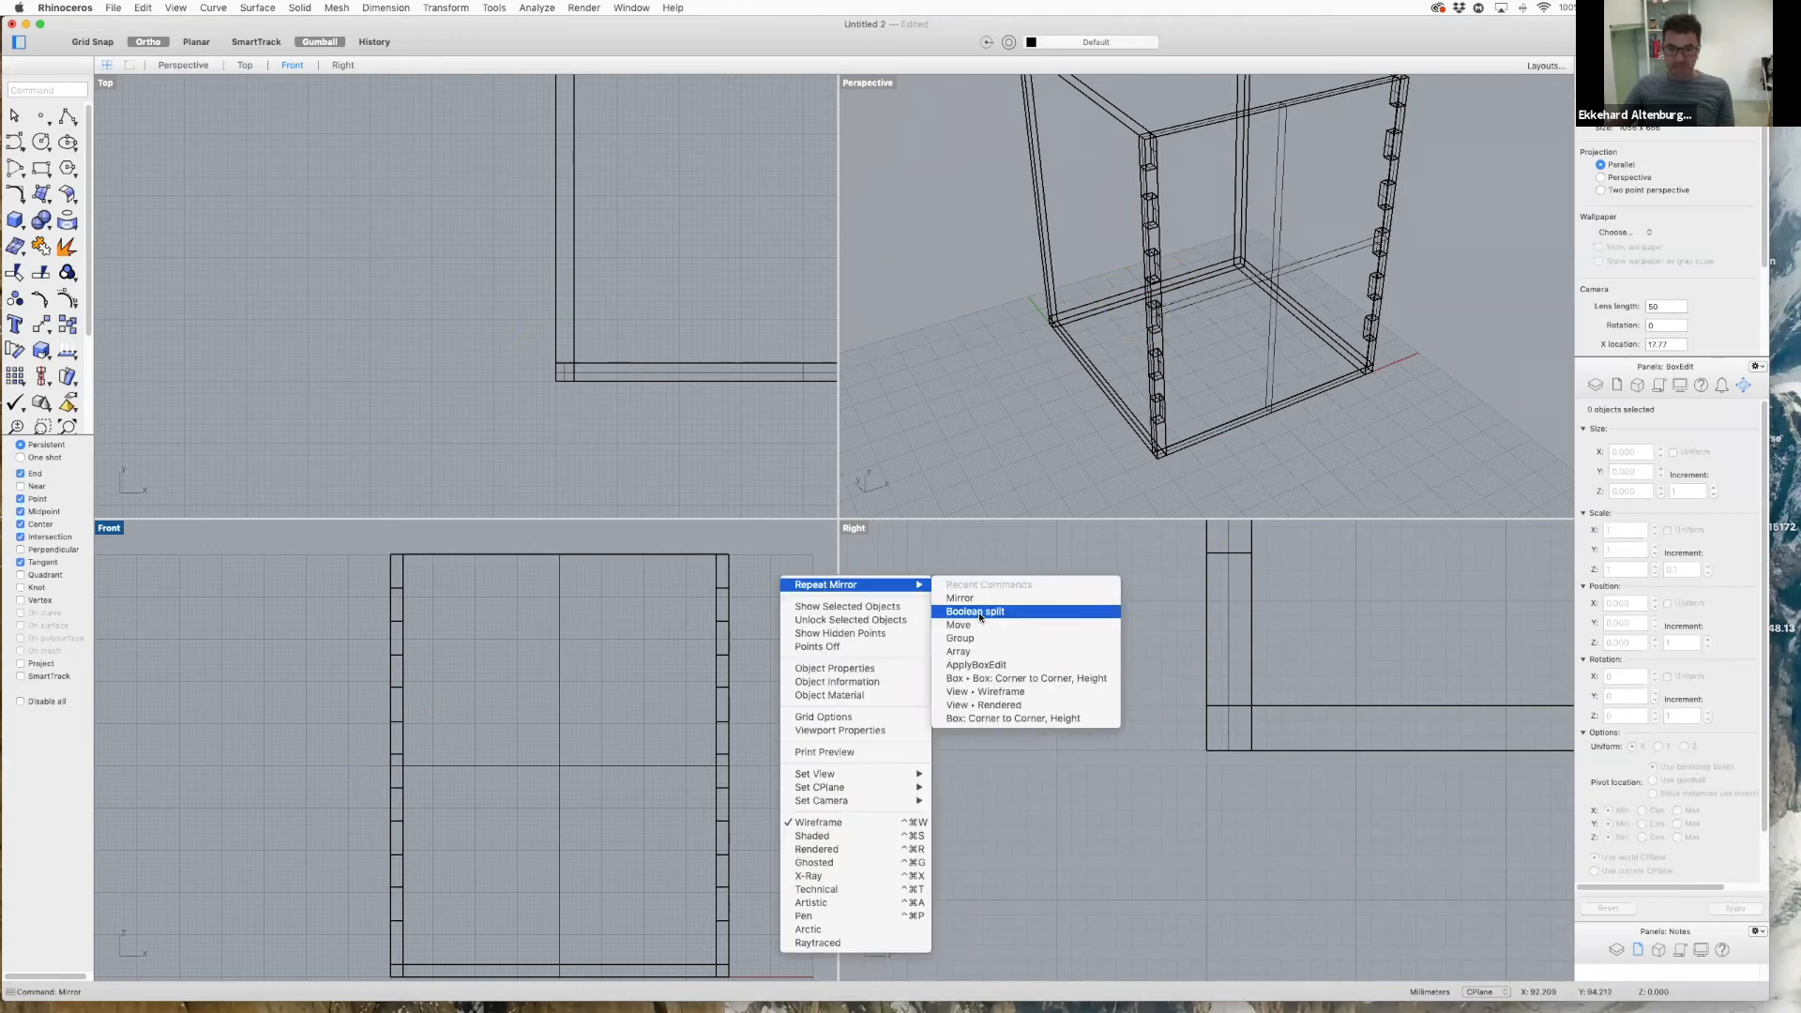
click(978, 612)
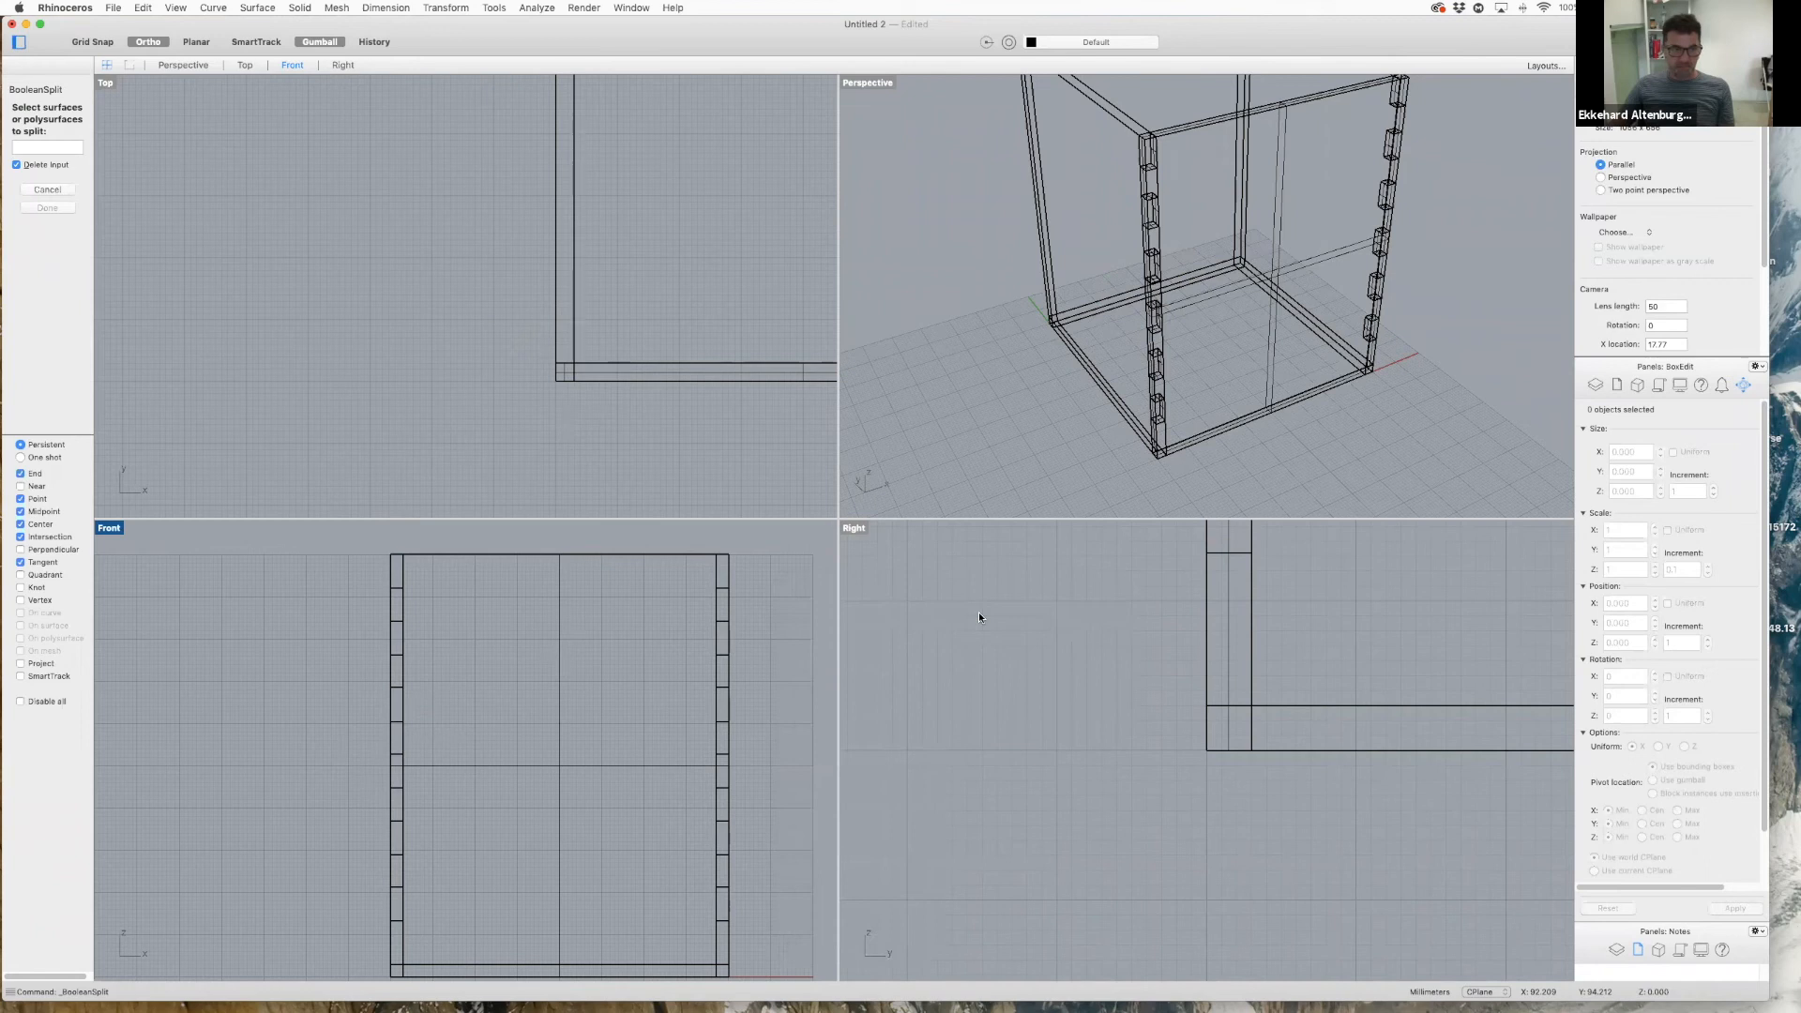
click(635, 558)
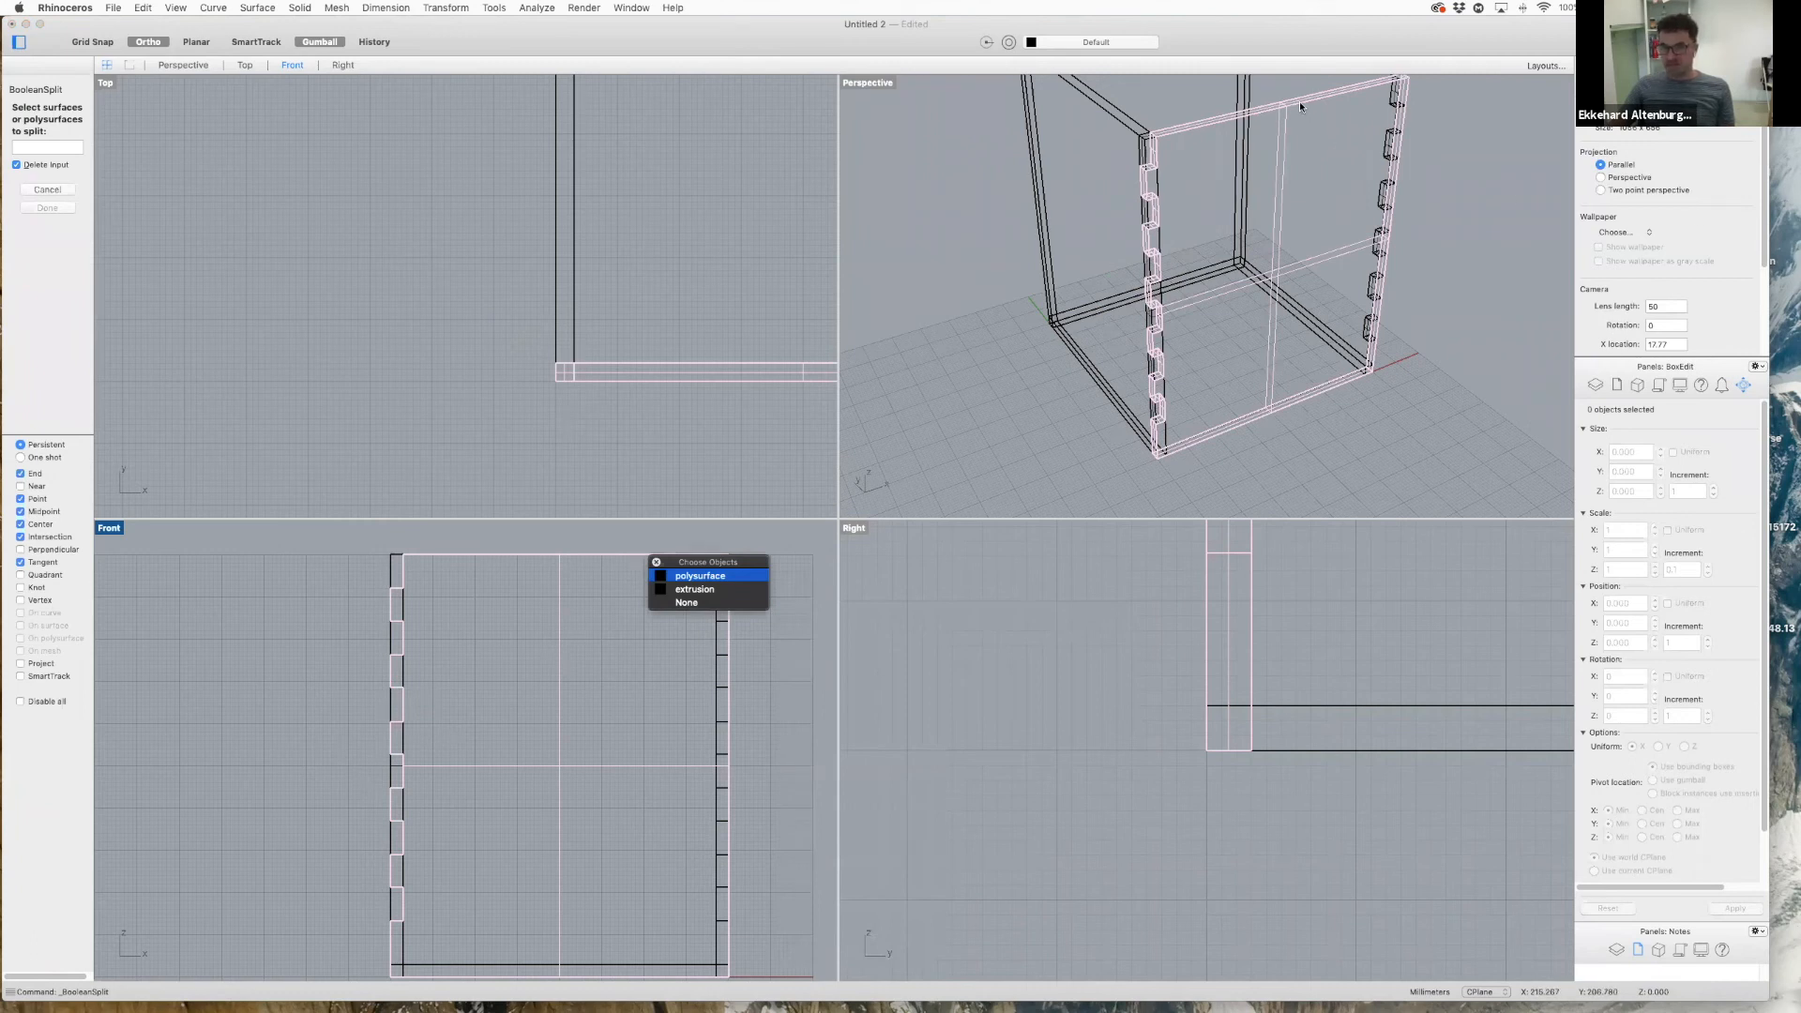
click(660, 577)
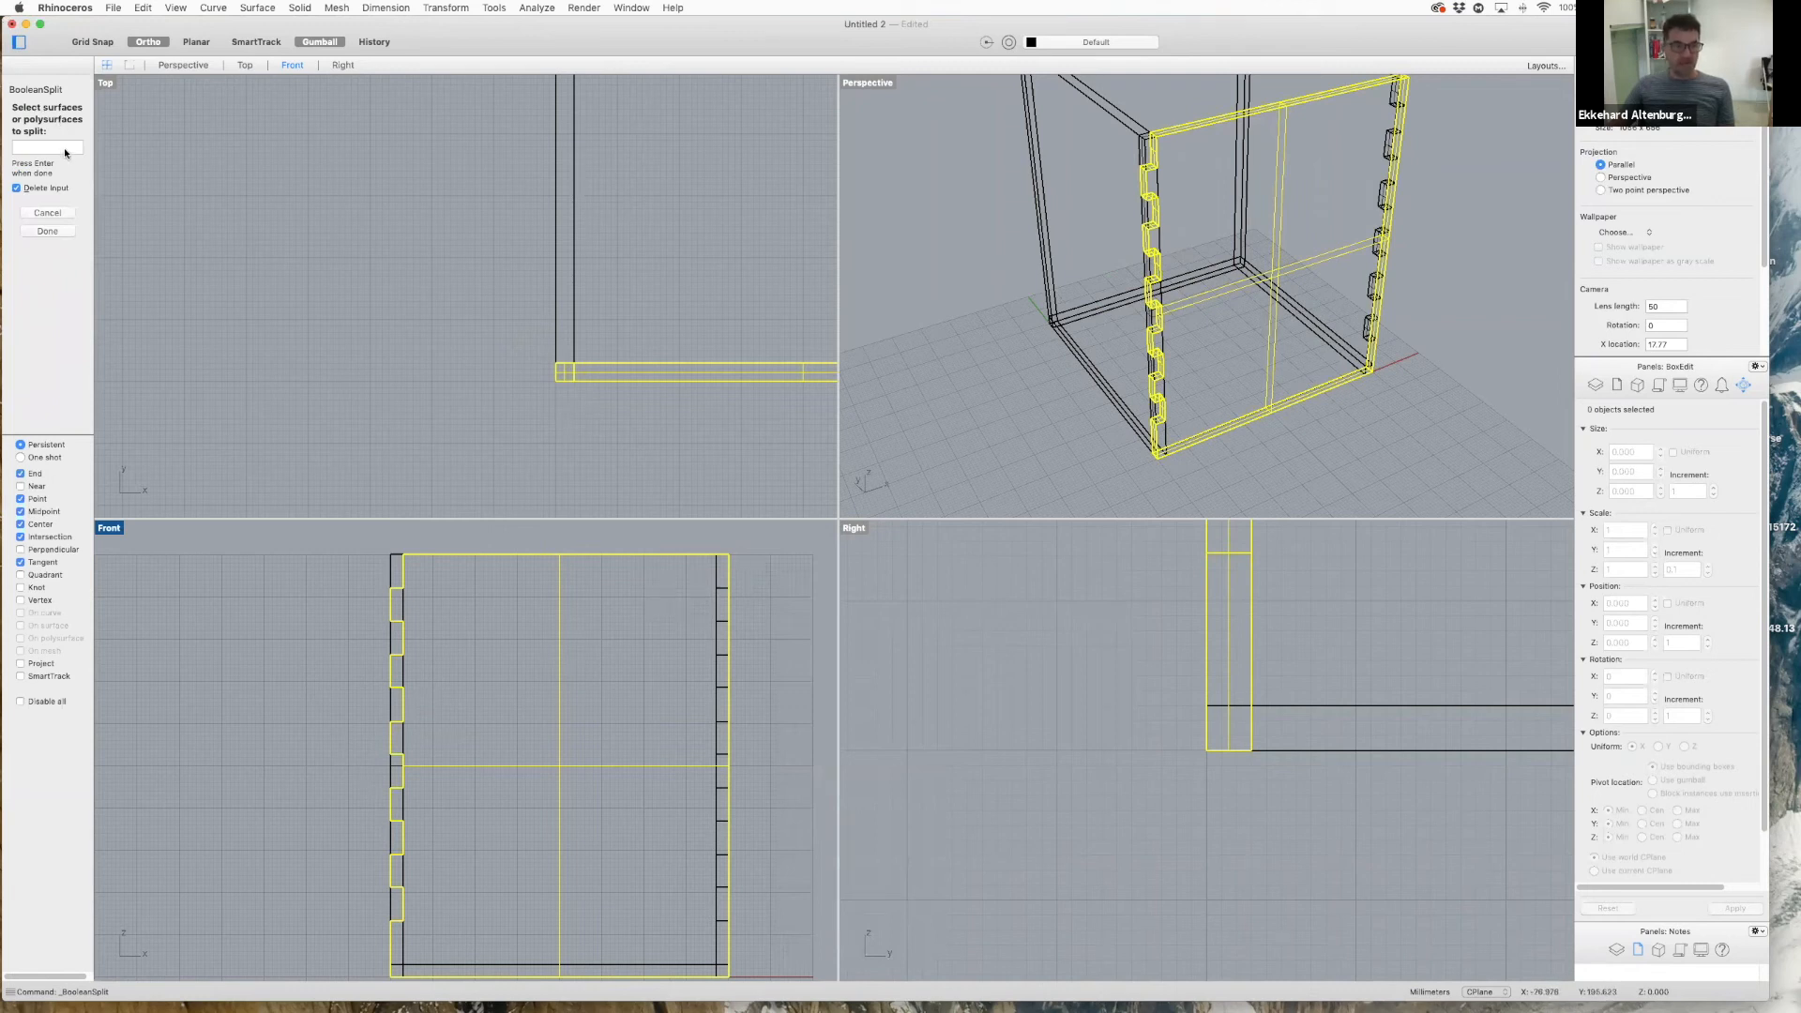
click(64, 232)
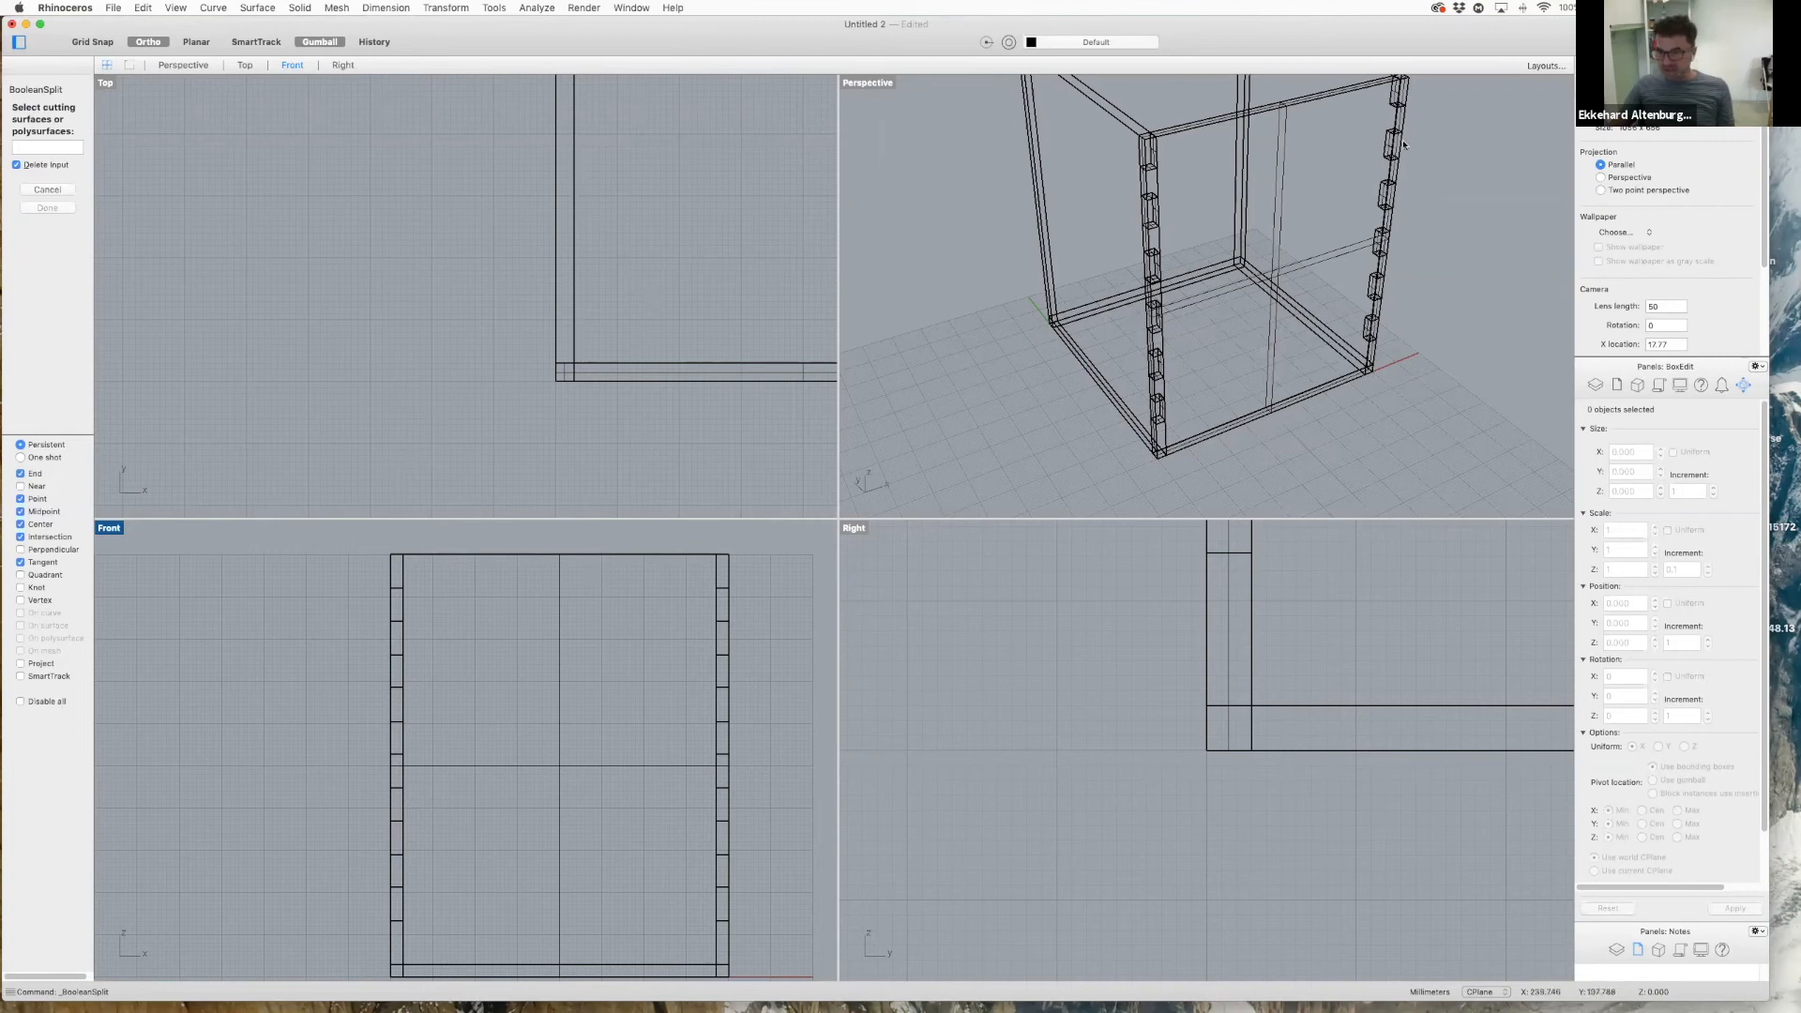
scroll(778, 284, down, 10)
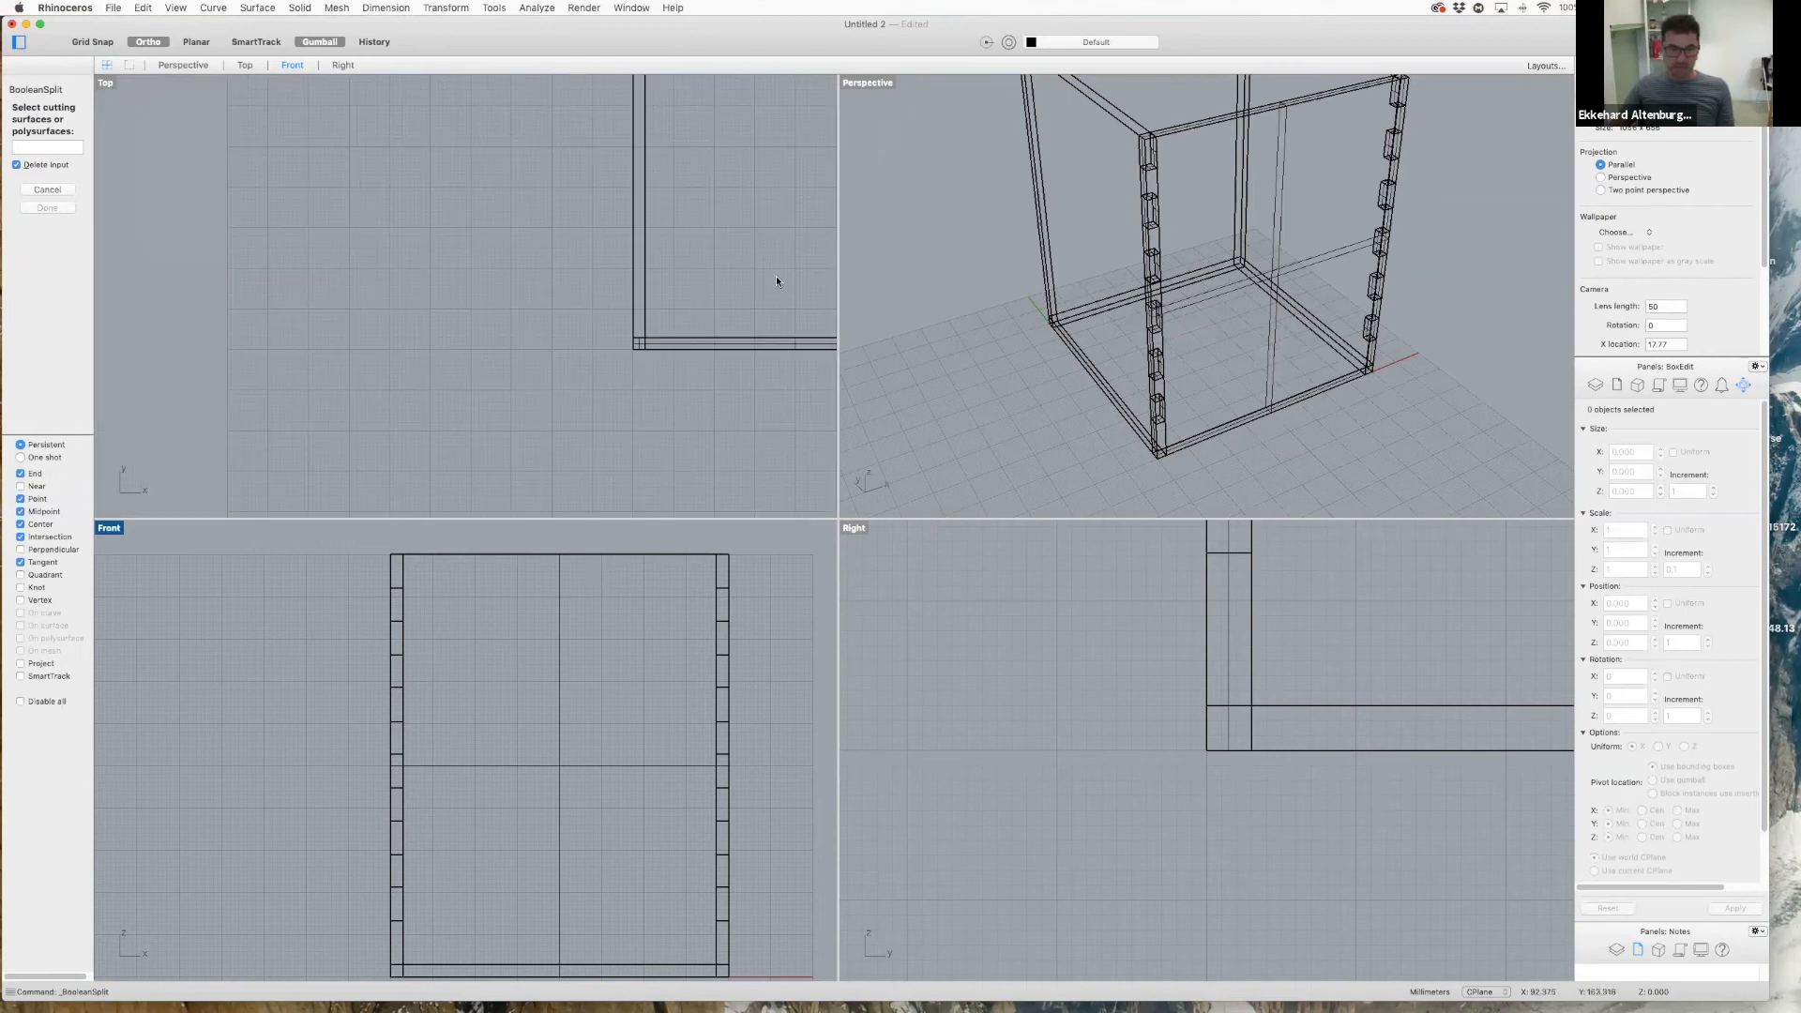
scroll(805, 274, up, 10)
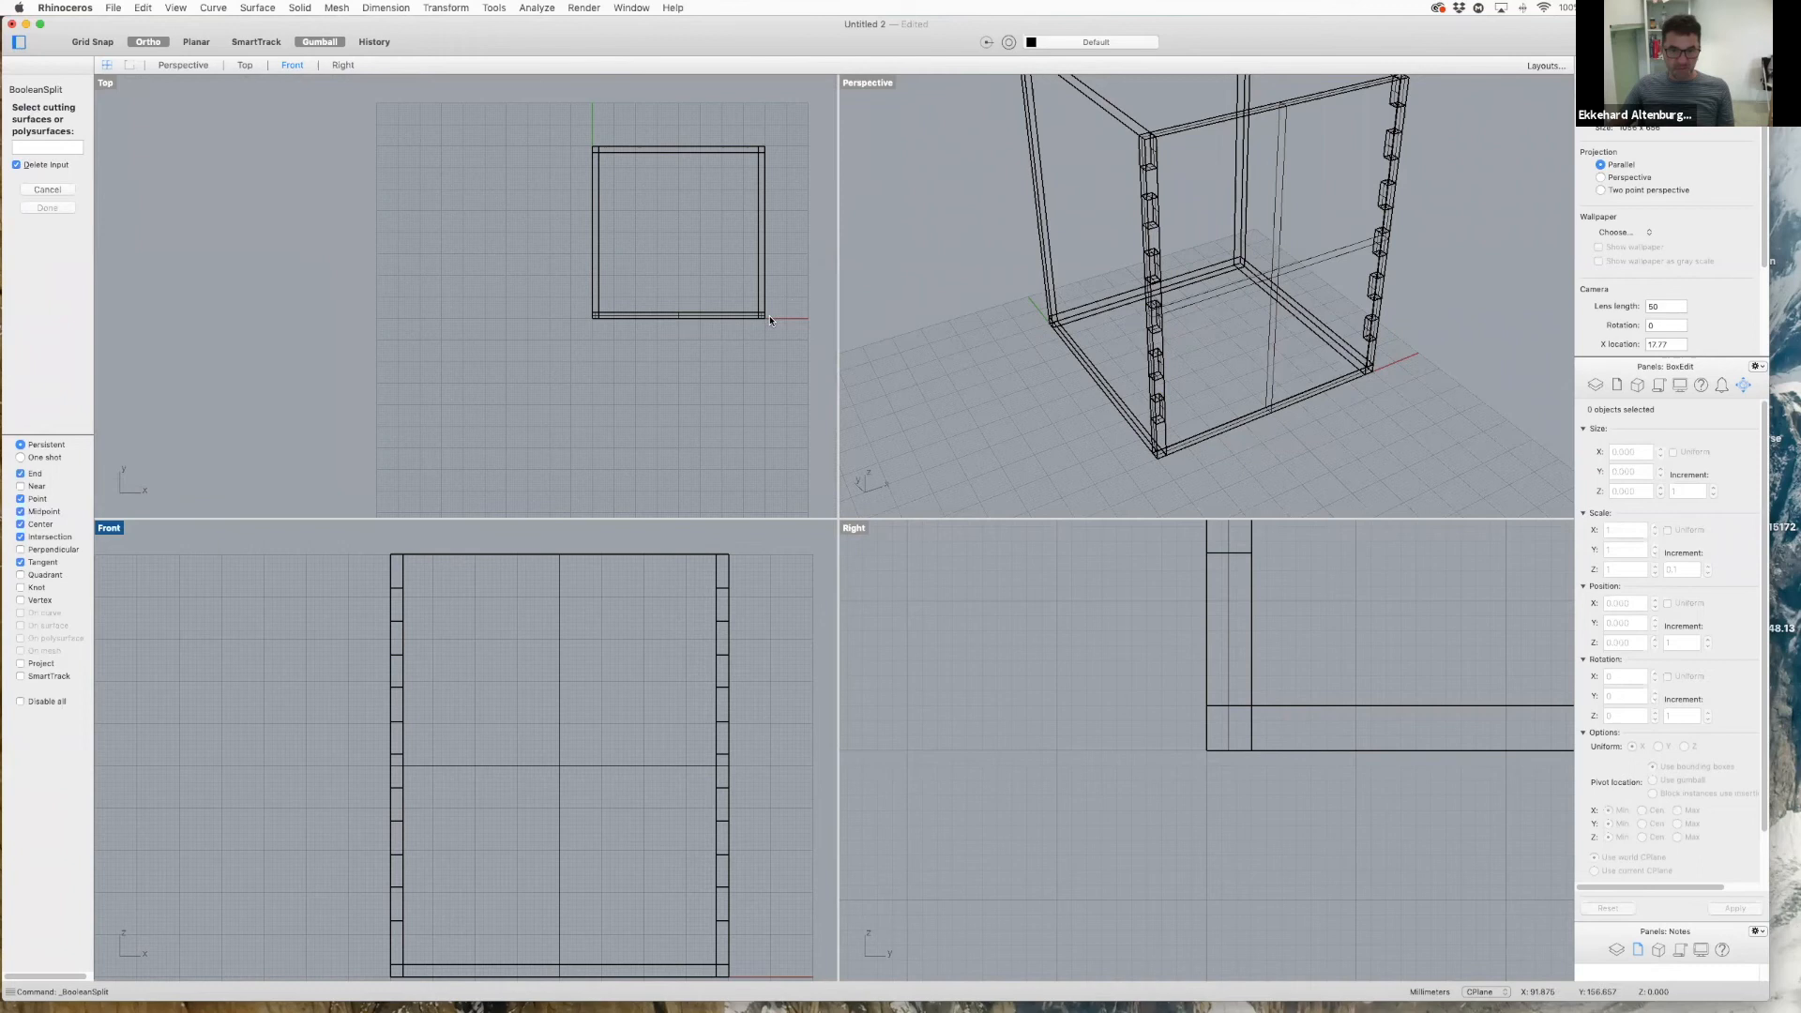
click(760, 319)
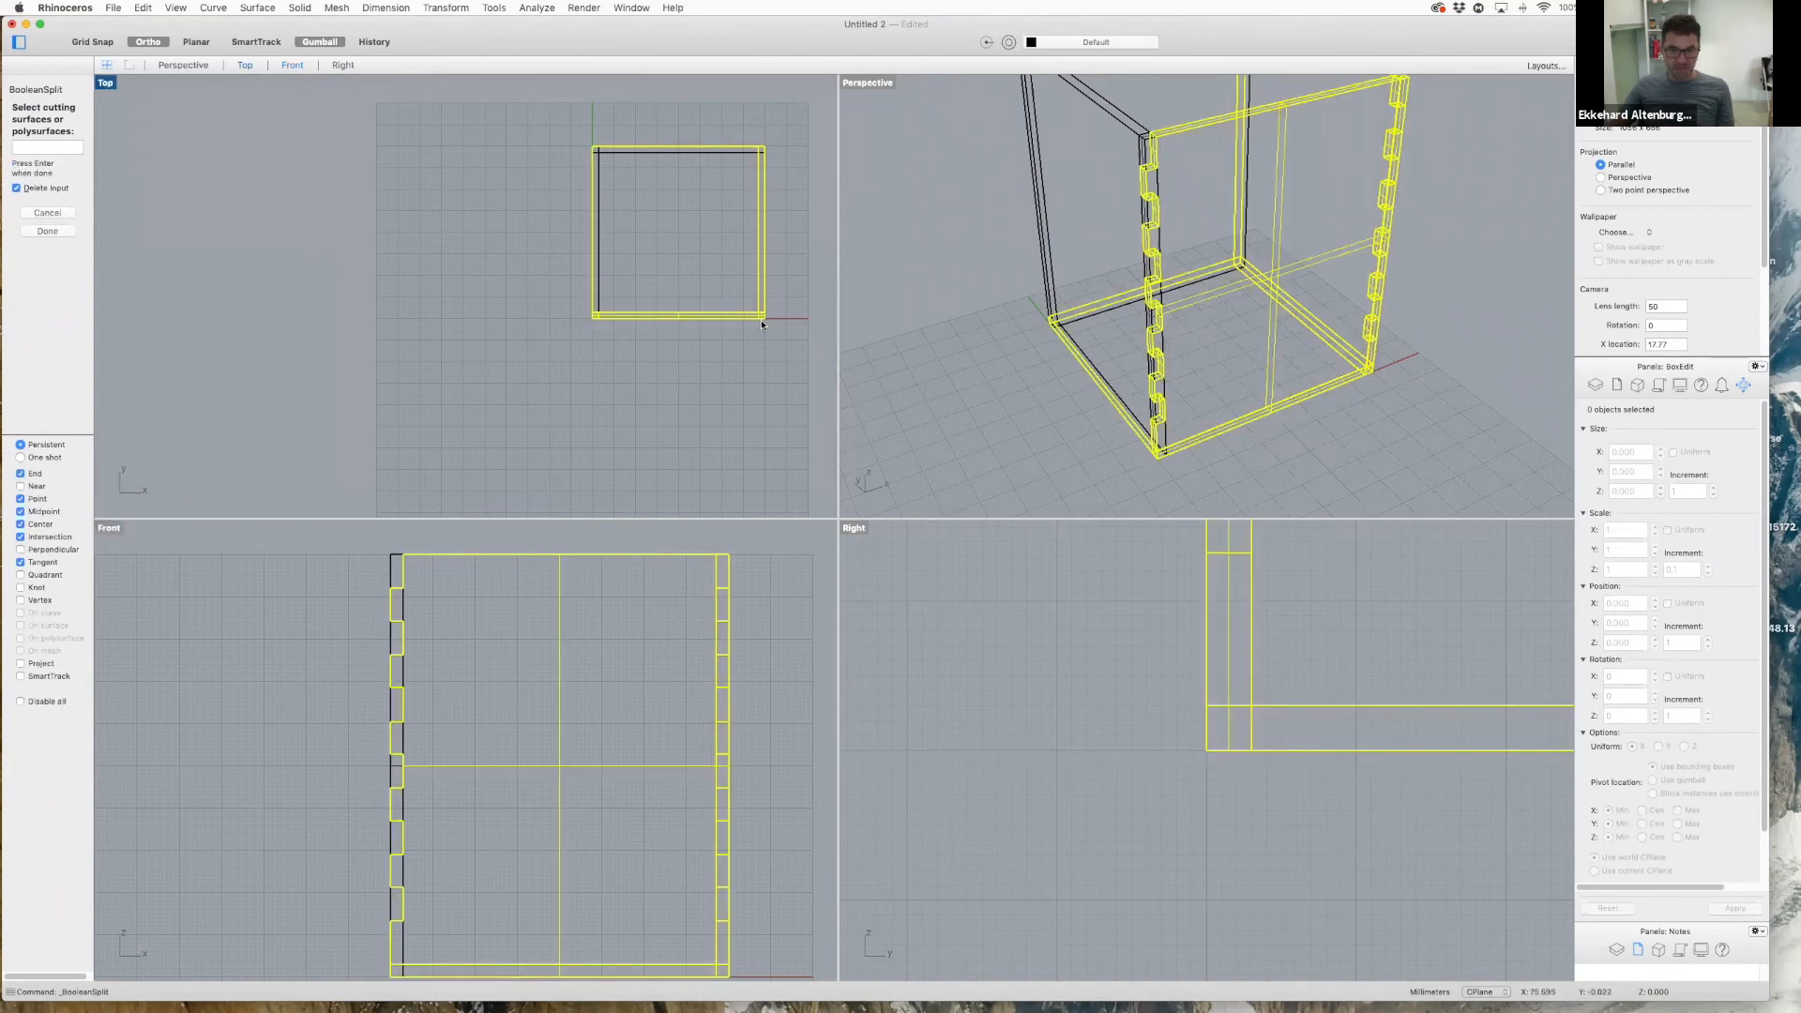
click(47, 215)
- Boolean split the front panel using the six mirrored blocks along its right vertical edge as cutting objects, with the input deleted
right_click(670, 358)
mouse_move(762, 367)
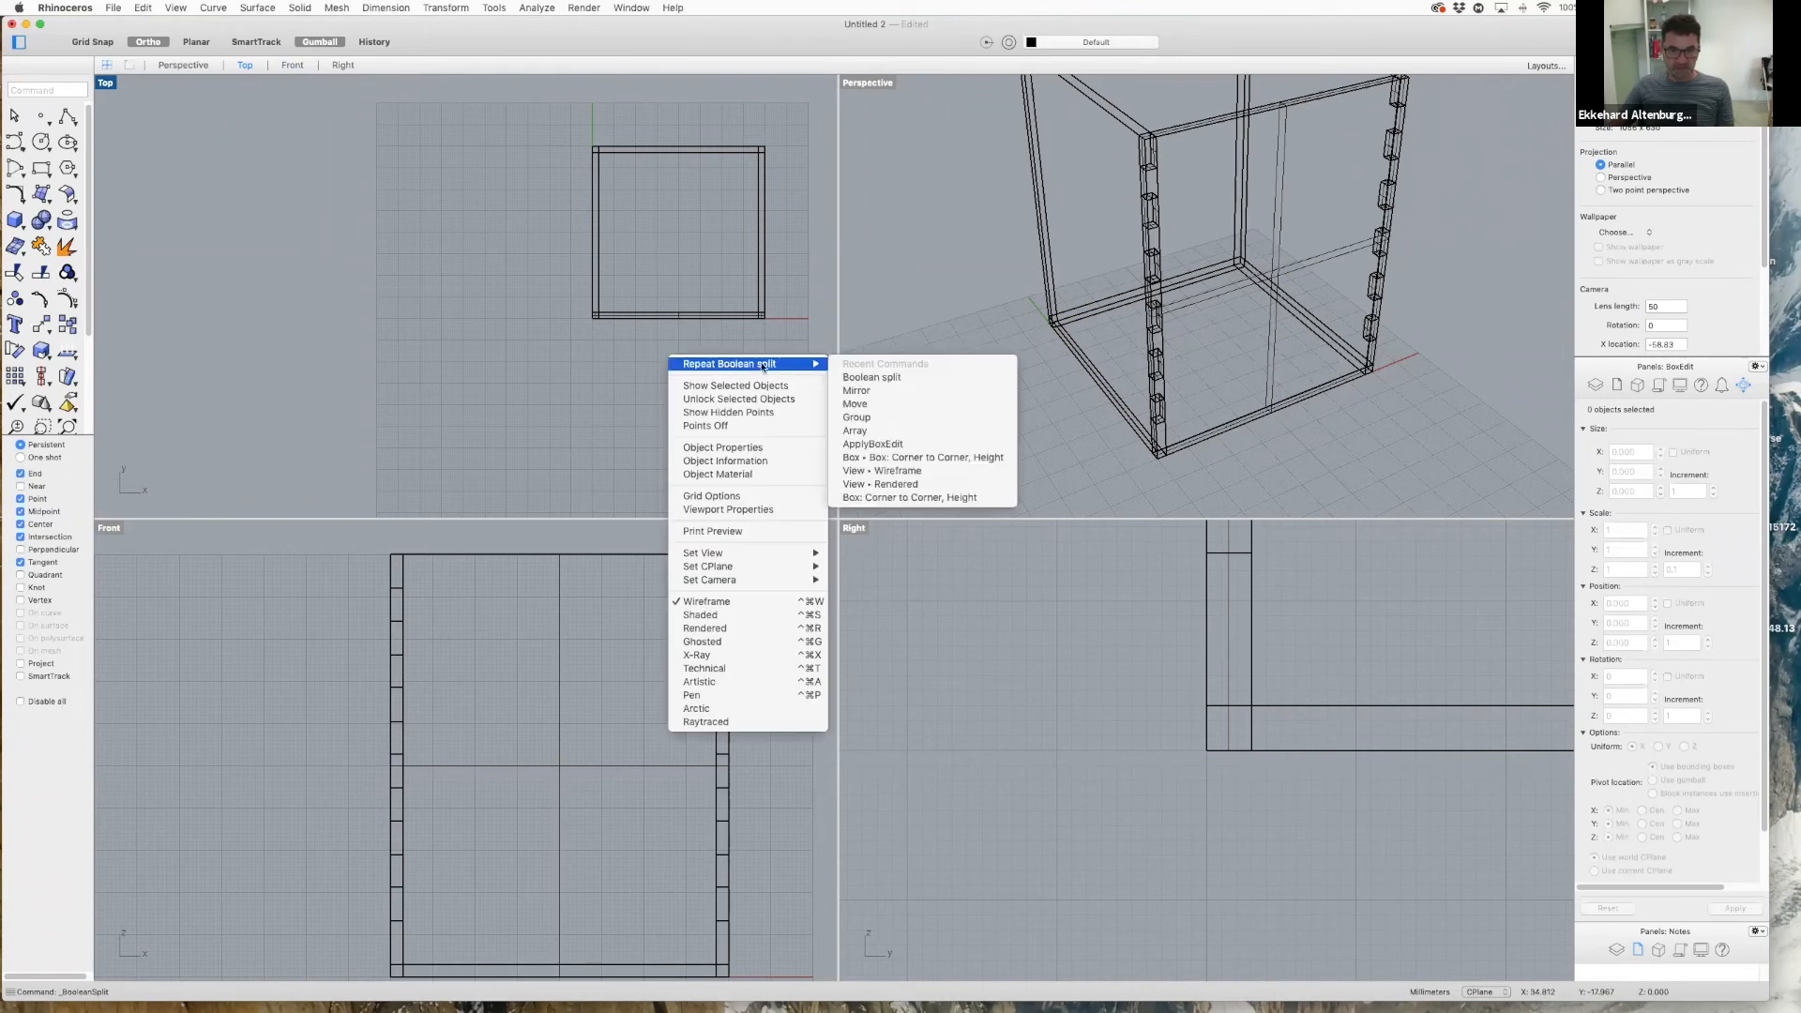
click(886, 376)
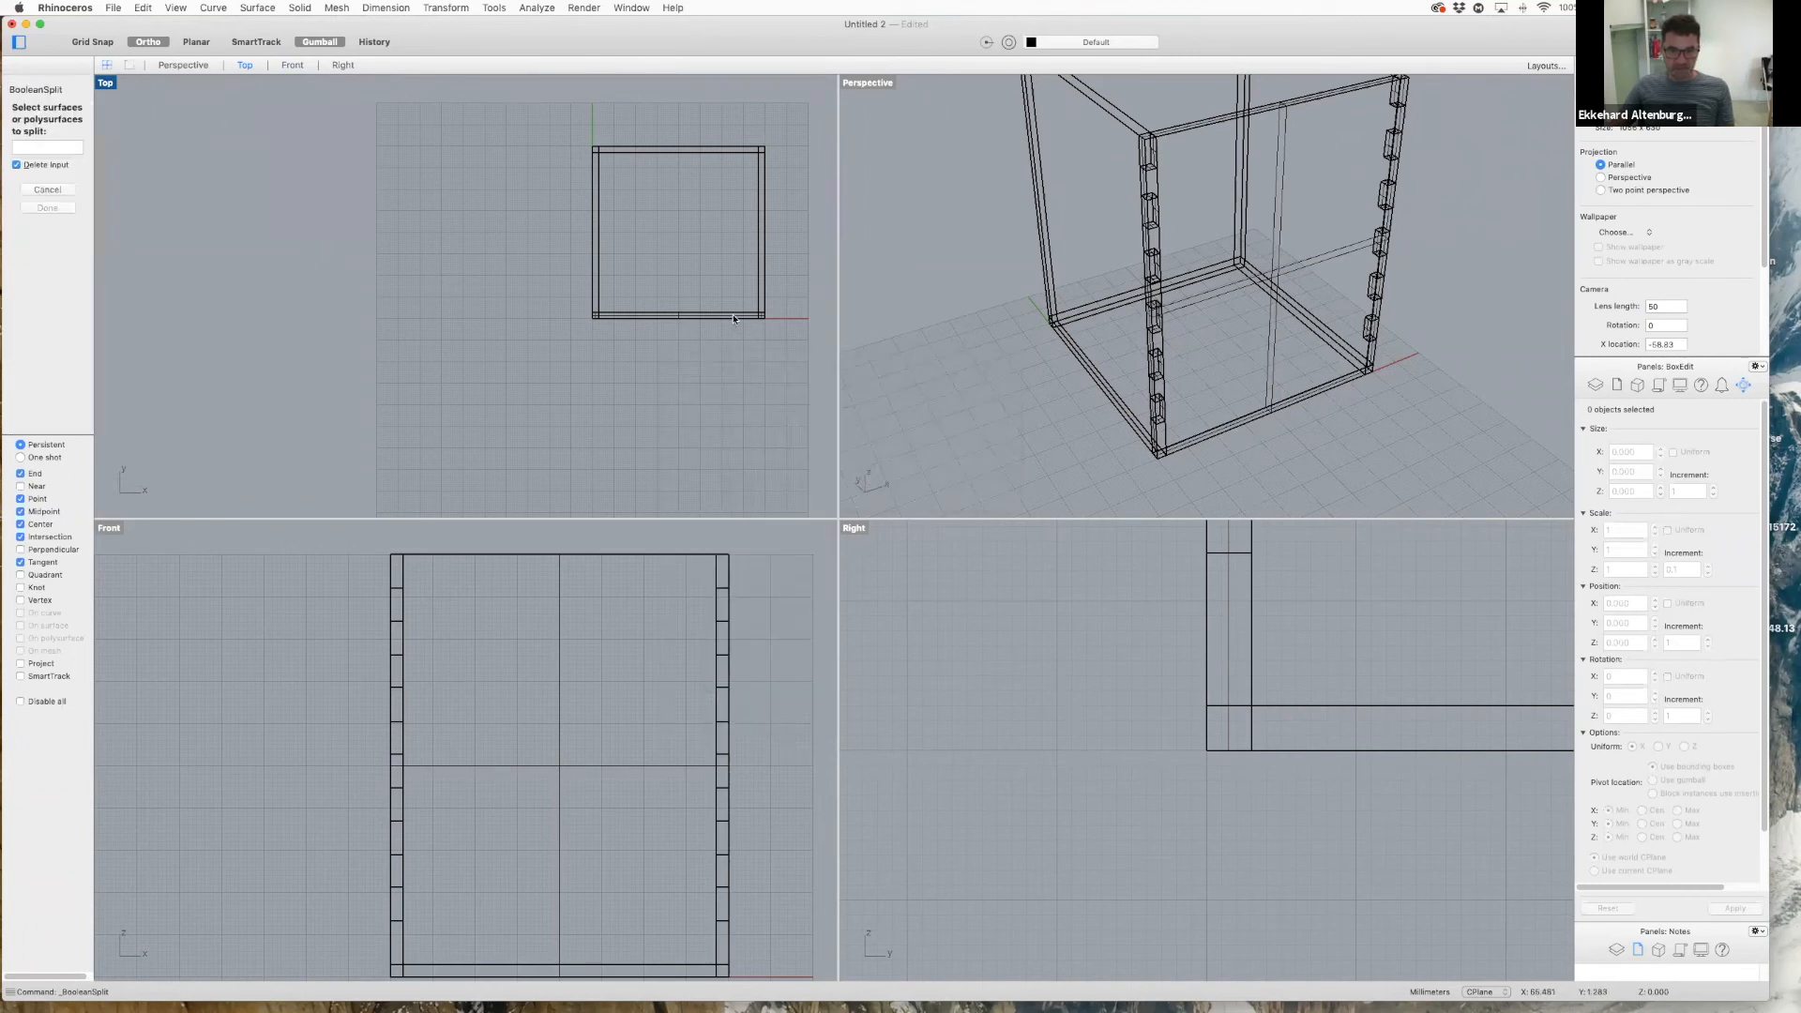
click(1280, 110)
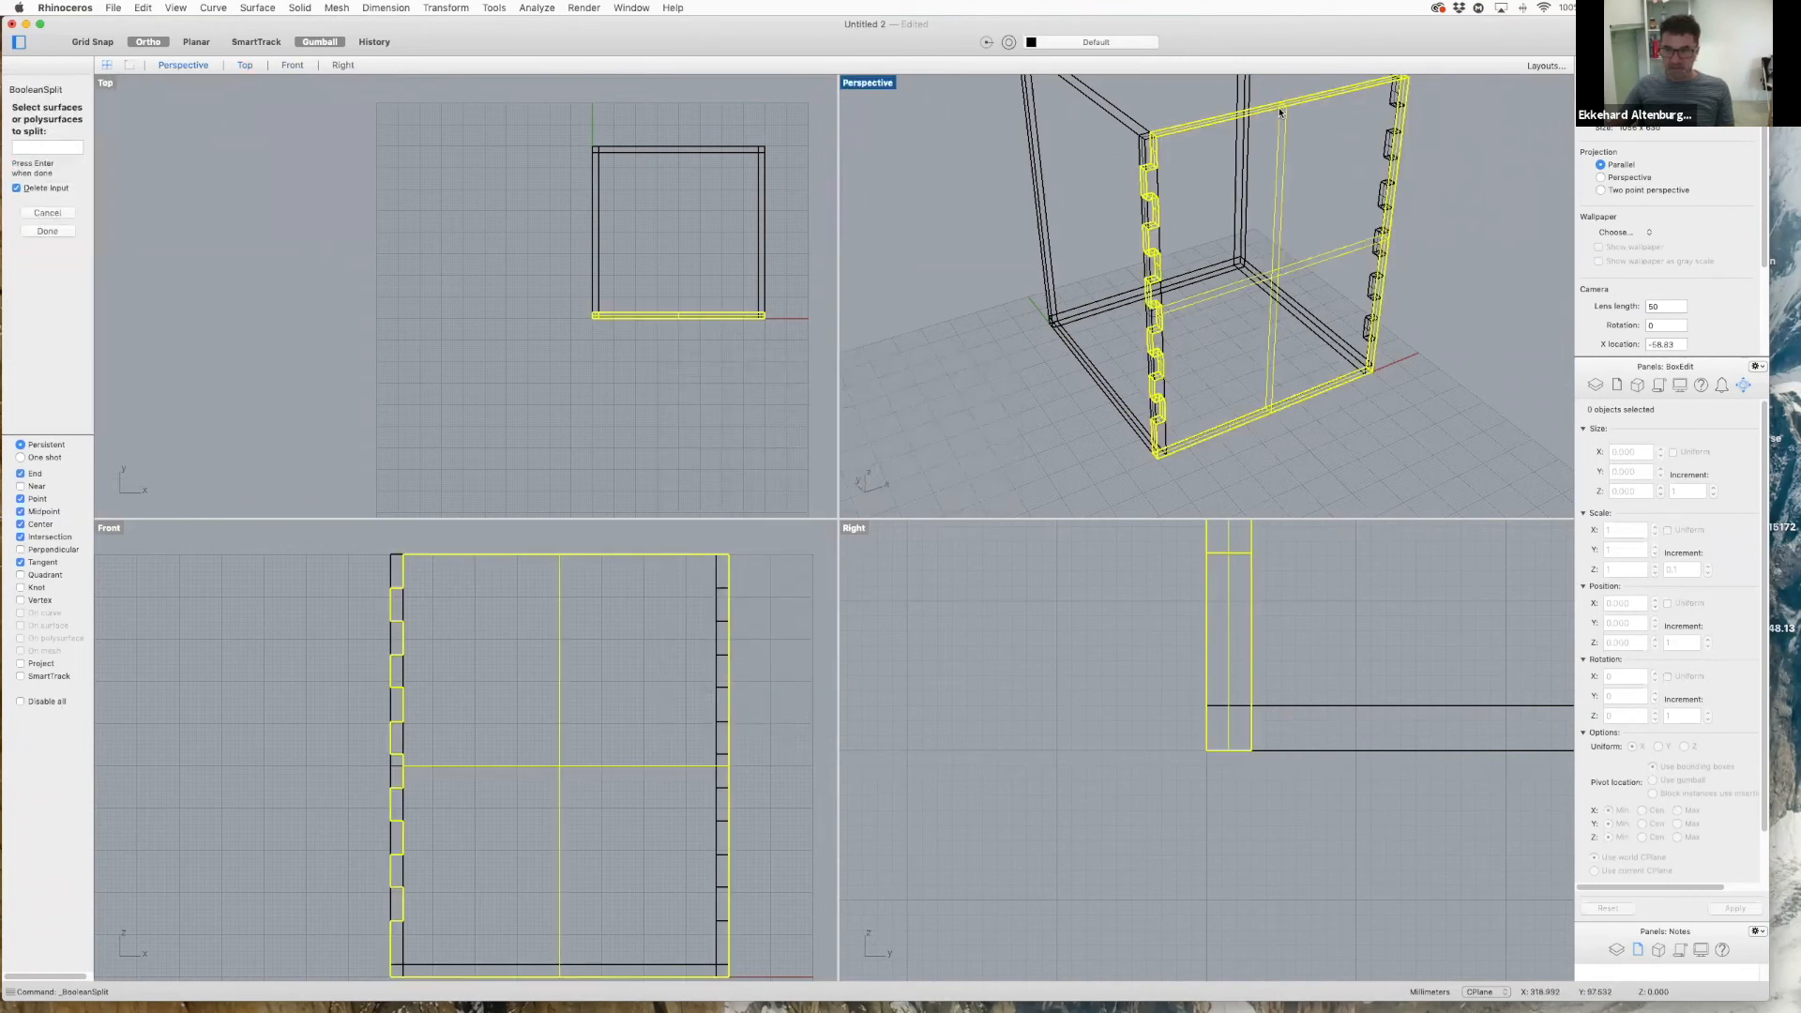
click(47, 231)
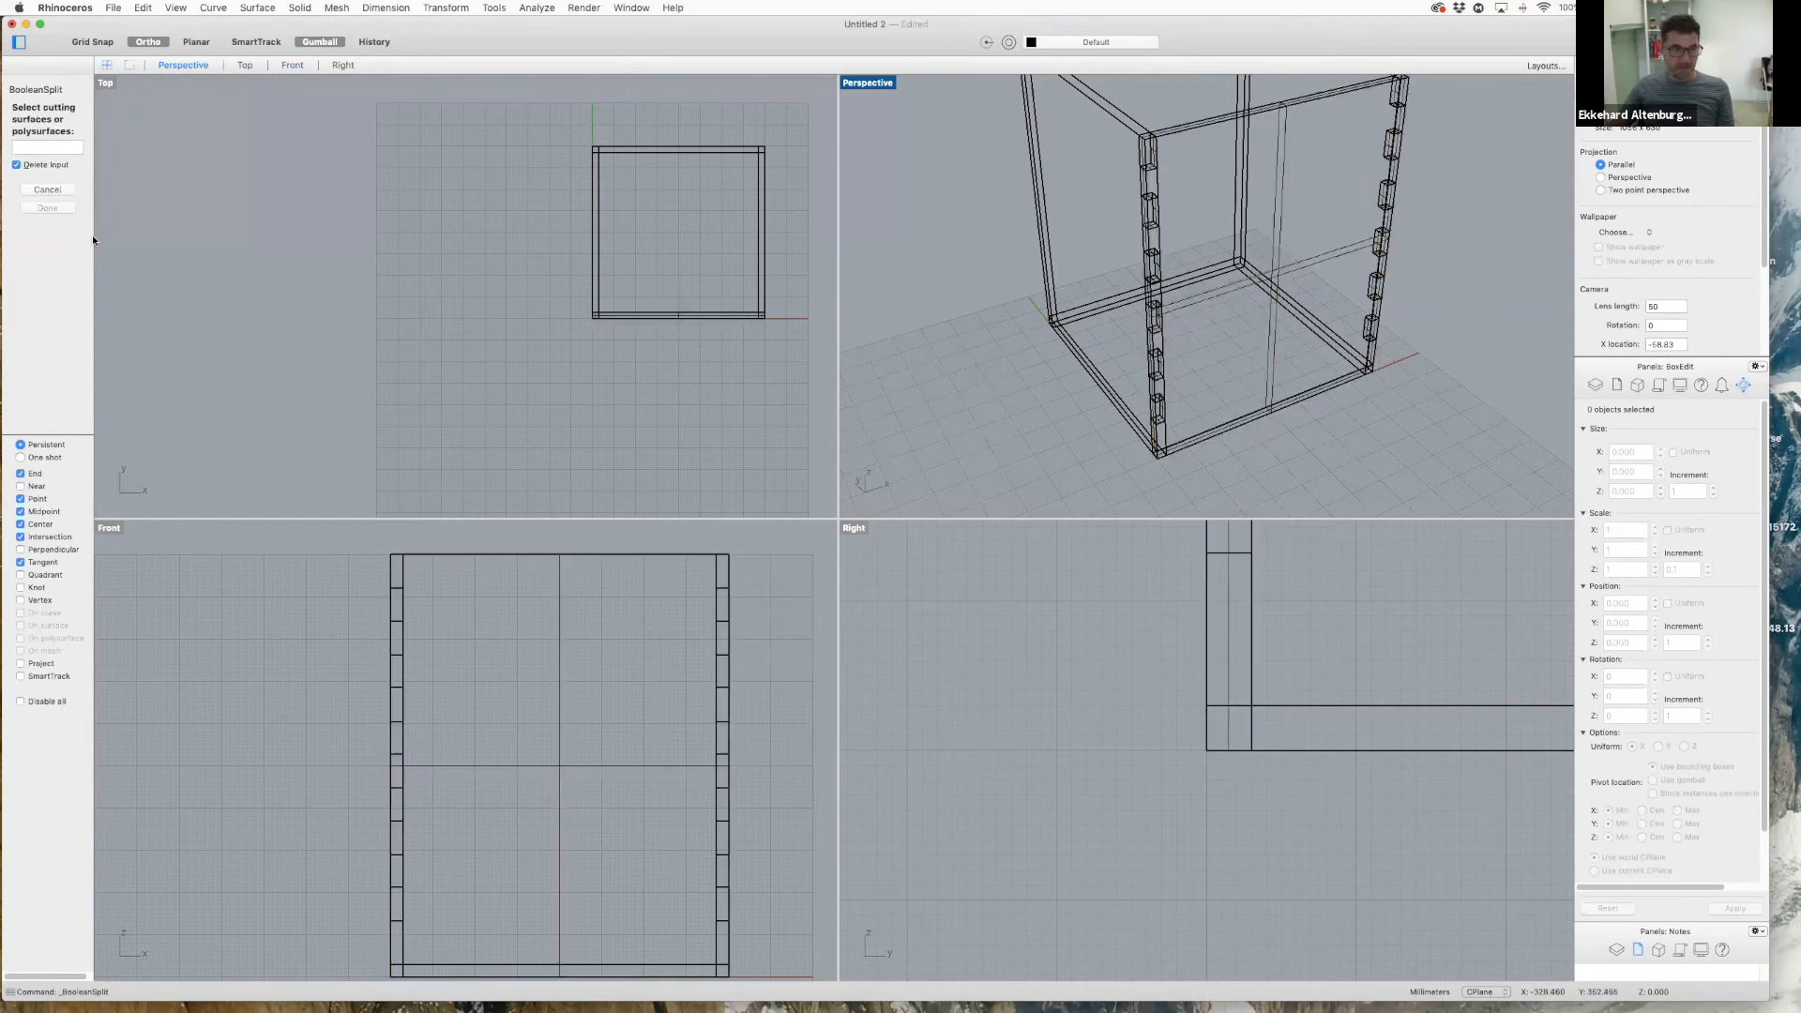
click(1396, 95)
click(1392, 146)
click(1387, 195)
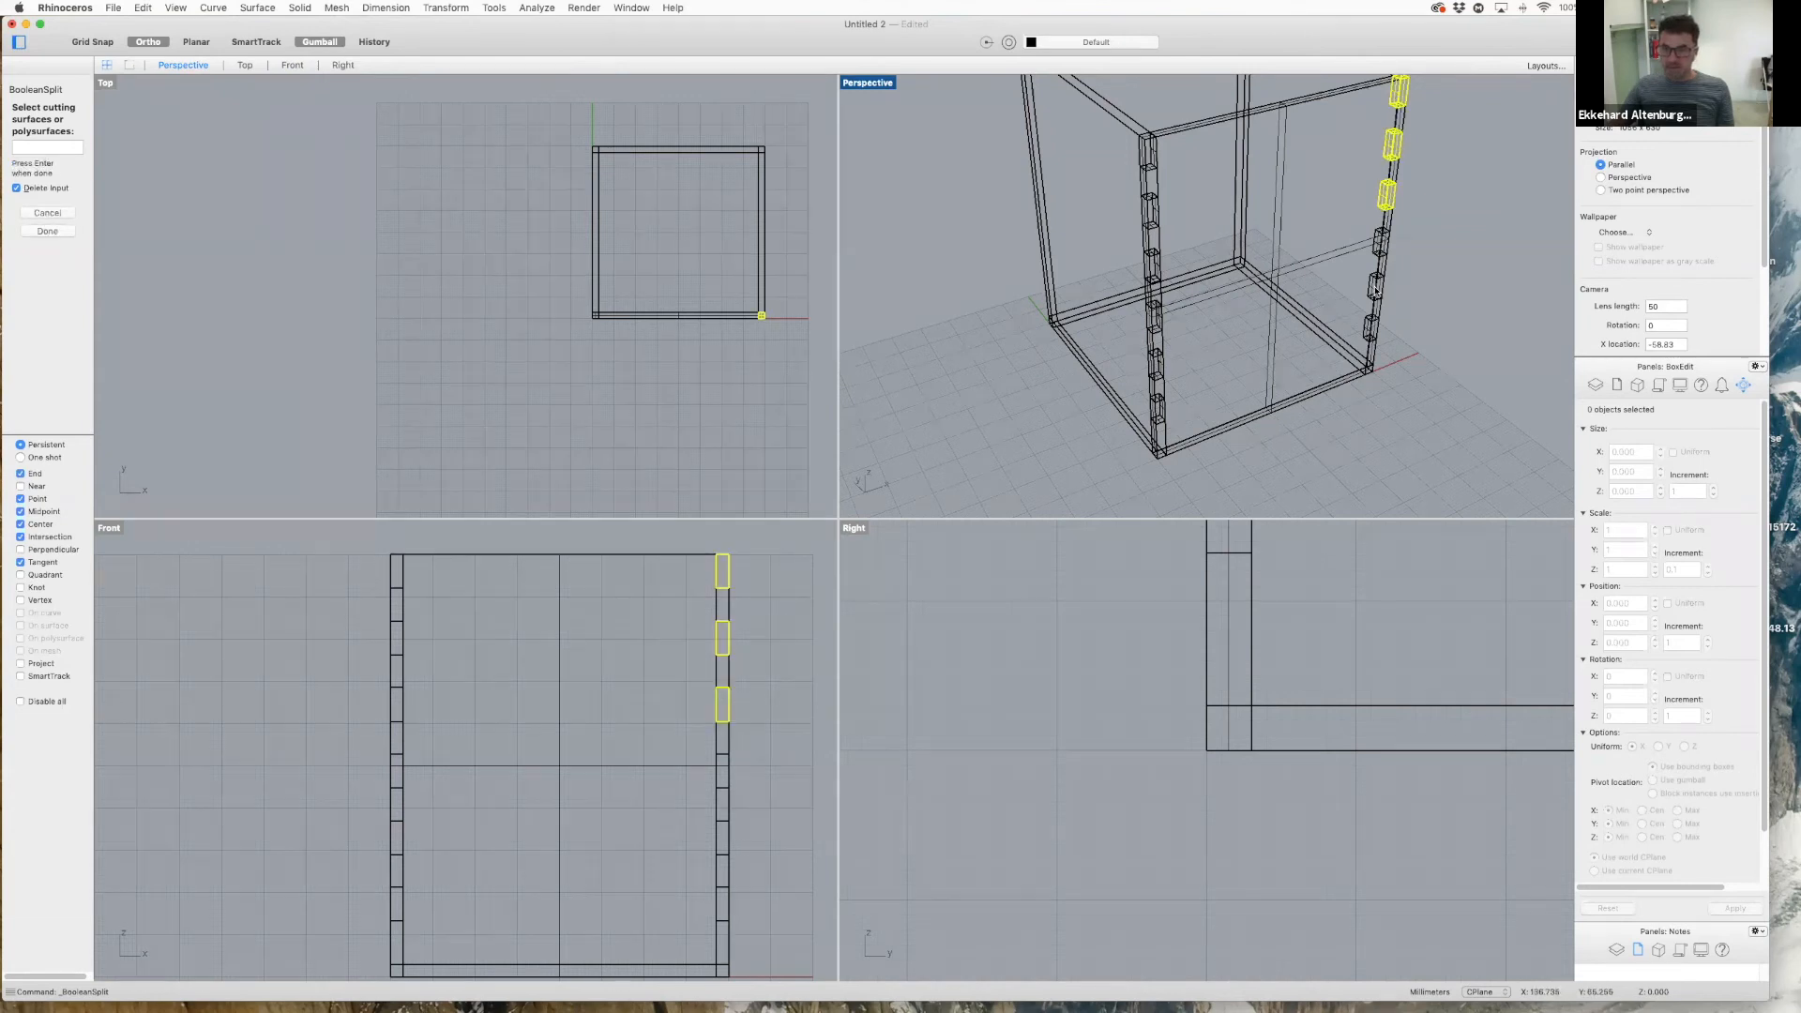
click(1372, 289)
click(1402, 276)
click(1374, 287)
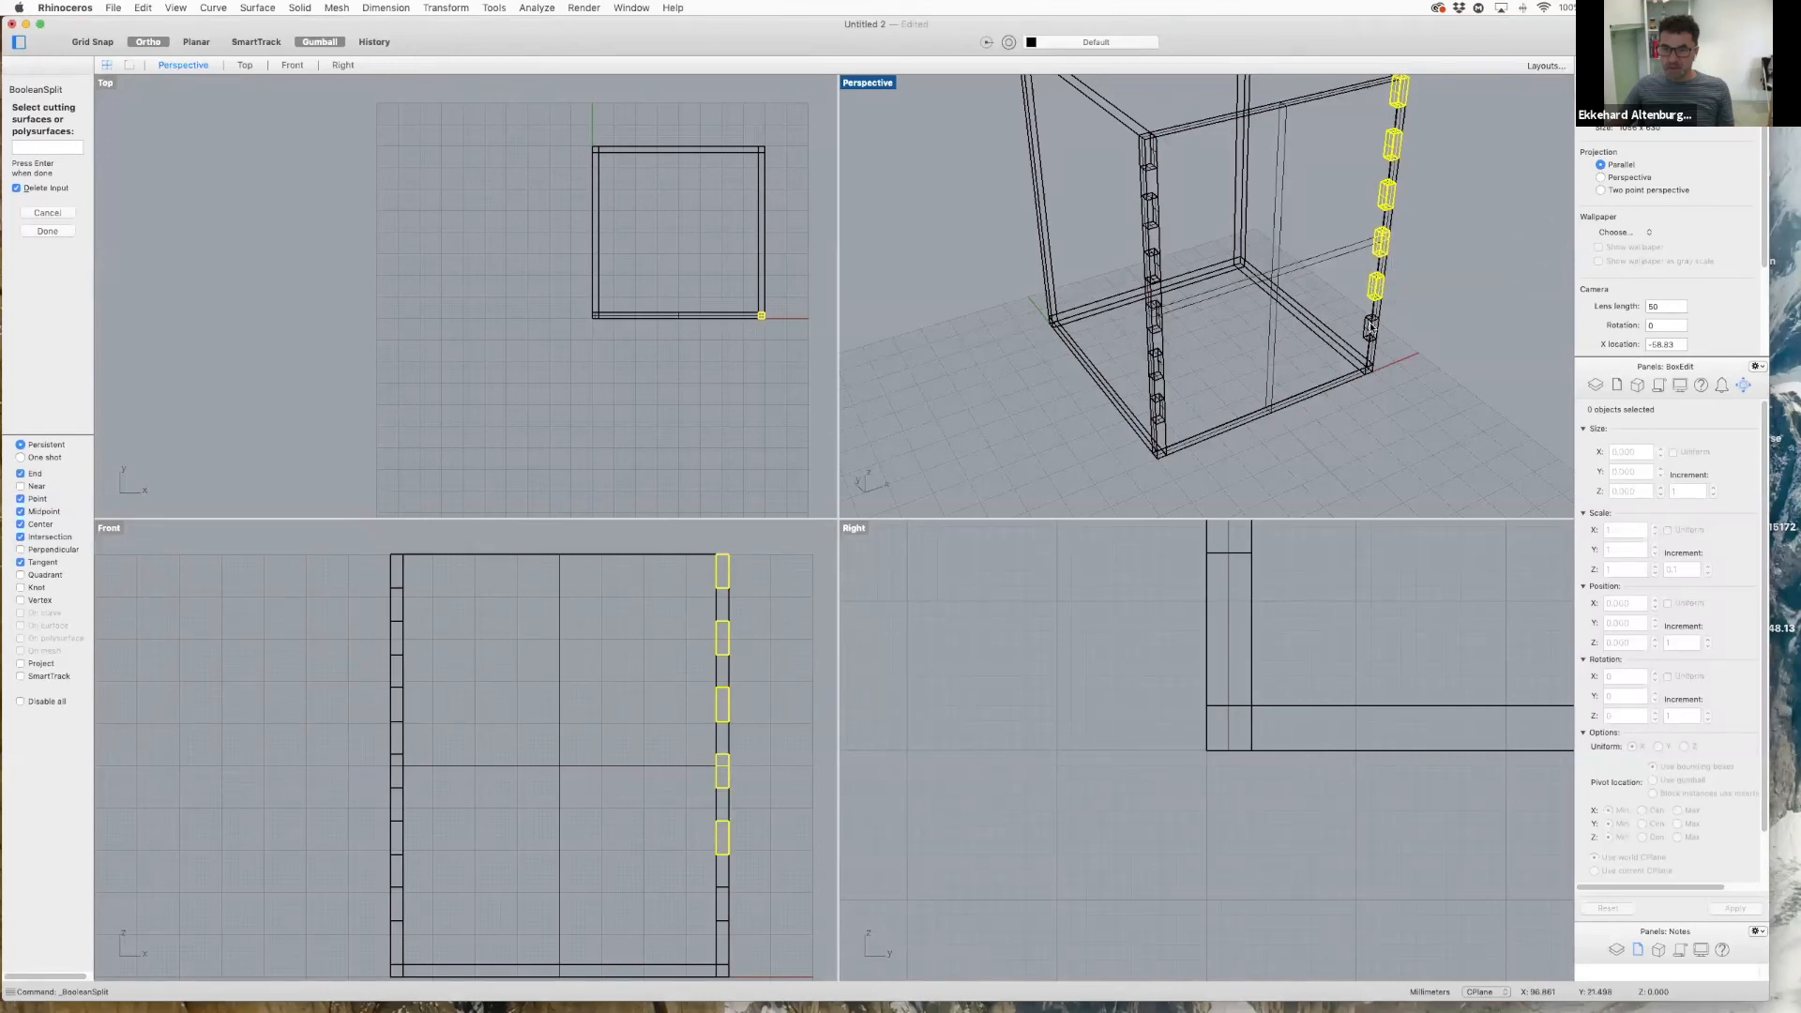
click(1370, 326)
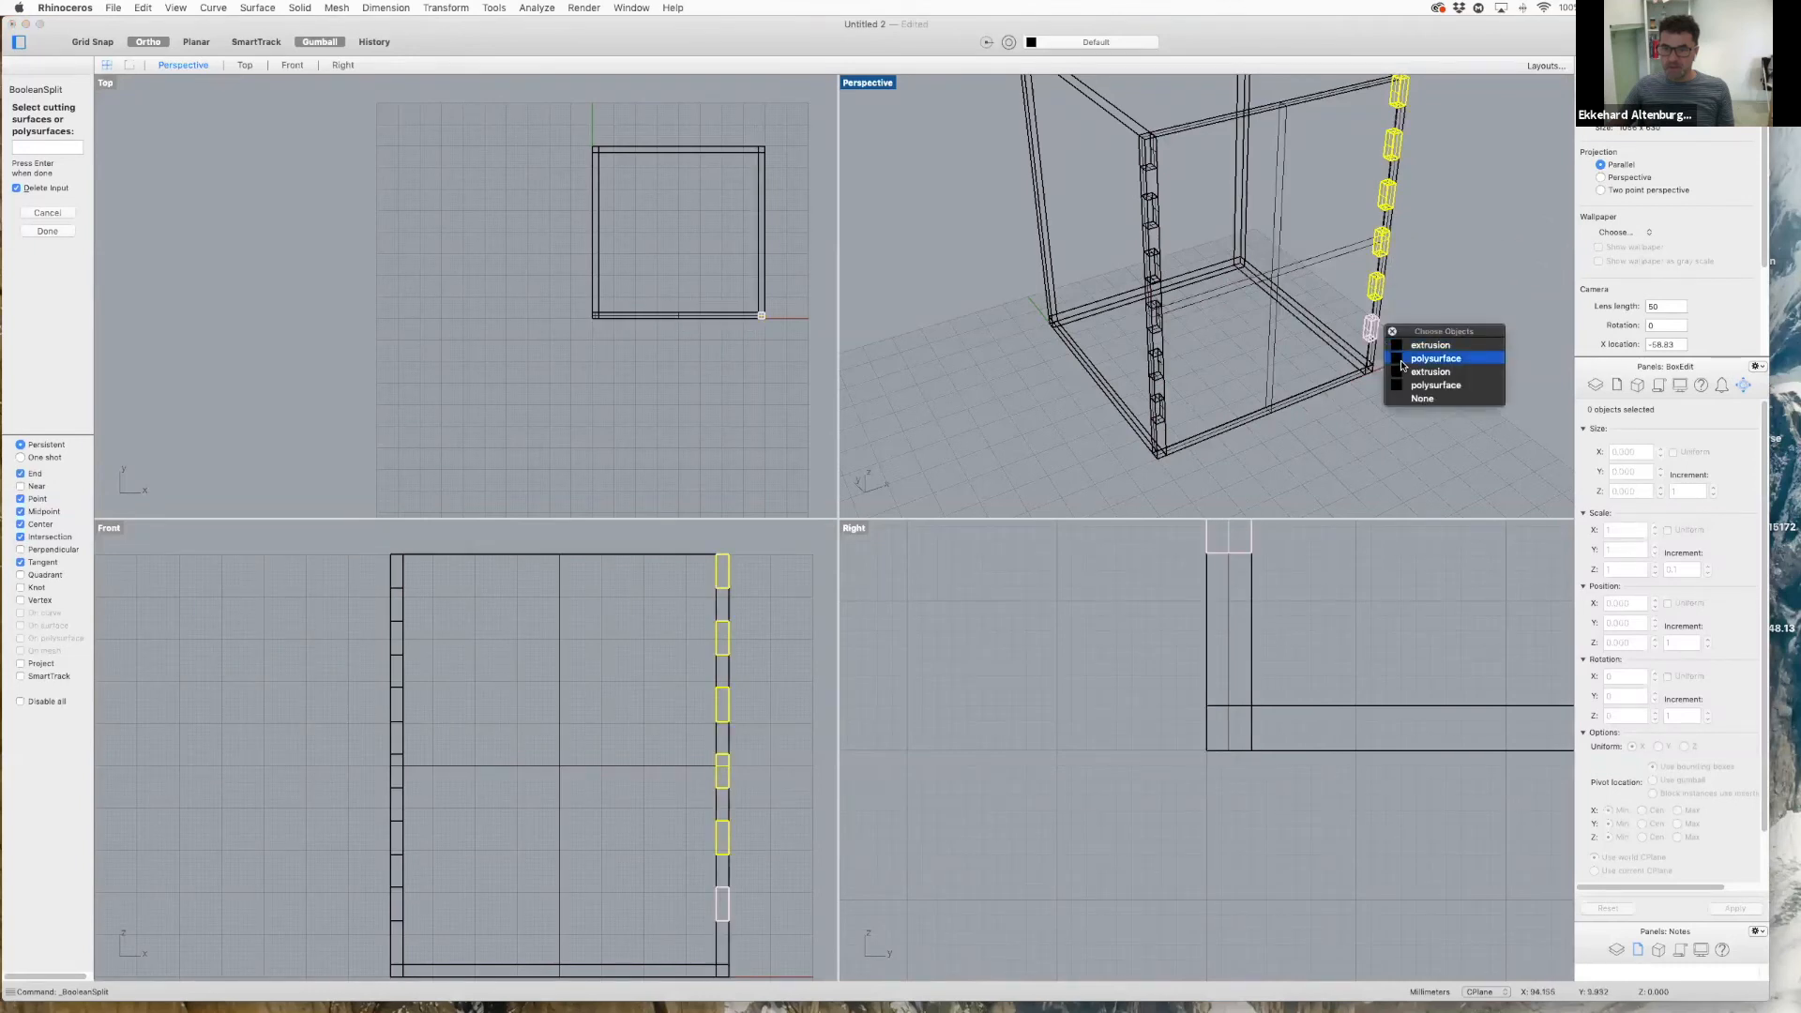
click(1402, 361)
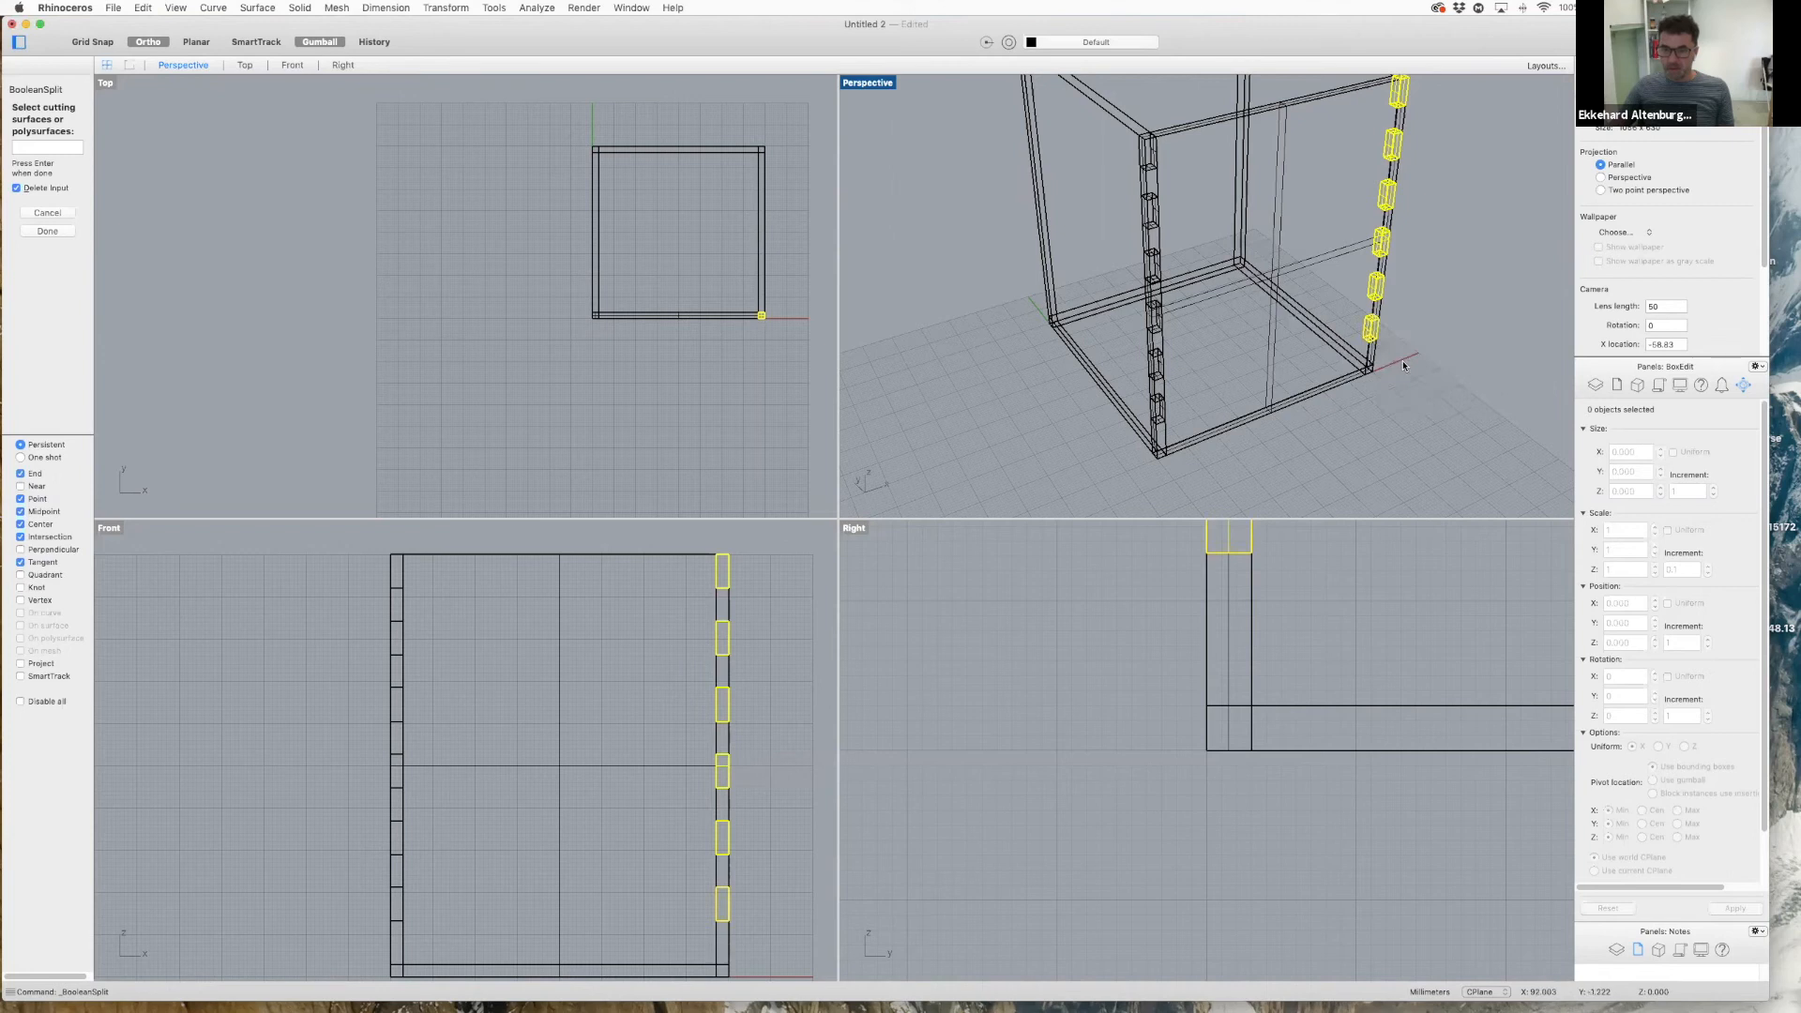
click(45, 232)
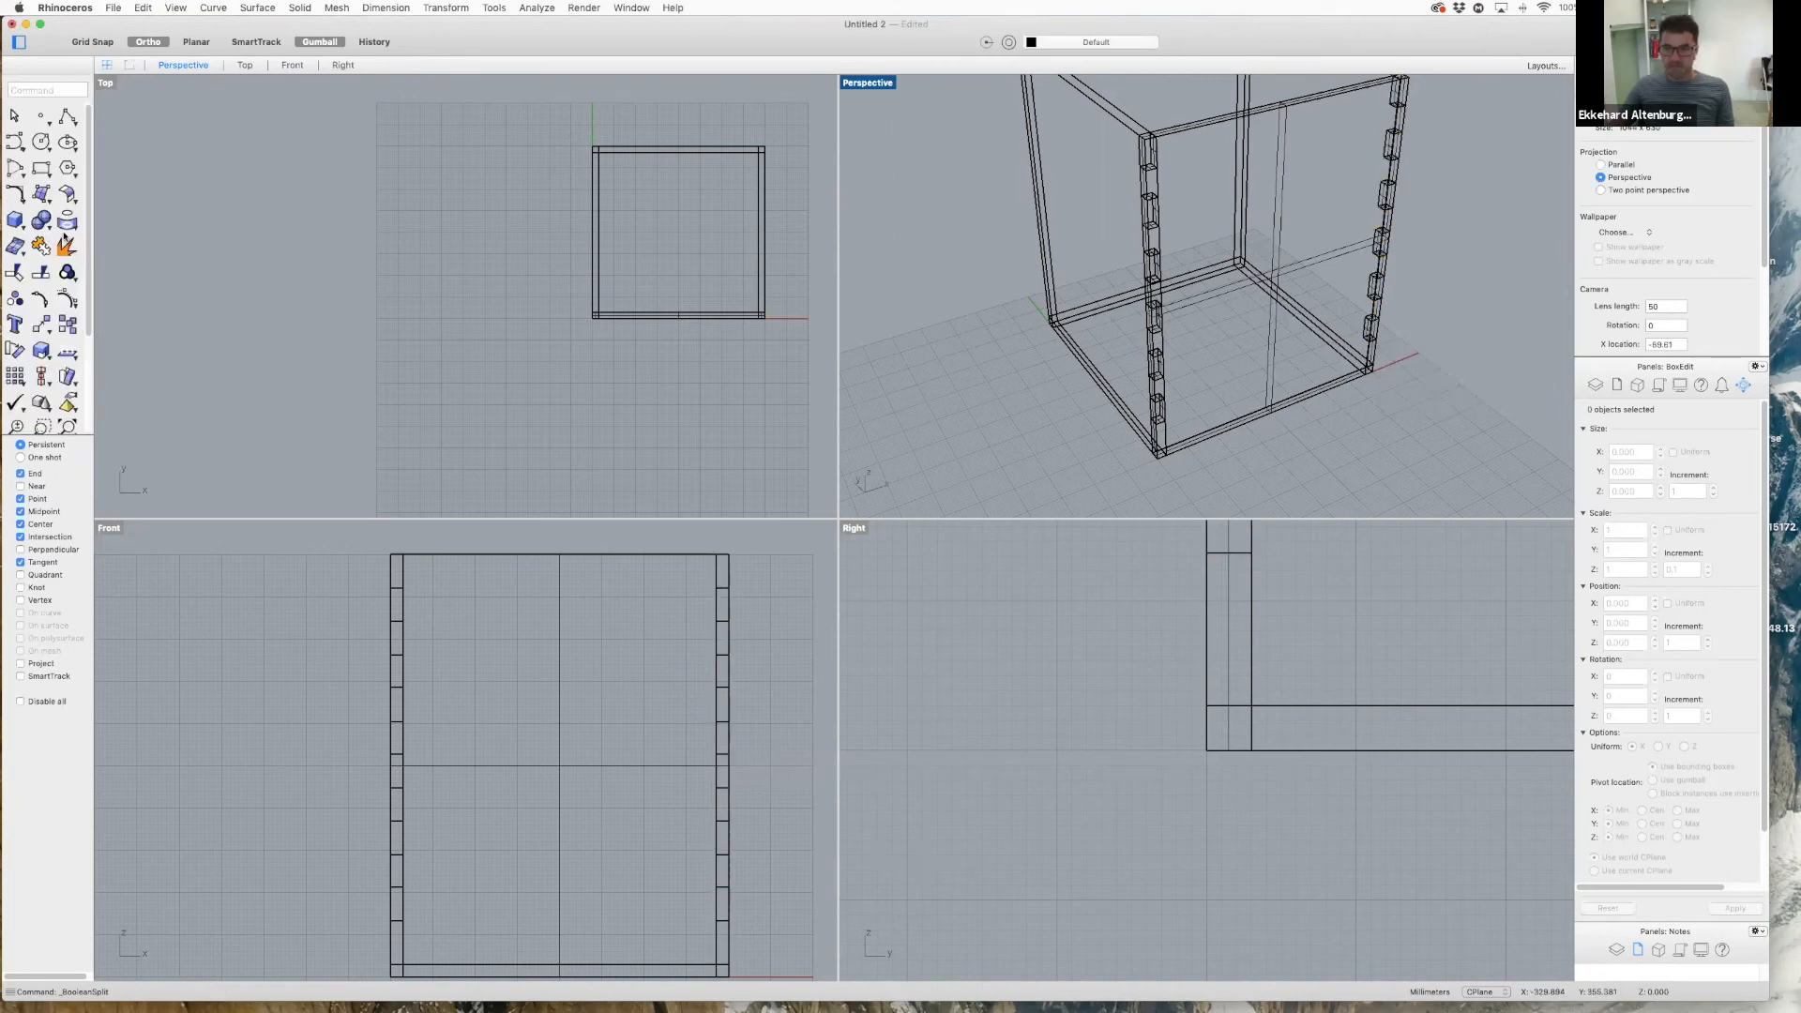
- Check the notches on both vertical edges of the front panel by selecting the panel in the Perspective view
scroll(1290, 358, down, 3)
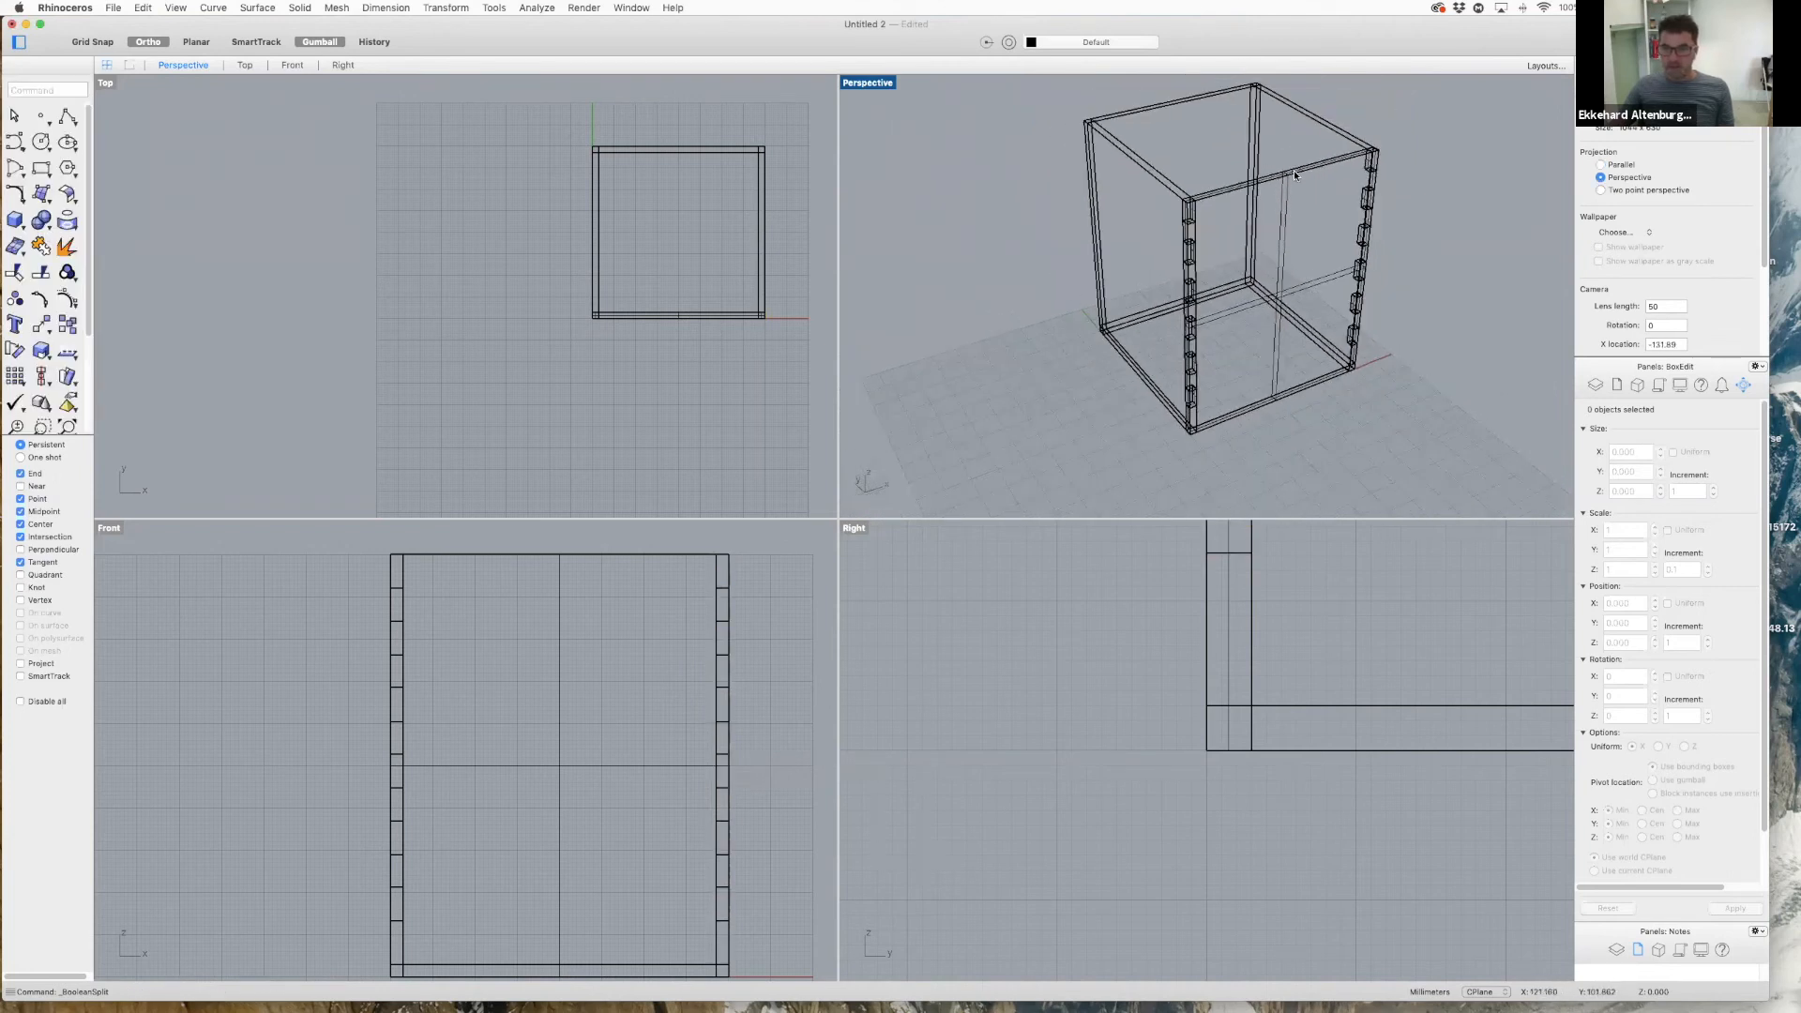
click(1292, 171)
click(1292, 171)
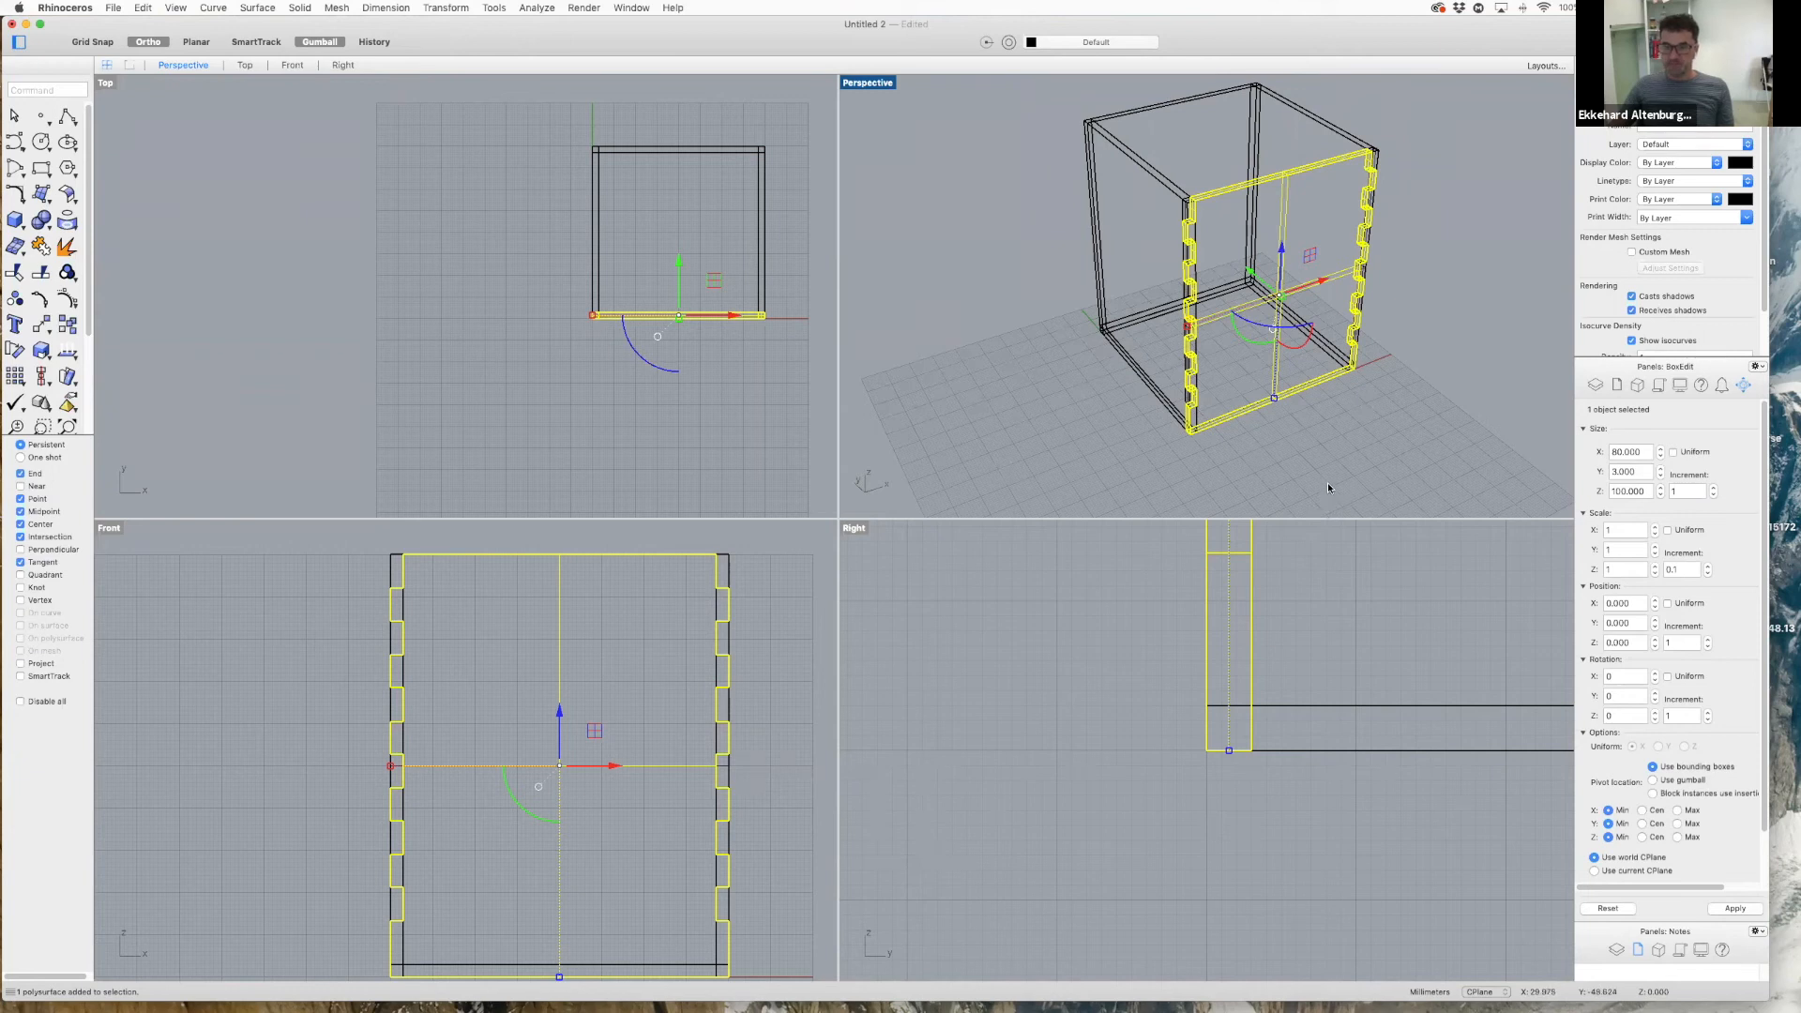
scroll(1471, 158, down, 3)
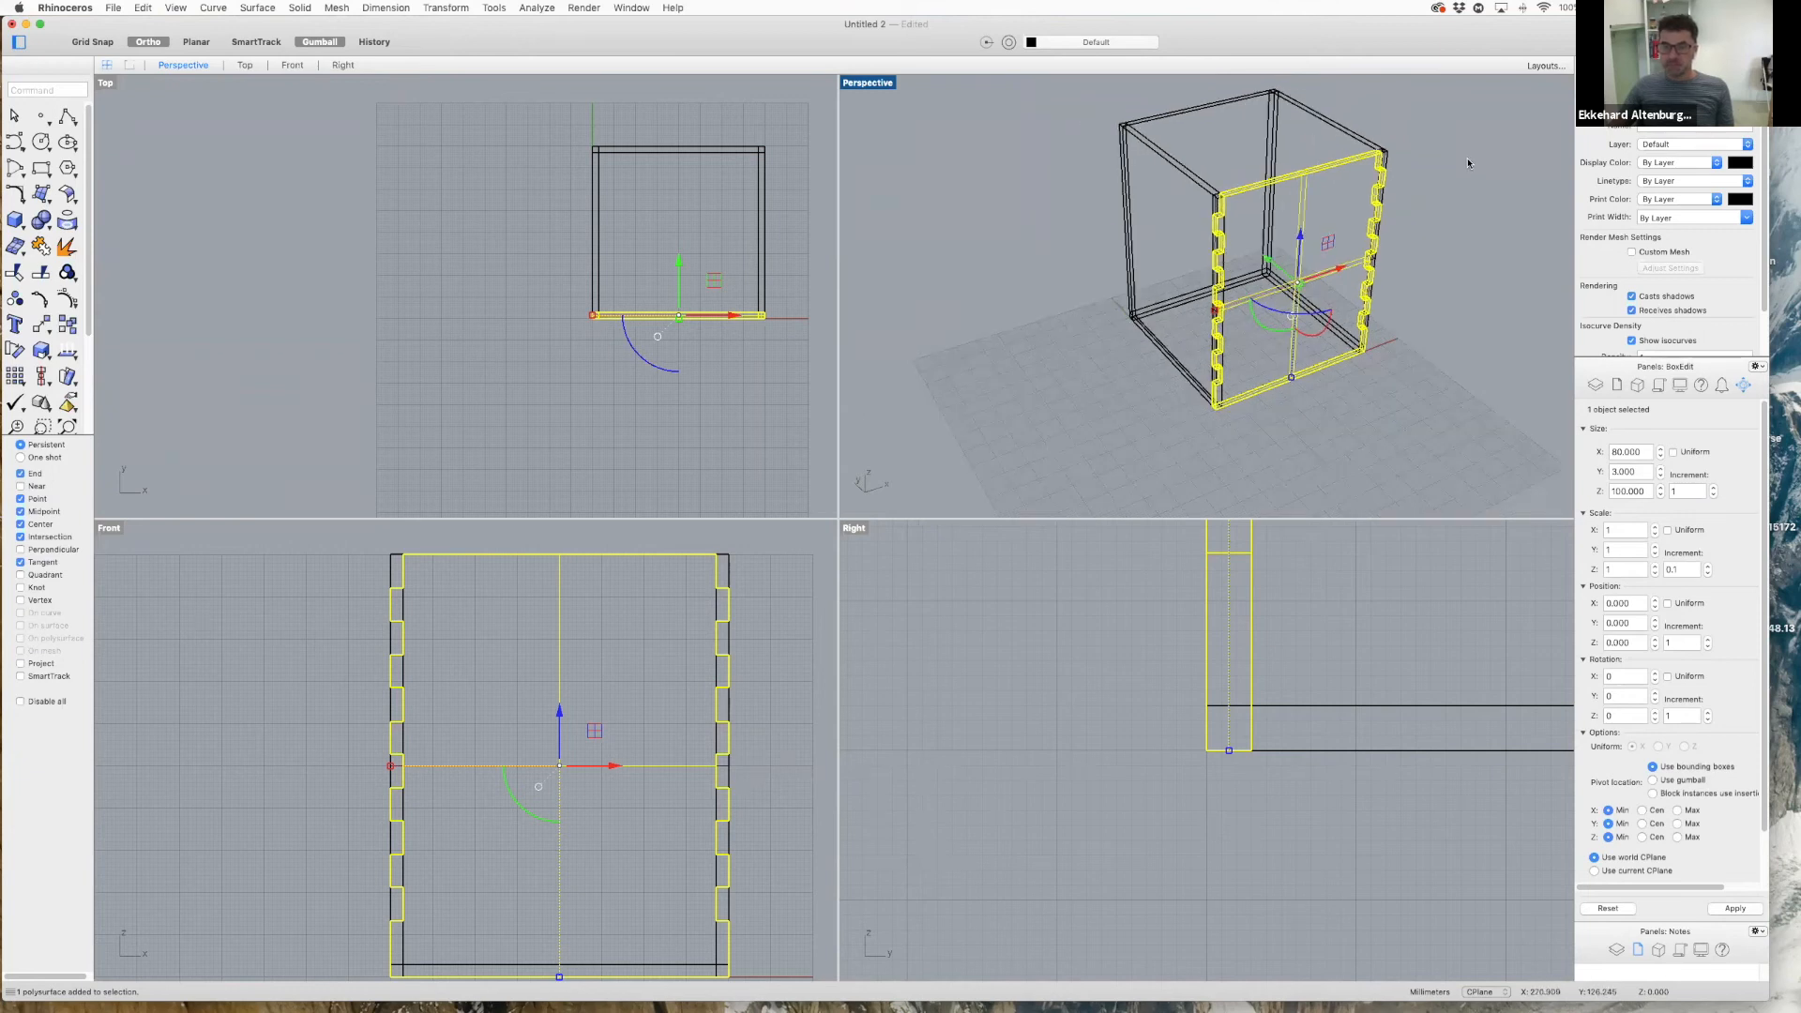
scroll(1463, 161, up, 4)
scroll(1458, 169, up, 2)
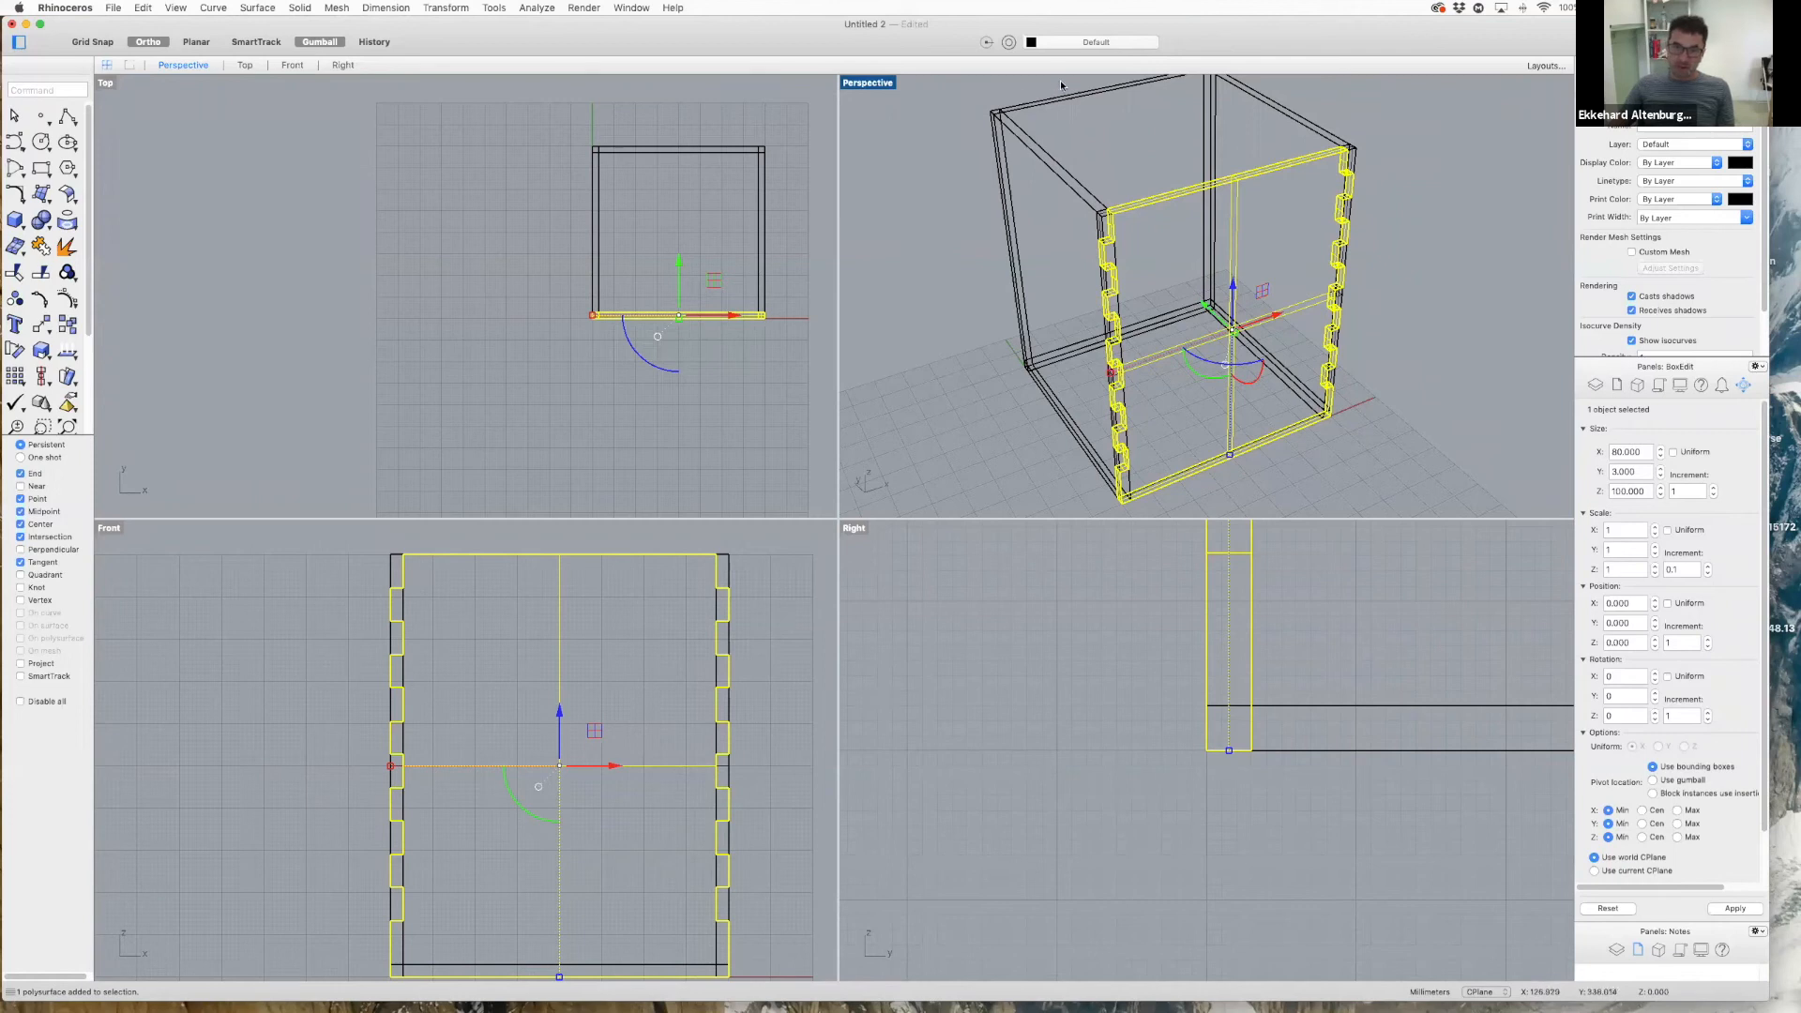
- Delete the plain, unnotched back panel of the box
click(683, 150)
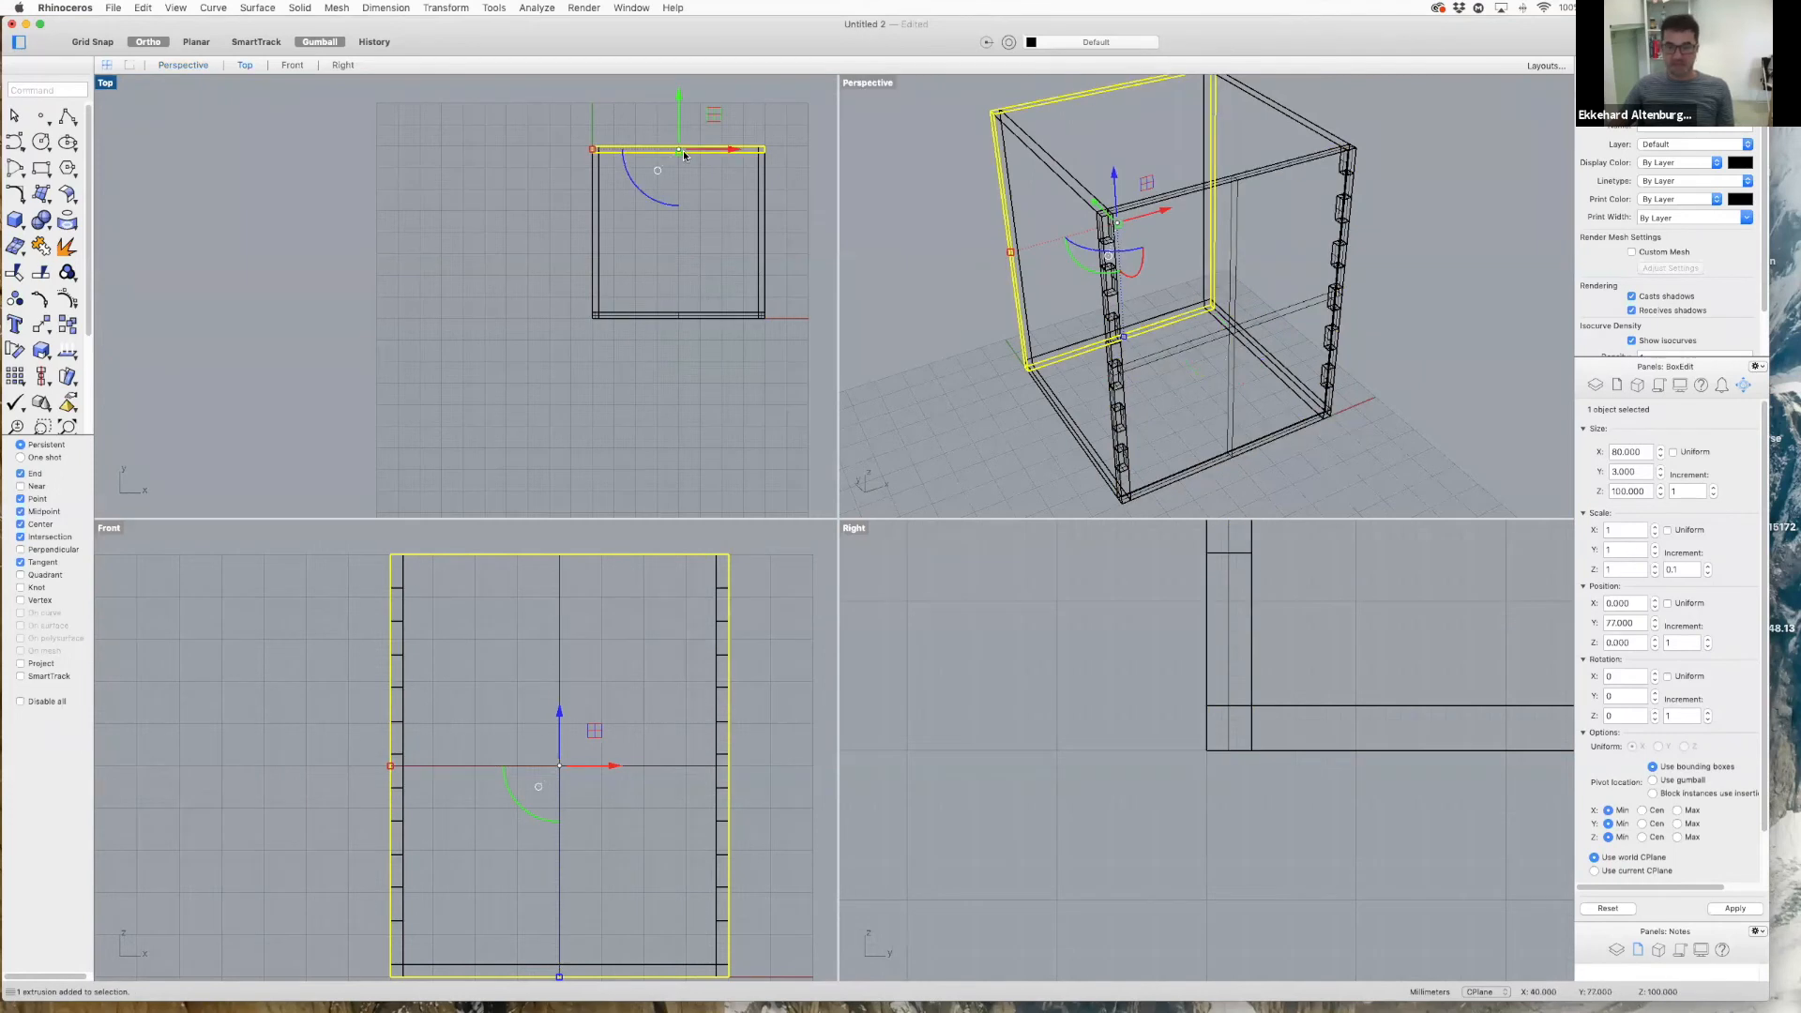
key(Delete)
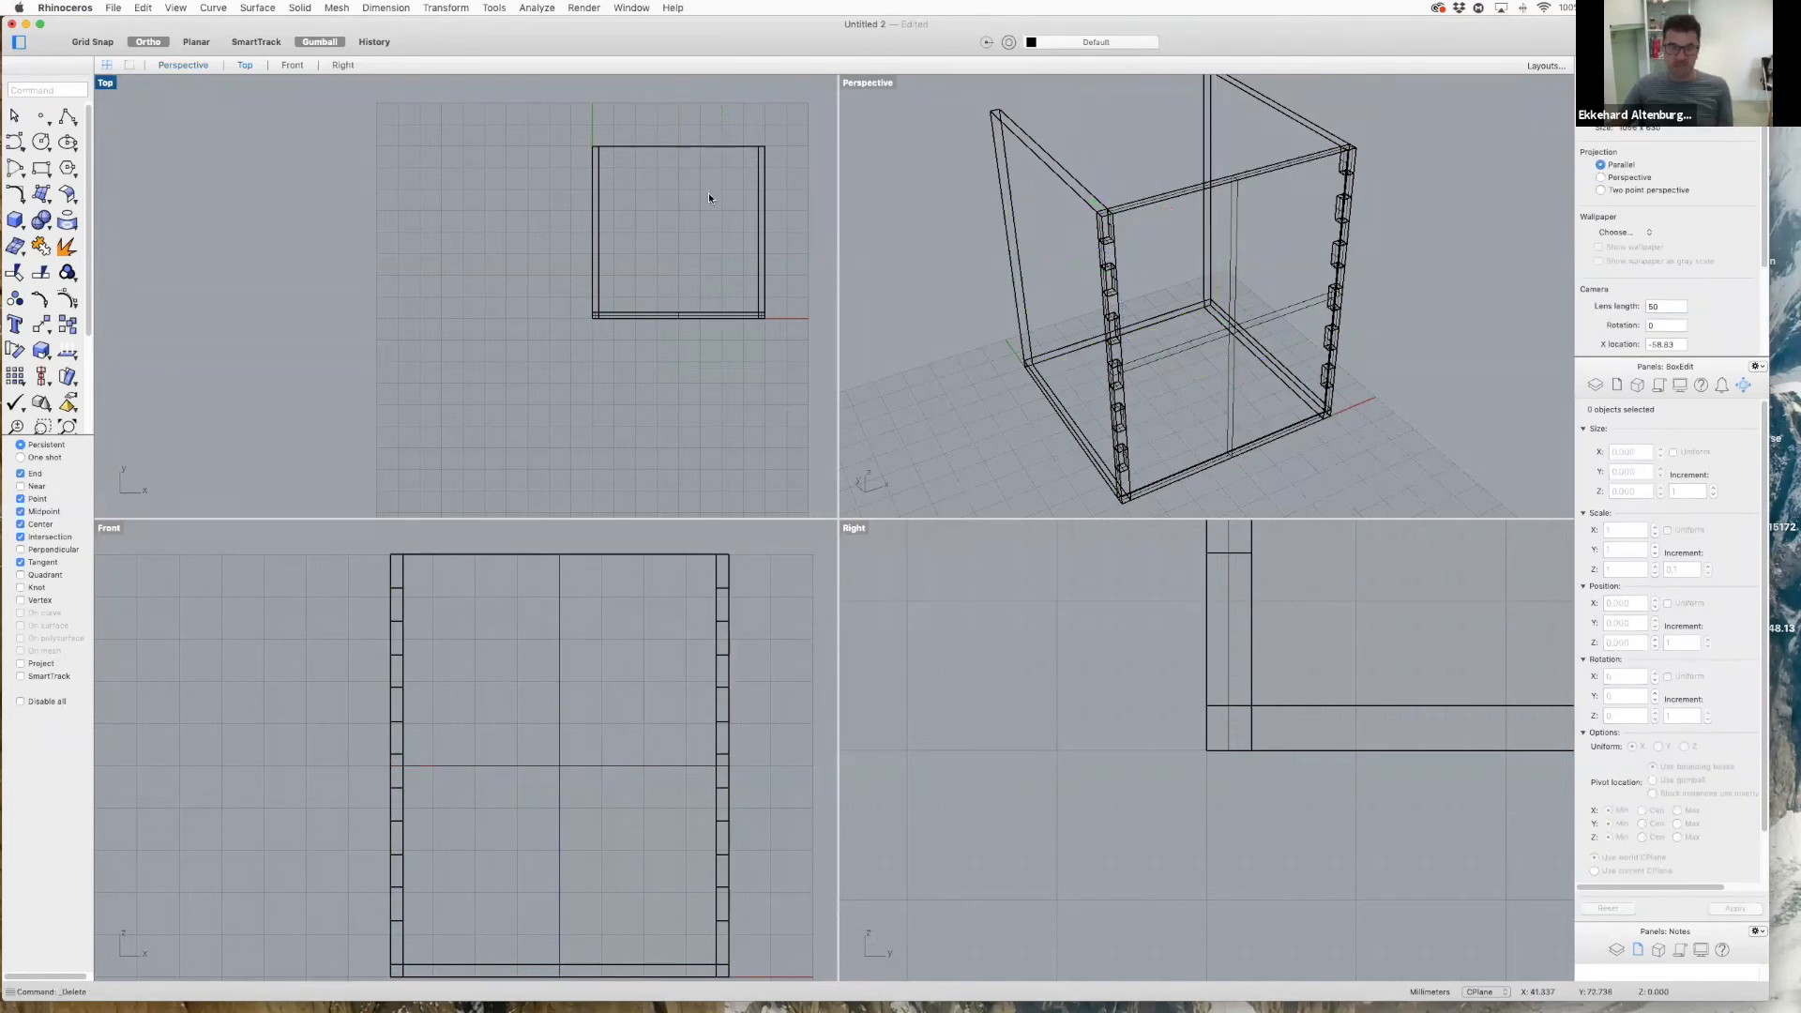
- Mirror a copy of the box's toothed front panel to the back, across the midpoint of the left side panel
click(1234, 186)
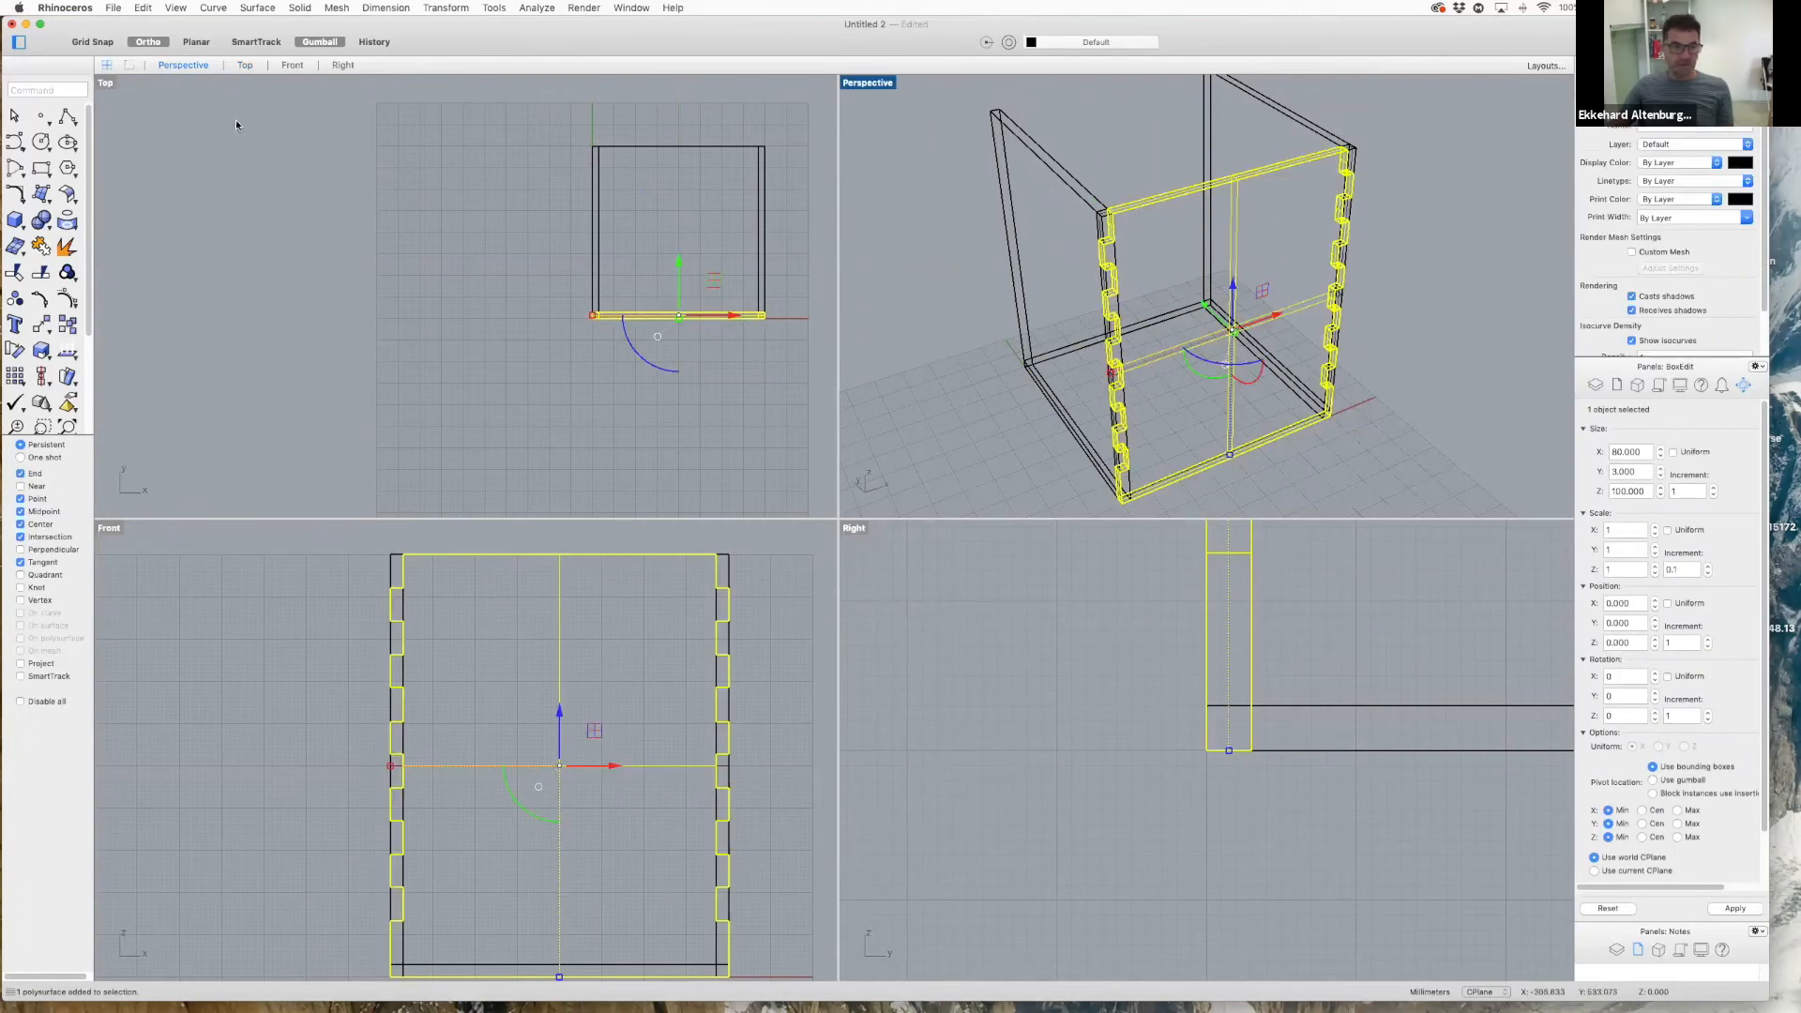
right_click(502, 227)
mouse_move(647, 231)
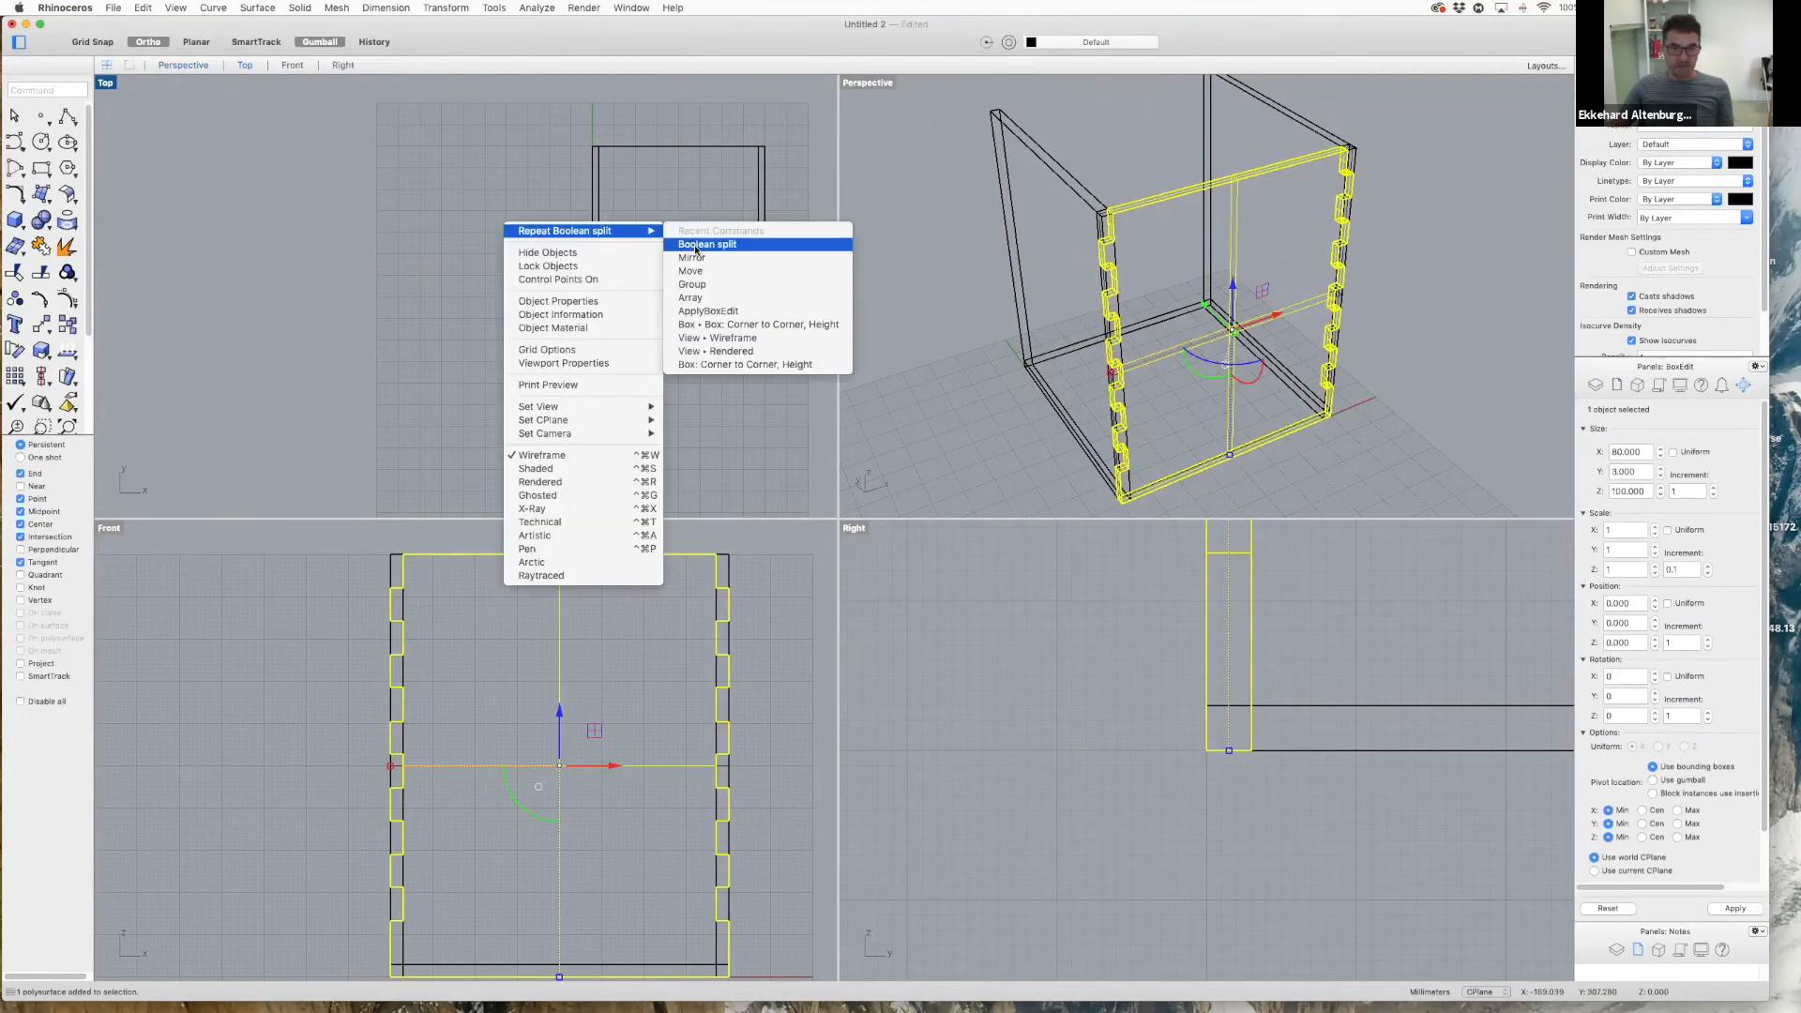
click(699, 257)
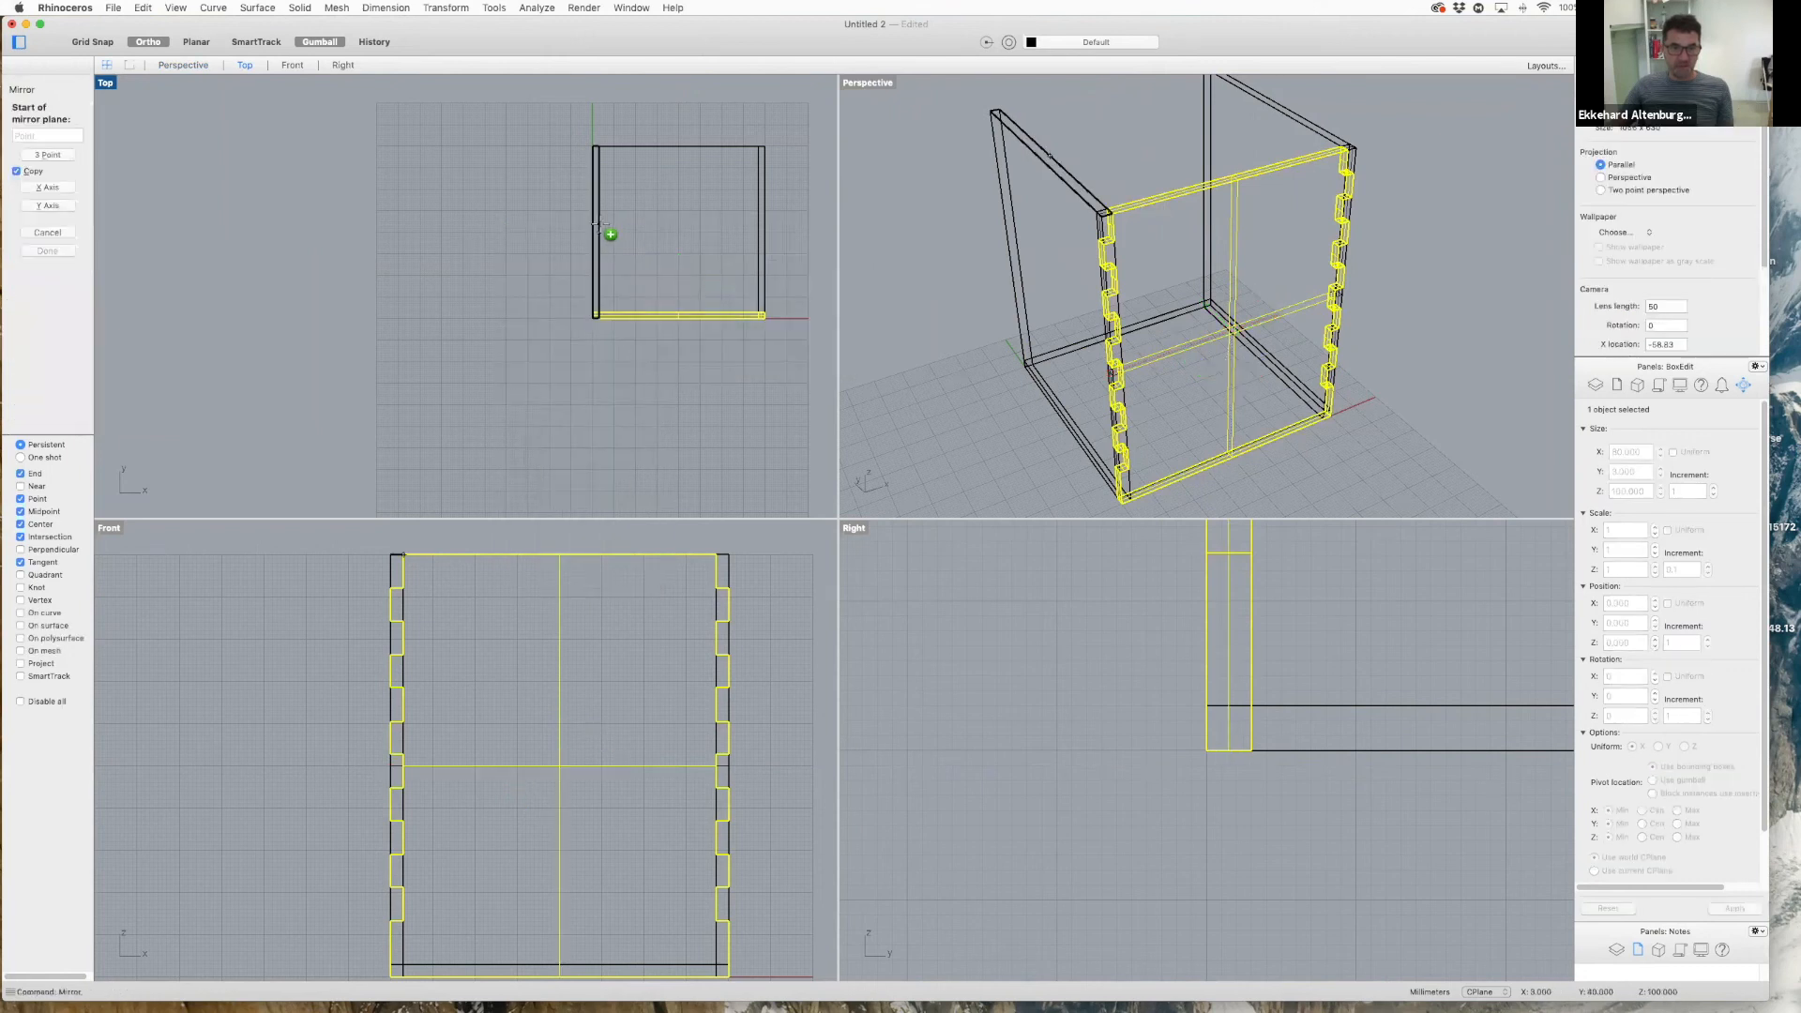
click(598, 232)
click(700, 216)
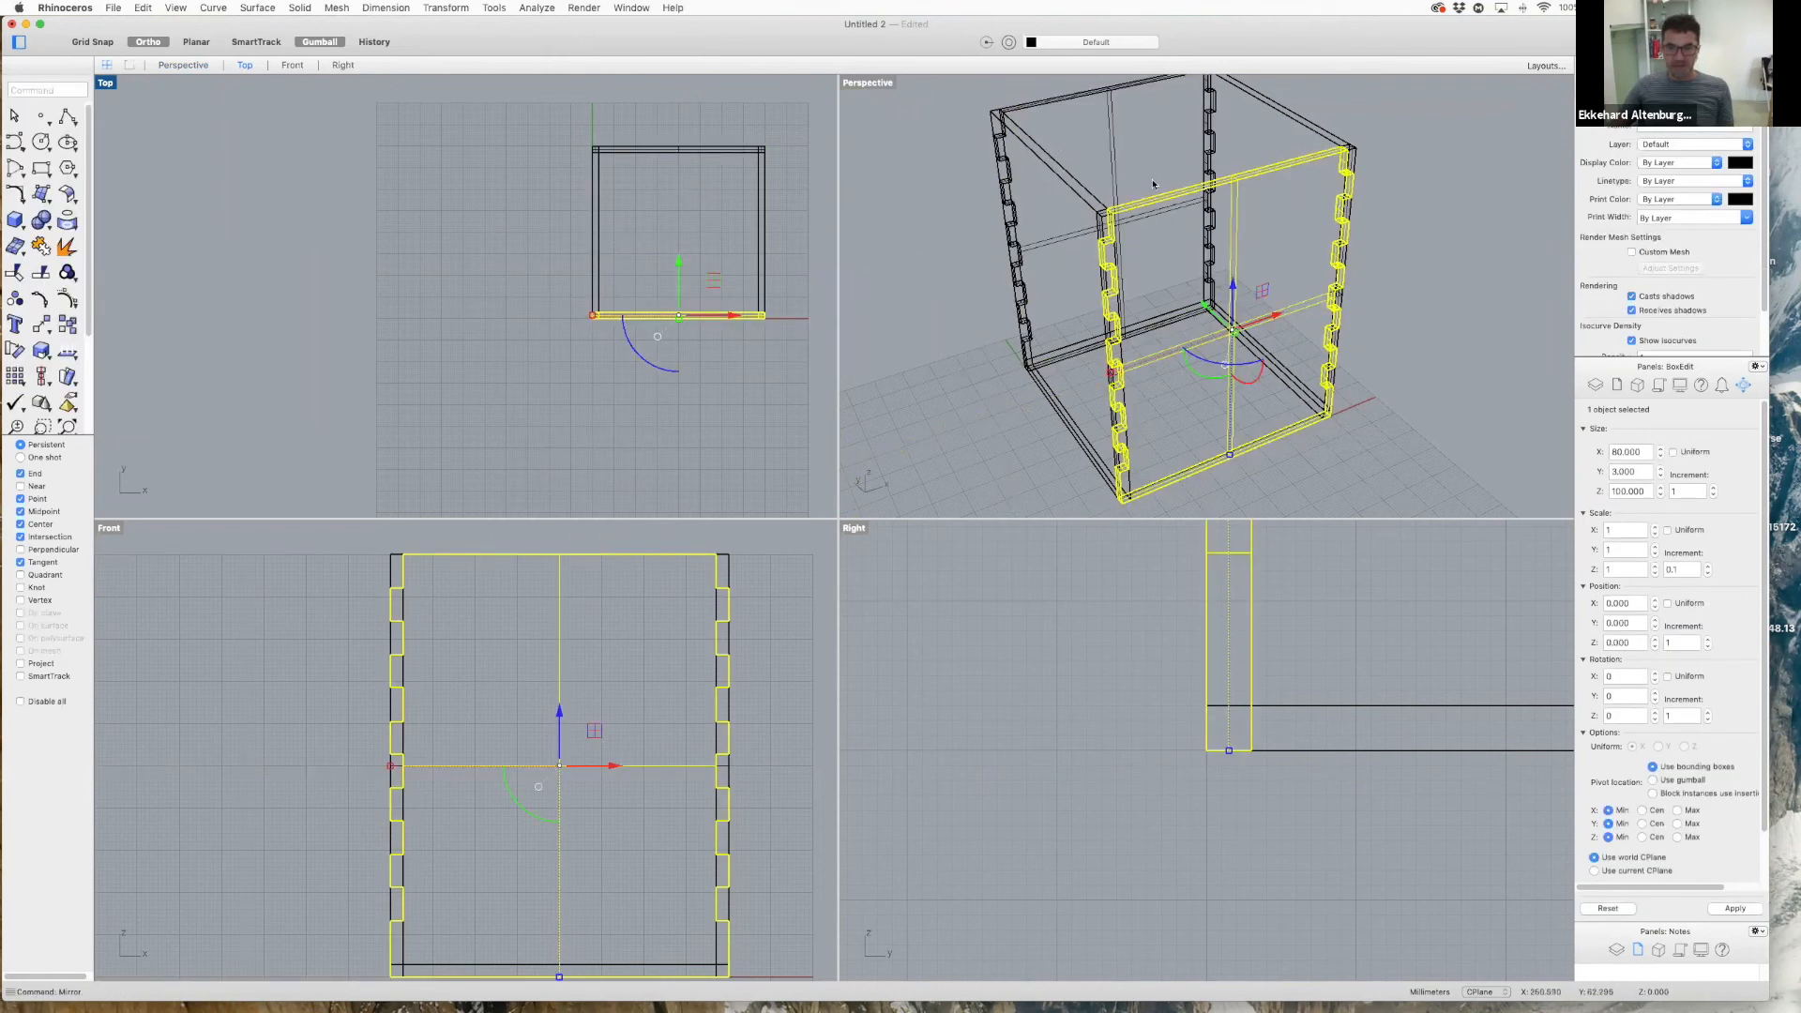
- Examine the box's corner joints and the uncut left side panel from several angles
right_drag(1142, 223, 1124, 127)
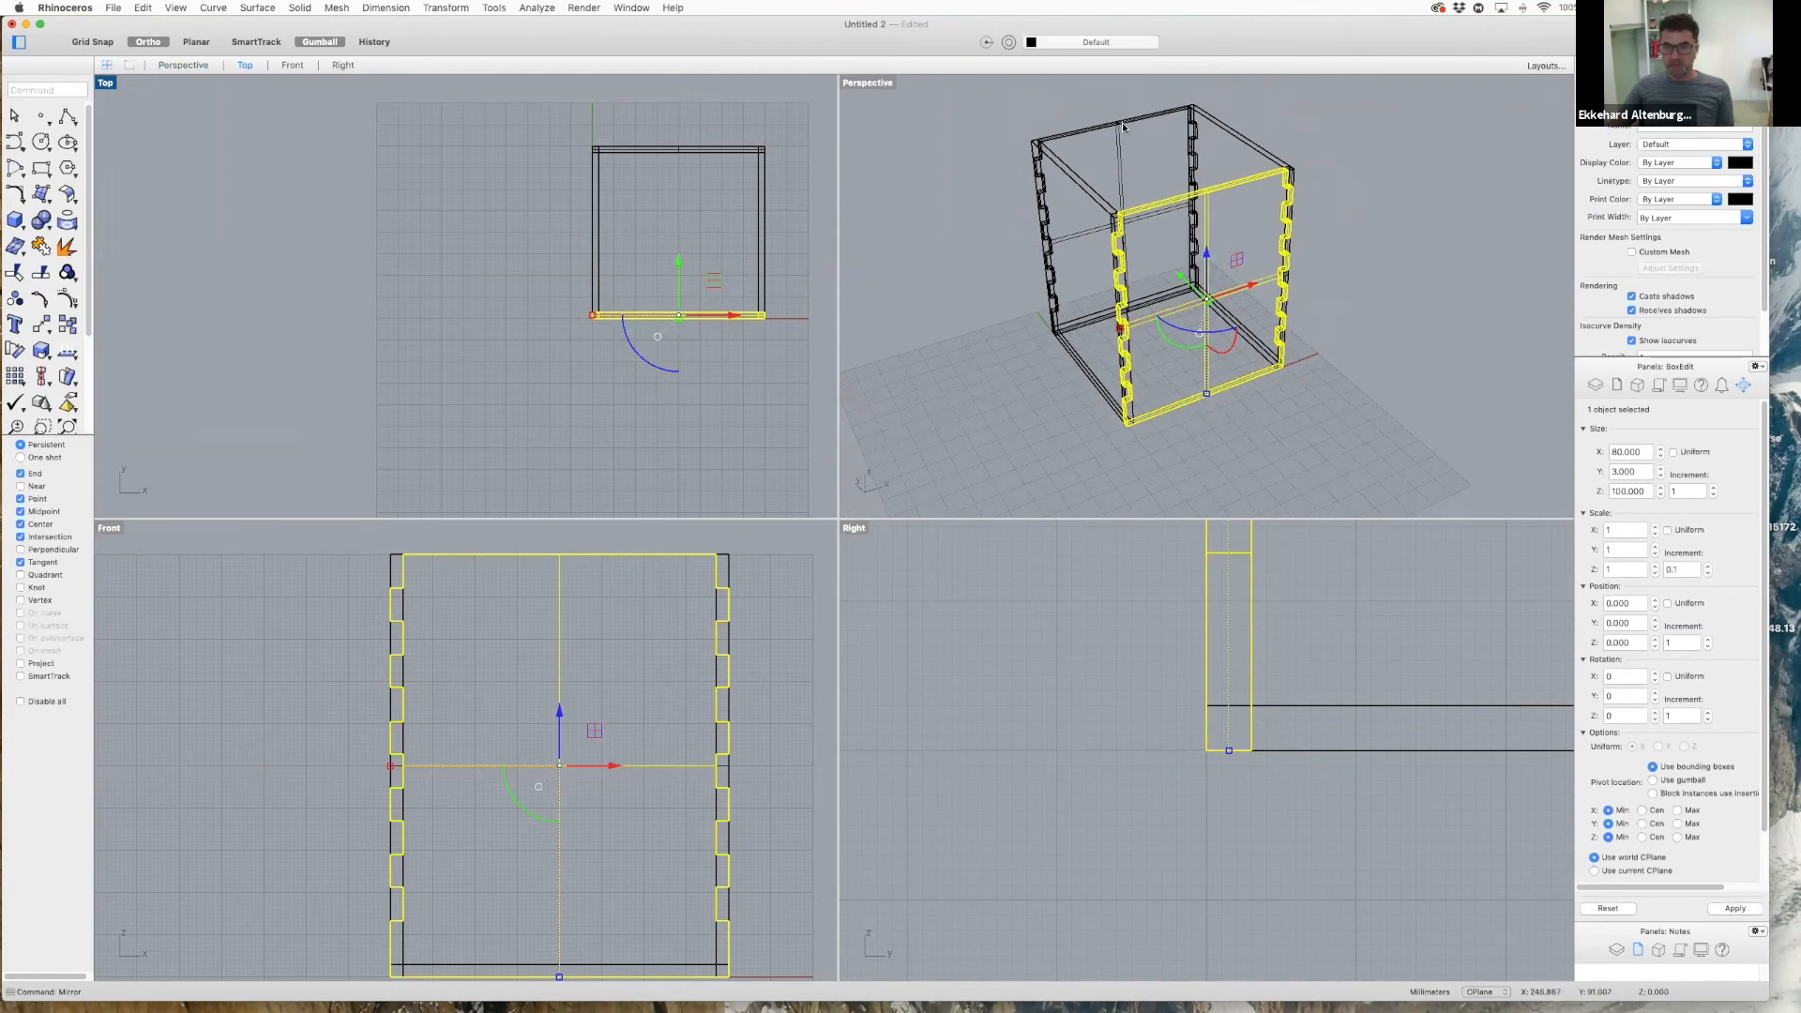
click(1123, 128)
click(1241, 189)
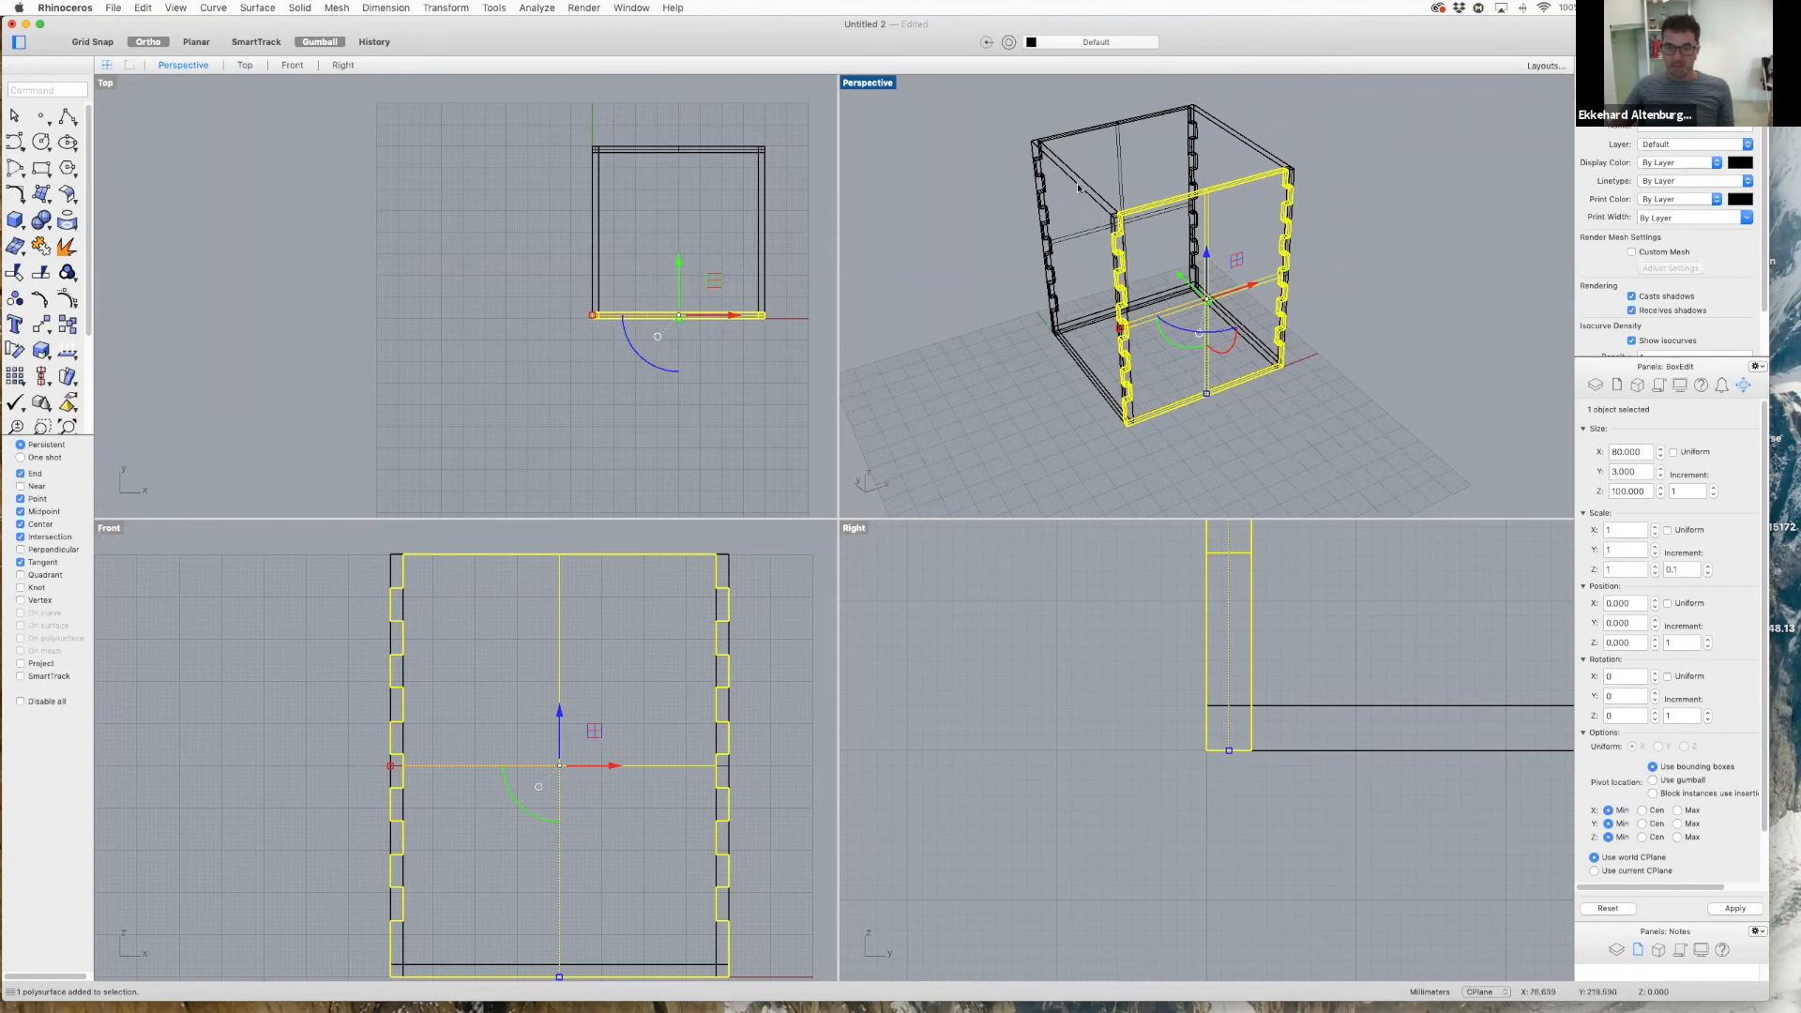
right_drag(1223, 405, 1287, 374)
shift+right_drag(1135, 445, 1015, 537)
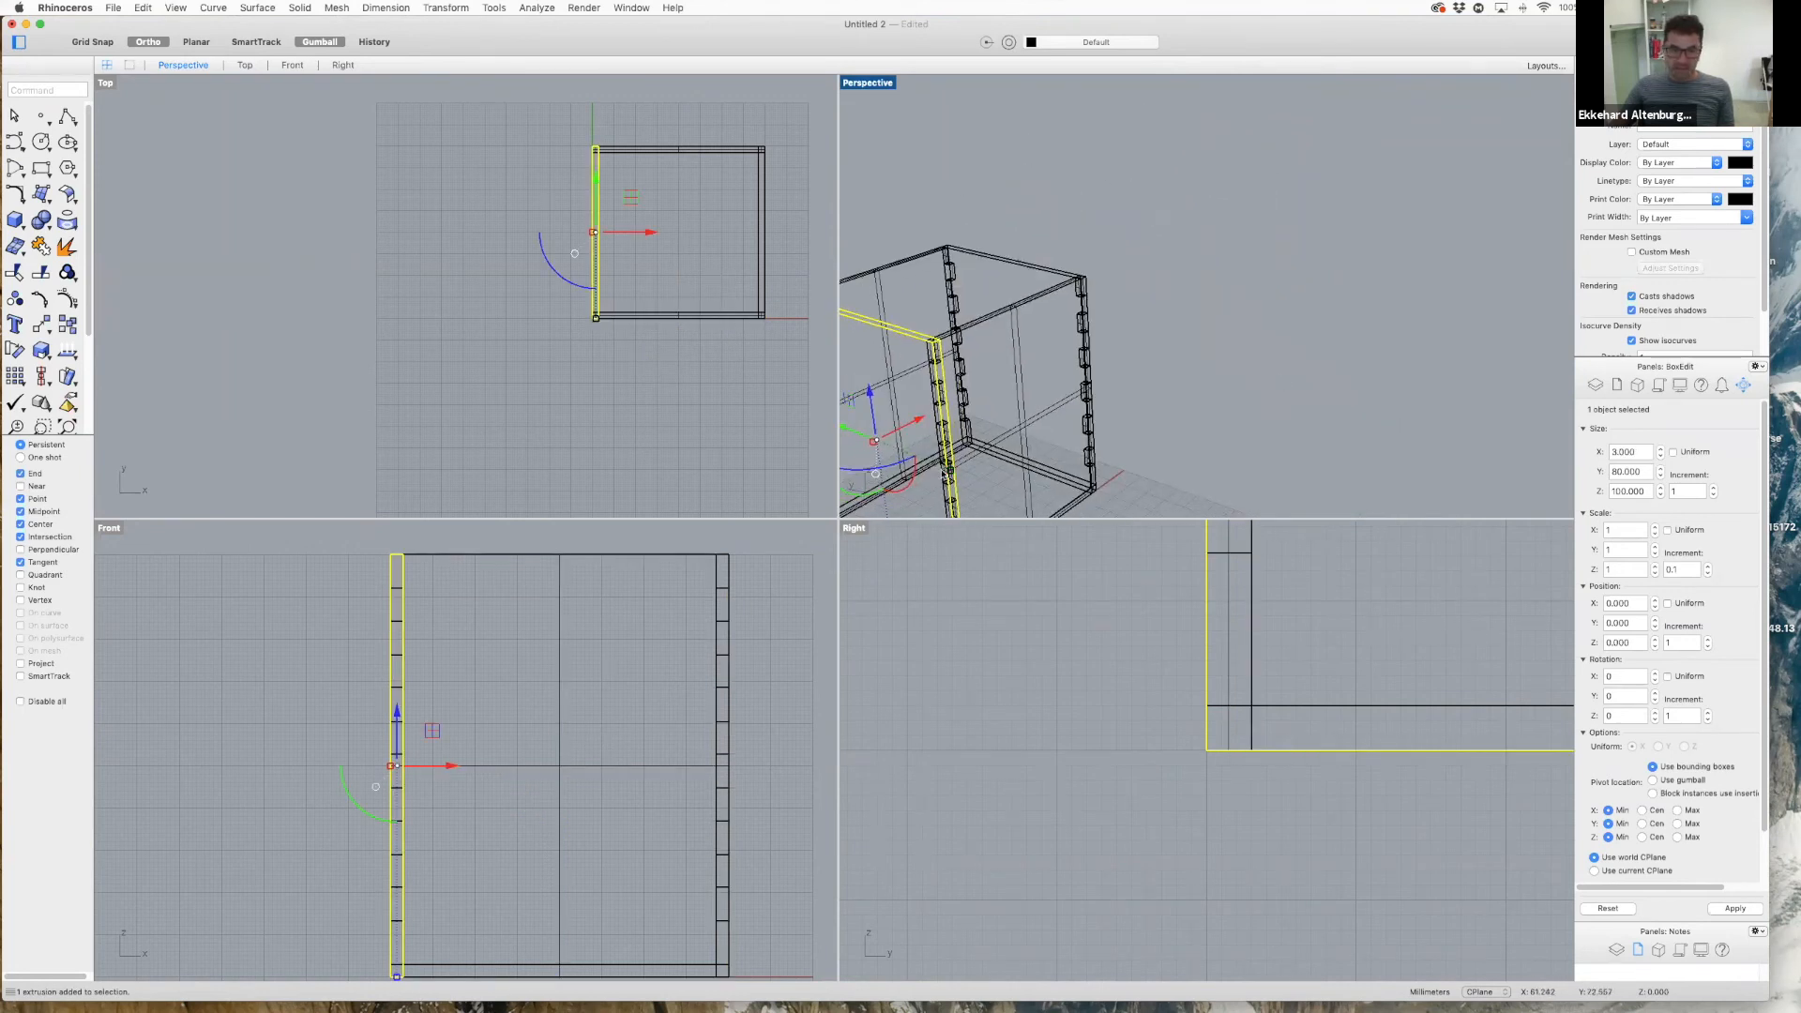
scroll(997, 398, down, 6)
scroll(998, 399, up, 3)
scroll(1015, 377, down, 2)
scroll(1015, 377, up, 3)
scroll(1156, 459, up, 2)
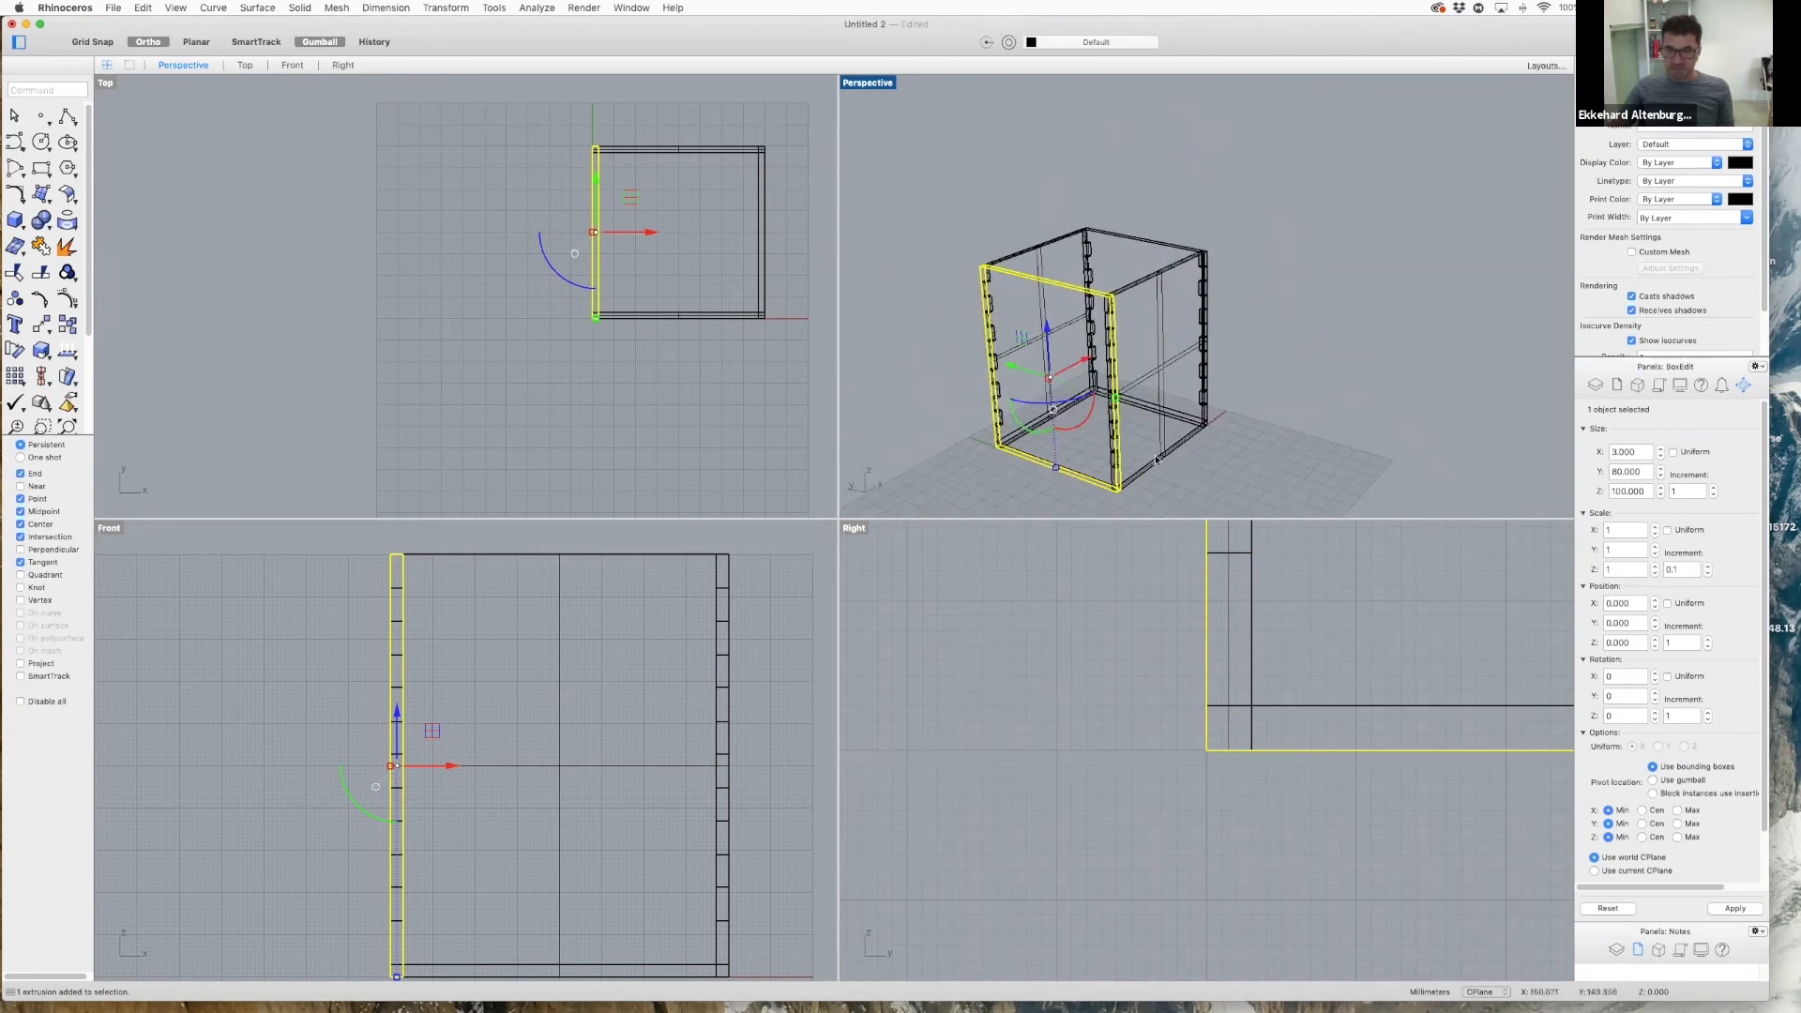
scroll(1208, 477, up, 2)
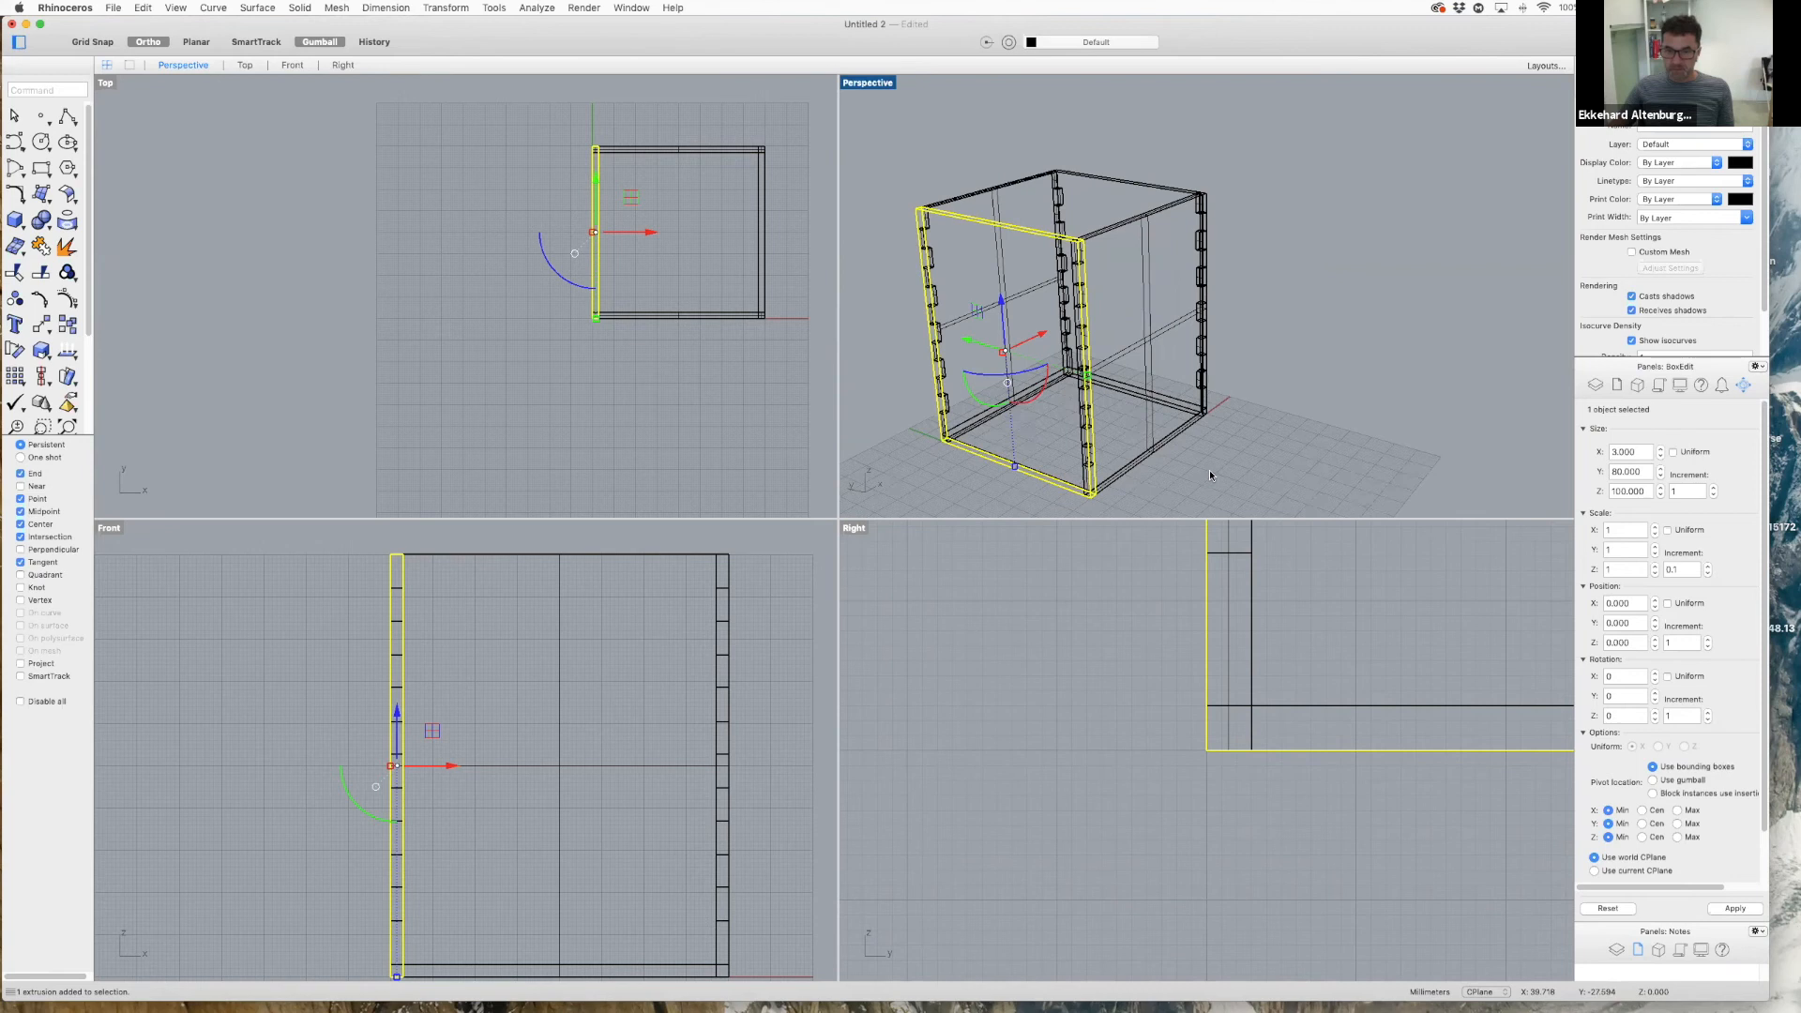
scroll(1211, 467, down, 2)
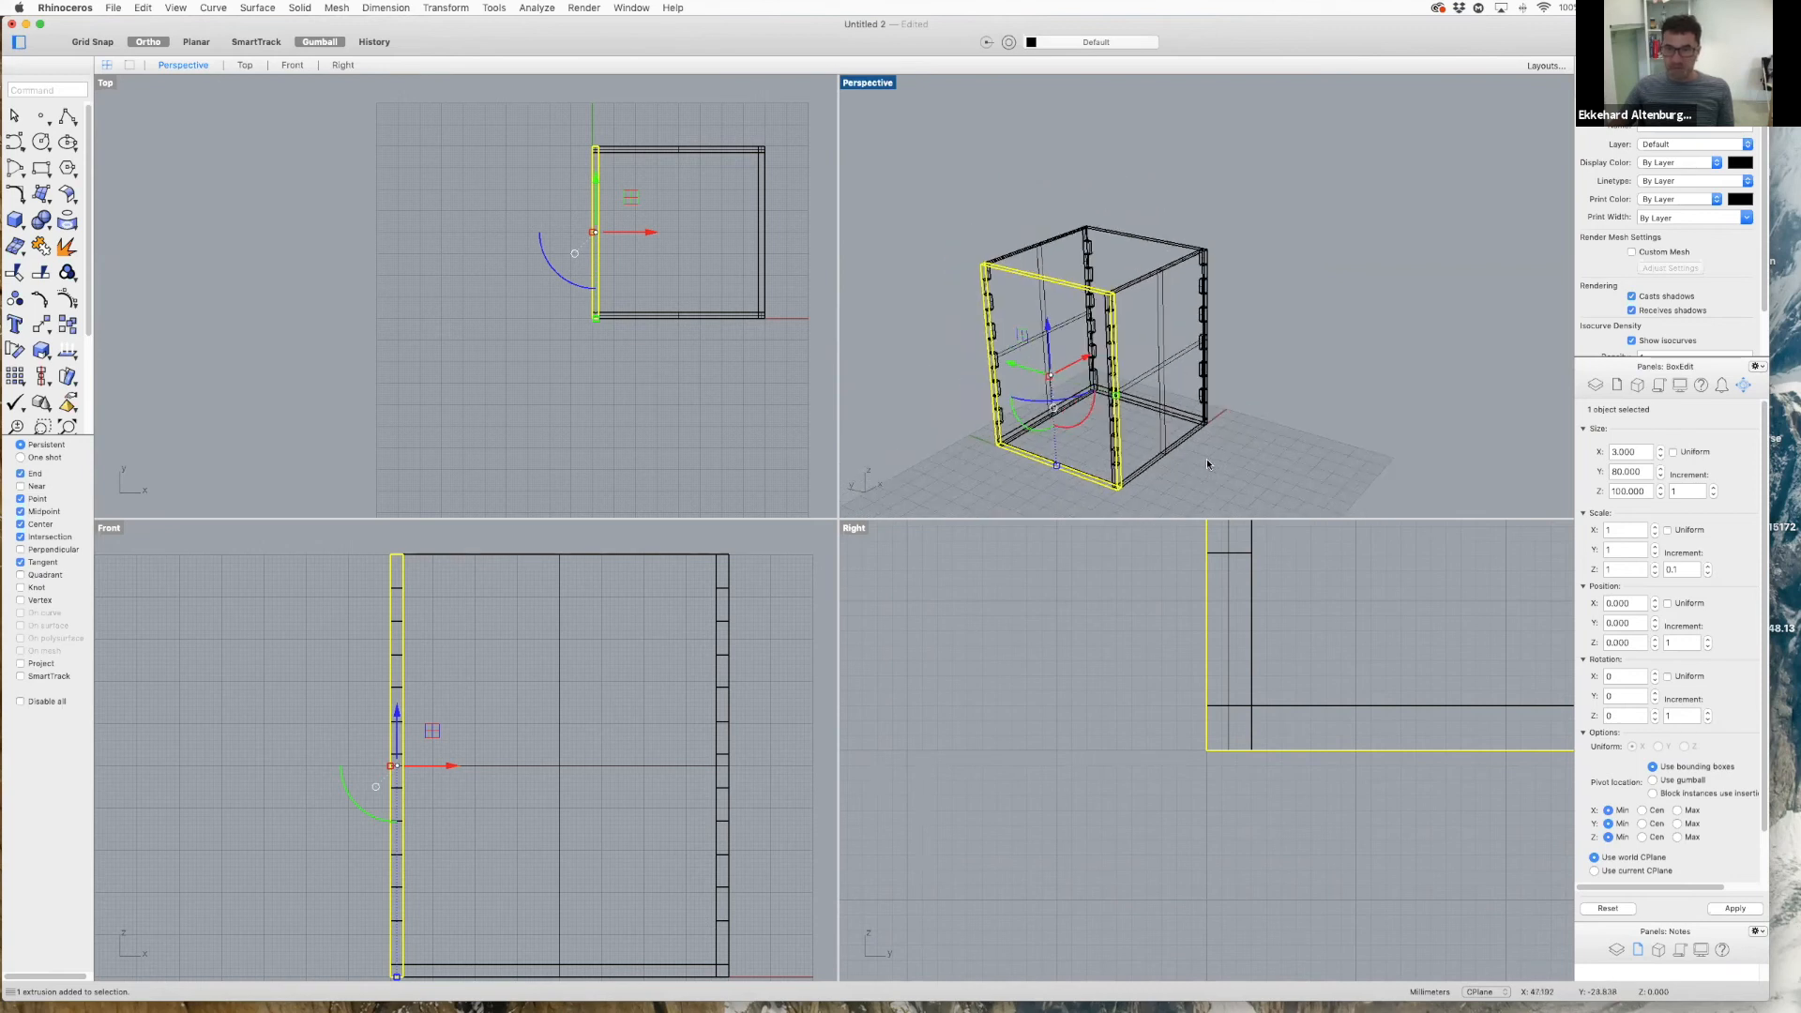
- Boolean split the plain left side panel, using the toothed front and back panels as the cutting objects
click(959, 205)
right_click(936, 171)
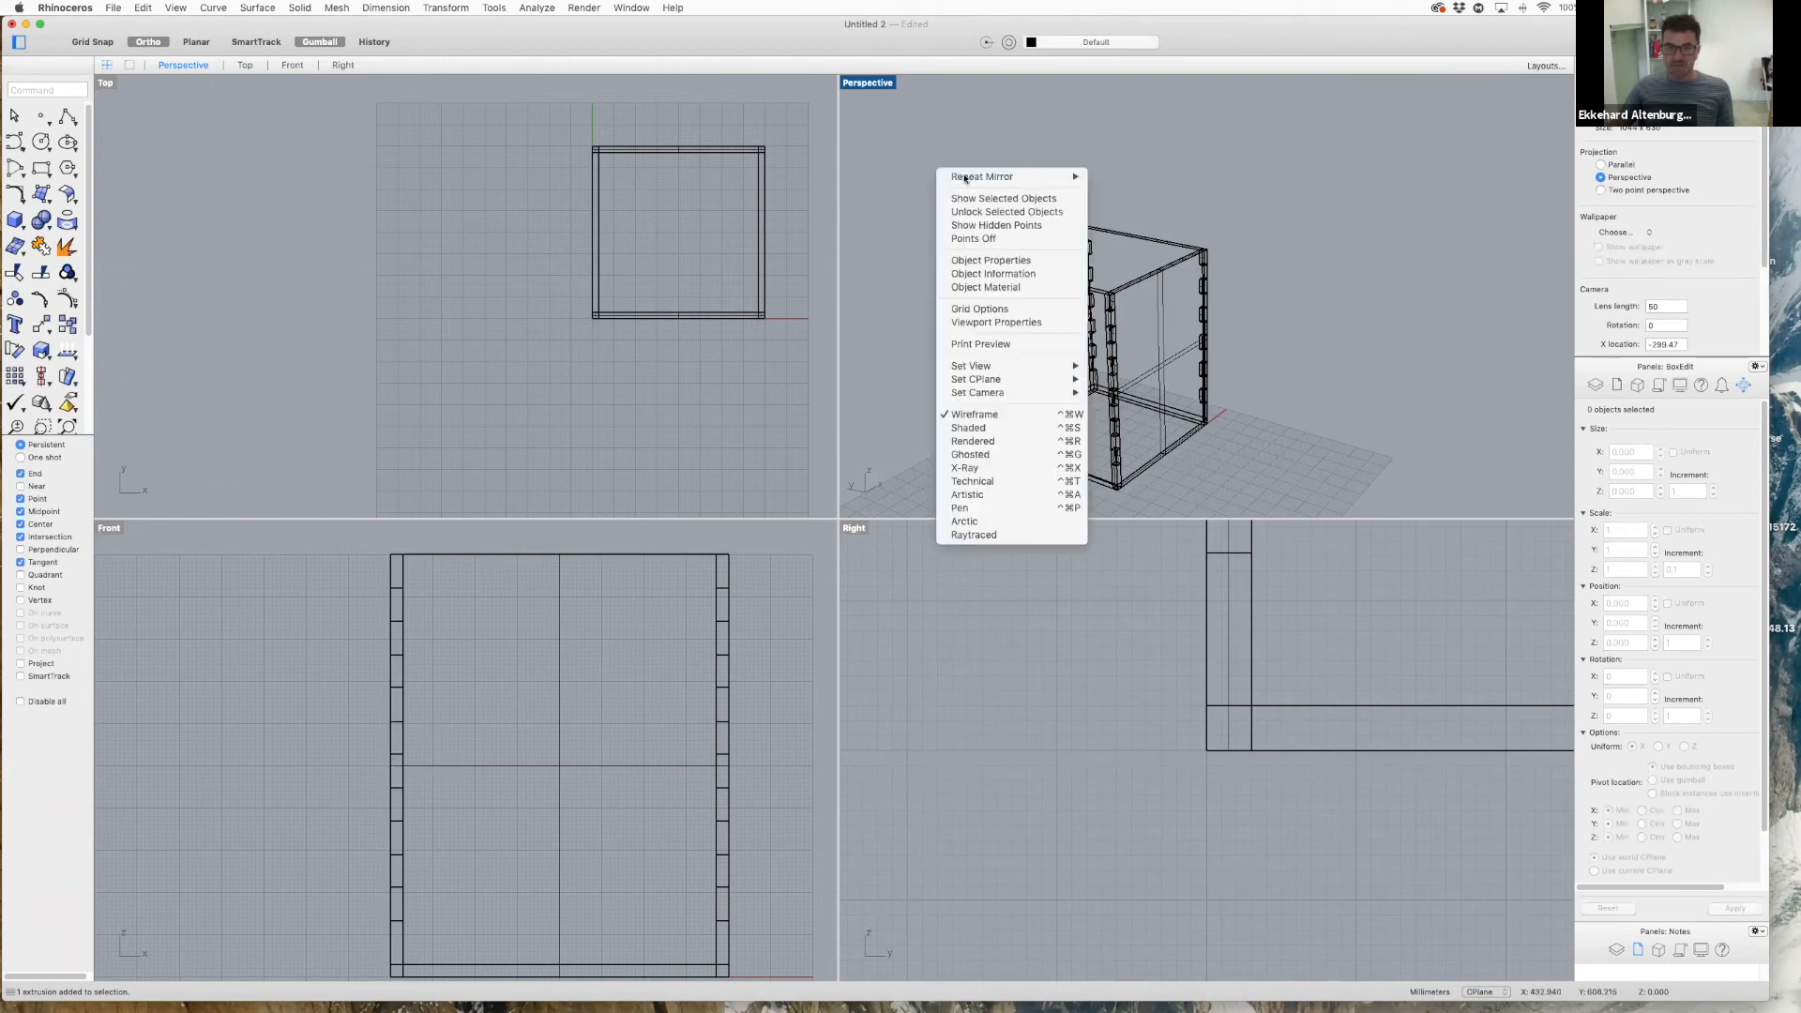
mouse_move(1069, 176)
click(1131, 203)
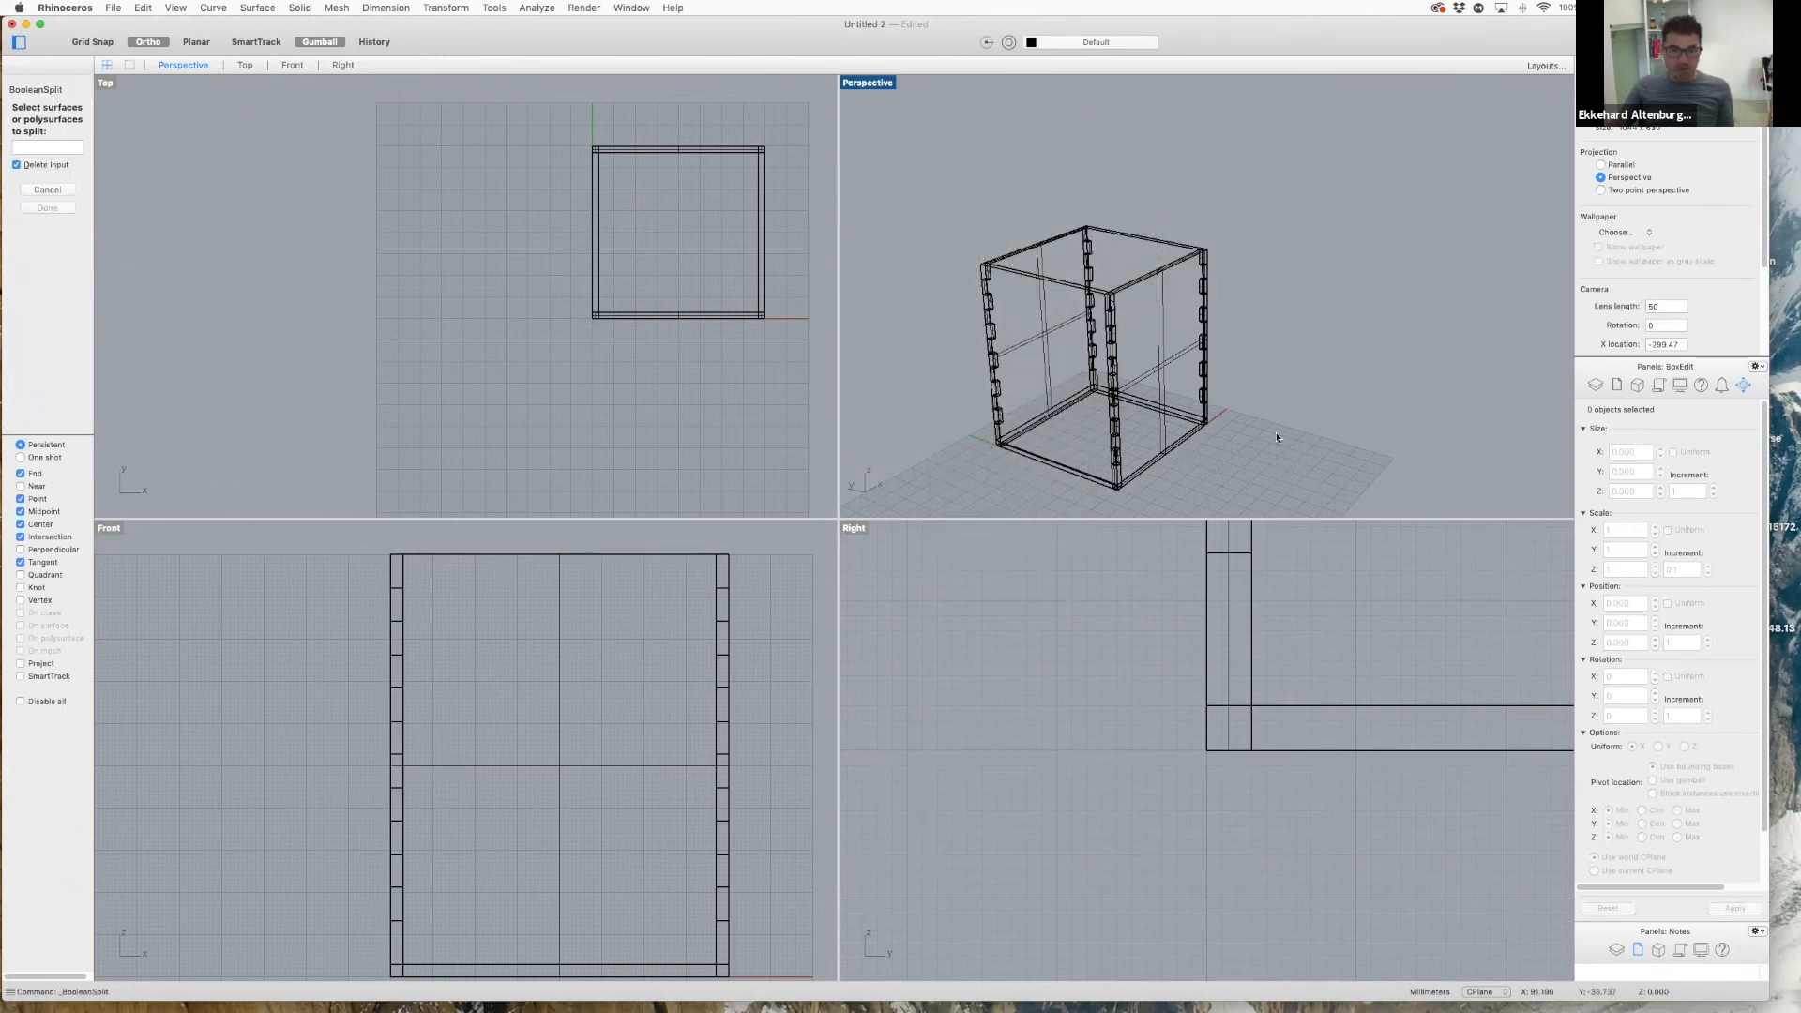
click(1060, 286)
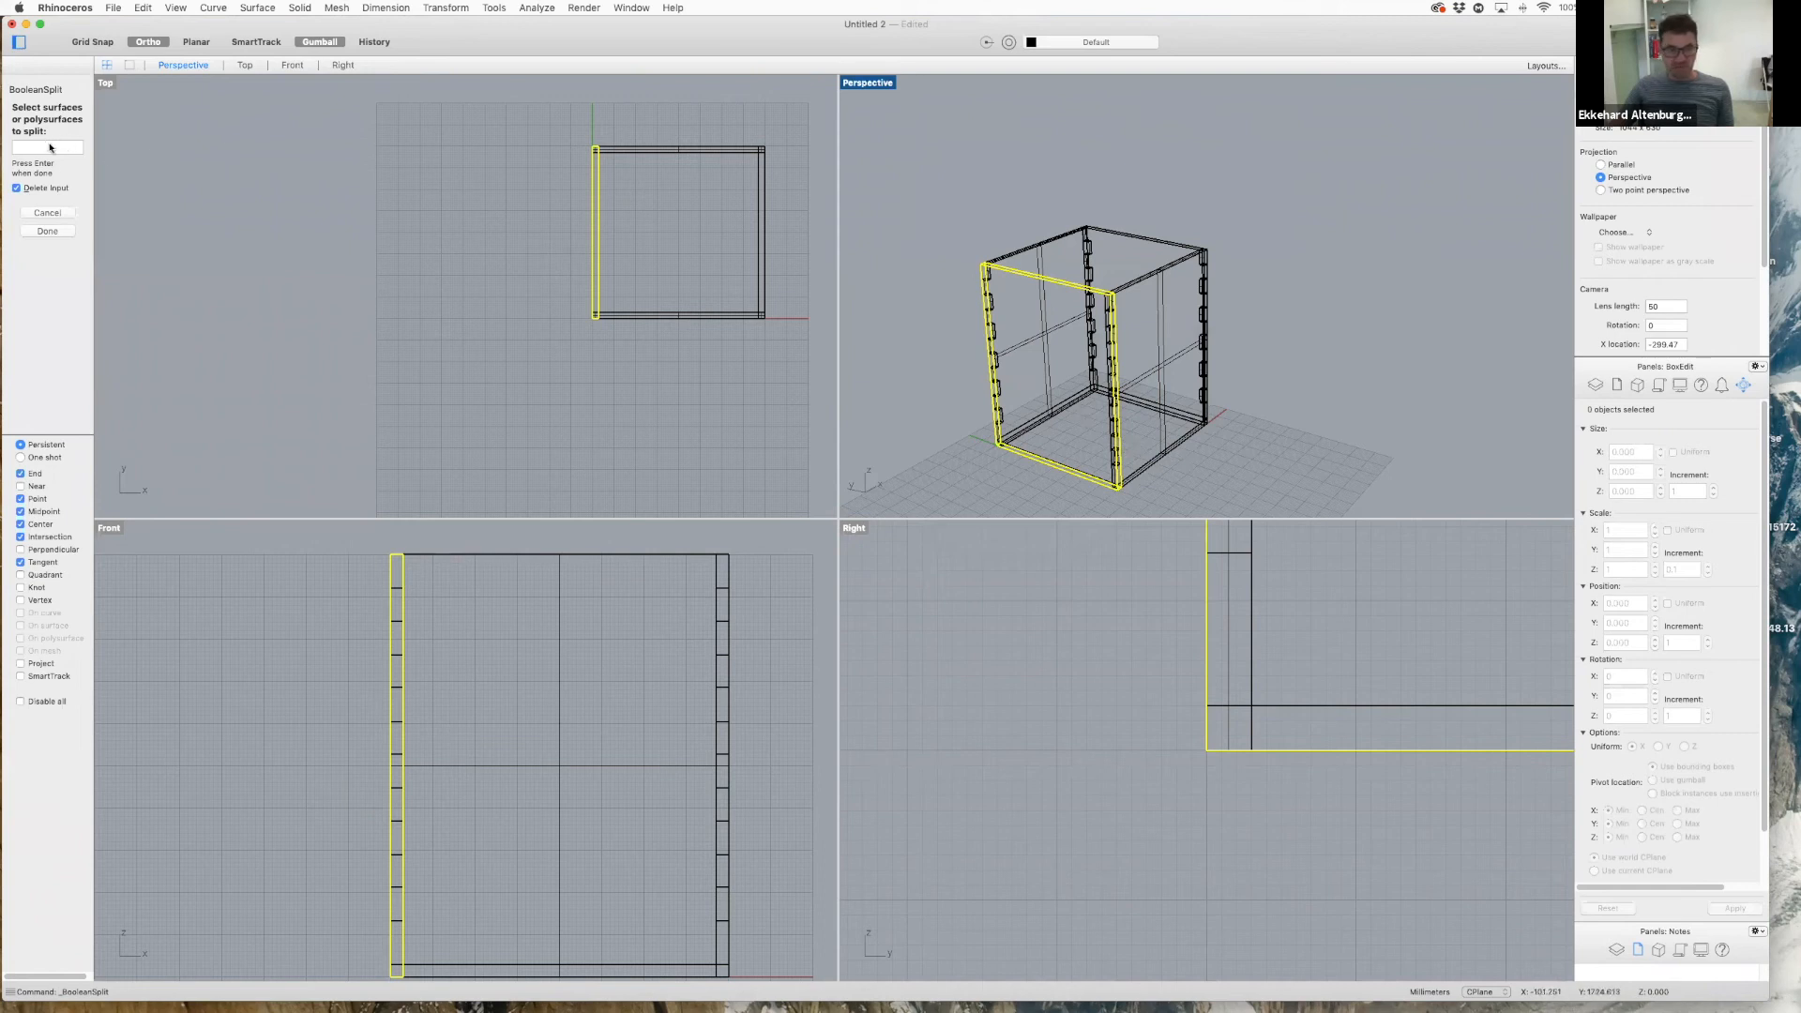
click(52, 230)
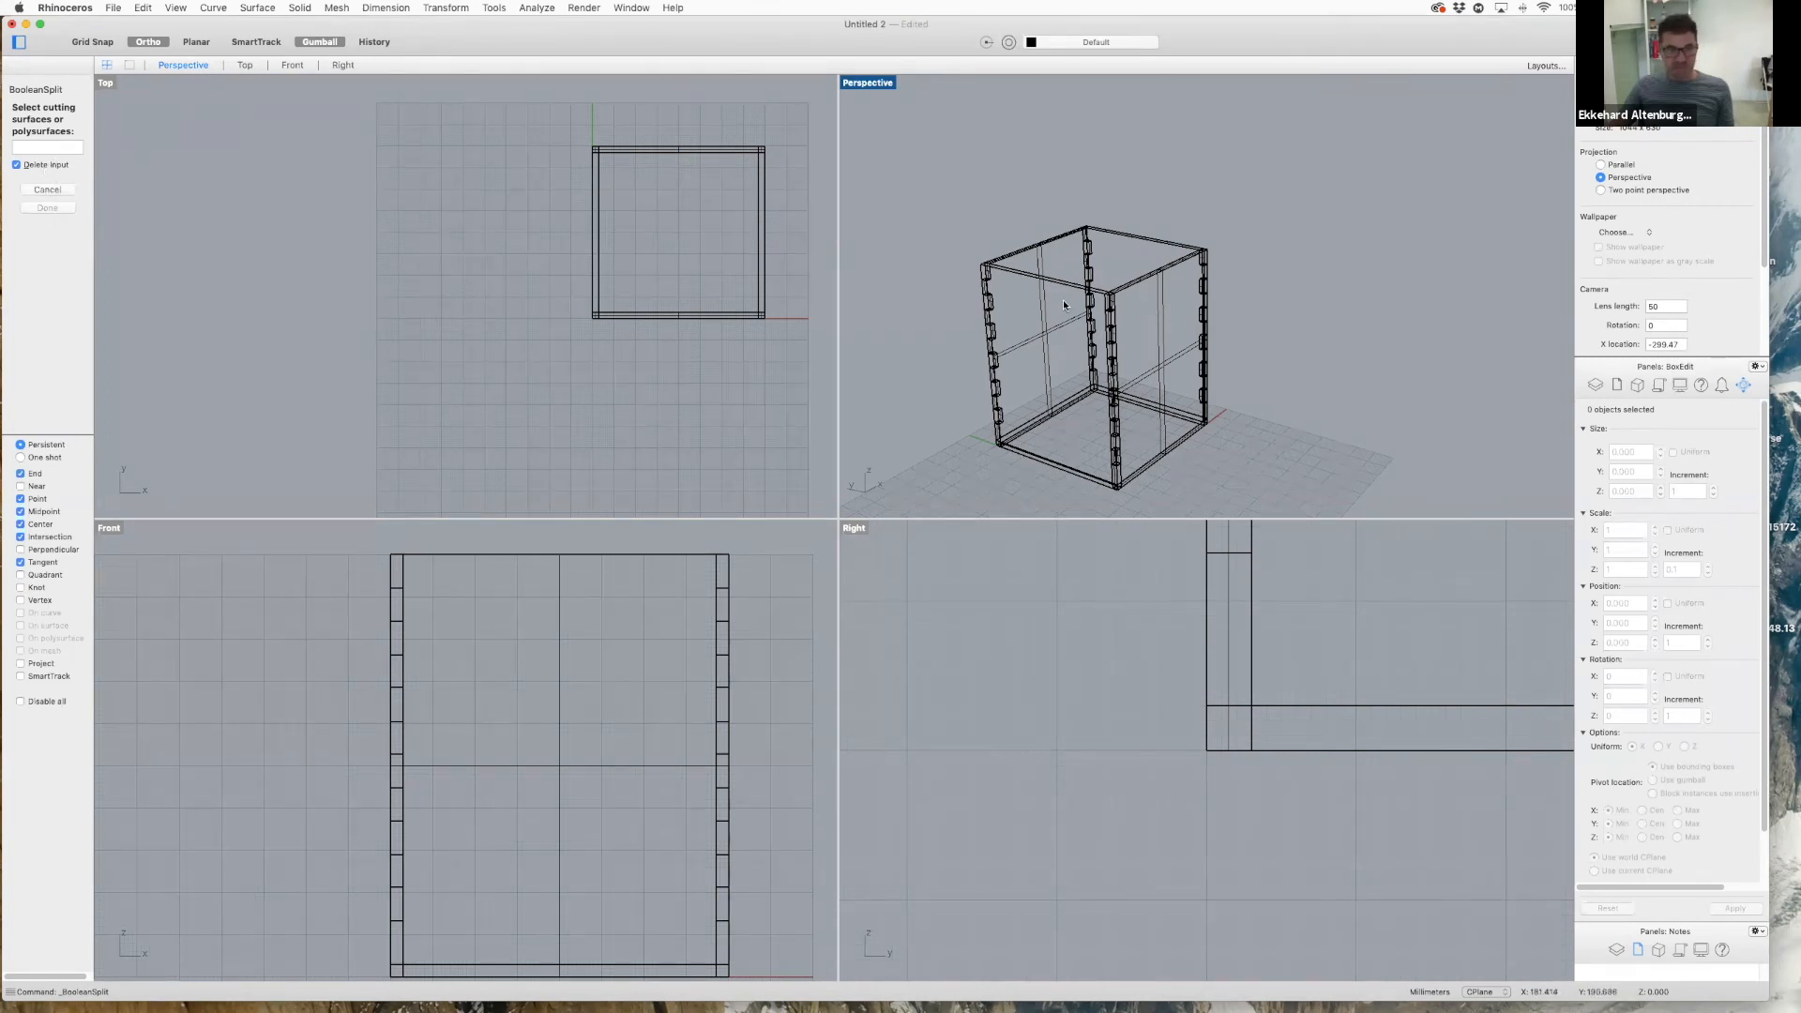
click(1028, 254)
click(1150, 279)
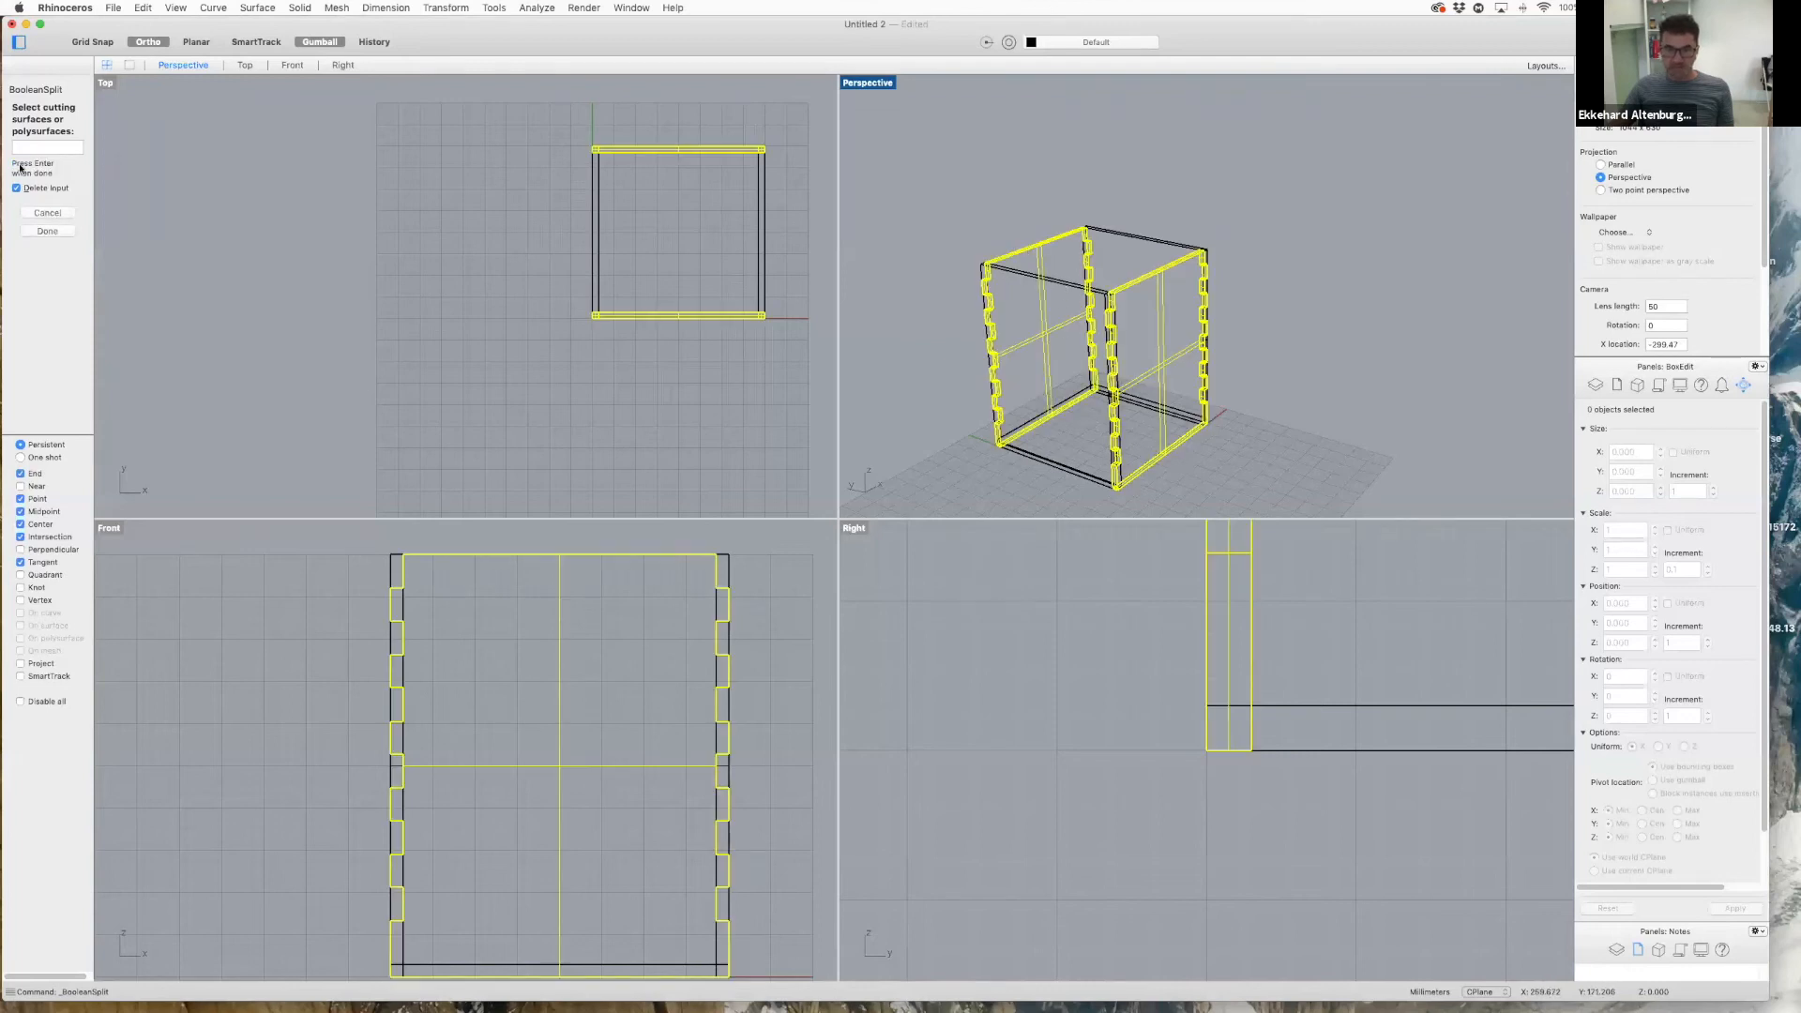
click(58, 229)
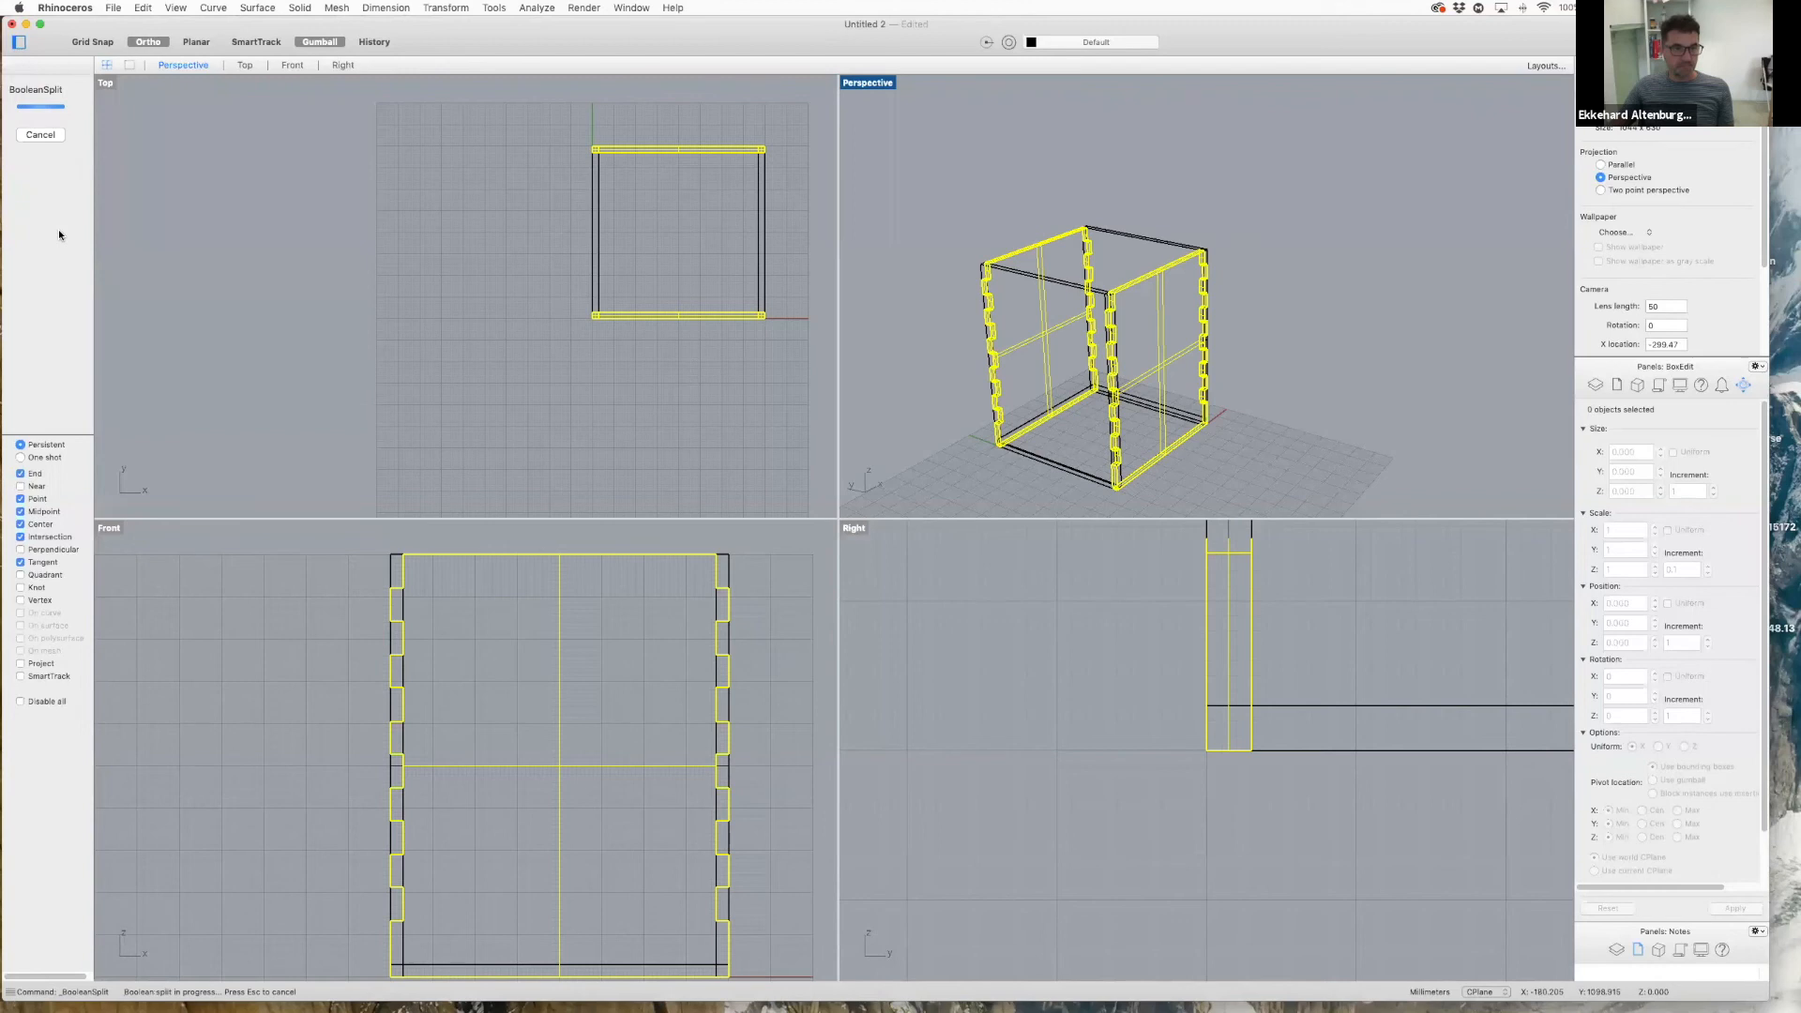
- Delete the leftover small split pieces and finger blocks stacked at the box's front-left corner
click(1040, 294)
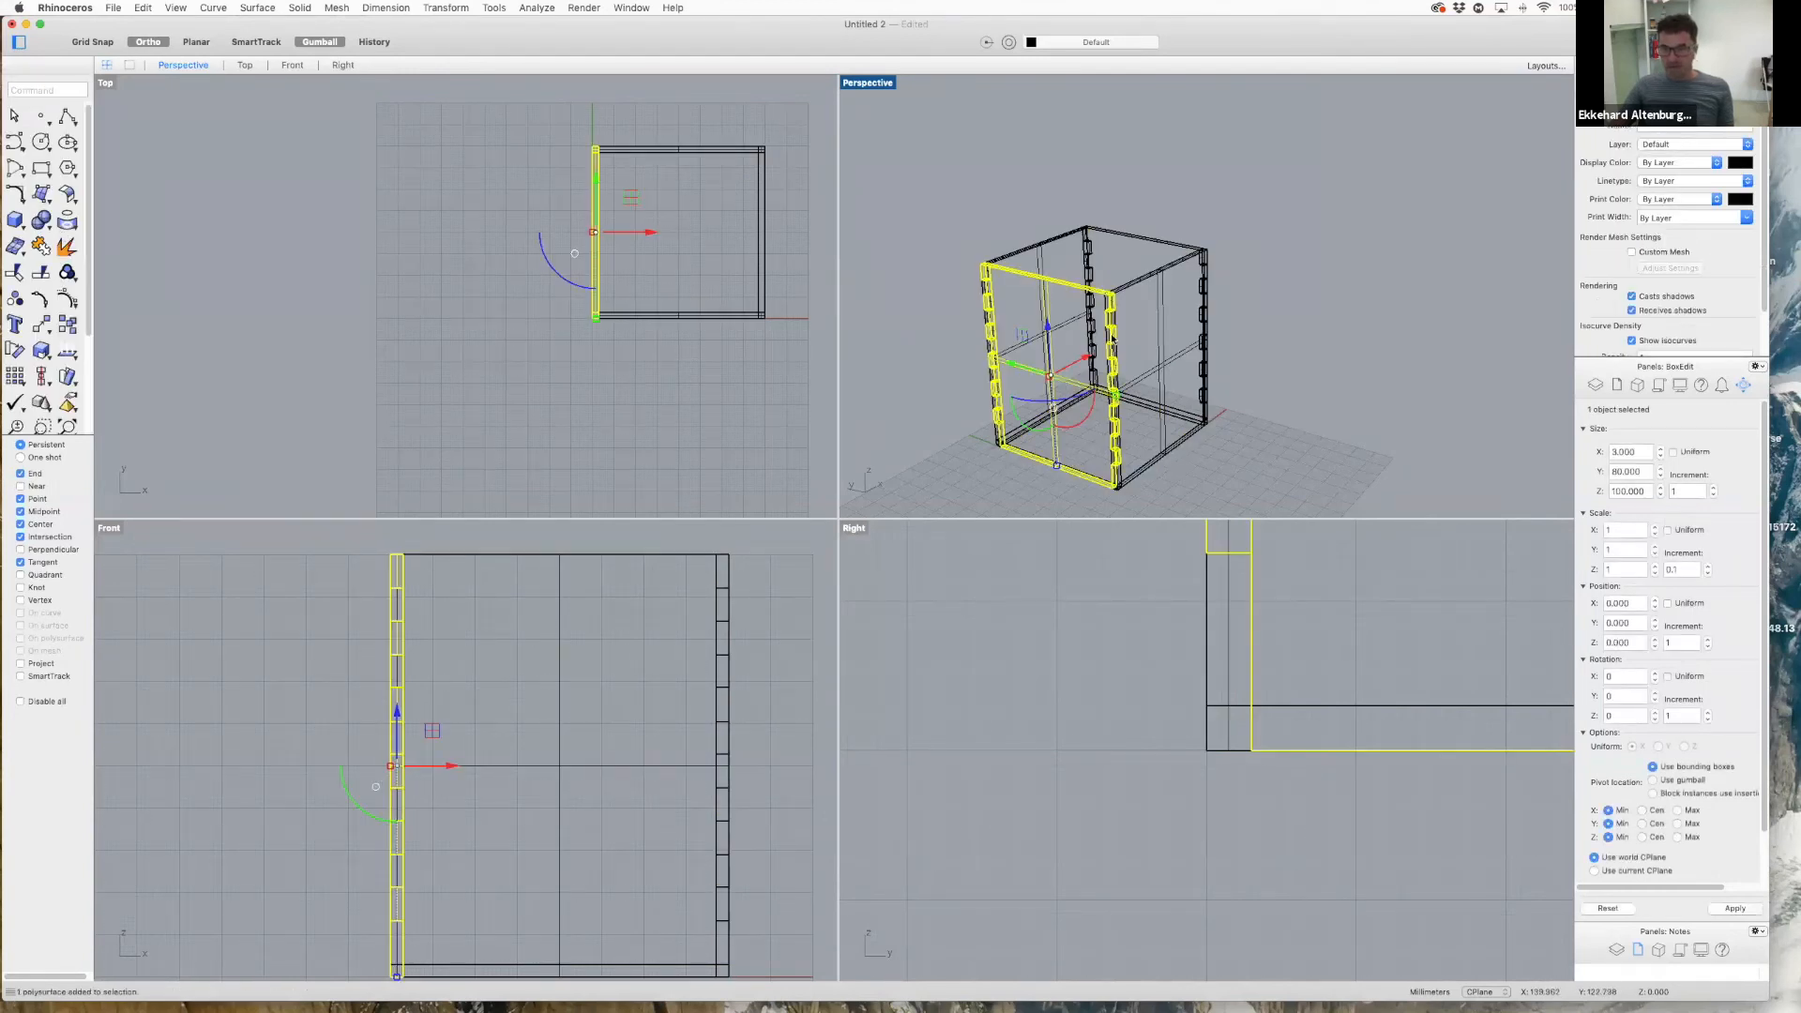
click(1138, 280)
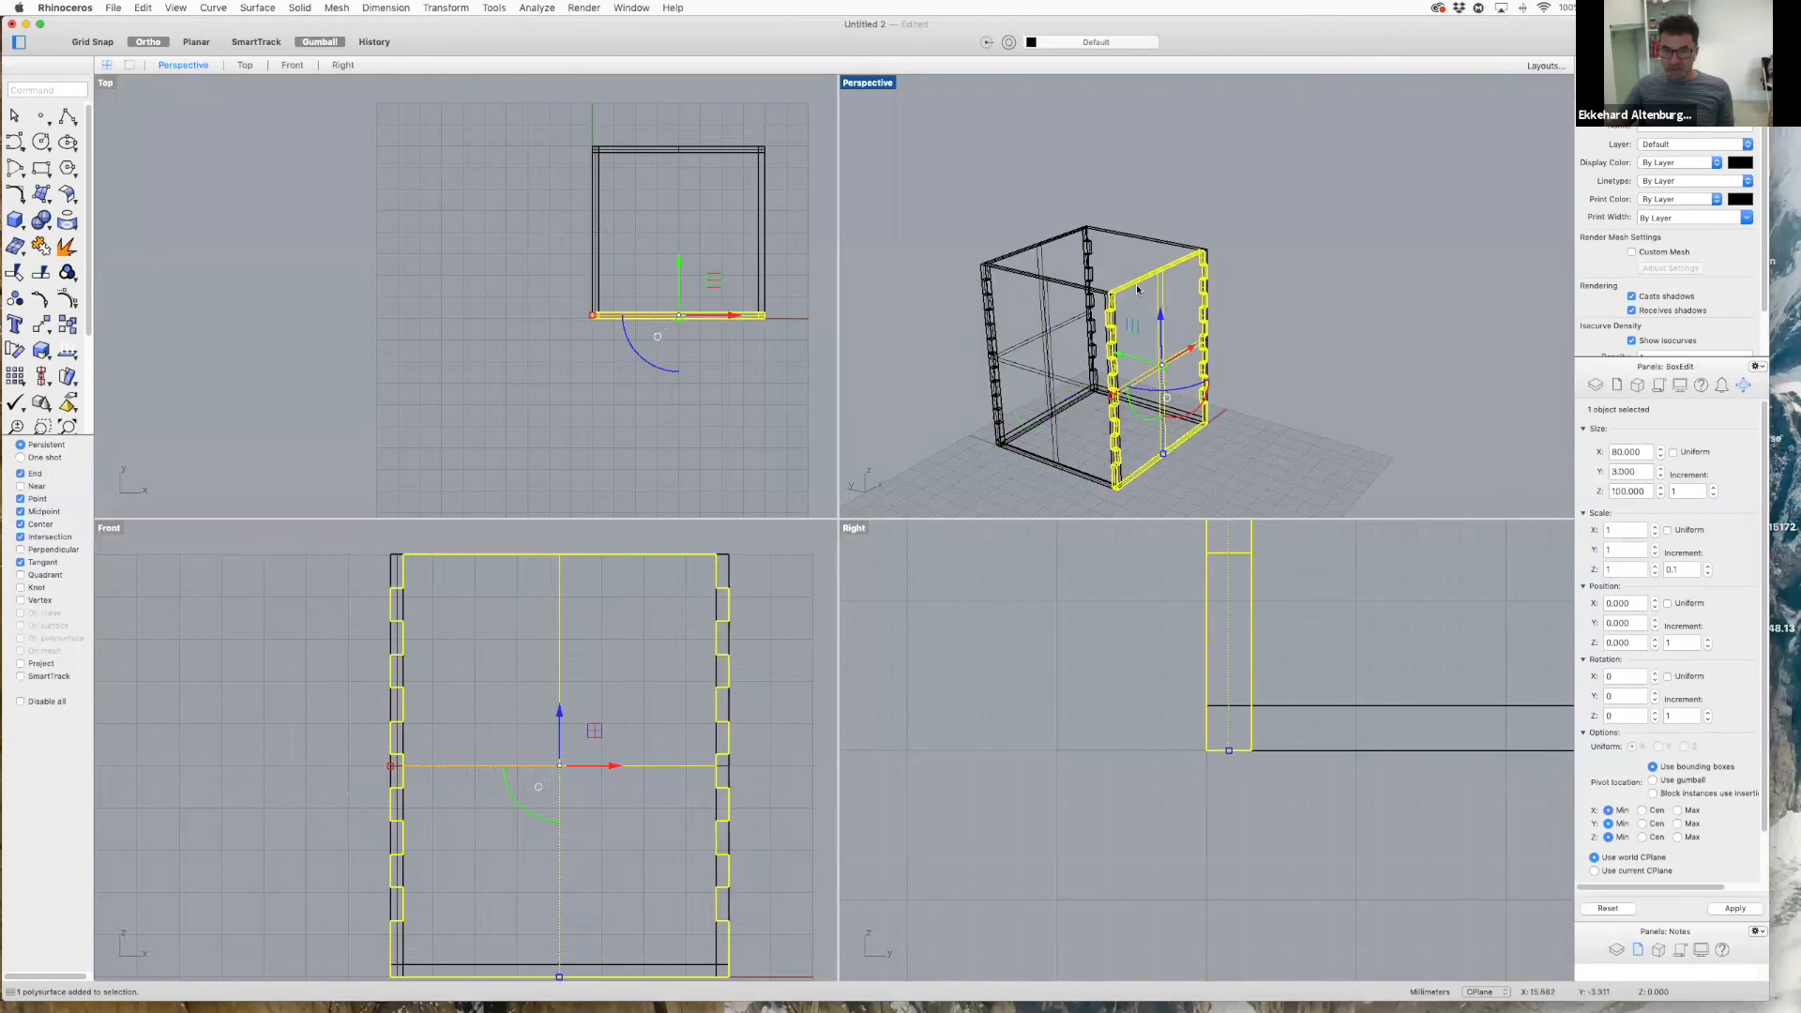
click(1078, 293)
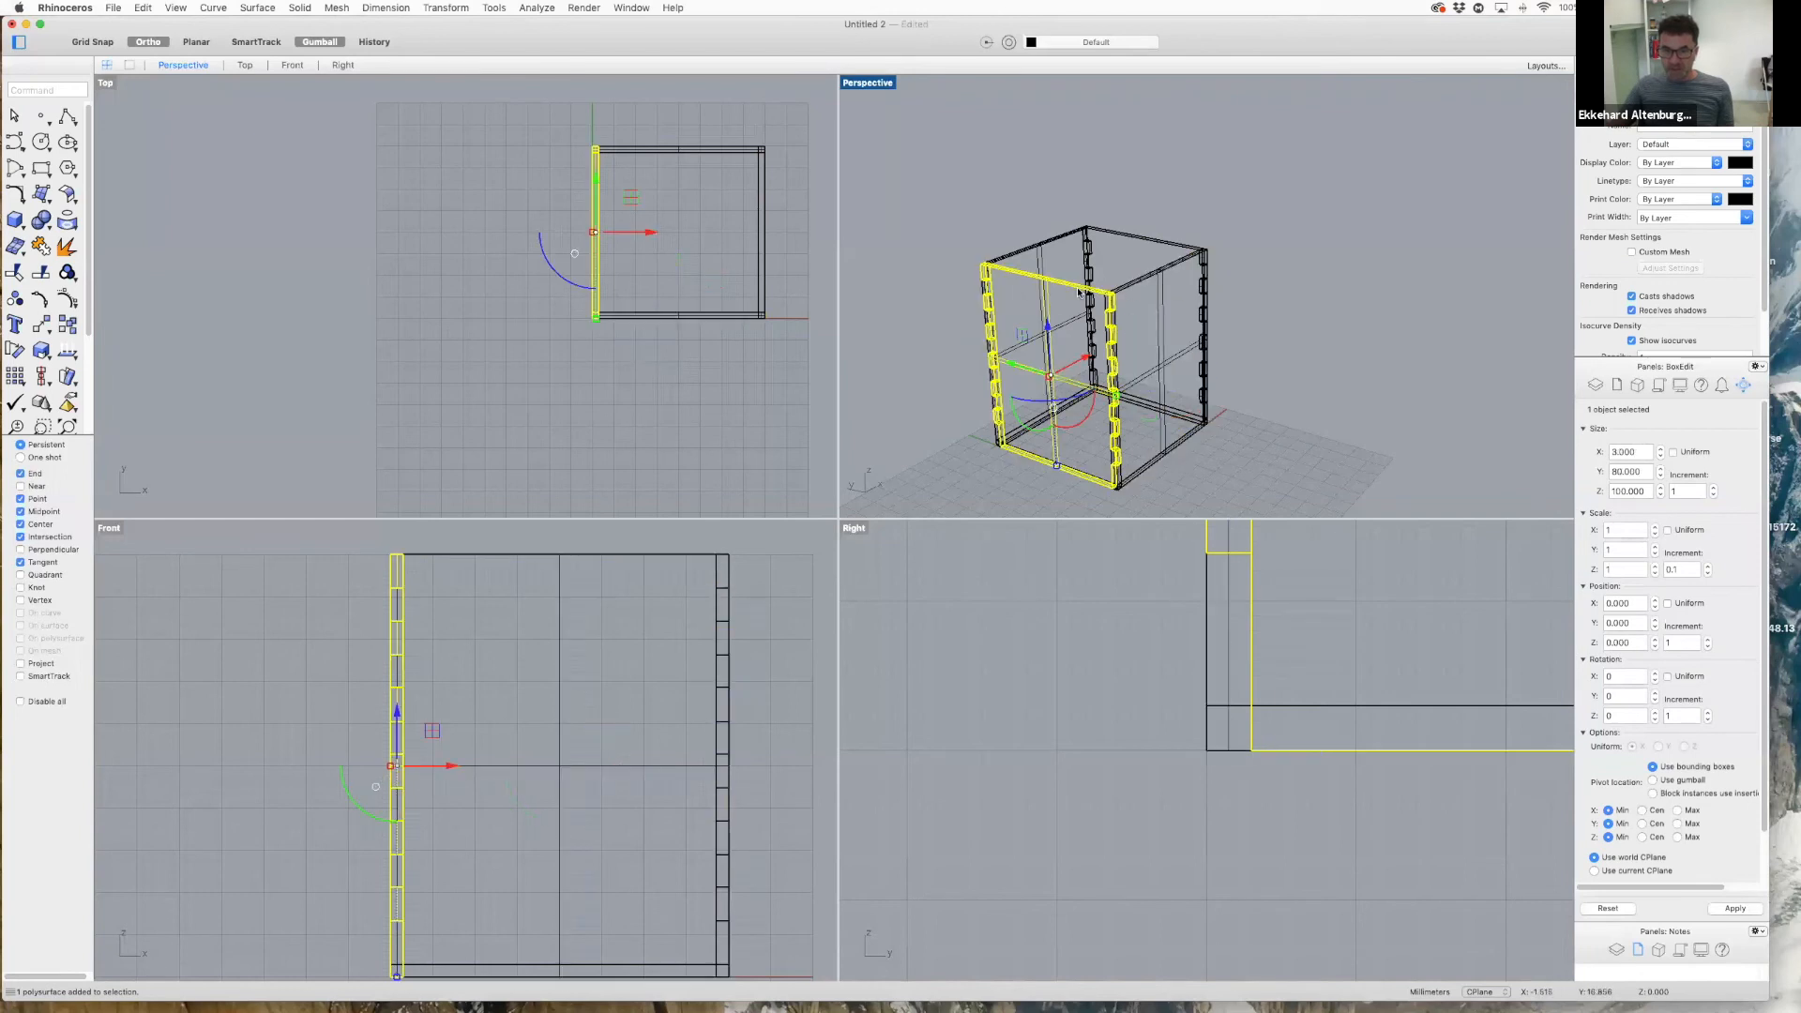
click(1145, 281)
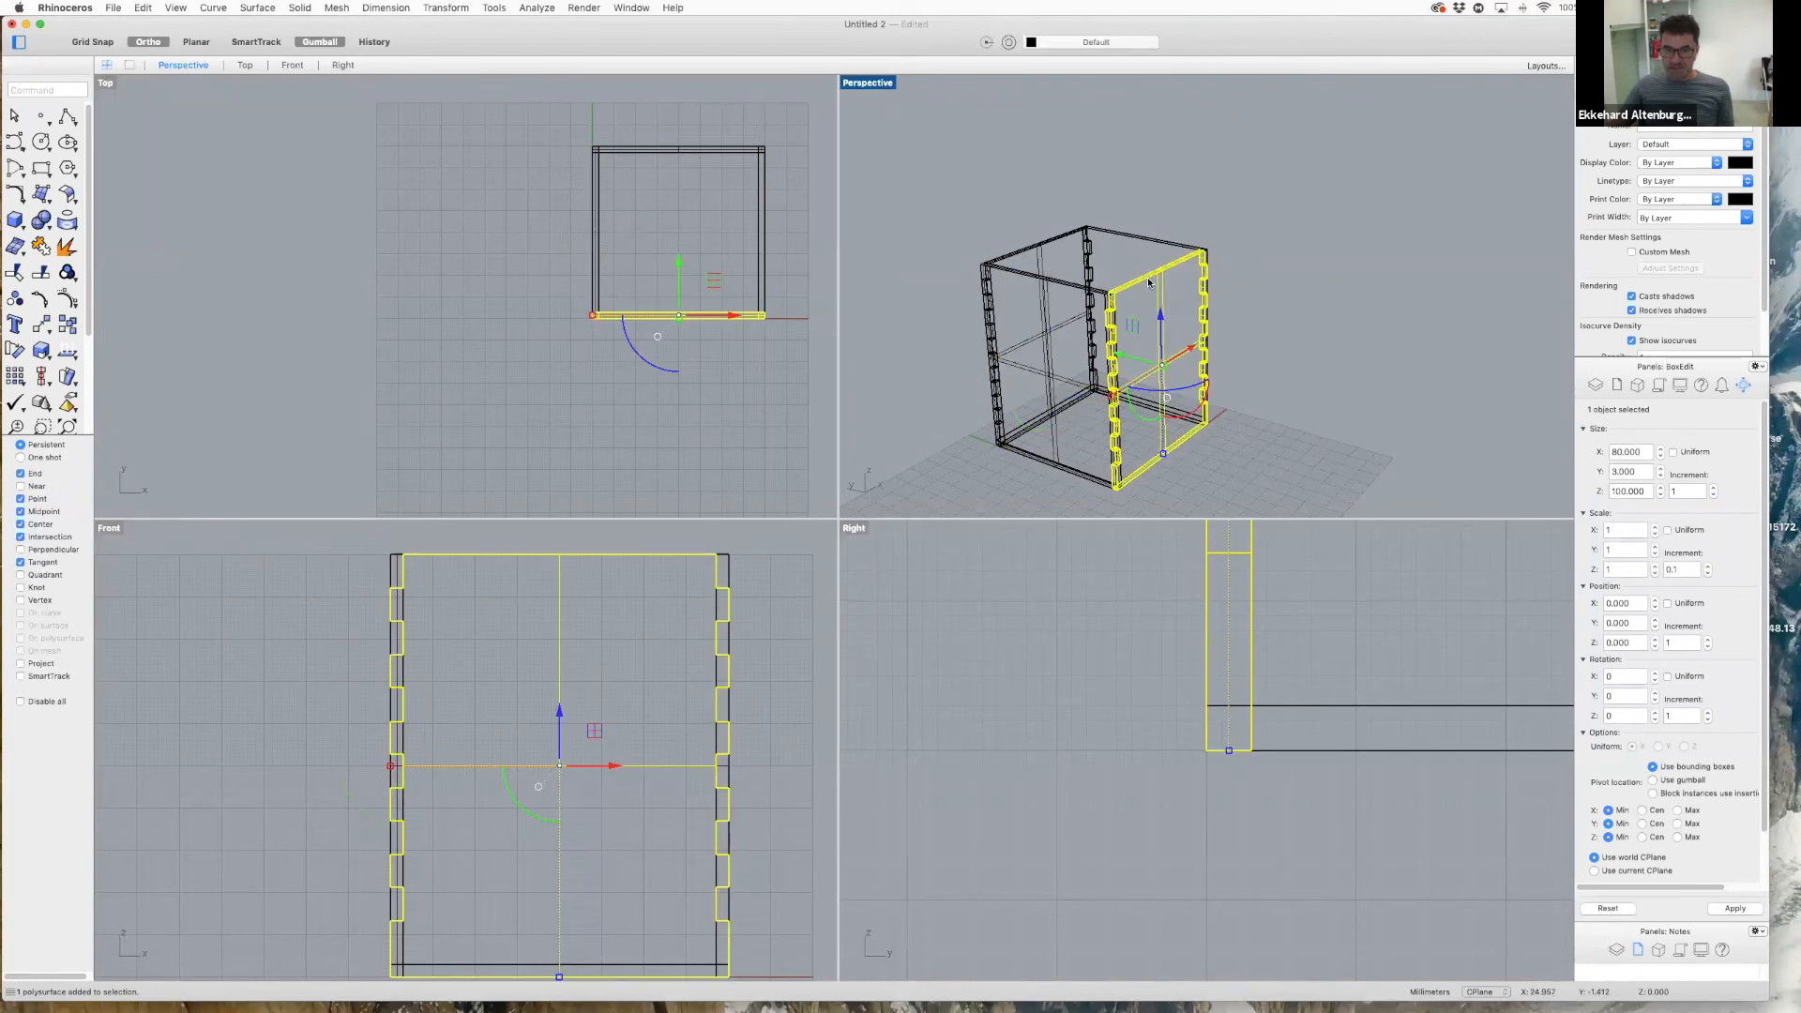
scroll(1348, 347, down, 2)
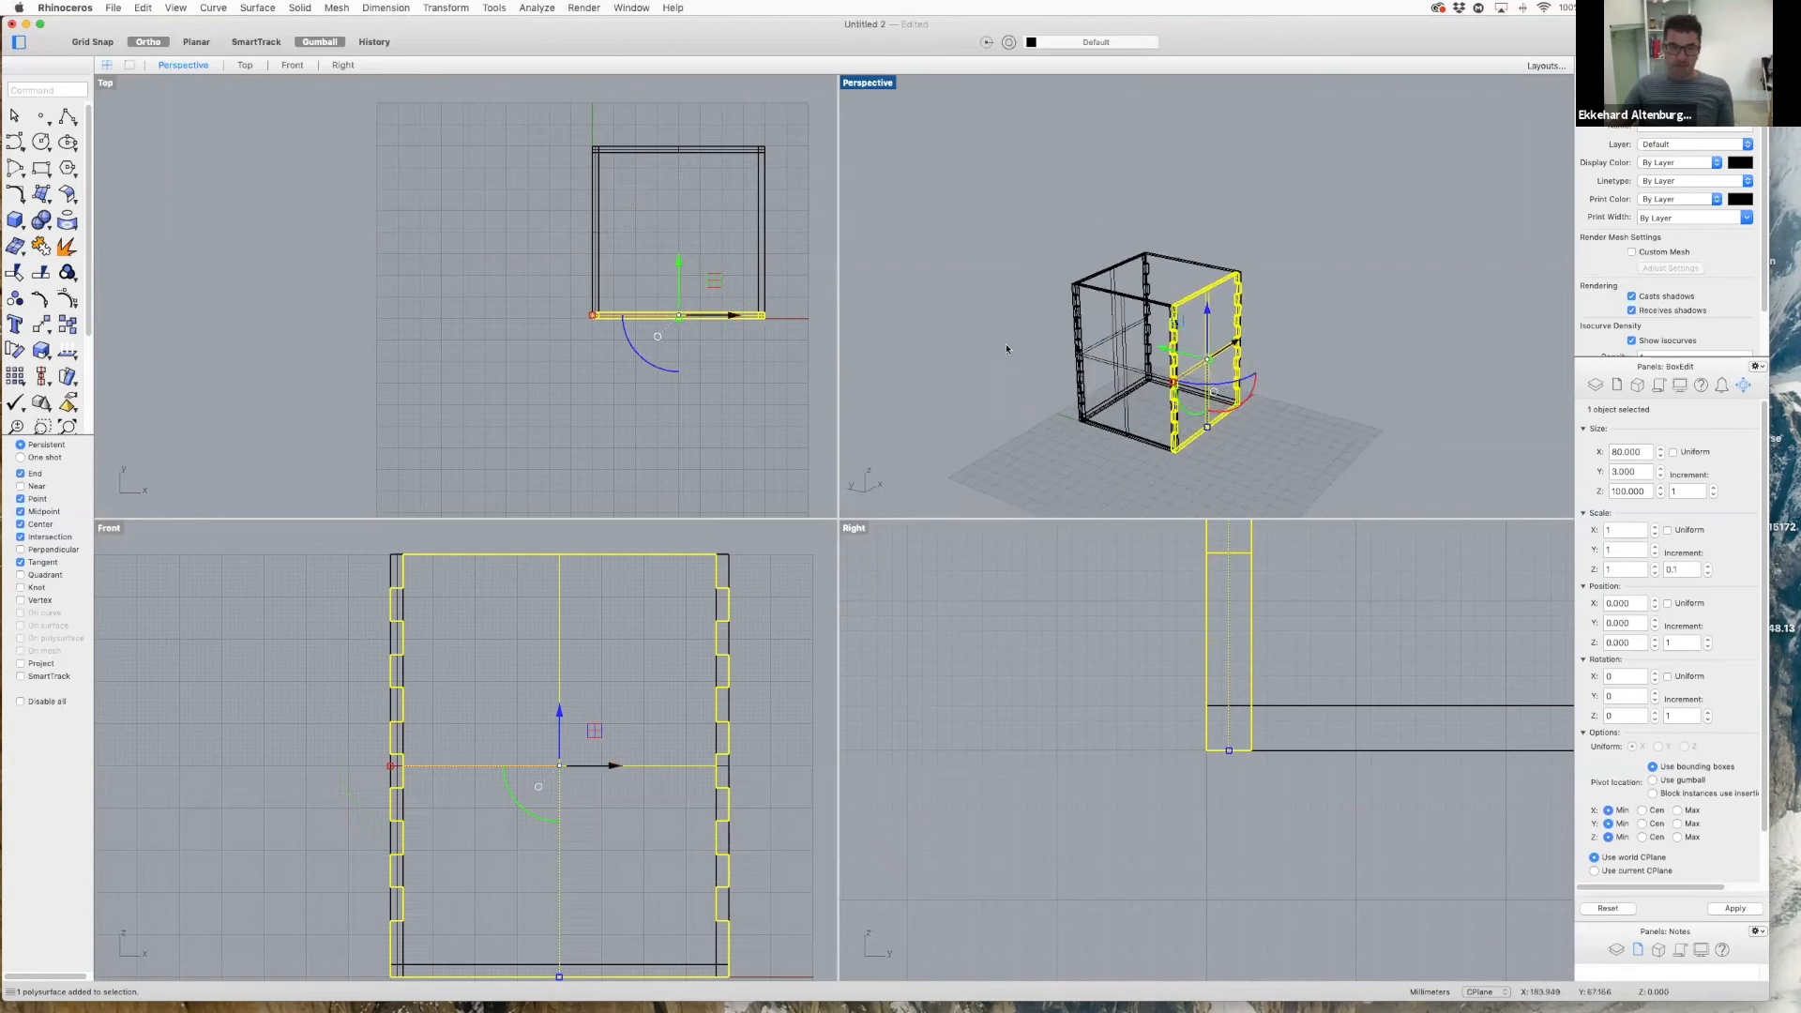
click(733, 362)
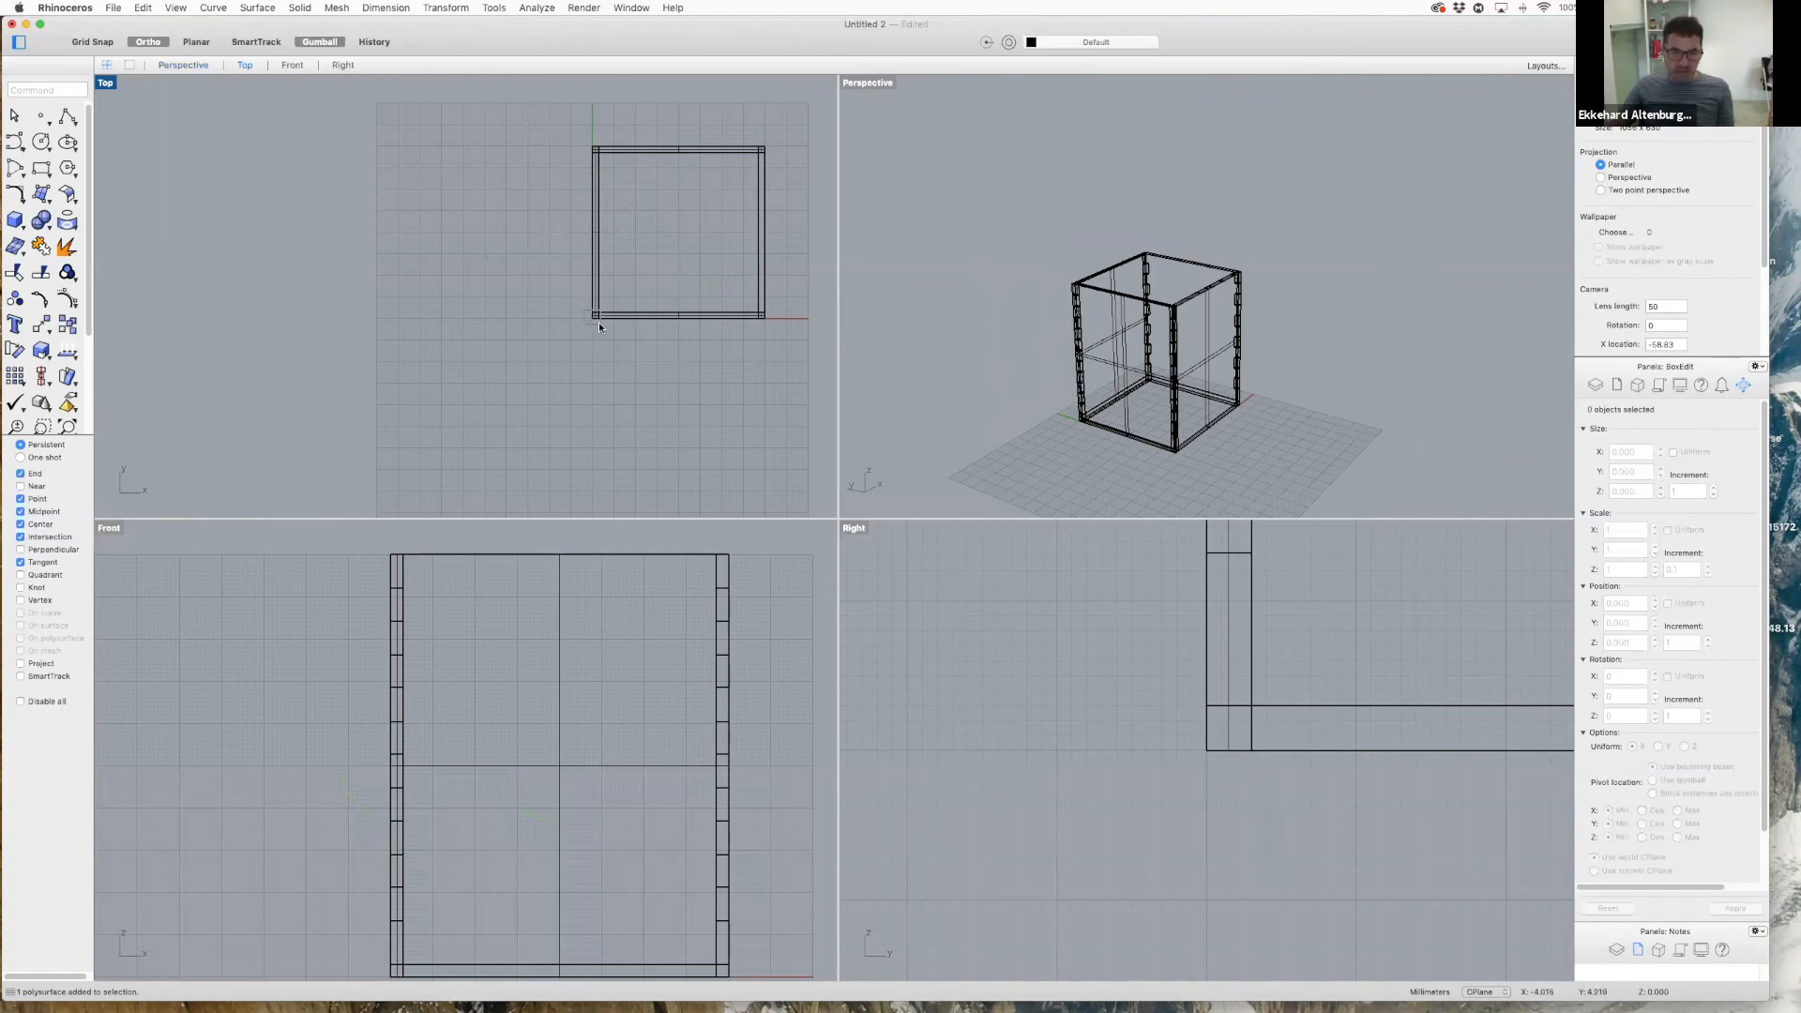
drag(587, 309, 601, 326)
scroll(1181, 390, up, 5)
scroll(1160, 414, up, 3)
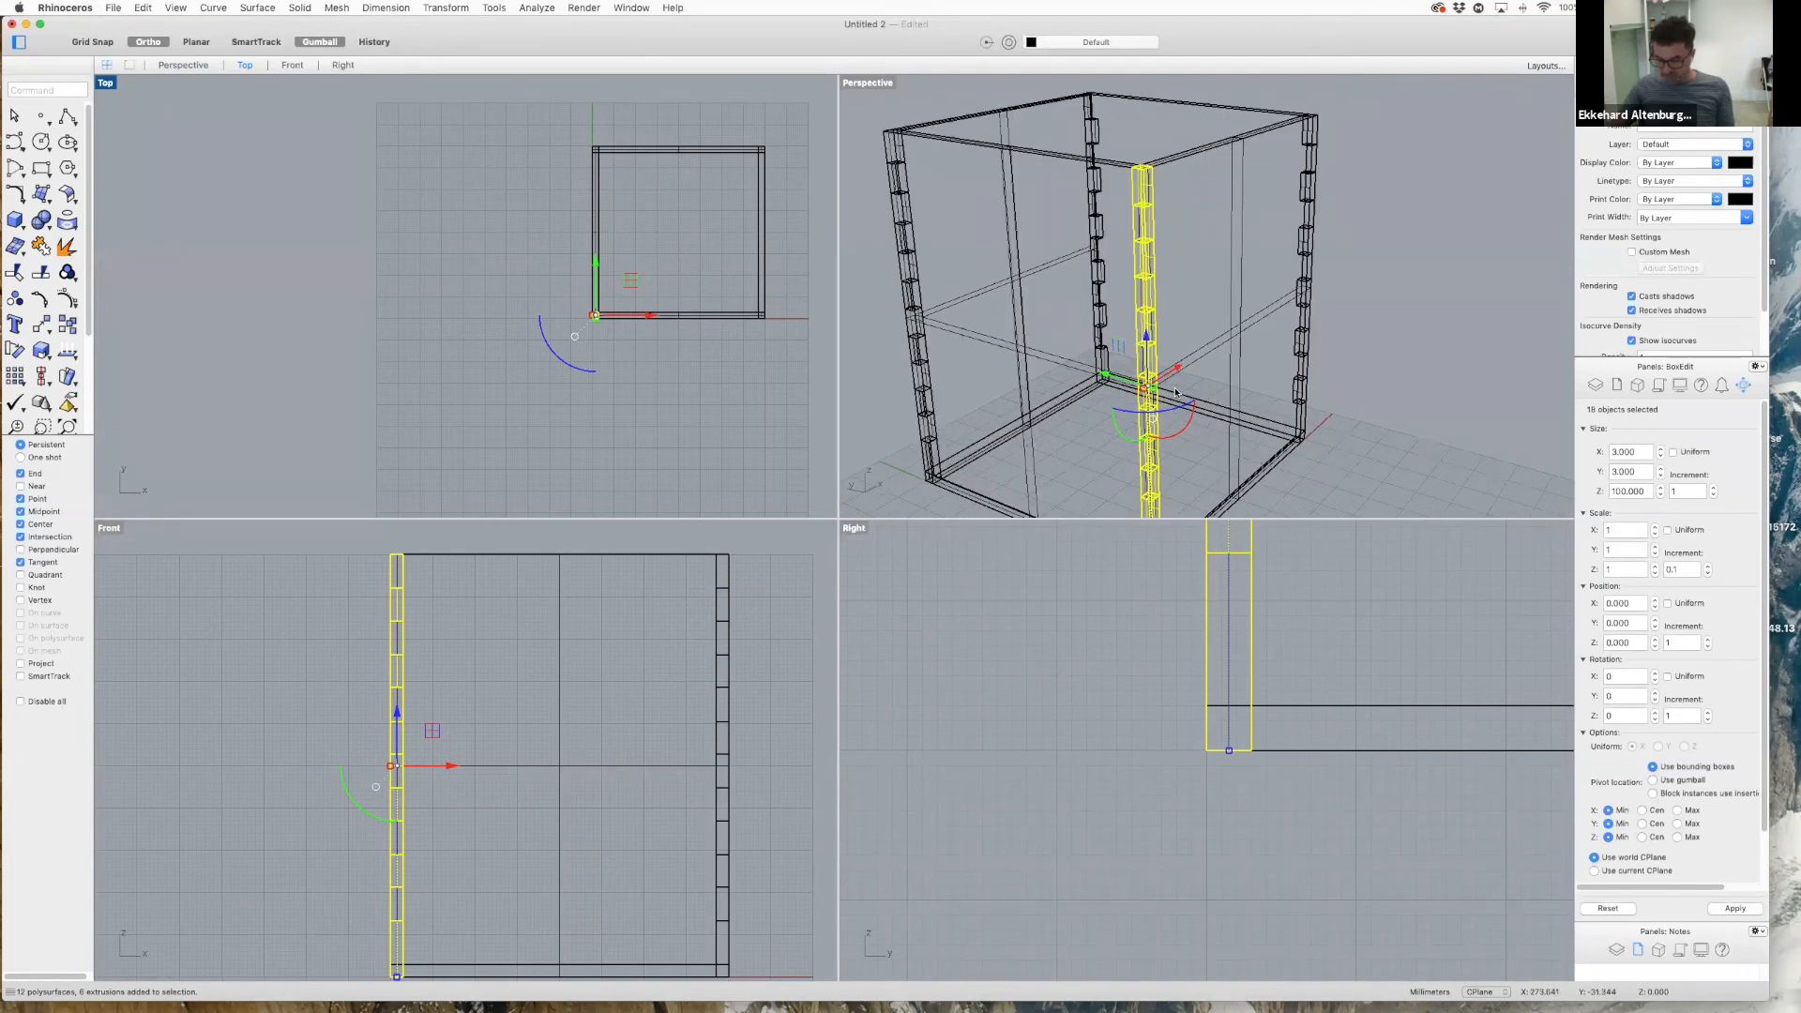
key(Delete)
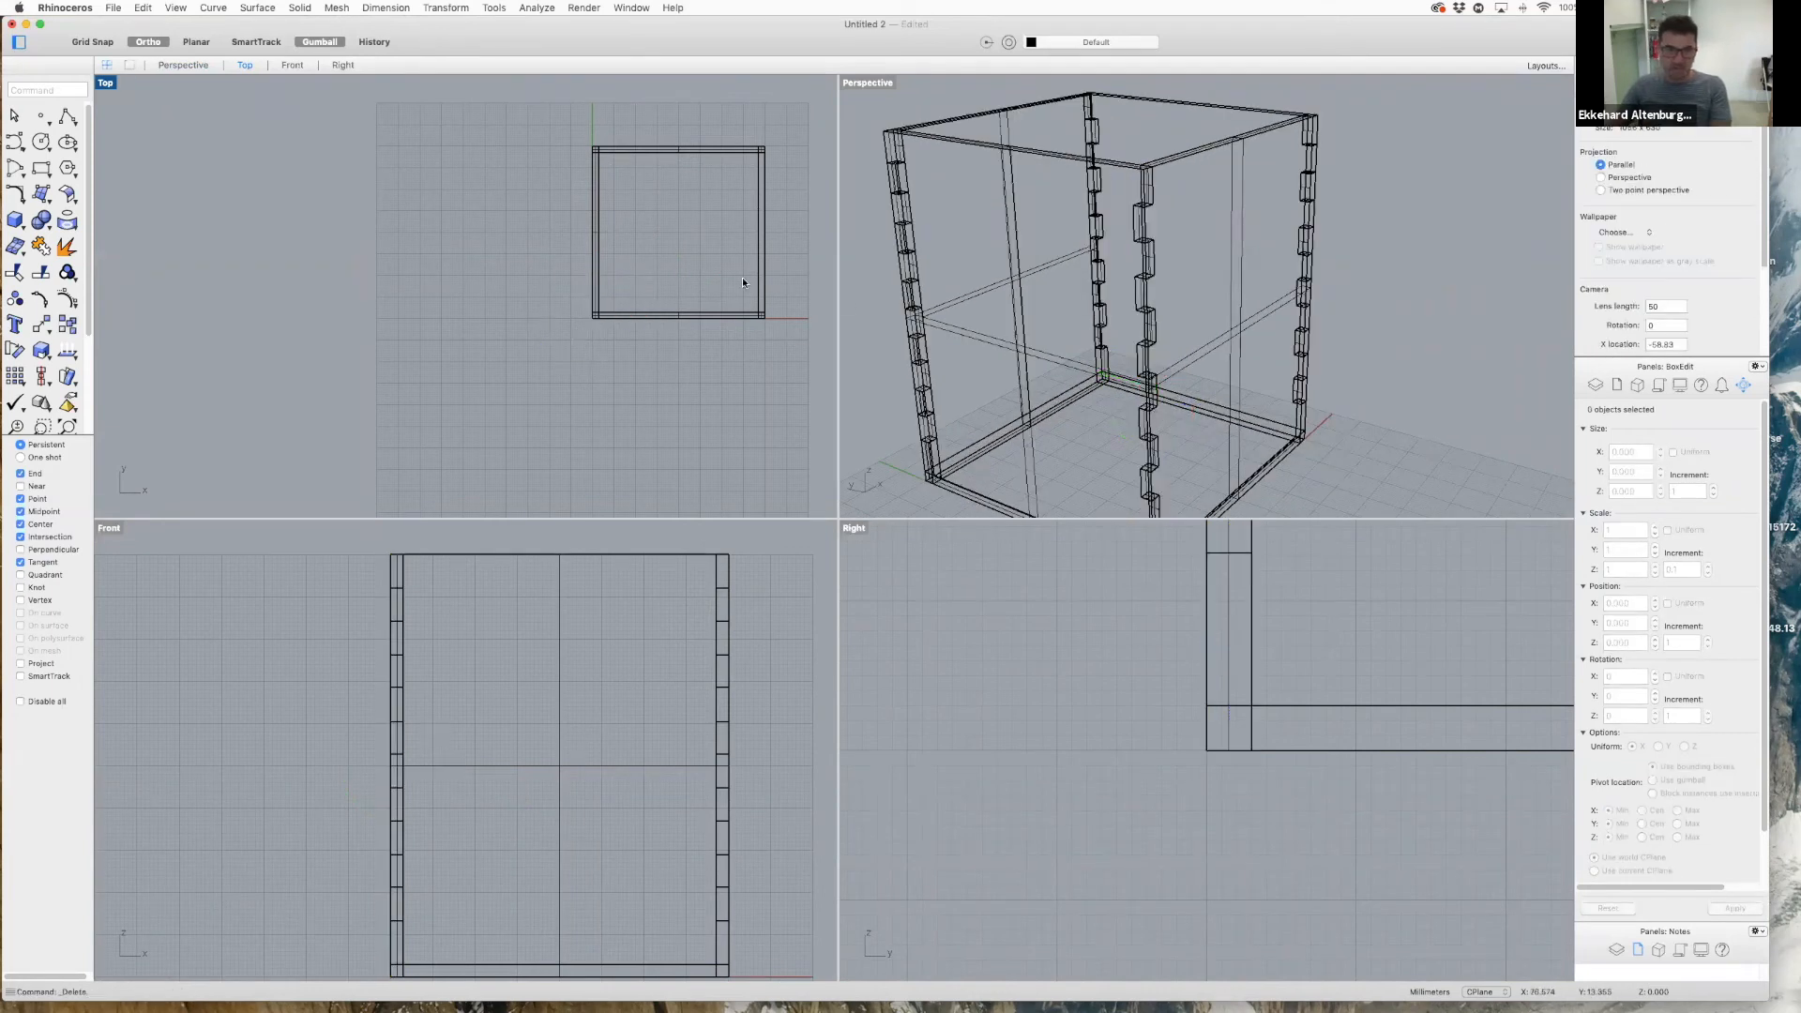
- Delete the leftover finger blocks stacked at the box's front-right corner
drag(774, 328, 756, 309)
click(767, 319)
scroll(764, 311, up, 5)
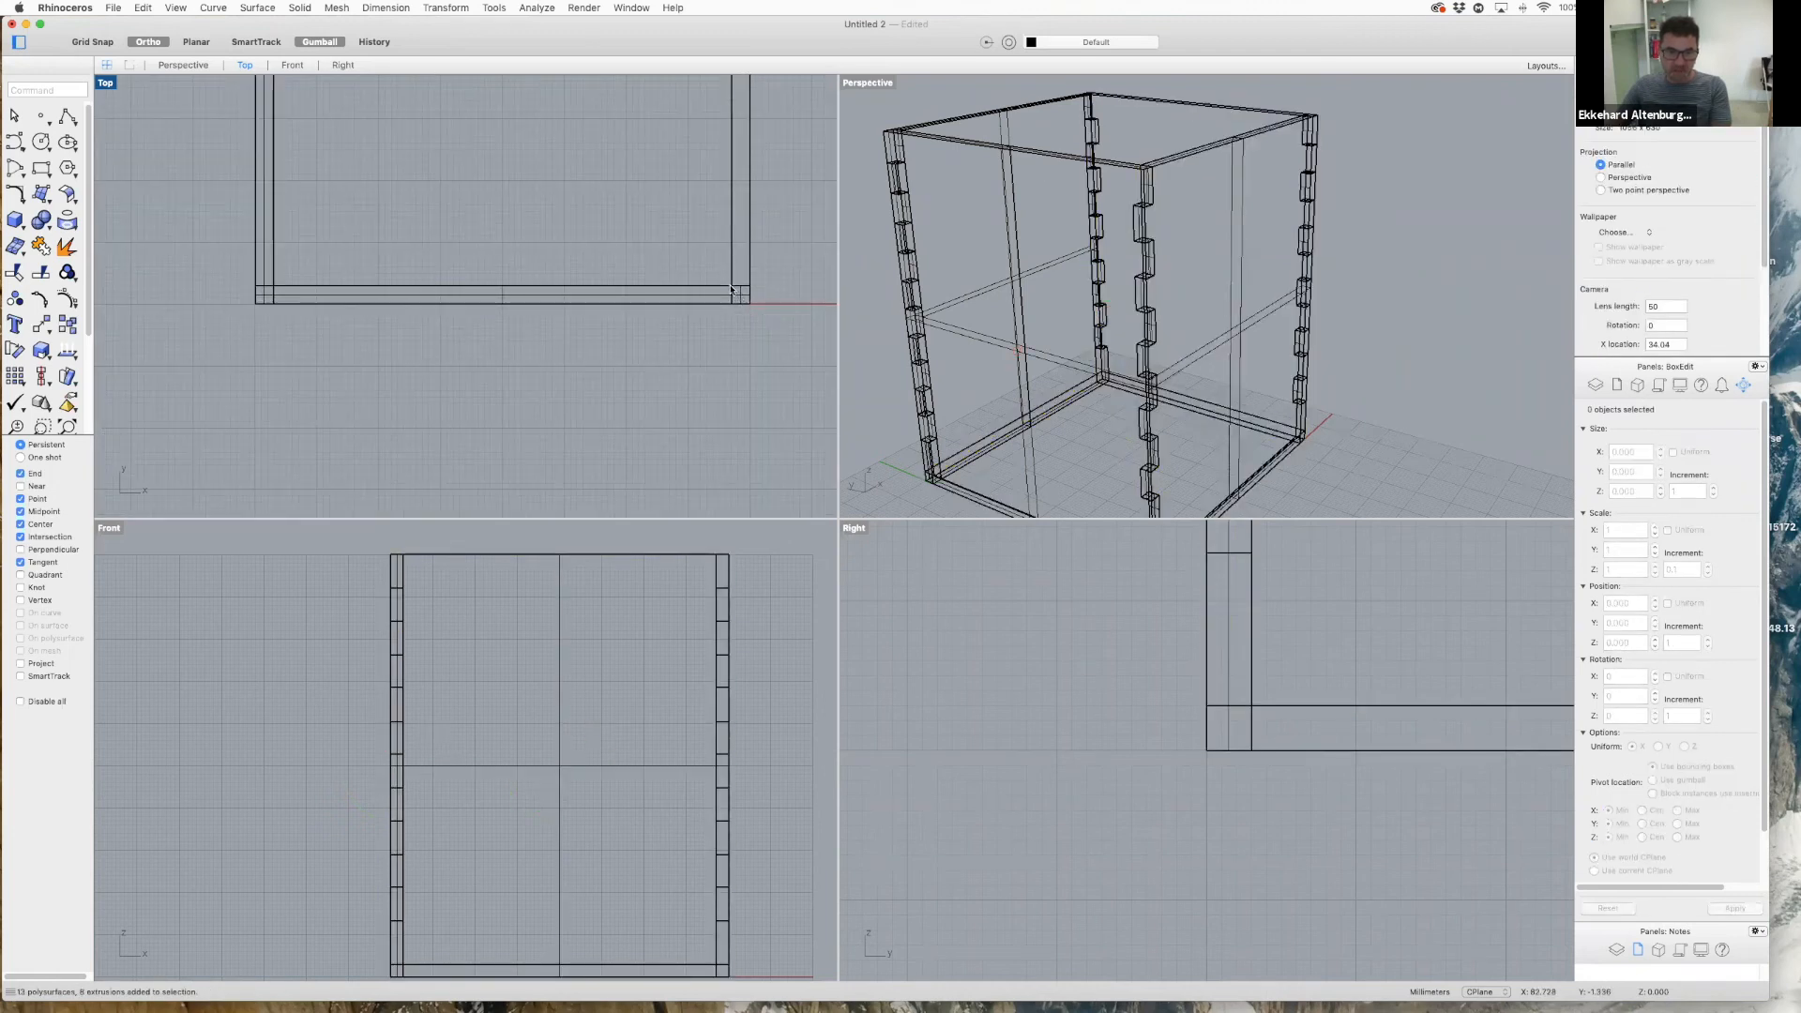
drag(766, 312, 731, 286)
click(756, 329)
click(742, 298)
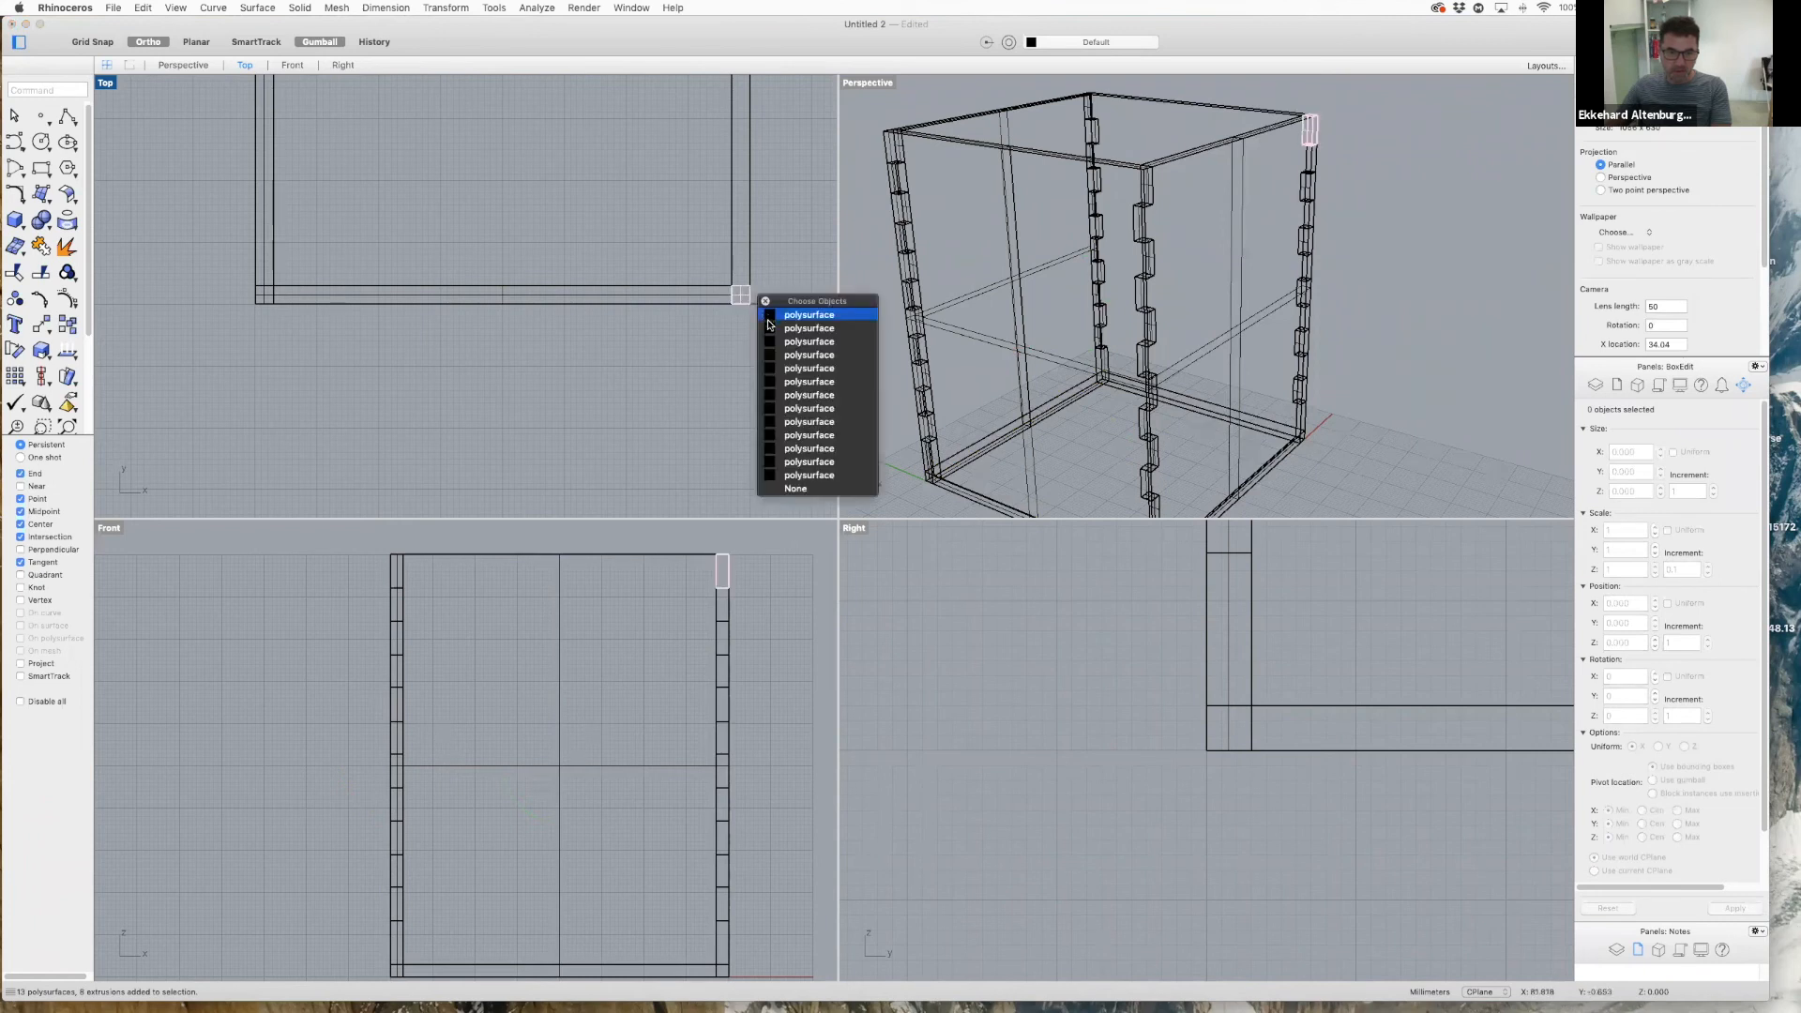
click(769, 326)
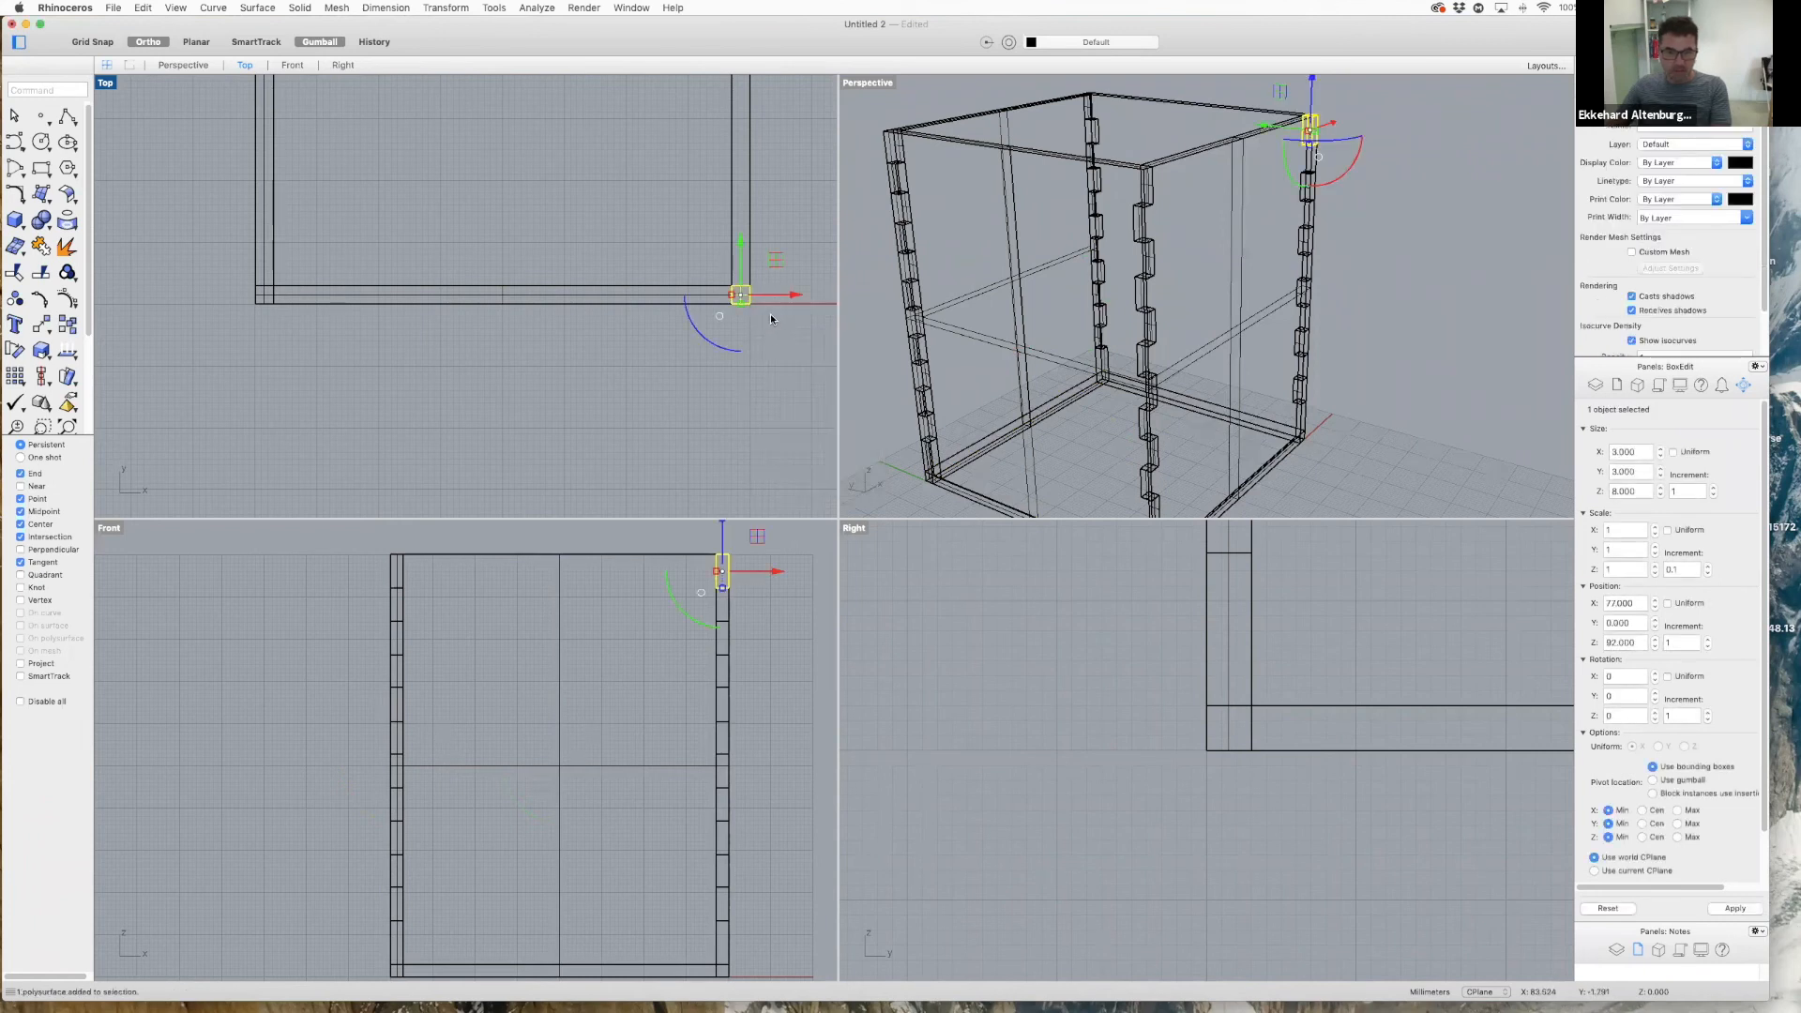
key(Delete)
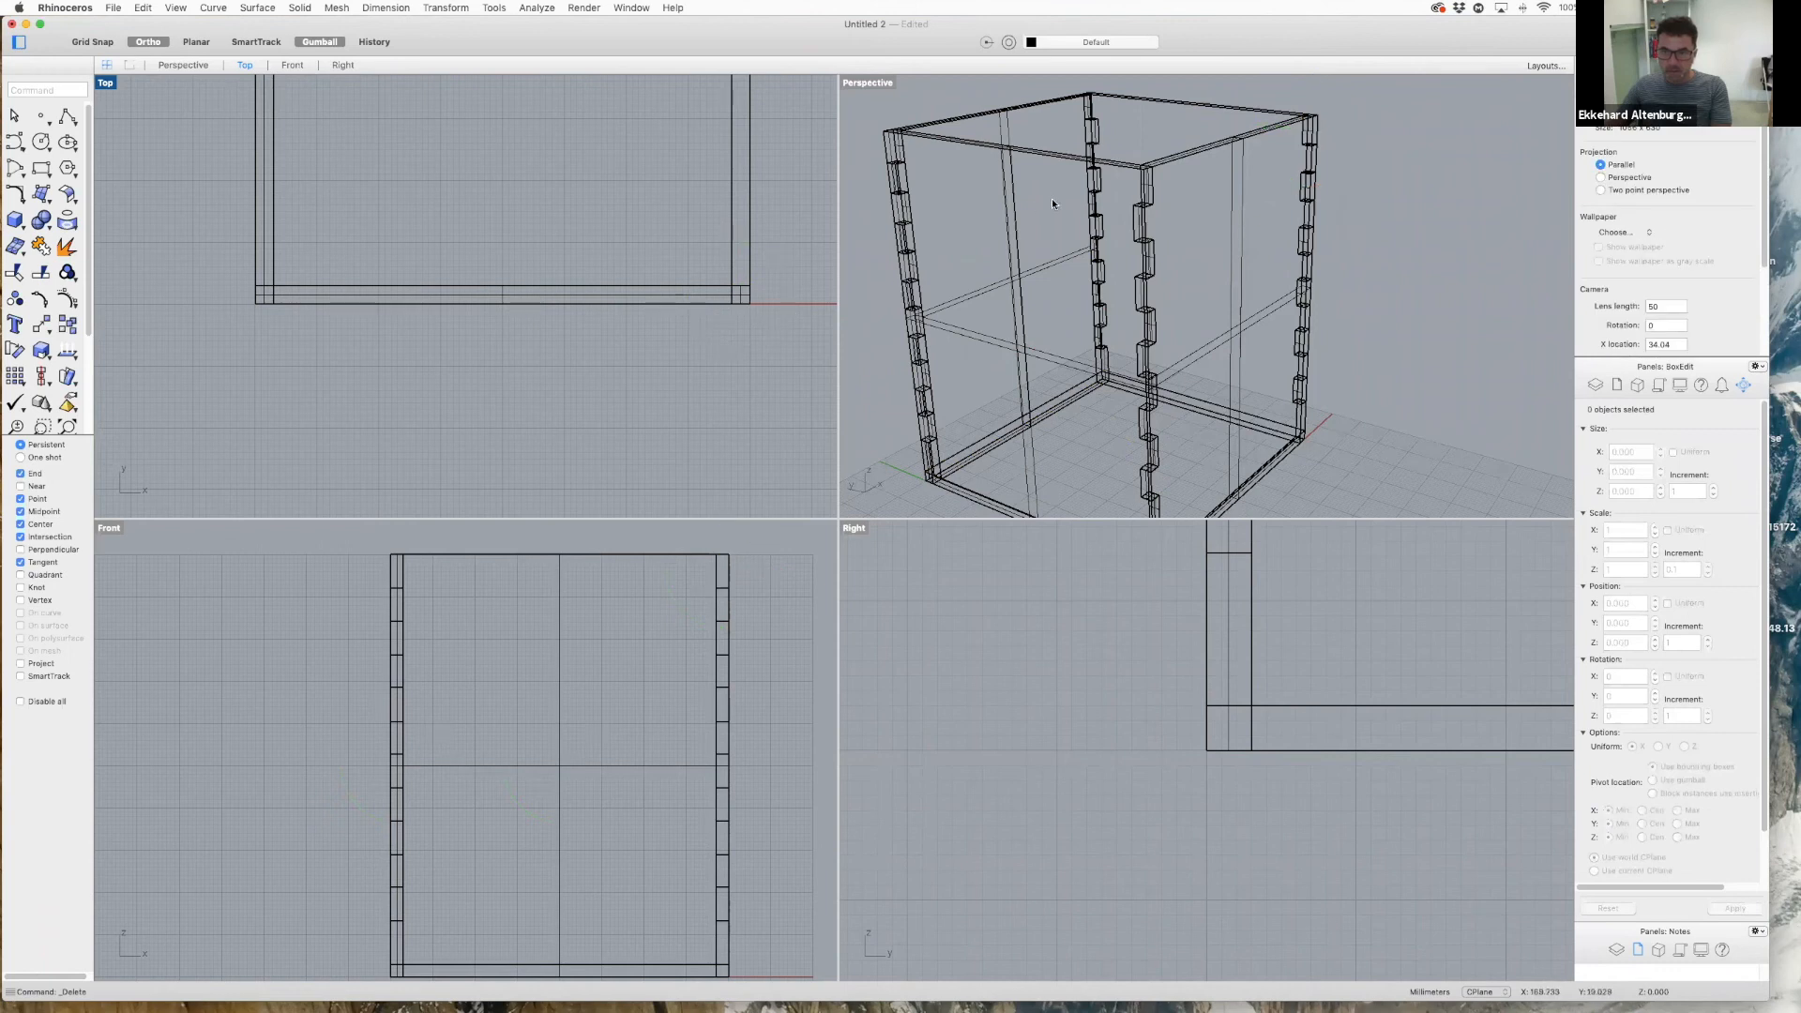
drag(754, 313, 754, 312)
key(Delete)
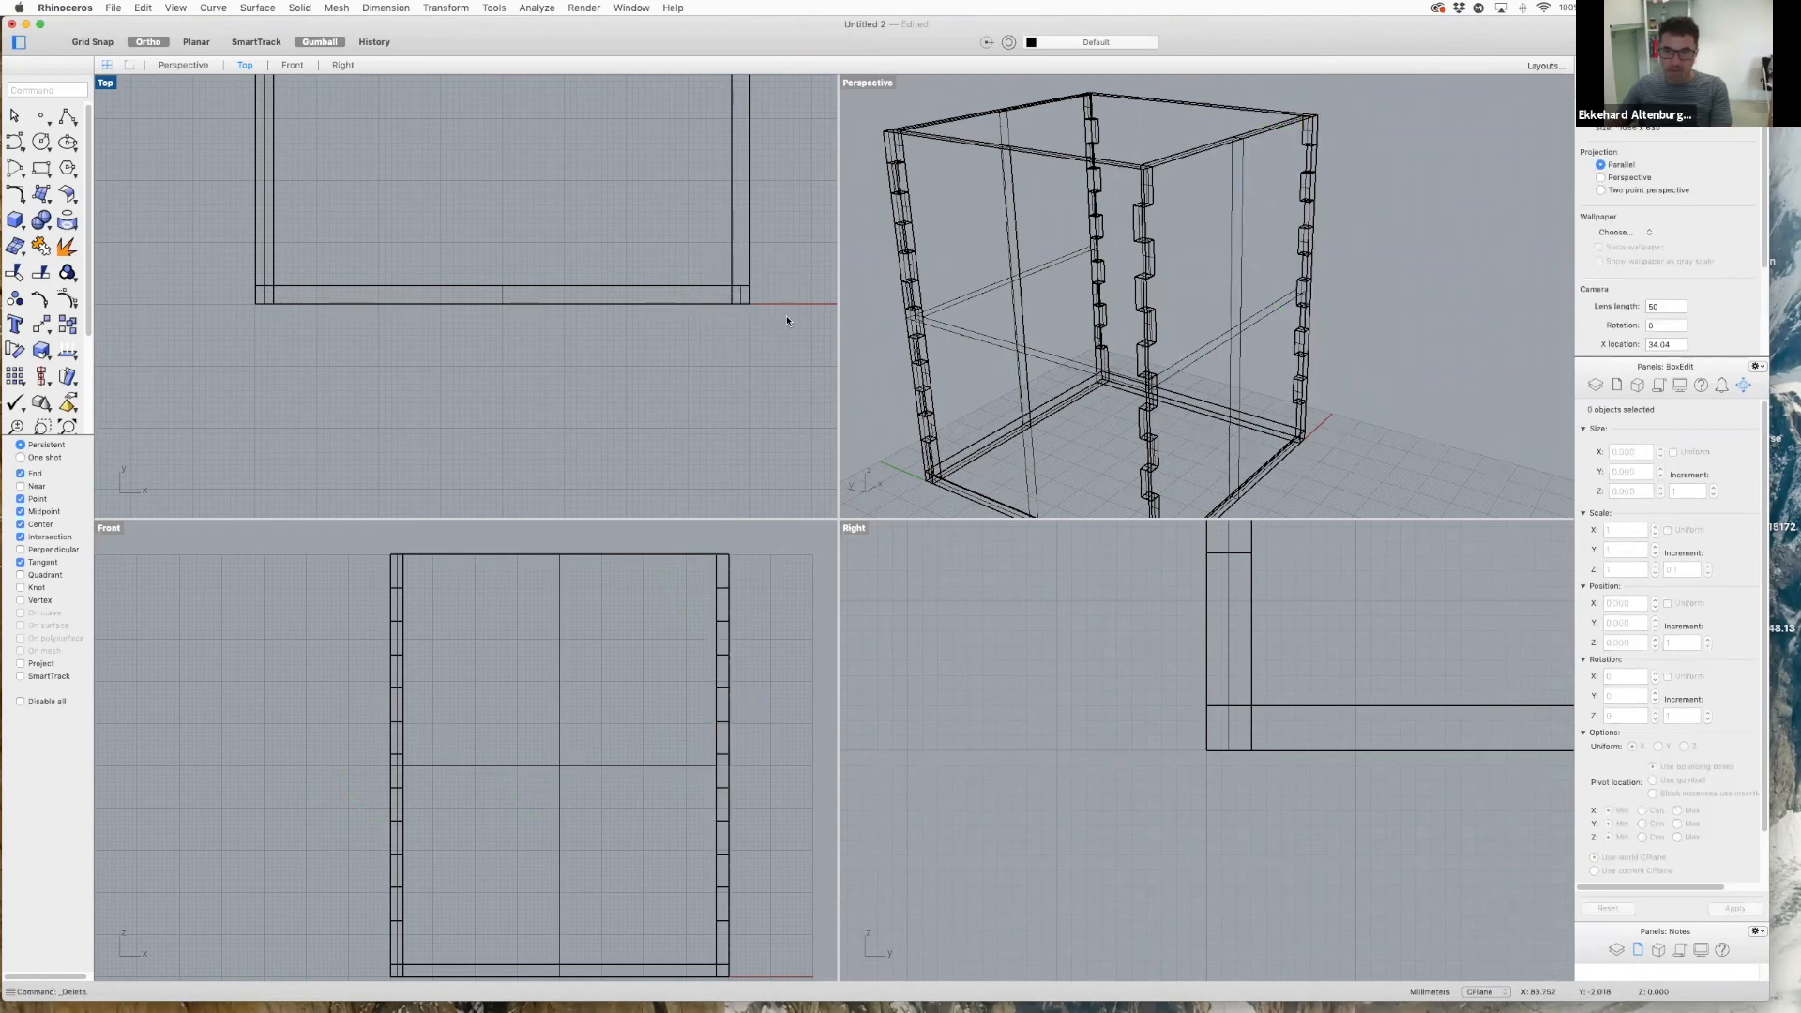
- Check the box's front, right and left panels individually to examine how their finger joints are cut
click(1198, 154)
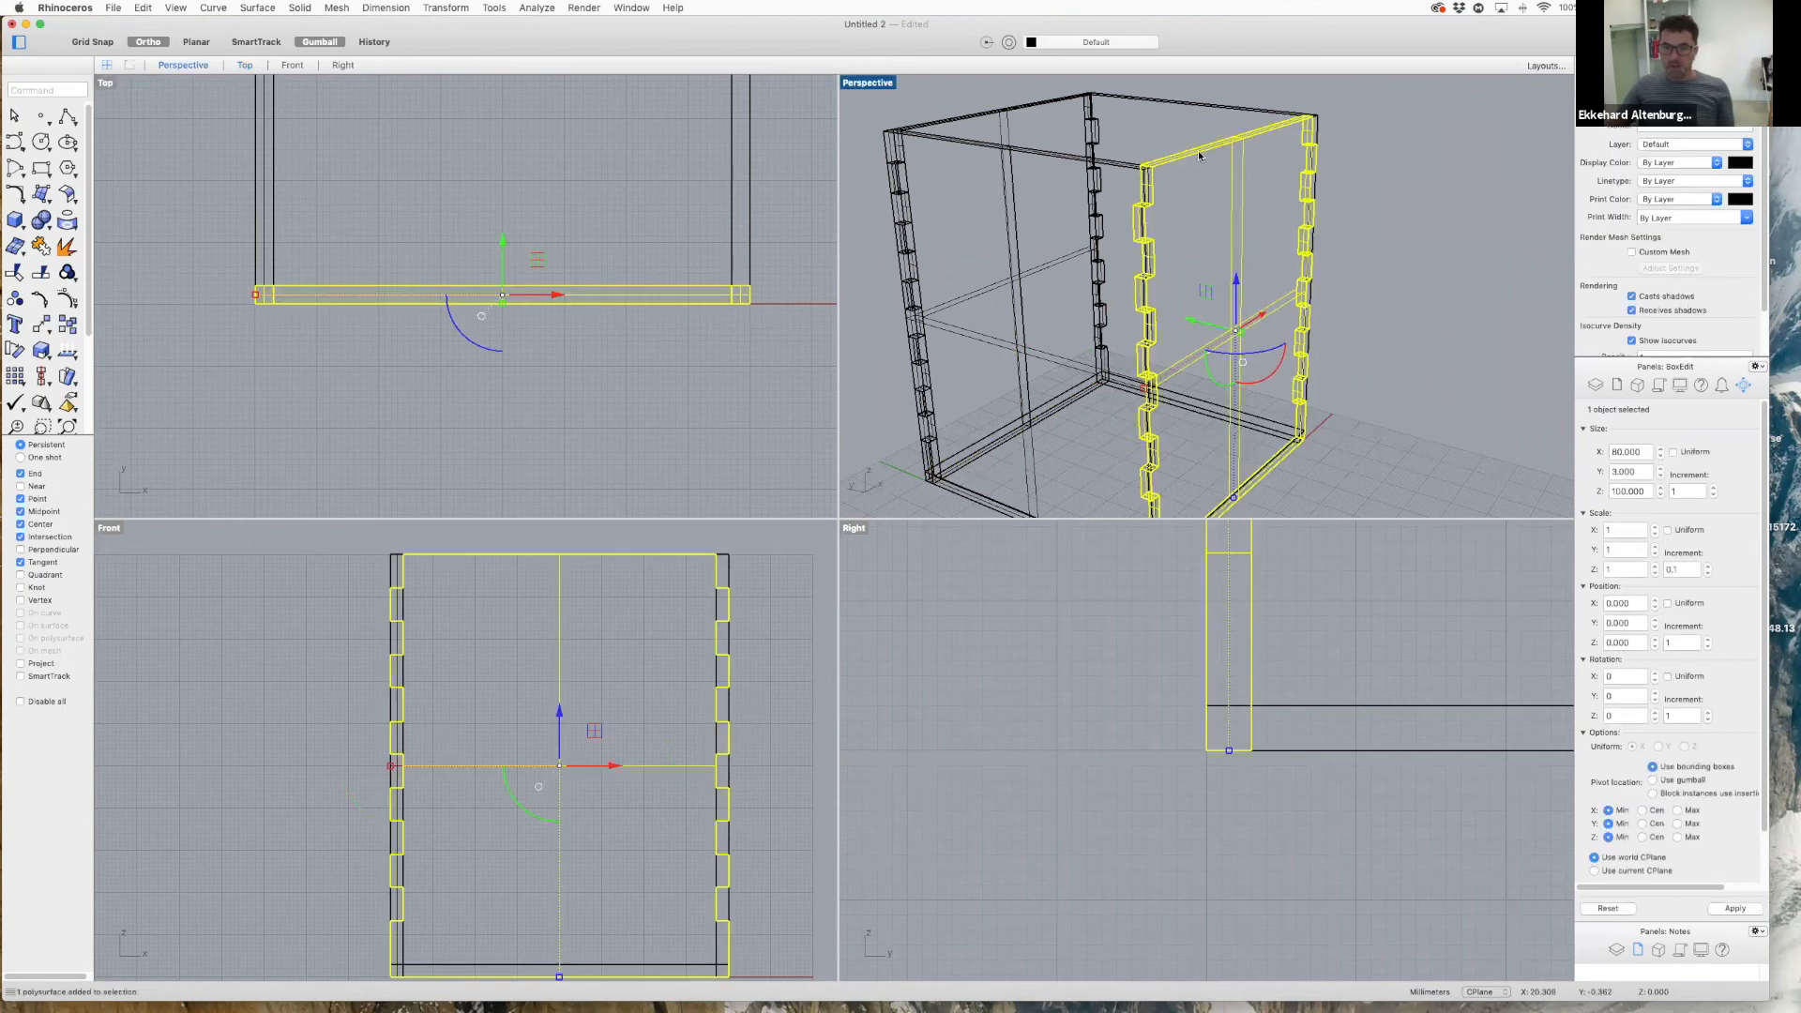
click(1103, 171)
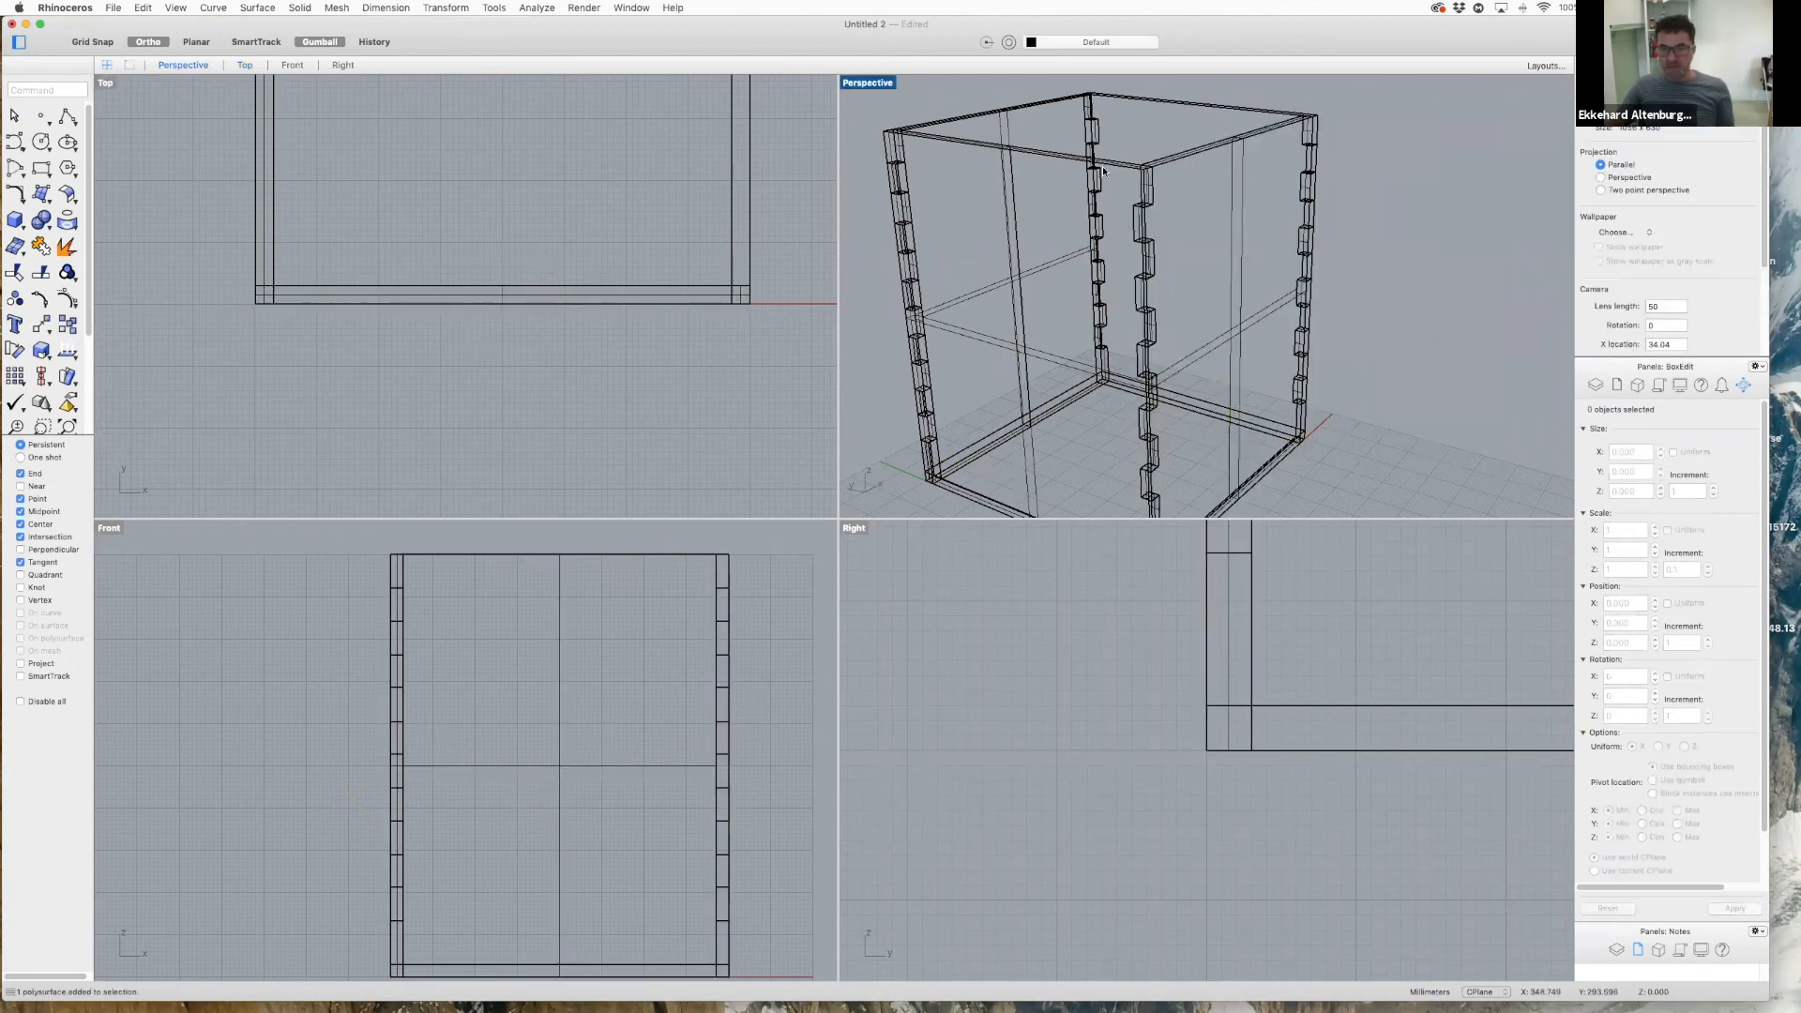
click(1137, 101)
click(1142, 99)
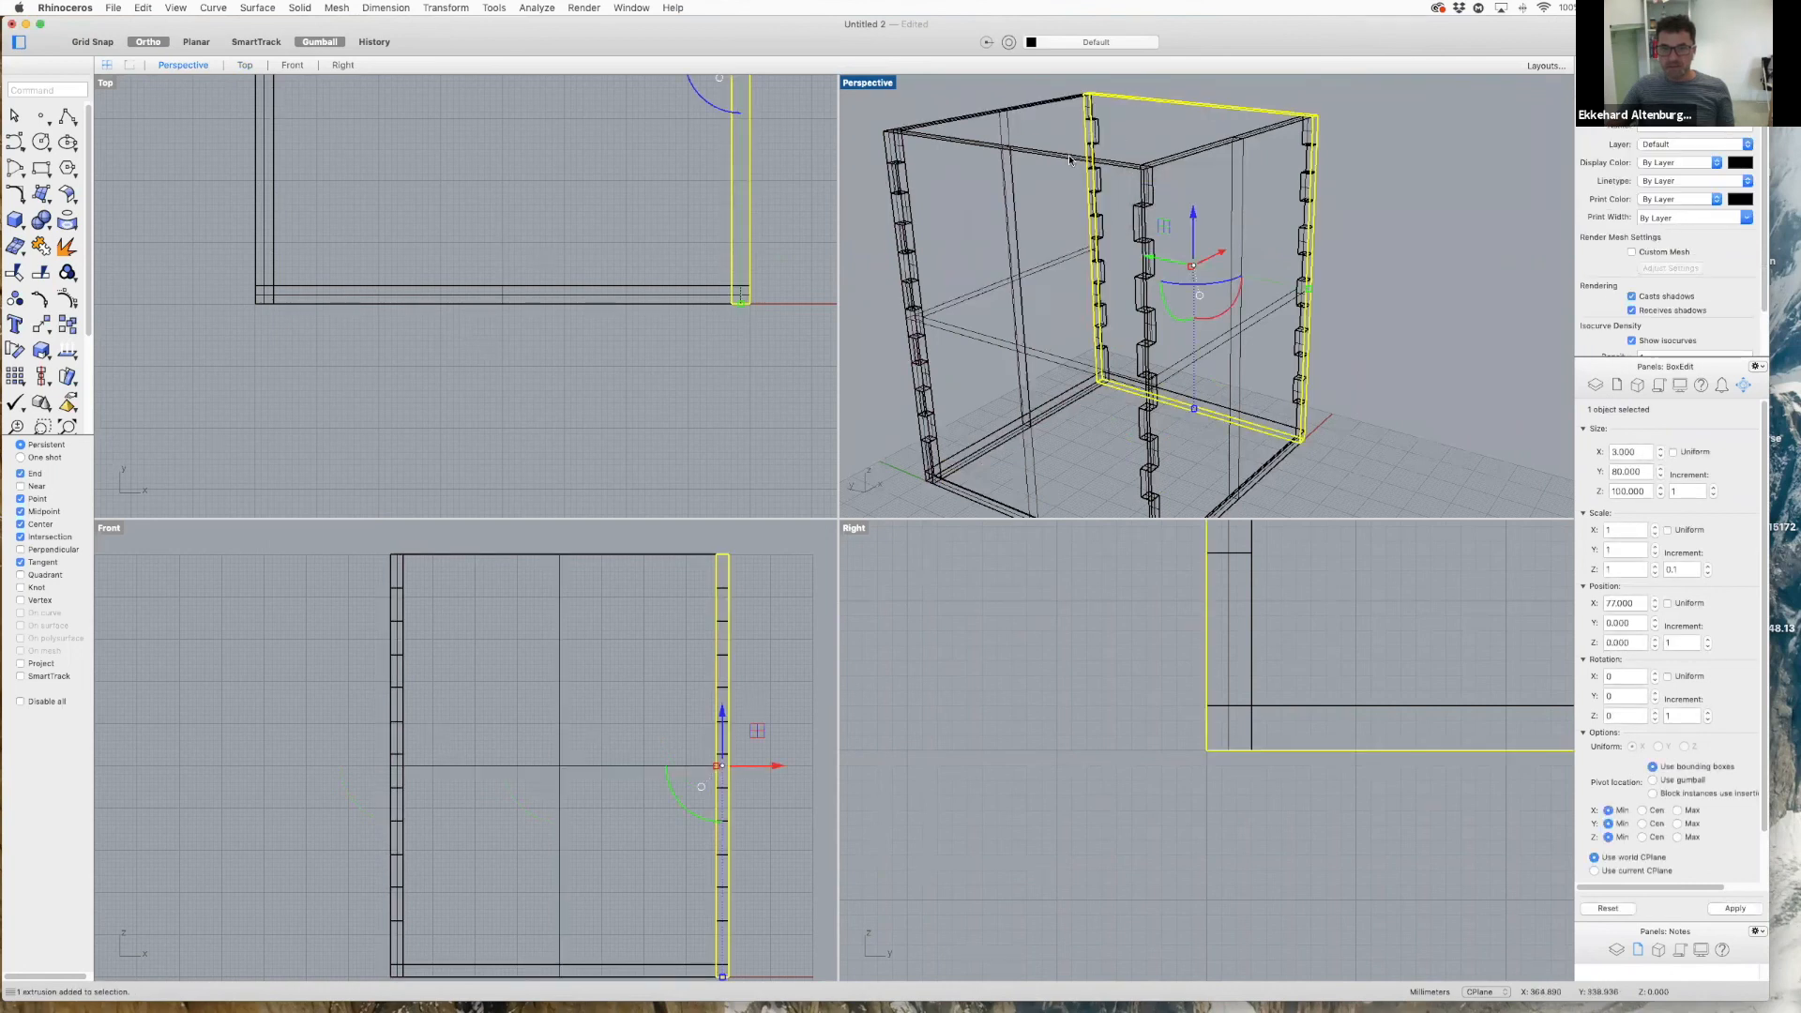
click(1125, 164)
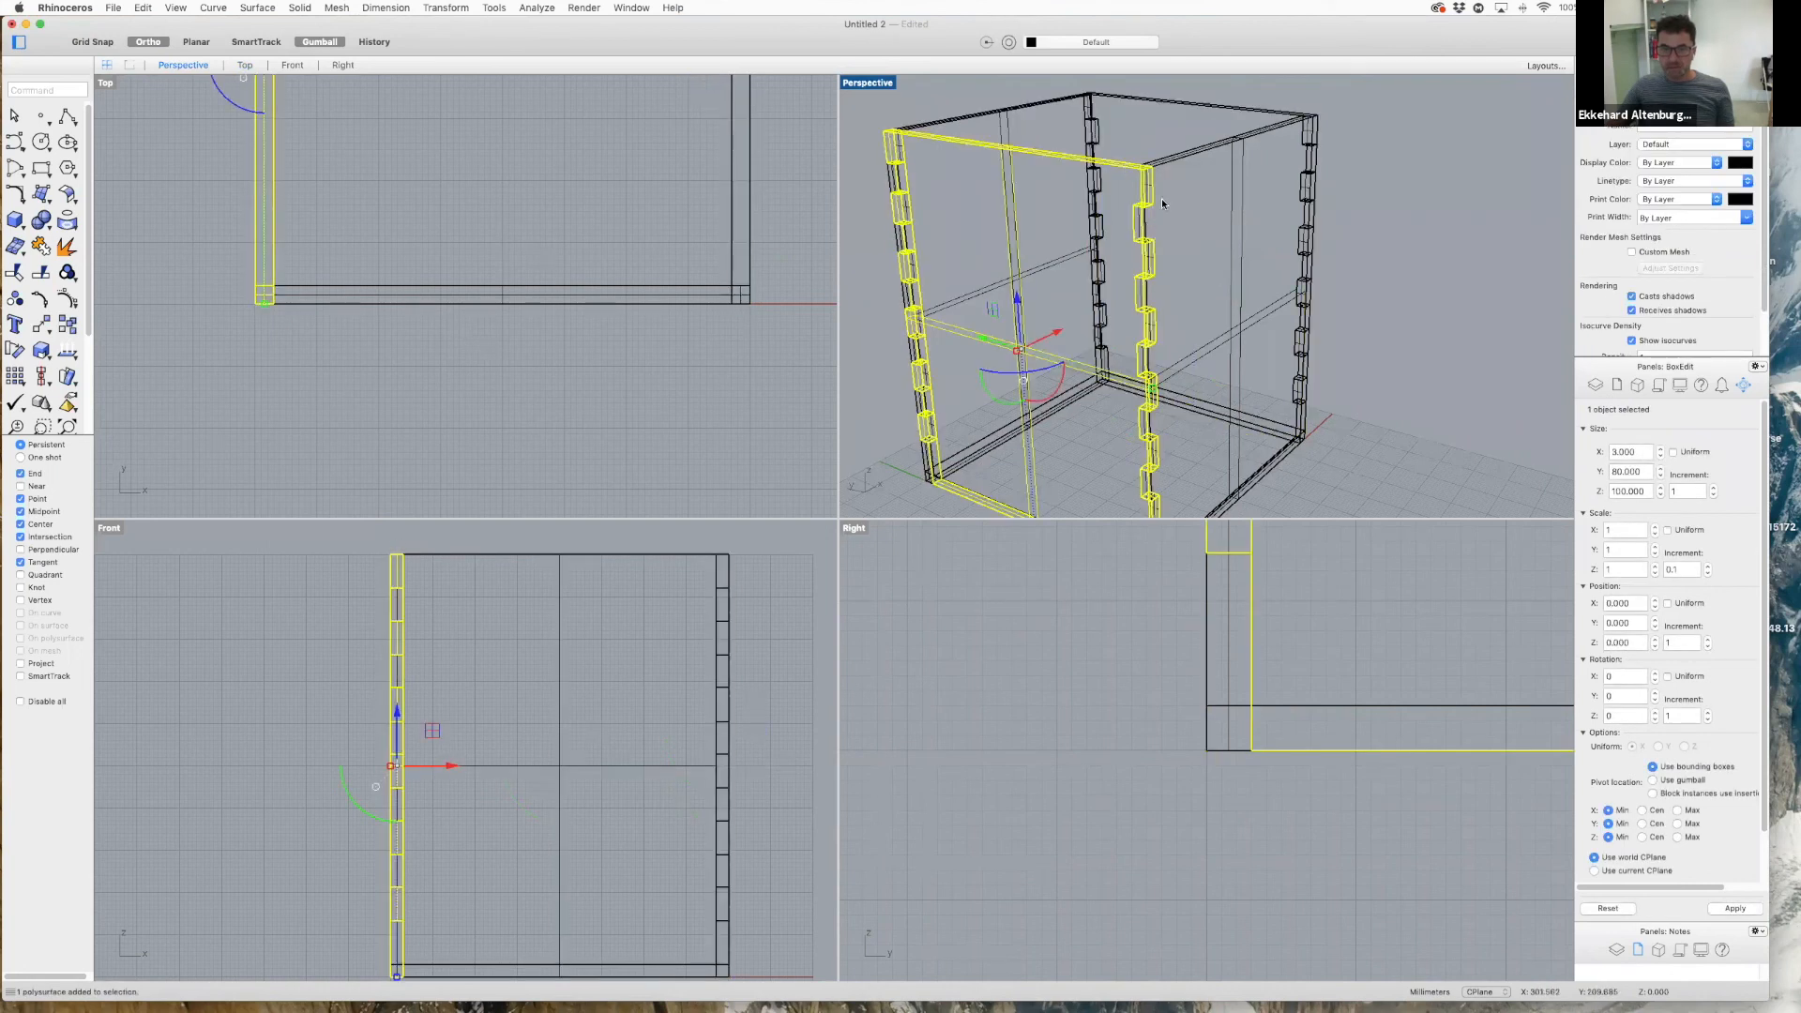
scroll(1266, 329, up, 5)
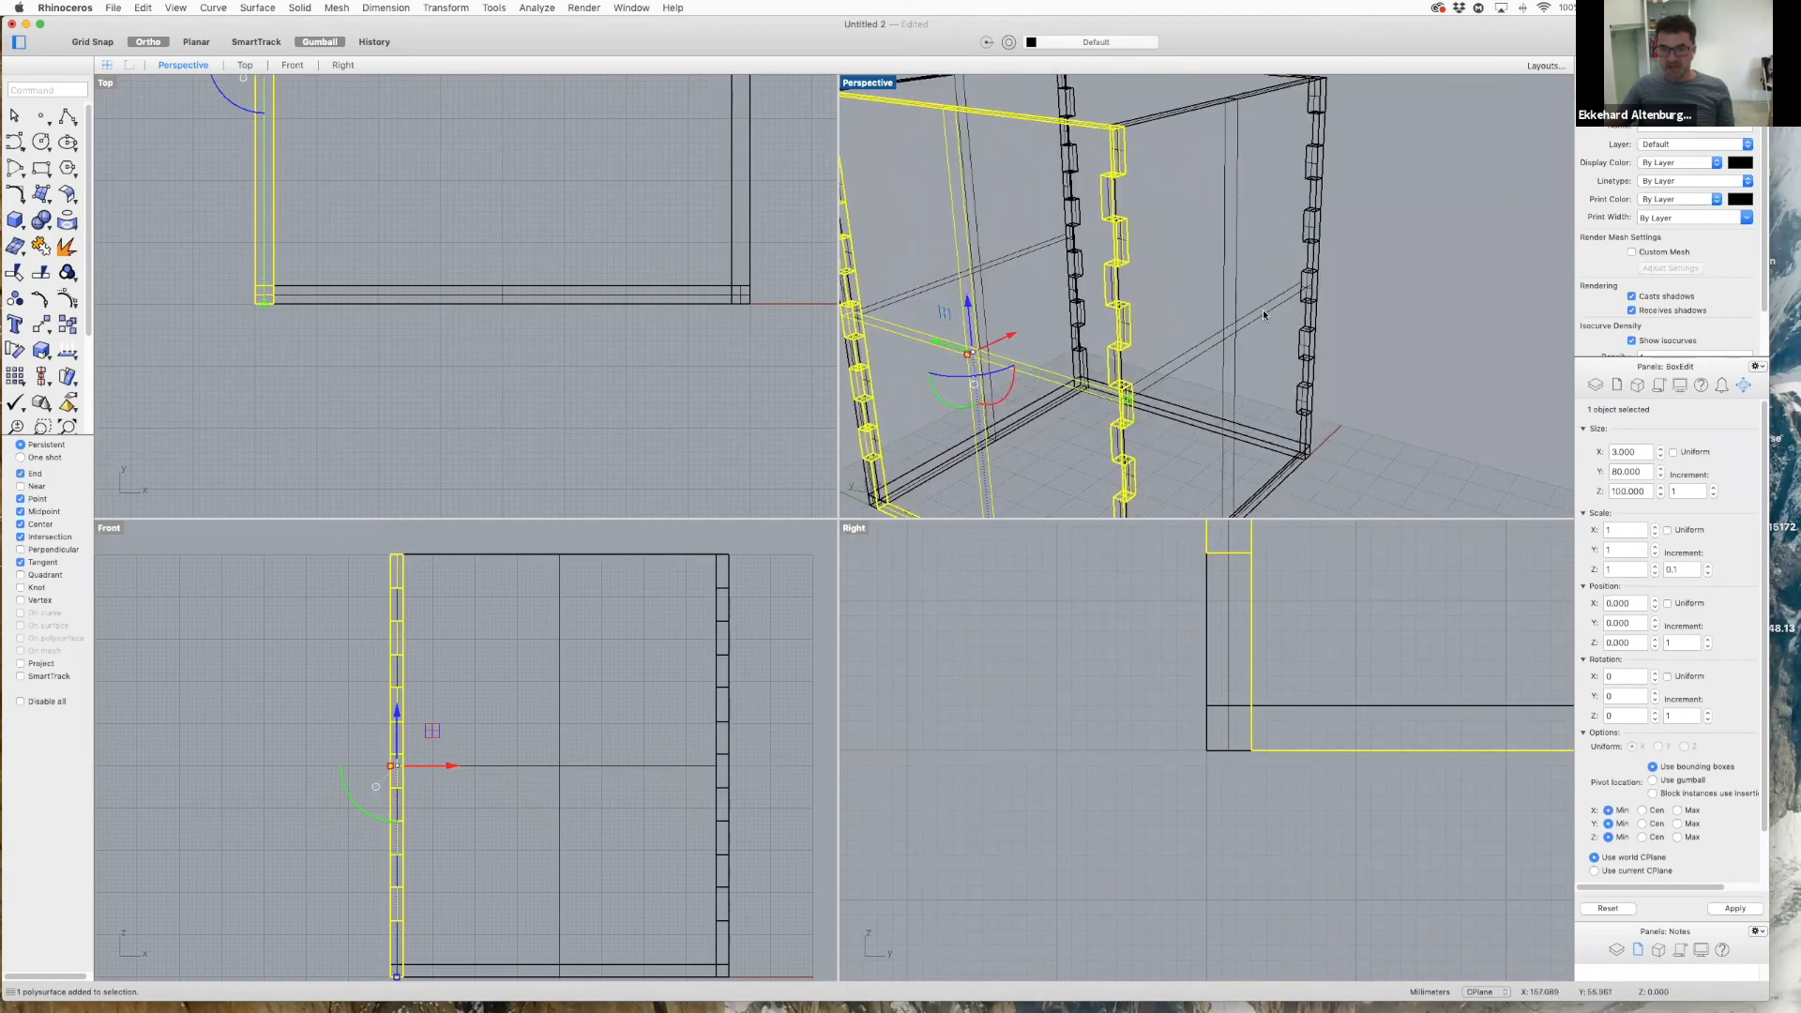
scroll(1161, 483, down, 5)
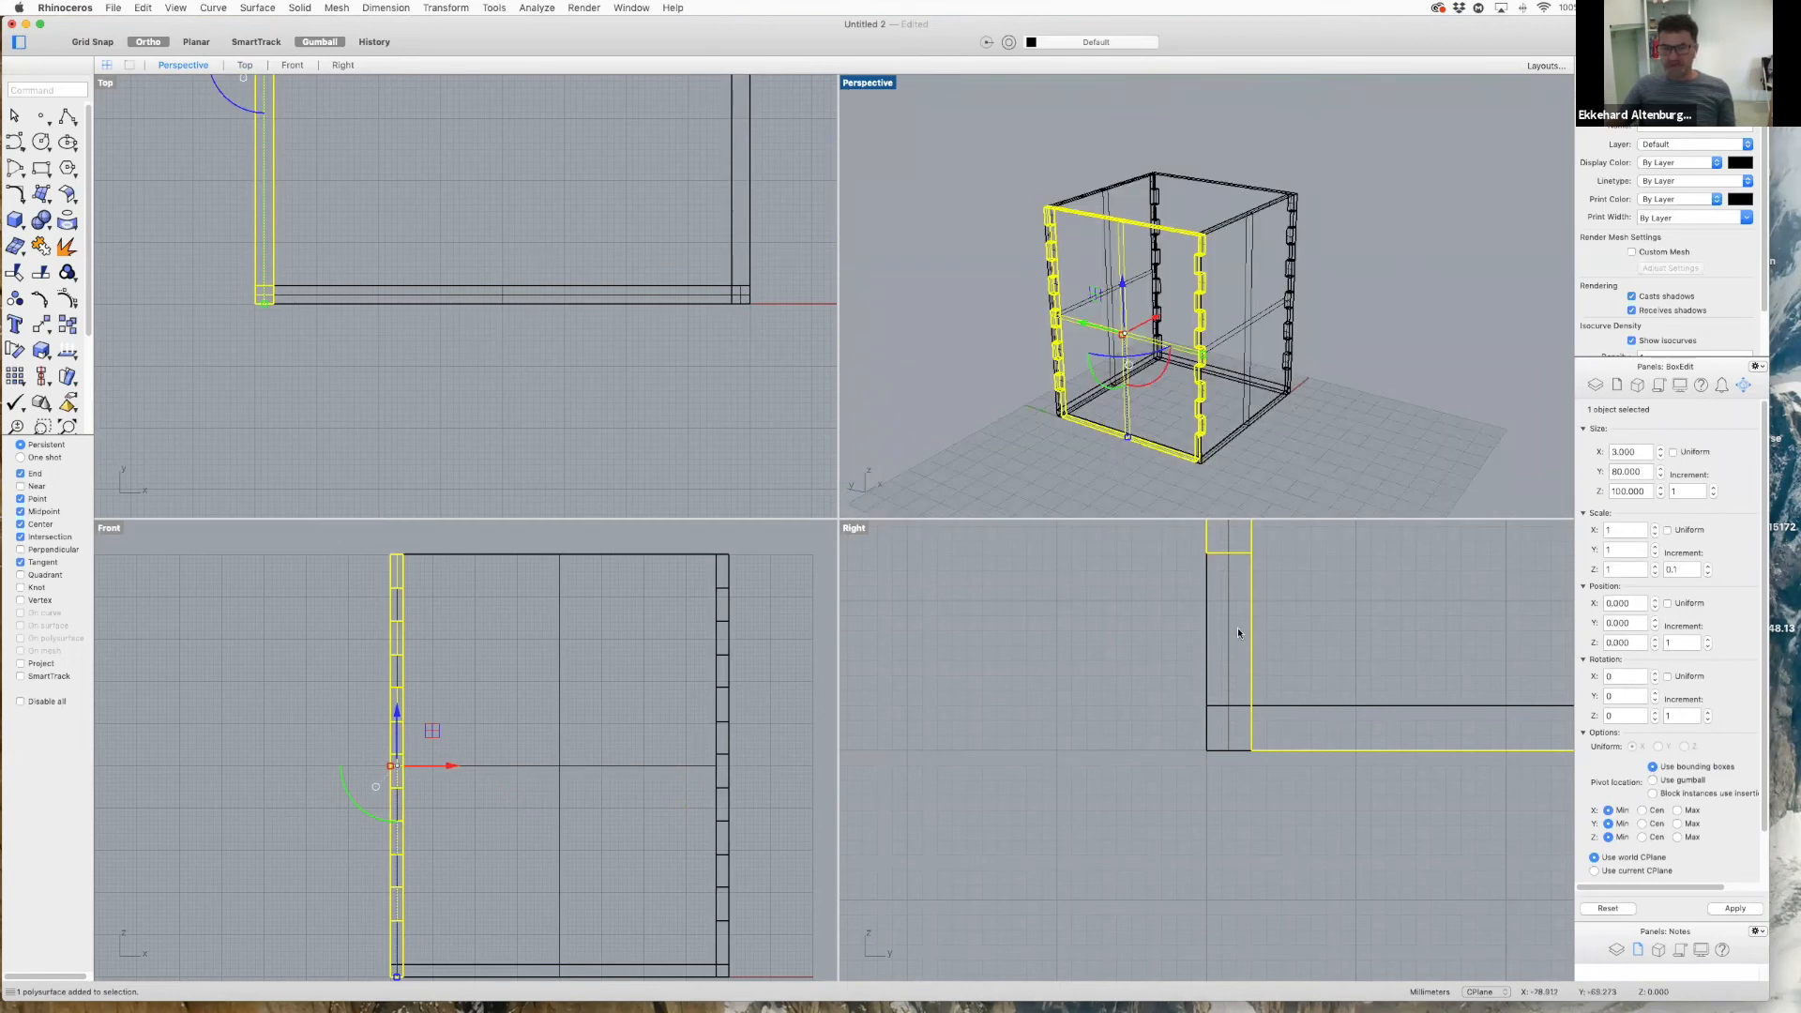
- Raise the 80 × 80 × 3 mm base panel to a Z position of 5 mm
scroll(1127, 653, down, 10)
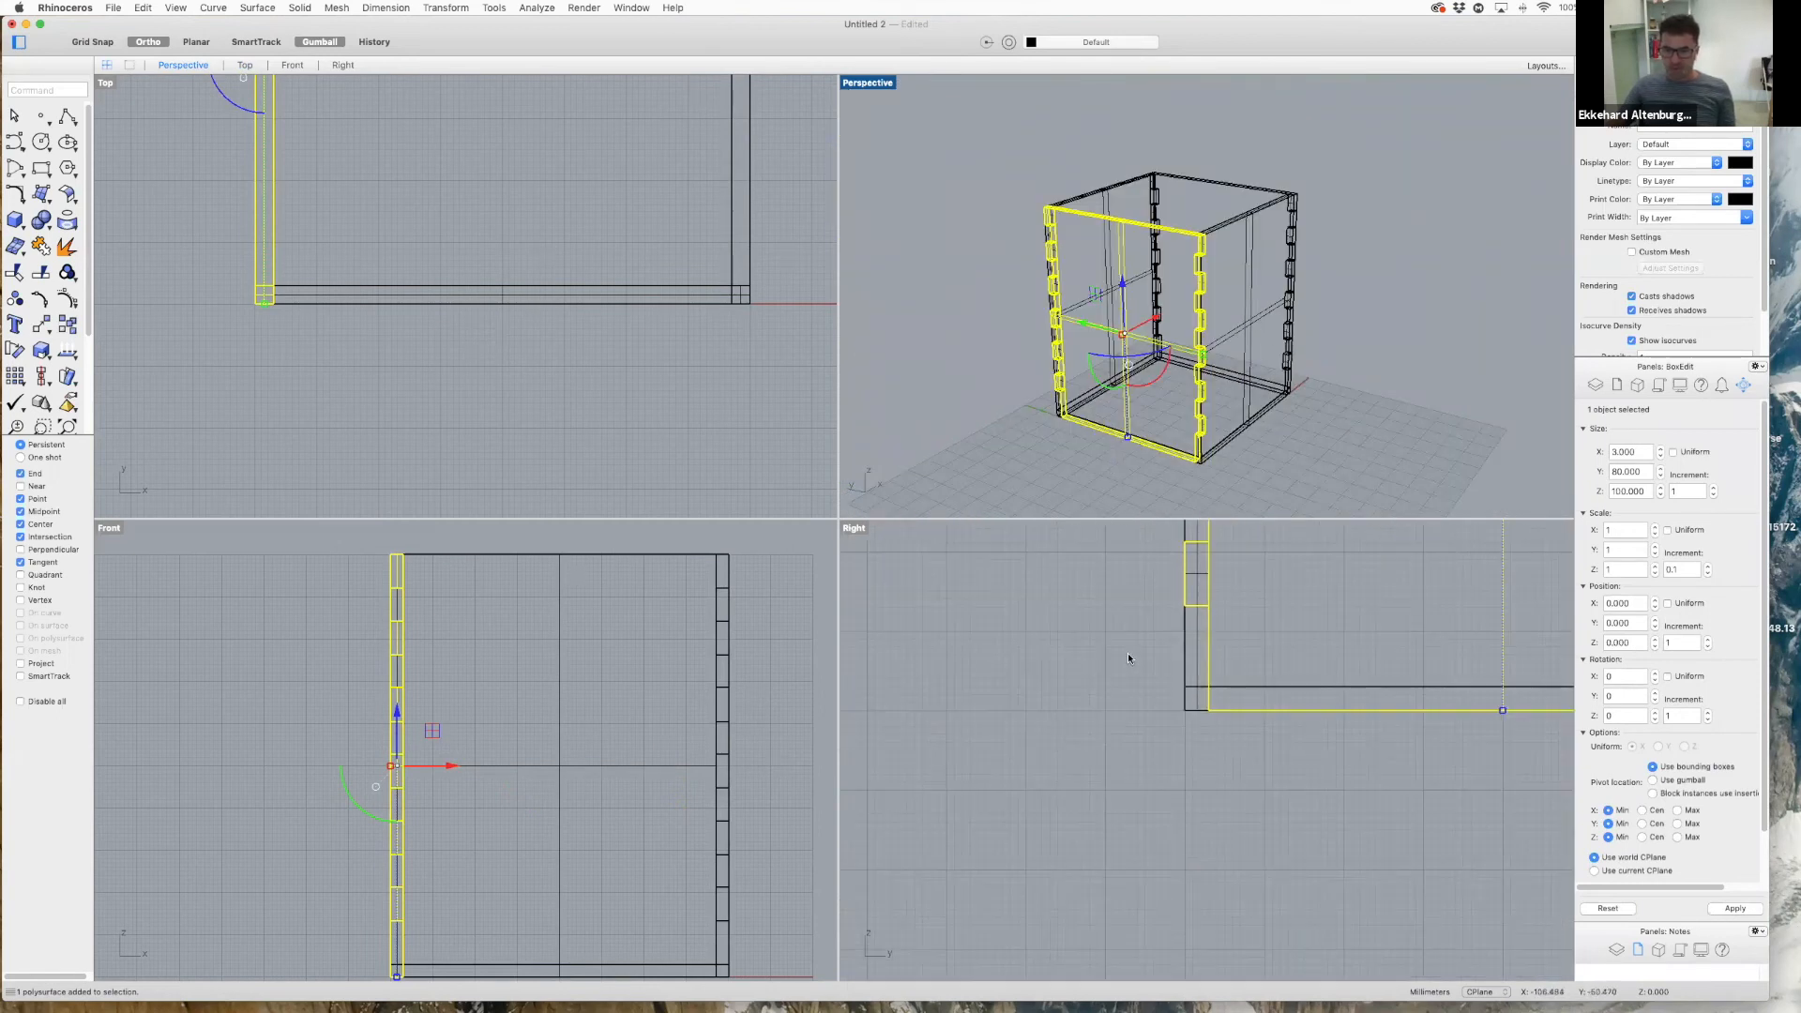
scroll(1224, 663, up, 8)
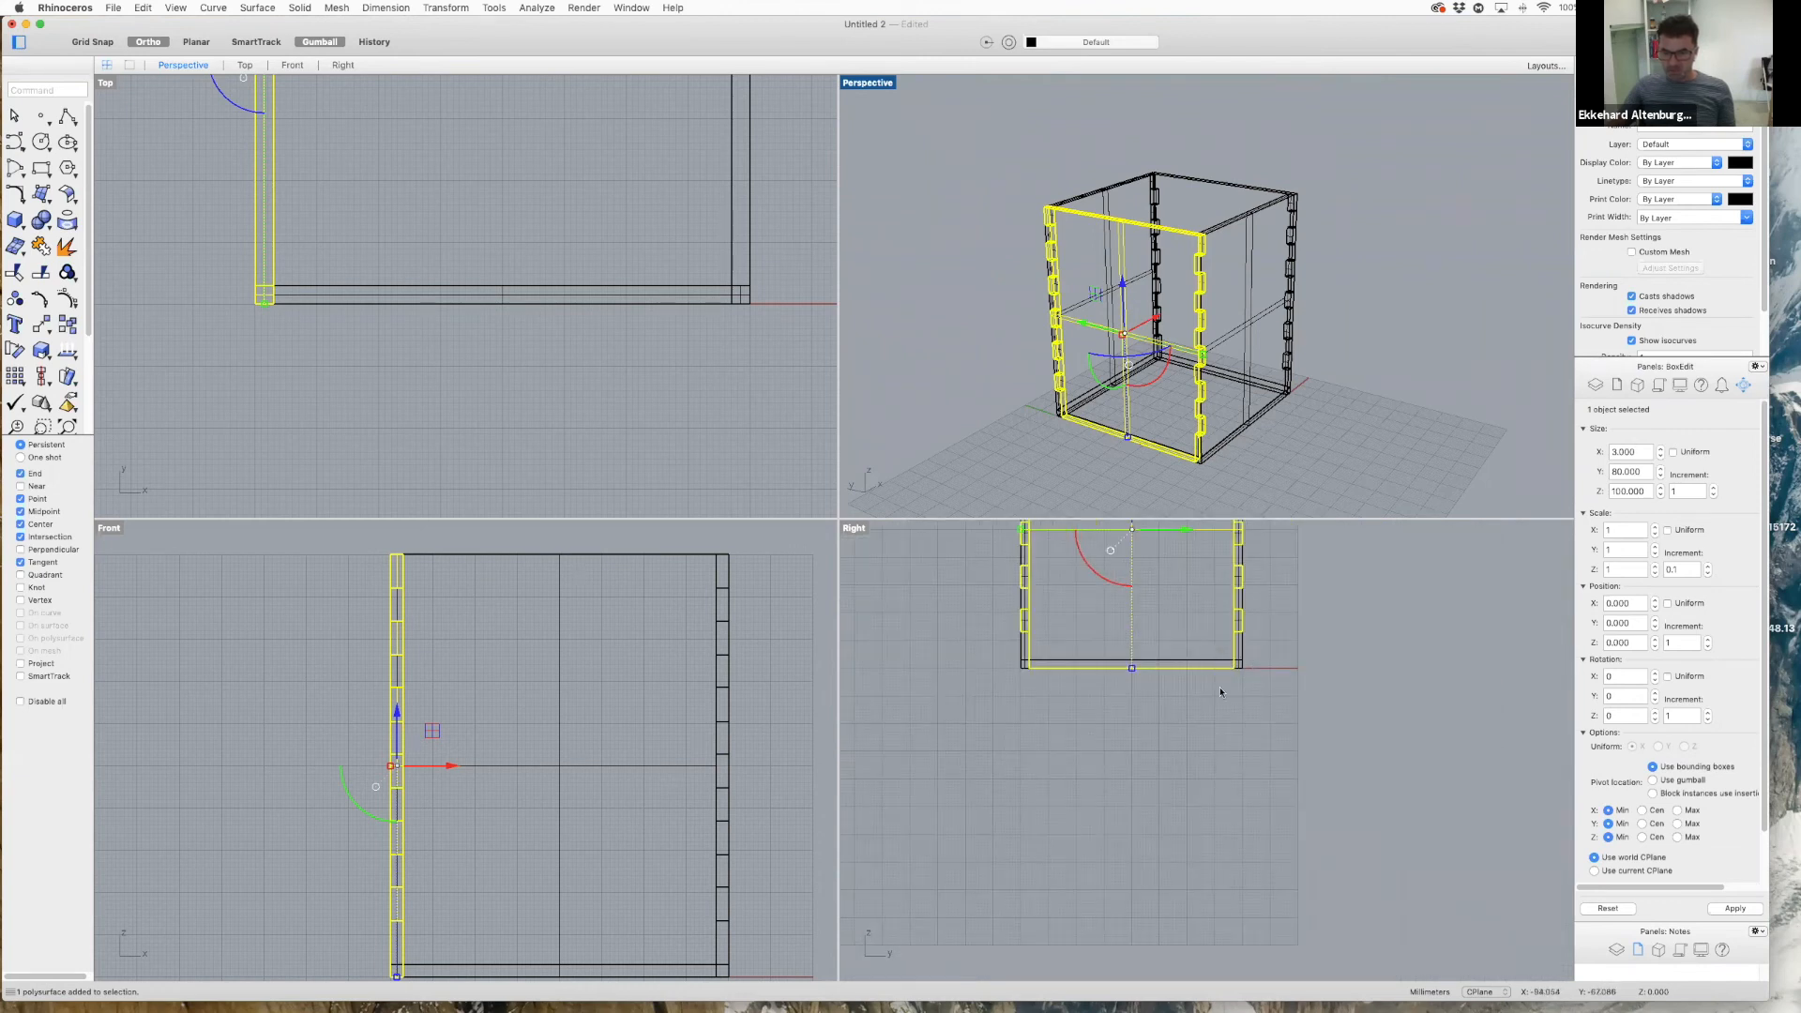
click(1152, 663)
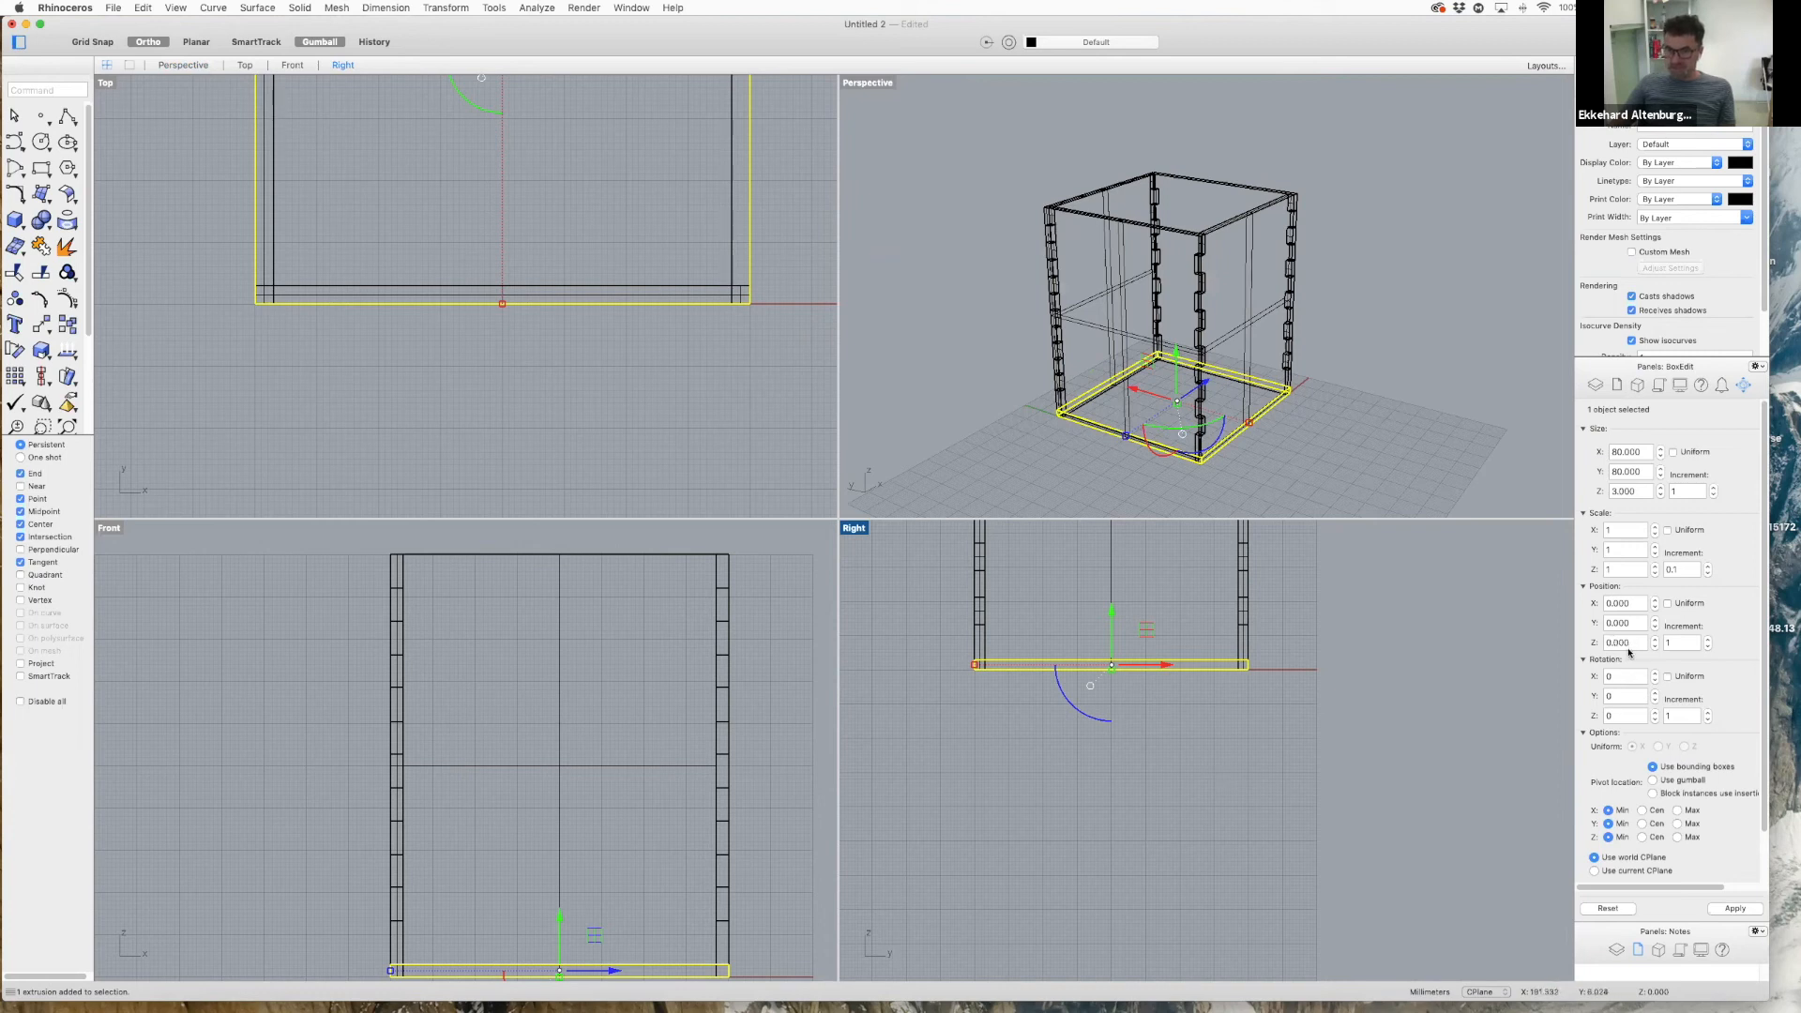
drag(1629, 643, 1593, 645)
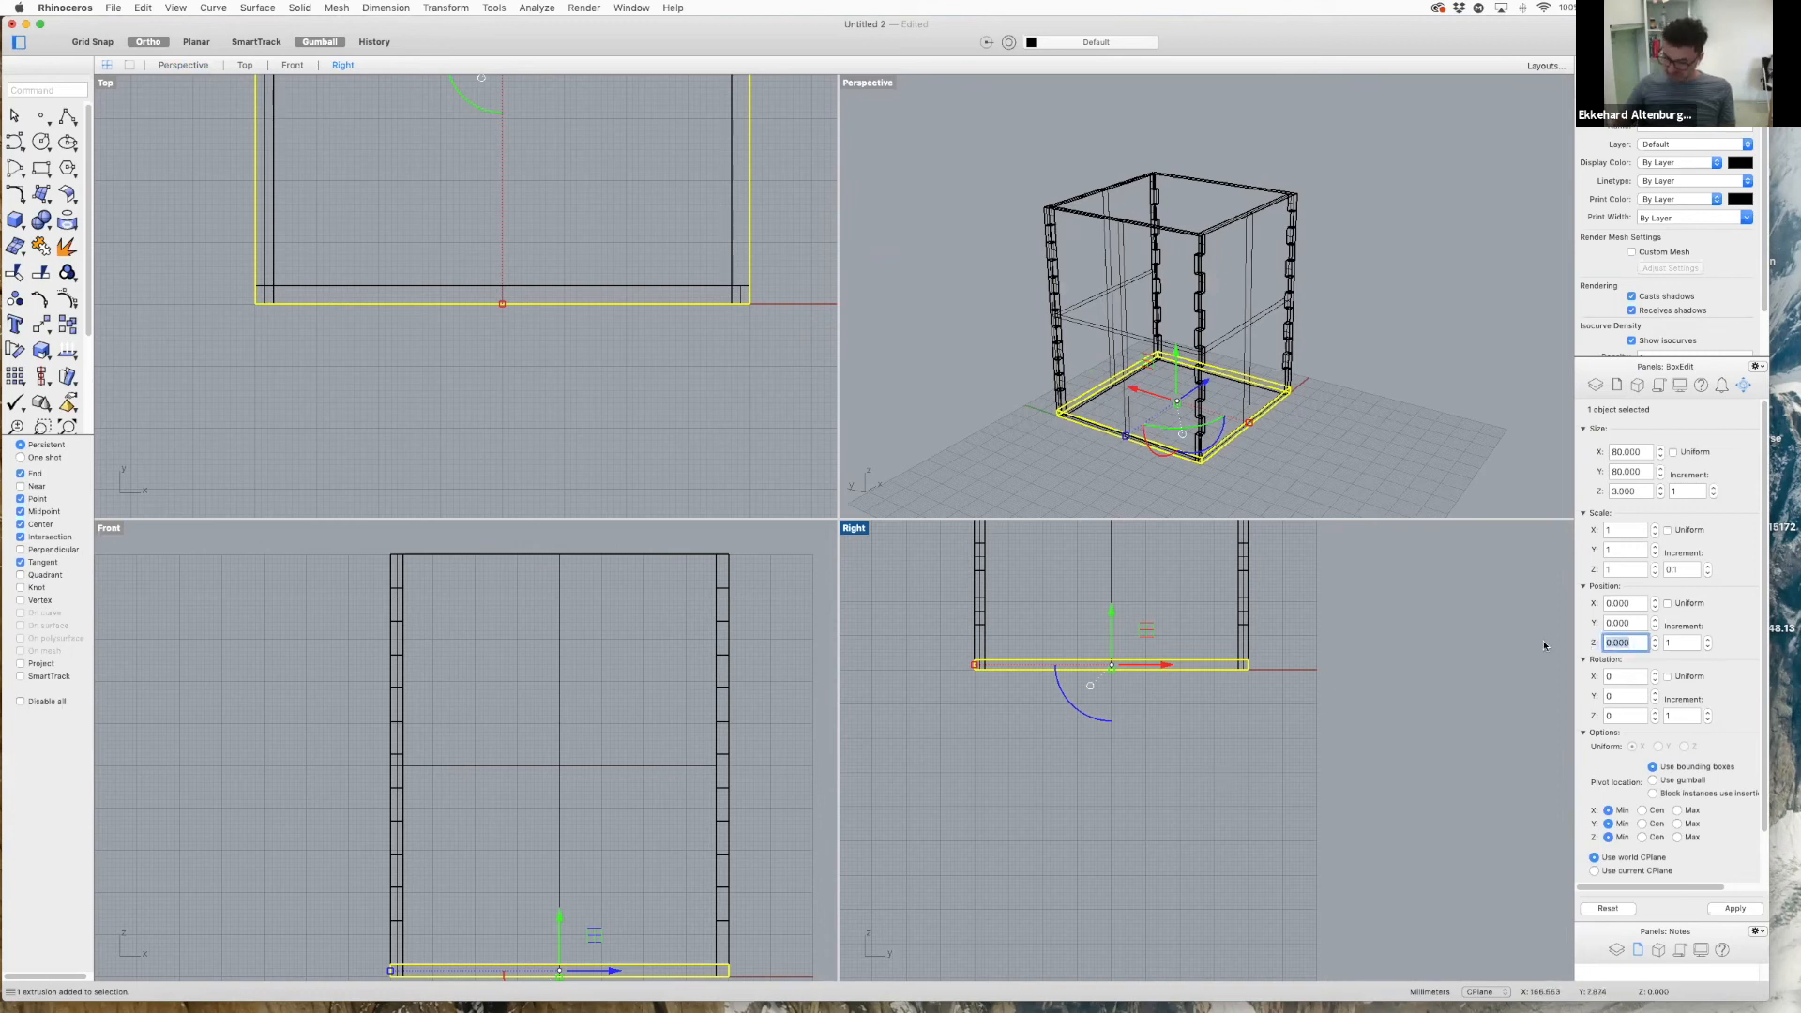
text(6)
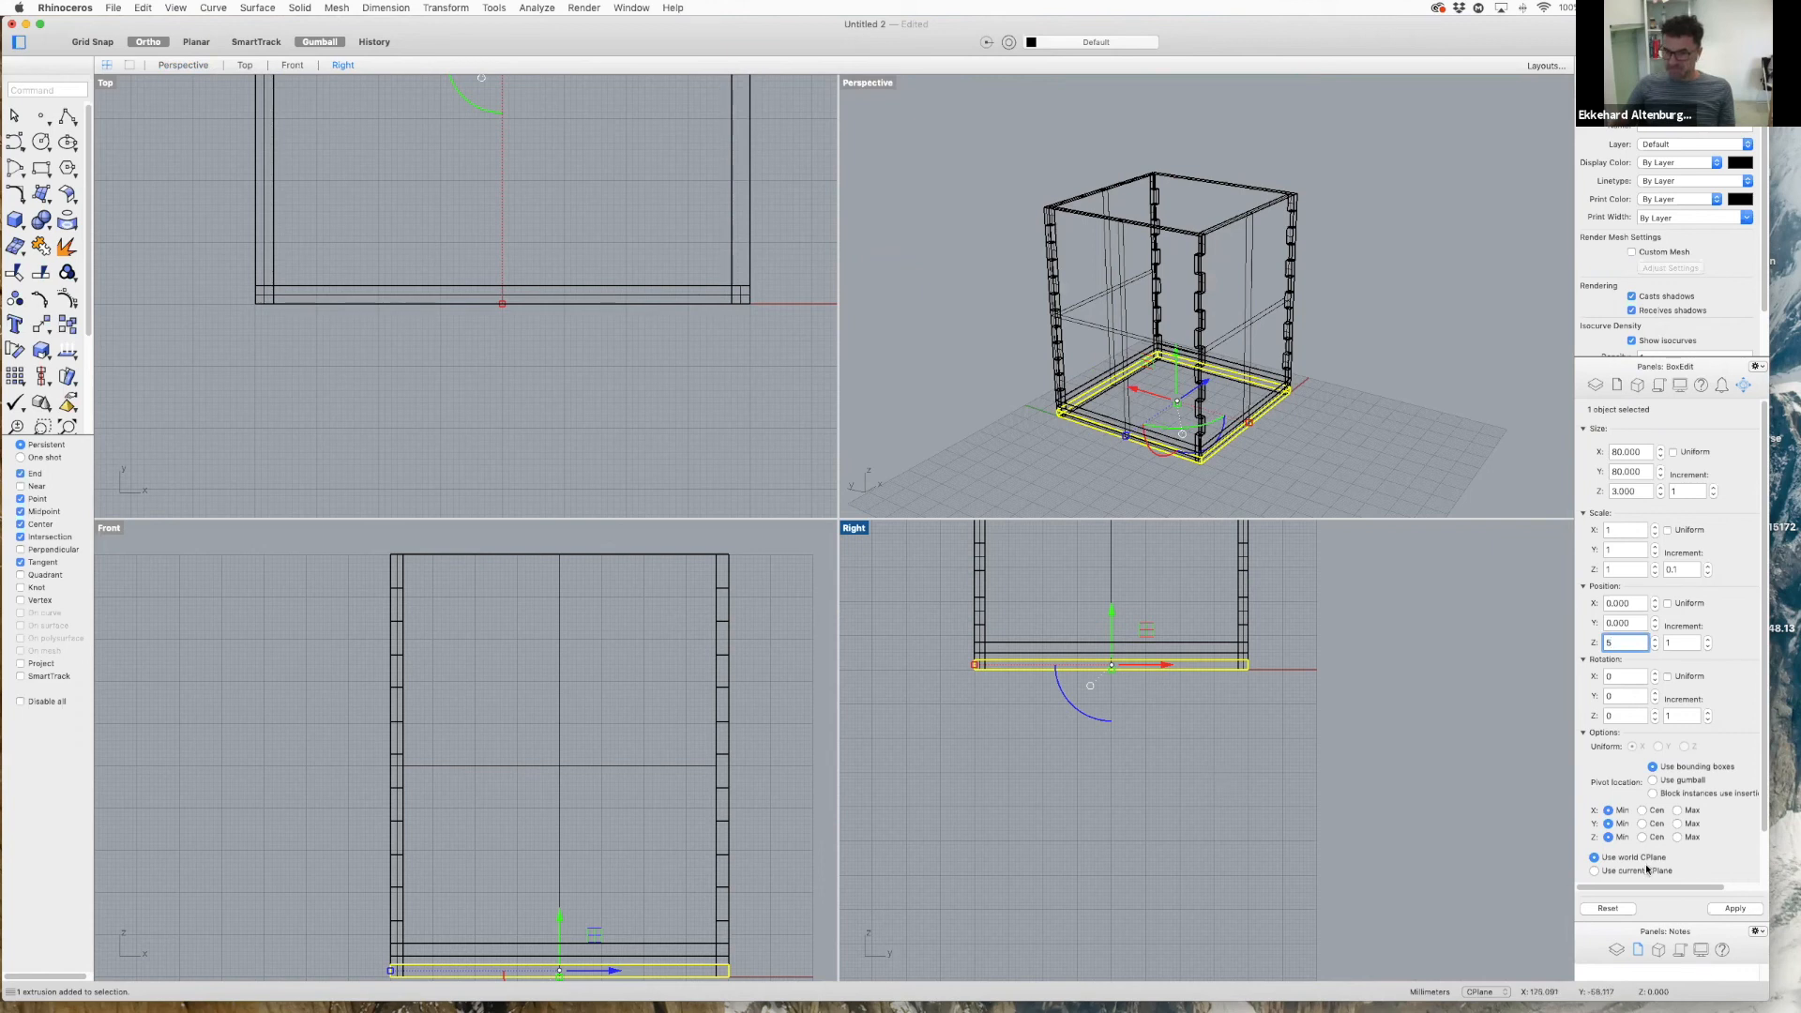
click(1730, 909)
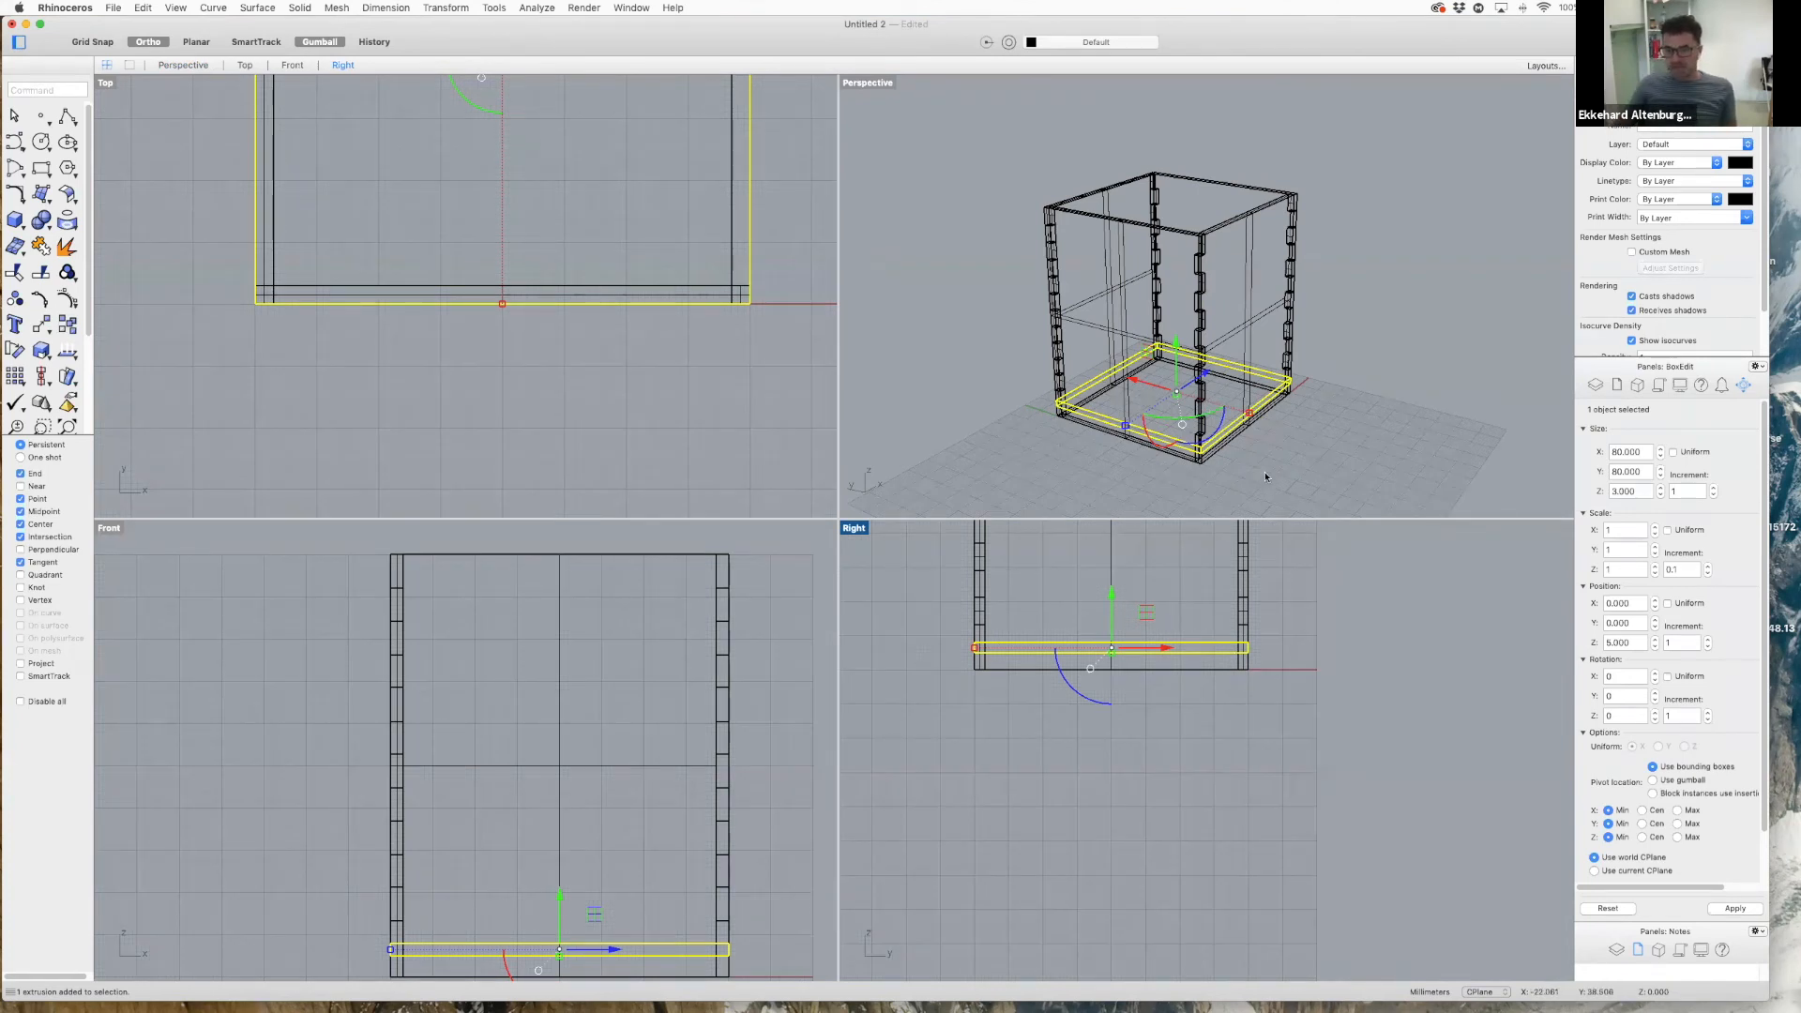
- Examine in 3D how the raised base panel sits between the box's finger-jointed walls
scroll(1264, 473, up, 3)
scroll(1262, 470, down, 1)
right_drag(1266, 458, 1172, 483)
scroll(1172, 486, down, 5)
scroll(1172, 485, up, 5)
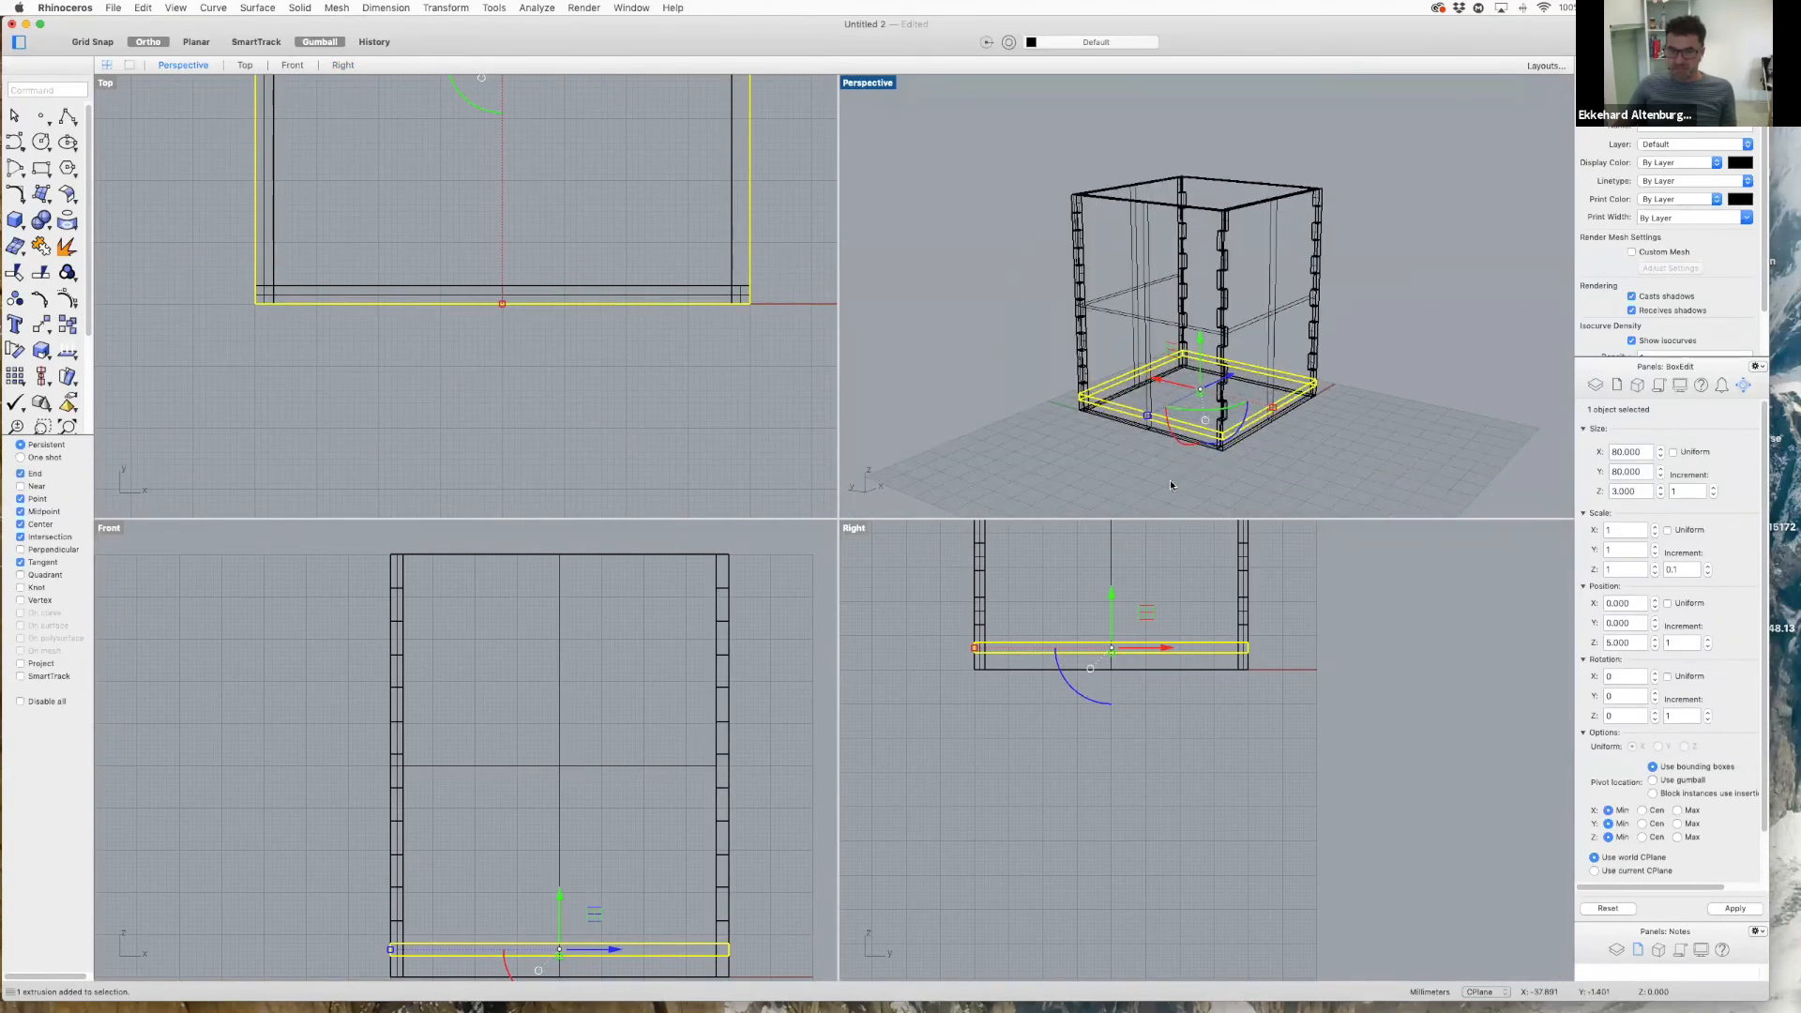
scroll(1216, 462, up, 5)
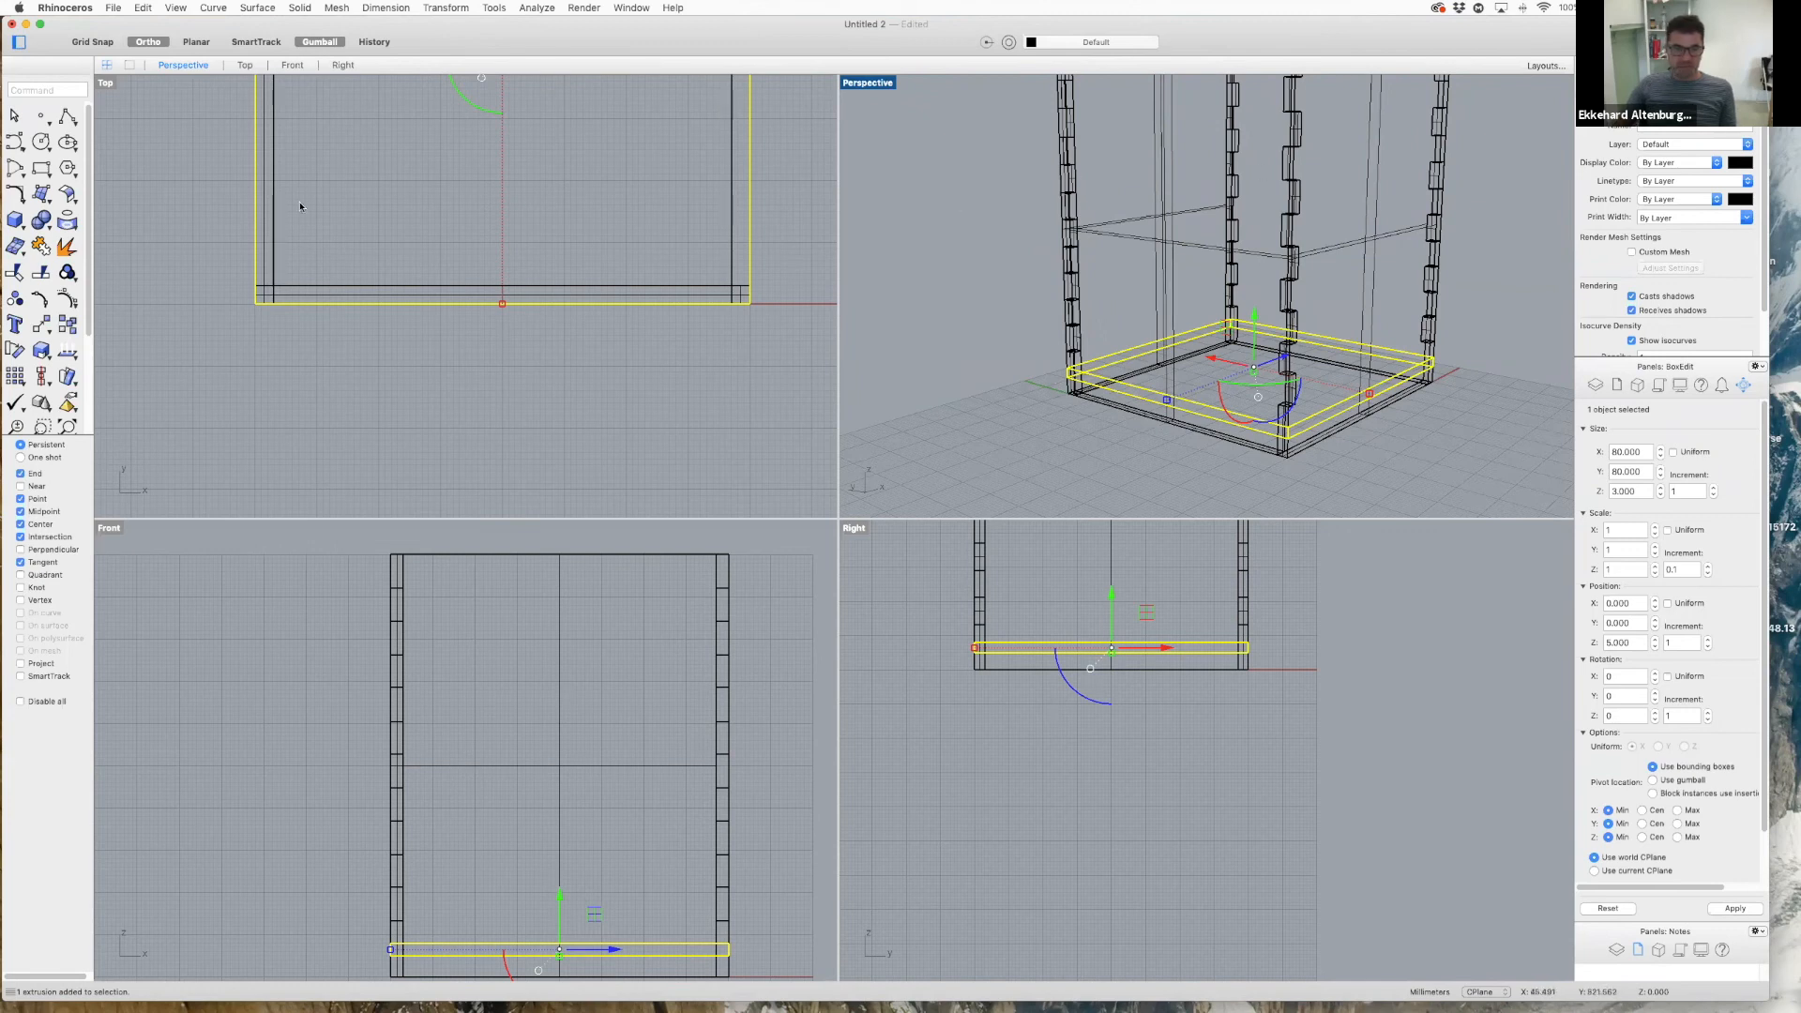
- Create a 25 × 3 × 3 mm box starting from the base panel's upper back-left corner
scroll(658, 268, down, 3)
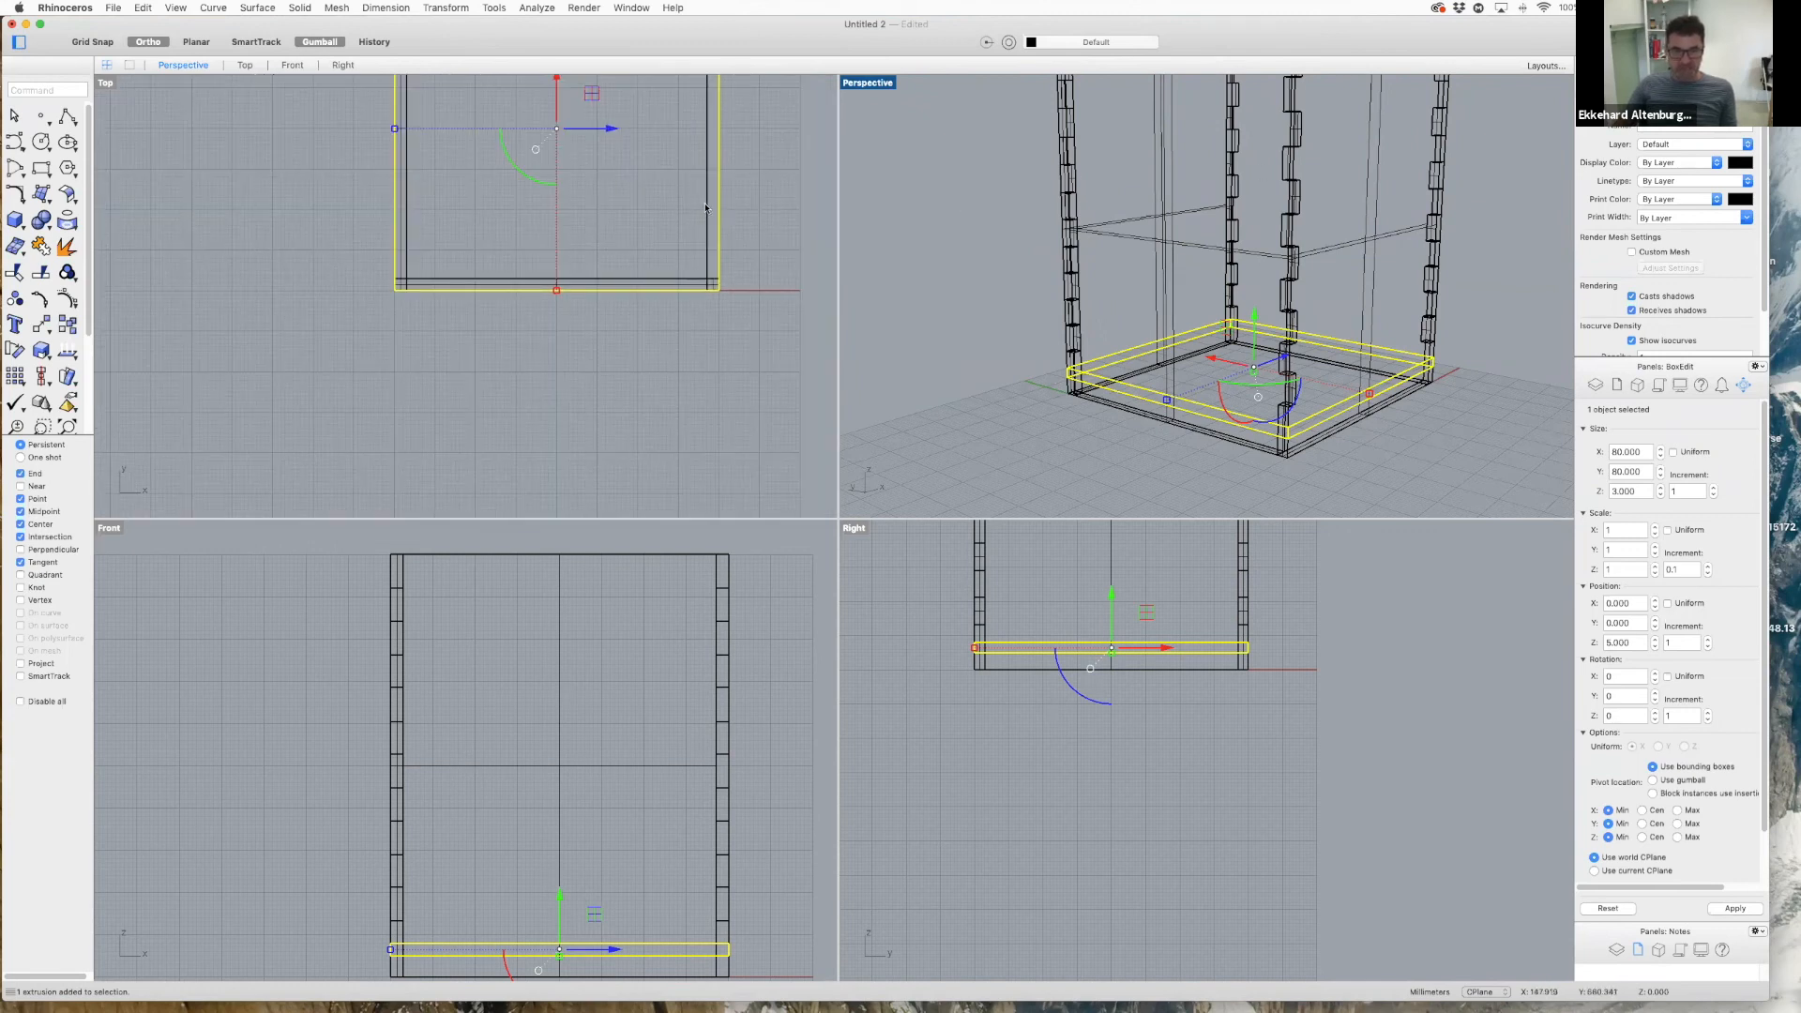
scroll(604, 249, down, 4)
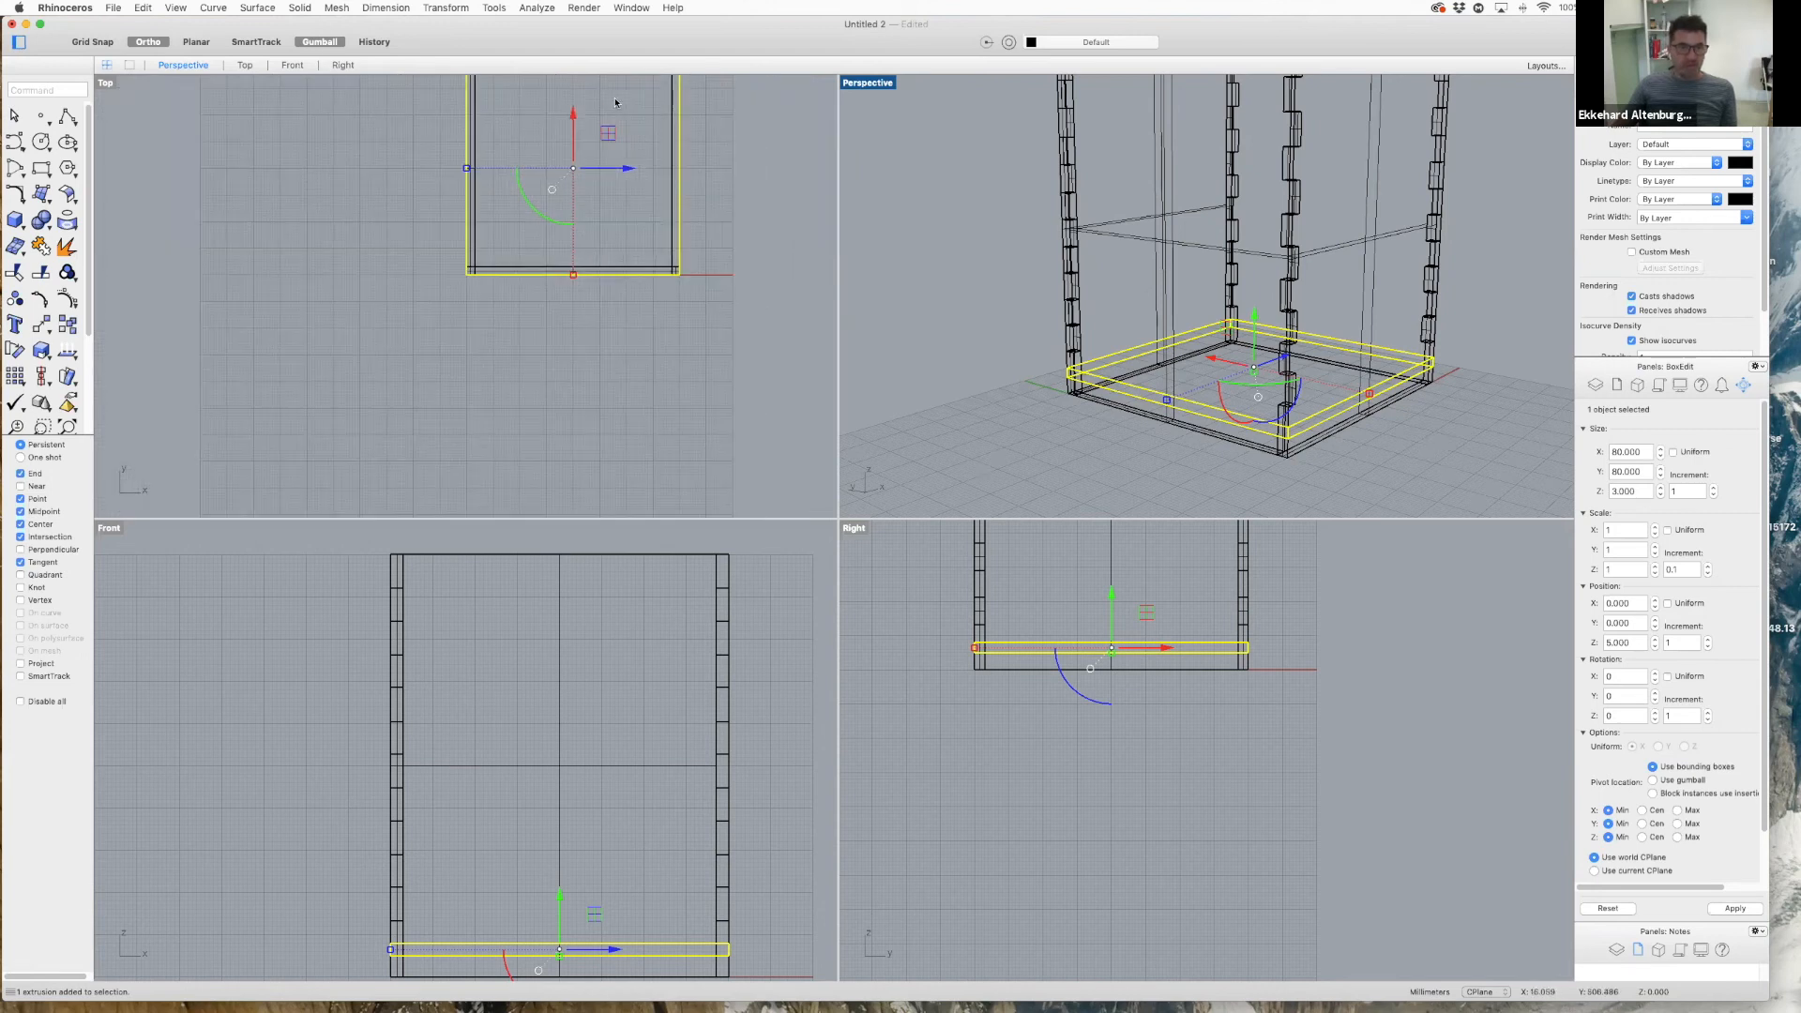
scroll(600, 113, up, 3)
scroll(600, 118, up, 1)
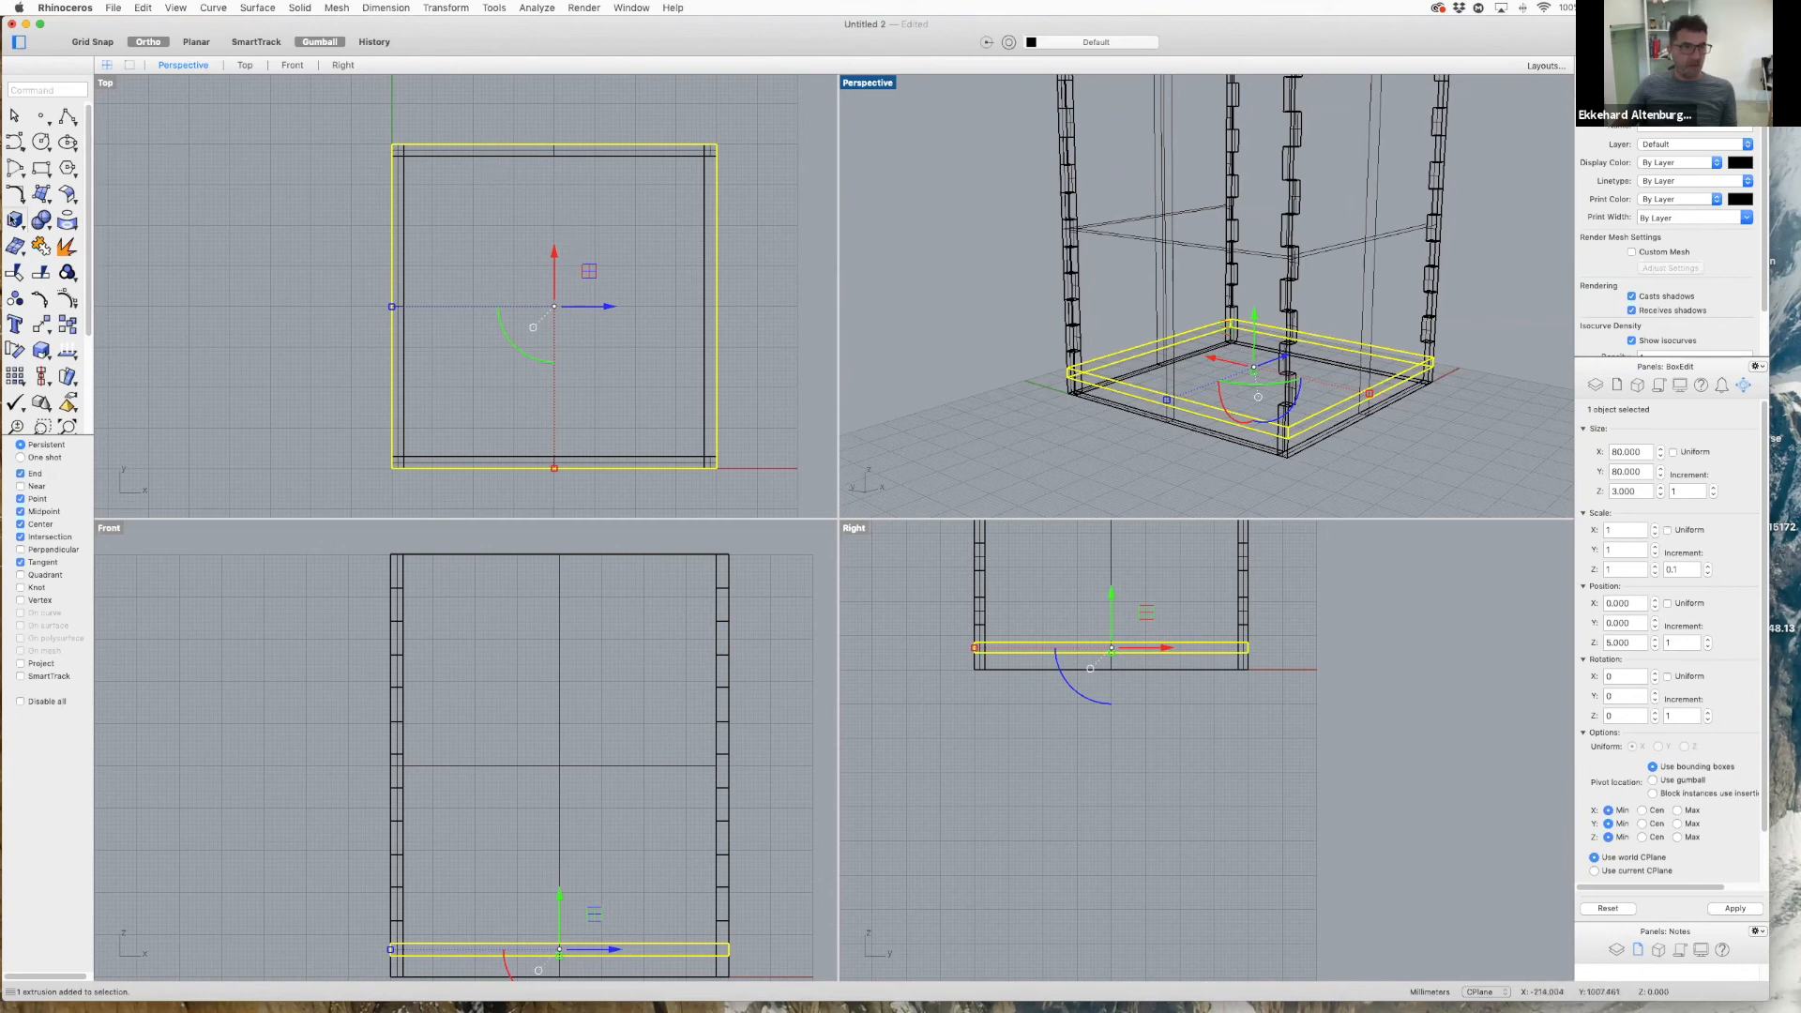
click(11, 219)
mouse_move(41, 223)
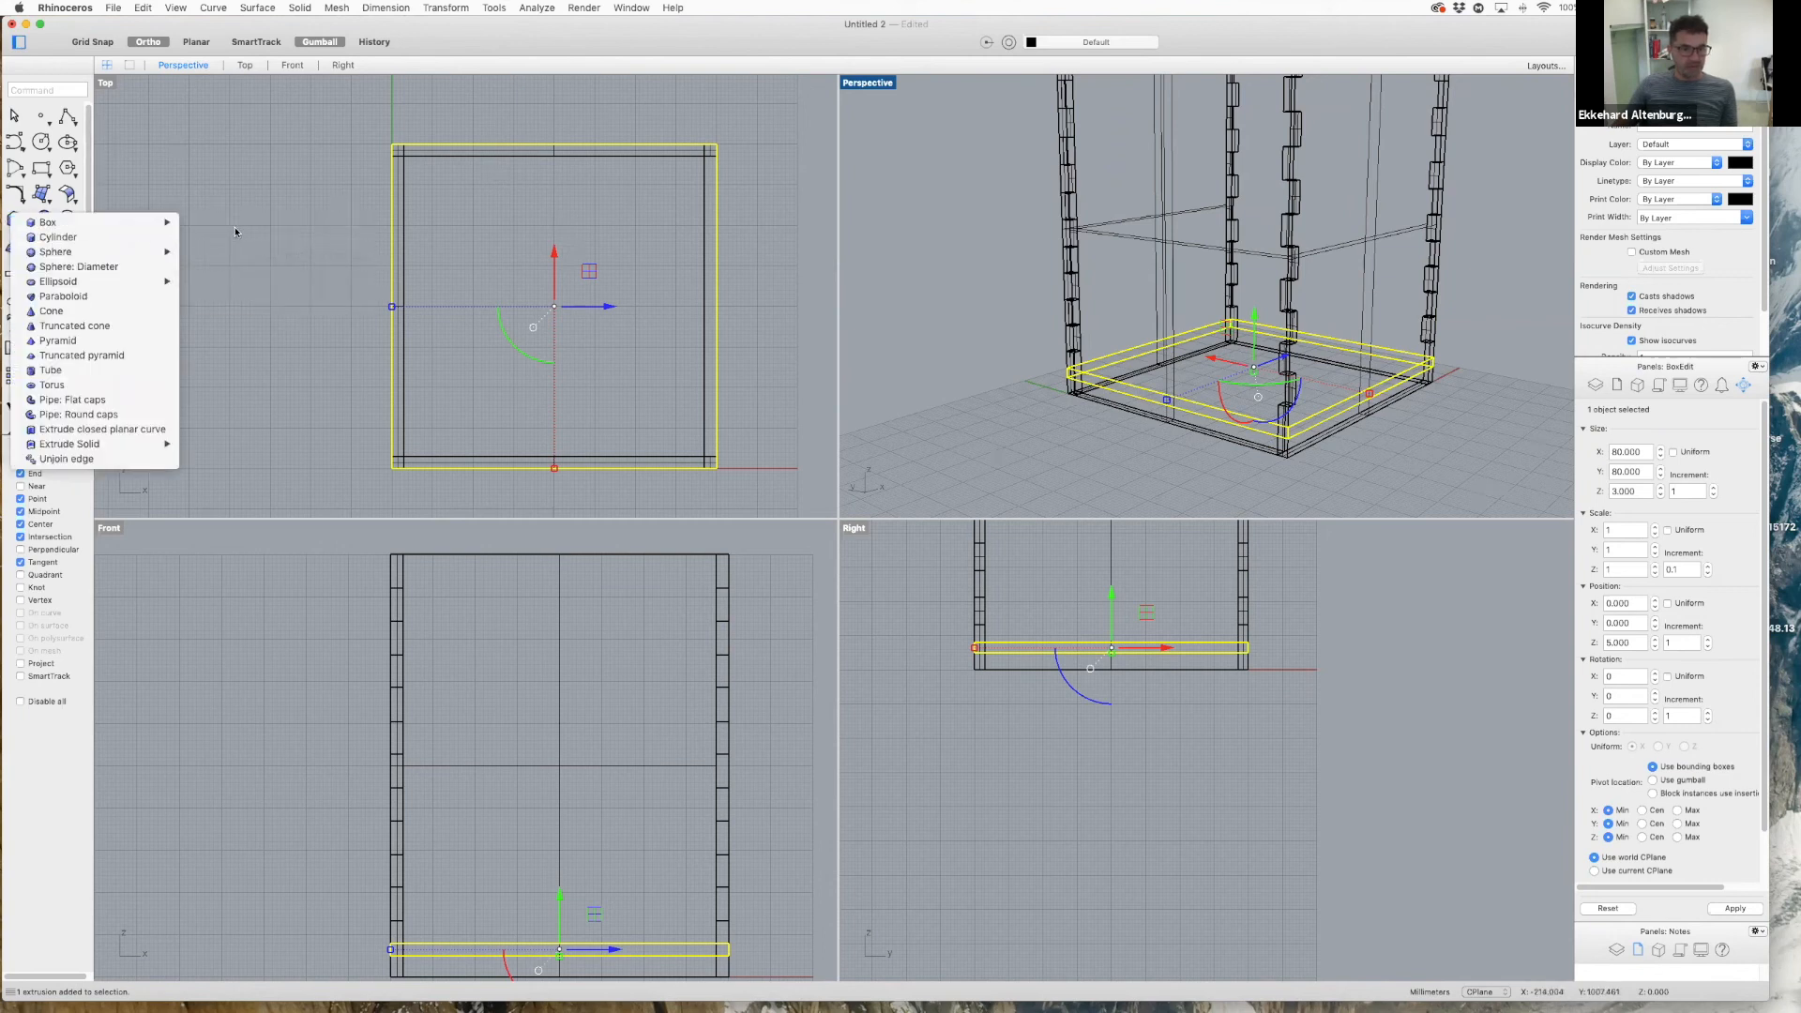
click(258, 223)
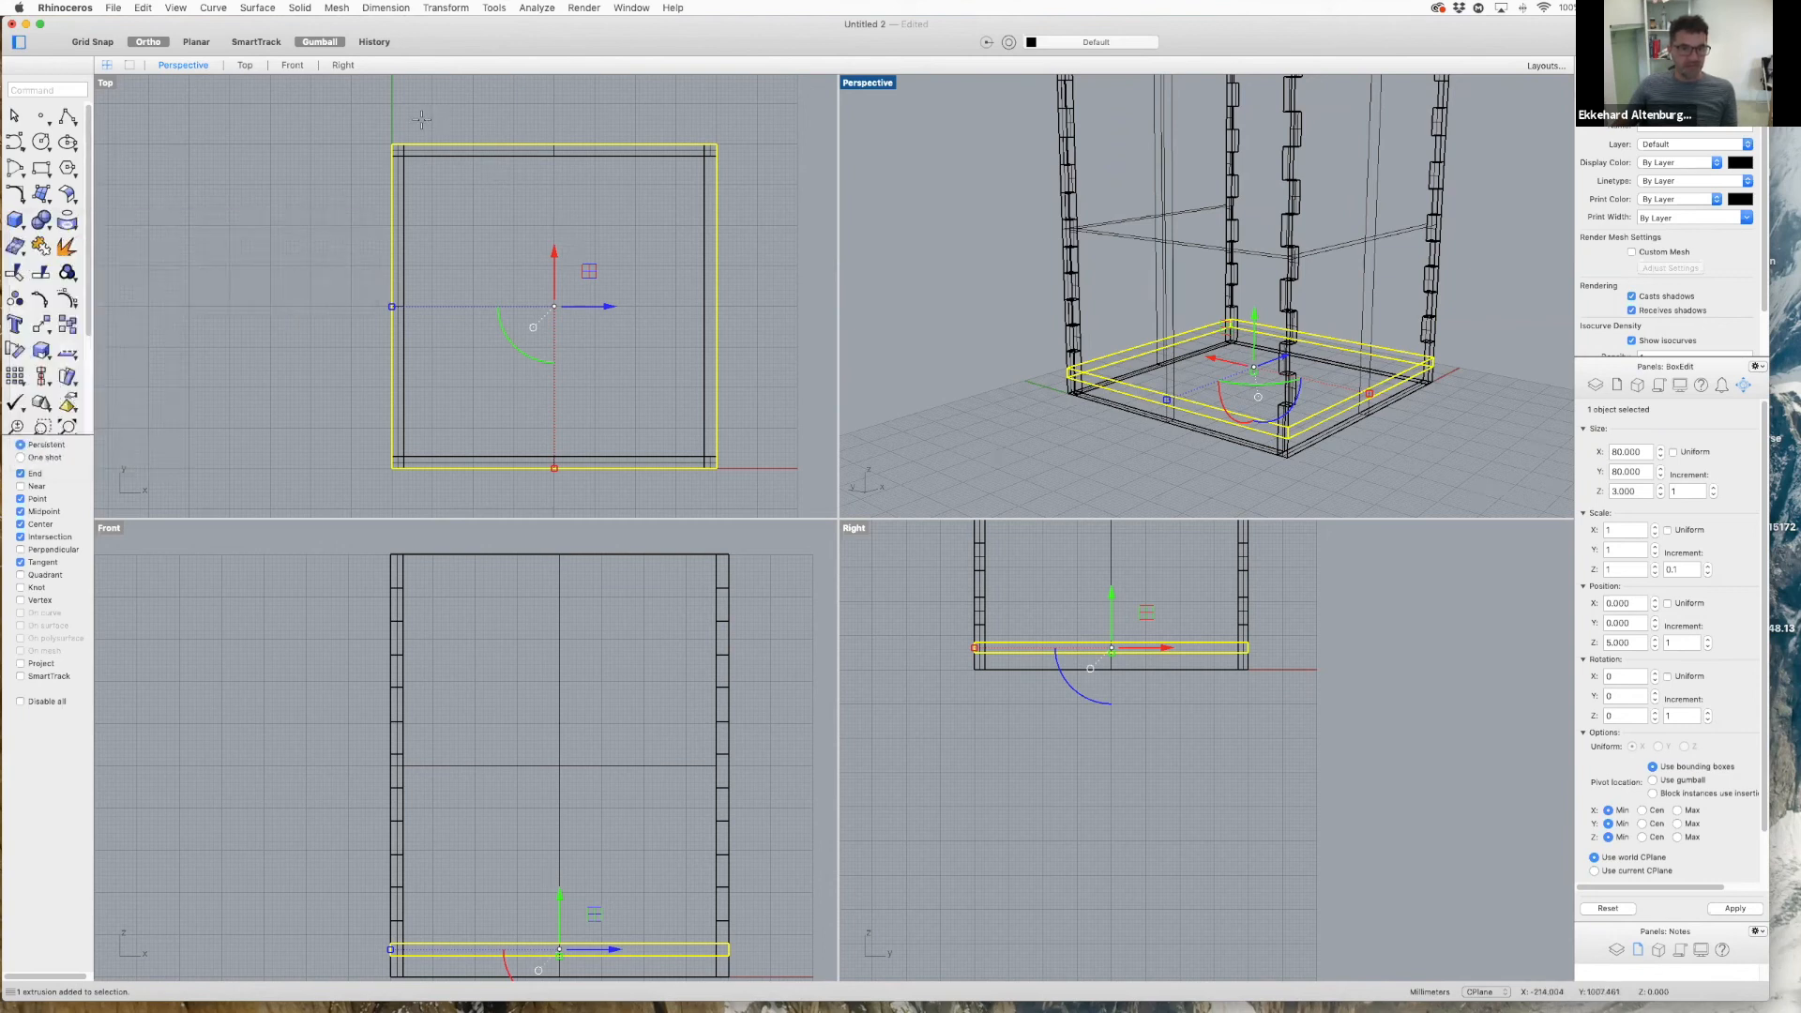
click(392, 146)
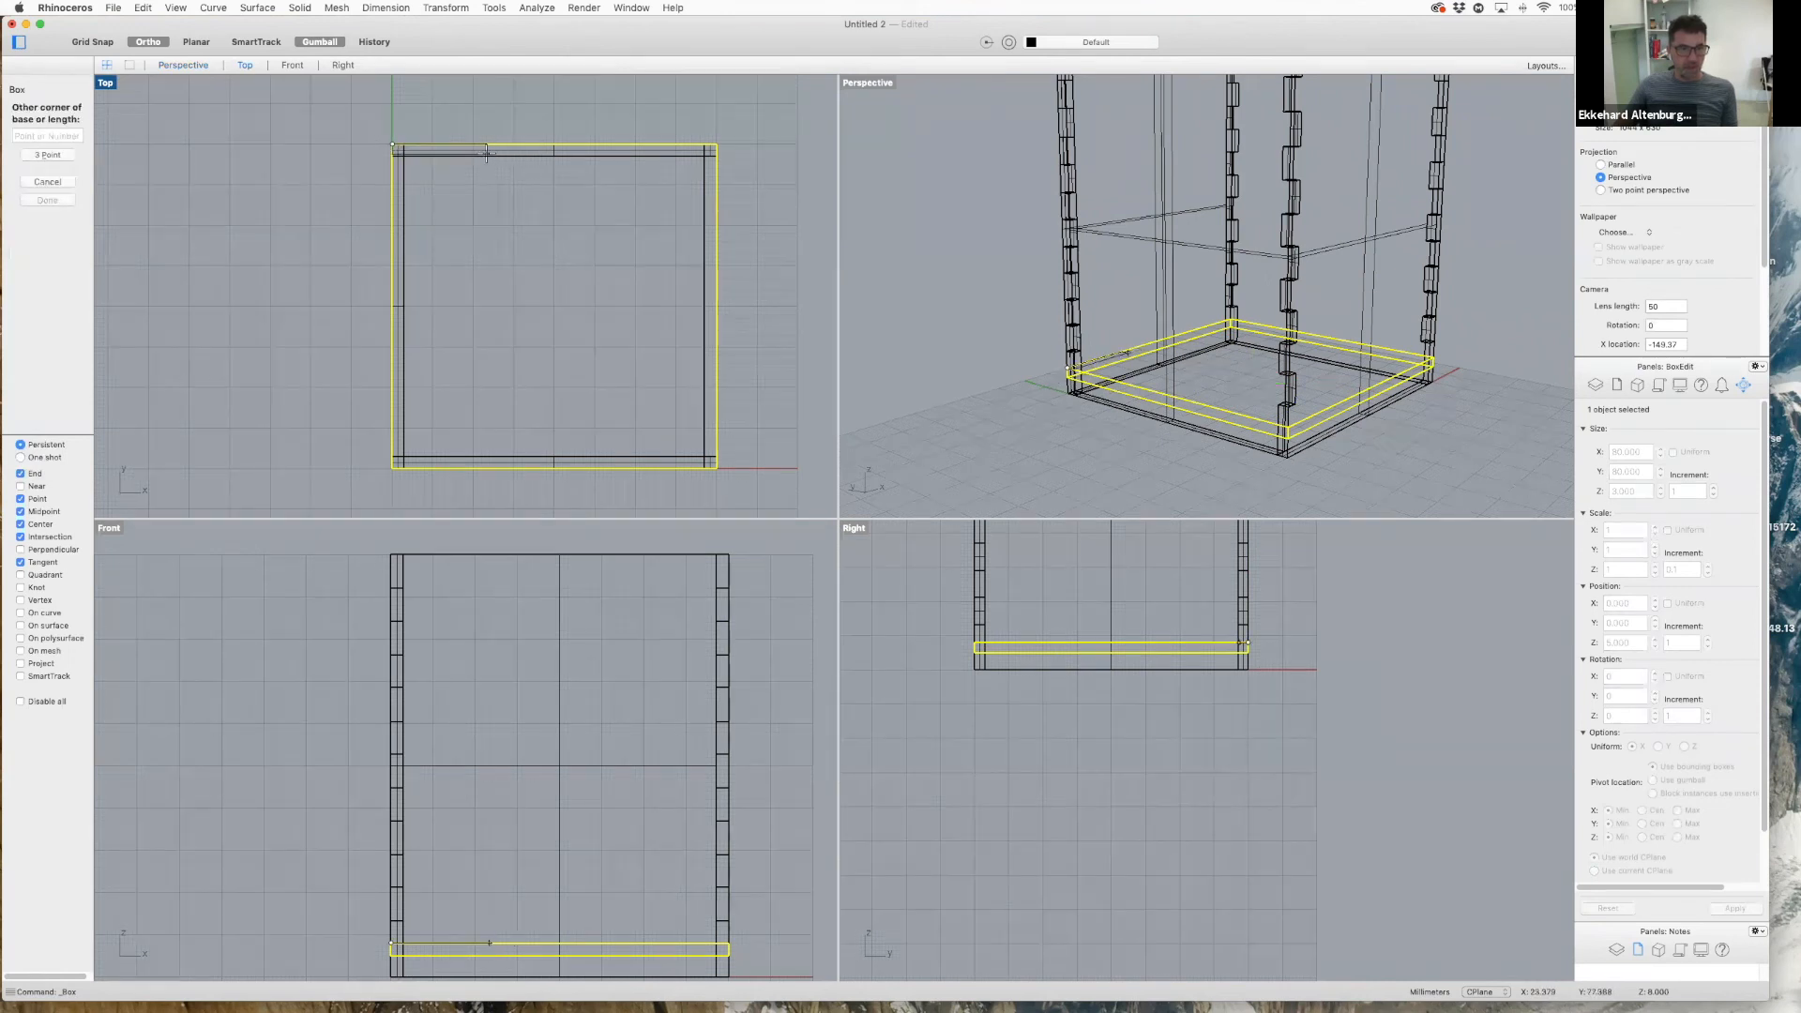
text(25)
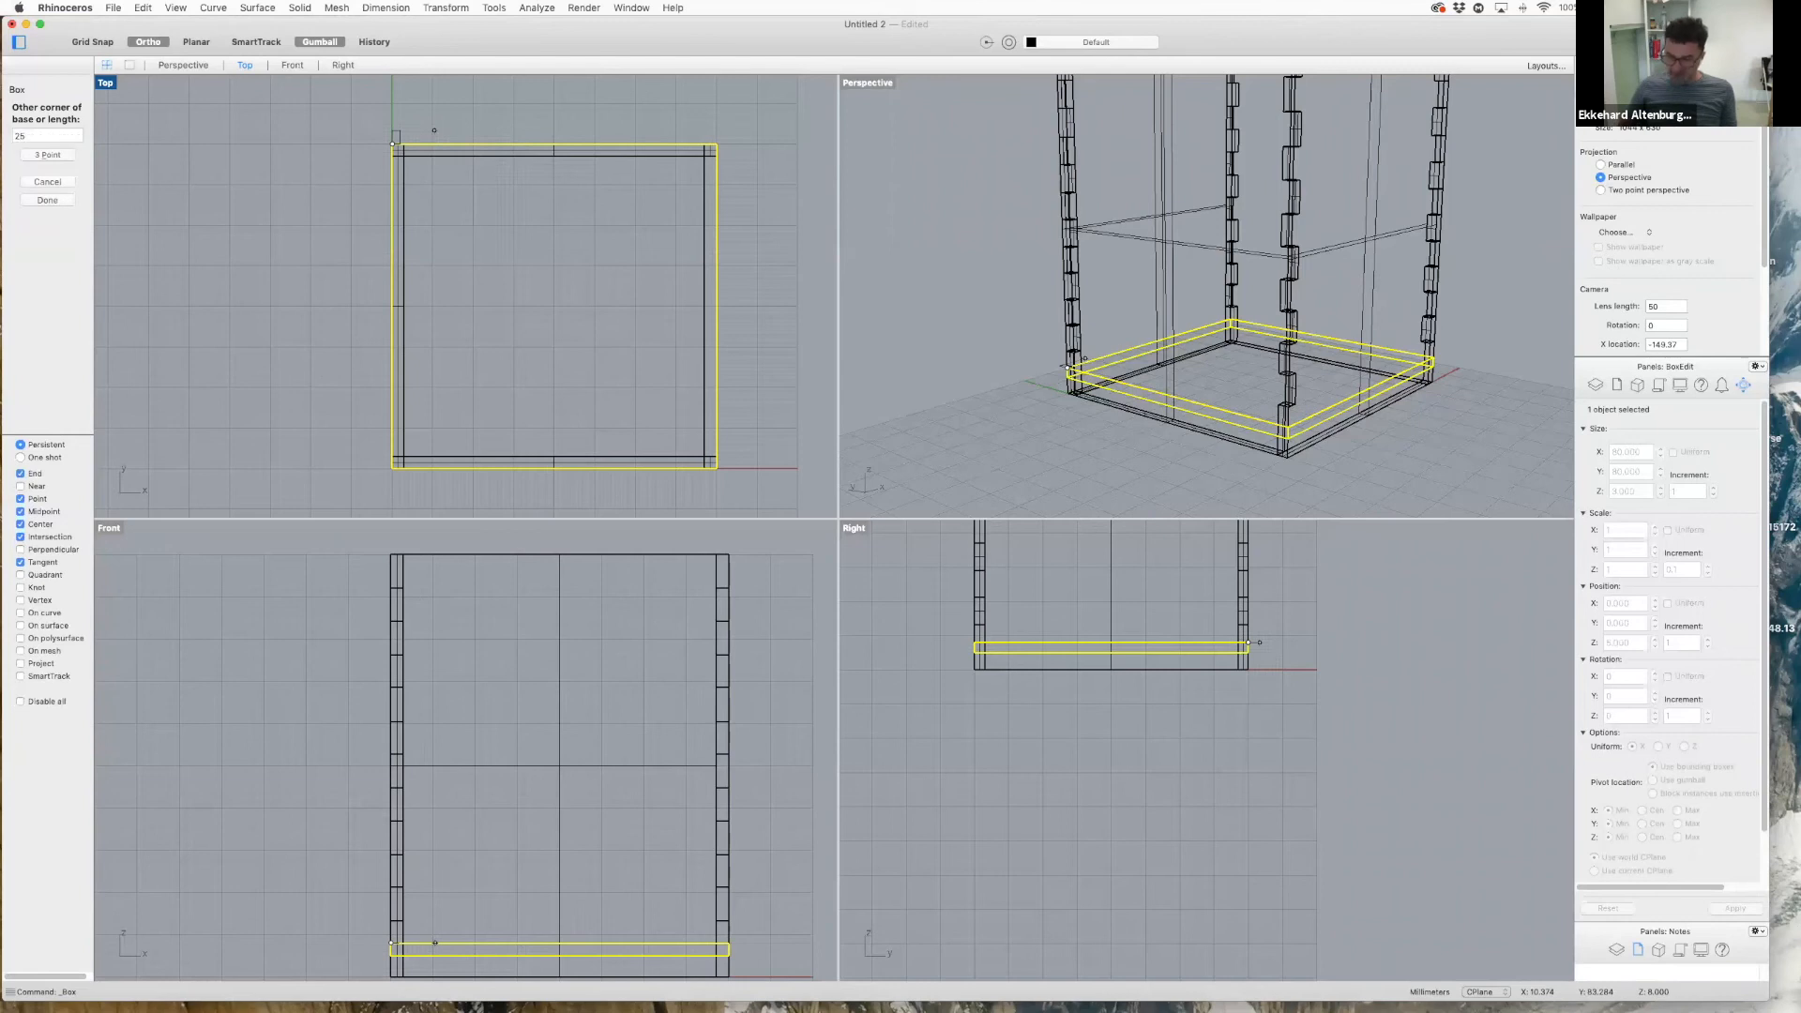
key(Return)
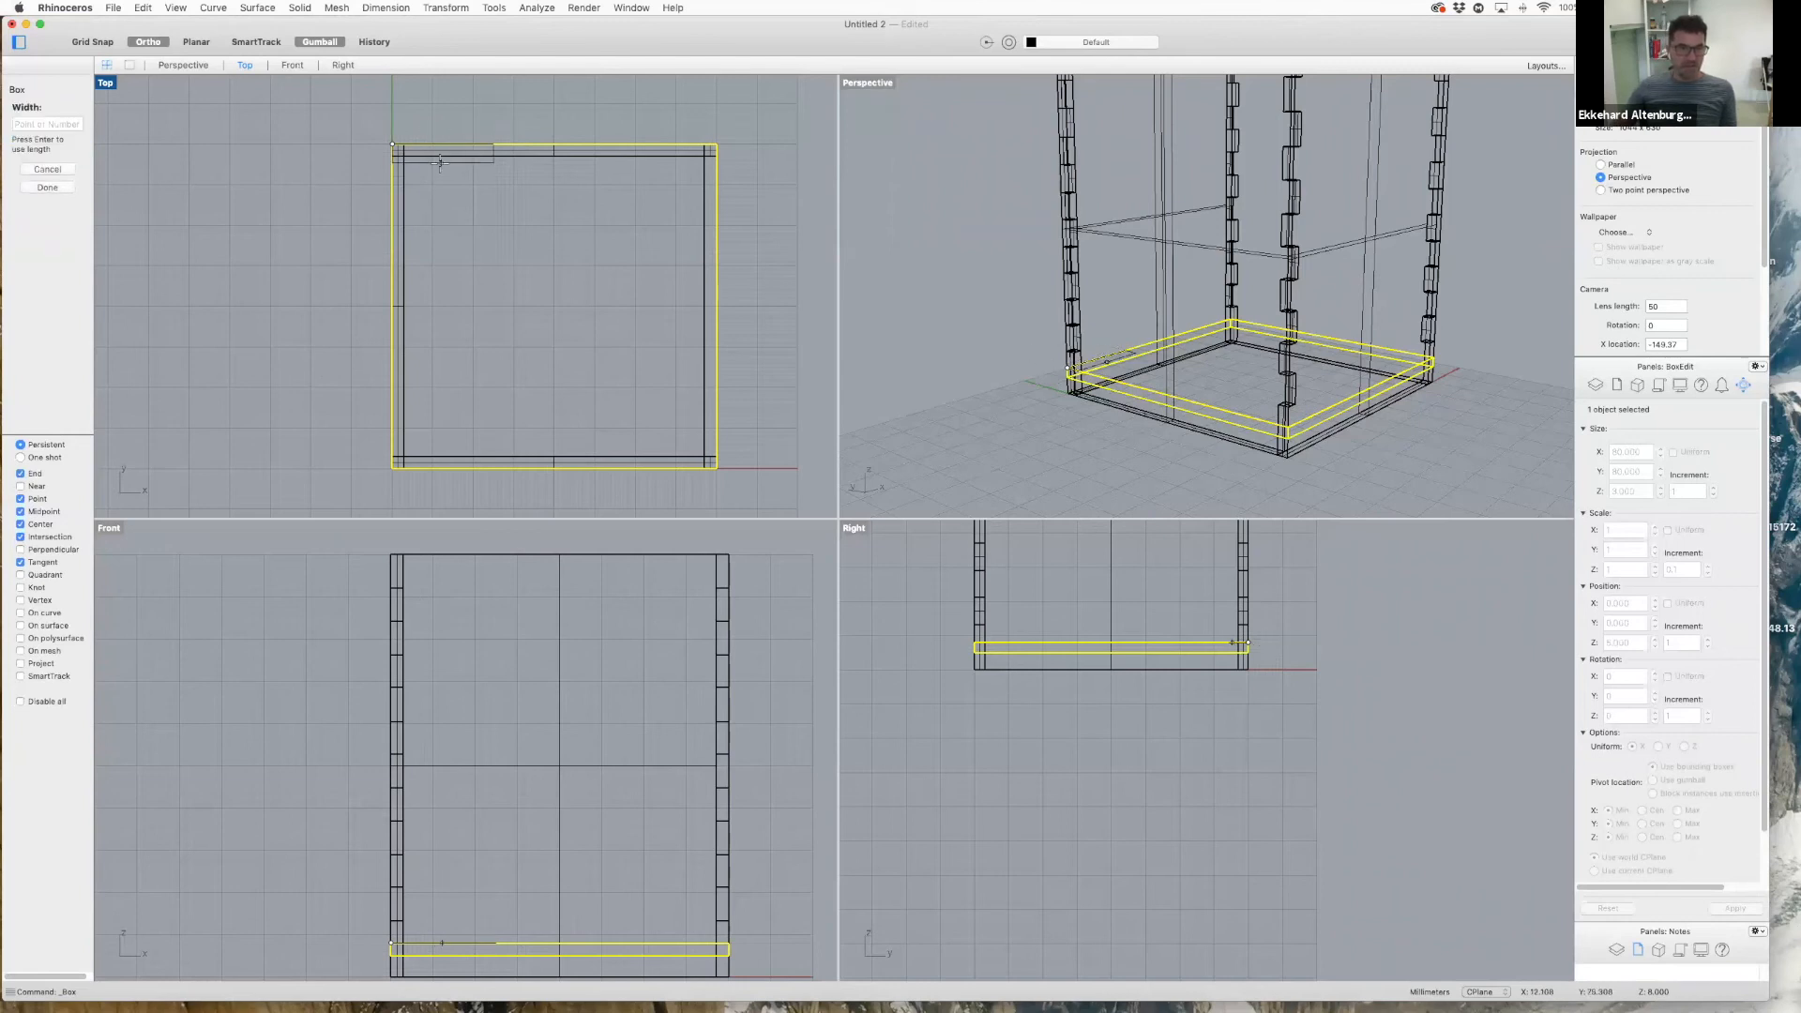
text(3)
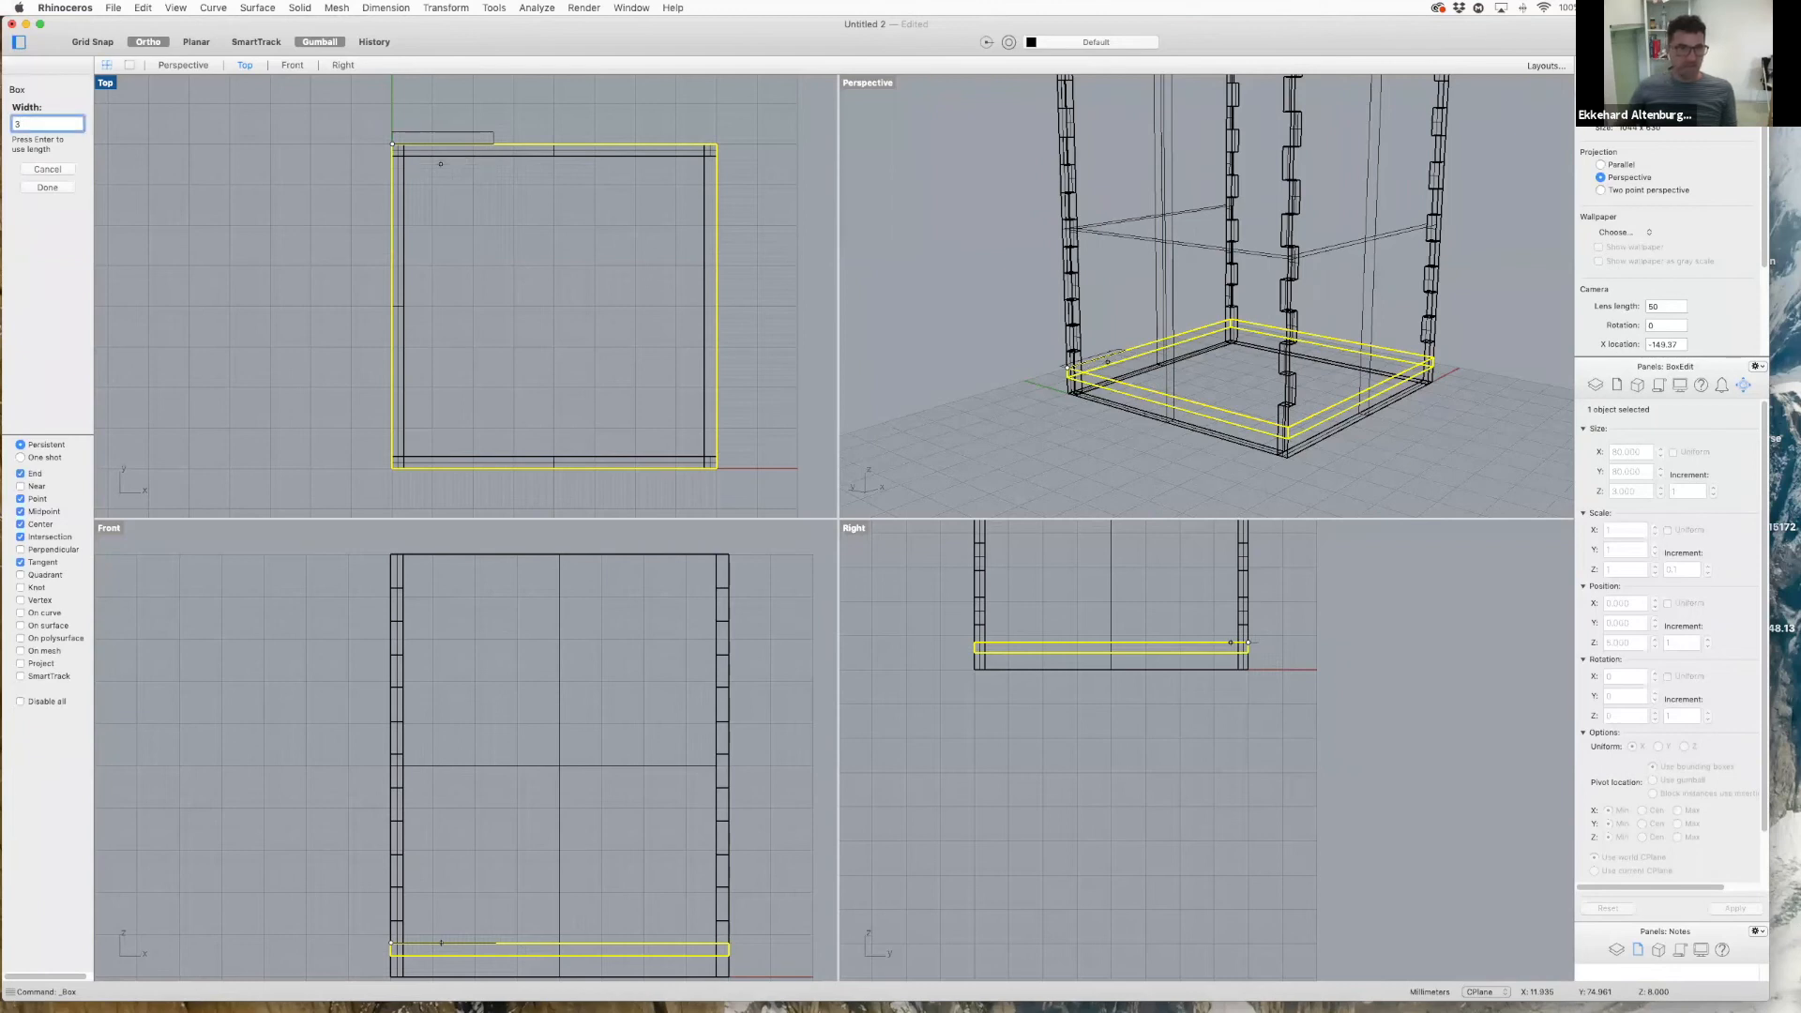
key(Return)
text(3)
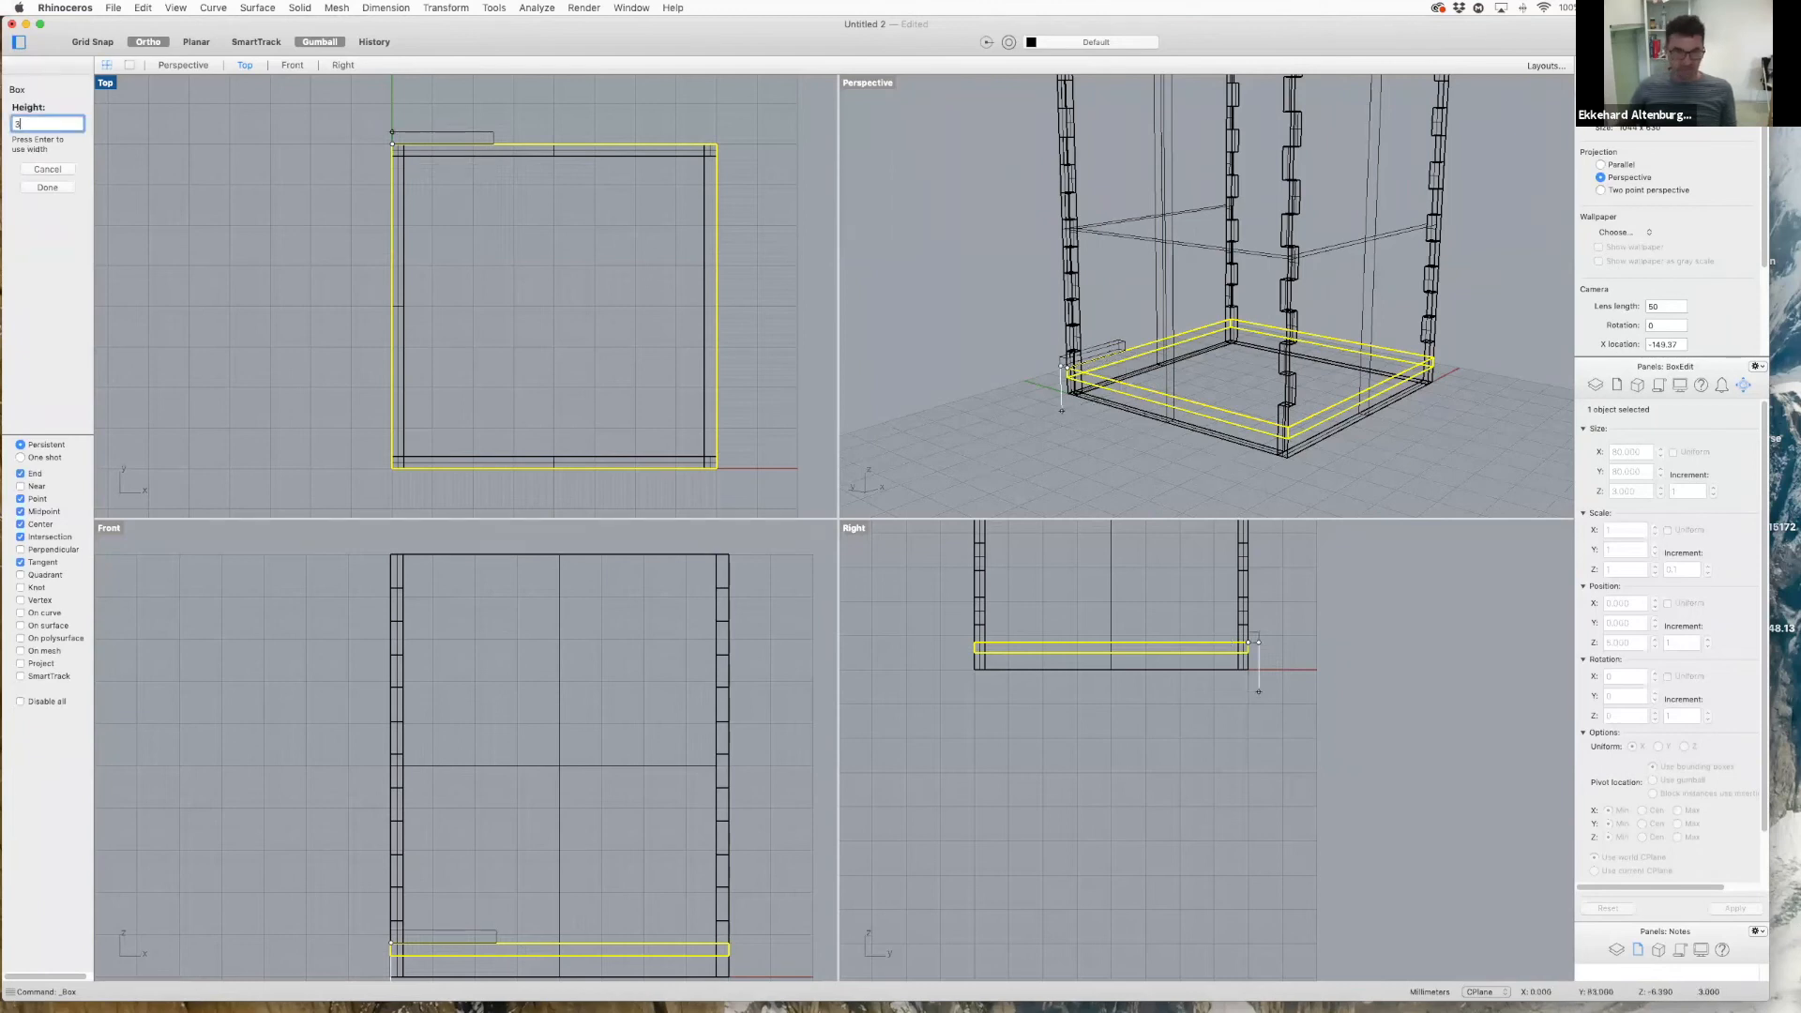
key(Return)
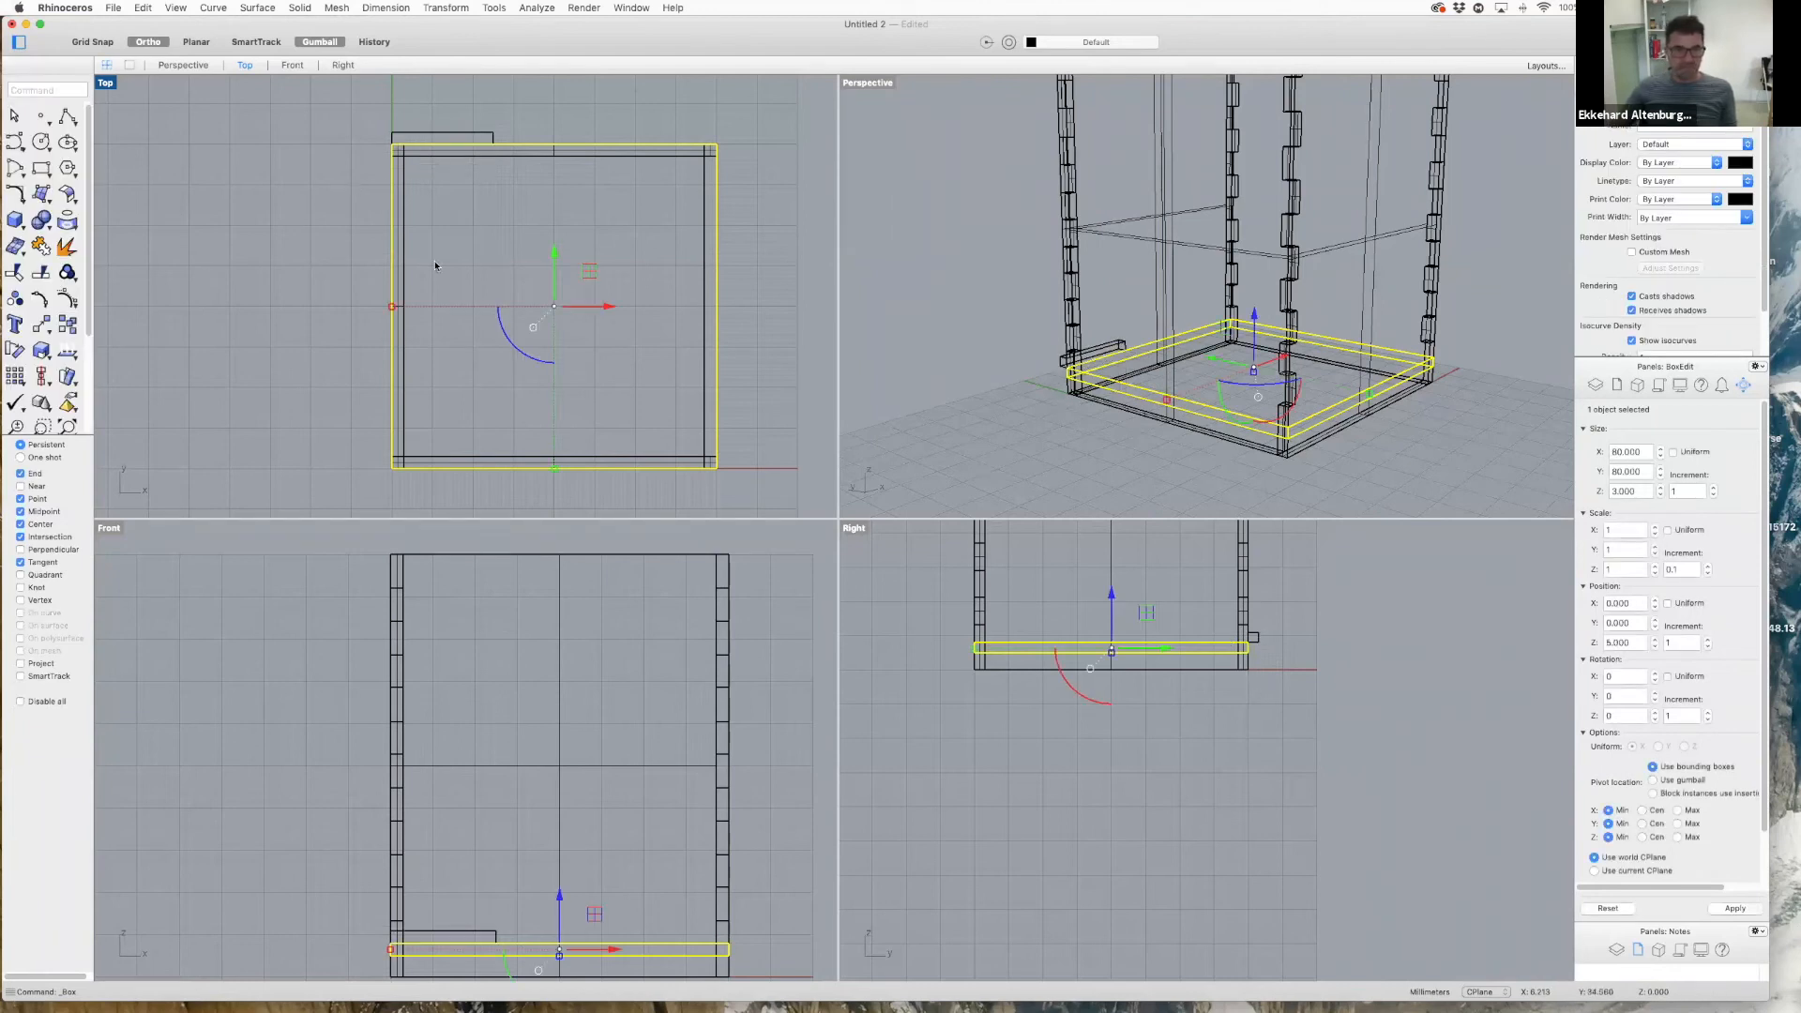
- Inspect the new 25 mm block's placement relative to the base panel and the box's corner joints
click(458, 133)
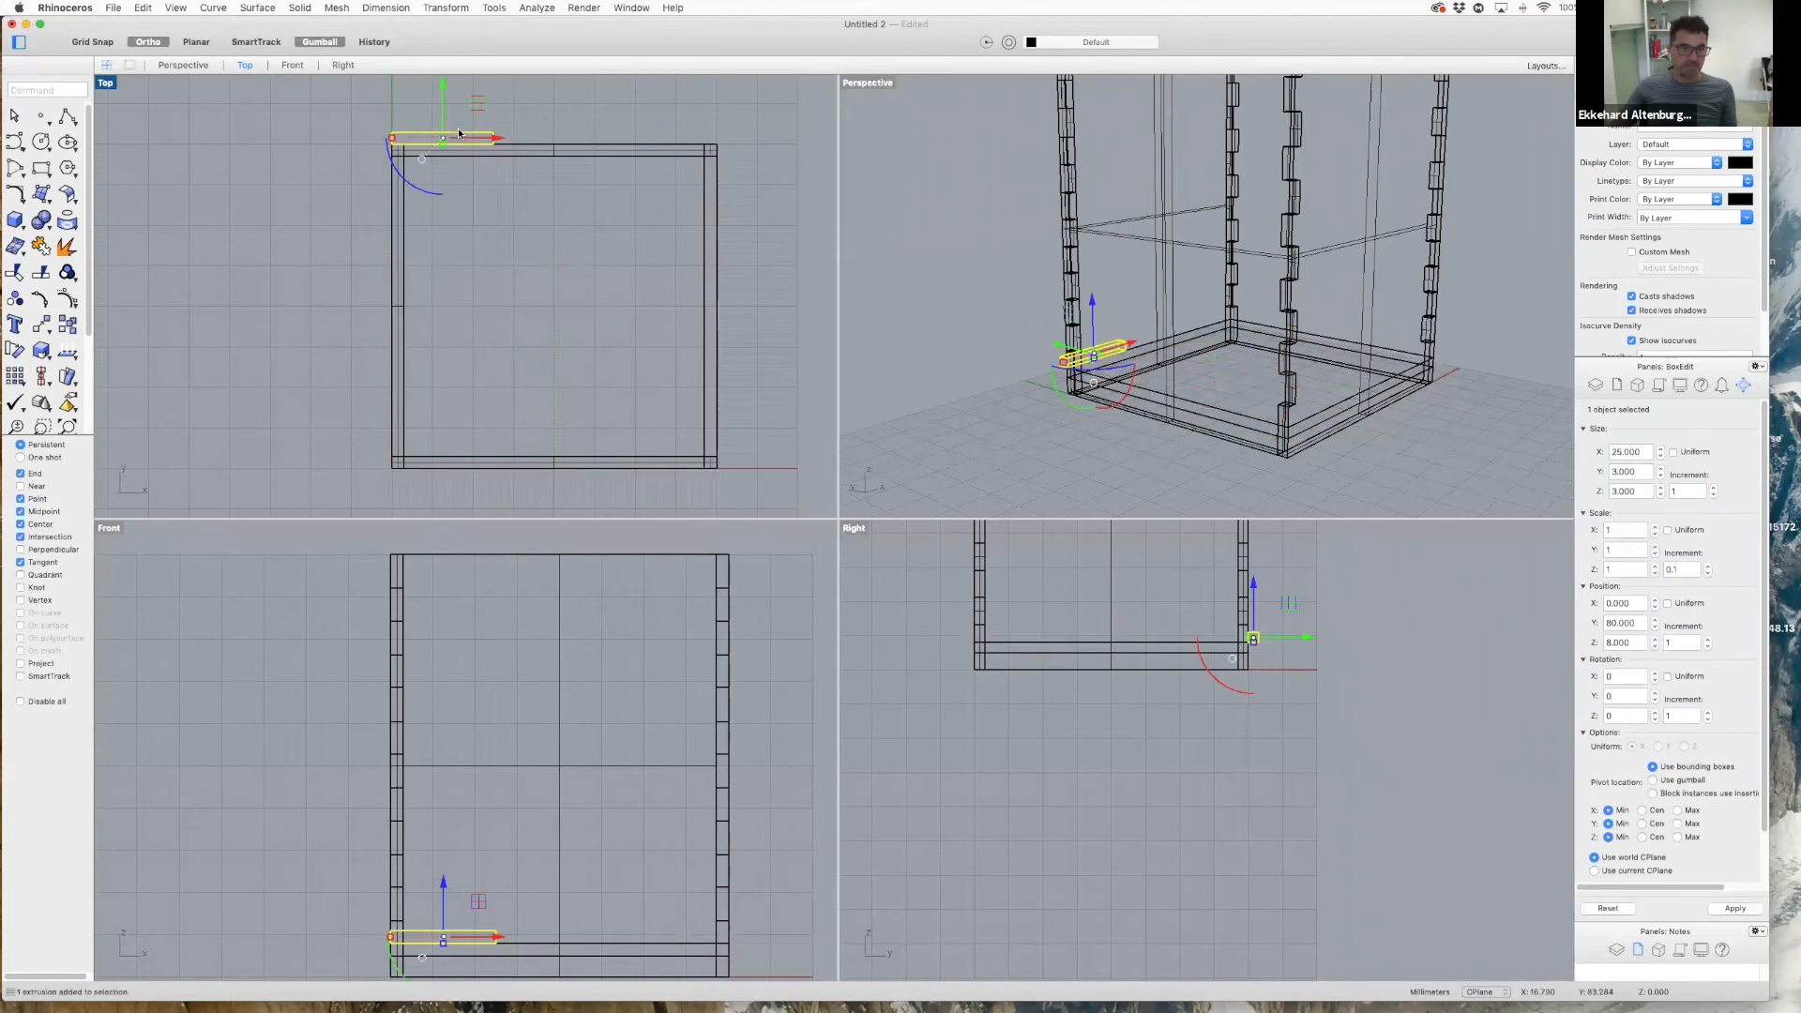
scroll(372, 97, up, 3)
scroll(373, 98, up, 2)
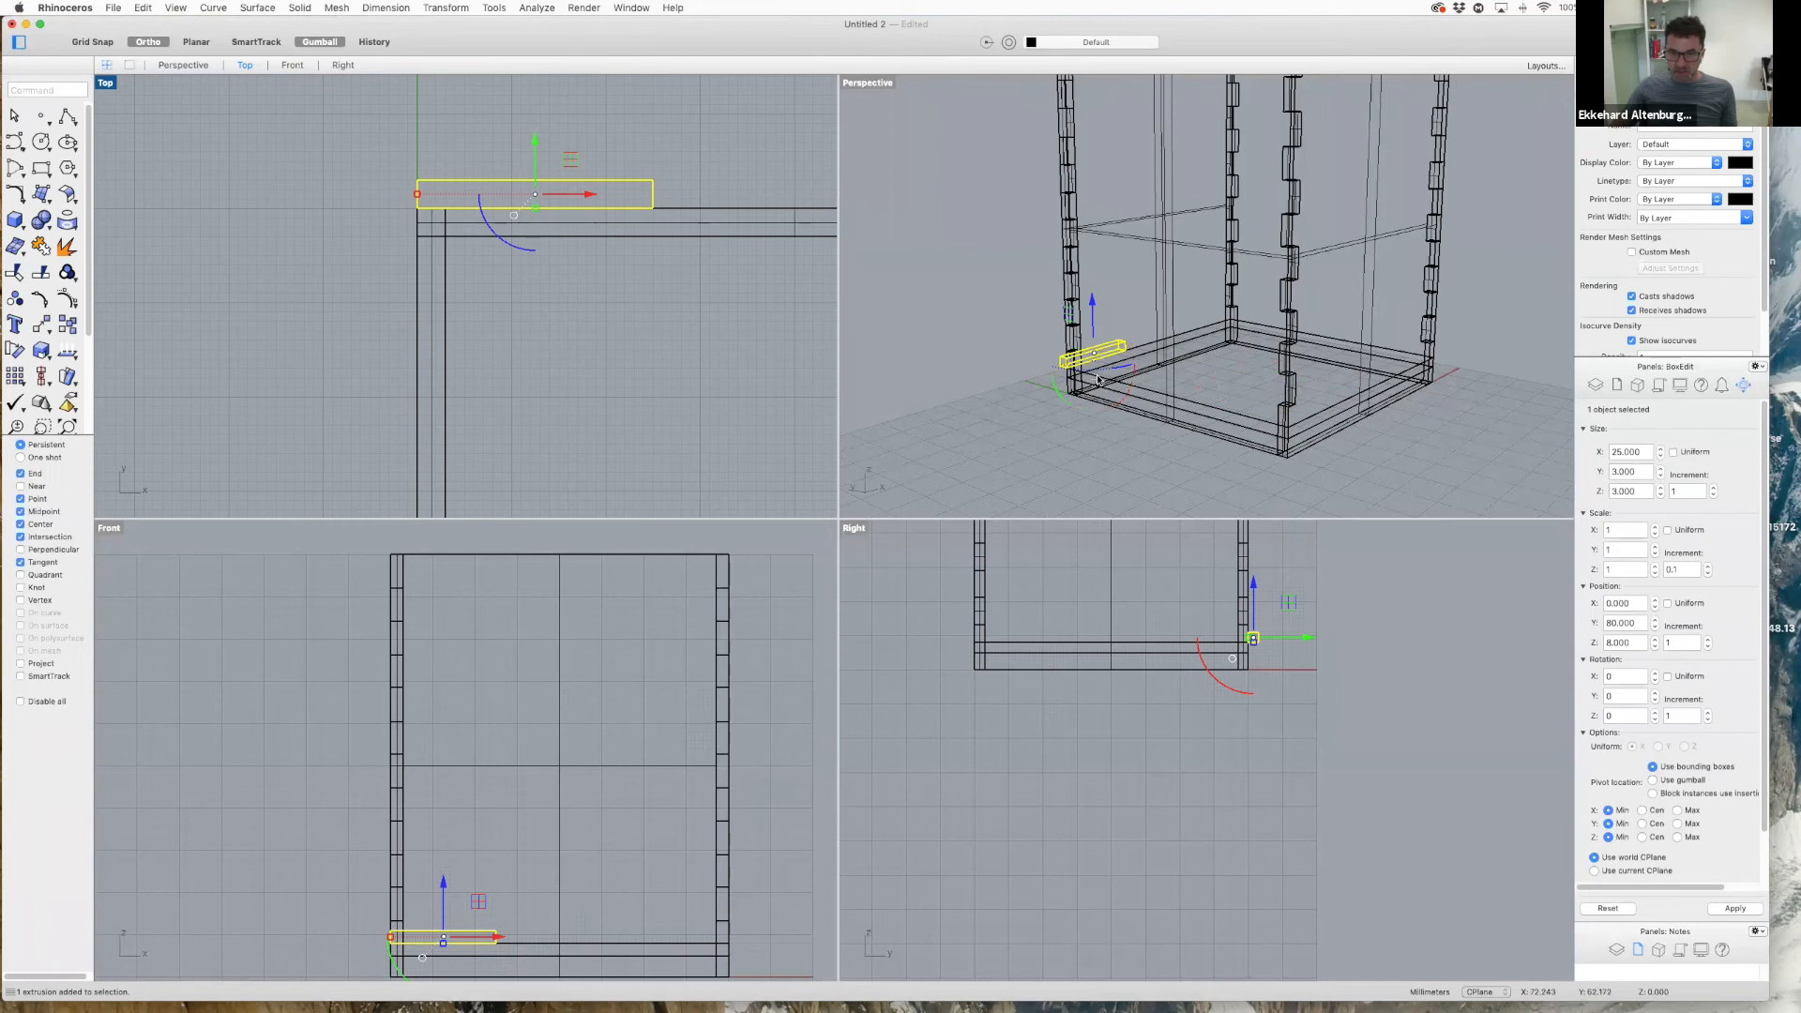
scroll(1103, 390, up, 5)
scroll(1102, 390, up, 4)
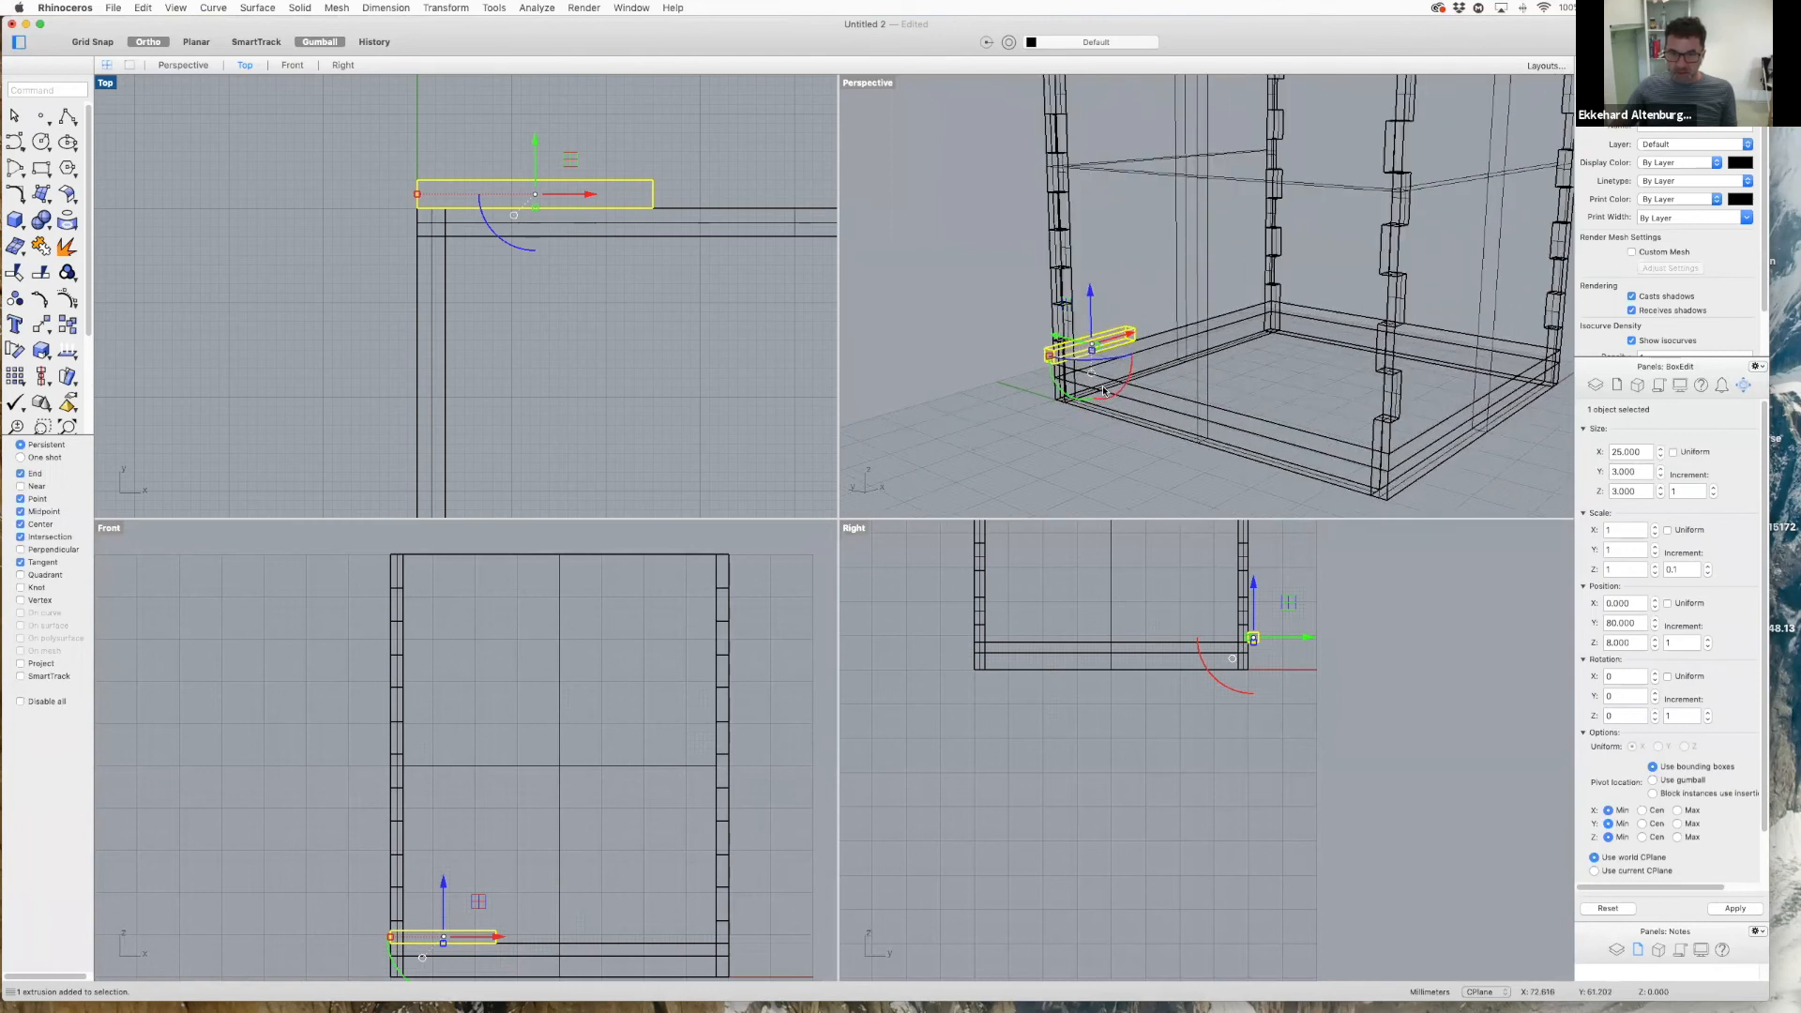
right_drag(1004, 351, 1007, 420)
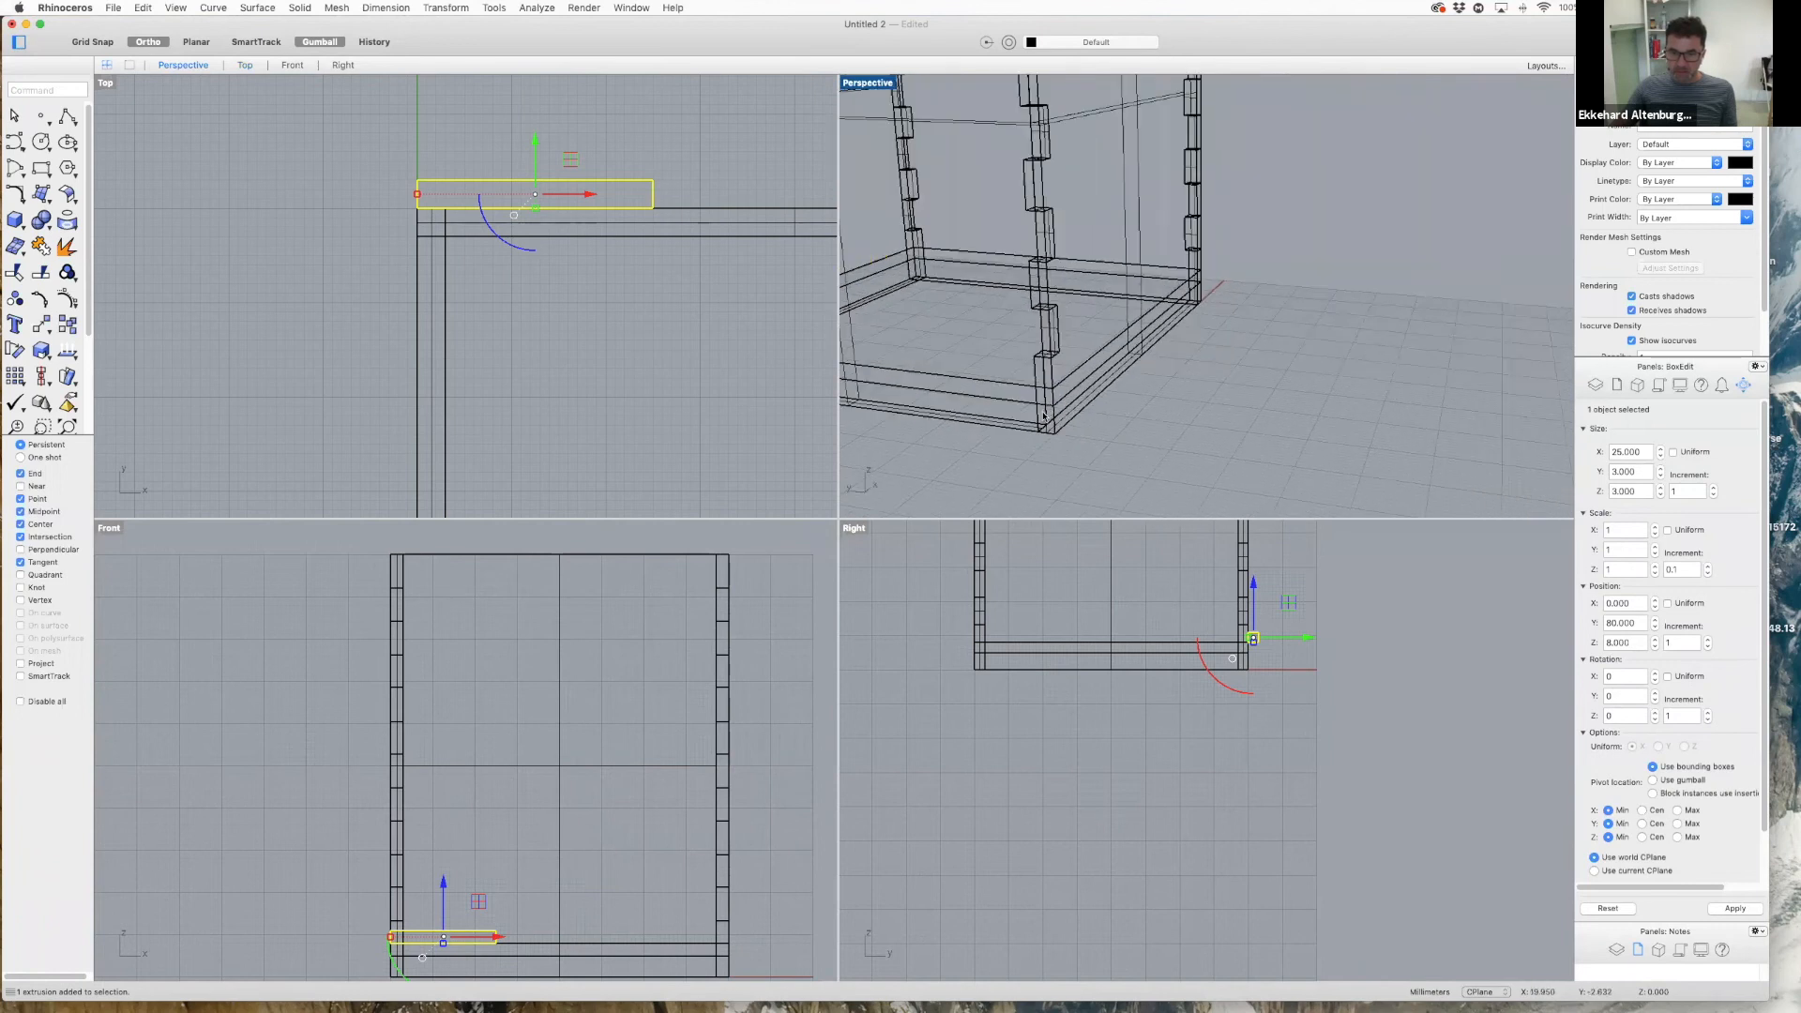
click(1055, 413)
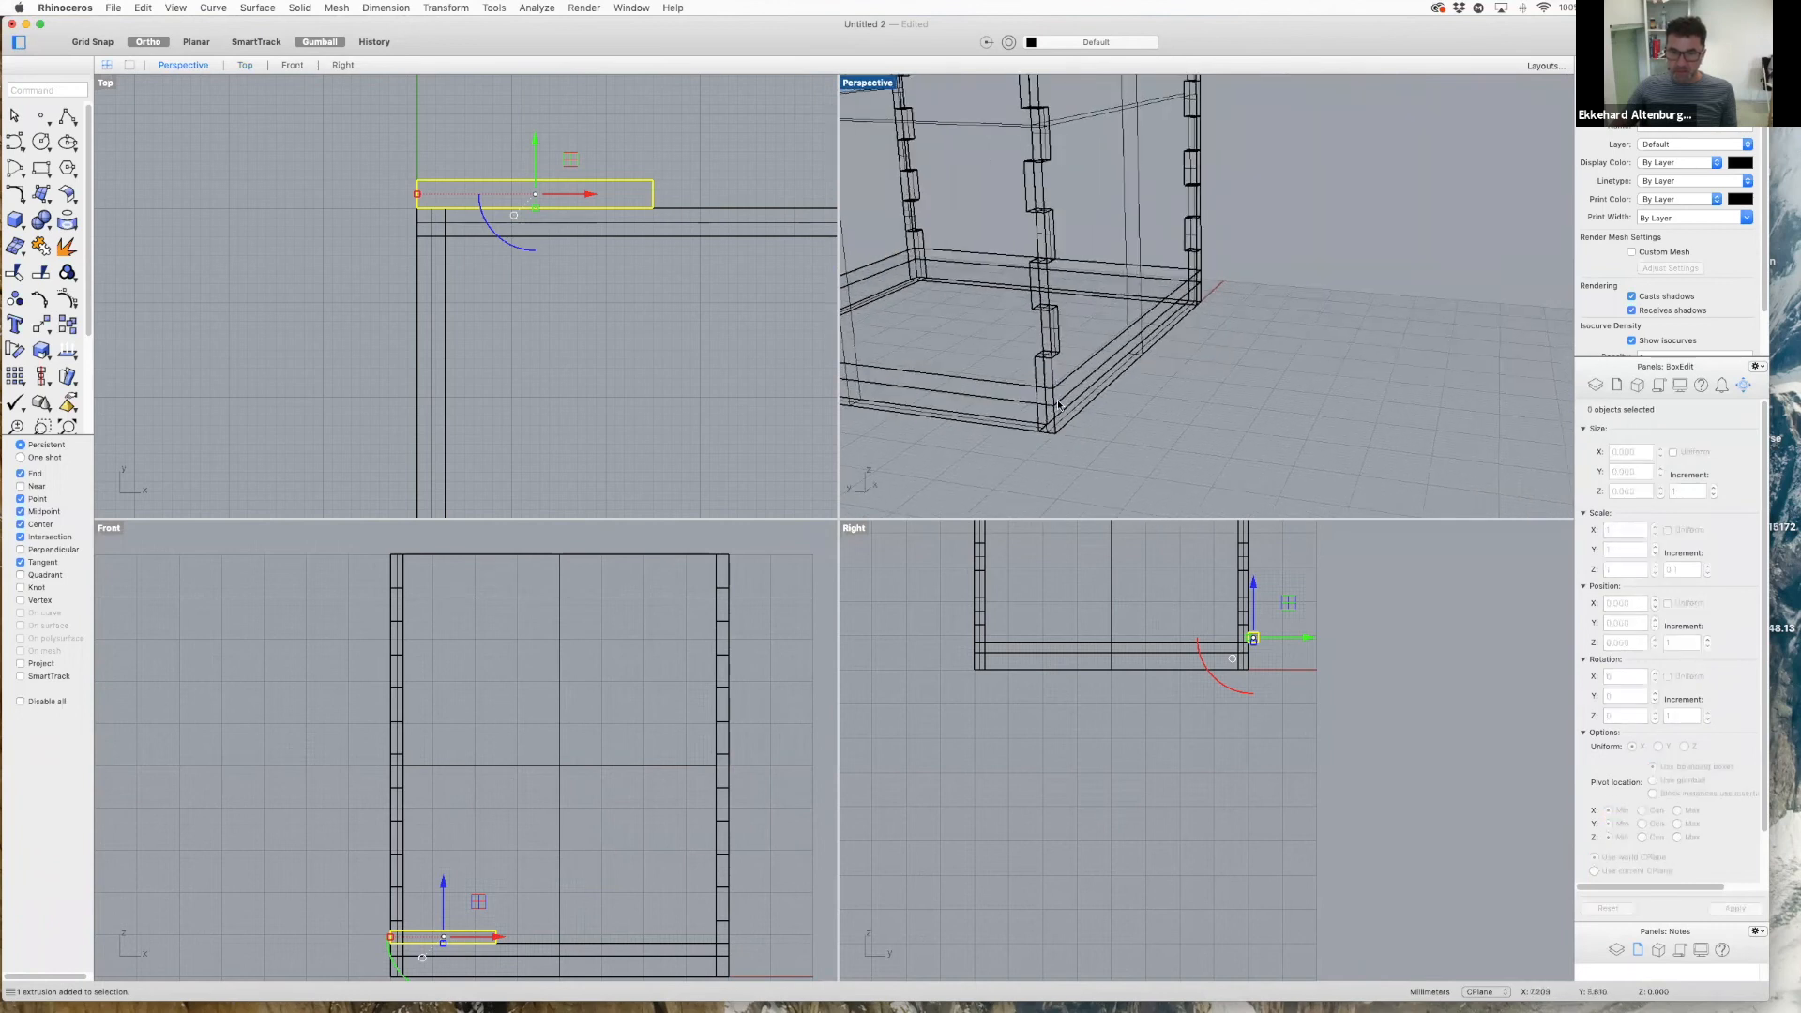
click(1266, 408)
scroll(1262, 407, down, 1)
scroll(1262, 408, down, 5)
right_drag(1148, 424, 993, 430)
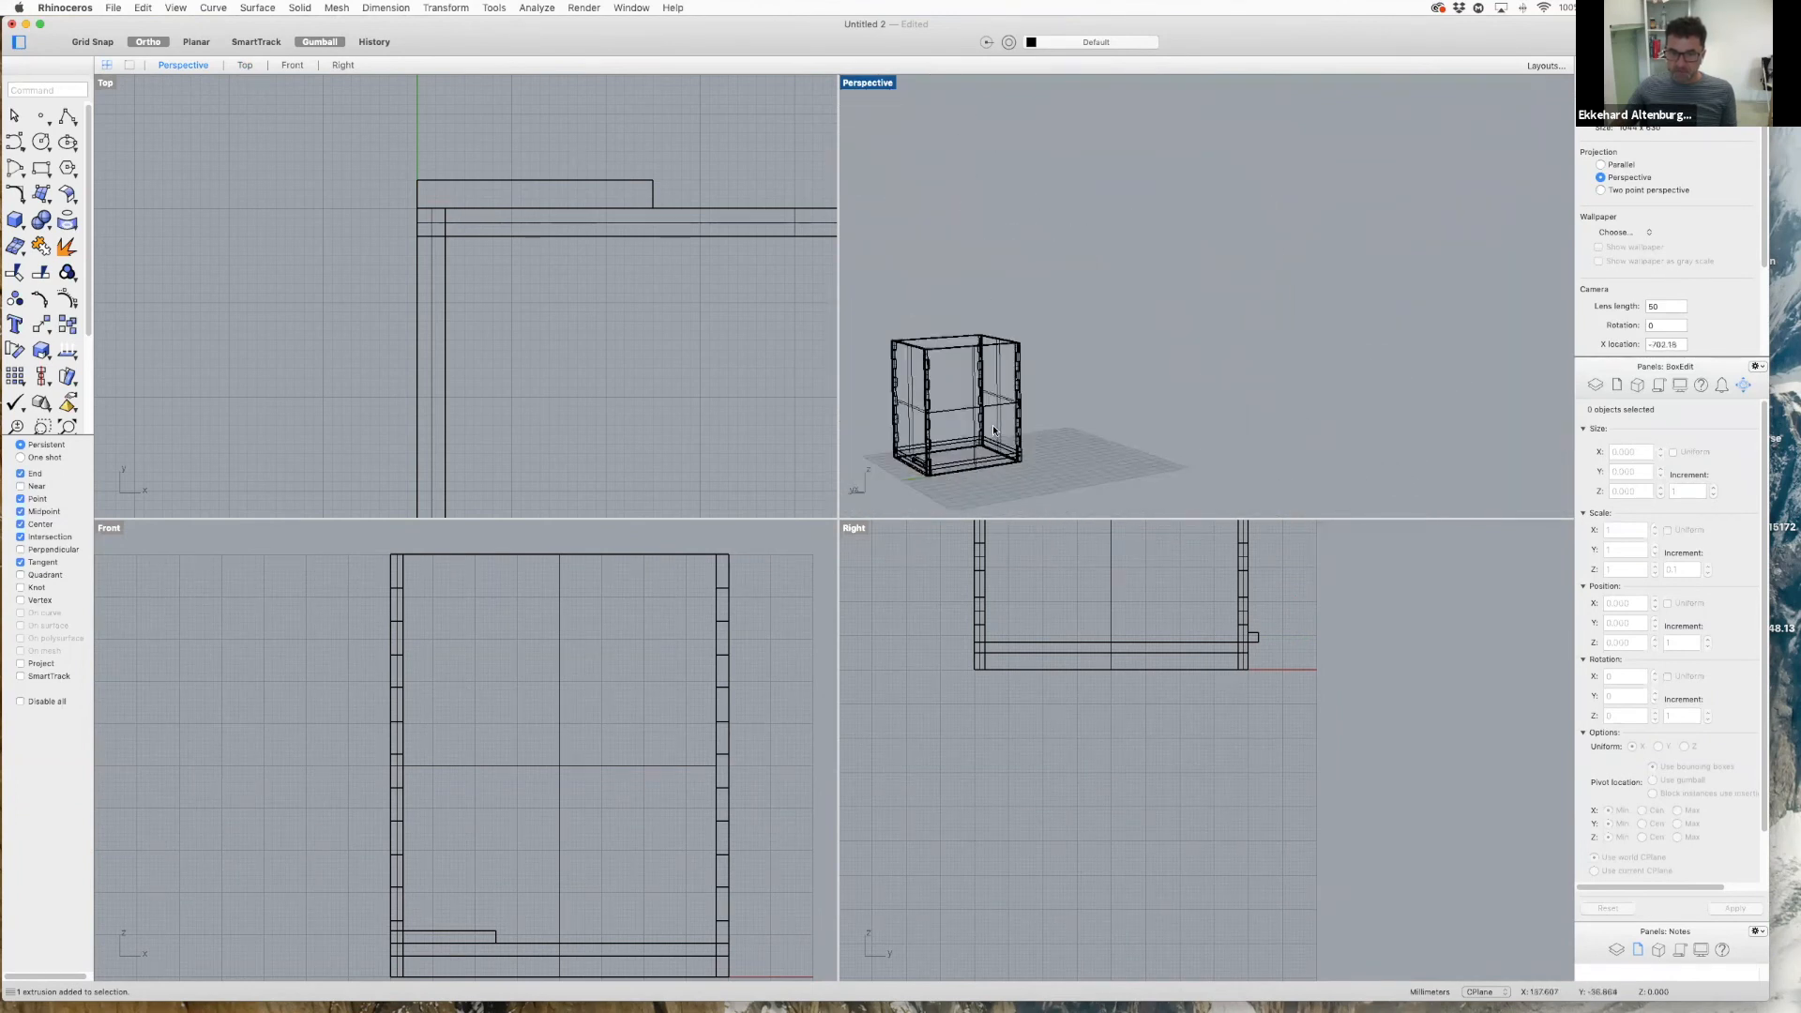
- Move the 25 mm block corner to corner so it lies flush inside the base panel's back-left corner
scroll(921, 459, up, 6)
scroll(924, 464, up, 3)
scroll(1144, 395, up, 4)
scroll(1144, 402, up, 2)
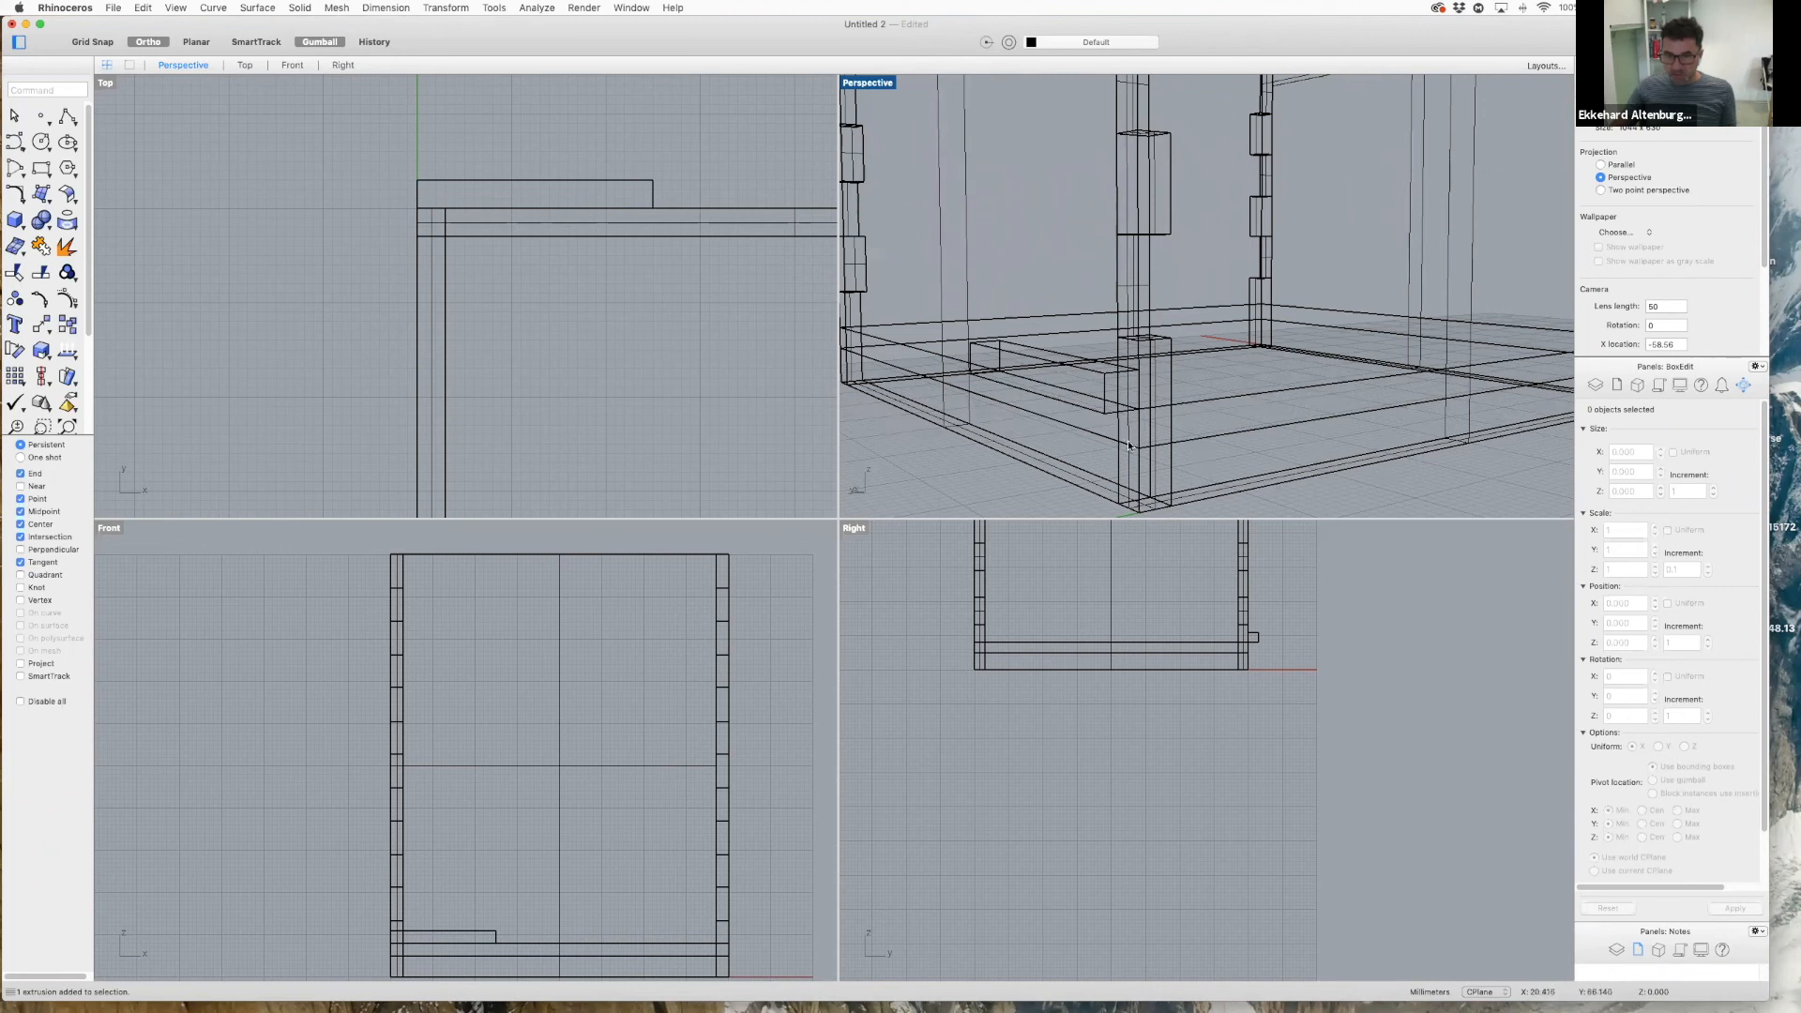
click(1105, 380)
right_click(1240, 438)
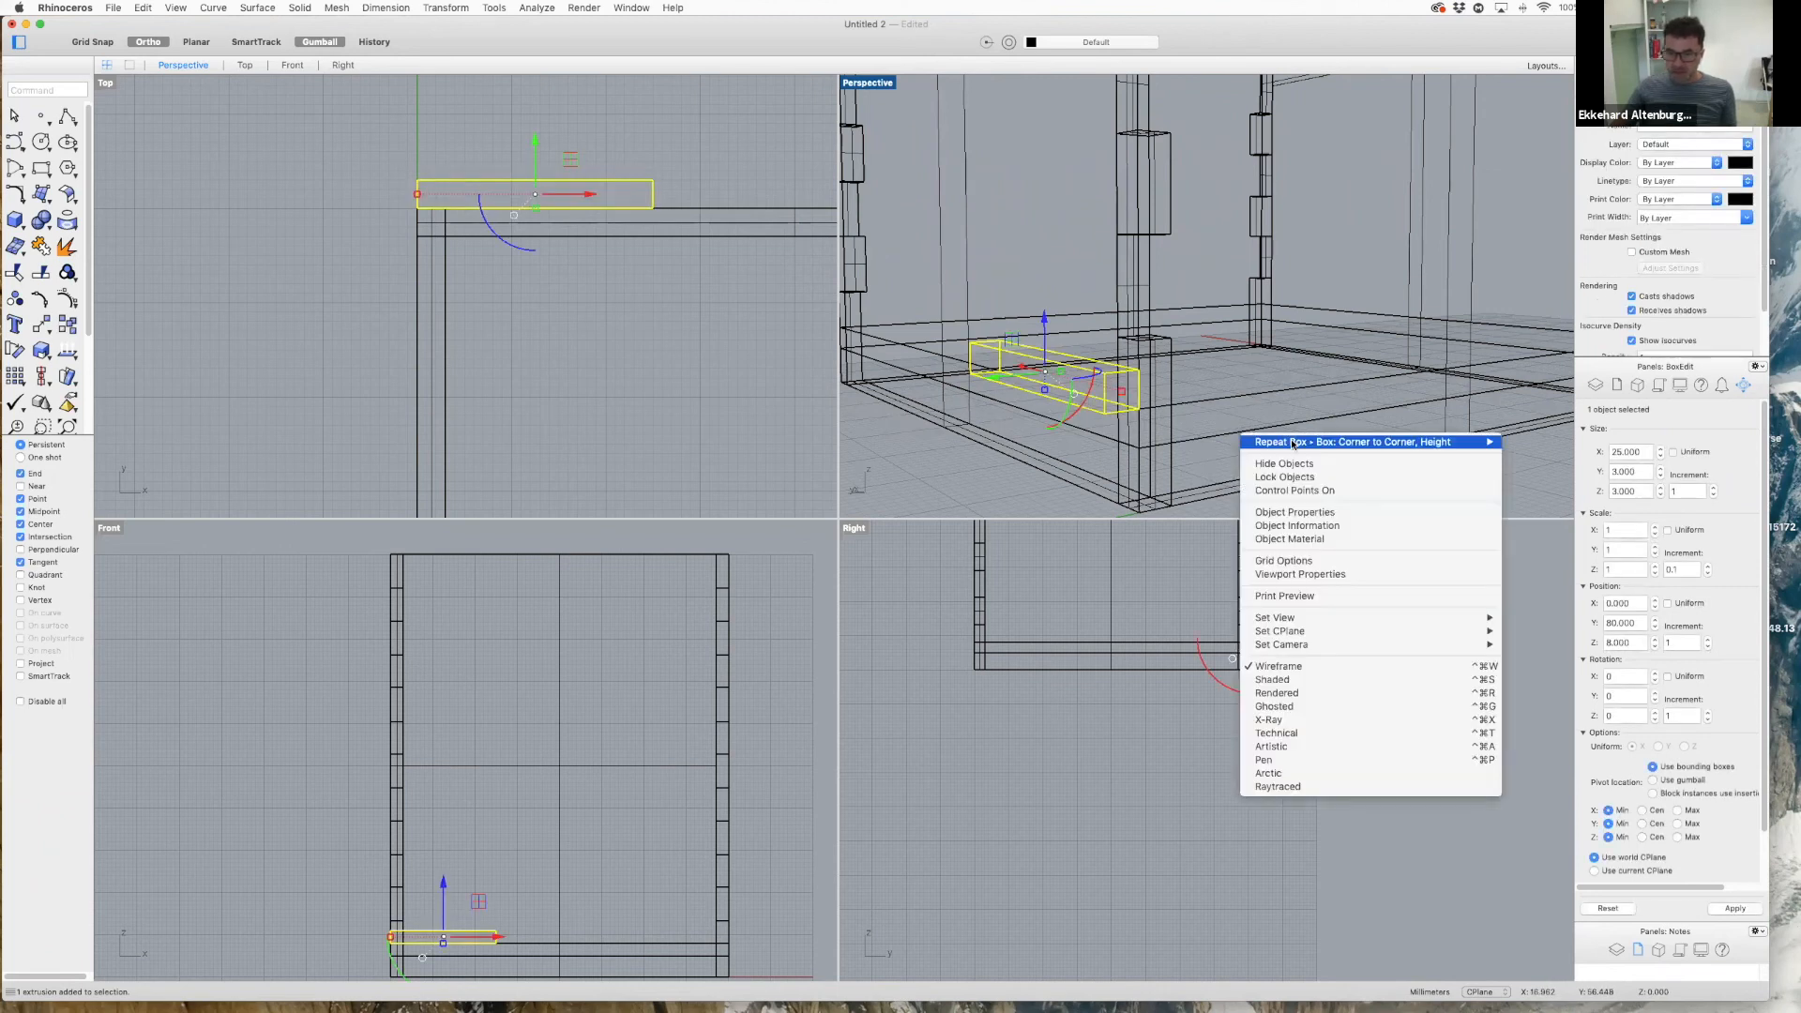
mouse_move(1472, 441)
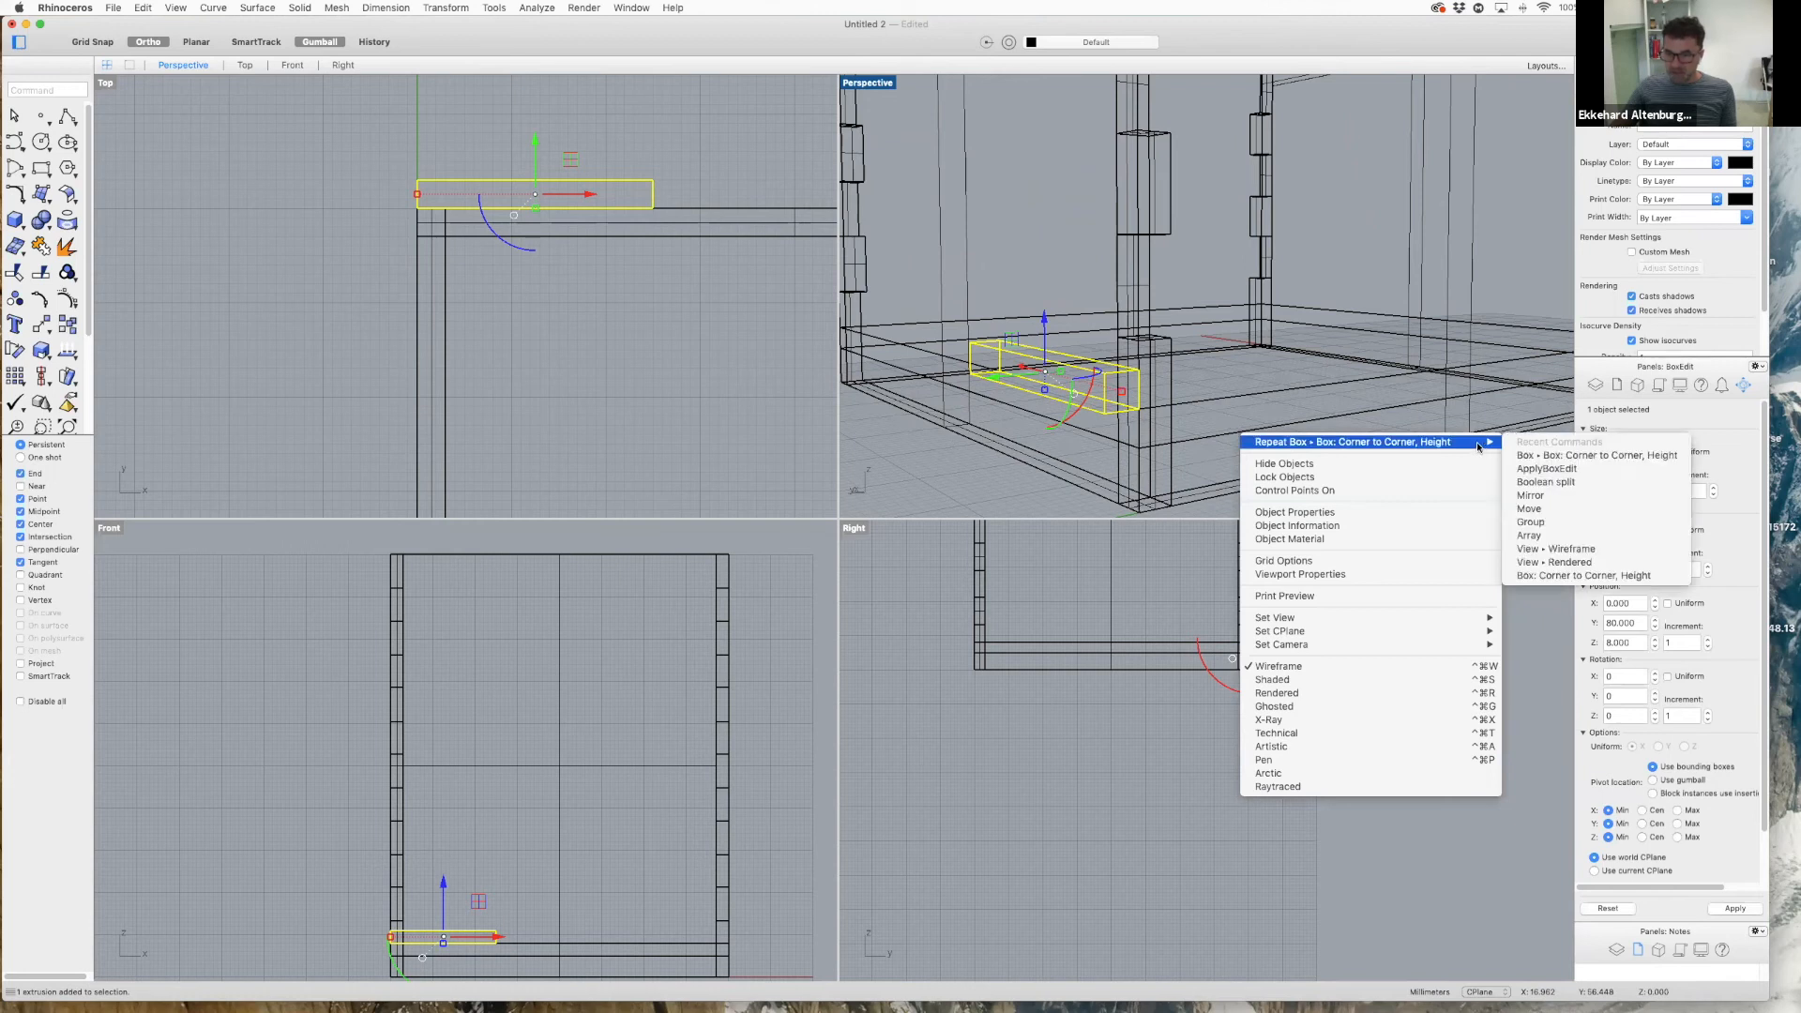
click(1522, 508)
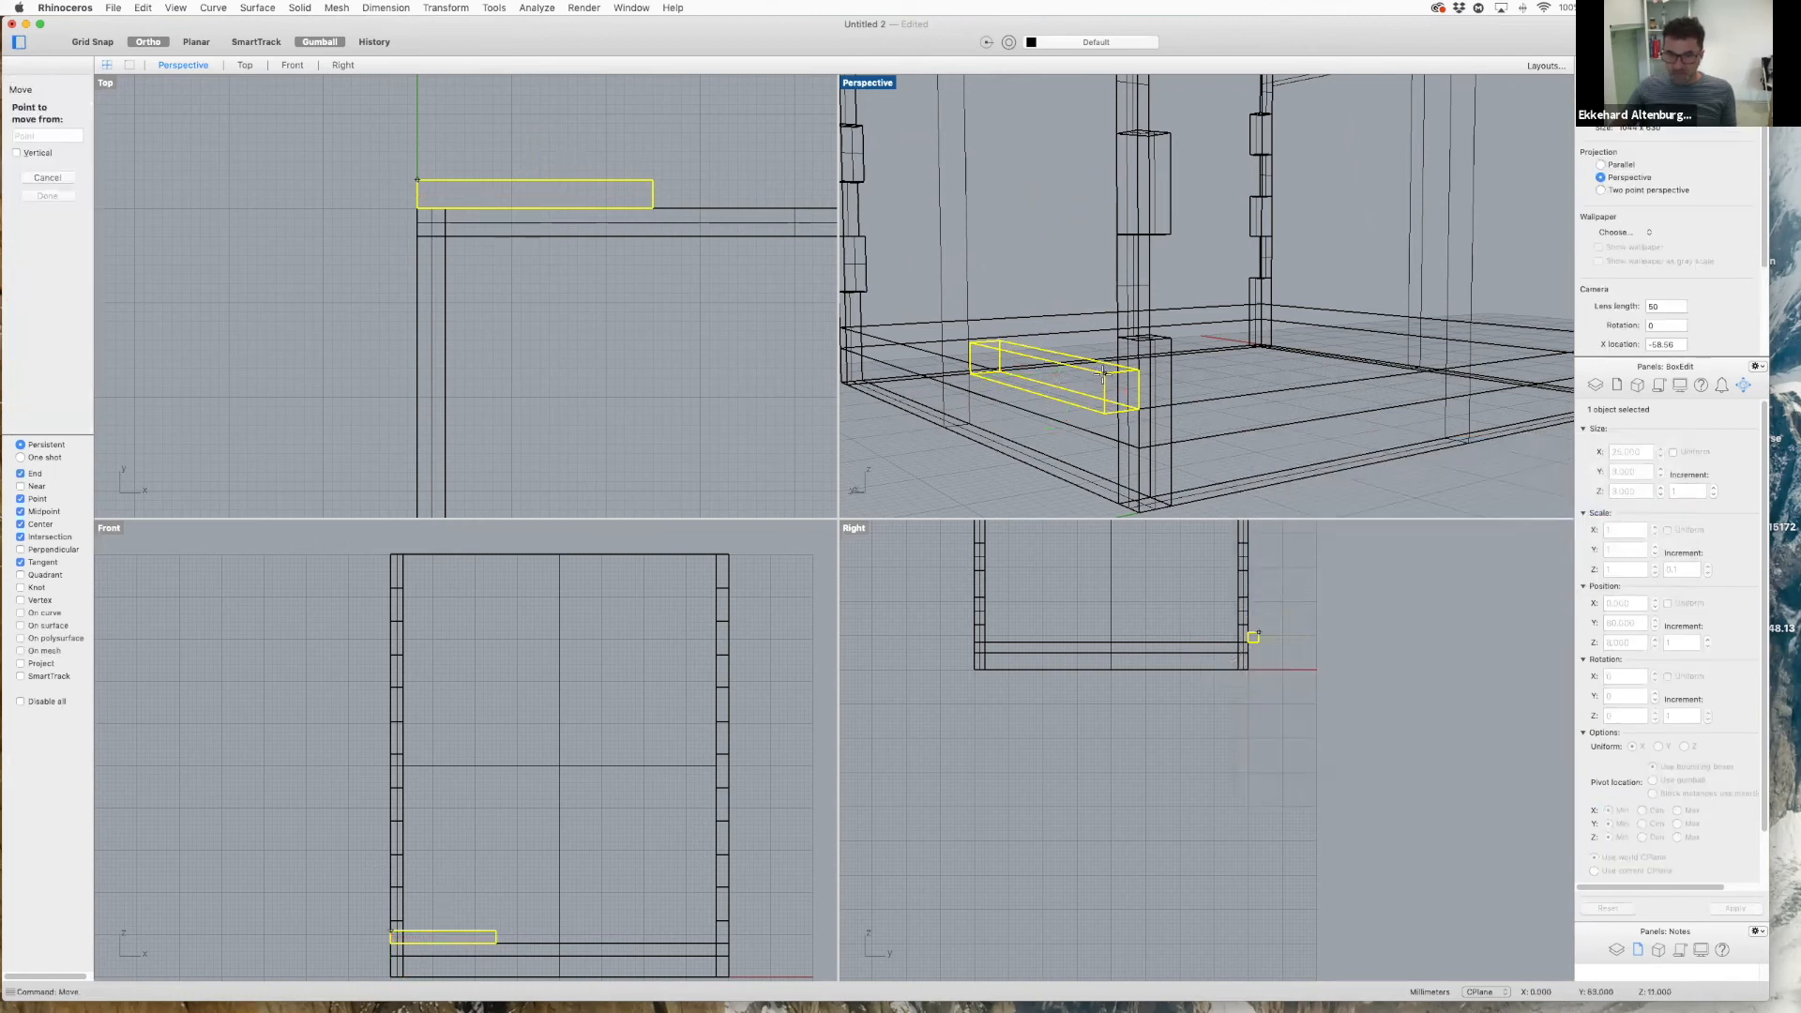
click(1104, 374)
click(1139, 410)
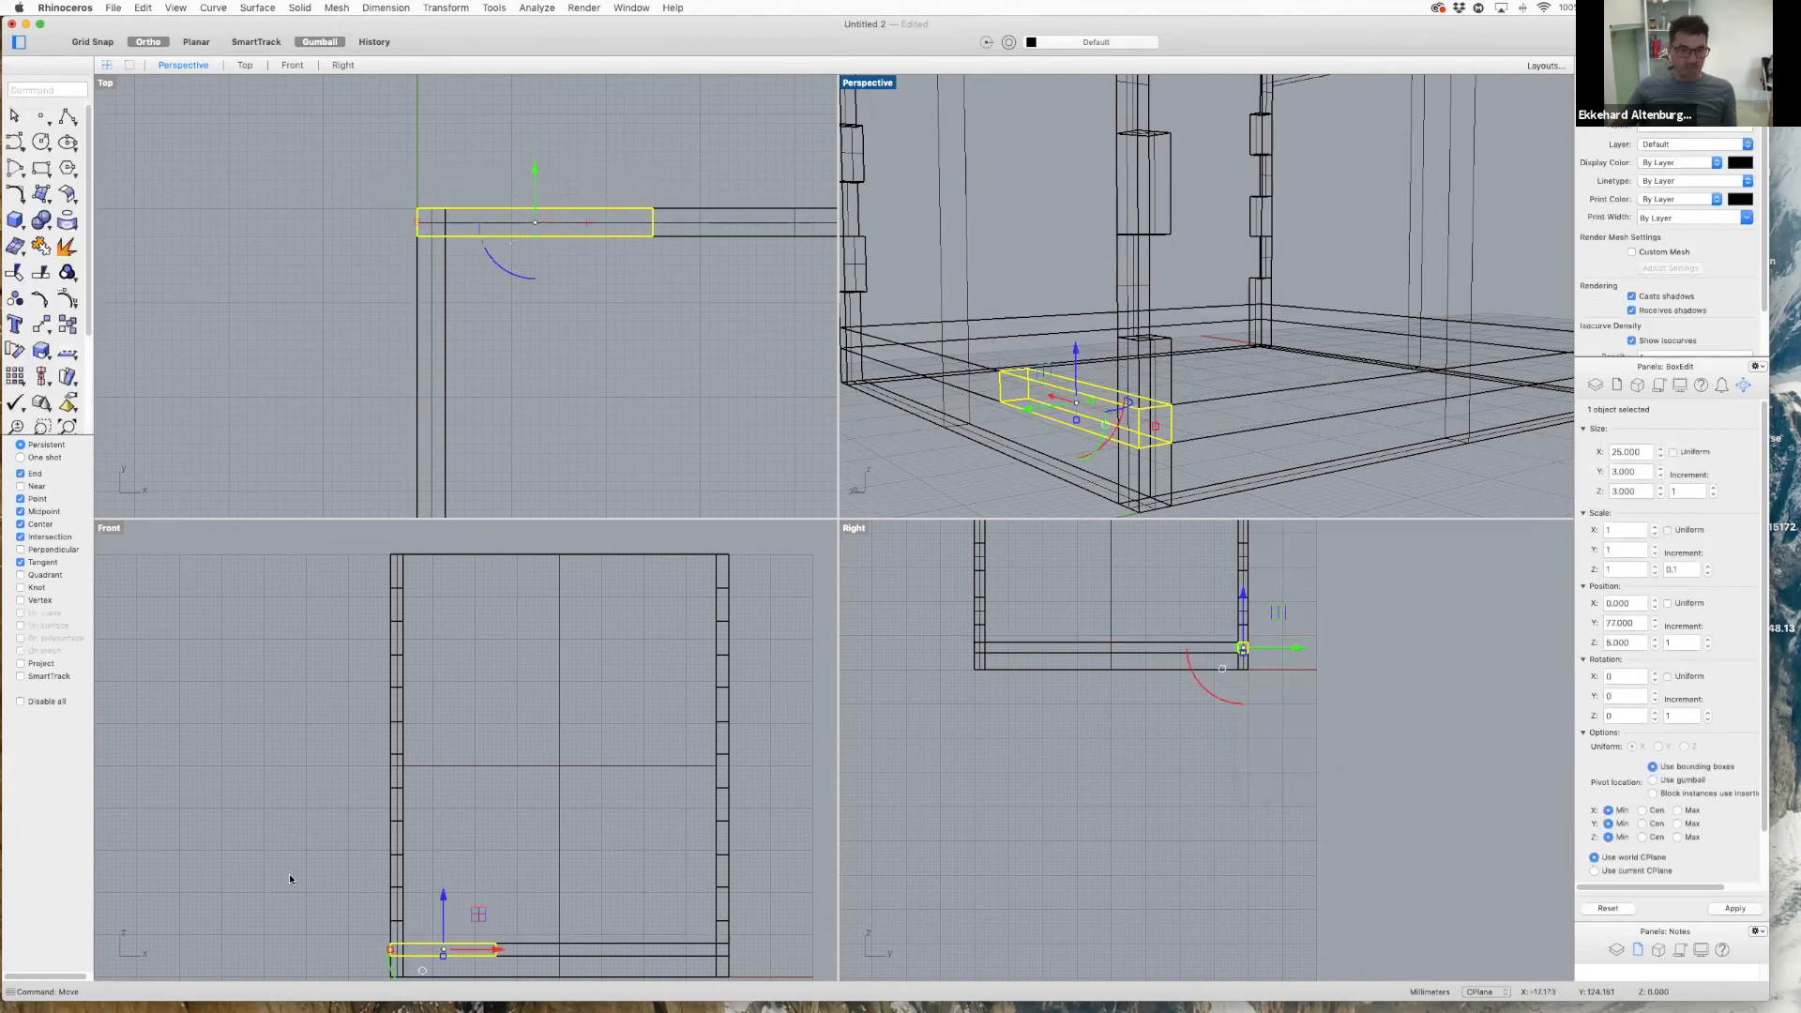
- Check the moved block's position along the base panel's back edge in the top and front views
scroll(559, 684, down, 5)
scroll(544, 312, down, 5)
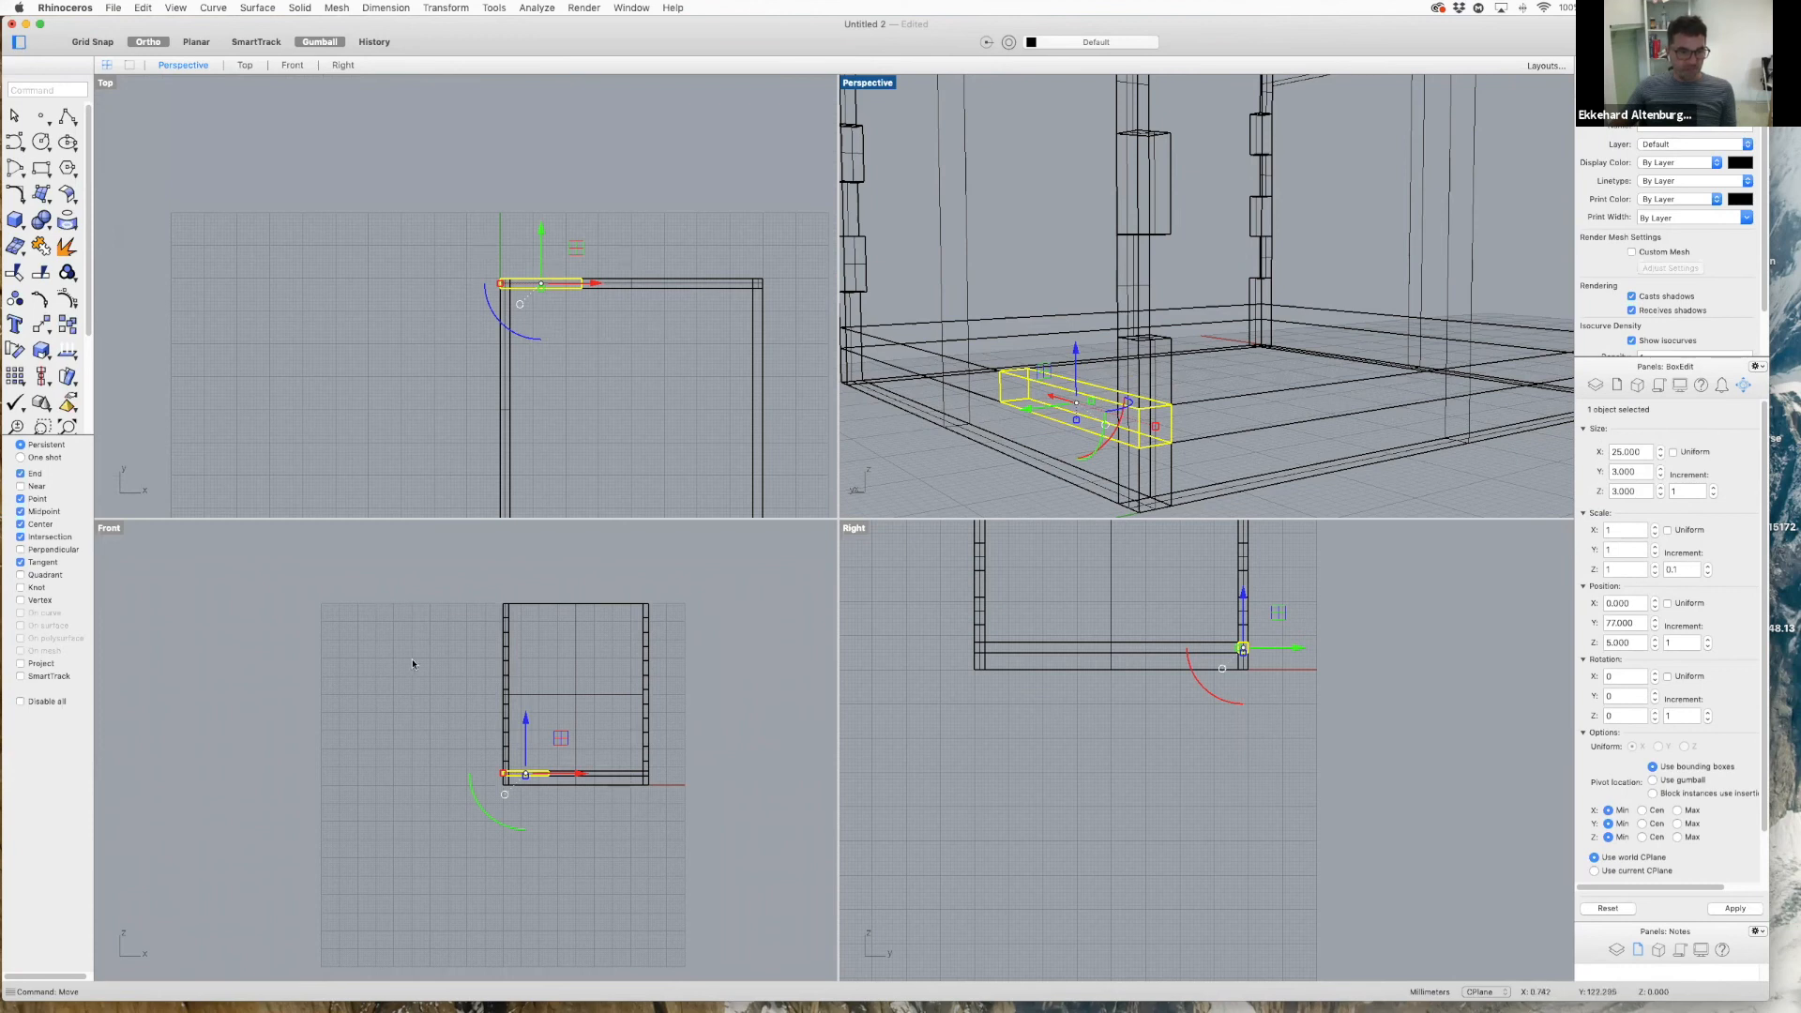
scroll(512, 675, down, 5)
scroll(575, 732, up, 6)
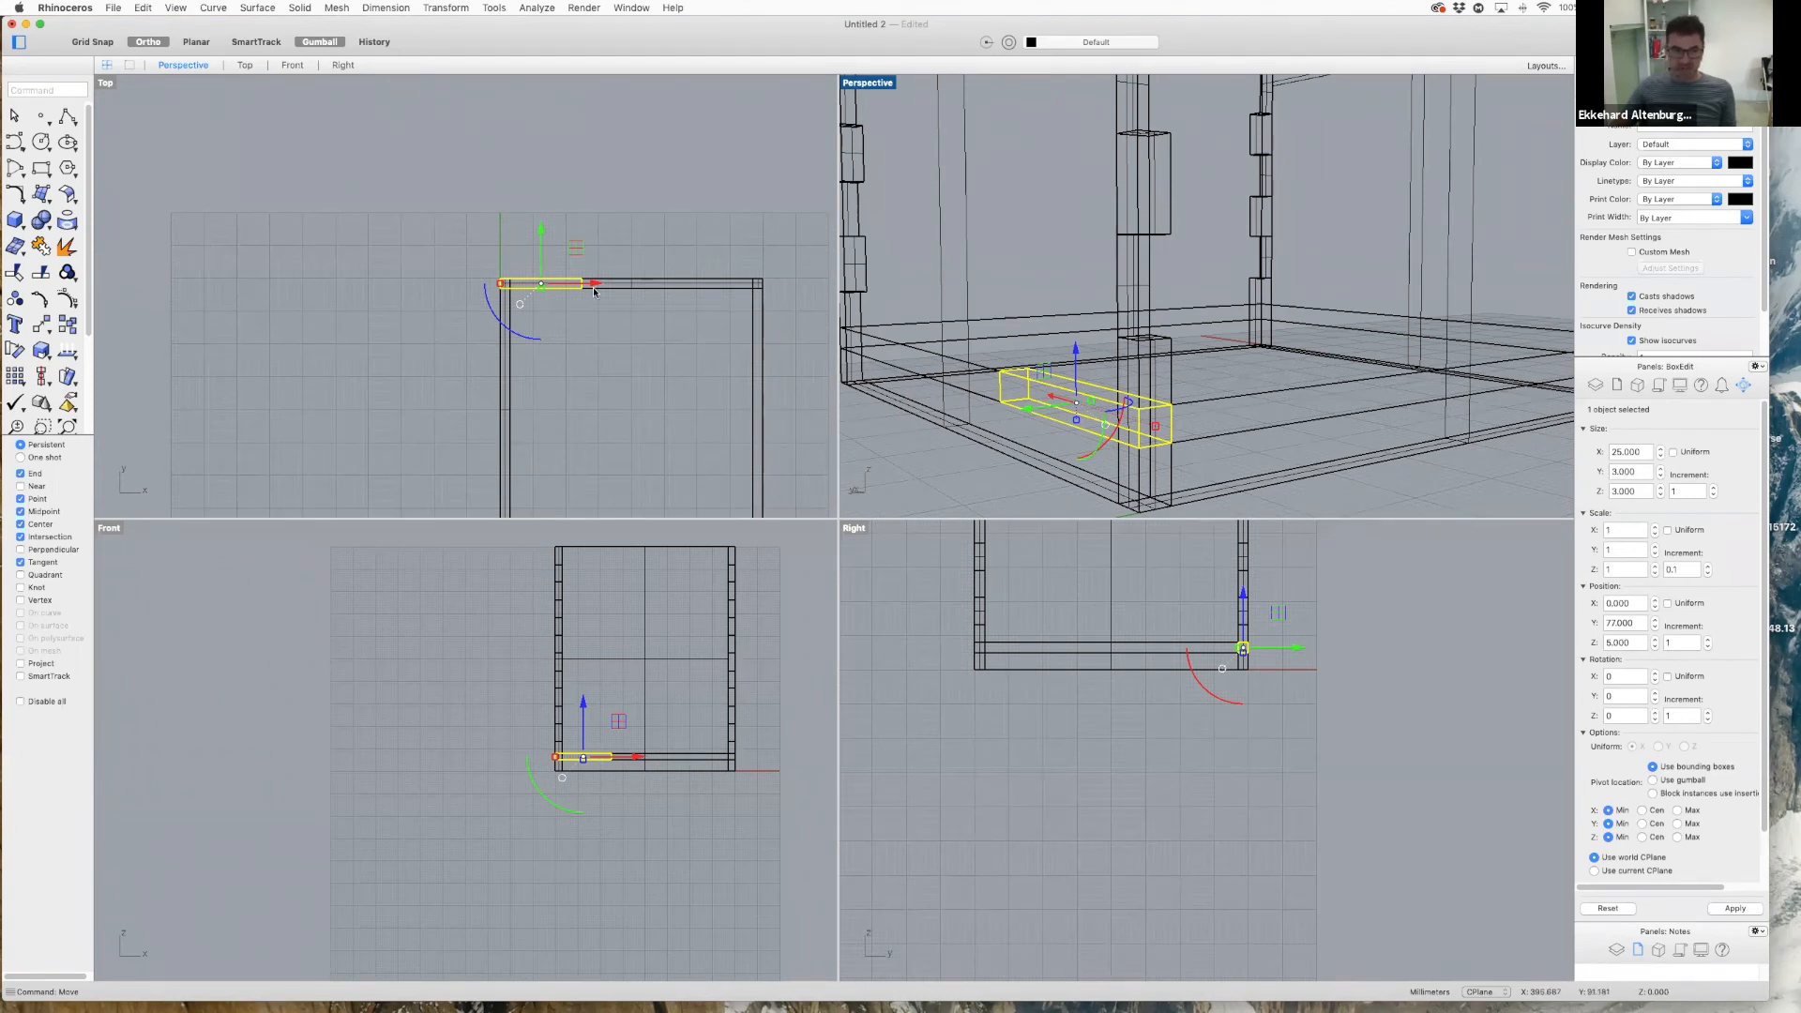
scroll(544, 285, up, 6)
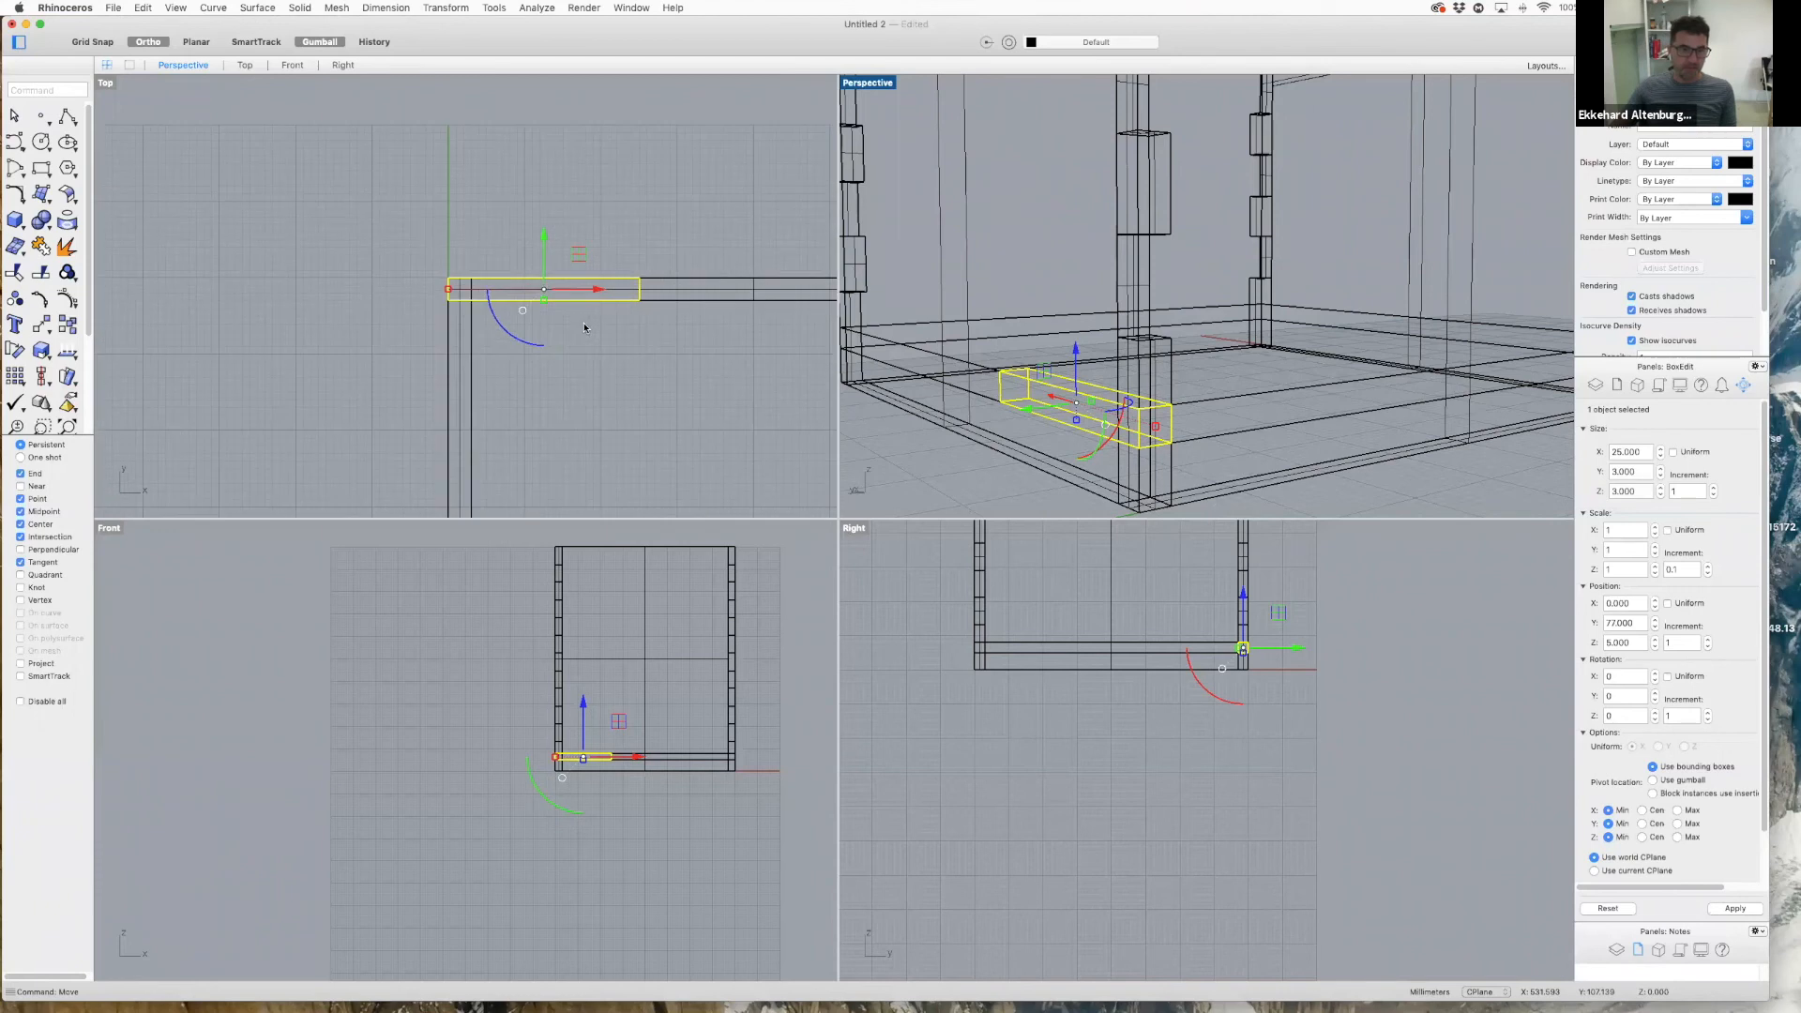
scroll(570, 303, down, 5)
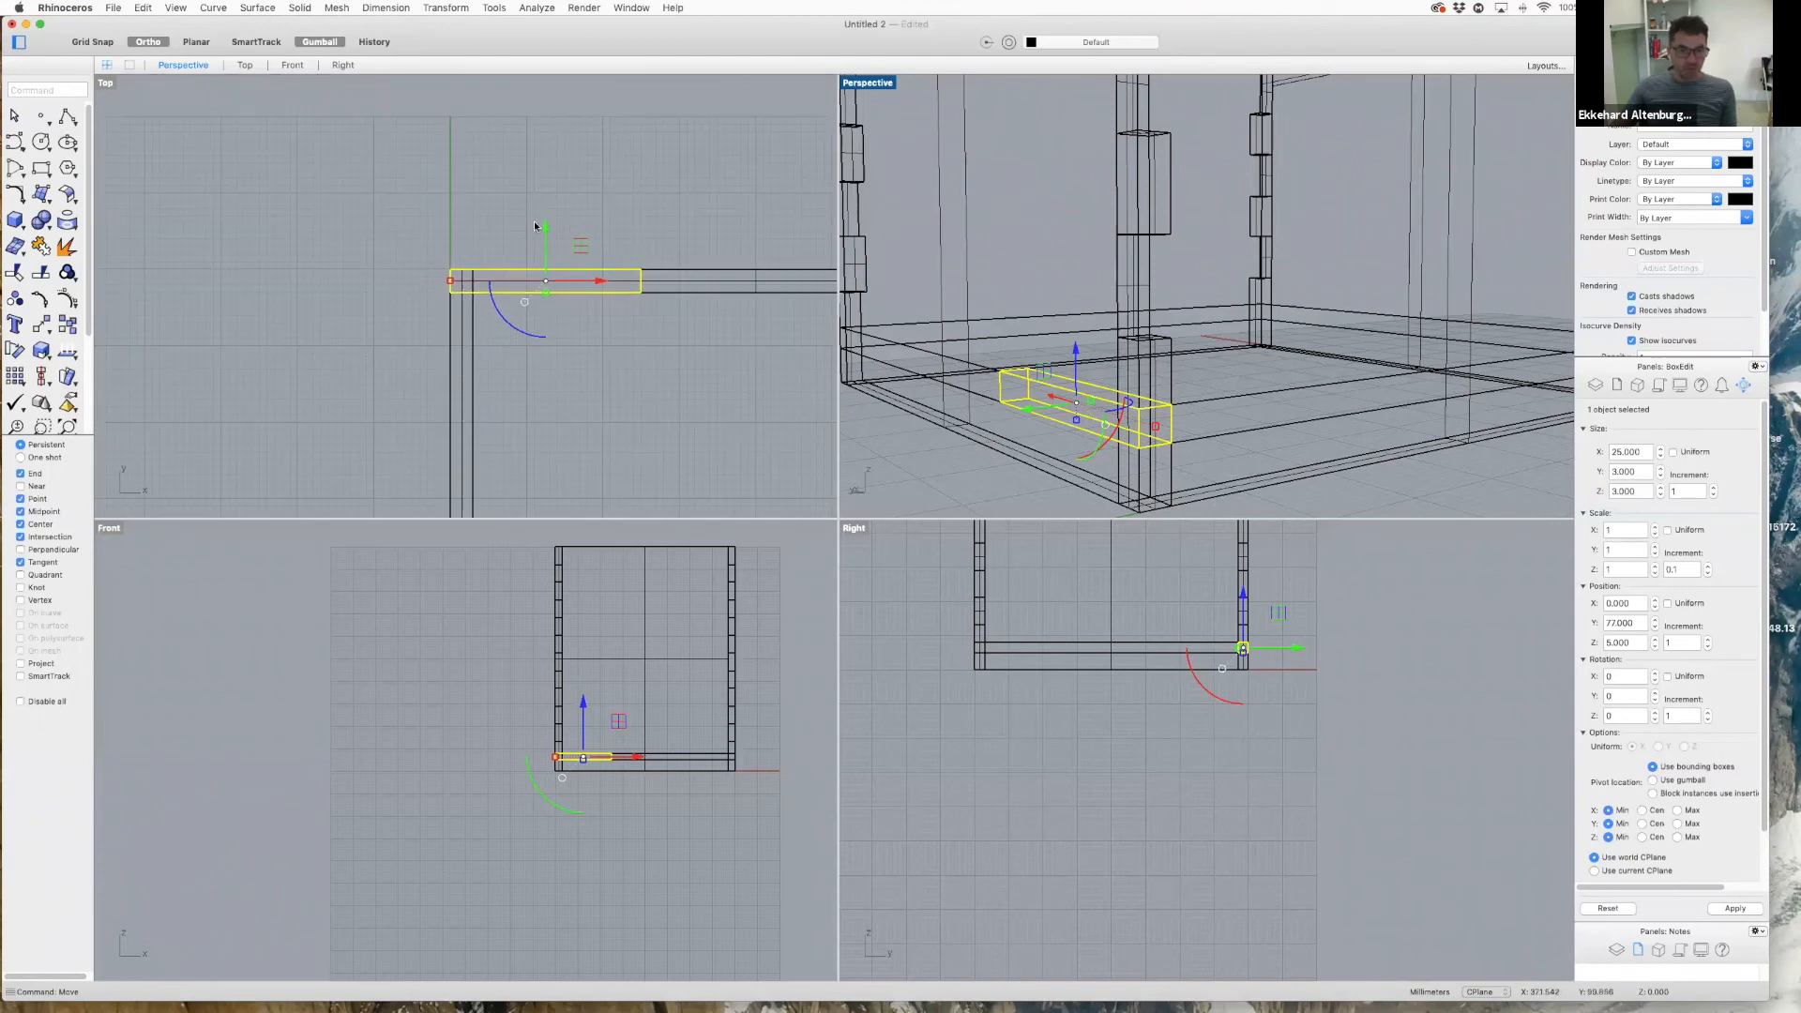
scroll(582, 299, down, 5)
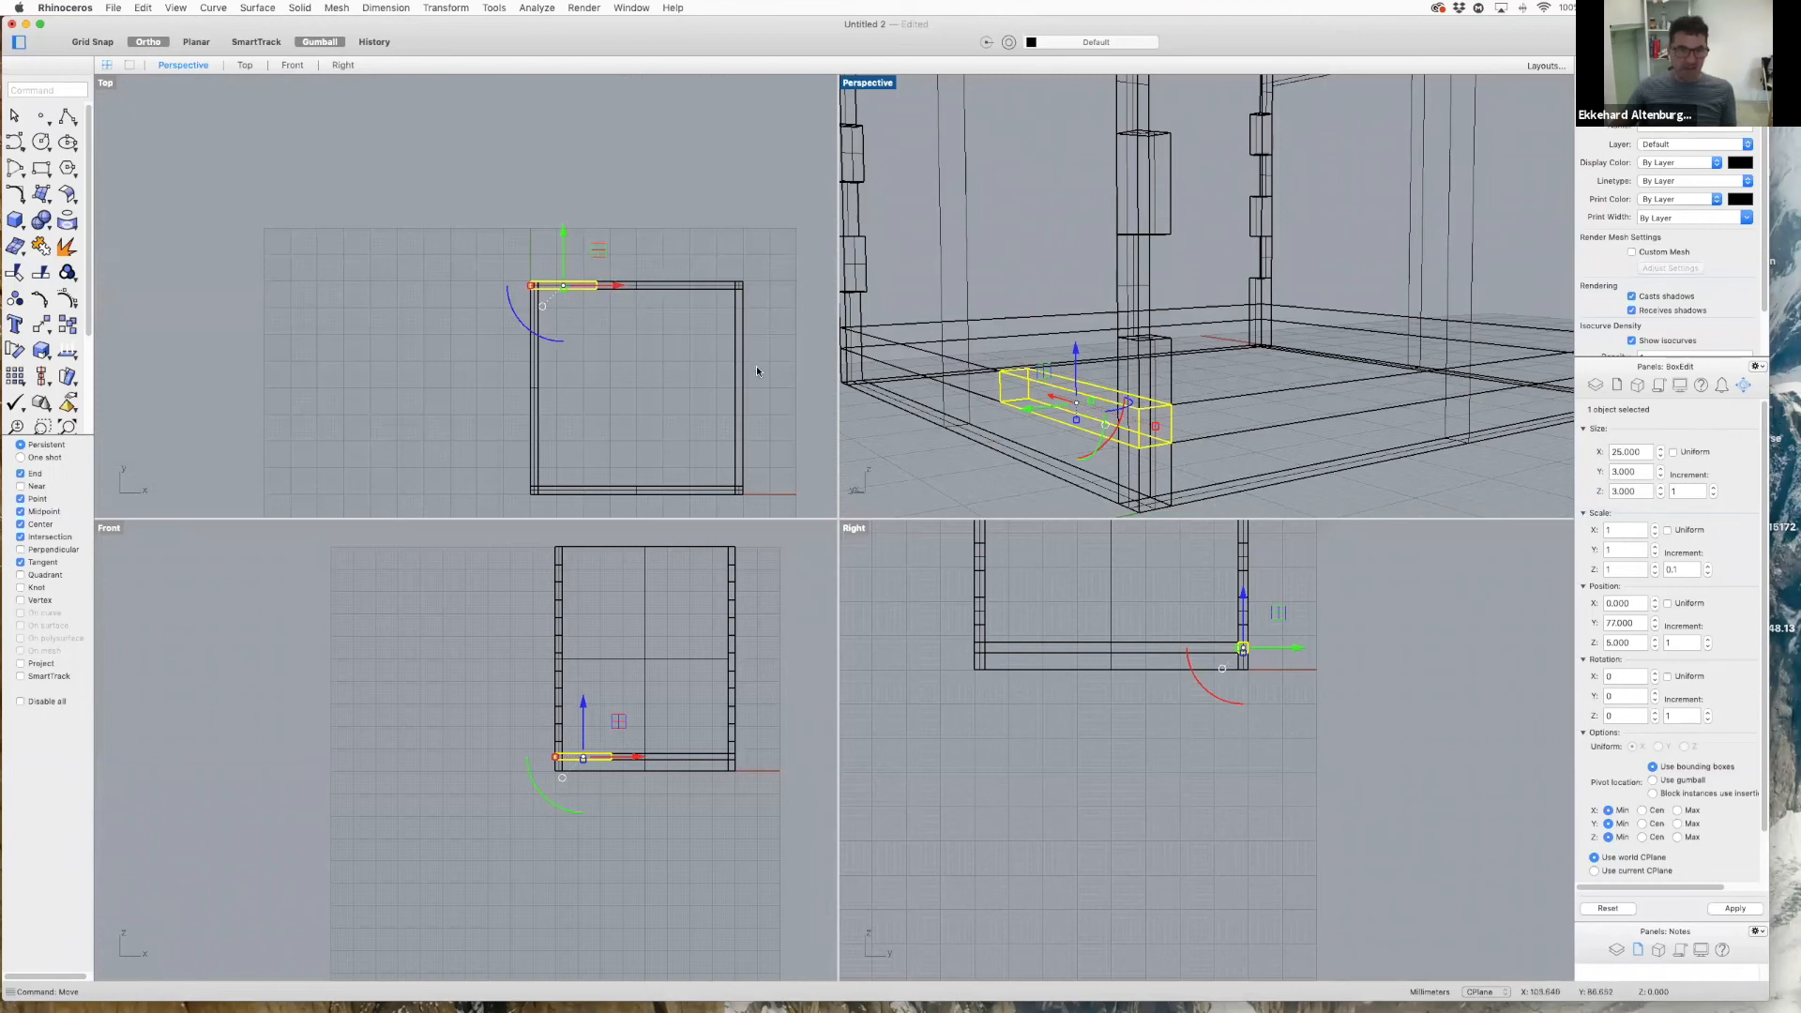
- Mirror the 25 mm block about the midpoint of the base panel's back edge, keeping a copy at the back-right corner
right_click(616, 227)
mouse_move(656, 235)
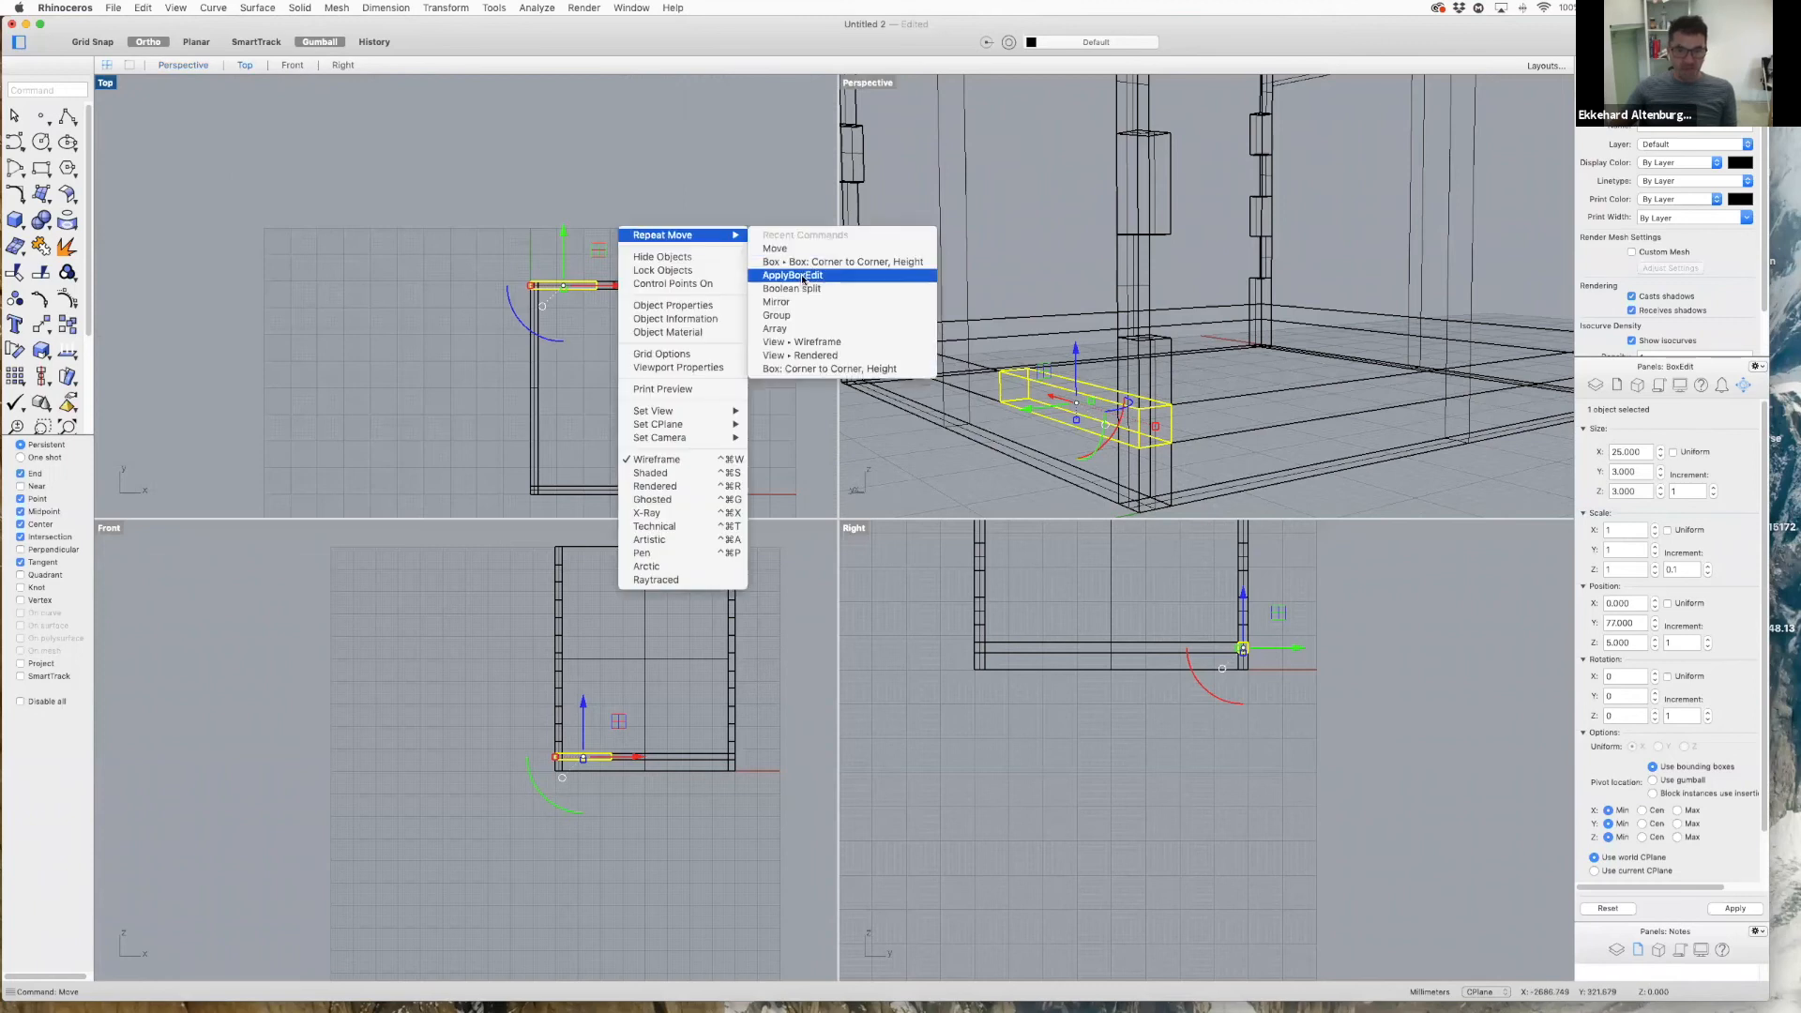
click(793, 302)
click(637, 285)
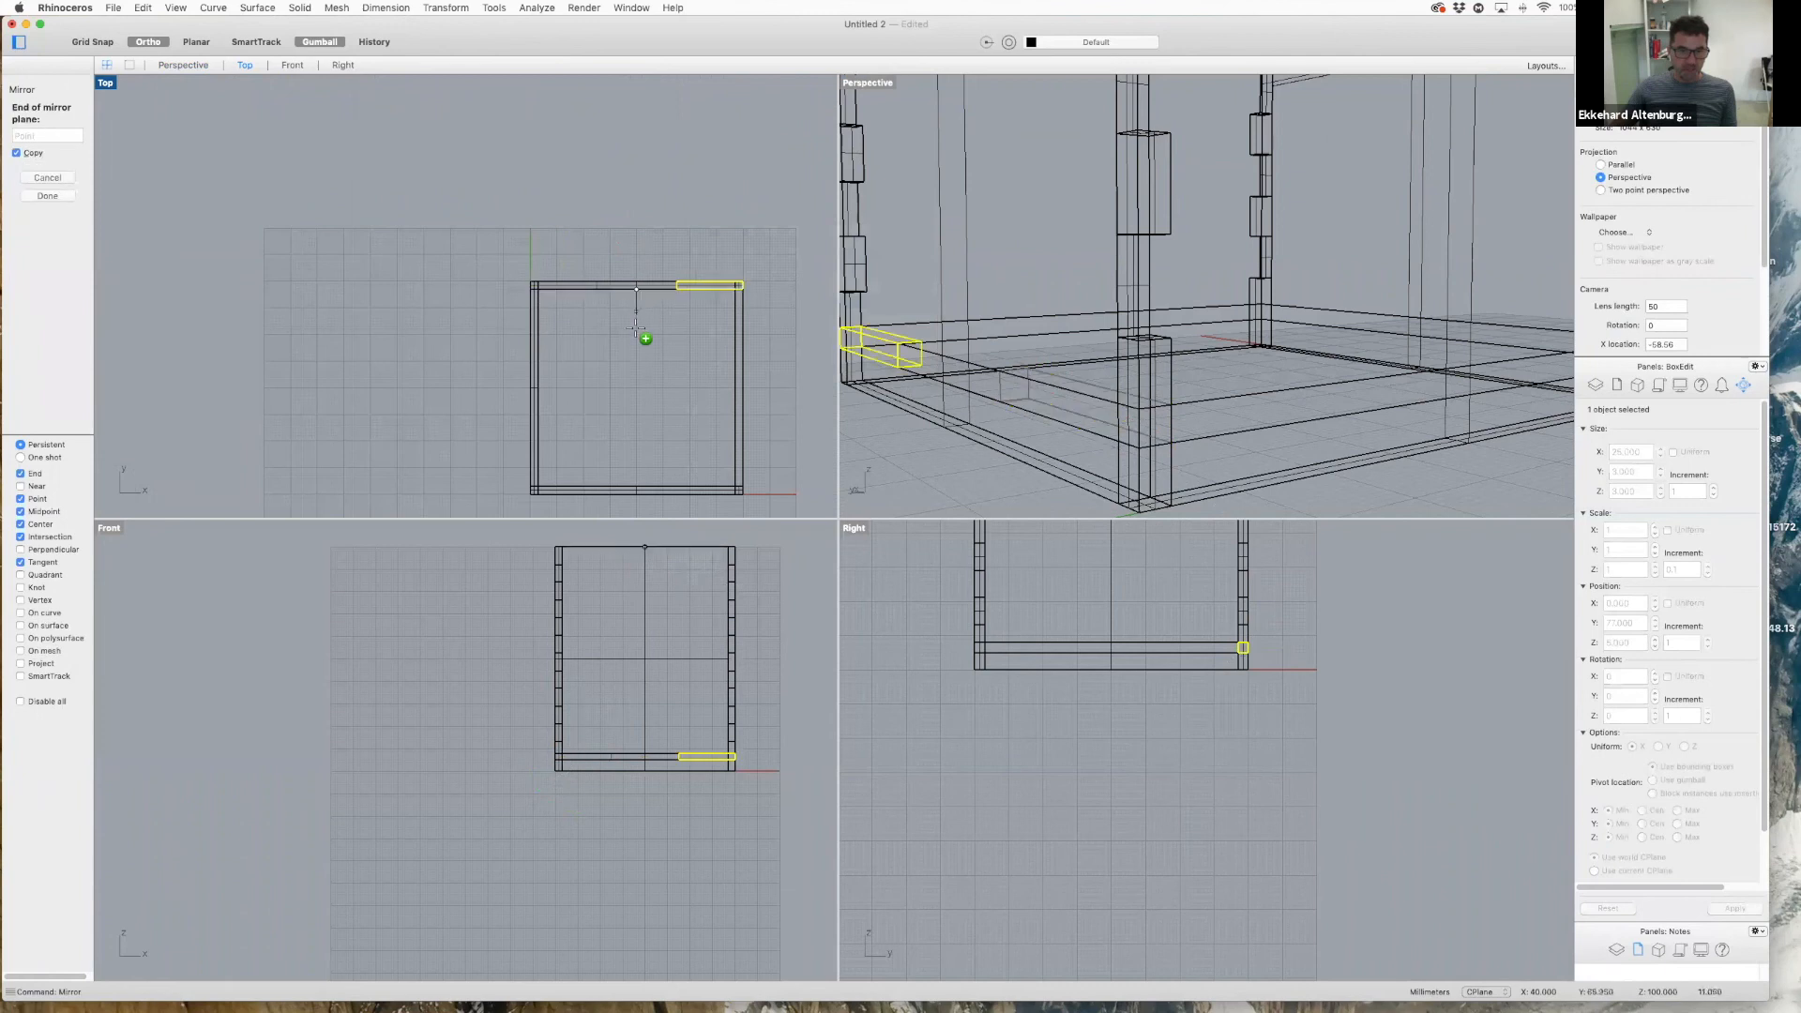
click(634, 328)
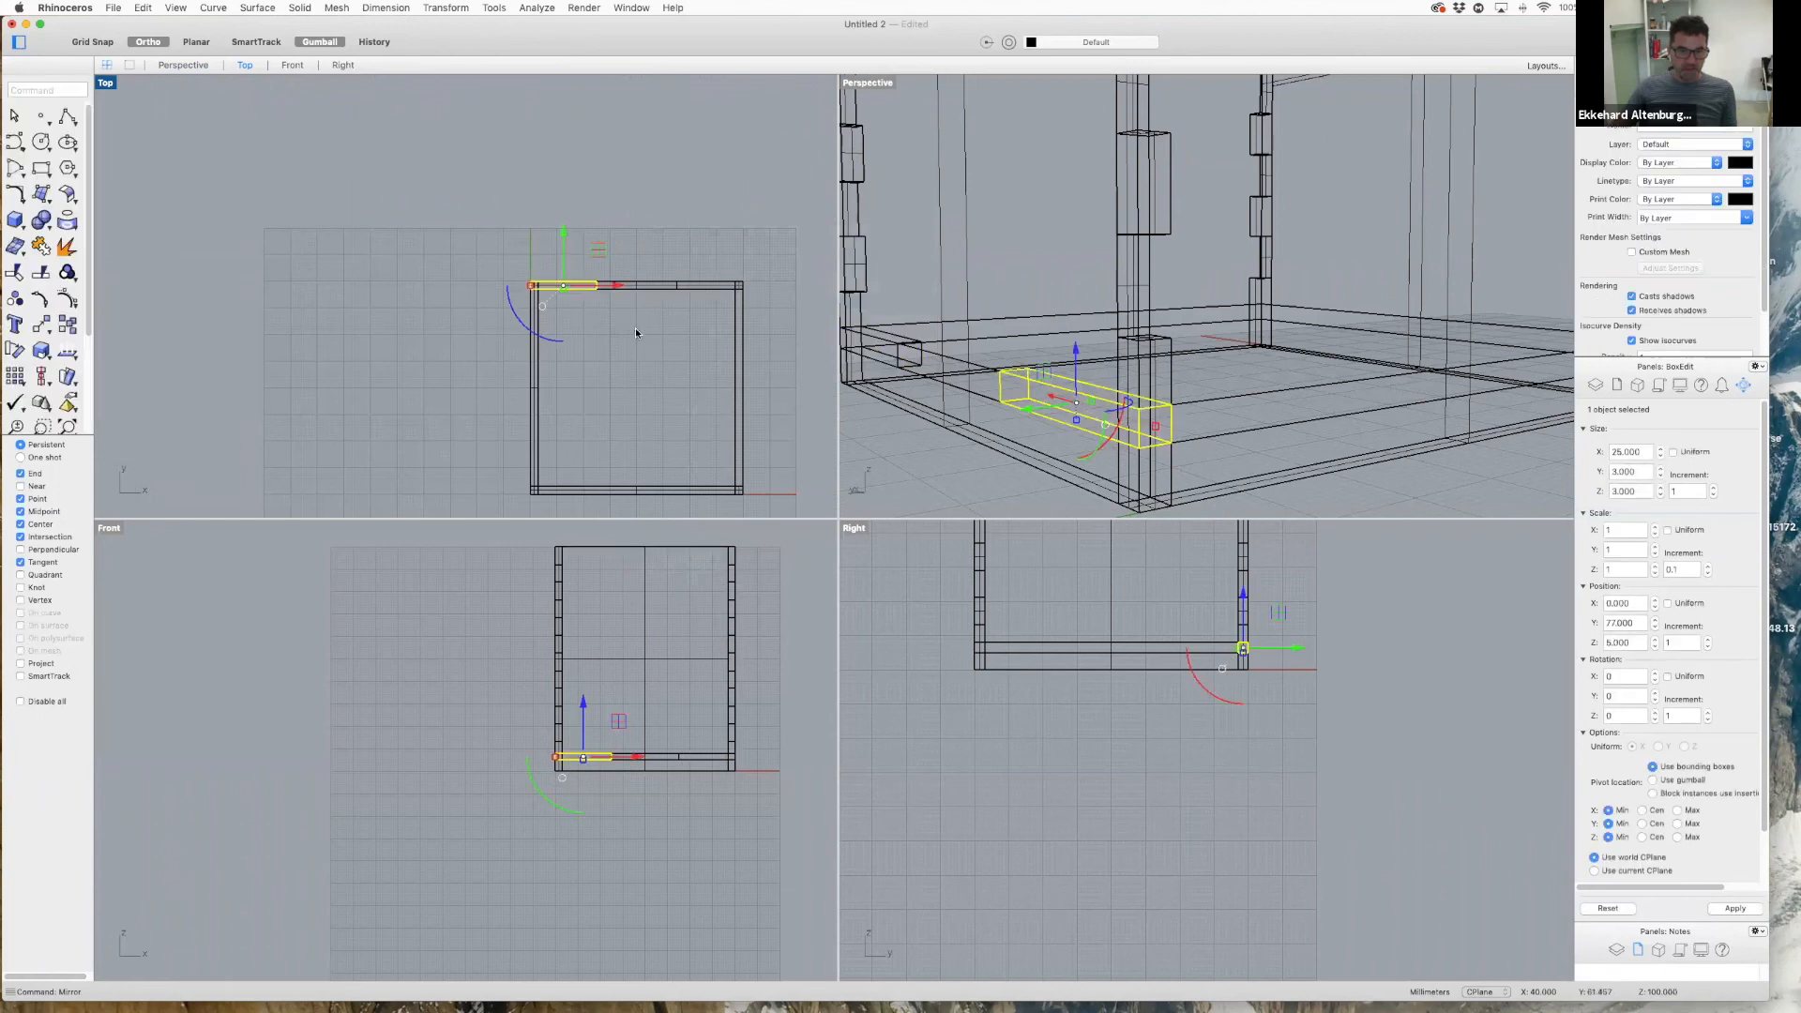
click(652, 218)
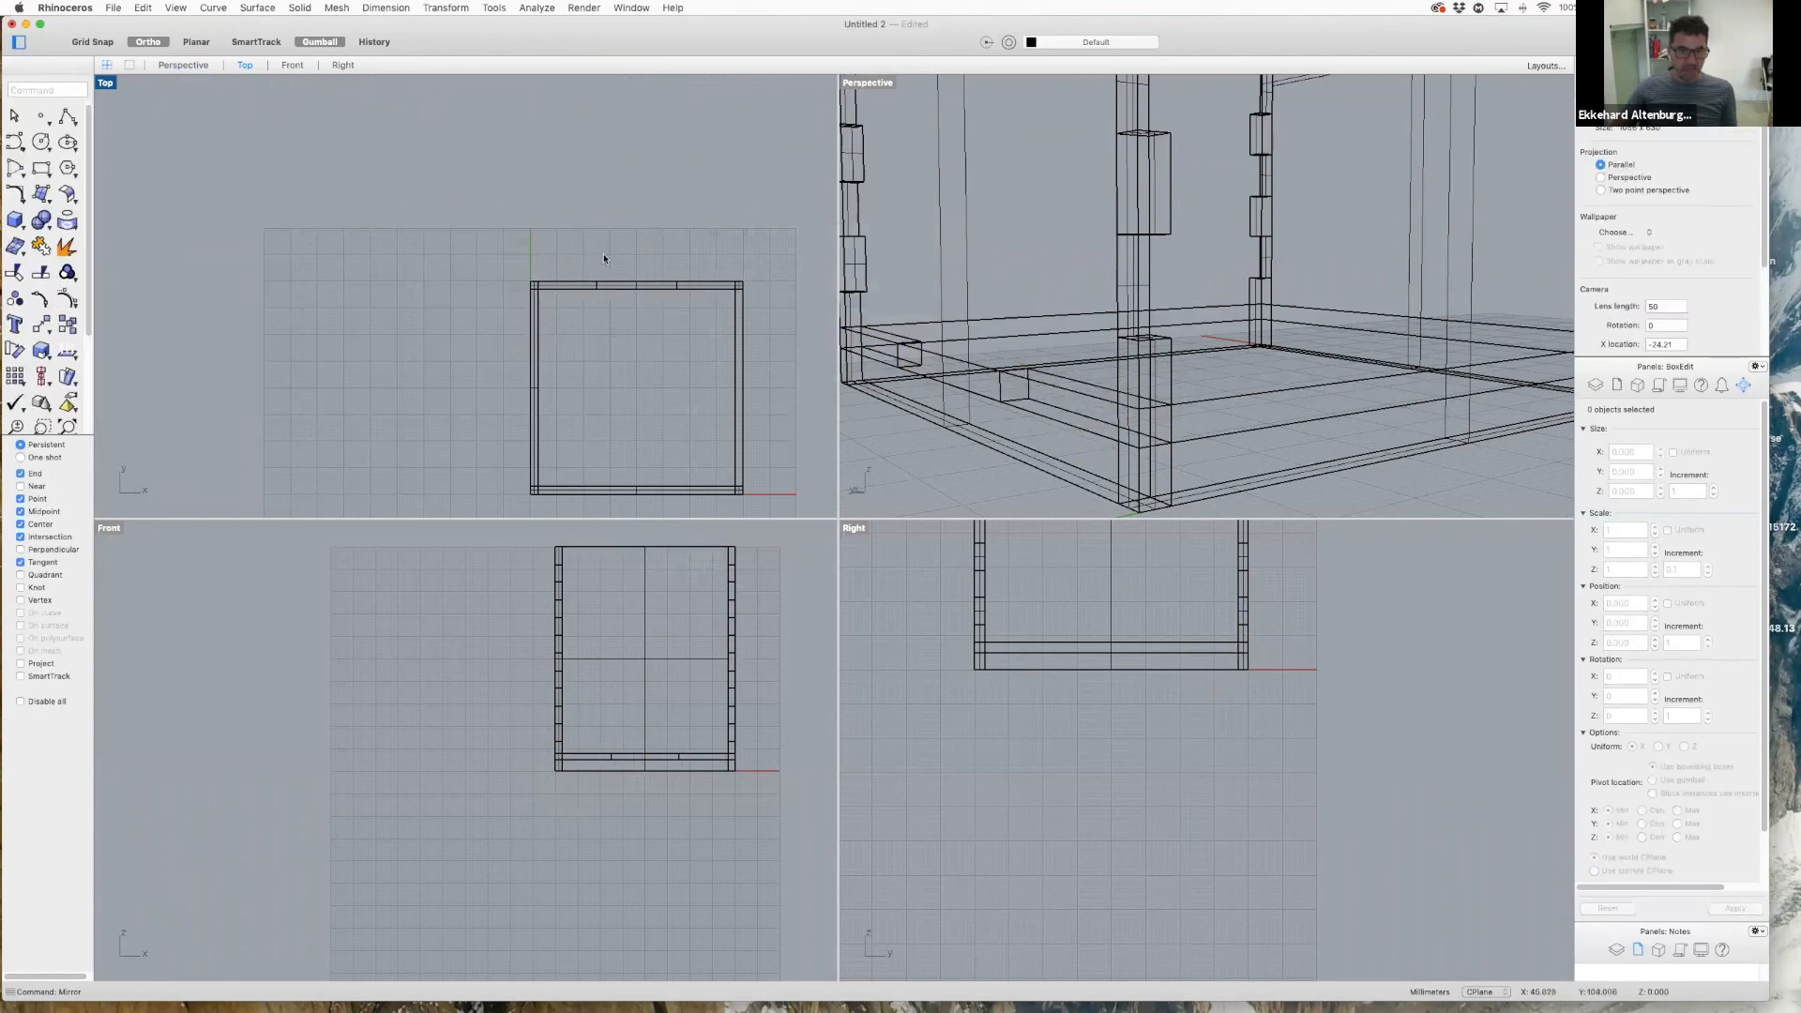
click(556, 286)
click(728, 262)
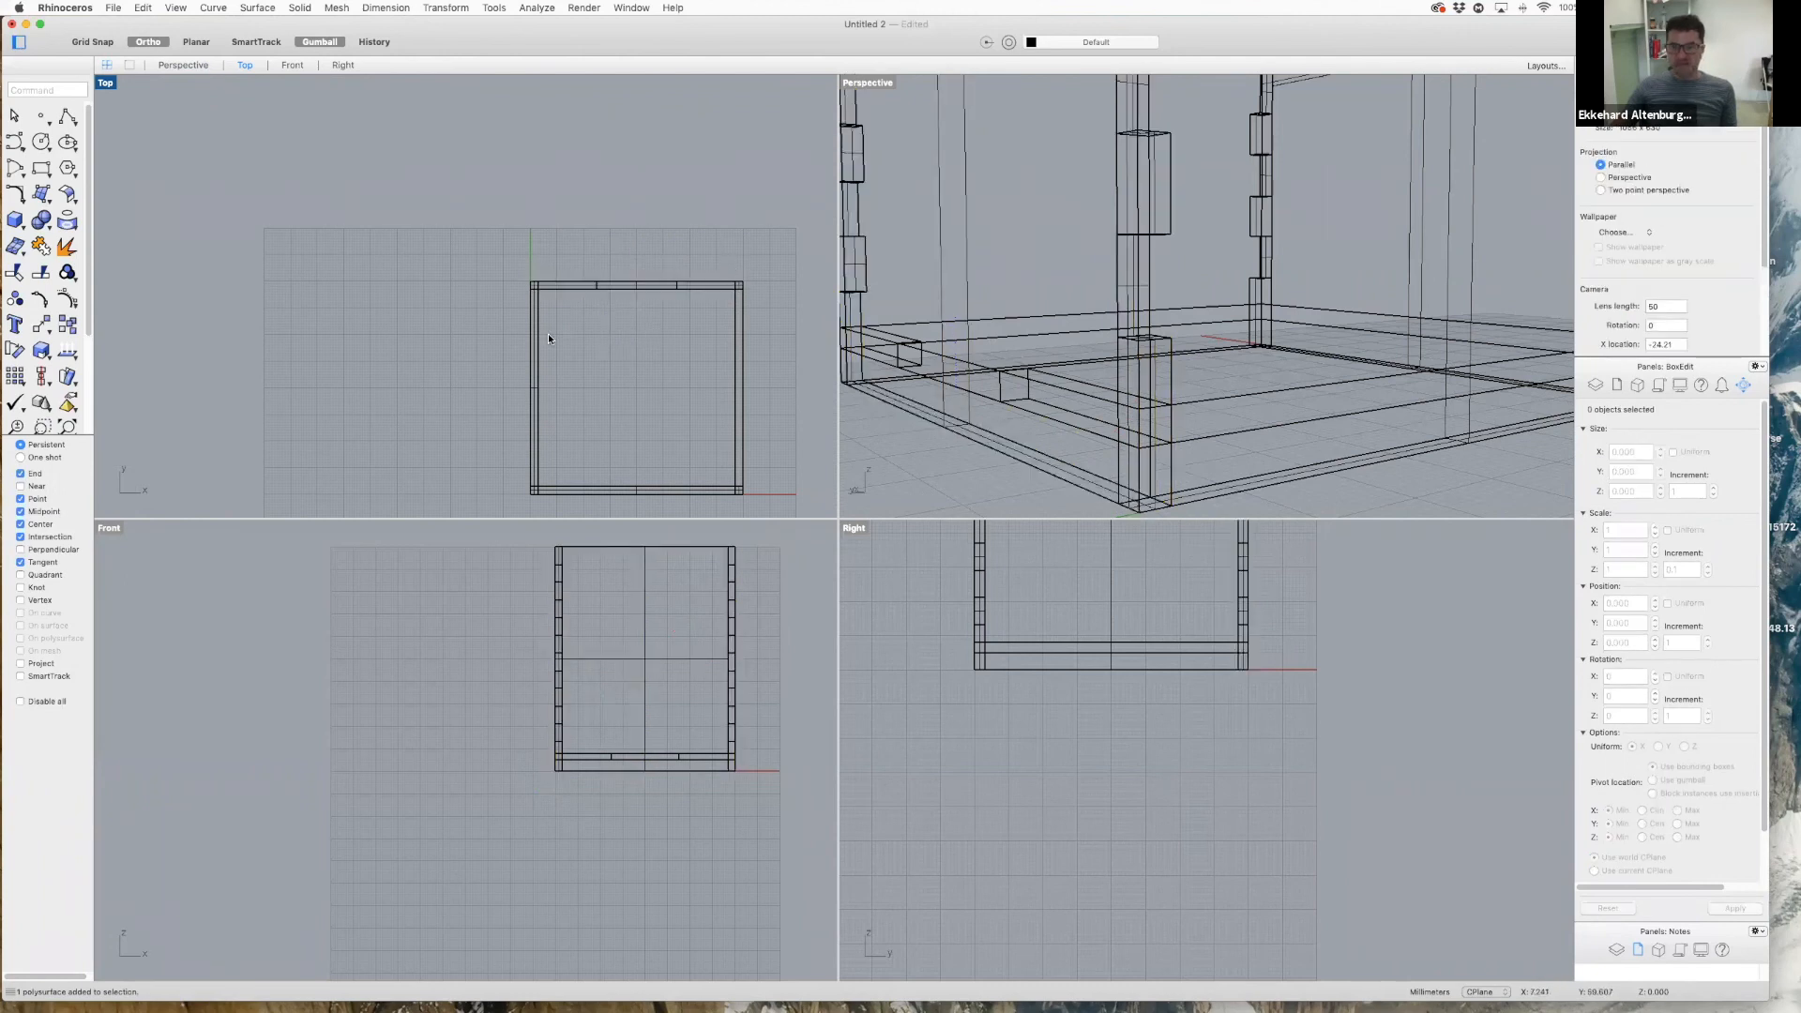
scroll(1412, 292, down, 12)
right_click(1410, 291)
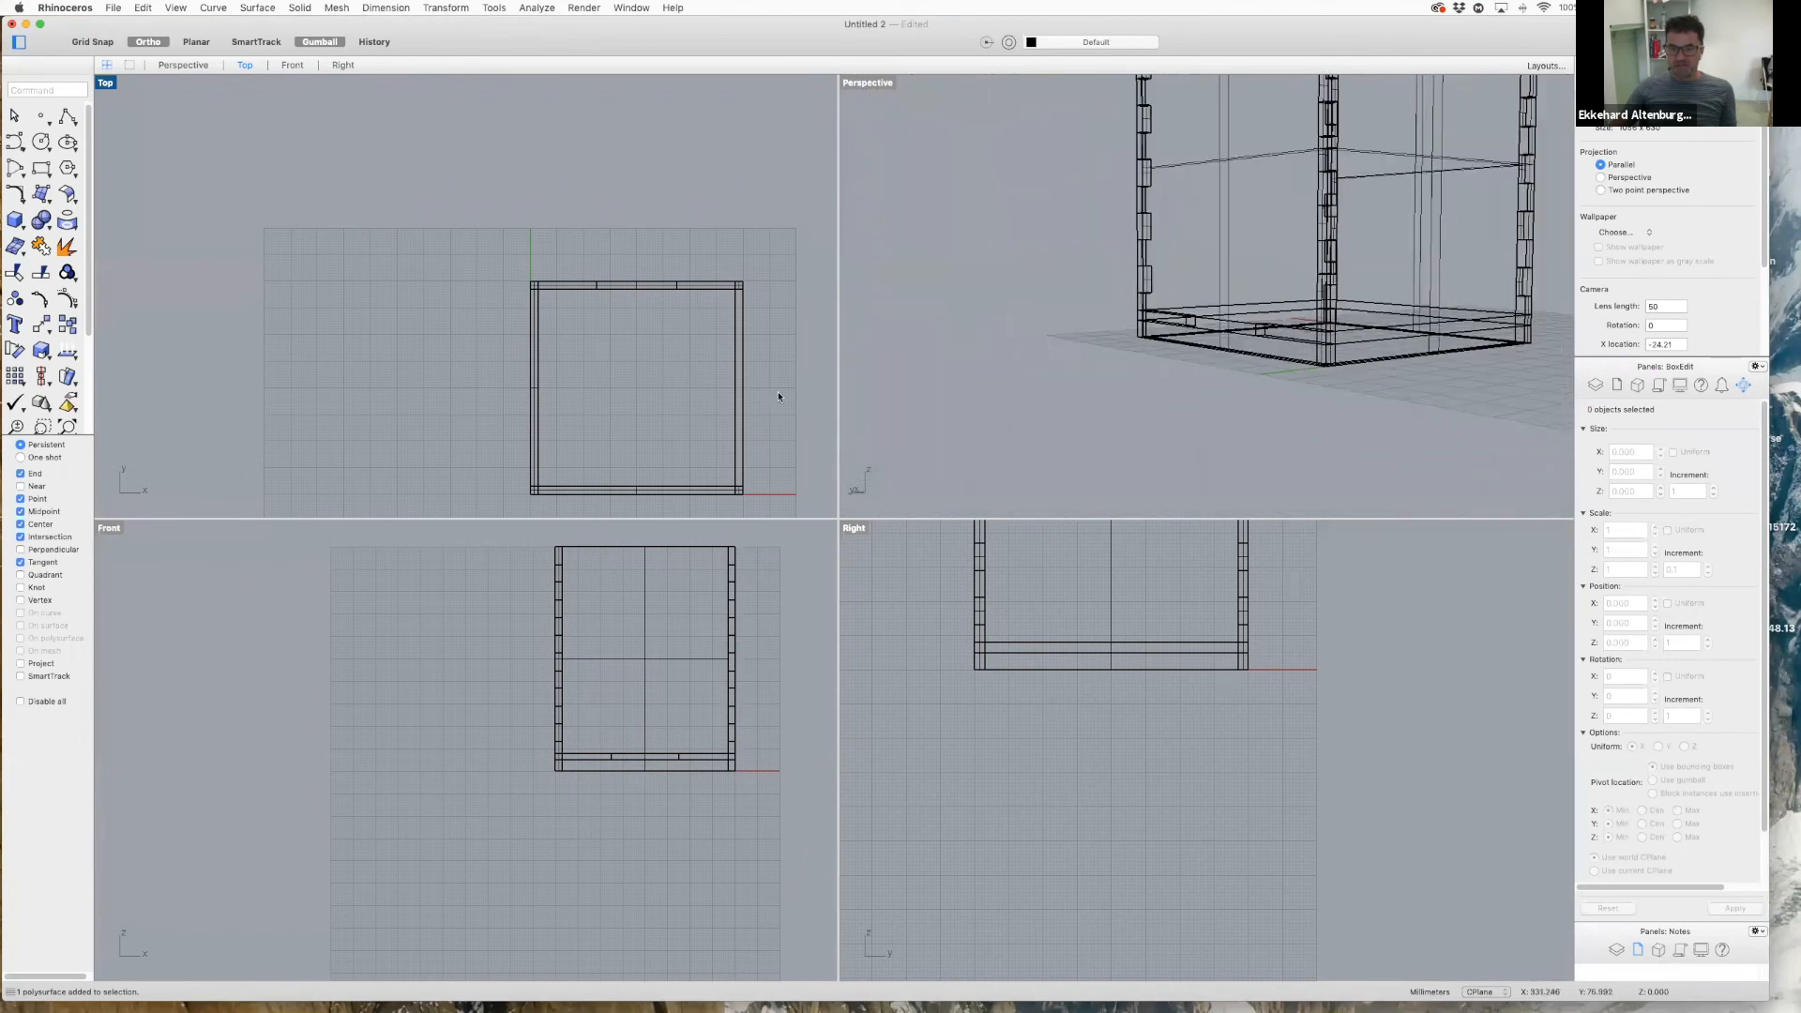
click(577, 287)
click(576, 285)
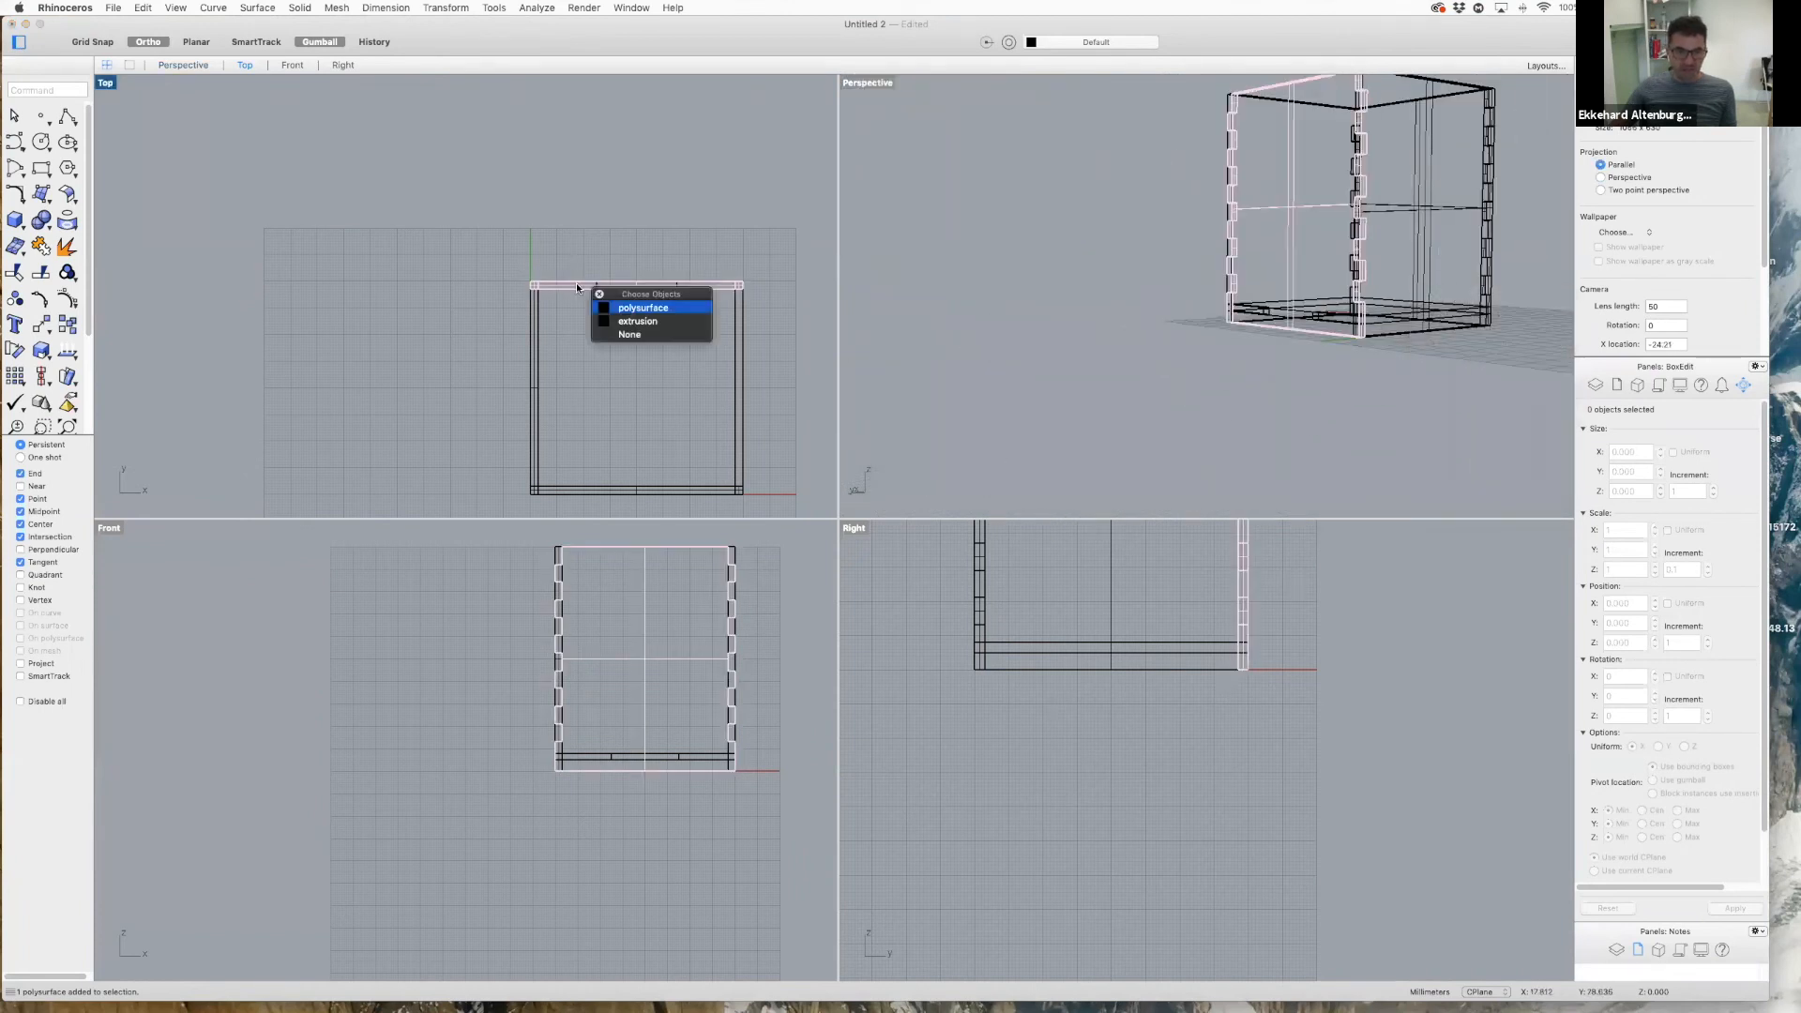
click(675, 176)
scroll(1250, 274, down, 5)
scroll(1250, 274, up, 5)
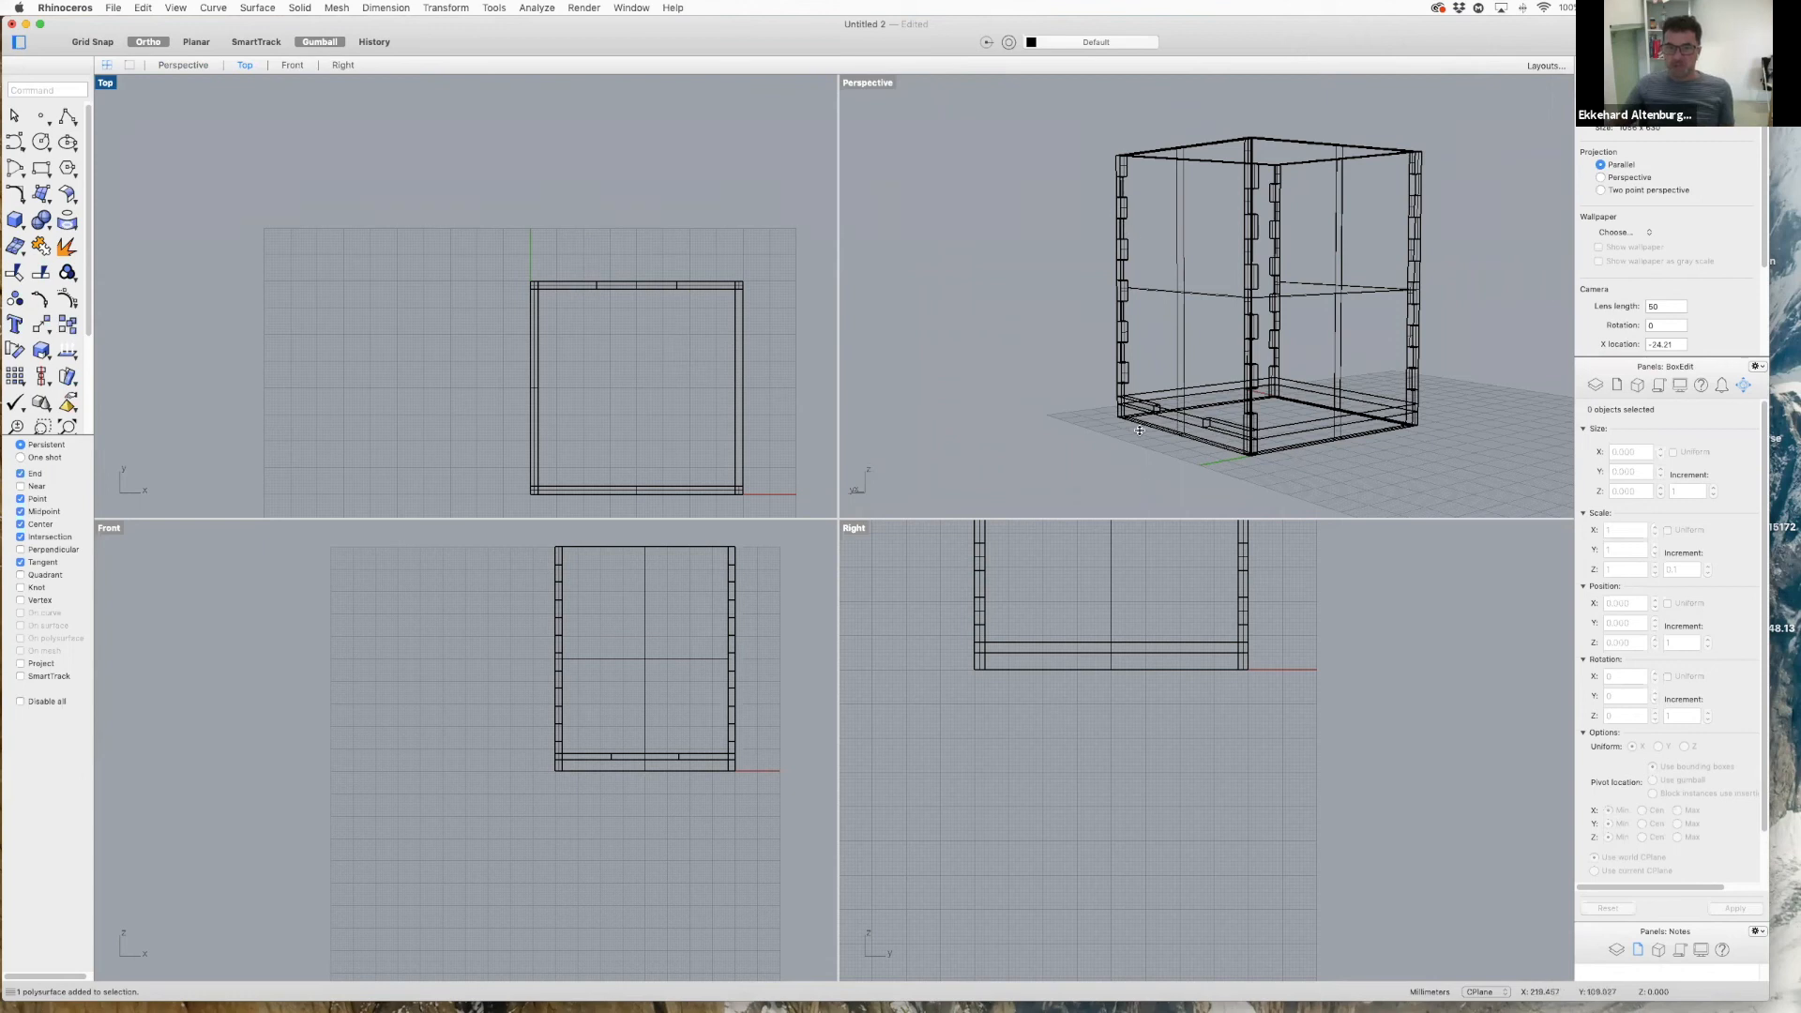
- Lock the four side panels of the box so only the base panel and joint blocks stay selectable
click(1192, 182)
click(1276, 143)
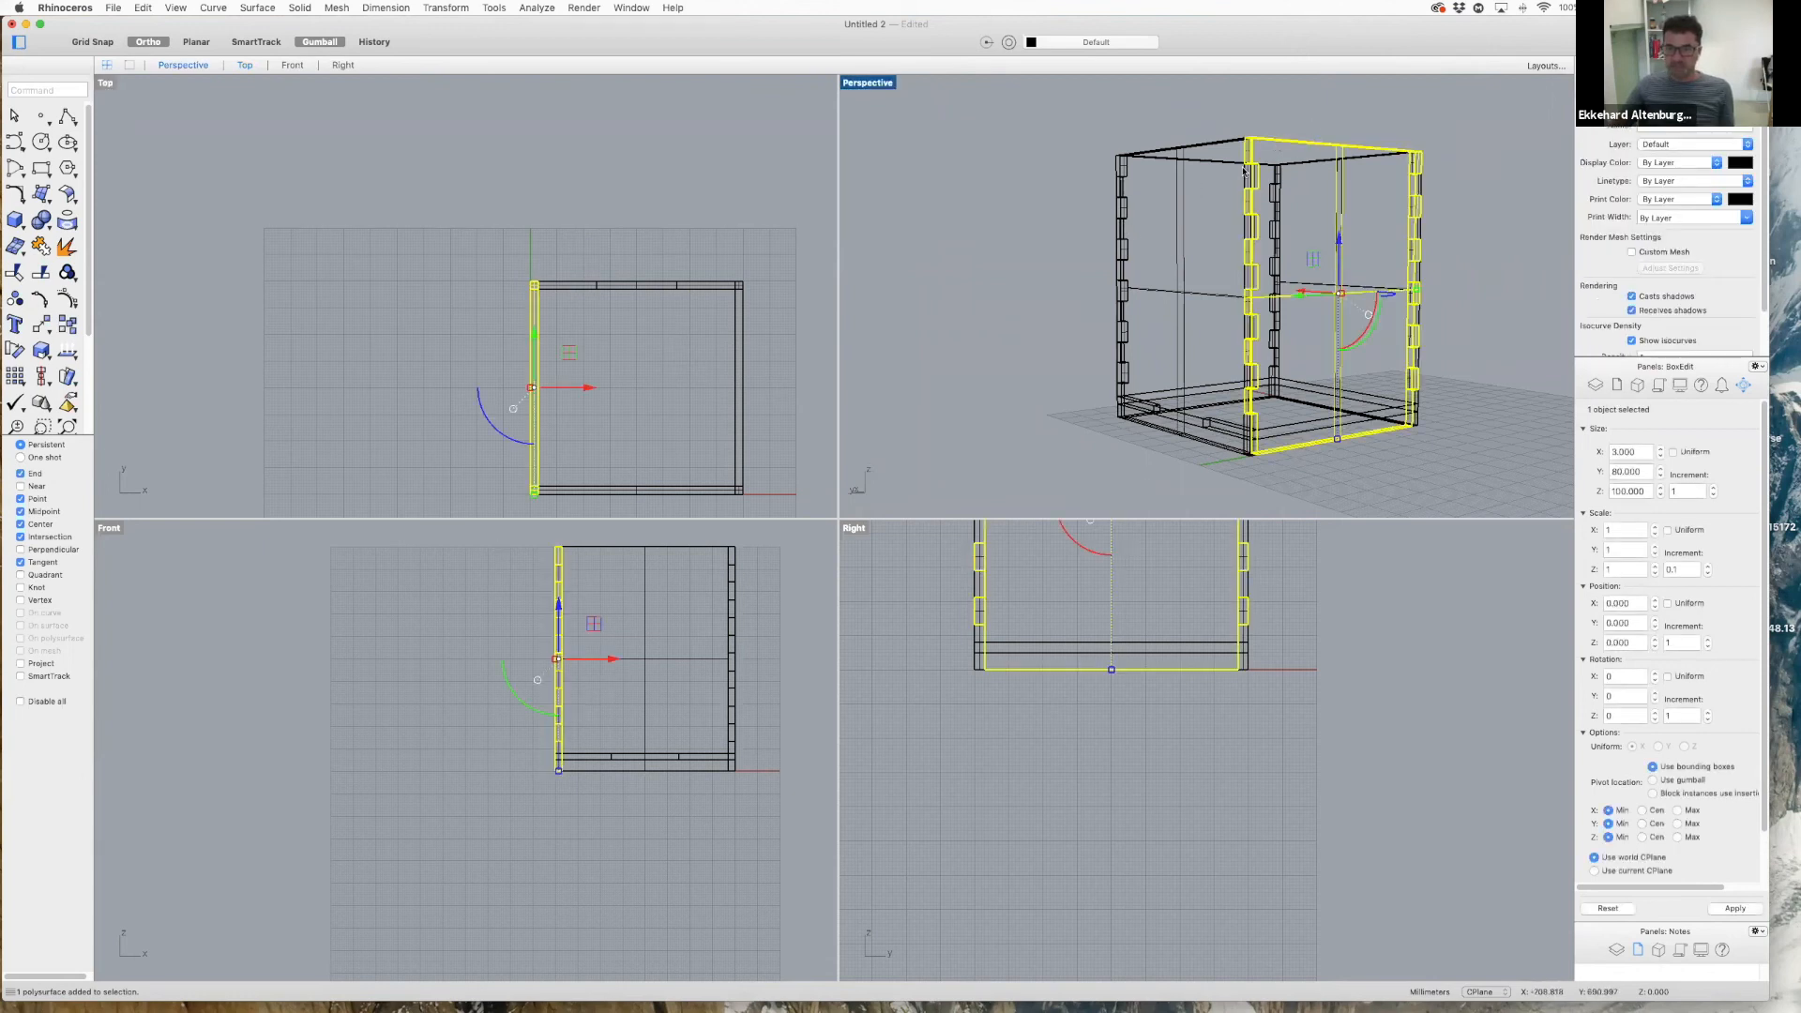
shift+click(1211, 145)
shift+right_drag(1134, 397, 1041, 526)
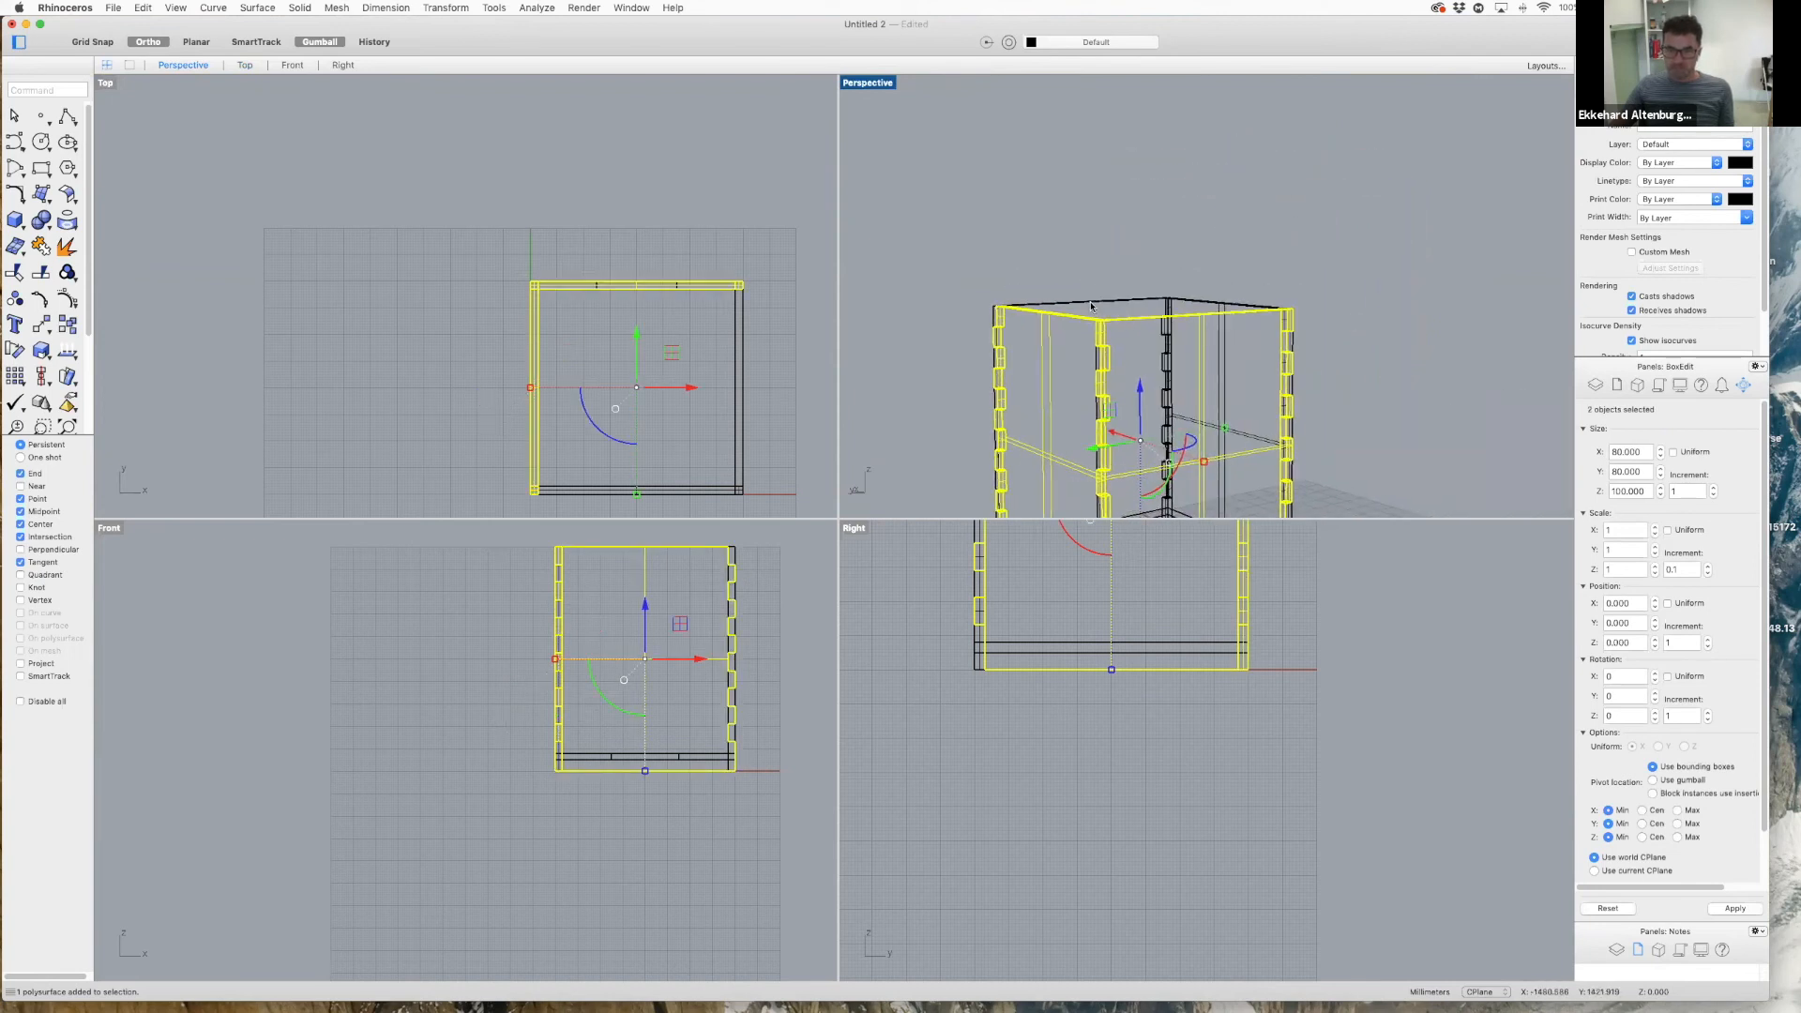
shift+click(1123, 305)
shift+click(1223, 302)
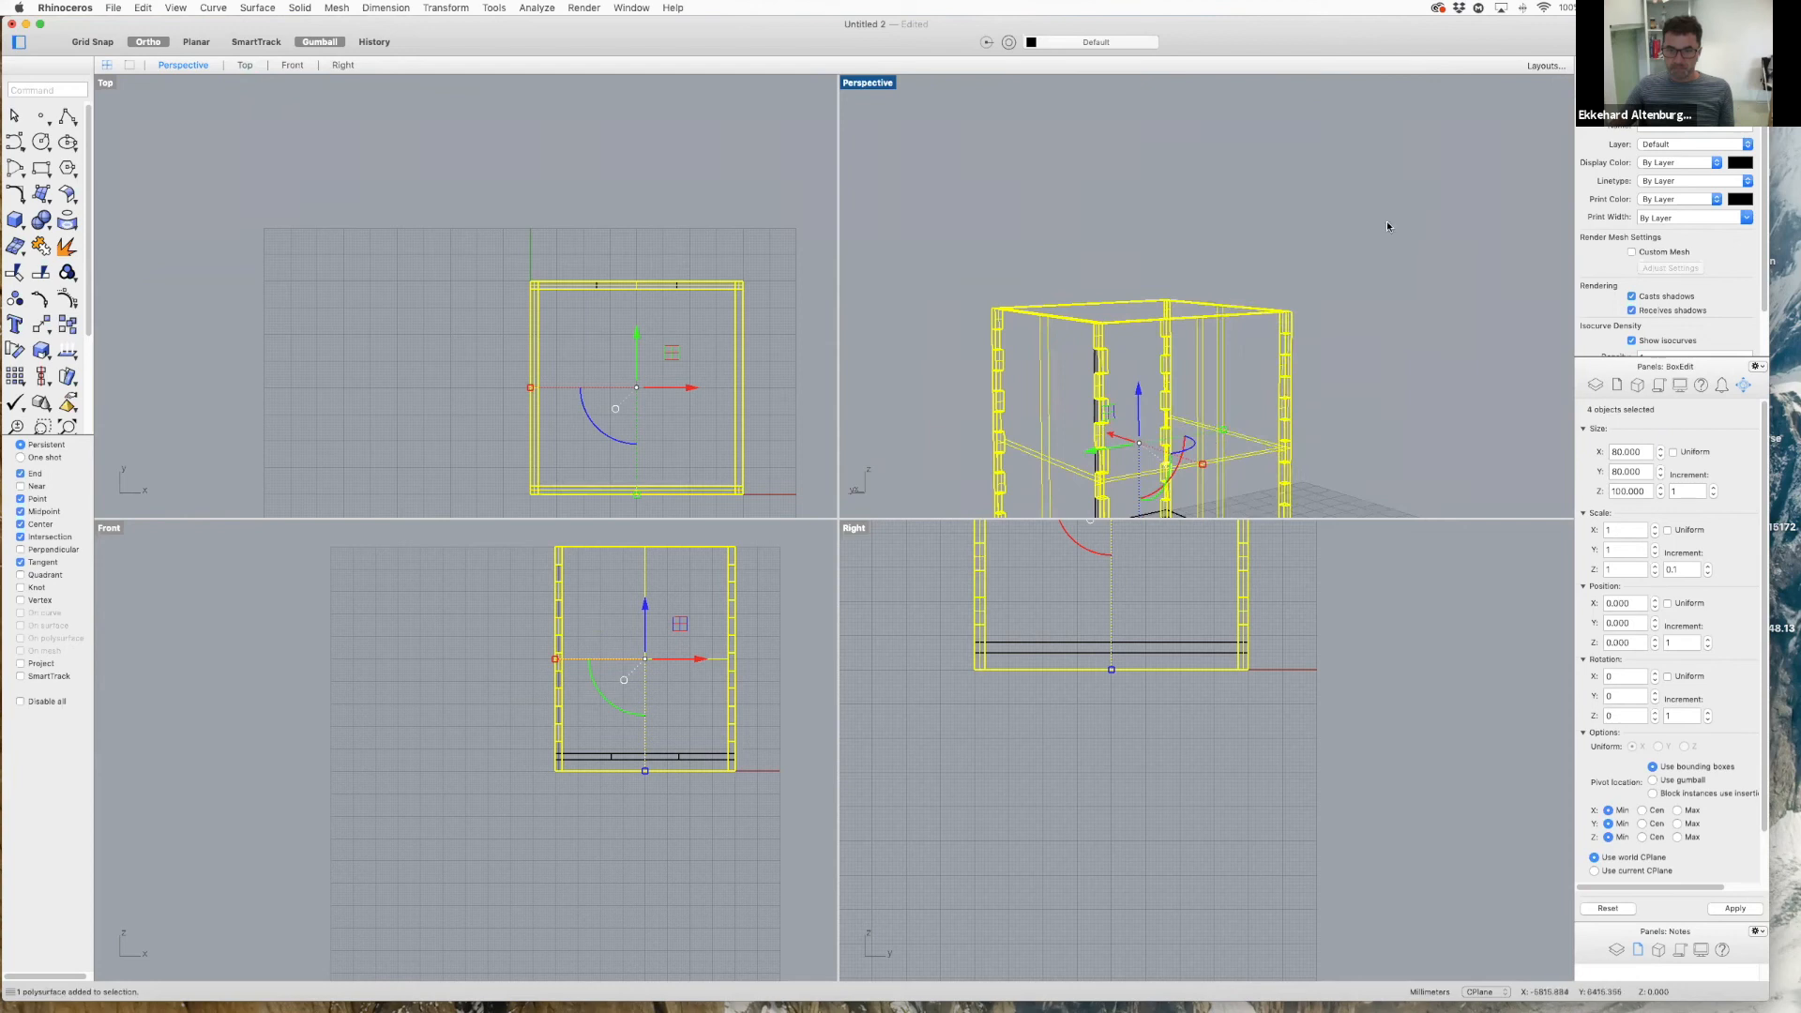
scroll(1398, 239, down, 3)
scroll(1401, 250, up, 4)
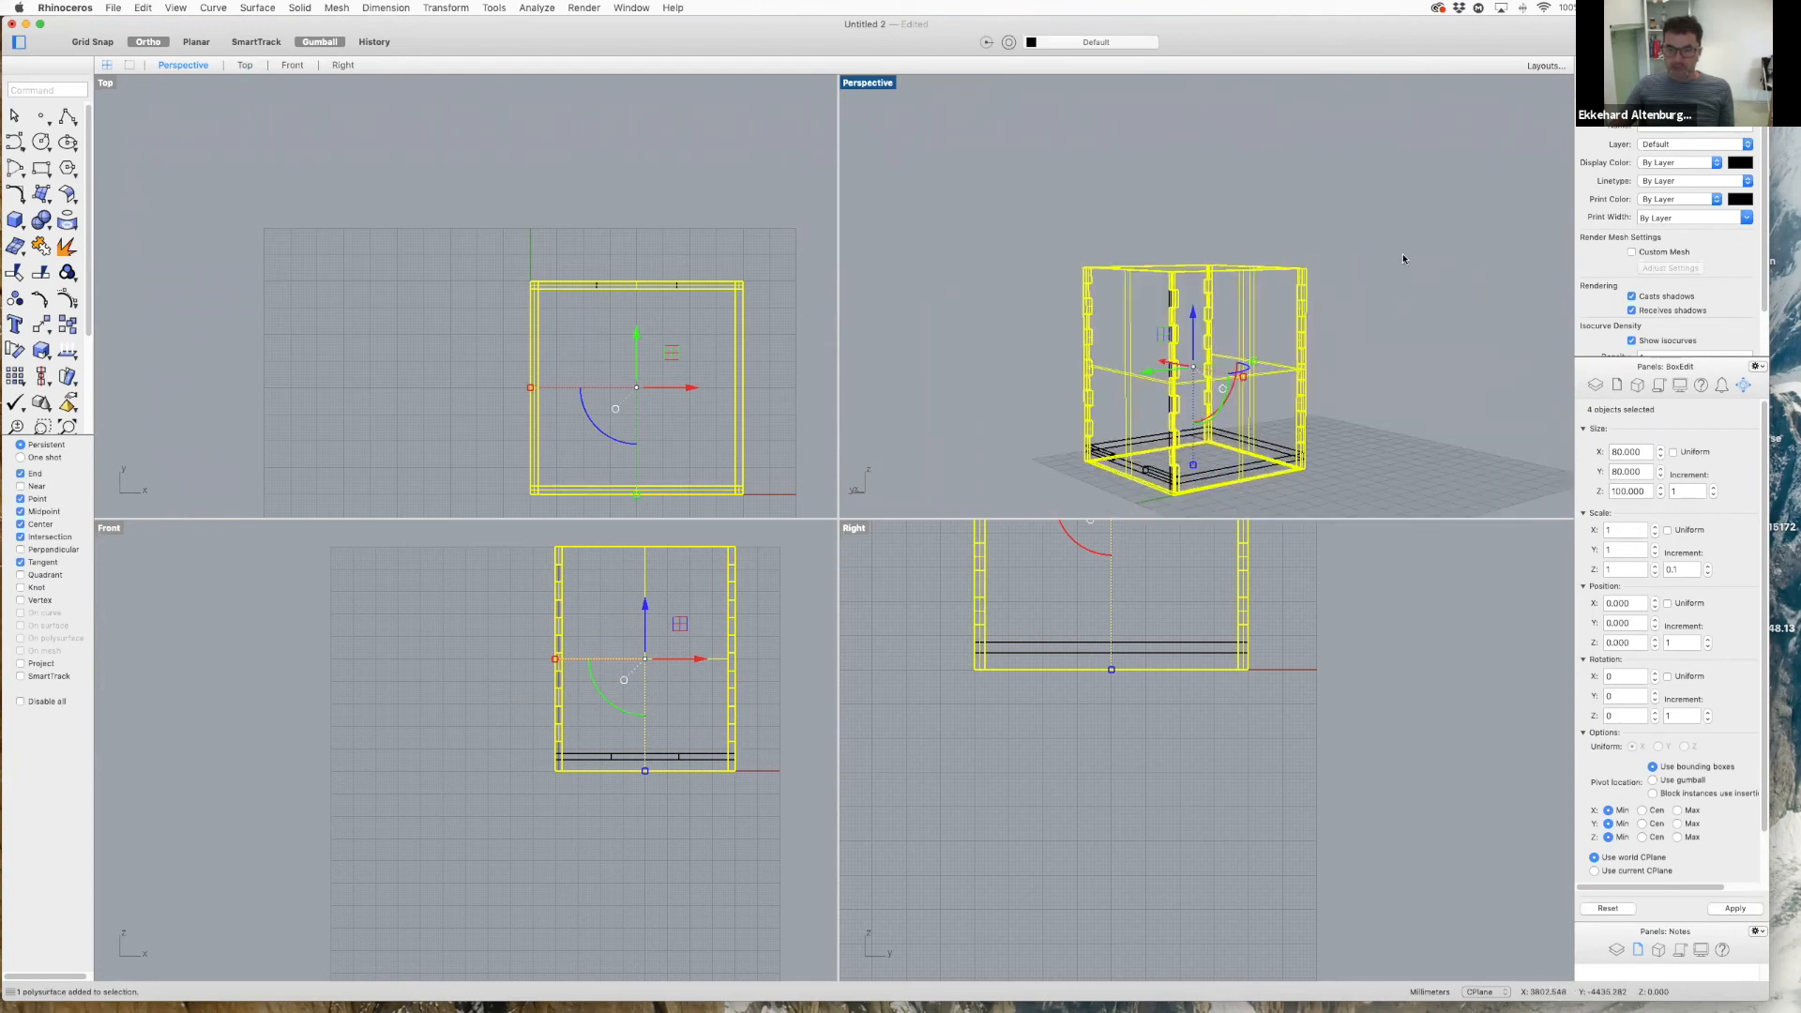
click(59, 90)
text(Lock)
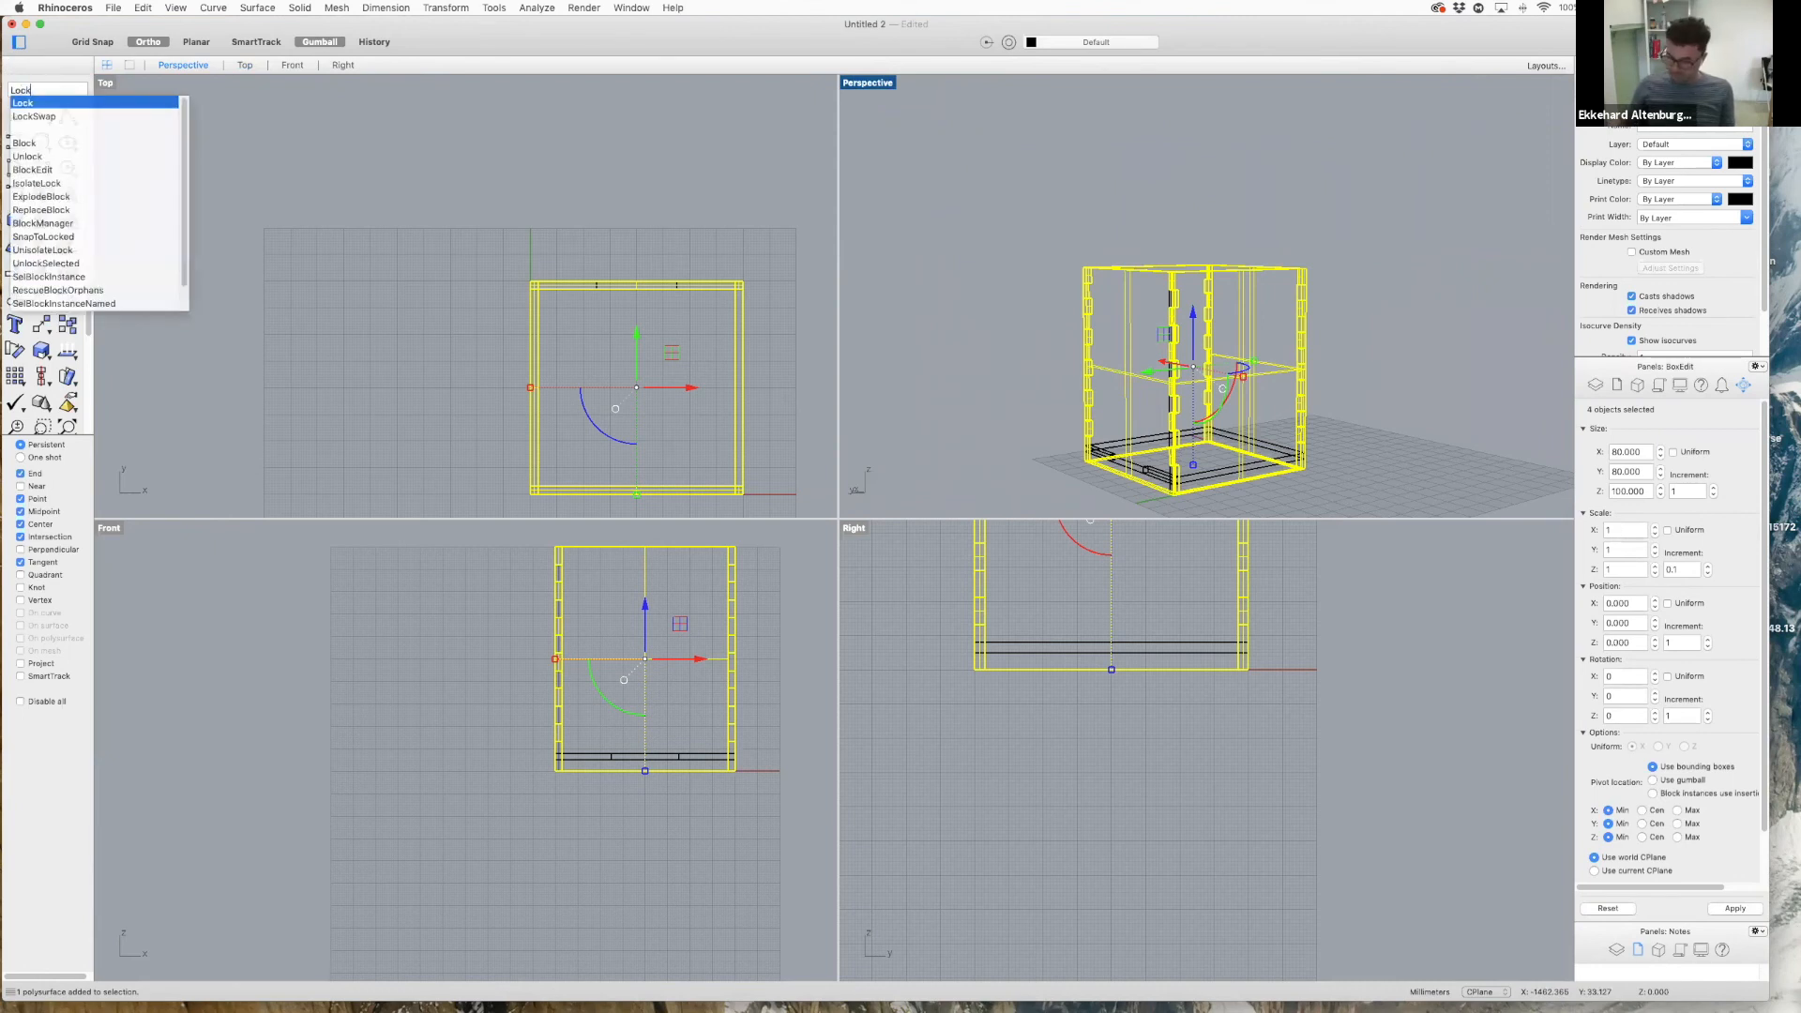
key(Return)
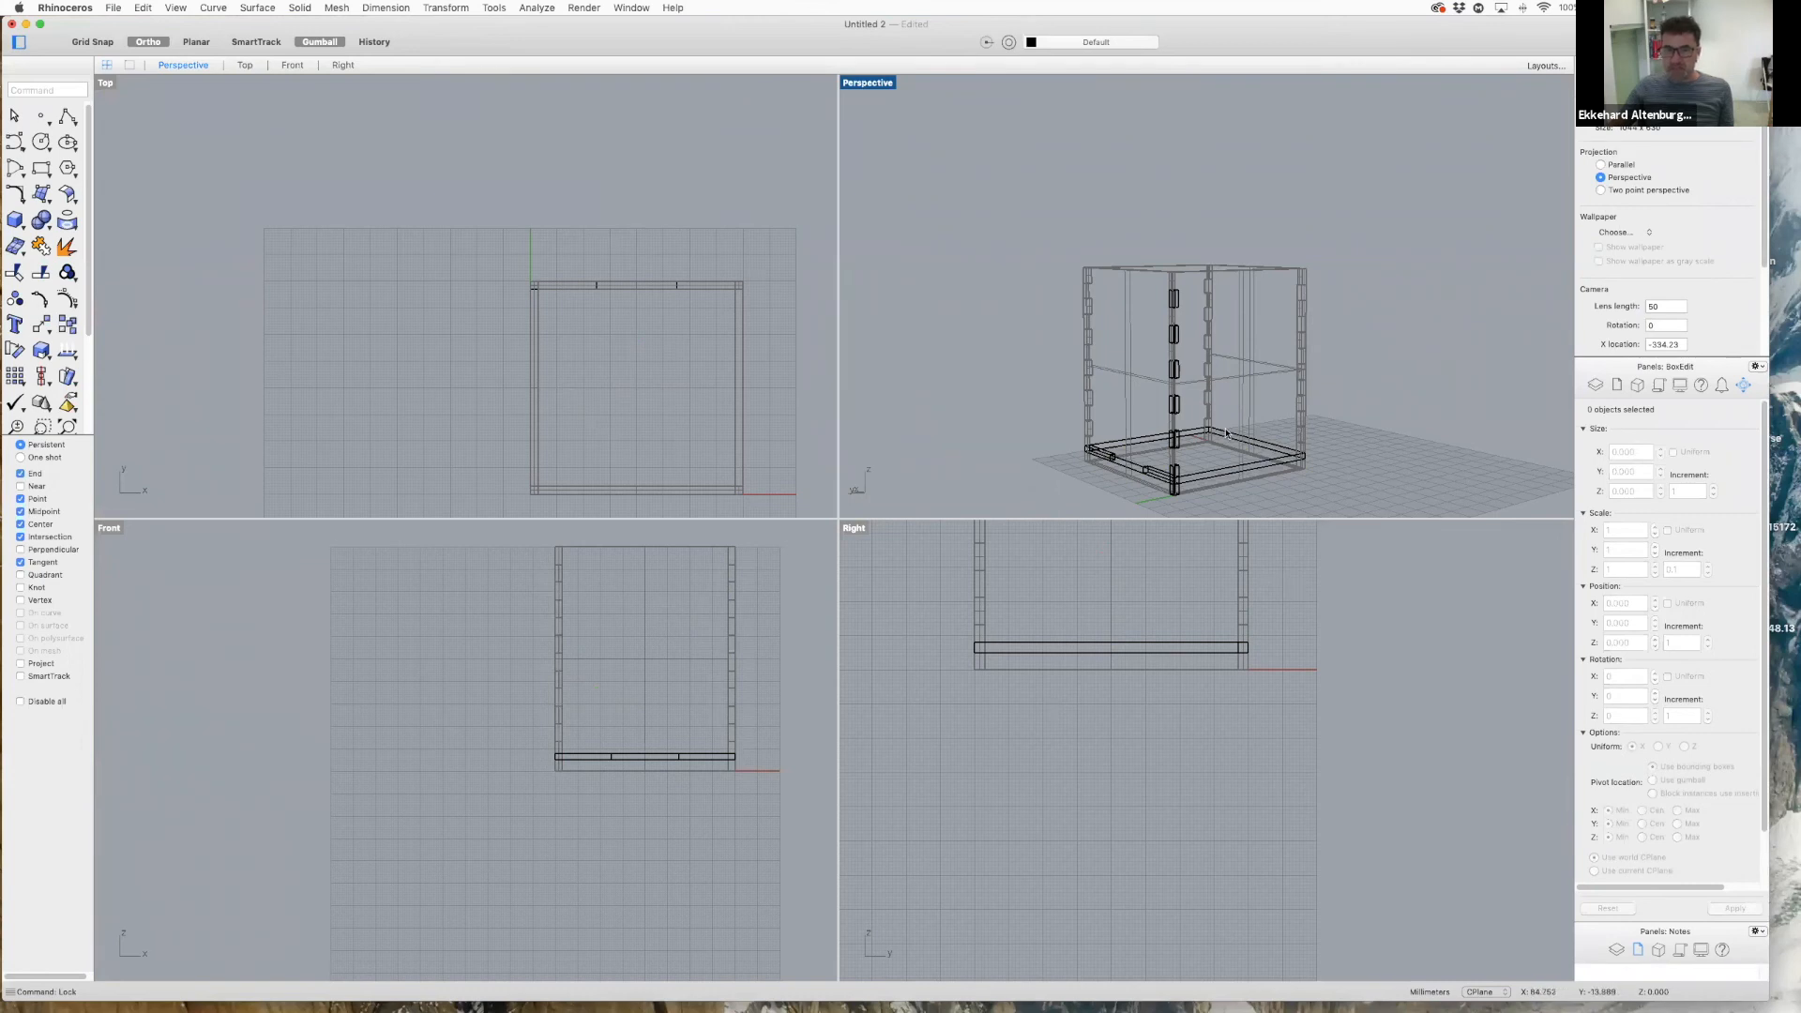
- Delete all the leftover finger-joint blocks stacked along the box's back-left vertical corner
scroll(1163, 389, up, 5)
scroll(1192, 403, down, 4)
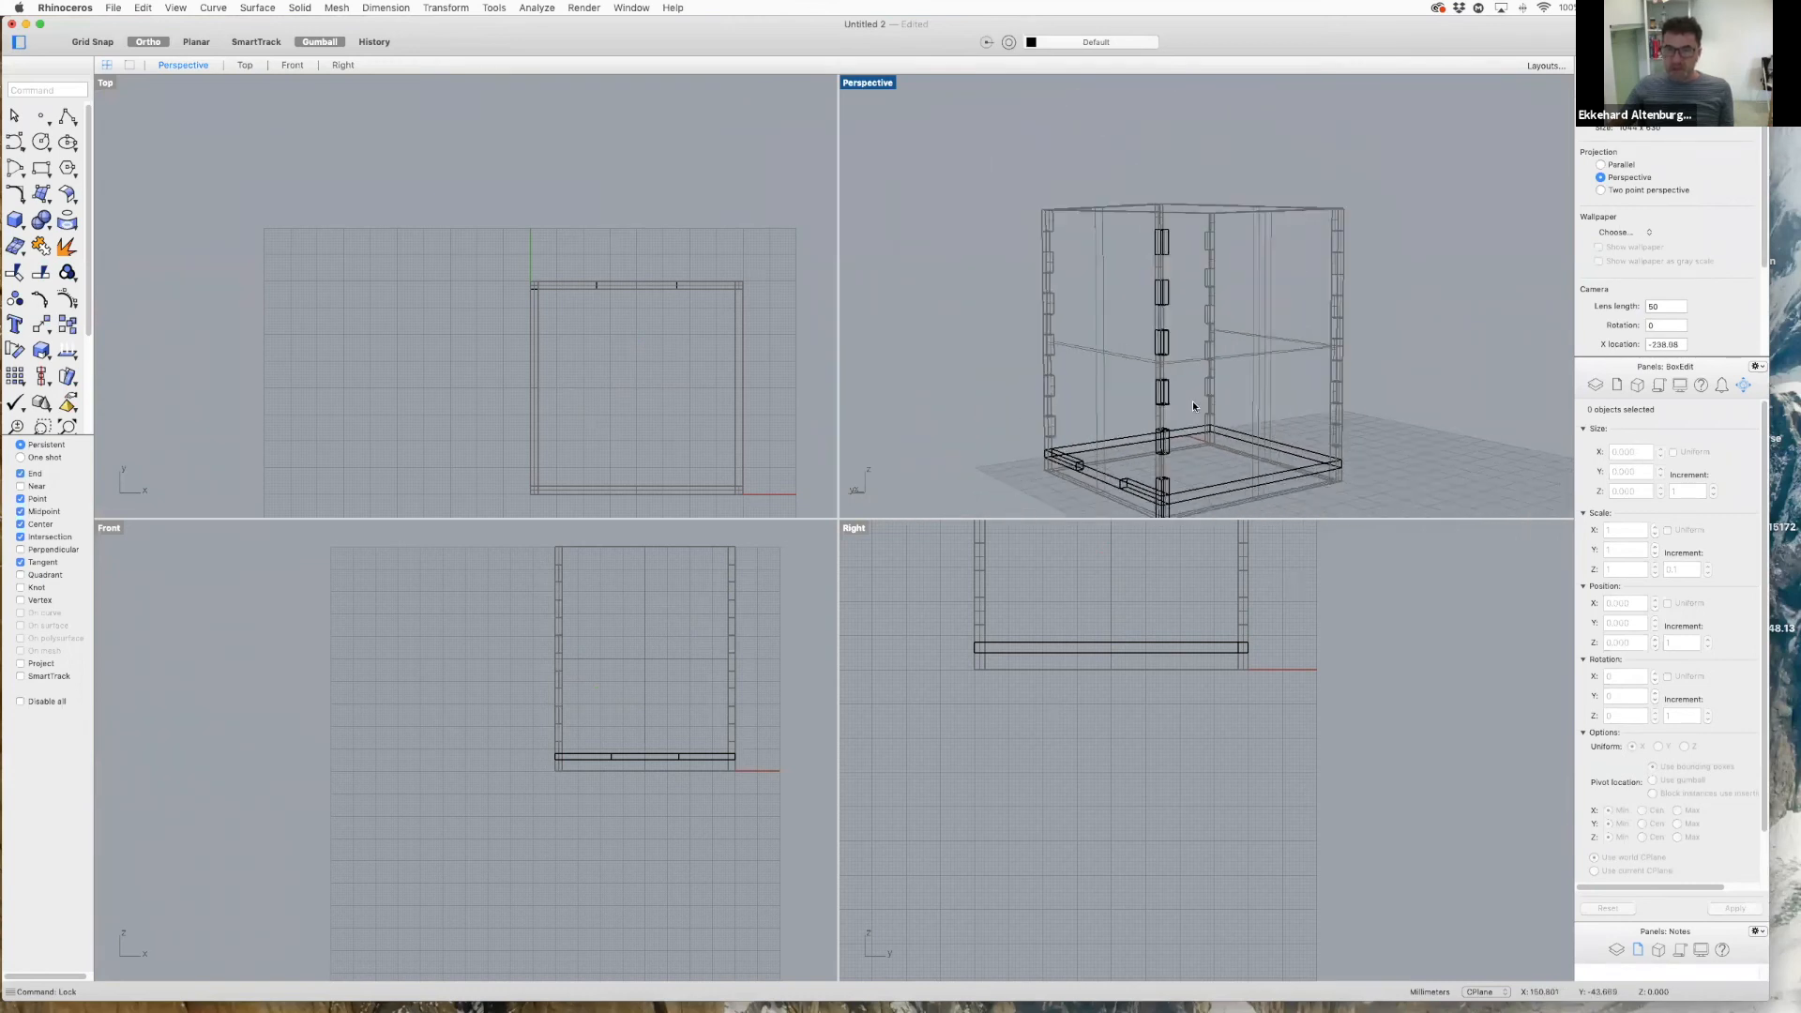
click(1170, 274)
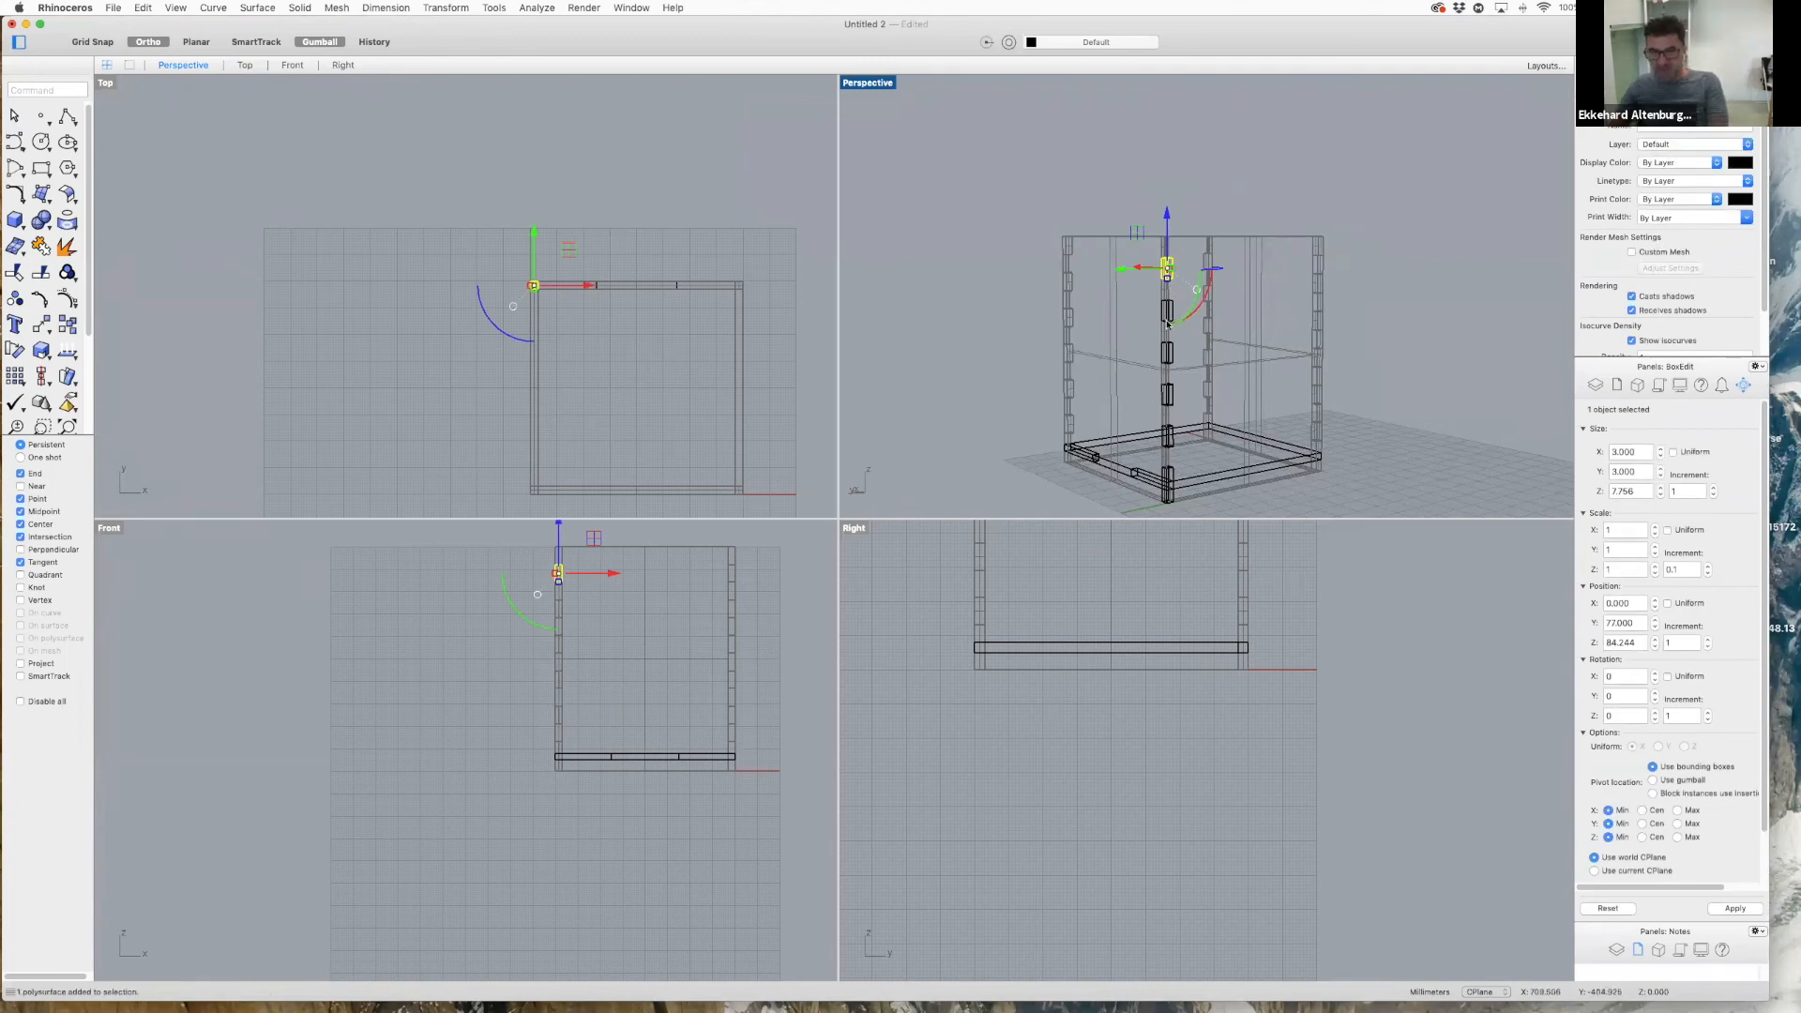
key(Delete)
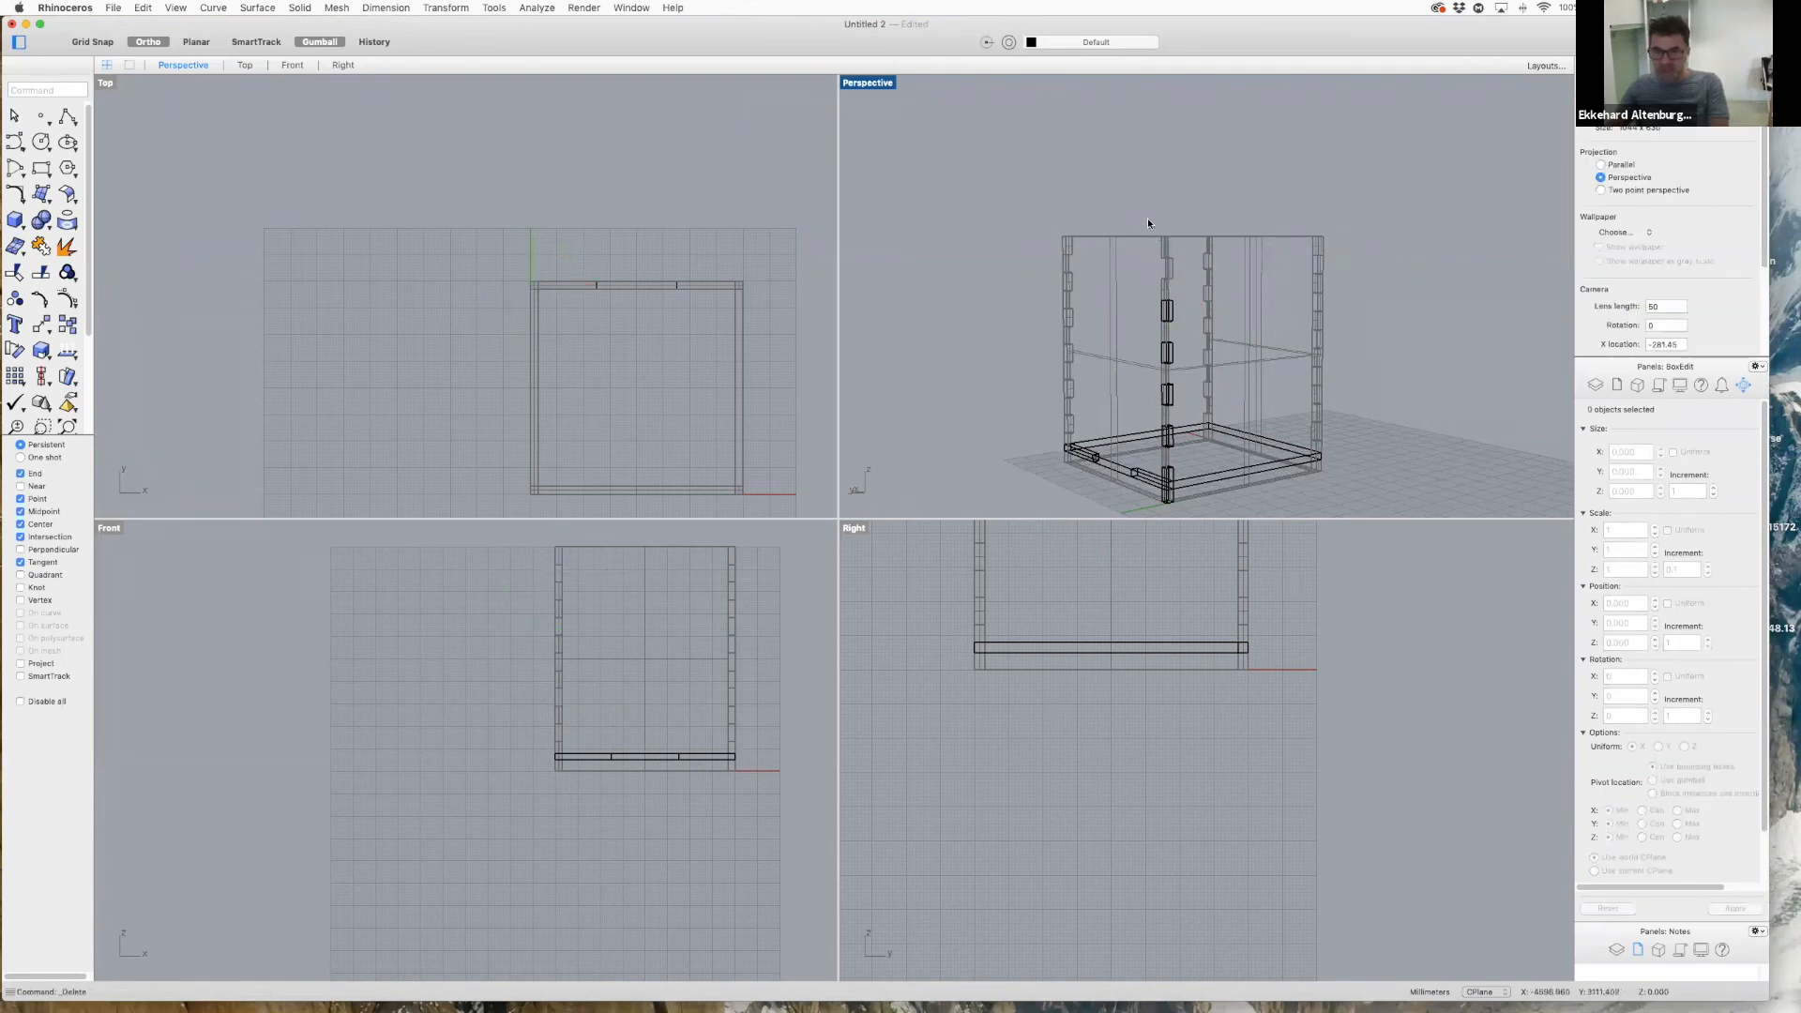
drag(1148, 217, 1198, 546)
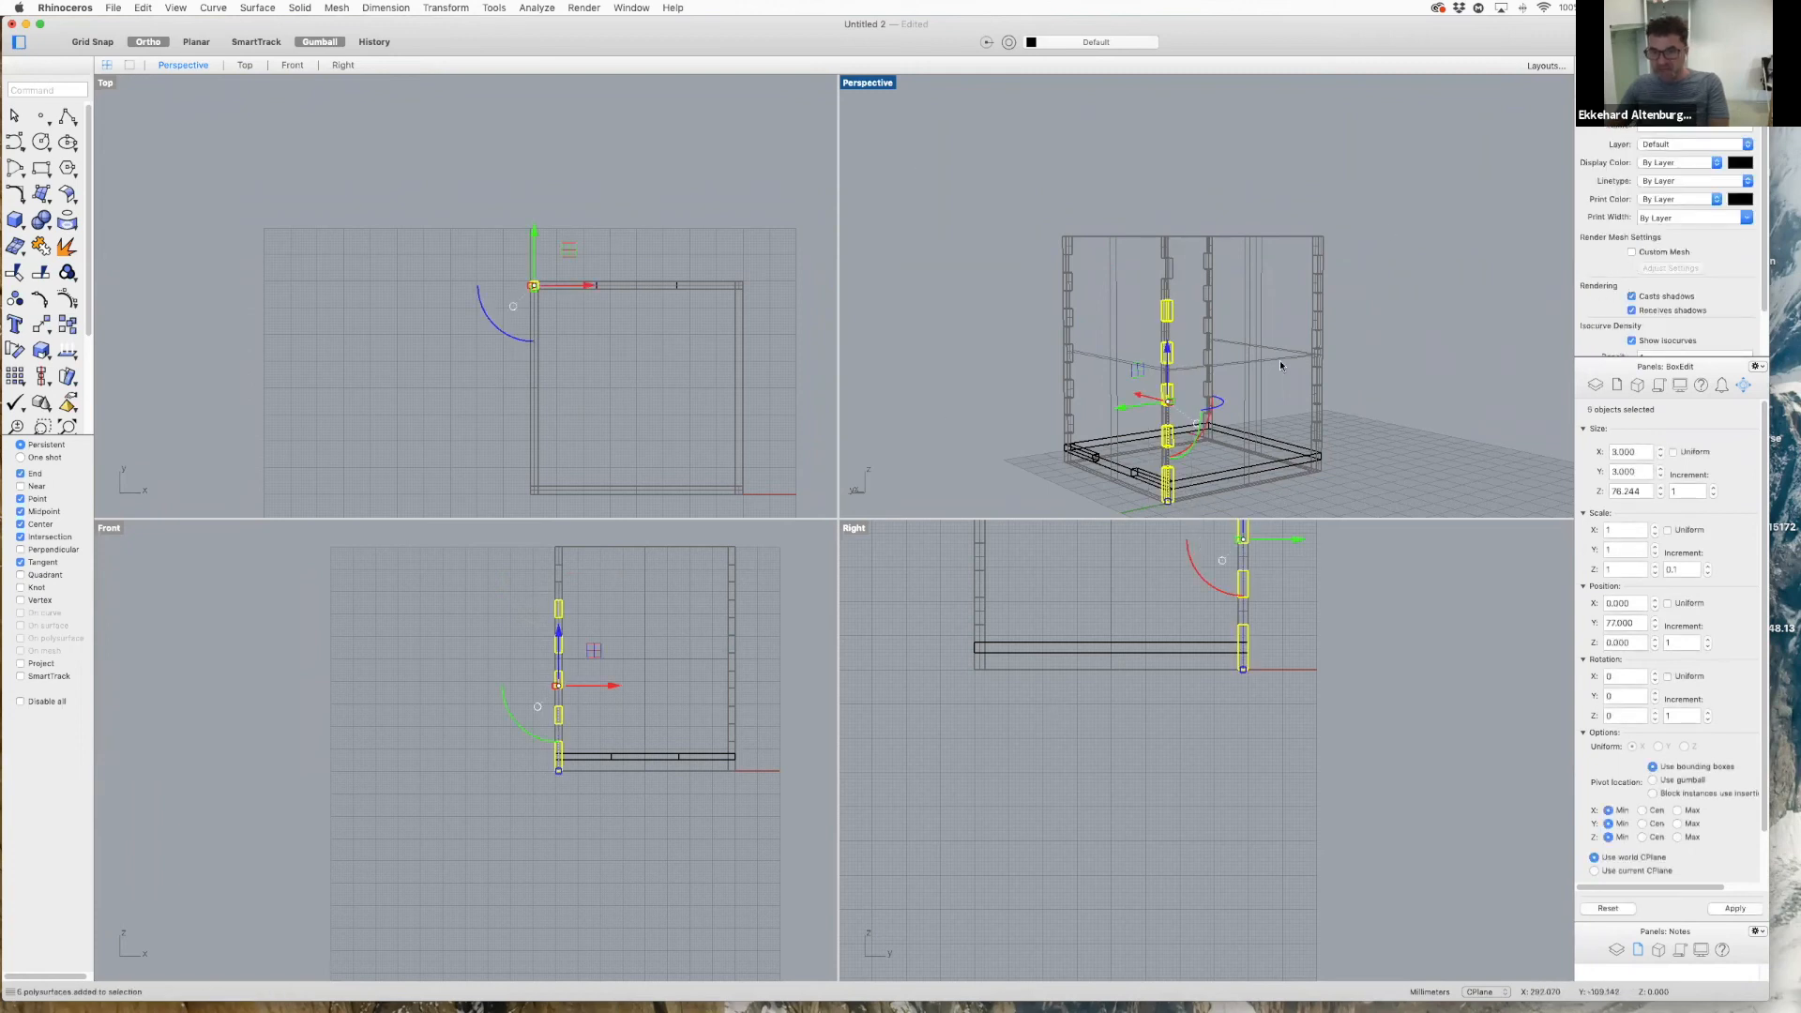
key(Delete)
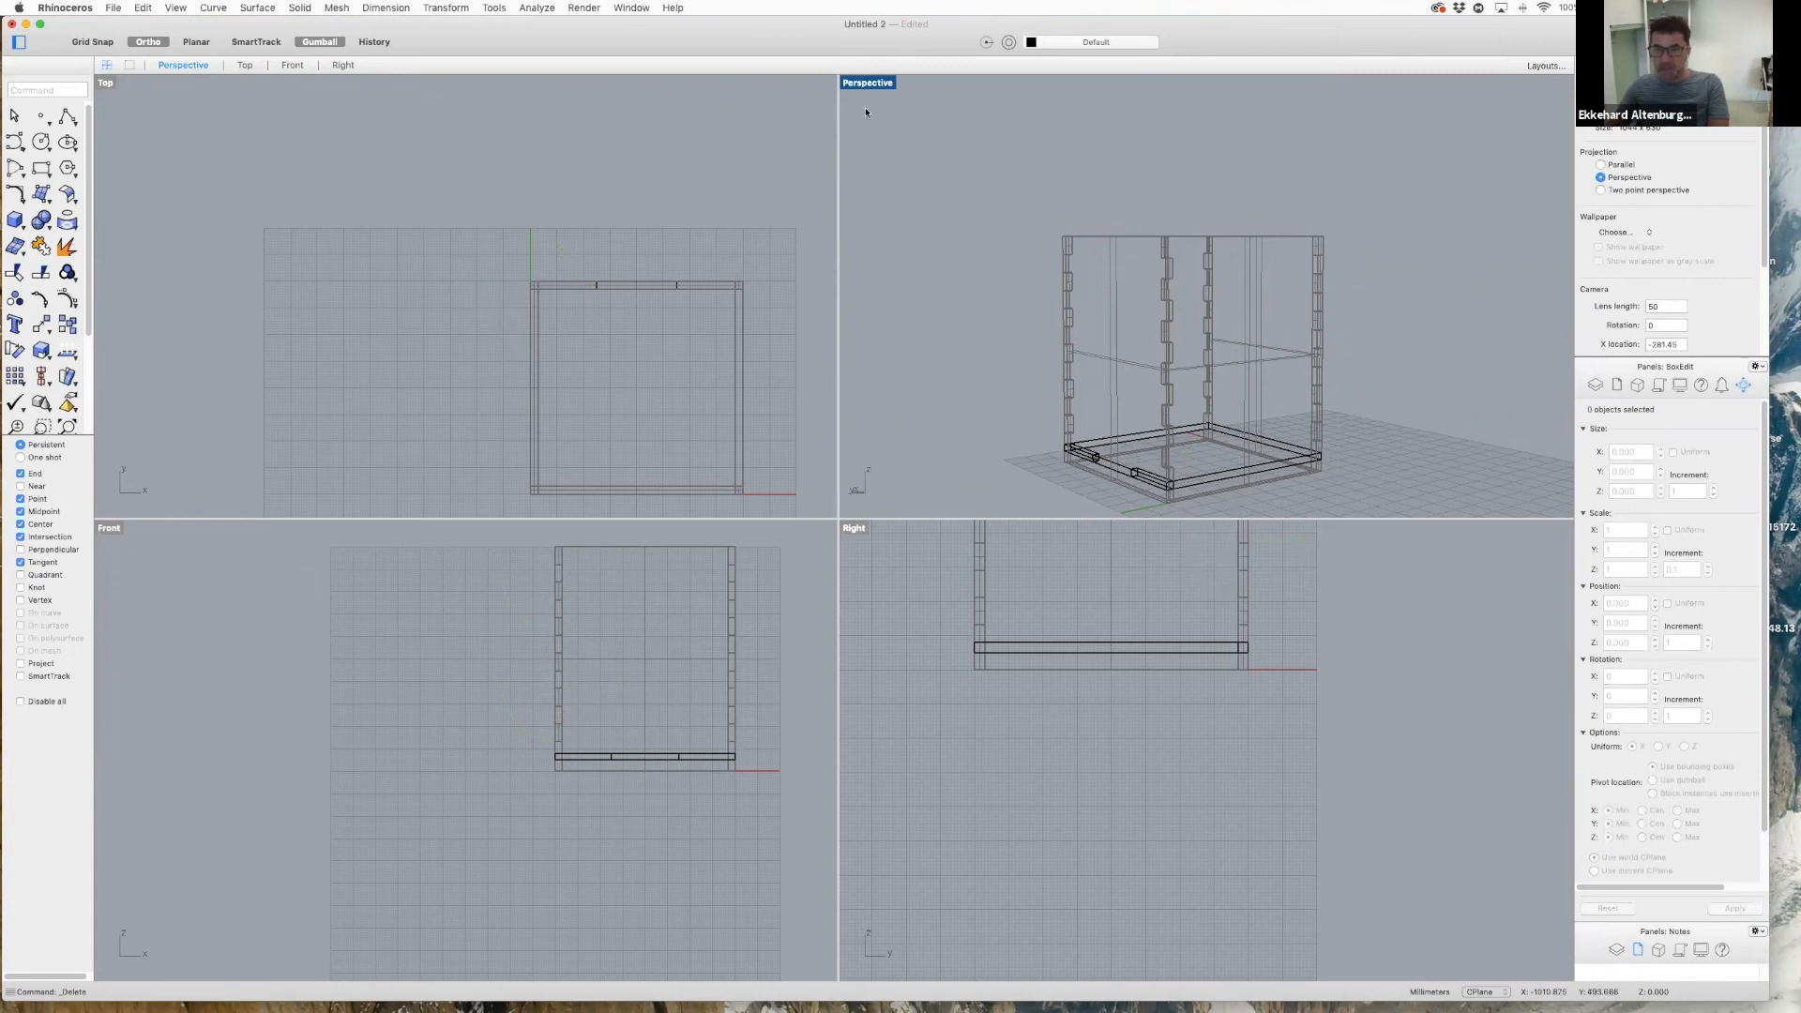
- Unlock all locked side panels of the box
mouse_move(1258, 386)
right_down()
mouse_move(1210, 422)
mouse_move(1279, 385)
mouse_move(1278, 409)
right_up()
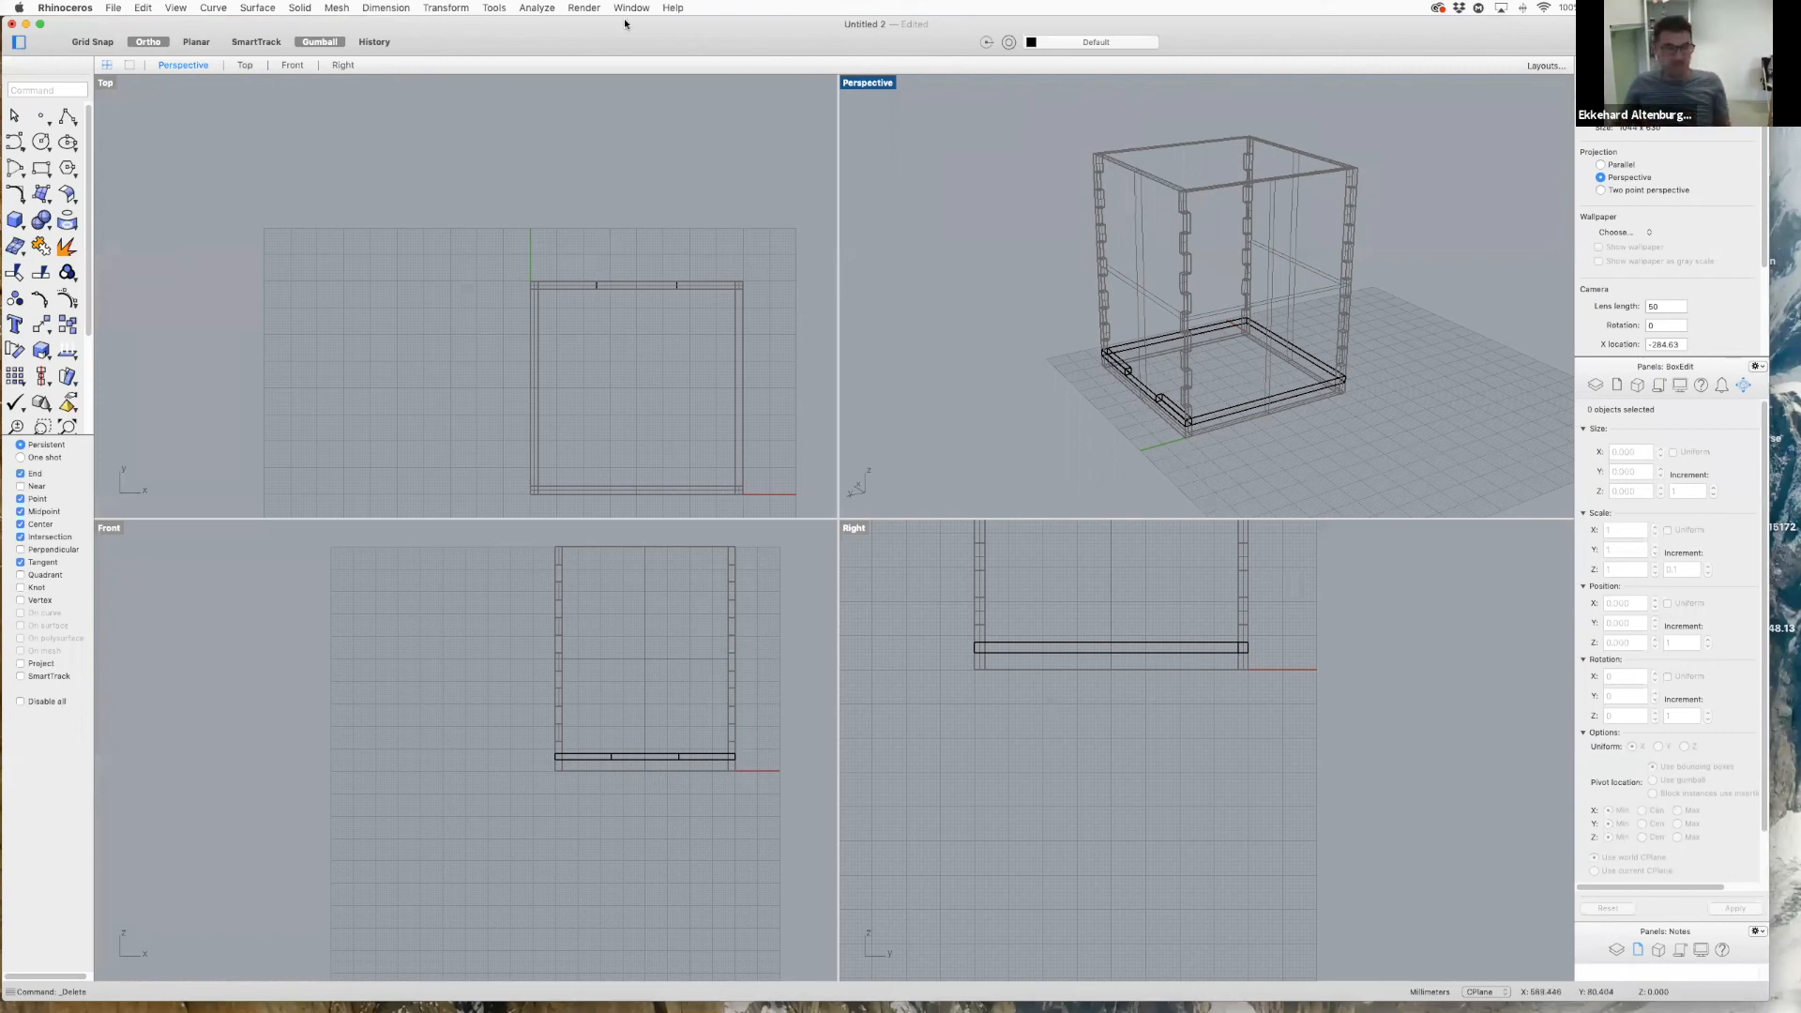
text(unlock)
key(Return)
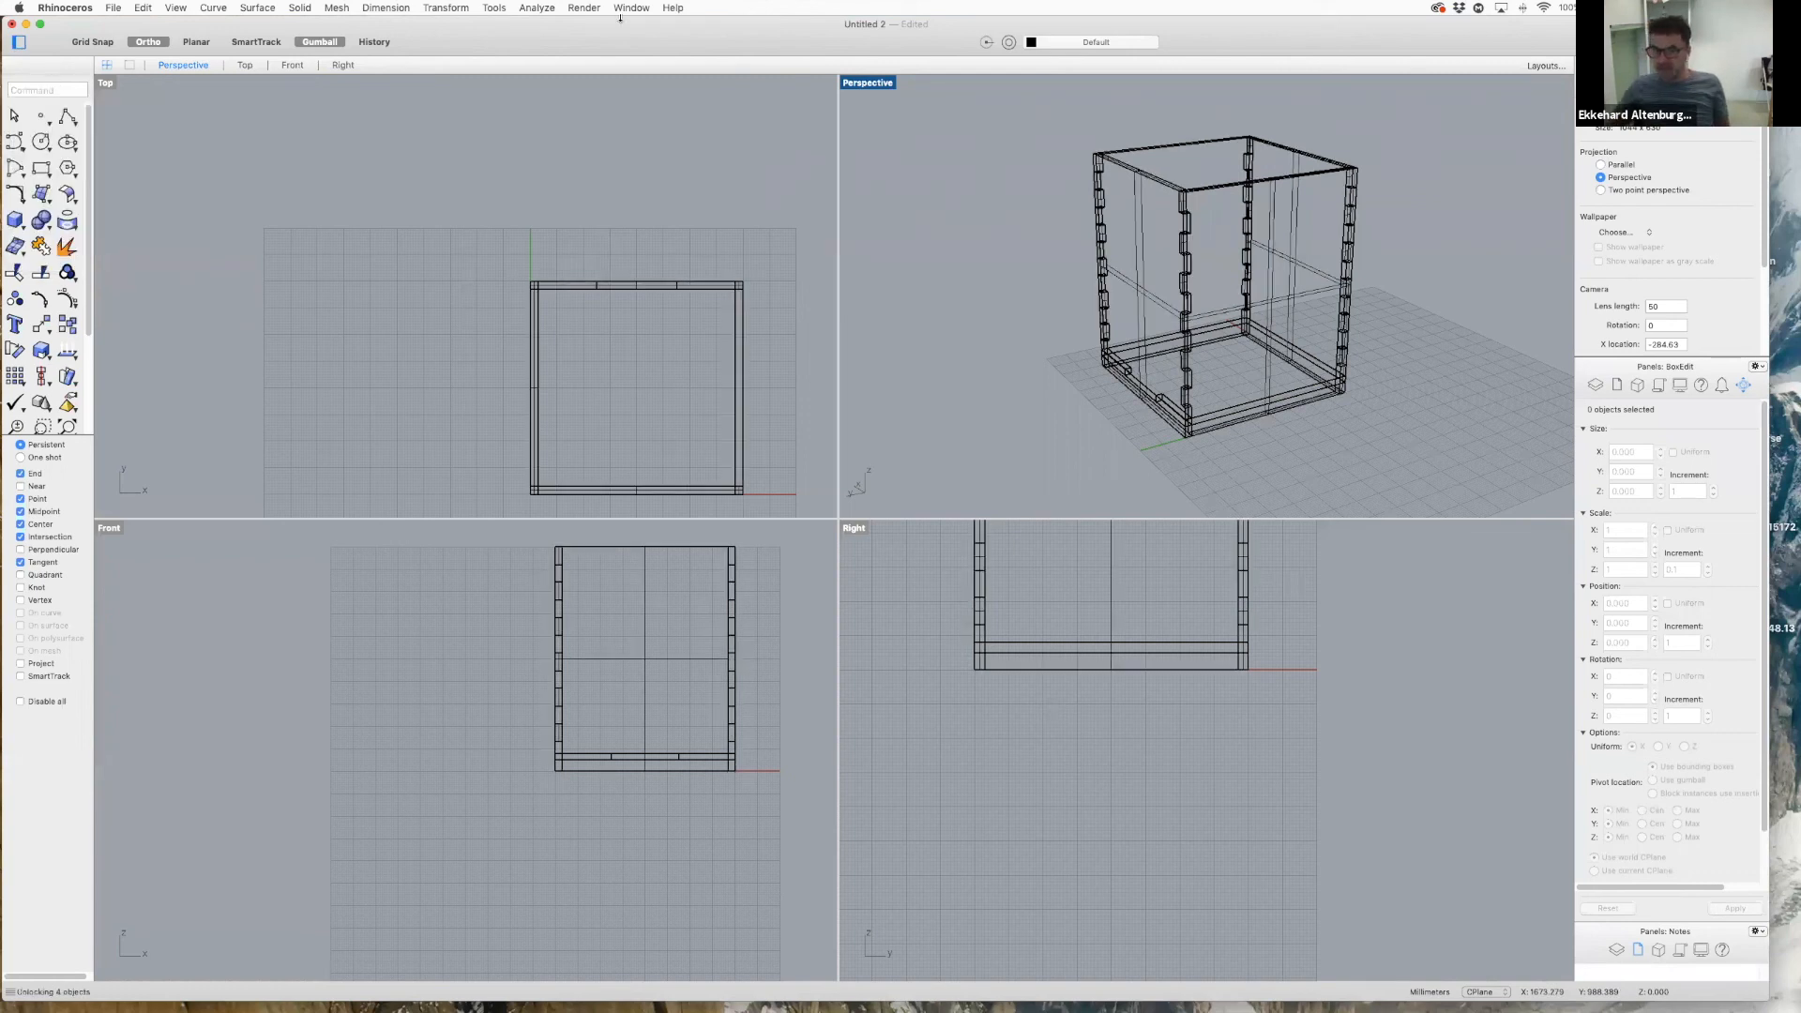
- Select the four unlocked side panels again and lock them
click(1157, 149)
click(1325, 120)
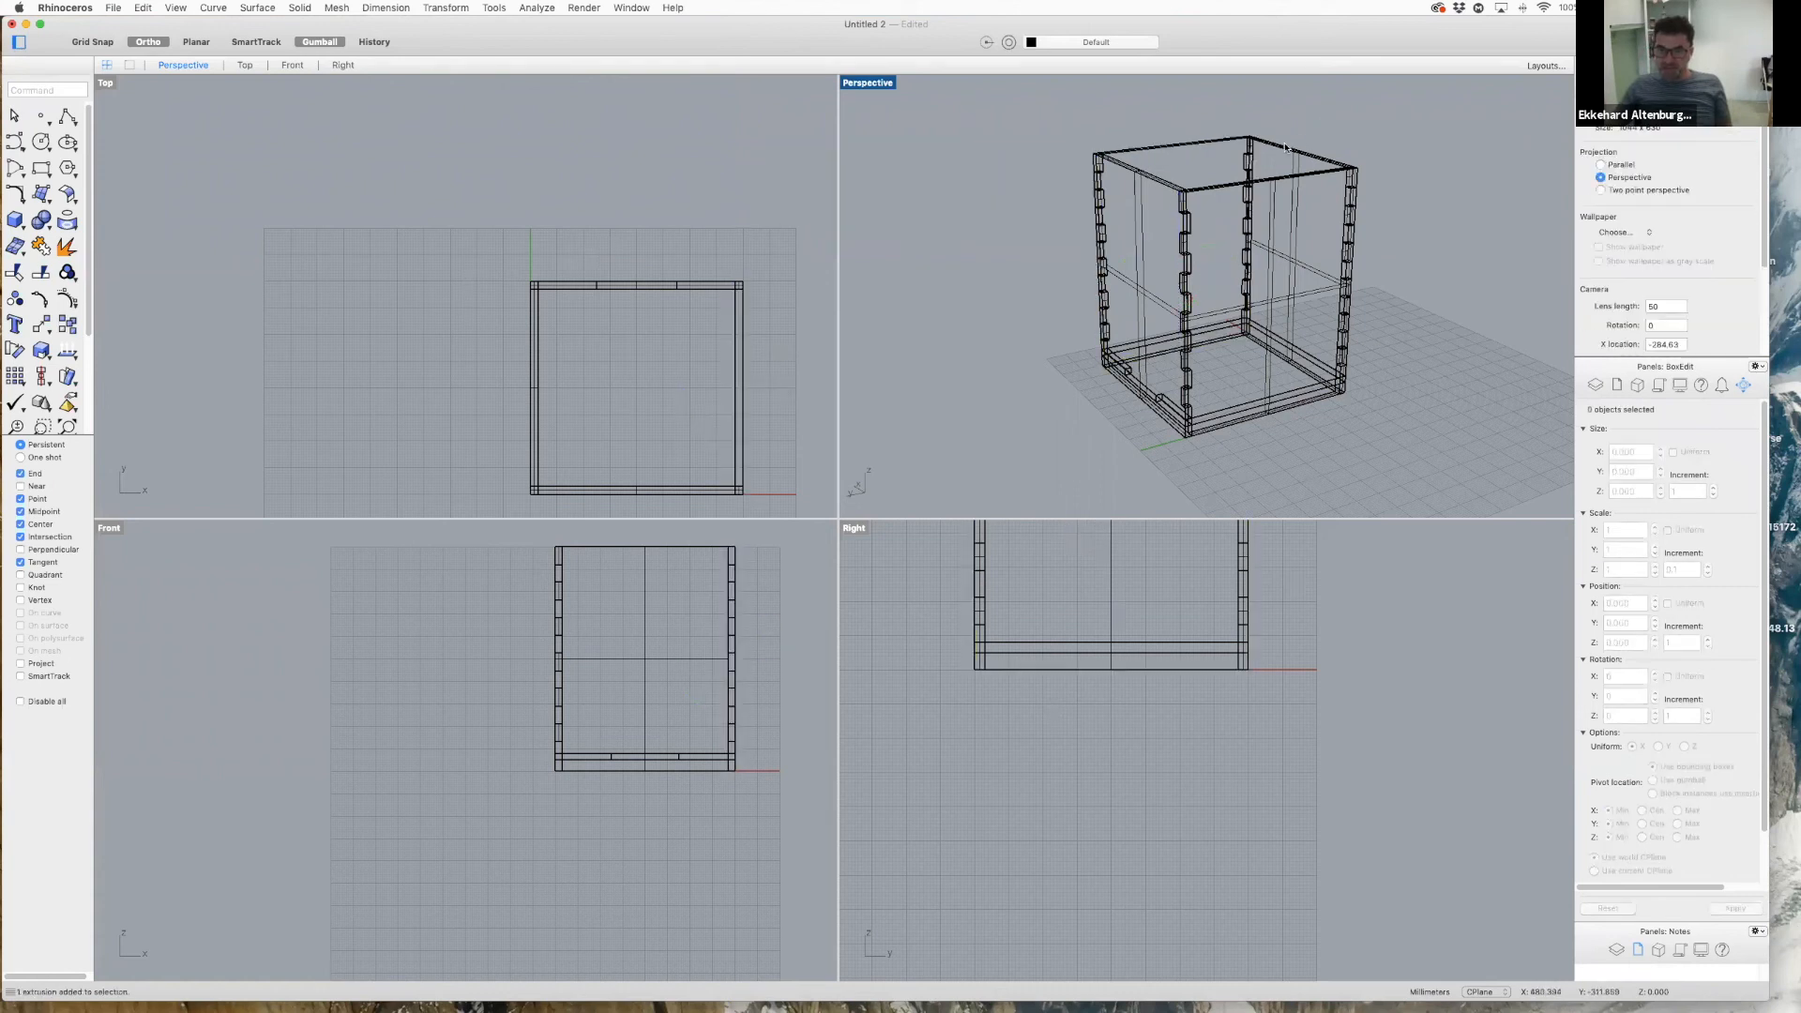
click(1284, 148)
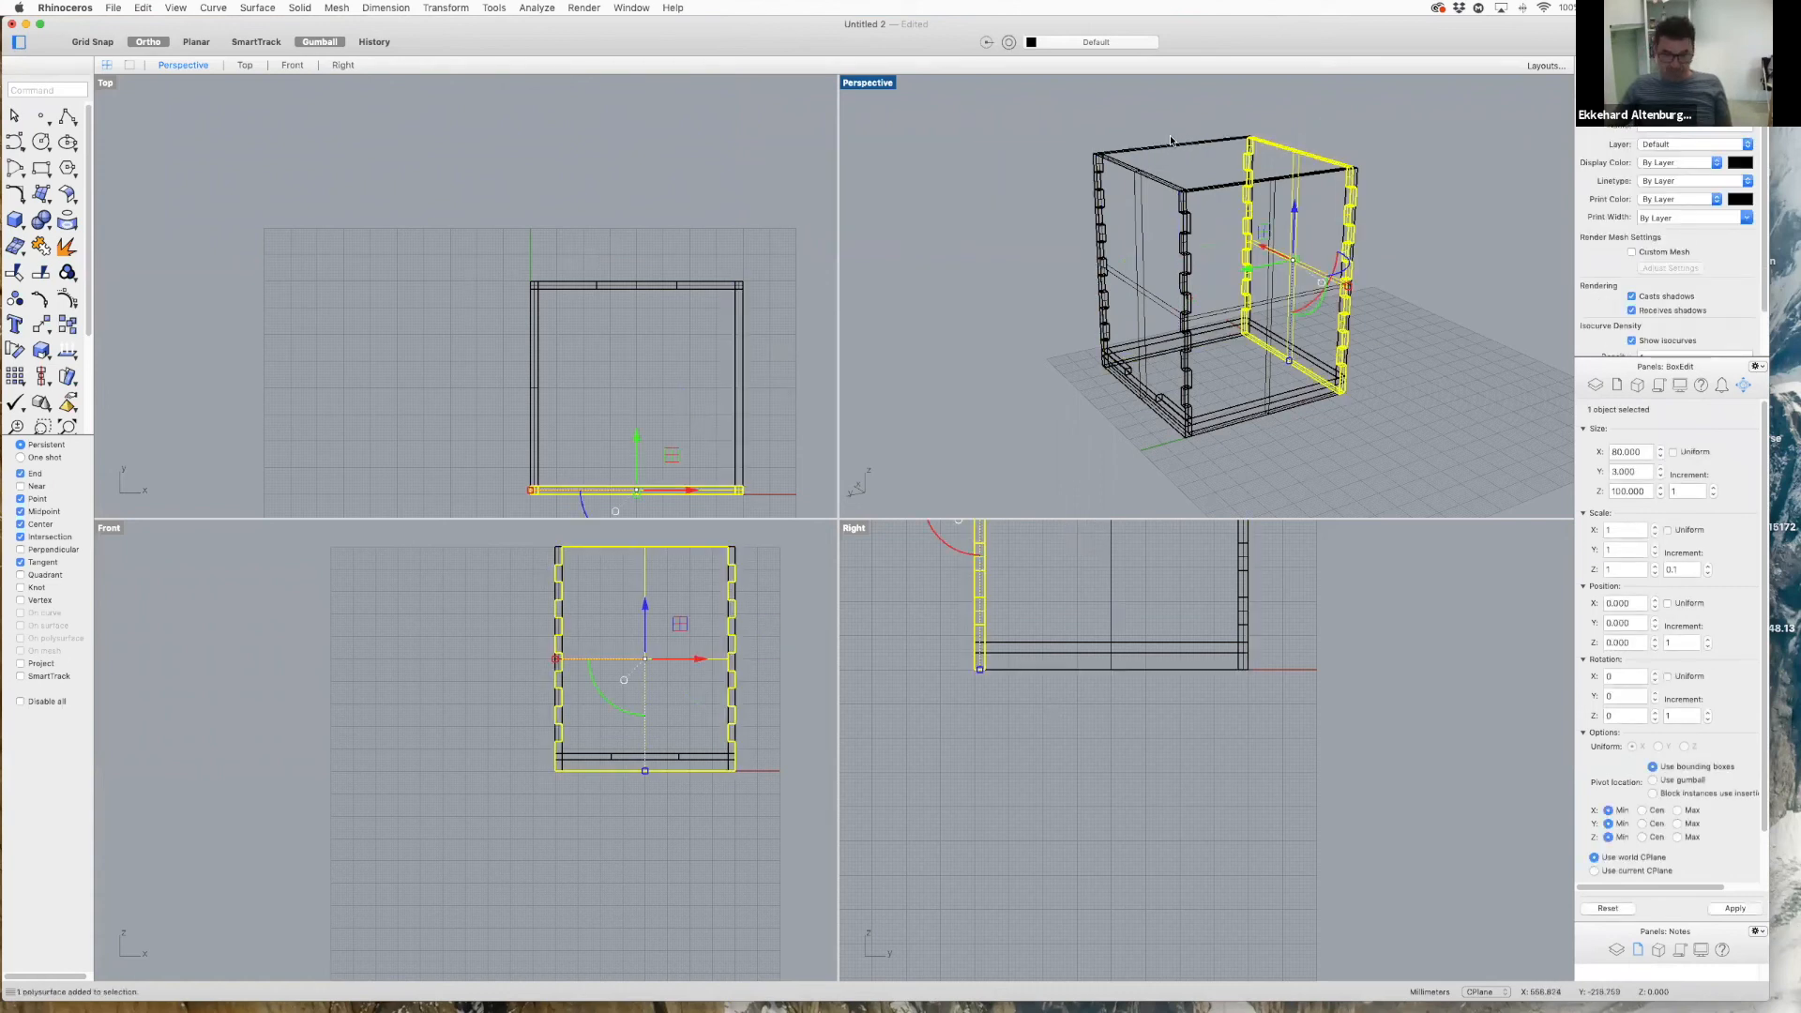
shift+click(1163, 145)
shift+click(1160, 181)
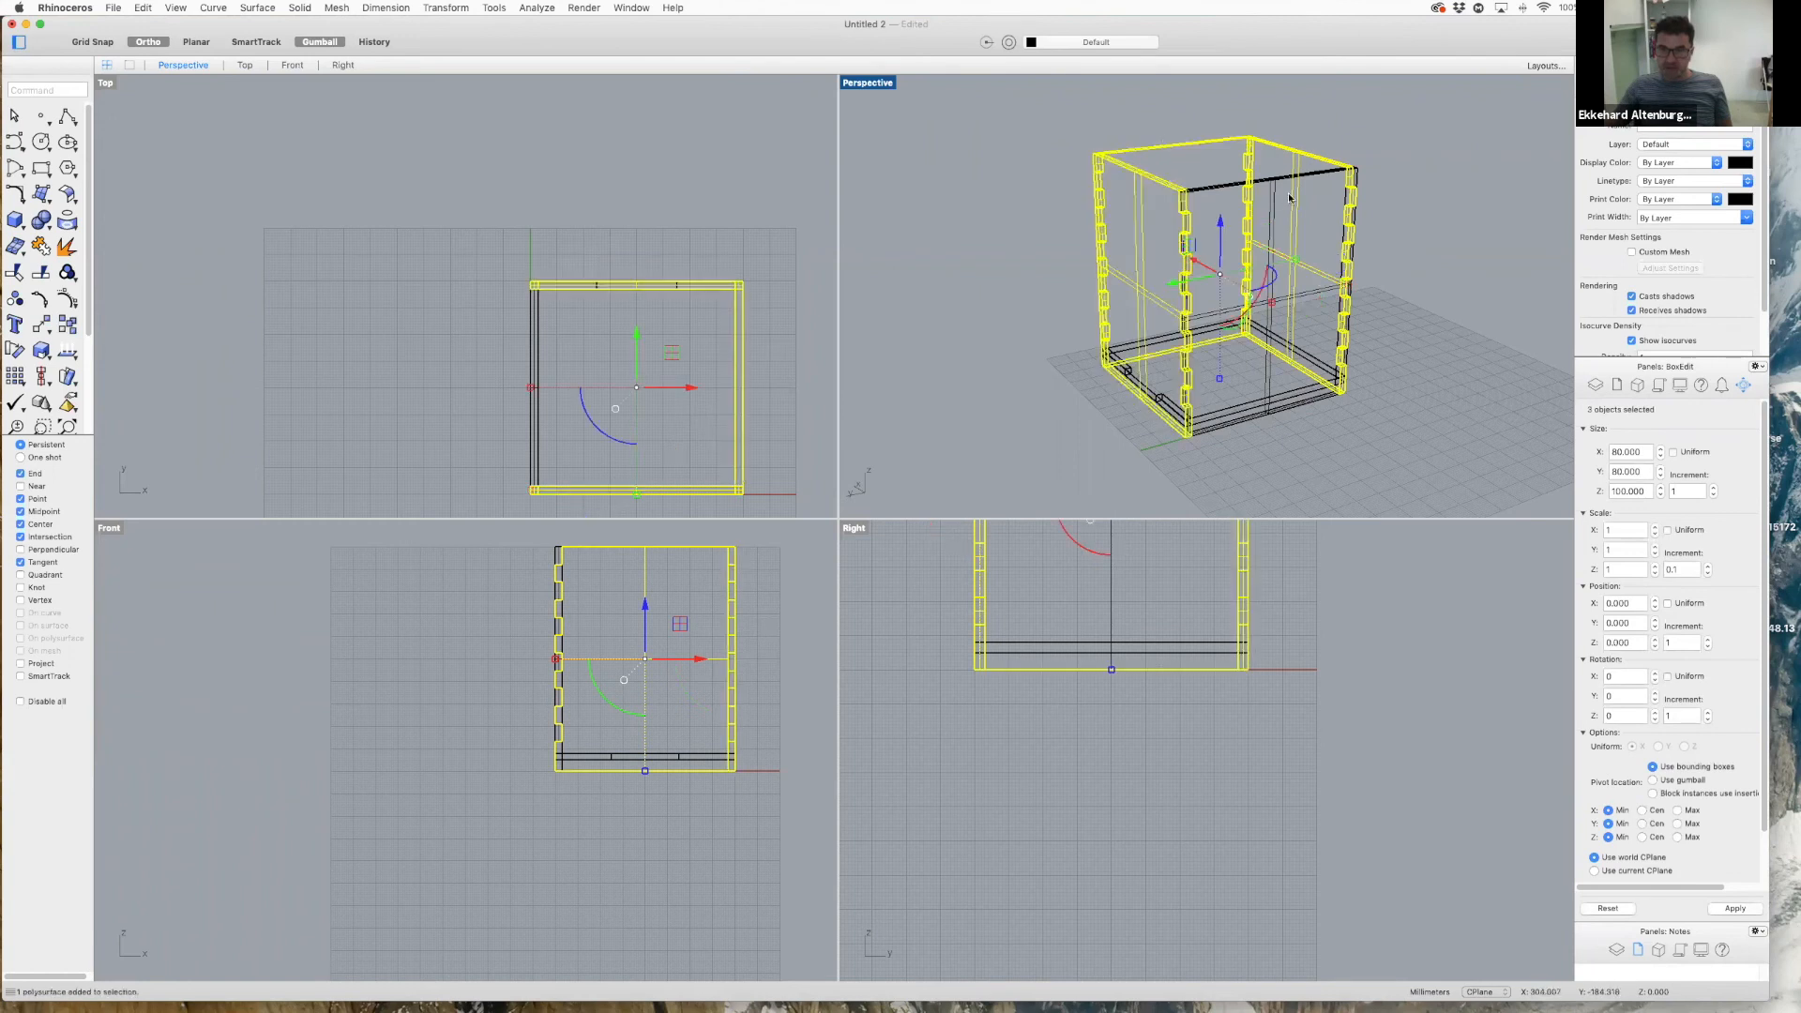
shift+click(1304, 185)
right_click(1445, 181)
mouse_move(1462, 187)
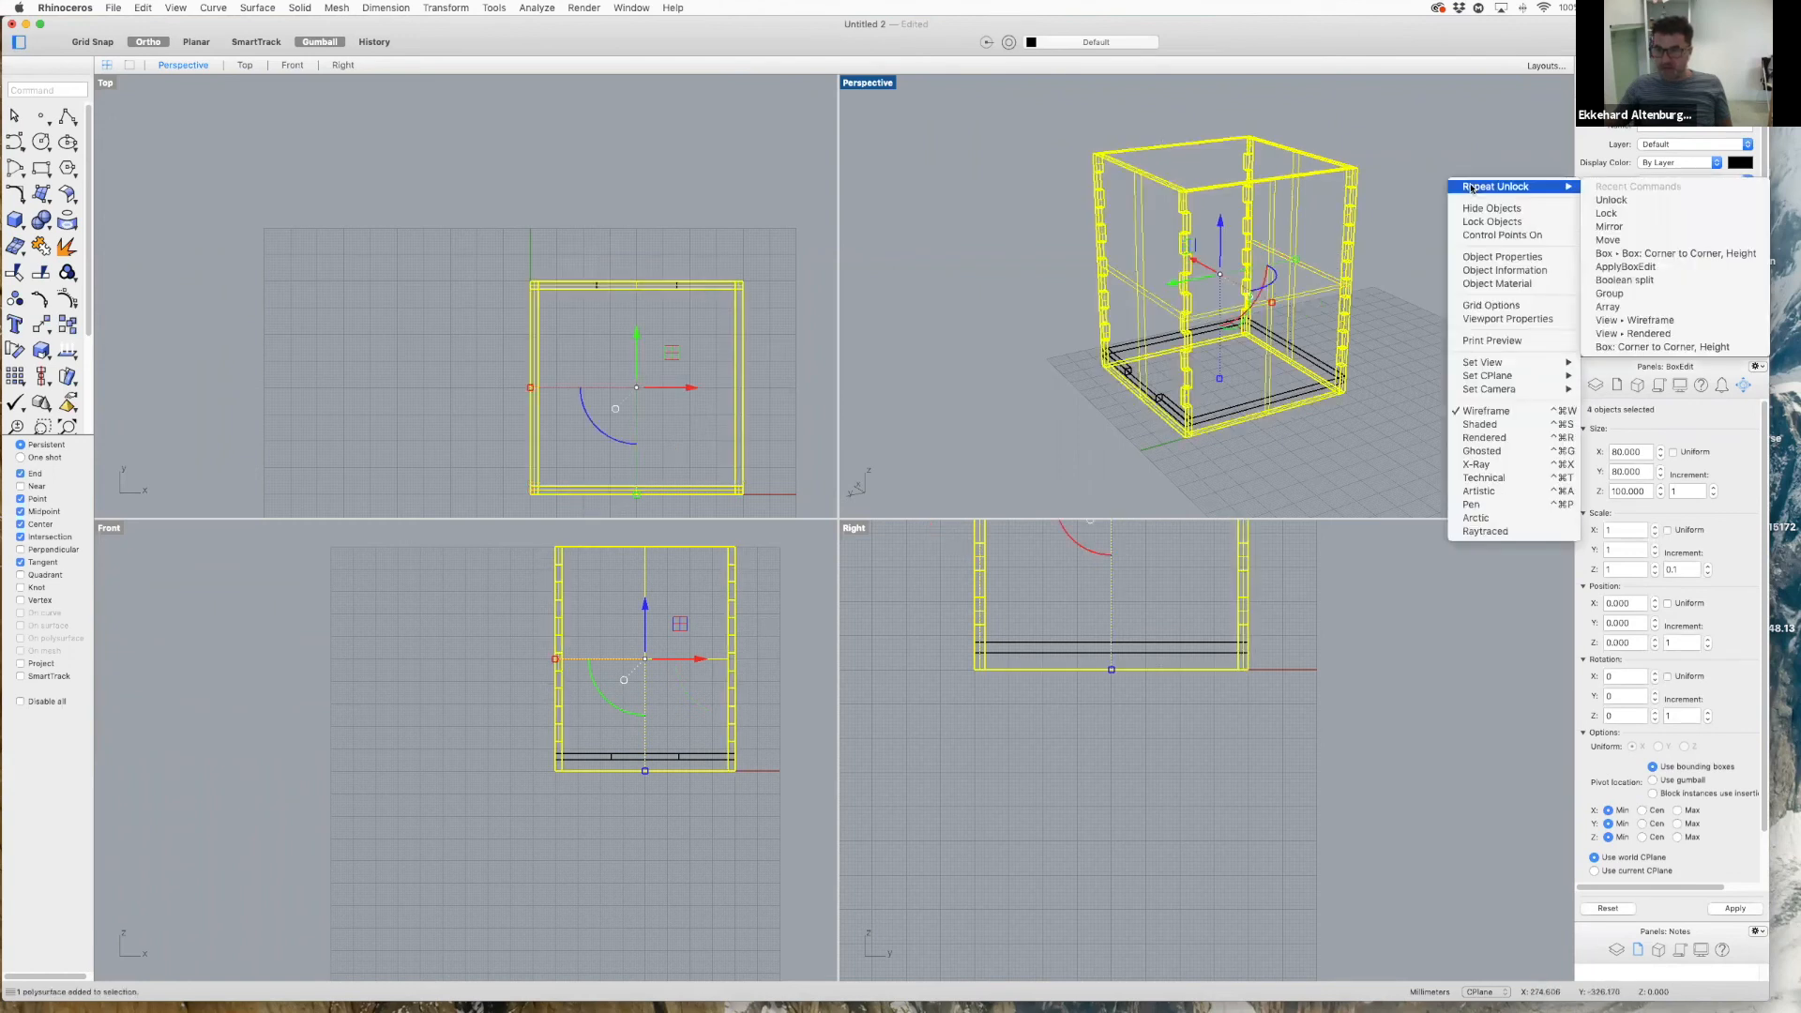
click(1629, 215)
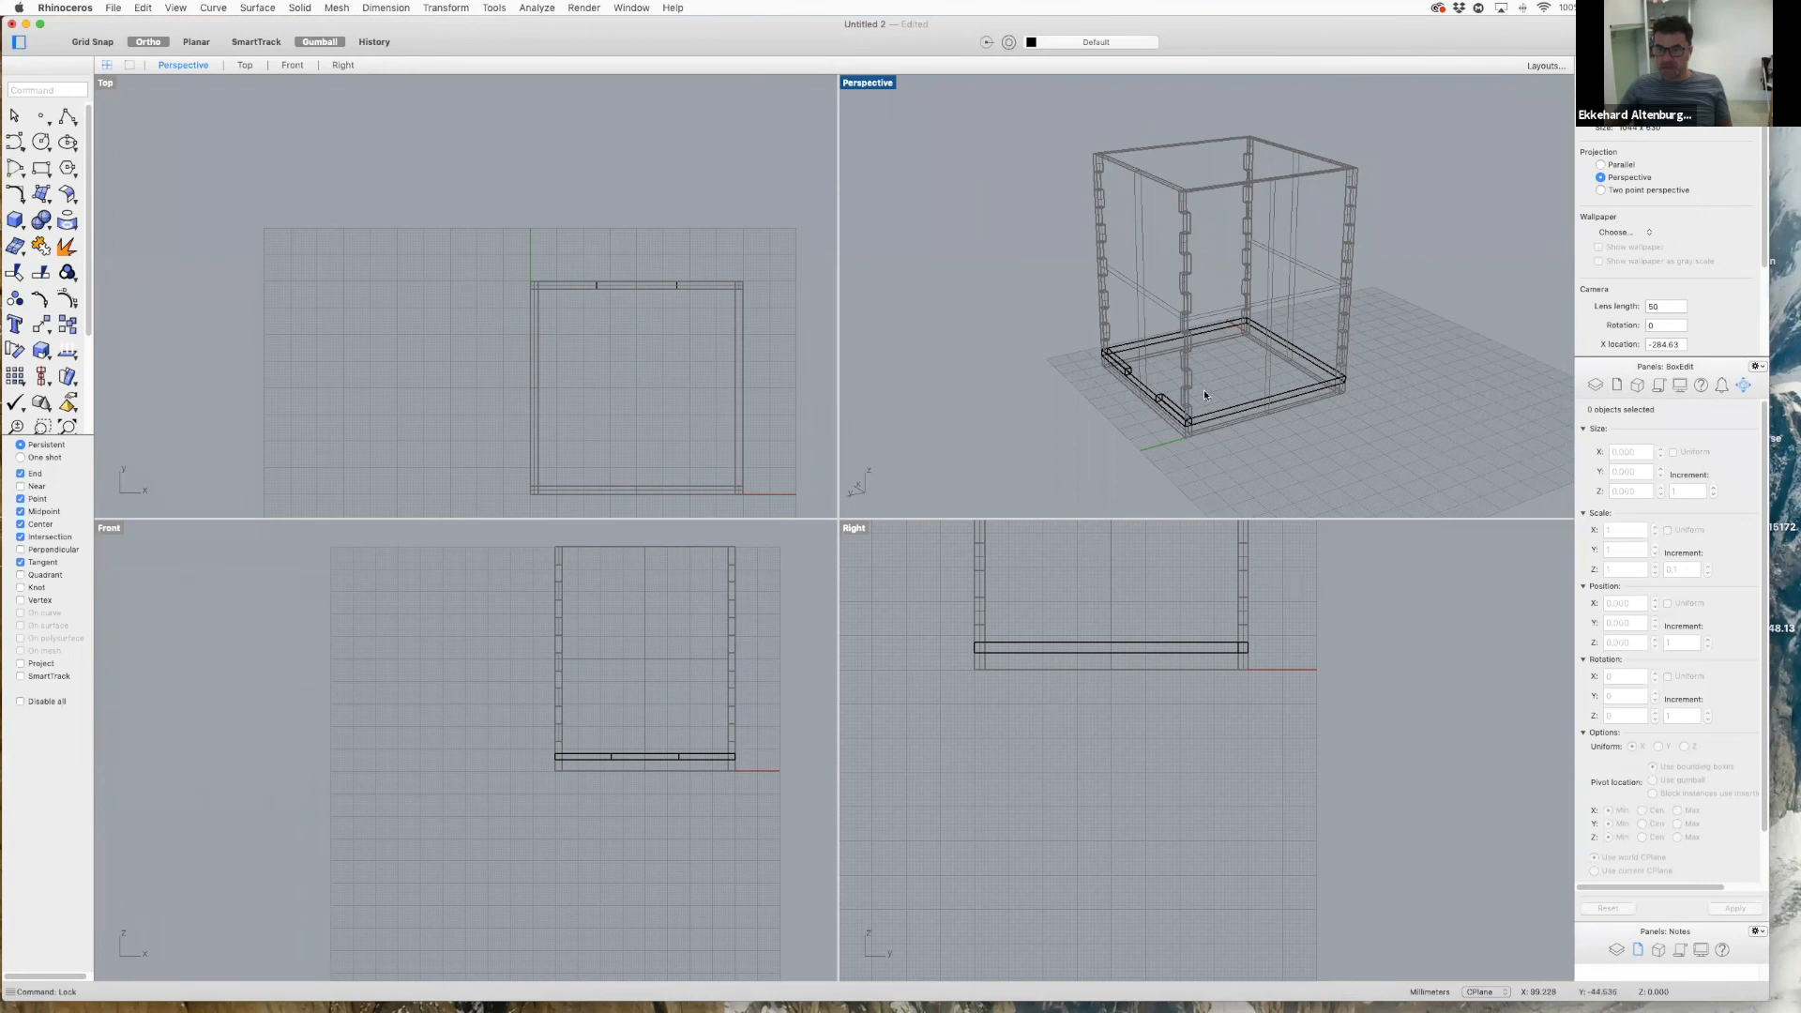
- Mirror the two joint blocks on the base panel's rear edge to its front edge, keeping the originals, across the box's middle
scroll(1202, 456, up, 5)
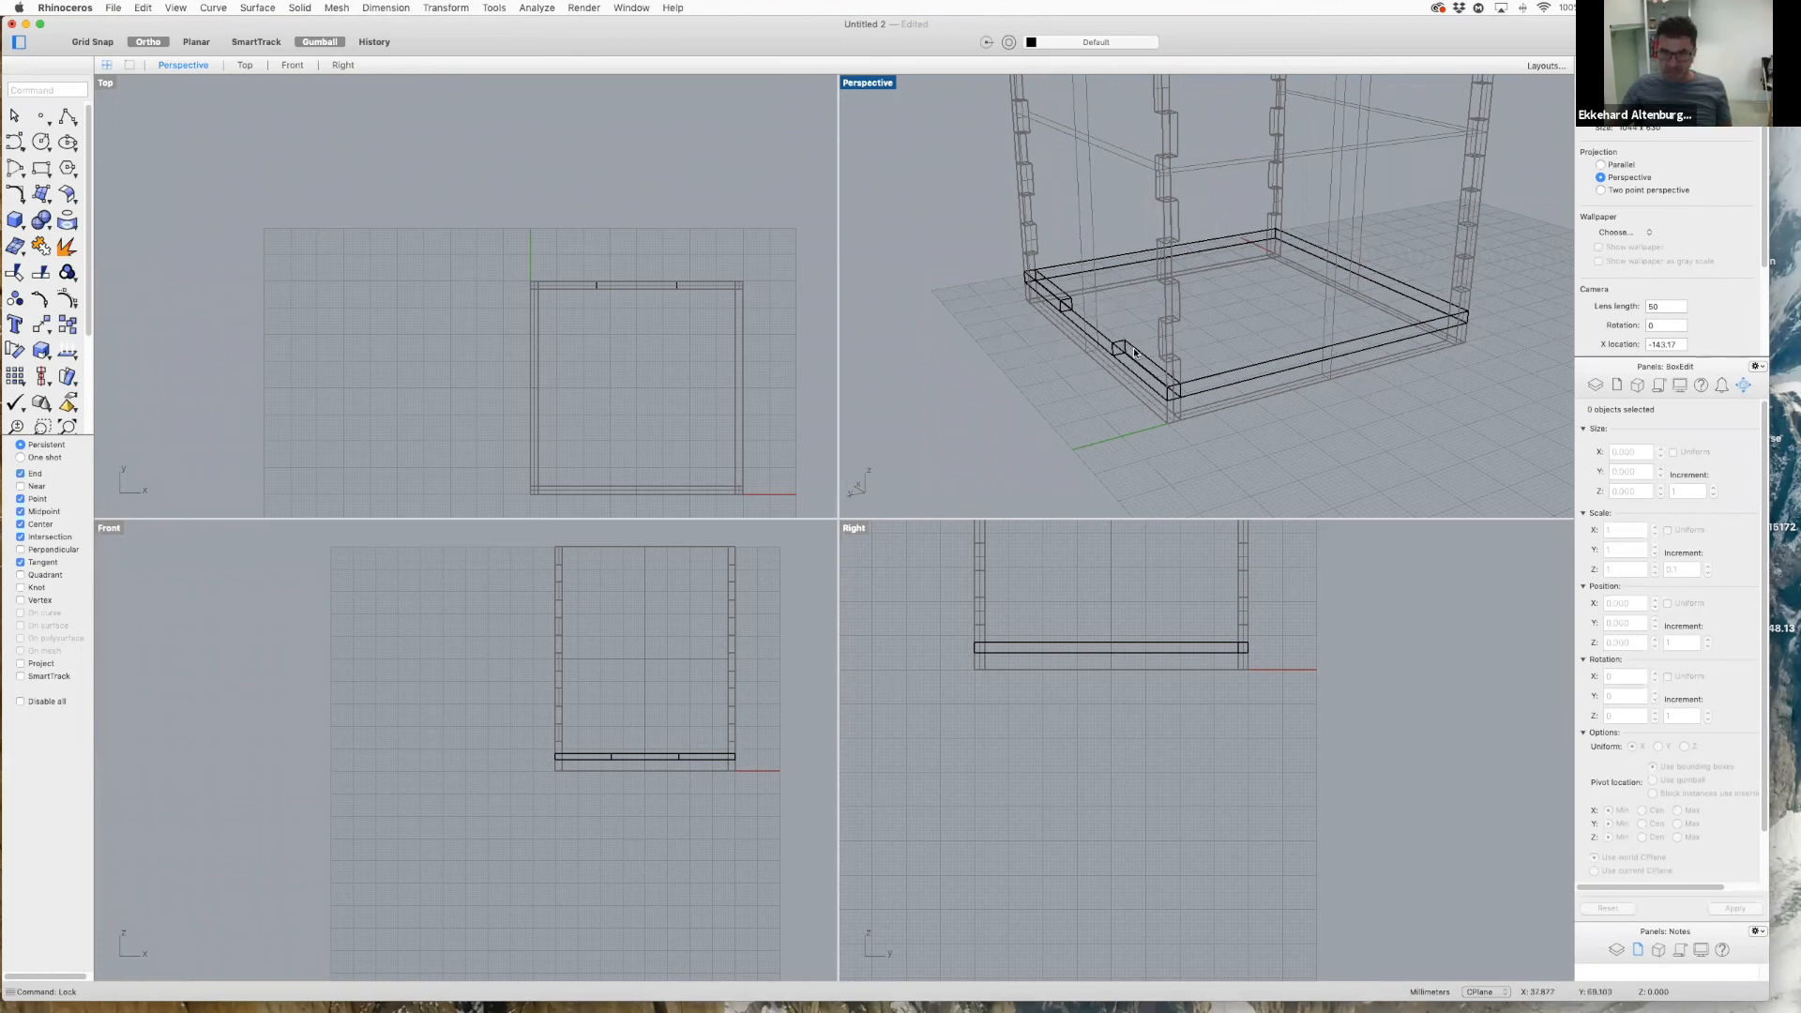
scroll(719, 741, up, 5)
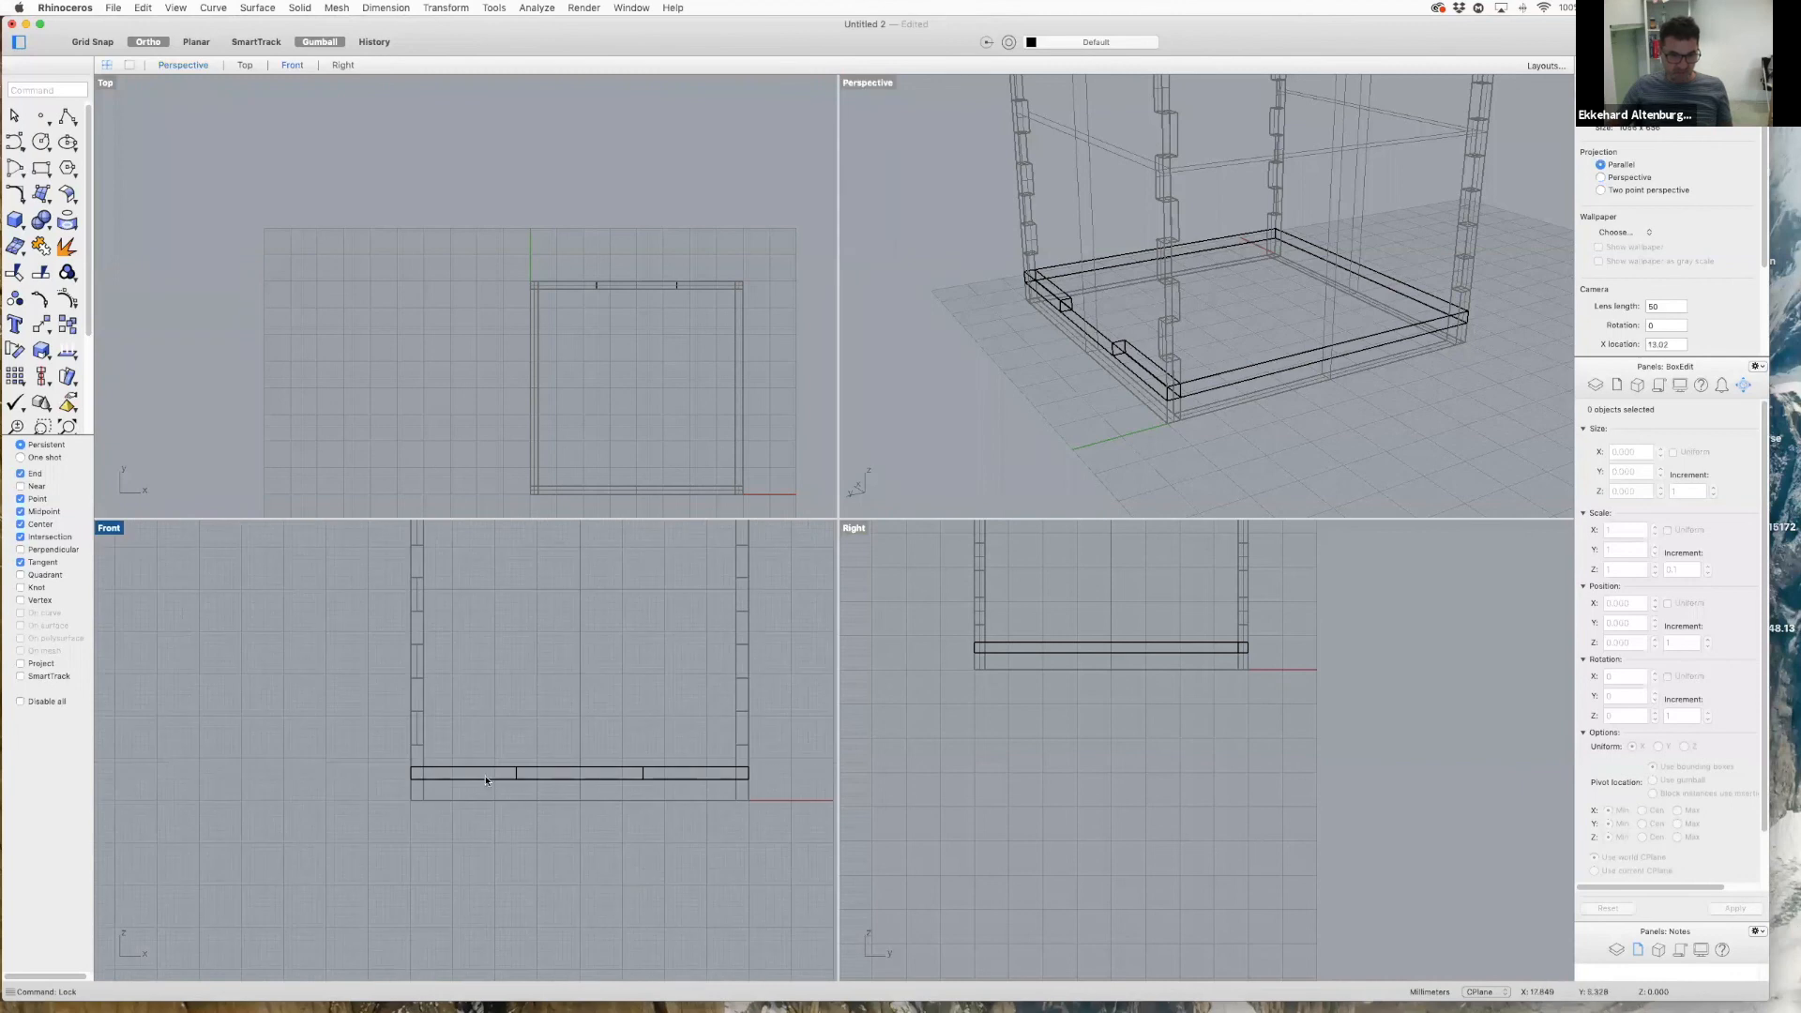
click(486, 781)
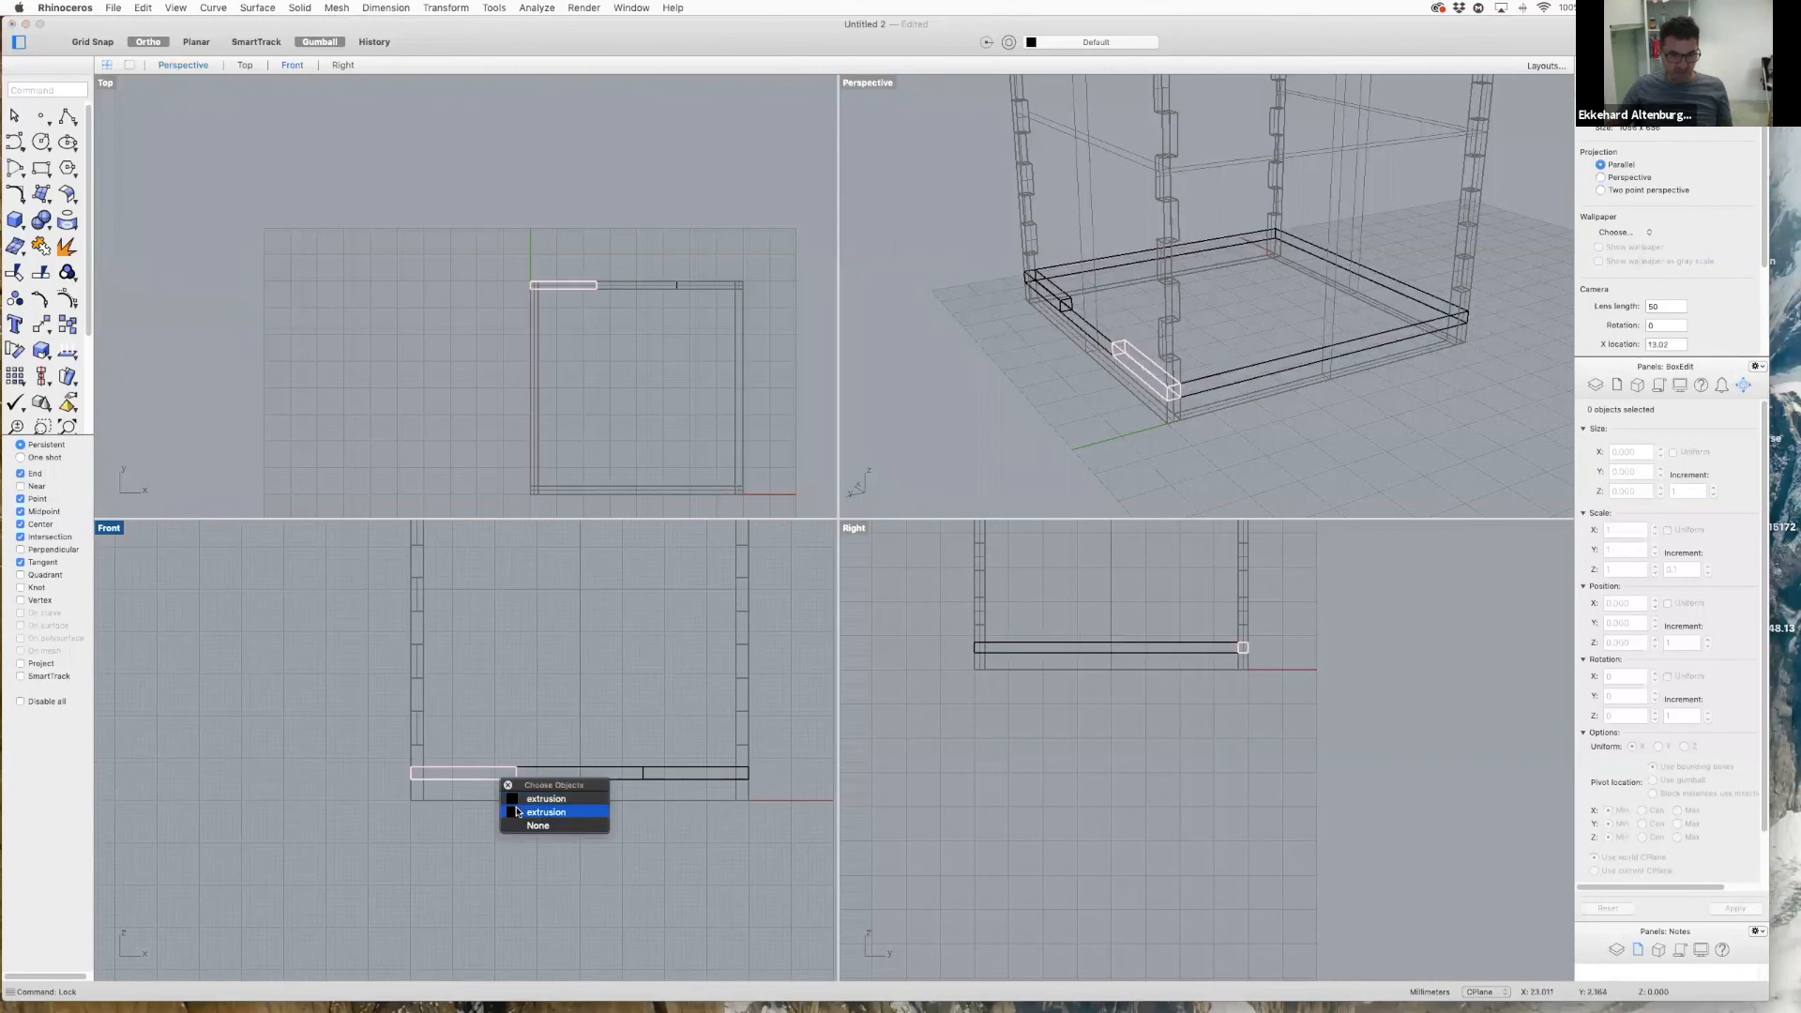
click(517, 811)
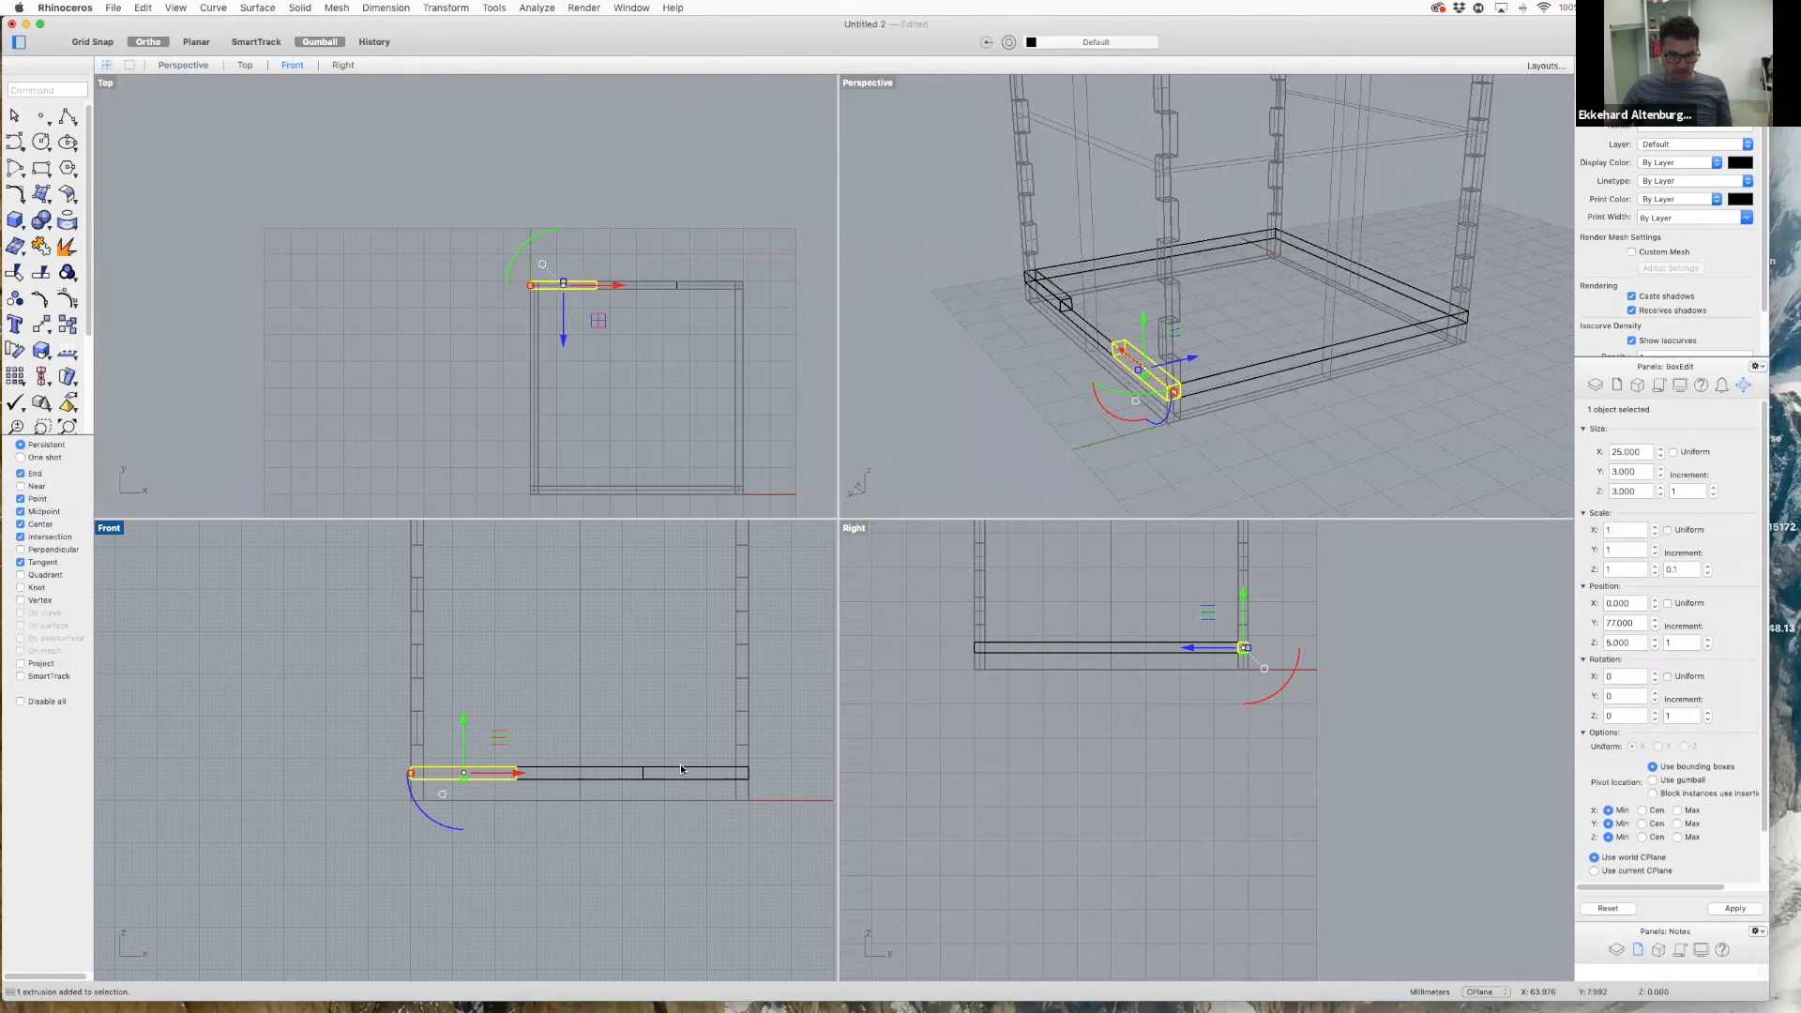
key(Escape)
click(470, 788)
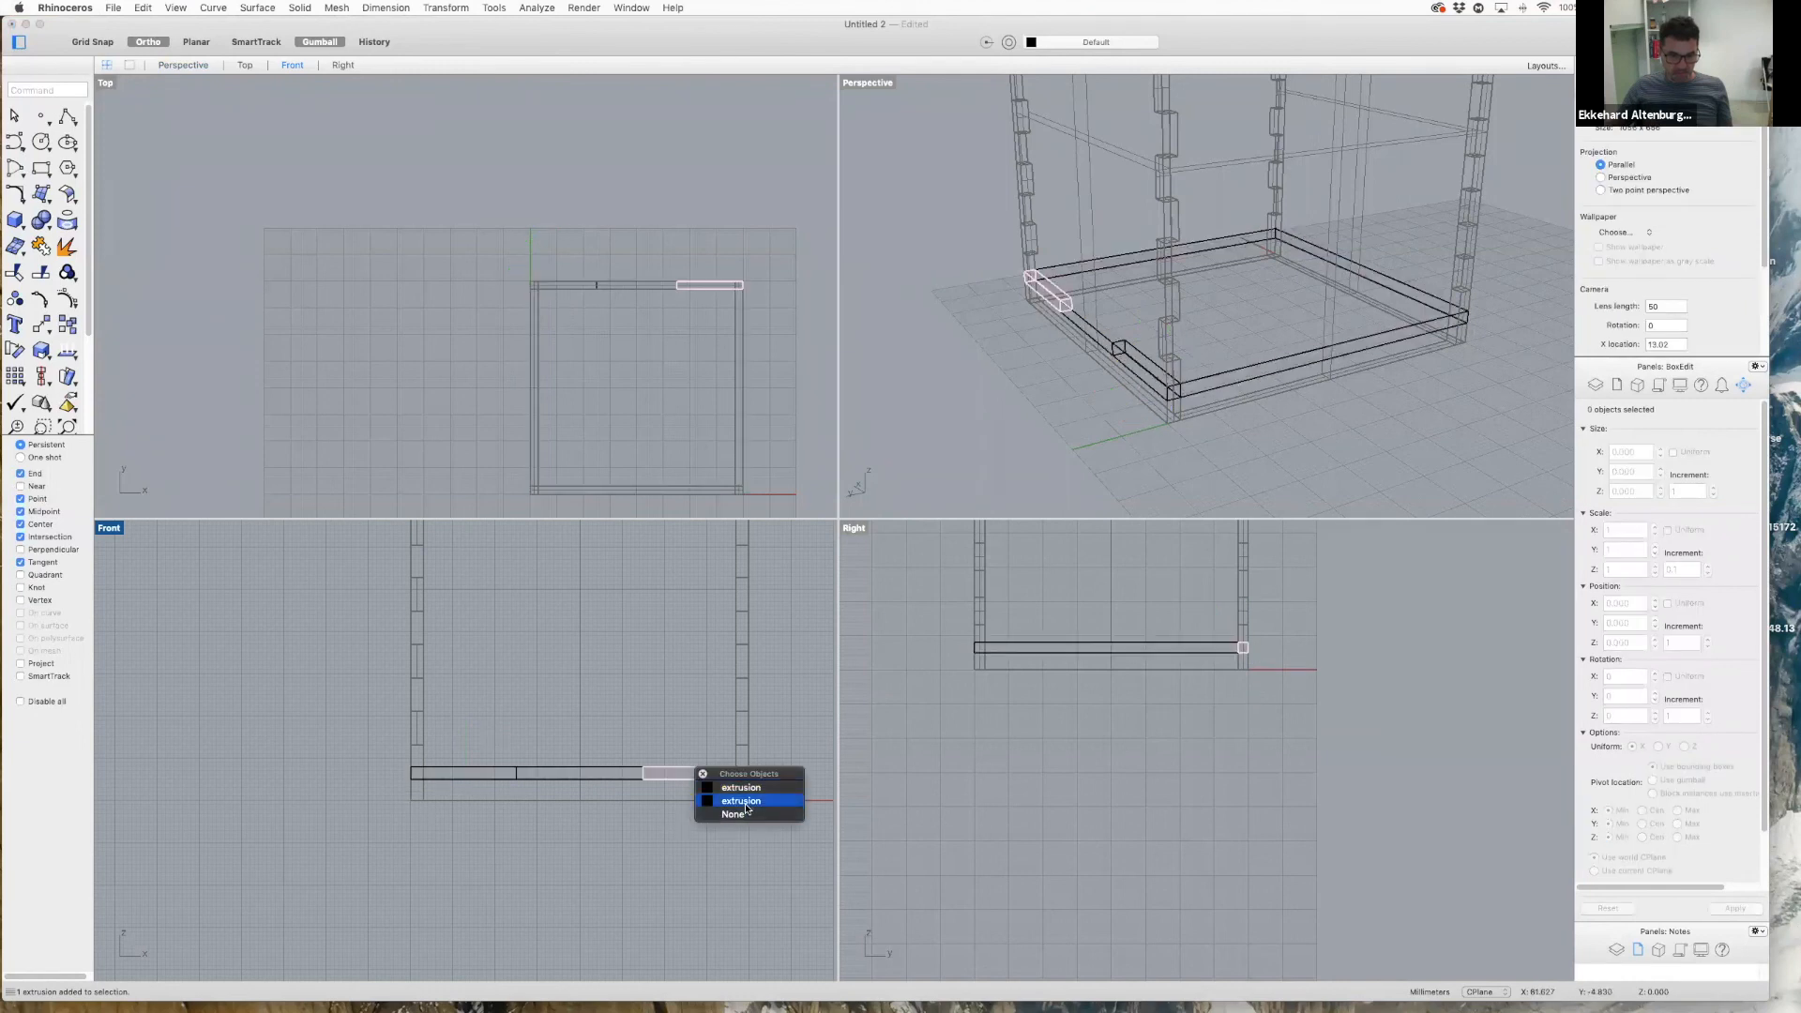
click(746, 802)
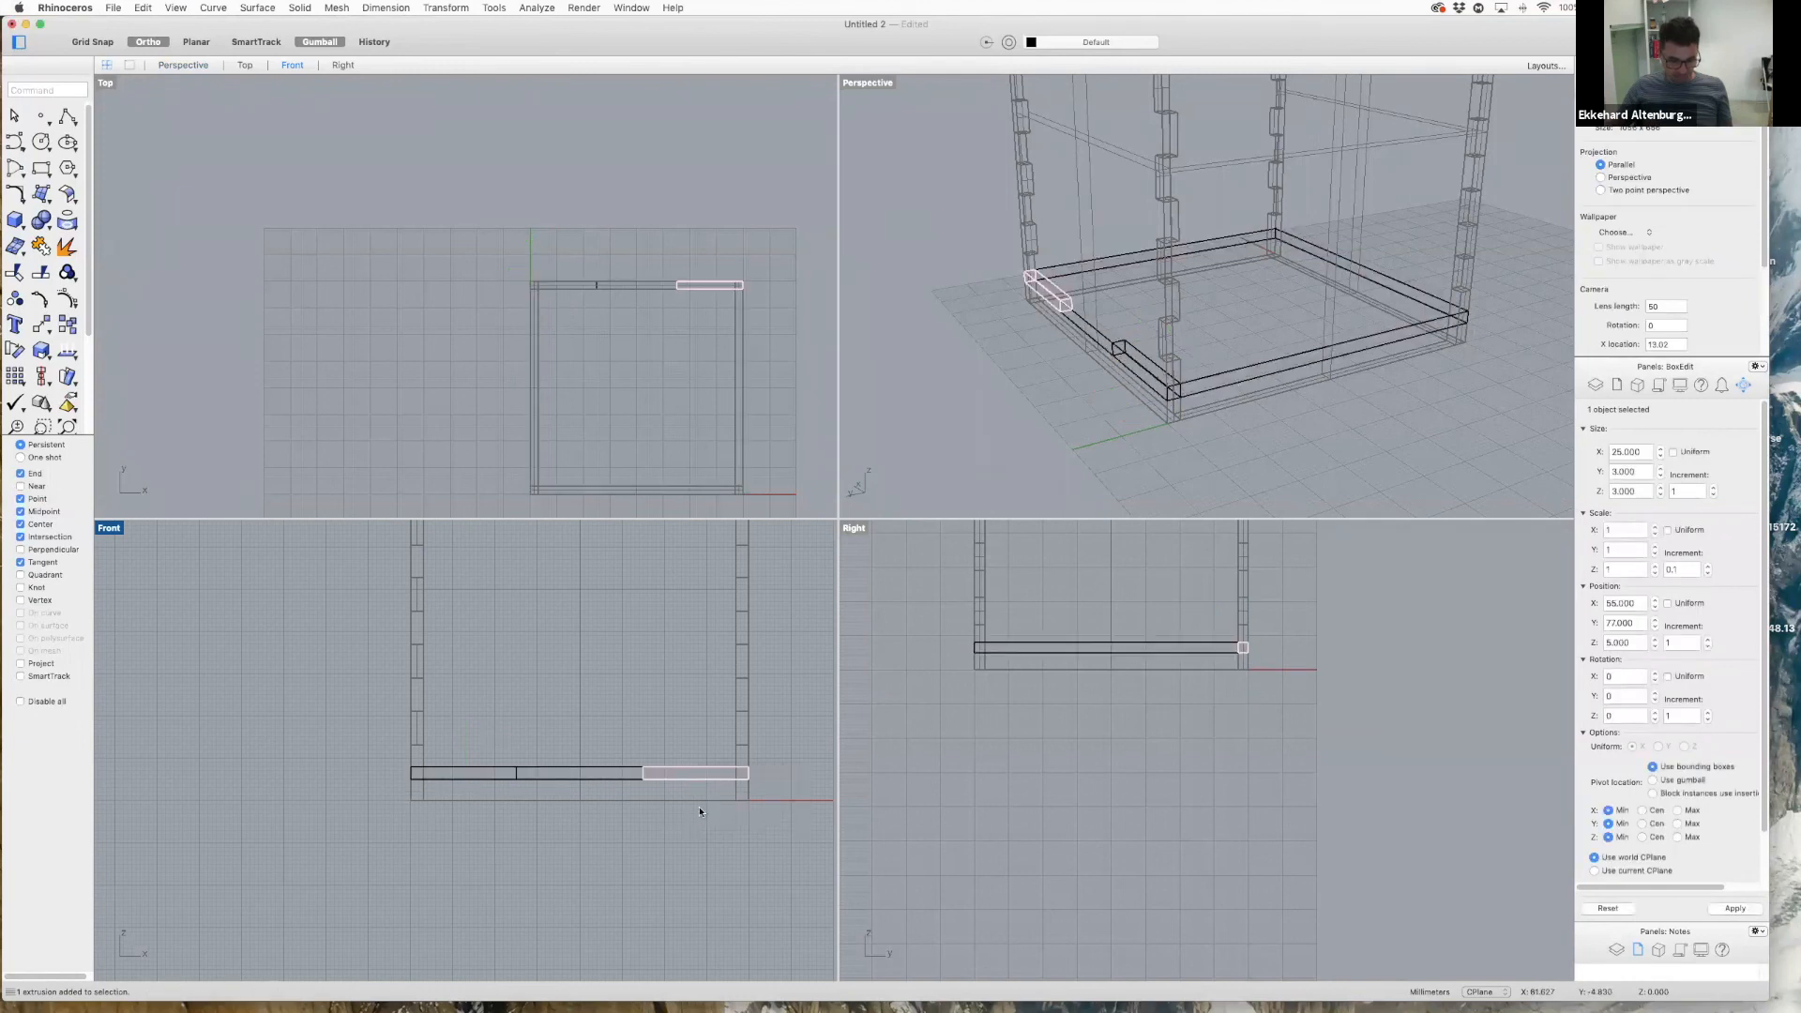
shift+click(518, 776)
scroll(610, 806, down, 3)
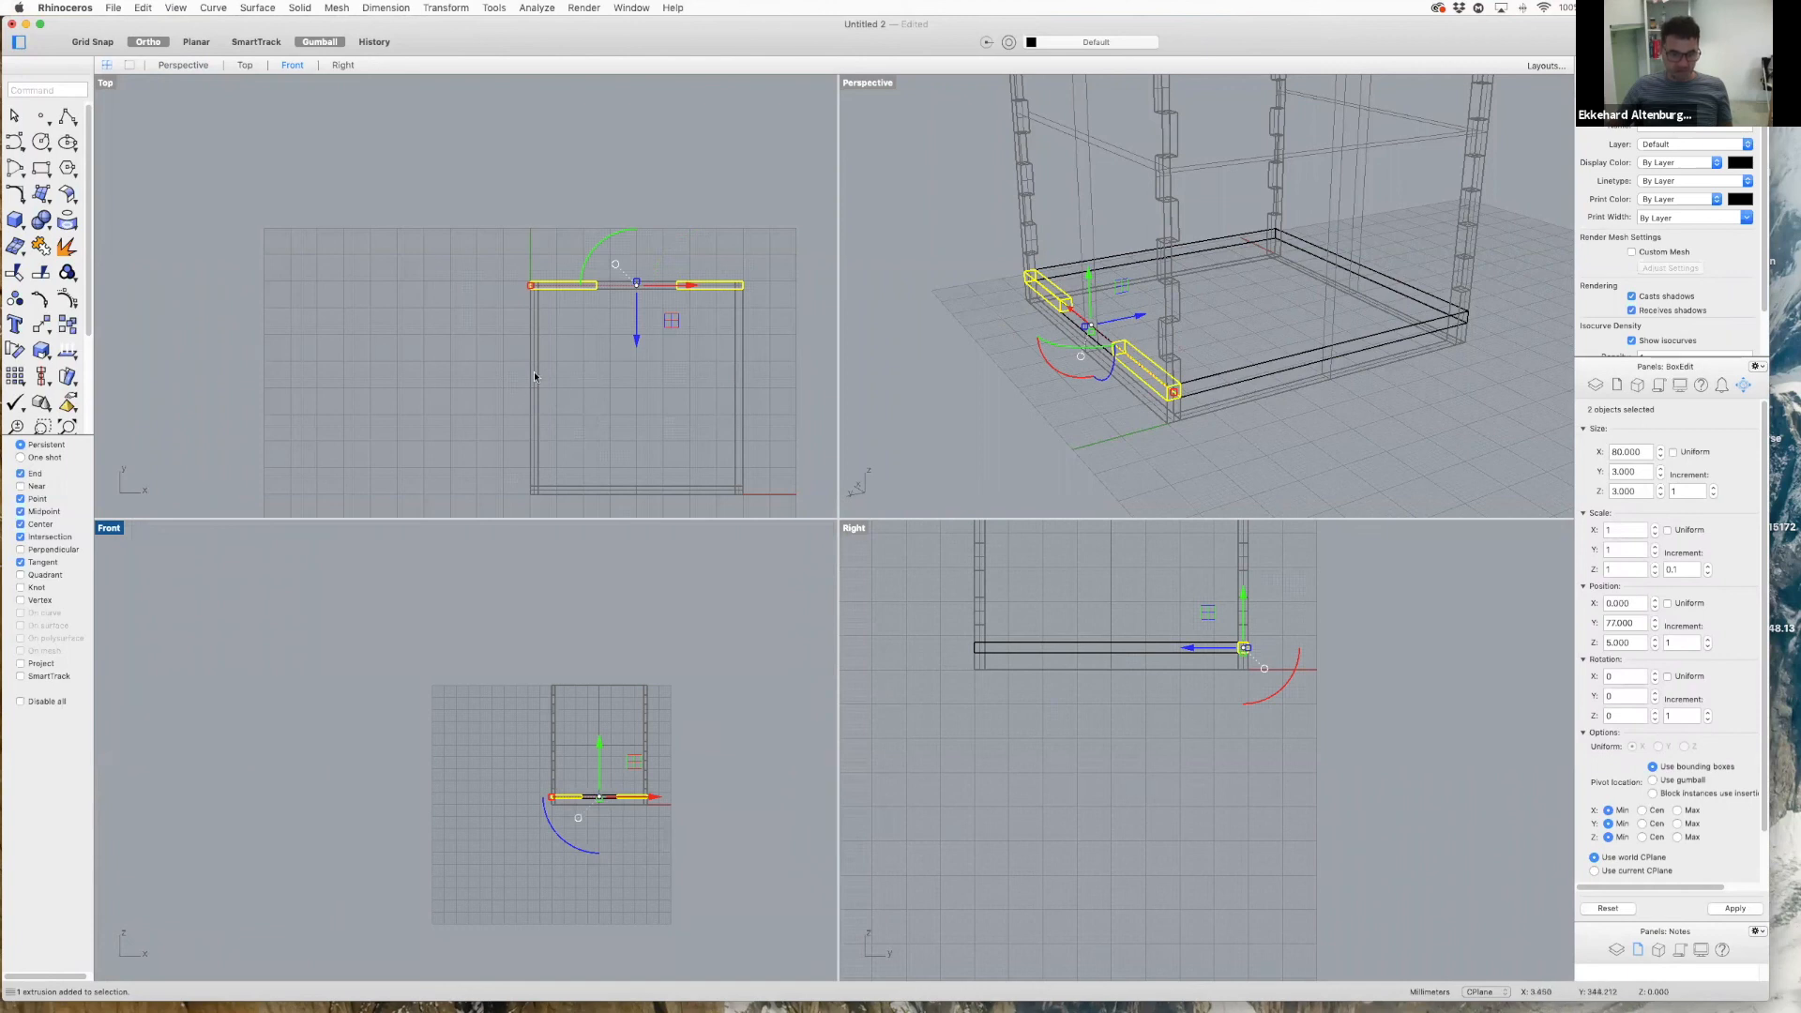
text(Mirror)
key(Return)
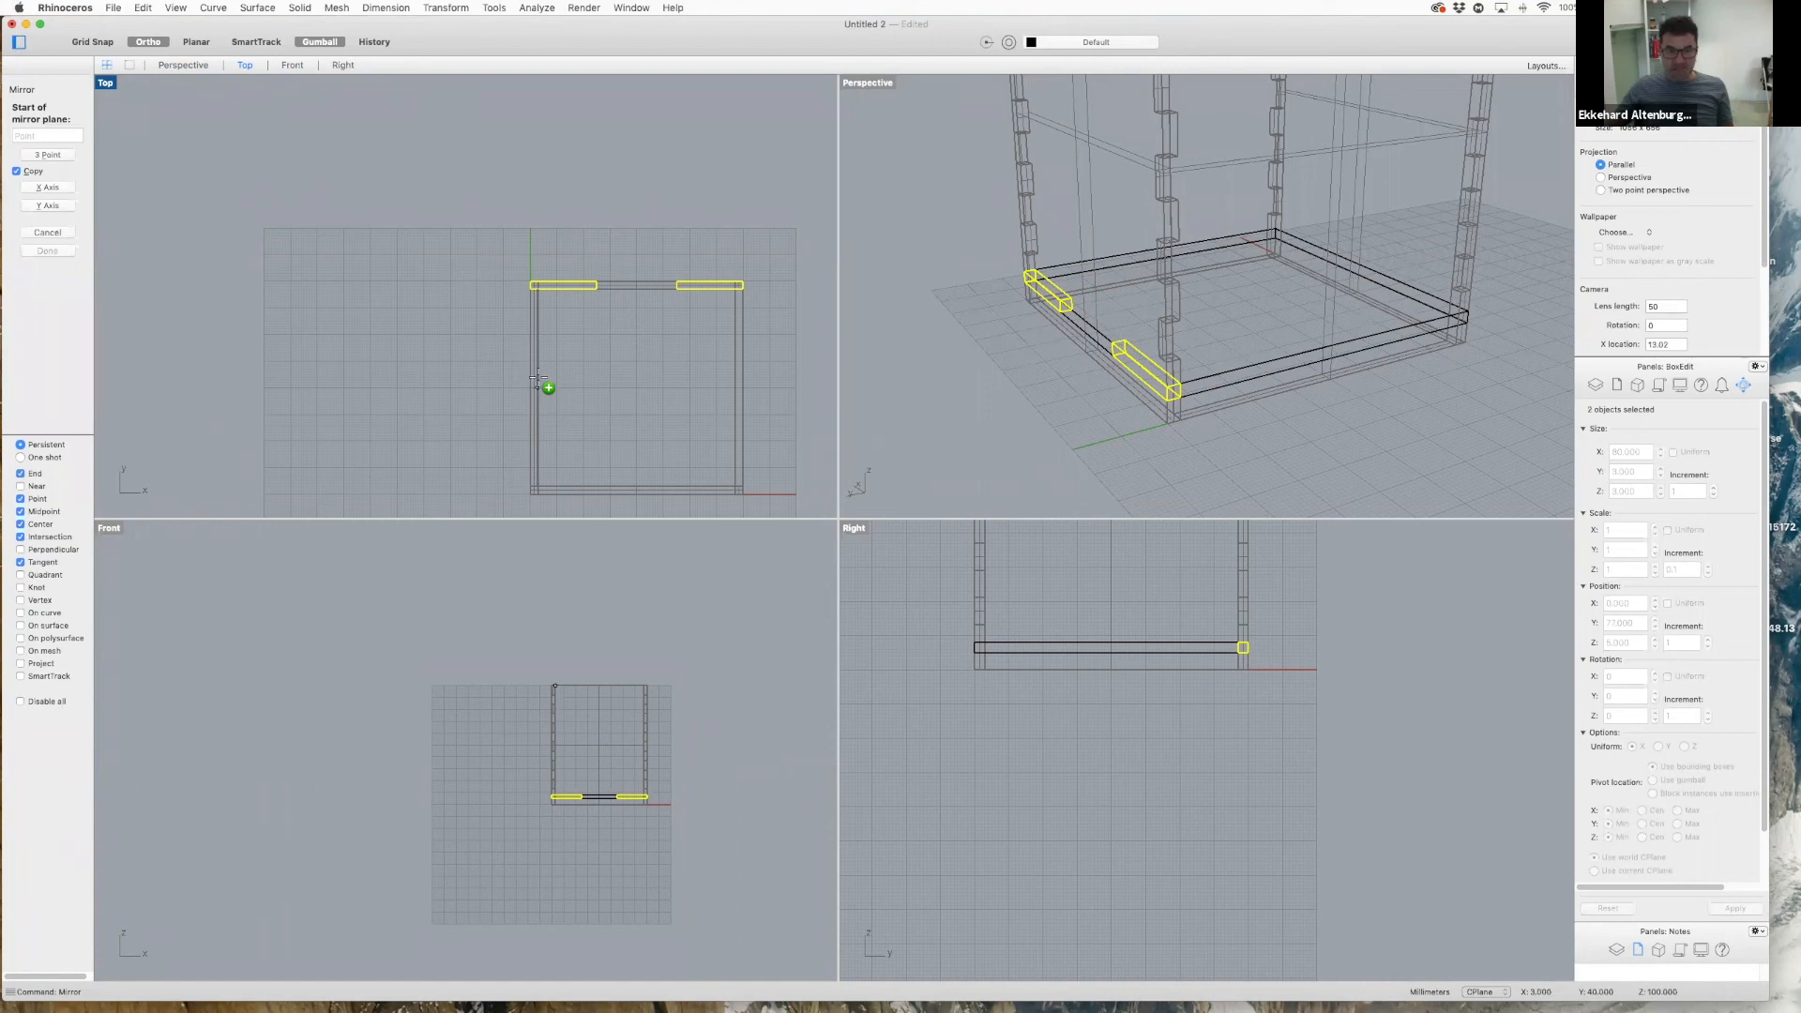
click(537, 385)
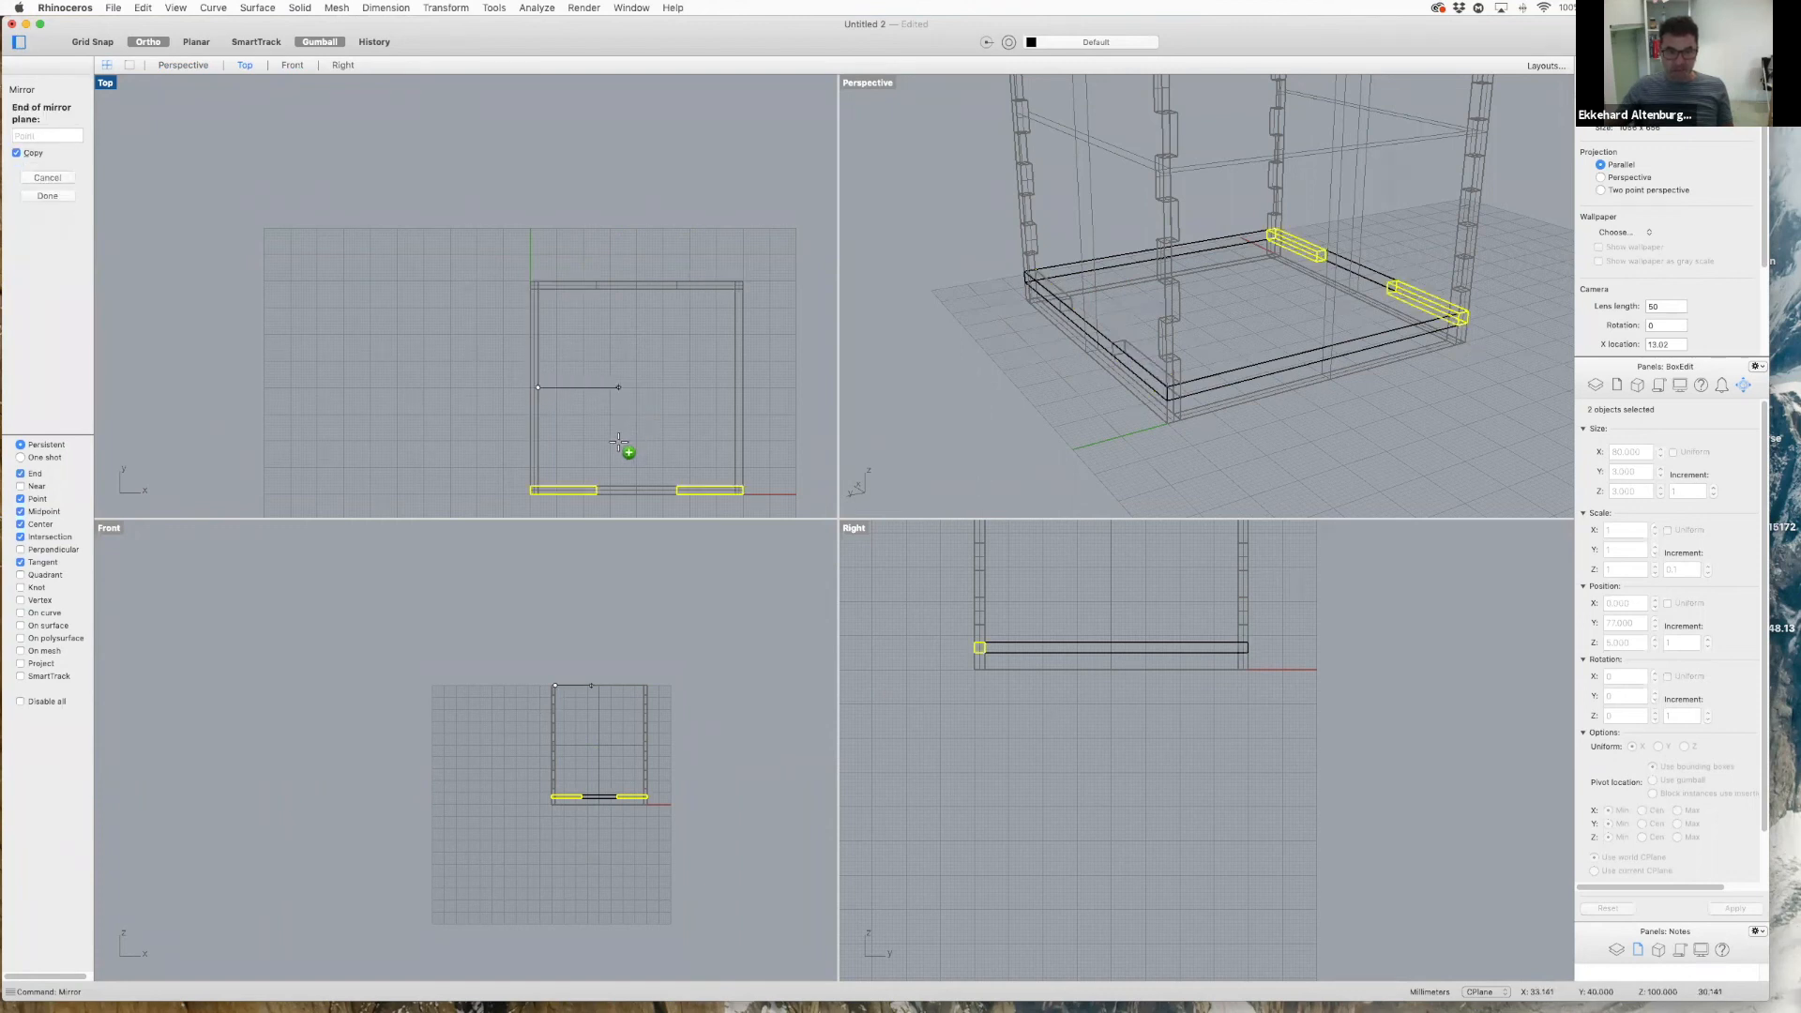
click(619, 444)
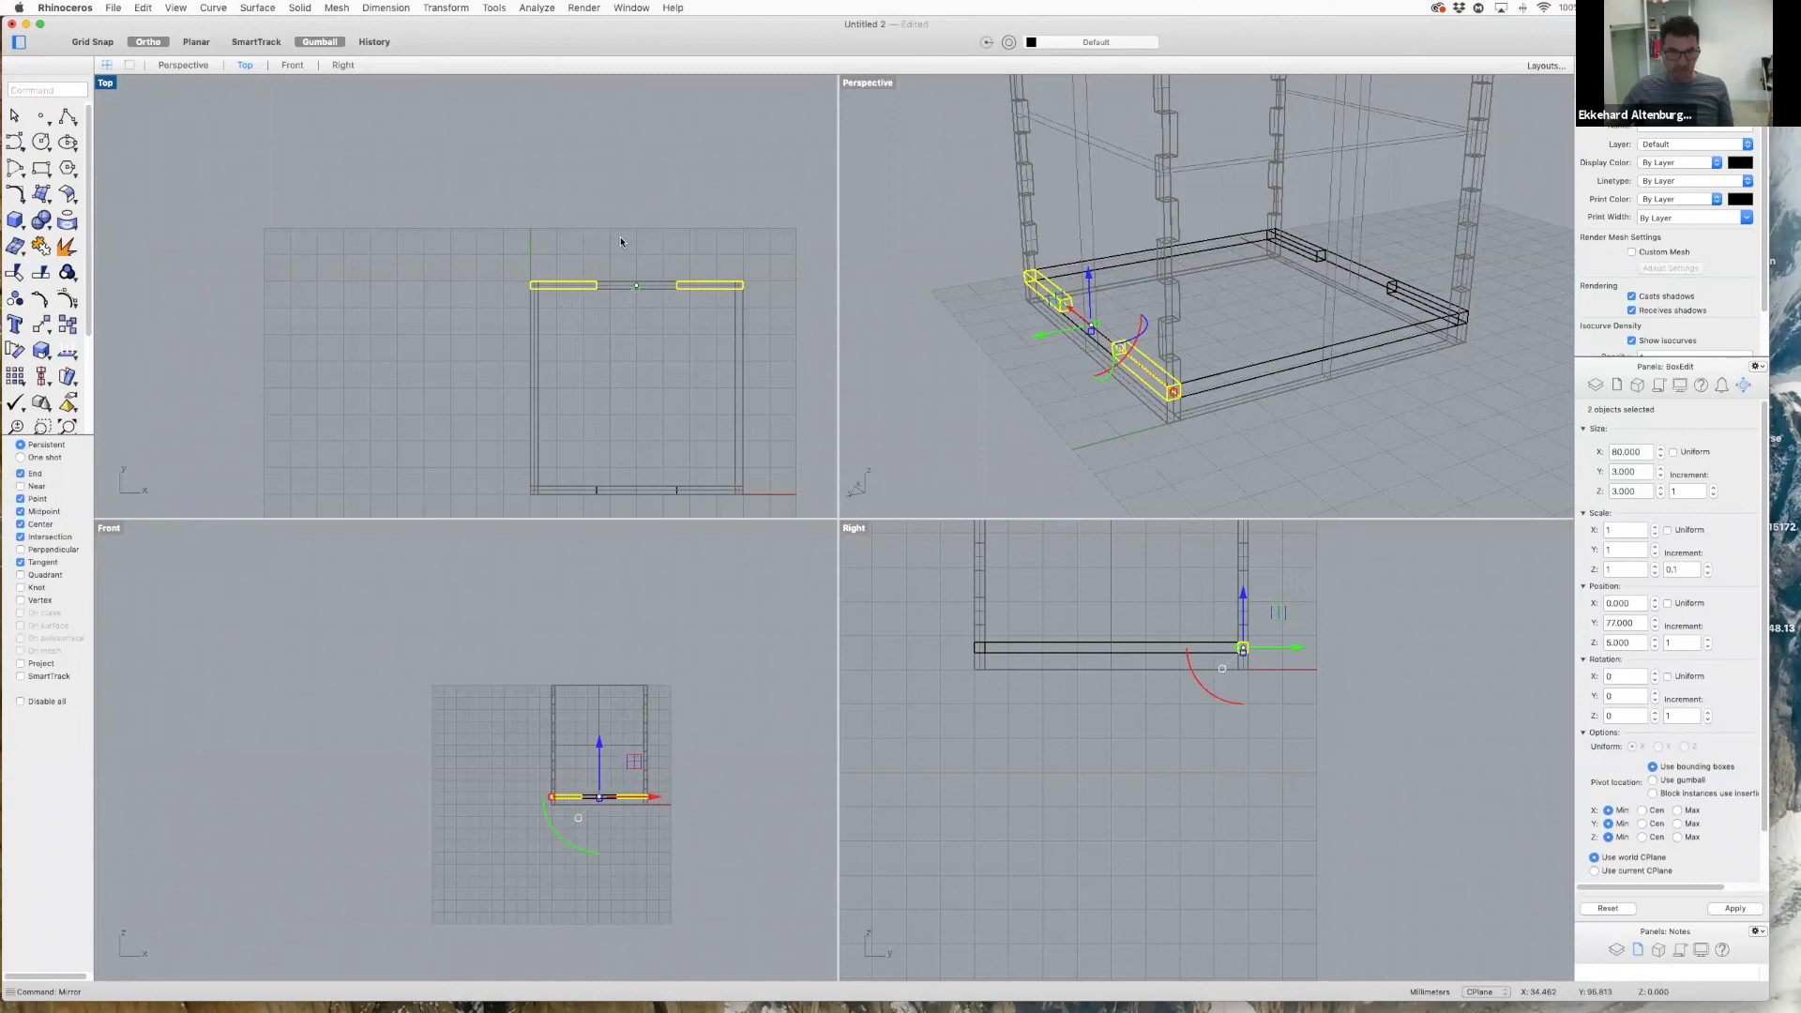
- Duplicate the two selected rear-edge joint blocks in place
key(super+c)
key(super+v)
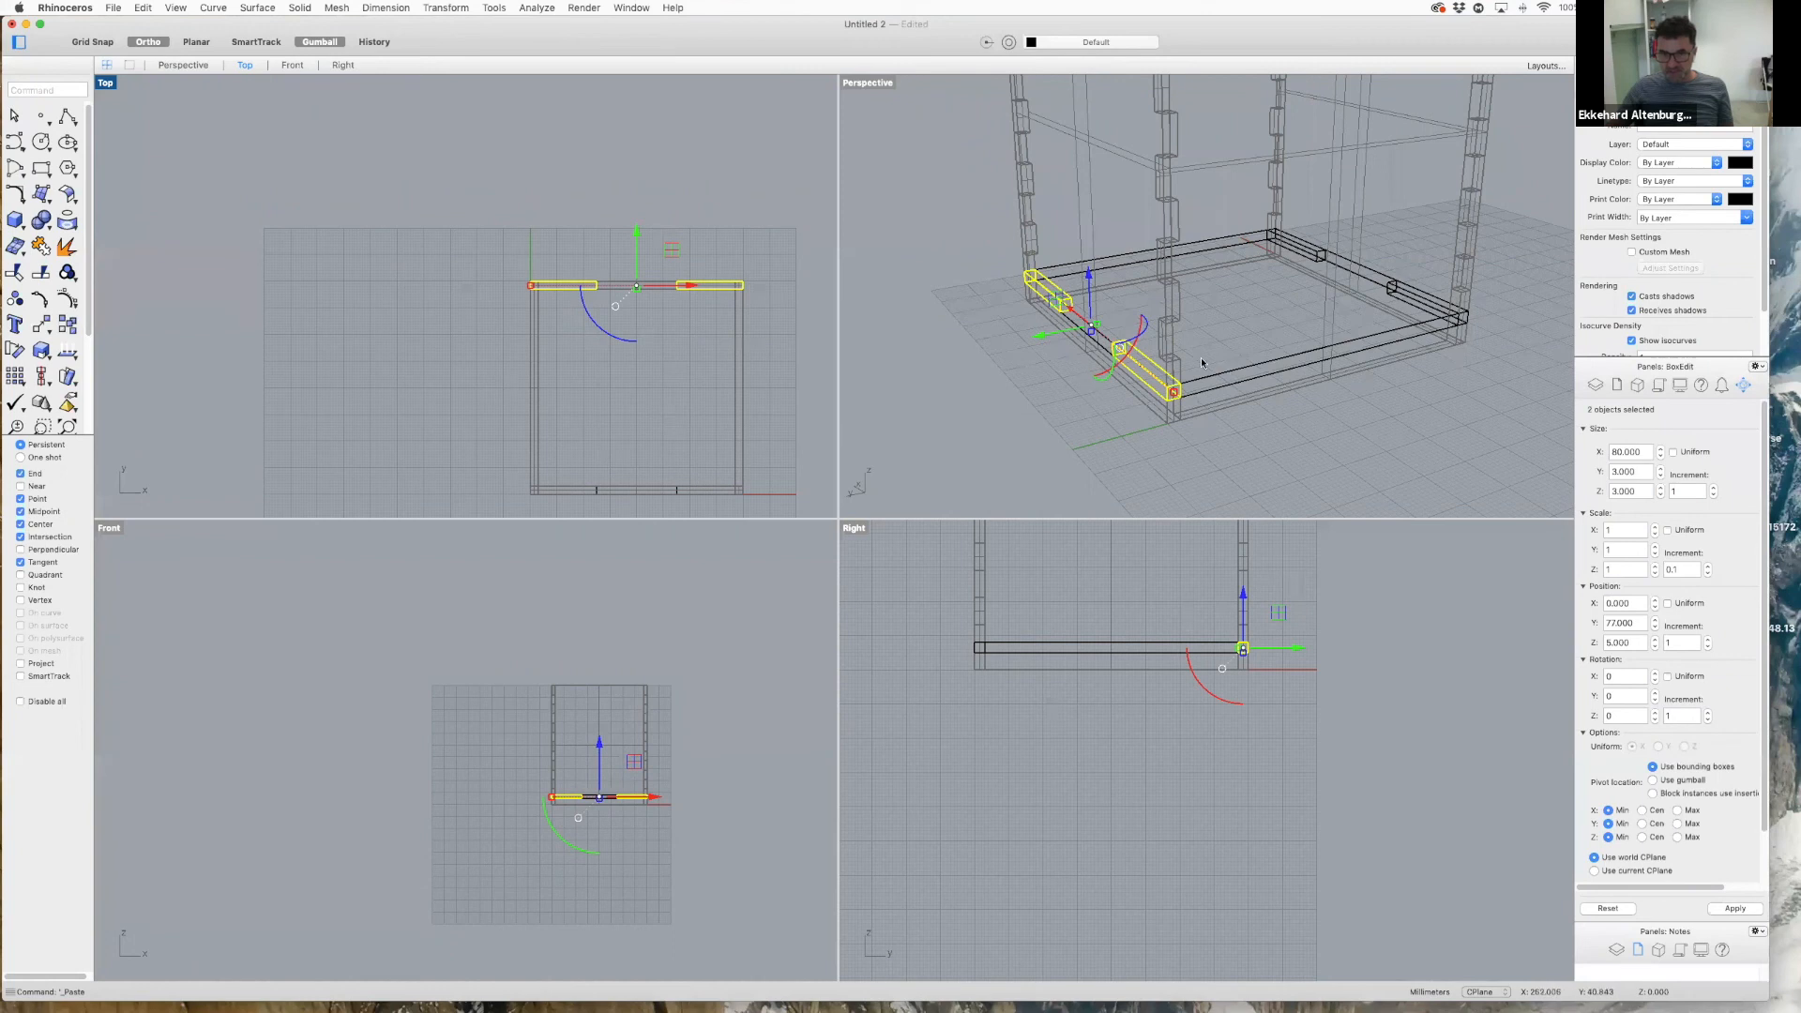
click(594, 325)
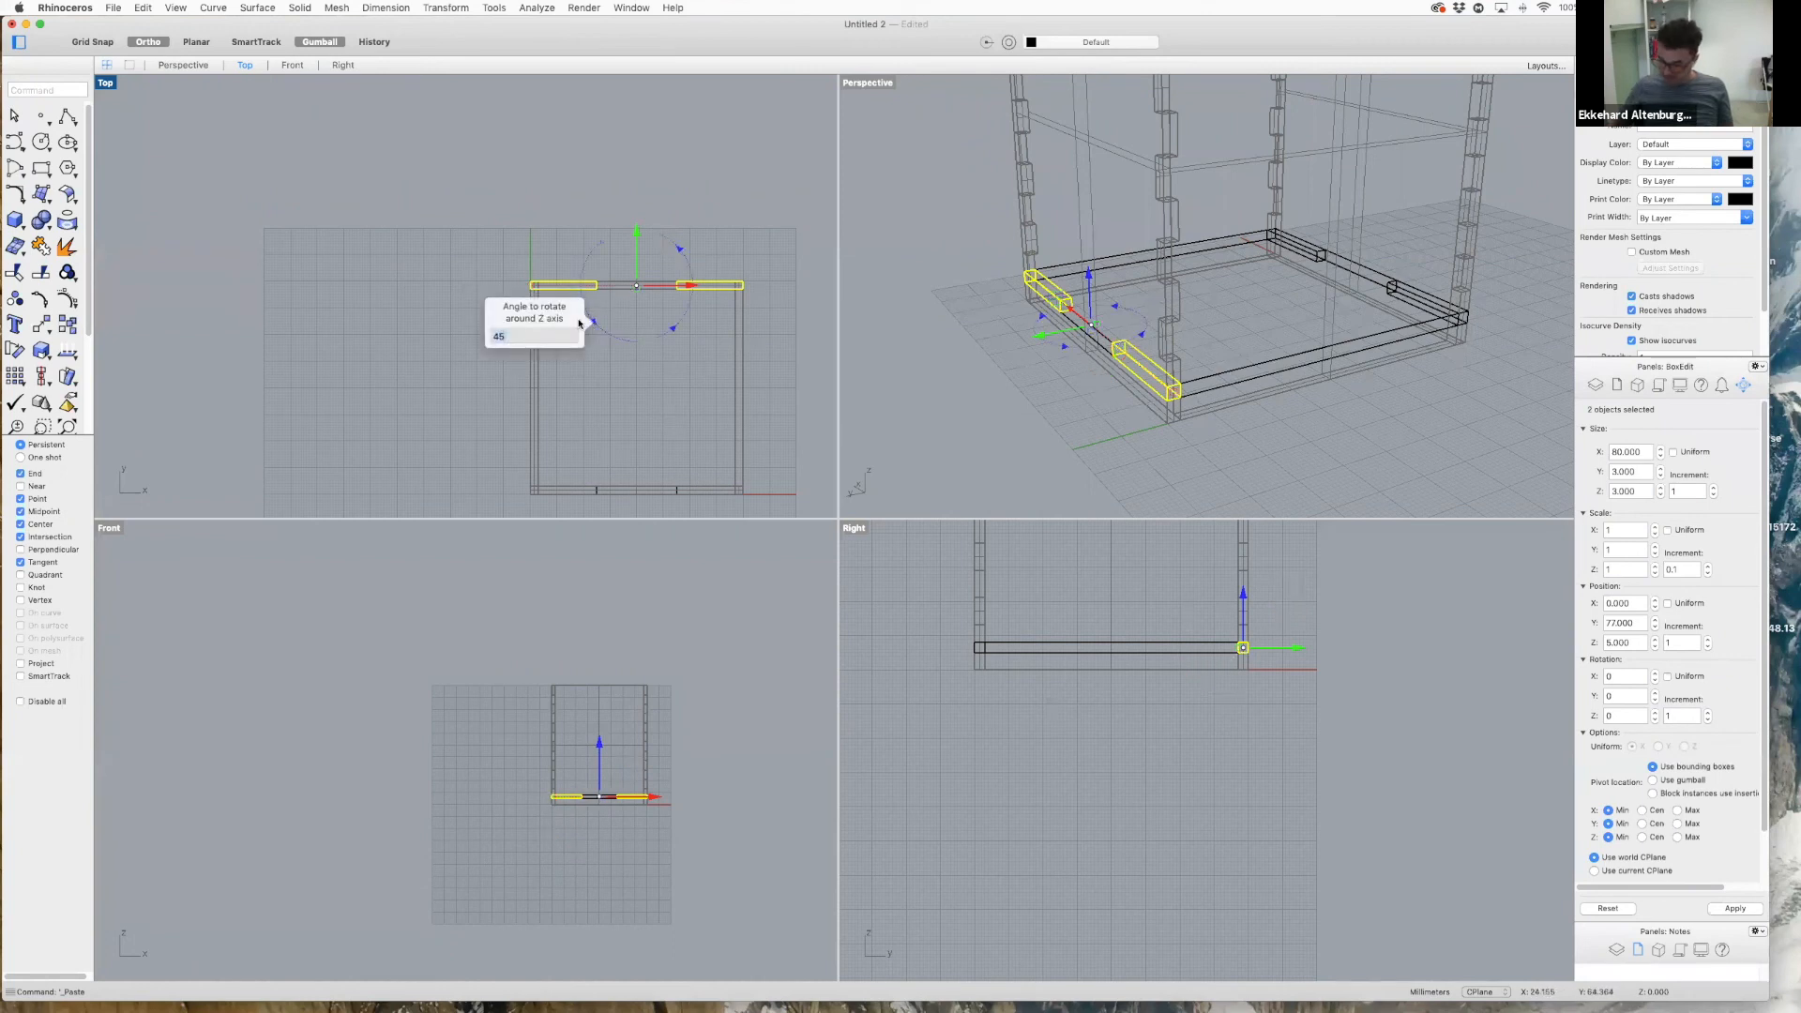
key(Return)
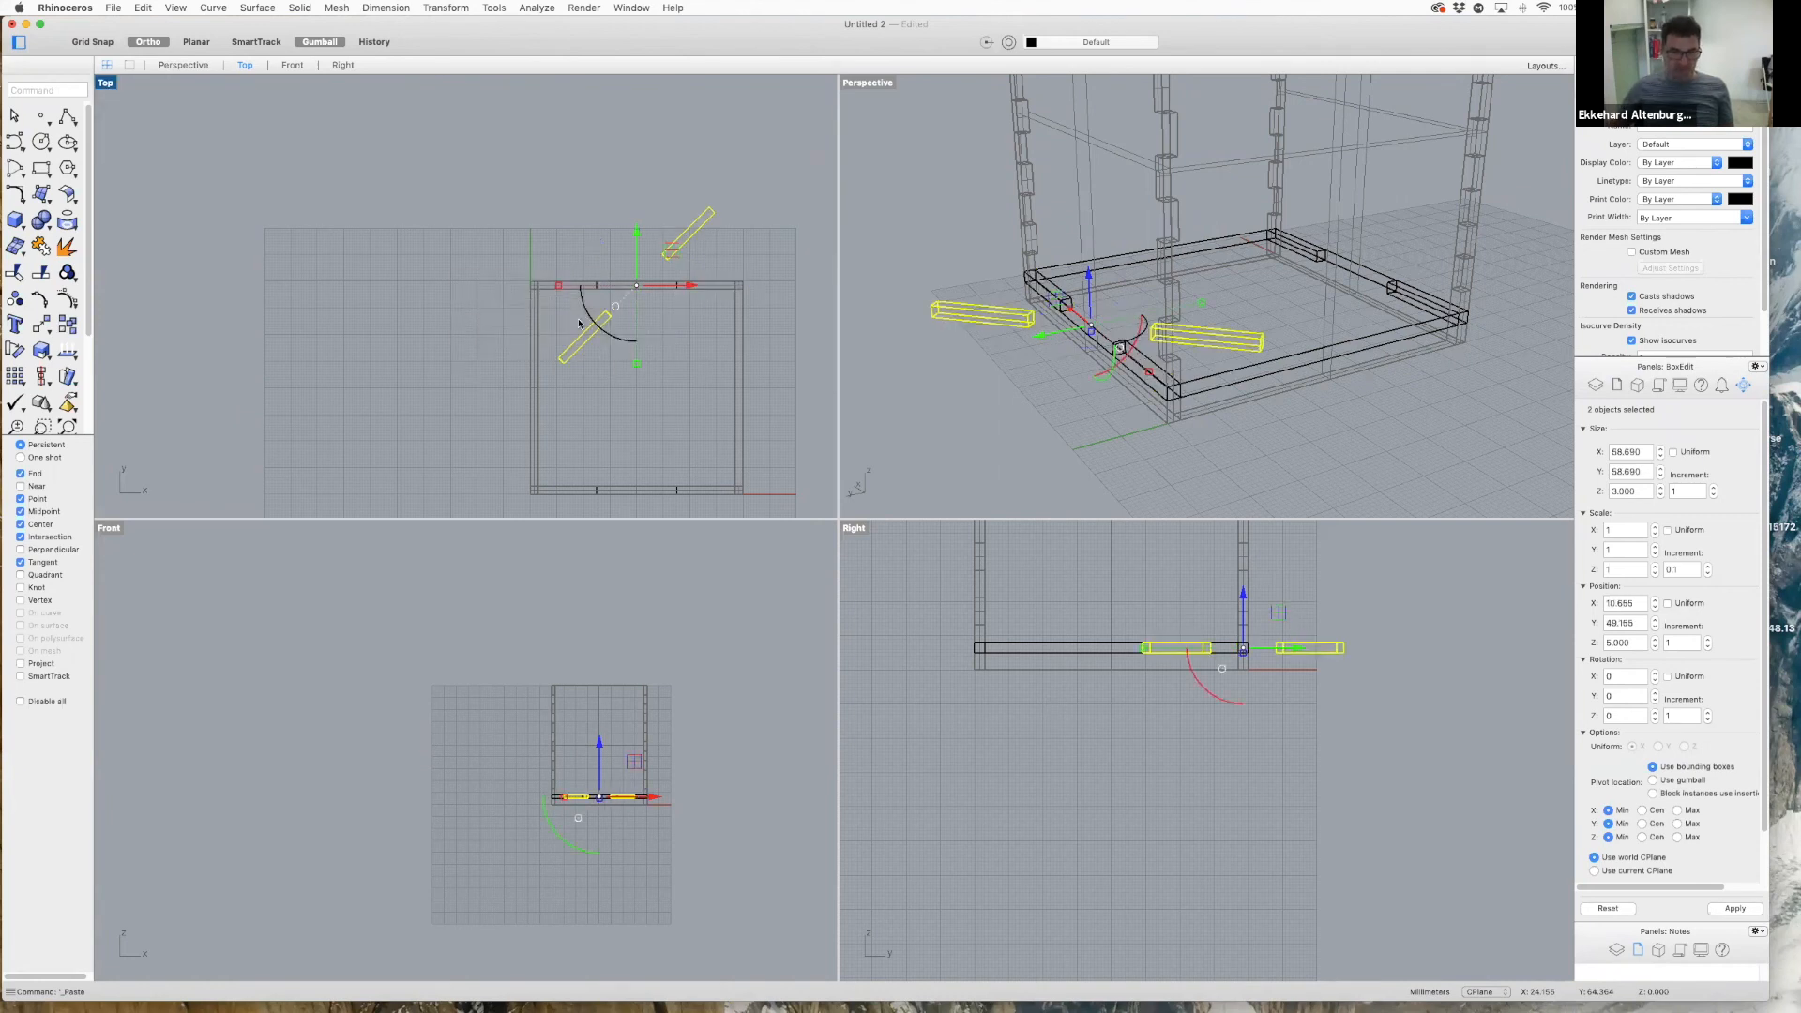
key(super+z)
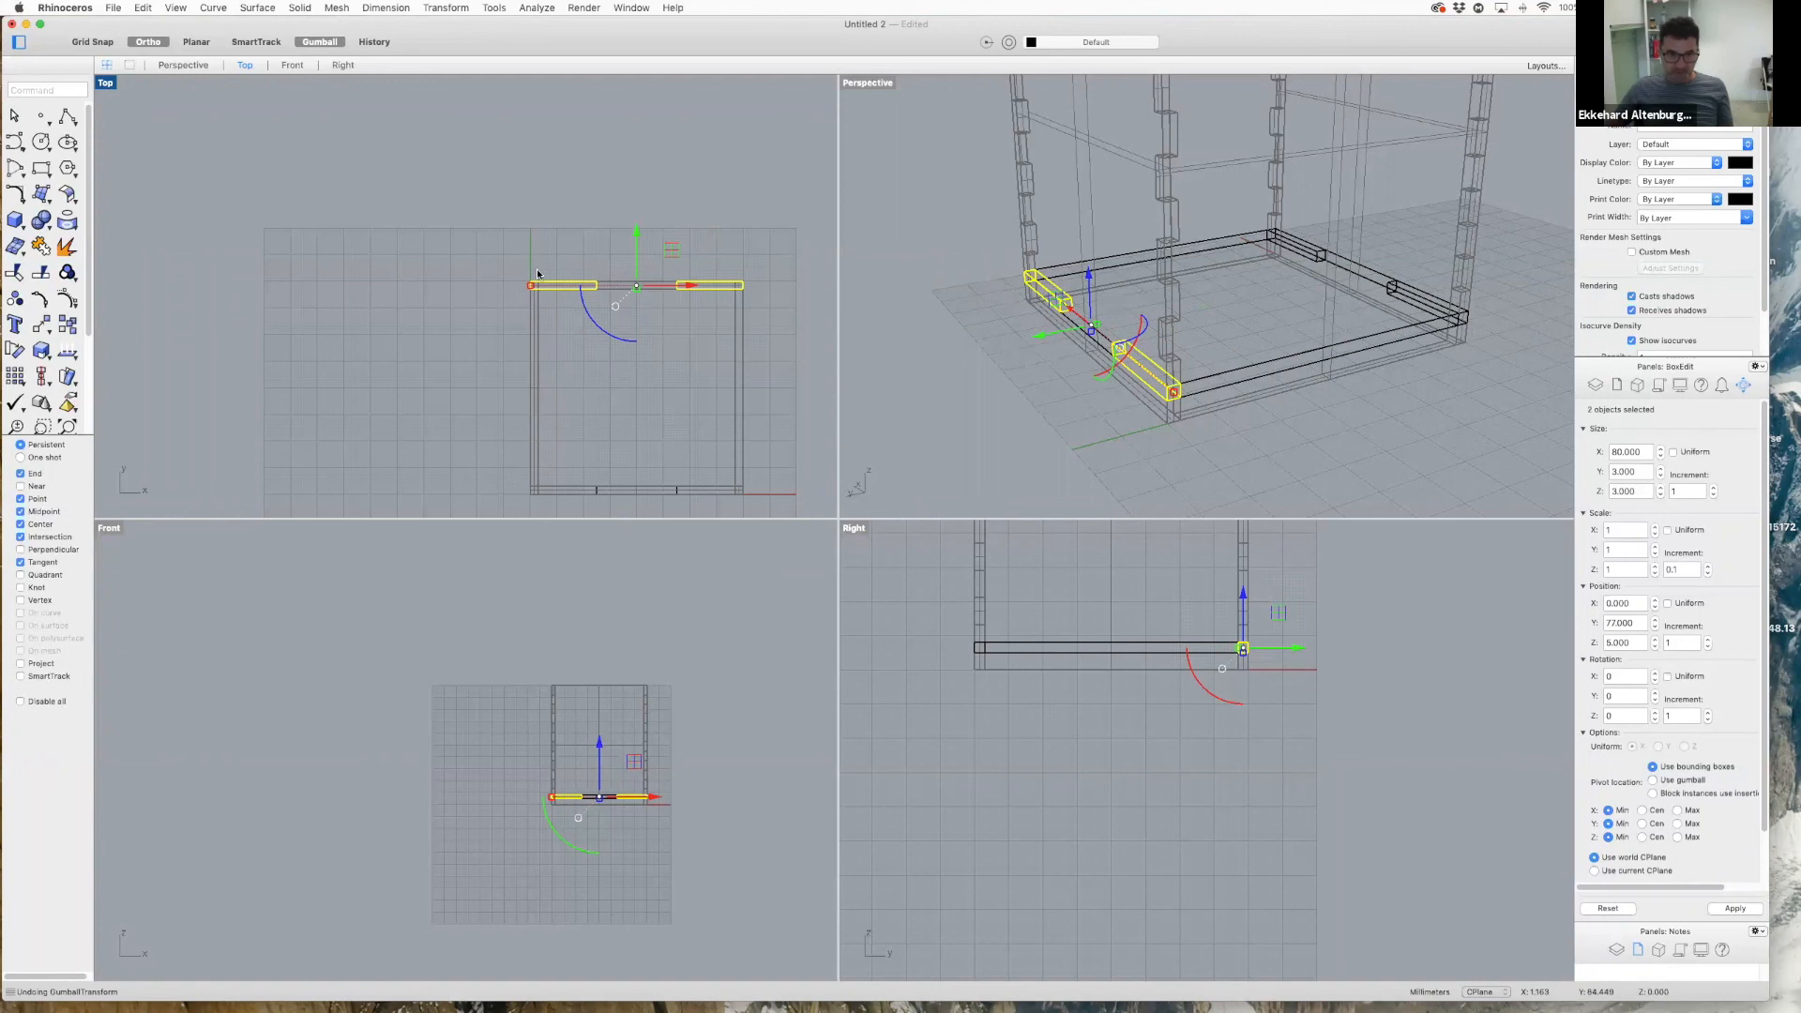
- Rotate the duplicated pair of joint blocks 90° around the Z axis
click(598, 326)
text(90)
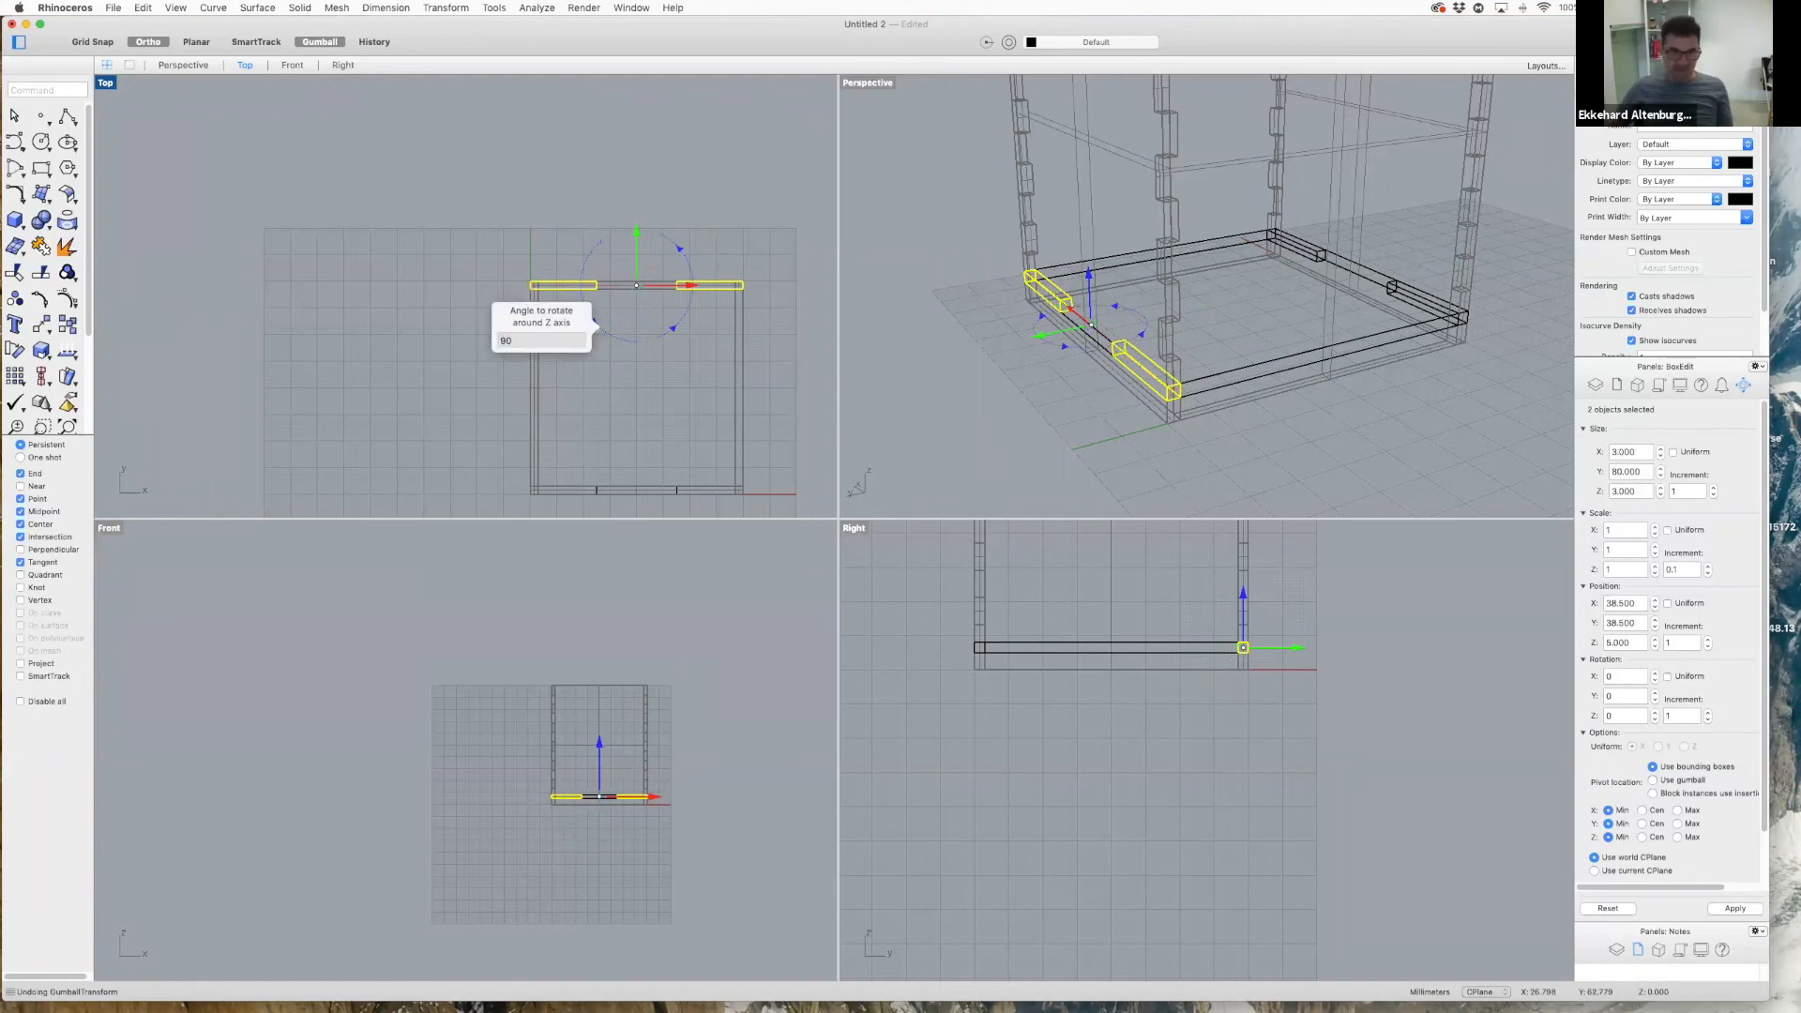
key(Return)
- Move the rotated pair of blocks by its end corner onto the box's back-left corner in the Top view
right_click(732, 196)
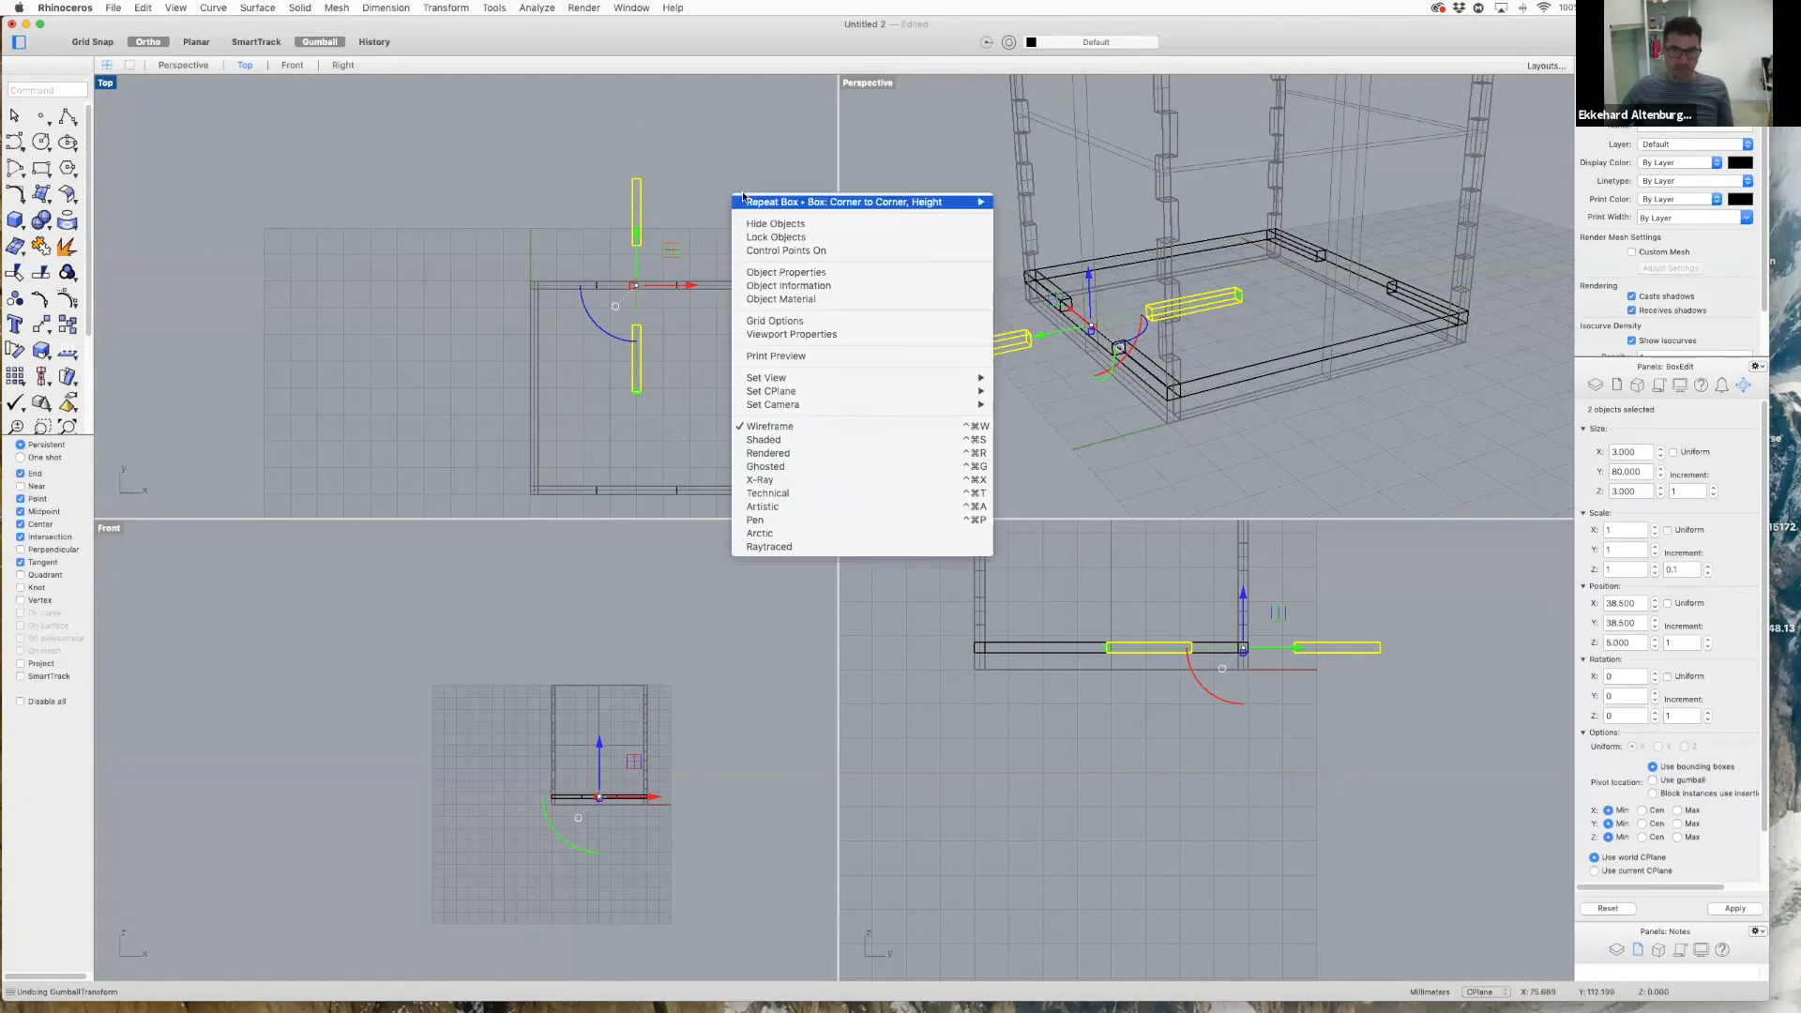
mouse_move(833, 202)
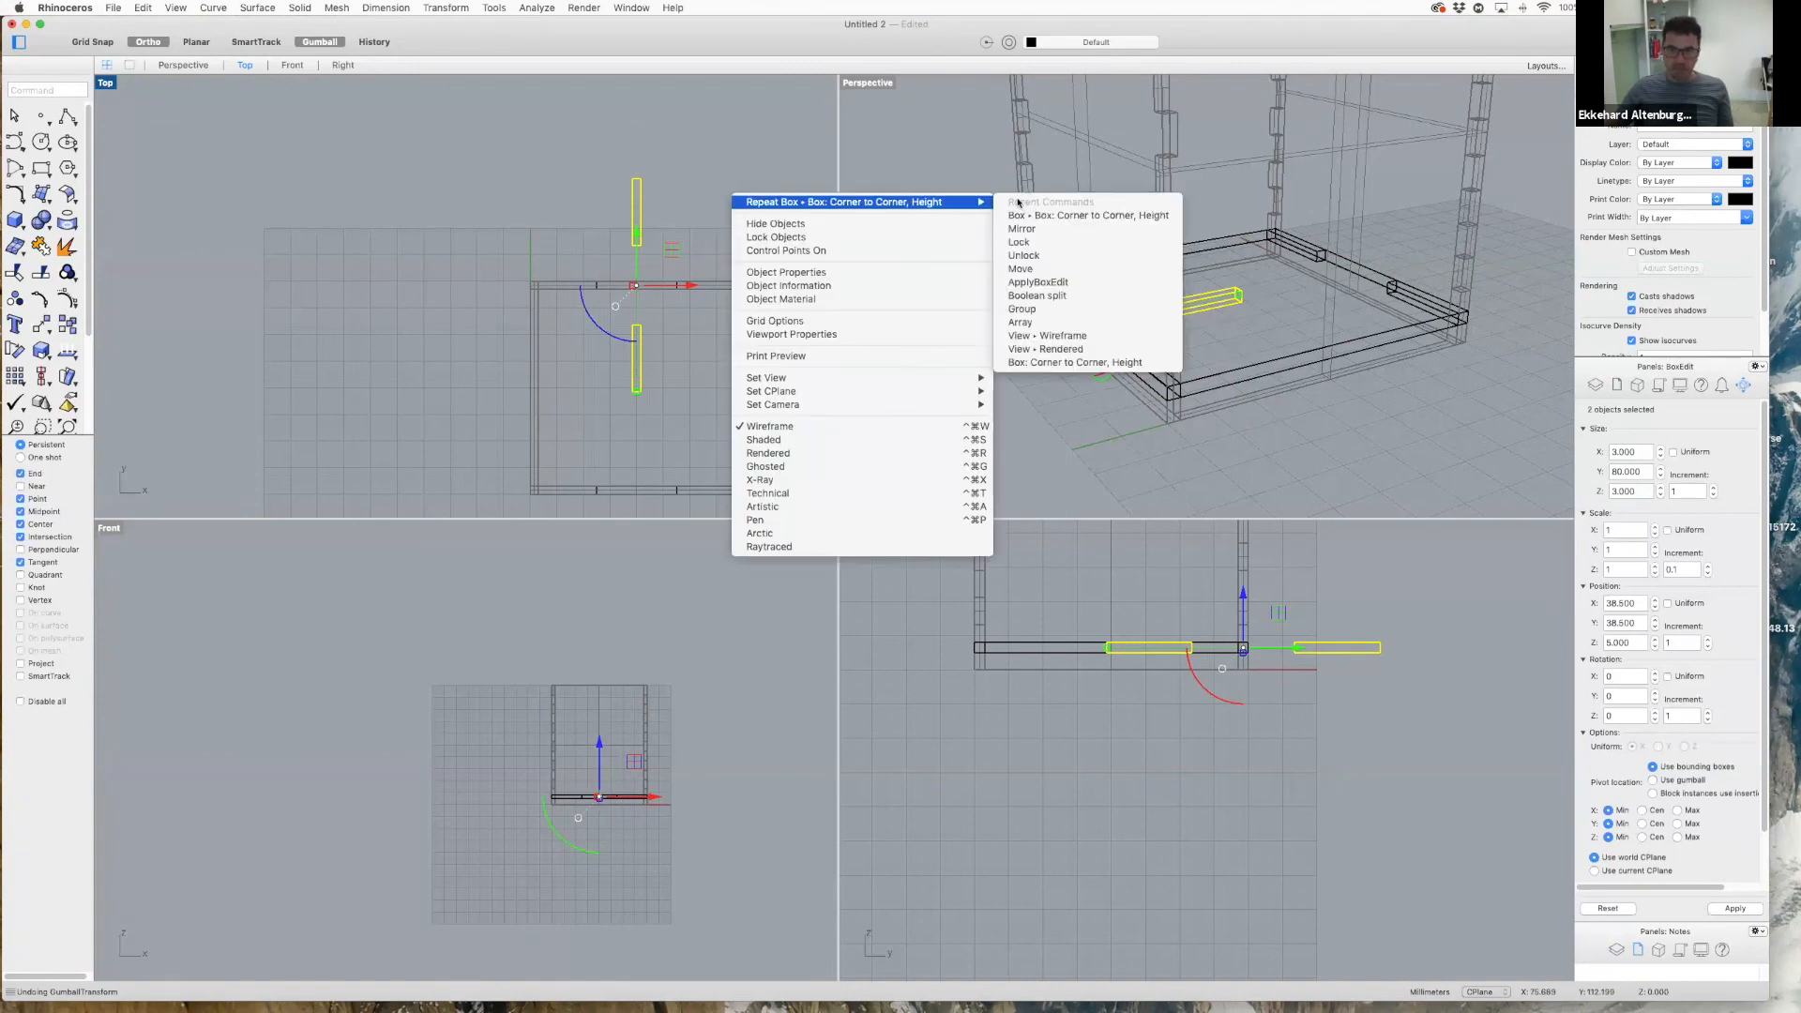
click(1043, 269)
click(635, 180)
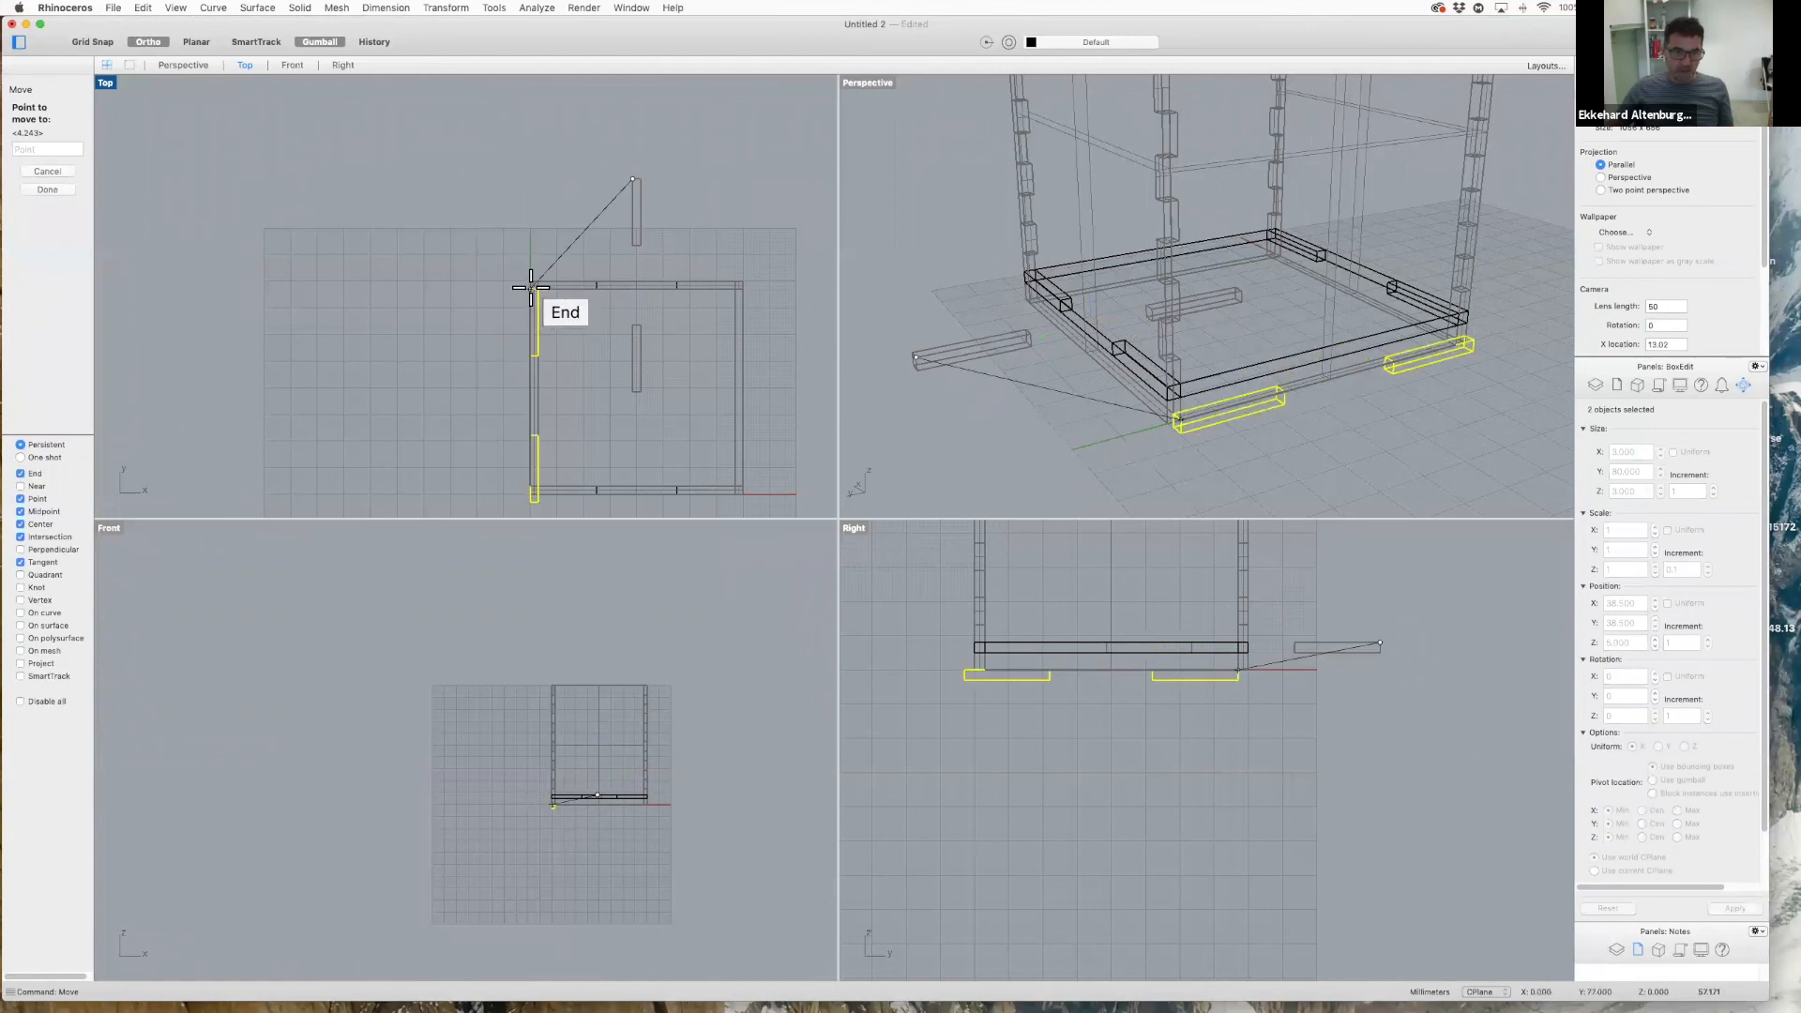
scroll(531, 281, up, 5)
scroll(525, 230, up, 4)
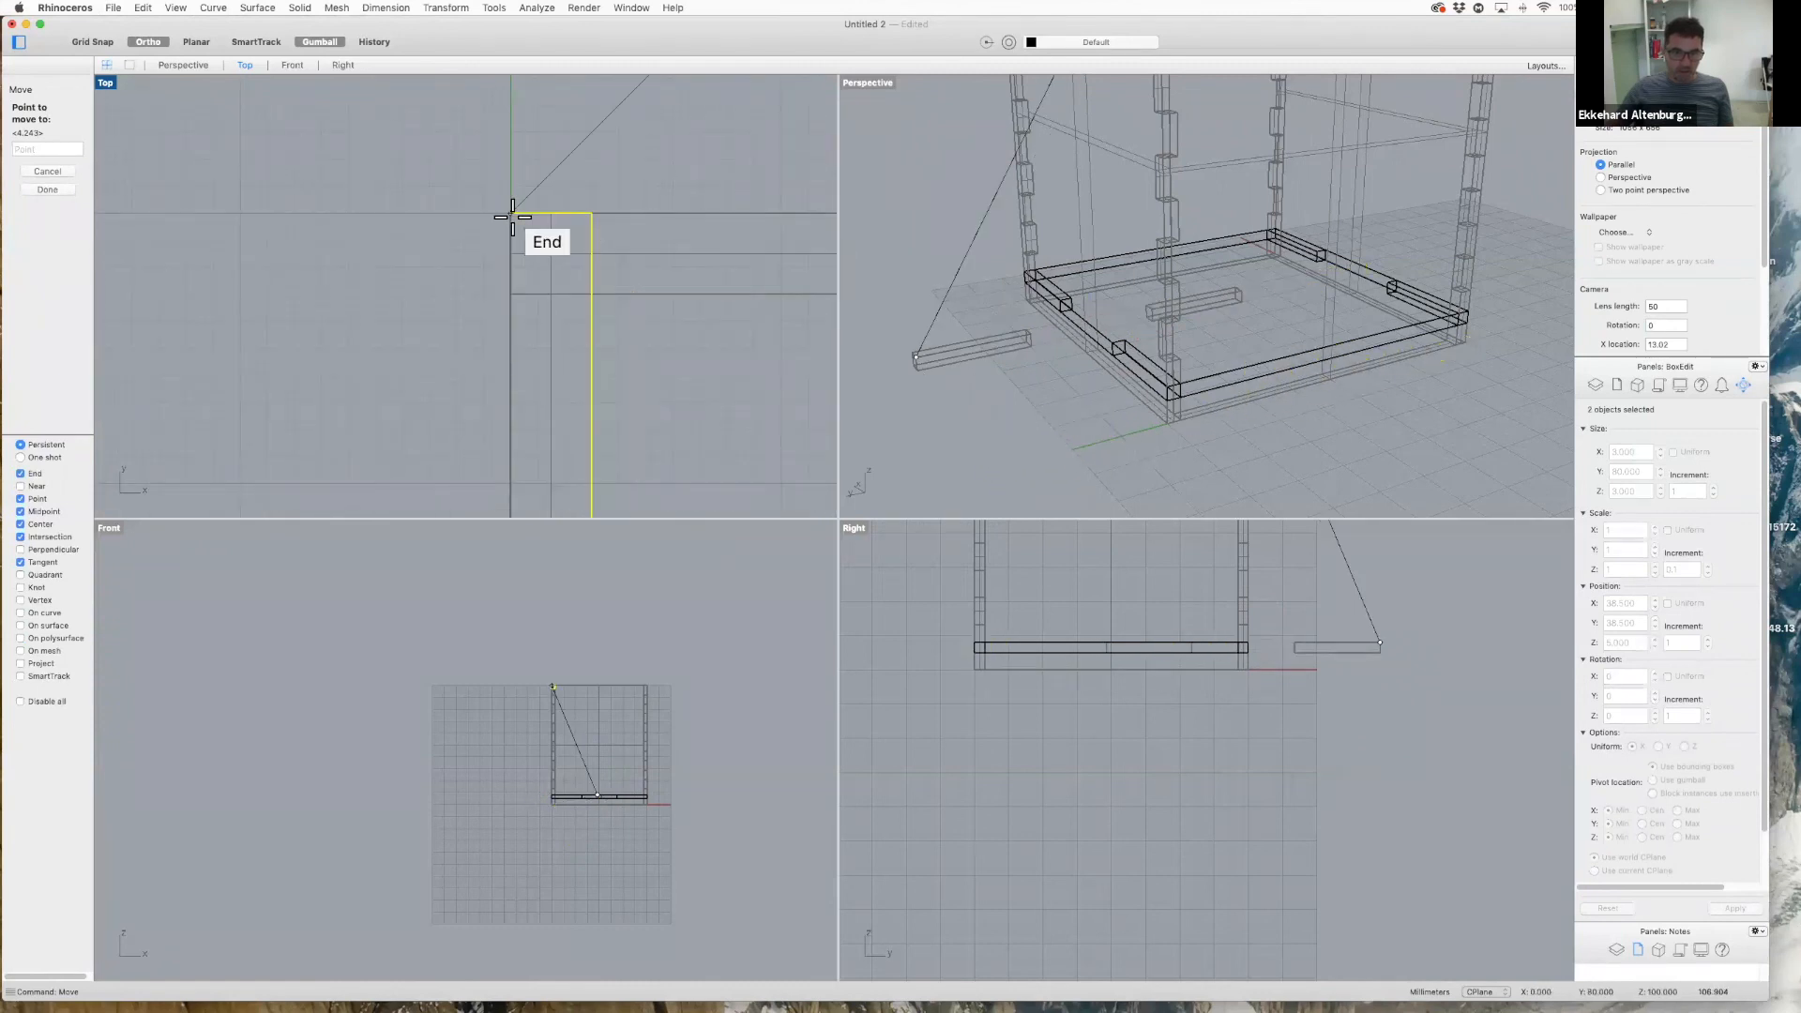
click(511, 217)
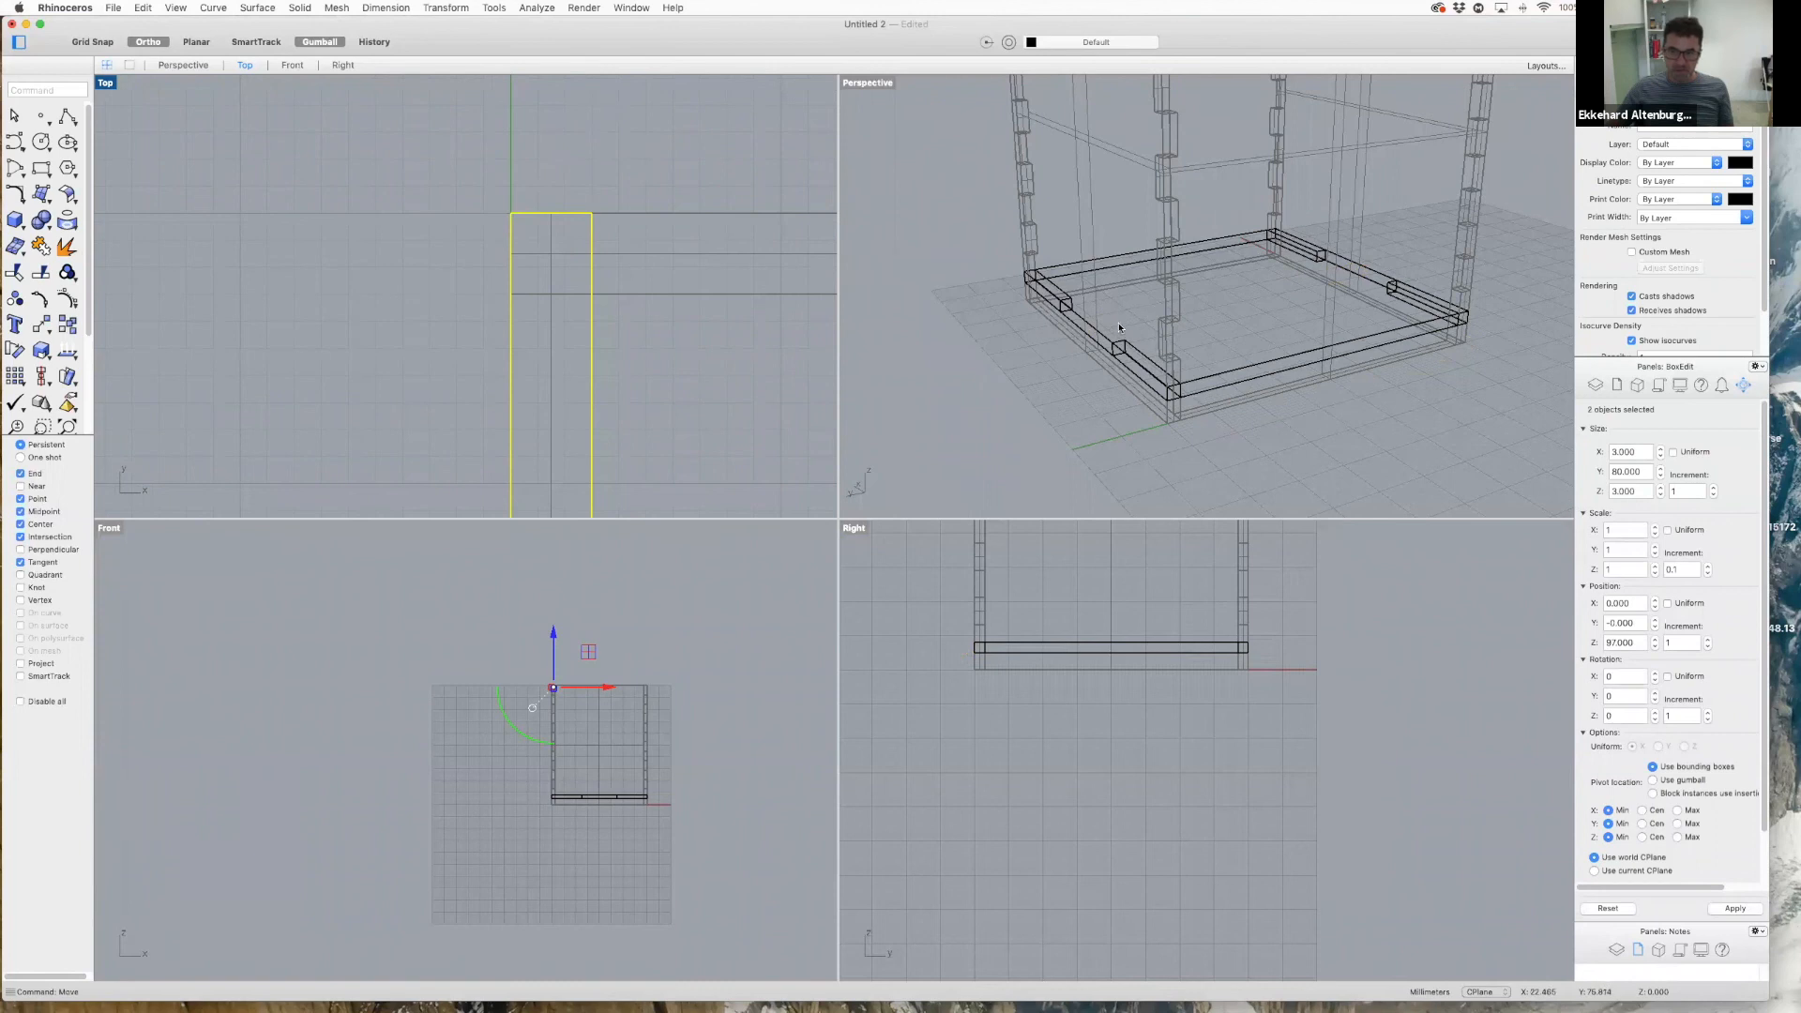
- Turn Ortho off and move the rotated blocks from the box's top corner down to the matching corner of the base panel
right_drag(1111, 317, 1133, 321)
scroll(1132, 321, down, 5)
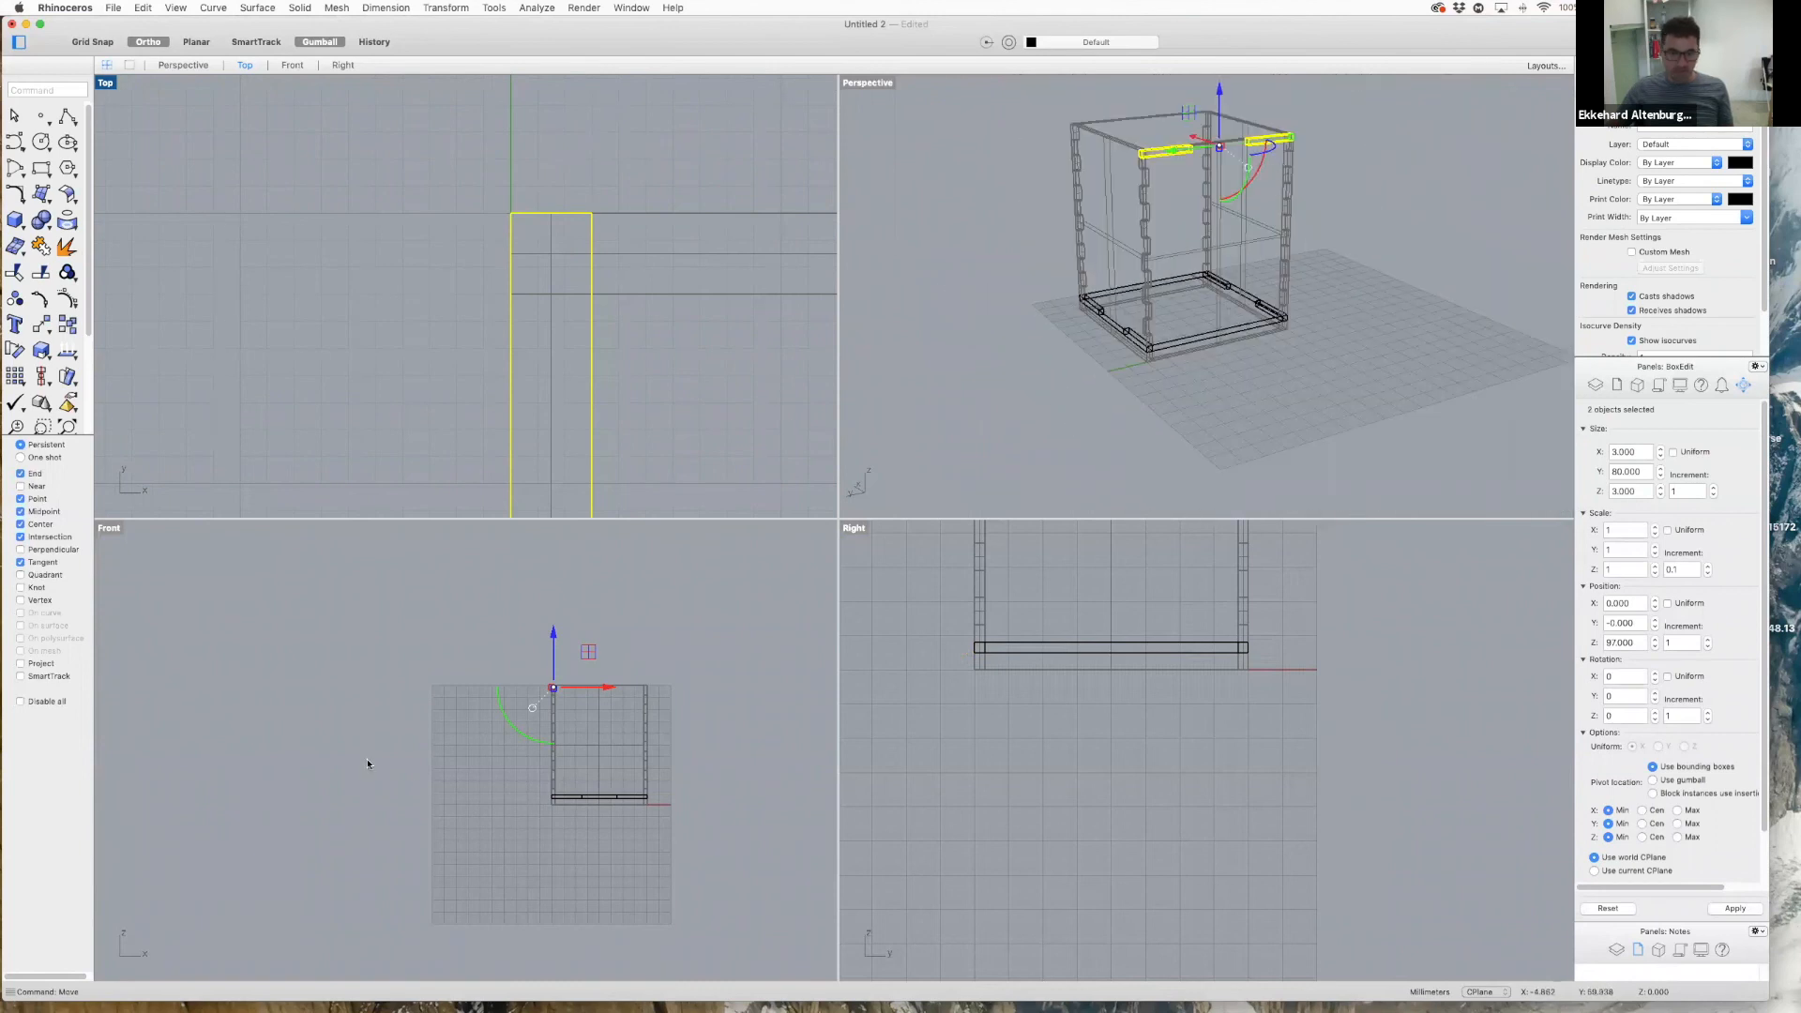
scroll(1163, 647, down, 6)
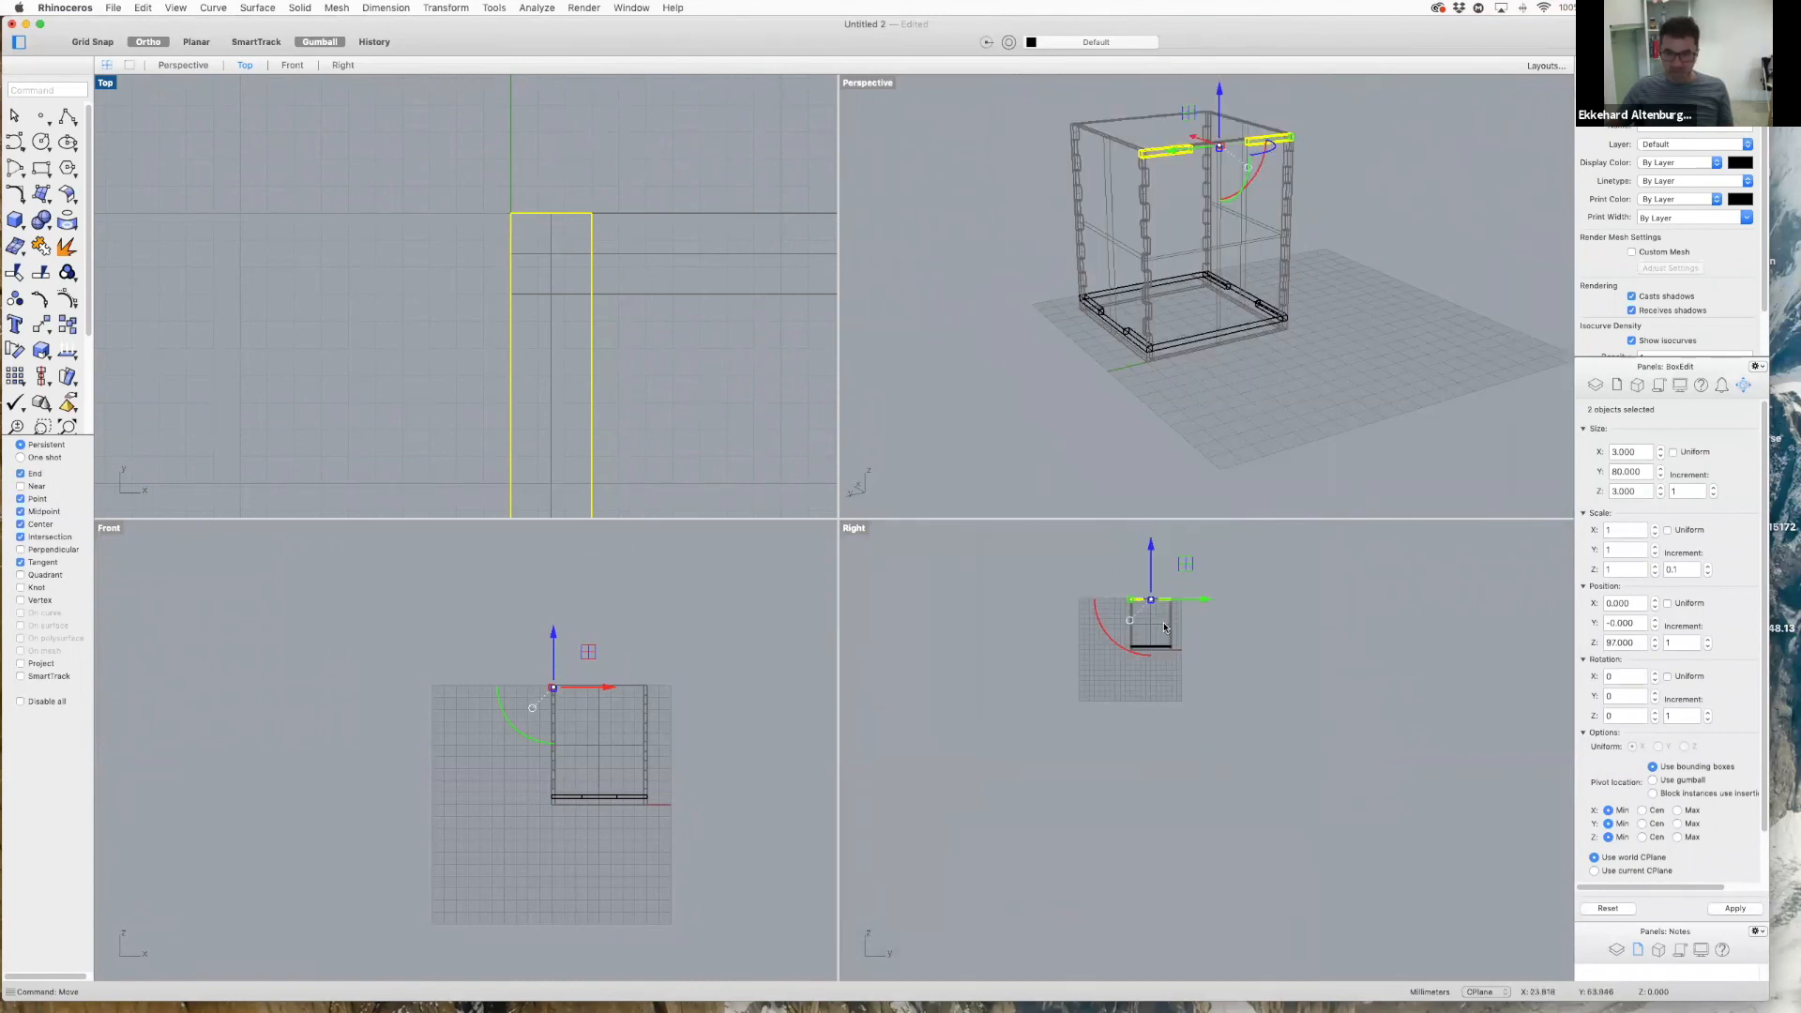
scroll(1166, 623, up, 10)
scroll(1166, 622, down, 4)
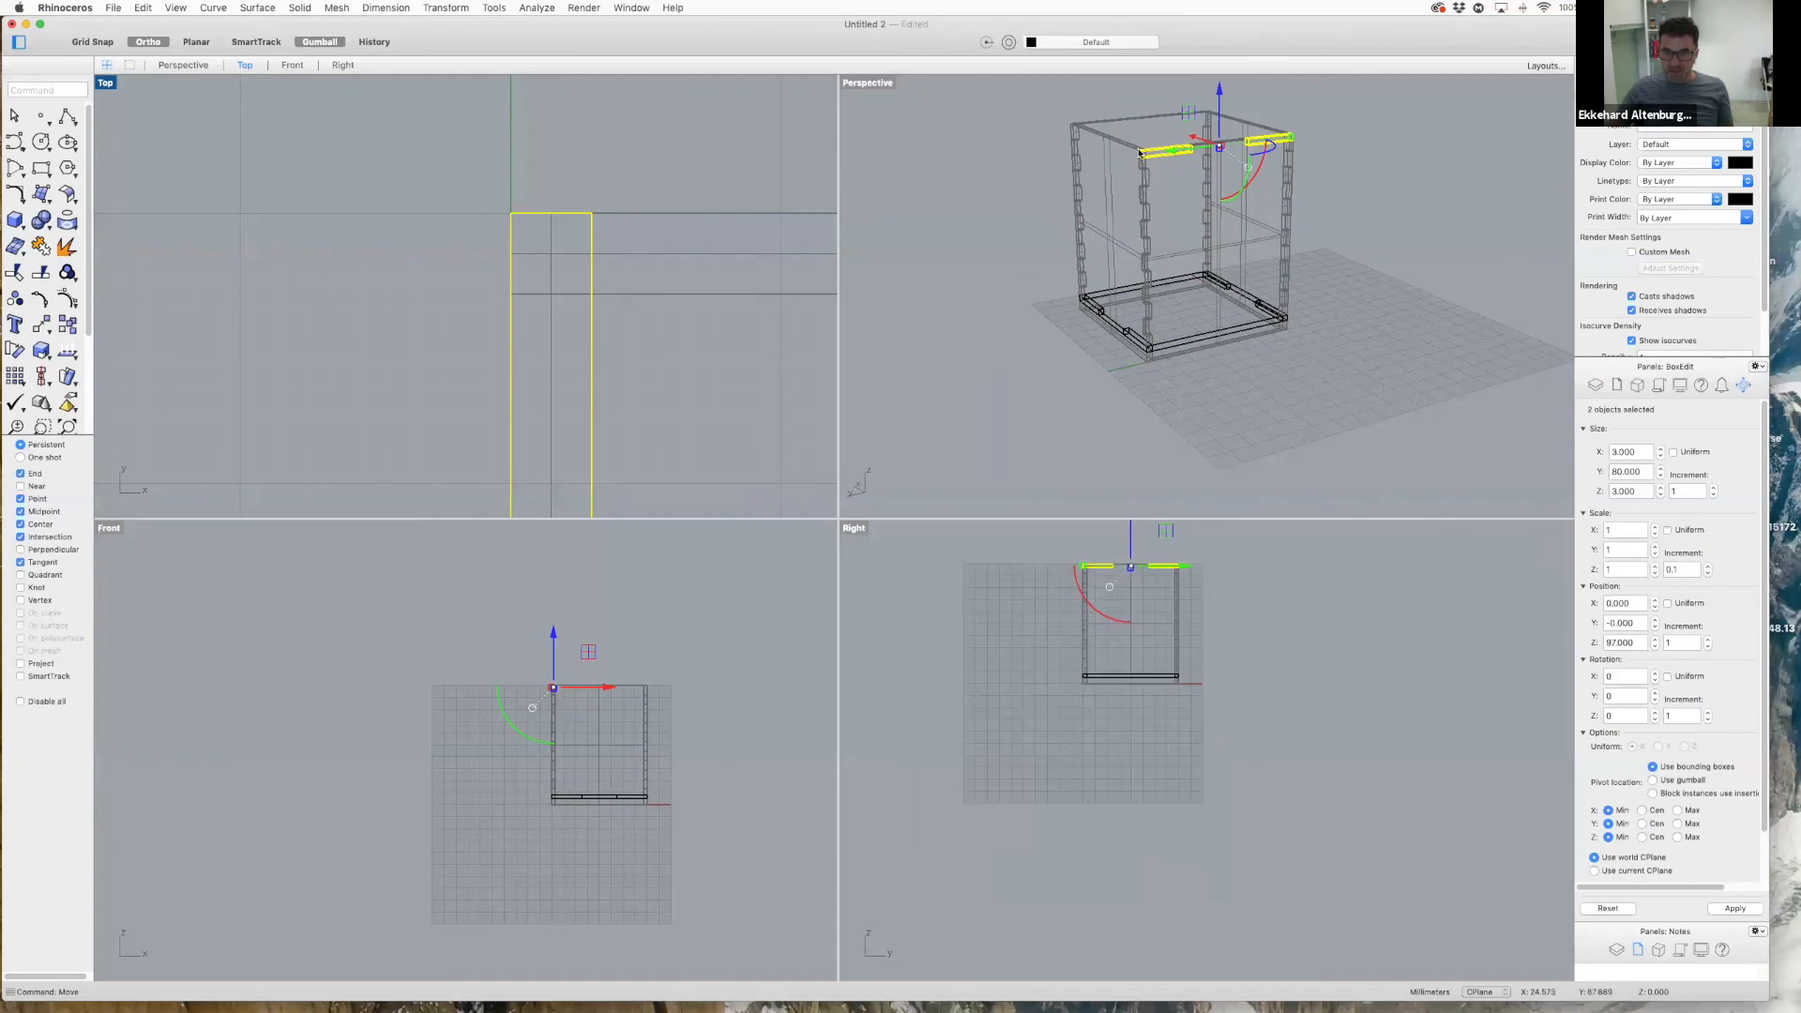
scroll(1141, 166, down, 3)
scroll(1143, 165, up, 3)
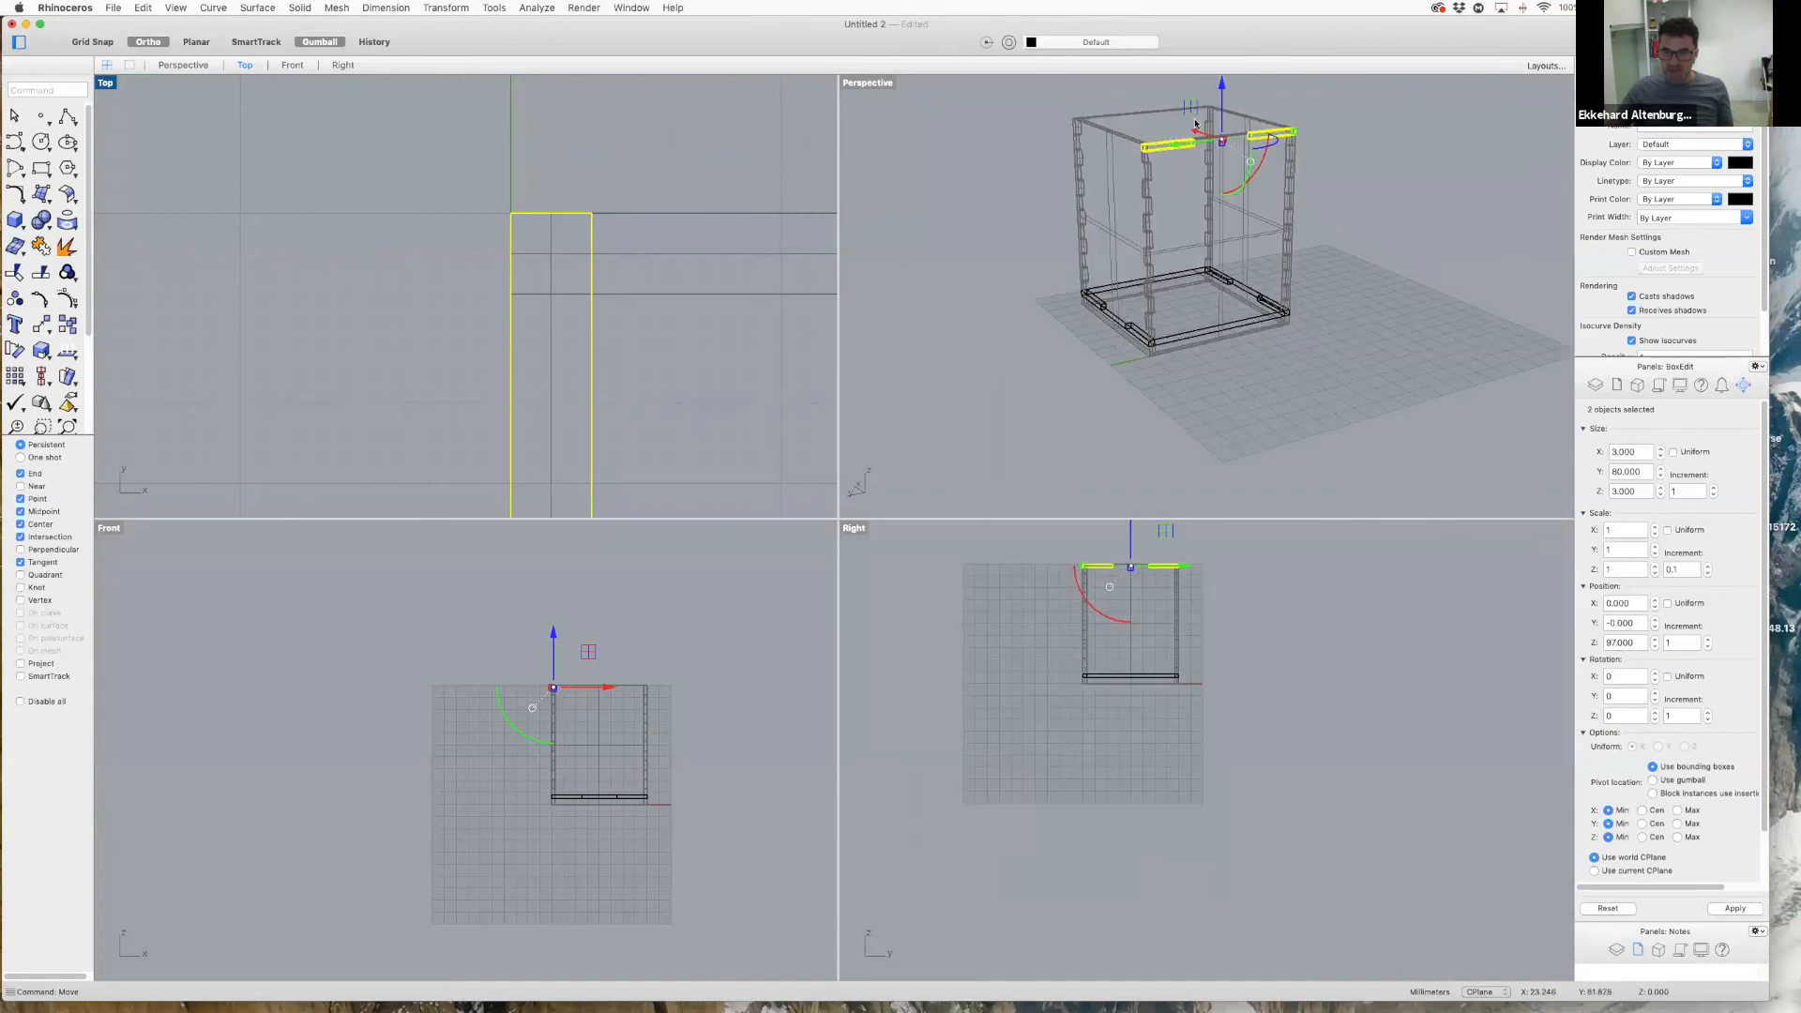
scroll(1195, 122, up, 6)
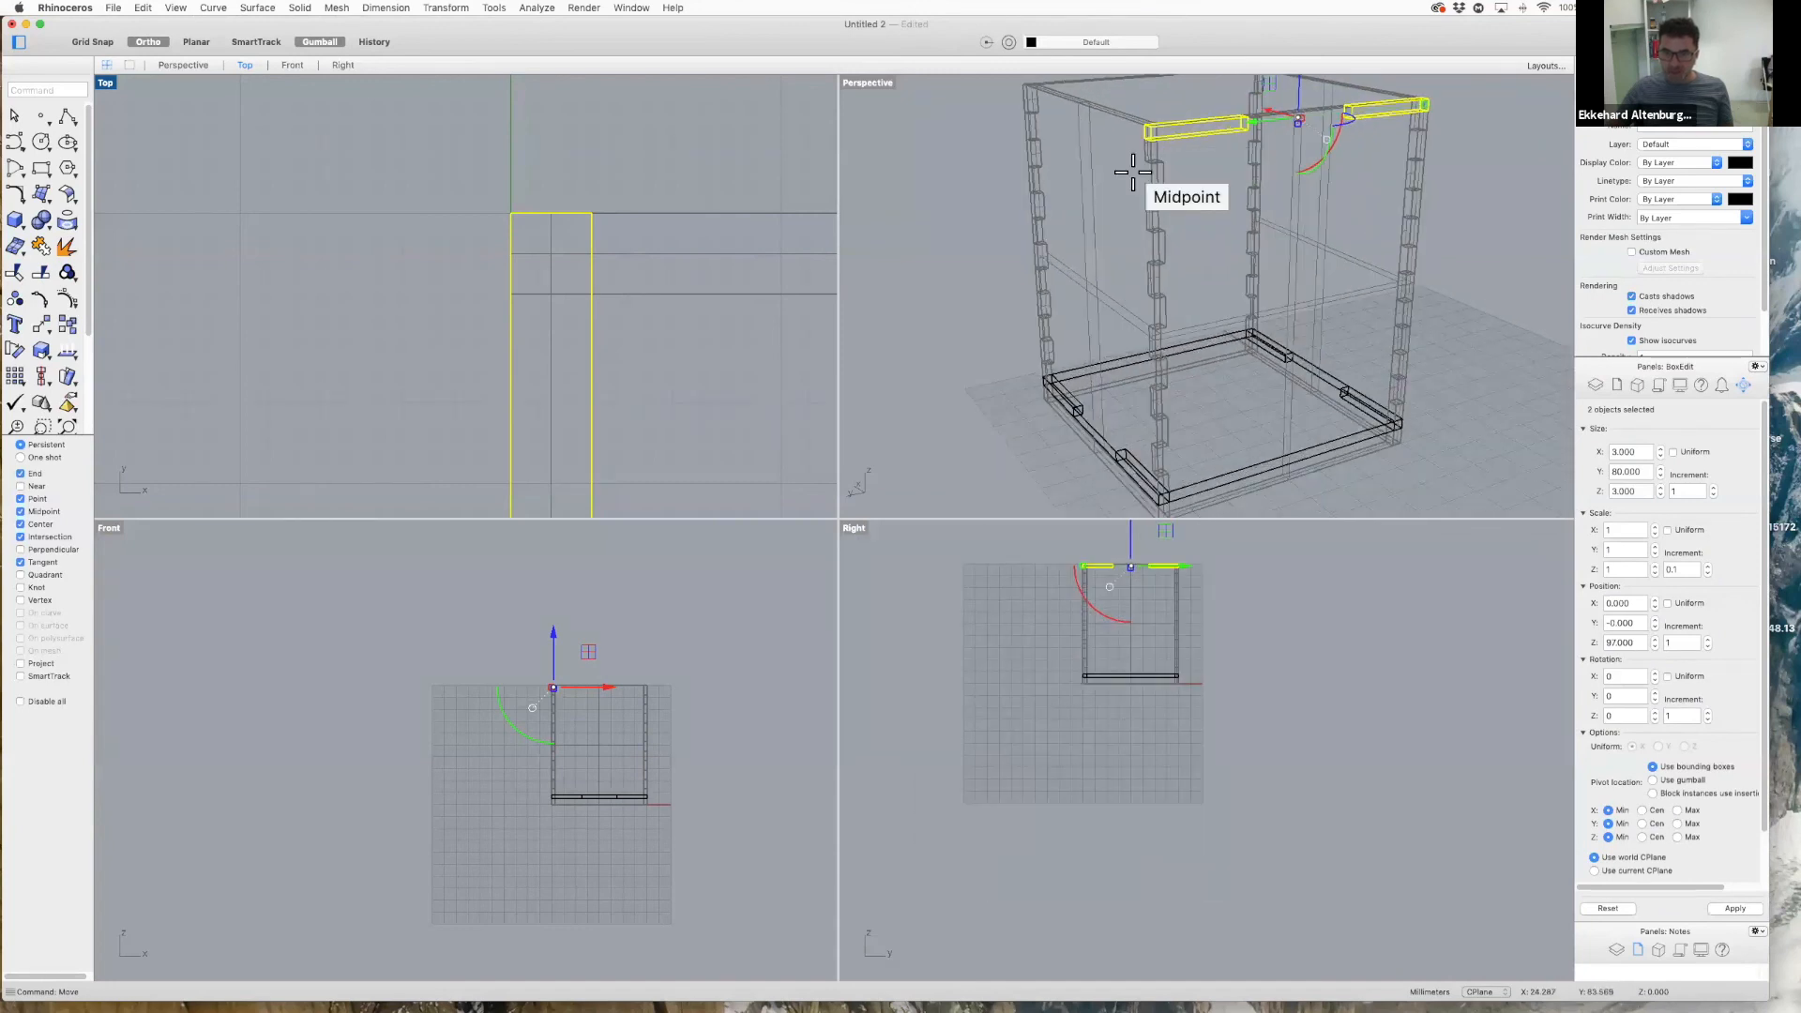
right_click(1163, 114)
click(1146, 139)
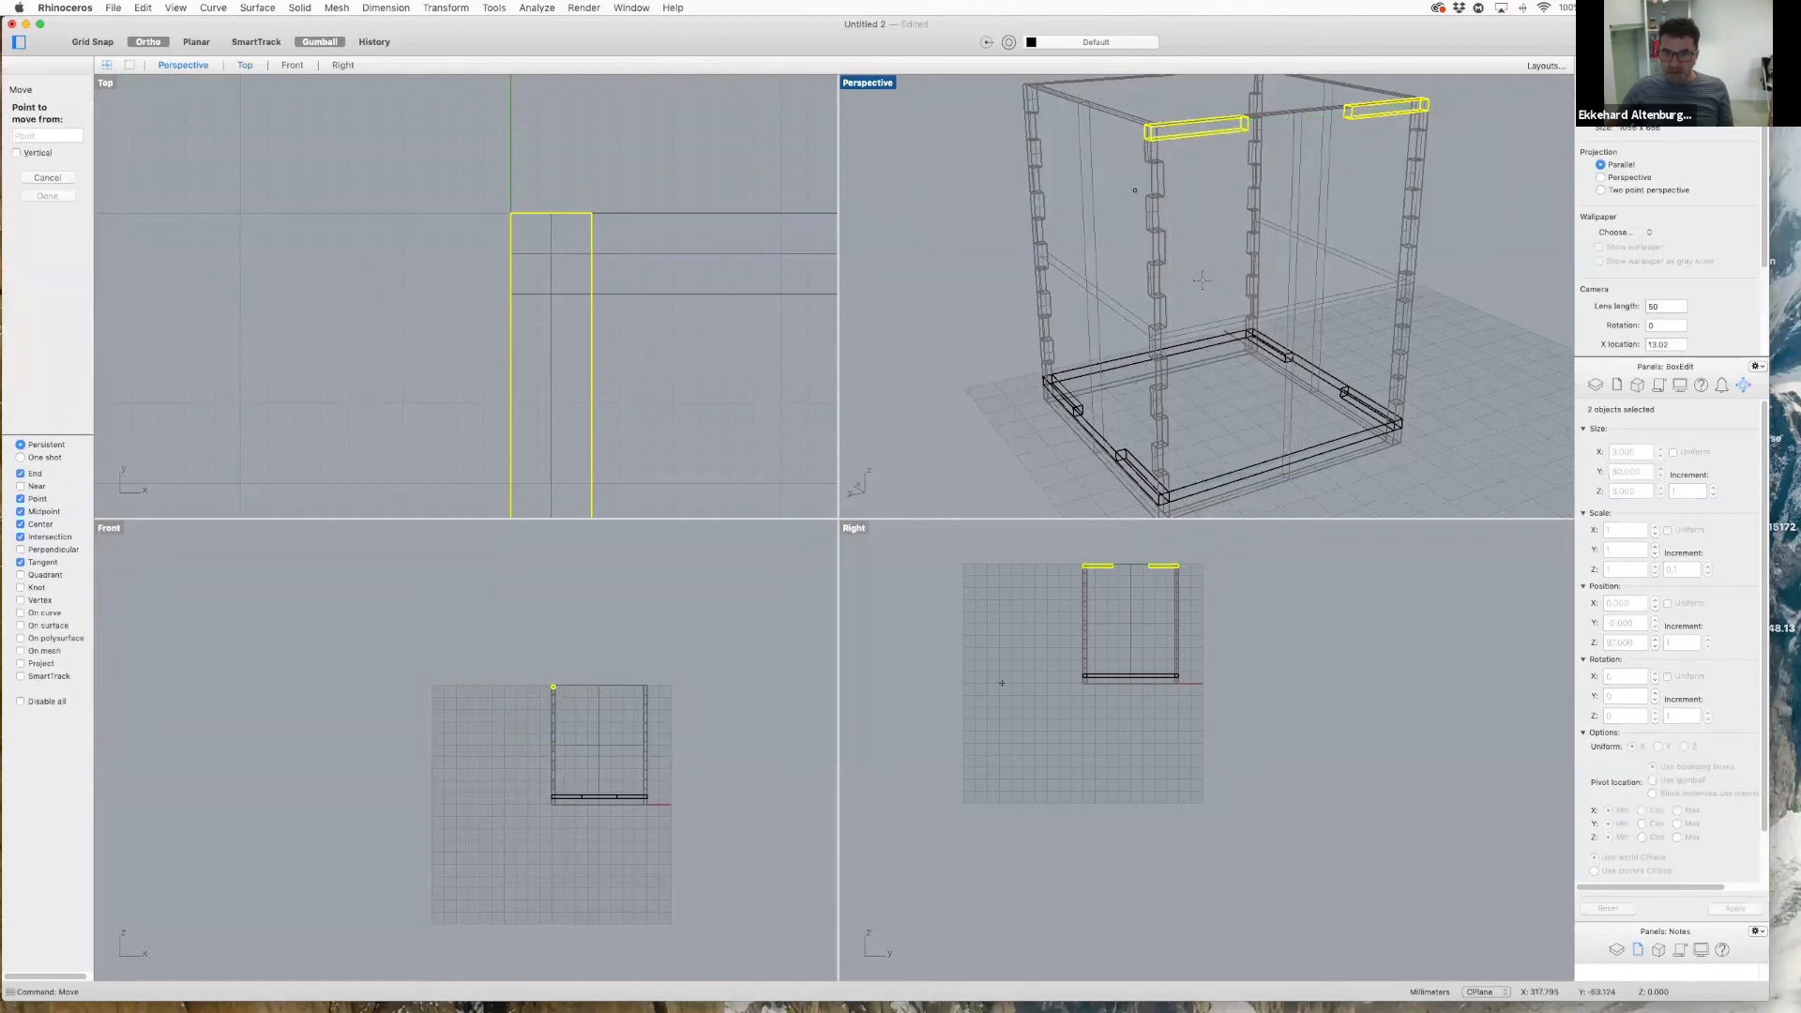
scroll(1146, 127, up, 1)
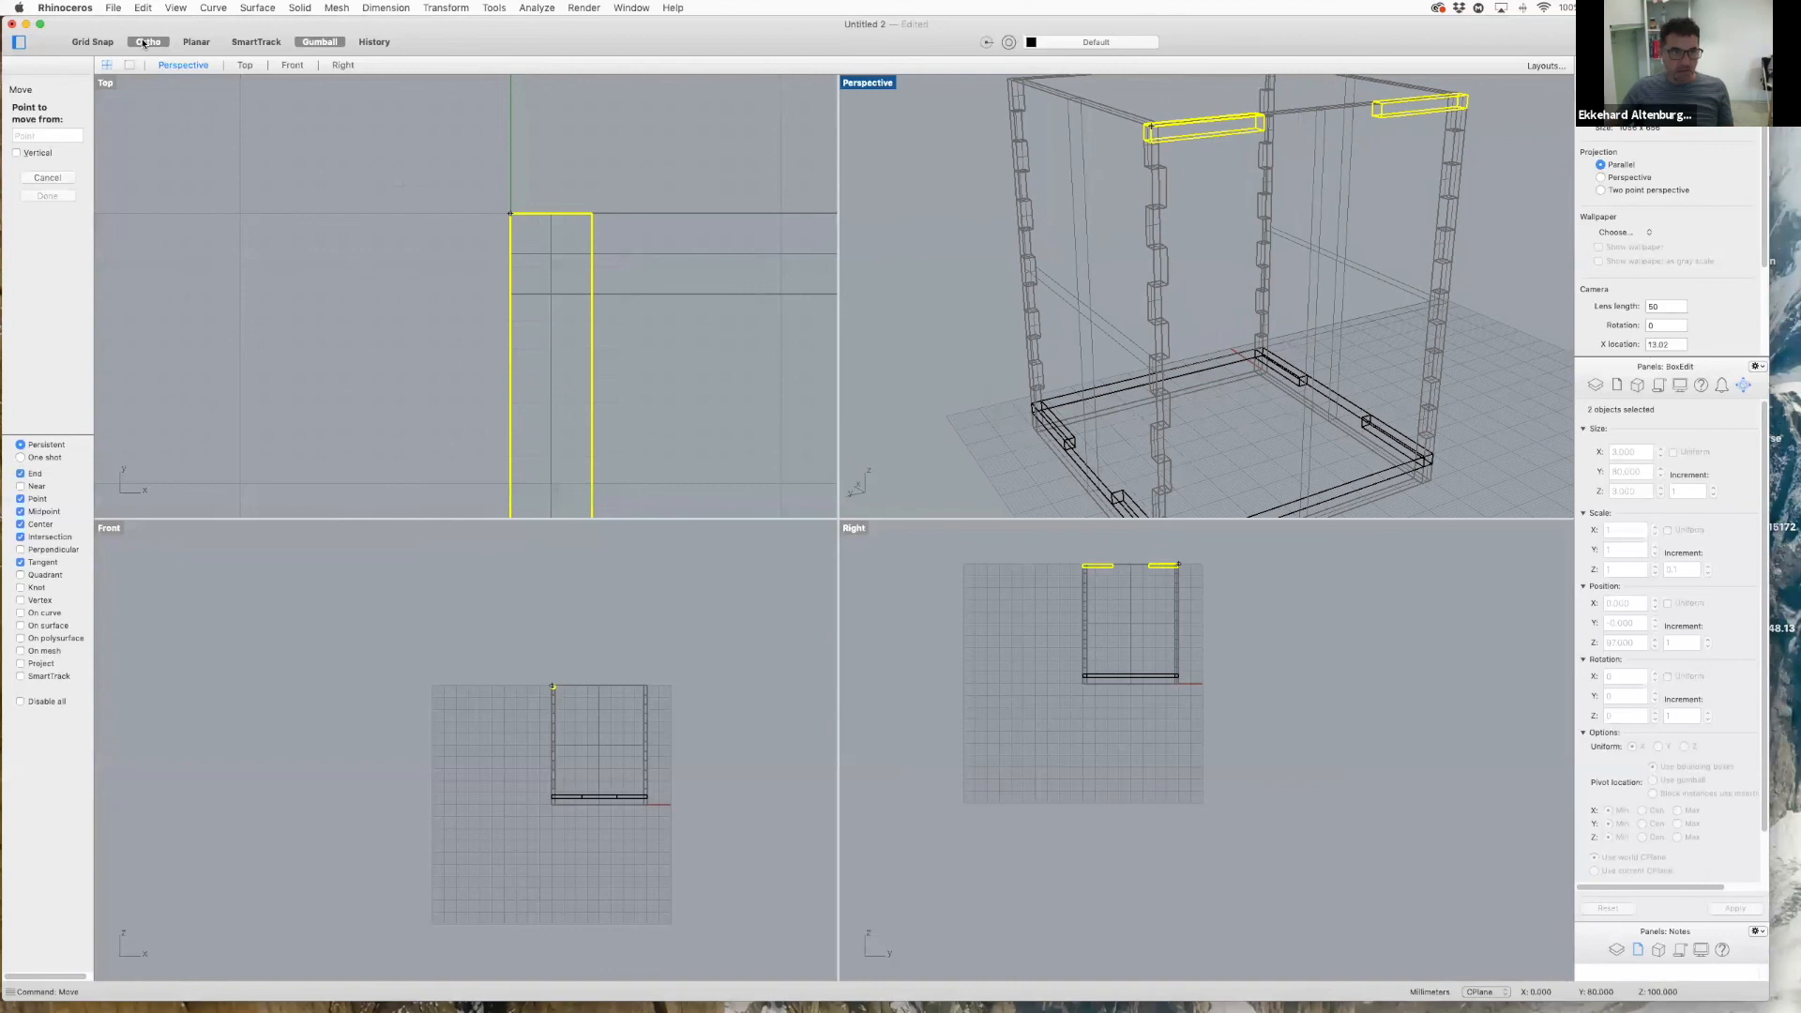
scroll(1147, 130, up, 8)
click(1153, 120)
scroll(1166, 319, down, 10)
click(148, 42)
scroll(1453, 572, down, 2)
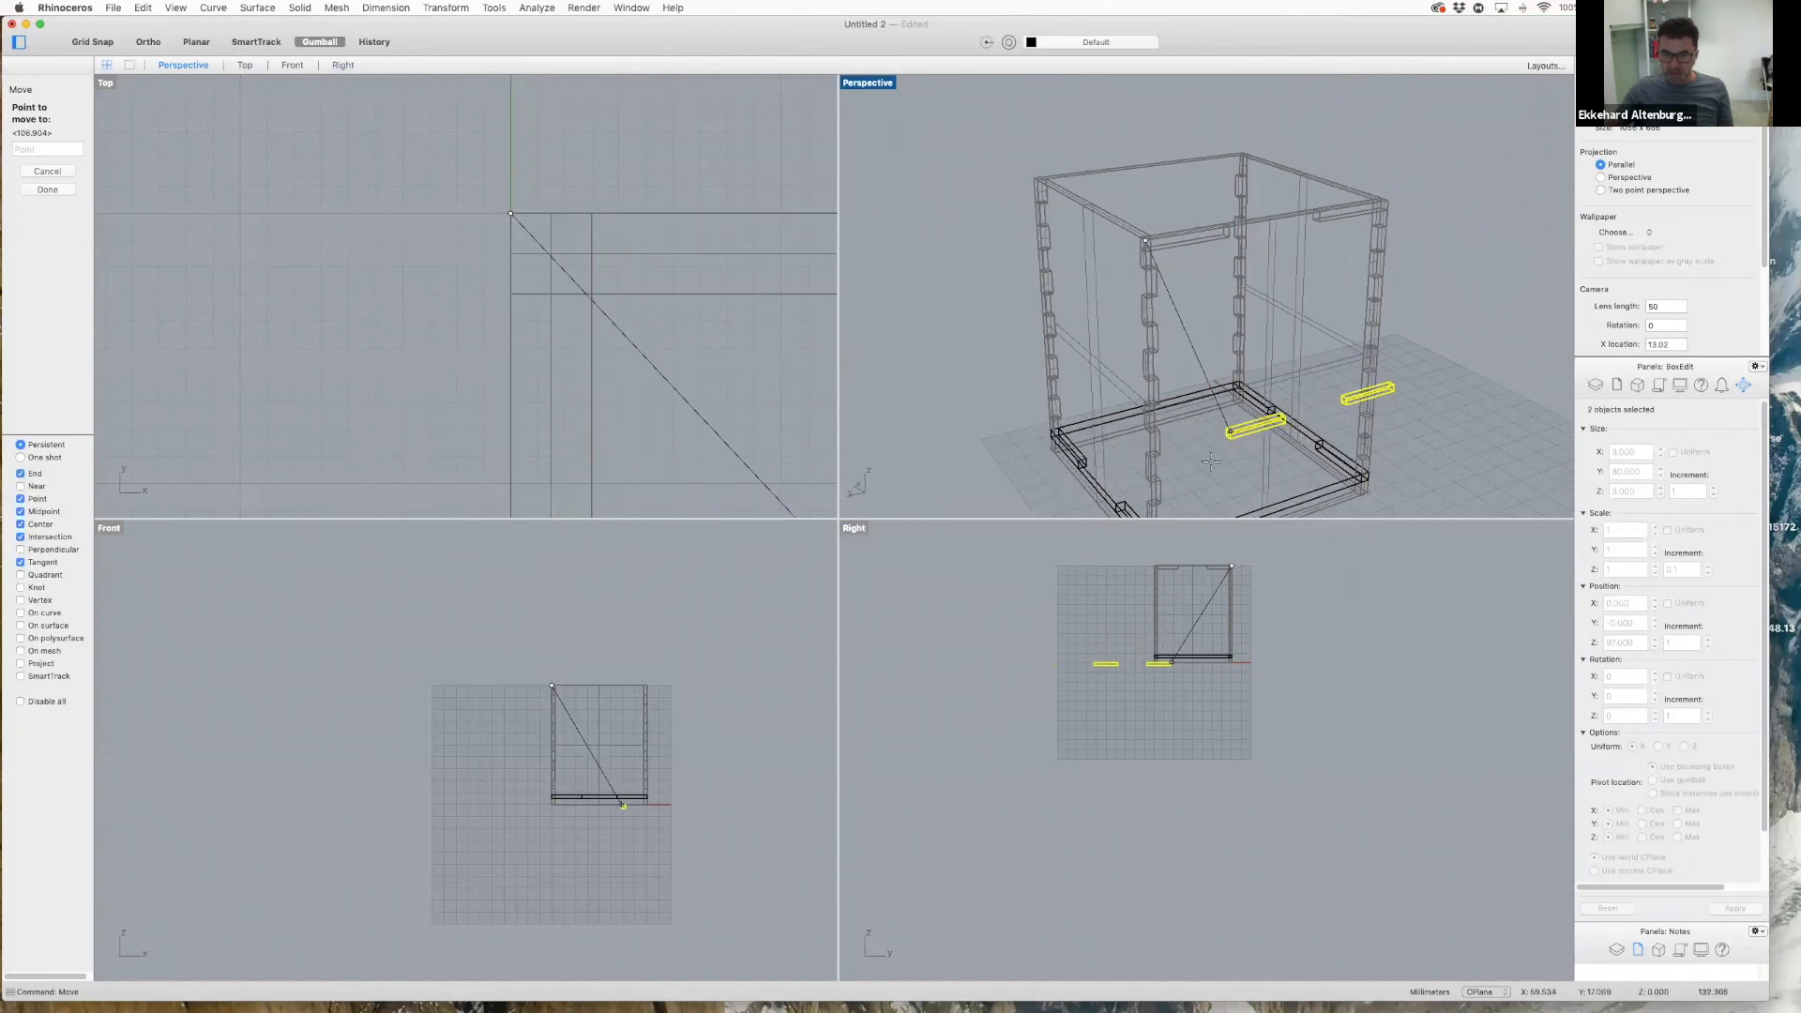
scroll(1205, 455, up, 3)
scroll(1191, 448, down, 3)
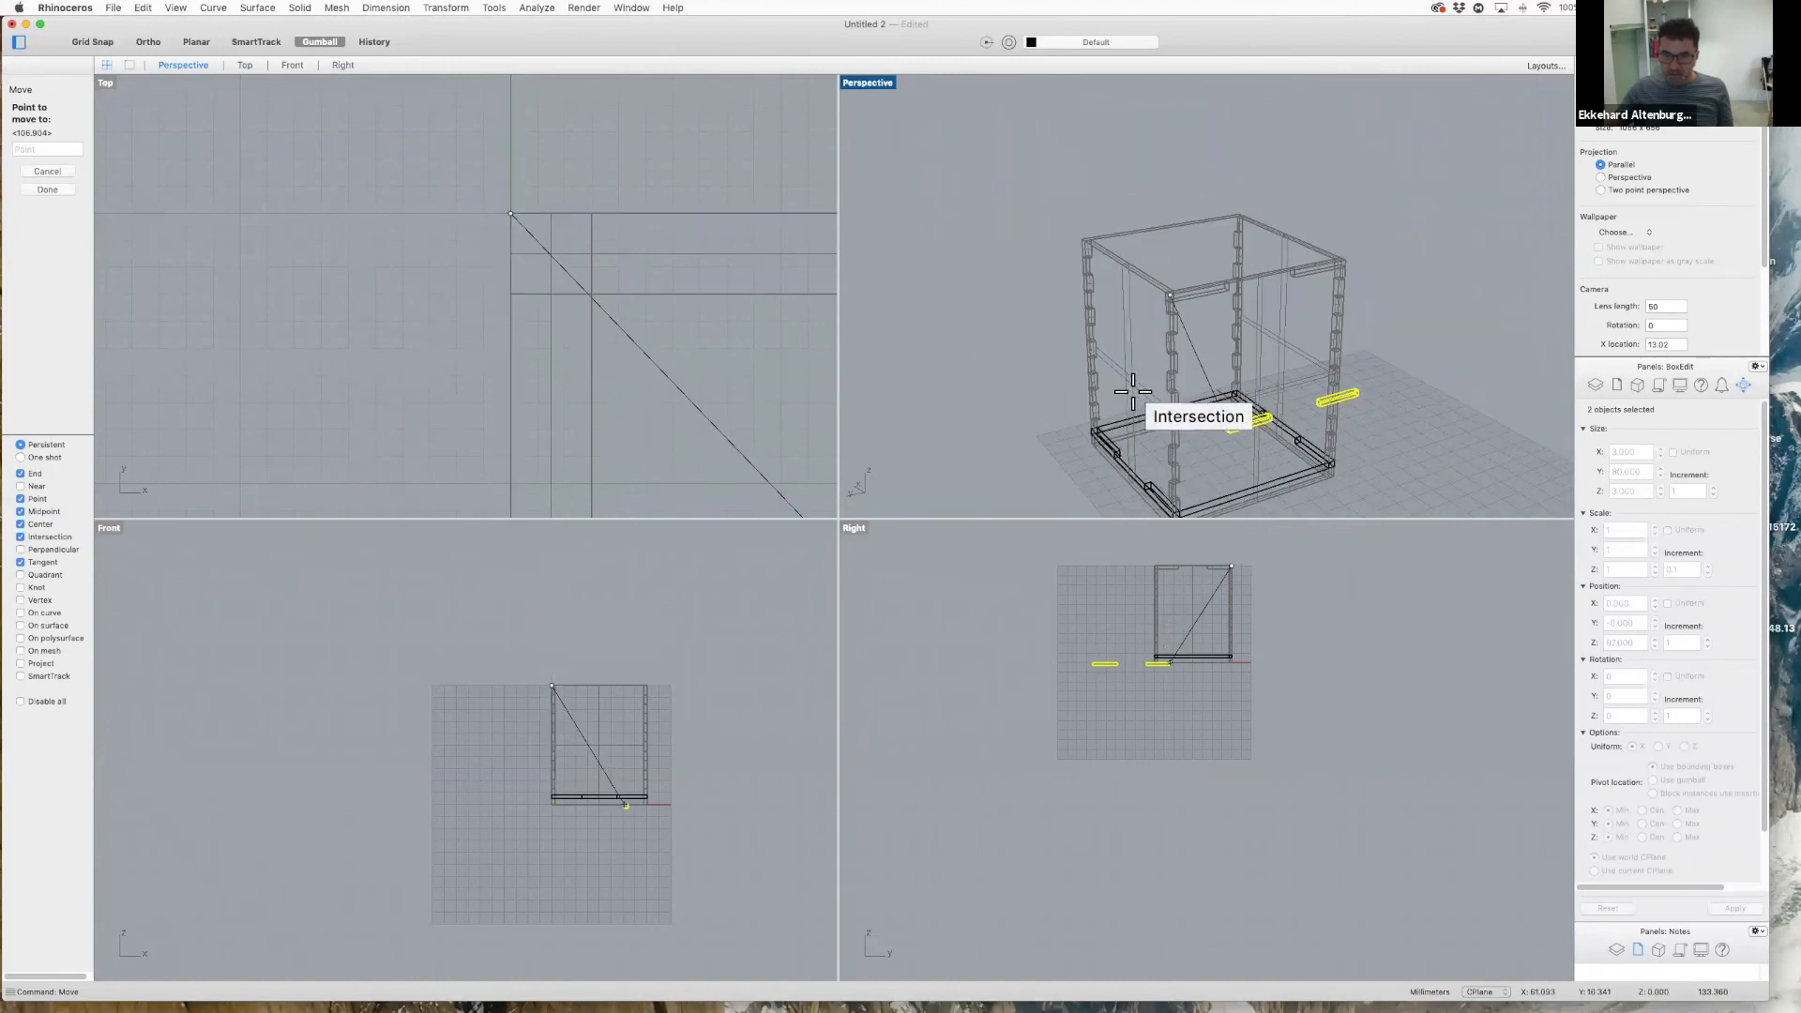
scroll(1135, 398, up, 5)
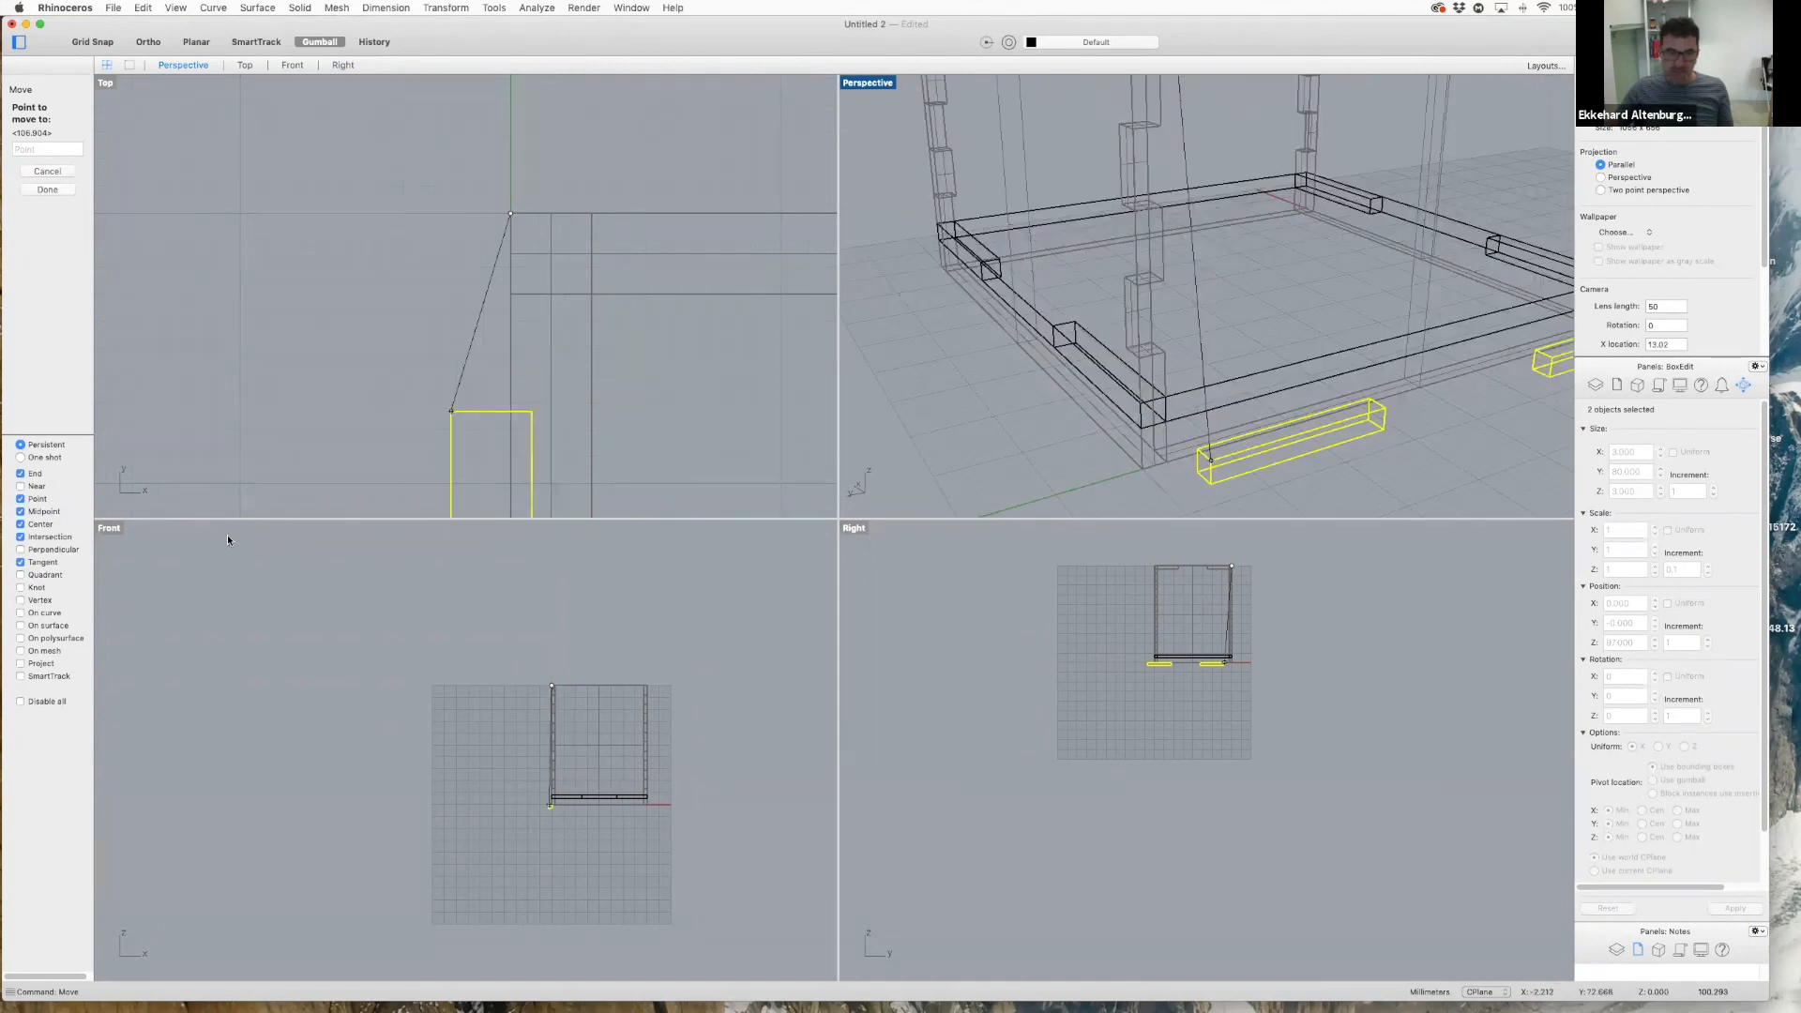
click(452, 503)
- Mirror the two left-edge joint blocks to the base panel's right edge across the midpoint of the rear edge, keeping the originals
scroll(278, 201, down, 1)
scroll(410, 225, down, 5)
scroll(535, 181, down, 2)
right_drag(448, 384, 431, 172)
scroll(432, 173, up, 8)
right_click(431, 173)
mouse_move(478, 180)
click(597, 221)
click(448, 212)
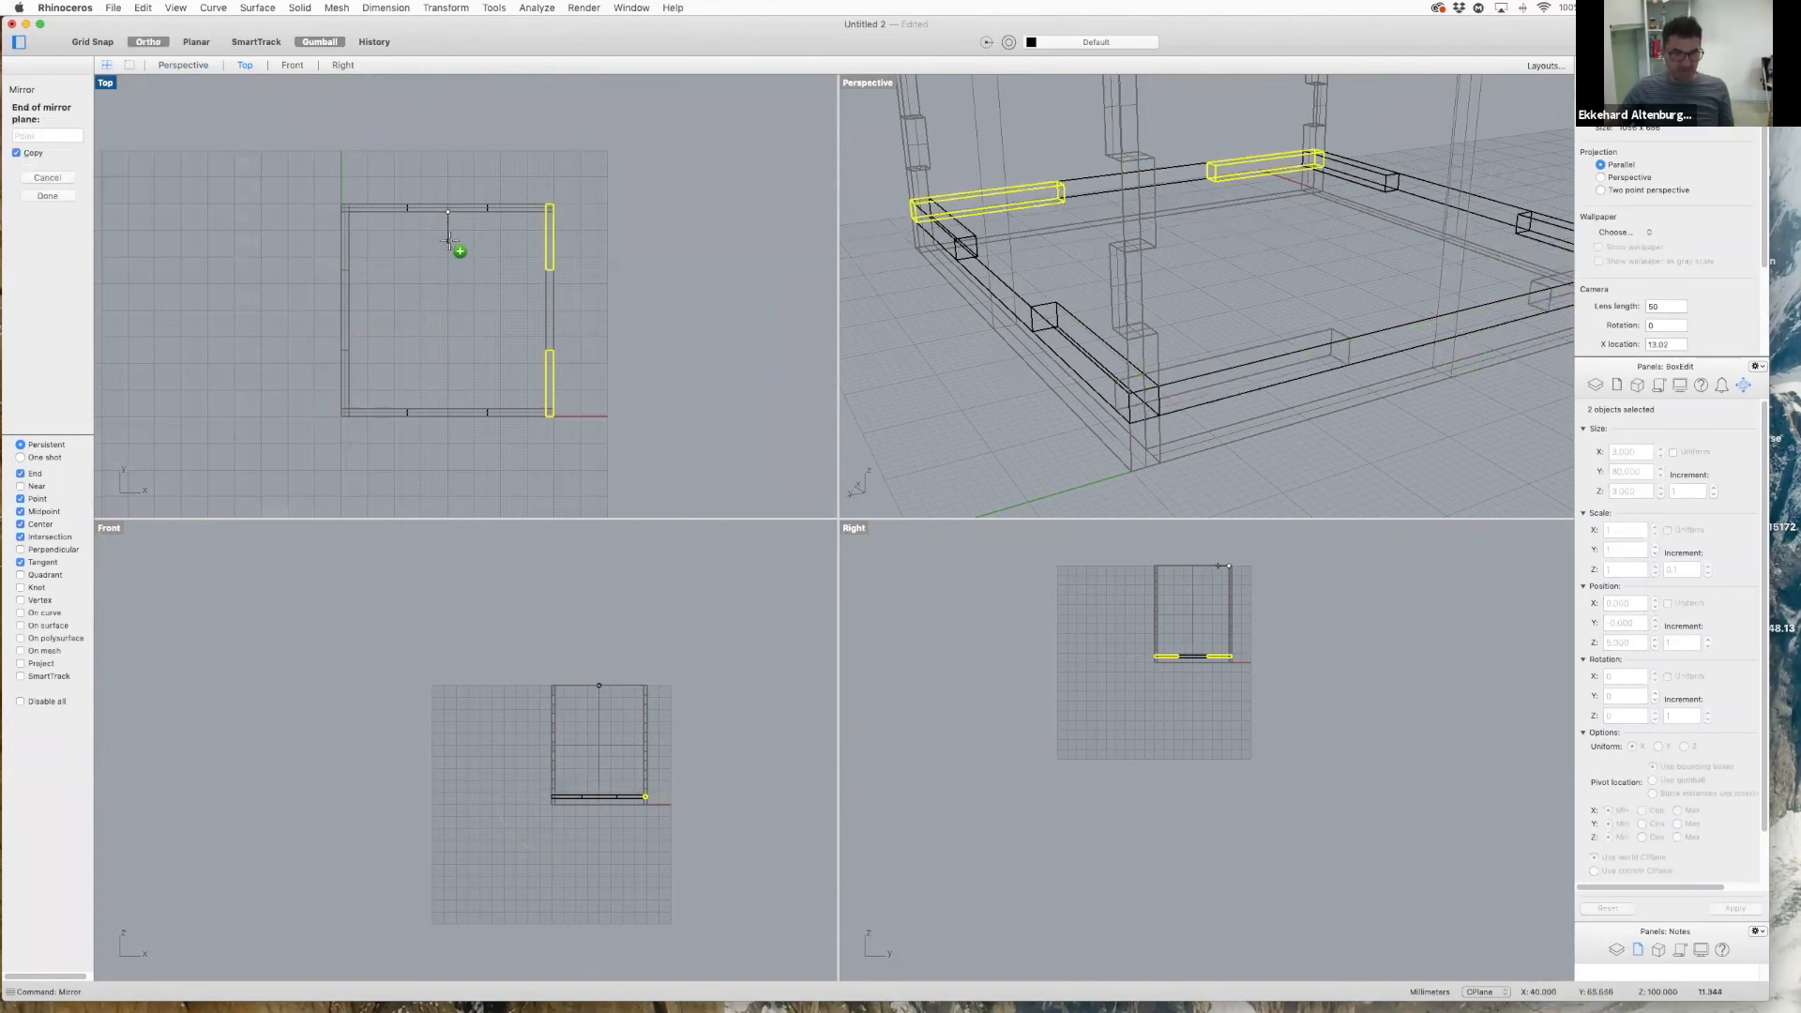
click(450, 246)
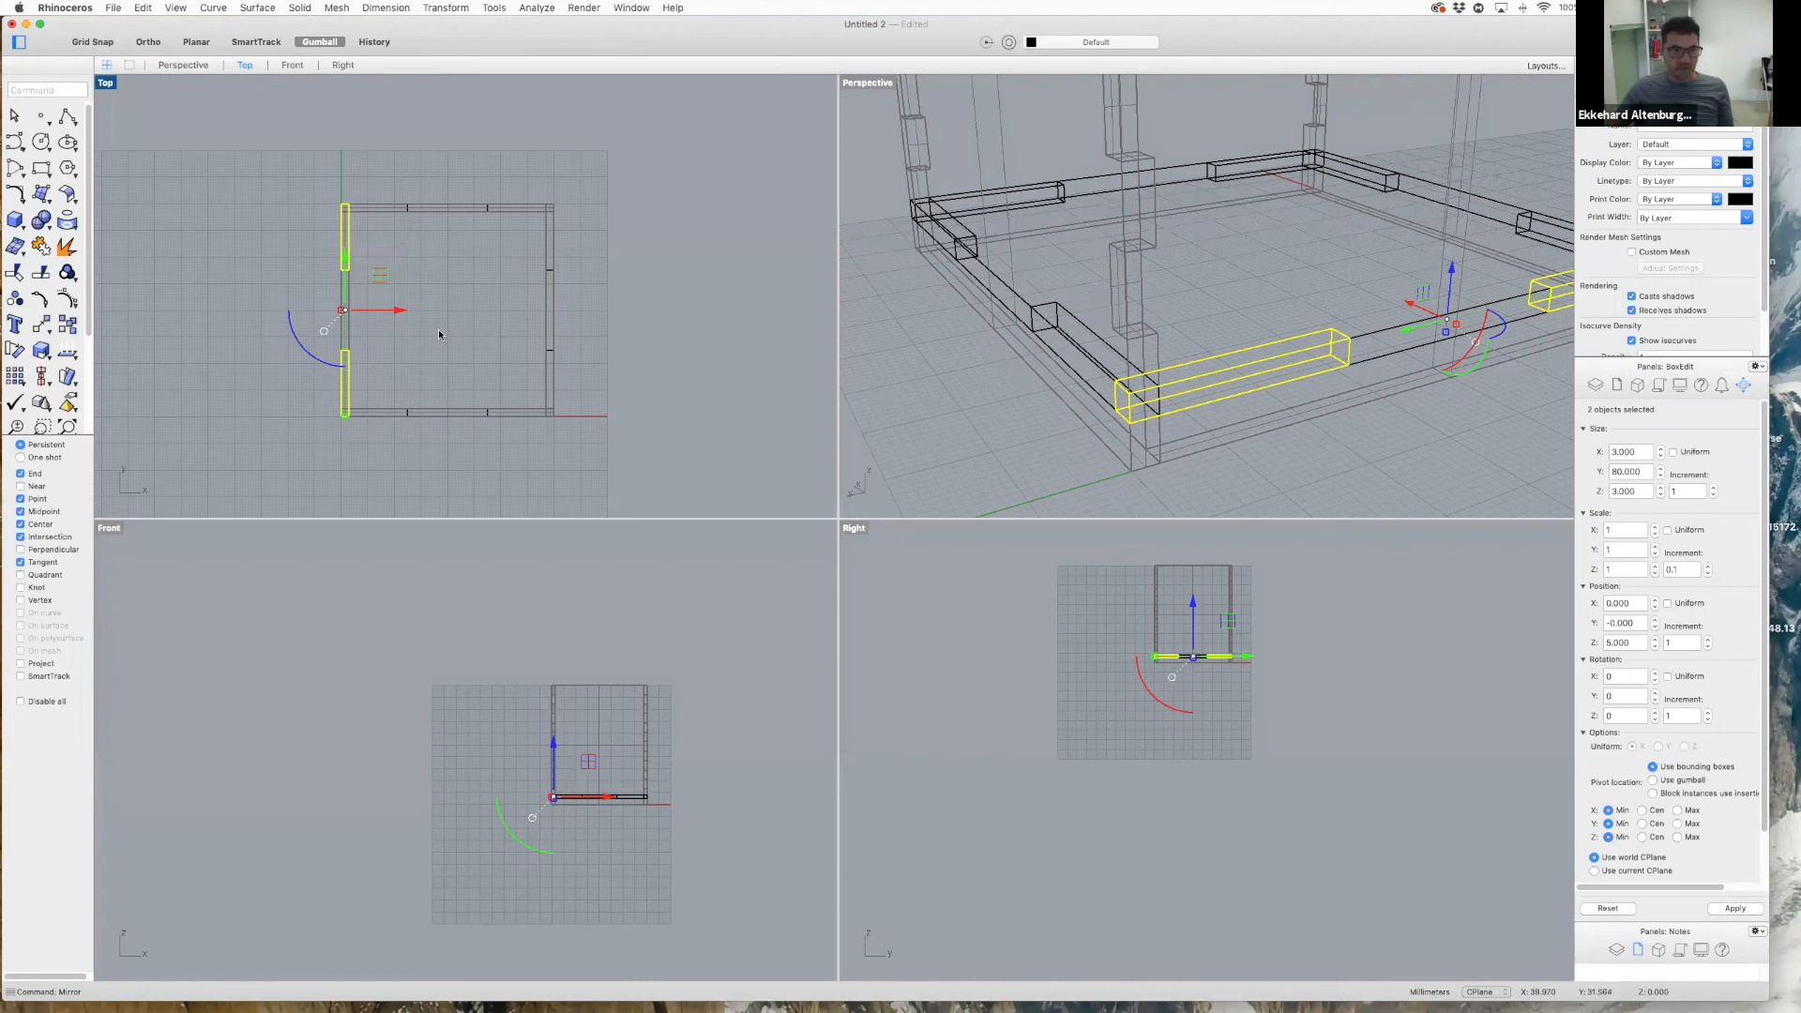
- Boolean-split the raised base panel, using the eight joint blocks around its edges as cutting objects
click(146, 145)
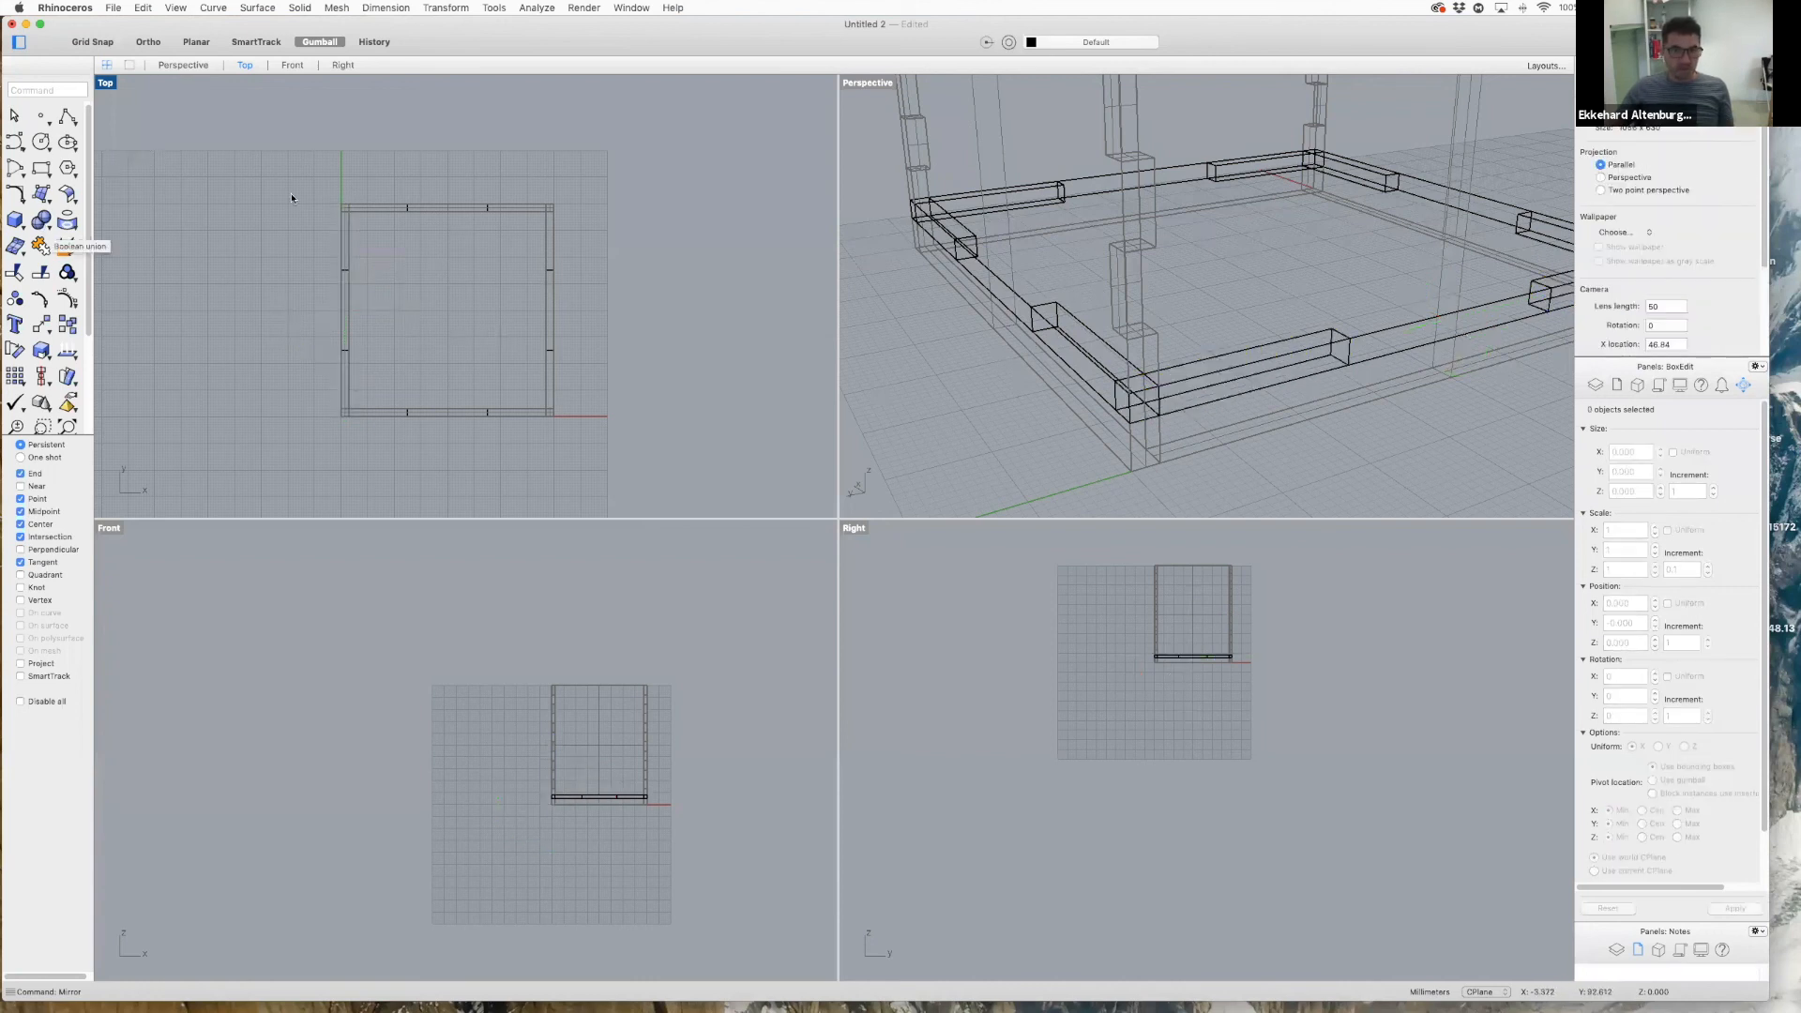
click(46, 227)
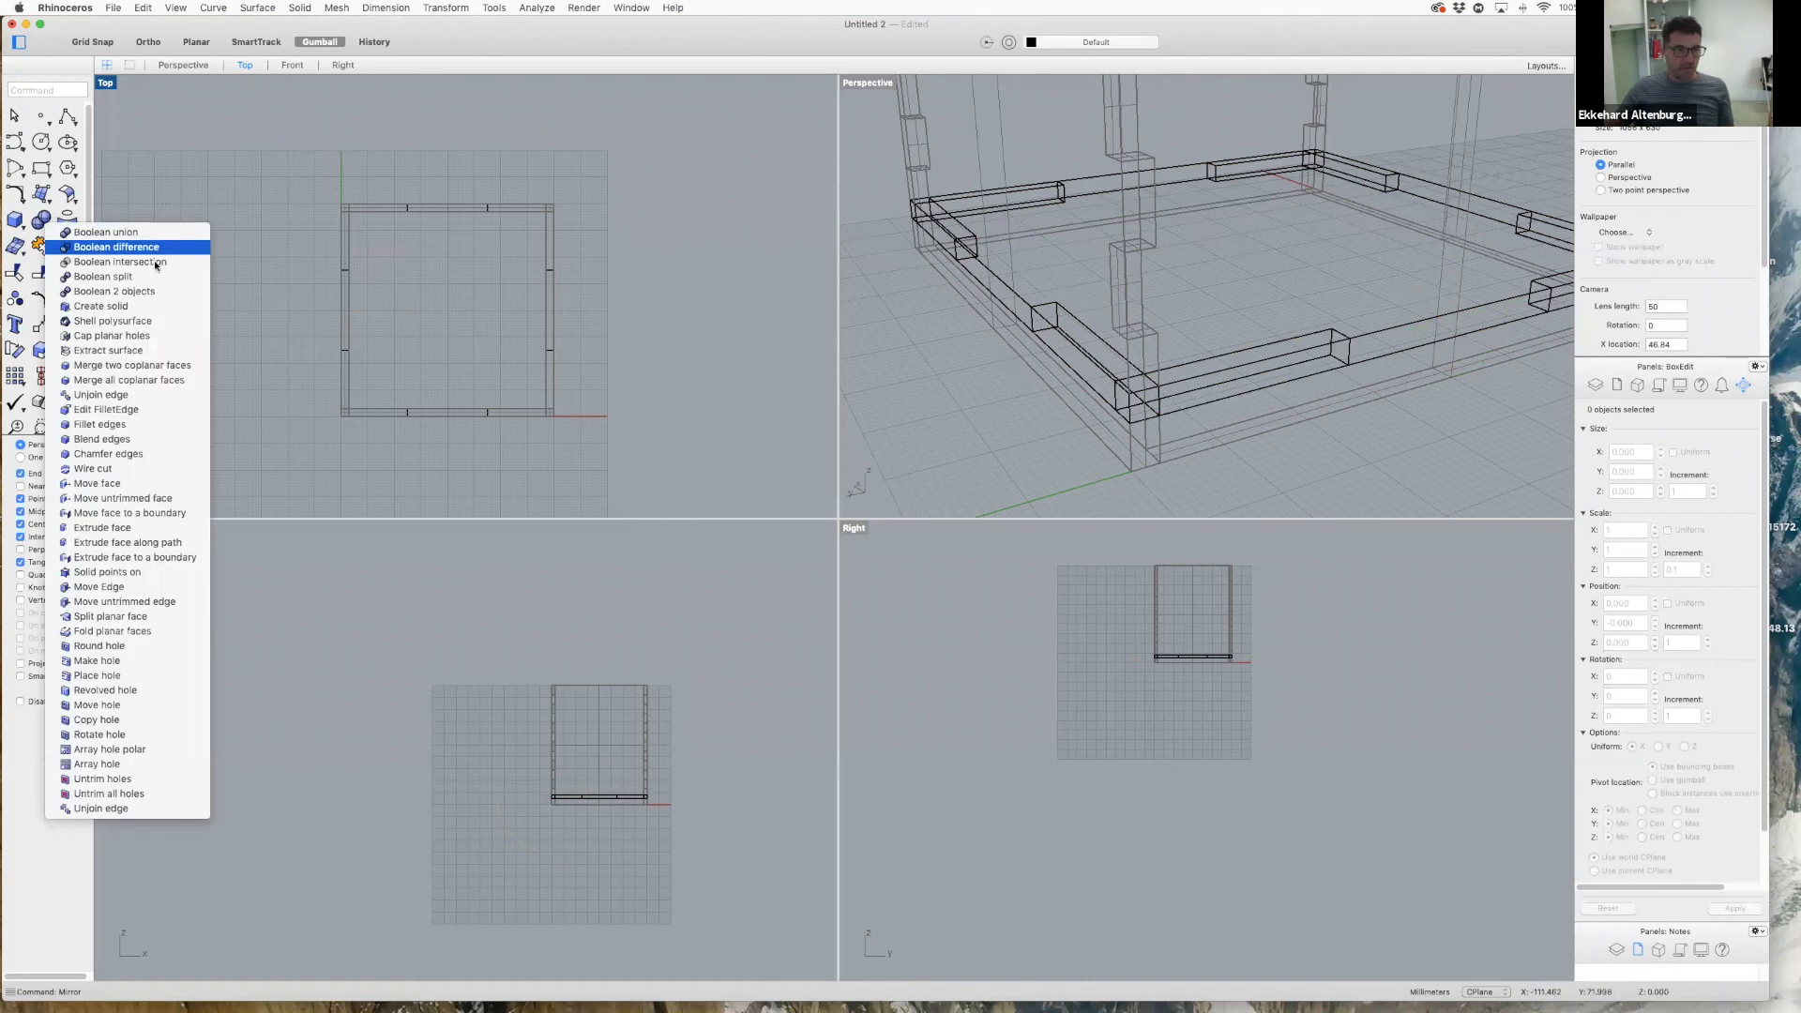
click(149, 277)
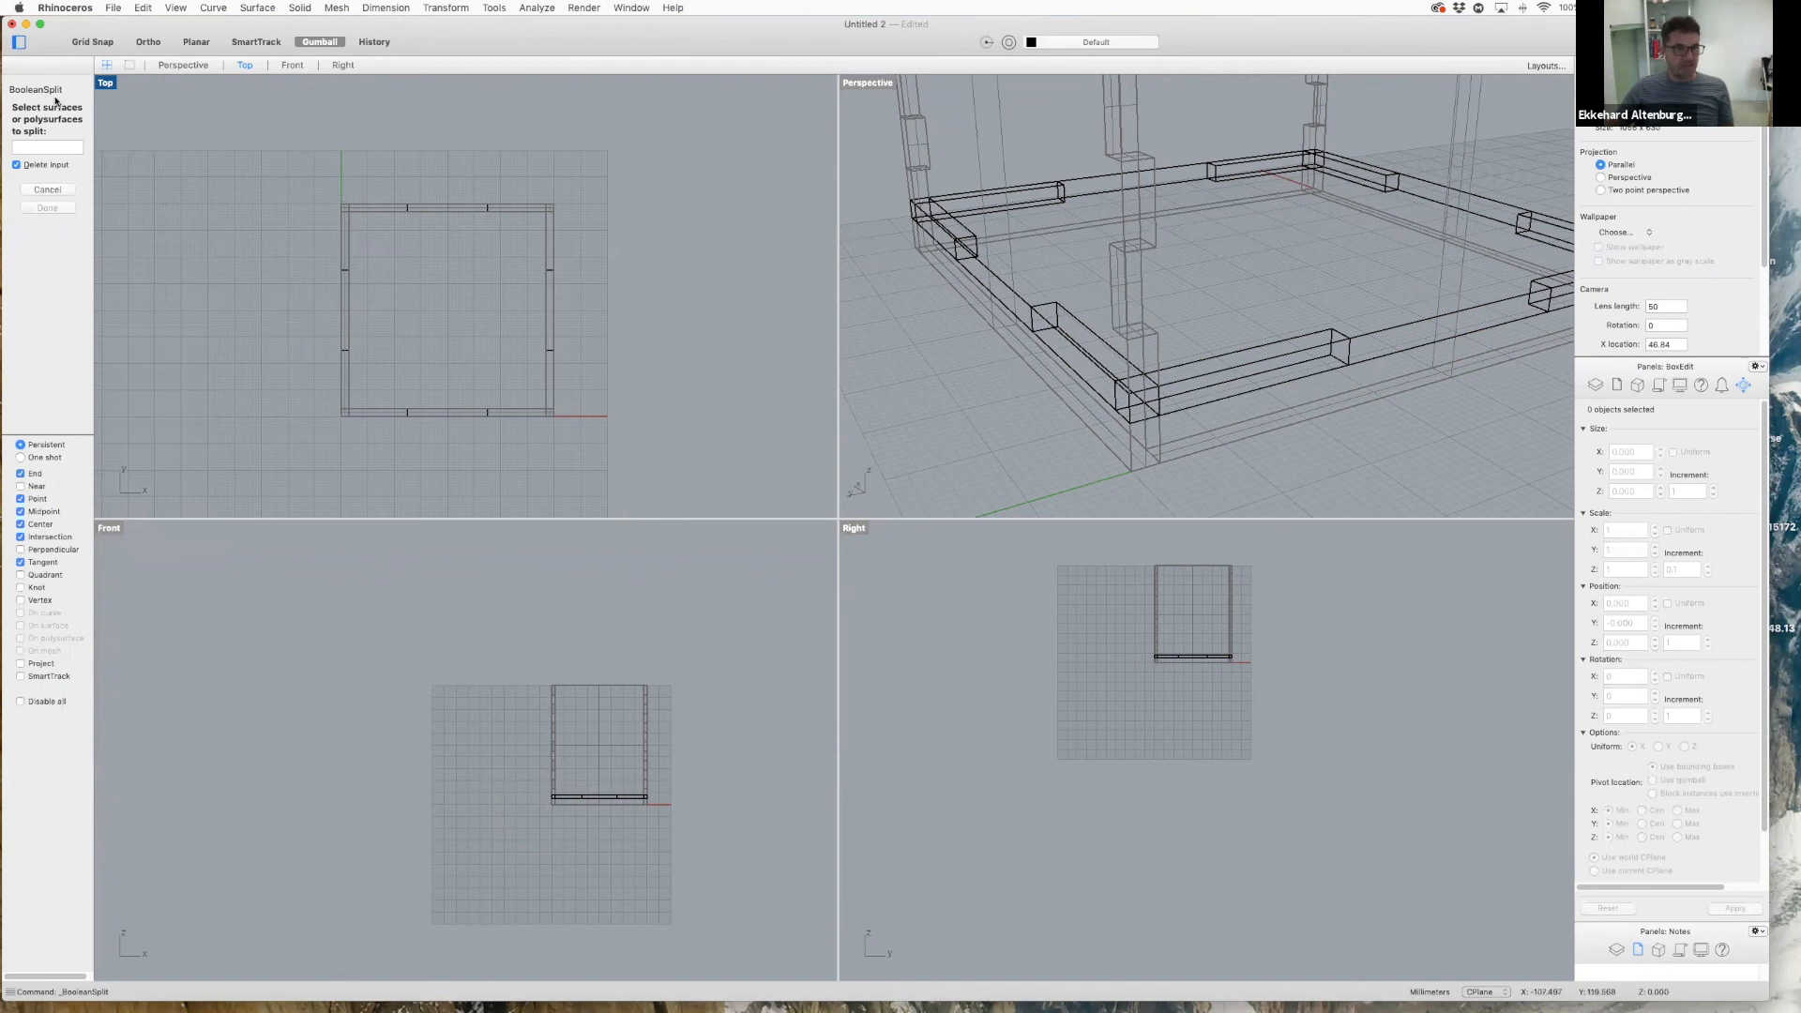
click(1368, 336)
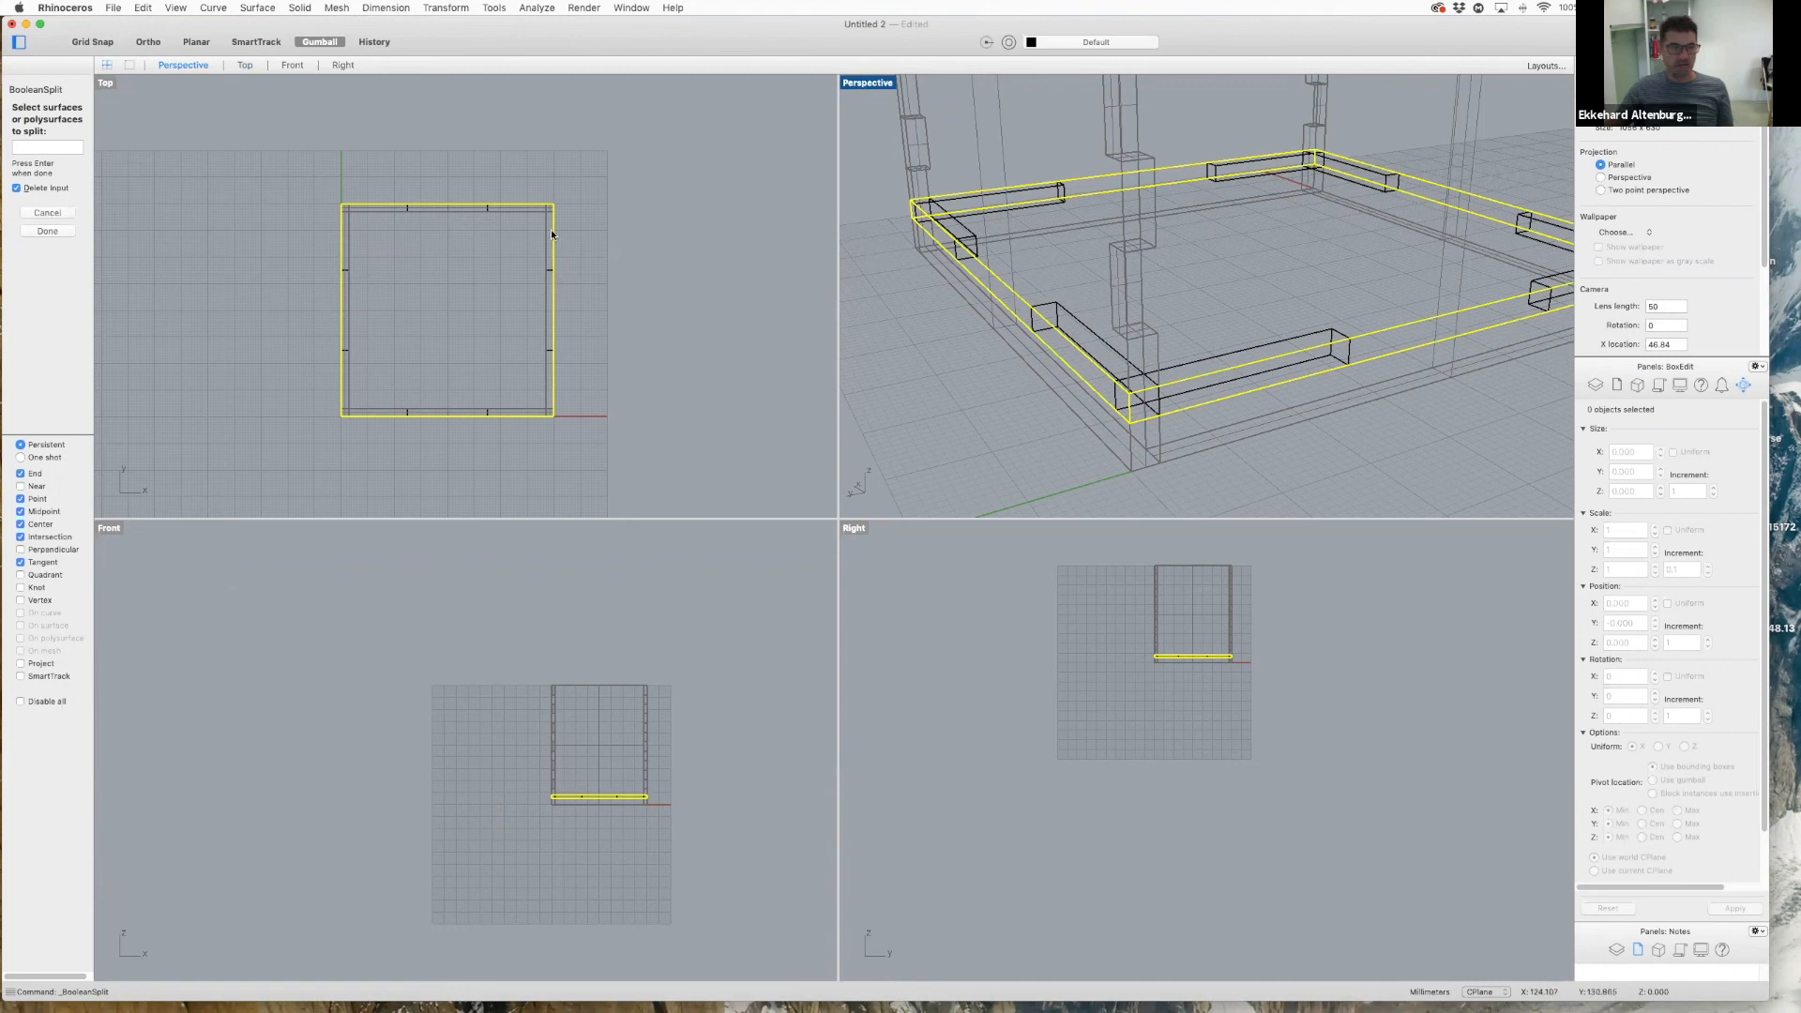
click(48, 231)
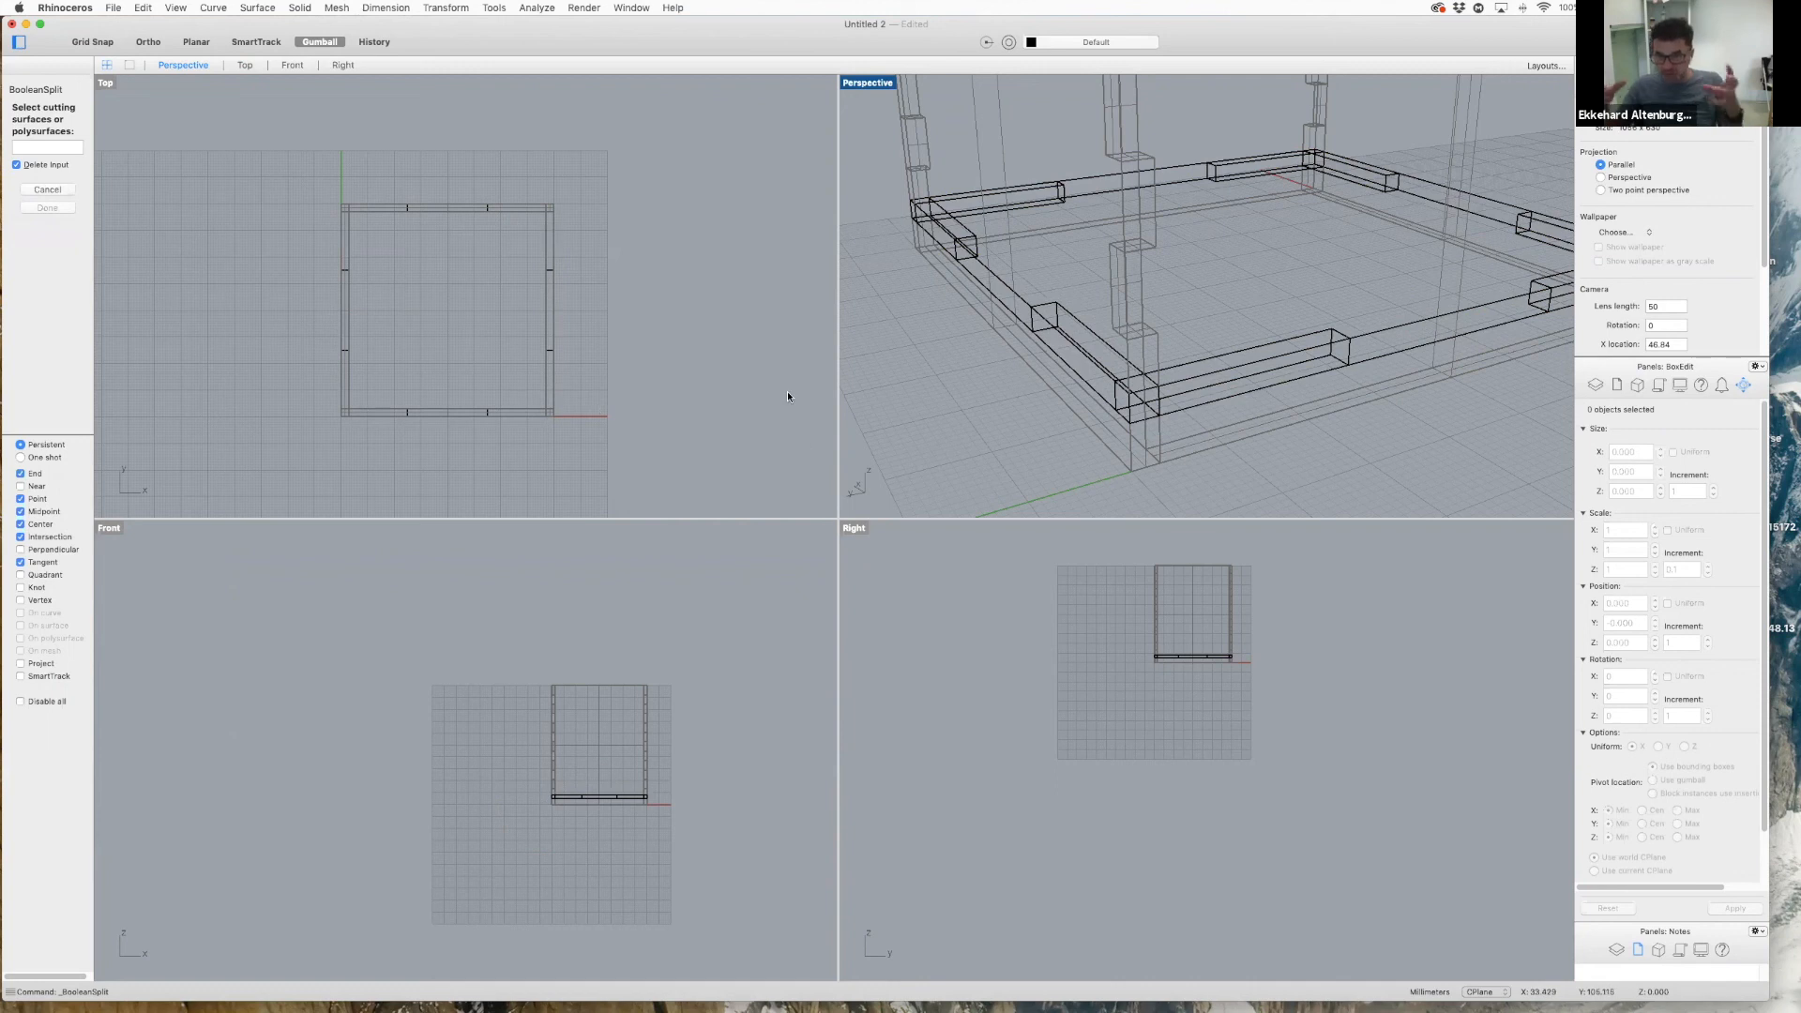
click(1062, 307)
click(965, 222)
click(996, 194)
click(1257, 168)
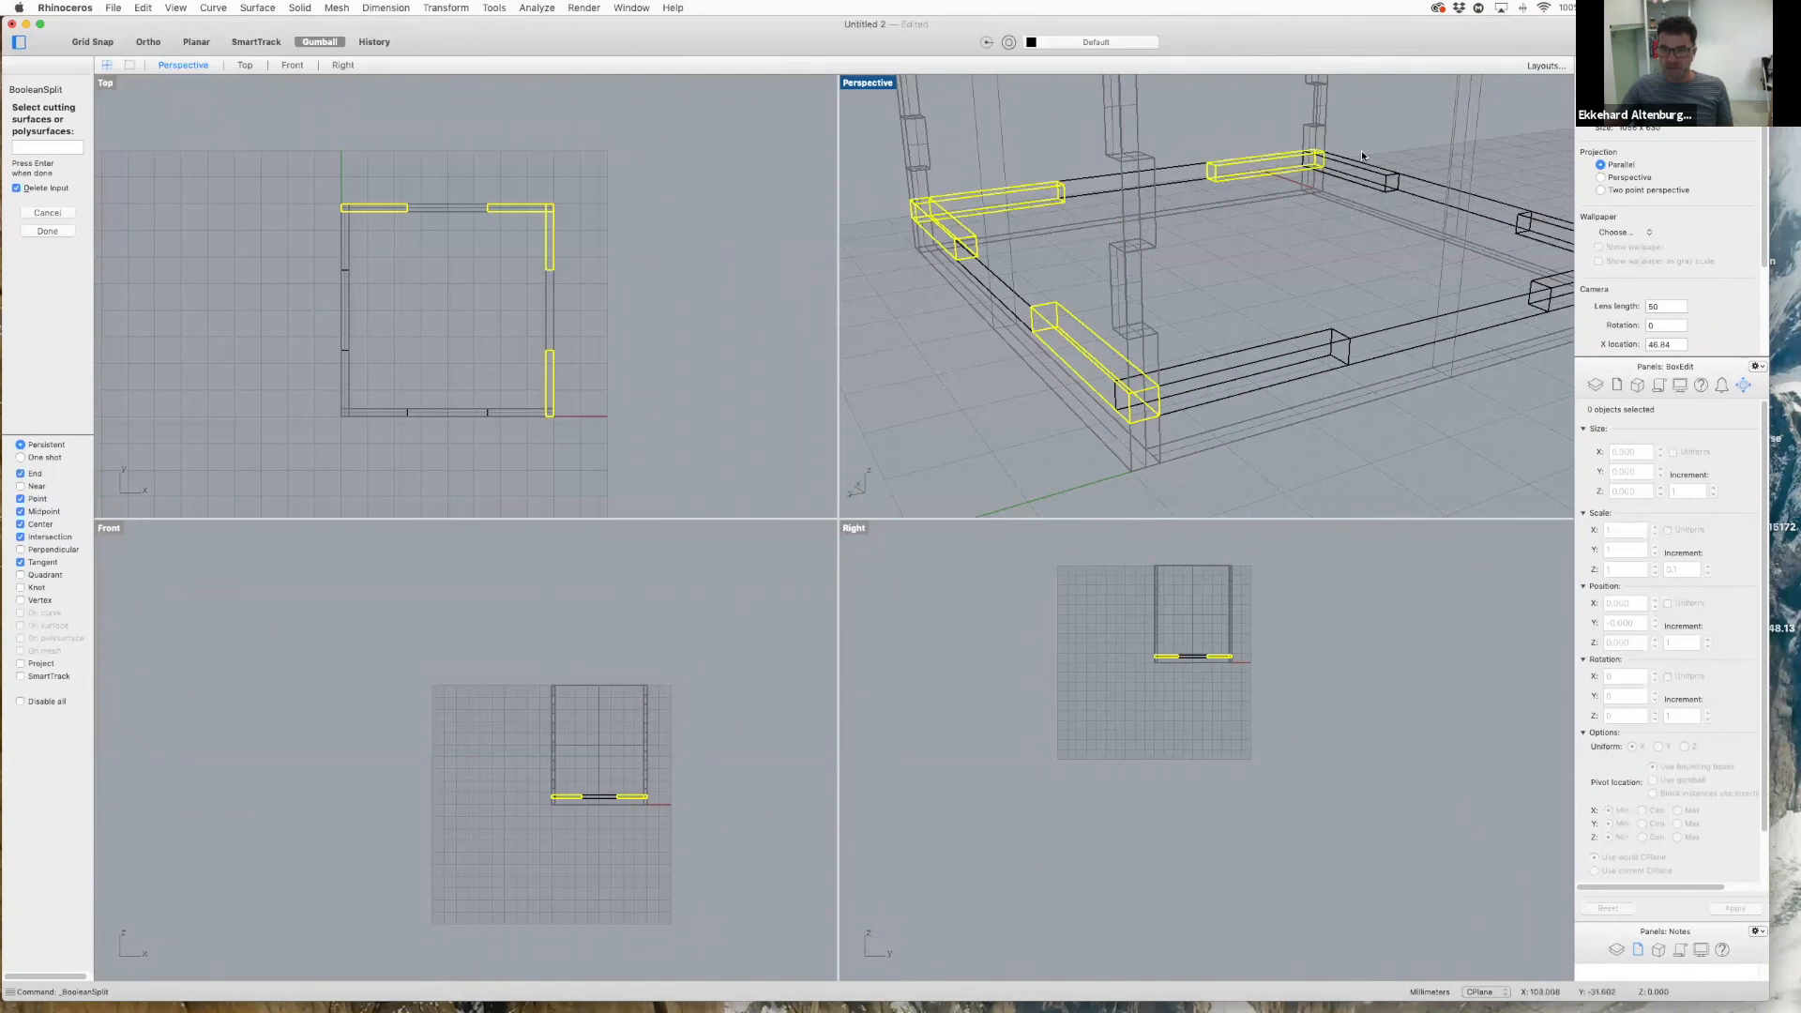
click(1363, 173)
click(1545, 226)
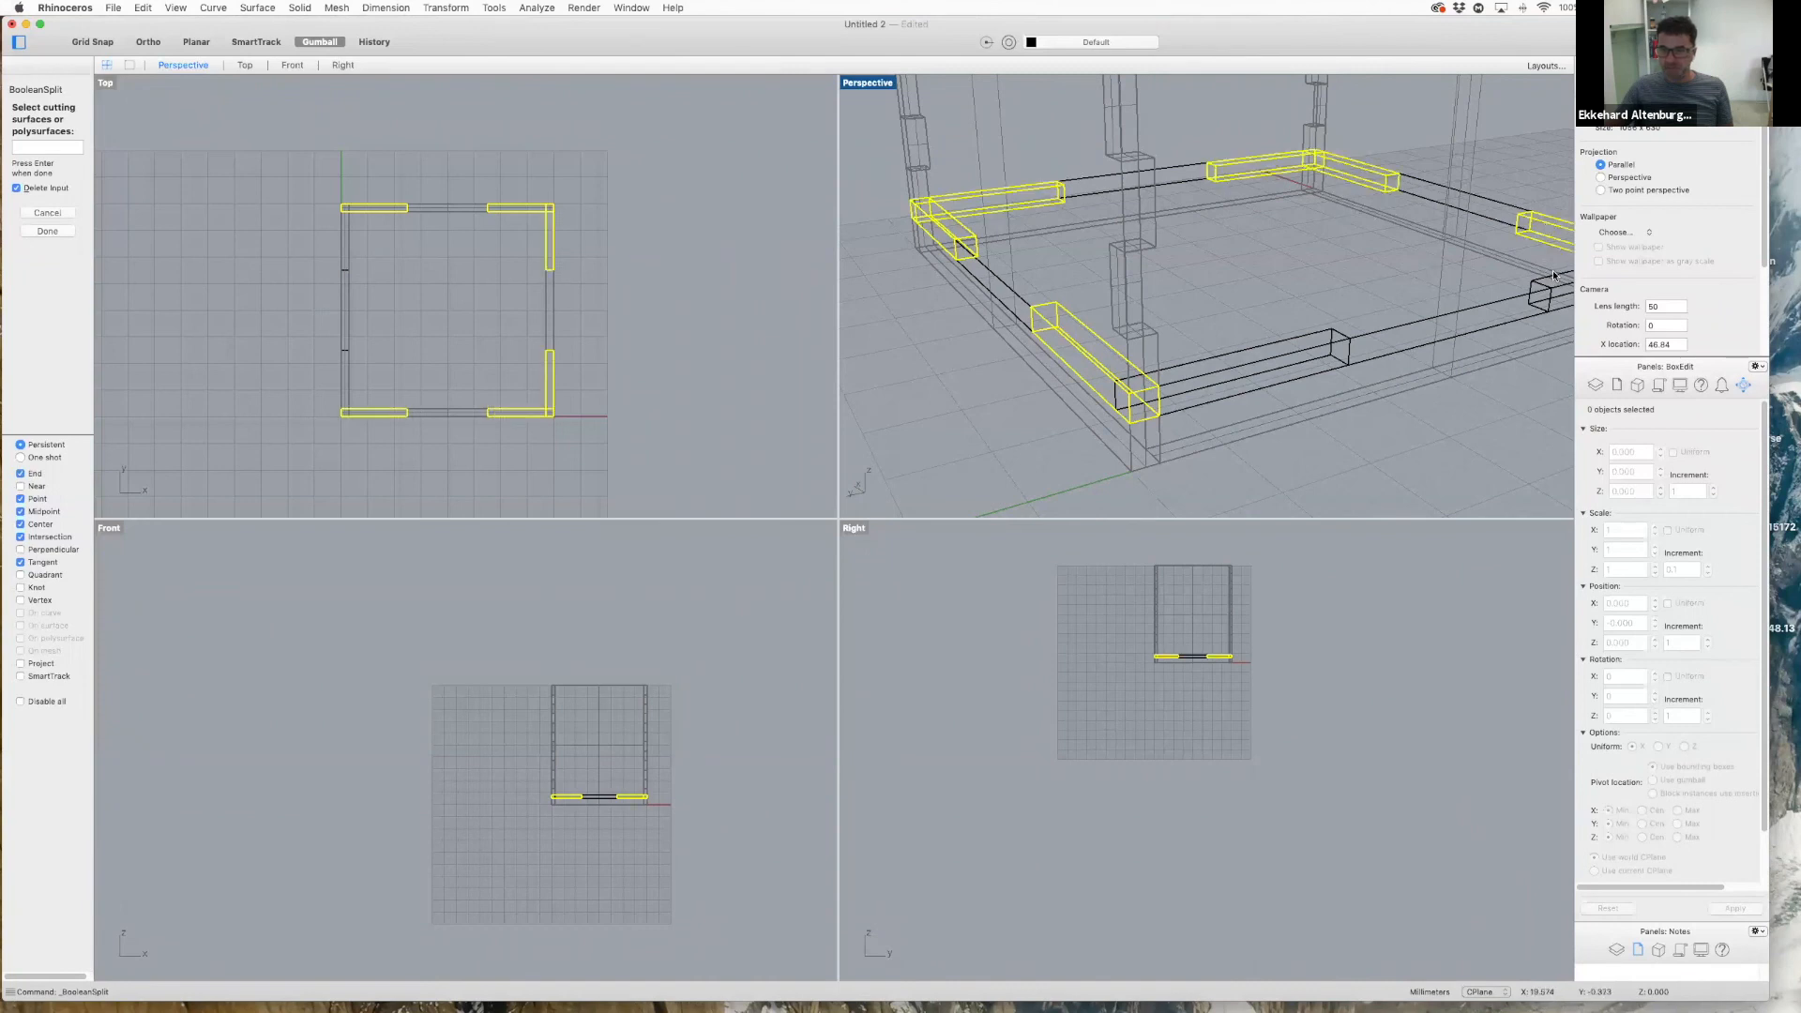
click(1545, 291)
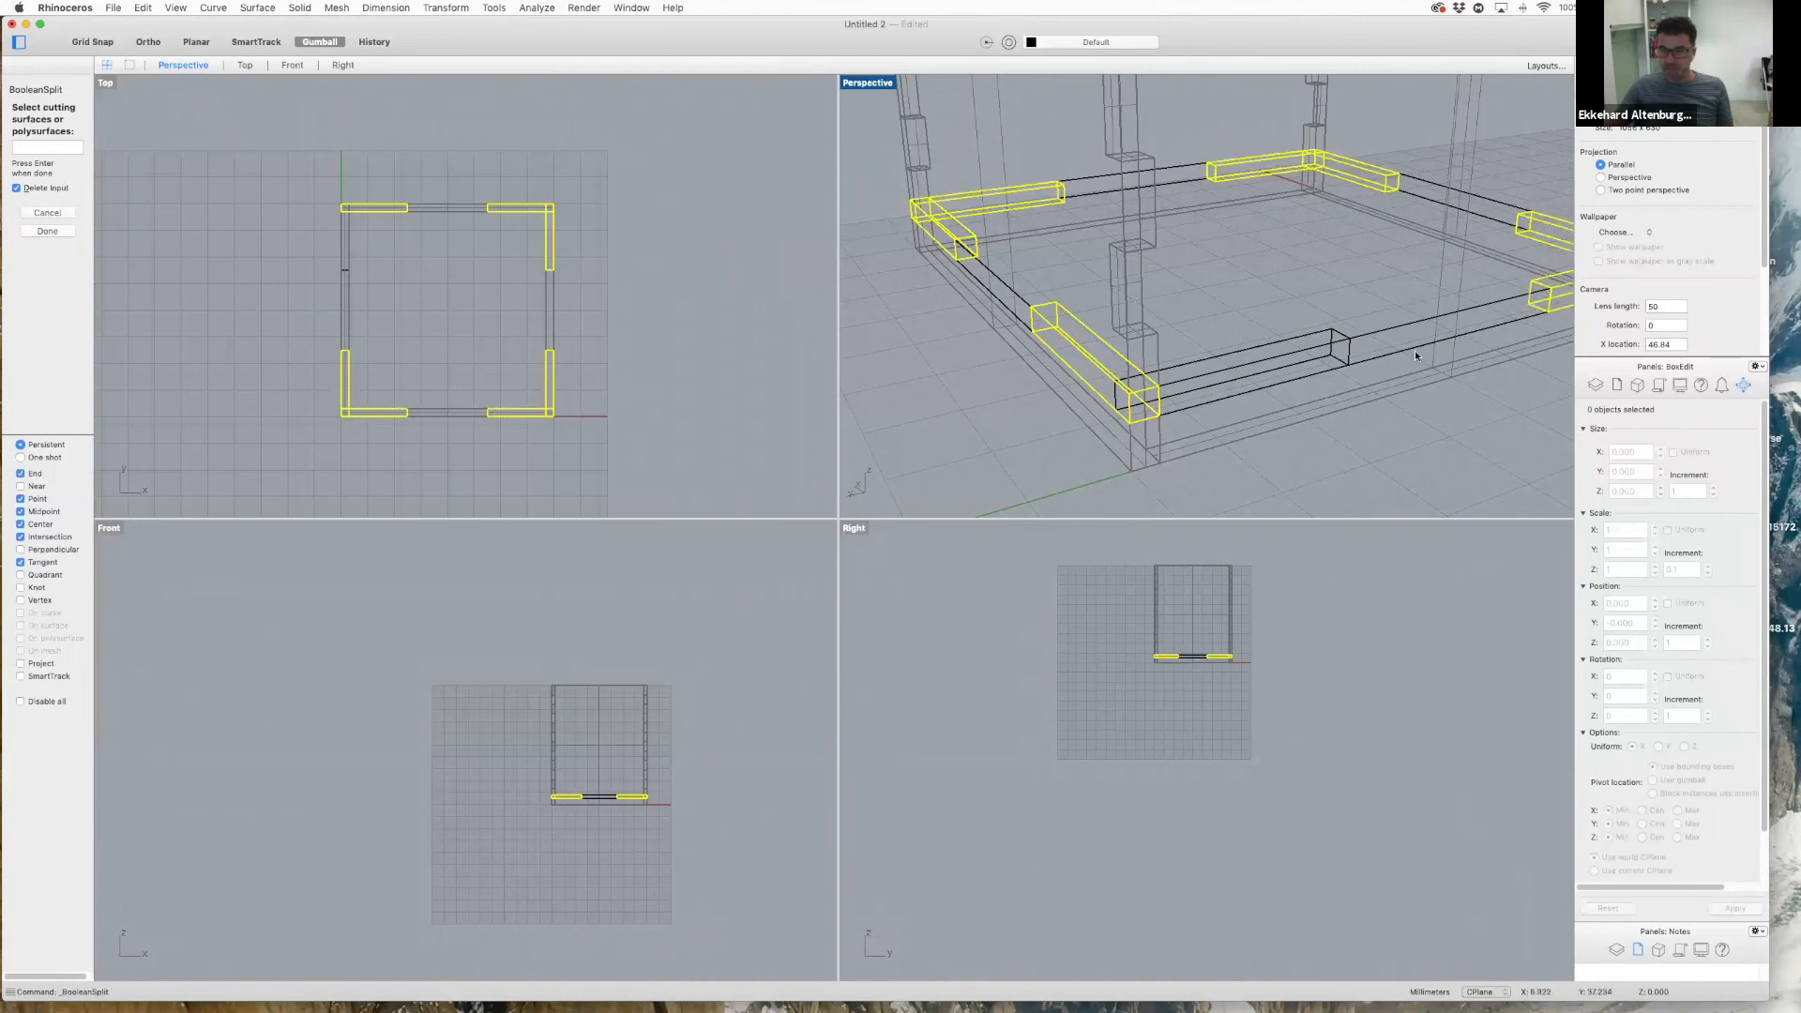
click(1315, 350)
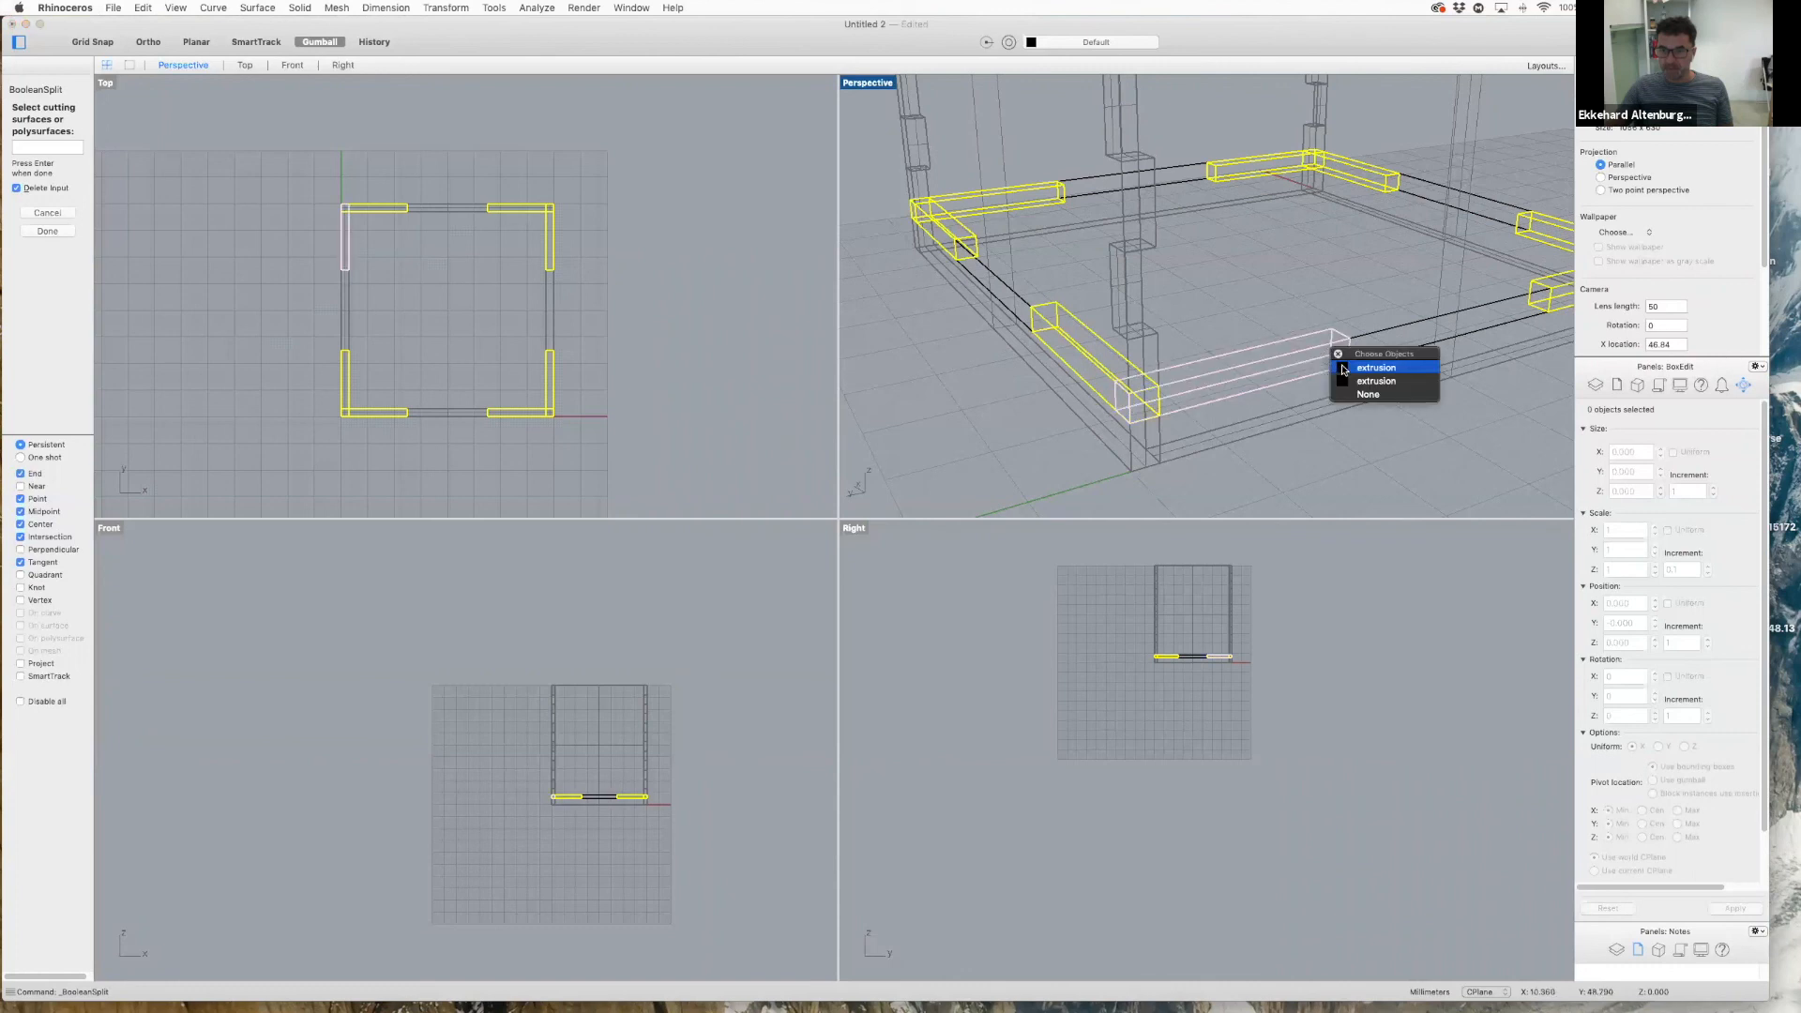
click(1344, 369)
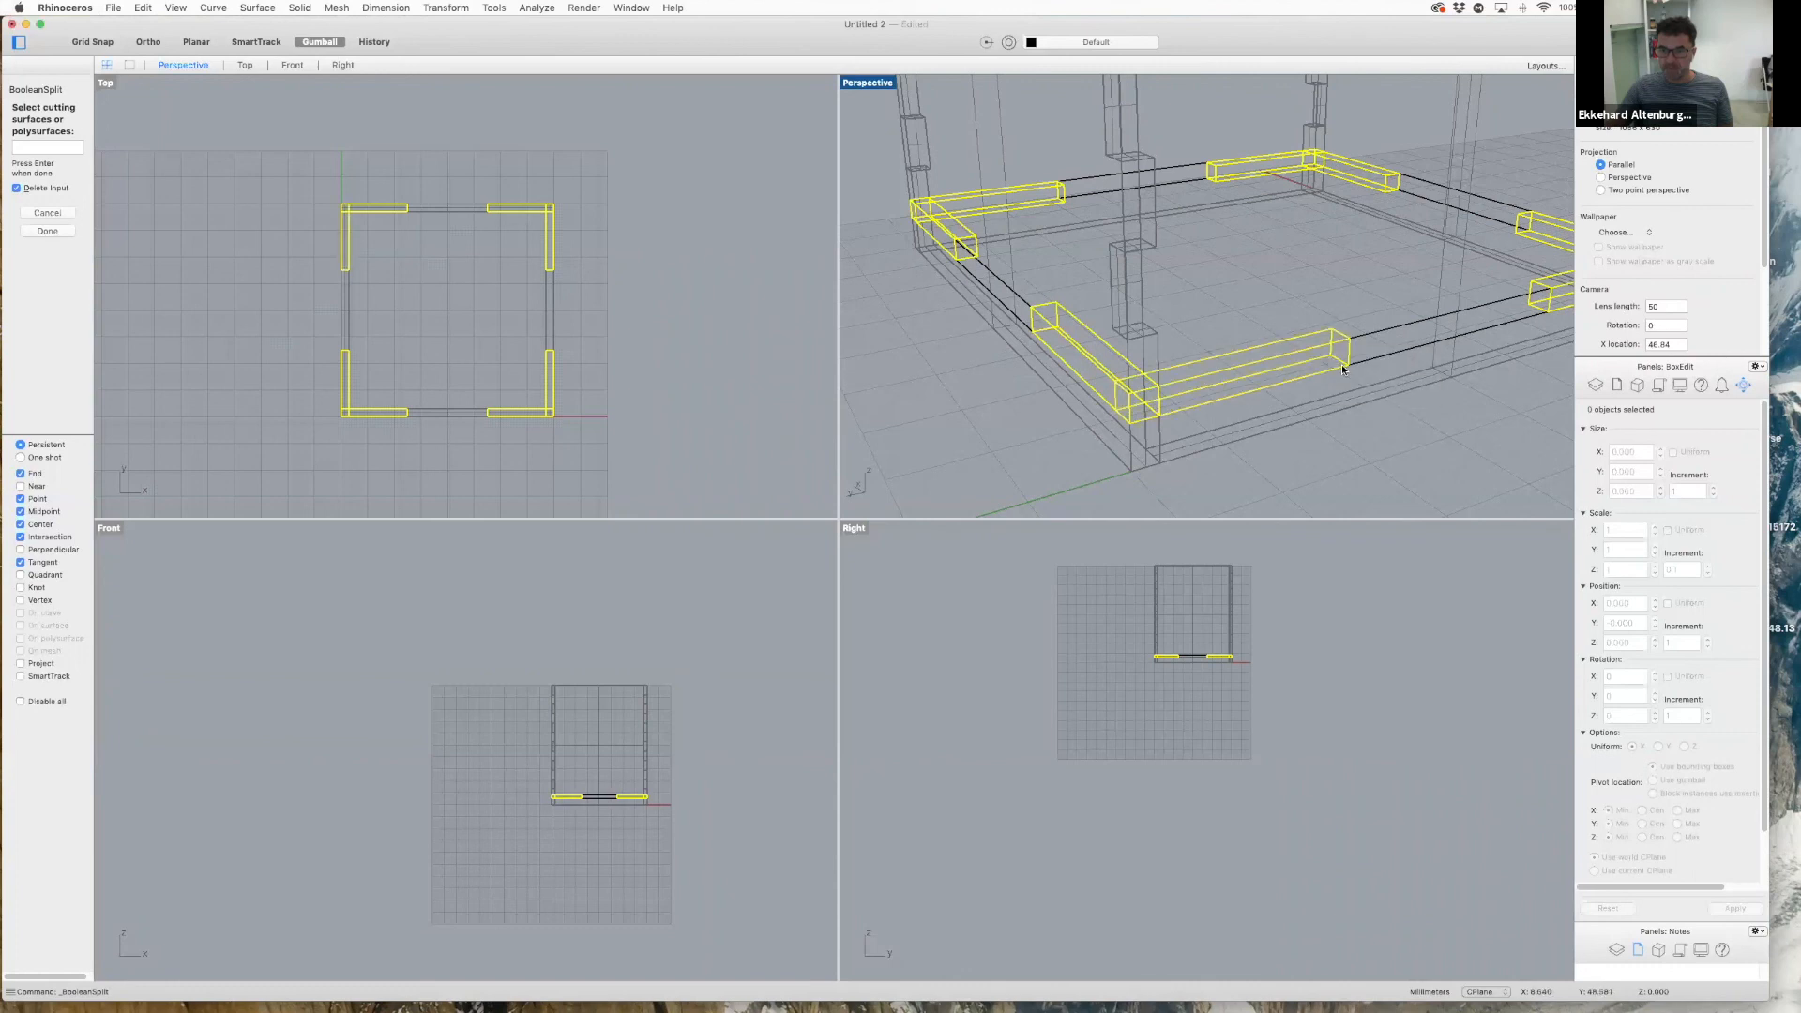
click(52, 231)
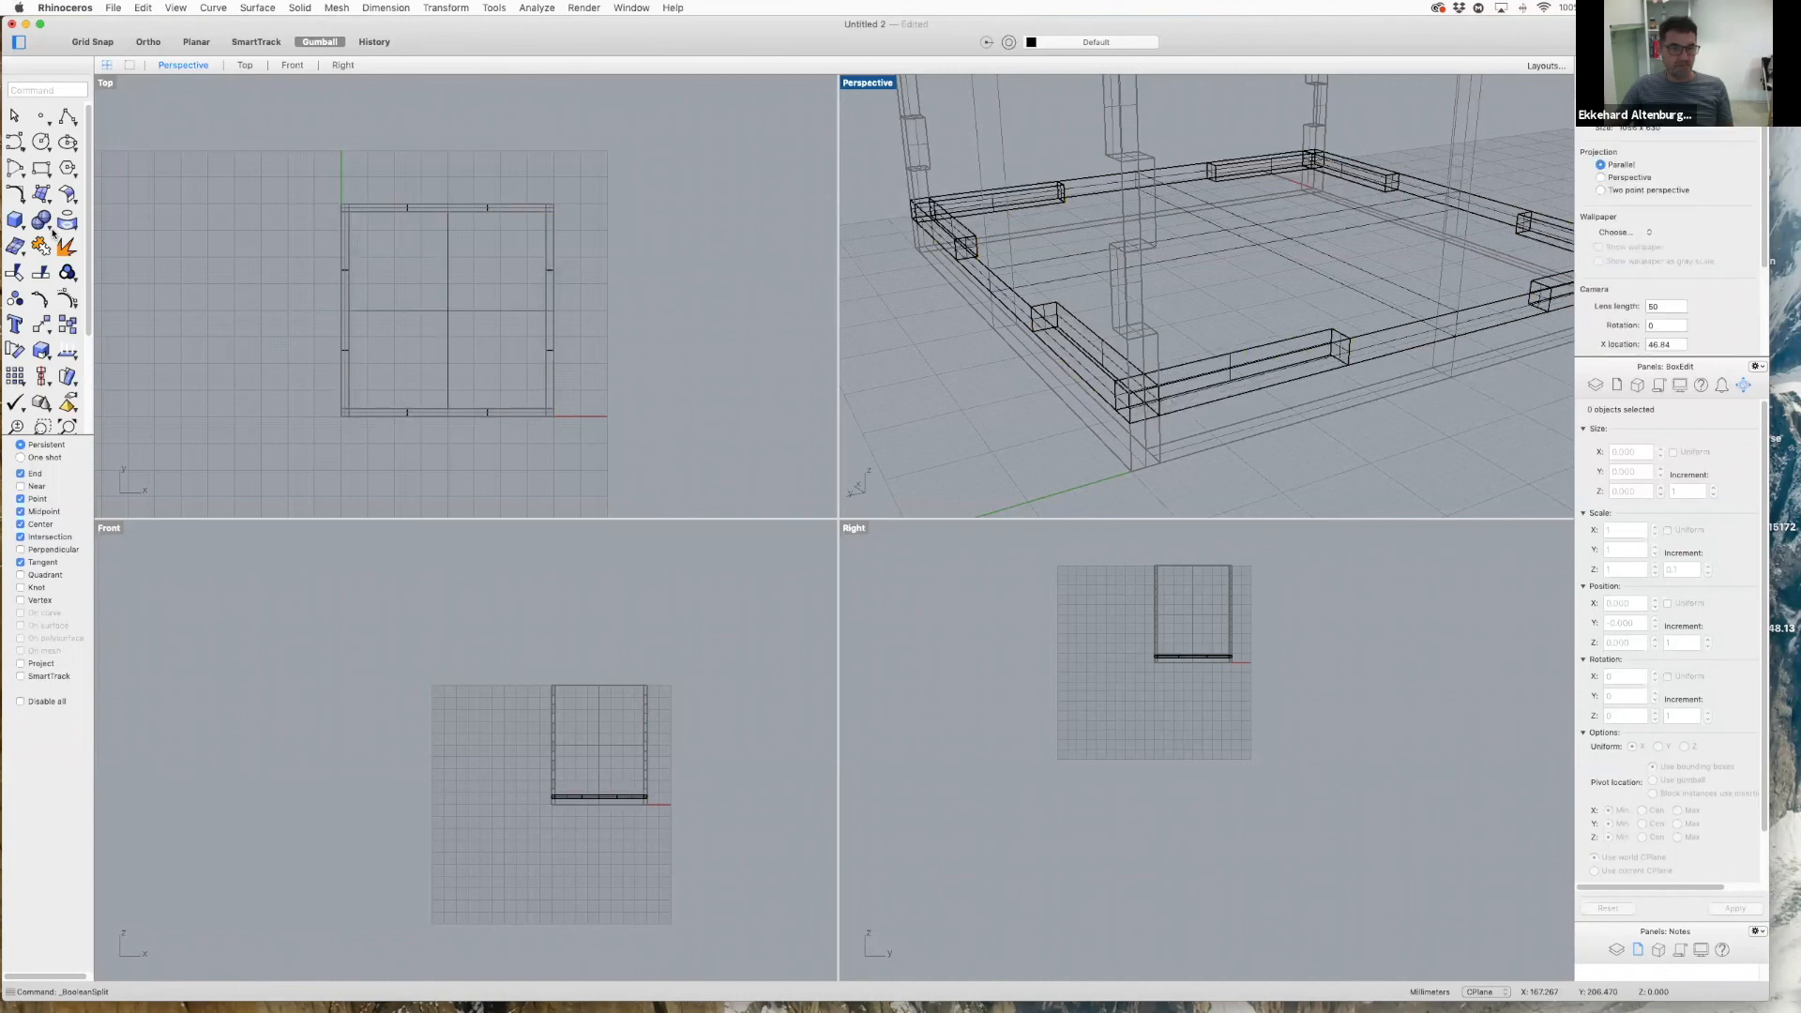
- Delete the joint blocks and cut-off pieces along all four edges of the base panel, keeping the notched panel
scroll(1299, 421, down, 2)
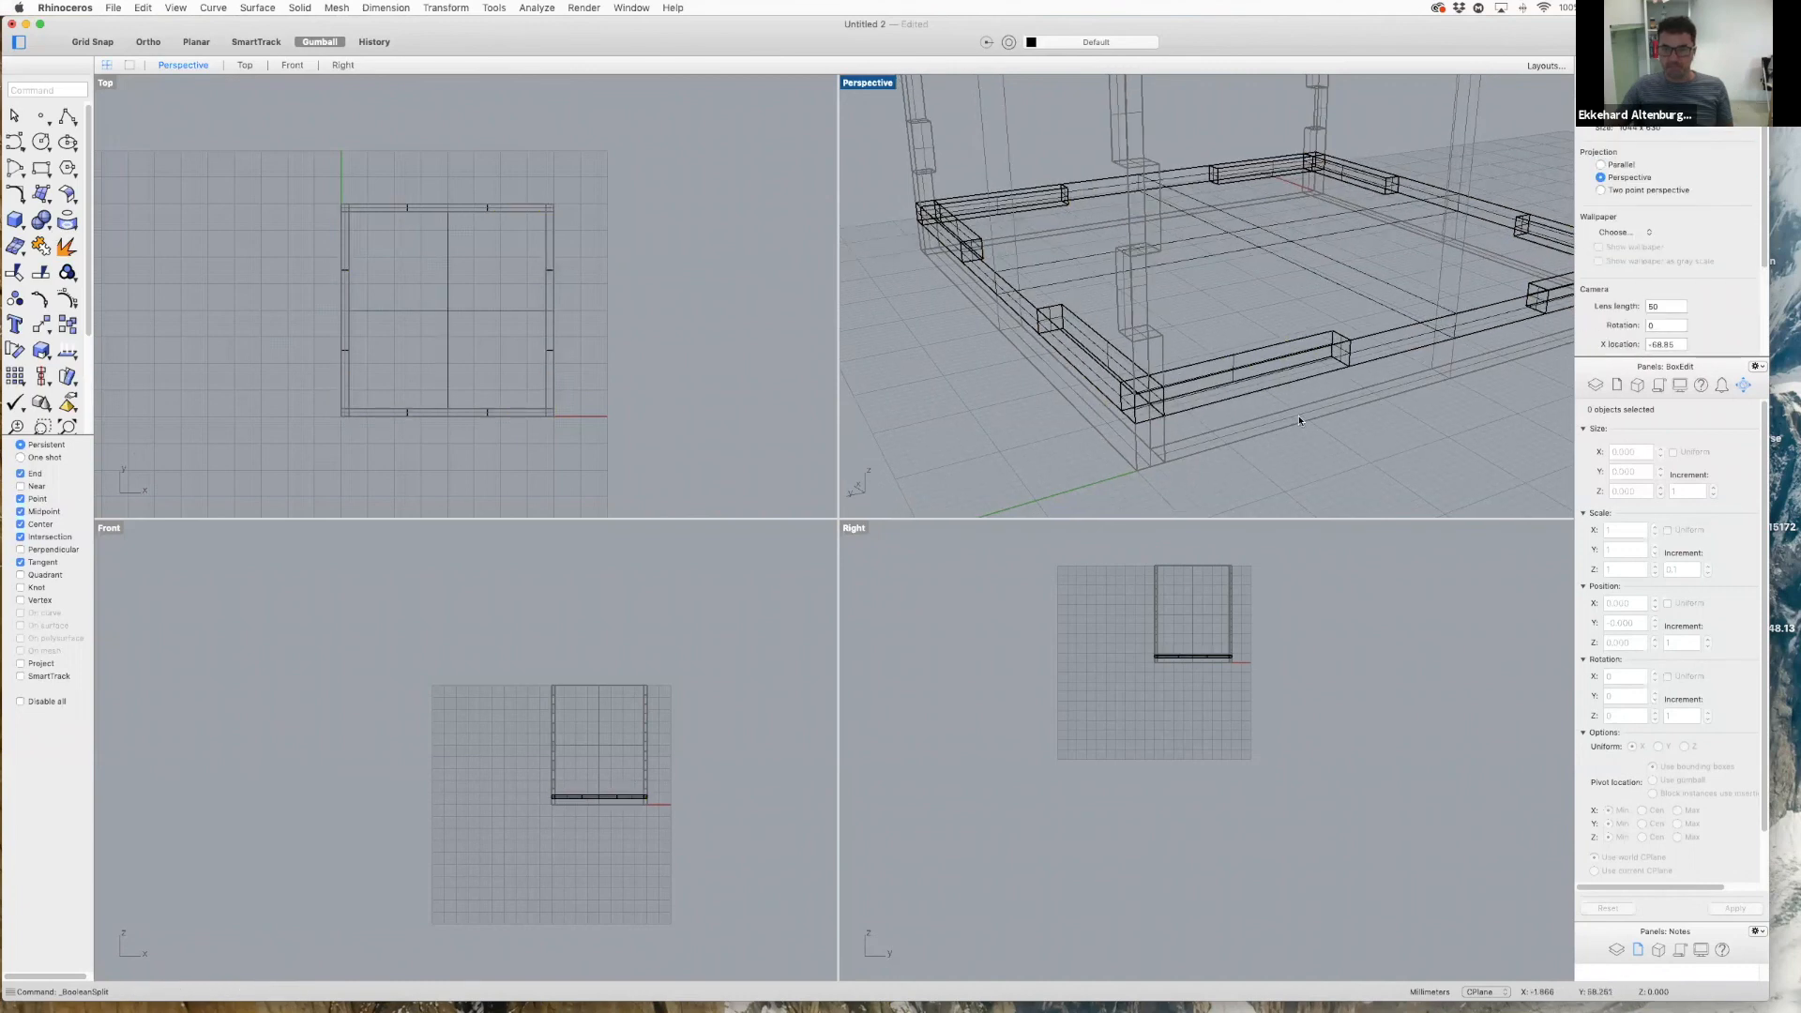
right_drag(1299, 421, 591, 463)
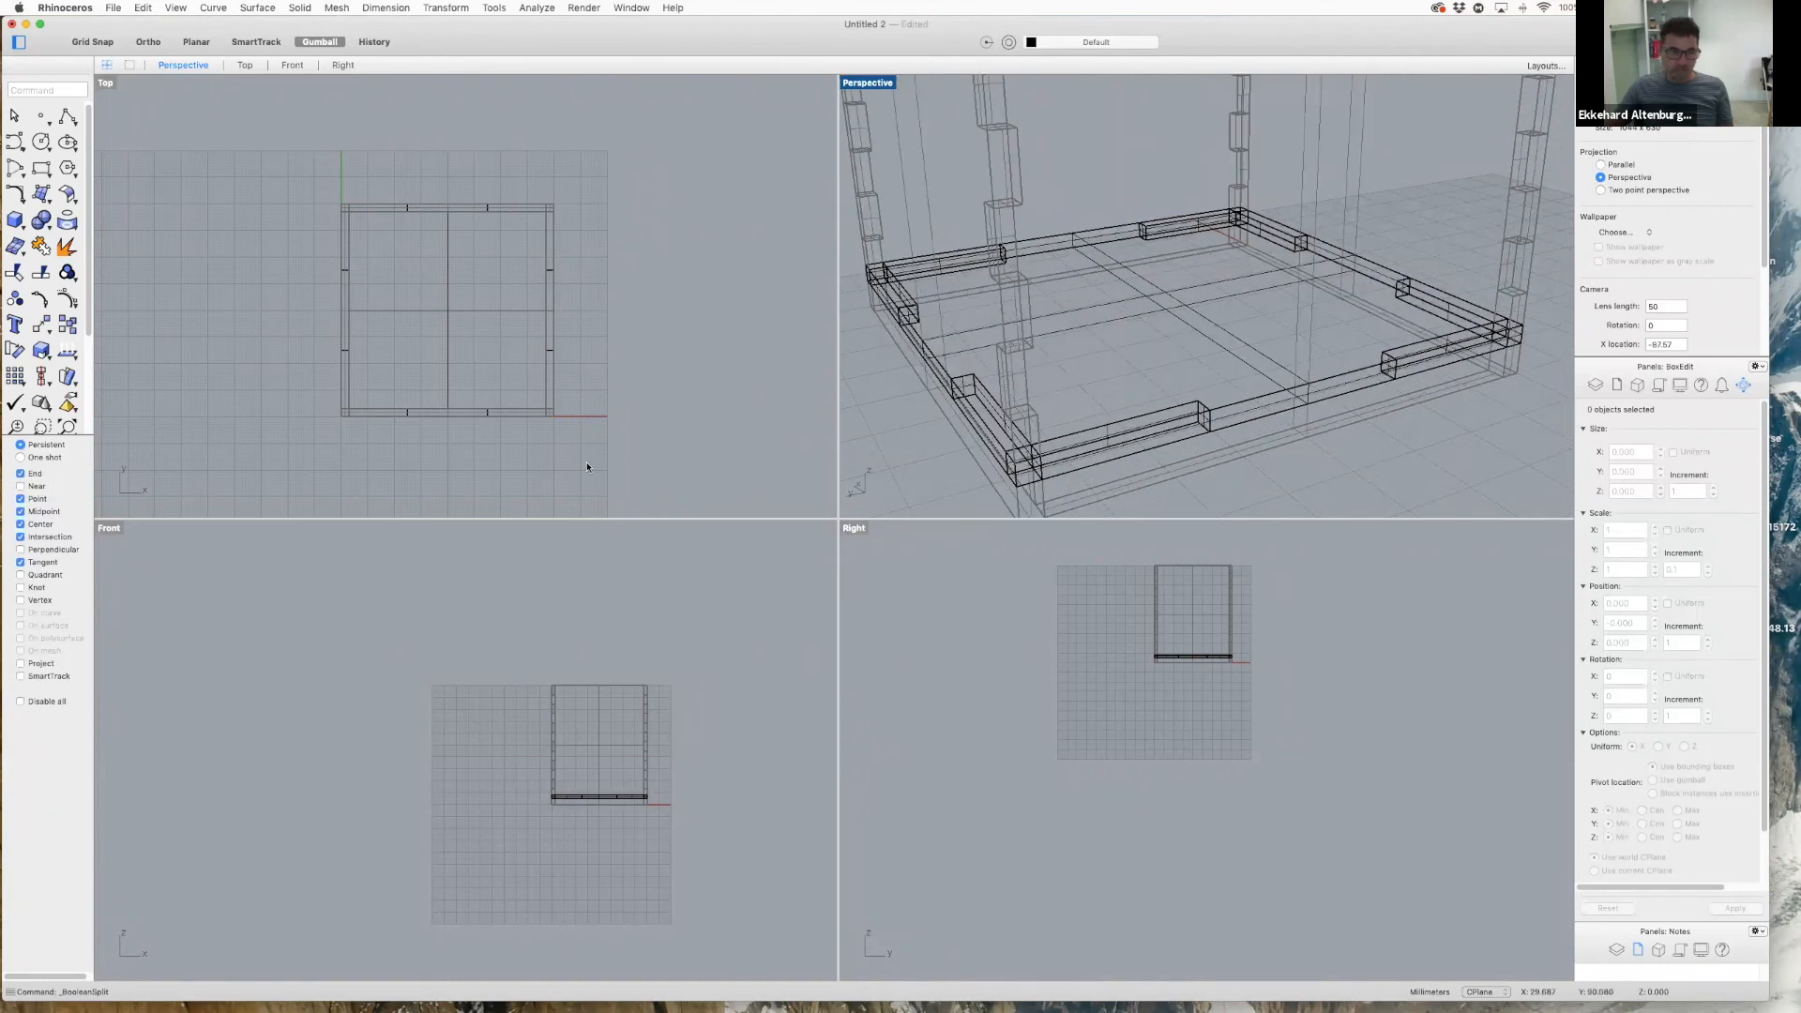
drag(319, 191, 348, 367)
drag(363, 428, 363, 428)
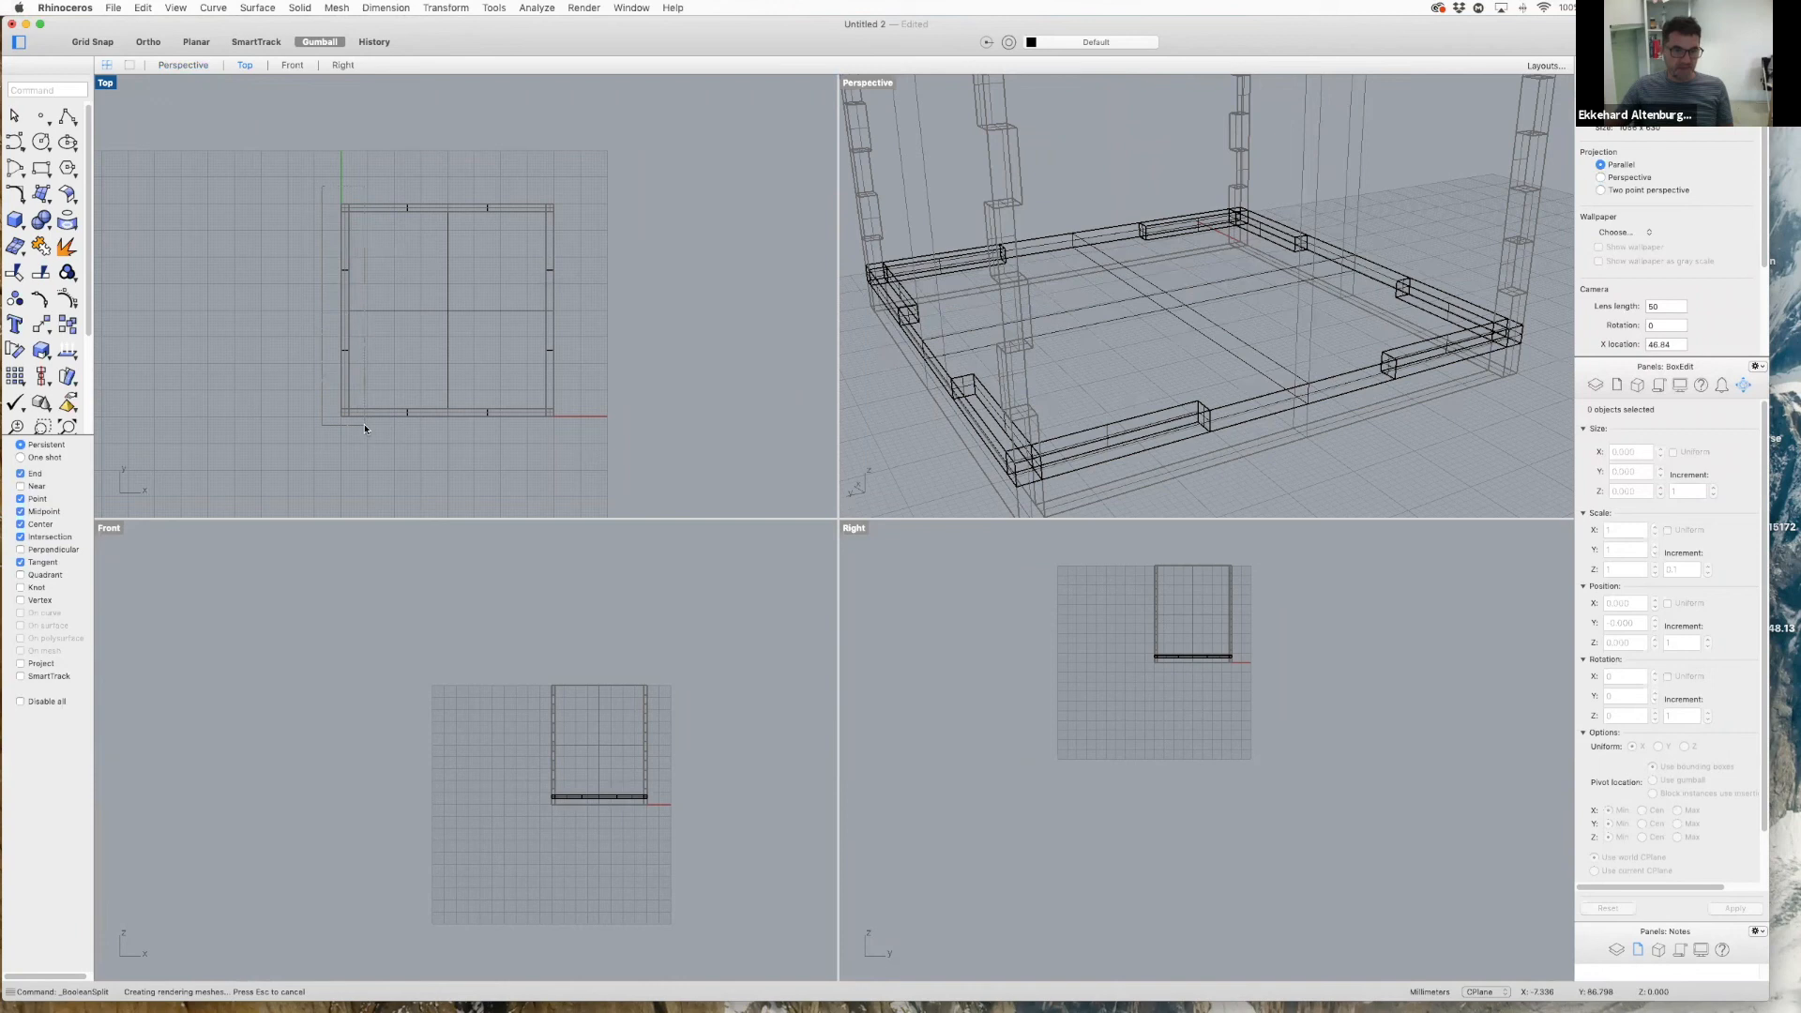
key(Delete)
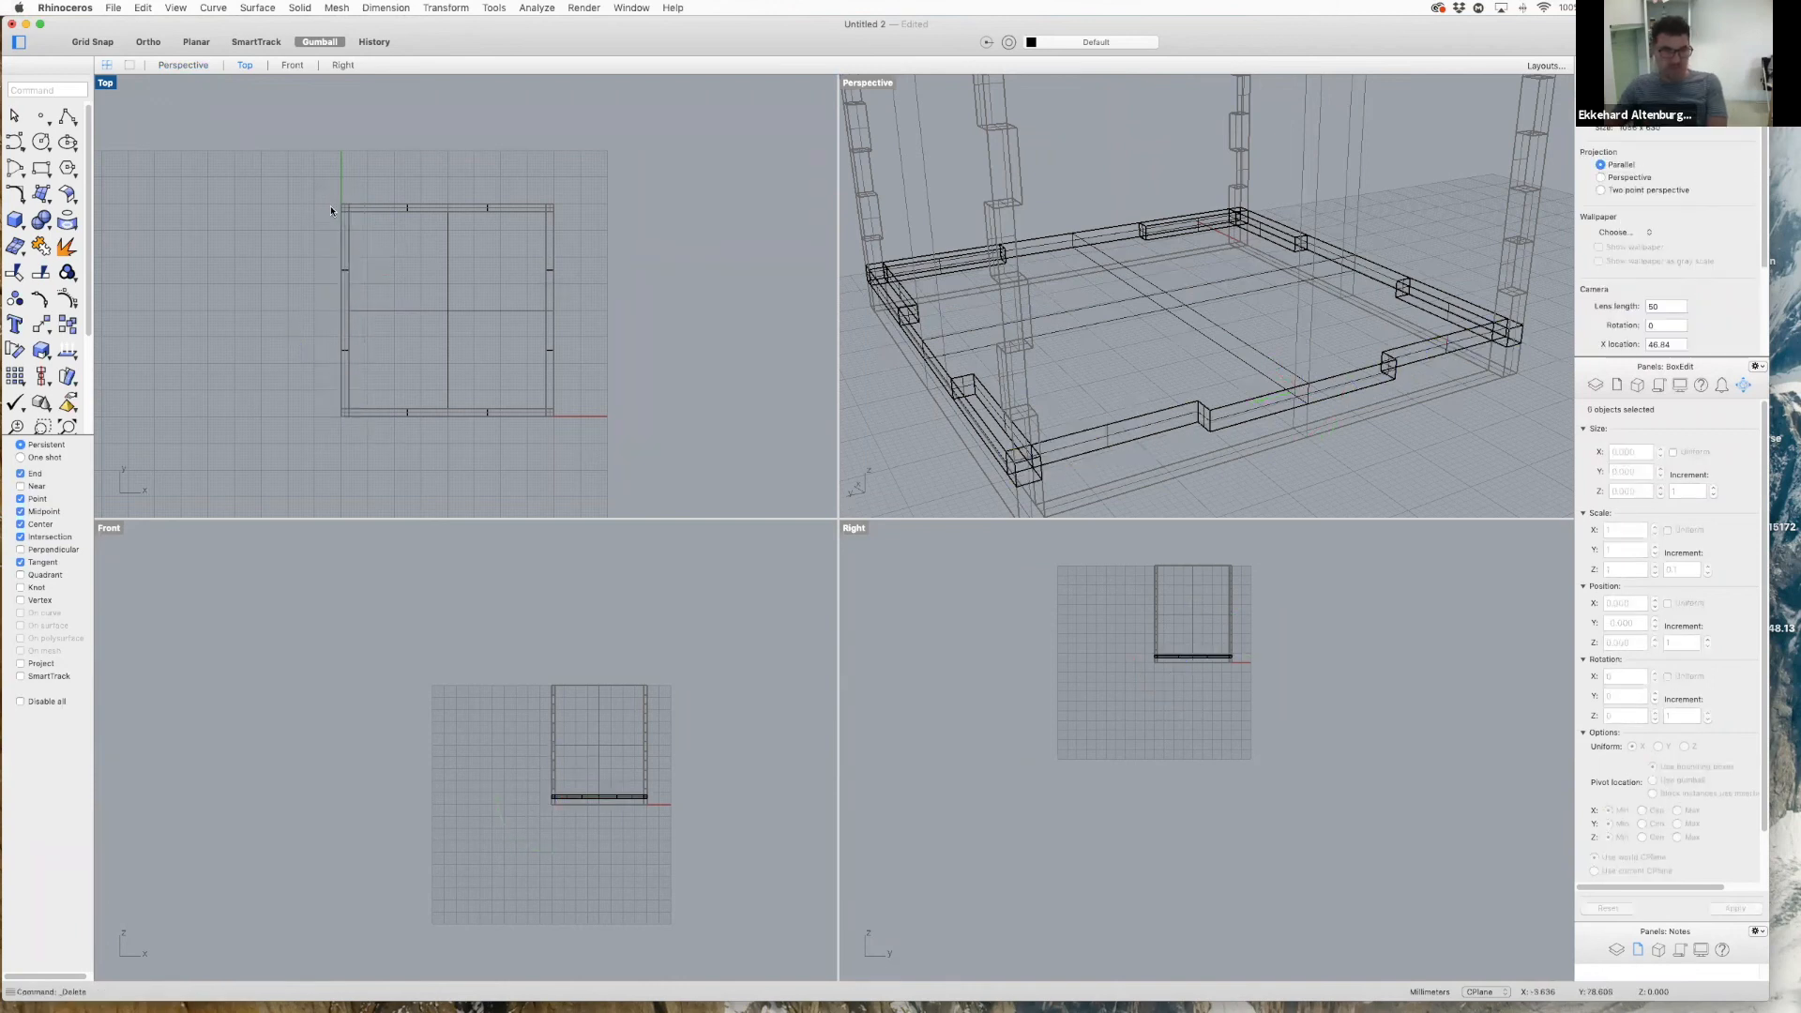
drag(320, 185, 581, 457)
key(Delete)
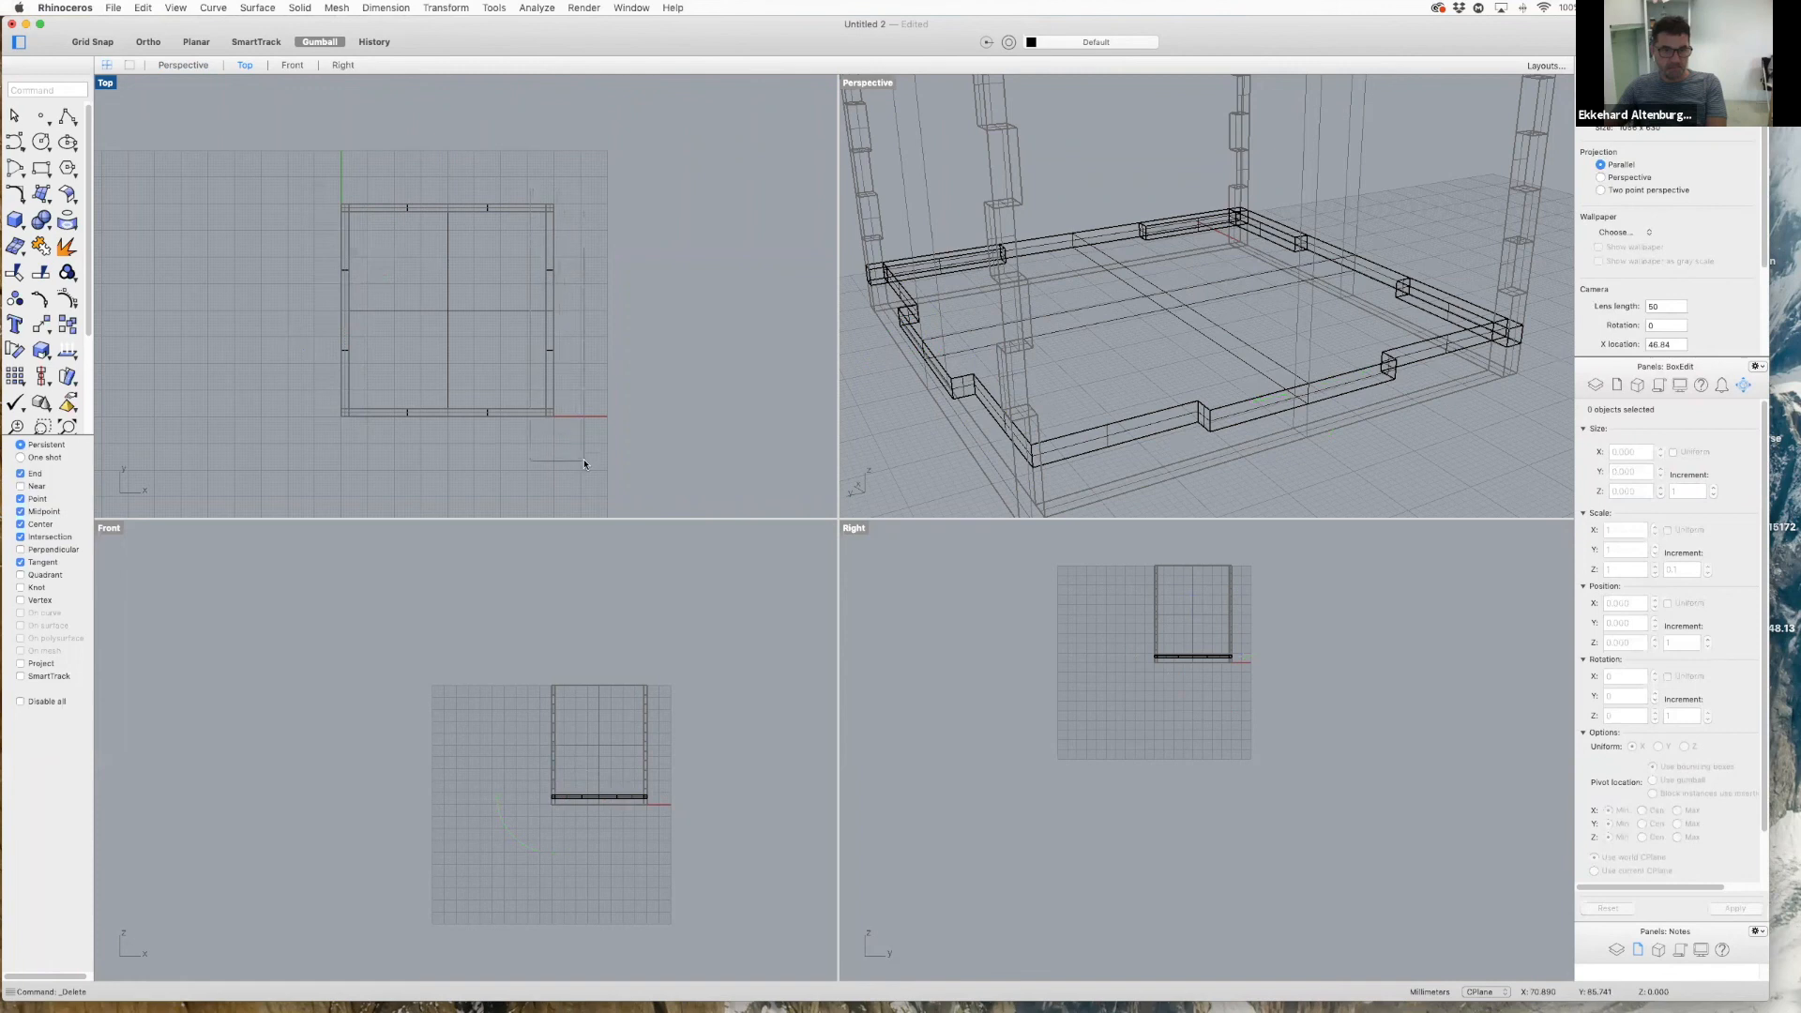
key(Delete)
drag(282, 394, 571, 428)
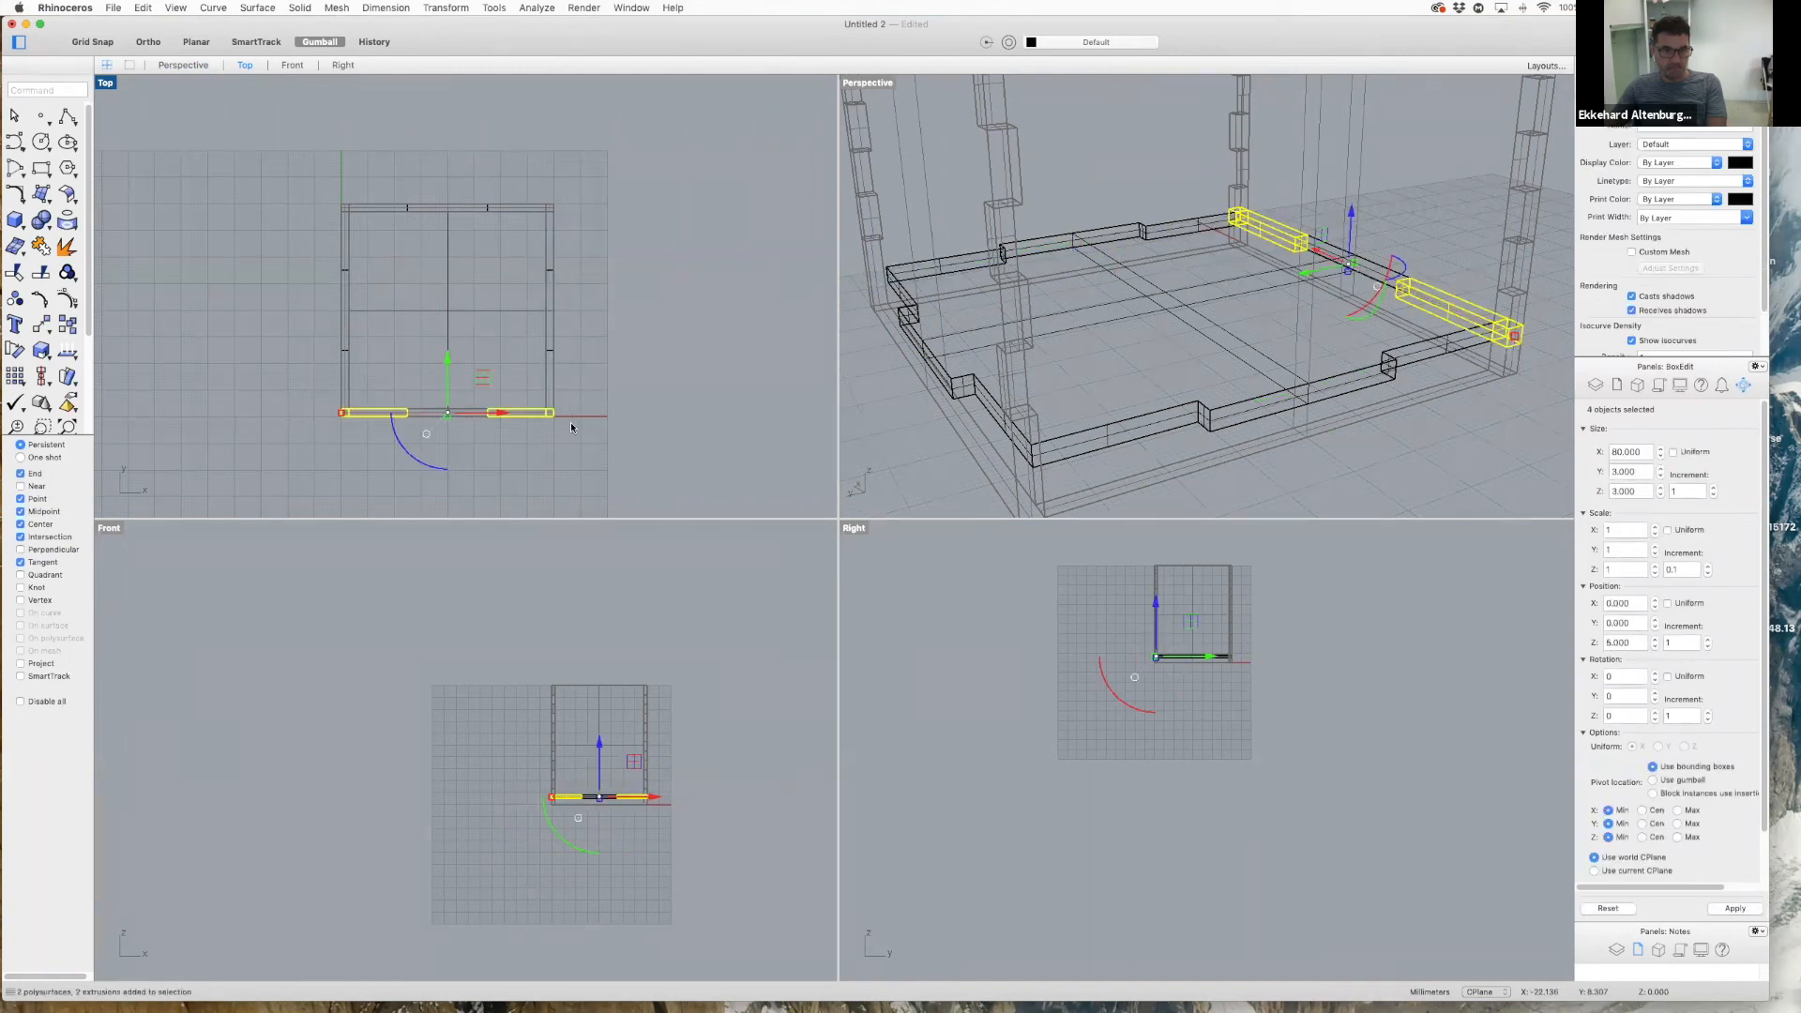
key(Delete)
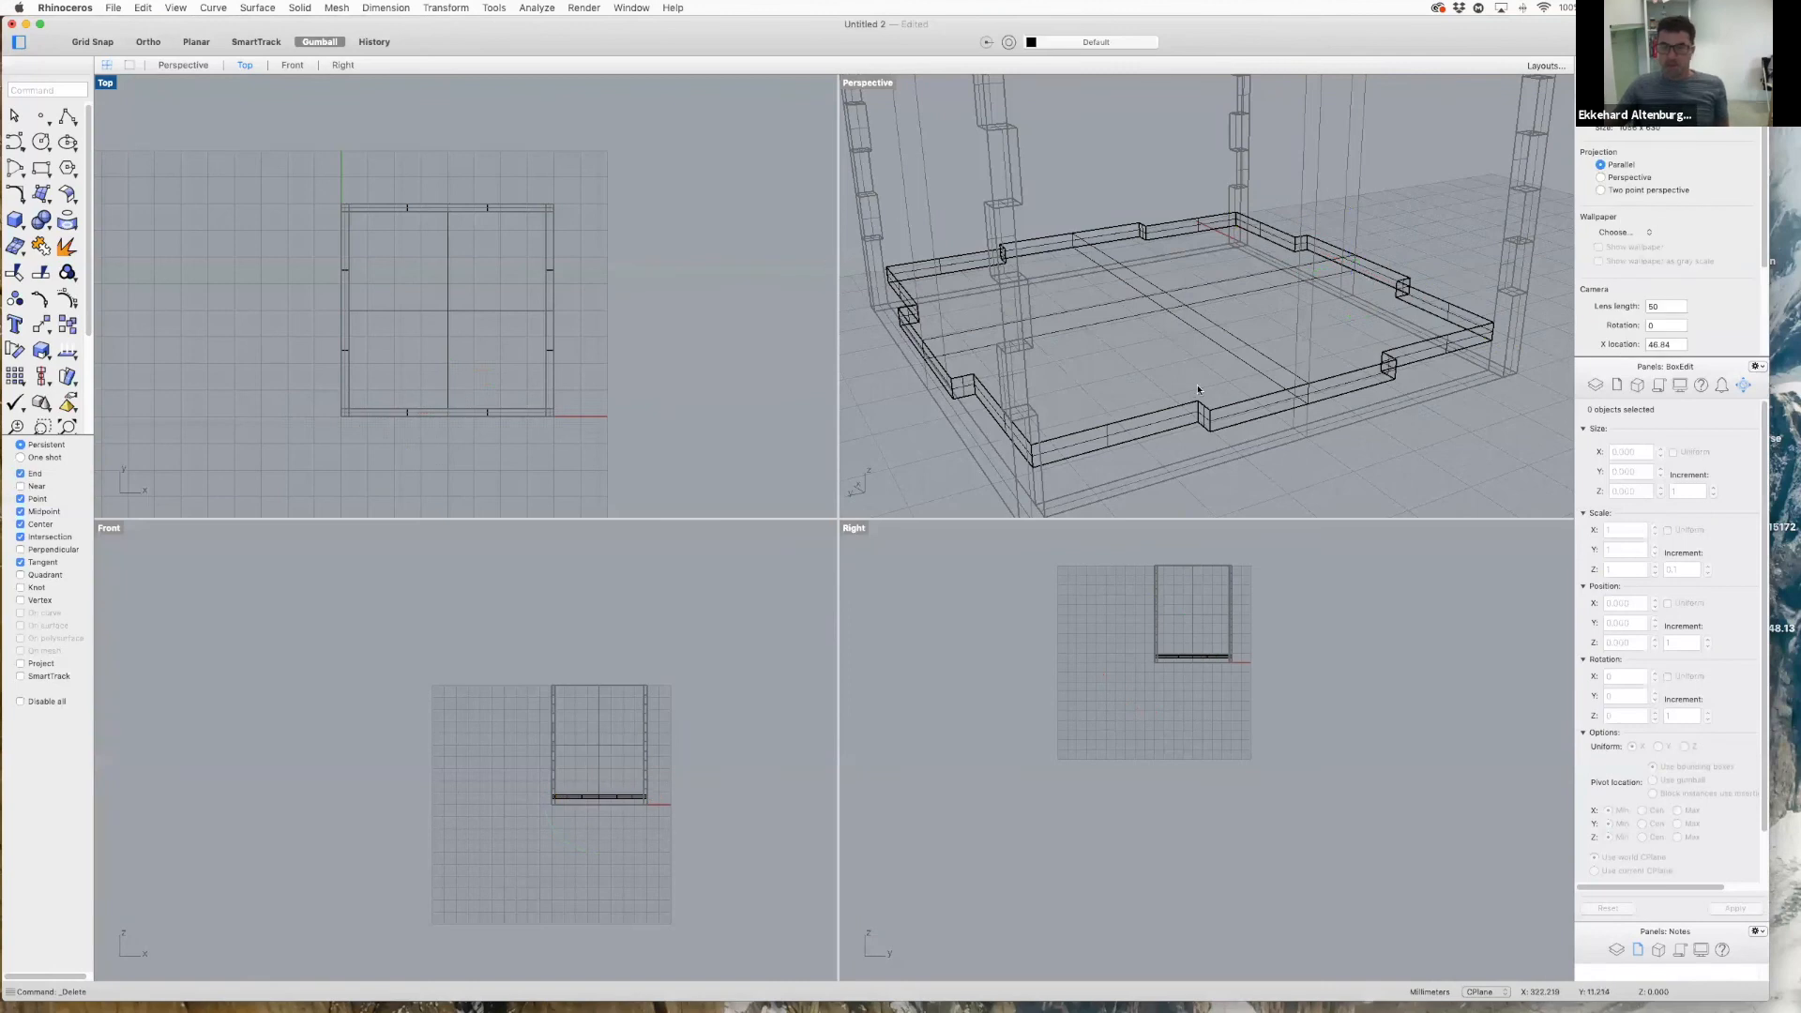
- Unlock the box's four locked side panels with the Unlock command
scroll(1194, 383, down, 5)
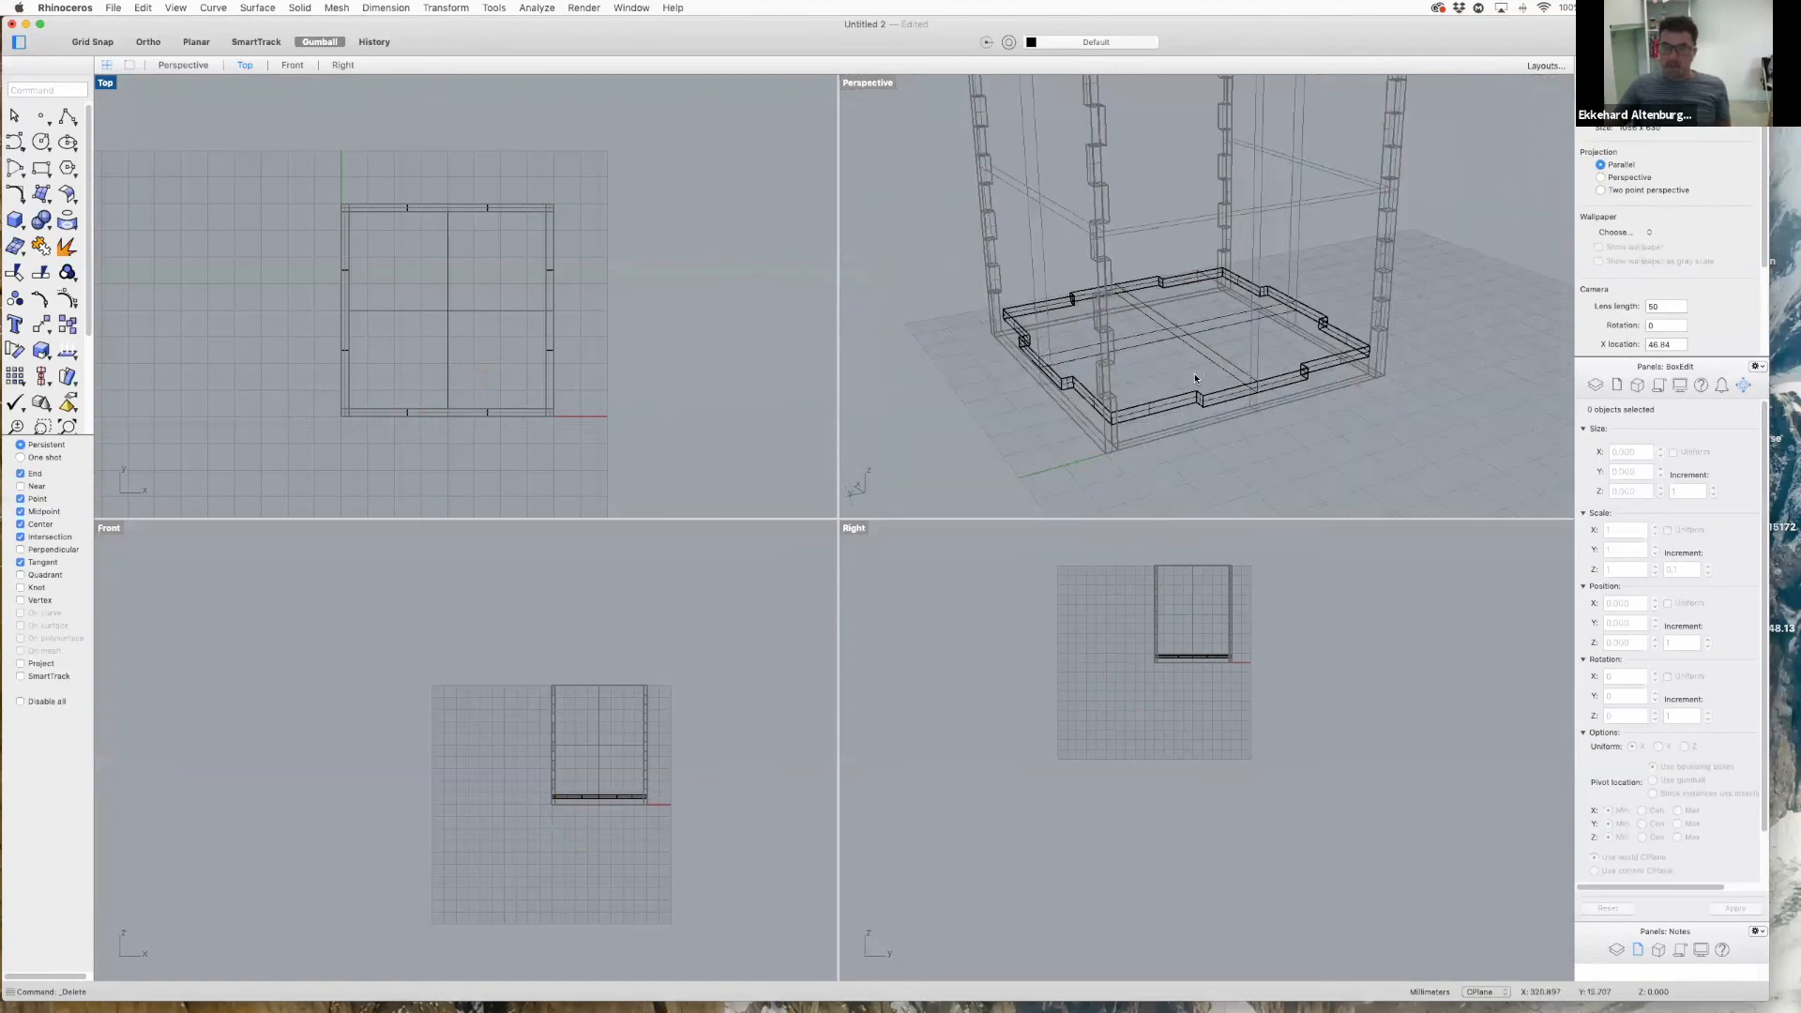
scroll(1258, 377, down, 3)
scroll(1289, 379, up, 5)
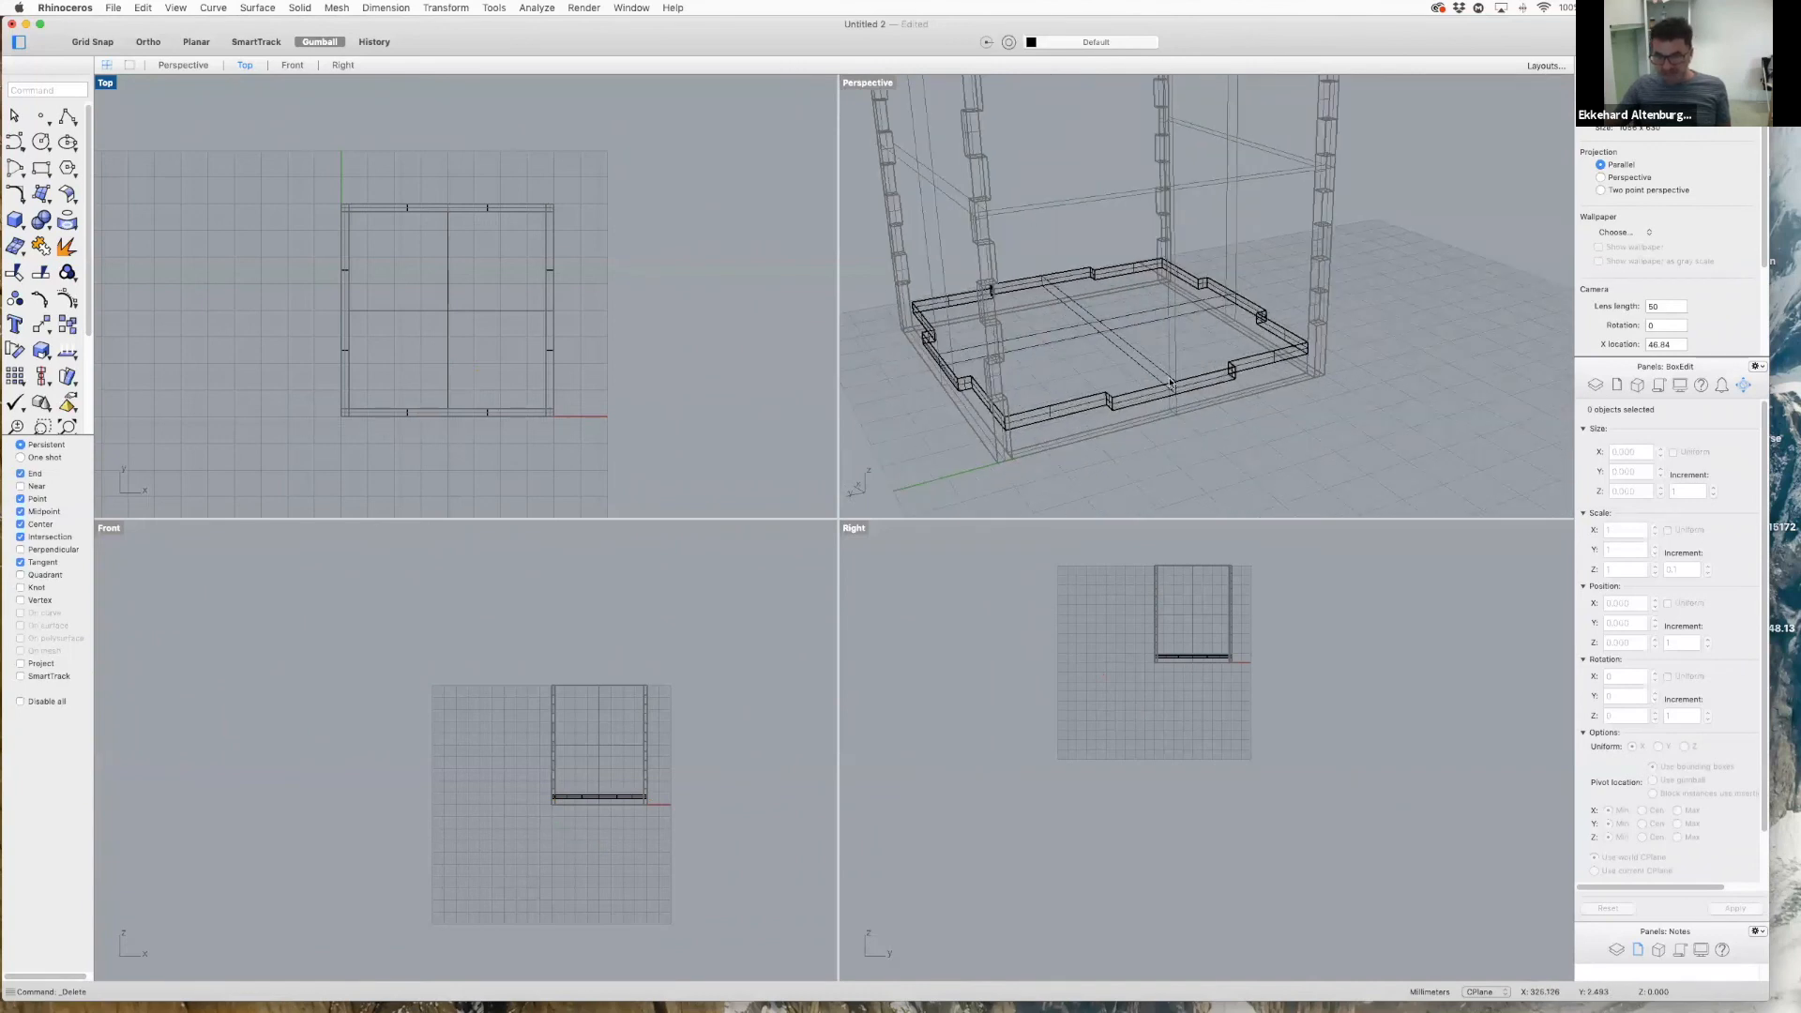
scroll(1153, 399, down, 5)
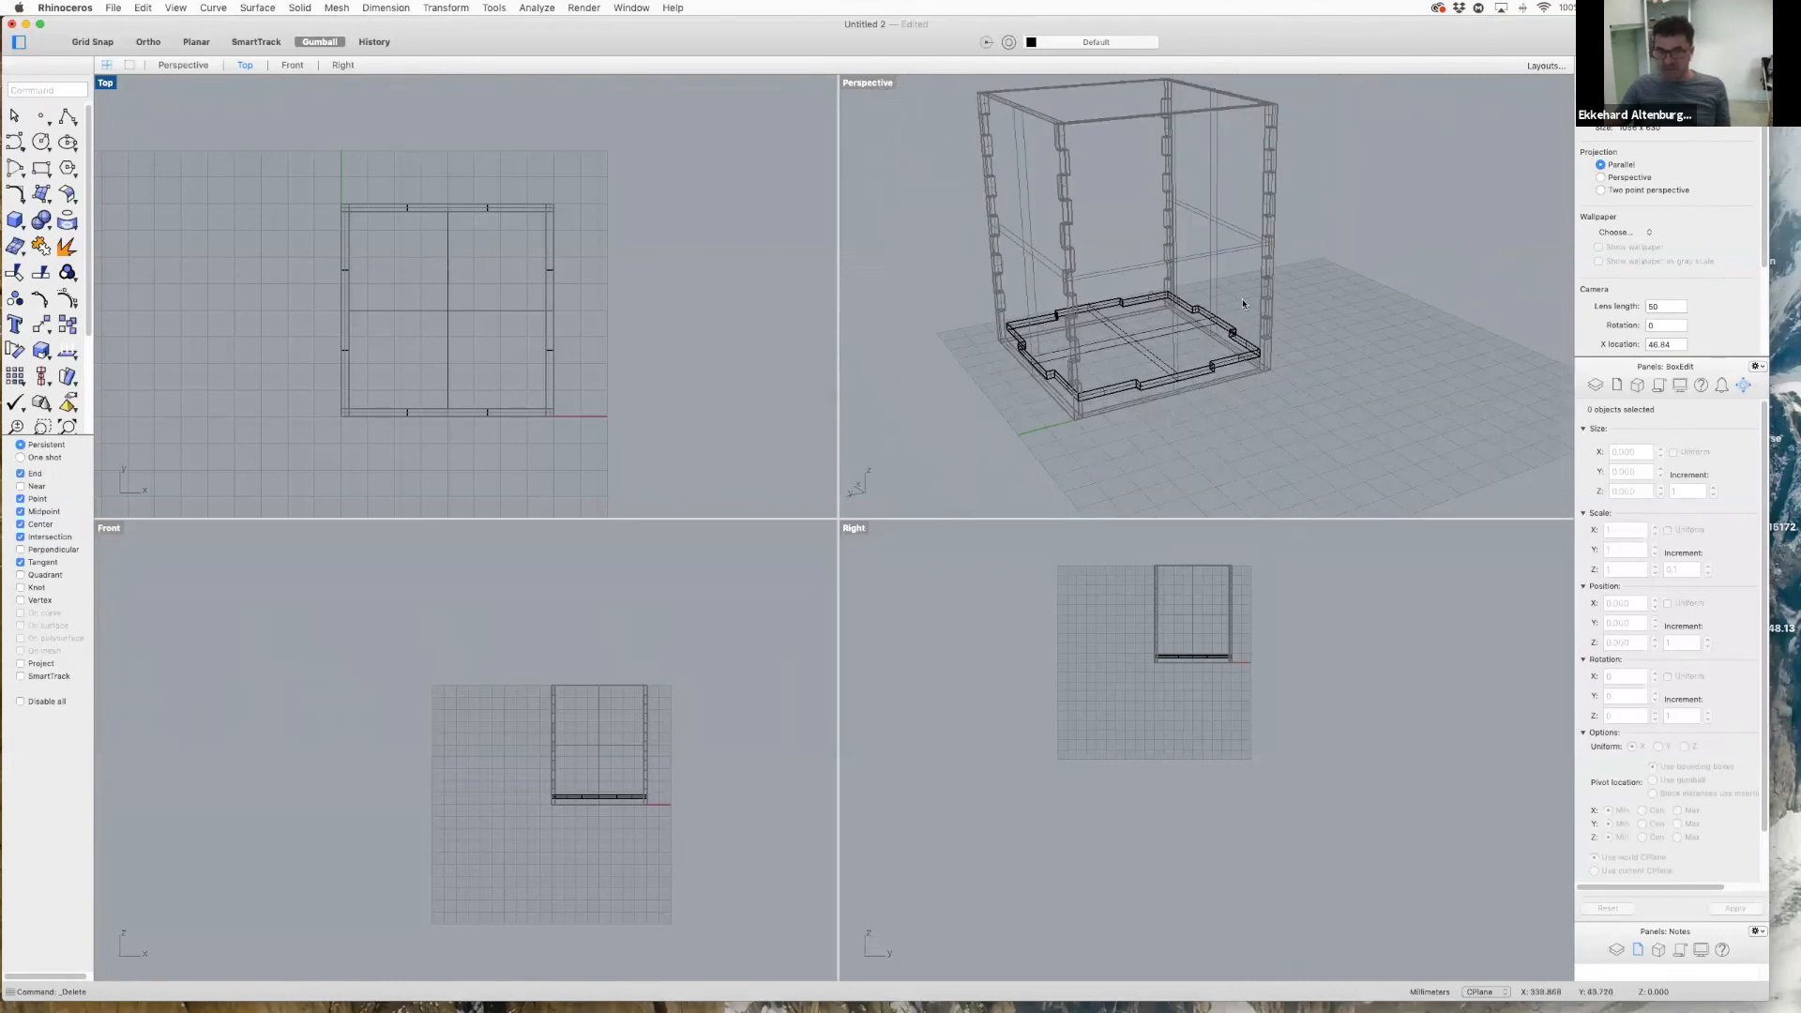
scroll(1299, 324, up, 3)
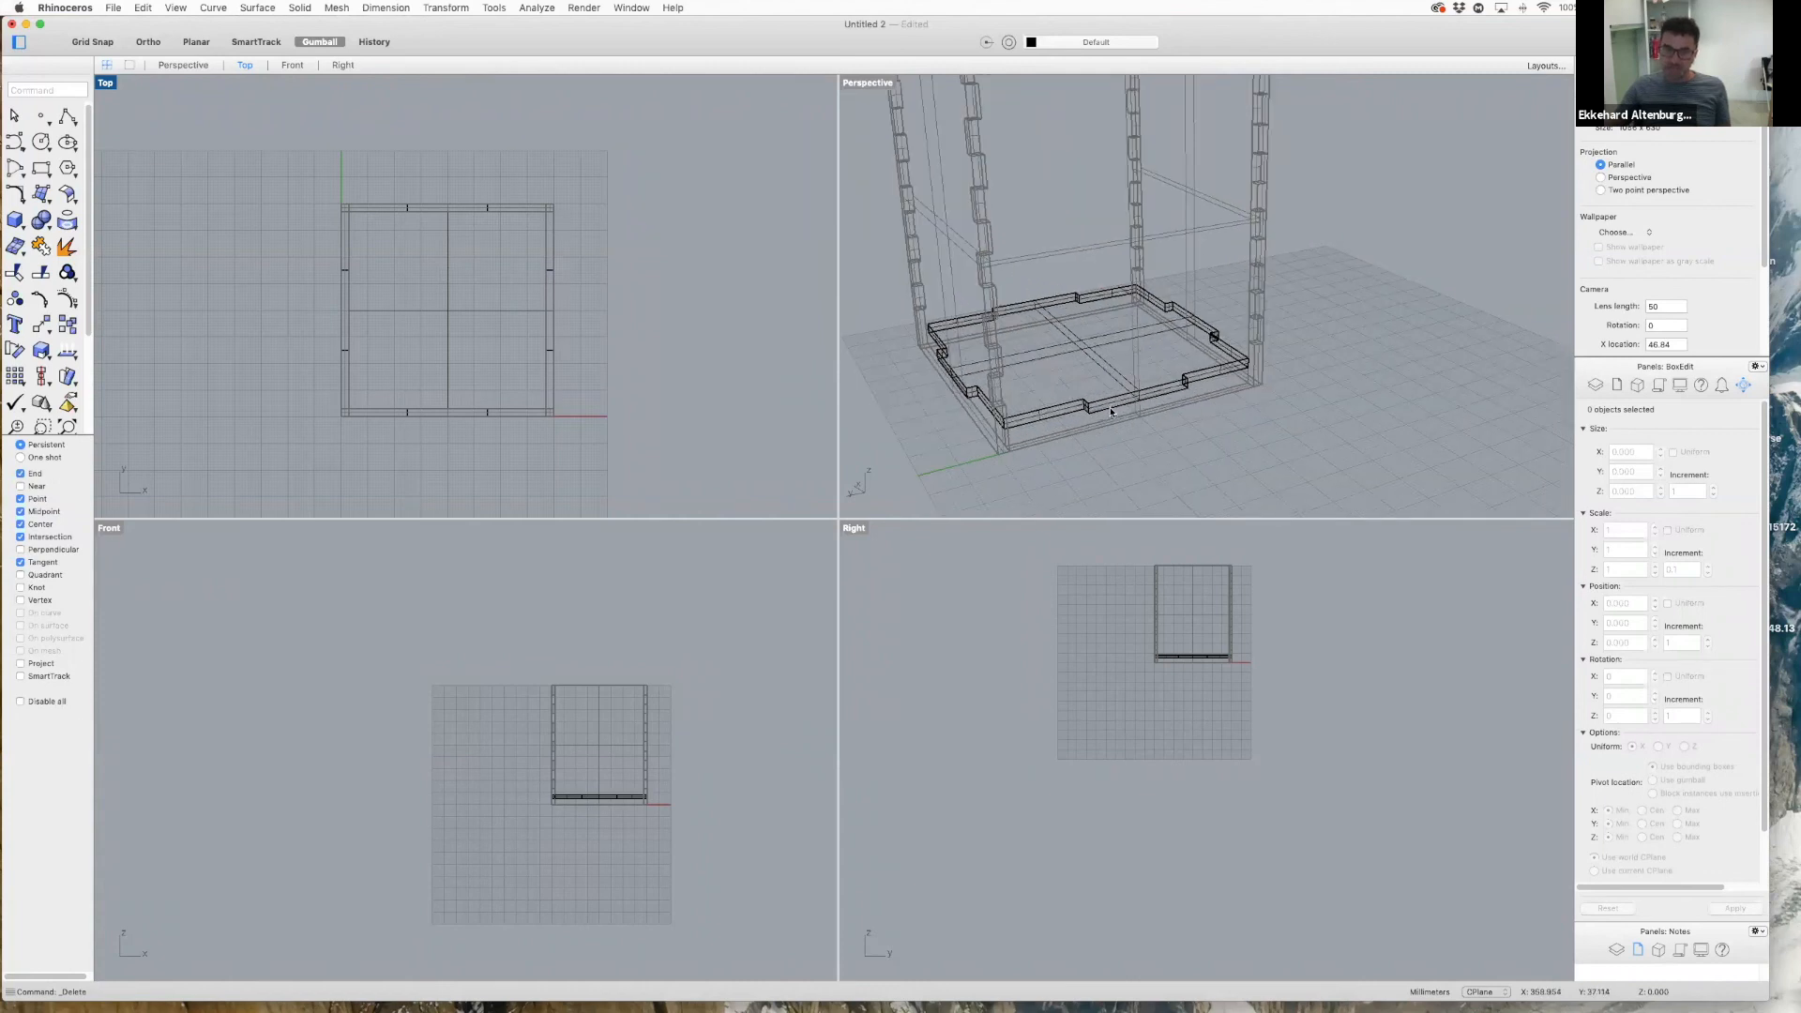
right_drag(1111, 411, 1071, 405)
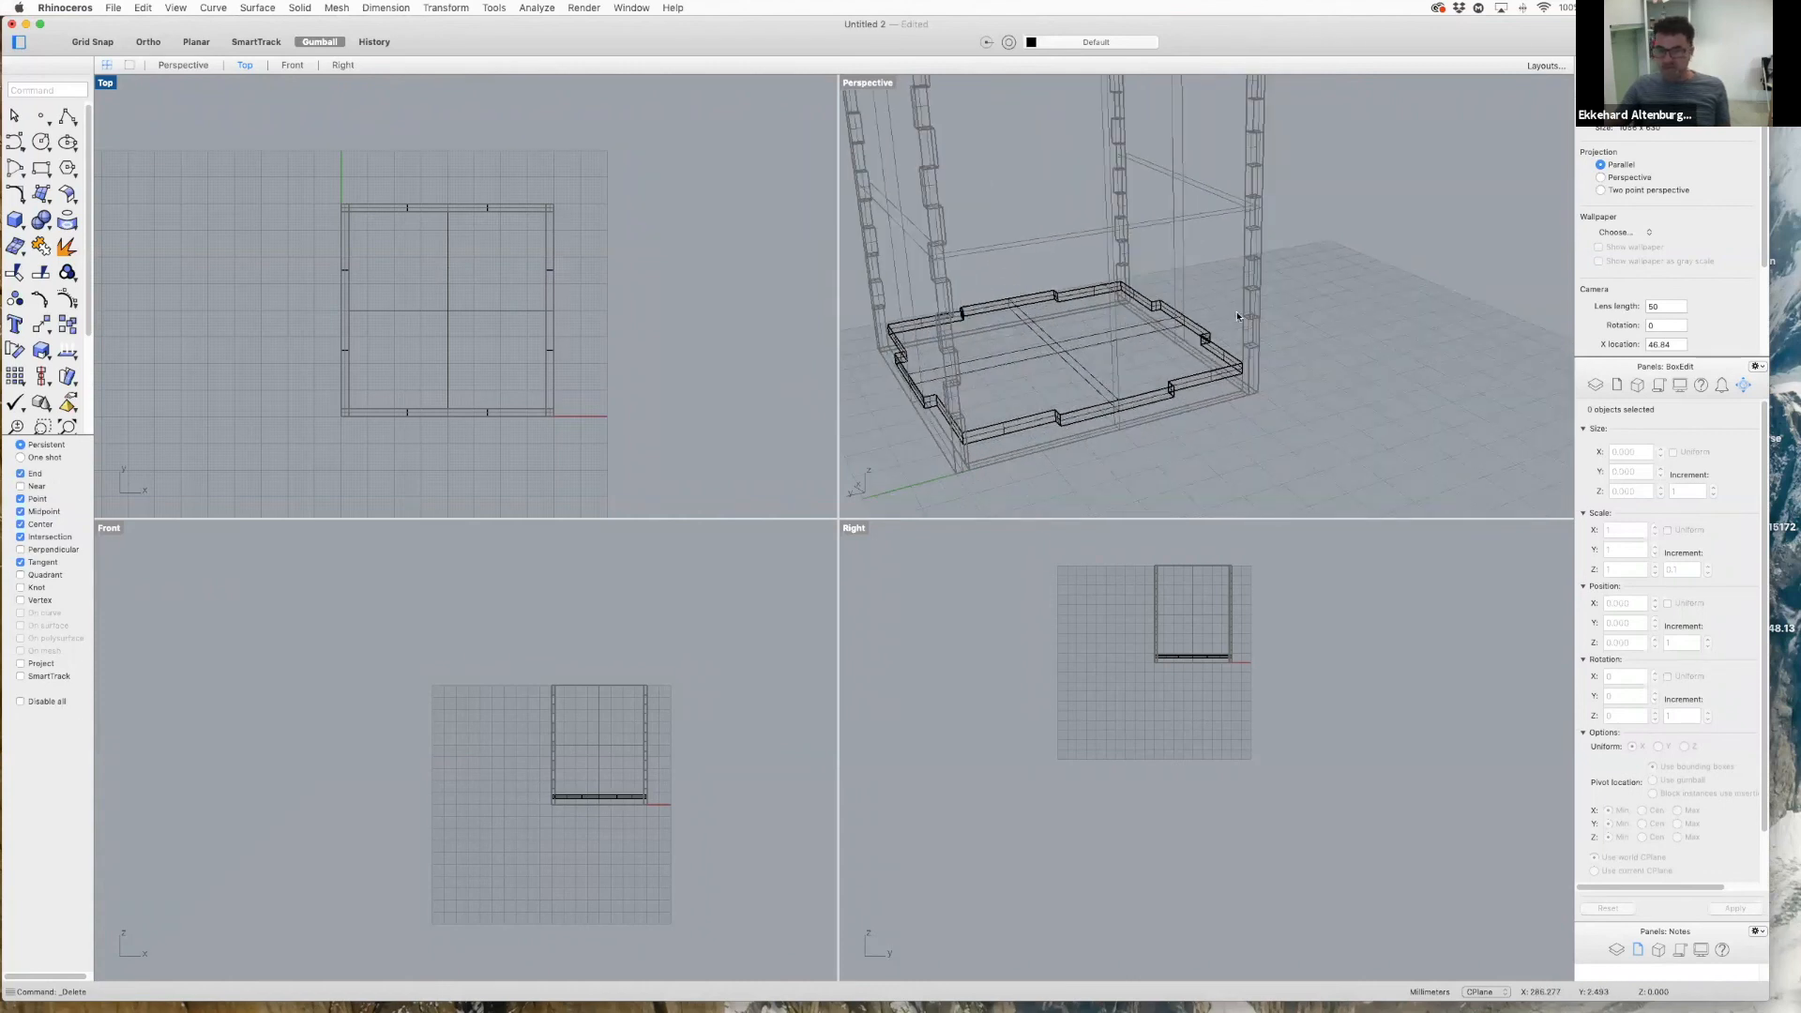
scroll(1288, 324, down, 5)
text(Un)
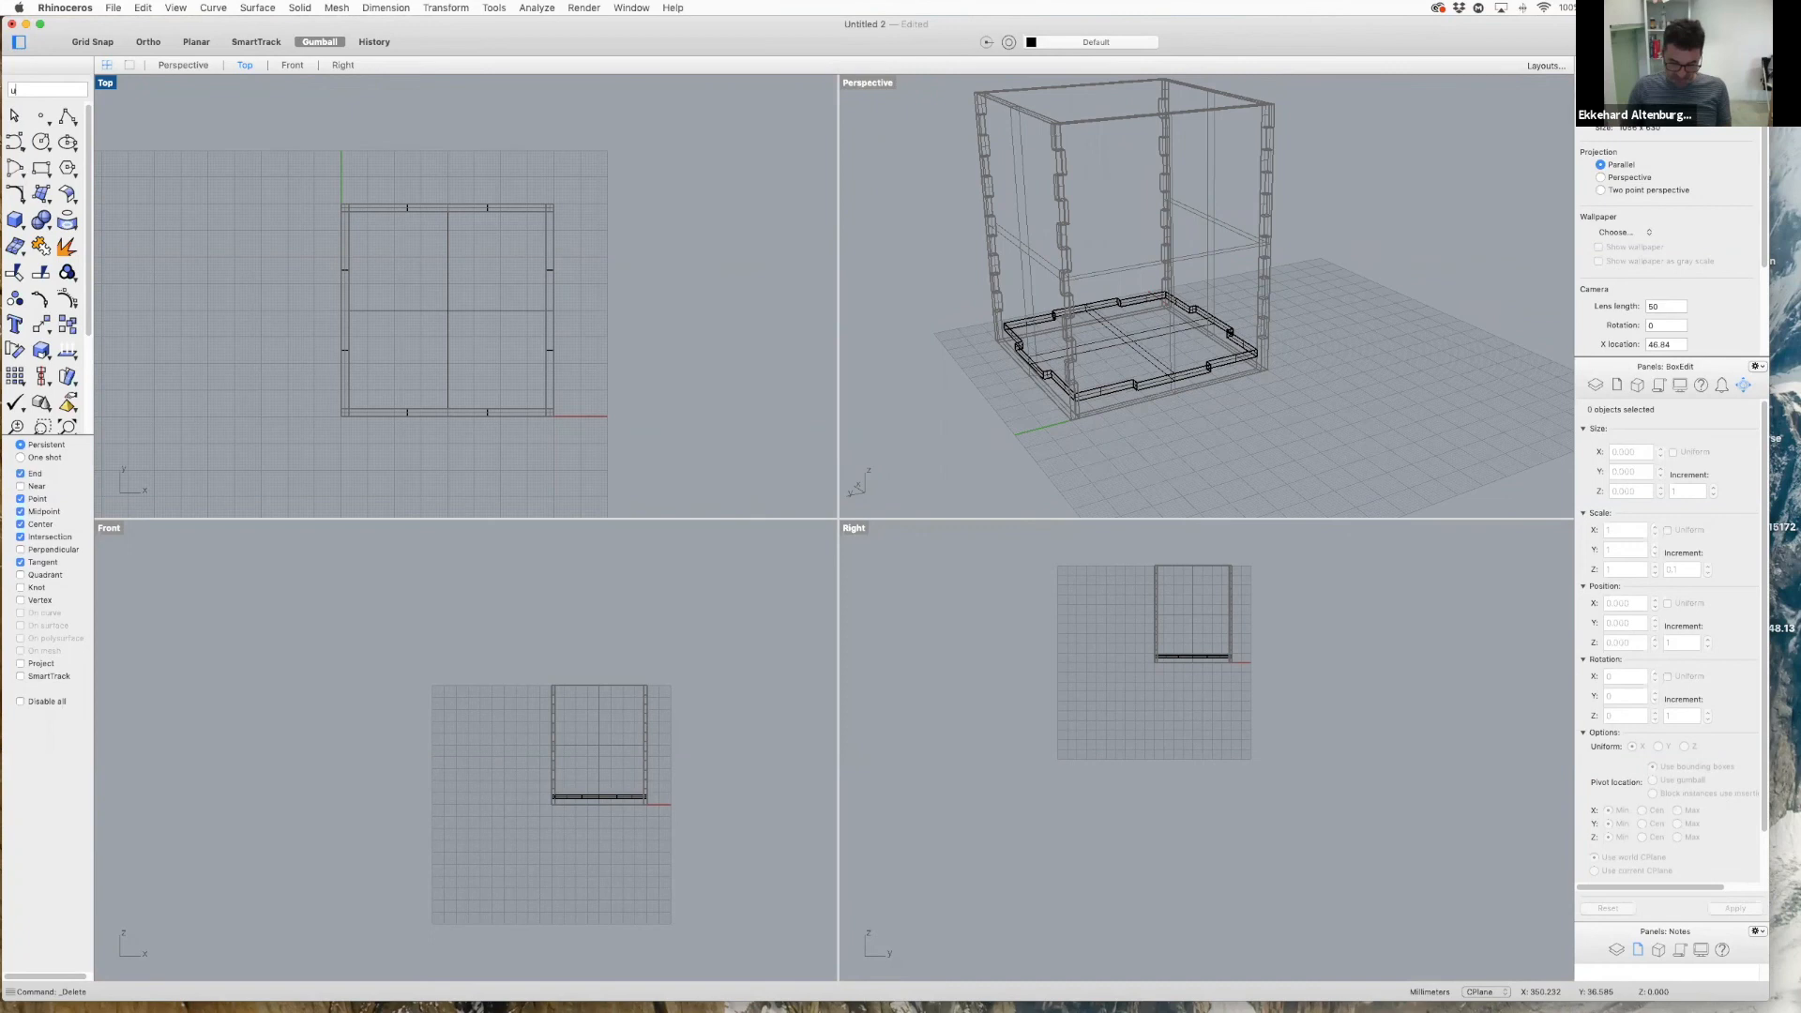
text(lock)
key(Return)
- In the maximized Perspective view, Boolean-split the four side panels using the notched base panel as the cutting object
click(1274, 322)
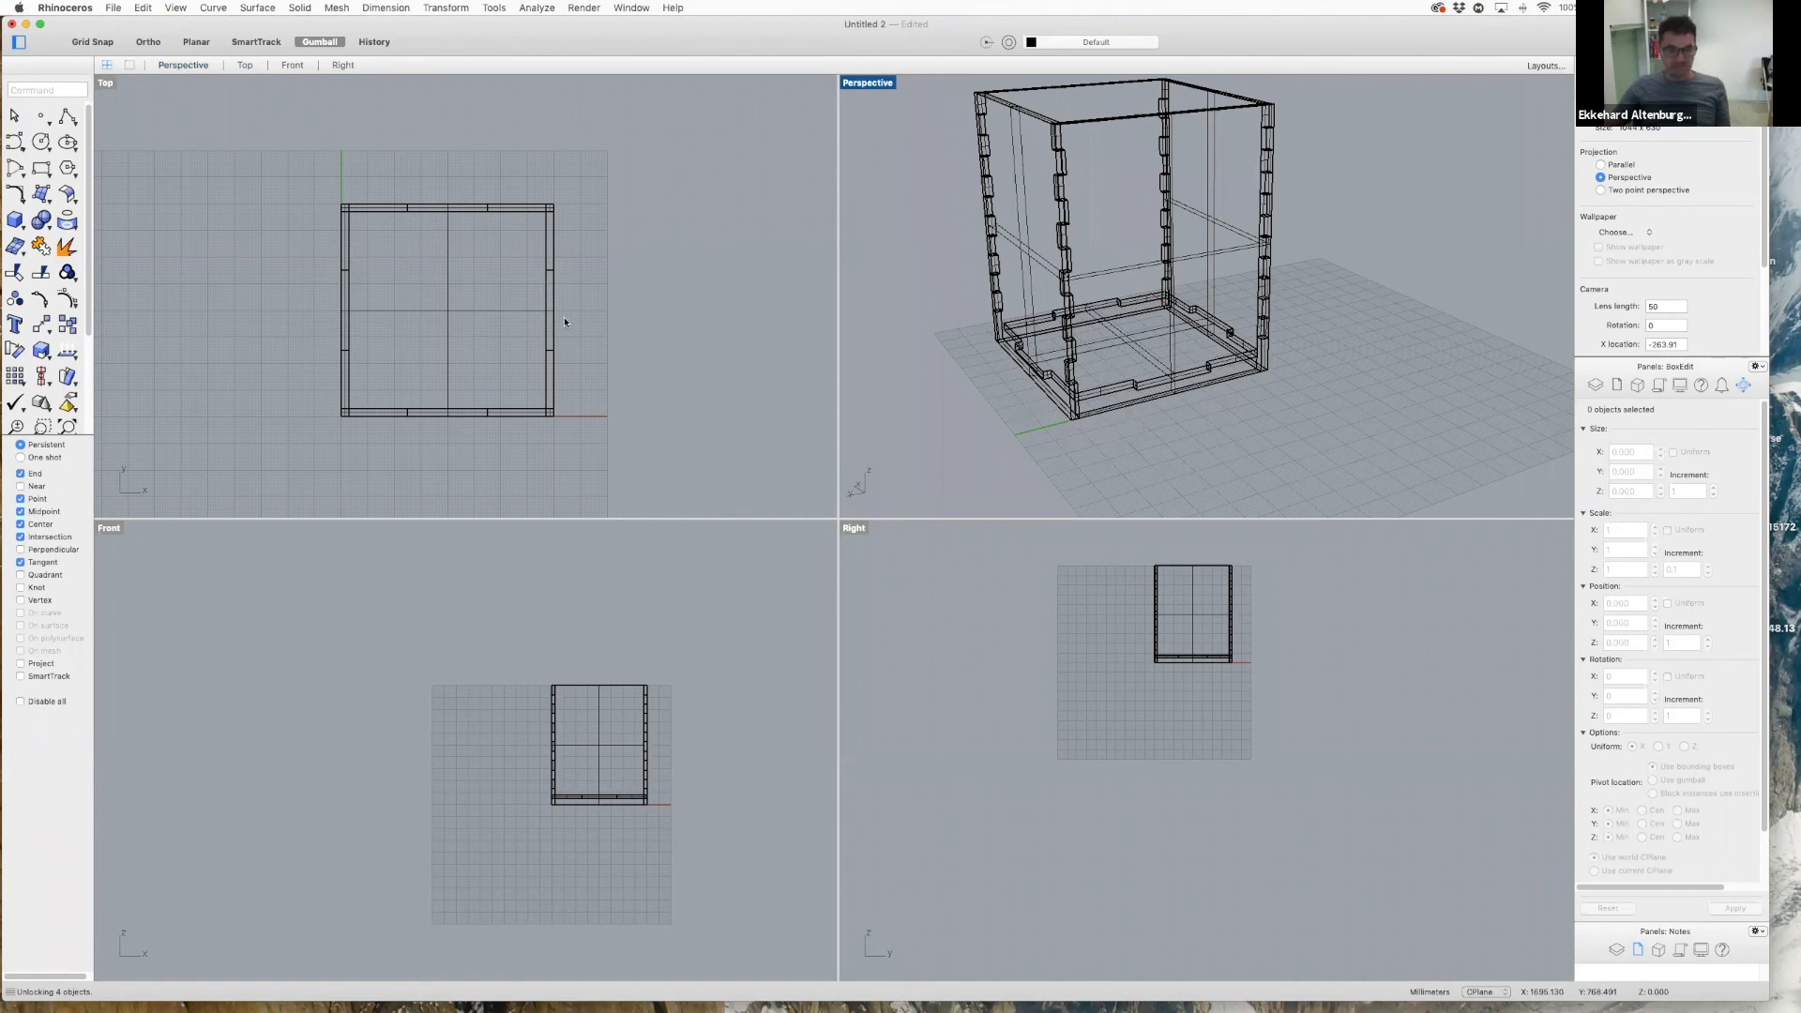
scroll(380, 217, down, 3)
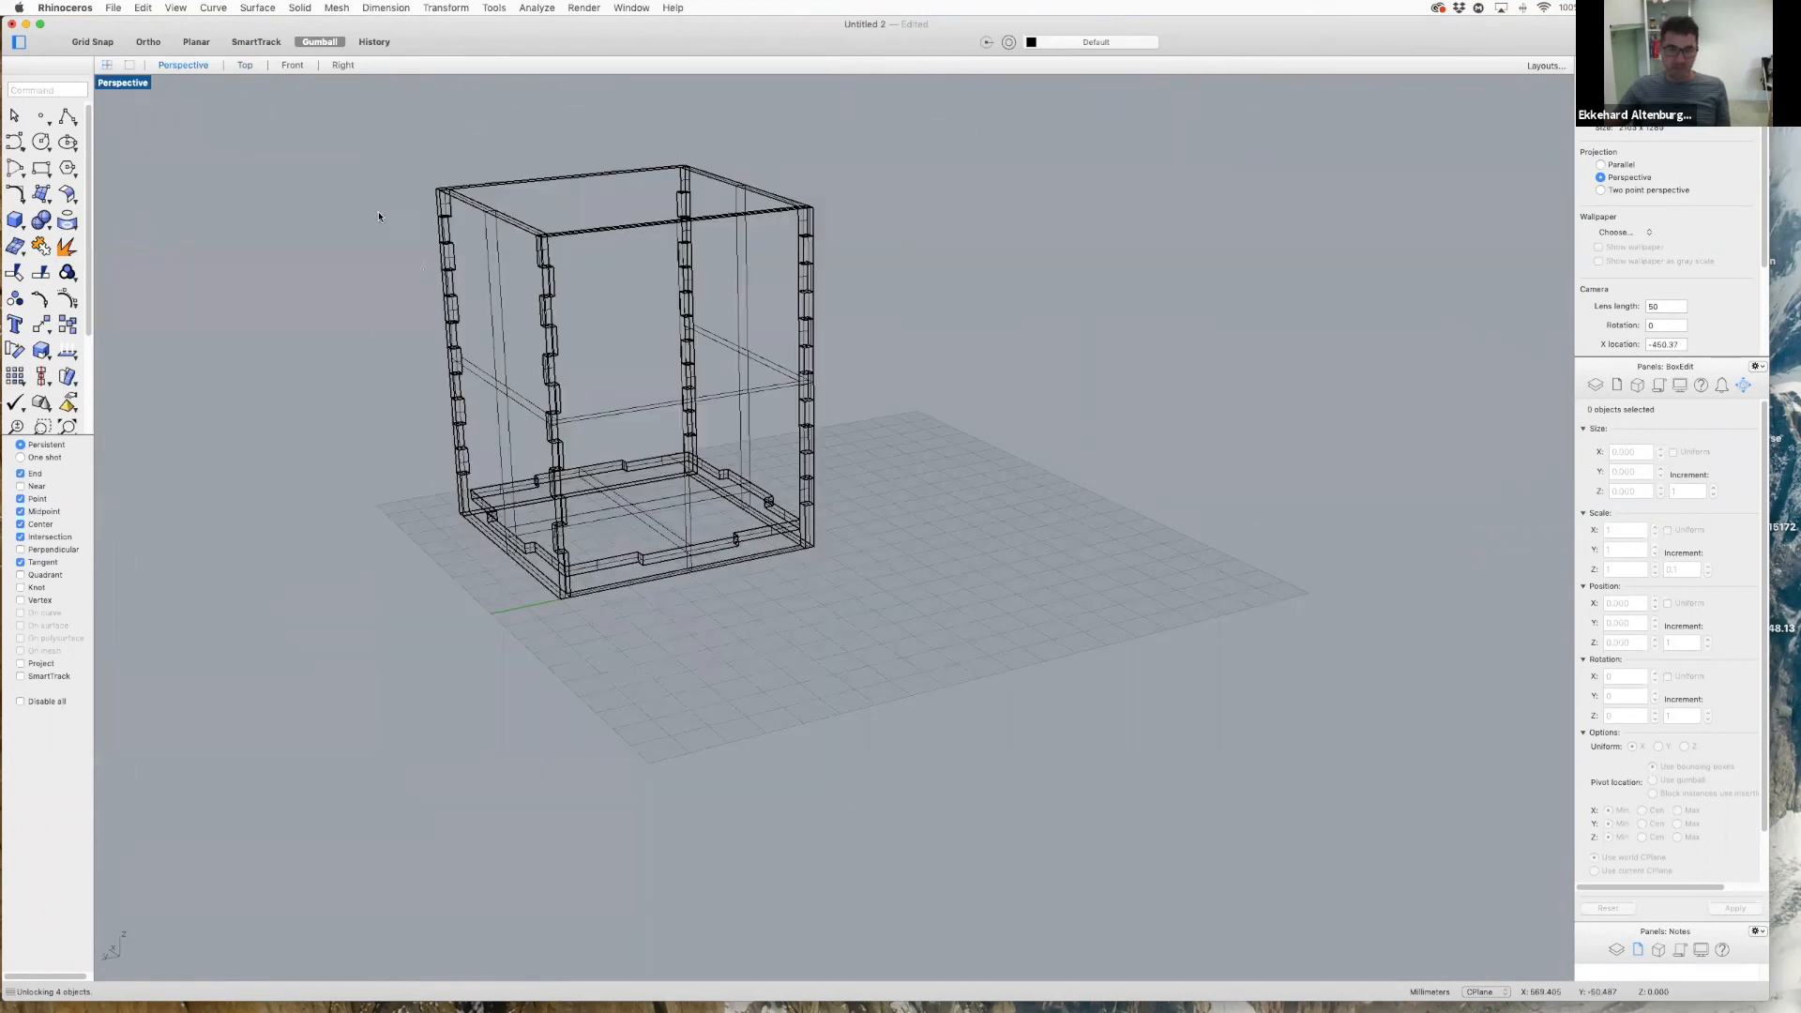
scroll(582, 382, up, 3)
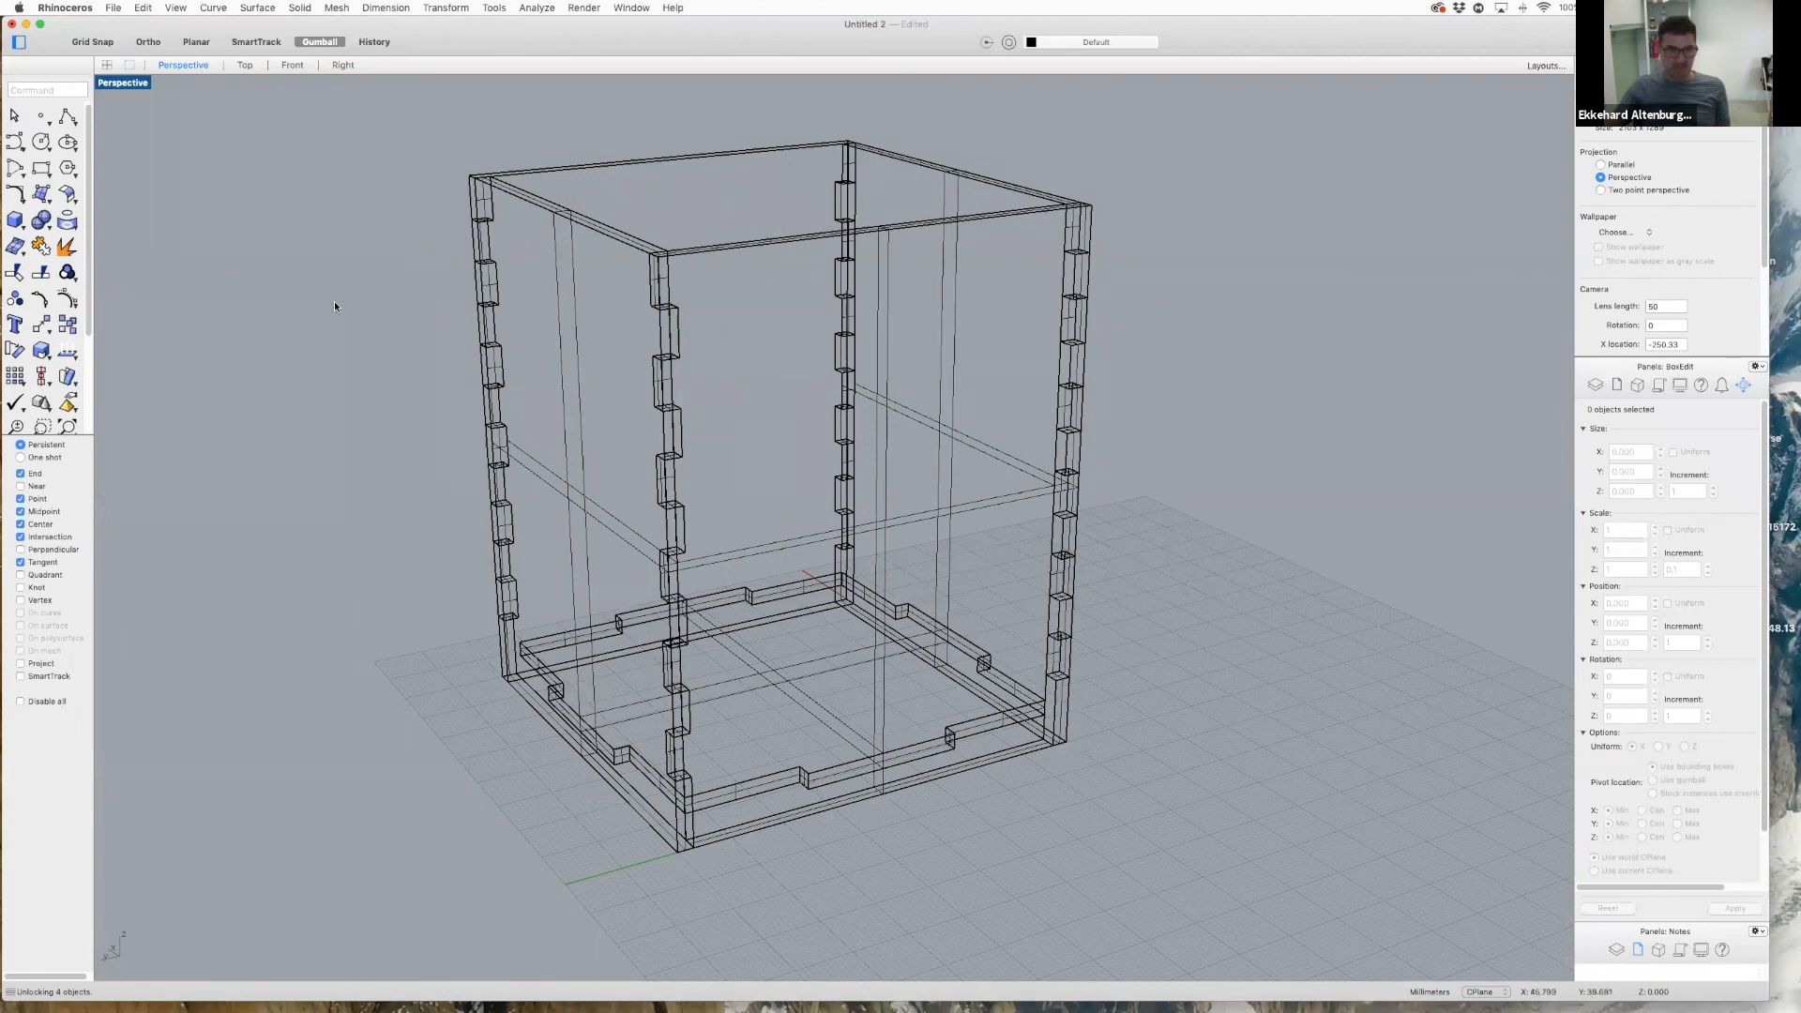
right_click(310, 225)
mouse_move(375, 228)
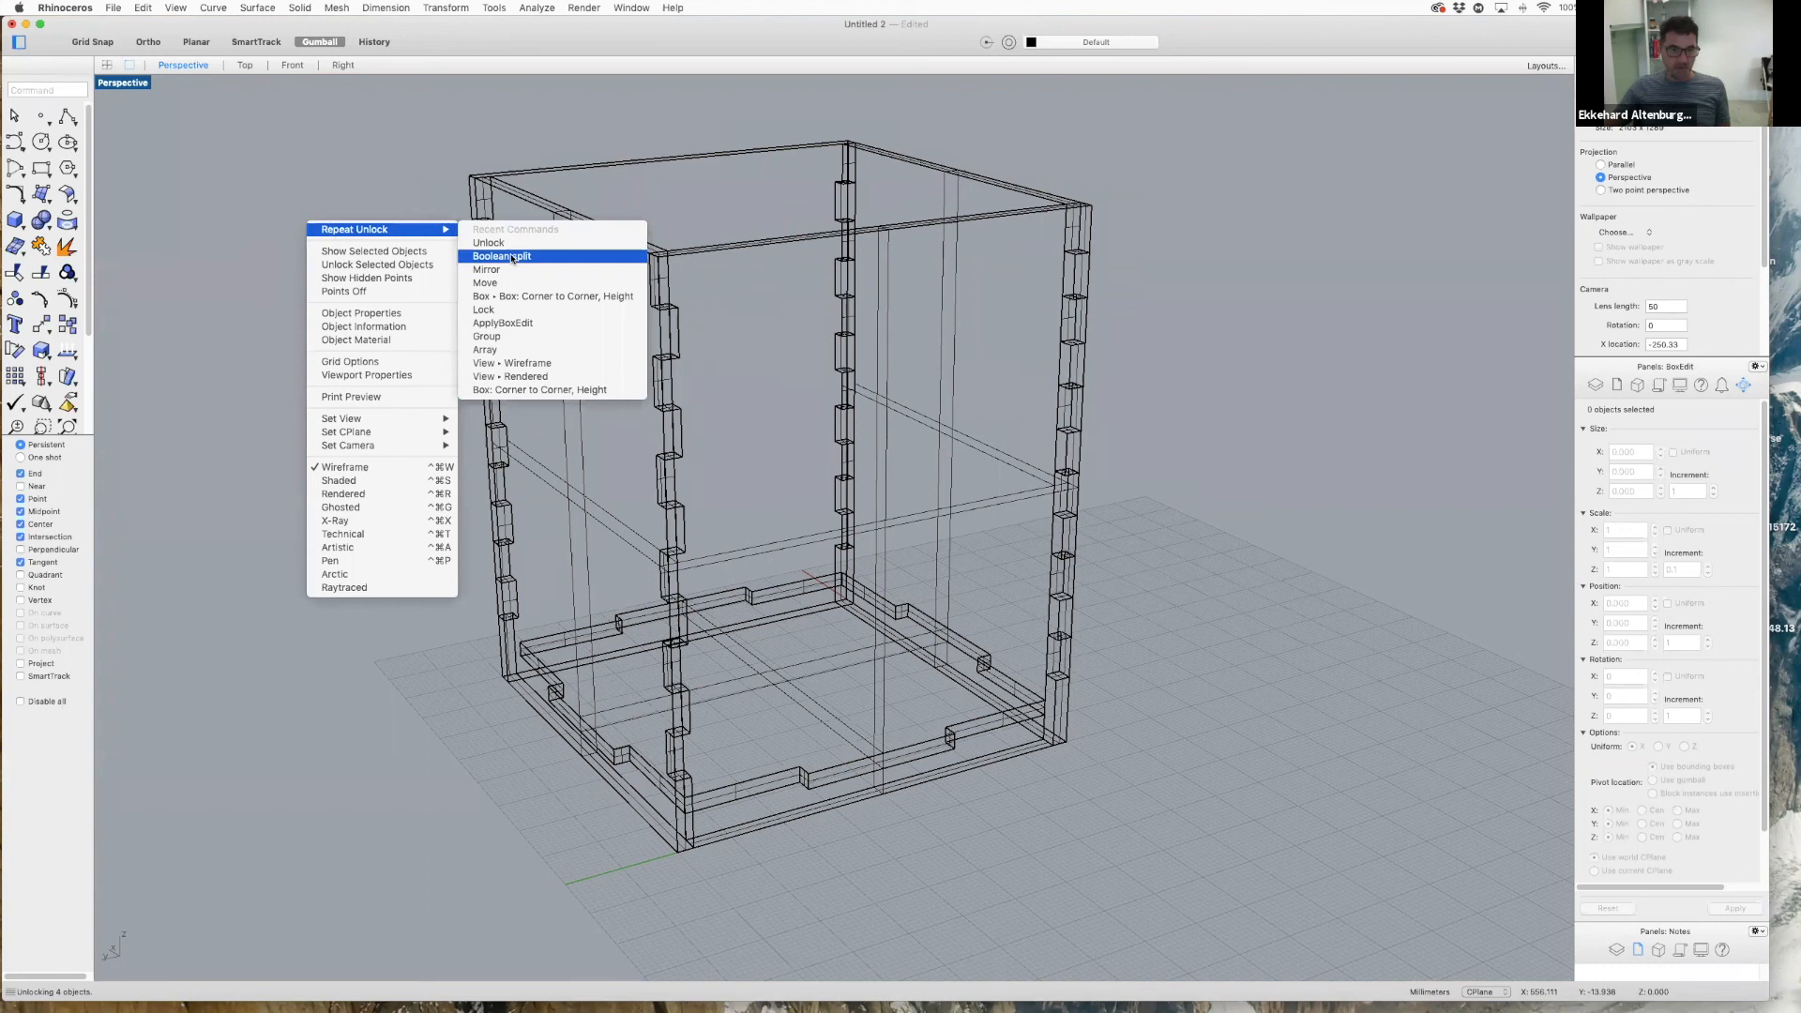
click(513, 257)
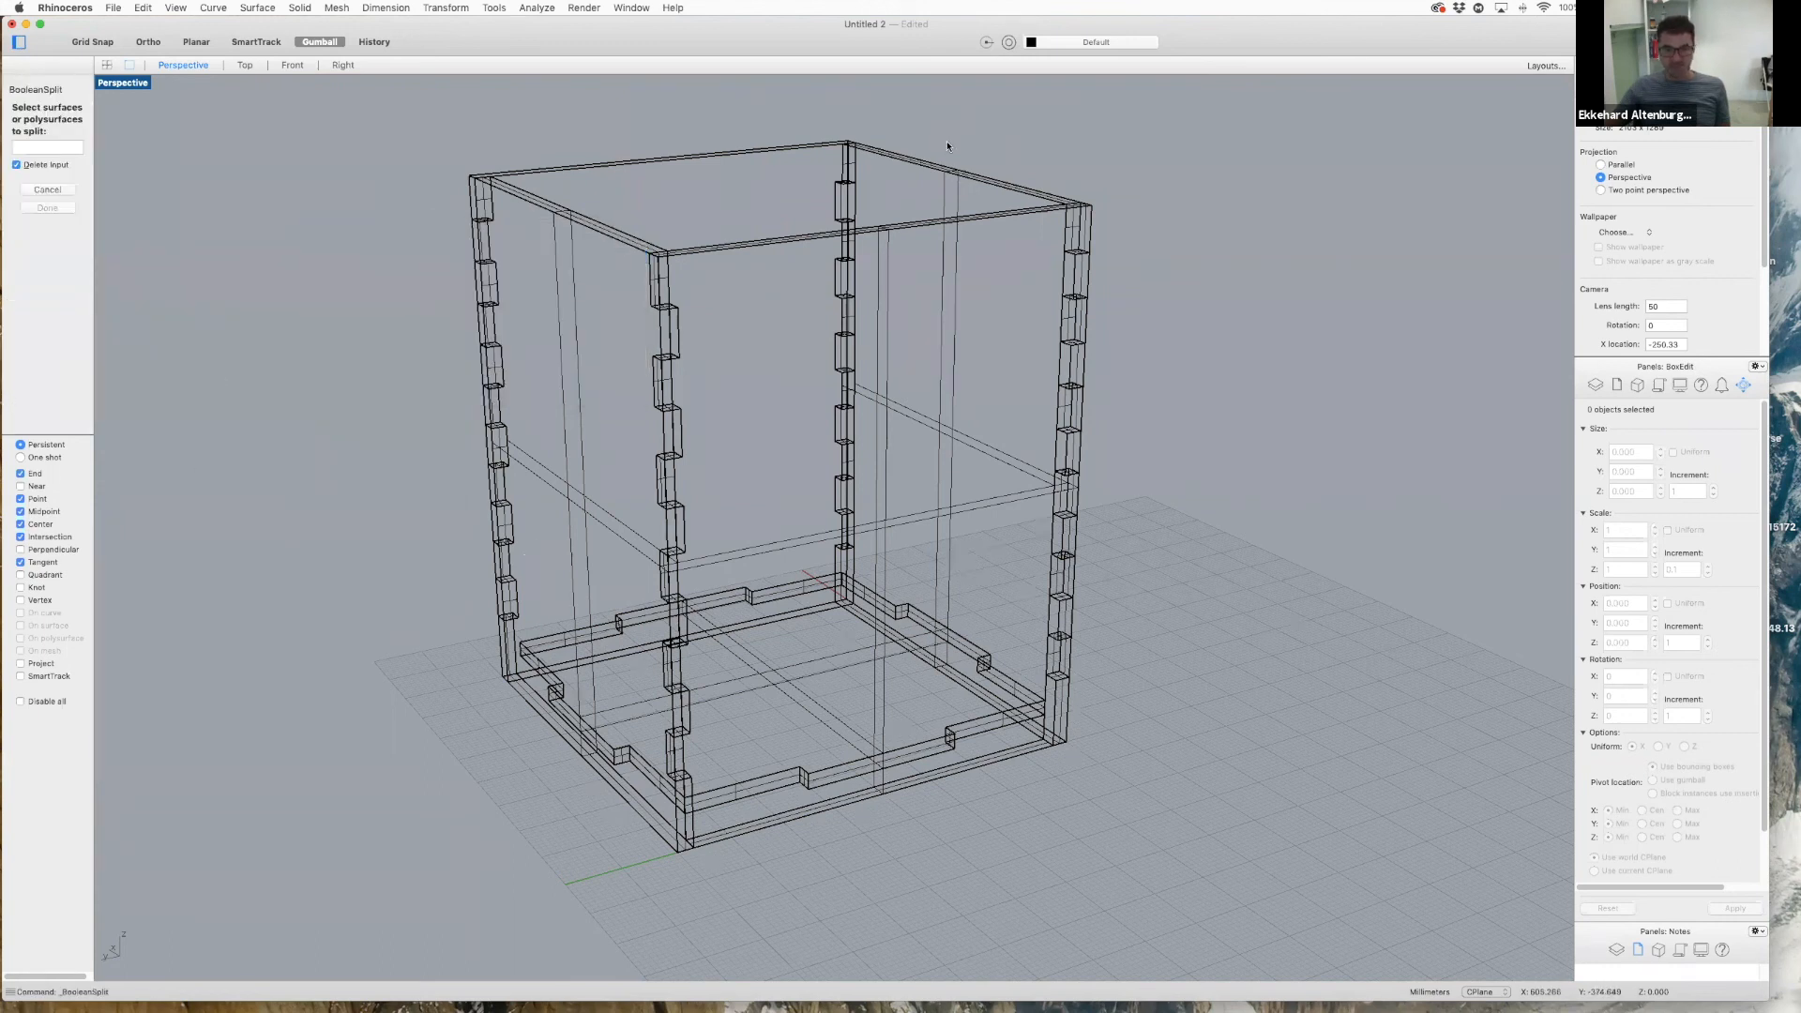
click(931, 167)
click(789, 148)
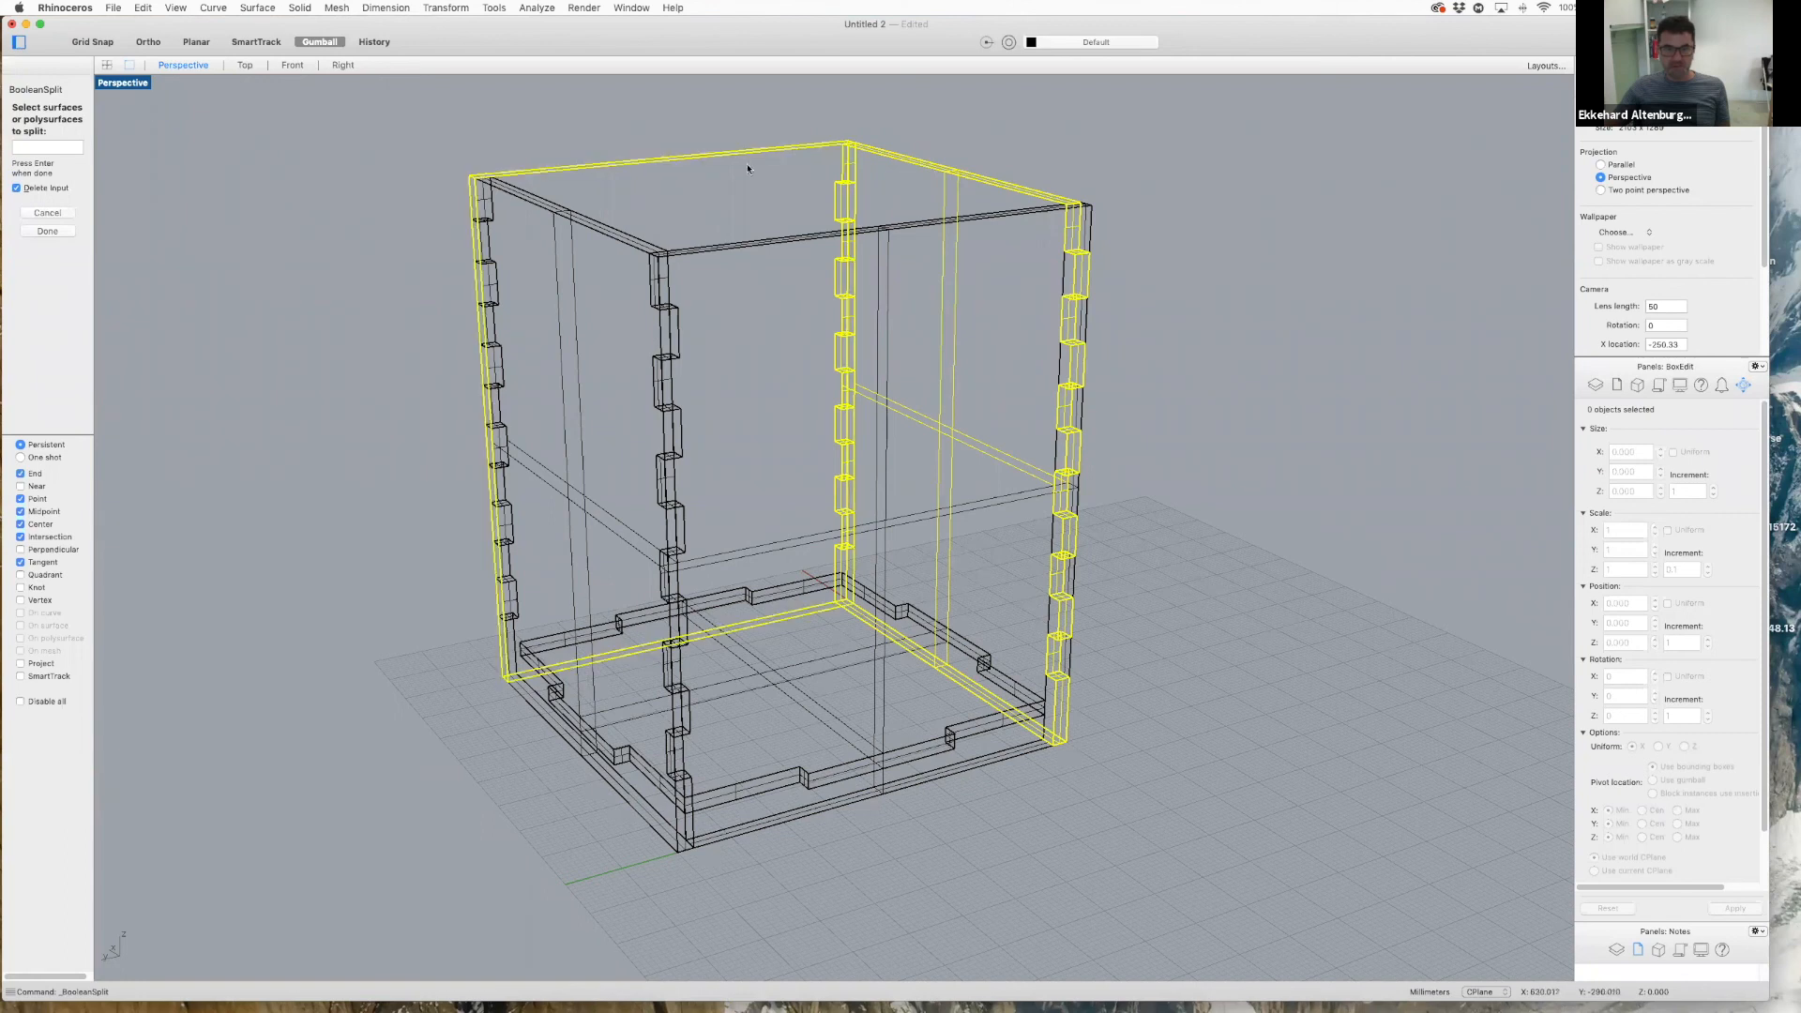
click(577, 222)
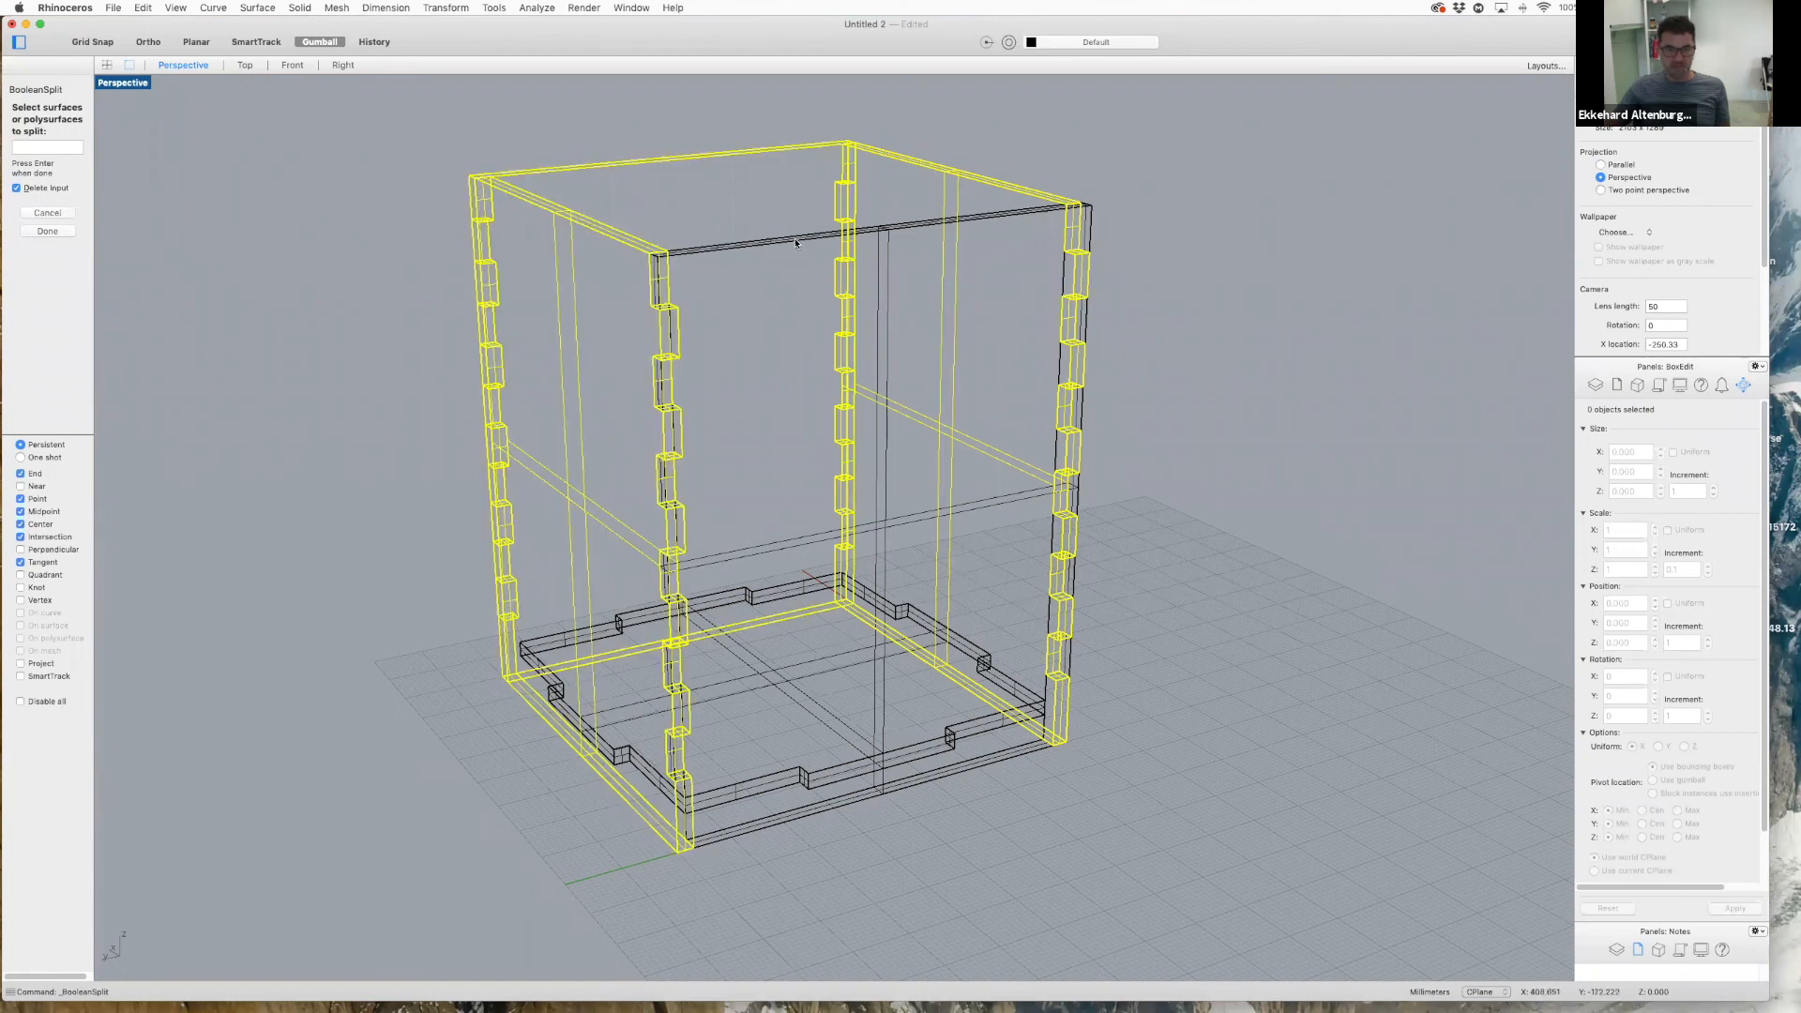
click(47, 231)
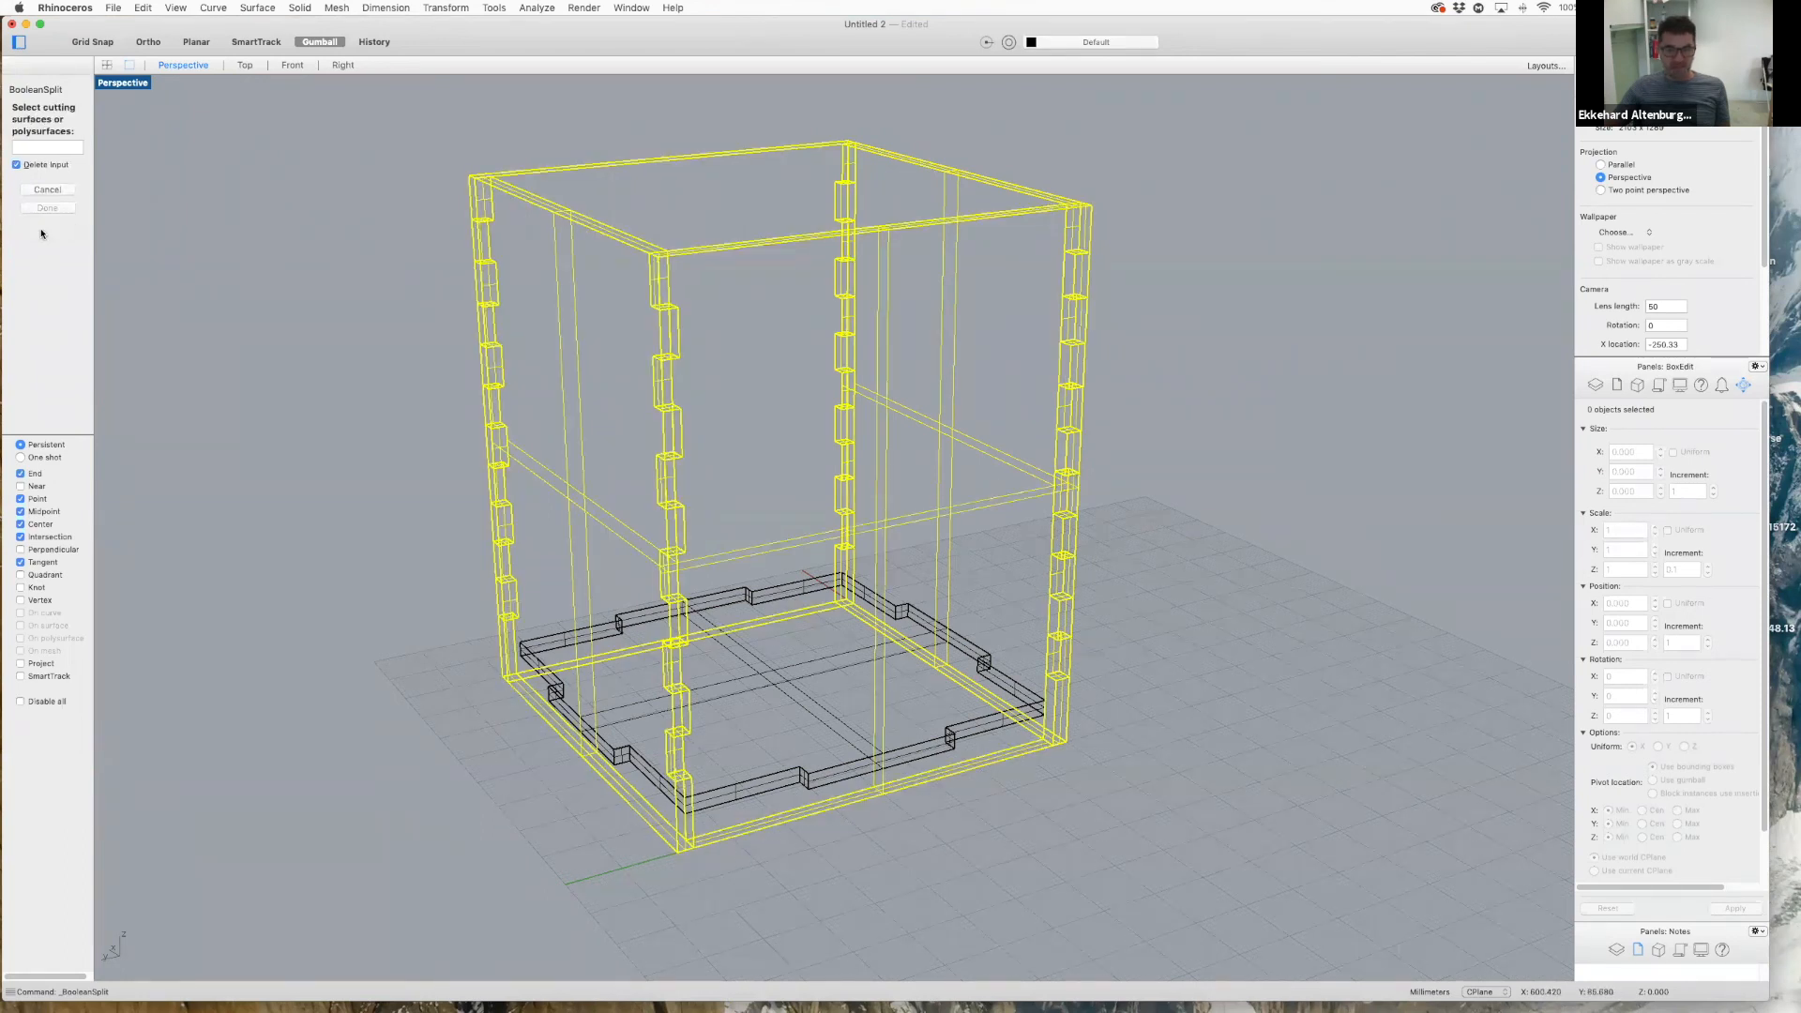
click(834, 769)
click(835, 769)
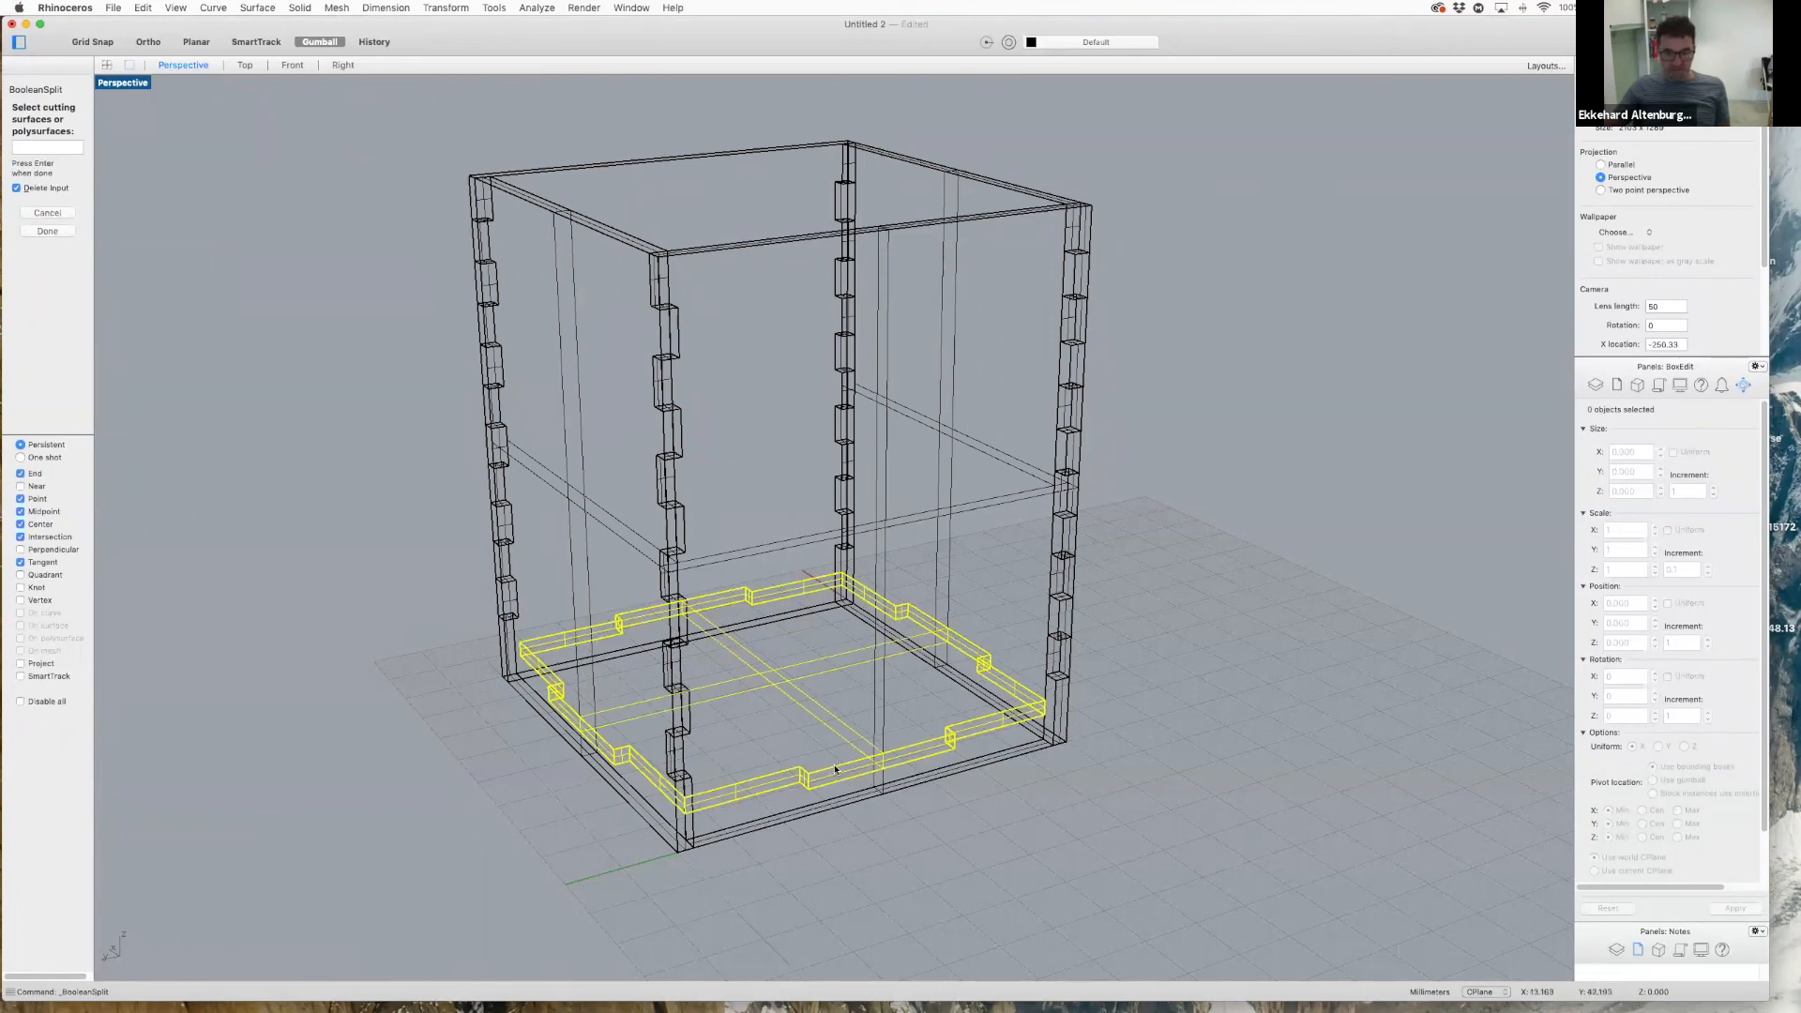
click(49, 231)
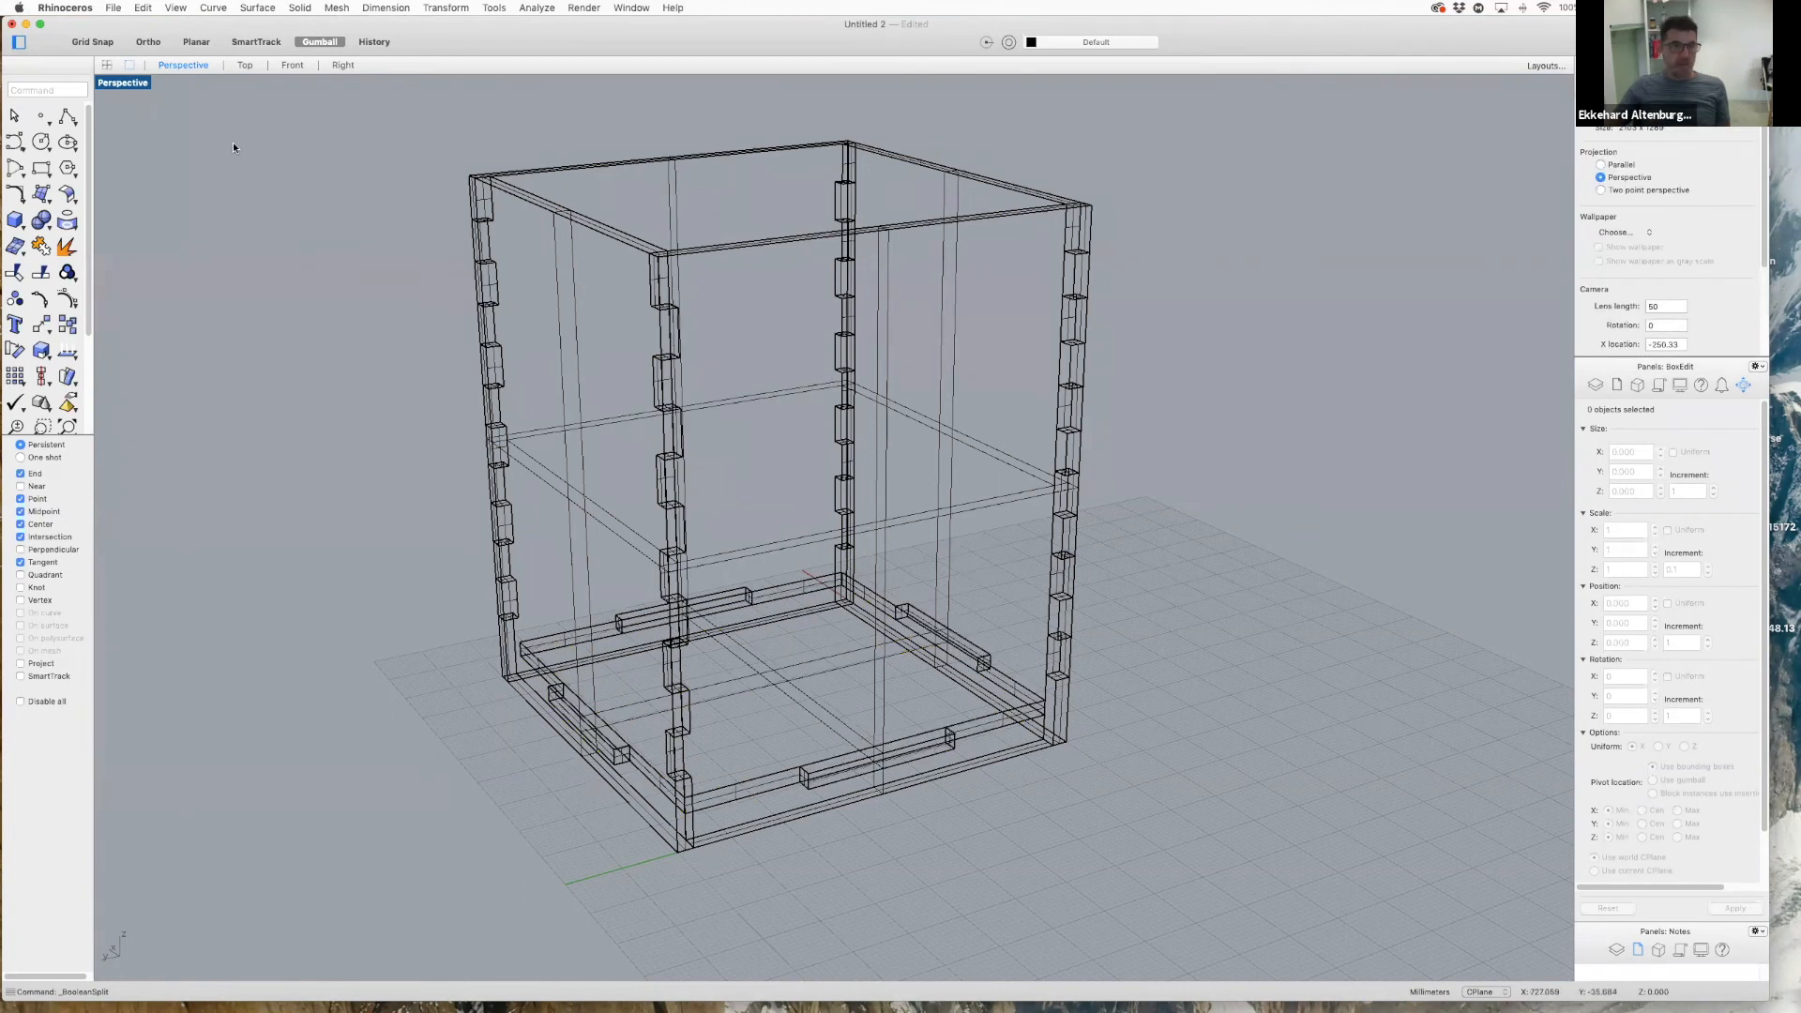
- Set the Perspective view to Shaded display and examine the finger joints between the base panel and side panels from several angles
click(175, 8)
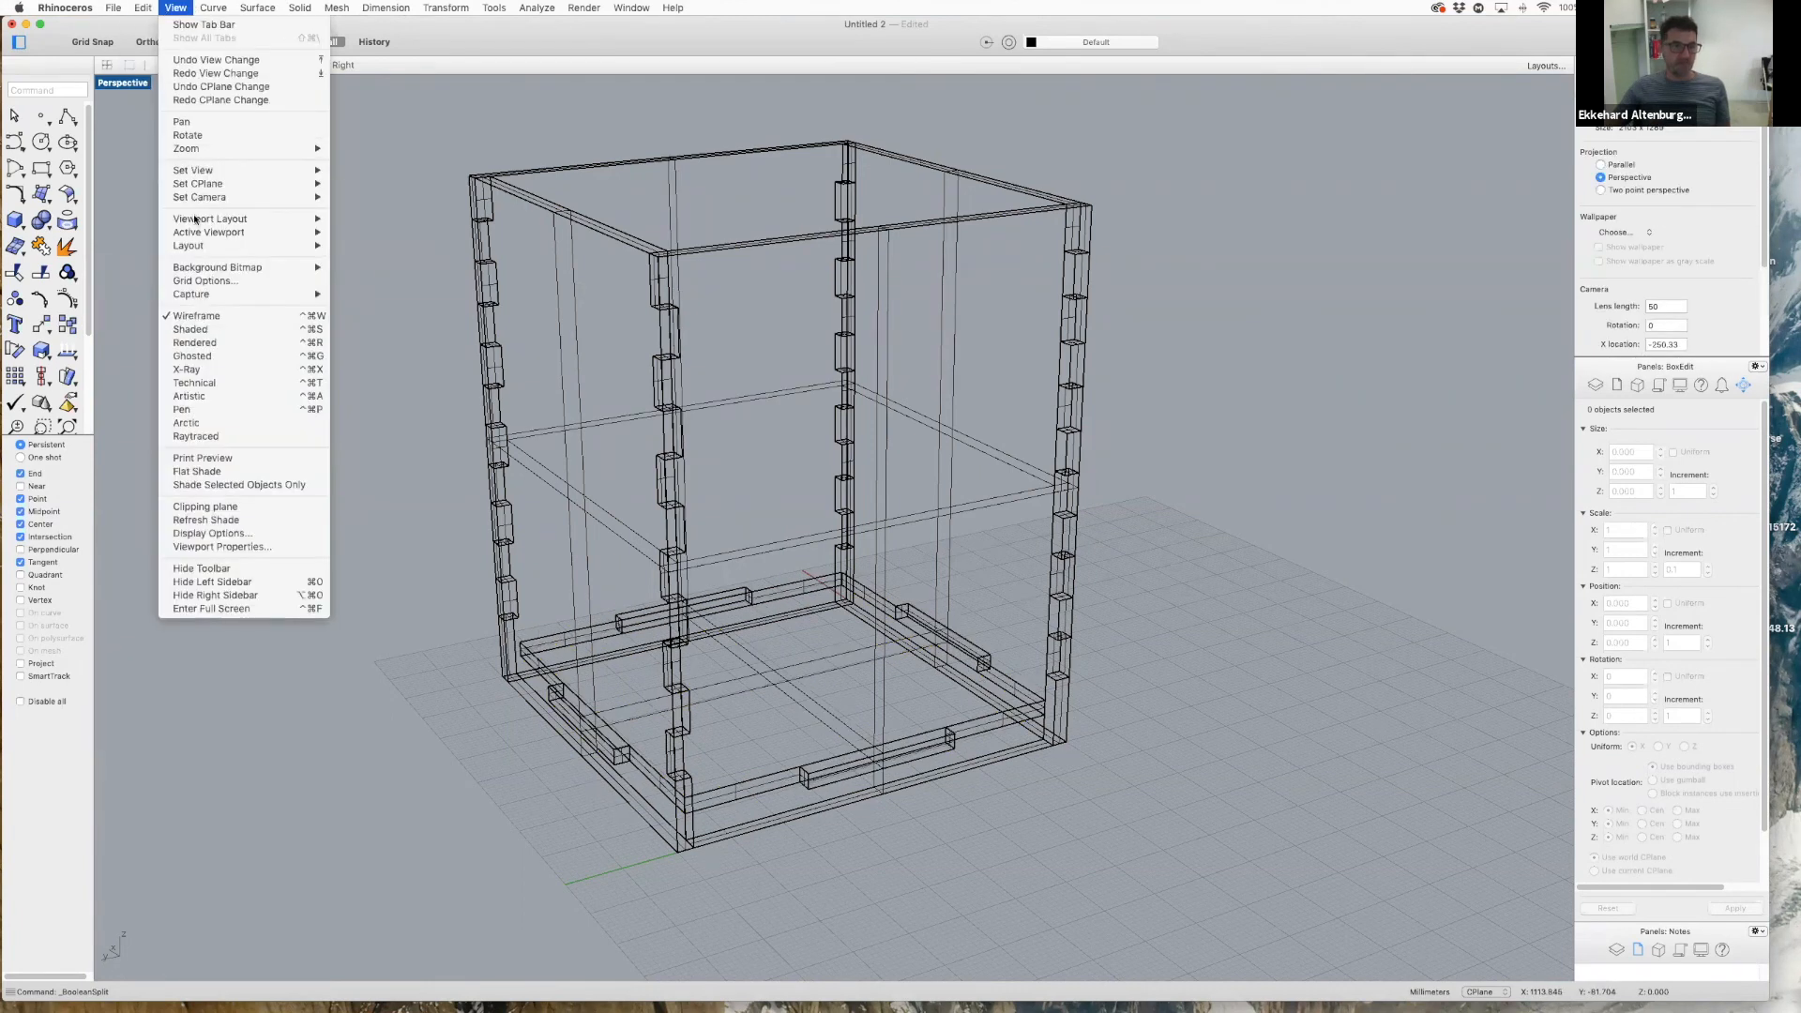
click(201, 329)
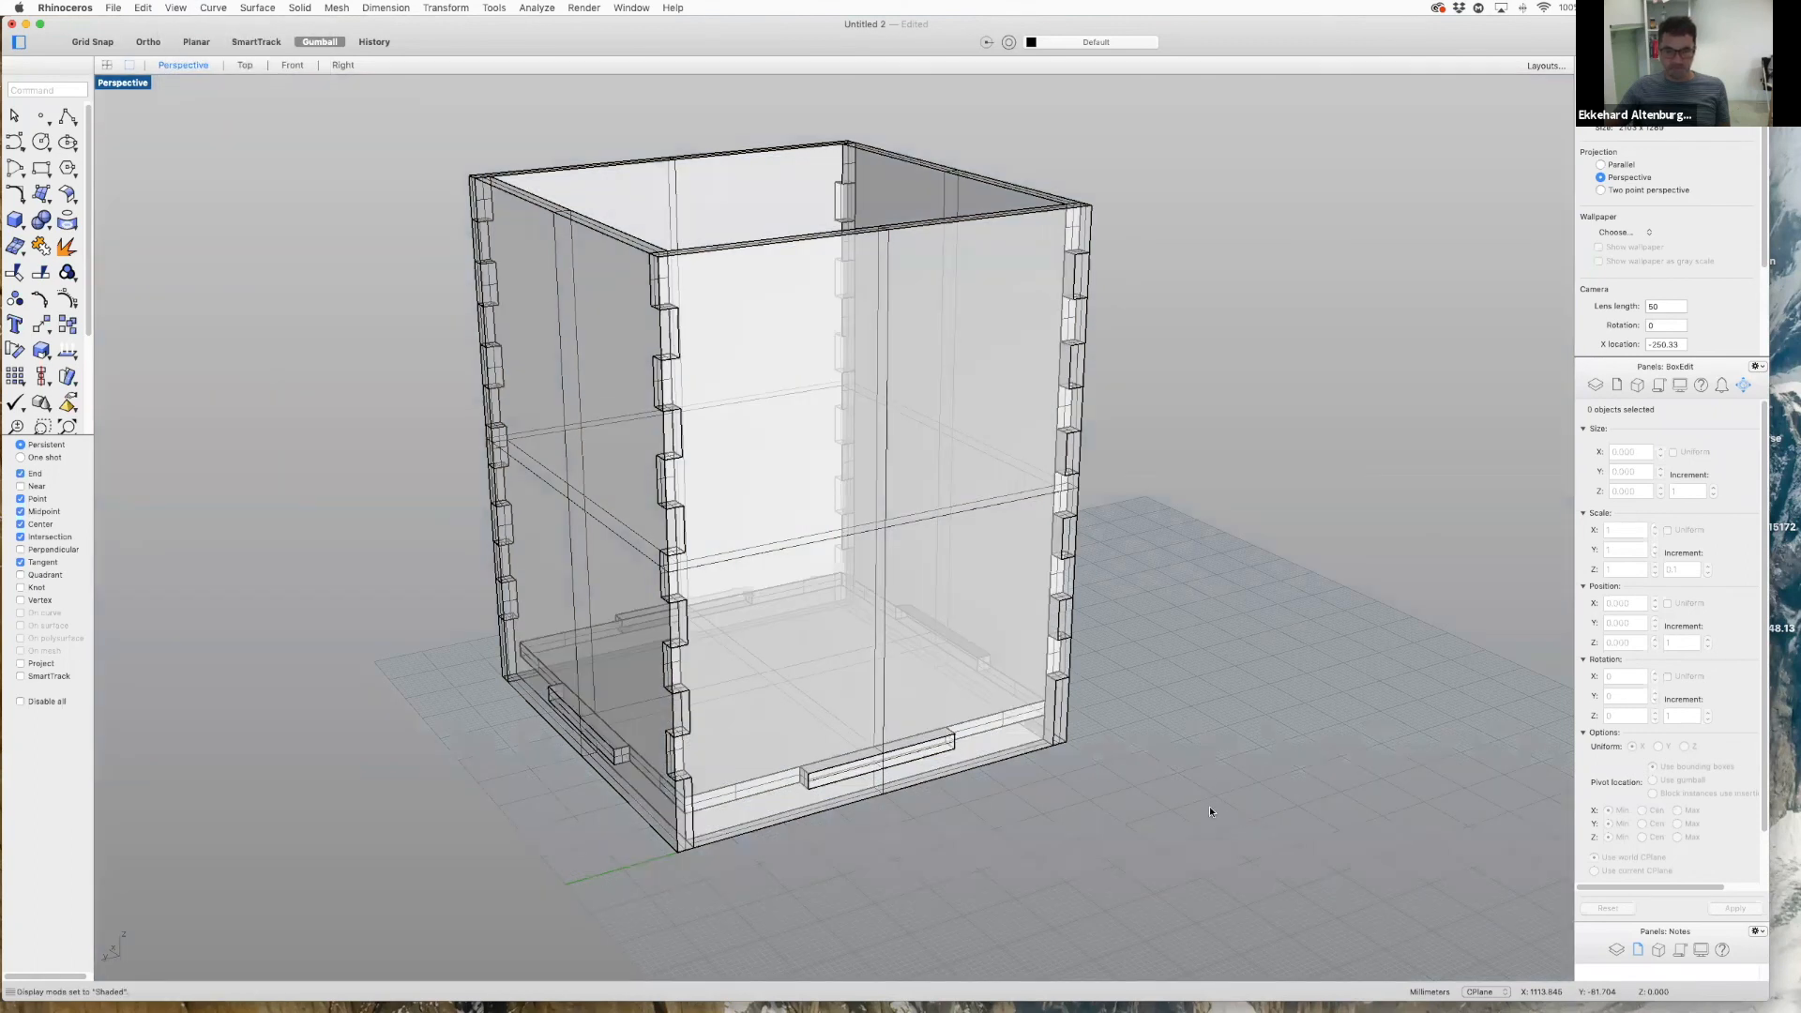
right_drag(1149, 800, 1021, 859)
scroll(1021, 859, down, 5)
scroll(1020, 855, up, 4)
scroll(996, 781, up, 3)
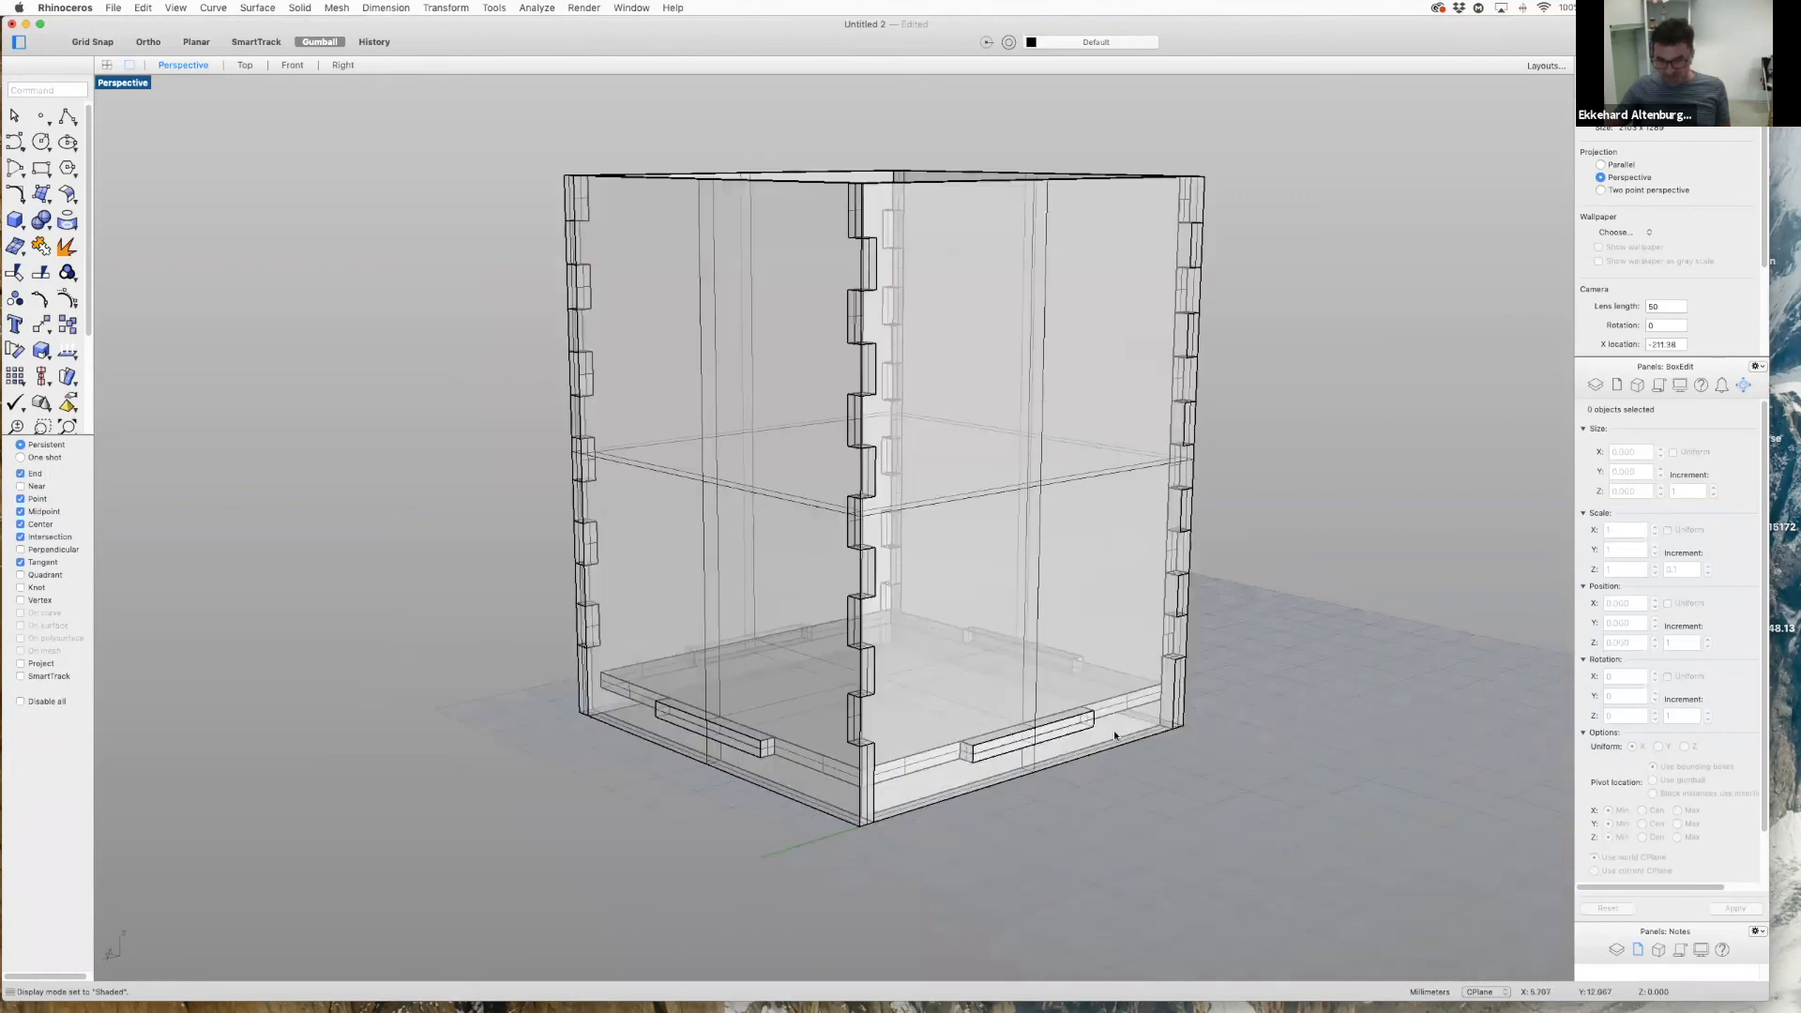
right_drag(976, 828, 920, 844)
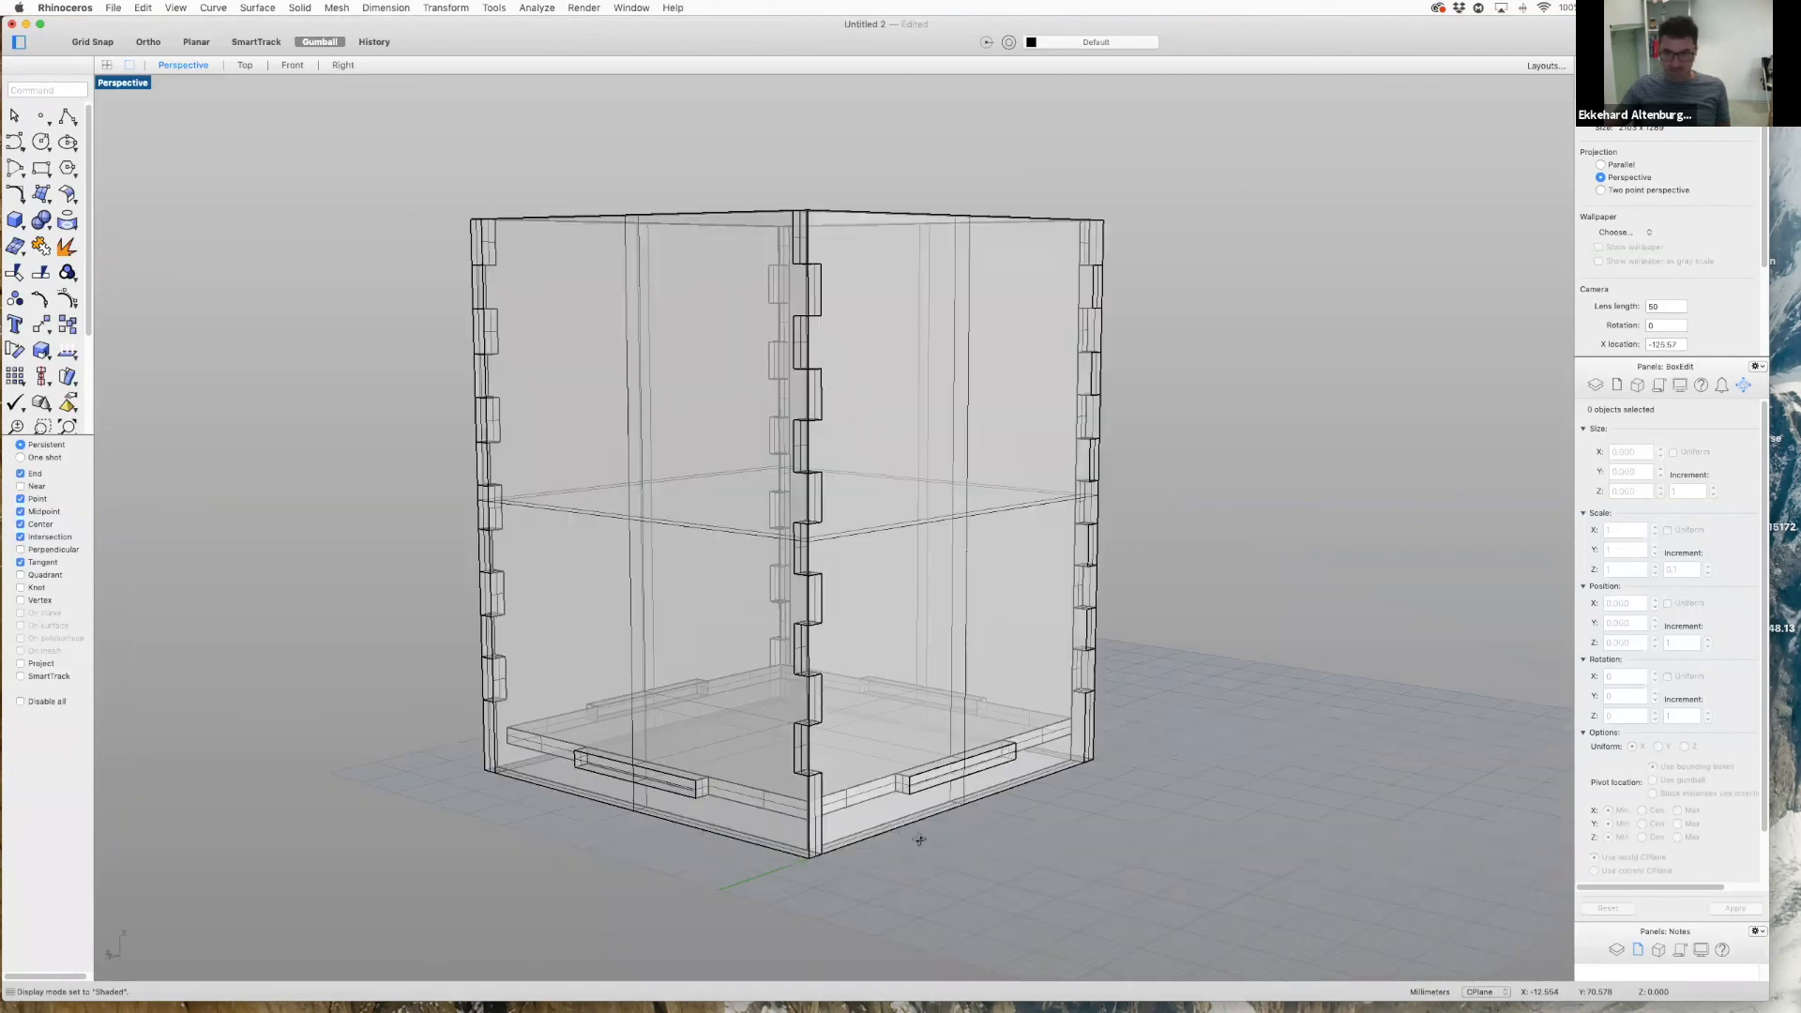
scroll(940, 833, up, 4)
scroll(940, 833, down, 5)
right_drag(1037, 823, 1138, 797)
scroll(1139, 799, down, 4)
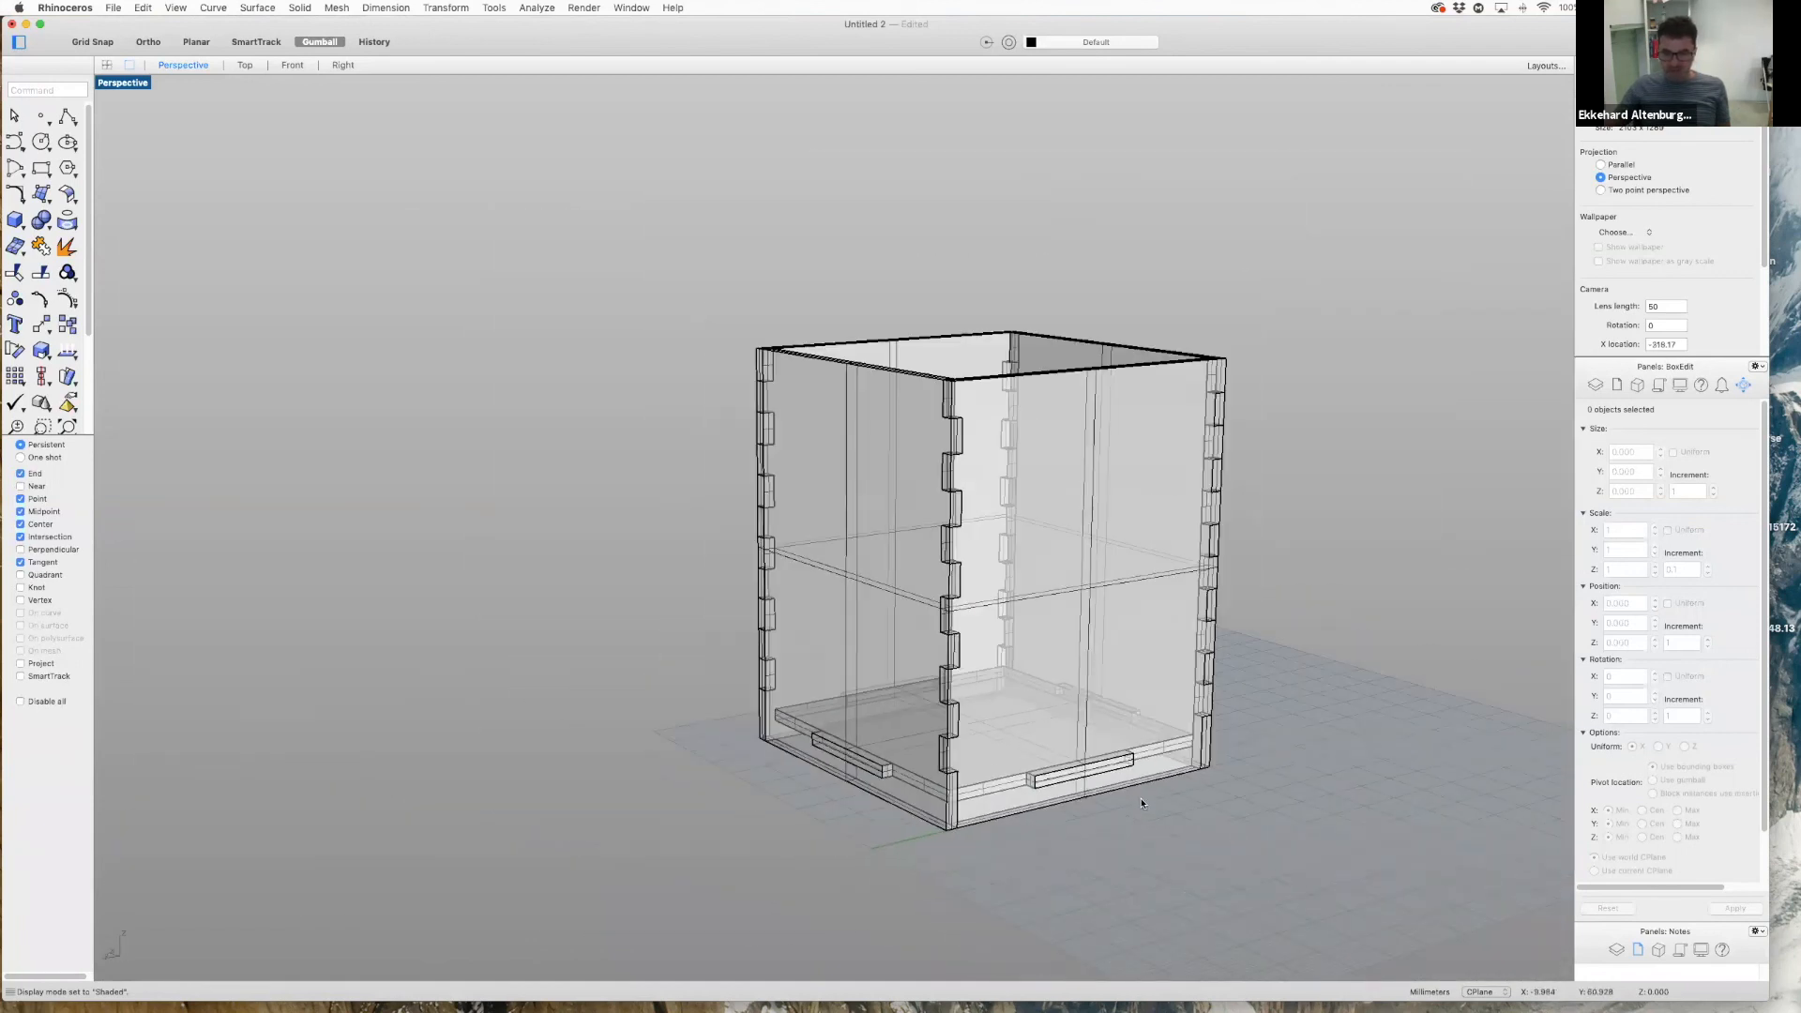
scroll(1139, 801, up, 3)
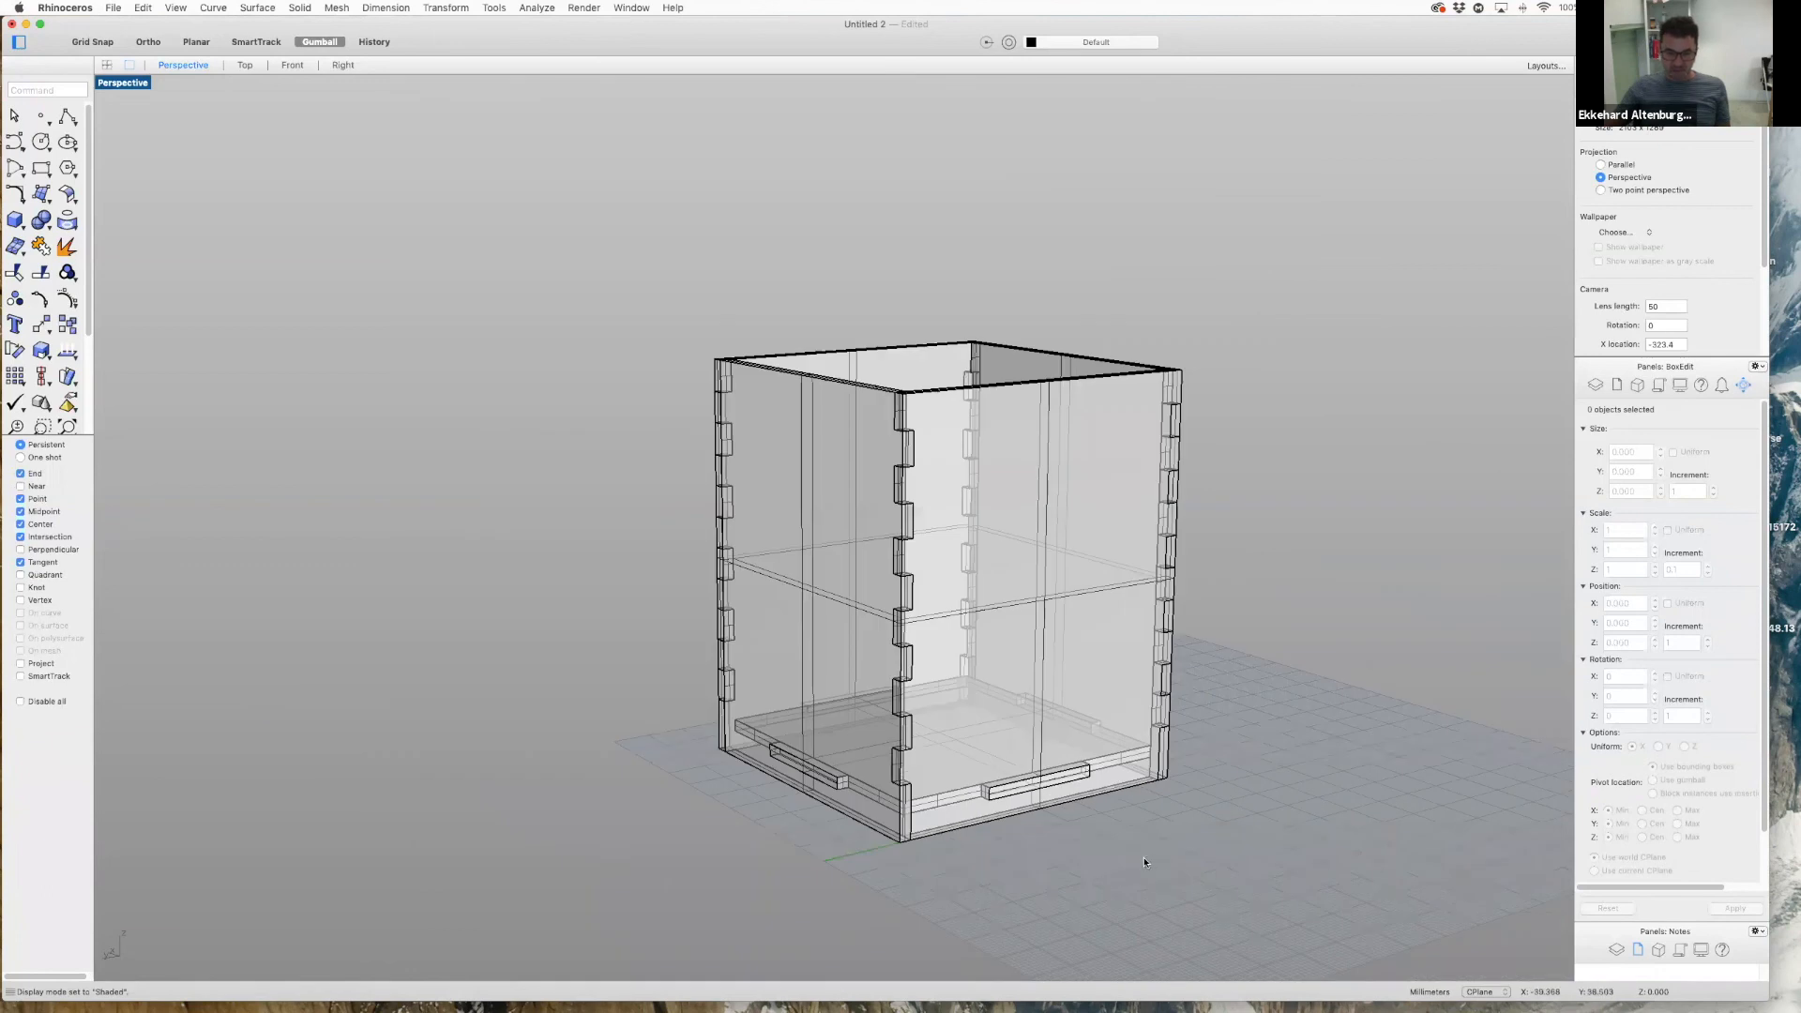
scroll(829, 848, up, 3)
scroll(804, 821, up, 2)
scroll(1046, 748, up, 2)
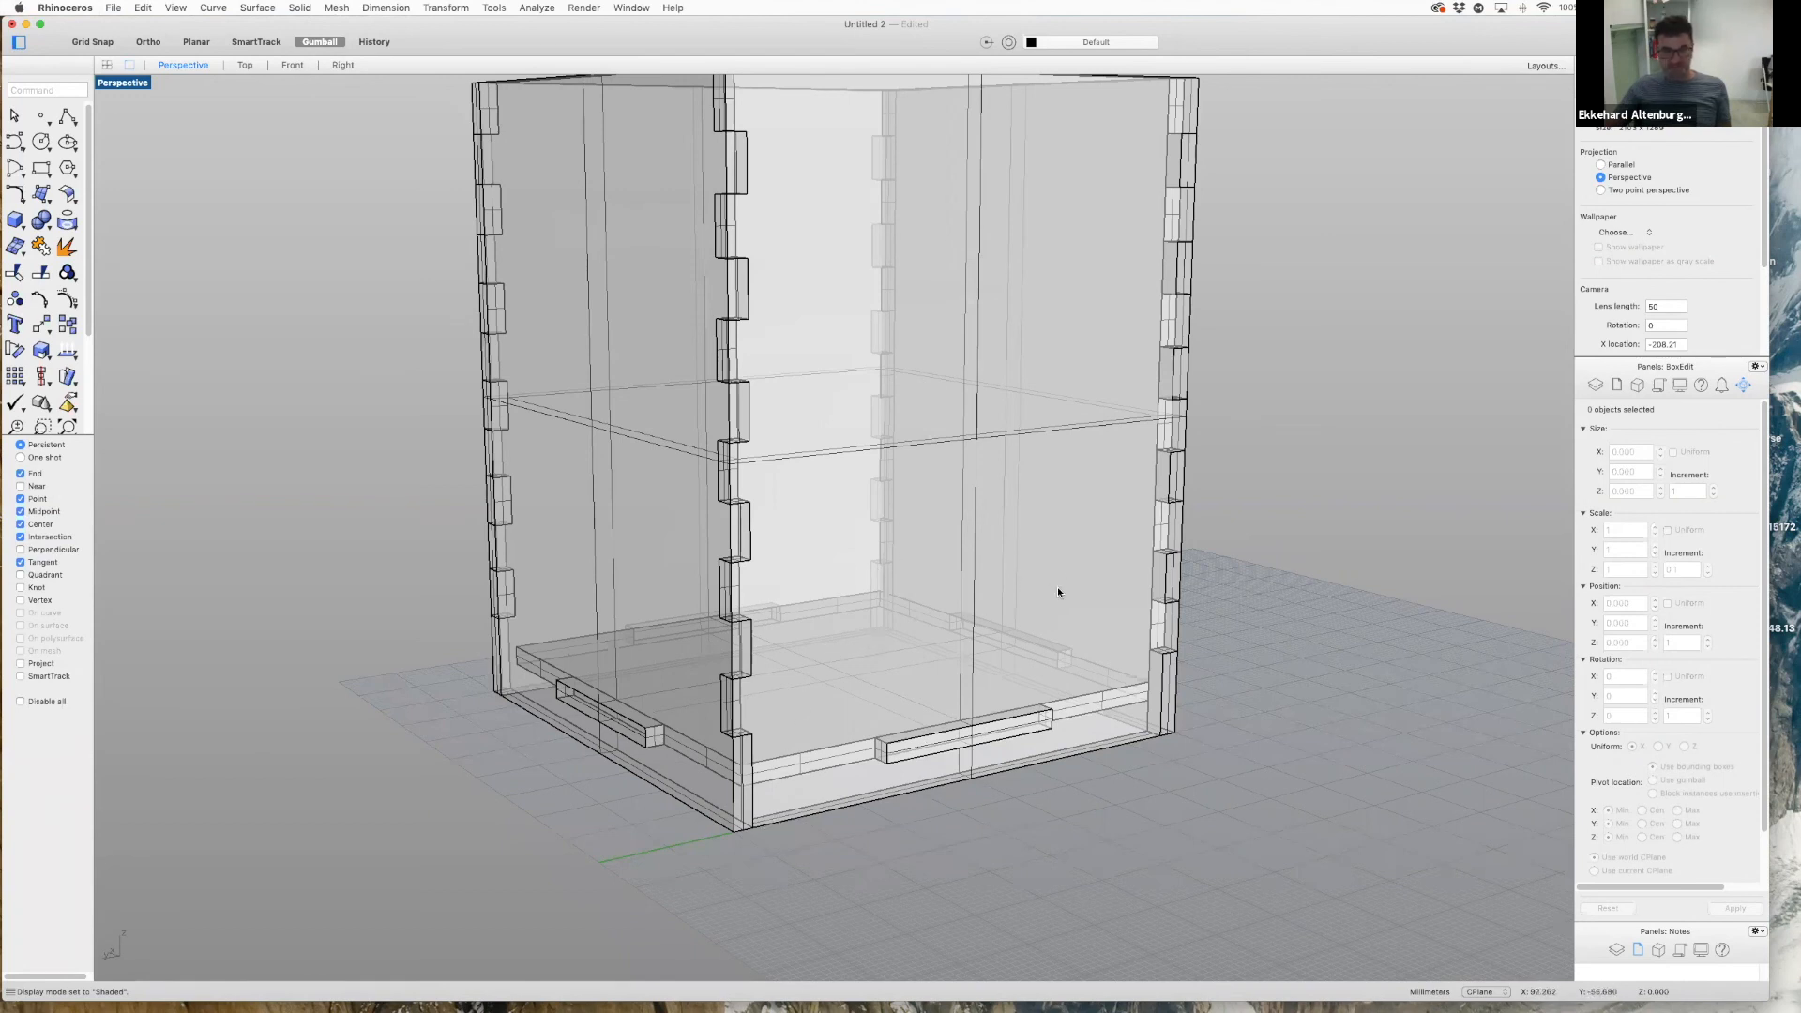
click(22, 227)
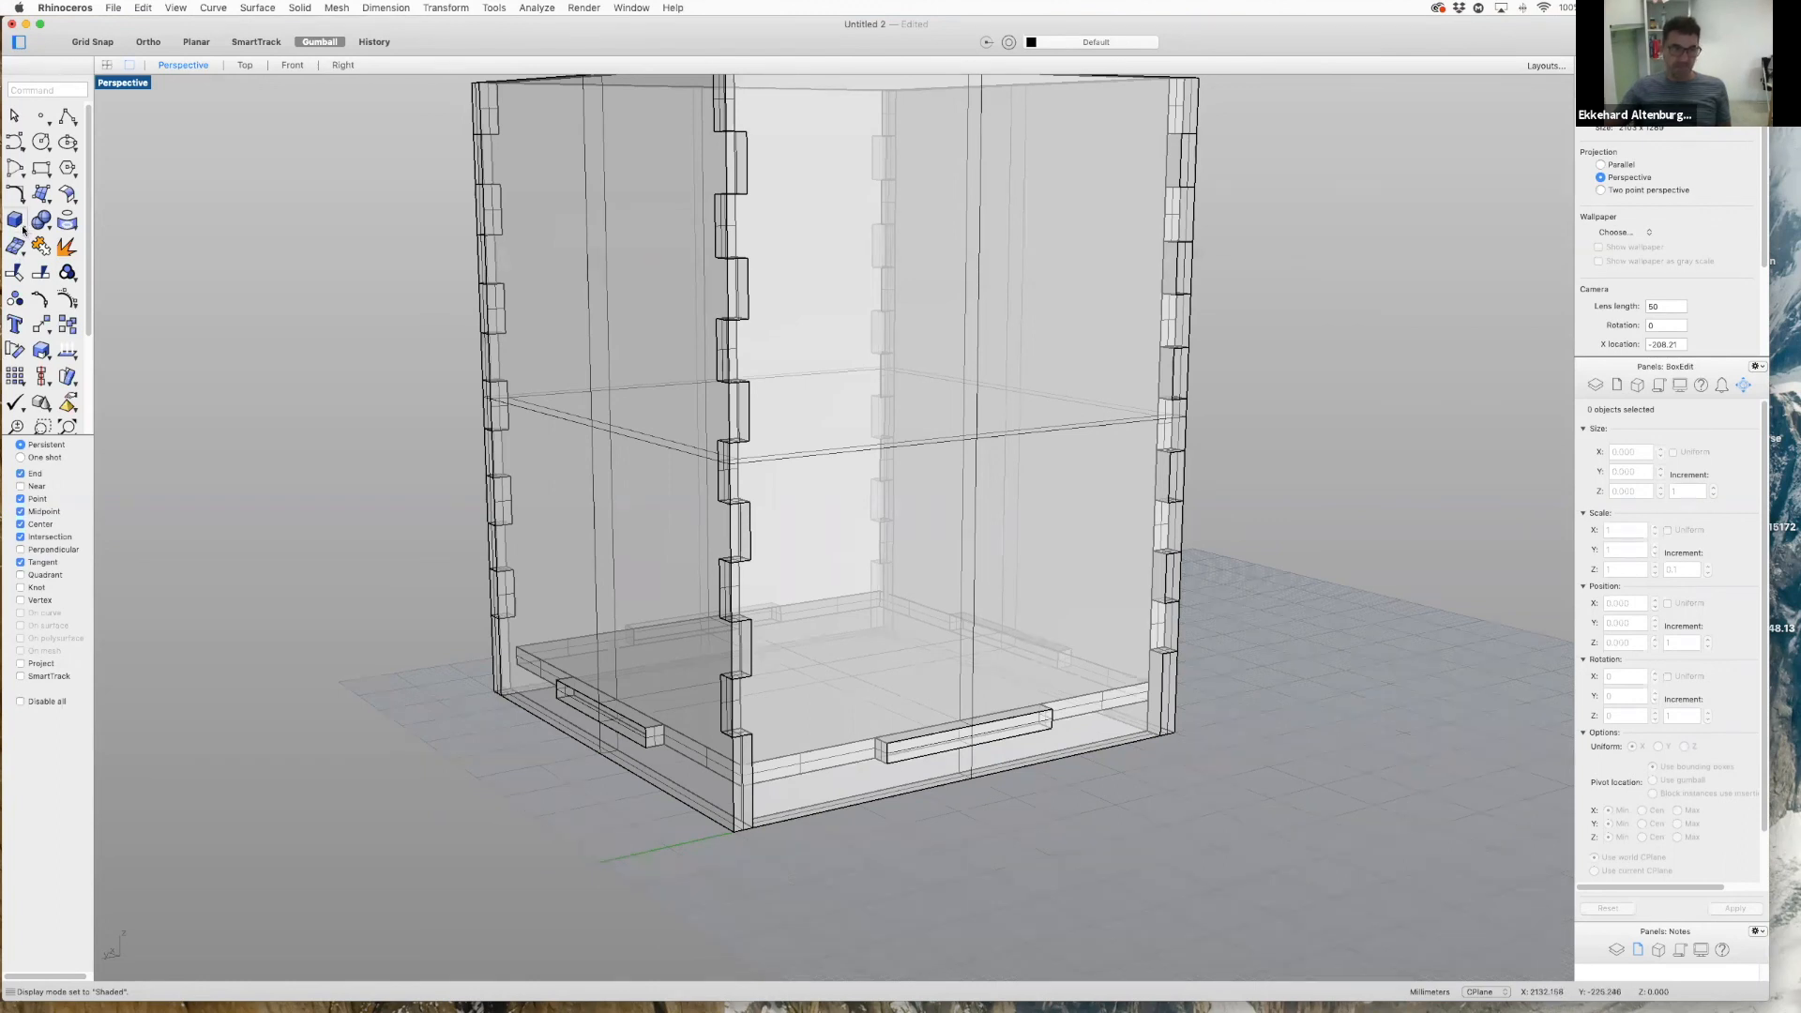
mouse_move(45, 239)
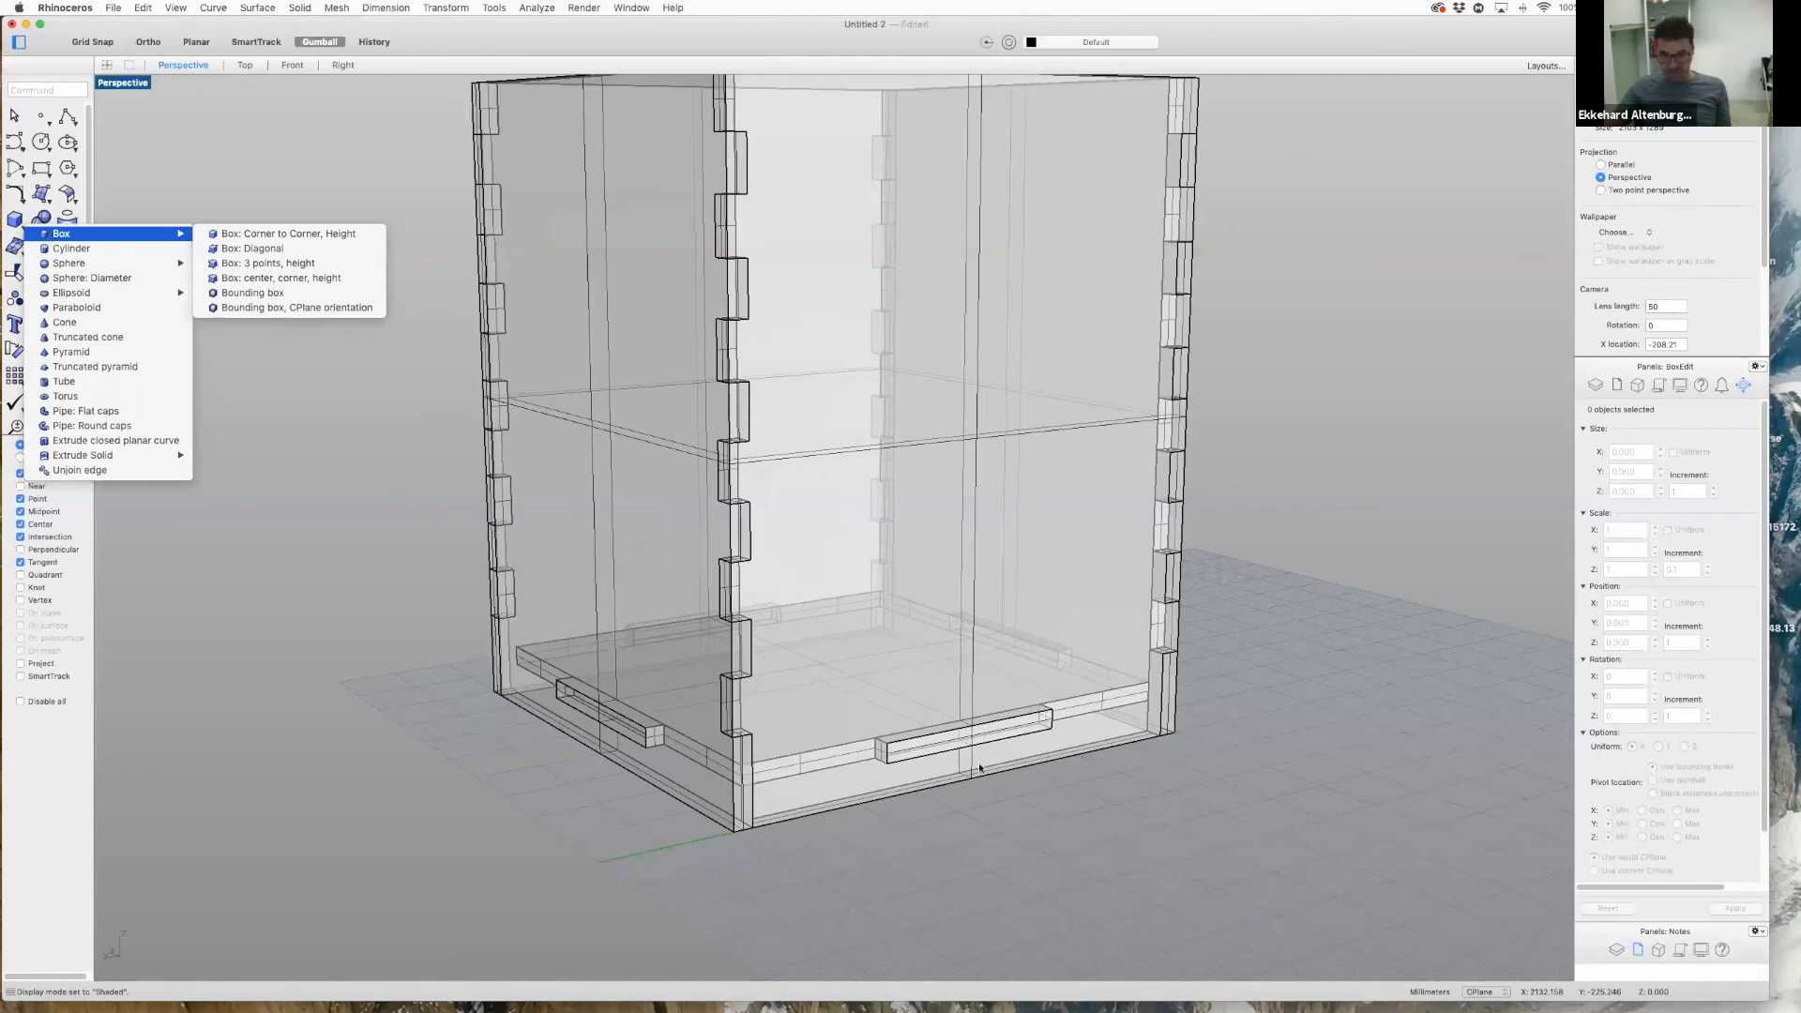
click(43, 234)
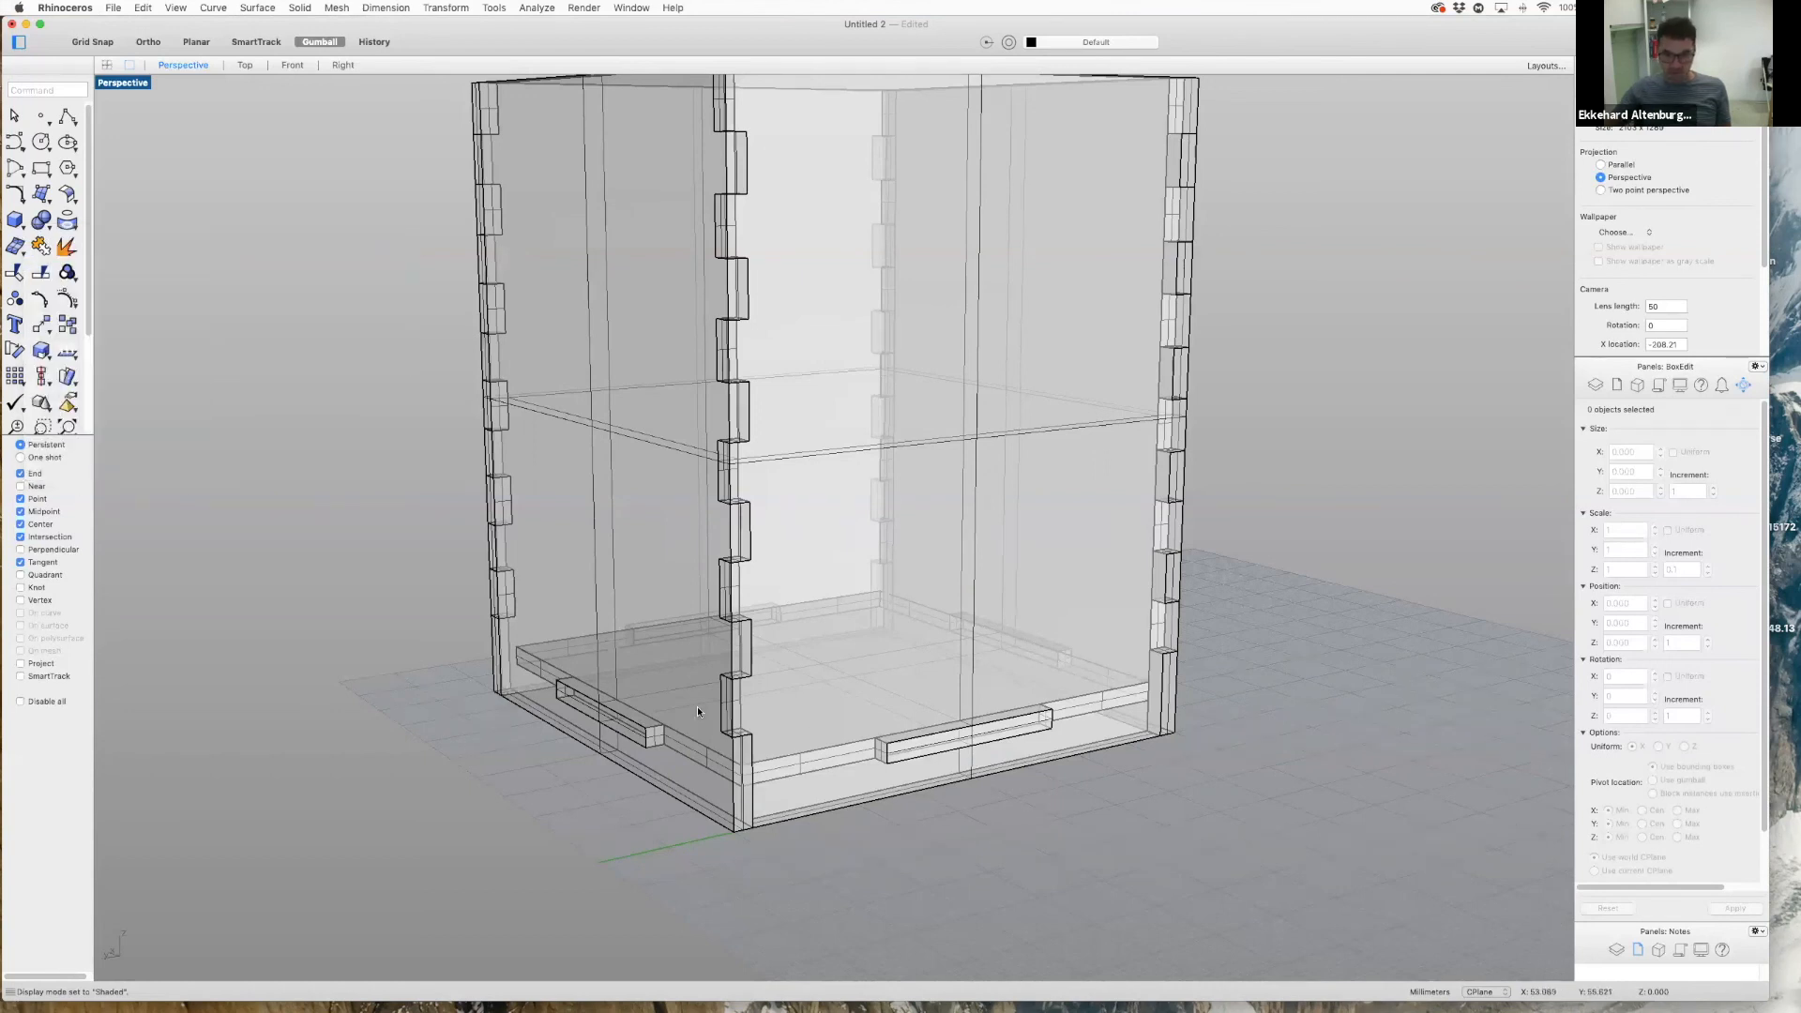
scroll(697, 711, down, 5)
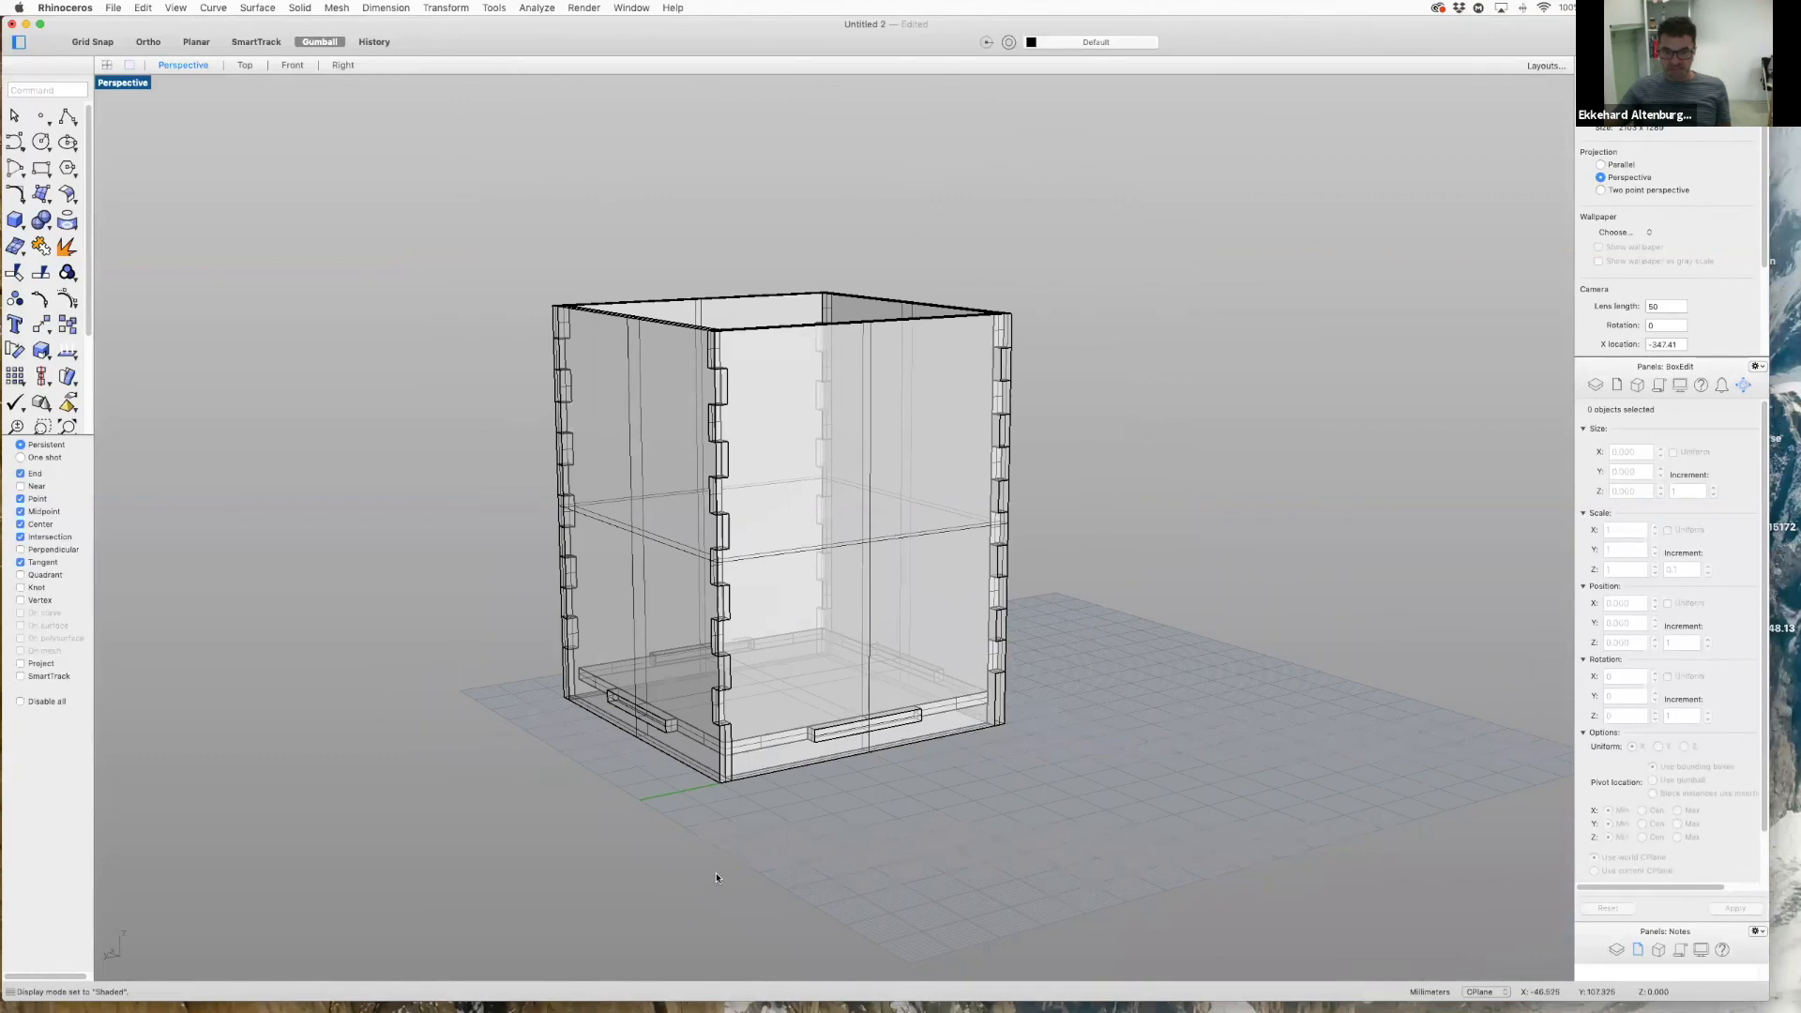
scroll(716, 877, up, 5)
scroll(865, 775, down, 2)
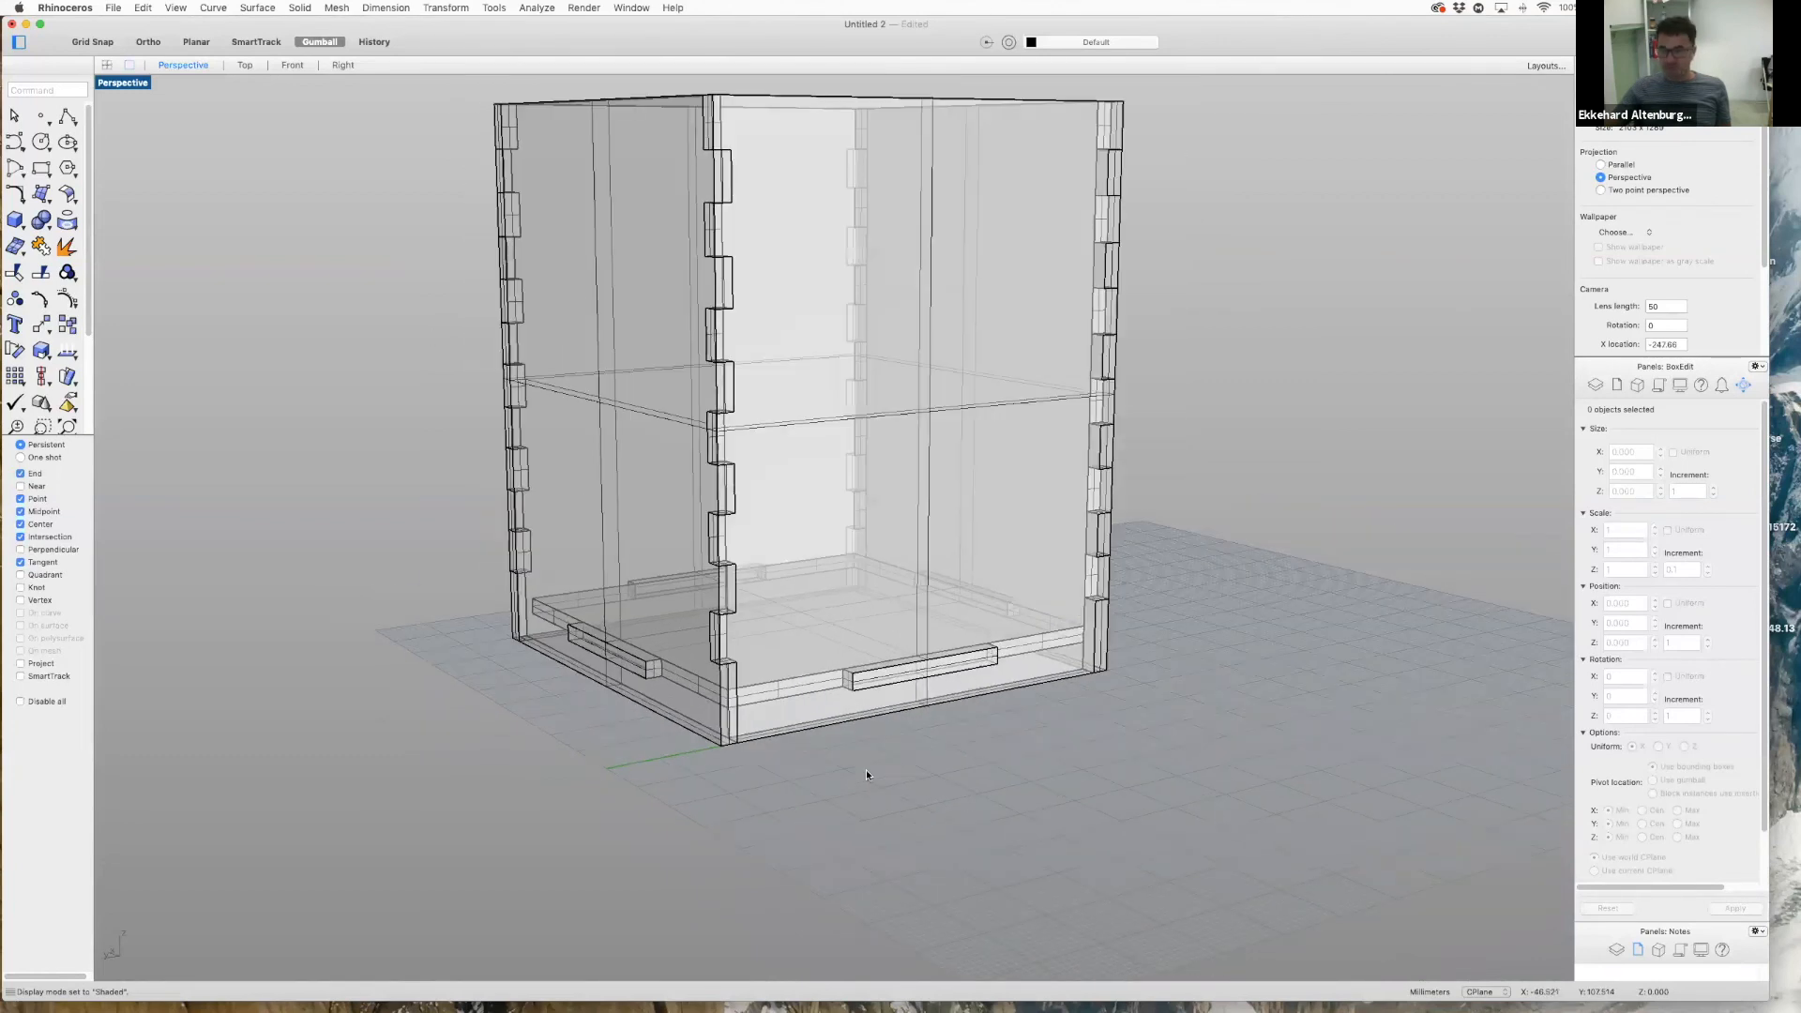
scroll(866, 773, down, 3)
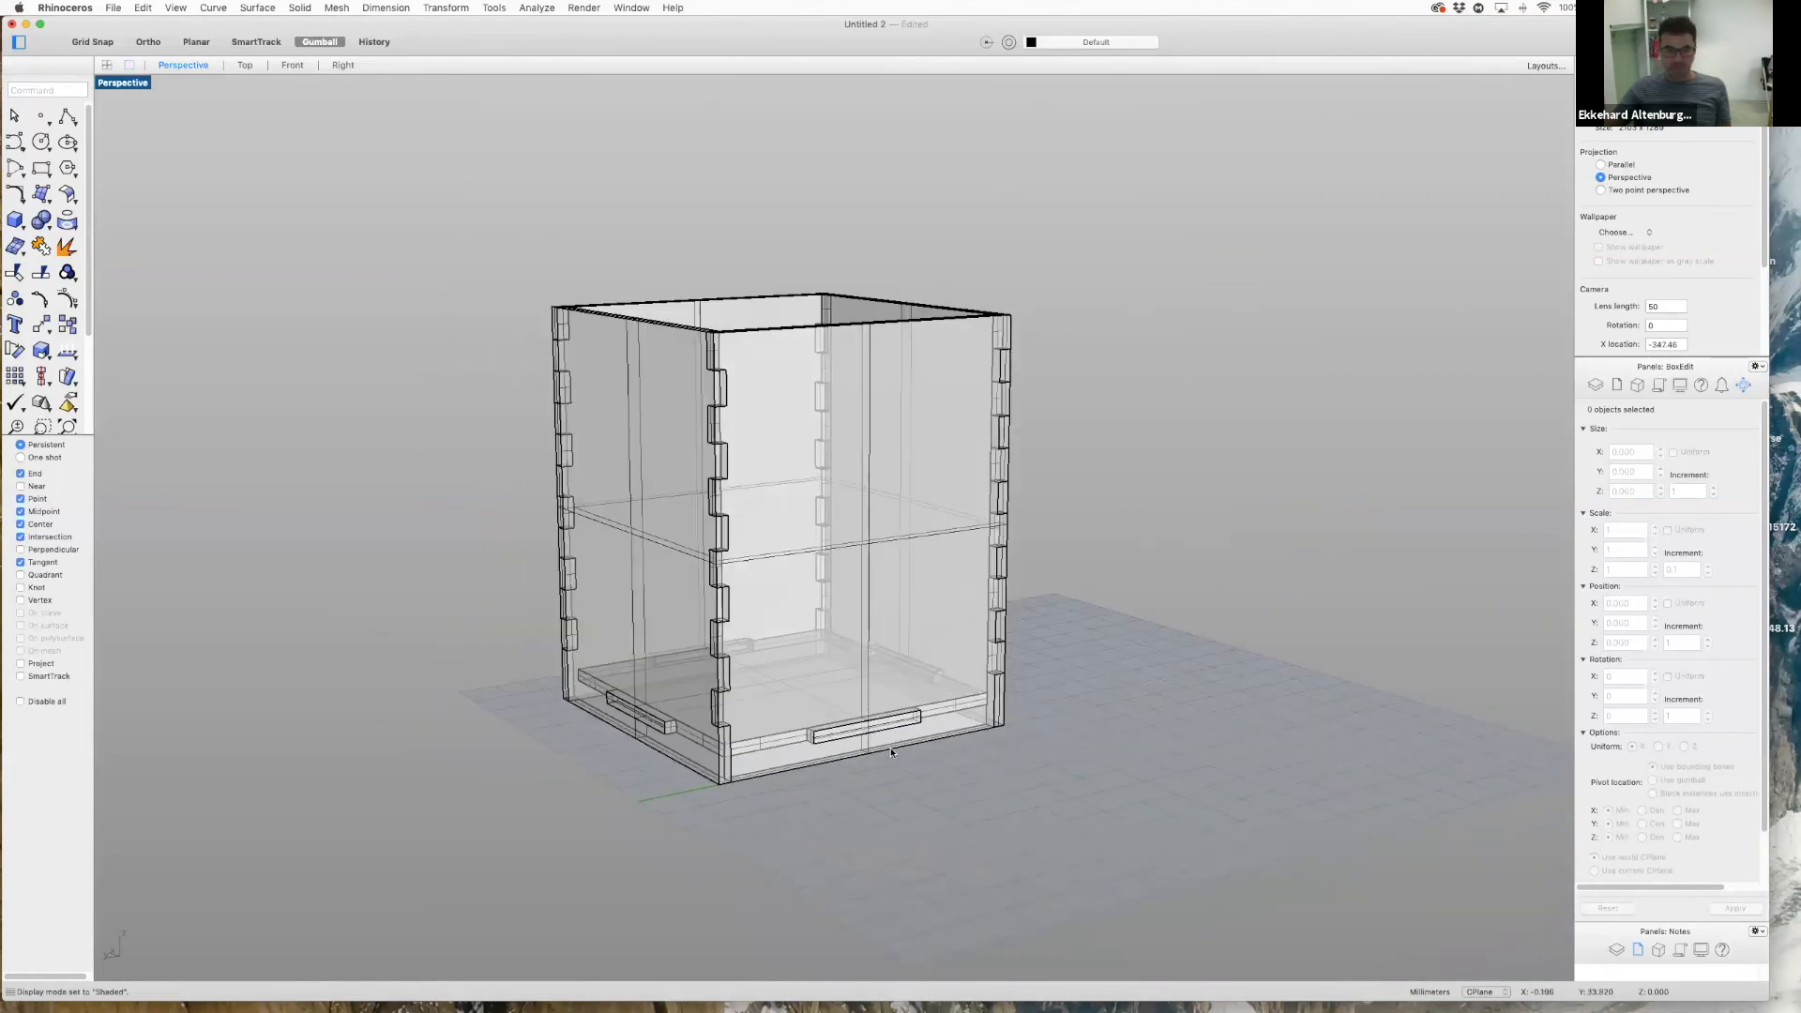
scroll(1028, 752, up, 2)
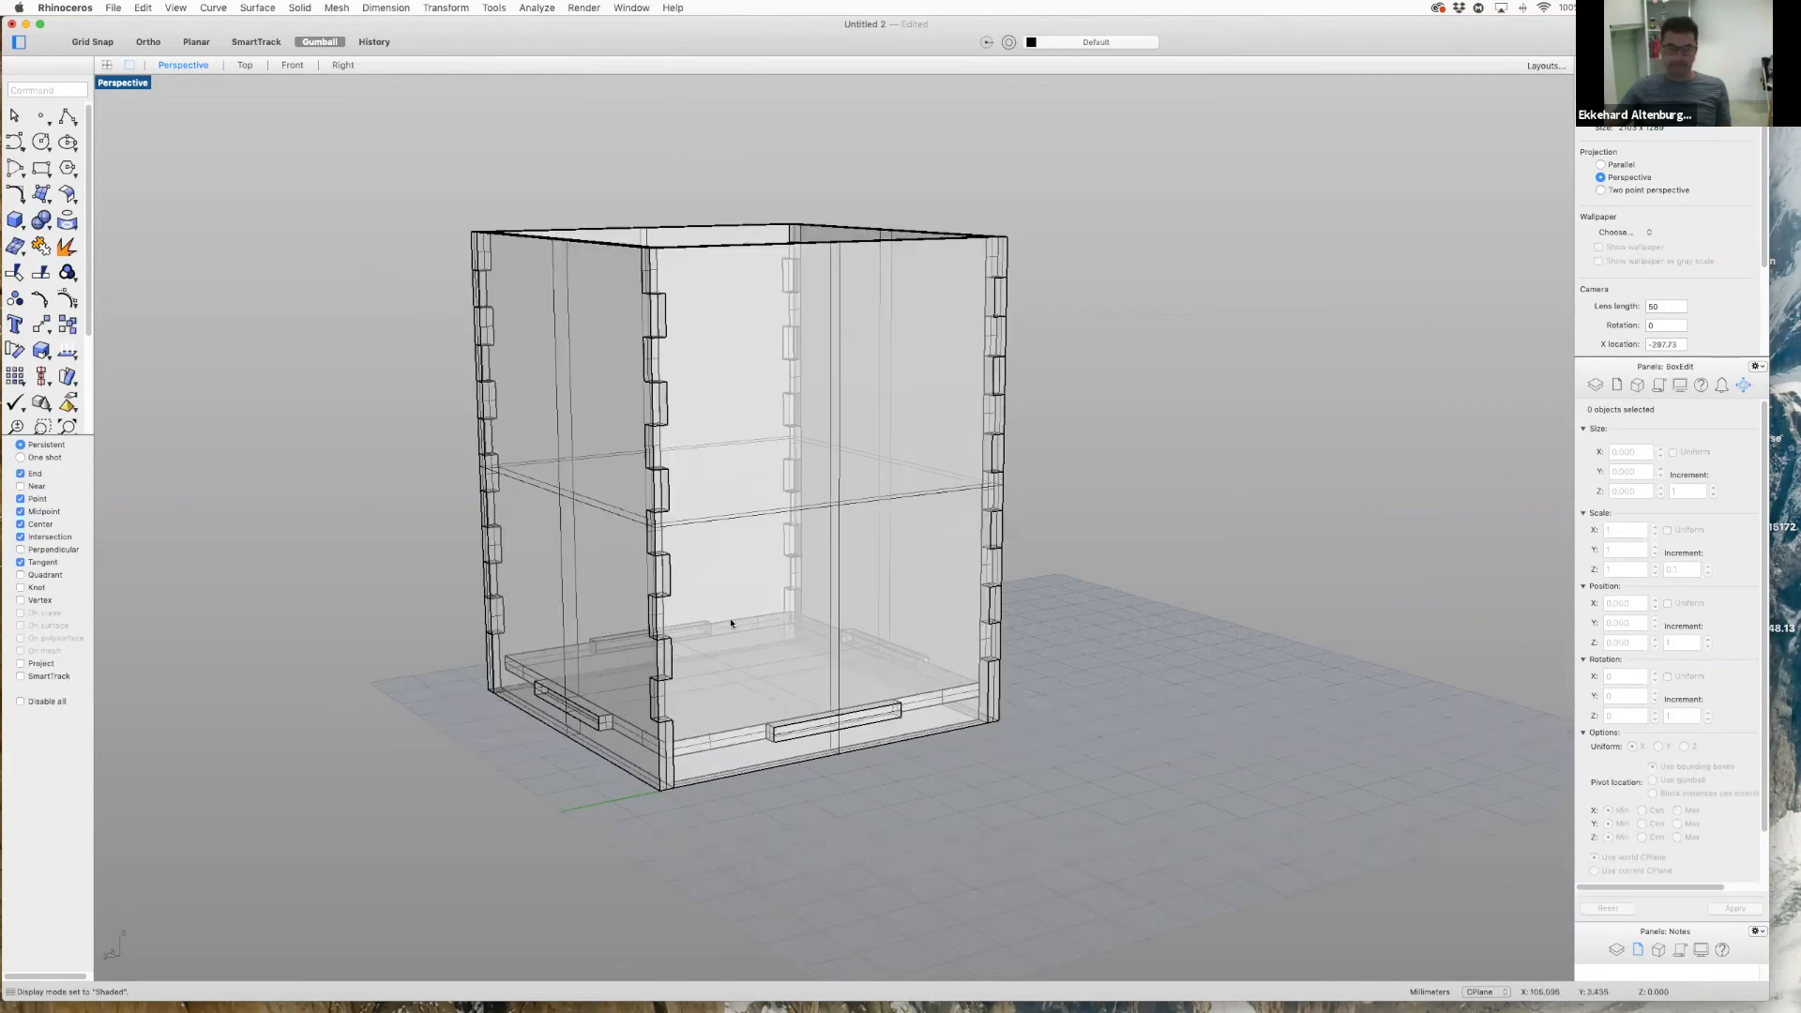
scroll(731, 624, down, 5)
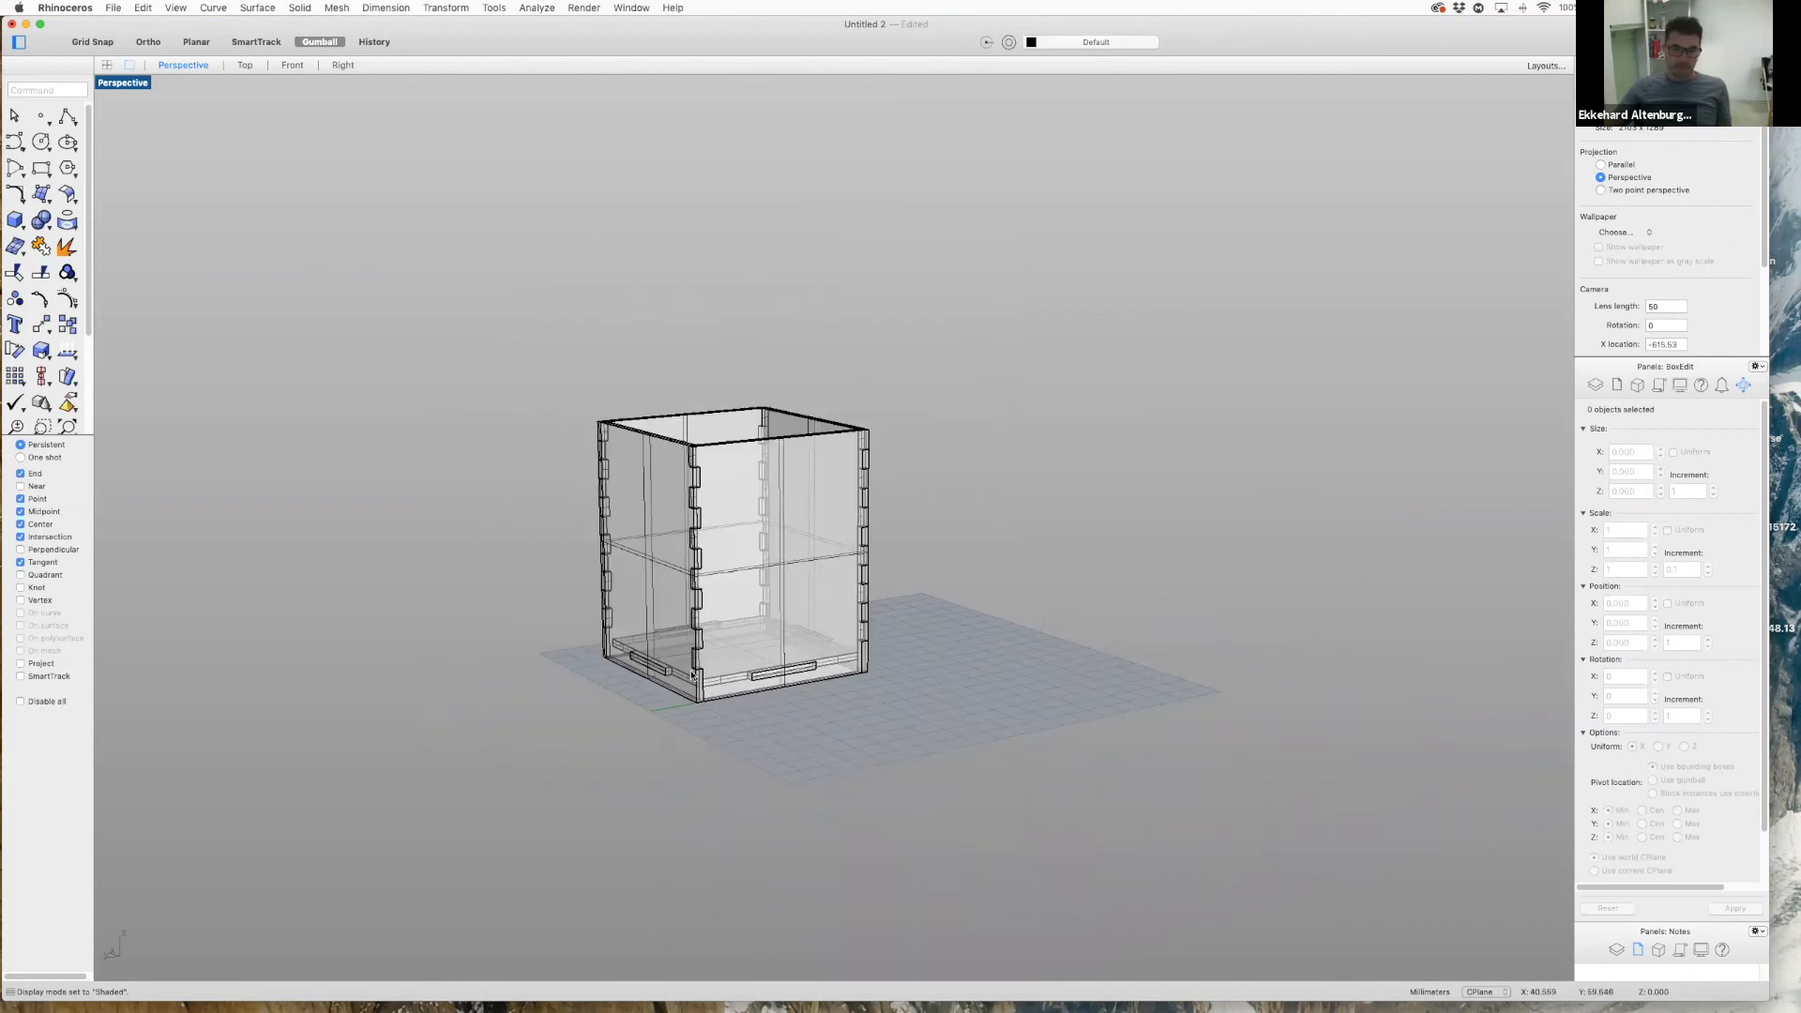
scroll(692, 677, up, 4)
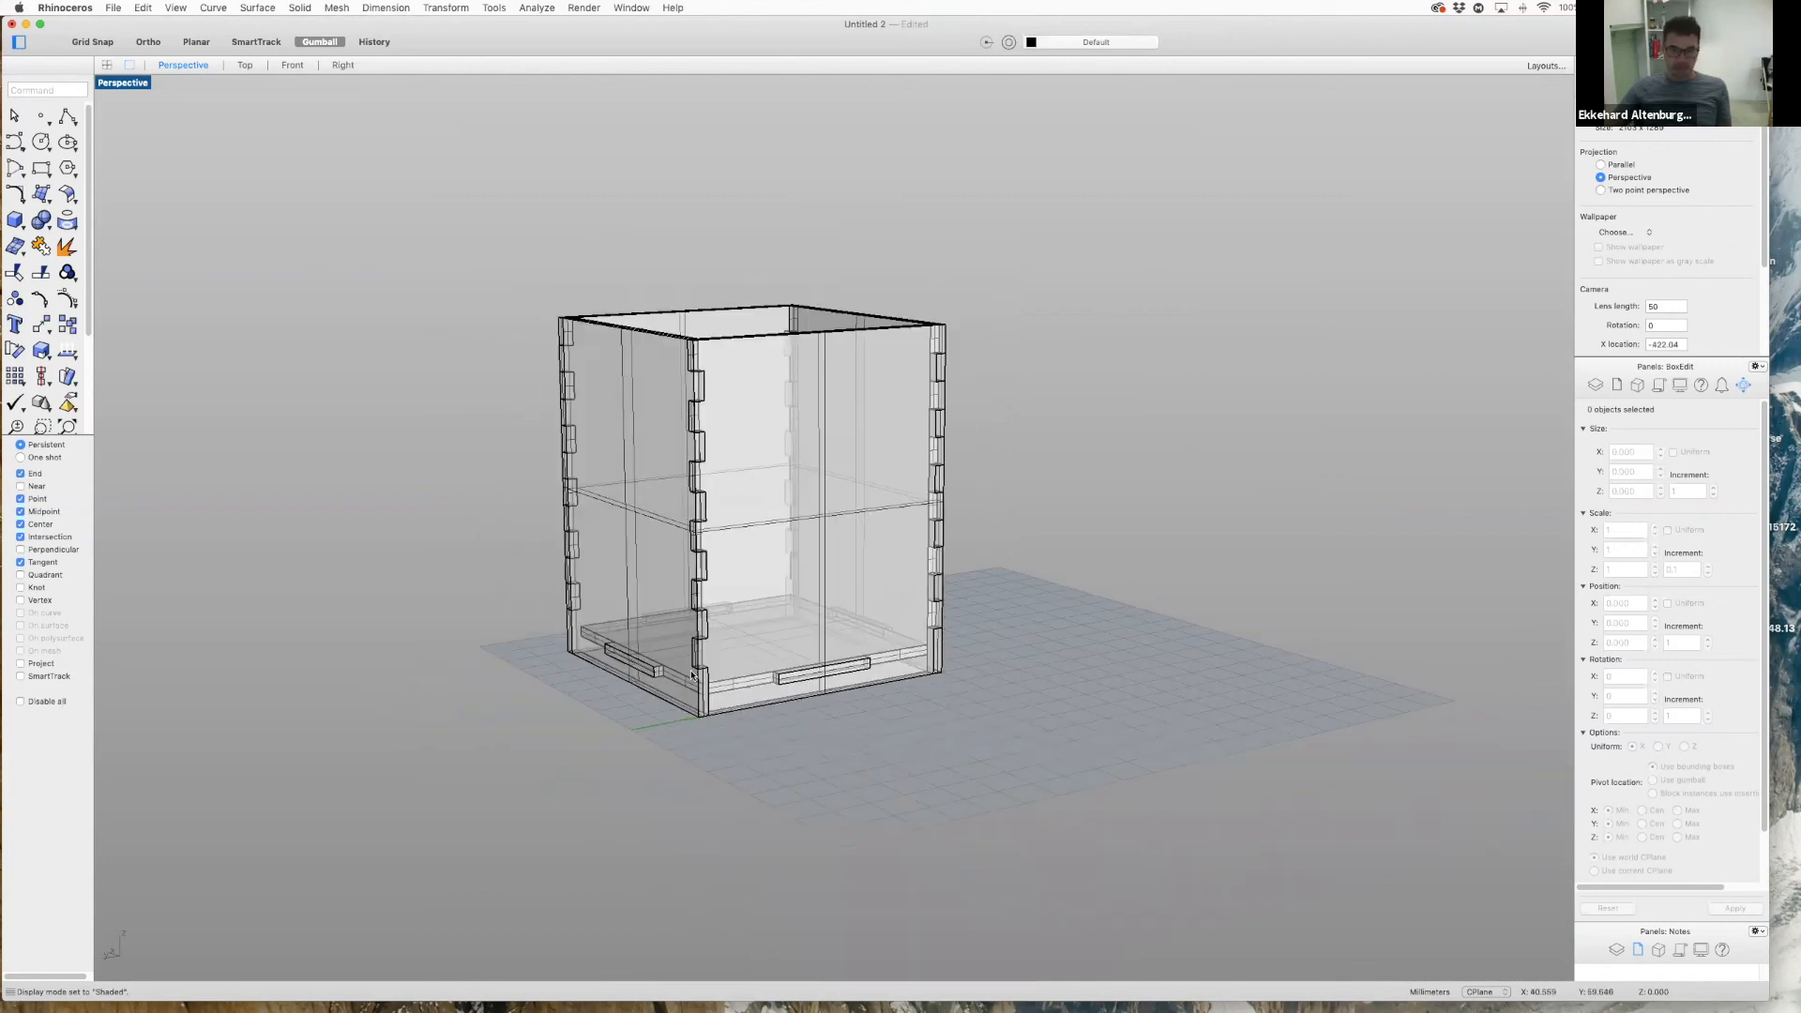
click(113, 66)
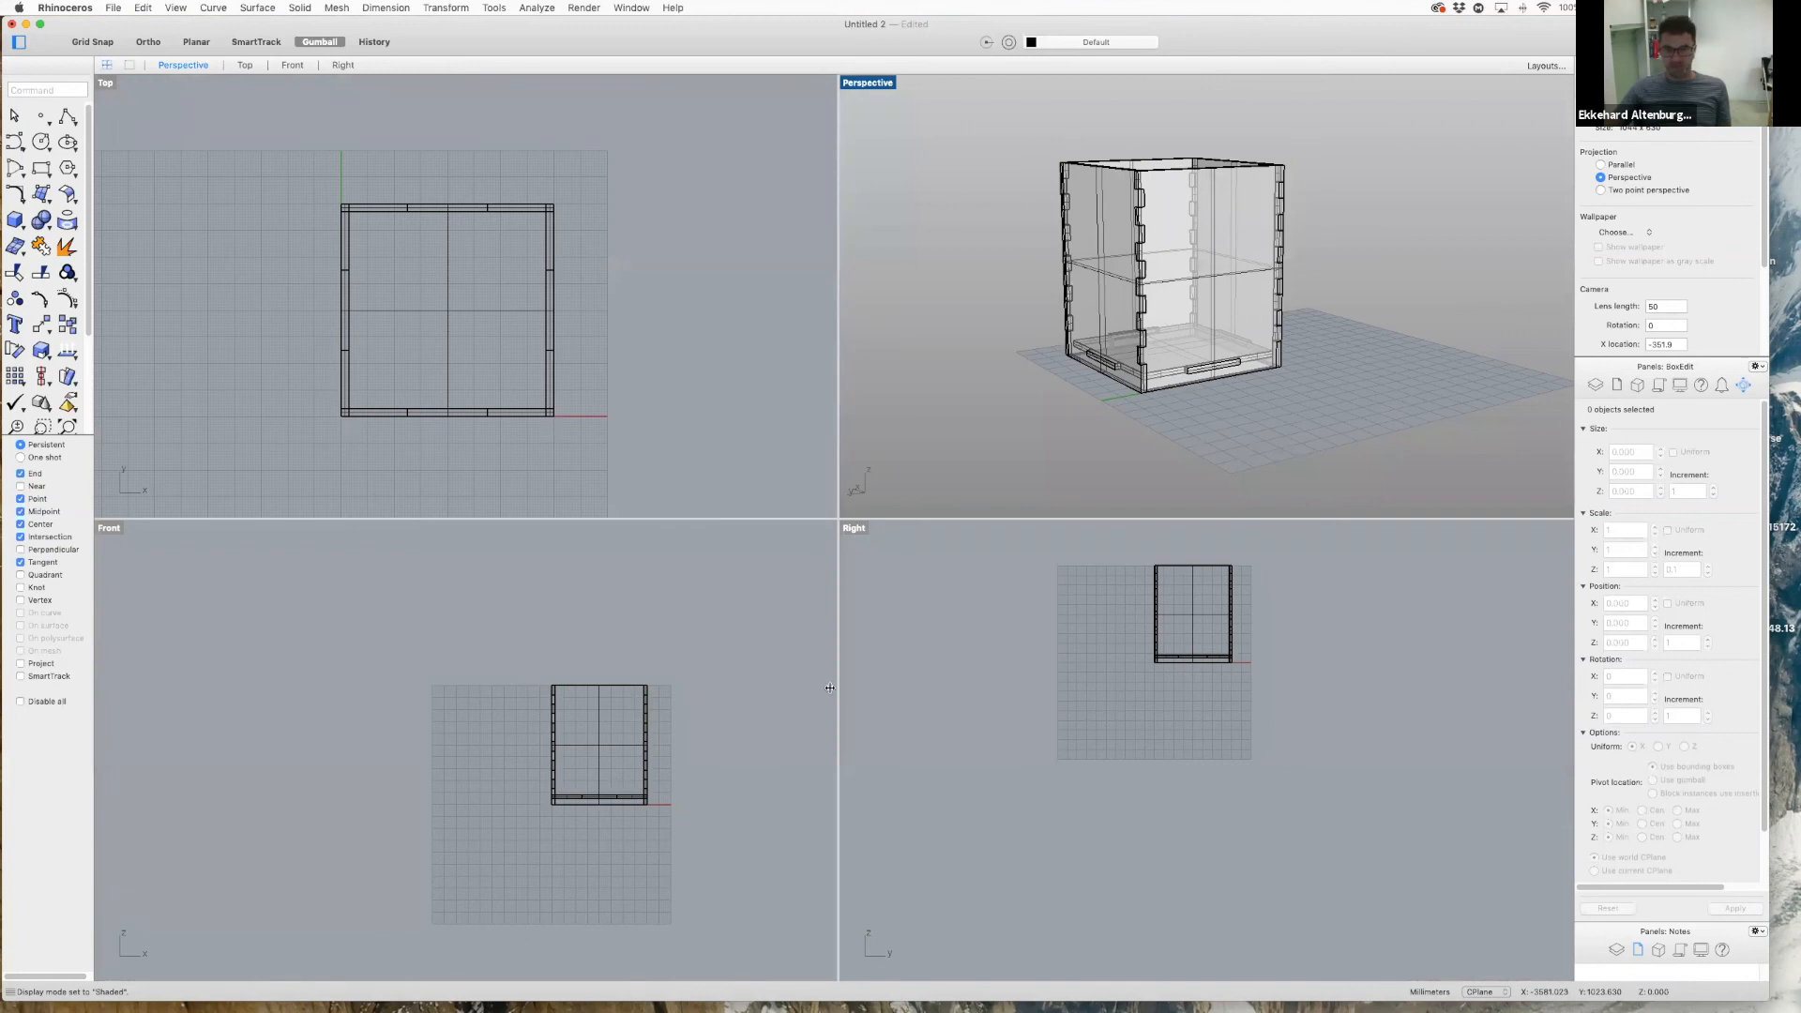
scroll(829, 692, down, 2)
scroll(593, 743, down, 3)
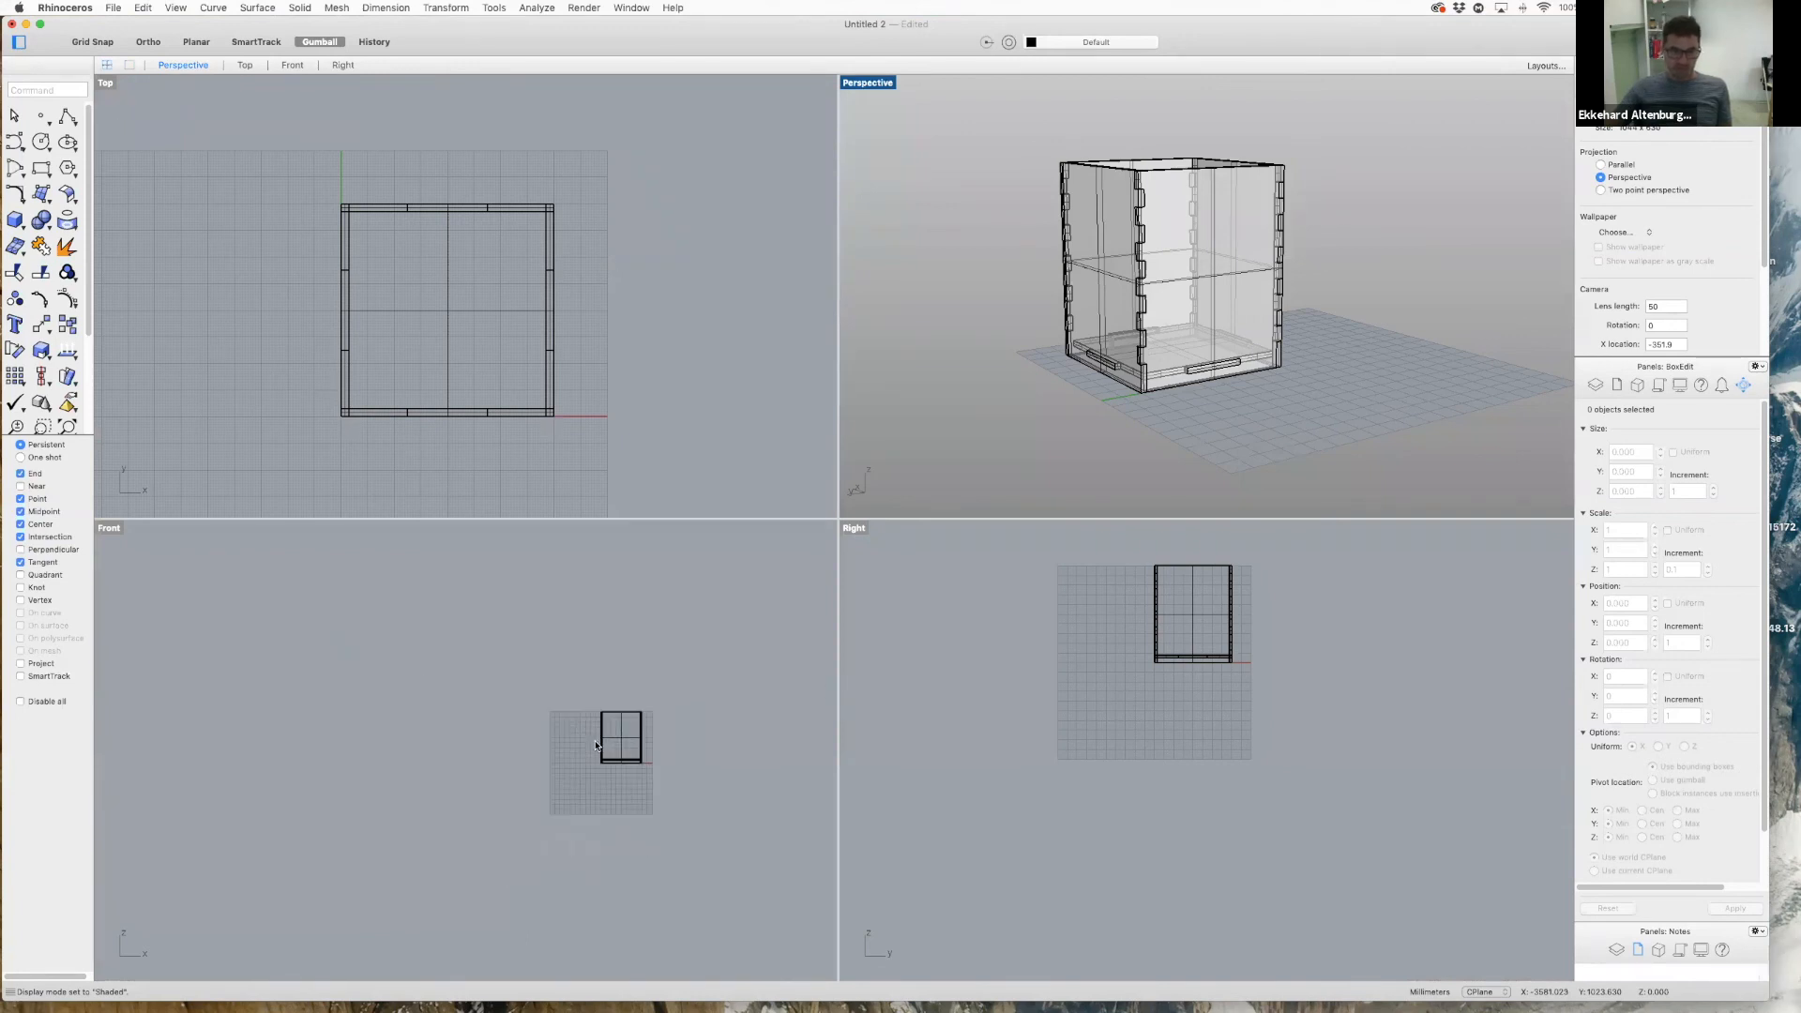
scroll(670, 745, up, 5)
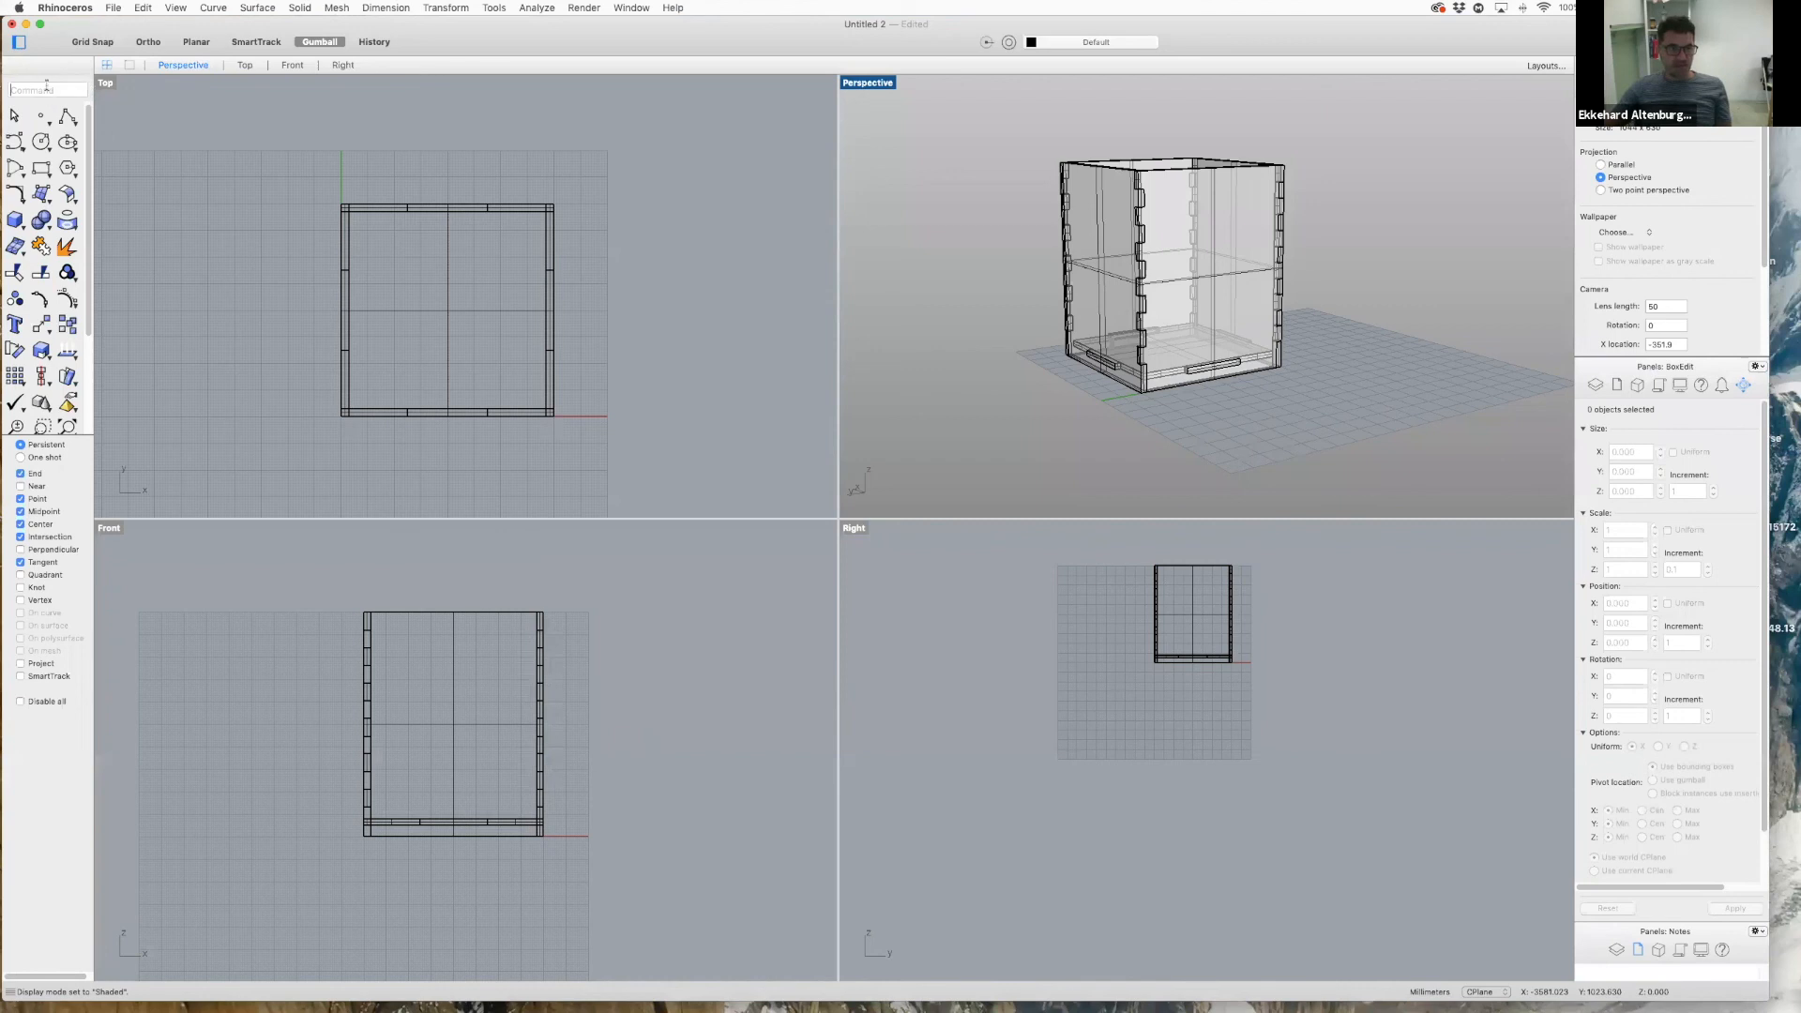
text(make)
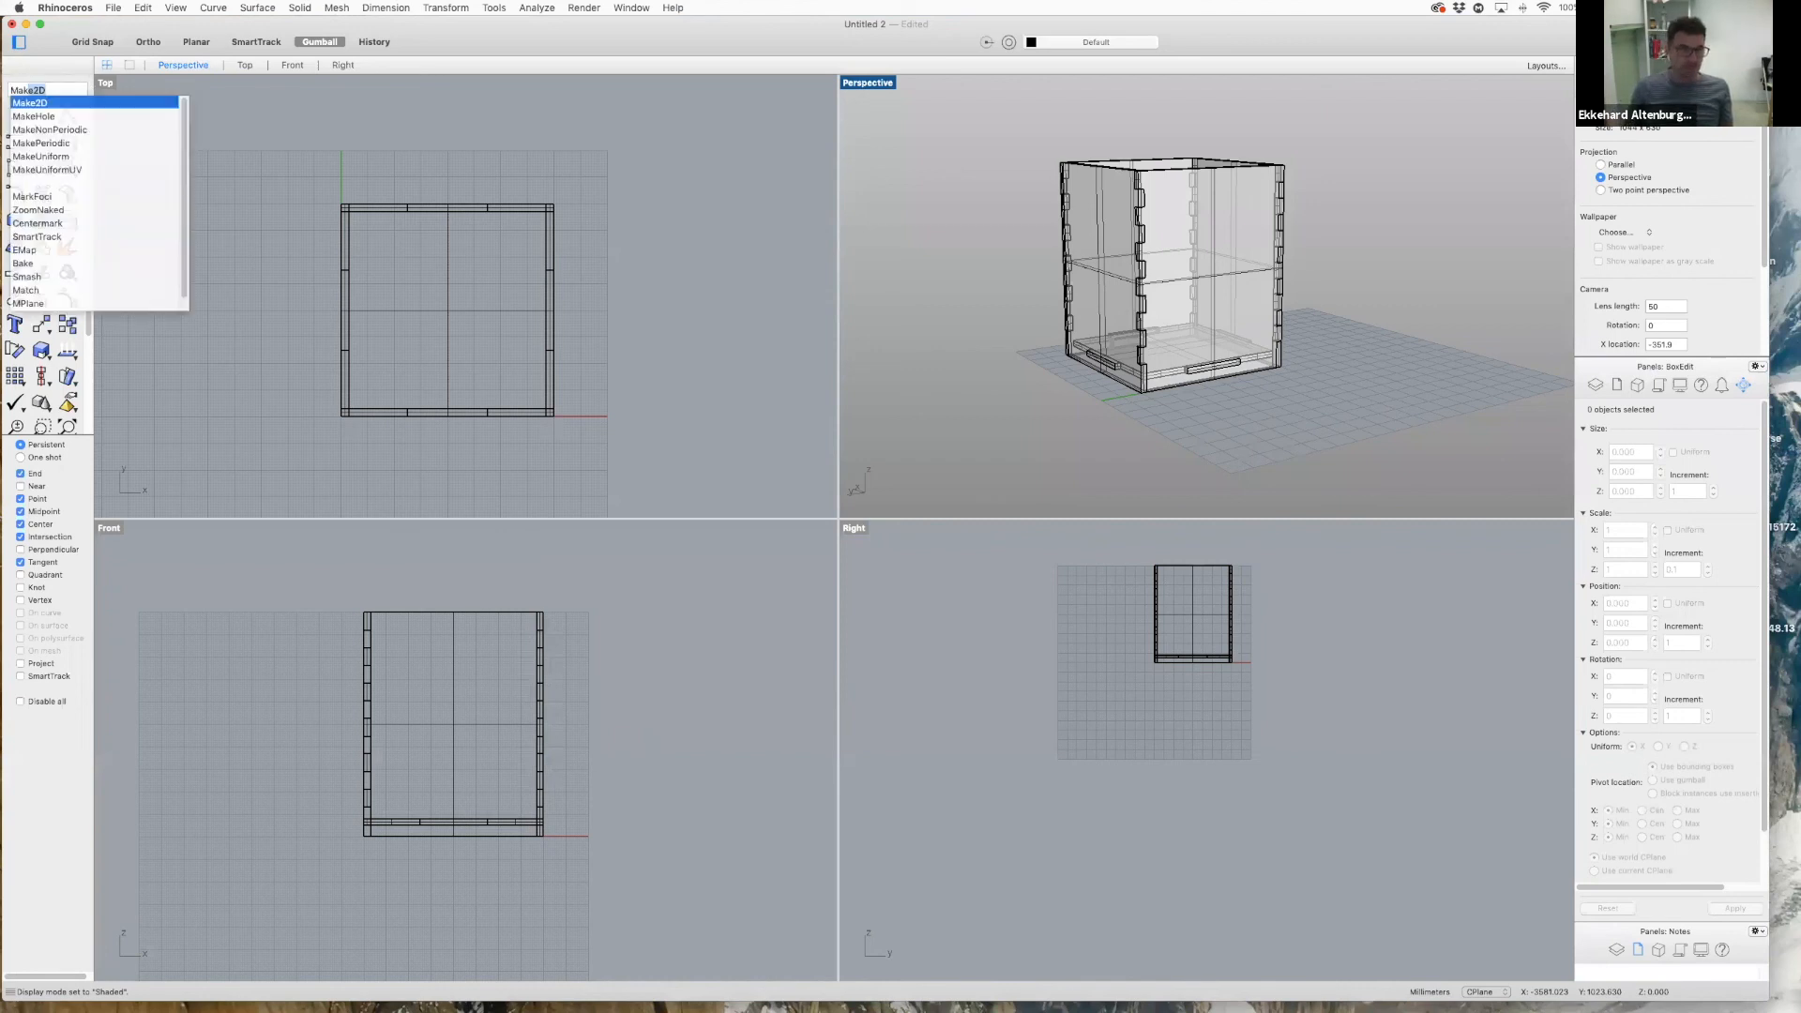
key(Return)
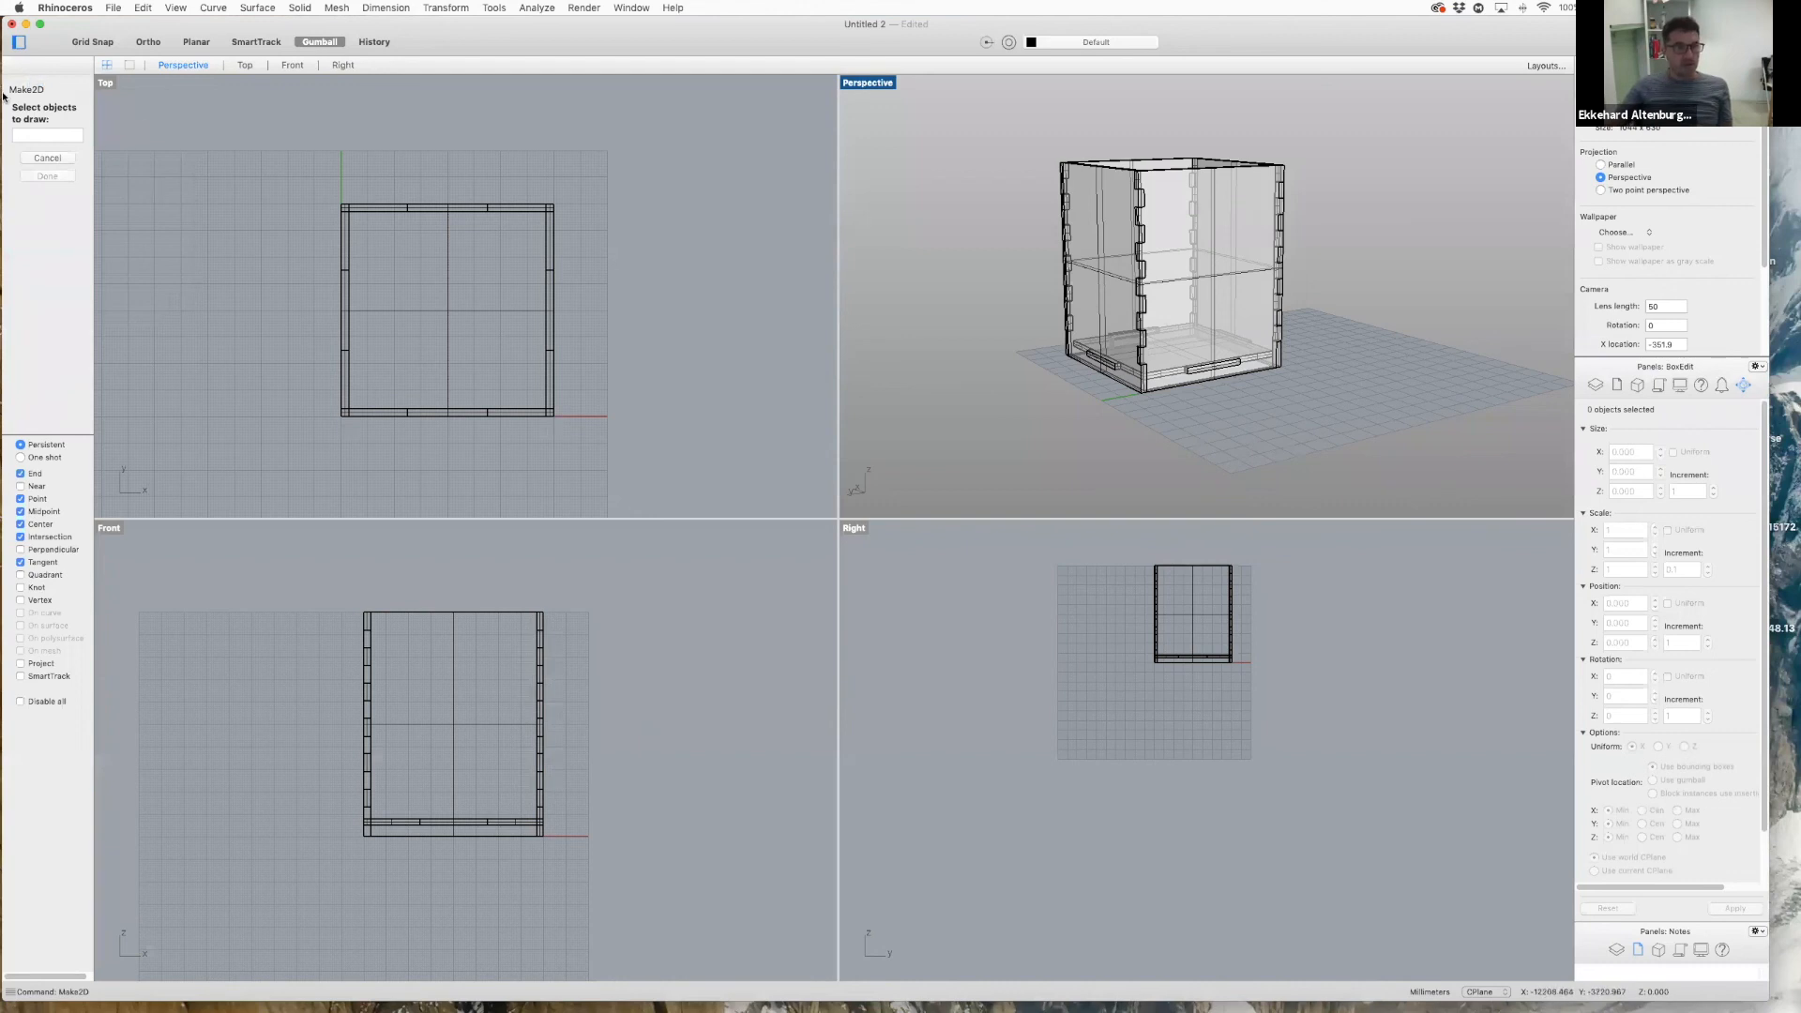
drag(294, 170, 614, 439)
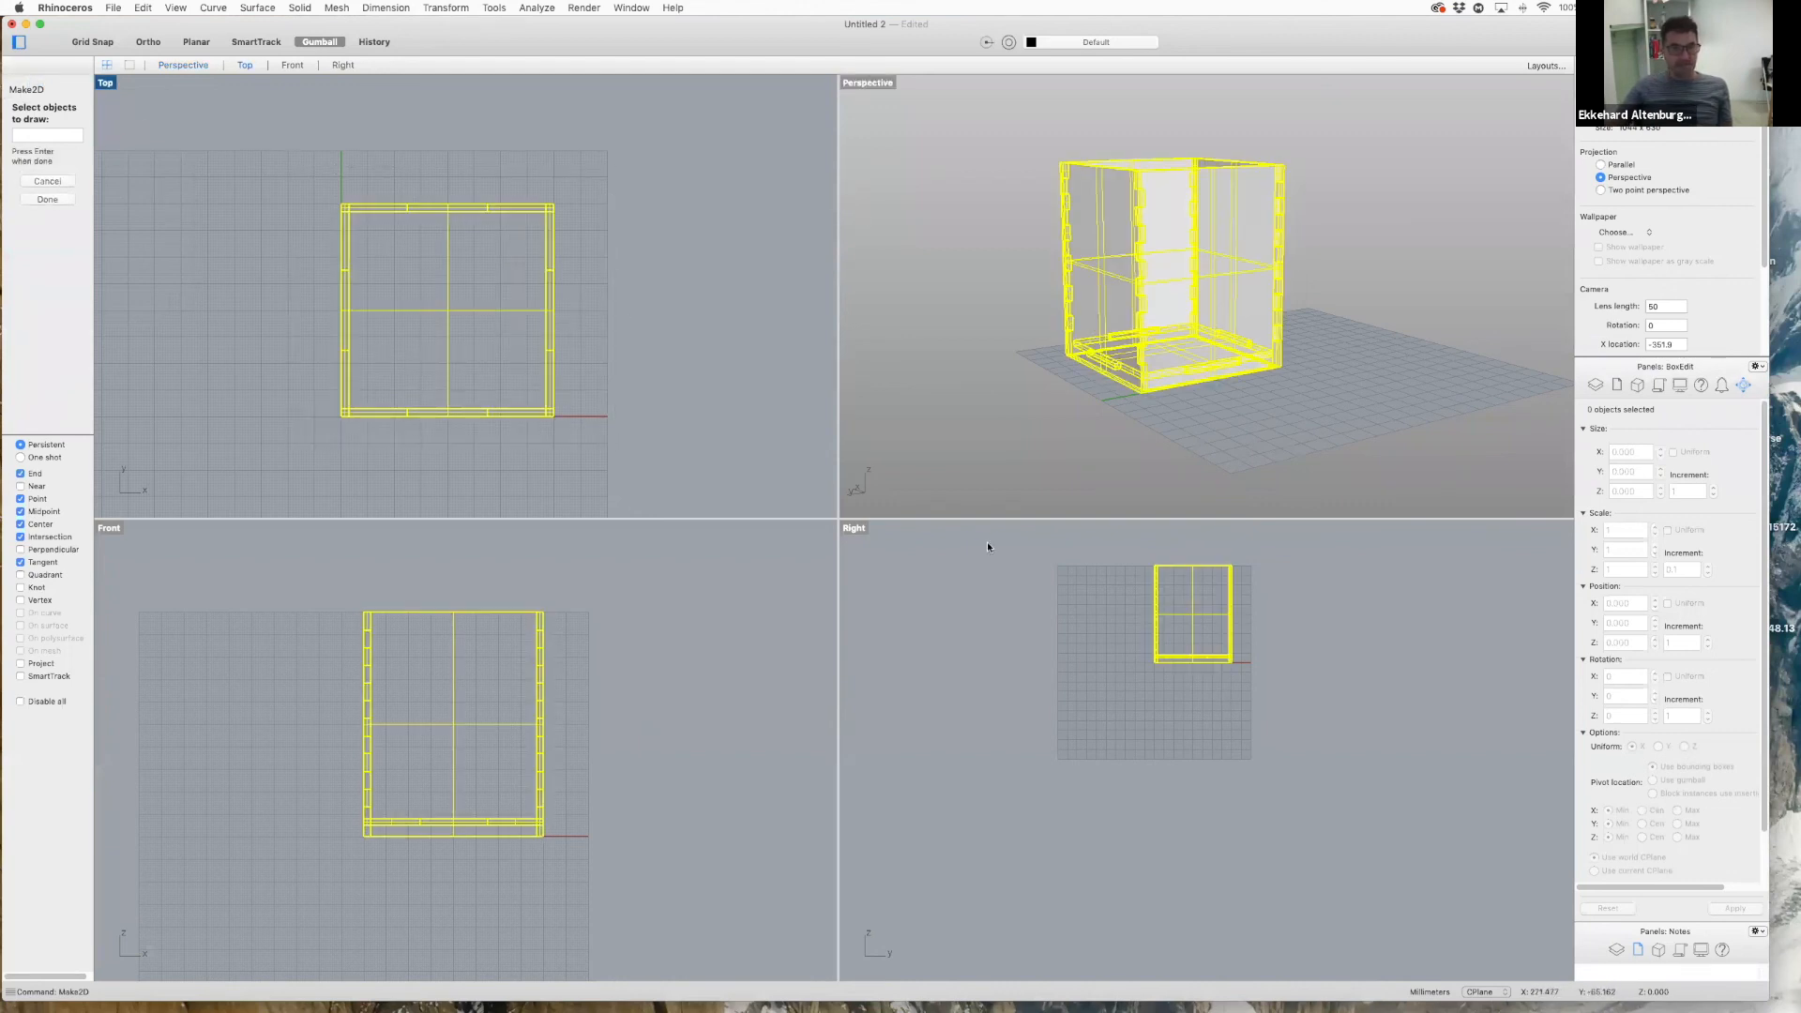
key(Return)
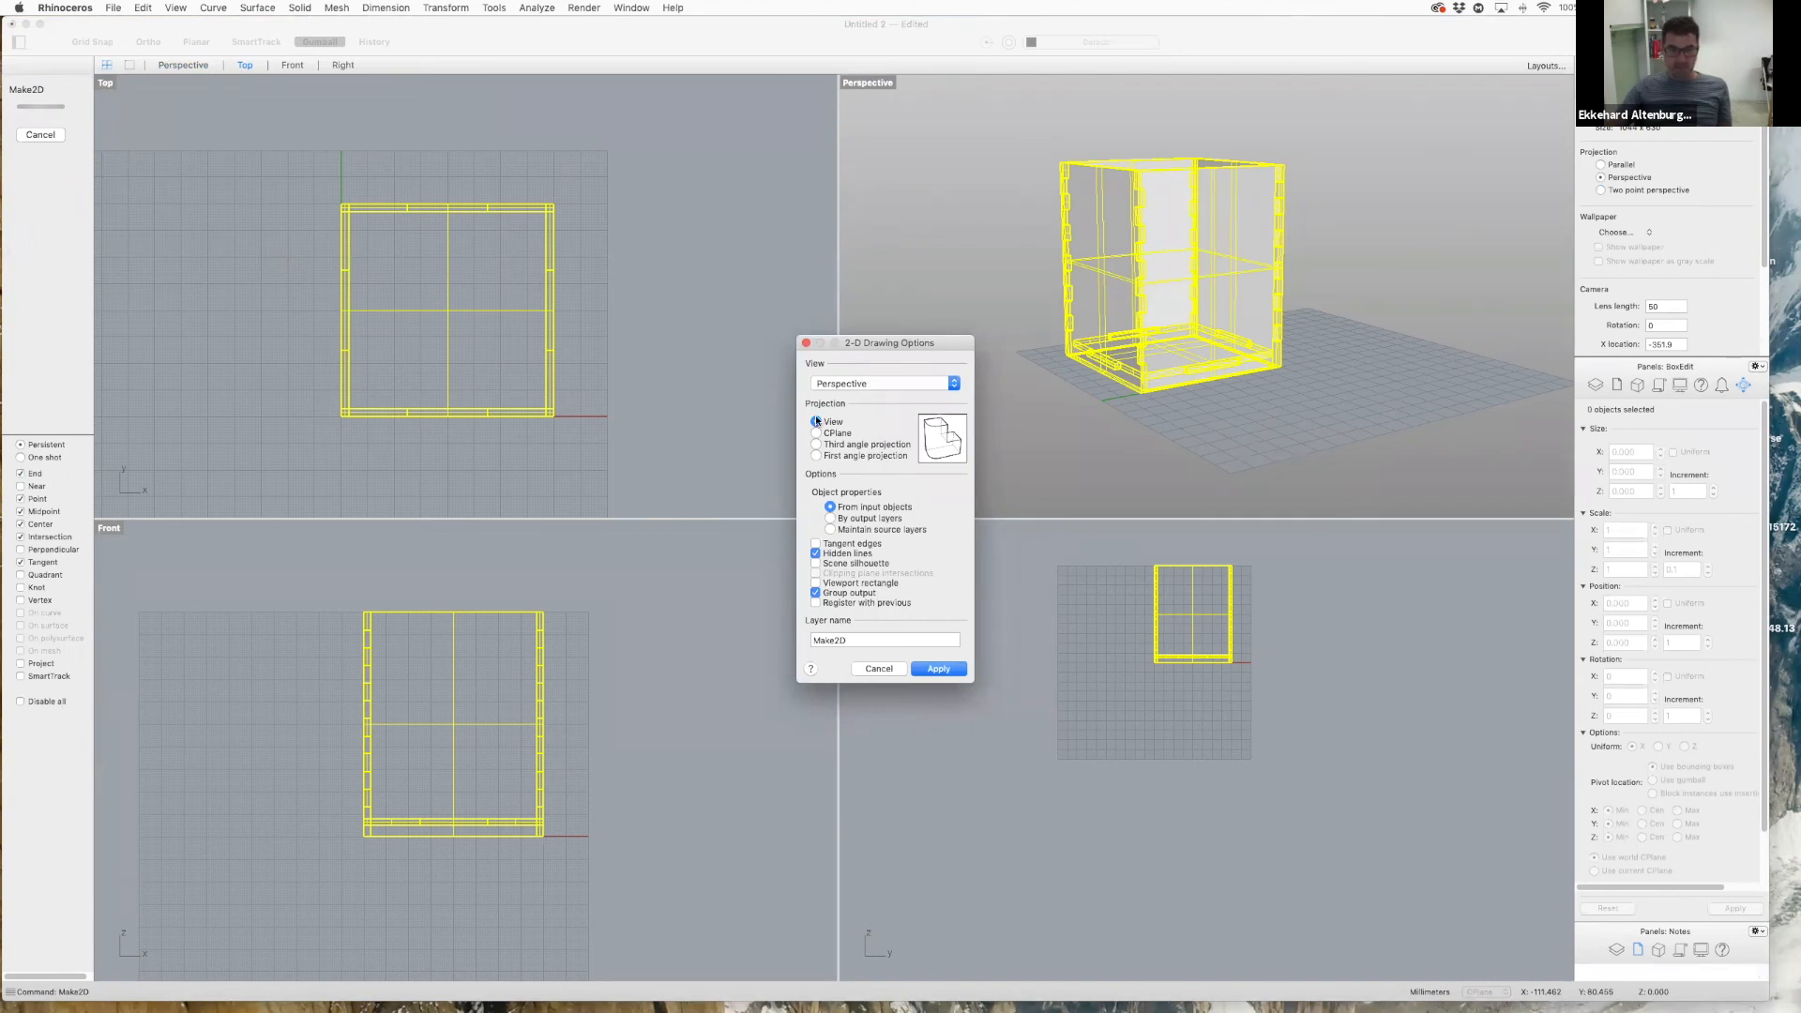
click(938, 668)
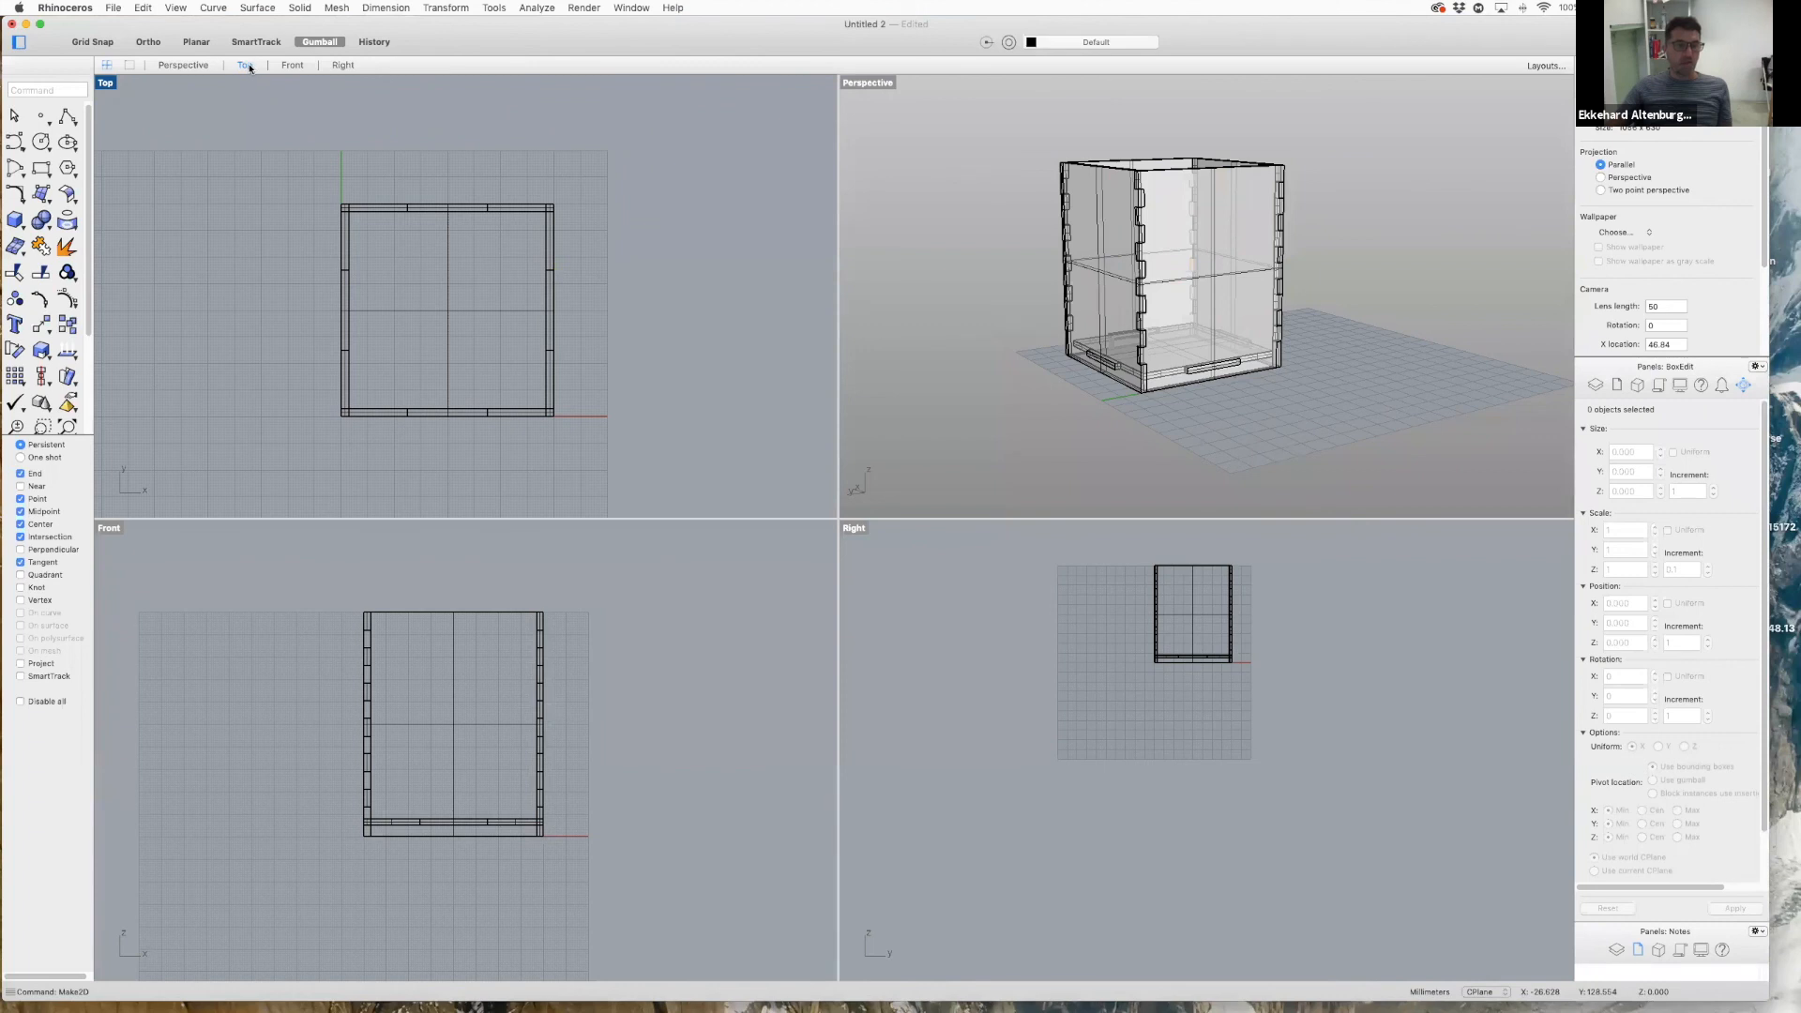
- In the maximized Front view, run Make2D on the first of the two overlapping finger-jointed side panels
click(293, 66)
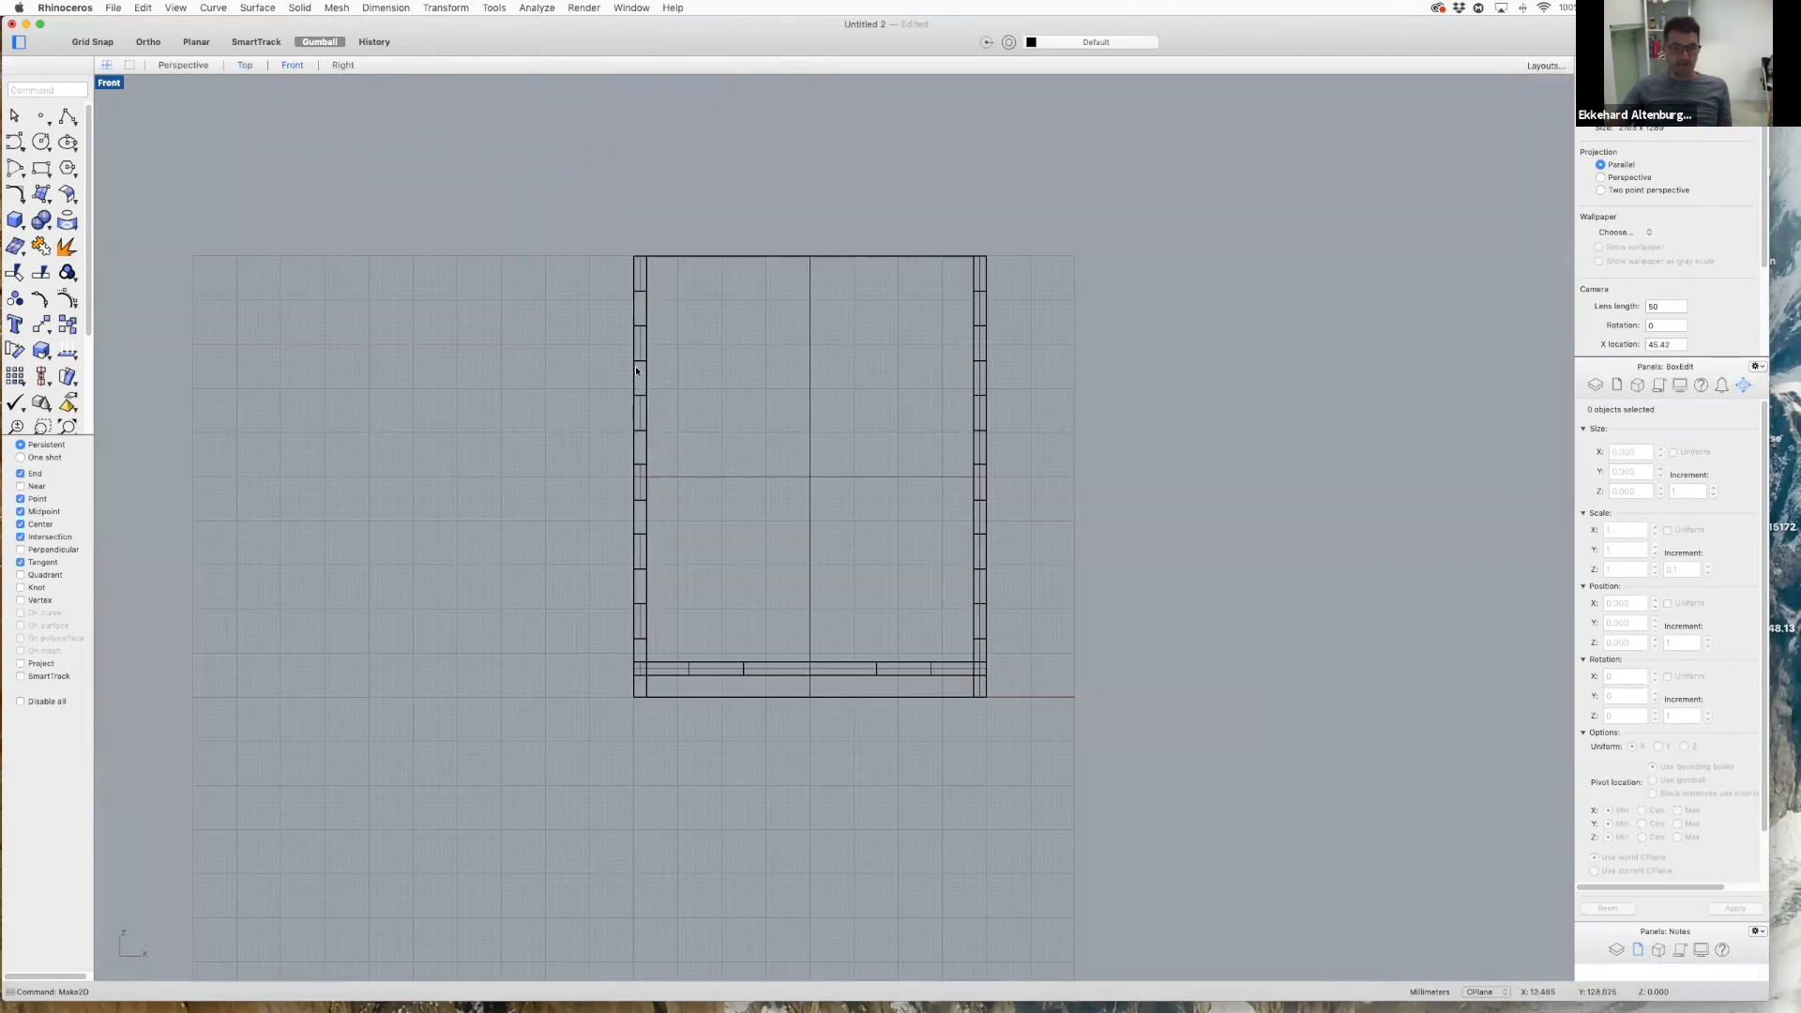
click(795, 255)
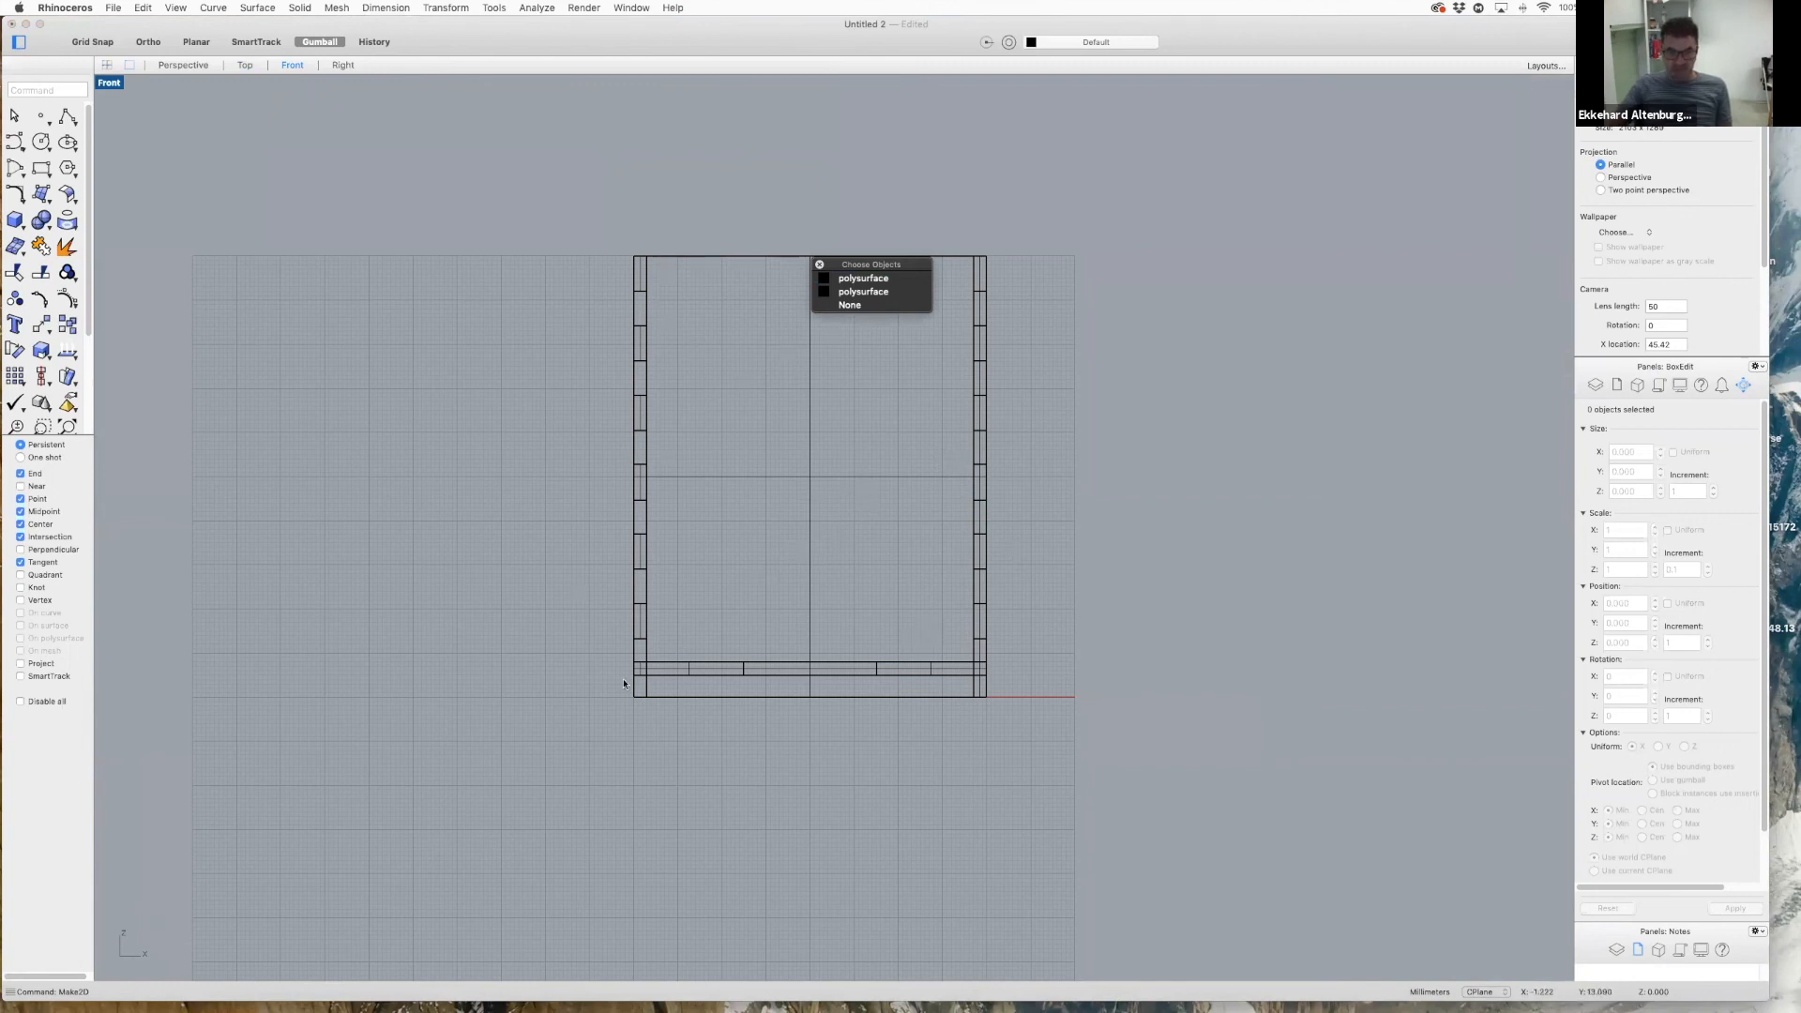
right_click(1069, 303)
mouse_move(1107, 314)
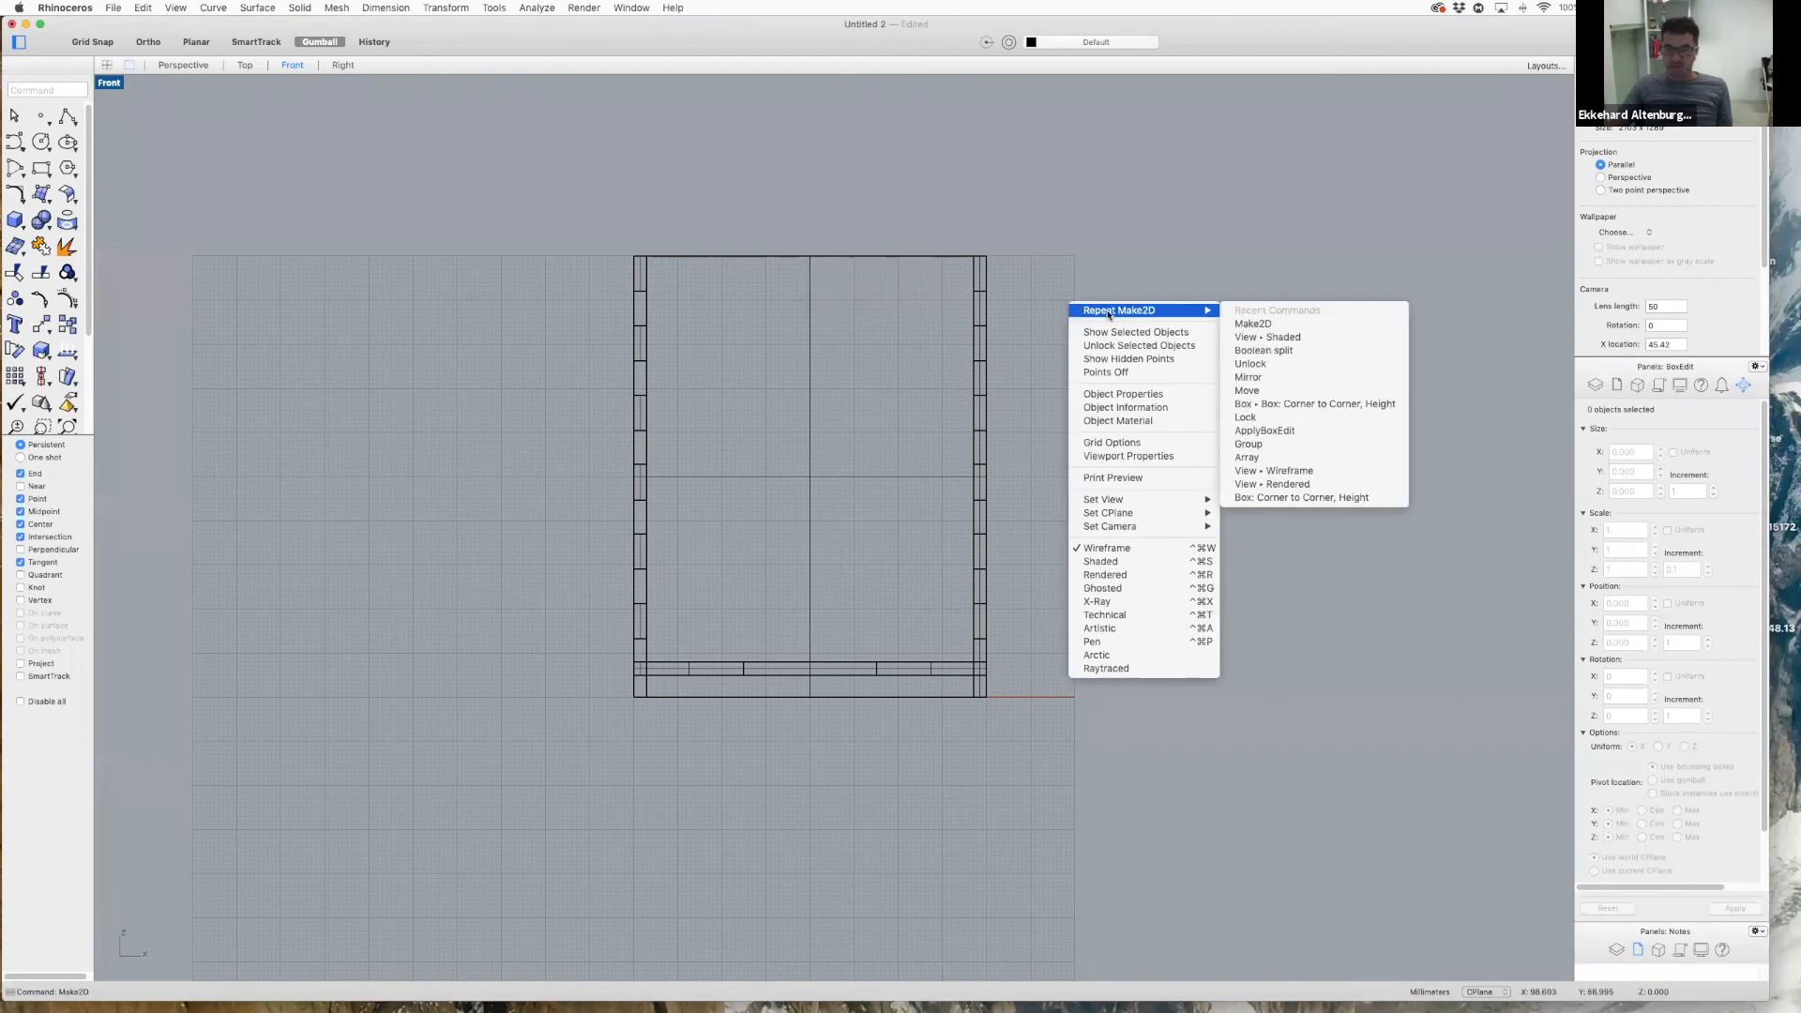
click(1313, 323)
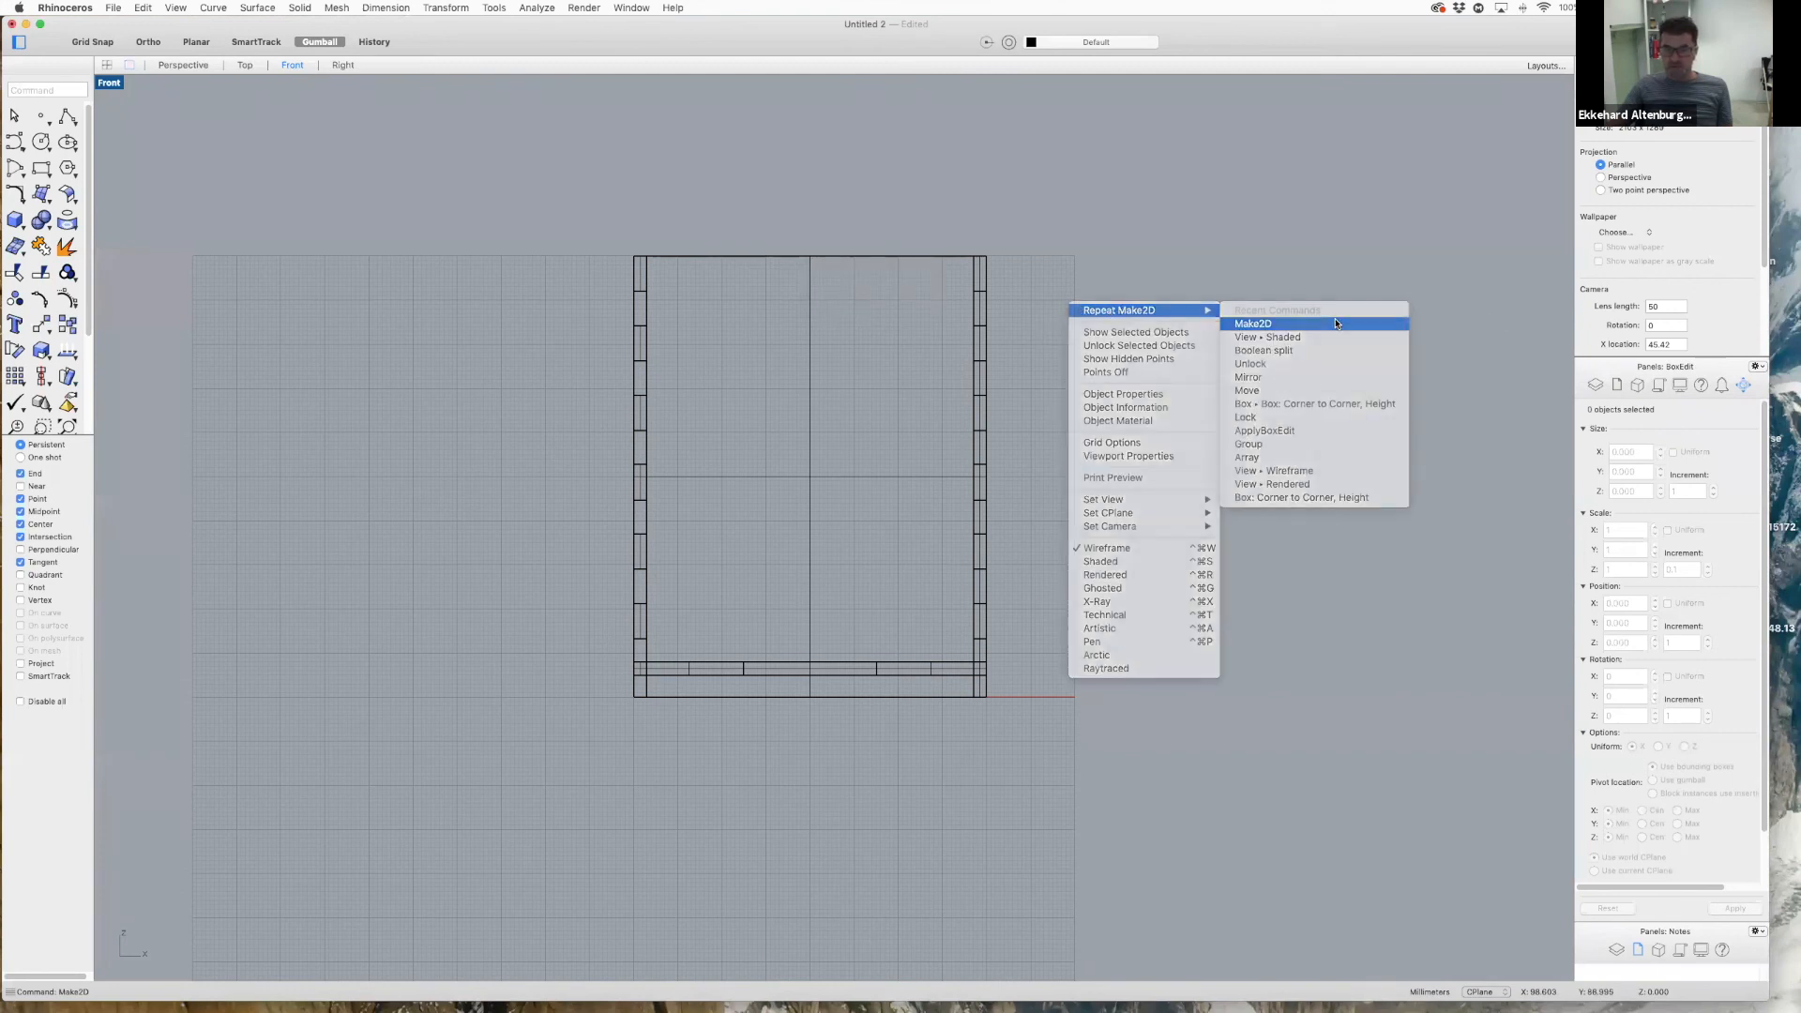
click(836, 258)
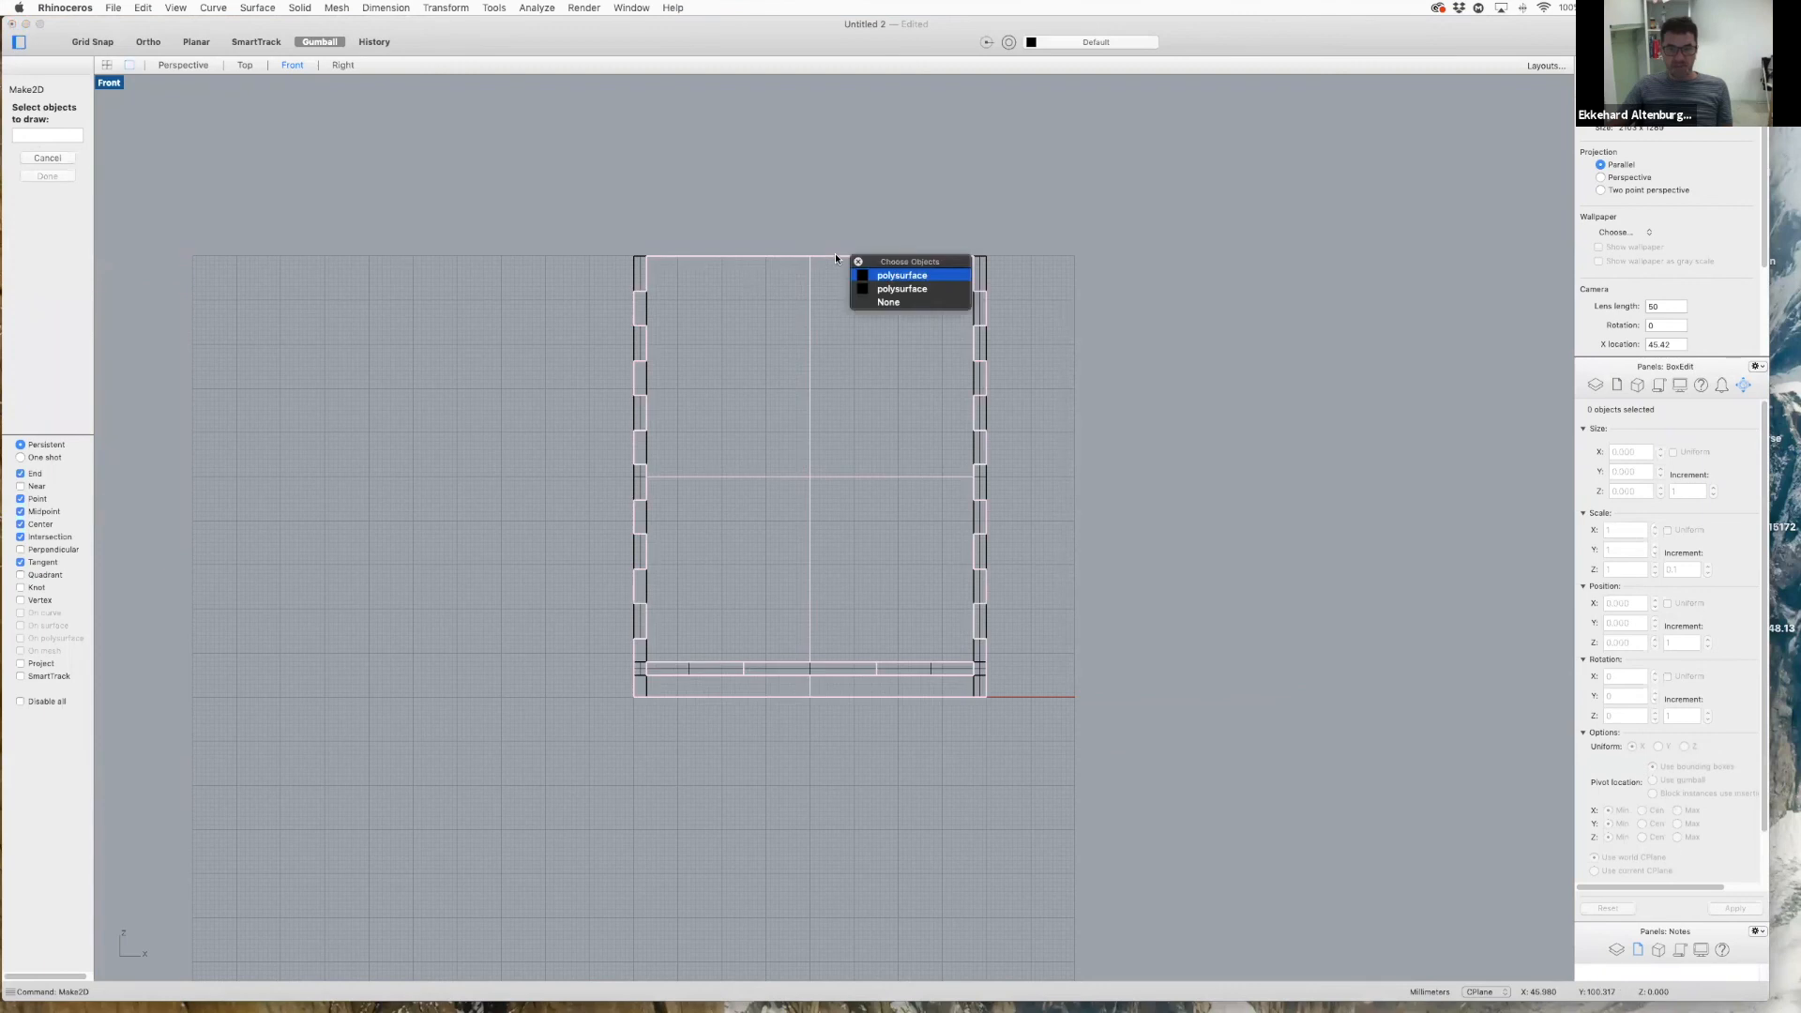
click(887, 278)
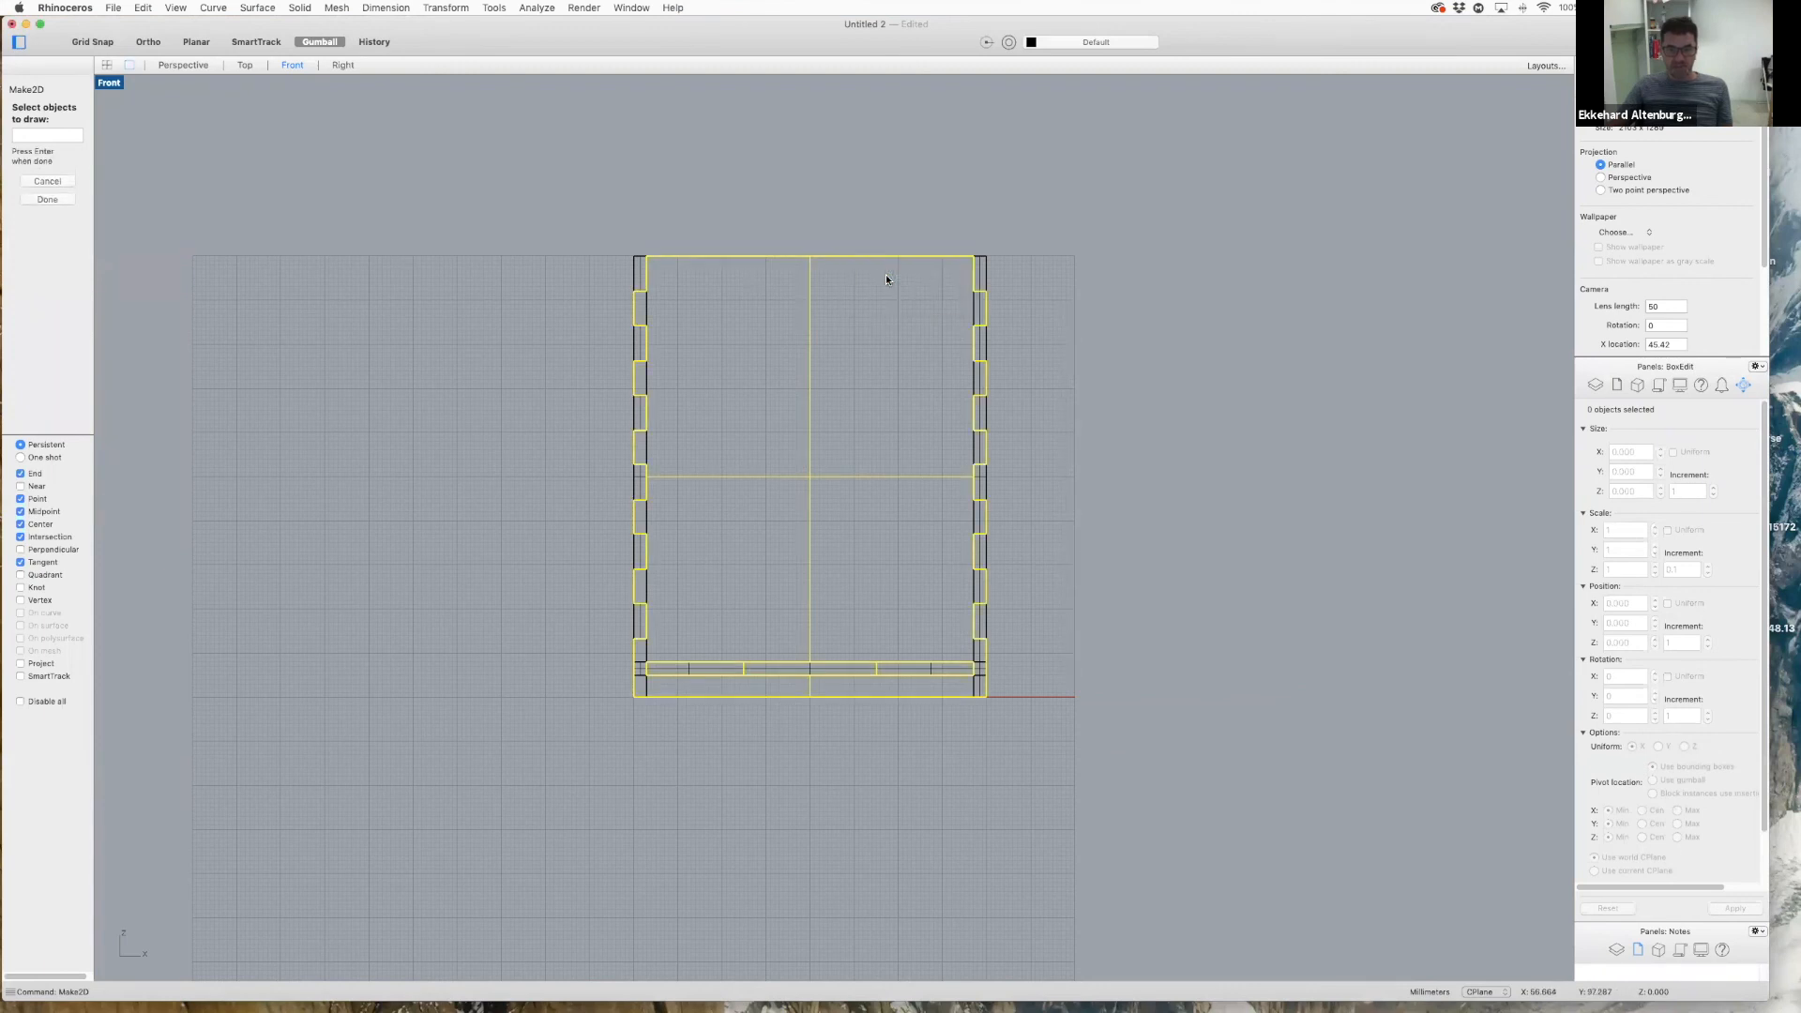
click(46, 198)
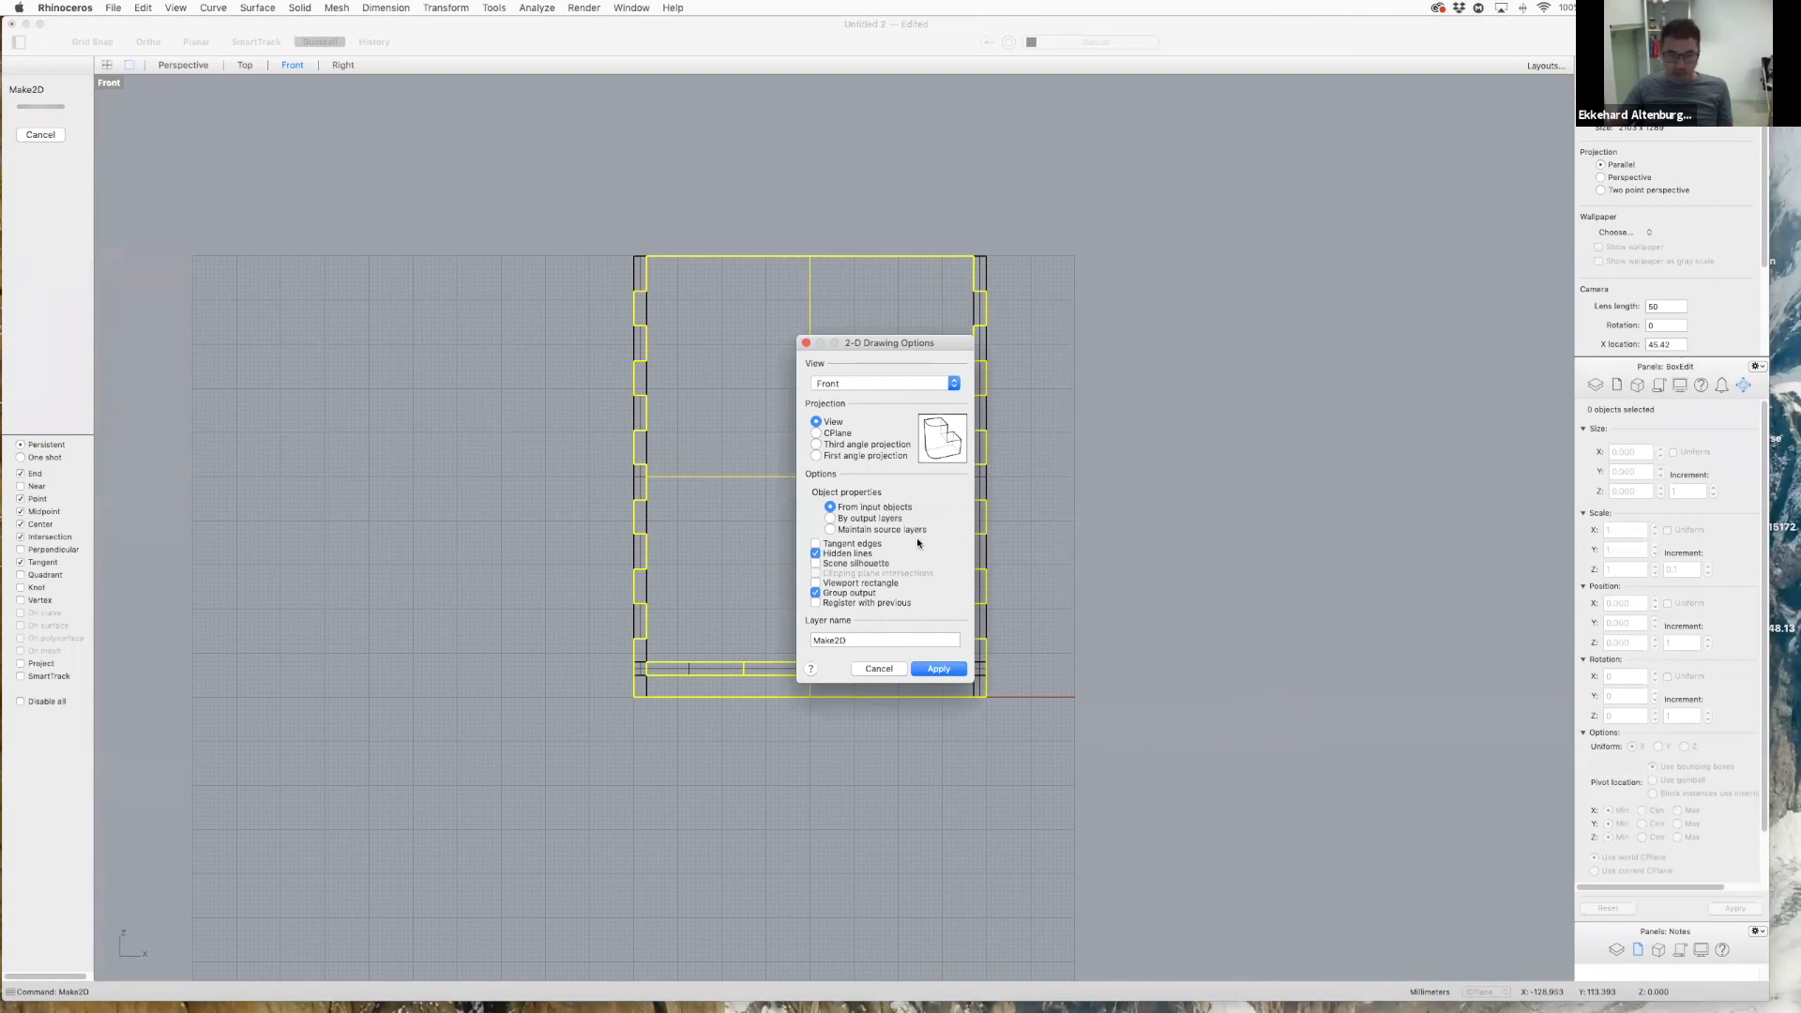
- Generate the panel's 2D drawing with View projection, tangent edges on, hidden lines off and grouped output, and show it in the maximized Top view
click(815, 543)
click(815, 554)
click(815, 593)
click(816, 434)
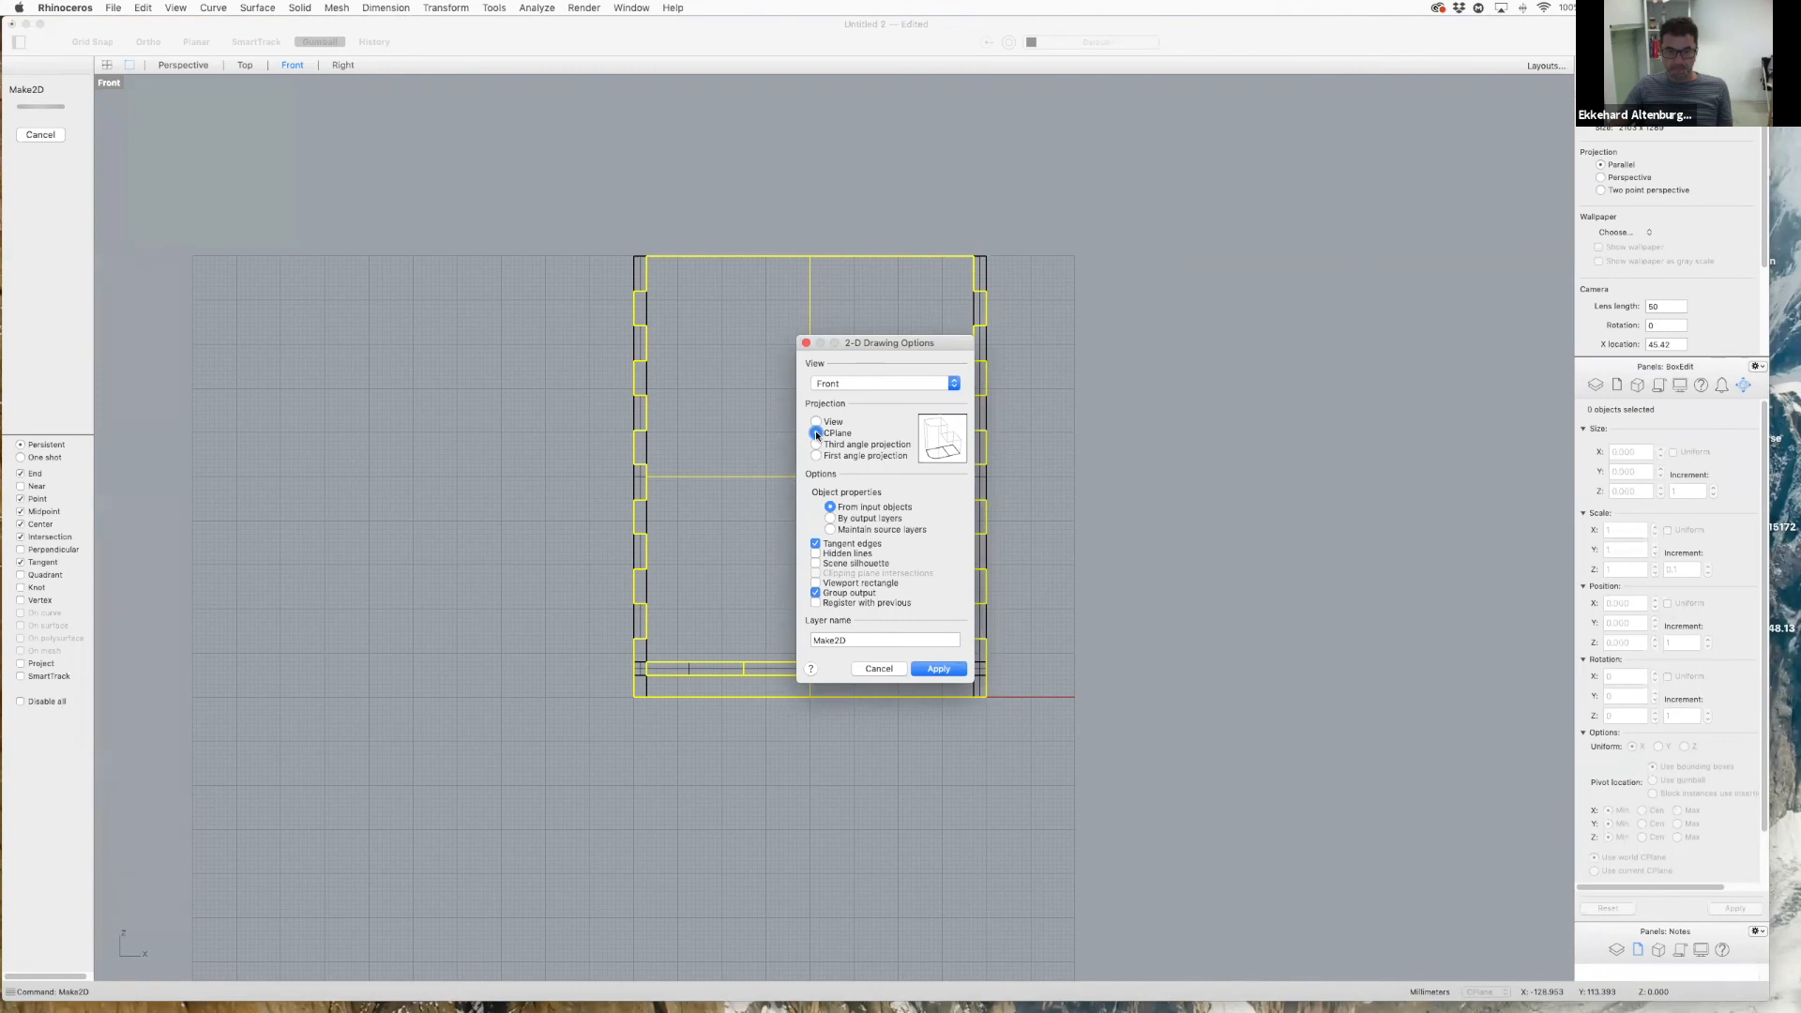
click(817, 422)
click(933, 668)
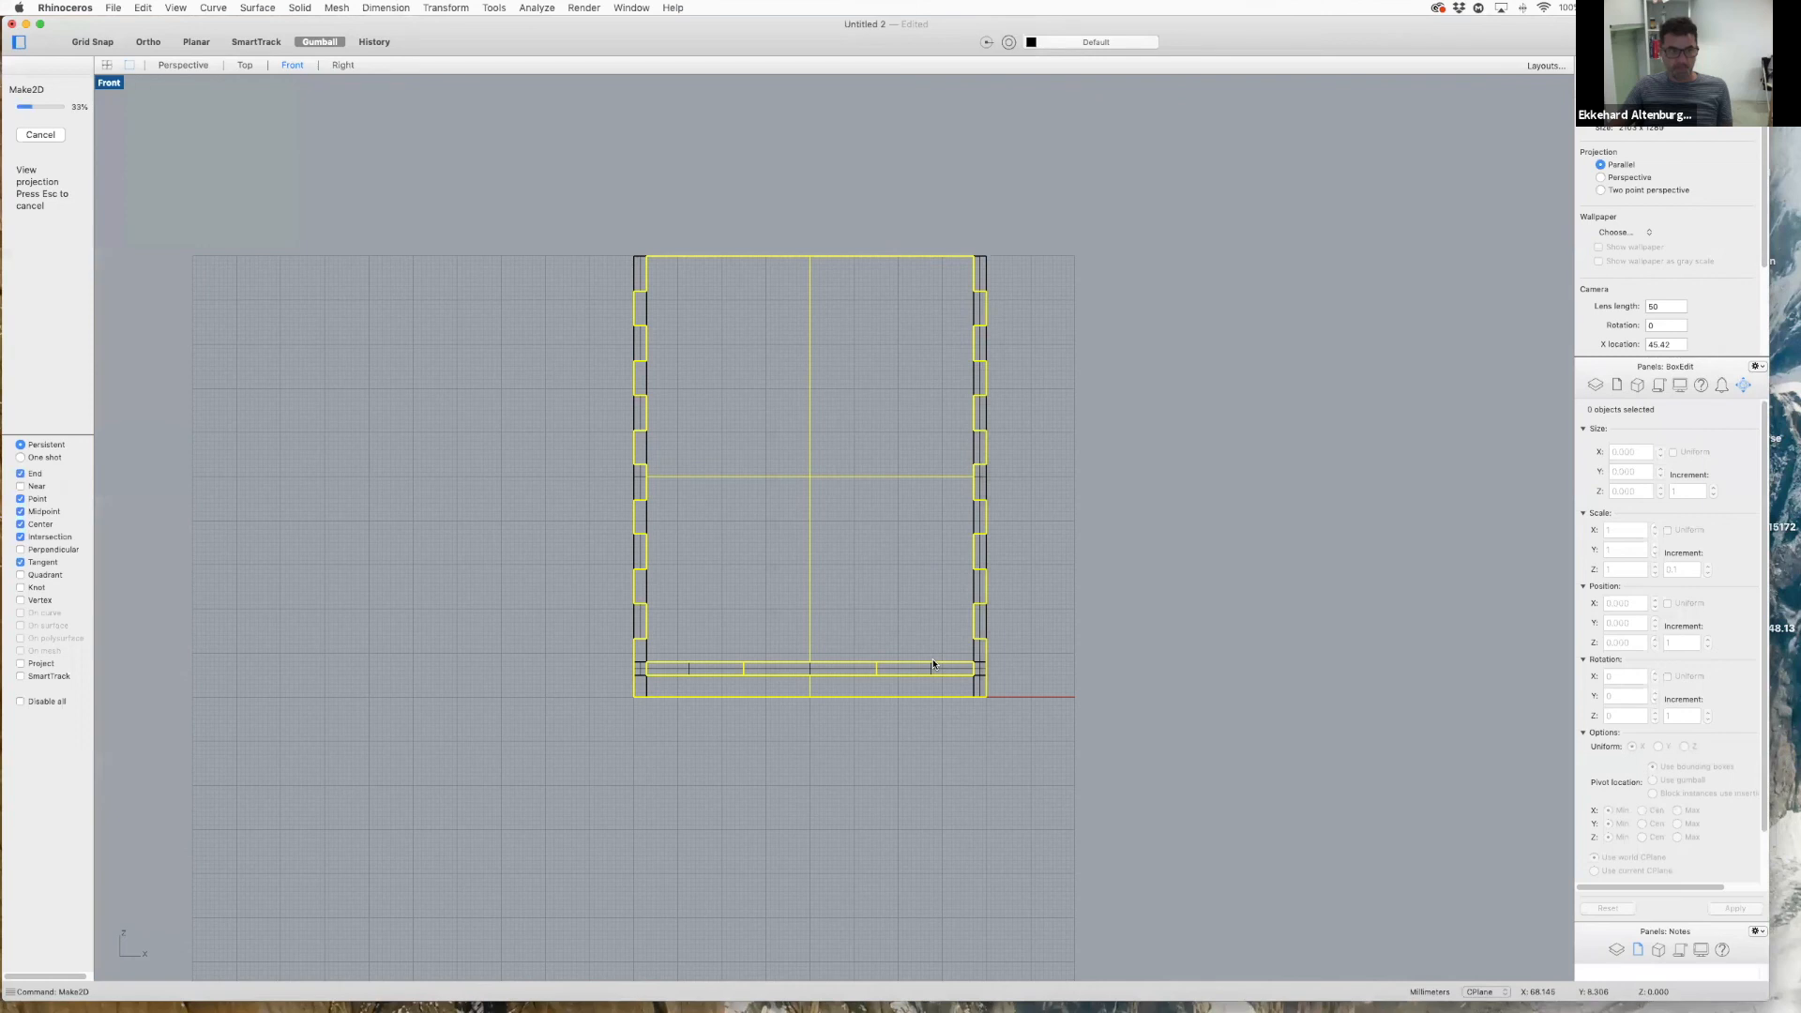
click(248, 67)
scroll(511, 439, down, 5)
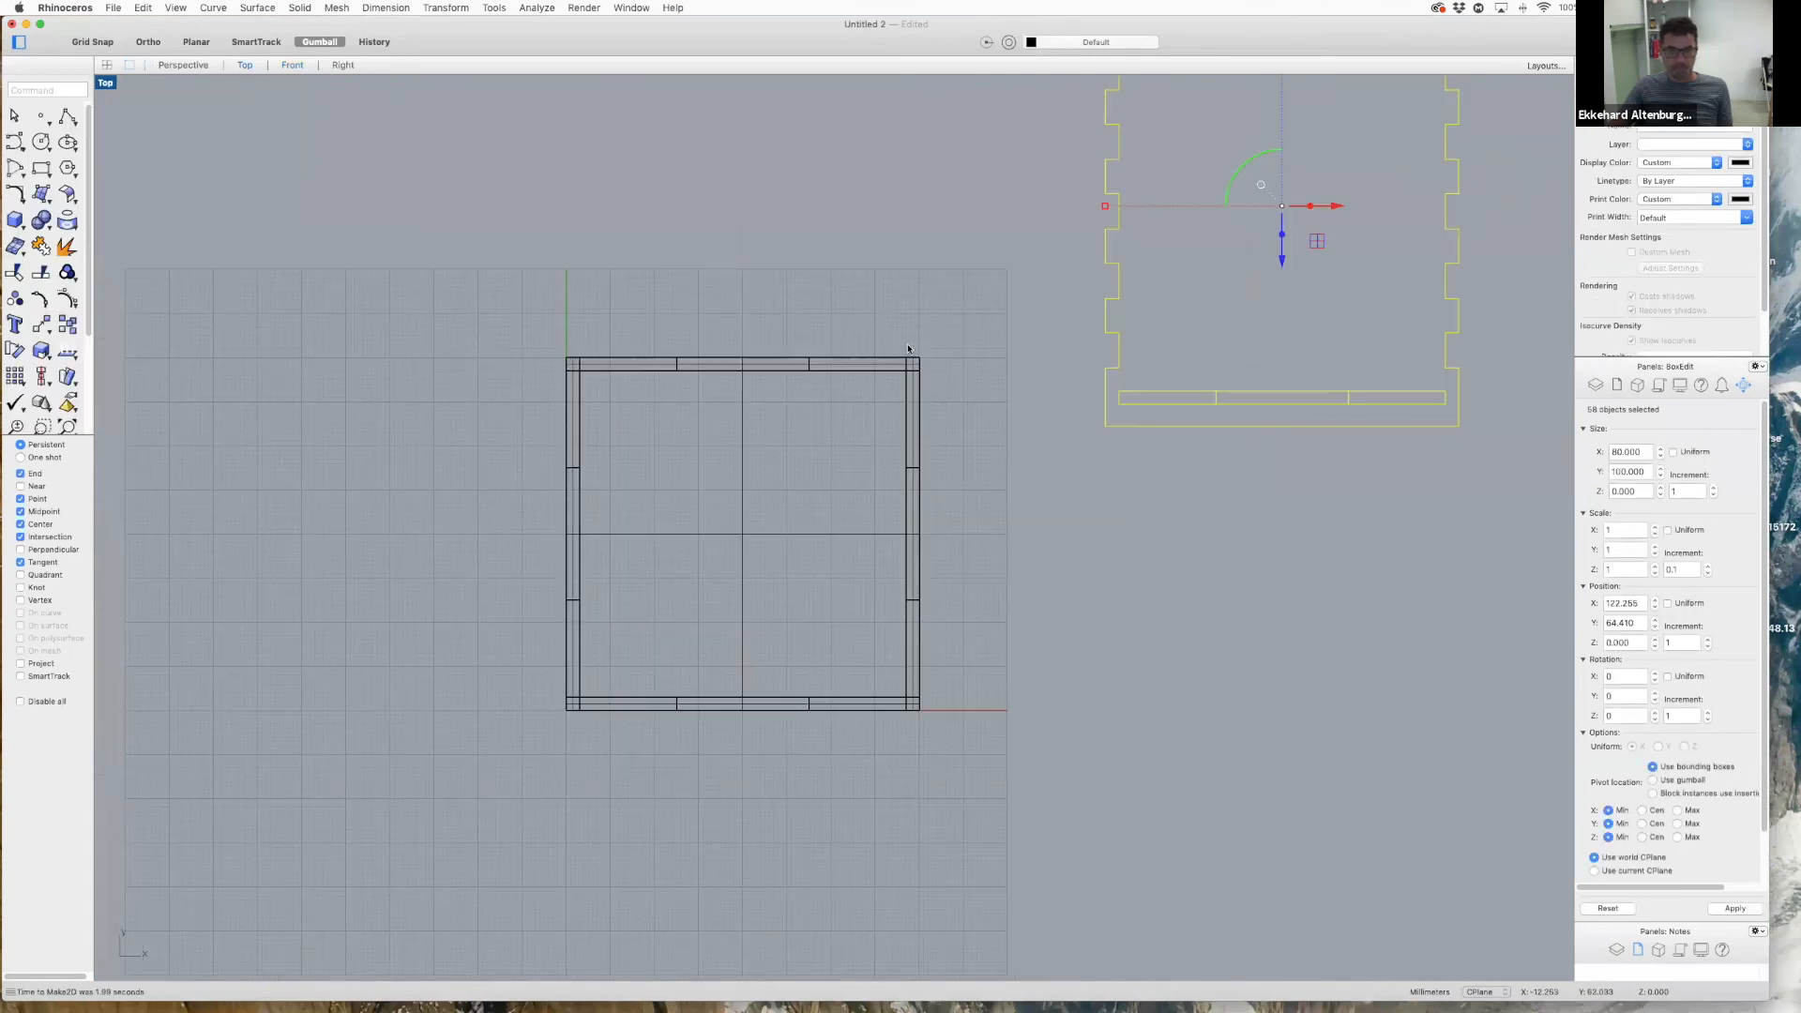
scroll(740, 378, up, 5)
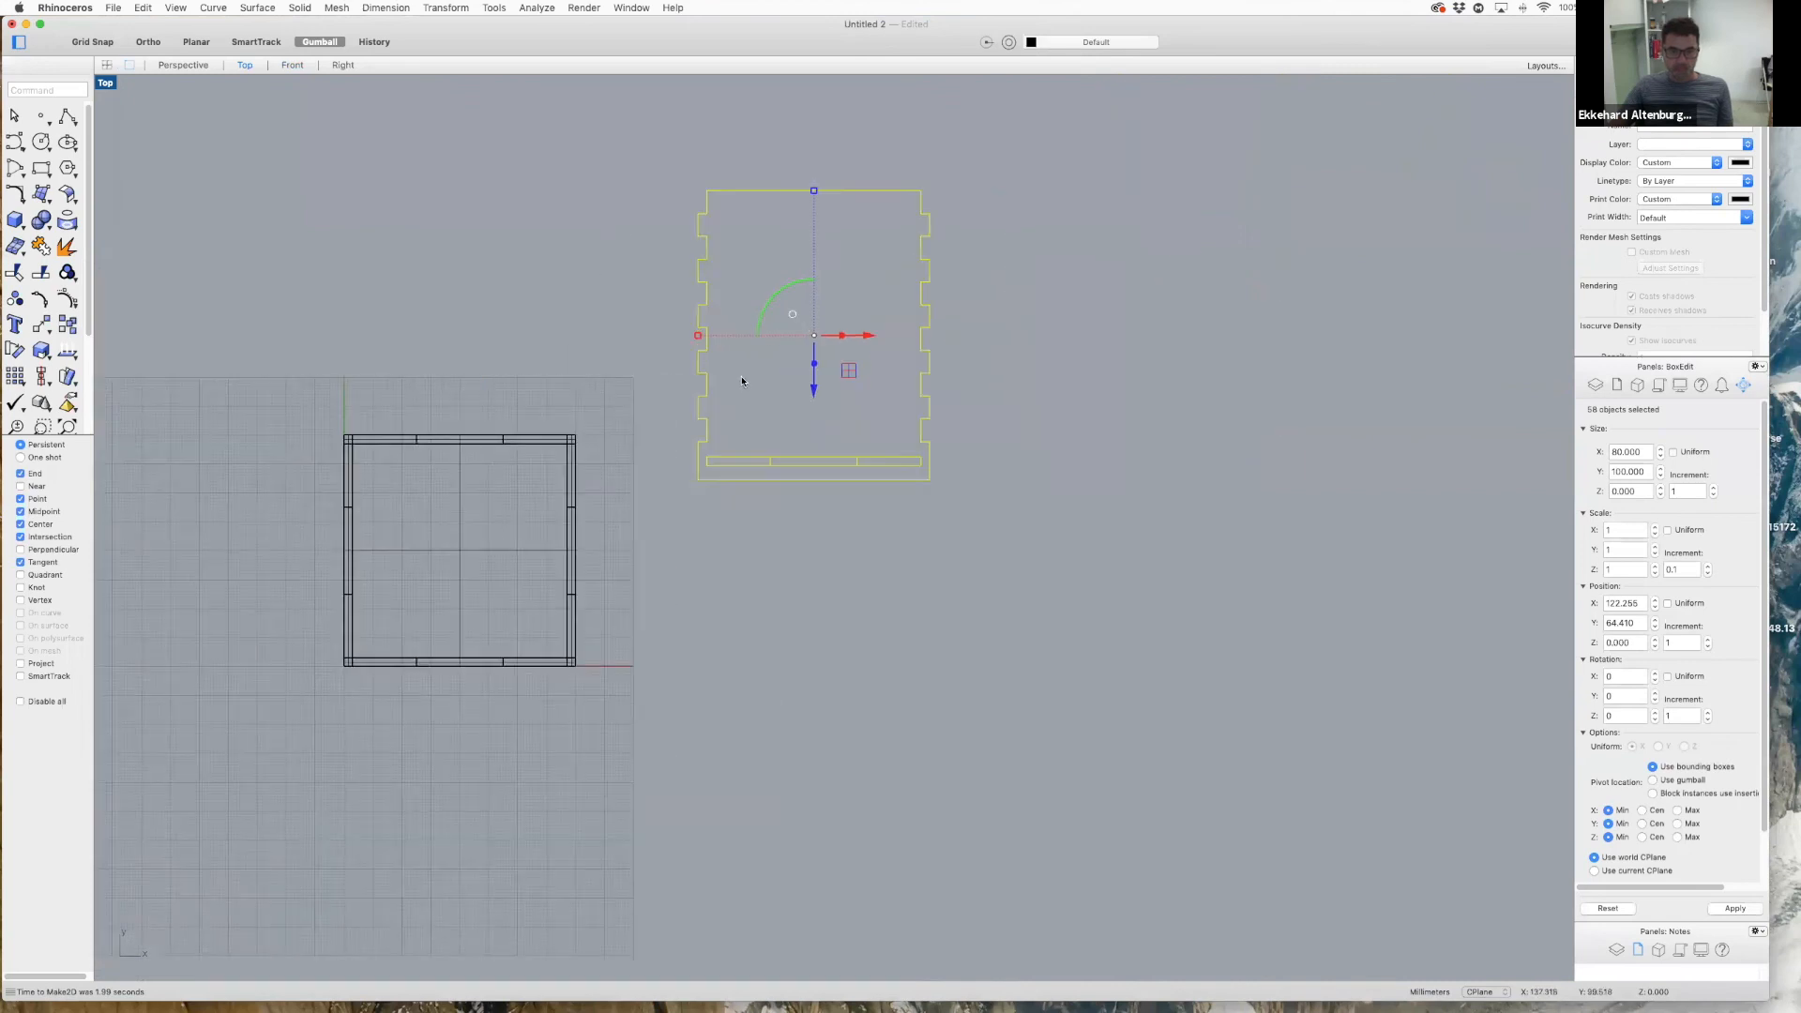
- Ungroup the curves of the finger-jointed side panel's 2D drawing
scroll(683, 290, down, 3)
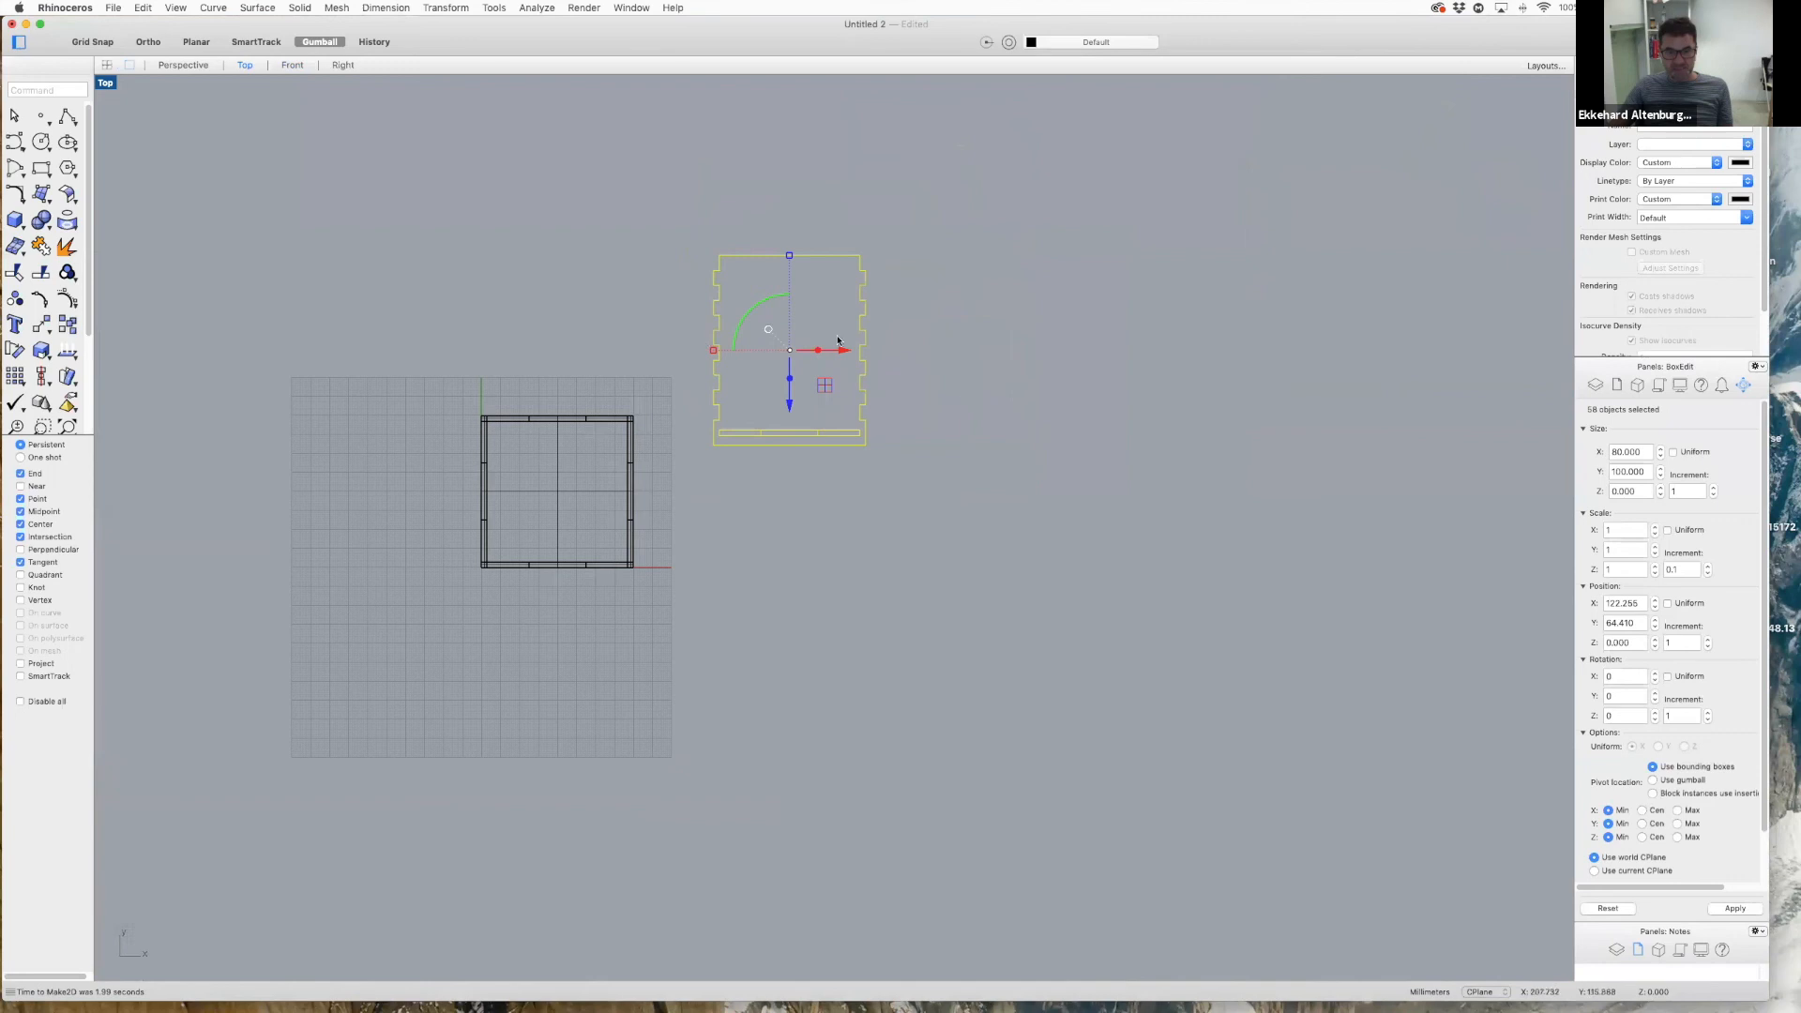
scroll(735, 522, up, 2)
scroll(737, 522, up, 3)
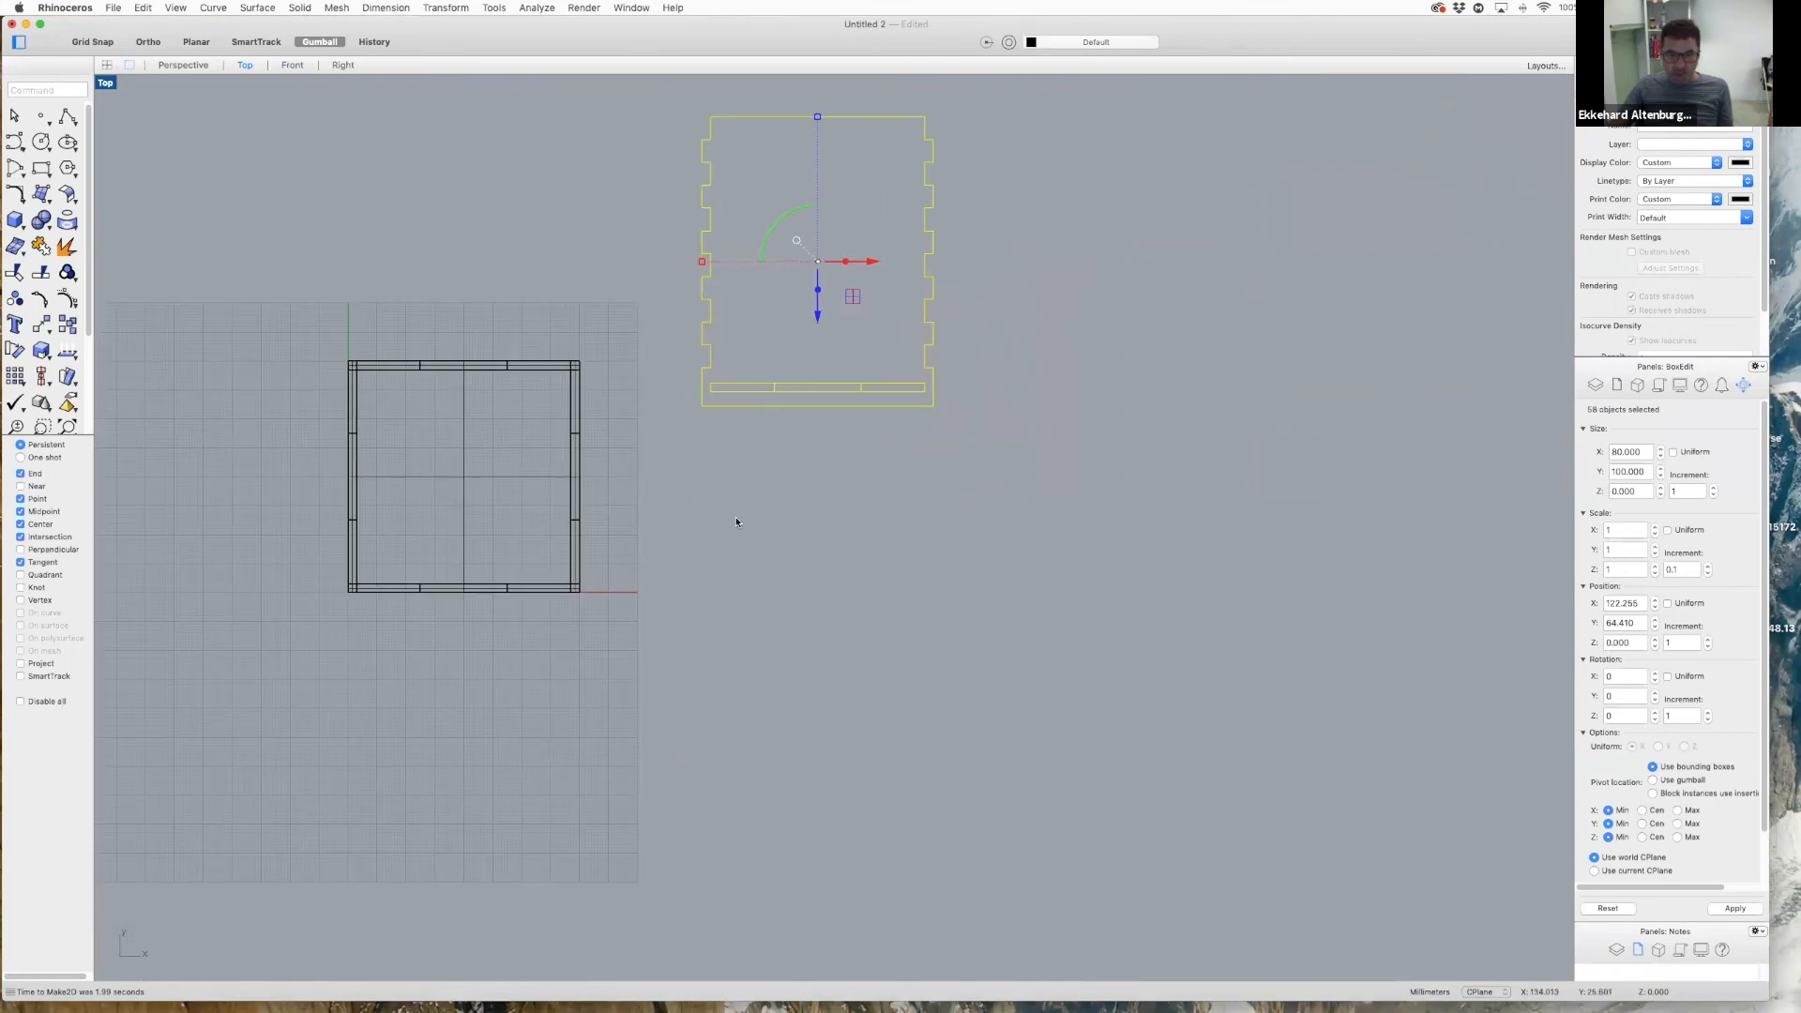
click(758, 315)
click(783, 373)
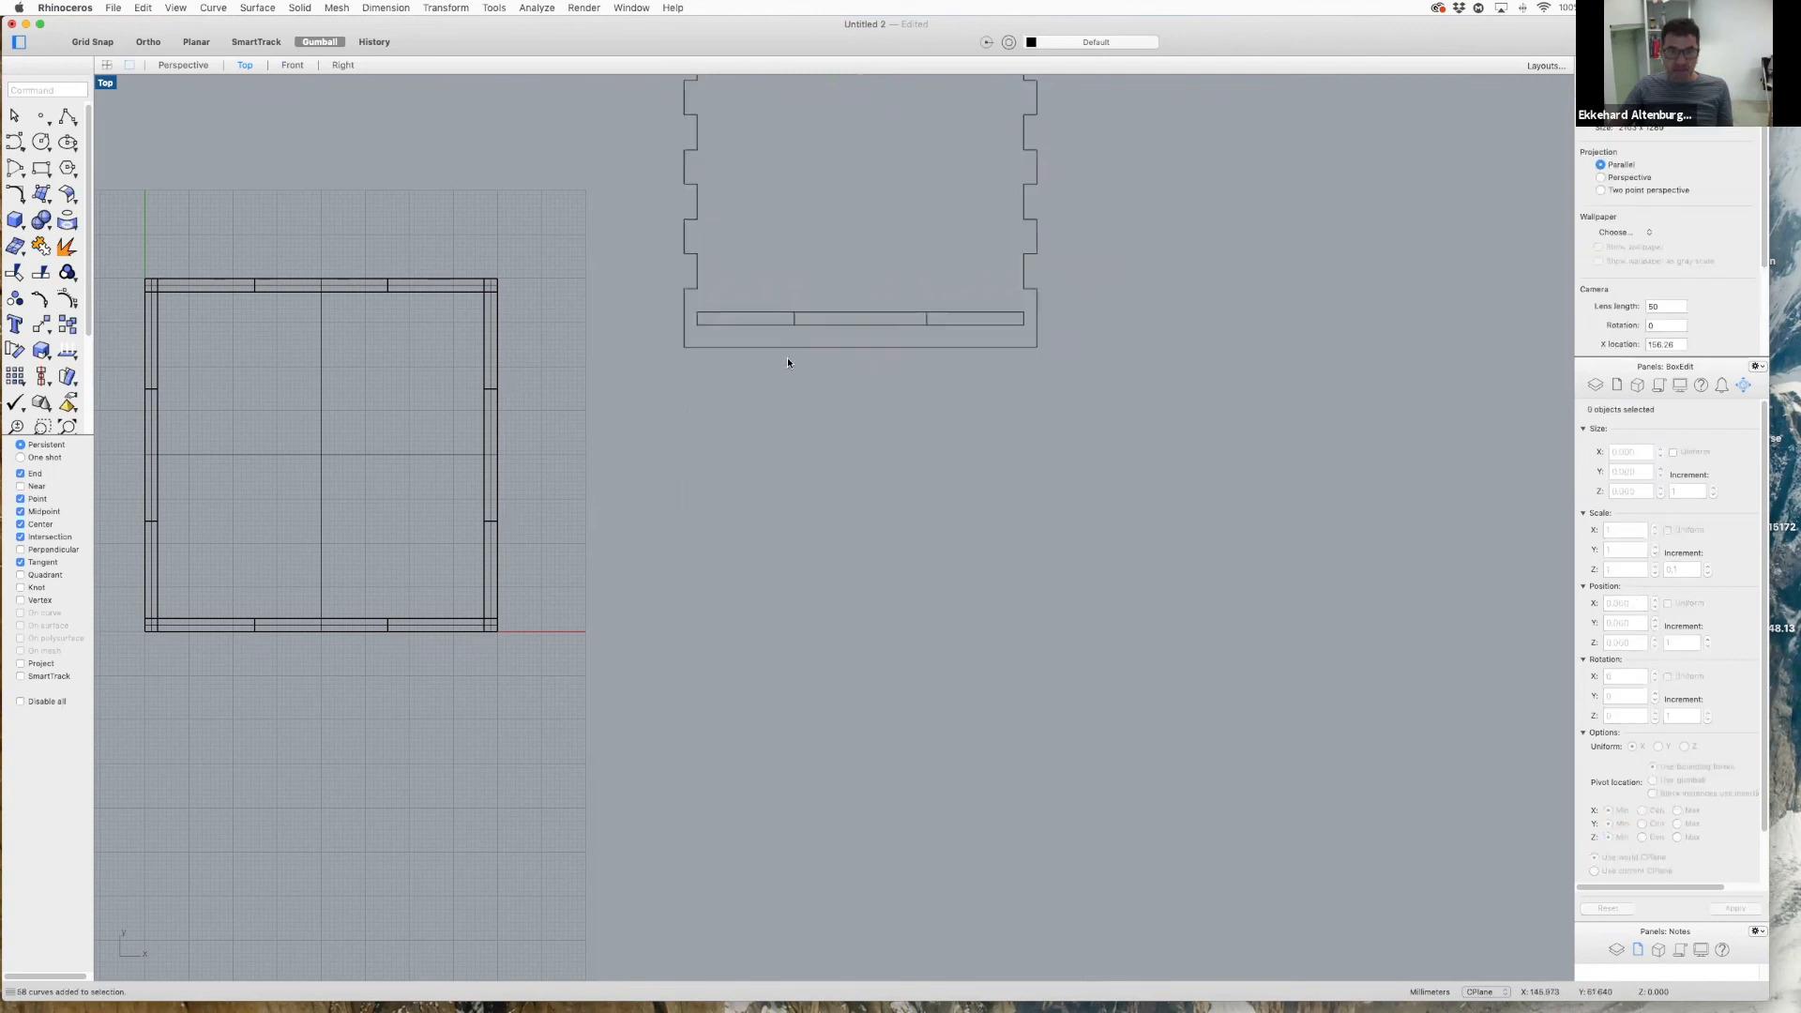
click(773, 315)
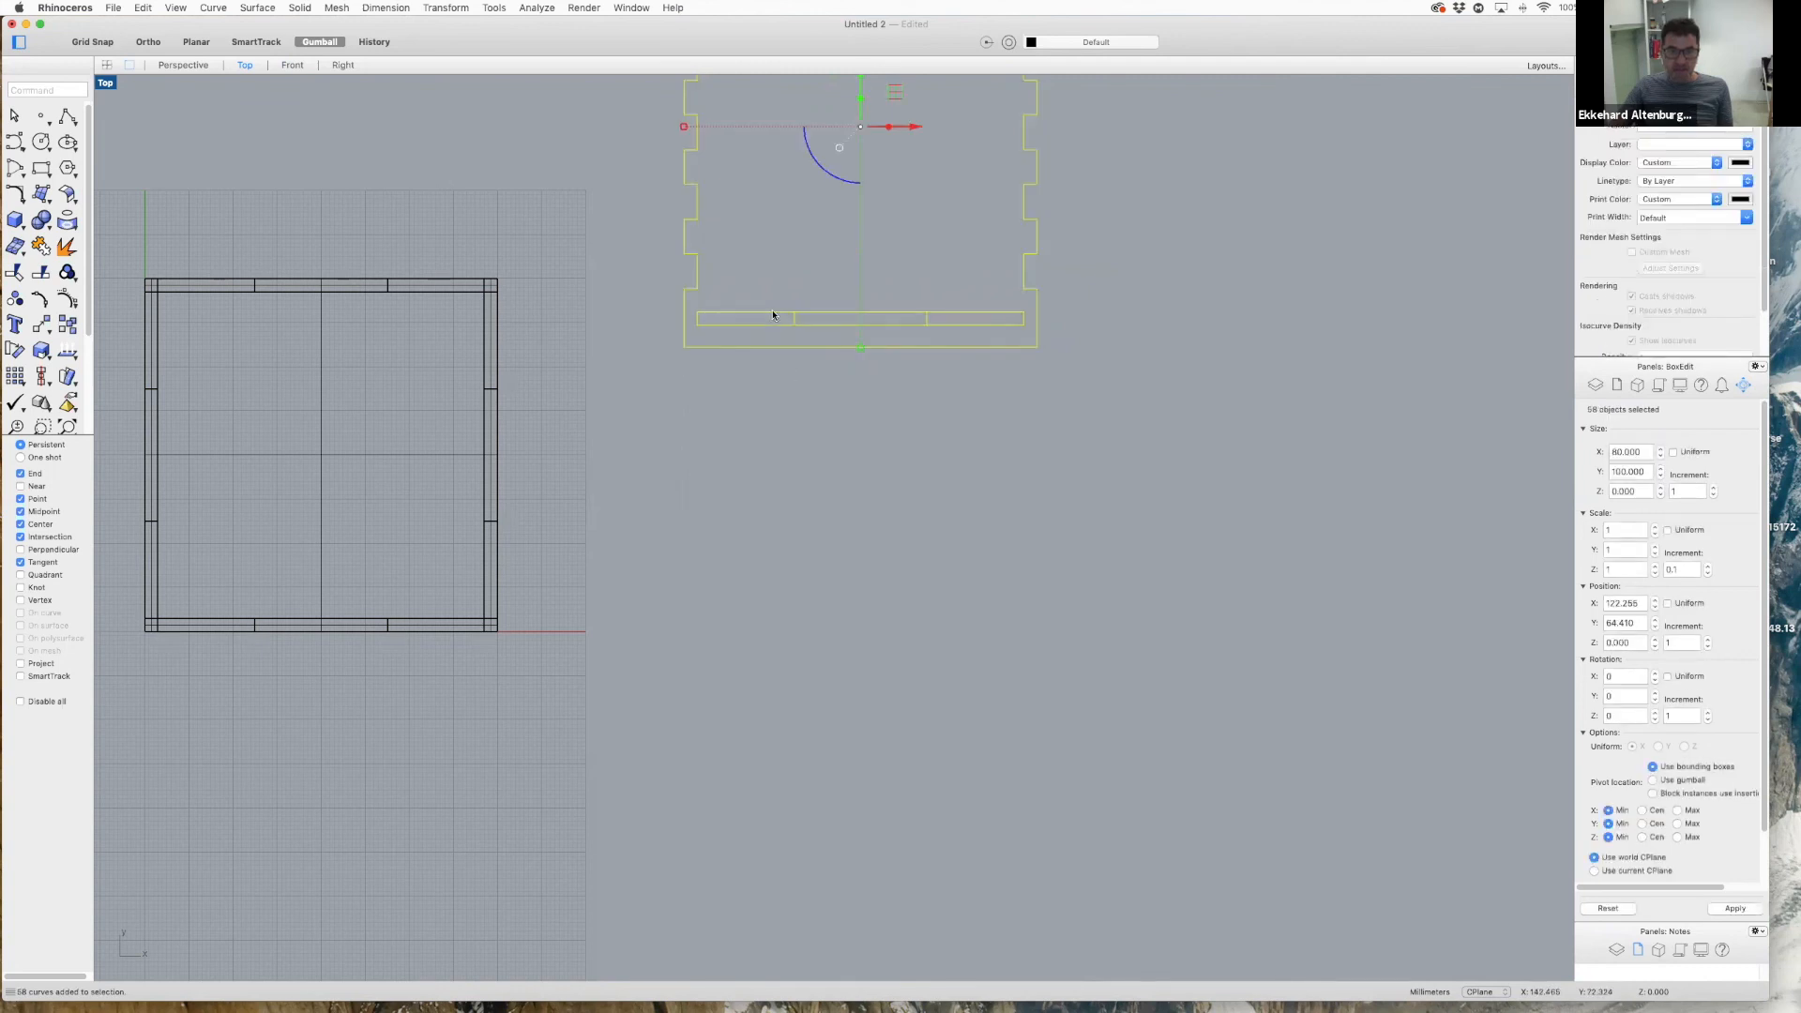
text(ungroup)
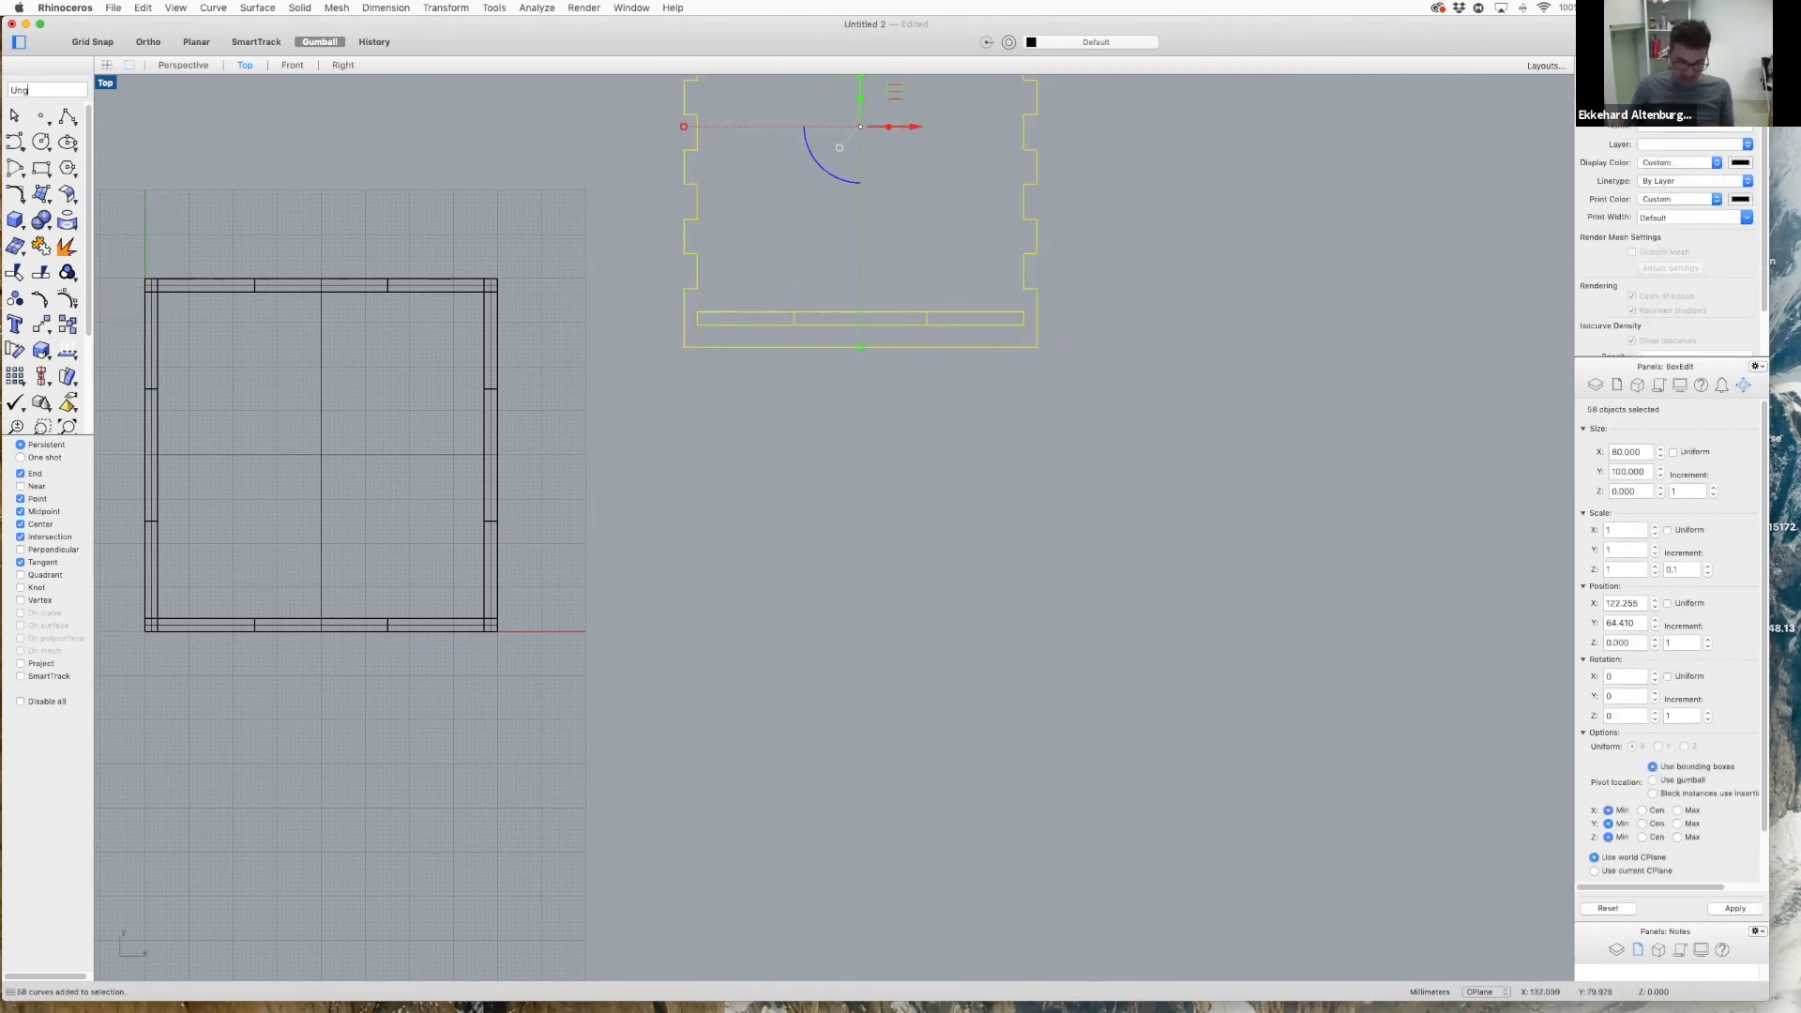
key(Return)
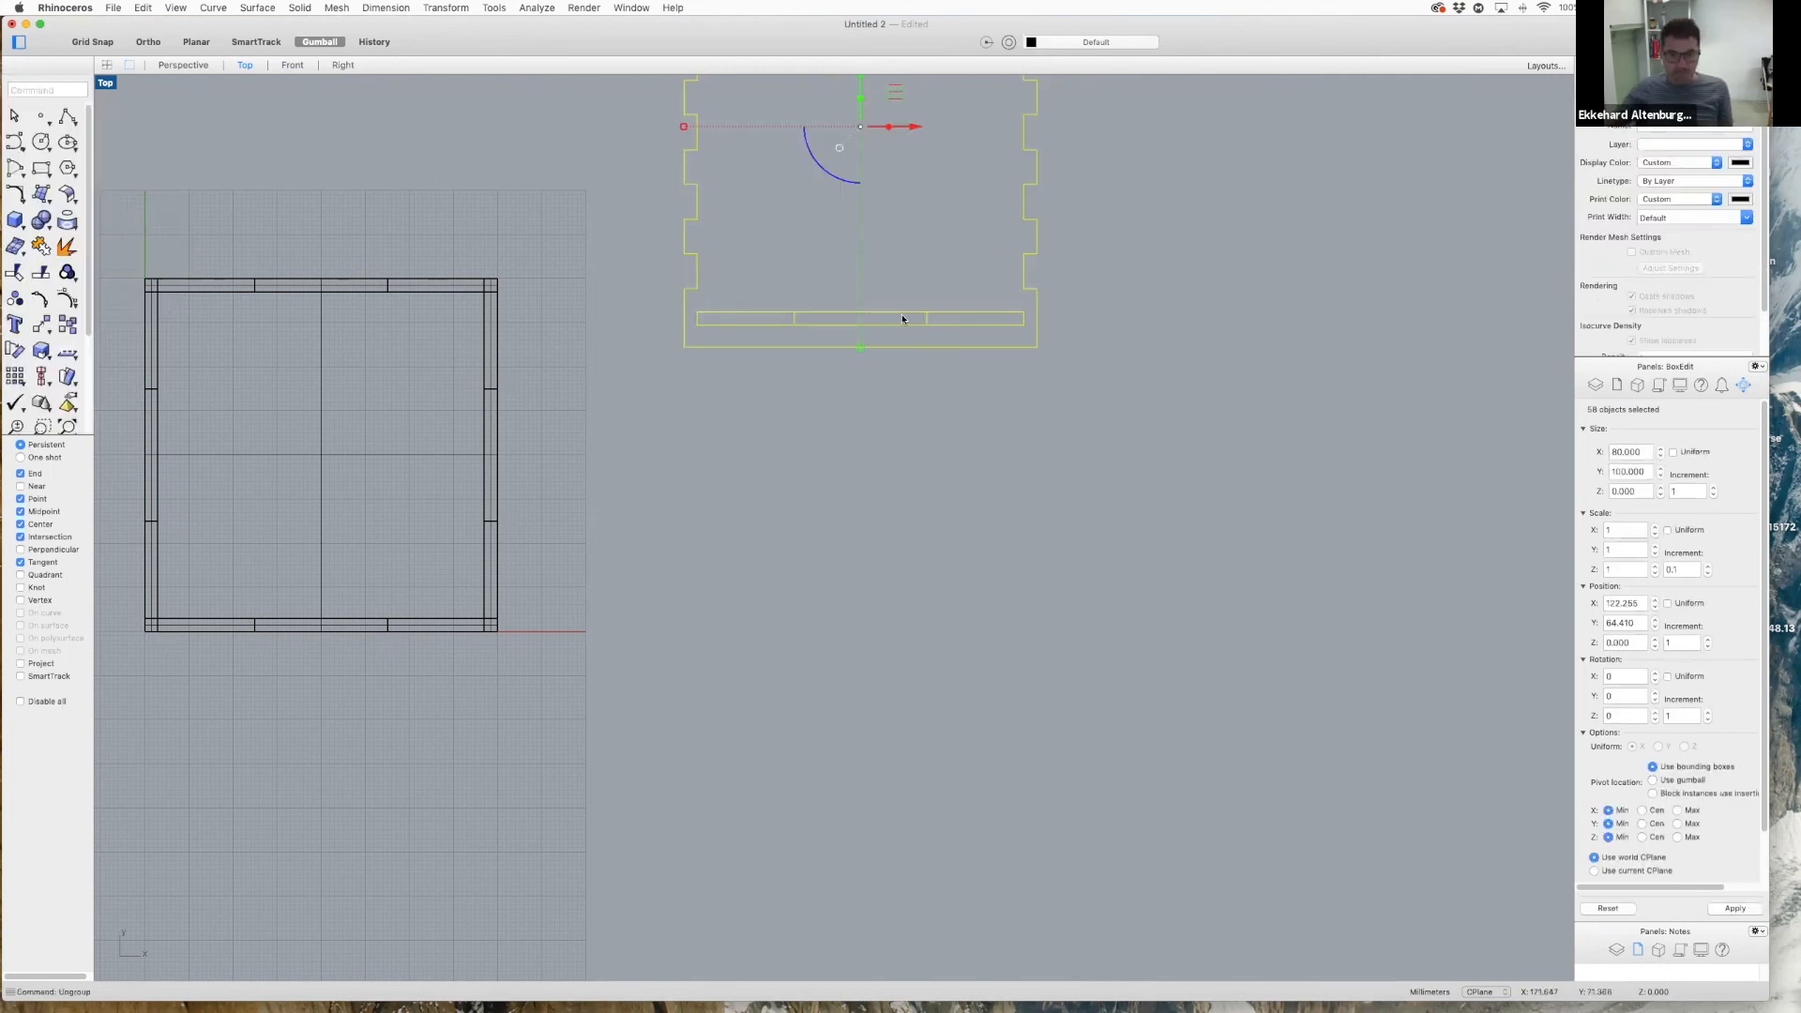
click(743, 429)
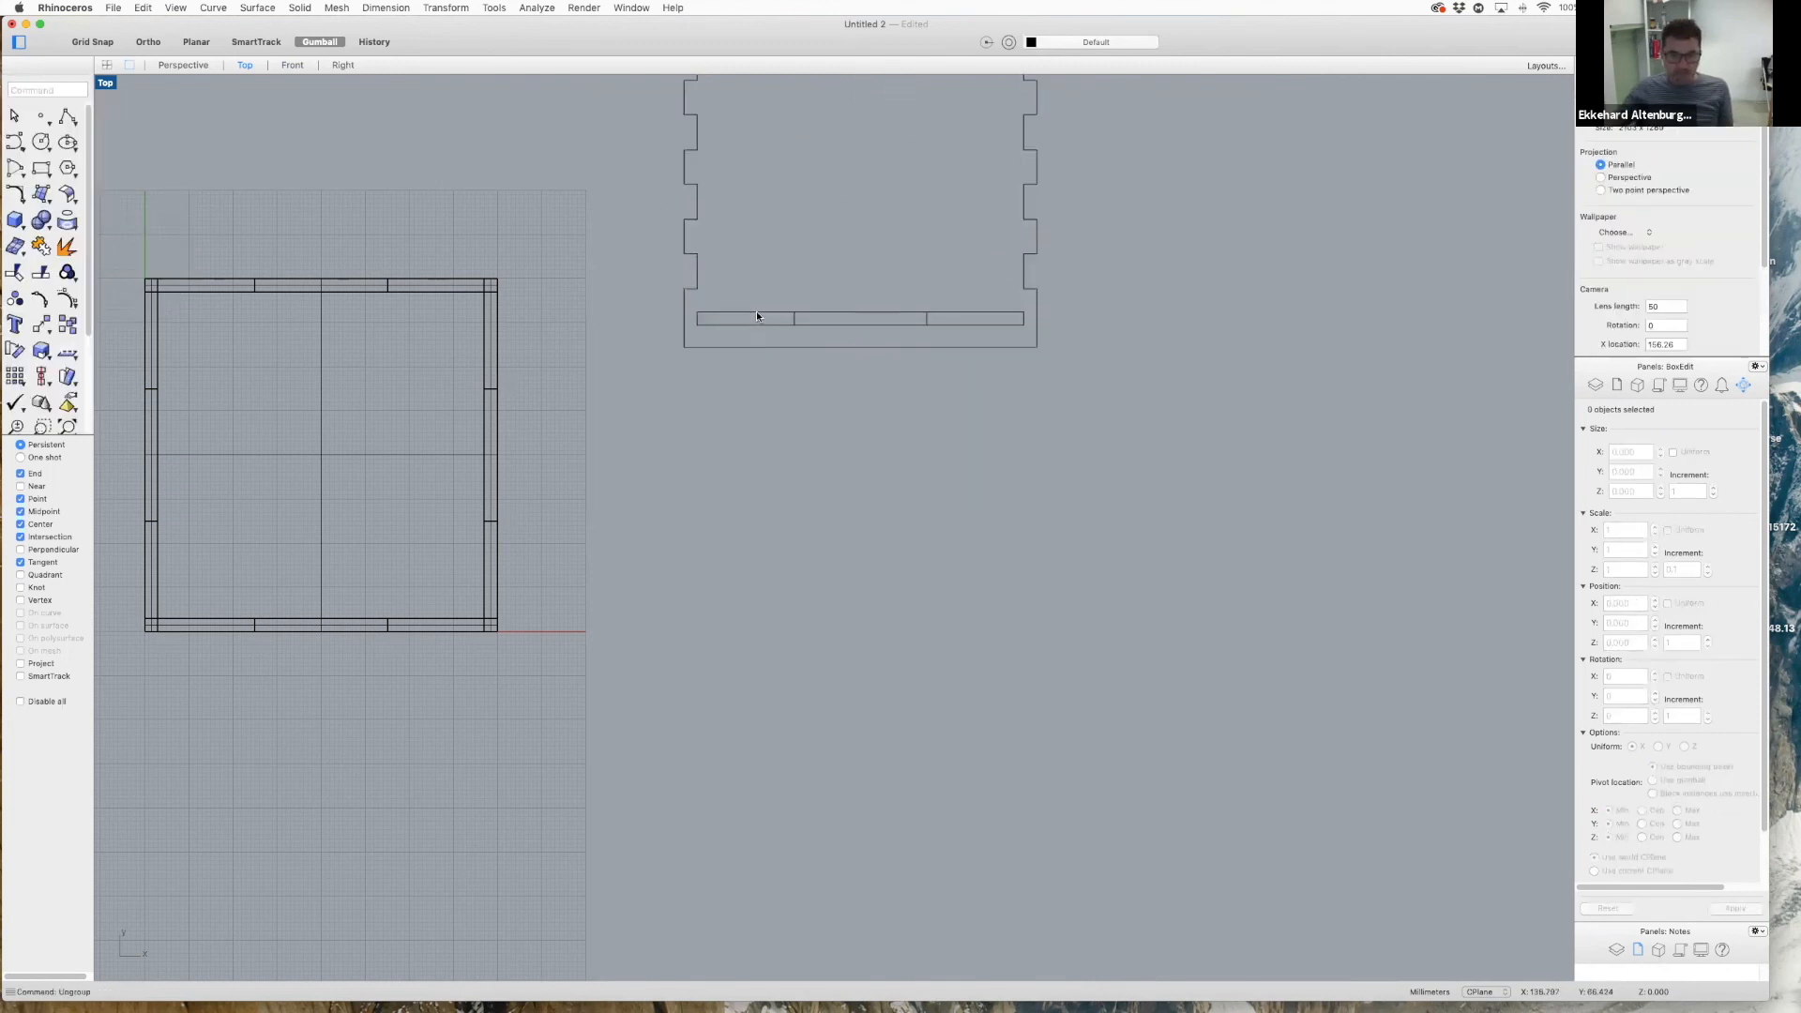
- Delete the surplus lines on both sides of the central slot near the panel outline's lower edge, keeping only the slot rectangle
click(756, 313)
key(Delete)
key(super+z)
key(Delete)
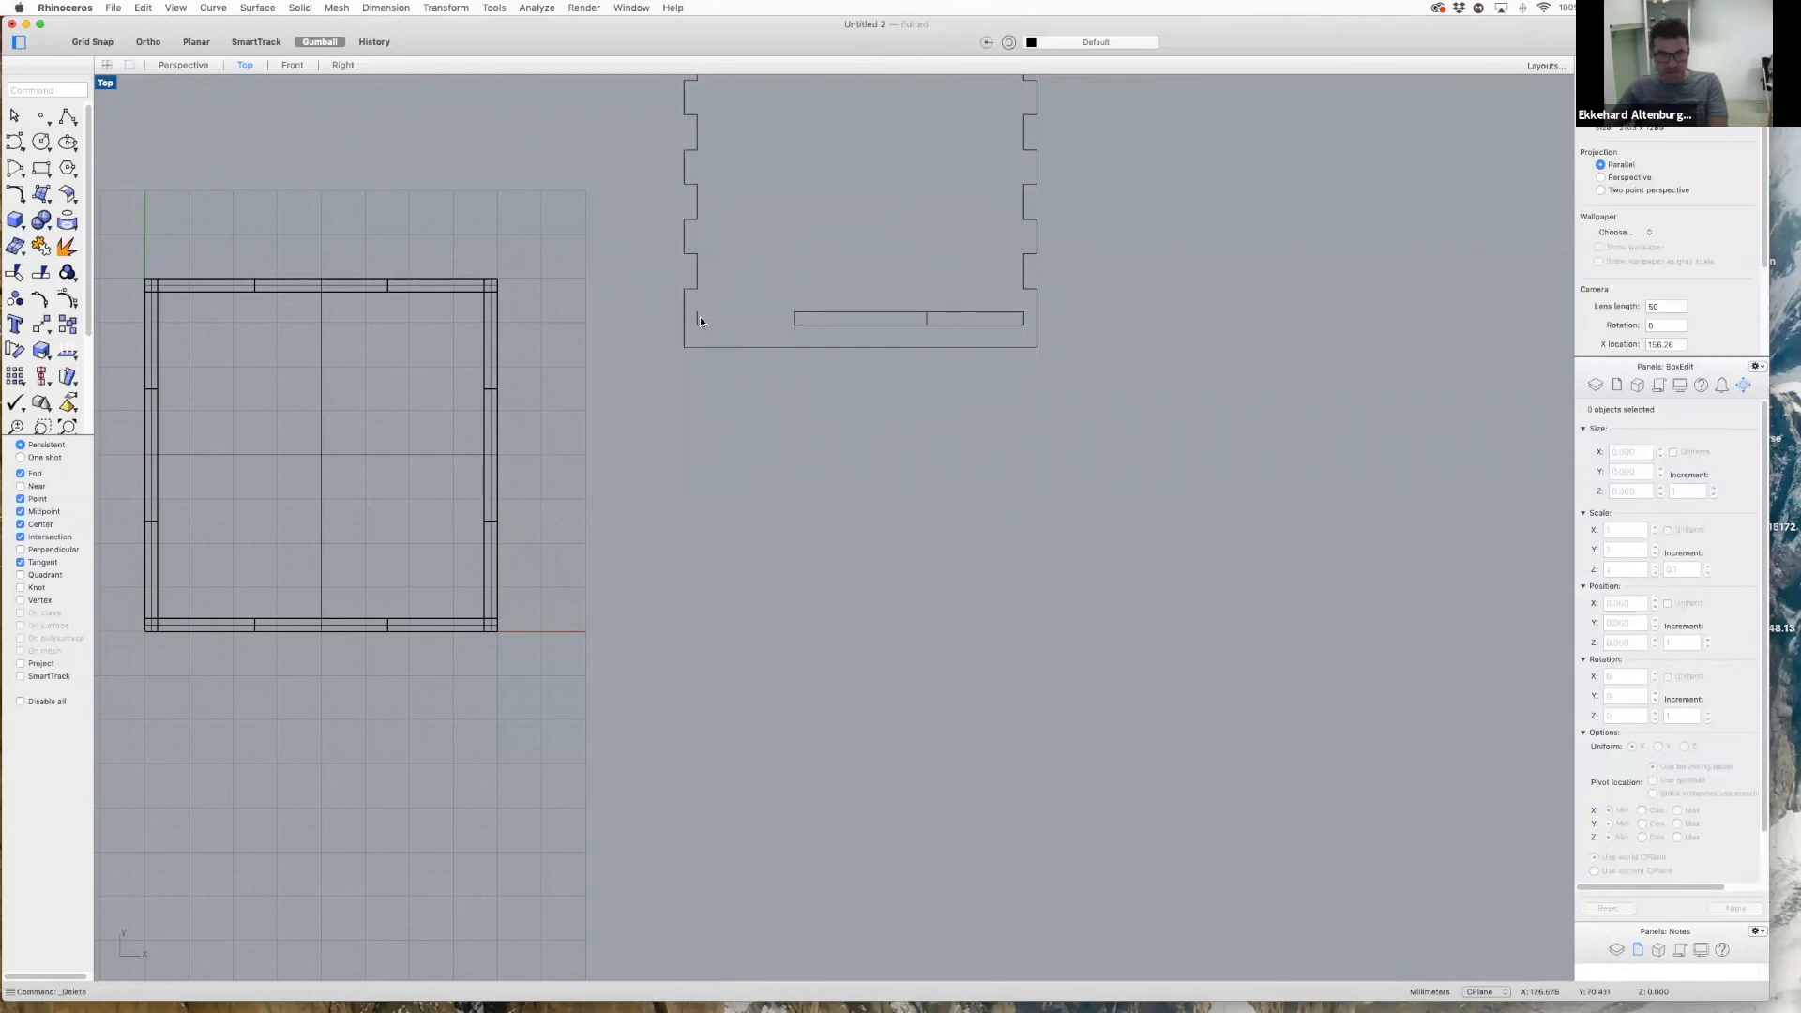
click(695, 320)
key(Escape)
click(953, 314)
drag(953, 324, 954, 327)
key(Escape)
click(1023, 319)
key(Escape)
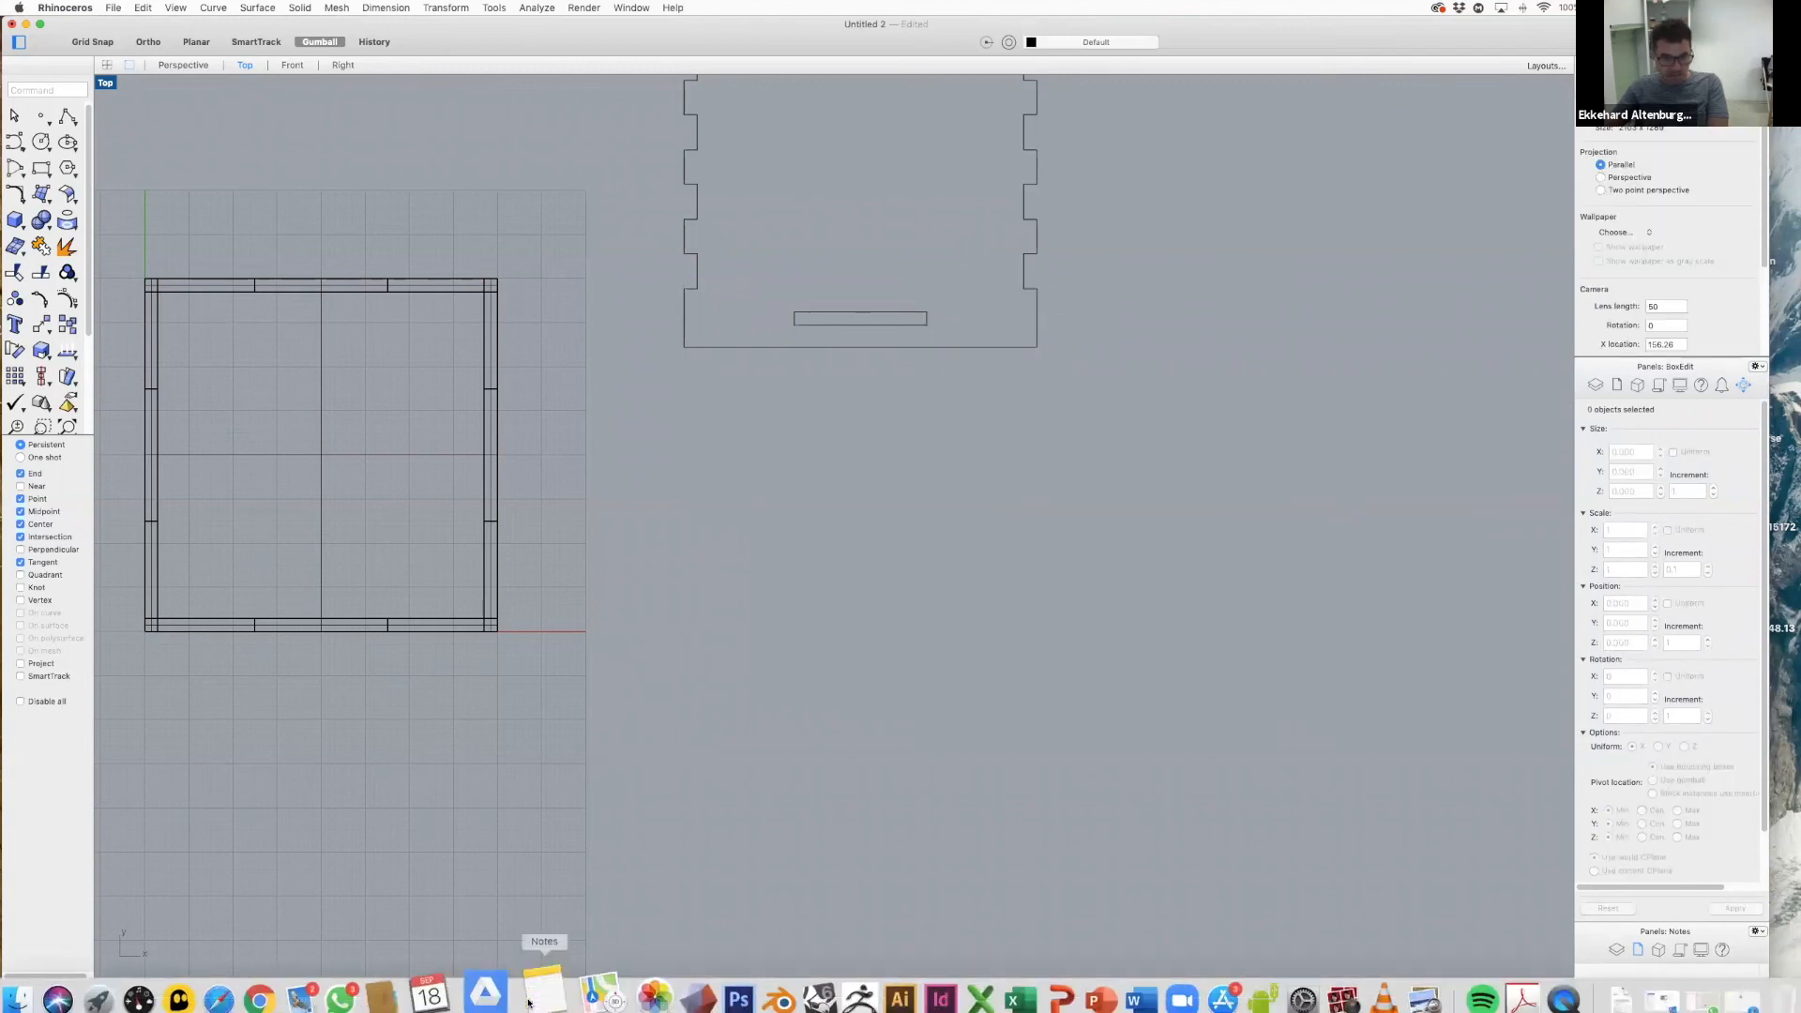
click(389, 975)
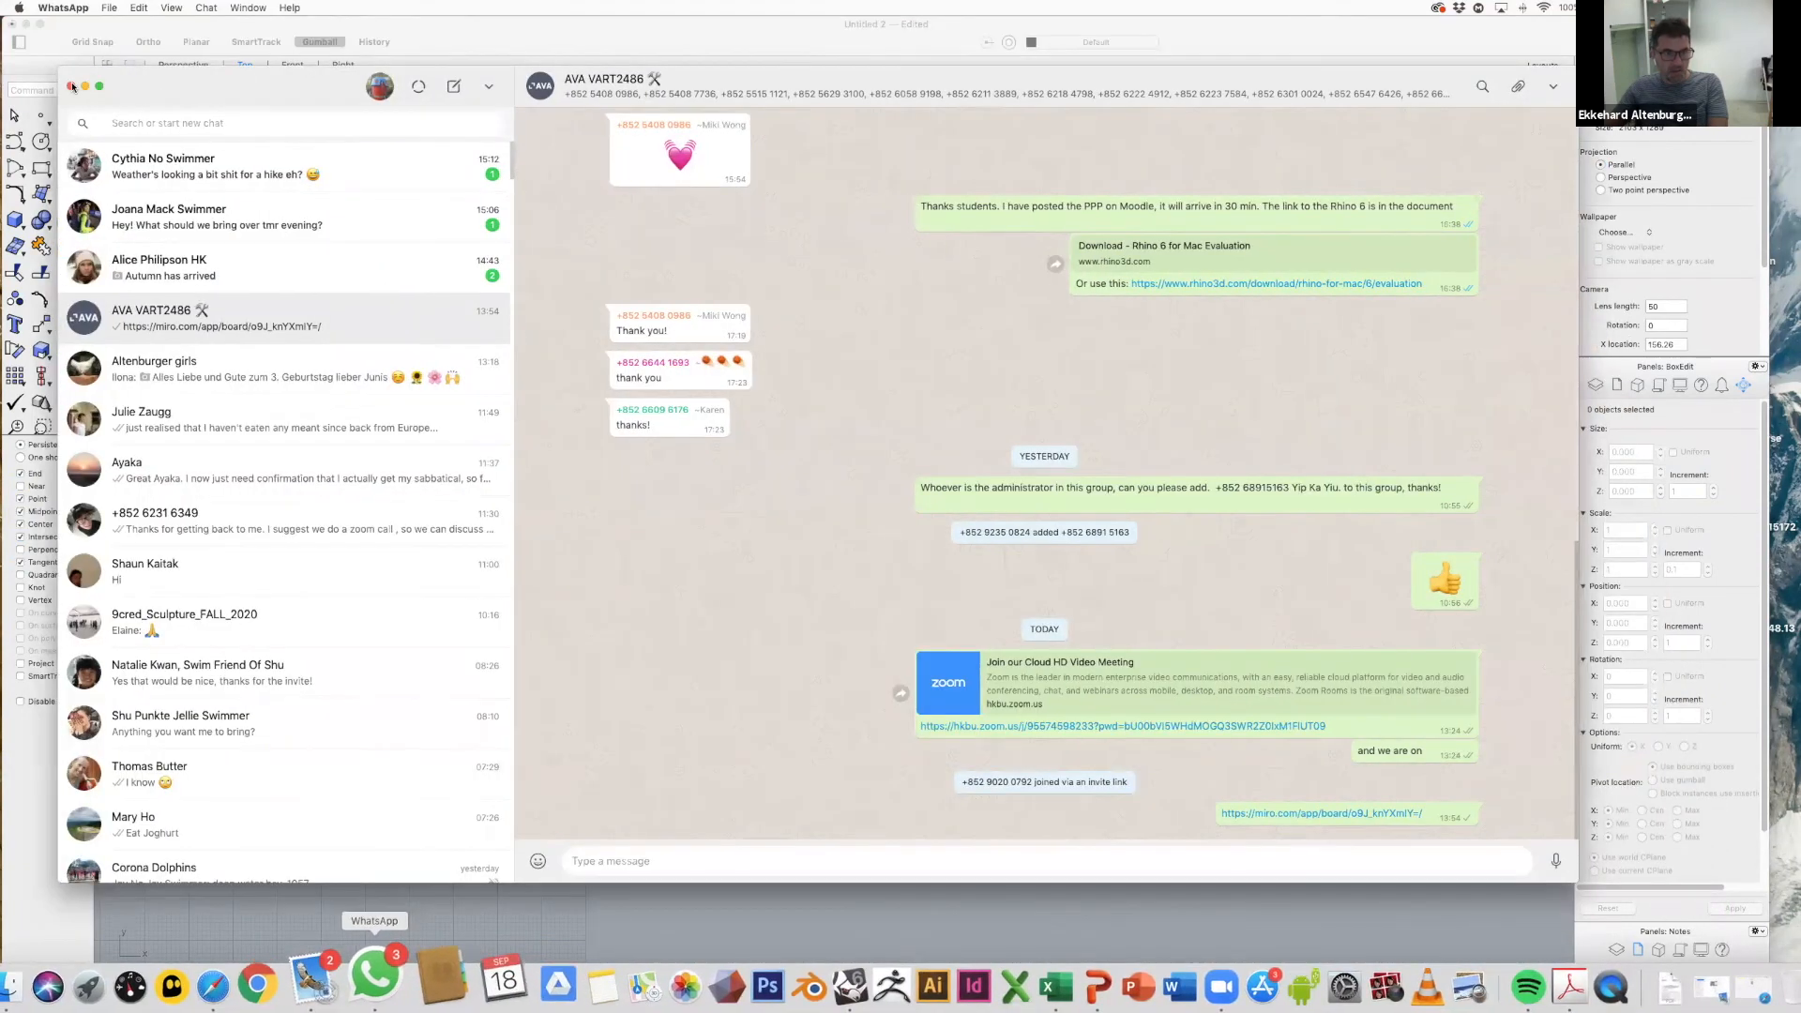
click(72, 87)
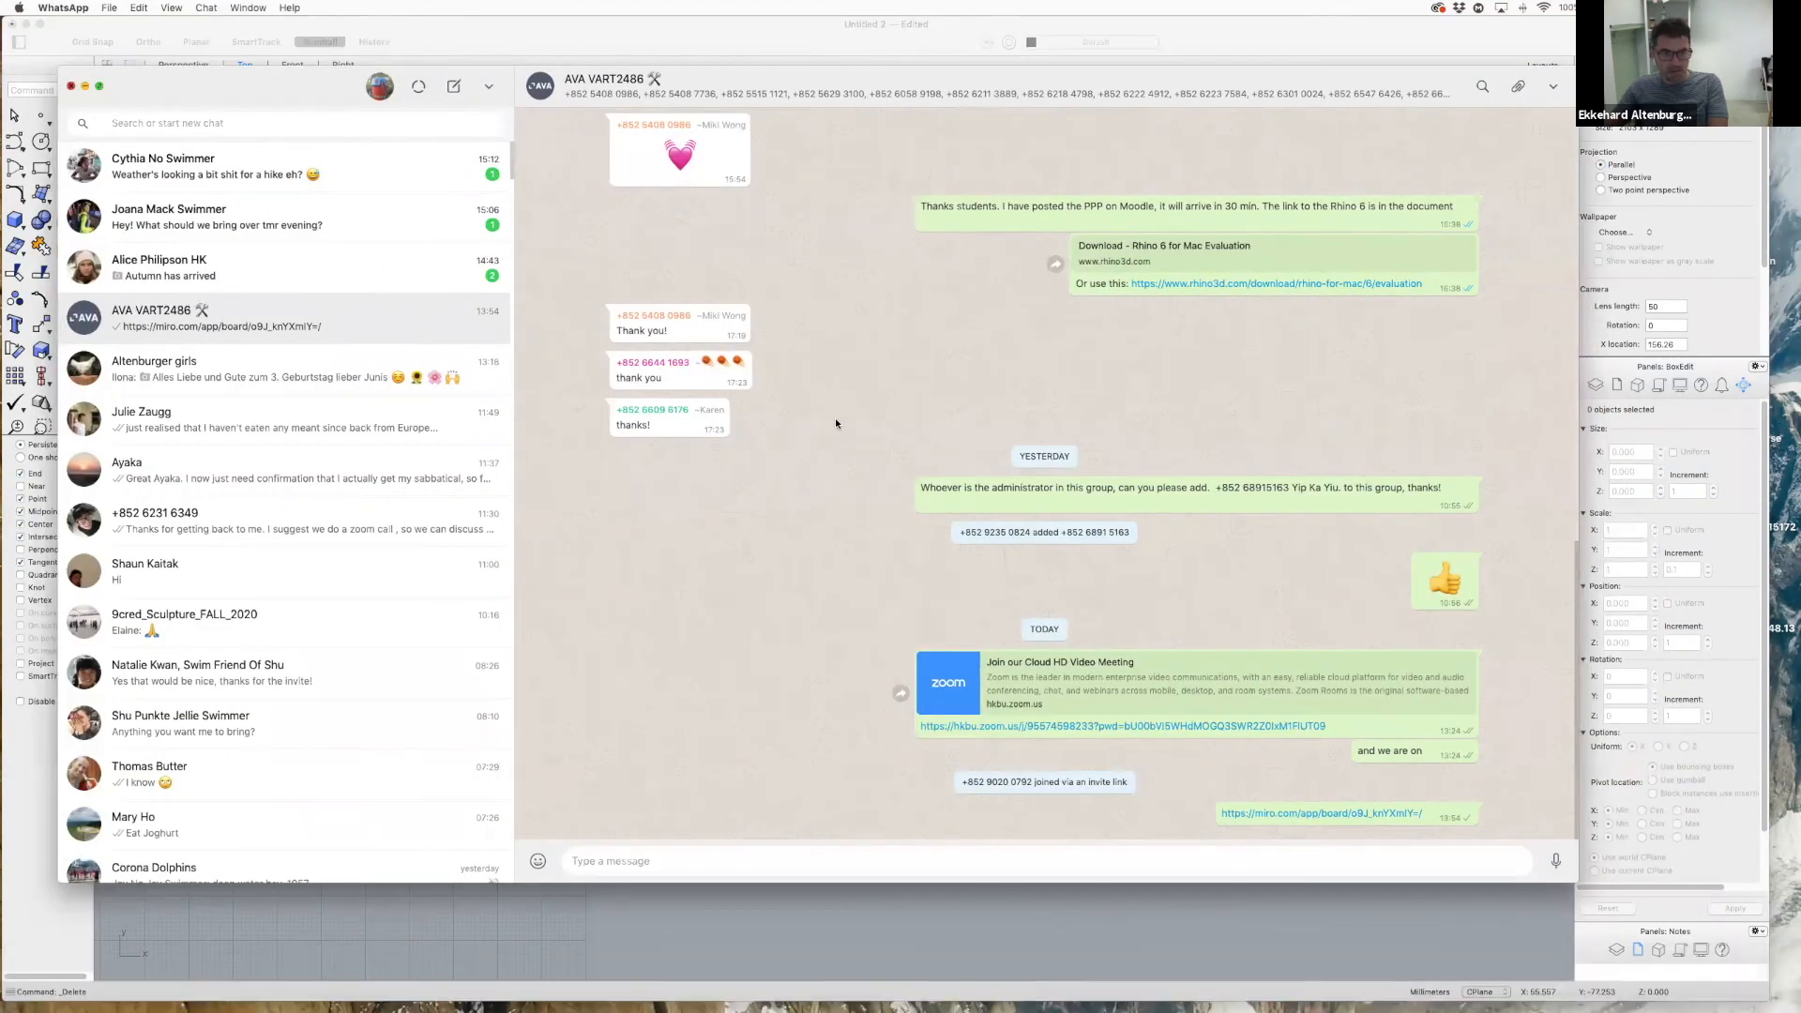
- Group all curves of the cleaned panel outline, including its slot
scroll(930, 363, down, 4)
scroll(922, 227, down, 3)
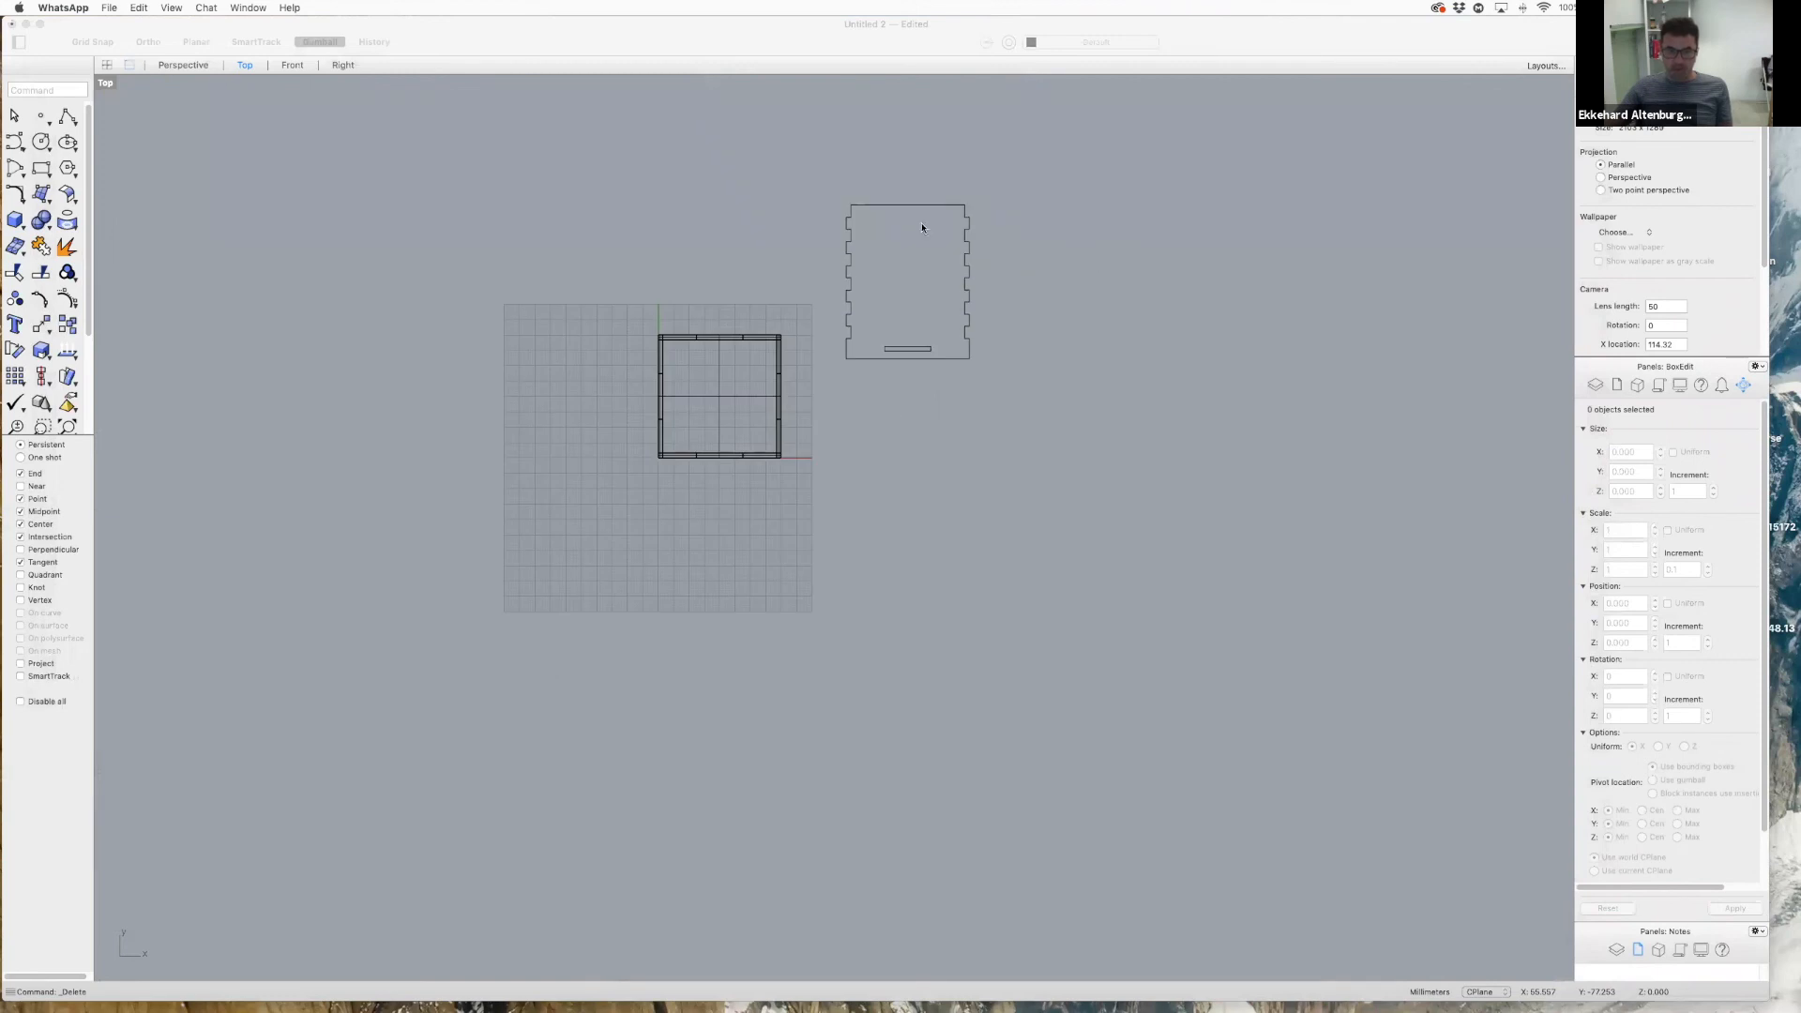
click(1076, 454)
mouse_move(958, 339)
mouse_down()
mouse_move(1029, 377)
mouse_move(1013, 374)
mouse_up()
text(group)
key(Return)
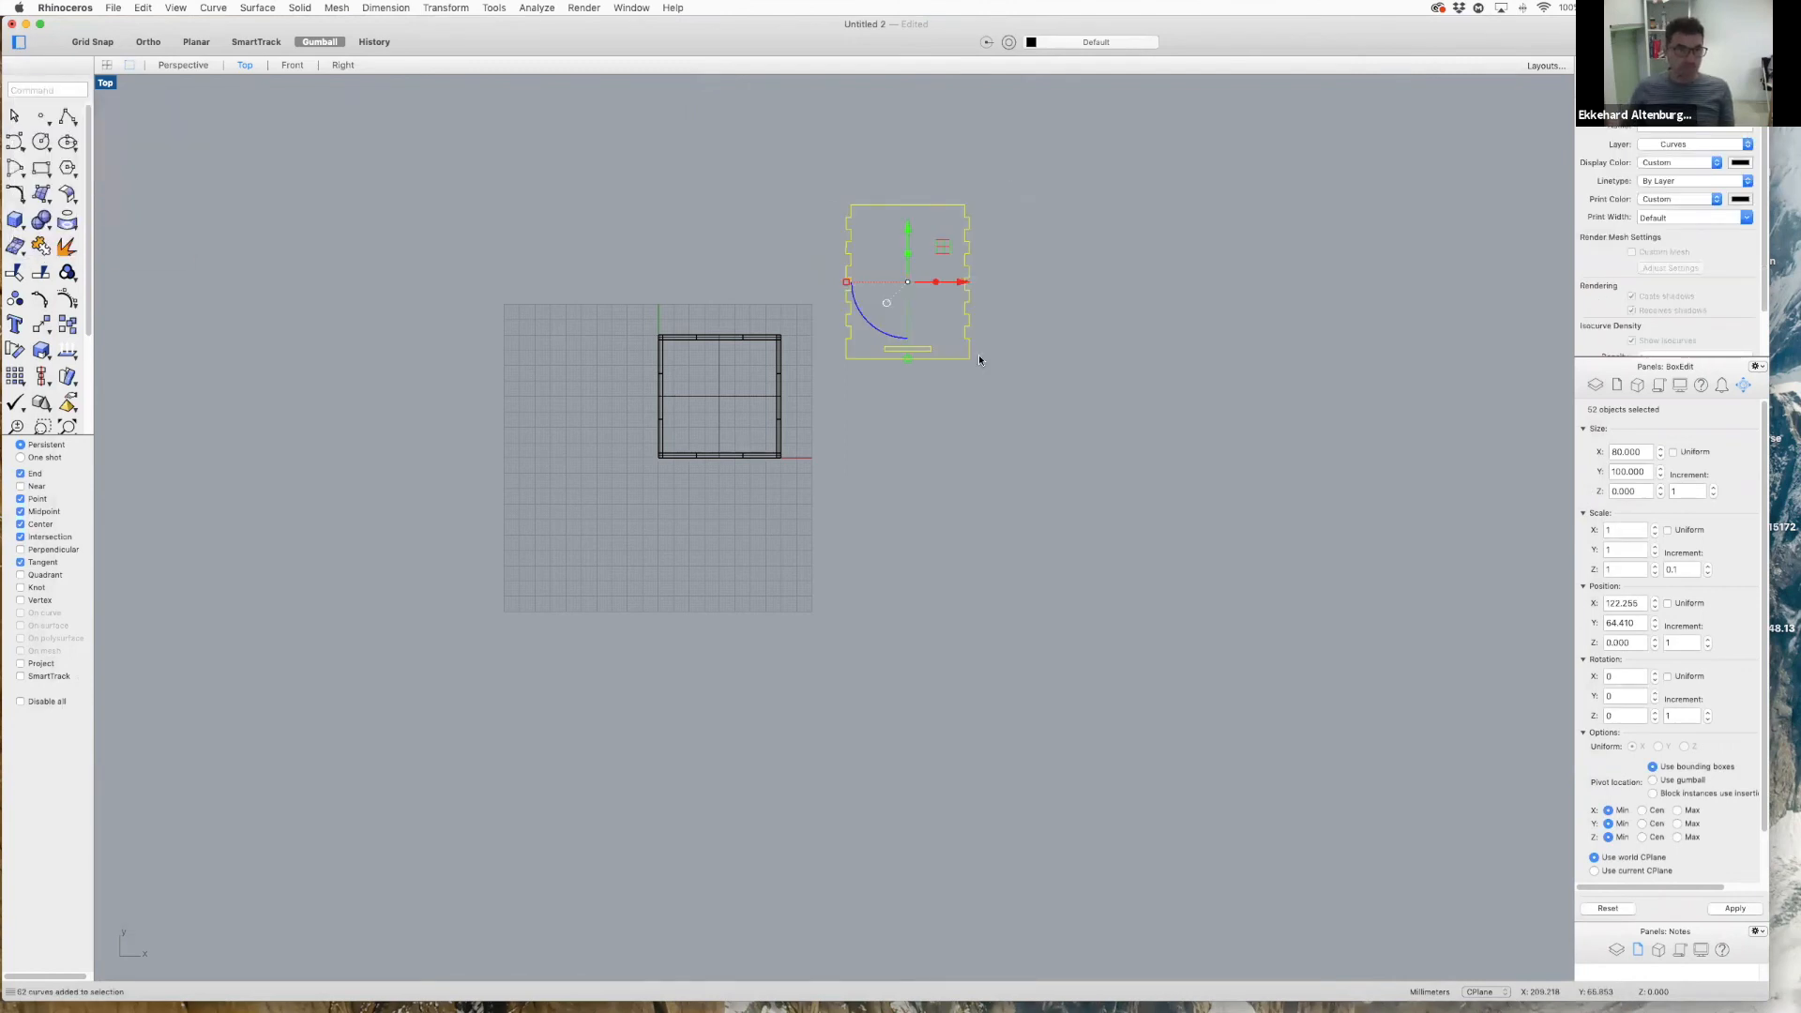
click(1107, 493)
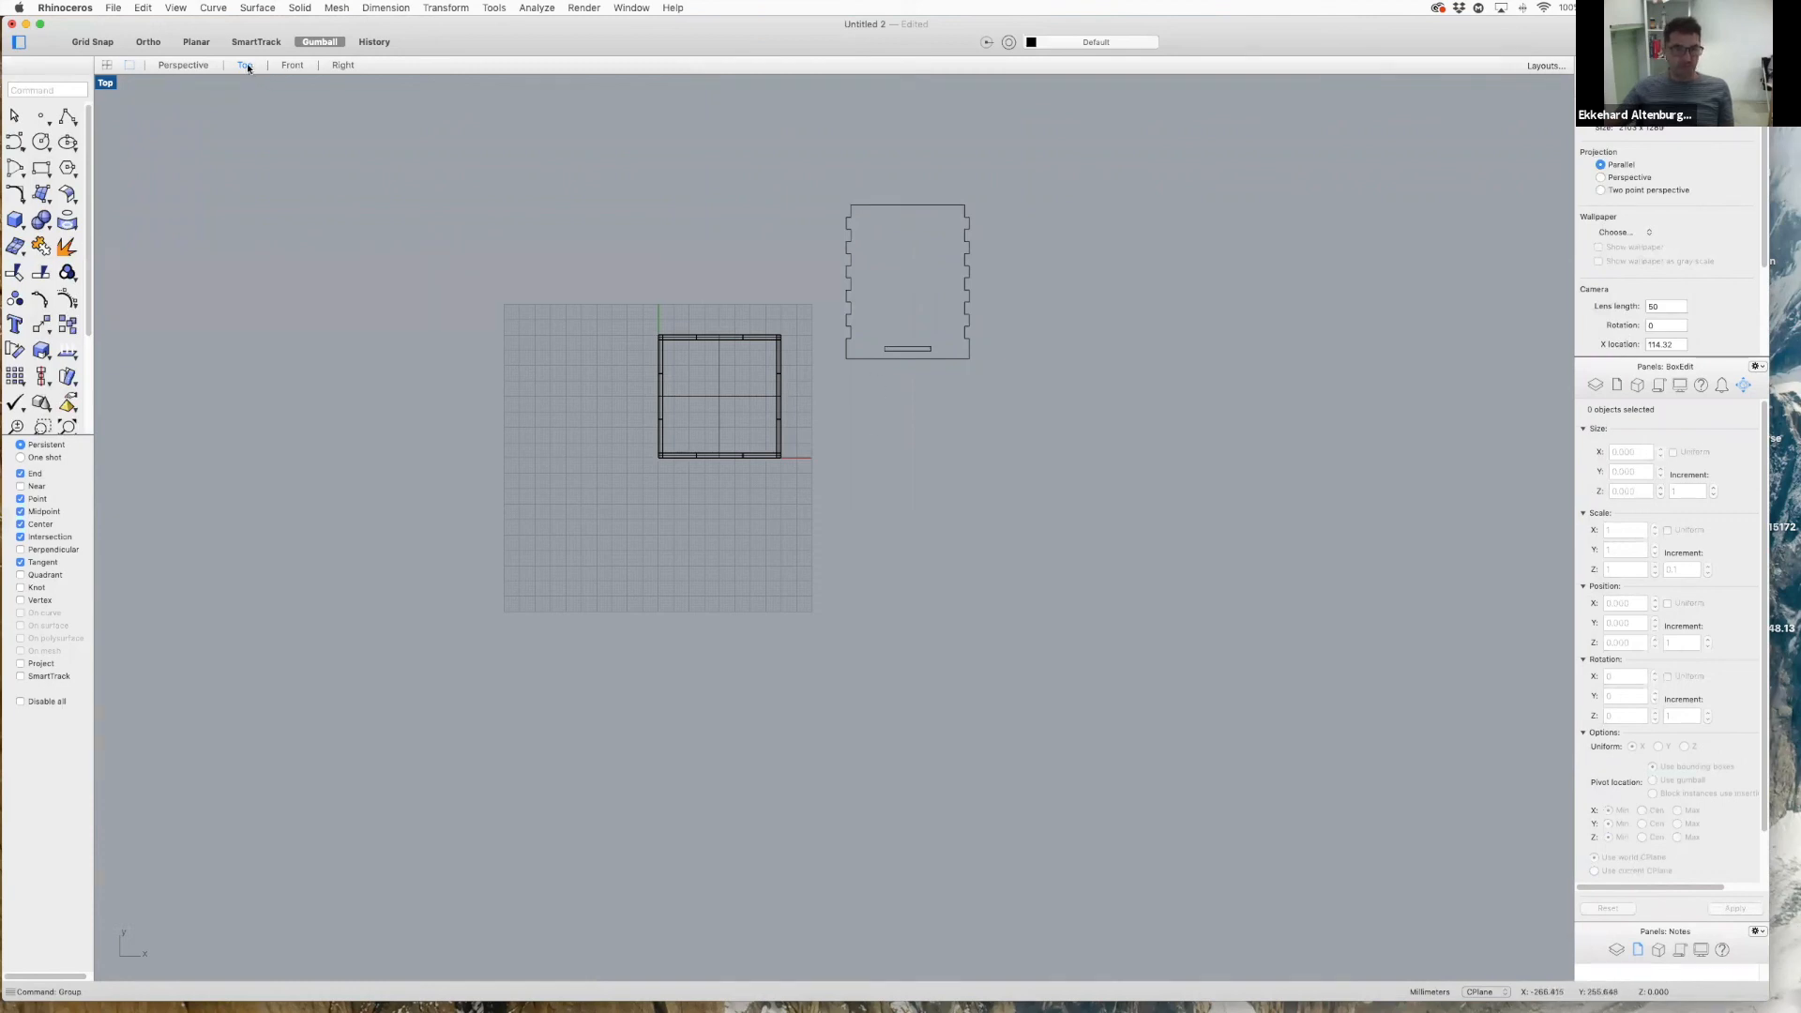
- In the Right view, run Make2D on the second overlapping side panel with View projection, tangent edges on, hidden lines off and ungrouped output
click(285, 66)
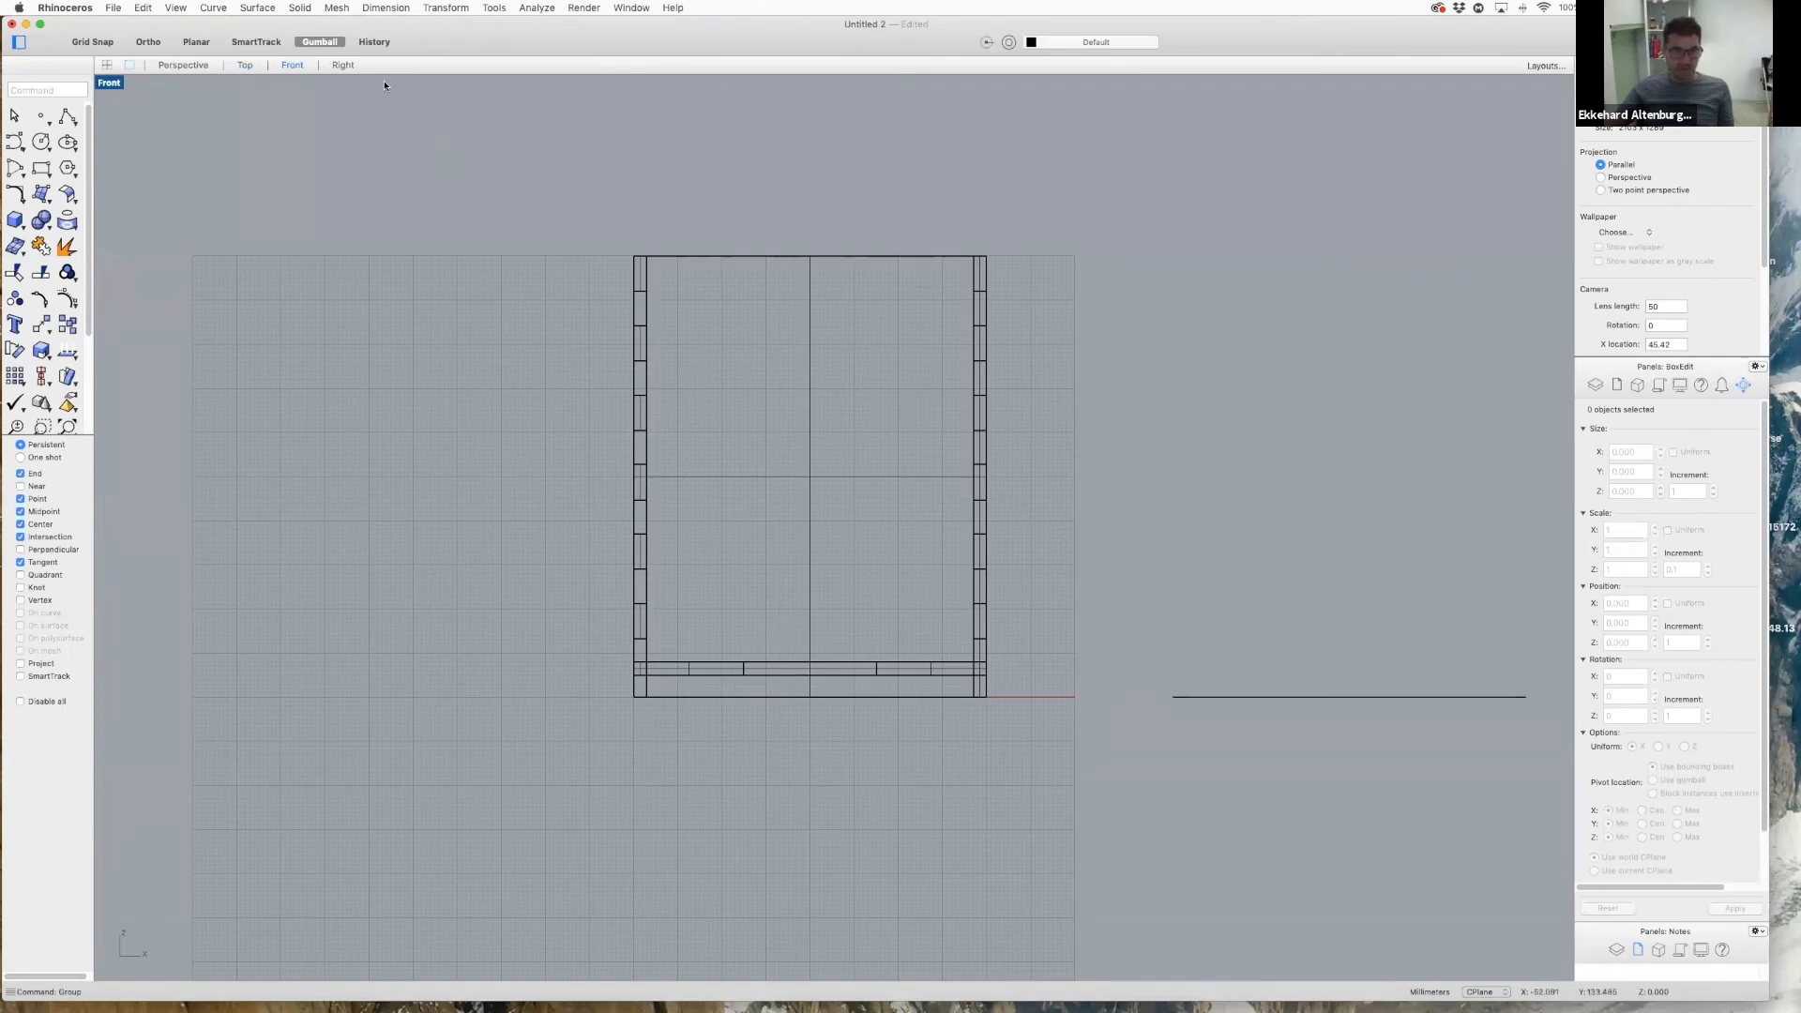
click(347, 65)
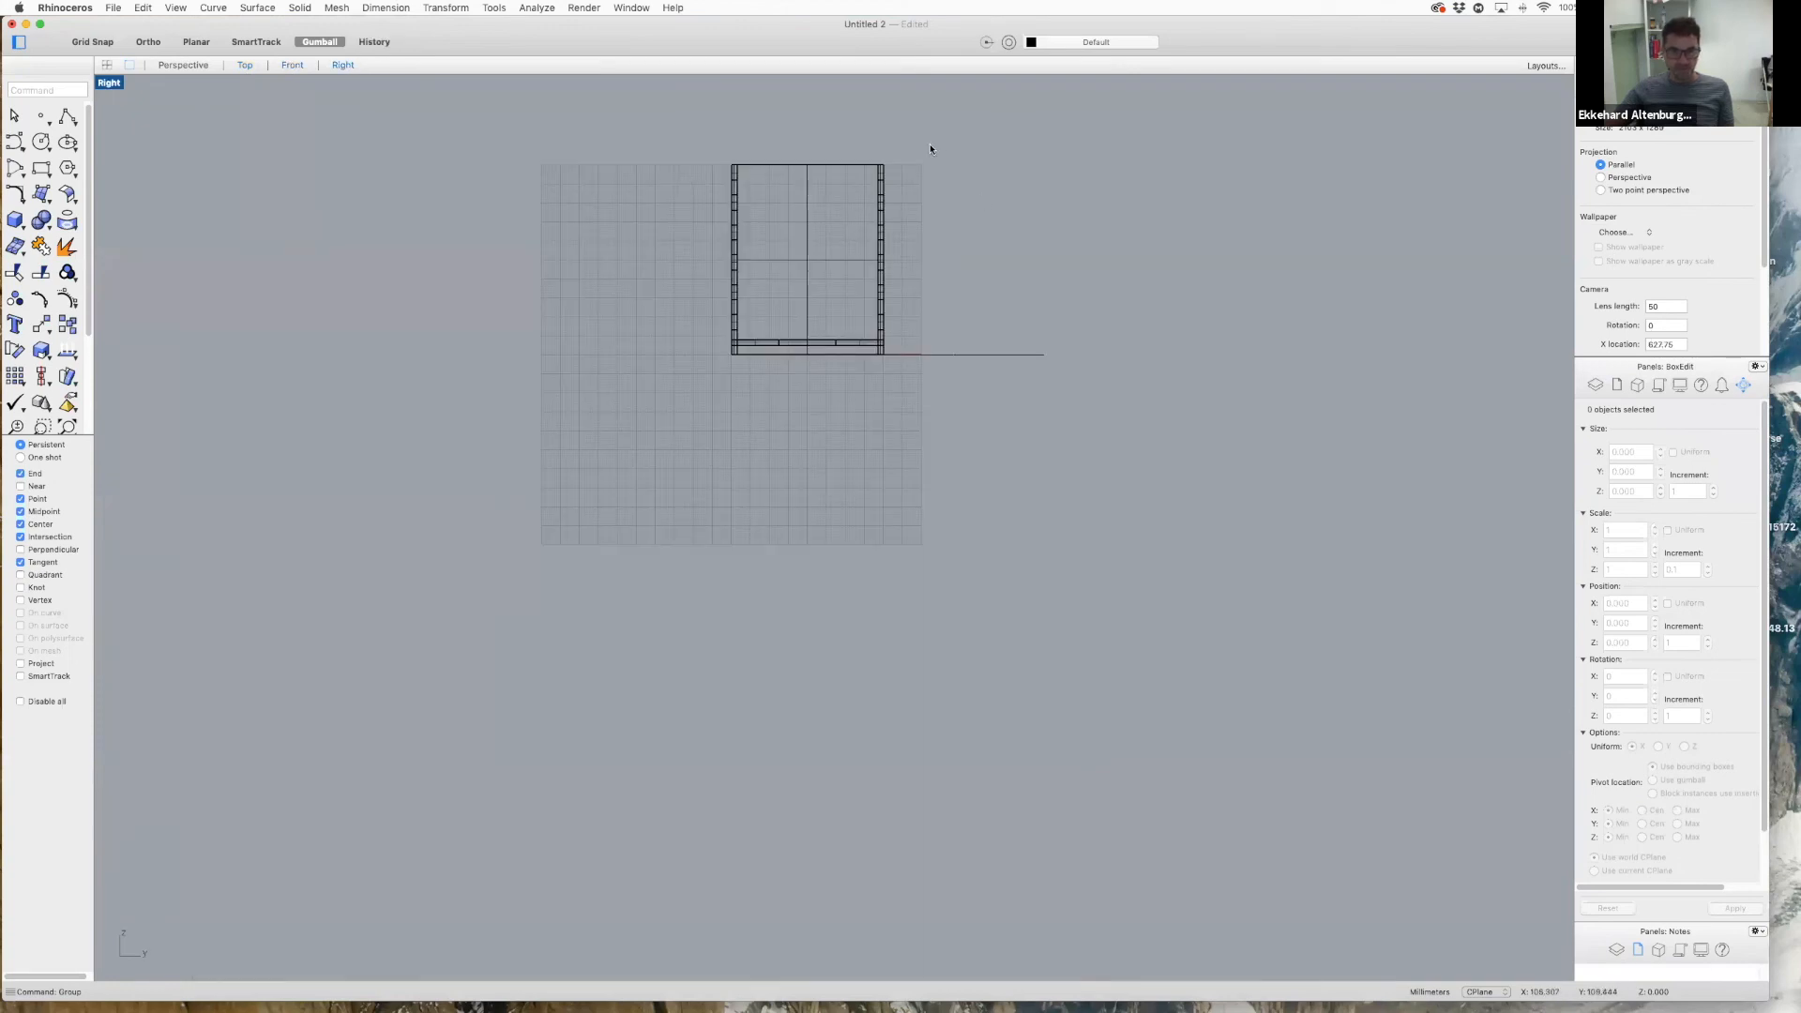
scroll(927, 143, up, 3)
scroll(925, 141, up, 1)
right_click(872, 136)
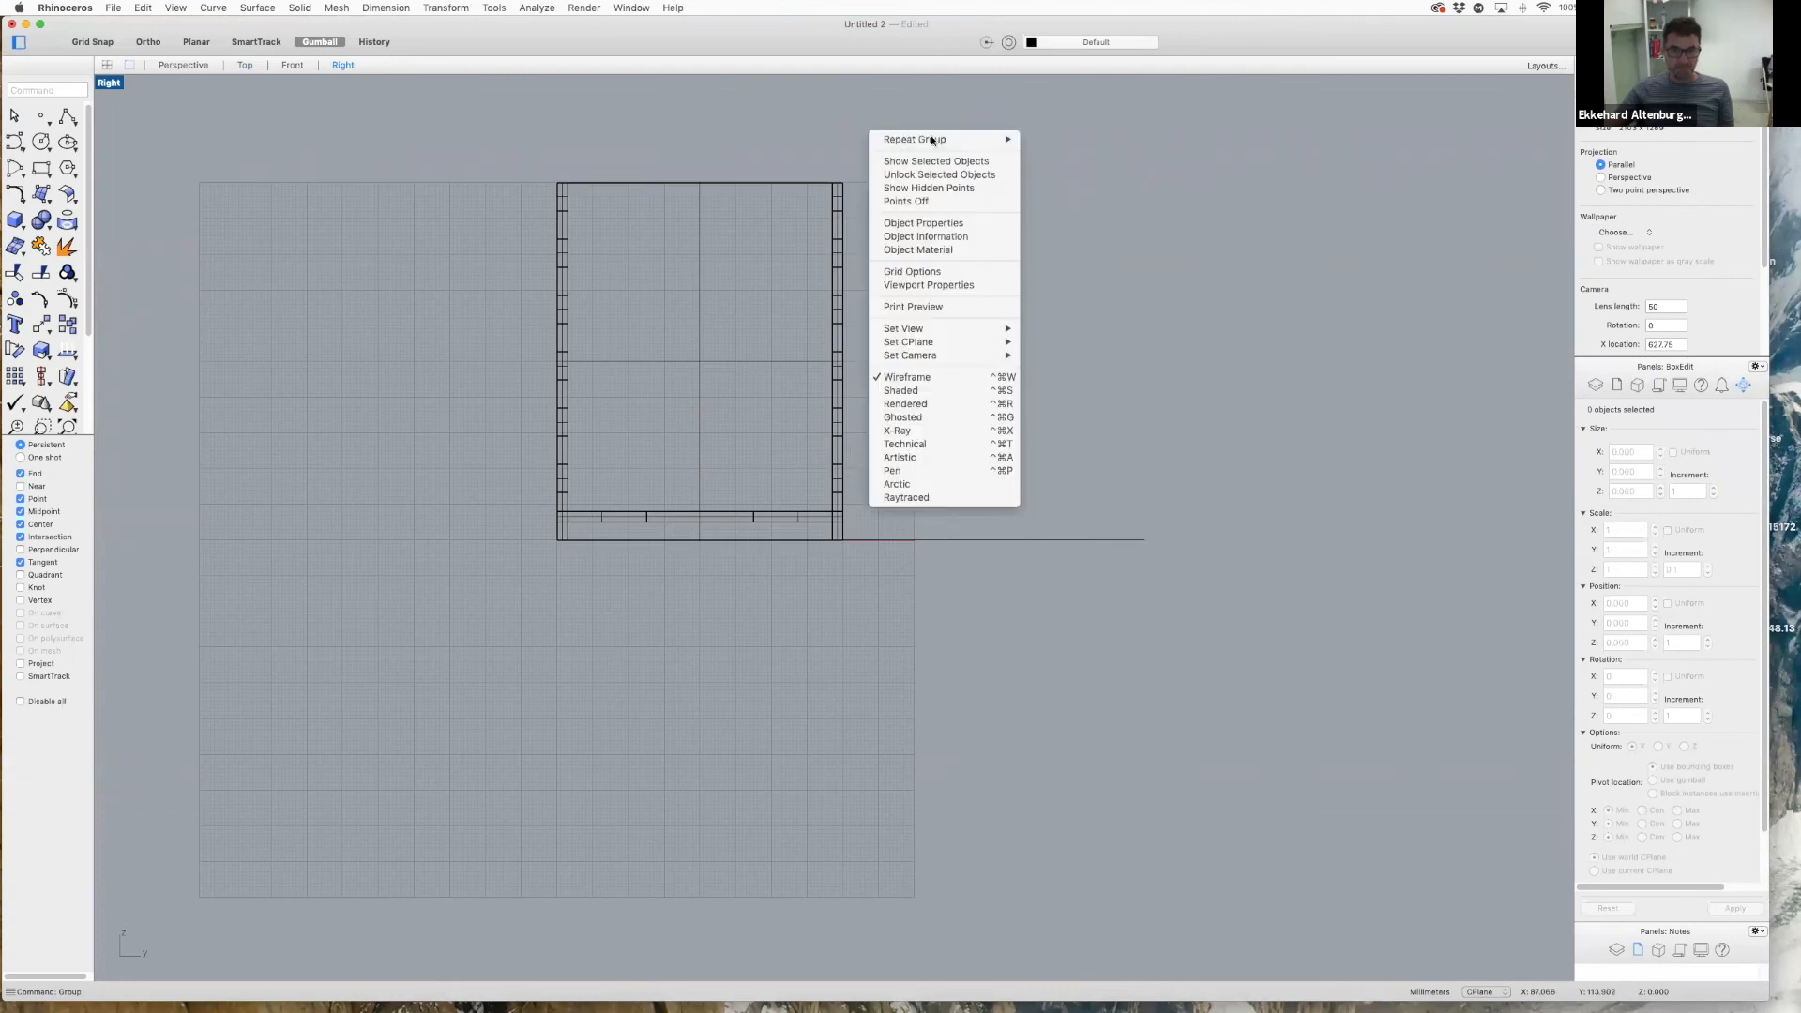
mouse_move(977, 141)
click(1115, 180)
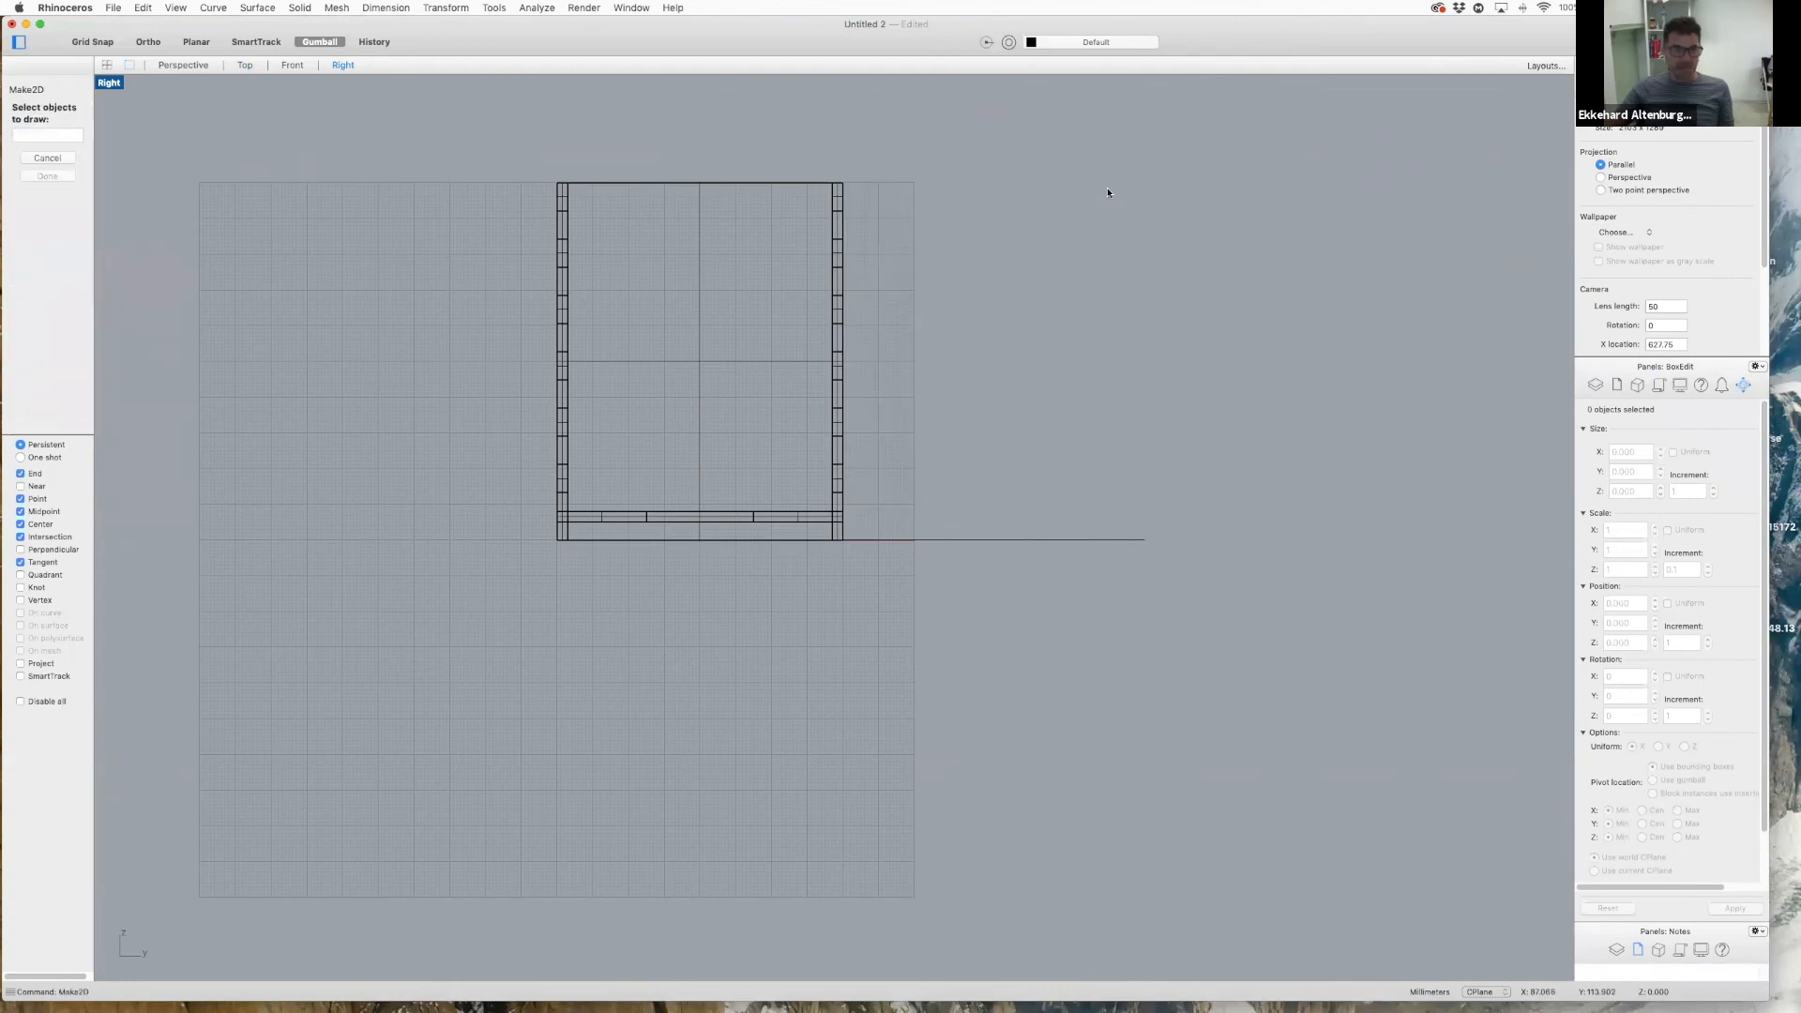
click(657, 184)
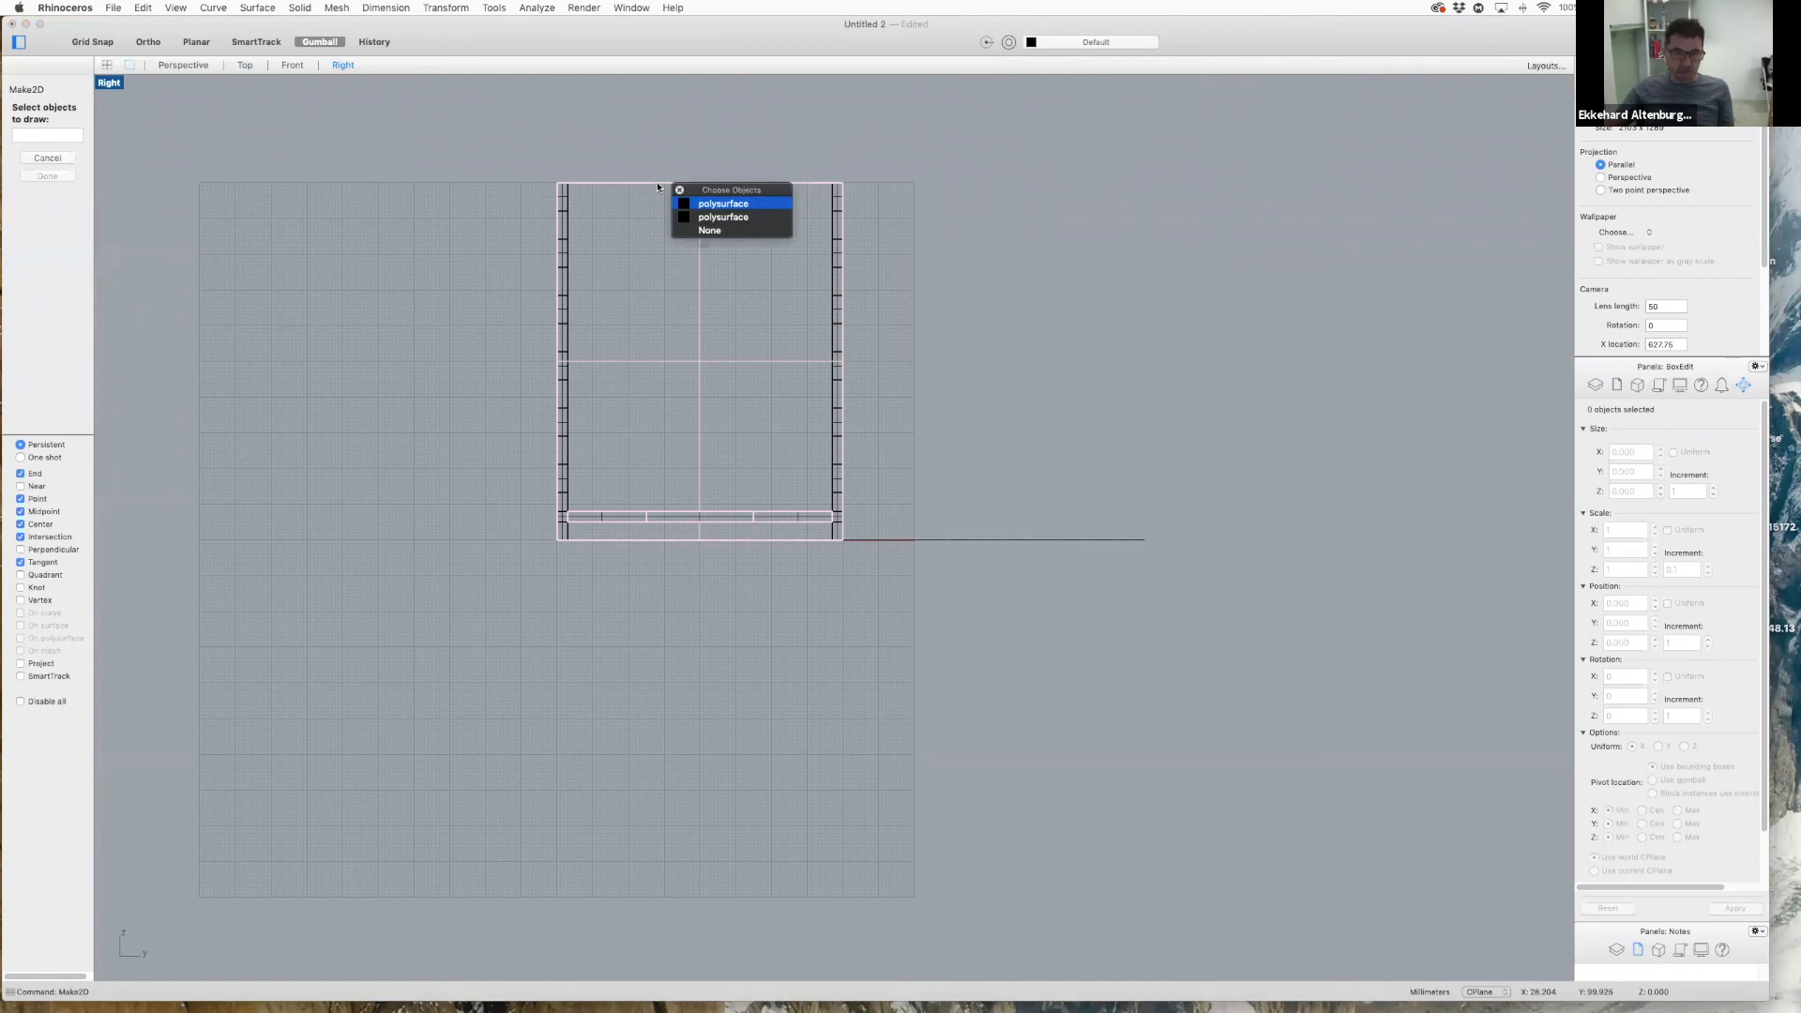
click(689, 215)
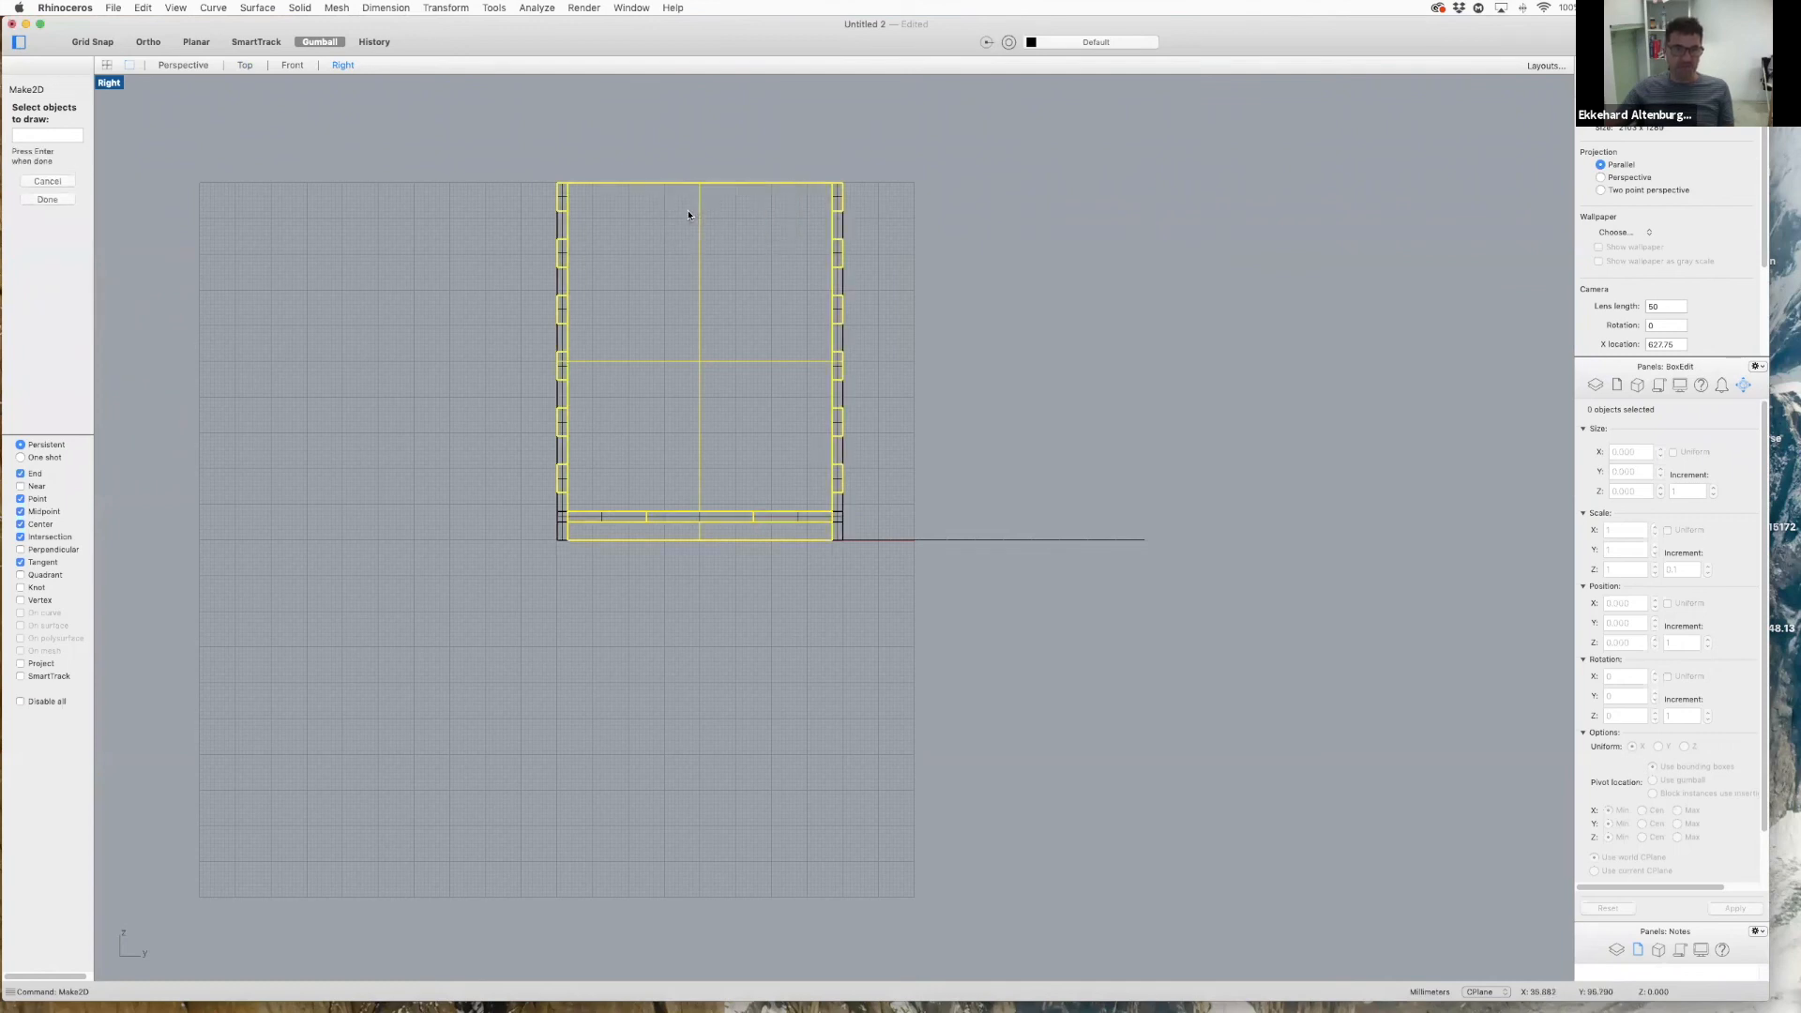
click(33, 199)
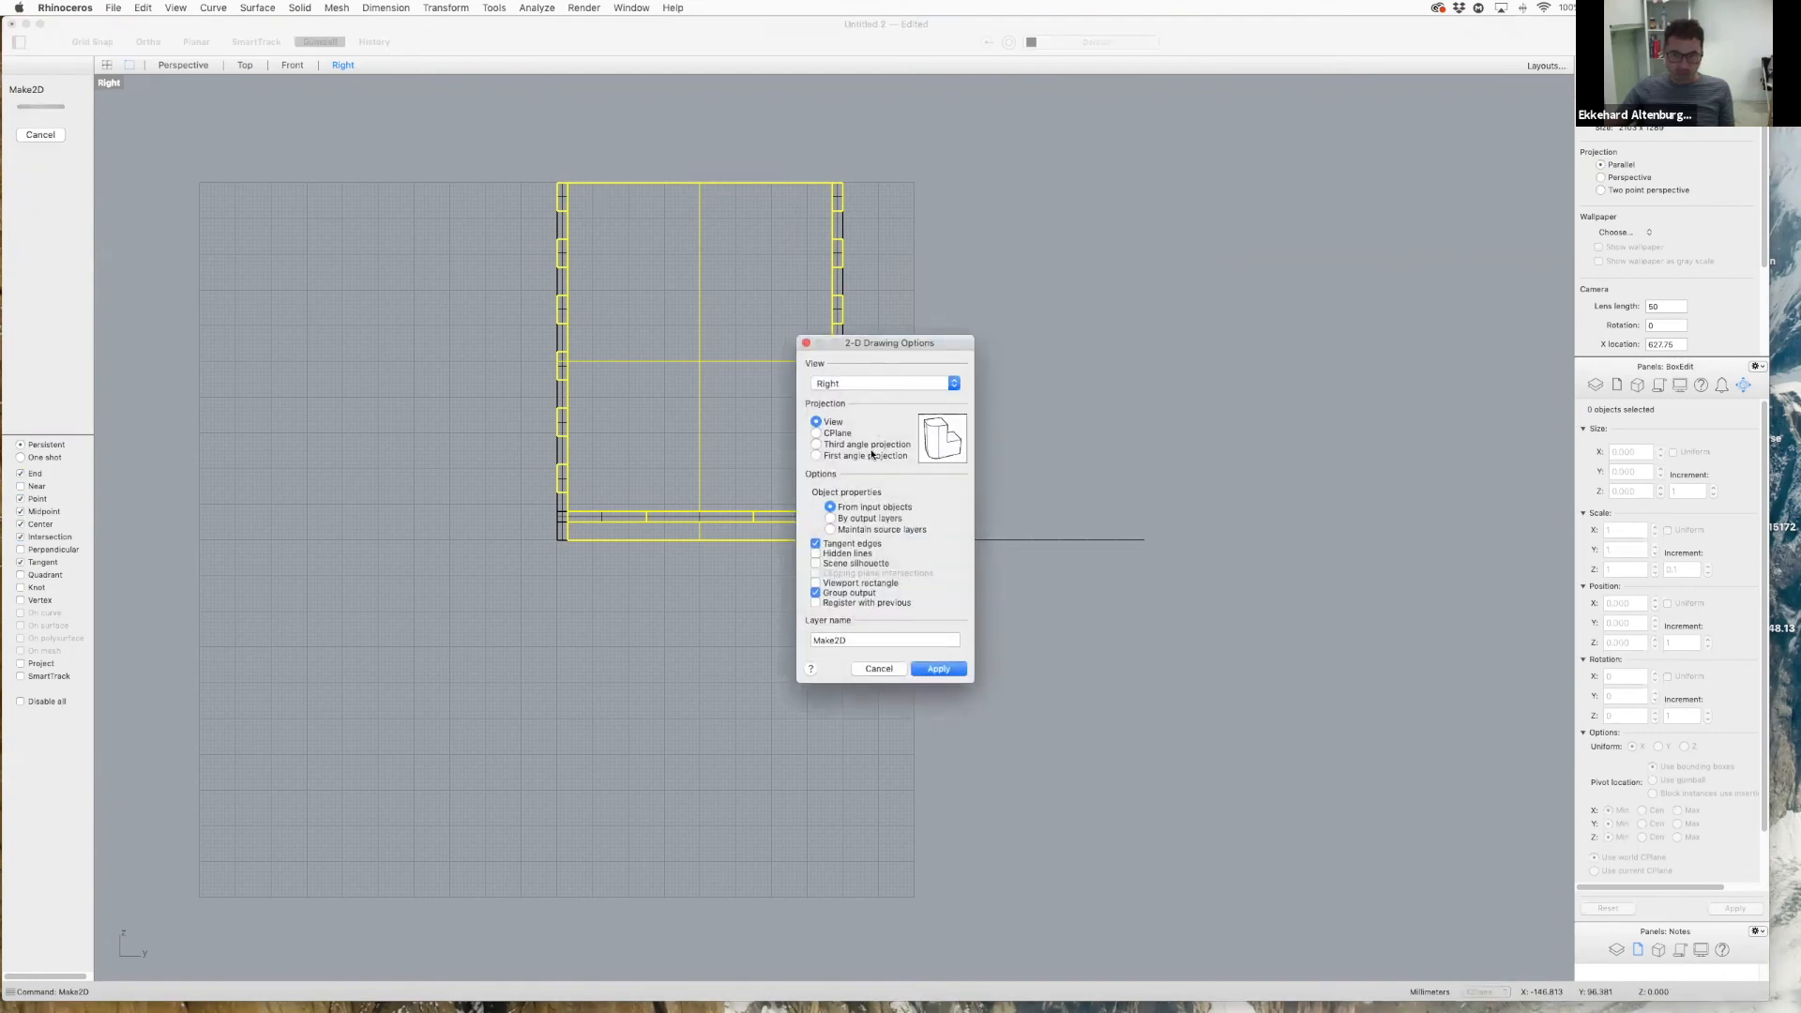
click(815, 593)
click(937, 669)
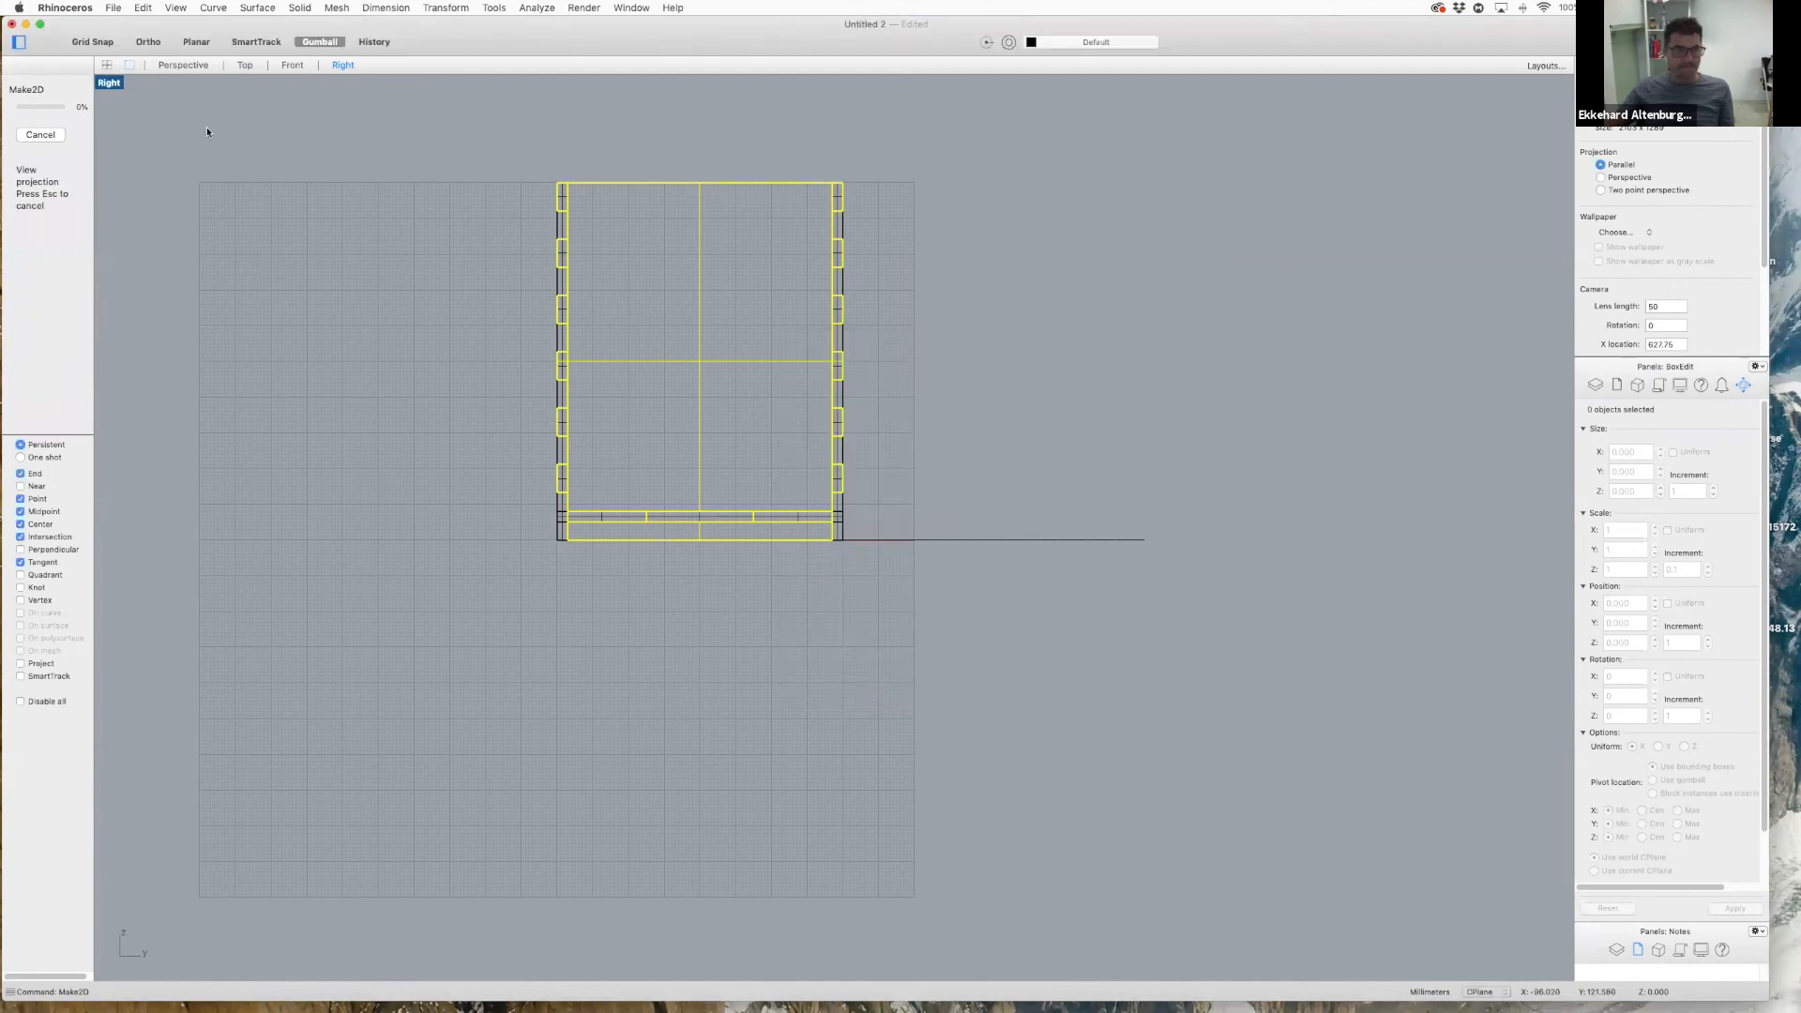
- In the Top view, move the new panel drawing about 112 mm in positive X, clear of the first panel outline
click(235, 65)
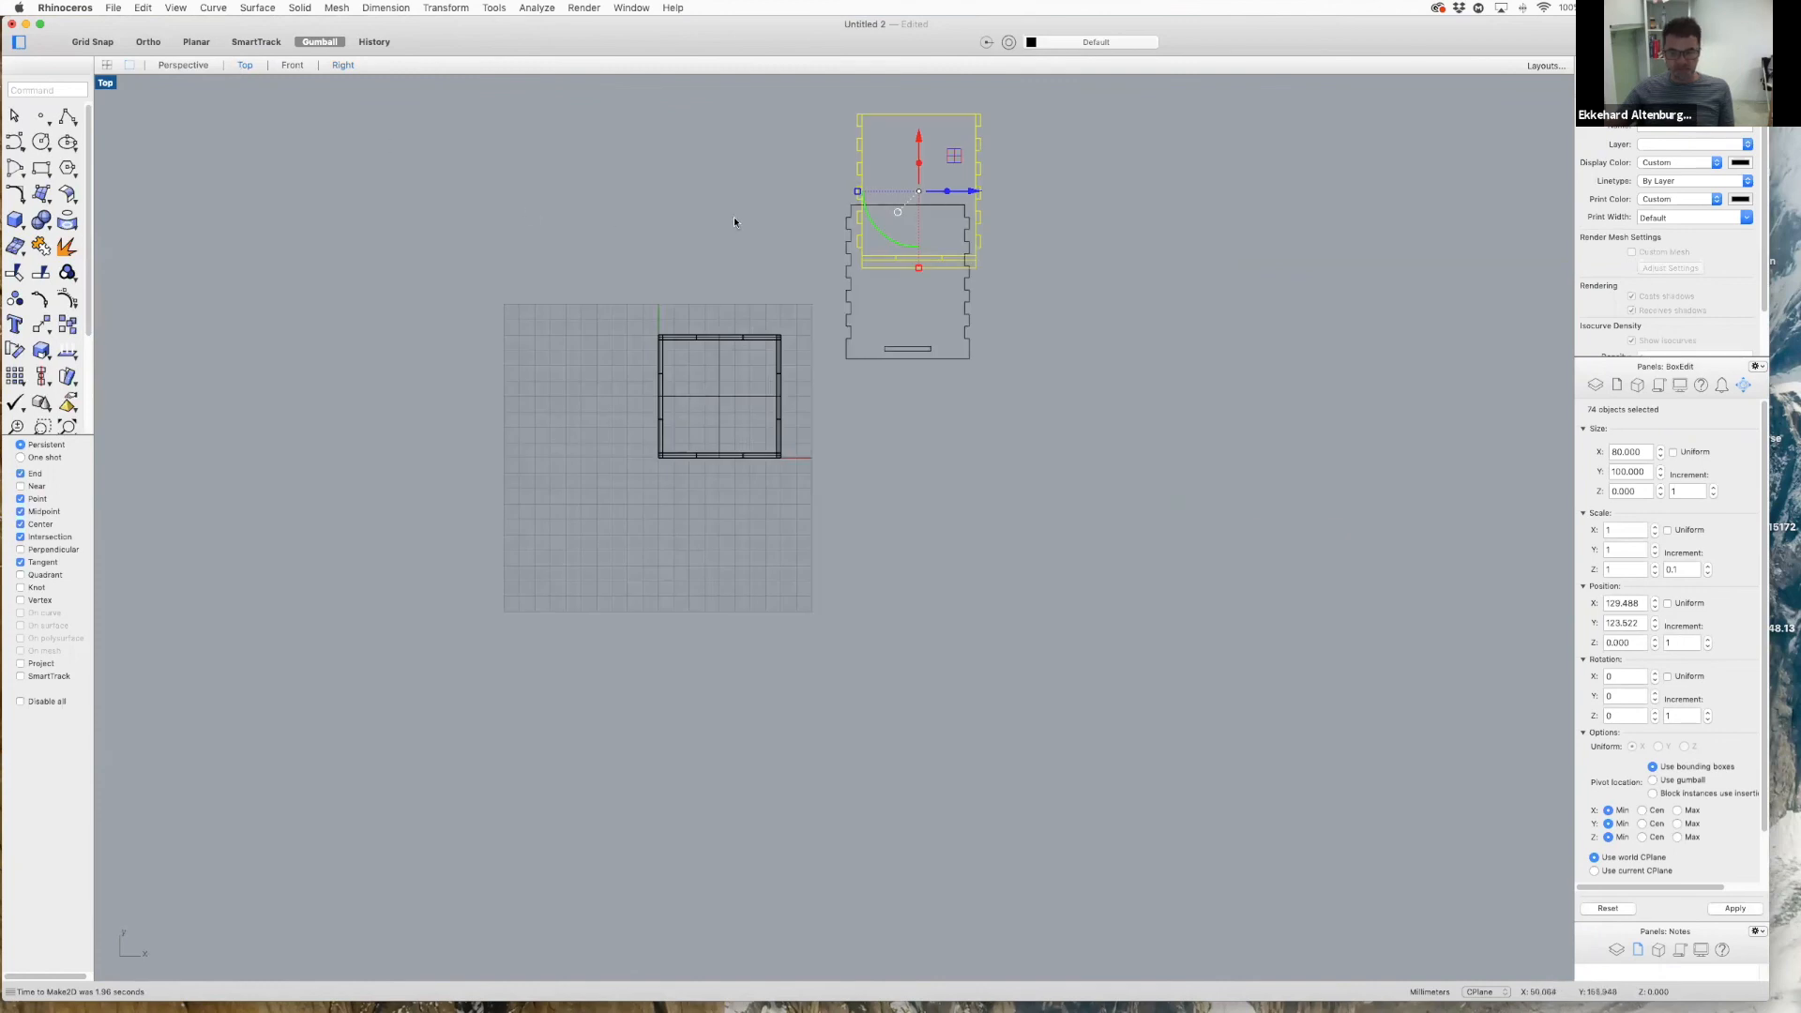
drag(968, 192, 1136, 203)
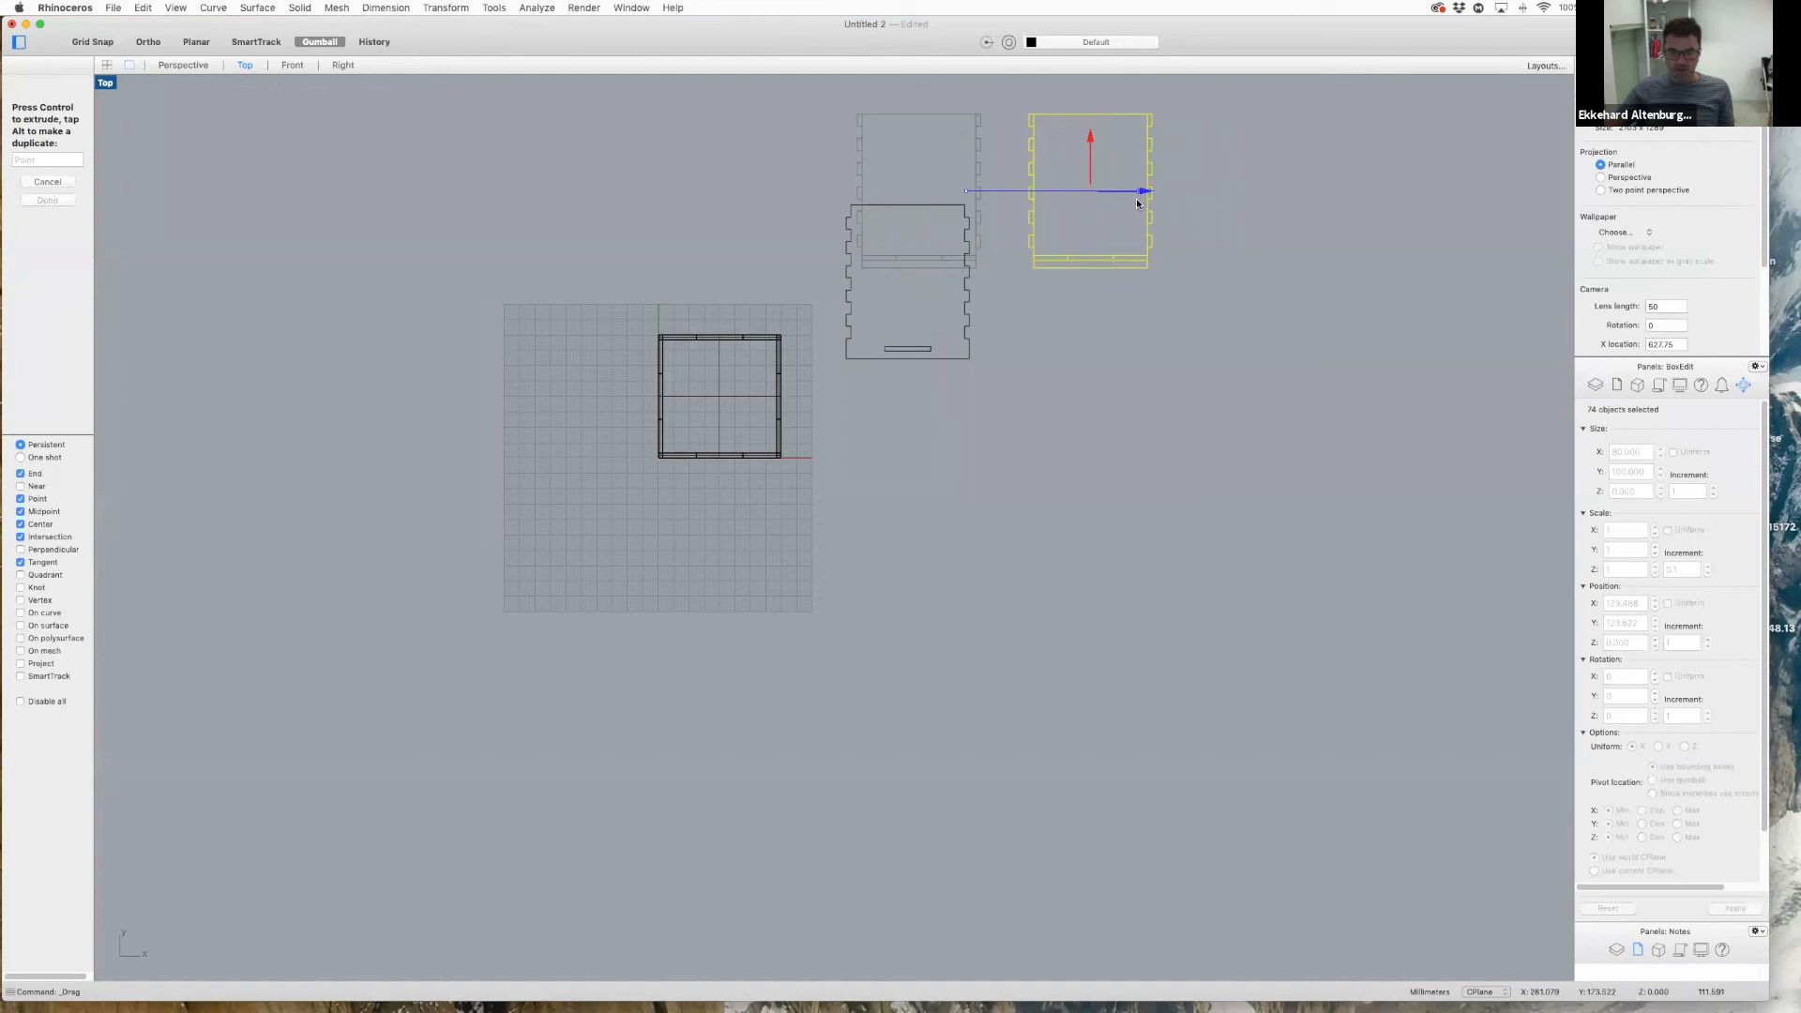
drag(1136, 203, 1138, 205)
- Delete the vertical lines closing off the lower three fingers along the second panel drawing's left edge
scroll(1149, 206, up, 5)
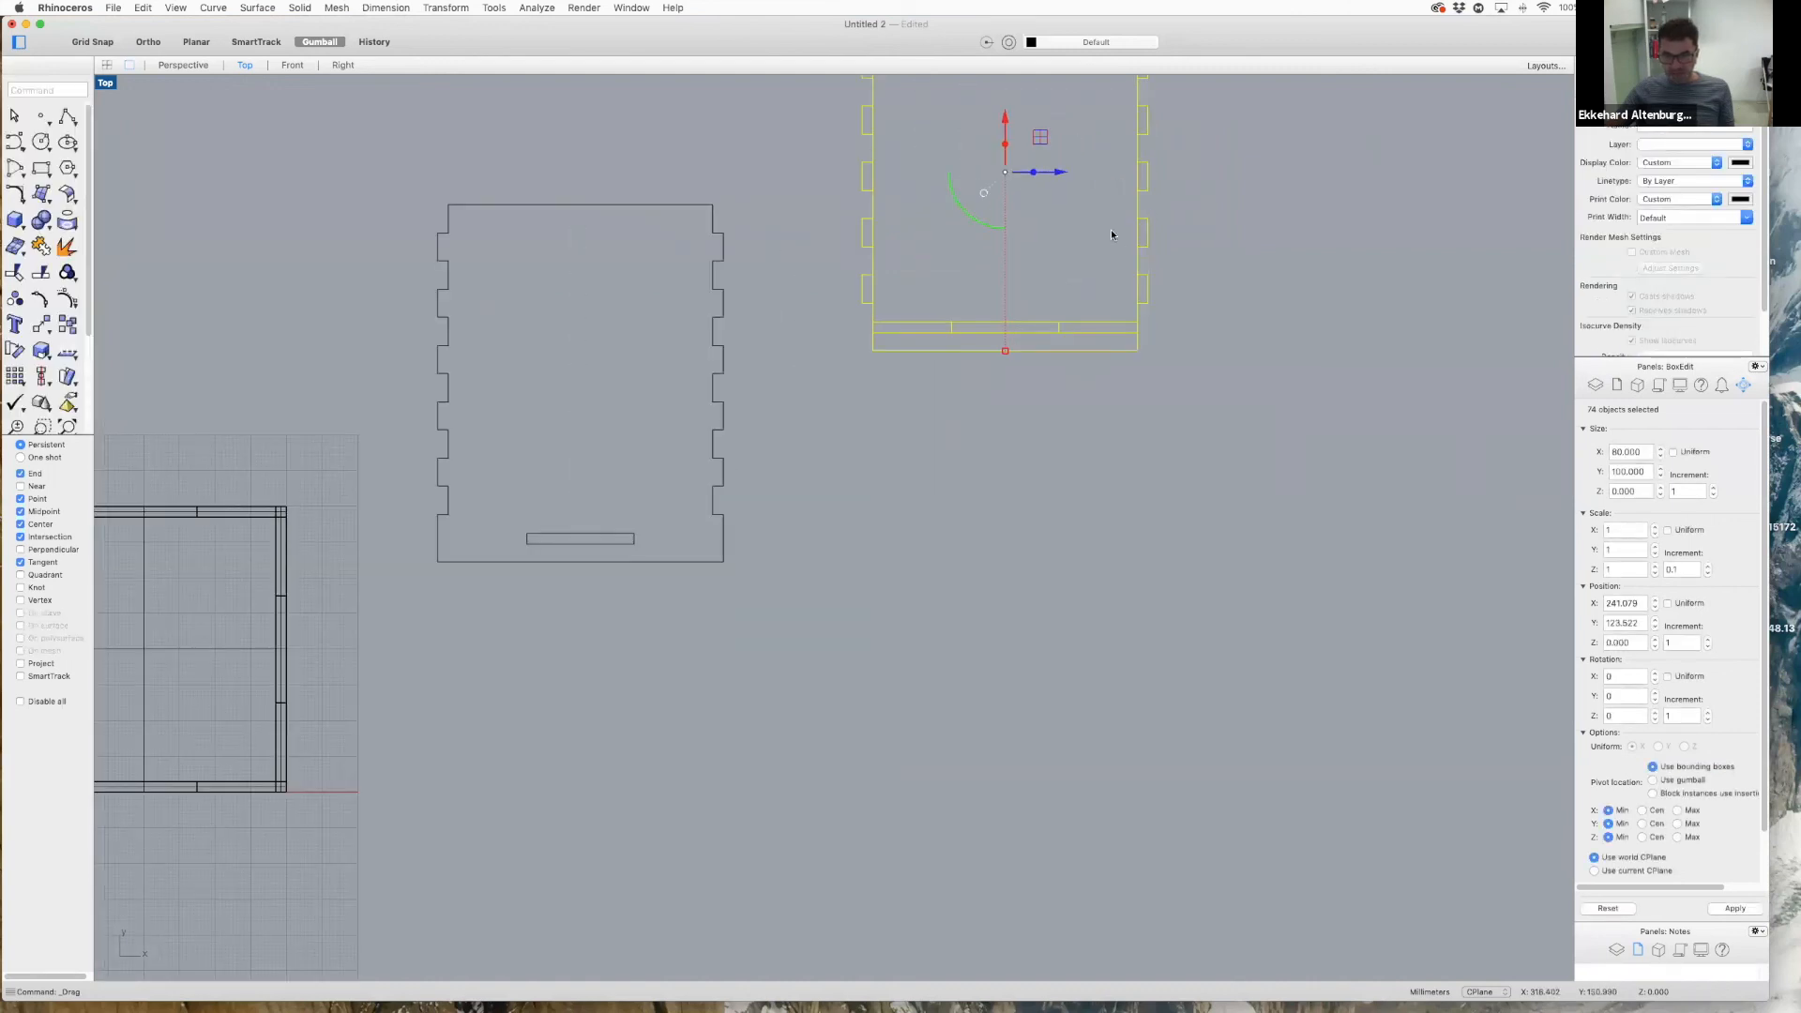
scroll(1111, 235, down, 8)
scroll(1113, 233, up, 8)
scroll(919, 211, down, 2)
scroll(936, 173, up, 4)
scroll(936, 172, up, 3)
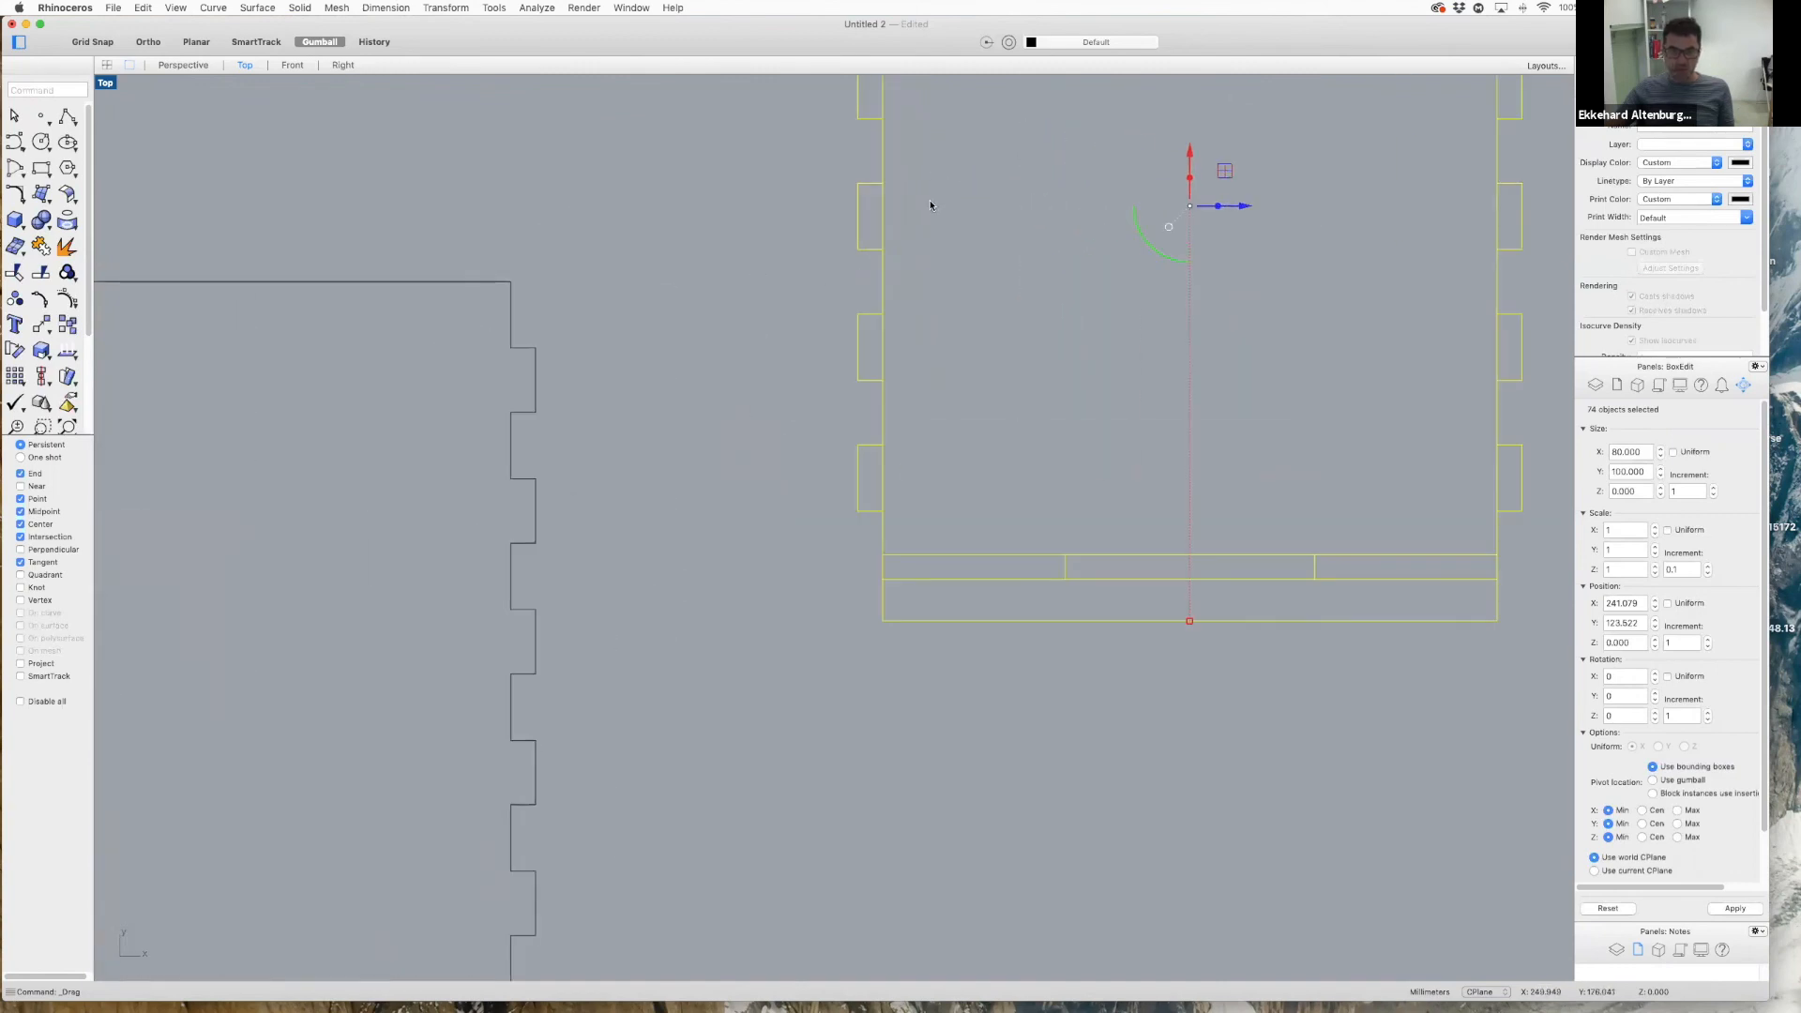
click(881, 225)
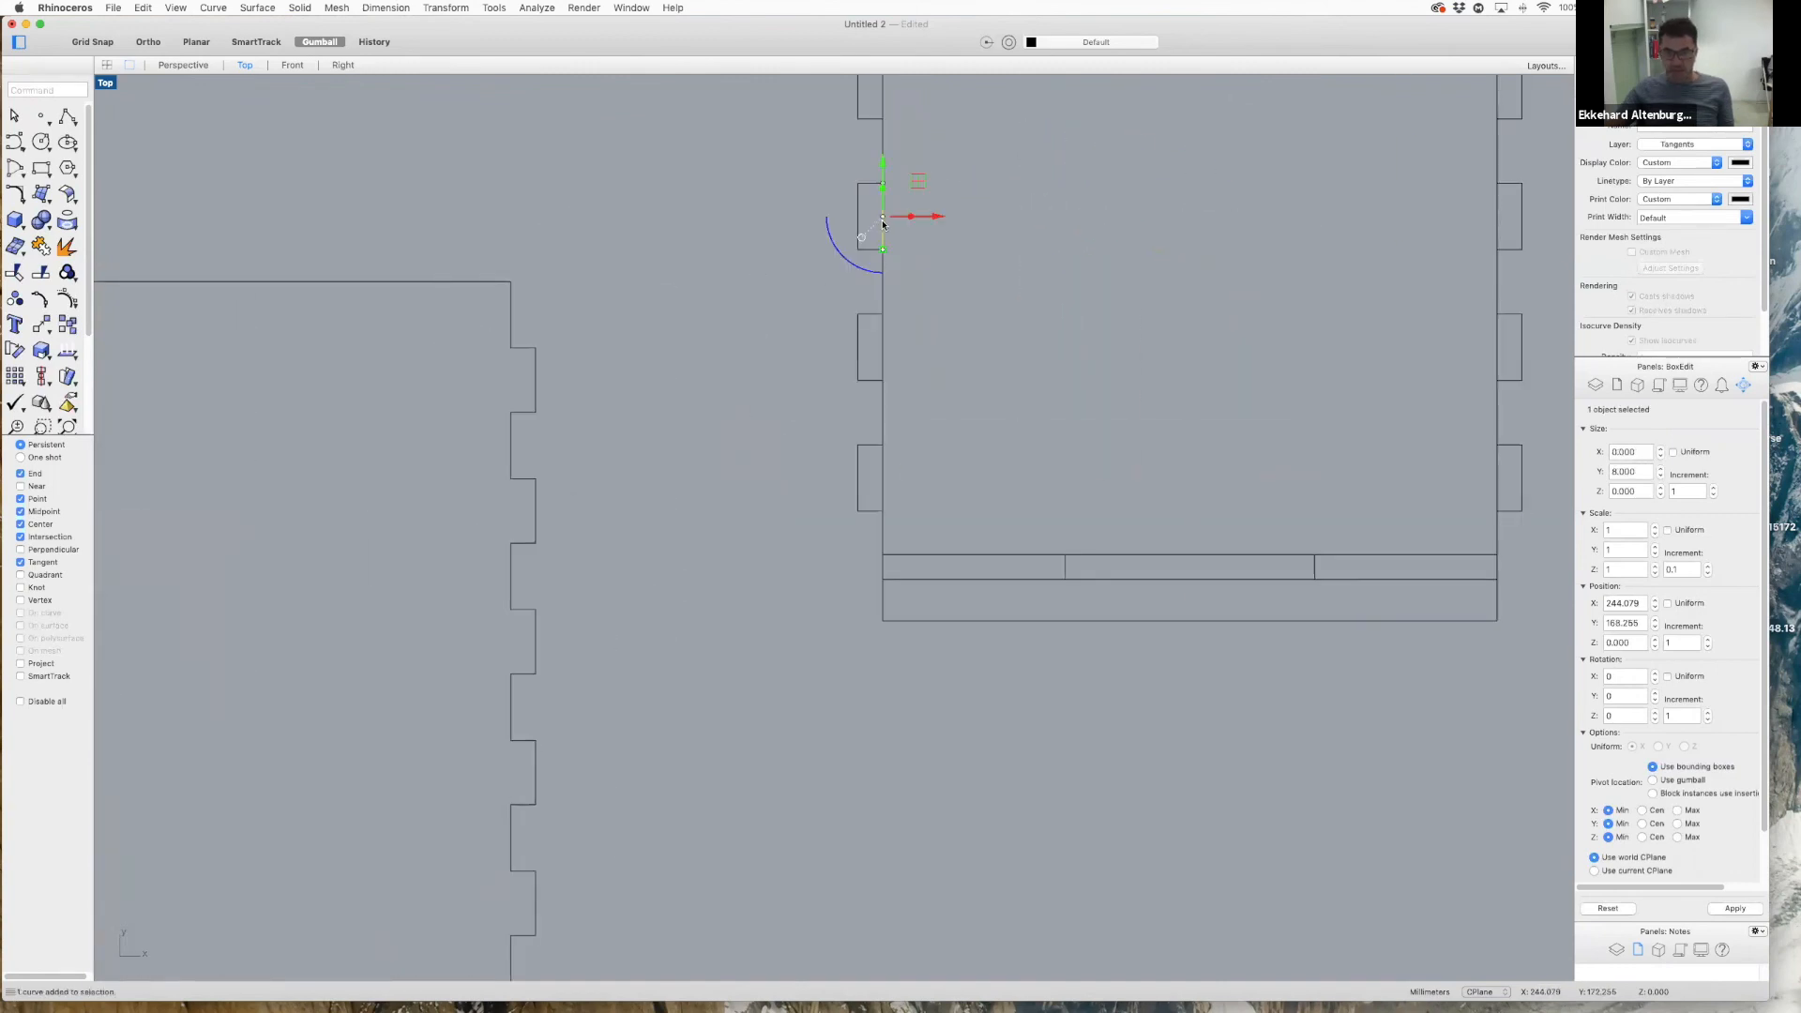
key(Delete)
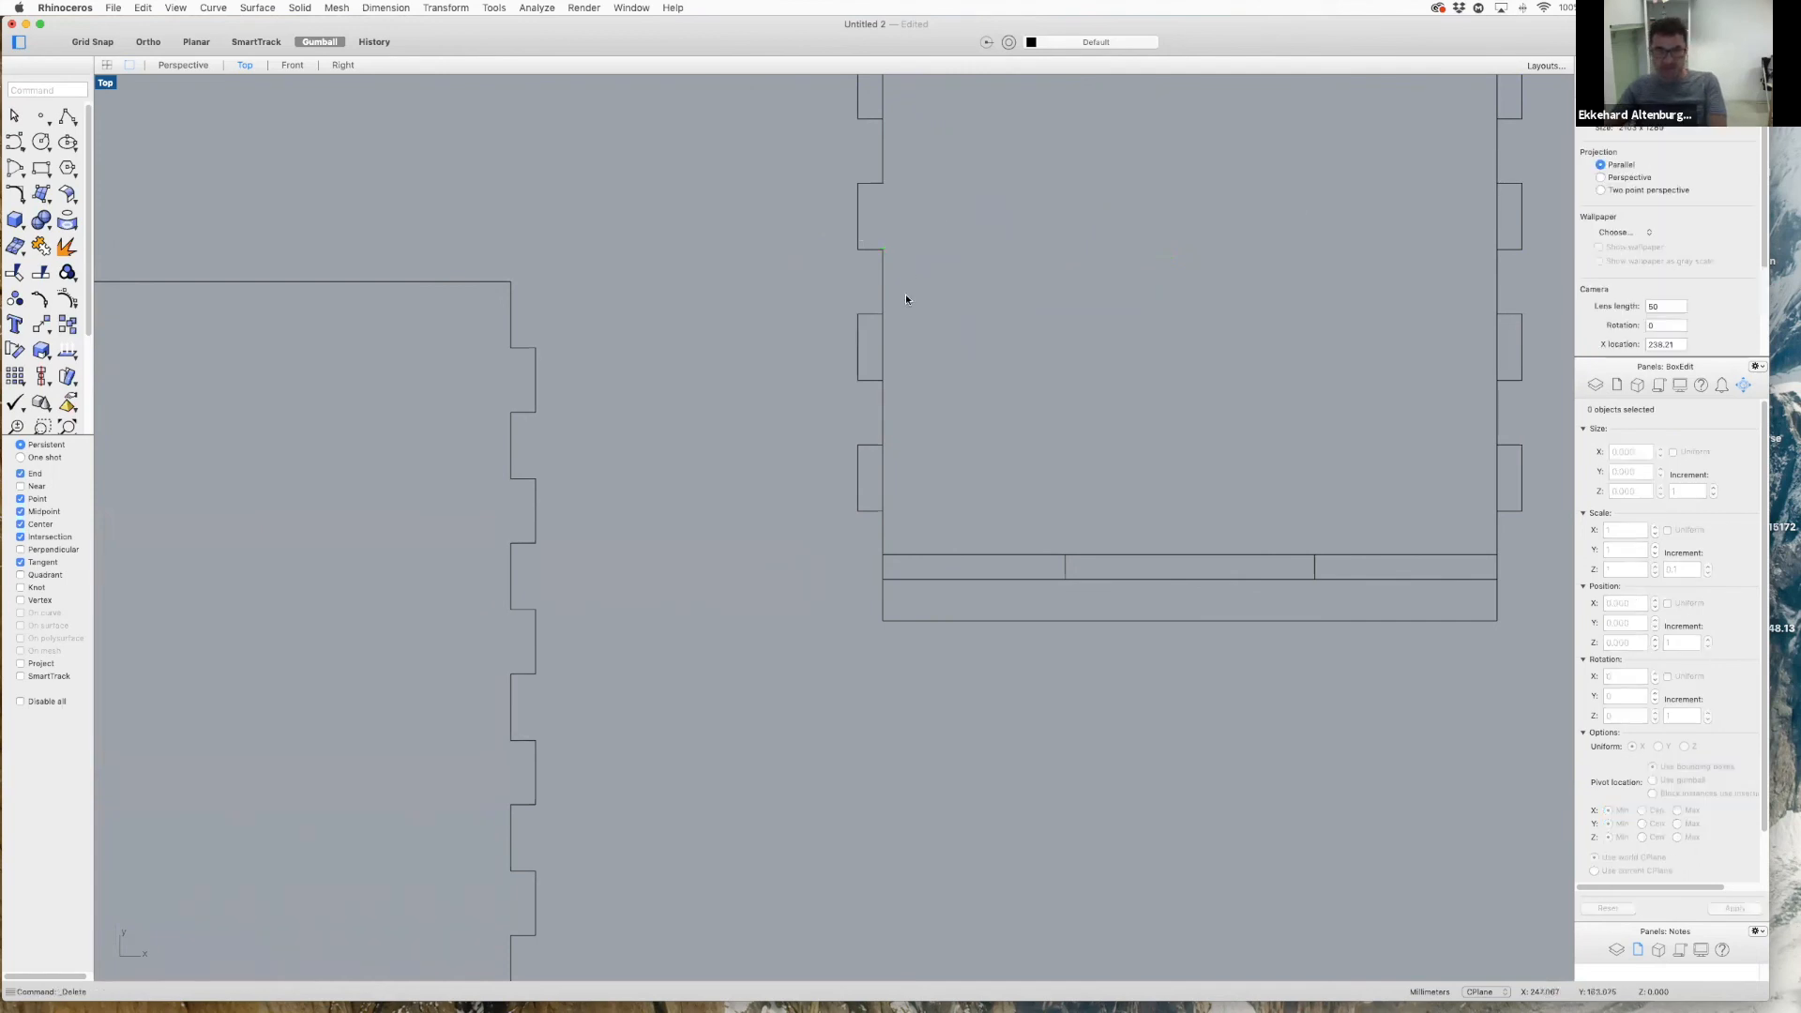
click(883, 345)
key(Delete)
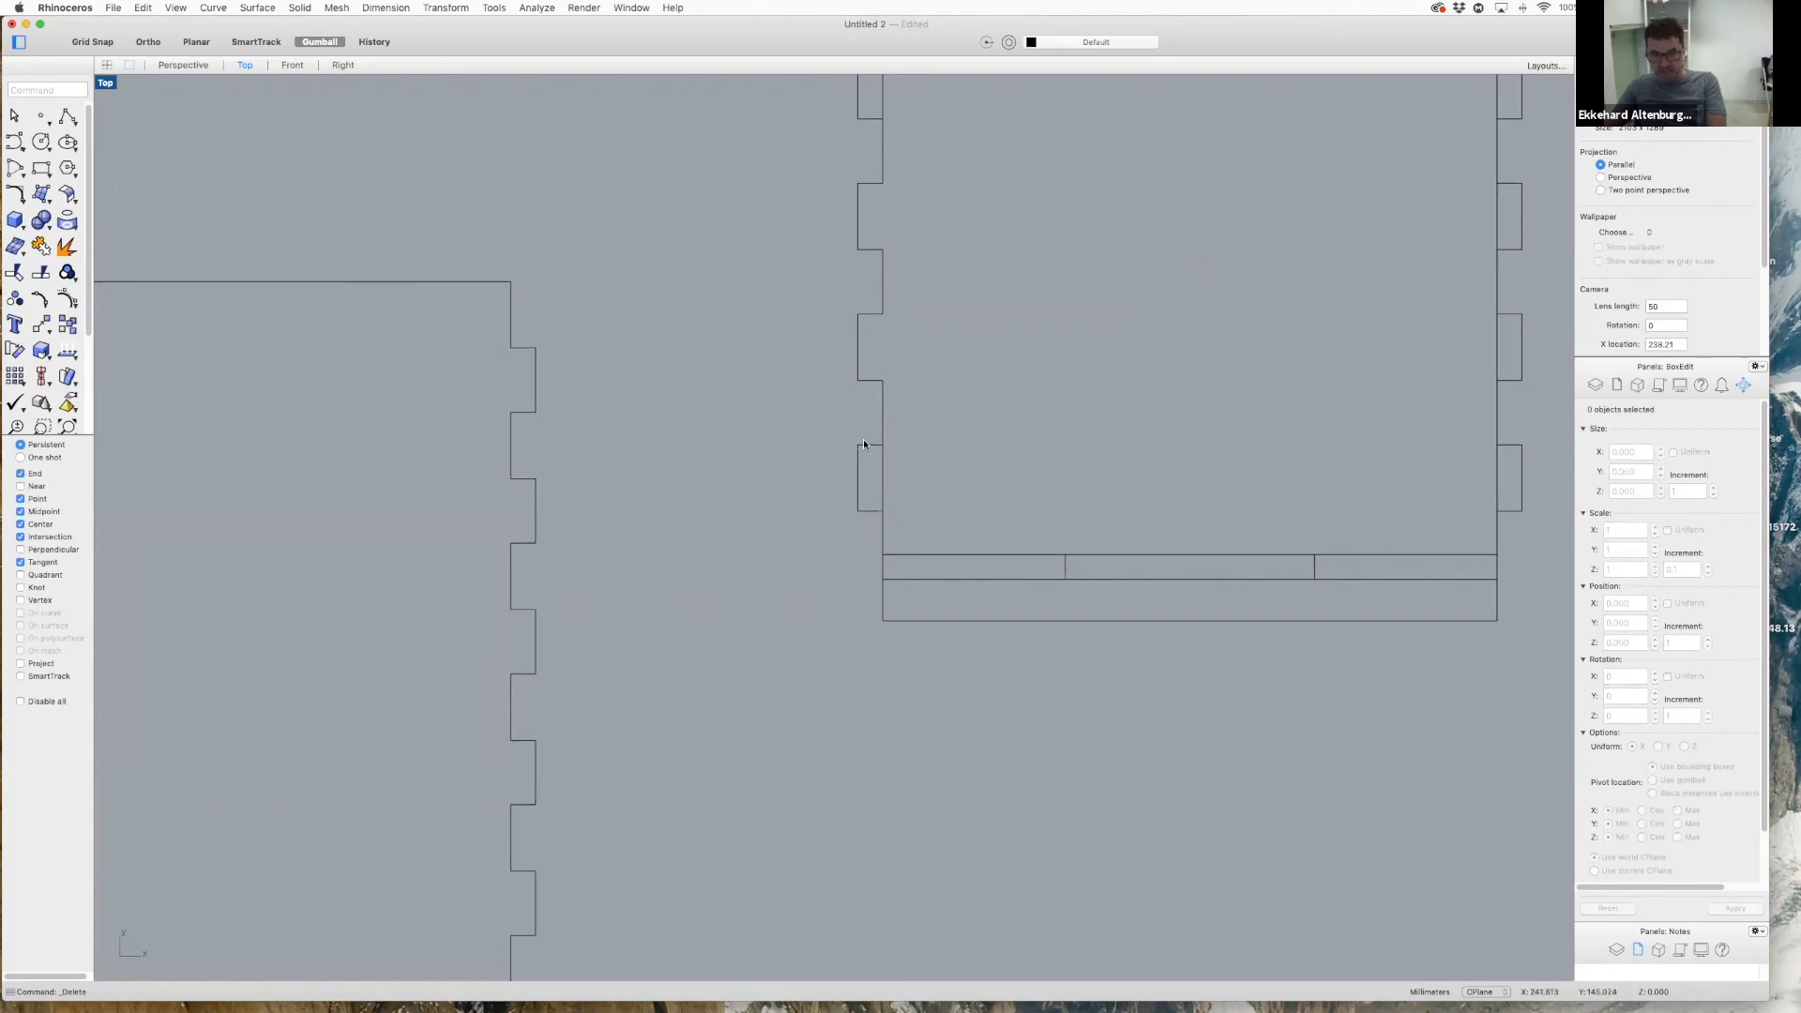
click(879, 485)
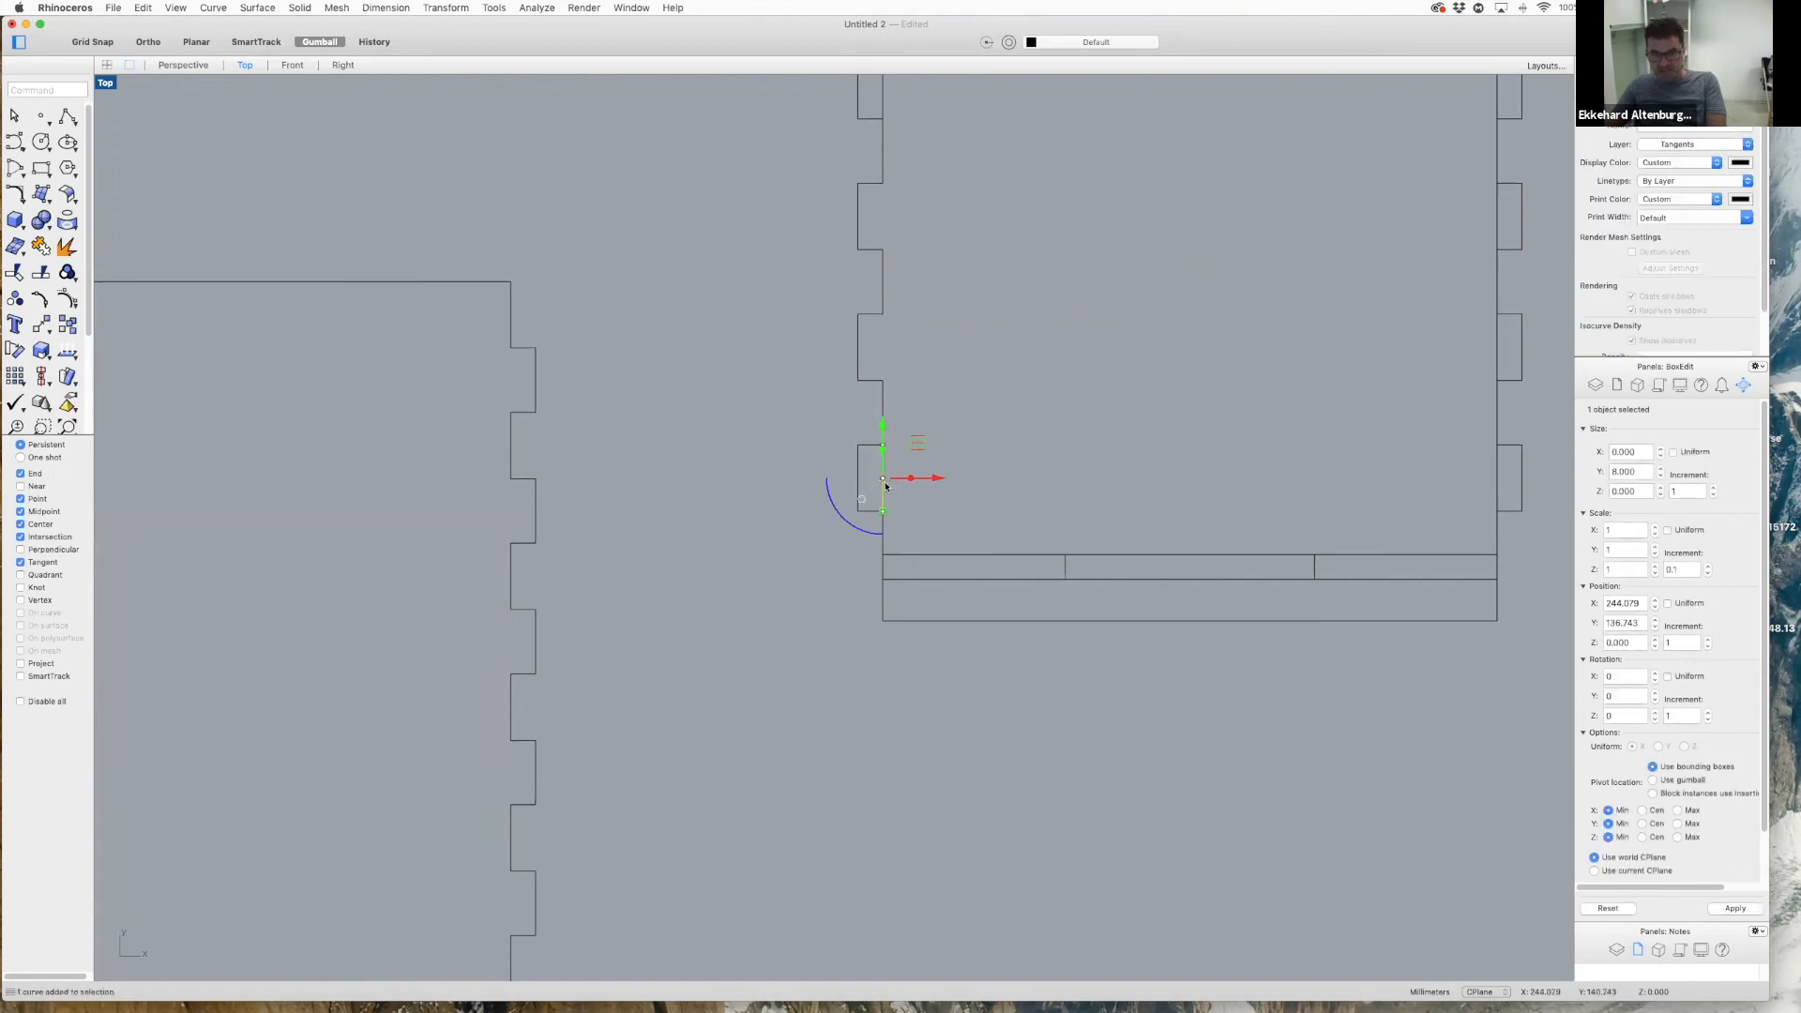
key(Delete)
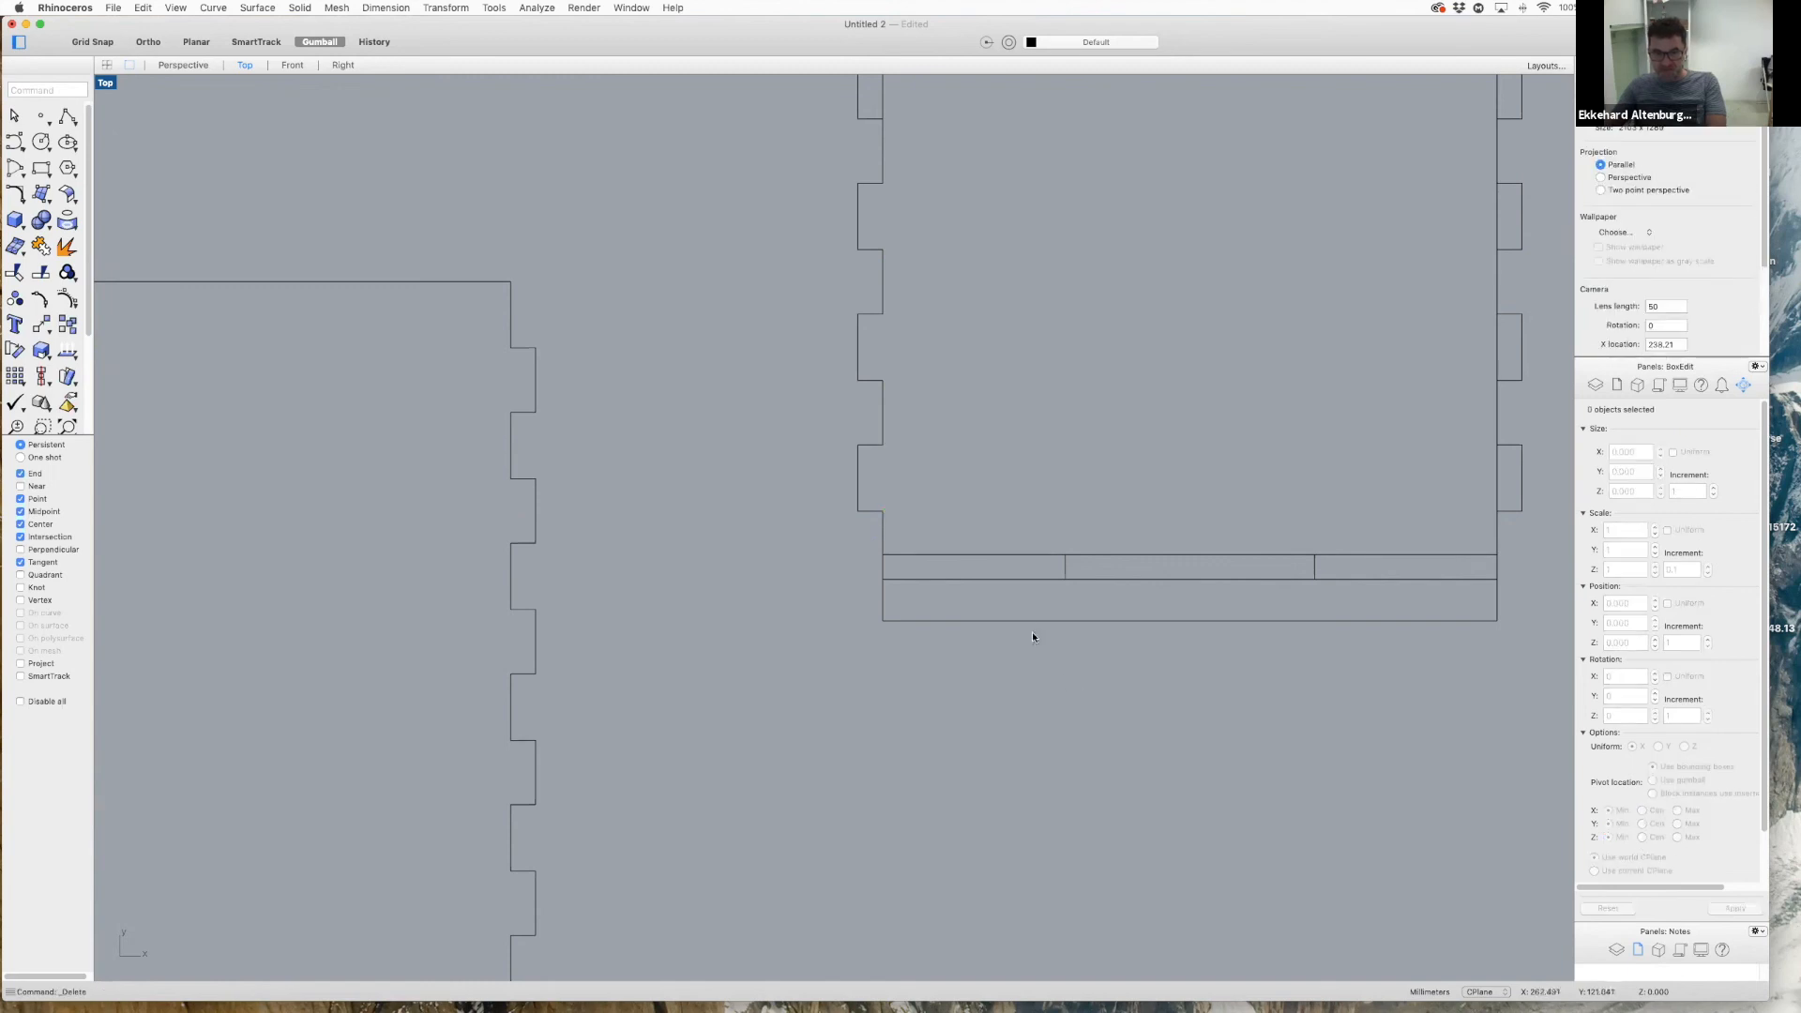
- Delete the horizontal lines on both sides of the central slot in the second panel drawing
click(978, 555)
key(Delete)
click(990, 578)
key(Delete)
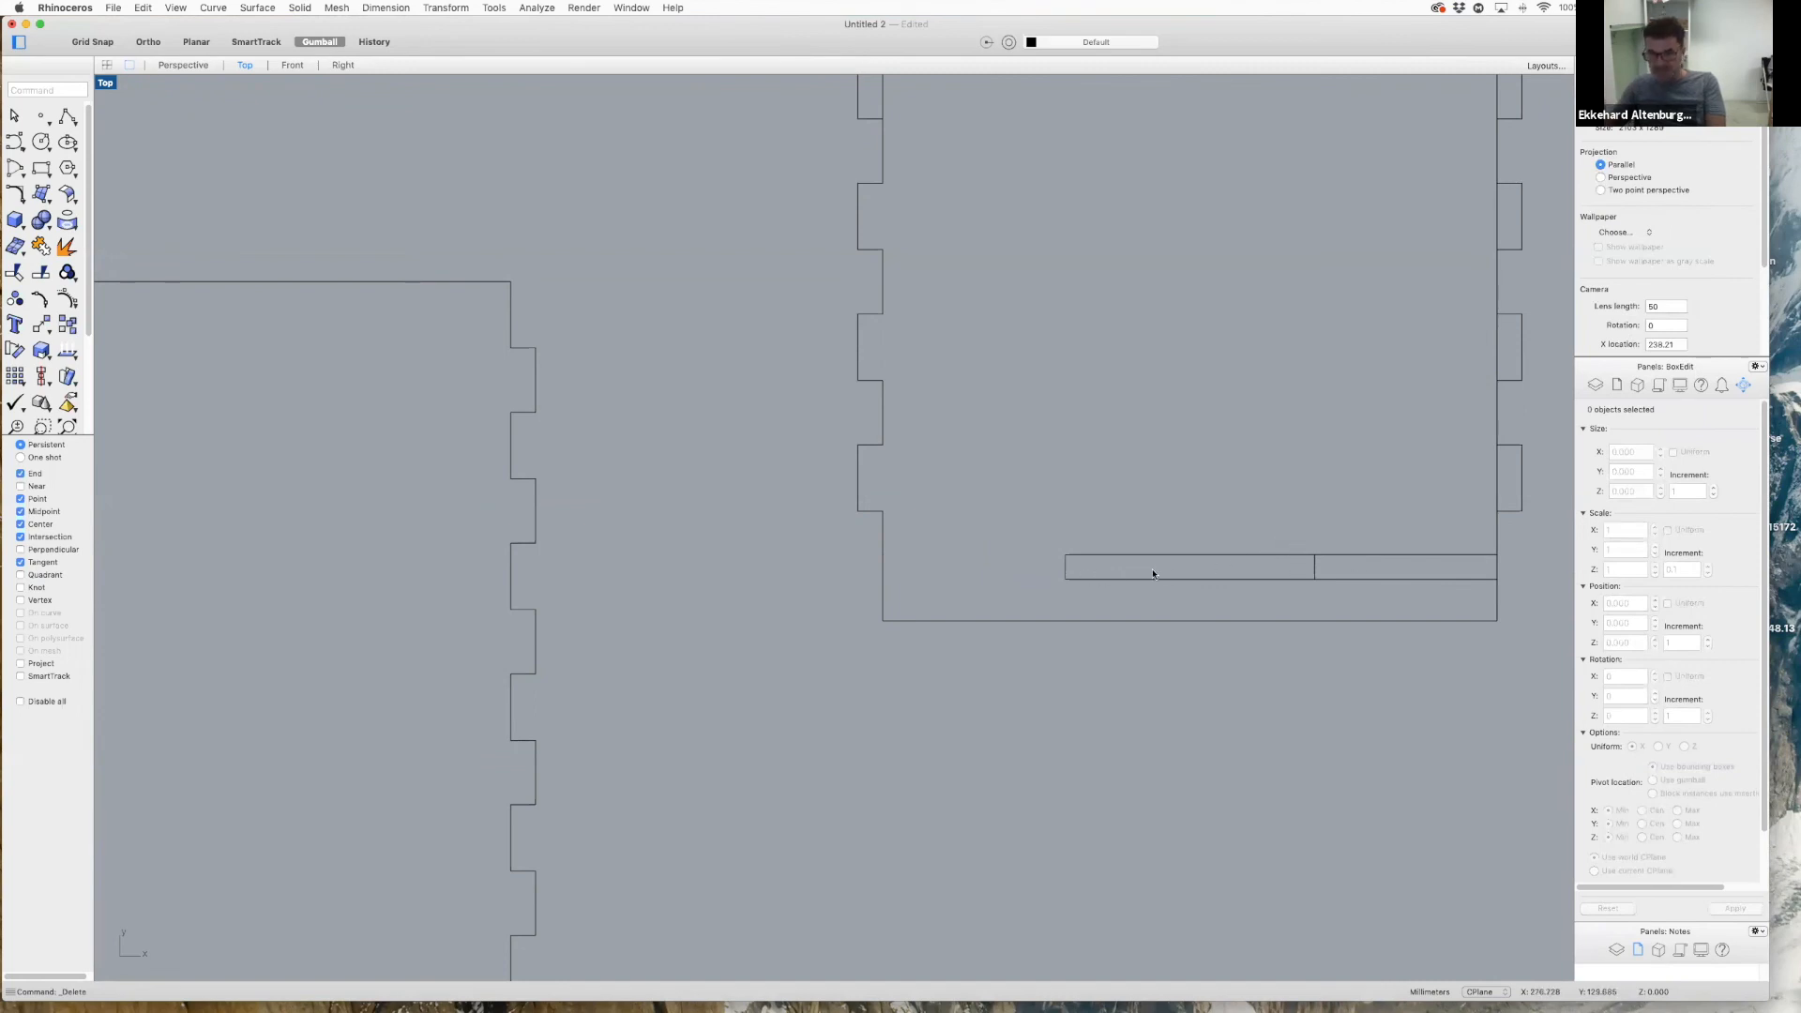
click(1433, 555)
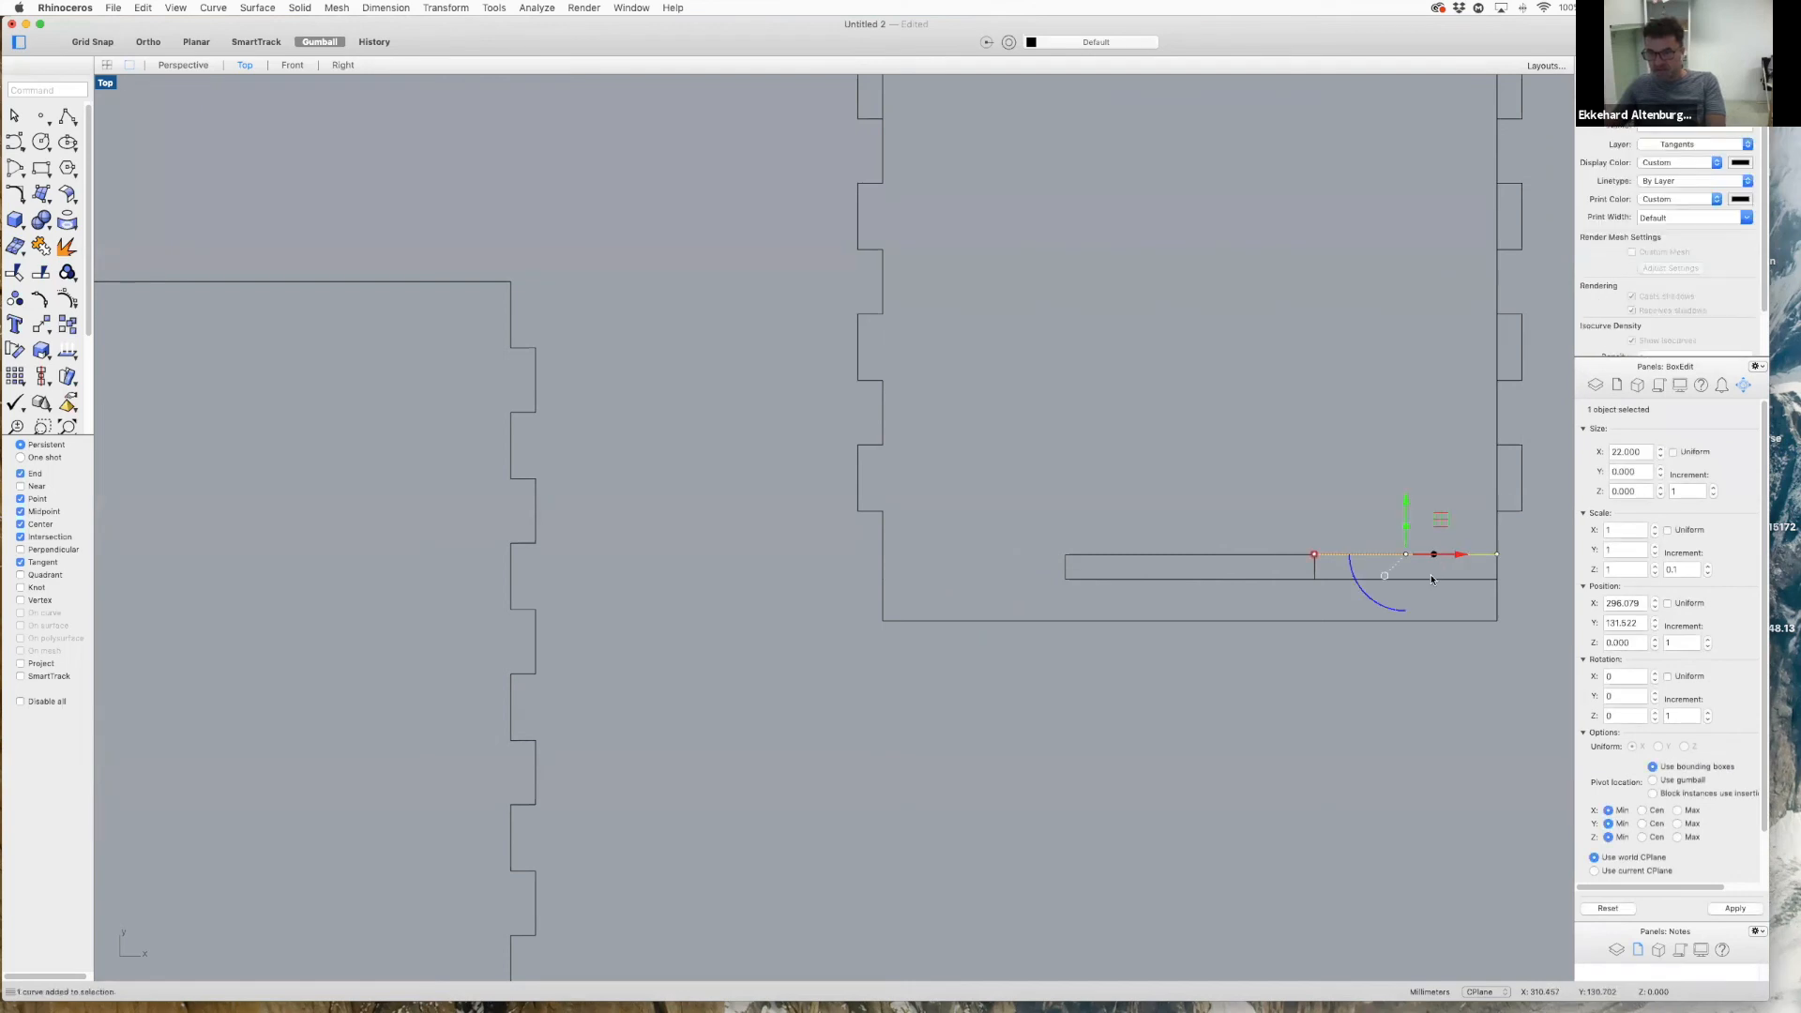
key(Delete)
click(1428, 580)
key(Delete)
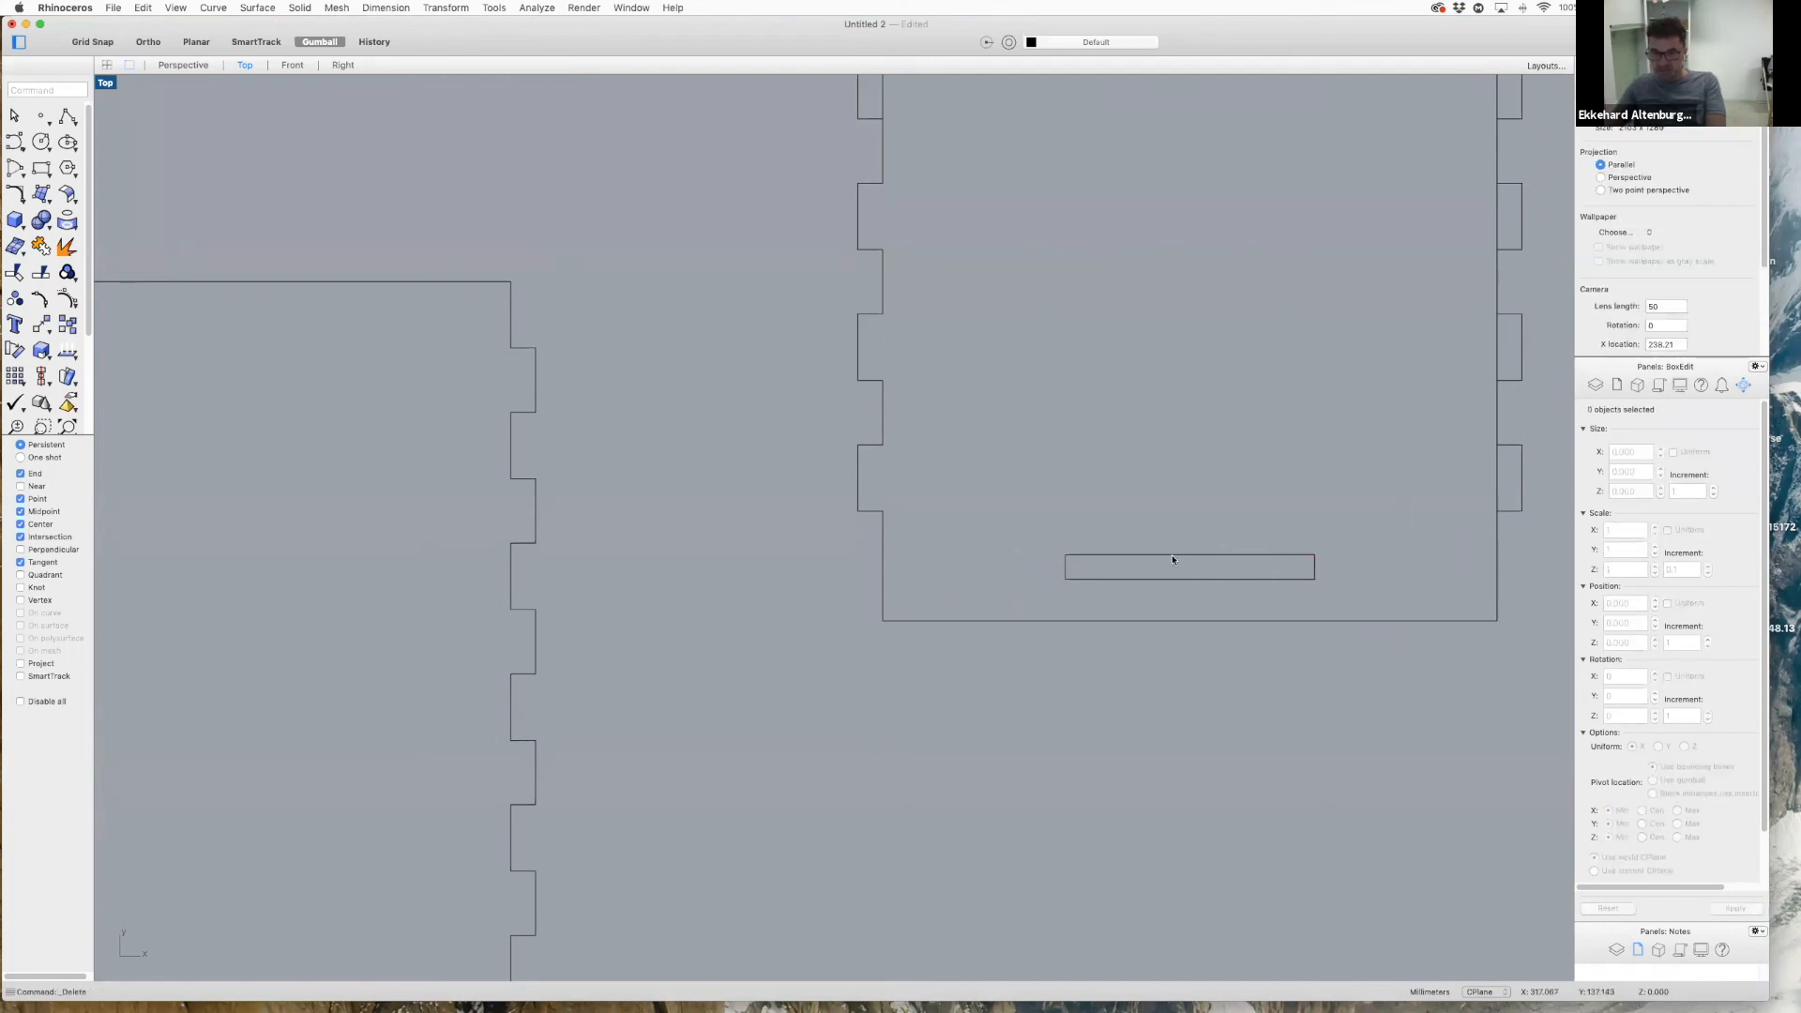
- Delete the vertical lines closing off the lower three fingers along the second panel drawing's right edge
click(1497, 479)
key(Delete)
click(1494, 345)
key(Delete)
click(1497, 219)
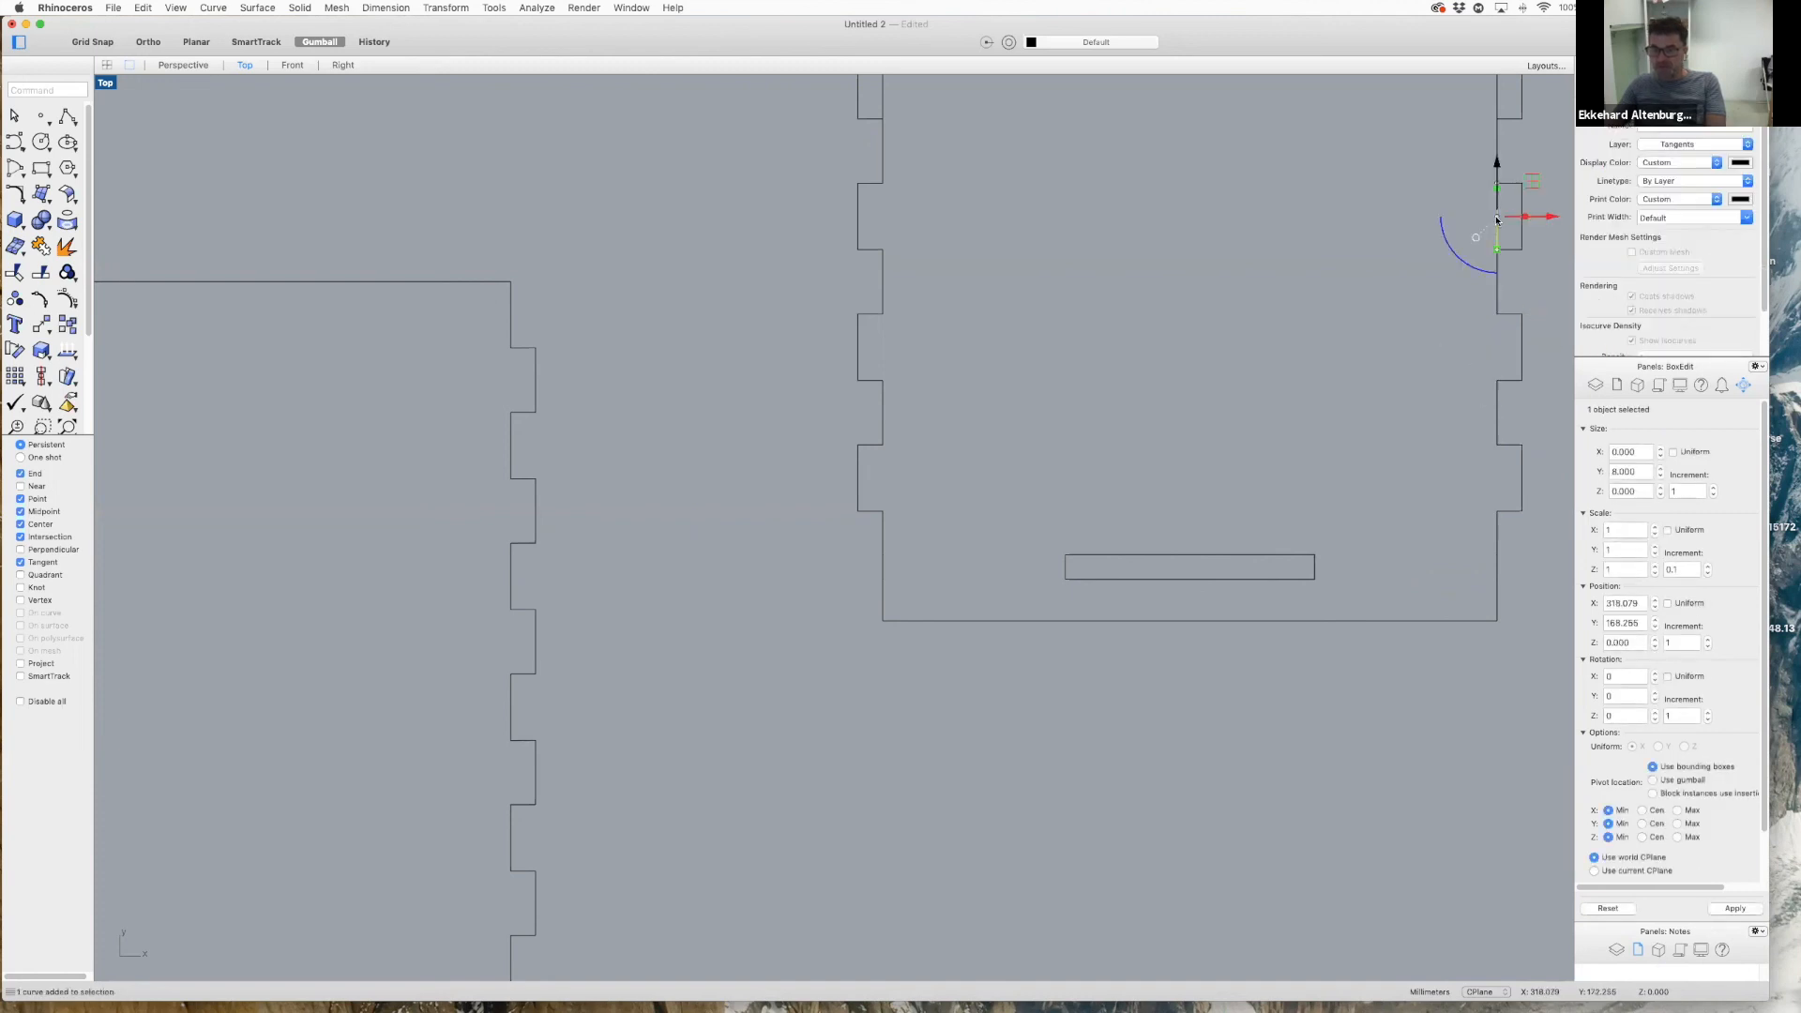
key(Delete)
scroll(1445, 289, down, 5)
scroll(1495, 208, up, 5)
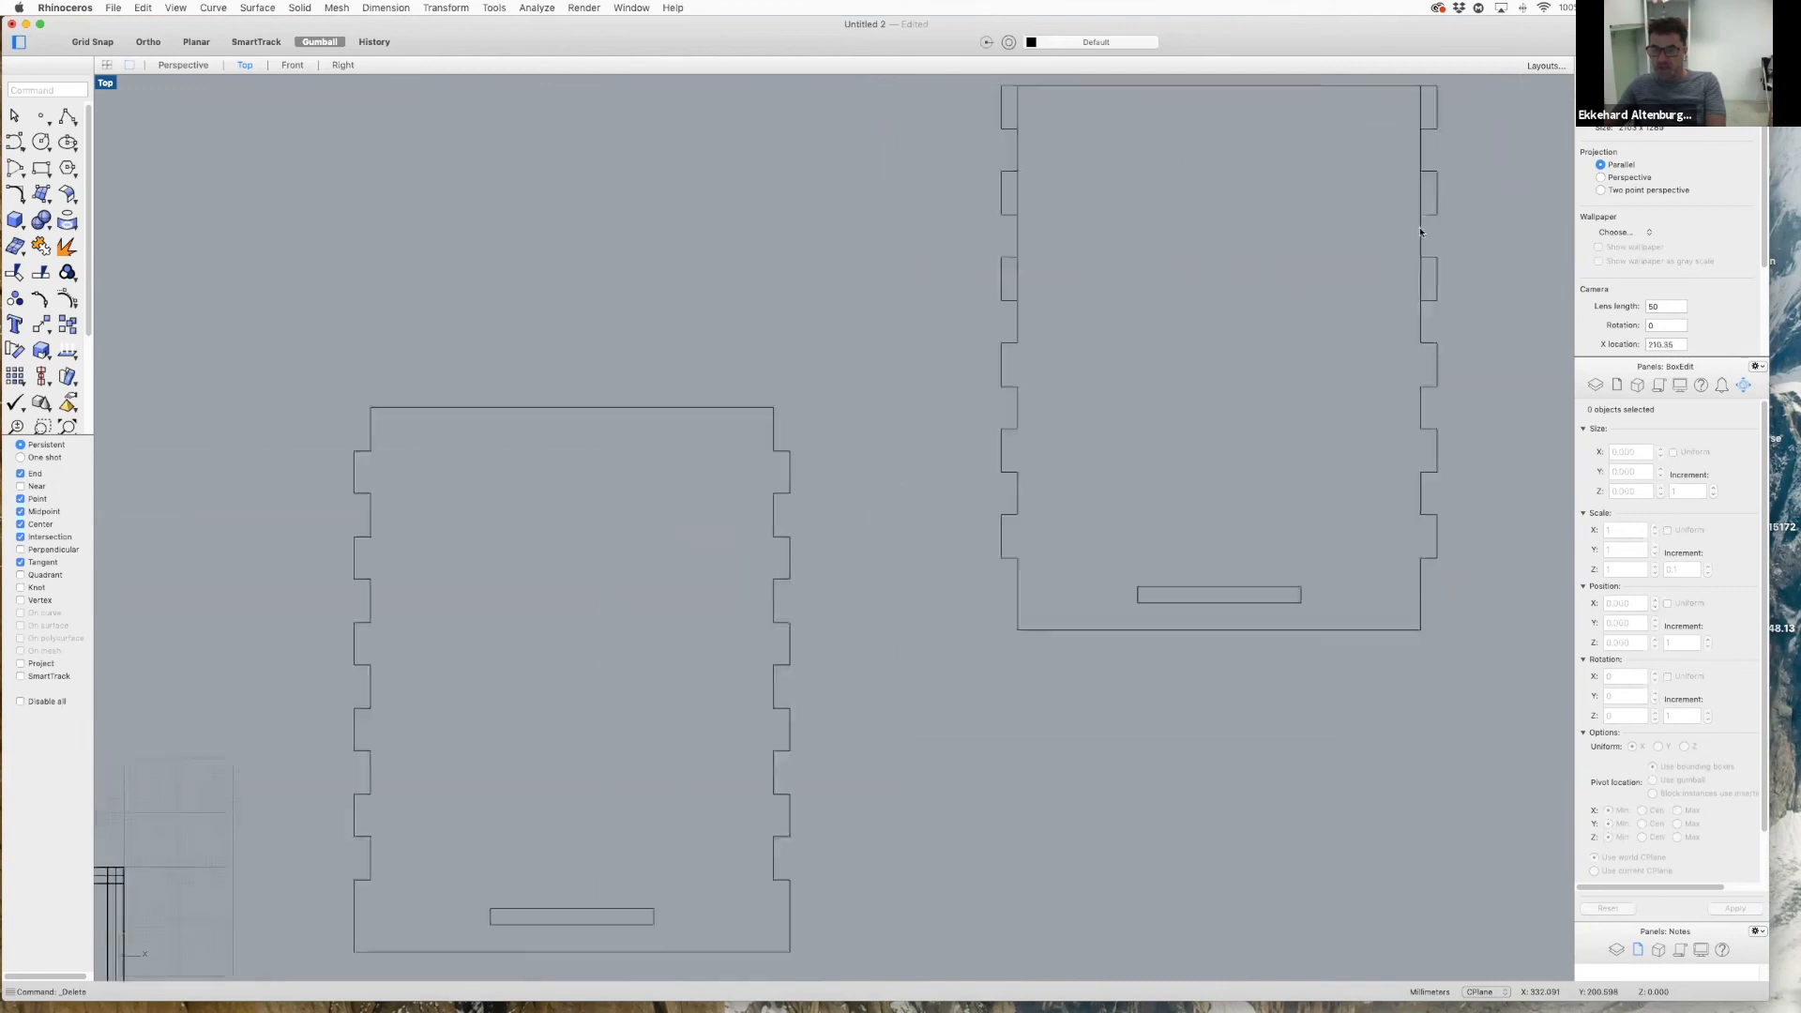
- Delete the vertical lines closing off the upper three fingers along the second panel drawing's right edge
scroll(1420, 231, up, 2)
click(1404, 305)
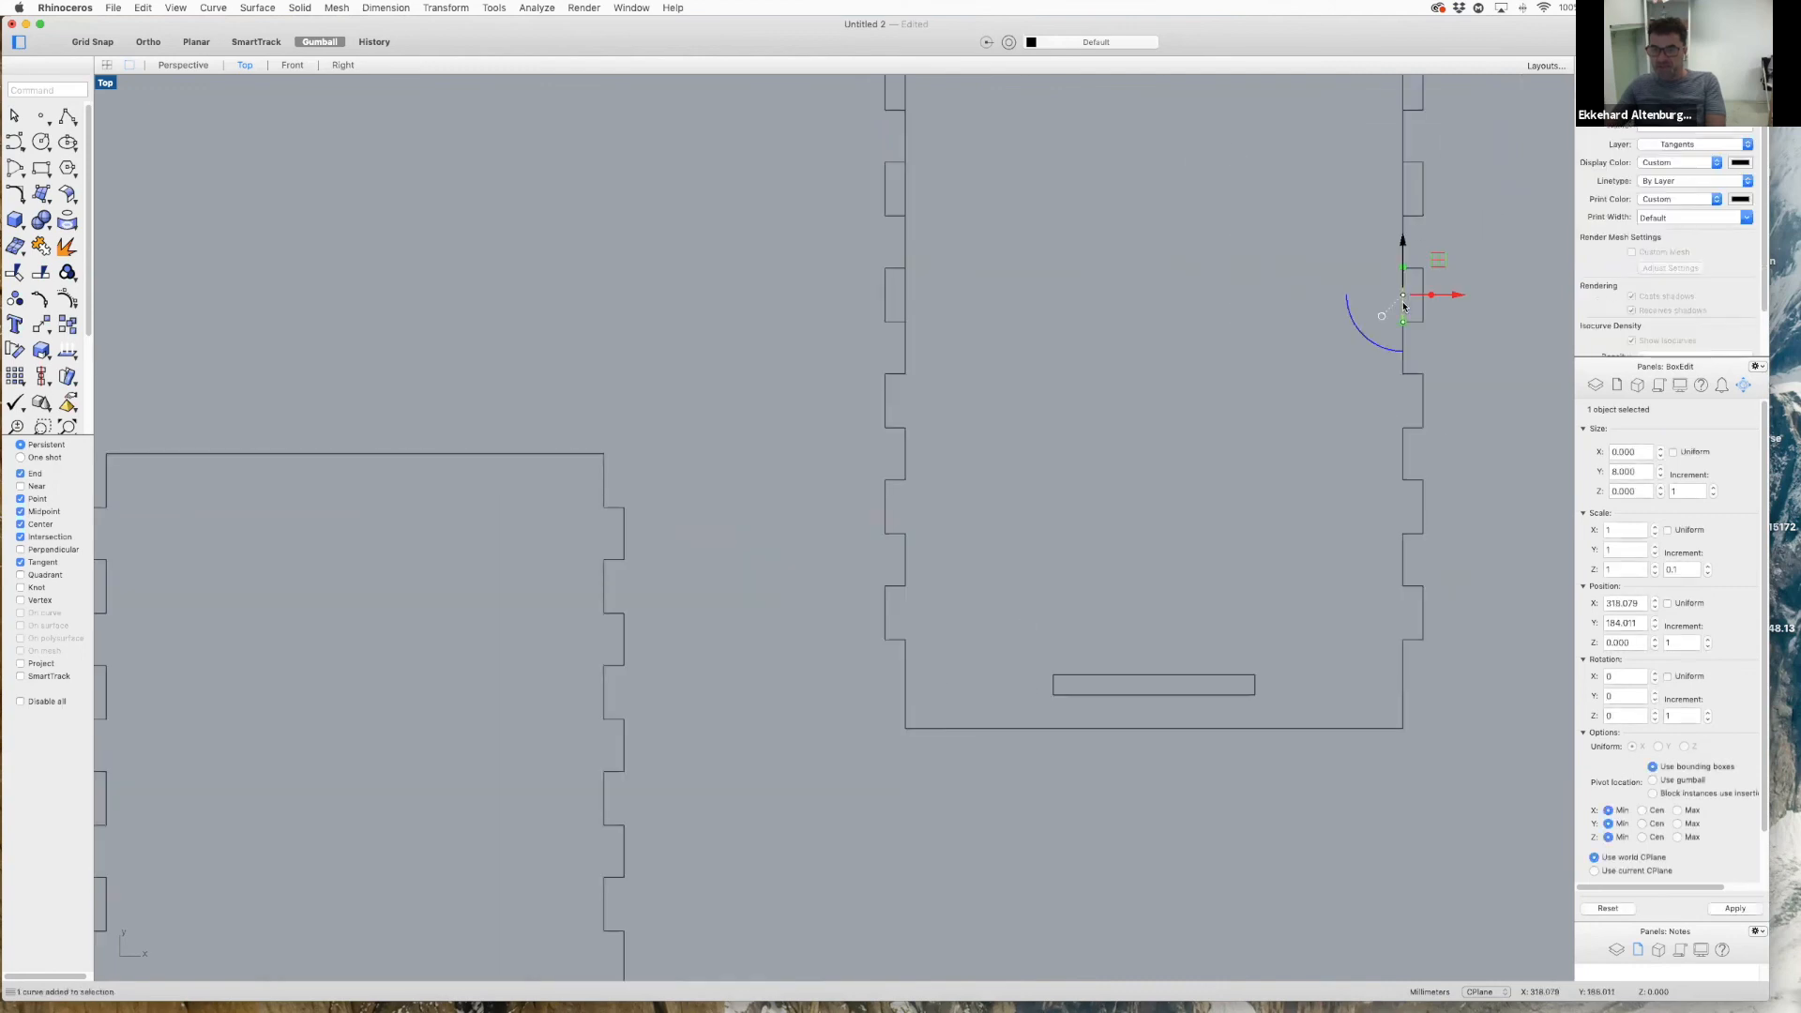
key(Delete)
click(1401, 199)
key(Delete)
scroll(1431, 197, down, 4)
scroll(1444, 150, down, 4)
scroll(1406, 168, up, 7)
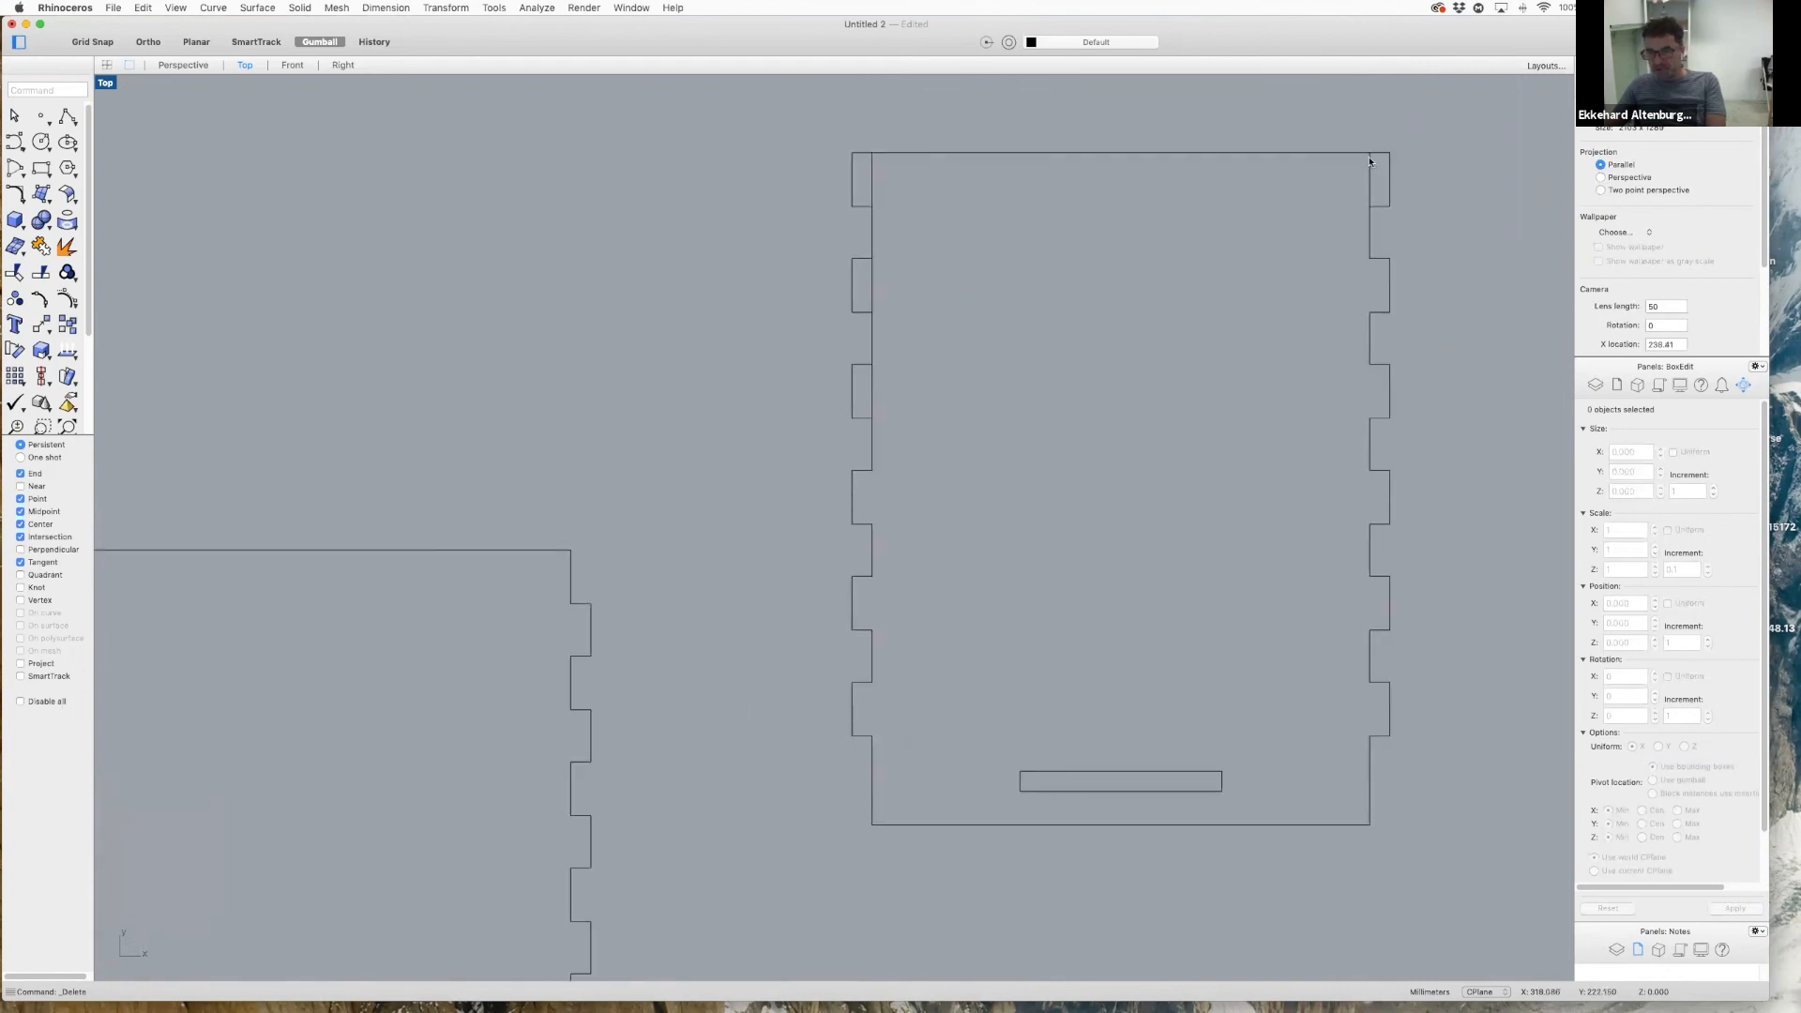
click(1369, 189)
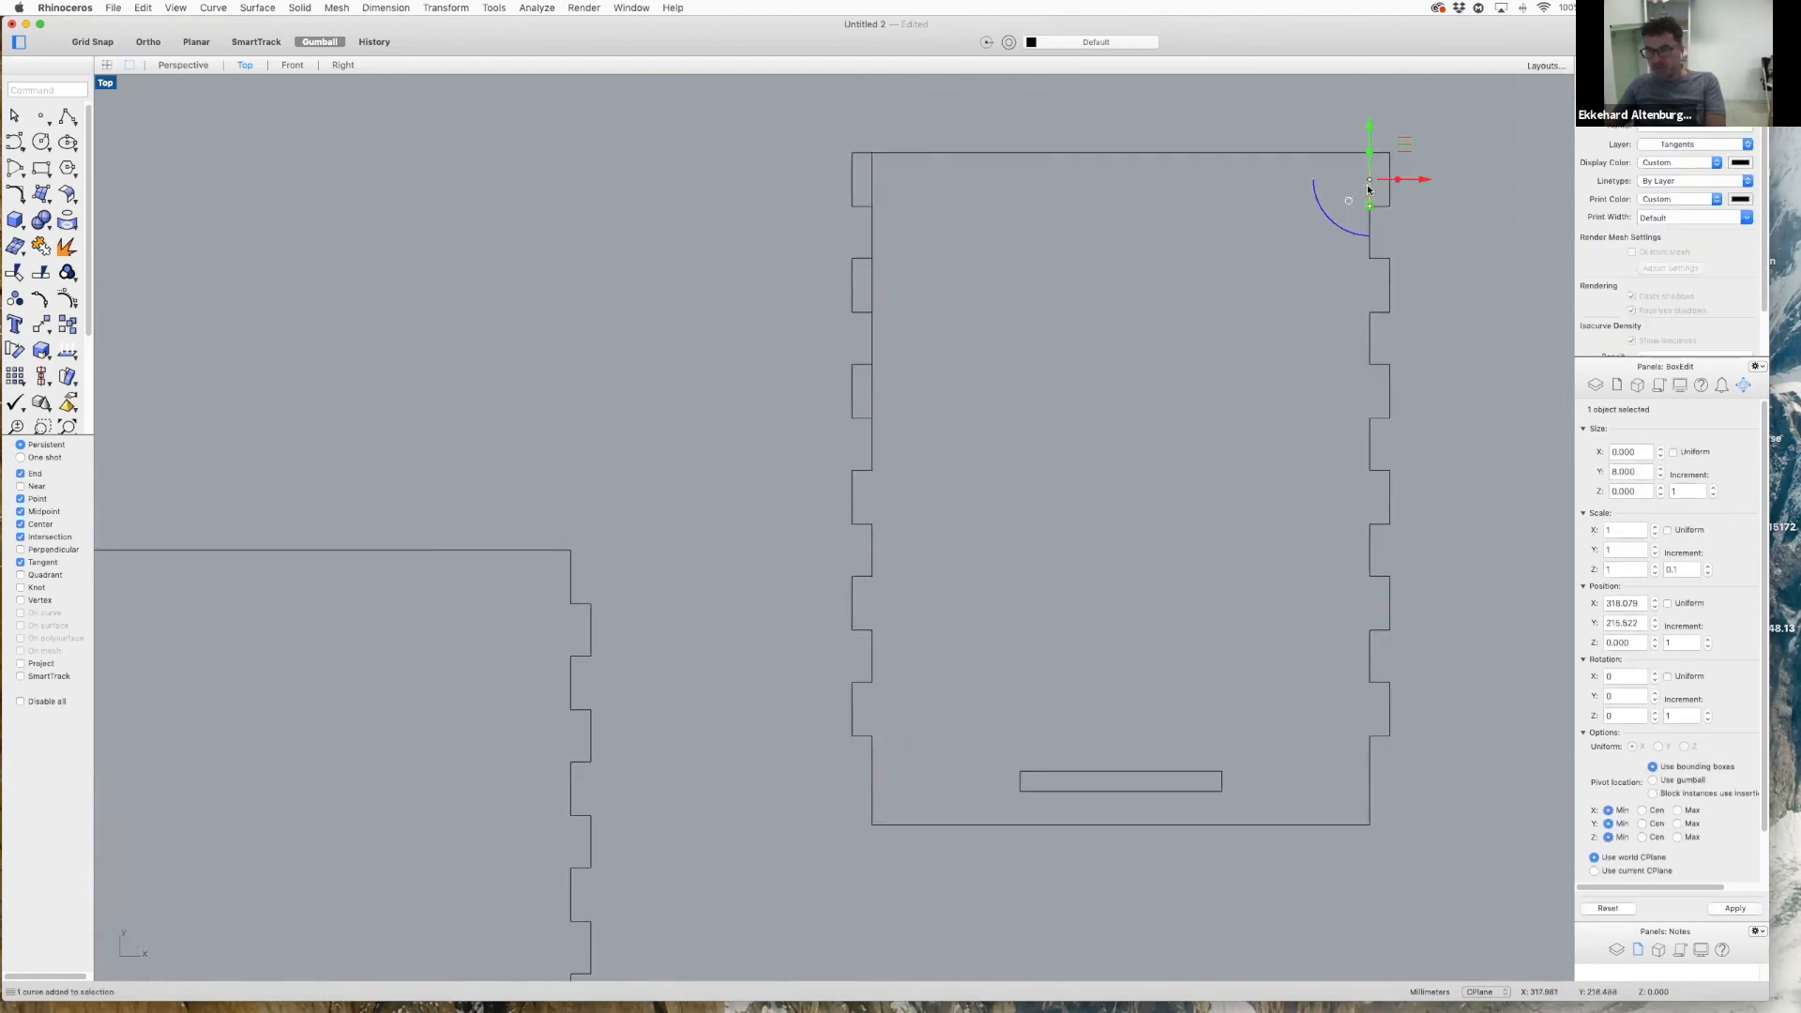
key(Delete)
- Delete the vertical lines closing off the upper three fingers along the second panel drawing's left edge
scroll(1474, 228, down, 2)
scroll(1472, 223, down, 2)
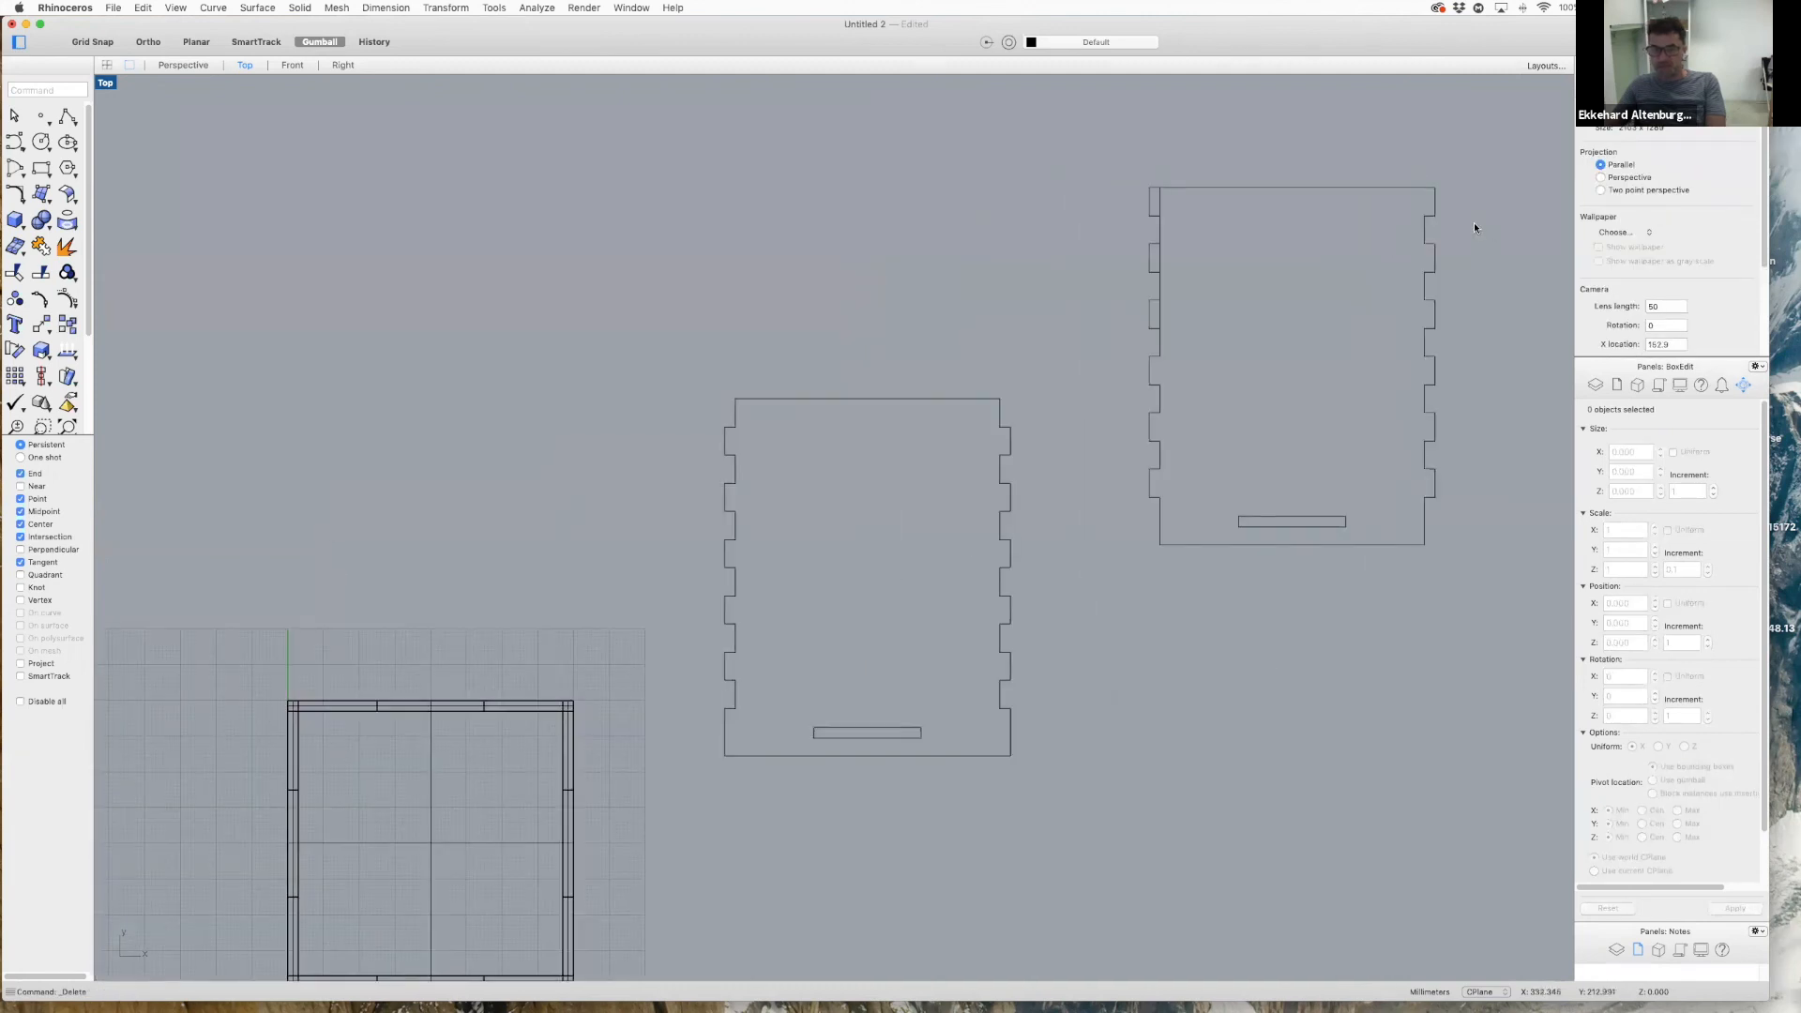
click(1159, 209)
key(Delete)
click(1158, 259)
key(Delete)
click(1161, 319)
key(Delete)
click(1151, 267)
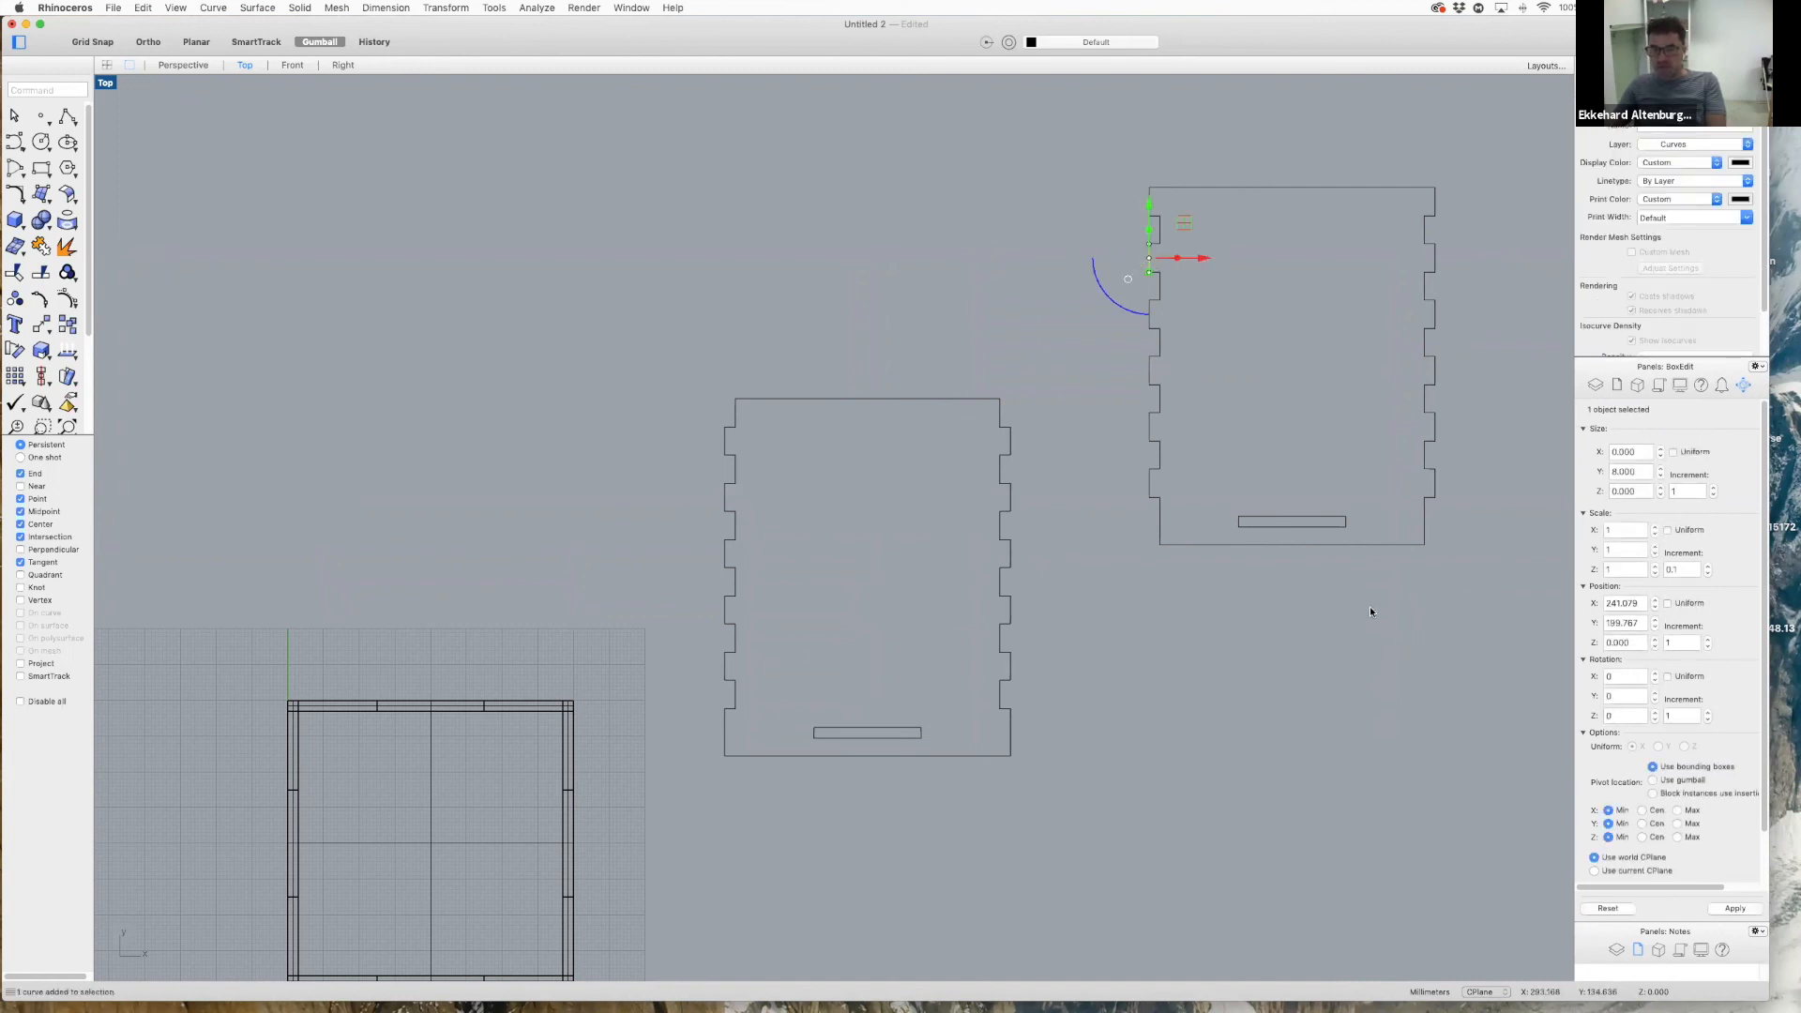
click(1240, 173)
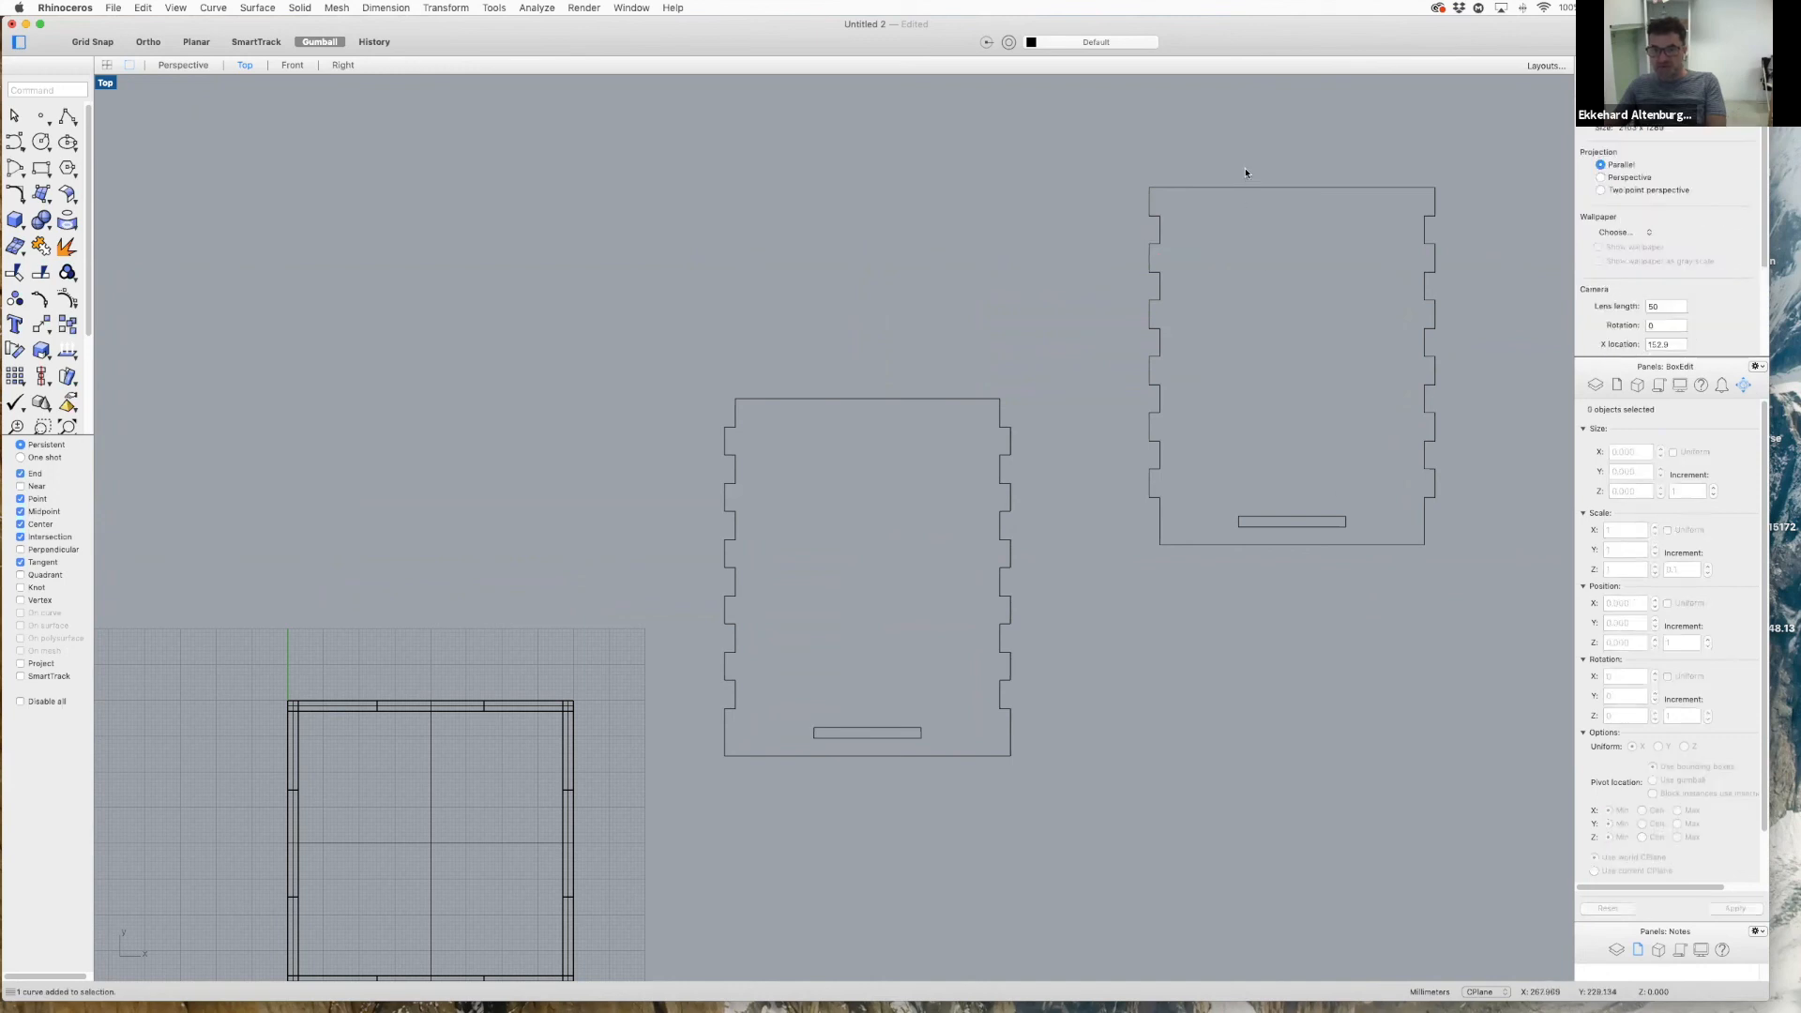
- Group all the curves of the second panel drawing
drag(1116, 169, 1472, 595)
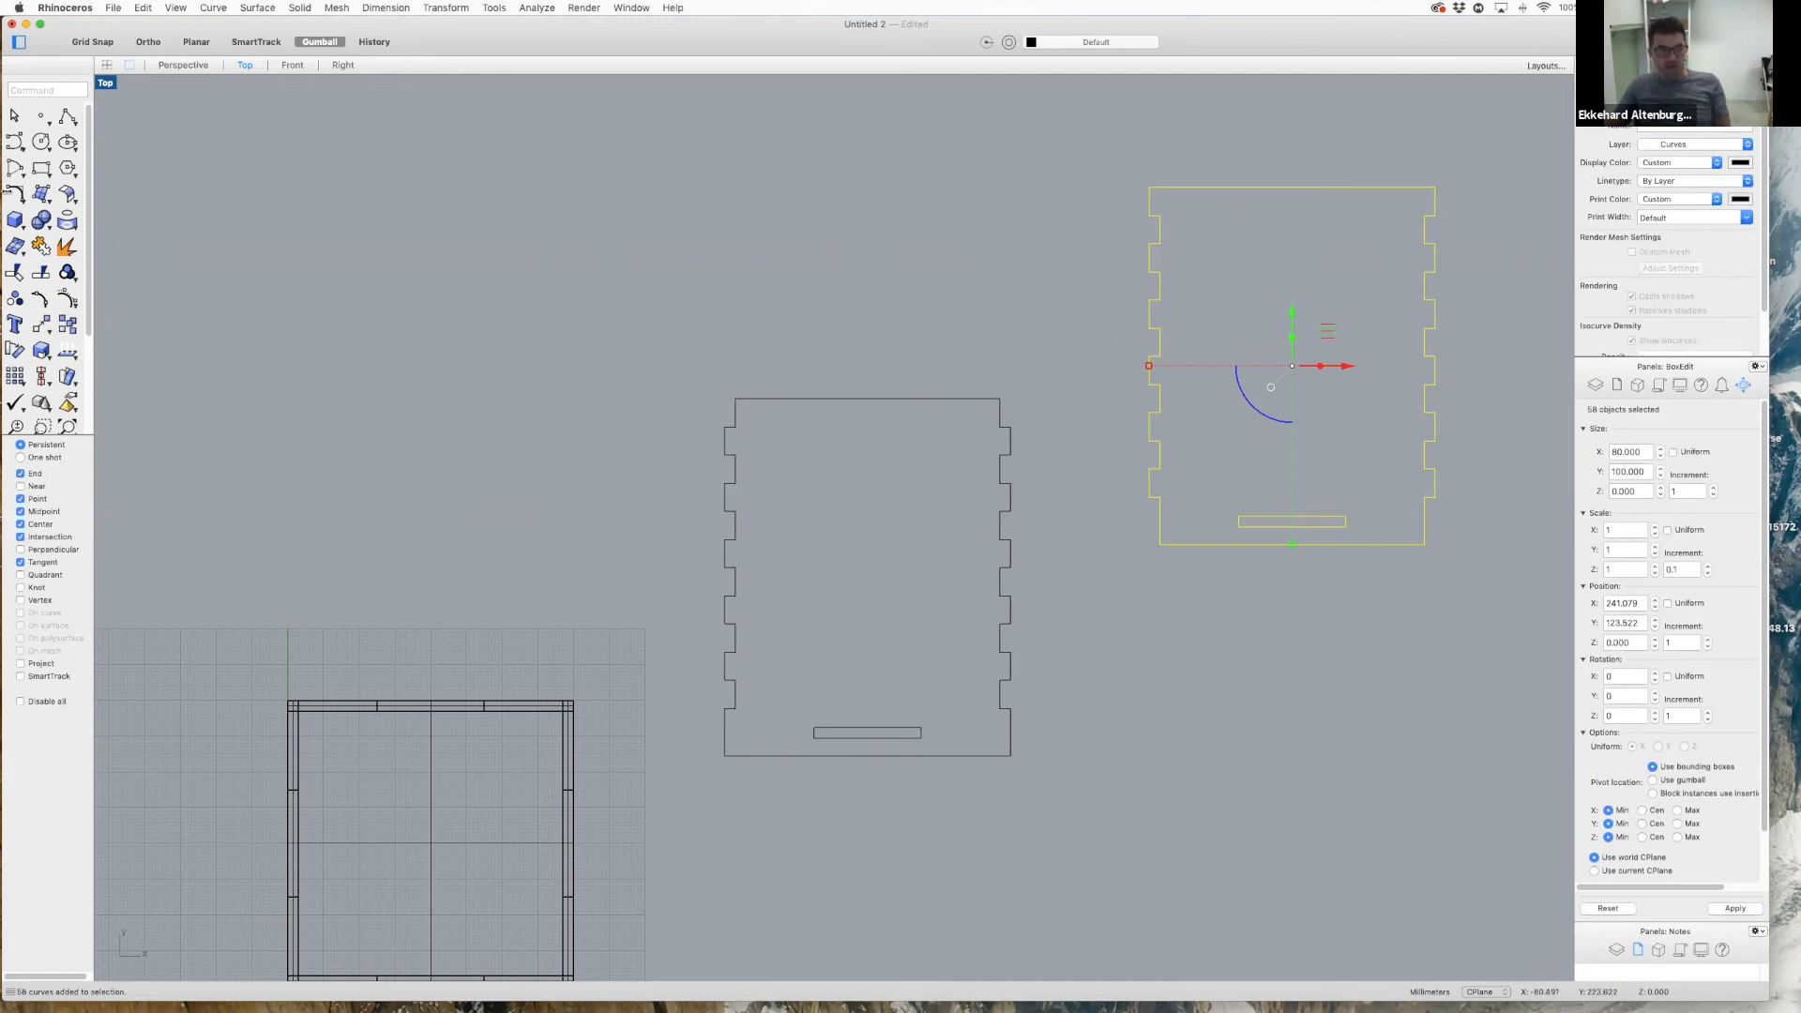
text(Group)
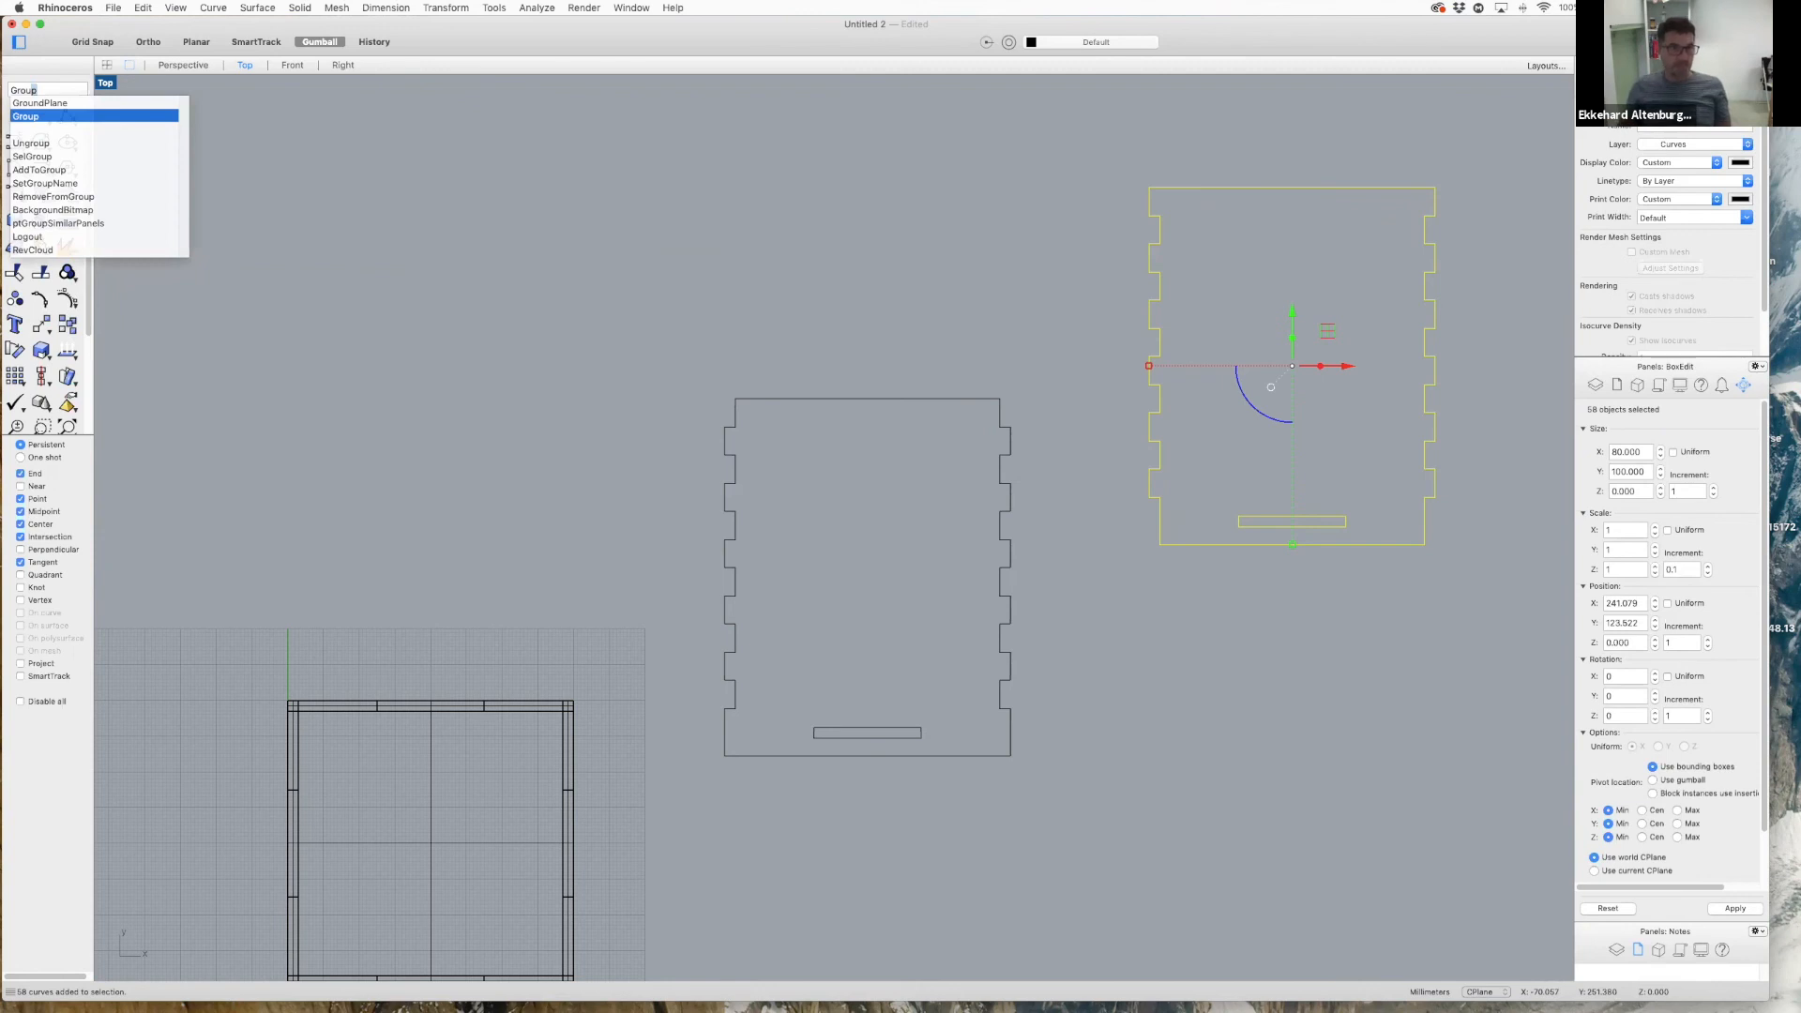
key(Return)
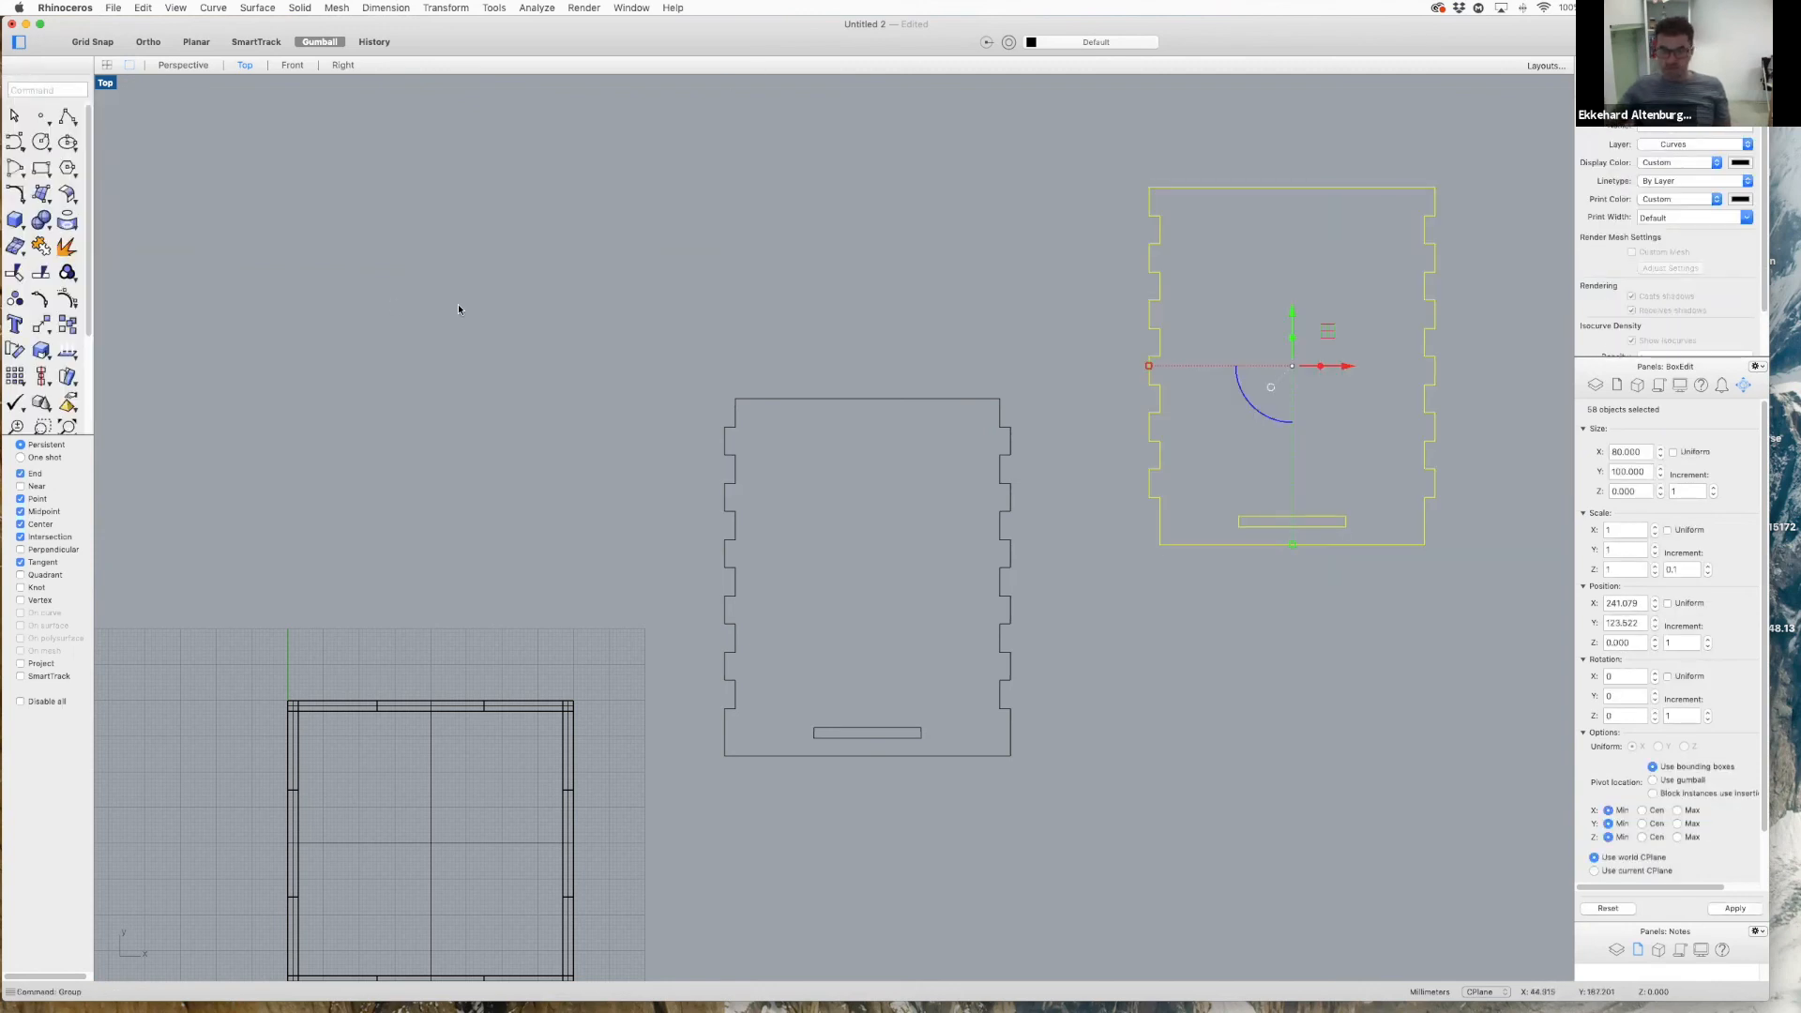
click(925, 399)
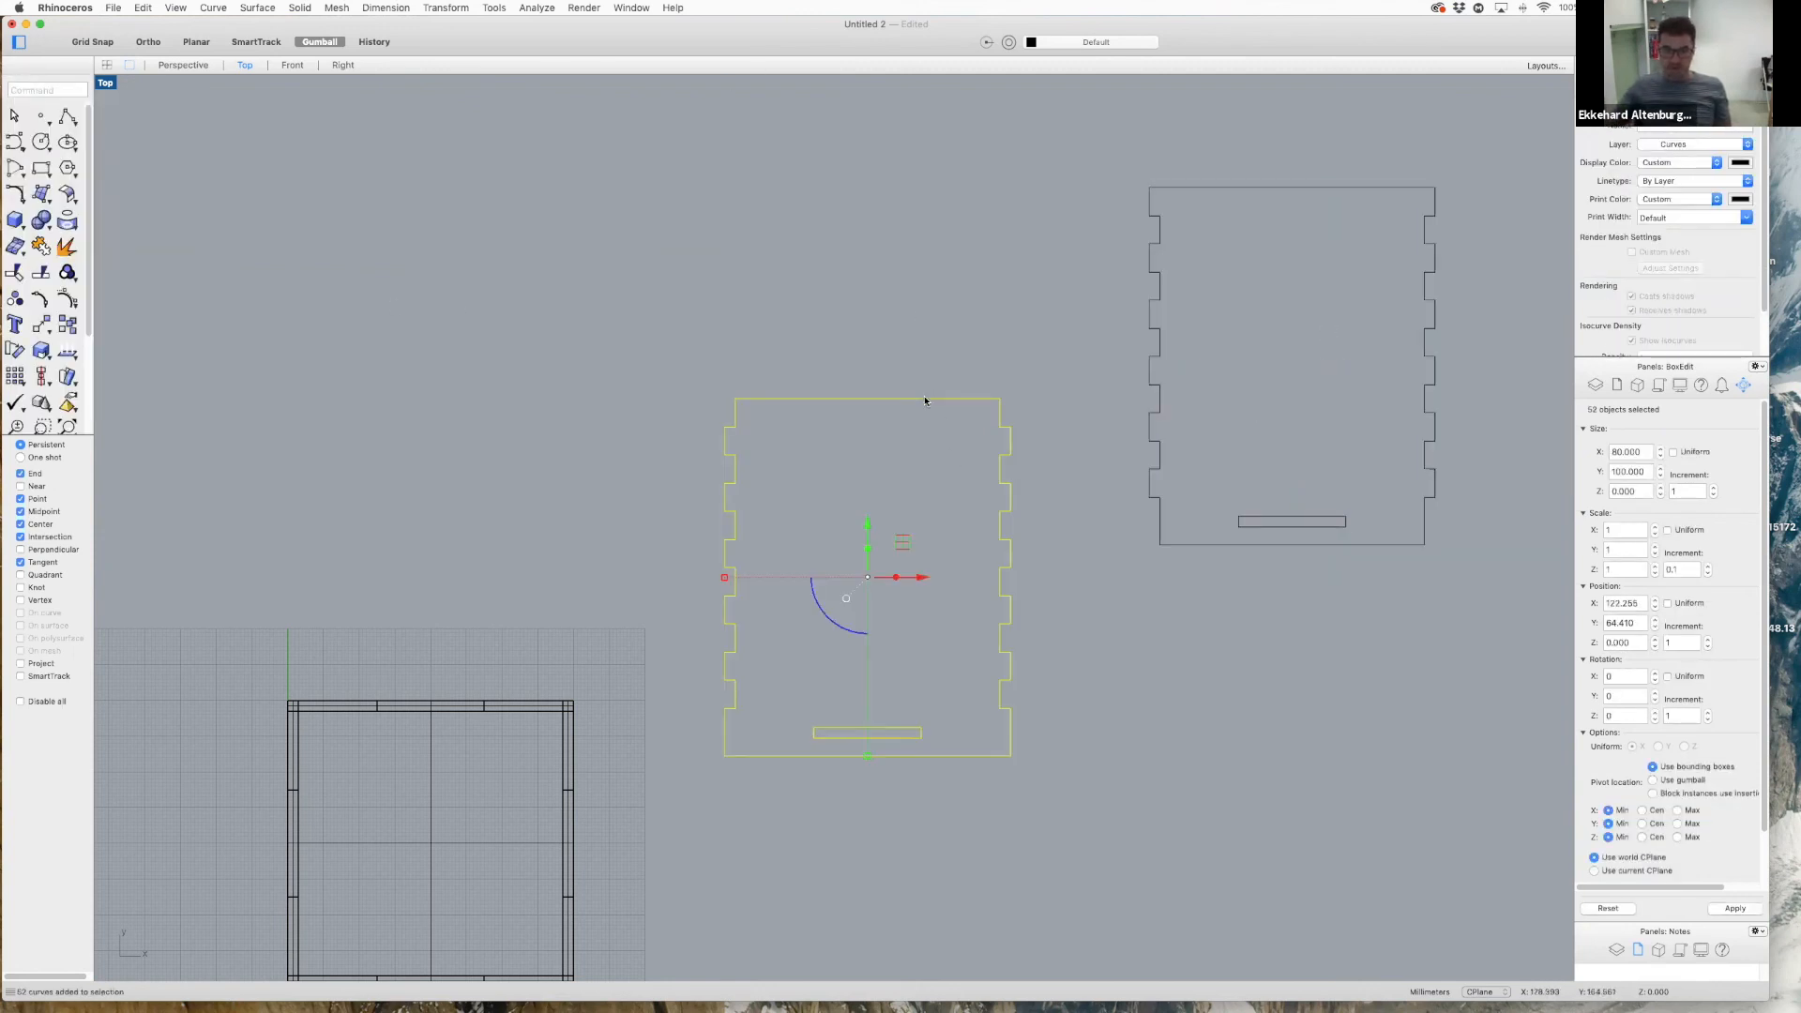
- Lower the second panel drawing about 53 mm, and Move it from its lowest left finger corner to the matching right-edge corner of the first panel
click(1285, 518)
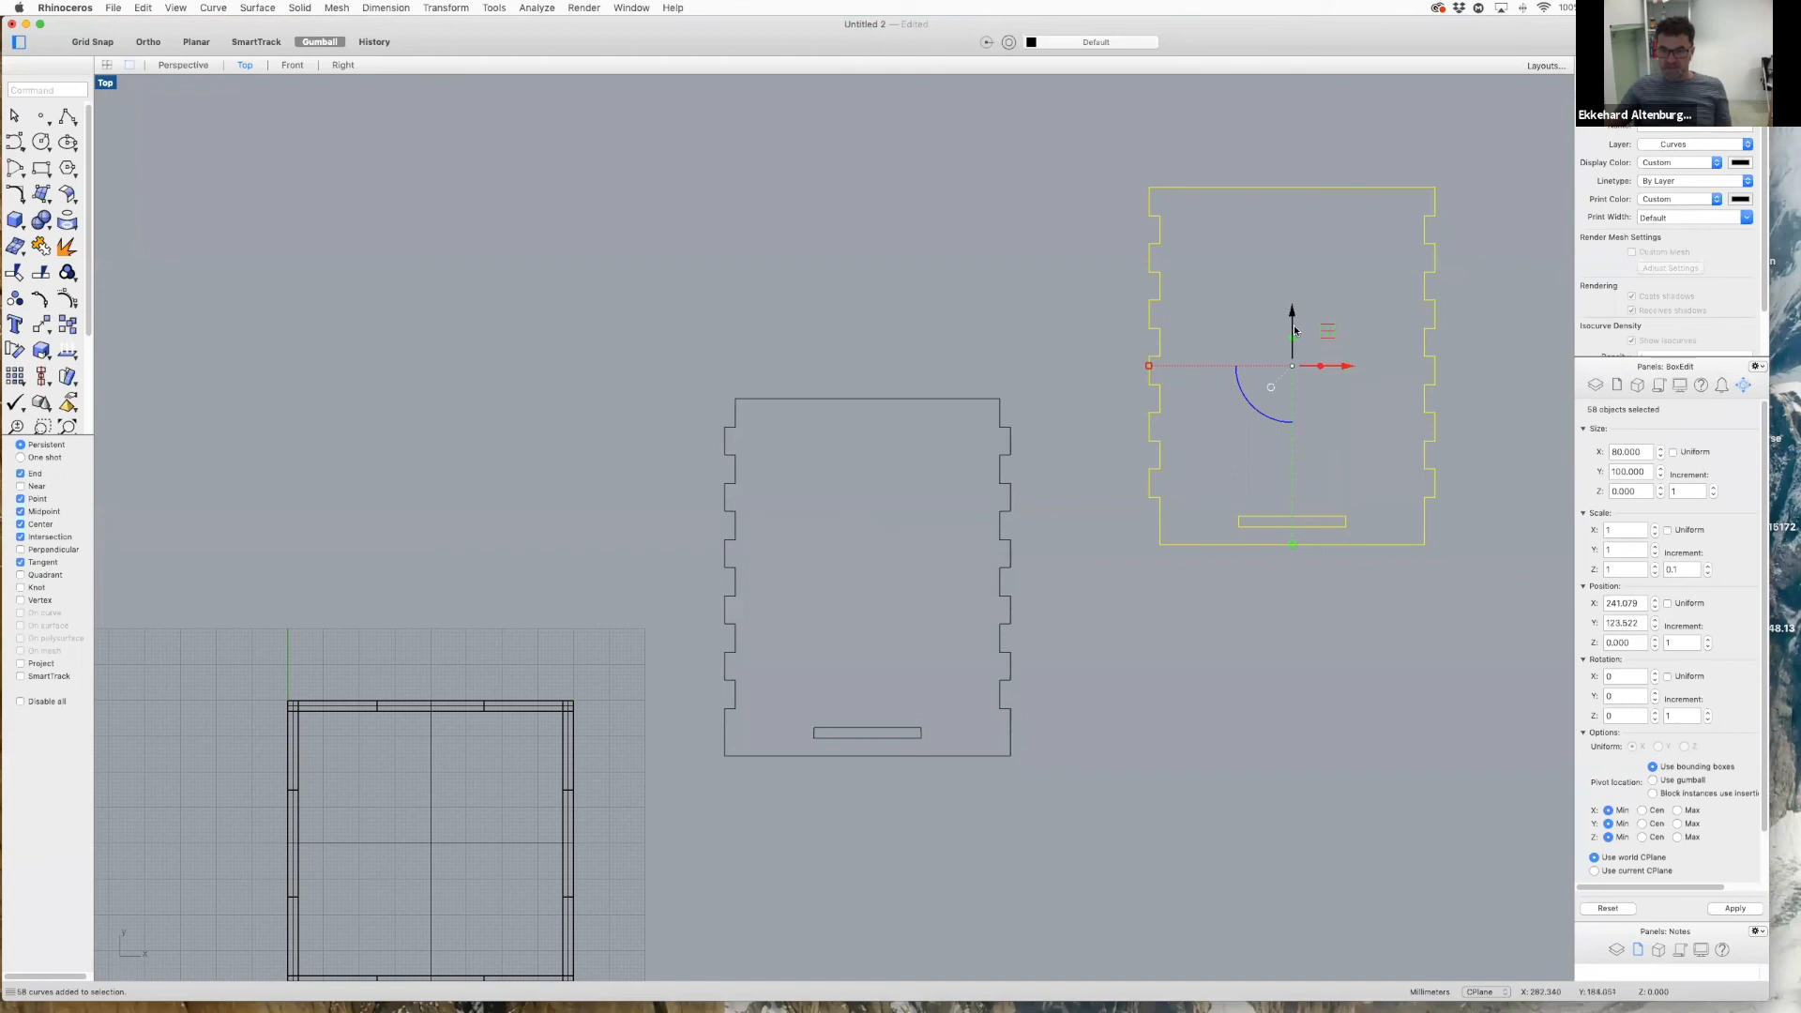
drag(1294, 342, 1238, 519)
right_click(1216, 276)
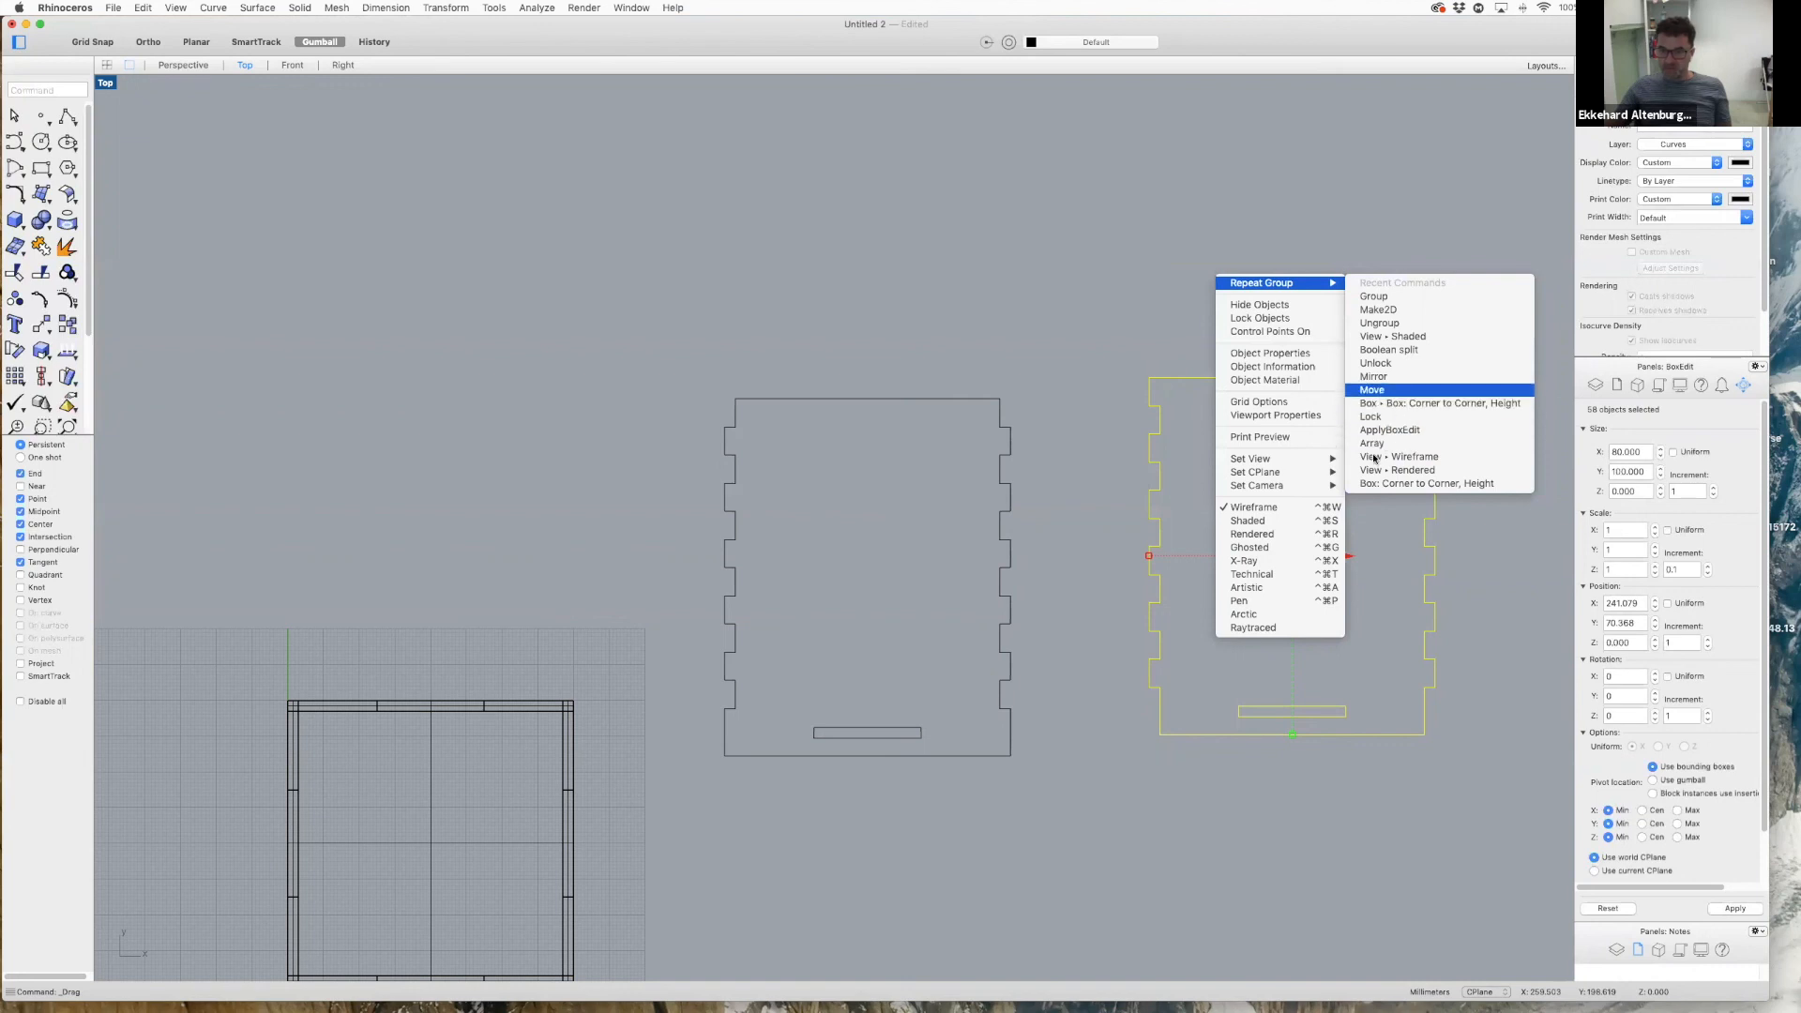
click(1372, 389)
click(1148, 688)
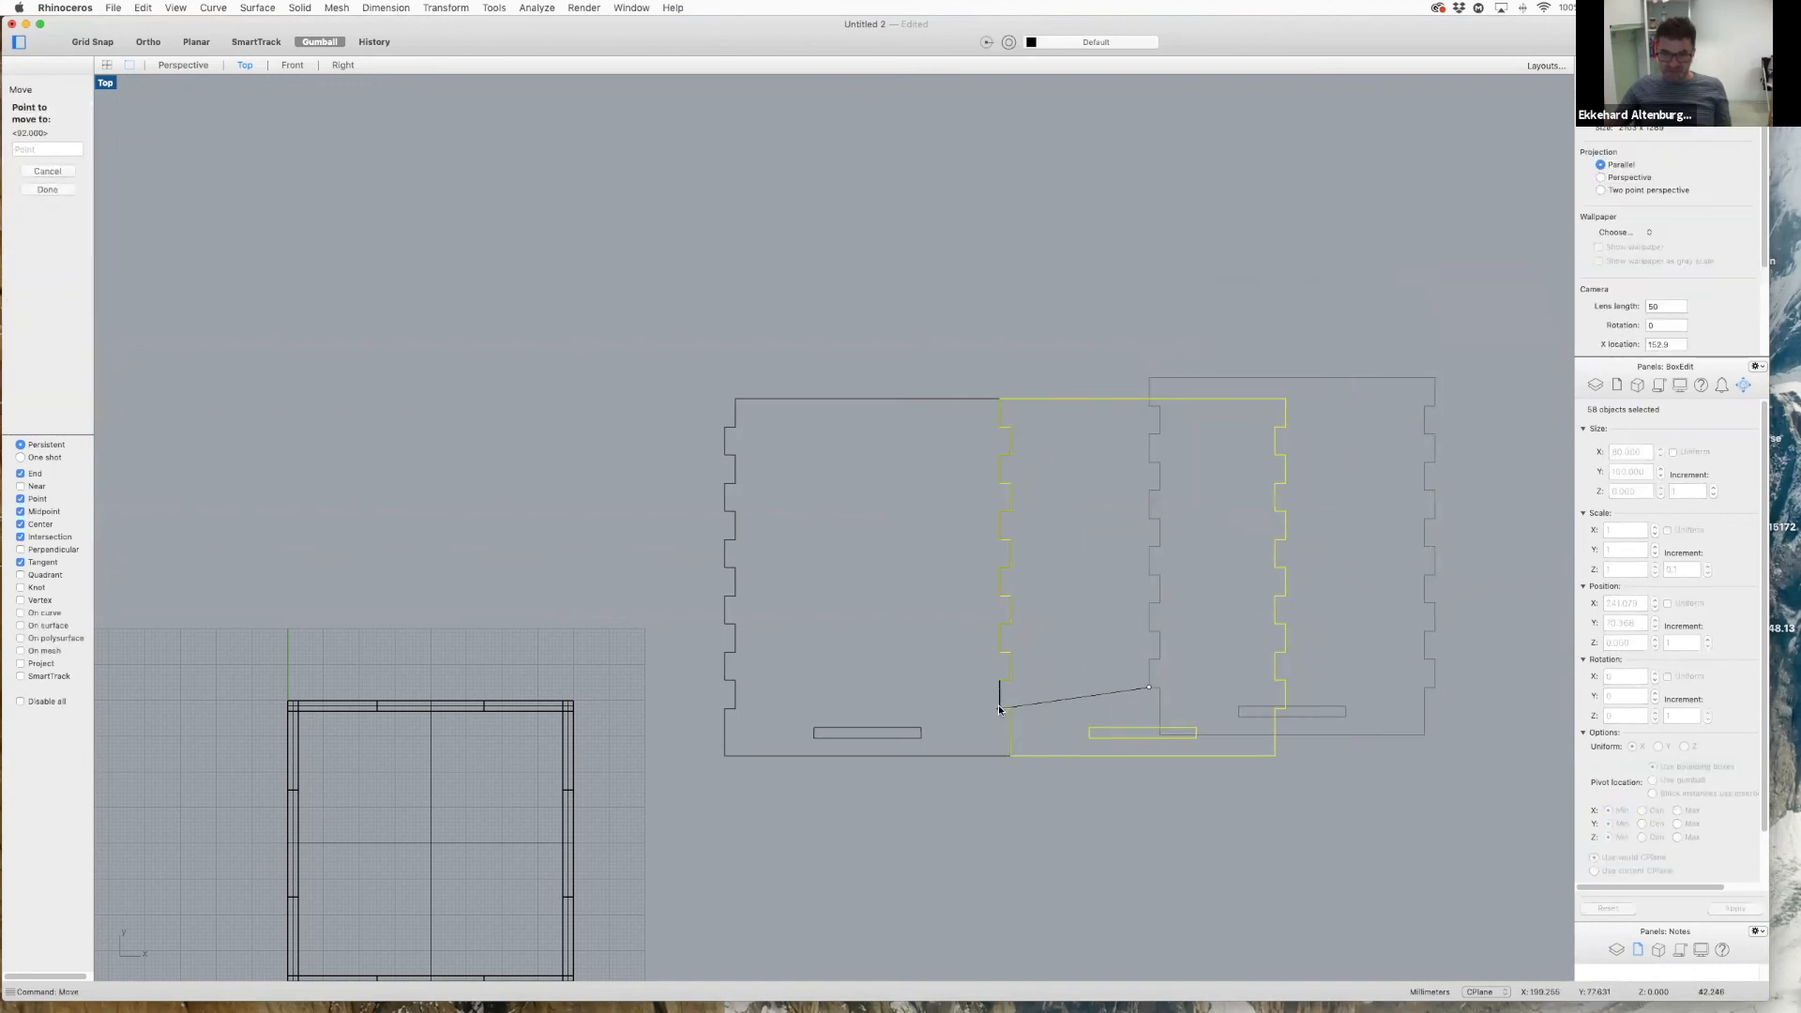
click(1000, 705)
click(1082, 835)
scroll(1084, 830, up, 5)
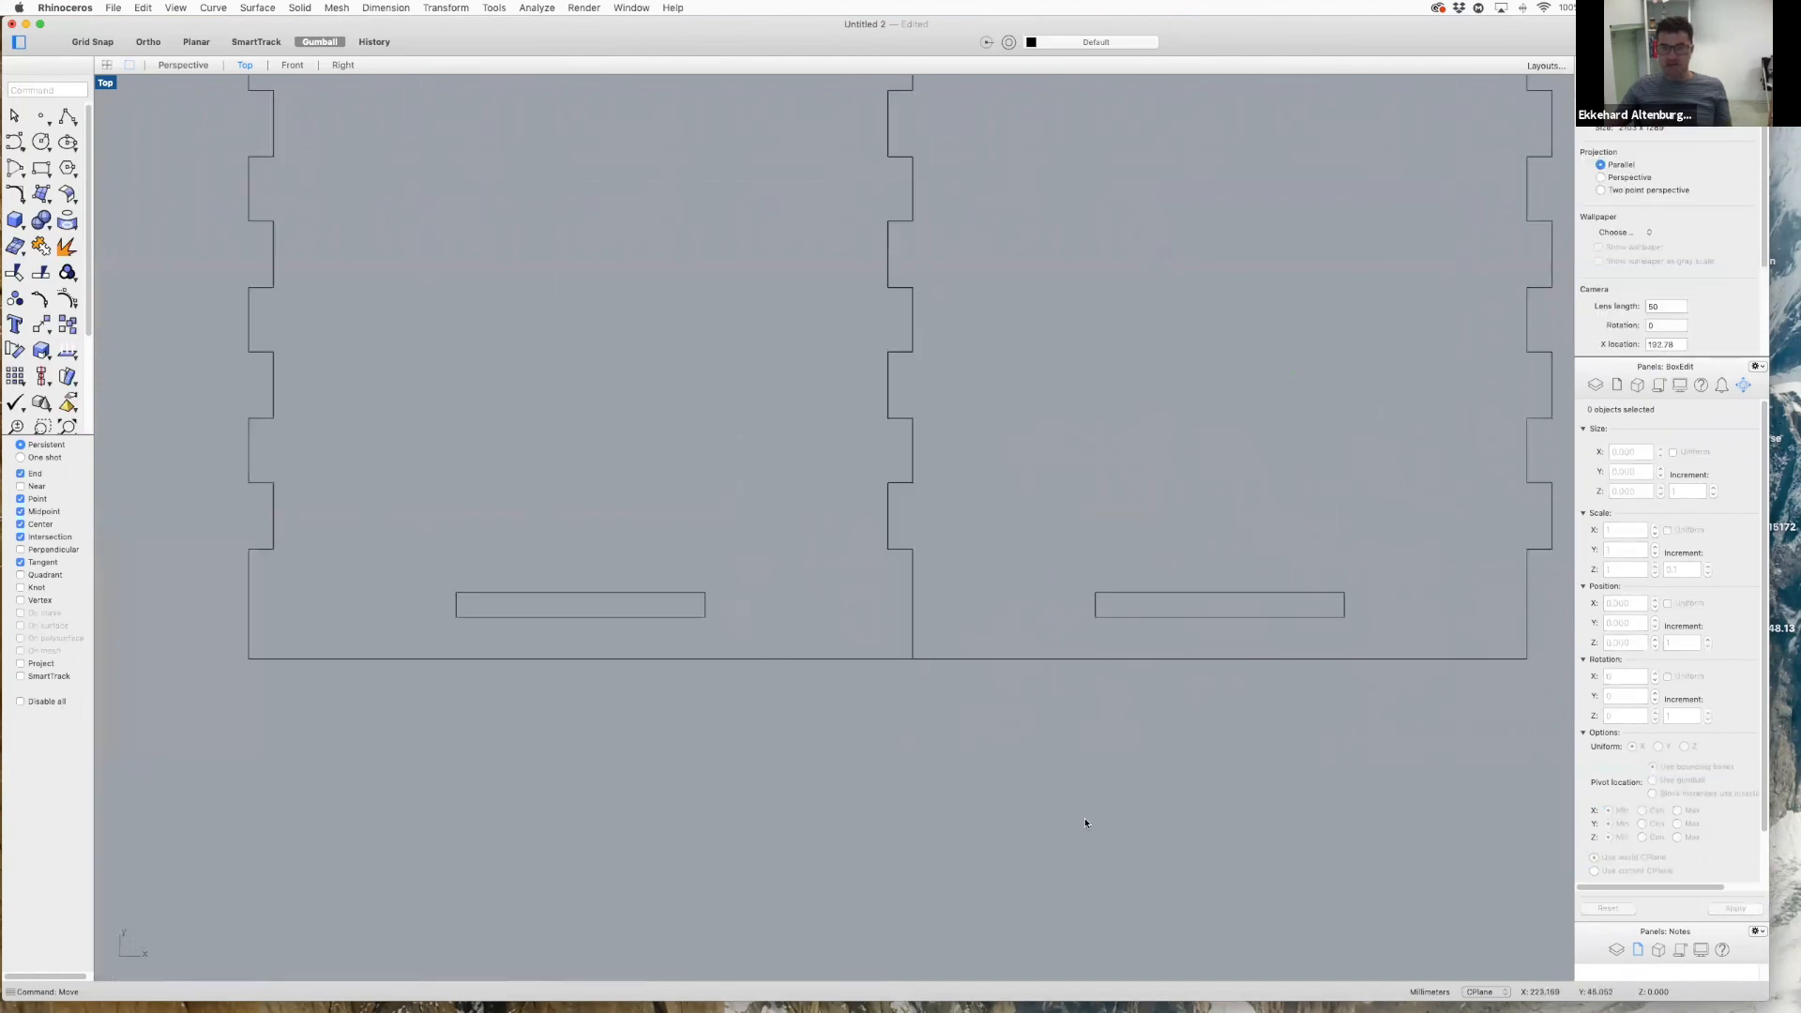
scroll(1086, 822, down, 5)
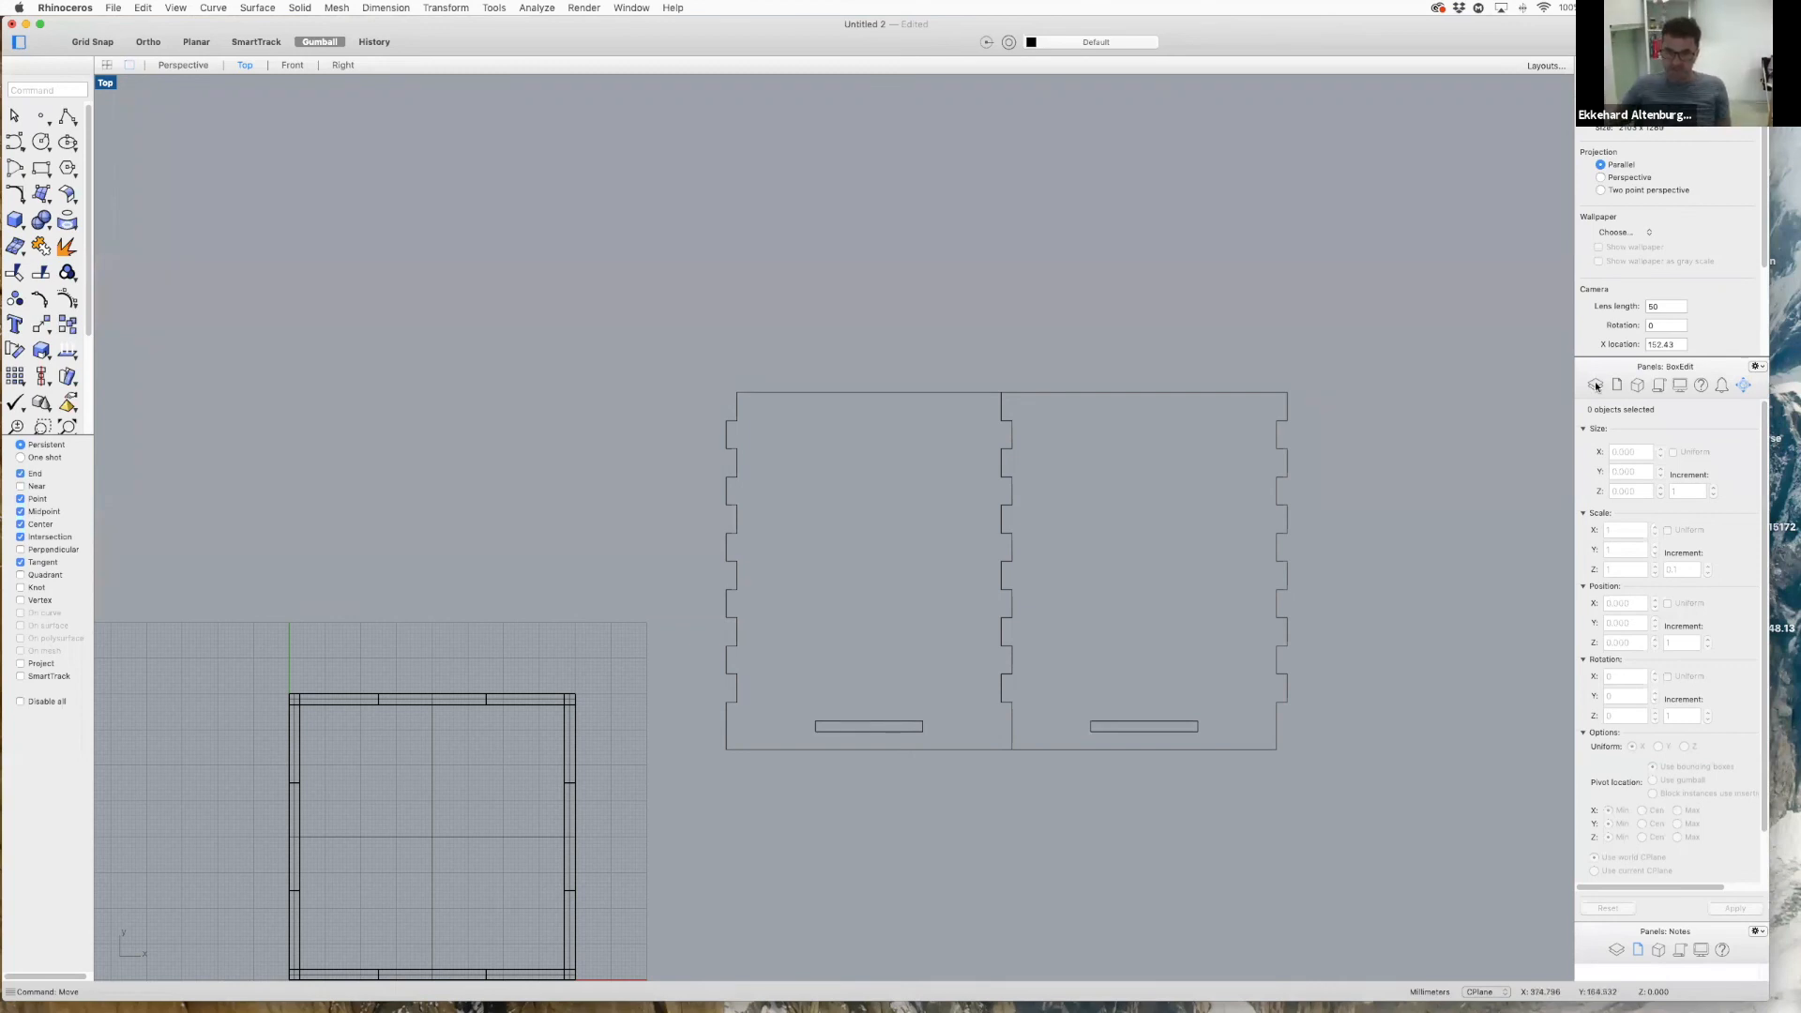
- Move the second panel drawing about 7 mm in positive X, leaving a gap beside the first panel
click(1161, 394)
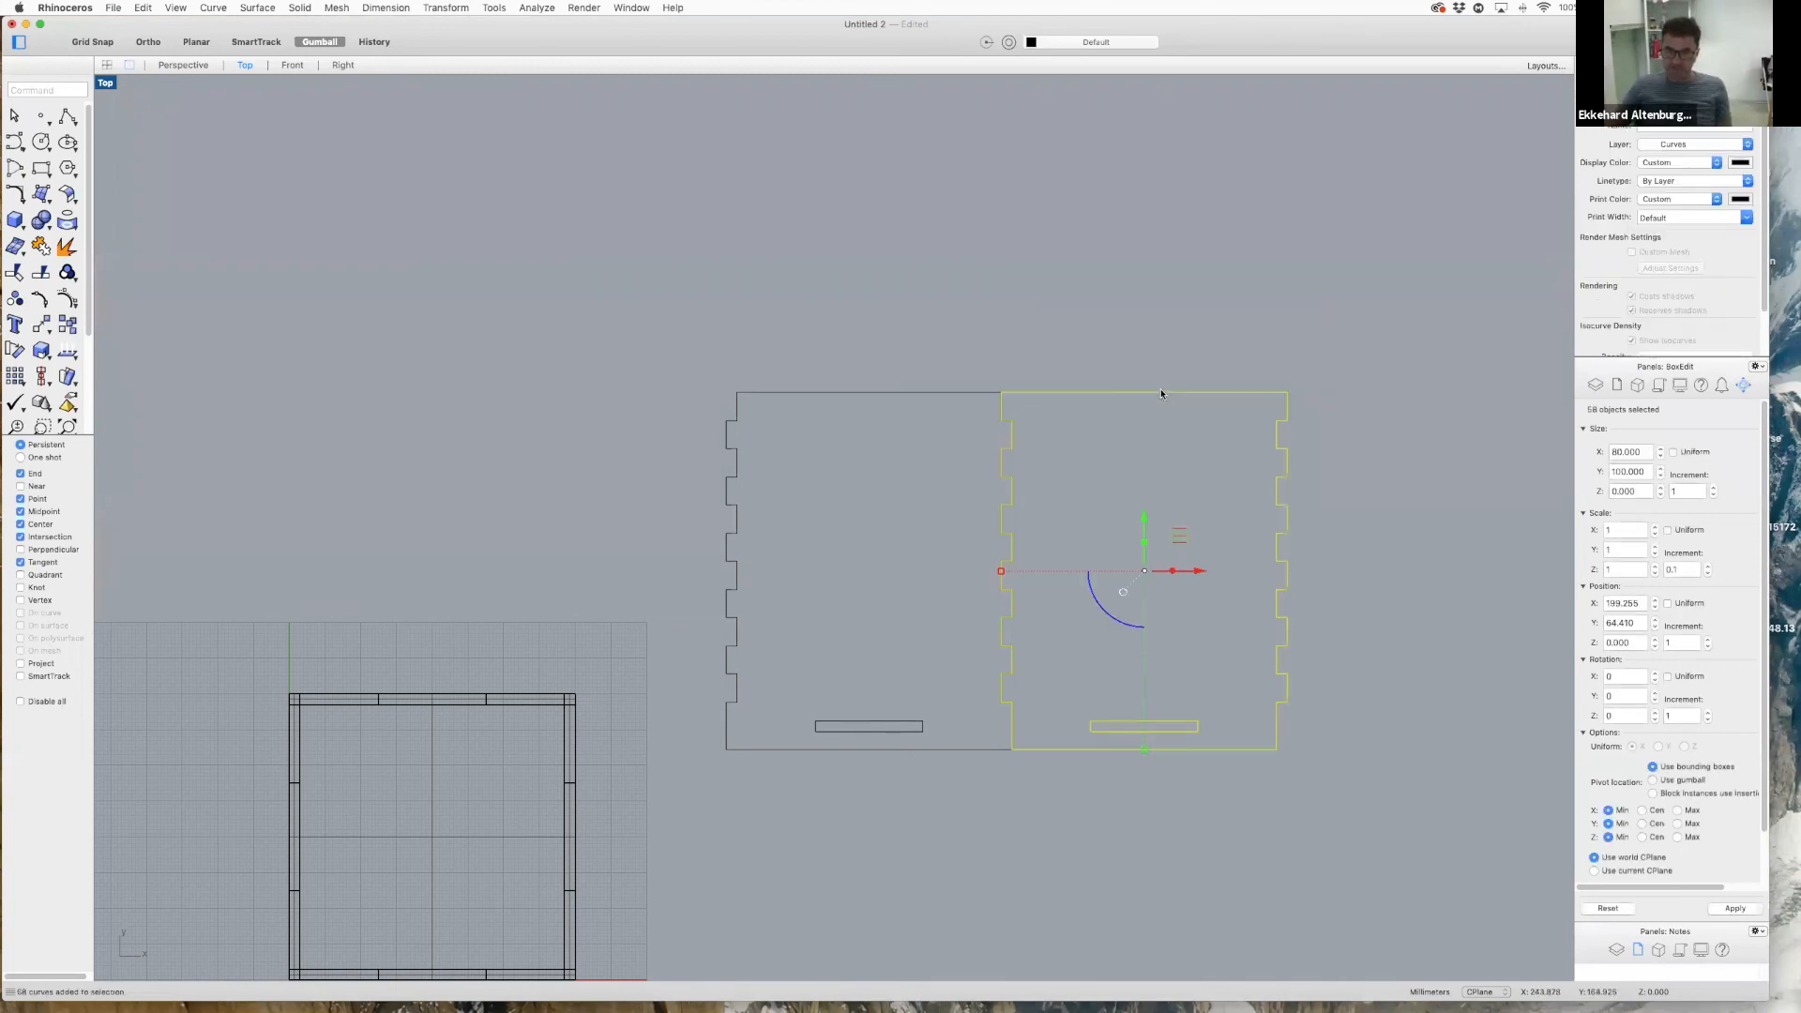
drag(1193, 573, 1206, 610)
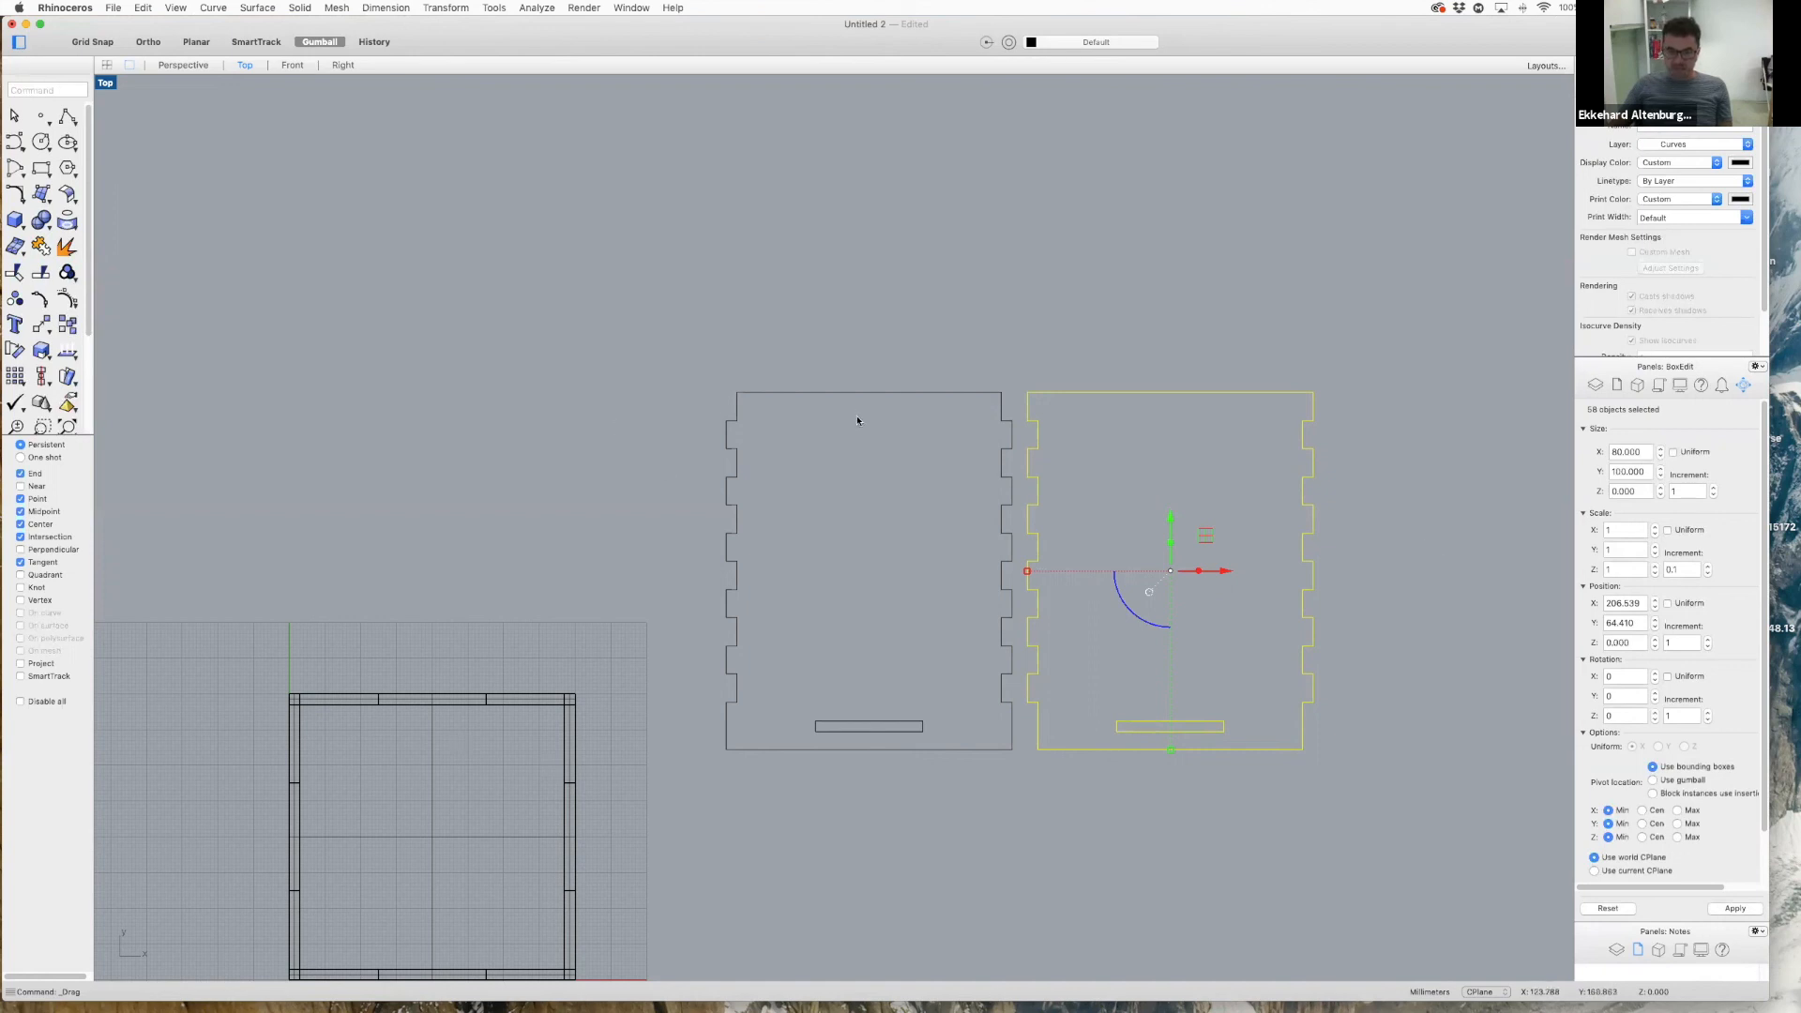
click(1270, 851)
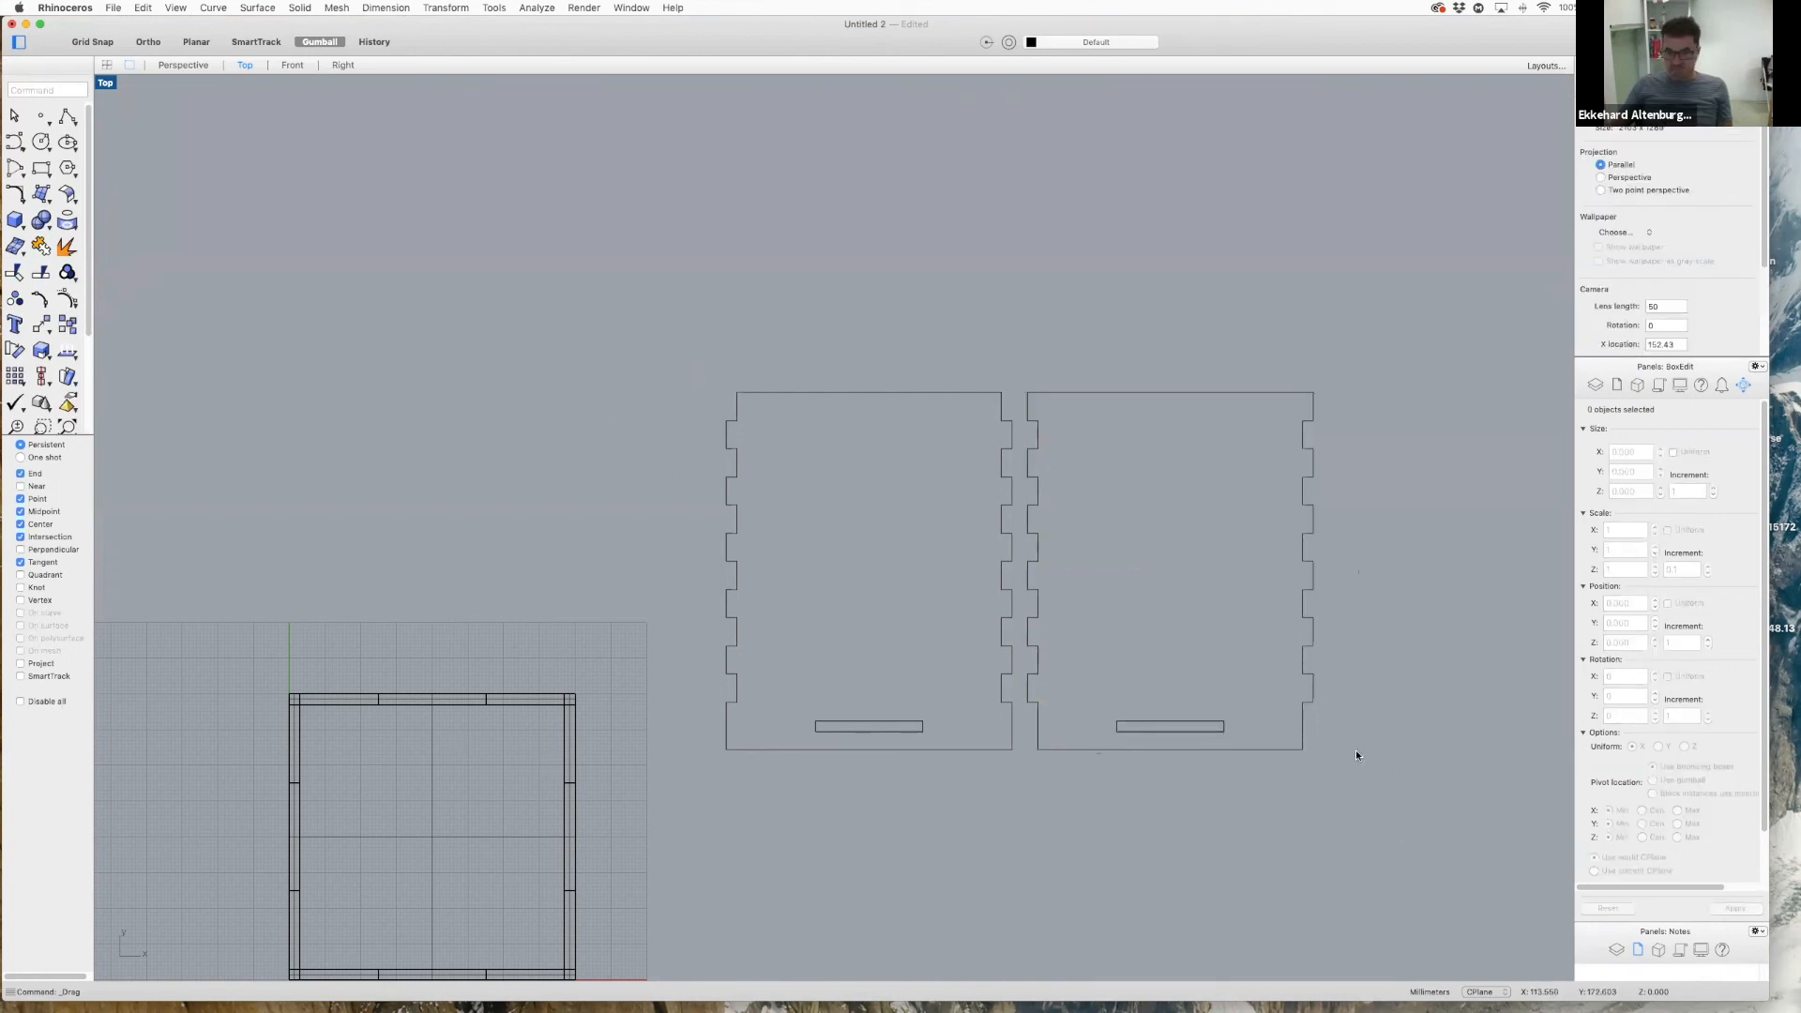
- Duplicate both side panel drawings and move the copies about 107 mm in positive Y, above the originals
drag(1371, 771, 1374, 779)
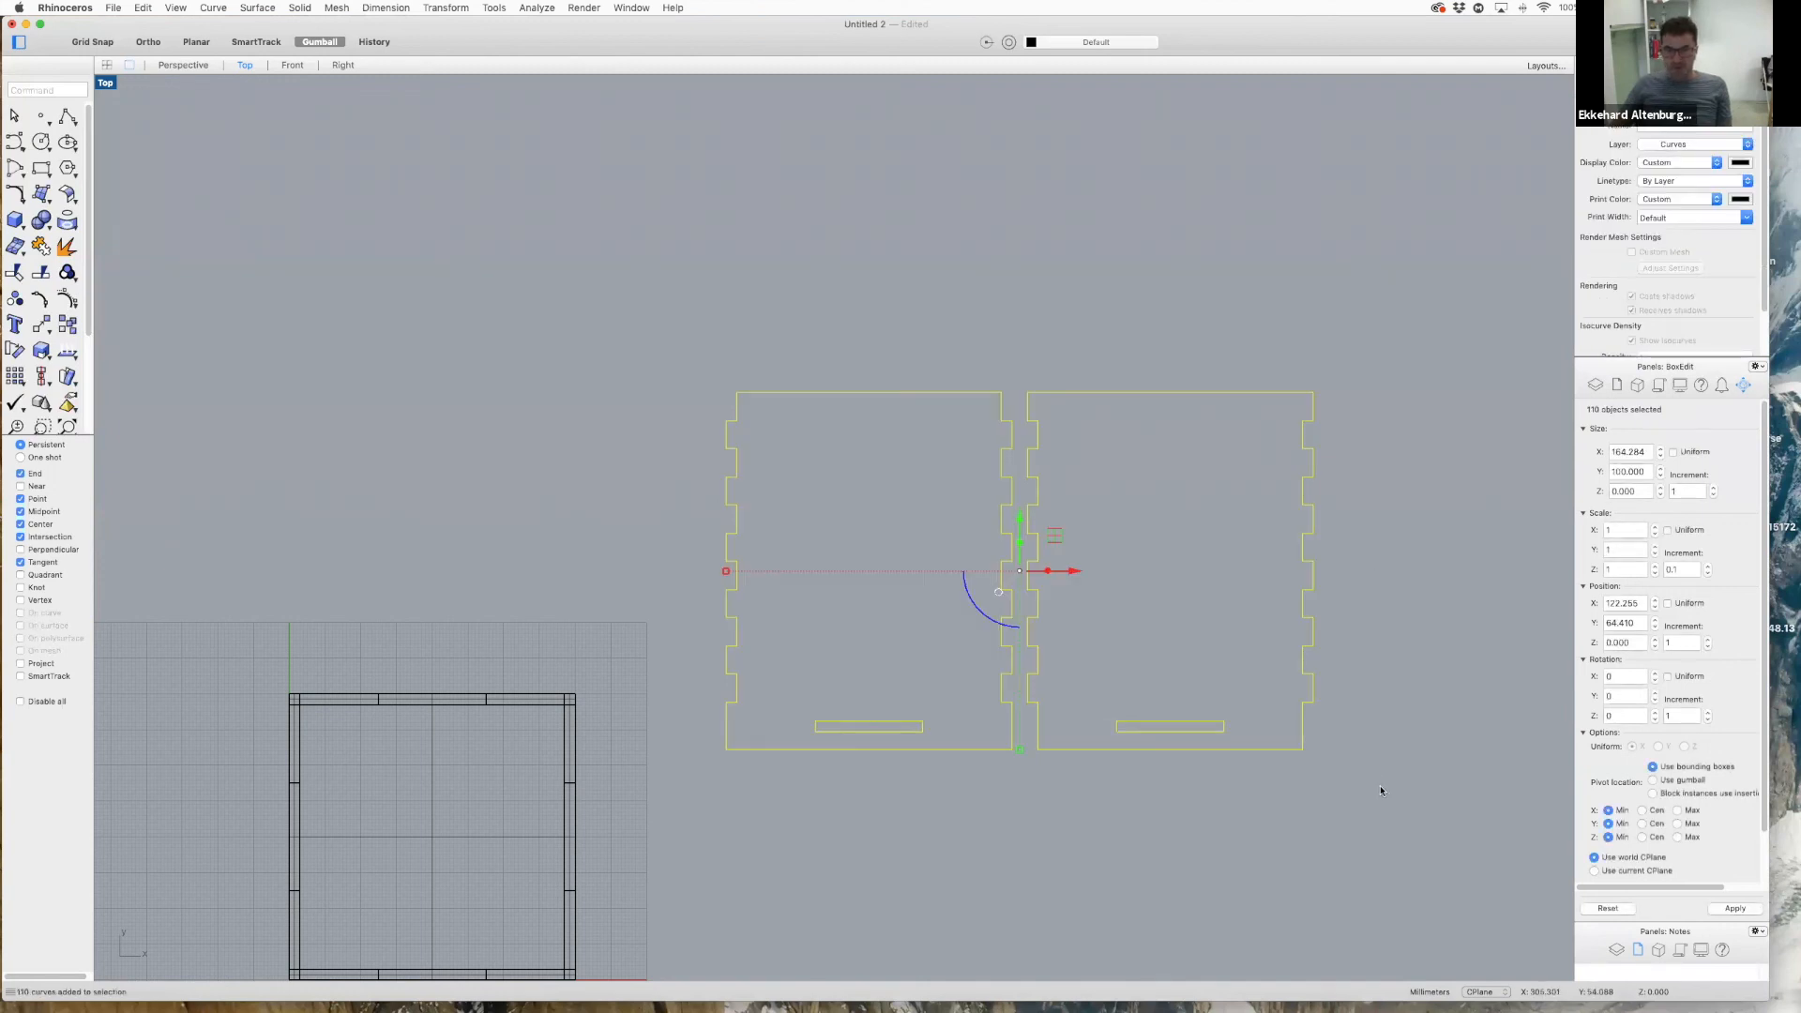
key(super+c)
key(super+v)
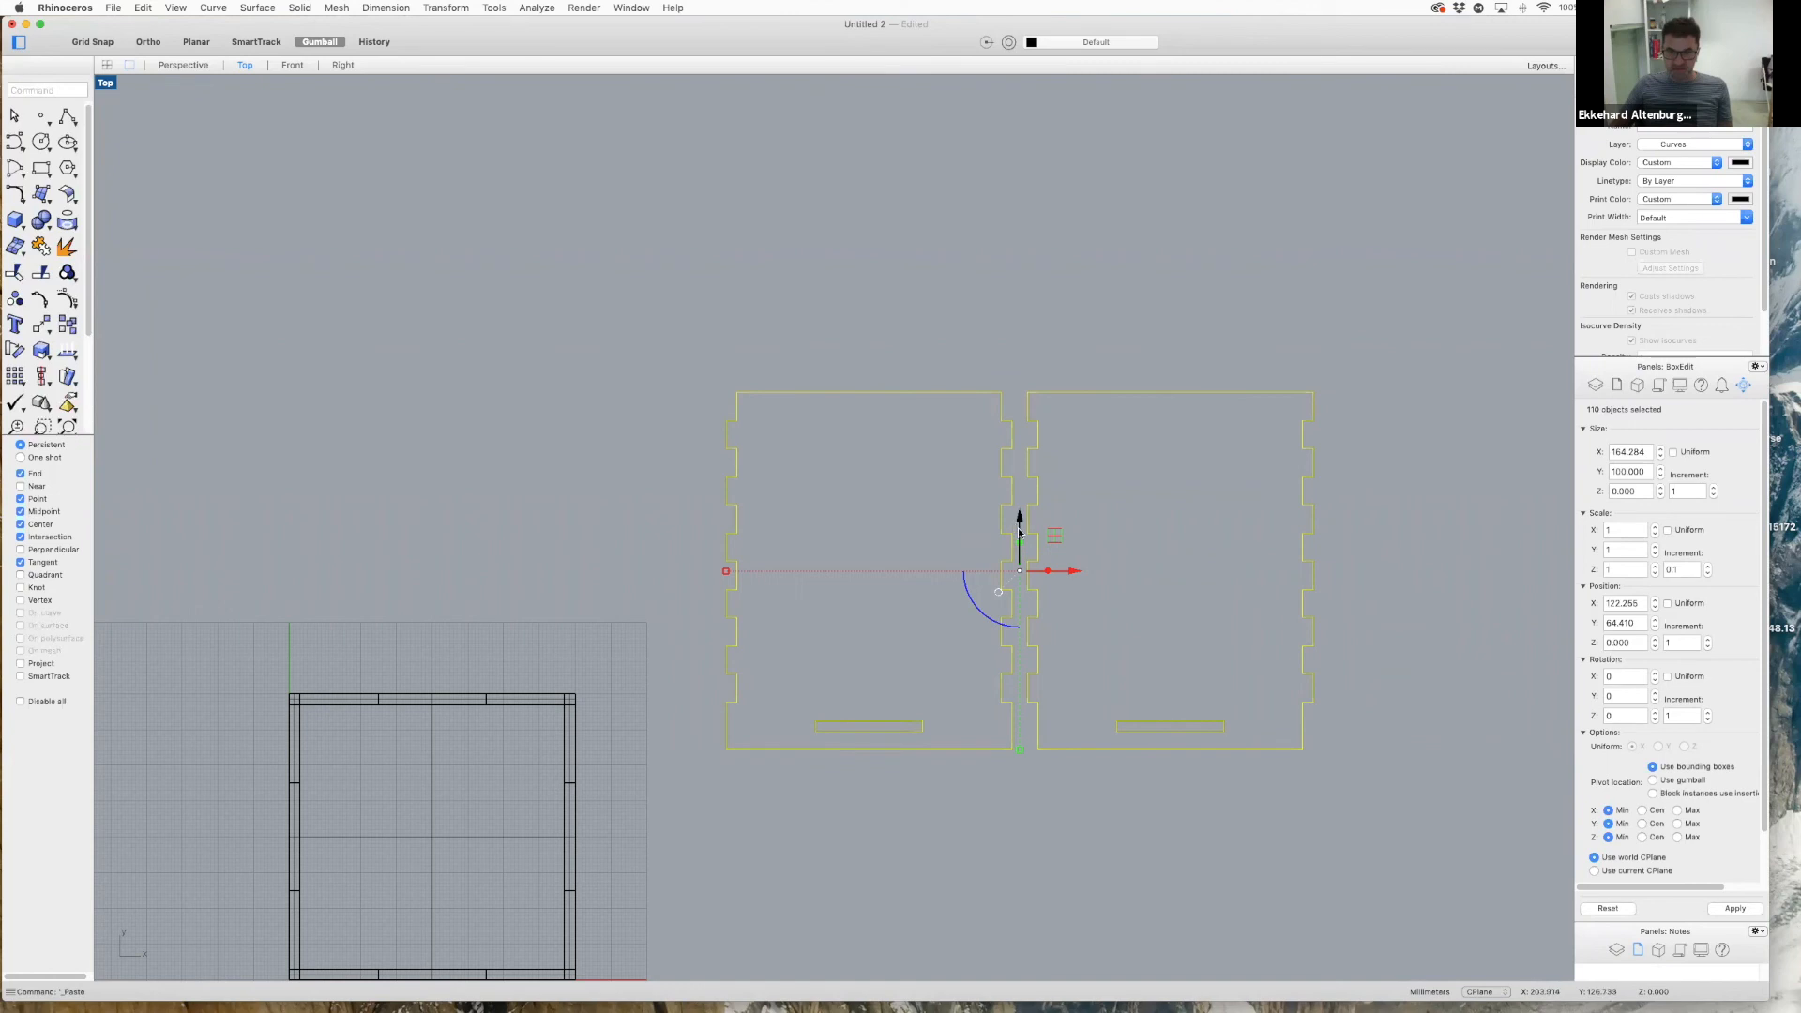
drag(1018, 522, 1002, 148)
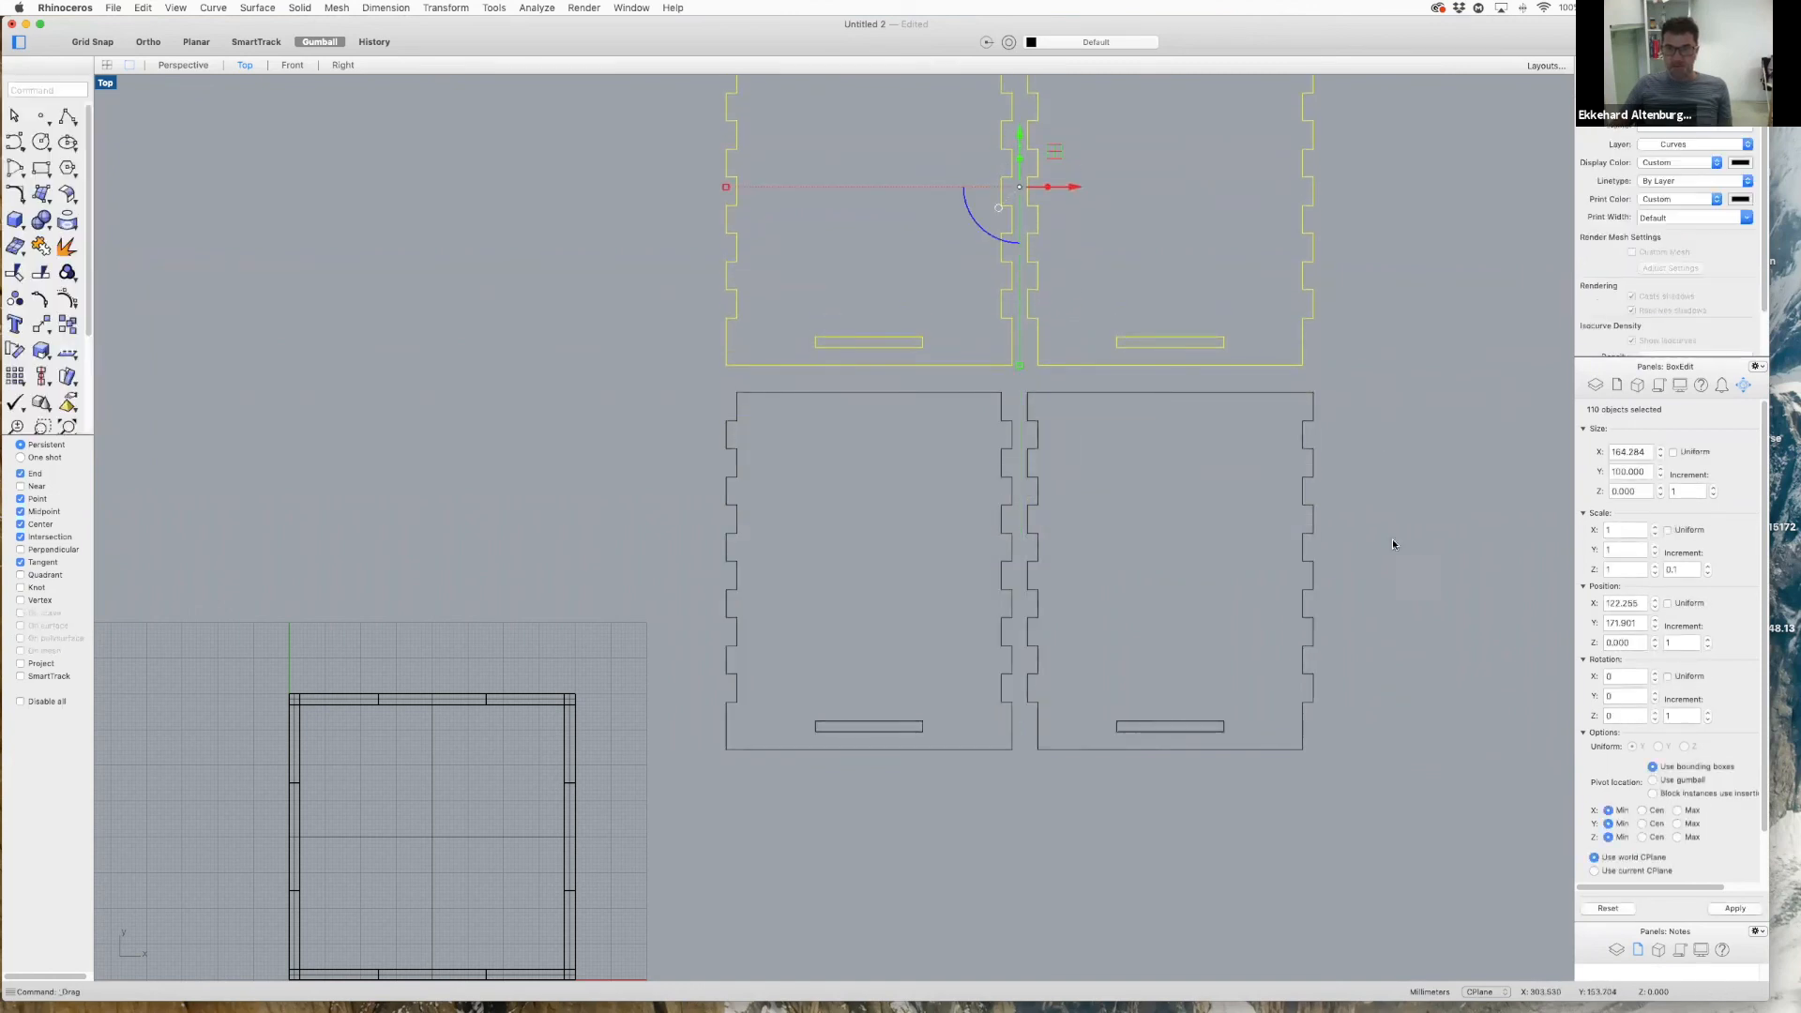
click(1397, 632)
- Run Make2D on the box's base panel in the Top view with View projection, tangent edges on, hidden lines off and ungrouped output
scroll(1394, 628, down, 4)
scroll(1050, 755, up, 5)
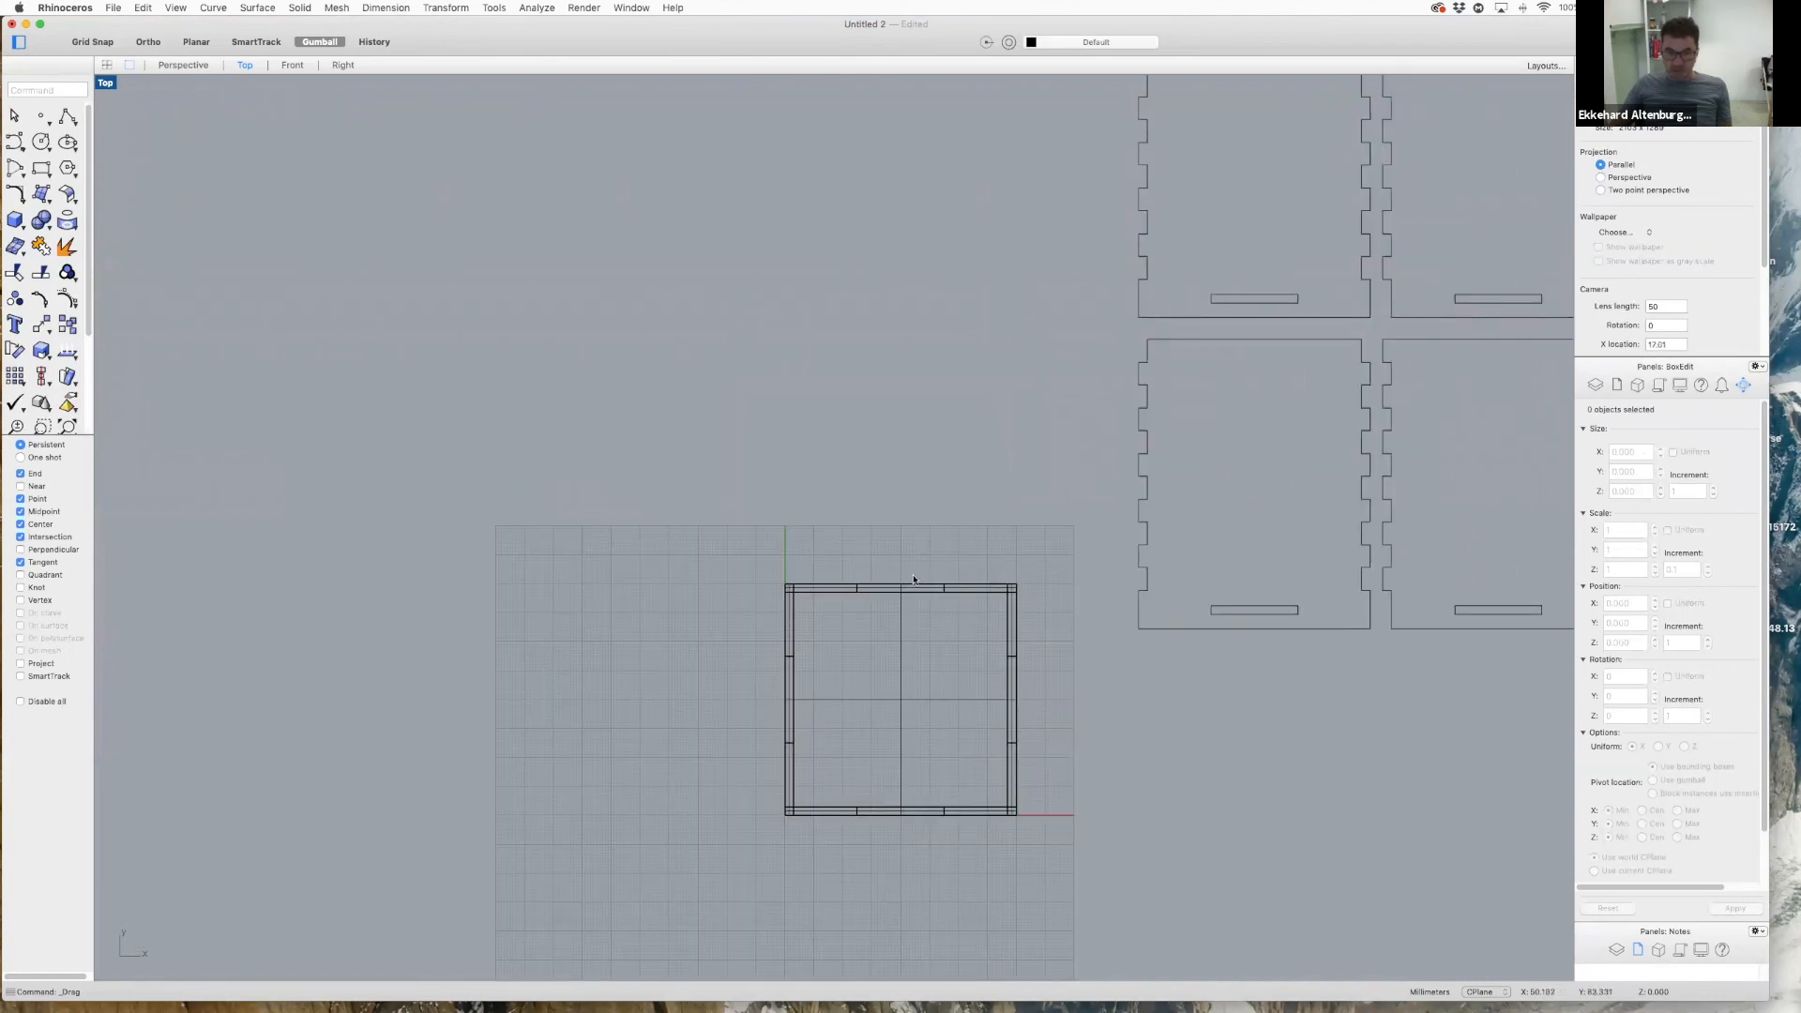
click(904, 699)
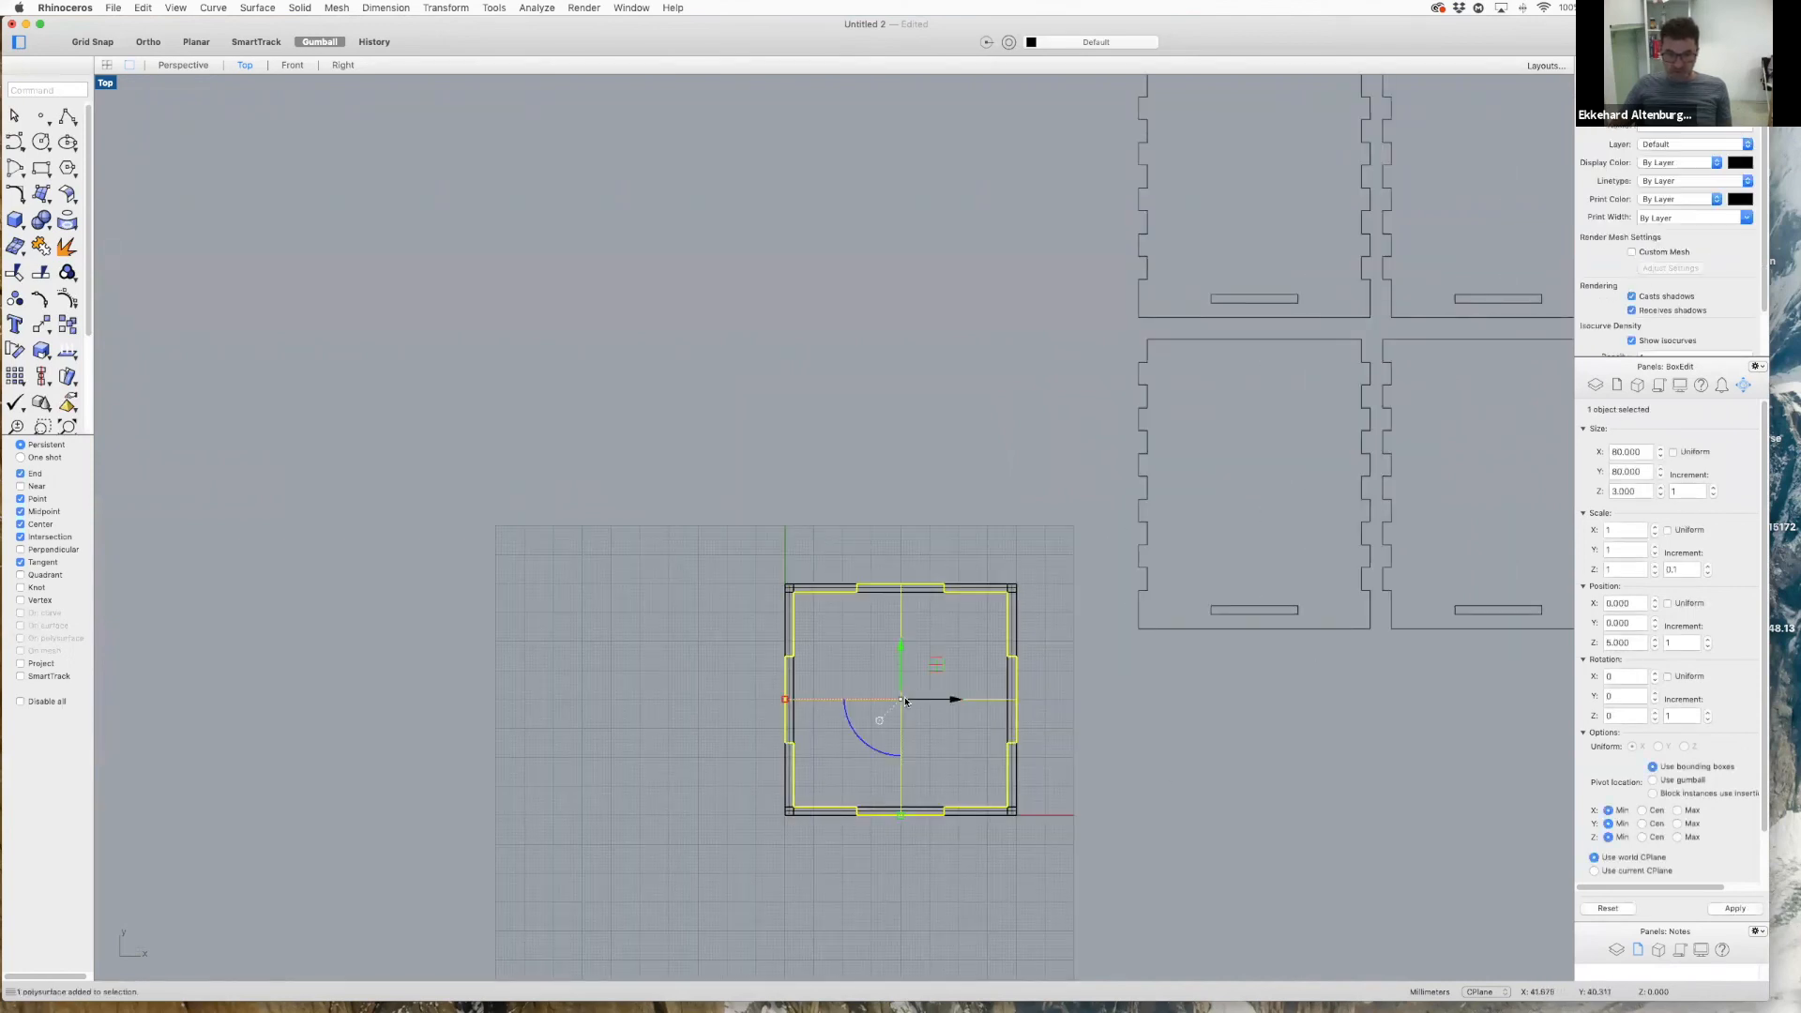
right_click(772, 314)
mouse_move(900, 318)
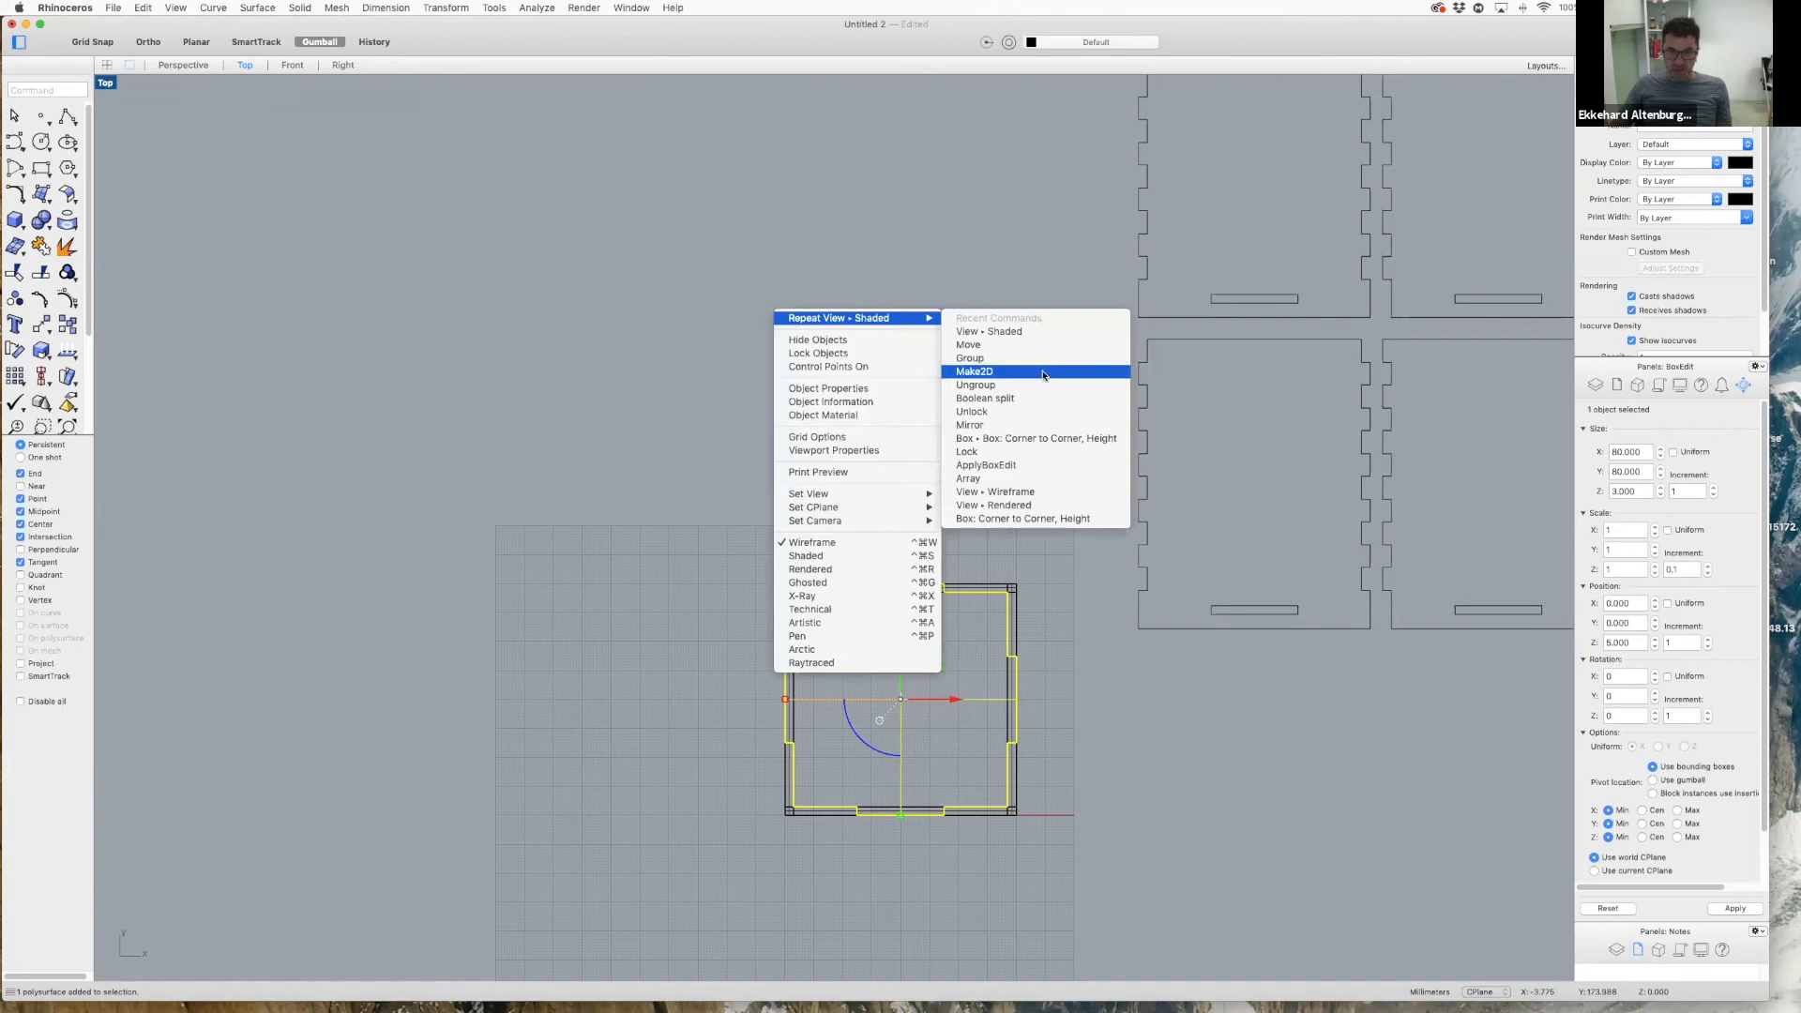
click(1079, 372)
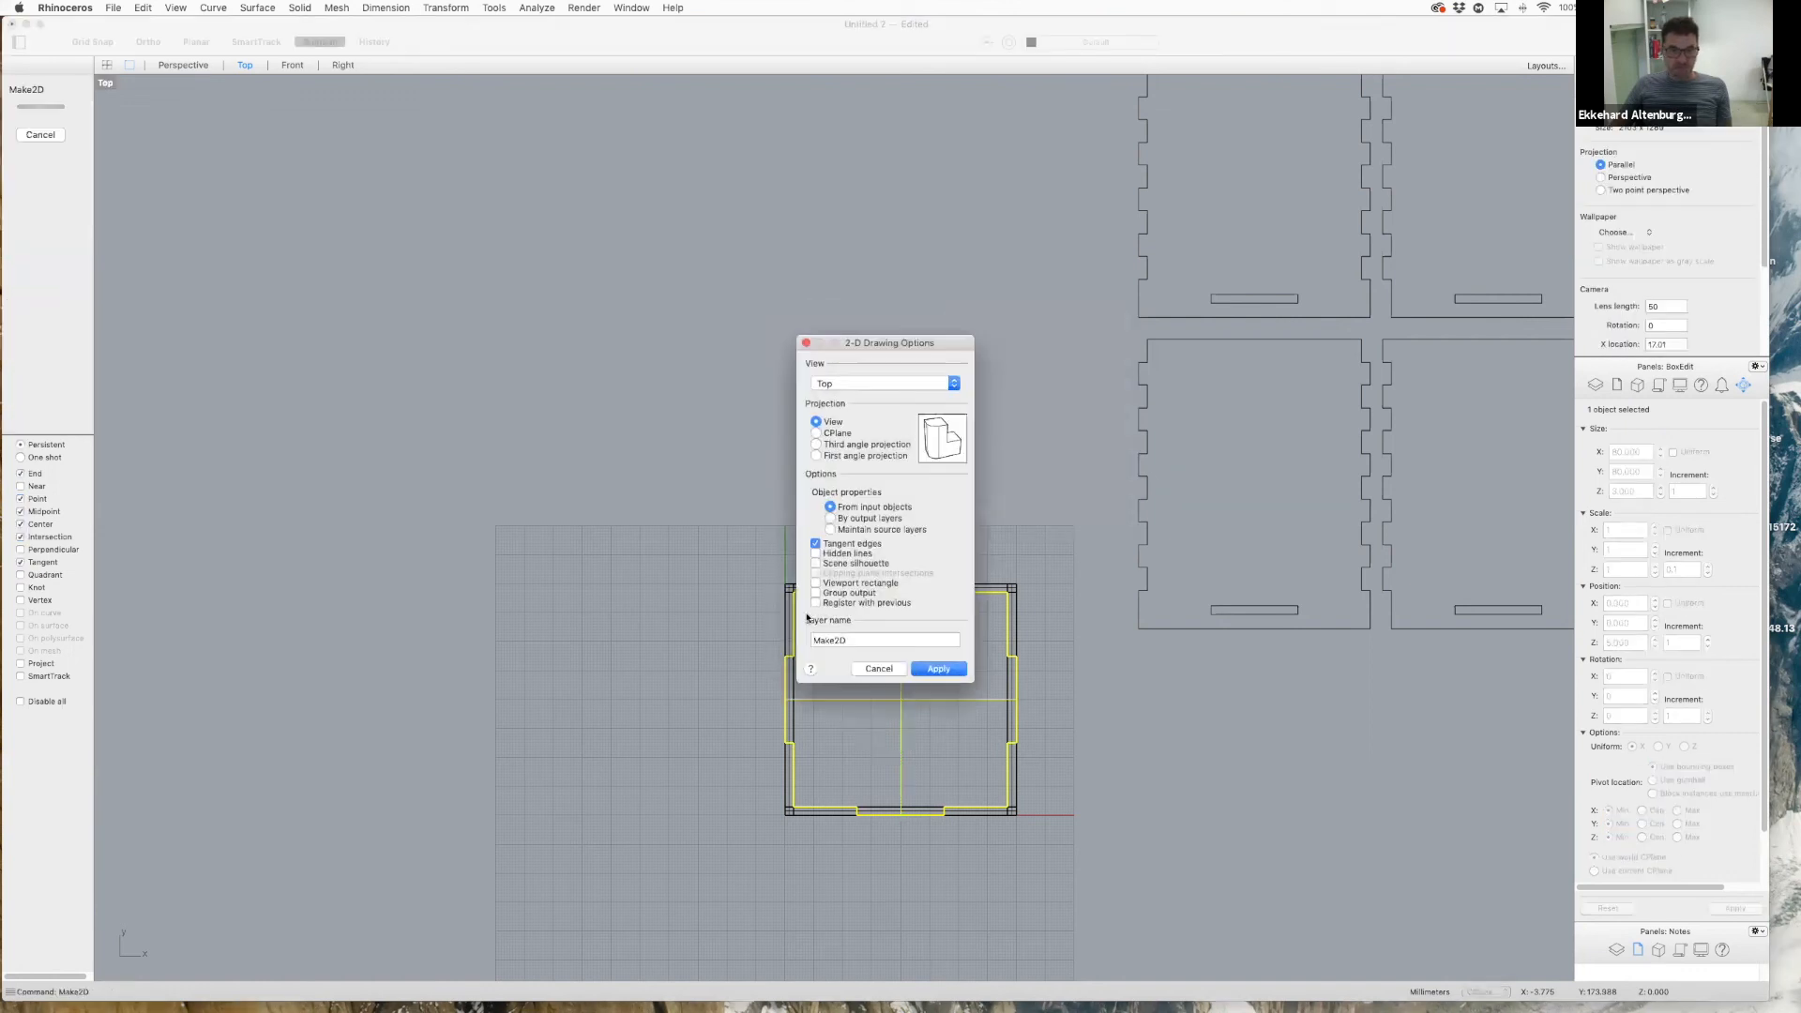
click(917, 669)
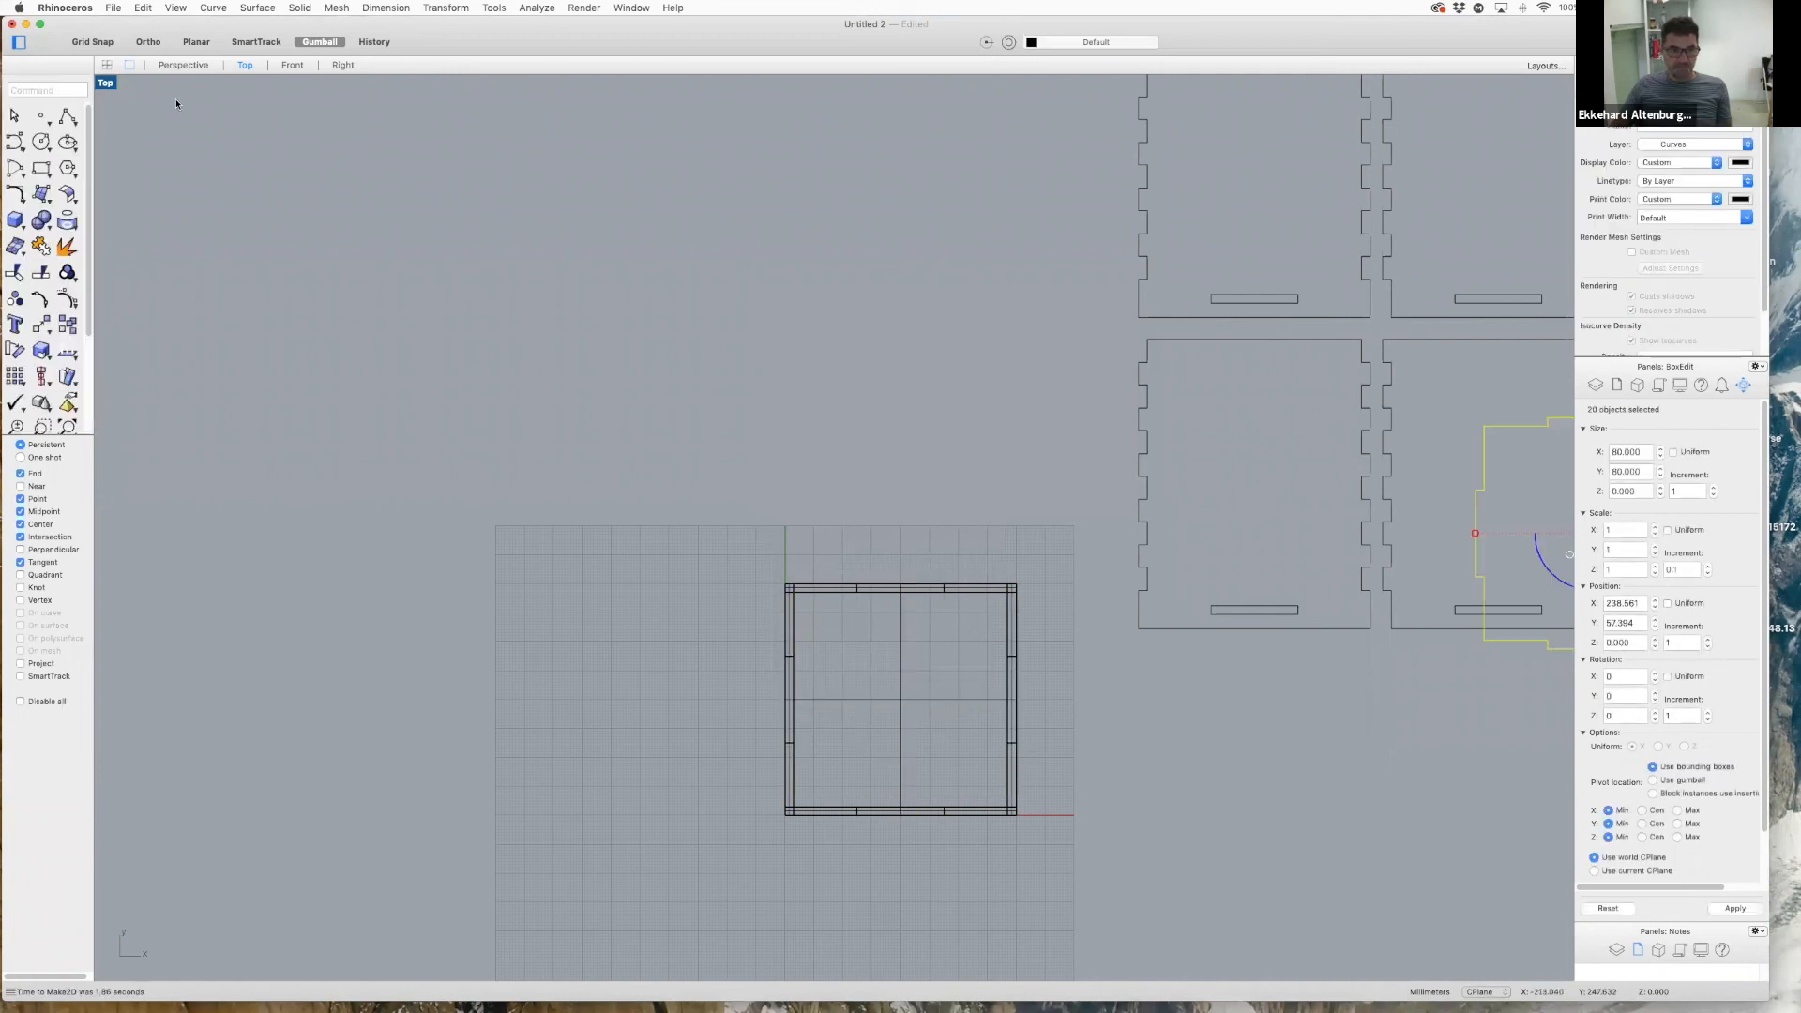
- Move the base panel drawing clear of the side panels, placing it beside the lower right one at about X 302, Y 72
scroll(587, 330, down, 5)
drag(1052, 402, 1145, 414)
scroll(1145, 413, up, 4)
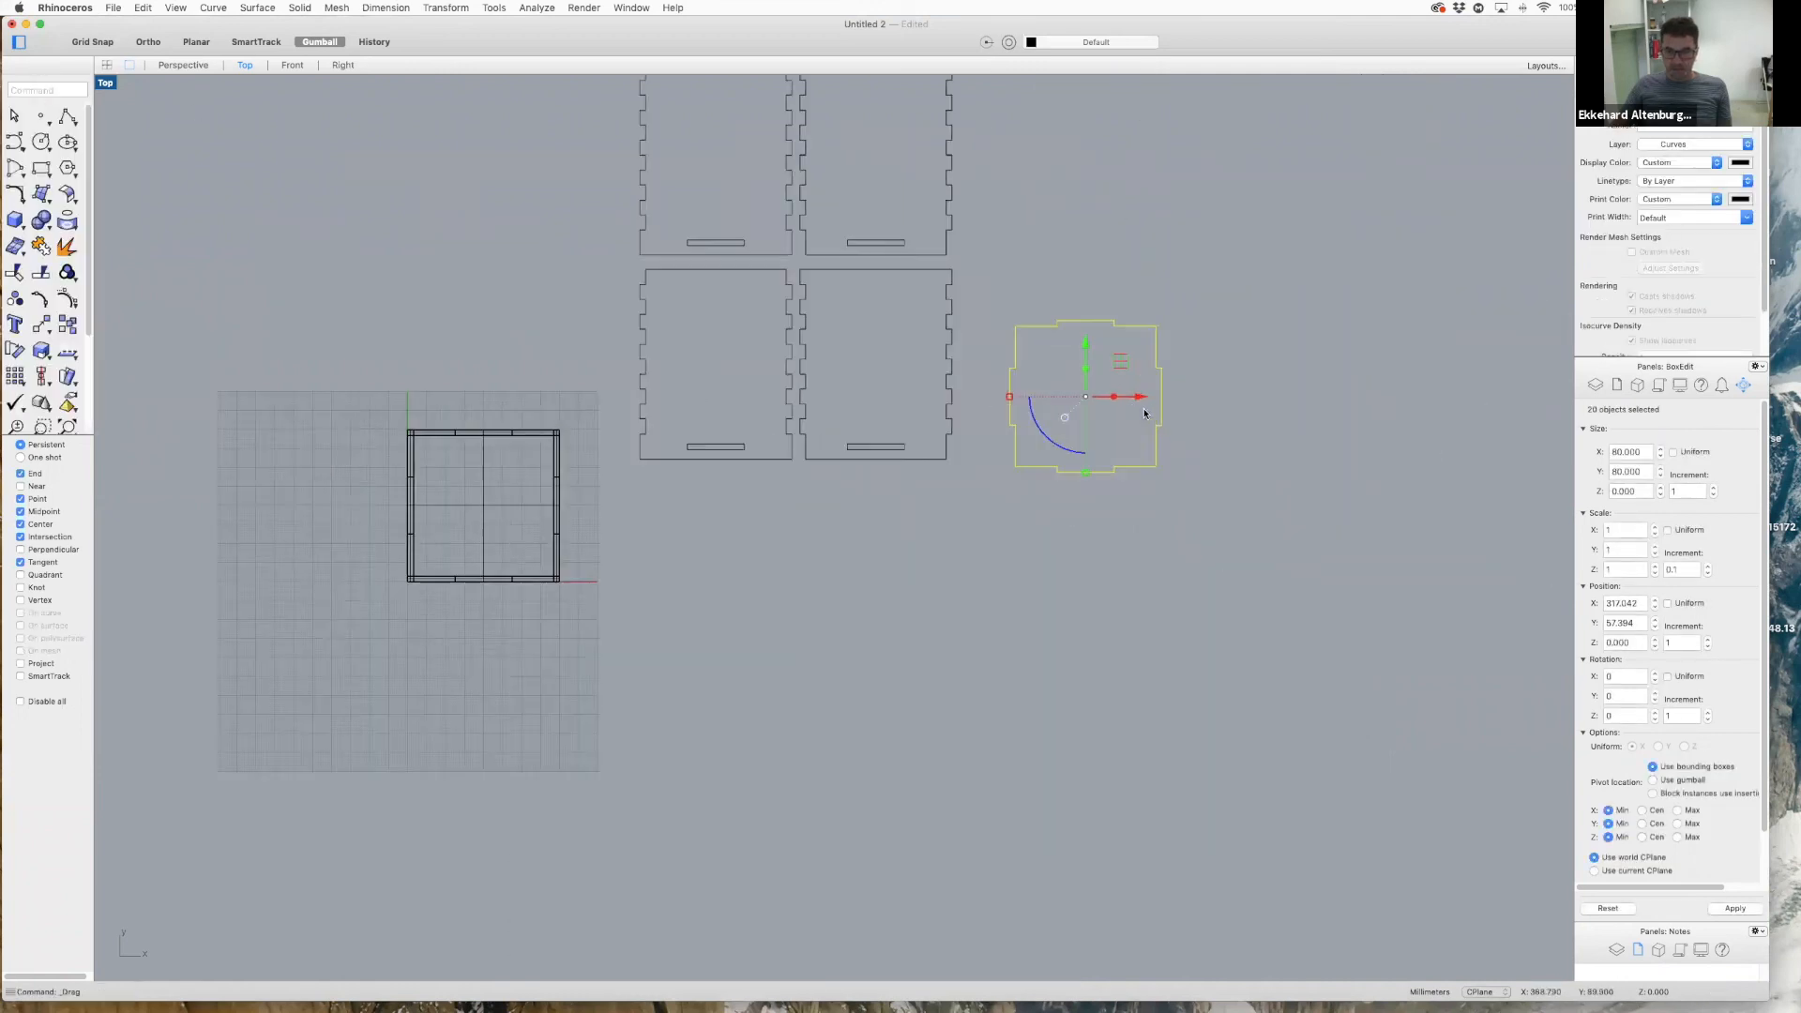
drag(1030, 330, 1009, 211)
scroll(1003, 524, down, 5)
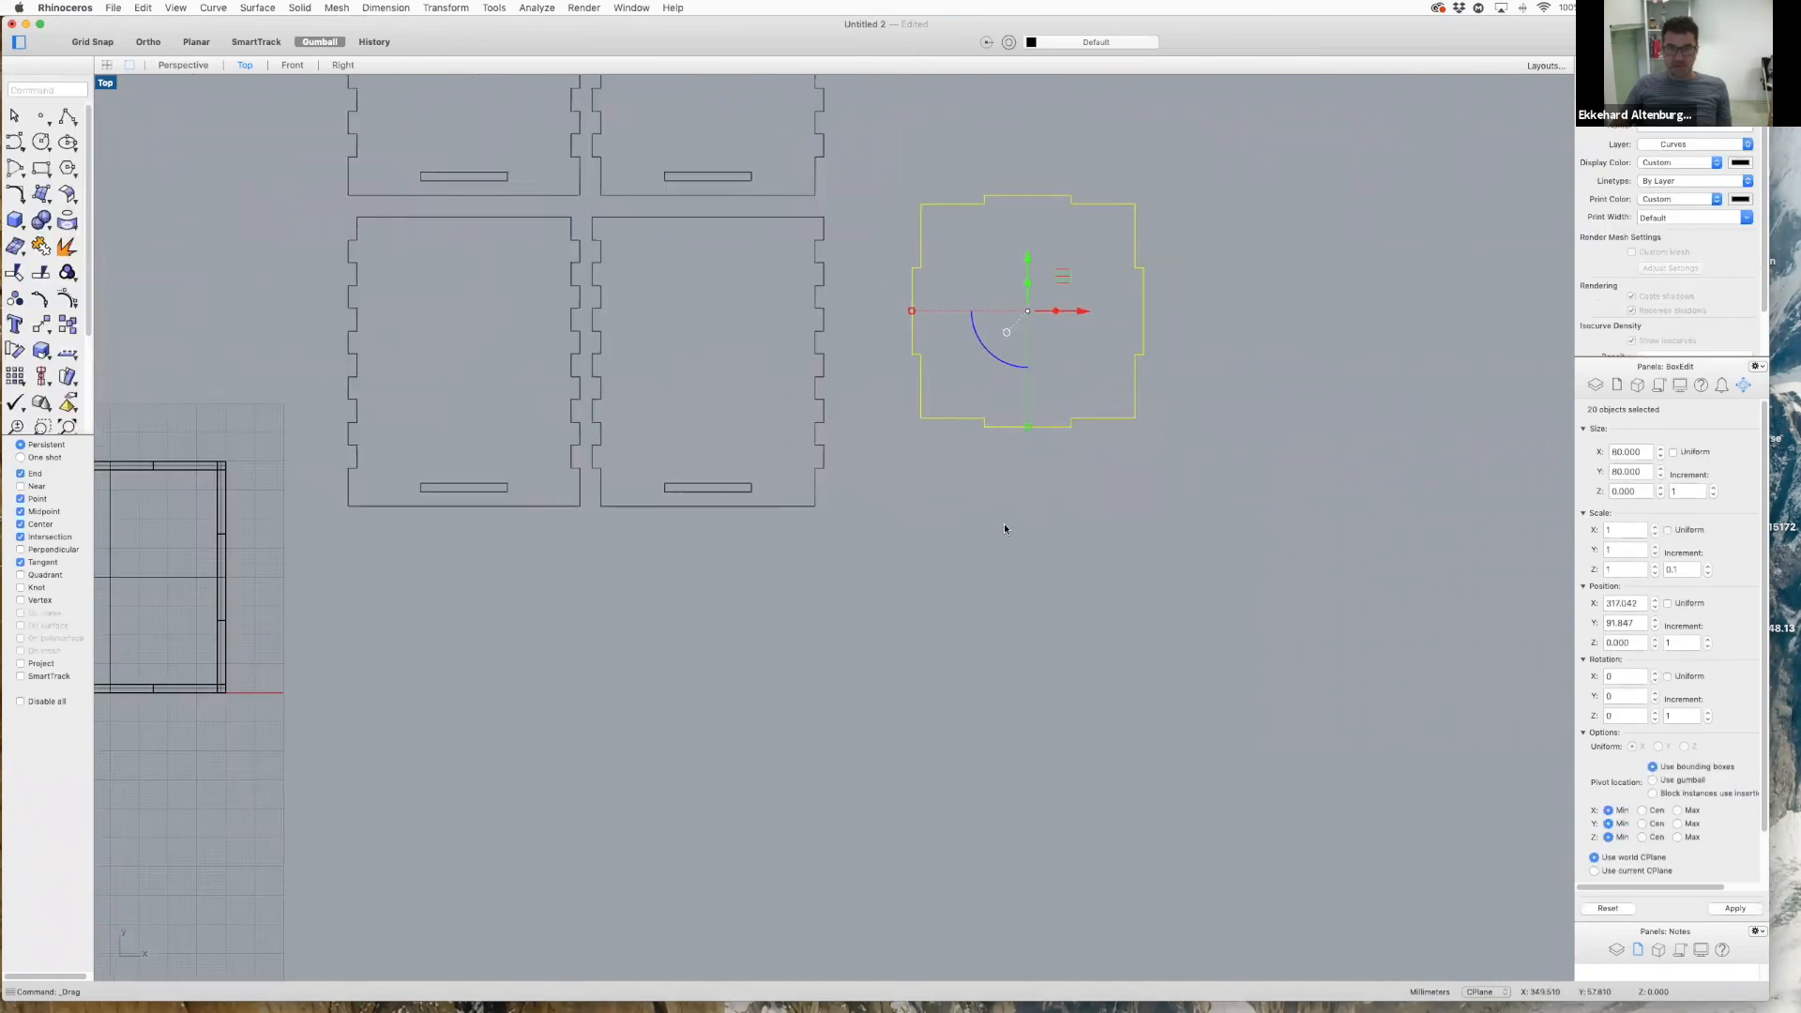
drag(1055, 414, 996, 406)
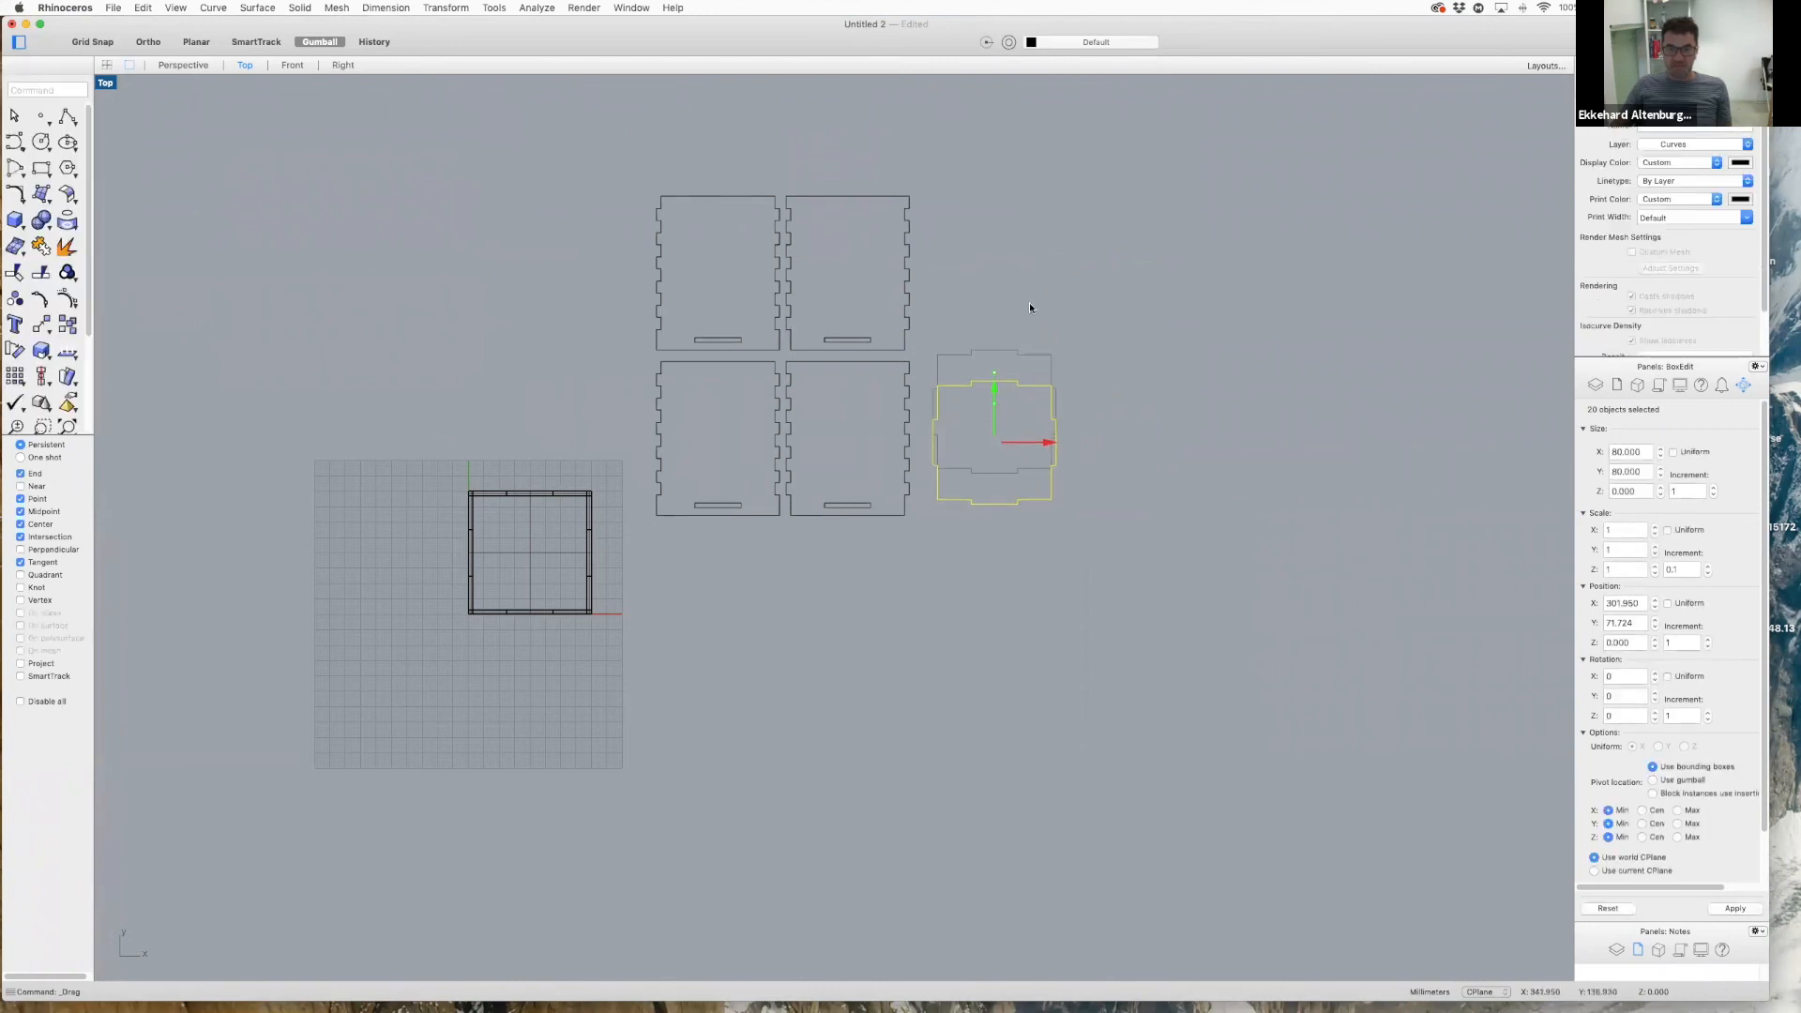
- Examine the 2D layout of the four side panel outlines and the base panel outline
scroll(1028, 302, up, 3)
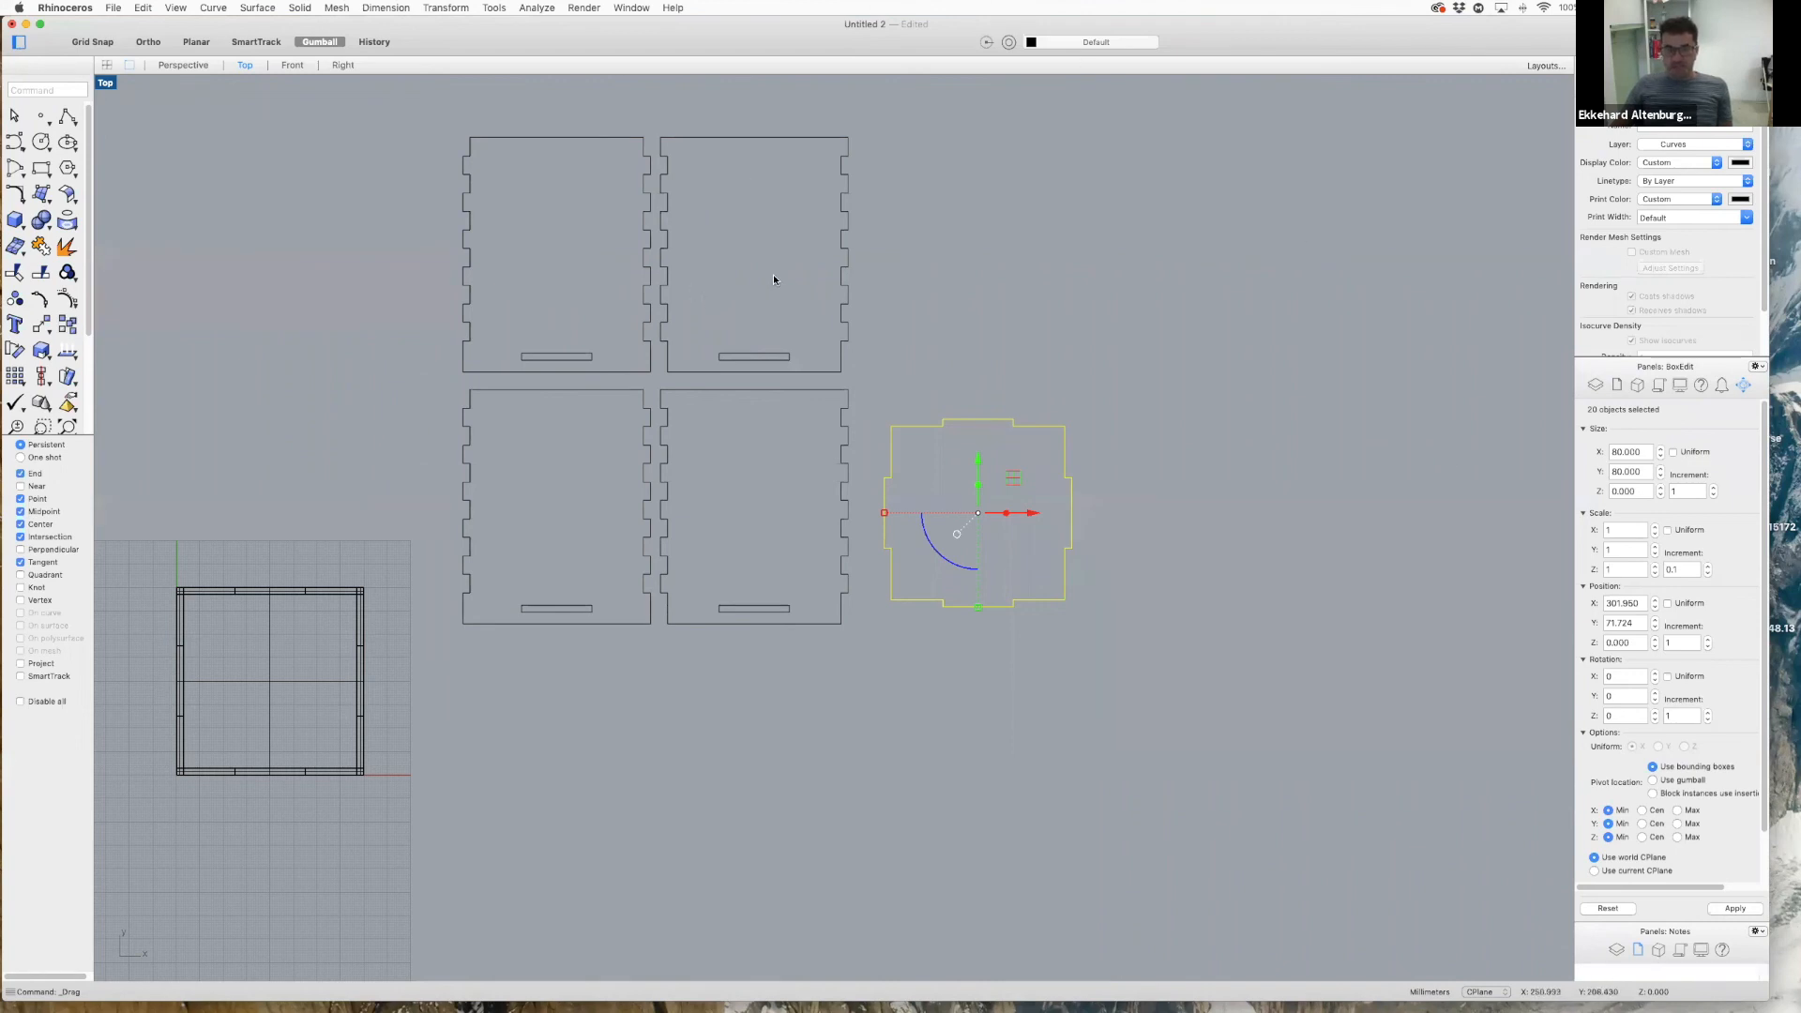
scroll(374, 125, up, 3)
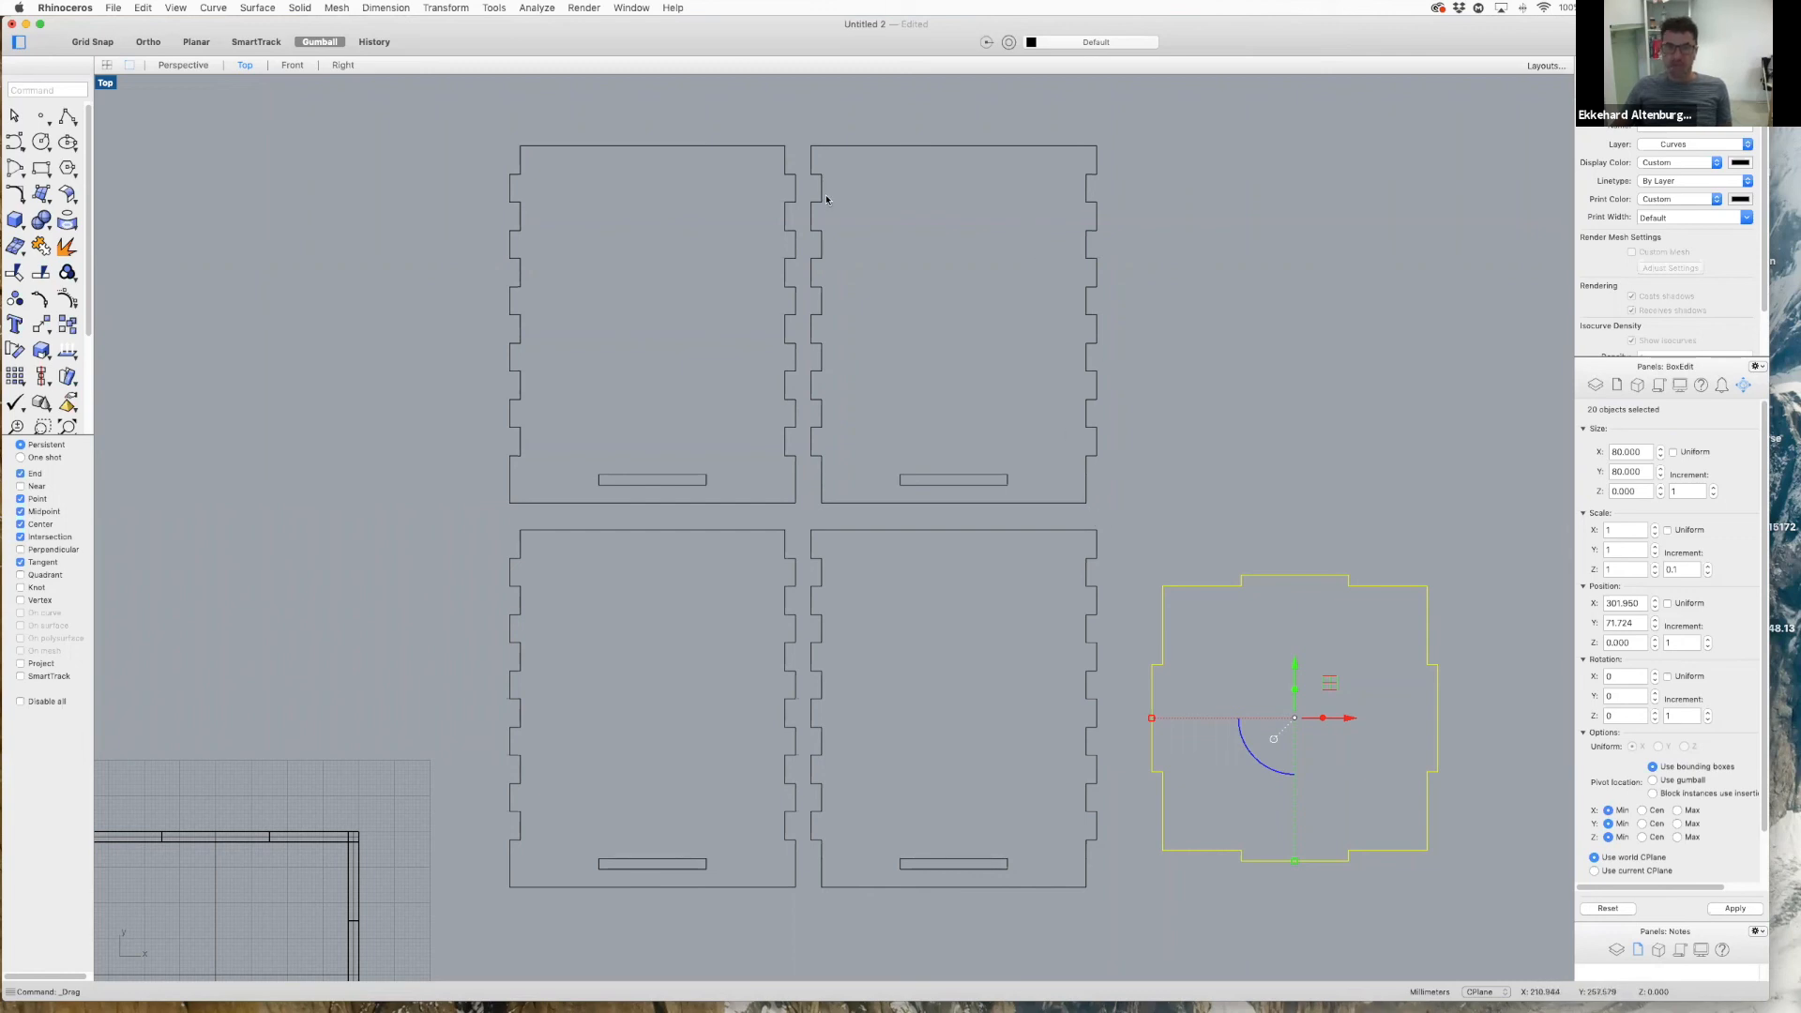
scroll(843, 190, down, 3)
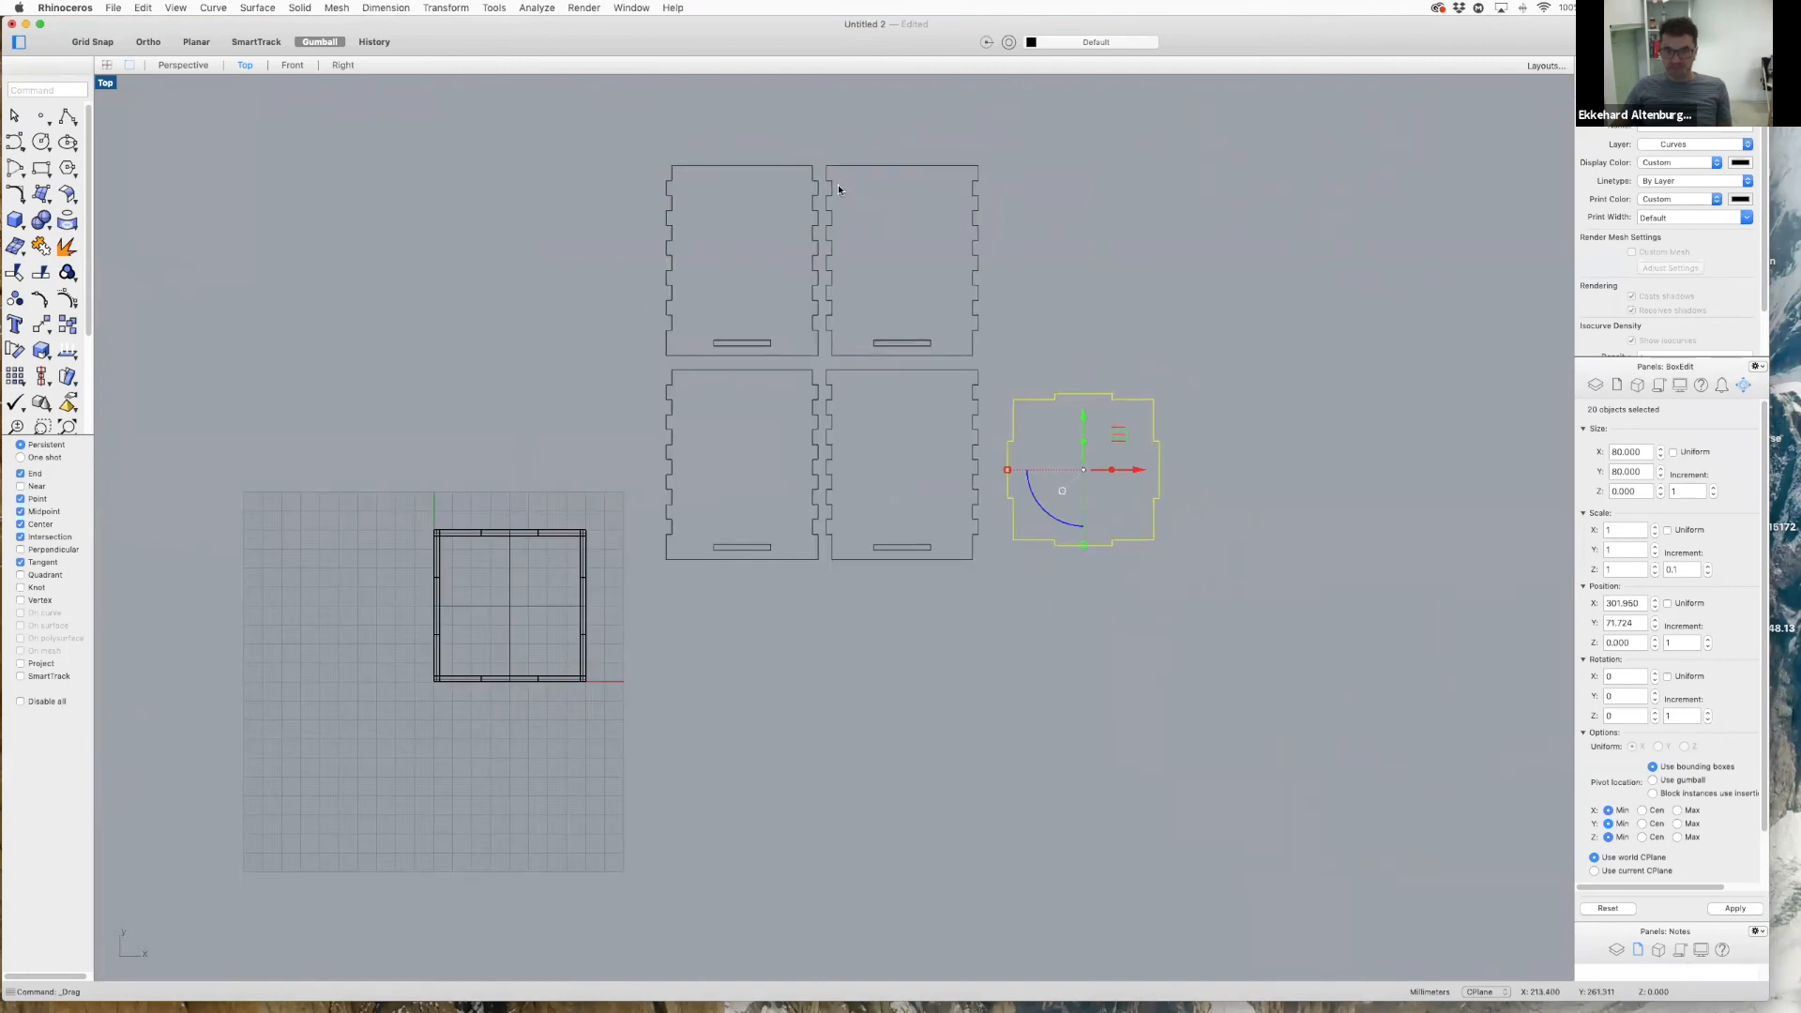
scroll(836, 184, up, 3)
scroll(835, 182, down, 1)
scroll(835, 185, down, 2)
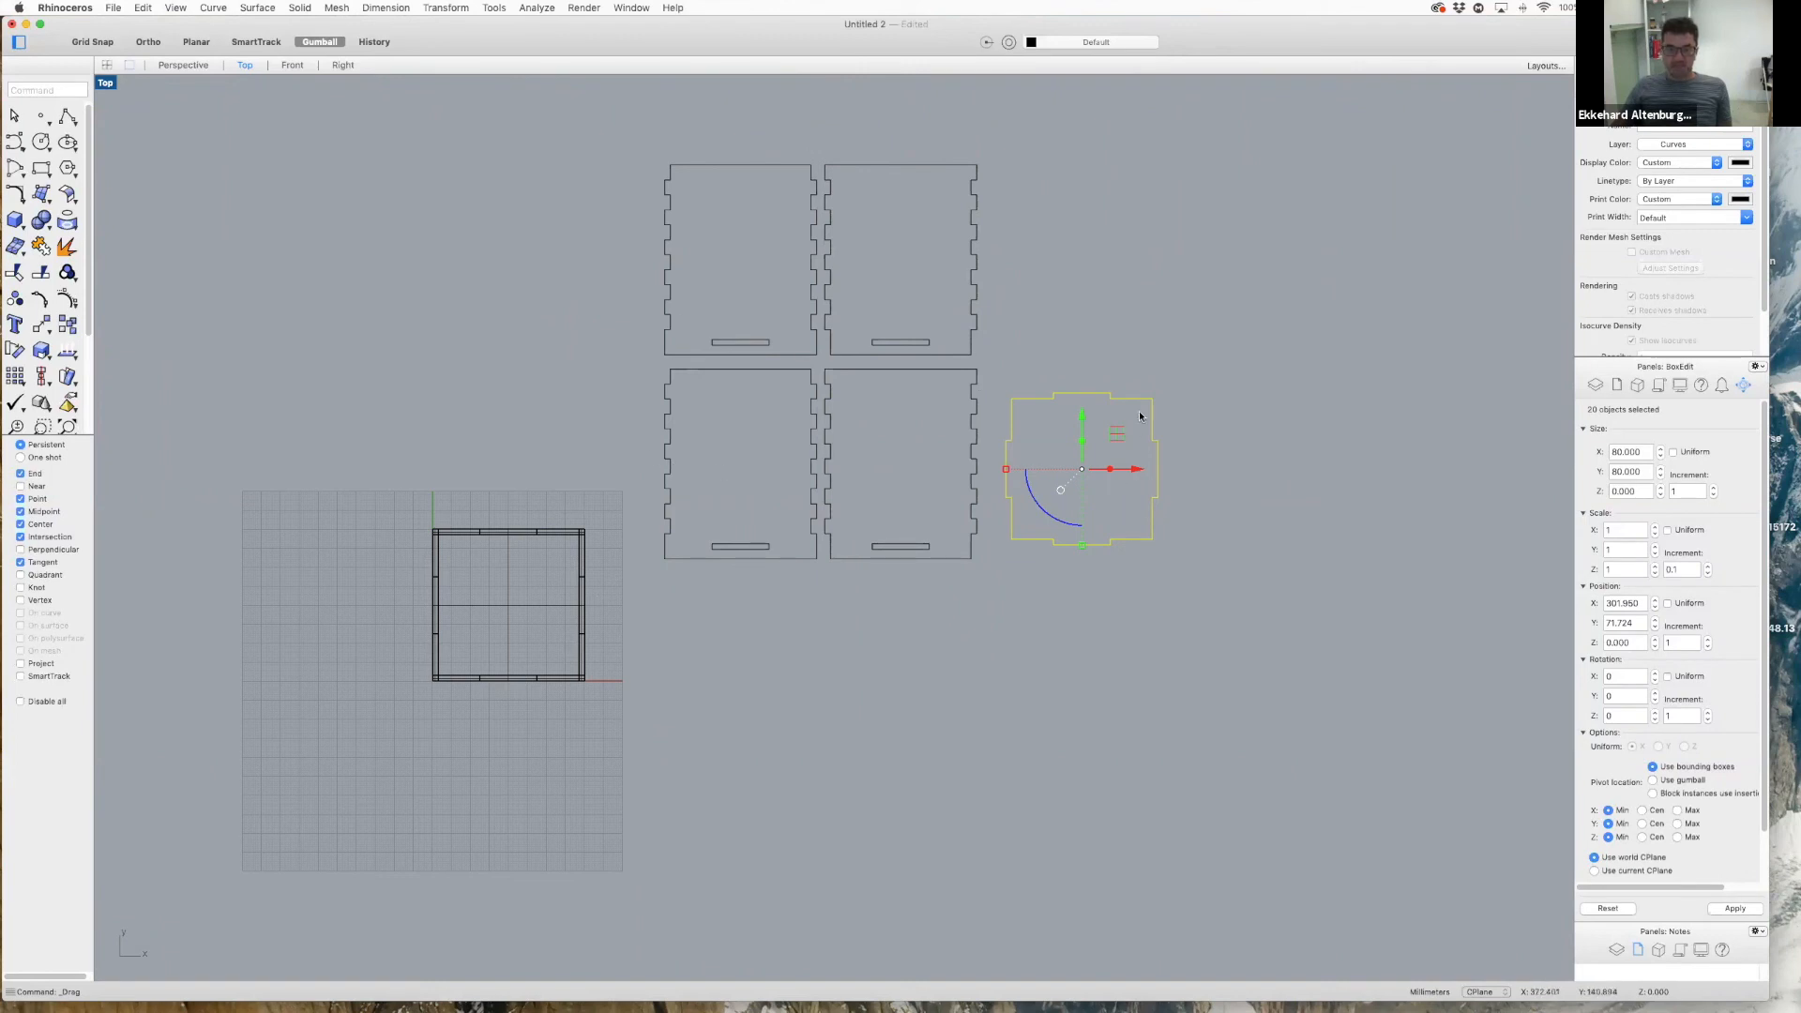
click(1066, 271)
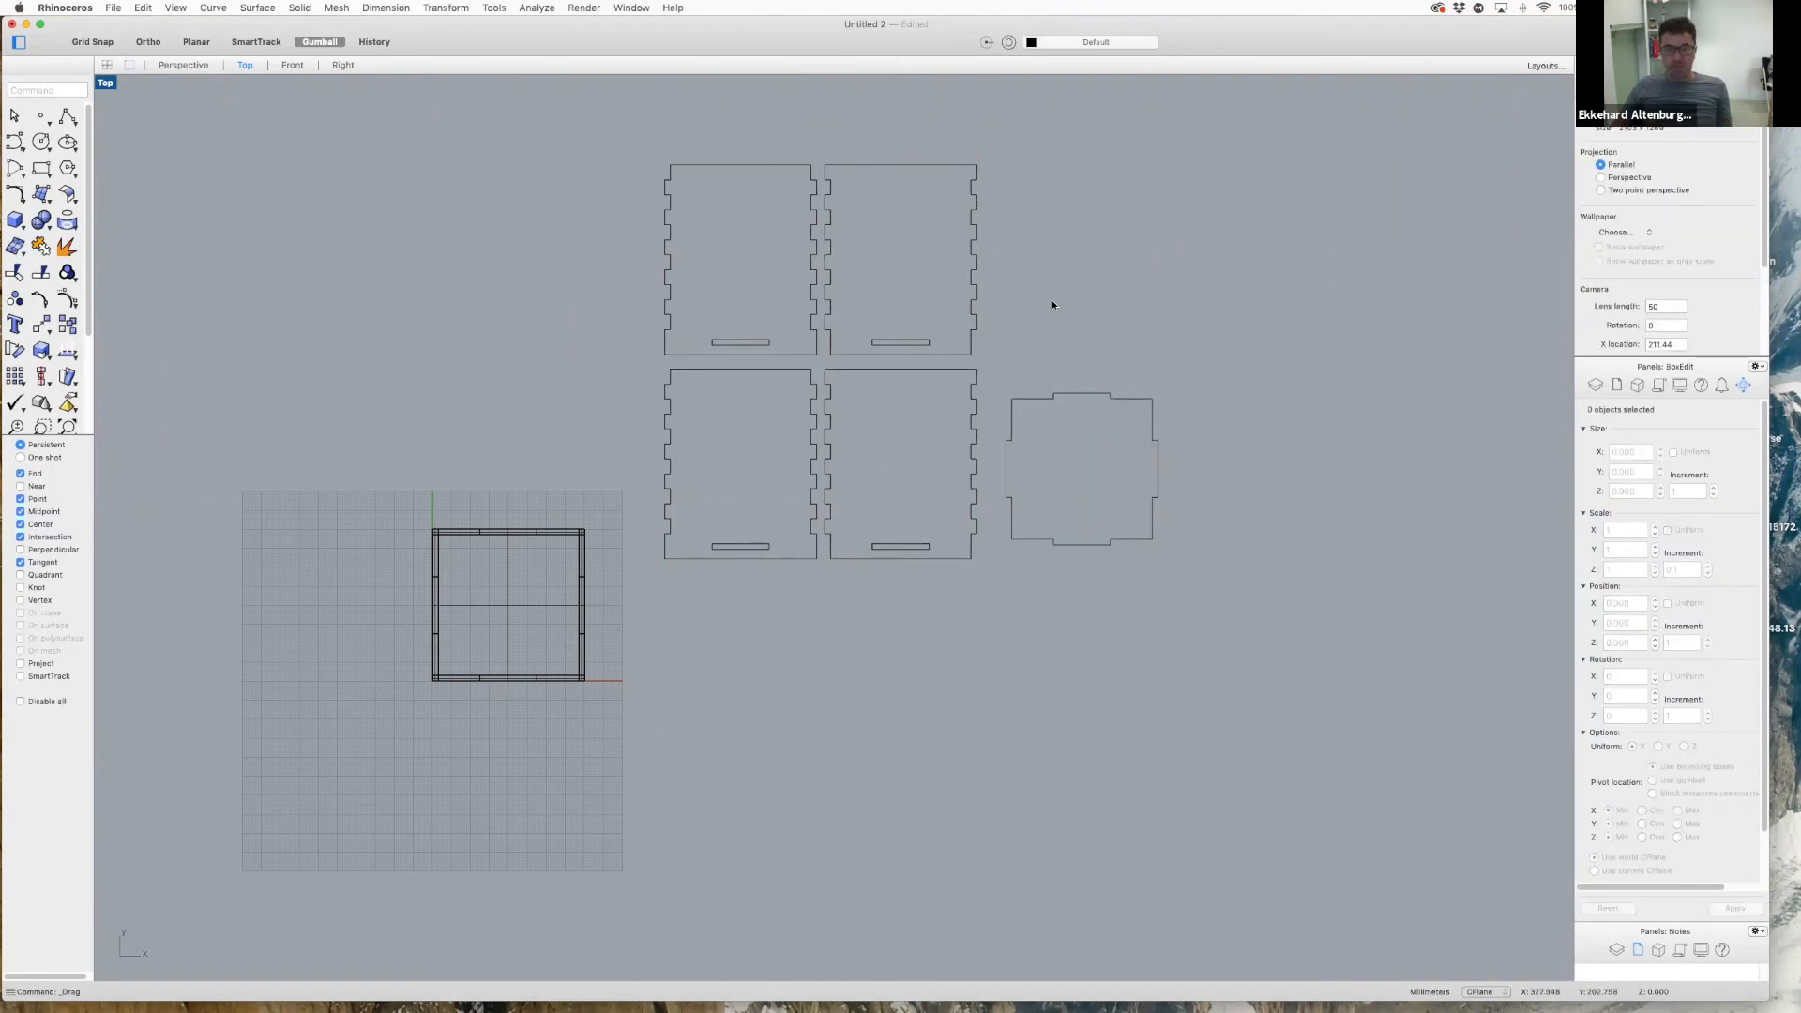